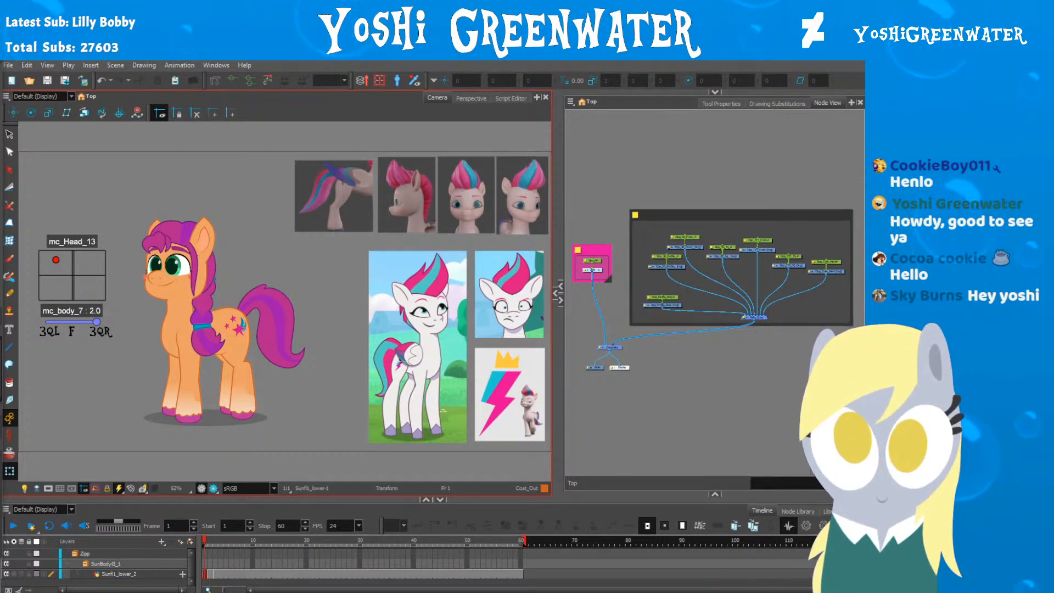
{"action": "key", "text": "XF86AudioLowerVolume"}
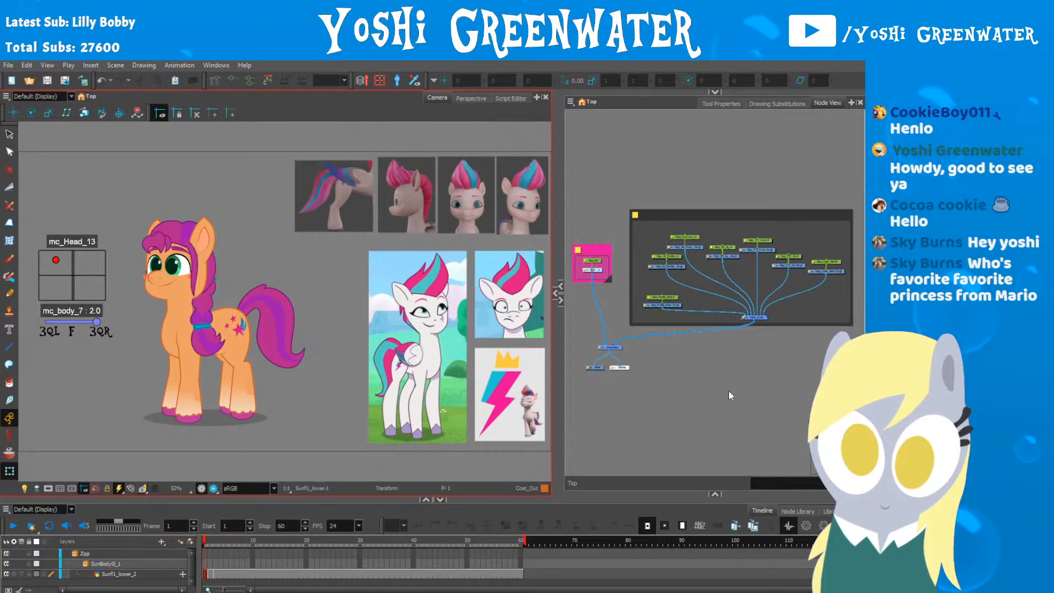
{"action": "left_click", "coordinate": [676, 394]}
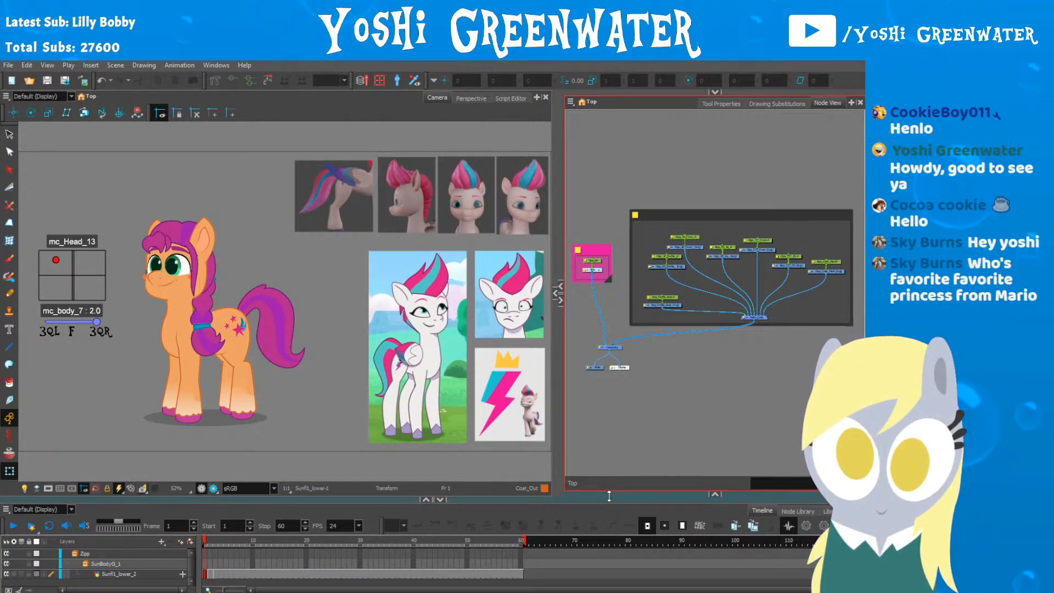
{"action": "left_click", "coordinate": [506, 487]}
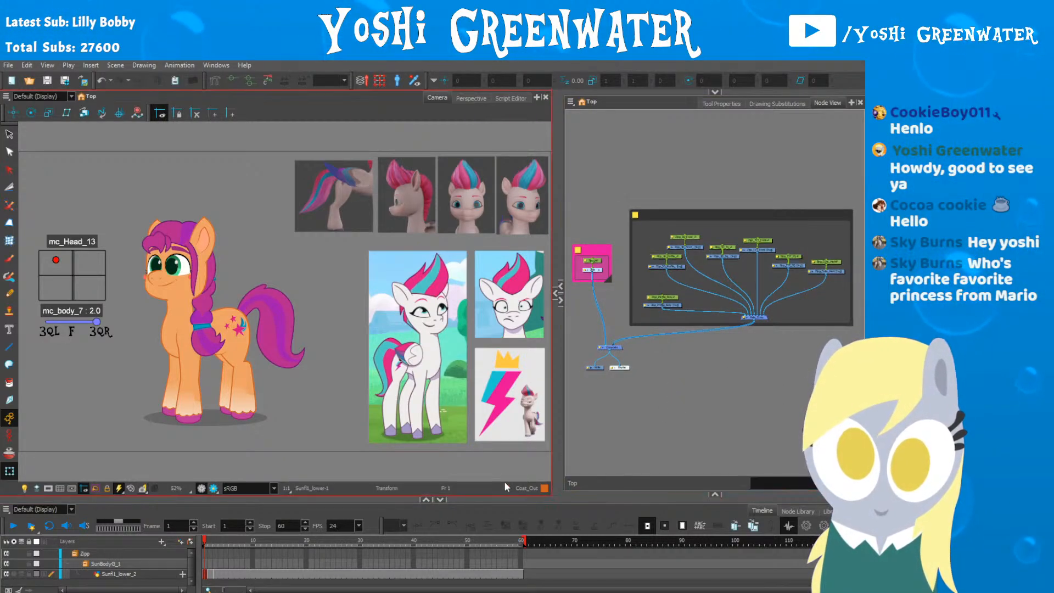
{"action": "left_click_drag", "start_coordinate": [413, 499], "coordinate": [412, 473]}
{"action": "left_click_drag", "start_coordinate": [286, 473], "coordinate": [285, 478]}
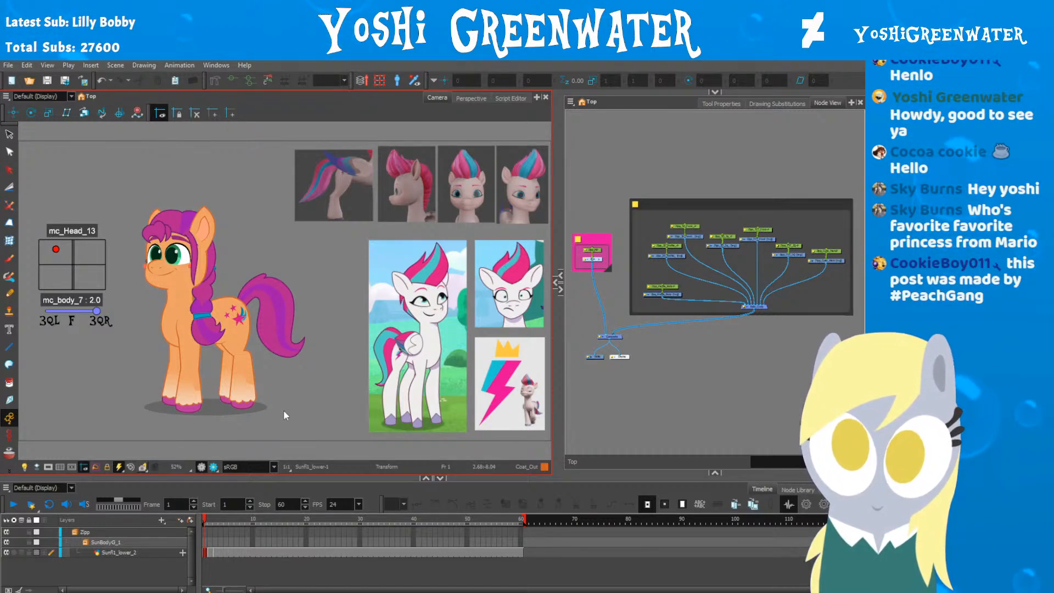
{"action": "left_click_drag", "start_coordinate": [154, 476], "coordinate": [148, 493]}
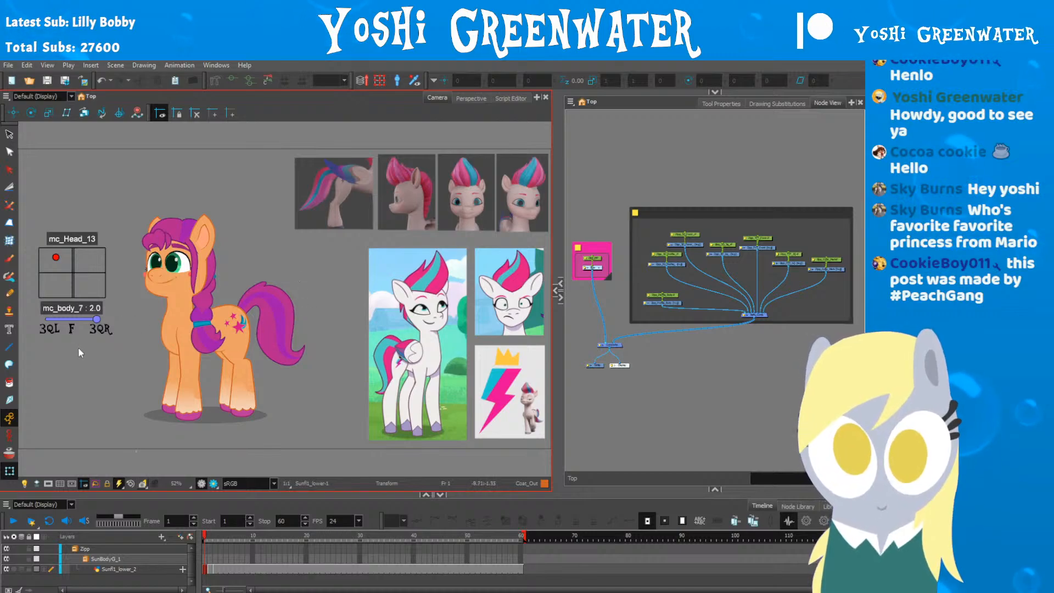
Step: Show the colour palettes beneath the node view and give them more height
{"action": "scroll", "coordinate": [166, 366], "scroll_direction": "up", "scroll_amount": 2}
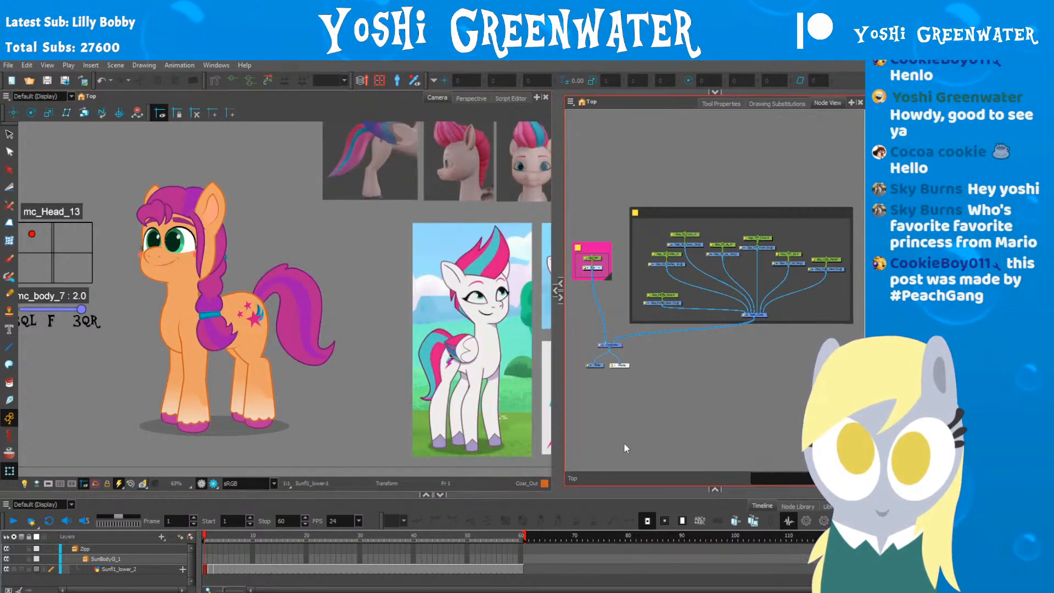
{"action": "left_click", "coordinate": [716, 489]}
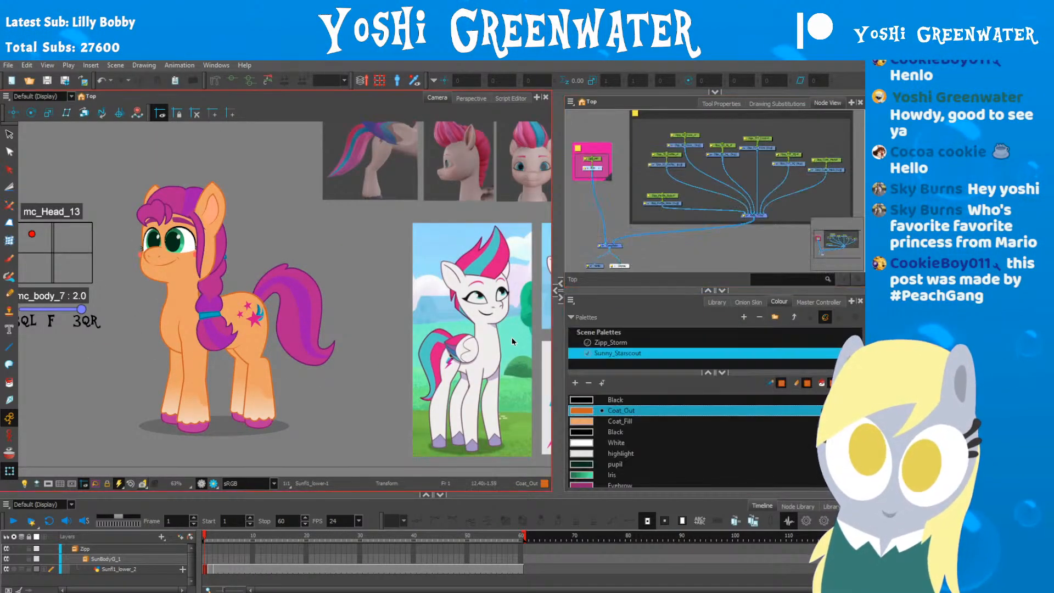
{"action": "left_click_drag", "start_coordinate": [606, 291], "coordinate": [606, 269]}
{"action": "left_click_drag", "start_coordinate": [332, 287], "coordinate": [287, 282]}
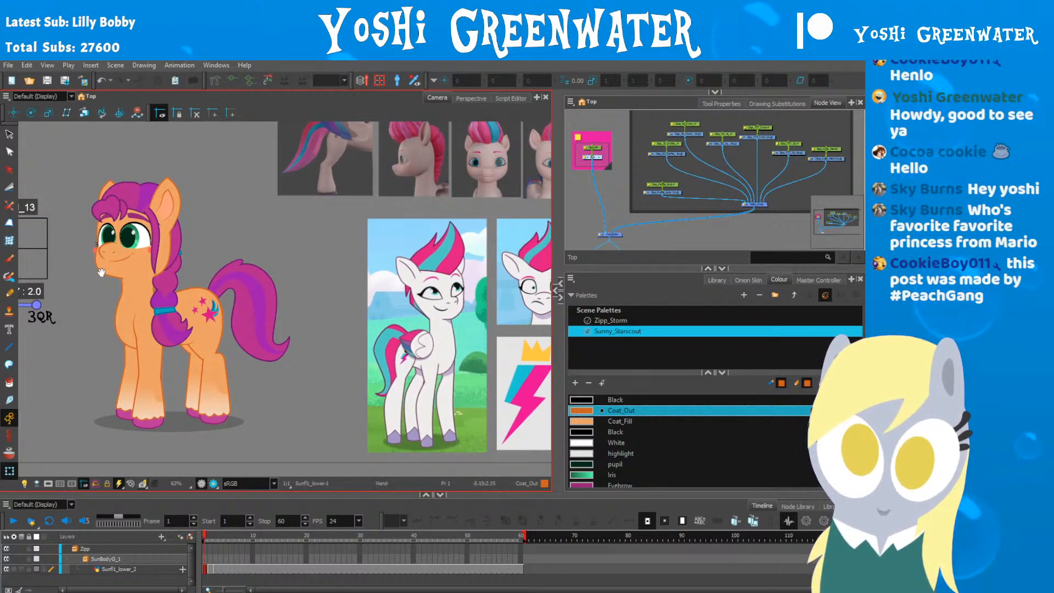
{"action": "left_click_drag", "start_coordinate": [101, 273], "coordinate": [68, 272]}
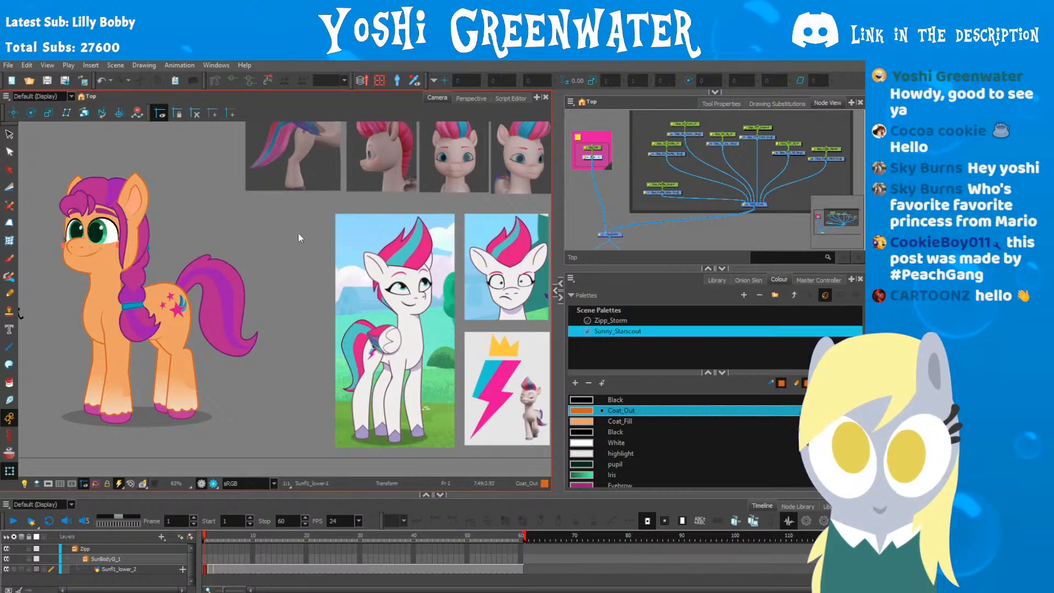
Step: Examine the Zipp reference images closely, including the 3D renders, the 2D drawings, the cutie mark and the small figure's face
{"action": "left_click_drag", "start_coordinate": [322, 255], "coordinate": [146, 341]}
{"action": "scroll", "coordinate": [191, 178], "scroll_direction": "up", "scroll_amount": 2}
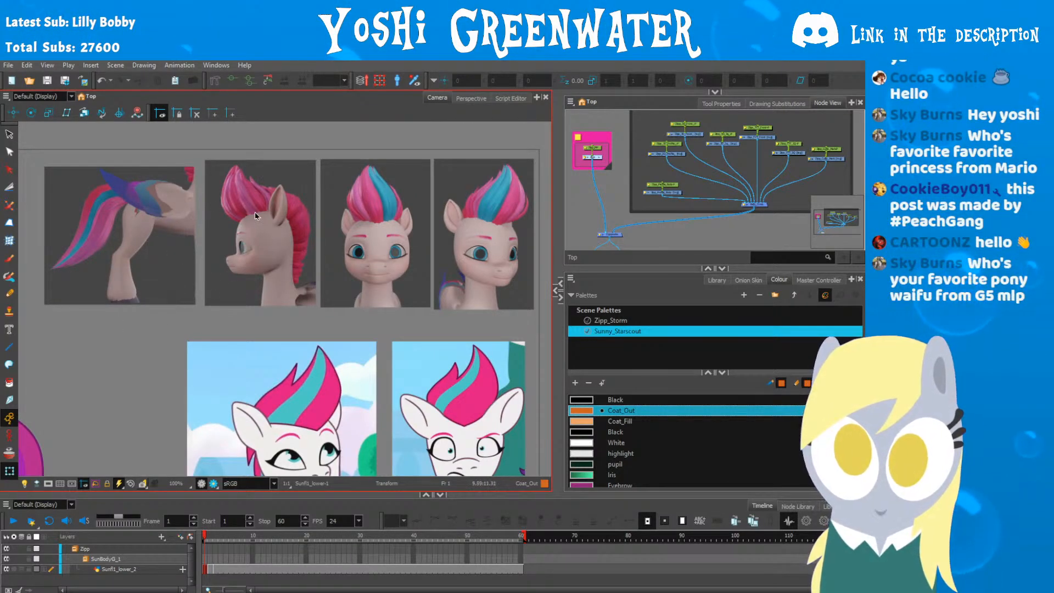
{"action": "left_click_drag", "start_coordinate": [170, 347], "coordinate": [131, 193]}
{"action": "left_click_drag", "start_coordinate": [172, 309], "coordinate": [163, 274]}
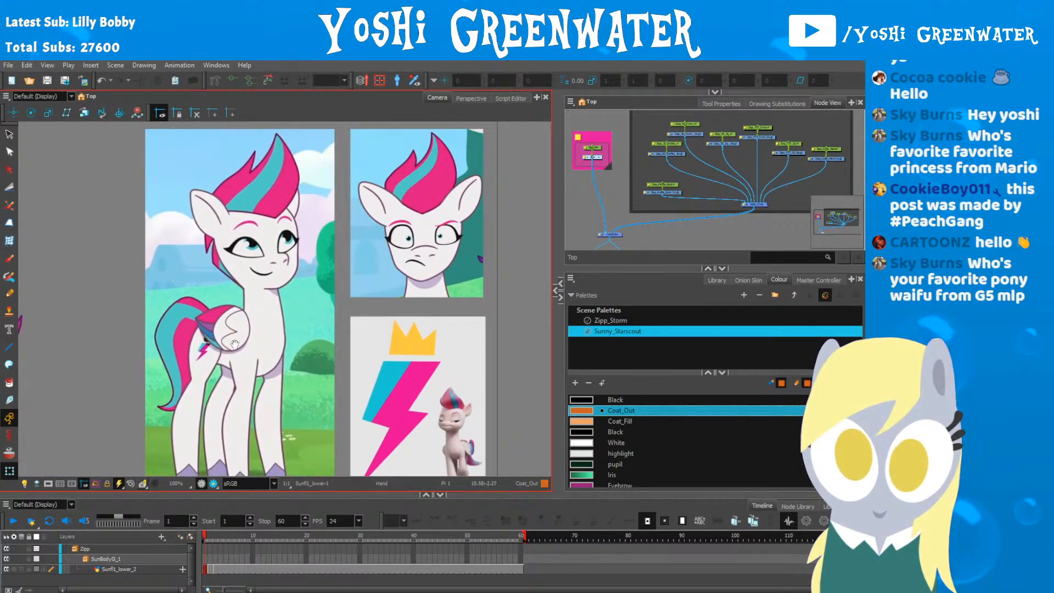
{"action": "left_click_drag", "start_coordinate": [235, 345], "coordinate": [169, 271]}
{"action": "scroll", "coordinate": [364, 360], "scroll_direction": "up", "scroll_amount": 5}
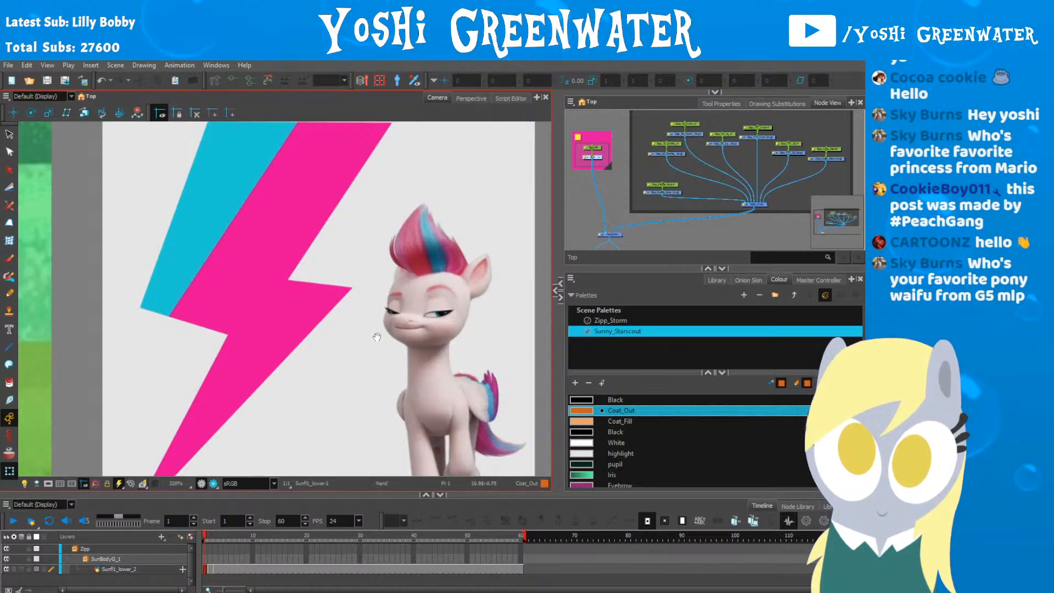
{"action": "scroll", "coordinate": [377, 337], "scroll_direction": "up", "scroll_amount": 4}
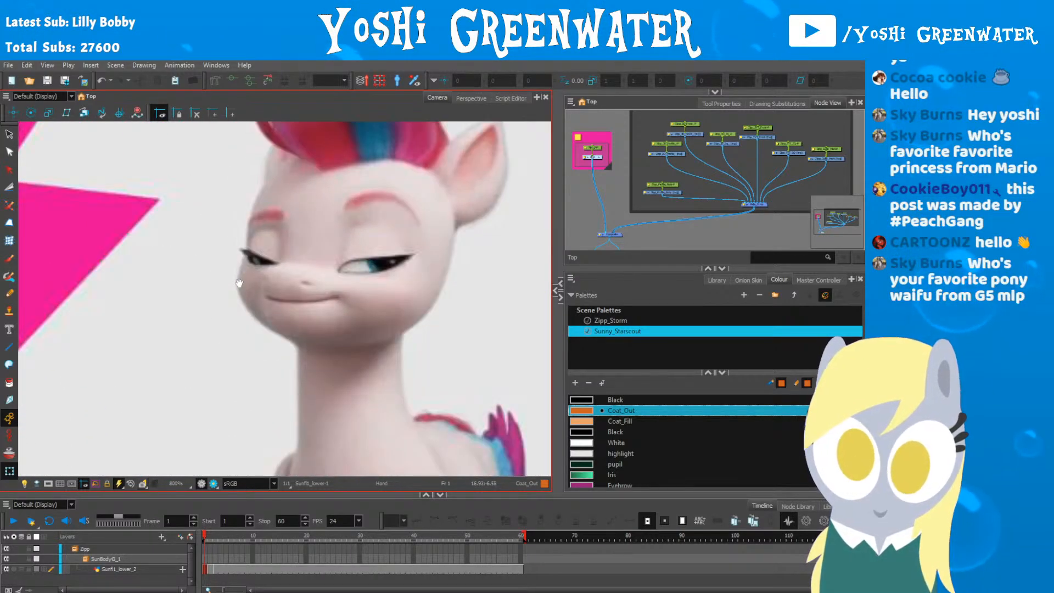
{"action": "scroll", "coordinate": [239, 283], "scroll_direction": "up", "scroll_amount": 1}
{"action": "scroll", "coordinate": [186, 283], "scroll_direction": "up", "scroll_amount": 1}
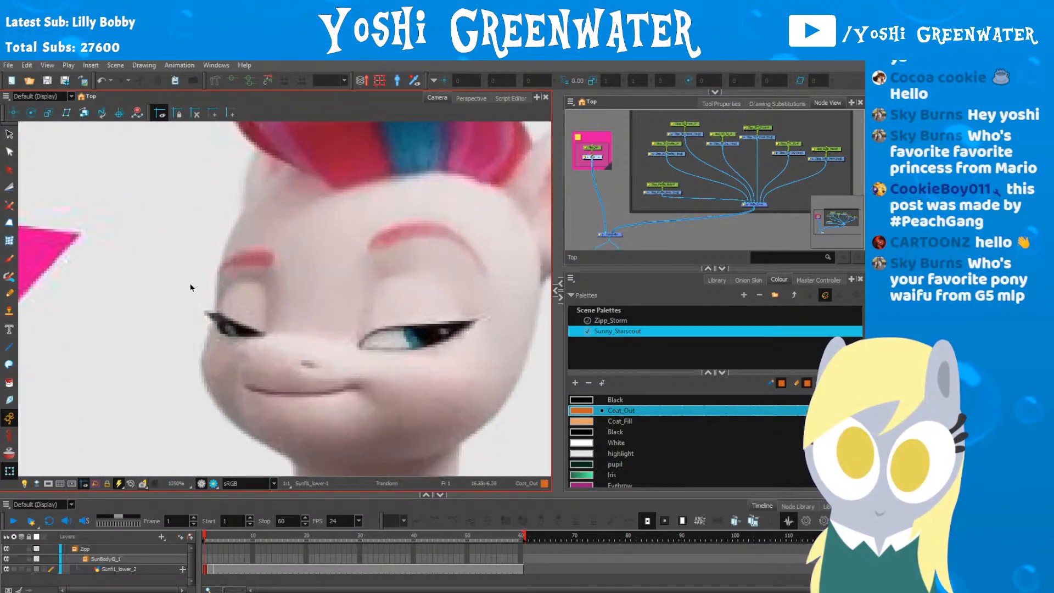
{"action": "left_click_drag", "start_coordinate": [175, 314], "coordinate": [91, 309]}
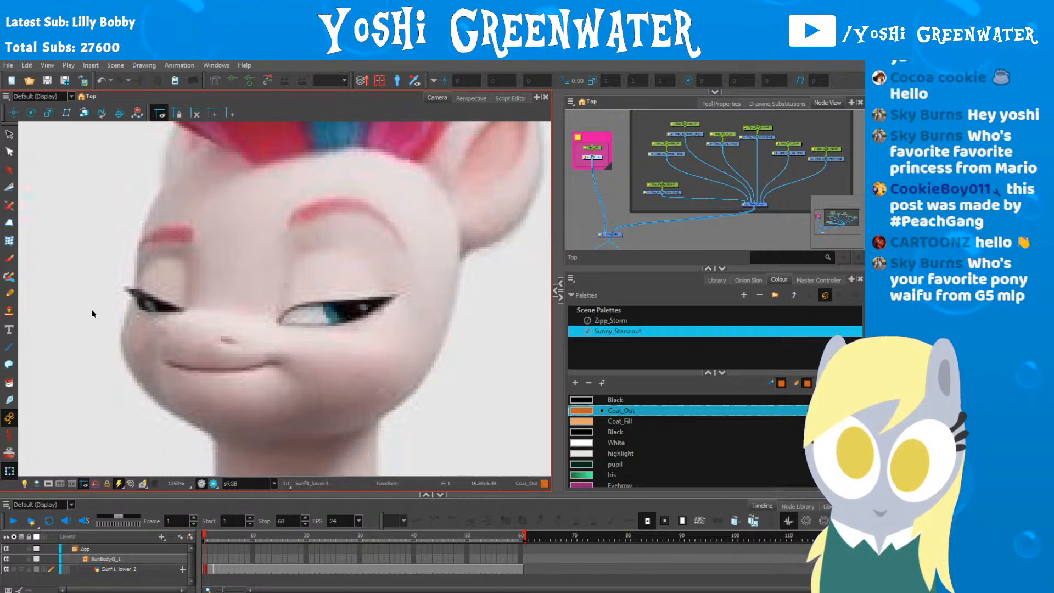
{"action": "scroll", "coordinate": [174, 273], "scroll_direction": "up", "scroll_amount": 1}
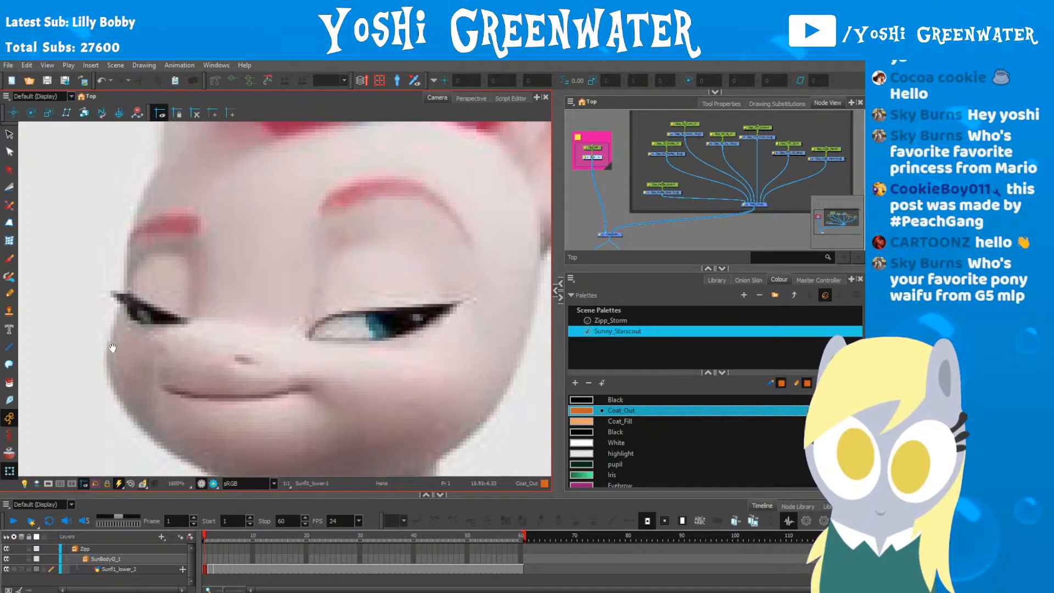
{"action": "left_click_drag", "start_coordinate": [112, 348], "coordinate": [85, 301]}
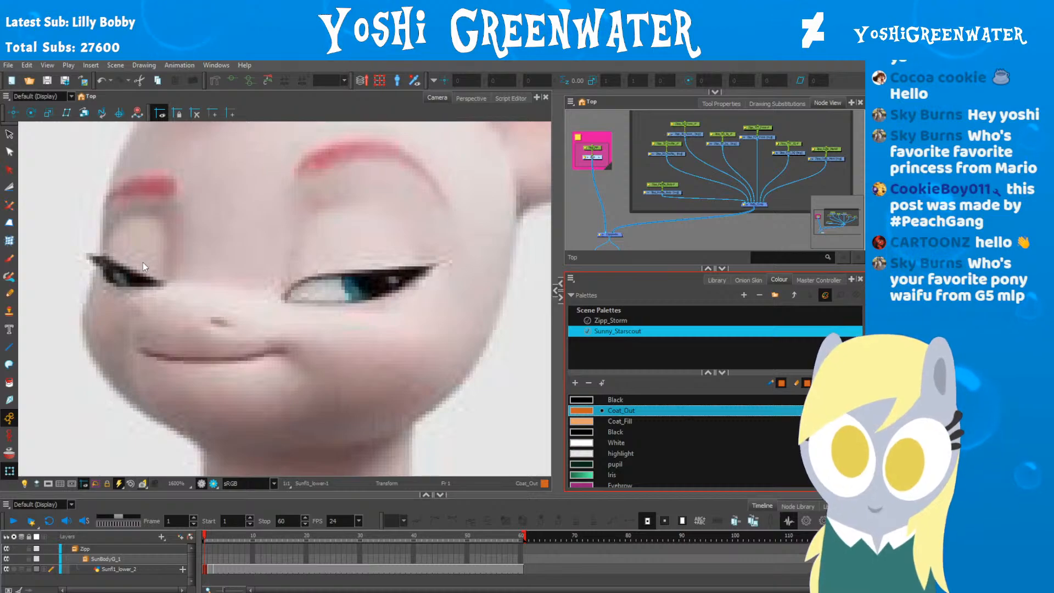
{"action": "key", "text": "shift+m"}
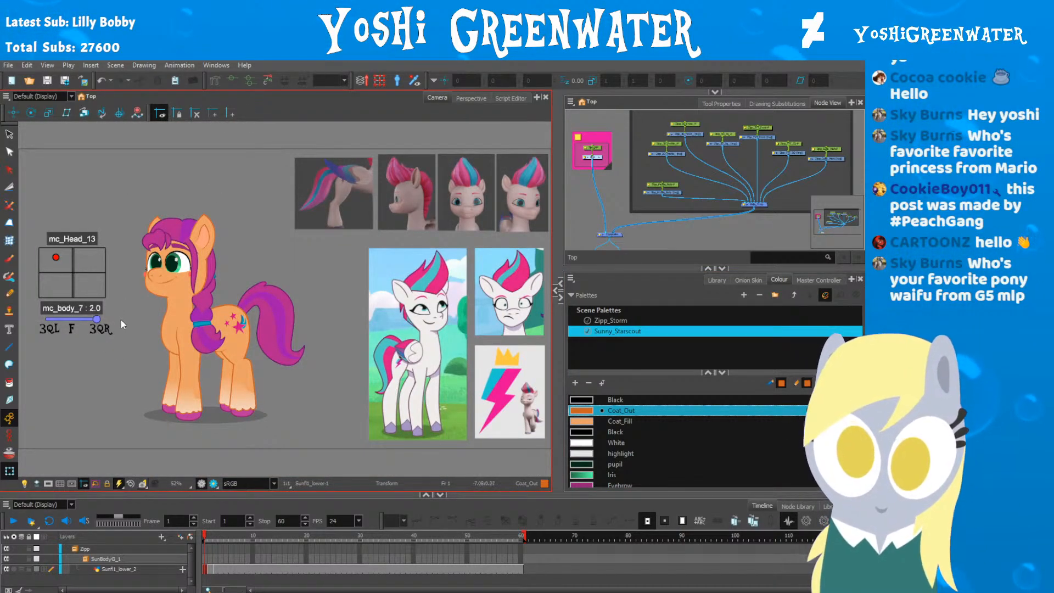
Step: Widen the camera view, make the timeline taller, and focus the node view on the pink Zipp group
{"action": "left_click_drag", "start_coordinate": [557, 291], "coordinate": [567, 291]}
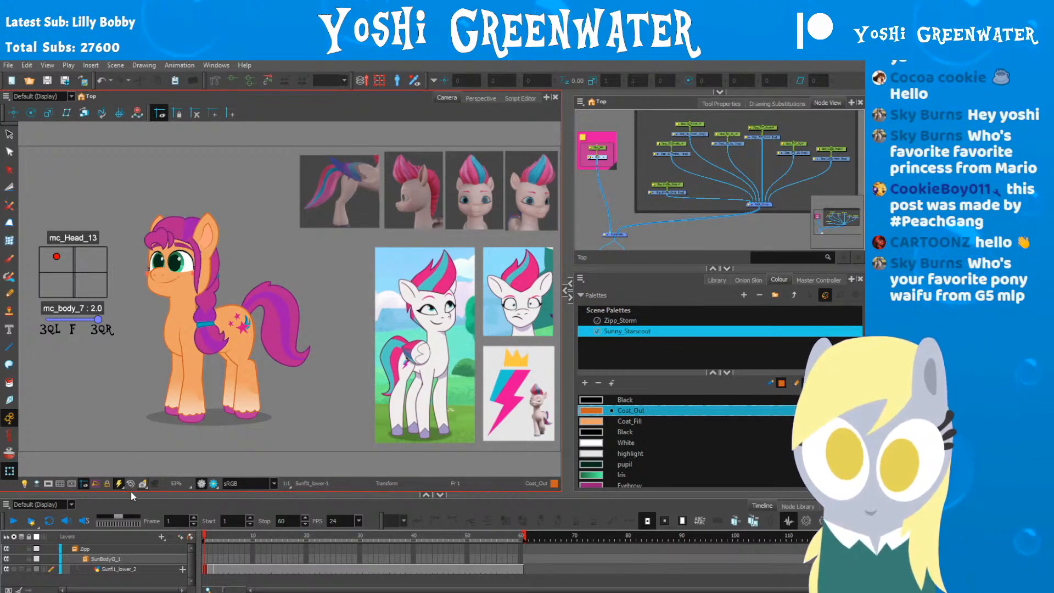
{"action": "left_click_drag", "start_coordinate": [131, 491], "coordinate": [130, 483]}
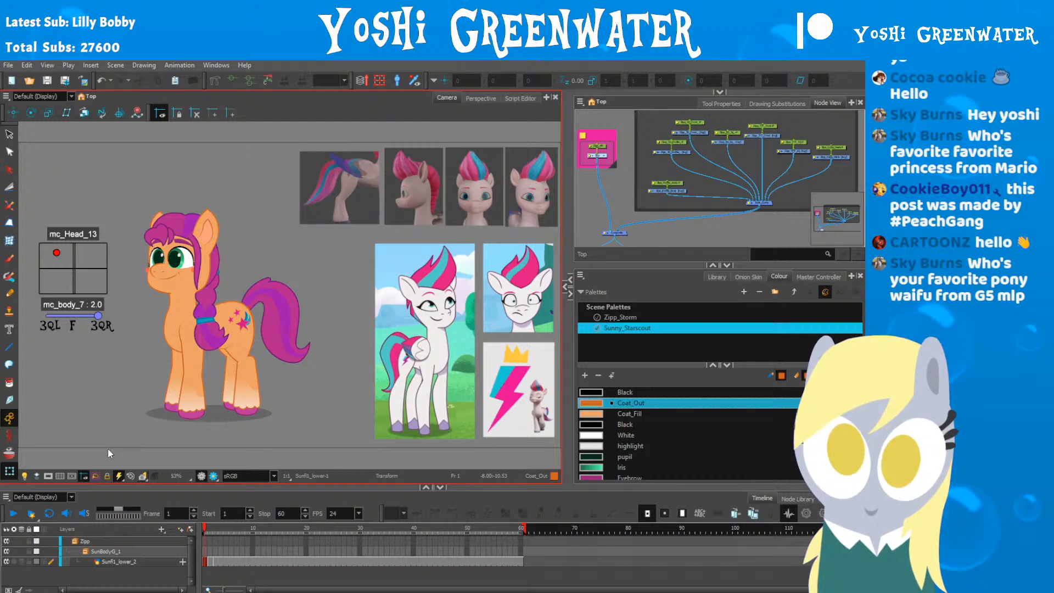
{"action": "left_click_drag", "start_coordinate": [630, 265], "coordinate": [630, 250]}
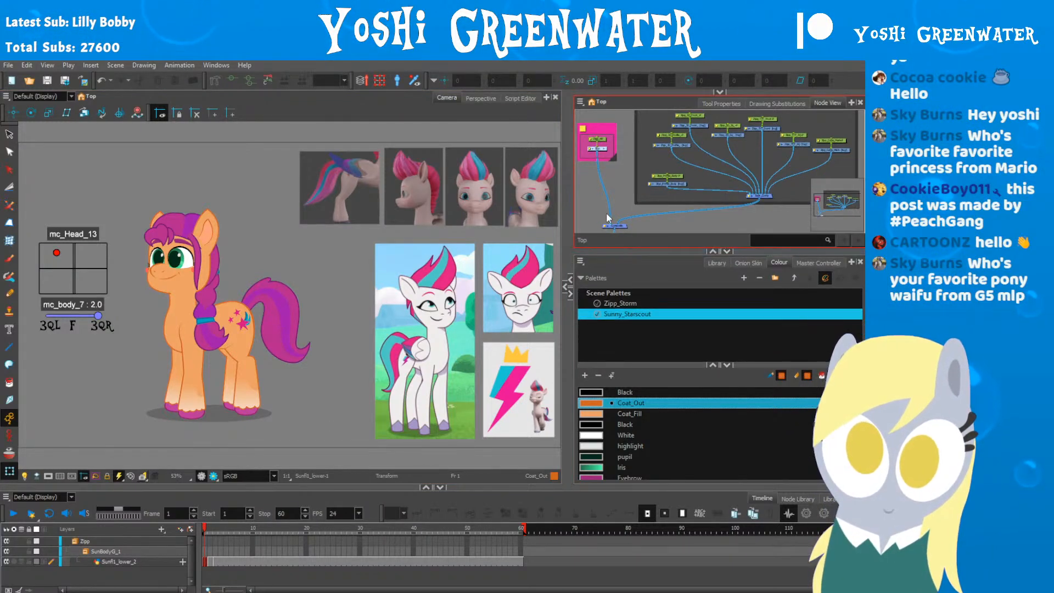
{"action": "left_click_drag", "start_coordinate": [620, 194], "coordinate": [693, 228]}
{"action": "scroll", "coordinate": [704, 185], "scroll_direction": "up", "scroll_amount": 2}
{"action": "scroll", "coordinate": [693, 229], "scroll_direction": "up", "scroll_amount": 1}
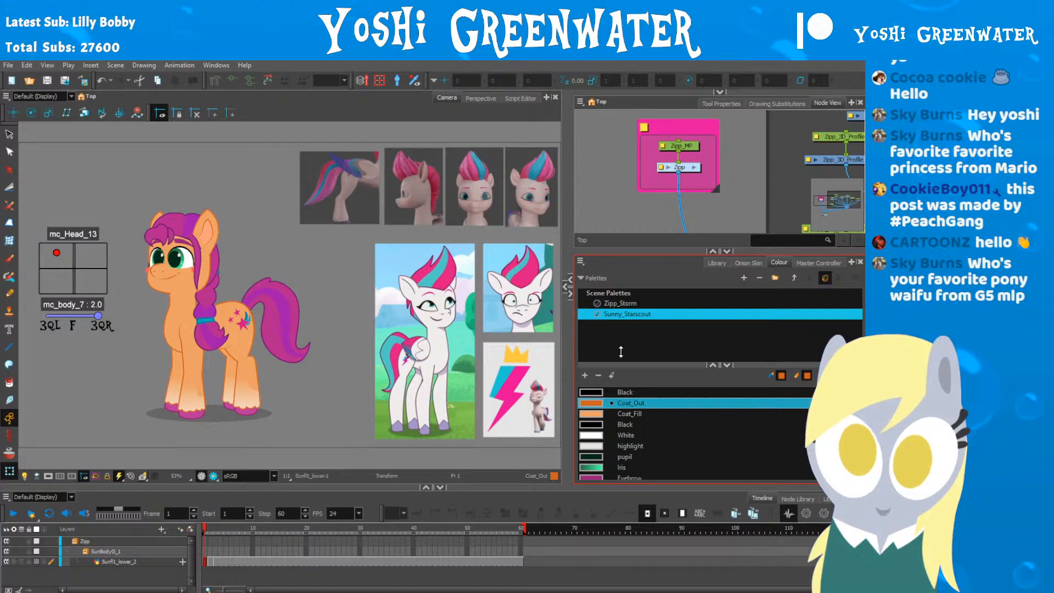
Step: Enlarge the colour panel and its swatch list, with the pony rig framed beside the 2D Zipp reference
{"action": "left_click_drag", "start_coordinate": [621, 352], "coordinate": [624, 321]}
{"action": "scroll", "coordinate": [255, 326], "scroll_direction": "up", "scroll_amount": 2}
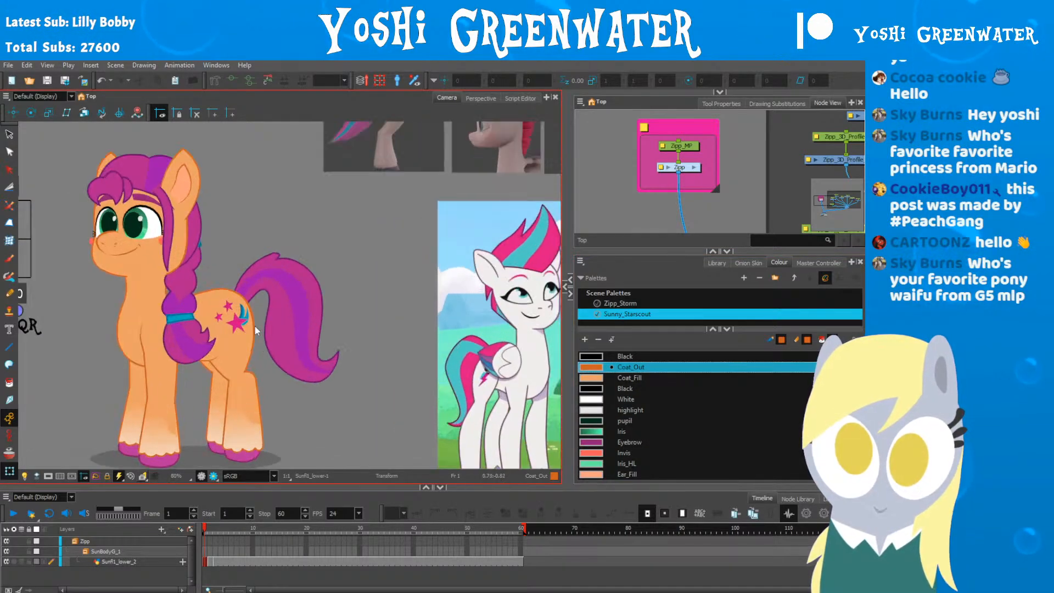
{"action": "scroll", "coordinate": [312, 329], "scroll_direction": "down", "scroll_amount": 1}
{"action": "mouse_move", "coordinate": [336, 325]}
{"action": "left_mouse_down"}
{"action": "mouse_move", "coordinate": [276, 308]}
{"action": "mouse_move", "coordinate": [318, 329]}
{"action": "left_mouse_up"}
{"action": "scroll", "coordinate": [276, 309], "scroll_direction": "up", "scroll_amount": 1}
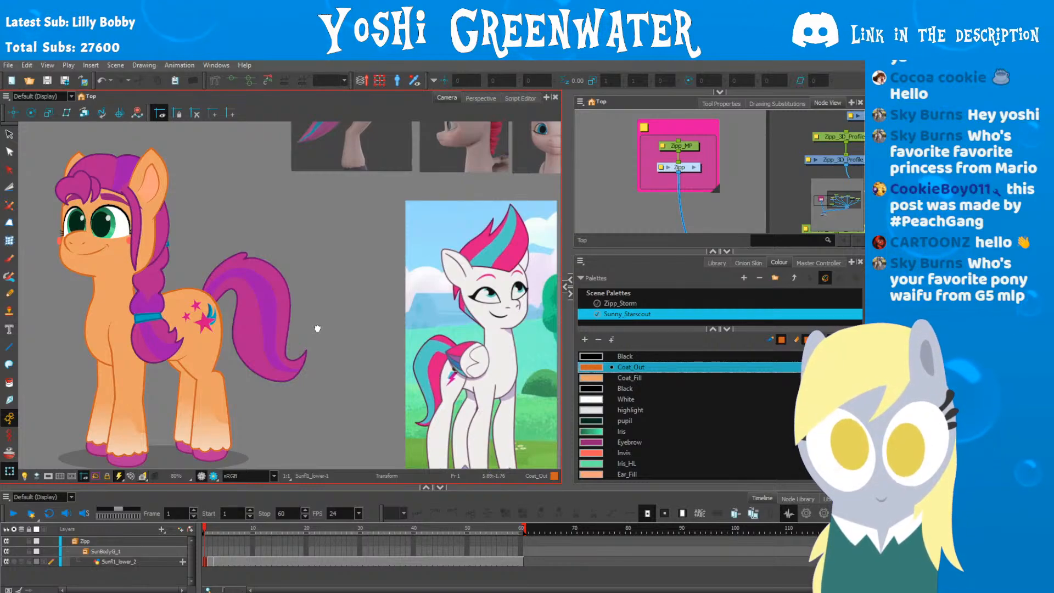
{"action": "left_click_drag", "start_coordinate": [613, 253], "coordinate": [614, 237]}
{"action": "left_click_drag", "start_coordinate": [81, 346], "coordinate": [102, 334]}
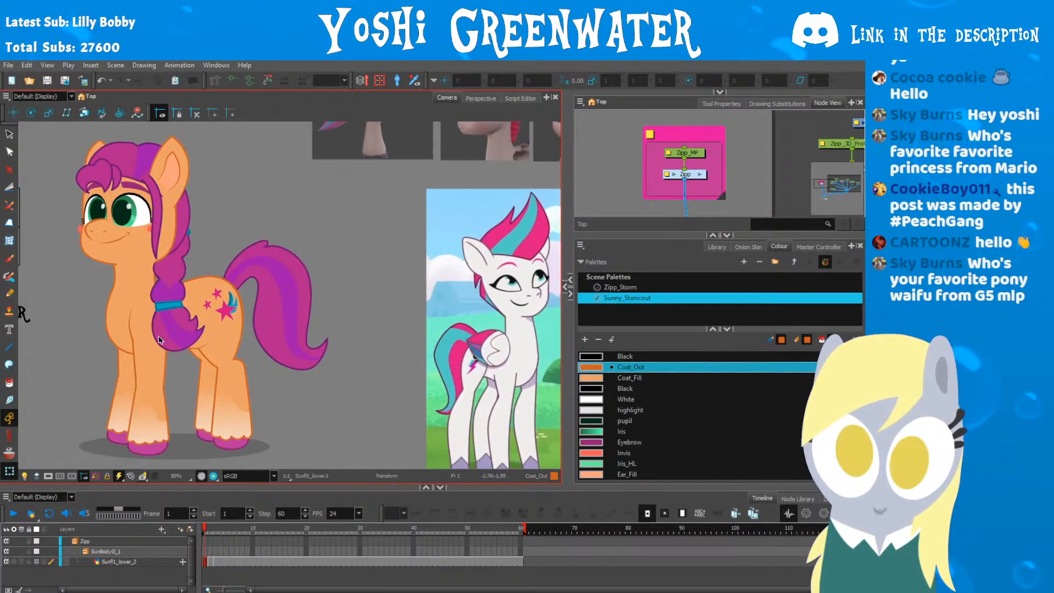
Step: Set the Sunny_Starscout palette's Coat_Fill swatch to the off-white sampled from the reference pony's coat, RGB 239, 238, 236
{"action": "double_click", "coordinate": [591, 367]}
{"action": "left_click_drag", "start_coordinate": [465, 216], "coordinate": [261, 293]}
{"action": "left_click", "coordinate": [462, 325]}
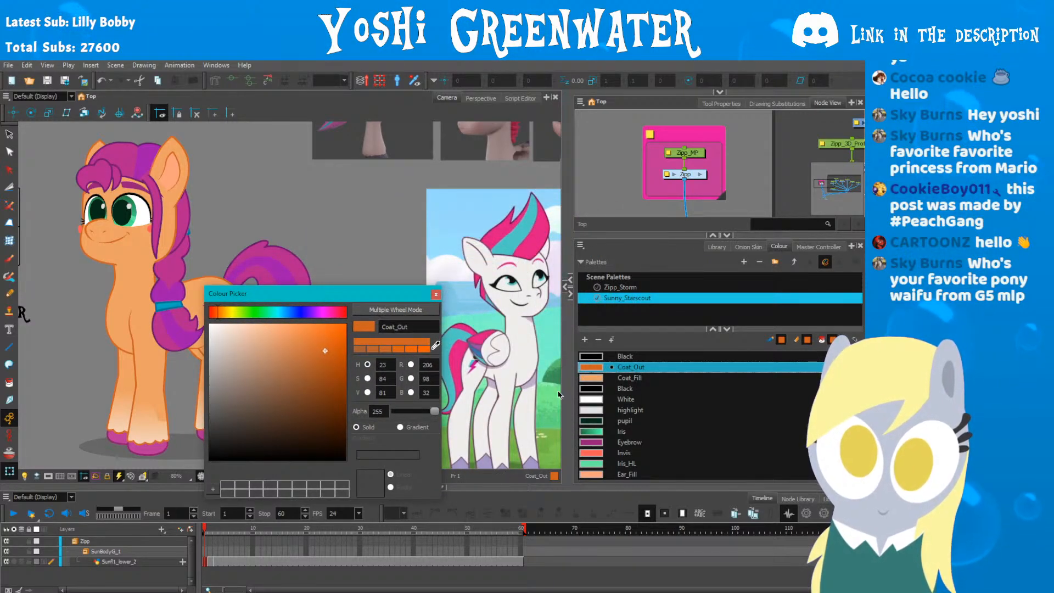
{"action": "left_click", "coordinate": [630, 378]}
{"action": "left_click_drag", "start_coordinate": [386, 294], "coordinate": [363, 305]}
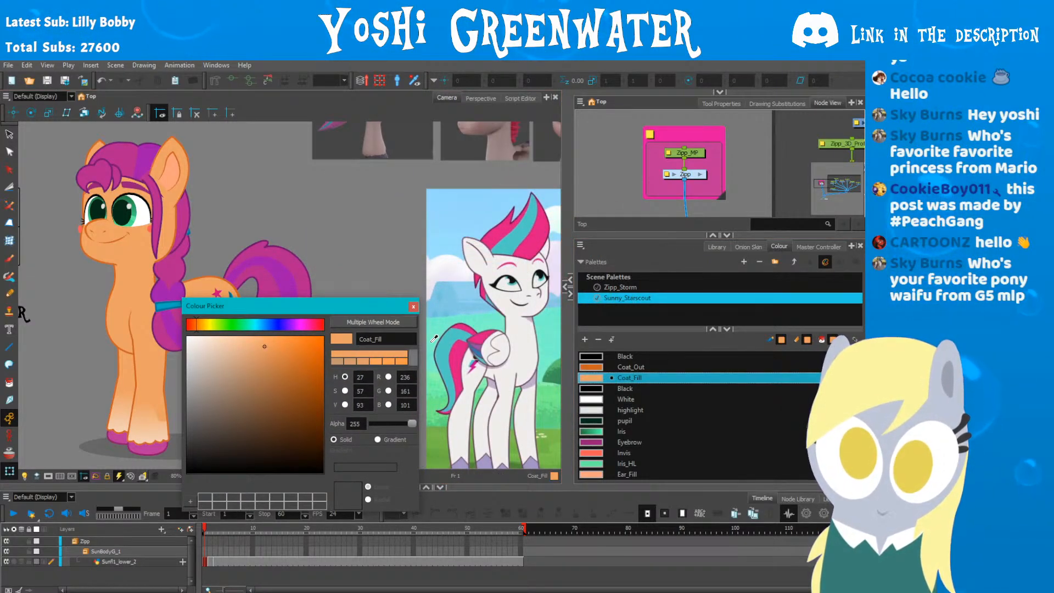
{"action": "left_click", "coordinate": [500, 304]}
{"action": "left_click_drag", "start_coordinate": [254, 309], "coordinate": [299, 313]}
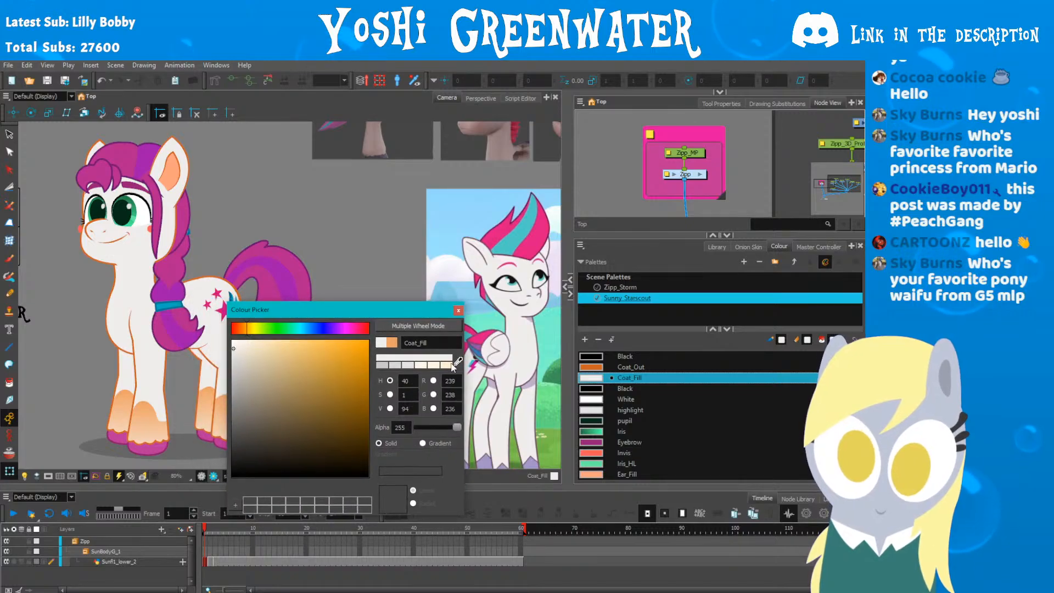
Step: Set the Coat_Out swatch to the dark mauve sampled from the reference pony's ear line, RGB 99, 79, 88
{"action": "left_click", "coordinate": [629, 367]}
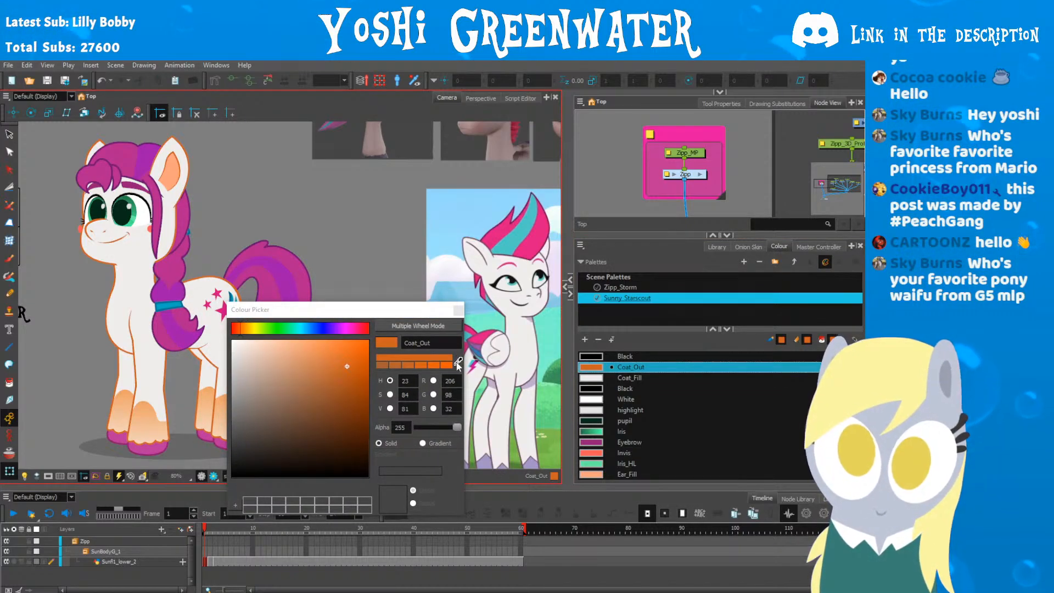
{"action": "scroll", "coordinate": [473, 260], "scroll_direction": "up", "scroll_amount": 4}
{"action": "left_click", "coordinate": [458, 361]}
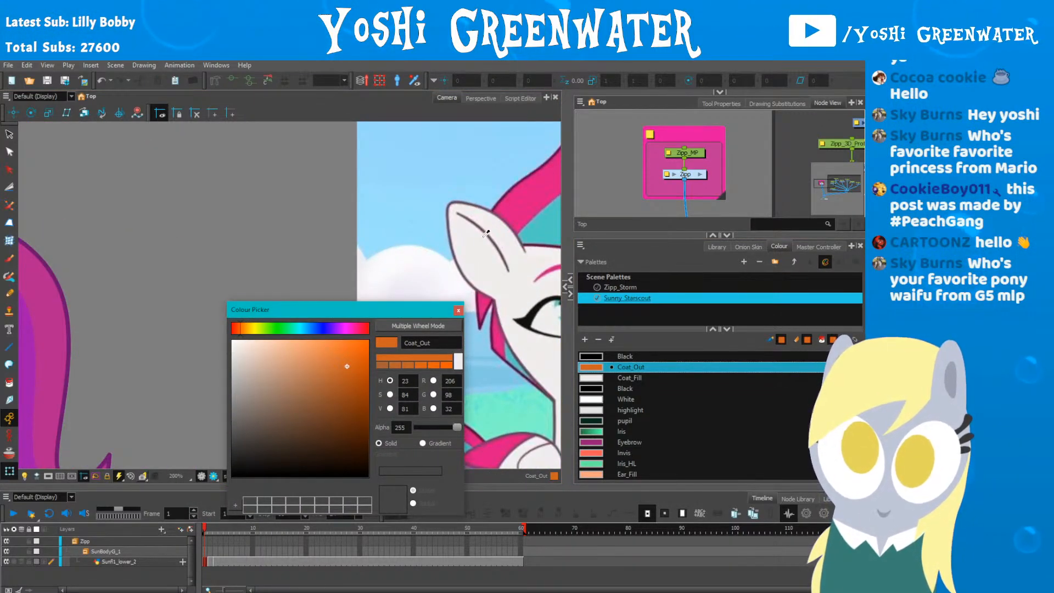
{"action": "left_click", "coordinate": [486, 234]}
{"action": "scroll", "coordinate": [209, 234], "scroll_direction": "down", "scroll_amount": 4}
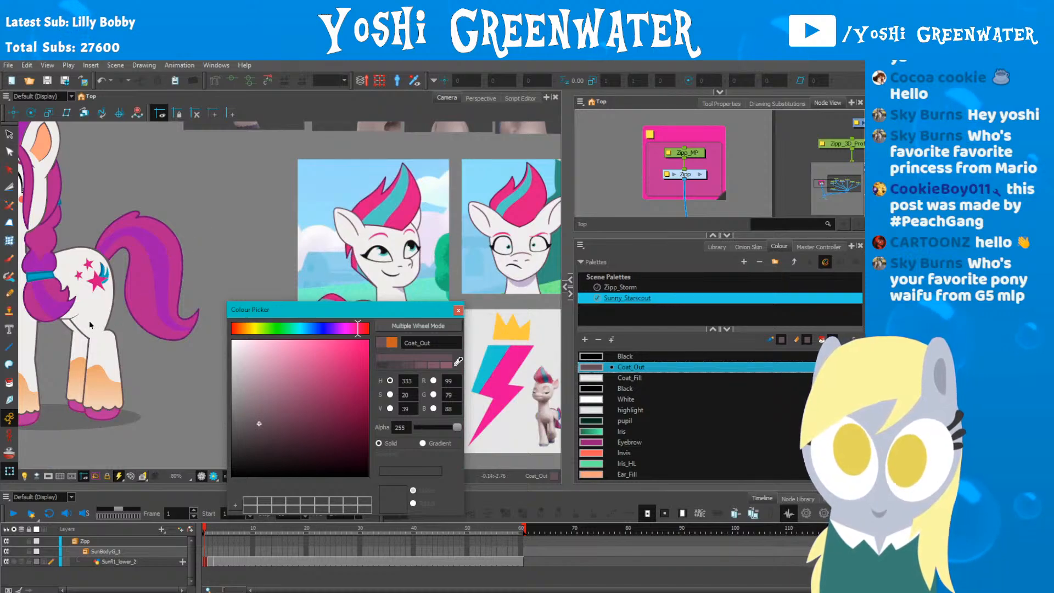
{"action": "left_click_drag", "start_coordinate": [90, 325], "coordinate": [277, 343]}
{"action": "left_click_drag", "start_coordinate": [256, 310], "coordinate": [245, 317]}
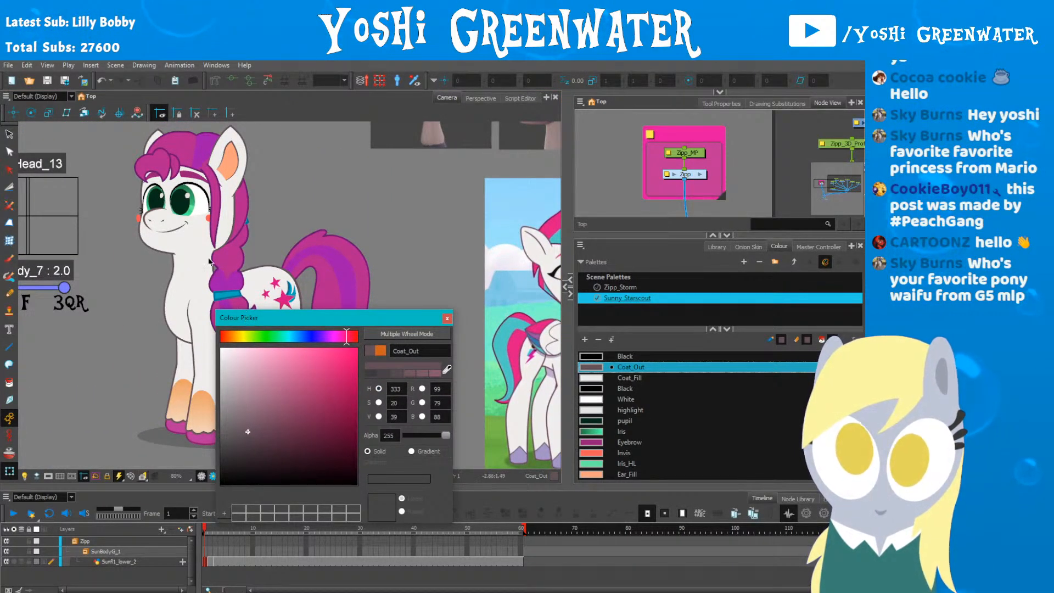
{"action": "left_click_drag", "start_coordinate": [146, 271], "coordinate": [151, 278]}
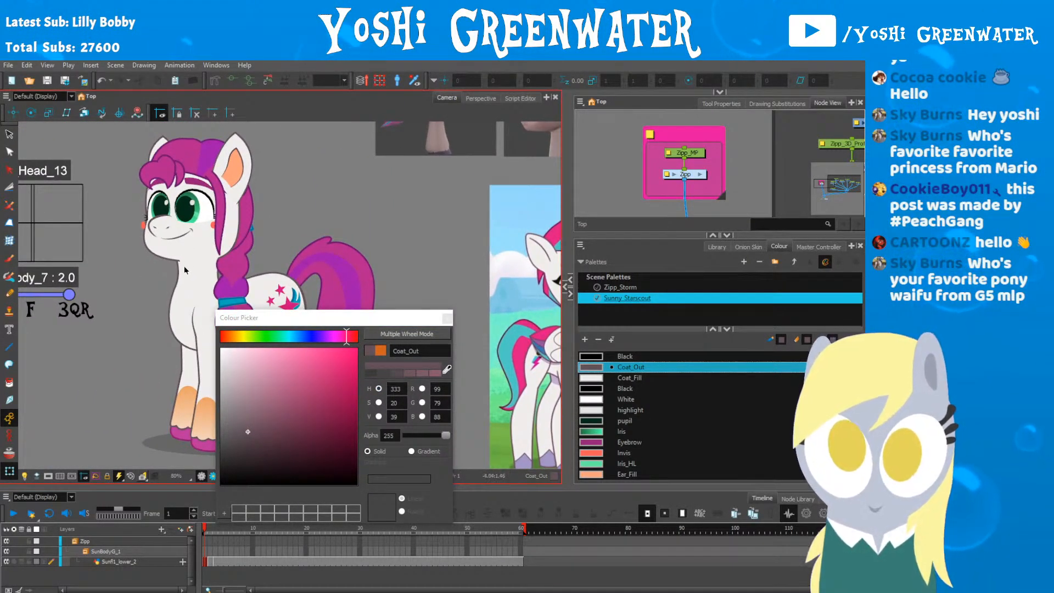
{"action": "left_click_drag", "start_coordinate": [252, 318], "coordinate": [299, 330]}
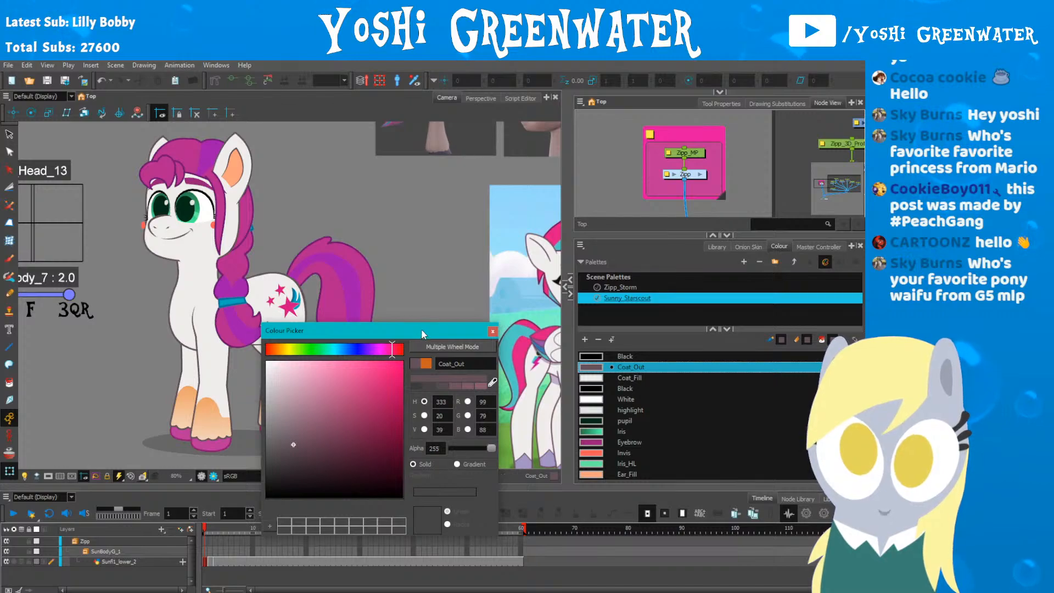
{"action": "left_click_drag", "start_coordinate": [422, 334], "coordinate": [399, 330]}
{"action": "left_click_drag", "start_coordinate": [167, 297], "coordinate": [122, 303]}
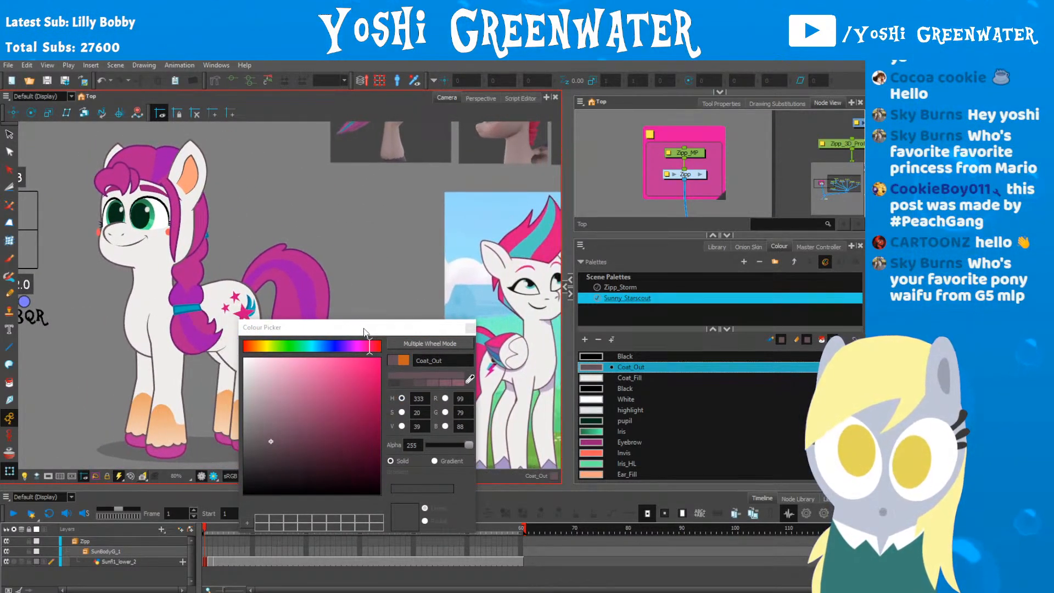
Step: Close the colour picker and make the palette's swatch list taller
{"action": "left_click_drag", "start_coordinate": [364, 329], "coordinate": [354, 335]}
{"action": "left_click", "coordinate": [459, 333]}
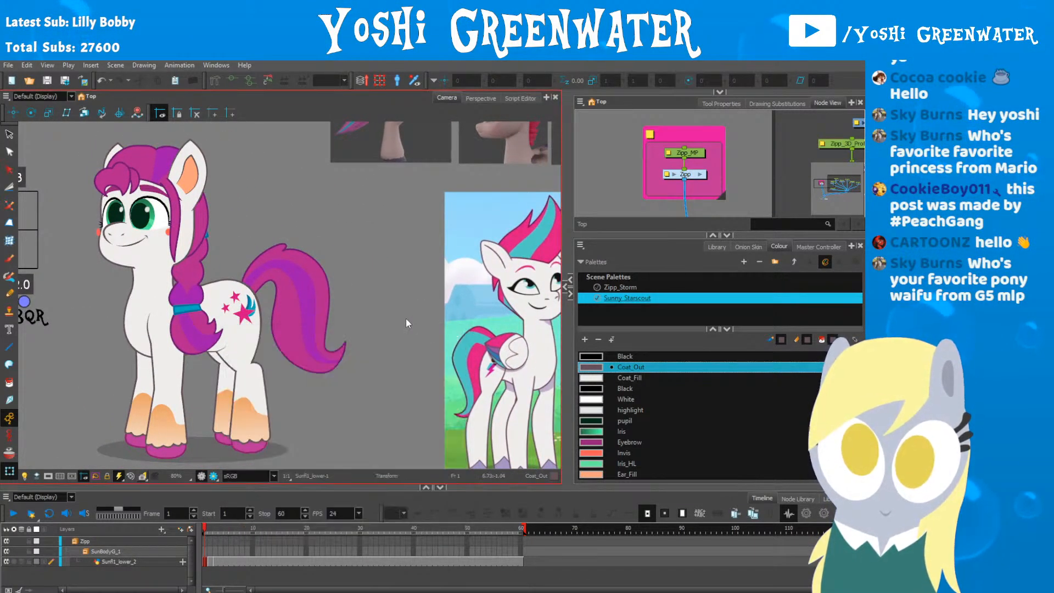
{"action": "left_click_drag", "start_coordinate": [346, 289], "coordinate": [308, 283]}
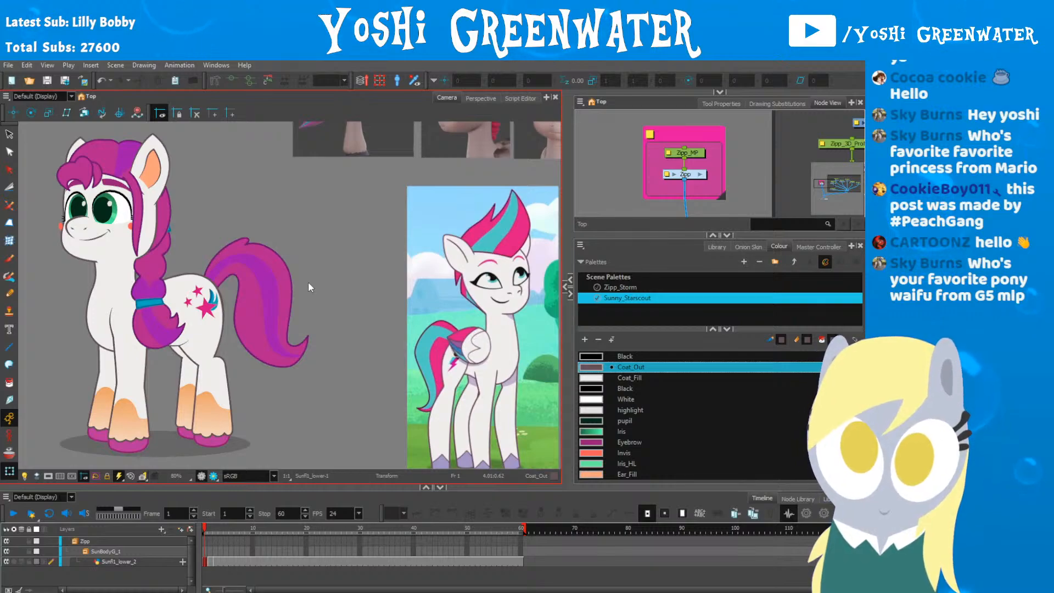
{"action": "left_click_drag", "start_coordinate": [595, 324], "coordinate": [595, 317]}
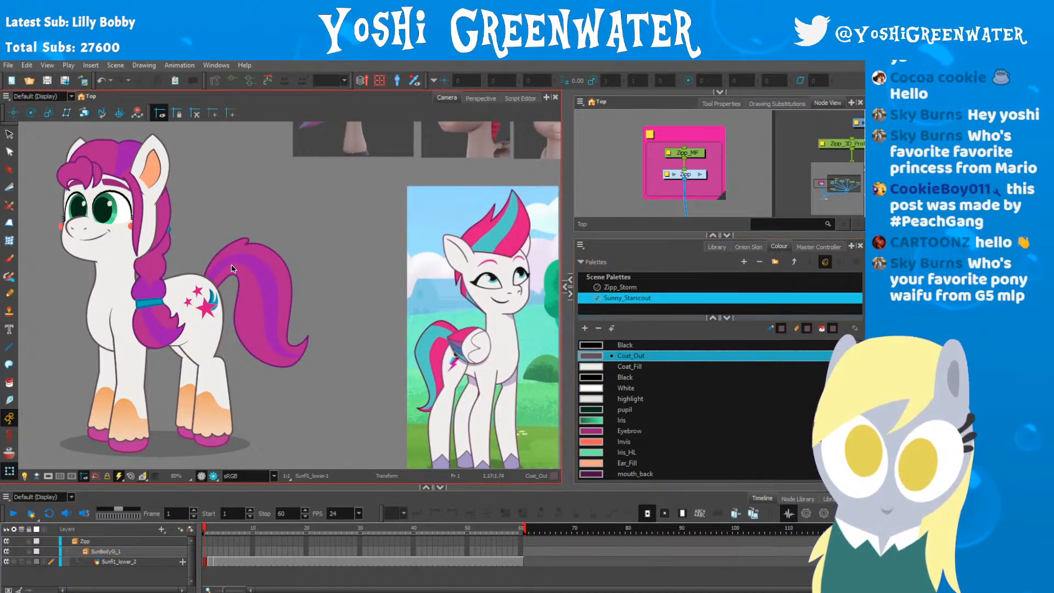
Step: Show the near front lower leg's drawing in a drawing view beside the camera view
{"action": "left_click_drag", "start_coordinate": [232, 268], "coordinate": [287, 272]}
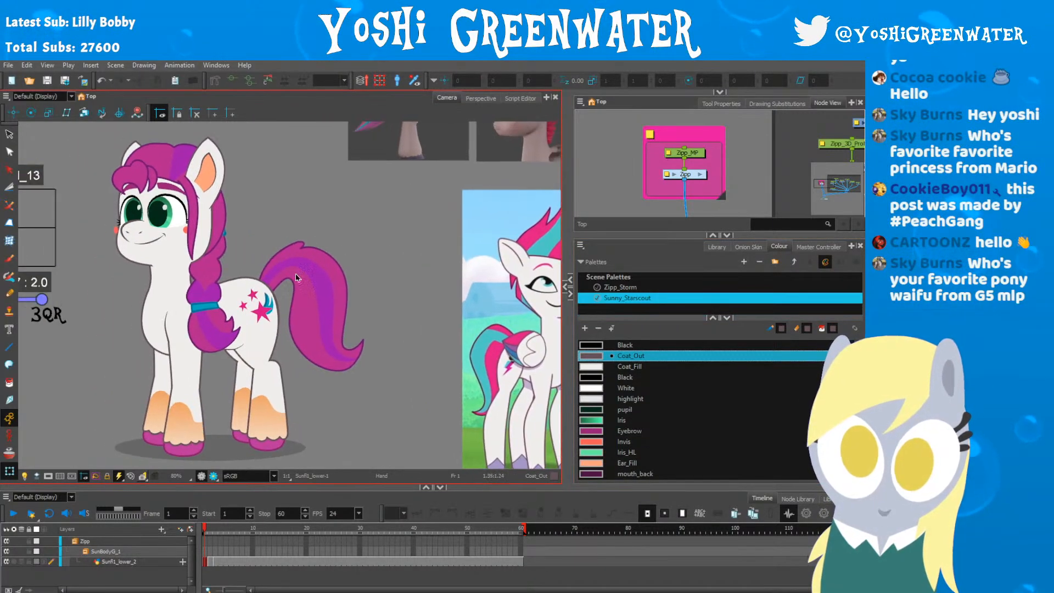
{"action": "left_click", "coordinate": [184, 414]}
{"action": "left_click_drag", "start_coordinate": [568, 319], "coordinate": [375, 318]}
{"action": "scroll", "coordinate": [457, 320], "scroll_direction": "up", "scroll_amount": 5}
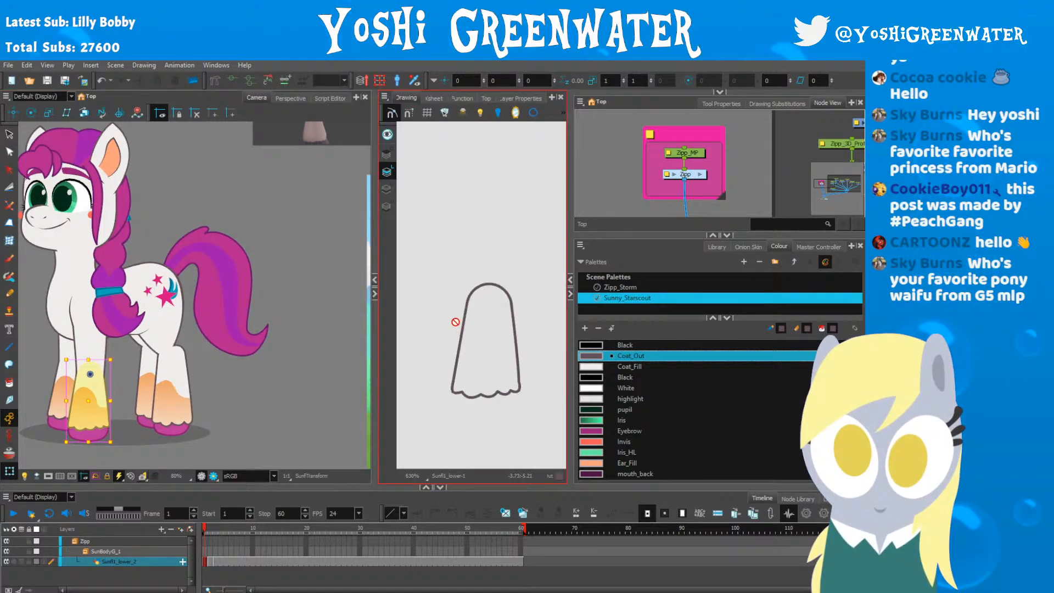
Step: Fill the orange marking on the near front lower leg with the Coat_Fill colour picked from the same leg
{"action": "left_click", "coordinate": [387, 190]}
{"action": "key", "text": "alt+i"}
{"action": "key", "text": "d"}
{"action": "left_click", "coordinate": [485, 307]}
{"action": "left_click", "coordinate": [473, 354]}
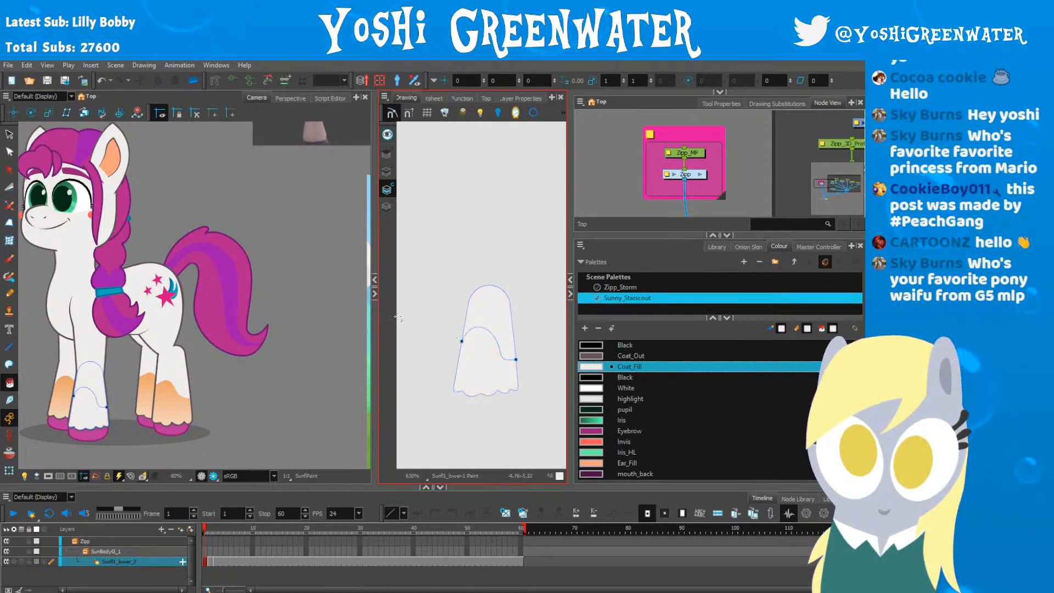
Step: Fill the orange marking on the far front lower leg with Coat_Fill
{"action": "left_click_drag", "start_coordinate": [51, 407], "coordinate": [84, 401]}
{"action": "key", "text": "shift+t"}
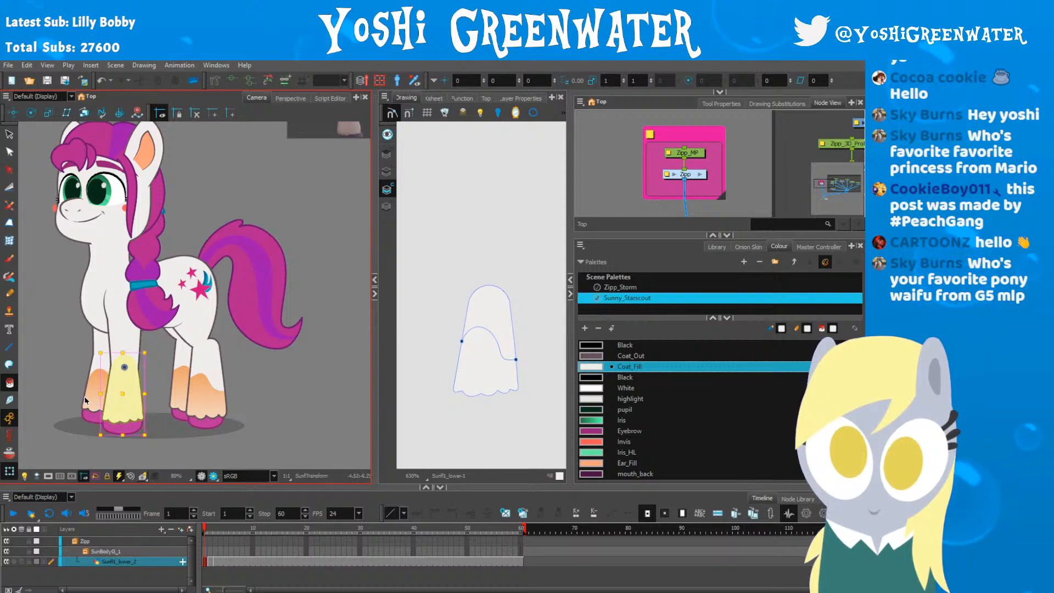
{"action": "left_click", "coordinate": [90, 400]}
{"action": "key", "text": "alt+i"}
{"action": "left_click", "coordinate": [91, 397]}
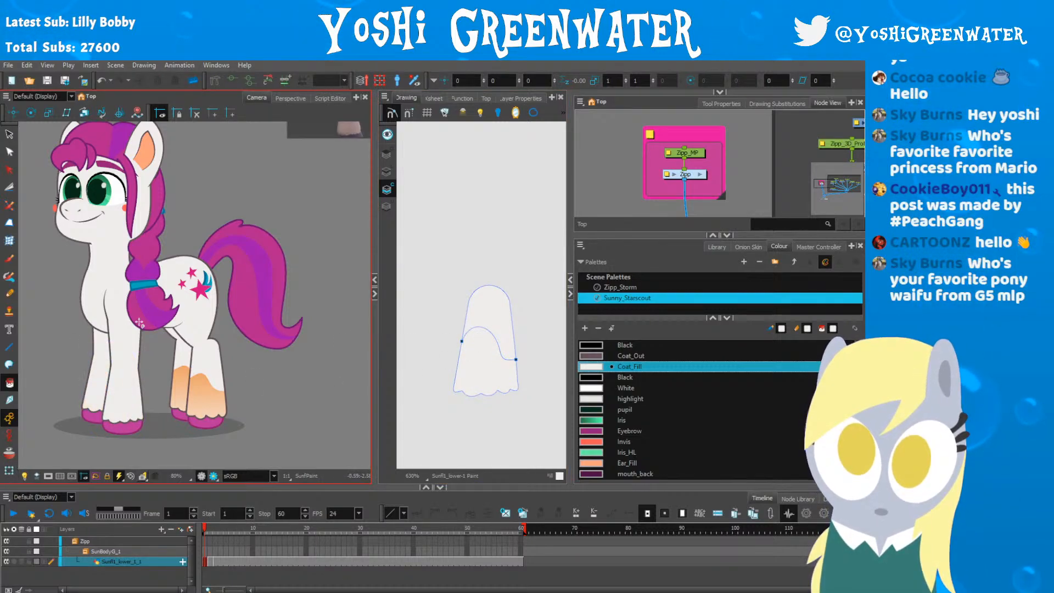
Step: Fill the orange marking on the near hind lower leg with Coat_Fill, working on its colour art layer
{"action": "left_click", "coordinate": [8, 471]}
{"action": "left_click", "coordinate": [217, 403]}
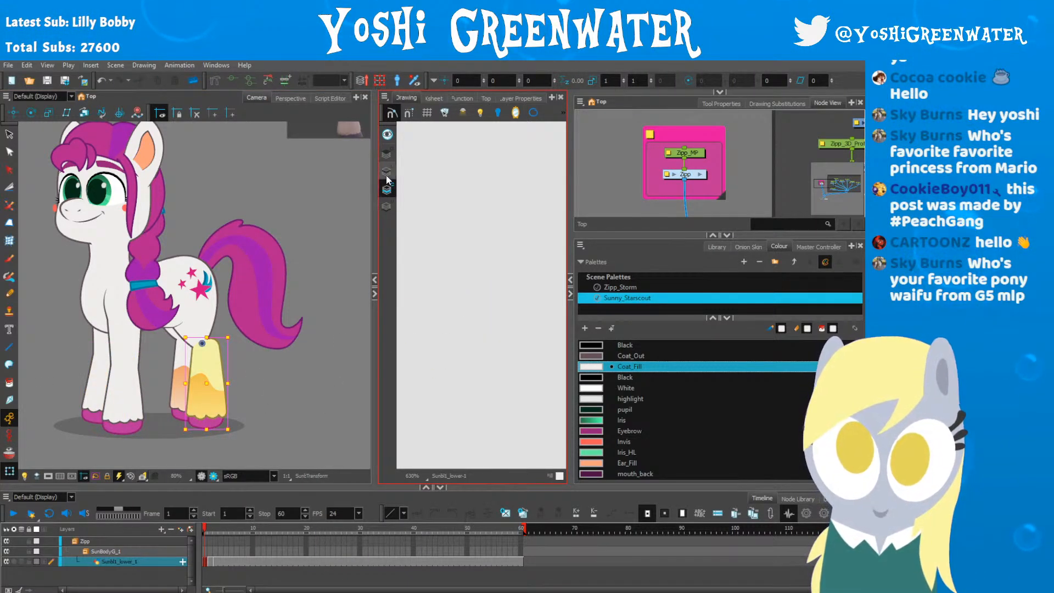
{"action": "key", "text": "2"}
{"action": "key", "text": "2"}
{"action": "key", "text": "2"}
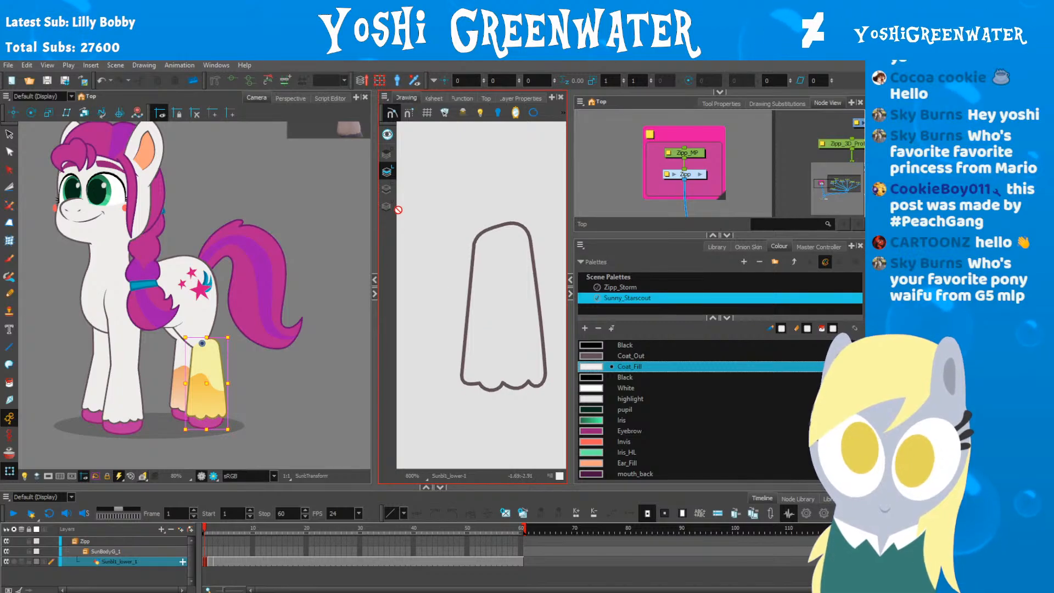
{"action": "left_click", "coordinate": [387, 188]}
{"action": "key", "text": "alt+i"}
{"action": "left_click", "coordinate": [488, 345]}
Step: Fill the orange marking on the far hind lower leg with Coat_Fill, hide the stroke outlines, and deselect the leg
{"action": "left_click_drag", "start_coordinate": [269, 329], "coordinate": [263, 322]}
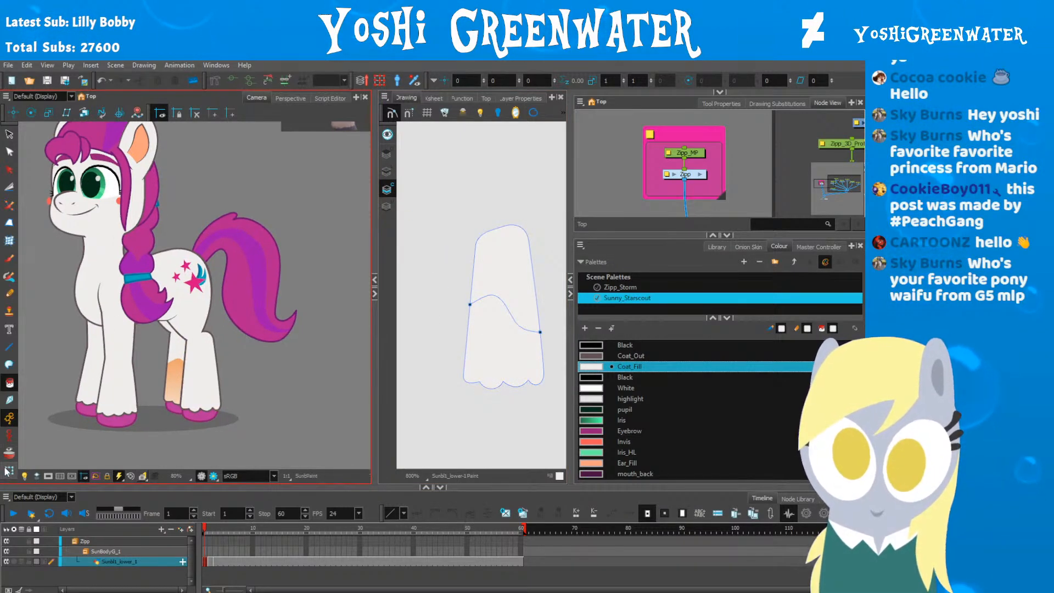
{"action": "left_click", "coordinate": [173, 380]}
{"action": "key", "text": "alt+i"}
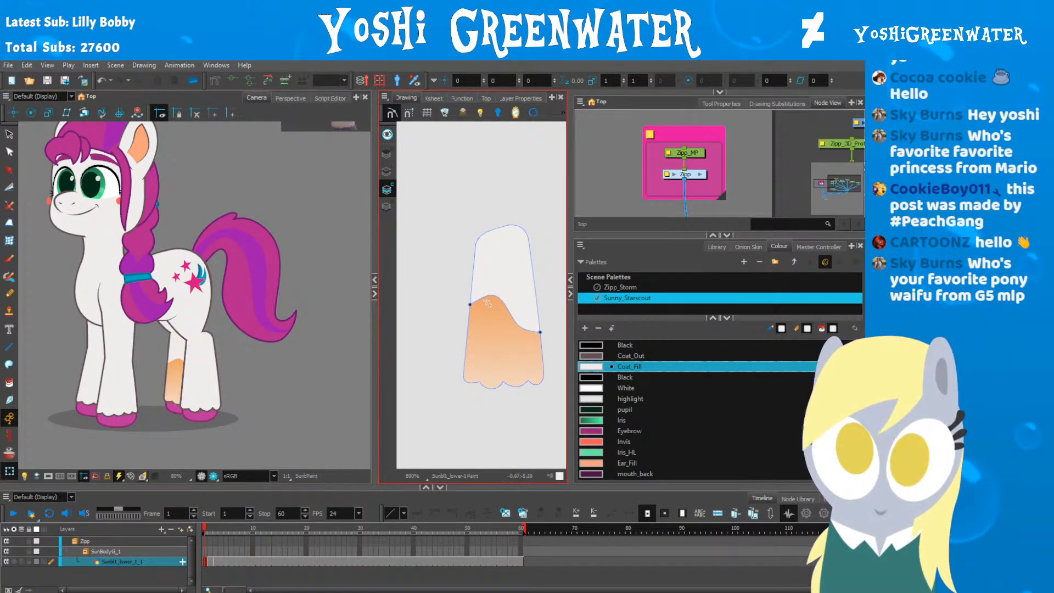
{"action": "left_click", "coordinate": [174, 379]}
{"action": "key", "text": "k"}
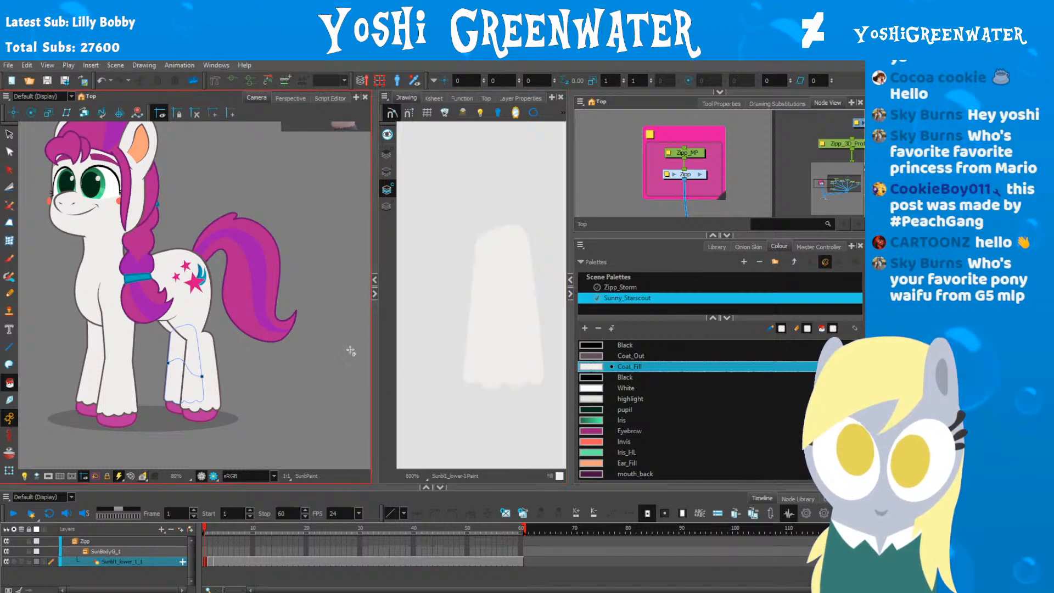
{"action": "left_click_drag", "start_coordinate": [350, 351], "coordinate": [366, 373]}
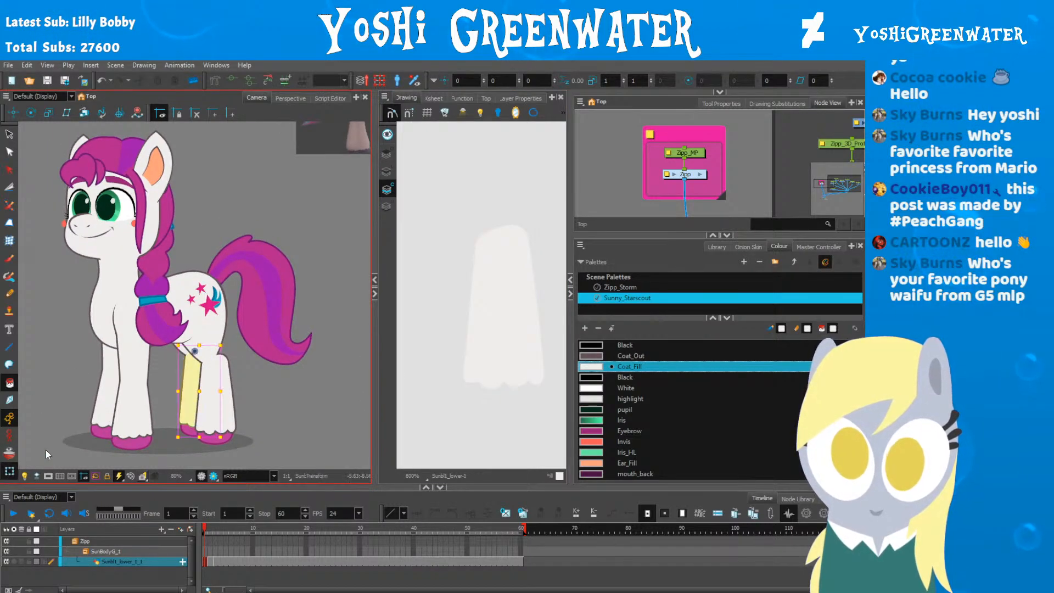
{"action": "left_click", "coordinate": [9, 471]}
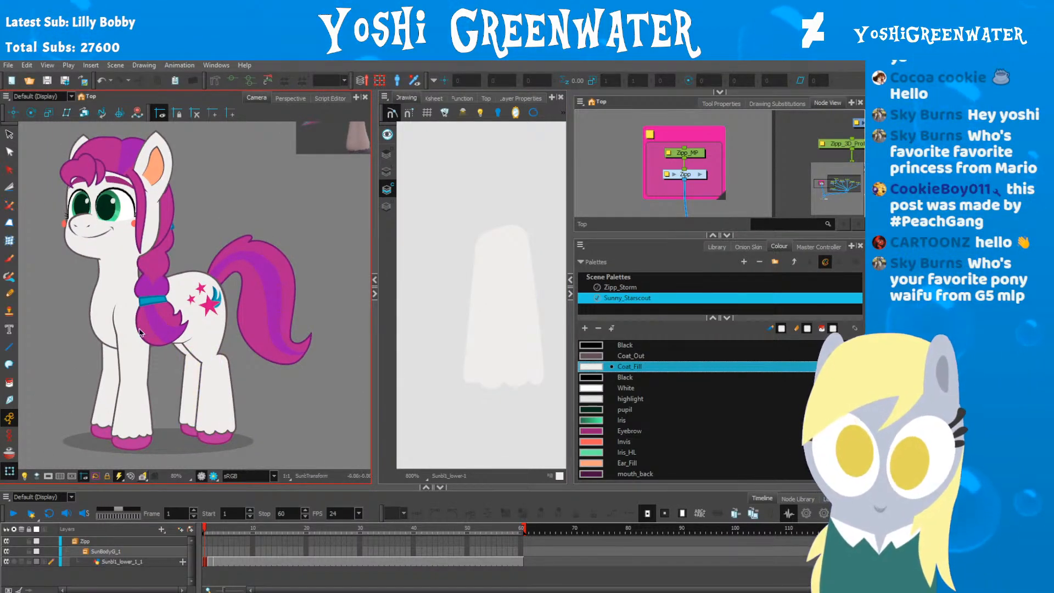
Step: Compare the rig's legs and hooves with the 2D Zipp reference, selecting the near front hoof
{"action": "scroll", "coordinate": [140, 332], "scroll_direction": "down", "scroll_amount": 4}
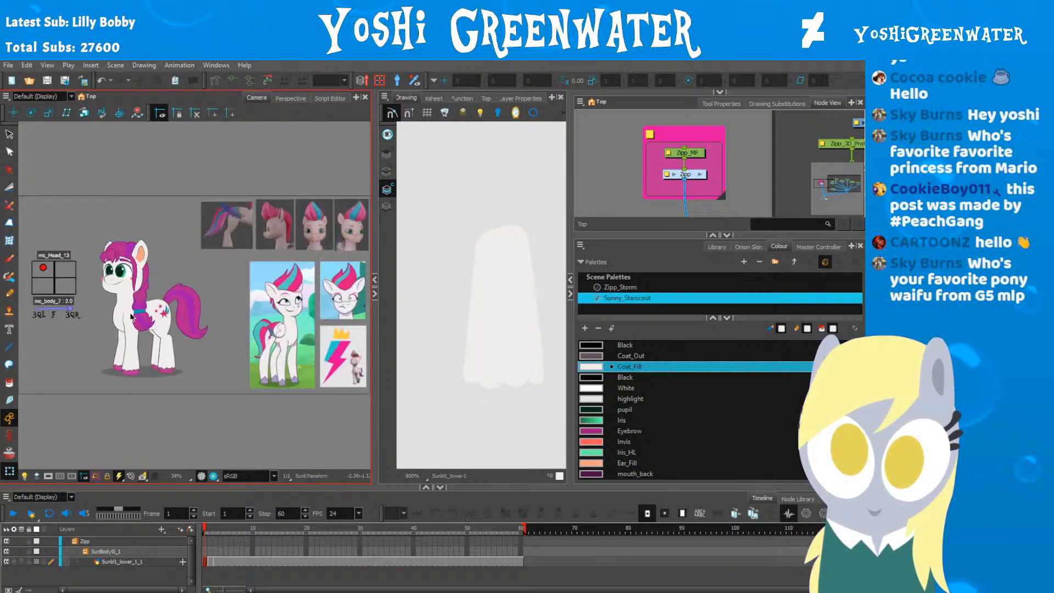
{"action": "scroll", "coordinate": [141, 329], "scroll_direction": "up", "scroll_amount": 3}
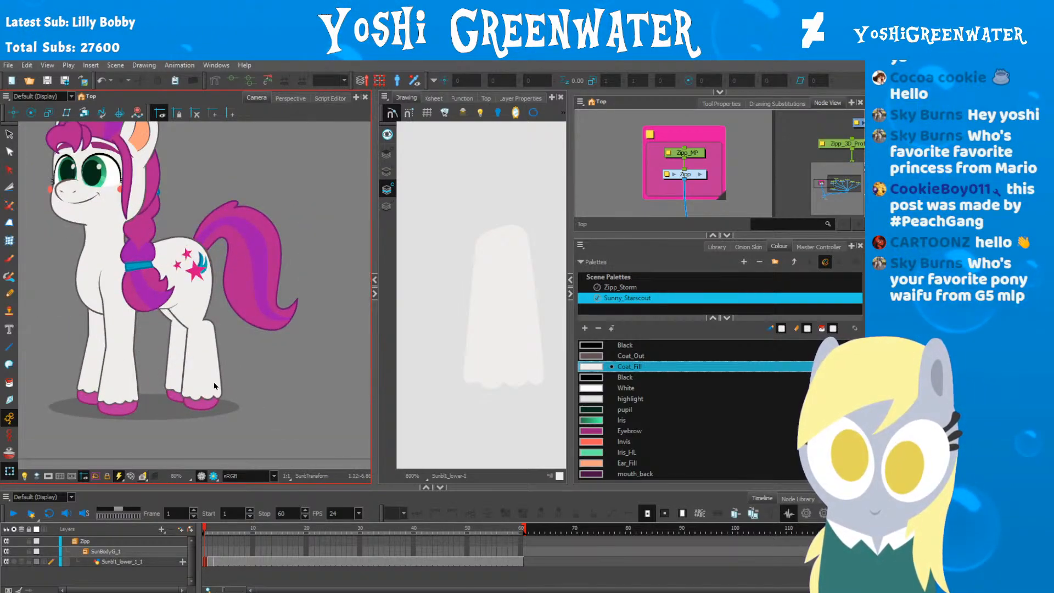
{"action": "left_click_drag", "start_coordinate": [236, 358], "coordinate": [152, 357]}
{"action": "scroll", "coordinate": [144, 358], "scroll_direction": "down", "scroll_amount": 1}
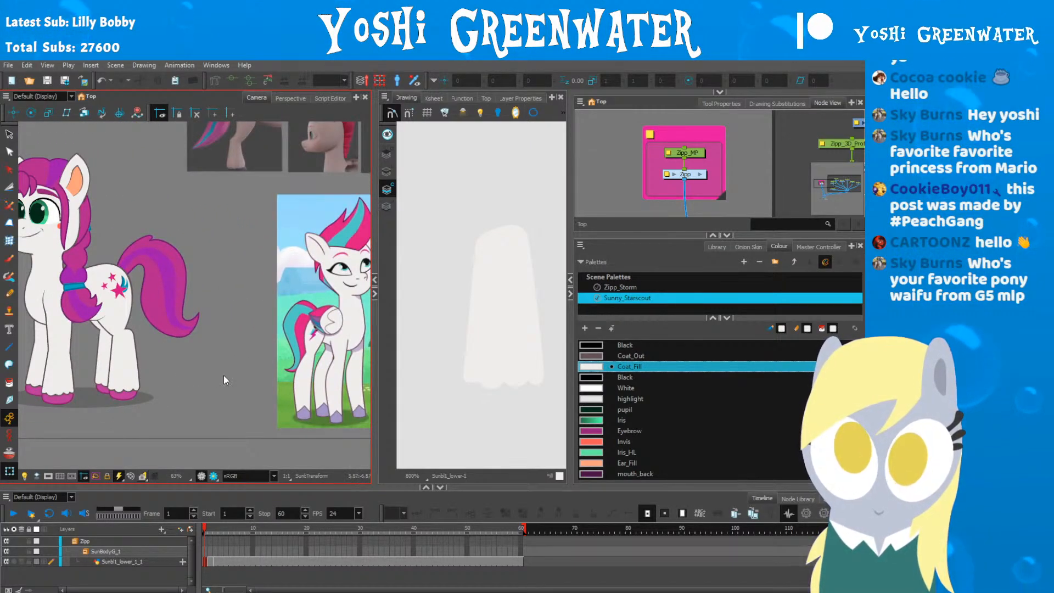
{"action": "left_click_drag", "start_coordinate": [86, 383], "coordinate": [113, 384]}
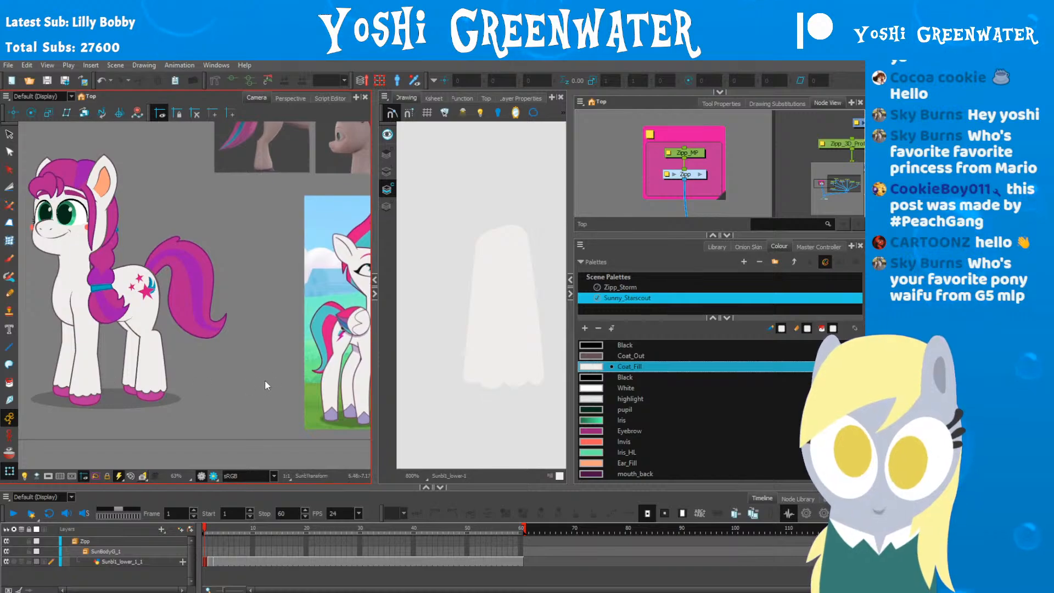
{"action": "left_click_drag", "start_coordinate": [431, 339], "coordinate": [403, 331]}
{"action": "left_click_drag", "start_coordinate": [247, 324], "coordinate": [204, 320]}
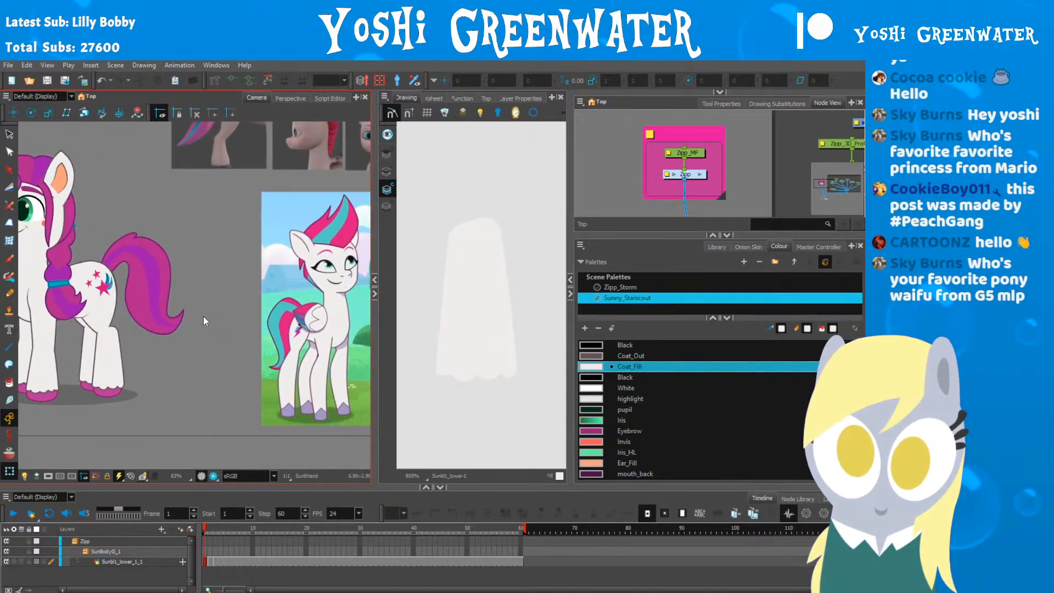
{"action": "left_click", "coordinate": [42, 388]}
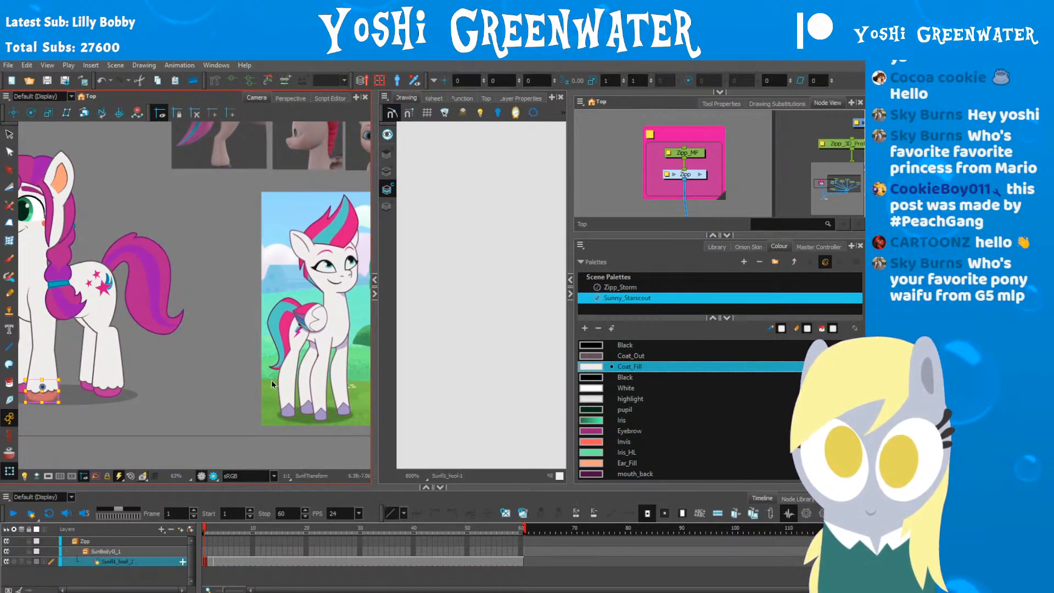
{"action": "left_click_drag", "start_coordinate": [213, 302], "coordinate": [301, 337]}
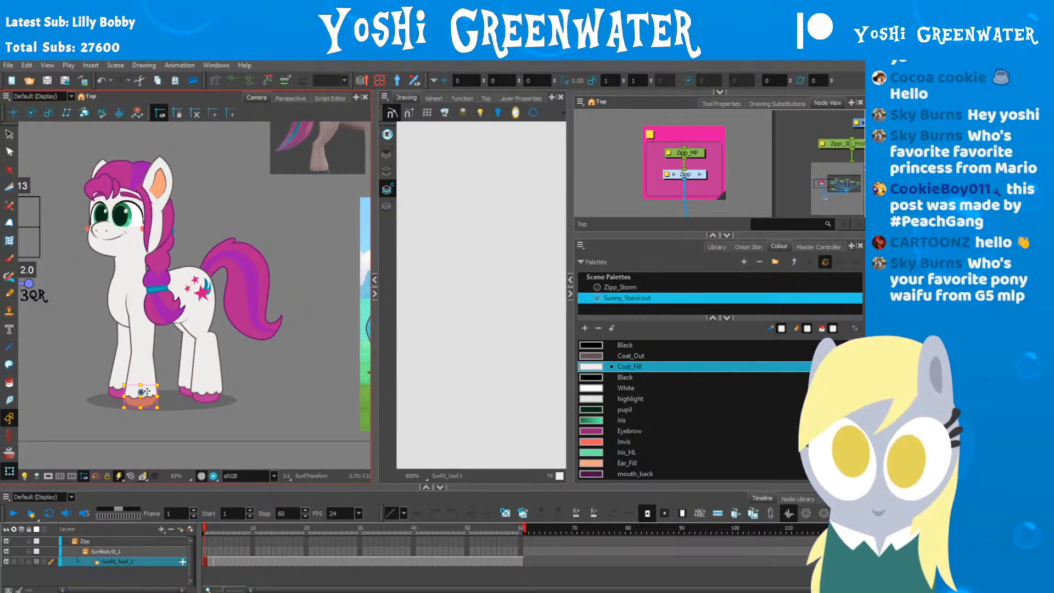
{"action": "left_click_drag", "start_coordinate": [231, 358], "coordinate": [150, 341]}
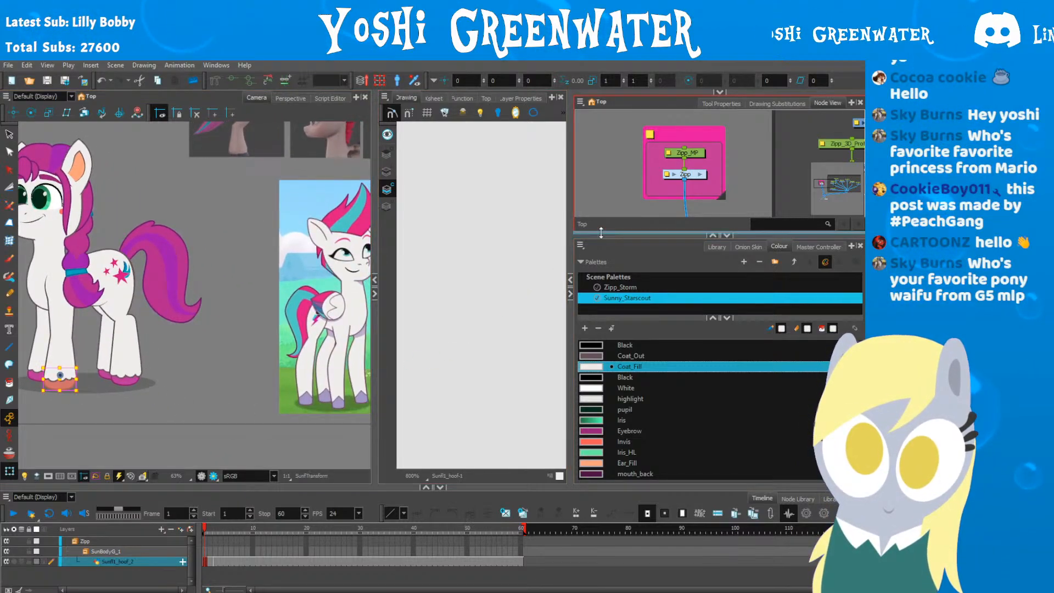
Step: Make the colour panel and its swatch list taller, with the rig and the 2D Zipp reference both in the camera view
{"action": "left_click_drag", "start_coordinate": [601, 233], "coordinate": [601, 217]}
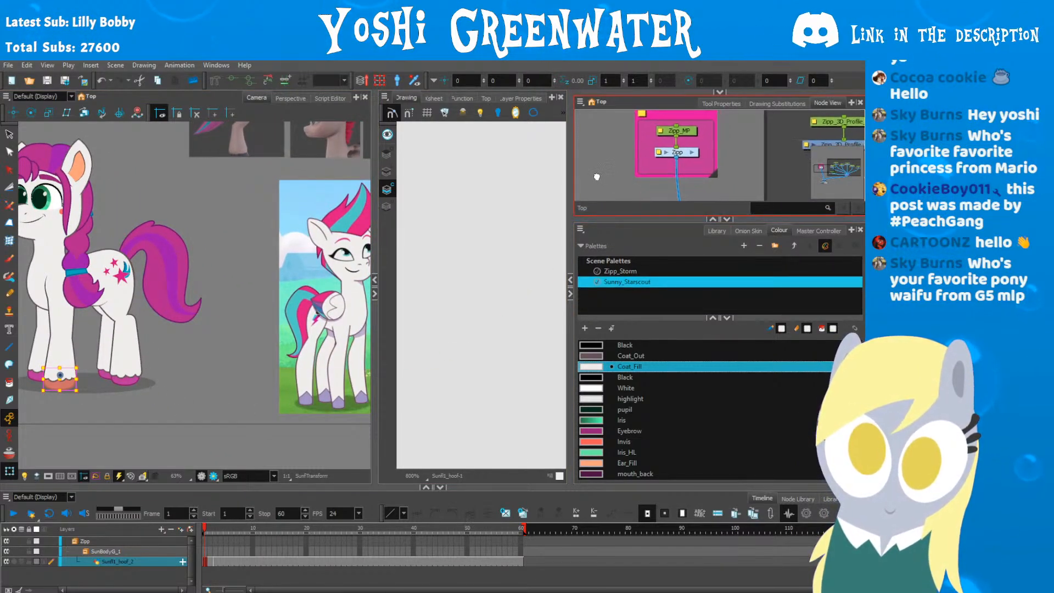
{"action": "left_click_drag", "start_coordinate": [153, 339], "coordinate": [138, 333]}
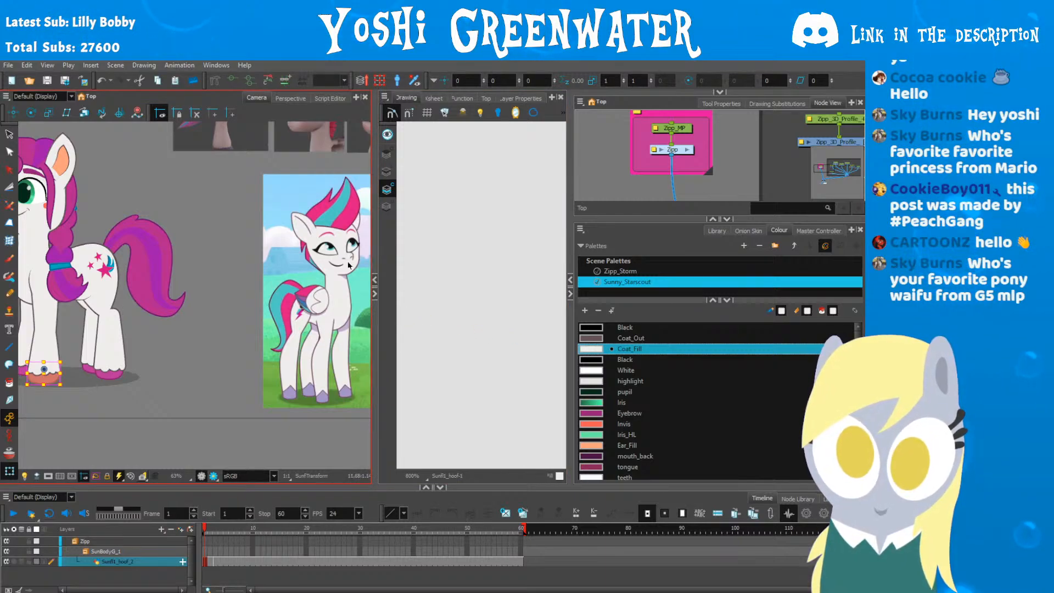
{"action": "left_click_drag", "start_coordinate": [281, 264], "coordinate": [179, 226]}
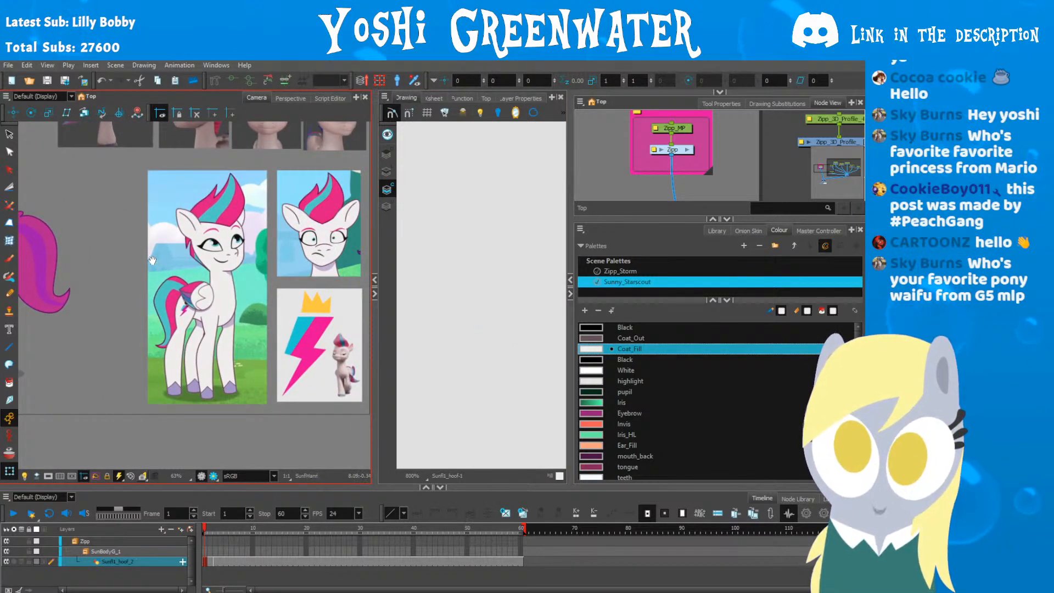
{"action": "left_click_drag", "start_coordinate": [45, 294], "coordinate": [180, 317]}
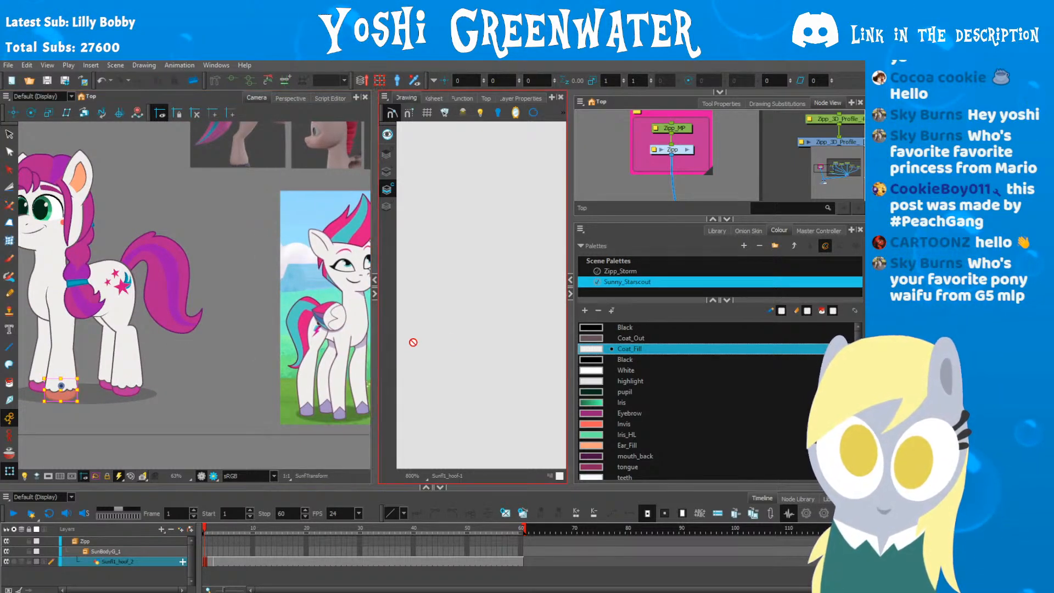
{"action": "left_click_drag", "start_coordinate": [614, 219], "coordinate": [604, 209]}
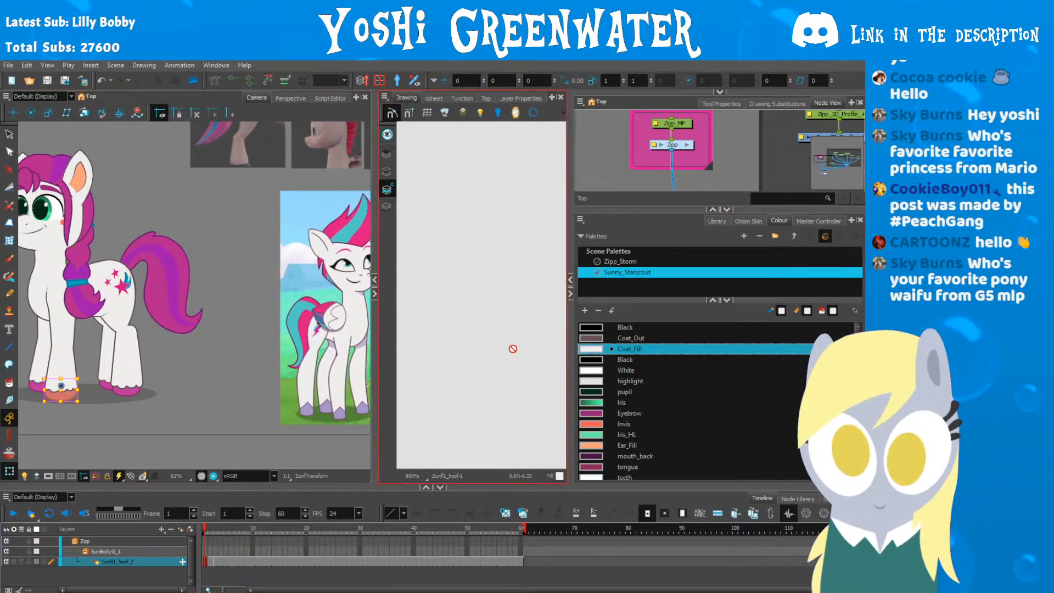
{"action": "scroll", "coordinate": [598, 386], "scroll_direction": "down", "scroll_amount": 1}
{"action": "scroll", "coordinate": [599, 386], "scroll_direction": "up", "scroll_amount": 1}
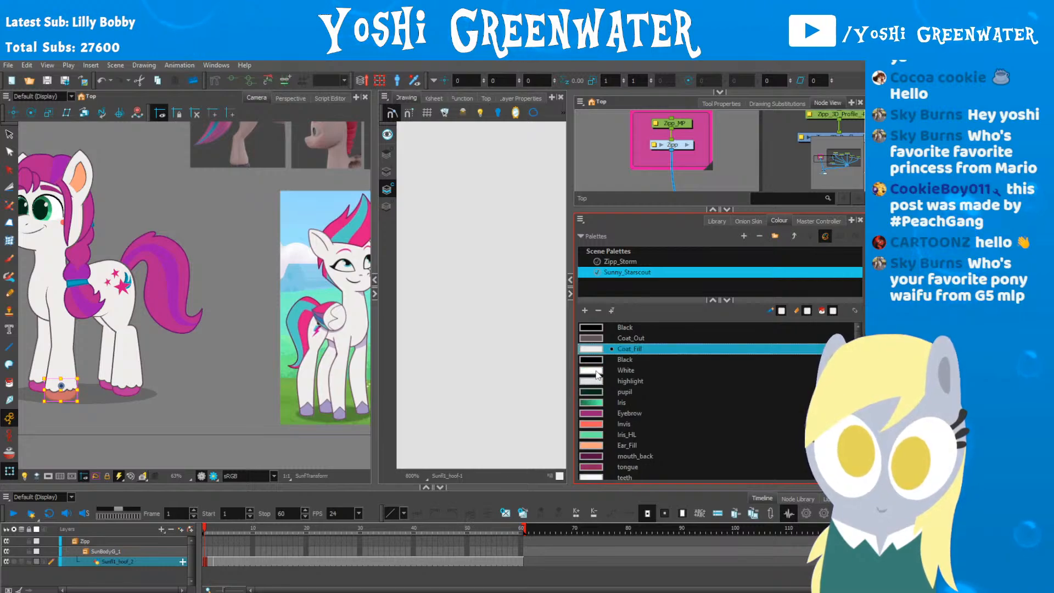
Step: Go through the eye swatches to pupil and set it to green, RGB 0, 124, 58
{"action": "left_click", "coordinate": [594, 361]}
{"action": "left_click", "coordinate": [594, 371]}
{"action": "left_click", "coordinate": [592, 381]}
{"action": "left_click", "coordinate": [591, 392]}
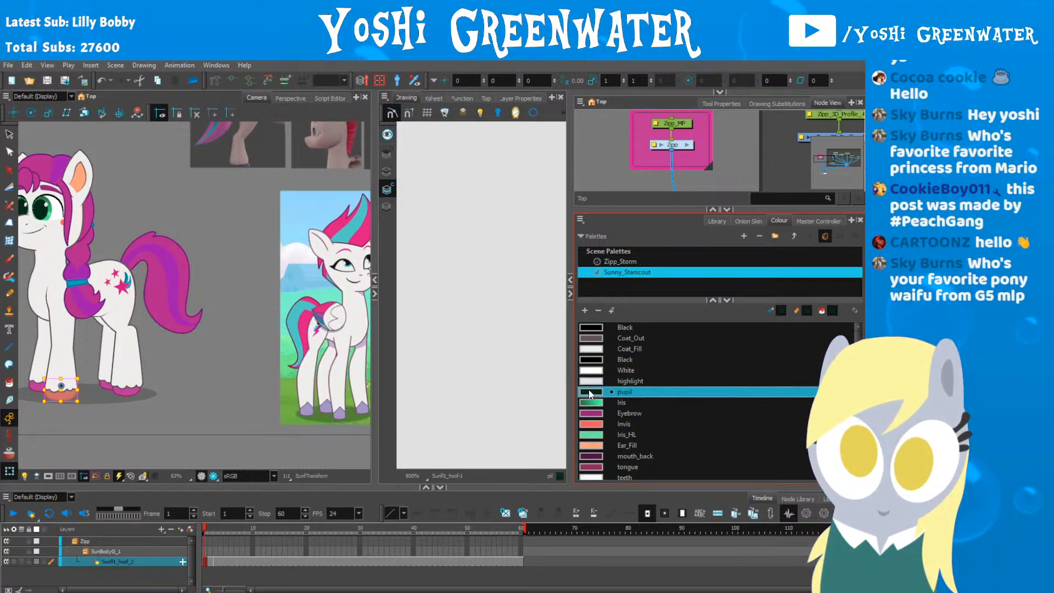
{"action": "key", "text": "space"}
{"action": "left_click_drag", "start_coordinate": [129, 291], "coordinate": [184, 318]}
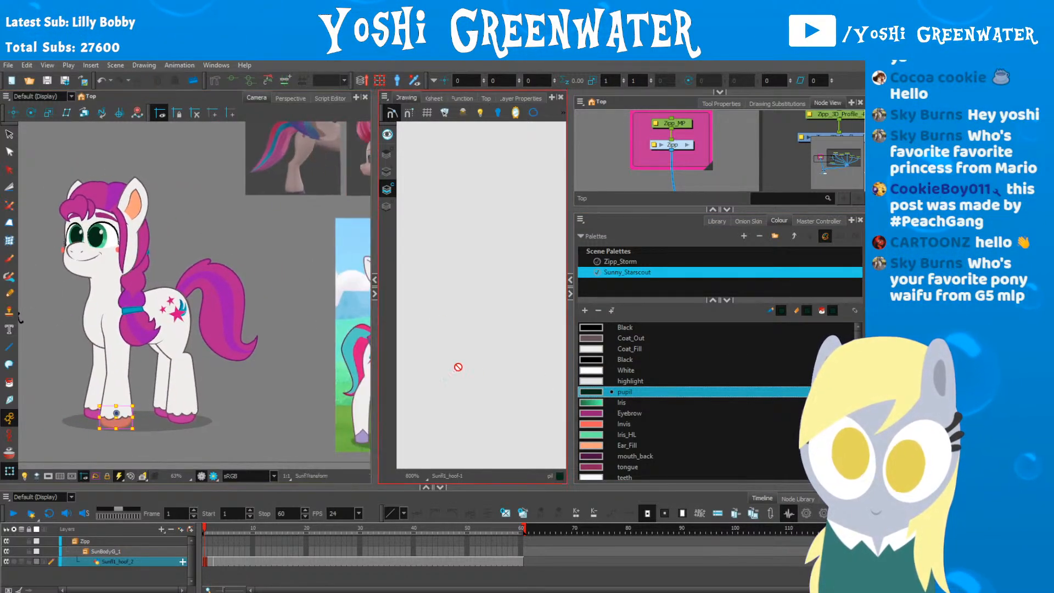
{"action": "double_click", "coordinate": [591, 391]}
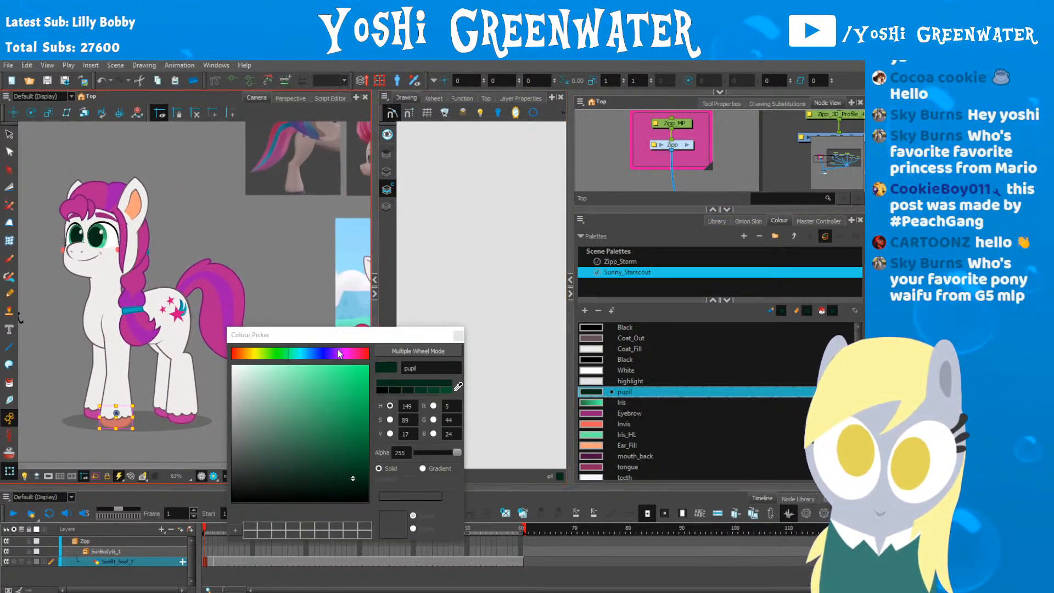
{"action": "mouse_move", "coordinate": [339, 372]}
{"action": "left_mouse_down"}
{"action": "mouse_move", "coordinate": [308, 393]}
{"action": "mouse_move", "coordinate": [233, 367]}
{"action": "mouse_move", "coordinate": [393, 442]}
{"action": "left_mouse_up"}
{"action": "left_click", "coordinate": [459, 336]}
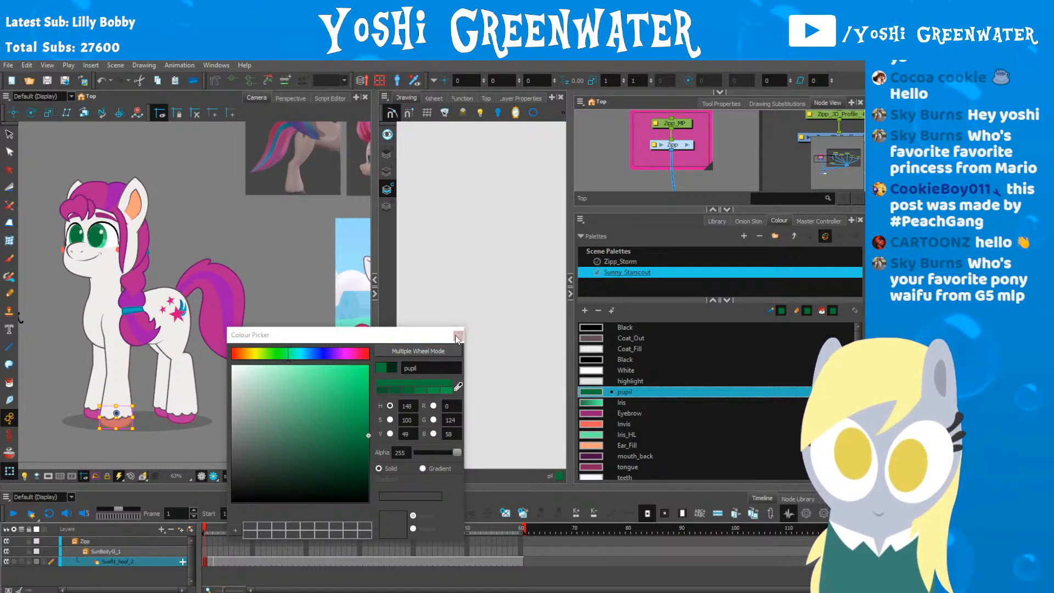
Step: Examine the eye of the 2D Zipp reference up close for its pupil and iris colours
{"action": "key", "text": "space"}
{"action": "left_click_drag", "start_coordinate": [262, 305], "coordinate": [92, 276]}
{"action": "scroll", "coordinate": [223, 292], "scroll_direction": "up", "scroll_amount": 3}
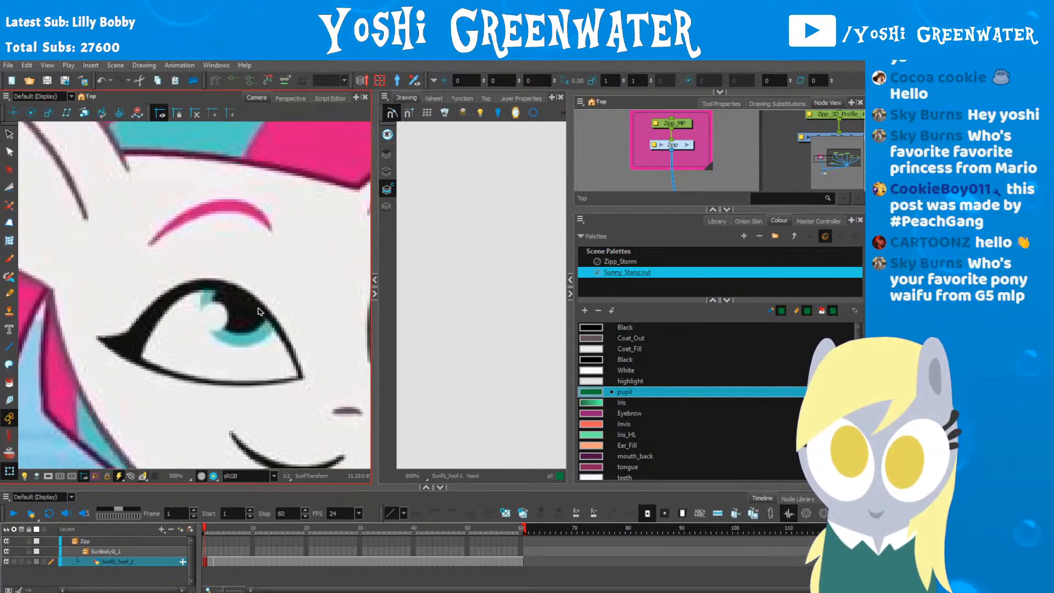
{"action": "scroll", "coordinate": [155, 157], "scroll_direction": "down", "scroll_amount": 8}
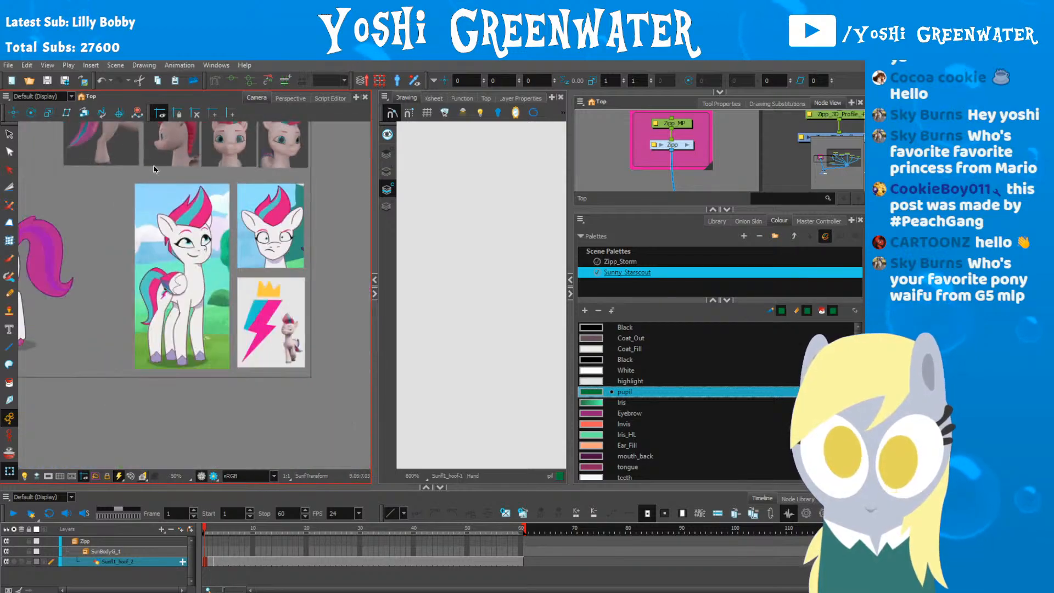
Step: Sample the blue at the iris edge of the 3D front-view reference for the pupil swatch, RGB 29, 68, 89
{"action": "left_click_drag", "start_coordinate": [181, 176], "coordinate": [160, 256]}
{"action": "scroll", "coordinate": [160, 257], "scroll_direction": "up", "scroll_amount": 9}
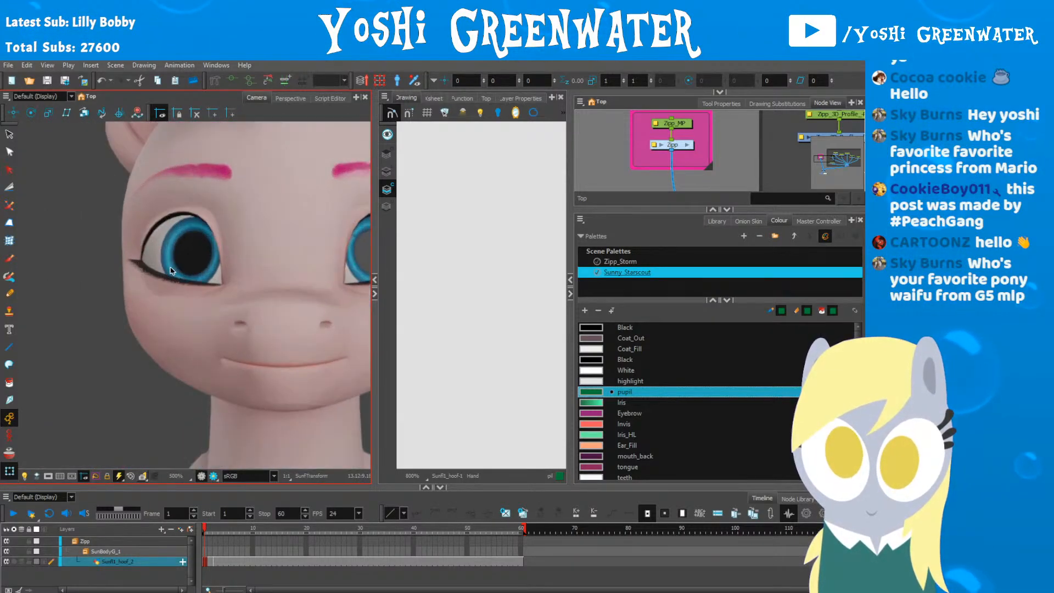
{"action": "double_click", "coordinate": [588, 392]}
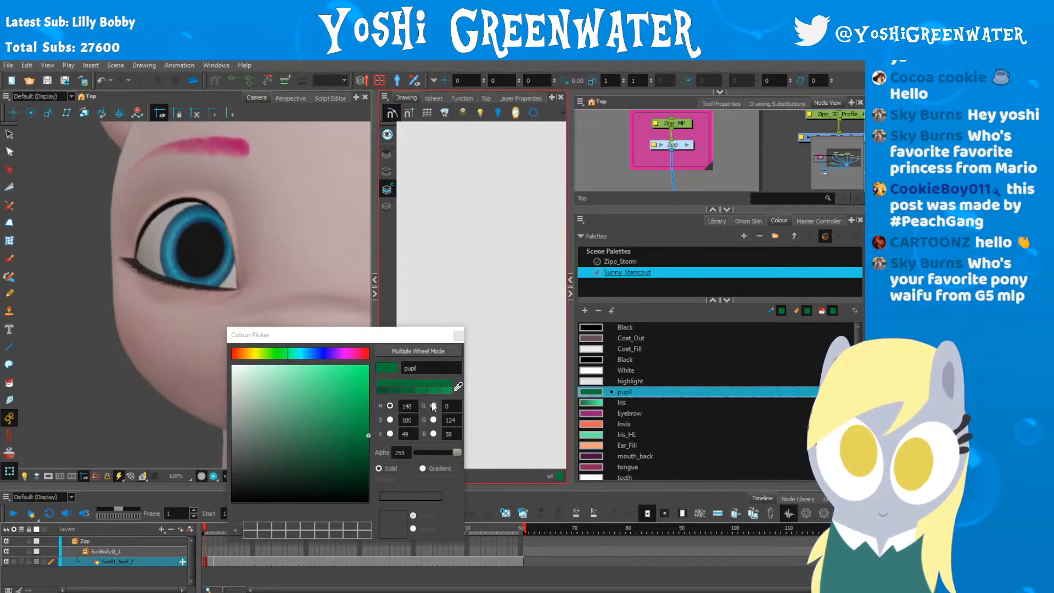
{"action": "left_click", "coordinate": [457, 386]}
{"action": "left_click", "coordinate": [174, 221]}
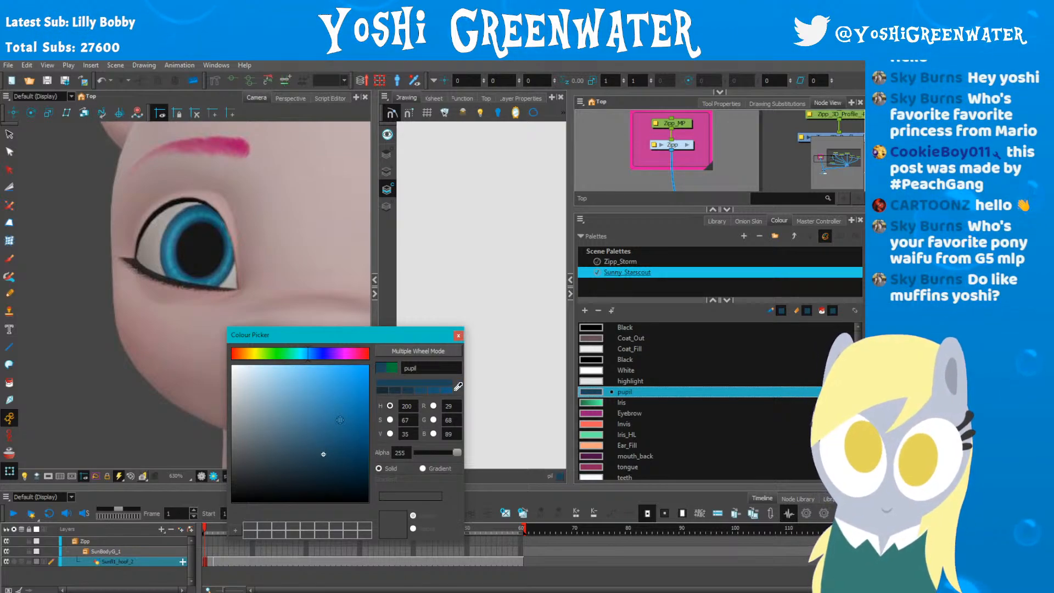
Step: Set the Iris gradient's two stops to colours sampled from the 3D reference eye, RGB 47, 145, 156 and RGB 47, 106, 131
{"action": "double_click", "coordinate": [591, 404]}
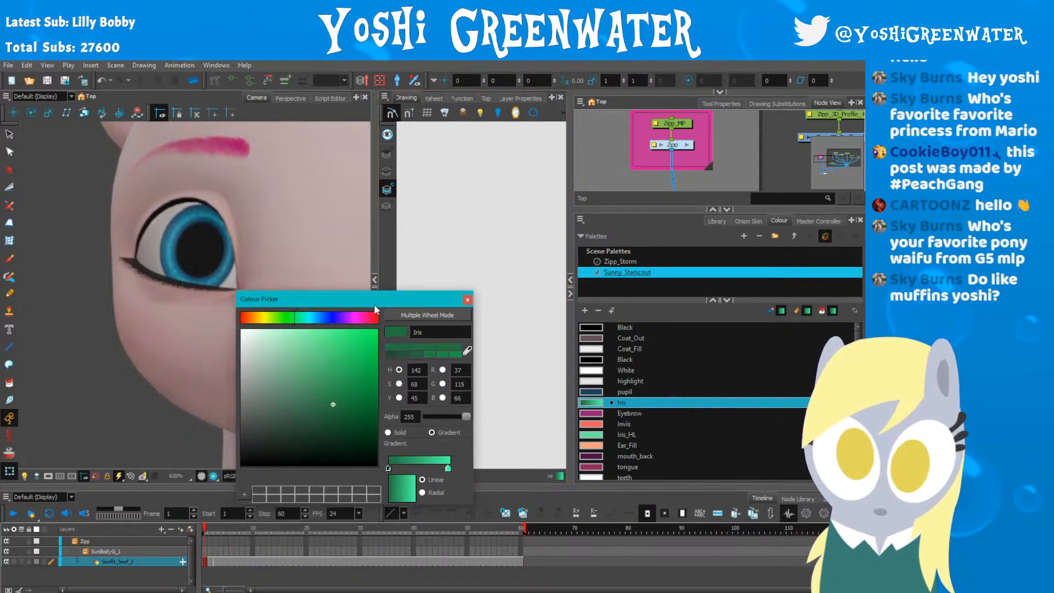
{"action": "left_click_drag", "start_coordinate": [338, 298], "coordinate": [384, 328]}
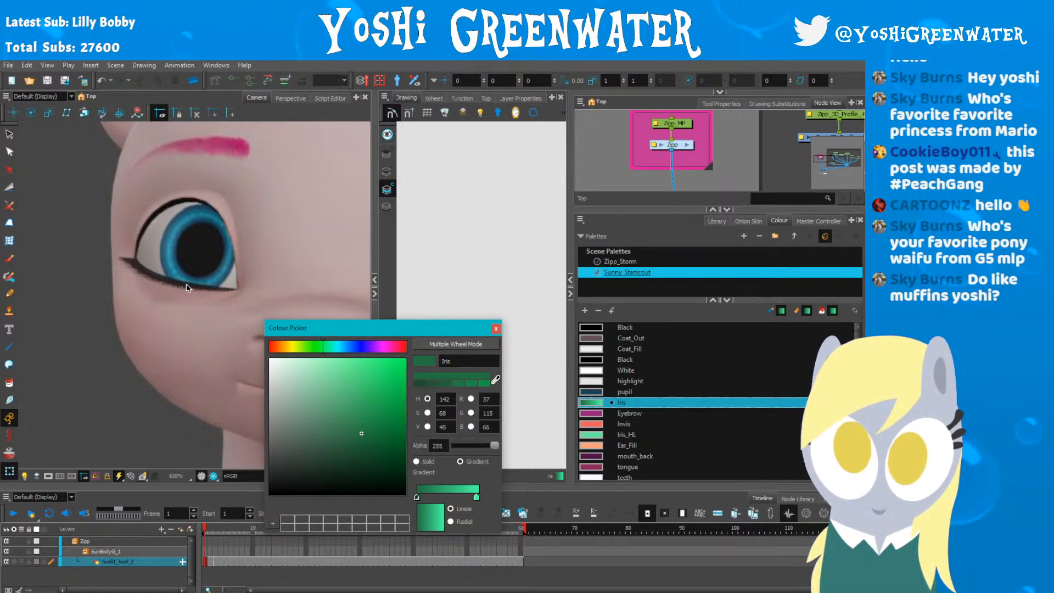
{"action": "left_click", "coordinate": [171, 253]}
{"action": "left_click_drag", "start_coordinate": [344, 331], "coordinate": [328, 318]}
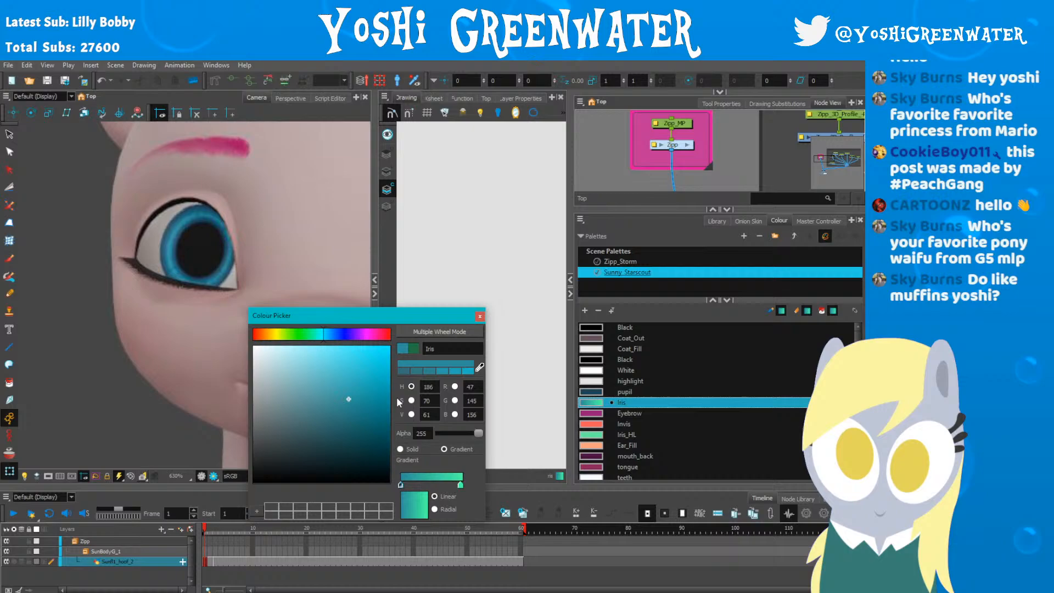
{"action": "left_click", "coordinate": [460, 486]}
{"action": "left_click", "coordinate": [174, 248]}
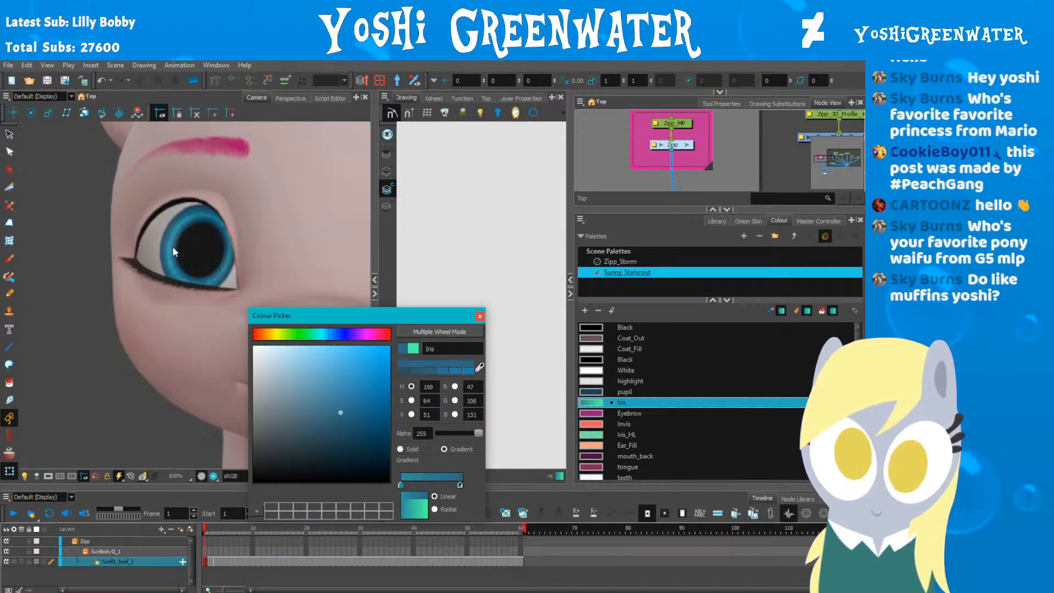
{"action": "left_click_drag", "start_coordinate": [365, 319], "coordinate": [339, 323]}
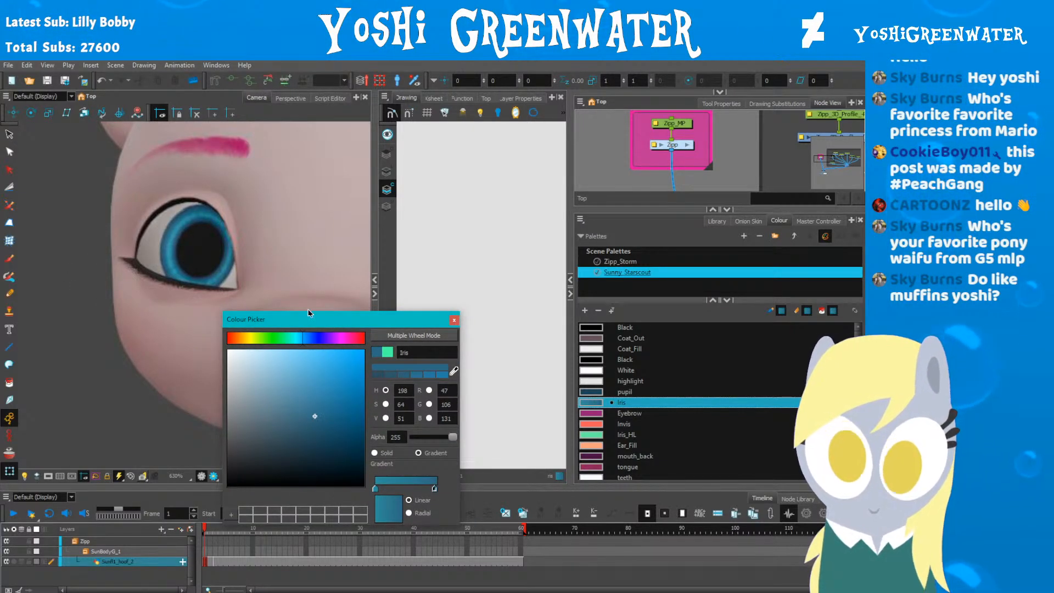
{"action": "left_click", "coordinate": [454, 319]}
Step: Check the recoloured eyes on the rig and move the Iris_HL swatch directly below Iris in the palette
{"action": "scroll", "coordinate": [274, 301], "scroll_direction": "down", "scroll_amount": 6}
{"action": "scroll", "coordinate": [106, 283], "scroll_direction": "up", "scroll_amount": 4}
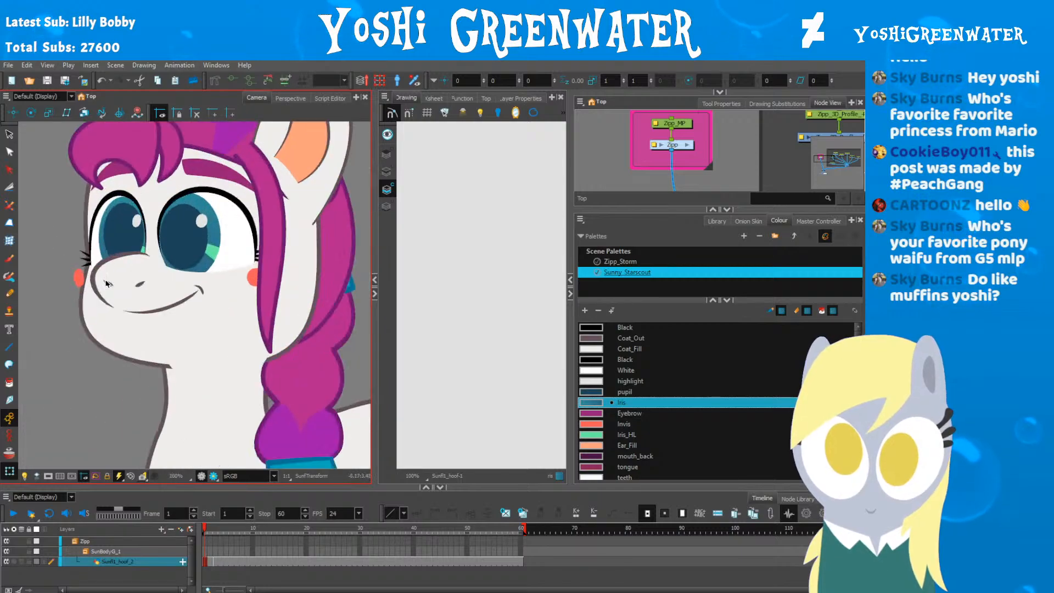
{"action": "scroll", "coordinate": [106, 283], "scroll_direction": "up", "scroll_amount": 2}
{"action": "left_click", "coordinate": [629, 413]}
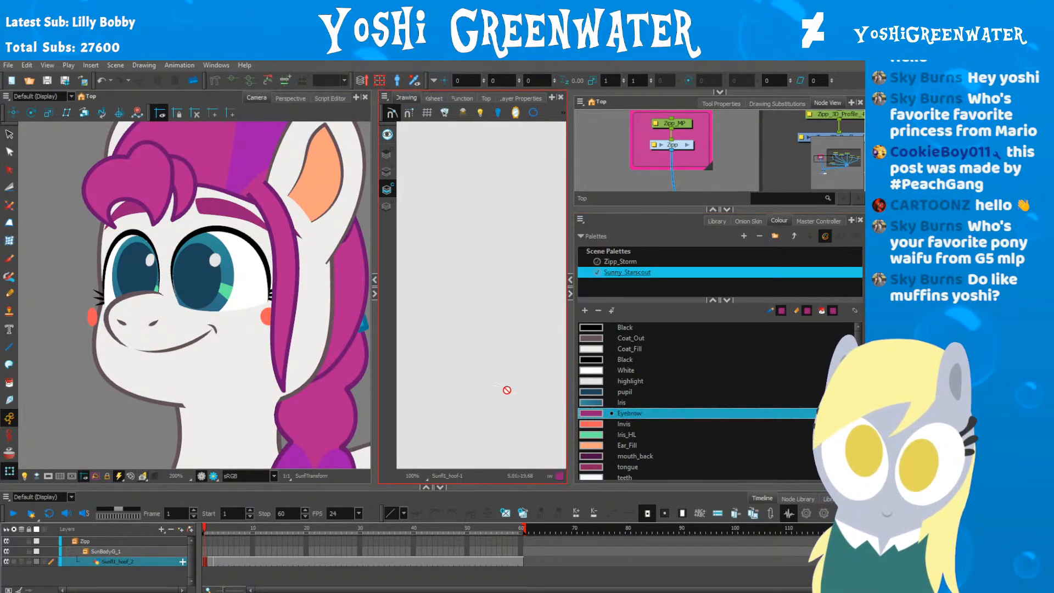
{"action": "double_click", "coordinate": [592, 434]}
{"action": "mouse_move", "coordinate": [591, 434]}
{"action": "left_mouse_down"}
{"action": "mouse_move", "coordinate": [592, 403]}
{"action": "mouse_move", "coordinate": [598, 419]}
{"action": "left_mouse_up"}
{"action": "left_click", "coordinate": [454, 319]}
Step: Sample the rig's blue iris for Iris_HL and lighten it slightly to RGB 57, 159, 171
{"action": "double_click", "coordinate": [591, 413]}
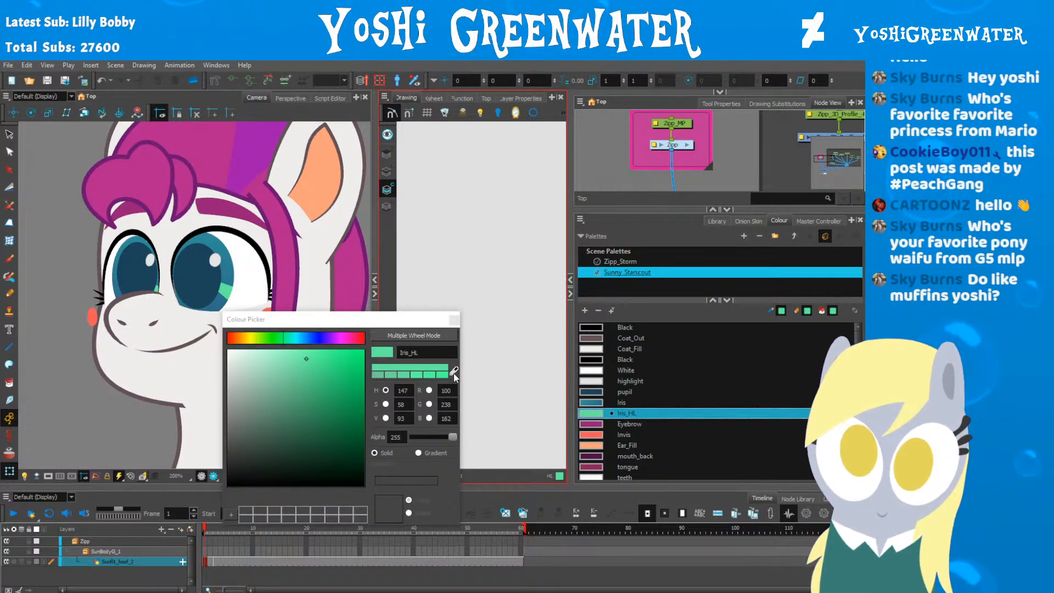
{"action": "left_click", "coordinate": [454, 372]}
{"action": "left_click", "coordinate": [218, 265]}
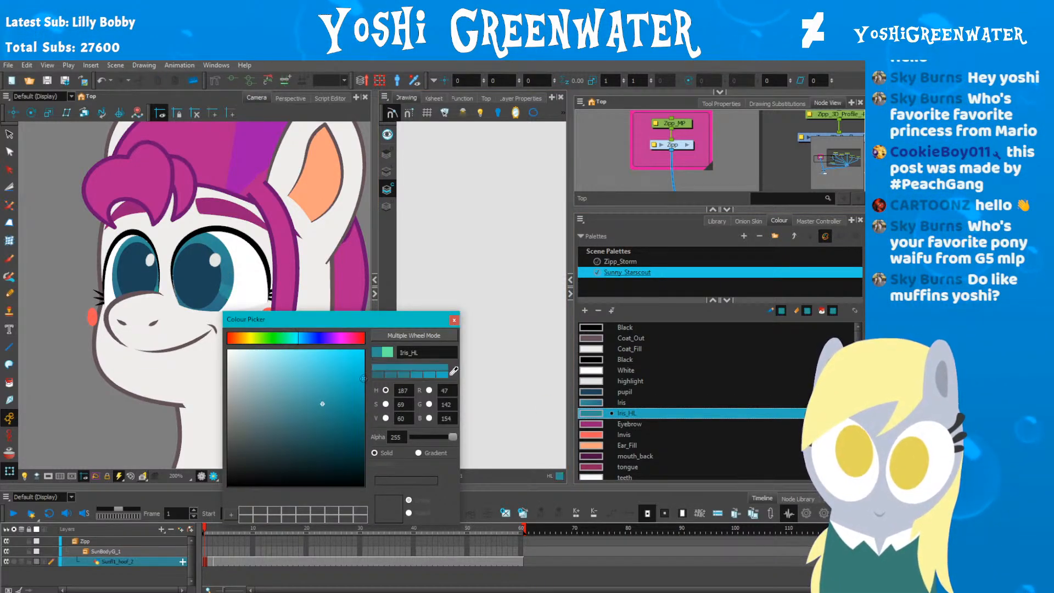
{"action": "left_click_drag", "start_coordinate": [320, 398], "coordinate": [319, 395]}
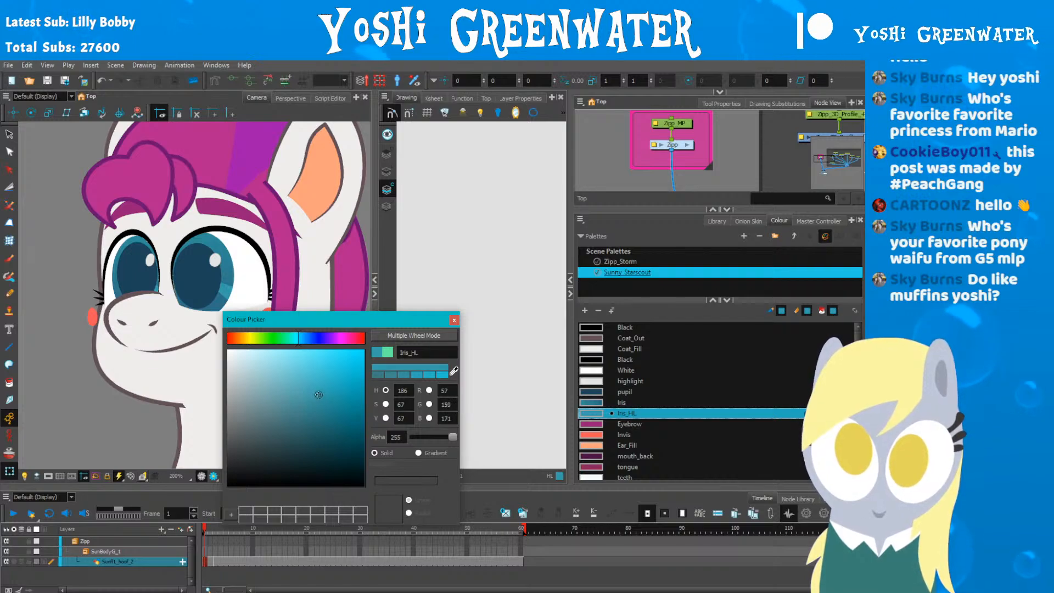
{"action": "left_click_drag", "start_coordinate": [320, 315], "coordinate": [360, 340]}
{"action": "left_click", "coordinate": [492, 344]}
Step: Compare the rig's eyes, eyebrows and ears with those of the 2D Zipp reference
{"action": "left_click_drag", "start_coordinate": [28, 486], "coordinate": [29, 498]}
{"action": "left_click", "coordinate": [34, 448]}
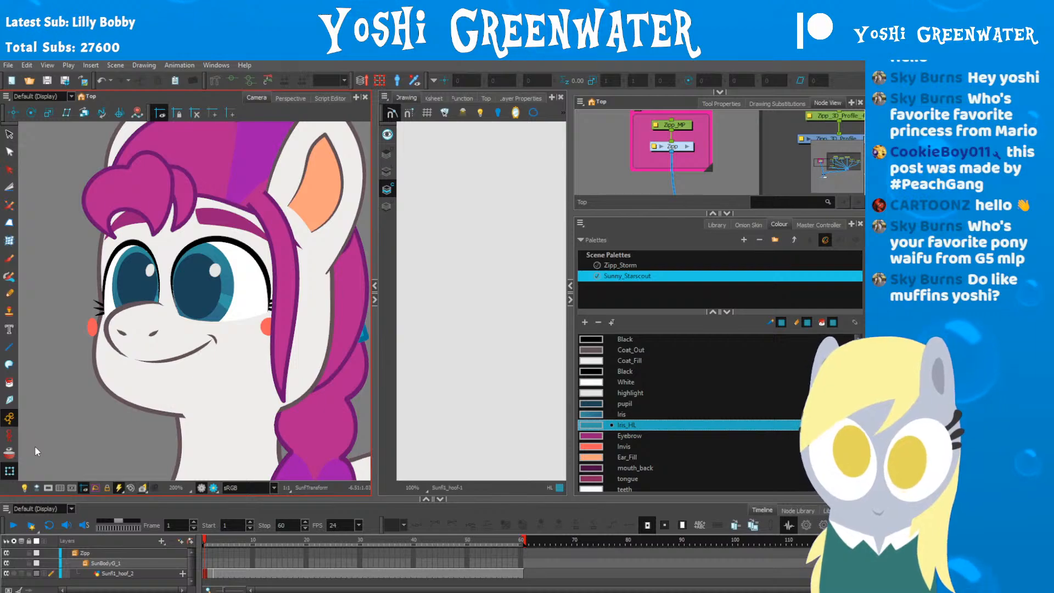
{"action": "left_click_drag", "start_coordinate": [309, 356], "coordinate": [285, 367]}
{"action": "scroll", "coordinate": [241, 307], "scroll_direction": "down", "scroll_amount": 4}
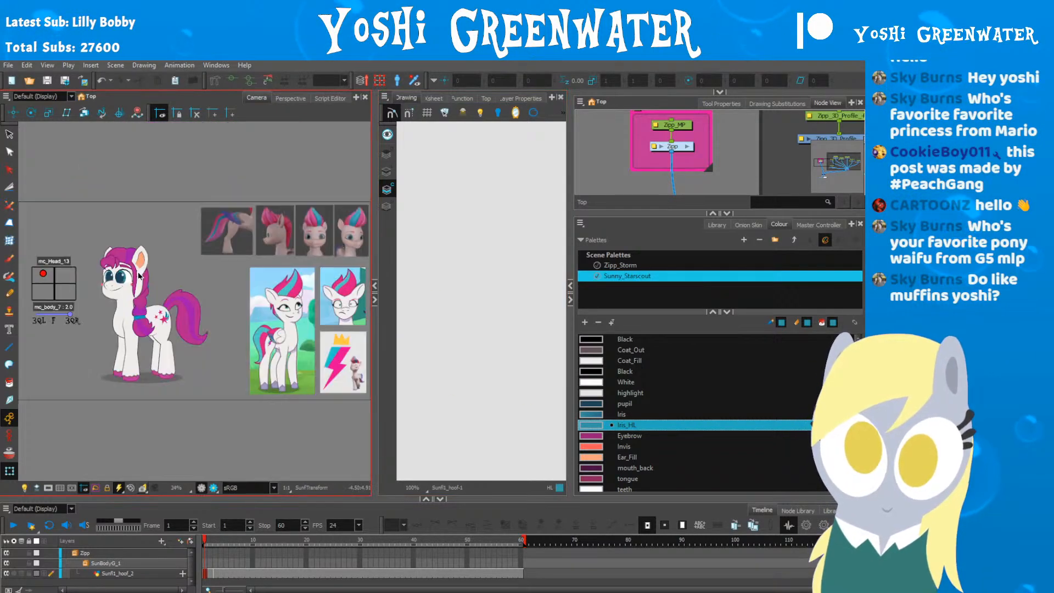
{"action": "scroll", "coordinate": [240, 311], "scroll_direction": "up", "scroll_amount": 6}
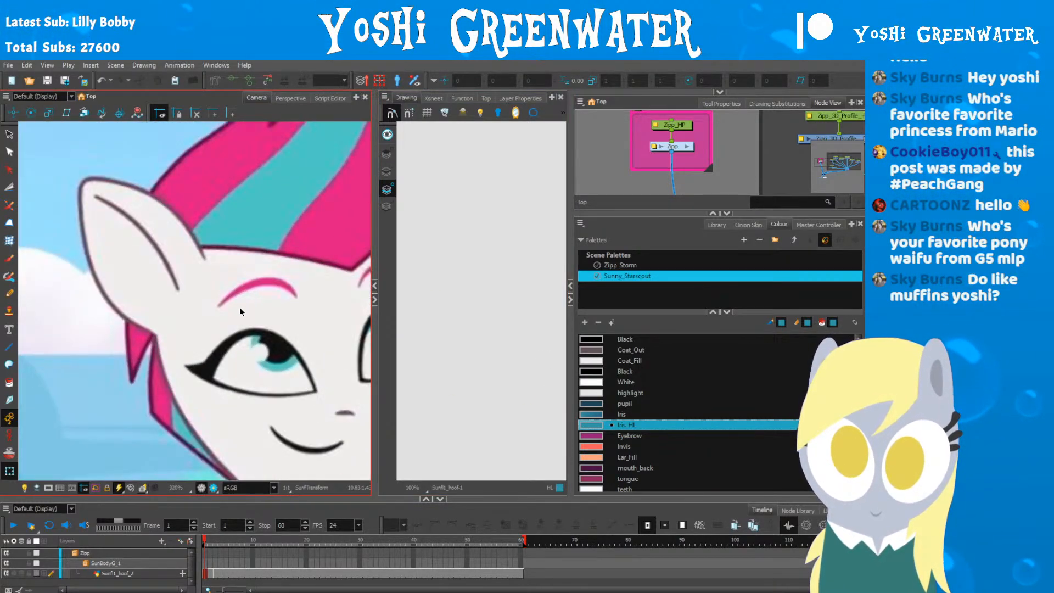
{"action": "scroll", "coordinate": [240, 311], "scroll_direction": "down", "scroll_amount": 6}
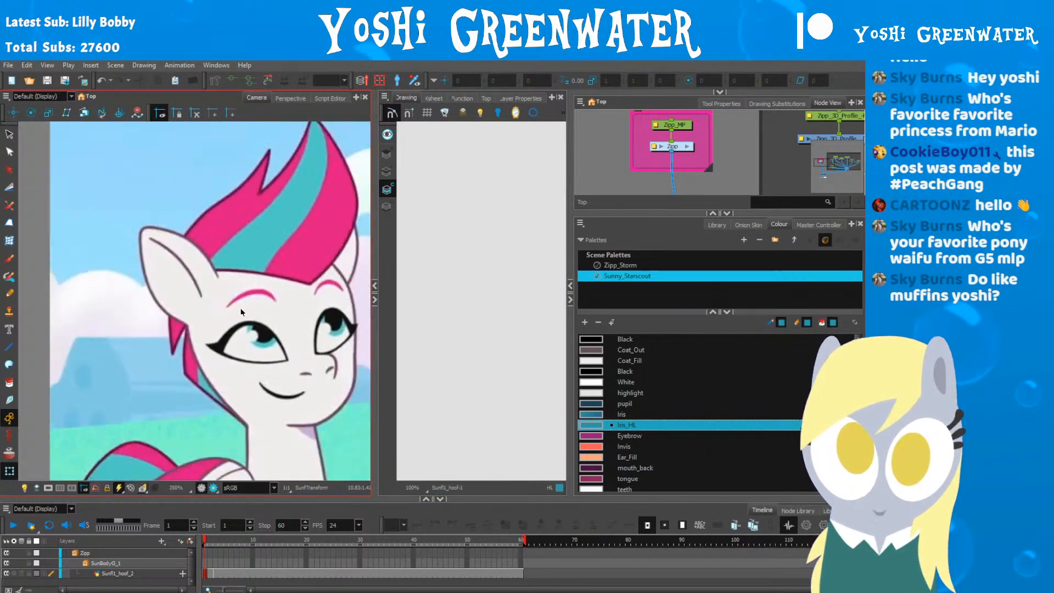
{"action": "left_click_drag", "start_coordinate": [128, 315], "coordinate": [141, 308]}
{"action": "left_click_drag", "start_coordinate": [25, 309], "coordinate": [178, 309]}
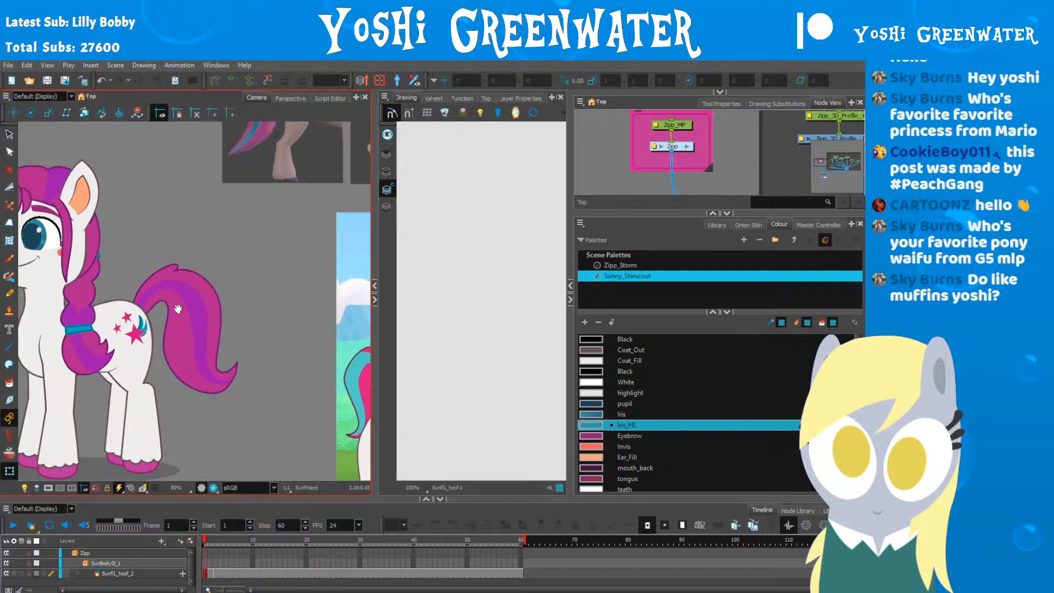
{"action": "scroll", "coordinate": [178, 309], "scroll_direction": "up", "scroll_amount": 3}
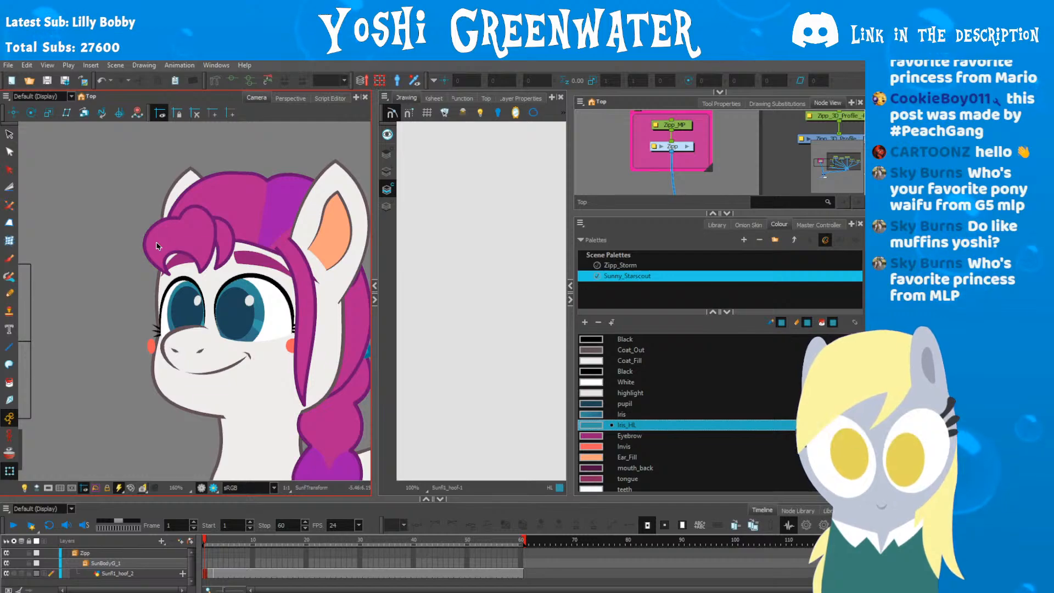
{"action": "left_click_drag", "start_coordinate": [159, 279], "coordinate": [120, 257]}
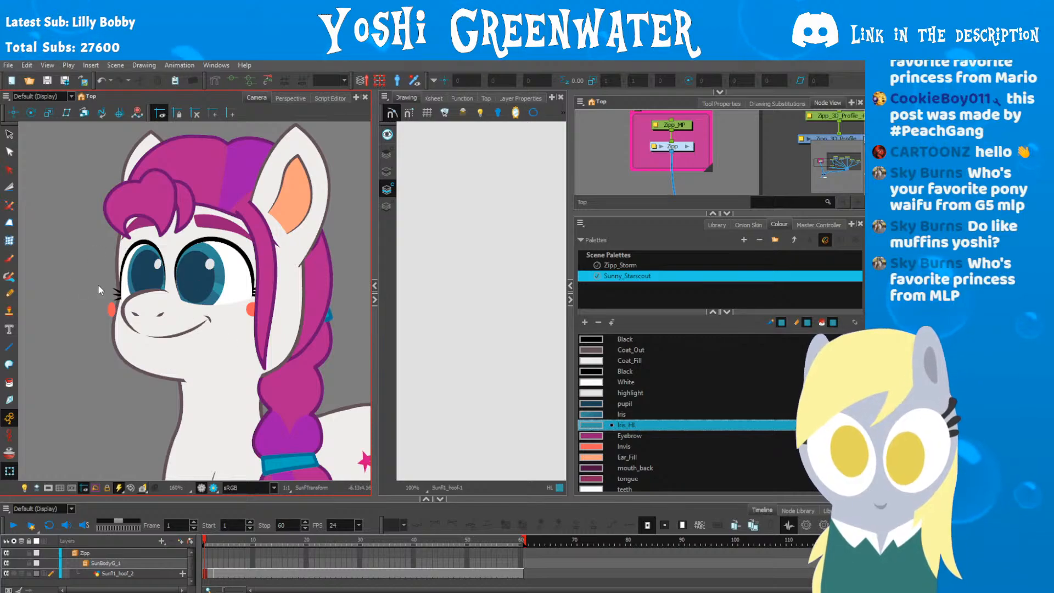
{"action": "left_click_drag", "start_coordinate": [207, 360], "coordinate": [162, 381]}
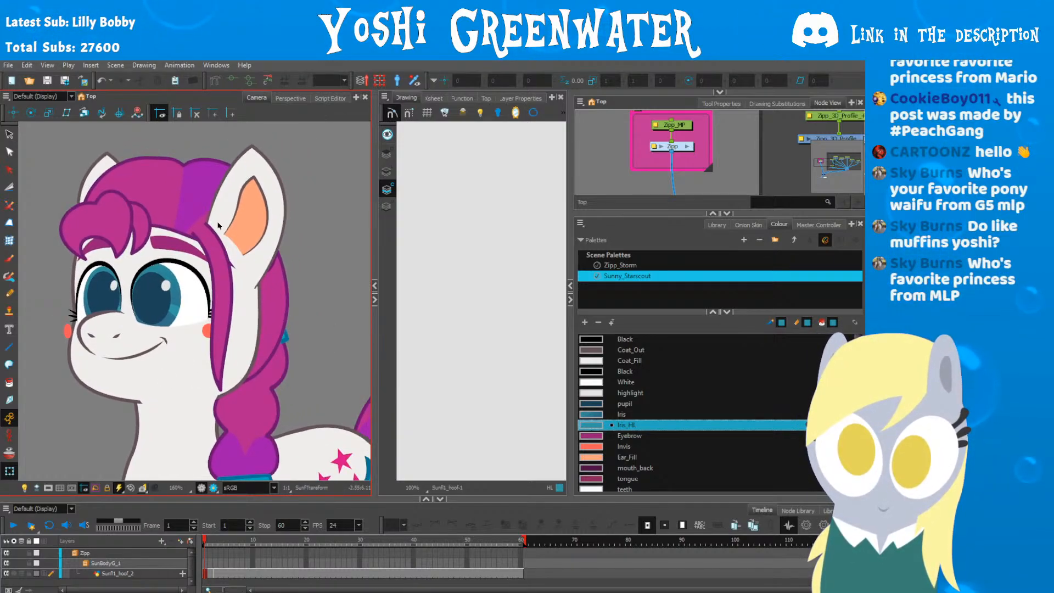
Step: Sample the ear's outline colour for Ear_Fill and lighten it to a pale pink, RGB 232, 203, 217
{"action": "left_click", "coordinate": [588, 361]}
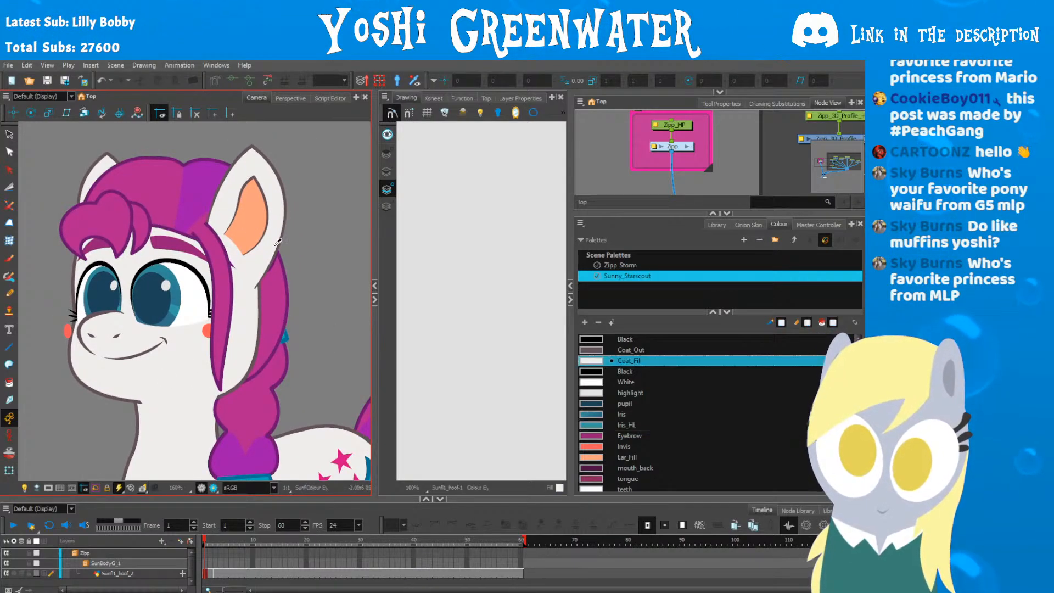
{"action": "key", "text": "alt+d"}
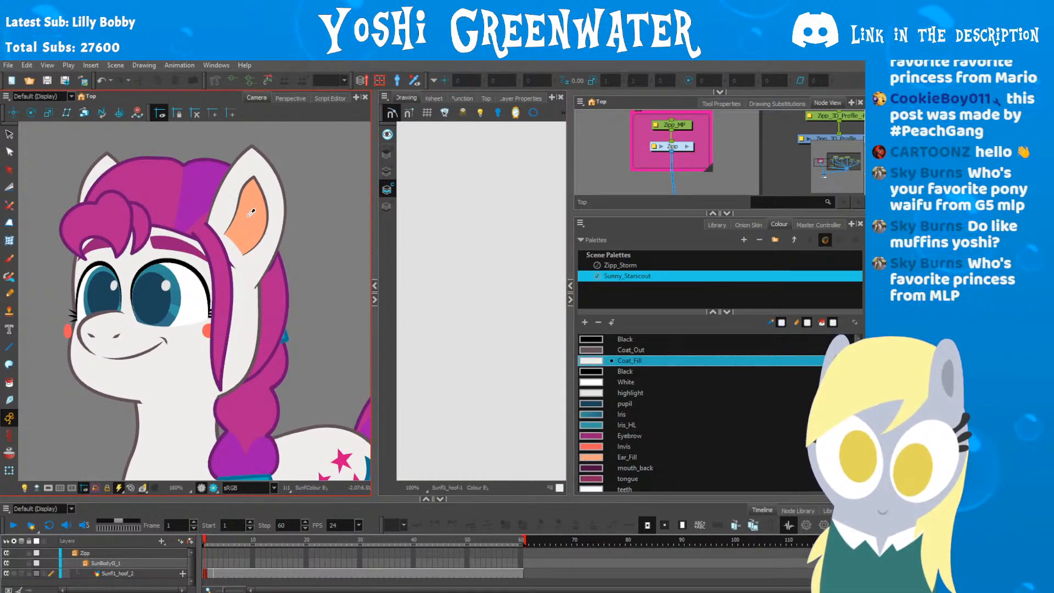
{"action": "double_click", "coordinate": [590, 458]}
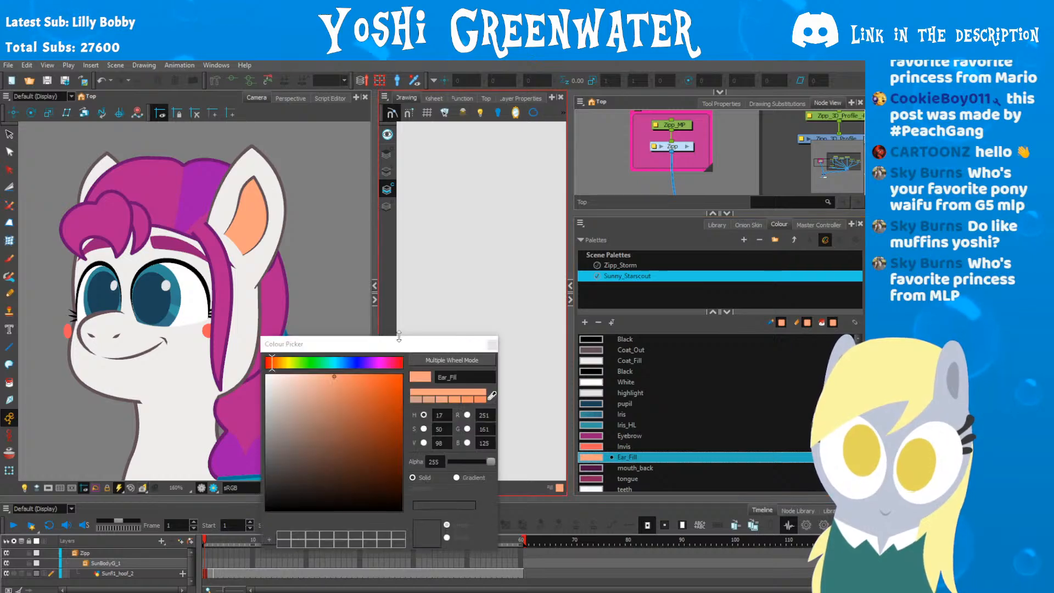
{"action": "left_click", "coordinate": [492, 396]}
{"action": "left_click", "coordinate": [269, 202]}
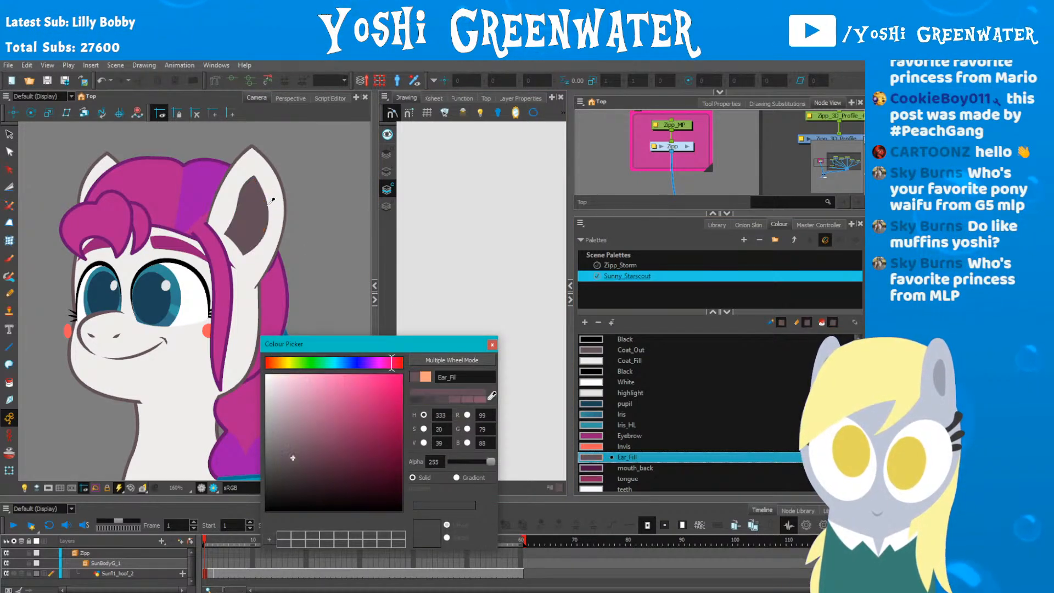
{"action": "left_click_drag", "start_coordinate": [293, 458], "coordinate": [280, 384]}
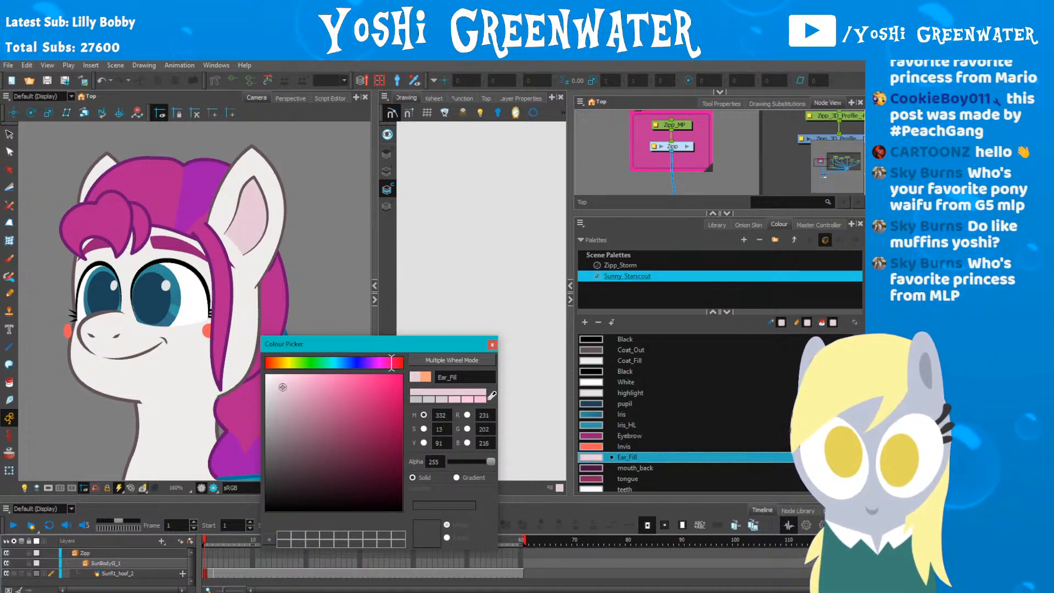
{"action": "left_click_drag", "start_coordinate": [343, 344], "coordinate": [373, 318]}
{"action": "left_click", "coordinate": [534, 318]}
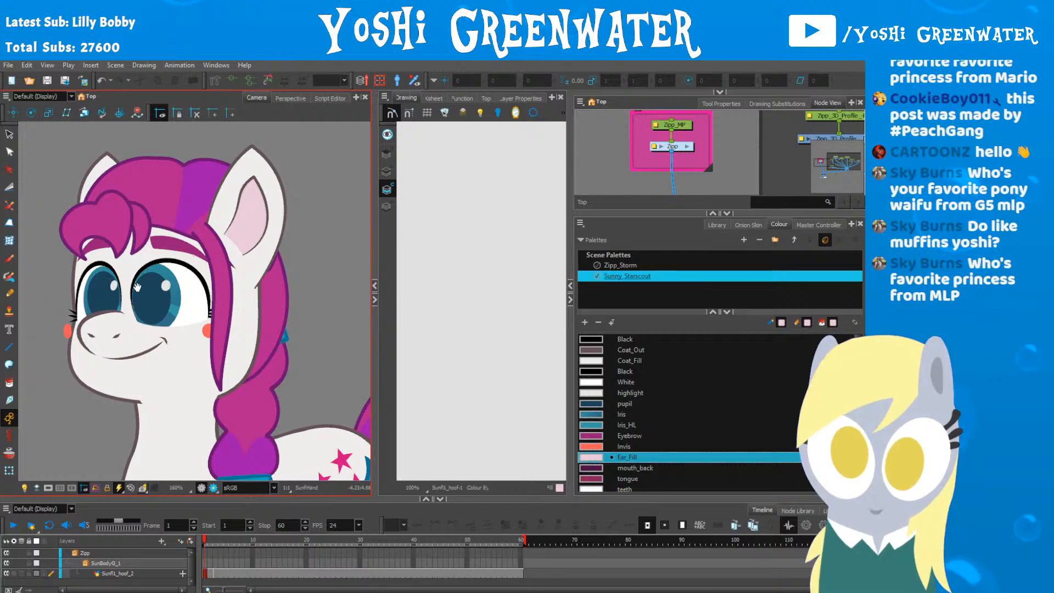
Step: Make the camera view and colour panel slightly taller, with the rig's head and neck in view
{"action": "left_click_drag", "start_coordinate": [137, 286], "coordinate": [145, 256]}
{"action": "left_click_drag", "start_coordinate": [56, 497], "coordinate": [56, 501]}
{"action": "left_click", "coordinate": [9, 469]}
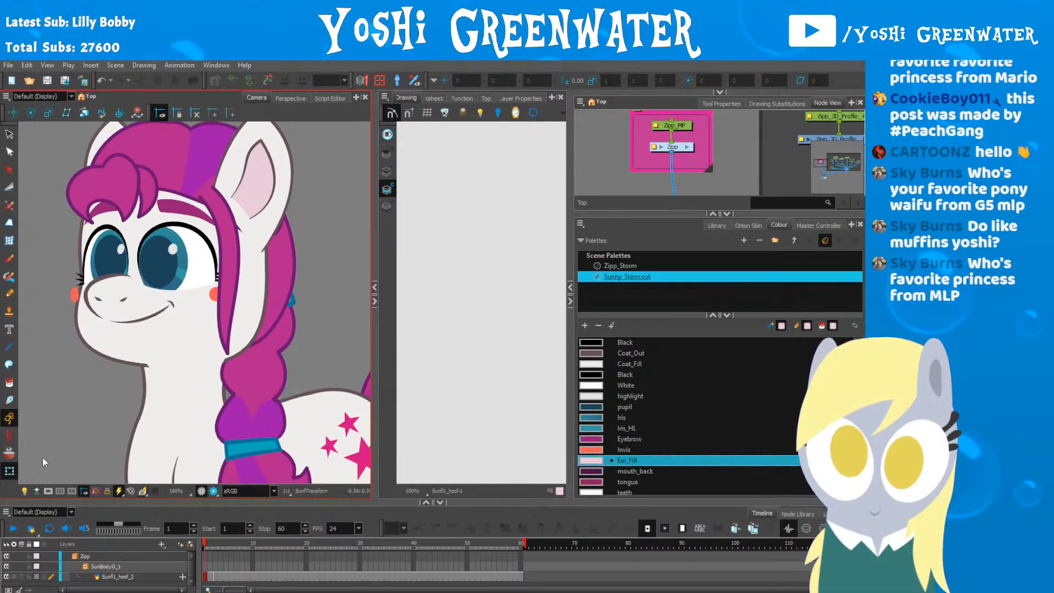
Step: Sample the ear colour from the 3D Zipp reference for Ear_Fill and soften it to RGB 191, 171, 172
{"action": "left_click_drag", "start_coordinate": [111, 330], "coordinate": [113, 365]}
{"action": "scroll", "coordinate": [205, 324], "scroll_direction": "down", "scroll_amount": 5}
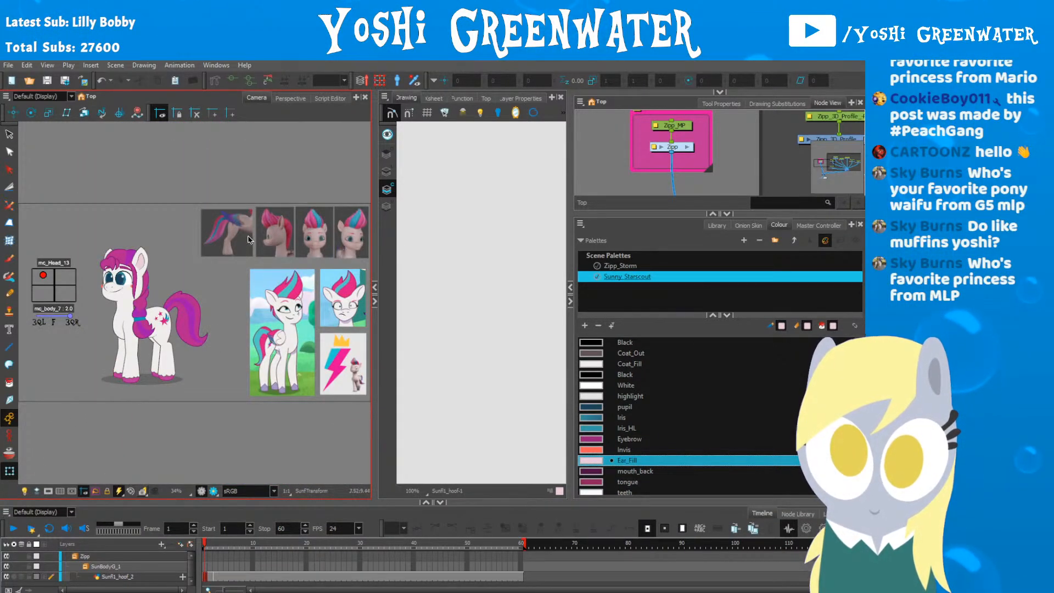
{"action": "scroll", "coordinate": [247, 239], "scroll_direction": "up", "scroll_amount": 3}
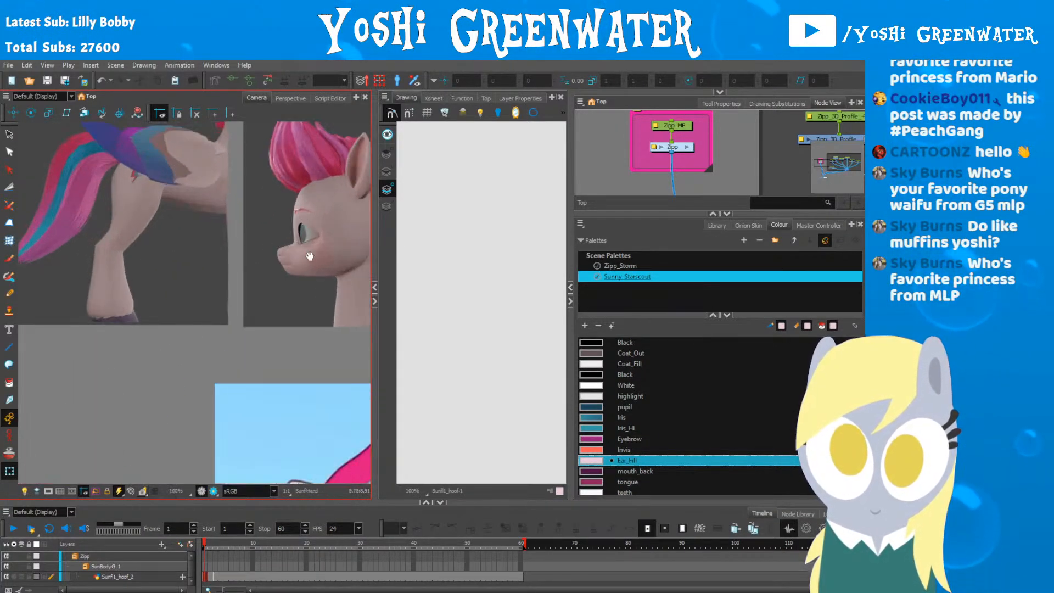
{"action": "left_click_drag", "start_coordinate": [310, 256], "coordinate": [120, 271]}
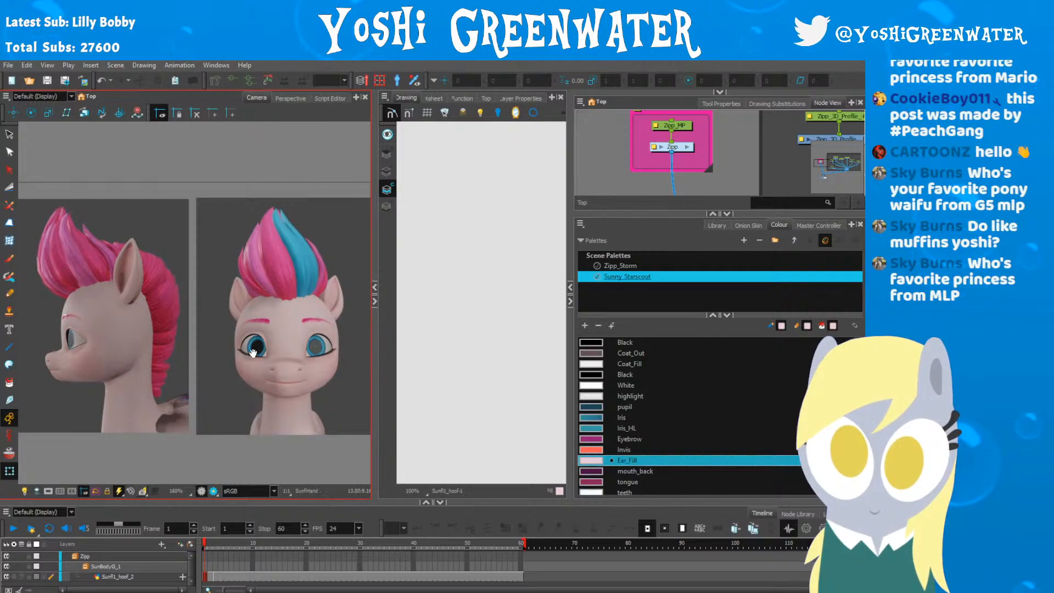
{"action": "scroll", "coordinate": [155, 312], "scroll_direction": "up", "scroll_amount": 3}
{"action": "scroll", "coordinate": [156, 257], "scroll_direction": "up", "scroll_amount": 2}
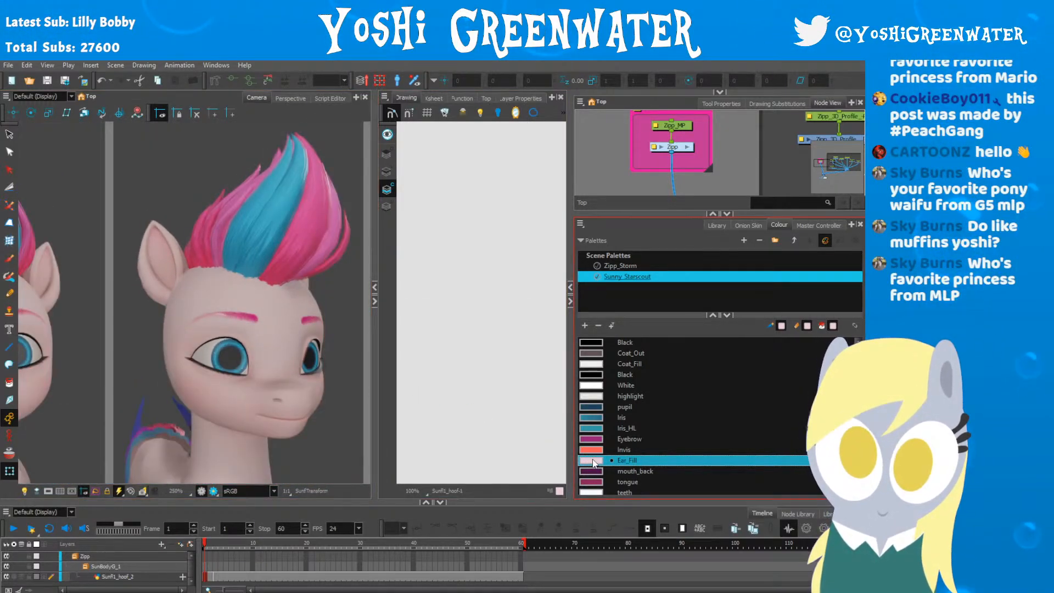
{"action": "double_click", "coordinate": [593, 463]}
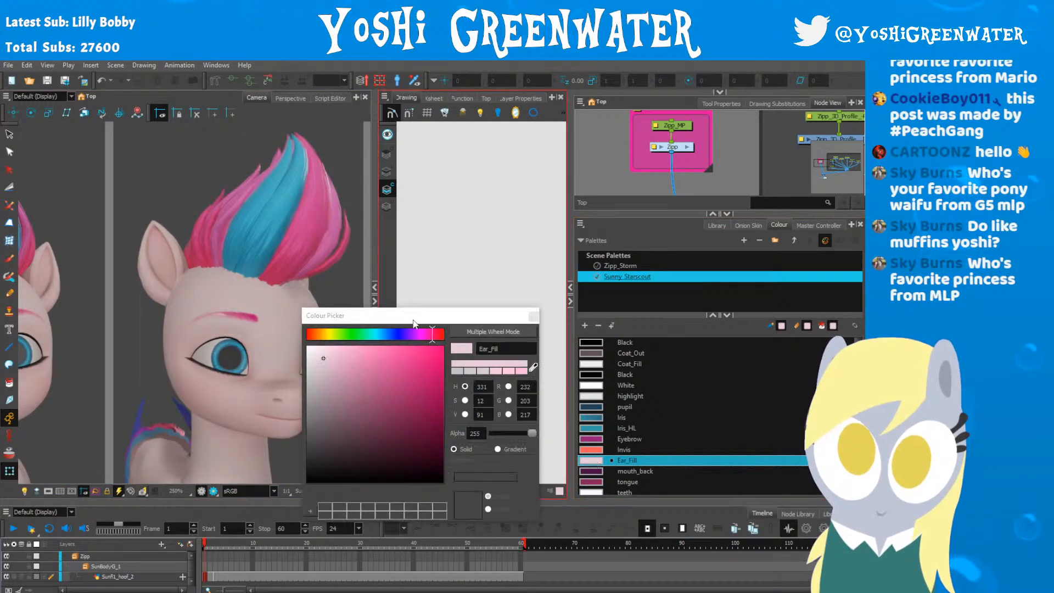
{"action": "left_click", "coordinate": [164, 262]}
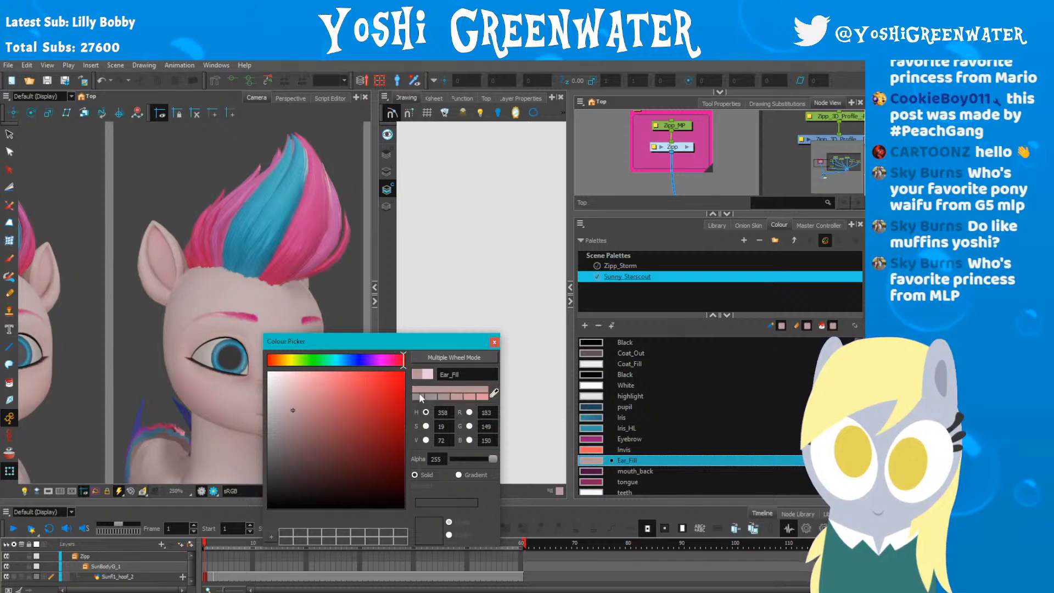
{"action": "left_click", "coordinate": [284, 405]}
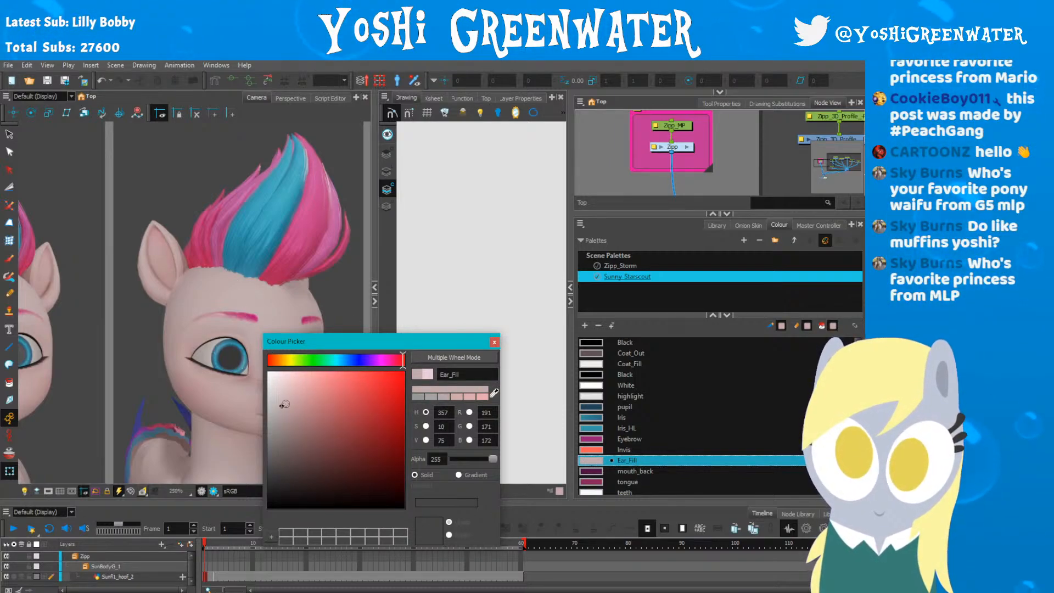
{"action": "left_click", "coordinate": [493, 342]}
Step: Lighten Ear_Fill to a very pale pink, RGB 236, 223, 224, to suit the rig's white coat
{"action": "key", "text": "shift+m"}
{"action": "scroll", "coordinate": [126, 265], "scroll_direction": "up", "scroll_amount": 8}
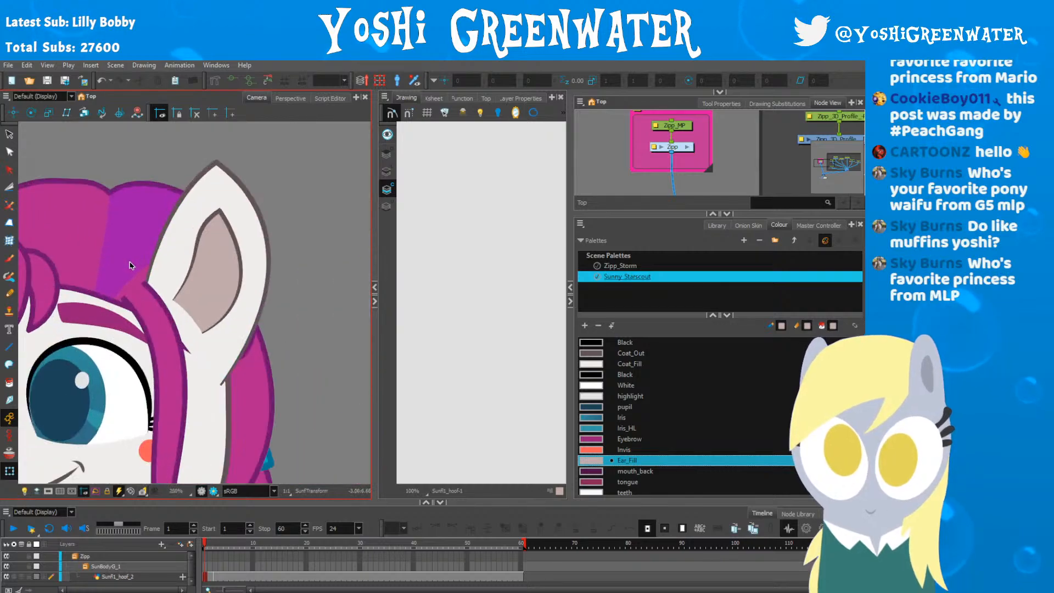
{"action": "scroll", "coordinate": [129, 265], "scroll_direction": "down", "scroll_amount": 2}
{"action": "double_click", "coordinate": [586, 461]}
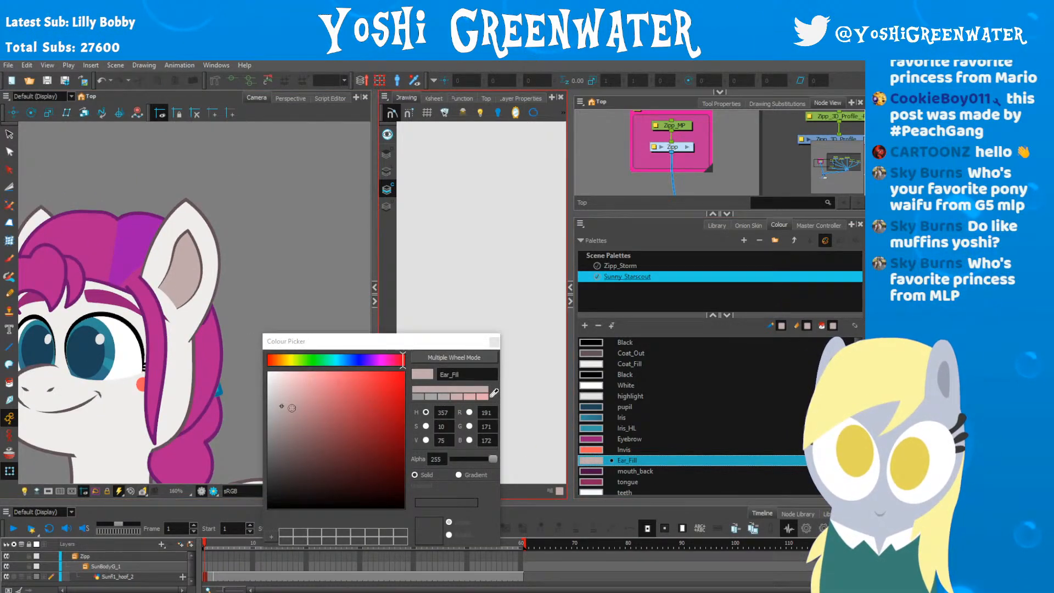
{"action": "left_click", "coordinate": [274, 380]}
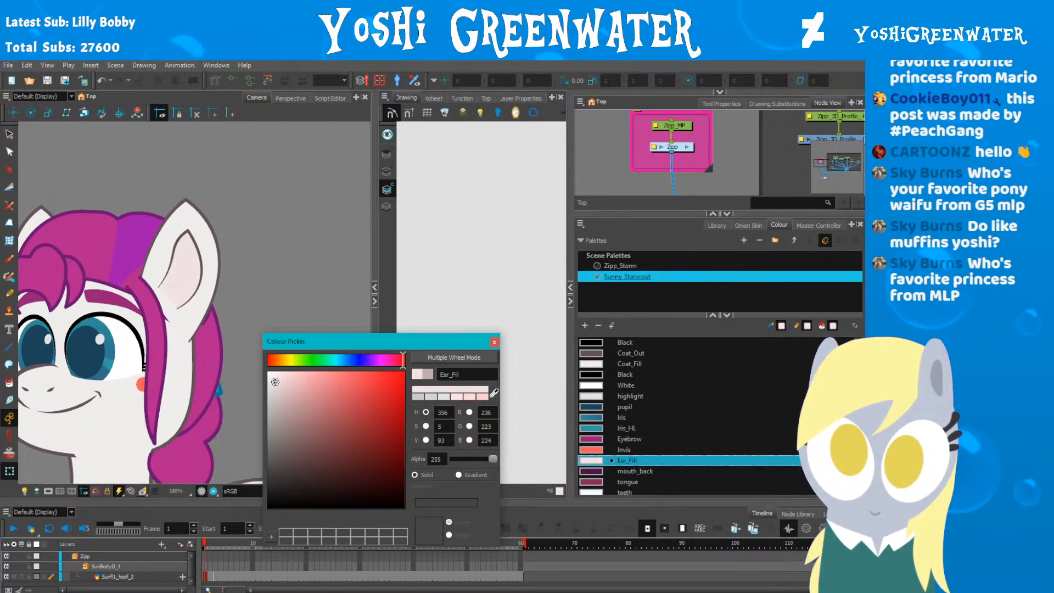
{"action": "left_click", "coordinate": [495, 342]}
Step: Try a lighter purple, RGB 137, 39, 127, for the mouth_back colour
{"action": "key", "text": "shift+m"}
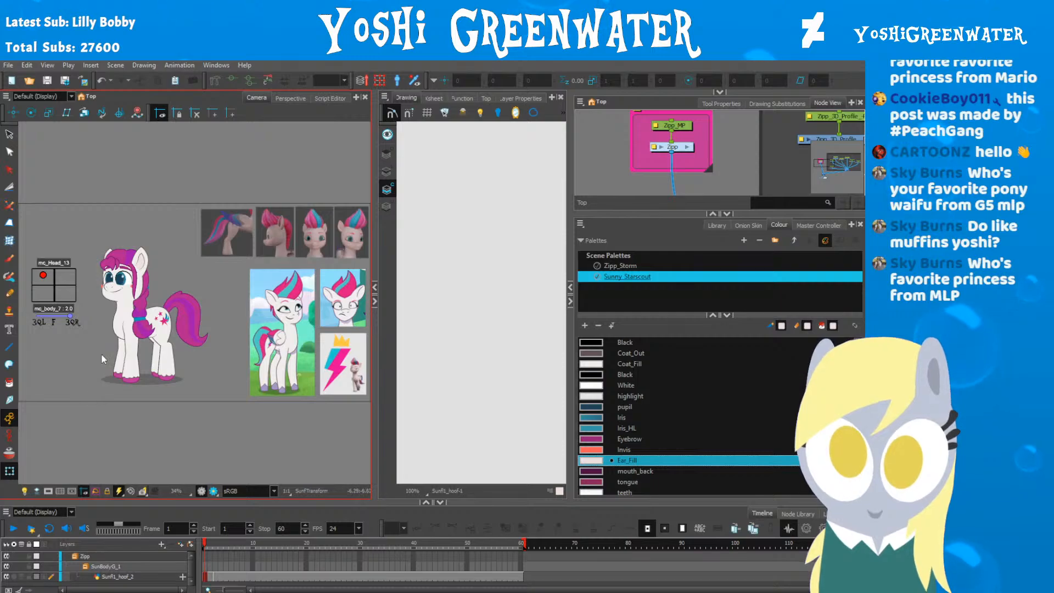
{"action": "scroll", "coordinate": [102, 359], "scroll_direction": "up", "scroll_amount": 4}
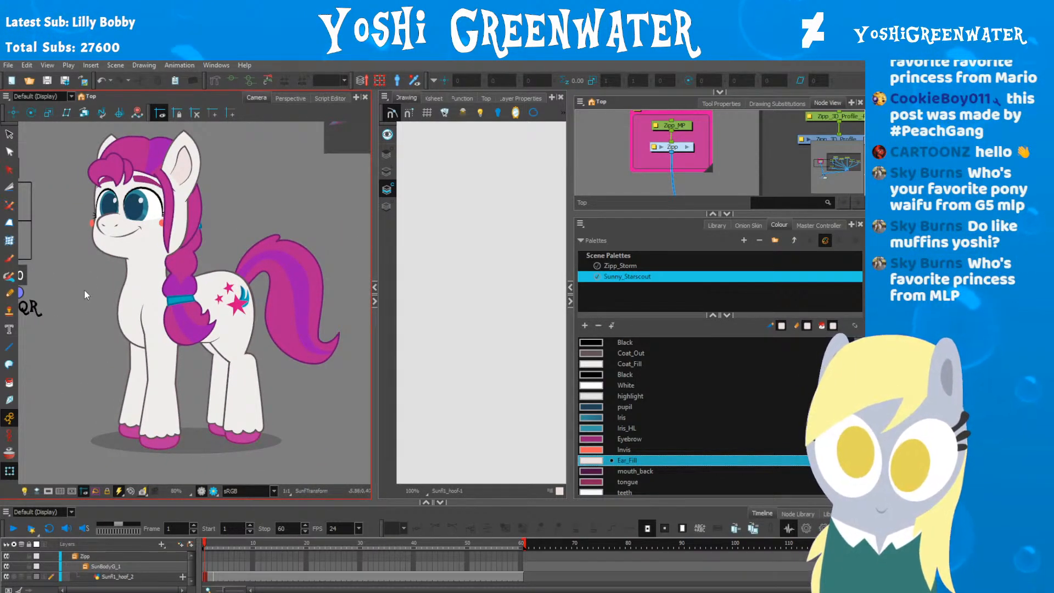
{"action": "left_click_drag", "start_coordinate": [86, 295], "coordinate": [96, 318]}
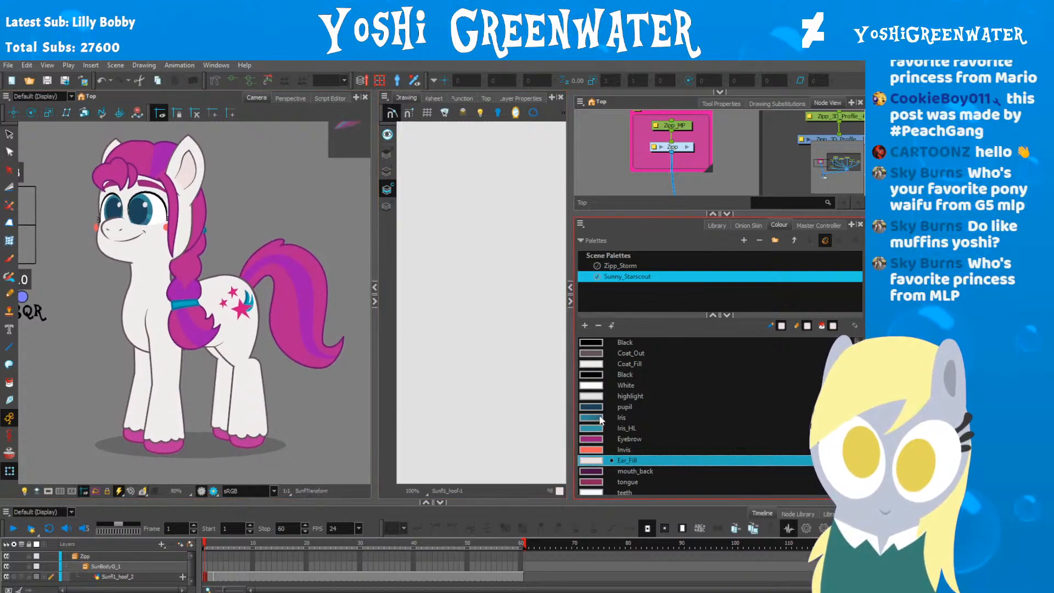
{"action": "scroll", "coordinate": [599, 417], "scroll_direction": "down", "scroll_amount": 3}
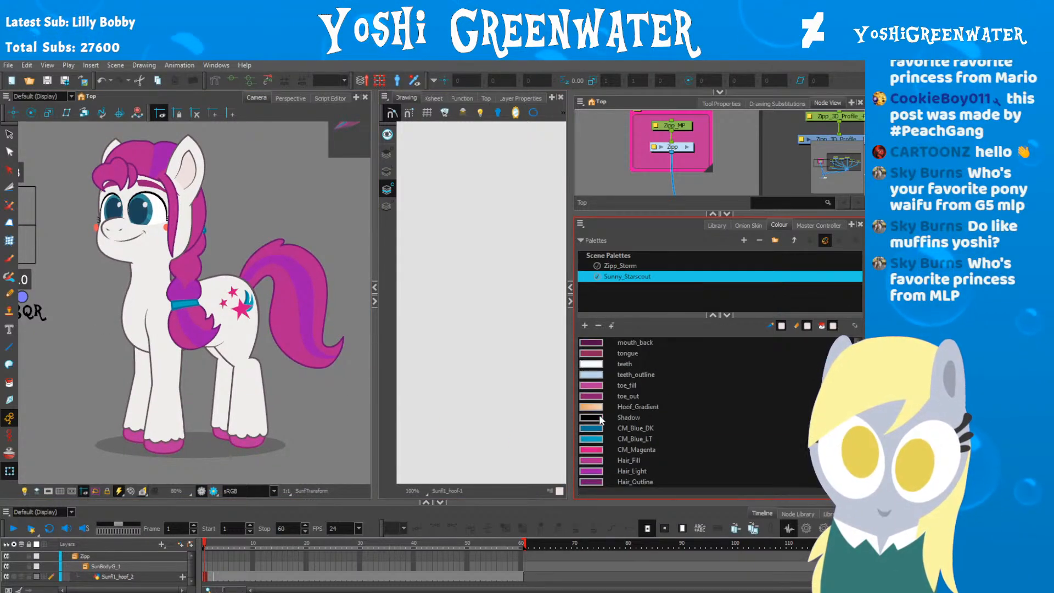
{"action": "left_click", "coordinate": [587, 407]}
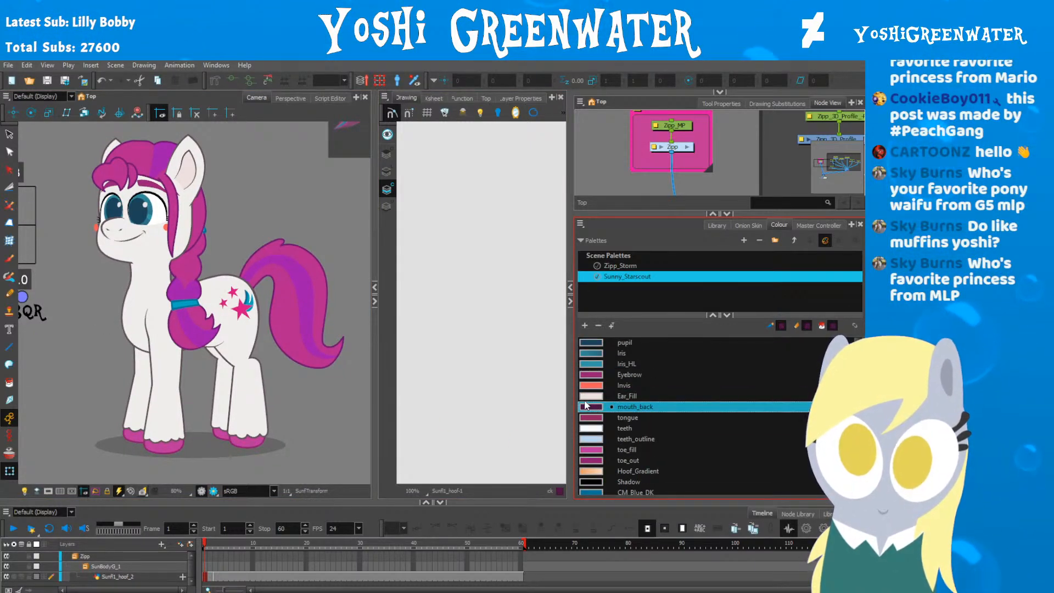
{"action": "left_click_drag", "start_coordinate": [327, 305], "coordinate": [306, 321]}
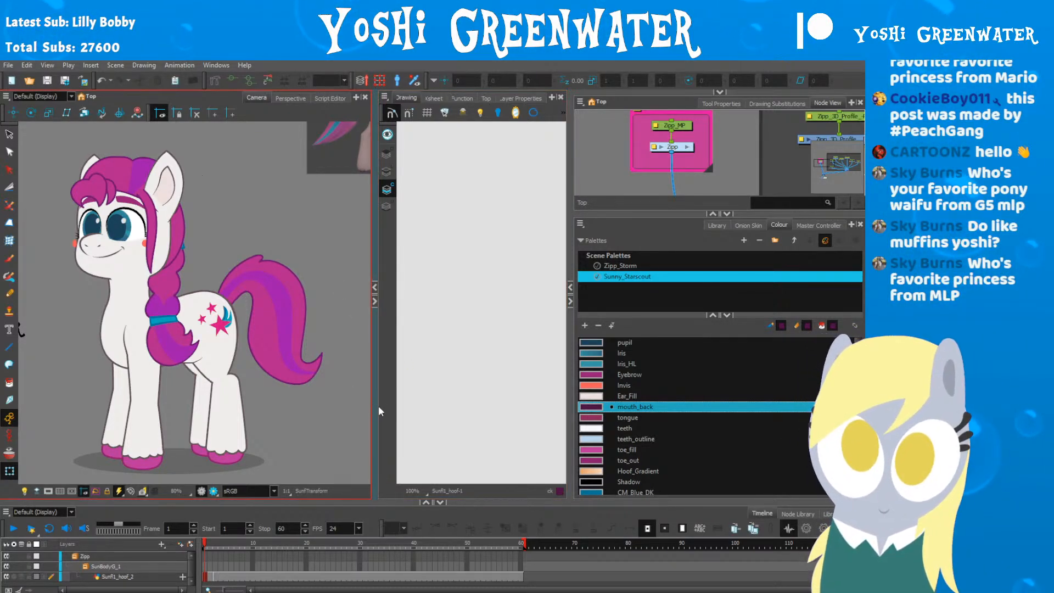
{"action": "left_click_drag", "start_coordinate": [94, 304], "coordinate": [101, 283]}
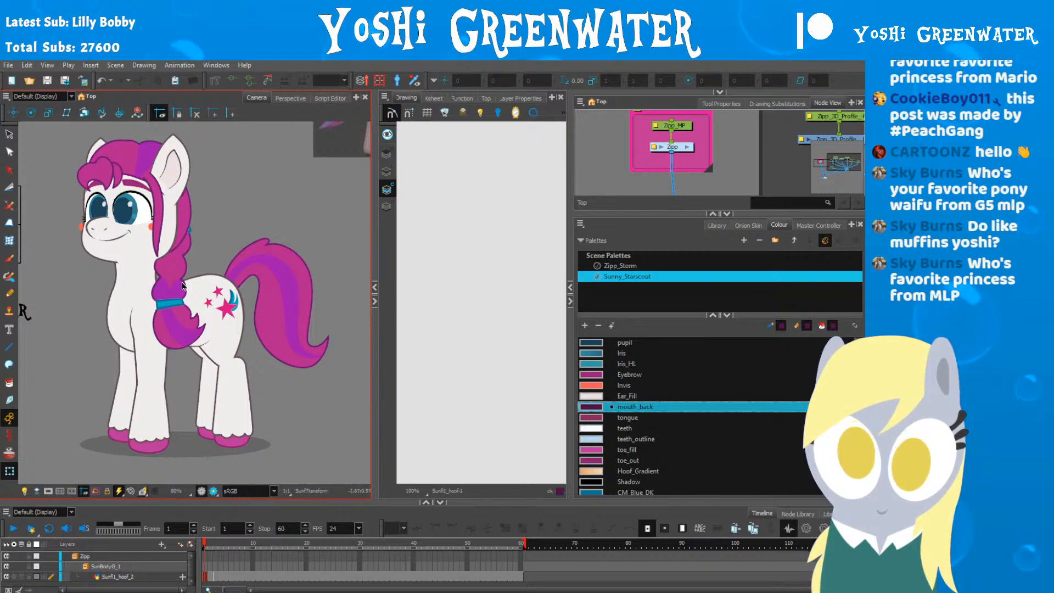
{"action": "double_click", "coordinate": [591, 407]}
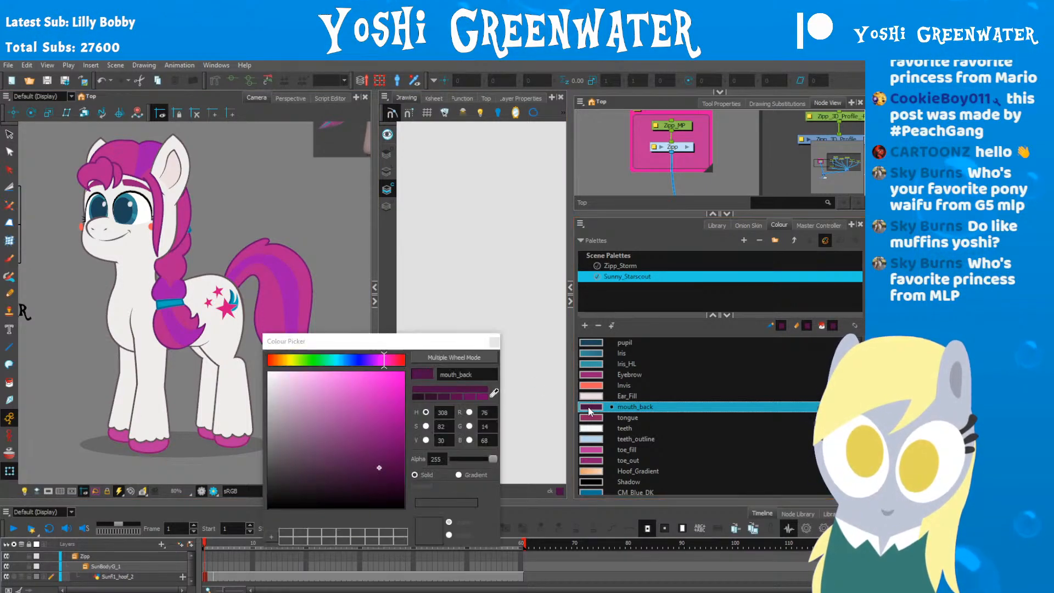
{"action": "left_click_drag", "start_coordinate": [400, 345], "coordinate": [375, 345]}
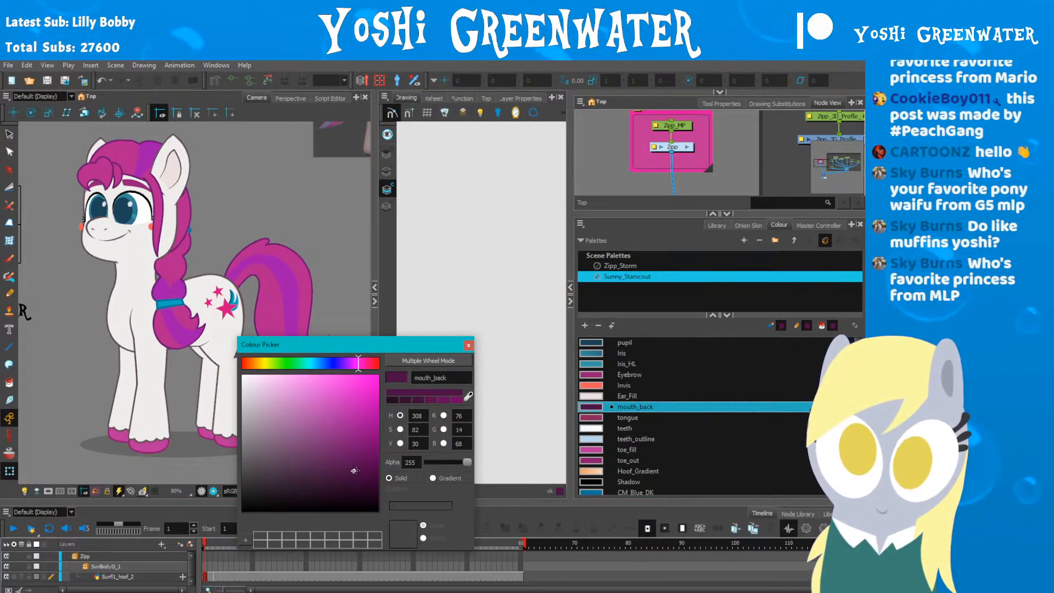
{"action": "mouse_move", "coordinate": [354, 471]}
{"action": "left_mouse_down"}
{"action": "mouse_move", "coordinate": [341, 417]}
{"action": "mouse_move", "coordinate": [353, 405]}
{"action": "mouse_move", "coordinate": [339, 438]}
{"action": "left_mouse_up"}
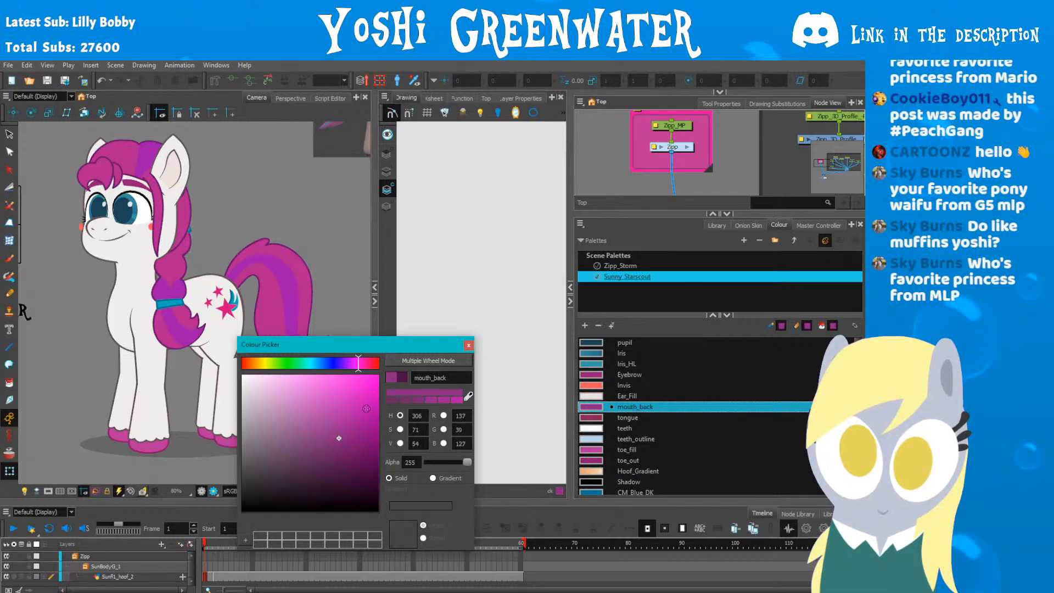
{"action": "left_click", "coordinate": [468, 345]}
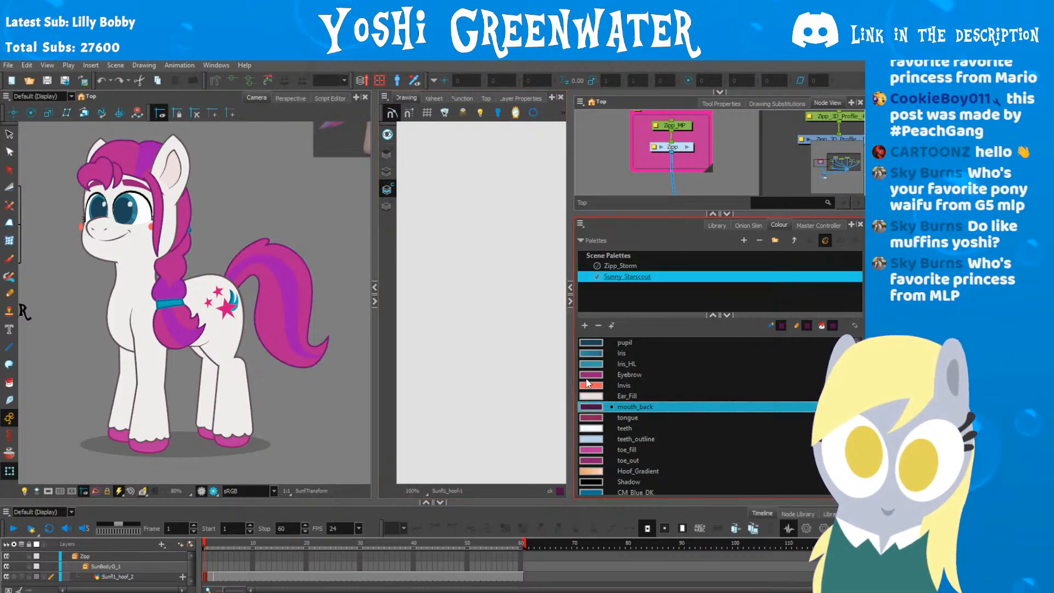
Step: Make the colour list slightly taller and go through the teeth, teeth_outline and toe_fill swatches
{"action": "left_click_drag", "start_coordinate": [608, 313], "coordinate": [598, 299]}
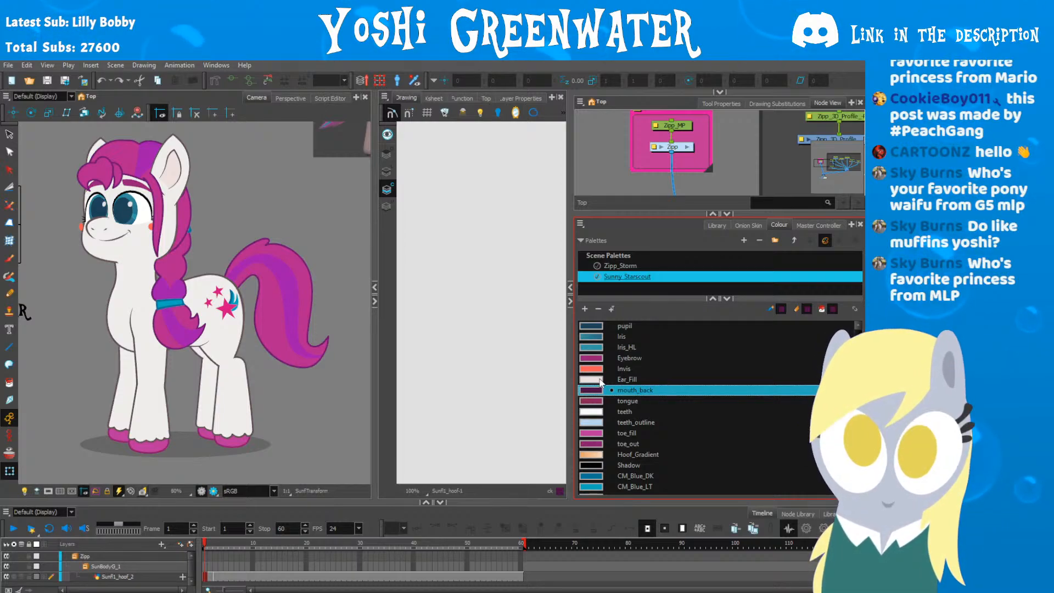
{"action": "left_click", "coordinate": [587, 412]}
{"action": "left_click", "coordinate": [589, 422]}
{"action": "scroll", "coordinate": [589, 423], "scroll_direction": "down", "scroll_amount": 1}
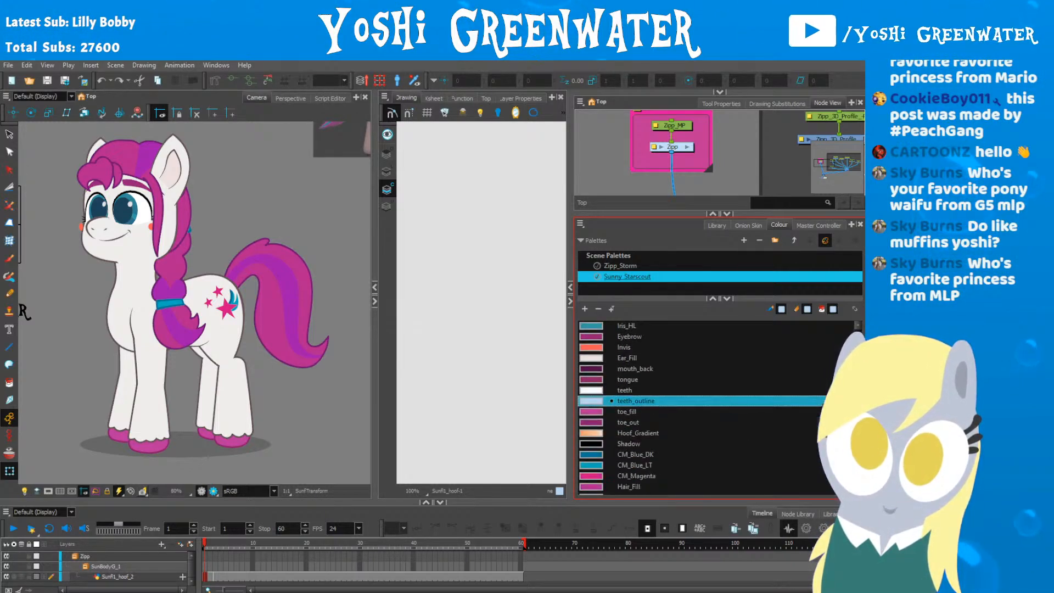
{"action": "left_click", "coordinate": [587, 391]}
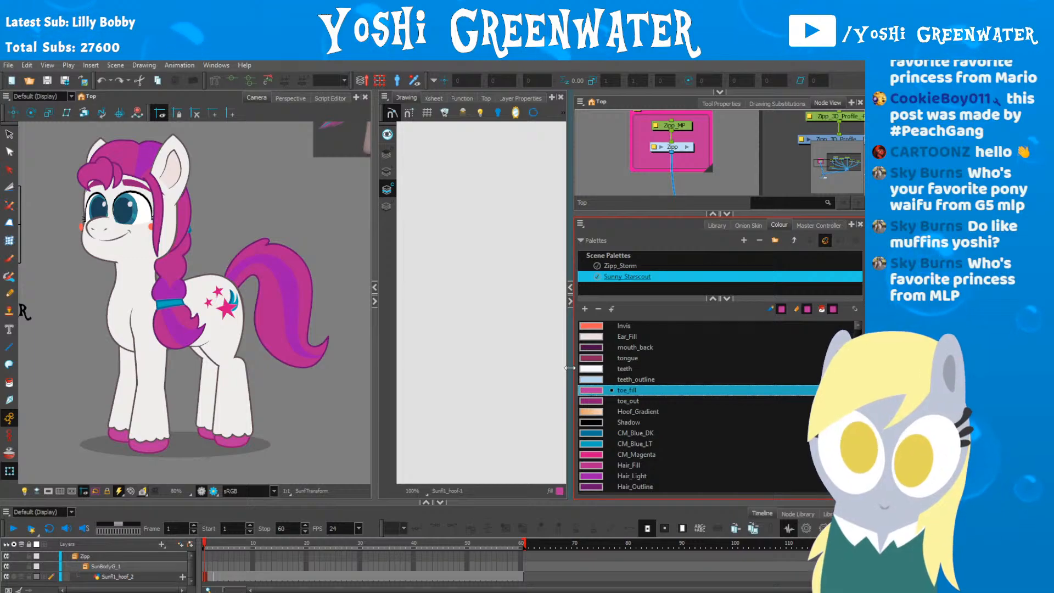
Step: Try a blue, RGB 50, 94, 185, for the hooves' toe_fill colour
{"action": "left_click_drag", "start_coordinate": [354, 339], "coordinate": [370, 366]}
{"action": "double_click", "coordinate": [592, 391]}
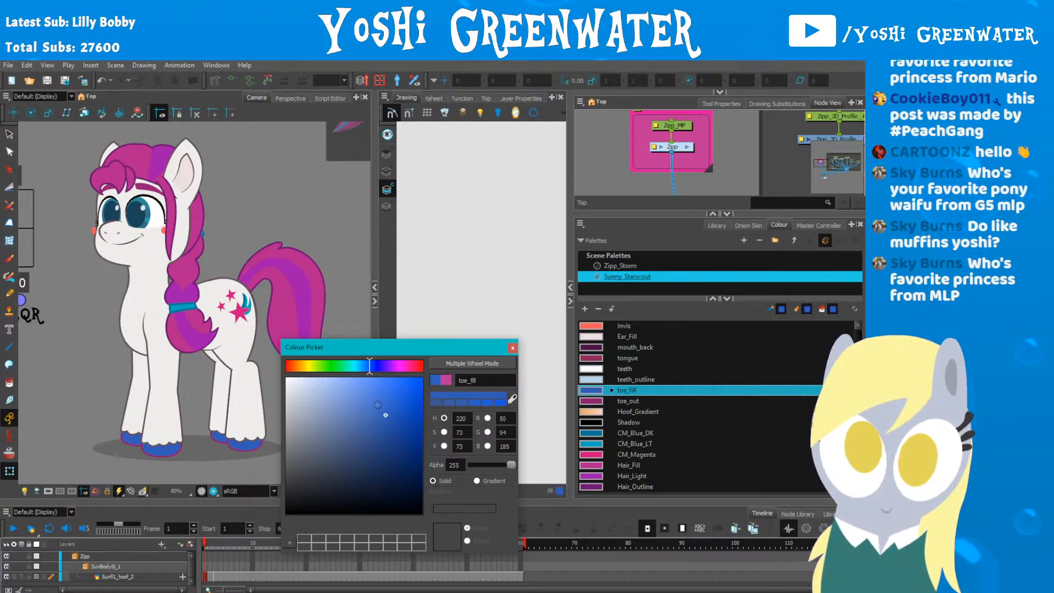
{"action": "key", "text": "ctrl+z"}
Step: Inspect the toe_out and Hoof_Gradient colour definitions without changing them
{"action": "left_click", "coordinate": [589, 401]}
{"action": "mouse_move", "coordinate": [417, 350]}
{"action": "left_mouse_down"}
{"action": "mouse_move", "coordinate": [447, 348]}
{"action": "mouse_move", "coordinate": [433, 355]}
{"action": "left_mouse_up"}
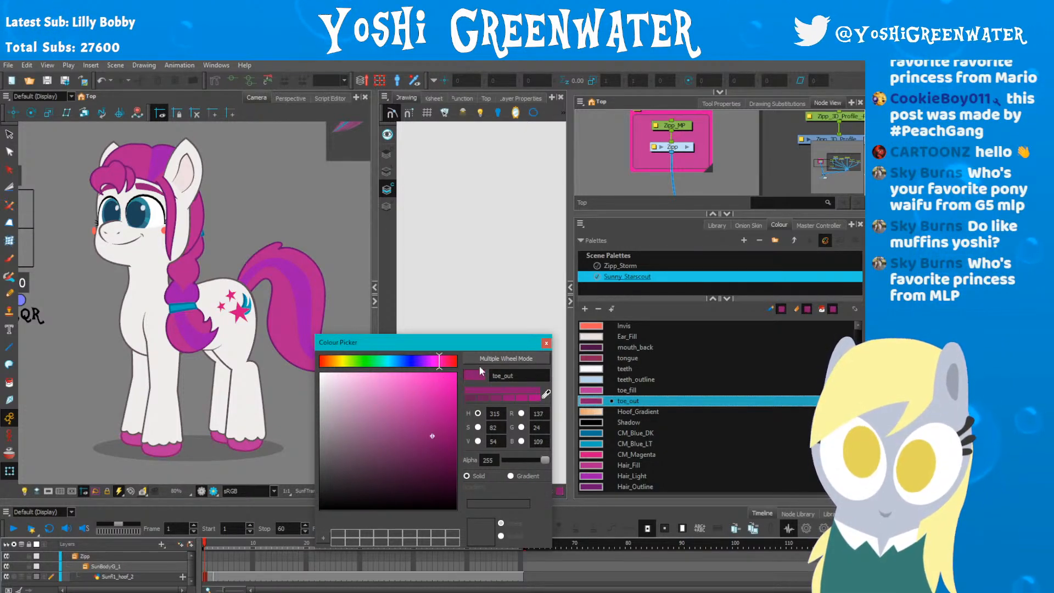
{"action": "left_click", "coordinate": [546, 343]}
{"action": "double_click", "coordinate": [591, 411]}
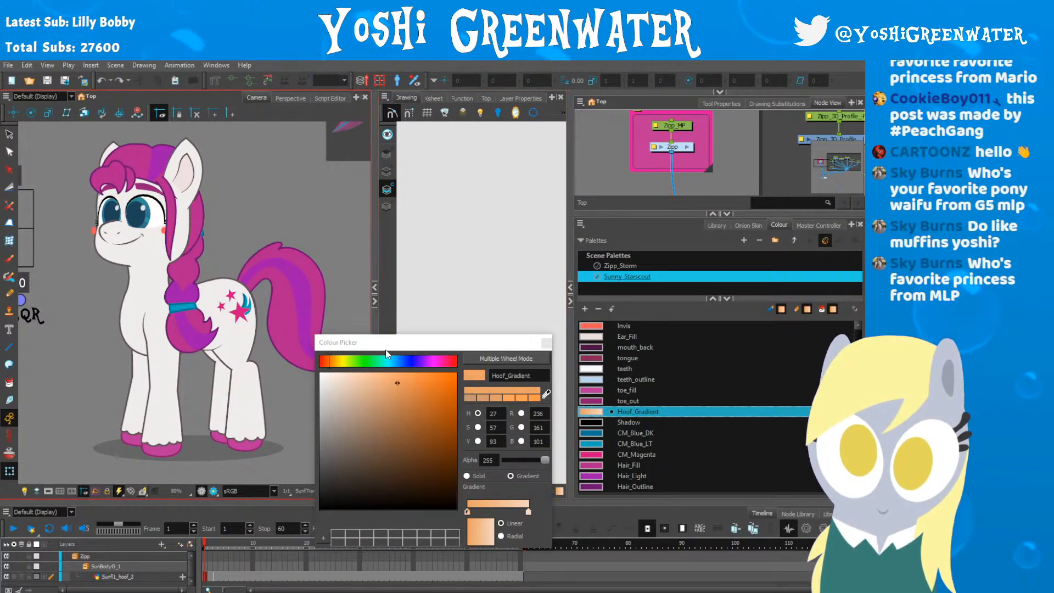
{"action": "left_click_drag", "start_coordinate": [357, 335], "coordinate": [329, 317]}
{"action": "left_click", "coordinate": [517, 324]}
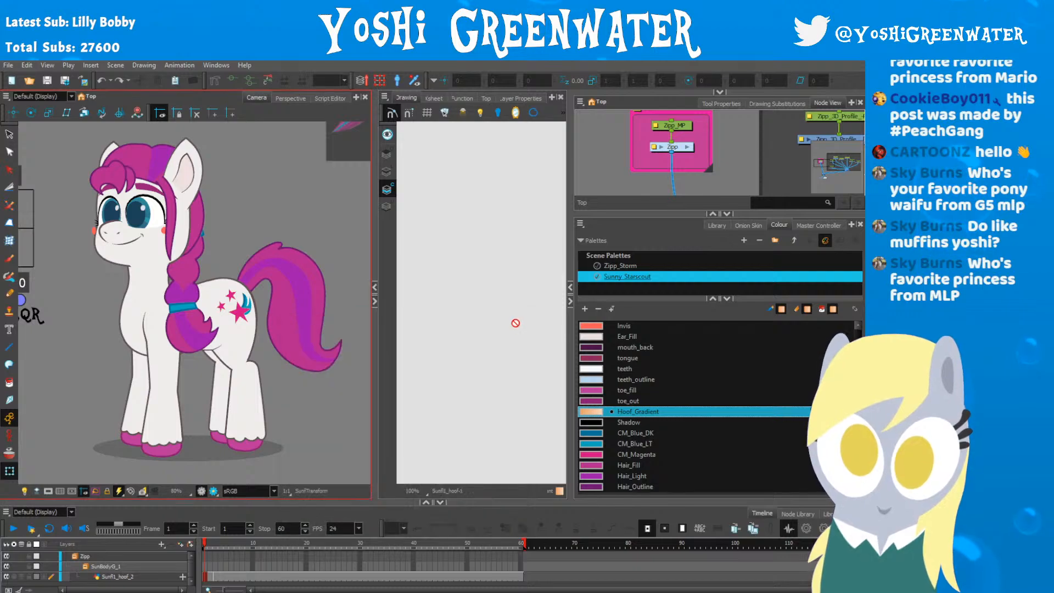
Step: Check the Shadow, CM_Blue_DK, CM_Blue_LT, CM_Magenta and Hair_Fill colours of the rig's palette
{"action": "left_click", "coordinate": [587, 423]}
{"action": "left_click", "coordinate": [593, 433]}
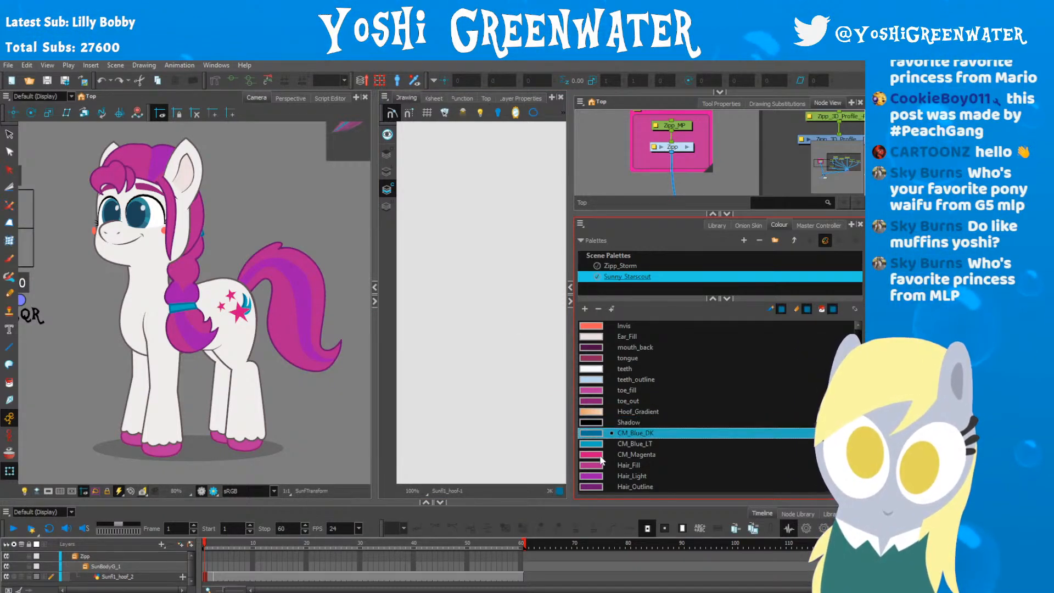
{"action": "left_click", "coordinate": [593, 443]}
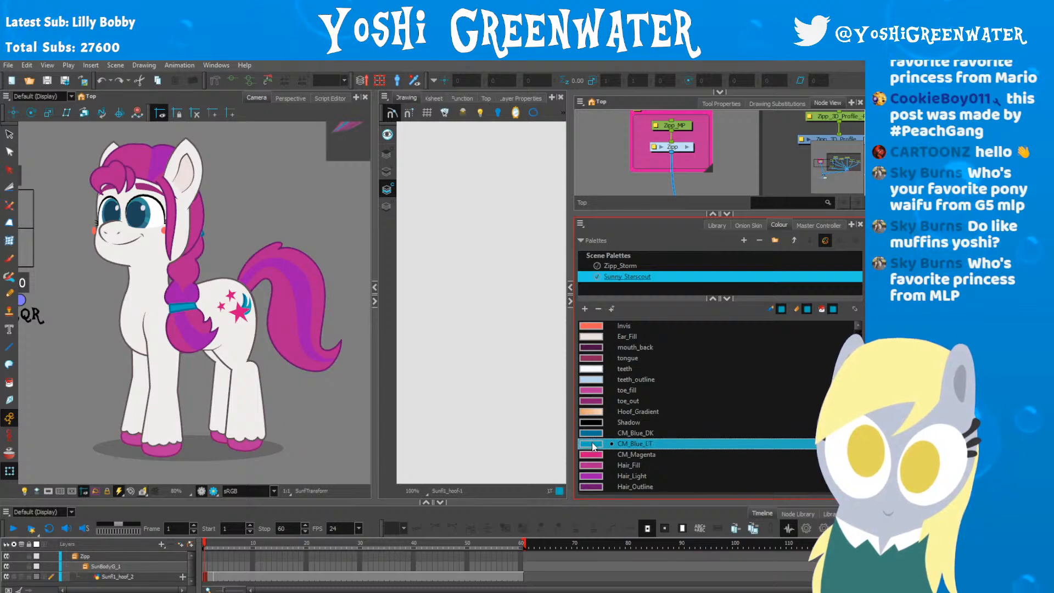
{"action": "mouse_move", "coordinate": [147, 324]}
{"action": "left_mouse_down"}
{"action": "mouse_move", "coordinate": [126, 318]}
{"action": "mouse_move", "coordinate": [140, 317]}
{"action": "left_mouse_up"}
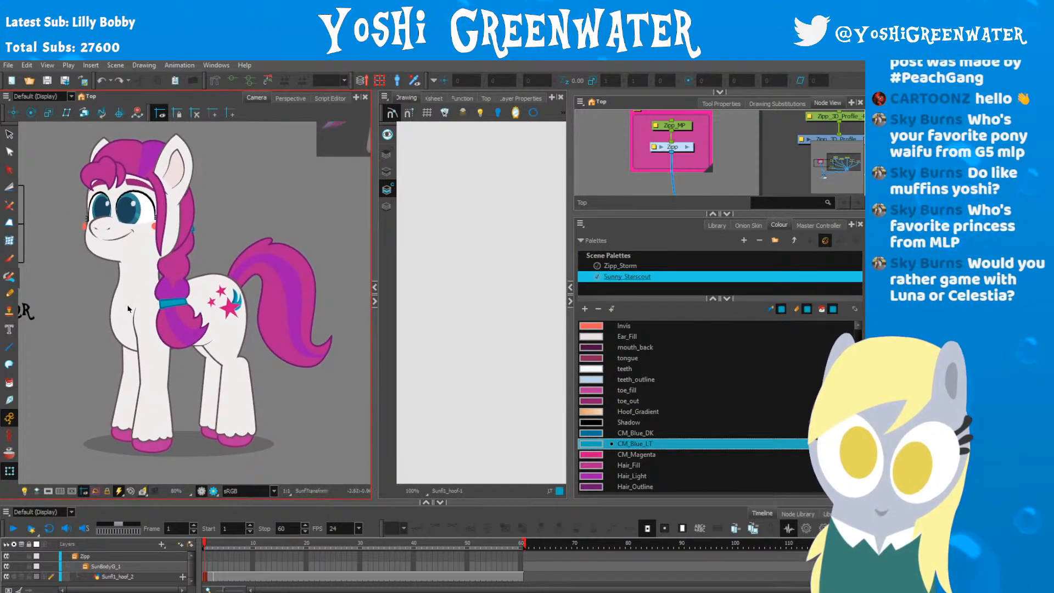
{"action": "double_click", "coordinate": [594, 457]}
{"action": "key", "text": "Escape"}
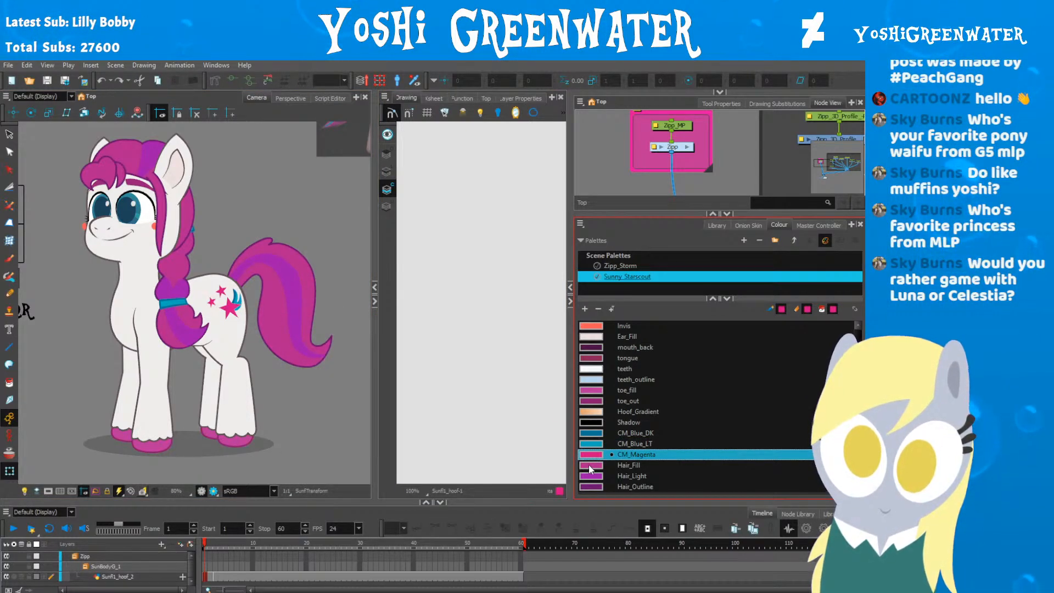
{"action": "double_click", "coordinate": [591, 466]}
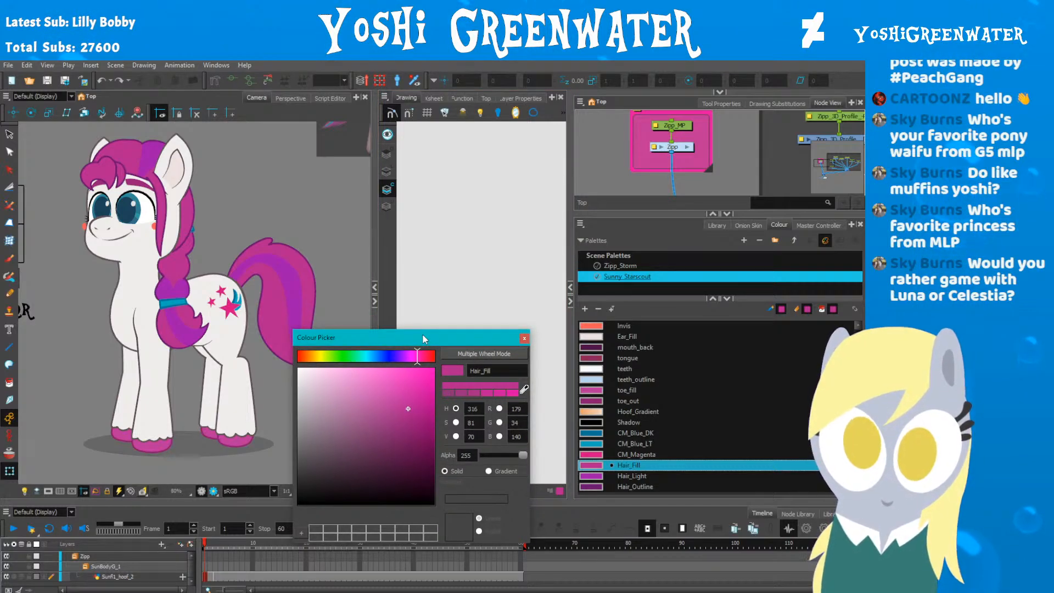
{"action": "left_click_drag", "start_coordinate": [366, 339], "coordinate": [375, 318]}
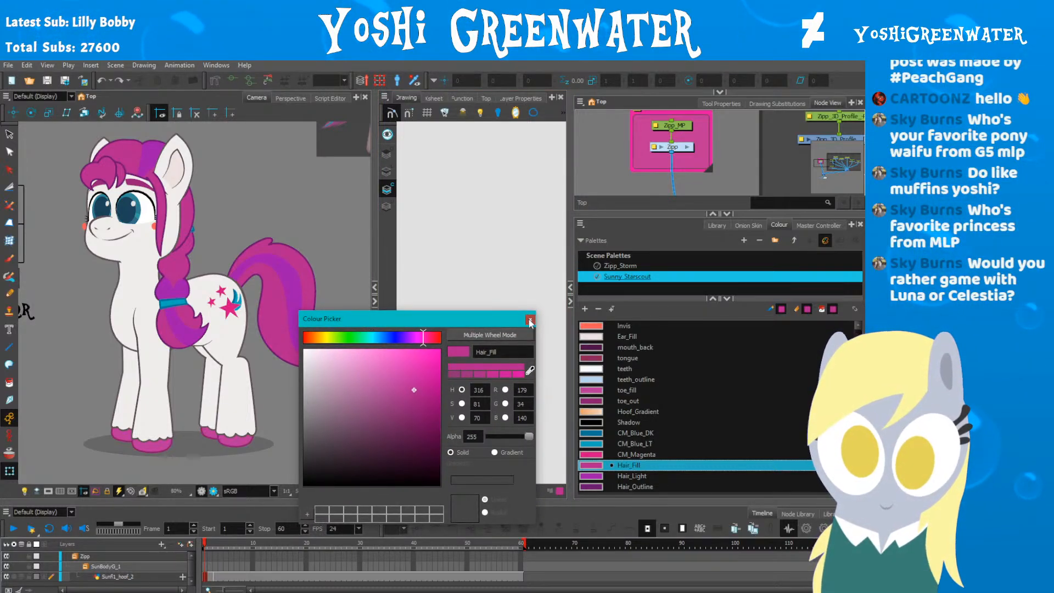
{"action": "left_click", "coordinate": [533, 318]}
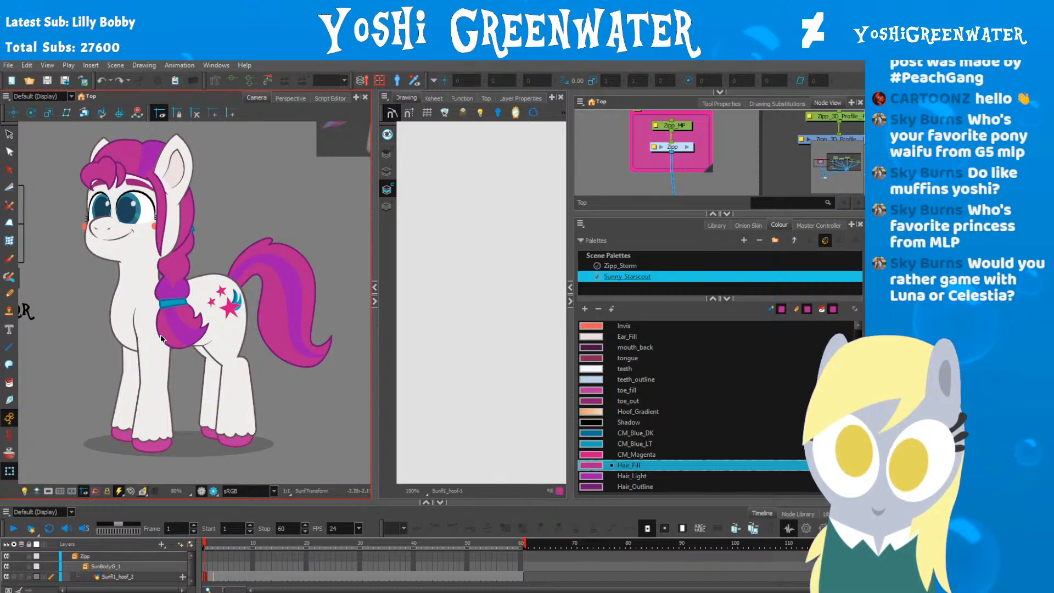
Step: Select the rig's front hoof drawing for recolouring, with the reference pony's hooves in view beside it
{"action": "scroll", "coordinate": [161, 338], "scroll_direction": "down", "scroll_amount": 4}
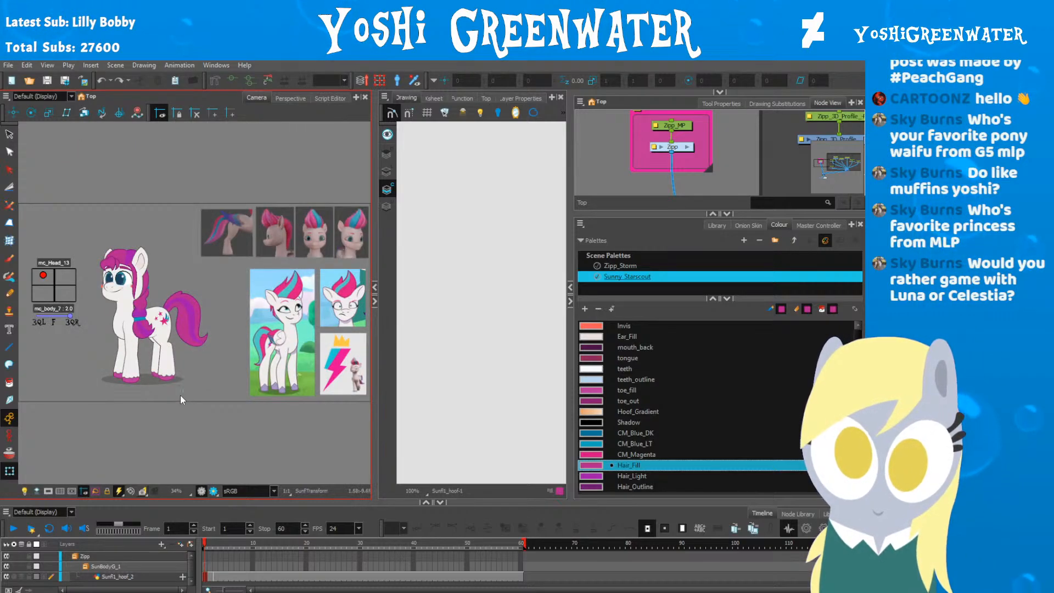
{"action": "scroll", "coordinate": [151, 347], "scroll_direction": "up", "scroll_amount": 3}
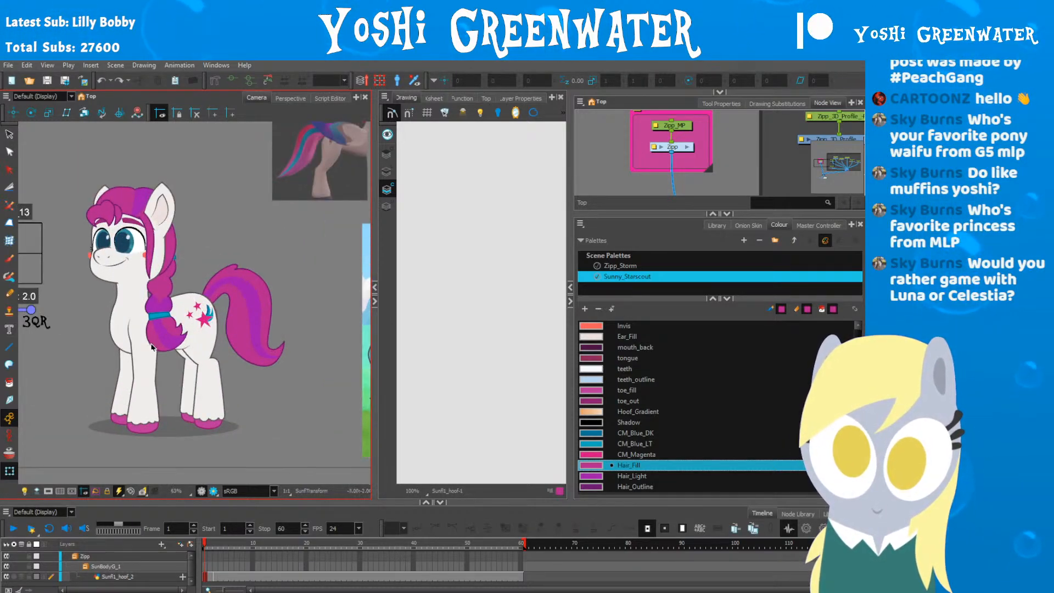
{"action": "left_click_drag", "start_coordinate": [151, 344], "coordinate": [90, 338]}
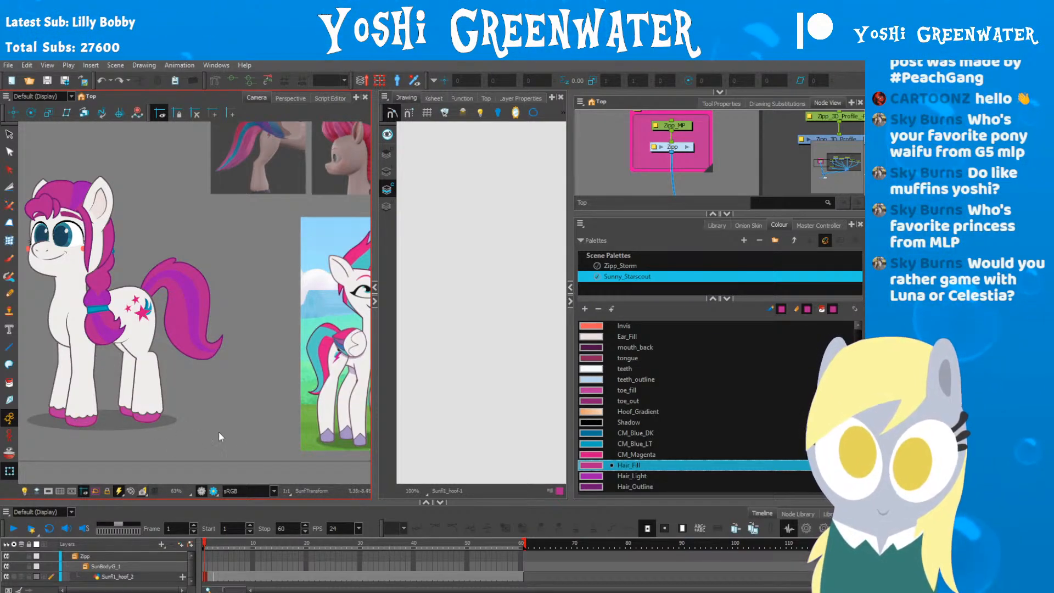
{"action": "left_click", "coordinate": [82, 422]}
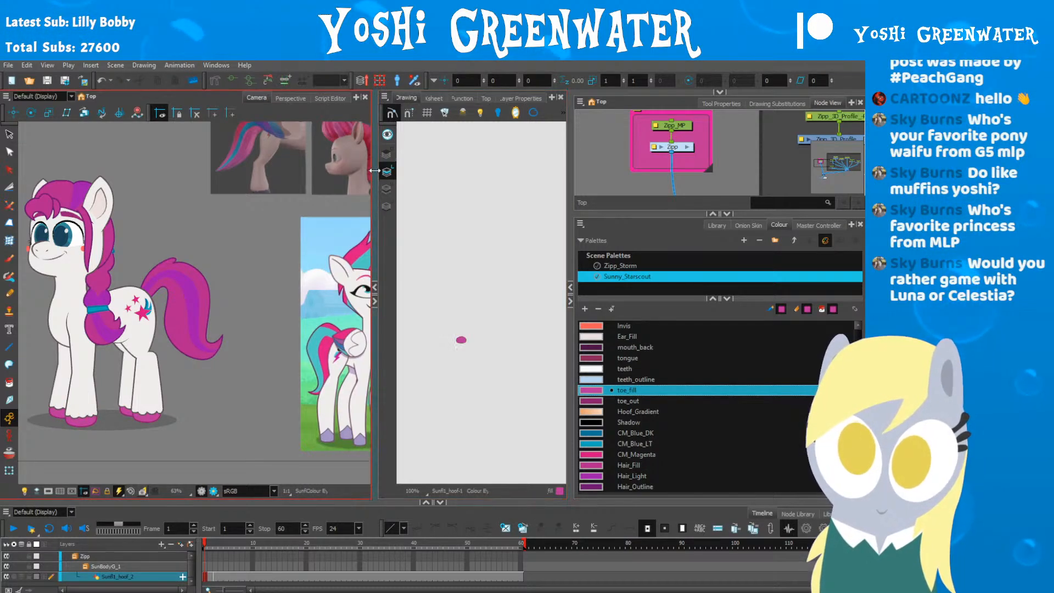
{"action": "left_click_drag", "start_coordinate": [375, 170], "coordinate": [338, 170]}
{"action": "scroll", "coordinate": [440, 336], "scroll_direction": "up", "scroll_amount": 5}
{"action": "left_click_drag", "start_coordinate": [261, 330], "coordinate": [109, 291]}
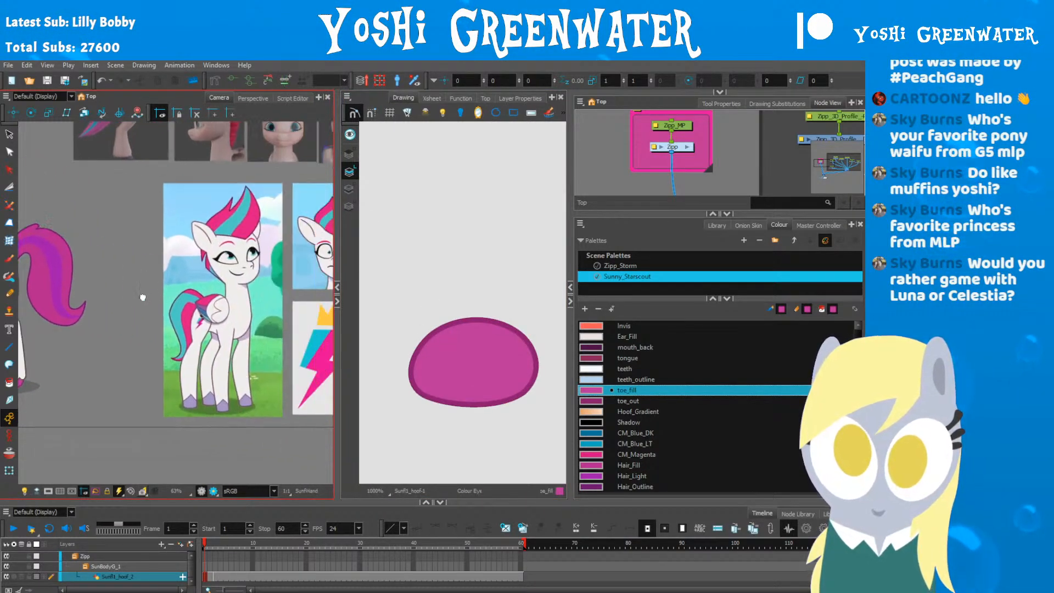
{"action": "scroll", "coordinate": [187, 357], "scroll_direction": "up", "scroll_amount": 4}
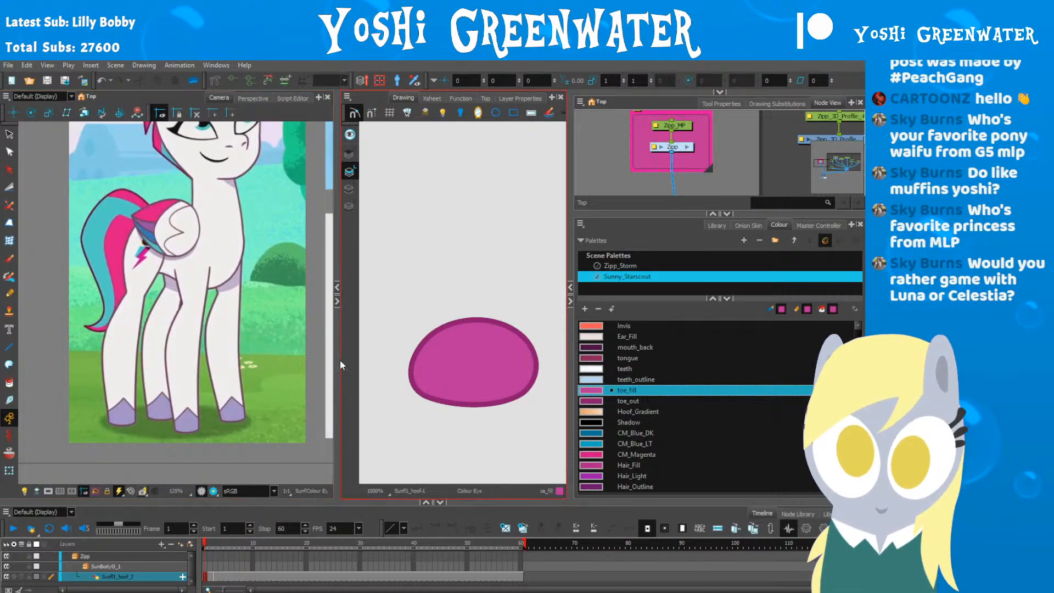
{"action": "left_click_drag", "start_coordinate": [341, 365], "coordinate": [338, 365]}
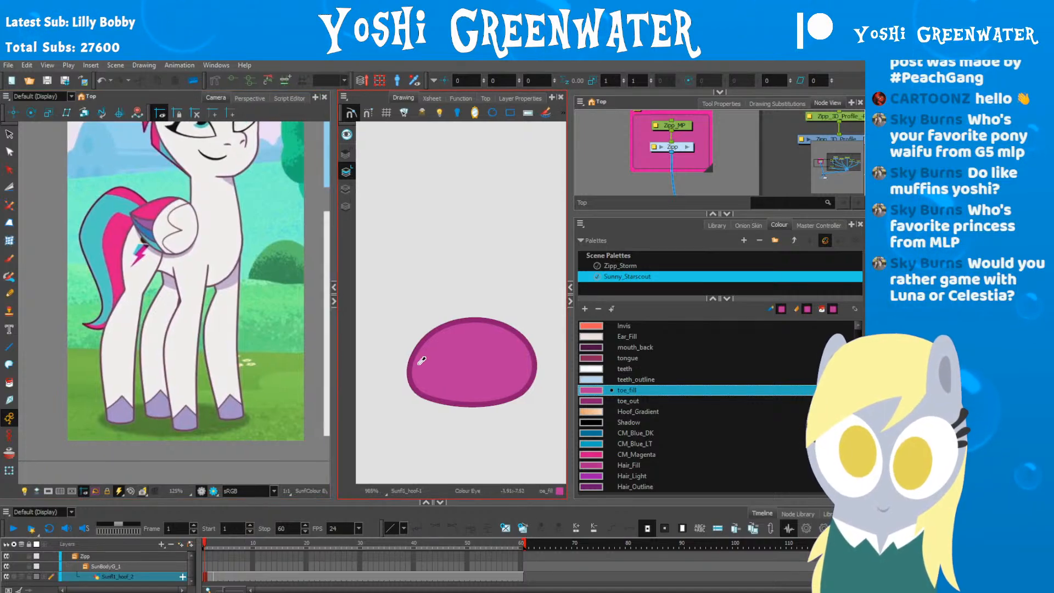
Step: Set the toe_fill colour to the purple sampled from the reference pony's hoof, RGB 165, 149, 198
{"action": "double_click", "coordinate": [591, 391]}
{"action": "left_click_drag", "start_coordinate": [442, 324], "coordinate": [281, 350]}
{"action": "left_click", "coordinate": [160, 405]}
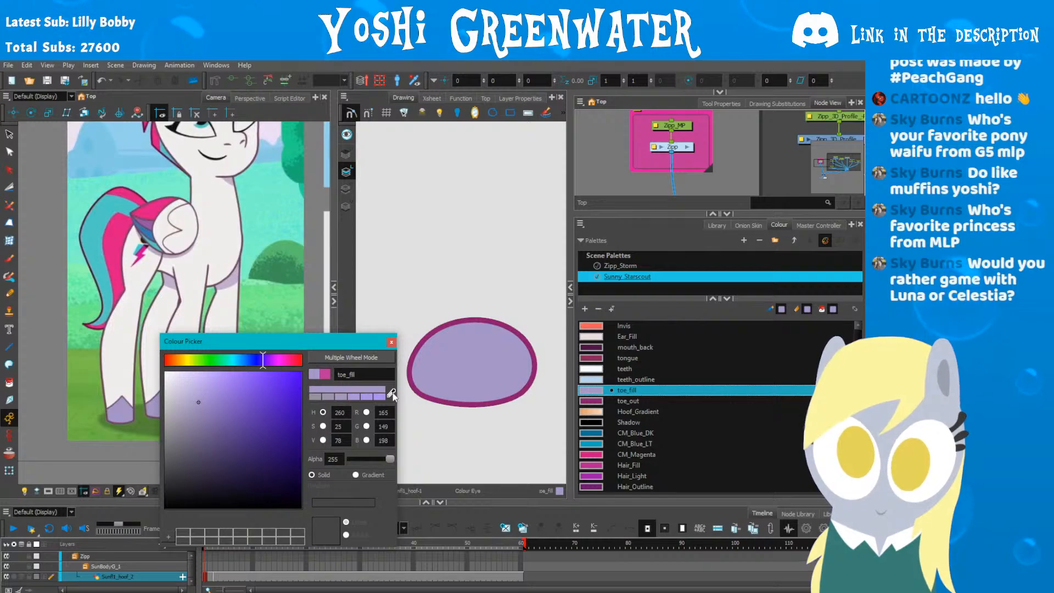
{"action": "mouse_move", "coordinate": [371, 355]}
{"action": "left_mouse_down"}
{"action": "mouse_move", "coordinate": [379, 362]}
{"action": "mouse_move", "coordinate": [337, 361]}
{"action": "left_mouse_up"}
{"action": "left_click", "coordinate": [410, 360]}
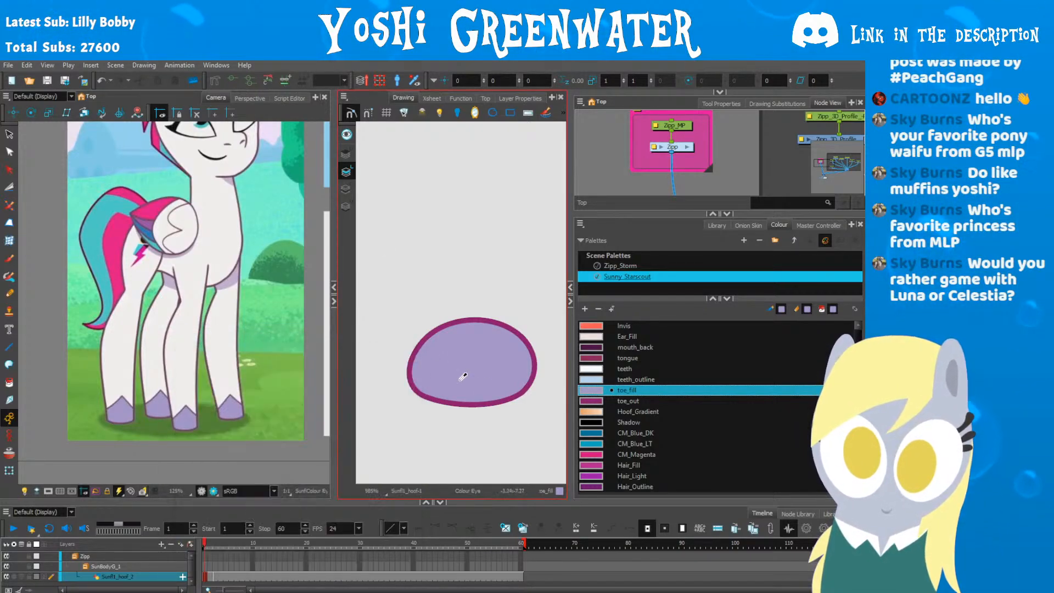
Step: Sample the reference hoof's purple for the toe_out outline colour and darken it
{"action": "double_click", "coordinate": [587, 404]}
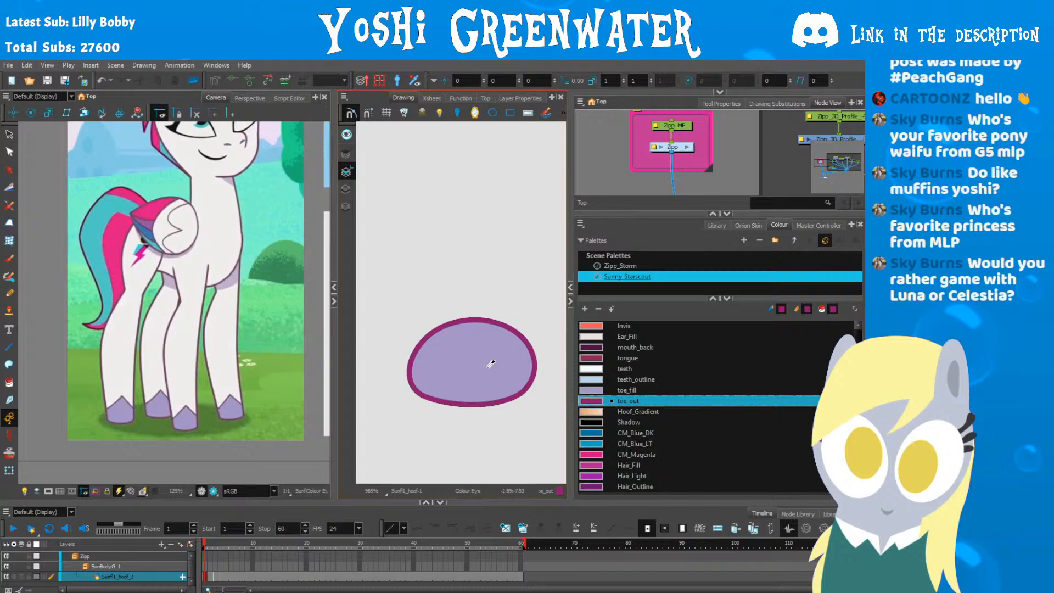
{"action": "left_click", "coordinate": [158, 405]}
{"action": "left_click_drag", "start_coordinate": [214, 416], "coordinate": [238, 425]}
{"action": "left_click_drag", "start_coordinate": [356, 354], "coordinate": [366, 351]}
{"action": "left_click", "coordinate": [415, 350]}
Step: Lighten the toe_fill hoof colour to RGB 173, 158, 206
{"action": "double_click", "coordinate": [591, 390]}
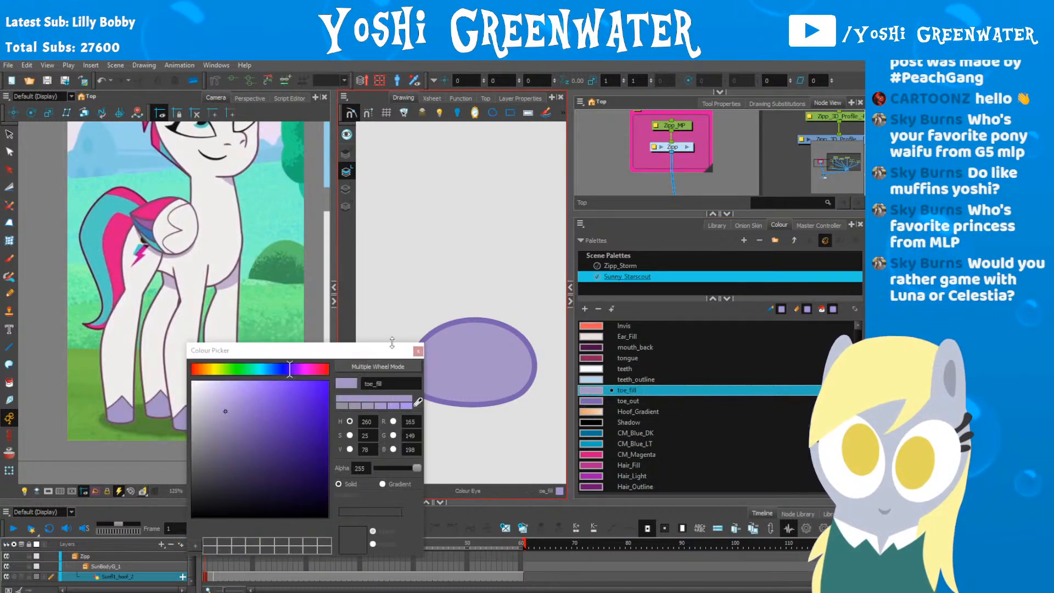
{"action": "left_click", "coordinate": [225, 409]}
{"action": "left_click_drag", "start_coordinate": [226, 410], "coordinate": [223, 406]}
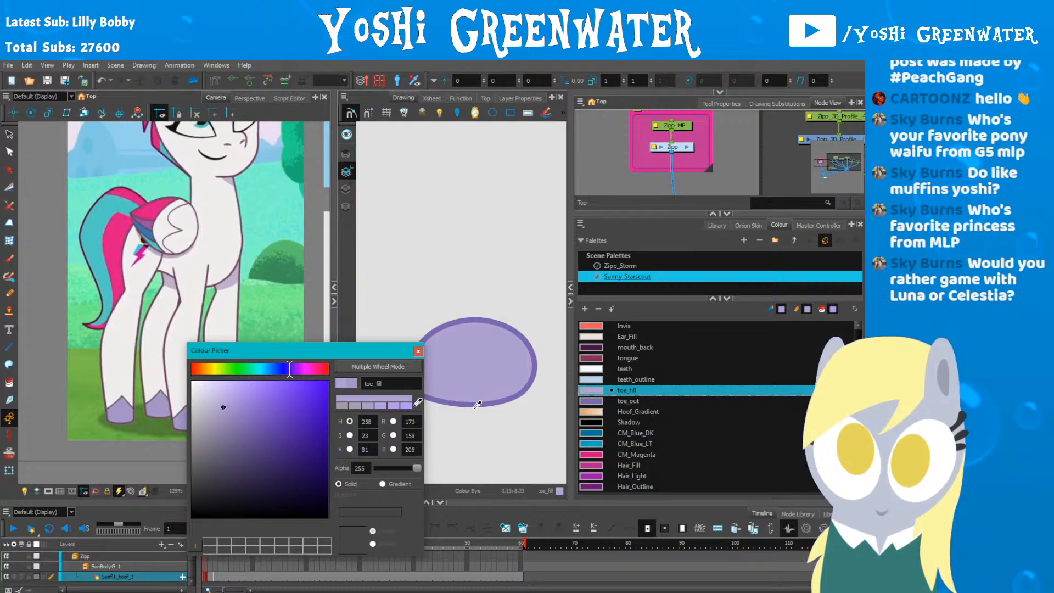
Step: Fine-tune the toe_out hoof outline colour to RGB 123, 104, 167
{"action": "left_click", "coordinate": [587, 404]}
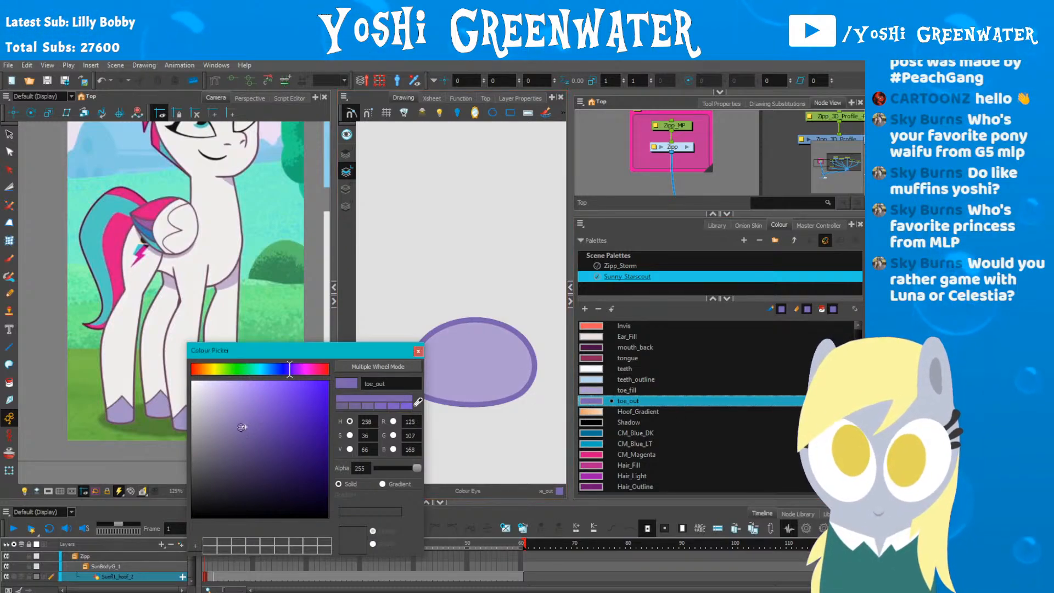
{"action": "left_click", "coordinate": [232, 427]}
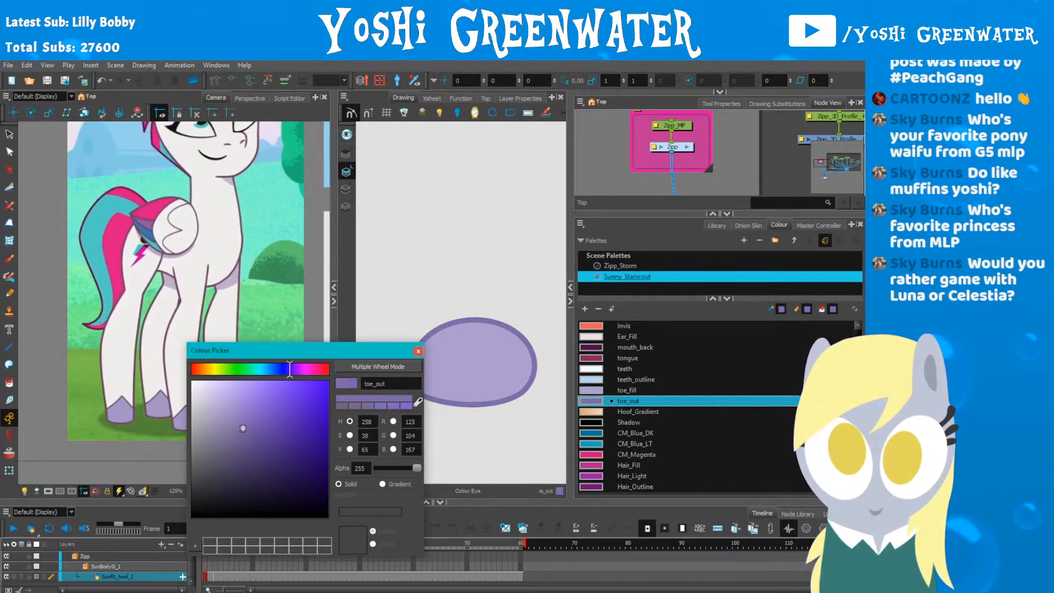
{"action": "left_click", "coordinate": [417, 350]}
Step: Lighten the Coat_Out outline colour of the rig to RGB 131, 105, 117
{"action": "scroll", "coordinate": [273, 372], "scroll_direction": "down", "scroll_amount": 4}
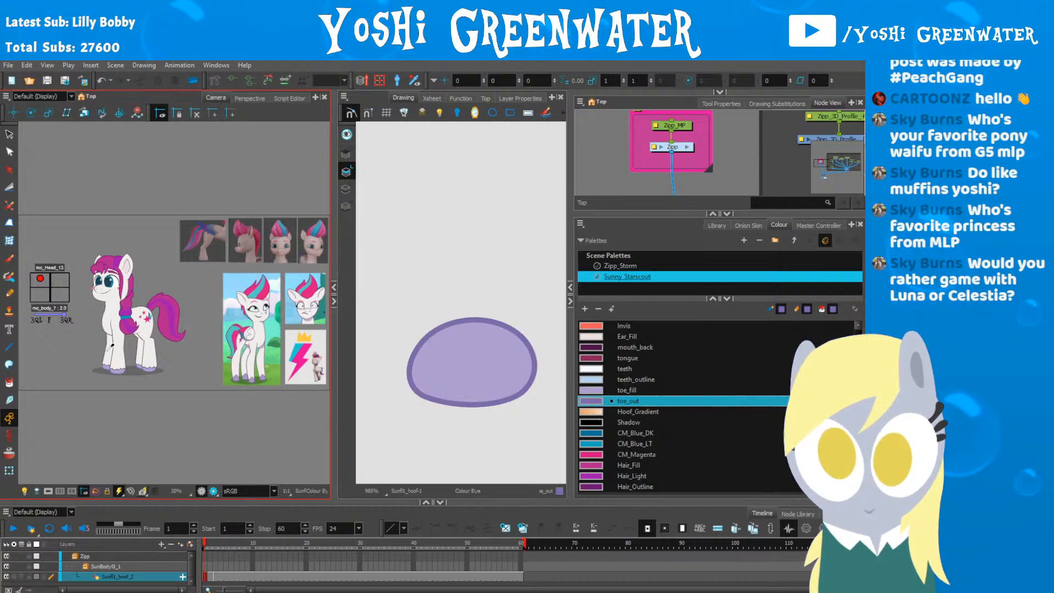
{"action": "scroll", "coordinate": [93, 401], "scroll_direction": "up", "scroll_amount": 3}
{"action": "left_click_drag", "start_coordinate": [90, 323], "coordinate": [116, 358]}
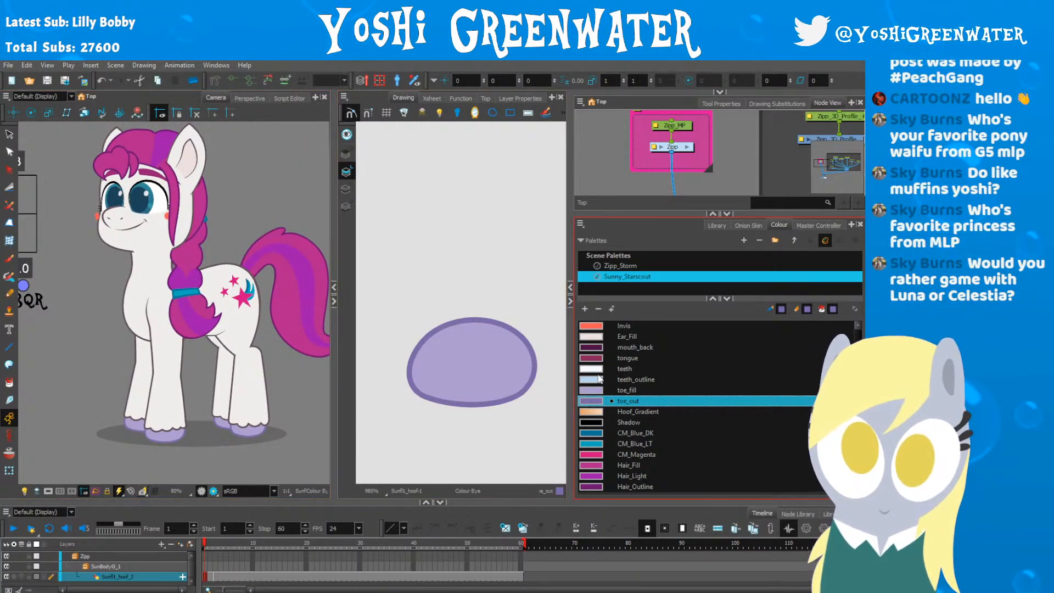
{"action": "scroll", "coordinate": [604, 376], "scroll_direction": "up", "scroll_amount": 5}
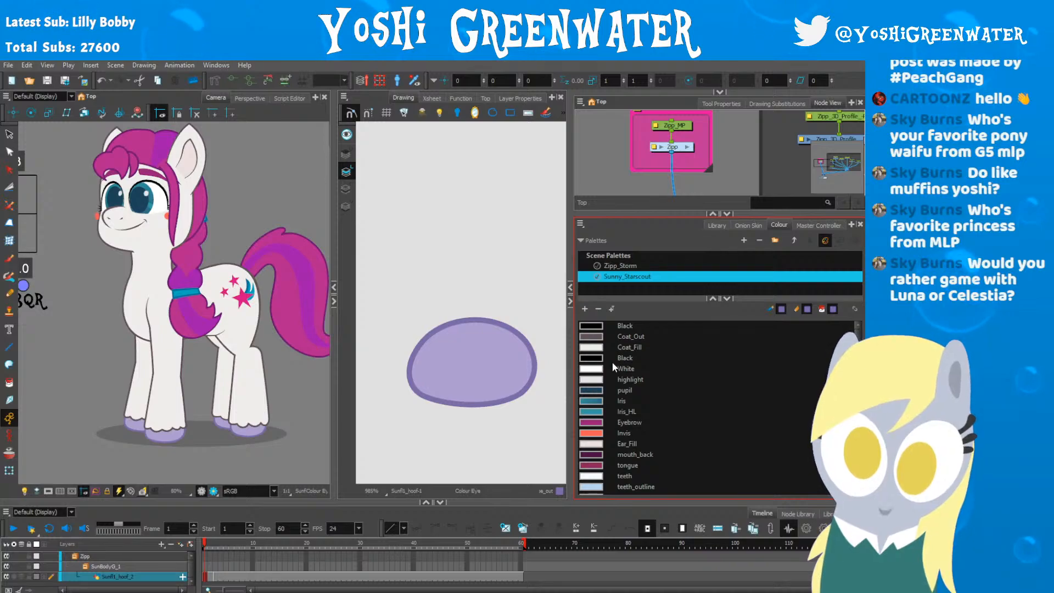
{"action": "left_click_drag", "start_coordinate": [604, 214], "coordinate": [603, 204]}
{"action": "left_click_drag", "start_coordinate": [600, 296], "coordinate": [600, 284]}
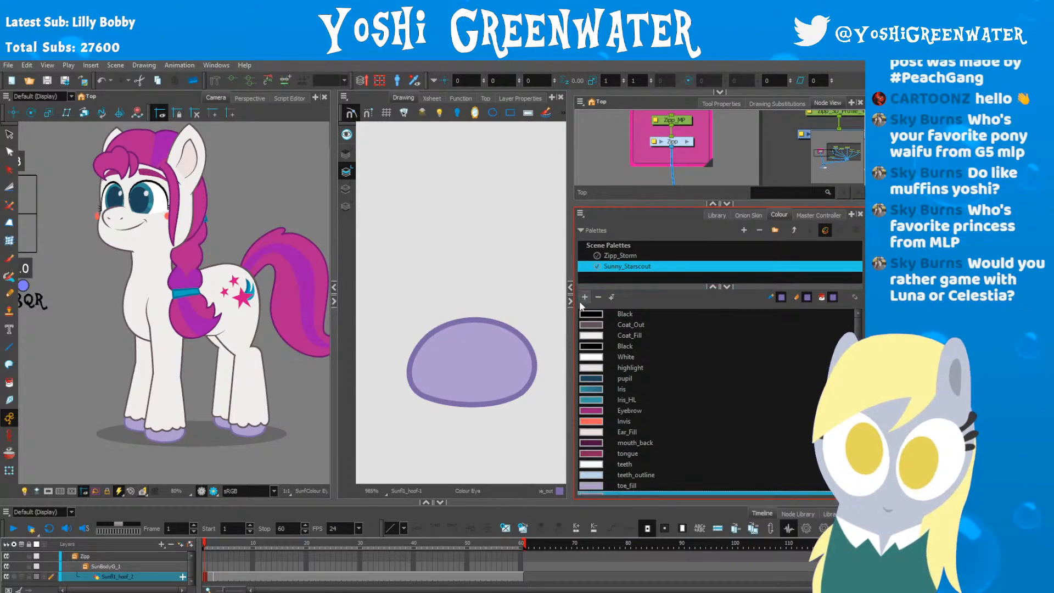
{"action": "double_click", "coordinate": [591, 325]}
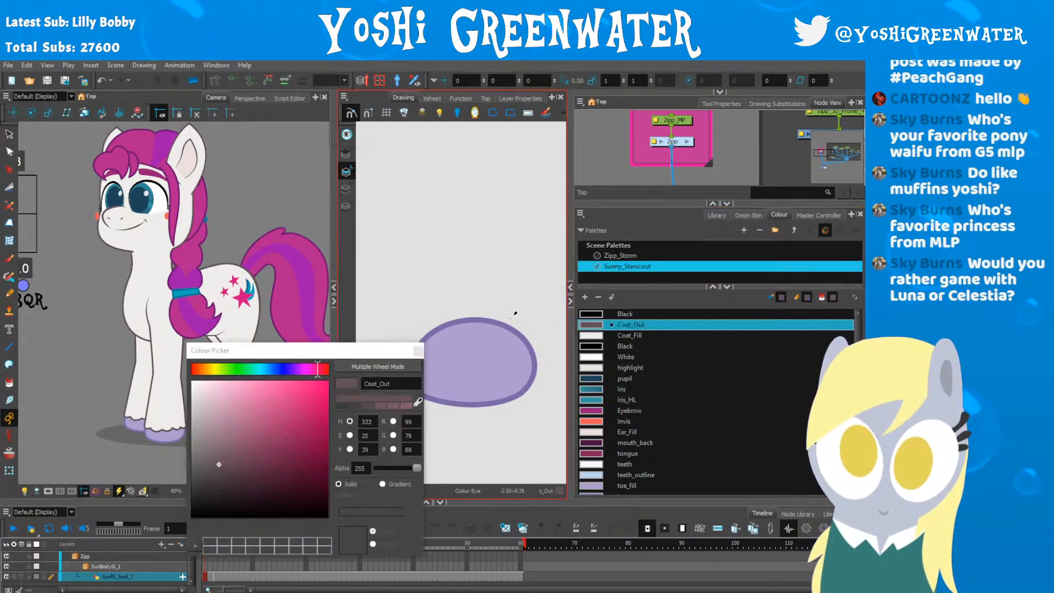
{"action": "left_click_drag", "start_coordinate": [316, 346], "coordinate": [380, 361]}
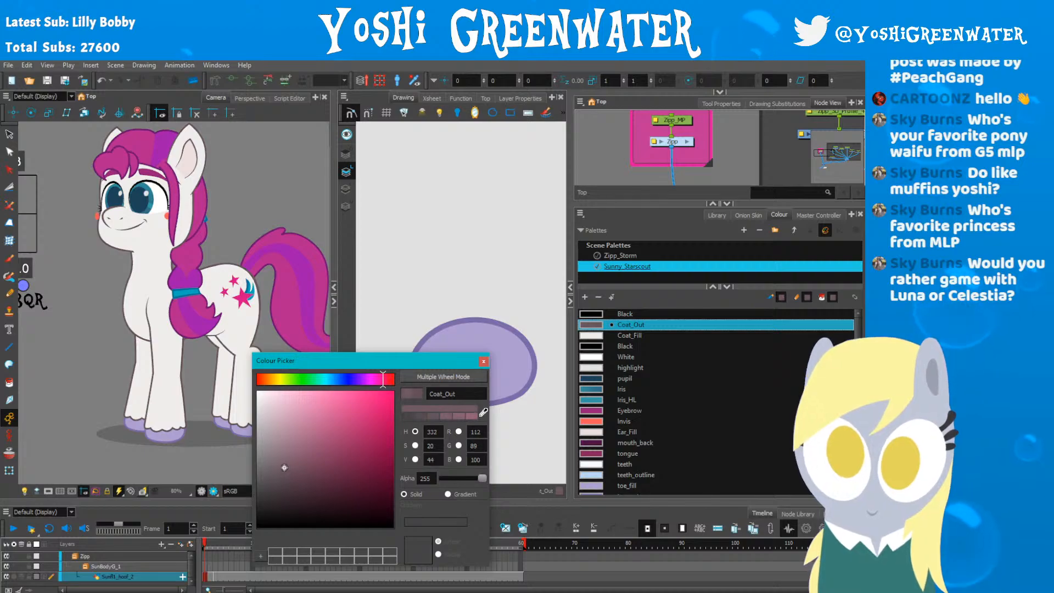
{"action": "left_click_drag", "start_coordinate": [286, 476], "coordinate": [284, 462]}
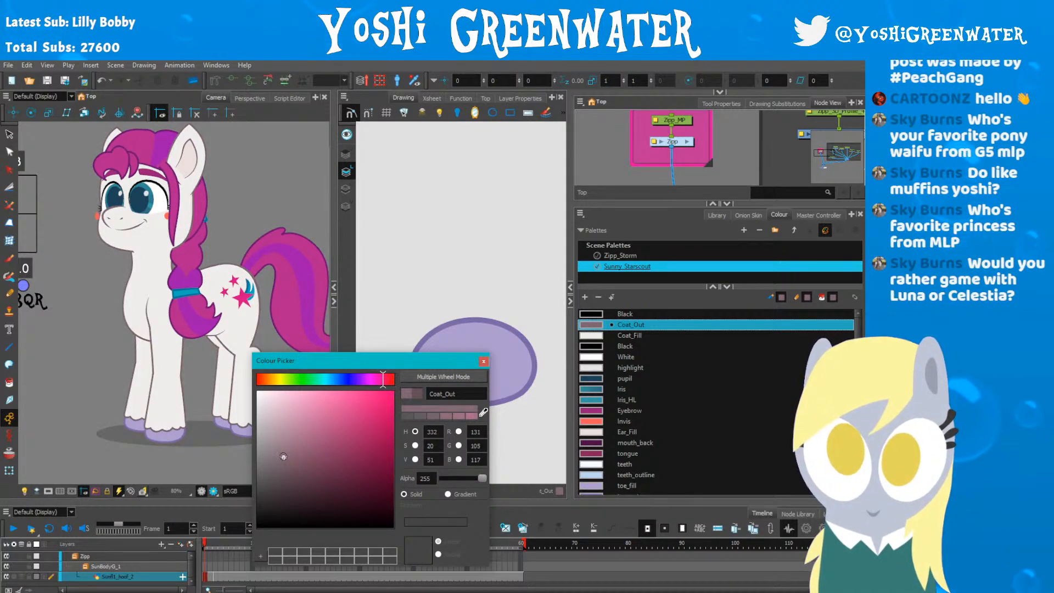
{"action": "left_click", "coordinate": [483, 362]}
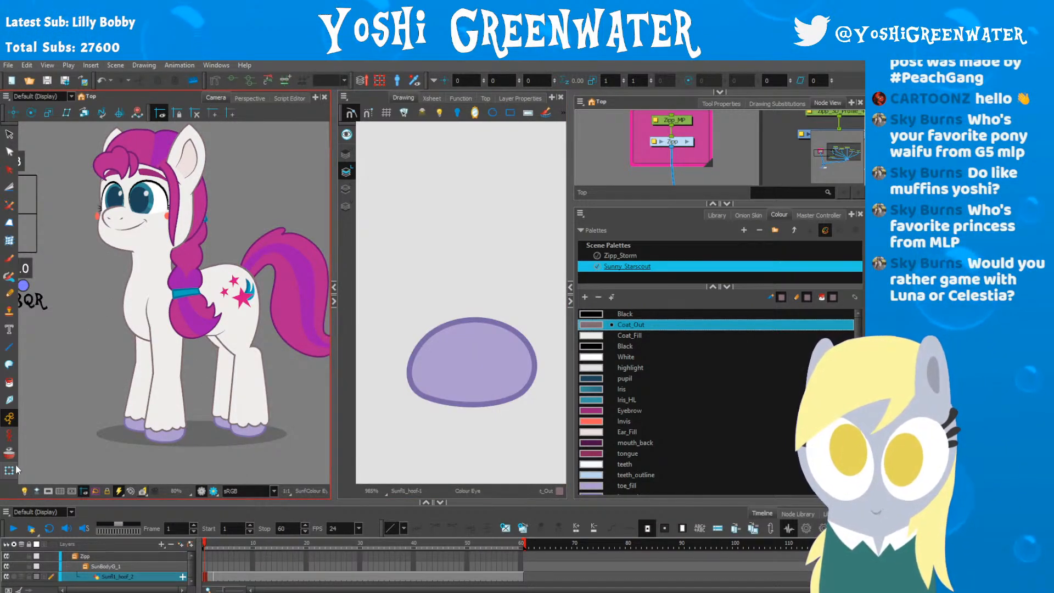
Step: Compare the recoloured rig's coat, outline and hooves with the Zipp Storm reference images
{"action": "scroll", "coordinate": [231, 385], "scroll_direction": "down", "scroll_amount": 4}
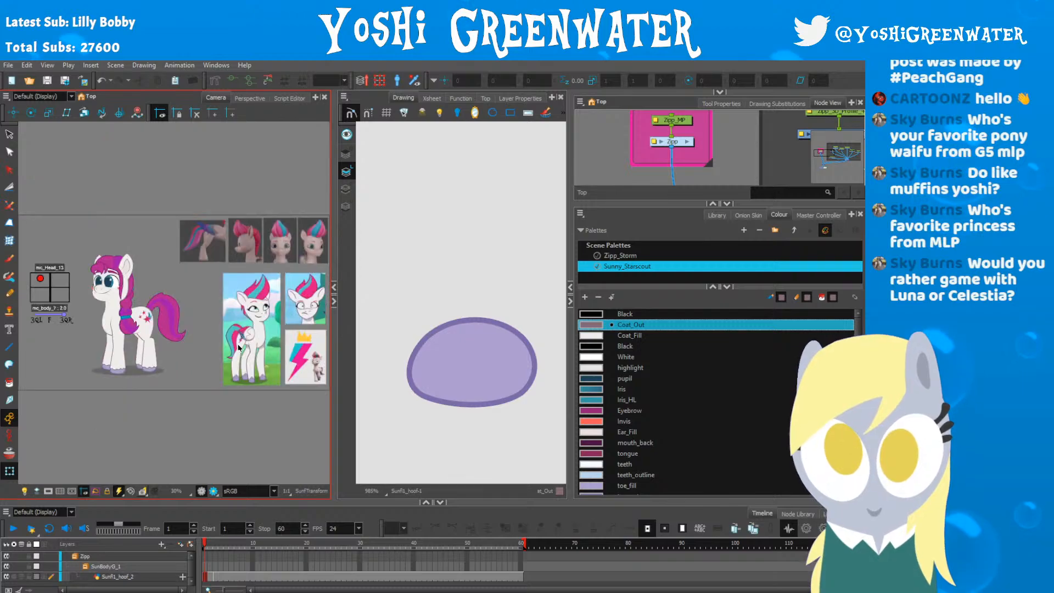
{"action": "scroll", "coordinate": [242, 337], "scroll_direction": "up", "scroll_amount": 5}
{"action": "left_click_drag", "start_coordinate": [171, 331], "coordinate": [93, 350]}
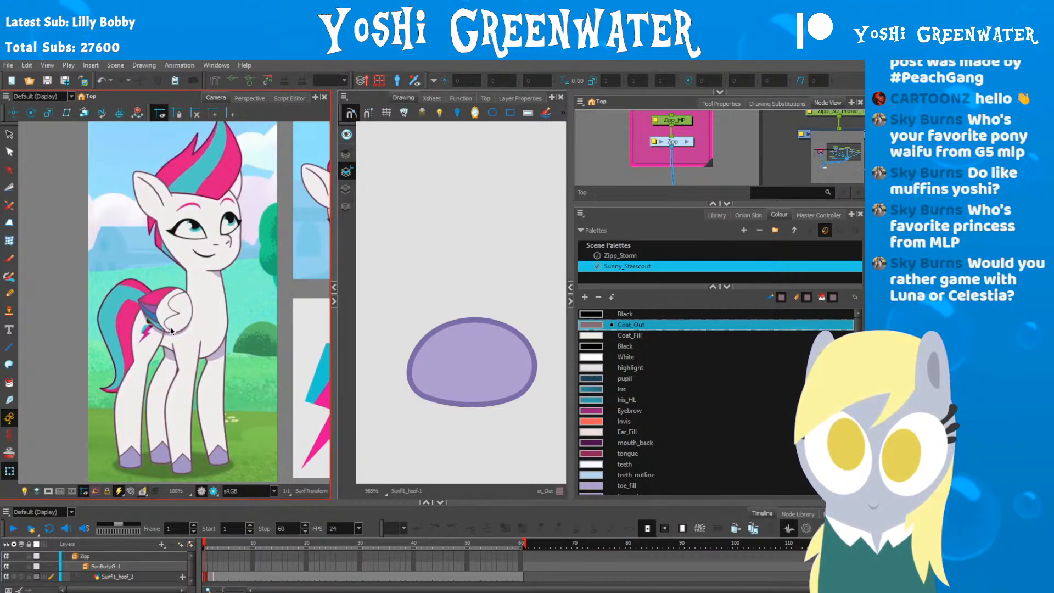
{"action": "scroll", "coordinate": [75, 301], "scroll_direction": "down", "scroll_amount": 5}
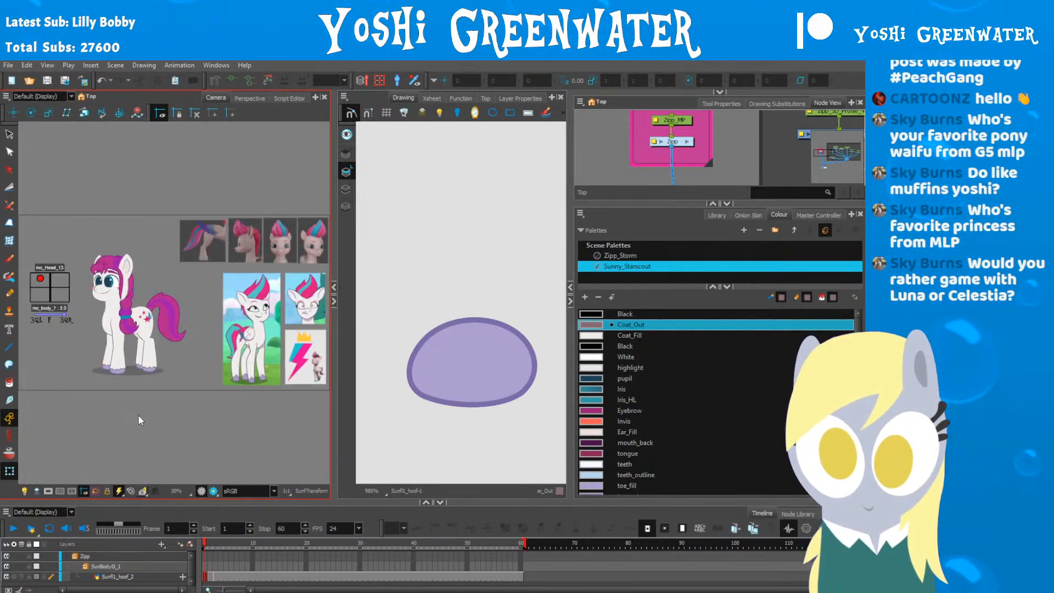
{"action": "scroll", "coordinate": [126, 310], "scroll_direction": "up", "scroll_amount": 3}
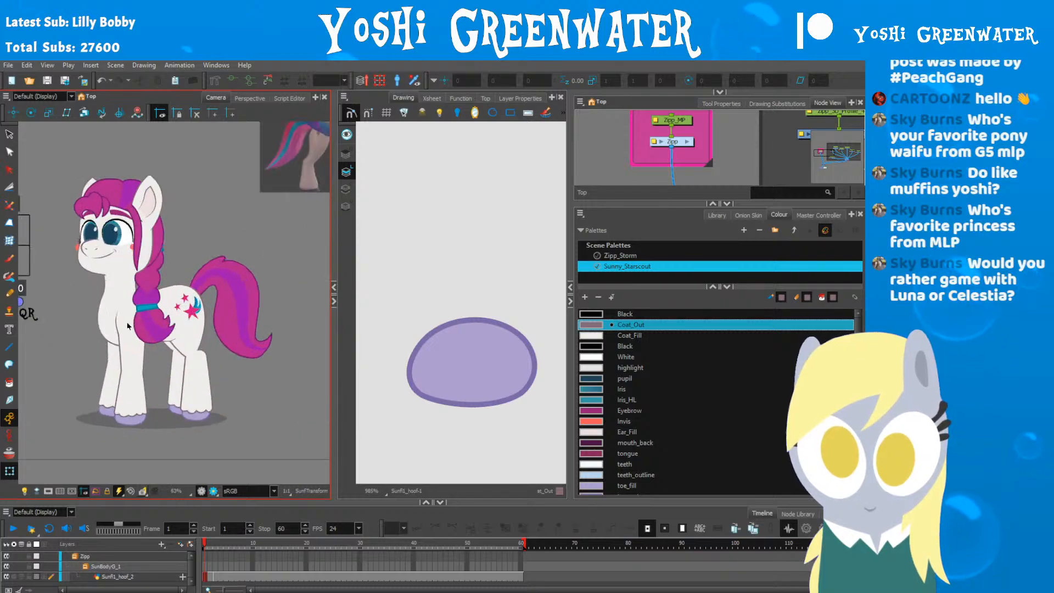
{"action": "left_click_drag", "start_coordinate": [342, 316], "coordinate": [409, 319]}
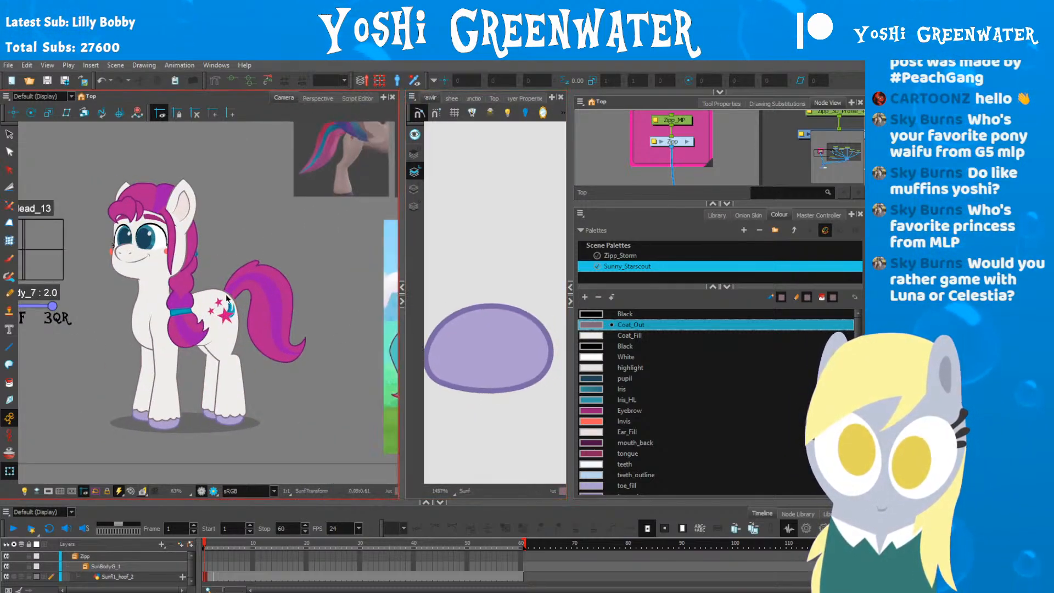
{"action": "left_click_drag", "start_coordinate": [186, 348], "coordinate": [99, 338]}
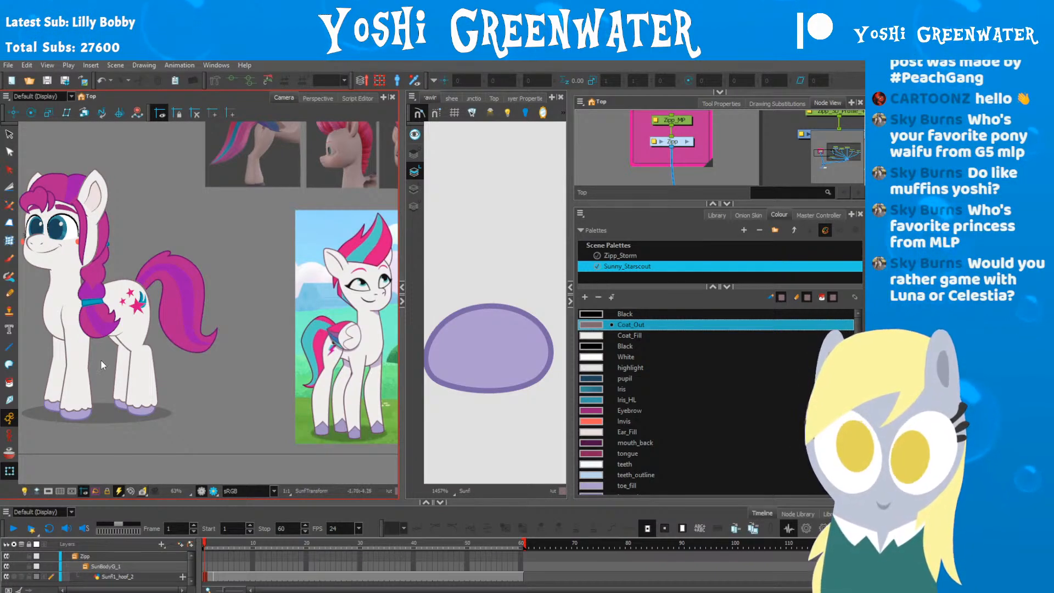
{"action": "left_click_drag", "start_coordinate": [78, 382], "coordinate": [60, 395]}
{"action": "left_click_drag", "start_coordinate": [183, 411], "coordinate": [116, 418]}
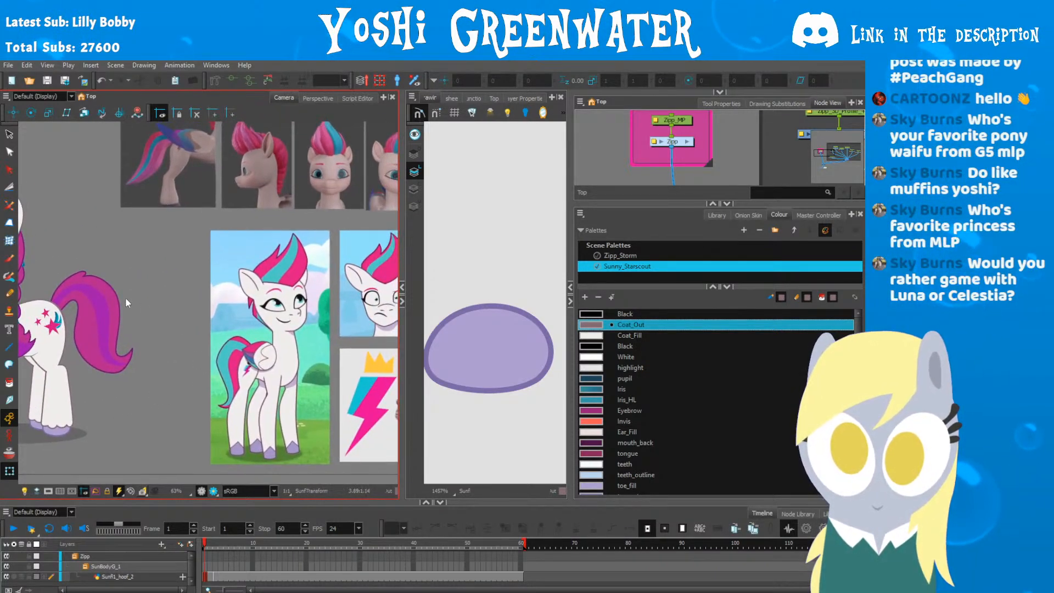
{"action": "left_click_drag", "start_coordinate": [125, 303], "coordinate": [199, 321]}
Step: Select the star cutie mark on the rig's flank and display all art layers of its drawing
{"action": "left_click", "coordinate": [124, 344]}
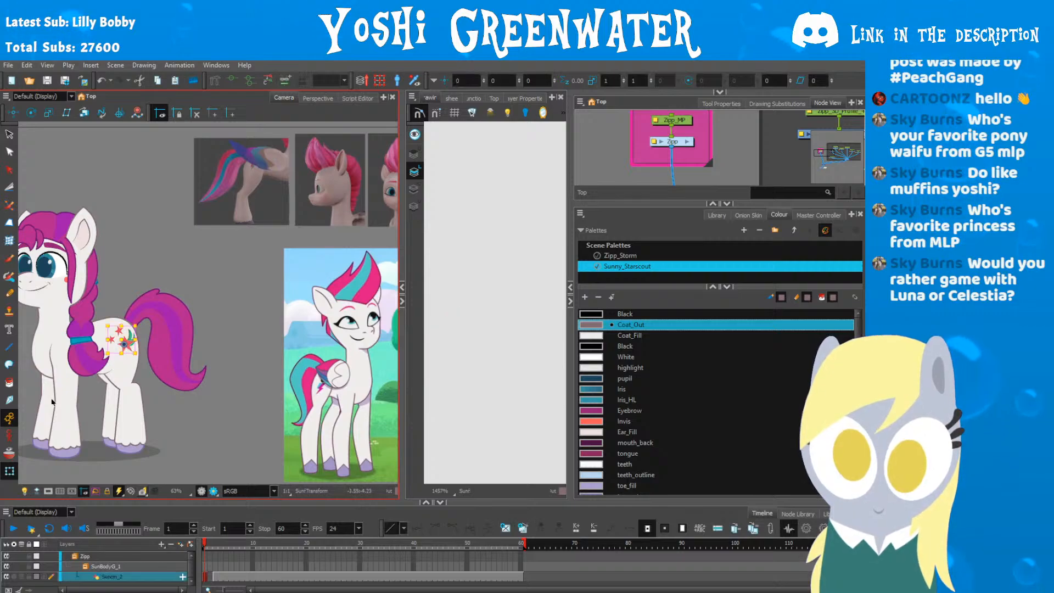
{"action": "left_click_drag", "start_coordinate": [52, 403], "coordinate": [90, 390]}
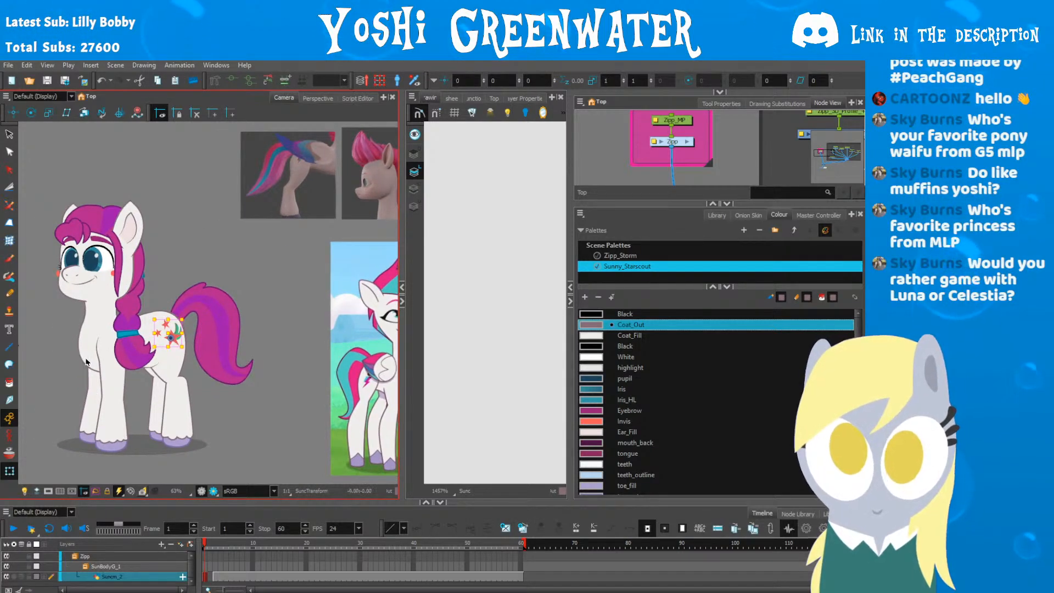
{"action": "scroll", "coordinate": [163, 340], "scroll_direction": "up", "scroll_amount": 5}
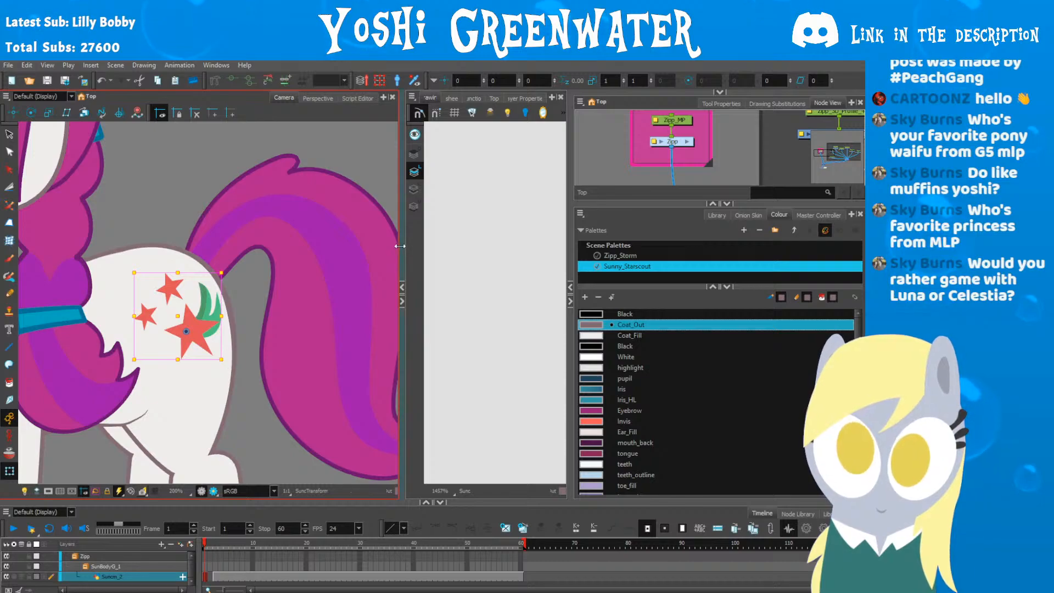
{"action": "left_click_drag", "start_coordinate": [402, 269], "coordinate": [359, 266]}
{"action": "scroll", "coordinate": [470, 302], "scroll_direction": "up", "scroll_amount": 11}
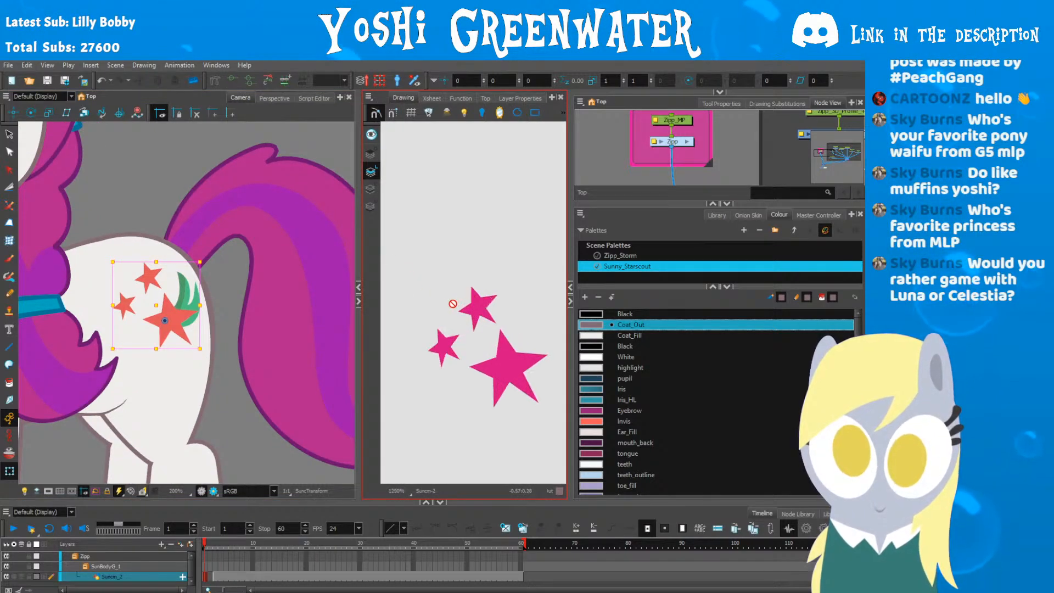
{"action": "left_click", "coordinate": [372, 134]}
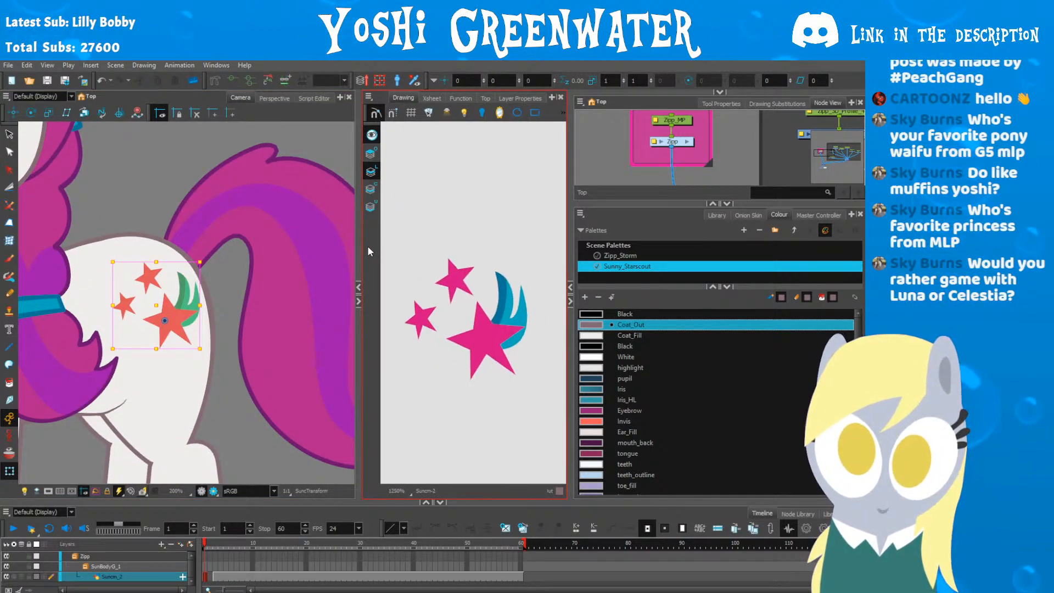
{"action": "left_click_drag", "start_coordinate": [397, 364], "coordinate": [403, 376]}
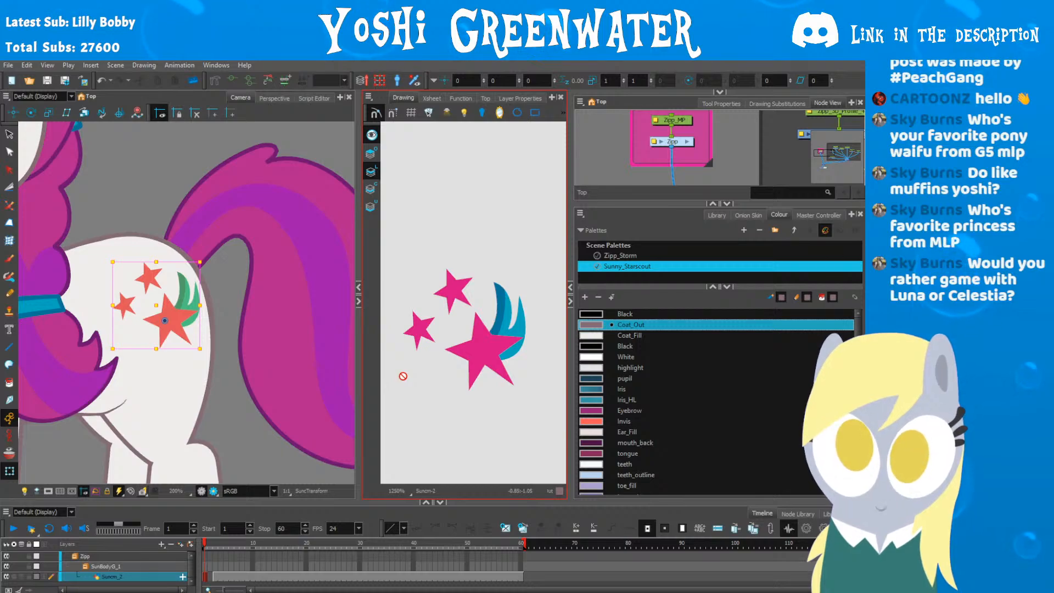
Step: Compare the rig's cutie mark with the Zipp Storm reference images and examine the crown-and-lightning-bolt reference up close
{"action": "left_click", "coordinate": [138, 298]}
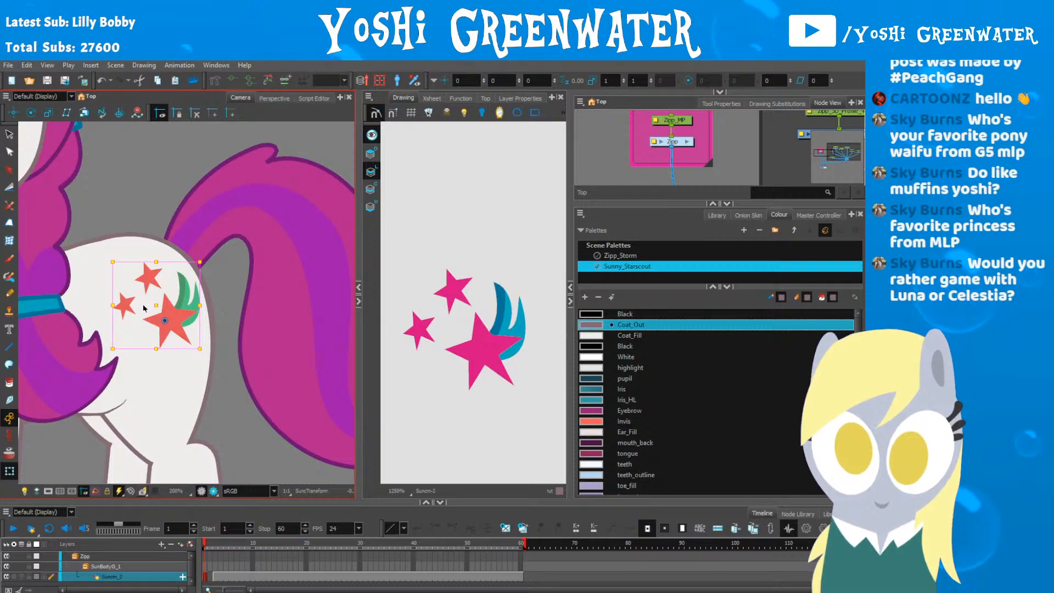
{"action": "scroll", "coordinate": [214, 336], "scroll_direction": "down", "scroll_amount": 5}
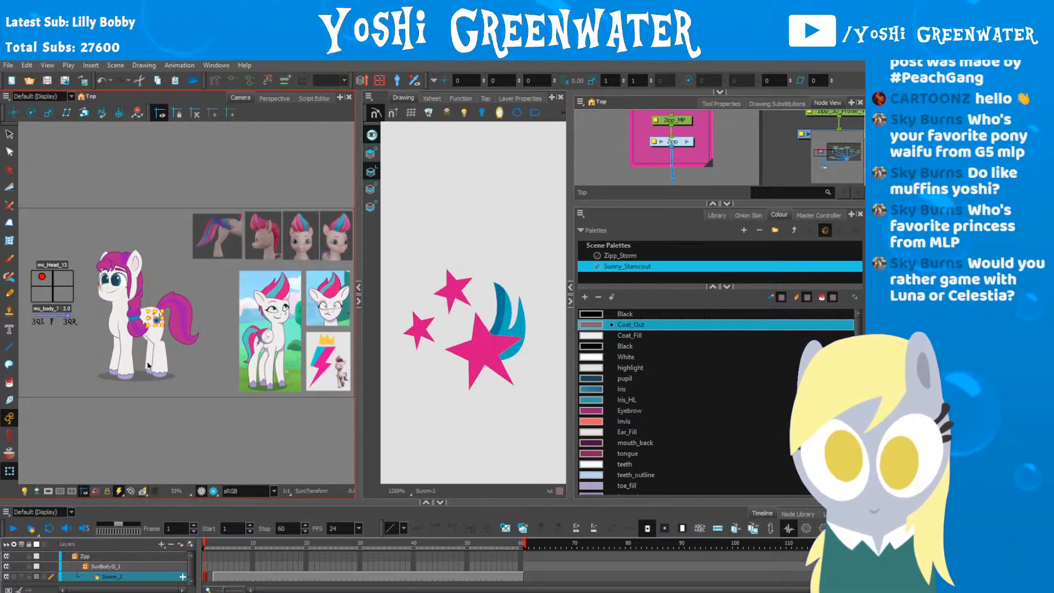
{"action": "scroll", "coordinate": [160, 278], "scroll_direction": "up", "scroll_amount": 1}
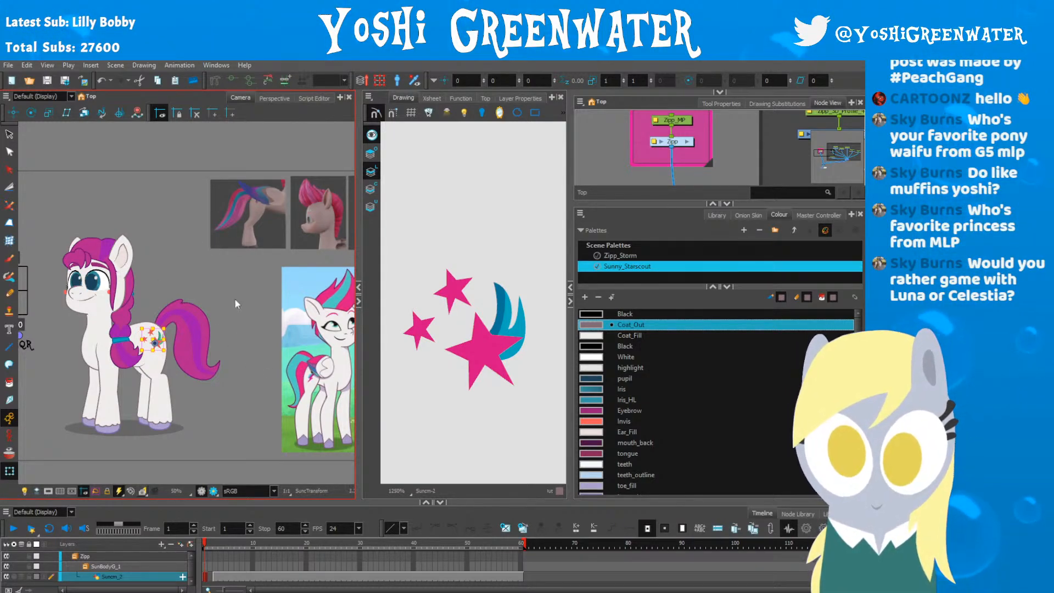
{"action": "left_click_drag", "start_coordinate": [225, 311], "coordinate": [167, 294]}
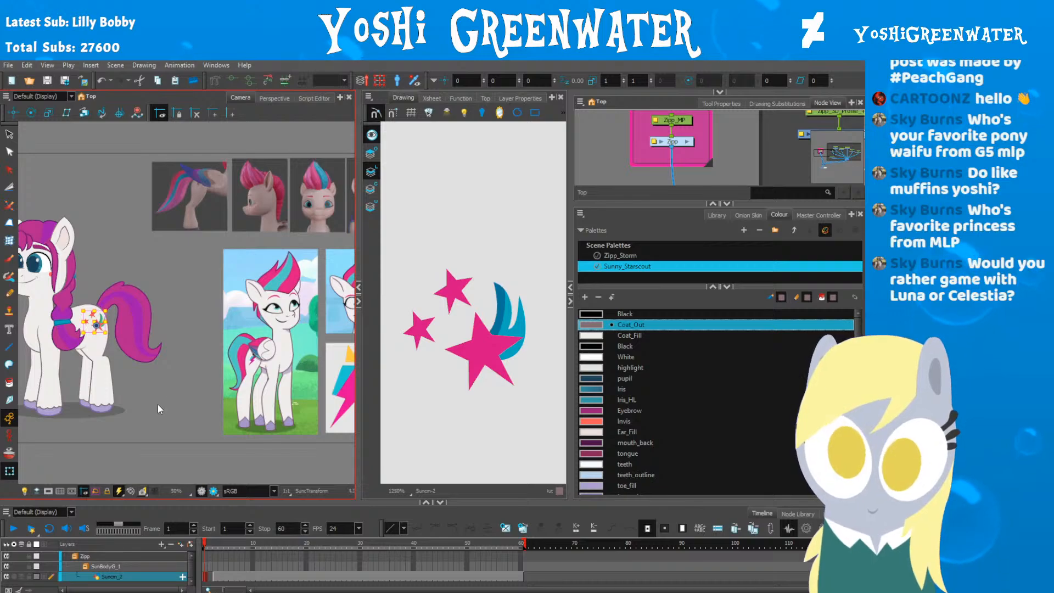
{"action": "scroll", "coordinate": [73, 305], "scroll_direction": "up", "scroll_amount": 3}
{"action": "scroll", "coordinate": [73, 304], "scroll_direction": "down", "scroll_amount": 1}
{"action": "key", "text": "space"}
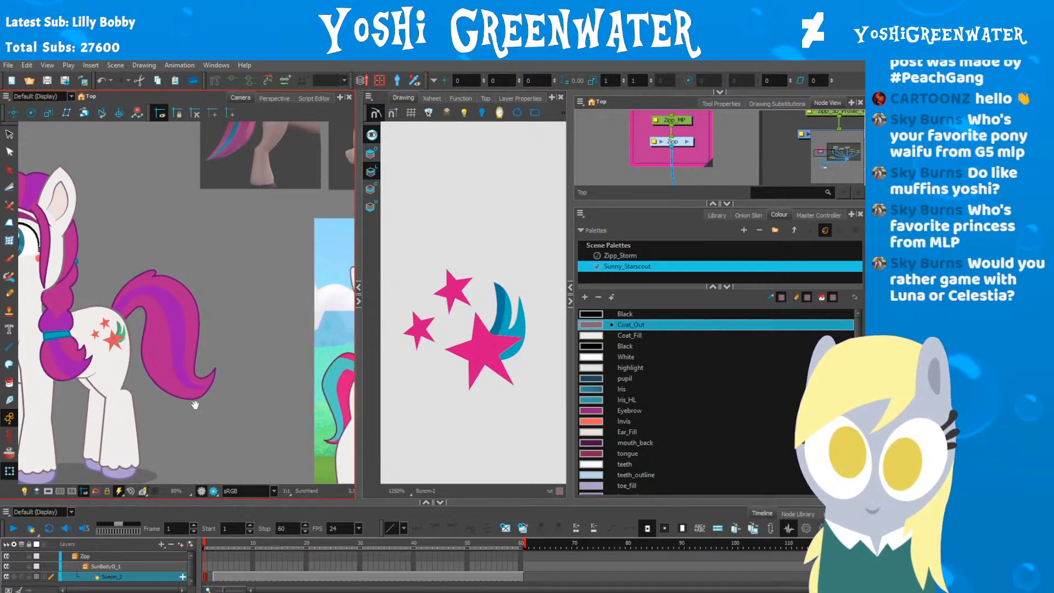
{"action": "left_click_drag", "start_coordinate": [195, 406], "coordinate": [142, 380]}
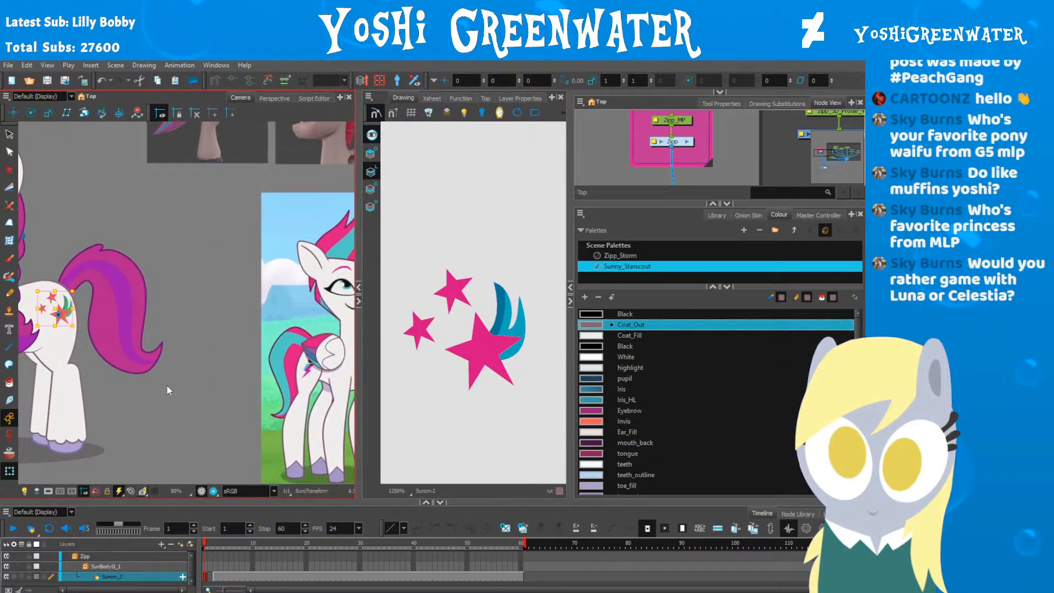
{"action": "key", "text": "space"}
{"action": "left_click_drag", "start_coordinate": [475, 352], "coordinate": [477, 328]}
{"action": "left_click_drag", "start_coordinate": [125, 351], "coordinate": [2, 326]}
{"action": "left_click_drag", "start_coordinate": [346, 428], "coordinate": [176, 344]}
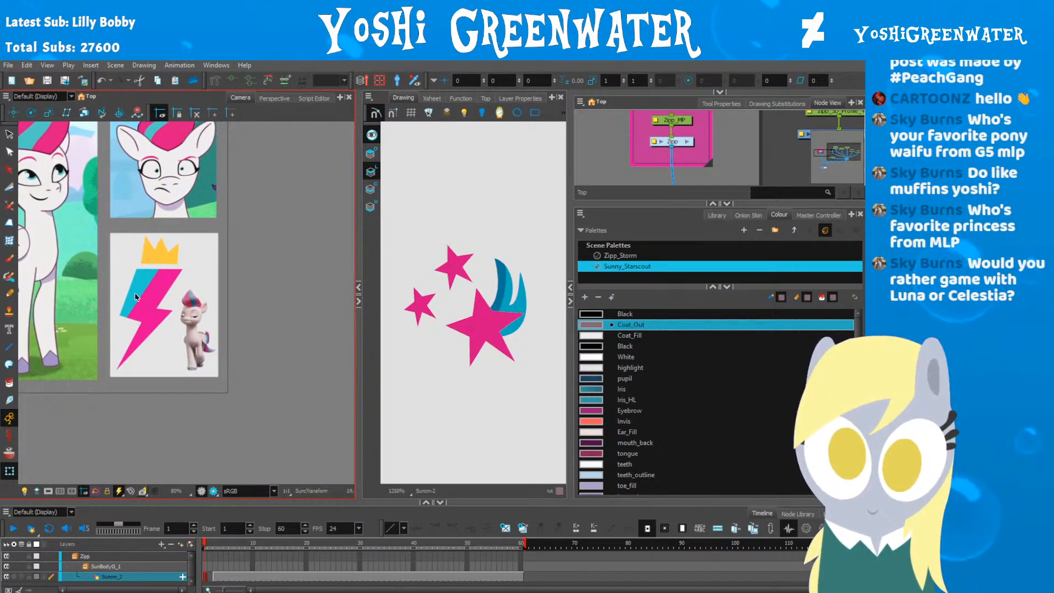
{"action": "scroll", "coordinate": [135, 297], "scroll_direction": "up", "scroll_amount": 3}
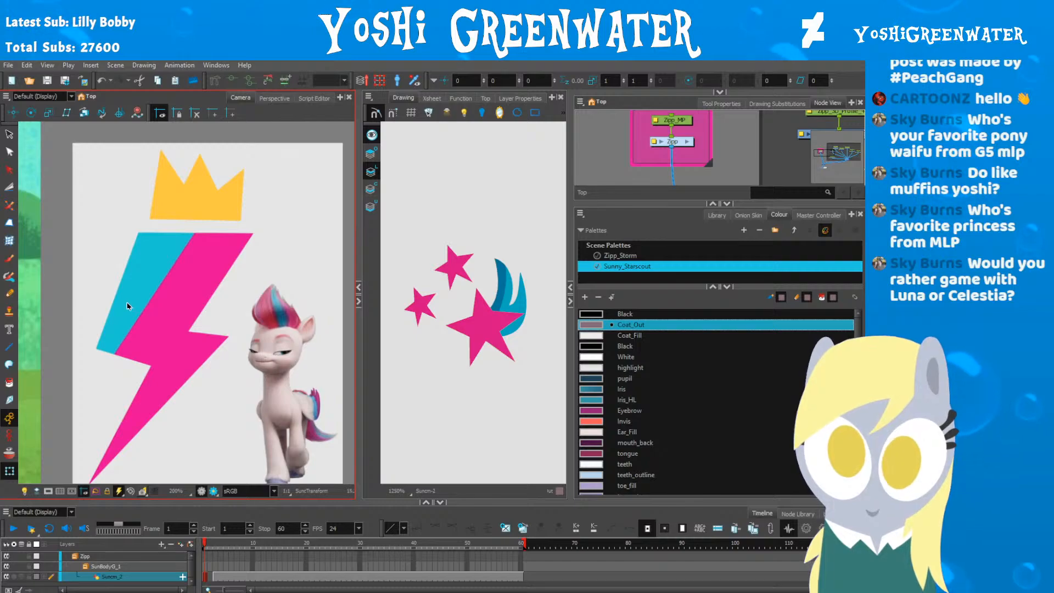
{"action": "left_click_drag", "start_coordinate": [127, 307], "coordinate": [98, 298]}
Step: Locate the cutie mark's drawing node in the node network and examine its connections within the Back_Leg group
{"action": "left_click_drag", "start_coordinate": [571, 163], "coordinate": [603, 163]}
{"action": "key", "text": "o"}
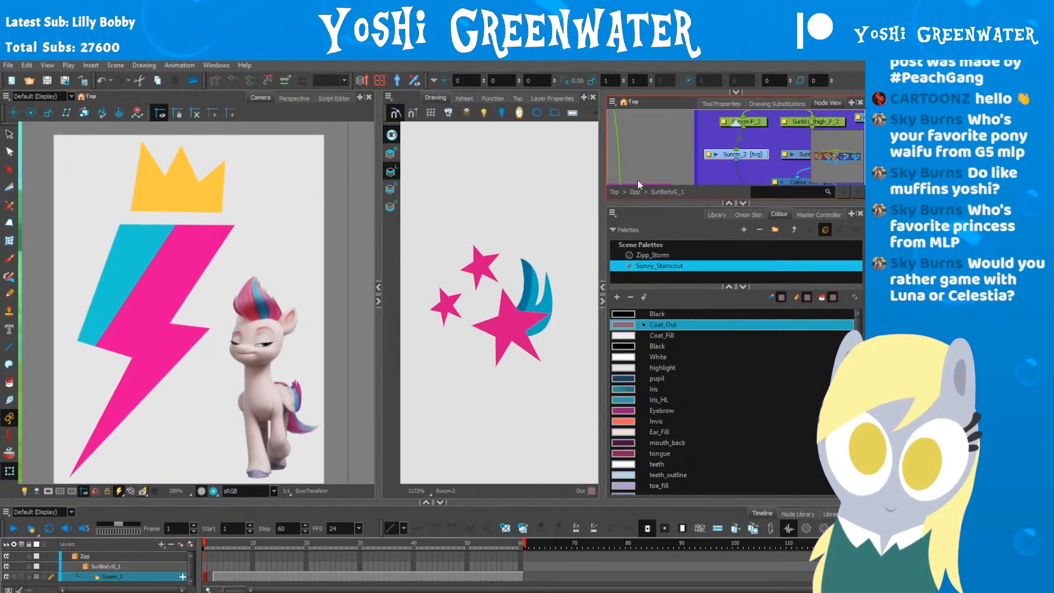
{"action": "left_click_drag", "start_coordinate": [654, 209], "coordinate": [654, 350]}
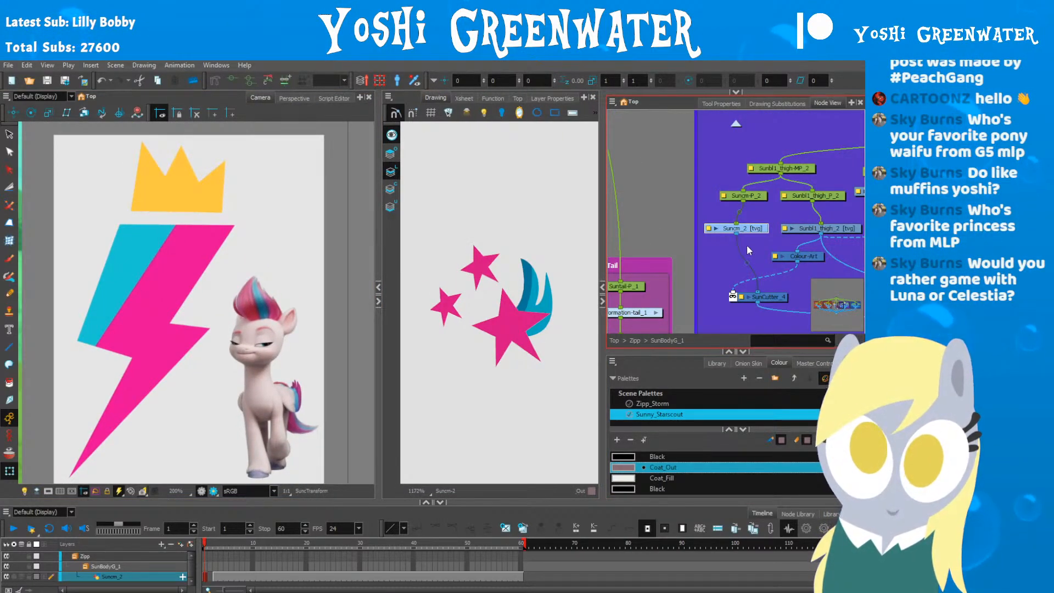
{"action": "mouse_move", "coordinate": [746, 245]}
{"action": "left_mouse_down"}
{"action": "mouse_move", "coordinate": [680, 236]}
{"action": "mouse_move", "coordinate": [521, 250]}
{"action": "left_mouse_up"}
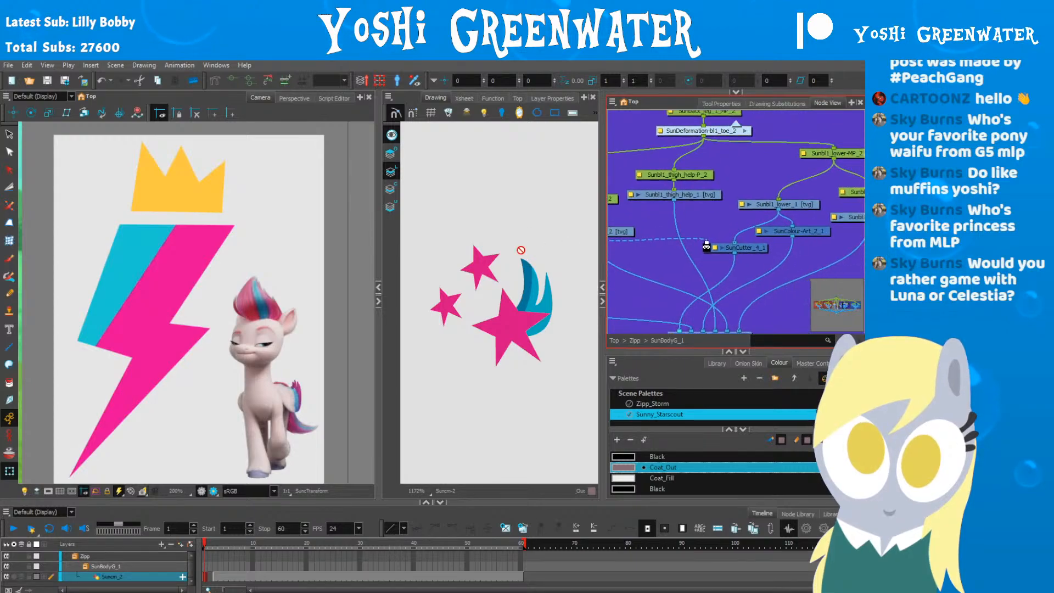
{"action": "scroll", "coordinate": [796, 202], "scroll_direction": "up", "scroll_amount": 2}
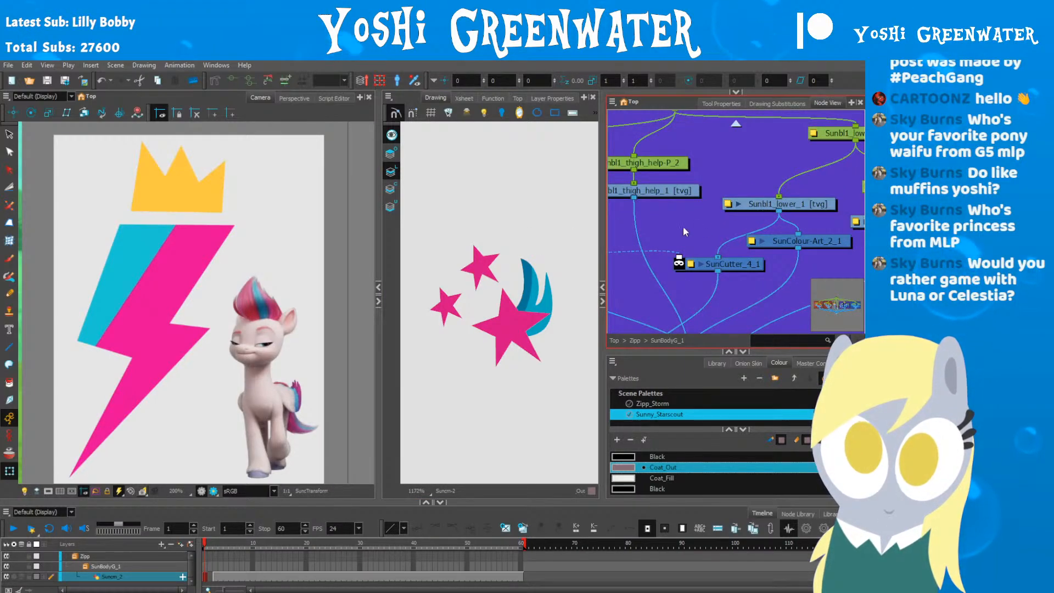
{"action": "left_click_drag", "start_coordinate": [671, 227], "coordinate": [788, 214]}
{"action": "scroll", "coordinate": [789, 218], "scroll_direction": "down", "scroll_amount": 4}
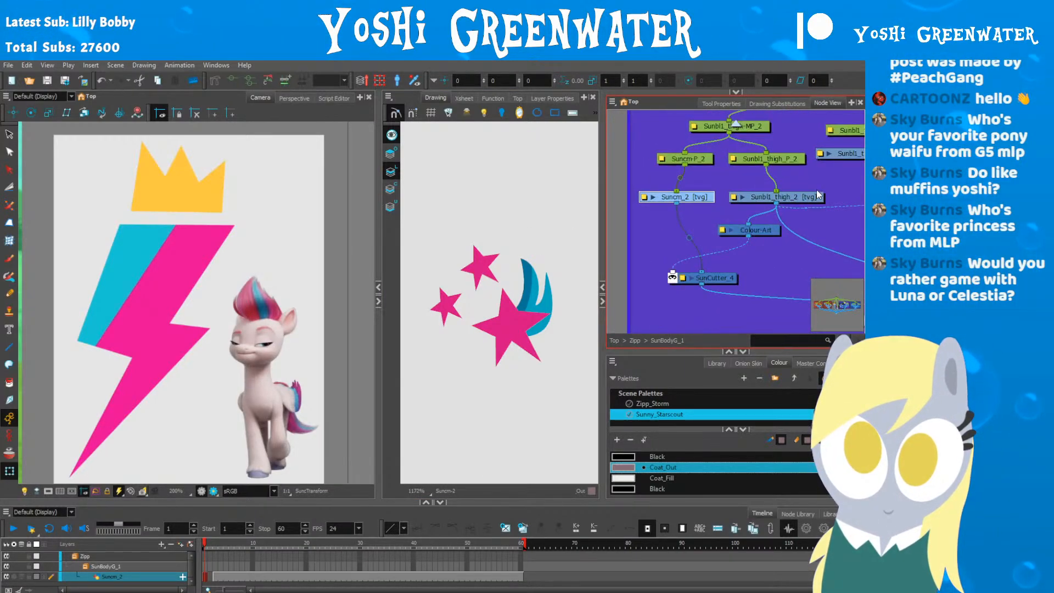
{"action": "scroll", "coordinate": [708, 233], "scroll_direction": "down", "scroll_amount": 5}
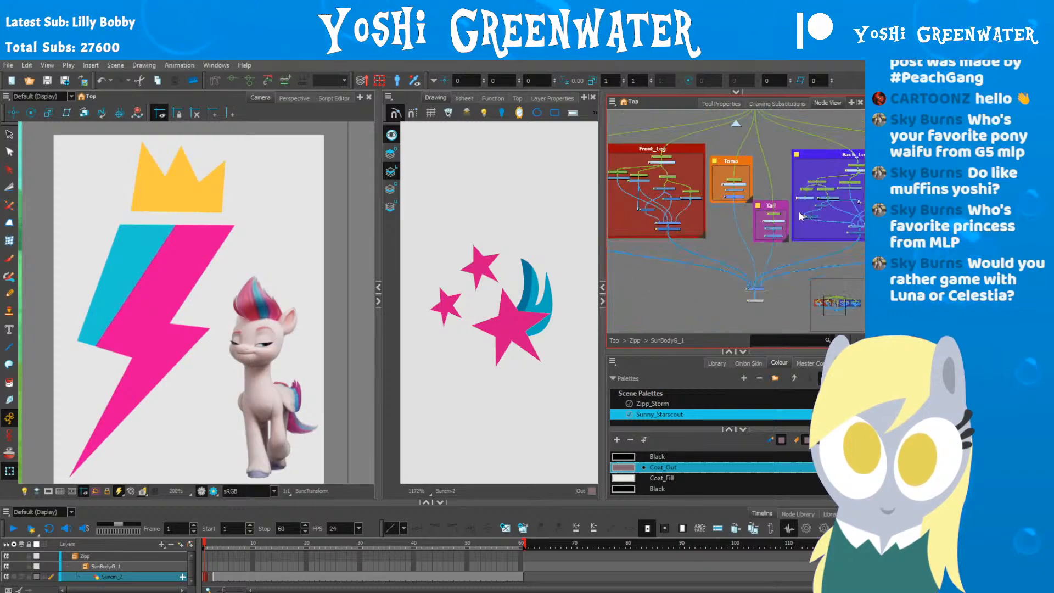
{"action": "scroll", "coordinate": [796, 219], "scroll_direction": "up", "scroll_amount": 5}
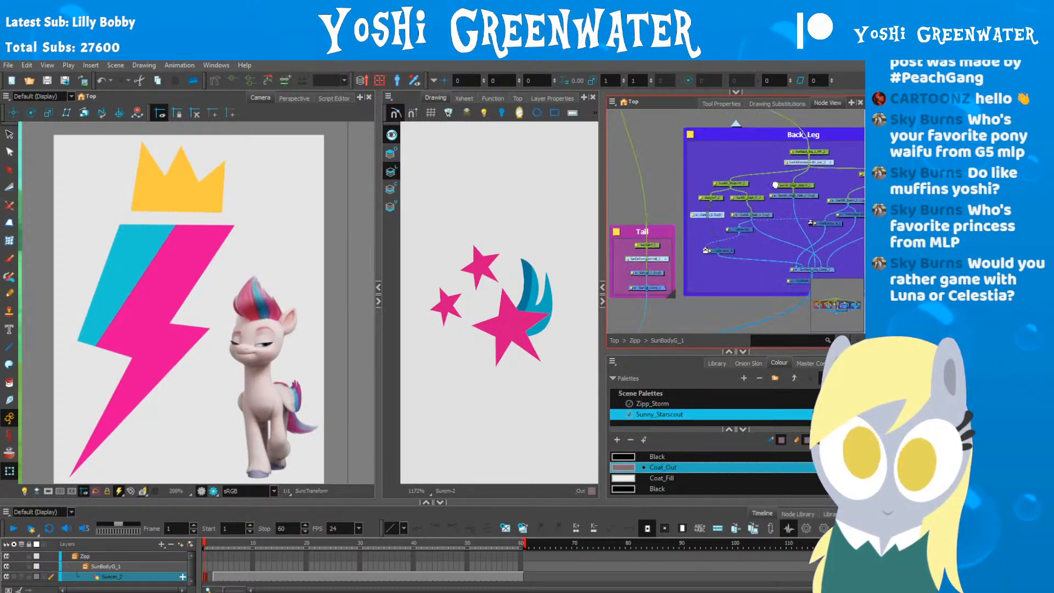
Step: Enlarge the drawing workspace and isolate the cutie mark's colour art layer
{"action": "left_click_drag", "start_coordinate": [603, 272], "coordinate": [623, 272]}
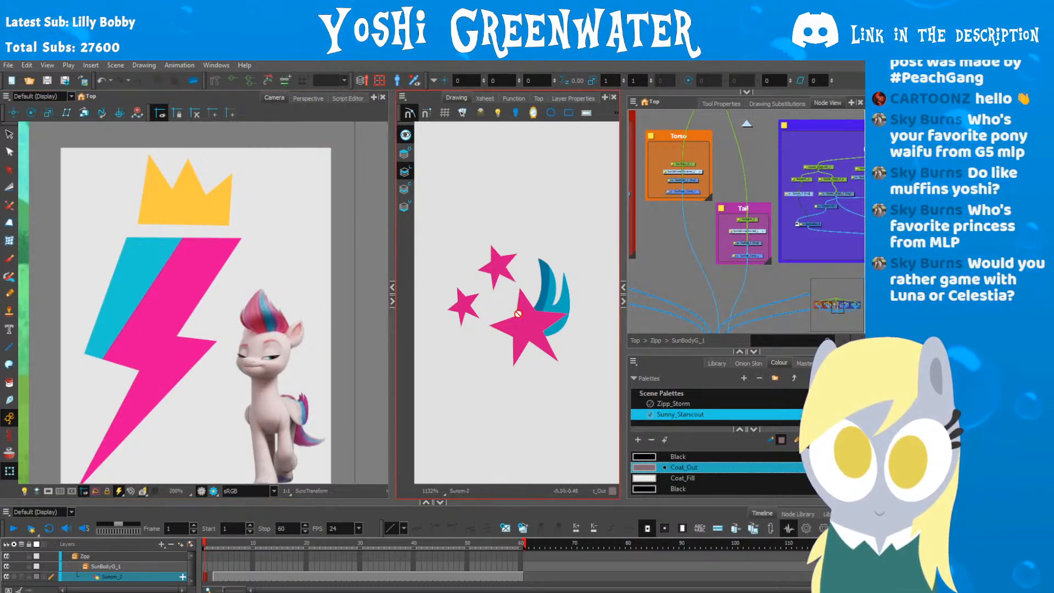
{"action": "left_click_drag", "start_coordinate": [662, 352], "coordinate": [662, 309]}
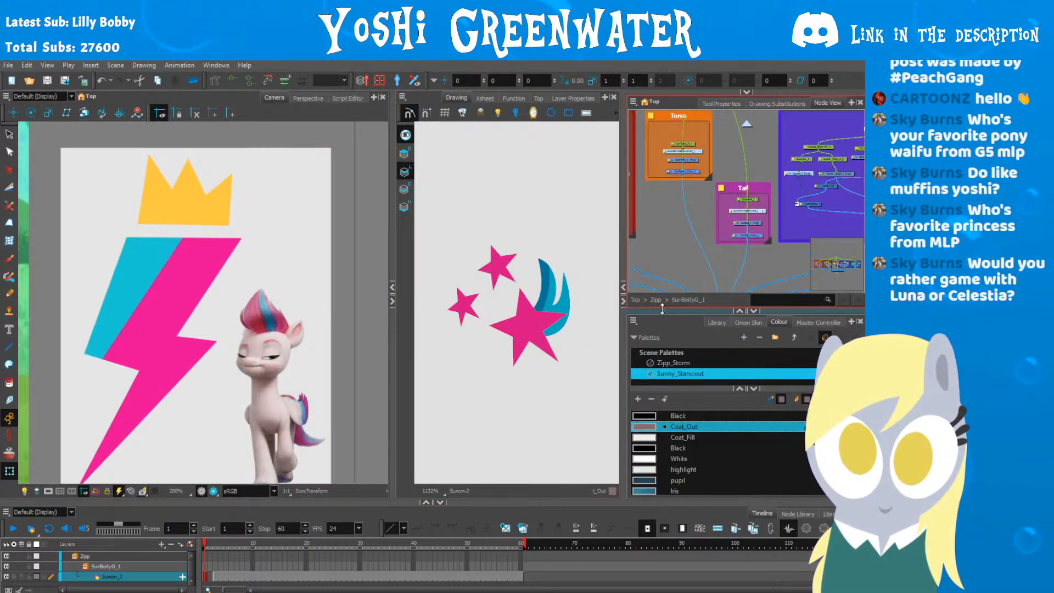
{"action": "left_click_drag", "start_coordinate": [393, 236], "coordinate": [351, 236]}
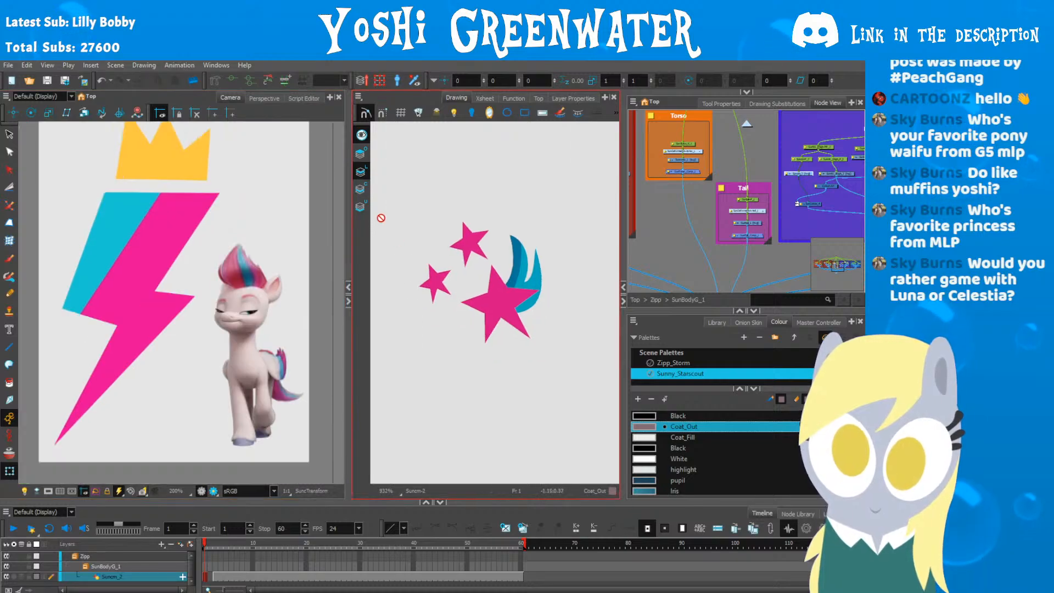
{"action": "left_click", "coordinate": [361, 136]}
{"action": "left_click", "coordinate": [361, 137]}
{"action": "left_click", "coordinate": [361, 153]}
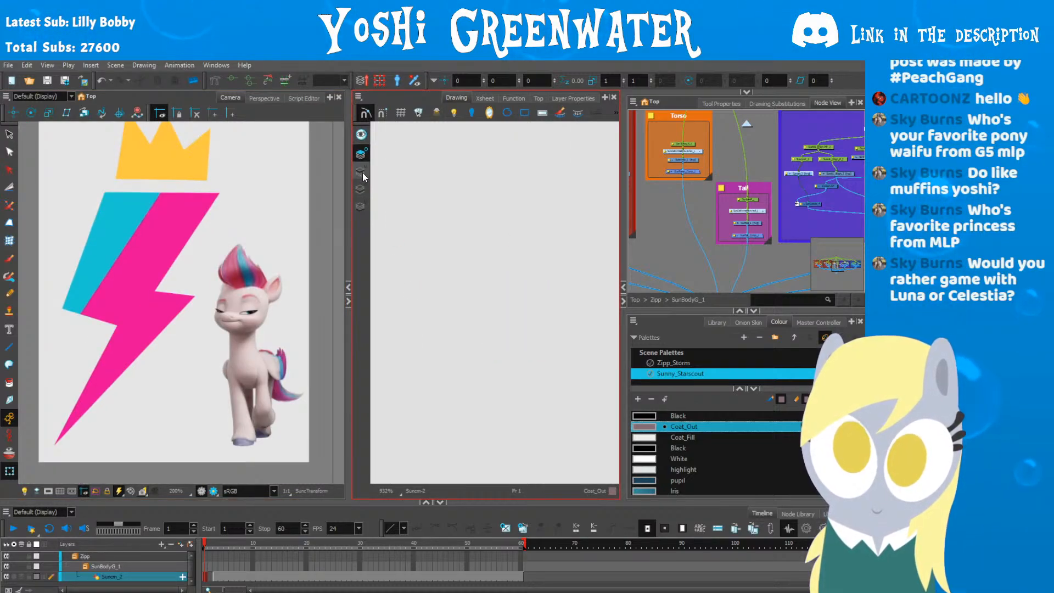
{"action": "left_click", "coordinate": [362, 173]}
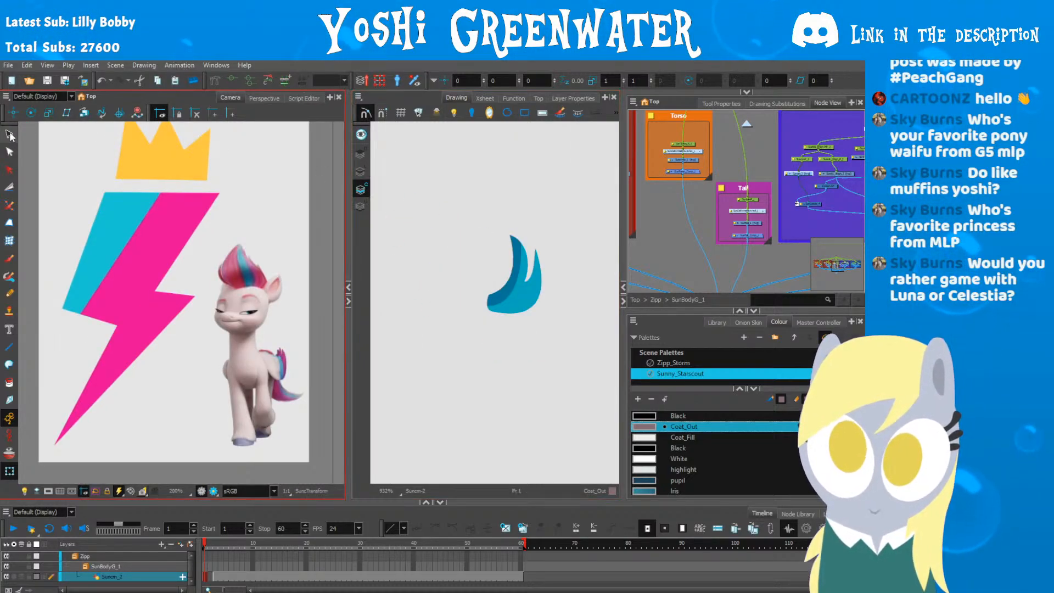
Step: Move the blue crescent shapes from the colour art layer to the line art layer
{"action": "key", "text": "alt+s"}
{"action": "left_click_drag", "start_coordinate": [497, 179], "coordinate": [468, 307]}
{"action": "key", "text": "ctrl+x"}
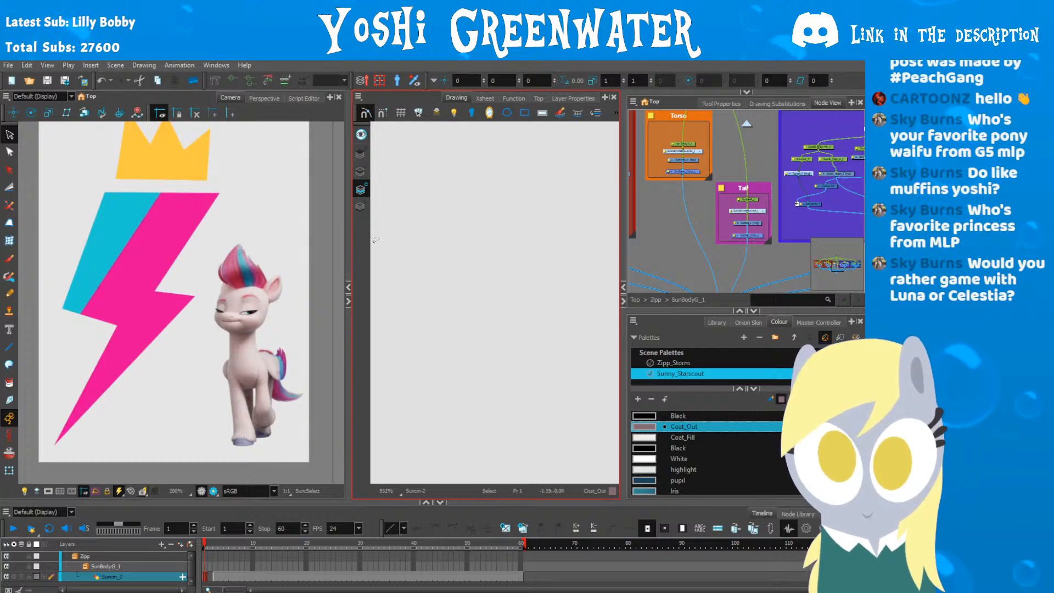
{"action": "left_click", "coordinate": [360, 172]}
{"action": "key", "text": "ctrl+v"}
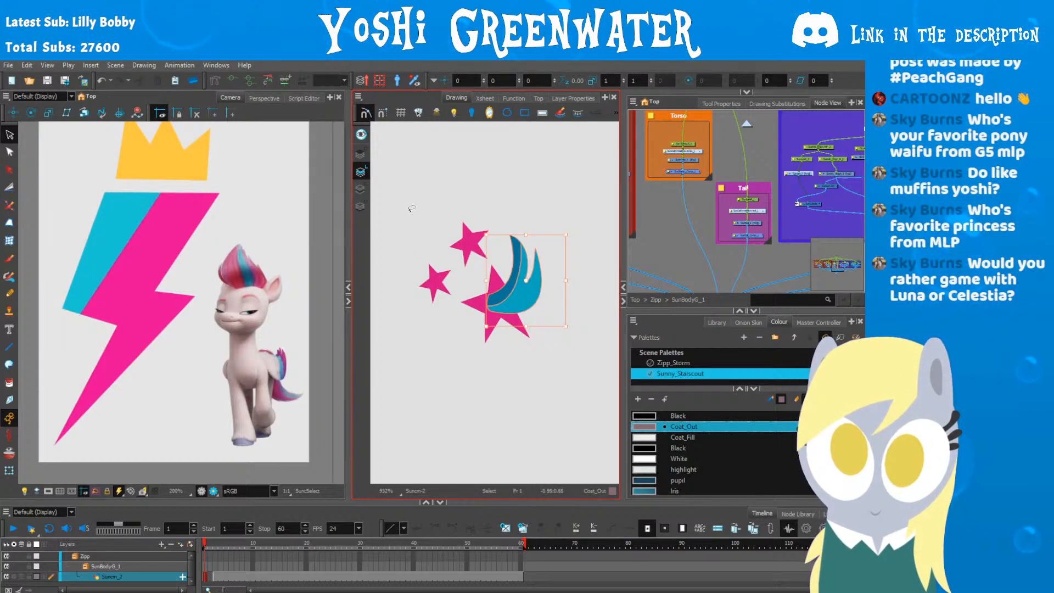
Step: Move the stars and crescents from the line art to the underlay layer, then return to the colour art layer
{"action": "left_click_drag", "start_coordinate": [573, 254], "coordinate": [385, 247]}
{"action": "key", "text": "ctrl+x"}
{"action": "left_click", "coordinate": [361, 207]}
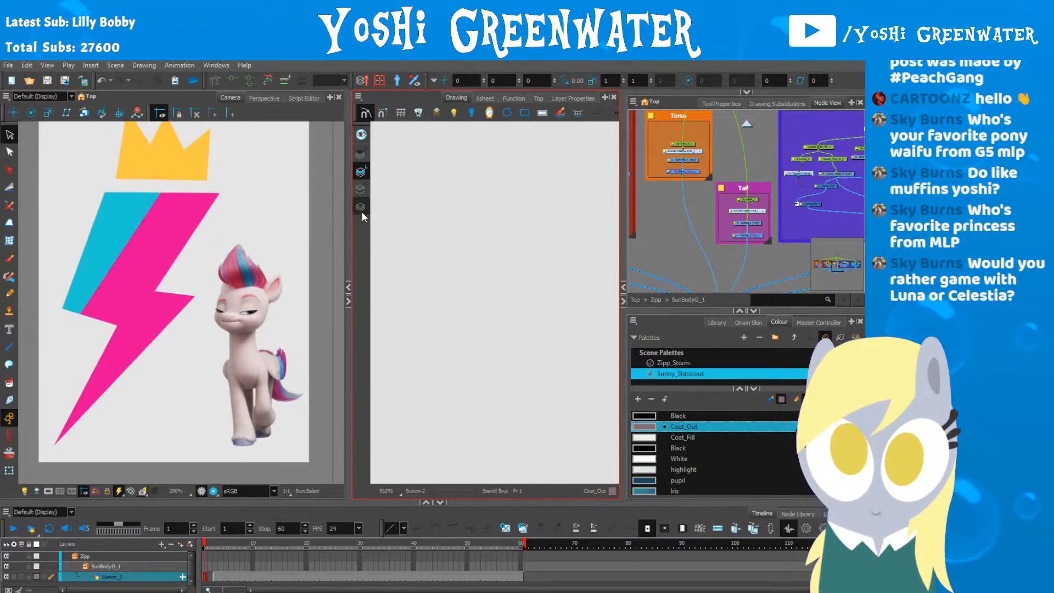
{"action": "key", "text": "ctrl+v"}
{"action": "left_click", "coordinate": [423, 389]}
{"action": "left_click", "coordinate": [360, 188]}
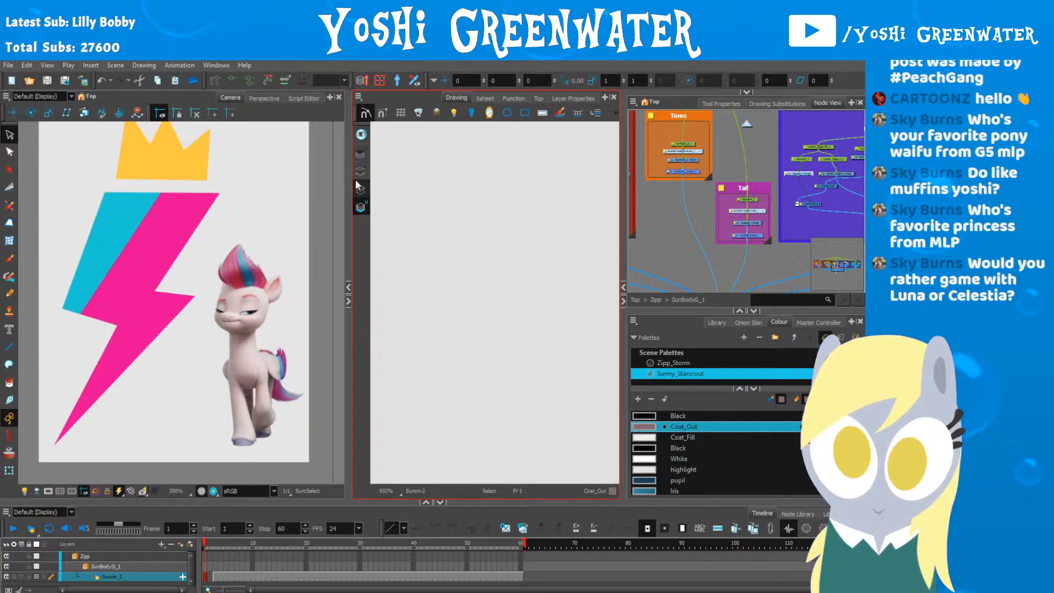
Step: Pick the Red swatch of the Zipp_Storm palette and display all art layers of the cutie mark drawing
{"action": "left_click_drag", "start_coordinate": [655, 307], "coordinate": [648, 263]}
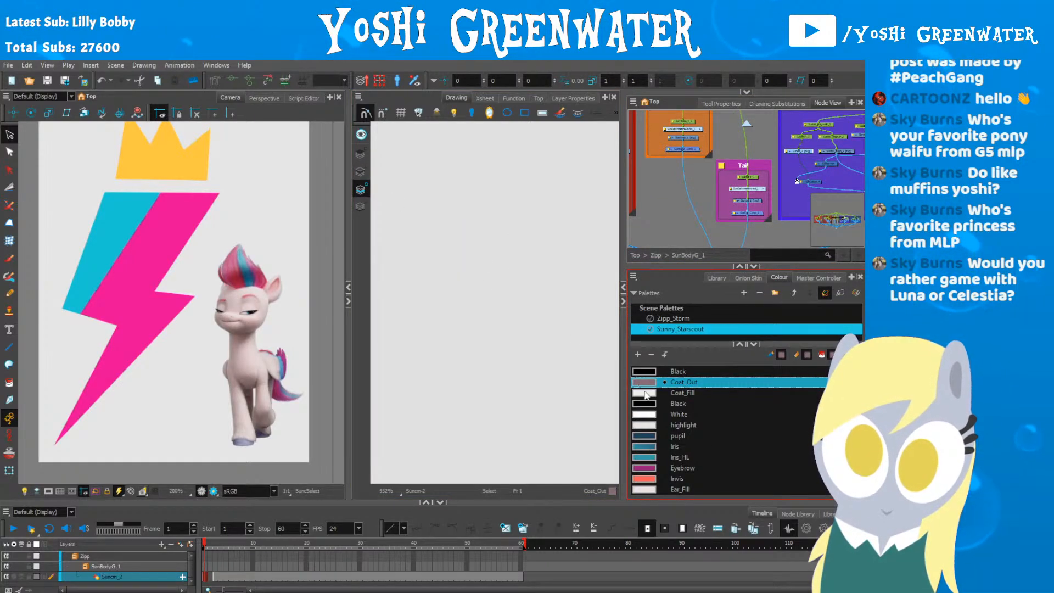
{"action": "scroll", "coordinate": [645, 398], "scroll_direction": "down", "scroll_amount": 5}
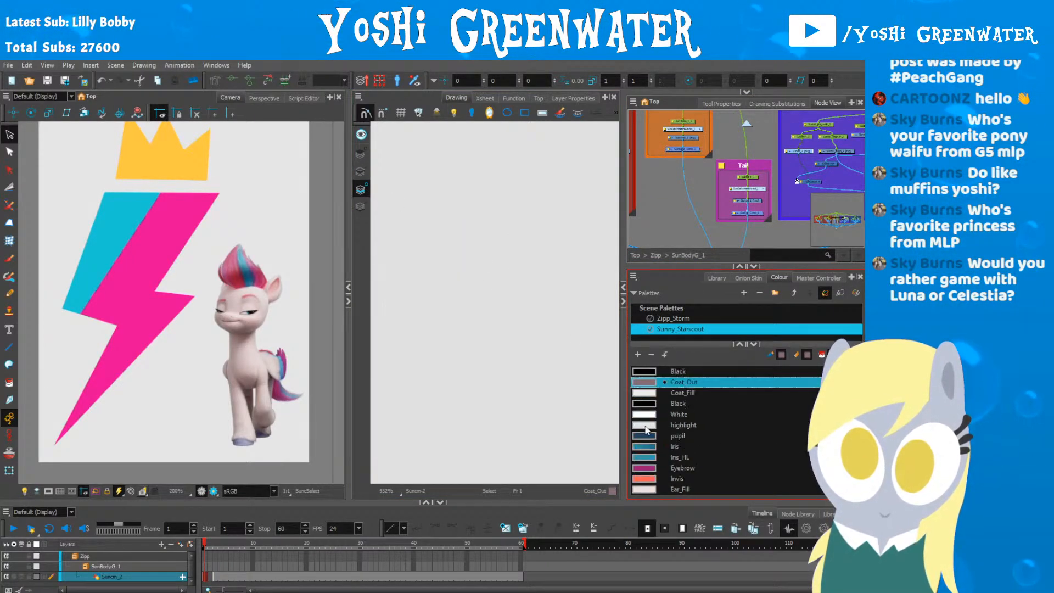
{"action": "left_click", "coordinate": [648, 318]}
{"action": "left_click", "coordinate": [644, 394]}
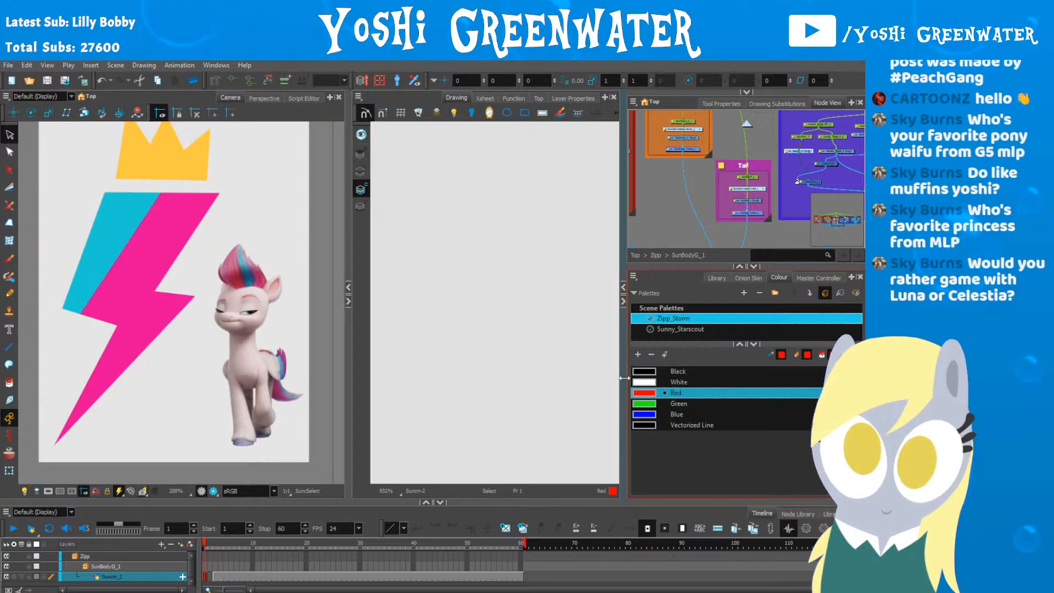
{"action": "left_click", "coordinate": [362, 134]}
Step: Sketch a red inverted triangle with the Brush below the star cutie mark, plus a separate line just above its top edge
{"action": "left_click_drag", "start_coordinate": [156, 229], "coordinate": [146, 243]}
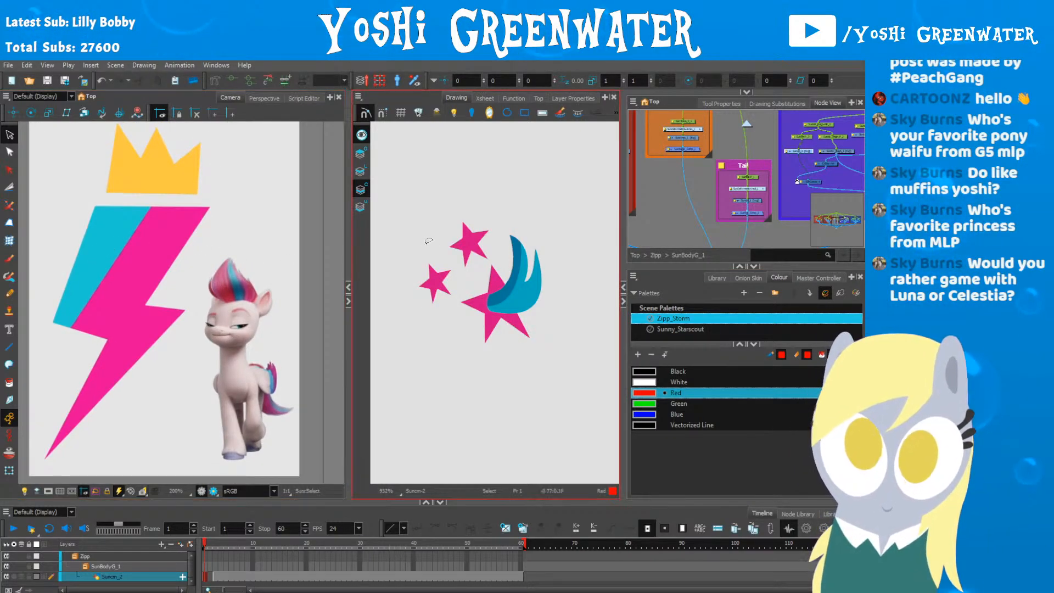
{"action": "scroll", "coordinate": [465, 273], "scroll_direction": "up", "scroll_amount": 2}
{"action": "scroll", "coordinate": [465, 273], "scroll_direction": "down", "scroll_amount": 1}
{"action": "mouse_move", "coordinate": [478, 257]}
{"action": "left_mouse_down"}
{"action": "mouse_move", "coordinate": [441, 252]}
{"action": "mouse_move", "coordinate": [423, 208]}
{"action": "mouse_move", "coordinate": [428, 179]}
{"action": "left_mouse_up"}
{"action": "key", "text": "alt+b"}
{"action": "left_click_drag", "start_coordinate": [415, 322], "coordinate": [517, 327]}
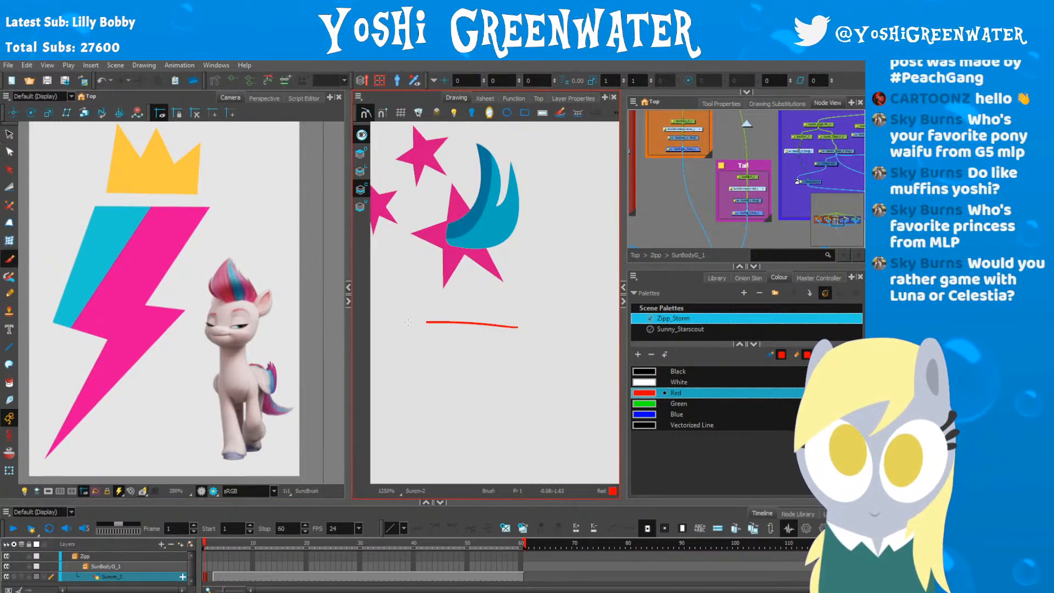
{"action": "left_click_drag", "start_coordinate": [450, 335], "coordinate": [473, 296]}
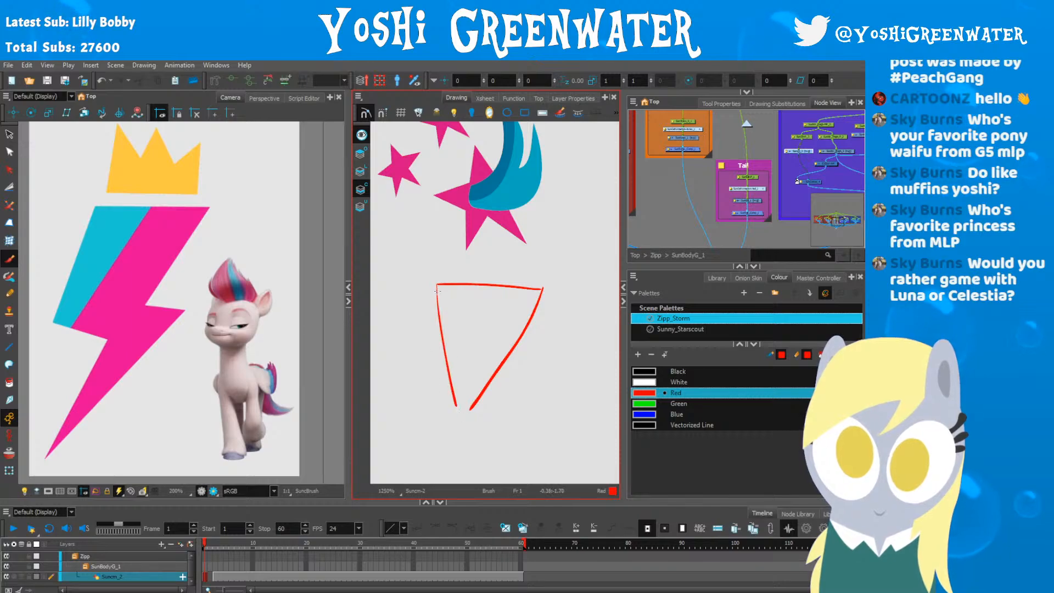
{"action": "left_click_drag", "start_coordinate": [439, 322], "coordinate": [464, 413]}
{"action": "left_click_drag", "start_coordinate": [486, 376], "coordinate": [459, 420]}
{"action": "left_click_drag", "start_coordinate": [534, 313], "coordinate": [481, 398]}
{"action": "mouse_move", "coordinate": [441, 279]}
{"action": "left_mouse_down"}
{"action": "mouse_move", "coordinate": [427, 290]}
{"action": "mouse_move", "coordinate": [434, 306]}
{"action": "mouse_move", "coordinate": [524, 301]}
{"action": "left_mouse_up"}
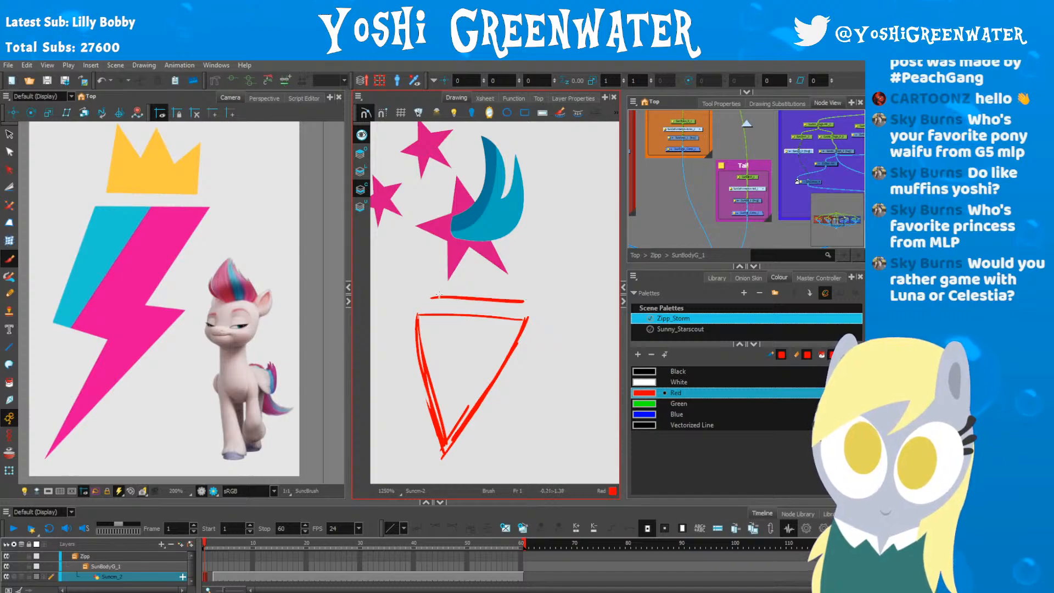
{"action": "mouse_move", "coordinate": [397, 320]}
{"action": "left_mouse_down"}
{"action": "mouse_move", "coordinate": [407, 315]}
{"action": "mouse_move", "coordinate": [407, 257]}
{"action": "left_mouse_up"}
{"action": "left_click_drag", "start_coordinate": [400, 214], "coordinate": [521, 336]}
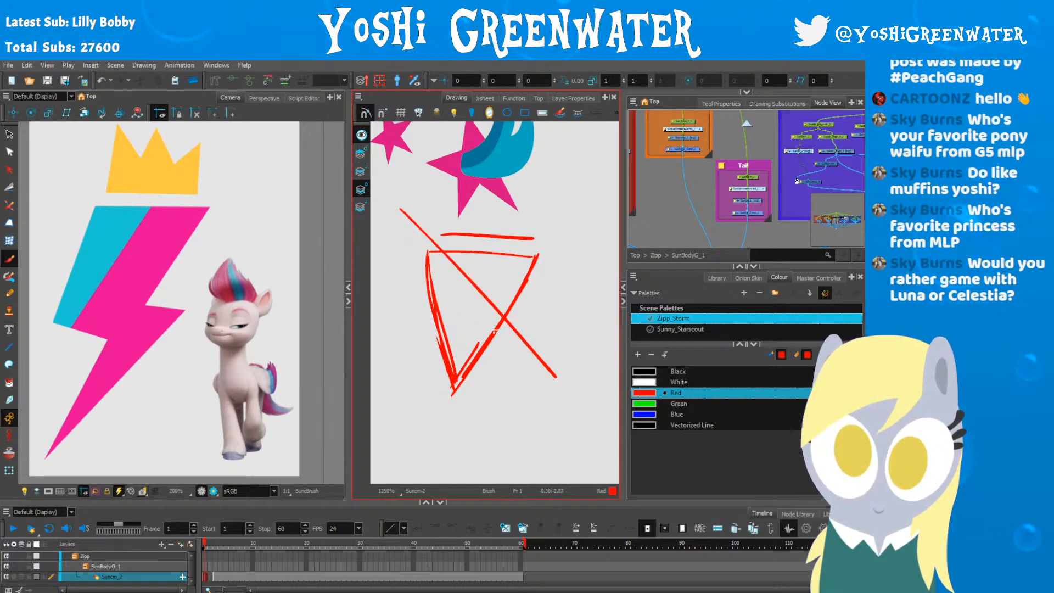
{"action": "key", "text": "ctrl+z"}
{"action": "mouse_move", "coordinate": [441, 425]}
{"action": "left_mouse_down"}
{"action": "mouse_move", "coordinate": [475, 211]}
{"action": "mouse_move", "coordinate": [556, 394]}
{"action": "left_mouse_up"}
{"action": "key", "text": "ctrl+z"}
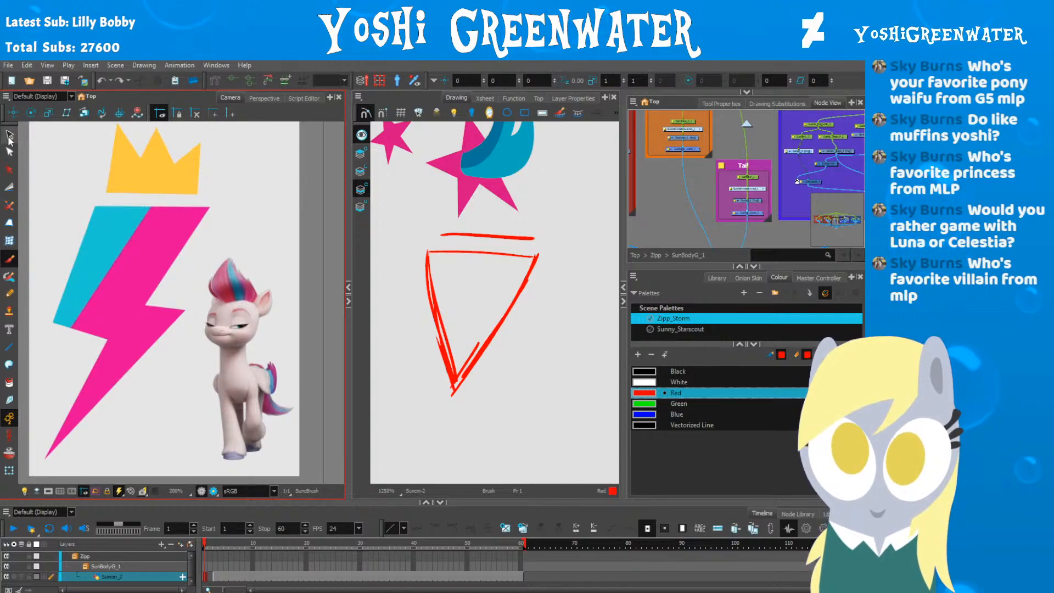
Step: Complete the line above the triangle into a red rectangle with the Brush and get ready to select the sketch
{"action": "left_click", "coordinate": [9, 133]}
{"action": "left_click_drag", "start_coordinate": [527, 406], "coordinate": [458, 398]}
{"action": "mouse_move", "coordinate": [434, 264]}
{"action": "left_mouse_down"}
{"action": "mouse_move", "coordinate": [444, 339]}
{"action": "mouse_move", "coordinate": [416, 310]}
{"action": "mouse_move", "coordinate": [454, 295]}
{"action": "mouse_move", "coordinate": [459, 235]}
{"action": "left_mouse_up"}
{"action": "key", "text": "alt+b"}
{"action": "left_click_drag", "start_coordinate": [517, 252], "coordinate": [548, 292]}
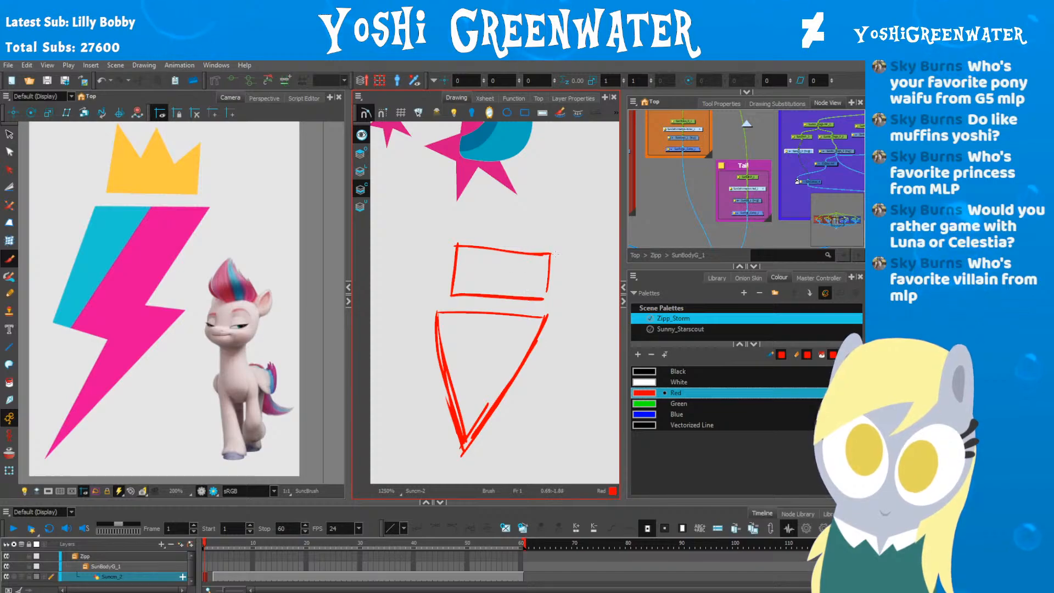
{"action": "key", "text": "alt+s"}
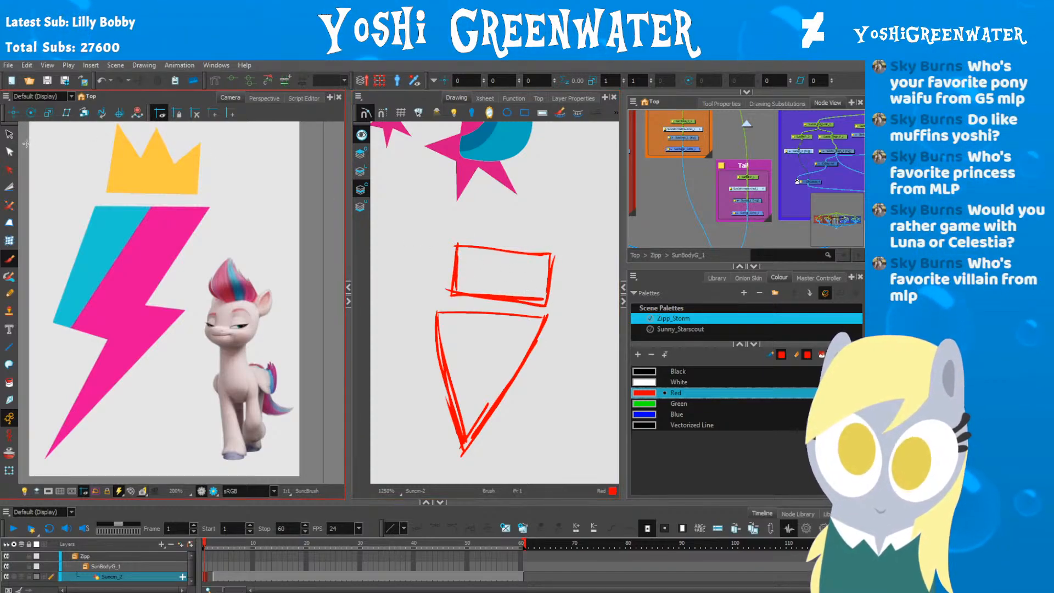
Step: Narrow the red sketched rectangle slightly and nudge it into place above the inverted triangle
{"action": "mouse_move", "coordinate": [422, 231]}
{"action": "left_mouse_down"}
{"action": "mouse_move", "coordinate": [579, 272]}
{"action": "mouse_move", "coordinate": [437, 305]}
{"action": "left_mouse_up"}
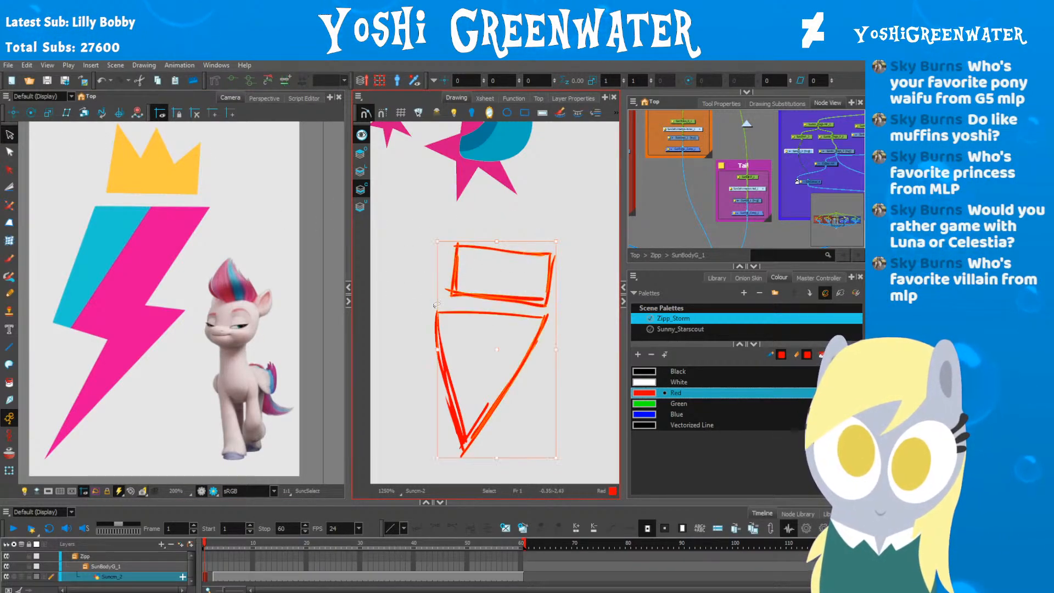
{"action": "mouse_move", "coordinate": [571, 307]}
{"action": "left_mouse_down"}
{"action": "mouse_move", "coordinate": [557, 225]}
{"action": "mouse_move", "coordinate": [435, 219]}
{"action": "mouse_move", "coordinate": [441, 283]}
{"action": "mouse_move", "coordinate": [457, 240]}
{"action": "mouse_move", "coordinate": [468, 252]}
{"action": "left_mouse_up"}
{"action": "left_click_drag", "start_coordinate": [546, 262], "coordinate": [547, 264]}
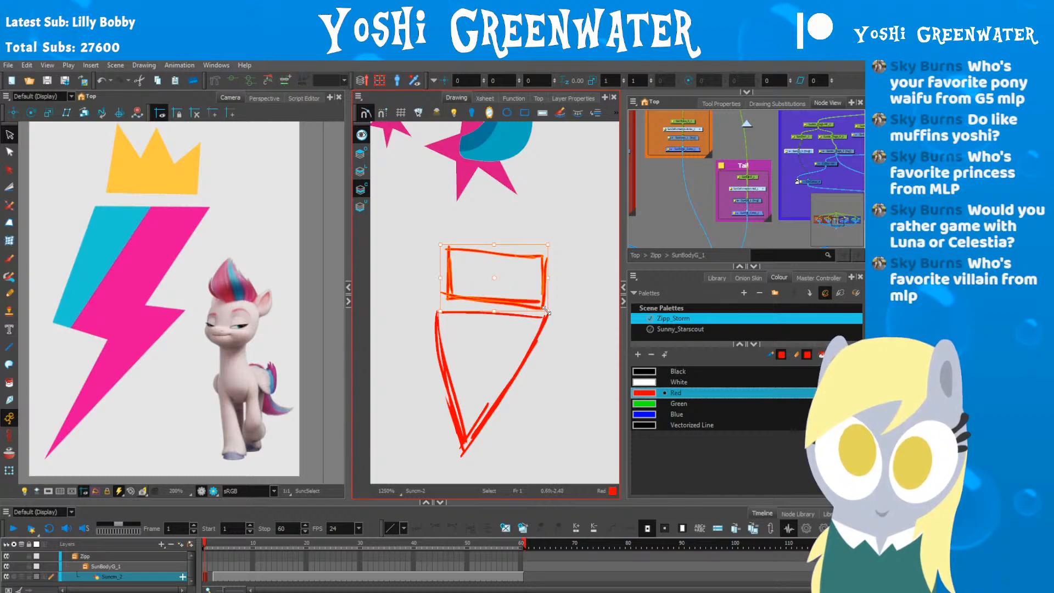
{"action": "left_click_drag", "start_coordinate": [547, 311], "coordinate": [542, 310]}
{"action": "key", "text": "Up"}
{"action": "key", "text": "Right"}
{"action": "key", "text": "Right"}
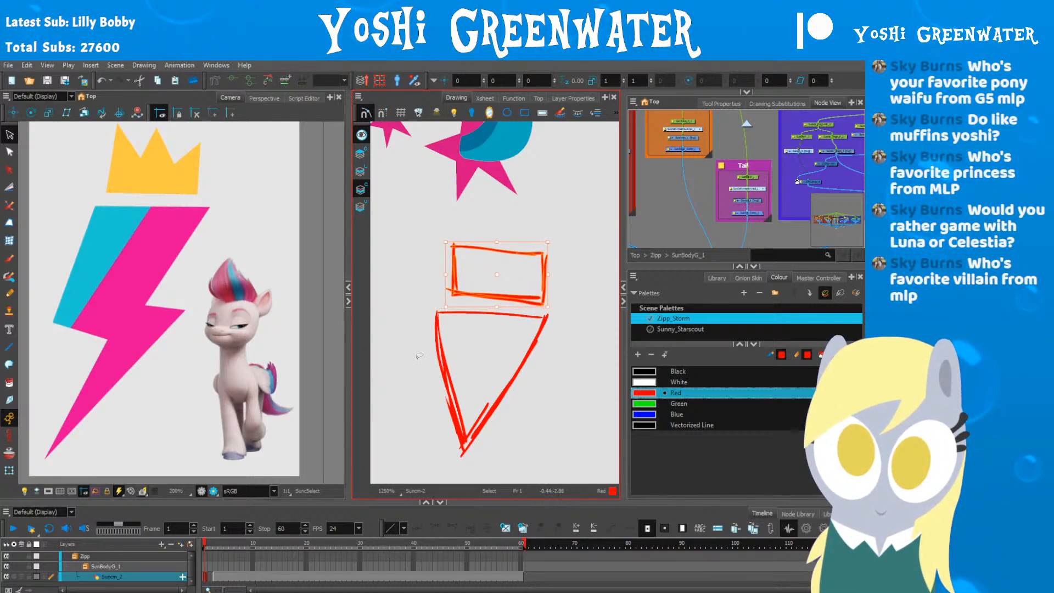
Step: Skew the red triangle so its lower tip leans left and its upper right corner sits slightly lower
{"action": "left_click_drag", "start_coordinate": [419, 356], "coordinate": [427, 400]}
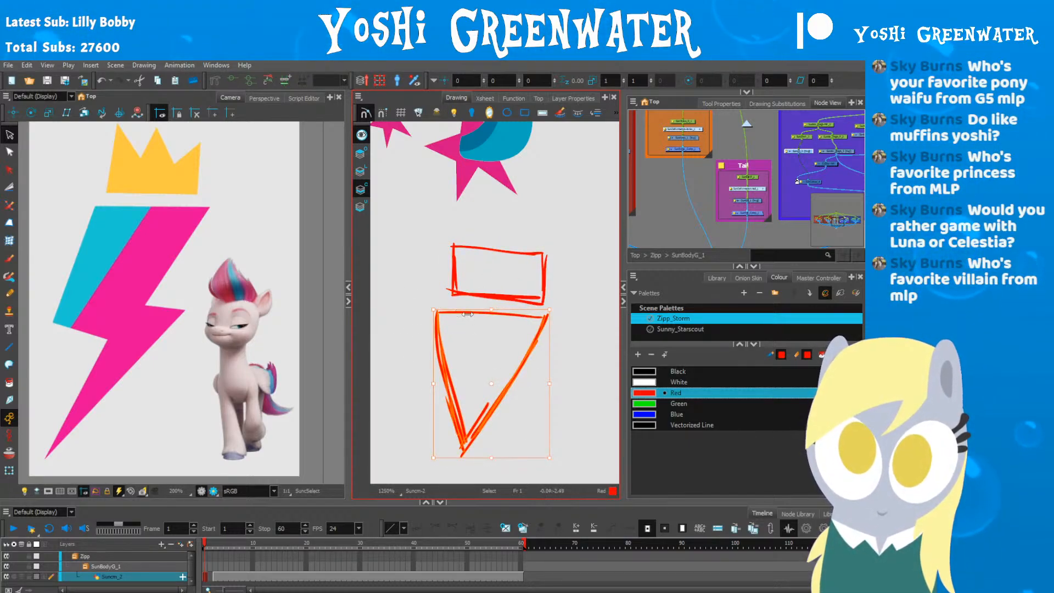
{"action": "left_click_drag", "start_coordinate": [456, 458], "coordinate": [444, 458]}
{"action": "left_click_drag", "start_coordinate": [549, 347], "coordinate": [548, 353]}
{"action": "left_click_drag", "start_coordinate": [454, 457], "coordinate": [449, 457]}
{"action": "left_click", "coordinate": [395, 409]}
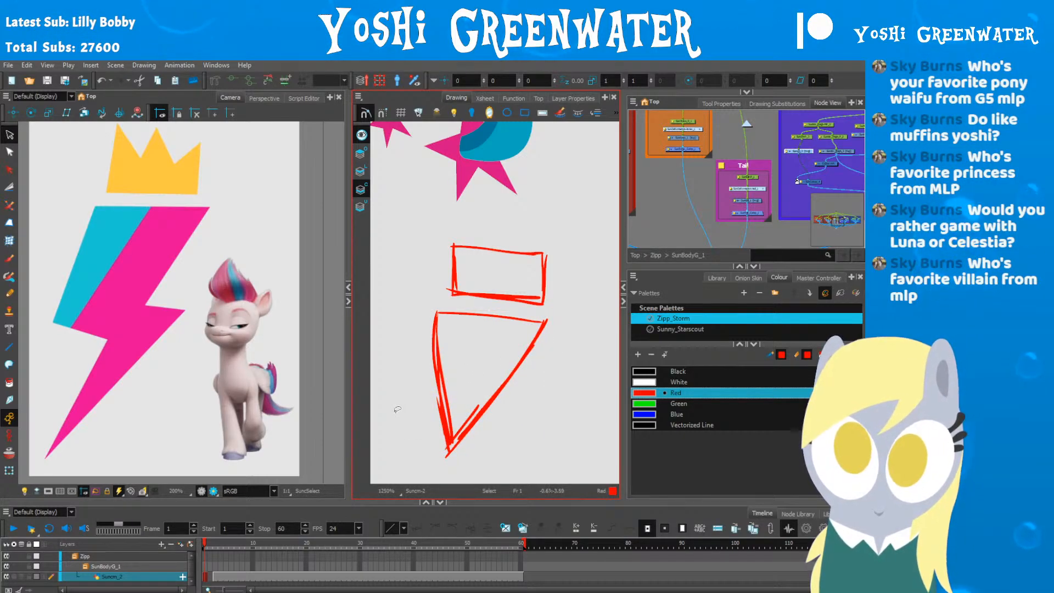
Step: Slant the red rectangle slightly to the right, then nudge the rectangle and triangle up together
{"action": "left_click_drag", "start_coordinate": [478, 297], "coordinate": [439, 247]}
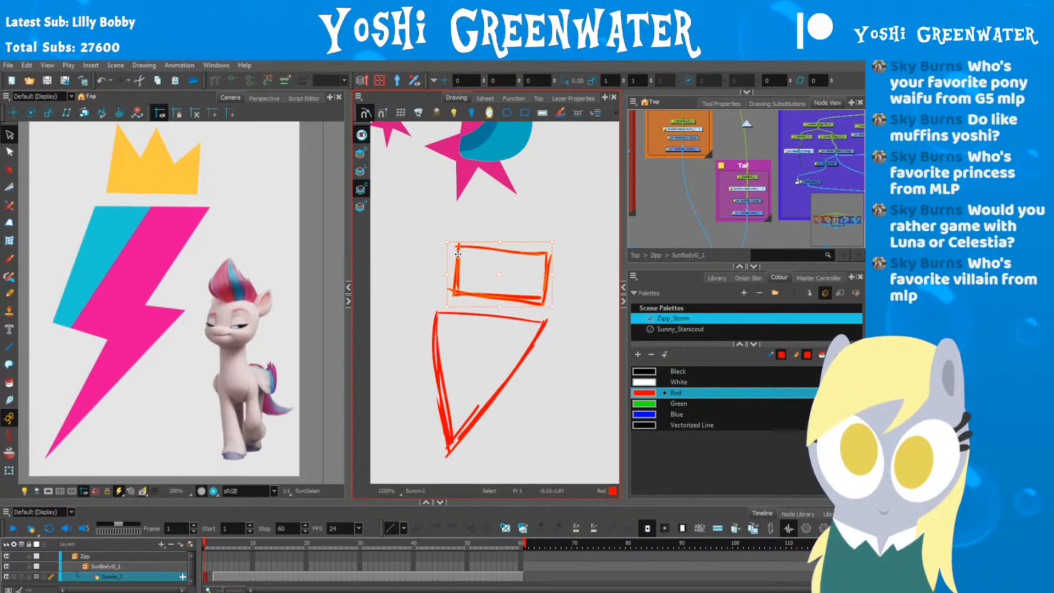
{"action": "left_click_drag", "start_coordinate": [443, 207], "coordinate": [391, 335]}
{"action": "key", "text": "Up"}
{"action": "key", "text": "Up"}
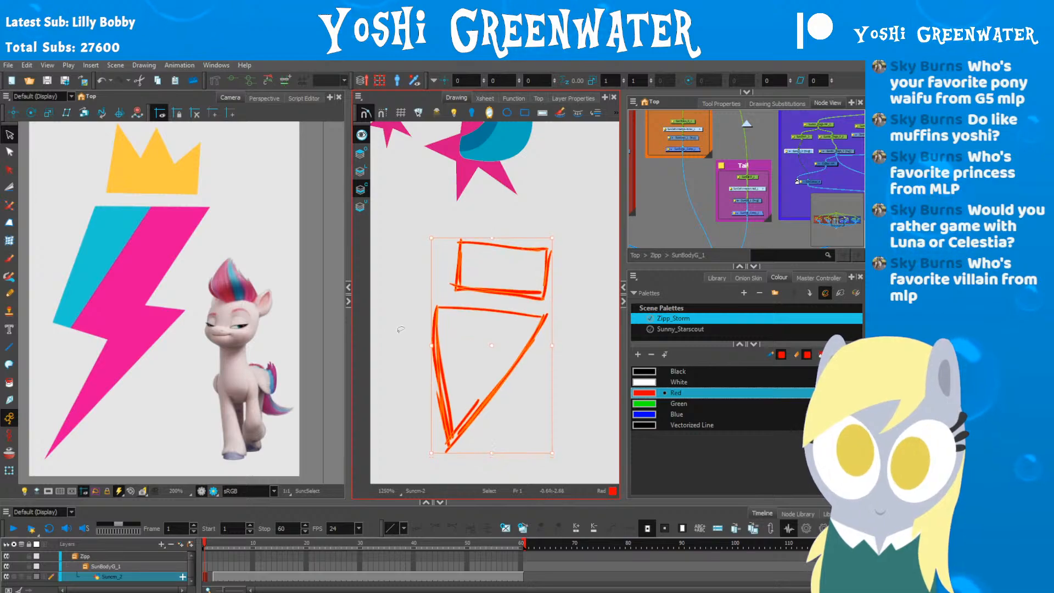
{"action": "left_click", "coordinate": [396, 338]}
Step: Sketch a three-pointed crown inside the red rectangle with the Brush and reinforce its base line
{"action": "key", "text": "alt+b"}
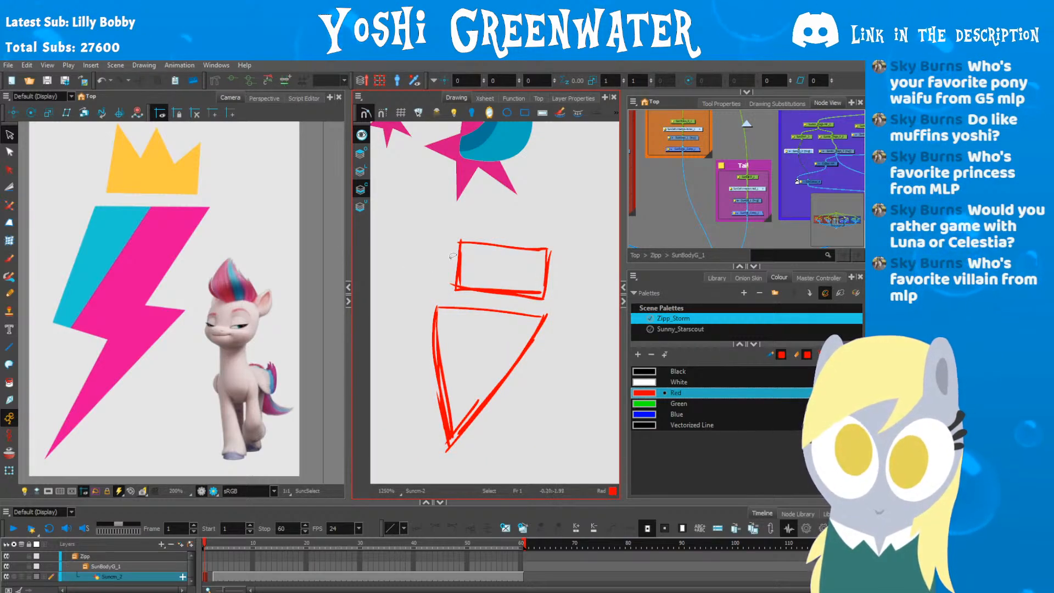
{"action": "mouse_move", "coordinate": [454, 244]}
{"action": "left_mouse_down"}
{"action": "mouse_move", "coordinate": [441, 250]}
{"action": "mouse_move", "coordinate": [499, 240]}
{"action": "left_mouse_up"}
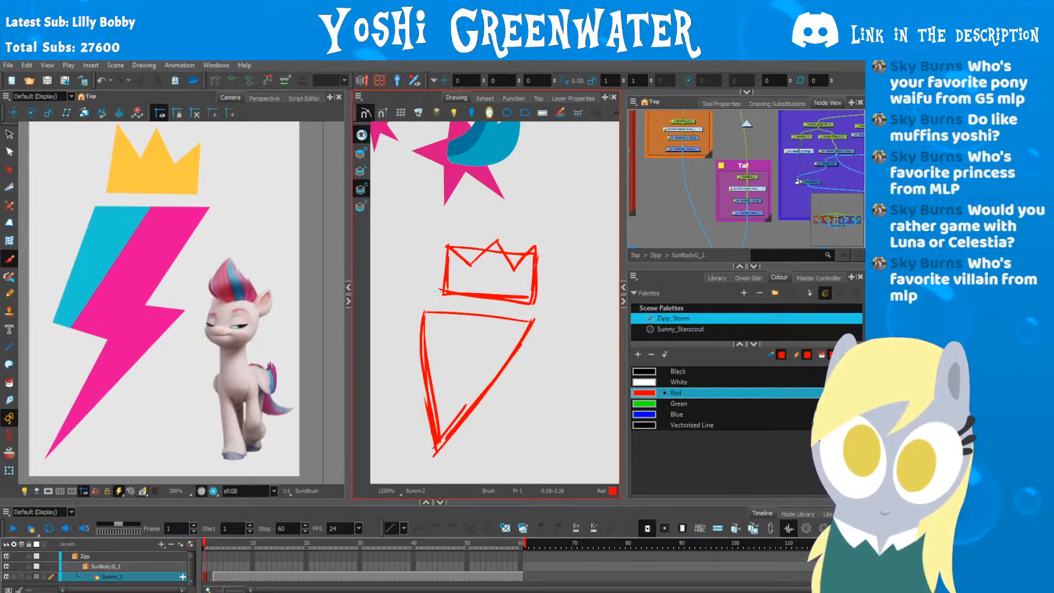
{"action": "left_click_drag", "start_coordinate": [438, 292], "coordinate": [528, 298]}
{"action": "left_click_drag", "start_coordinate": [385, 232], "coordinate": [389, 209]}
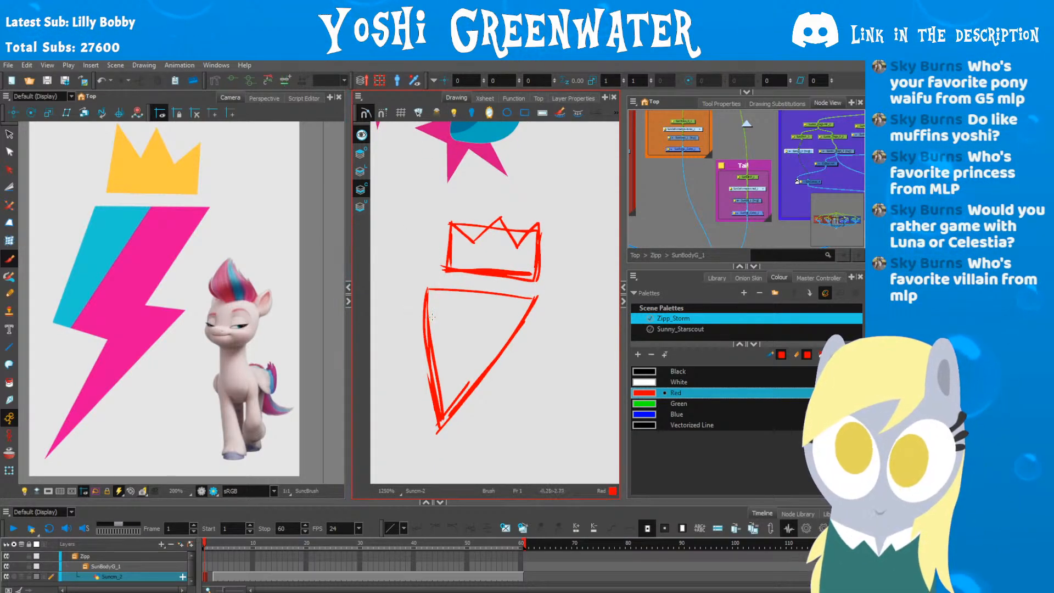
Step: Sketch the lightning bolt's zigzag notches on both sides of the red triangle with the Brush
{"action": "left_click_drag", "start_coordinate": [510, 295], "coordinate": [531, 274]}
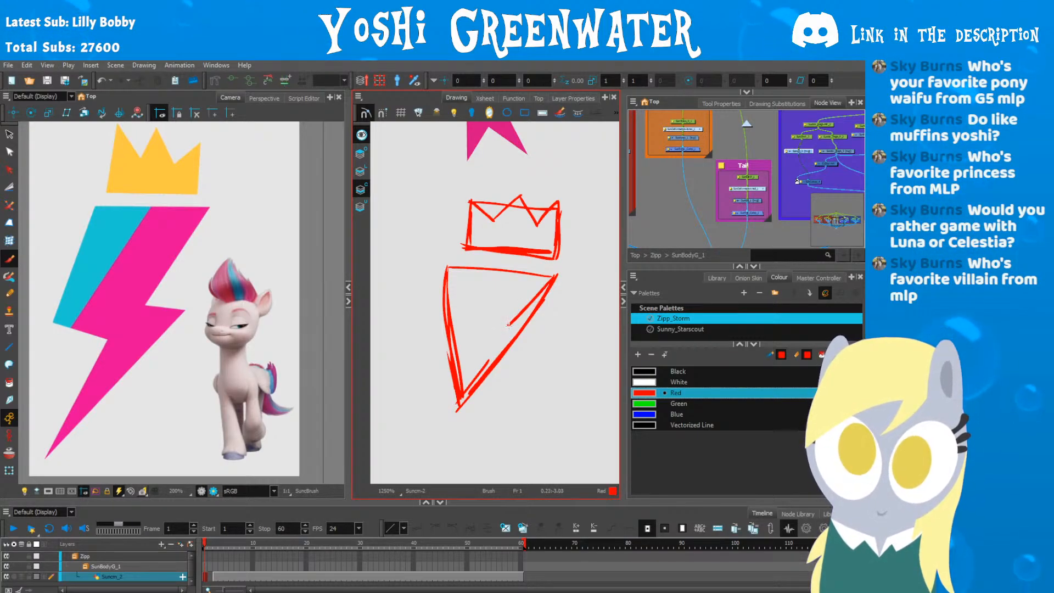
{"action": "left_click_drag", "start_coordinate": [528, 327], "coordinate": [464, 397]}
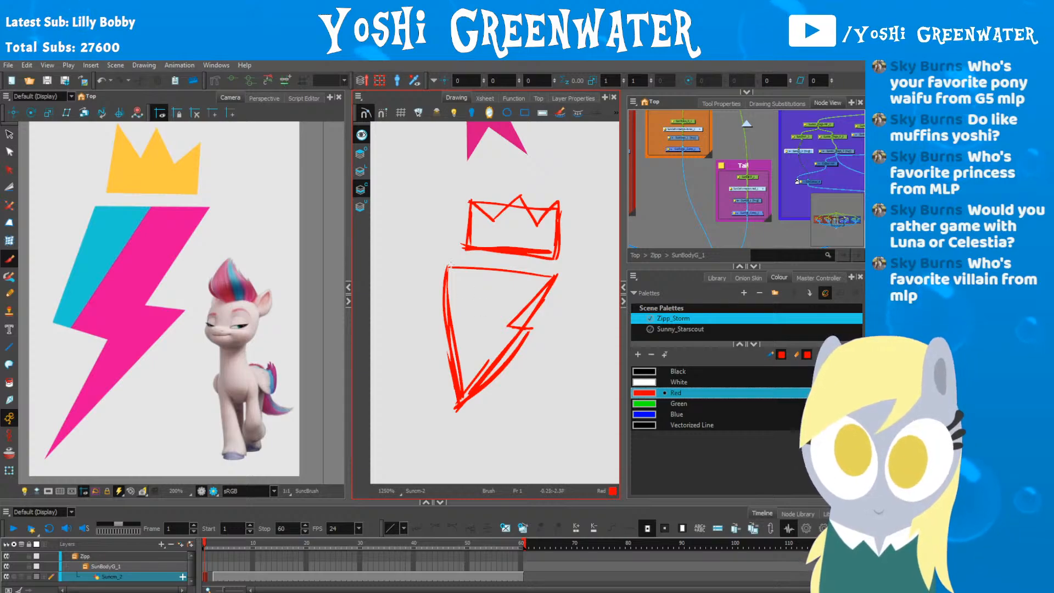
{"action": "left_click_drag", "start_coordinate": [447, 269], "coordinate": [437, 329]}
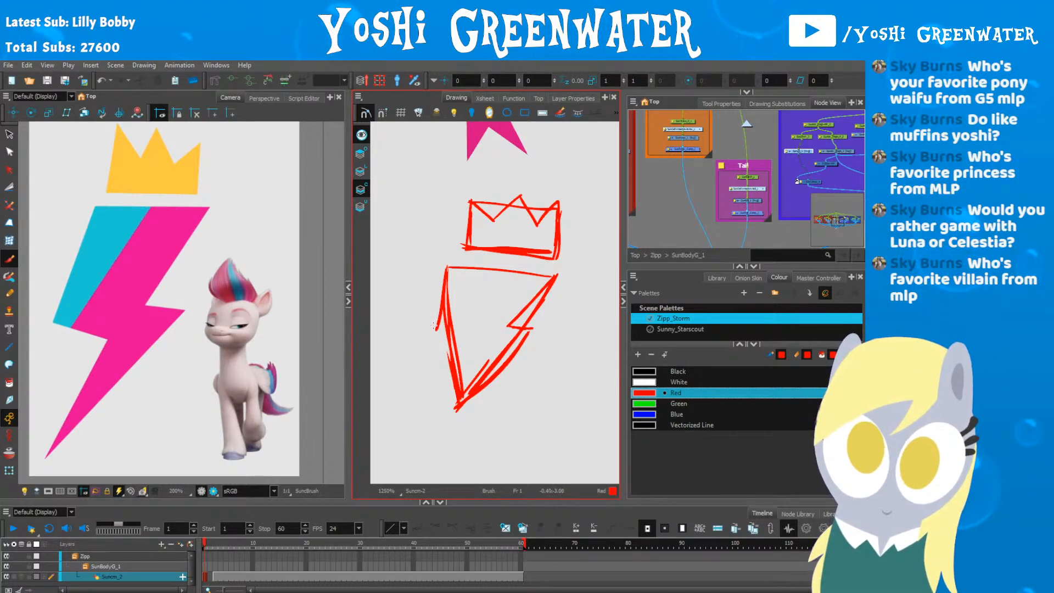
{"action": "key", "text": "ctrl+z"}
{"action": "left_click_drag", "start_coordinate": [463, 345], "coordinate": [456, 413]}
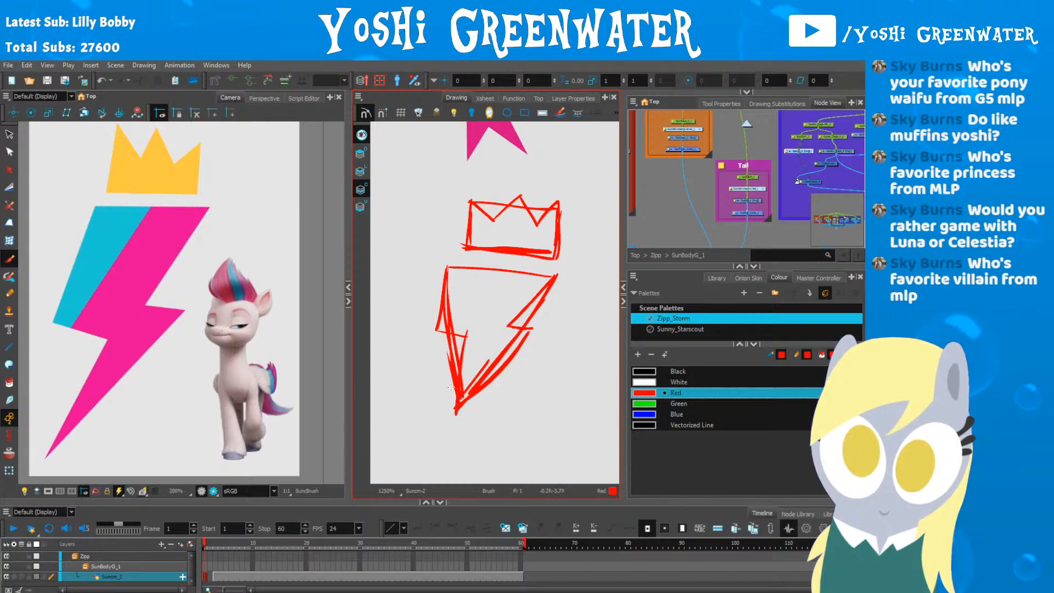
Step: Trace the crown and the bolt's top edge with the Brush on the line art layer, using the Green swatch
{"action": "key", "text": "alt+s"}
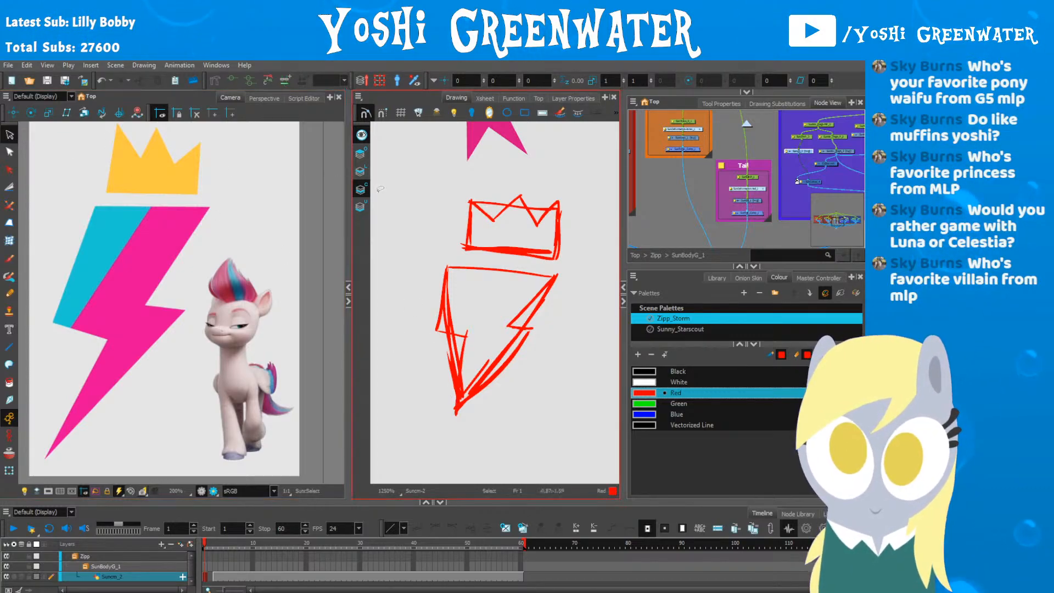
{"action": "left_click", "coordinate": [649, 403]}
{"action": "left_click", "coordinate": [360, 135]}
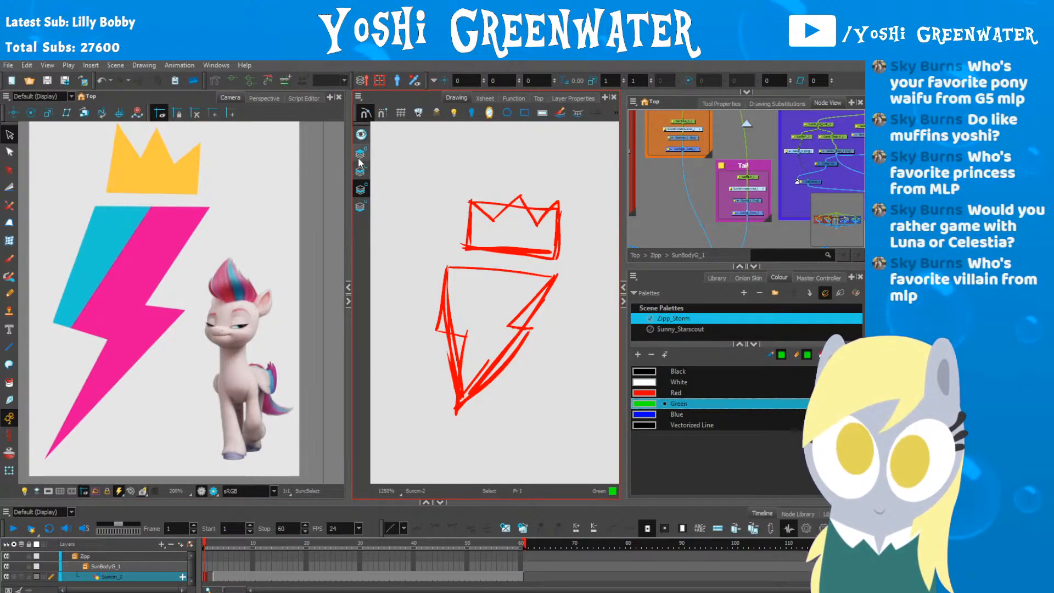
{"action": "left_click", "coordinate": [361, 173]}
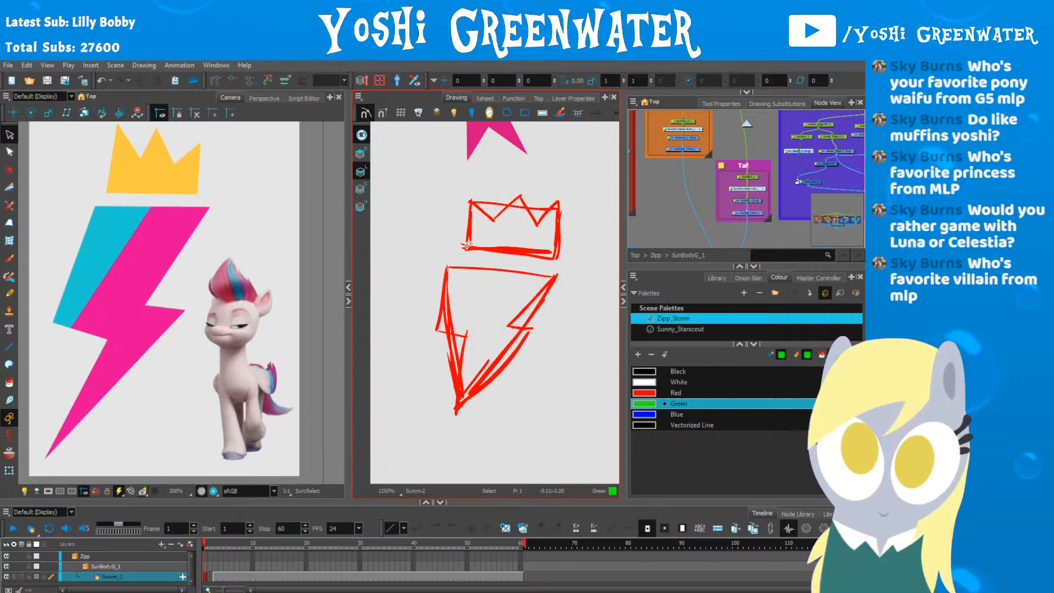
{"action": "key", "text": "alt+b"}
{"action": "mouse_move", "coordinate": [469, 244]}
{"action": "left_mouse_down"}
{"action": "mouse_move", "coordinate": [519, 199]}
{"action": "mouse_move", "coordinate": [537, 224]}
{"action": "mouse_move", "coordinate": [558, 202]}
{"action": "mouse_move", "coordinate": [465, 249]}
{"action": "mouse_move", "coordinate": [534, 253]}
{"action": "left_mouse_up"}
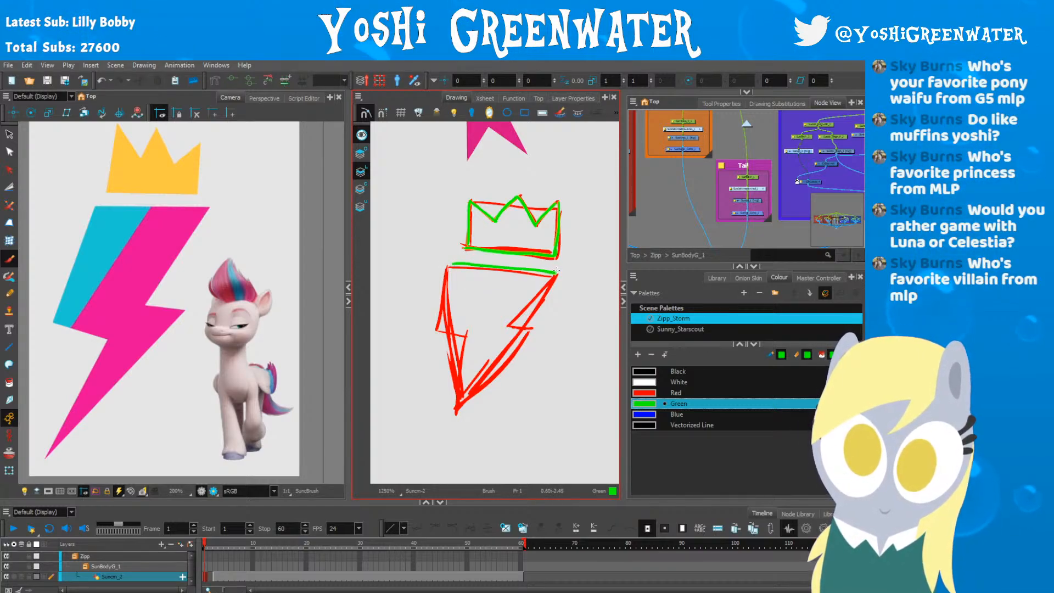
Step: Trace the rest of the lightning bolt outline in green and display only the line art layer
{"action": "left_click_drag", "start_coordinate": [557, 270], "coordinate": [536, 293]}
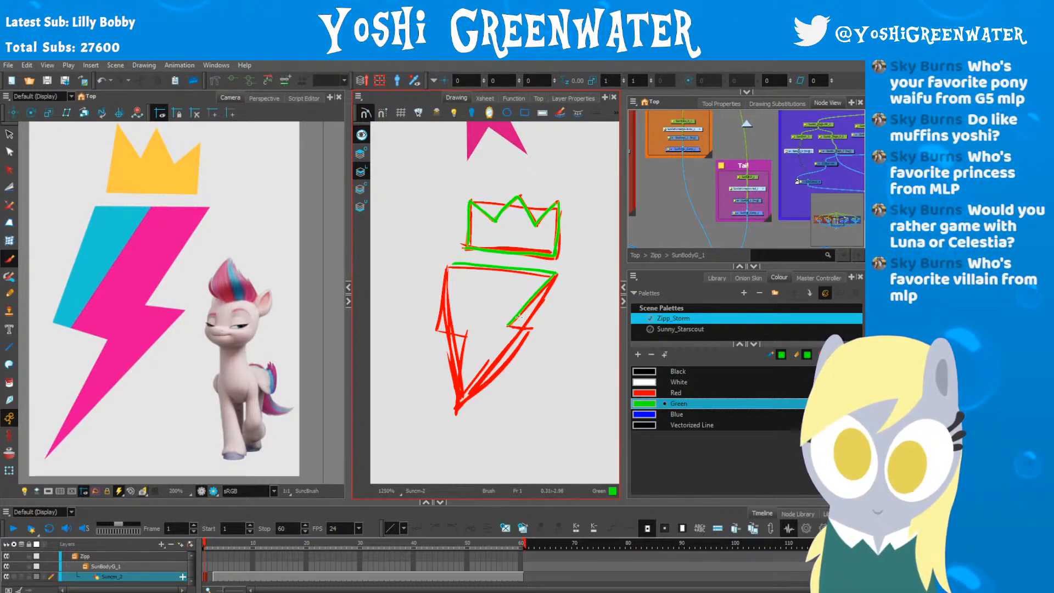
{"action": "mouse_move", "coordinate": [534, 328]}
{"action": "left_mouse_down"}
{"action": "mouse_move", "coordinate": [475, 400]}
{"action": "mouse_move", "coordinate": [479, 345]}
{"action": "left_mouse_up"}
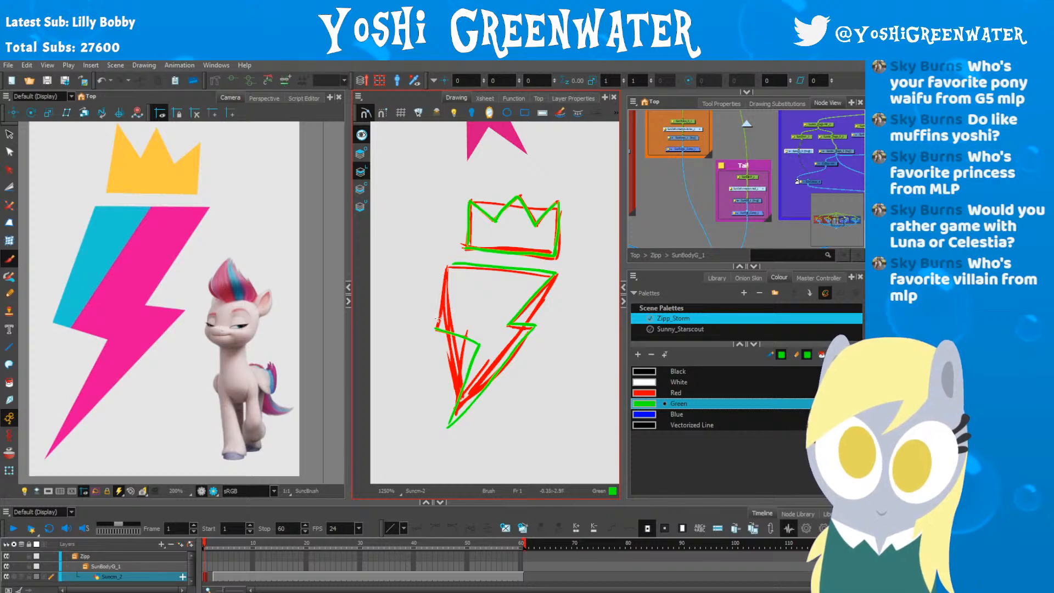
{"action": "left_click_drag", "start_coordinate": [437, 324], "coordinate": [460, 262]}
{"action": "key", "text": "shift+p"}
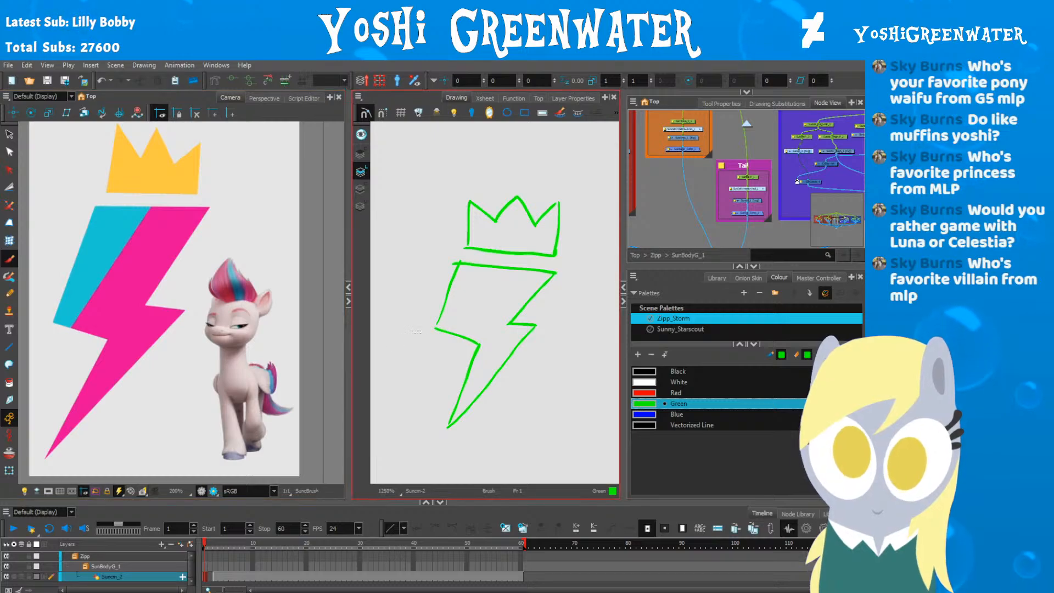
{"action": "mouse_move", "coordinate": [478, 266]}
{"action": "left_mouse_down"}
{"action": "mouse_move", "coordinate": [468, 328]}
{"action": "mouse_move", "coordinate": [490, 367]}
{"action": "left_mouse_up"}
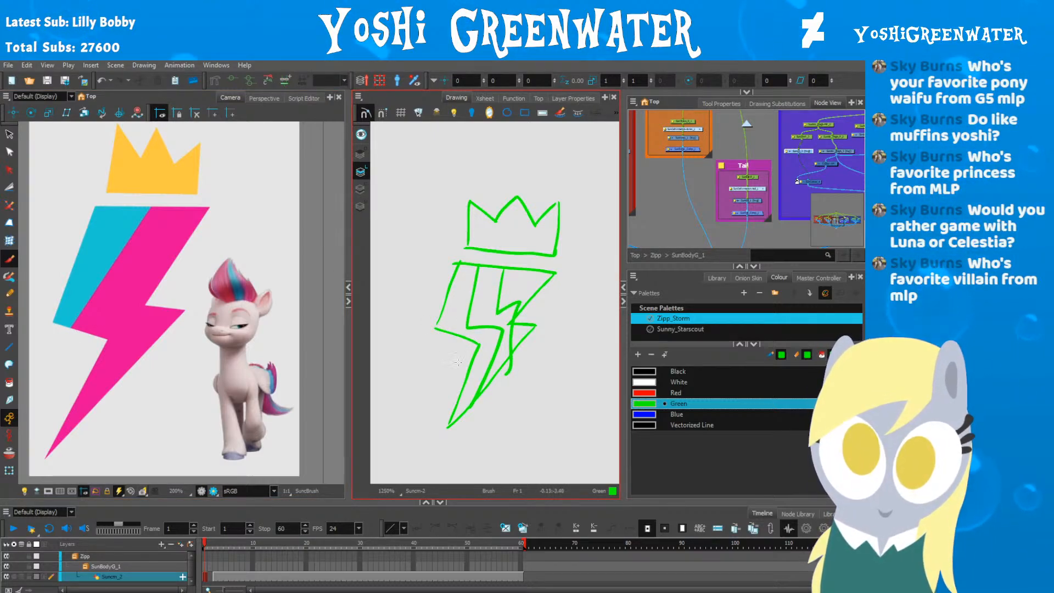
{"action": "key", "text": "ctrl+z"}
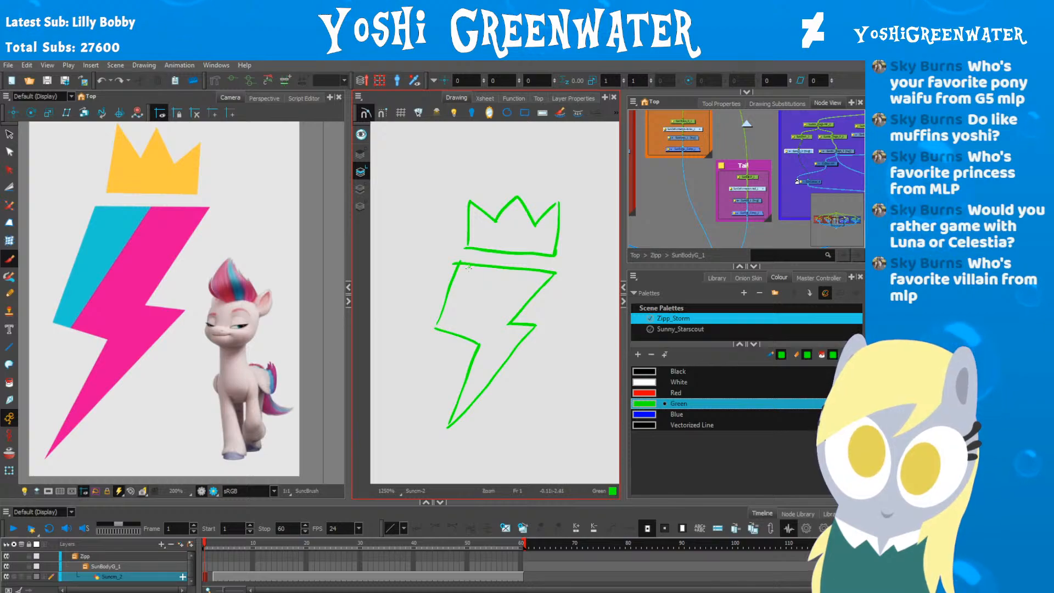
{"action": "mouse_move", "coordinate": [503, 269]}
{"action": "left_mouse_down"}
{"action": "mouse_move", "coordinate": [504, 329]}
{"action": "mouse_move", "coordinate": [487, 387]}
{"action": "left_mouse_up"}
{"action": "key", "text": "ctrl+z"}
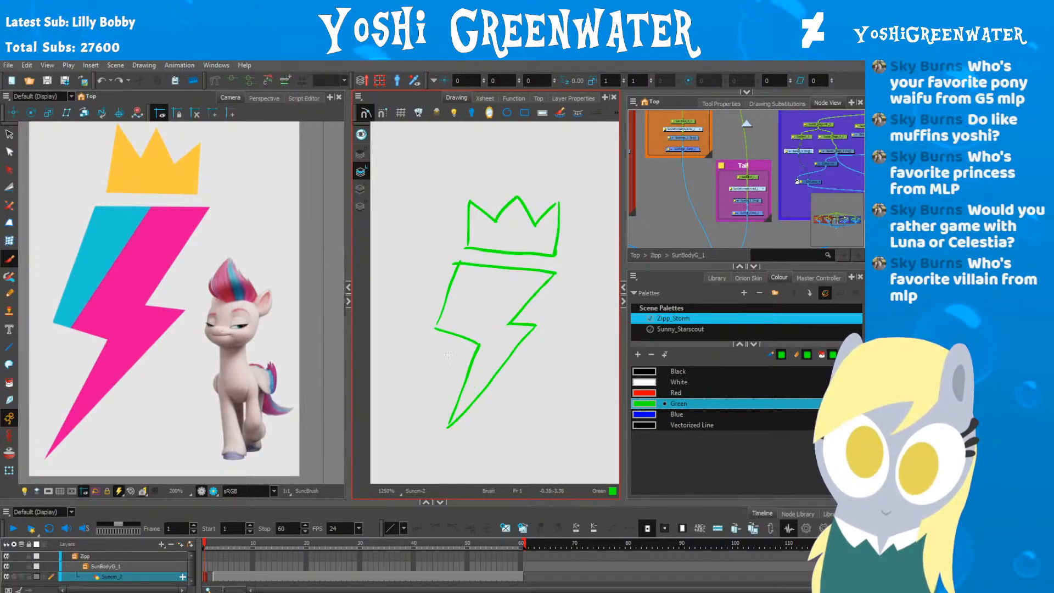
Step: Draw a diagonal green line separating the bolt's upper left band, and reinforce the bolt's left edge and lower tip
{"action": "left_click_drag", "start_coordinate": [460, 334], "coordinate": [493, 267]}
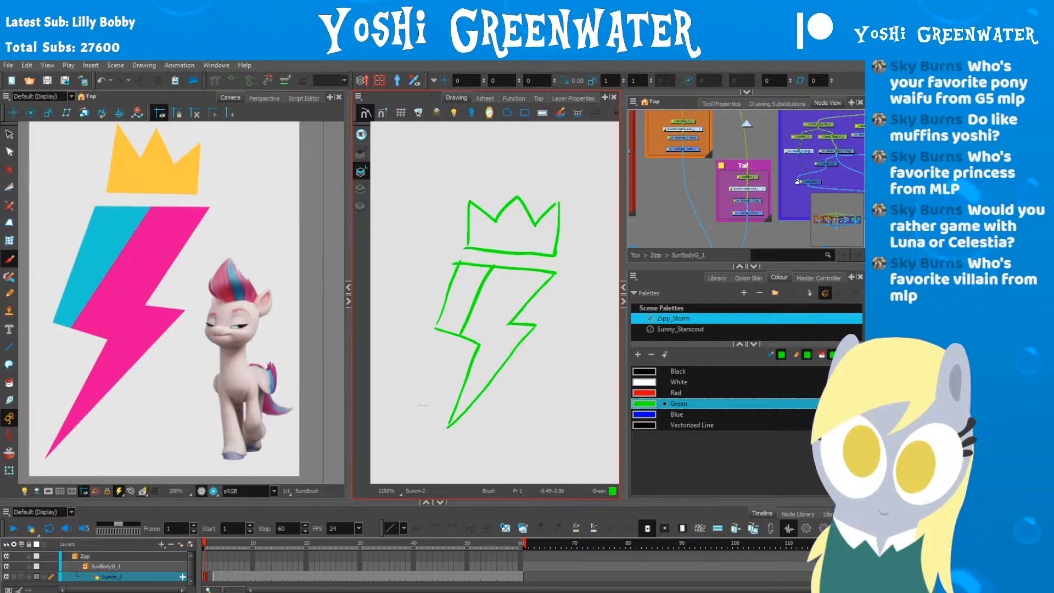
{"action": "left_click_drag", "start_coordinate": [418, 336], "coordinate": [406, 326]}
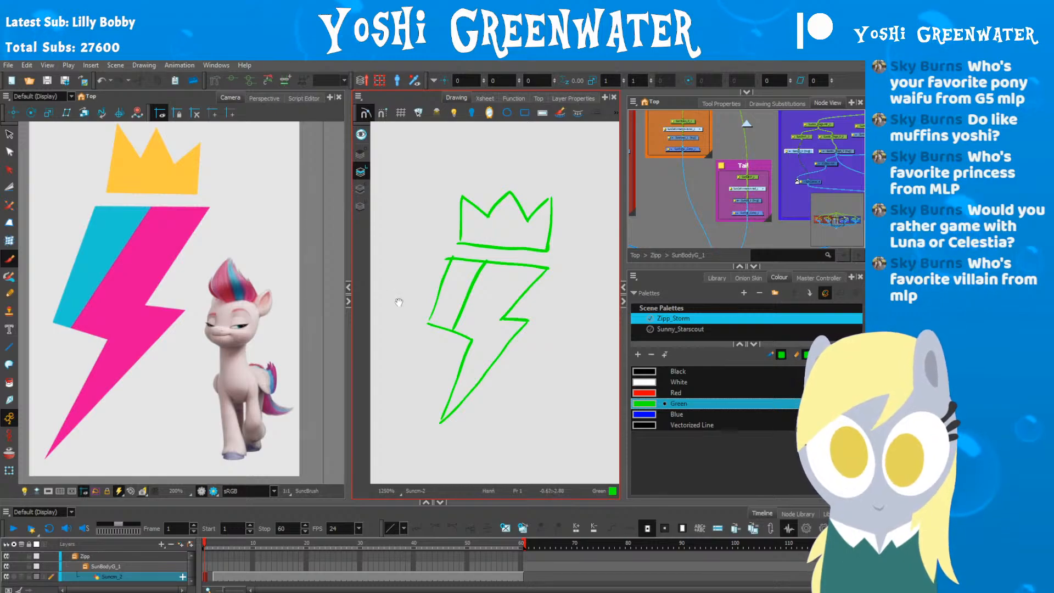
{"action": "left_click_drag", "start_coordinate": [400, 305], "coordinate": [400, 297]}
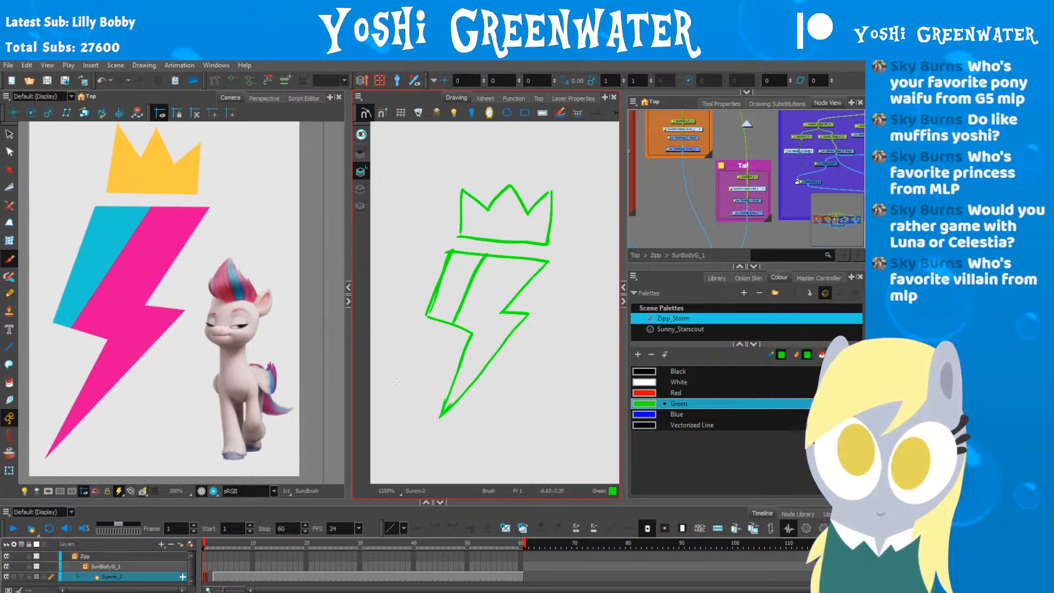
{"action": "left_click_drag", "start_coordinate": [450, 398], "coordinate": [439, 401]}
Step: Select the green crown and slant it slightly to the right above the lightning bolt
{"action": "left_click_drag", "start_coordinate": [418, 159], "coordinate": [559, 179]}
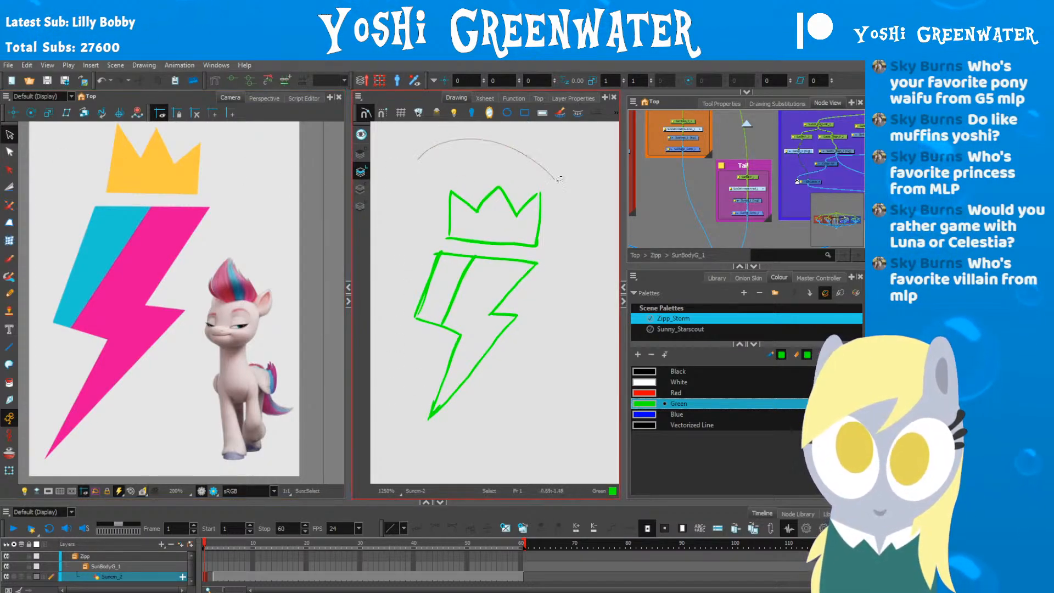
{"action": "left_click_drag", "start_coordinate": [439, 240], "coordinate": [441, 240]}
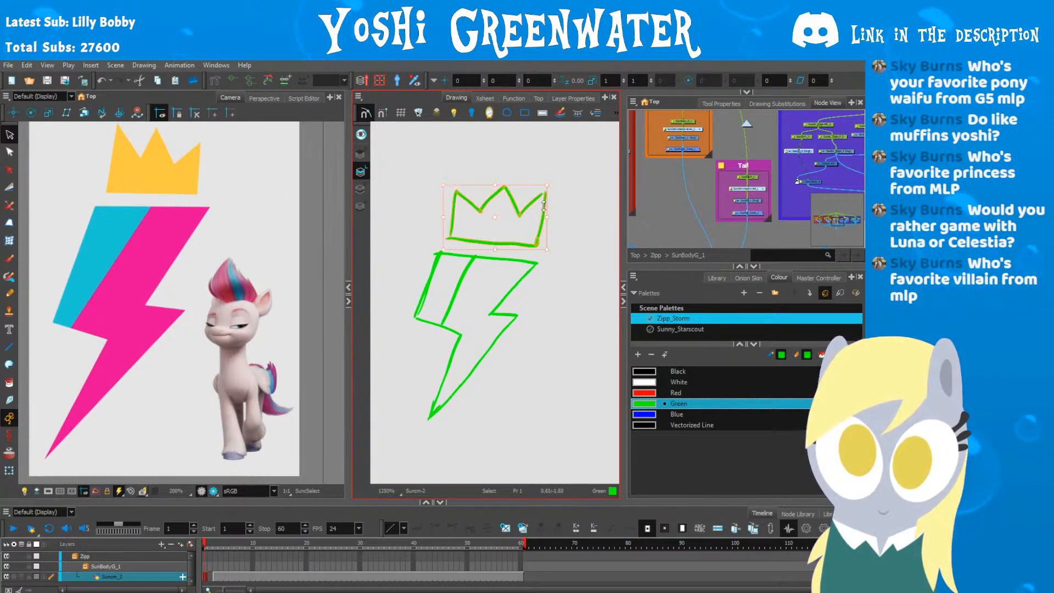
{"action": "left_click", "coordinate": [426, 216]}
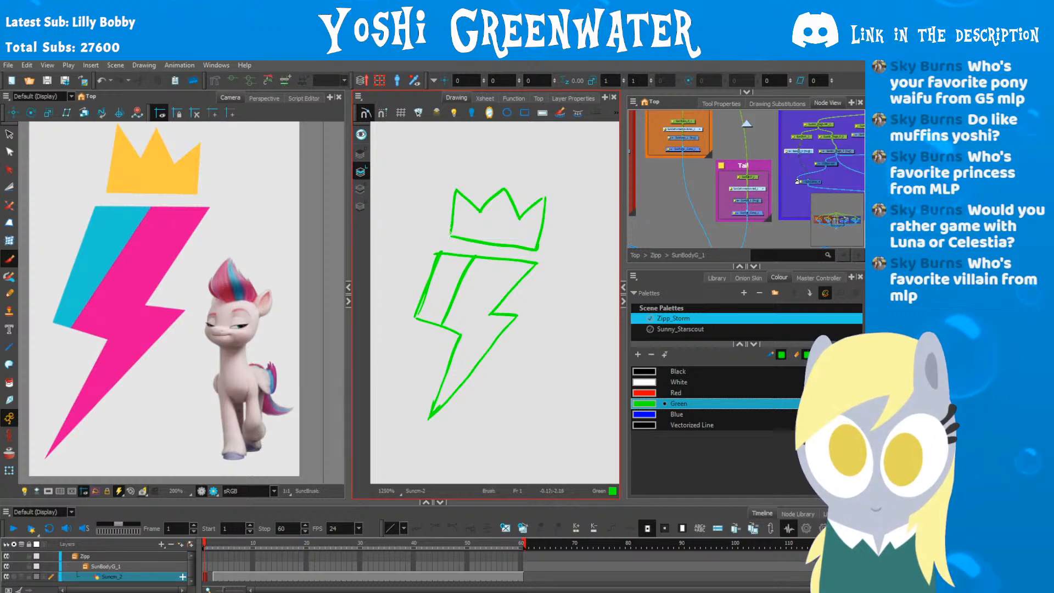
Step: Delete the entire red rough sketch from the colour art layer
{"action": "left_click", "coordinate": [10, 135]}
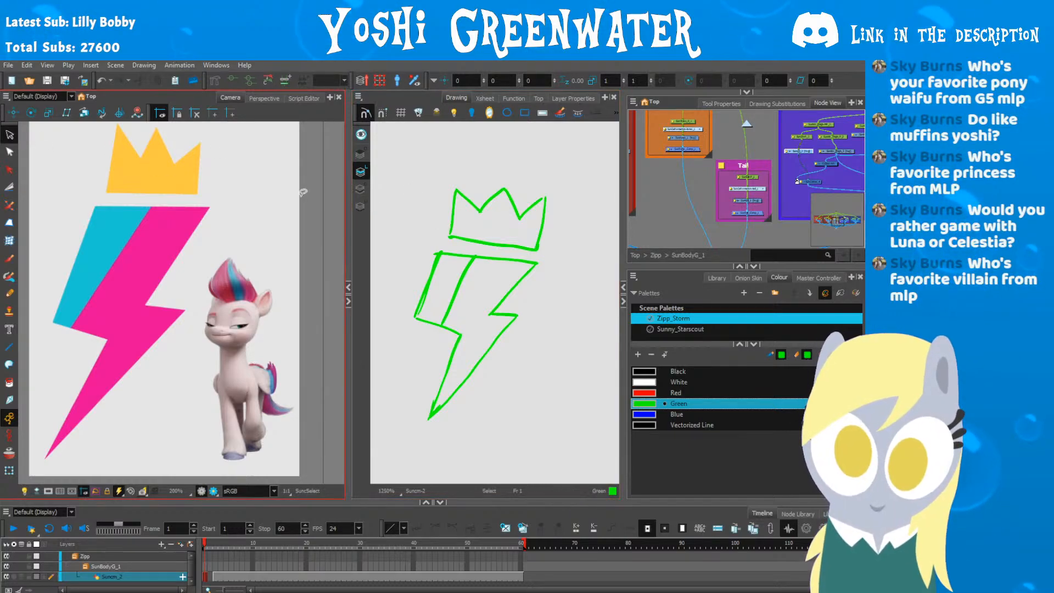
{"action": "left_click", "coordinate": [360, 188]}
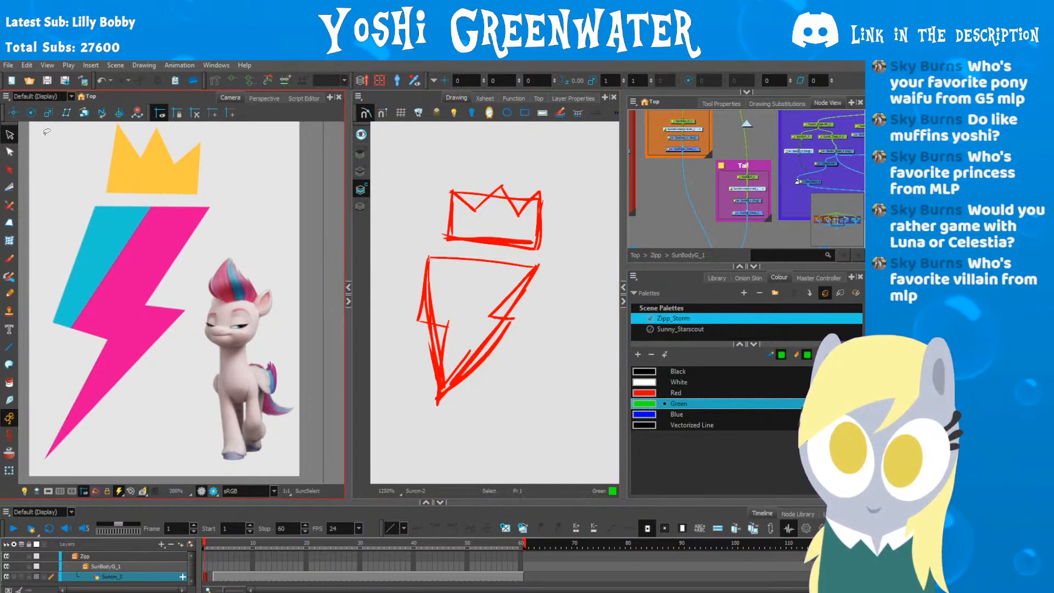
{"action": "key", "text": "ctrl+a"}
{"action": "key", "text": "Delete"}
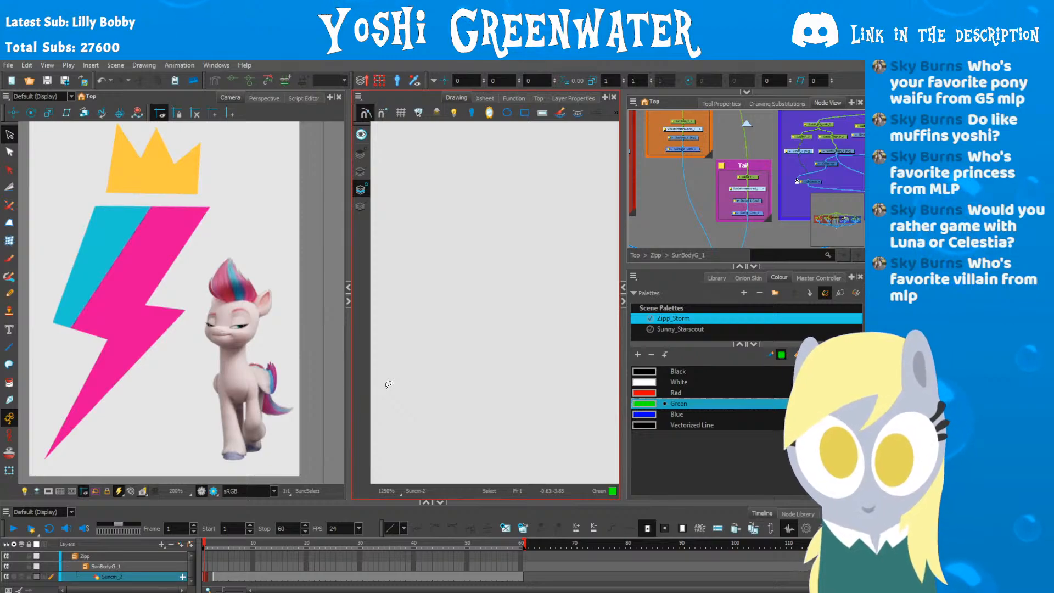
Step: Examine the old star and wing artwork on the underlay layer of the cutie mark drawing
{"action": "left_click", "coordinate": [360, 207]}
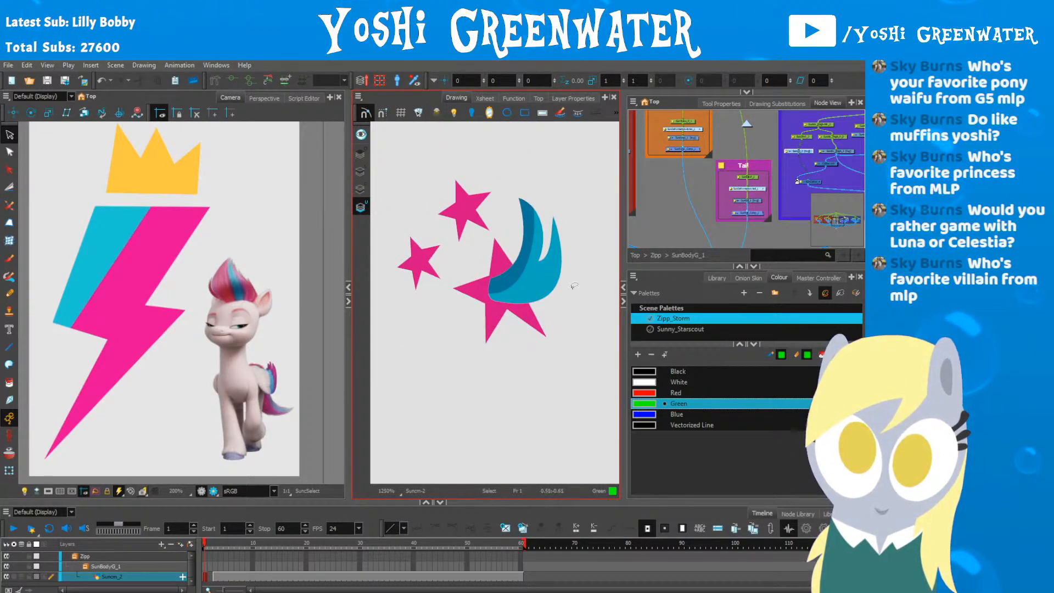
{"action": "left_click_drag", "start_coordinate": [574, 285], "coordinate": [506, 233]}
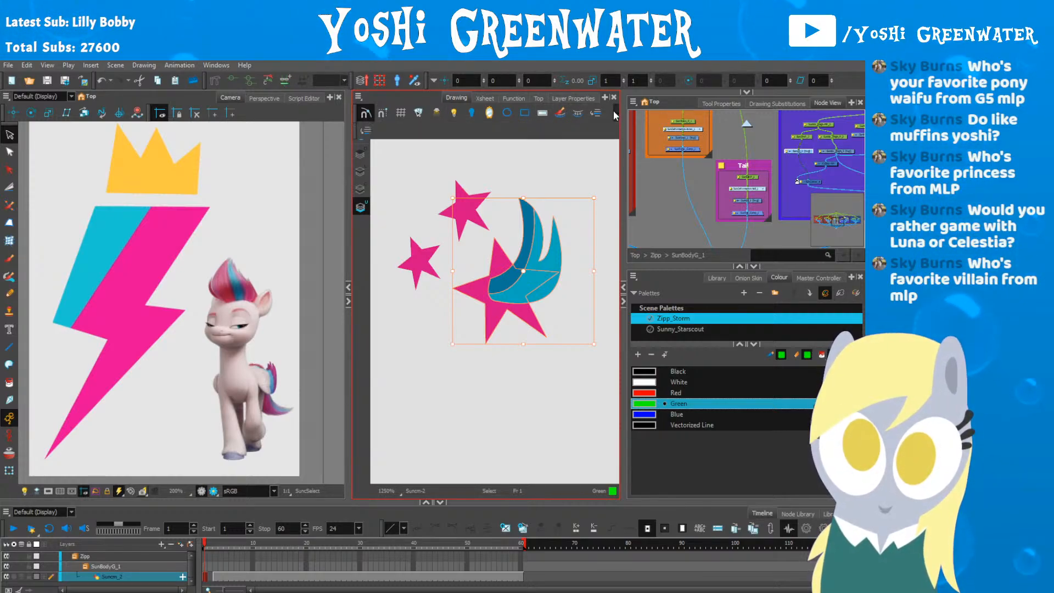
{"action": "left_click", "coordinate": [441, 146]}
Step: Widen the drawing view and display only the line art layer beside the full cutie mark reference
{"action": "left_click_drag", "start_coordinate": [349, 287], "coordinate": [308, 287]}
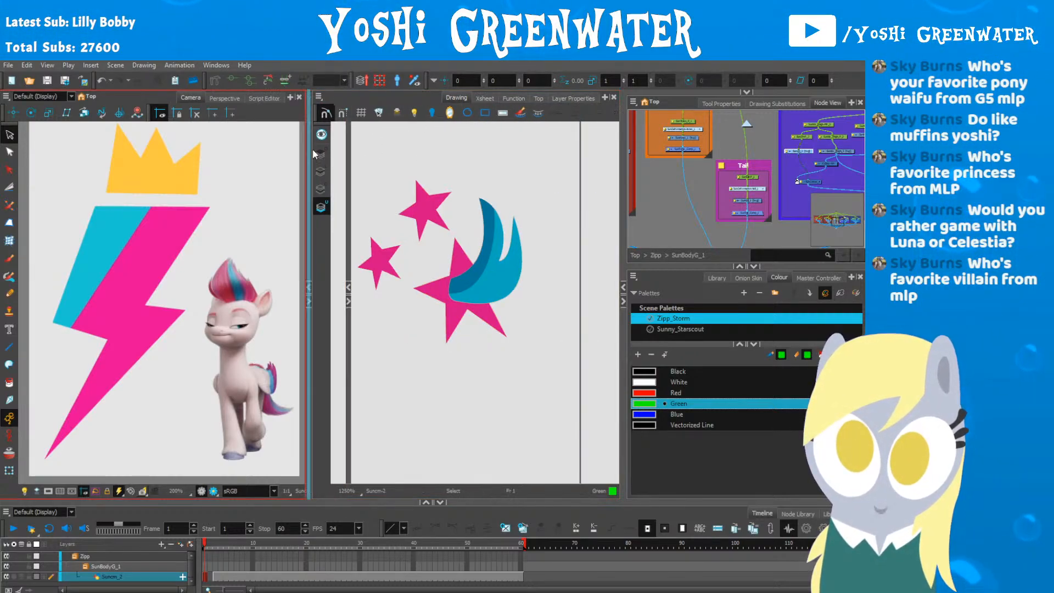
{"action": "left_click_drag", "start_coordinate": [401, 335], "coordinate": [428, 288]}
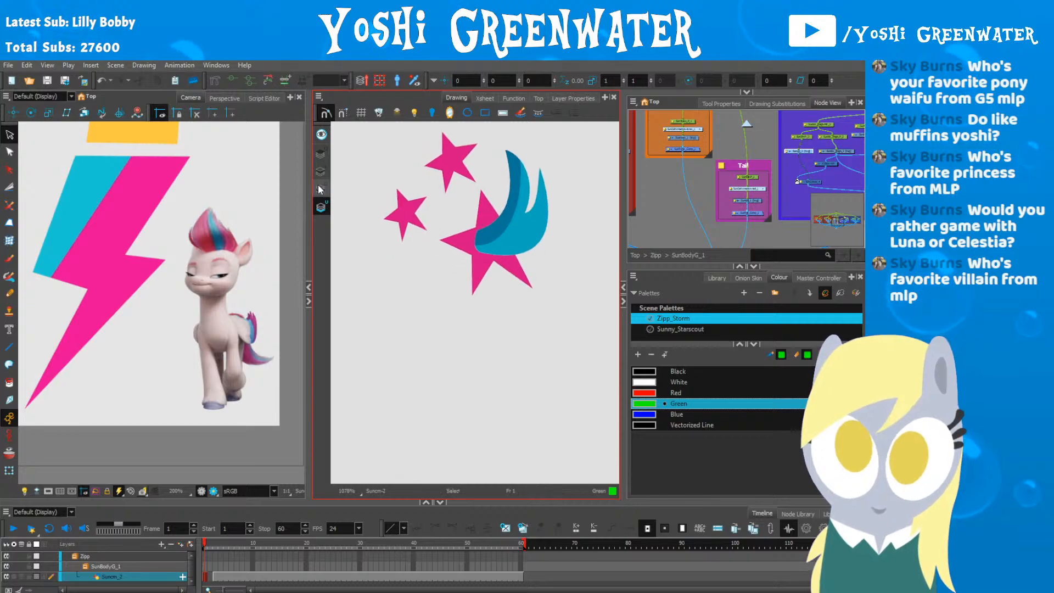
{"action": "left_click", "coordinate": [321, 188]}
{"action": "left_click", "coordinate": [321, 171]}
{"action": "mouse_move", "coordinate": [391, 319]}
{"action": "left_mouse_down"}
{"action": "mouse_move", "coordinate": [382, 240]}
{"action": "mouse_move", "coordinate": [418, 218]}
{"action": "mouse_move", "coordinate": [386, 236]}
{"action": "left_mouse_up"}
{"action": "scroll", "coordinate": [418, 218], "scroll_direction": "down", "scroll_amount": 1}
{"action": "scroll", "coordinate": [386, 236], "scroll_direction": "down", "scroll_amount": 1}
{"action": "scroll", "coordinate": [192, 261], "scroll_direction": "down", "scroll_amount": 1}
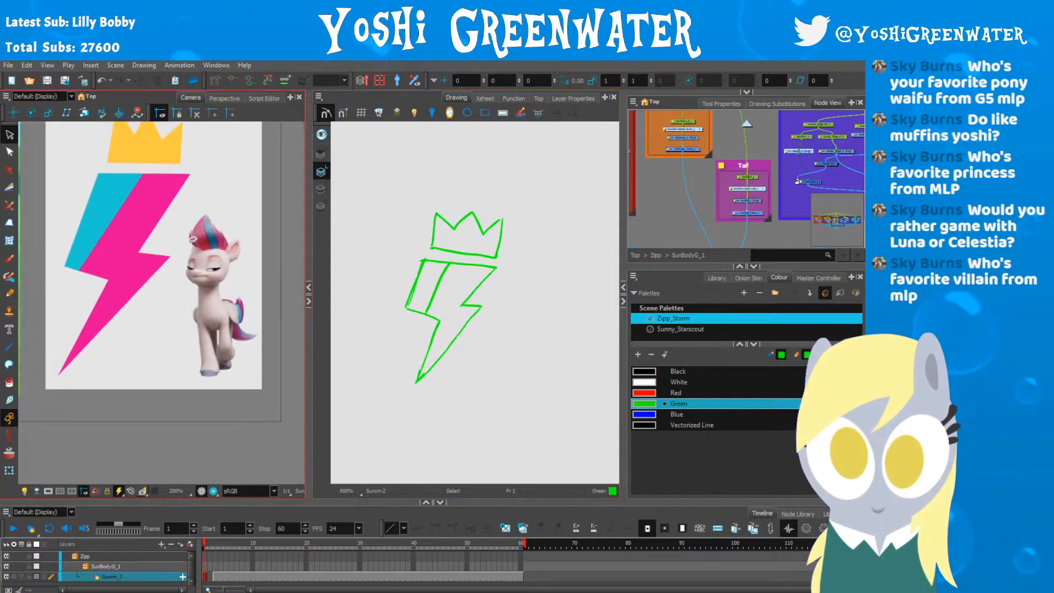
{"action": "mouse_move", "coordinate": [192, 261]}
{"action": "left_mouse_down"}
{"action": "mouse_move", "coordinate": [219, 321]}
{"action": "mouse_move", "coordinate": [209, 311]}
{"action": "left_mouse_up"}
{"action": "scroll", "coordinate": [206, 296], "scroll_direction": "up", "scroll_amount": 1}
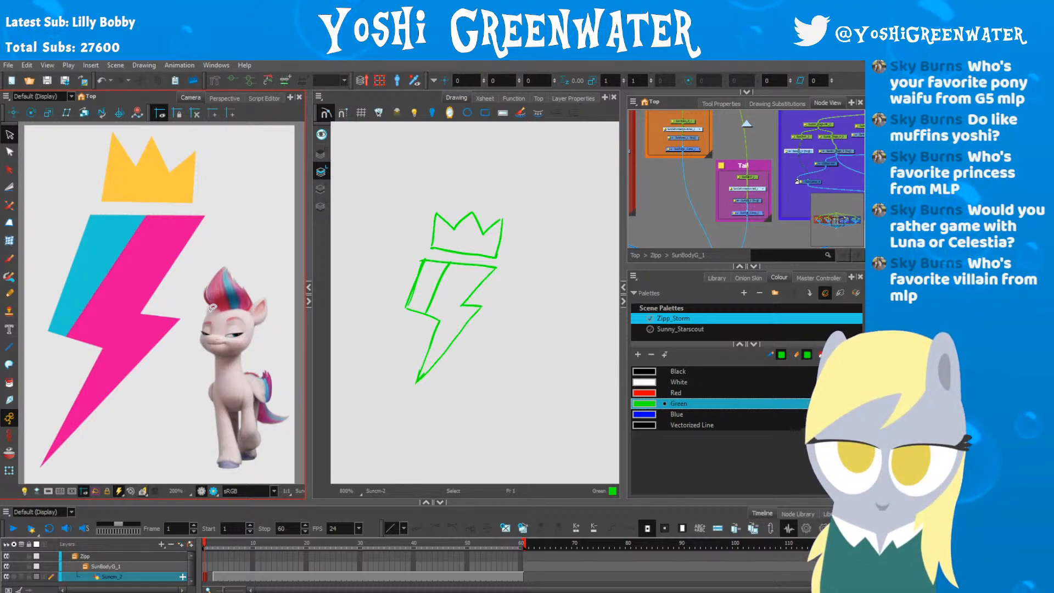
{"action": "scroll", "coordinate": [411, 296], "scroll_direction": "up", "scroll_amount": 2}
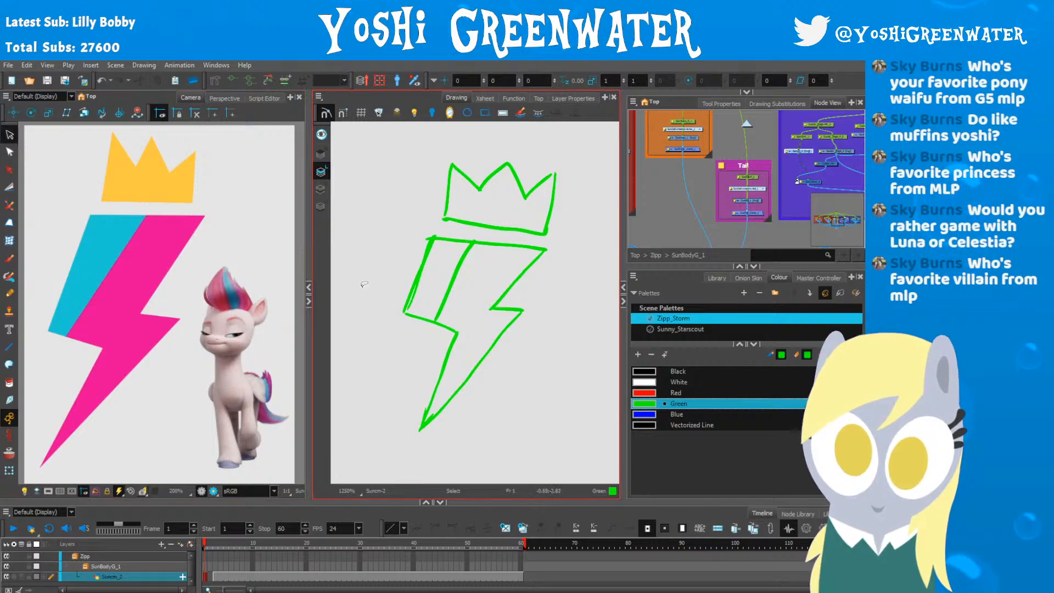
Step: Select the green crown and adjust its size and slant slightly to the right above the lightning bolt
{"action": "left_click_drag", "start_coordinate": [386, 428], "coordinate": [378, 429]}
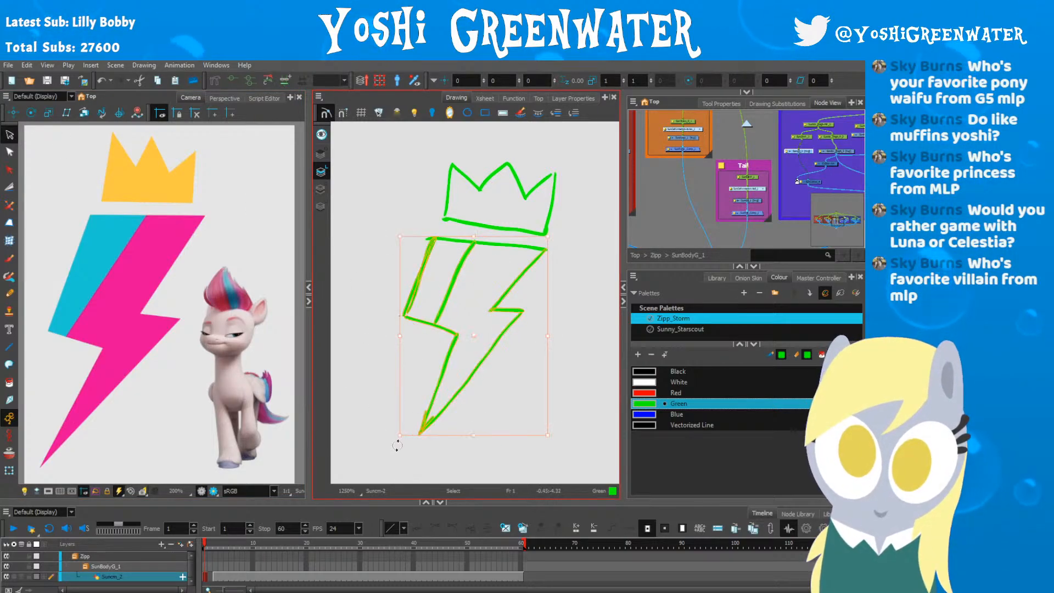
{"action": "left_click", "coordinate": [362, 404]}
{"action": "mouse_move", "coordinate": [411, 216]}
{"action": "left_mouse_down"}
{"action": "mouse_move", "coordinate": [449, 131]}
{"action": "mouse_move", "coordinate": [547, 217]}
{"action": "mouse_move", "coordinate": [440, 195]}
{"action": "left_mouse_up"}
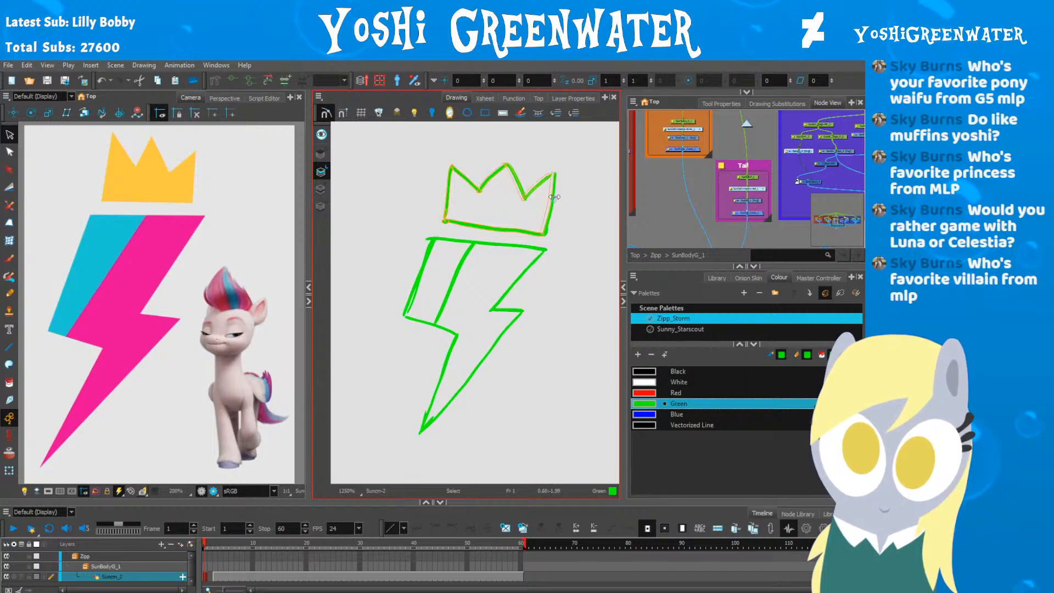
{"action": "left_click_drag", "start_coordinate": [557, 199], "coordinate": [554, 197]}
{"action": "left_click_drag", "start_coordinate": [438, 229], "coordinate": [438, 227]}
{"action": "left_click", "coordinate": [409, 250]}
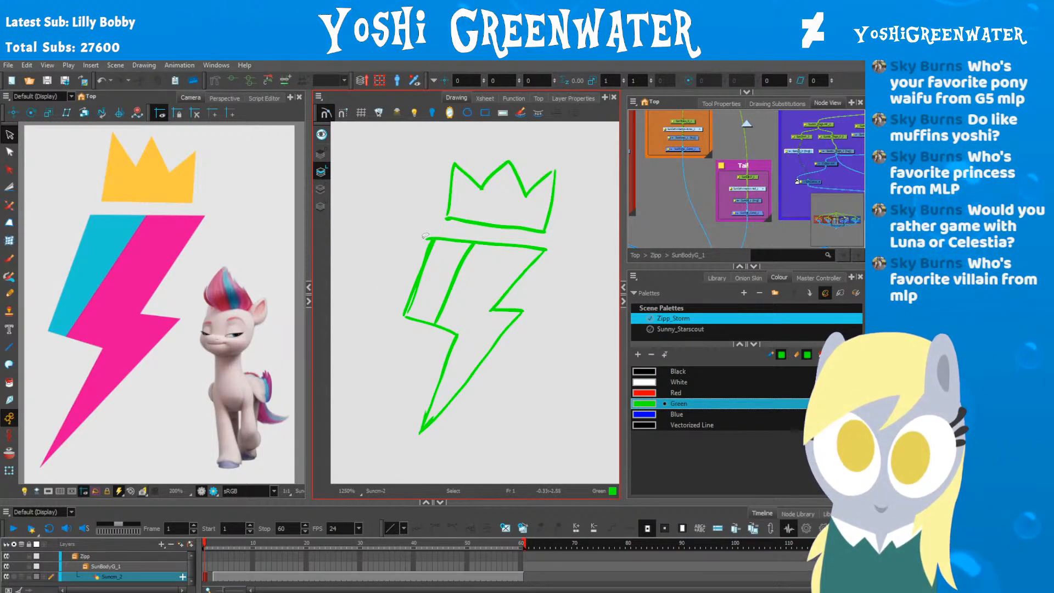
{"action": "left_click_drag", "start_coordinate": [565, 185], "coordinate": [442, 156]}
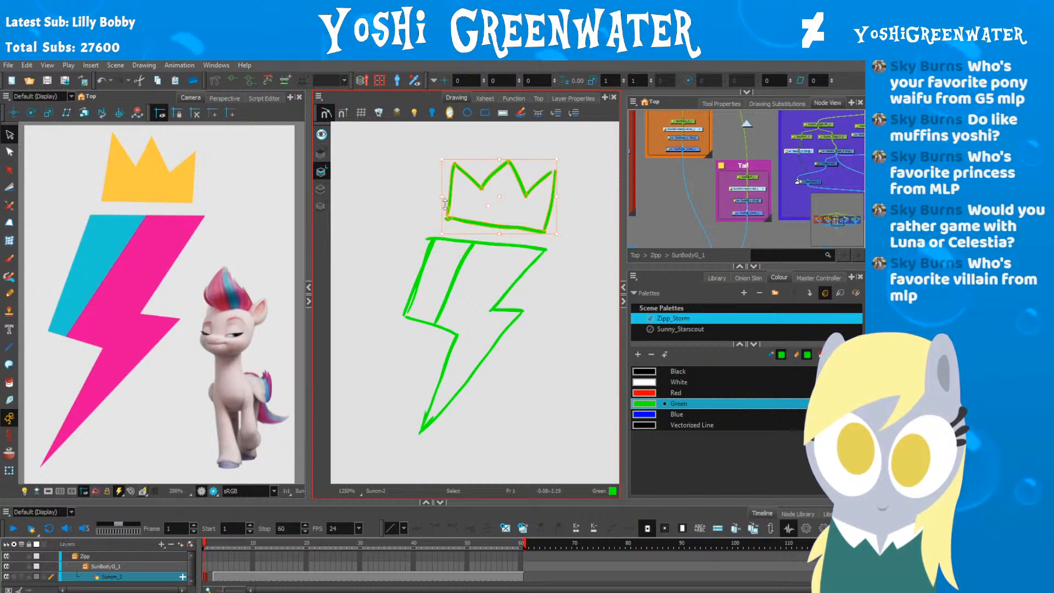
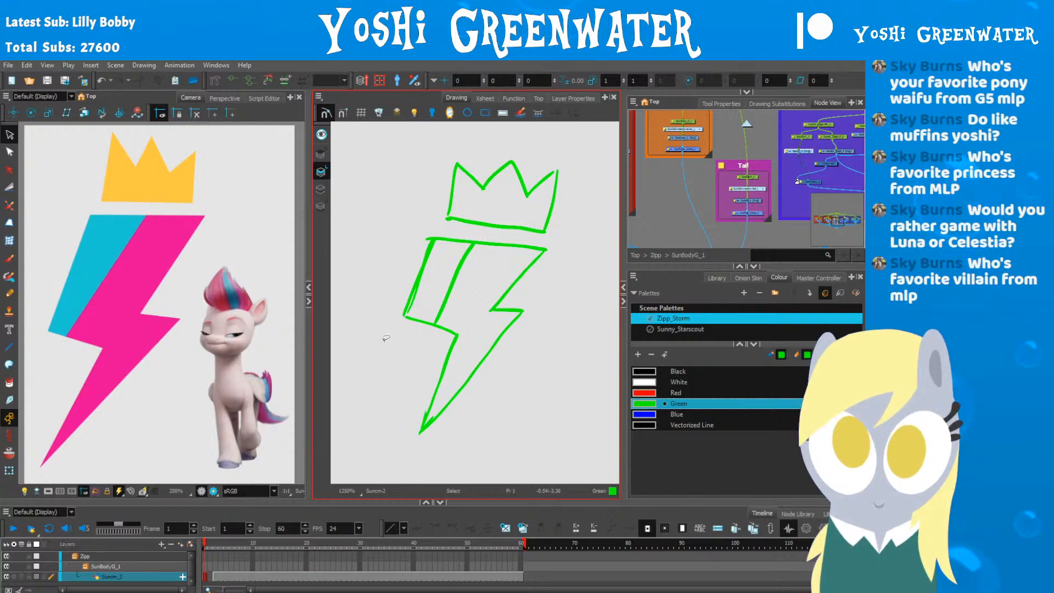
Step: Trace the crown on the overlay layer with a closed polyline in the Sunny_Starscout palette's Invis colour
{"action": "left_click", "coordinate": [321, 154]}
{"action": "left_click", "coordinate": [322, 134]}
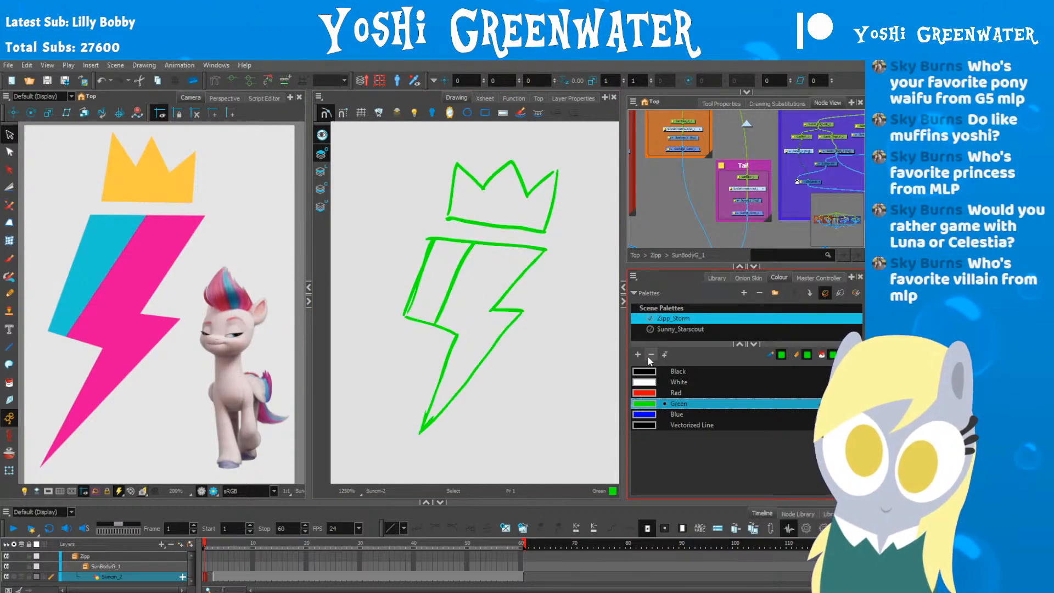
{"action": "left_click", "coordinate": [662, 329]}
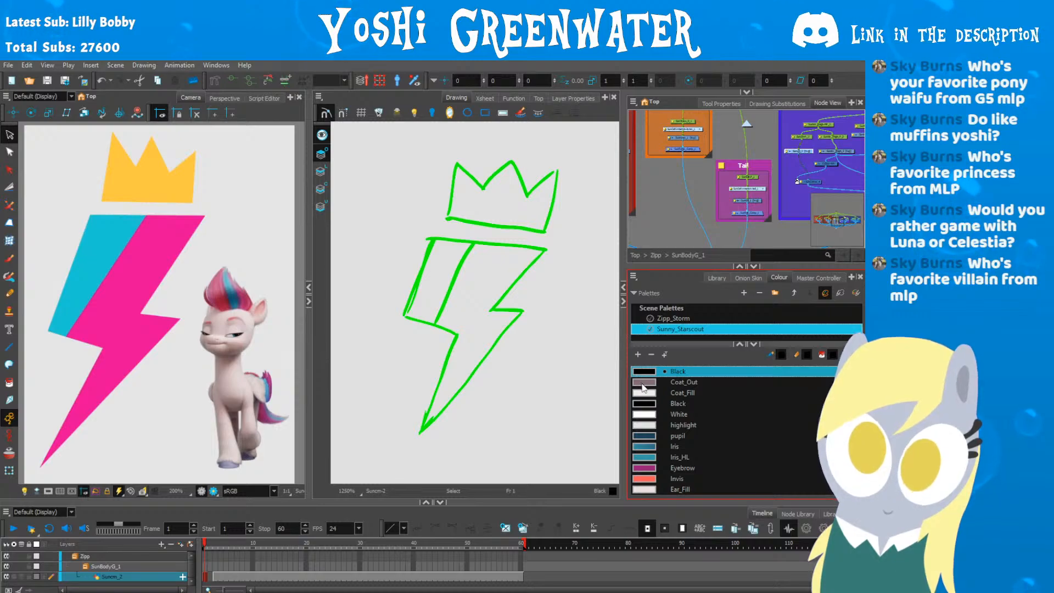
{"action": "left_click", "coordinate": [646, 477]}
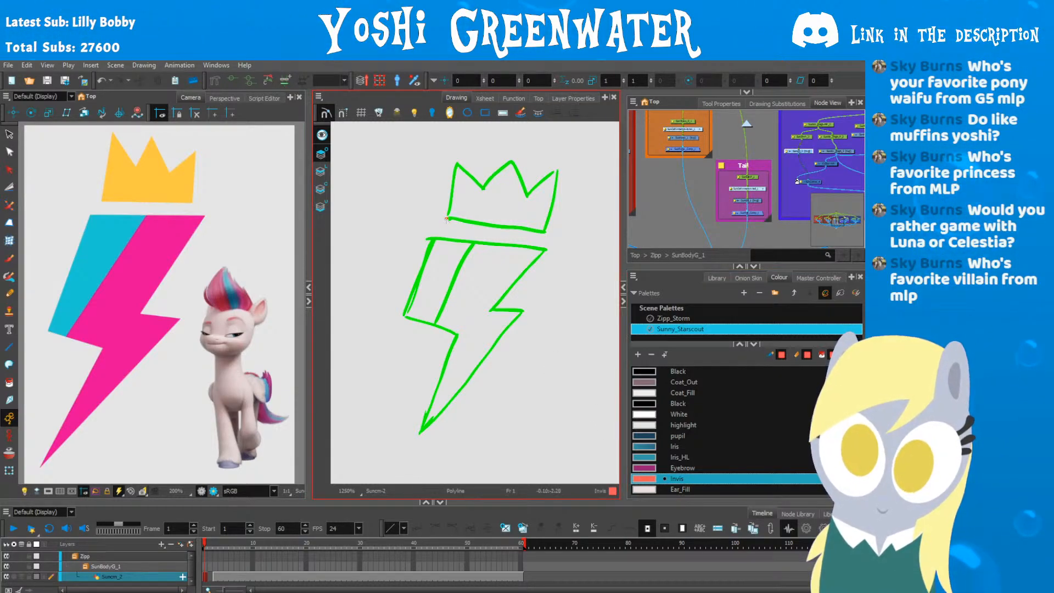
{"action": "left_click", "coordinate": [545, 231]}
{"action": "left_click", "coordinate": [556, 169]}
{"action": "left_click", "coordinate": [526, 194]}
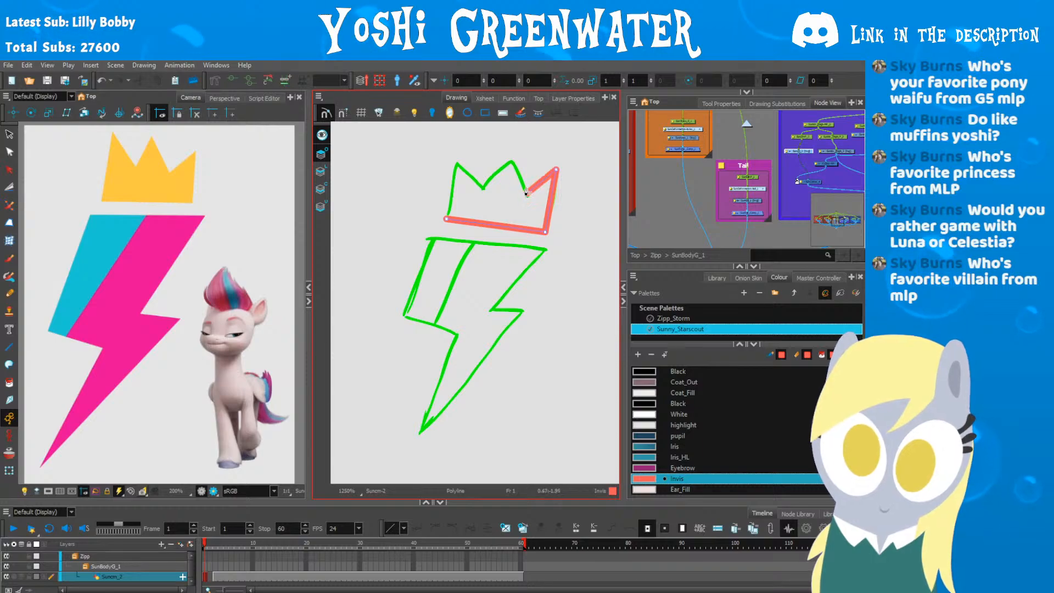
{"action": "left_click", "coordinate": [512, 162]}
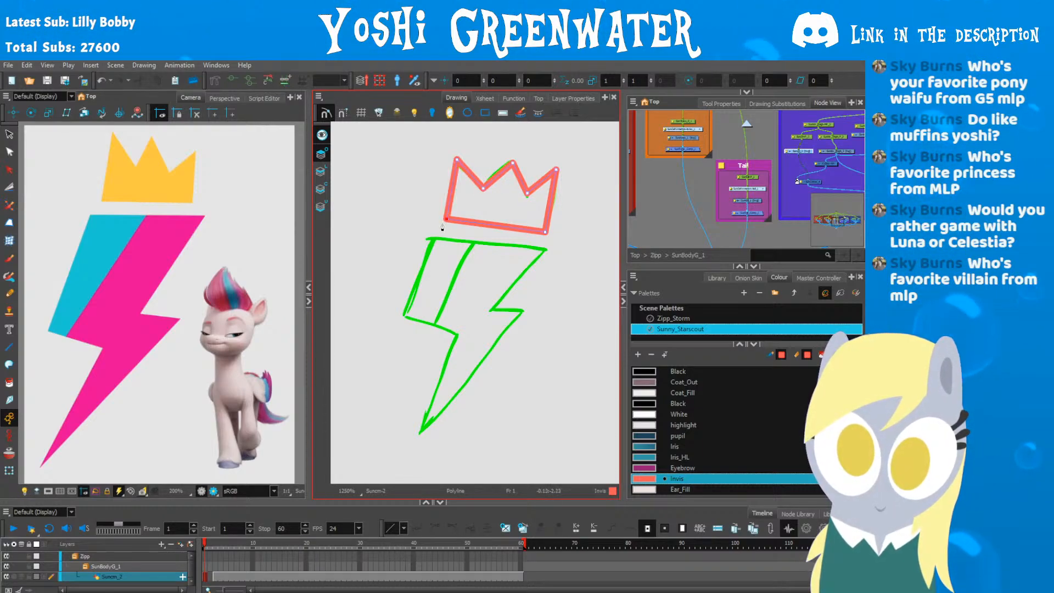
{"action": "key", "text": "alt+s"}
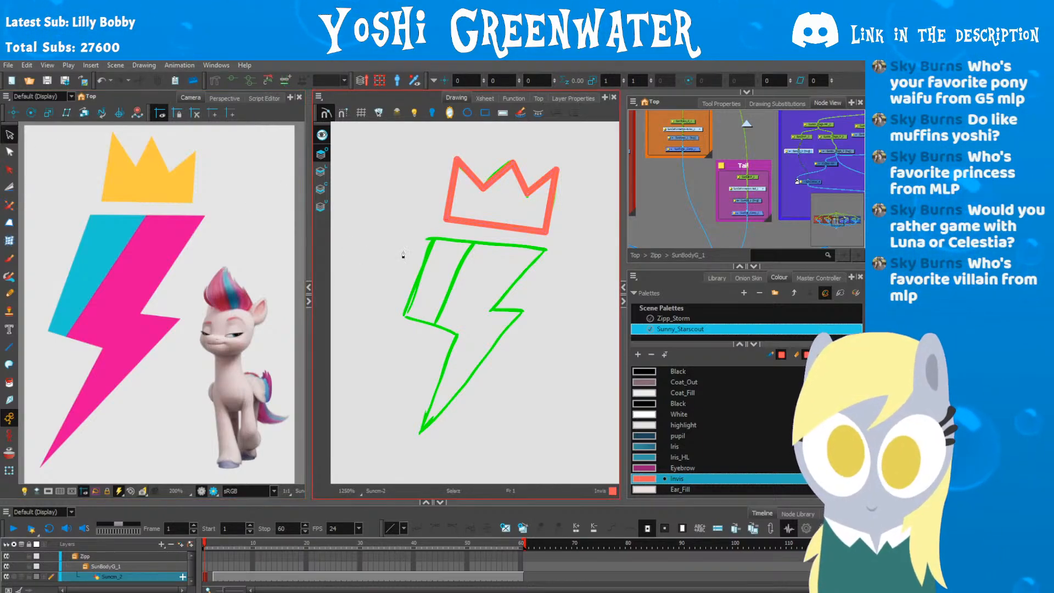
Step: Trace the lightning bolt's full outline as a closed Invis polyline over the green sketch
{"action": "left_click", "coordinate": [546, 248]}
{"action": "left_click", "coordinate": [497, 308]}
{"action": "left_click", "coordinate": [524, 310]}
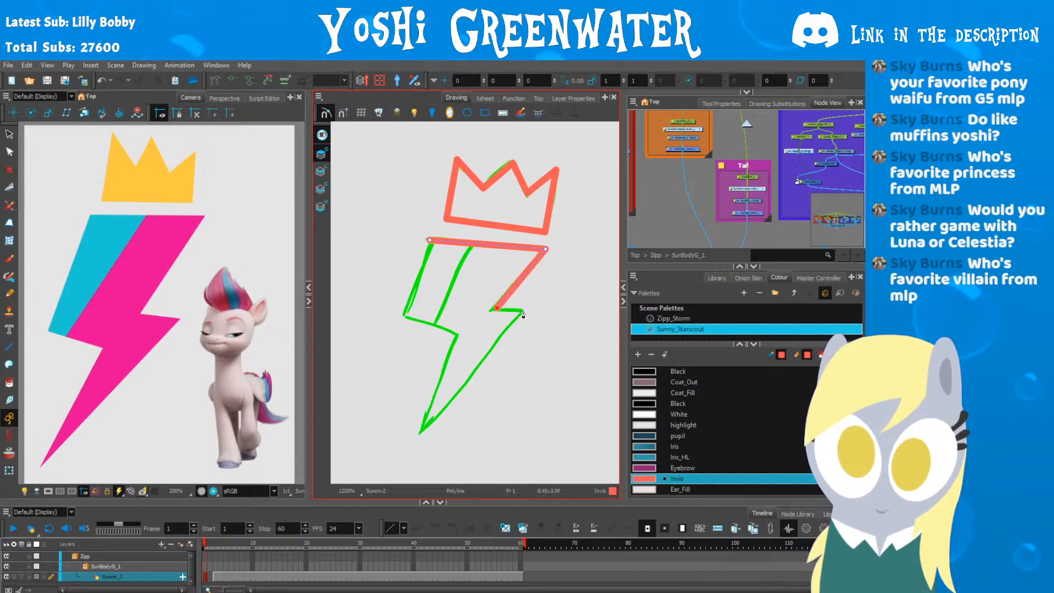
{"action": "left_click", "coordinate": [422, 431]}
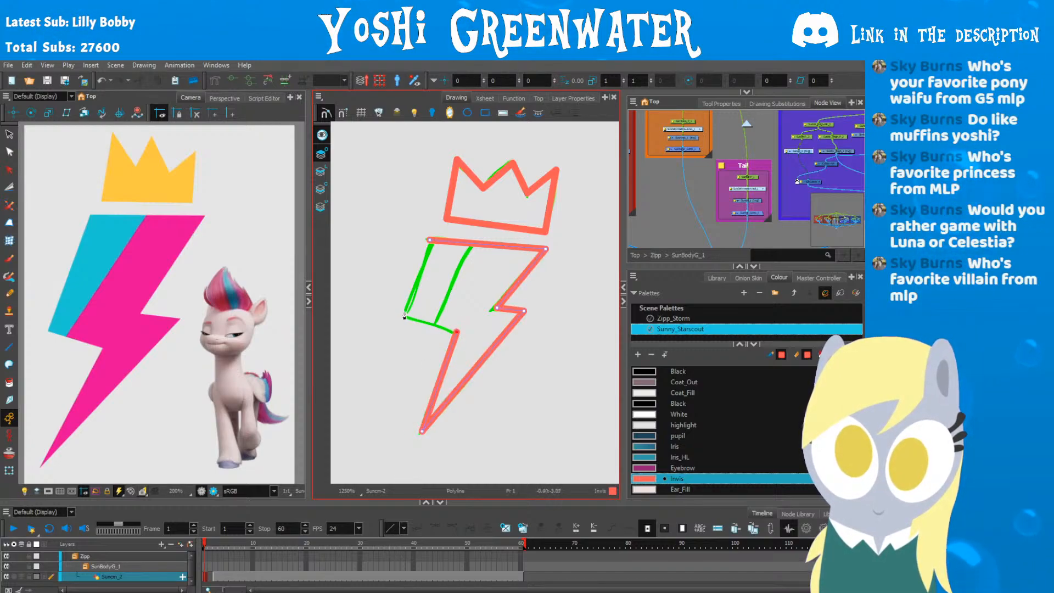
{"action": "left_click", "coordinate": [428, 242]}
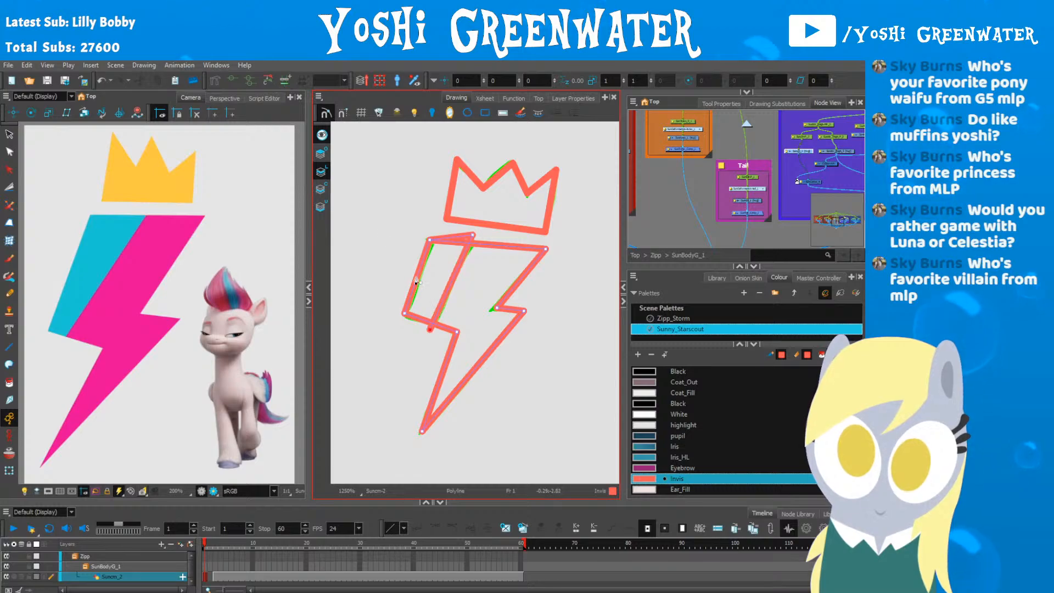
Step: Try to trim the bolt's dividing line with the Cutter, and undo the trimming together with that line
{"action": "key", "text": "alt+t"}
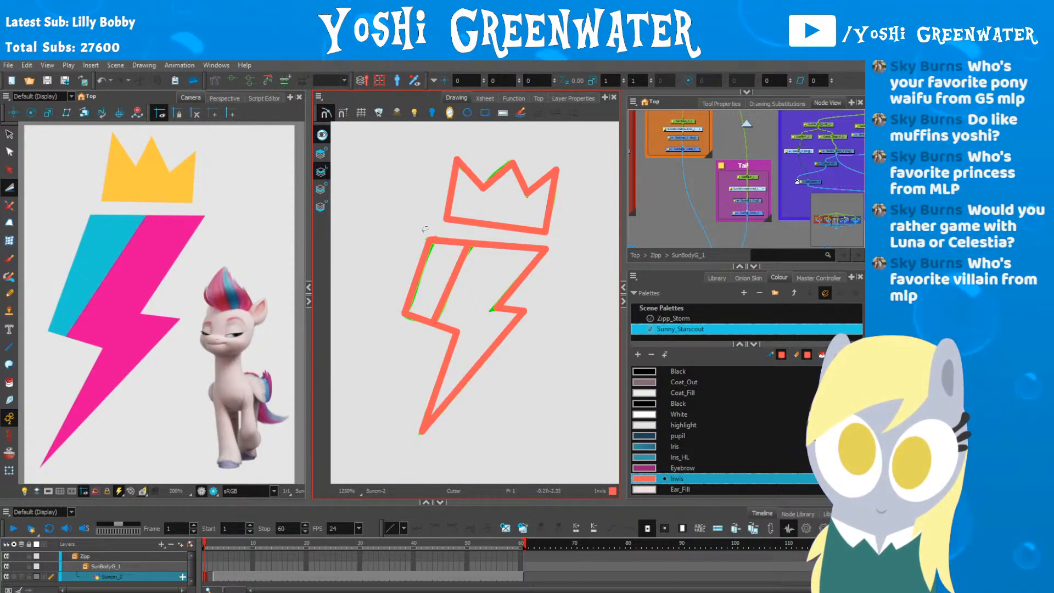
{"action": "scroll", "coordinate": [432, 232], "scroll_direction": "up", "scroll_amount": 6}
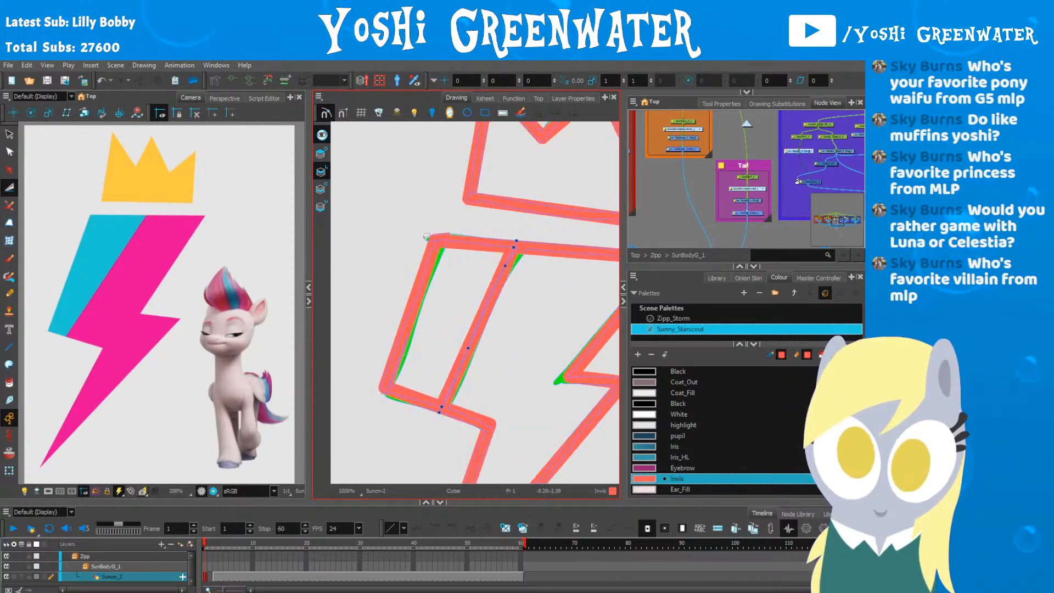
{"action": "left_click", "coordinate": [321, 155]}
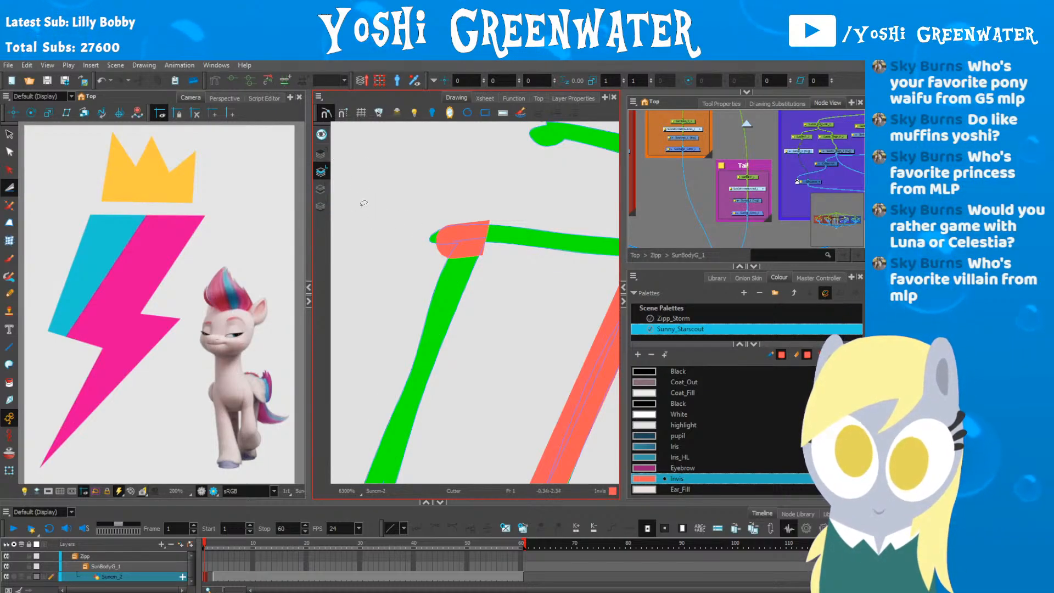
{"action": "scroll", "coordinate": [366, 197], "scroll_direction": "down", "scroll_amount": 4}
{"action": "key", "text": "ctrl+z"}
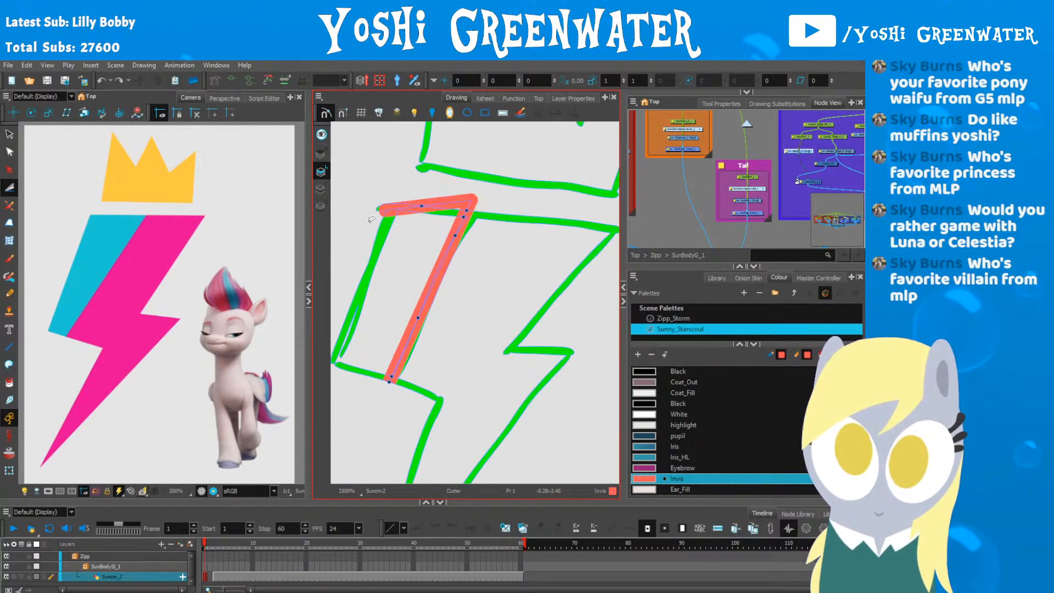
{"action": "key", "text": "ctrl+z"}
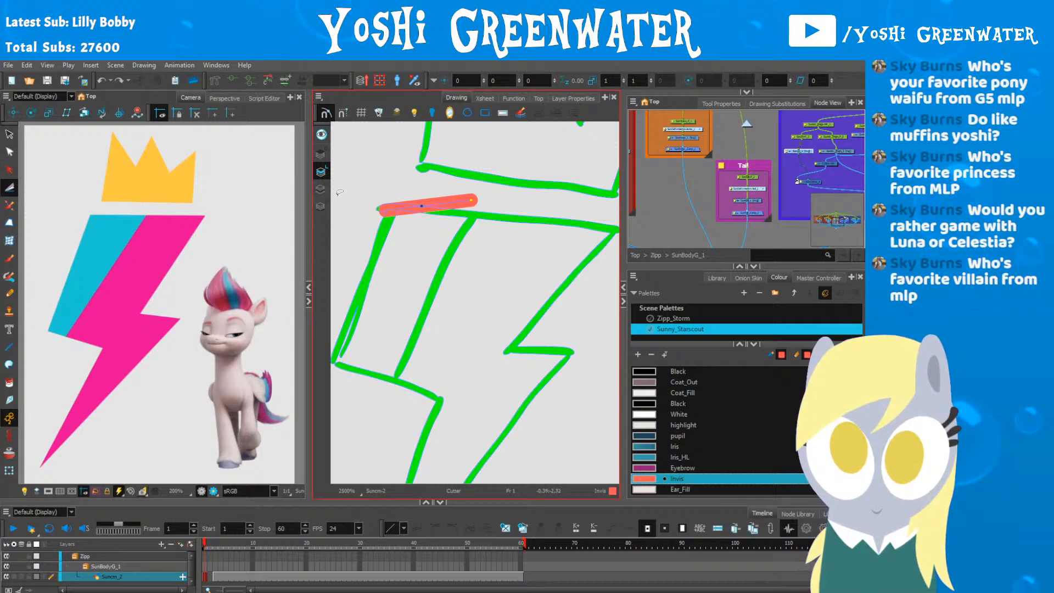
{"action": "key", "text": "ctrl+z"}
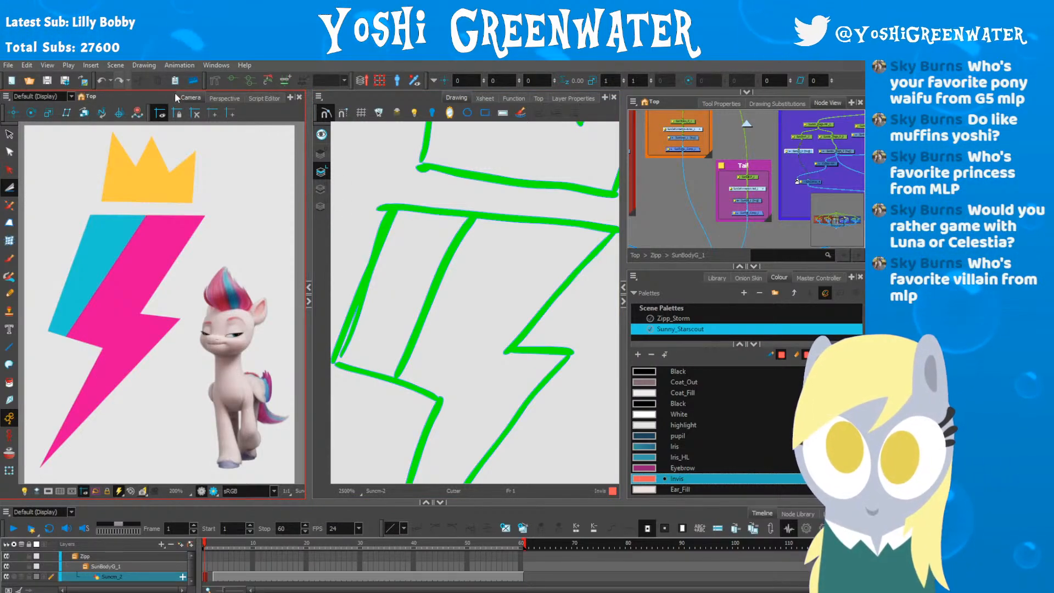
Step: Draw a straight Invis line along the bolt's diagonal divider, extending slightly past the outline at both ends
{"action": "left_click", "coordinate": [321, 135]}
{"action": "scroll", "coordinate": [361, 214], "scroll_direction": "down", "scroll_amount": 2}
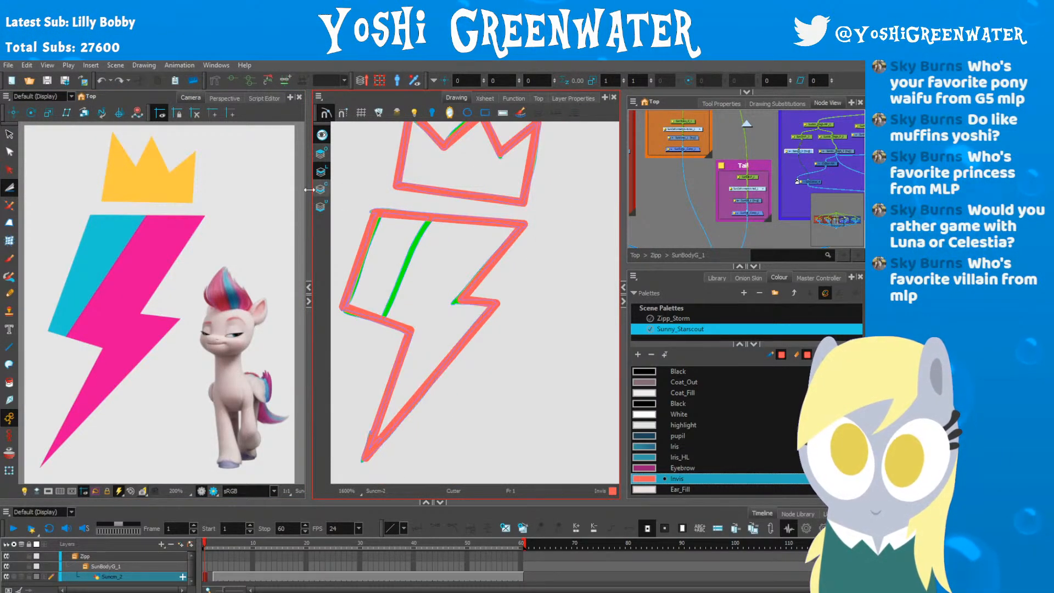
{"action": "left_click", "coordinate": [429, 207]}
{"action": "left_click", "coordinate": [381, 327]}
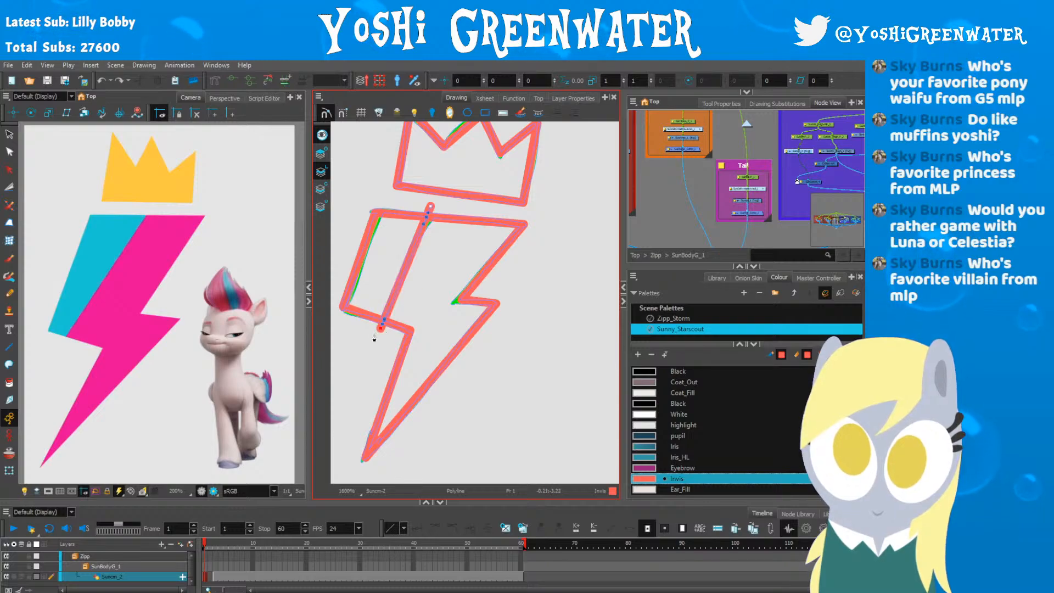
Step: Move the Invis divider line from the line art layer to the overlay layer with the bolt outline
{"action": "scroll", "coordinate": [433, 201], "scroll_direction": "up", "scroll_amount": 4}
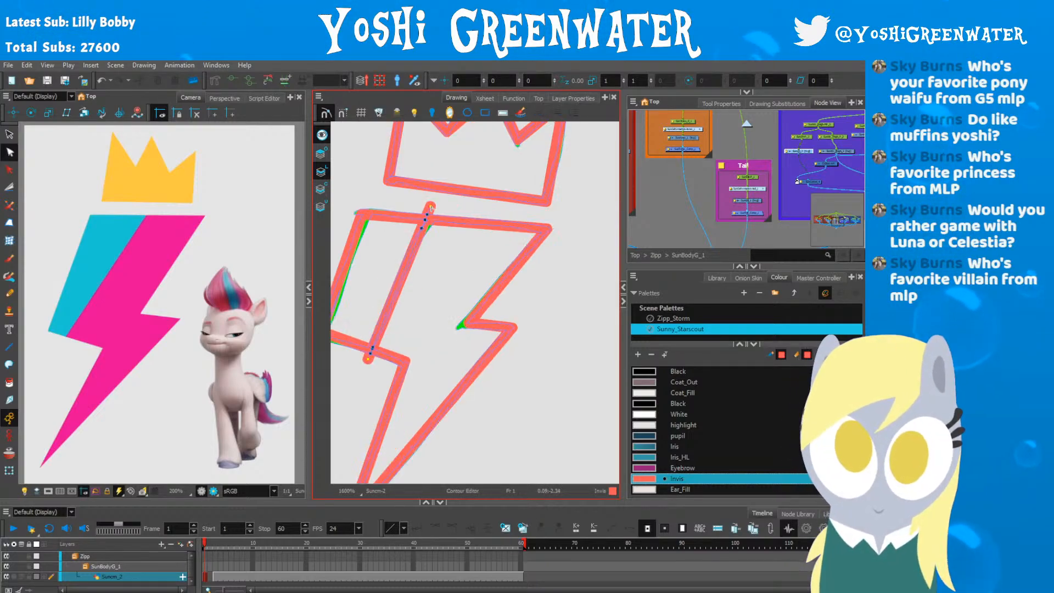
{"action": "left_click", "coordinate": [322, 136]}
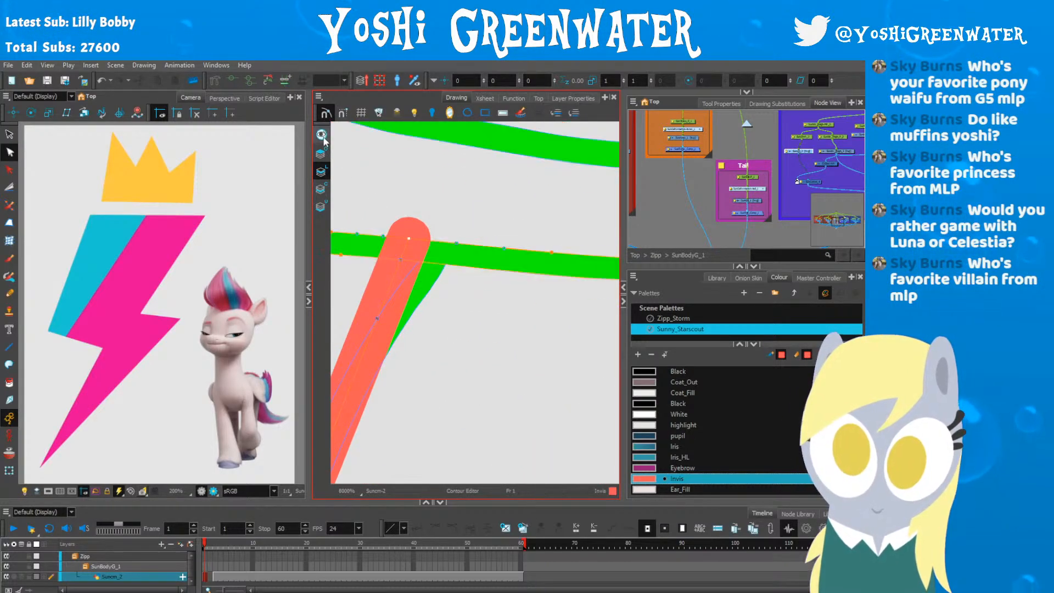
{"action": "scroll", "coordinate": [358, 194], "scroll_direction": "down", "scroll_amount": 3}
{"action": "mouse_move", "coordinate": [353, 191]}
{"action": "left_mouse_down"}
{"action": "mouse_move", "coordinate": [378, 182]}
{"action": "mouse_move", "coordinate": [454, 193]}
{"action": "left_mouse_up"}
{"action": "key", "text": "alt+s"}
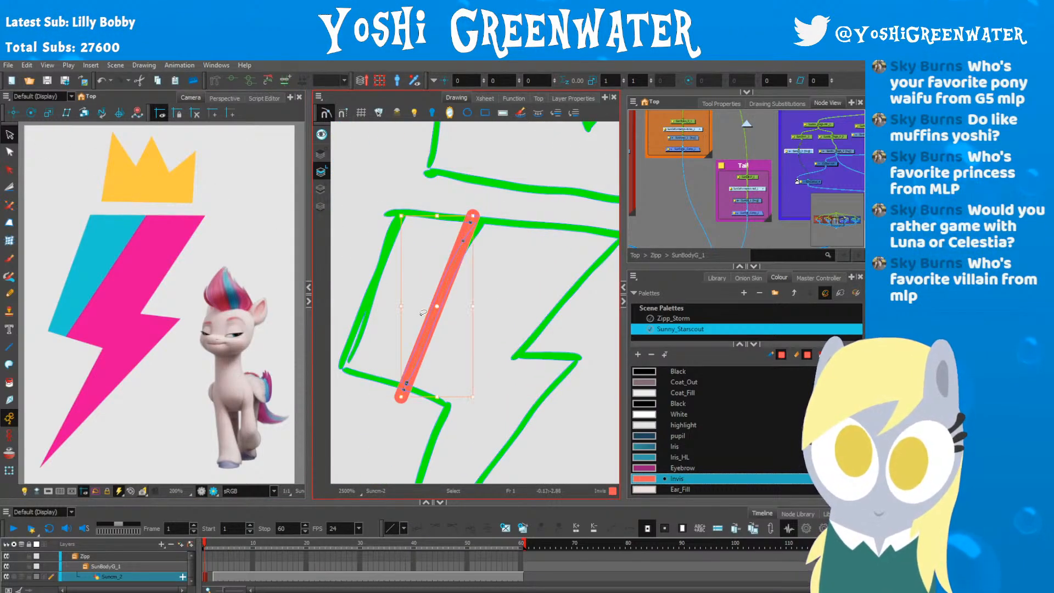
{"action": "key", "text": "ctrl+x"}
{"action": "left_click", "coordinate": [321, 153]}
{"action": "key", "text": "ctrl+v"}
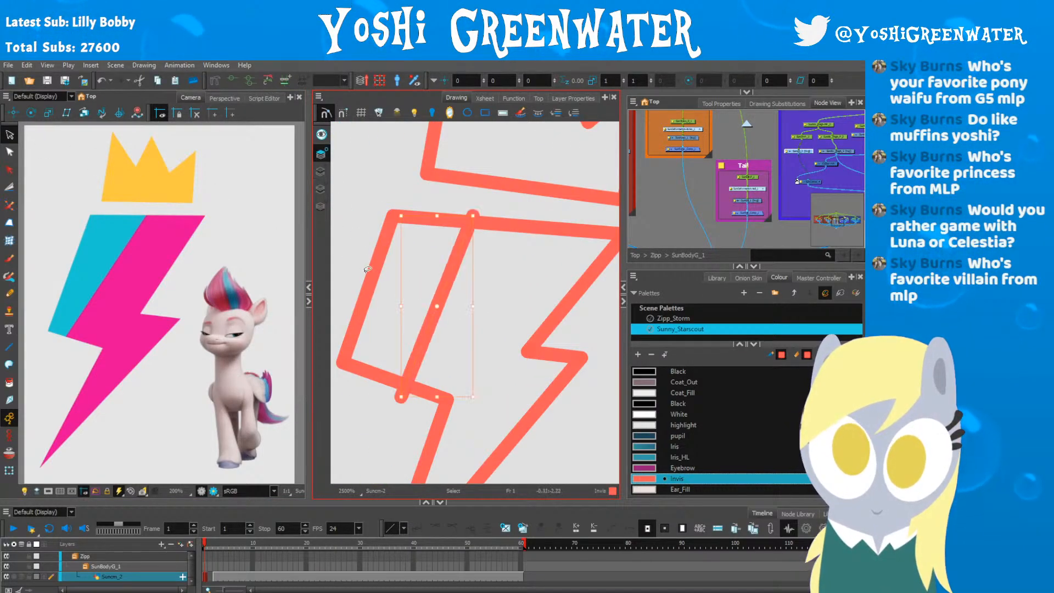
Step: Pull both overhanging ends of the bolt's divider line back onto the outline with the Contour Editor
{"action": "left_click", "coordinate": [433, 230]}
{"action": "scroll", "coordinate": [471, 219], "scroll_direction": "up", "scroll_amount": 3}
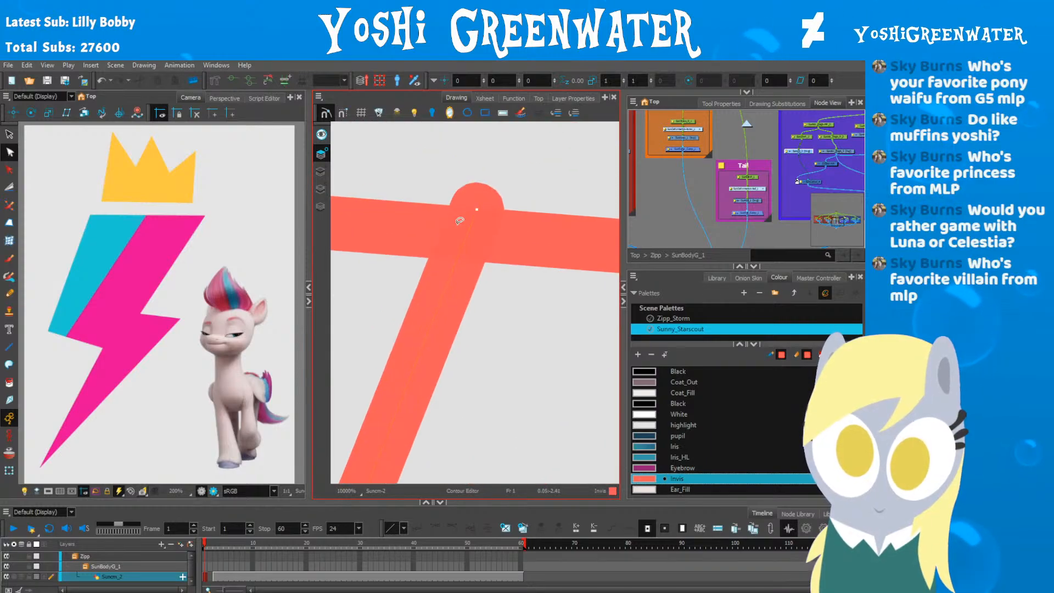
{"action": "left_click", "coordinate": [467, 233]}
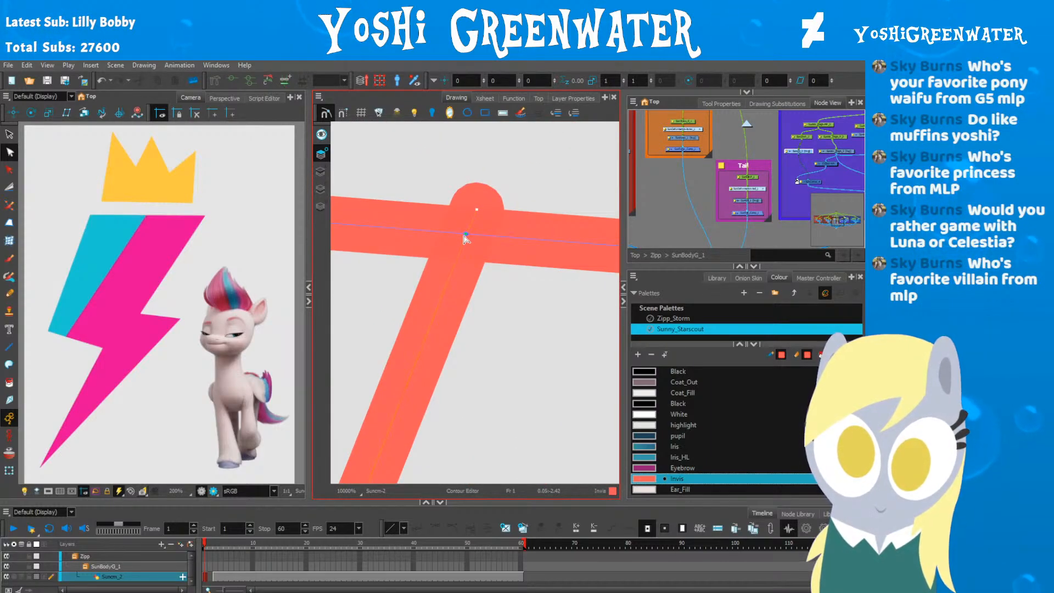
{"action": "left_click_drag", "start_coordinate": [464, 261], "coordinate": [463, 262]}
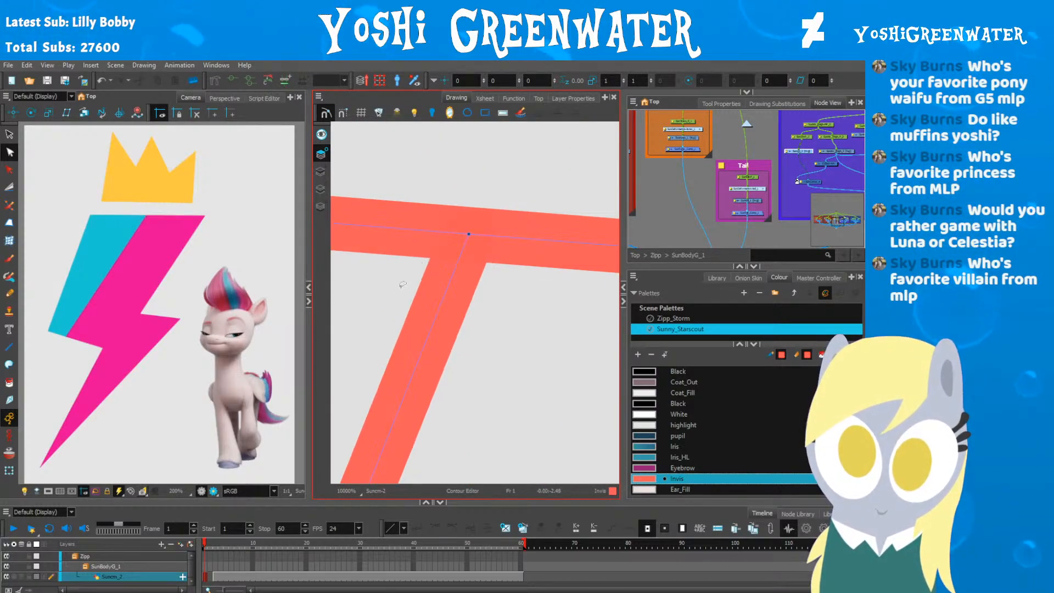
{"action": "scroll", "coordinate": [418, 299], "scroll_direction": "down", "scroll_amount": 5}
{"action": "scroll", "coordinate": [418, 300], "scroll_direction": "up", "scroll_amount": 5}
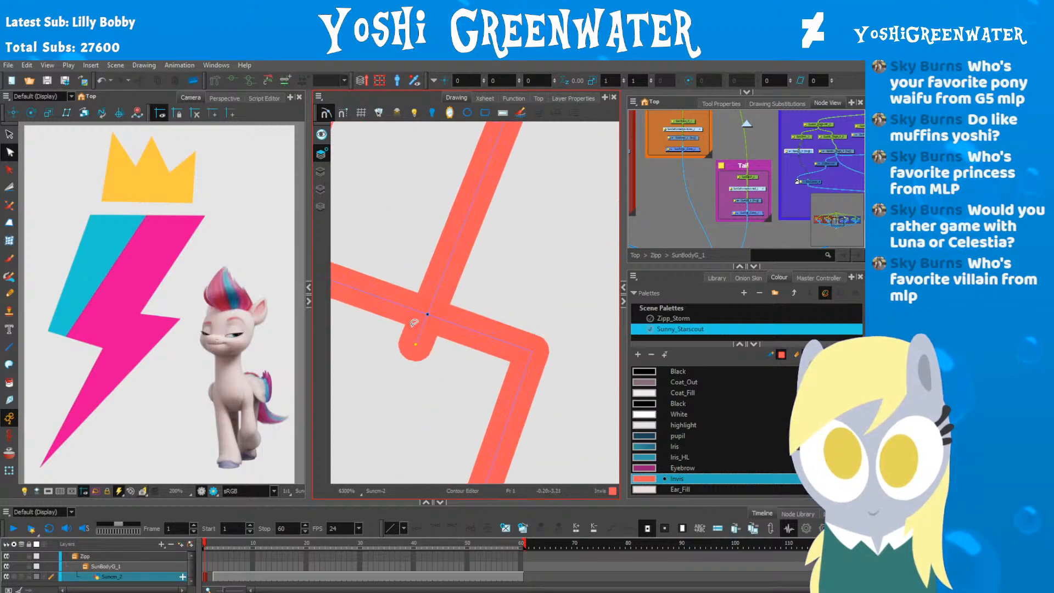
{"action": "scroll", "coordinate": [412, 313], "scroll_direction": "down", "scroll_amount": 4}
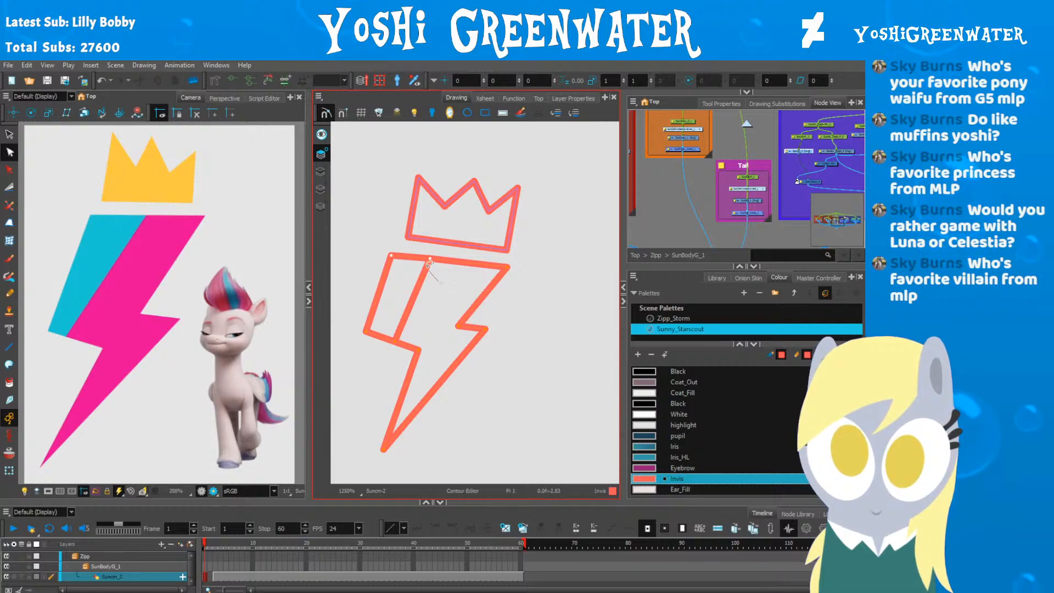
Step: Adjust the bolt outline's corners with the Contour Editor, moving the right notch slightly inward and nudging the lower-left corner up
{"action": "left_click_drag", "start_coordinate": [429, 265], "coordinate": [389, 280]}
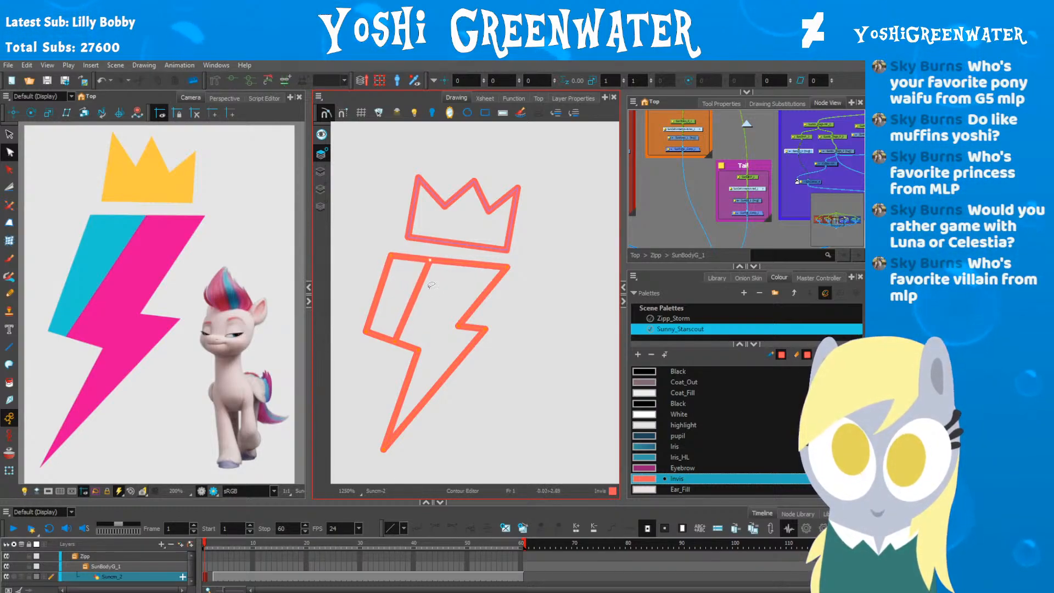
{"action": "left_click", "coordinate": [458, 326]}
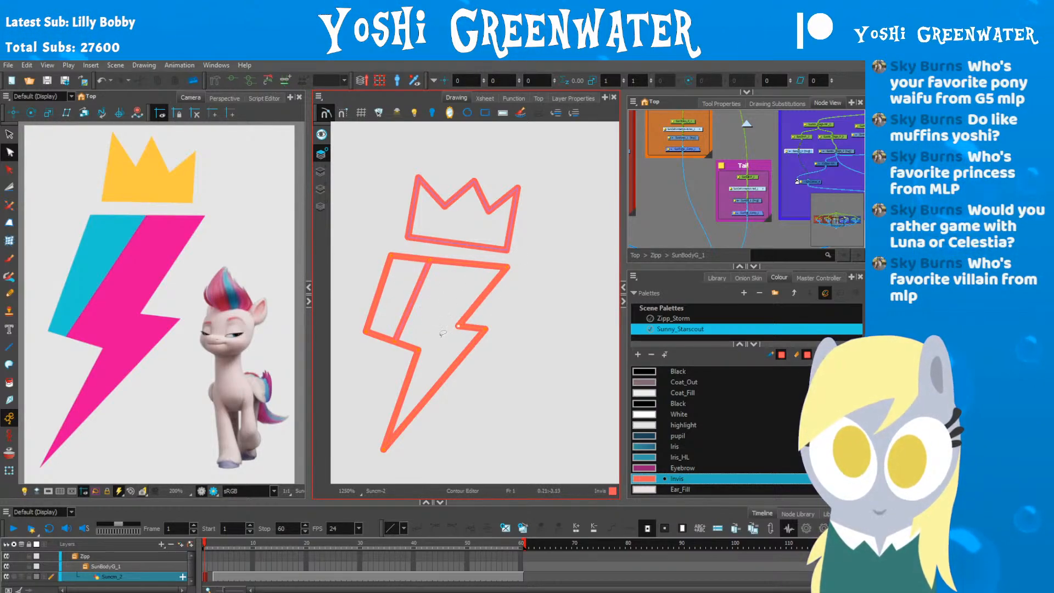
{"action": "left_click_drag", "start_coordinate": [481, 301], "coordinate": [476, 365]}
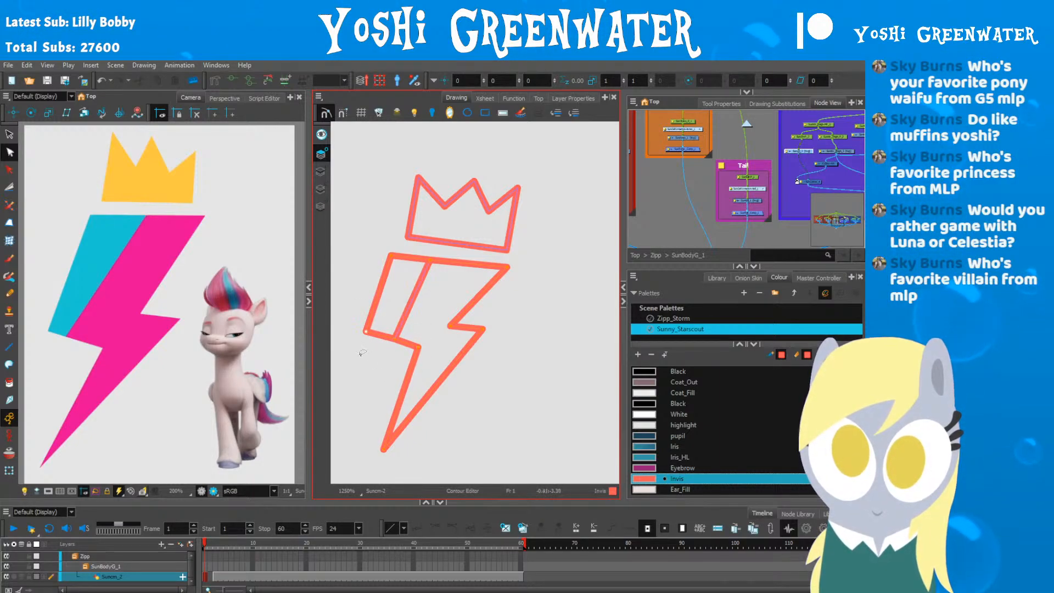
{"action": "key", "text": "Up"}
{"action": "left_click_drag", "start_coordinate": [399, 324], "coordinate": [380, 363]}
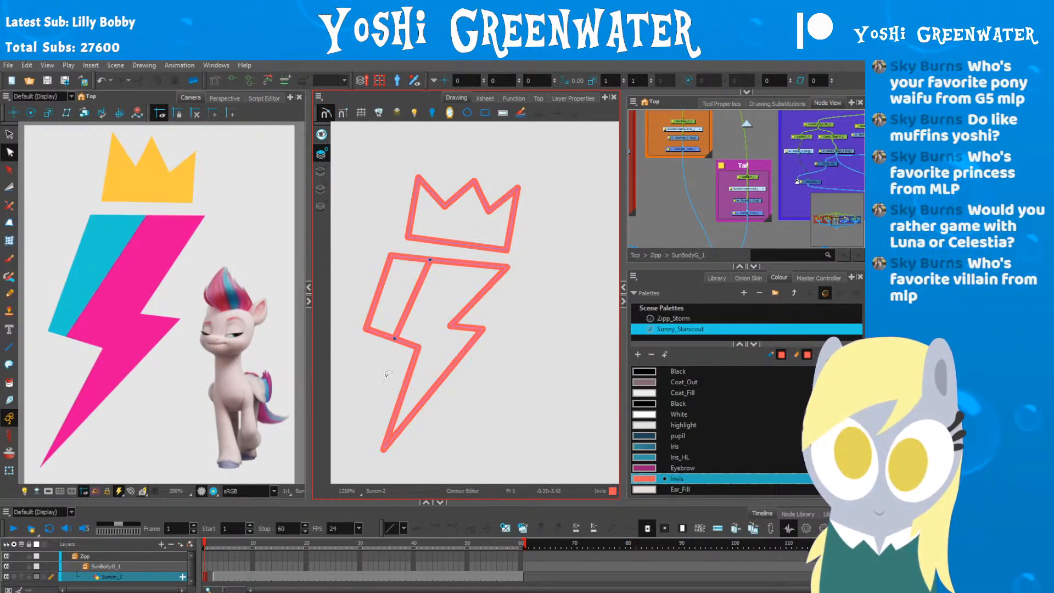
{"action": "left_click_drag", "start_coordinate": [483, 329], "coordinate": [486, 330]}
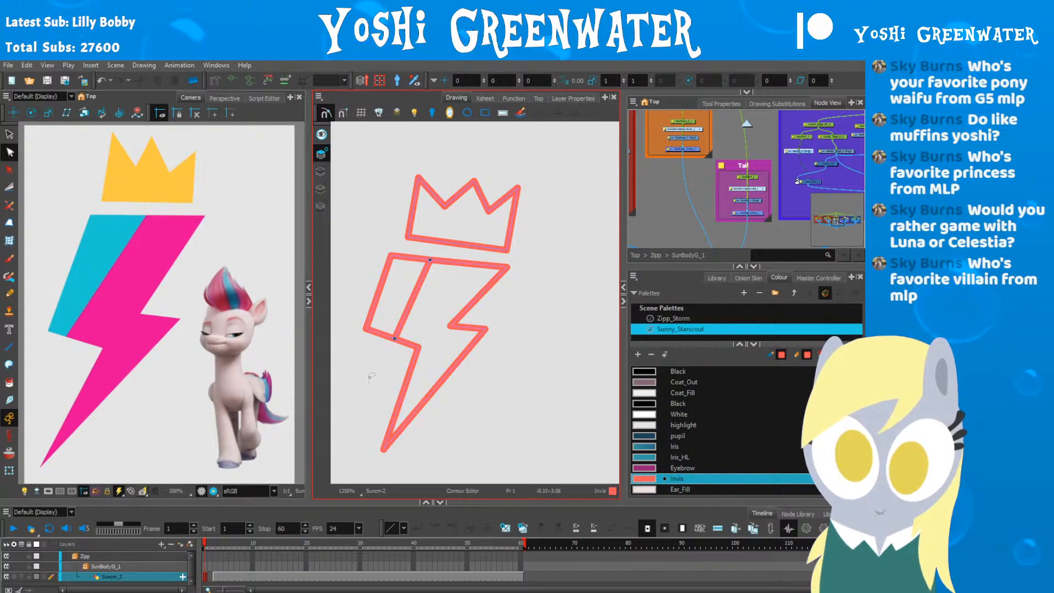
{"action": "key", "text": "space"}
{"action": "left_click_drag", "start_coordinate": [369, 355], "coordinate": [387, 339]}
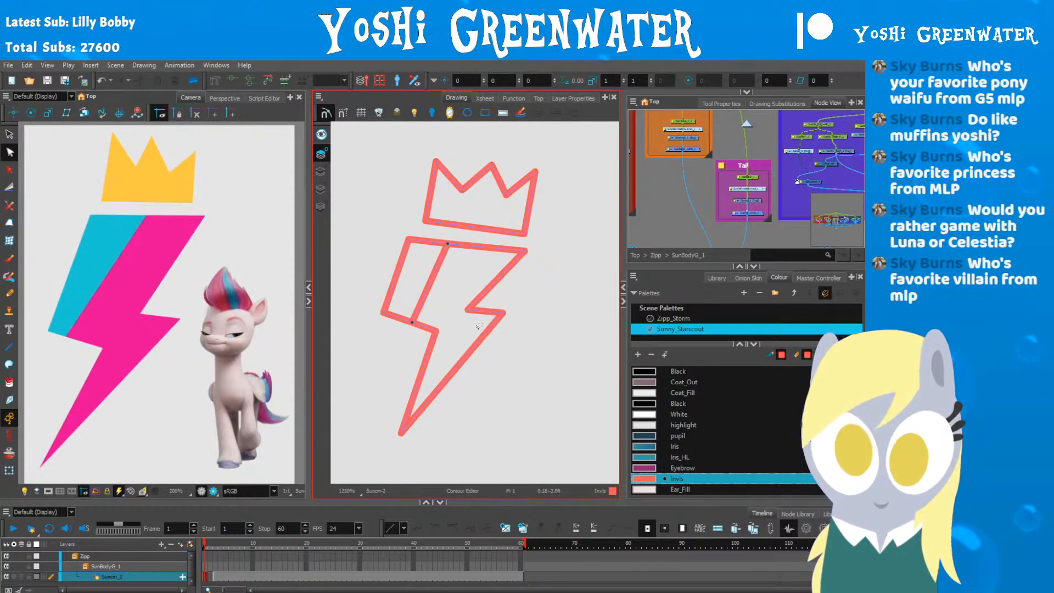
{"action": "left_click_drag", "start_coordinate": [389, 279], "coordinate": [390, 286]}
{"action": "key", "text": "k"}
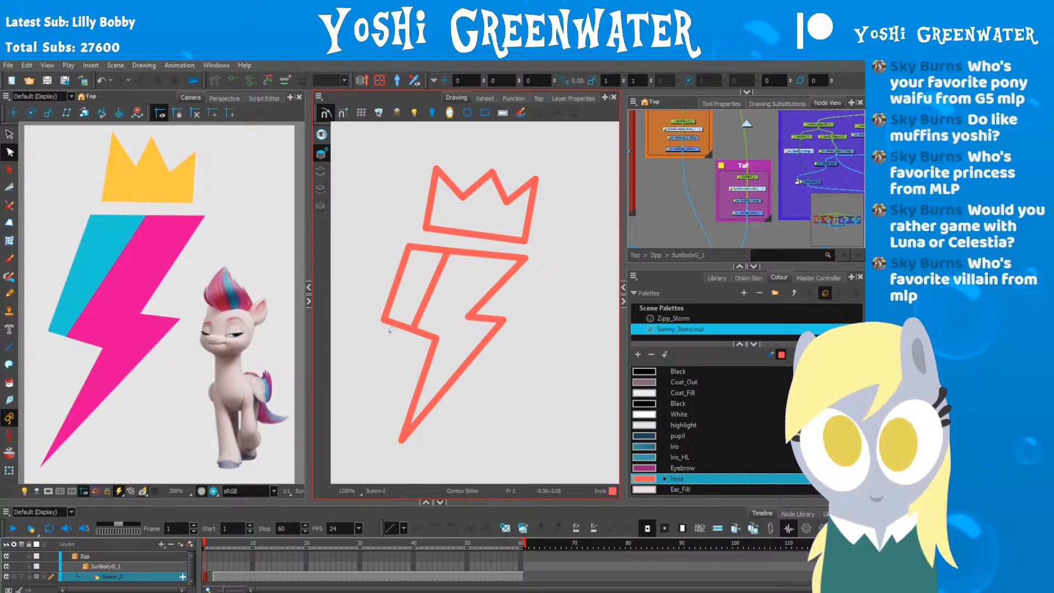
{"action": "key", "text": "space"}
{"action": "left_click_drag", "start_coordinate": [379, 367], "coordinate": [392, 353]}
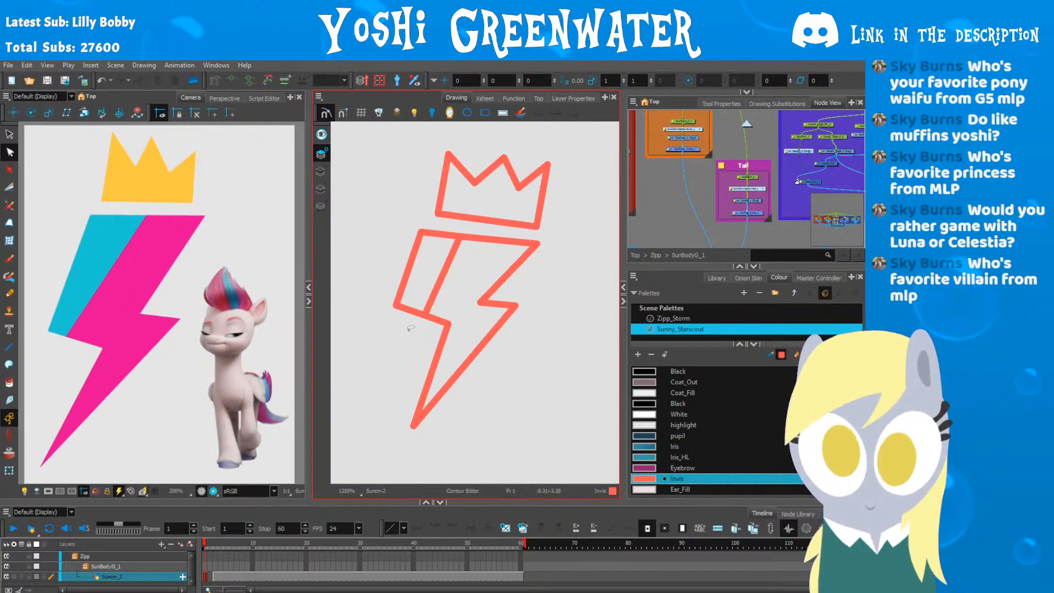
Step: Add a golden-yellow swatch (H 43, S 73, V 100) to the Sunny_Starscout palette and fill the crown with it
{"action": "left_click_drag", "start_coordinate": [657, 266], "coordinate": [656, 243]}
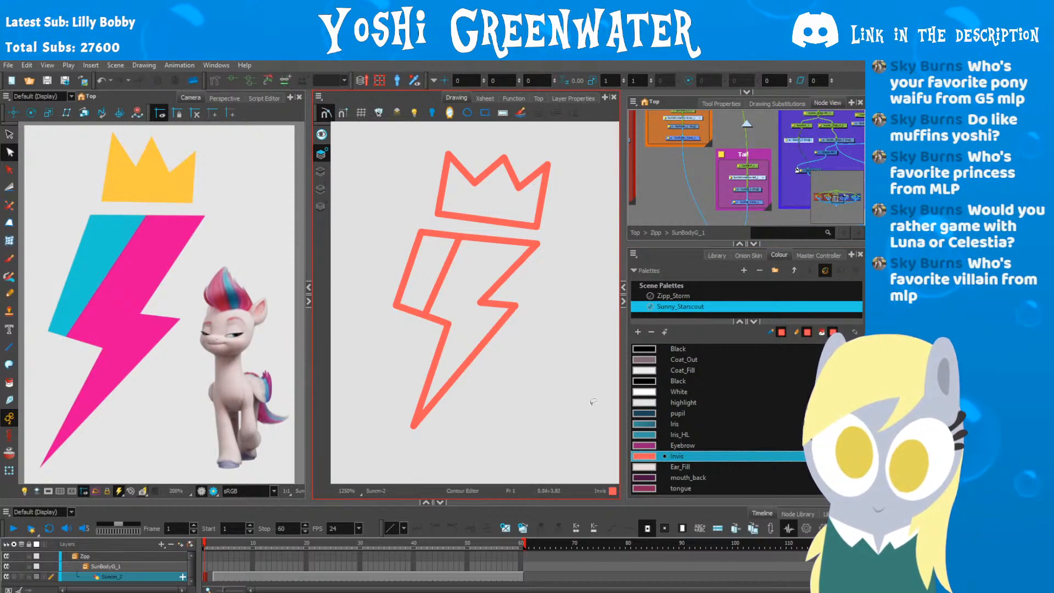
{"action": "scroll", "coordinate": [648, 407], "scroll_direction": "down", "scroll_amount": 4}
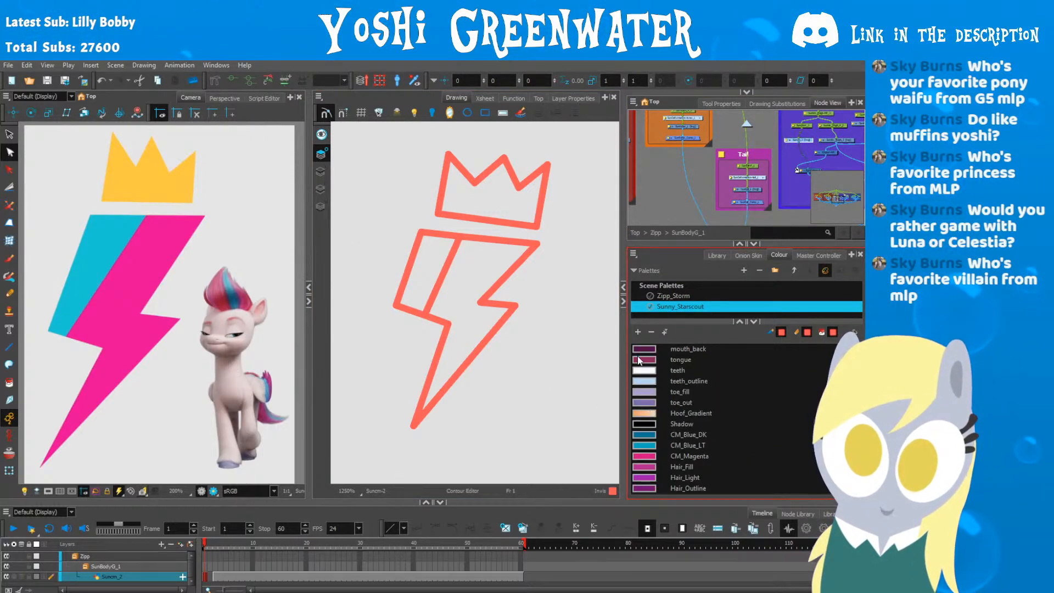
{"action": "left_click", "coordinate": [637, 332]}
{"action": "double_click", "coordinate": [642, 488]}
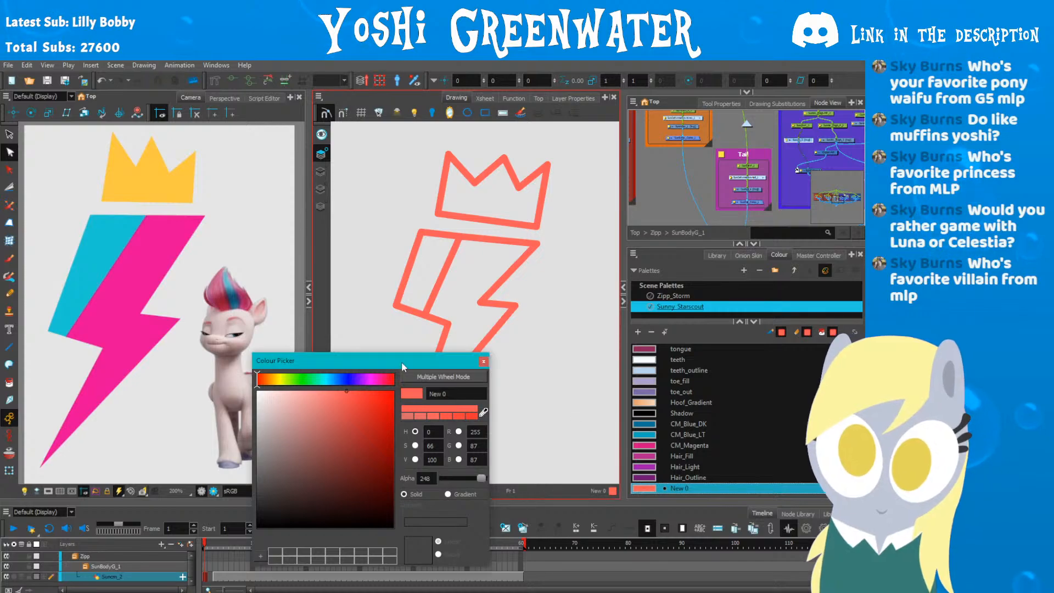
{"action": "left_click_drag", "start_coordinate": [401, 361], "coordinate": [467, 361]}
{"action": "left_click", "coordinate": [341, 379]}
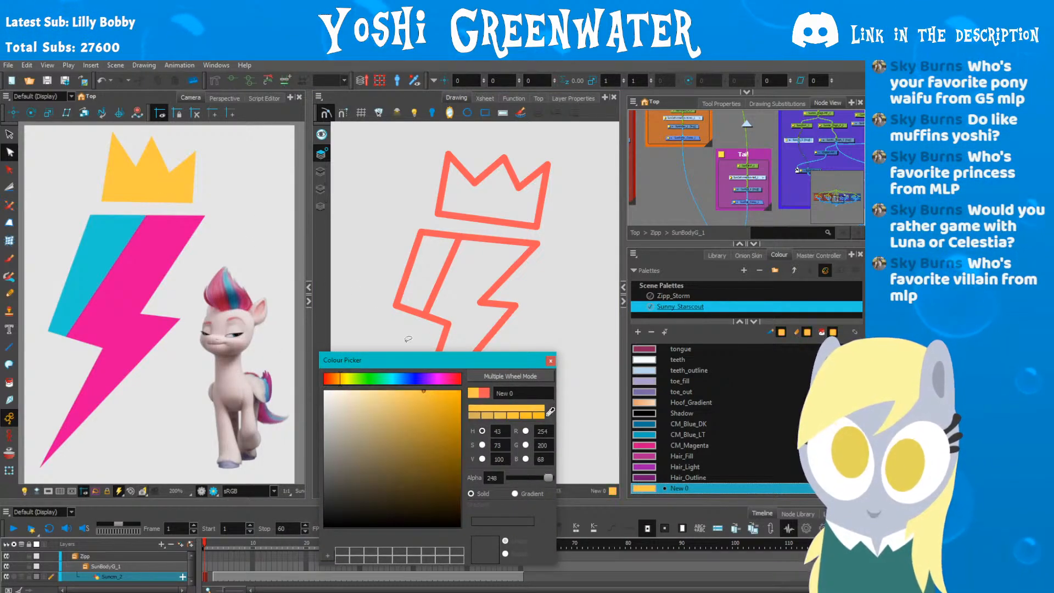
{"action": "left_click", "coordinate": [550, 361]}
{"action": "left_click", "coordinate": [471, 210]}
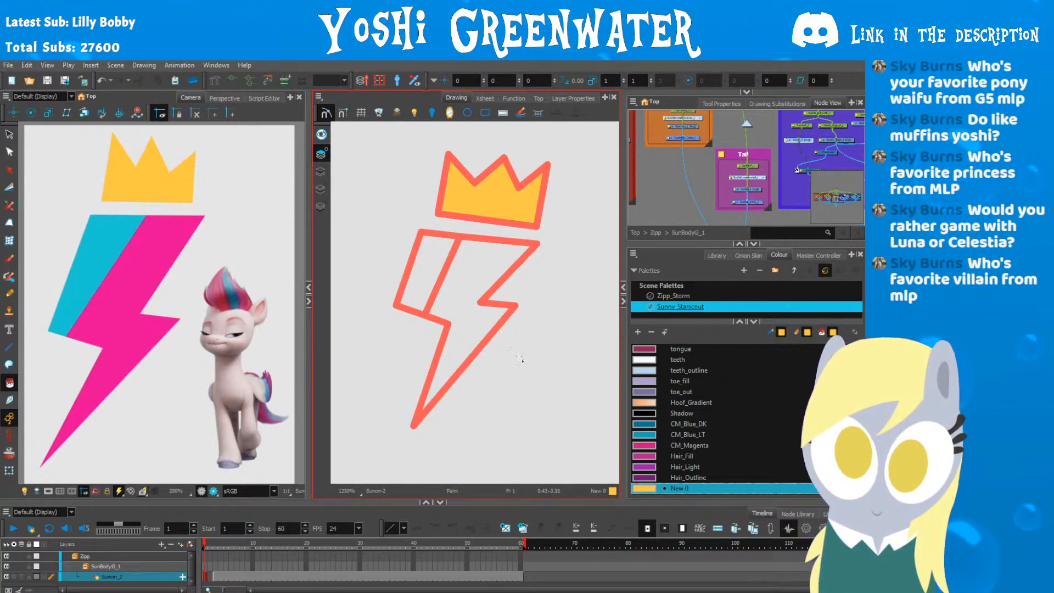
Step: Sample CM_Blue_LT from the old cutie mark and fill the bolt's left section with it
{"action": "left_click", "coordinate": [321, 135]}
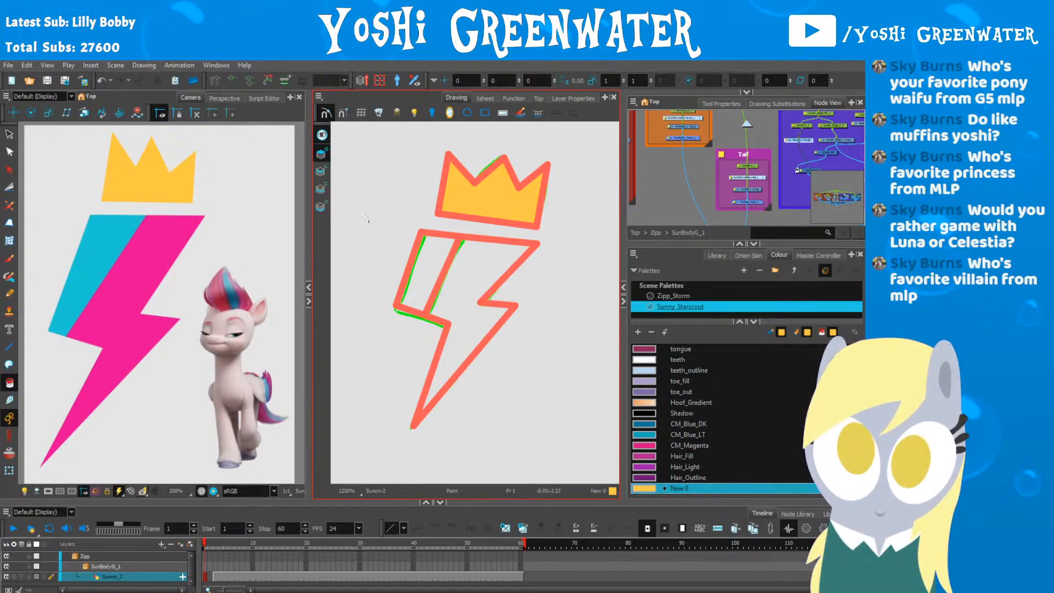
{"action": "left_click_drag", "start_coordinate": [367, 218], "coordinate": [380, 414]}
{"action": "key", "text": "alt+d"}
{"action": "left_click", "coordinate": [488, 258]}
{"action": "left_click_drag", "start_coordinate": [477, 440], "coordinate": [472, 314]}
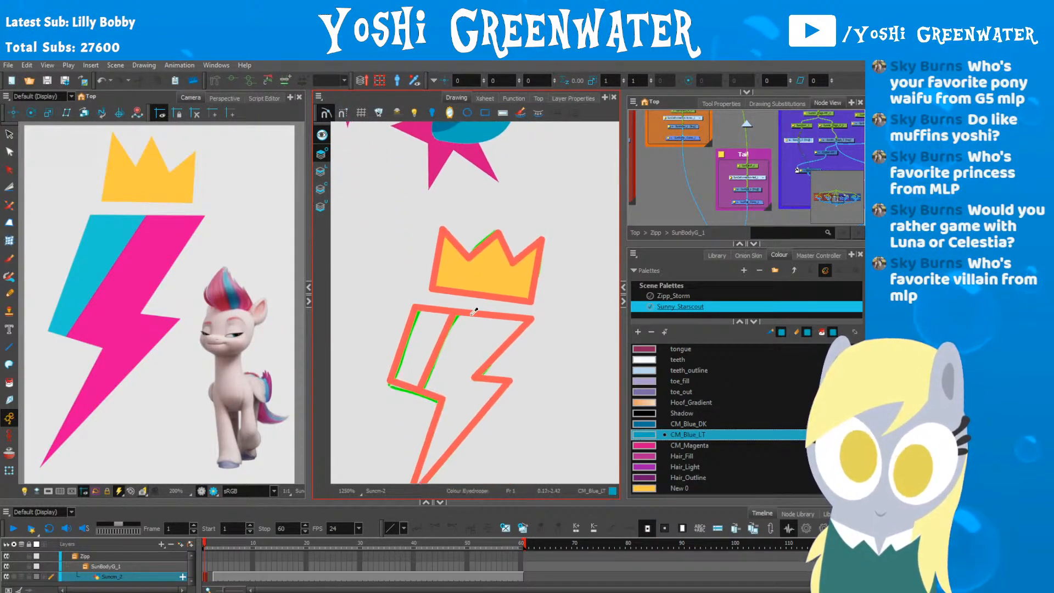
{"action": "key", "text": "alt+i"}
{"action": "left_click", "coordinate": [412, 348]}
{"action": "left_click_drag", "start_coordinate": [415, 384], "coordinate": [426, 330]}
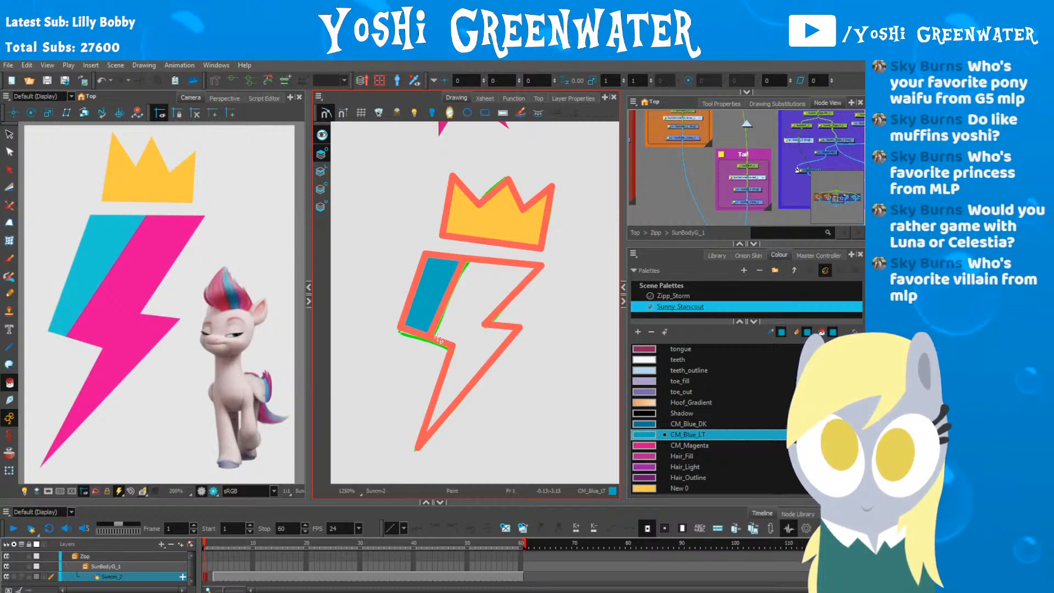
Step: Sample CM_Magenta from the old cutie mark and fill the bolt's large right section with it
{"action": "key", "text": "alt+d"}
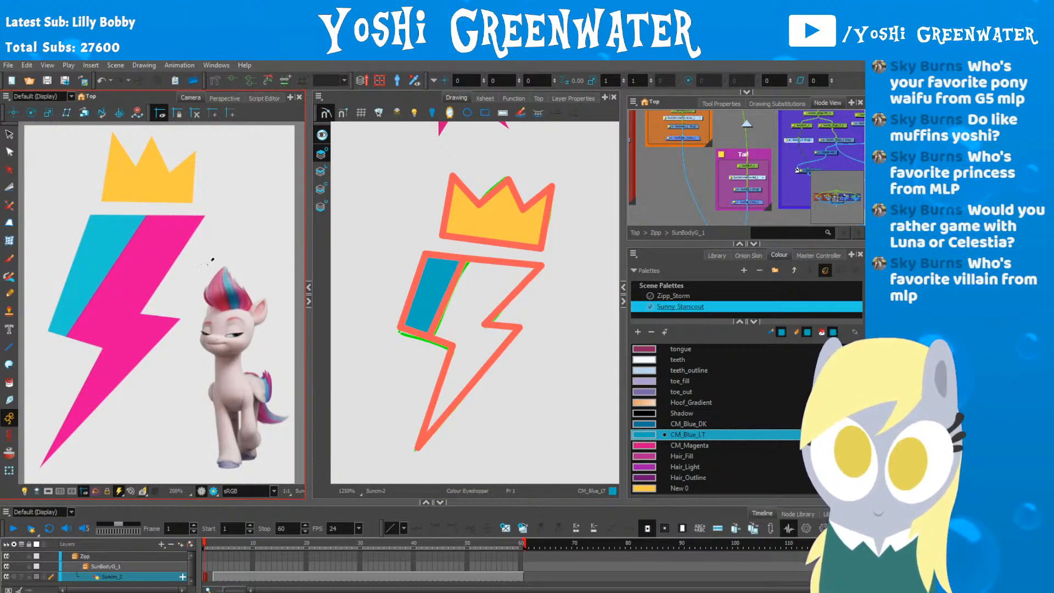
{"action": "left_click_drag", "start_coordinate": [395, 215], "coordinate": [398, 344]}
{"action": "left_click", "coordinate": [442, 232]}
{"action": "left_click_drag", "start_coordinate": [415, 274], "coordinate": [408, 176]}
{"action": "key", "text": "alt+i"}
{"action": "left_click", "coordinate": [467, 342]}
{"action": "left_click", "coordinate": [322, 134]}
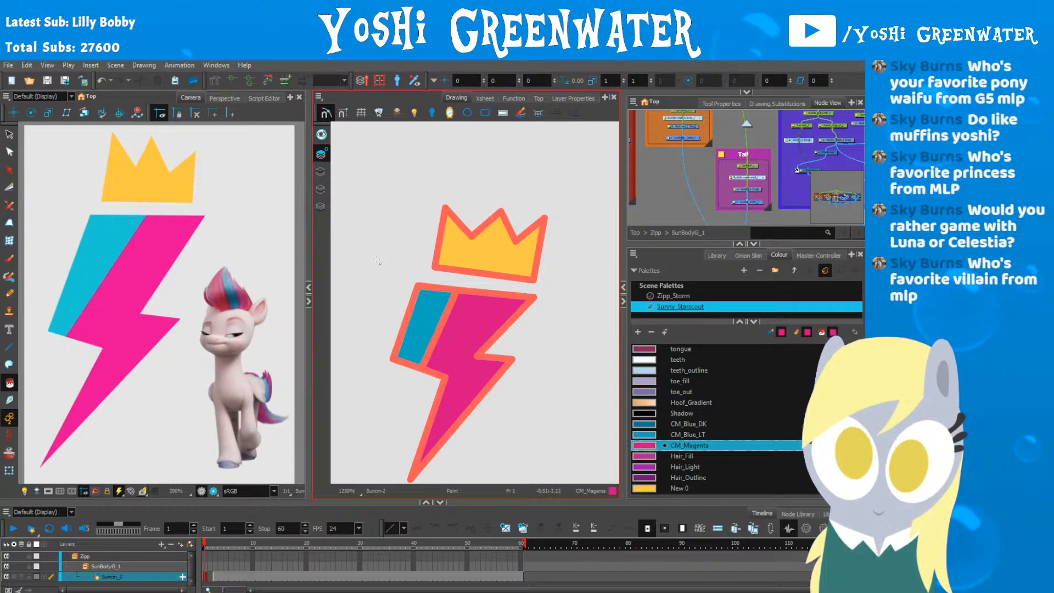
Step: Recolour the CM_Magenta swatch with the pink sampled from the reference bolt
{"action": "double_click", "coordinate": [646, 446]}
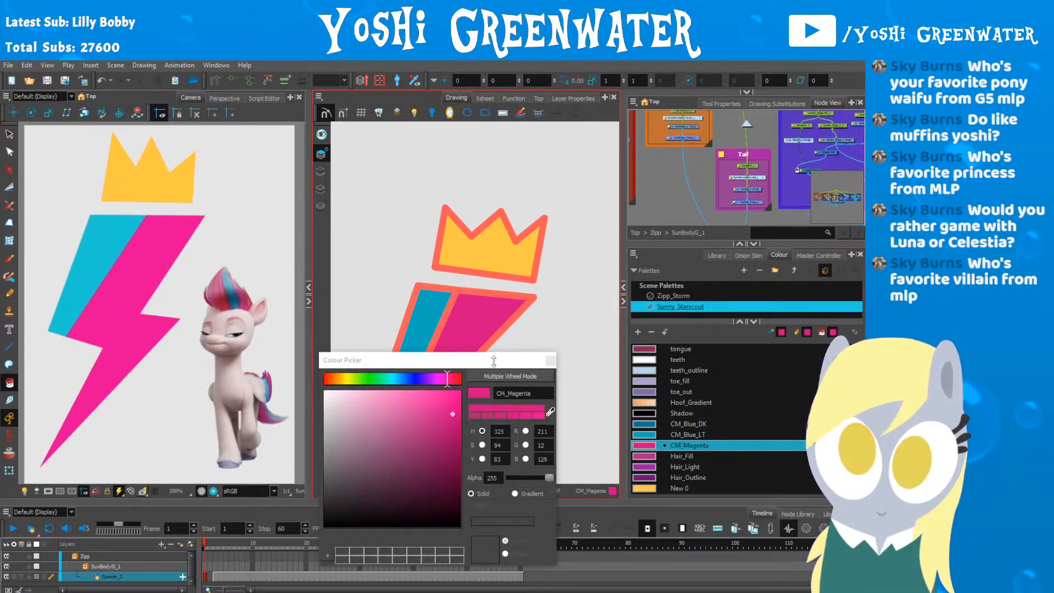
{"action": "left_click", "coordinate": [550, 412]}
{"action": "left_click", "coordinate": [168, 255]}
{"action": "left_click", "coordinate": [550, 360]}
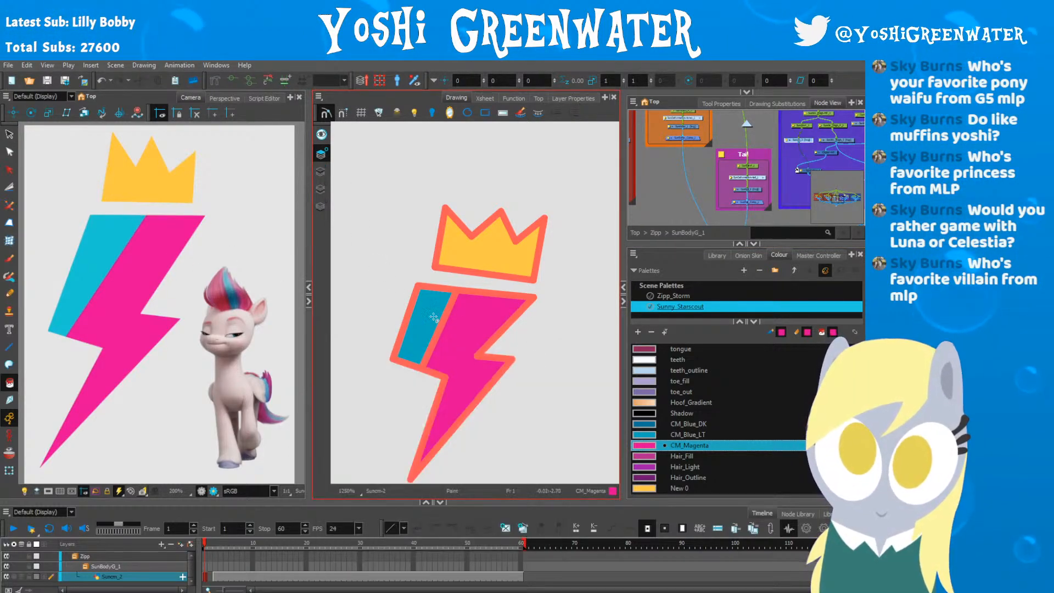
{"action": "left_click_drag", "start_coordinate": [433, 317], "coordinate": [444, 300]}
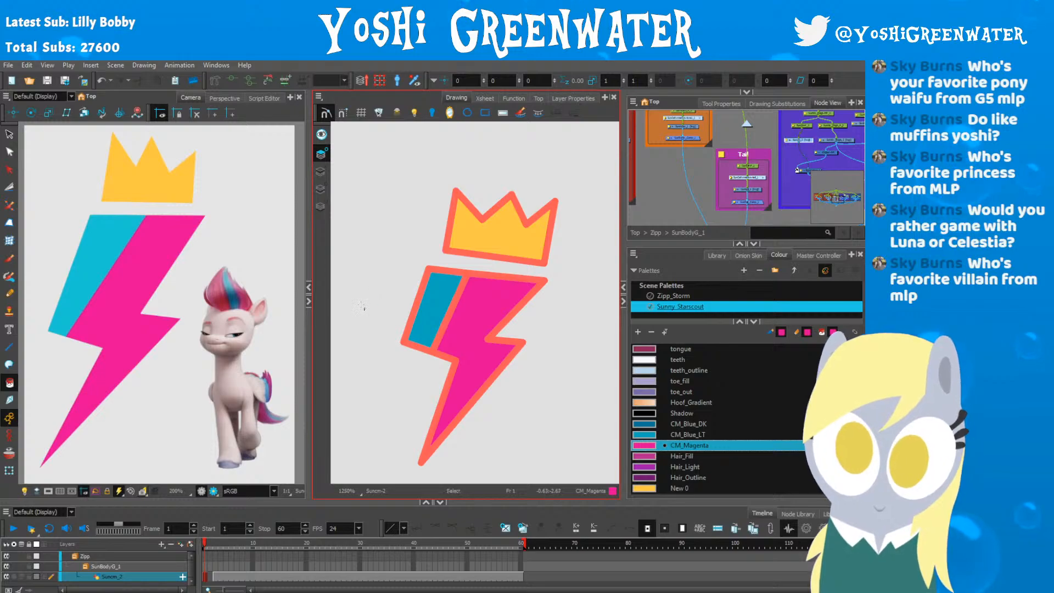
Step: Delete all Invis outline strokes and the divider stroke of the lightning bolt, keeping its fills
{"action": "left_click", "coordinate": [10, 134]}
{"action": "left_click", "coordinate": [418, 298]}
{"action": "key", "text": "Delete"}
{"action": "left_click", "coordinate": [455, 270]}
{"action": "key", "text": "Delete"}
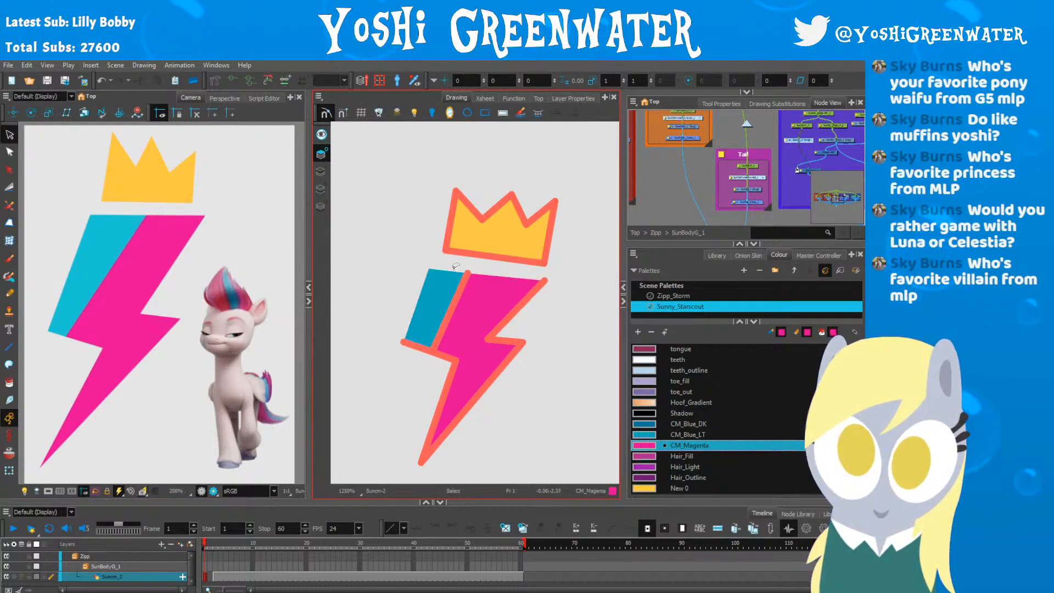
{"action": "left_click", "coordinate": [453, 297]}
{"action": "key", "text": "Delete"}
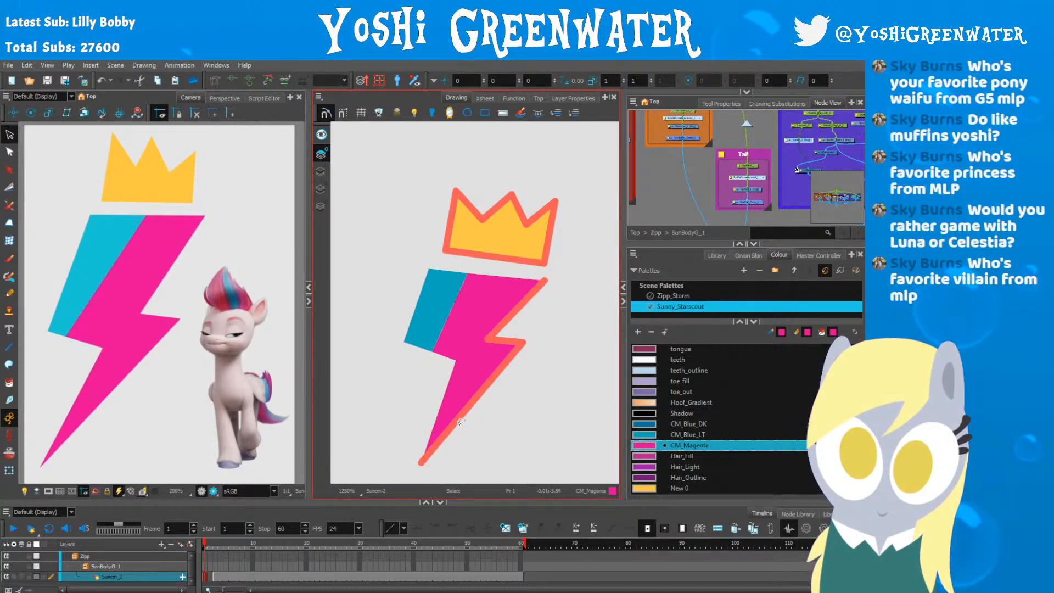
{"action": "left_click", "coordinate": [454, 368]}
{"action": "key", "text": "Delete"}
Step: Delete all Invis outline strokes around the crown, keeping its yellow fill
{"action": "left_click", "coordinate": [463, 253]}
{"action": "key", "text": "Delete"}
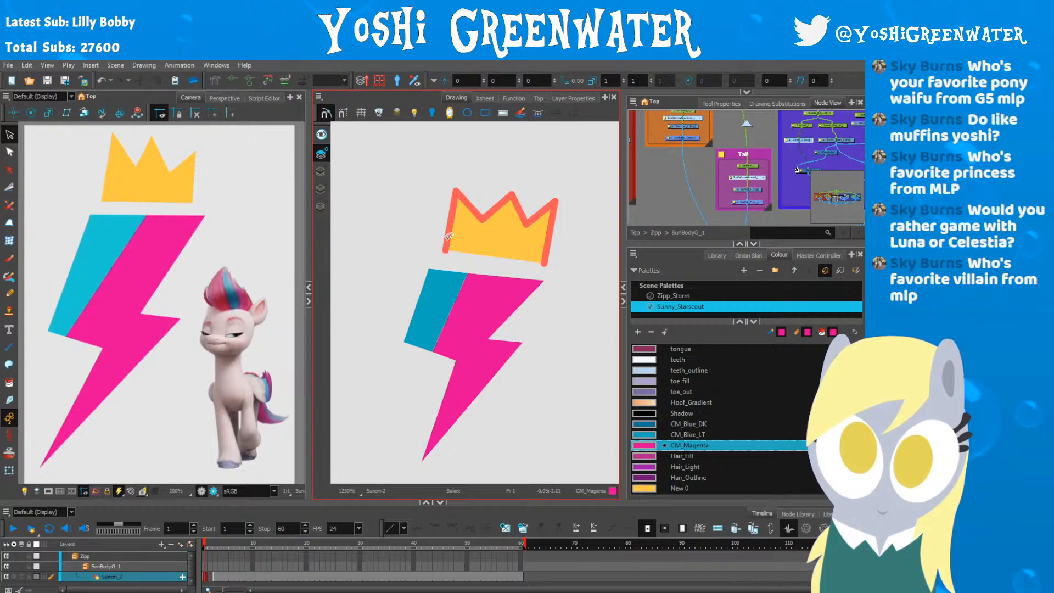
{"action": "left_click", "coordinate": [451, 222]}
{"action": "key", "text": "Delete"}
{"action": "left_click", "coordinate": [470, 207]}
{"action": "key", "text": "Delete"}
{"action": "left_click", "coordinate": [518, 210]}
{"action": "key", "text": "Delete"}
{"action": "left_click", "coordinate": [538, 212]}
{"action": "key", "text": "Delete"}
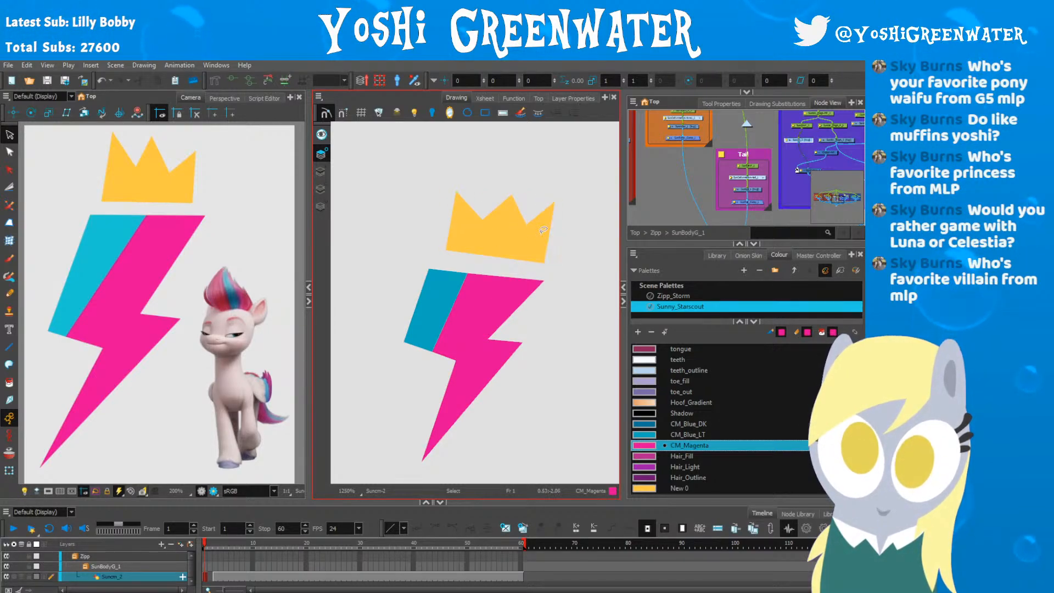
Step: Refine the crown's corners and the slant of the bolt's colour divide with the Contour Editor to match the reference
{"action": "key", "text": "alt+q"}
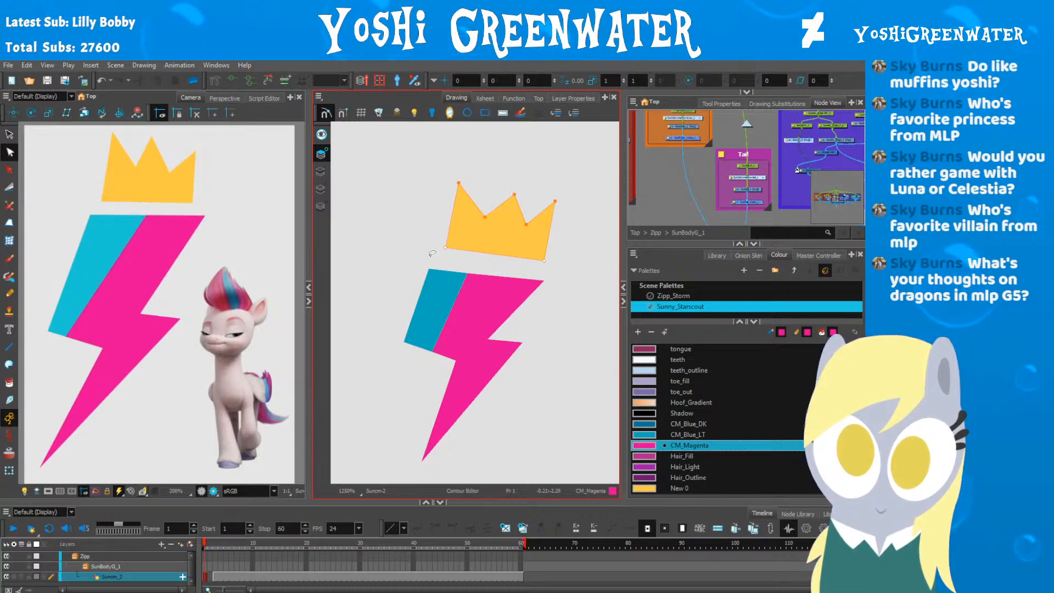
{"action": "left_click", "coordinate": [397, 277]}
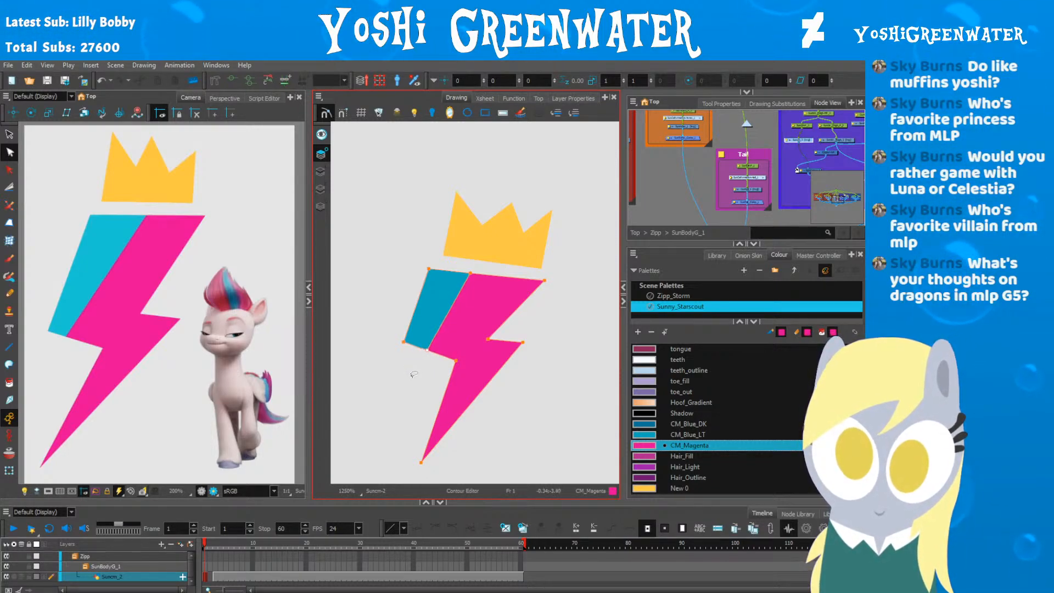
{"action": "left_click", "coordinate": [414, 374]}
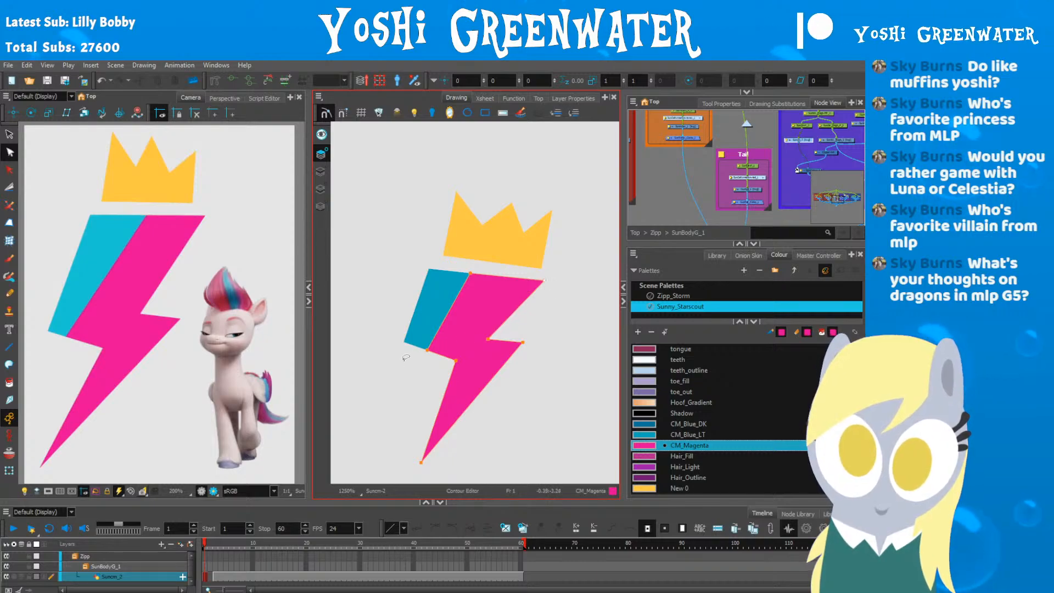
{"action": "scroll", "coordinate": [395, 329], "scroll_direction": "down", "scroll_amount": 2}
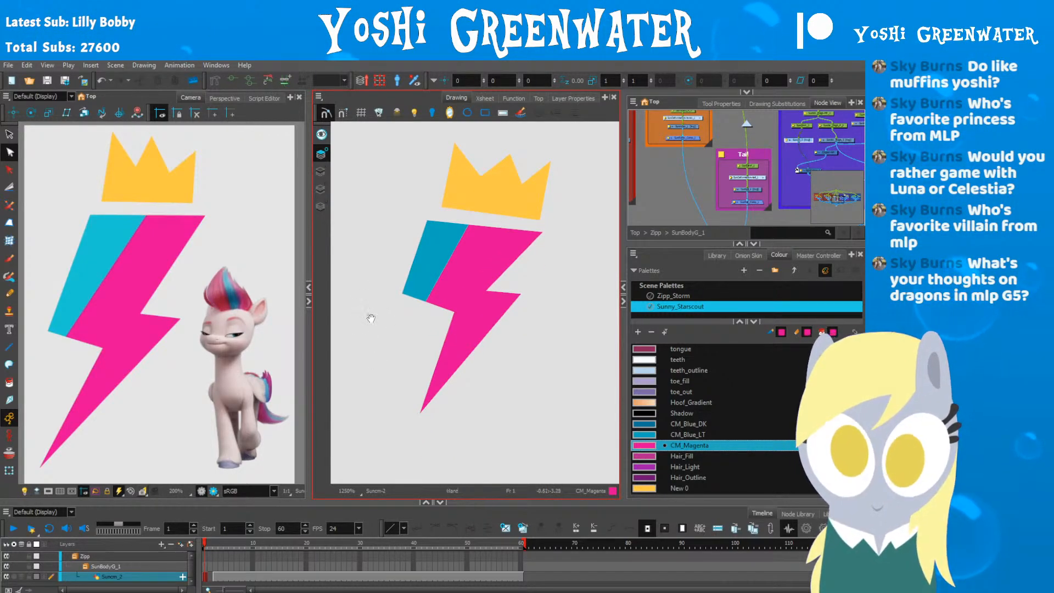
{"action": "mouse_move", "coordinate": [371, 319]}
{"action": "left_mouse_down"}
{"action": "mouse_move", "coordinate": [378, 337]}
{"action": "mouse_move", "coordinate": [368, 359]}
{"action": "left_mouse_up"}
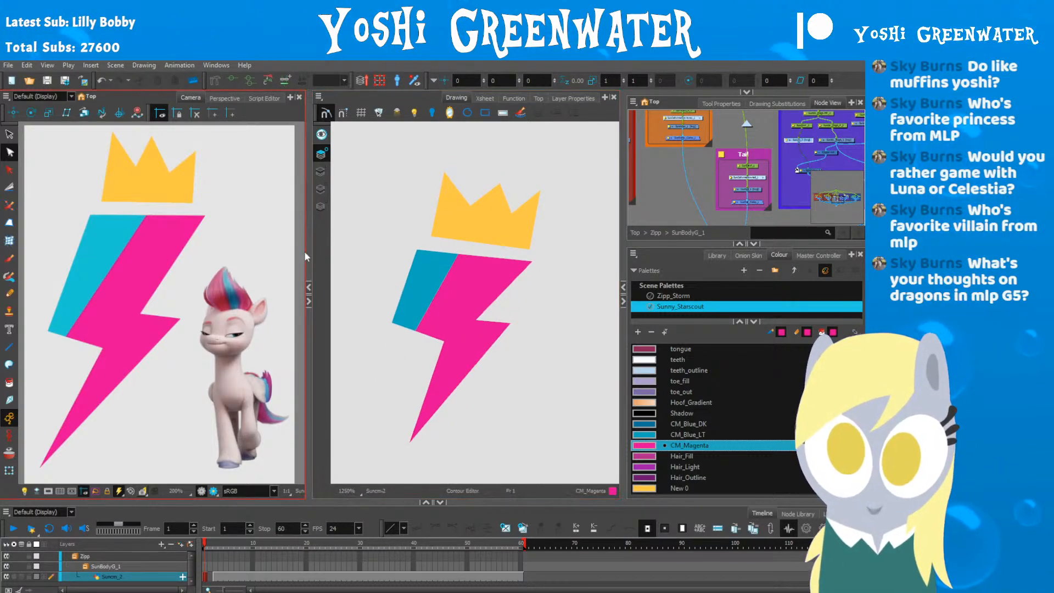
Step: Delete the green guide sketch of the crown and lightning bolt from the Line Art layer
{"action": "left_click", "coordinate": [321, 171]}
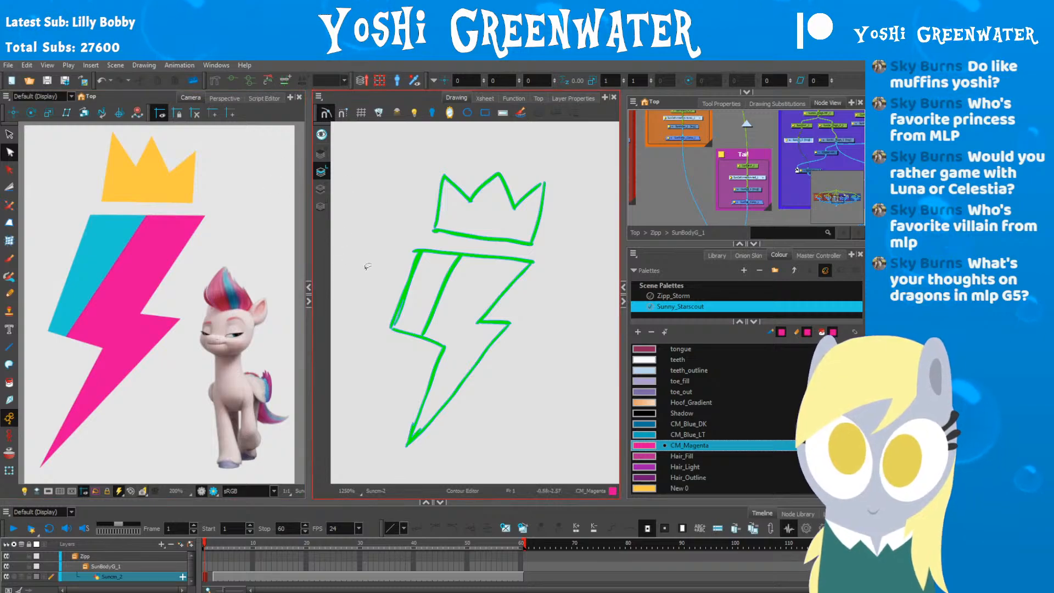
{"action": "scroll", "coordinate": [363, 266], "scroll_direction": "down", "scroll_amount": 2}
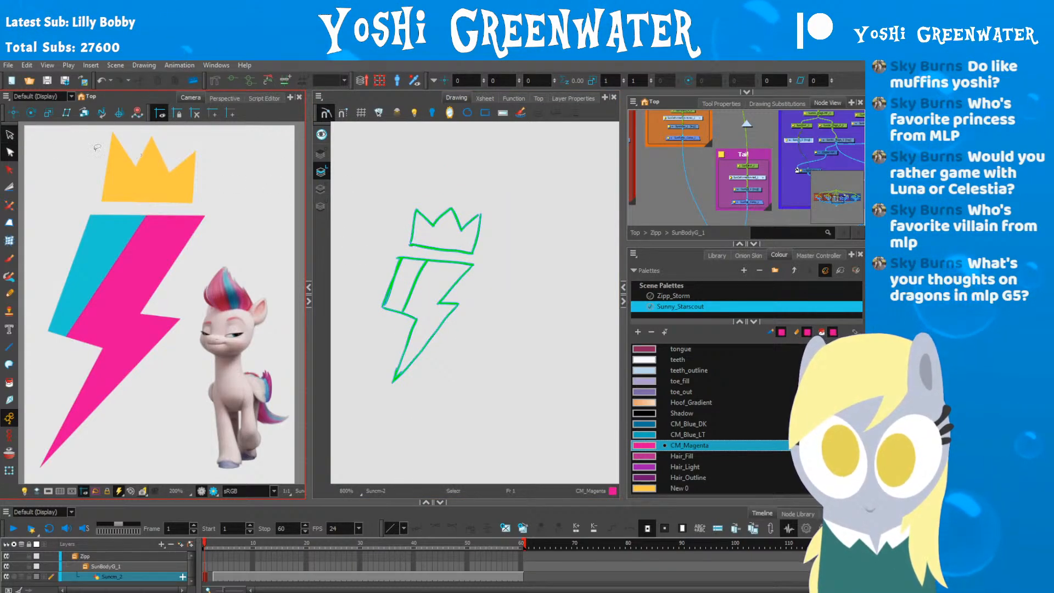
{"action": "mouse_move", "coordinate": [385, 189]}
{"action": "left_mouse_down"}
{"action": "mouse_move", "coordinate": [482, 216]}
{"action": "mouse_move", "coordinate": [340, 221]}
{"action": "mouse_move", "coordinate": [411, 358]}
{"action": "left_mouse_up"}
{"action": "key", "text": "Delete"}
Step: Scale down the coloured crown and bolt on the Overlay layer and position them over the old star cutie mark
{"action": "left_click", "coordinate": [321, 206]}
{"action": "mouse_move", "coordinate": [355, 215]}
{"action": "left_mouse_down"}
{"action": "mouse_move", "coordinate": [379, 185]}
{"action": "mouse_move", "coordinate": [365, 363]}
{"action": "mouse_move", "coordinate": [421, 202]}
{"action": "mouse_move", "coordinate": [389, 338]}
{"action": "mouse_move", "coordinate": [431, 301]}
{"action": "mouse_move", "coordinate": [421, 211]}
{"action": "left_mouse_up"}
{"action": "left_click", "coordinate": [322, 154]}
{"action": "left_click_drag", "start_coordinate": [378, 231], "coordinate": [379, 352]}
{"action": "left_click_drag", "start_coordinate": [417, 311], "coordinate": [425, 268]}
{"action": "left_click", "coordinate": [322, 135]}
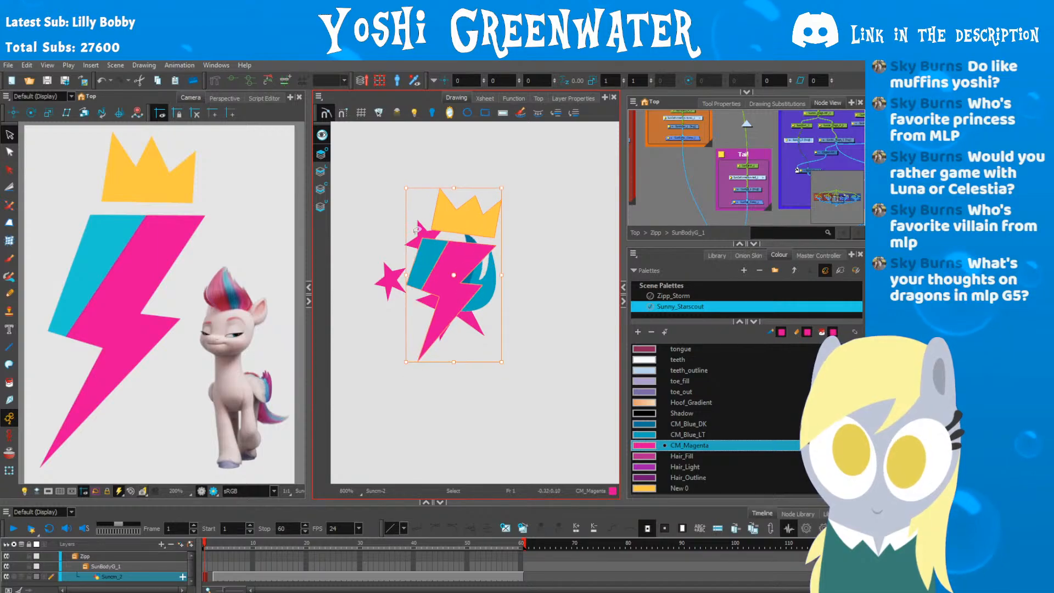
{"action": "left_click_drag", "start_coordinate": [406, 187], "coordinate": [418, 211]}
{"action": "left_click_drag", "start_coordinate": [433, 258], "coordinate": [408, 223]}
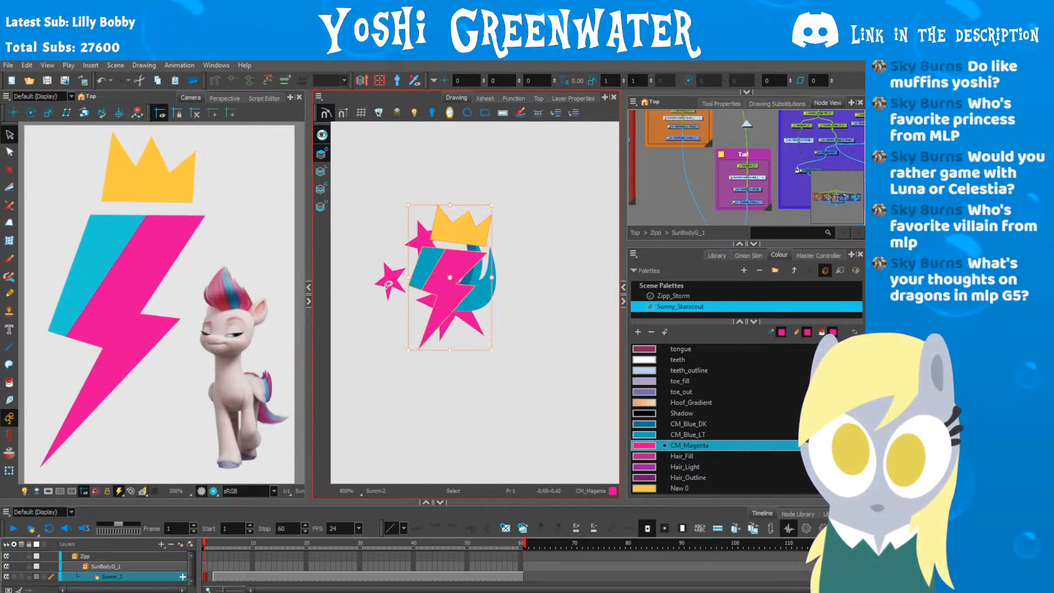
Step: Nudge the crown and bolt artwork and shrink it slightly more to fit the old cutie mark's placement
{"action": "key", "text": "Left"}
{"action": "key", "text": "Left"}
{"action": "key", "text": "Up"}
{"action": "key", "text": "Up"}
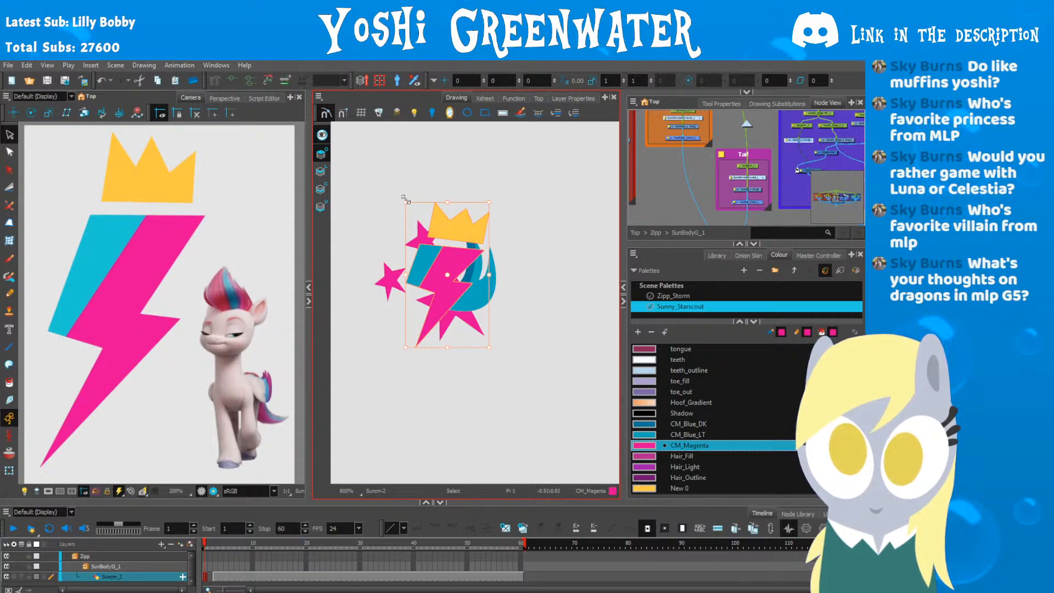
{"action": "left_click_drag", "start_coordinate": [405, 199], "coordinate": [409, 206]}
{"action": "key", "text": "Down"}
{"action": "left_click", "coordinate": [377, 235]}
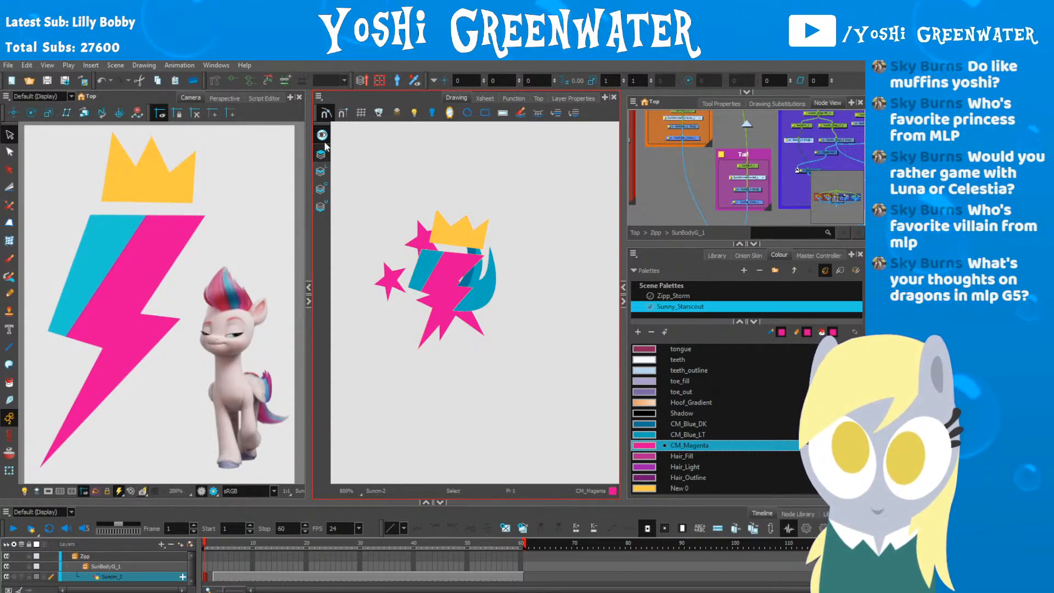
Step: Remove the old cutie mark with the stars and blue swoosh from the Underlay layer
{"action": "left_click", "coordinate": [324, 139]}
{"action": "left_click", "coordinate": [323, 172]}
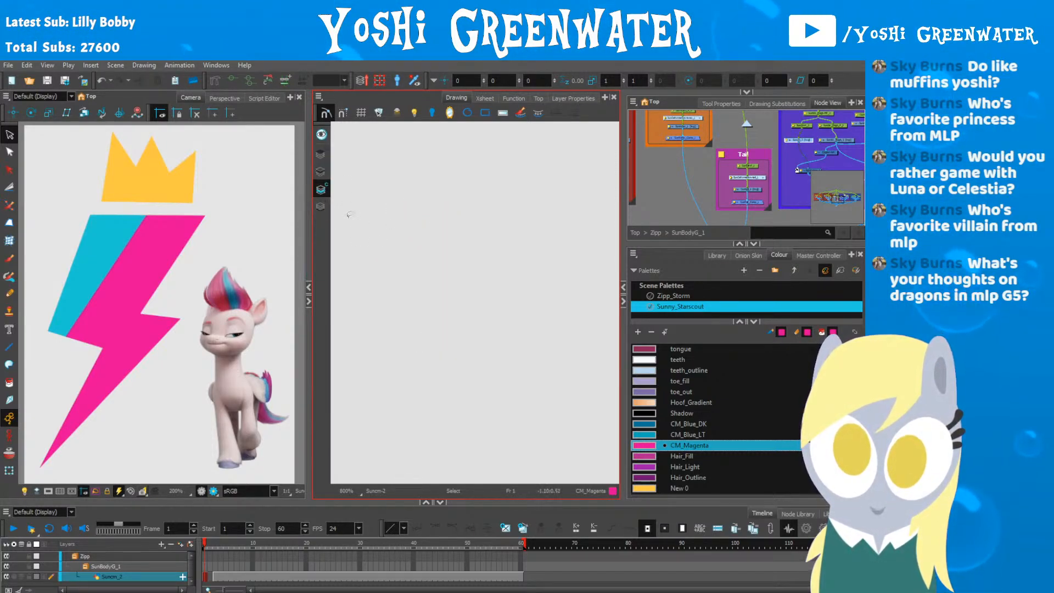
{"action": "left_click", "coordinate": [321, 207]}
{"action": "mouse_move", "coordinate": [376, 183]}
{"action": "left_mouse_down"}
{"action": "mouse_move", "coordinate": [458, 338]}
{"action": "mouse_move", "coordinate": [367, 363]}
{"action": "left_mouse_up"}
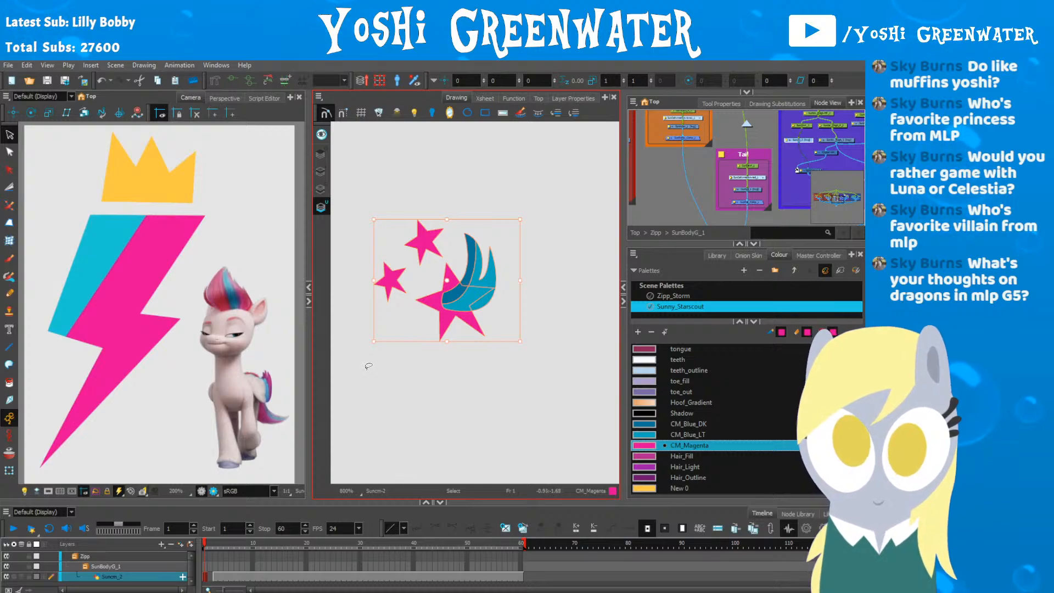
{"action": "key", "text": "ctrl+x"}
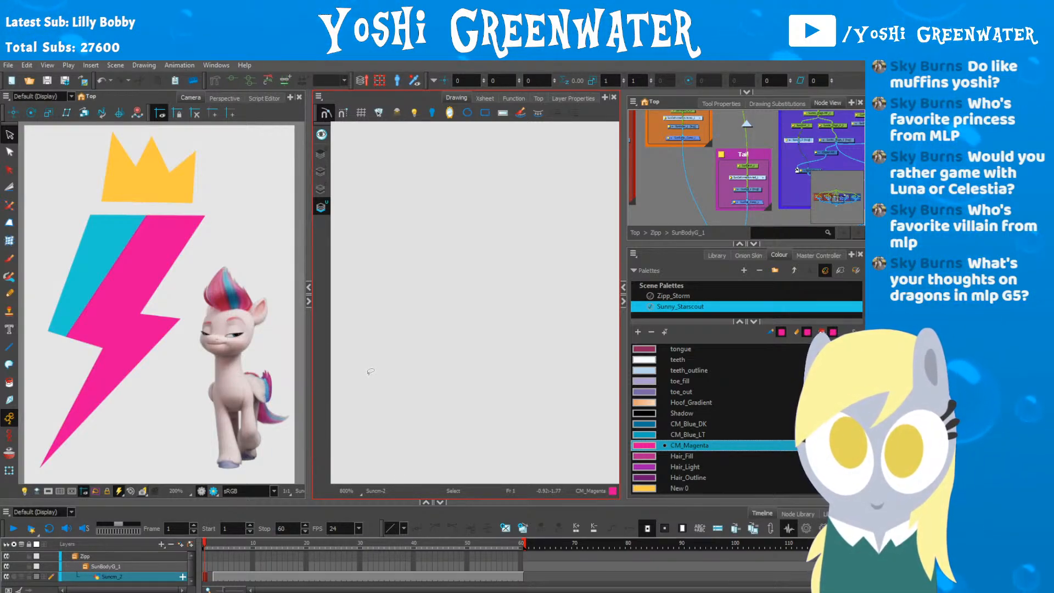
Step: Move the coloured crown and bolt artwork from the Overlay layer to the Line Art layer
{"action": "left_click", "coordinate": [321, 153]}
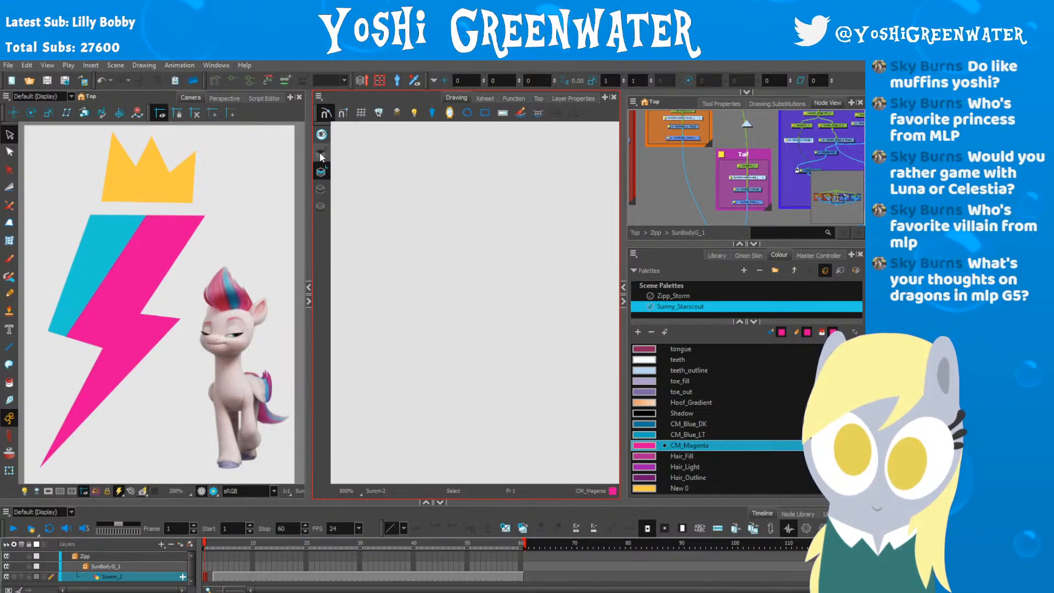
{"action": "left_click_drag", "start_coordinate": [354, 346], "coordinate": [352, 344]}
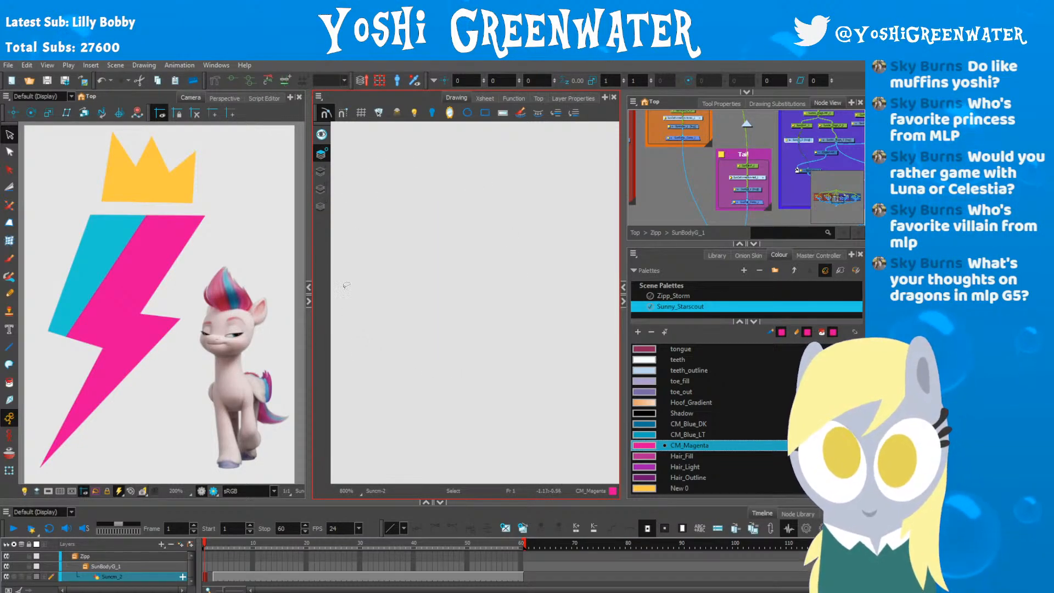
{"action": "left_click", "coordinate": [362, 352]}
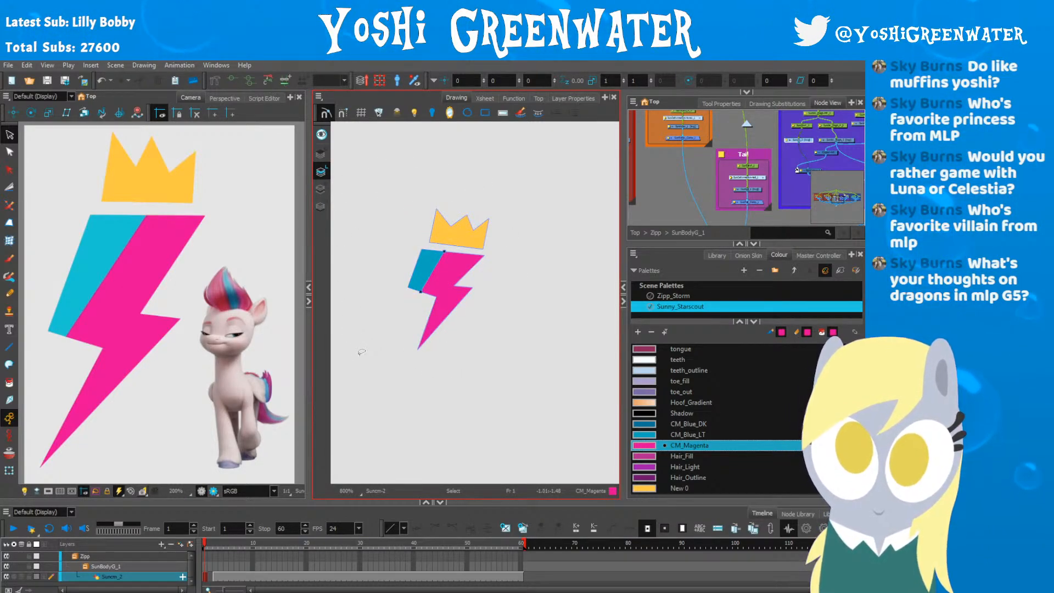
Step: Scale the crown and bolt down slightly to suit their size on the pony's flank
{"action": "scroll", "coordinate": [425, 270], "scroll_direction": "up", "scroll_amount": 2}
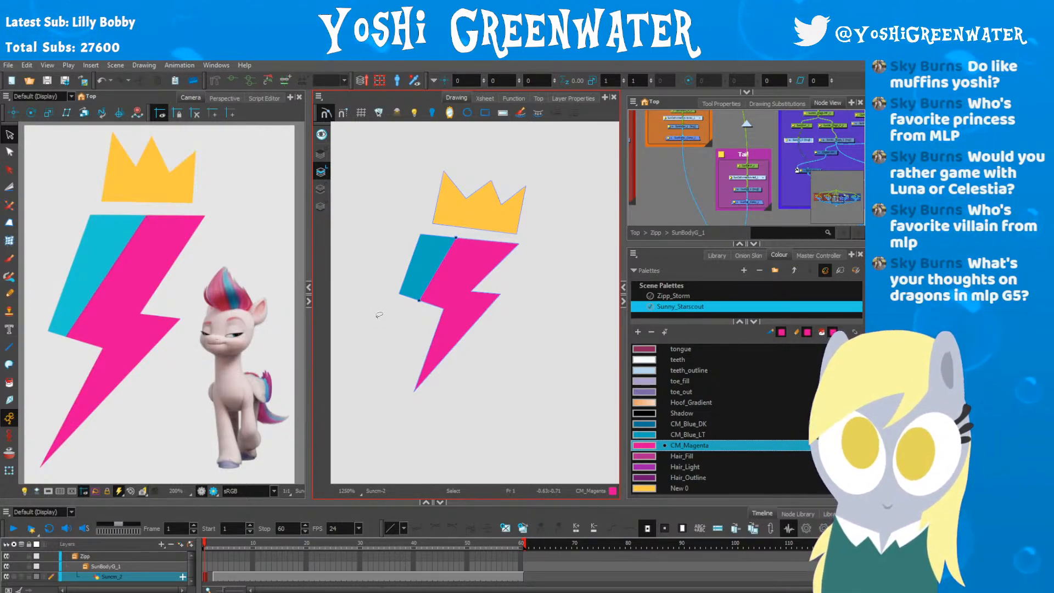
{"action": "scroll", "coordinate": [285, 310], "scroll_direction": "down", "scroll_amount": 8}
{"action": "scroll", "coordinate": [137, 313], "scroll_direction": "up", "scroll_amount": 4}
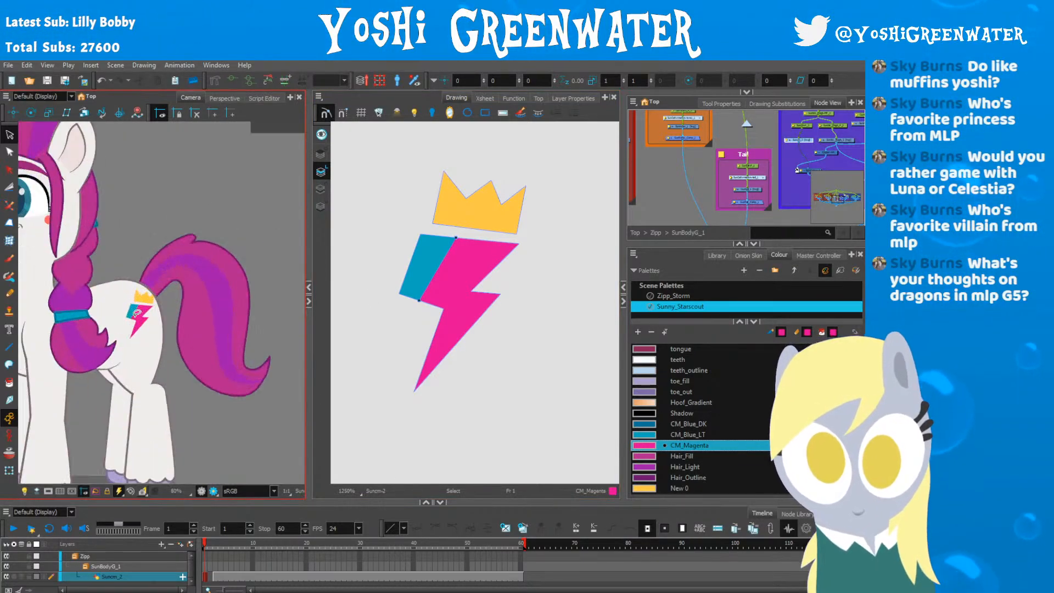
{"action": "scroll", "coordinate": [137, 313], "scroll_direction": "up", "scroll_amount": 3}
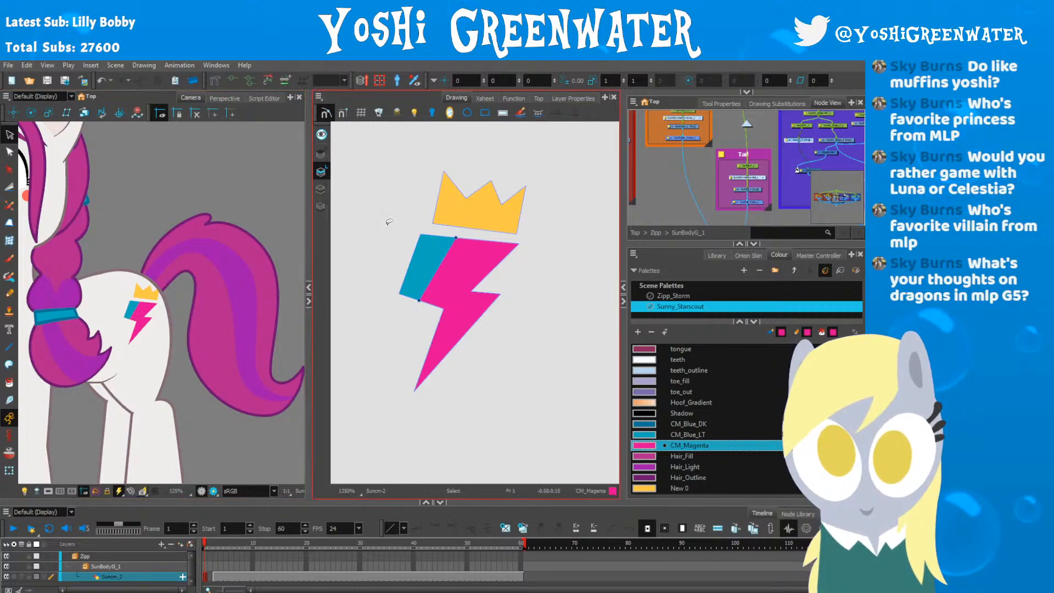
{"action": "mouse_move", "coordinate": [381, 179]}
{"action": "left_mouse_down"}
{"action": "mouse_move", "coordinate": [456, 527]}
{"action": "mouse_move", "coordinate": [398, 258]}
{"action": "left_mouse_up"}
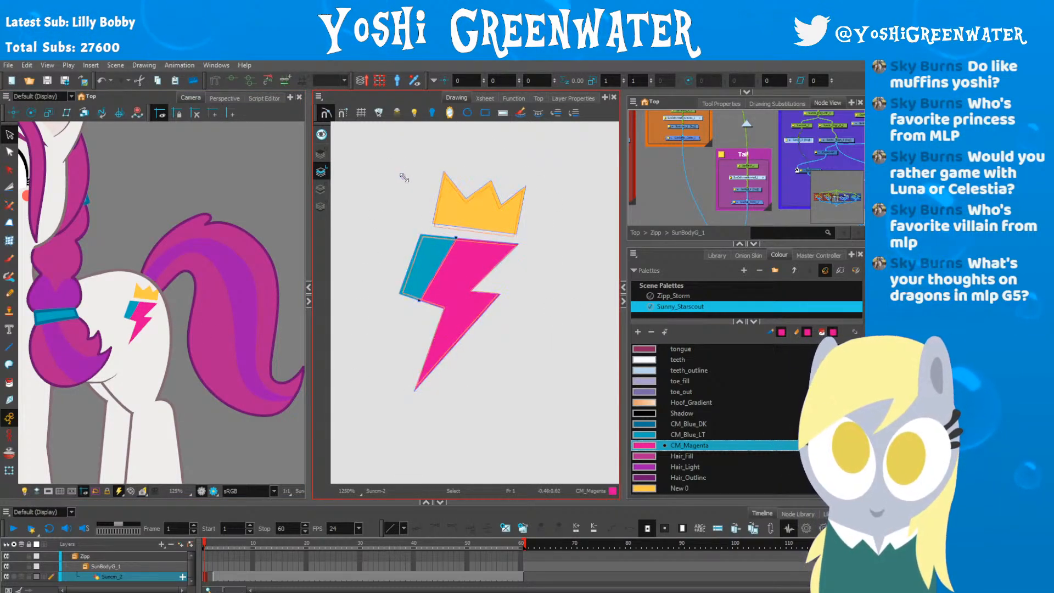
{"action": "left_click", "coordinate": [375, 394]}
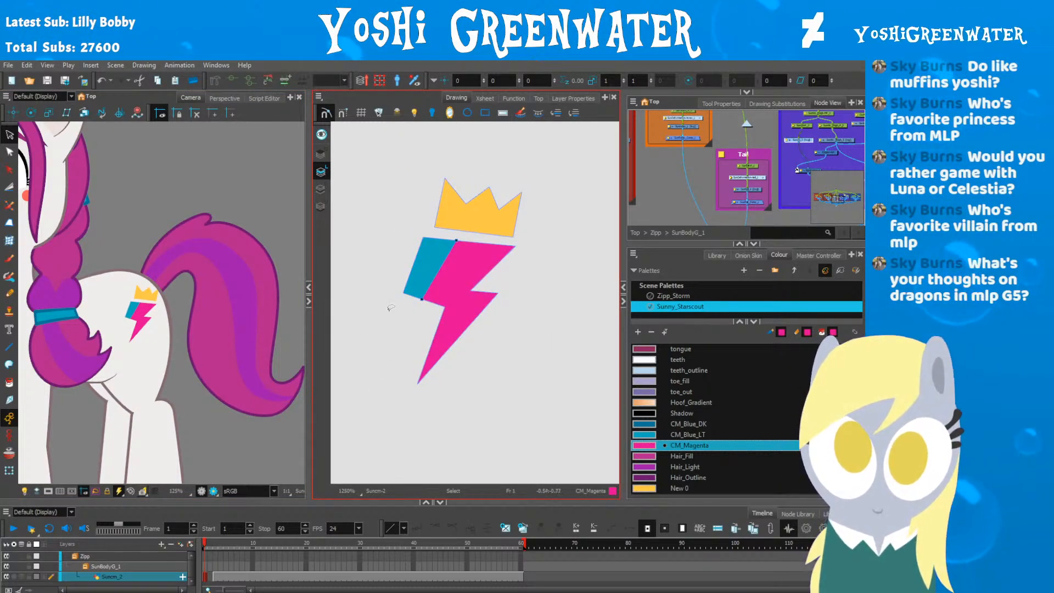
Step: Shift the whole cutie mark right and down on the flank and skew it slightly
{"action": "mouse_move", "coordinate": [387, 380]}
{"action": "left_mouse_down"}
{"action": "mouse_move", "coordinate": [390, 396]}
{"action": "mouse_move", "coordinate": [387, 231]}
{"action": "mouse_move", "coordinate": [445, 167]}
{"action": "mouse_move", "coordinate": [423, 431]}
{"action": "mouse_move", "coordinate": [450, 416]}
{"action": "left_mouse_up"}
{"action": "key", "text": "Right"}
{"action": "key", "text": "Right"}
{"action": "key", "text": "Down"}
{"action": "key", "text": "Down"}
{"action": "key", "text": "Down"}
{"action": "key", "text": "Down"}
{"action": "key", "text": "Down"}
{"action": "key", "text": "Down"}
{"action": "key", "text": "Down"}
{"action": "key", "text": "Down"}
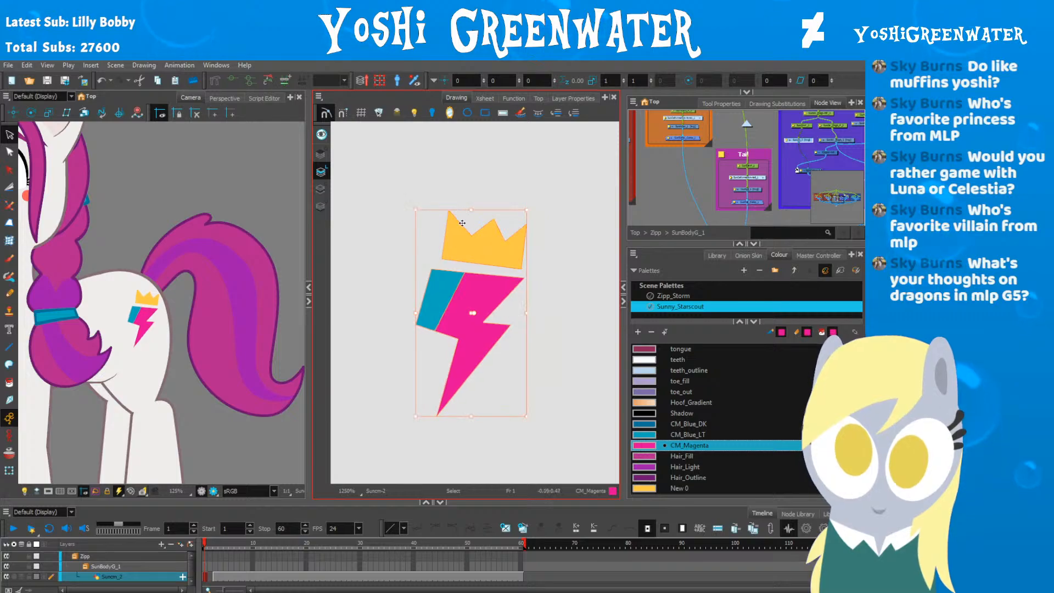
{"action": "left_click_drag", "start_coordinate": [414, 311], "coordinate": [415, 315]}
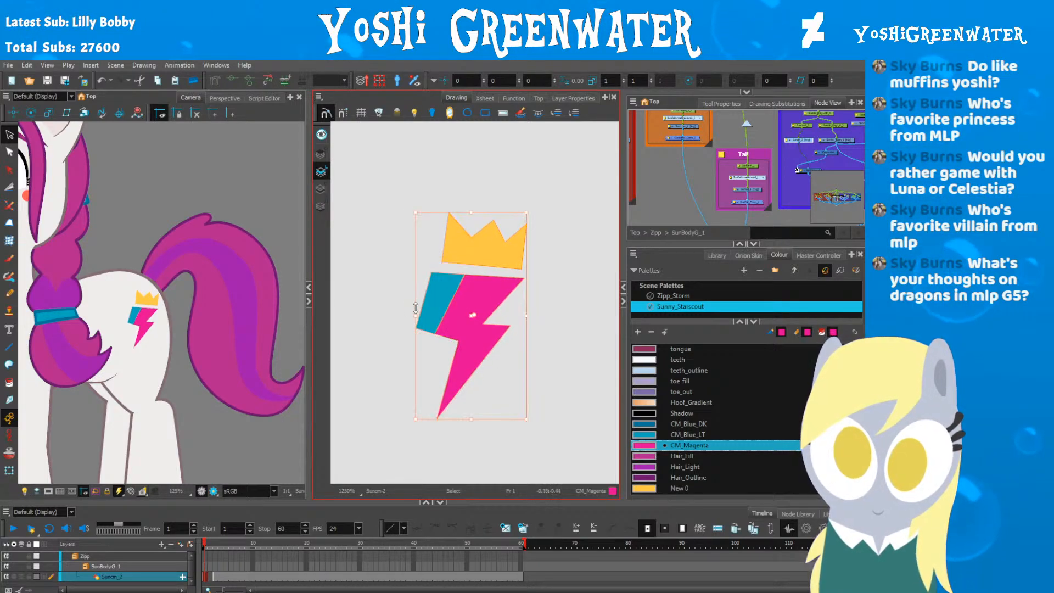
{"action": "left_click", "coordinate": [402, 396]}
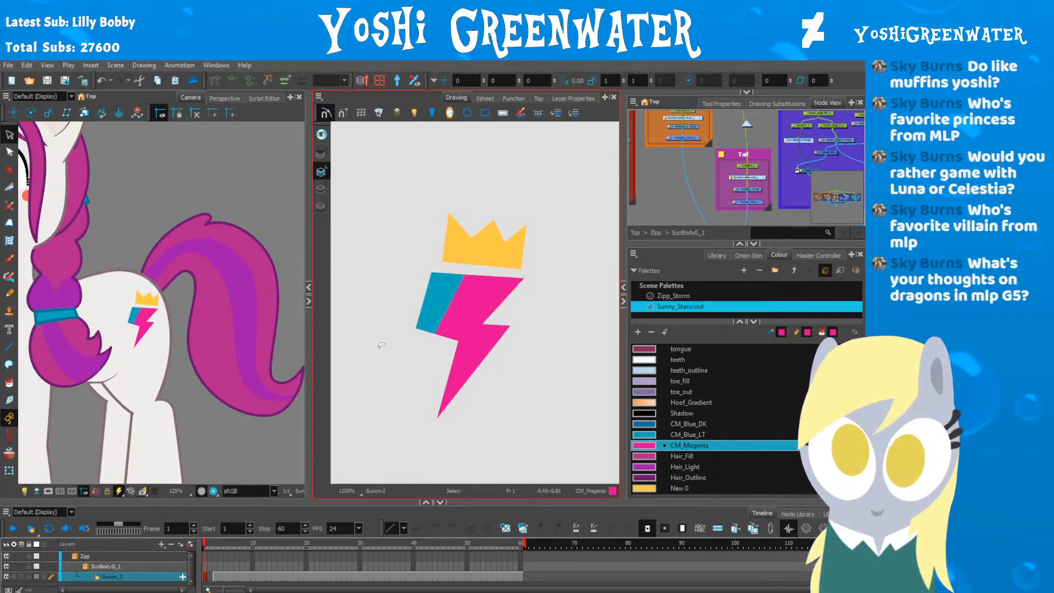
Step: Examine the new cutie mark on the whole pony and compare it with the Zipp Storm reference images
{"action": "scroll", "coordinate": [164, 362], "scroll_direction": "down", "scroll_amount": 8}
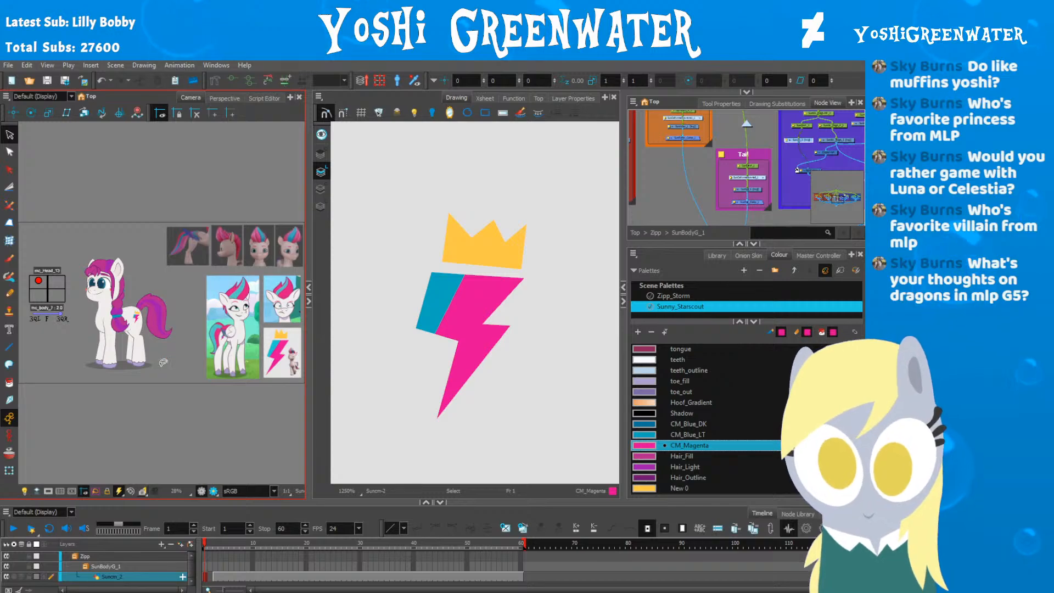
{"action": "left_click", "coordinate": [7, 473]}
{"action": "left_click", "coordinate": [62, 467]}
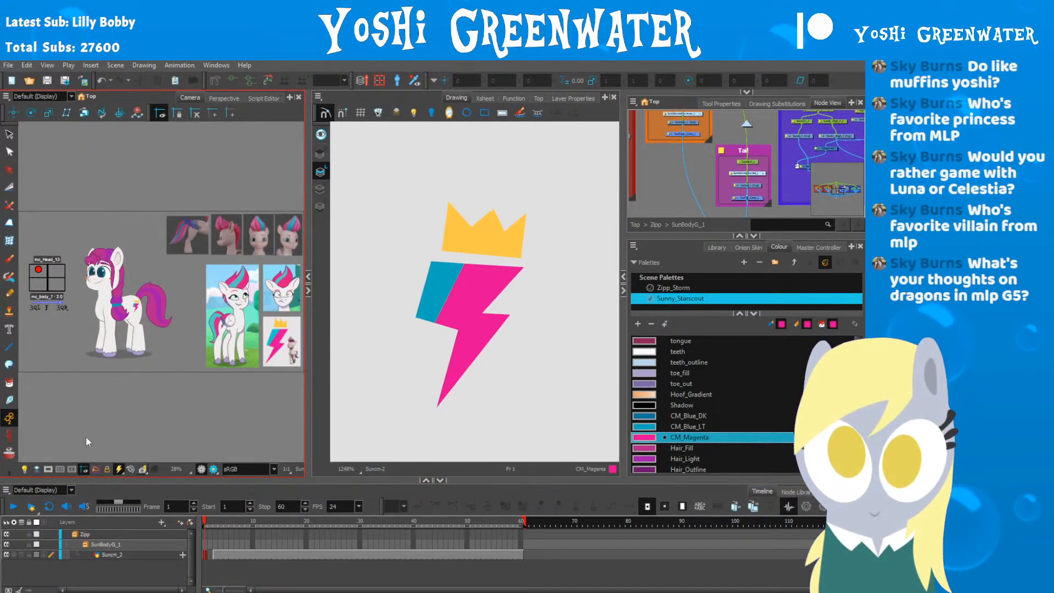
{"action": "scroll", "coordinate": [98, 293], "scroll_direction": "up", "scroll_amount": 5}
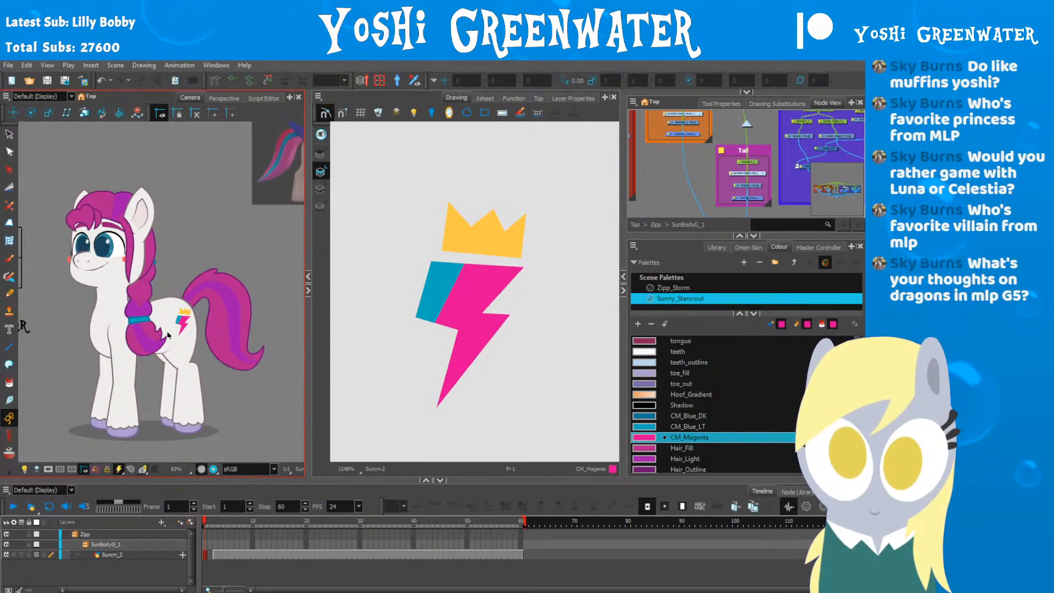
{"action": "left_click_drag", "start_coordinate": [167, 334], "coordinate": [136, 316]}
{"action": "left_click_drag", "start_coordinate": [309, 324], "coordinate": [396, 340]}
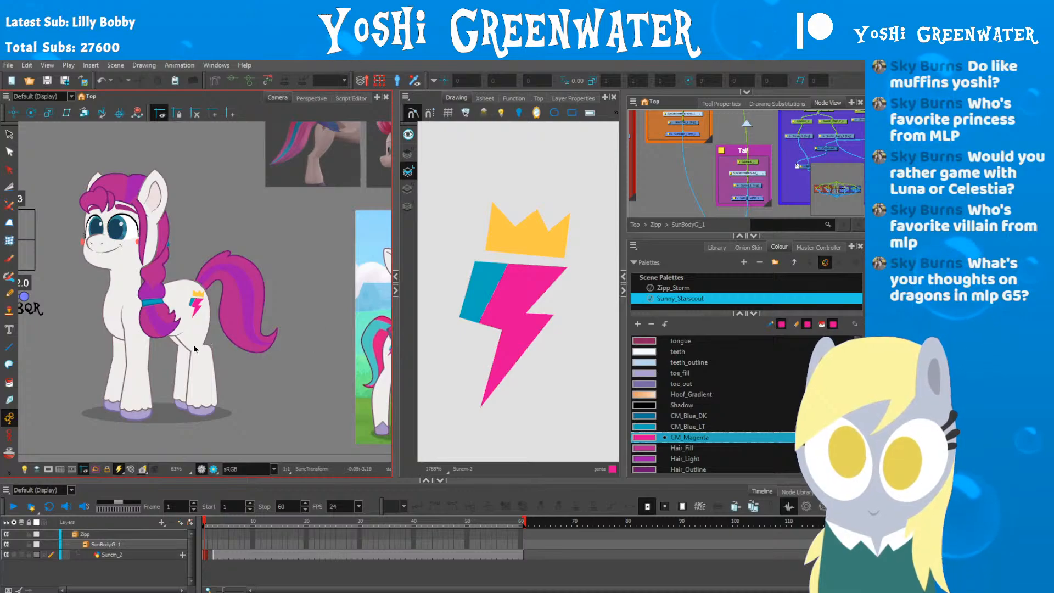
{"action": "left_click_drag", "start_coordinate": [195, 348], "coordinate": [119, 353]}
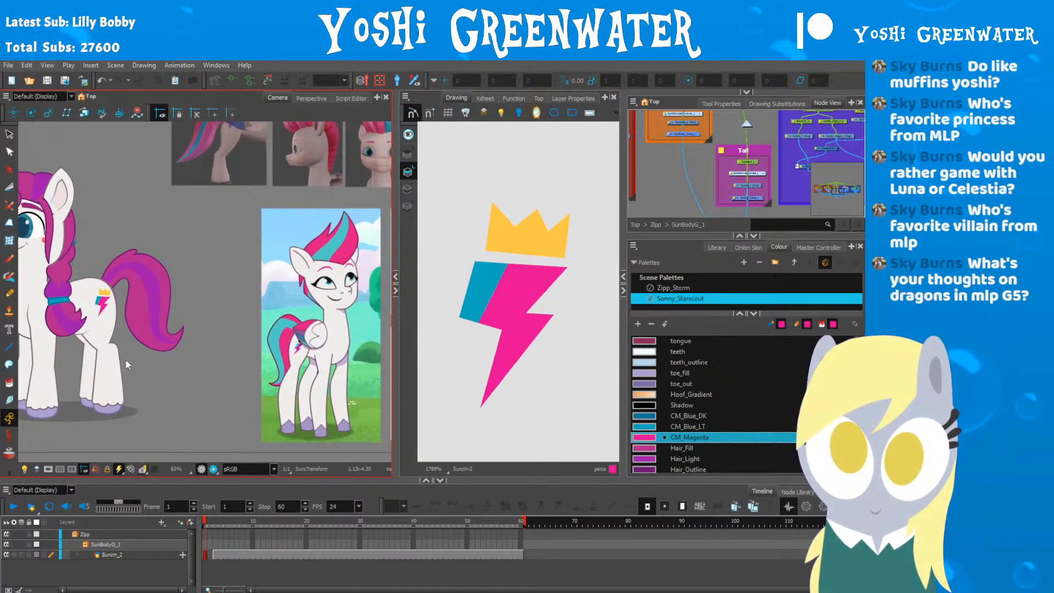
{"action": "scroll", "coordinate": [126, 358], "scroll_direction": "down", "scroll_amount": 3}
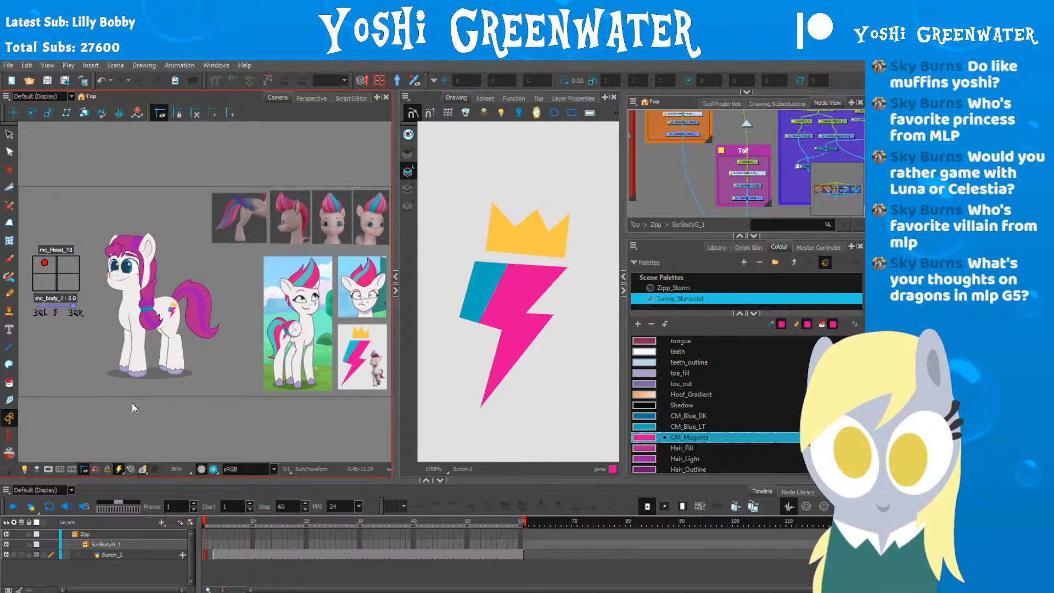
{"action": "scroll", "coordinate": [127, 337], "scroll_direction": "up", "scroll_amount": 4}
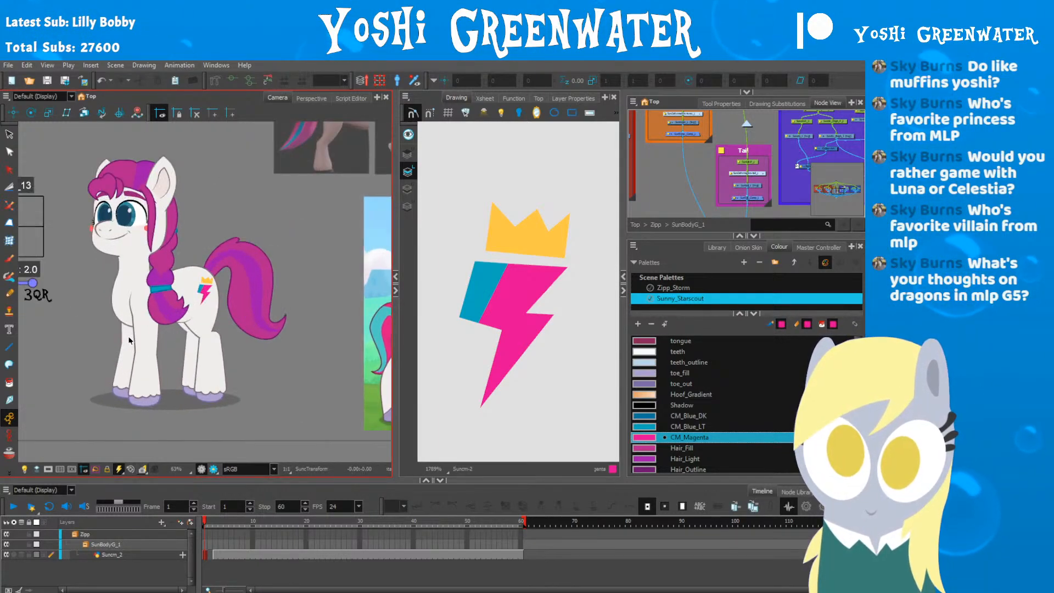
{"action": "scroll", "coordinate": [107, 327], "scroll_direction": "down", "scroll_amount": 4}
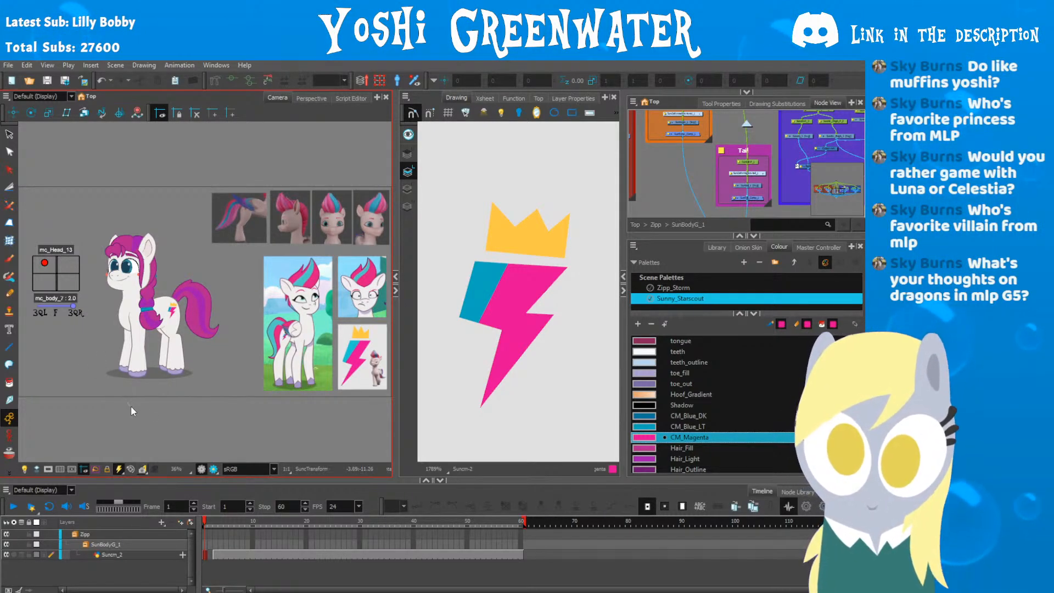
Step: Enlarge the Camera view and advance to frame 3 to check the cutie mark in the opposite-facing pose
{"action": "left_click_drag", "start_coordinate": [180, 480], "coordinate": [180, 494]}
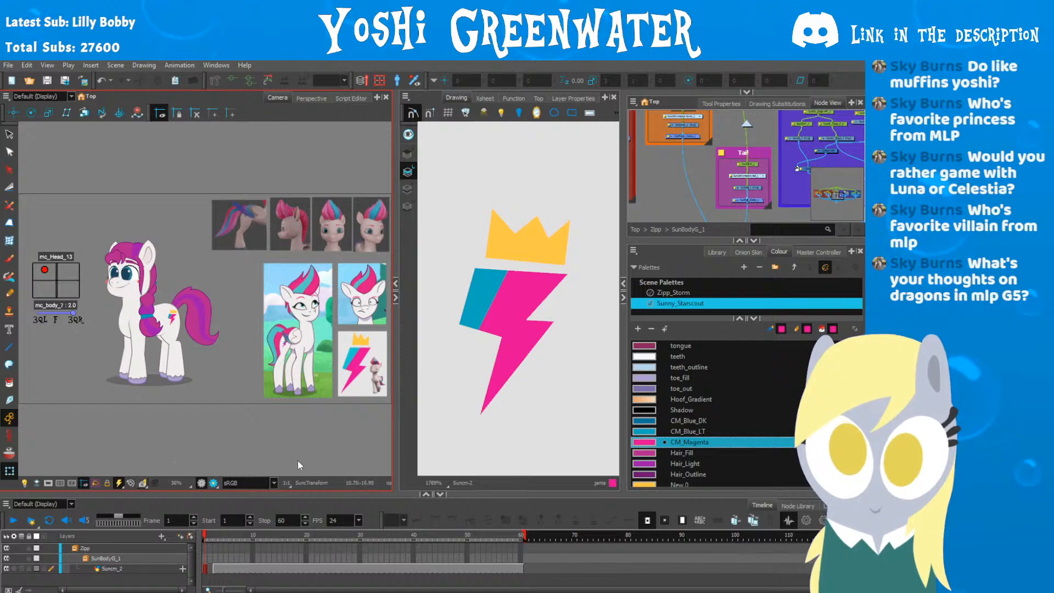
{"action": "left_click", "coordinate": [395, 298]}
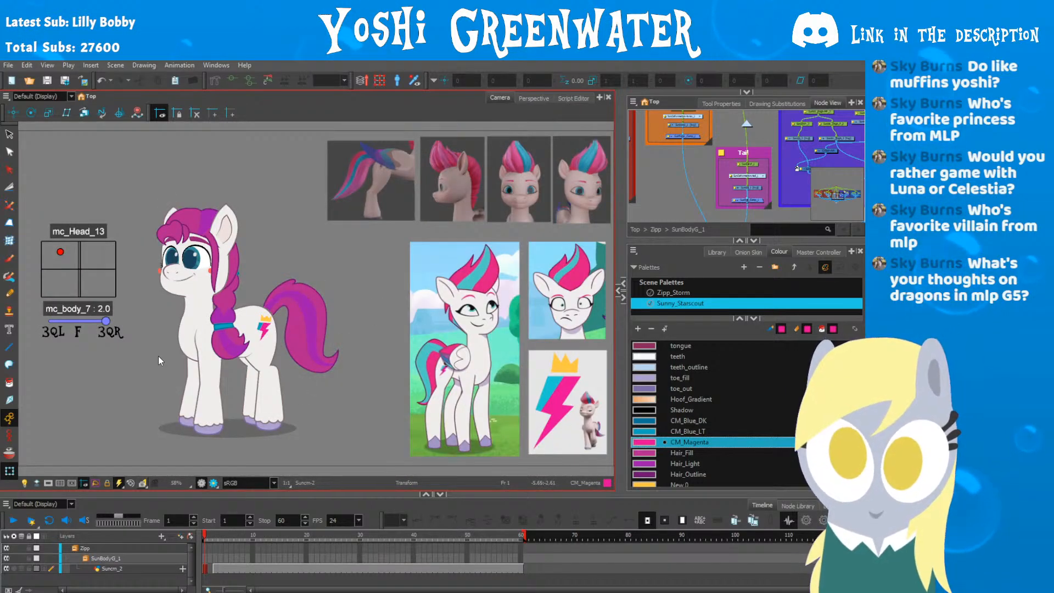
{"action": "key", "text": "period"}
{"action": "key", "text": "period"}
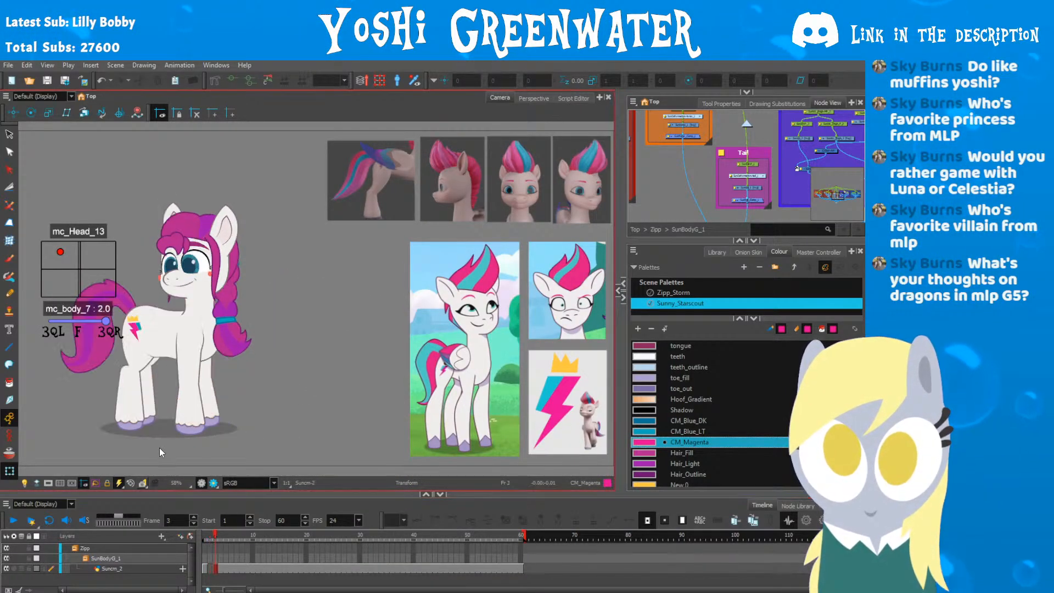
Step: Bring up the front lower leg's frame 2 drawing in the Drawing view, enlarged enough for repainting
{"action": "key", "text": "comma"}
{"action": "left_click", "coordinate": [181, 411]}
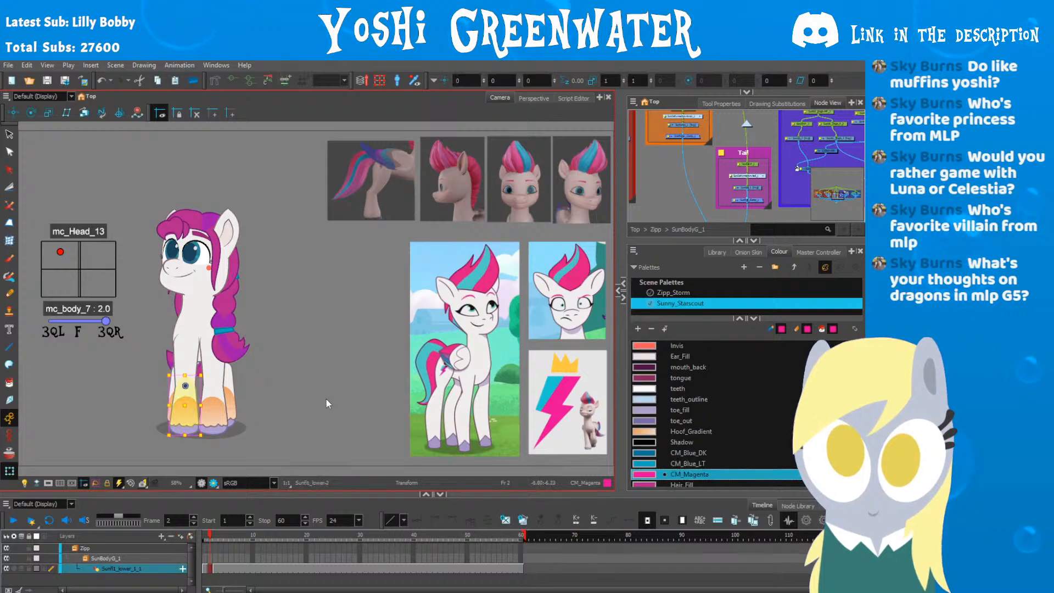
{"action": "left_click", "coordinate": [617, 291]}
{"action": "left_click_drag", "start_coordinate": [398, 297], "coordinate": [341, 304]}
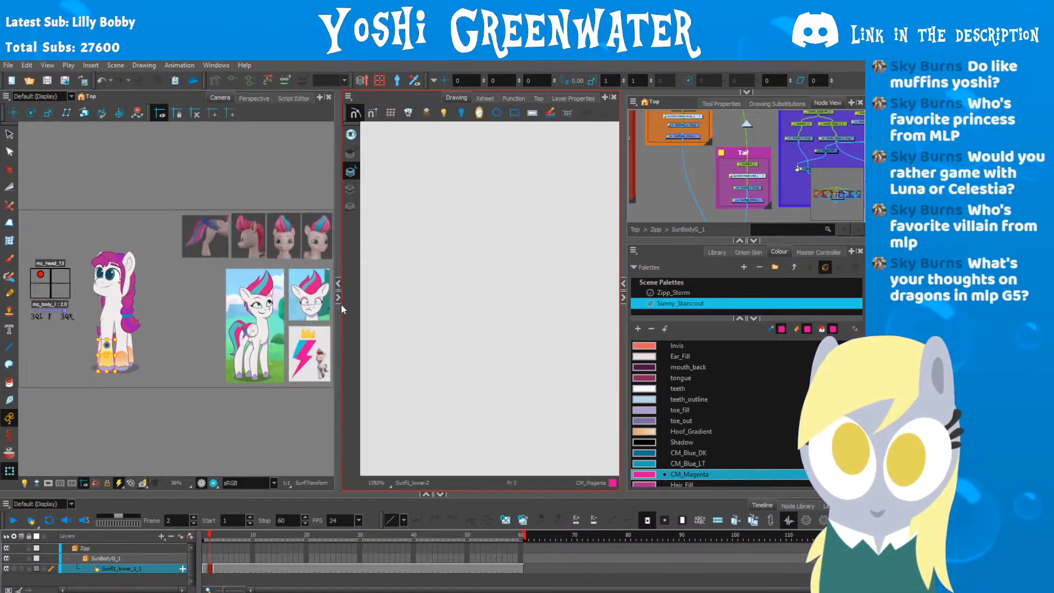
{"action": "left_click", "coordinate": [351, 158]}
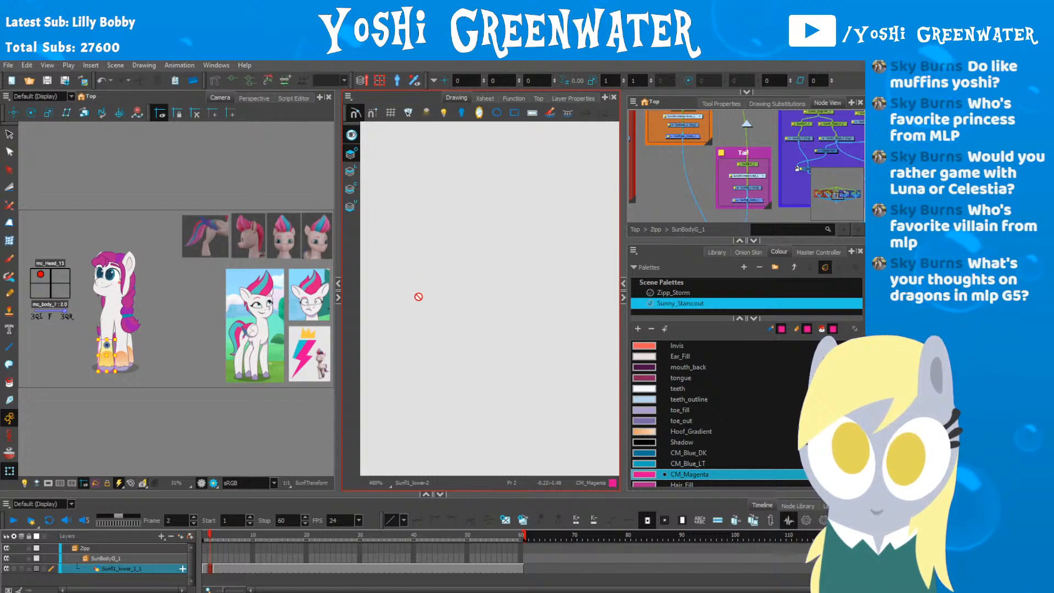
{"action": "key", "text": "shift+m"}
{"action": "scroll", "coordinate": [455, 346], "scroll_direction": "up", "scroll_amount": 3}
{"action": "scroll", "coordinate": [455, 346], "scroll_direction": "up", "scroll_amount": 2}
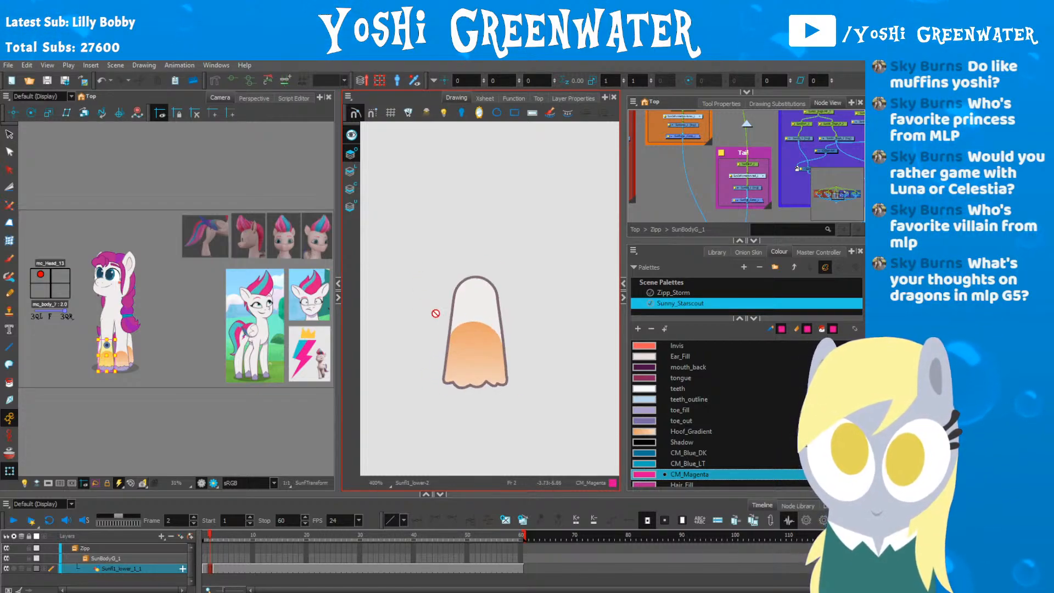
Step: Isolate the colour art layer and paint the leg's orange hoof gradient with the white Coat_Fill colour
{"action": "left_click", "coordinate": [352, 135]}
{"action": "left_click", "coordinate": [351, 171]}
{"action": "left_click", "coordinate": [351, 188]}
{"action": "key", "text": "alt+d"}
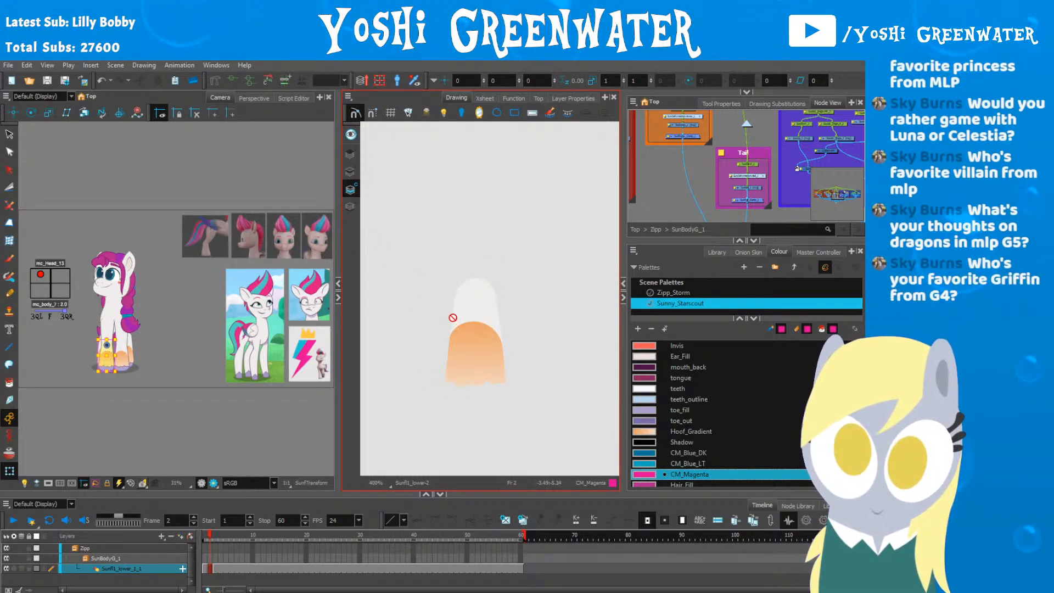
{"action": "left_click", "coordinate": [455, 317]}
{"action": "key", "text": "alt+i"}
{"action": "left_click", "coordinate": [470, 330]}
Step: Repaint the orange gradient on the other front lower leg with Coat_Fill
{"action": "scroll", "coordinate": [107, 342], "scroll_direction": "up", "scroll_amount": 4}
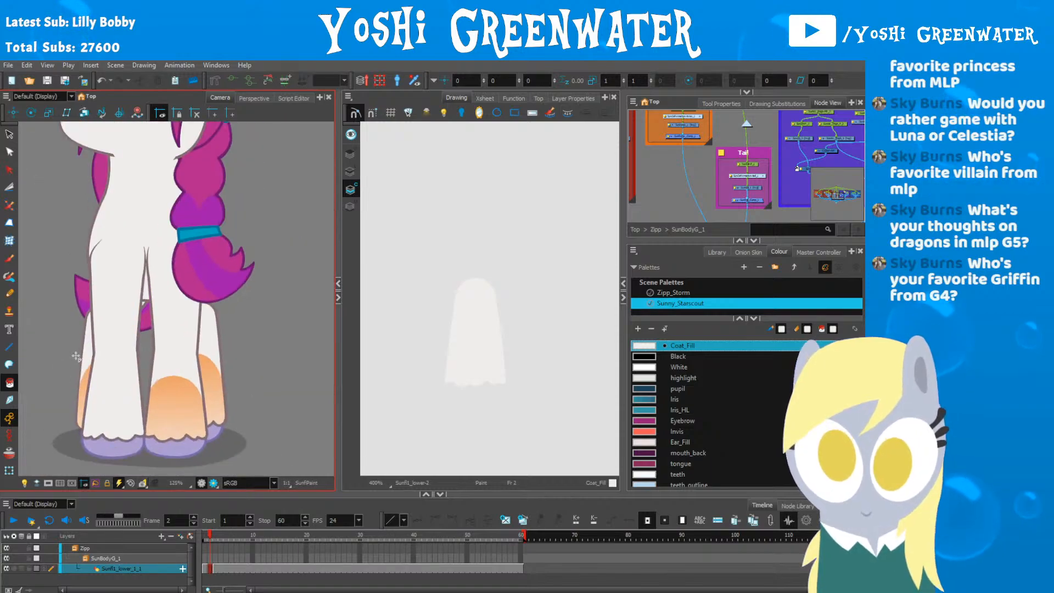
{"action": "left_click", "coordinate": [8, 471]}
{"action": "left_click", "coordinate": [177, 419]}
{"action": "key", "text": "alt+i"}
{"action": "left_click", "coordinate": [177, 412]}
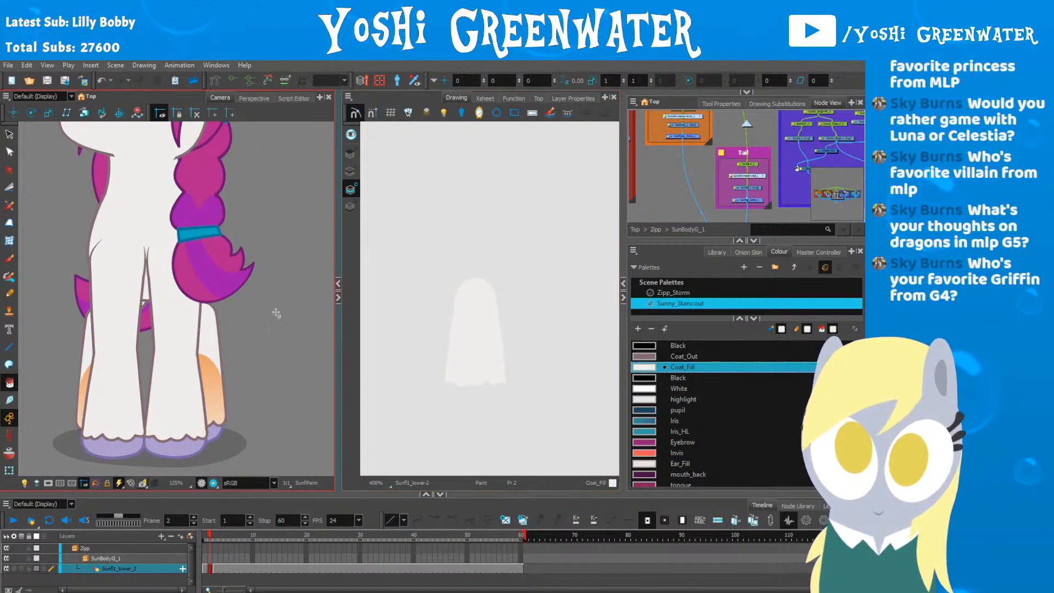
Step: Fill the orange gradients on both hind lower legs with Coat_Fill
{"action": "left_click", "coordinate": [9, 471]}
{"action": "left_click", "coordinate": [87, 378]}
{"action": "key", "text": "alt+i"}
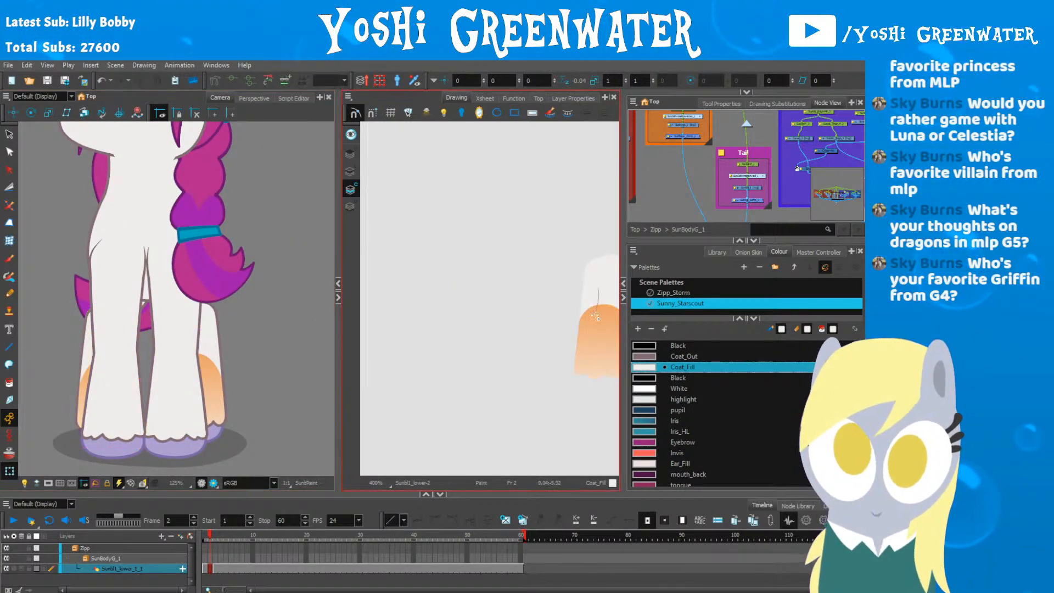
{"action": "left_click", "coordinate": [595, 352]}
{"action": "left_click", "coordinate": [212, 377]}
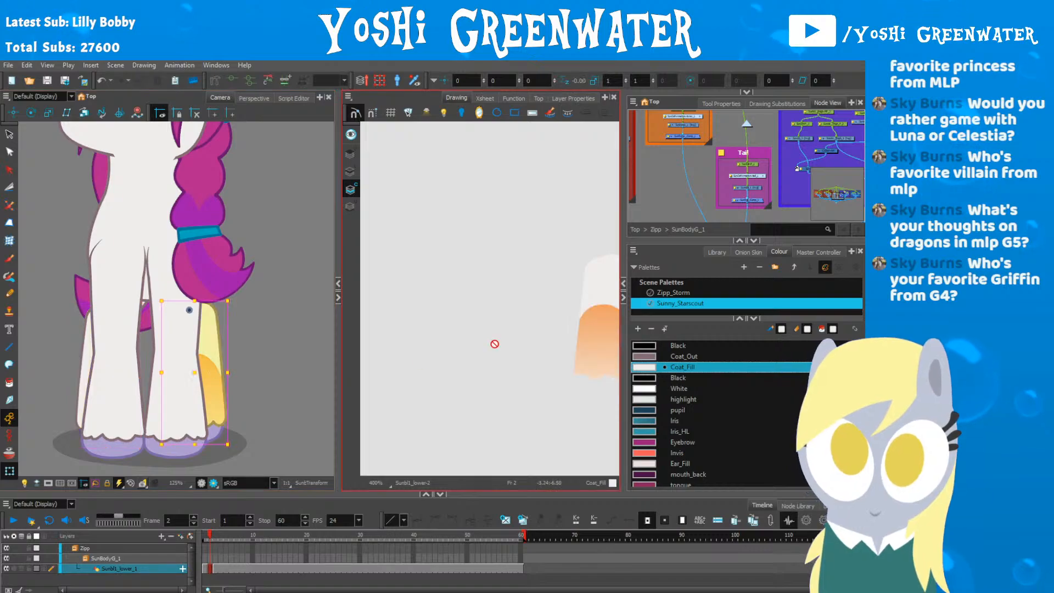
{"action": "key", "text": "alt+i"}
{"action": "left_click", "coordinate": [593, 346]}
Step: Collapse the Drawing view and step forward through the poses up to frame 12 to check the repainted legs
{"action": "left_click", "coordinate": [339, 297]}
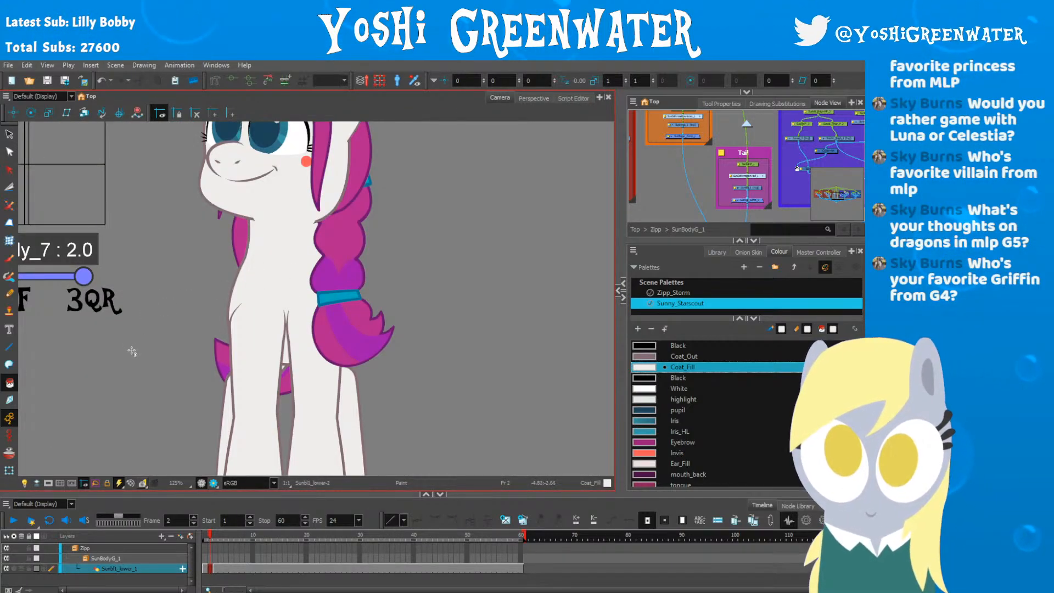
{"action": "scroll", "coordinate": [138, 383], "scroll_direction": "down", "scroll_amount": 4}
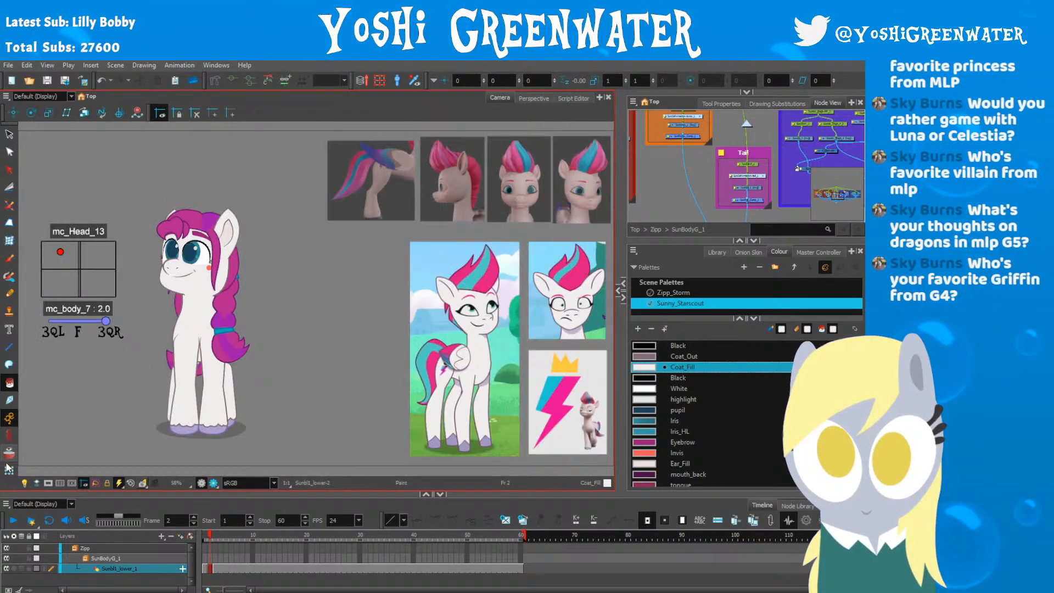
{"action": "left_click", "coordinate": [9, 470]}
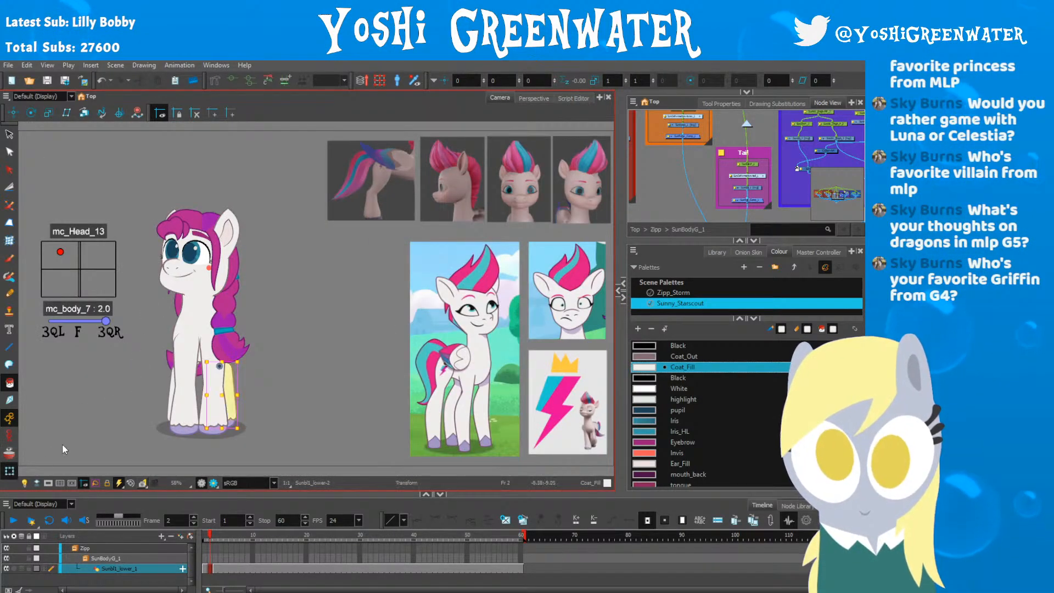
{"action": "key", "text": "period"}
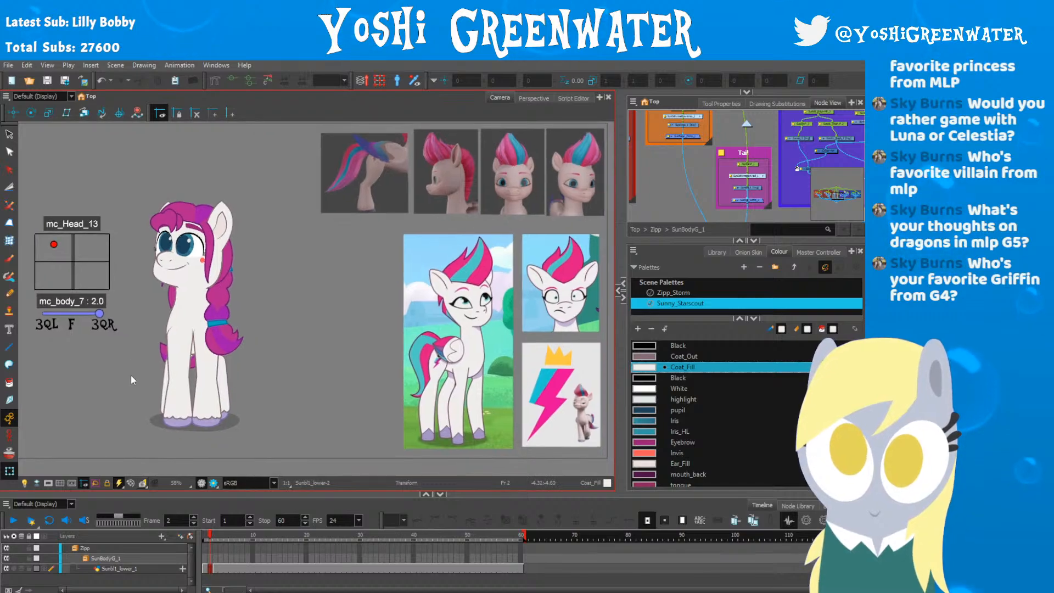
{"action": "key", "text": "period"}
{"action": "key", "text": "period"}
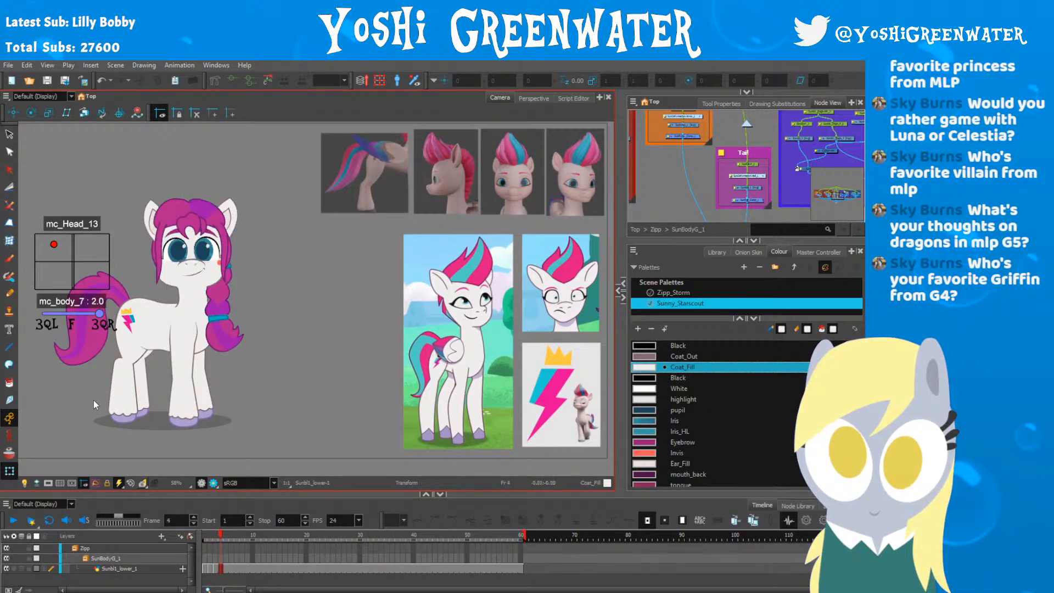
{"action": "key", "text": "period"}
{"action": "key", "text": "period"}
{"action": "key", "text": "period"}
{"action": "key", "text": "period"}
{"action": "key", "text": "period"}
{"action": "key", "text": "period"}
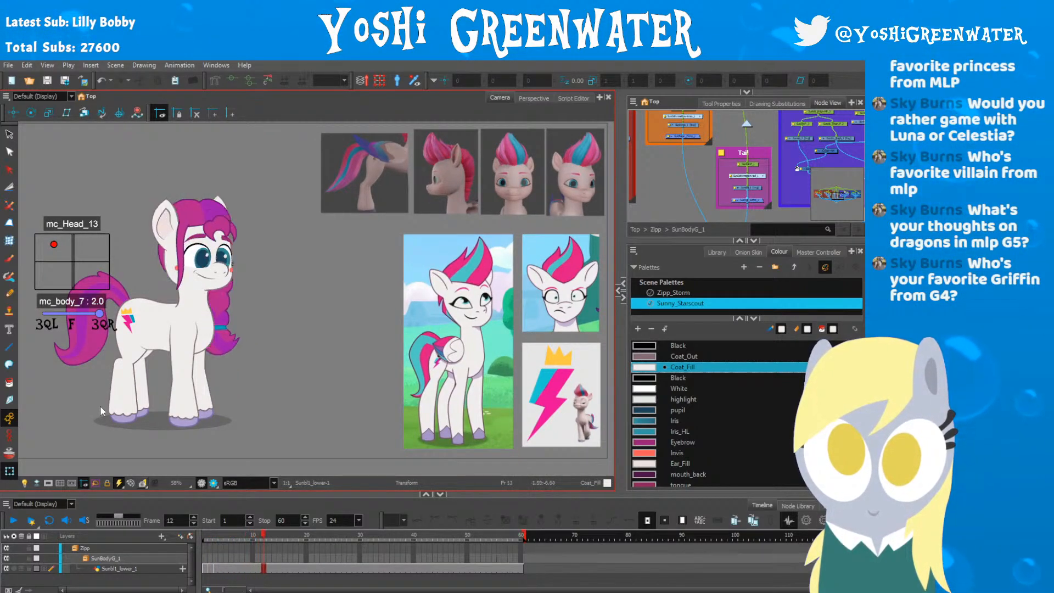
Step: Play the animation from the first frame and scrub the timeline to about frame 30 to review the poses
{"action": "left_click", "coordinate": [205, 535]}
{"action": "key", "text": "shift+Return"}
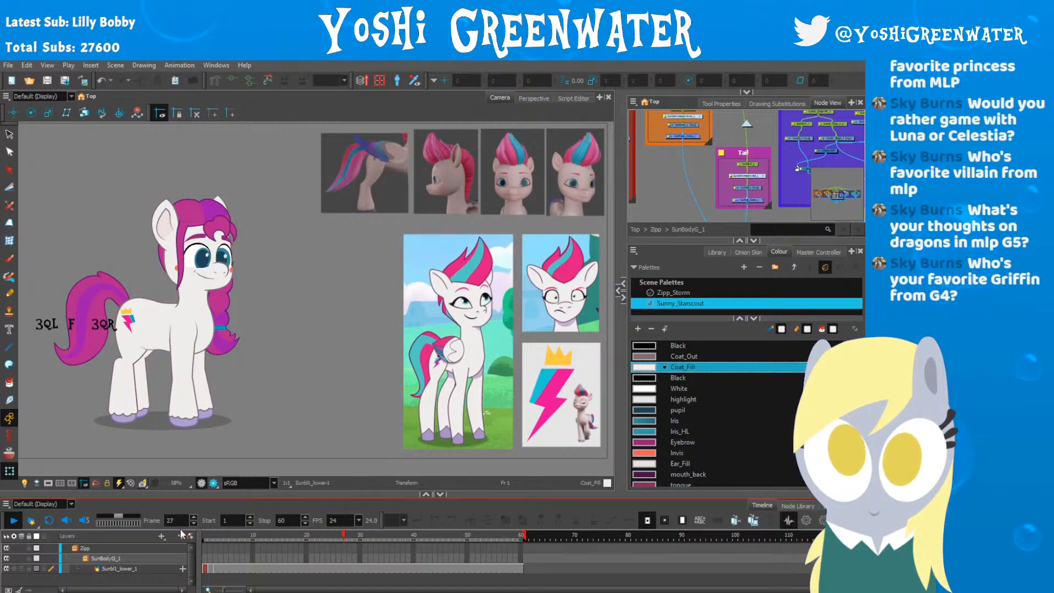
{"action": "left_click", "coordinate": [206, 536]}
{"action": "left_click_drag", "start_coordinate": [206, 536], "coordinate": [315, 530]}
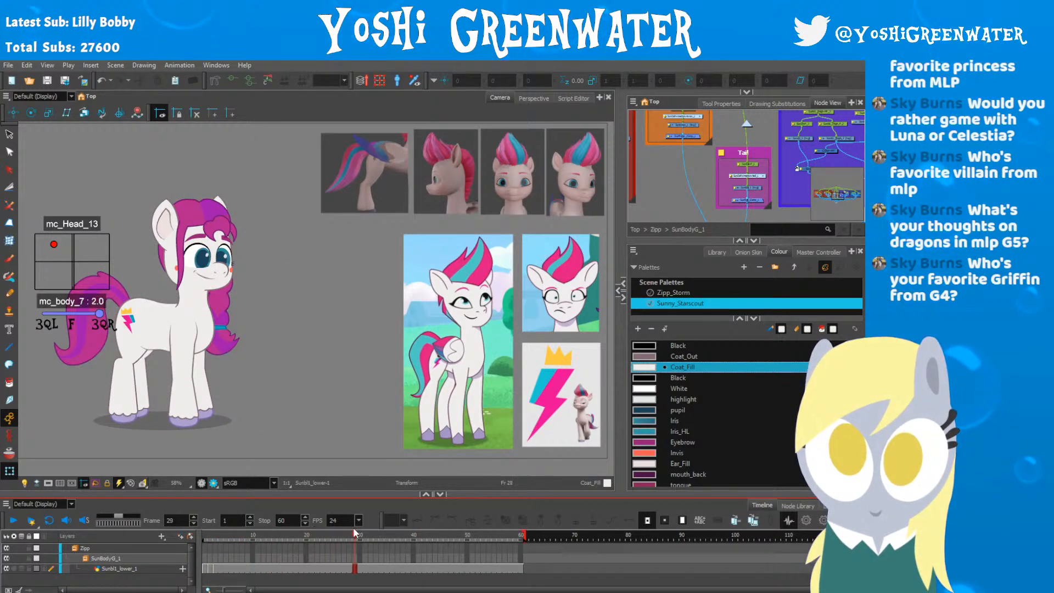
{"action": "left_click_drag", "start_coordinate": [263, 384], "coordinate": [281, 384]}
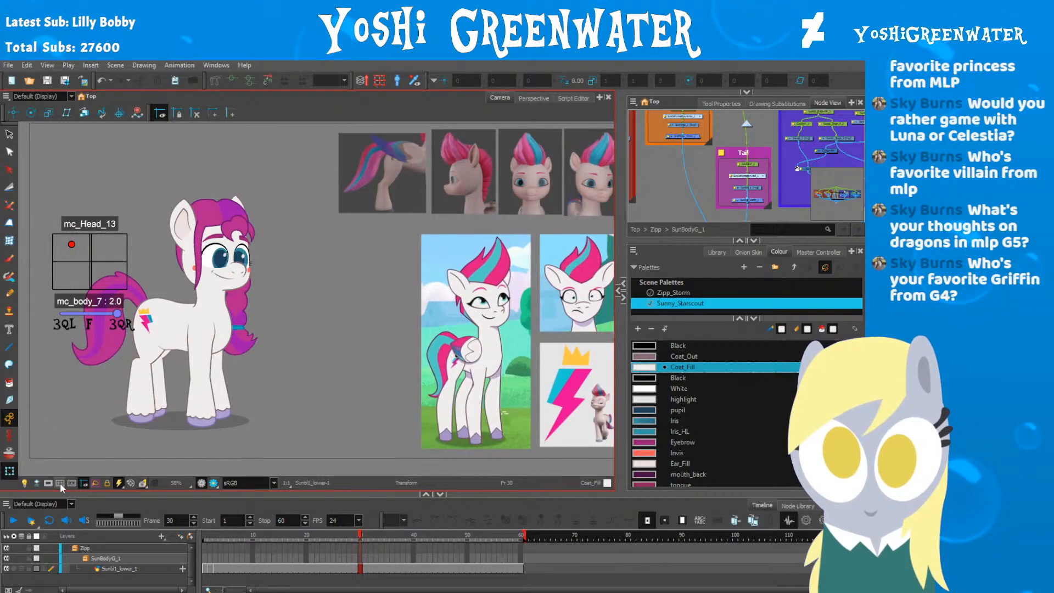
Step: Try turning the head with the mc_Head_13 controller at frame 30, and undo the change
{"action": "left_click_drag", "start_coordinate": [61, 494], "coordinate": [60, 501]}
{"action": "left_click_drag", "start_coordinate": [72, 247], "coordinate": [127, 259]}
{"action": "left_click_drag", "start_coordinate": [130, 242], "coordinate": [68, 258]}
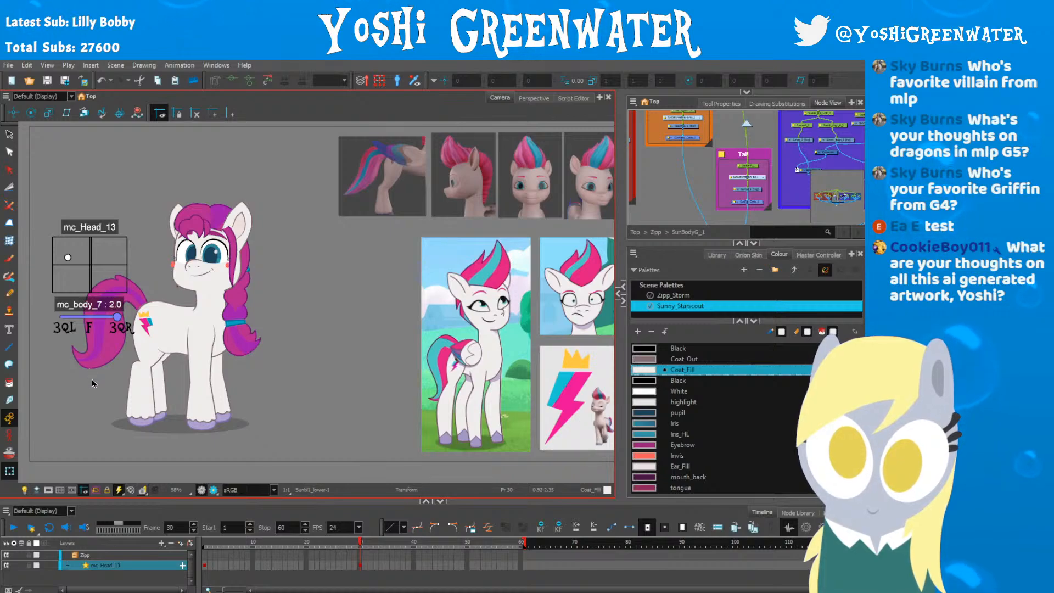
{"action": "key", "text": "ctrl+z"}
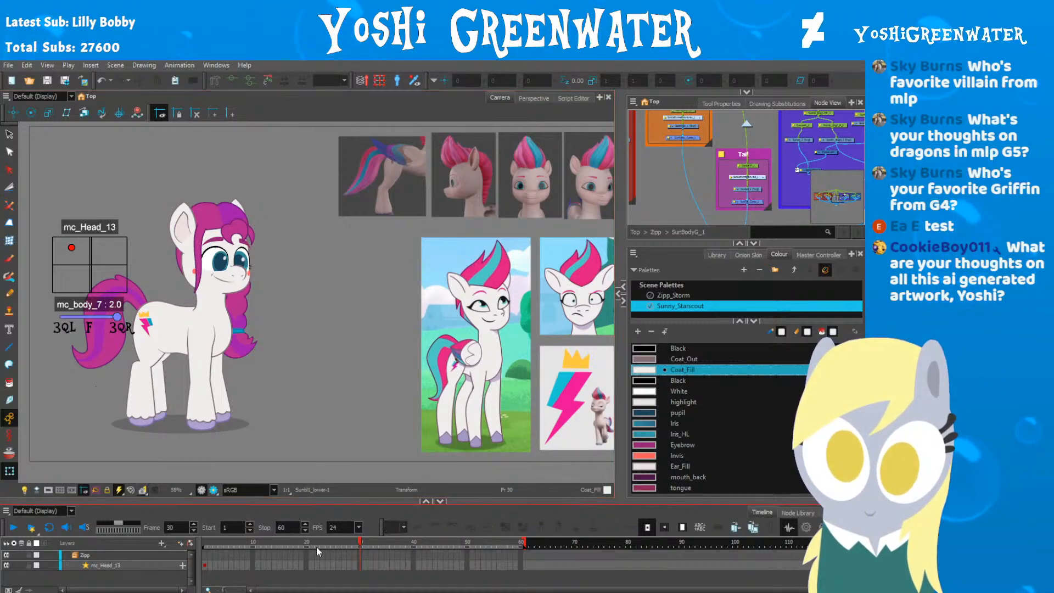
Step: Return to frame 1 and set the mc_body_7 slider to 0.0 for the 3QL body view
{"action": "left_click", "coordinate": [269, 541]}
{"action": "left_click_drag", "start_coordinate": [270, 531], "coordinate": [198, 522]}
{"action": "left_click_drag", "start_coordinate": [117, 317], "coordinate": [62, 317]}
{"action": "left_click", "coordinate": [130, 403]}
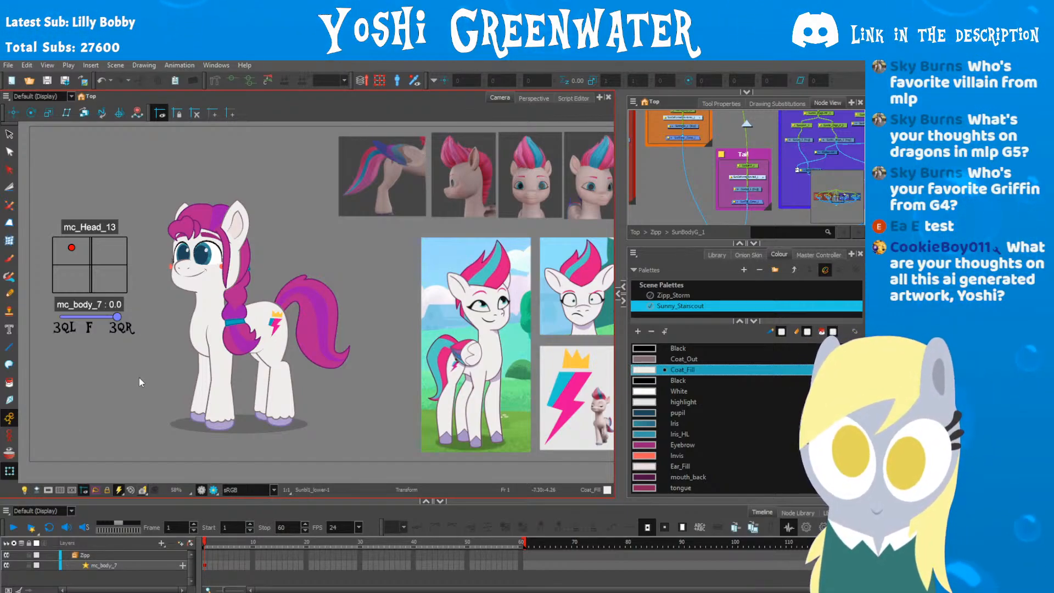
Step: Bring up the tail's frame 1 drawing in the Drawing view with all art layers shown
{"action": "scroll", "coordinate": [293, 301], "scroll_direction": "up", "scroll_amount": 6}
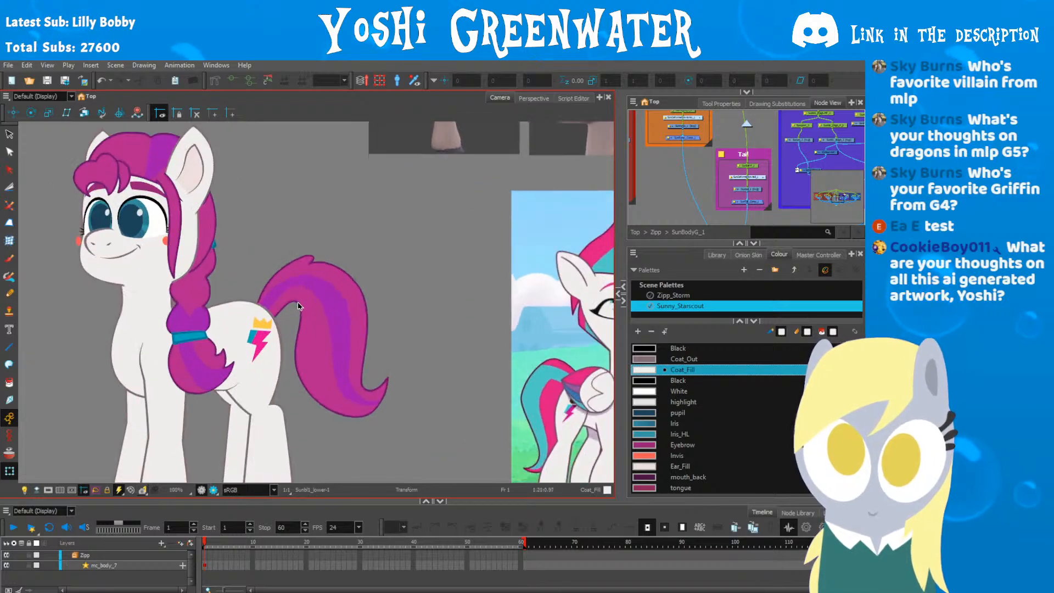
{"action": "scroll", "coordinate": [293, 300], "scroll_direction": "down", "scroll_amount": 5}
{"action": "left_click", "coordinate": [302, 308]}
{"action": "left_click", "coordinate": [619, 294]}
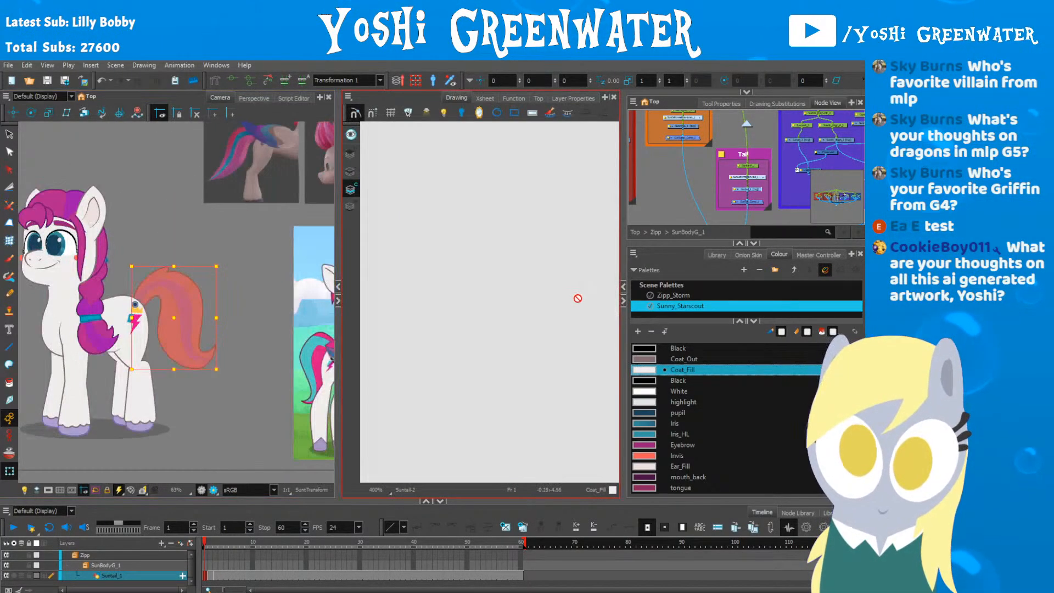
{"action": "left_click", "coordinate": [347, 137]}
{"action": "key", "text": "shift+m"}
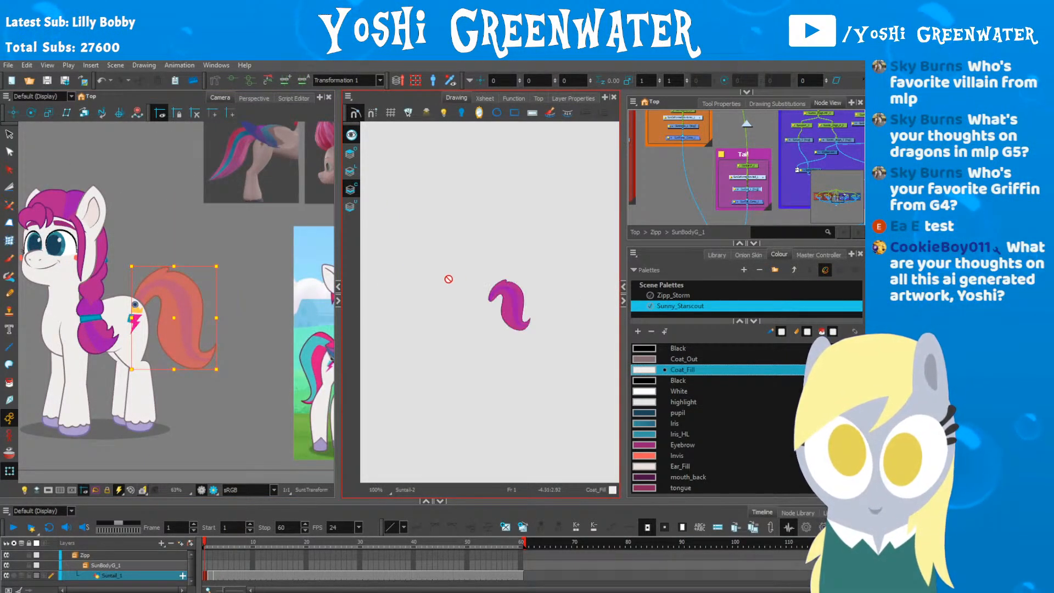
{"action": "scroll", "coordinate": [504, 299], "scroll_direction": "up", "scroll_amount": 6}
{"action": "scroll", "coordinate": [504, 299], "scroll_direction": "down", "scroll_amount": 2}
Step: Inspect the torso group in the node network and view the torso drawing
{"action": "left_click_drag", "start_coordinate": [247, 343], "coordinate": [169, 331]}
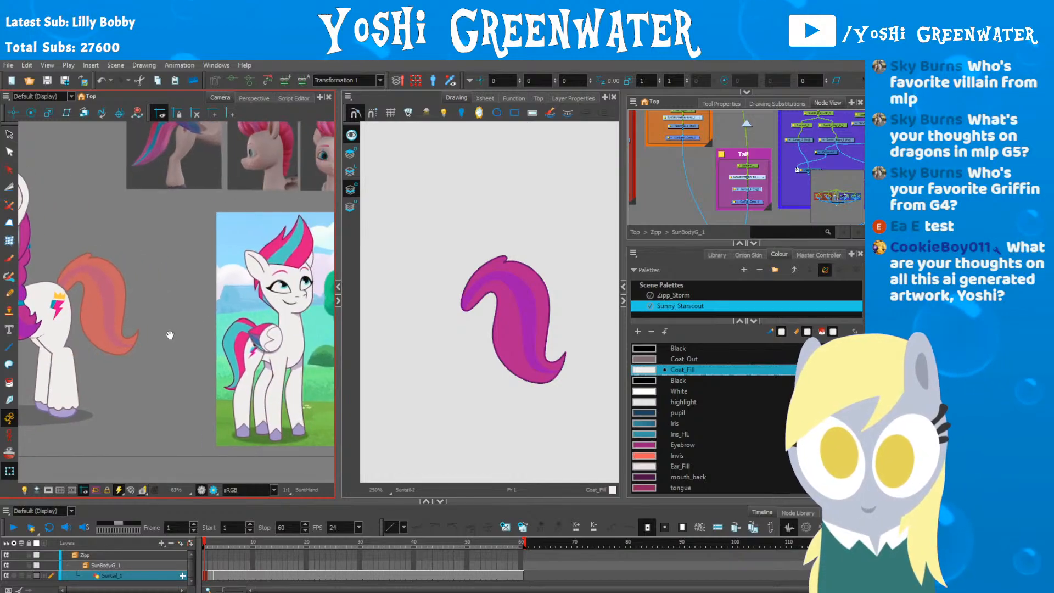
{"action": "left_click", "coordinate": [173, 343]}
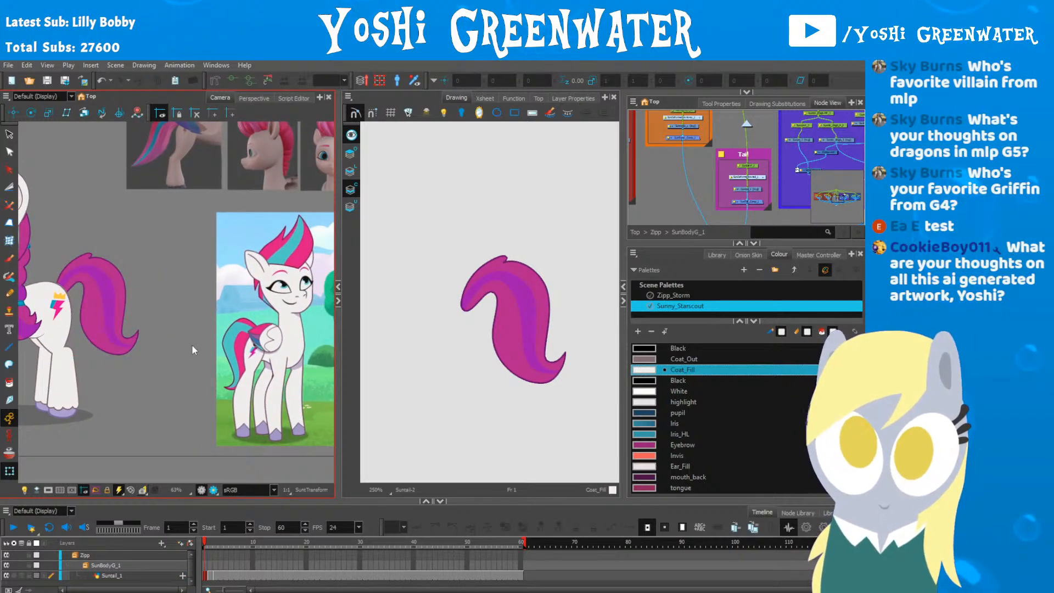
{"action": "left_click_drag", "start_coordinate": [674, 117], "coordinate": [668, 151]}
{"action": "scroll", "coordinate": [668, 151], "scroll_direction": "up", "scroll_amount": 3}
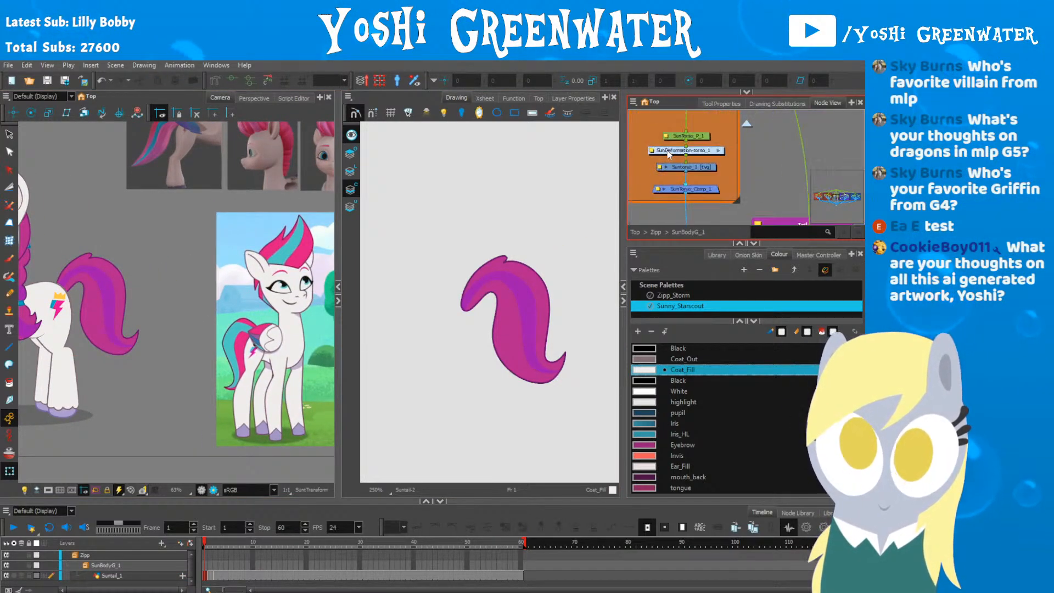
{"action": "scroll", "coordinate": [668, 154], "scroll_direction": "up", "scroll_amount": 1}
{"action": "scroll", "coordinate": [650, 209], "scroll_direction": "down", "scroll_amount": 3}
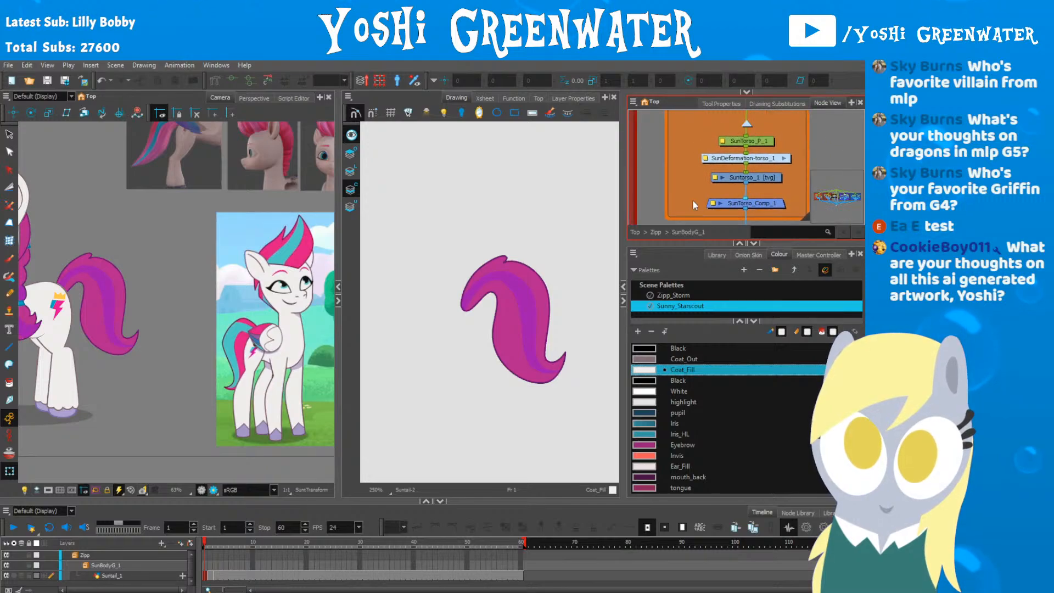
{"action": "left_click", "coordinate": [718, 153]}
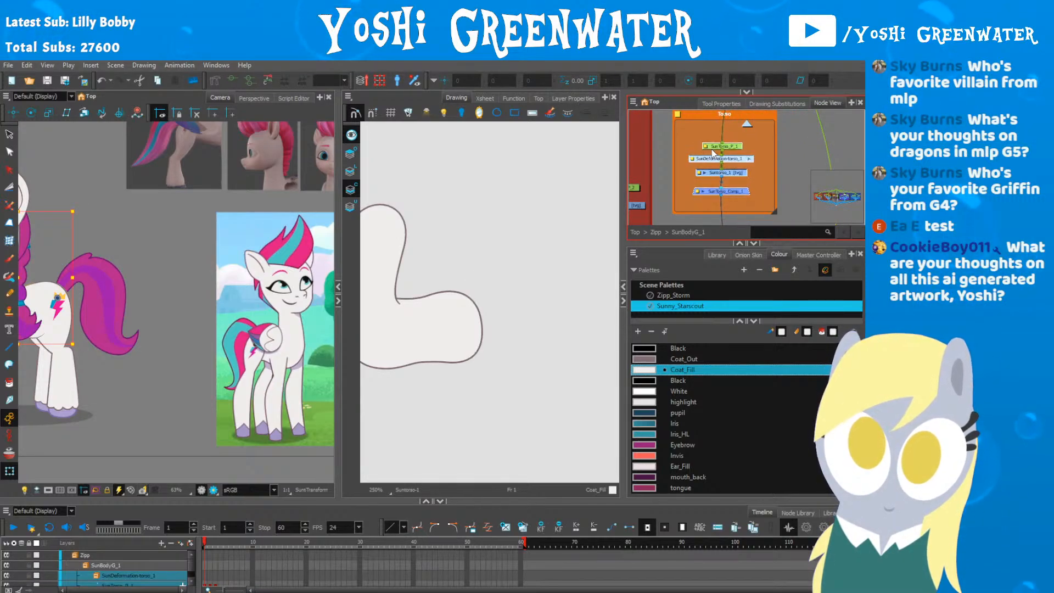
{"action": "left_click", "coordinate": [661, 211]}
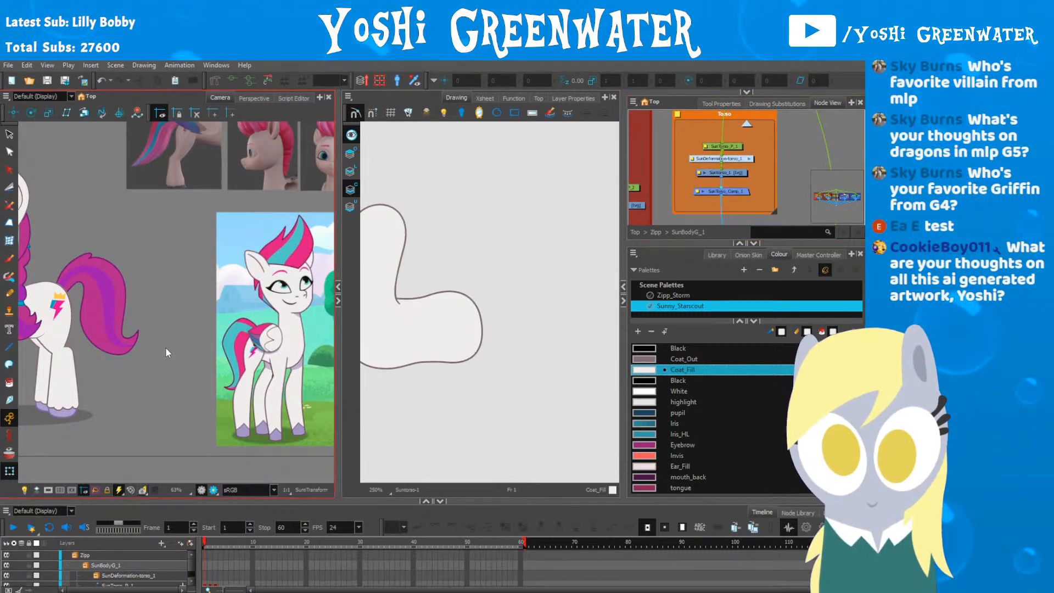
Step: Reselect the tail and examine the full-body and tail reference pictures for its shape and stripes
{"action": "left_click_drag", "start_coordinate": [129, 323], "coordinate": [135, 323]}
{"action": "left_click", "coordinate": [135, 325]}
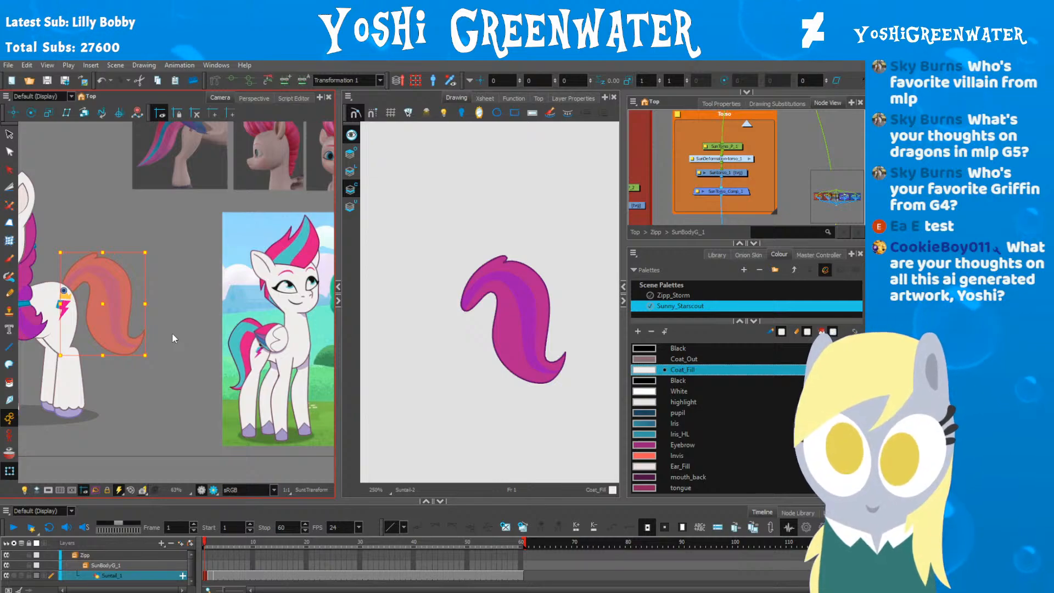
{"action": "left_click_drag", "start_coordinate": [185, 382], "coordinate": [137, 376]}
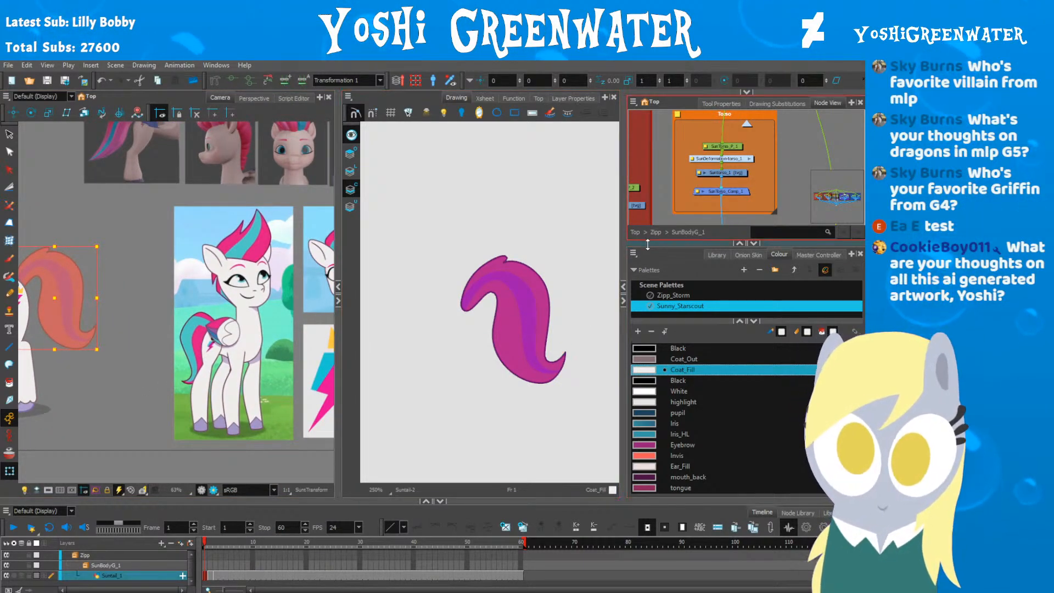
{"action": "left_click_drag", "start_coordinate": [647, 245], "coordinate": [643, 228]}
{"action": "left_click_drag", "start_coordinate": [188, 292], "coordinate": [242, 338]}
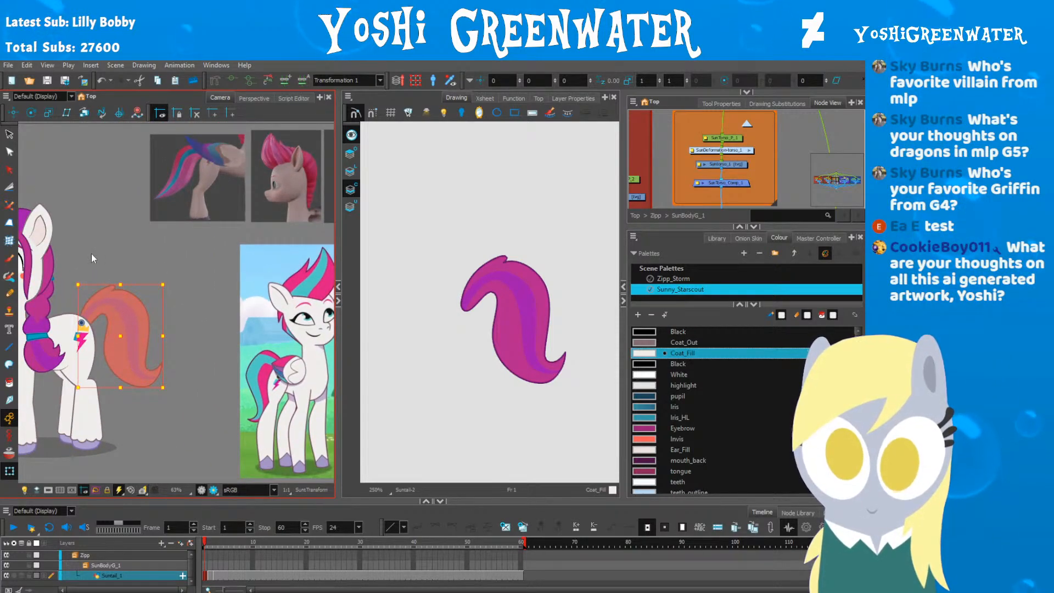
{"action": "scroll", "coordinate": [183, 148], "scroll_direction": "up", "scroll_amount": 3}
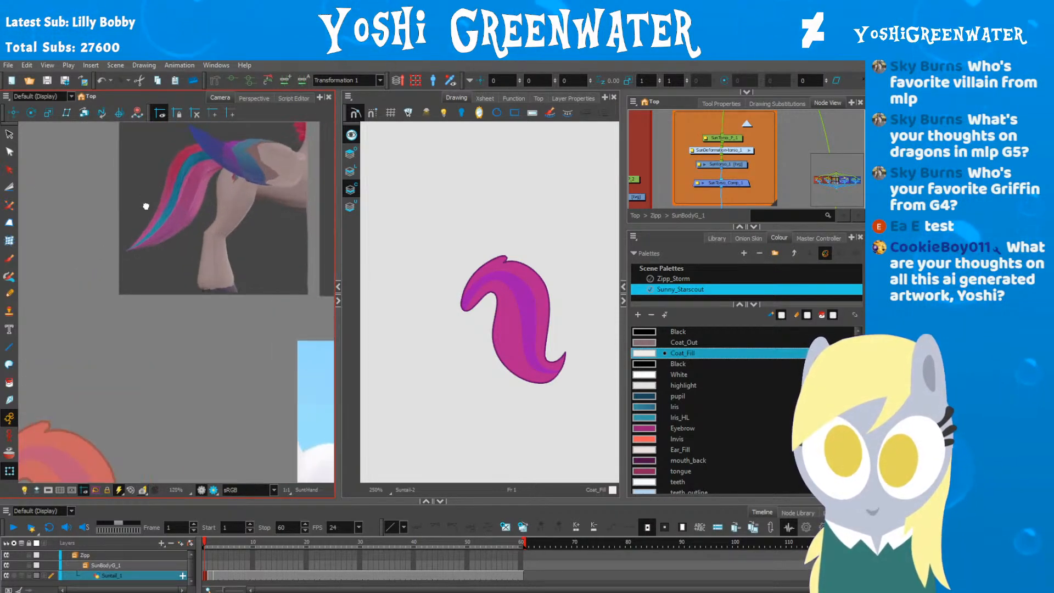
{"action": "left_click_drag", "start_coordinate": [146, 206], "coordinate": [122, 266]}
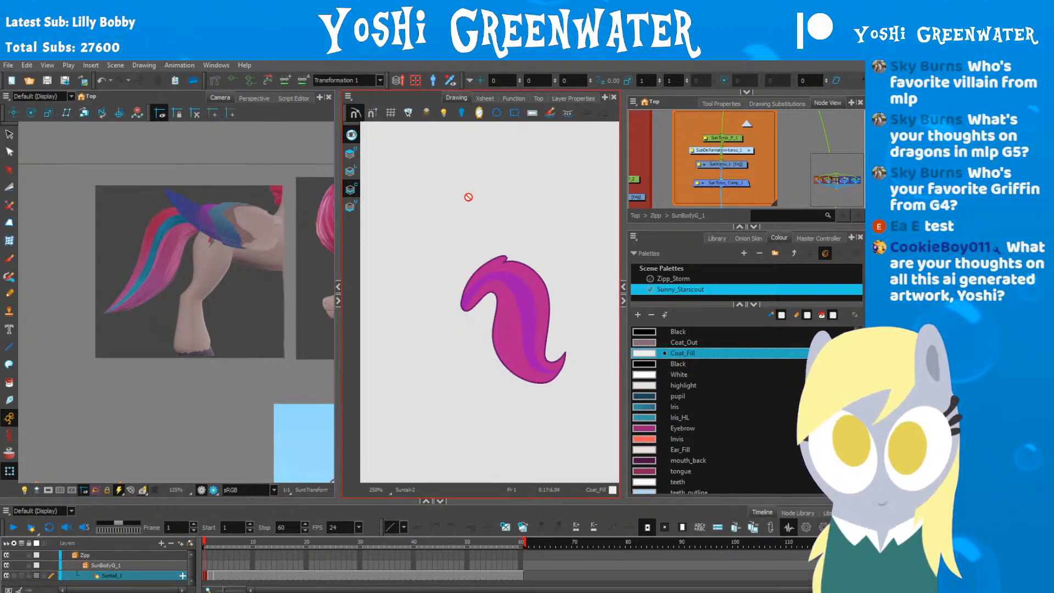
Step: Draw a large rounded box outline in black with the Brush in the empty area beside the tail
{"action": "left_click_drag", "start_coordinate": [433, 198], "coordinate": [347, 219]}
{"action": "key", "text": "alt+b"}
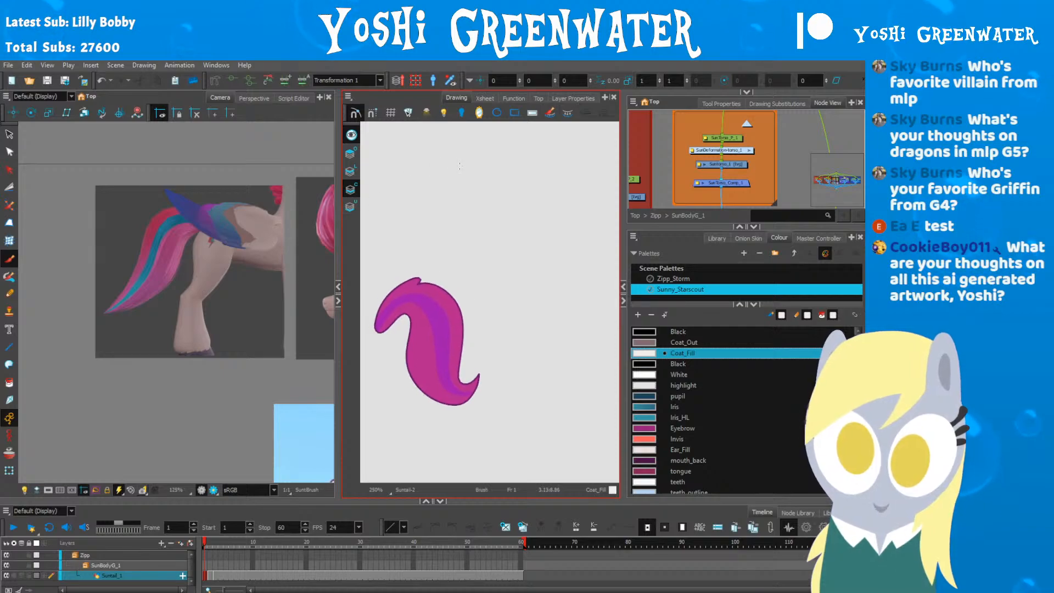
{"action": "left_click", "coordinate": [678, 331]}
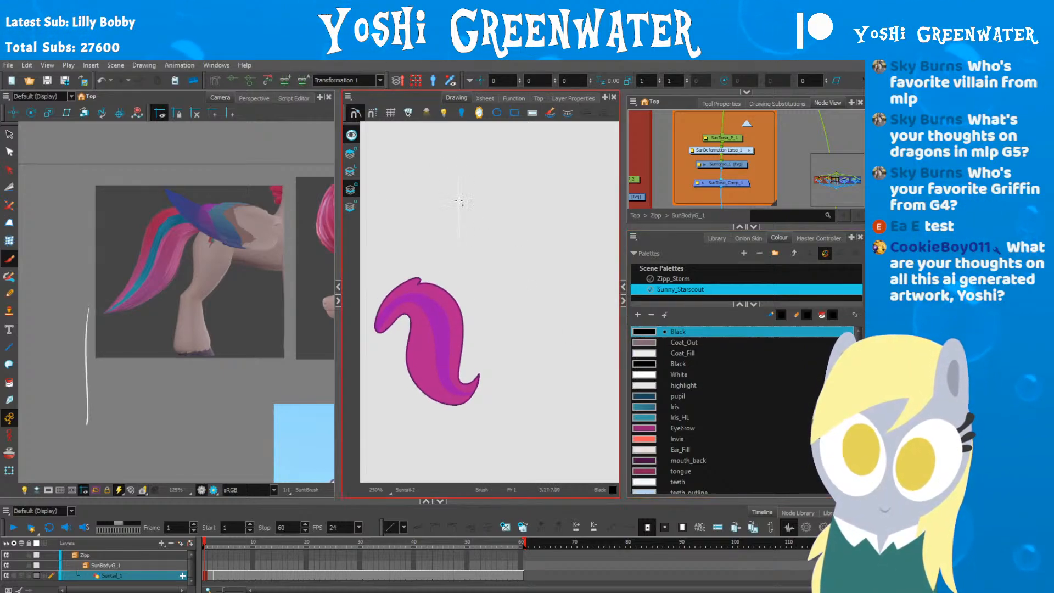
{"action": "left_click_drag", "start_coordinate": [459, 239], "coordinate": [460, 164]}
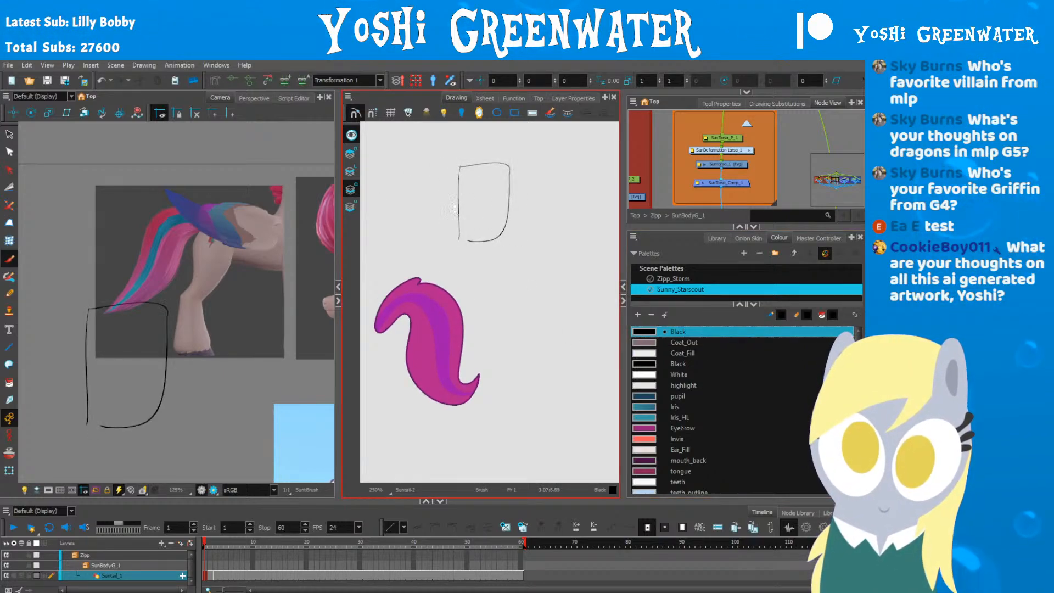
{"action": "key", "text": "ctrl+z"}
{"action": "mouse_move", "coordinate": [460, 170]}
{"action": "left_mouse_down"}
{"action": "mouse_move", "coordinate": [597, 228]}
{"action": "mouse_move", "coordinate": [461, 218]}
{"action": "left_mouse_up"}
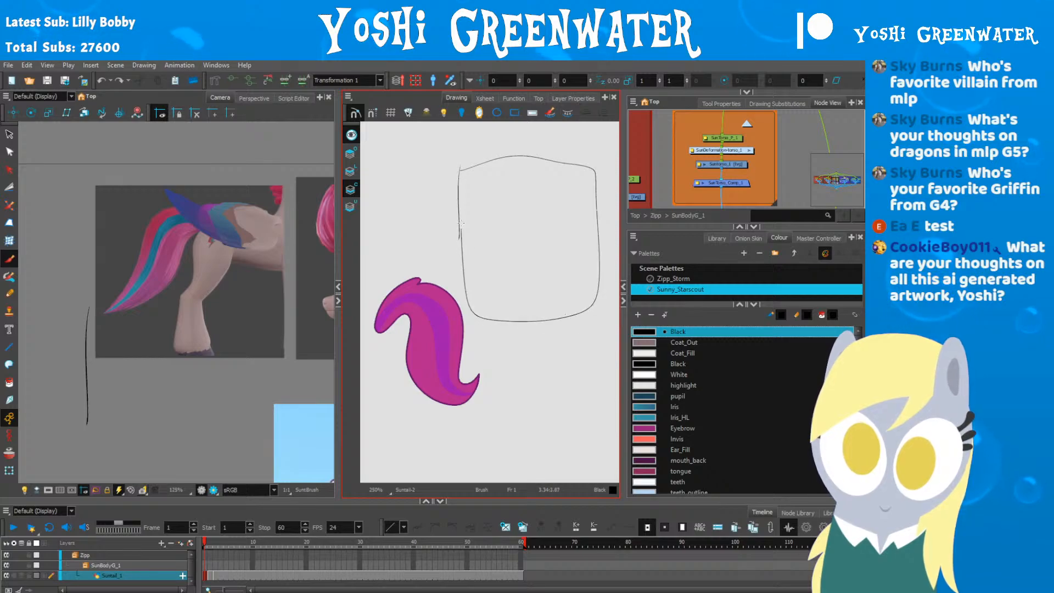
Step: Divide the rounded box into a three-by-three grid with two vertical and two horizontal black strokes
{"action": "left_click_drag", "start_coordinate": [532, 151], "coordinate": [541, 309]}
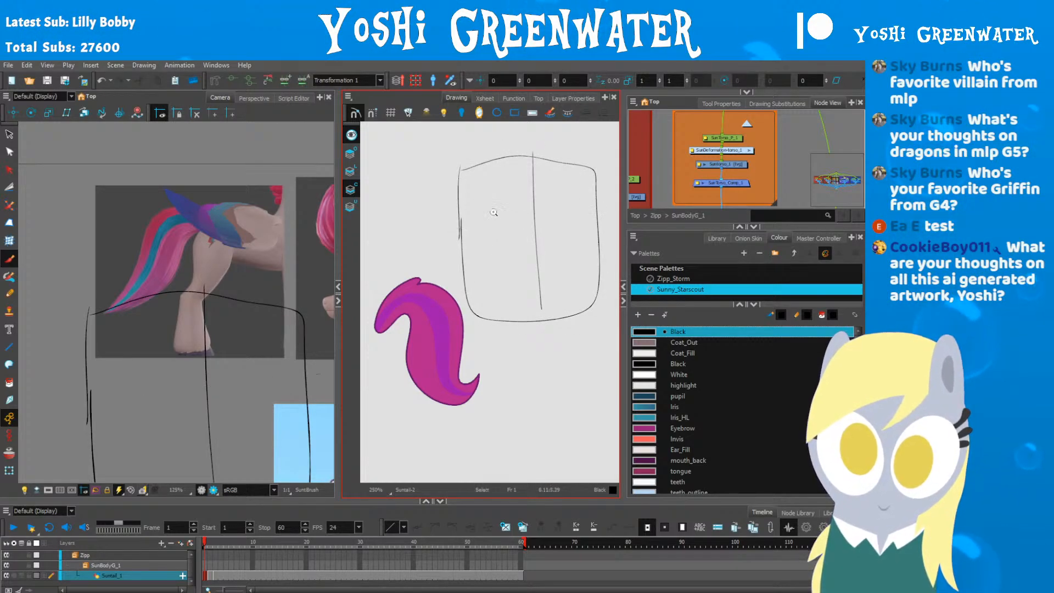
{"action": "key", "text": "ctrl+z"}
{"action": "left_click_drag", "start_coordinate": [499, 148], "coordinate": [507, 327]}
{"action": "left_click_drag", "start_coordinate": [558, 158], "coordinate": [562, 298]}
{"action": "left_click_drag", "start_coordinate": [598, 197], "coordinate": [467, 217]}
{"action": "left_click_drag", "start_coordinate": [611, 263], "coordinate": [575, 267]}
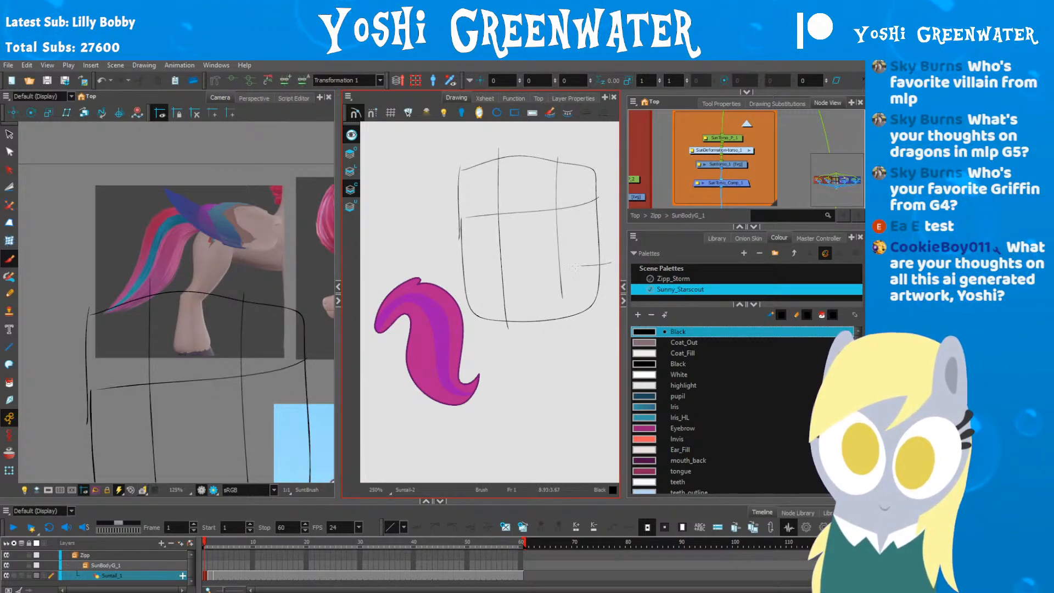
Step: Widen the Drawing view and doodle a small eared creature in the grid's upper-left cell
{"action": "scroll", "coordinate": [489, 195], "scroll_direction": "up", "scroll_amount": 2}
{"action": "left_click_drag", "start_coordinate": [489, 196], "coordinate": [432, 196]}
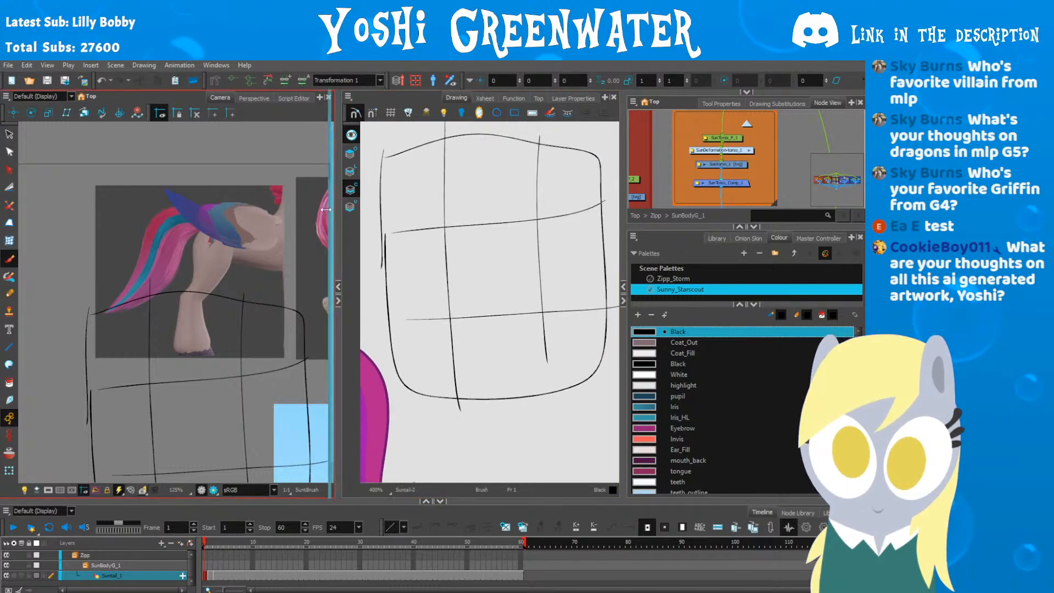
{"action": "left_click_drag", "start_coordinate": [338, 196], "coordinate": [286, 195]}
{"action": "mouse_move", "coordinate": [369, 172]}
{"action": "left_mouse_down"}
{"action": "mouse_move", "coordinate": [357, 187]}
{"action": "mouse_move", "coordinate": [375, 176]}
{"action": "left_mouse_up"}
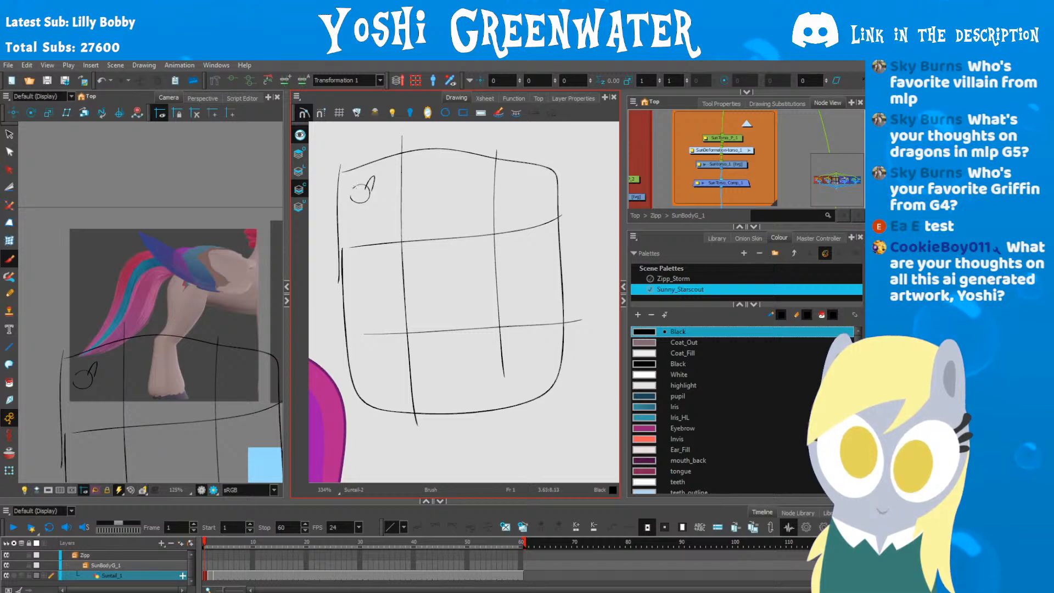
{"action": "left_click_drag", "start_coordinate": [353, 195], "coordinate": [367, 188]}
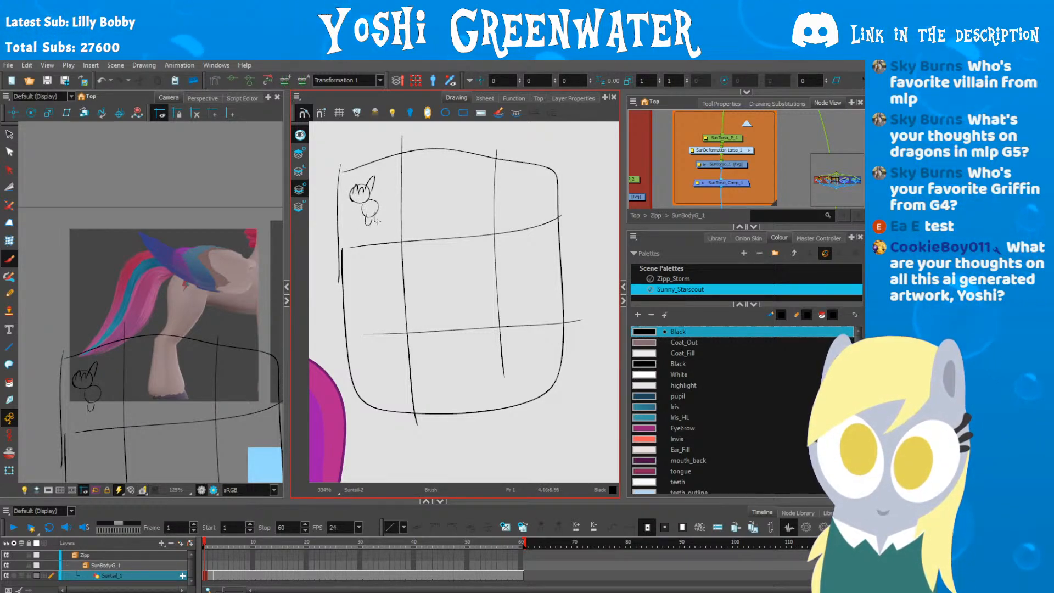
{"action": "left_click_drag", "start_coordinate": [376, 214], "coordinate": [378, 223]}
Step: Doodle a standing eared creature with arms, legs and eyes in the grid's centre cell
{"action": "scroll", "coordinate": [366, 183], "scroll_direction": "up", "scroll_amount": 1}
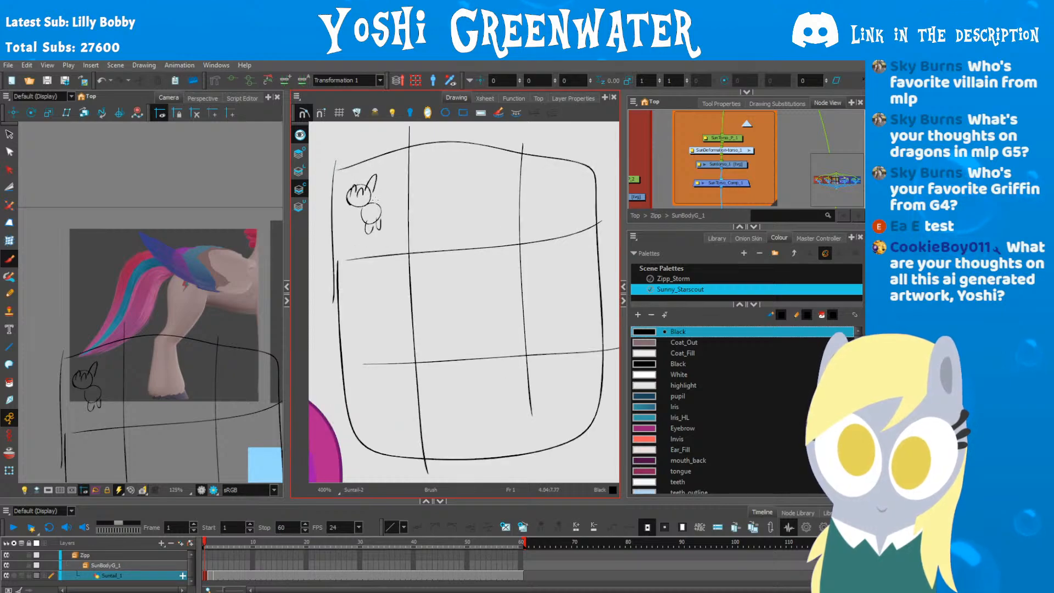
{"action": "mouse_move", "coordinate": [422, 288]}
{"action": "left_mouse_down"}
{"action": "mouse_move", "coordinate": [401, 282]}
{"action": "mouse_move", "coordinate": [405, 252]}
{"action": "left_mouse_up"}
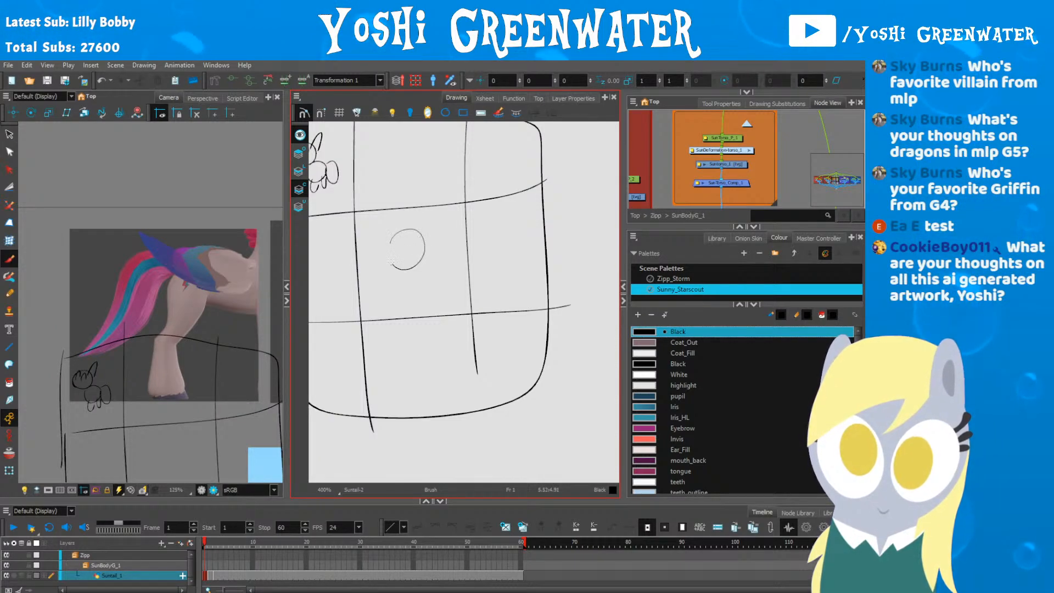
{"action": "mouse_move", "coordinate": [416, 231]}
{"action": "left_mouse_down"}
{"action": "mouse_move", "coordinate": [392, 261]}
{"action": "mouse_move", "coordinate": [396, 223]}
{"action": "left_mouse_up"}
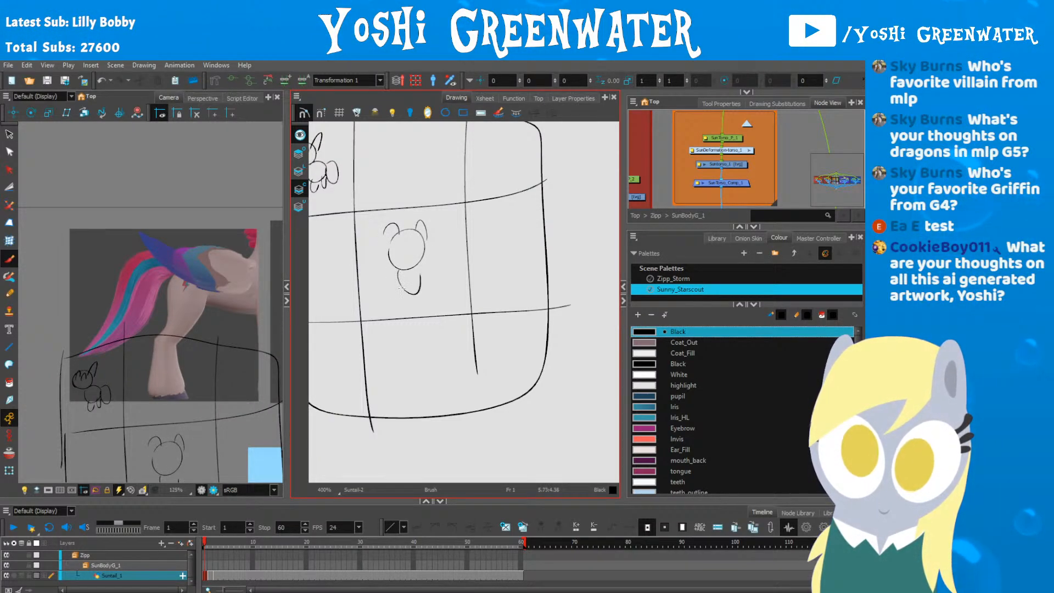
{"action": "left_click_drag", "start_coordinate": [420, 268], "coordinate": [424, 269]}
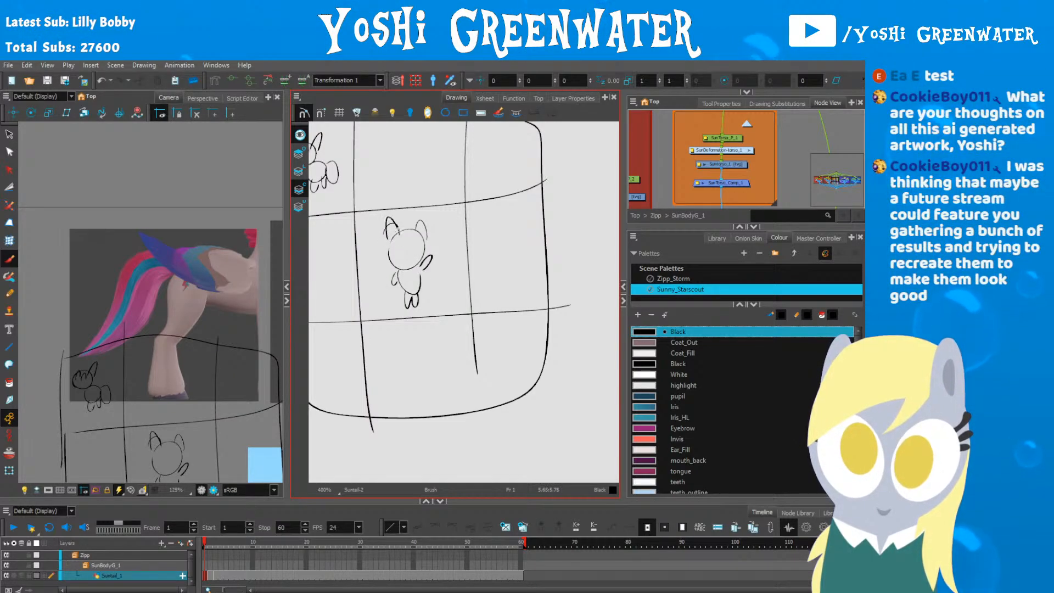
{"action": "left_click_drag", "start_coordinate": [401, 245], "coordinate": [411, 242]}
Step: Extend the grid's lower-right corner and doodle a round-eyed, big-eared creature with a body and limbs inside that cell
{"action": "left_click_drag", "start_coordinate": [521, 389], "coordinate": [506, 363]}
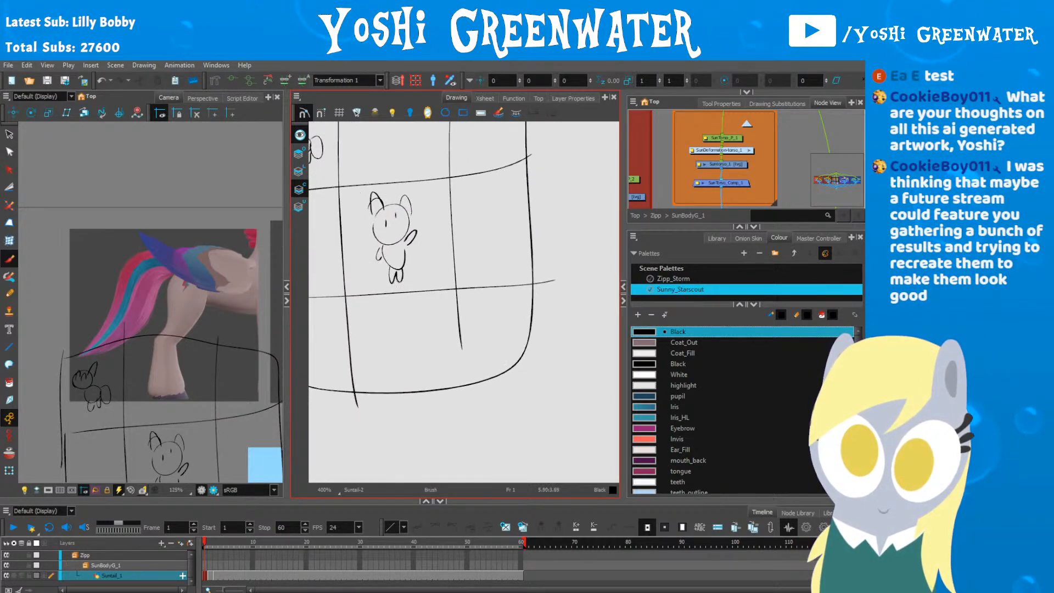
{"action": "scroll", "coordinate": [494, 324], "scroll_direction": "up", "scroll_amount": 2}
{"action": "mouse_move", "coordinate": [472, 294]}
{"action": "left_mouse_down"}
{"action": "mouse_move", "coordinate": [444, 281]}
{"action": "mouse_move", "coordinate": [420, 416]}
{"action": "left_mouse_up"}
{"action": "left_click_drag", "start_coordinate": [527, 244], "coordinate": [531, 306]}
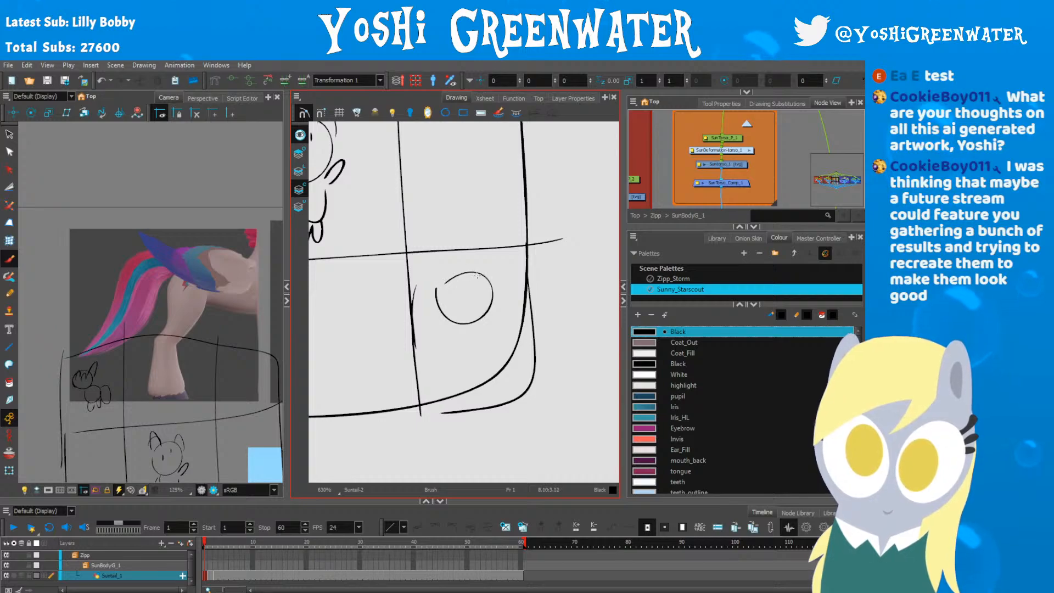
{"action": "mouse_move", "coordinate": [477, 273]}
{"action": "left_mouse_down"}
{"action": "mouse_move", "coordinate": [498, 280]}
{"action": "mouse_move", "coordinate": [451, 275]}
{"action": "mouse_move", "coordinate": [469, 289]}
{"action": "left_mouse_up"}
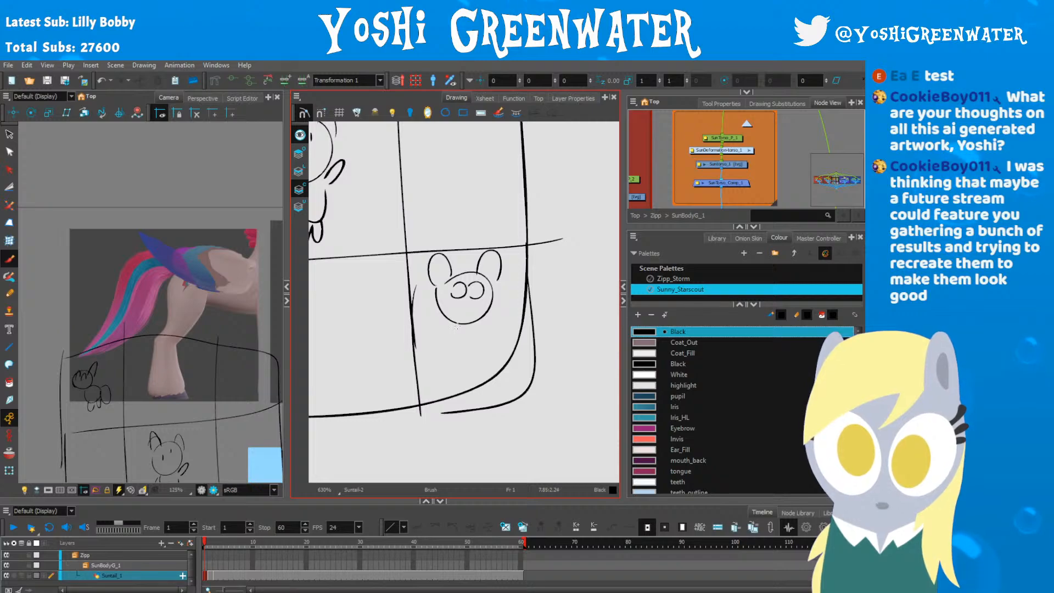
{"action": "left_click_drag", "start_coordinate": [486, 338], "coordinate": [487, 352]}
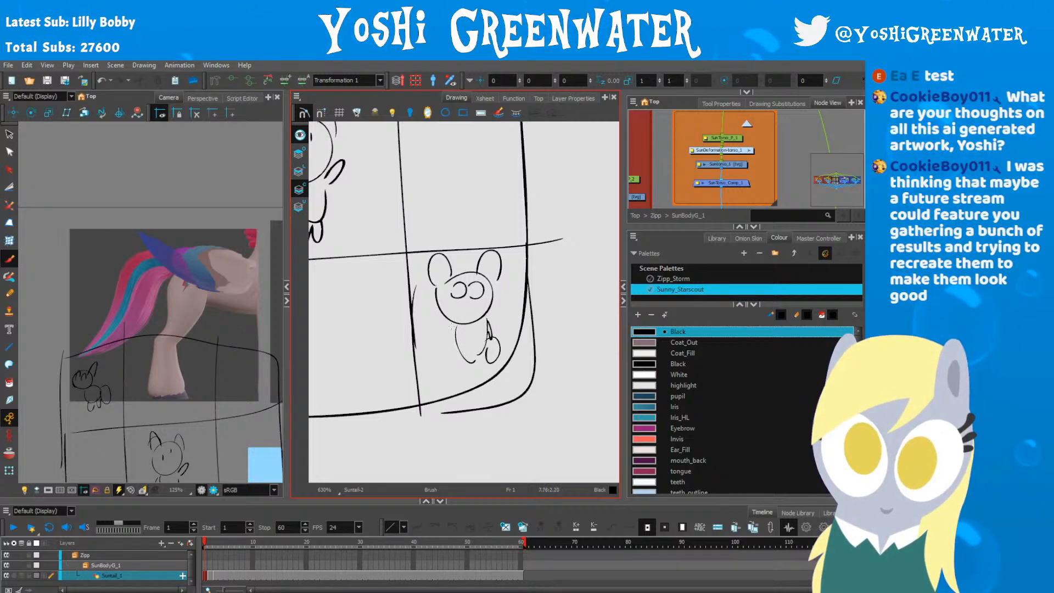
{"action": "left_click_drag", "start_coordinate": [452, 323], "coordinate": [450, 331]}
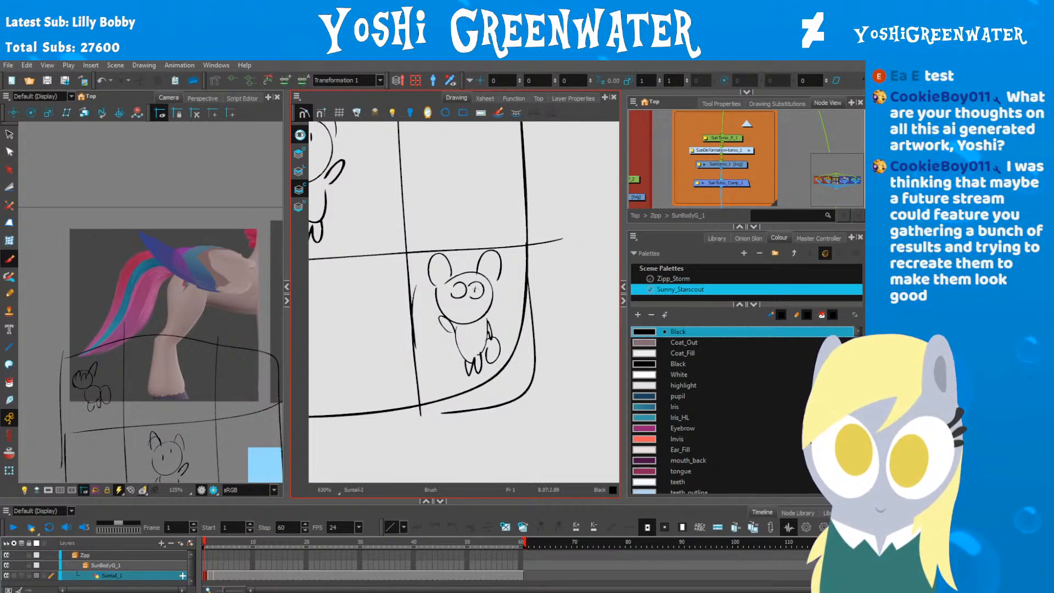
{"action": "scroll", "coordinate": [460, 288], "scroll_direction": "down", "scroll_amount": 3}
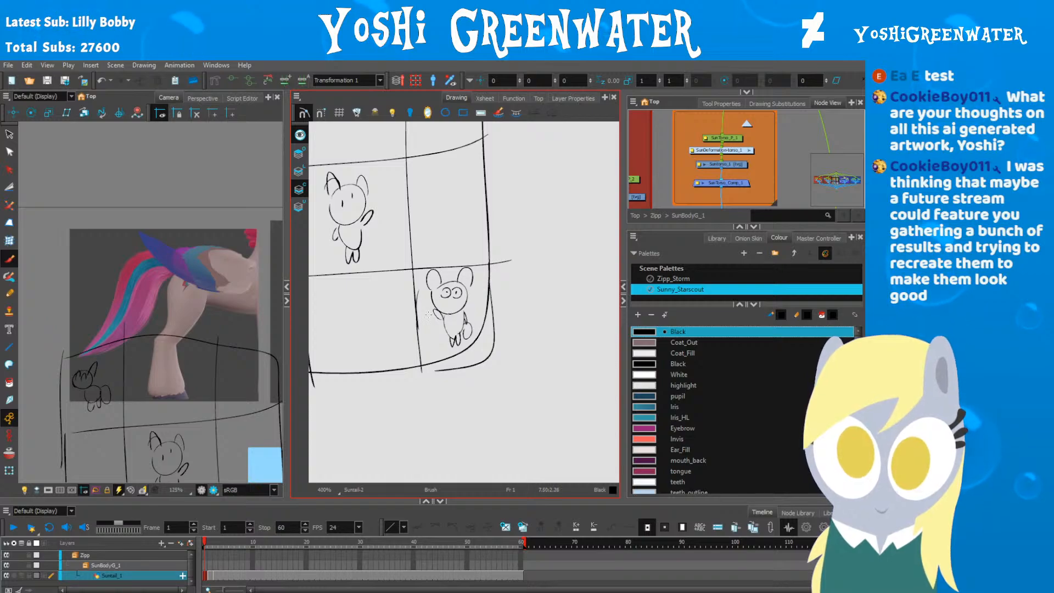
{"action": "left_click_drag", "start_coordinate": [444, 300], "coordinate": [549, 379]}
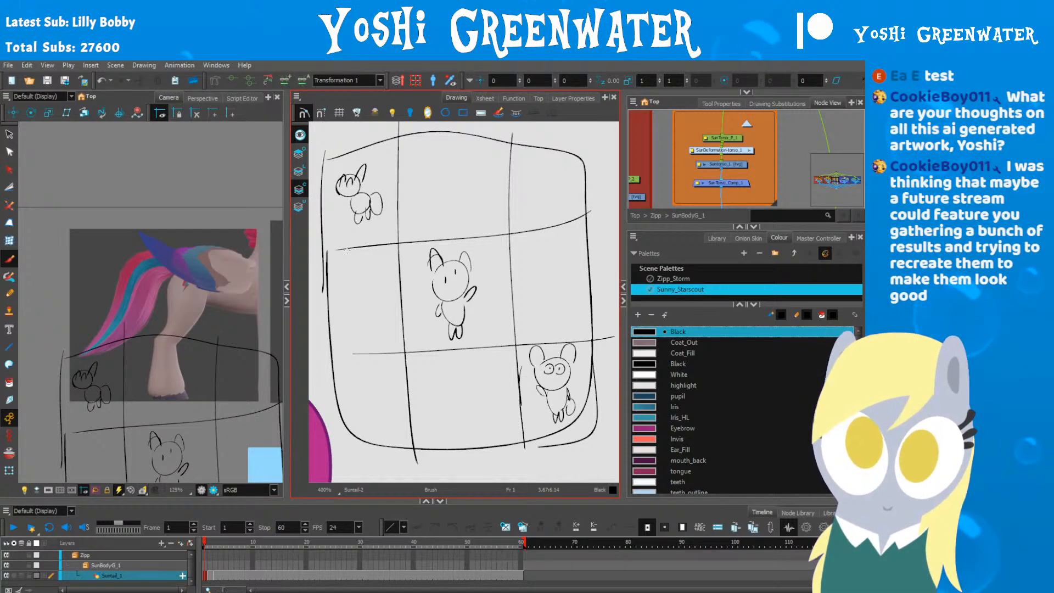
Step: Select the whole doodled grid with its creatures and delete it from the tail drawing
{"action": "left_click_drag", "start_coordinate": [287, 250], "coordinate": [272, 250]}
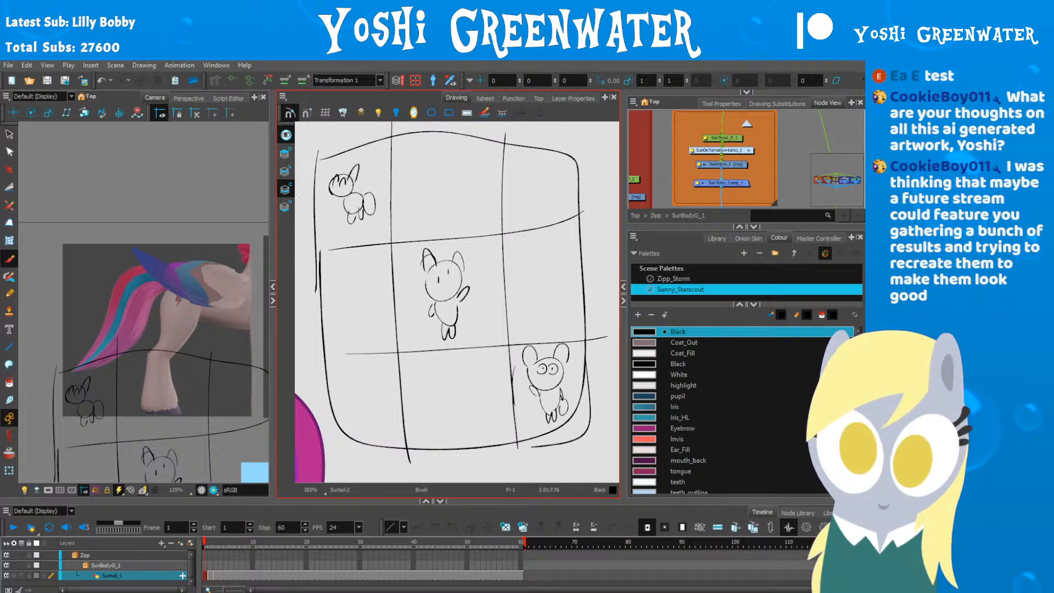
{"action": "left_click_drag", "start_coordinate": [151, 278], "coordinate": [111, 146]}
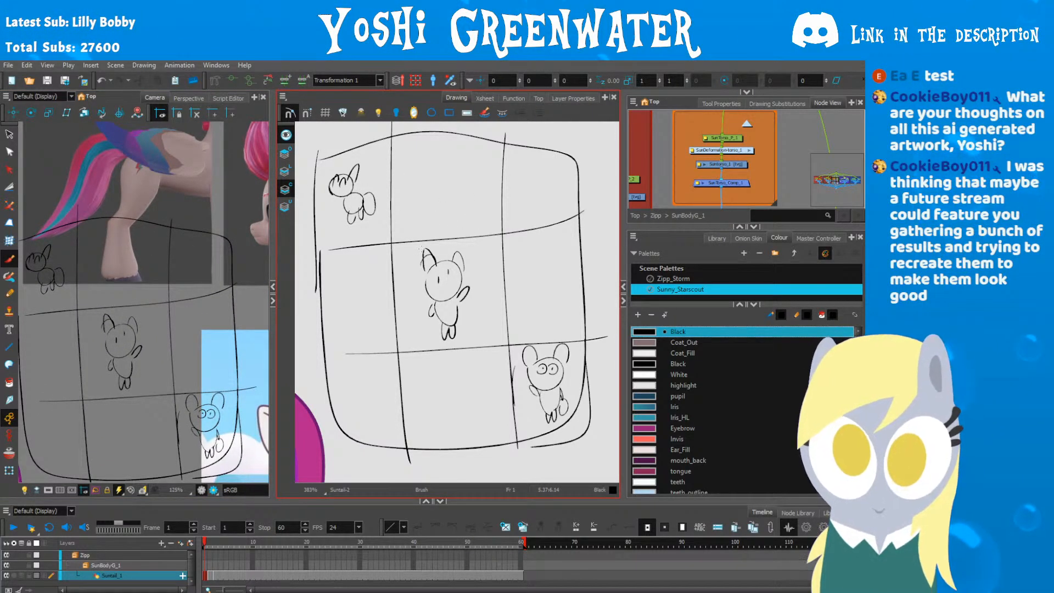
{"action": "scroll", "coordinate": [495, 210], "scroll_direction": "down", "scroll_amount": 1}
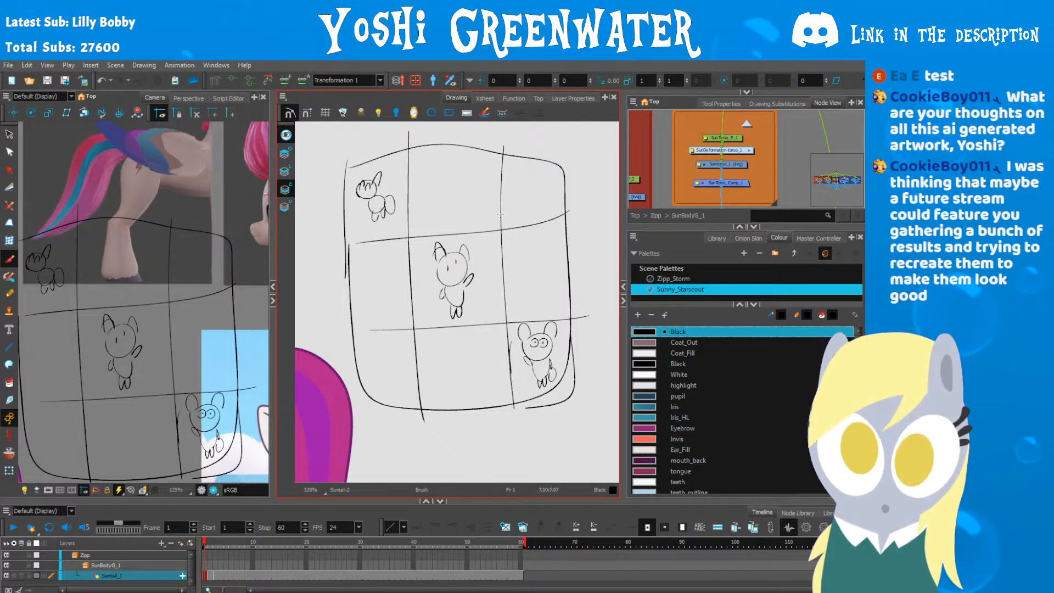
{"action": "left_click_drag", "start_coordinate": [320, 282], "coordinate": [311, 301]}
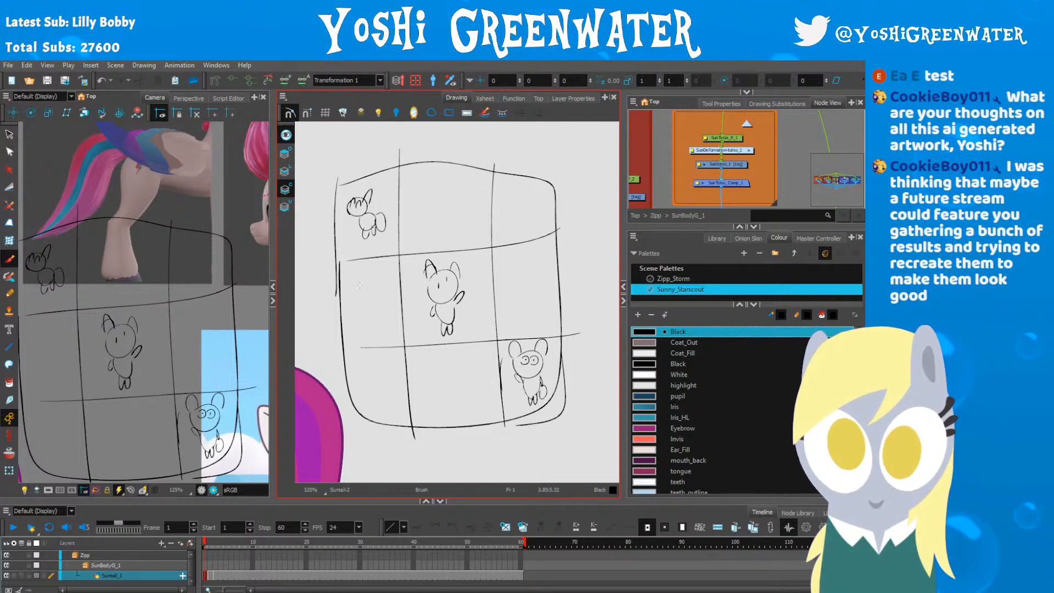
{"action": "left_click", "coordinate": [10, 134]}
{"action": "mouse_move", "coordinate": [362, 144]}
{"action": "left_mouse_down"}
{"action": "mouse_move", "coordinate": [616, 273]}
{"action": "mouse_move", "coordinate": [340, 346]}
{"action": "left_mouse_up"}
{"action": "key", "text": "Delete"}
Step: Show only the current art layer in the Drawing view and switch to the tail's Line Art layer
{"action": "scroll", "coordinate": [407, 248], "scroll_direction": "down", "scroll_amount": 3}
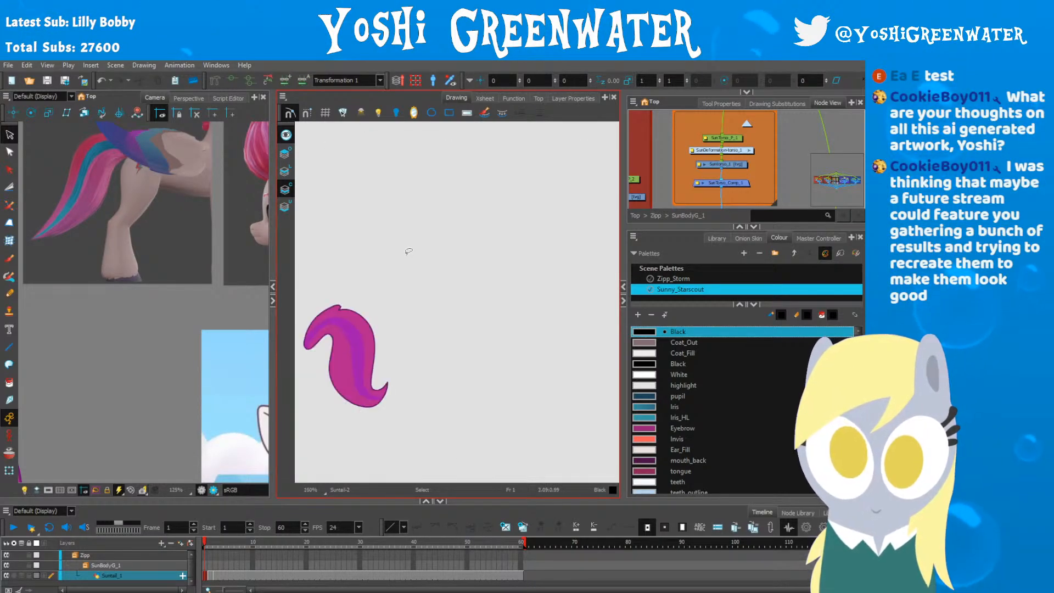
{"action": "left_click_drag", "start_coordinate": [410, 278], "coordinate": [517, 238]}
{"action": "scroll", "coordinate": [517, 238], "scroll_direction": "up", "scroll_amount": 2}
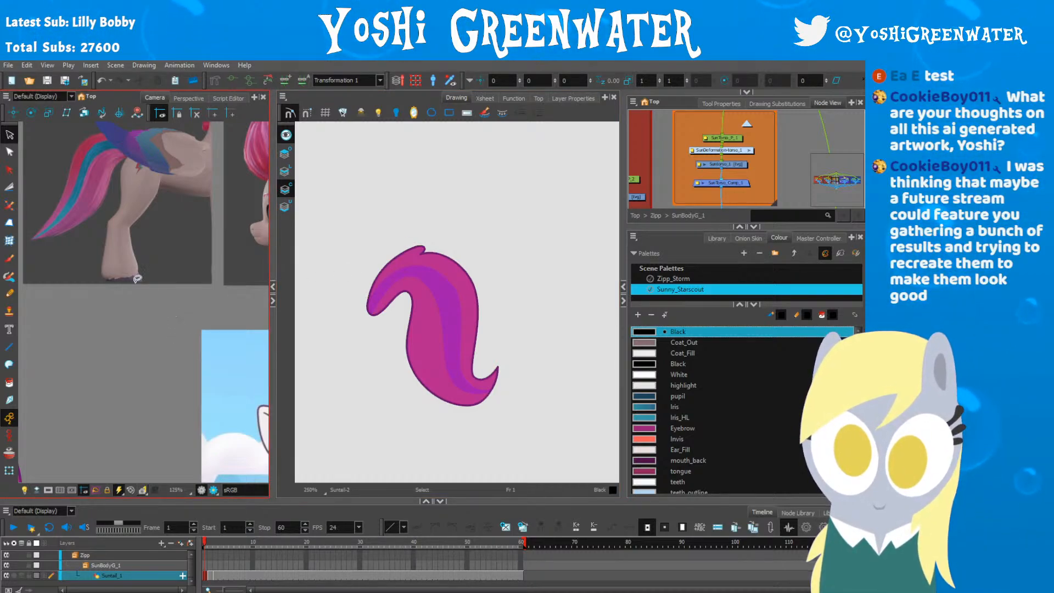
{"action": "left_click_drag", "start_coordinate": [116, 271], "coordinate": [119, 379]}
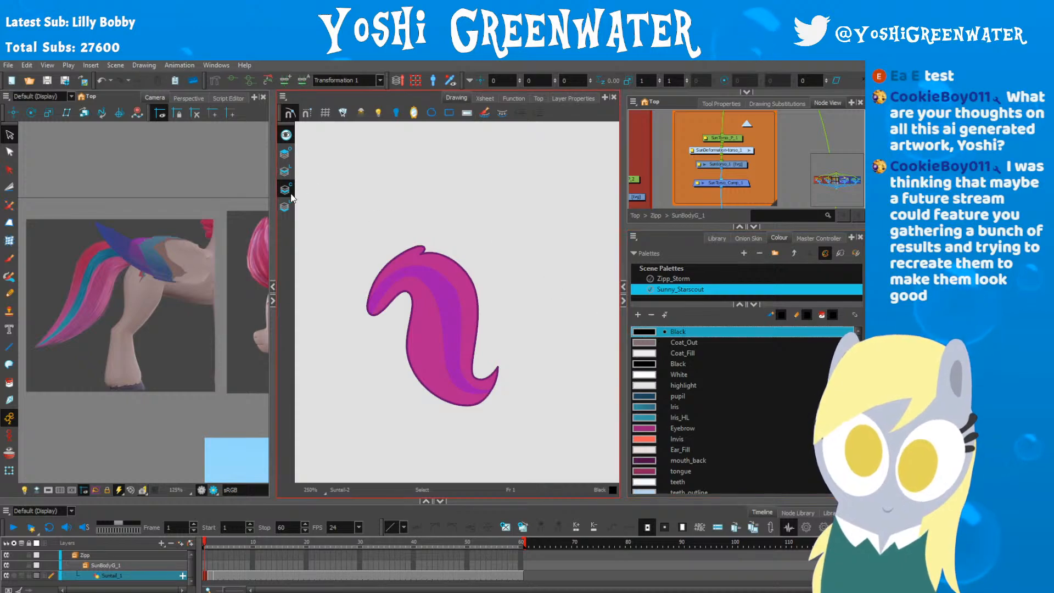
{"action": "key", "text": "ctrl+a"}
{"action": "key", "text": "Delete"}
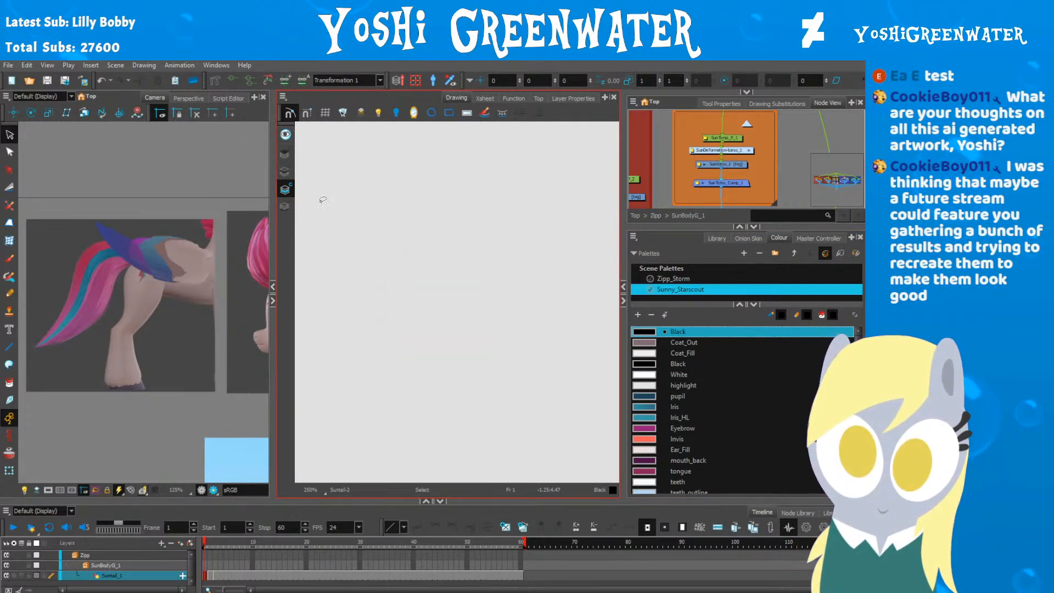
{"action": "left_click", "coordinate": [284, 171]}
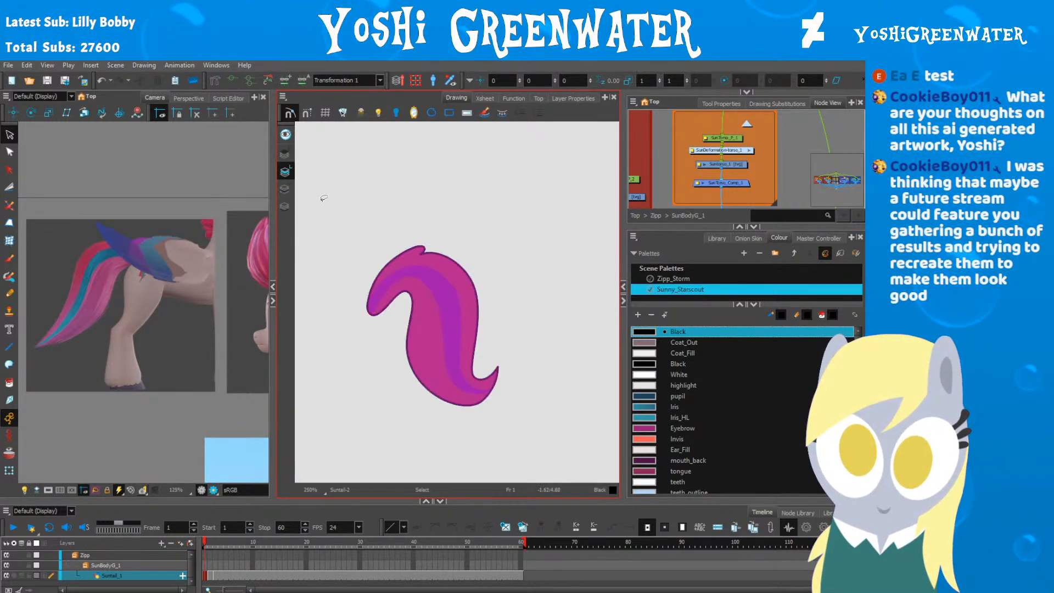
Step: Cut the whole tail artwork from the Line Art layer and paste it into the Underlay layer
{"action": "mouse_move", "coordinate": [370, 202]}
{"action": "left_mouse_down"}
{"action": "mouse_move", "coordinate": [527, 295]}
{"action": "mouse_move", "coordinate": [335, 271]}
{"action": "left_mouse_up"}
{"action": "key", "text": "ctrl+x"}
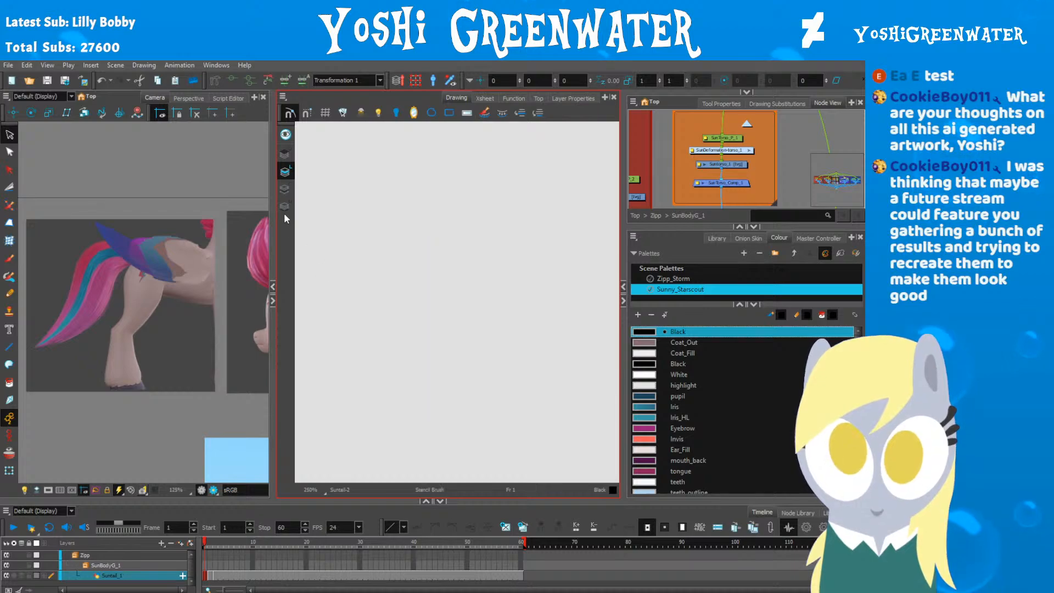
{"action": "left_click", "coordinate": [285, 208]}
{"action": "key", "text": "ctrl+v"}
{"action": "left_click", "coordinate": [321, 357]}
Step: Switch to the tail's Colour Art layer and set up the Brush with Red from the Zipp_Storm palette
{"action": "left_click", "coordinate": [284, 188]}
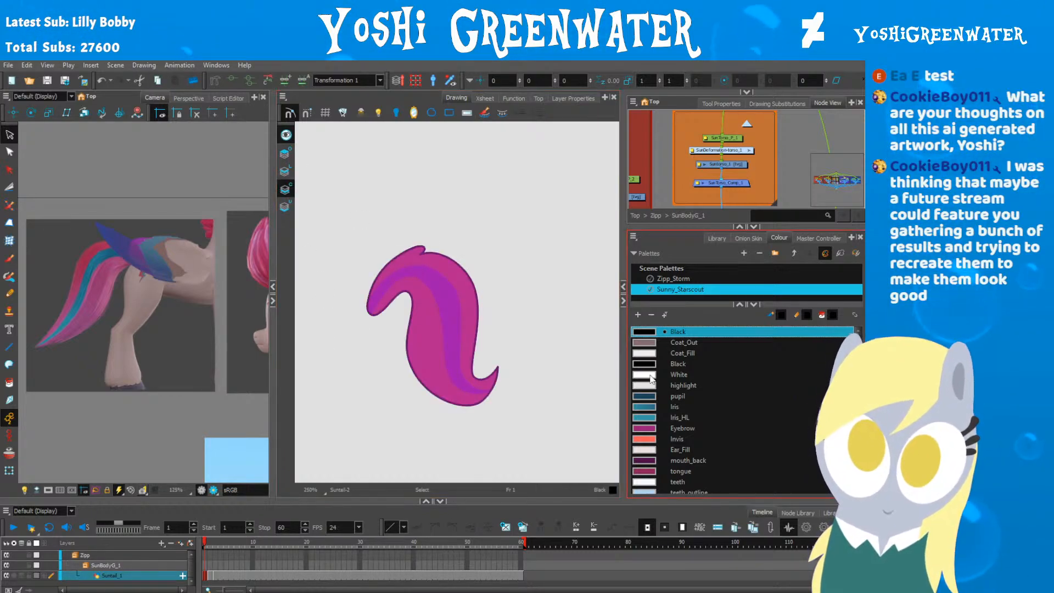
{"action": "scroll", "coordinate": [649, 378], "scroll_direction": "down", "scroll_amount": 4}
{"action": "scroll", "coordinate": [649, 382], "scroll_direction": "up", "scroll_amount": 4}
{"action": "left_click", "coordinate": [663, 279]}
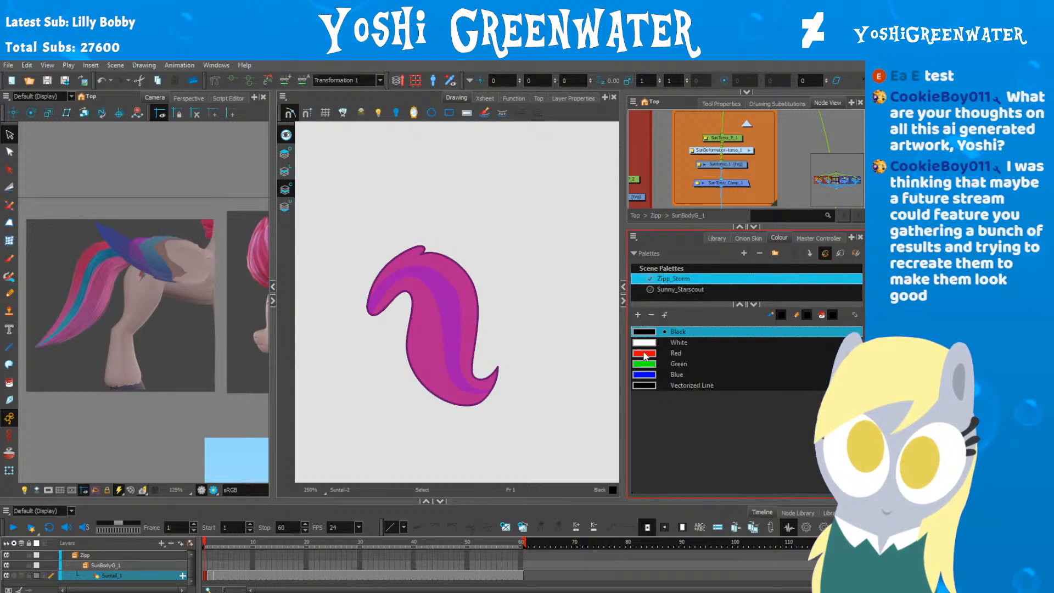
{"action": "left_click", "coordinate": [676, 353]}
{"action": "key", "text": "alt+b"}
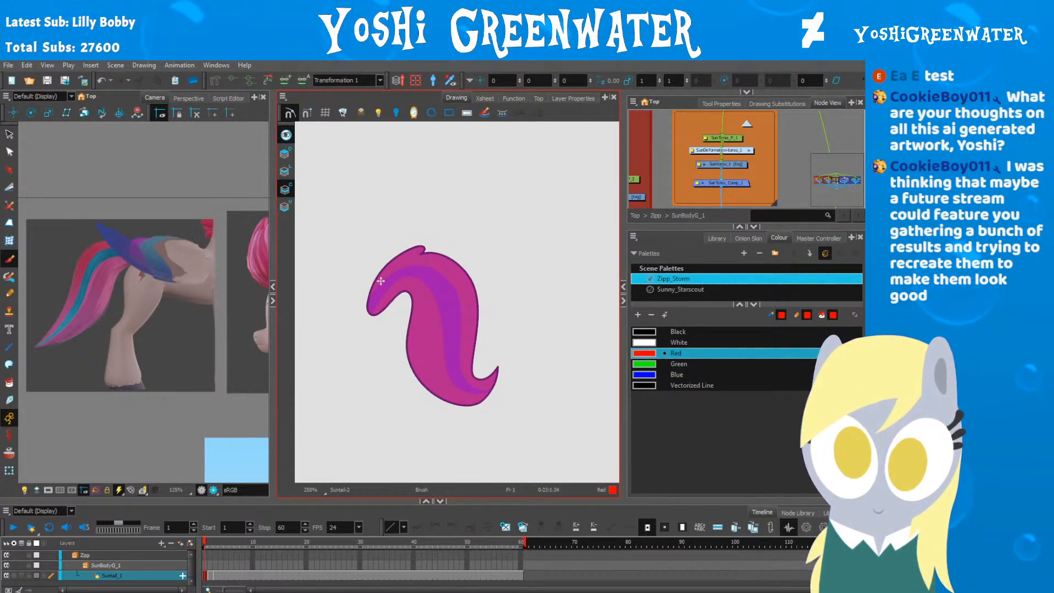
Step: Sketch a slimmer S-curved tail outline in red over the old tail, extending its pointed tip outward past the old one
{"action": "scroll", "coordinate": [372, 300], "scroll_direction": "up", "scroll_amount": 1}
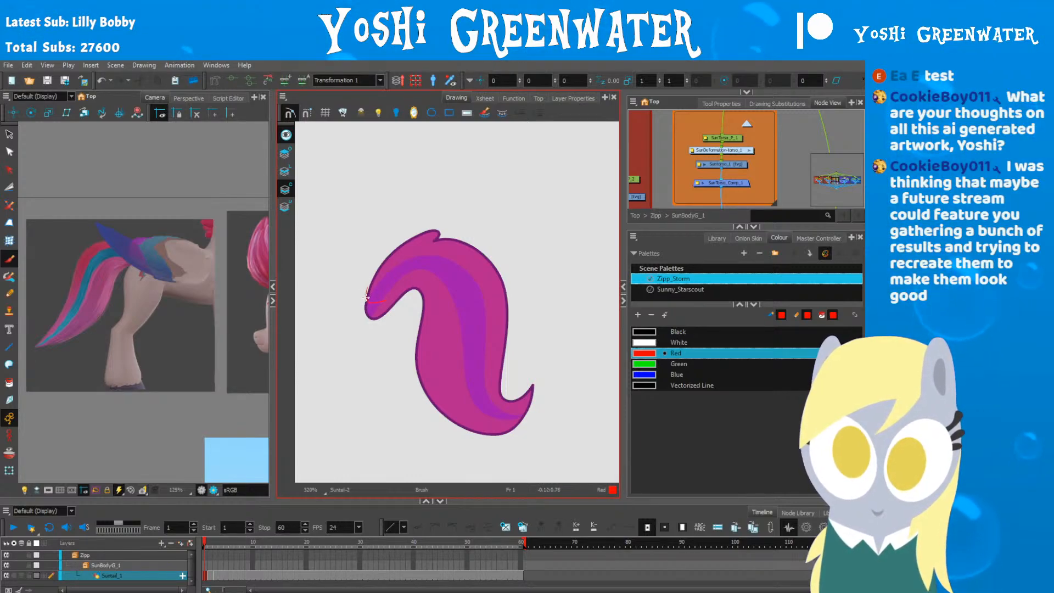
{"action": "mouse_move", "coordinate": [363, 292]}
{"action": "left_mouse_down"}
{"action": "mouse_move", "coordinate": [354, 271]}
{"action": "mouse_move", "coordinate": [397, 236]}
{"action": "mouse_move", "coordinate": [449, 242]}
{"action": "mouse_move", "coordinate": [485, 292]}
{"action": "mouse_move", "coordinate": [494, 382]}
{"action": "mouse_move", "coordinate": [548, 391]}
{"action": "left_mouse_up"}
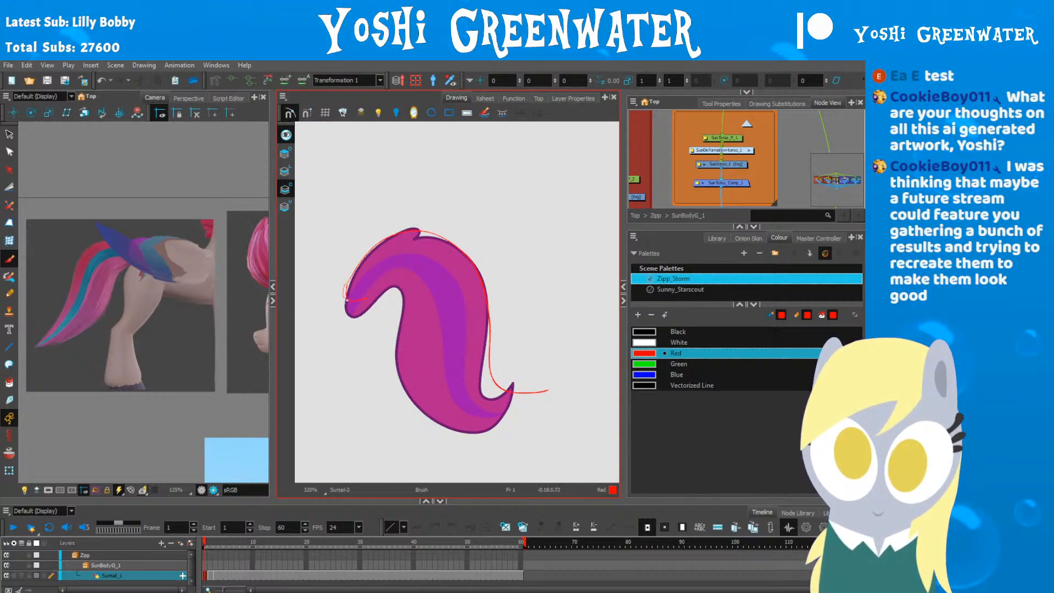
{"action": "mouse_move", "coordinate": [345, 297]}
{"action": "left_mouse_down"}
{"action": "mouse_move", "coordinate": [357, 305]}
{"action": "mouse_move", "coordinate": [377, 287]}
{"action": "left_mouse_up"}
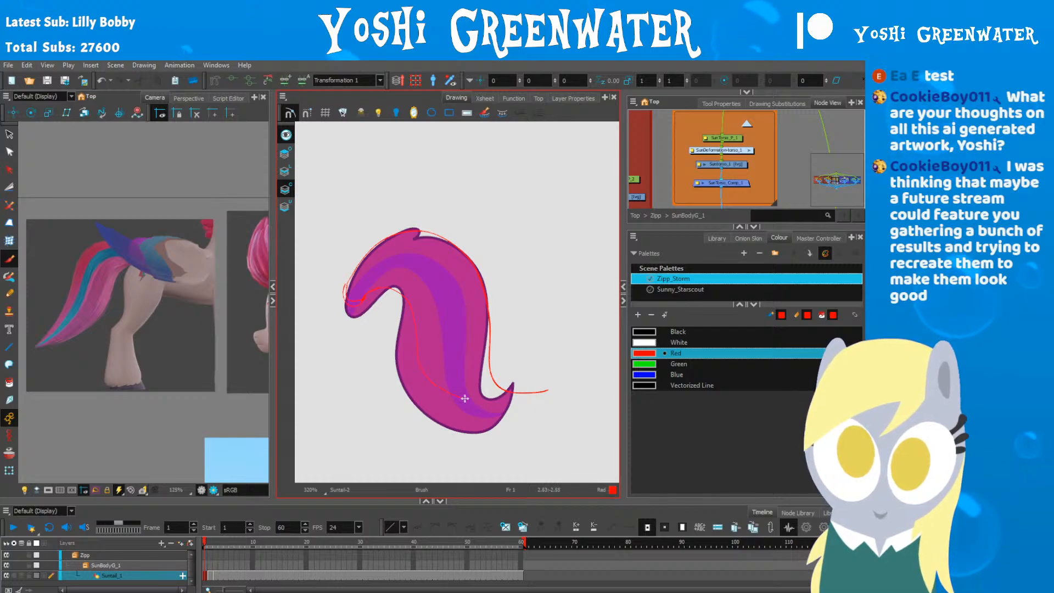
{"action": "left_click_drag", "start_coordinate": [464, 398], "coordinate": [548, 390]}
{"action": "left_click_drag", "start_coordinate": [364, 298], "coordinate": [393, 294]}
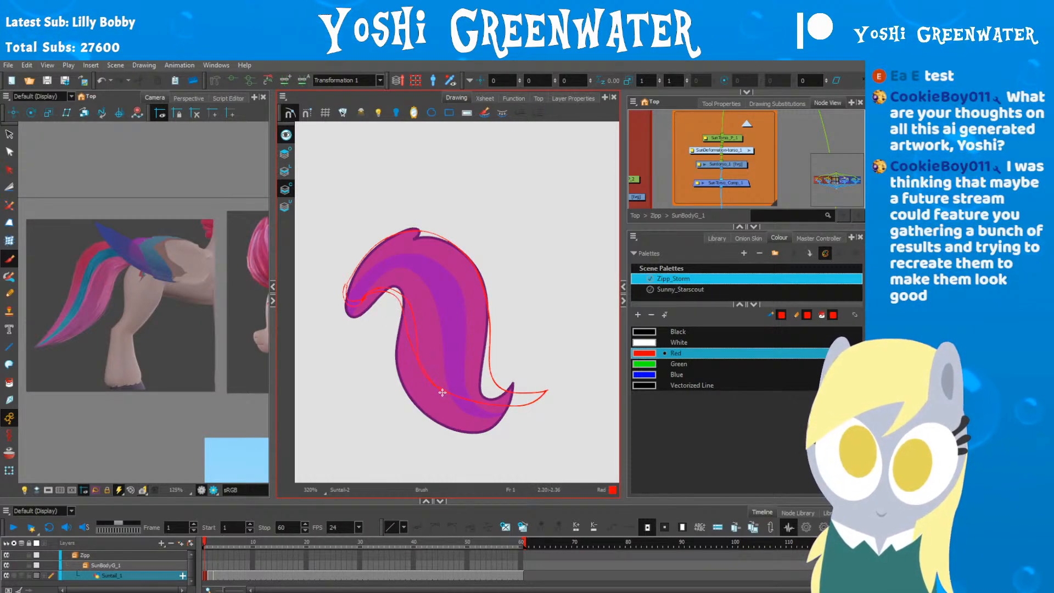
{"action": "left_click_drag", "start_coordinate": [554, 391], "coordinate": [416, 293]}
{"action": "mouse_move", "coordinate": [369, 252]}
{"action": "left_mouse_down"}
{"action": "mouse_move", "coordinate": [482, 299]}
{"action": "mouse_move", "coordinate": [555, 391]}
{"action": "mouse_move", "coordinate": [521, 406]}
{"action": "left_mouse_up"}
Step: Show only the current art layer and scale the whole red tail sketch slightly narrower and shorter
{"action": "left_click", "coordinate": [286, 135]}
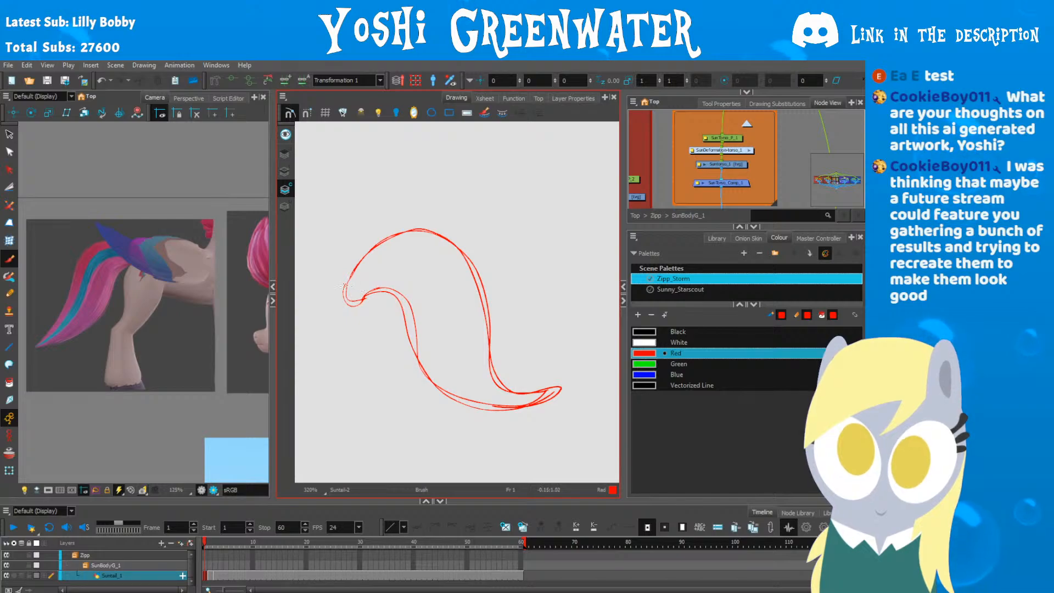
{"action": "left_click", "coordinate": [9, 135]}
{"action": "left_click_drag", "start_coordinate": [321, 168], "coordinate": [562, 313]}
{"action": "left_click_drag", "start_coordinate": [394, 413], "coordinate": [379, 405]}
{"action": "left_click_drag", "start_coordinate": [550, 320], "coordinate": [542, 320]}
{"action": "left_click_drag", "start_coordinate": [437, 410], "coordinate": [437, 395]}
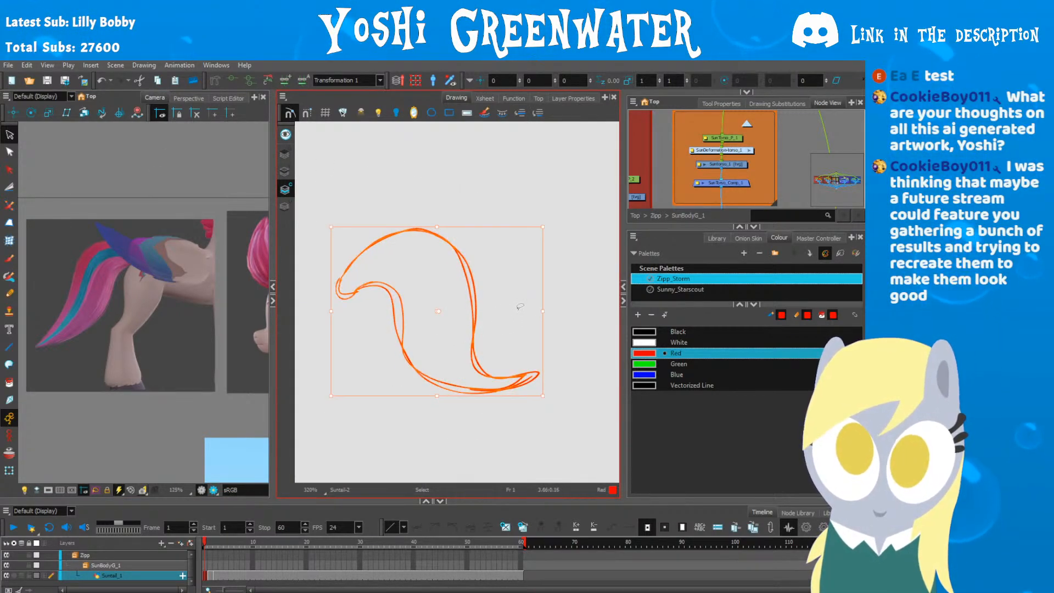
Step: Warp the tail sketch with the Envelope tool, raising its root end and bending the pointed tip slightly upward
{"action": "left_click", "coordinate": [9, 240]}
{"action": "left_click_drag", "start_coordinate": [331, 227], "coordinate": [331, 215]}
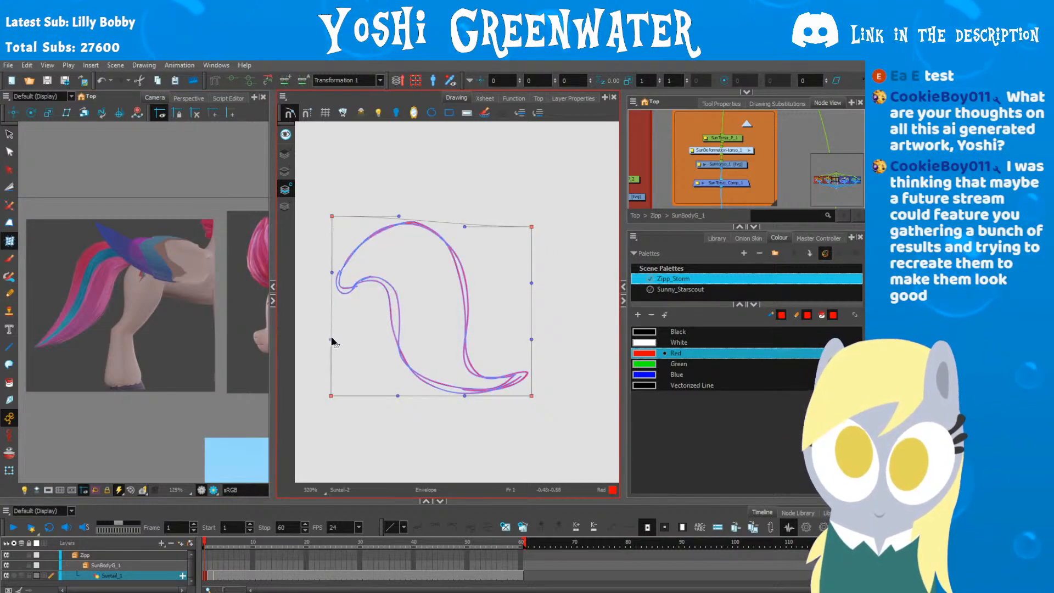
{"action": "left_click_drag", "start_coordinate": [332, 339], "coordinate": [324, 331]}
{"action": "left_click_drag", "start_coordinate": [332, 395], "coordinate": [326, 384]}
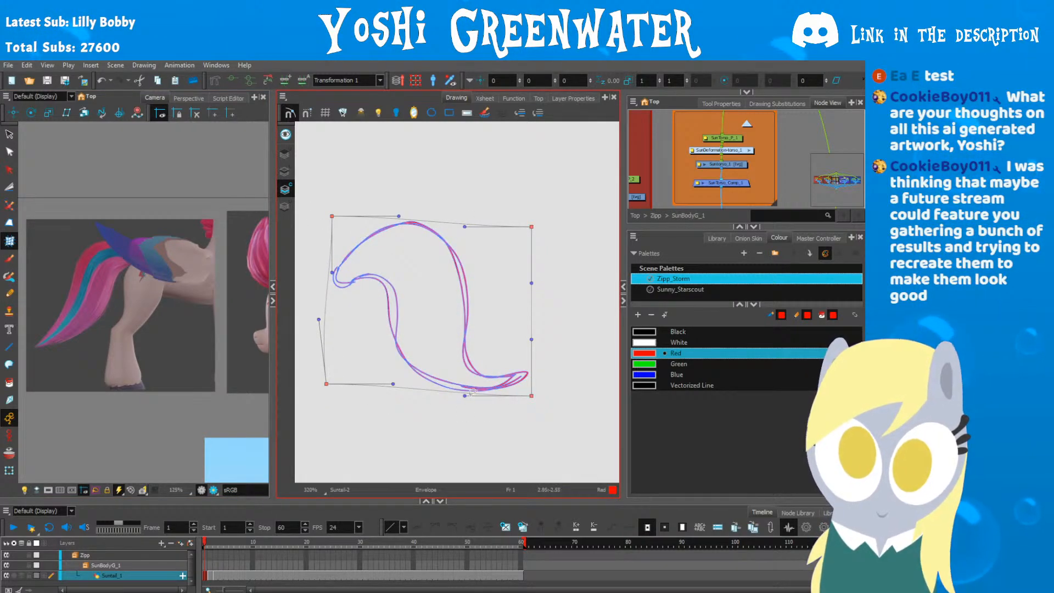
{"action": "left_click", "coordinate": [466, 414]}
{"action": "mouse_move", "coordinate": [332, 203]}
{"action": "left_mouse_down"}
{"action": "mouse_move", "coordinate": [478, 209]}
{"action": "mouse_move", "coordinate": [384, 404]}
{"action": "left_mouse_up"}
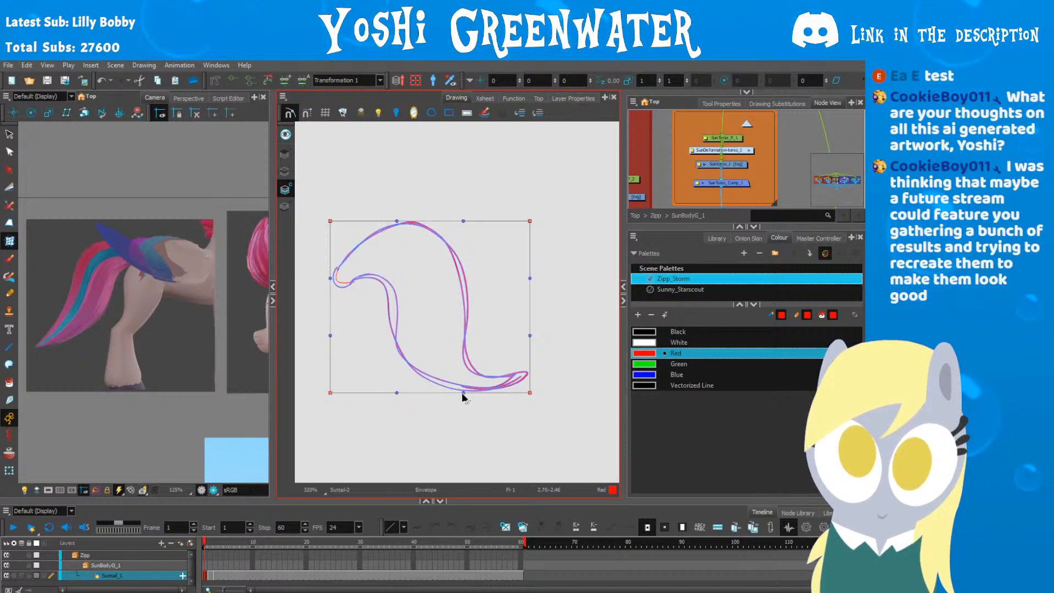
{"action": "left_click", "coordinate": [459, 424]}
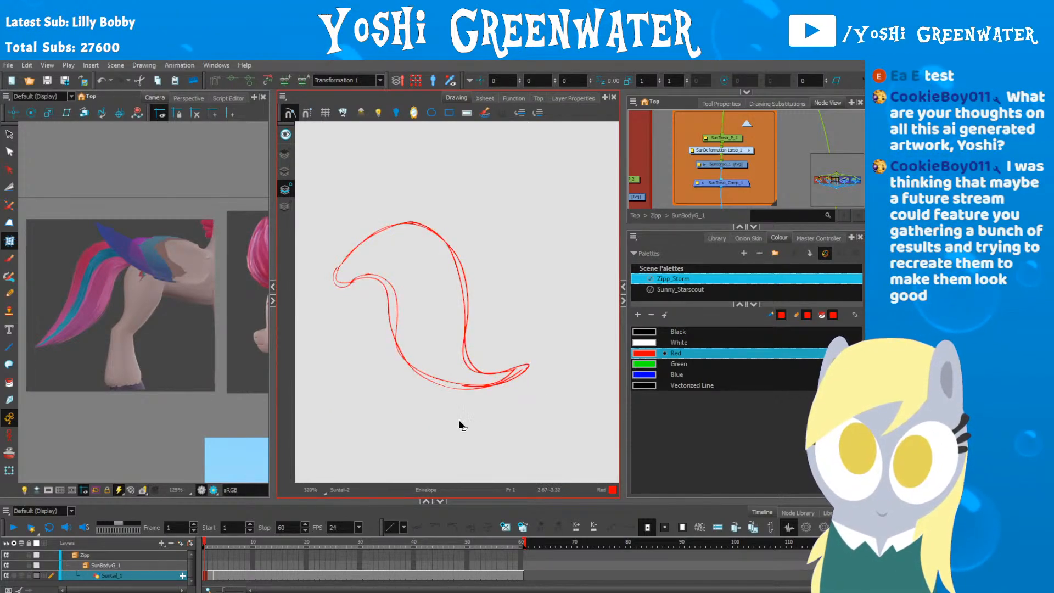
{"action": "left_click_drag", "start_coordinate": [312, 328], "coordinate": [328, 334]}
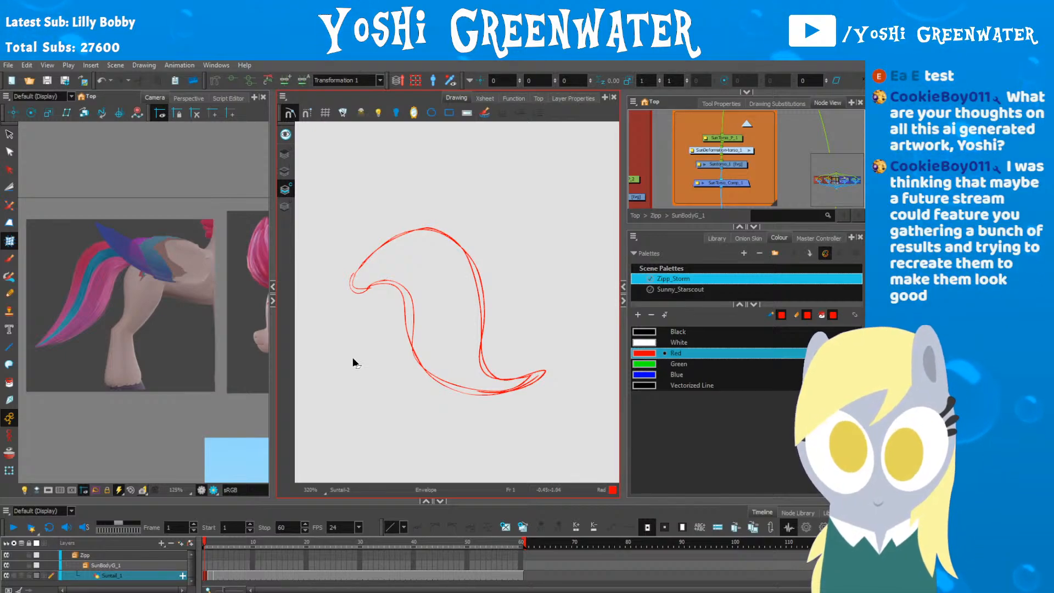
Step: Delete the surplus overlapping strokes along the inner and outer edges of the tail sketch
{"action": "left_click", "coordinate": [414, 317]}
{"action": "key", "text": "Delete"}
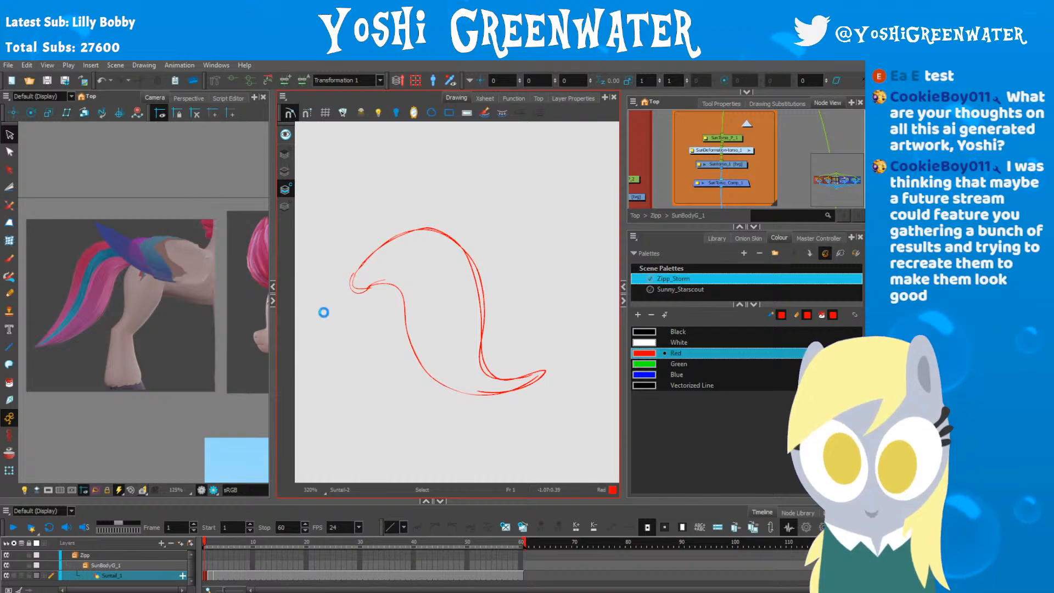
{"action": "left_click_drag", "start_coordinate": [407, 380], "coordinate": [411, 364]}
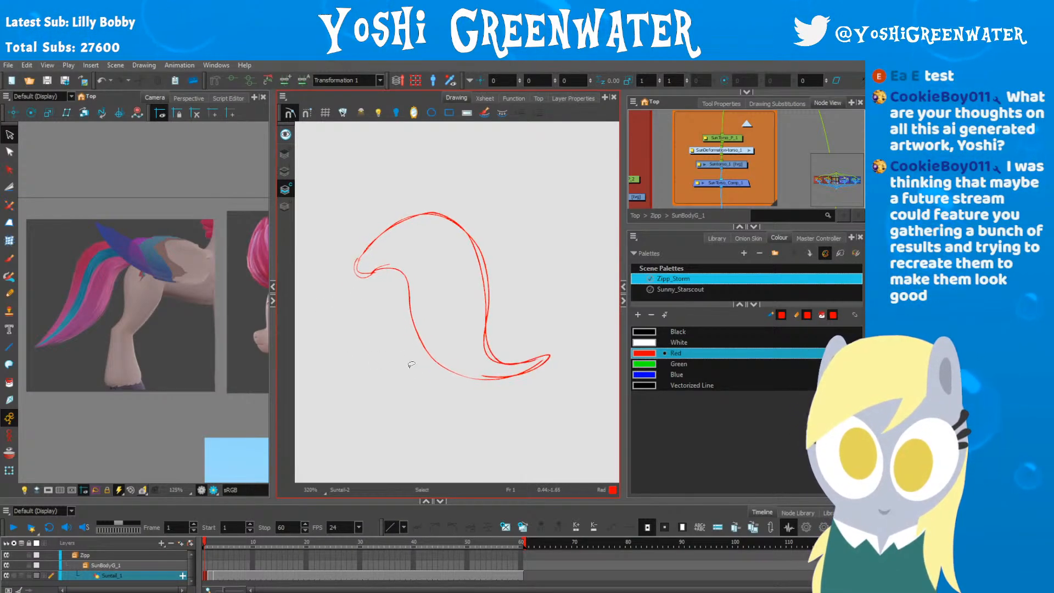
{"action": "left_click", "coordinate": [486, 371]}
{"action": "key", "text": "Delete"}
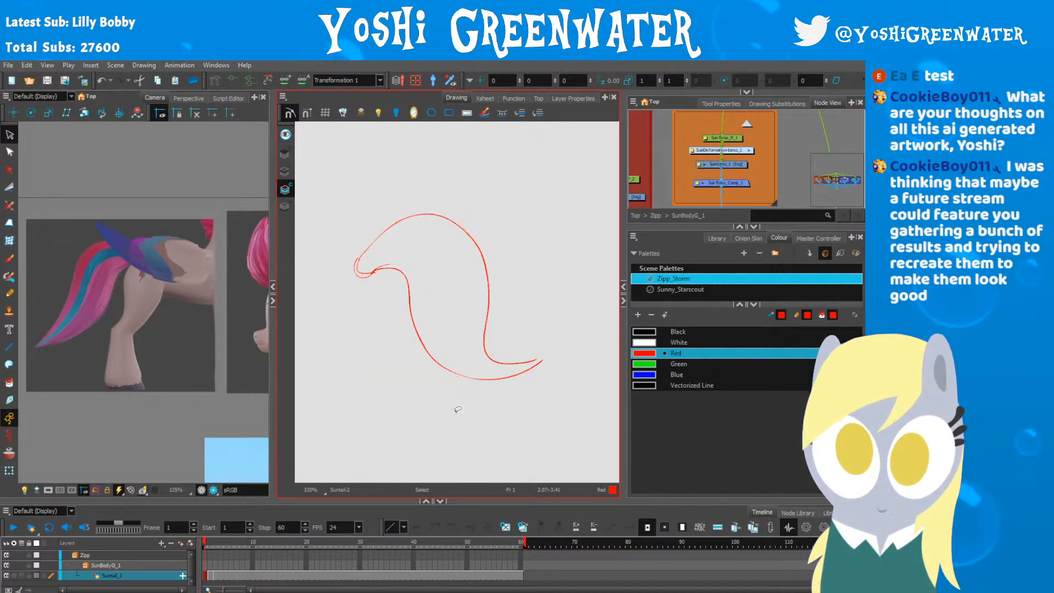
Step: Rework the tail's tip and lower edge with red brush strokes, and undo the extra pass down the inner edge
{"action": "key", "text": "alt+b"}
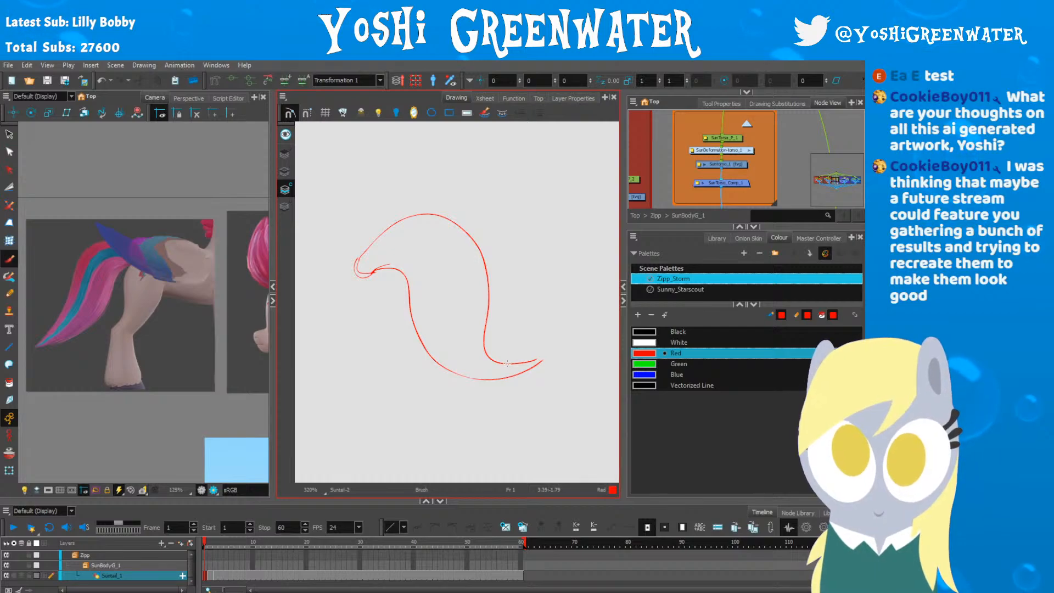
{"action": "mouse_move", "coordinate": [508, 363]}
{"action": "left_mouse_down"}
{"action": "mouse_move", "coordinate": [545, 353]}
{"action": "mouse_move", "coordinate": [515, 381]}
{"action": "left_mouse_up"}
{"action": "mouse_move", "coordinate": [441, 363]}
{"action": "left_mouse_down"}
{"action": "mouse_move", "coordinate": [458, 379]}
{"action": "mouse_move", "coordinate": [537, 366]}
{"action": "left_mouse_up"}
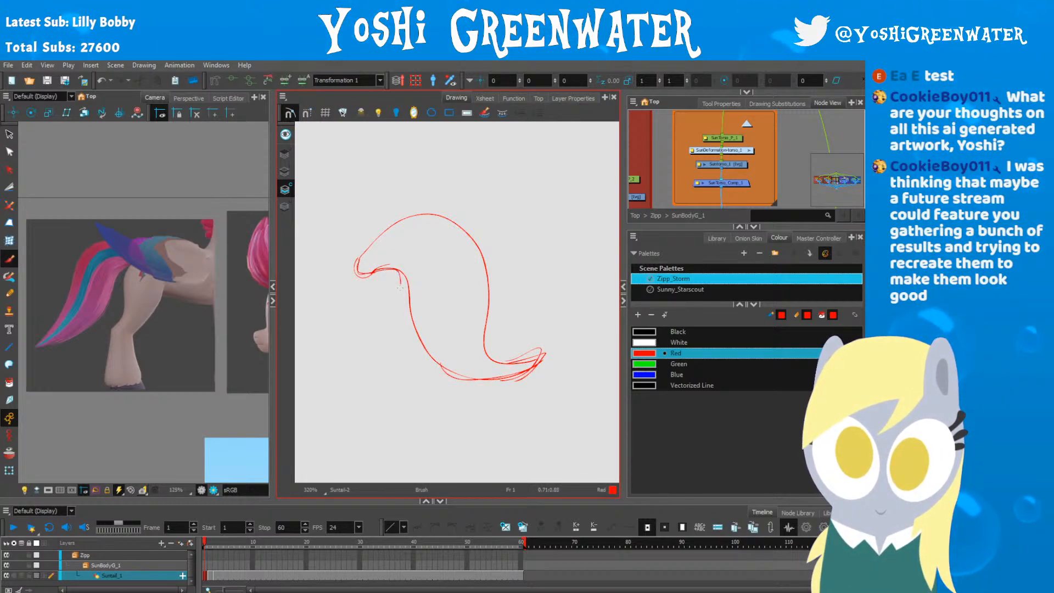
{"action": "mouse_move", "coordinate": [400, 277]}
{"action": "left_mouse_down"}
{"action": "mouse_move", "coordinate": [416, 342]}
{"action": "mouse_move", "coordinate": [468, 377]}
{"action": "left_mouse_up"}
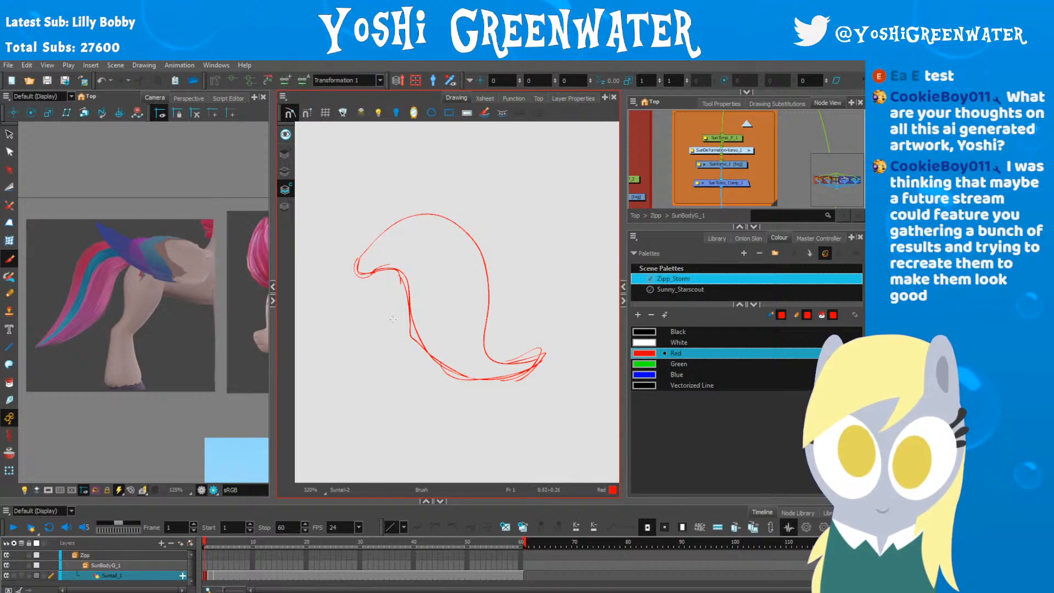
{"action": "key", "text": "ctrl+z"}
{"action": "key", "text": "ctrl+z"}
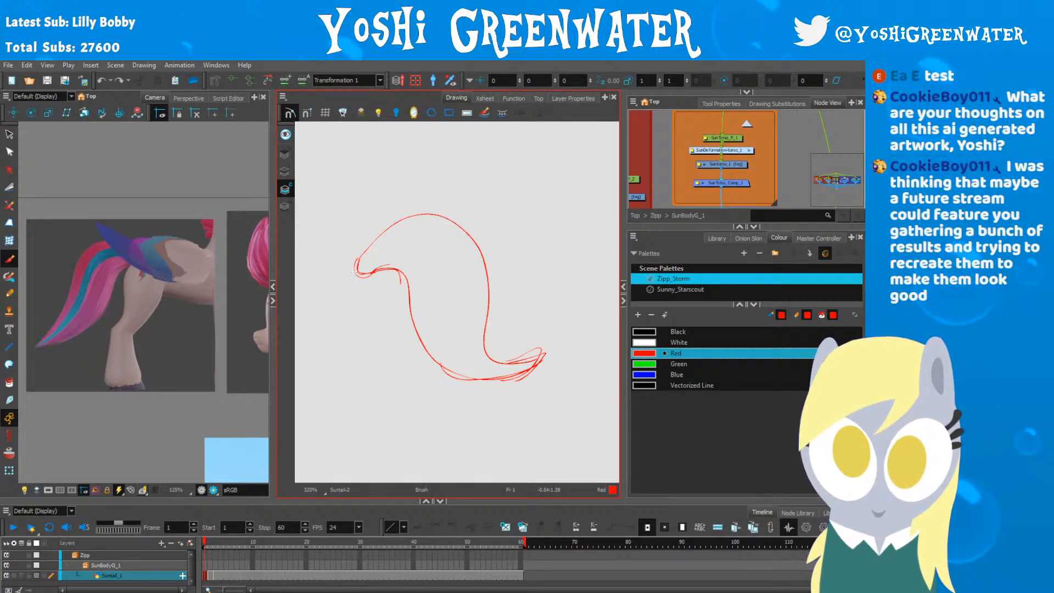
Step: Draw two curved stripe lines inside the tail from root to tip, redoing any stroke that misses the reference's colour bands
{"action": "left_click_drag", "start_coordinate": [385, 344], "coordinate": [368, 342]}
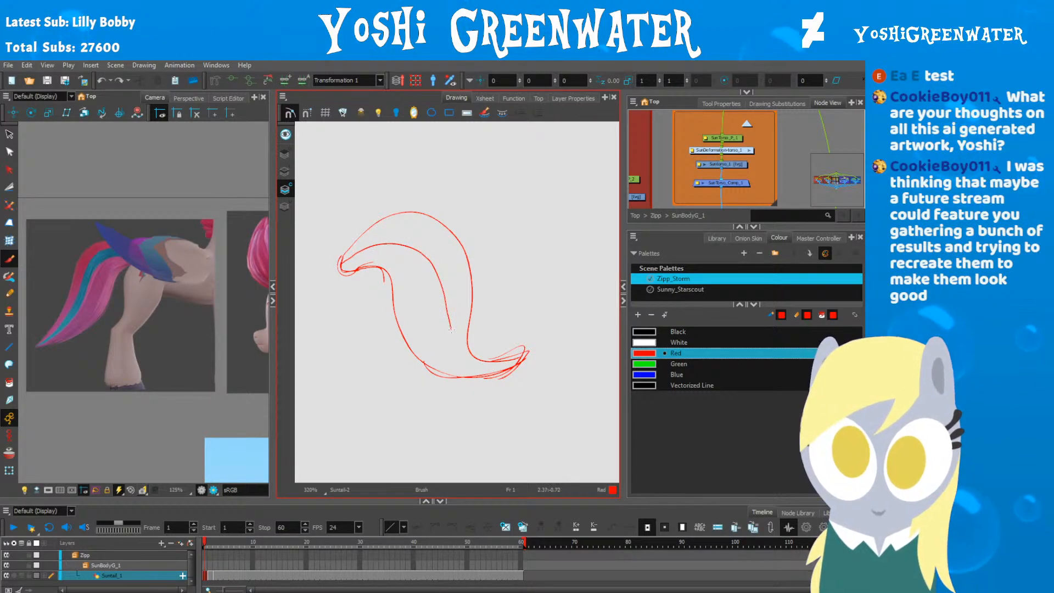
{"action": "key", "text": "ctrl+z"}
{"action": "left_click_drag", "start_coordinate": [342, 261], "coordinate": [411, 230]}
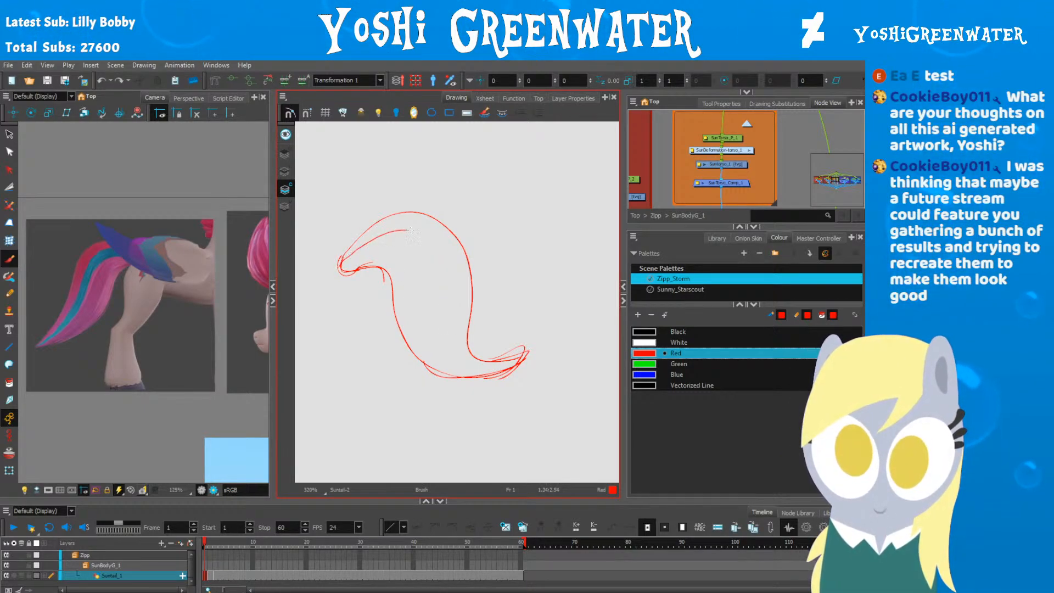
{"action": "mouse_move", "coordinate": [338, 264]}
{"action": "left_mouse_down"}
{"action": "mouse_move", "coordinate": [385, 233]}
{"action": "mouse_move", "coordinate": [436, 242]}
{"action": "mouse_move", "coordinate": [453, 323]}
{"action": "left_mouse_up"}
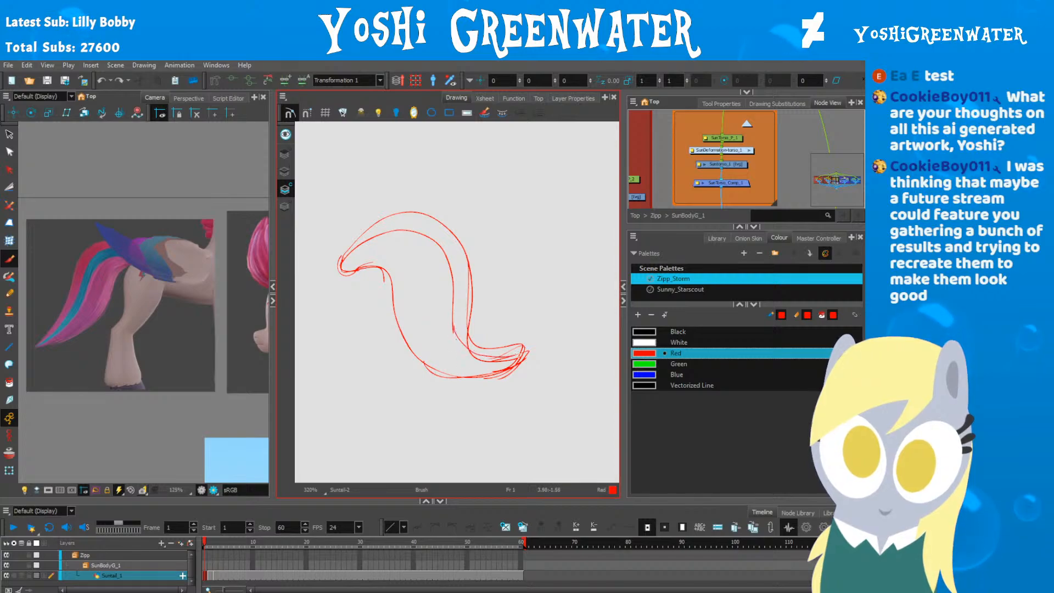
{"action": "mouse_move", "coordinate": [384, 269]}
{"action": "left_mouse_down"}
{"action": "mouse_move", "coordinate": [405, 280]}
{"action": "mouse_move", "coordinate": [423, 336]}
{"action": "left_mouse_up"}
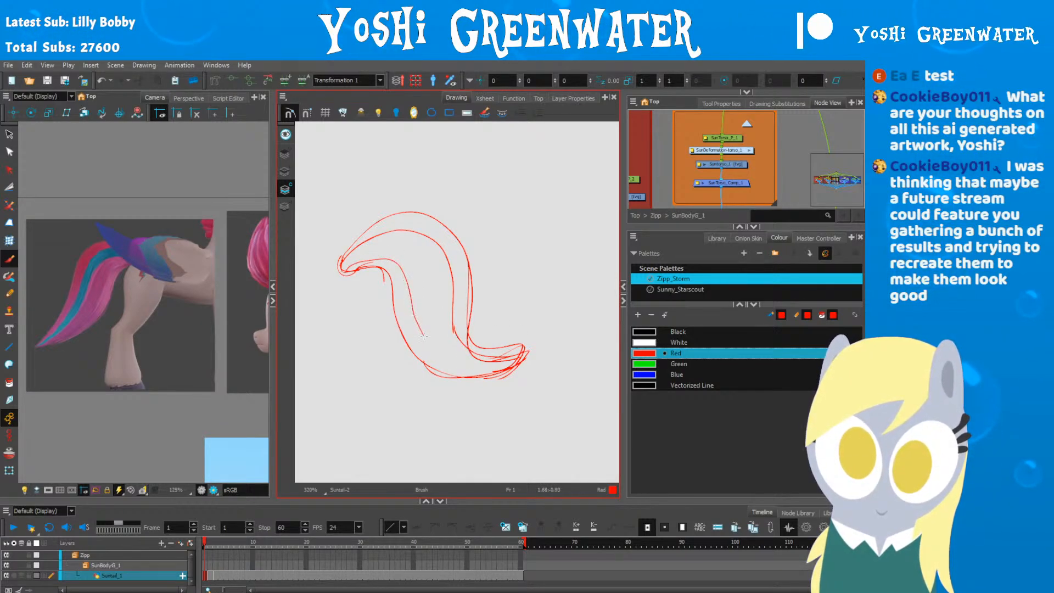
{"action": "key", "text": "ctrl+z"}
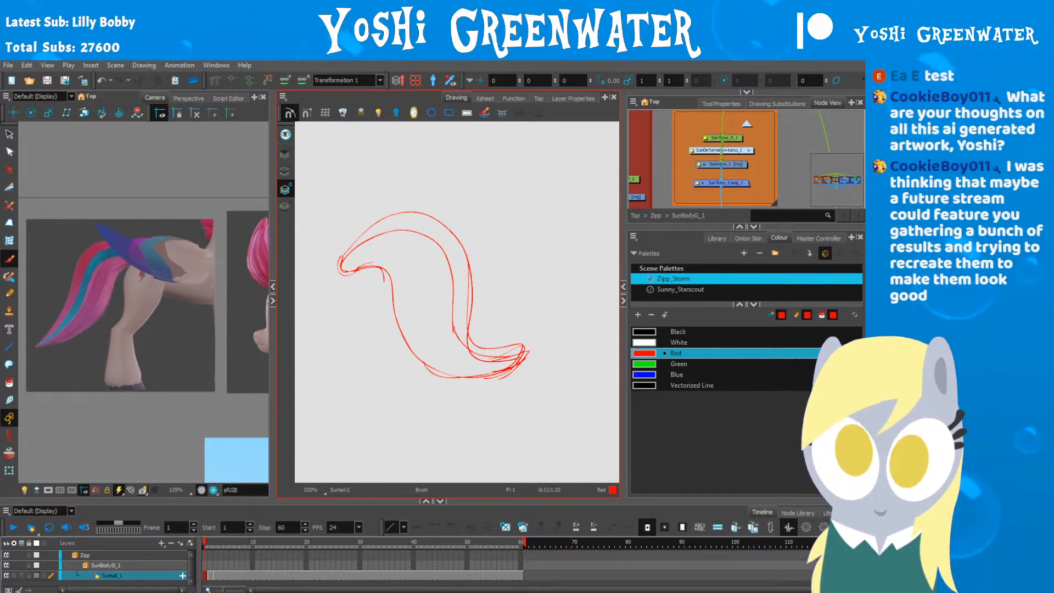
{"action": "mouse_move", "coordinate": [346, 269]}
{"action": "left_mouse_down"}
{"action": "mouse_move", "coordinate": [407, 268]}
{"action": "mouse_move", "coordinate": [430, 307]}
{"action": "left_mouse_up"}
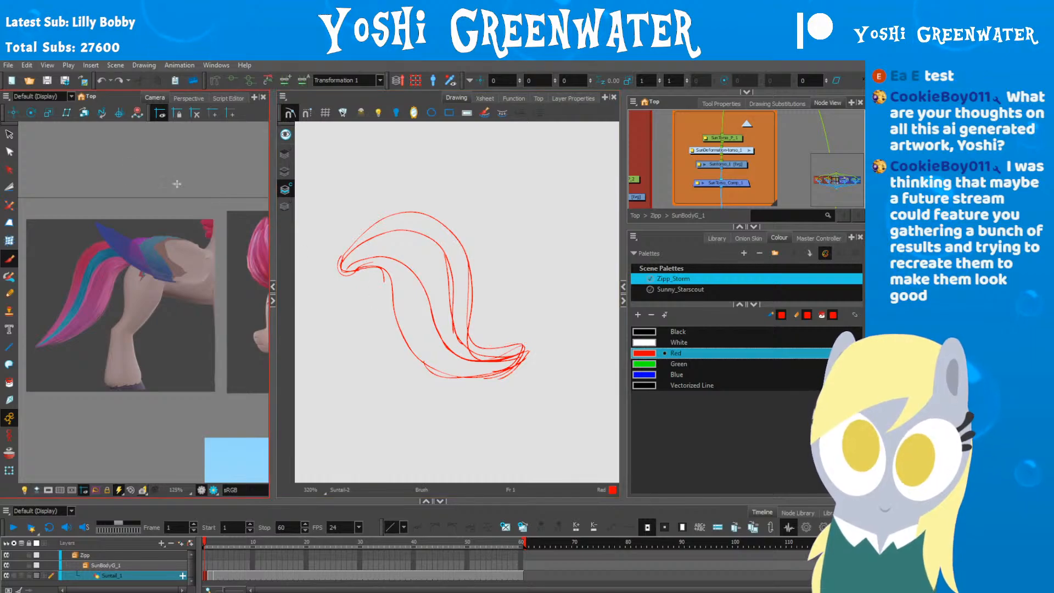
Step: Reshape the striped tail sketch with the Envelope tool, pulling the tip outward and downward and fine-tuning its corner
{"action": "mouse_move", "coordinate": [365, 190]}
{"action": "left_mouse_down"}
{"action": "mouse_move", "coordinate": [546, 308]}
{"action": "mouse_move", "coordinate": [334, 285]}
{"action": "left_mouse_up"}
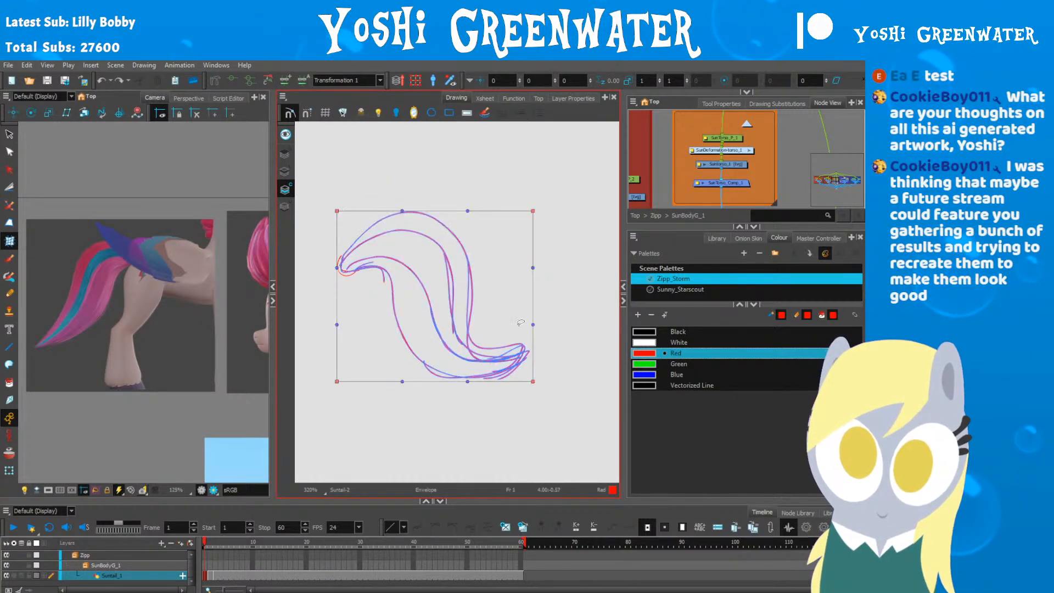
{"action": "left_click_drag", "start_coordinate": [533, 324], "coordinate": [534, 318]}
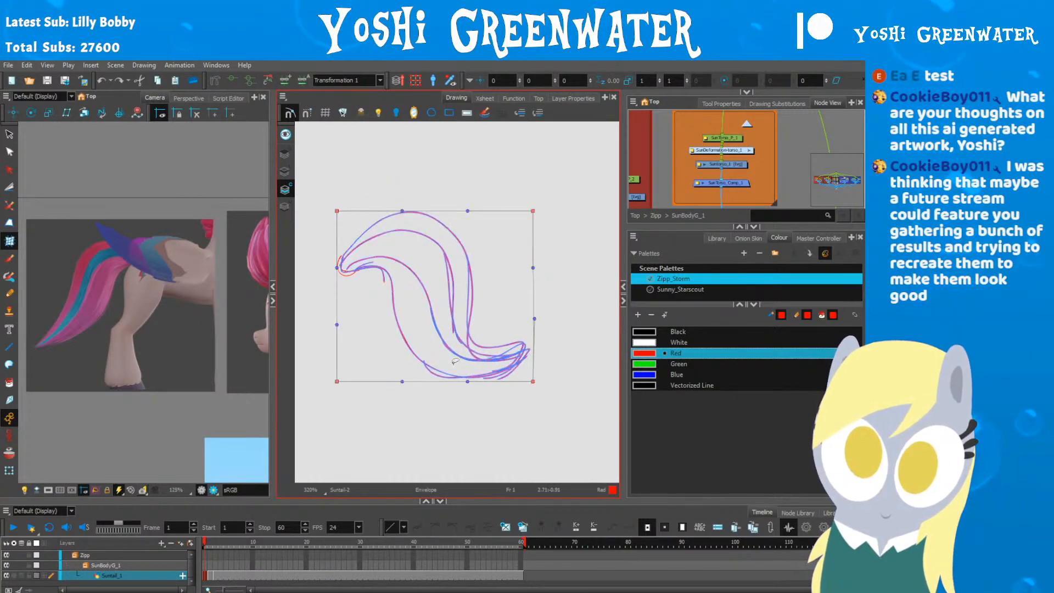
{"action": "left_click", "coordinate": [537, 391]}
{"action": "mouse_move", "coordinate": [315, 212]}
{"action": "left_mouse_down"}
{"action": "mouse_move", "coordinate": [477, 206]}
{"action": "mouse_move", "coordinate": [515, 278]}
{"action": "left_mouse_up"}
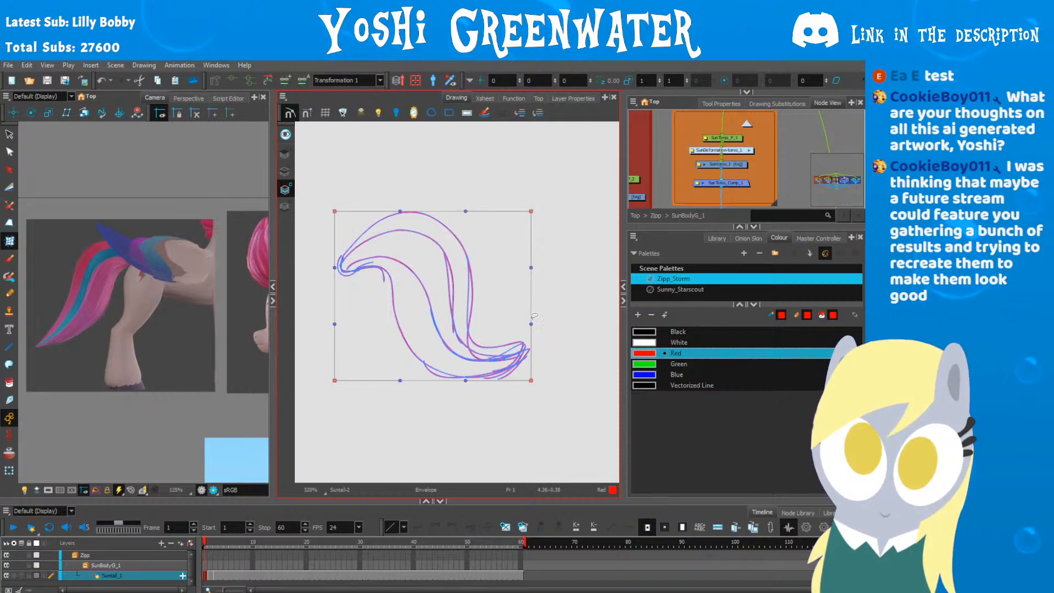
{"action": "left_click_drag", "start_coordinate": [532, 323], "coordinate": [546, 336]}
{"action": "left_click_drag", "start_coordinate": [531, 380], "coordinate": [536, 386]}
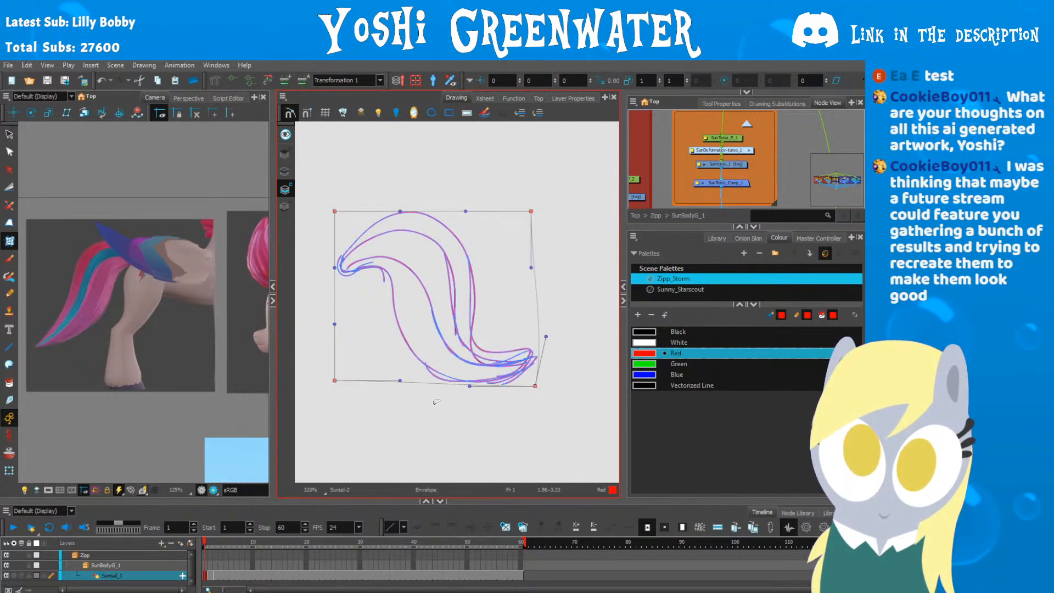
{"action": "left_click", "coordinate": [436, 403]}
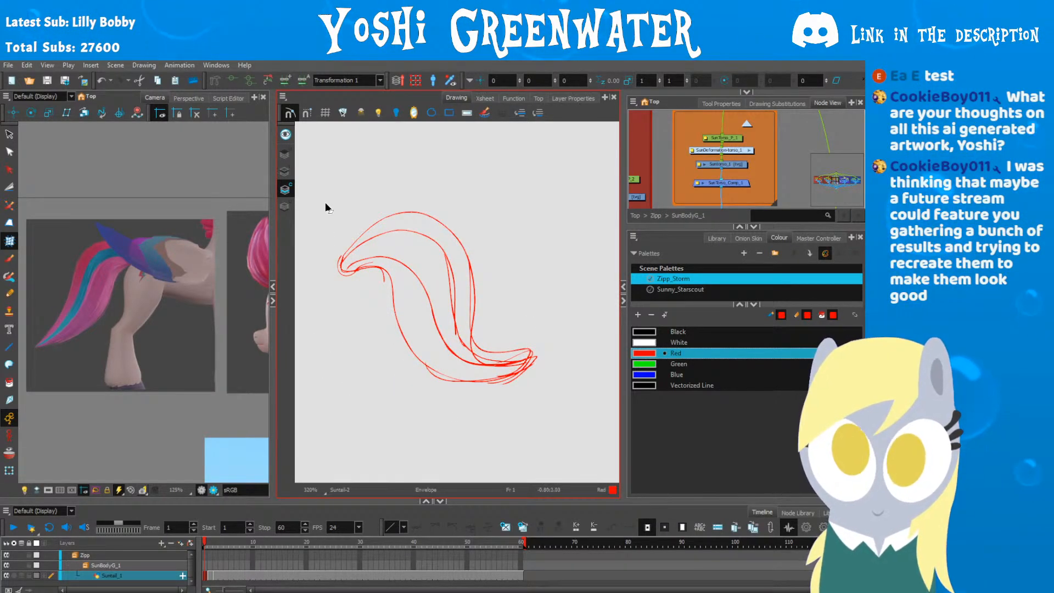
{"action": "mouse_move", "coordinate": [326, 204]}
{"action": "left_mouse_down"}
{"action": "mouse_move", "coordinate": [353, 411]}
{"action": "mouse_move", "coordinate": [416, 383]}
{"action": "left_mouse_up"}
{"action": "left_click_drag", "start_coordinate": [538, 387], "coordinate": [532, 390]}
{"action": "left_click", "coordinate": [452, 405]}
{"action": "left_click_drag", "start_coordinate": [368, 386], "coordinate": [393, 387]}
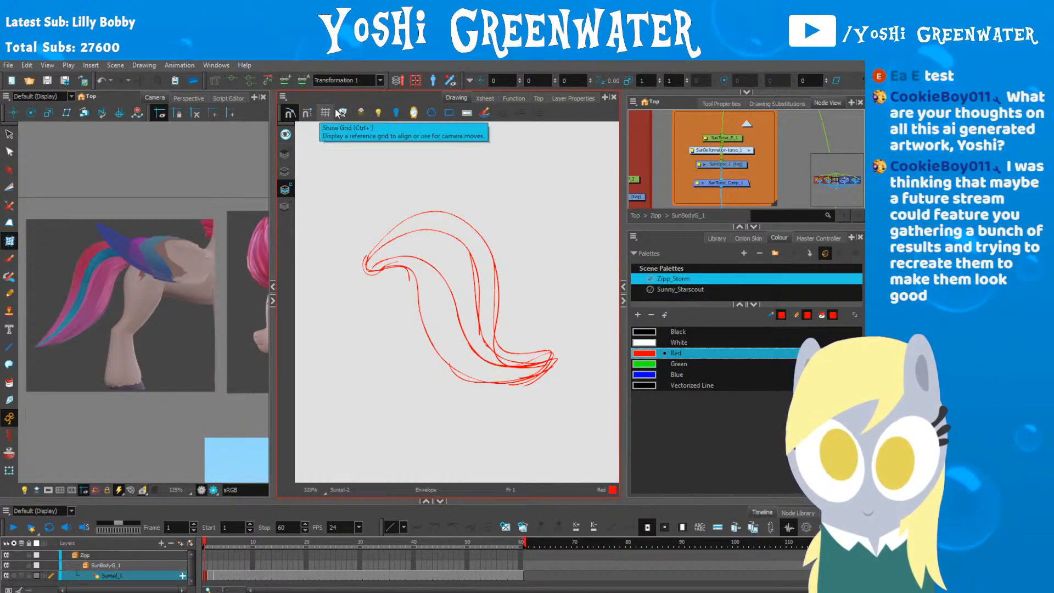
Step: Mirror the drawing view, then select the whole tail sketch, shift it slightly and raise its root end
{"action": "left_click", "coordinate": [415, 113]}
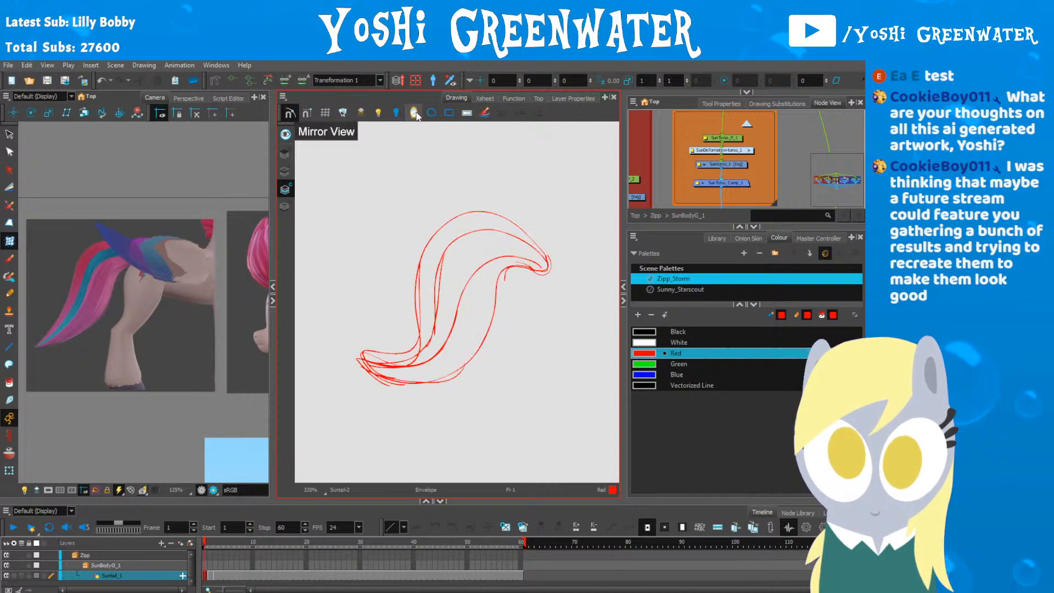
{"action": "key", "text": "alt+s"}
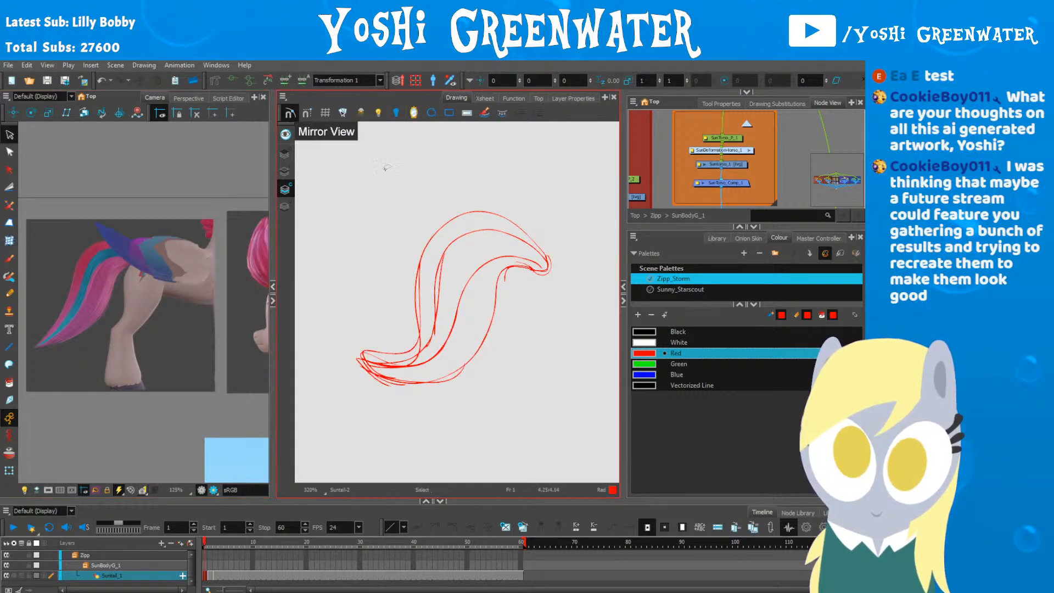
{"action": "key", "text": "ctrl+a"}
{"action": "left_click_drag", "start_coordinate": [445, 210], "coordinate": [439, 207]}
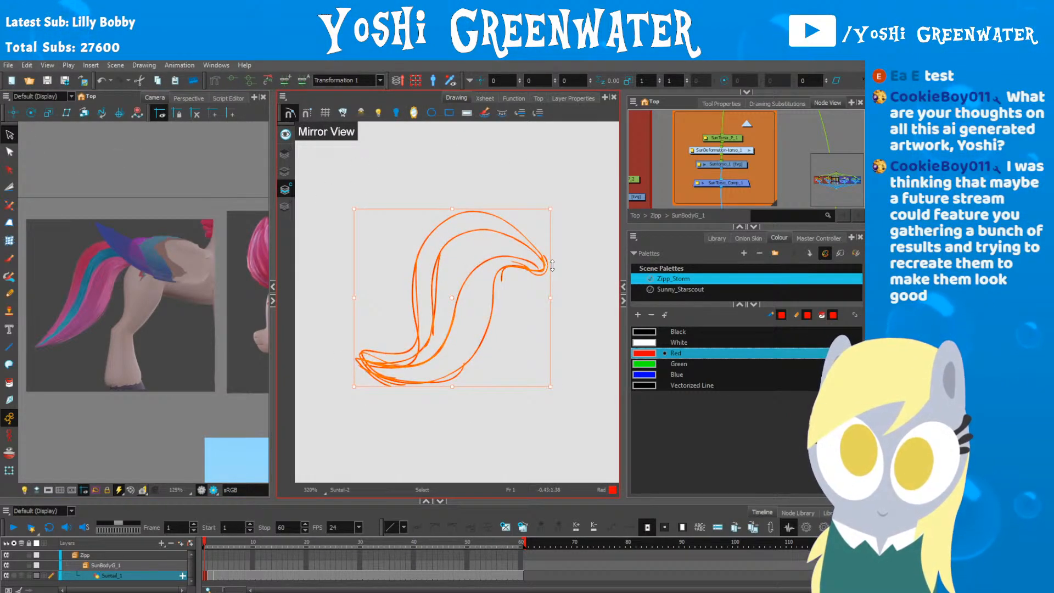
{"action": "left_click_drag", "start_coordinate": [552, 265], "coordinate": [552, 260]}
Step: Use the Envelope tool to pull the tail tip slightly outward and round out the lower edge beside it
{"action": "left_click", "coordinate": [8, 240]}
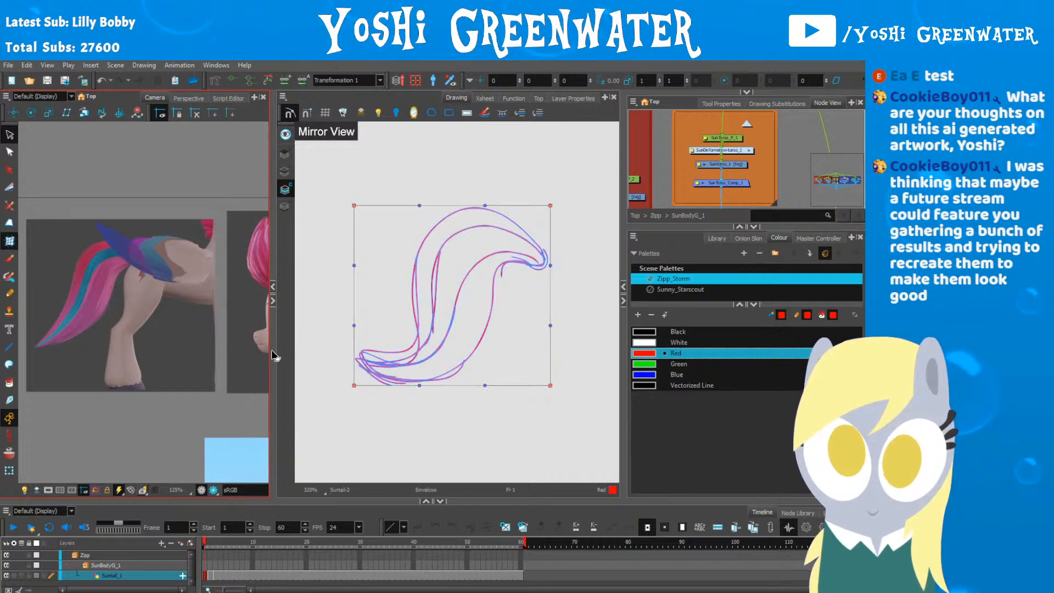
{"action": "left_click_drag", "start_coordinate": [354, 385], "coordinate": [354, 388]}
{"action": "left_click_drag", "start_coordinate": [419, 388], "coordinate": [417, 397]}
{"action": "left_click_drag", "start_coordinate": [353, 388], "coordinate": [350, 381]}
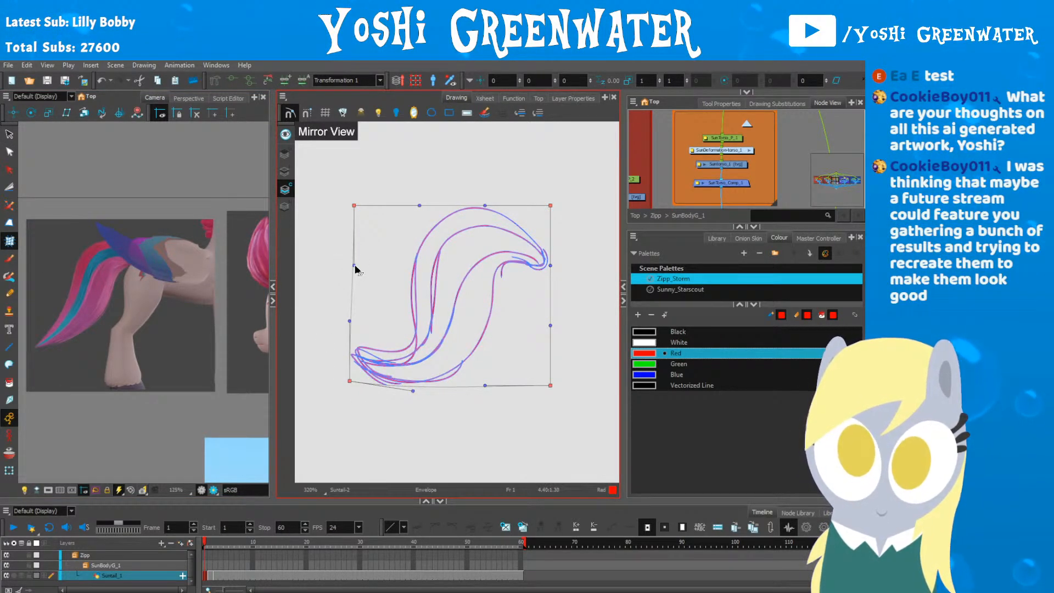
Step: Refine the tail's upper curve, root and inner lower edge with the Envelope, and return the view to unmirrored
{"action": "left_click_drag", "start_coordinate": [355, 206], "coordinate": [357, 211]}
{"action": "left_click_drag", "start_coordinate": [485, 205], "coordinate": [472, 201]}
{"action": "left_click_drag", "start_coordinate": [550, 266], "coordinate": [558, 266]}
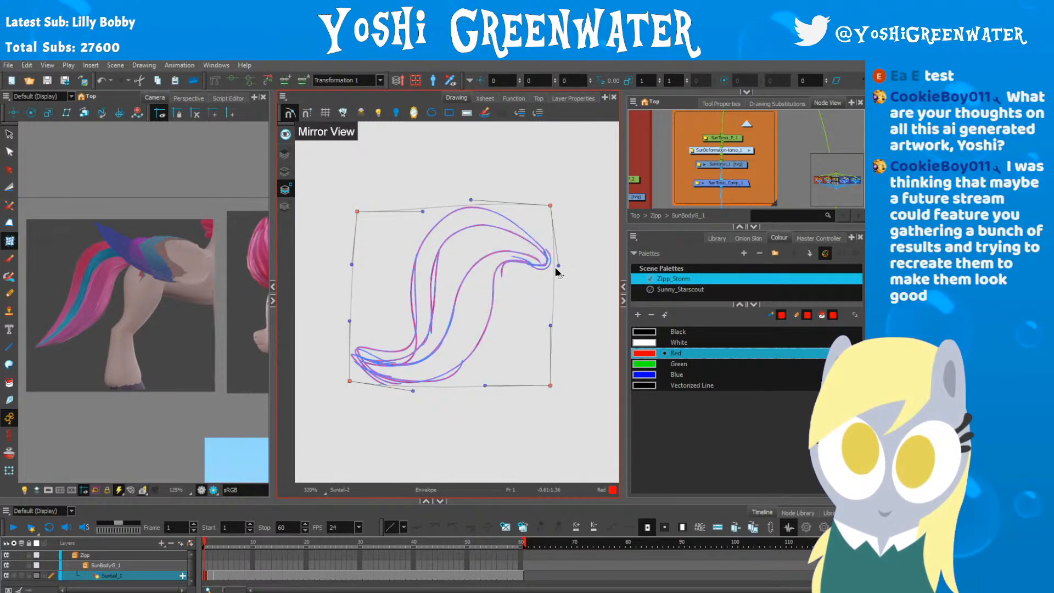
{"action": "left_click_drag", "start_coordinate": [550, 386], "coordinate": [546, 378]}
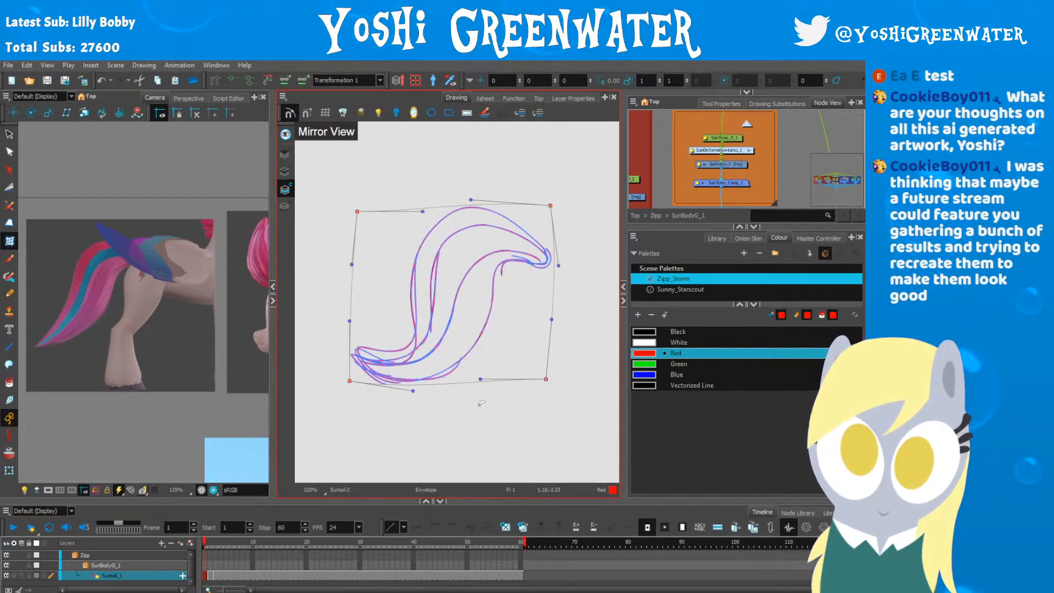
{"action": "left_click", "coordinate": [449, 424]}
{"action": "left_click_drag", "start_coordinate": [369, 333], "coordinate": [353, 335]}
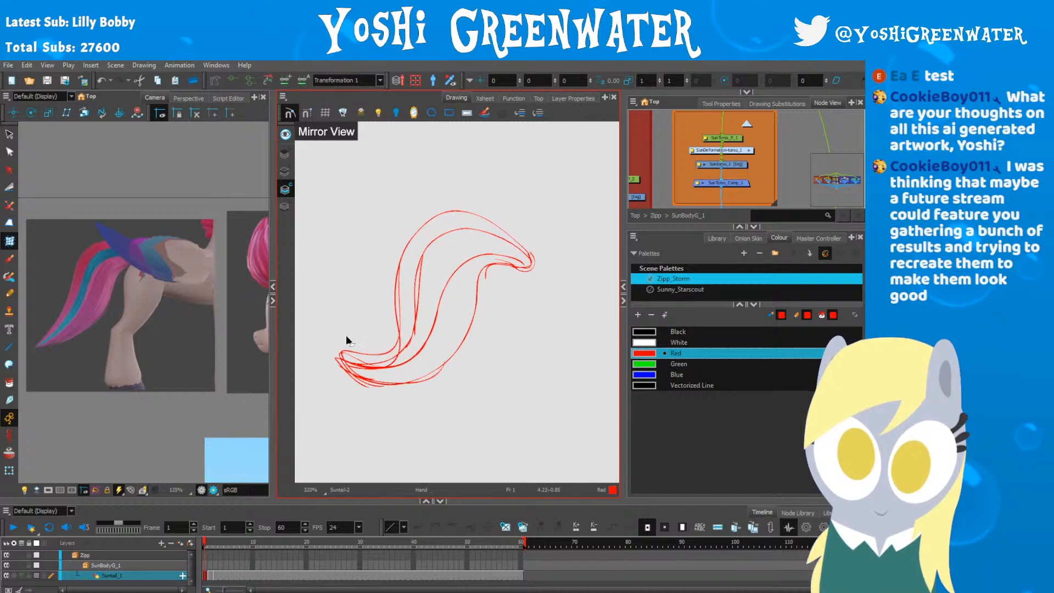
{"action": "key", "text": "4"}
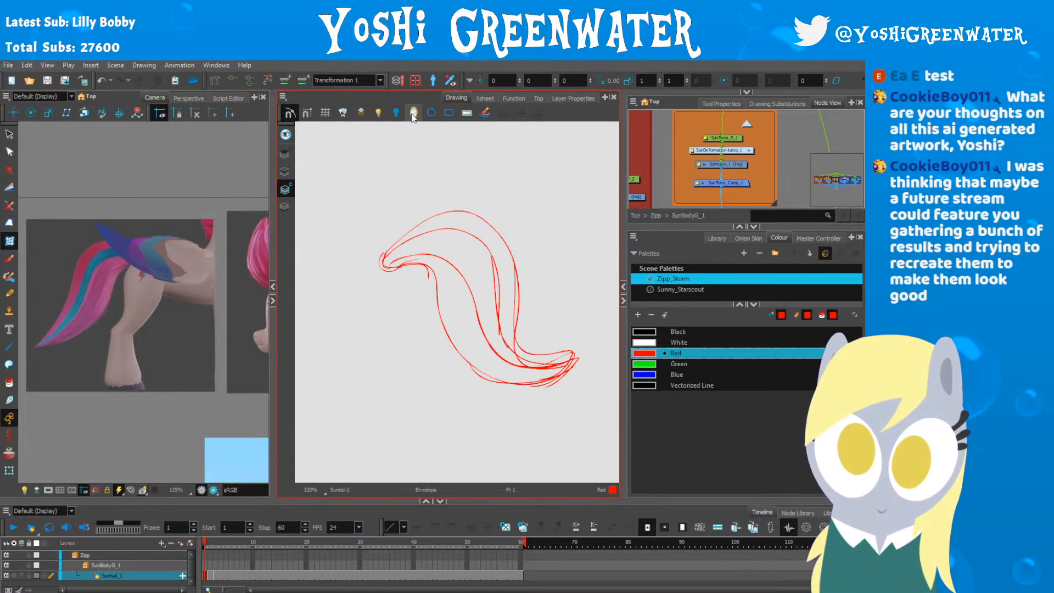
Step: Doodle a cartoon pony head with eyes, nose, mouth and ears in red beside the tail
{"action": "left_click", "coordinate": [9, 134]}
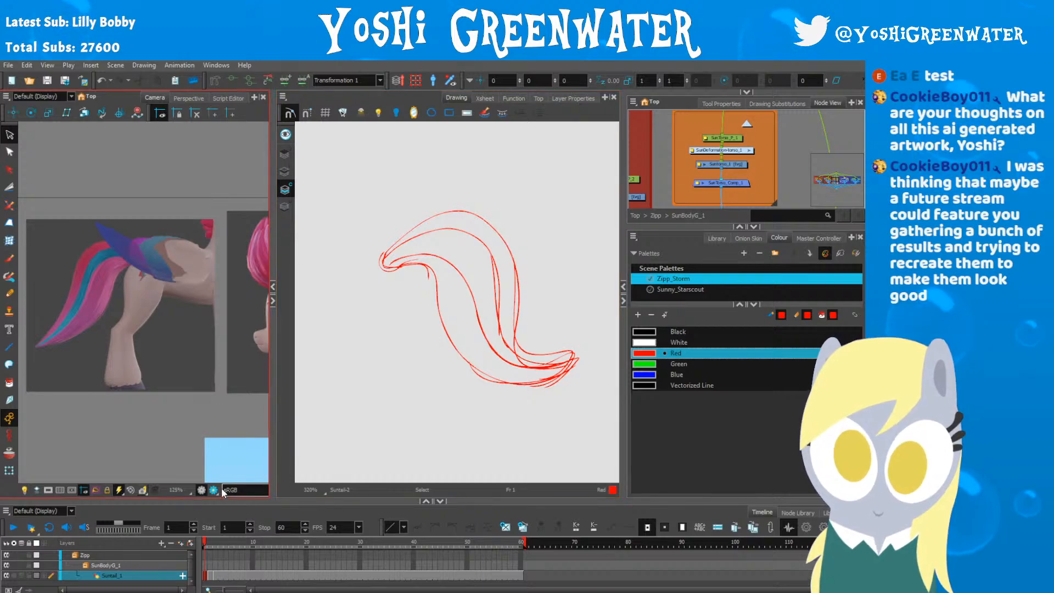
{"action": "key", "text": "space"}
{"action": "left_click_drag", "start_coordinate": [373, 330], "coordinate": [411, 269]}
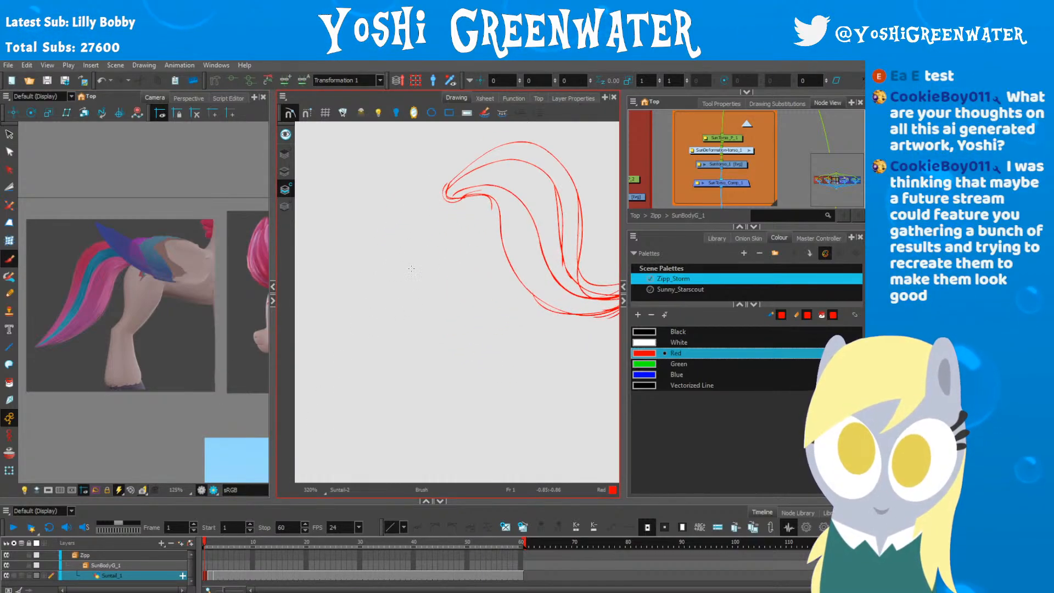
{"action": "mouse_move", "coordinate": [346, 313]}
{"action": "left_mouse_down"}
{"action": "mouse_move", "coordinate": [359, 275]}
{"action": "mouse_move", "coordinate": [343, 324]}
{"action": "mouse_move", "coordinate": [440, 305]}
{"action": "mouse_move", "coordinate": [403, 277]}
{"action": "left_mouse_up"}
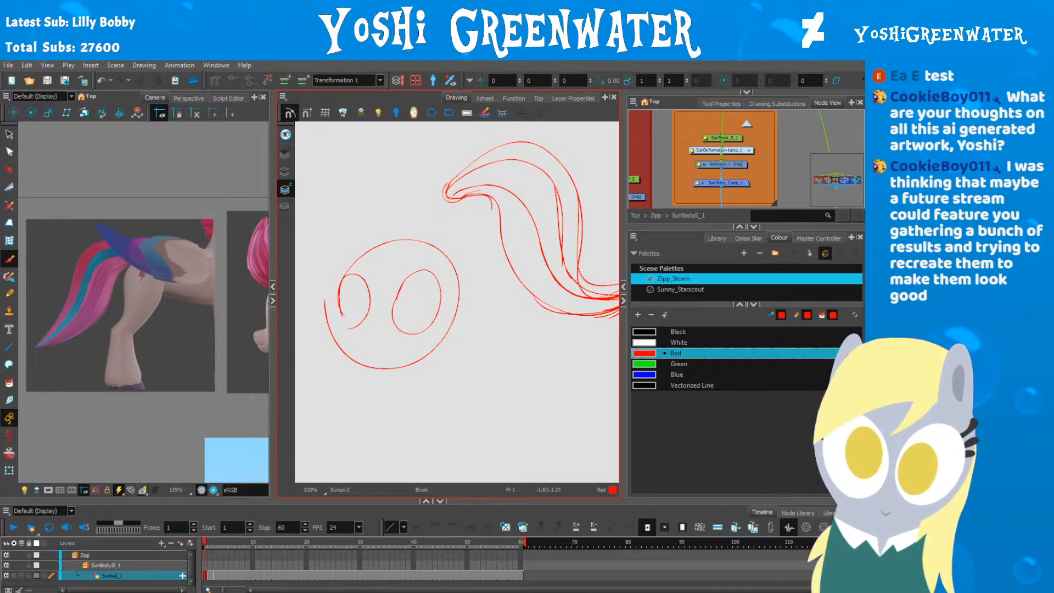
{"action": "left_click_drag", "start_coordinate": [341, 284], "coordinate": [353, 333]}
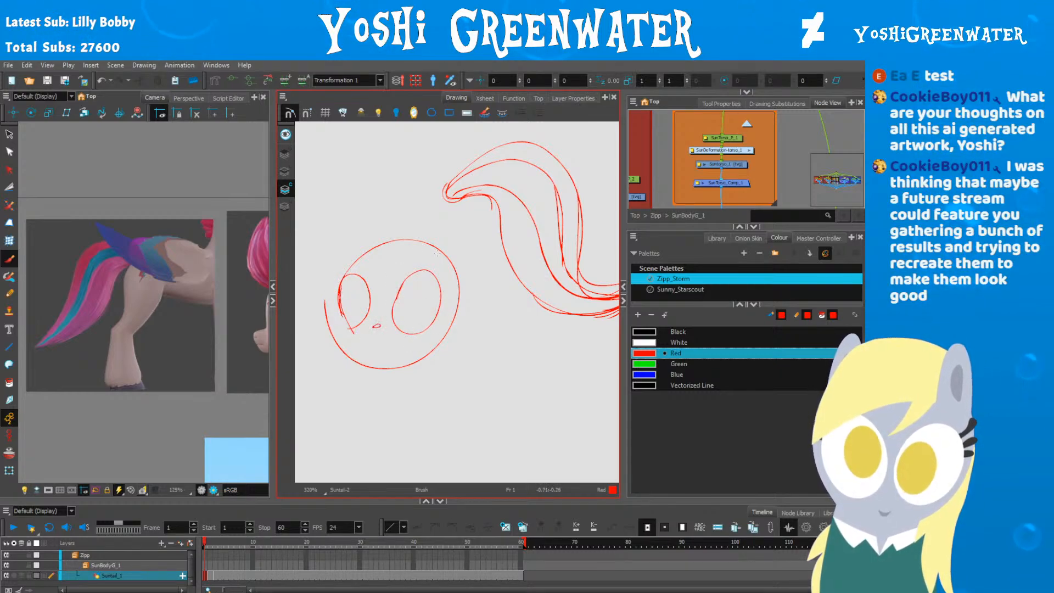
{"action": "left_click_drag", "start_coordinate": [440, 219], "coordinate": [460, 283]}
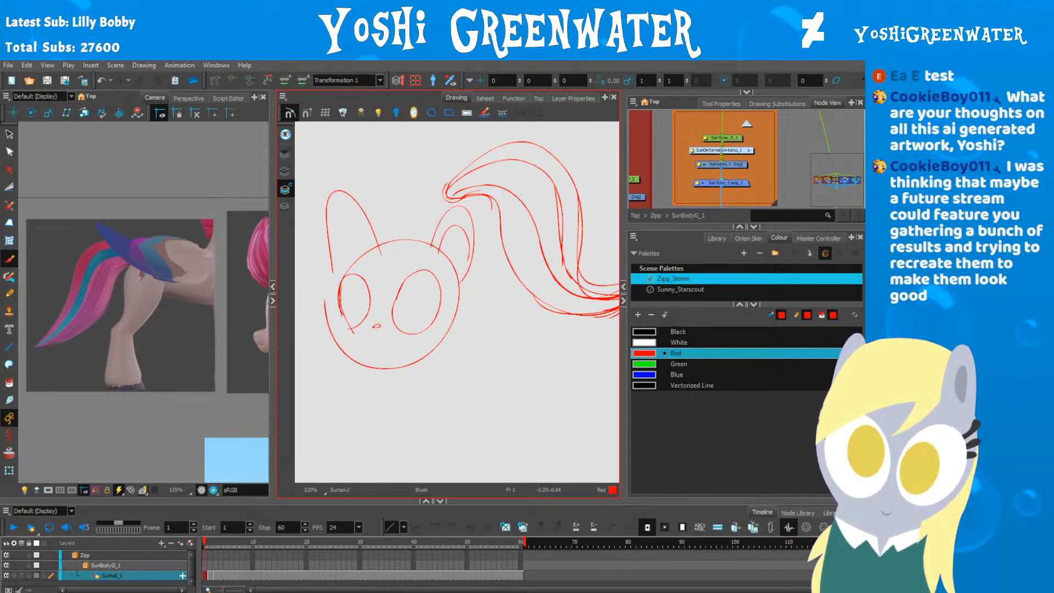
{"action": "left_click_drag", "start_coordinate": [329, 272], "coordinate": [360, 255]}
{"action": "mouse_move", "coordinate": [378, 335]}
{"action": "left_mouse_down"}
{"action": "mouse_move", "coordinate": [387, 339]}
{"action": "mouse_move", "coordinate": [401, 292]}
{"action": "mouse_move", "coordinate": [328, 296]}
{"action": "left_mouse_up"}
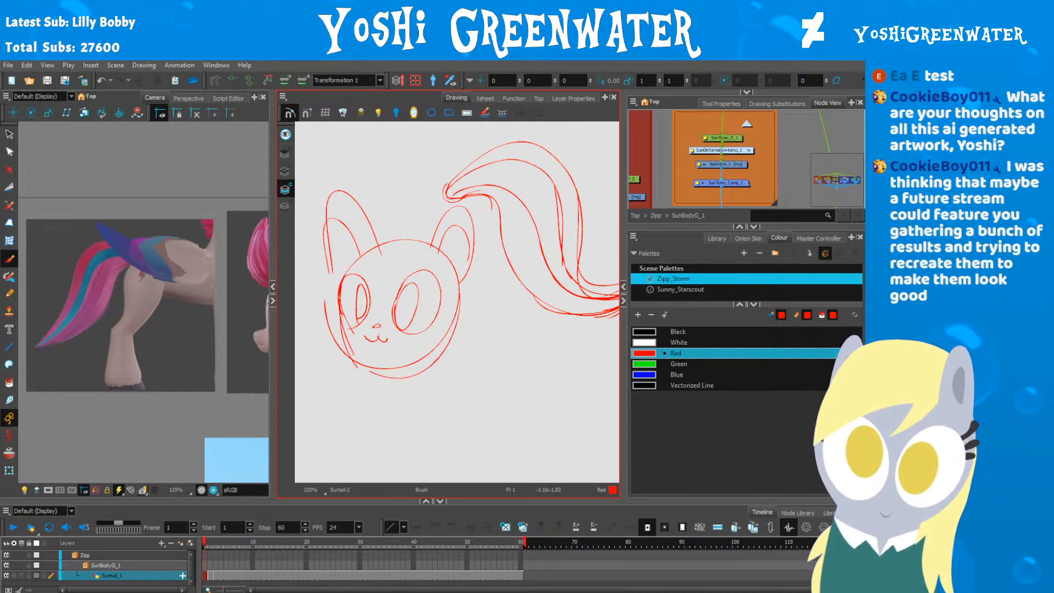
Step: Check the head doodle in mirrored view, redraw its ears and narrower eye, and restore the normal view
{"action": "left_click", "coordinate": [414, 113]}
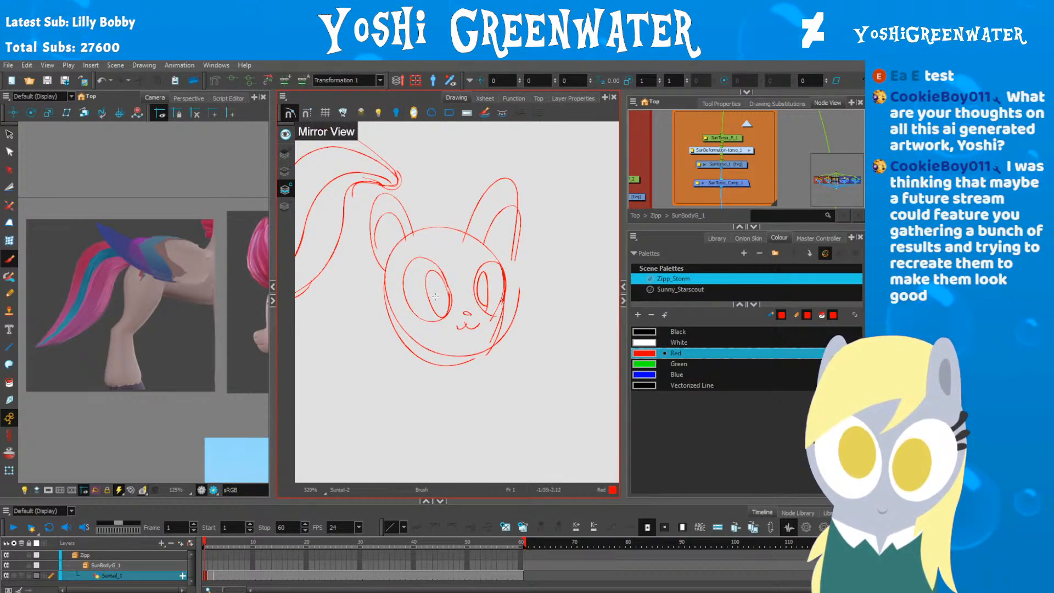
{"action": "scroll", "coordinate": [436, 296], "scroll_direction": "up", "scroll_amount": 1}
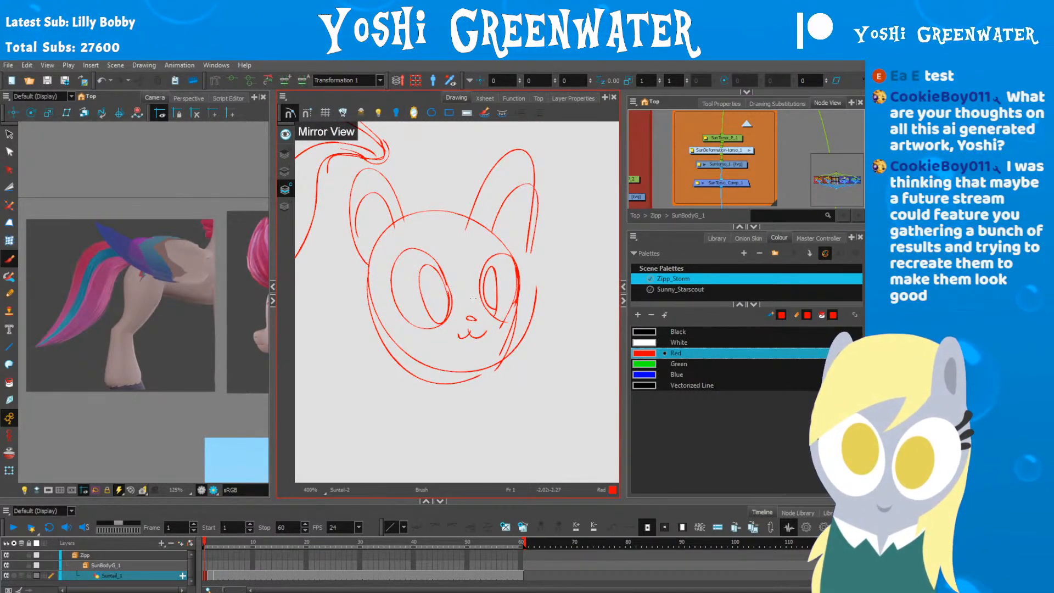
{"action": "mouse_move", "coordinate": [410, 219]}
{"action": "left_mouse_down"}
{"action": "mouse_move", "coordinate": [373, 168]}
{"action": "mouse_move", "coordinate": [362, 257]}
{"action": "left_mouse_up"}
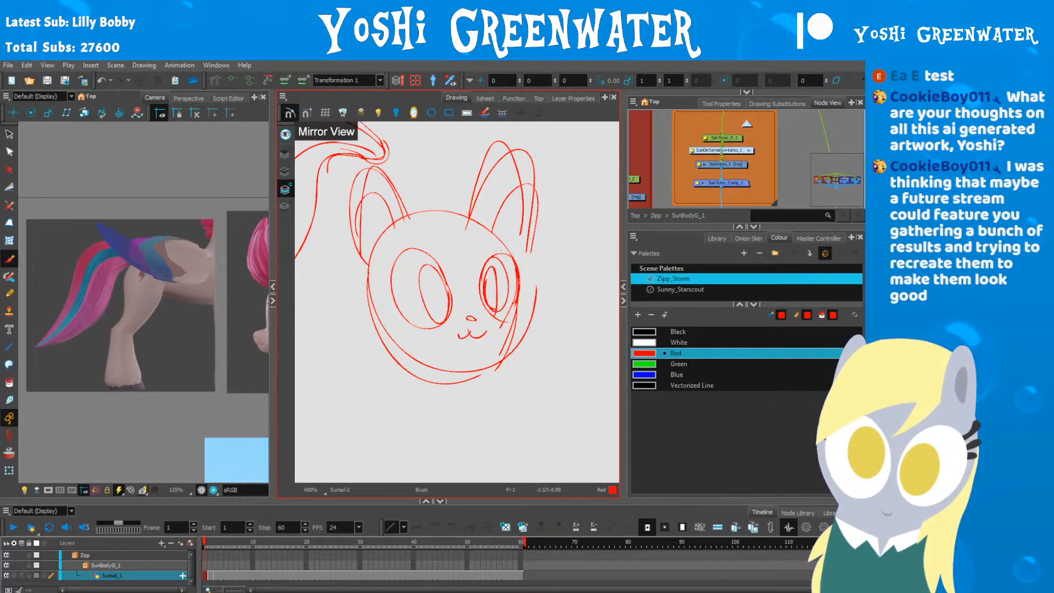
{"action": "left_click_drag", "start_coordinate": [498, 251], "coordinate": [488, 319]}
{"action": "key", "text": "4"}
{"action": "key", "text": "space"}
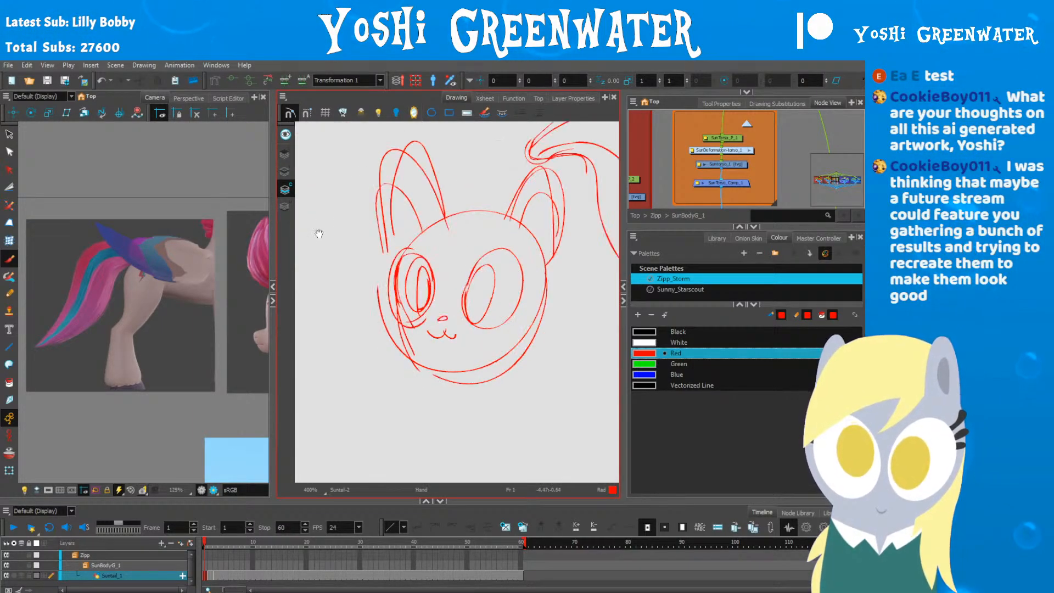
{"action": "left_click_drag", "start_coordinate": [319, 234], "coordinate": [288, 244]}
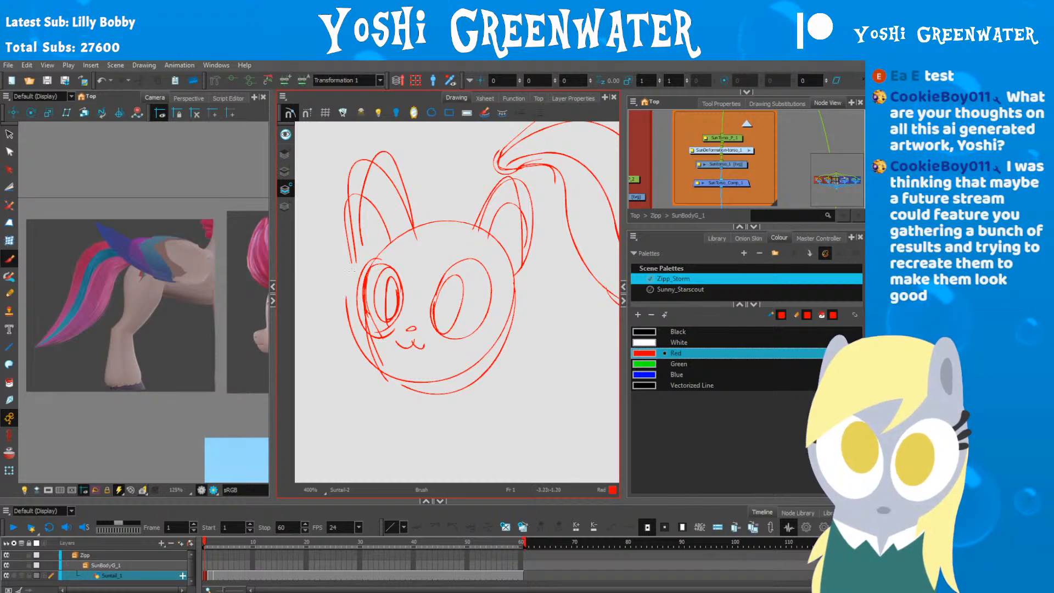
{"action": "key", "text": "space"}
{"action": "left_click_drag", "start_coordinate": [359, 278], "coordinate": [348, 301]}
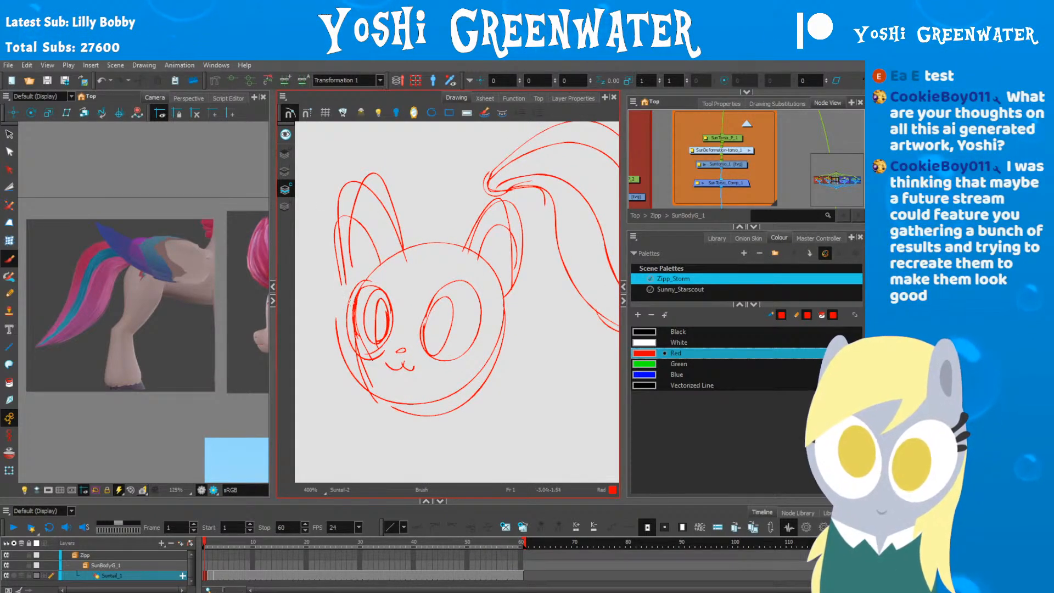
{"action": "key", "text": "1"}
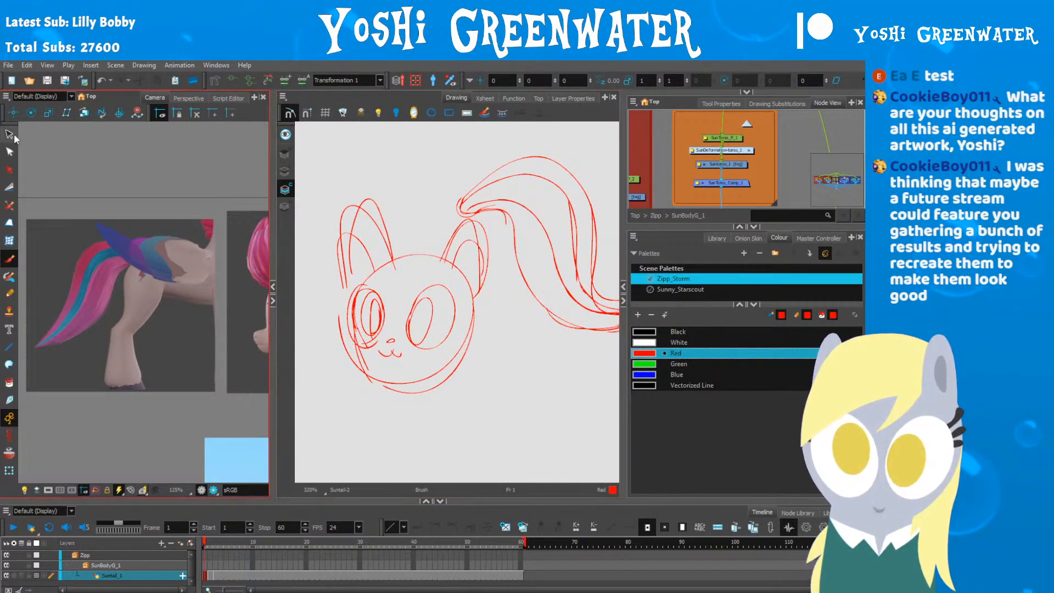
Step: Delete all strokes of the pony head doodle, keeping the tail sketch
{"action": "left_click", "coordinate": [12, 136]}
{"action": "left_click_drag", "start_coordinate": [451, 328], "coordinate": [322, 285]}
{"action": "key", "text": "Delete"}
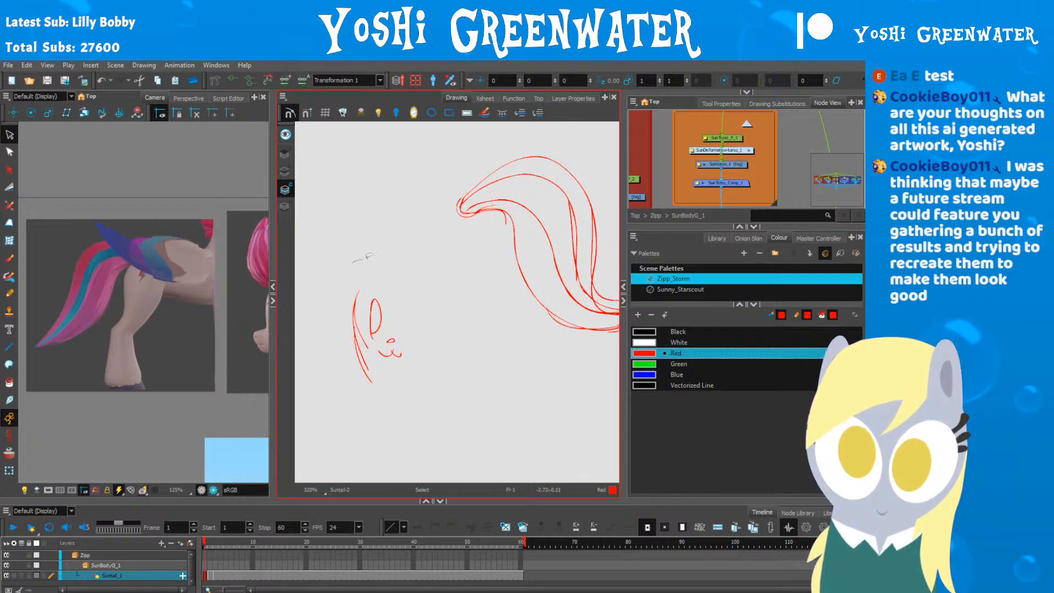
{"action": "left_click_drag", "start_coordinate": [351, 220], "coordinate": [317, 359]}
{"action": "key", "text": "Delete"}
{"action": "left_click_drag", "start_coordinate": [451, 304], "coordinate": [341, 353]}
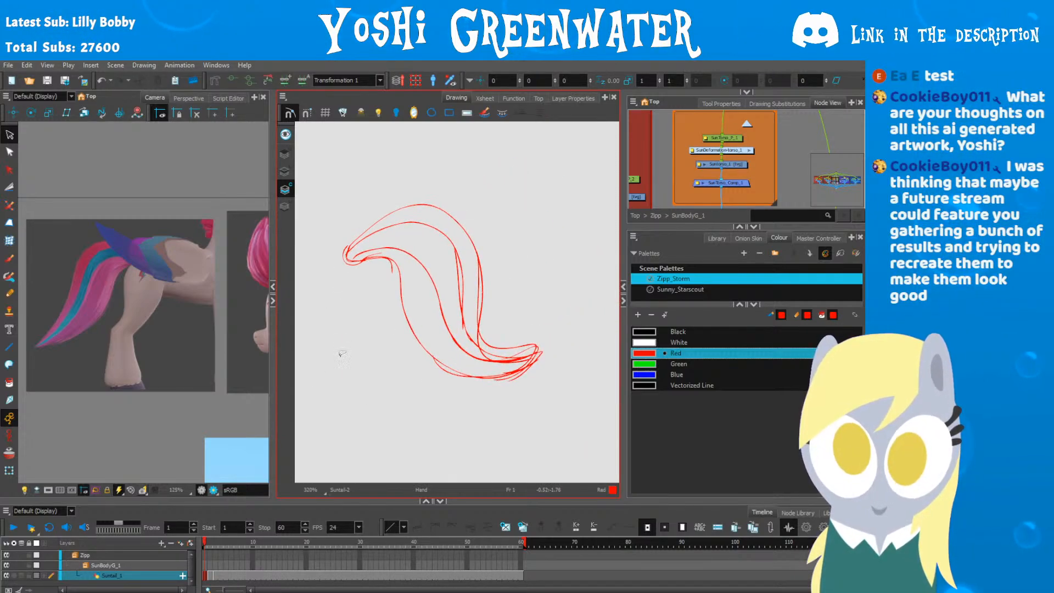
{"action": "left_click_drag", "start_coordinate": [547, 340], "coordinate": [341, 378]}
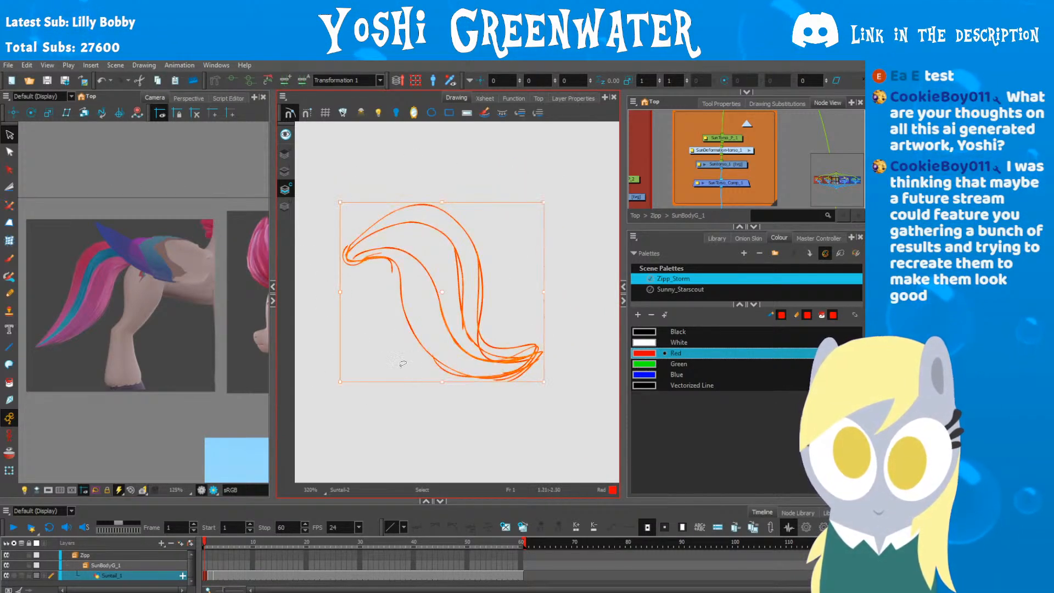
{"action": "left_click", "coordinate": [370, 318]}
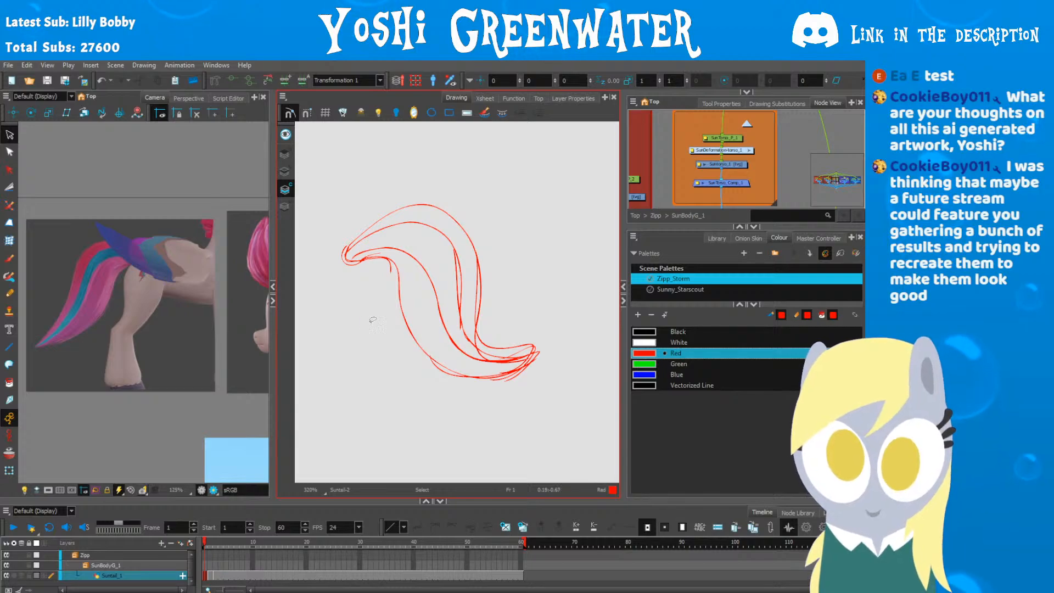
{"action": "left_click_drag", "start_coordinate": [360, 294], "coordinate": [346, 292]}
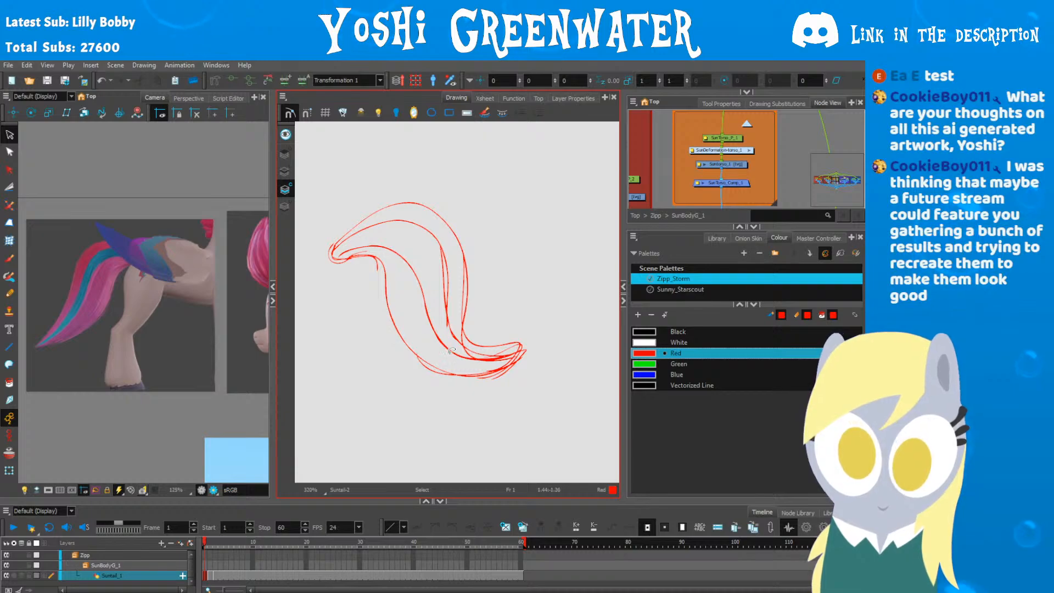
Step: Open the Sunny_Starscout palette and compare the rig's colours with the tail in the reference picture
{"action": "left_click", "coordinate": [665, 288]}
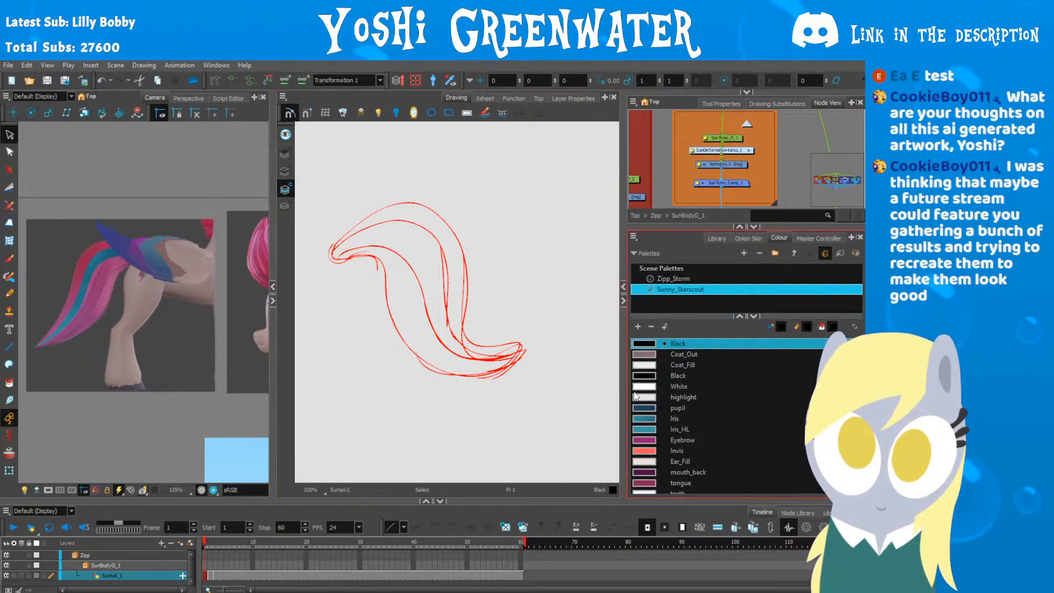
{"action": "scroll", "coordinate": [637, 409], "scroll_direction": "down", "scroll_amount": 4}
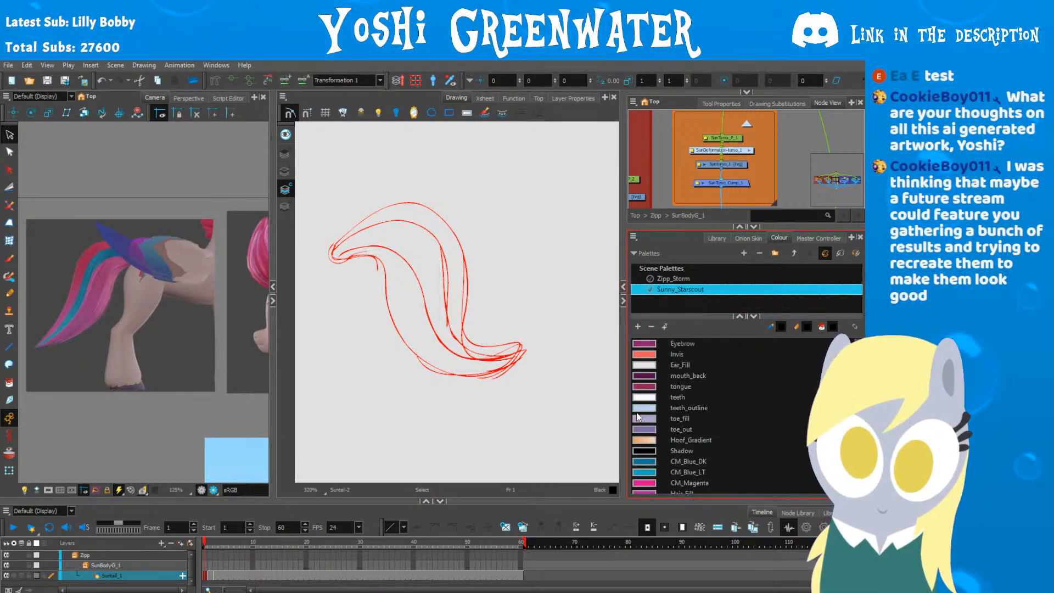
{"action": "left_click", "coordinate": [105, 302]}
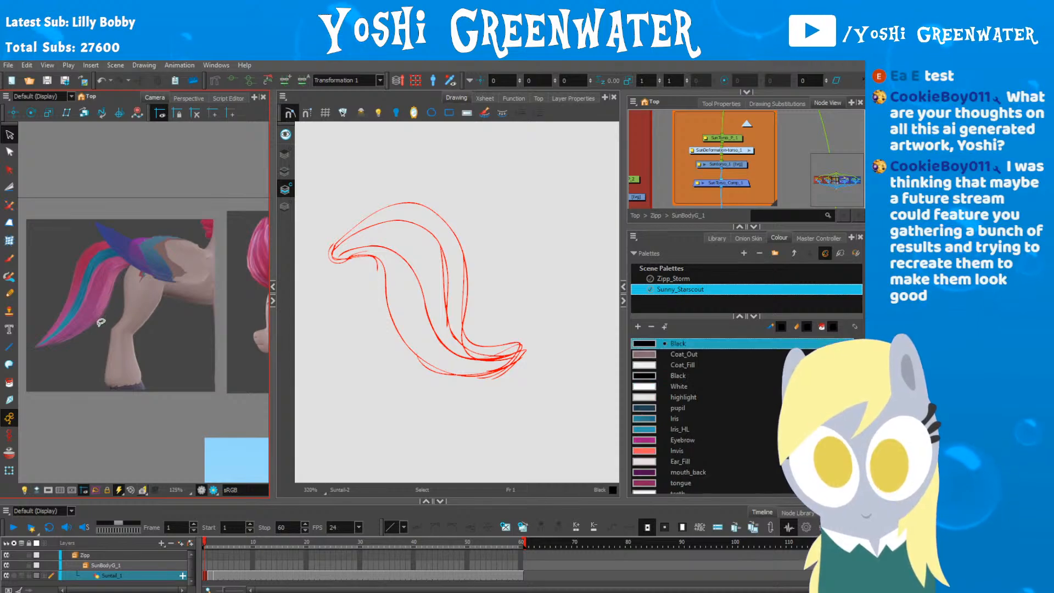
{"action": "left_click_drag", "start_coordinate": [155, 323], "coordinate": [422, 244]}
{"action": "scroll", "coordinate": [421, 245], "scroll_direction": "down", "scroll_amount": 1}
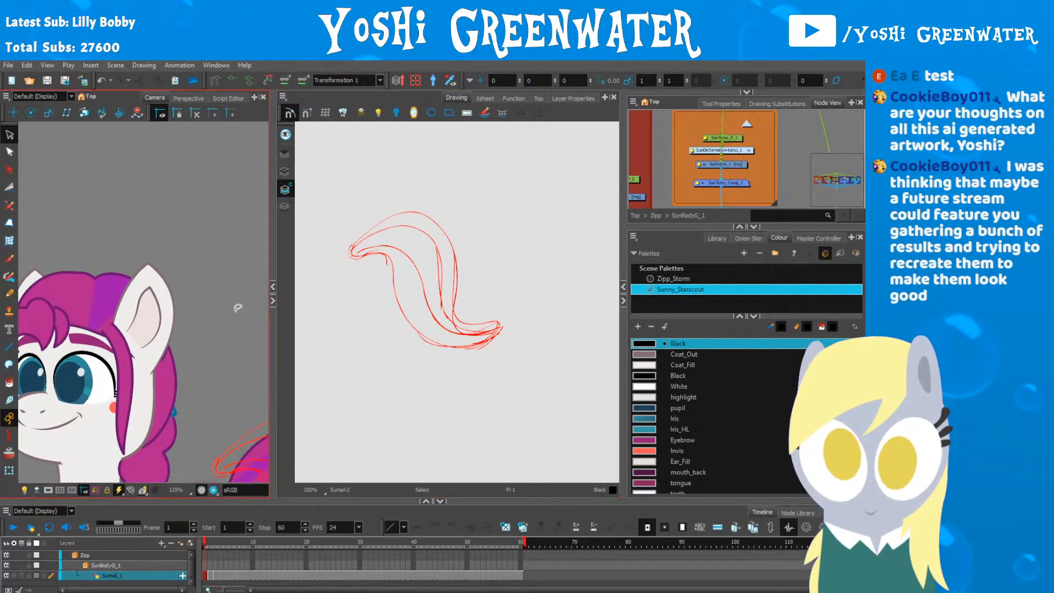
{"action": "scroll", "coordinate": [235, 306], "scroll_direction": "down", "scroll_amount": 2}
{"action": "left_click_drag", "start_coordinate": [235, 306], "coordinate": [58, 352]}
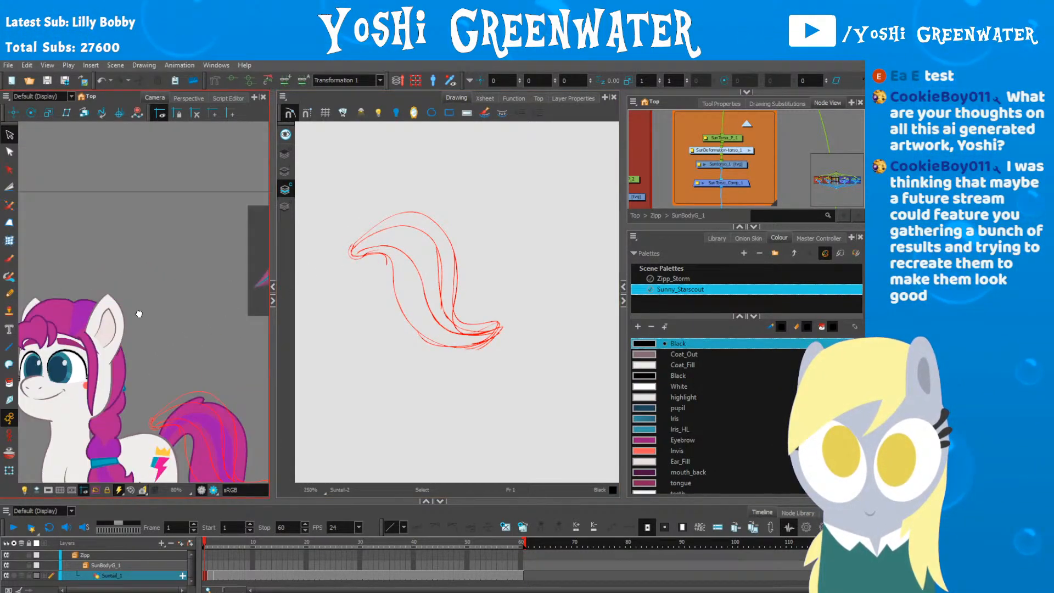
{"action": "left_click_drag", "start_coordinate": [236, 308], "coordinate": [216, 353]}
{"action": "scroll", "coordinate": [77, 319], "scroll_direction": "up", "scroll_amount": 3}
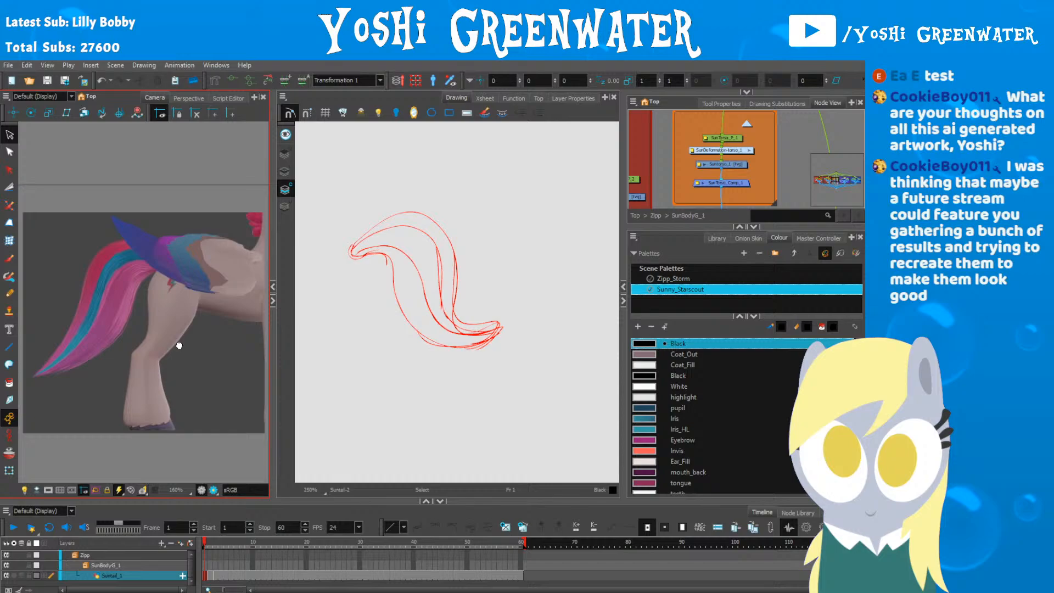
{"action": "scroll", "coordinate": [179, 346], "scroll_direction": "up", "scroll_amount": 1}
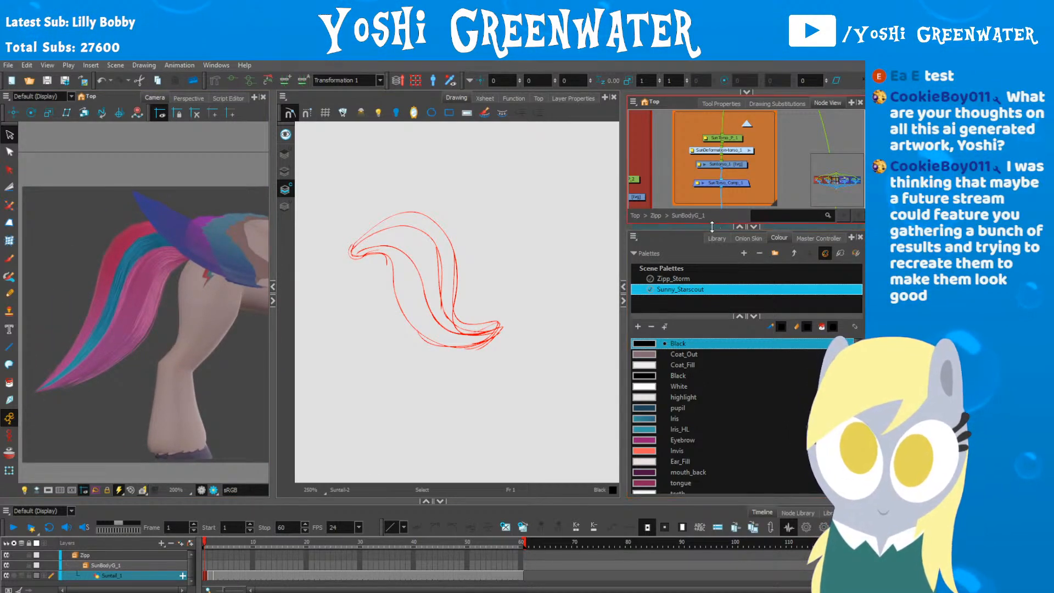
Step: Give the palette list more room and examine the CM_Magenta, Hair_Fill, Hair_Light, Hair_Outline and New 0 swatches
{"action": "left_click_drag", "start_coordinate": [712, 226], "coordinate": [711, 209]}
{"action": "scroll", "coordinate": [709, 414], "scroll_direction": "down", "scroll_amount": 4}
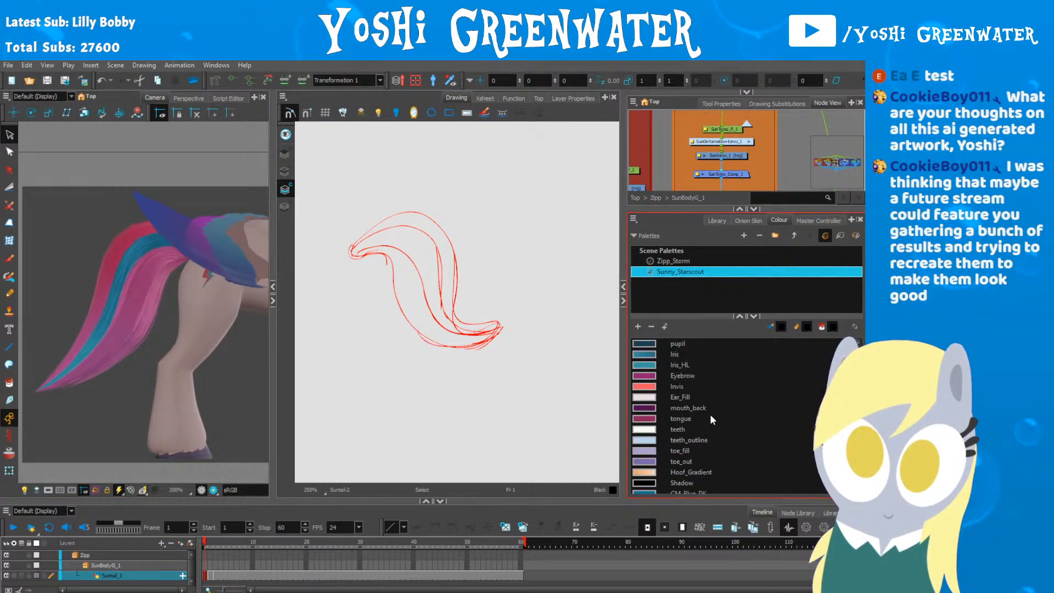
{"action": "scroll", "coordinate": [706, 421], "scroll_direction": "down", "scroll_amount": 1}
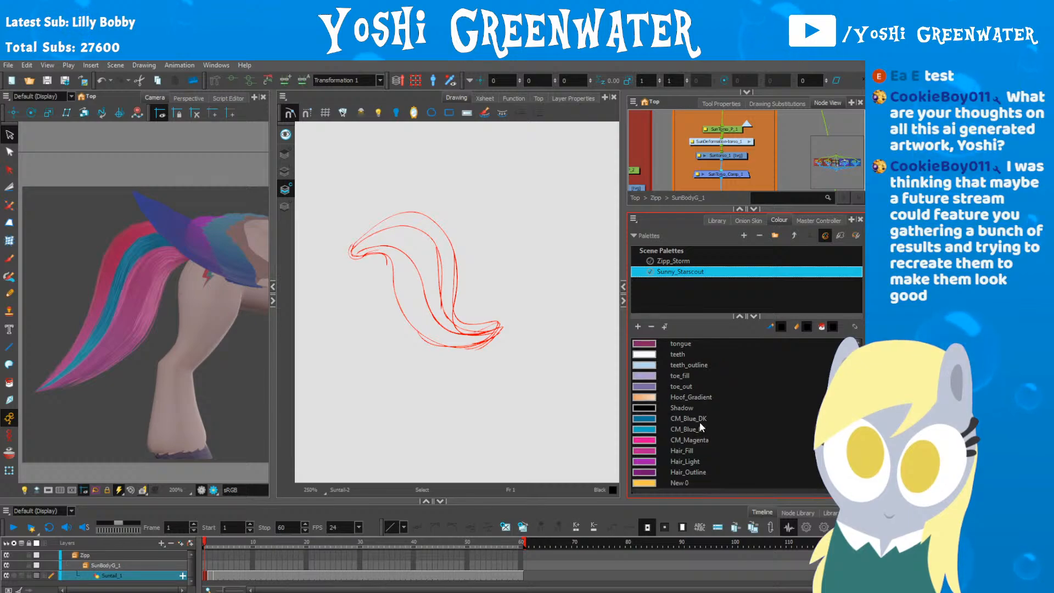
{"action": "left_click", "coordinate": [683, 452]}
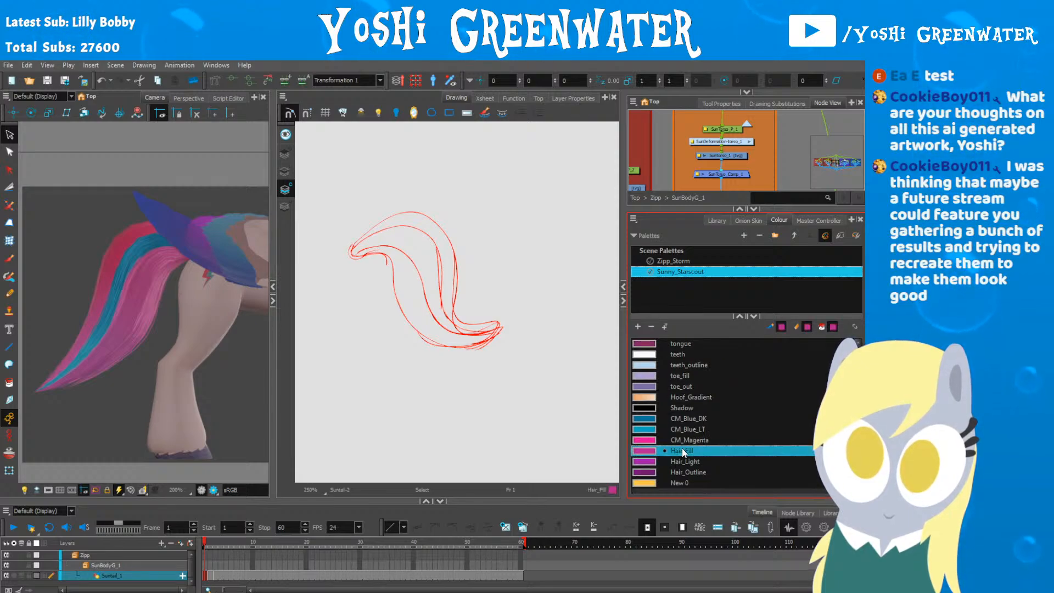
{"action": "left_click", "coordinate": [649, 462]}
{"action": "left_click", "coordinate": [647, 474]}
{"action": "left_click", "coordinate": [647, 483]}
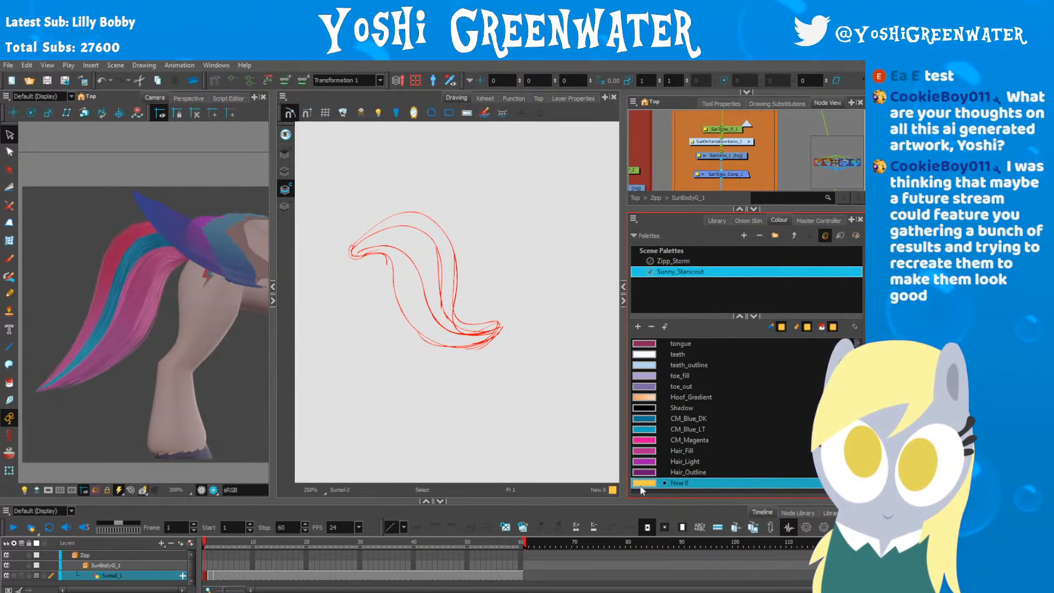
{"action": "left_click", "coordinate": [649, 441]}
{"action": "left_click", "coordinate": [648, 451]}
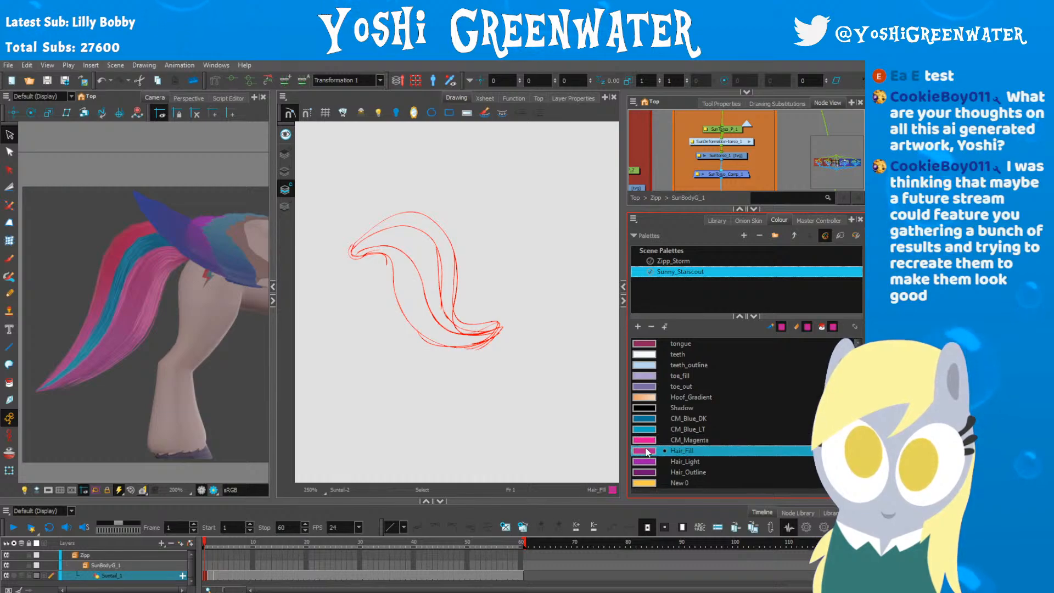
{"action": "left_click", "coordinate": [651, 473]}
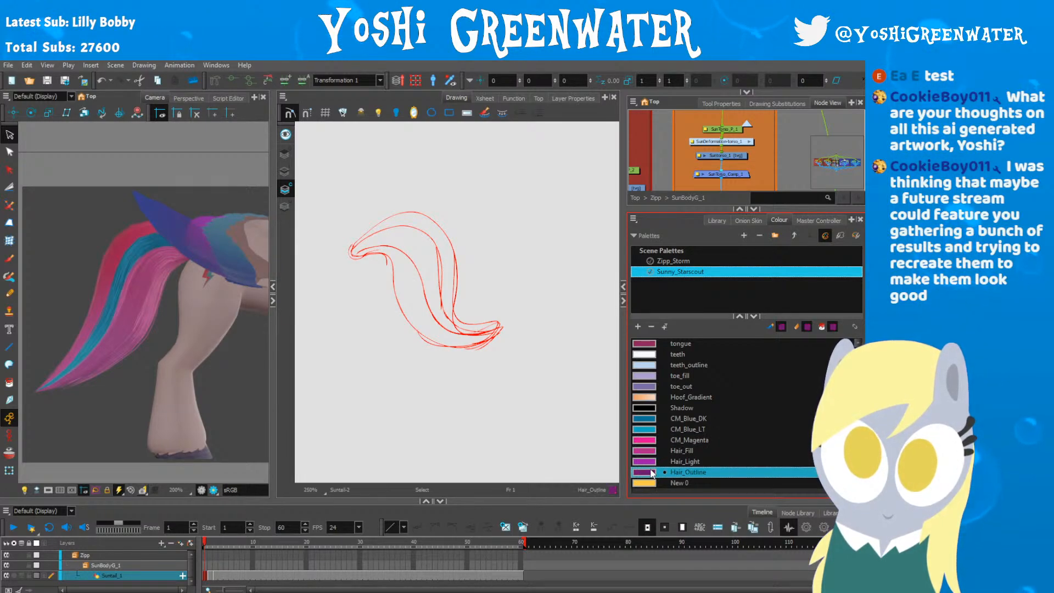
Step: Recolour the Hair_Fill swatch to pink RGB 219, 22, 130 to match the mane in the 2D Zipp reference
{"action": "scroll", "coordinate": [101, 276], "scroll_direction": "down", "scroll_amount": 2}
{"action": "left_click_drag", "start_coordinate": [101, 275], "coordinate": [74, 279]}
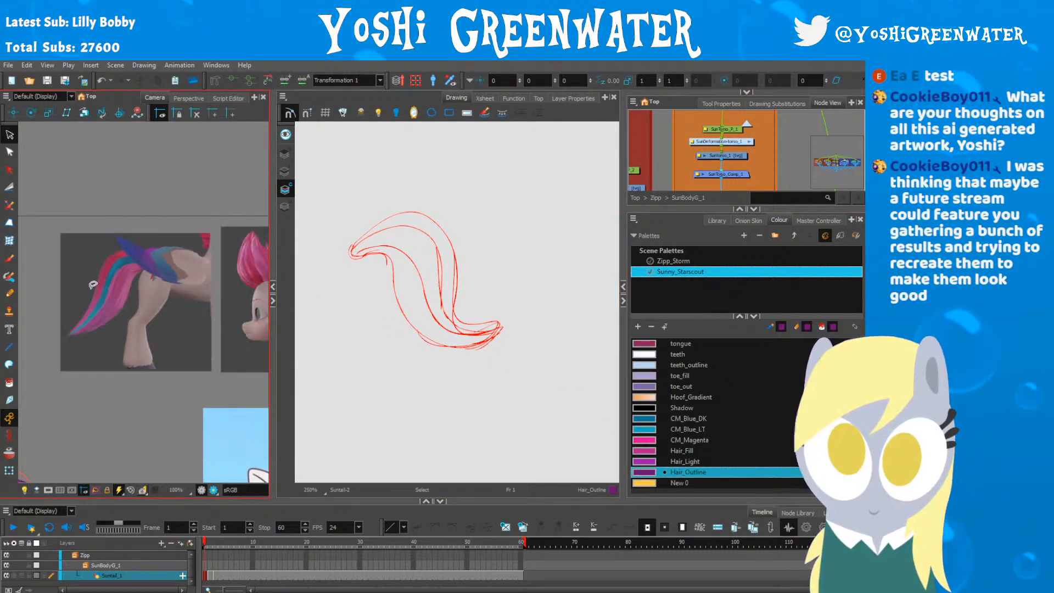
{"action": "left_click_drag", "start_coordinate": [249, 278], "coordinate": [35, 244]}
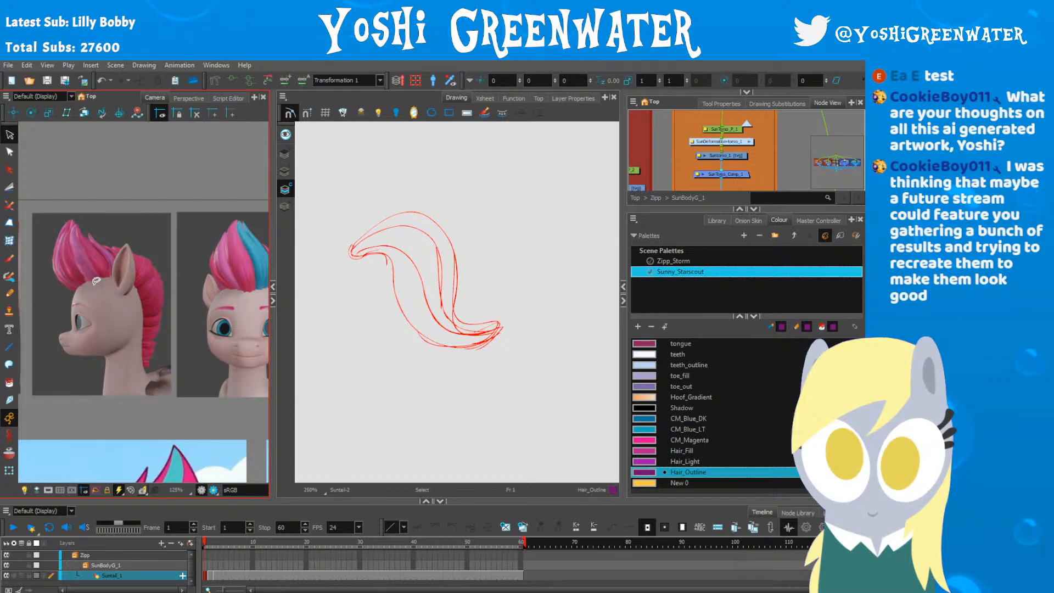
{"action": "left_click_drag", "start_coordinate": [148, 335], "coordinate": [186, 172]}
{"action": "scroll", "coordinate": [185, 171], "scroll_direction": "down", "scroll_amount": 1}
{"action": "left_click_drag", "start_coordinate": [135, 257], "coordinate": [142, 232]}
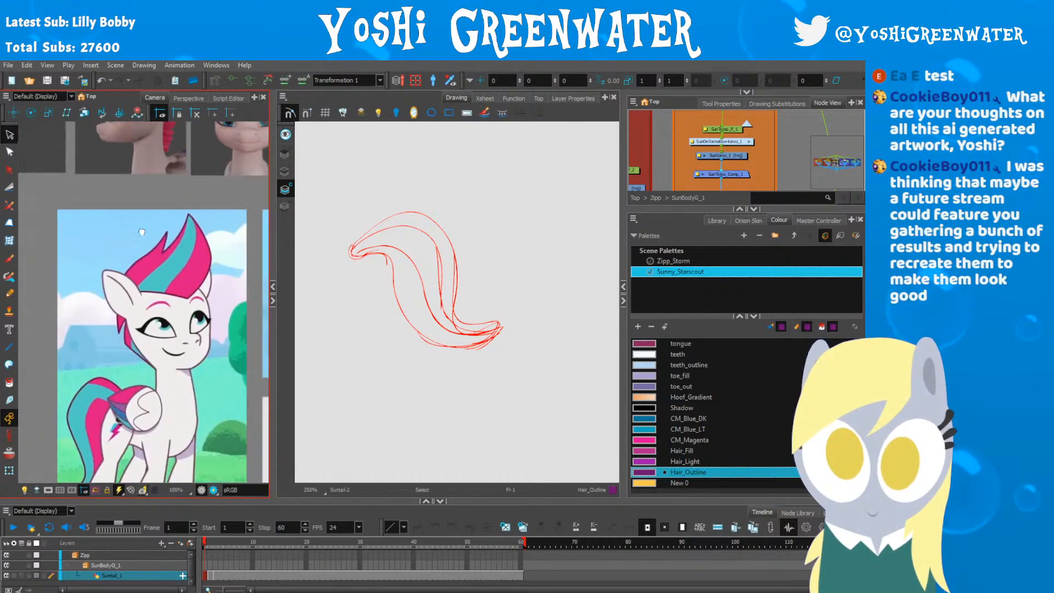
{"action": "scroll", "coordinate": [141, 233], "scroll_direction": "up", "scroll_amount": 2}
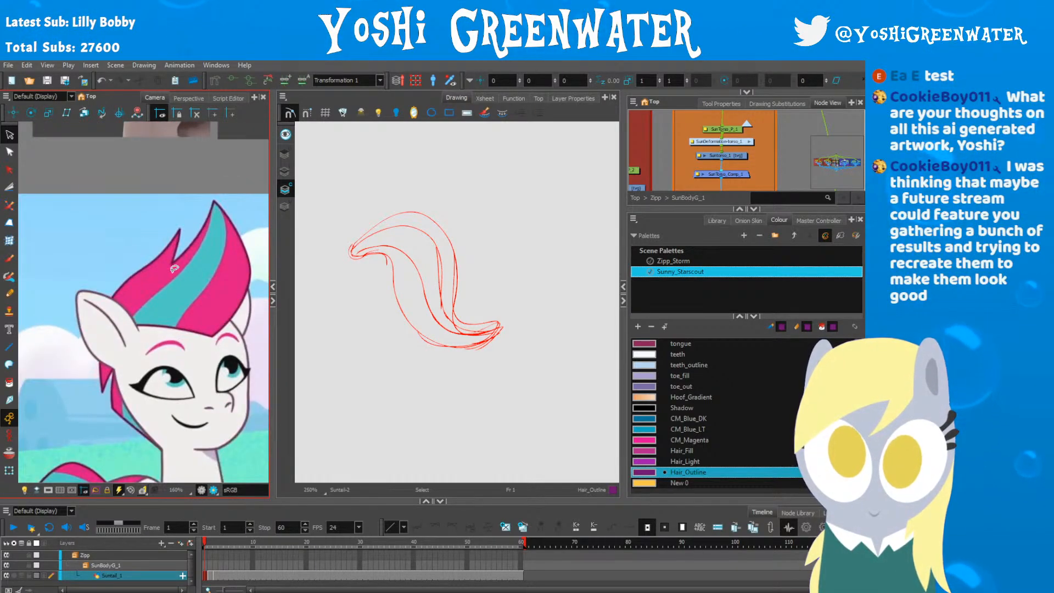
{"action": "scroll", "coordinate": [230, 295], "scroll_direction": "down", "scroll_amount": 2}
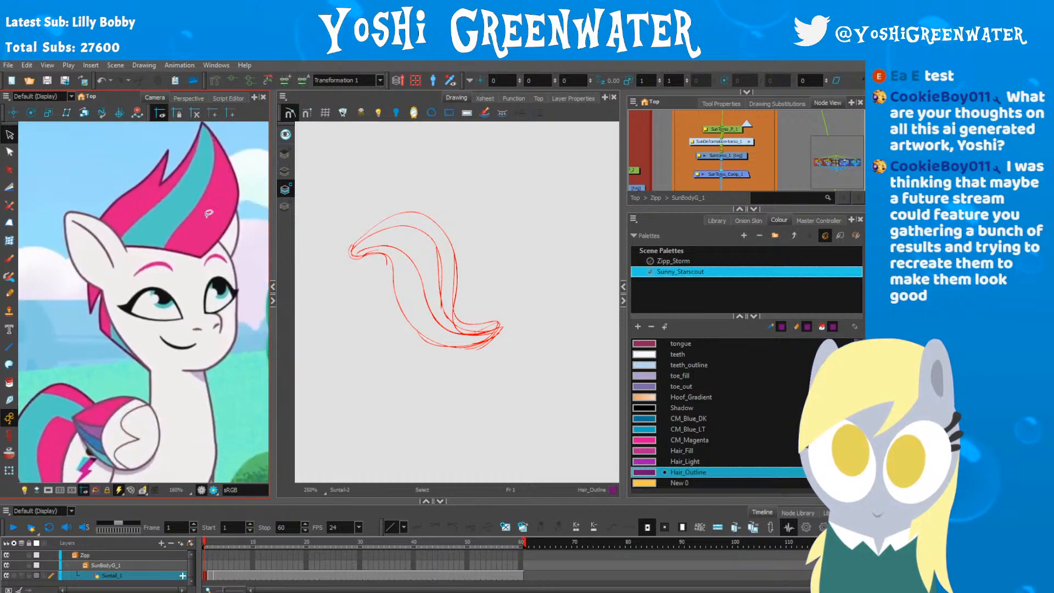
{"action": "left_click_drag", "start_coordinate": [230, 294], "coordinate": [210, 217]}
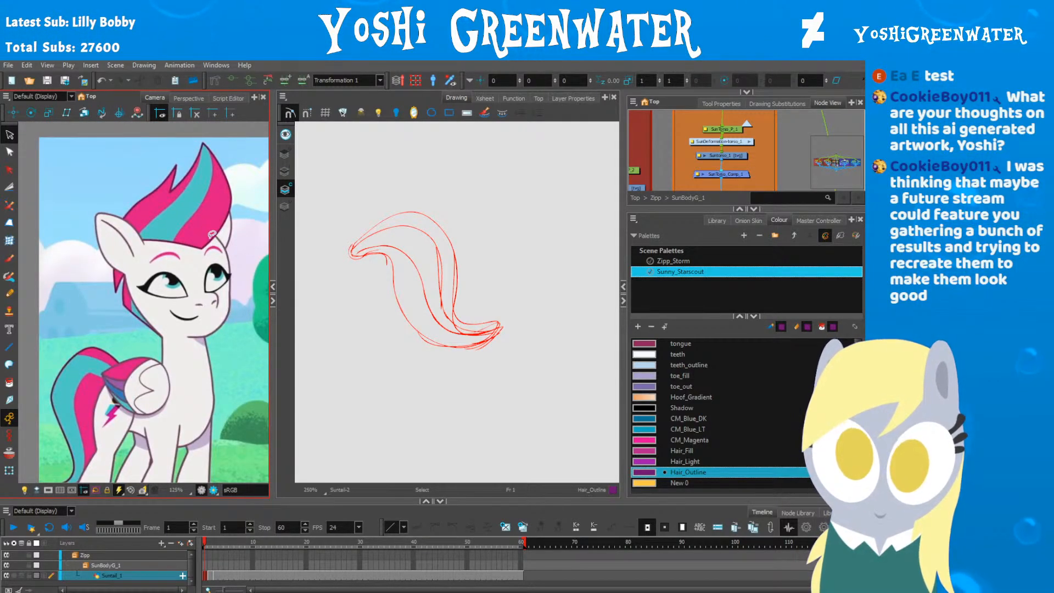
{"action": "double_click", "coordinate": [645, 452]}
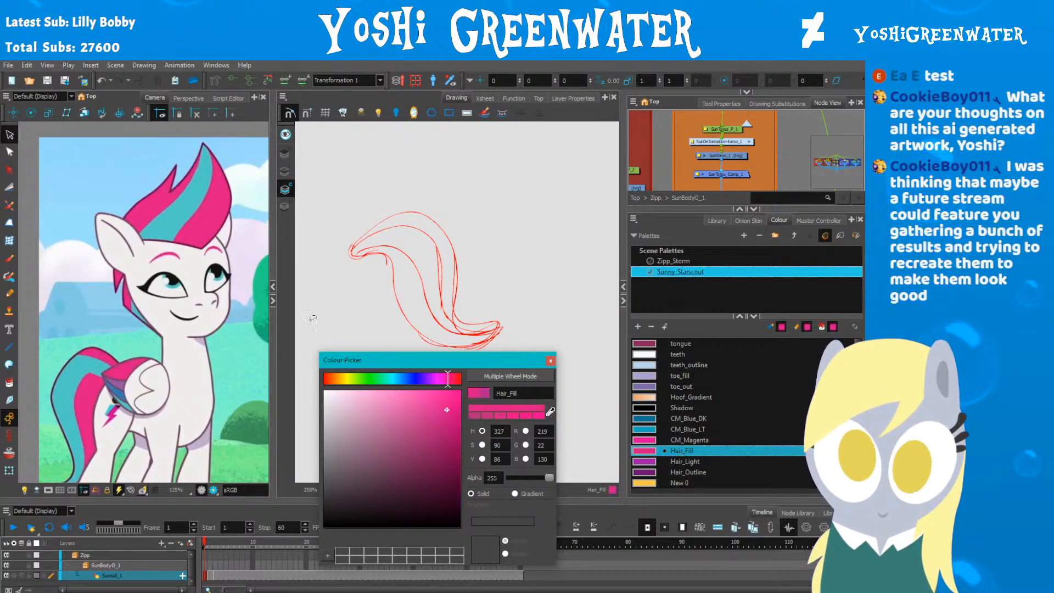
Step: Recolour the Hair_Light swatch with the teal sampled from the mane stripe in the 2D reference
{"action": "left_click_drag", "start_coordinate": [376, 365], "coordinate": [423, 361]}
{"action": "scroll", "coordinate": [153, 293], "scroll_direction": "down", "scroll_amount": 5}
{"action": "left_click_drag", "start_coordinate": [138, 299], "coordinate": [86, 330]}
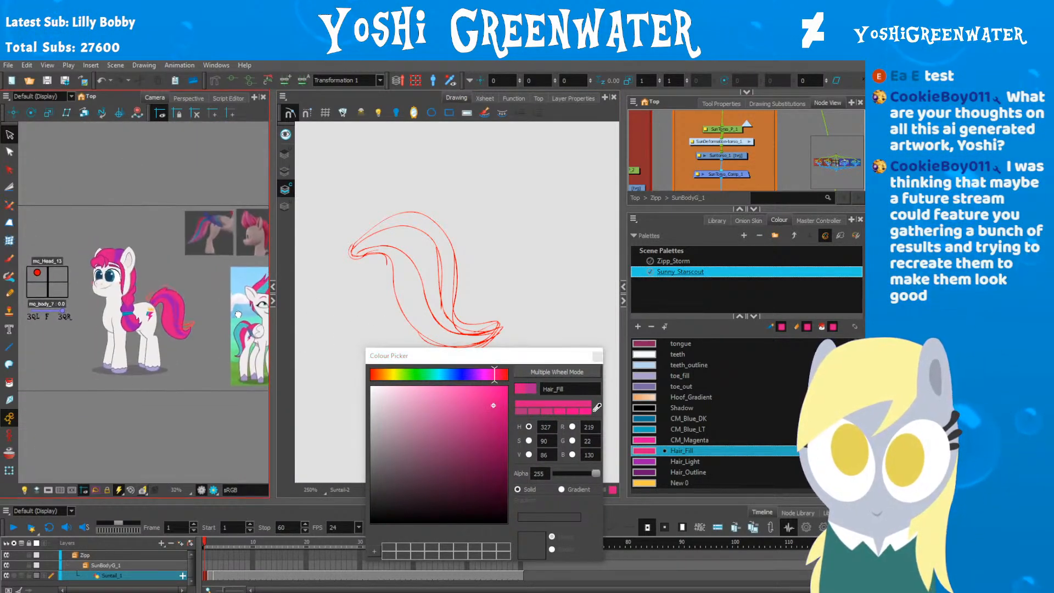
{"action": "scroll", "coordinate": [103, 308], "scroll_direction": "up", "scroll_amount": 4}
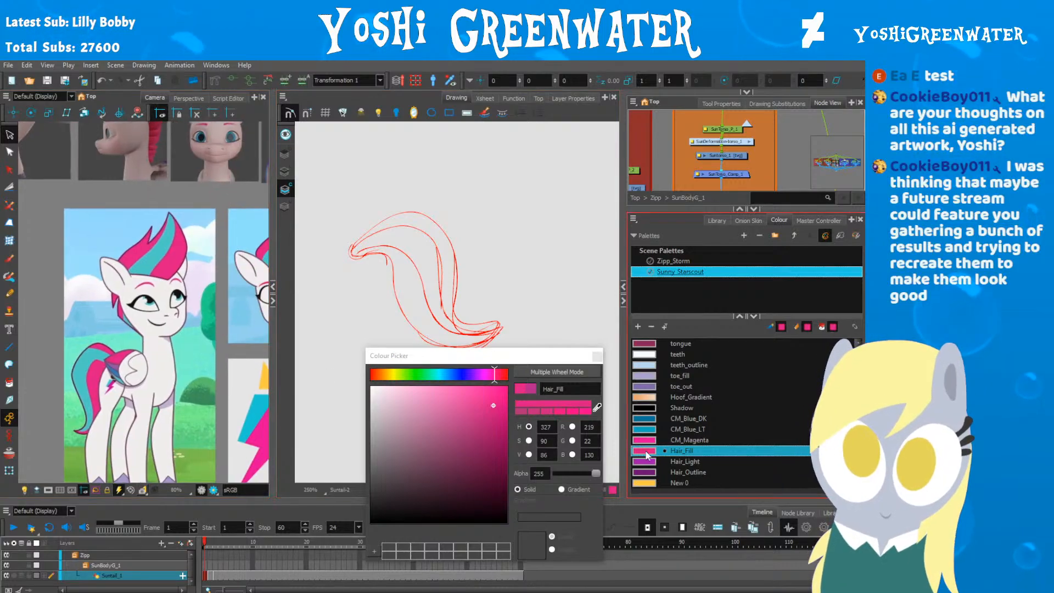
{"action": "left_click", "coordinate": [645, 461]}
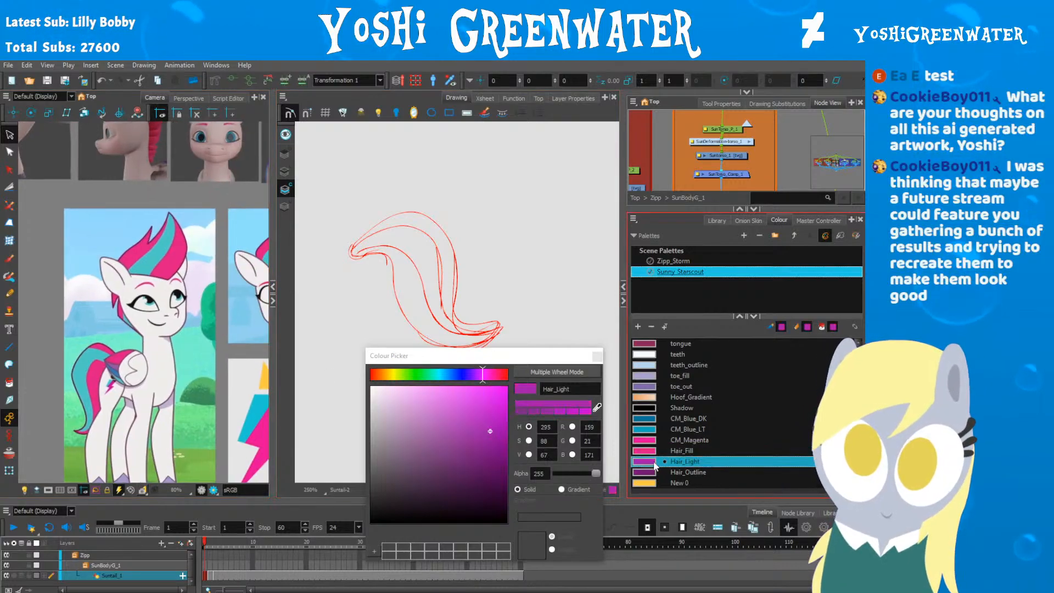
{"action": "left_click", "coordinate": [598, 408]}
{"action": "left_click", "coordinate": [168, 247]}
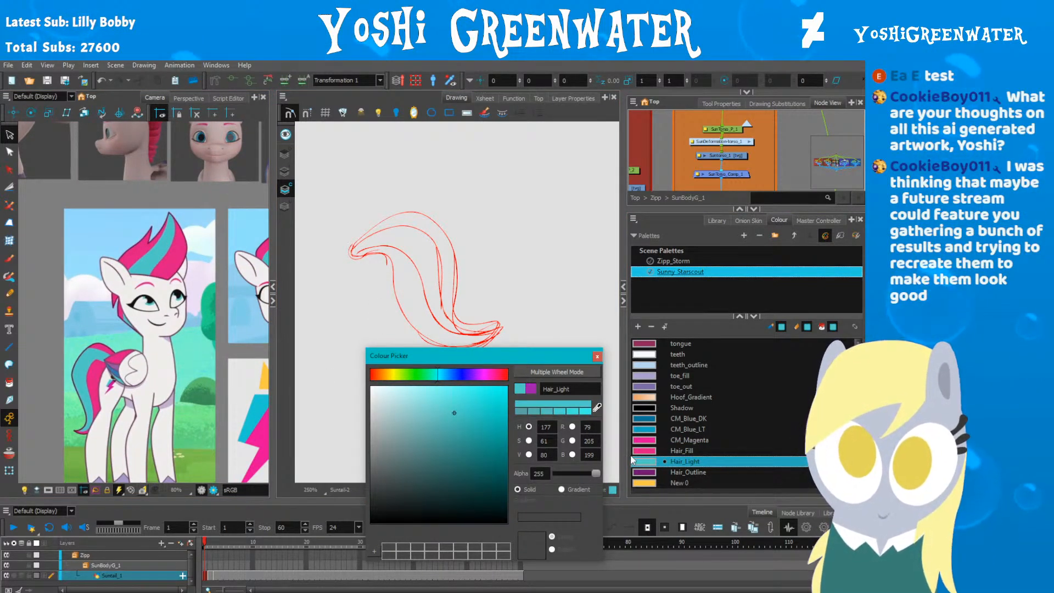
Step: Set the Hair_Outline swatch to a darker magenta based on the hair pink, RGB 170, 5, 98, and close the colour picker
{"action": "left_click", "coordinate": [646, 472]}
{"action": "left_click", "coordinate": [597, 408]}
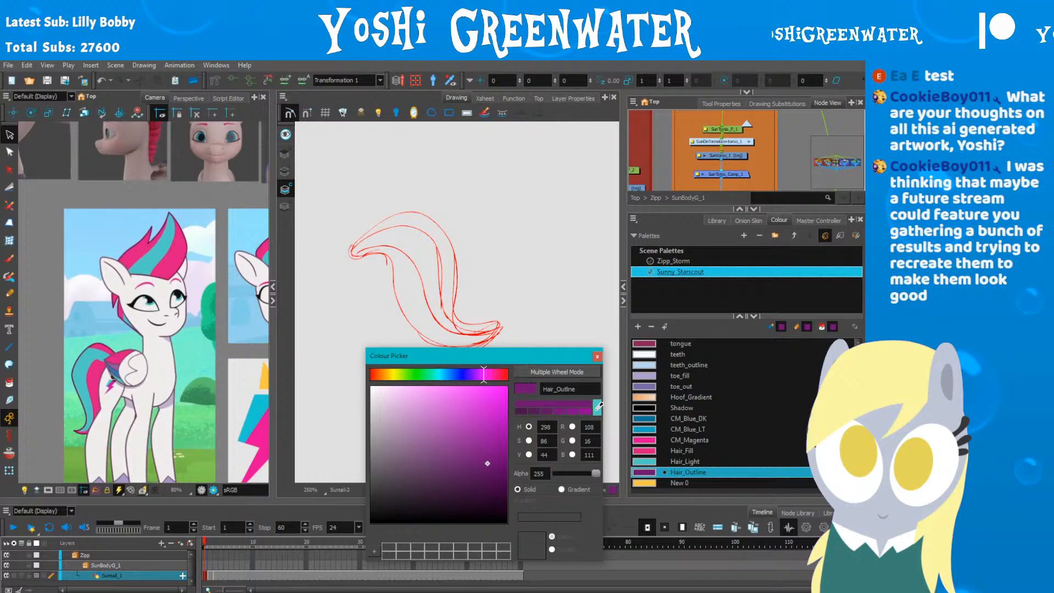
{"action": "left_click", "coordinate": [652, 451]}
{"action": "left_click_drag", "start_coordinate": [494, 405], "coordinate": [496, 413]}
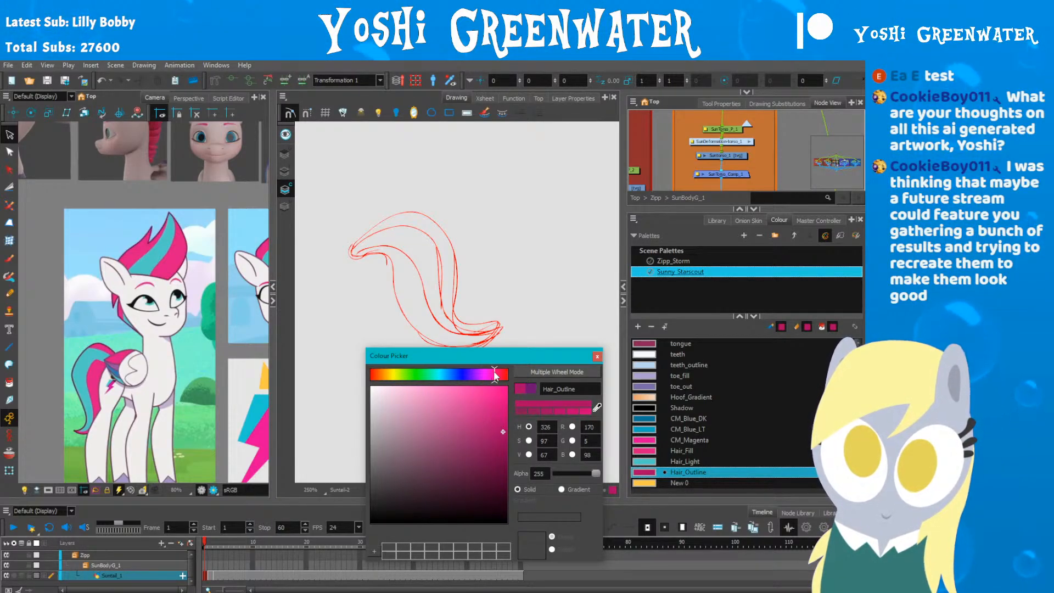
{"action": "left_click", "coordinate": [596, 356]}
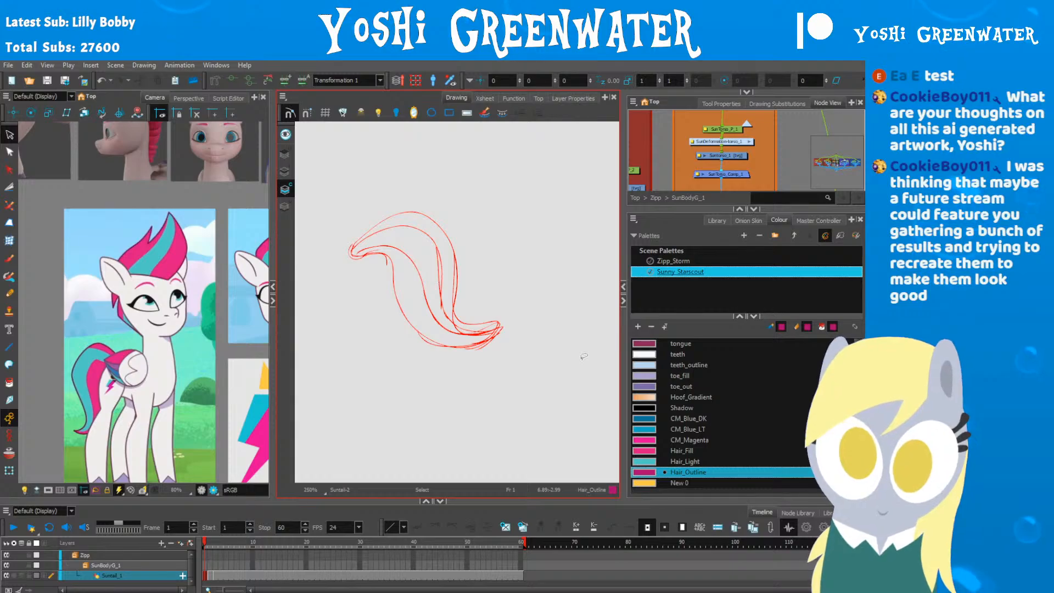
Step: Show all art layers of the tail drawing and delete the old filled tail artwork, keeping the red sketch
{"action": "scroll", "coordinate": [367, 249], "scroll_direction": "up", "scroll_amount": 3}
{"action": "left_click", "coordinate": [285, 171]}
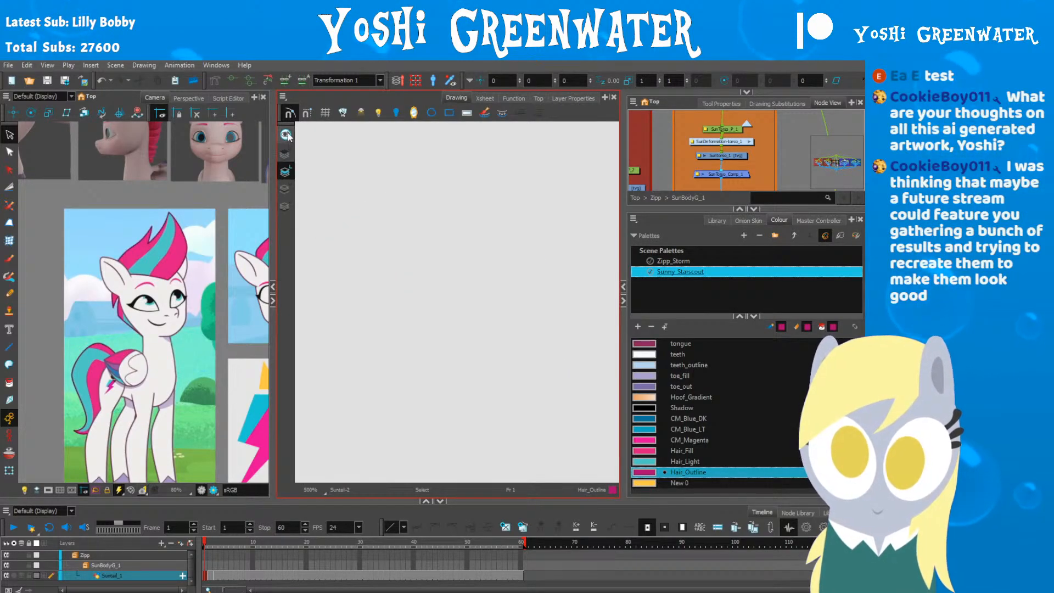
{"action": "left_click", "coordinate": [285, 134]}
{"action": "left_click", "coordinate": [285, 134]}
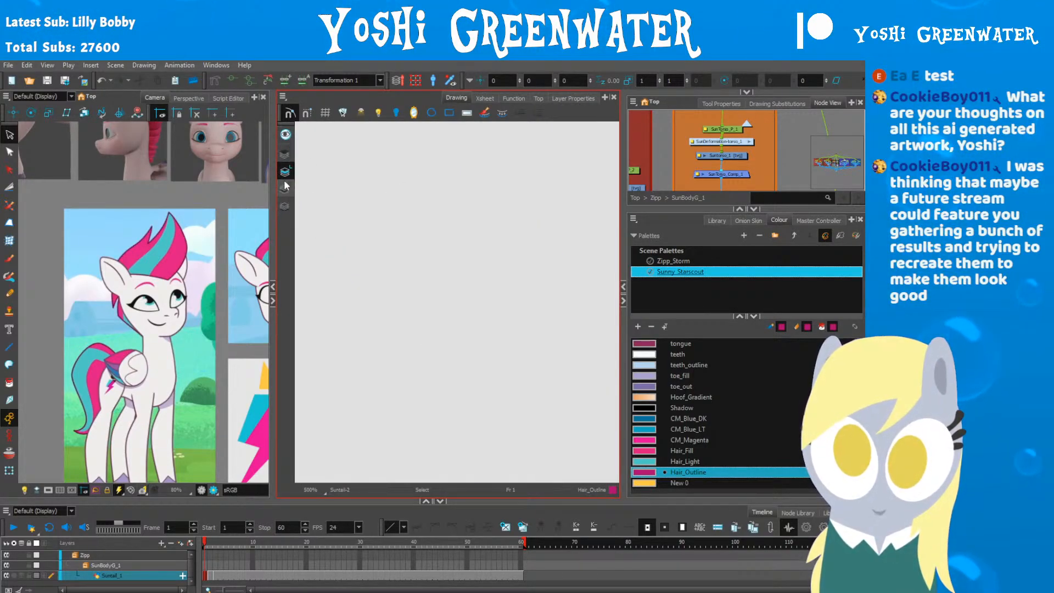
{"action": "left_click", "coordinate": [285, 134]}
{"action": "scroll", "coordinate": [393, 222], "scroll_direction": "down", "scroll_amount": 4}
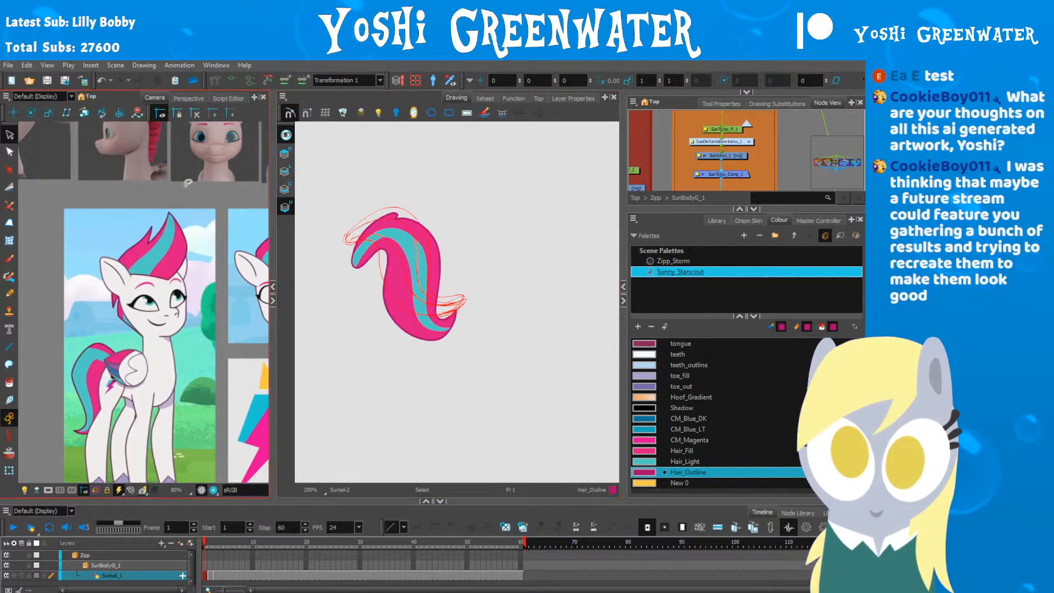
{"action": "scroll", "coordinate": [360, 238], "scroll_direction": "up", "scroll_amount": 2}
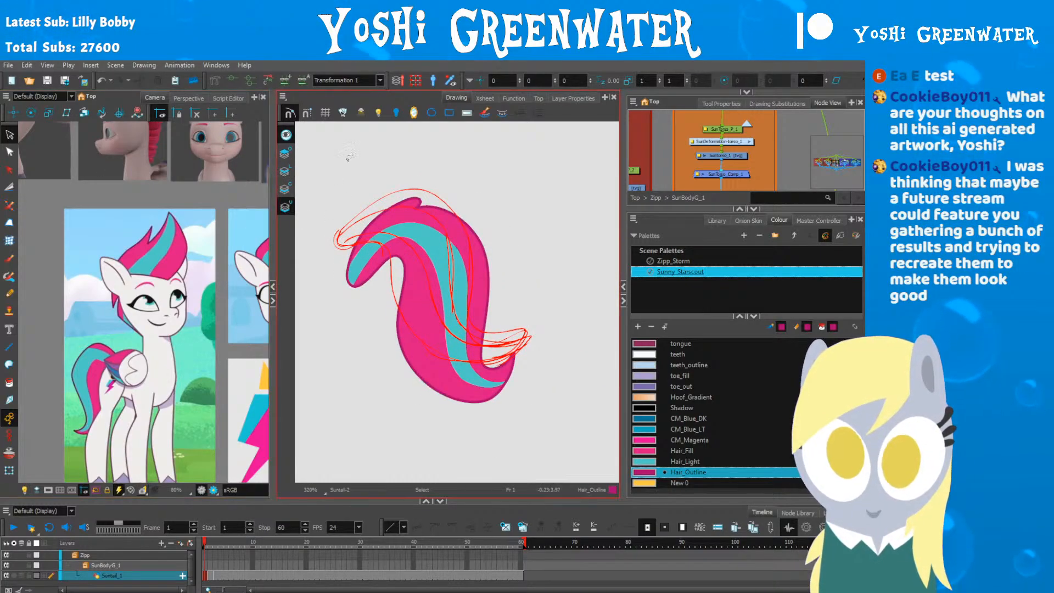
{"action": "left_click_drag", "start_coordinate": [345, 160], "coordinate": [353, 369]}
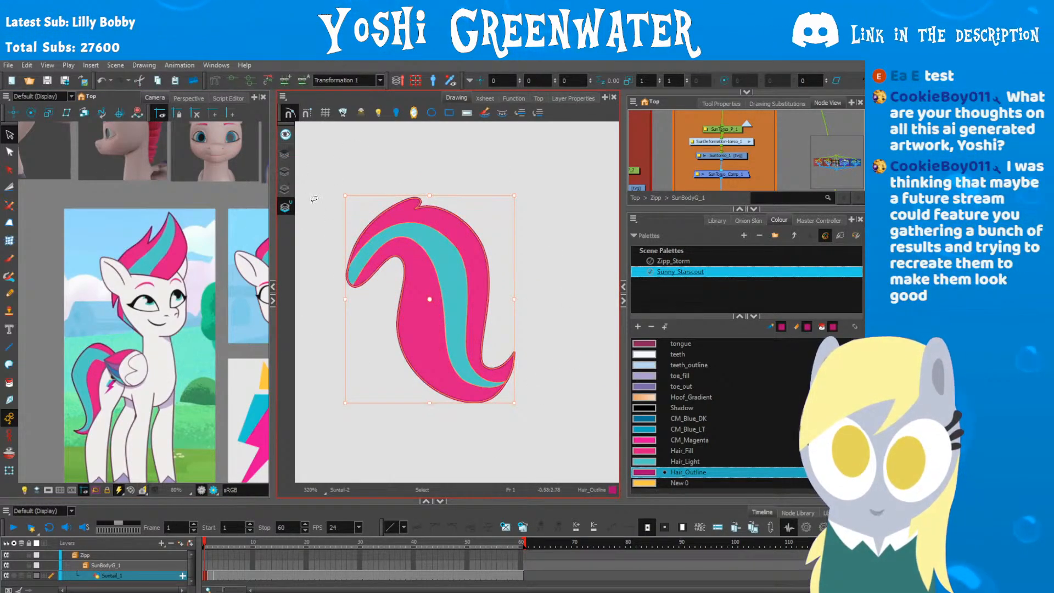
{"action": "key", "text": "Delete"}
Step: Trace the tail on the line art layer with a closed straight-segment Polyline in Hair_Outline, placing points around the red sketch
{"action": "left_click", "coordinate": [285, 190]}
{"action": "left_click", "coordinate": [285, 172]}
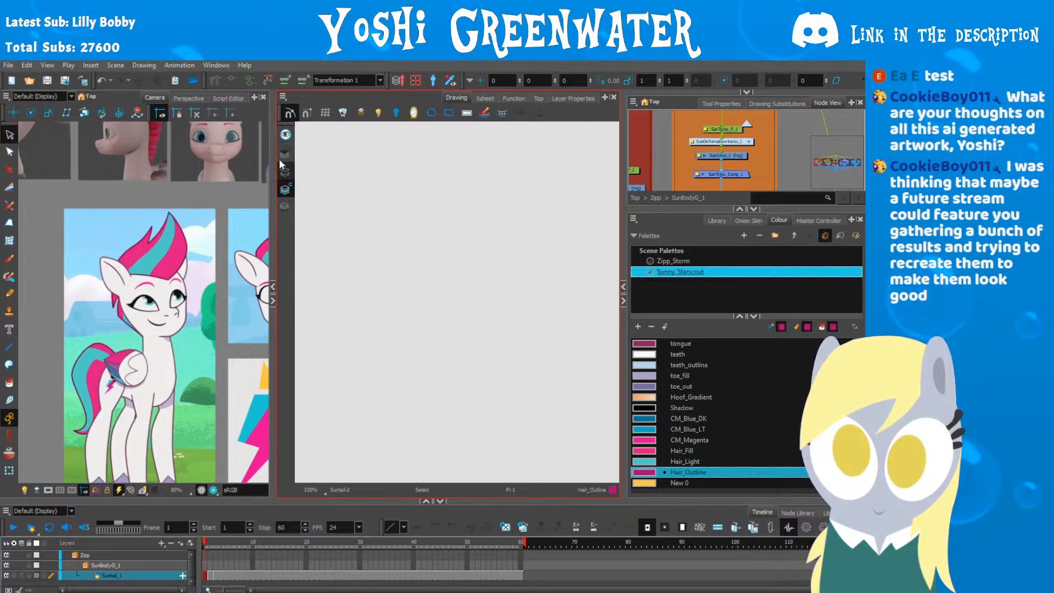
{"action": "left_click", "coordinate": [285, 134]}
{"action": "key", "text": "alt+minus"}
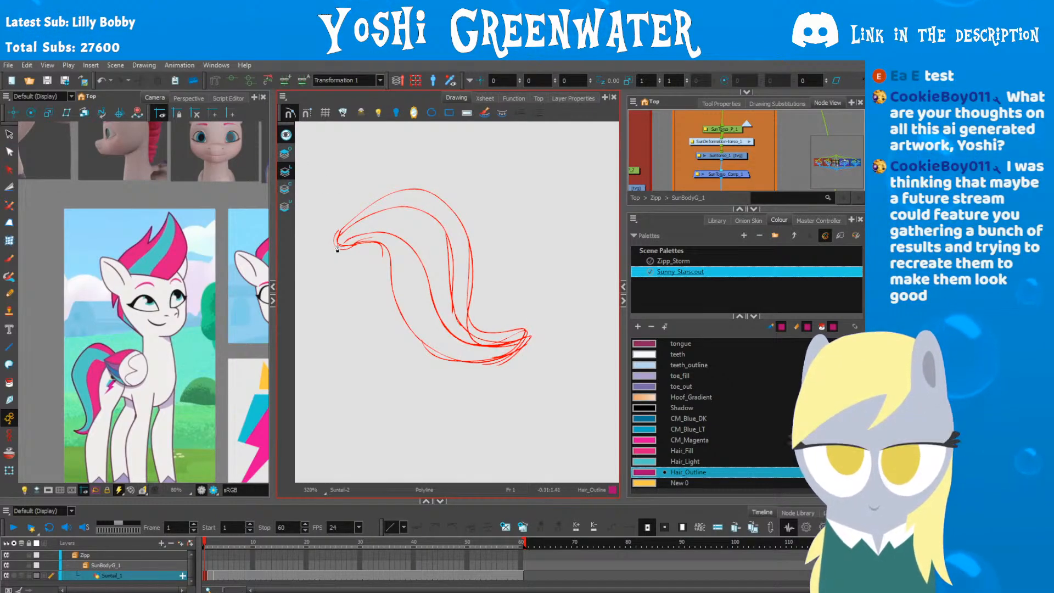
{"action": "key", "text": "space"}
{"action": "left_click_drag", "start_coordinate": [337, 249], "coordinate": [354, 267]}
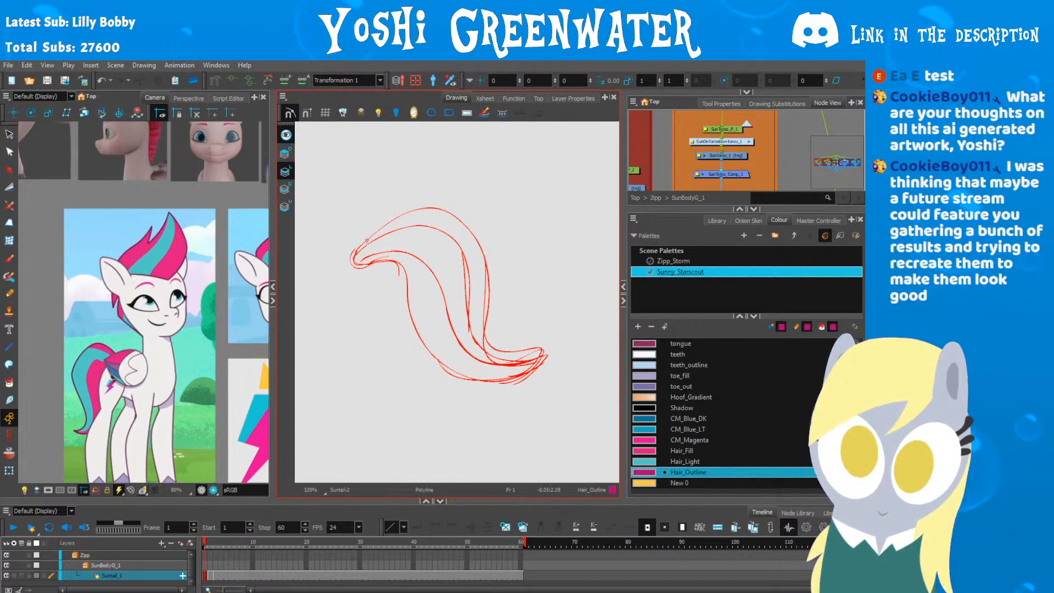
{"action": "key", "text": "space"}
{"action": "left_click_drag", "start_coordinate": [99, 181], "coordinate": [200, 283]}
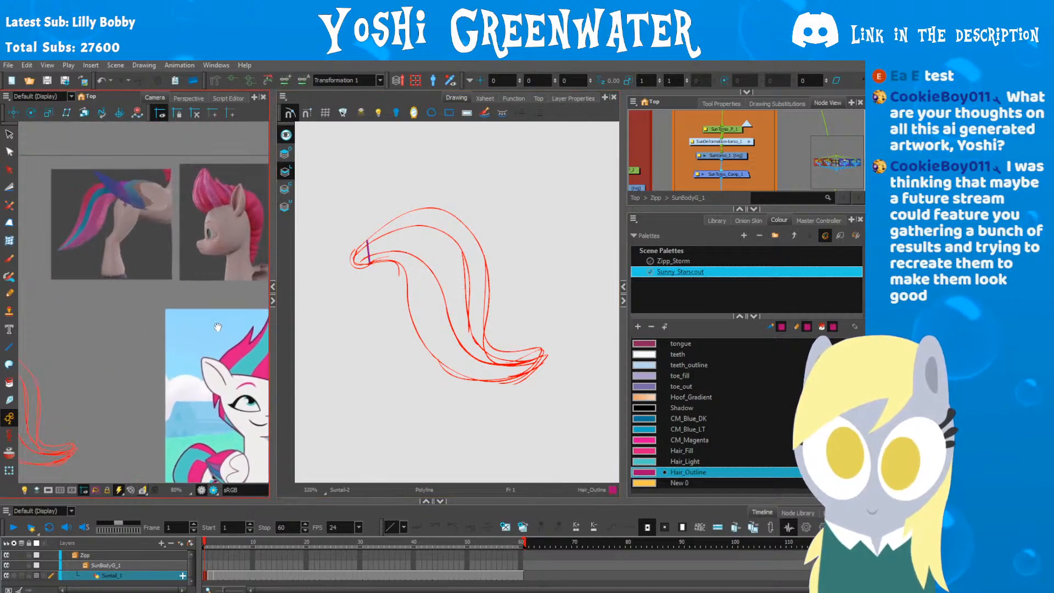
{"action": "scroll", "coordinate": [86, 206], "scroll_direction": "up", "scroll_amount": 2}
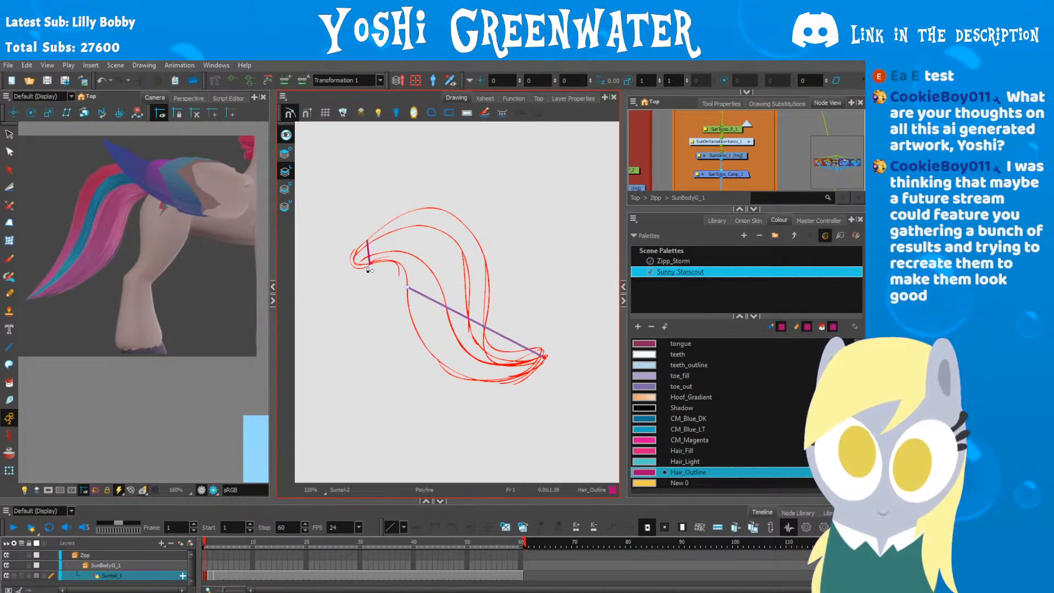
{"action": "key", "text": "ctrl+z"}
{"action": "key", "text": "ctrl+z"}
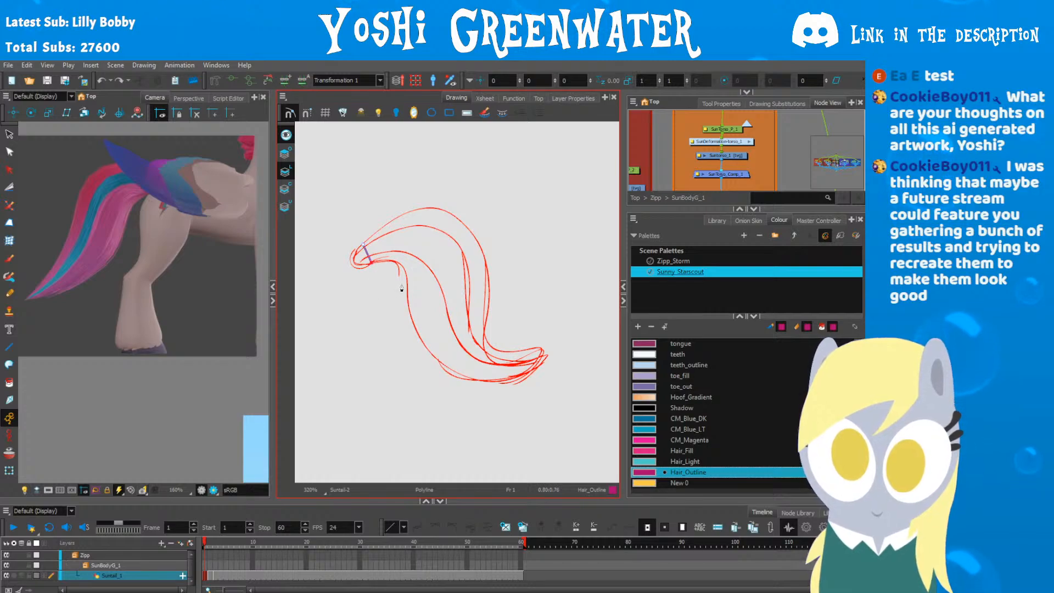
{"action": "left_click", "coordinate": [544, 358]}
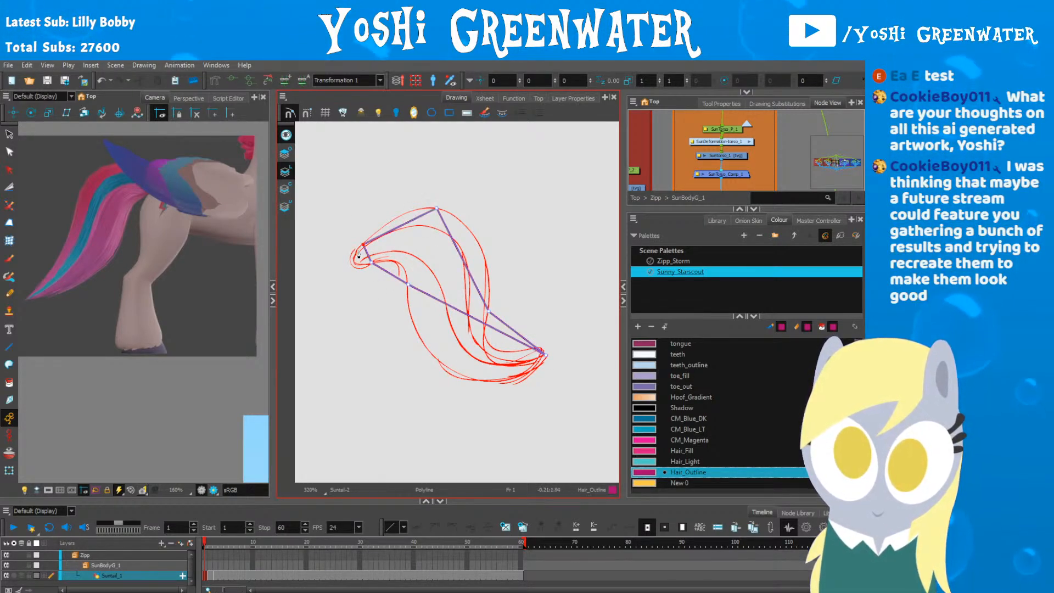
Step: Bend the straight segments of the tail outline with the Contour Editor so the upper and lower edges follow the sketch
{"action": "key", "text": "alt+q"}
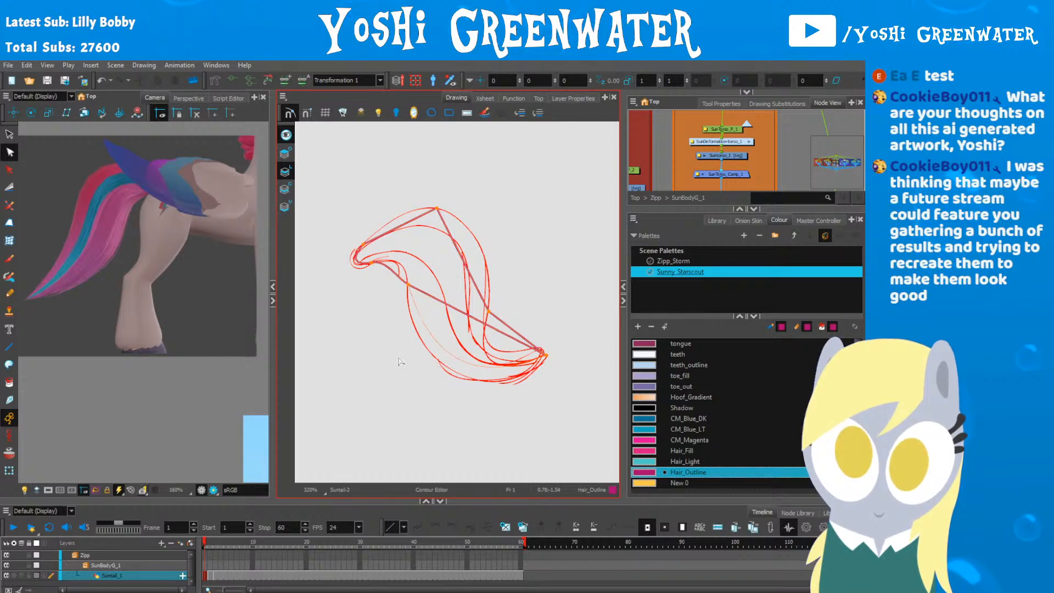
{"action": "left_click_drag", "start_coordinate": [393, 275], "coordinate": [401, 266]}
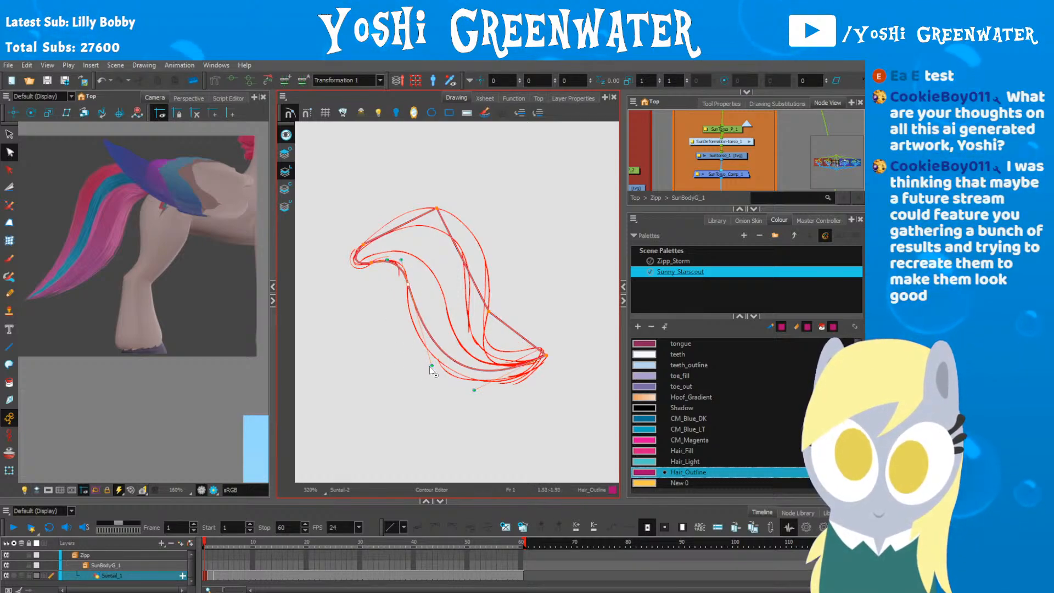
{"action": "left_click_drag", "start_coordinate": [428, 366], "coordinate": [409, 378]}
{"action": "left_click_drag", "start_coordinate": [474, 389], "coordinate": [489, 405]}
{"action": "left_click", "coordinate": [466, 347]}
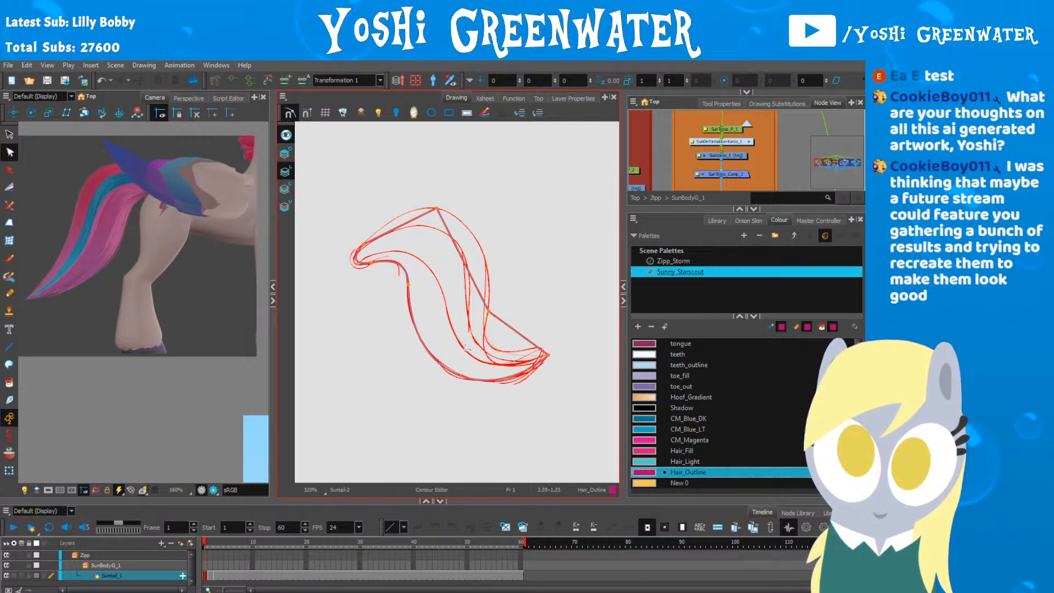
{"action": "left_click_drag", "start_coordinate": [489, 270], "coordinate": [491, 262]}
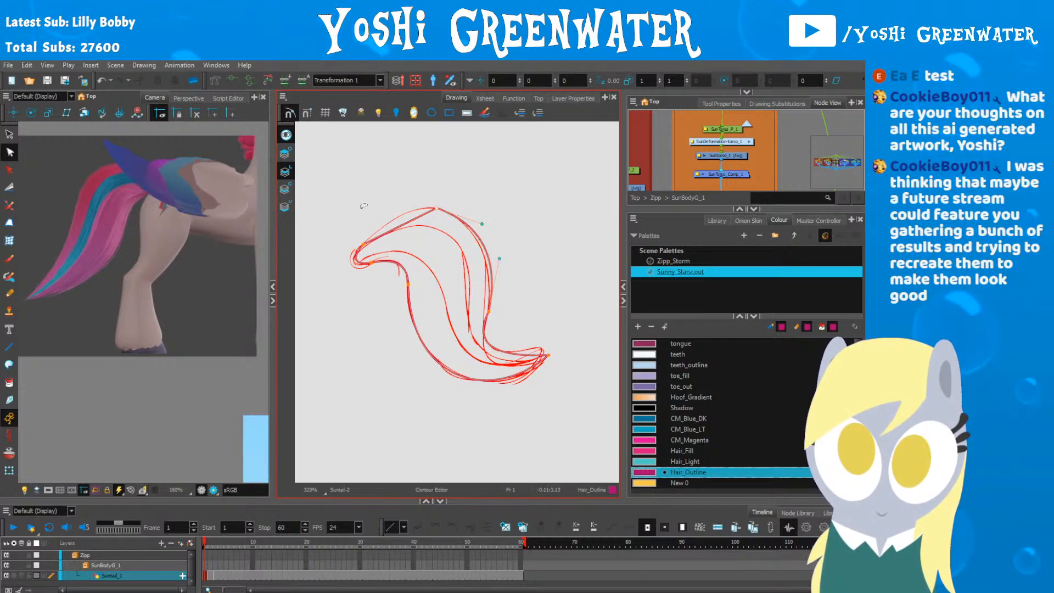
{"action": "left_click_drag", "start_coordinate": [386, 234], "coordinate": [381, 227]}
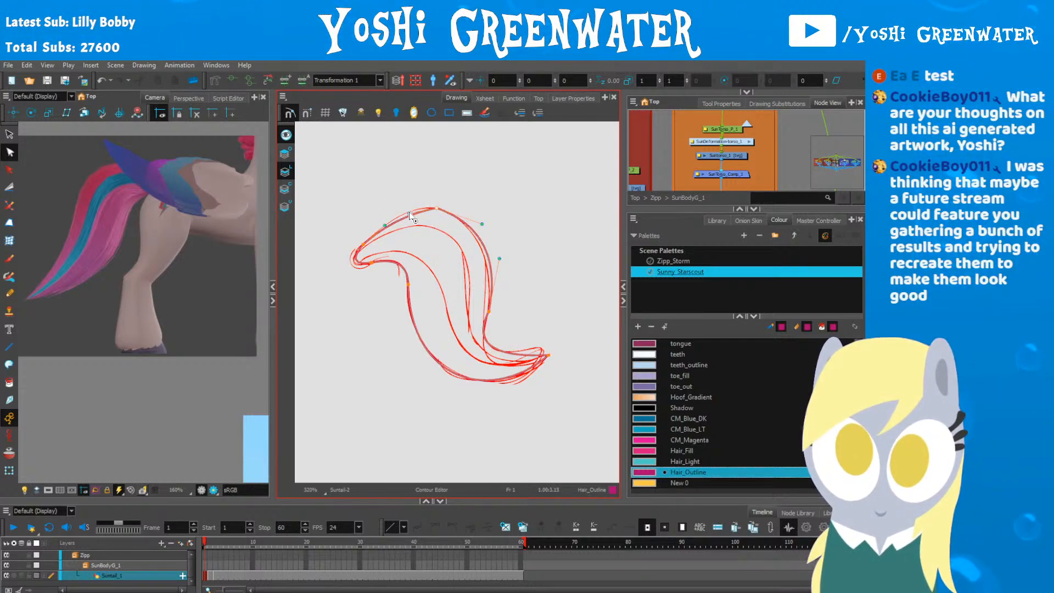
Step: Refine the tail's lower curve and reposition the pointed tip to match the sketch
{"action": "left_click", "coordinate": [407, 285]}
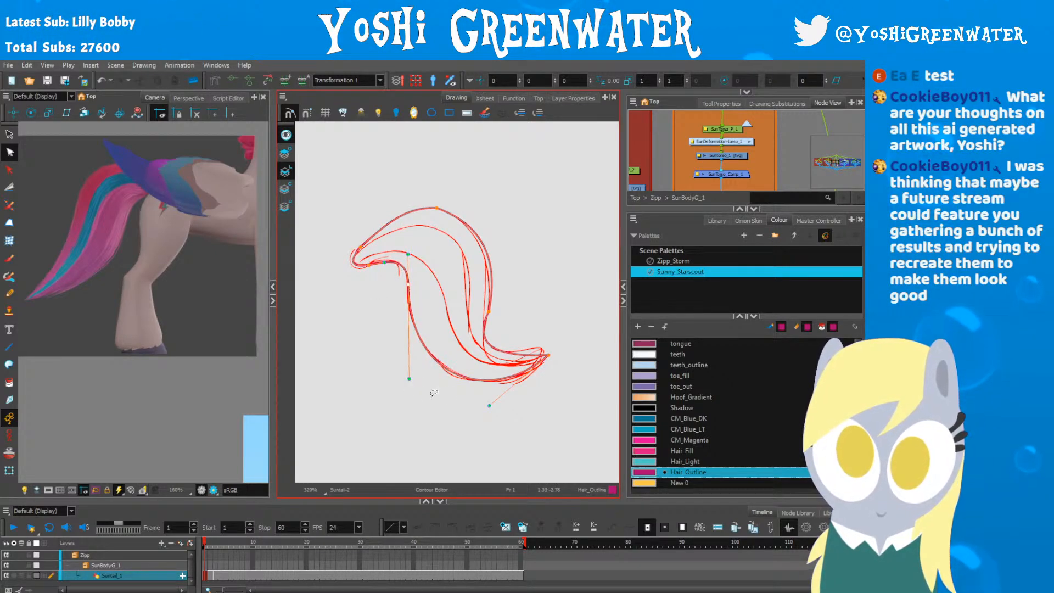
{"action": "left_click_drag", "start_coordinate": [489, 405], "coordinate": [492, 408]}
{"action": "left_click_drag", "start_coordinate": [549, 355], "coordinate": [545, 350]}
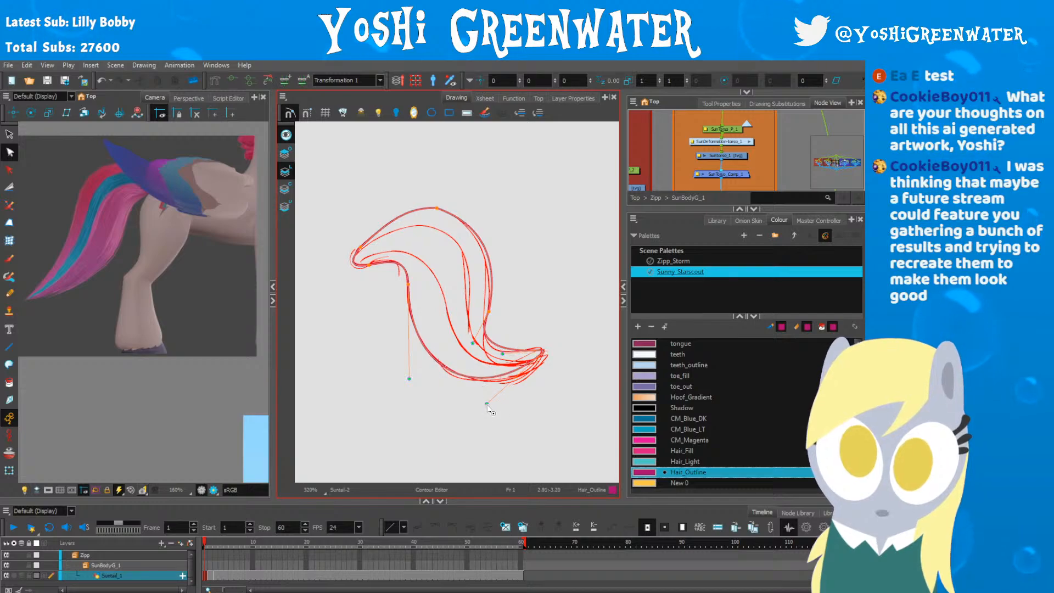
{"action": "left_click_drag", "start_coordinate": [488, 404], "coordinate": [503, 411]}
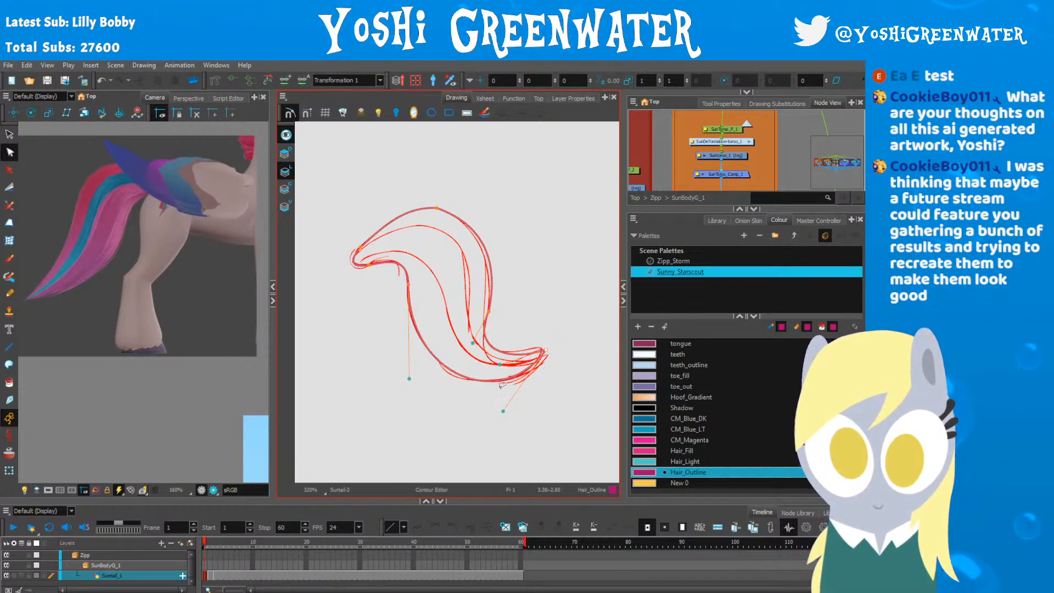
{"action": "key", "text": "XF86AudioLowerVolume"}
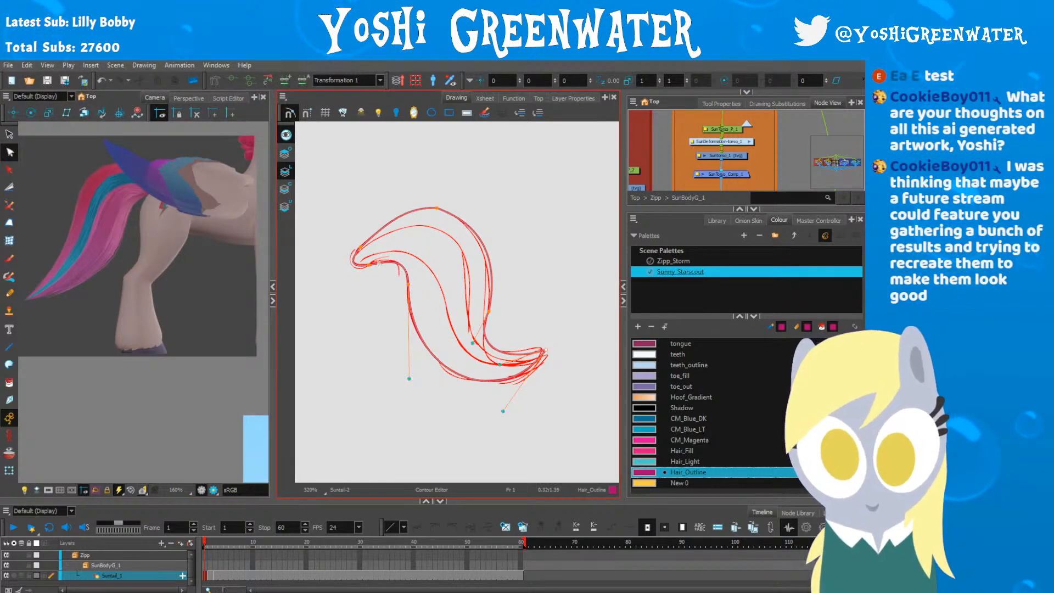
Step: Display only the line art layer and smooth the curves at the tail's crest and underside bend
{"action": "left_click", "coordinate": [287, 136]}
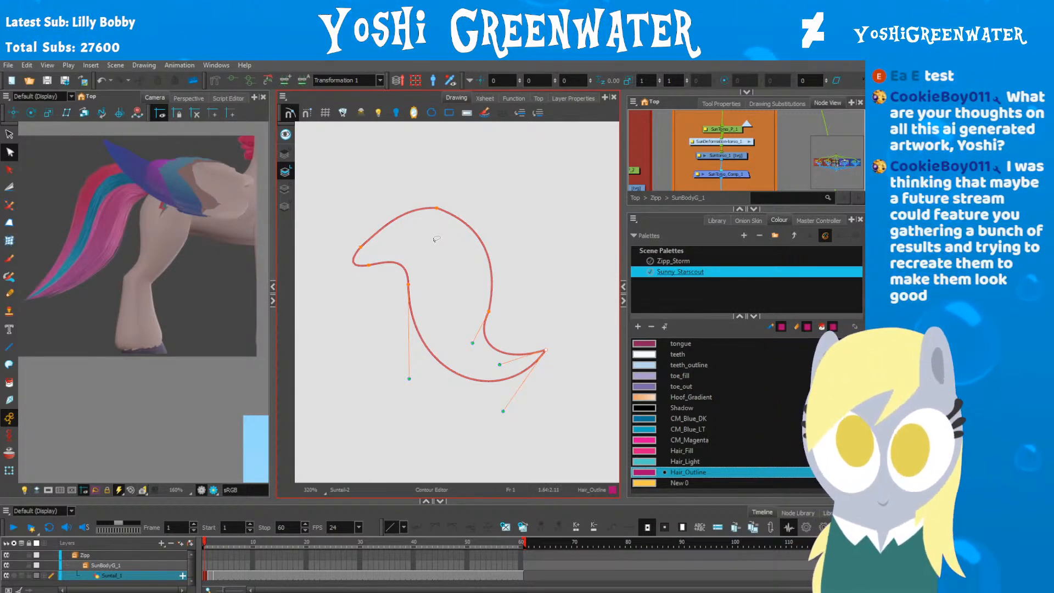
{"action": "left_click", "coordinate": [437, 208]}
{"action": "left_click_drag", "start_coordinate": [400, 205], "coordinate": [399, 201]}
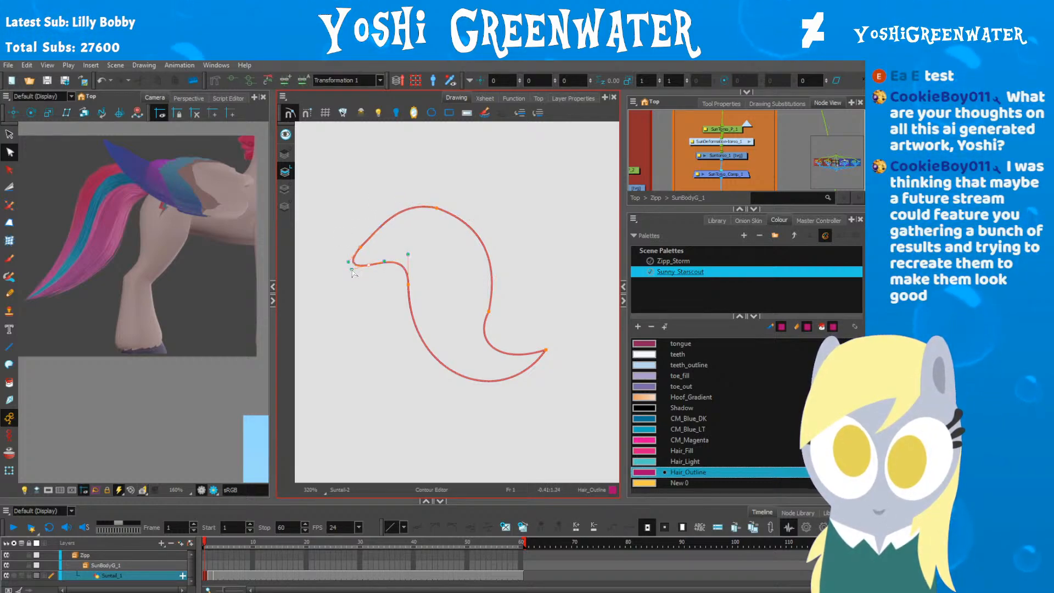
{"action": "left_click", "coordinate": [408, 284]}
{"action": "left_click_drag", "start_coordinate": [409, 253], "coordinate": [408, 251]}
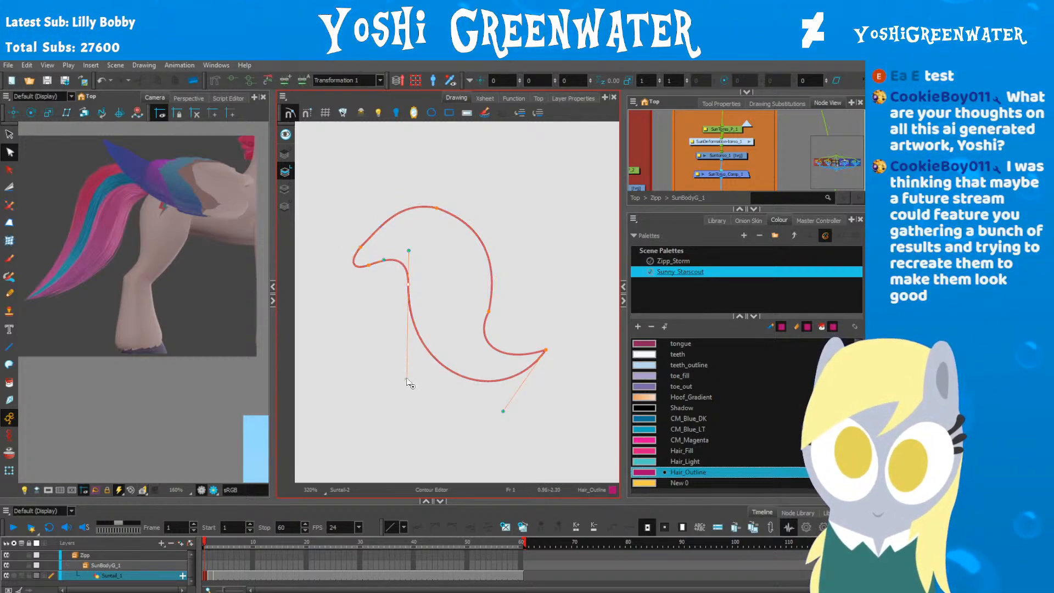
Step: Reshape the tail's outer edge by raising the crest point and adjusting the handles around the notch above the tip
{"action": "left_click", "coordinate": [489, 312]}
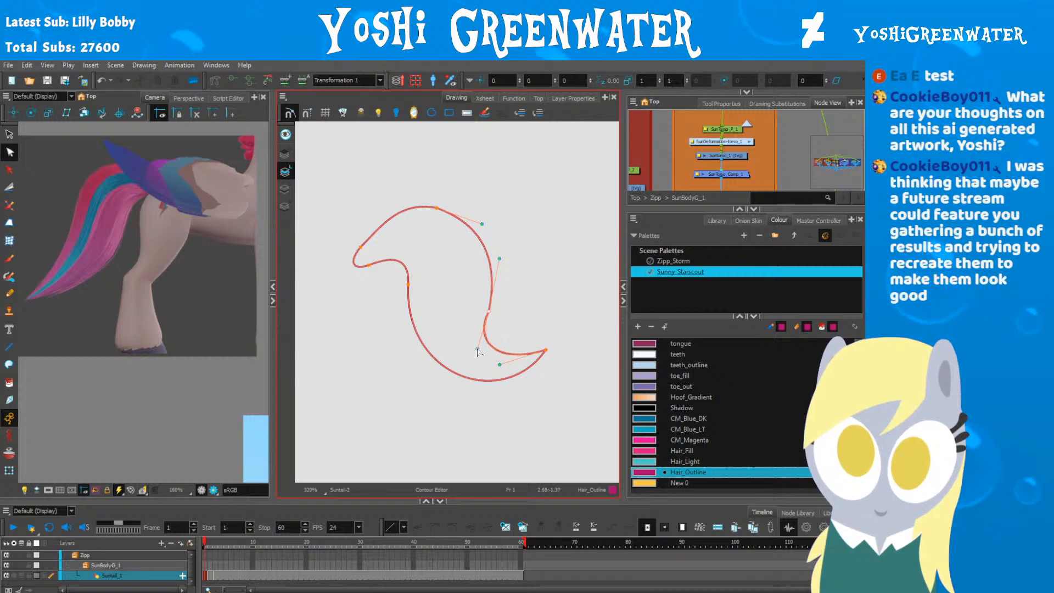
{"action": "left_click_drag", "start_coordinate": [500, 258], "coordinate": [500, 247]}
{"action": "left_click_drag", "start_coordinate": [546, 349], "coordinate": [496, 359]}
{"action": "left_click_drag", "start_coordinate": [488, 311], "coordinate": [489, 306]}
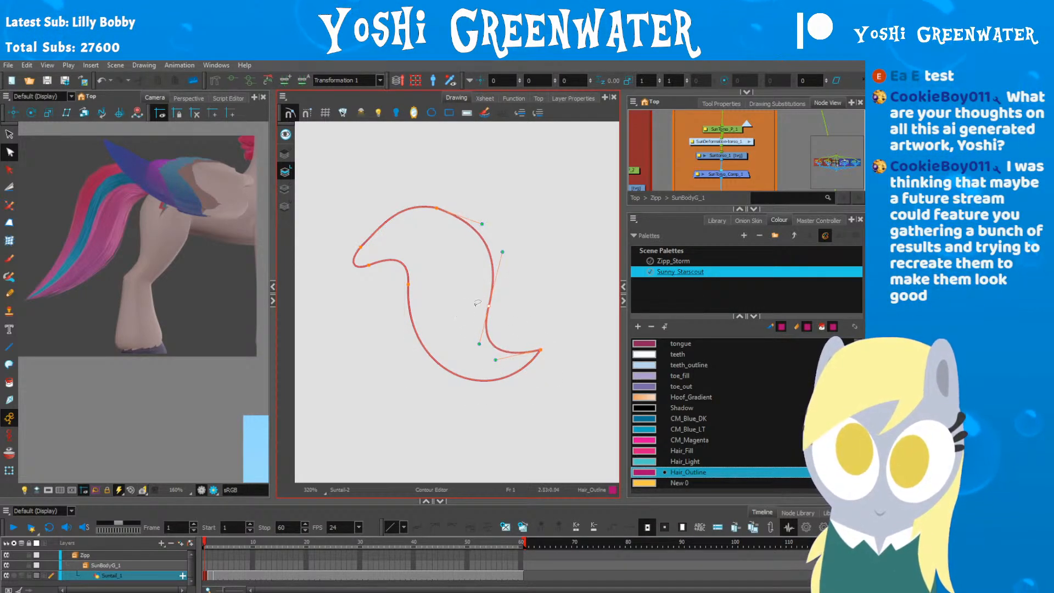
{"action": "left_click_drag", "start_coordinate": [477, 342], "coordinate": [477, 341]}
{"action": "left_click_drag", "start_coordinate": [449, 211], "coordinate": [432, 224]}
{"action": "key", "text": "Up"}
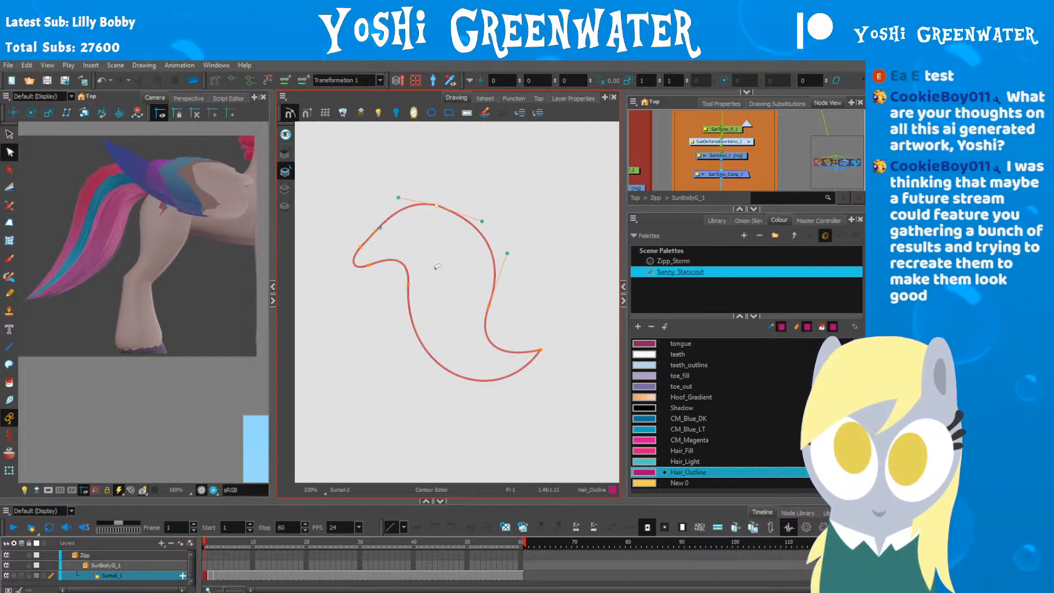
{"action": "left_click_drag", "start_coordinate": [506, 253], "coordinate": [506, 258]}
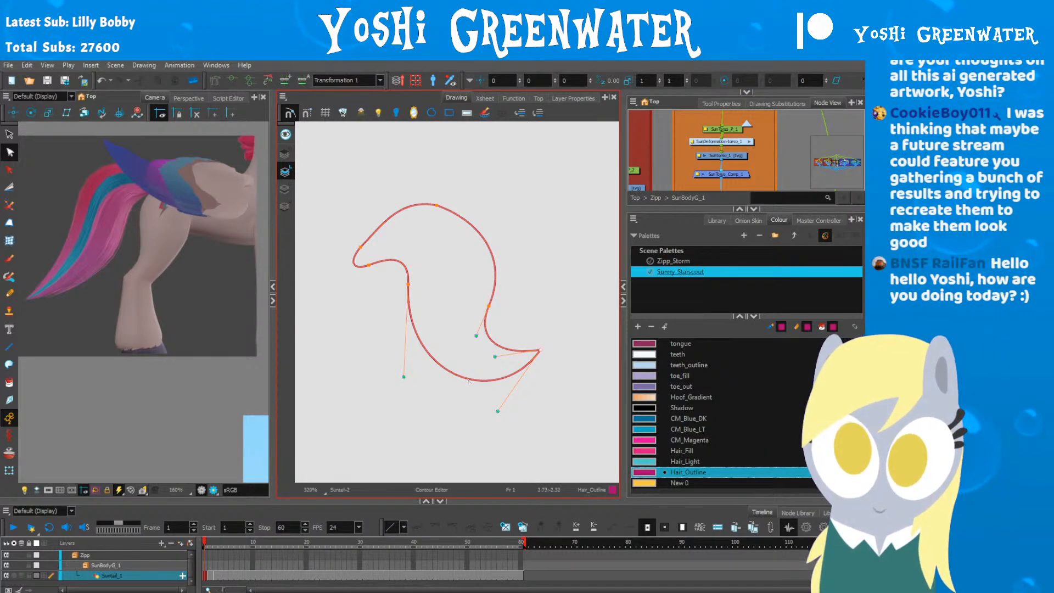
Step: Shift the notch above the tail tip inward and nudge the tip slightly downward
{"action": "left_click", "coordinate": [420, 214]}
{"action": "mouse_move", "coordinate": [484, 279]}
{"action": "left_mouse_down"}
{"action": "mouse_move", "coordinate": [502, 393]}
{"action": "mouse_move", "coordinate": [472, 330]}
{"action": "left_mouse_up"}
{"action": "key", "text": "Left"}
{"action": "key", "text": "Left"}
{"action": "left_click", "coordinate": [488, 358]}
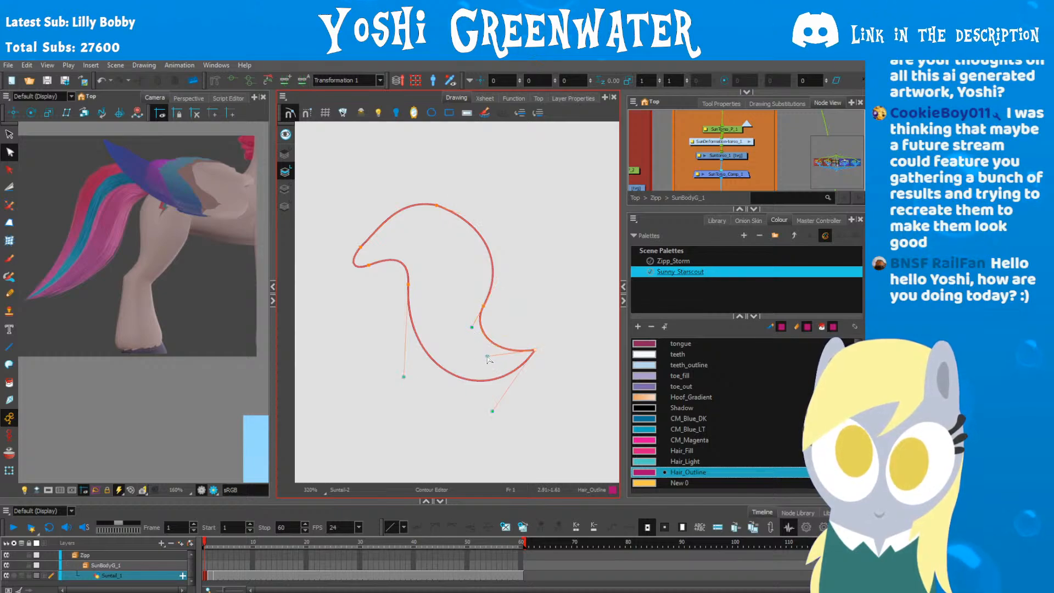
{"action": "key", "text": "Right"}
{"action": "key", "text": "Down"}
Step: Pull the tail's outer curve inward and nudge the notch and underside bend points to narrow the shape
{"action": "left_click_drag", "start_coordinate": [421, 238], "coordinate": [454, 242]}
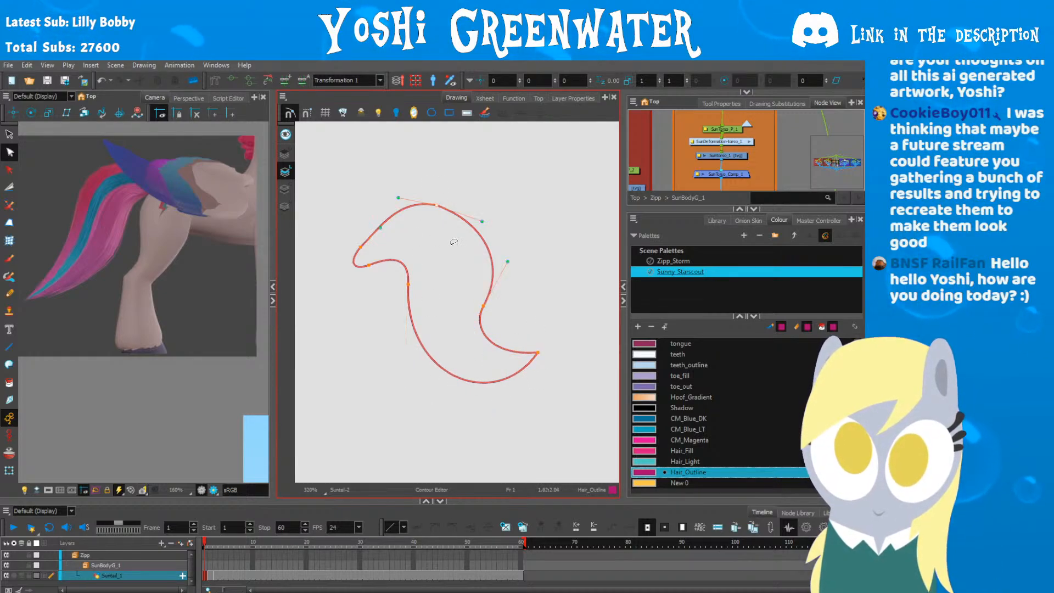
{"action": "left_click", "coordinate": [508, 264]}
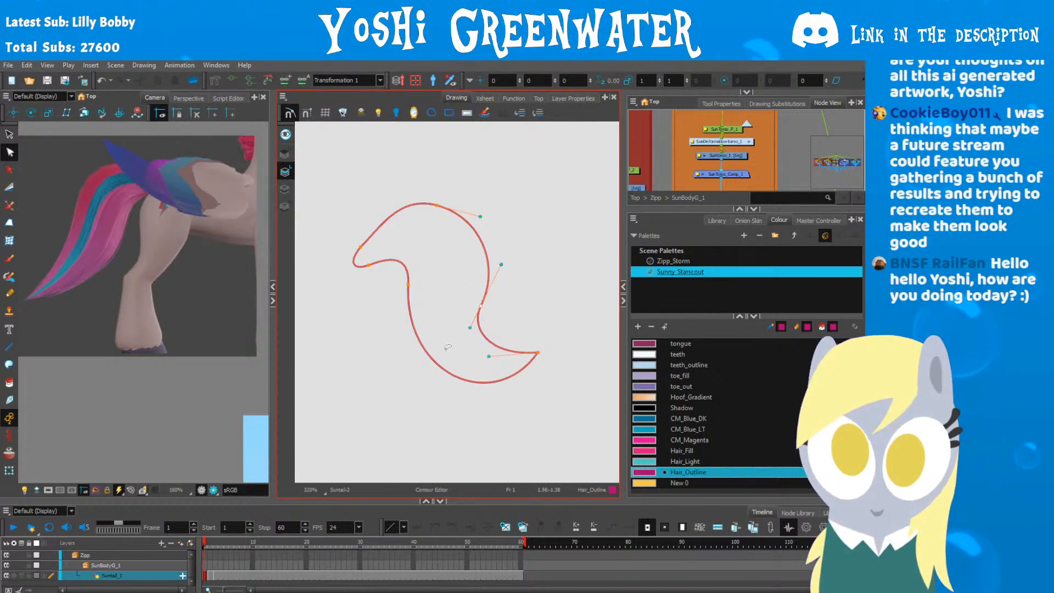
{"action": "left_click_drag", "start_coordinate": [470, 328], "coordinate": [391, 313]}
{"action": "key", "text": "Right"}
{"action": "key", "text": "Down"}
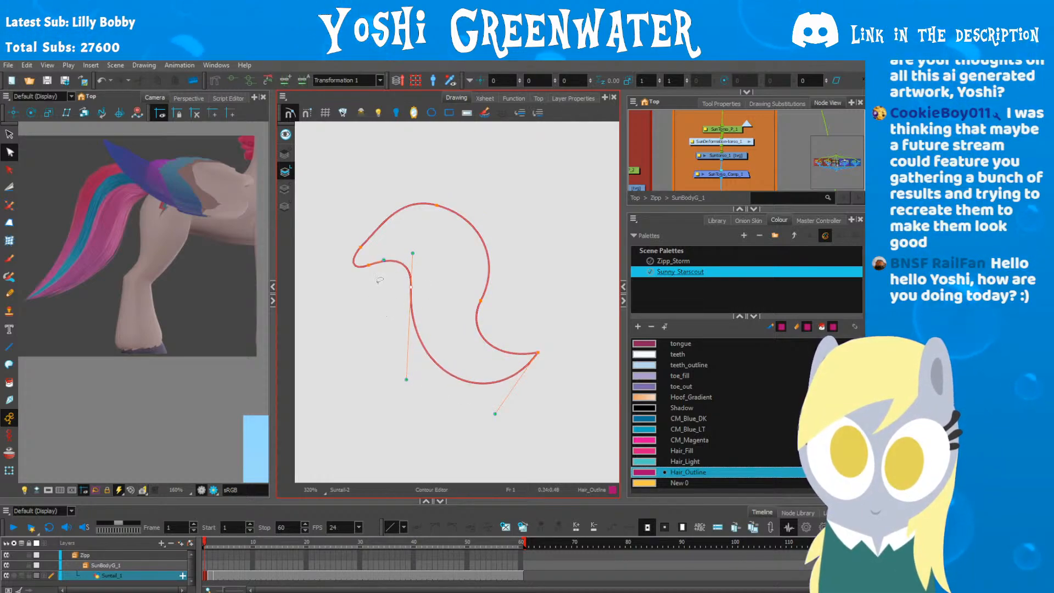
Step: Round out the tail's base by adjusting its curve handles, and deselect the outline
{"action": "left_click", "coordinate": [369, 265]}
{"action": "left_click_drag", "start_coordinate": [388, 259], "coordinate": [385, 254]}
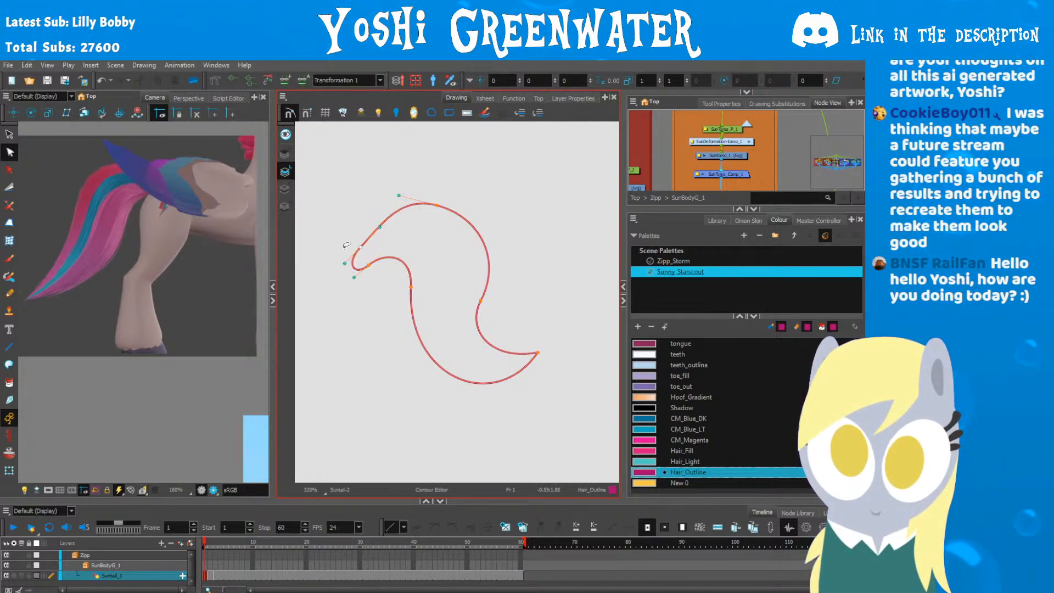
{"action": "left_click", "coordinate": [353, 292]}
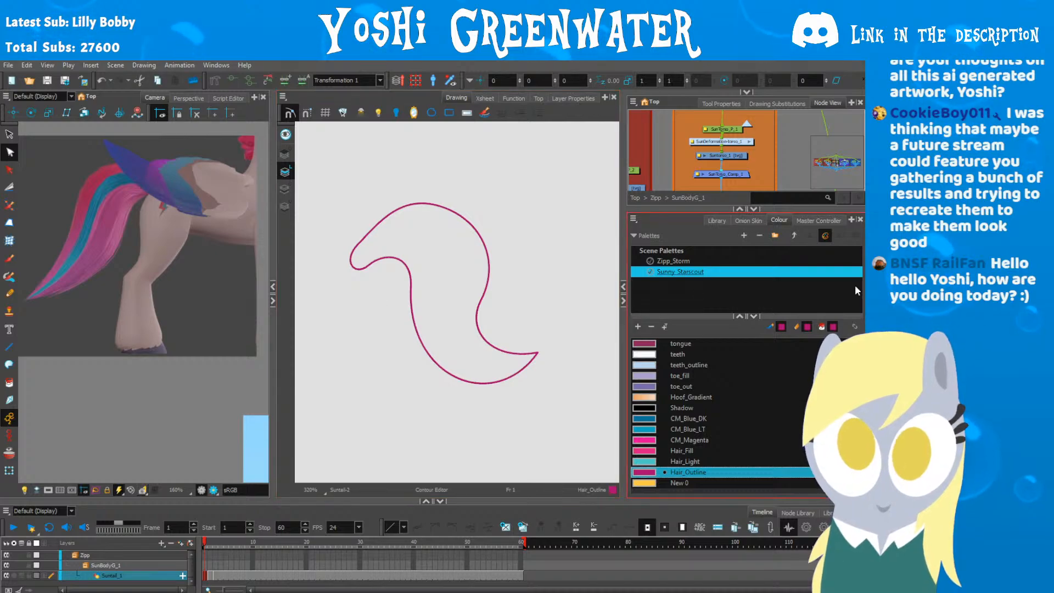
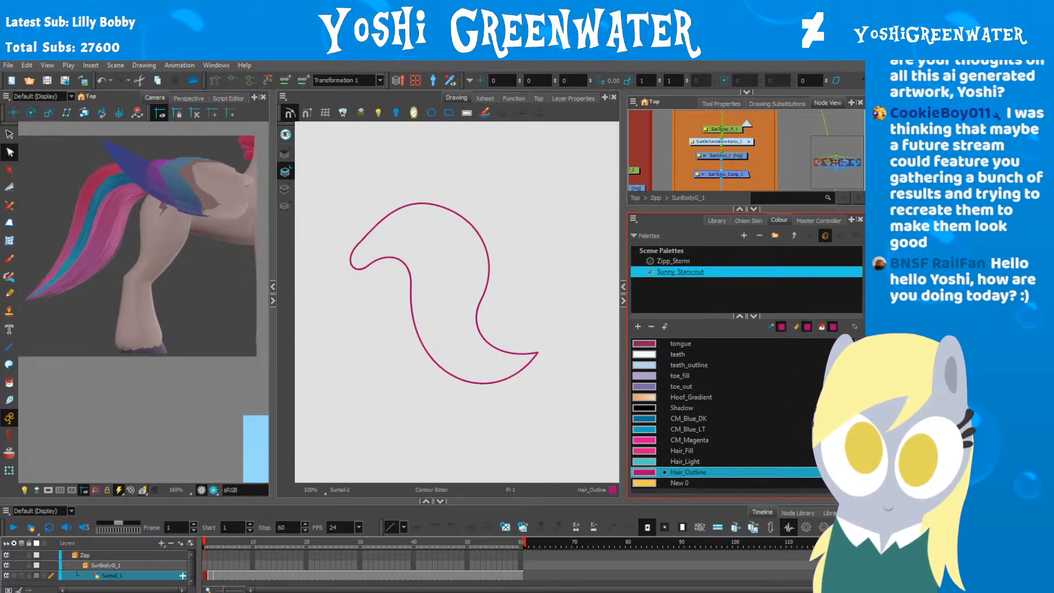
Step: Nudge the tail's crest, notch and tip points slightly toward the base
{"action": "left_click", "coordinate": [389, 220]}
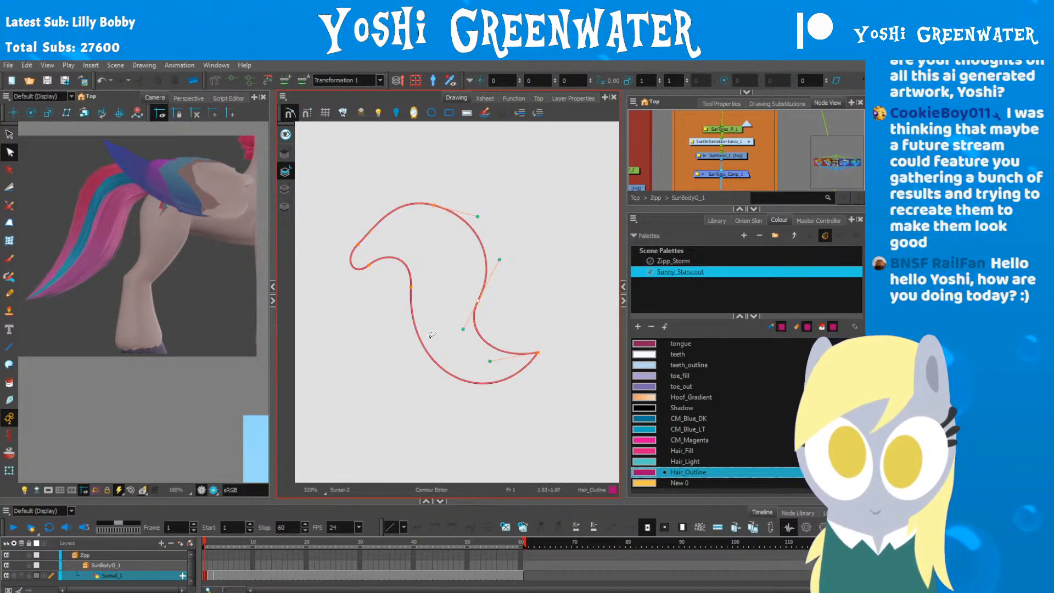
{"action": "key", "text": "Left"}
{"action": "mouse_move", "coordinate": [502, 404]}
{"action": "left_mouse_down"}
{"action": "mouse_move", "coordinate": [520, 323]}
{"action": "mouse_move", "coordinate": [423, 366]}
{"action": "left_mouse_up"}
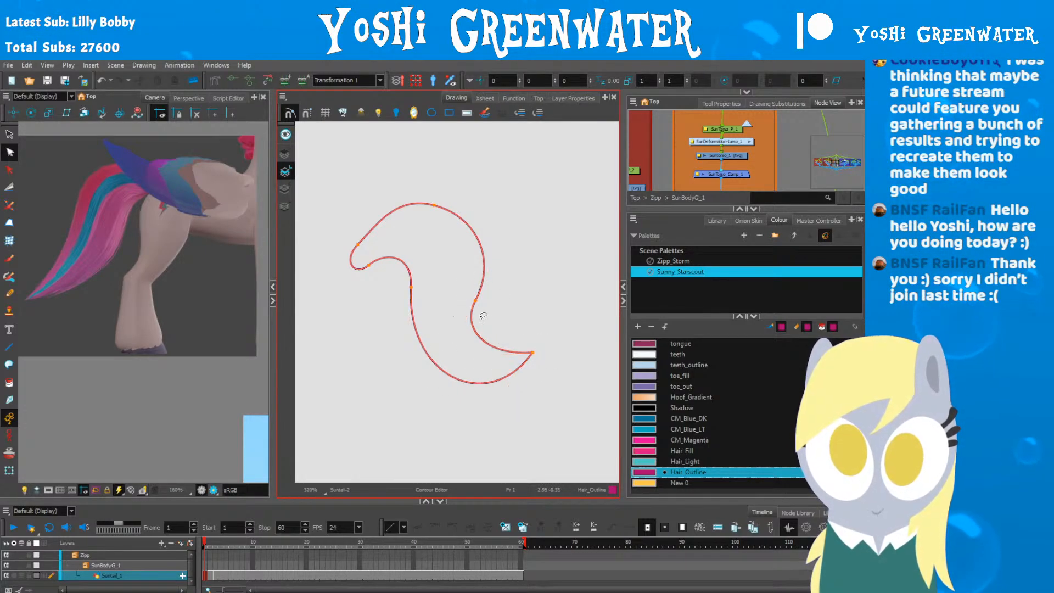
{"action": "left_click", "coordinate": [431, 206]}
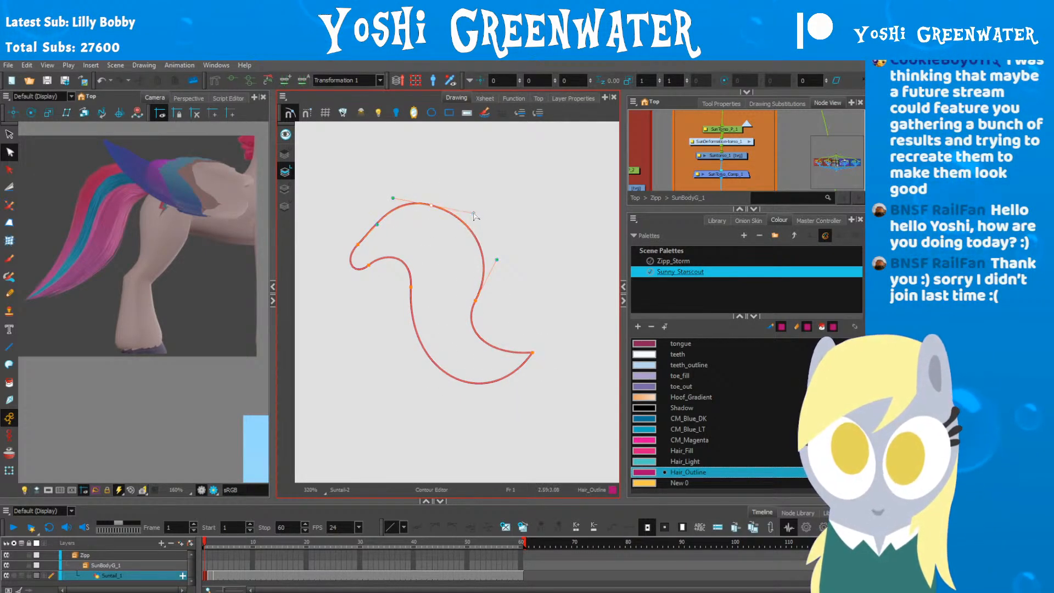
Step: Nudge the underside bend point inward to slim the middle of the tail
{"action": "left_click_drag", "start_coordinate": [388, 294], "coordinate": [395, 328]}
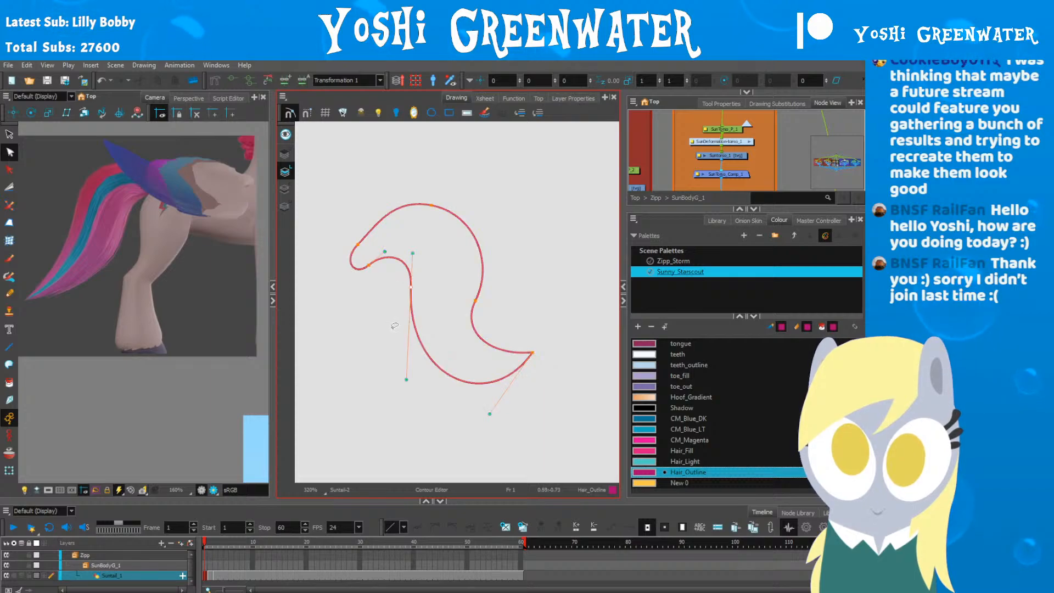
{"action": "key", "text": "Left"}
{"action": "key", "text": "Left"}
{"action": "key", "text": "Right"}
{"action": "key", "text": "Right"}
{"action": "key", "text": "Right"}
{"action": "key", "text": "Right"}
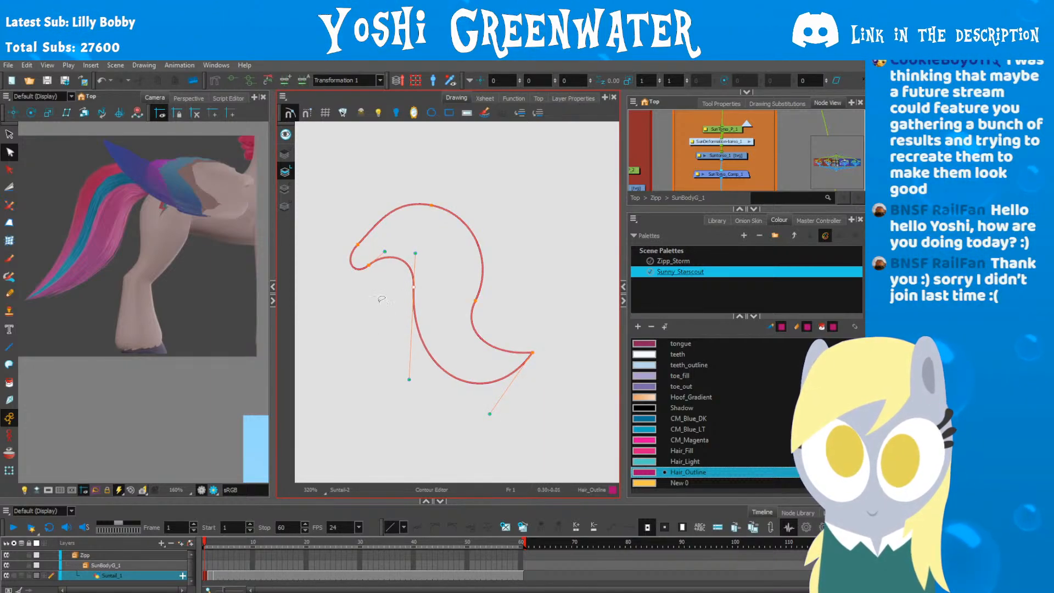
Step: Round the tail's base by adjusting its curve points, and check the outline against the rough sketch
{"action": "left_click", "coordinate": [368, 266]}
{"action": "left_click", "coordinate": [360, 242]}
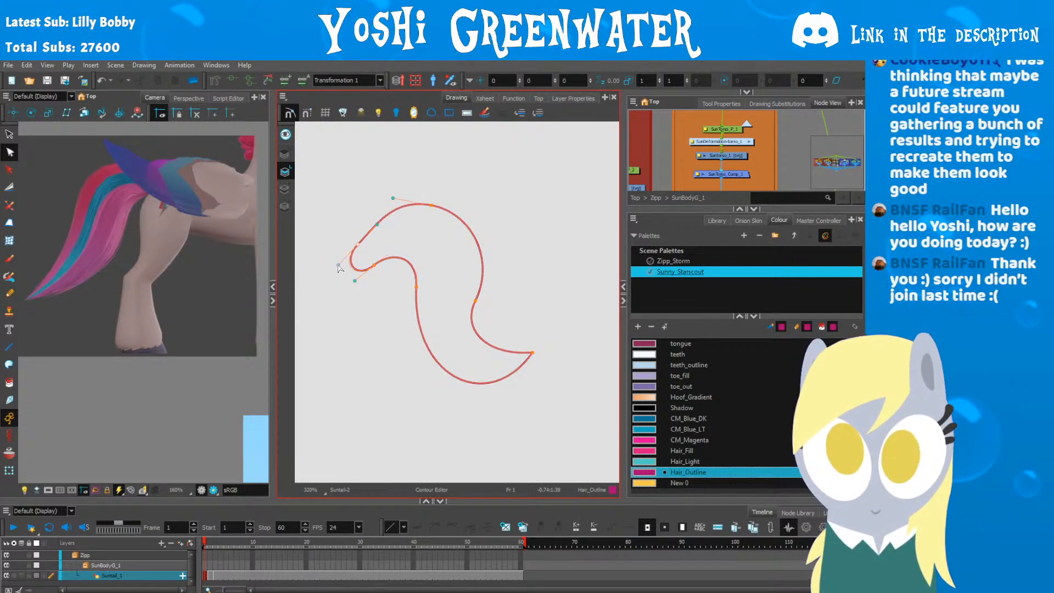
{"action": "left_click", "coordinate": [374, 298]}
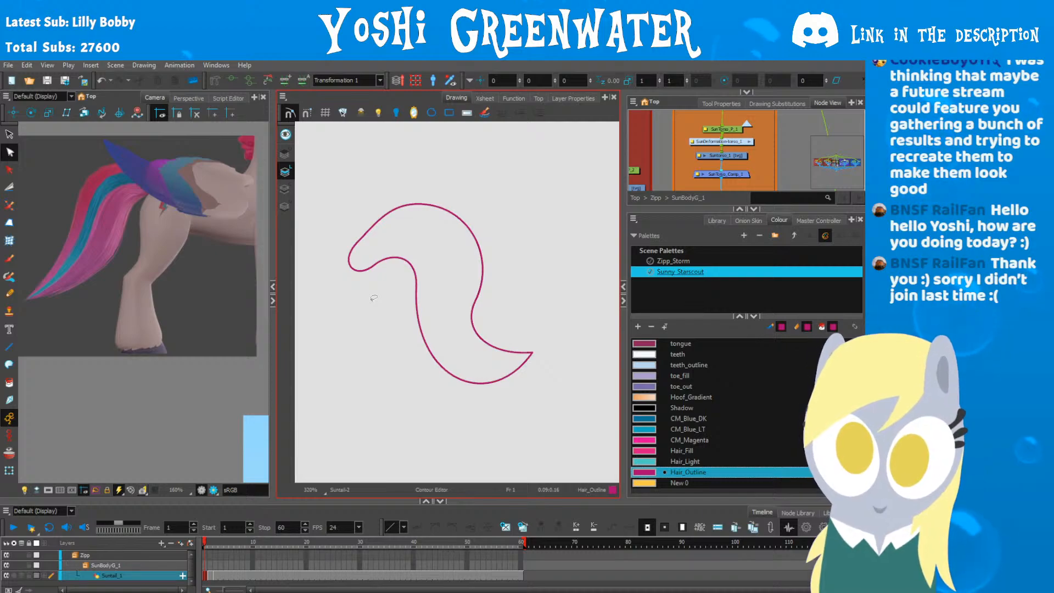
{"action": "left_click_drag", "start_coordinate": [388, 322], "coordinate": [401, 330]}
{"action": "left_click", "coordinate": [286, 134]}
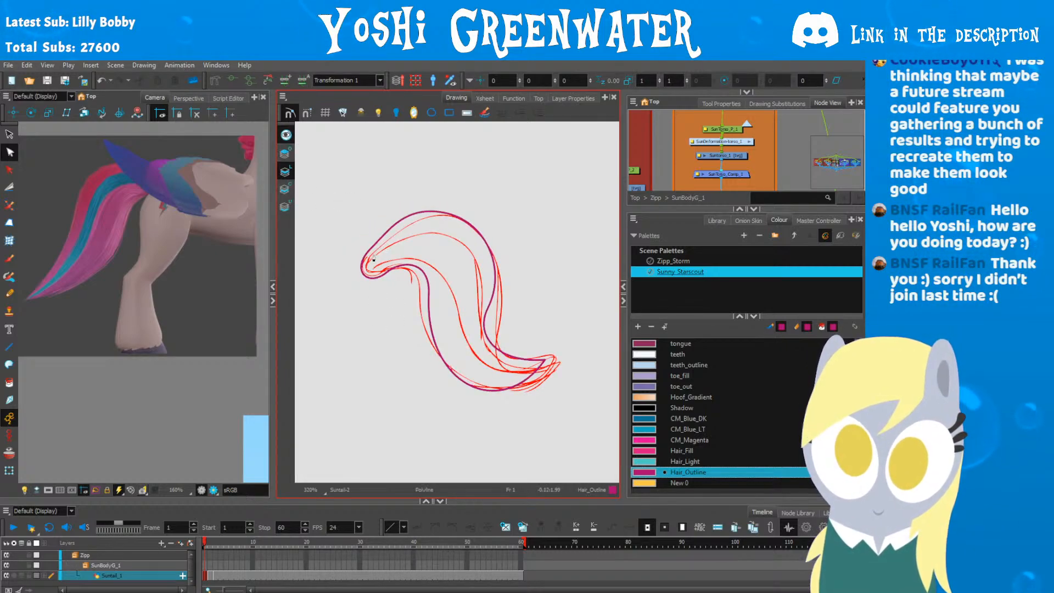
{"action": "left_click", "coordinate": [286, 134]}
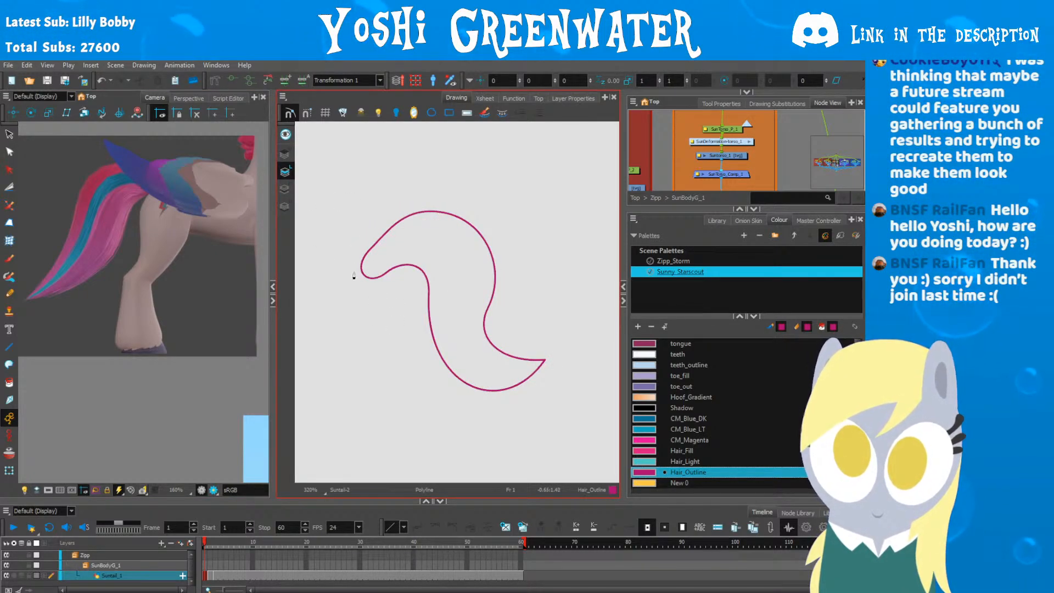
Step: Draw an inner stripe polyline from the tail's base over the crest and down past the notch to near the tip
{"action": "left_click", "coordinate": [354, 271]}
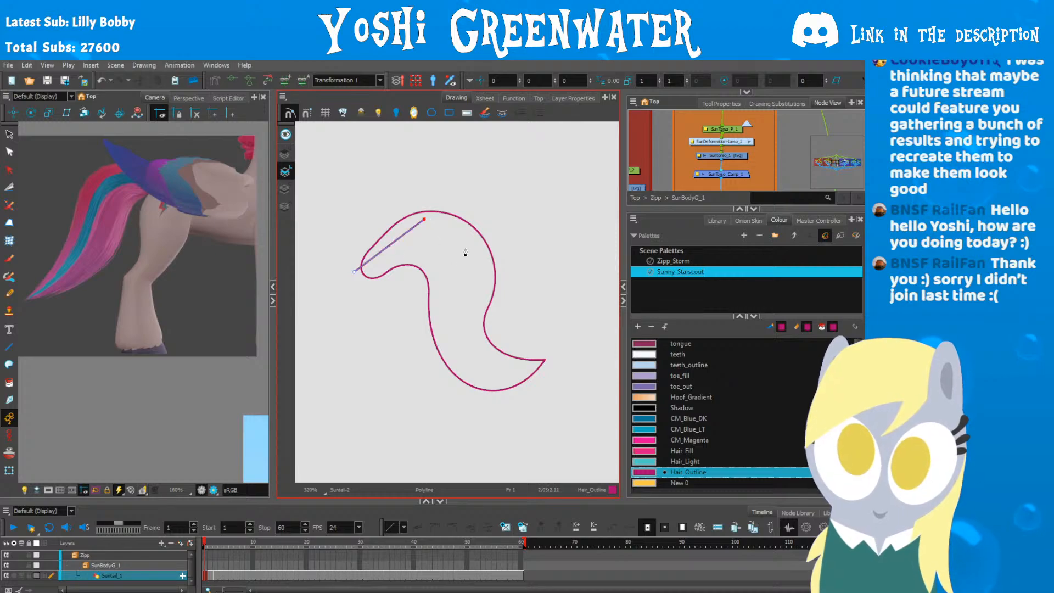
{"action": "left_click", "coordinate": [480, 265]}
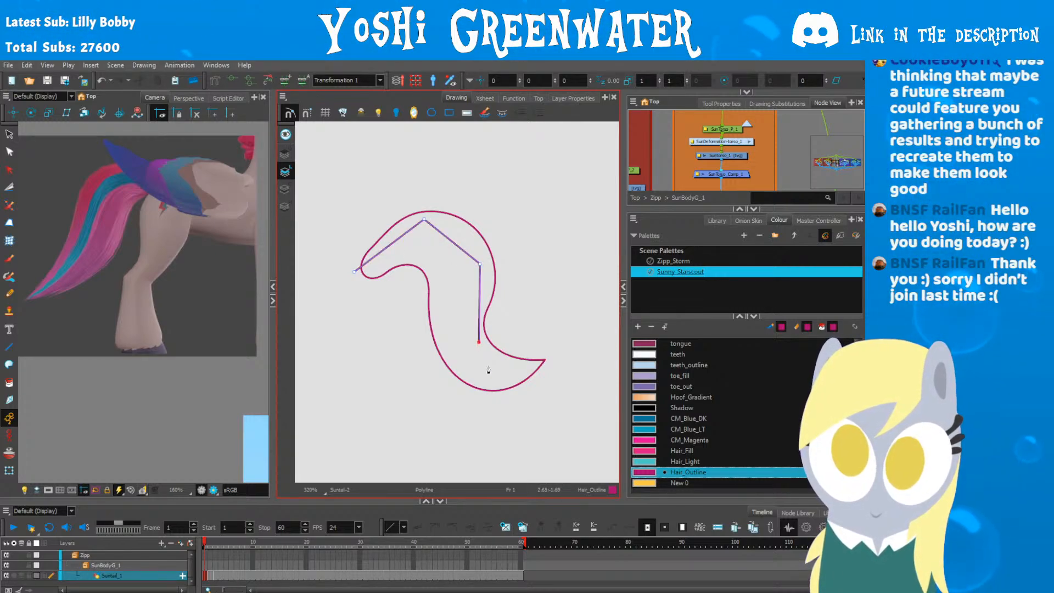
{"action": "double_click", "coordinate": [526, 369]}
{"action": "key", "text": "alt+q"}
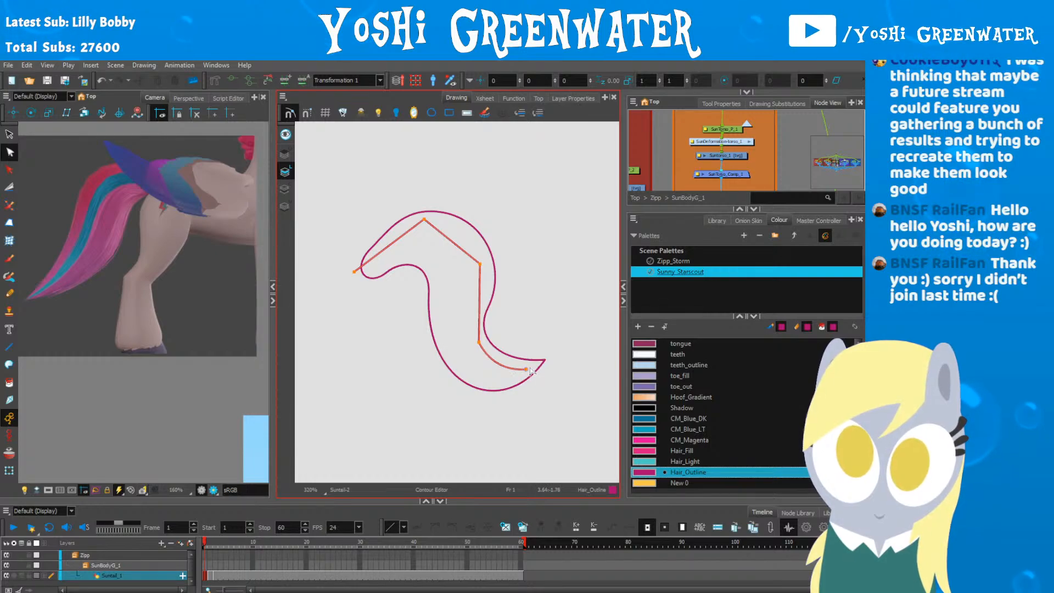
Step: Extend the stripe line's end to the tail tip and bend its lower segments to follow the outer outline
{"action": "left_click_drag", "start_coordinate": [539, 367], "coordinate": [540, 366]}
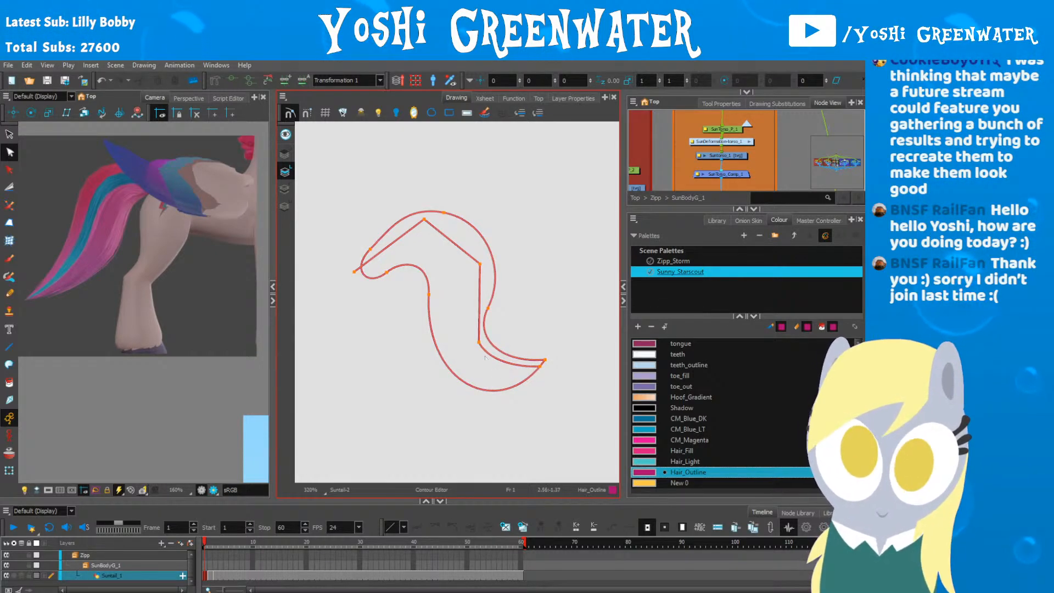
{"action": "key", "text": "ctrl+z"}
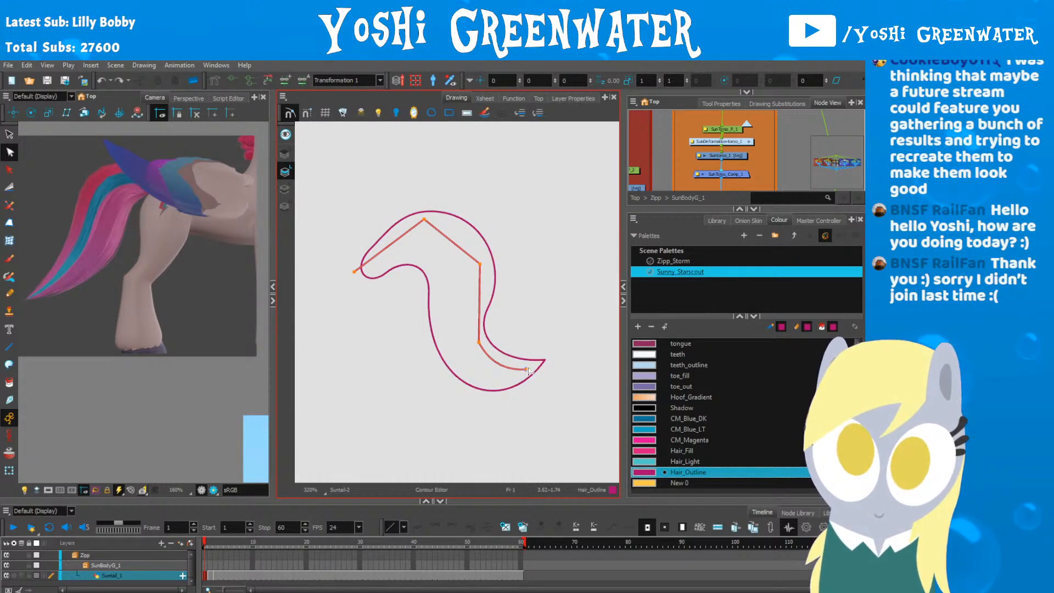
{"action": "left_click_drag", "start_coordinate": [527, 369], "coordinate": [541, 365]}
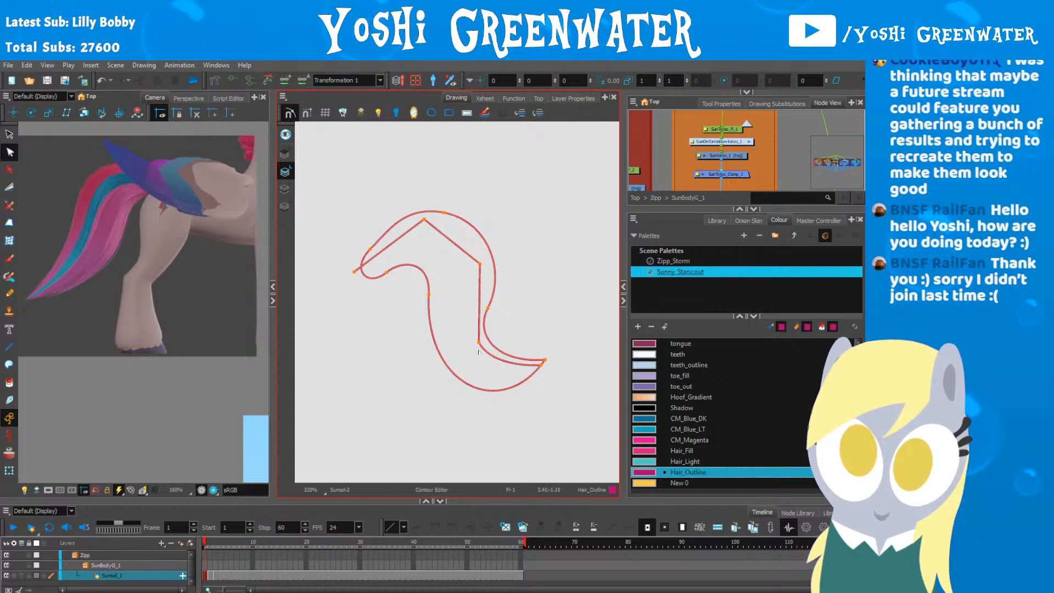
{"action": "left_click", "coordinate": [492, 367]}
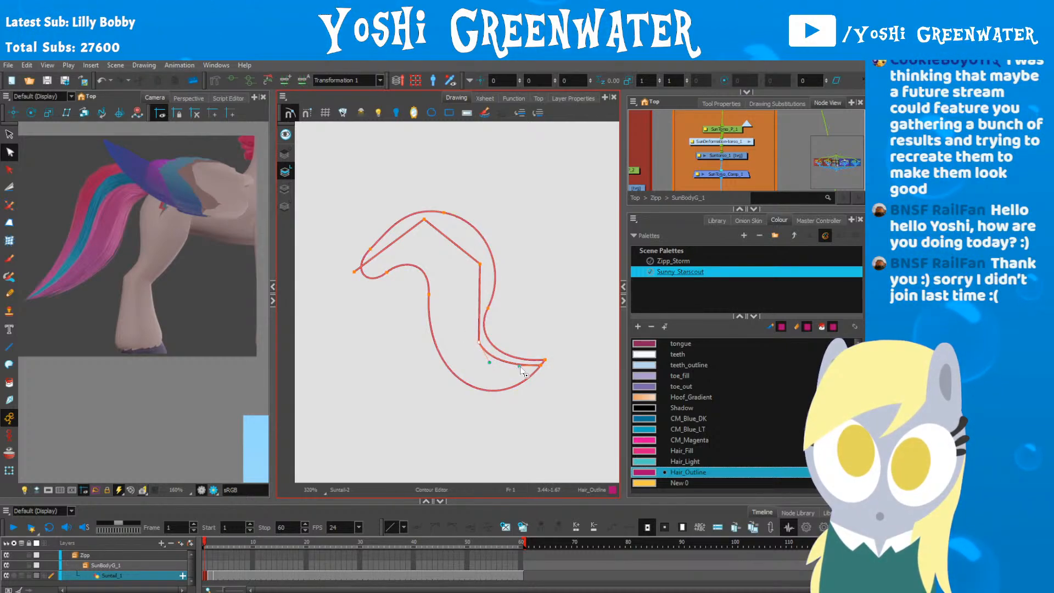
{"action": "left_click", "coordinate": [480, 318]}
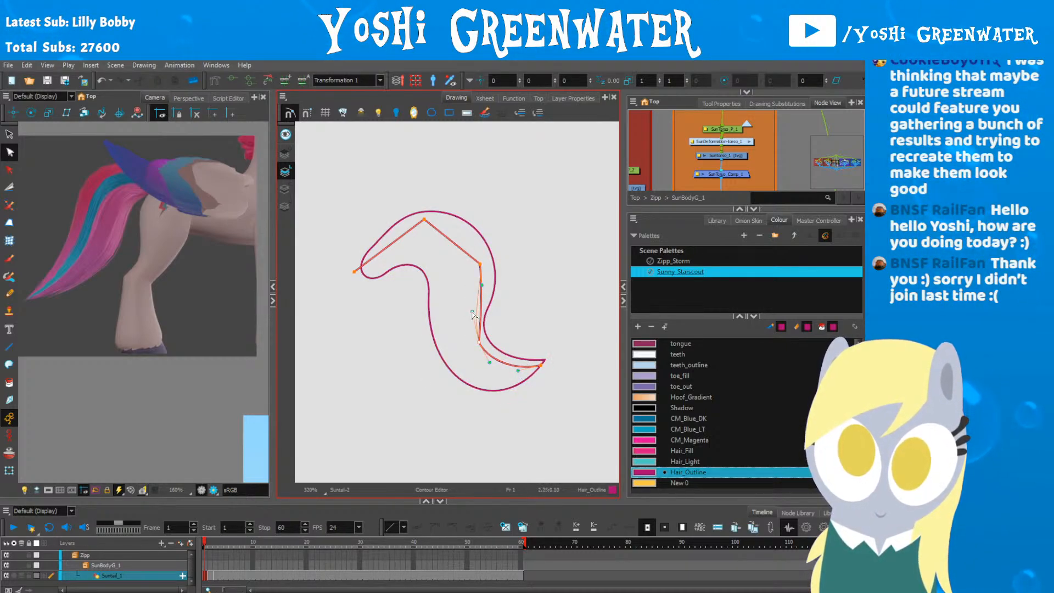
{"action": "left_click", "coordinate": [478, 271]}
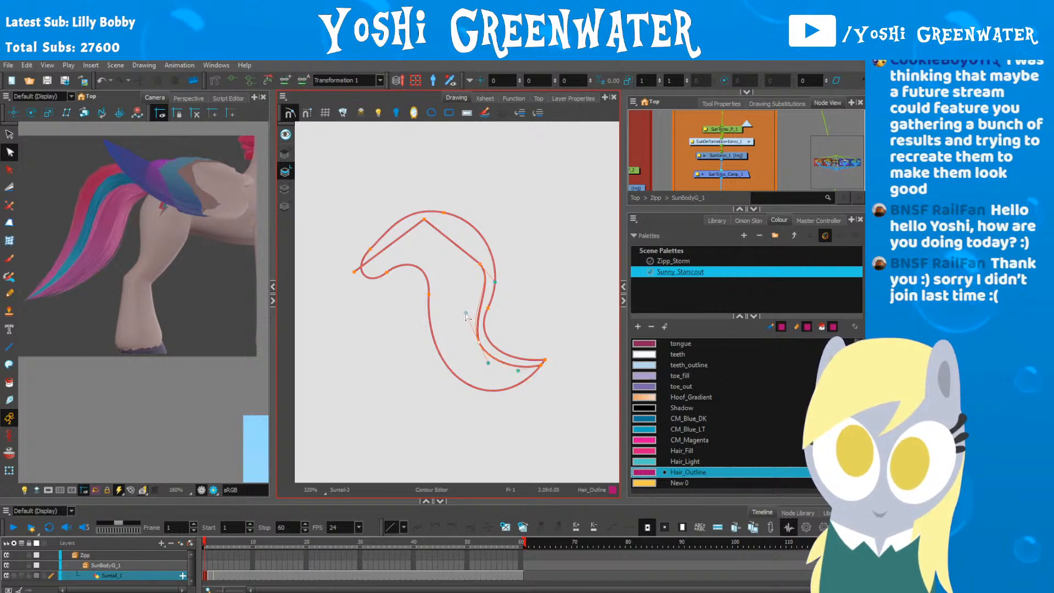
Step: Curve the stripe line's upper segment and nudge the outline's notch point to even out the stripe
{"action": "left_click", "coordinate": [489, 363]}
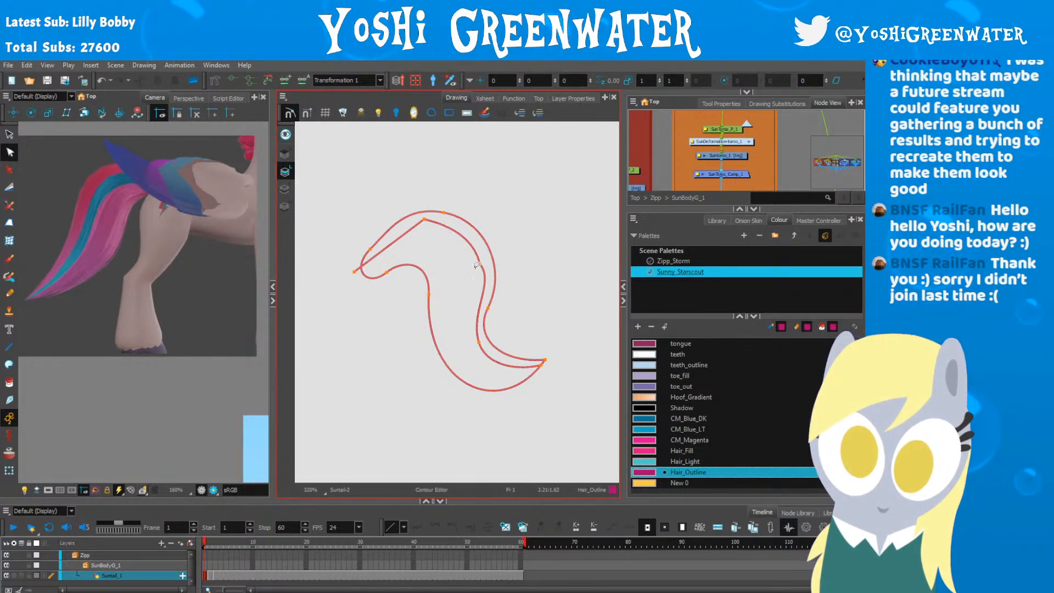
{"action": "left_click", "coordinate": [477, 282]}
{"action": "left_click", "coordinate": [491, 285]}
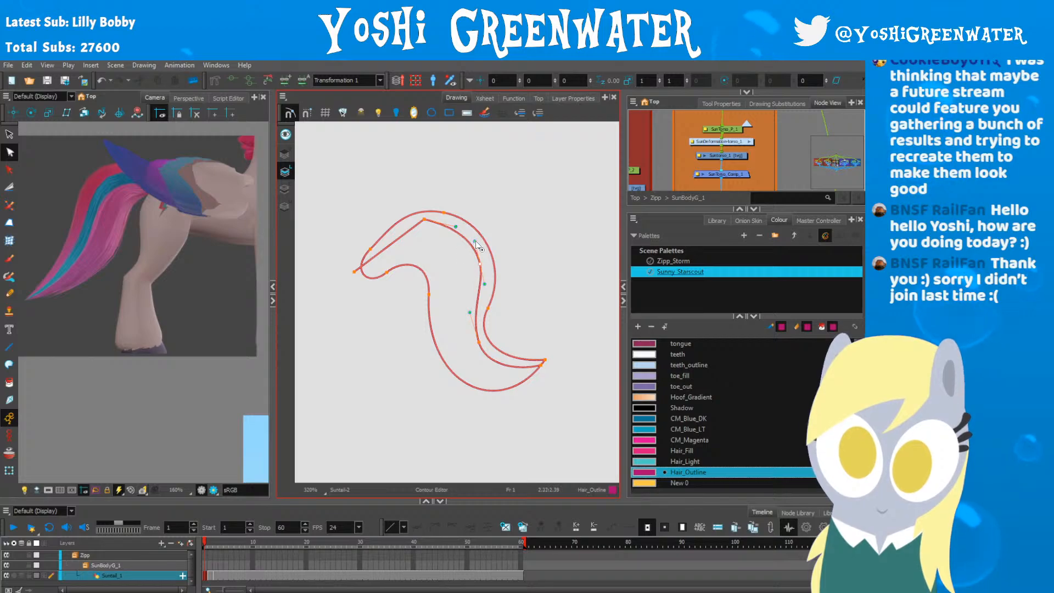
{"action": "left_click_drag", "start_coordinate": [475, 242], "coordinate": [468, 239]}
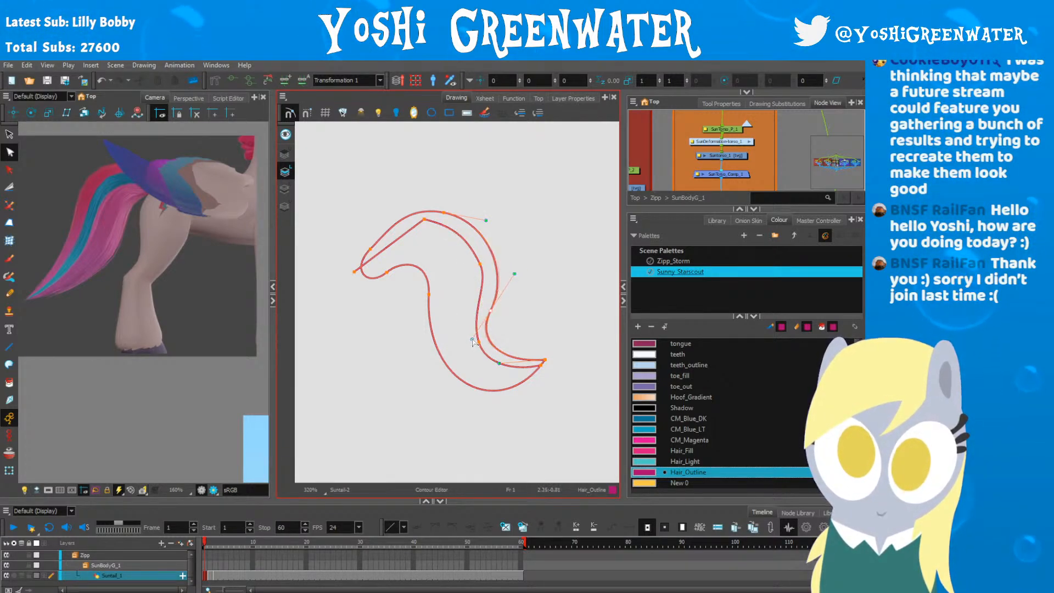
Step: Round the stripe line over the crest by adjusting its crest point and bend handles, and deselect it
{"action": "left_click", "coordinate": [451, 313]}
{"action": "left_click", "coordinate": [404, 221]}
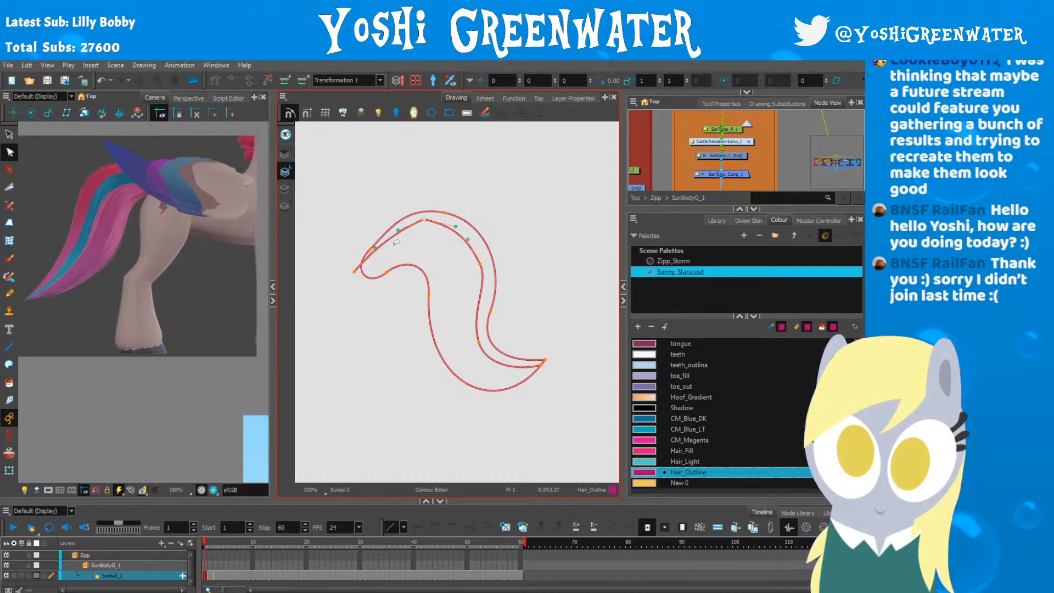
{"action": "left_click_drag", "start_coordinate": [456, 226], "coordinate": [469, 224]}
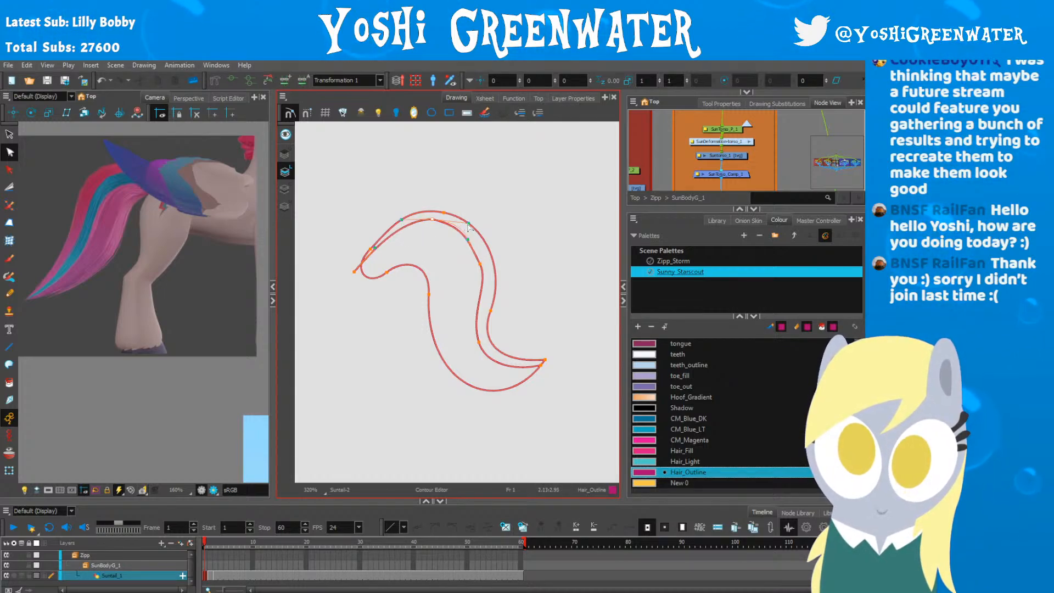
{"action": "left_click_drag", "start_coordinate": [480, 264], "coordinate": [482, 264]}
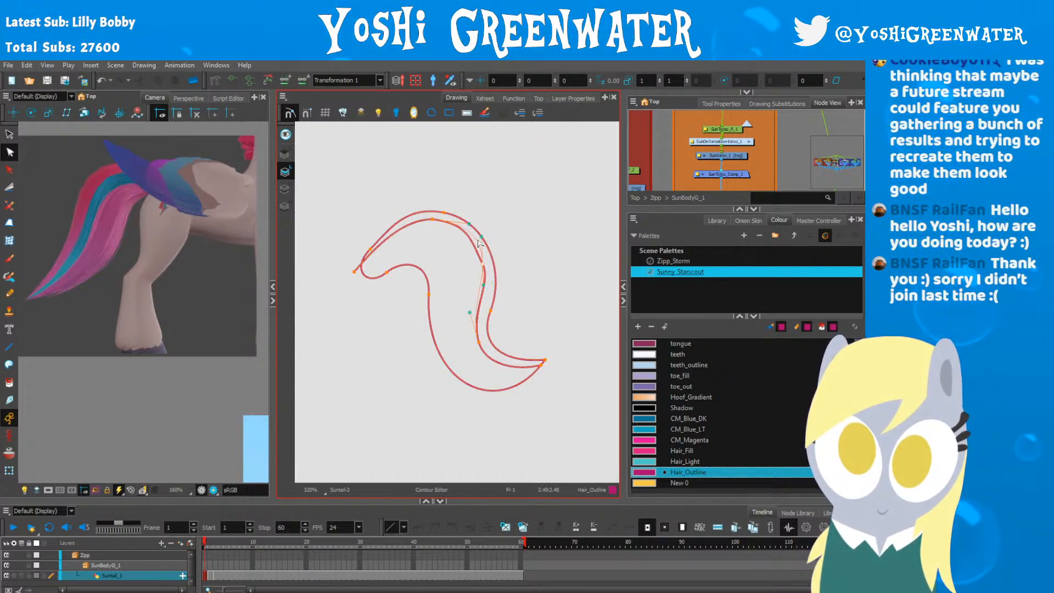
{"action": "left_click", "coordinate": [426, 242]}
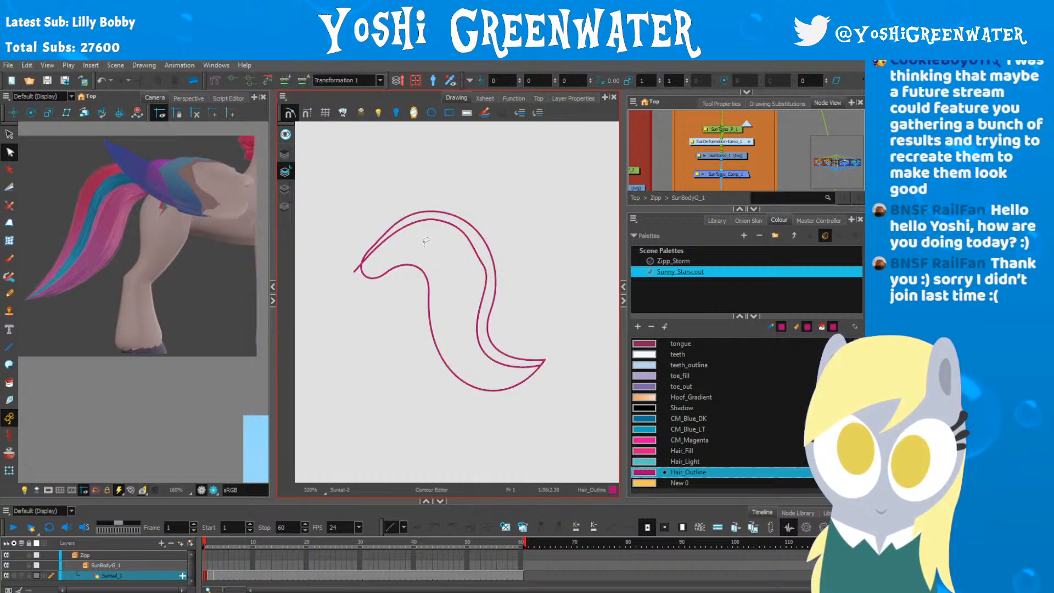
Step: Smooth the stripe line's middle bend by nudging its point and adjusting the curve handles
{"action": "scroll", "coordinate": [470, 252], "scroll_direction": "up", "scroll_amount": 3}
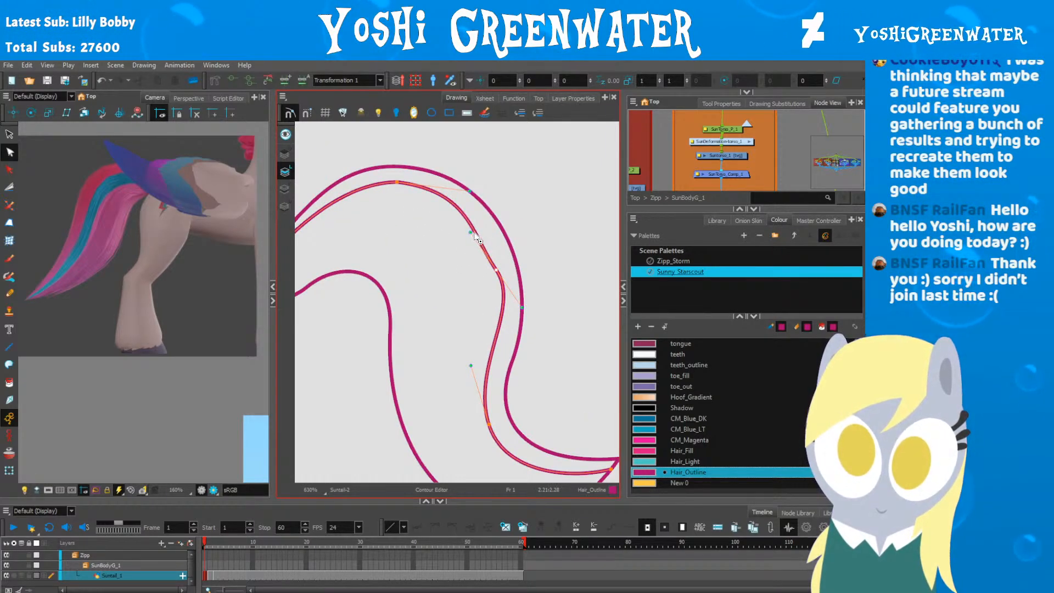
{"action": "left_click", "coordinate": [487, 257]}
{"action": "key", "text": "Right"}
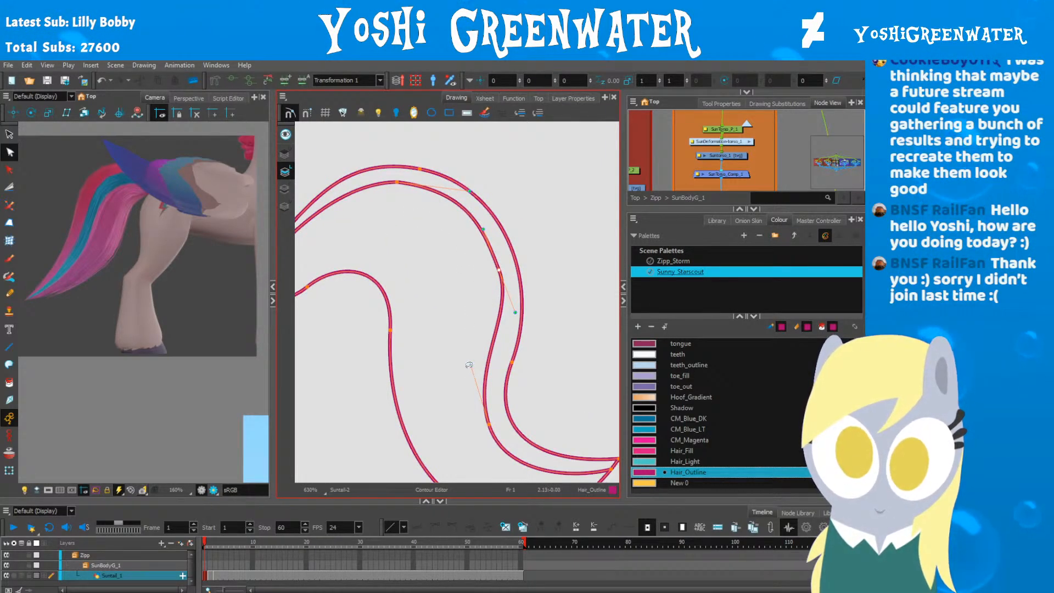
{"action": "left_click_drag", "start_coordinate": [469, 365], "coordinate": [466, 363]}
{"action": "key", "text": "space"}
{"action": "left_click_drag", "start_coordinate": [437, 325], "coordinate": [491, 334]}
Step: Nudge the stripe line's crest point toward the tip side and lengthen its handle toward the base
{"action": "left_click", "coordinate": [451, 190]}
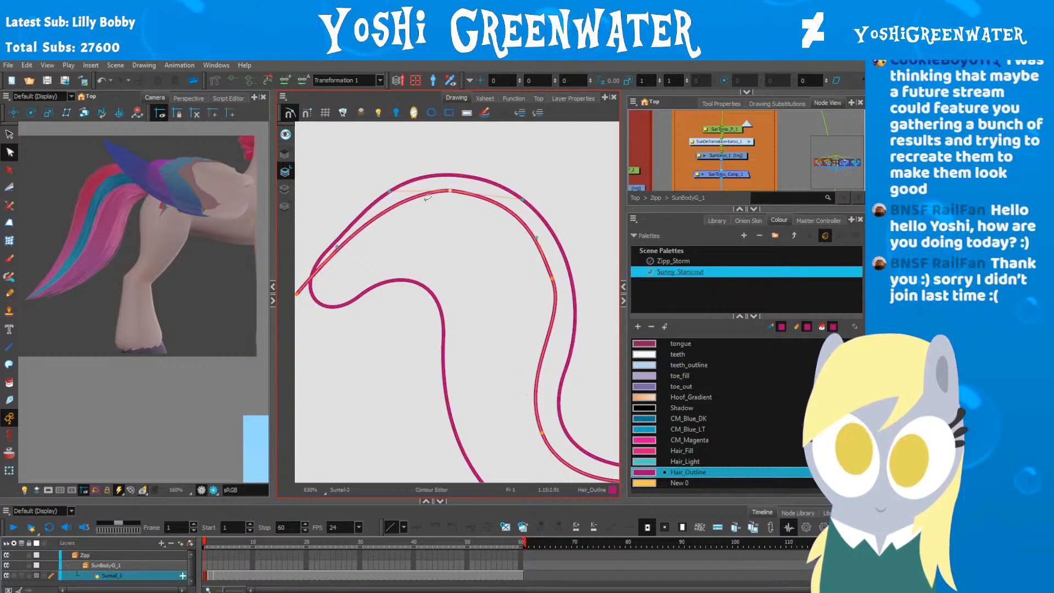
{"action": "left_click", "coordinate": [470, 179]}
{"action": "left_click", "coordinate": [451, 190]}
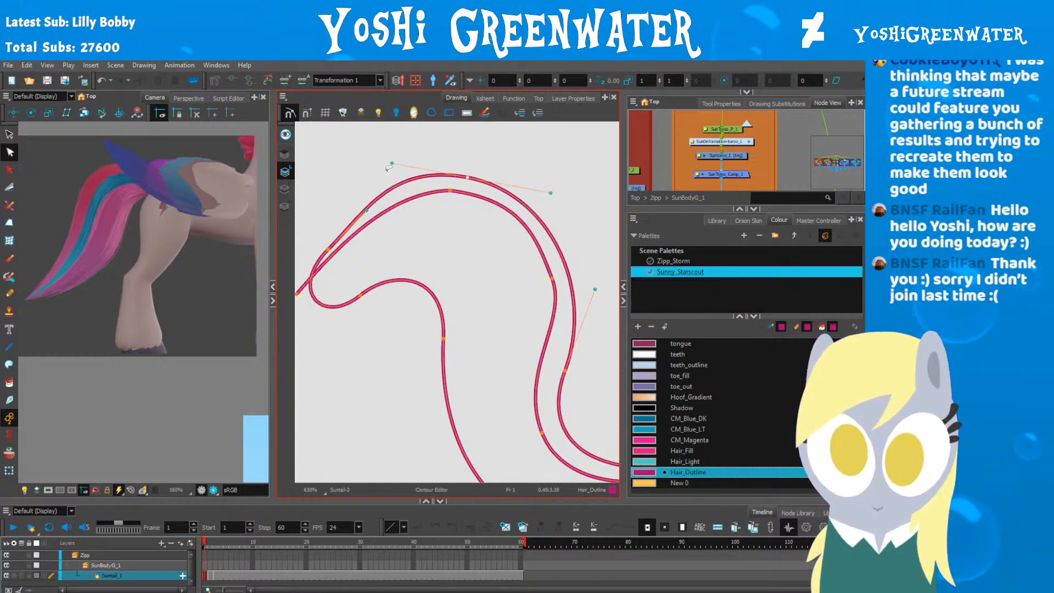
{"action": "key", "text": "Right"}
{"action": "key", "text": "Right"}
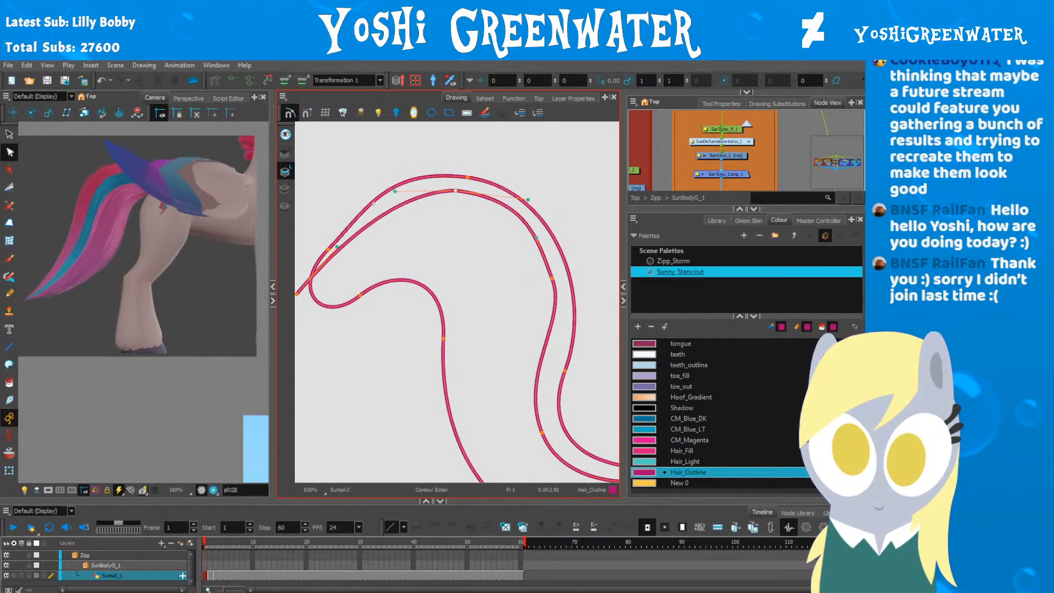
{"action": "left_click_drag", "start_coordinate": [393, 191], "coordinate": [383, 192]}
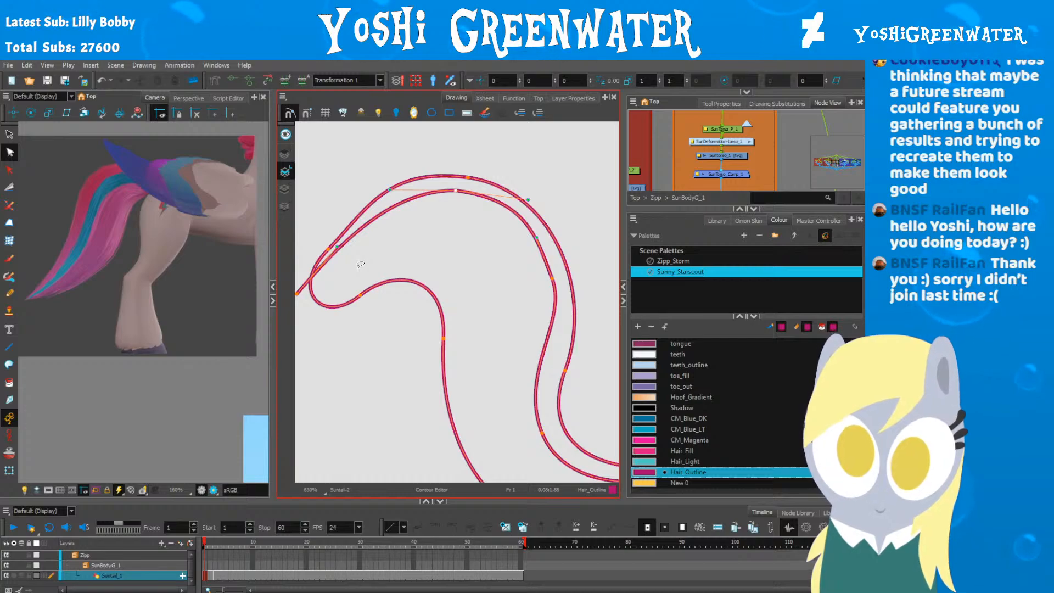
Step: Fine-tune the curve handles at the stripe line's middle bend, and deselect the line
{"action": "key", "text": "space"}
{"action": "left_click_drag", "start_coordinate": [533, 287], "coordinate": [479, 258]}
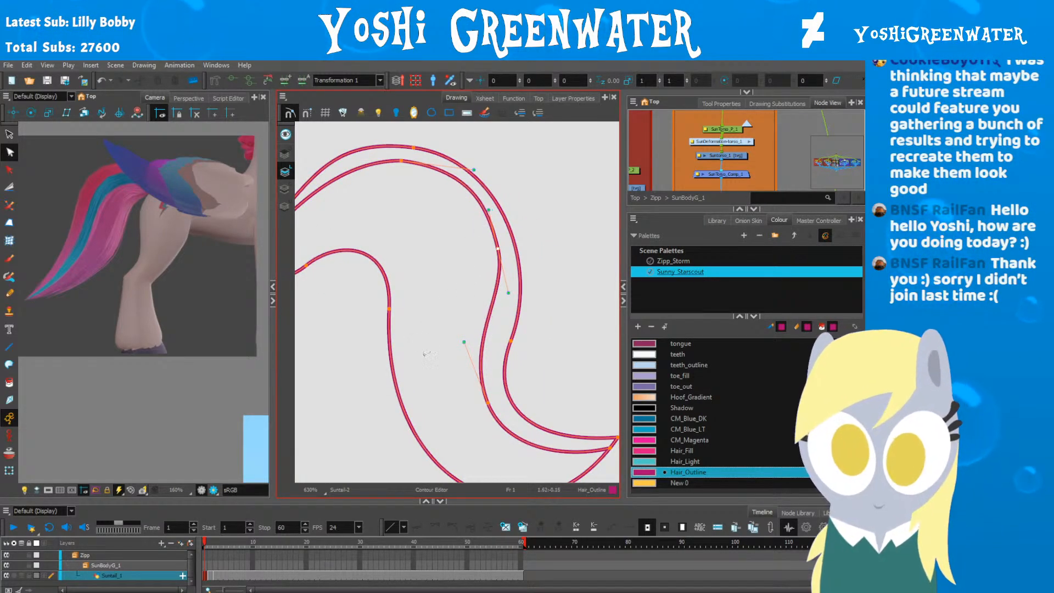
{"action": "key", "text": "space"}
{"action": "mouse_move", "coordinate": [441, 389]}
{"action": "left_mouse_down"}
{"action": "mouse_move", "coordinate": [461, 346]}
{"action": "mouse_move", "coordinate": [481, 364]}
{"action": "left_mouse_up"}
{"action": "left_click", "coordinate": [383, 329]}
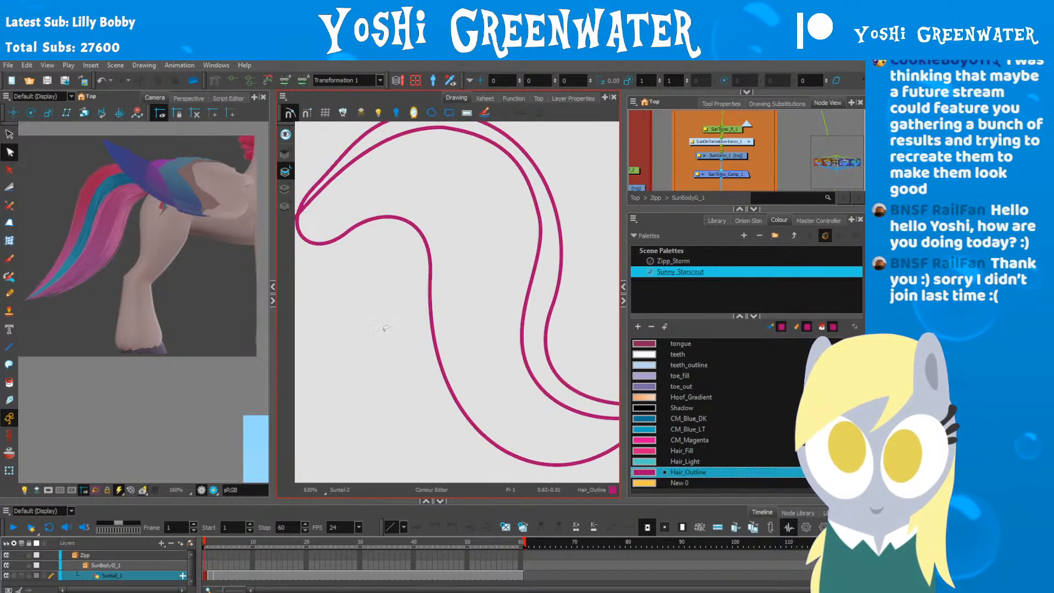
Step: Move the stripe line's starting point onto the outline at the tail's base and adjust its curve
{"action": "key", "text": "space"}
{"action": "left_click_drag", "start_coordinate": [337, 282], "coordinate": [386, 334]}
{"action": "left_click", "coordinate": [333, 295]}
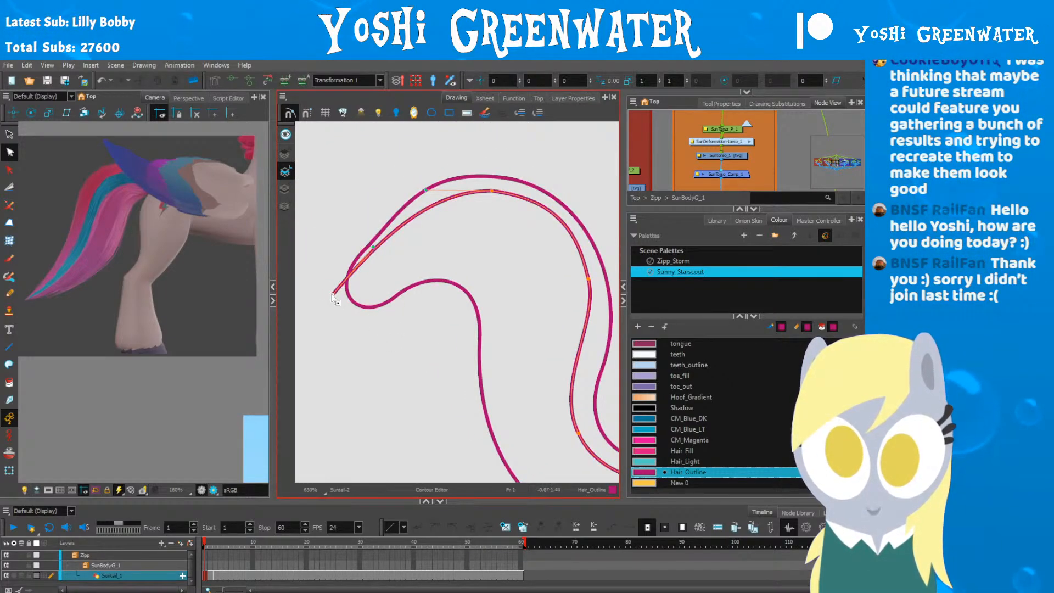
{"action": "left_click_drag", "start_coordinate": [333, 298], "coordinate": [347, 280]}
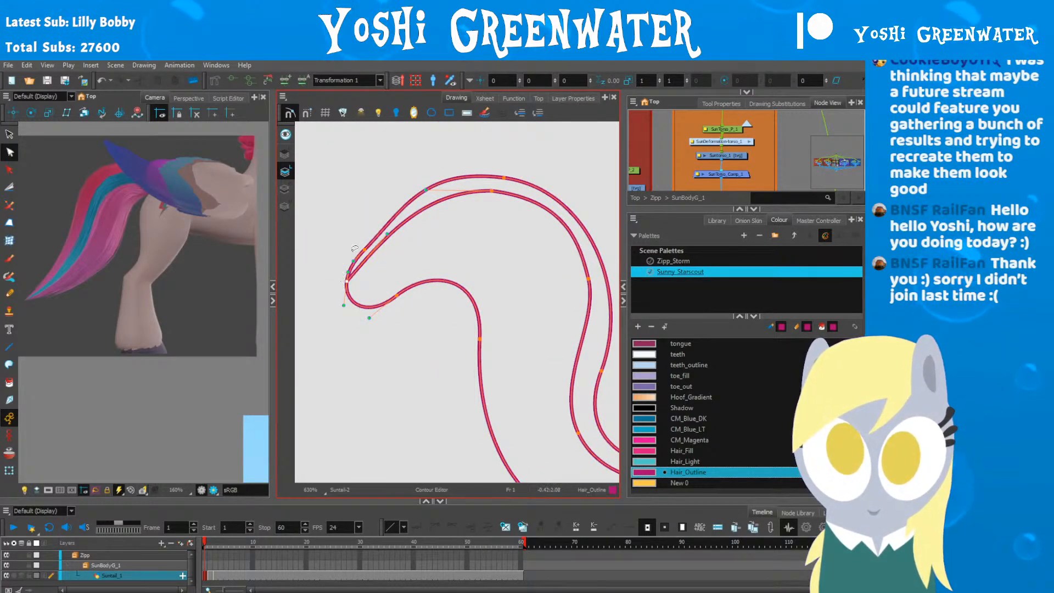
{"action": "left_click_drag", "start_coordinate": [387, 234], "coordinate": [381, 232]}
Step: Smooth the outline where the stripe meets the tail's base by shifting its points and handles
{"action": "scroll", "coordinate": [347, 251], "scroll_direction": "up", "scroll_amount": 3}
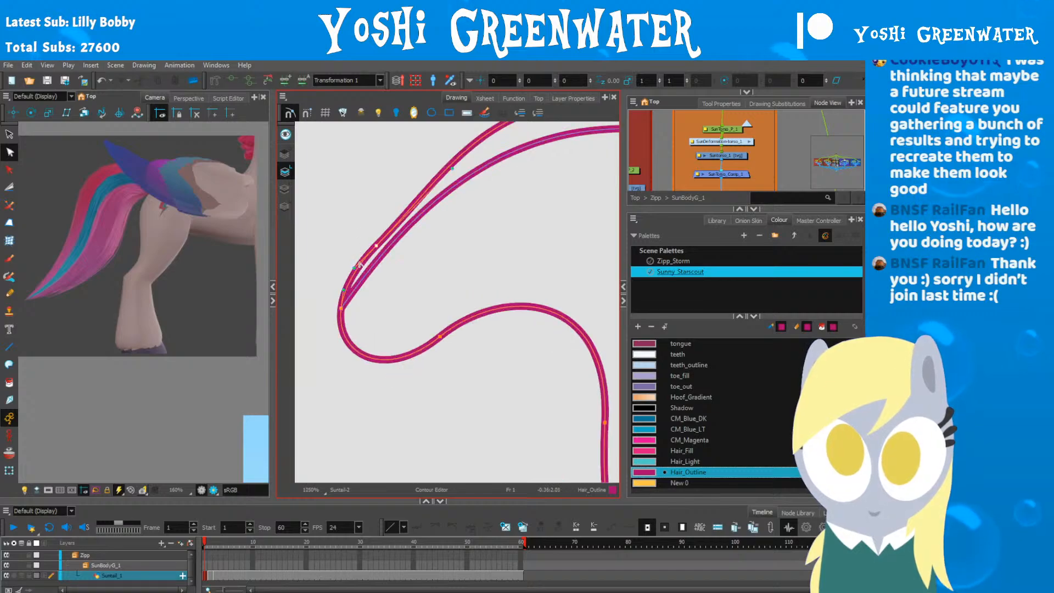
{"action": "left_click_drag", "start_coordinate": [349, 266], "coordinate": [368, 240]}
{"action": "left_click_drag", "start_coordinate": [341, 308], "coordinate": [338, 309]}
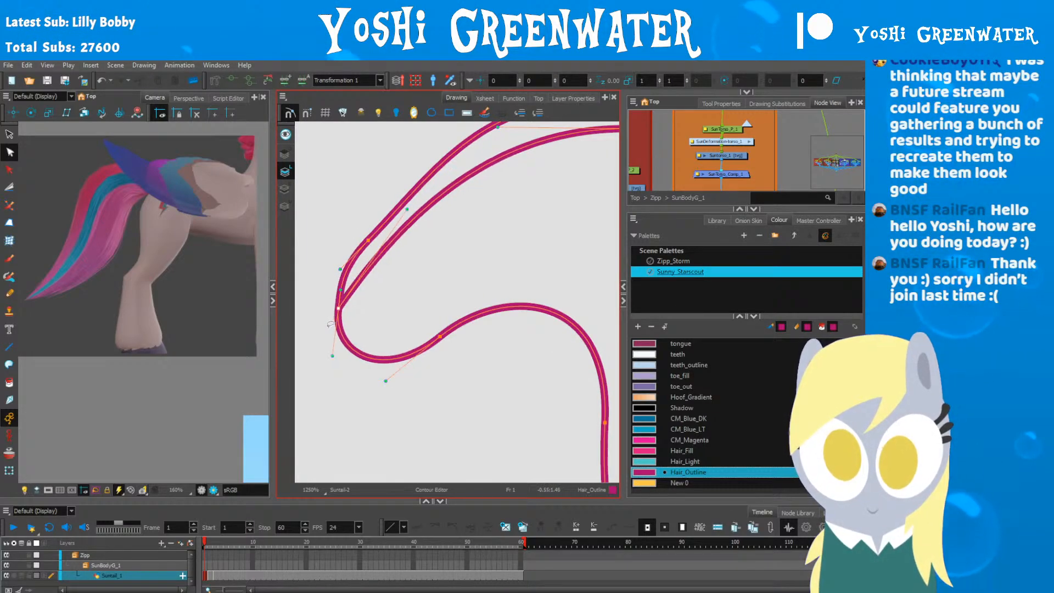
{"action": "left_click", "coordinate": [321, 316]}
{"action": "mouse_move", "coordinate": [359, 230]}
{"action": "left_mouse_down"}
{"action": "mouse_move", "coordinate": [373, 241]}
{"action": "mouse_move", "coordinate": [341, 269]}
{"action": "left_mouse_up"}
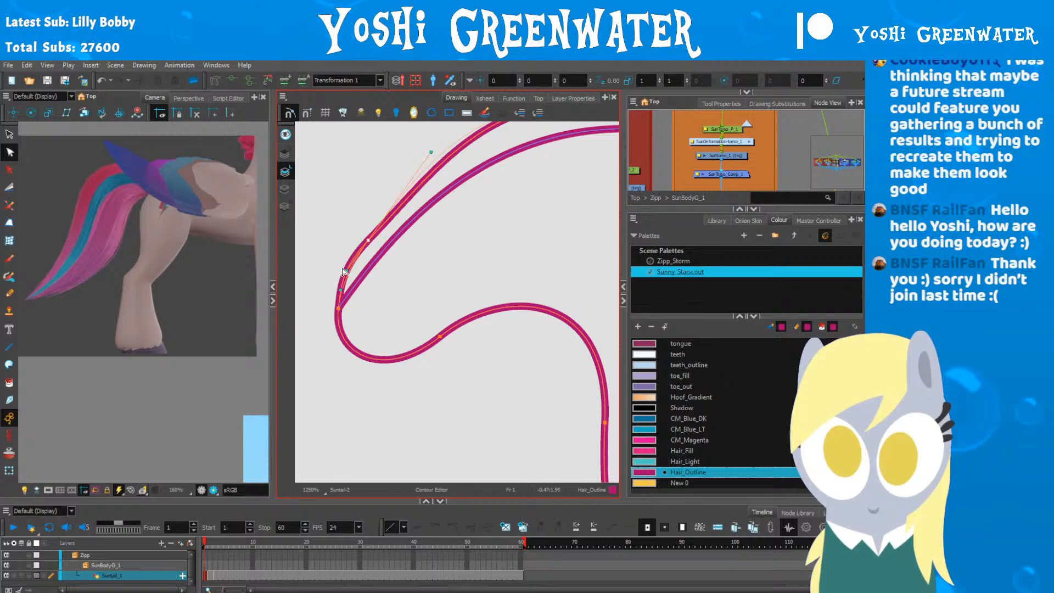
{"action": "left_click", "coordinate": [351, 365]}
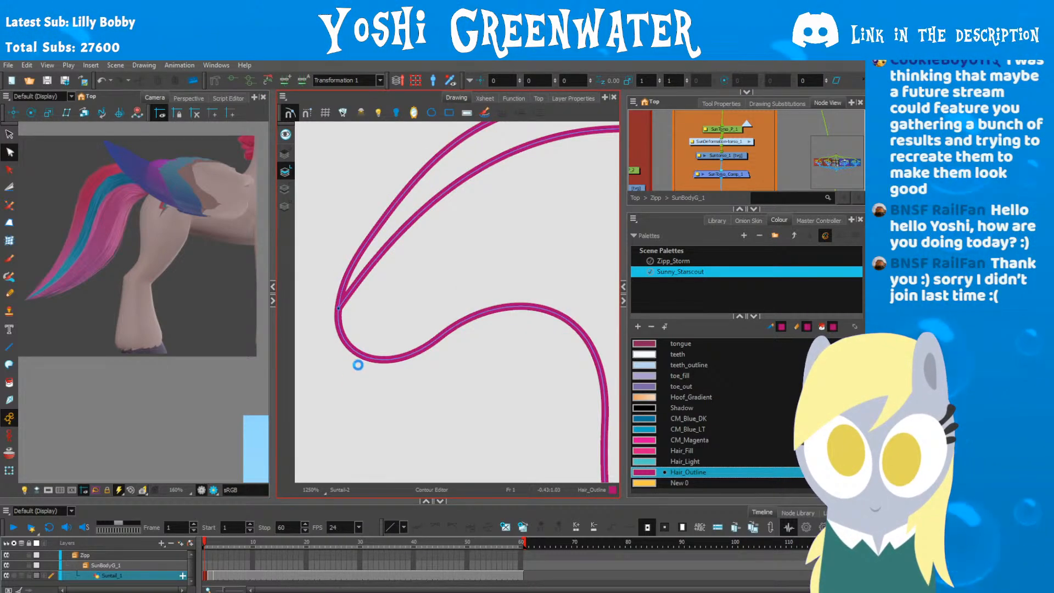
Step: Shift the first stripe line's middle bend and lower bend points slightly and adjust their curves, leaving the line deselected
{"action": "scroll", "coordinate": [358, 365], "scroll_direction": "down", "scroll_amount": 4}
{"action": "left_click_drag", "start_coordinate": [406, 323], "coordinate": [410, 235]}
{"action": "key", "text": "ctrl+z"}
{"action": "left_click", "coordinate": [422, 278]}
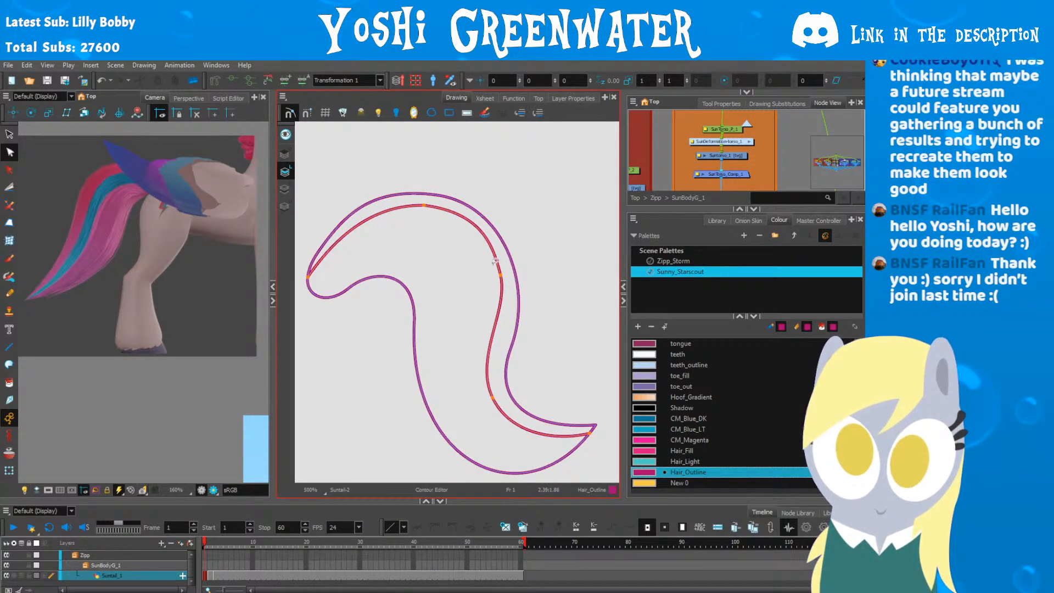
{"action": "left_click_drag", "start_coordinate": [501, 275], "coordinate": [498, 275]}
{"action": "left_click_drag", "start_coordinate": [492, 397], "coordinate": [493, 400]}
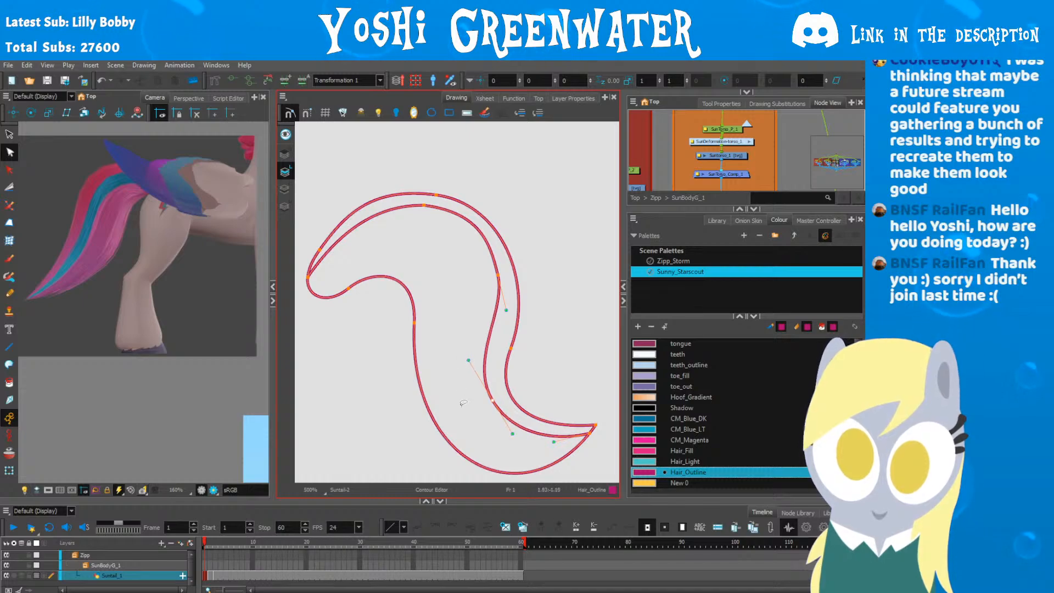
{"action": "left_click", "coordinate": [463, 407]}
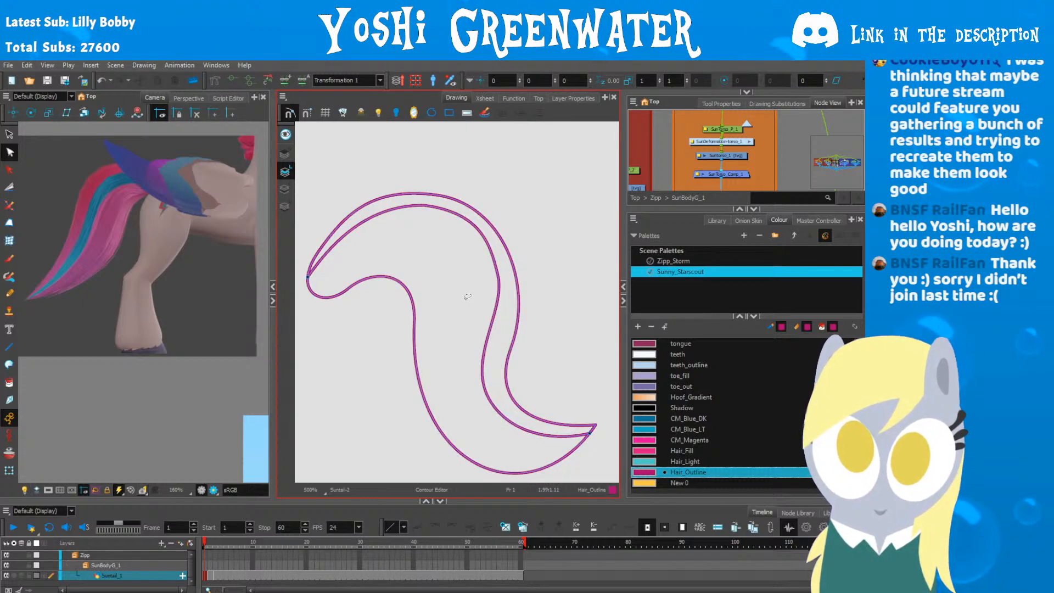
Step: Draw a second stripe line with the Polyline tool from the tail's base over the crest into the lower body
{"action": "key", "text": "alt+shift+minus"}
{"action": "left_click", "coordinate": [310, 289]}
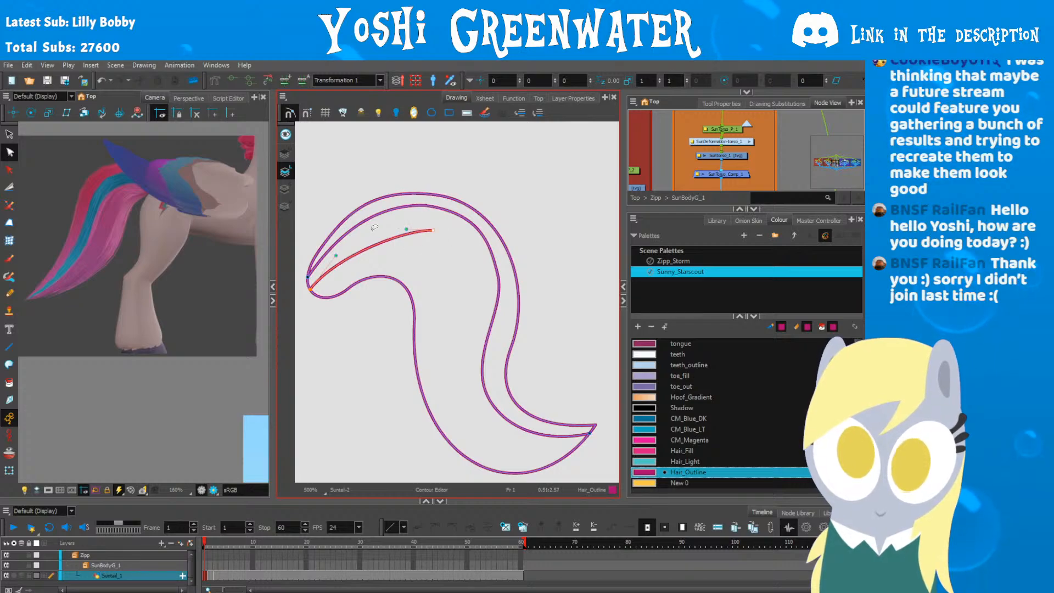
{"action": "left_click_drag", "start_coordinate": [400, 235], "coordinate": [437, 247]}
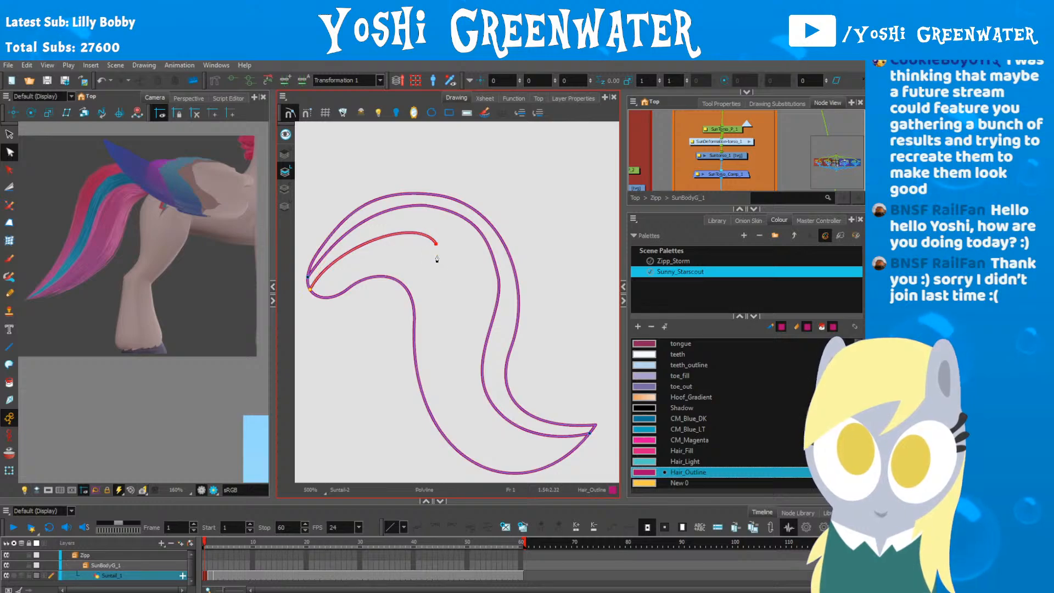
{"action": "left_click", "coordinate": [471, 405]}
{"action": "key", "text": "alt+q"}
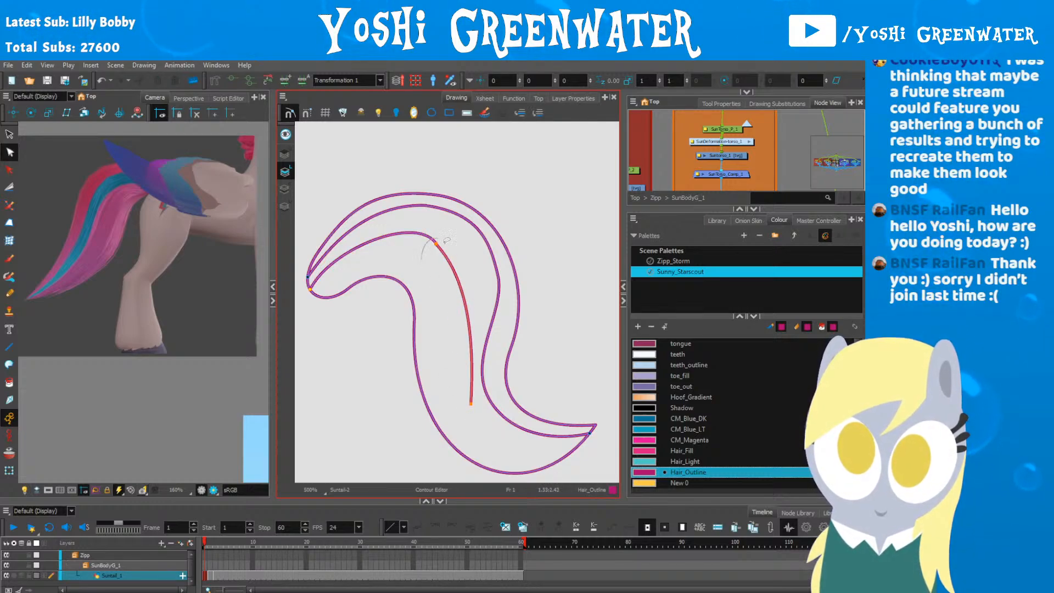
Step: Shape the second stripe line by moving its crest and lower points outward and bending its handles into an S-curve
{"action": "left_click_drag", "start_coordinate": [438, 247], "coordinate": [452, 243]}
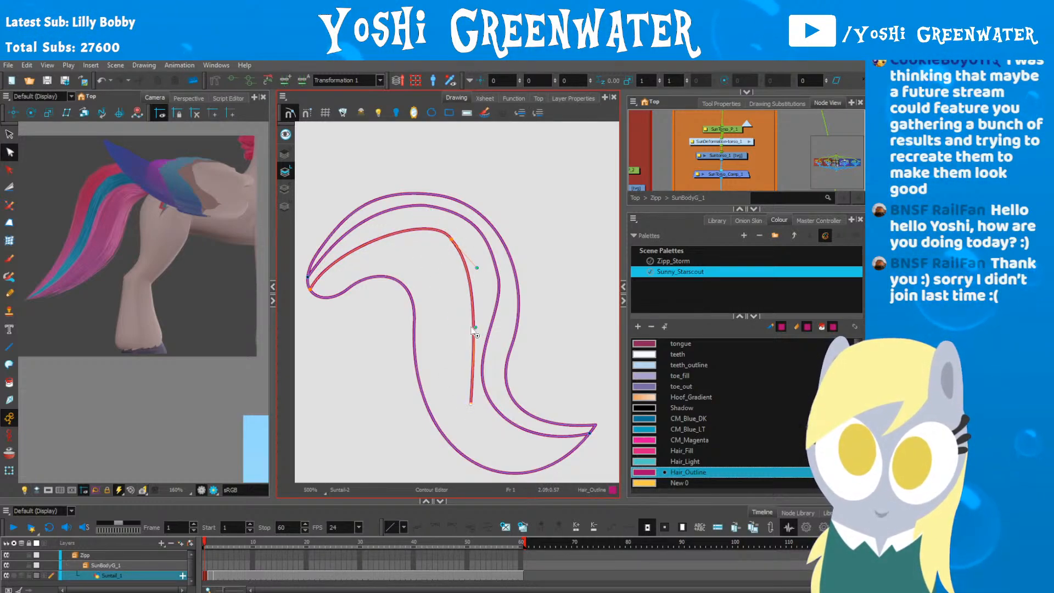
{"action": "left_click_drag", "start_coordinate": [474, 328], "coordinate": [452, 340]}
{"action": "left_click_drag", "start_coordinate": [470, 404], "coordinate": [477, 409]}
{"action": "left_click_drag", "start_coordinate": [458, 352], "coordinate": [446, 376]}
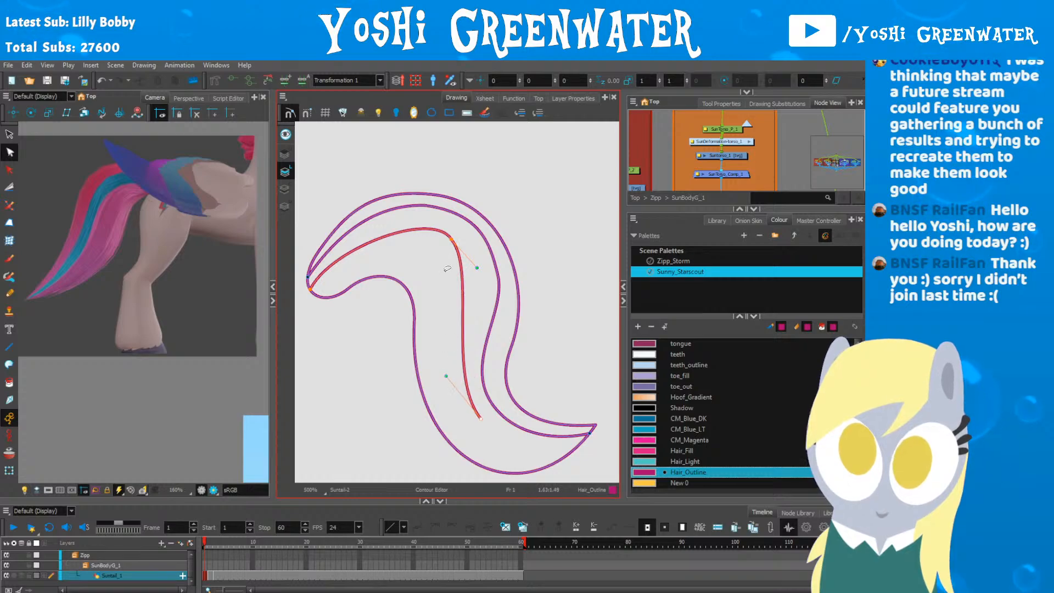
{"action": "left_click_drag", "start_coordinate": [488, 279], "coordinate": [498, 296]}
{"action": "left_click_drag", "start_coordinate": [446, 376], "coordinate": [439, 377]}
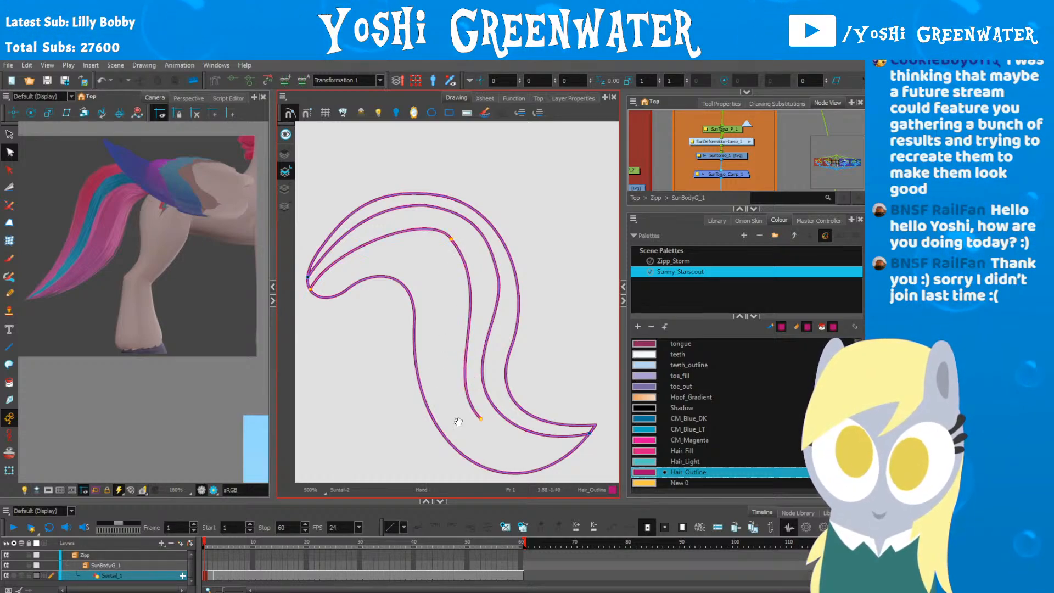
Step: Extend the second stripe line from its lower end to the outline near the tail's tip and inspect the joint
{"action": "left_click_drag", "start_coordinate": [459, 422], "coordinate": [425, 381]}
{"action": "key", "text": "alt+q"}
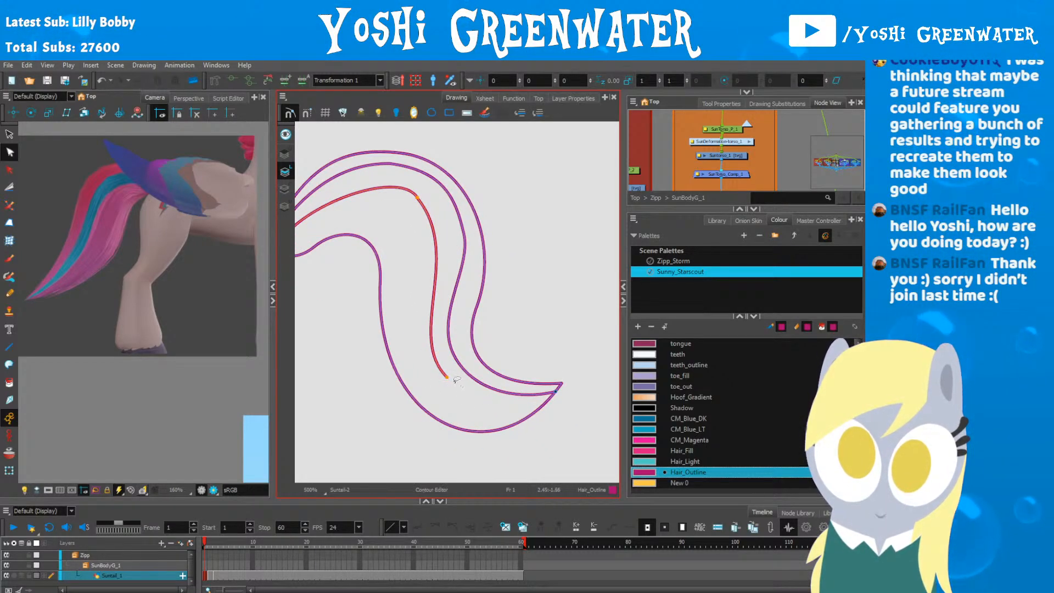
{"action": "key", "text": "alt+y"}
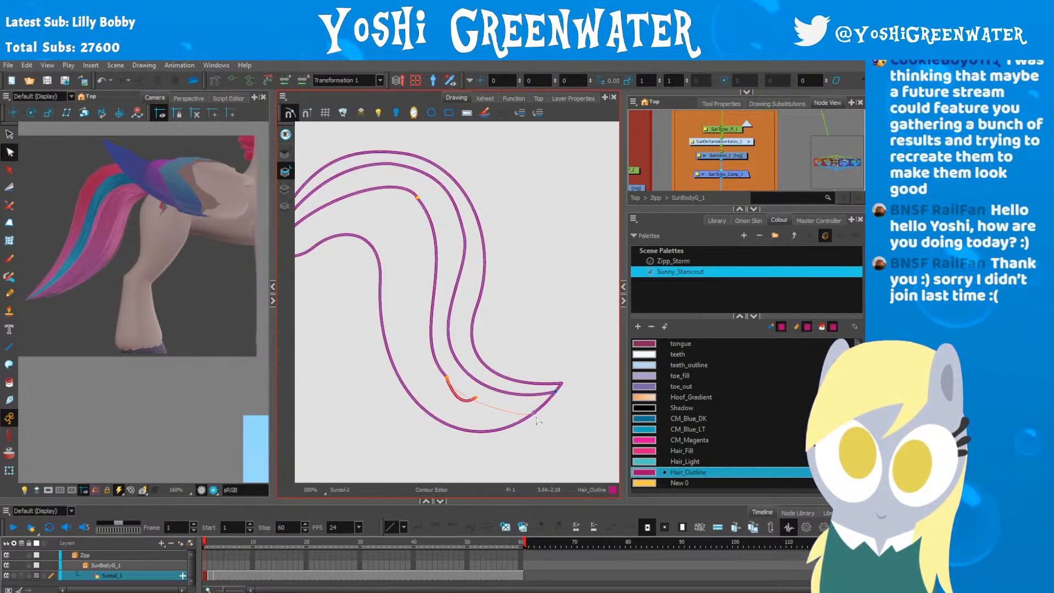
{"action": "scroll", "coordinate": [447, 382], "scroll_direction": "up", "scroll_amount": 3}
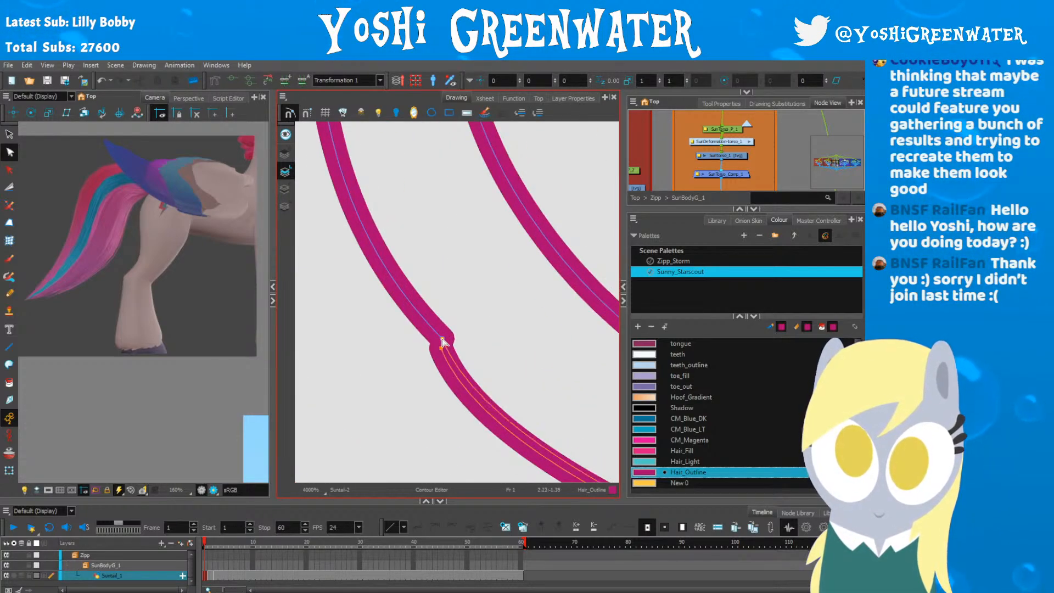
{"action": "scroll", "coordinate": [444, 342], "scroll_direction": "down", "scroll_amount": 3}
Step: Adjust the points and handles where both stripe lines curve toward the tail's tip
{"action": "left_click", "coordinate": [435, 382]}
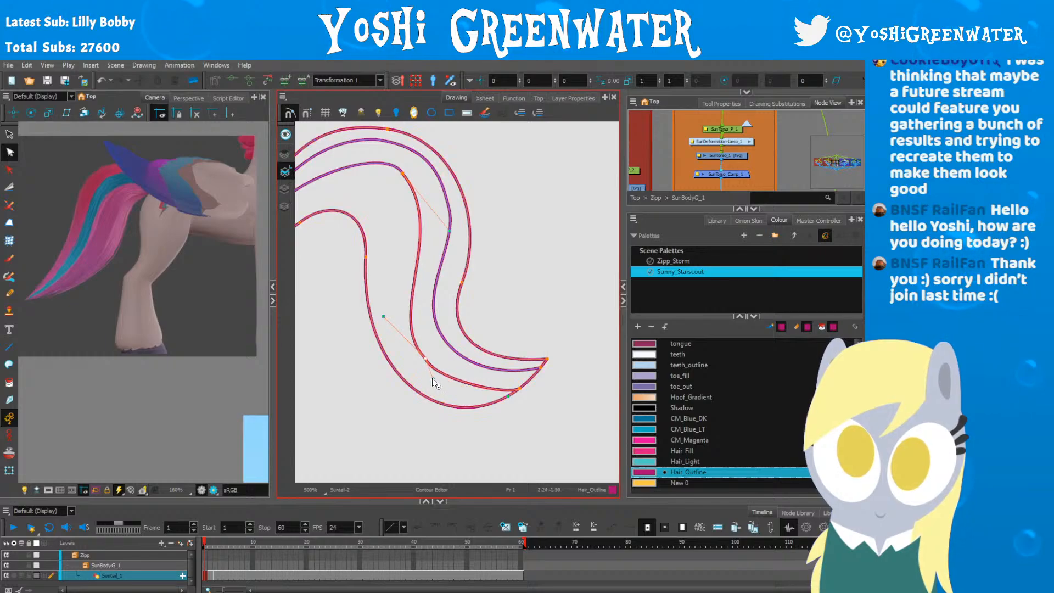
{"action": "left_click_drag", "start_coordinate": [444, 381], "coordinate": [452, 378]}
{"action": "left_click_drag", "start_coordinate": [387, 324], "coordinate": [441, 337]}
{"action": "left_click_drag", "start_coordinate": [460, 374], "coordinate": [464, 374]}
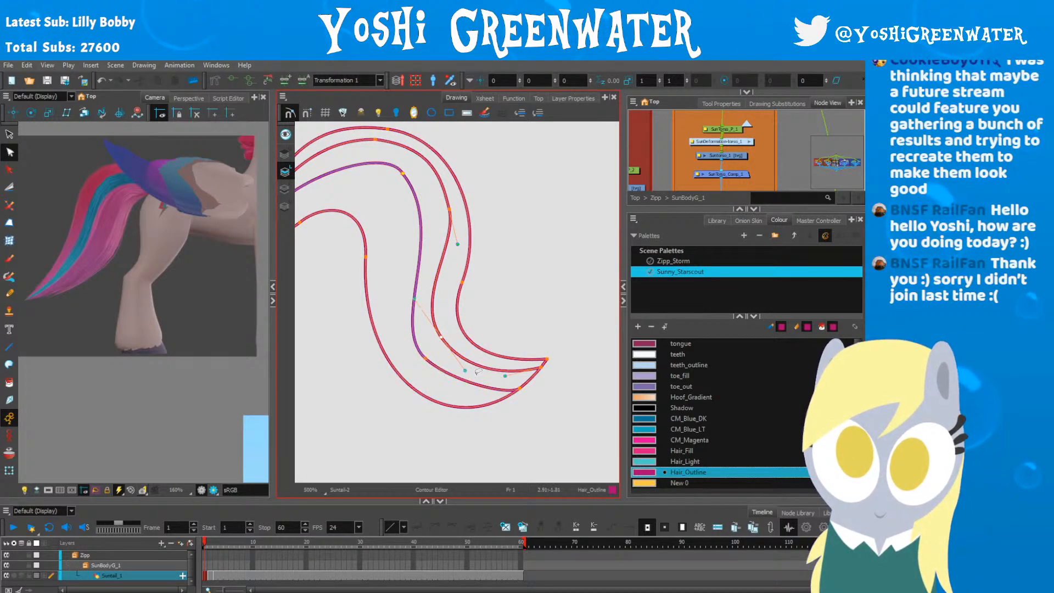
Step: Smooth the second stripe line at its crest point by adjusting the curve handles on either side
{"action": "left_click_drag", "start_coordinate": [391, 243], "coordinate": [419, 284]}
{"action": "scroll", "coordinate": [426, 223], "scroll_direction": "up", "scroll_amount": 3}
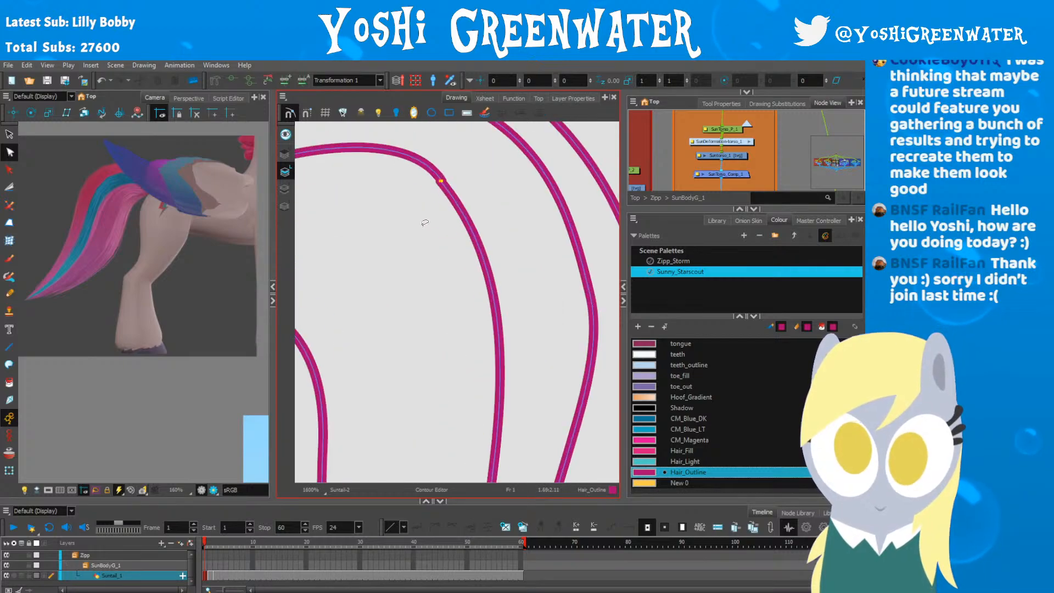
{"action": "left_click", "coordinate": [439, 180]}
{"action": "scroll", "coordinate": [440, 184], "scroll_direction": "up", "scroll_amount": 3}
{"action": "scroll", "coordinate": [440, 186], "scroll_direction": "down", "scroll_amount": 4}
{"action": "scroll", "coordinate": [427, 195], "scroll_direction": "up", "scroll_amount": 5}
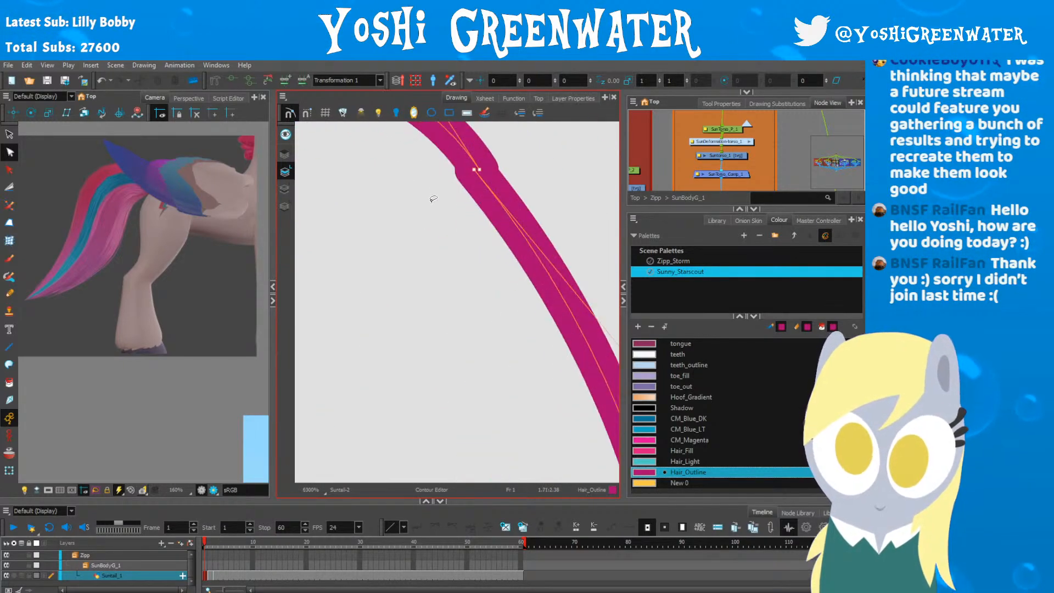
{"action": "scroll", "coordinate": [461, 191], "scroll_direction": "down", "scroll_amount": 6}
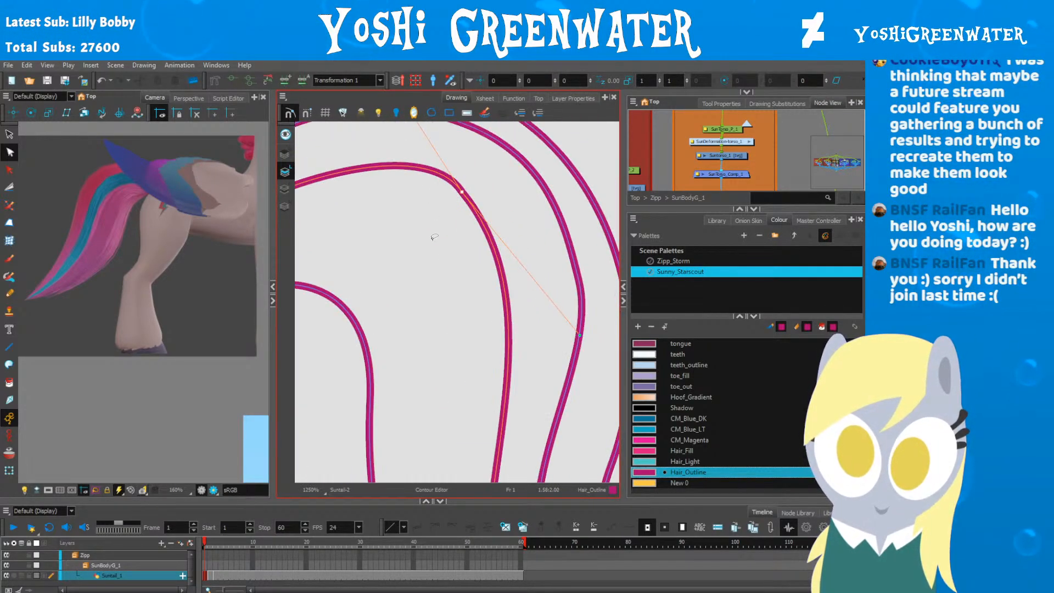
{"action": "left_click_drag", "start_coordinate": [421, 162], "coordinate": [413, 158]}
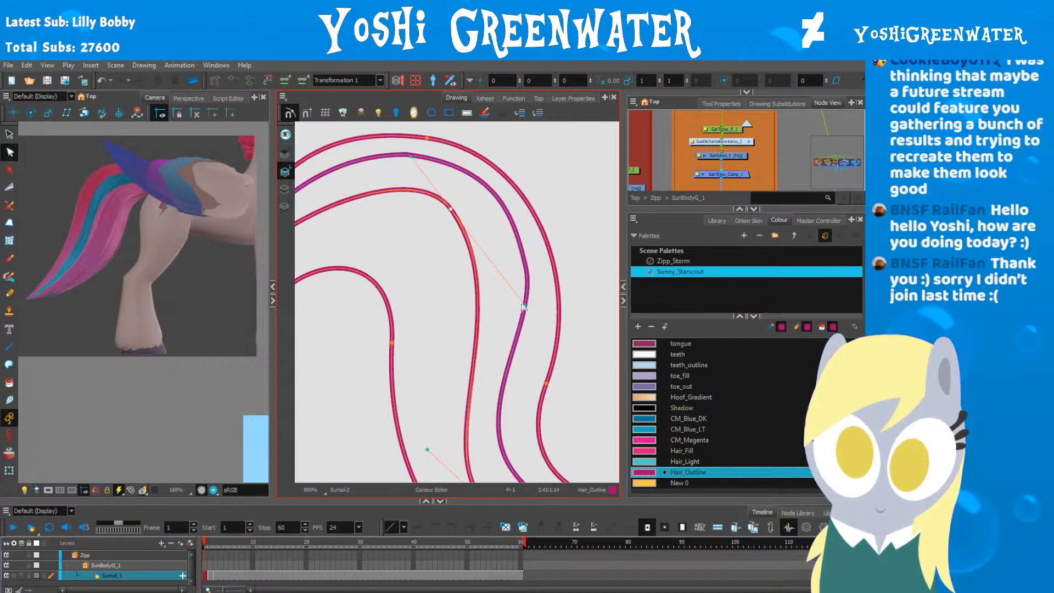
Step: Nudge the first stripe's middle bend point inward and the second stripe's lower bend point toward the first stripe
{"action": "left_click", "coordinate": [525, 266]}
{"action": "key", "text": "Left"}
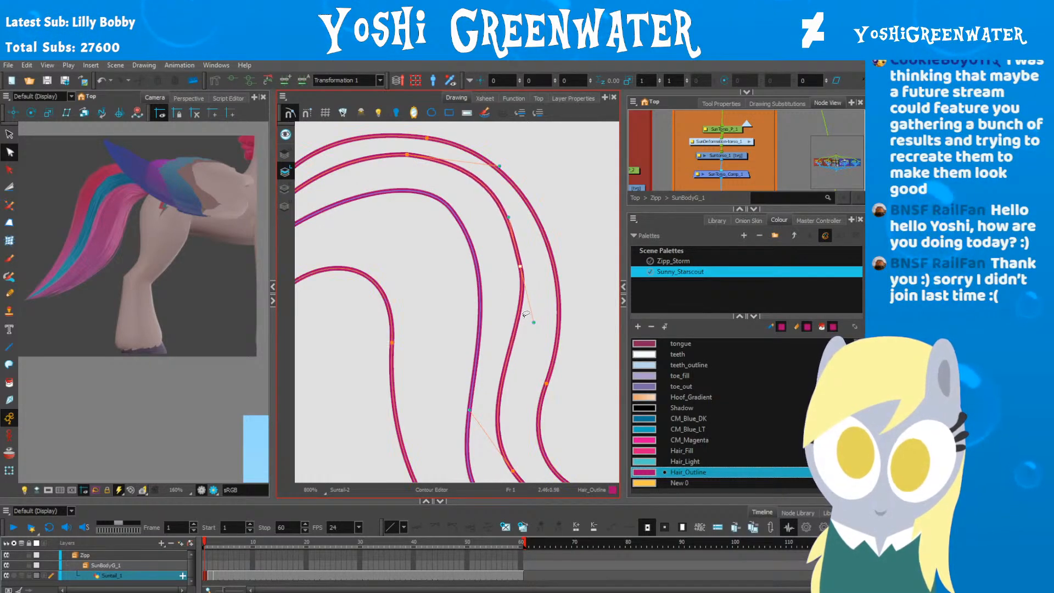
{"action": "left_click_drag", "start_coordinate": [401, 226], "coordinate": [388, 157]}
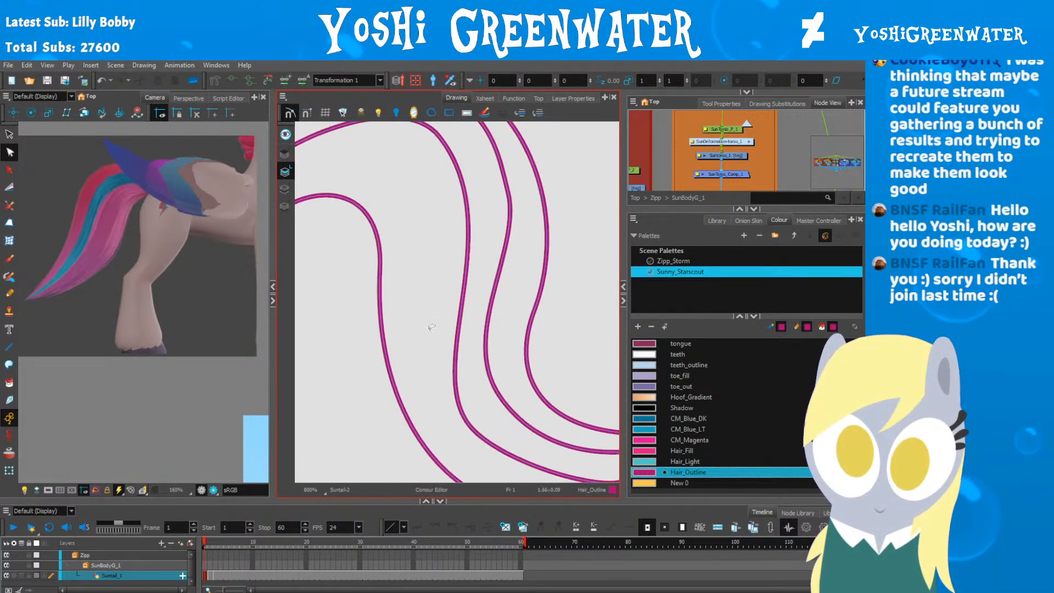
{"action": "scroll", "coordinate": [451, 406], "scroll_direction": "down", "scroll_amount": 2}
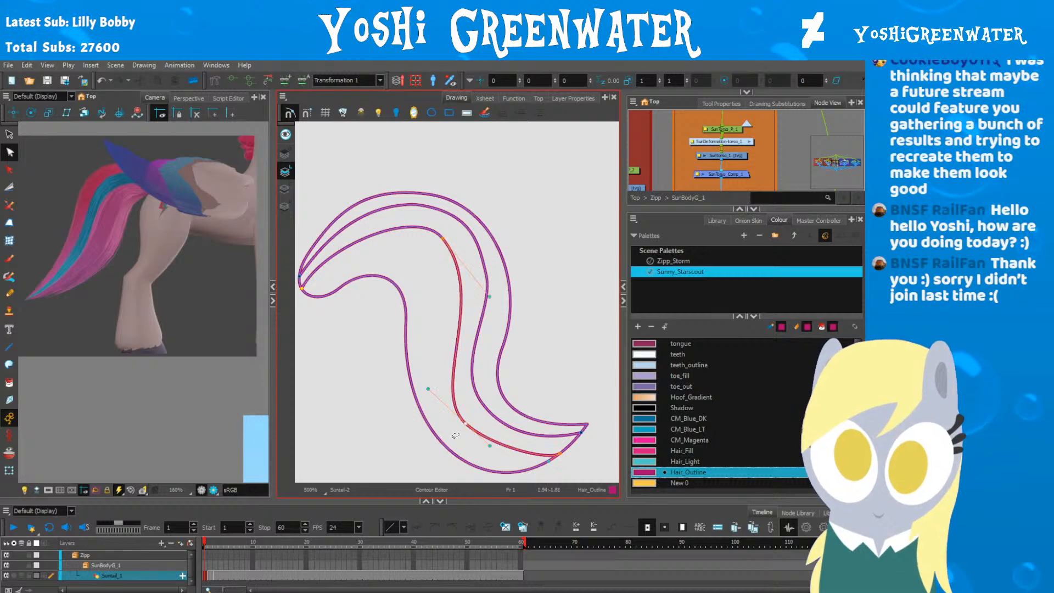
{"action": "key", "text": "Right"}
{"action": "left_click", "coordinate": [414, 413]}
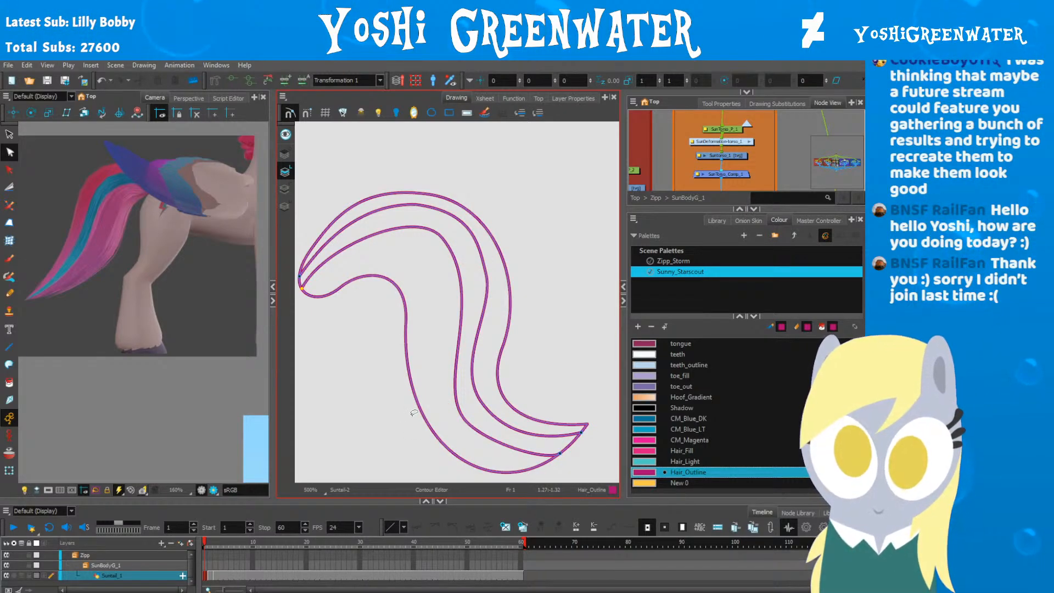
Step: Fine-tune the second stripe's crest point and reshape the outline's underside curve near the tail's base
{"action": "scroll", "coordinate": [307, 288], "scroll_direction": "up", "scroll_amount": 1}
{"action": "scroll", "coordinate": [354, 288], "scroll_direction": "up", "scroll_amount": 2}
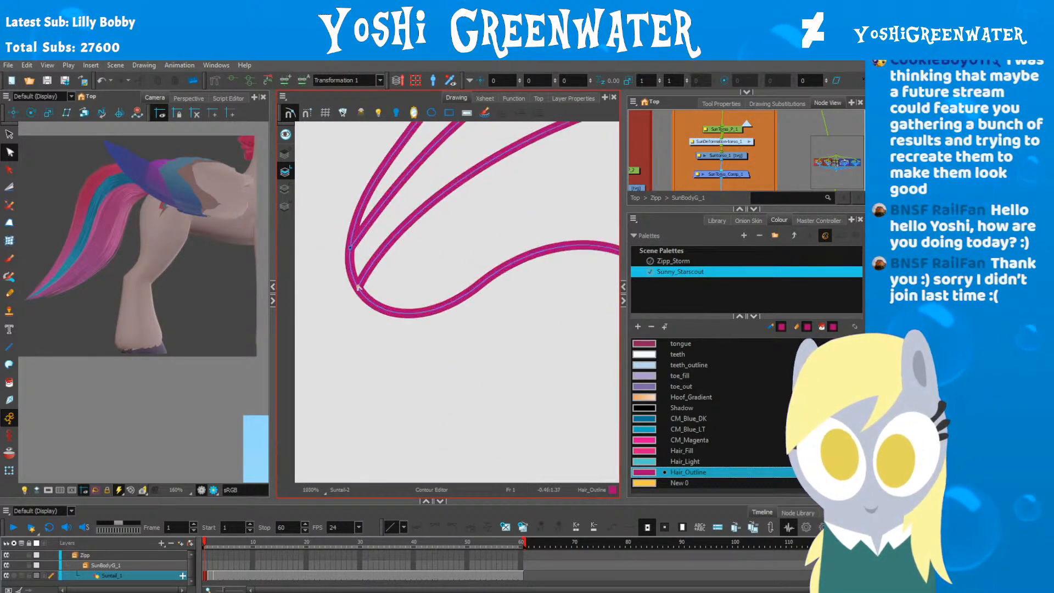
{"action": "scroll", "coordinate": [358, 287], "scroll_direction": "down", "scroll_amount": 3}
{"action": "left_click", "coordinate": [374, 281]}
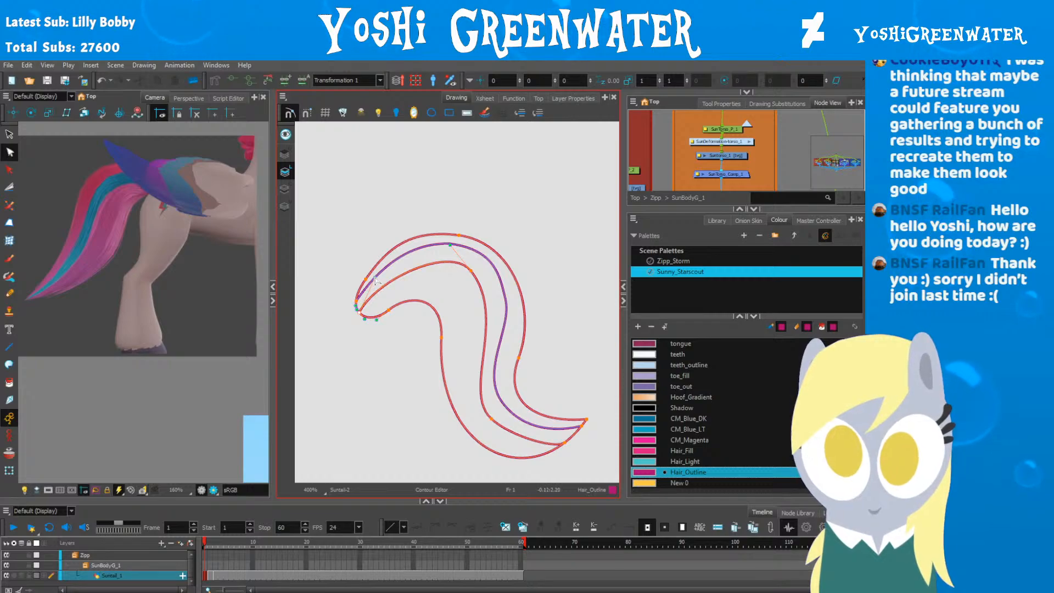
{"action": "left_click_drag", "start_coordinate": [471, 271], "coordinate": [466, 270]}
{"action": "left_click_drag", "start_coordinate": [441, 330], "coordinate": [447, 332]}
{"action": "left_click_drag", "start_coordinate": [408, 292], "coordinate": [412, 288]}
{"action": "left_click_drag", "start_coordinate": [417, 366], "coordinate": [369, 324]}
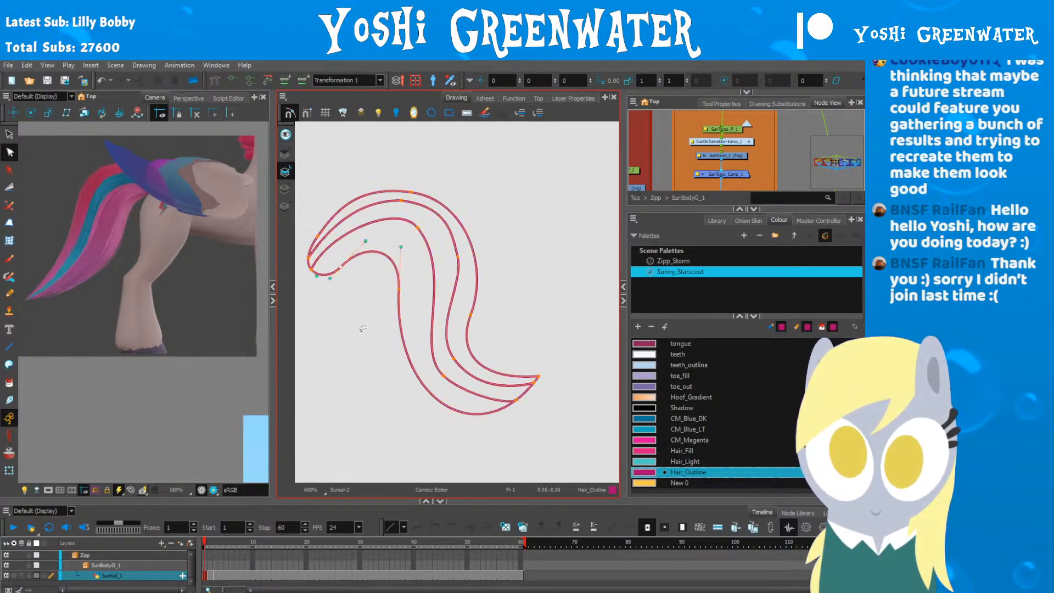
Step: Slide the second stripe's end point along the outline near the tip, refine its lower curve, and deselect the line
{"action": "left_click", "coordinate": [444, 423]}
{"action": "left_click_drag", "start_coordinate": [517, 399], "coordinate": [514, 399]}
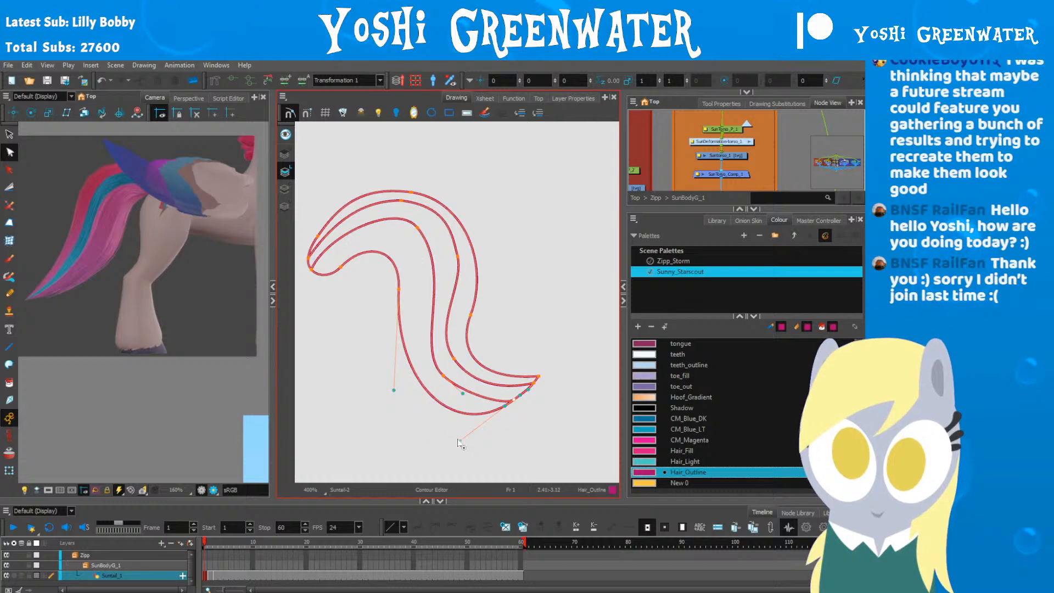
{"action": "left_click", "coordinate": [460, 395]}
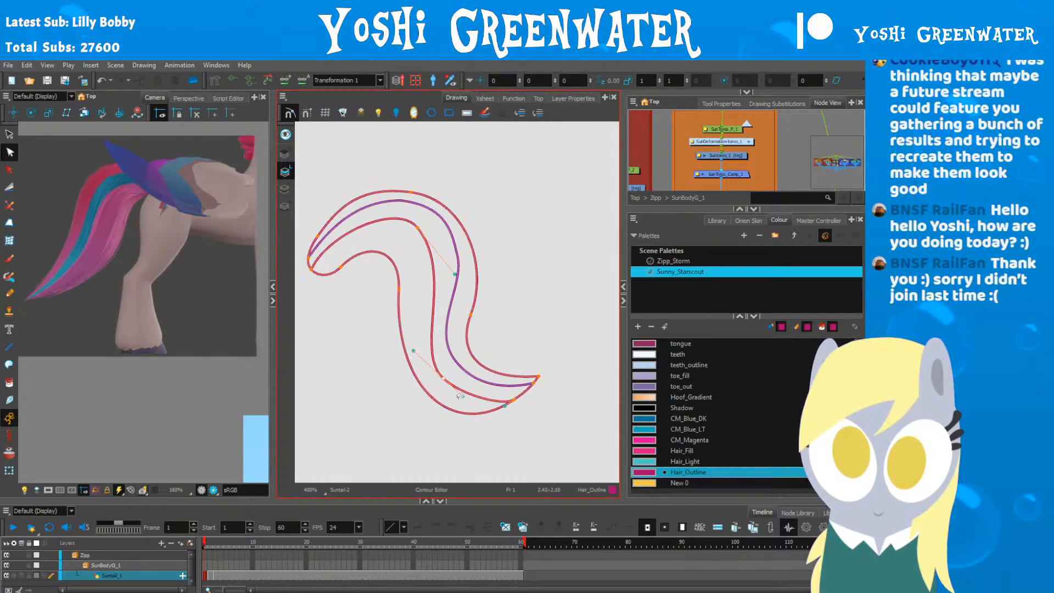
{"action": "left_click", "coordinate": [452, 355]}
{"action": "left_click", "coordinate": [430, 360]}
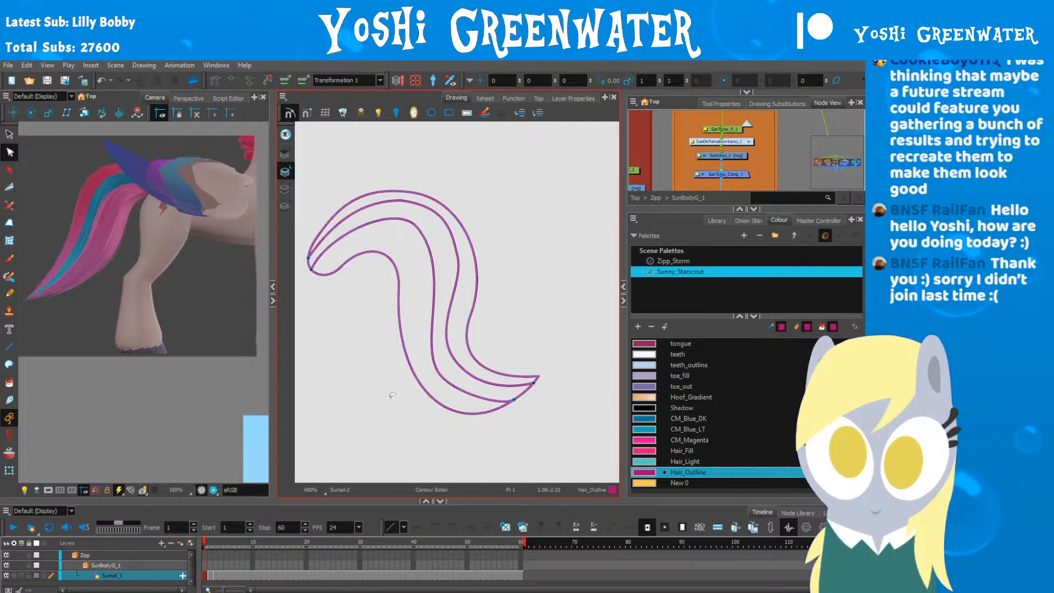
Step: Examine how the redrawn tail line art looks on the full pony in the camera view
{"action": "key", "text": "space"}
{"action": "left_click_drag", "start_coordinate": [340, 341], "coordinate": [368, 346]}
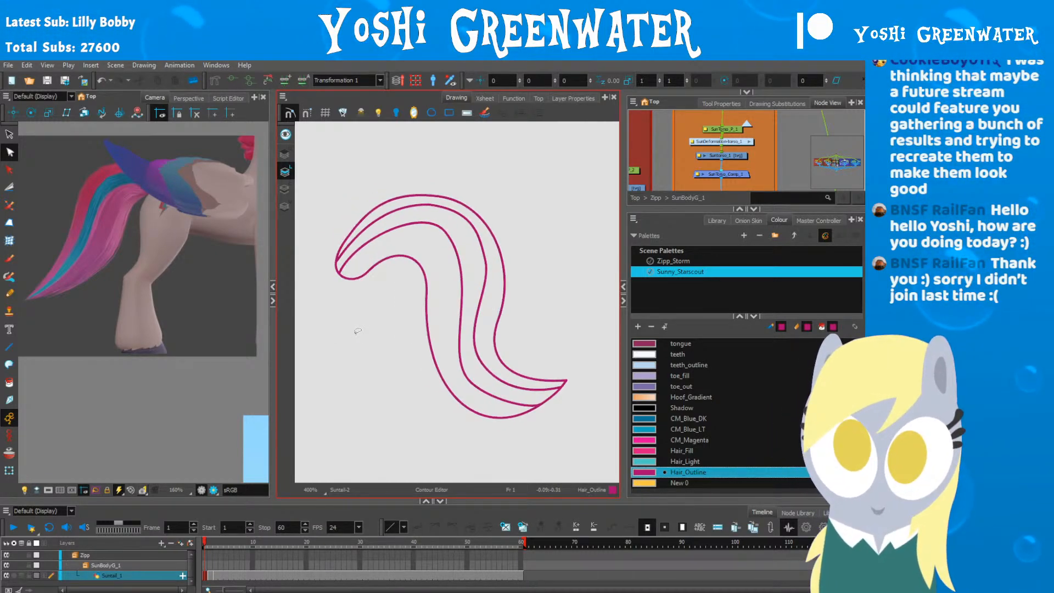
{"action": "left_click_drag", "start_coordinate": [94, 312], "coordinate": [112, 322]}
{"action": "key", "text": "shift+m"}
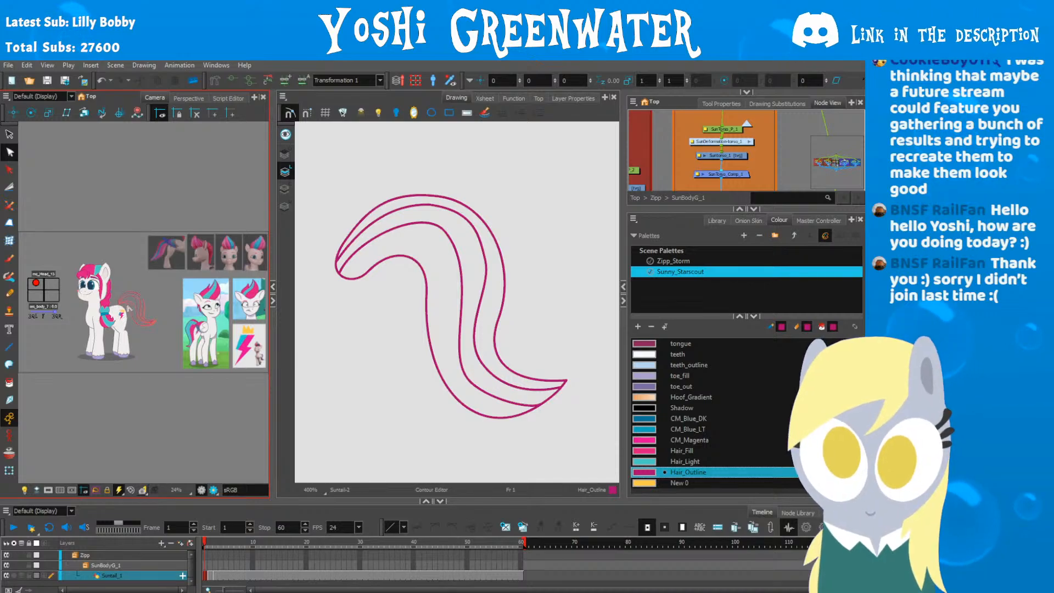
{"action": "scroll", "coordinate": [121, 306], "scroll_direction": "up", "scroll_amount": 4}
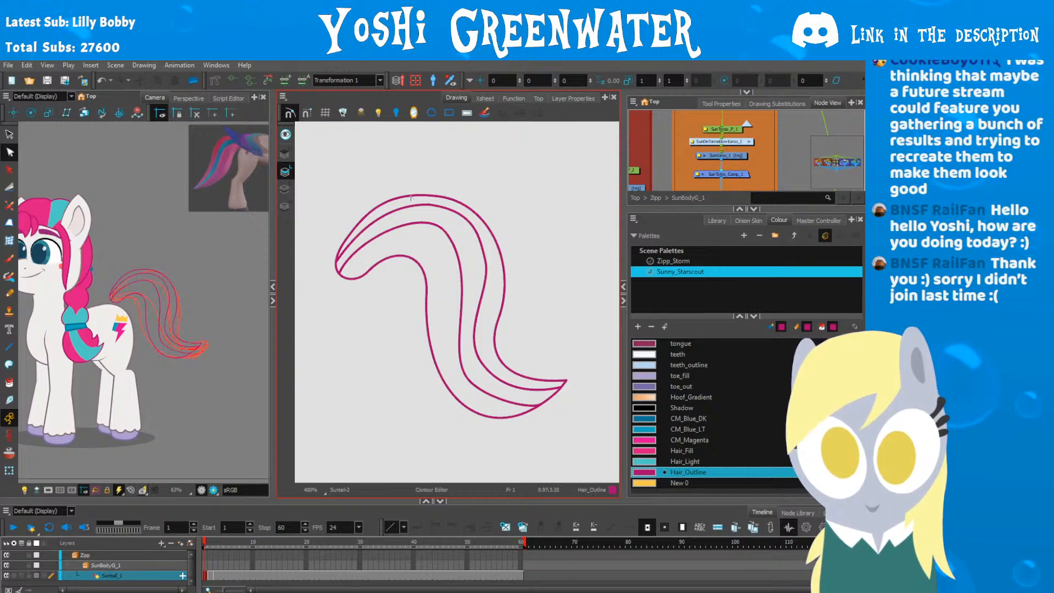
Step: Pull the tail outline's outer bend and the first stripe's bend point inward, and lower the first stripe's crest point slightly
{"action": "left_click", "coordinate": [435, 196]}
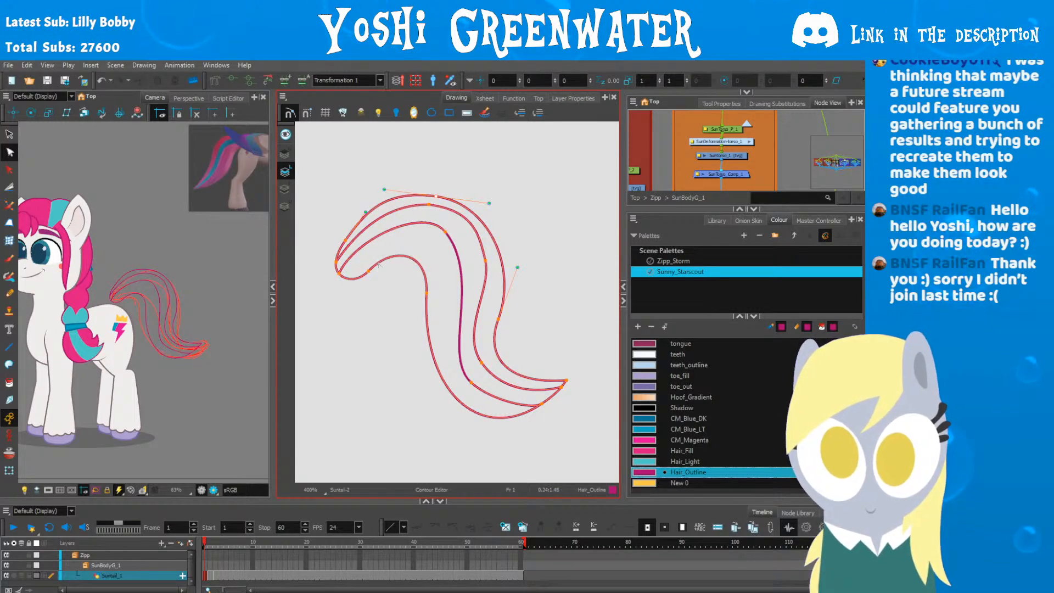
{"action": "left_click", "coordinate": [403, 309]}
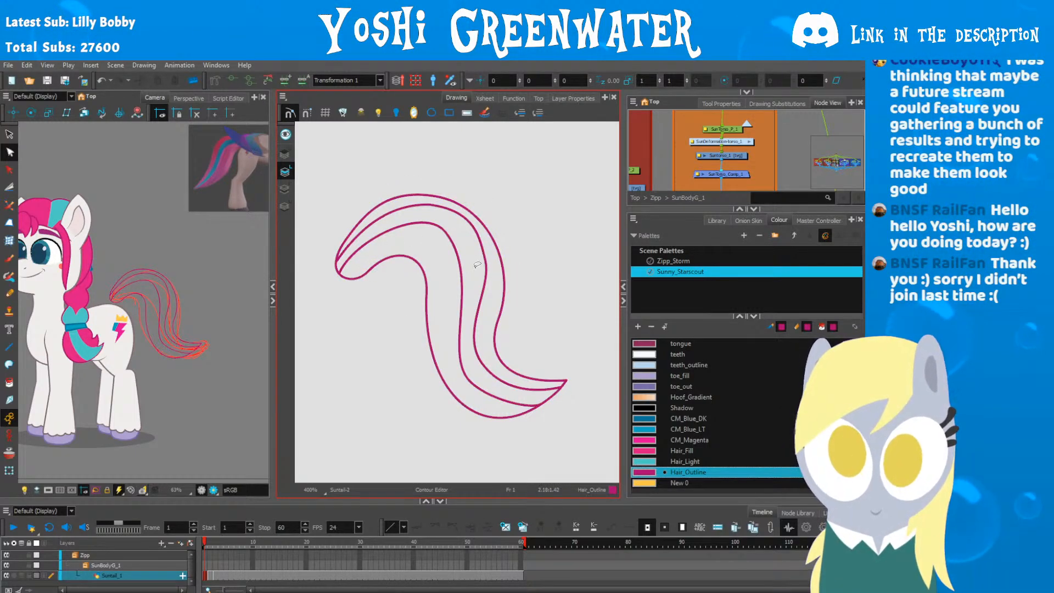
{"action": "left_click", "coordinate": [478, 269]}
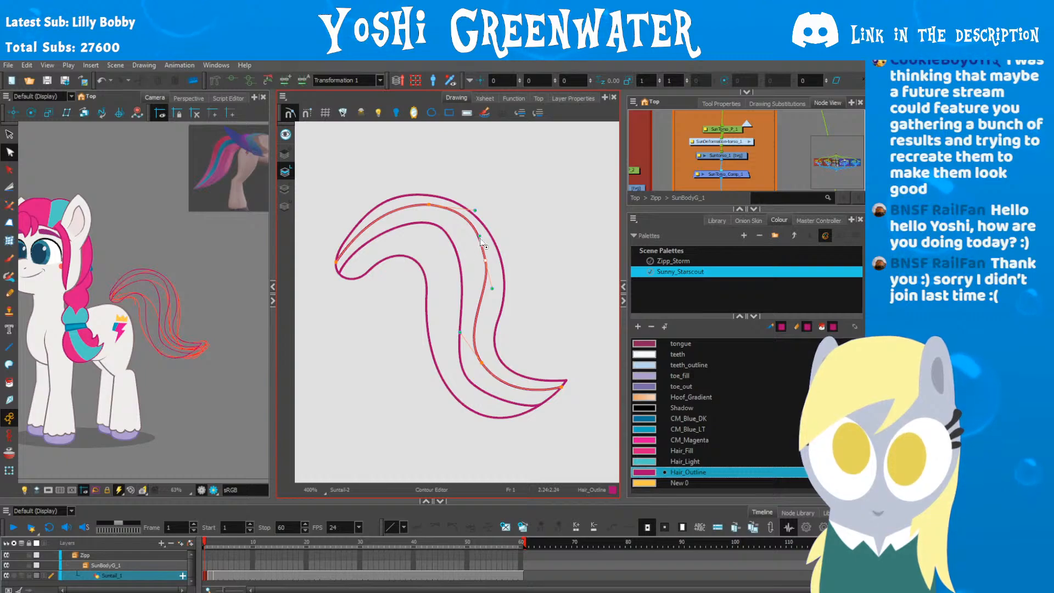
{"action": "left_click", "coordinate": [453, 306]}
{"action": "mouse_move", "coordinate": [508, 319]}
{"action": "left_mouse_down"}
{"action": "mouse_move", "coordinate": [492, 324]}
{"action": "mouse_move", "coordinate": [496, 311]}
{"action": "left_mouse_up"}
{"action": "left_click", "coordinate": [429, 206]}
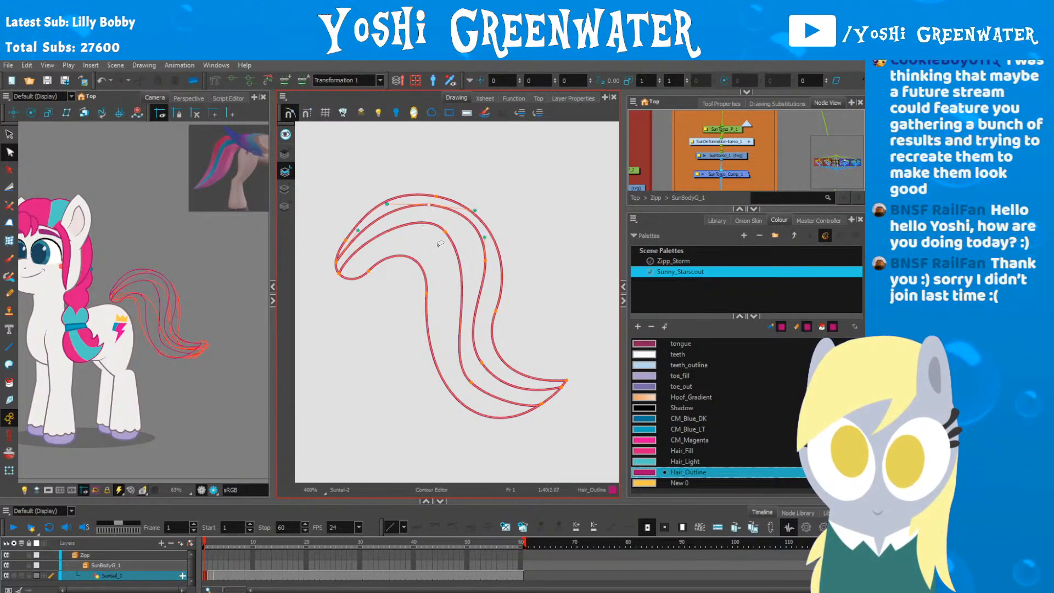
{"action": "left_click_drag", "start_coordinate": [485, 261], "coordinate": [482, 260]}
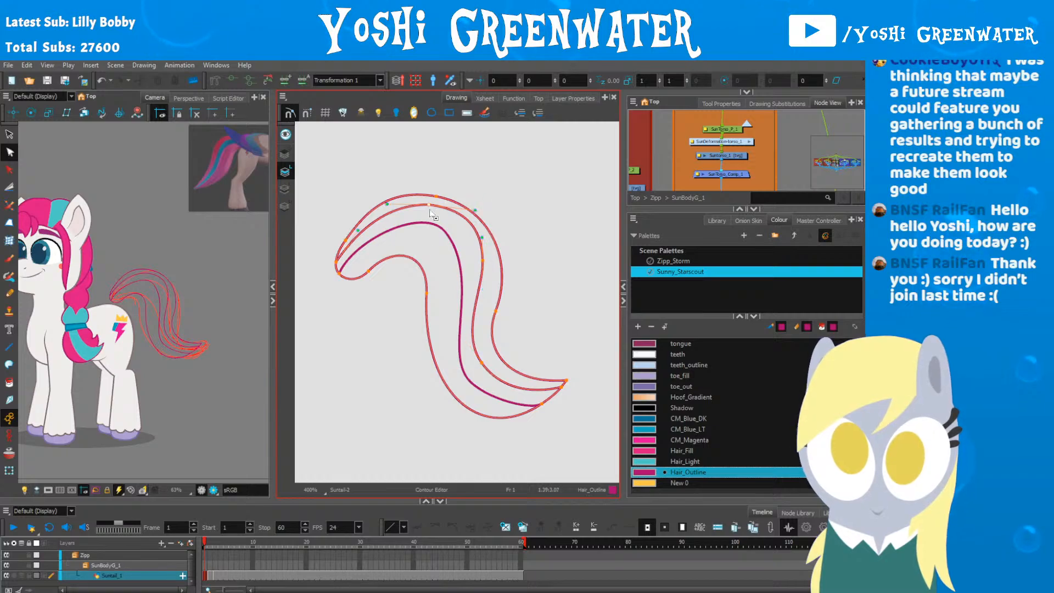
{"action": "left_click_drag", "start_coordinate": [429, 204], "coordinate": [429, 207]}
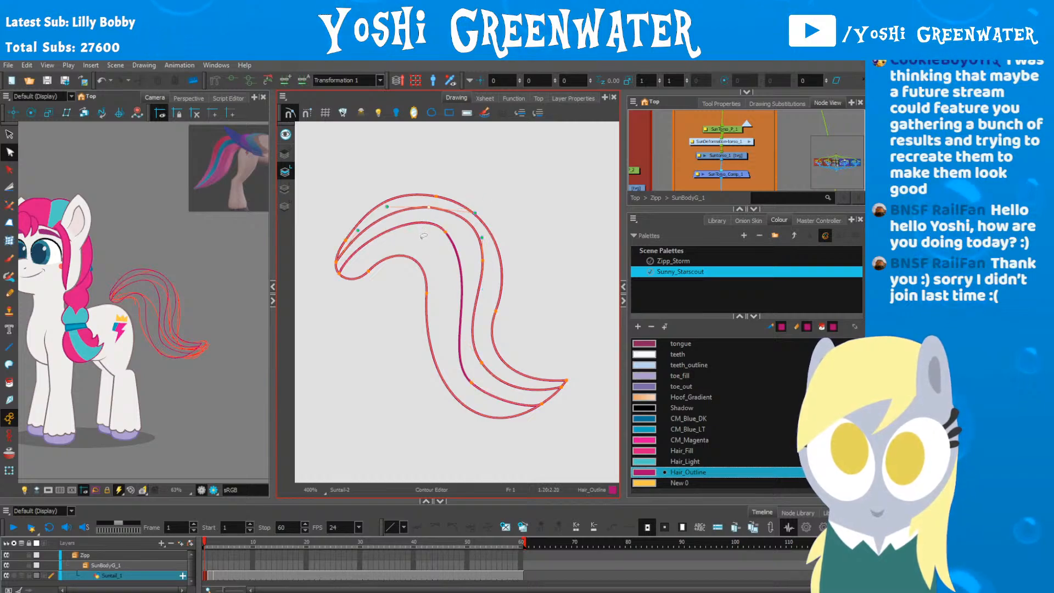
{"action": "left_click", "coordinate": [420, 355]}
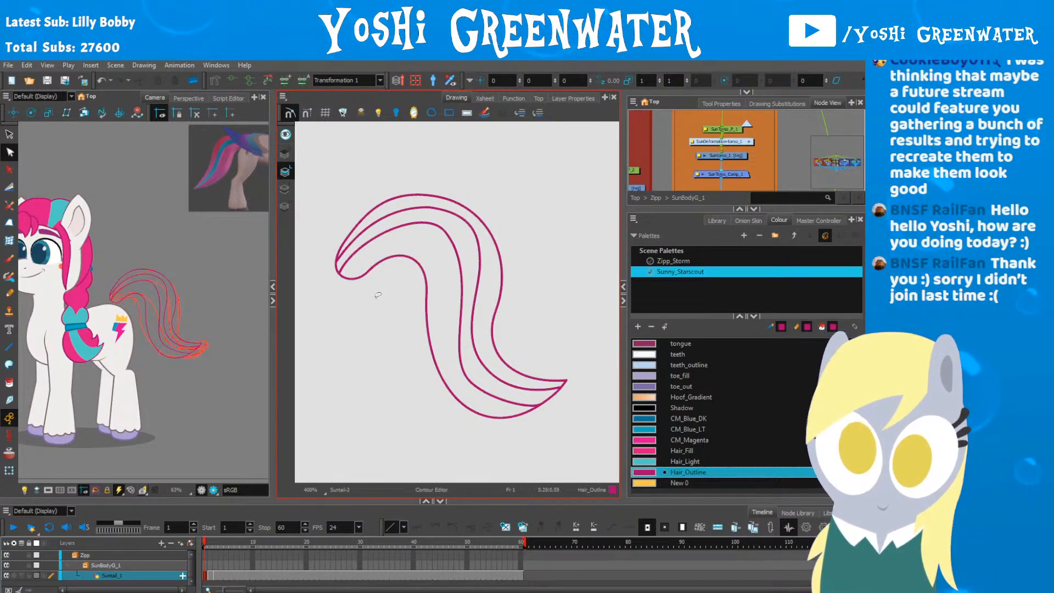
Step: Reshape the outline's underside curve near the tail's base and nudge the second stripe's lower bend point outward
{"action": "mouse_move", "coordinate": [369, 260]}
{"action": "left_mouse_down"}
{"action": "mouse_move", "coordinate": [392, 283]}
{"action": "mouse_move", "coordinate": [371, 266]}
{"action": "left_mouse_up"}
{"action": "left_click", "coordinate": [359, 234]}
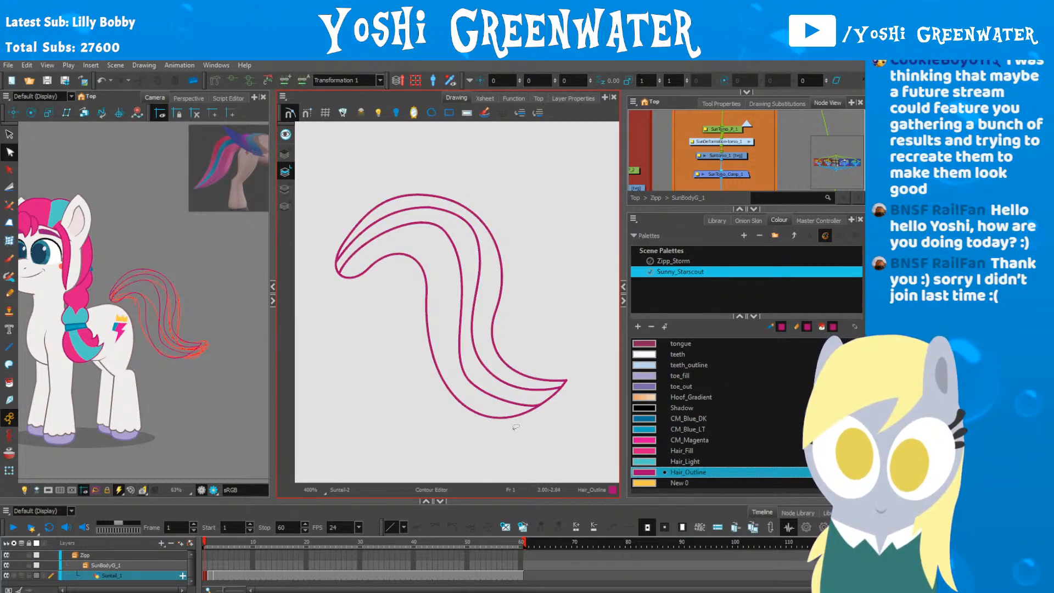
{"action": "left_click", "coordinate": [483, 392]}
{"action": "left_click_drag", "start_coordinate": [473, 383], "coordinate": [471, 385]}
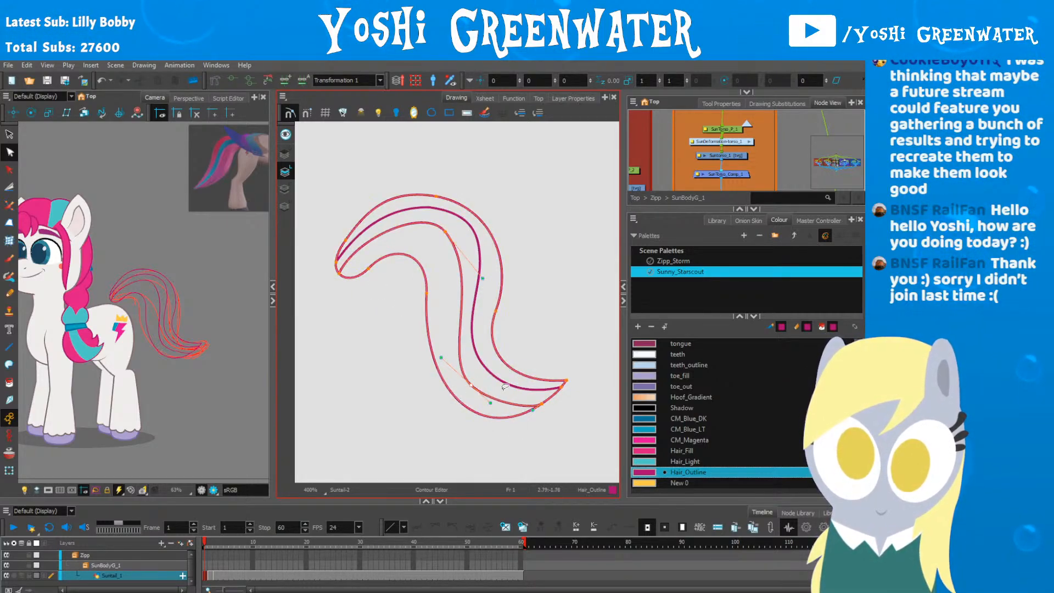
Step: Adjust the first stripe's lower bend point, move the outline's outer bend further inward, and deselect the line art
{"action": "left_click", "coordinate": [477, 371]}
{"action": "left_click", "coordinate": [479, 365]}
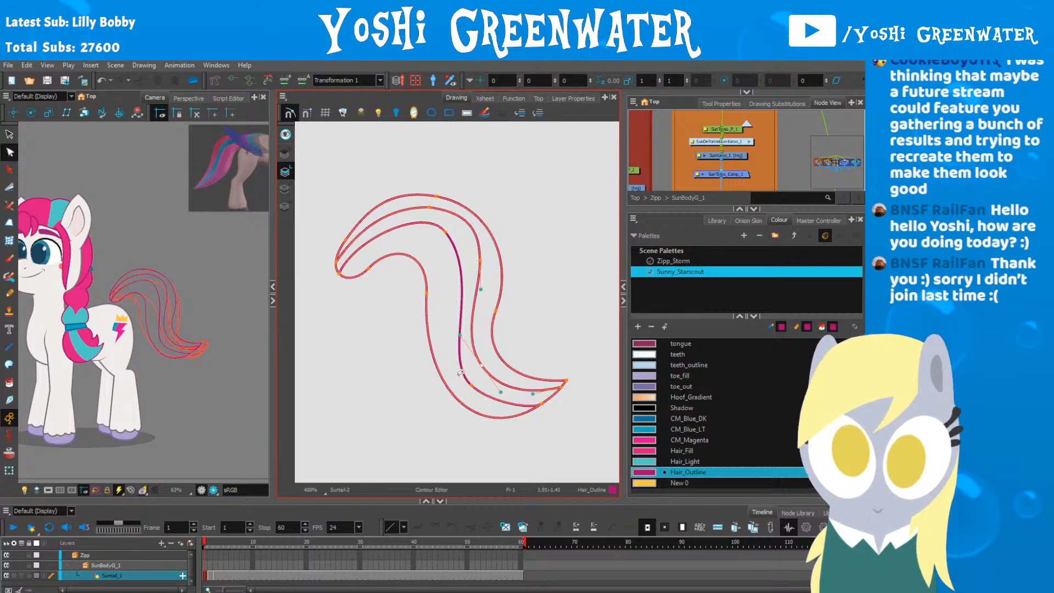
{"action": "left_click", "coordinate": [491, 309]}
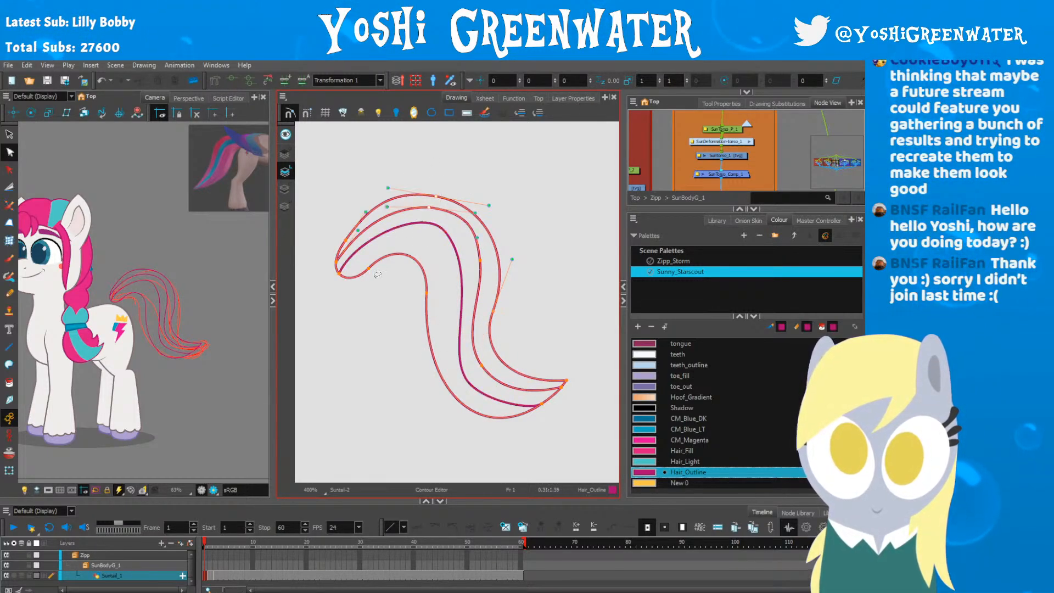
{"action": "left_click", "coordinate": [375, 303]}
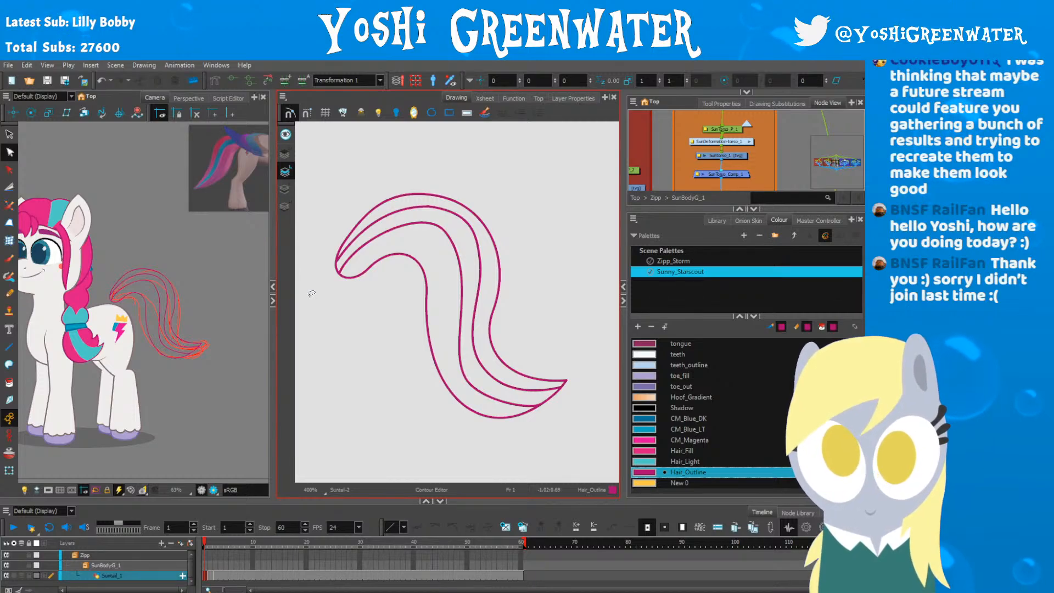
Step: Sketch a rough open box in perspective with the Brush tool in the empty space beyond the tail tip
{"action": "left_click_drag", "start_coordinate": [464, 325], "coordinate": [315, 305]}
{"action": "key", "text": "alt+b"}
{"action": "mouse_move", "coordinate": [416, 283]}
{"action": "left_mouse_down"}
{"action": "mouse_move", "coordinate": [362, 273]}
{"action": "mouse_move", "coordinate": [446, 289]}
{"action": "left_mouse_up"}
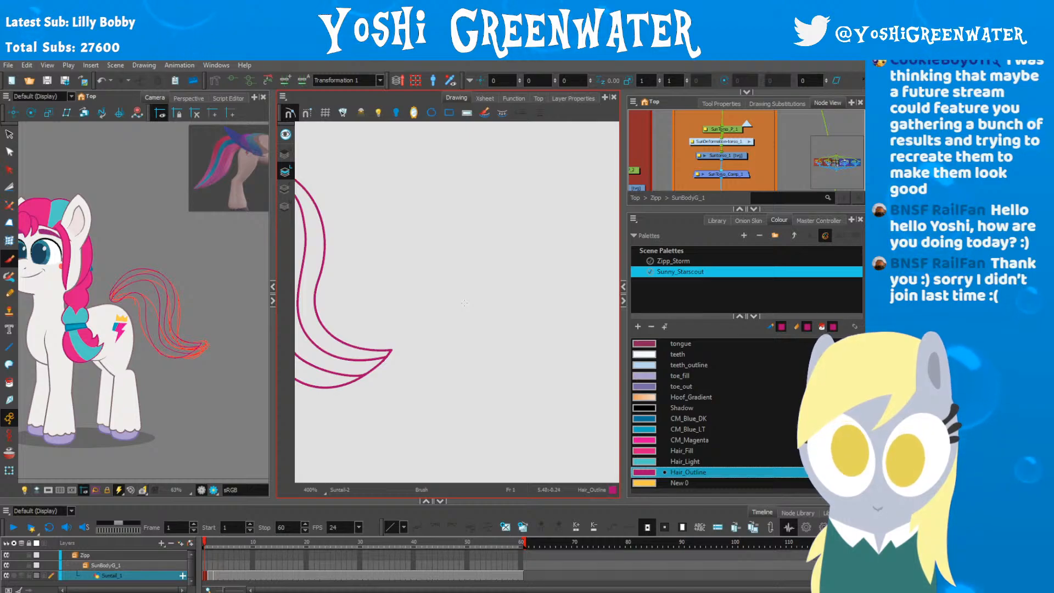
{"action": "left_click_drag", "start_coordinate": [413, 294], "coordinate": [514, 308]}
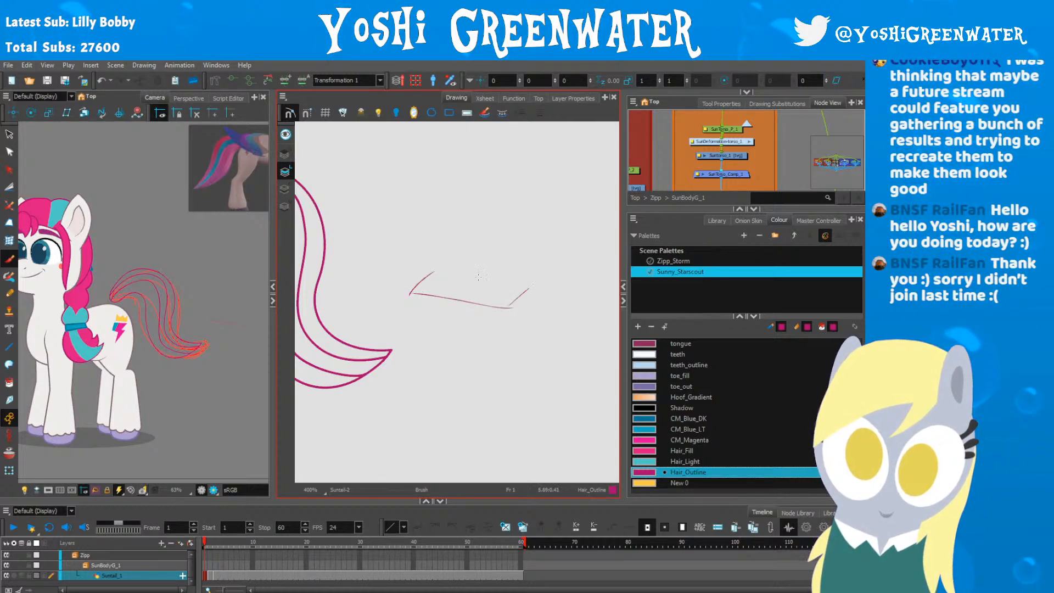
{"action": "left_click_drag", "start_coordinate": [436, 213], "coordinate": [434, 269]}
{"action": "left_click_drag", "start_coordinate": [529, 219], "coordinate": [529, 282]}
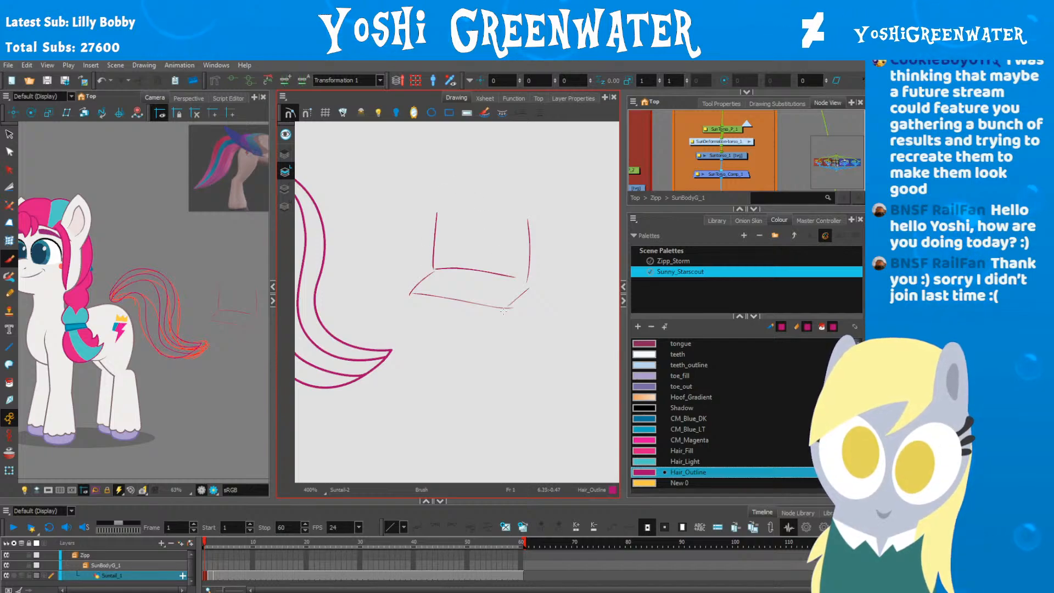
{"action": "mouse_move", "coordinate": [409, 293]}
{"action": "left_mouse_down"}
{"action": "mouse_move", "coordinate": [406, 236]}
{"action": "mouse_move", "coordinate": [437, 213]}
{"action": "left_mouse_up"}
{"action": "left_click_drag", "start_coordinate": [437, 215], "coordinate": [528, 221]}
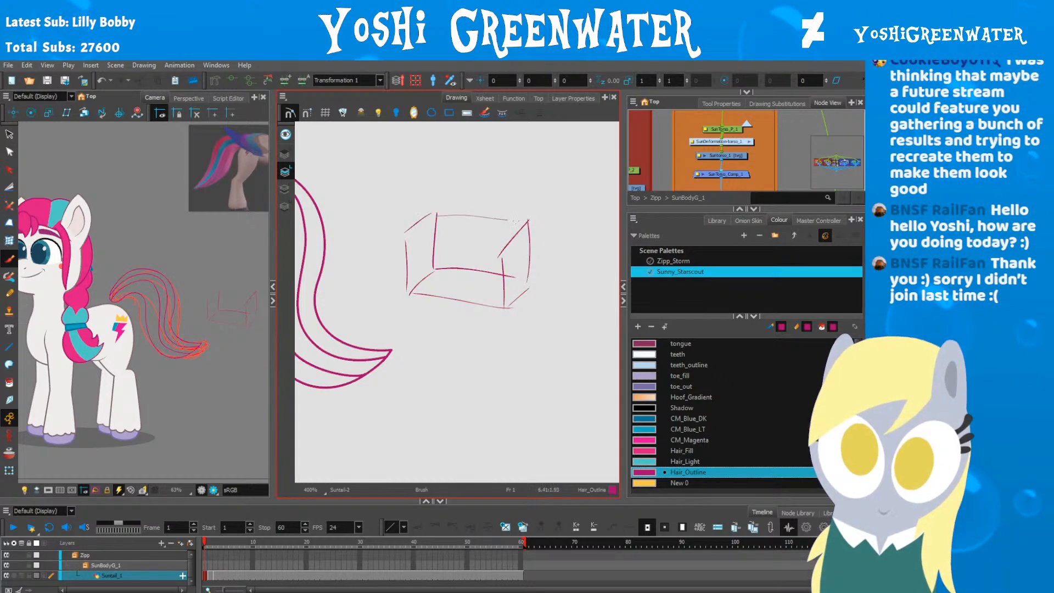
Step: Sketch a small three-dimensional block on the back floor line inside the perspective box
{"action": "scroll", "coordinate": [450, 247], "scroll_direction": "up", "scroll_amount": 3}
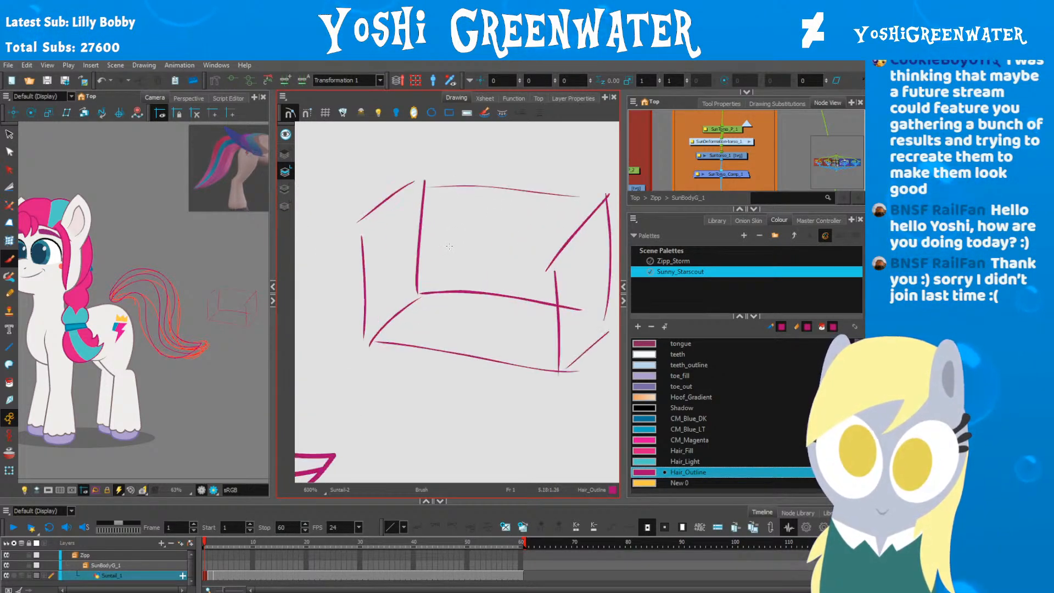
{"action": "mouse_move", "coordinate": [473, 274]}
{"action": "left_mouse_down"}
{"action": "mouse_move", "coordinate": [423, 261]}
{"action": "mouse_move", "coordinate": [415, 270]}
{"action": "left_mouse_up"}
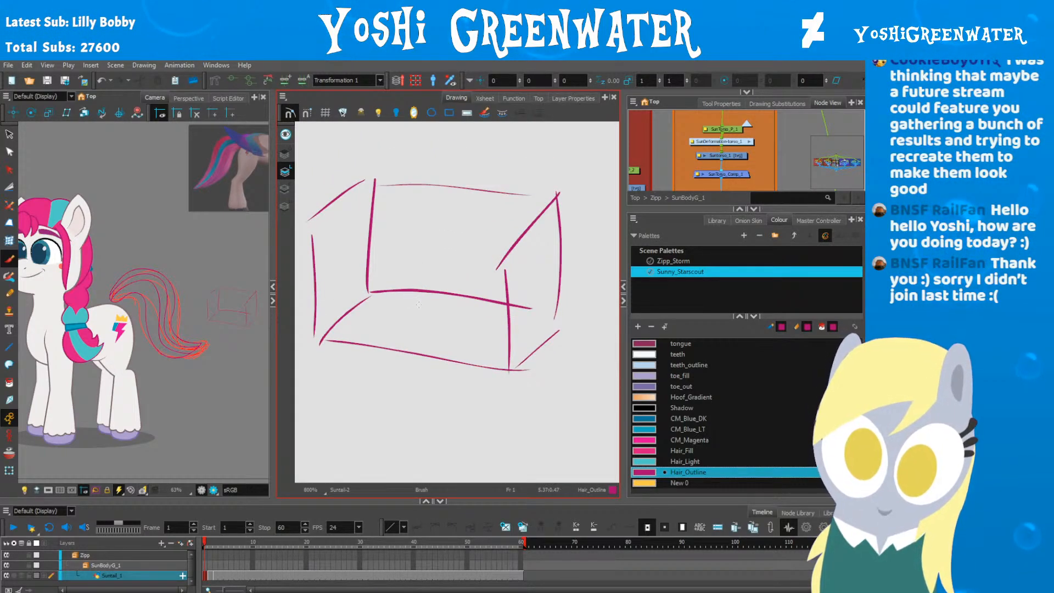
{"action": "left_click_drag", "start_coordinate": [435, 305], "coordinate": [419, 305]}
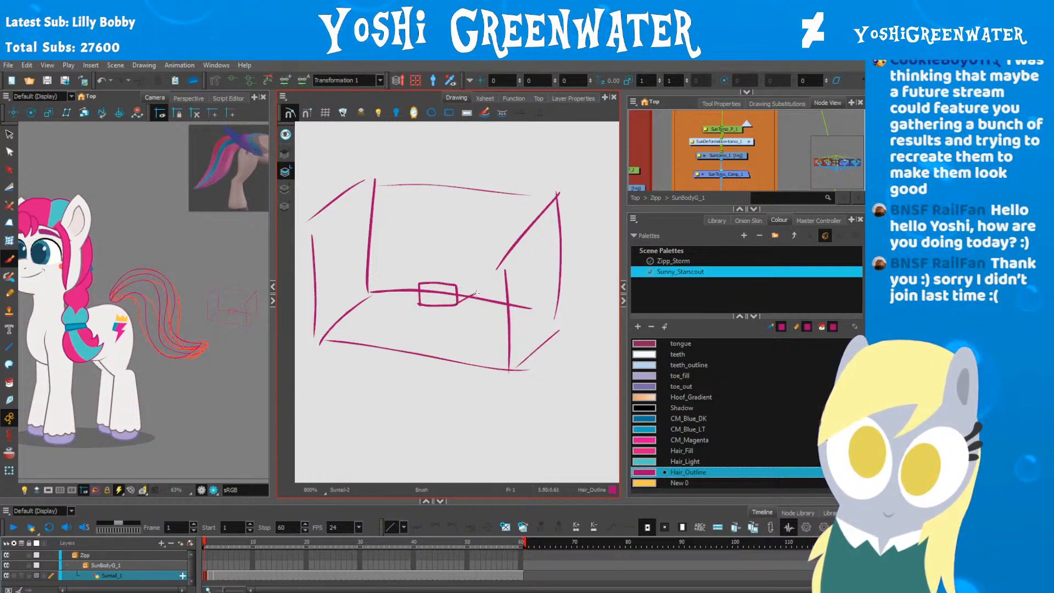
{"action": "left_click_drag", "start_coordinate": [485, 277], "coordinate": [482, 289]}
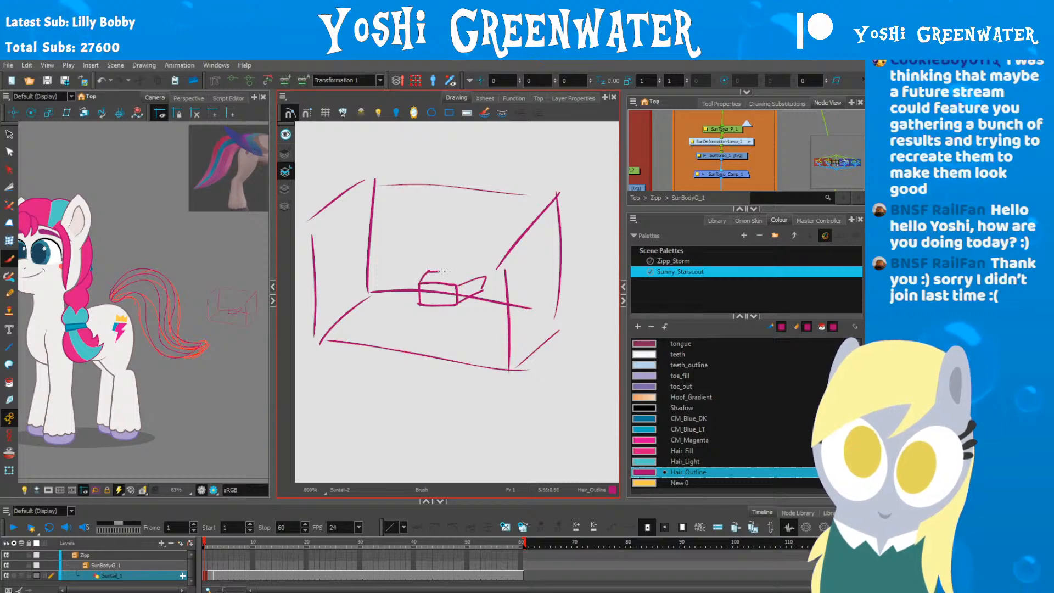
{"action": "left_click_drag", "start_coordinate": [420, 283], "coordinate": [487, 274]}
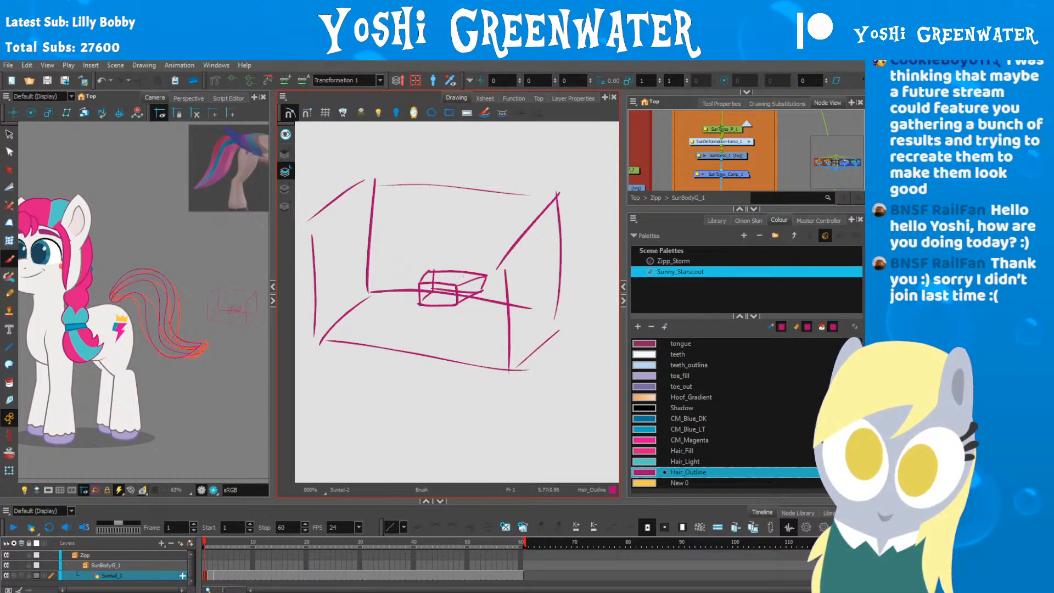
Step: Sketch a doorway on the perspective box's side wall and a larger front view of the arch beside it
{"action": "mouse_move", "coordinate": [419, 323]}
{"action": "left_mouse_down"}
{"action": "mouse_move", "coordinate": [377, 327]}
{"action": "mouse_move", "coordinate": [406, 329]}
{"action": "left_mouse_up"}
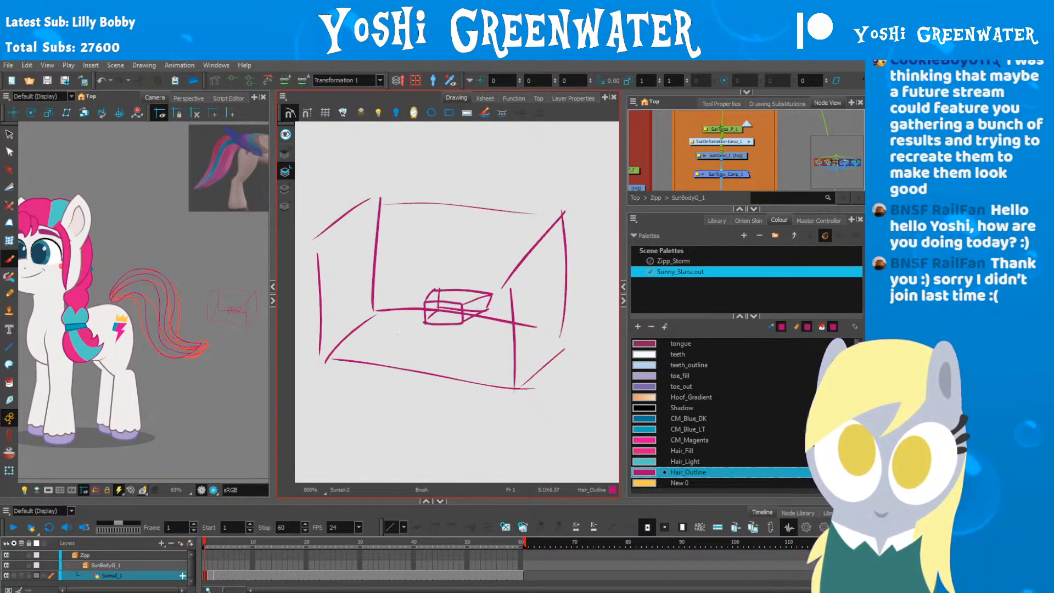
{"action": "left_click_drag", "start_coordinate": [530, 350], "coordinate": [528, 301]}
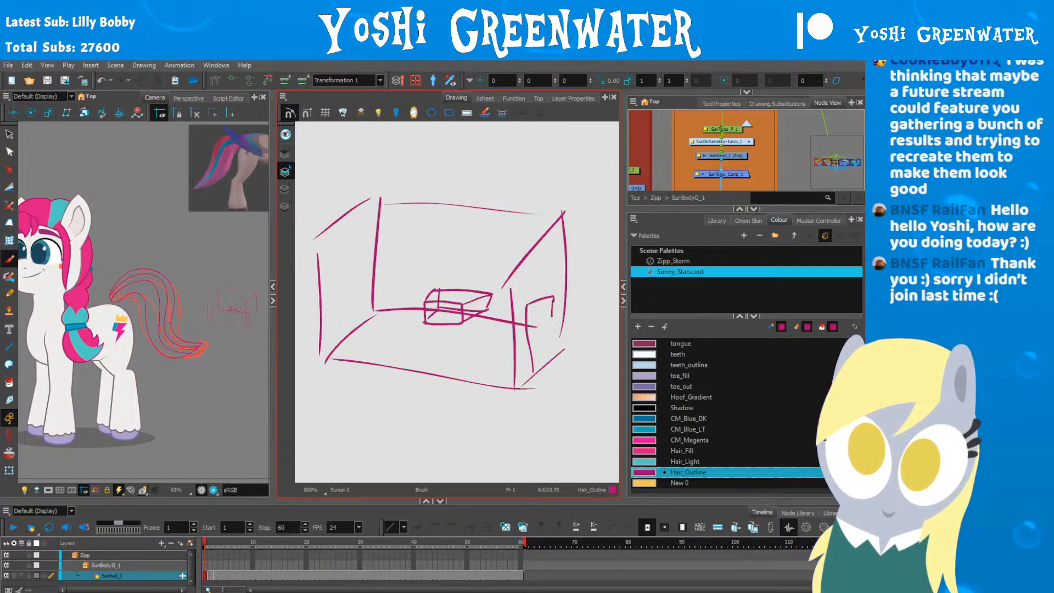
{"action": "left_click_drag", "start_coordinate": [541, 258], "coordinate": [458, 239]}
{"action": "mouse_move", "coordinate": [527, 215]}
{"action": "left_mouse_down"}
{"action": "mouse_move", "coordinate": [549, 207]}
{"action": "mouse_move", "coordinate": [597, 319]}
{"action": "mouse_move", "coordinate": [574, 320]}
{"action": "mouse_move", "coordinate": [545, 246]}
{"action": "left_mouse_up"}
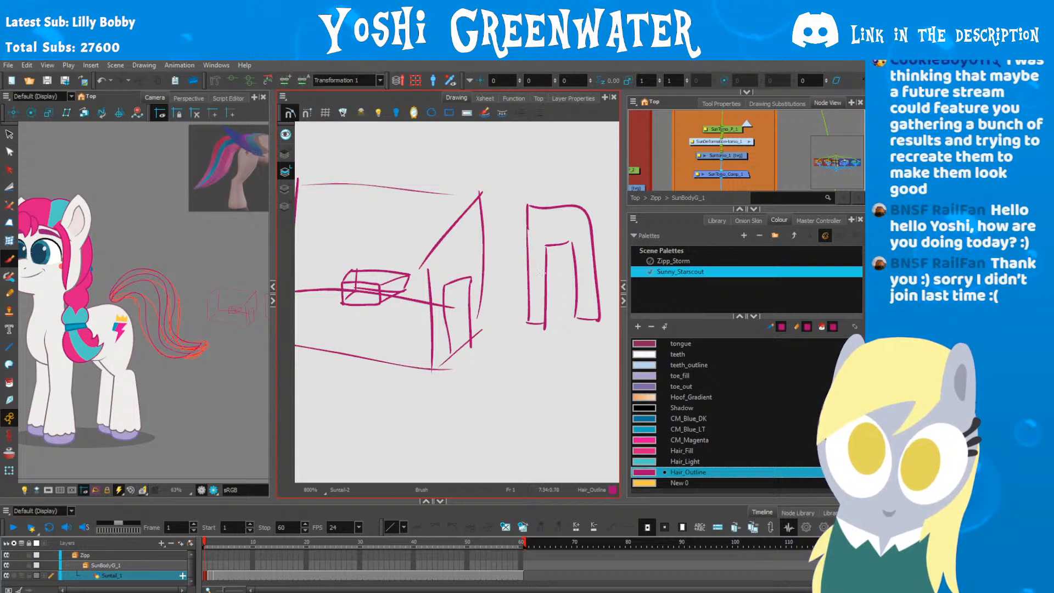
{"action": "left_click_drag", "start_coordinate": [364, 312], "coordinate": [438, 326]}
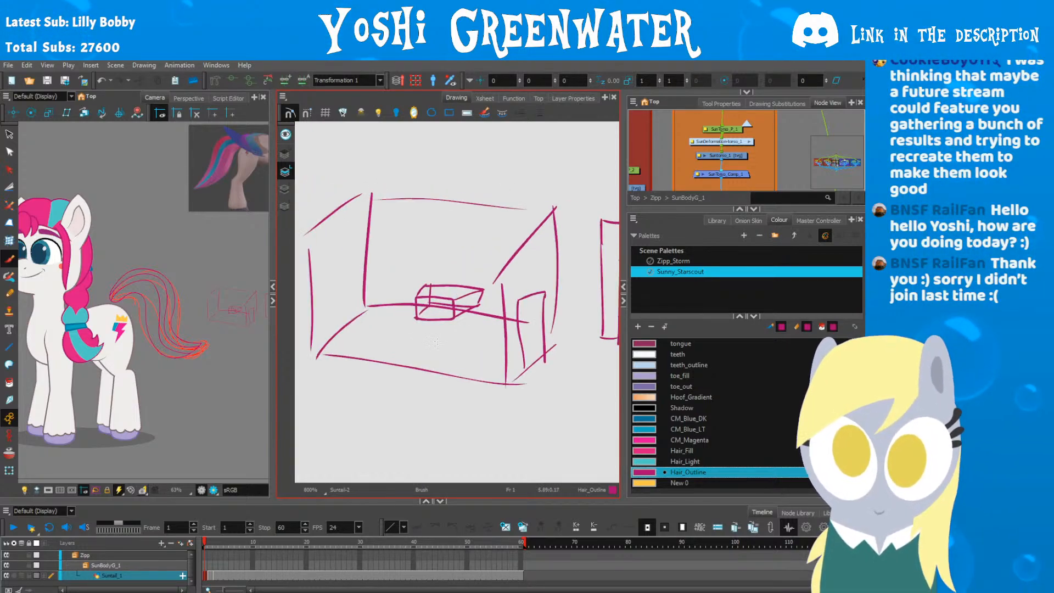
{"action": "scroll", "coordinate": [382, 315], "scroll_direction": "down", "scroll_amount": 2}
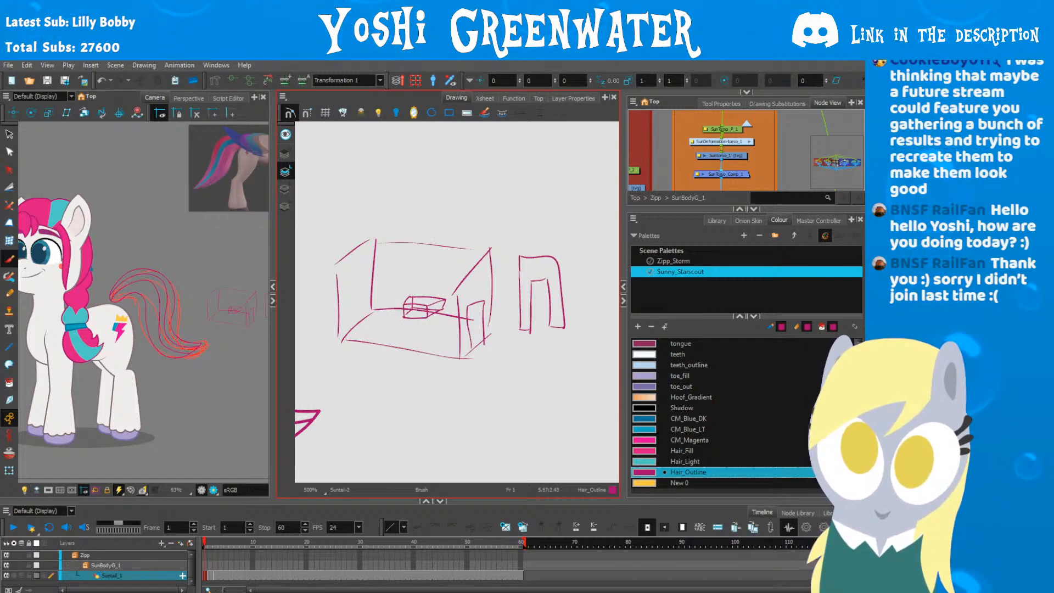
Step: Select the whole box and arch doodle and delete it from the tail drawing
{"action": "key", "text": "alt+s"}
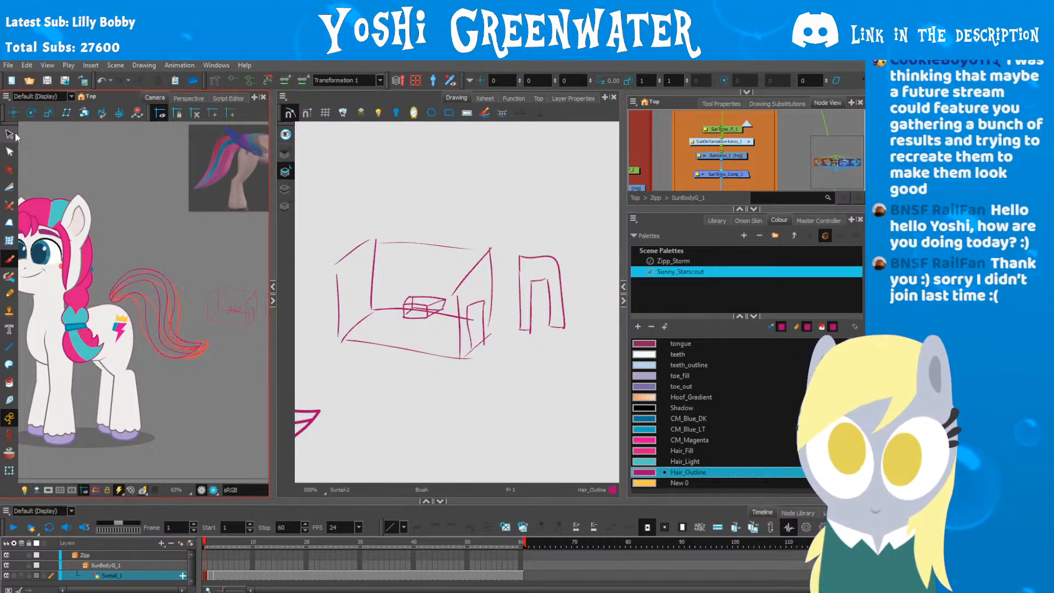
{"action": "key", "text": "Delete"}
{"action": "mouse_move", "coordinate": [351, 352]}
{"action": "left_mouse_down"}
{"action": "mouse_move", "coordinate": [336, 353]}
{"action": "mouse_move", "coordinate": [460, 287]}
{"action": "mouse_move", "coordinate": [531, 294]}
{"action": "left_mouse_up"}
{"action": "left_click", "coordinate": [339, 329]}
{"action": "key", "text": "Delete"}
Step: Paint the tail's two outer sections with the Hair_Fill colour
{"action": "key", "text": "space"}
{"action": "left_click_drag", "start_coordinate": [341, 329], "coordinate": [395, 369]}
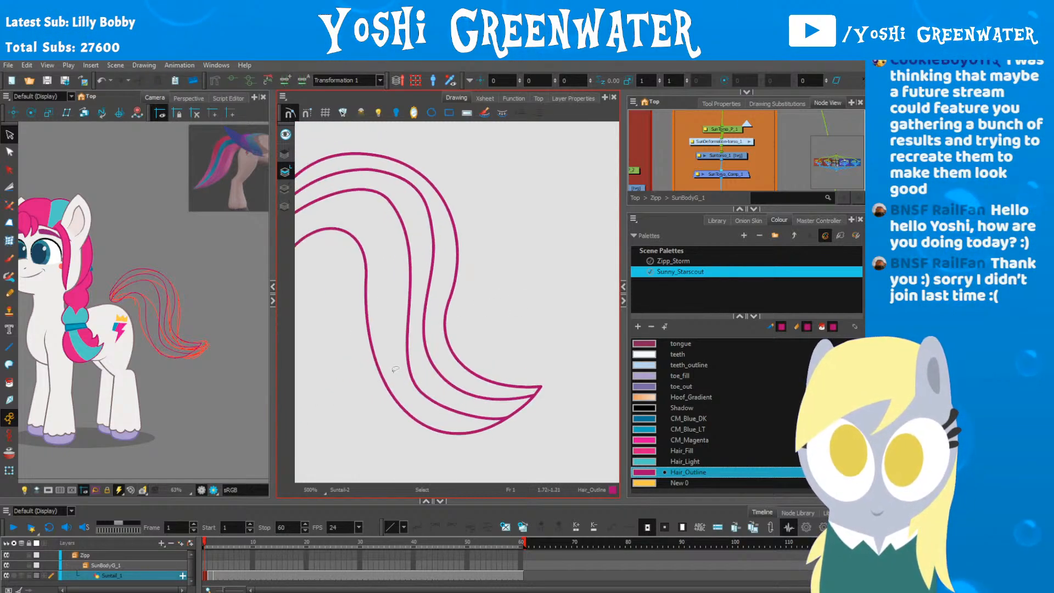
{"action": "scroll", "coordinate": [350, 291], "scroll_direction": "down", "scroll_amount": 3}
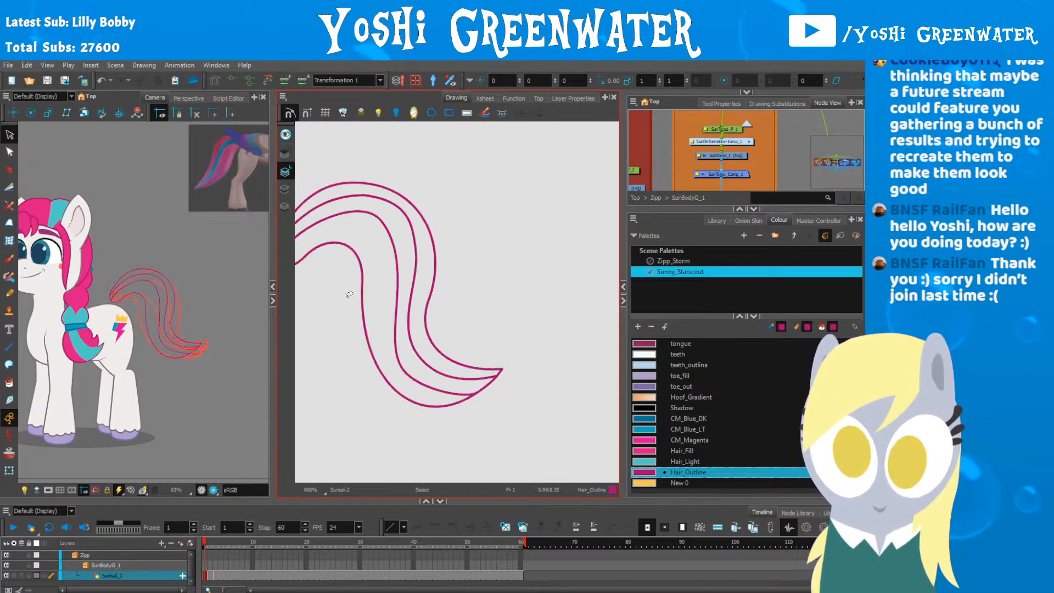
{"action": "key", "text": "space"}
{"action": "left_click_drag", "start_coordinate": [334, 309], "coordinate": [395, 331]}
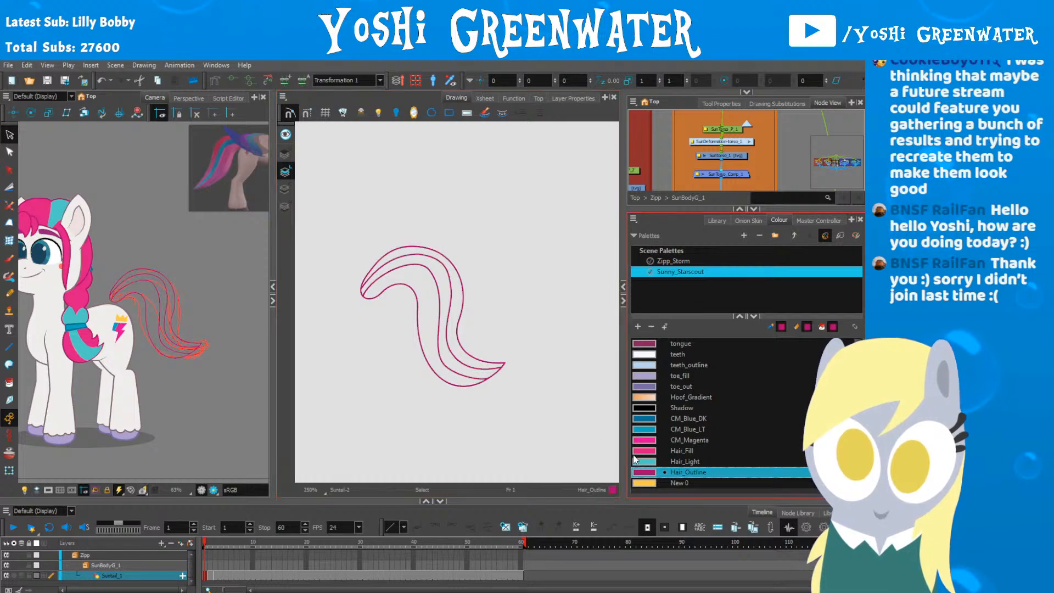
{"action": "left_click", "coordinate": [682, 450]}
{"action": "key", "text": "alt+i"}
{"action": "left_click", "coordinate": [447, 321]}
{"action": "left_click", "coordinate": [453, 320]}
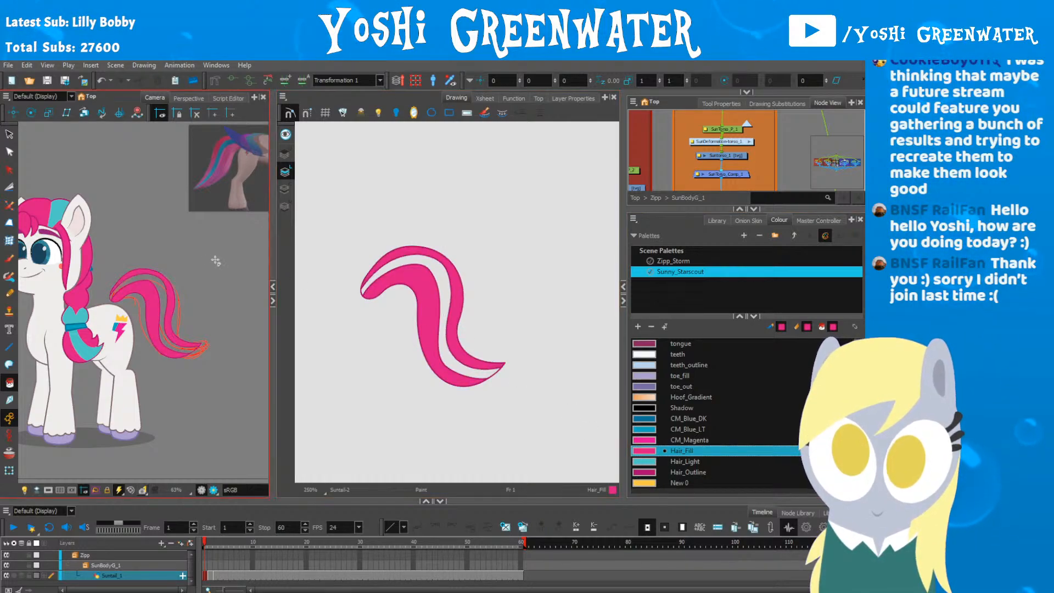
Step: Paint the stripe between the tail's two inner lines with the Hair_Light colour
{"action": "left_click_drag", "start_coordinate": [216, 260], "coordinate": [165, 289]}
{"action": "left_click", "coordinate": [644, 461]}
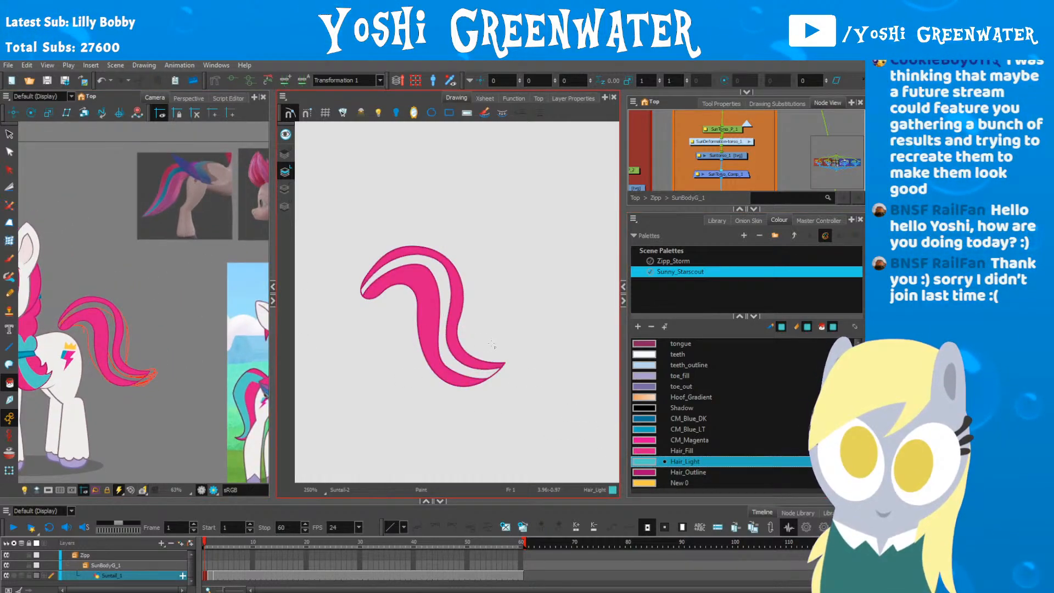
{"action": "left_click", "coordinate": [445, 310]}
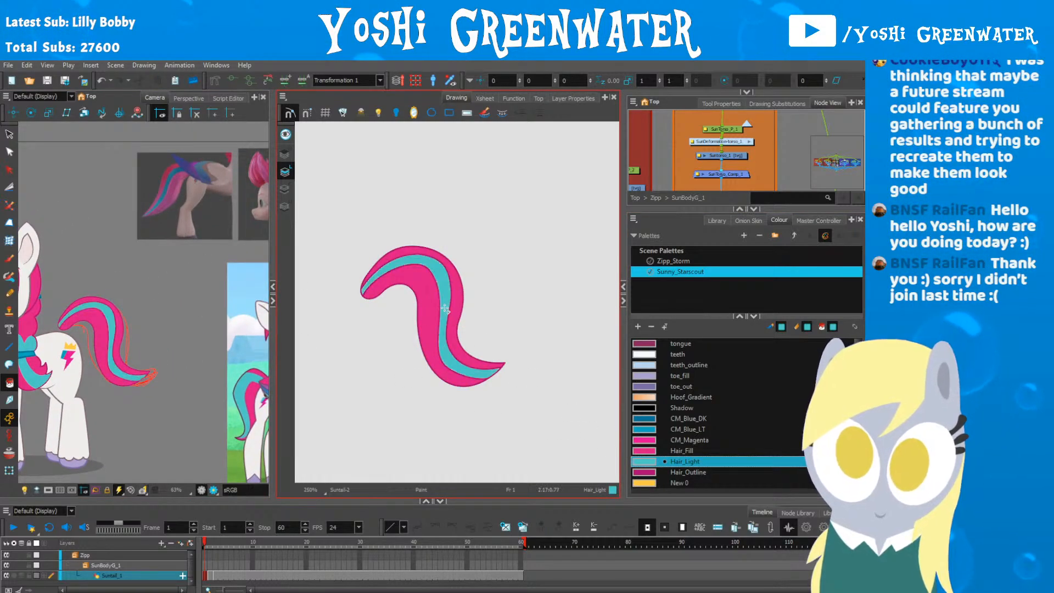
Step: Switch to the art layer holding the red rough tail sketch and display only that layer
{"action": "left_click", "coordinate": [285, 172]}
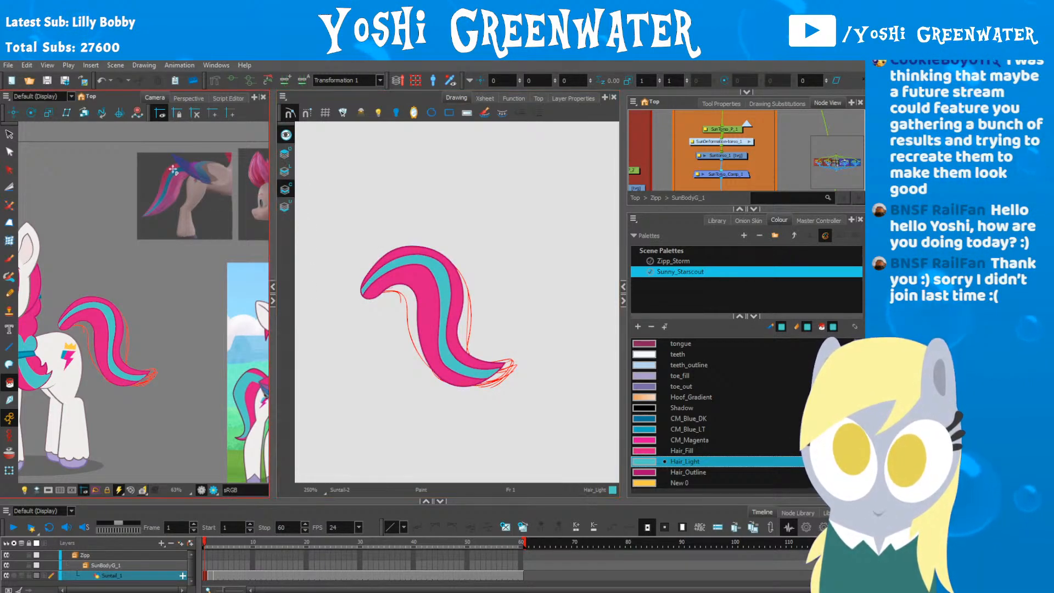
{"action": "left_click", "coordinate": [285, 134]}
{"action": "left_click", "coordinate": [285, 153]}
{"action": "left_click", "coordinate": [285, 188]}
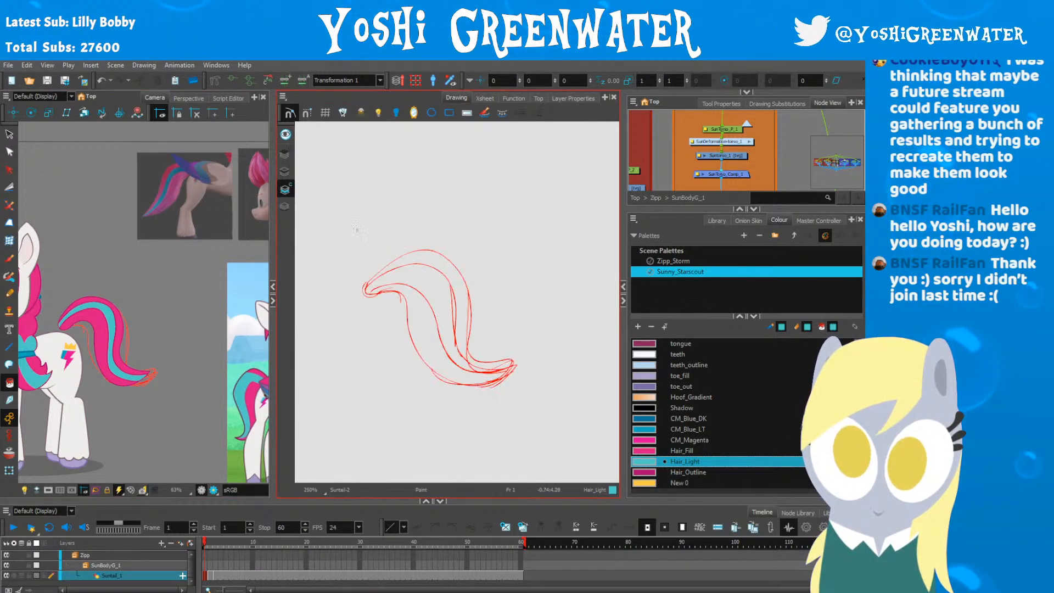
Step: Select the entire red rough tail sketch on its art layer and delete it
{"action": "key", "text": "alt+s"}
{"action": "left_click_drag", "start_coordinate": [355, 228], "coordinate": [312, 272]}
{"action": "key", "text": "Delete"}
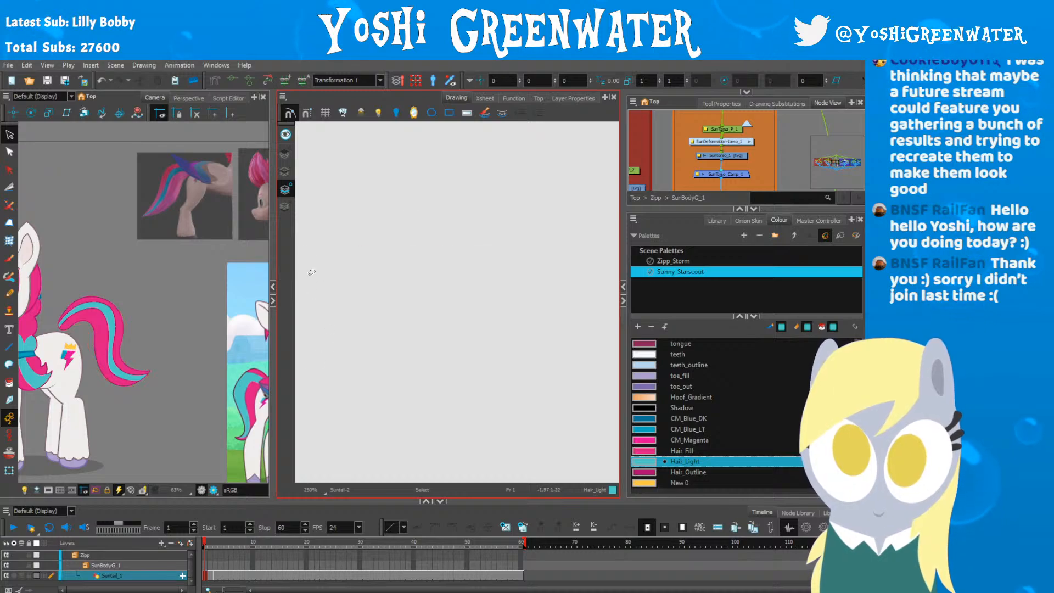
Step: Return to the art layer with the coloured tail, select the whole tail and nudge it down and slightly right against the pony's rump
{"action": "left_click", "coordinate": [290, 179]}
{"action": "left_click_drag", "start_coordinate": [477, 252], "coordinate": [360, 415]}
{"action": "key", "text": "Down"}
{"action": "key", "text": "Down"}
{"action": "key", "text": "Down"}
{"action": "key", "text": "Down"}
{"action": "key", "text": "Down"}
{"action": "key", "text": "Down"}
{"action": "key", "text": "Down"}
{"action": "key", "text": "Down"}
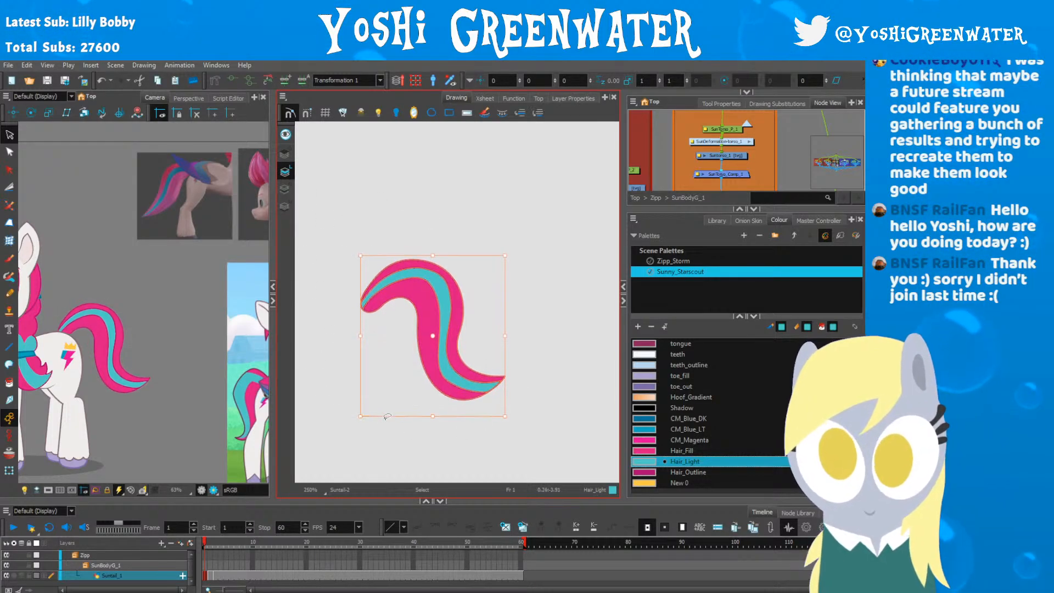
{"action": "key", "text": "Right"}
{"action": "key", "text": "Right"}
{"action": "key", "text": "Right"}
{"action": "key", "text": "Right"}
{"action": "key", "text": "Left"}
{"action": "key", "text": "Left"}
{"action": "key", "text": "Left"}
{"action": "key", "text": "Left"}
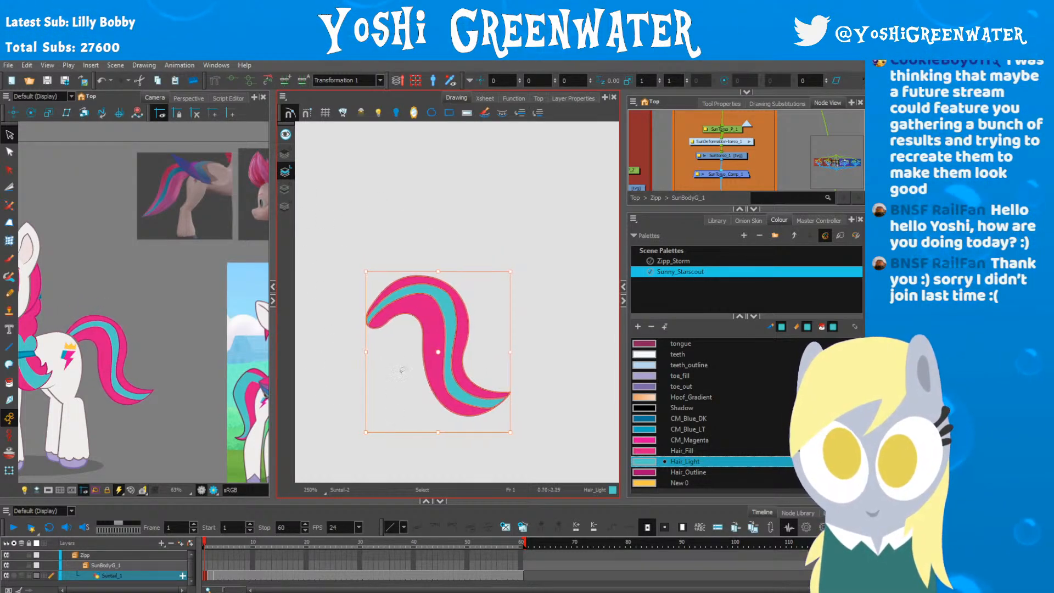
Step: With the Contour Editor, select the points along the tail's inner-left middle section and nudge them left
{"action": "key", "text": "alt+q"}
{"action": "mouse_move", "coordinate": [397, 301]}
{"action": "left_mouse_down"}
{"action": "mouse_move", "coordinate": [459, 306]}
{"action": "mouse_move", "coordinate": [459, 357]}
{"action": "mouse_move", "coordinate": [371, 430]}
{"action": "left_mouse_up"}
{"action": "key", "text": "Left"}
{"action": "key", "text": "Left"}
{"action": "key", "text": "Left"}
{"action": "key", "text": "Left"}
{"action": "key", "text": "Left"}
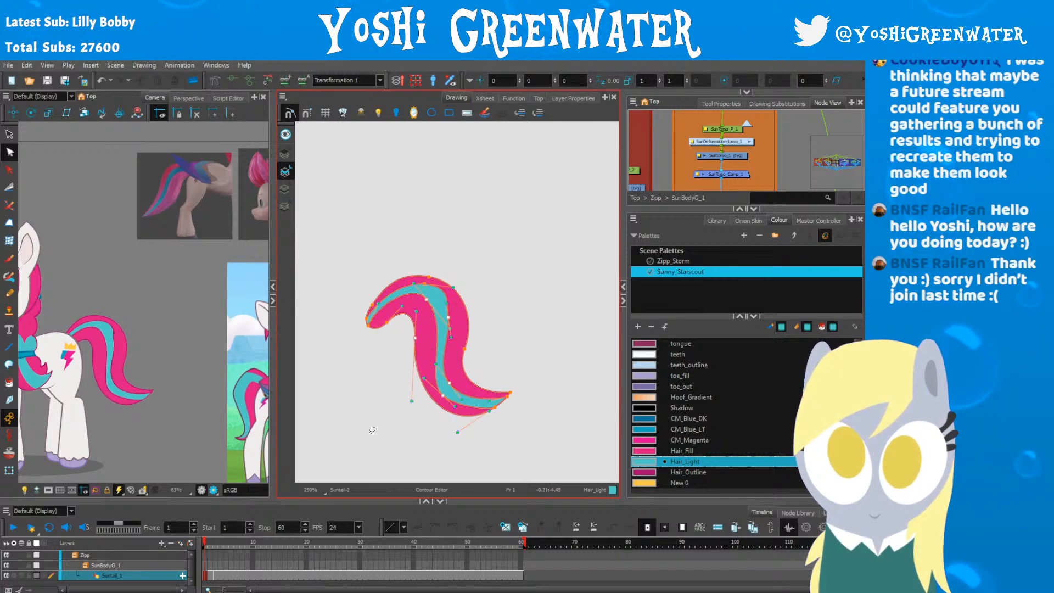
Step: Nudge the middle point of the tail's right outline and the points at the tail tip to the left
{"action": "left_click_drag", "start_coordinate": [457, 342], "coordinate": [440, 350]}
{"action": "key", "text": "Left"}
{"action": "key", "text": "Left"}
{"action": "key", "text": "Left"}
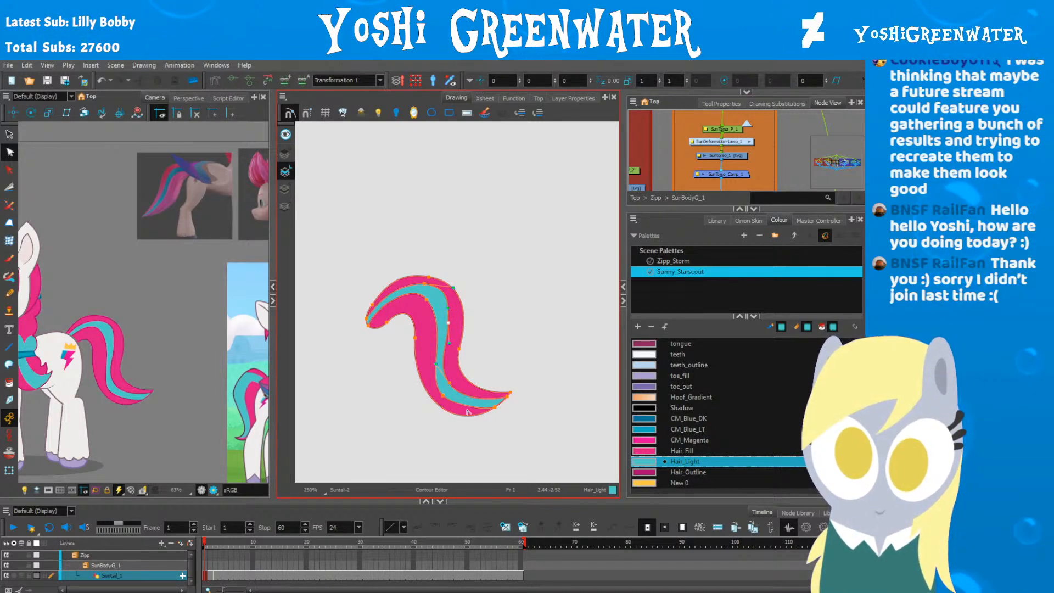
{"action": "left_click_drag", "start_coordinate": [415, 425], "coordinate": [469, 358]}
{"action": "key", "text": "Left"}
{"action": "left_click", "coordinate": [459, 349]}
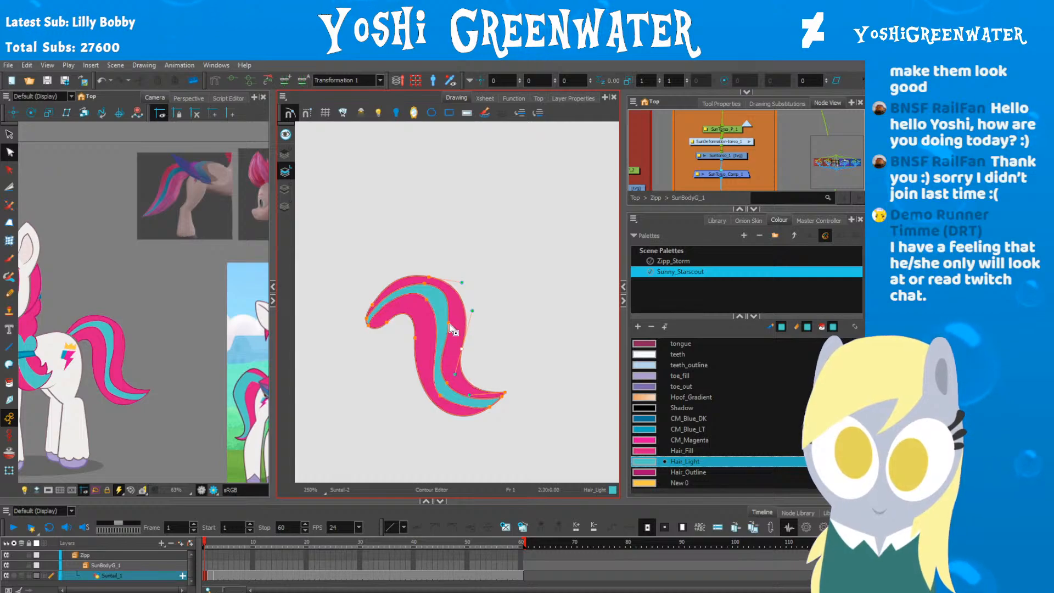
Step: Nudge the lower contour point on the right line of the tail's light stripe to the right
{"action": "scroll", "coordinate": [440, 331], "scroll_direction": "up", "scroll_amount": 3}
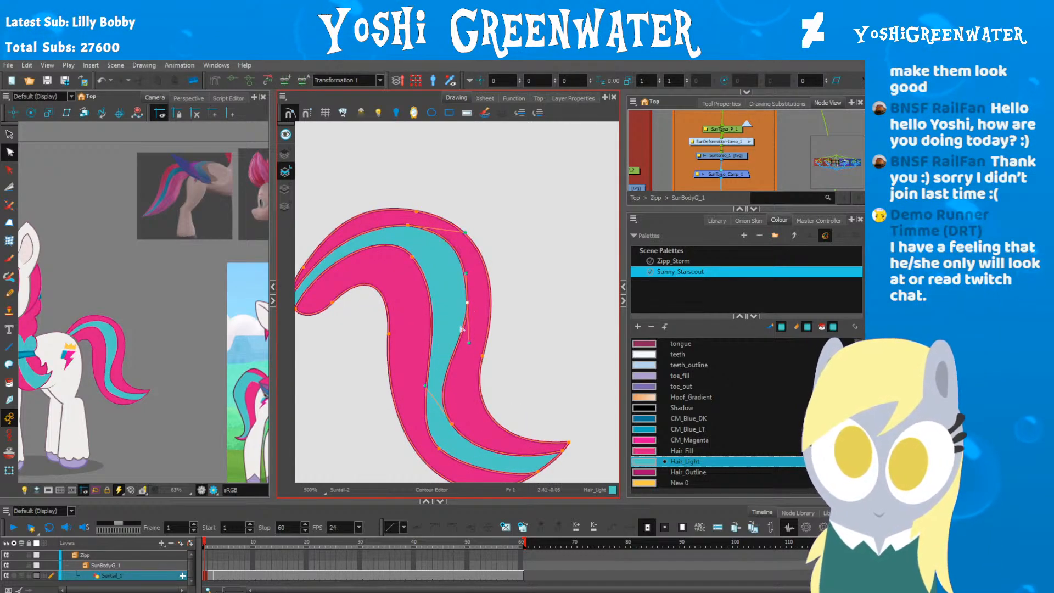
{"action": "key", "text": "Right"}
{"action": "key", "text": "Right"}
{"action": "key", "text": "Right"}
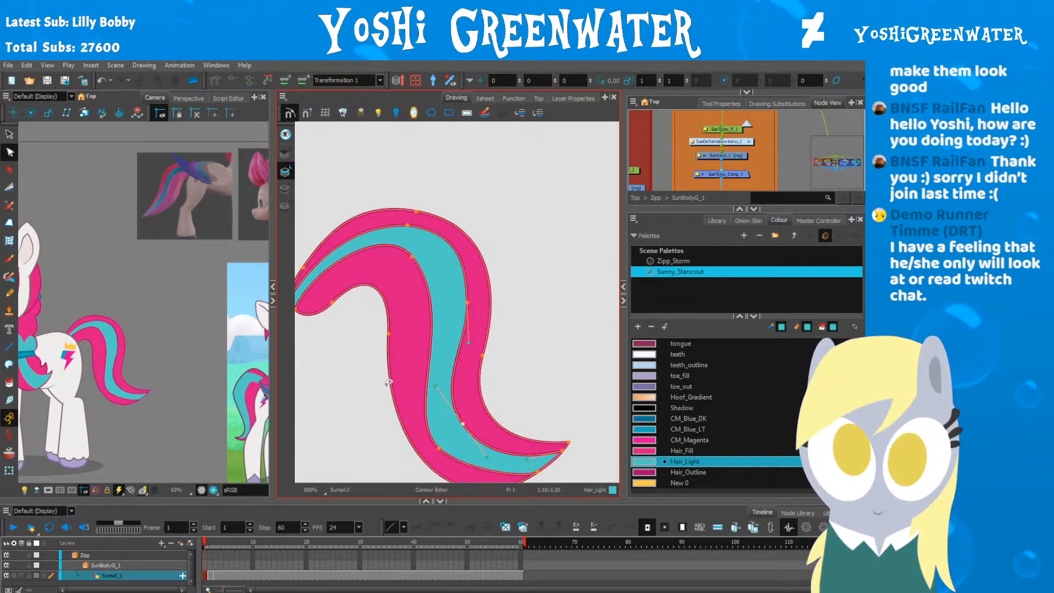
{"action": "mouse_move", "coordinate": [383, 406]}
{"action": "left_mouse_down"}
{"action": "mouse_move", "coordinate": [385, 371]}
{"action": "mouse_move", "coordinate": [471, 351]}
{"action": "mouse_move", "coordinate": [414, 364]}
{"action": "mouse_move", "coordinate": [397, 355]}
{"action": "left_mouse_up"}
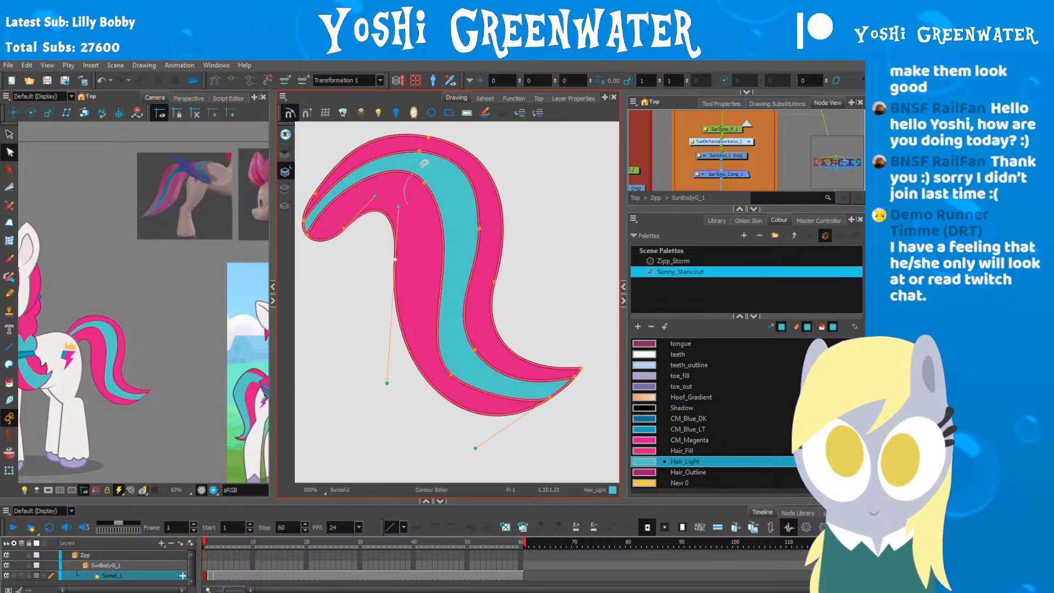
Step: Reshape the upper bend of the light stripe's left line by shifting its point and curve handle
{"action": "left_click", "coordinate": [424, 264]}
{"action": "left_click_drag", "start_coordinate": [477, 218], "coordinate": [487, 244]}
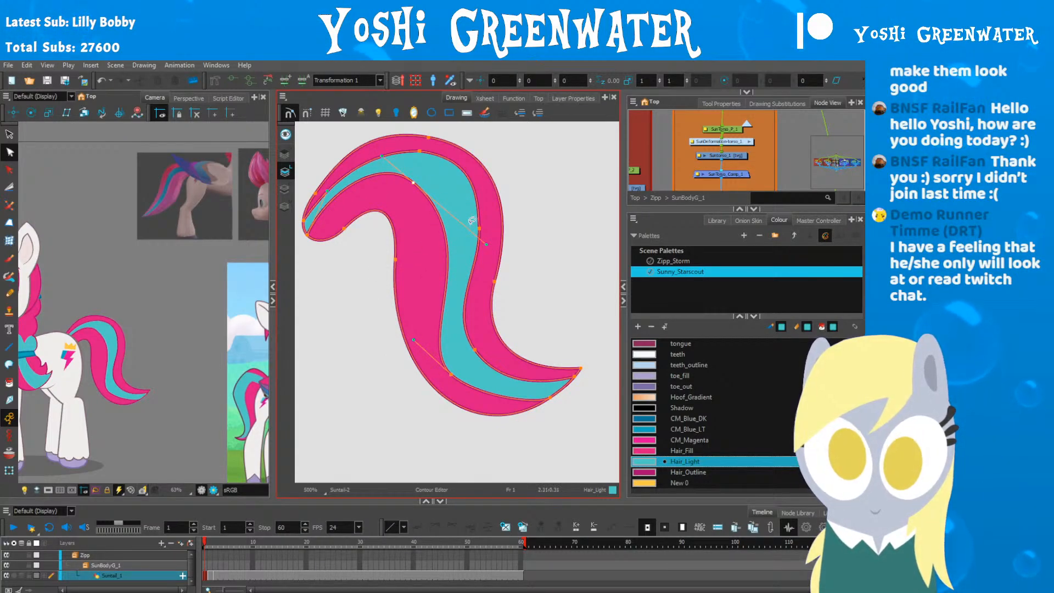
{"action": "left_click", "coordinate": [371, 297]}
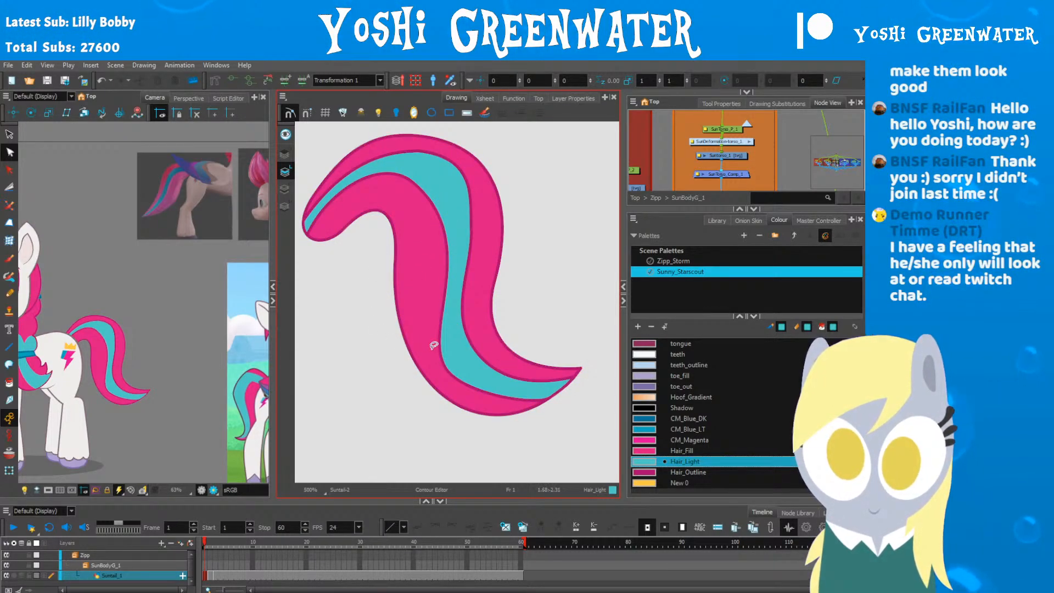
{"action": "left_click", "coordinate": [433, 345]}
{"action": "left_click", "coordinate": [452, 376]}
Step: Refine the points and handles of both stripe lines to even out the light stripe's width through the tail's middle
{"action": "left_click_drag", "start_coordinate": [419, 337], "coordinate": [480, 349]}
{"action": "mouse_move", "coordinate": [415, 177]}
{"action": "left_mouse_down"}
{"action": "mouse_move", "coordinate": [420, 190]}
{"action": "mouse_move", "coordinate": [420, 178]}
{"action": "left_mouse_up"}
{"action": "left_click_drag", "start_coordinate": [487, 241], "coordinate": [471, 236]}
{"action": "left_click_drag", "start_coordinate": [431, 340], "coordinate": [414, 332]}
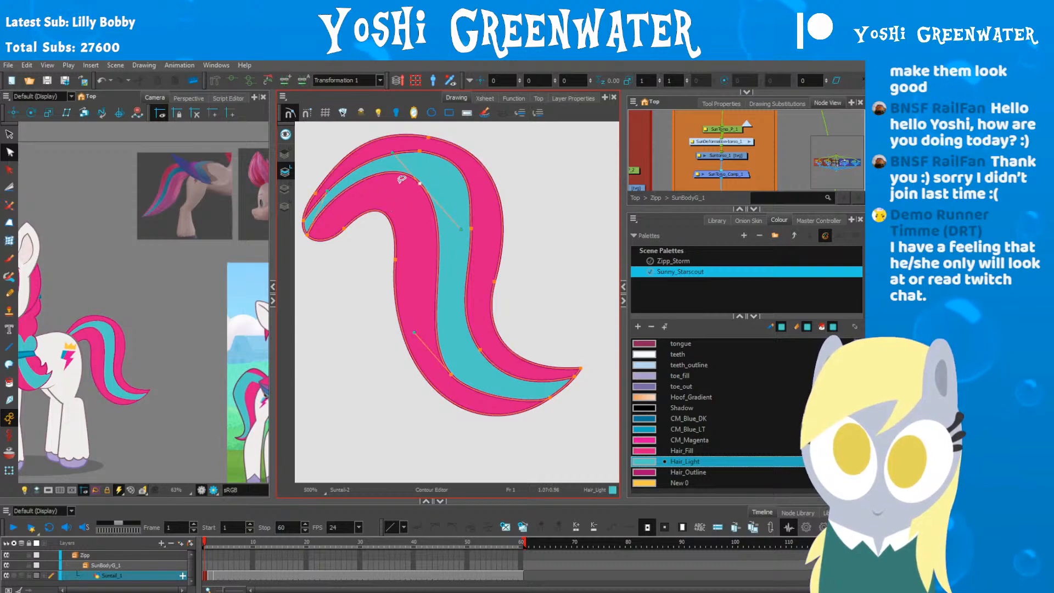
{"action": "left_click", "coordinate": [337, 345]}
{"action": "scroll", "coordinate": [336, 346], "scroll_direction": "down", "scroll_amount": 5}
{"action": "scroll", "coordinate": [346, 359], "scroll_direction": "up", "scroll_amount": 4}
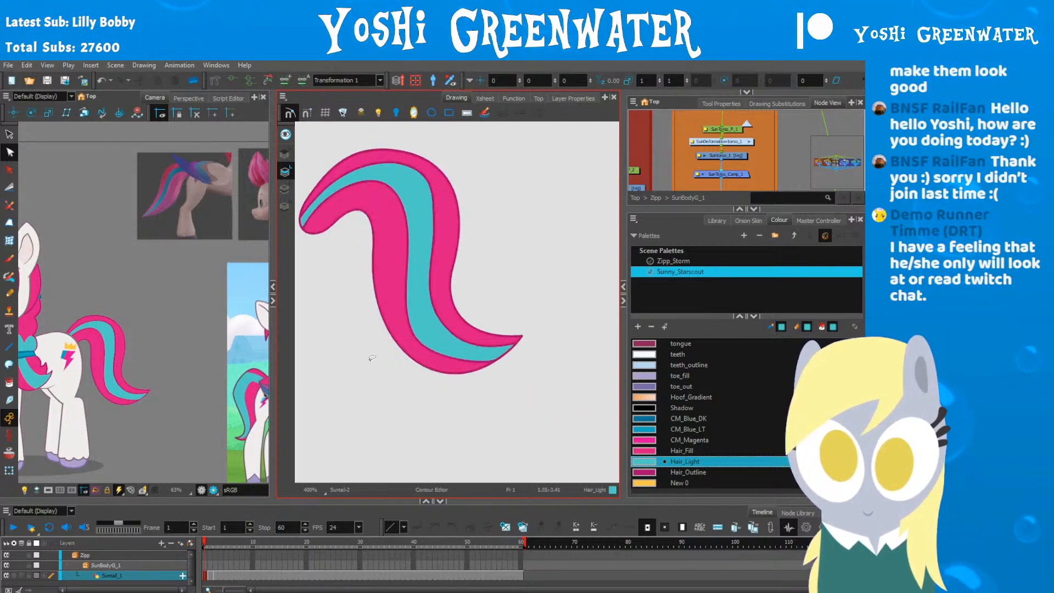
{"action": "left_click_drag", "start_coordinate": [81, 371], "coordinate": [157, 353]}
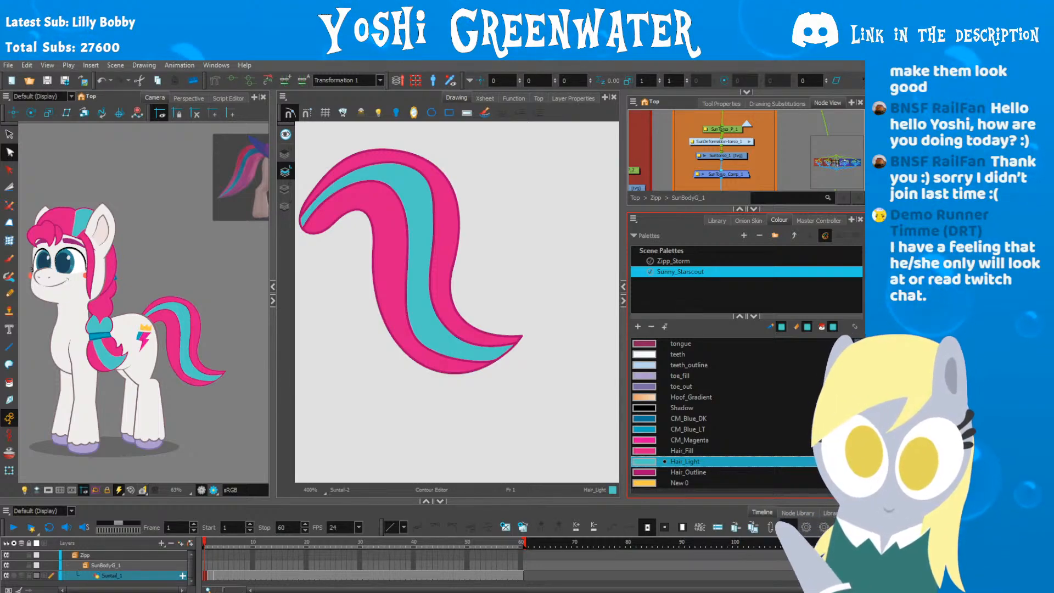
Step: Try deleting the light stripe's fill from the tail, and undo the deletion
{"action": "left_click", "coordinate": [491, 374]}
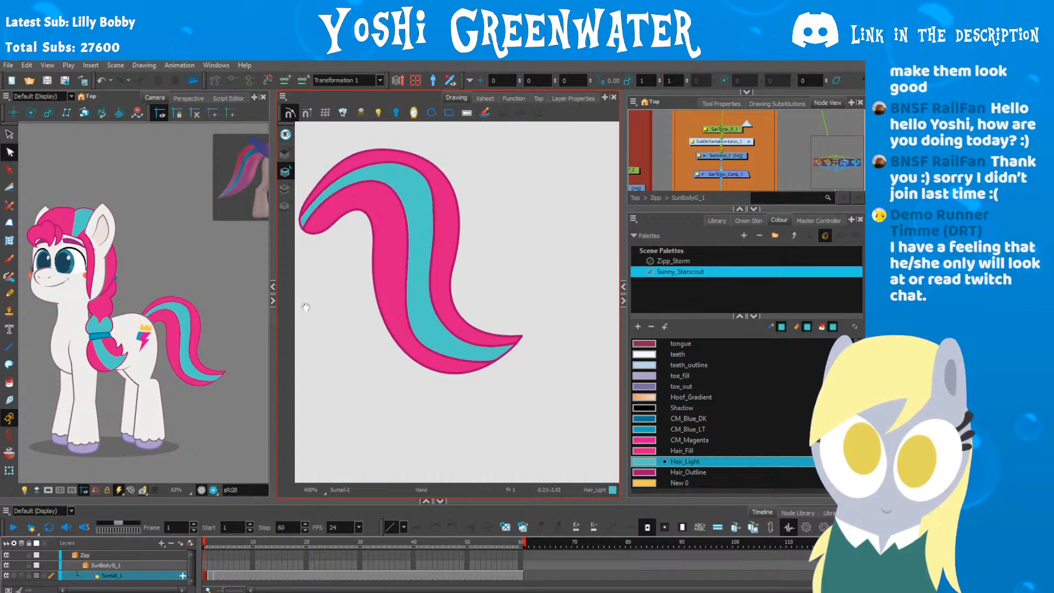
{"action": "left_click_drag", "start_coordinate": [307, 304], "coordinate": [351, 331]}
{"action": "key", "text": "alt+s"}
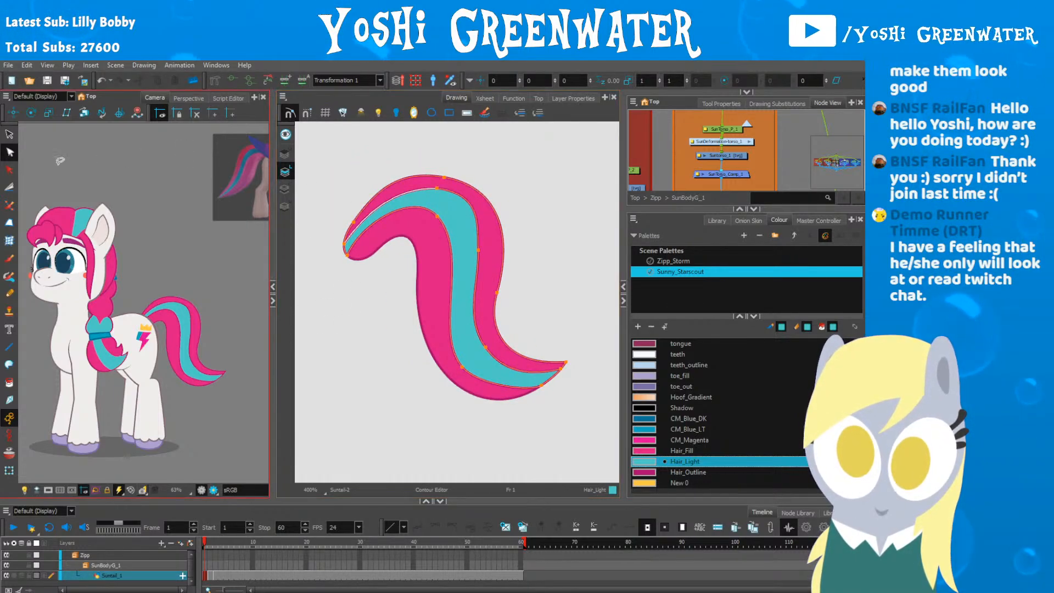
{"action": "key", "text": "ctrl+a"}
{"action": "left_click", "coordinate": [370, 215]}
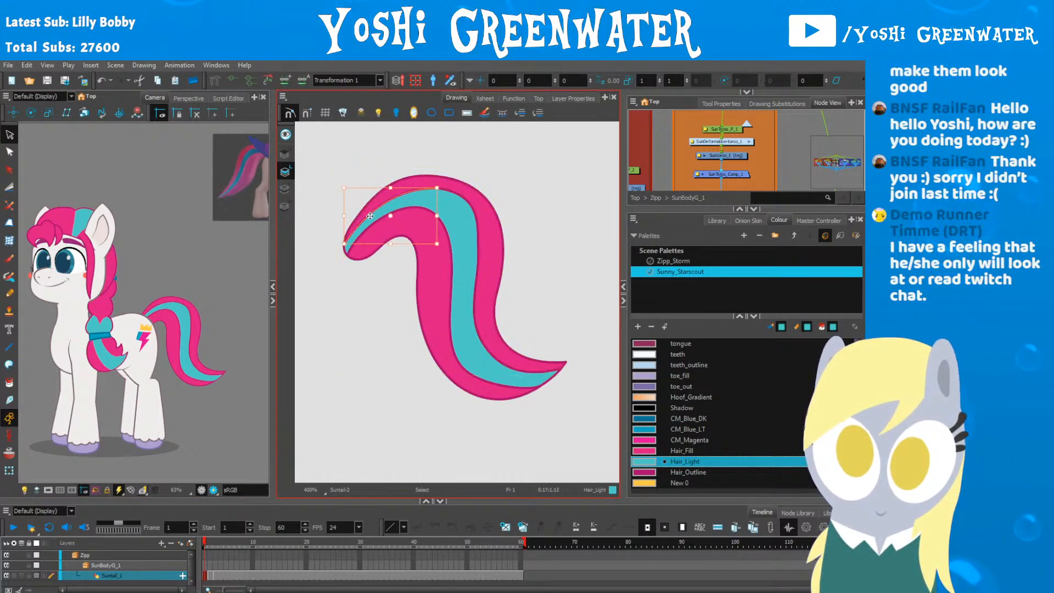
{"action": "left_click", "coordinate": [370, 216]}
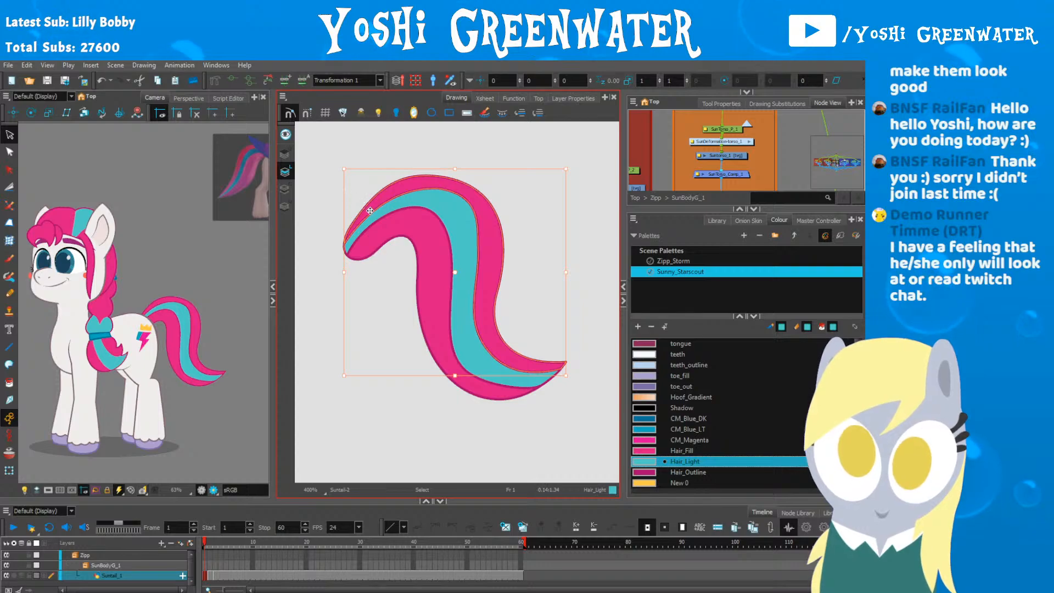
{"action": "left_click", "coordinate": [377, 213]}
{"action": "key", "text": "Delete"}
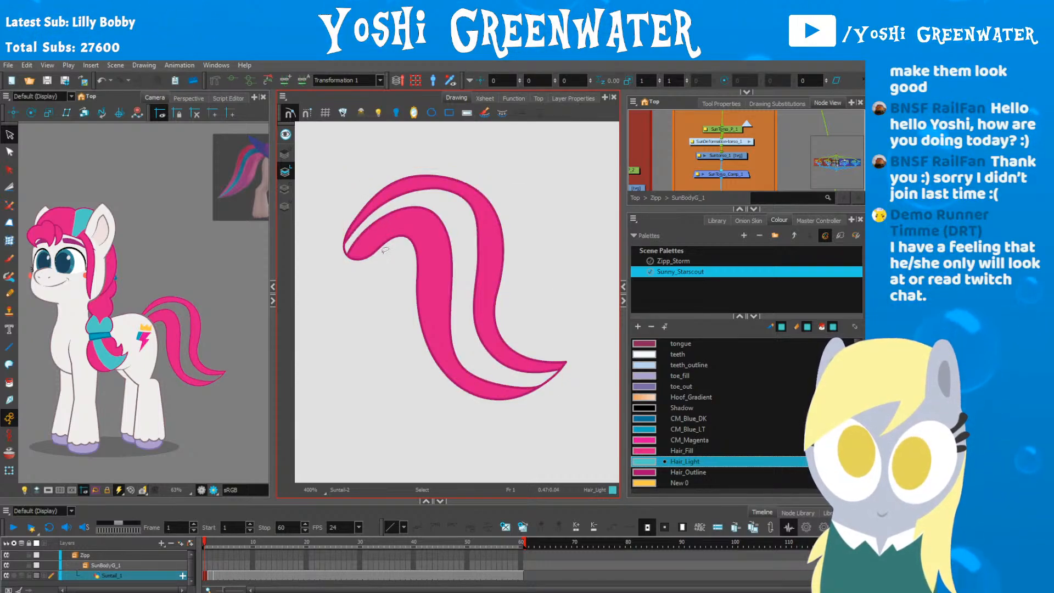
{"action": "key", "text": "ctrl+z"}
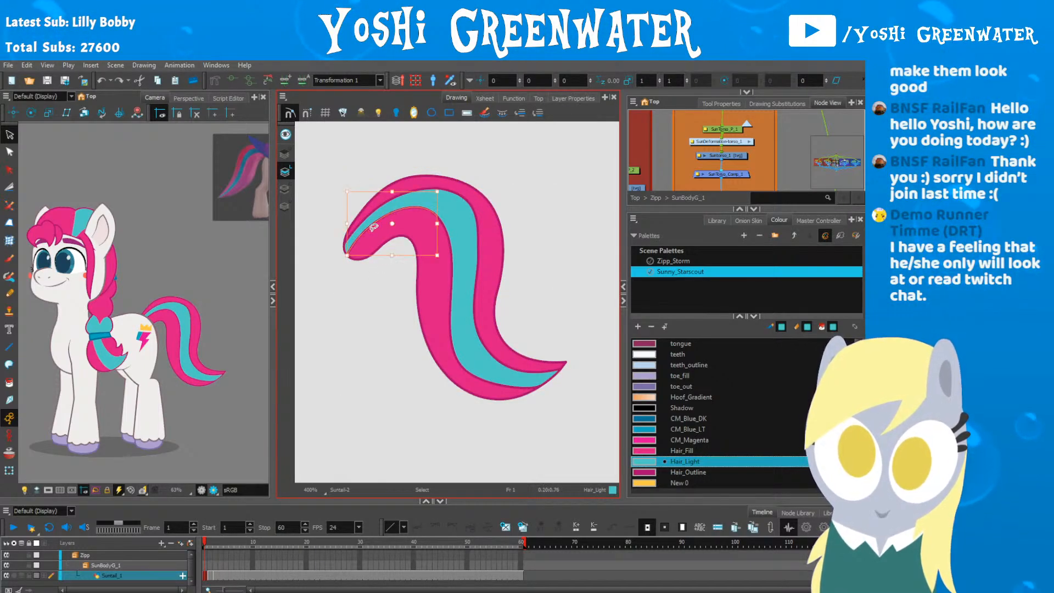
Step: Remove the upper segment of the outline between the light stripe and the tail's lower pink section, keeping the stripe's fill
{"action": "left_click", "coordinate": [450, 237]}
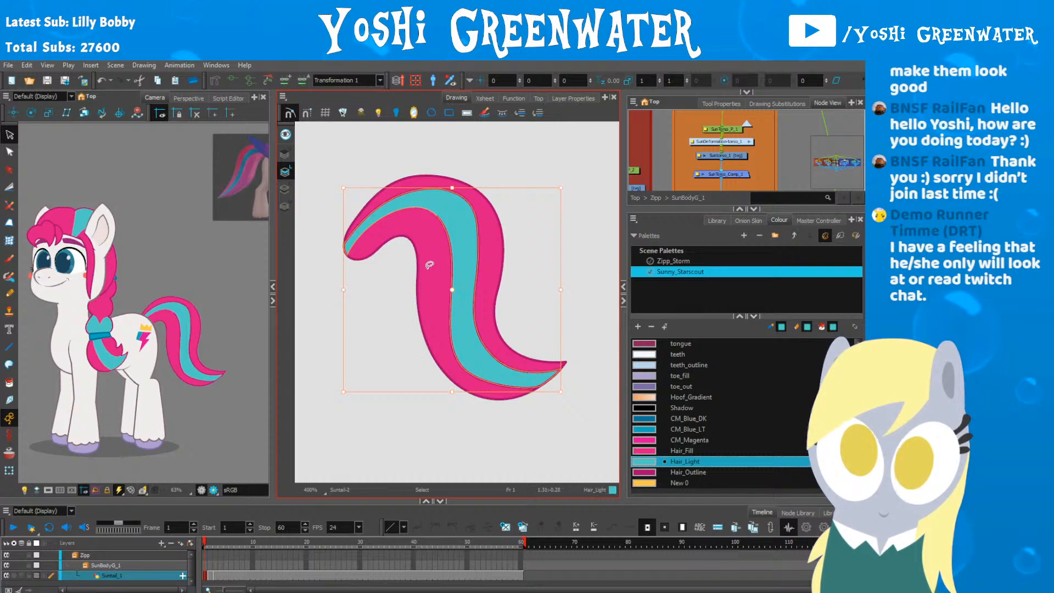
{"action": "key", "text": "Delete"}
{"action": "key", "text": "ctrl+z"}
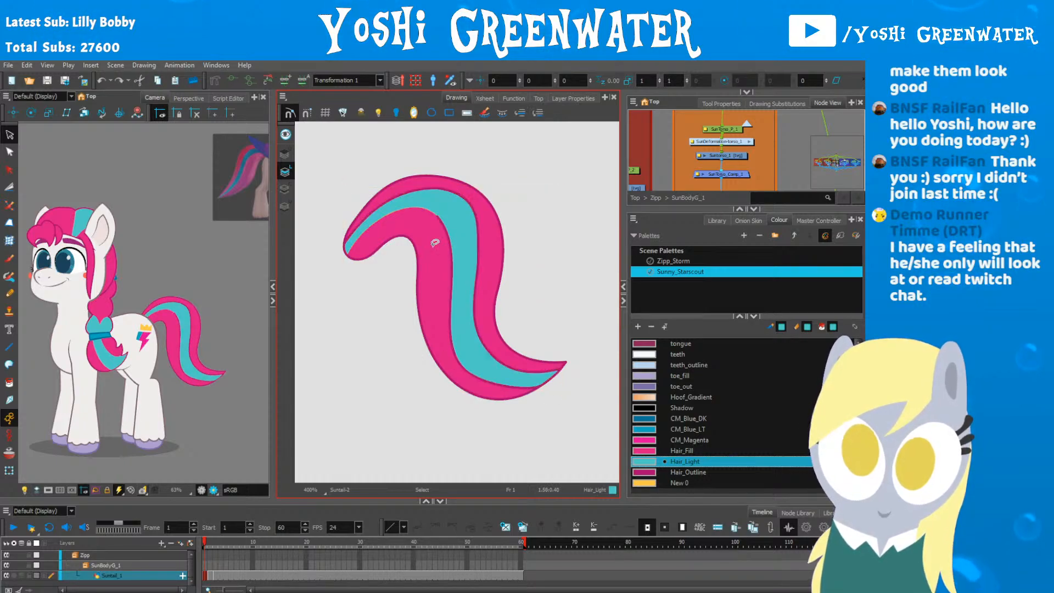
{"action": "left_click", "coordinate": [451, 244]}
{"action": "left_click", "coordinate": [376, 281]}
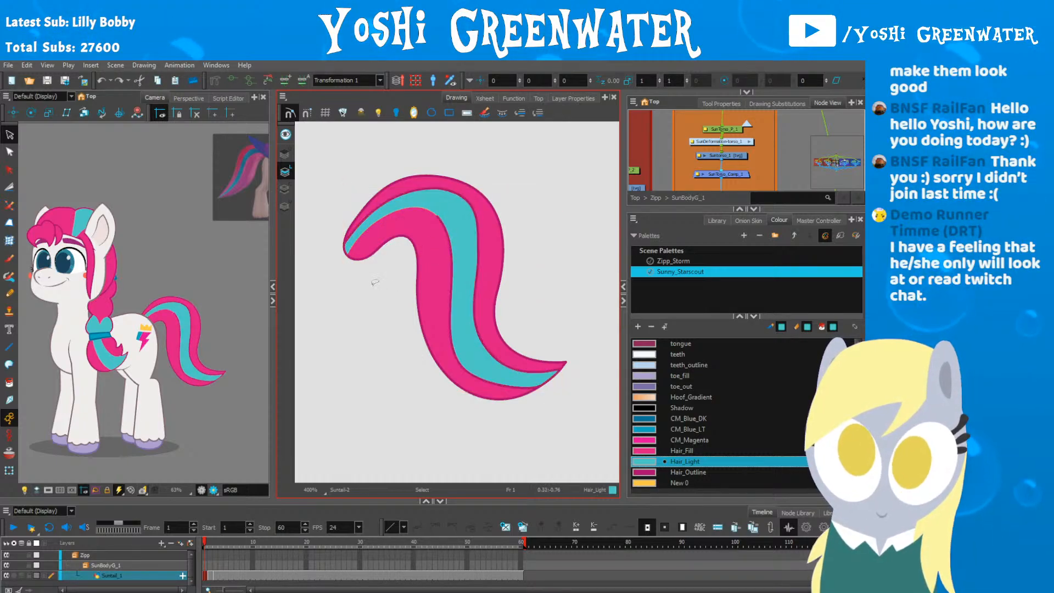
Step: Switch to the Cutter tool, and undo and redo the latest tail edits
{"action": "key", "text": "alt+t"}
{"action": "key", "text": "ctrl+z"}
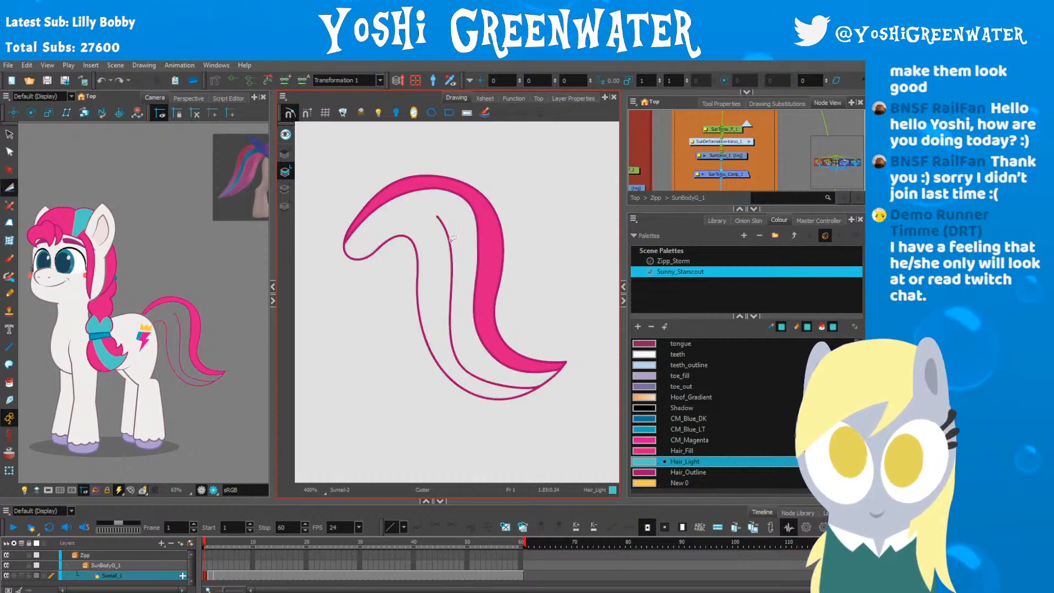
{"action": "key", "text": "ctrl+shift+z"}
{"action": "key", "text": "ctrl+z"}
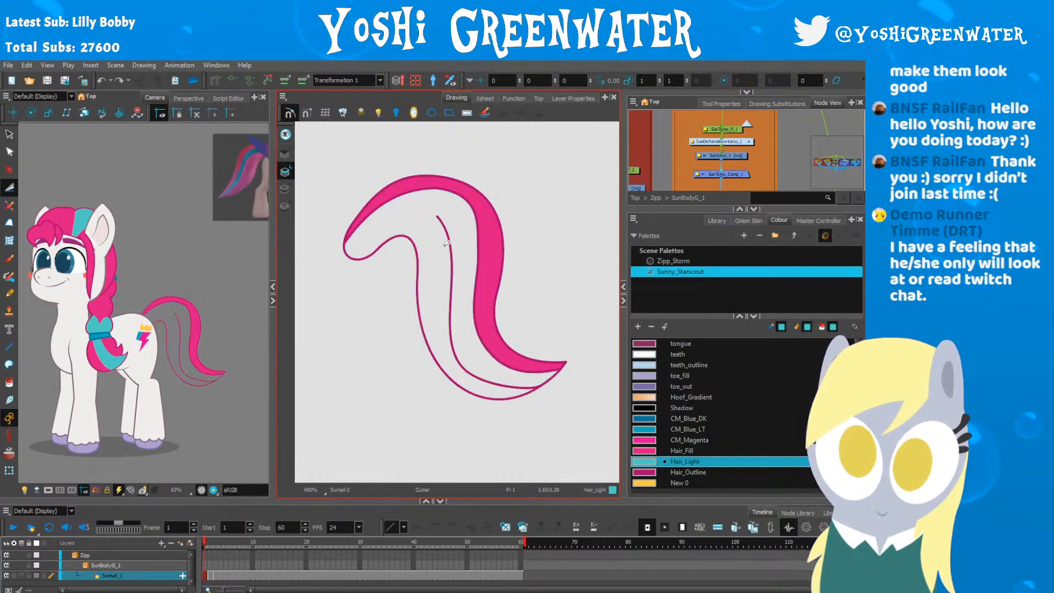
{"action": "key", "text": "ctrl+shift+z"}
Step: Delete the remaining outline segments between the light stripe and the tail's lower pink section
{"action": "scroll", "coordinate": [451, 220], "scroll_direction": "up", "scroll_amount": 8}
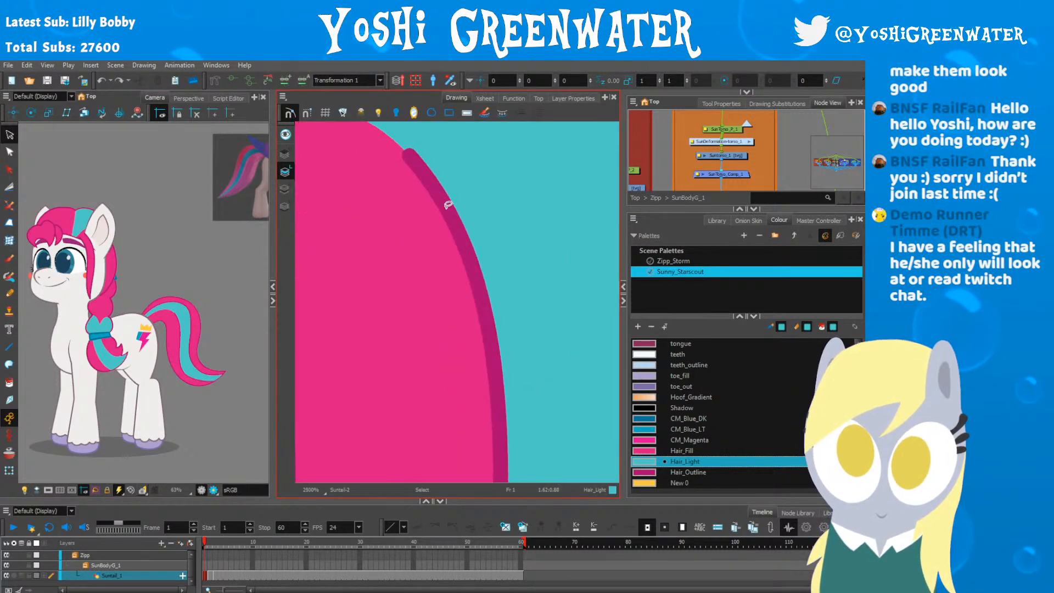
{"action": "scroll", "coordinate": [451, 220], "scroll_direction": "down", "scroll_amount": 6}
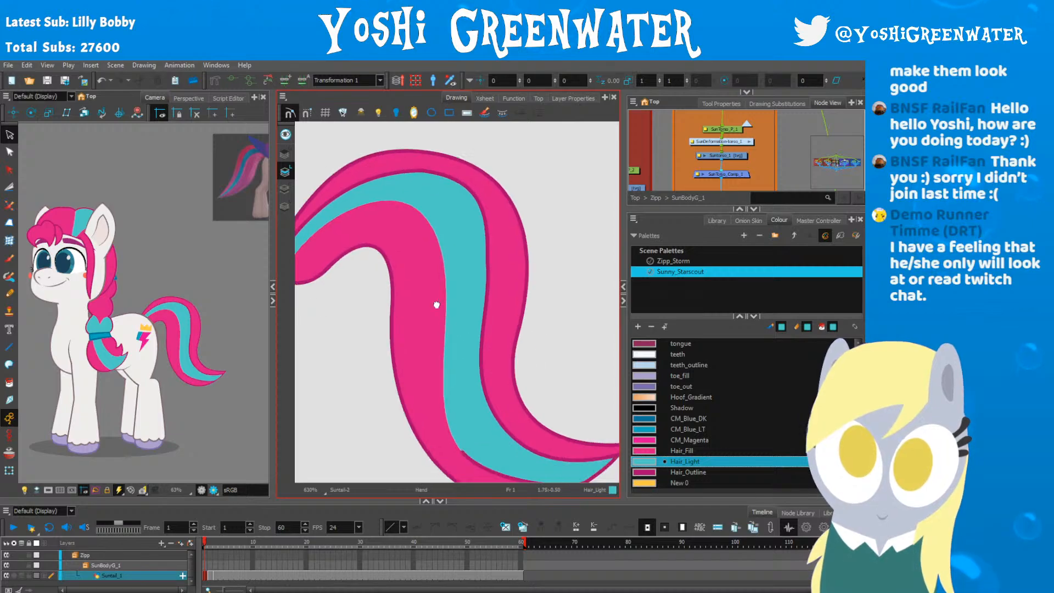
{"action": "left_click", "coordinate": [419, 383]}
{"action": "left_click", "coordinate": [415, 386]}
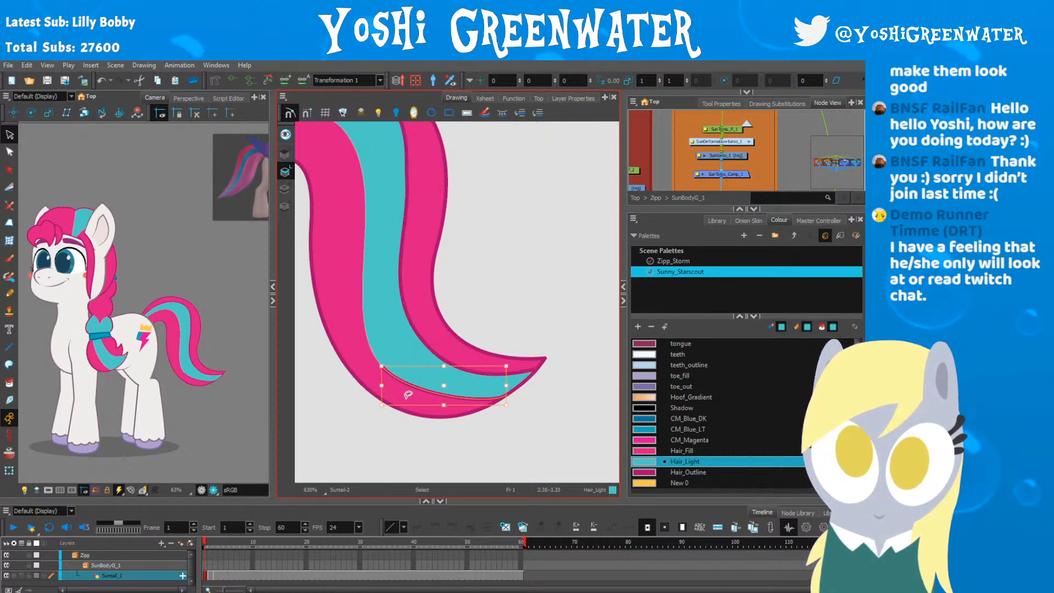
{"action": "key", "text": "Delete"}
Step: Delete all outline segments between the light stripe and the tail's upper pink section, from the tip to the root
{"action": "left_click", "coordinate": [439, 357]}
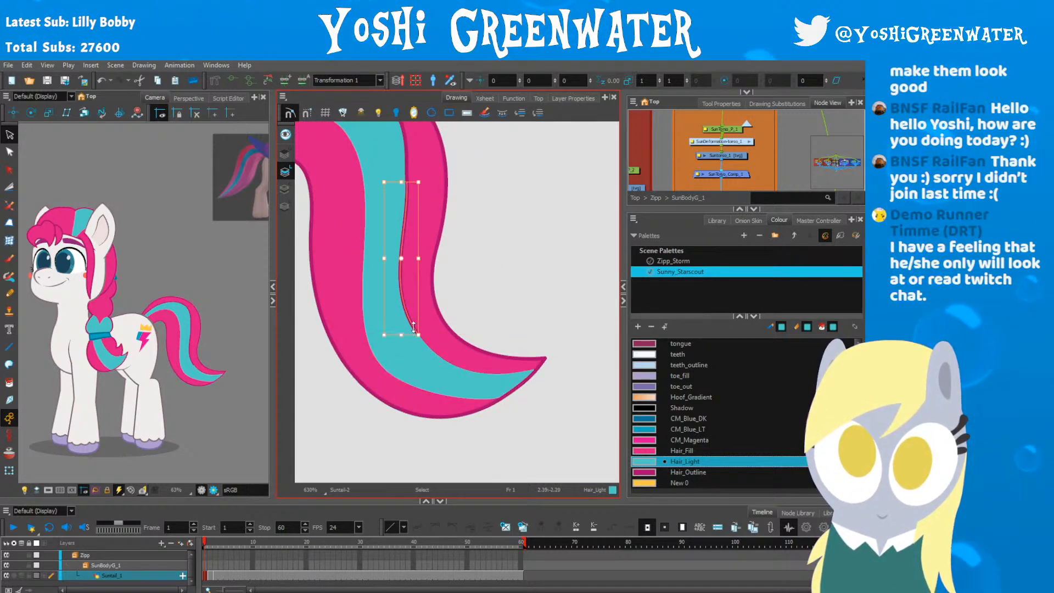
{"action": "key", "text": "Delete"}
{"action": "left_click_drag", "start_coordinate": [390, 163], "coordinate": [440, 324]}
{"action": "left_click", "coordinate": [453, 309]}
{"action": "key", "text": "Delete"}
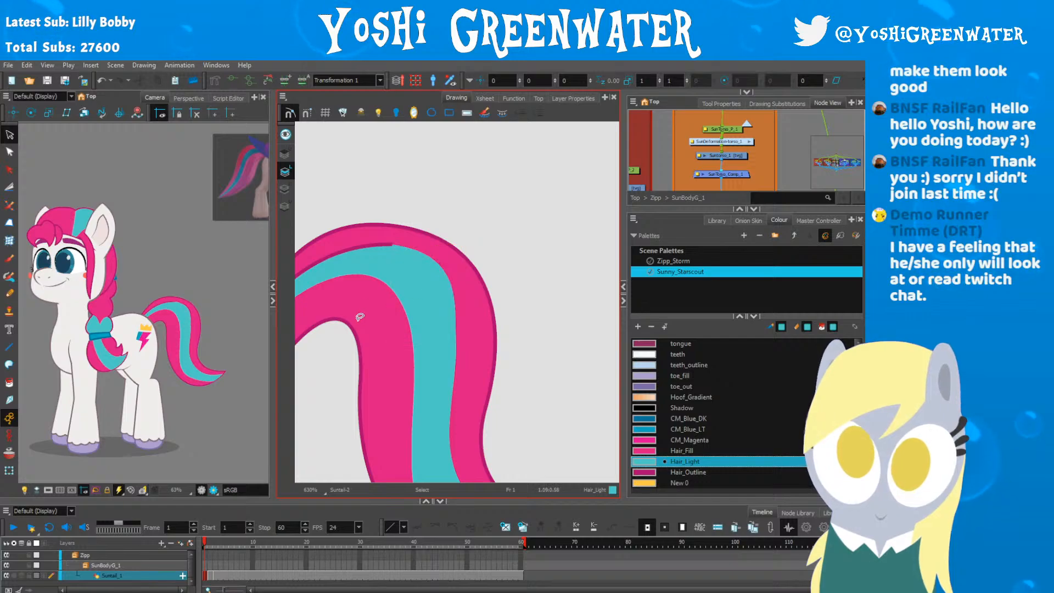
{"action": "left_click_drag", "start_coordinate": [360, 317], "coordinate": [458, 299]}
{"action": "left_click", "coordinate": [402, 254]}
{"action": "key", "text": "Delete"}
{"action": "scroll", "coordinate": [381, 337], "scroll_direction": "down", "scroll_amount": 1}
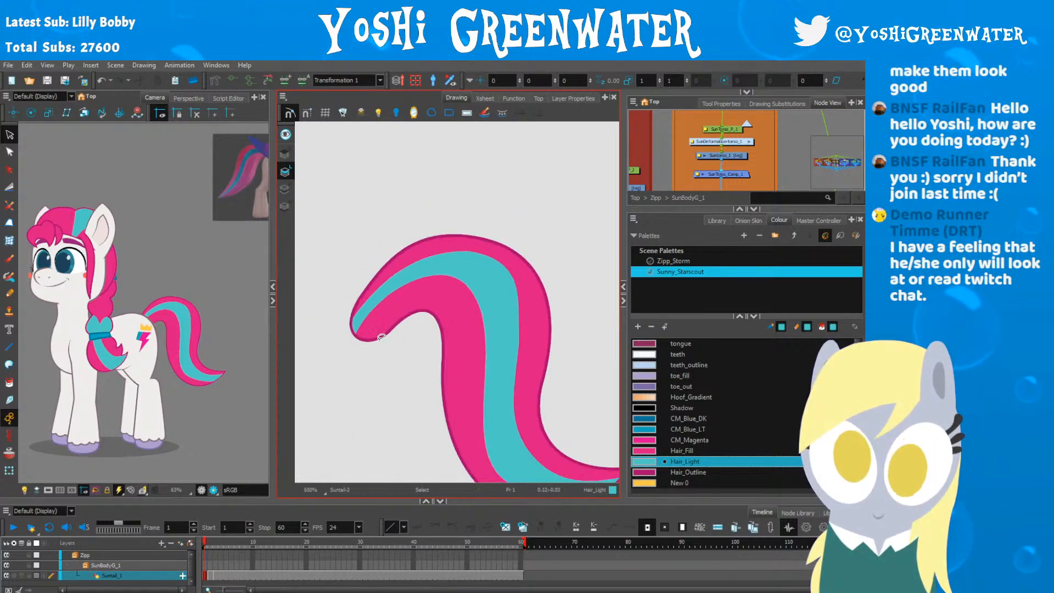
Step: Widen the Camera view and examine the tail and cutie mark up close in the Zipp Storm reference picture
{"action": "scroll", "coordinate": [381, 337], "scroll_direction": "down", "scroll_amount": 3}
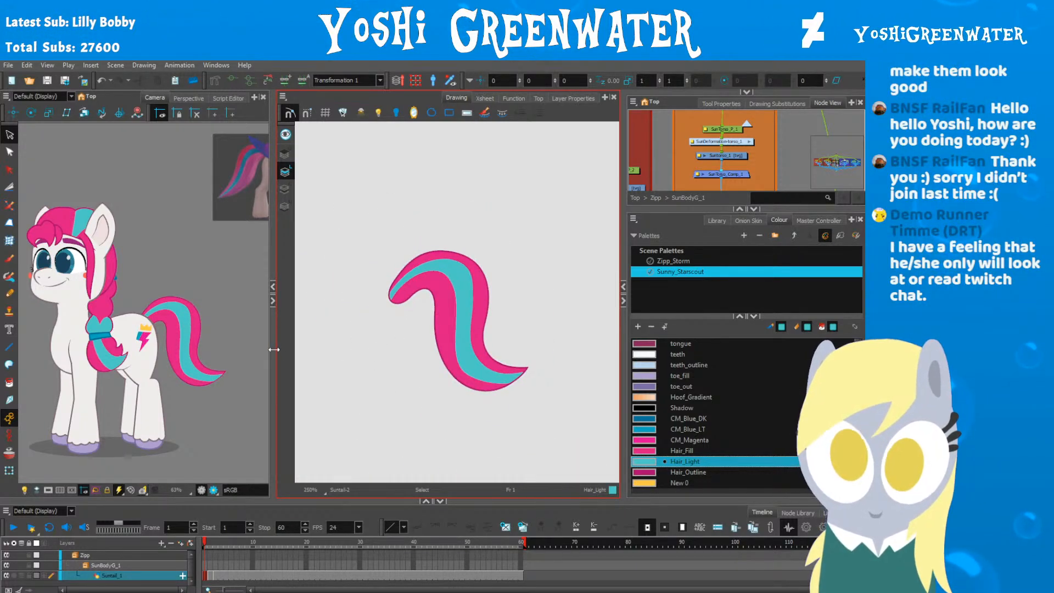
{"action": "left_click_drag", "start_coordinate": [274, 349], "coordinate": [472, 349]}
{"action": "left_click_drag", "start_coordinate": [145, 356], "coordinate": [82, 330]}
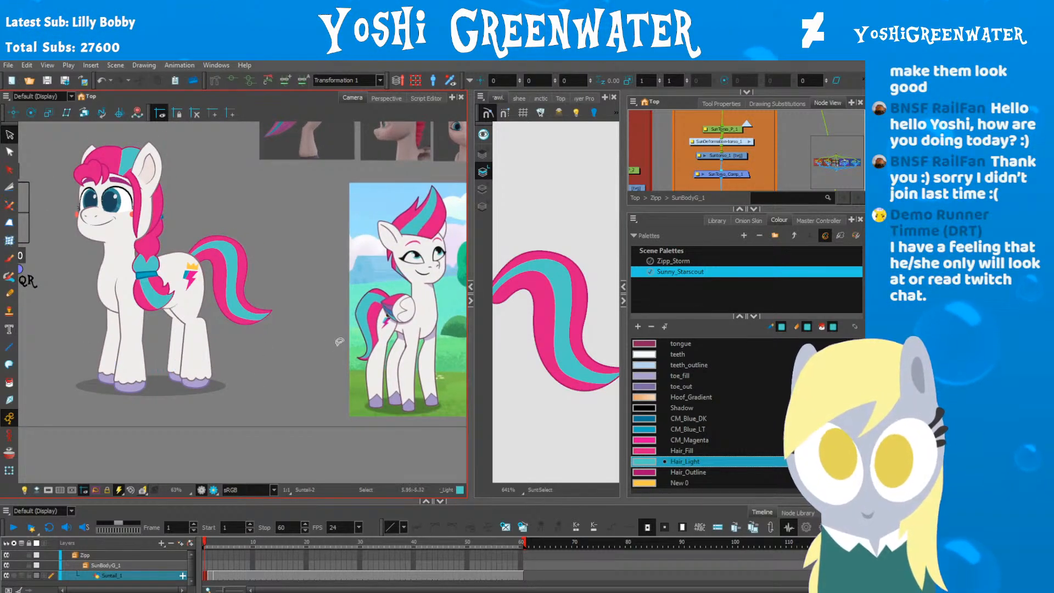
{"action": "scroll", "coordinate": [340, 342], "scroll_direction": "up", "scroll_amount": 10}
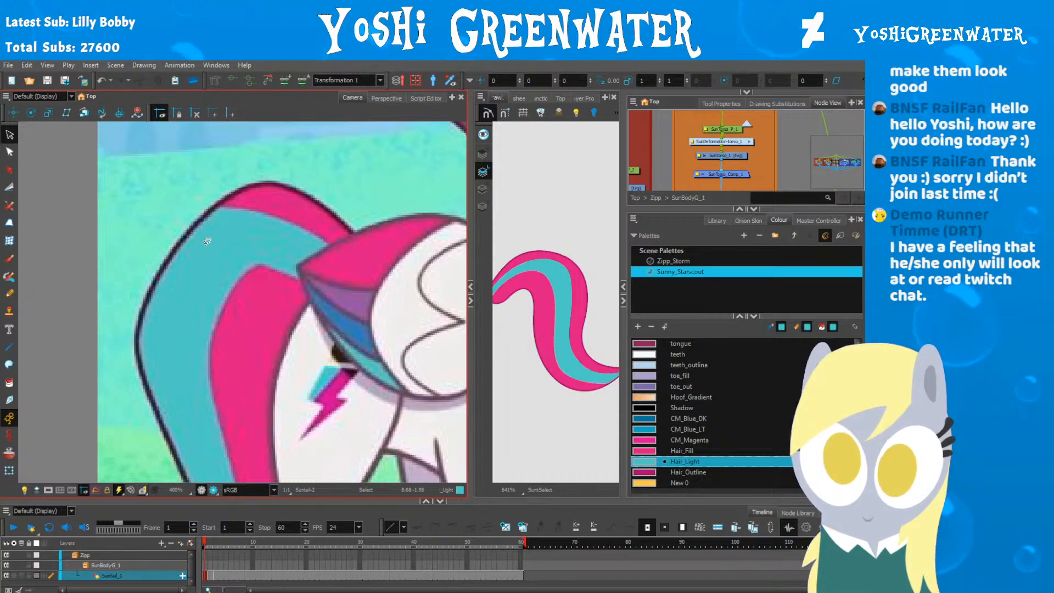
{"action": "scroll", "coordinate": [207, 242], "scroll_direction": "down", "scroll_amount": 1}
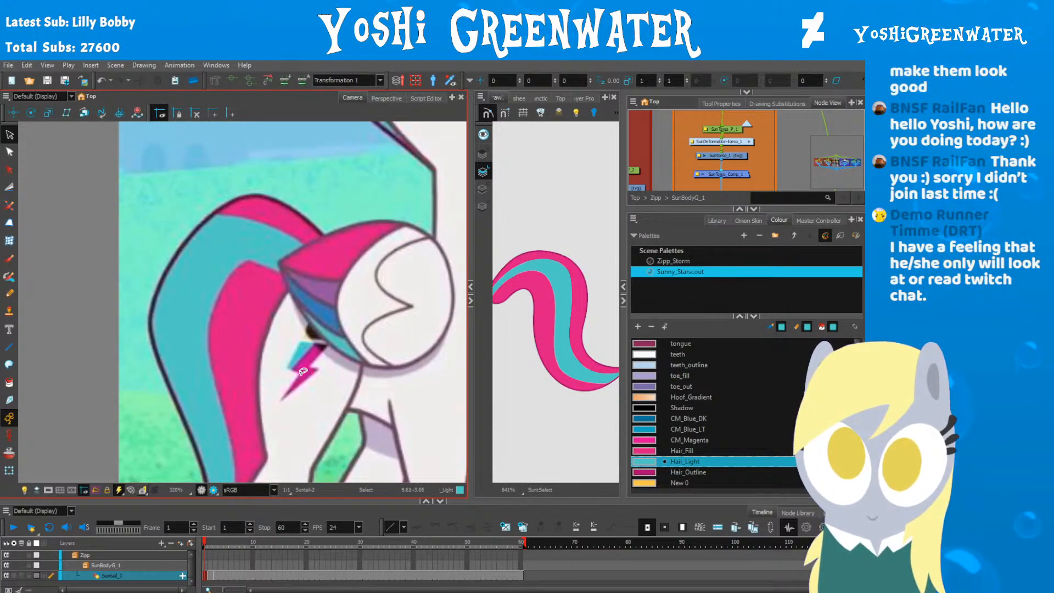
Step: Examine the edges between the mane stripes up close in the Zipp Storm reference pictures and return to the rig's redrawn tail
{"action": "scroll", "coordinate": [303, 373], "scroll_direction": "down", "scroll_amount": 4}
{"action": "left_click_drag", "start_coordinate": [273, 357], "coordinate": [59, 406]}
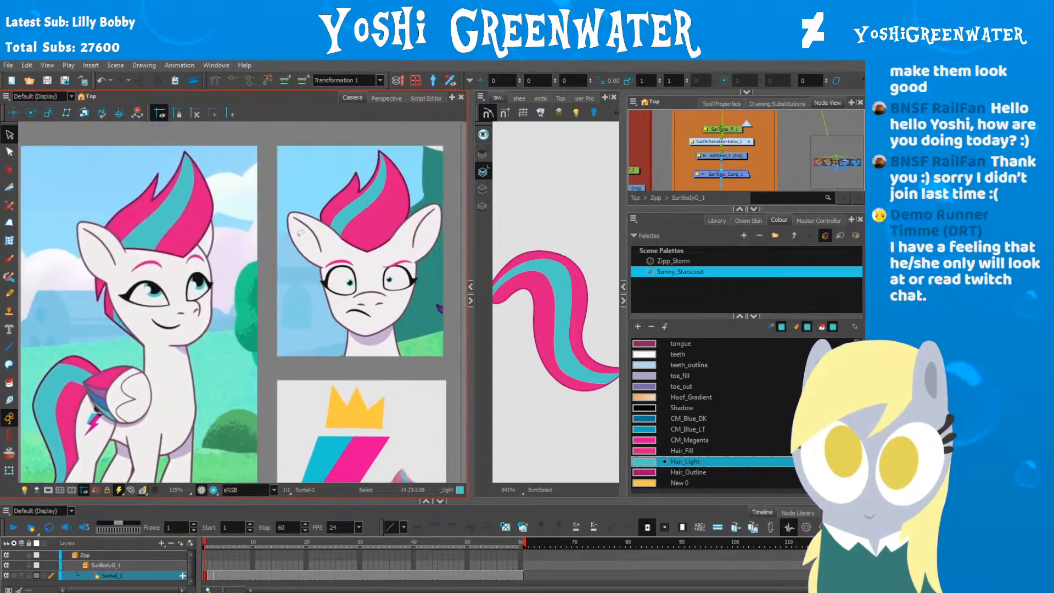
{"action": "scroll", "coordinate": [345, 204], "scroll_direction": "up", "scroll_amount": 5}
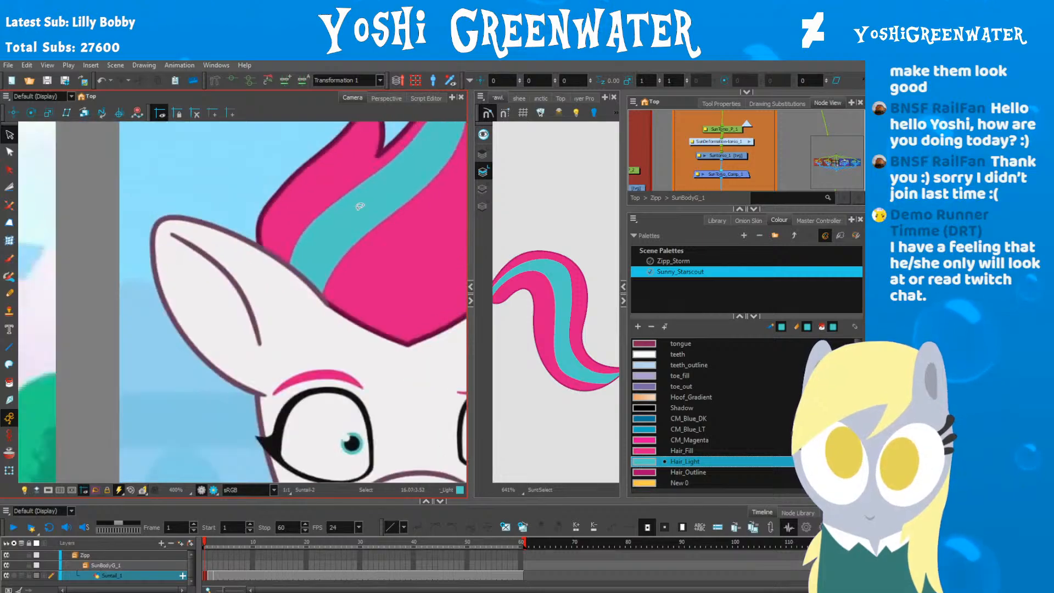
{"action": "scroll", "coordinate": [359, 206], "scroll_direction": "down", "scroll_amount": 1}
{"action": "scroll", "coordinate": [346, 236], "scroll_direction": "up", "scroll_amount": 5}
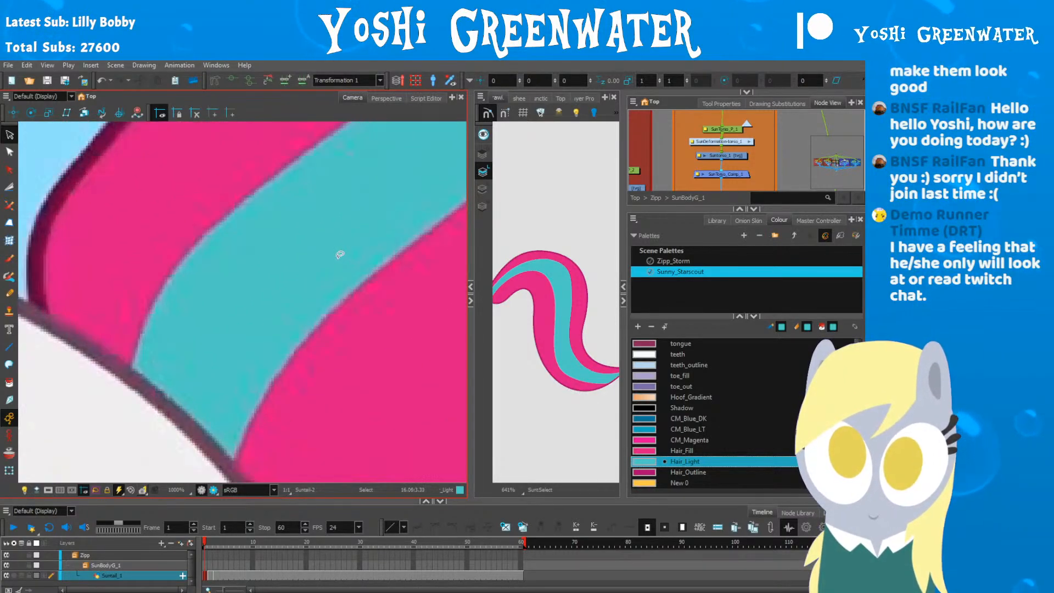
{"action": "scroll", "coordinate": [340, 254], "scroll_direction": "up", "scroll_amount": 2}
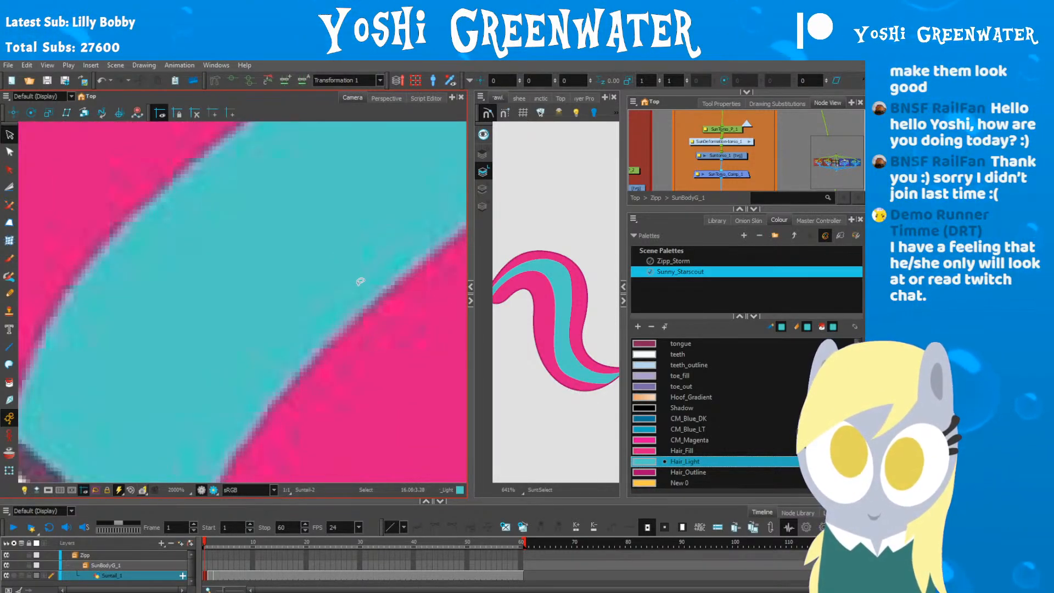
{"action": "scroll", "coordinate": [362, 286], "scroll_direction": "down", "scroll_amount": 10}
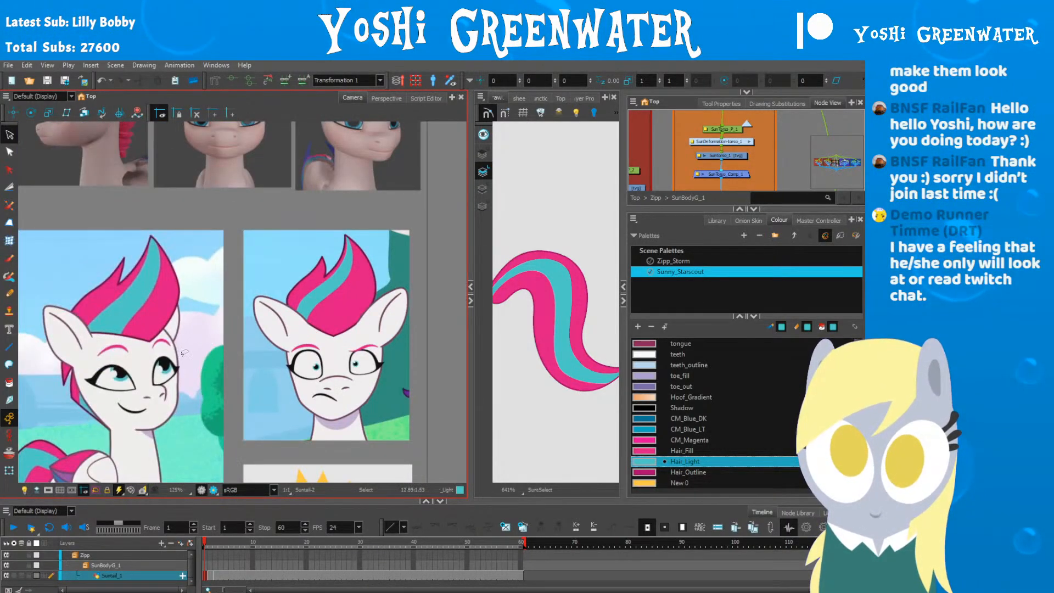
{"action": "scroll", "coordinate": [184, 353], "scroll_direction": "down", "scroll_amount": 4}
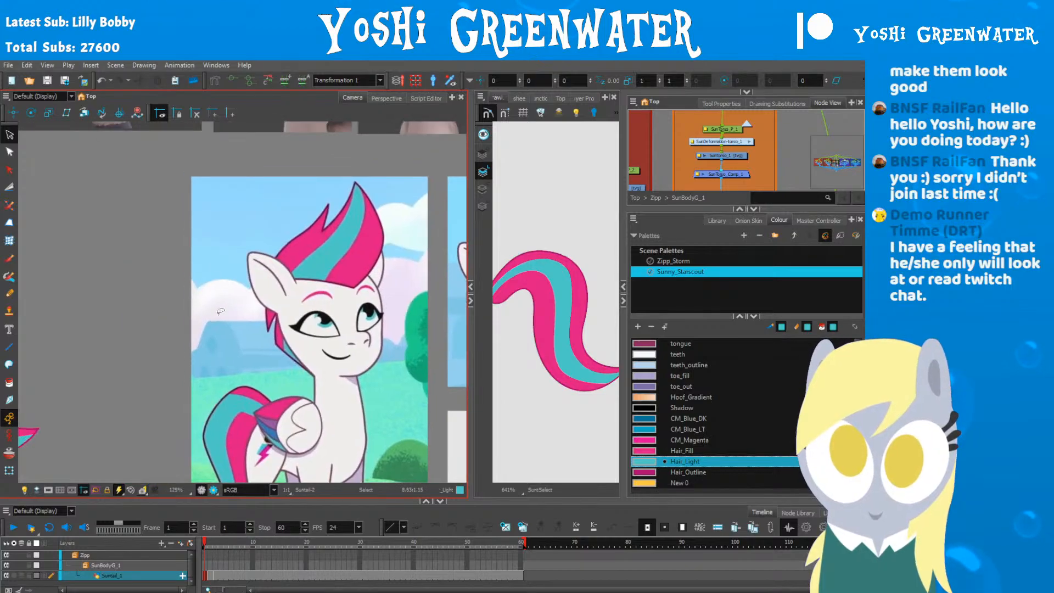
{"action": "scroll", "coordinate": [191, 295], "scroll_direction": "up", "scroll_amount": 3}
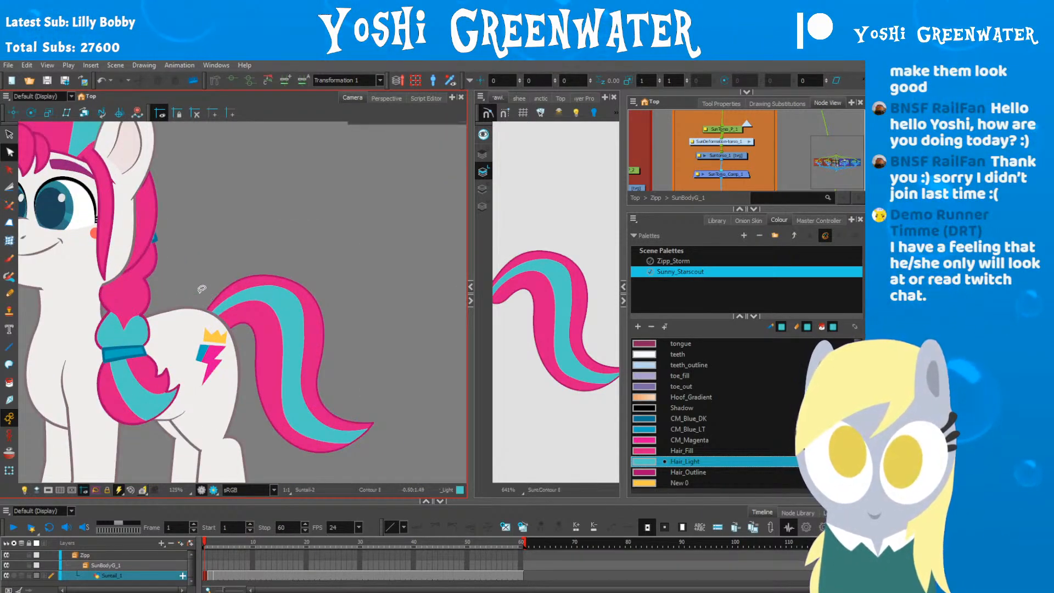
Step: Inspect the tail's contour points at its base and tip, and compare the tail with the whole character
{"action": "left_click_drag", "start_coordinate": [202, 289], "coordinate": [198, 354]}
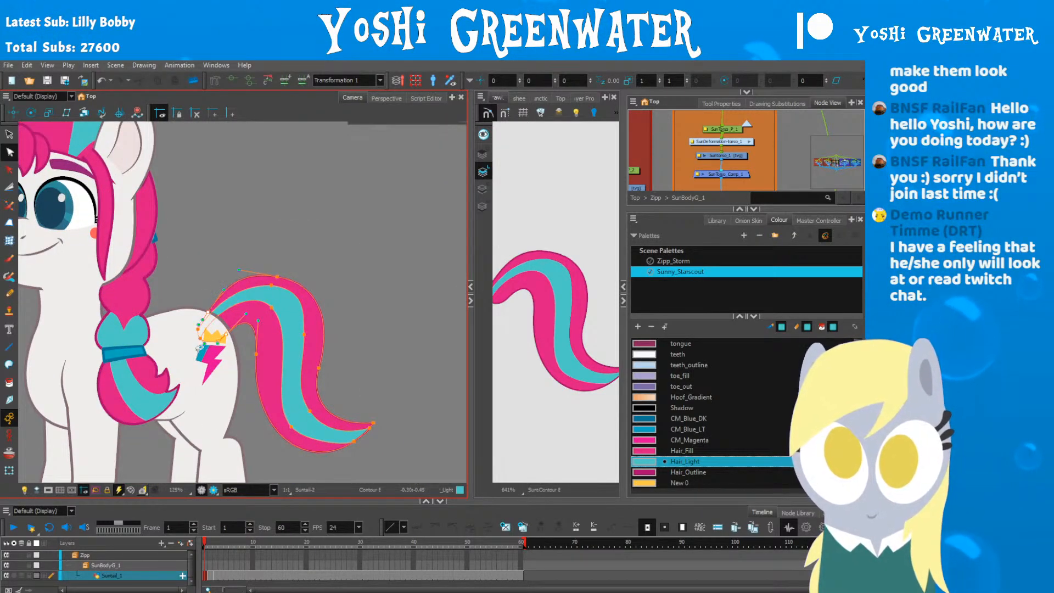
{"action": "left_click", "coordinate": [251, 347]}
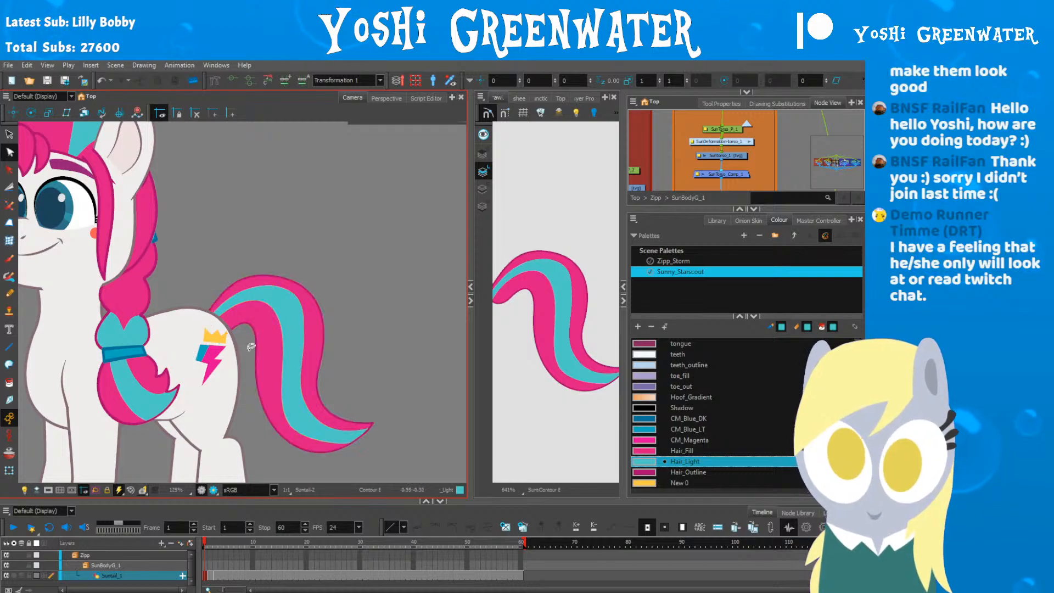
{"action": "left_click_drag", "start_coordinate": [470, 333], "coordinate": [410, 330]}
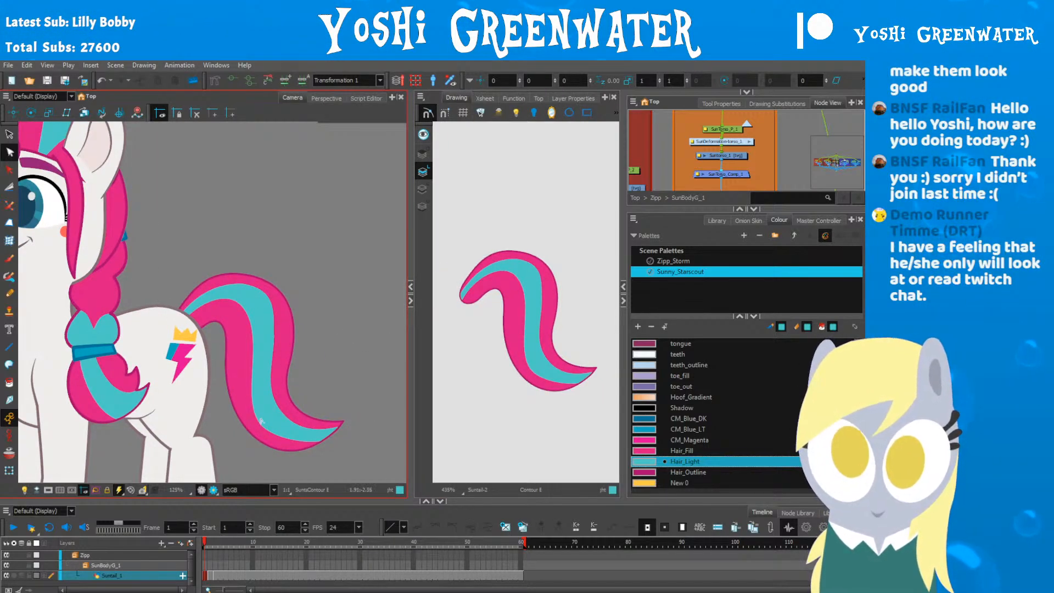
{"action": "left_click_drag", "start_coordinate": [306, 410], "coordinate": [351, 444]}
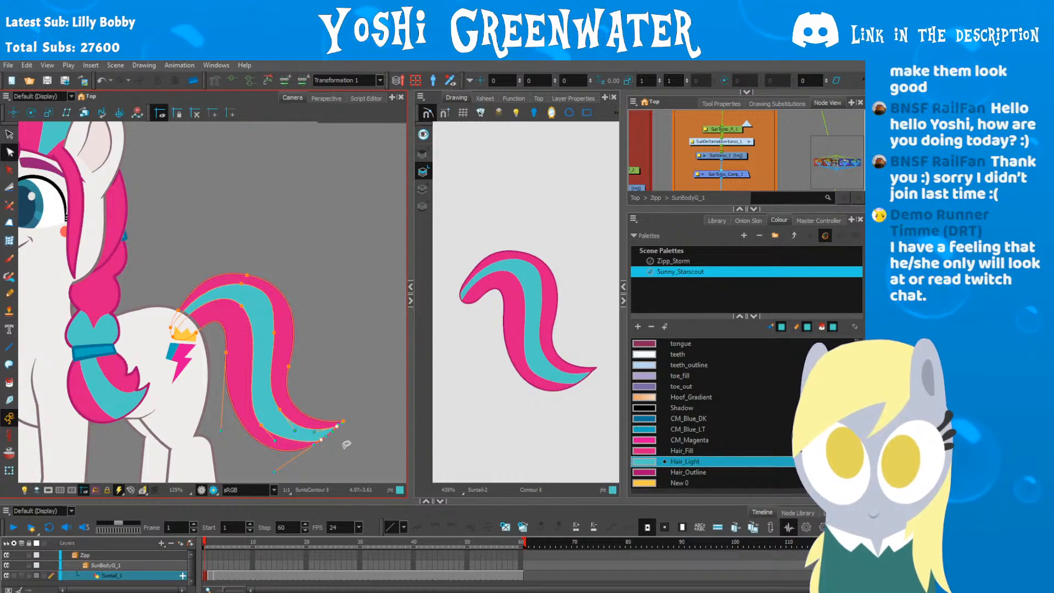
{"action": "key", "text": "ctrl+z"}
{"action": "key", "text": "shift+m"}
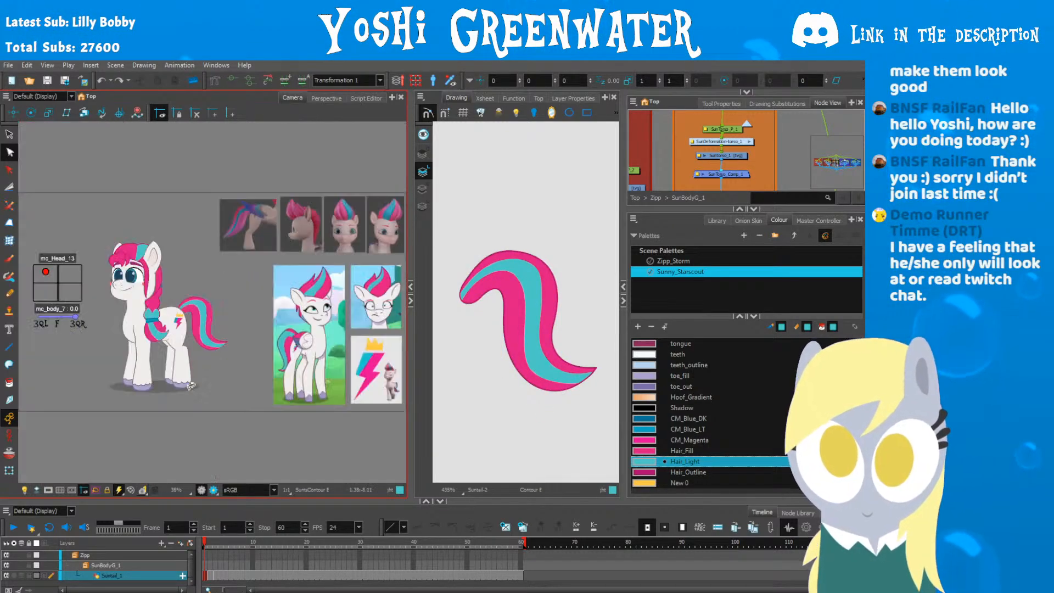
{"action": "scroll", "coordinate": [111, 327], "scroll_direction": "up", "scroll_amount": 2}
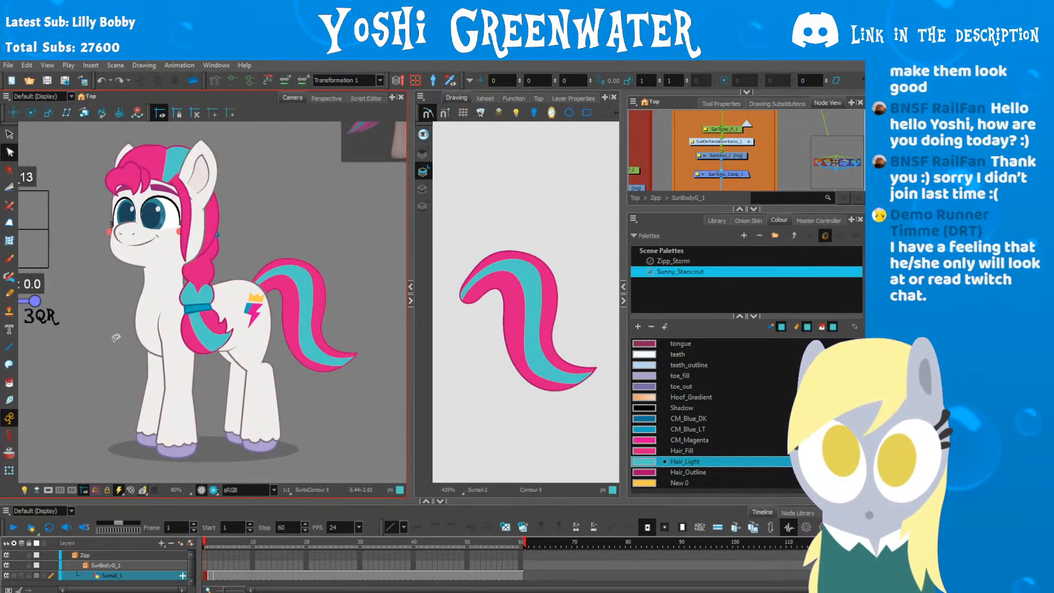
{"action": "scroll", "coordinate": [249, 307], "scroll_direction": "up", "scroll_amount": 1}
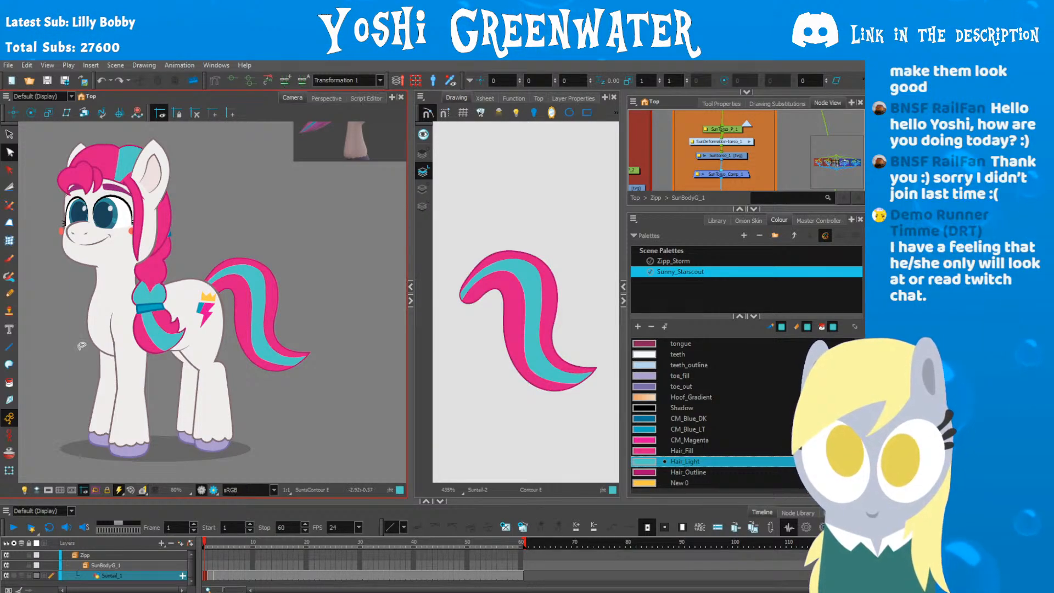
Step: Locate the hair nodes in the SunHeadG_1 group by selecting the braided ponytail, with the node view enlarged
{"action": "left_click", "coordinate": [9, 471]}
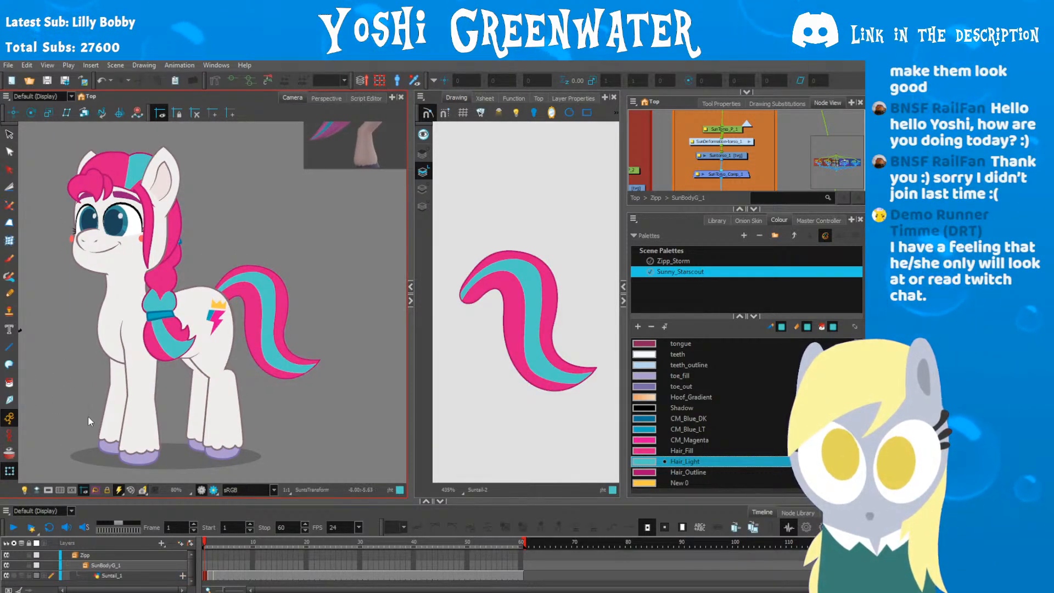
{"action": "left_click", "coordinate": [165, 340]}
{"action": "left_click_drag", "start_coordinate": [660, 211], "coordinate": [660, 331]}
{"action": "left_click_drag", "start_coordinate": [623, 183], "coordinate": [536, 183]}
{"action": "left_click", "coordinate": [367, 300]}
{"action": "left_click_drag", "start_coordinate": [536, 277], "coordinate": [374, 277]}
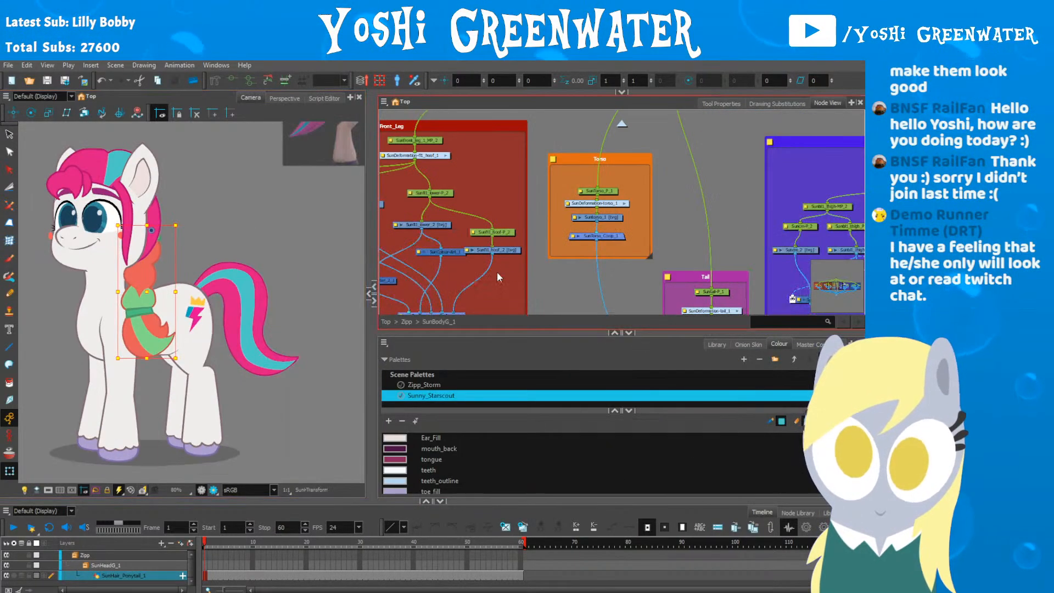
{"action": "key", "text": "o"}
{"action": "left_click_drag", "start_coordinate": [528, 332], "coordinate": [515, 510]}
{"action": "left_click_drag", "start_coordinate": [450, 331], "coordinate": [523, 299]}
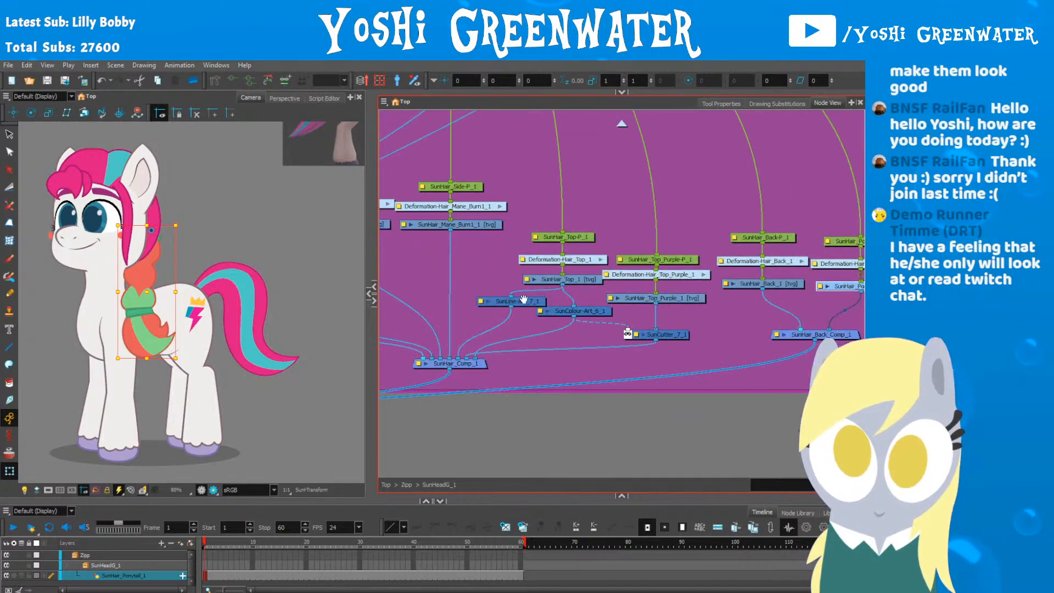
Step: Disable the SunHair_Comp_1 and SunHair_Back_Comp_1 composites to hide all the character's hair
{"action": "left_click", "coordinate": [456, 364]}
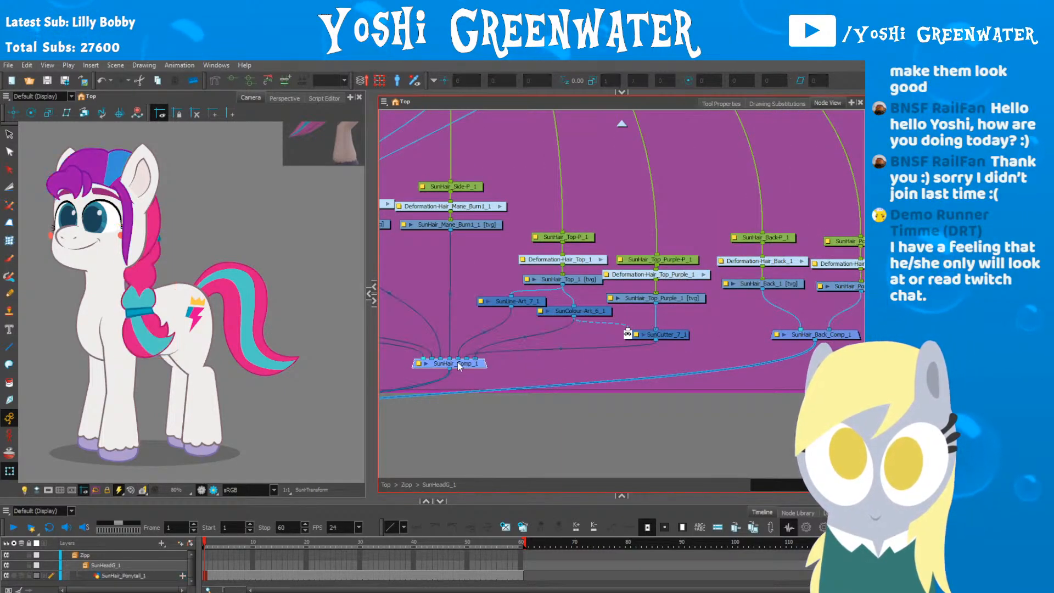
{"action": "left_click", "coordinate": [806, 335]}
{"action": "key", "text": "d"}
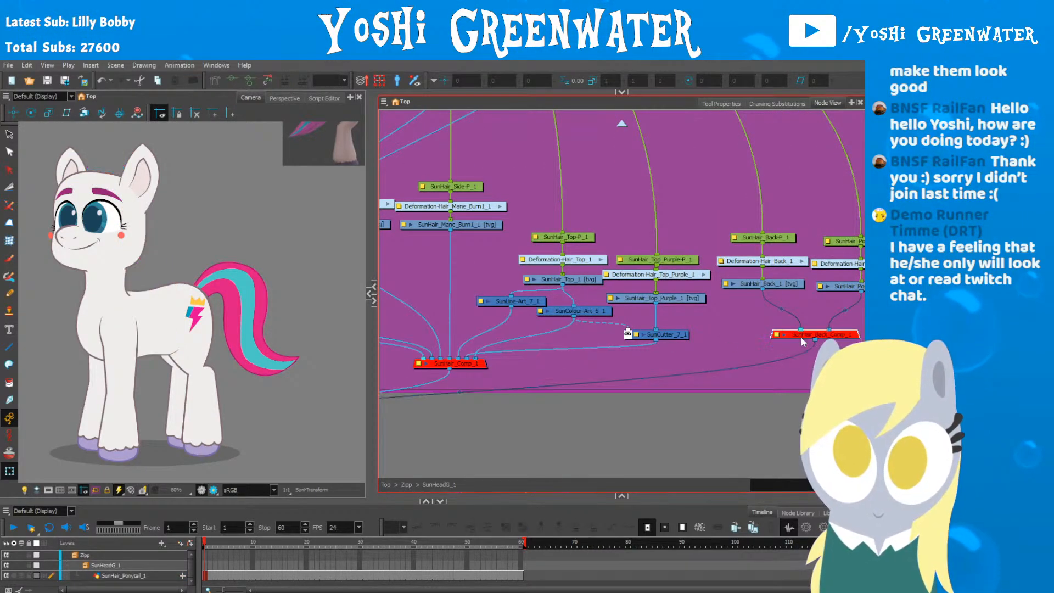
{"action": "left_click", "coordinate": [662, 420]}
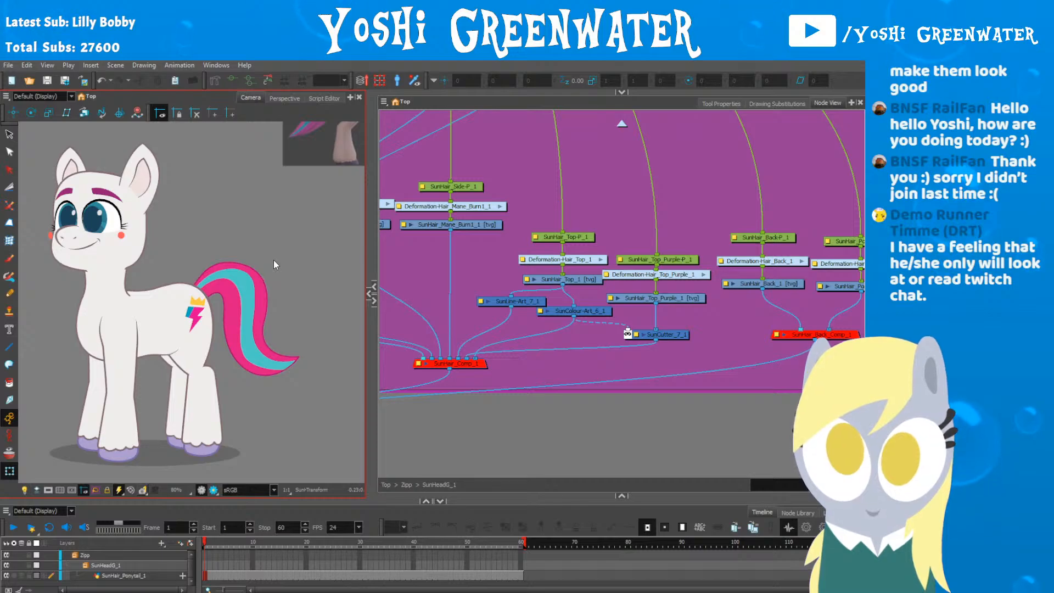
Step: Give the colour palette more room and sample the character's eyebrow to select the Eyebrow swatch
{"action": "left_click", "coordinate": [621, 496]}
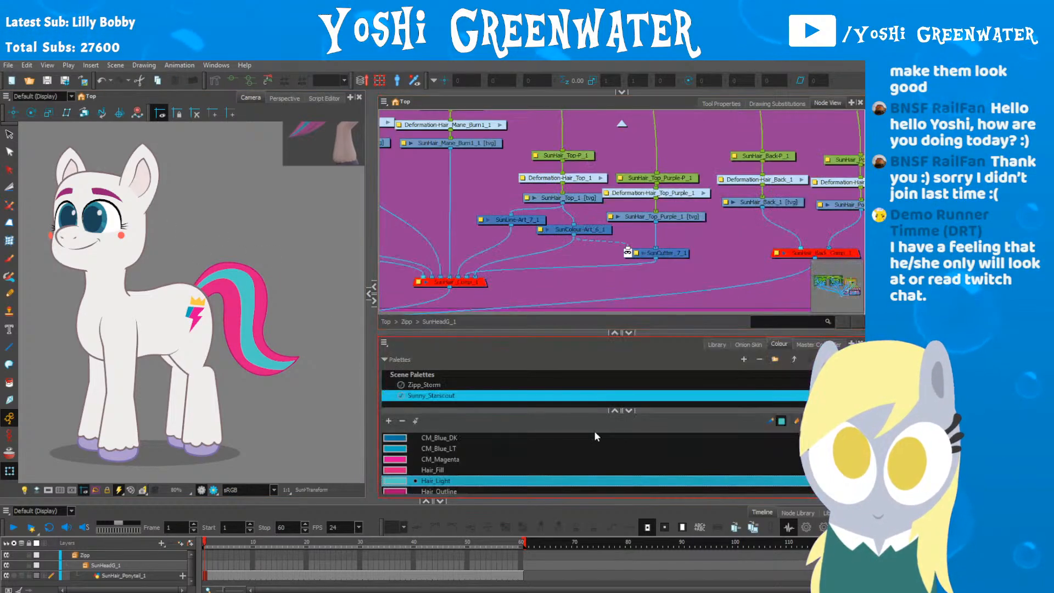
{"action": "left_click_drag", "start_coordinate": [536, 333], "coordinate": [549, 215]}
{"action": "scroll", "coordinate": [173, 239], "scroll_direction": "up", "scroll_amount": 3}
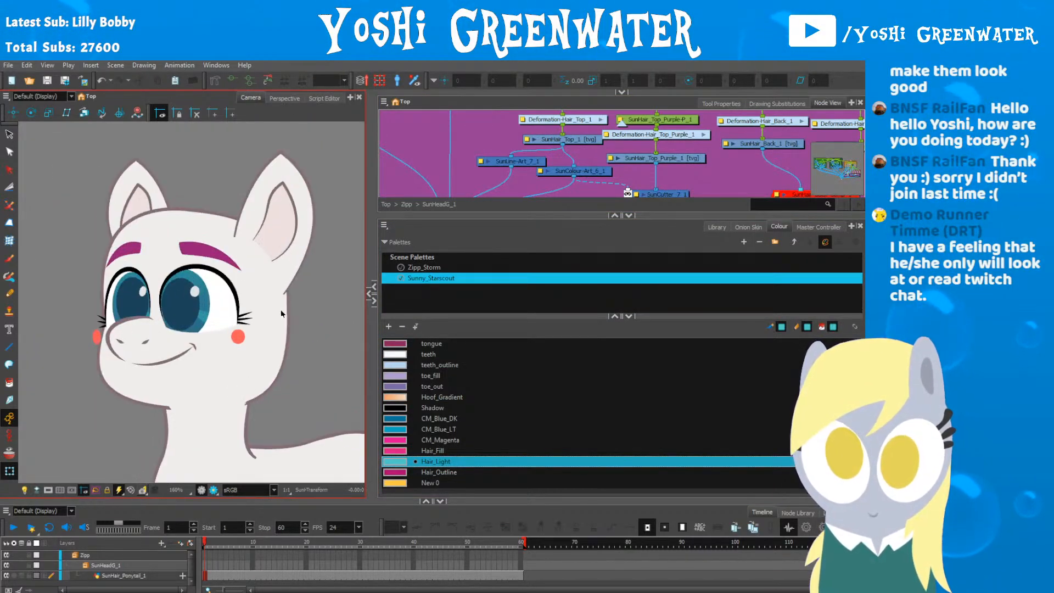
{"action": "key", "text": "alt+d"}
{"action": "left_click", "coordinate": [208, 248]}
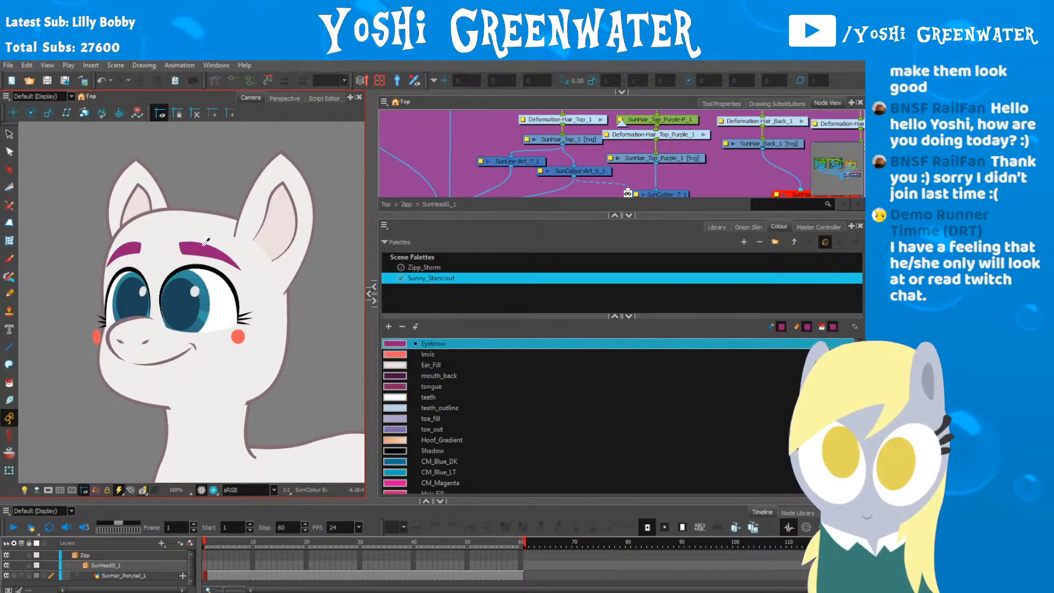
Step: Recolour the Eyebrow swatch by sampling the eyebrow of the pony in the reference image
{"action": "left_click_drag", "start_coordinate": [371, 344], "coordinate": [534, 348]}
{"action": "left_click_drag", "start_coordinate": [444, 439], "coordinate": [188, 384]}
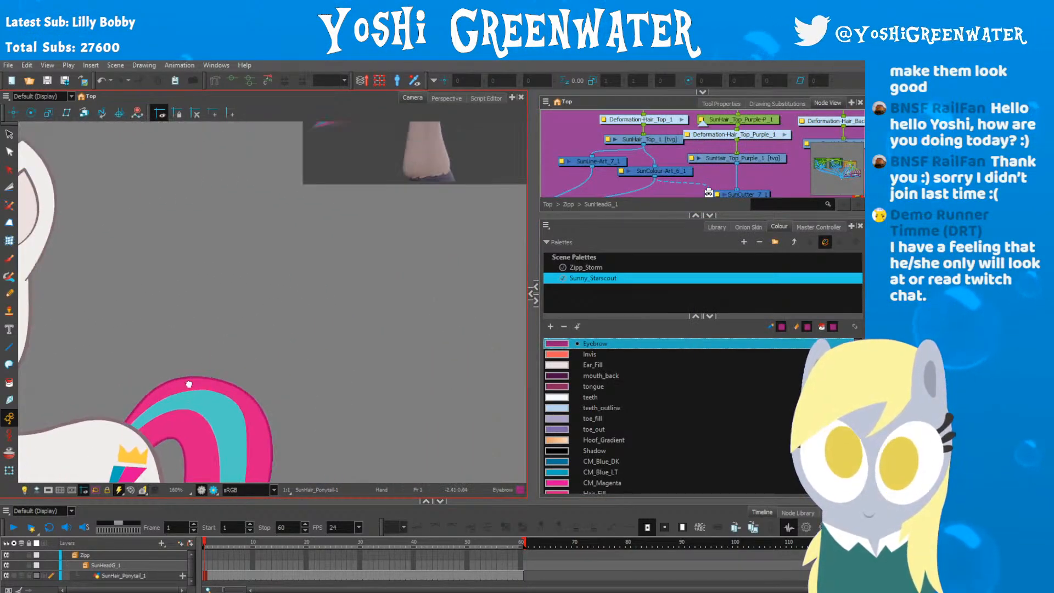
{"action": "left_click_drag", "start_coordinate": [216, 146], "coordinate": [200, 301]}
{"action": "left_click_drag", "start_coordinate": [461, 378], "coordinate": [104, 181]}
{"action": "left_click_drag", "start_coordinate": [176, 262], "coordinate": [245, 161]}
{"action": "double_click", "coordinate": [553, 343]}
{"action": "left_click", "coordinate": [597, 407]}
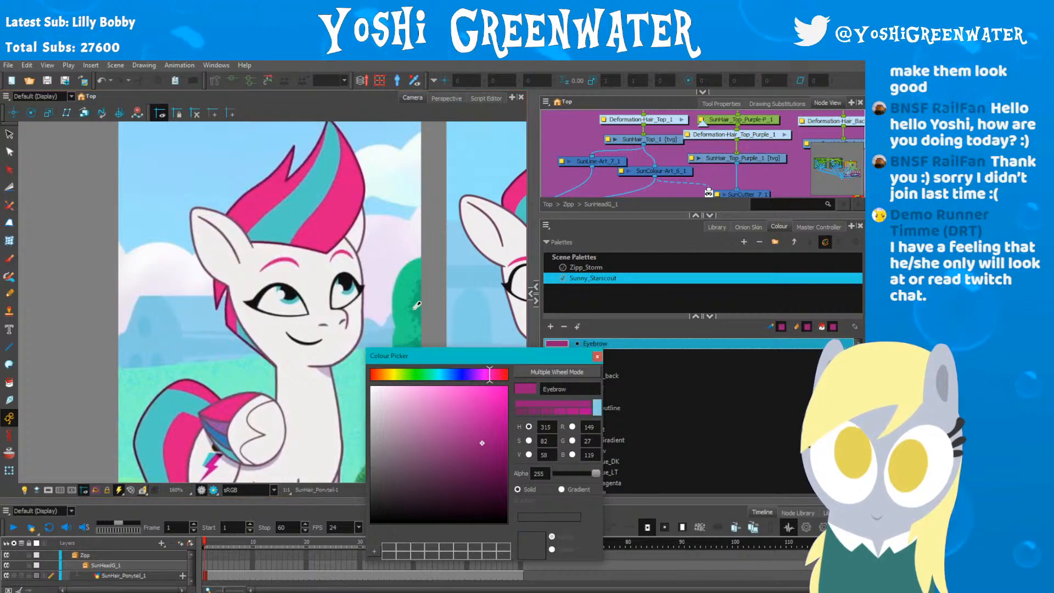
{"action": "left_click", "coordinate": [302, 260]}
{"action": "left_click", "coordinate": [598, 357]}
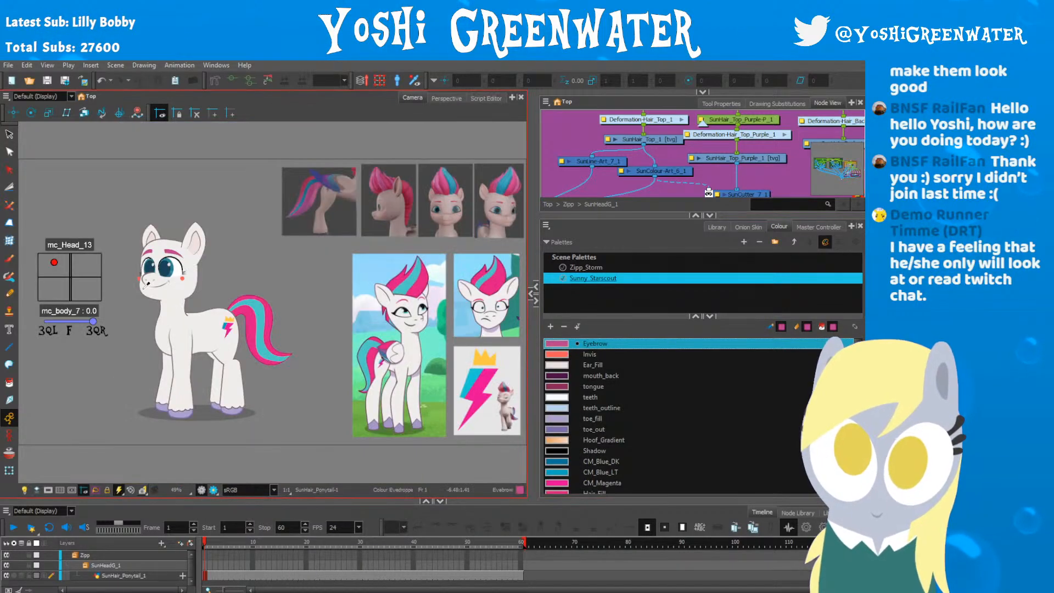
Step: Recolour the Eyebrow swatch from the tail's pink and soften it to hue 326, saturation 76, value 92
{"action": "scroll", "coordinate": [157, 243], "scroll_direction": "up", "scroll_amount": 5}
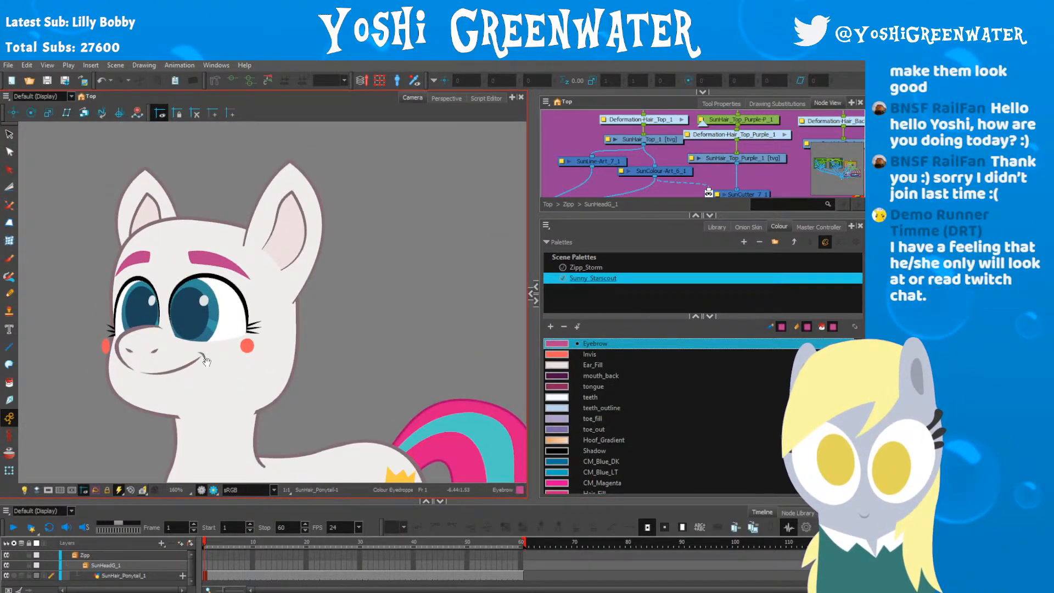
{"action": "left_click_drag", "start_coordinate": [207, 361], "coordinate": [176, 298]}
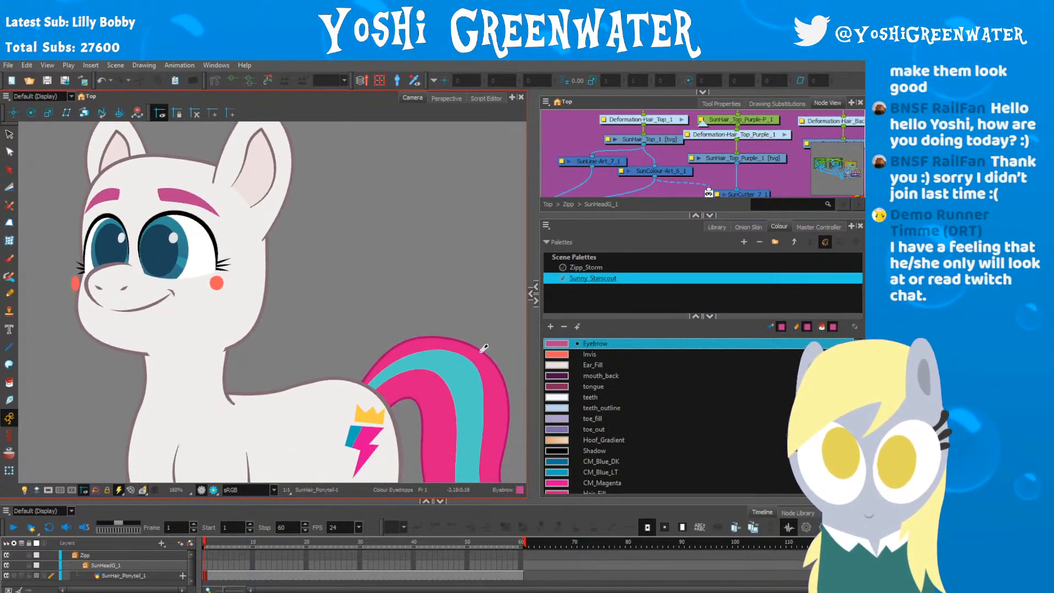
{"action": "double_click", "coordinate": [556, 344]}
{"action": "left_click_drag", "start_coordinate": [505, 357], "coordinate": [367, 441]}
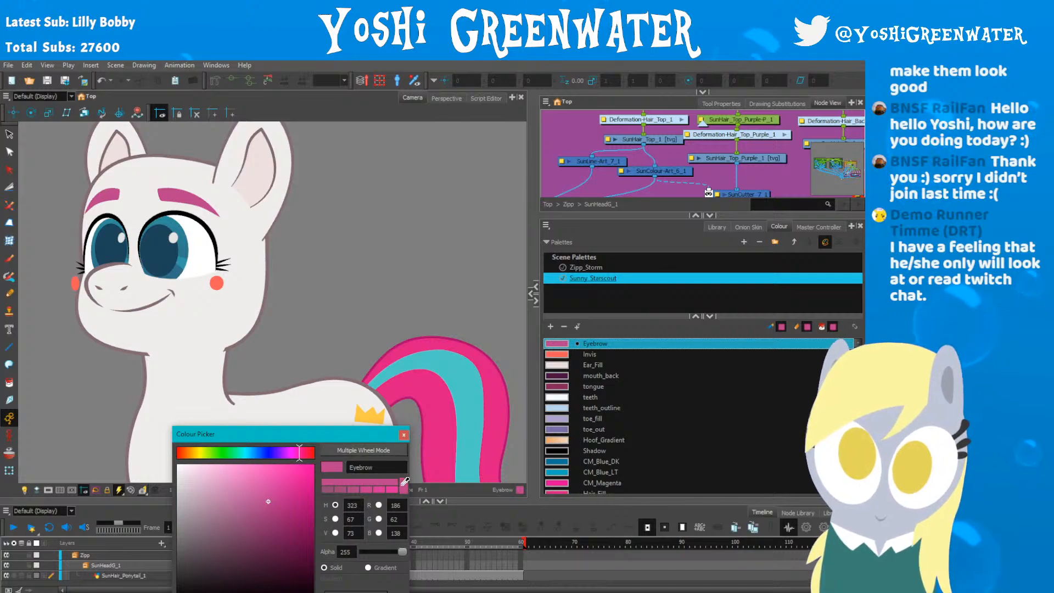
{"action": "left_click", "coordinate": [412, 352]}
{"action": "left_click_drag", "start_coordinate": [247, 433], "coordinate": [225, 367]}
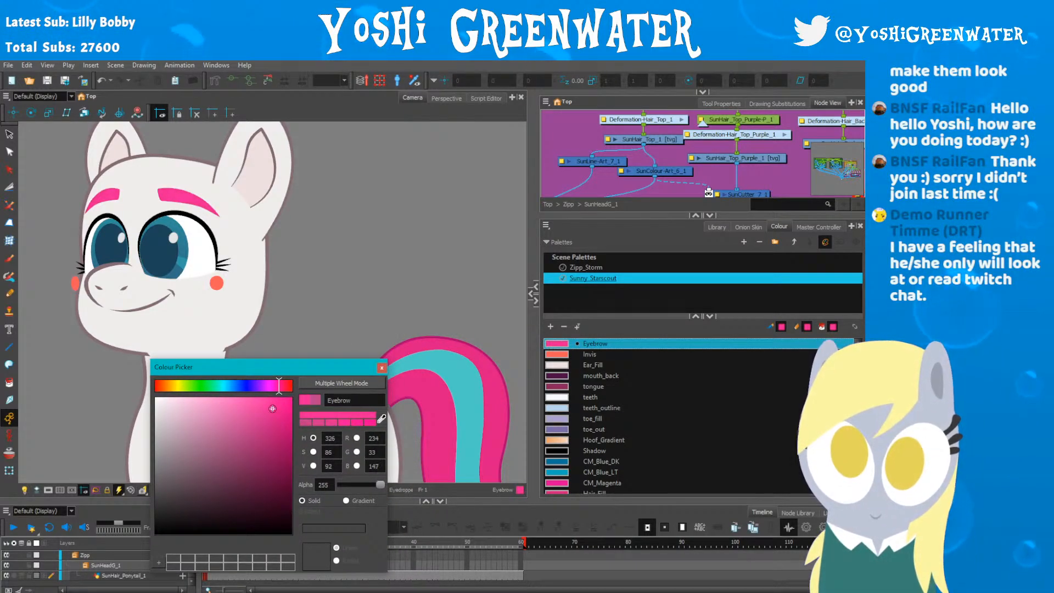
{"action": "left_click_drag", "start_coordinate": [272, 409], "coordinate": [259, 408]}
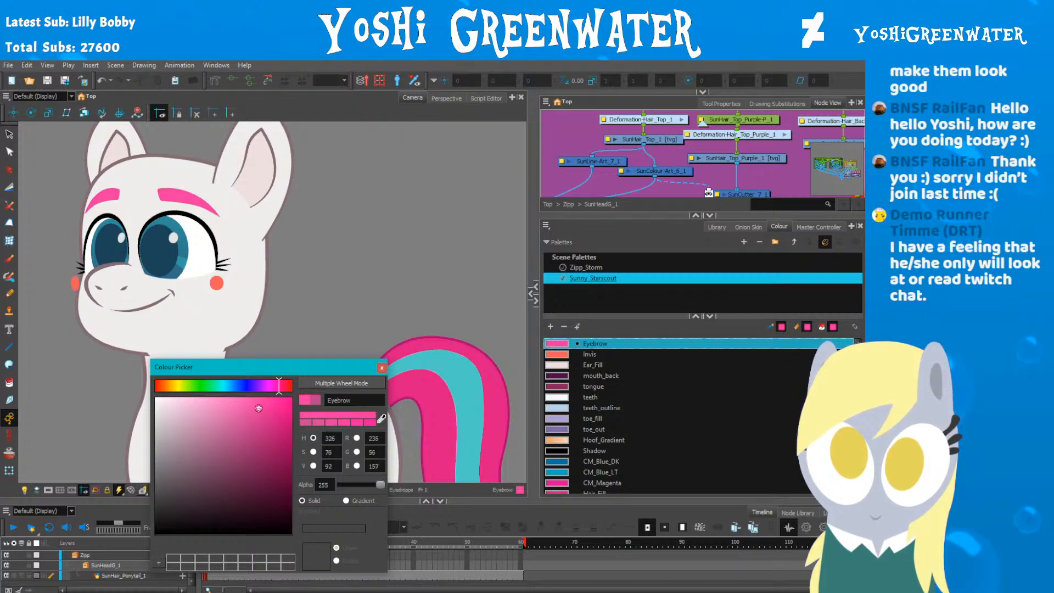
{"action": "left_click", "coordinate": [382, 367]}
Step: Turn the head with the mc_Head_13 controller and return it to its starting pose to check the hairless face
{"action": "key", "text": "shift+m"}
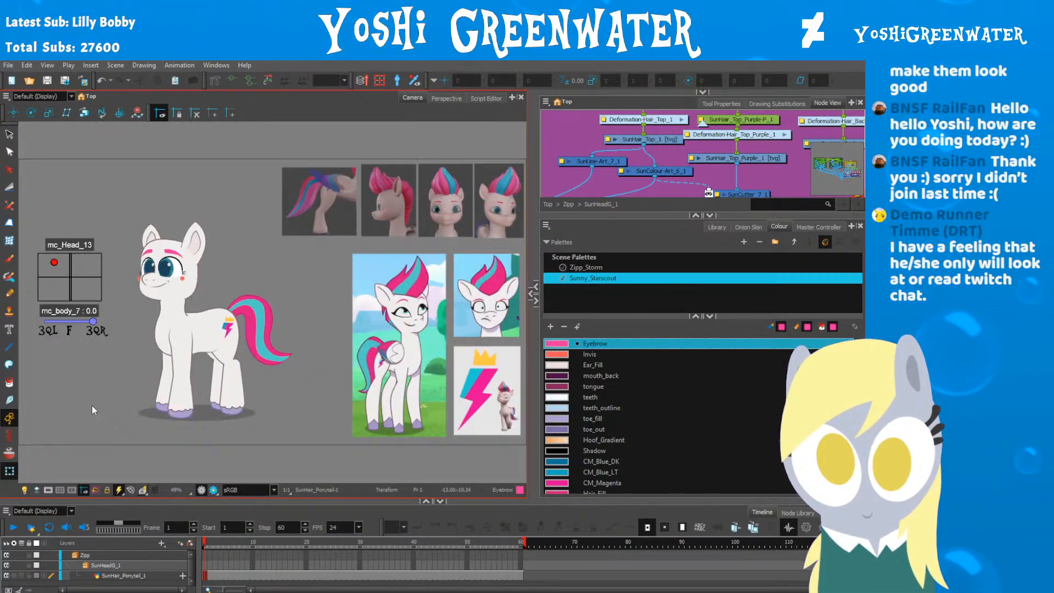
{"action": "scroll", "coordinate": [111, 388], "scroll_direction": "up", "scroll_amount": 1}
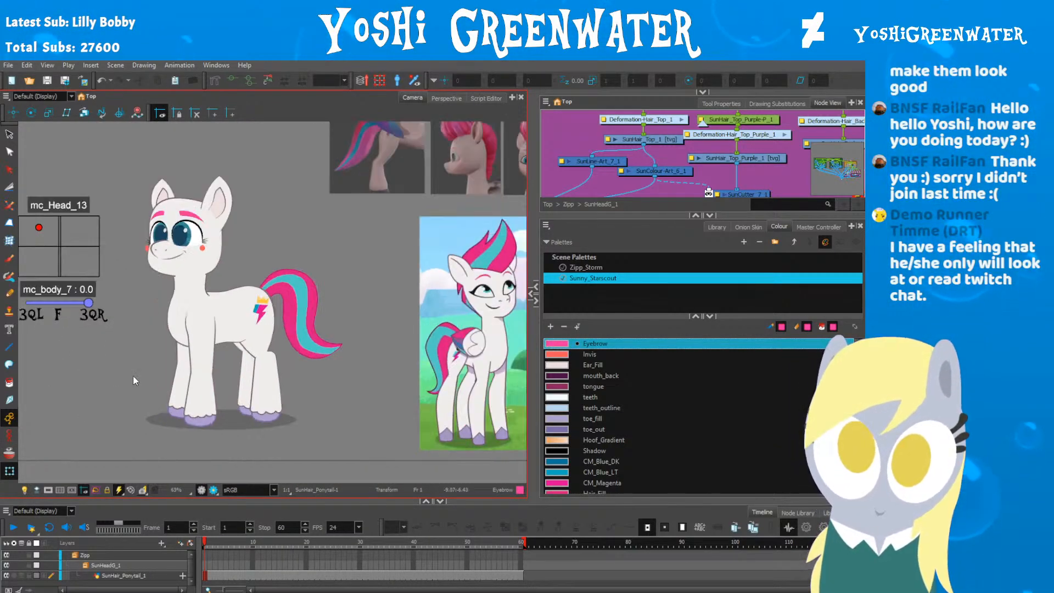
{"action": "left_click_drag", "start_coordinate": [110, 346], "coordinate": [104, 387]}
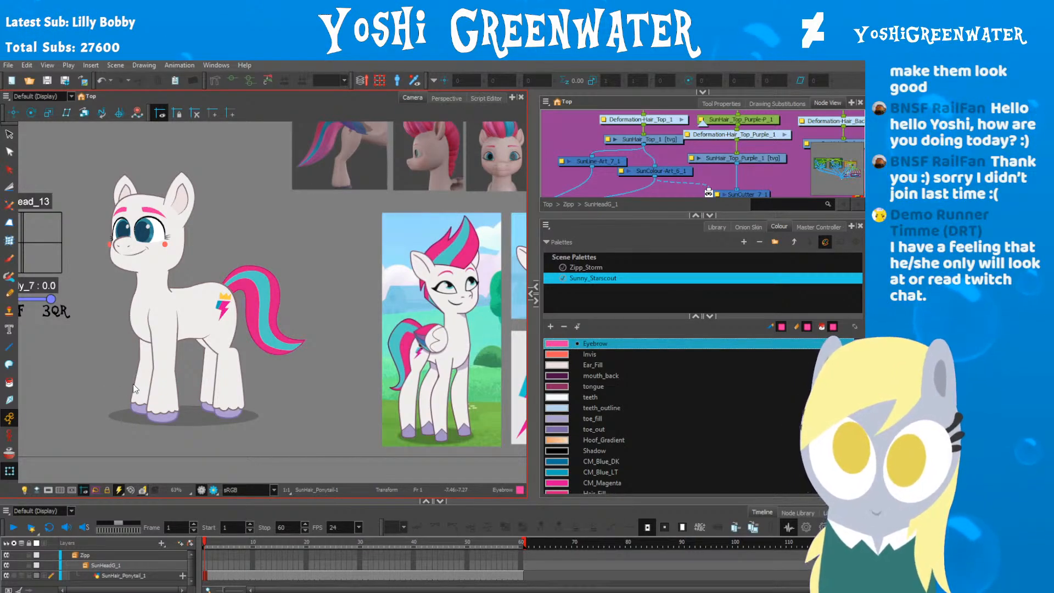
{"action": "left_click_drag", "start_coordinate": [115, 349], "coordinate": [152, 357]}
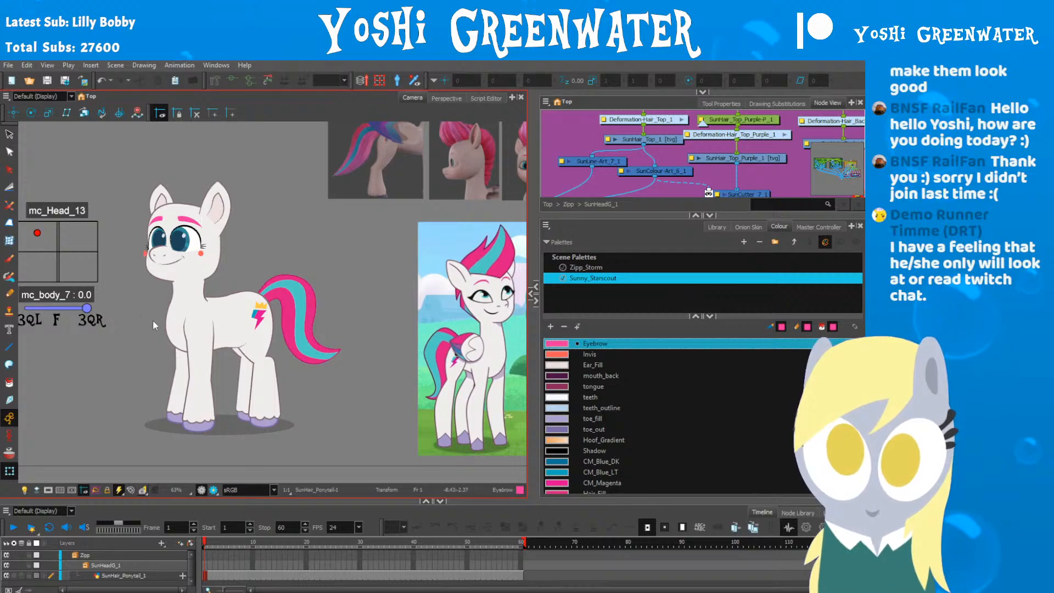
{"action": "left_click_drag", "start_coordinate": [137, 343], "coordinate": [212, 330]}
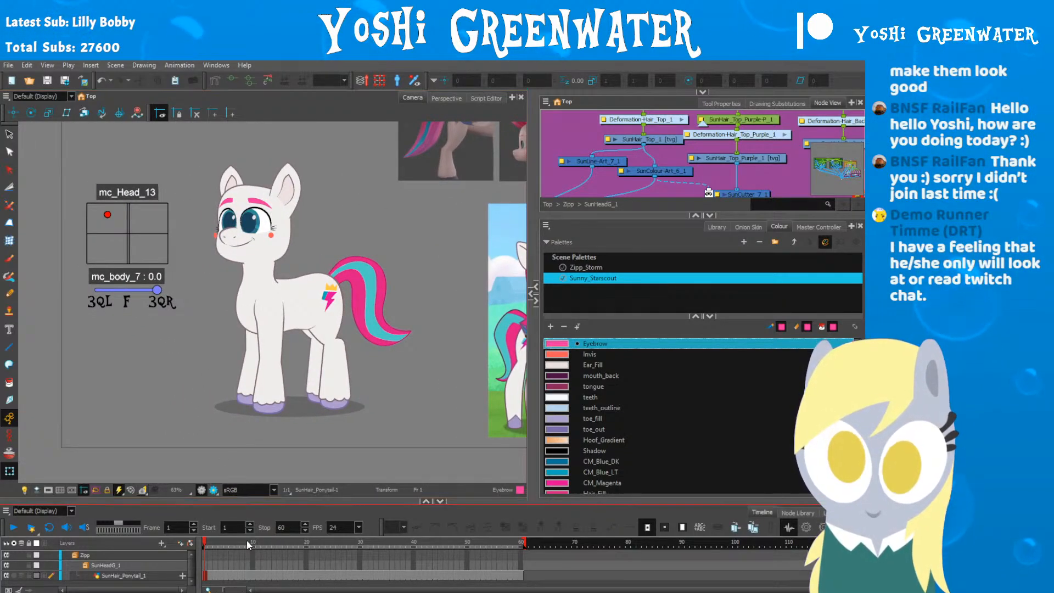
{"action": "left_click_drag", "start_coordinate": [107, 215], "coordinate": [147, 226]}
{"action": "left_click_drag", "start_coordinate": [126, 248], "coordinate": [107, 214]}
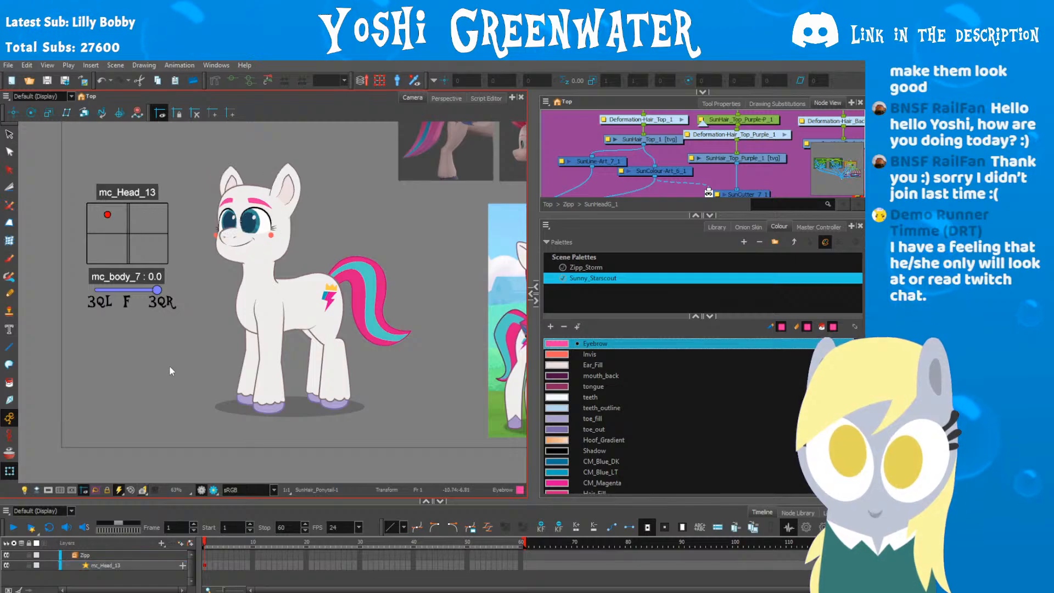
{"action": "scroll", "coordinate": [270, 224], "scroll_direction": "up", "scroll_amount": 1}
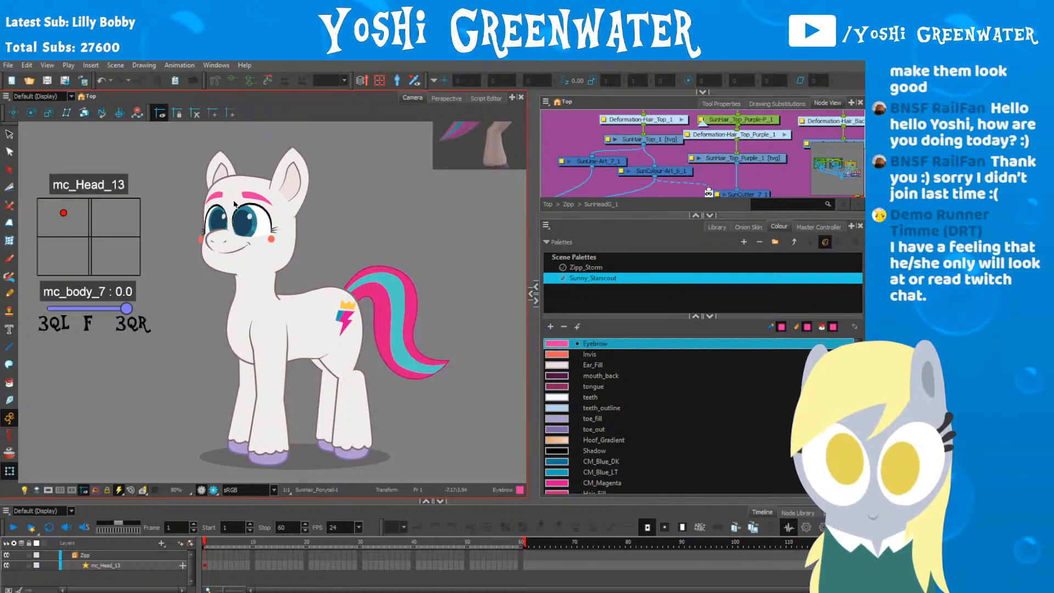
{"action": "scroll", "coordinate": [203, 341], "scroll_direction": "down", "scroll_amount": 2}
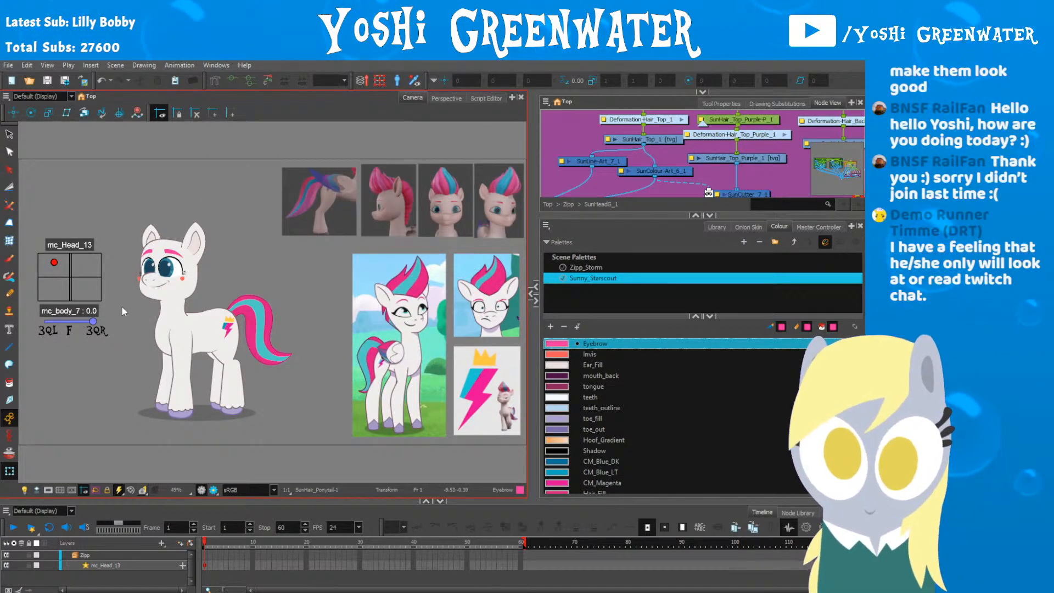
Step: Compare the recoloured pony's body and tail with the 3D and 2D reference images, and return the node network to its top level
{"action": "left_click_drag", "start_coordinate": [571, 215], "coordinate": [571, 391]}
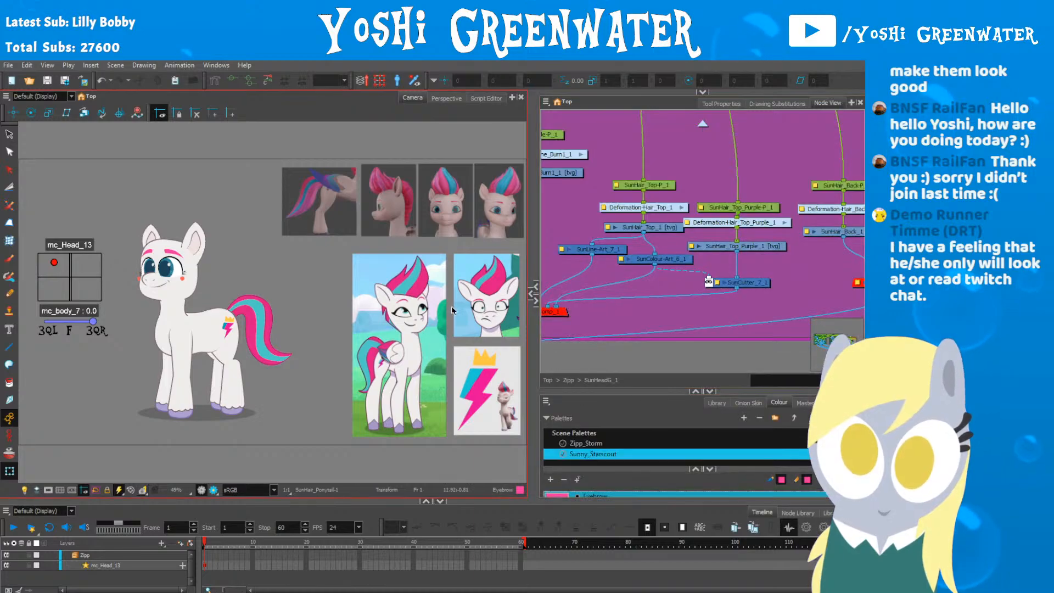
{"action": "left_click_drag", "start_coordinate": [304, 302], "coordinate": [240, 299]}
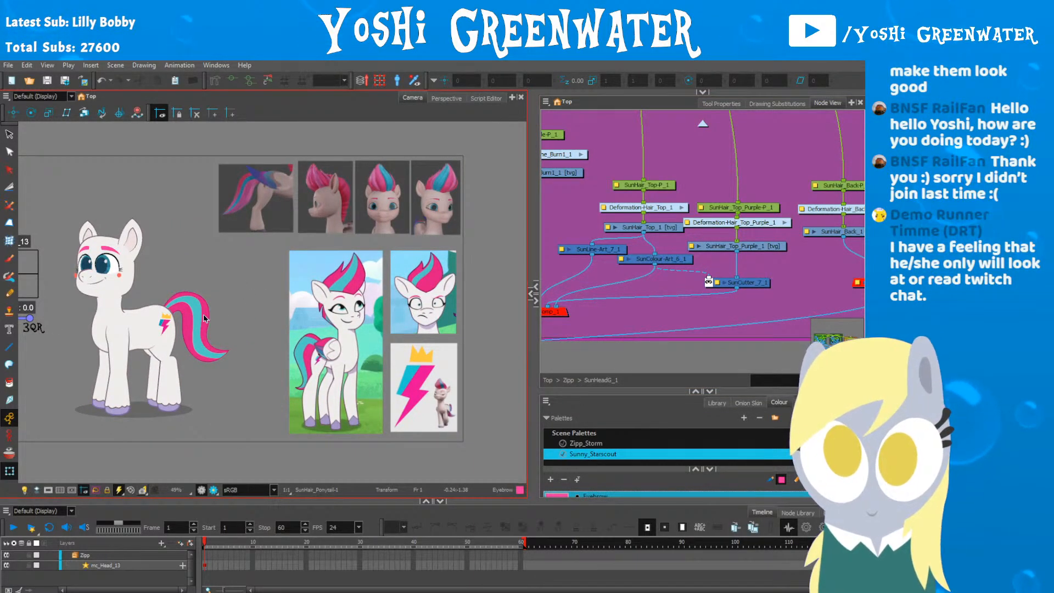
{"action": "scroll", "coordinate": [93, 351], "scroll_direction": "up", "scroll_amount": 1}
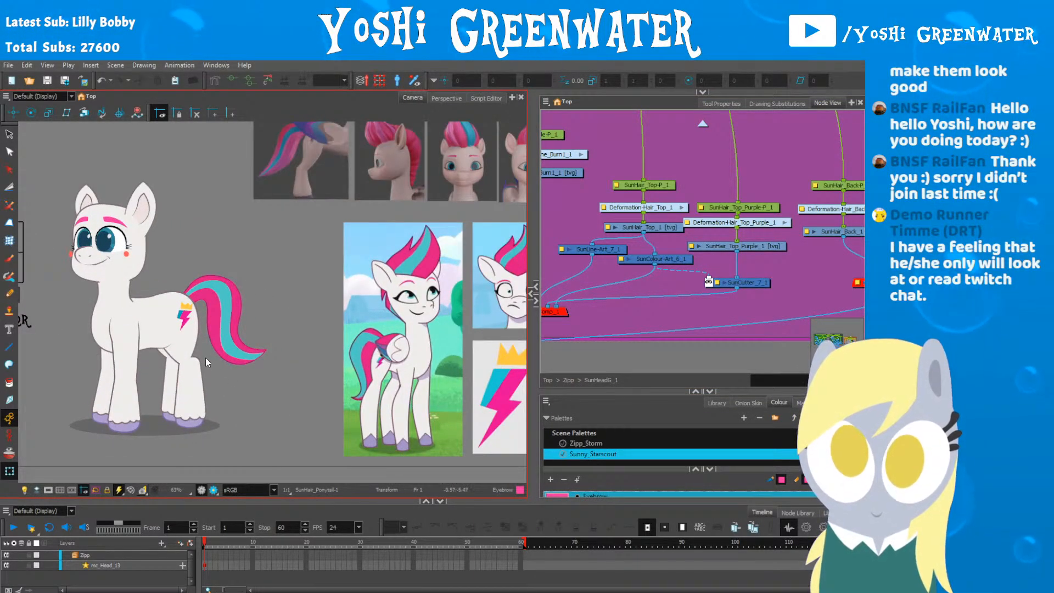
{"action": "left_click_drag", "start_coordinate": [109, 347], "coordinate": [88, 353]}
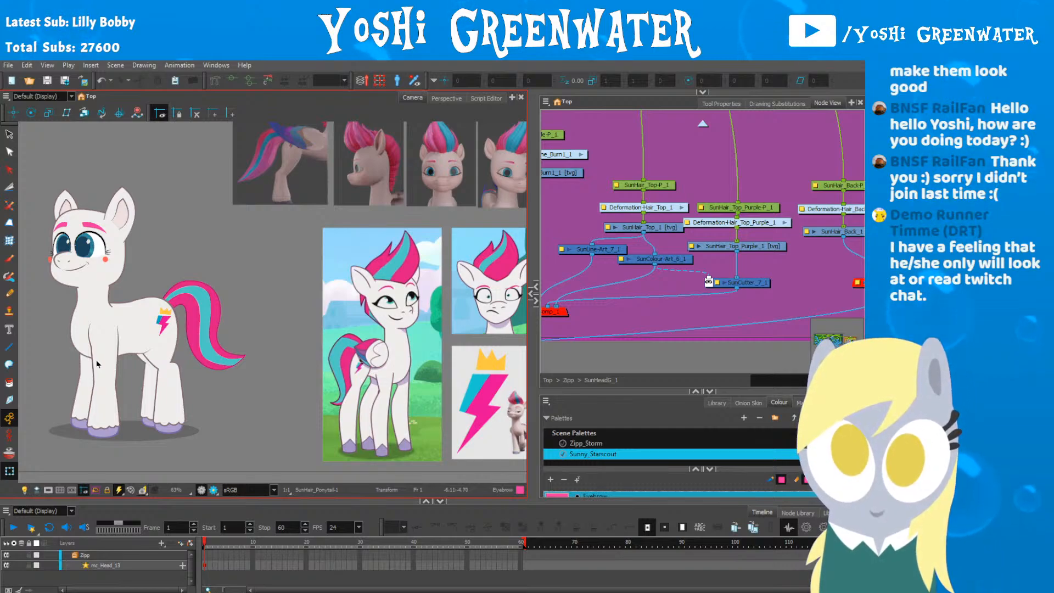
{"action": "left_click_drag", "start_coordinate": [93, 349], "coordinate": [127, 350]}
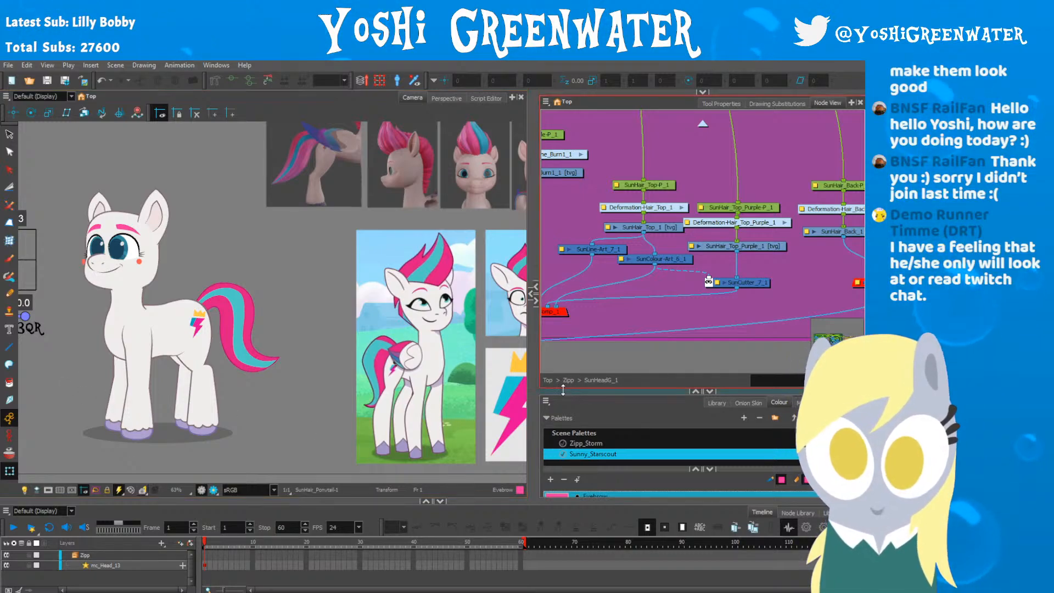
{"action": "left_click_drag", "start_coordinate": [562, 390], "coordinate": [563, 352]}
{"action": "left_click", "coordinate": [703, 123]}
{"action": "left_click", "coordinate": [703, 123]}
{"action": "left_click_drag", "start_coordinate": [634, 197], "coordinate": [569, 170]}
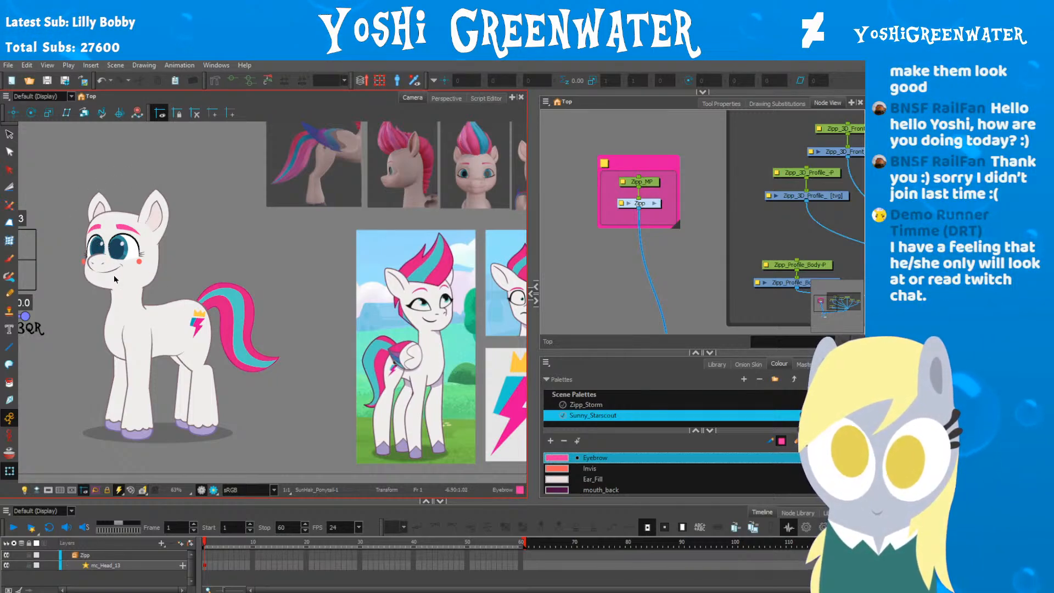
{"action": "left_click_drag", "start_coordinate": [405, 141], "coordinate": [301, 156]}
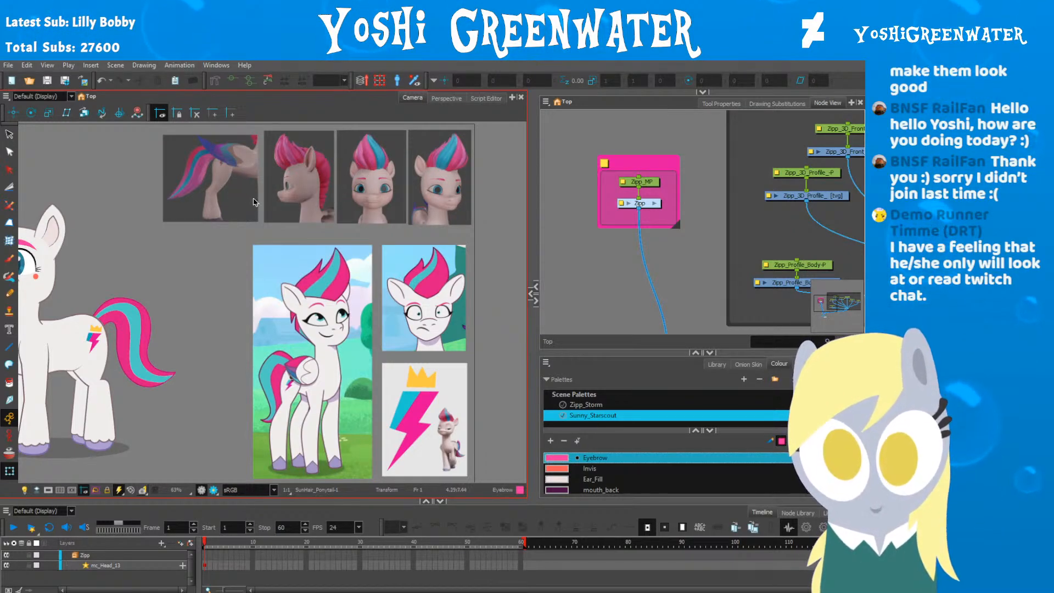
{"action": "left_click_drag", "start_coordinate": [190, 258], "coordinate": [312, 252]}
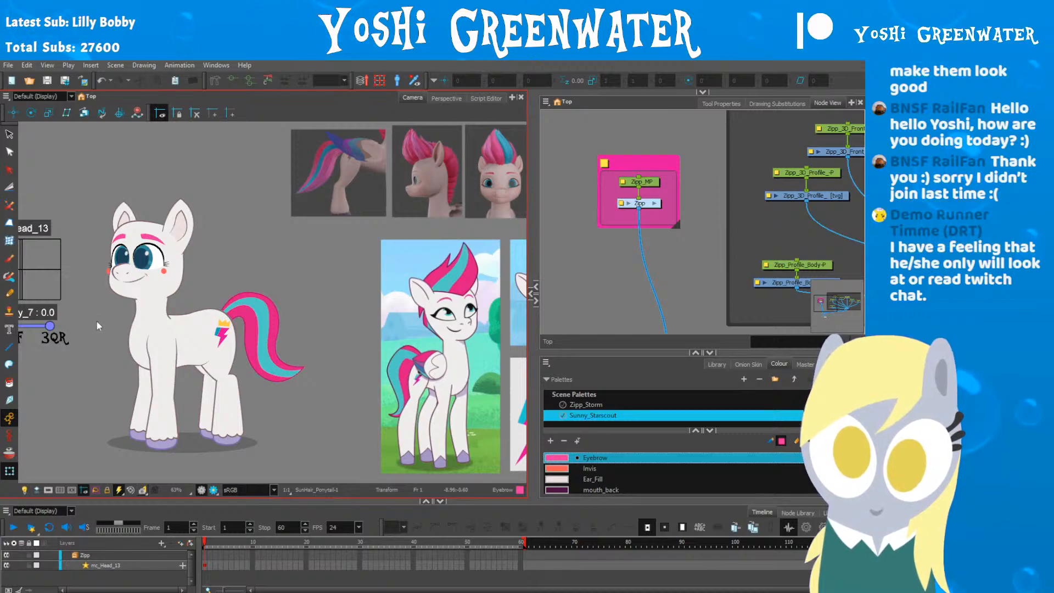
{"action": "left_click_drag", "start_coordinate": [110, 346], "coordinate": [99, 366]}
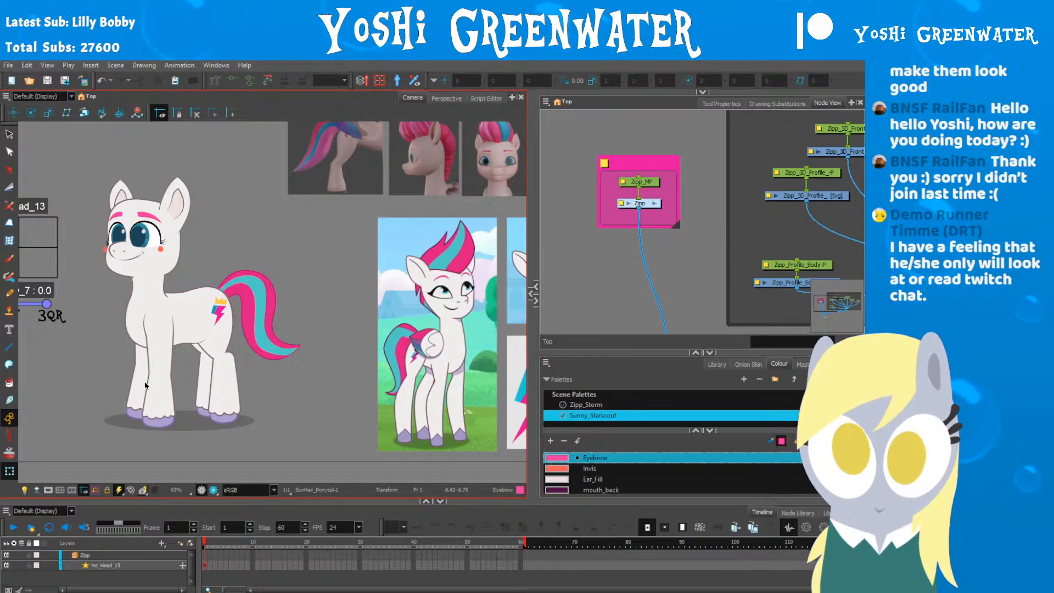
Step: Open the SunBodyG_1 group inside the Zipp group and bring the Torso backdrop's nodes into reach
{"action": "double_click", "coordinate": [628, 205]}
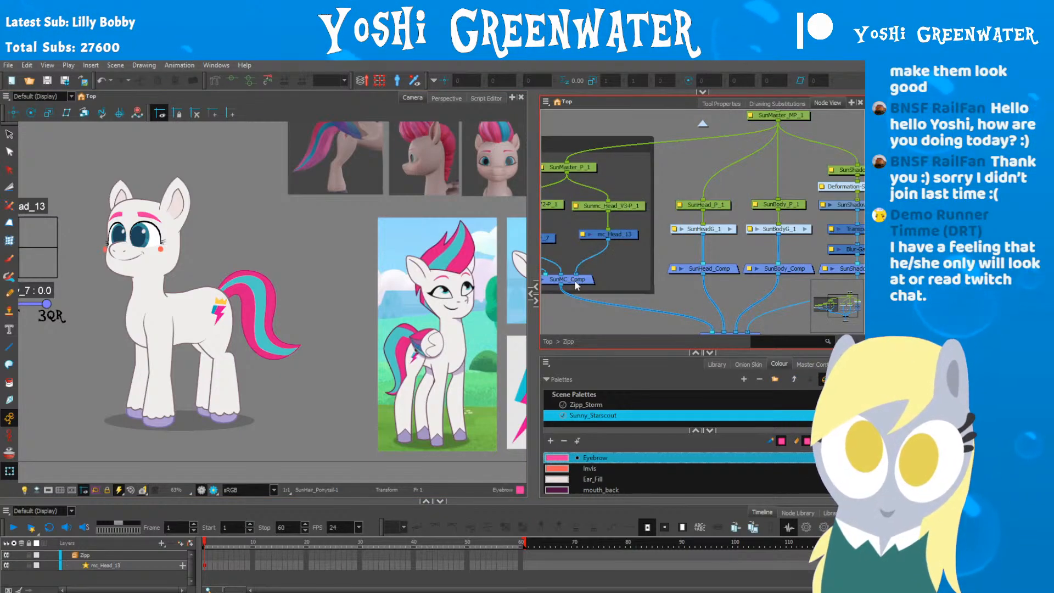
{"action": "double_click", "coordinate": [772, 229]}
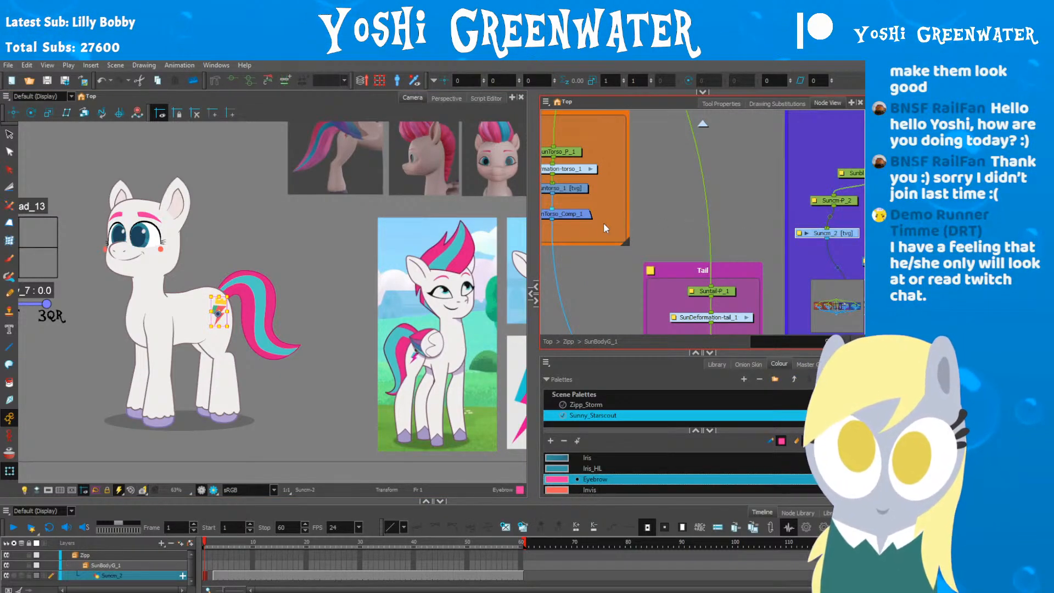
{"action": "left_click", "coordinate": [656, 199]}
{"action": "scroll", "coordinate": [653, 199], "scroll_direction": "down", "scroll_amount": 3}
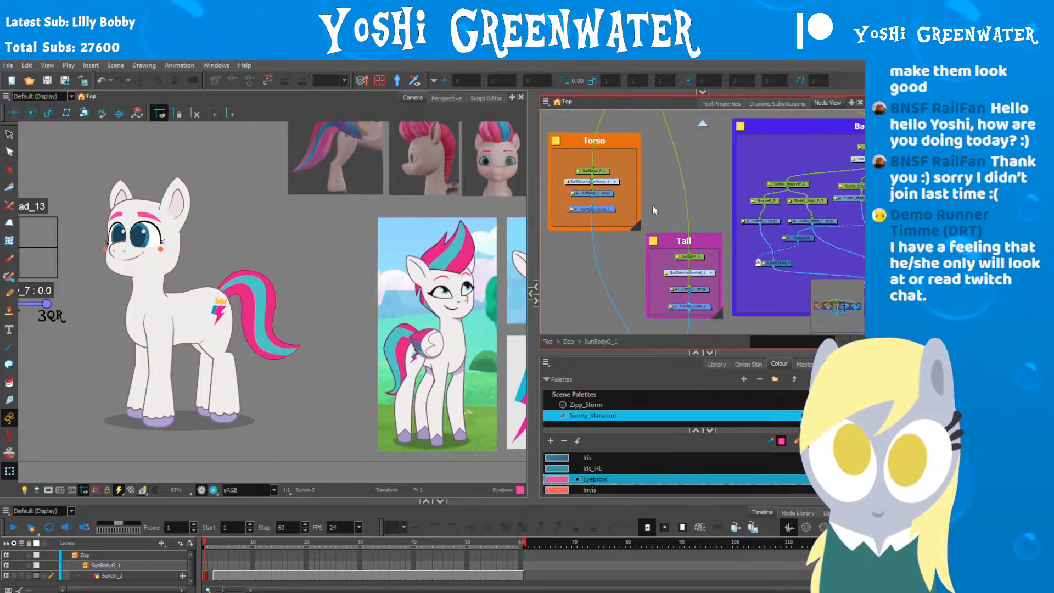
{"action": "left_click_drag", "start_coordinate": [561, 251], "coordinate": [604, 268]}
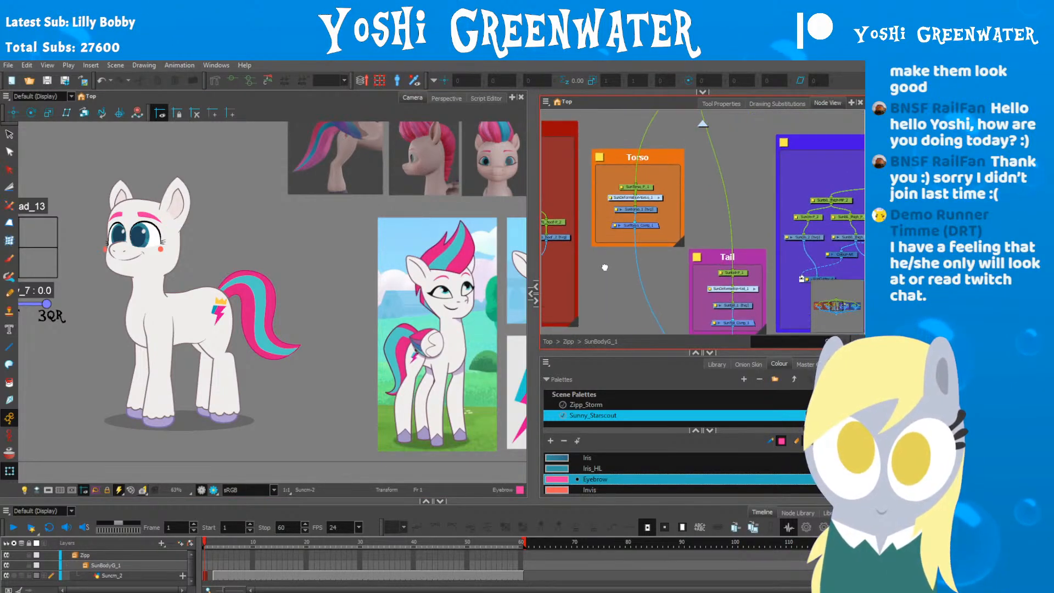
{"action": "scroll", "coordinate": [605, 267], "scroll_direction": "up", "scroll_amount": 3}
{"action": "scroll", "coordinate": [792, 251], "scroll_direction": "up", "scroll_amount": 1}
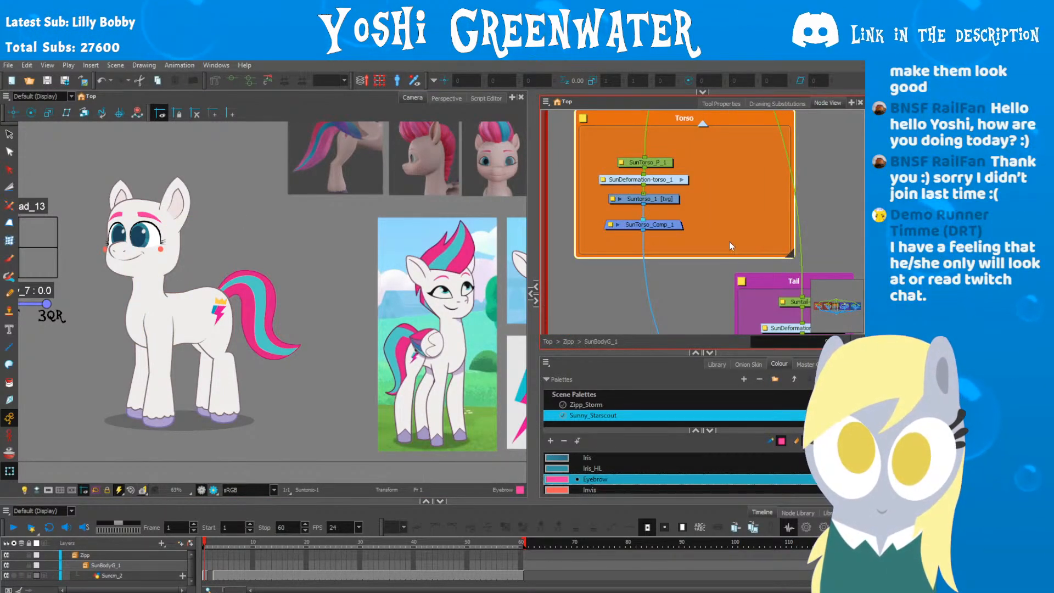
Step: Shift the torso's peg, deformation, drawing and composite nodes aside to free space within the Torso backdrop
{"action": "left_click_drag", "start_coordinate": [729, 246], "coordinate": [753, 168]}
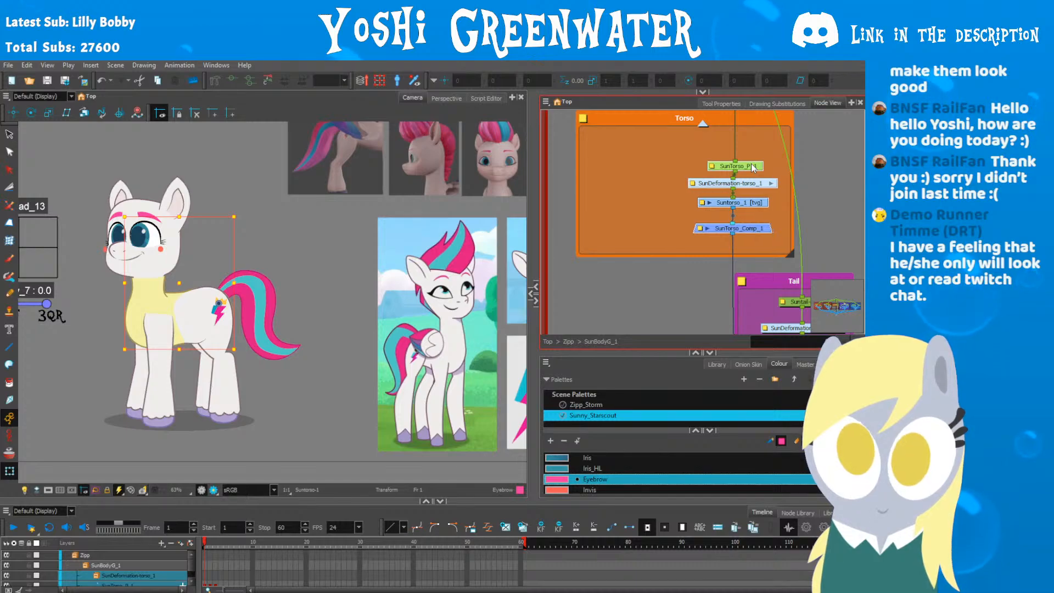
{"action": "left_click", "coordinate": [614, 189]}
{"action": "left_click_drag", "start_coordinate": [720, 229], "coordinate": [684, 236]}
{"action": "left_click", "coordinate": [624, 210]}
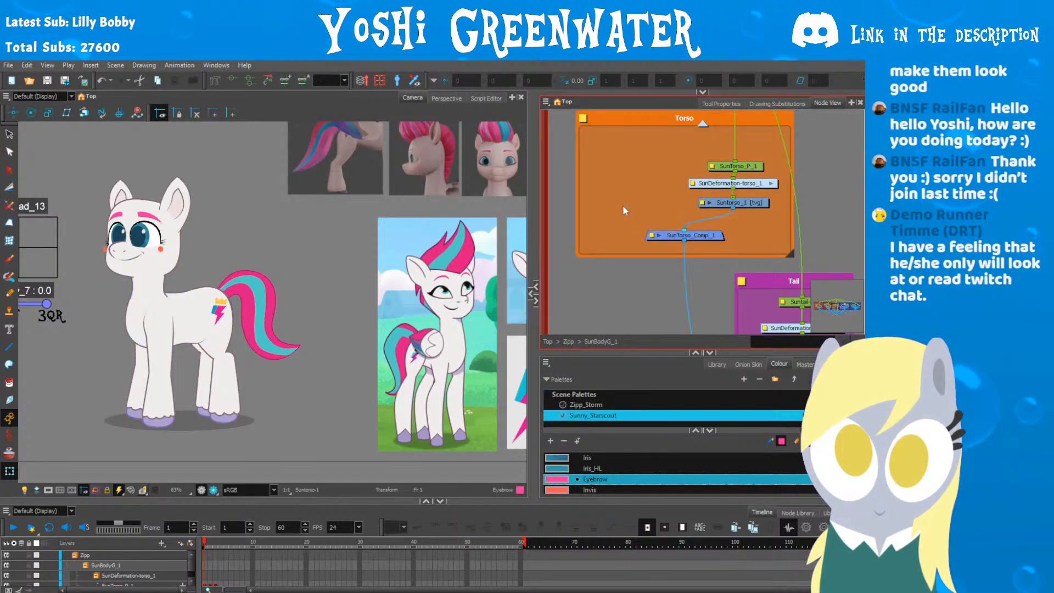
Step: Add a vector drawing layer named Zipp_Wing to the body group, with exposure extended for the scene duration
{"action": "key", "text": "ctrl+r"}
{"action": "type", "text": "Zi"}
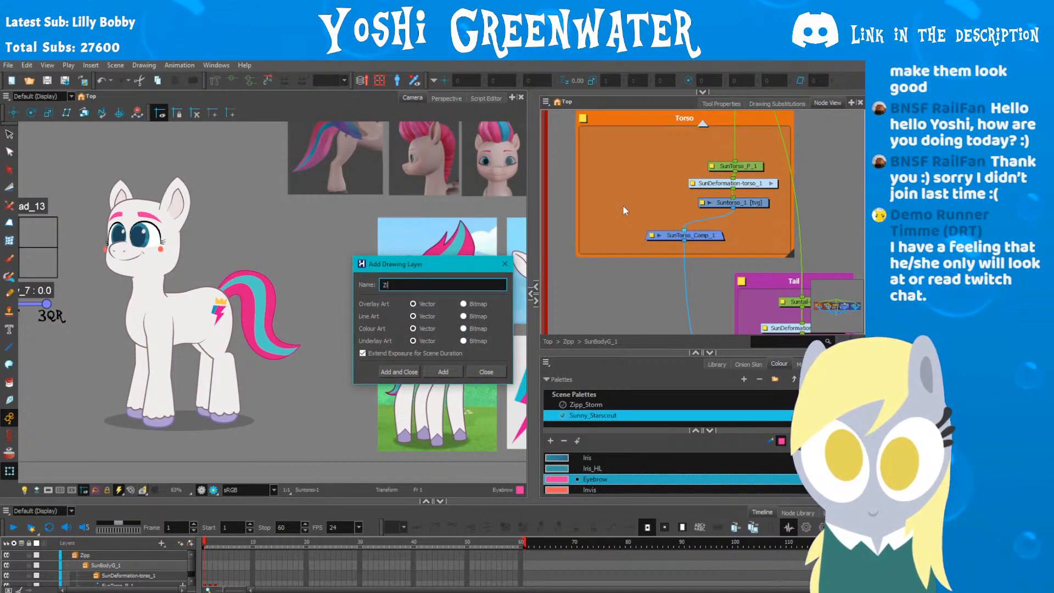
{"action": "type", "text": "pp_Wing"}
{"action": "key", "text": "Return"}
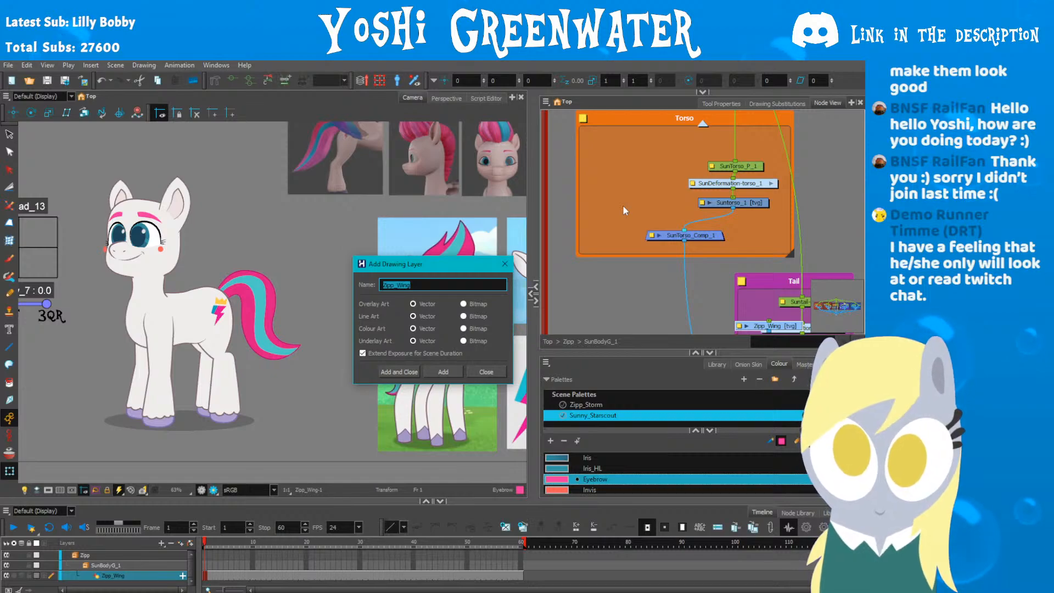
{"action": "left_click", "coordinate": [504, 263]}
Step: Place Zipp_Wing beside the torso drawing, connect it to SunTorso_Comp_1 and give it a parent peg
{"action": "left_click", "coordinate": [746, 325]}
{"action": "left_click", "coordinate": [734, 202], "text": "shift"}
{"action": "left_click", "coordinate": [731, 312]}
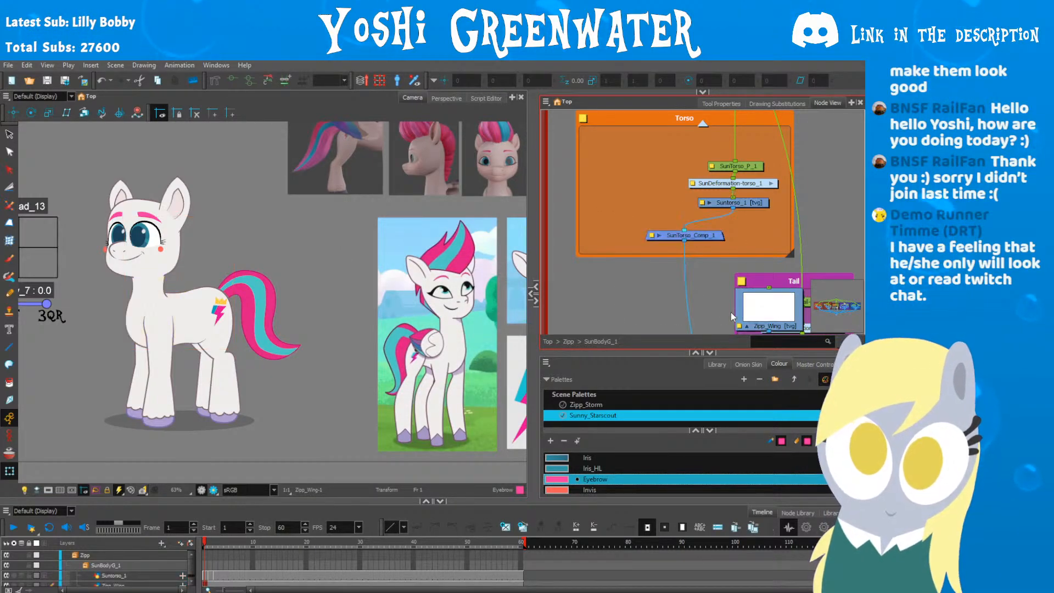
{"action": "left_click_drag", "start_coordinate": [752, 312], "coordinate": [657, 206]}
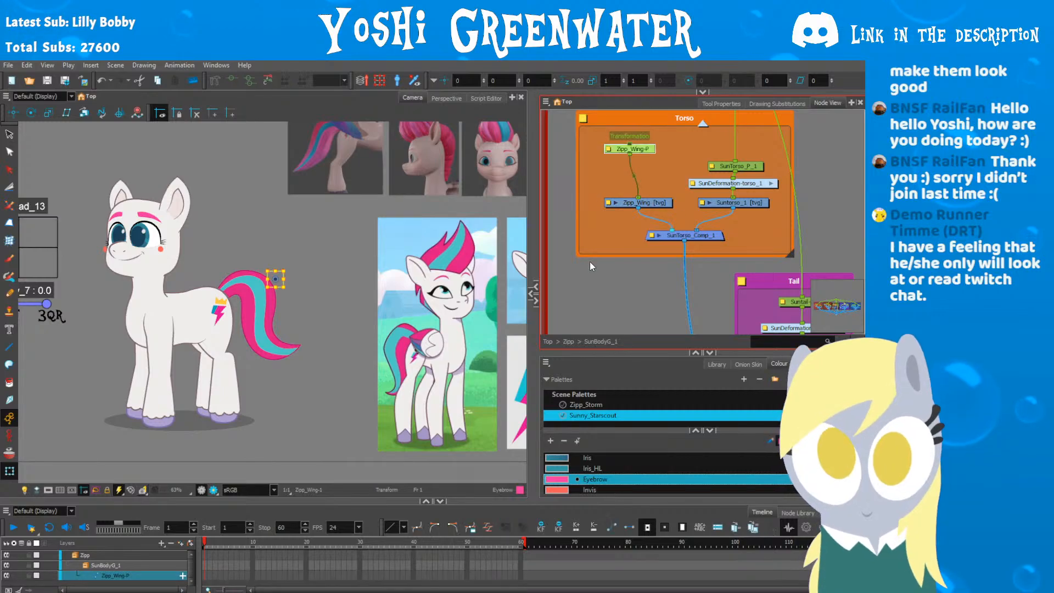
{"action": "key", "text": "ctrl+p"}
Step: Connect the Zipp_Wing-P peg to the body's master peg and position the wing nodes within the Torso backdrop
{"action": "scroll", "coordinate": [593, 205], "scroll_direction": "down", "scroll_amount": 5}
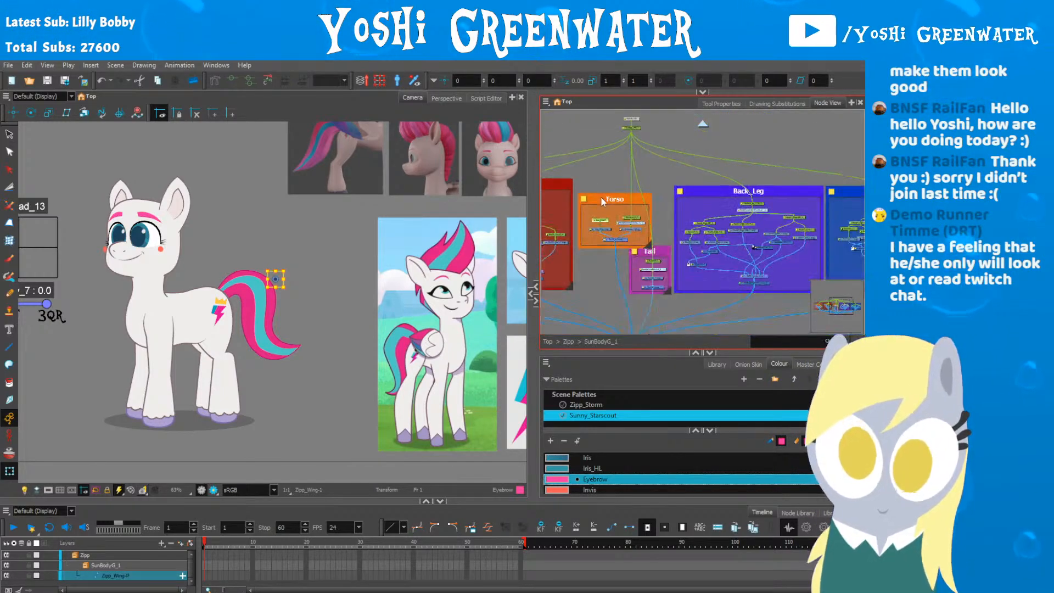
{"action": "scroll", "coordinate": [589, 245], "scroll_direction": "up", "scroll_amount": 5}
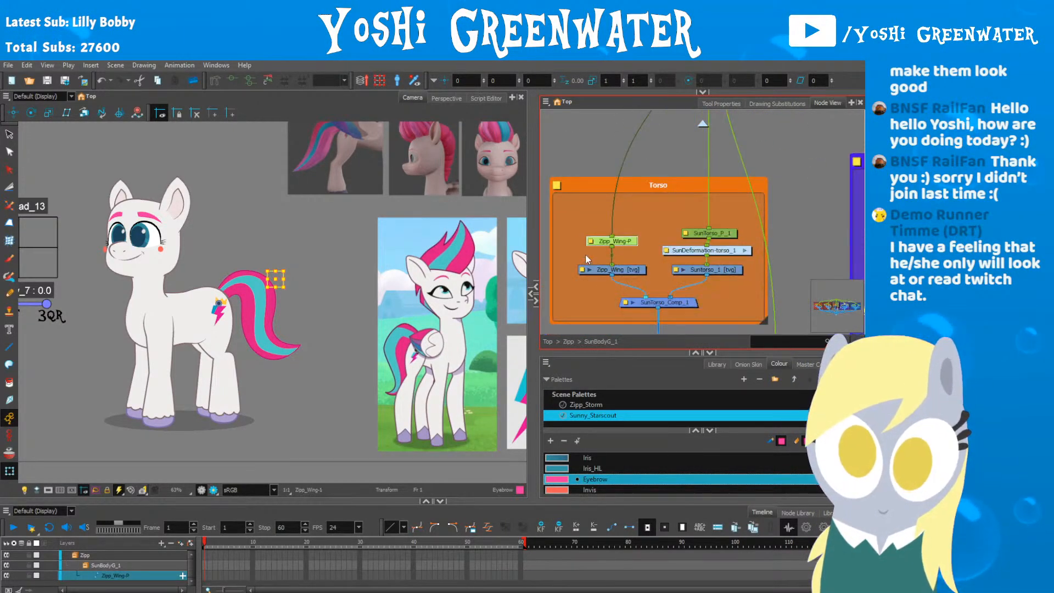
{"action": "left_click", "coordinate": [620, 267]}
{"action": "left_click", "coordinate": [598, 287]}
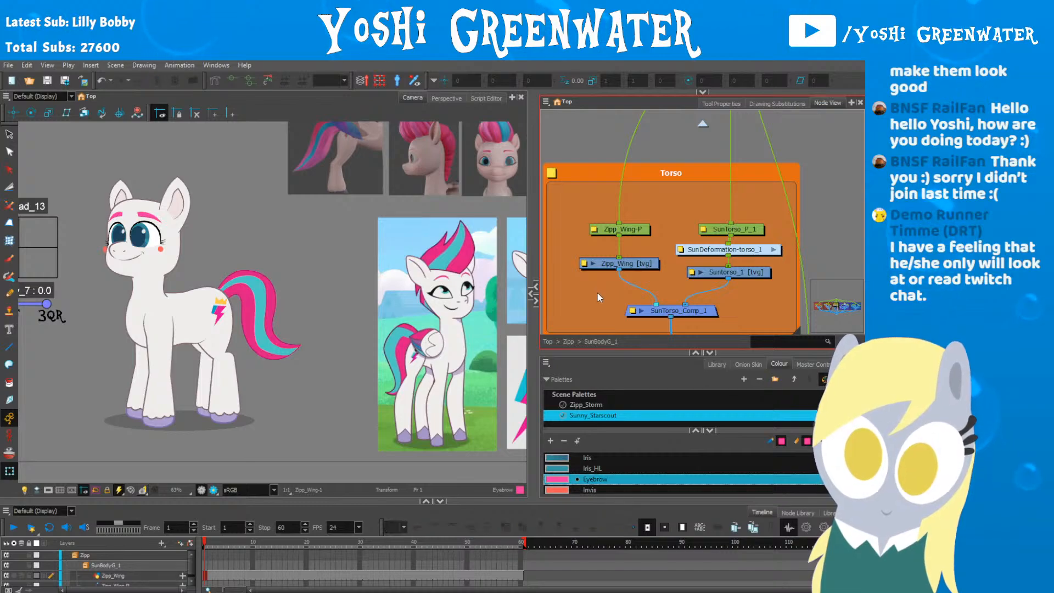
{"action": "left_click_drag", "start_coordinate": [592, 294], "coordinate": [608, 256]}
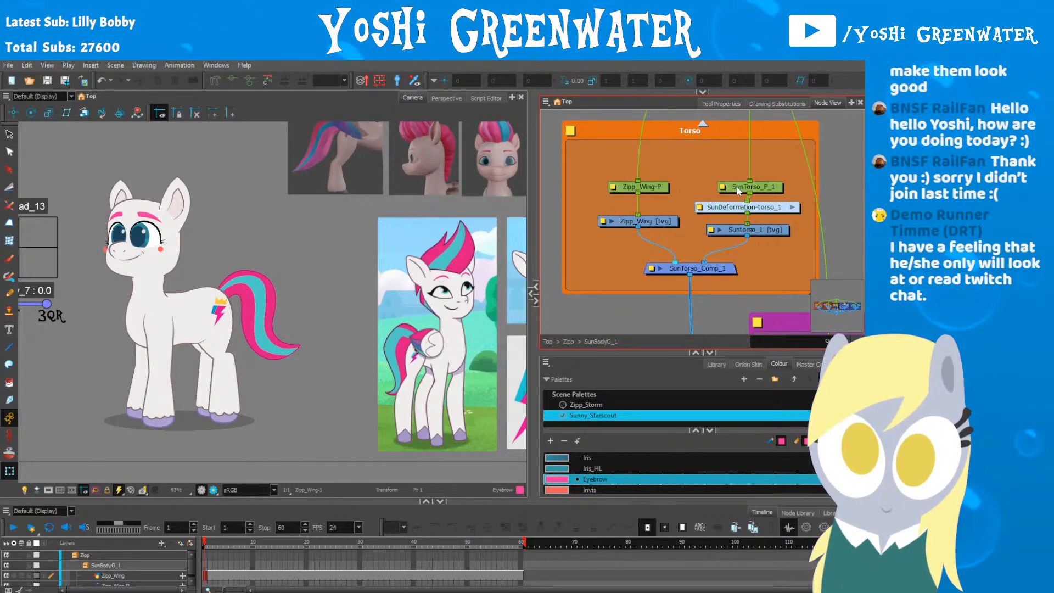
Step: Space the SunTorso_P_1 peg and SunDeformation-torso_1 node evenly above the torso drawing
{"action": "left_click_drag", "start_coordinate": [739, 191], "coordinate": [715, 178]}
{"action": "left_click_drag", "start_coordinate": [768, 210], "coordinate": [771, 197]}
{"action": "left_click", "coordinate": [763, 179], "text": "shift"}
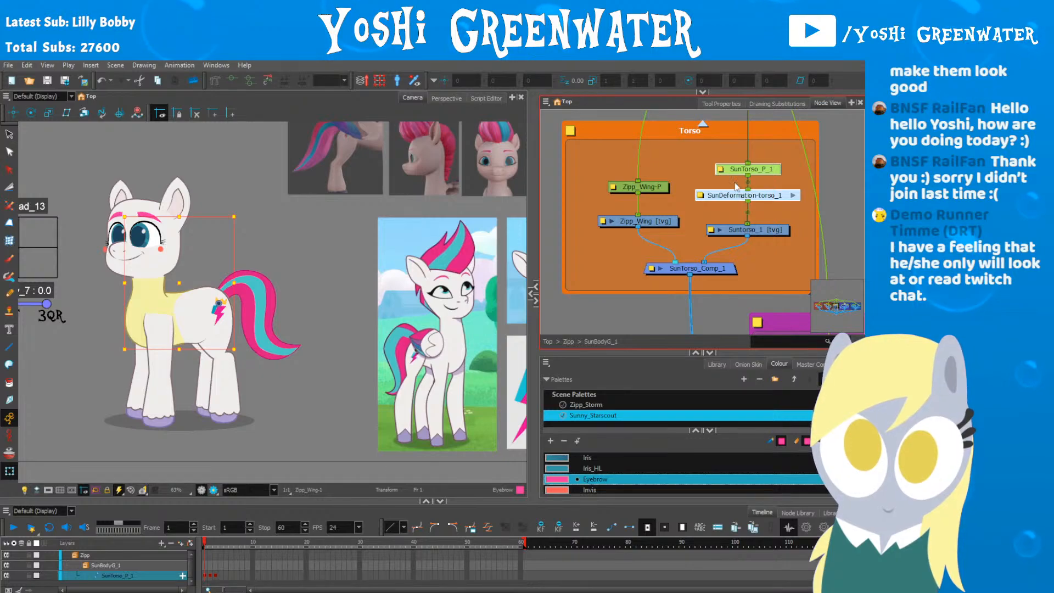
{"action": "left_click", "coordinate": [629, 188]}
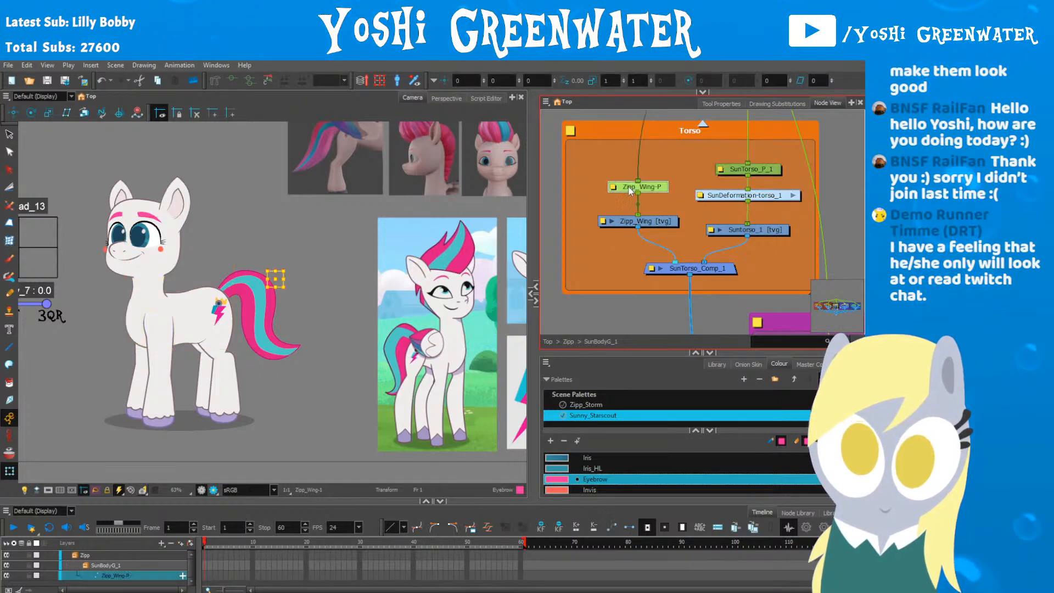
Step: Reveal the Drawing view beside the Camera view and select the empty Zipp_Wing drawing for editing
{"action": "left_click", "coordinate": [611, 225]}
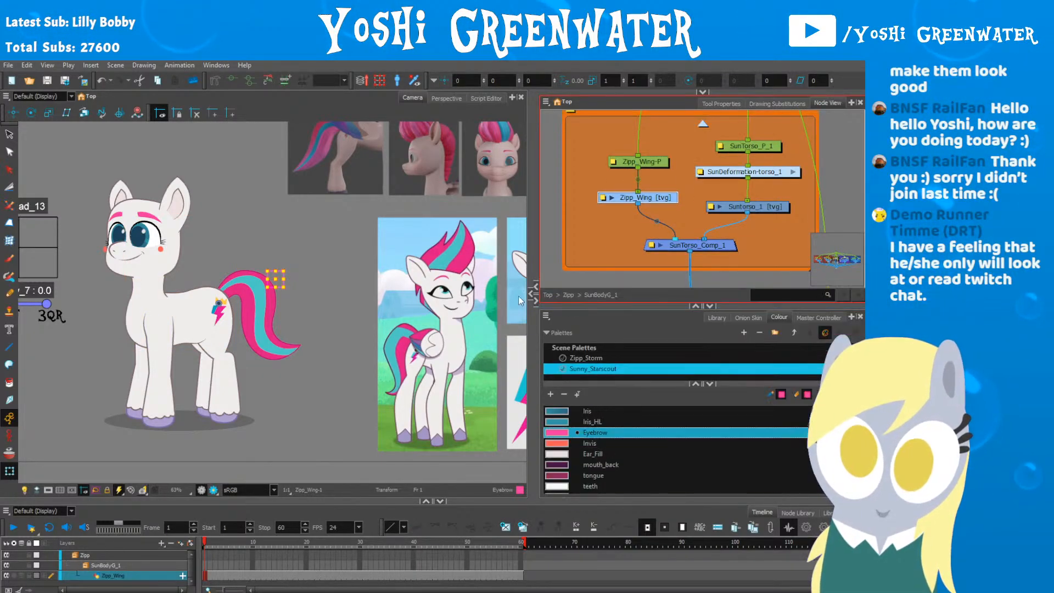
{"action": "left_click_drag", "start_coordinate": [186, 365], "coordinate": [172, 320]}
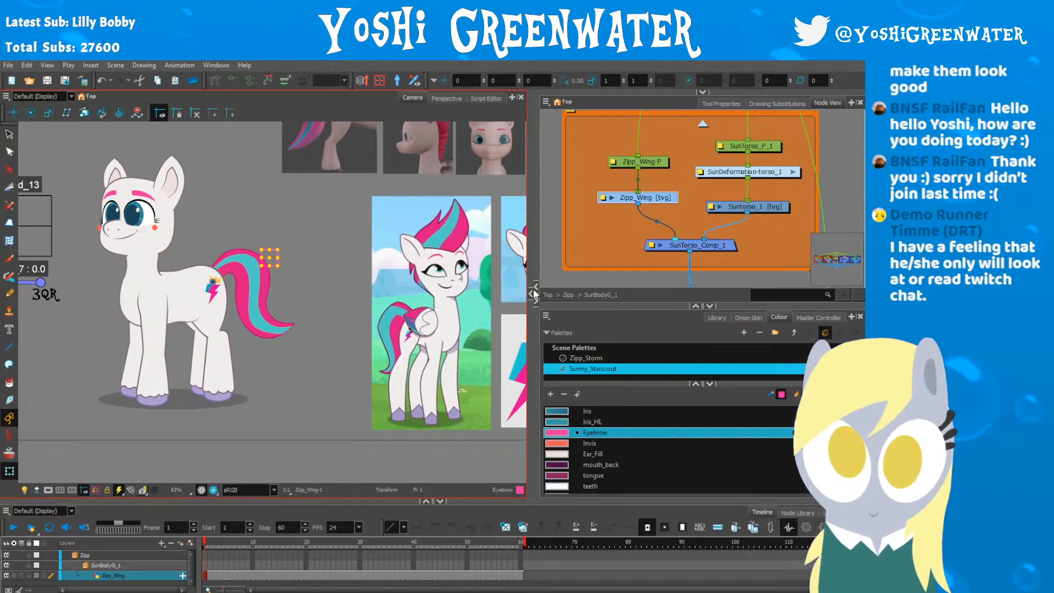
{"action": "left_click", "coordinate": [534, 295]}
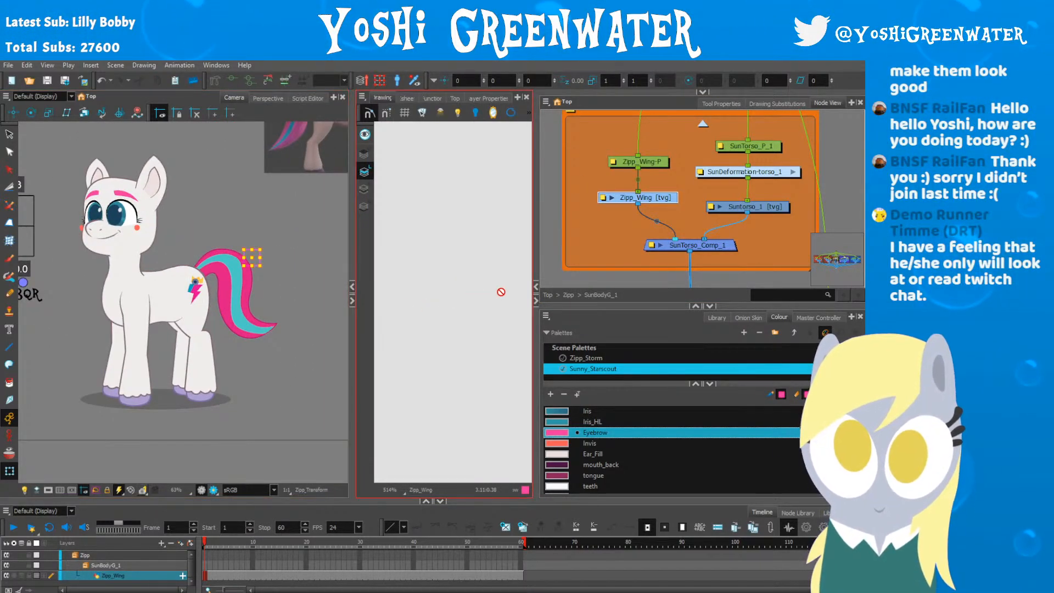
{"action": "left_click", "coordinate": [617, 139]}
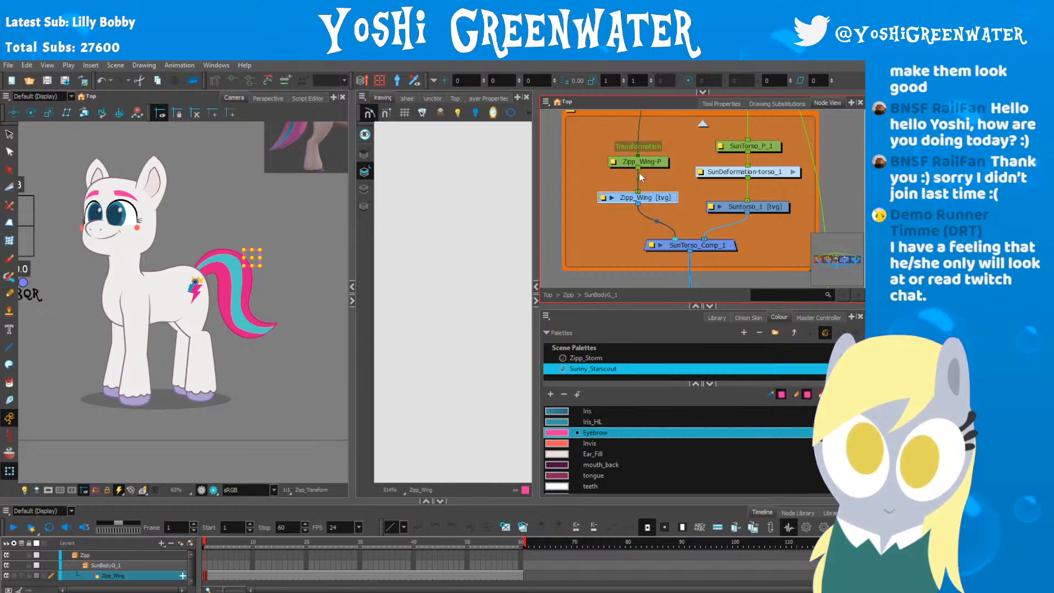
{"action": "left_click", "coordinate": [741, 146]}
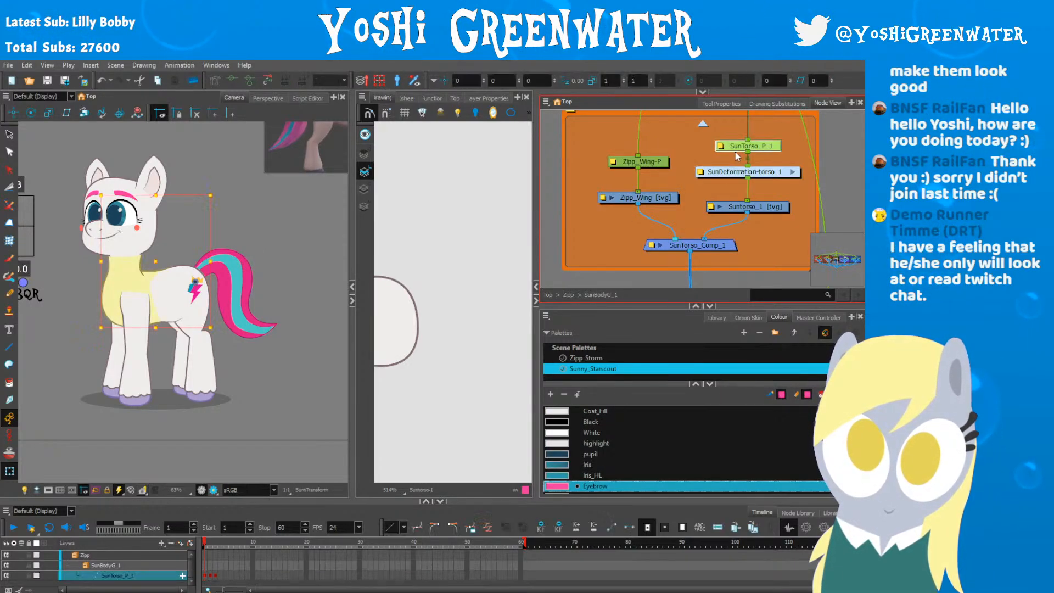
{"action": "left_click", "coordinate": [624, 200]}
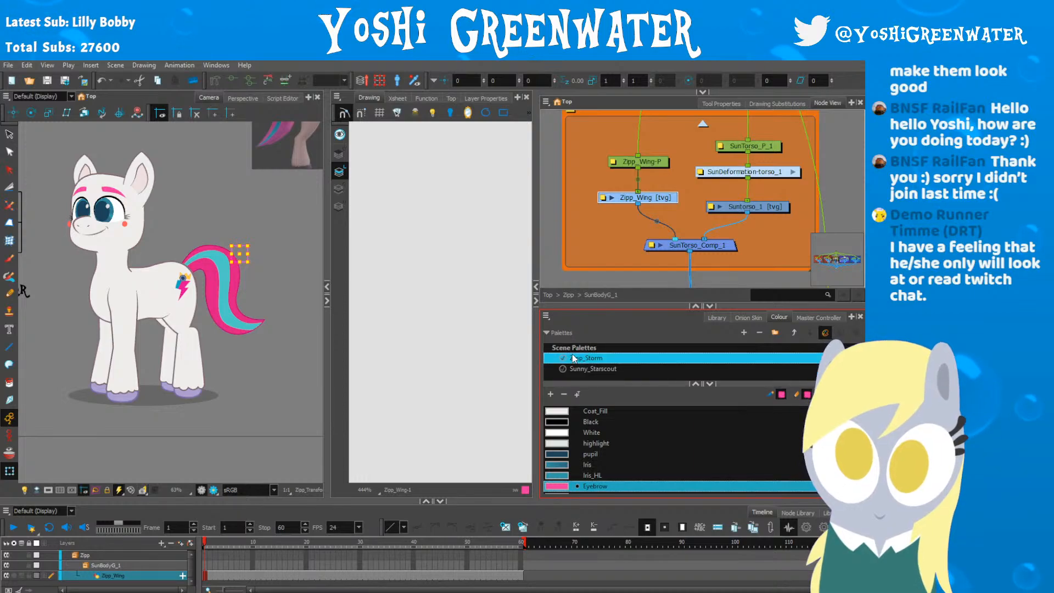
Step: Brush a rough red circle onto the pony's torso in the Zipp_Wing drawing to mark the folded wing's position
{"action": "left_click_drag", "start_coordinate": [573, 308], "coordinate": [572, 290]}
{"action": "left_click", "coordinate": [589, 414]}
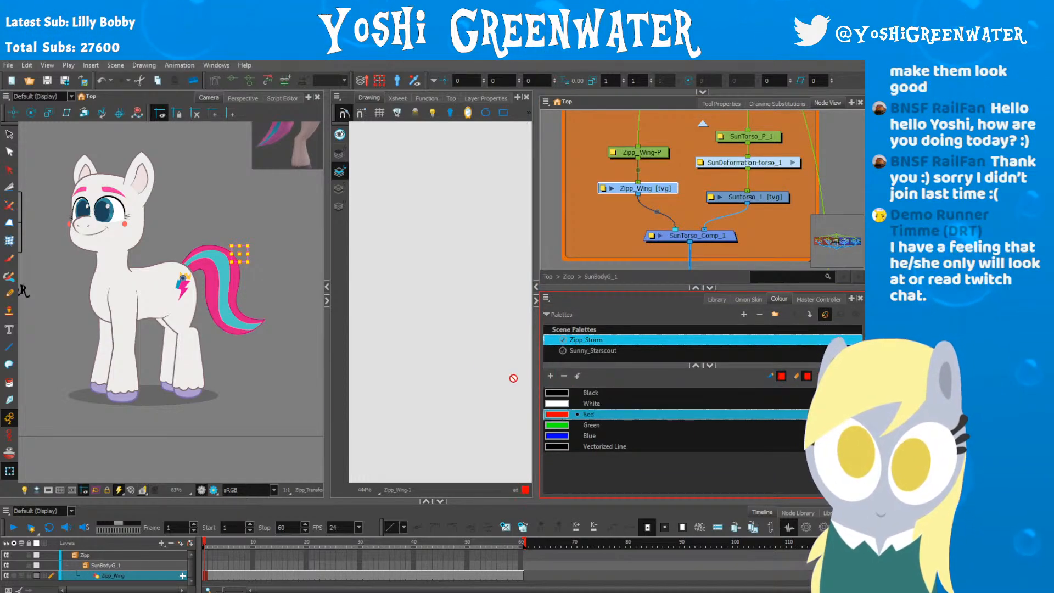
{"action": "mouse_move", "coordinate": [318, 293]}
{"action": "left_mouse_down"}
{"action": "mouse_move", "coordinate": [108, 324]}
{"action": "mouse_move", "coordinate": [62, 314]}
{"action": "mouse_move", "coordinate": [329, 321]}
{"action": "left_mouse_up"}
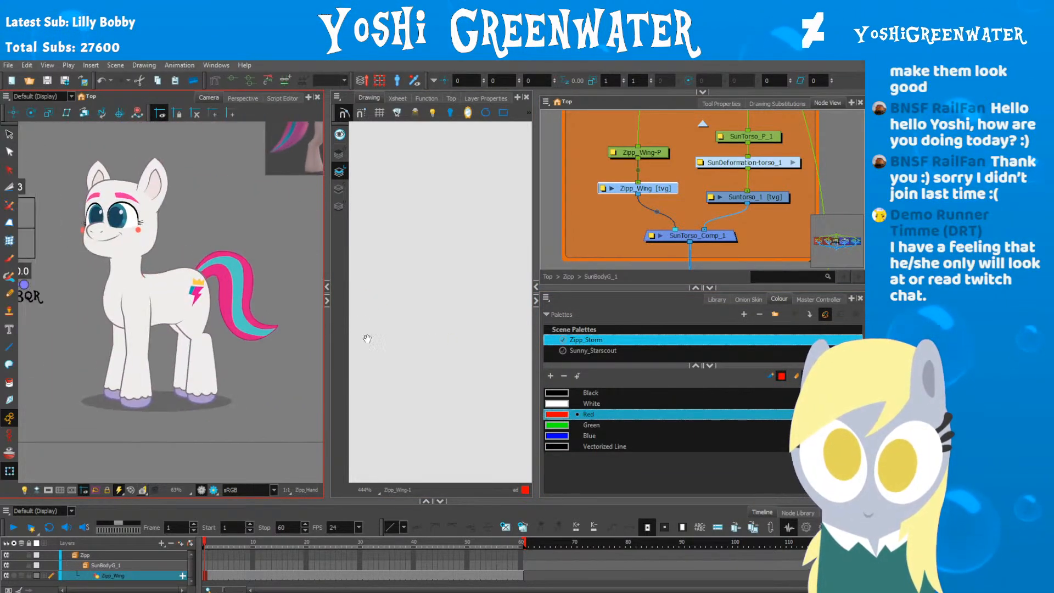
{"action": "key", "text": "alt+b"}
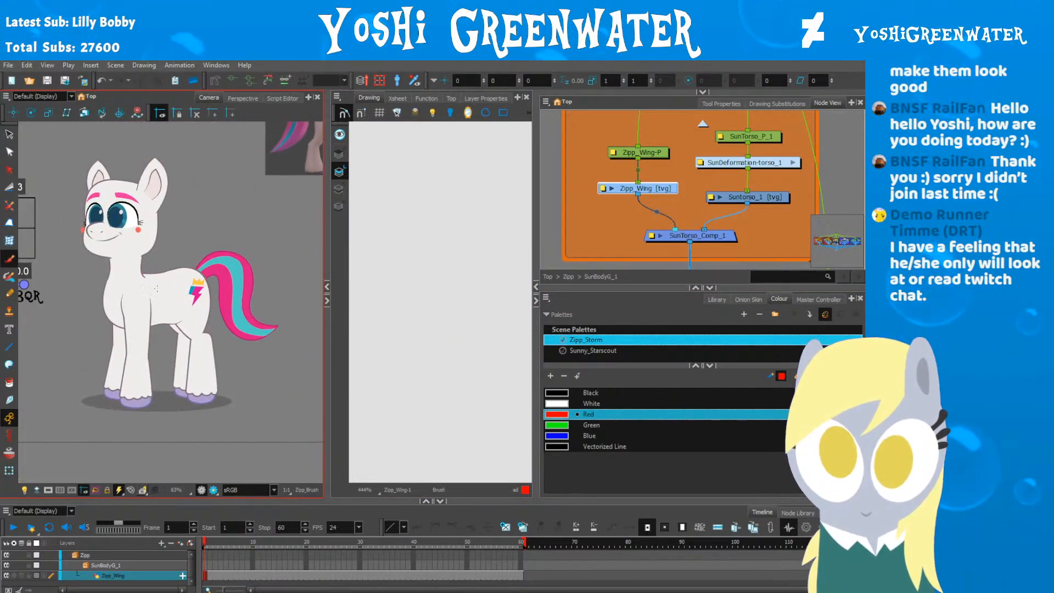
{"action": "scroll", "coordinate": [156, 289], "scroll_direction": "up", "scroll_amount": 3}
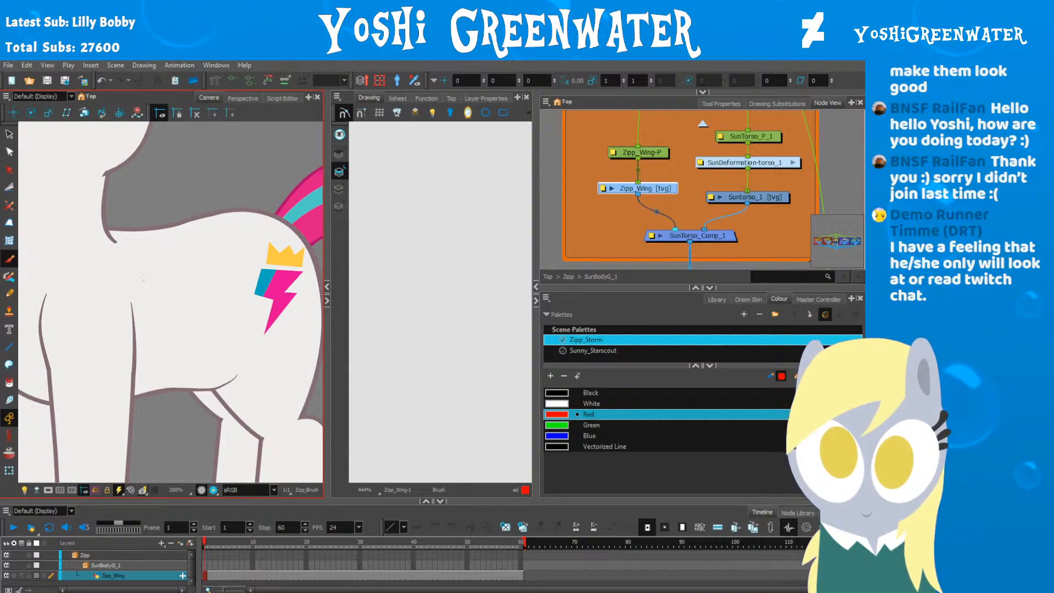
{"action": "scroll", "coordinate": [139, 287], "scroll_direction": "down", "scroll_amount": 2}
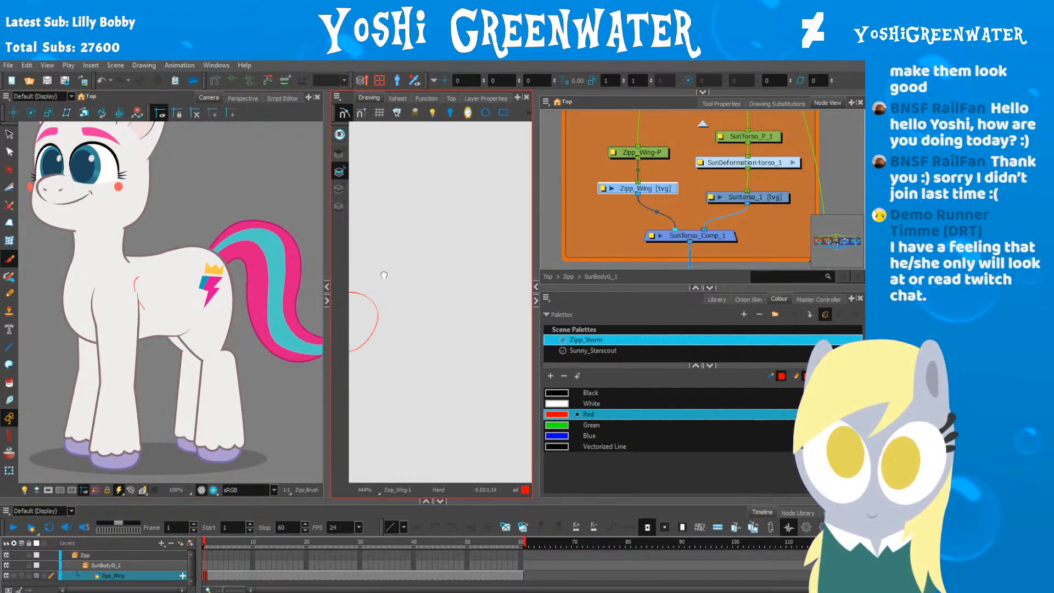
Step: Recolour the rough wing circle Green and move it to the Underlay art layer as a guide
{"action": "left_click_drag", "start_coordinate": [383, 272], "coordinate": [485, 273]}
{"action": "left_click", "coordinate": [8, 134]}
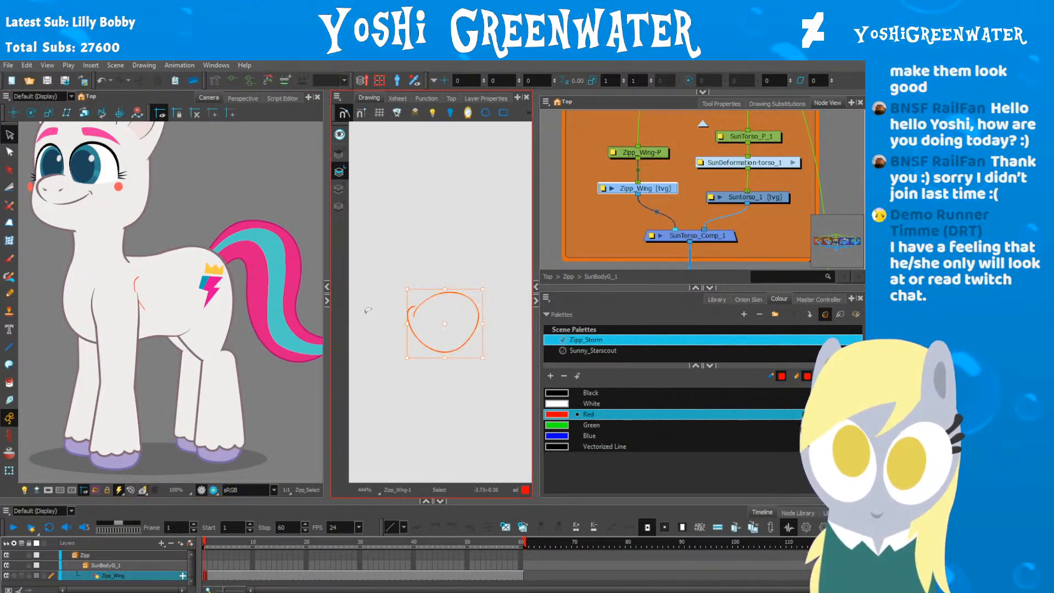
{"action": "left_click", "coordinate": [590, 425]}
{"action": "mouse_move", "coordinate": [381, 313]}
{"action": "left_mouse_down"}
{"action": "mouse_move", "coordinate": [443, 259]}
{"action": "mouse_move", "coordinate": [365, 334]}
{"action": "left_mouse_up"}
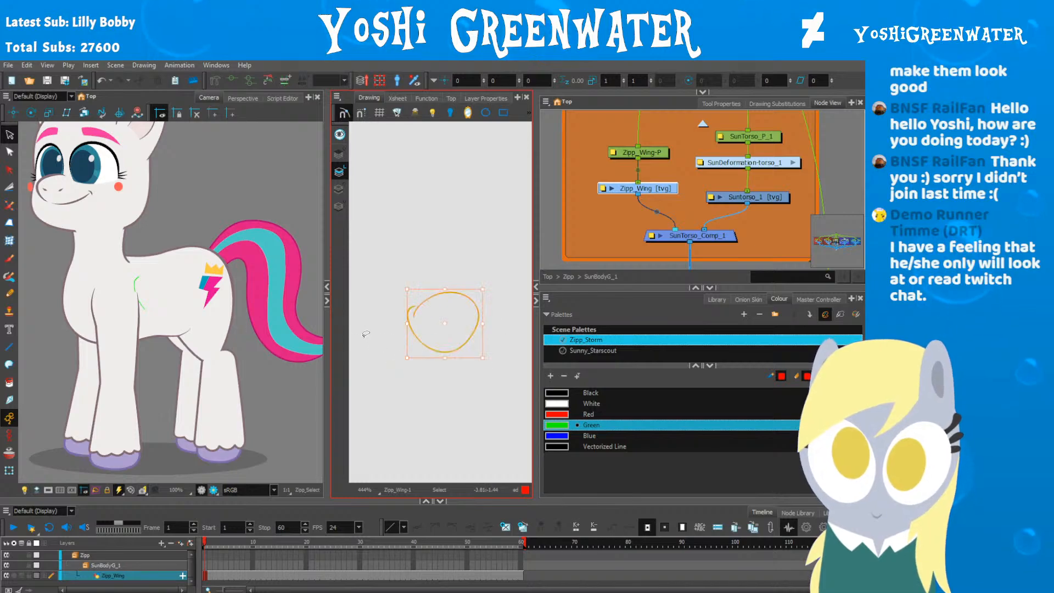
{"action": "left_click", "coordinate": [340, 207]}
{"action": "left_click", "coordinate": [384, 388]}
Step: With all art layers shown, sketch a red teardrop-shaped wing outline over the green guide on Colour Art, following the Zipp reference
{"action": "mouse_move", "coordinate": [288, 341]}
{"action": "left_mouse_down"}
{"action": "mouse_move", "coordinate": [94, 346]}
{"action": "mouse_move", "coordinate": [142, 356]}
{"action": "mouse_move", "coordinate": [82, 356]}
{"action": "left_mouse_up"}
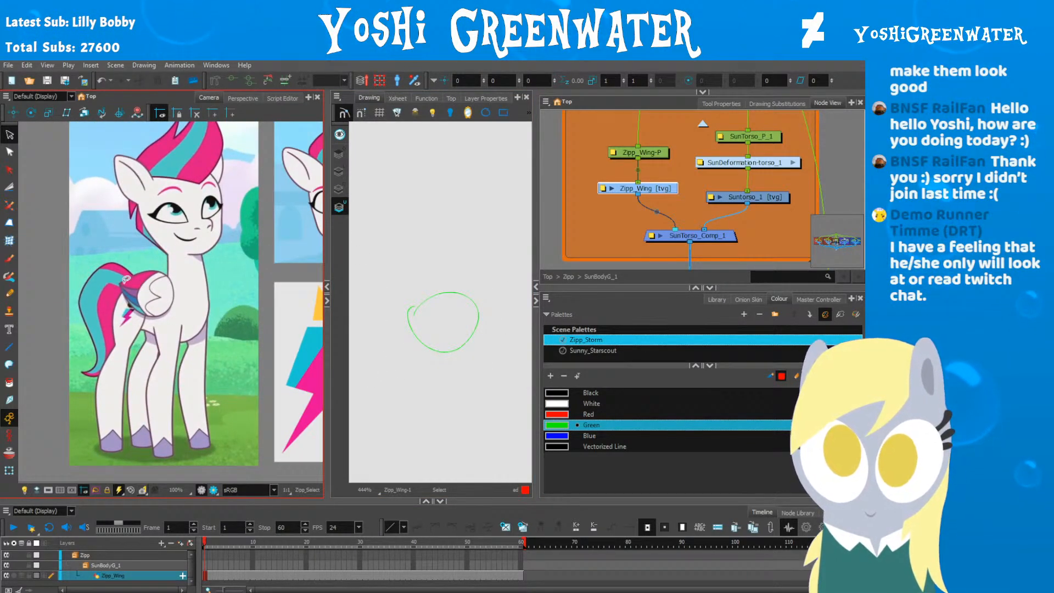
{"action": "scroll", "coordinate": [122, 297], "scroll_direction": "up", "scroll_amount": 3}
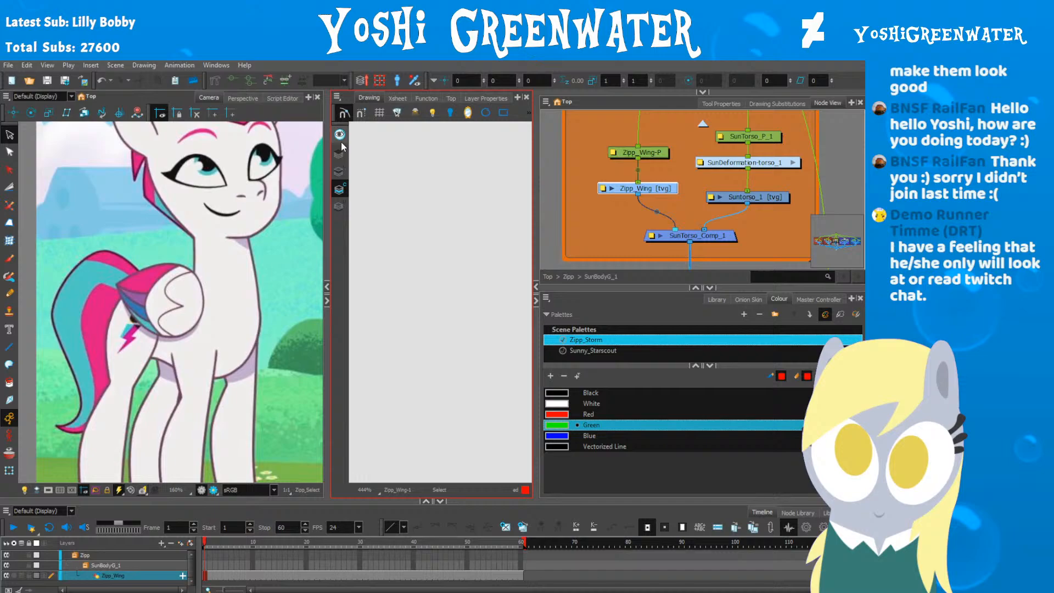
{"action": "left_click", "coordinate": [340, 140]}
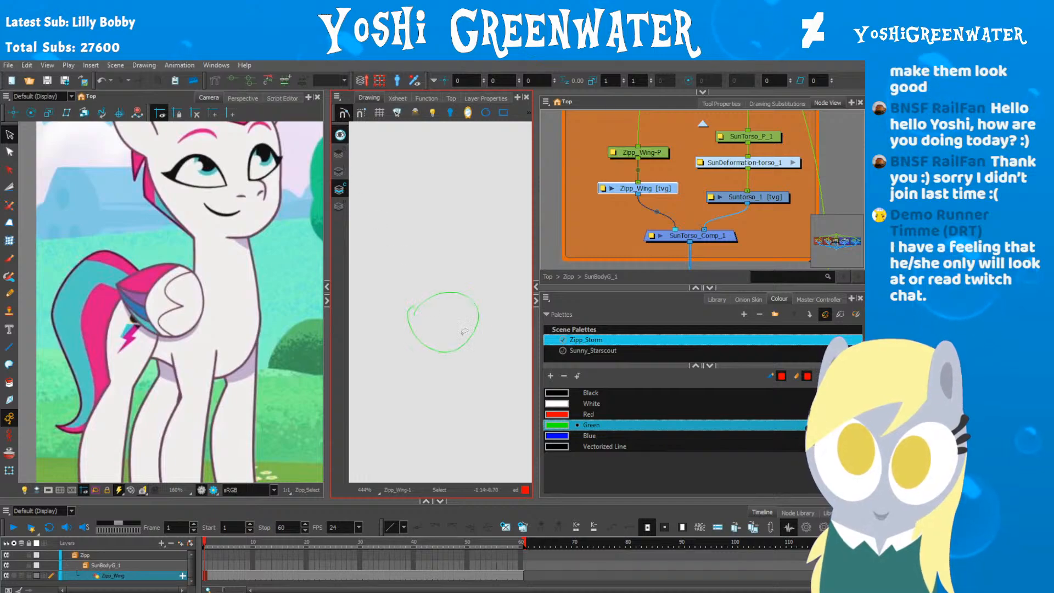
{"action": "left_click", "coordinate": [559, 415]}
{"action": "left_click", "coordinate": [9, 259]}
{"action": "scroll", "coordinate": [414, 312], "scroll_direction": "up", "scroll_amount": 1}
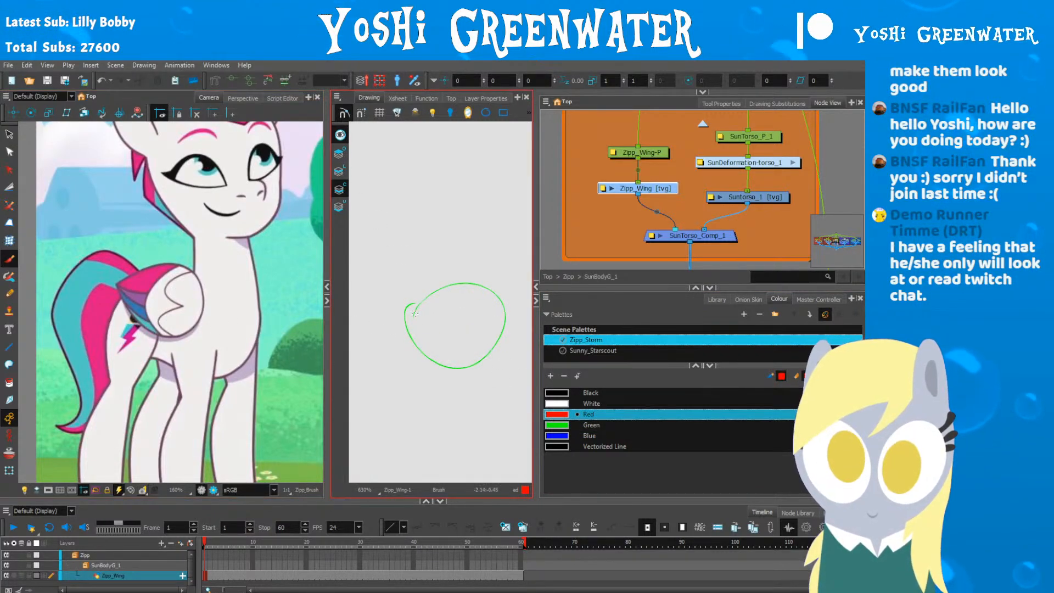
{"action": "left_click_drag", "start_coordinate": [535, 329], "coordinate": [584, 329]}
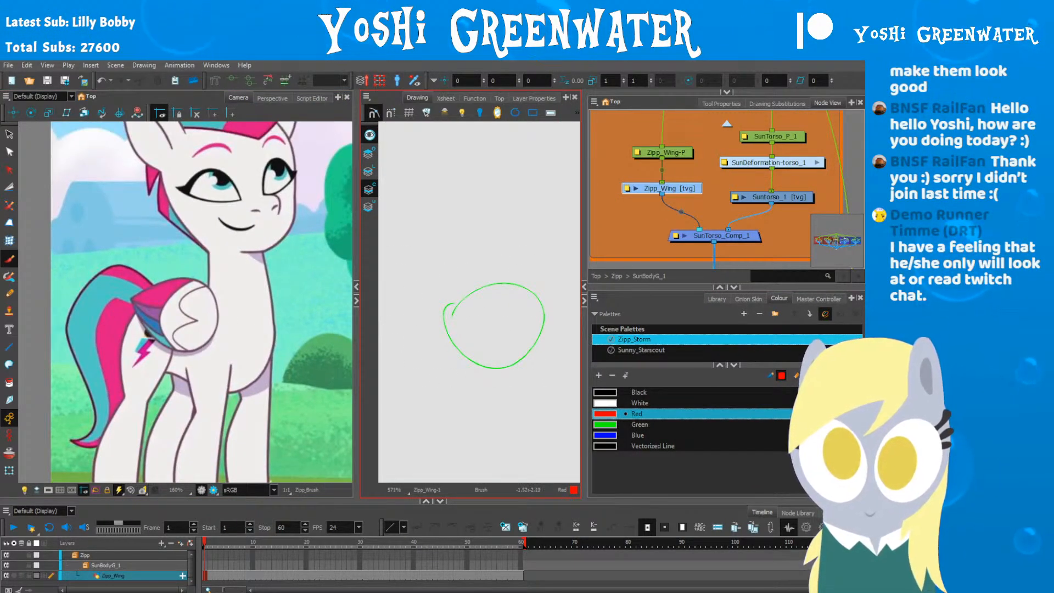
{"action": "left_click_drag", "start_coordinate": [442, 306], "coordinate": [315, 314]}
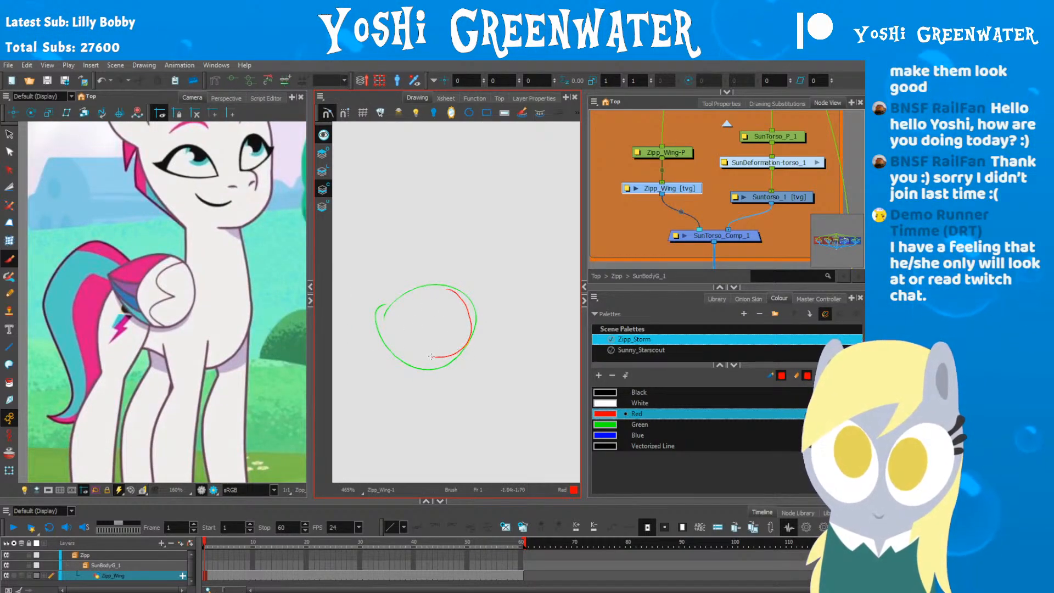
{"action": "left_click_drag", "start_coordinate": [431, 357], "coordinate": [386, 317]}
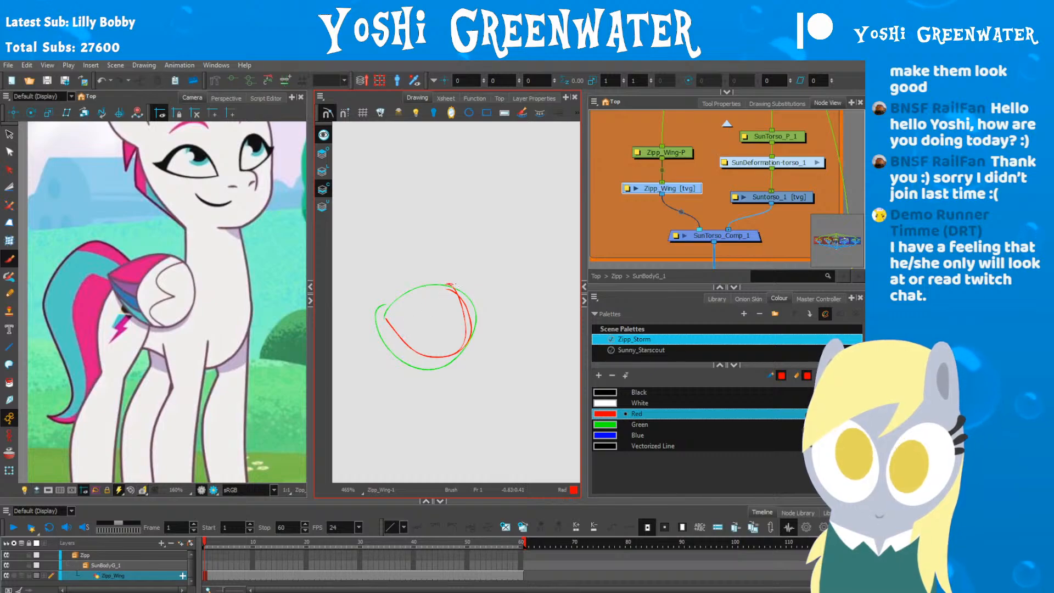
{"action": "left_click_drag", "start_coordinate": [455, 287], "coordinate": [454, 293]}
{"action": "left_click_drag", "start_coordinate": [370, 300], "coordinate": [455, 284]}
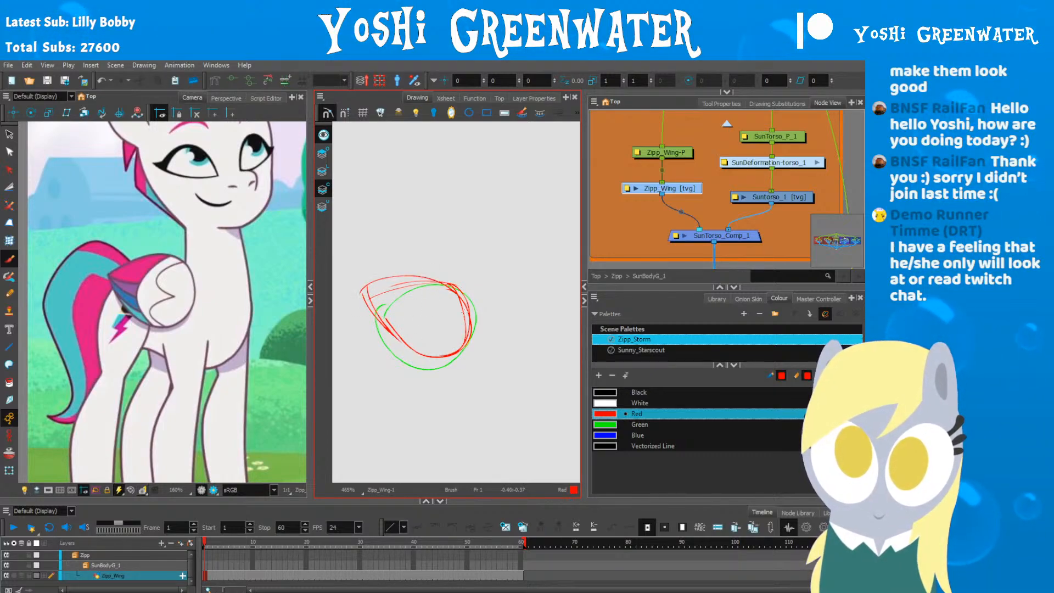
Step: Warp the red wing outline with an Envelope, bulging its lower edge downward and raising its upper rear corner
{"action": "key", "text": "alt+s"}
{"action": "mouse_move", "coordinate": [393, 234]}
{"action": "left_mouse_down"}
{"action": "mouse_move", "coordinate": [451, 383]}
{"action": "mouse_move", "coordinate": [352, 271]}
{"action": "mouse_move", "coordinate": [363, 276]}
{"action": "left_mouse_up"}
{"action": "left_click", "coordinate": [8, 242]}
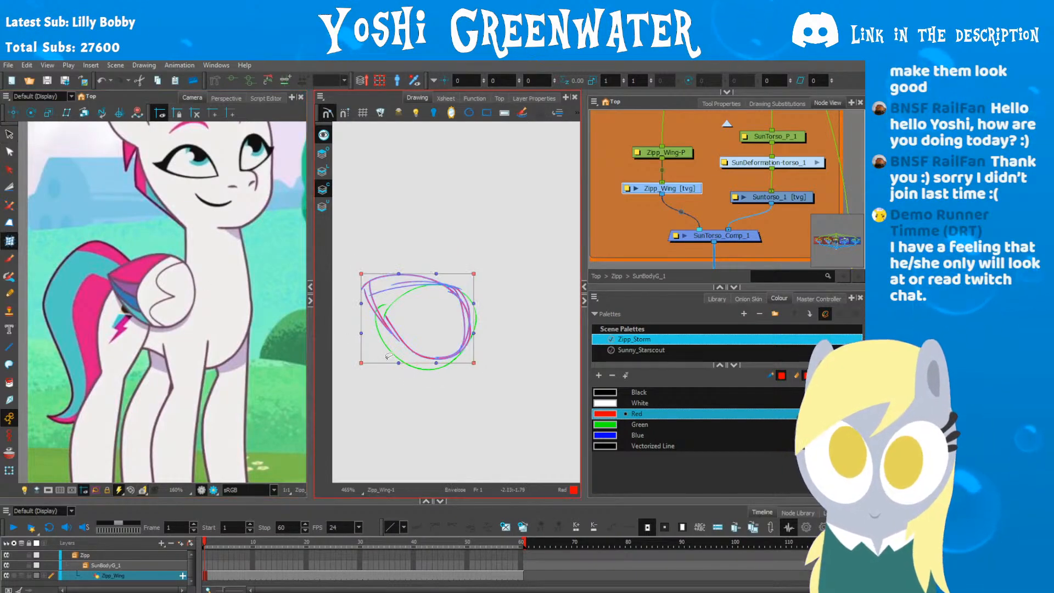
{"action": "mouse_move", "coordinate": [398, 363]}
{"action": "left_mouse_down"}
{"action": "mouse_move", "coordinate": [387, 381]}
{"action": "mouse_move", "coordinate": [440, 378]}
{"action": "left_mouse_up"}
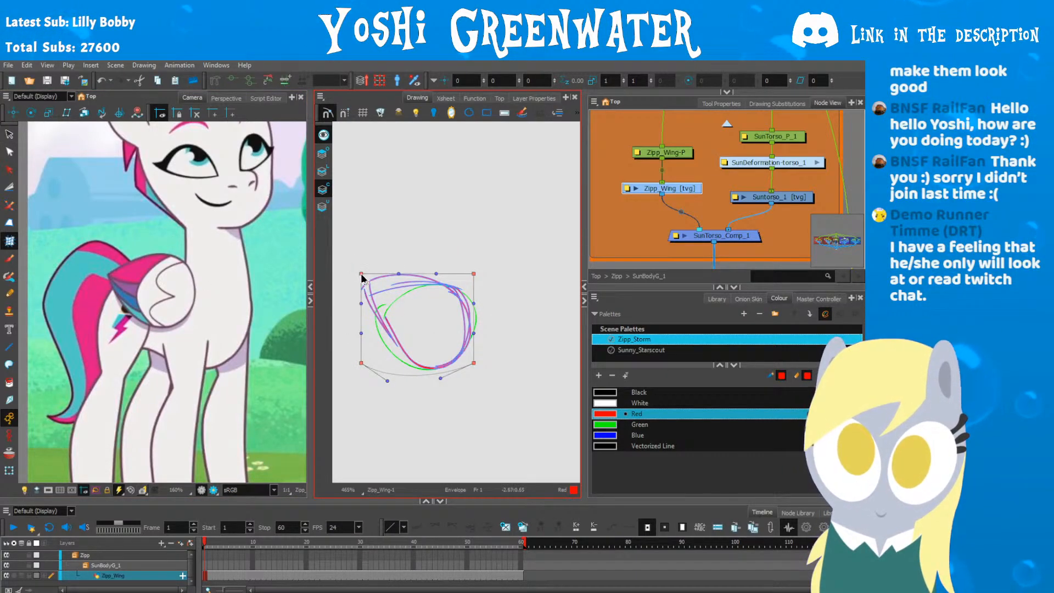
{"action": "left_click_drag", "start_coordinate": [361, 274], "coordinate": [361, 267]}
{"action": "left_click", "coordinate": [356, 343]}
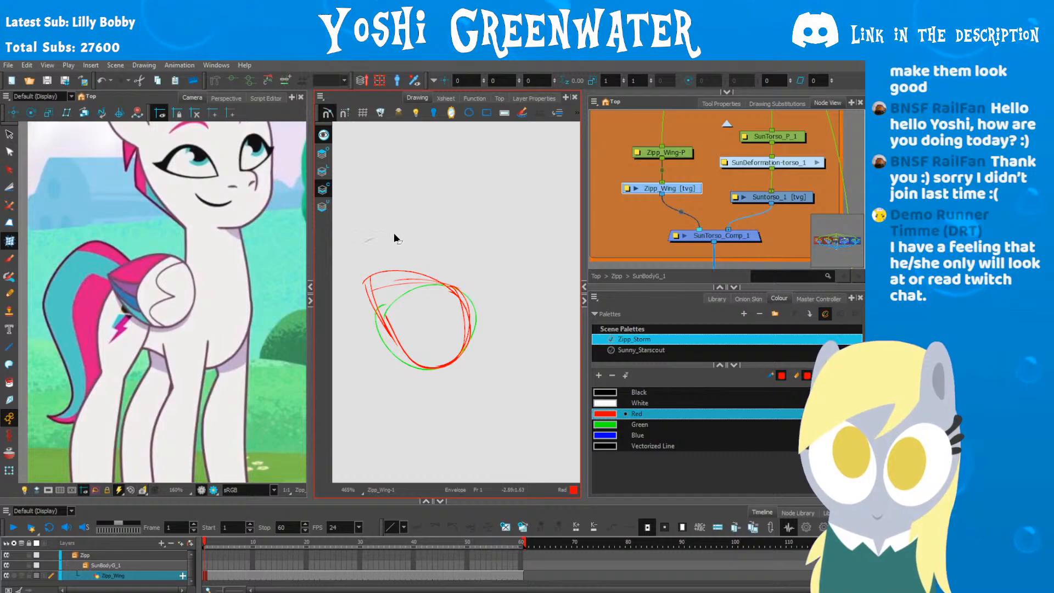
Step: Reinforce the wing outline with more red brush strokes around its edges and hide the green guide from the view
{"action": "left_click", "coordinate": [378, 325]}
{"action": "mouse_move", "coordinate": [363, 338]}
{"action": "left_mouse_down"}
{"action": "mouse_move", "coordinate": [375, 317]}
{"action": "mouse_move", "coordinate": [430, 373]}
{"action": "left_mouse_up"}
{"action": "left_click", "coordinate": [355, 351]}
{"action": "key", "text": "alt+b"}
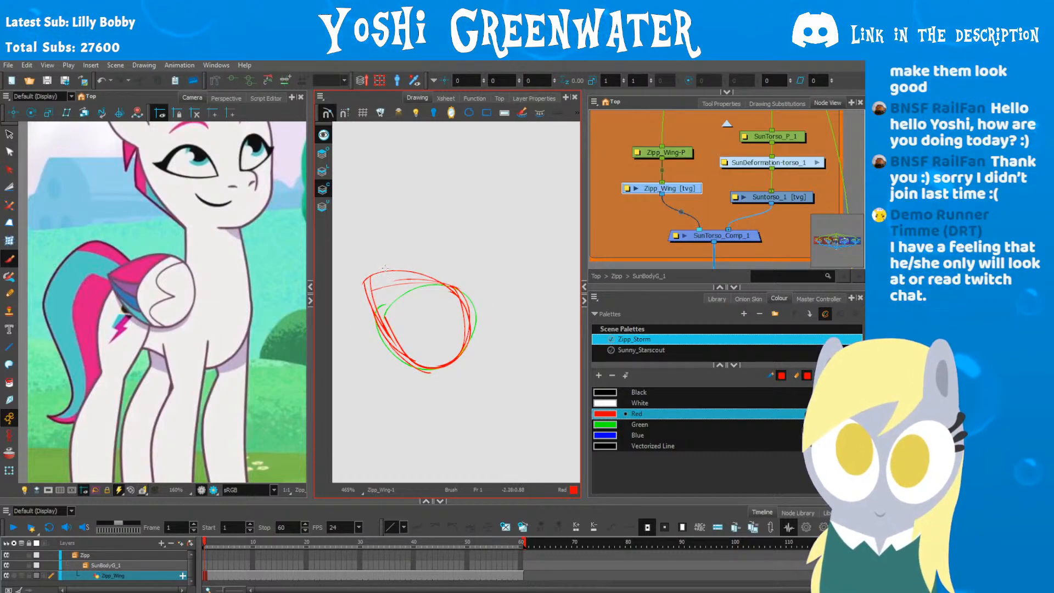
{"action": "left_click_drag", "start_coordinate": [367, 275], "coordinate": [456, 287]}
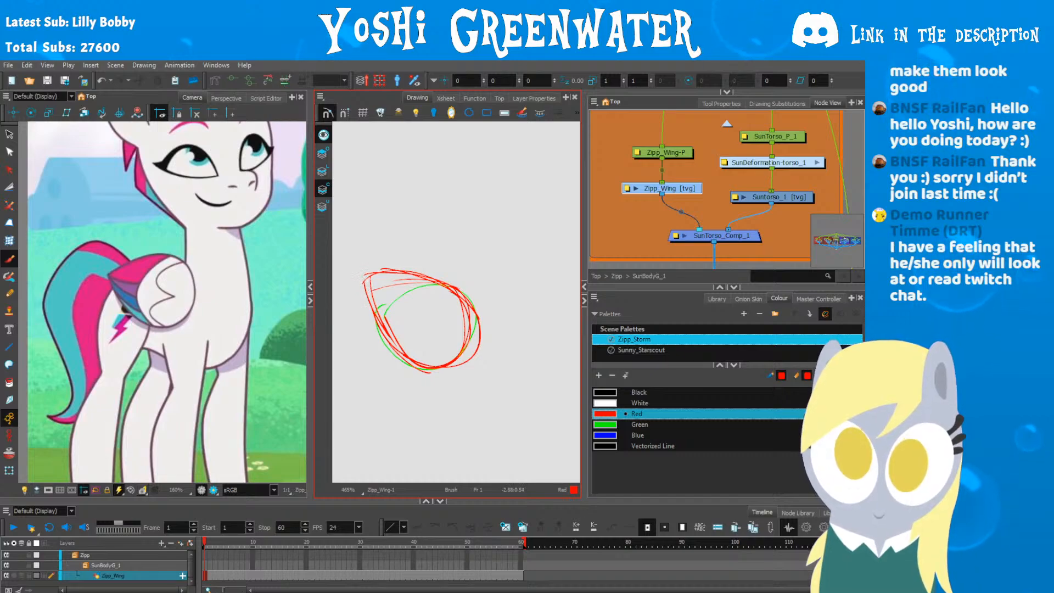
{"action": "left_click", "coordinate": [323, 134]}
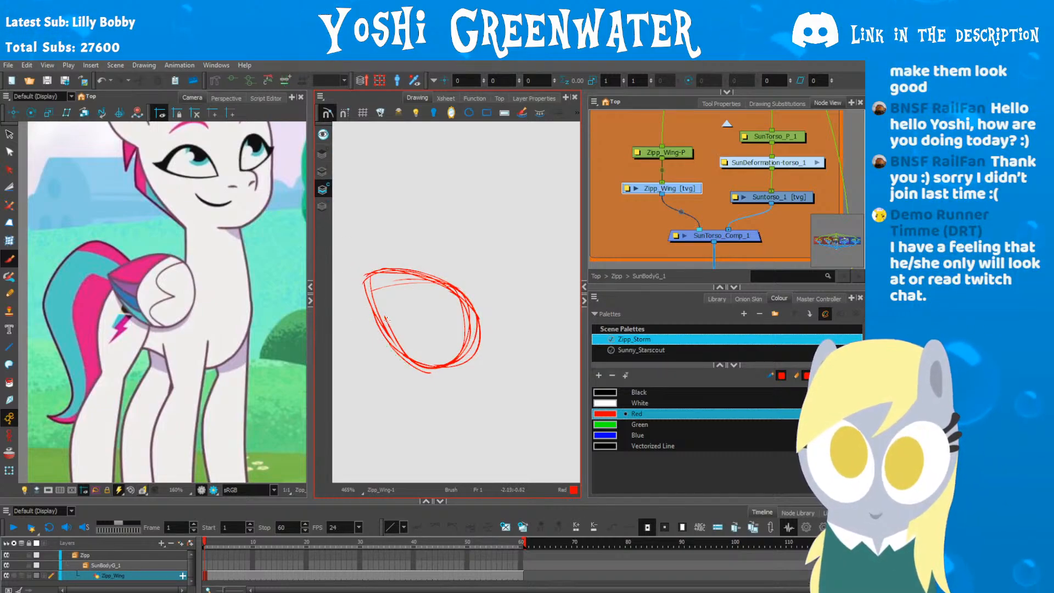
{"action": "left_click_drag", "start_coordinate": [392, 262], "coordinate": [456, 287]}
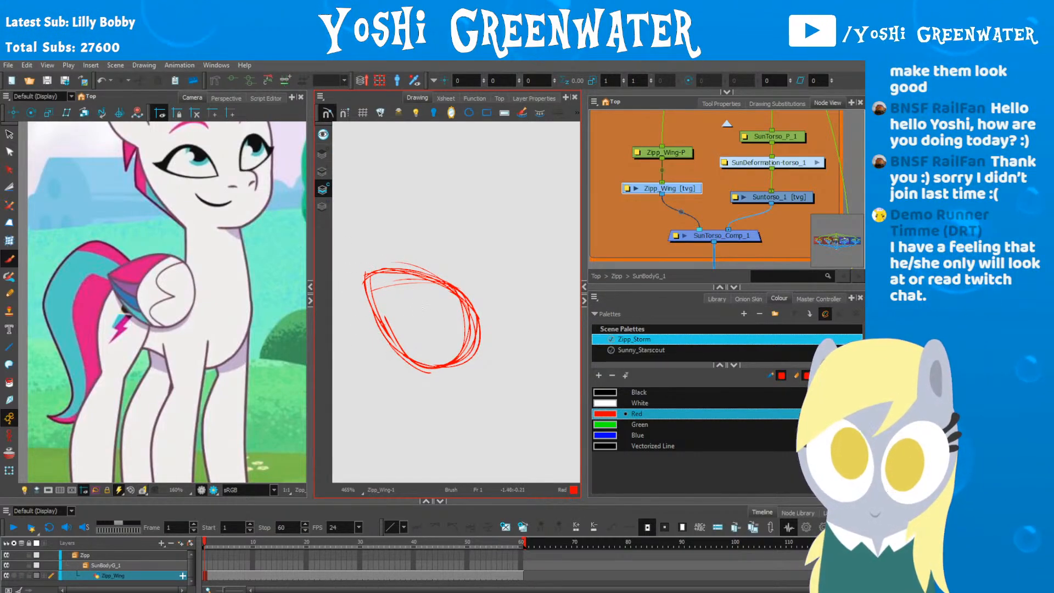
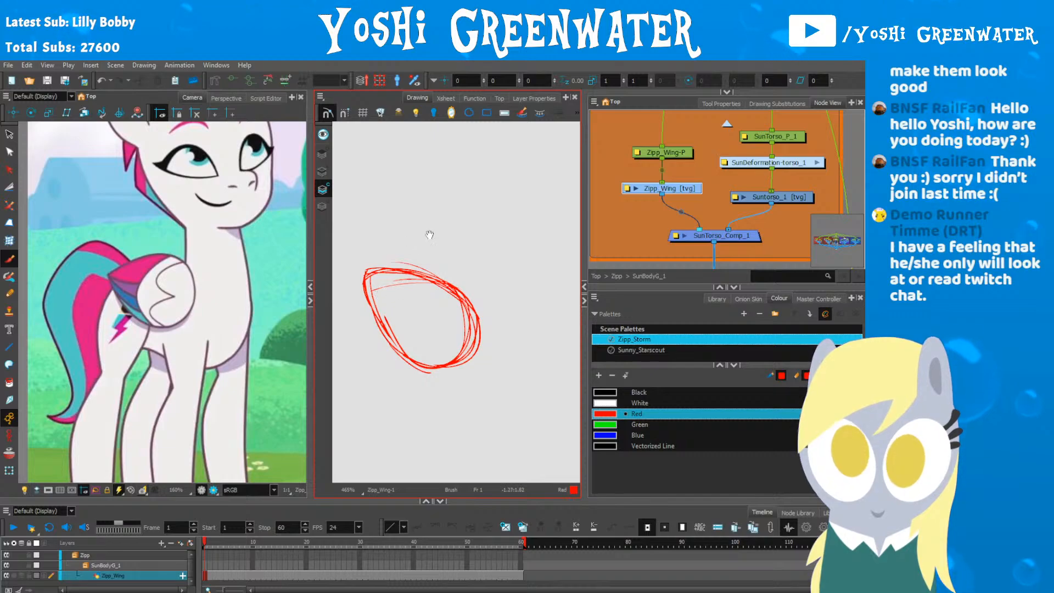
Step: Doodle a small fluffy cloud shape with curled edges and short curved inner marks above the wing in red
{"action": "left_click_drag", "start_coordinate": [429, 235], "coordinate": [391, 246]}
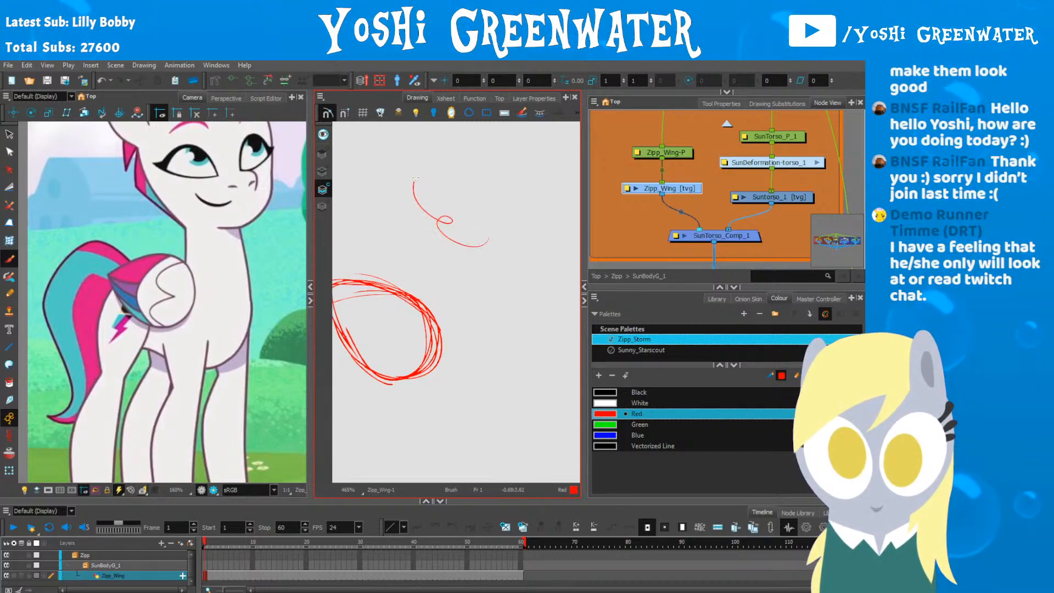
{"action": "mouse_move", "coordinate": [415, 177]}
{"action": "left_mouse_down"}
{"action": "mouse_move", "coordinate": [448, 175]}
{"action": "mouse_move", "coordinate": [497, 198]}
{"action": "mouse_move", "coordinate": [499, 219]}
{"action": "mouse_move", "coordinate": [495, 196]}
{"action": "left_mouse_up"}
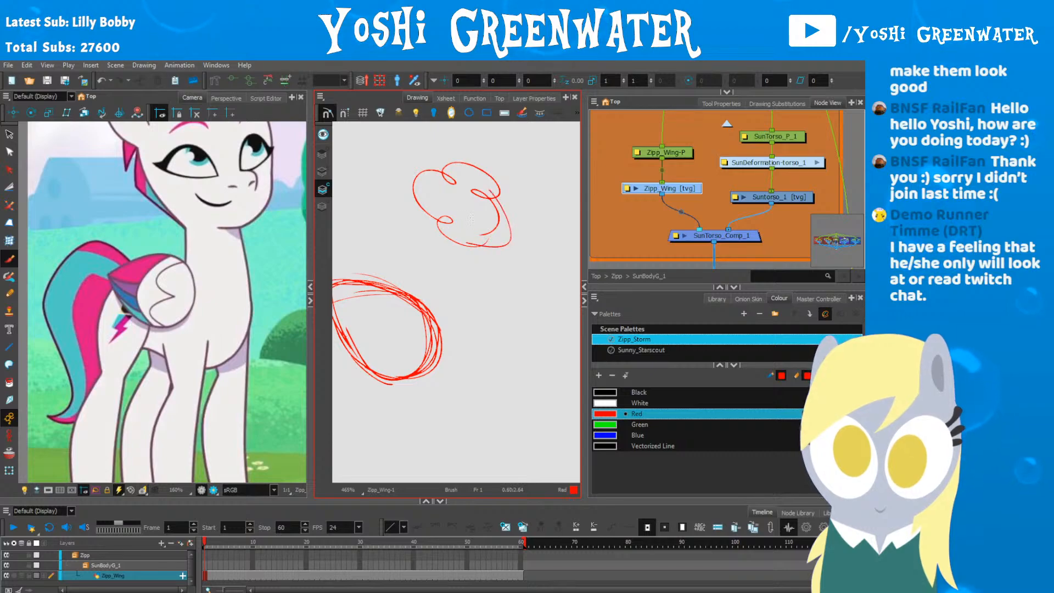
{"action": "mouse_move", "coordinate": [438, 180]}
{"action": "left_mouse_down"}
{"action": "mouse_move", "coordinate": [442, 206]}
{"action": "mouse_move", "coordinate": [478, 222]}
{"action": "left_mouse_up"}
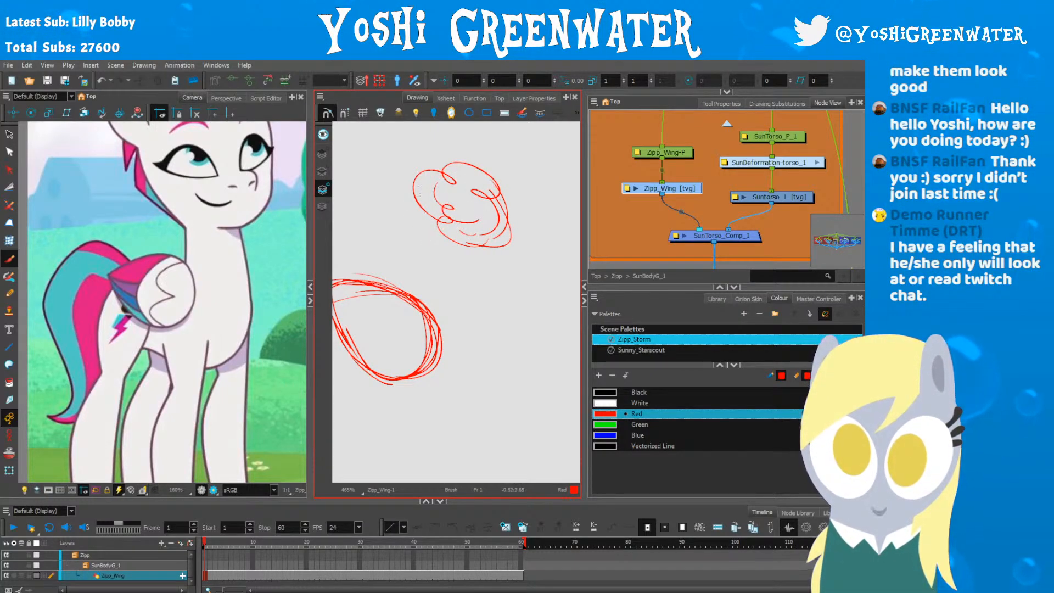
{"action": "left_click_drag", "start_coordinate": [451, 192], "coordinate": [466, 199]}
Step: Sketch scalloped feather layers inside the wing outline and a long pointed feather tip beyond it, based on the 3D wing reference image
{"action": "left_click_drag", "start_coordinate": [377, 230], "coordinate": [444, 211]}
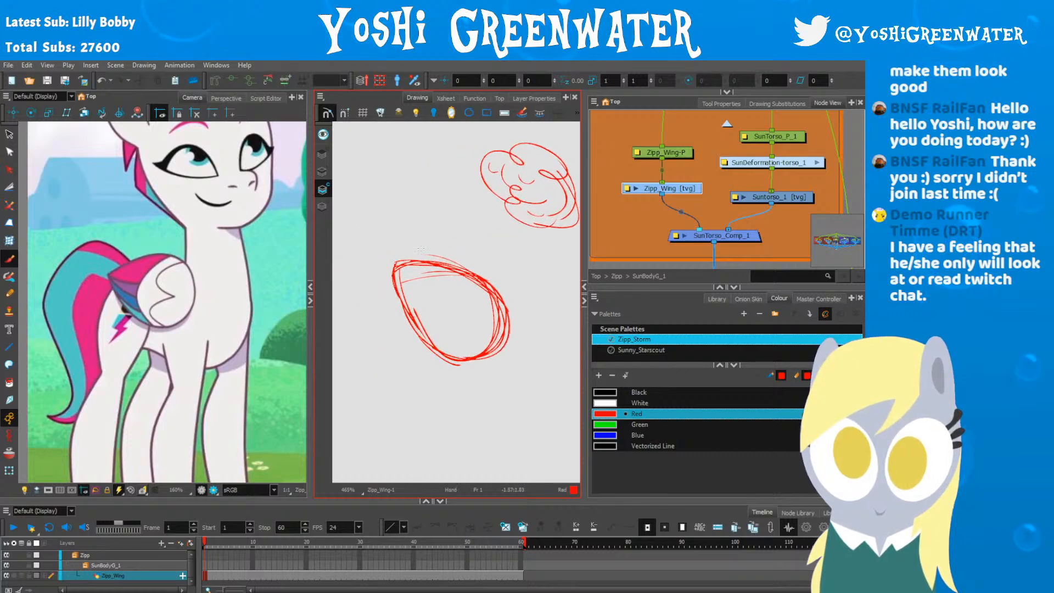
{"action": "scroll", "coordinate": [129, 294], "scroll_direction": "down", "scroll_amount": 6}
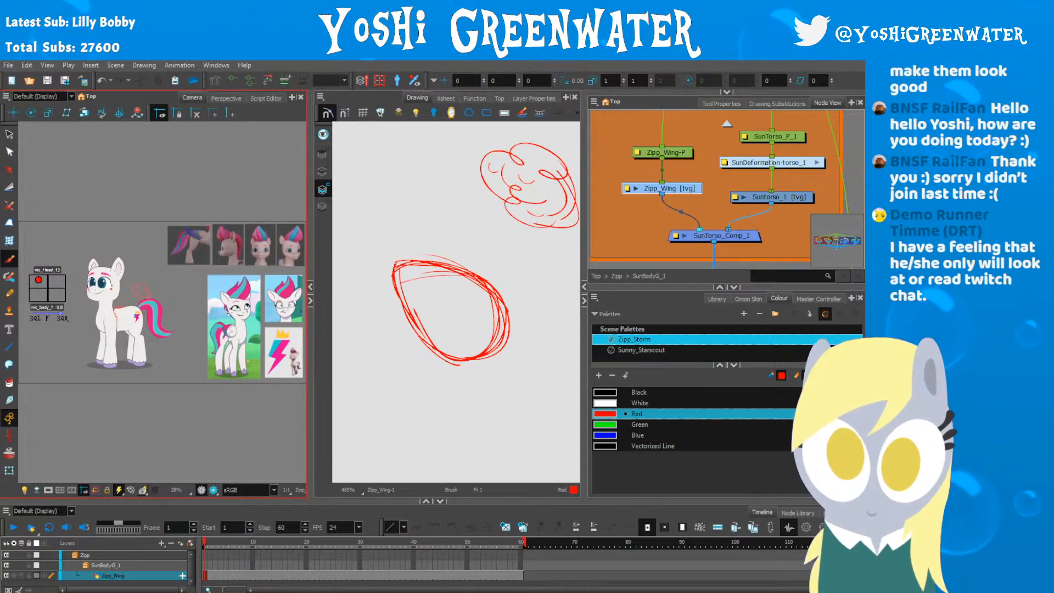
{"action": "scroll", "coordinate": [228, 311], "scroll_direction": "up", "scroll_amount": 3}
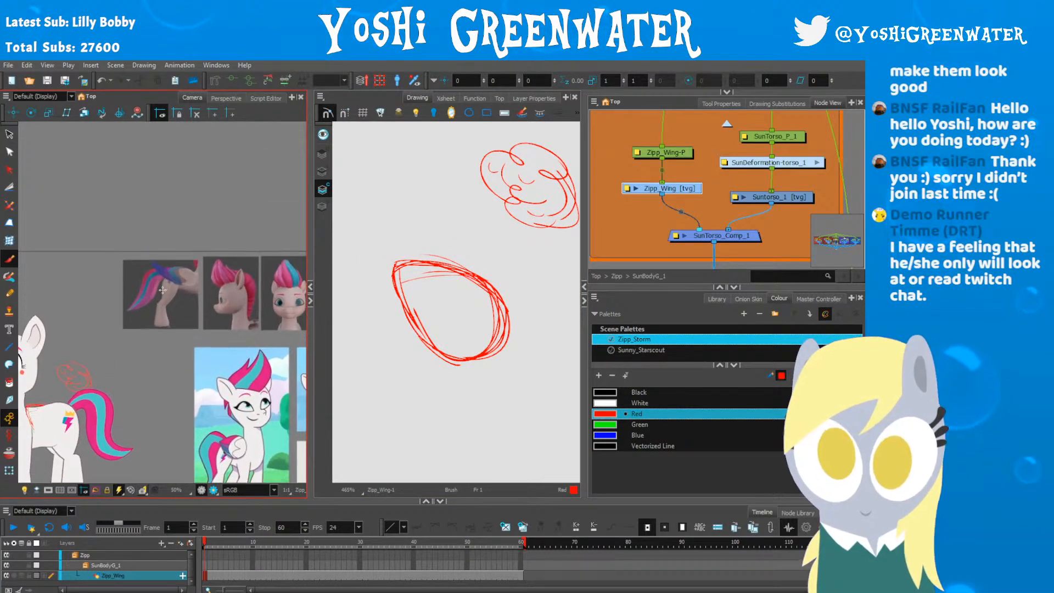
{"action": "scroll", "coordinate": [163, 290], "scroll_direction": "up", "scroll_amount": 5}
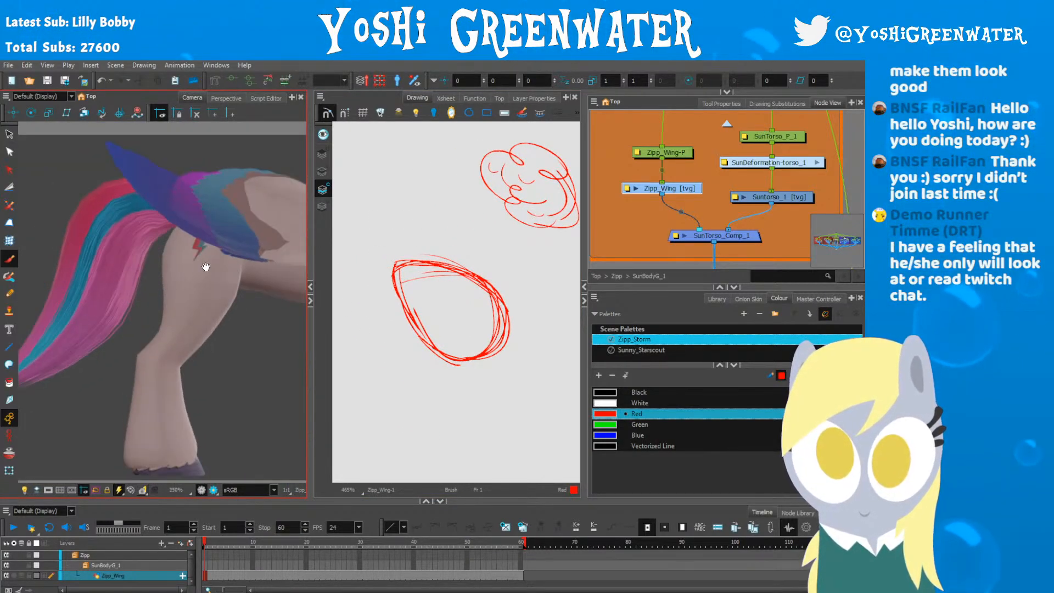
{"action": "mouse_move", "coordinate": [206, 266]}
{"action": "left_mouse_down"}
{"action": "mouse_move", "coordinate": [129, 325]}
{"action": "mouse_move", "coordinate": [157, 315]}
{"action": "left_mouse_up"}
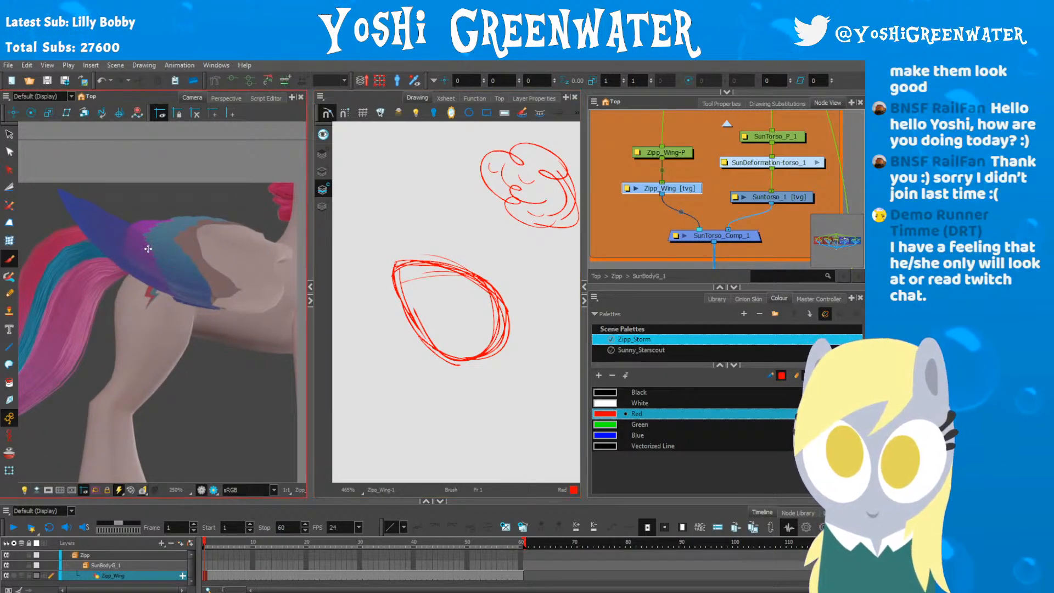
{"action": "mouse_move", "coordinate": [399, 305]}
{"action": "left_mouse_down"}
{"action": "mouse_move", "coordinate": [364, 305]}
{"action": "mouse_move", "coordinate": [389, 304]}
{"action": "left_mouse_up"}
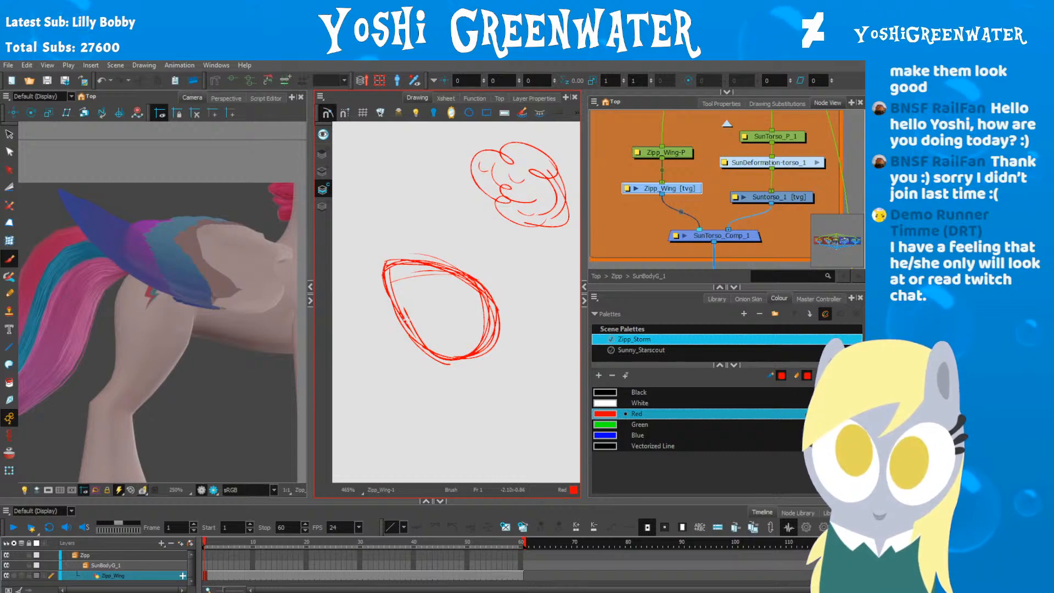
{"action": "mouse_move", "coordinate": [460, 303]}
{"action": "left_mouse_down"}
{"action": "mouse_move", "coordinate": [438, 320]}
{"action": "mouse_move", "coordinate": [453, 349]}
{"action": "left_mouse_up"}
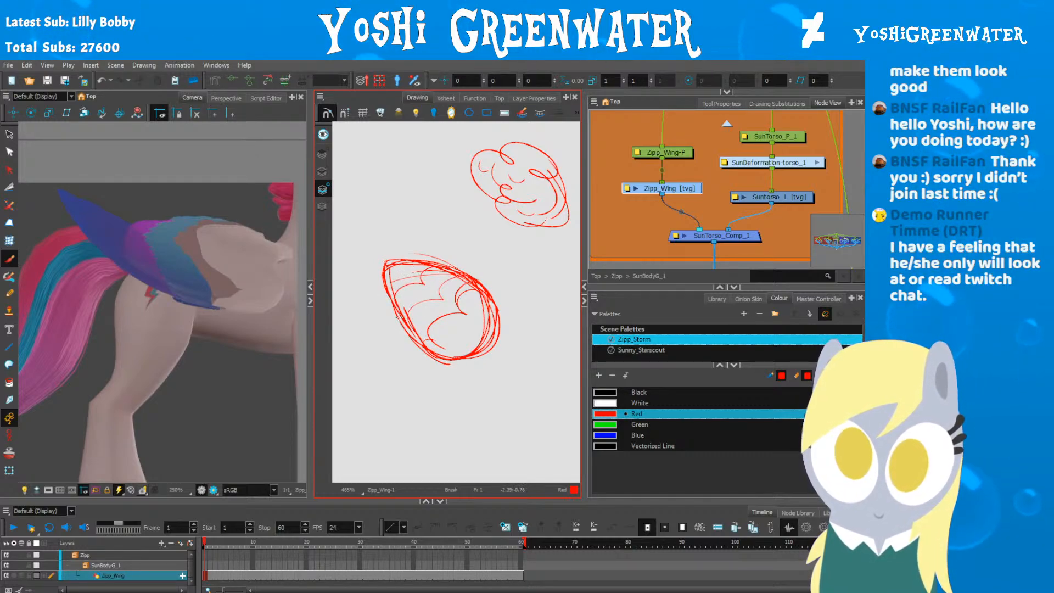
{"action": "mouse_move", "coordinate": [382, 290]}
{"action": "left_mouse_down"}
{"action": "mouse_move", "coordinate": [377, 206]}
{"action": "mouse_move", "coordinate": [372, 212]}
{"action": "mouse_move", "coordinate": [419, 259]}
{"action": "left_mouse_up"}
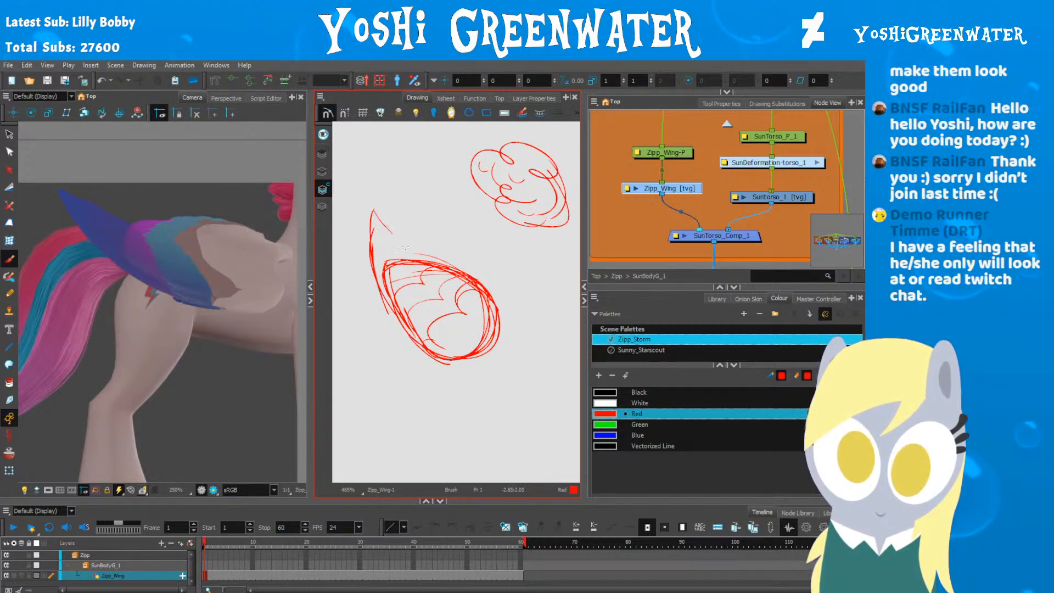
{"action": "mouse_move", "coordinate": [375, 208]}
{"action": "left_mouse_down"}
{"action": "mouse_move", "coordinate": [441, 269]}
{"action": "mouse_move", "coordinate": [374, 208]}
{"action": "mouse_move", "coordinate": [369, 247]}
{"action": "mouse_move", "coordinate": [387, 305]}
{"action": "left_mouse_up"}
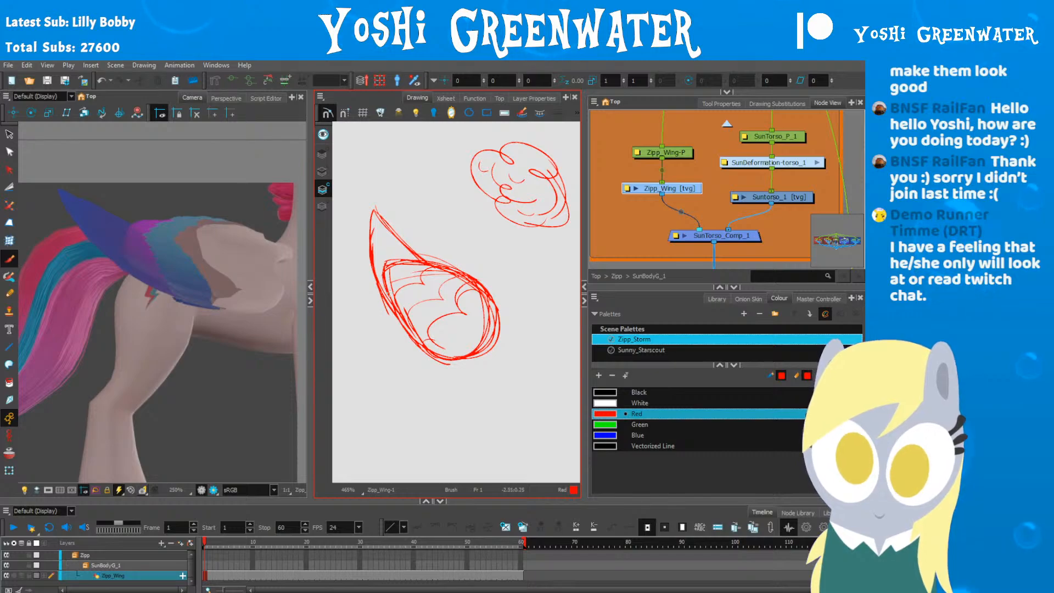
Step: Add more curved red brush strokes to the scalloped feather layers inside the wing outline, following the 3D wing reference
{"action": "mouse_move", "coordinate": [425, 287]}
{"action": "left_mouse_down"}
{"action": "mouse_move", "coordinate": [400, 288]}
{"action": "mouse_move", "coordinate": [406, 311]}
{"action": "mouse_move", "coordinate": [460, 279]}
{"action": "left_mouse_up"}
{"action": "left_click_drag", "start_coordinate": [424, 341], "coordinate": [432, 331]}
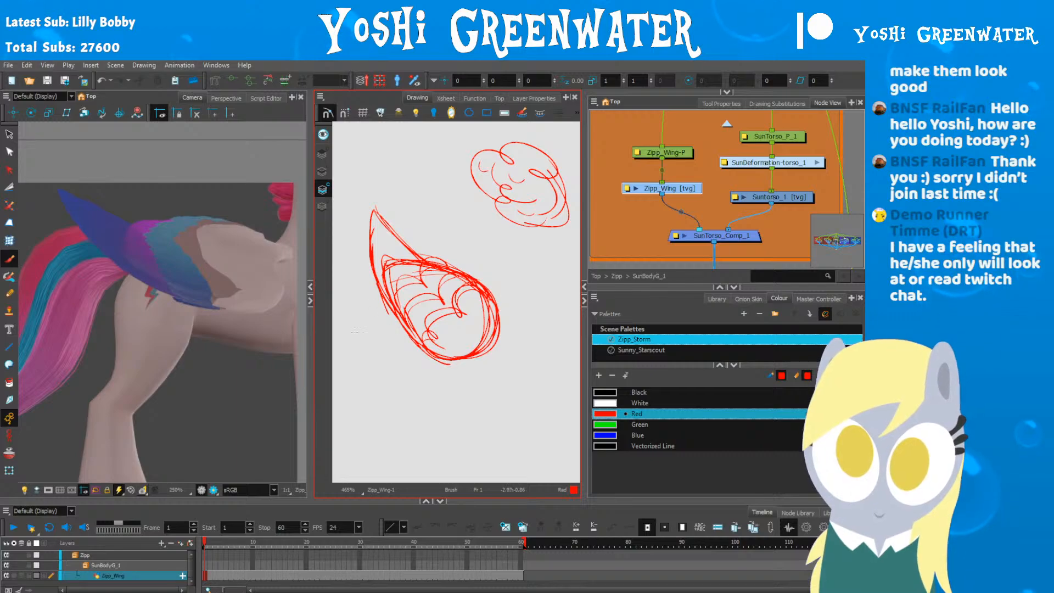
{"action": "key", "text": "shift+m"}
{"action": "scroll", "coordinate": [115, 304], "scroll_direction": "up", "scroll_amount": 3}
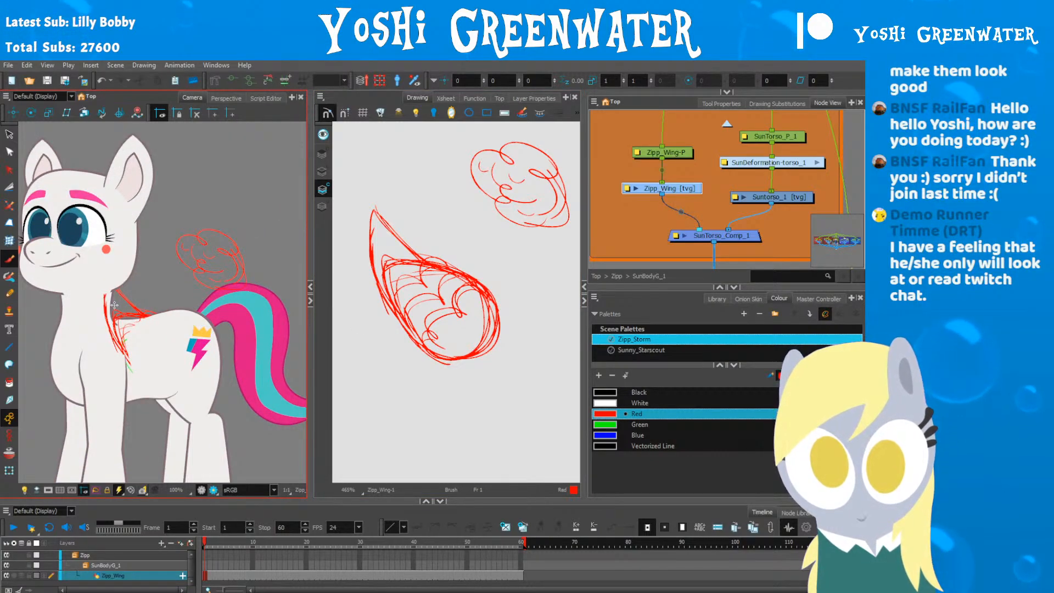
{"action": "scroll", "coordinate": [117, 305], "scroll_direction": "down", "scroll_amount": 1}
{"action": "left_click_drag", "start_coordinate": [357, 257], "coordinate": [340, 258]}
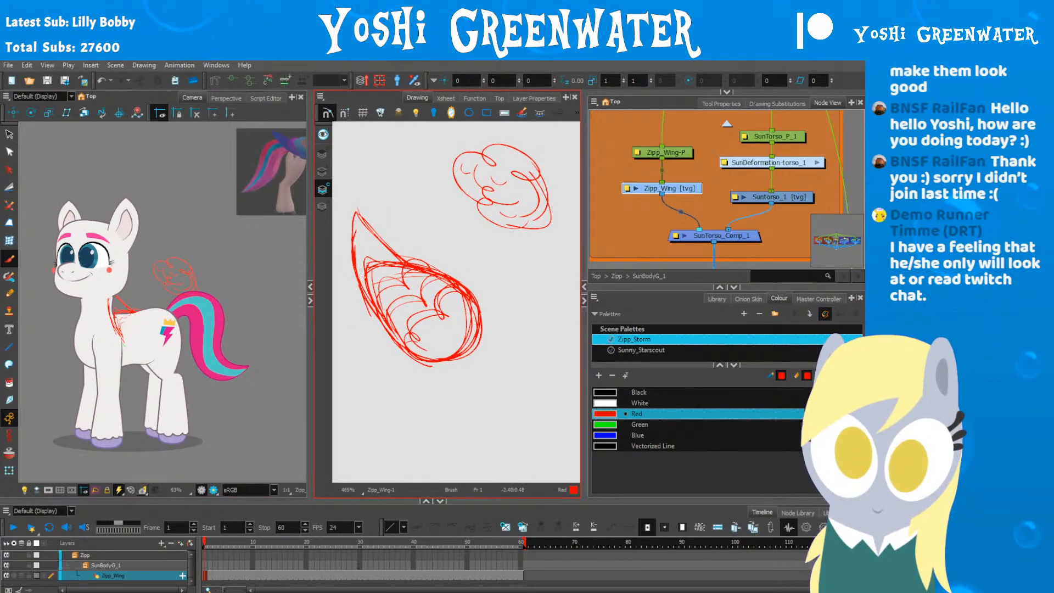
{"action": "left_click_drag", "start_coordinate": [251, 247], "coordinate": [131, 350]}
{"action": "scroll", "coordinate": [165, 258], "scroll_direction": "up", "scroll_amount": 4}
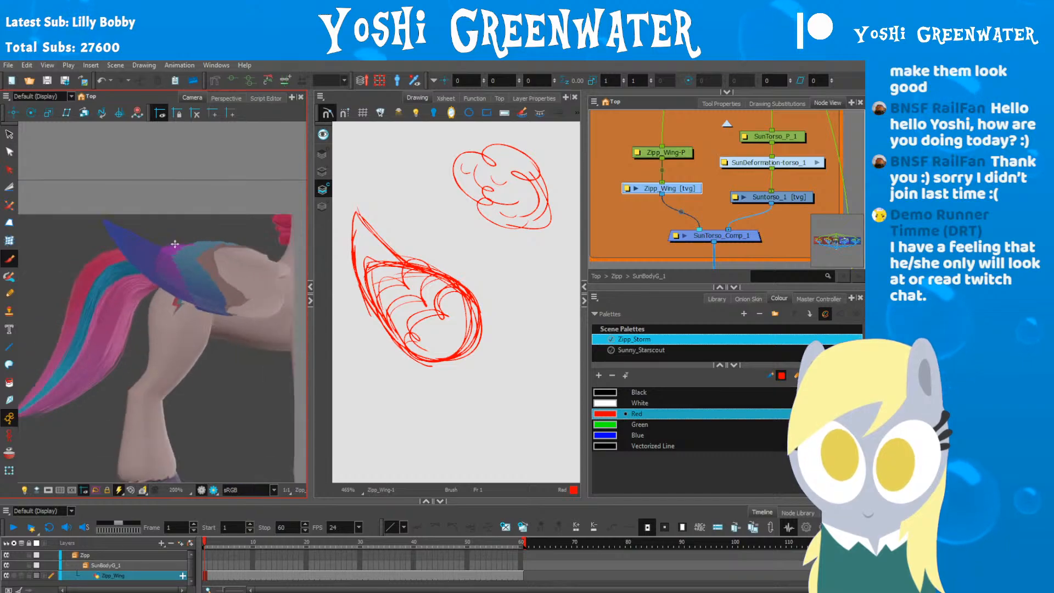
{"action": "mouse_move", "coordinate": [378, 338]}
{"action": "left_mouse_down"}
{"action": "mouse_move", "coordinate": [393, 345]}
{"action": "mouse_move", "coordinate": [376, 352]}
{"action": "left_mouse_up"}
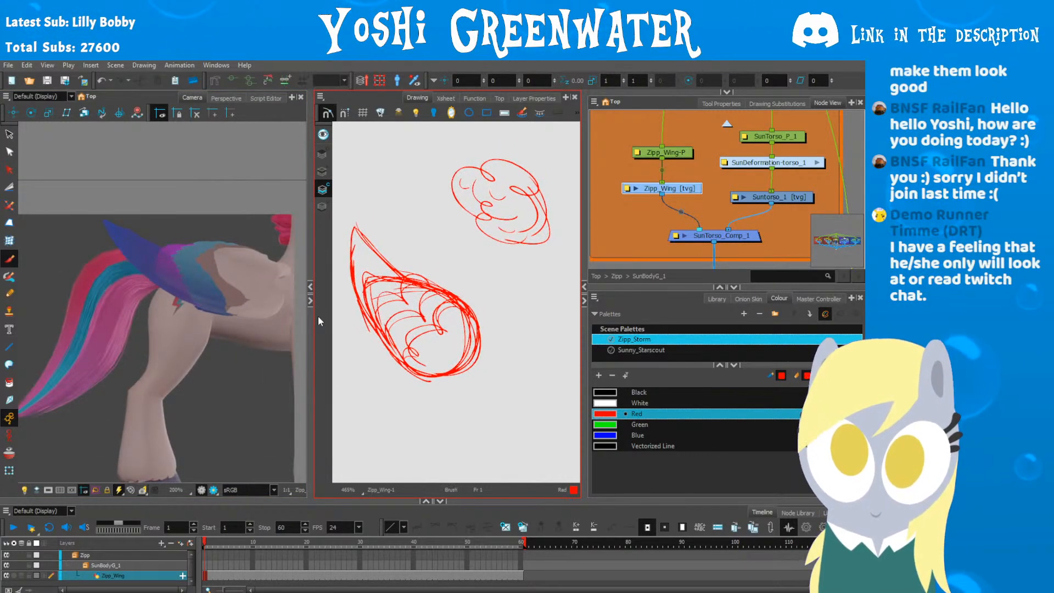
Step: Widen the drawing area and delete the red cloud doodle above the wing sketch
{"action": "left_click_drag", "start_coordinate": [309, 314], "coordinate": [289, 309]}
{"action": "left_click", "coordinate": [9, 134]}
{"action": "left_click_drag", "start_coordinate": [549, 149], "coordinate": [423, 250]}
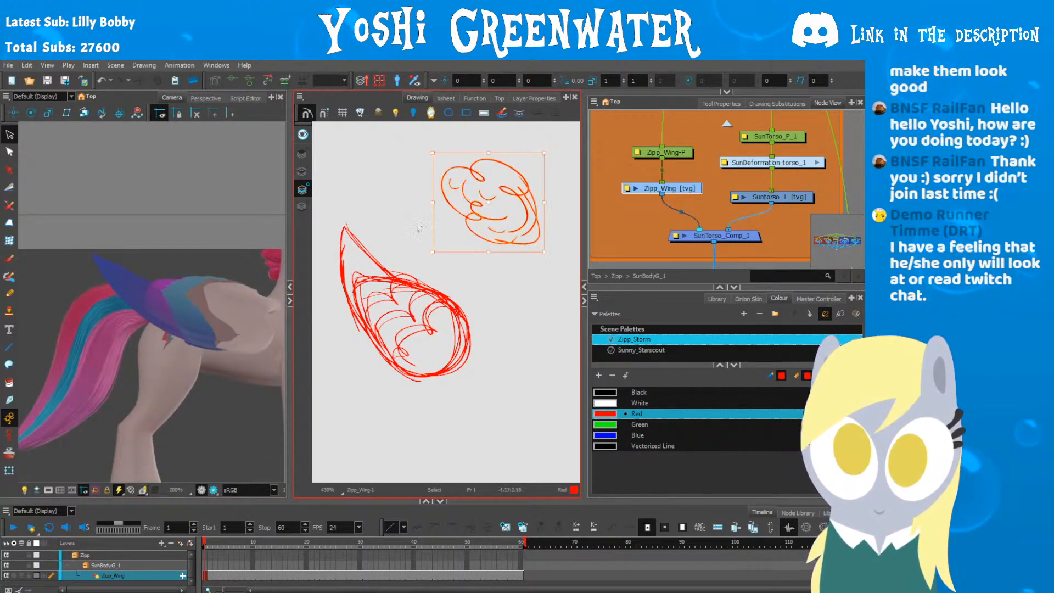
{"action": "key", "text": "Delete"}
Step: Examine the folded wing and its feather layers in the 2D and 3D Zipp Storm reference images
{"action": "scroll", "coordinate": [168, 349], "scroll_direction": "down", "scroll_amount": 7}
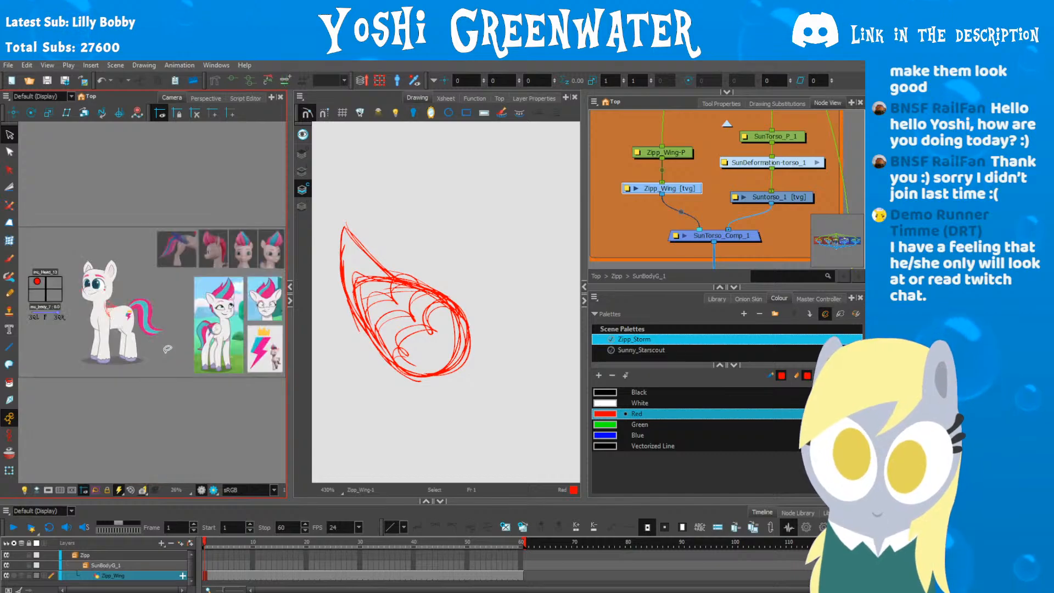
{"action": "scroll", "coordinate": [216, 315], "scroll_direction": "up", "scroll_amount": 5}
{"action": "left_click_drag", "start_coordinate": [148, 310], "coordinate": [69, 363]}
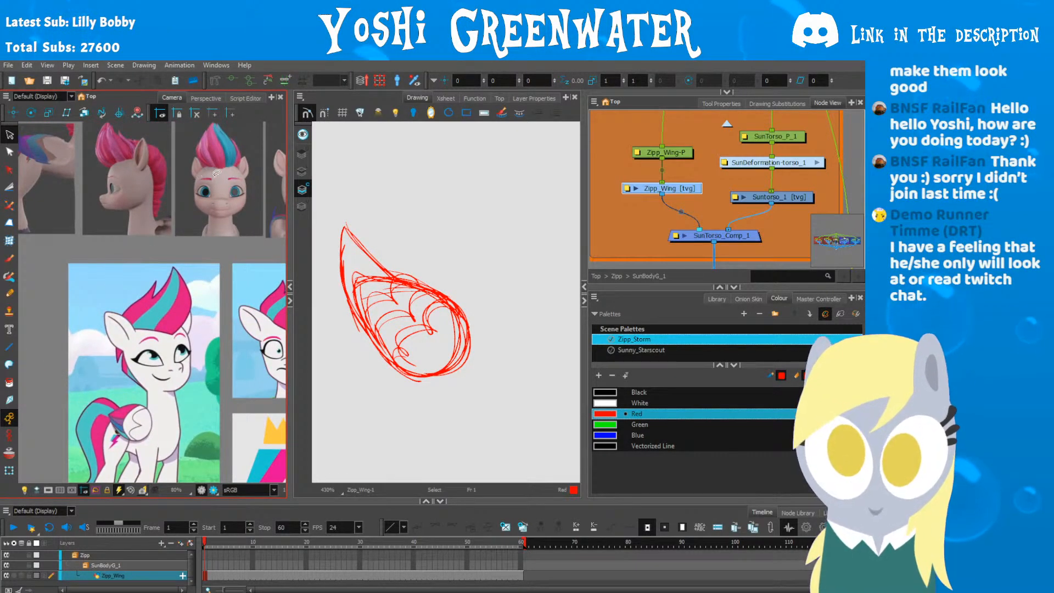
{"action": "left_click_drag", "start_coordinate": [170, 166], "coordinate": [199, 139]}
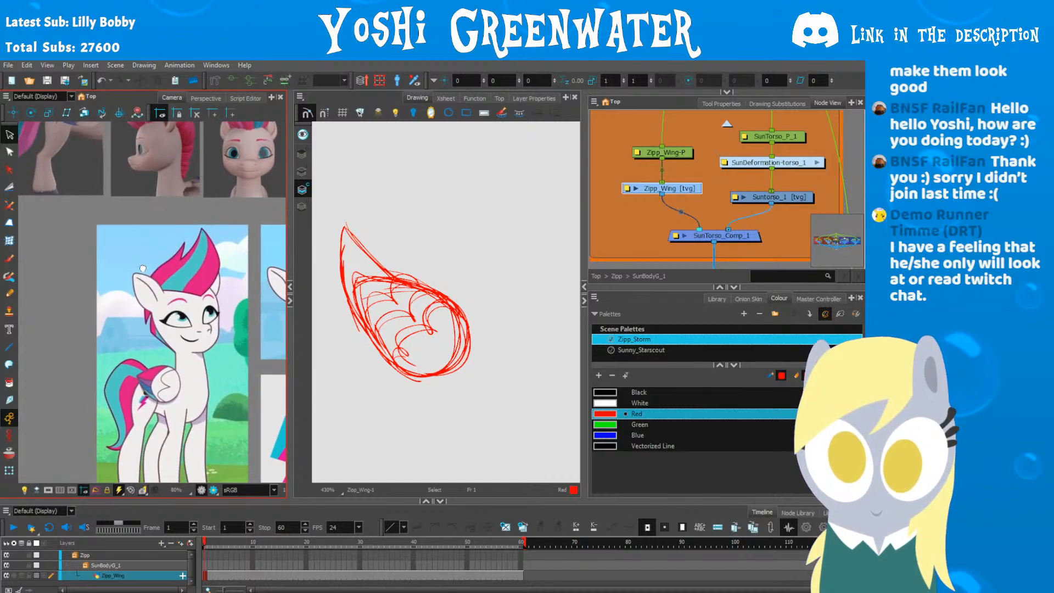
{"action": "left_click_drag", "start_coordinate": [141, 287], "coordinate": [141, 239]}
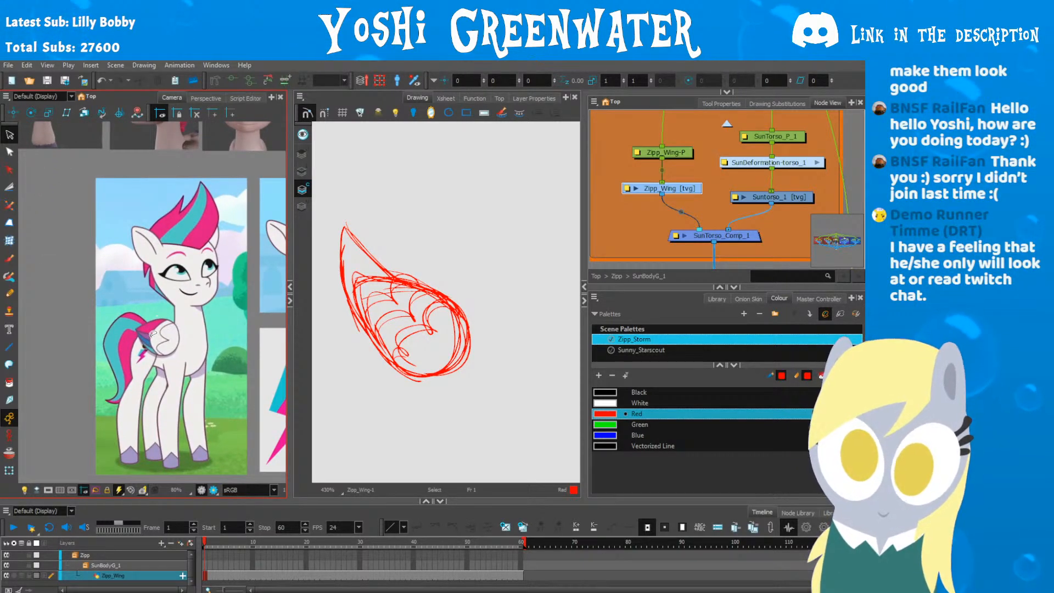
{"action": "scroll", "coordinate": [153, 333], "scroll_direction": "up", "scroll_amount": 3}
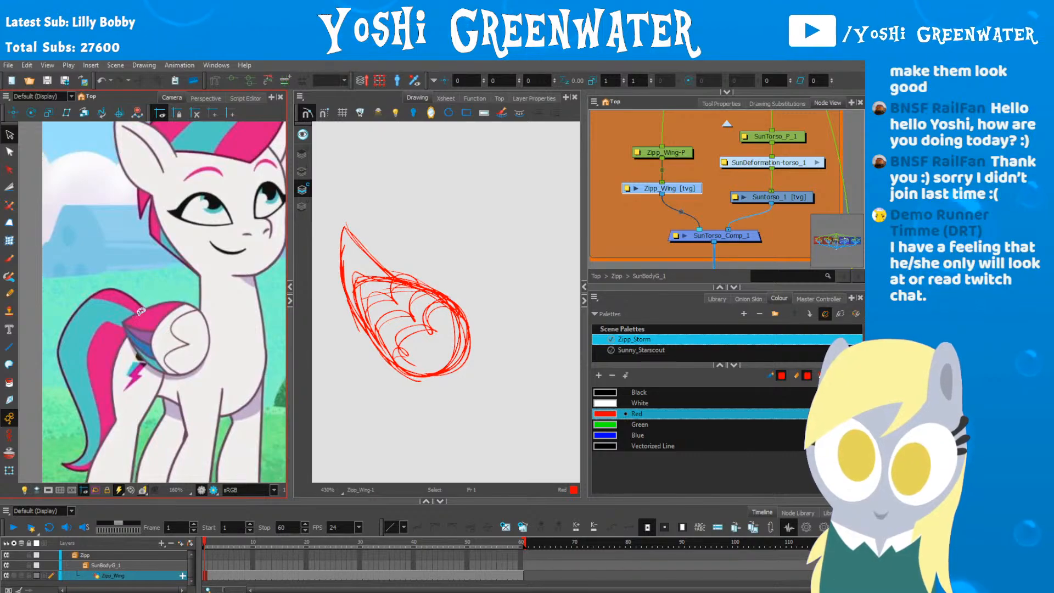
{"action": "scroll", "coordinate": [138, 347], "scroll_direction": "down", "scroll_amount": 3}
{"action": "left_click_drag", "start_coordinate": [96, 223], "coordinate": [178, 391]}
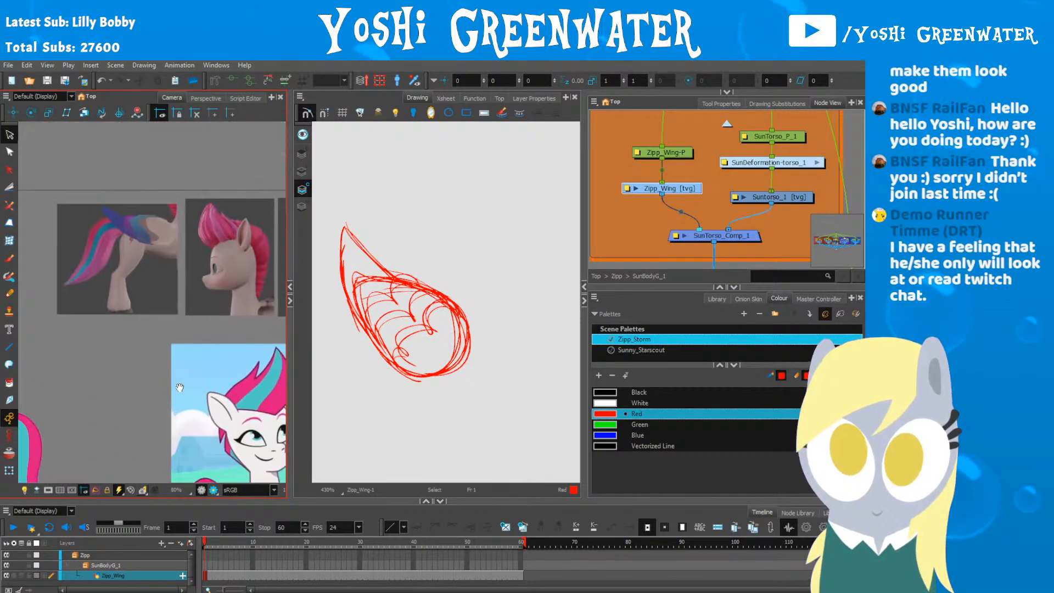
{"action": "scroll", "coordinate": [118, 218], "scroll_direction": "up", "scroll_amount": 4}
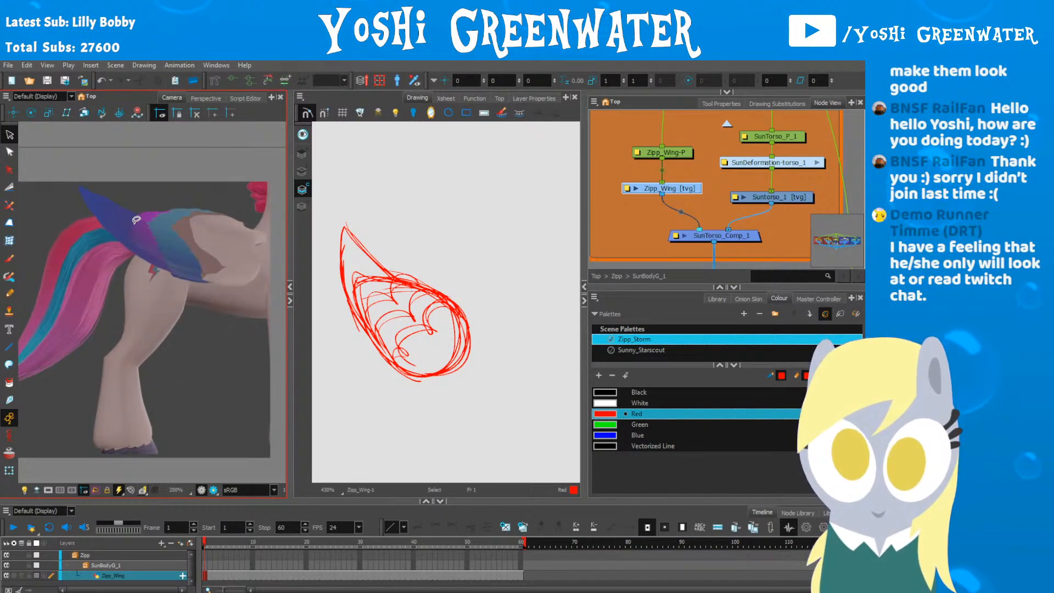
{"action": "key", "text": "alt+b"}
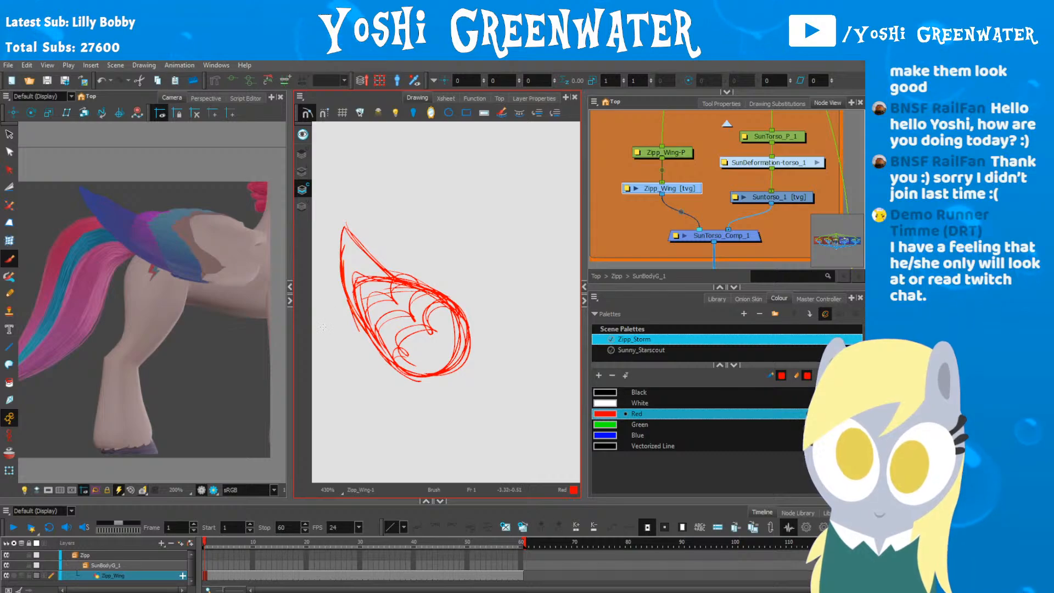
Step: Move the whole red wing sketch from the Colour Art layer to the Underlay layer of the wing drawing
{"action": "left_click", "coordinate": [9, 135]}
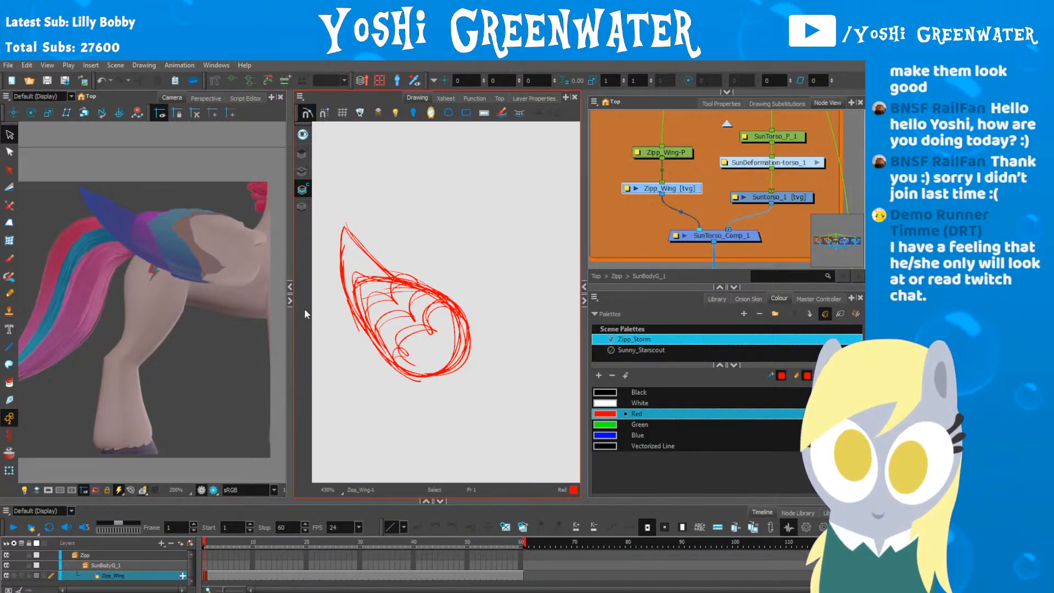
{"action": "mouse_move", "coordinate": [334, 215]}
{"action": "left_mouse_down"}
{"action": "mouse_move", "coordinate": [384, 439]}
{"action": "mouse_move", "coordinate": [310, 268]}
{"action": "left_mouse_up"}
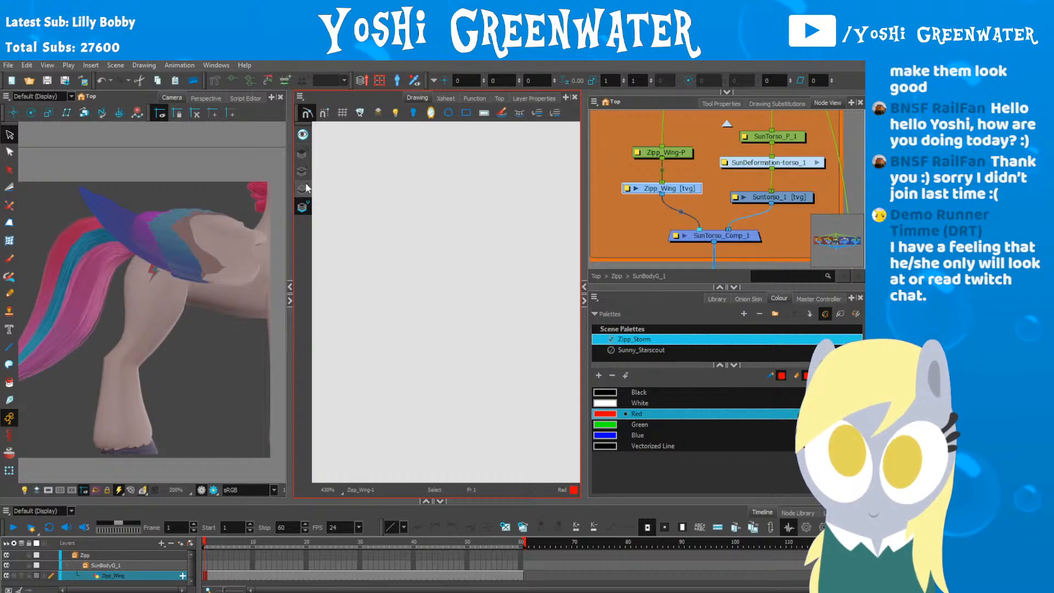
{"action": "mouse_move", "coordinate": [365, 208]}
{"action": "left_mouse_down"}
{"action": "mouse_move", "coordinate": [427, 398]}
{"action": "mouse_move", "coordinate": [328, 258]}
{"action": "left_mouse_up"}
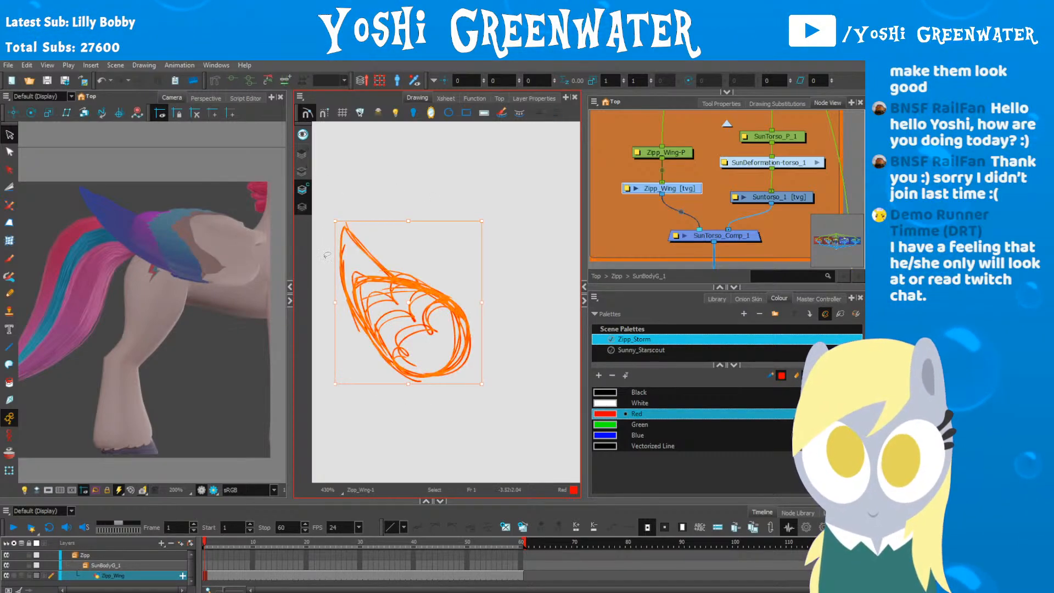
{"action": "left_click_drag", "start_coordinate": [604, 287], "coordinate": [604, 273]}
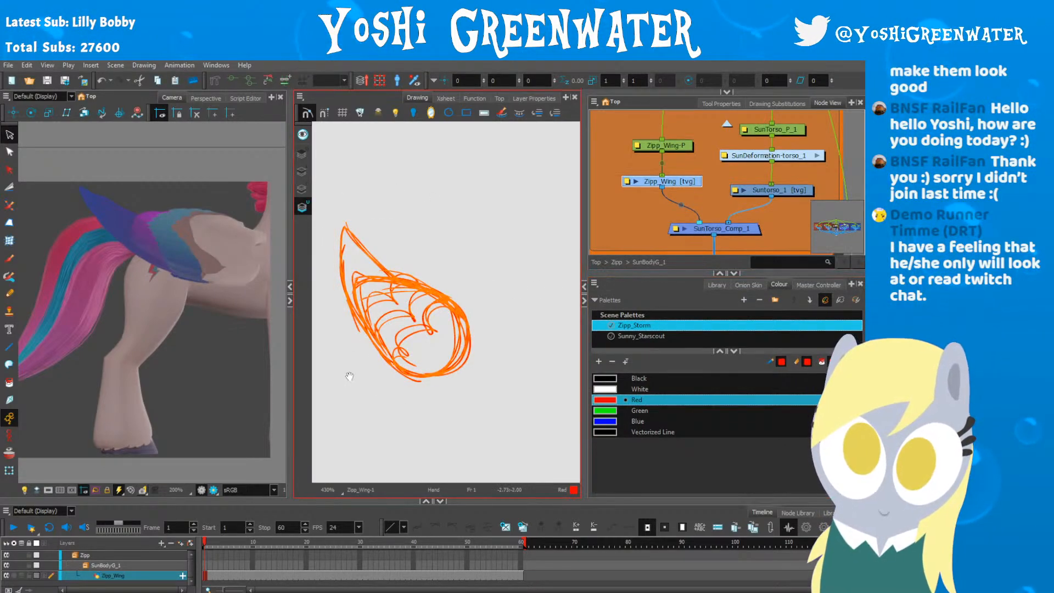
{"action": "left_click_drag", "start_coordinate": [348, 385], "coordinate": [377, 398]}
{"action": "left_click", "coordinate": [358, 410]}
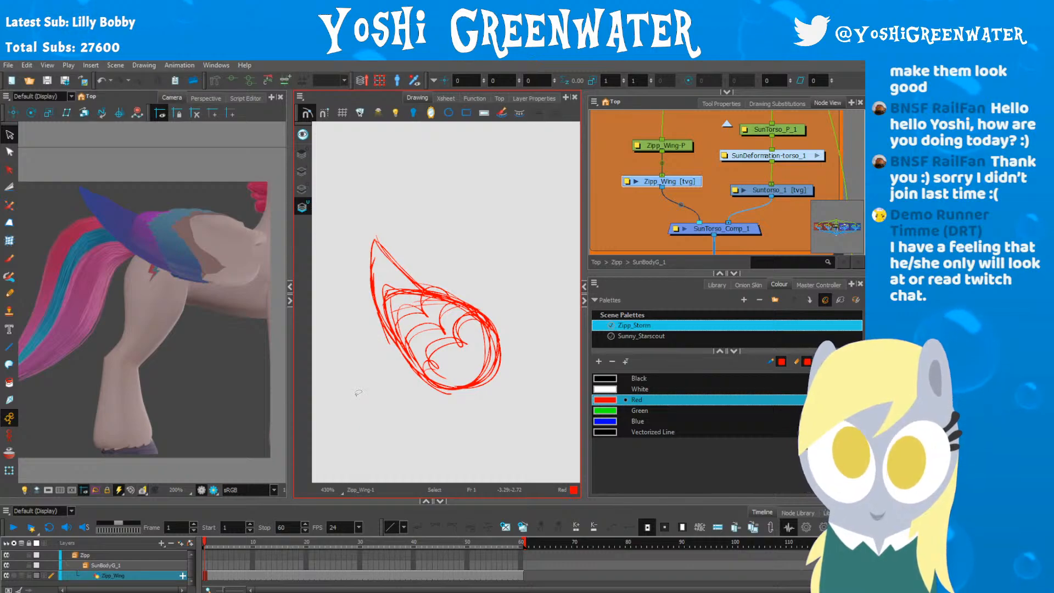
Step: Trace the main wing shape over the sketch as a closed Polyline in Green on the Colour Art layer
{"action": "left_click_drag", "start_coordinate": [609, 273], "coordinate": [608, 283]}
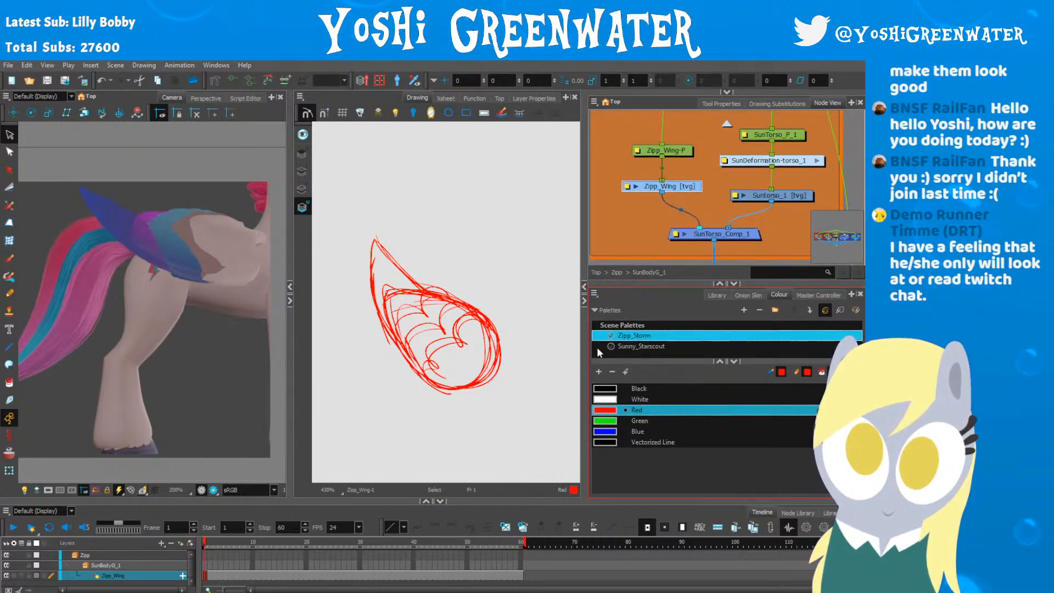
{"action": "left_click", "coordinate": [611, 418]}
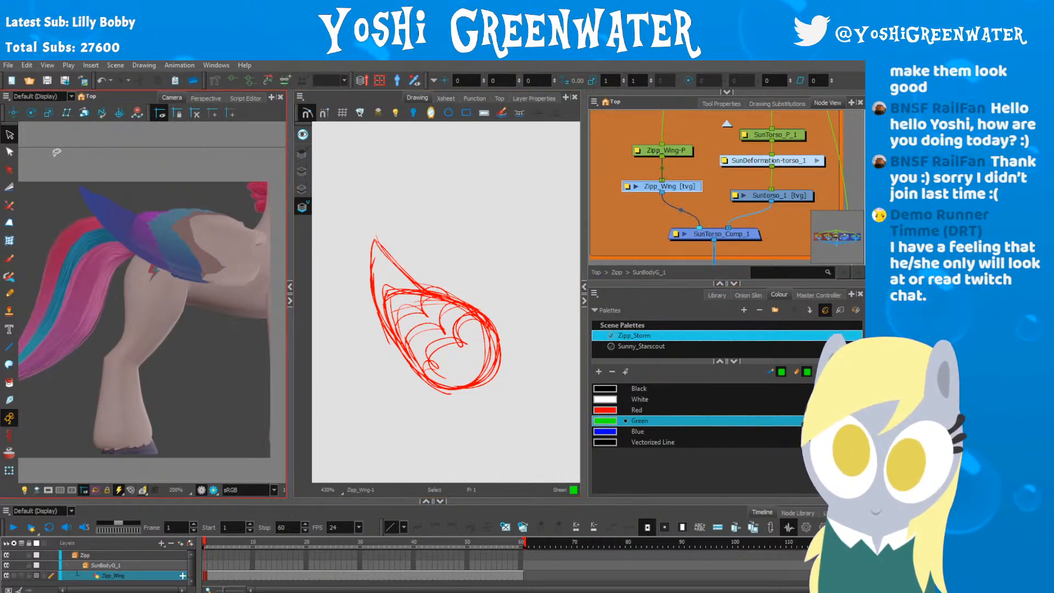
{"action": "left_click", "coordinate": [304, 190]}
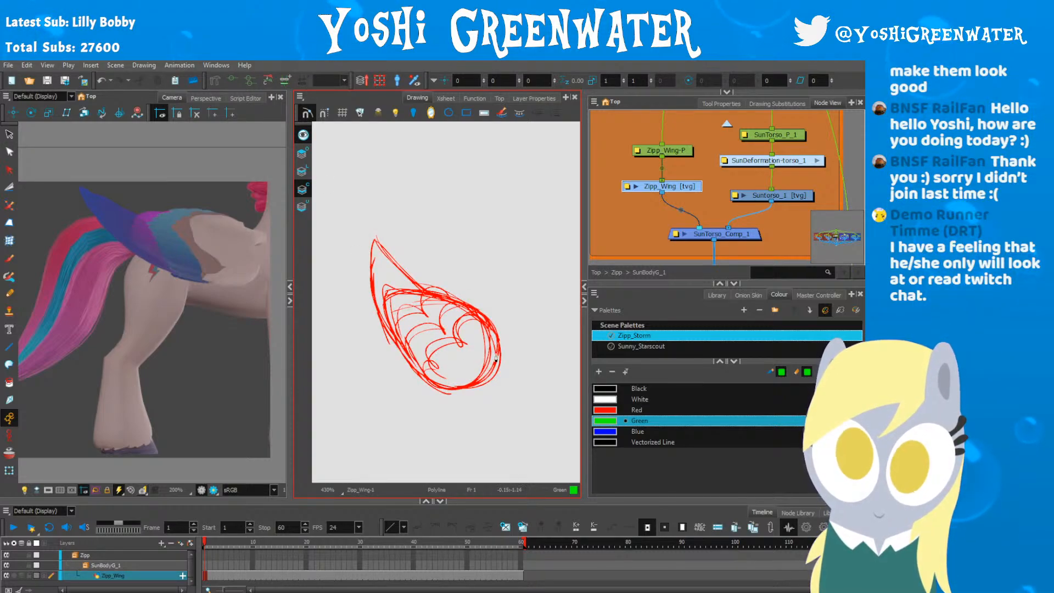
{"action": "left_click", "coordinate": [499, 342]}
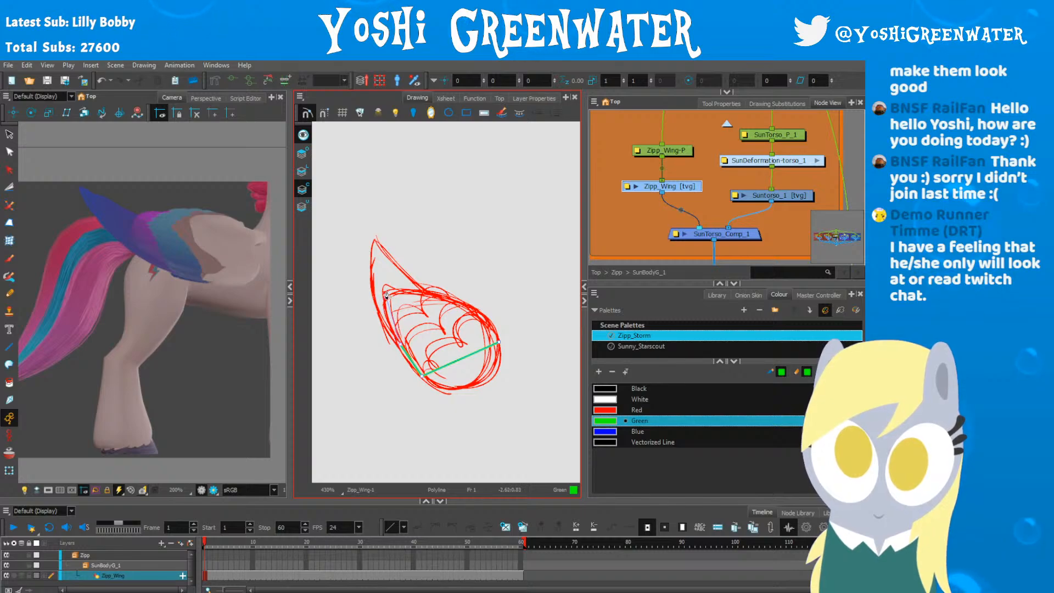
{"action": "left_click", "coordinate": [448, 299]}
{"action": "key", "text": "alt+q"}
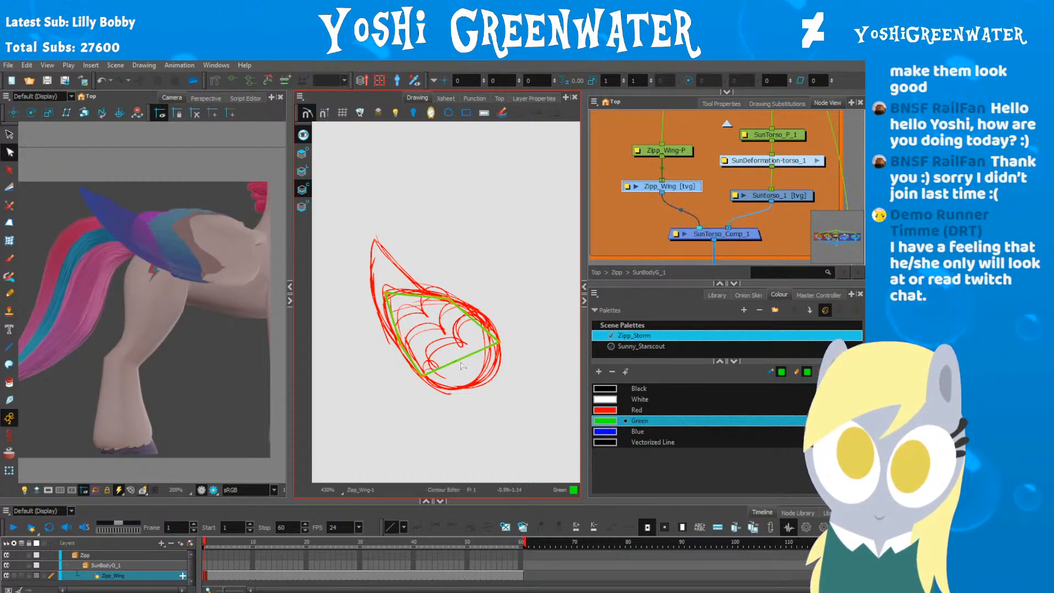
Step: Bow the straight lower edge of the green wing shape outward to match the sketch's rounded end
{"action": "left_click_drag", "start_coordinate": [460, 358], "coordinate": [480, 383]}
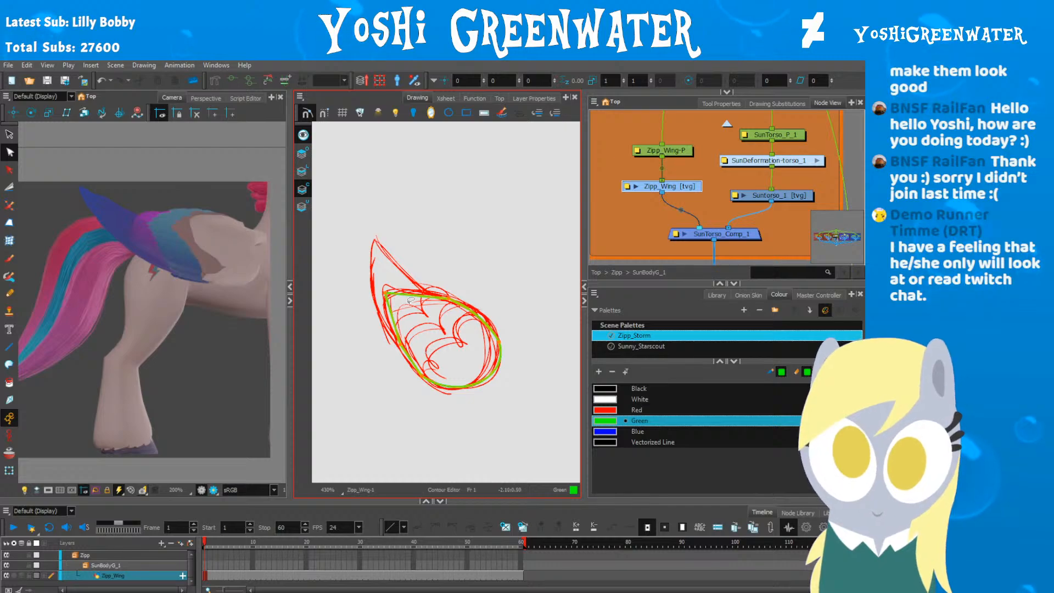
{"action": "scroll", "coordinate": [412, 300], "scroll_direction": "up", "scroll_amount": 2}
{"action": "left_click_drag", "start_coordinate": [375, 287], "coordinate": [420, 285]}
Step: Hide the sketch, smooth the green shape's upper and lower curves with the Contour Editor, and nudge its pointed corner slightly upward
{"action": "left_click", "coordinate": [303, 135]}
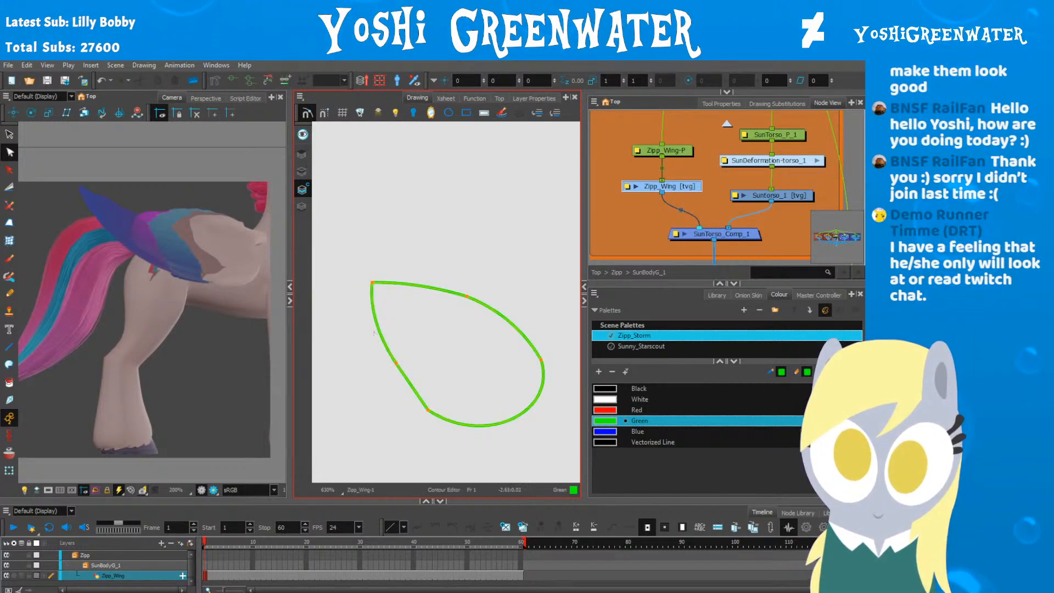
{"action": "key", "text": "ctrl+z"}
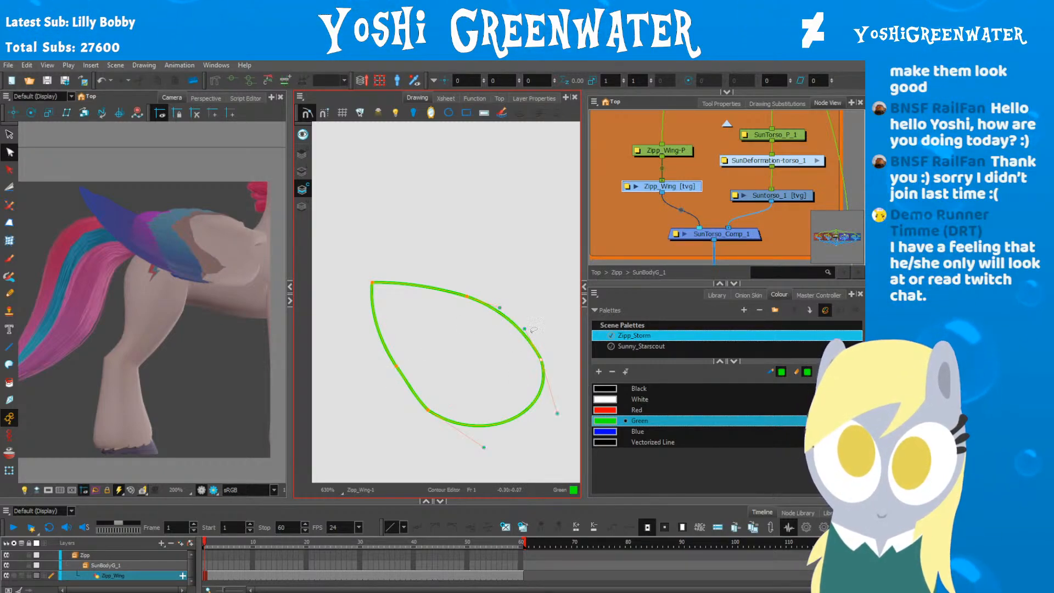
{"action": "left_click_drag", "start_coordinate": [499, 308], "coordinate": [500, 305]}
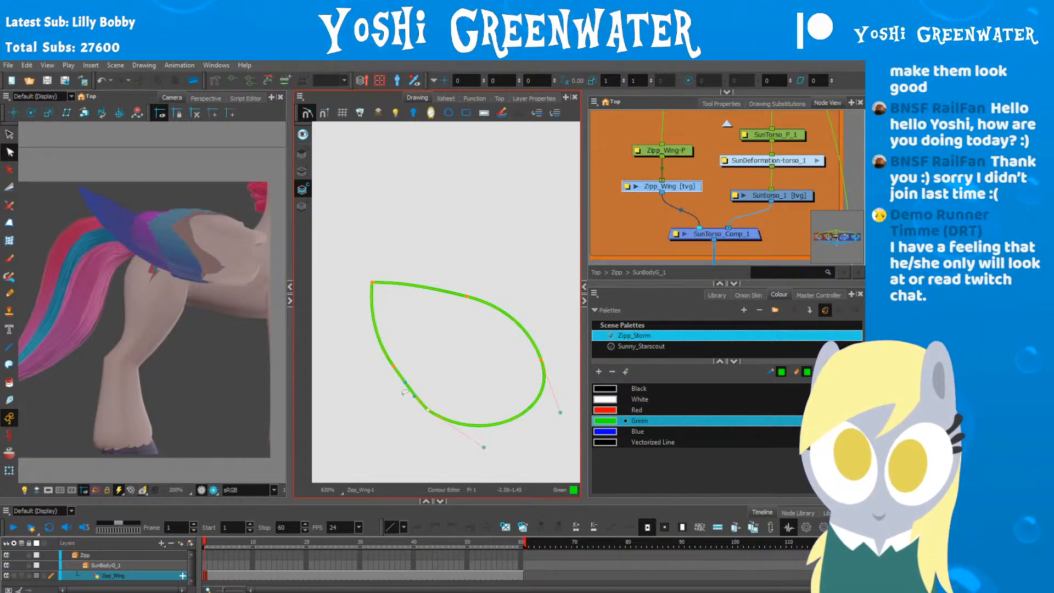
{"action": "key", "text": "Left"}
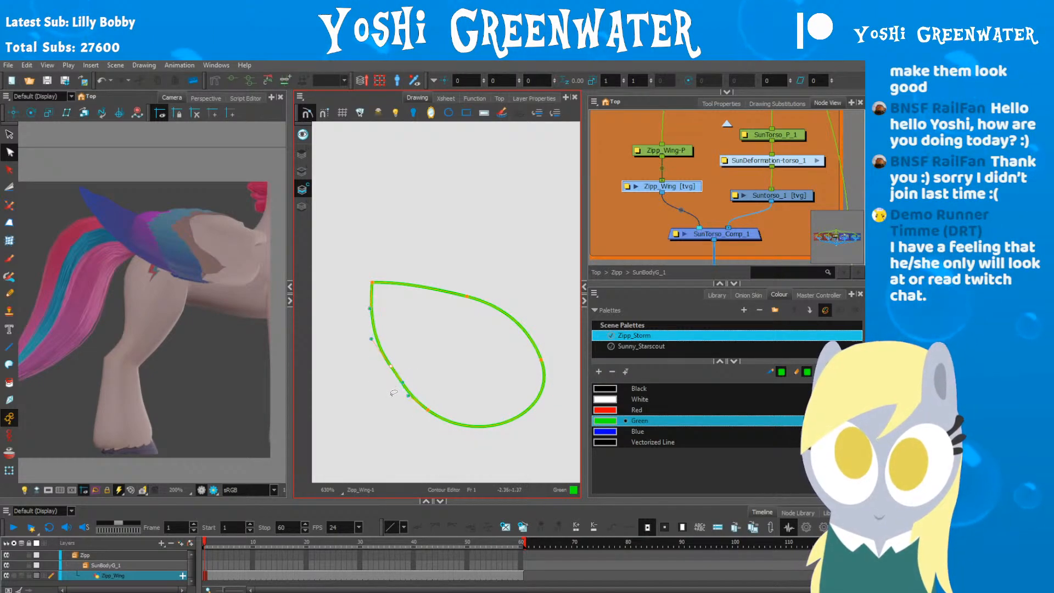
{"action": "left_click", "coordinate": [404, 410]}
{"action": "left_click", "coordinate": [372, 282]}
{"action": "left_click", "coordinate": [349, 310]}
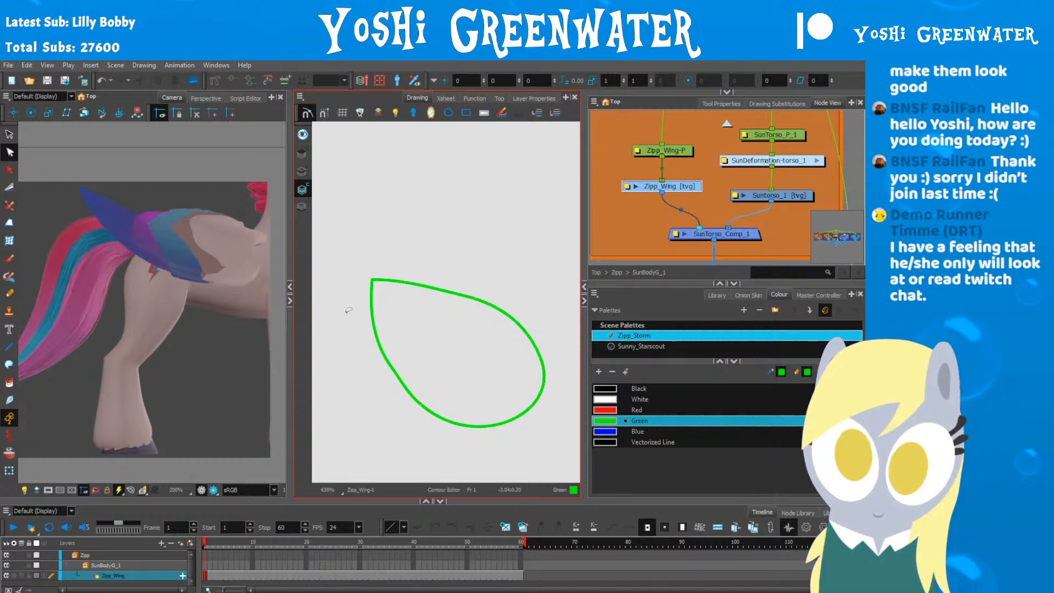
Step: Draw a green line from the wing's rear edge up to the long feather tip and bend it to follow the red sketch
{"action": "key", "text": "shift+p"}
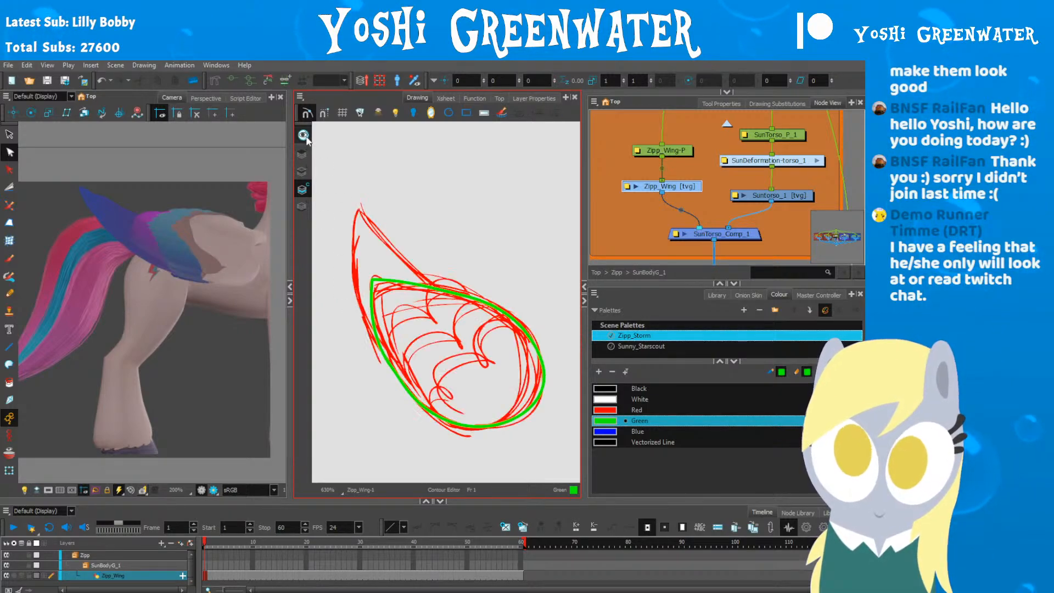
{"action": "left_click_drag", "start_coordinate": [348, 235], "coordinate": [340, 221]}
{"action": "left_click", "coordinate": [381, 350]}
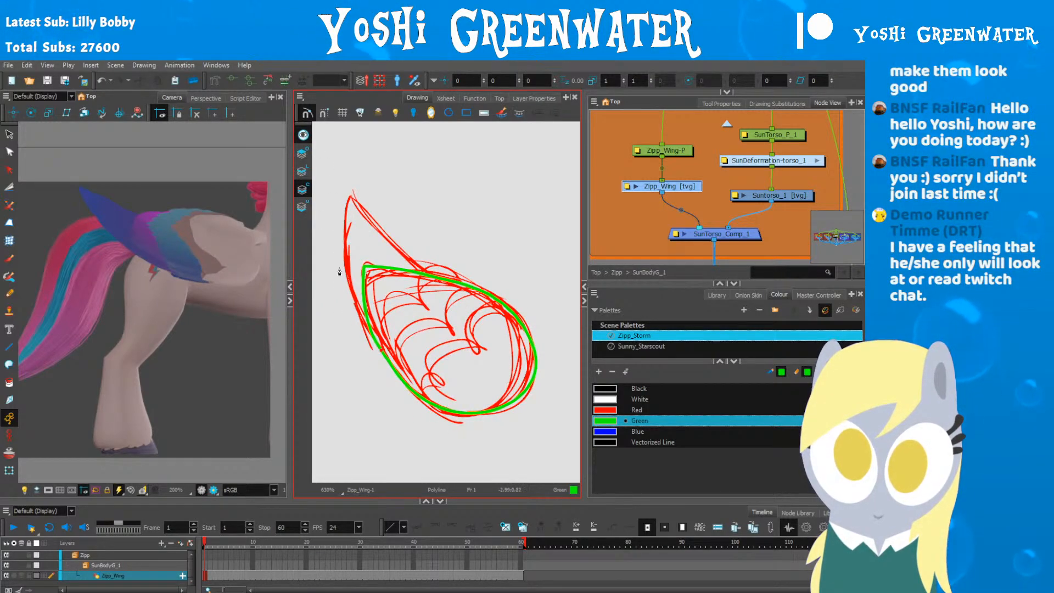
{"action": "left_click", "coordinate": [339, 266]}
{"action": "key", "text": "alt+q"}
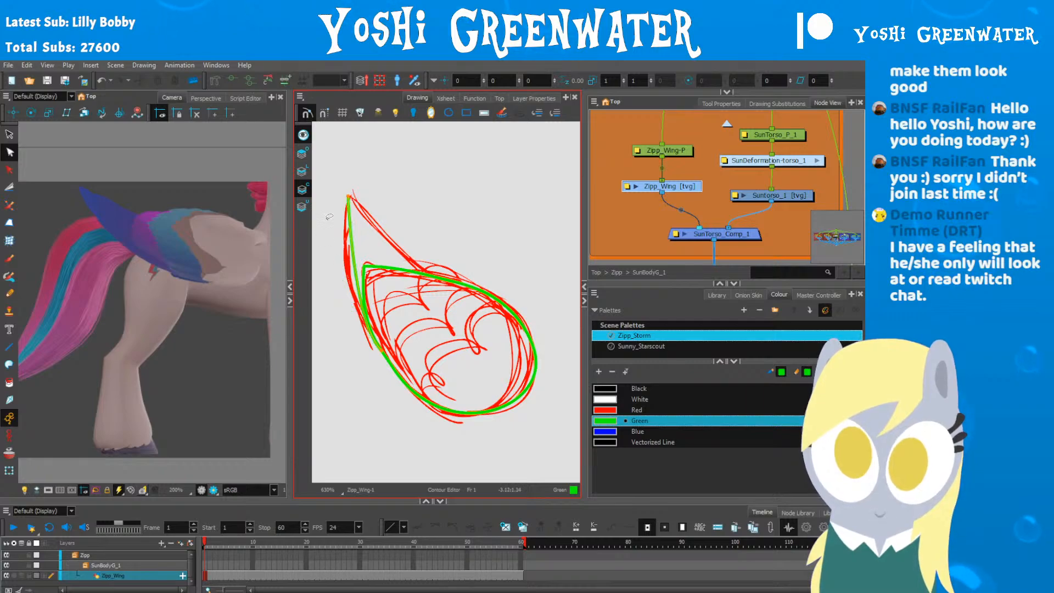
{"action": "left_click_drag", "start_coordinate": [343, 229], "coordinate": [341, 229]}
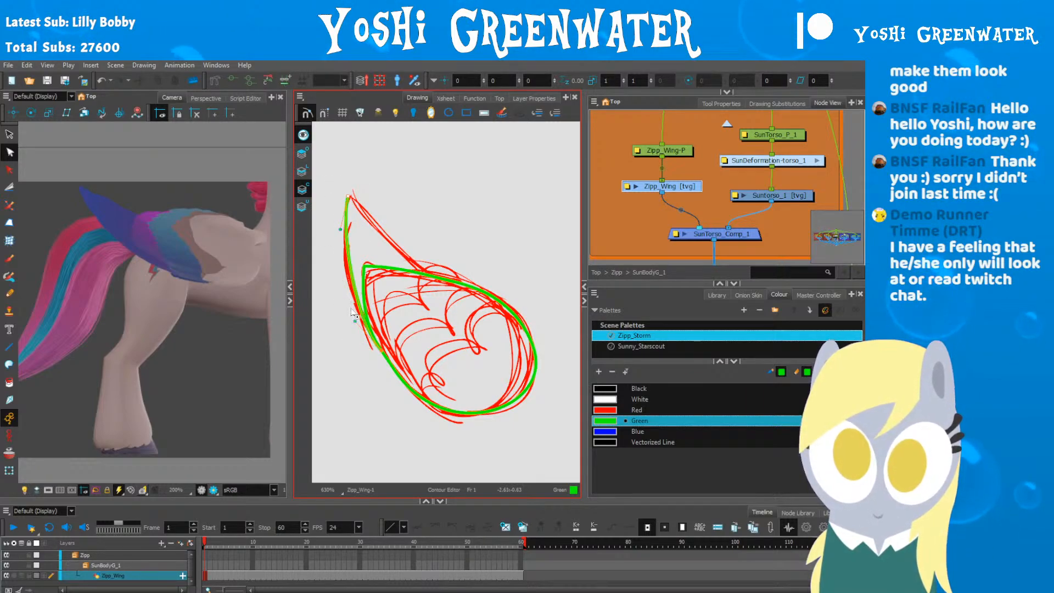
{"action": "key", "text": "shift+p"}
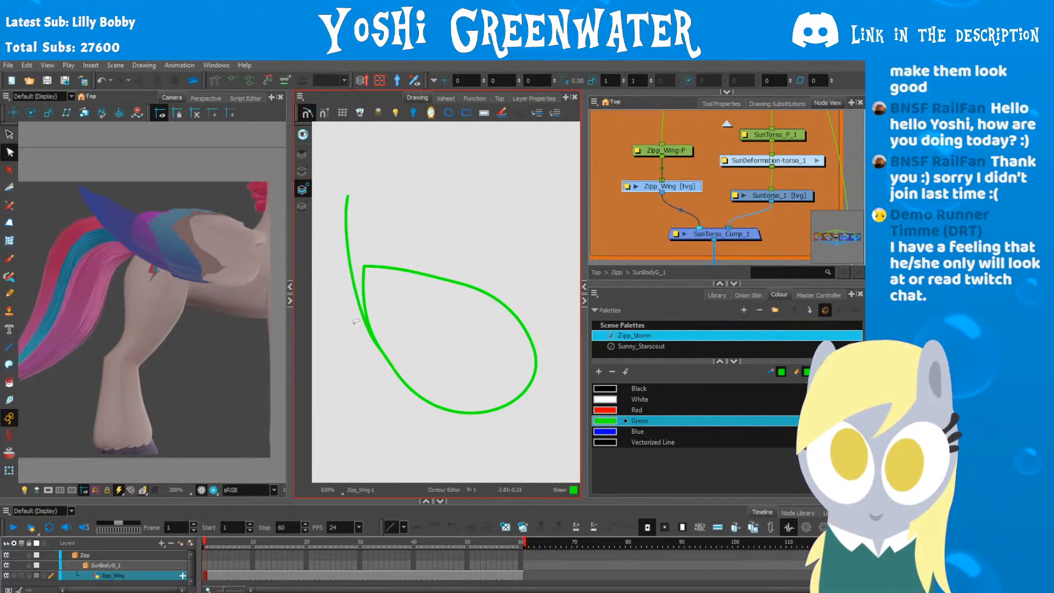
Step: Adjust the lower end of the long feather's green line with the Contour Editor so it merges into the wing's rear edge
{"action": "left_click", "coordinate": [365, 335]}
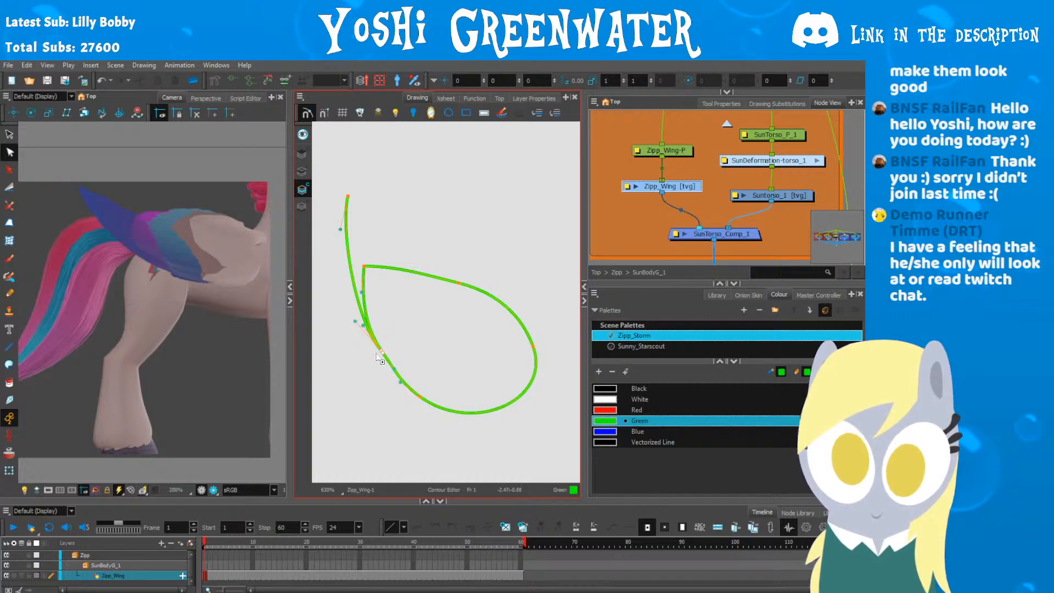
{"action": "scroll", "coordinate": [378, 351], "scroll_direction": "up", "scroll_amount": 2}
{"action": "scroll", "coordinate": [377, 350], "scroll_direction": "up", "scroll_amount": 2}
{"action": "scroll", "coordinate": [389, 363], "scroll_direction": "up", "scroll_amount": 1}
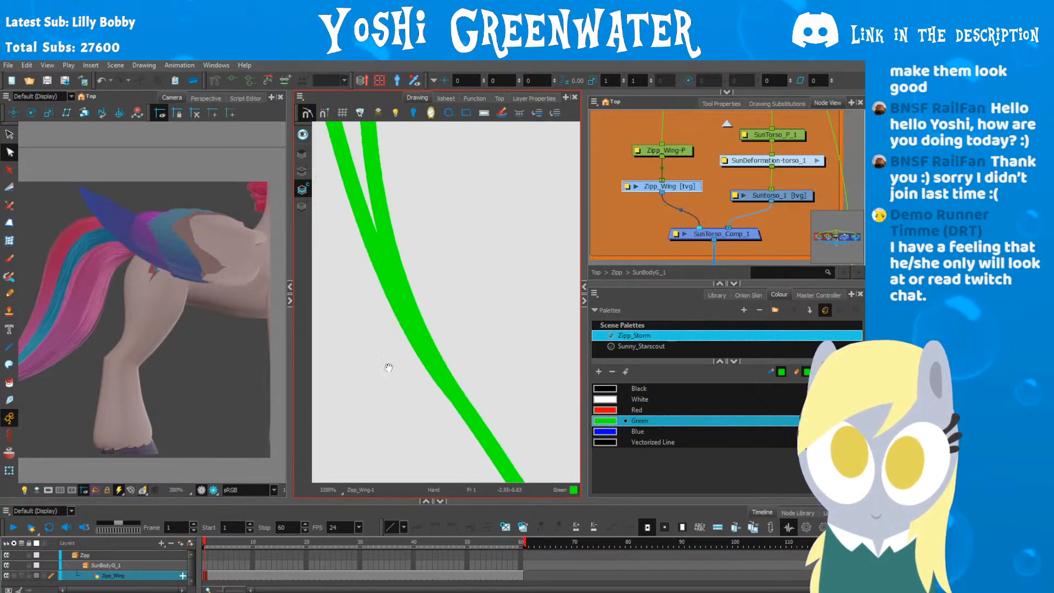
{"action": "scroll", "coordinate": [455, 401], "scroll_direction": "up", "scroll_amount": 3}
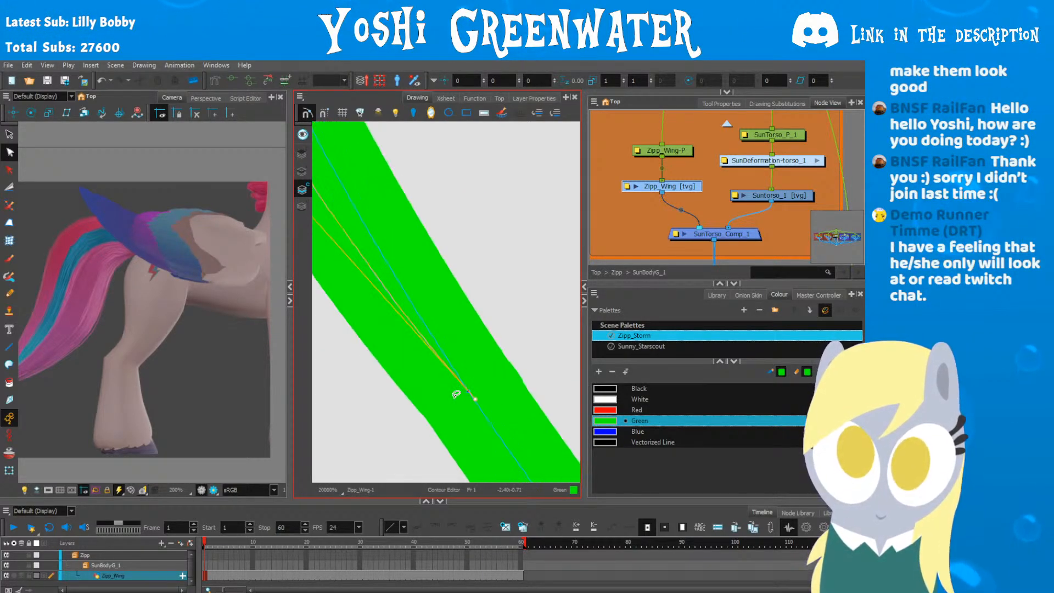
{"action": "scroll", "coordinate": [459, 400], "scroll_direction": "down", "scroll_amount": 1}
{"action": "scroll", "coordinate": [466, 398], "scroll_direction": "down", "scroll_amount": 5}
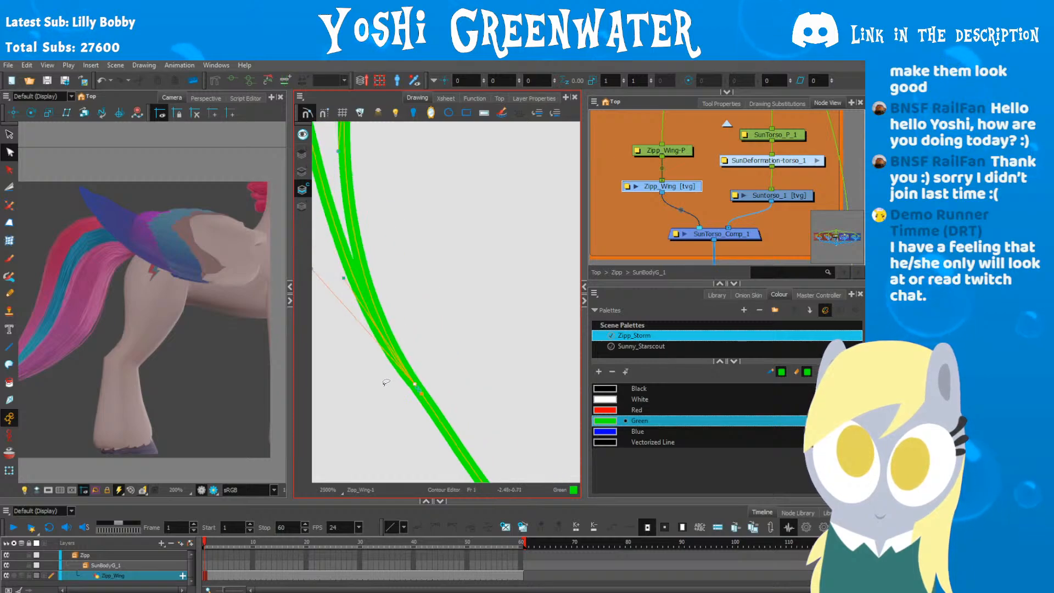
Step: Show the sketch, close the long feather with a green line from its tip to the wing's upper edge, and bend its rear curve outward
{"action": "left_click", "coordinate": [303, 135]}
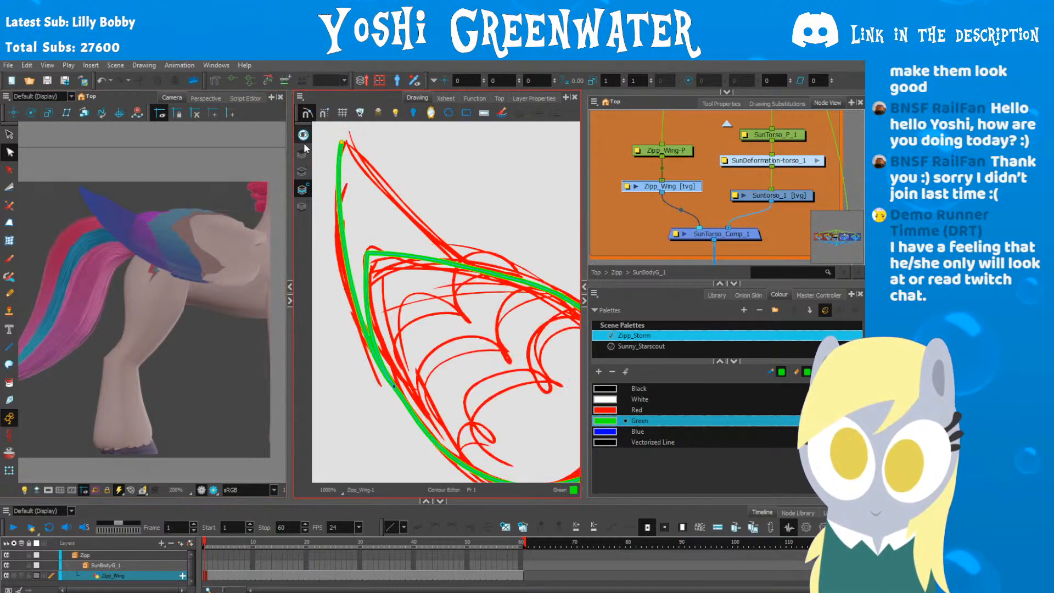
{"action": "left_click", "coordinate": [431, 217]}
{"action": "key", "text": "alt+q"}
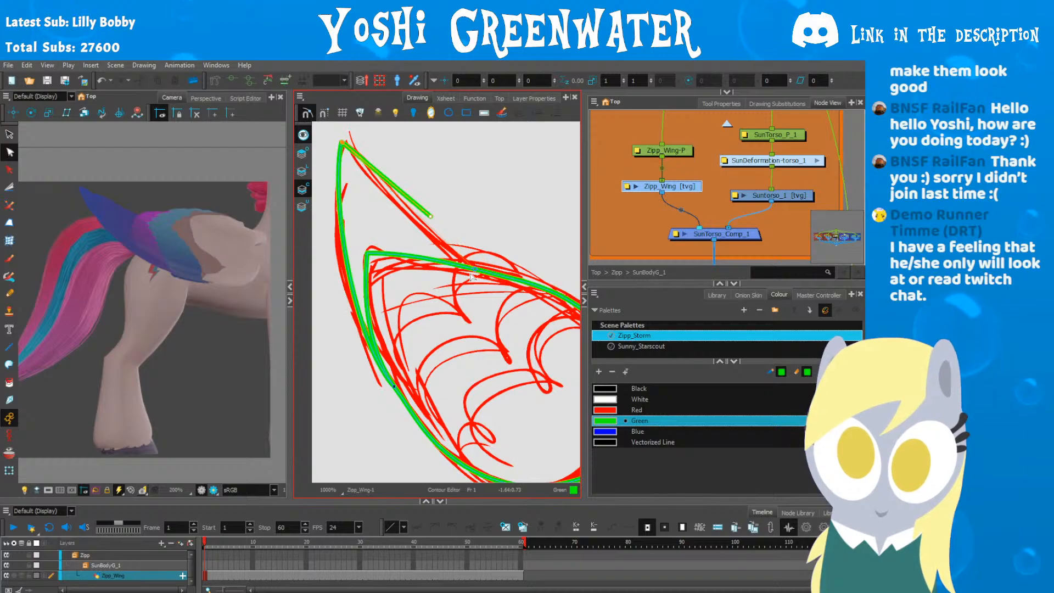
{"action": "left_click_drag", "start_coordinate": [471, 274], "coordinate": [465, 266]}
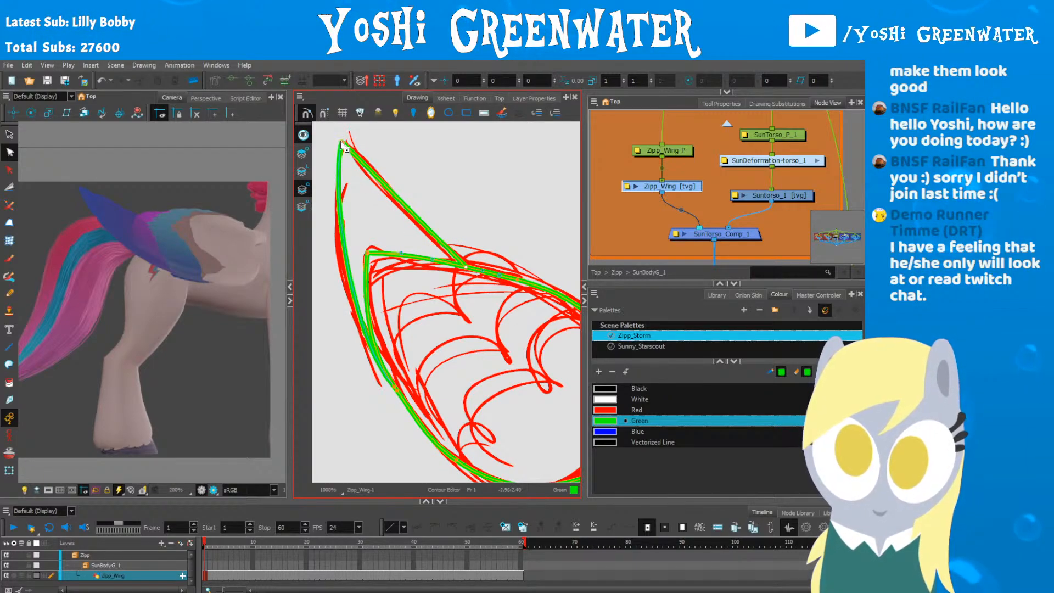
{"action": "scroll", "coordinate": [344, 146], "scroll_direction": "up", "scroll_amount": 8}
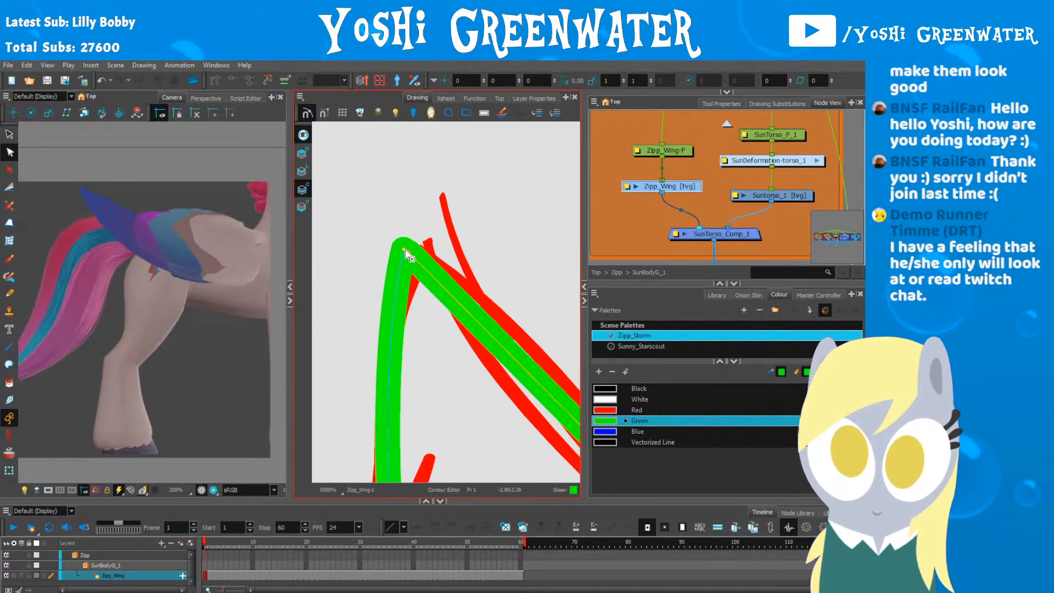
{"action": "scroll", "coordinate": [406, 252], "scroll_direction": "down", "scroll_amount": 8}
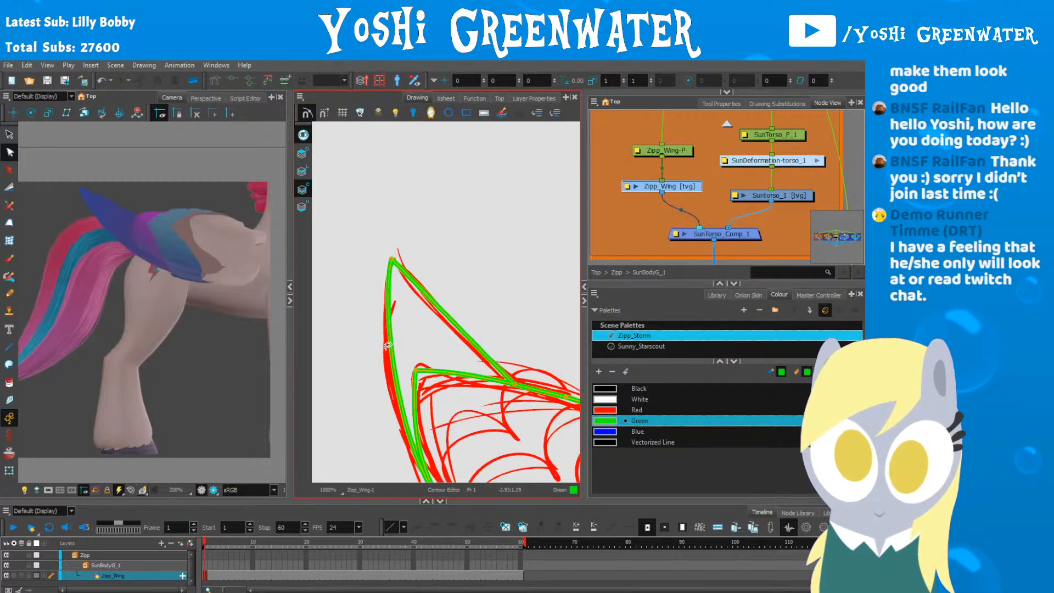
{"action": "mouse_move", "coordinate": [379, 311]}
{"action": "left_mouse_down"}
{"action": "mouse_move", "coordinate": [362, 349]}
{"action": "mouse_move", "coordinate": [350, 268]}
{"action": "left_mouse_up"}
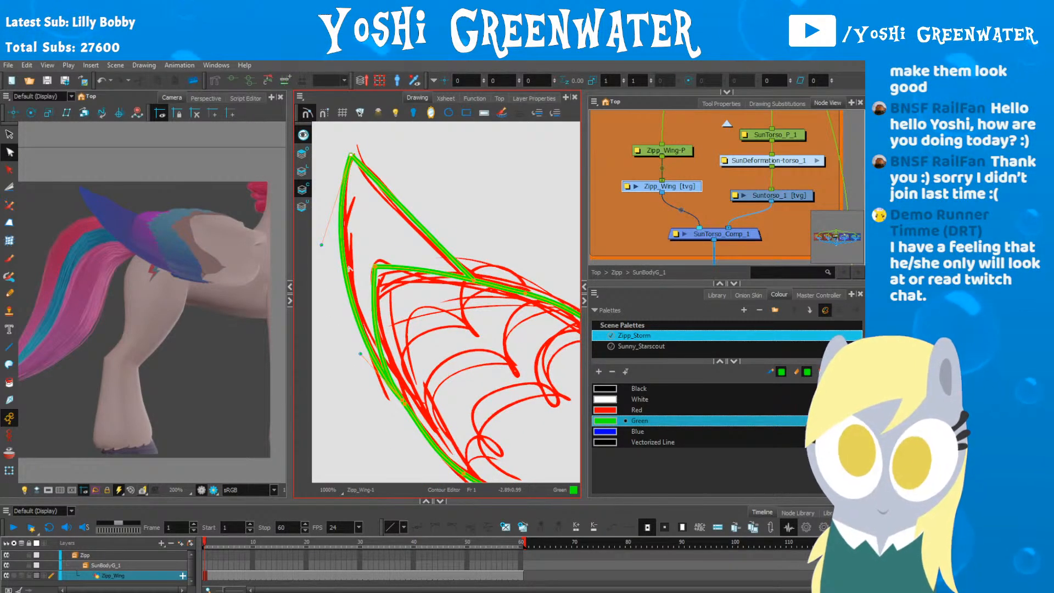
Step: Shorten the long feather by moving its tip slightly down and adjusting the rear curve below it
{"action": "key", "text": "shift+m"}
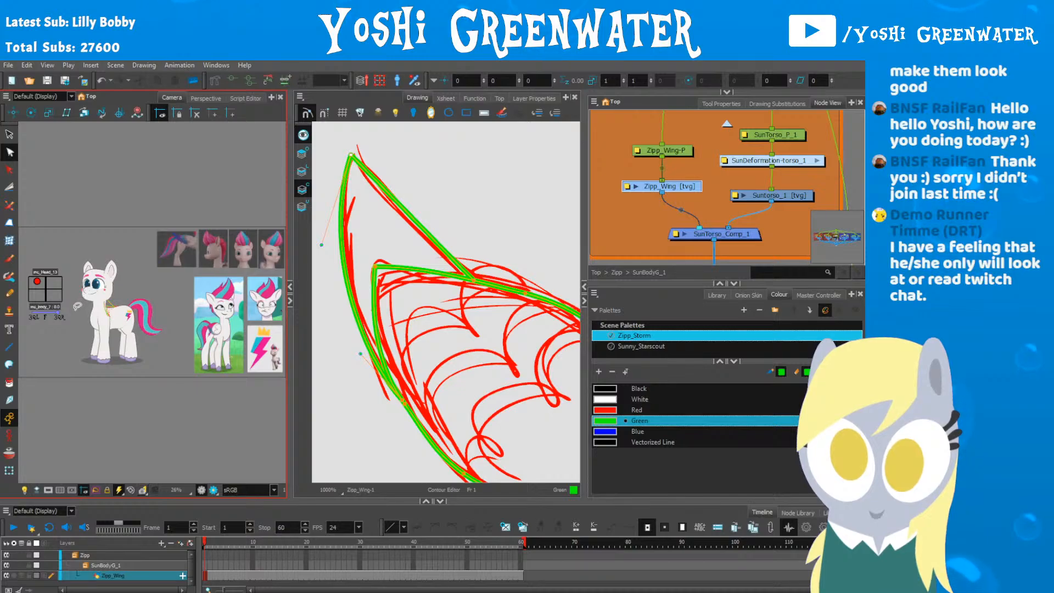
{"action": "scroll", "coordinate": [370, 405], "scroll_direction": "down", "scroll_amount": 2}
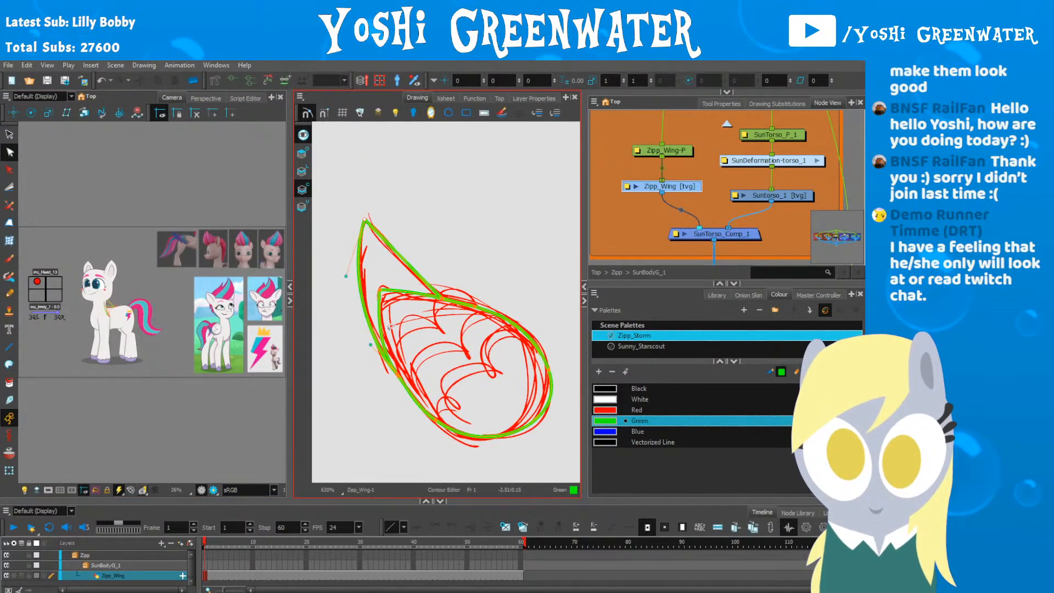
{"action": "left_click_drag", "start_coordinate": [371, 404], "coordinate": [357, 368]}
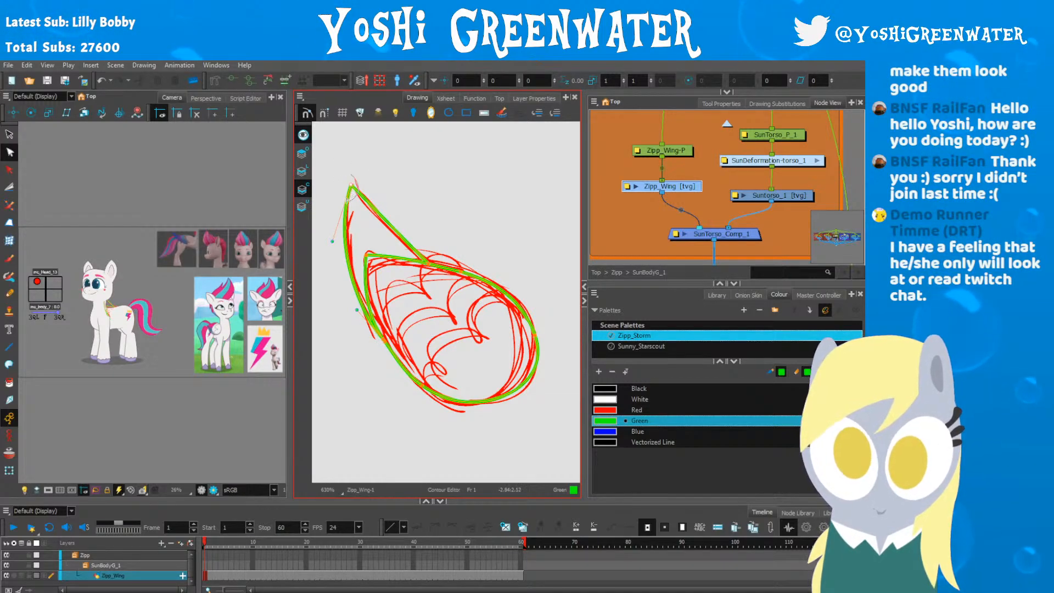
{"action": "left_click_drag", "start_coordinate": [332, 241], "coordinate": [329, 256]}
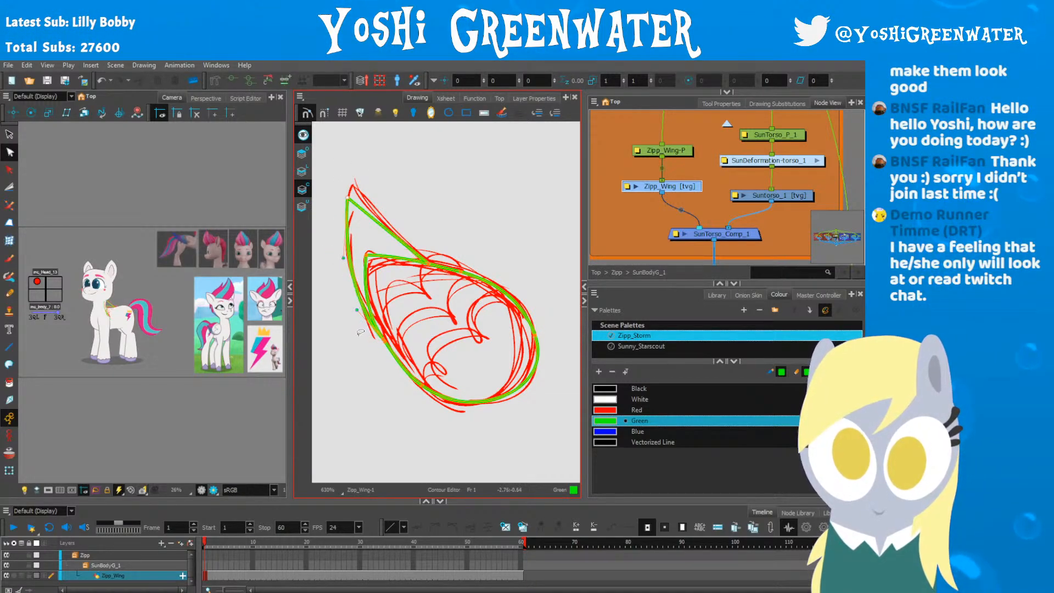
Step: Hide the sketch, remove the extra point on the wing's upper edge, and smooth that edge into one continuous curve
{"action": "left_click", "coordinate": [303, 135]}
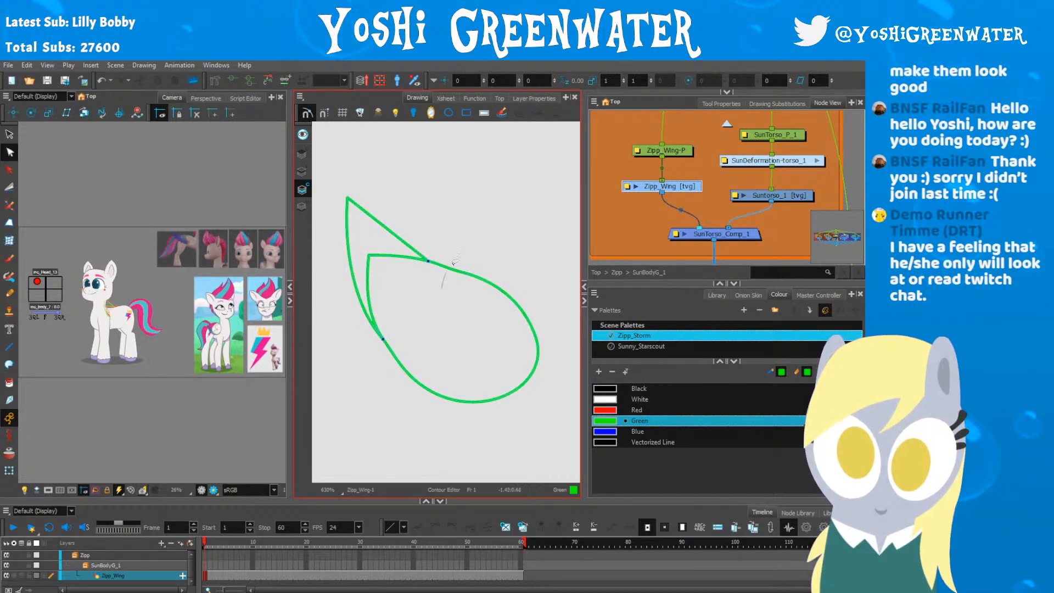
{"action": "key", "text": "Delete"}
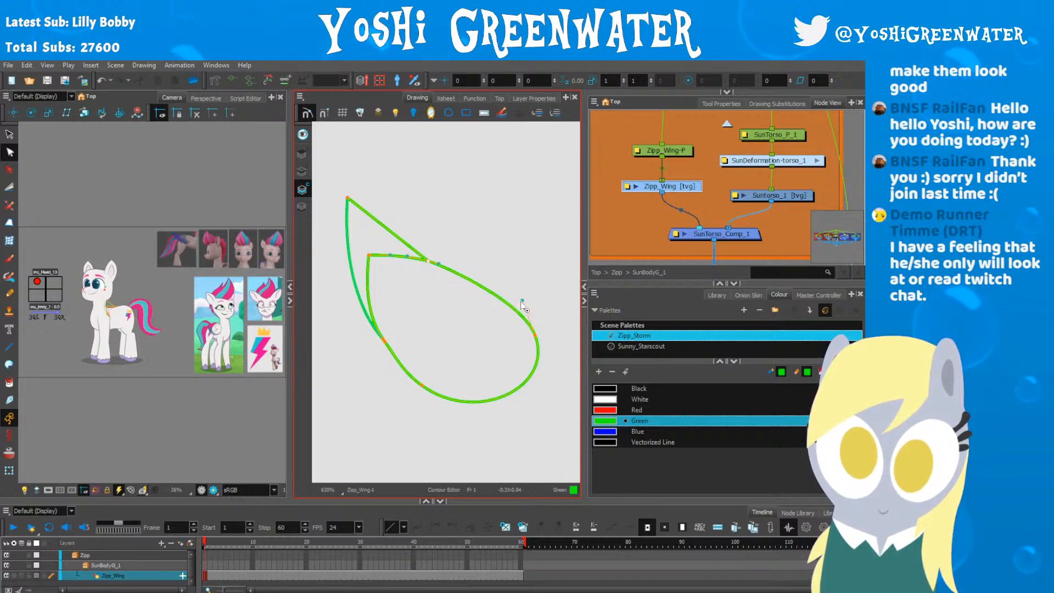
{"action": "key", "text": "Delete"}
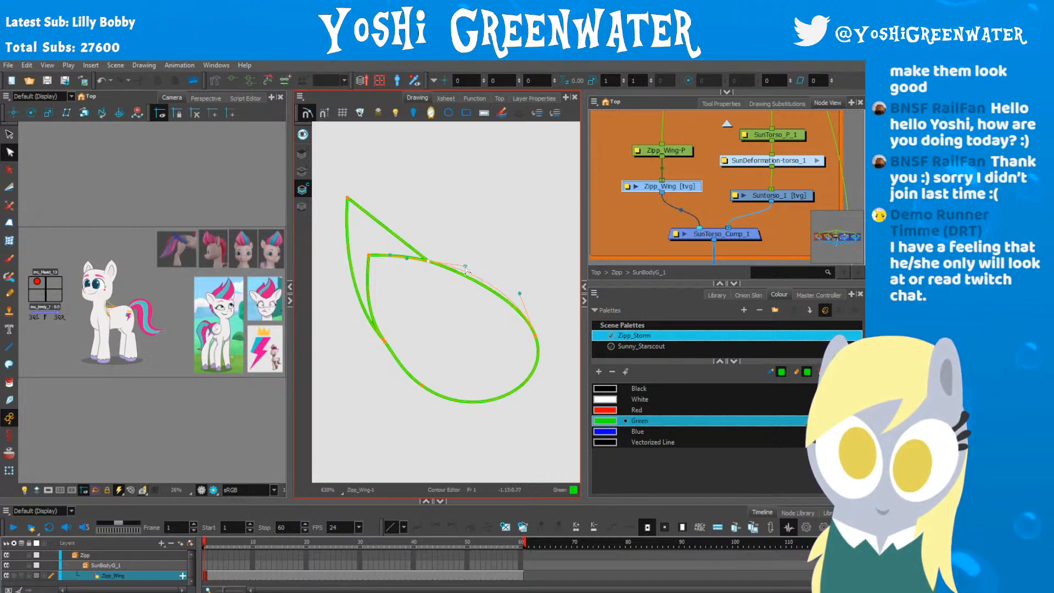
{"action": "left_click", "coordinate": [430, 290]}
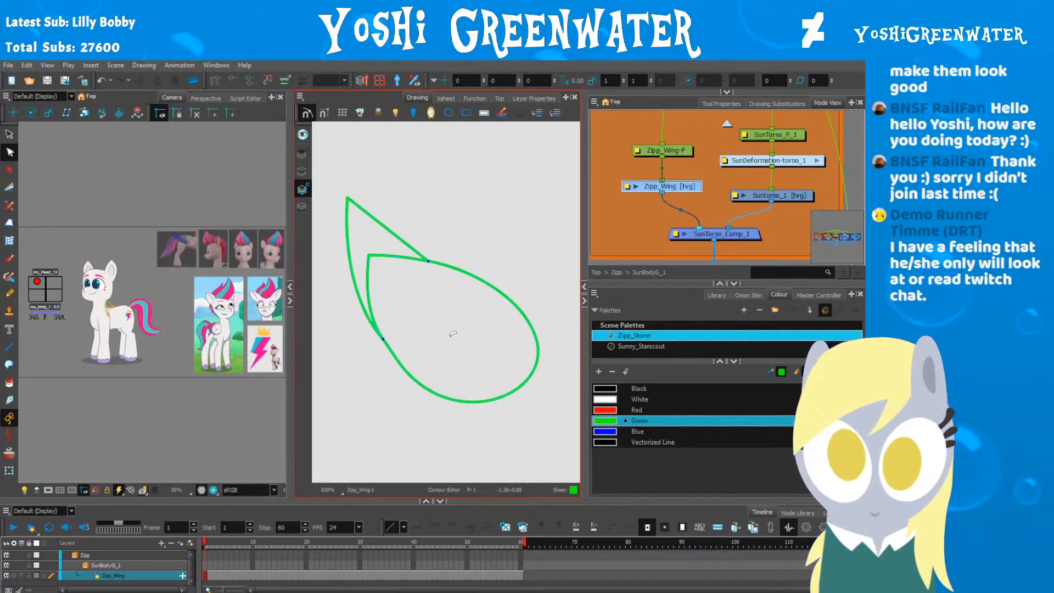
{"action": "mouse_move", "coordinate": [366, 335]}
{"action": "left_mouse_down"}
{"action": "mouse_move", "coordinate": [394, 345]}
{"action": "mouse_move", "coordinate": [374, 353]}
{"action": "left_mouse_up"}
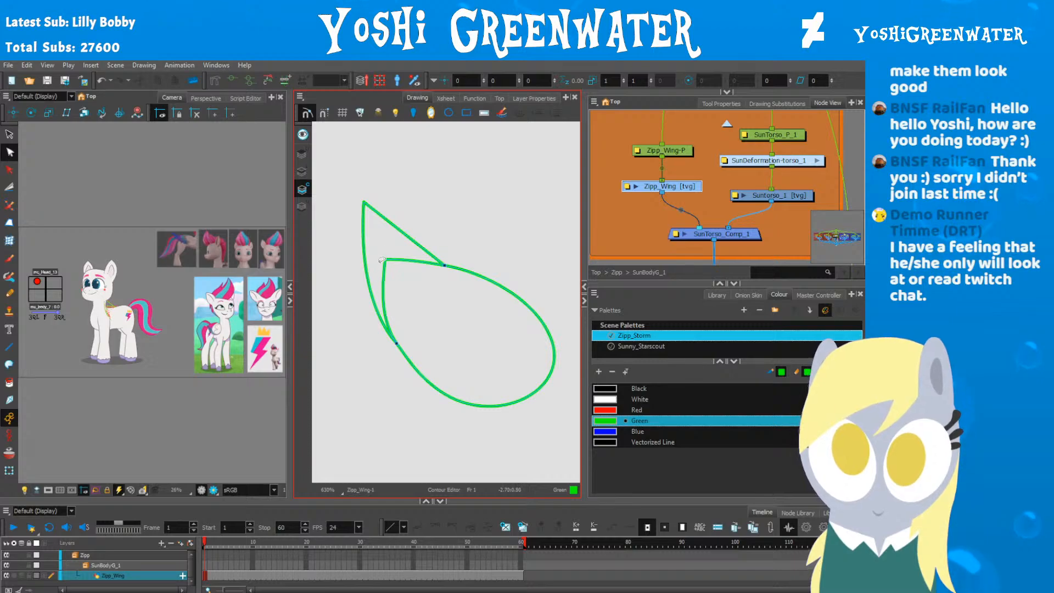
Step: Show the sketch again and nudge the long feather's tip slightly inward, towards the wing
{"action": "left_click", "coordinate": [302, 134]}
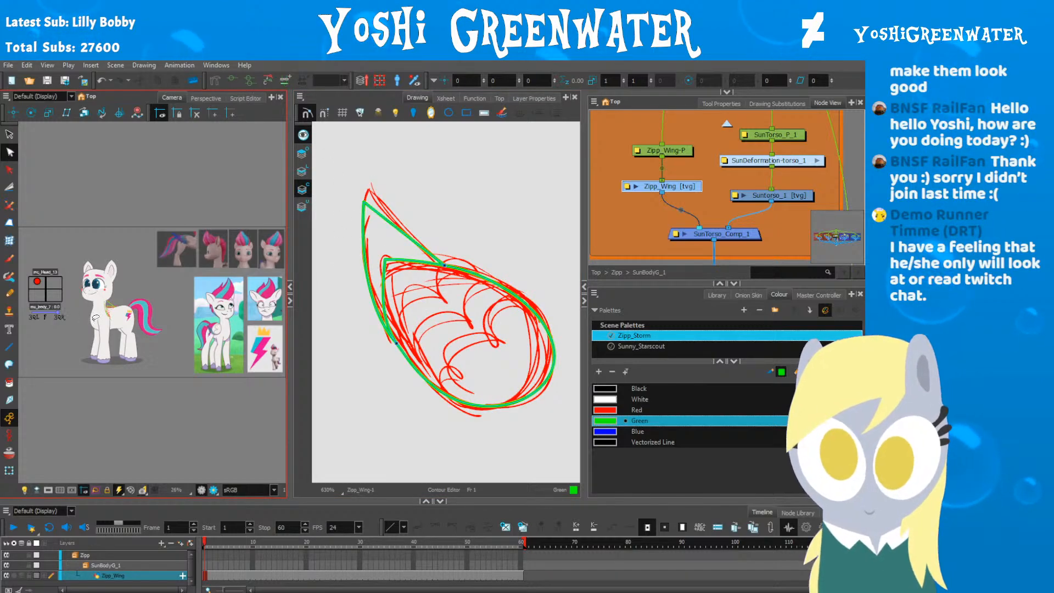
{"action": "scroll", "coordinate": [93, 322], "scroll_direction": "up", "scroll_amount": 5}
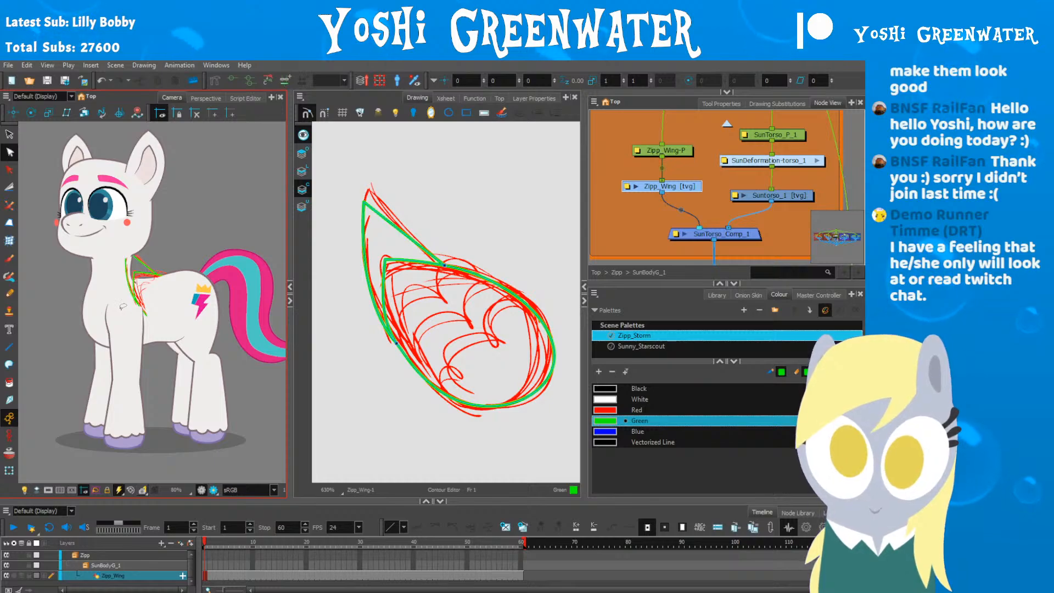
{"action": "left_click", "coordinate": [356, 217]}
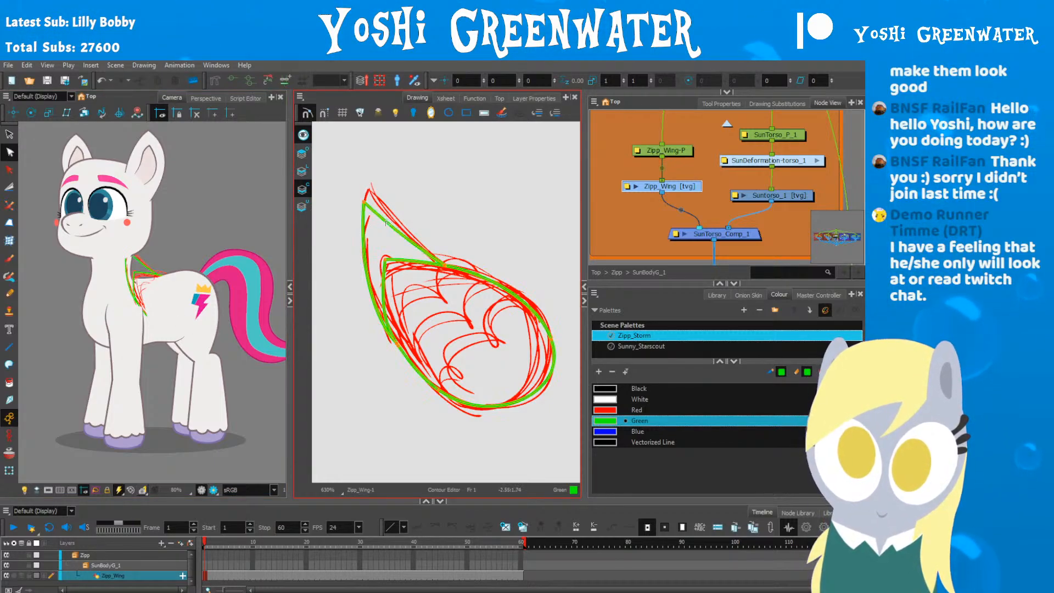
{"action": "key", "text": "Right"}
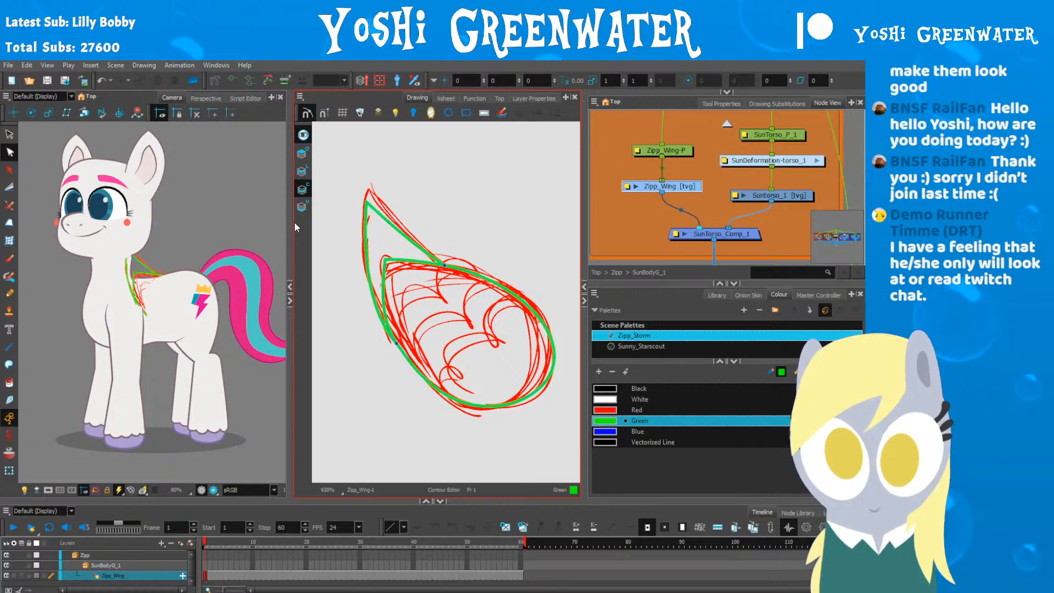
{"action": "left_click_drag", "start_coordinate": [343, 368], "coordinate": [323, 367]}
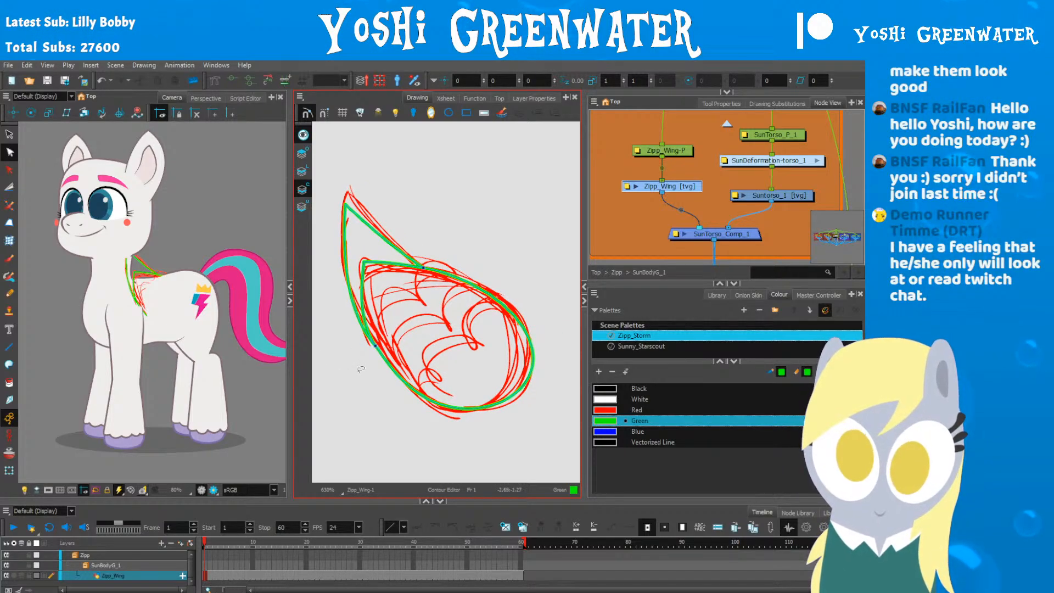
{"action": "left_click_drag", "start_coordinate": [362, 284], "coordinate": [348, 277]}
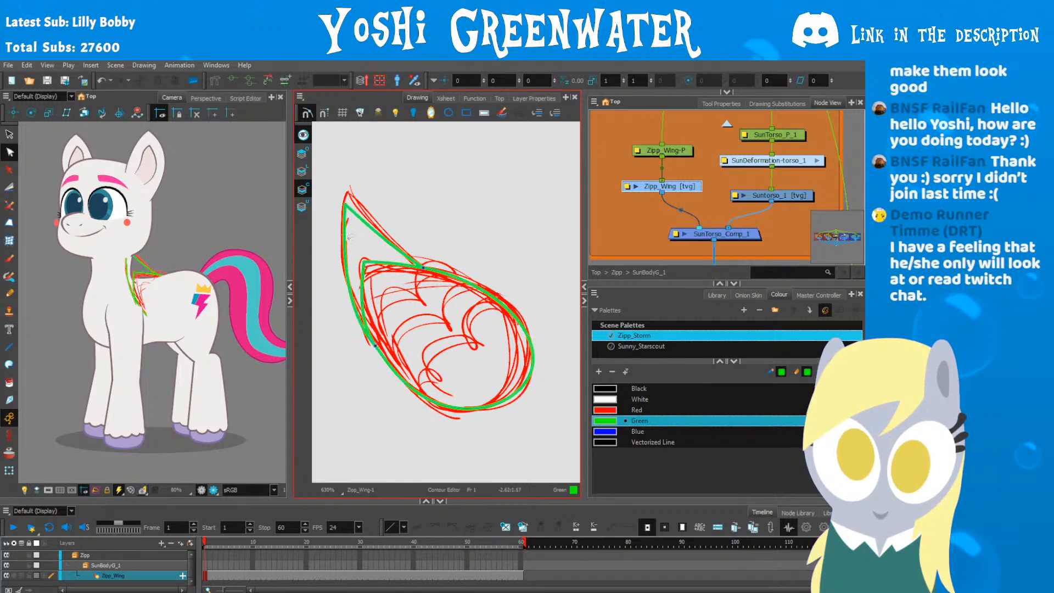
Step: Draw a green Polyline across the wing's rounded end and bend its segments into the scalloped feather edge of the sketch
{"action": "key", "text": "alt+underscore"}
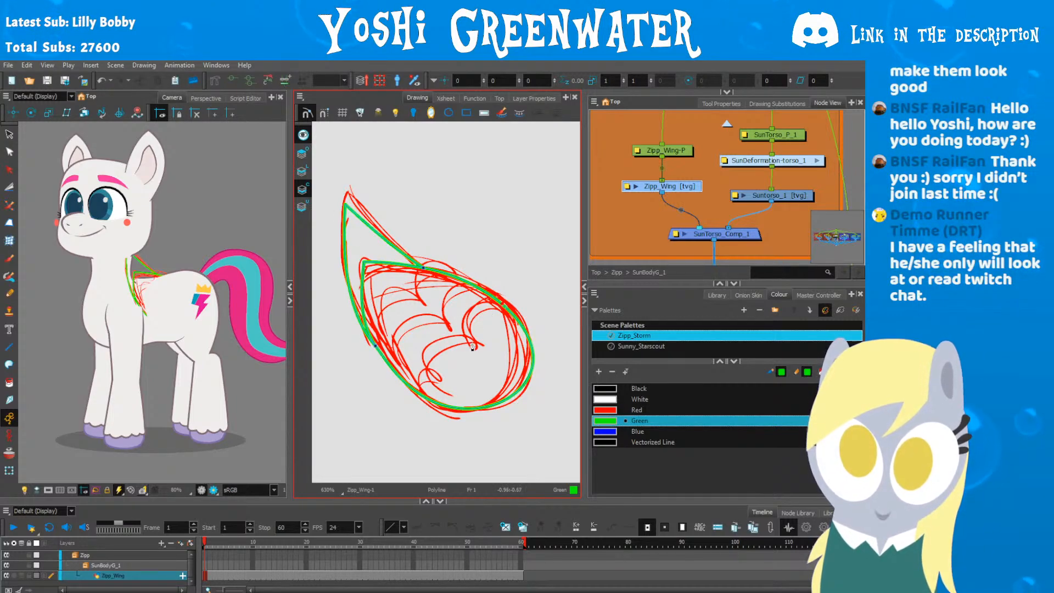
{"action": "left_click", "coordinate": [436, 379]}
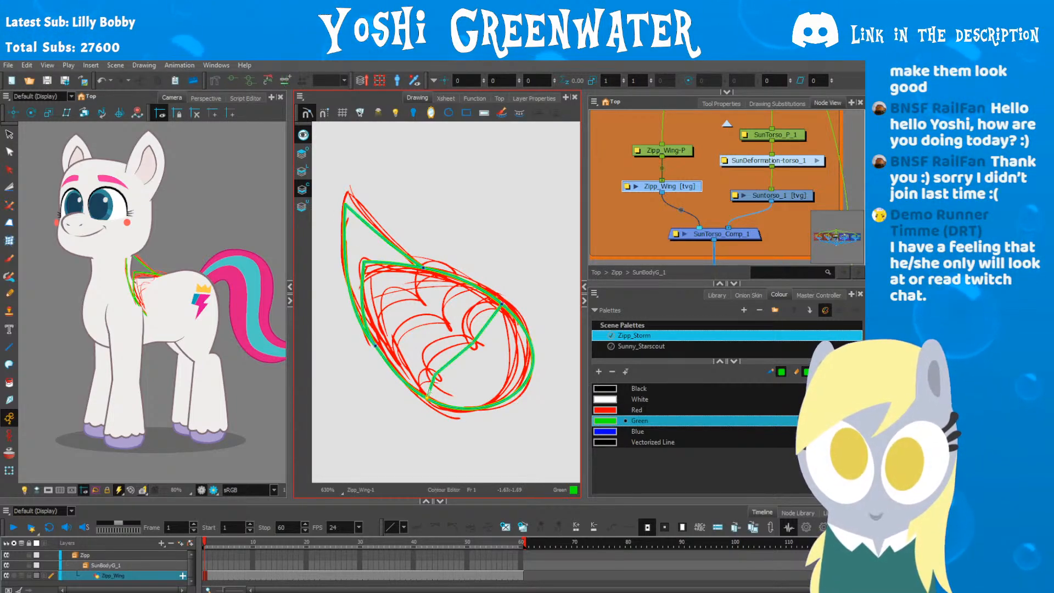
{"action": "left_click_drag", "start_coordinate": [431, 387], "coordinate": [446, 349]}
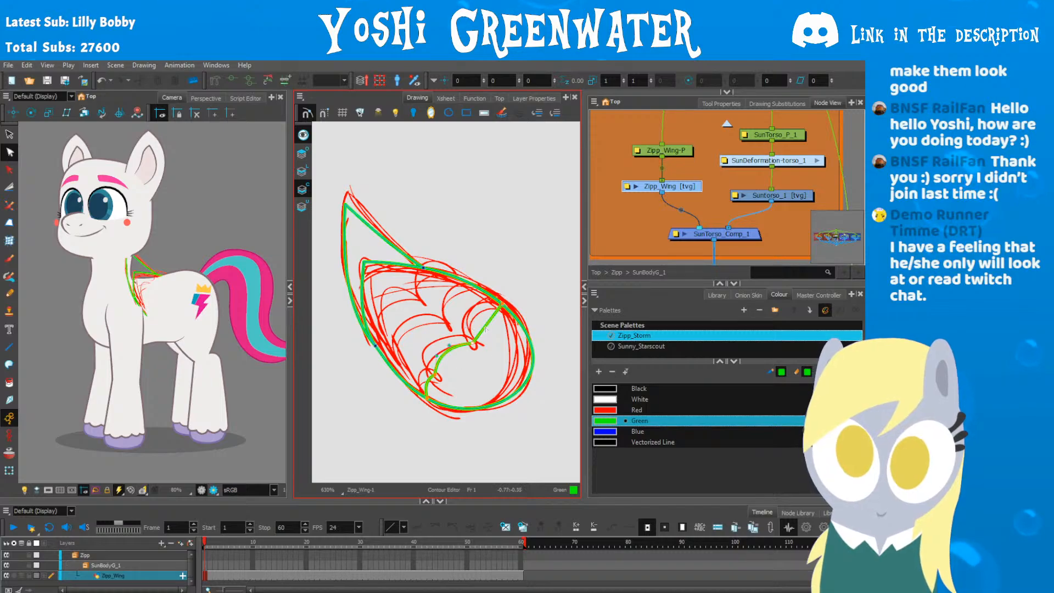
{"action": "left_click_drag", "start_coordinate": [478, 318], "coordinate": [471, 311]}
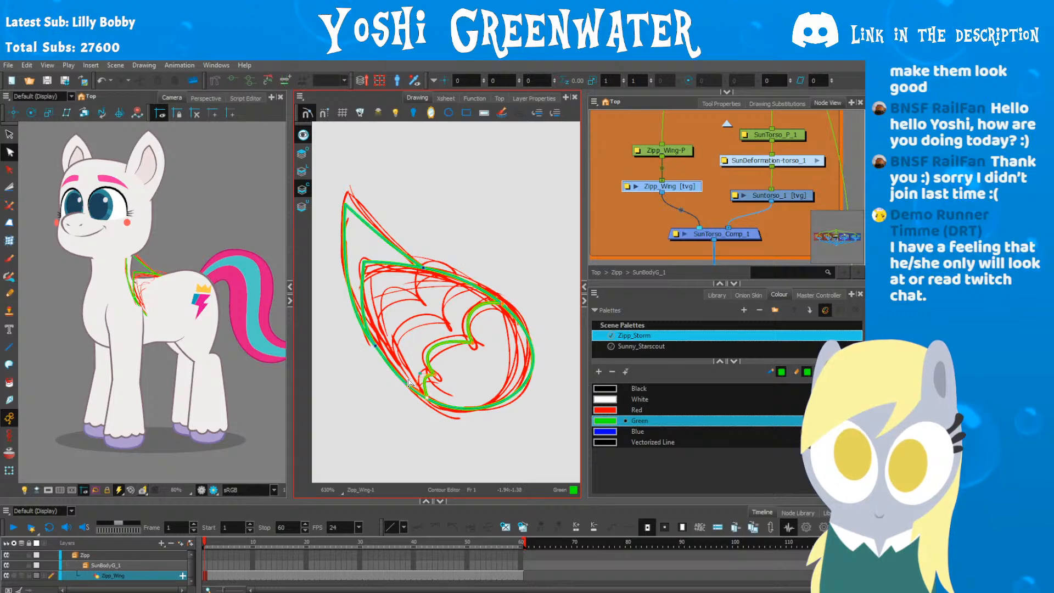
Step: Align both ends of the scalloped line with the centreline of the wing outline
{"action": "scroll", "coordinate": [416, 396], "scroll_direction": "up", "scroll_amount": 3}
{"action": "left_click_drag", "start_coordinate": [480, 410], "coordinate": [482, 414]}
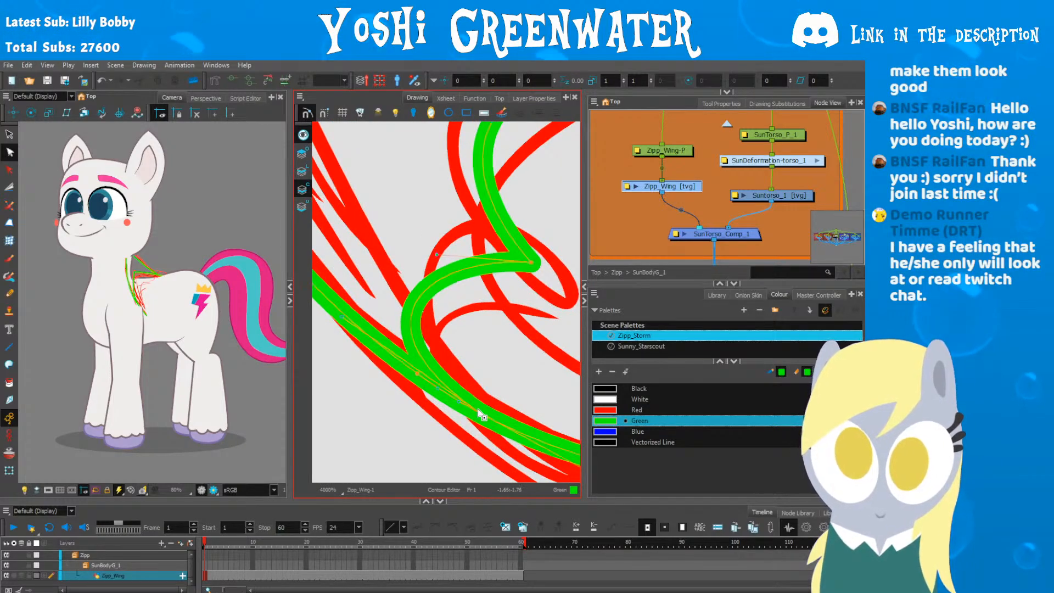
{"action": "scroll", "coordinate": [463, 391], "scroll_direction": "down", "scroll_amount": 2}
{"action": "scroll", "coordinate": [471, 286], "scroll_direction": "up", "scroll_amount": 4}
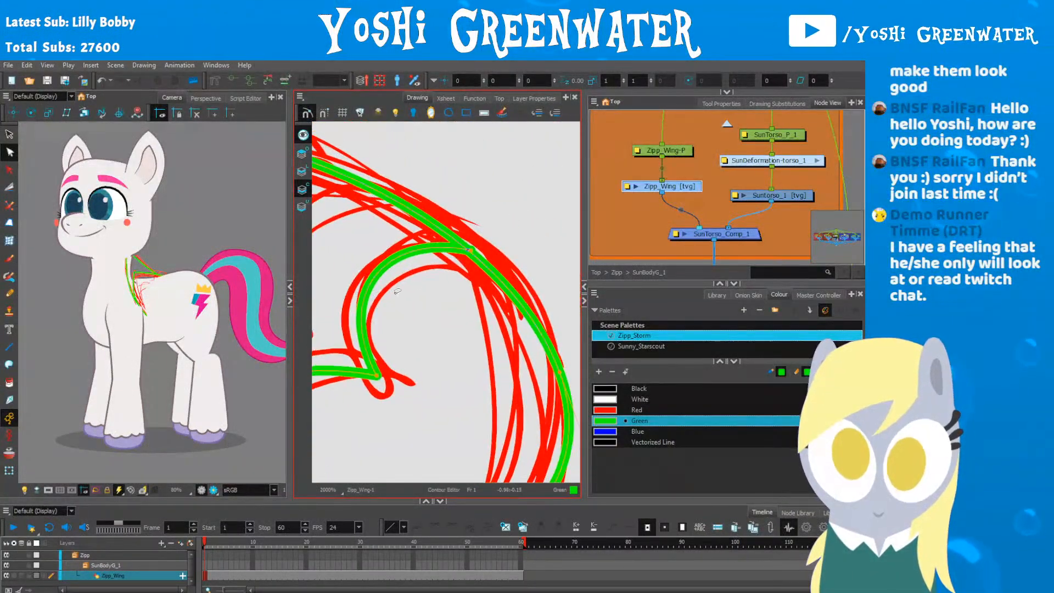
{"action": "scroll", "coordinate": [475, 256], "scroll_direction": "up", "scroll_amount": 2}
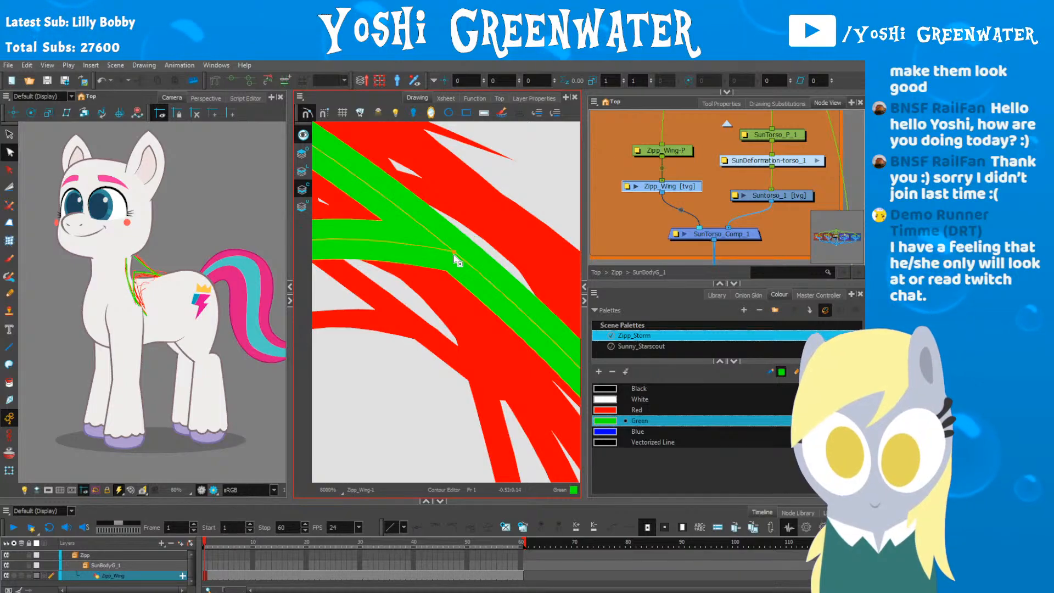
{"action": "scroll", "coordinate": [407, 283], "scroll_direction": "down", "scroll_amount": 3}
Step: Refine the scalloped line's curves and shift its lowest inner corner slightly inward to follow the sketched feathers
{"action": "mouse_move", "coordinate": [381, 265]}
{"action": "left_mouse_down"}
{"action": "mouse_move", "coordinate": [417, 292]}
{"action": "mouse_move", "coordinate": [398, 282]}
{"action": "left_mouse_up"}
{"action": "left_click", "coordinate": [481, 305]}
{"action": "left_click_drag", "start_coordinate": [365, 341], "coordinate": [417, 273]}
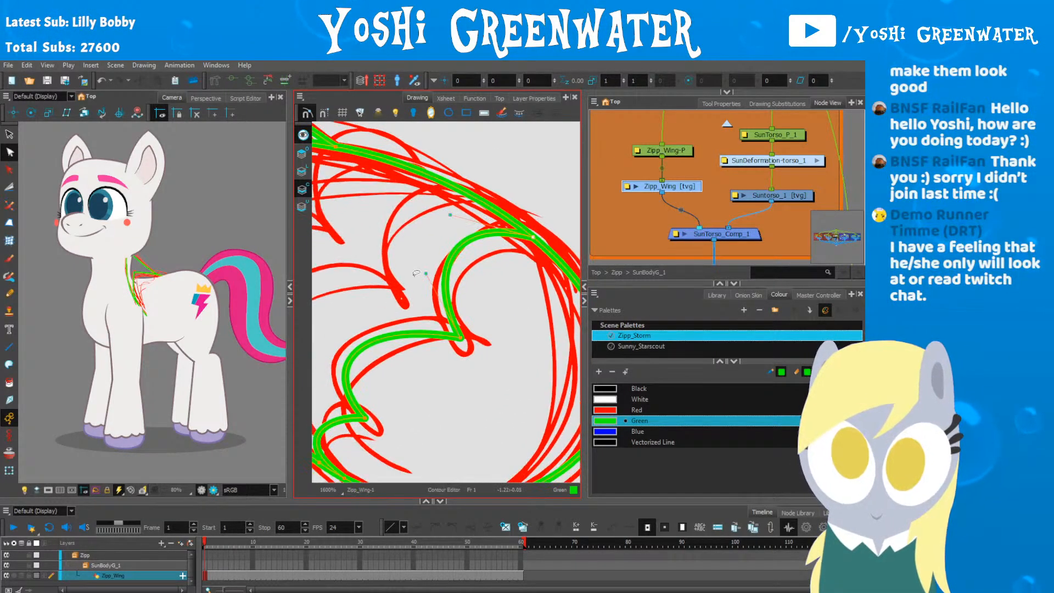
{"action": "left_click_drag", "start_coordinate": [327, 334], "coordinate": [373, 319]}
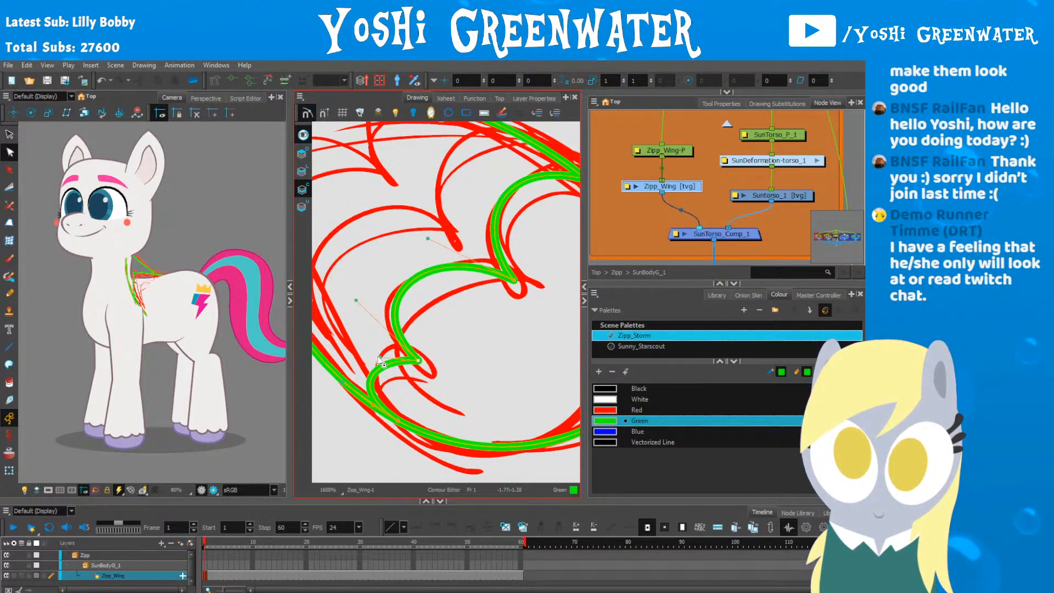
{"action": "left_click_drag", "start_coordinate": [381, 358], "coordinate": [427, 361]}
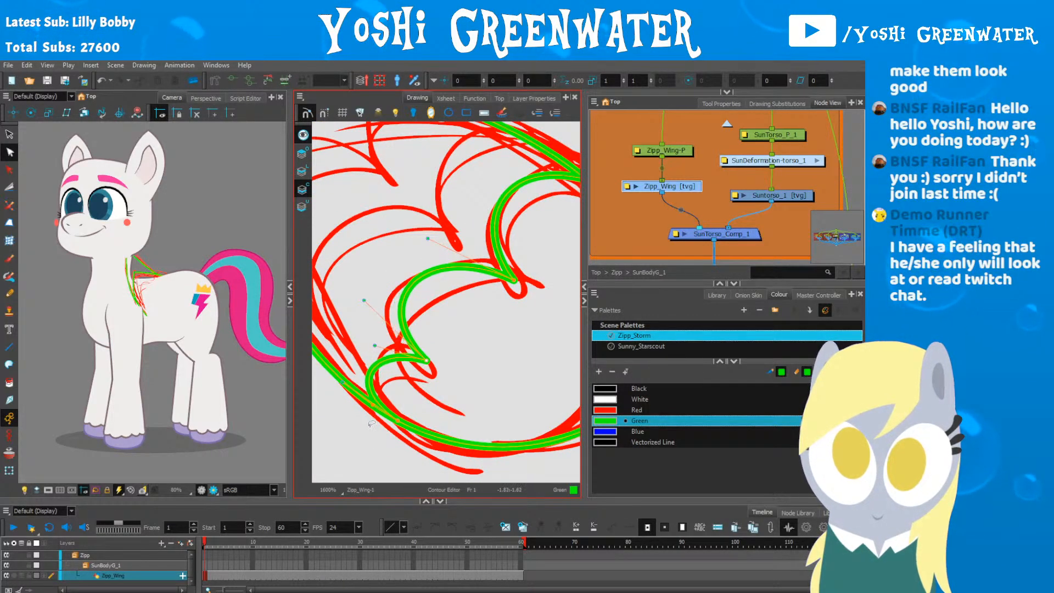
Step: Draw a second green Polyline across the middle of the wing and bend its segments into the sketched feather scallops
{"action": "left_click", "coordinate": [373, 346]}
{"action": "scroll", "coordinate": [417, 369], "scroll_direction": "up", "scroll_amount": 3}
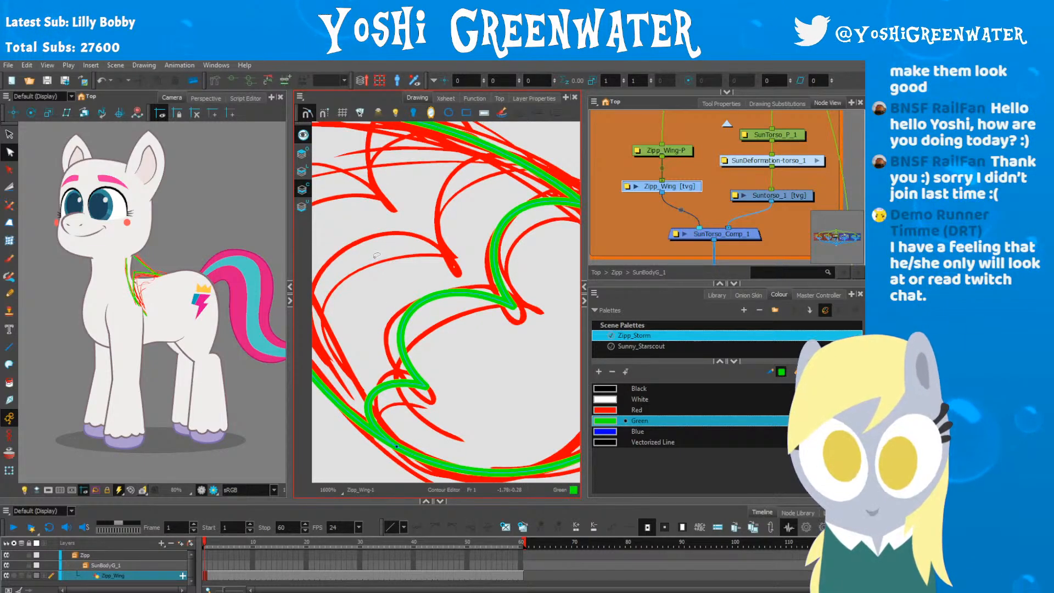
{"action": "scroll", "coordinate": [378, 258], "scroll_direction": "down", "scroll_amount": 2}
{"action": "left_click_drag", "start_coordinate": [377, 259], "coordinate": [385, 264]}
{"action": "mouse_move", "coordinate": [461, 198]}
{"action": "left_mouse_down"}
{"action": "mouse_move", "coordinate": [429, 260]}
{"action": "mouse_move", "coordinate": [398, 280]}
{"action": "mouse_move", "coordinate": [430, 258]}
{"action": "left_mouse_up"}
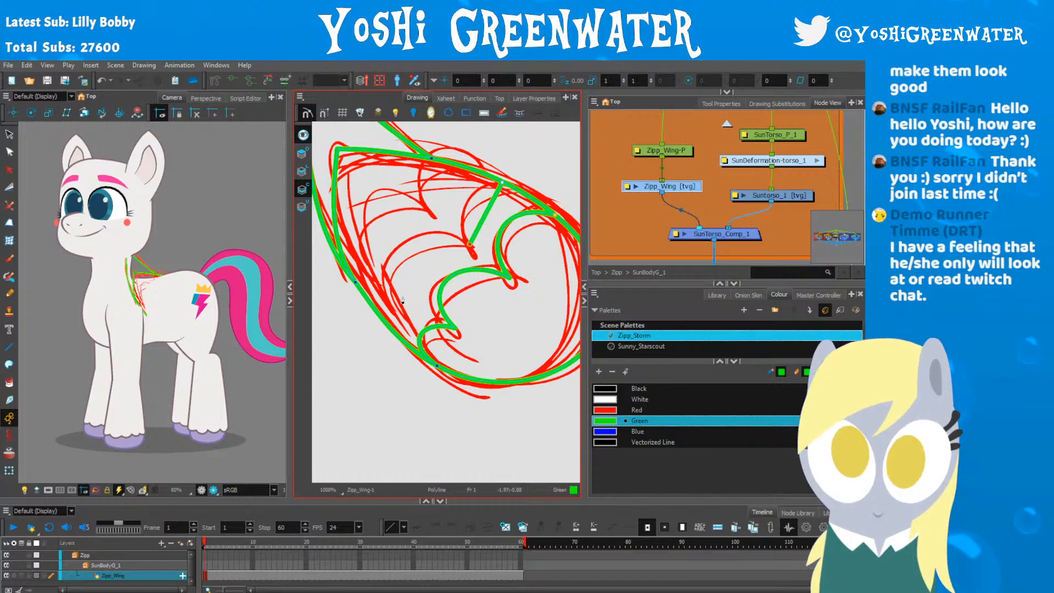
{"action": "key", "text": "alt+q"}
{"action": "mouse_move", "coordinate": [398, 313]}
{"action": "left_mouse_down"}
{"action": "mouse_move", "coordinate": [390, 305]}
{"action": "mouse_move", "coordinate": [407, 307]}
{"action": "left_mouse_up"}
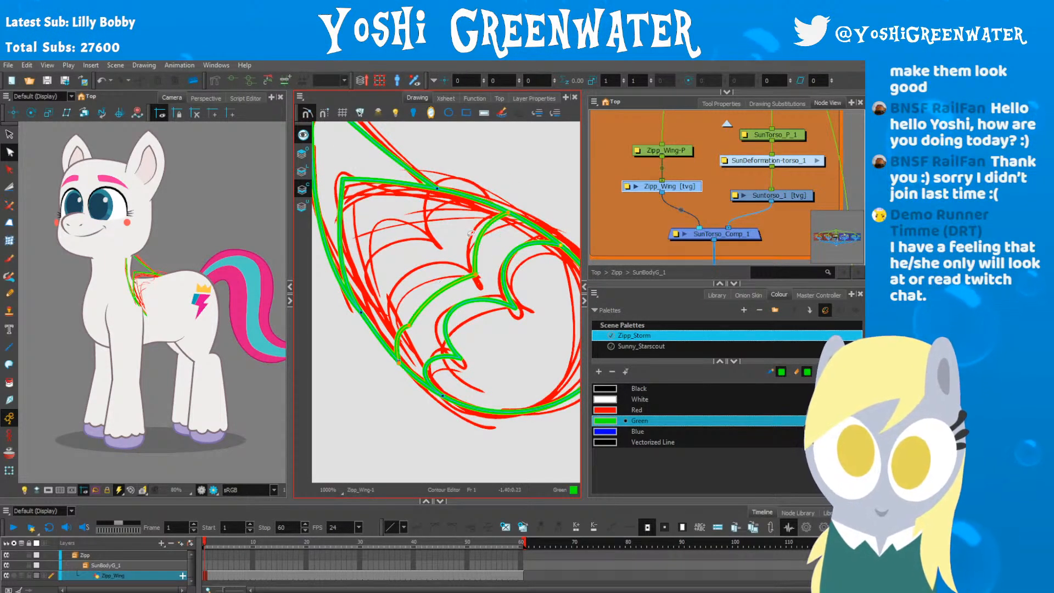
{"action": "left_click_drag", "start_coordinate": [475, 275], "coordinate": [469, 242]}
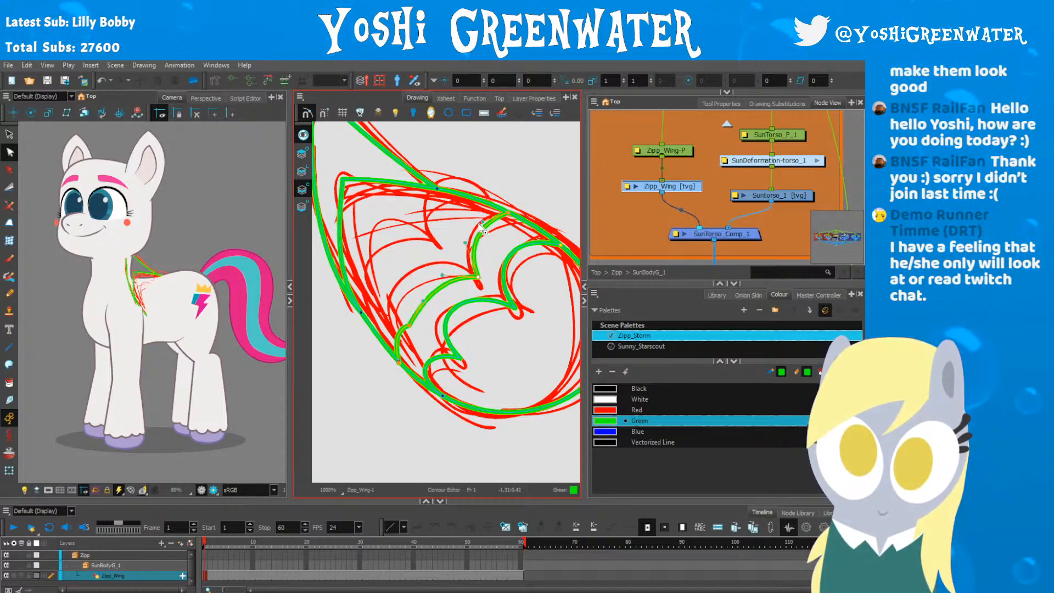
{"action": "left_click", "coordinate": [396, 327]}
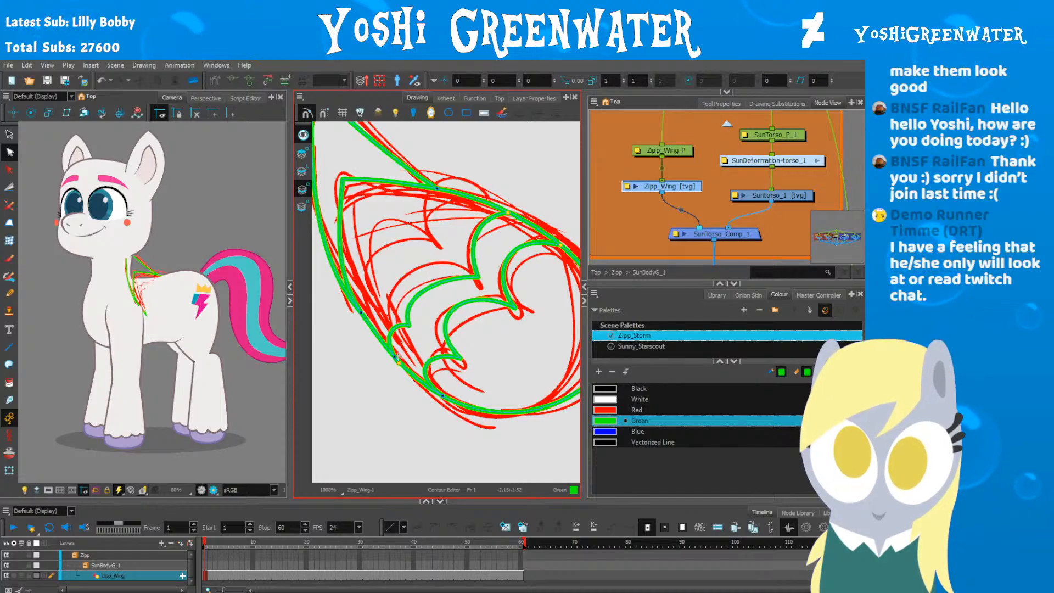
Step: Align the lower end of the second scalloped line with the centreline of the wing outline
{"action": "scroll", "coordinate": [395, 360], "scroll_direction": "up", "scroll_amount": 5}
{"action": "scroll", "coordinate": [385, 349], "scroll_direction": "down", "scroll_amount": 5}
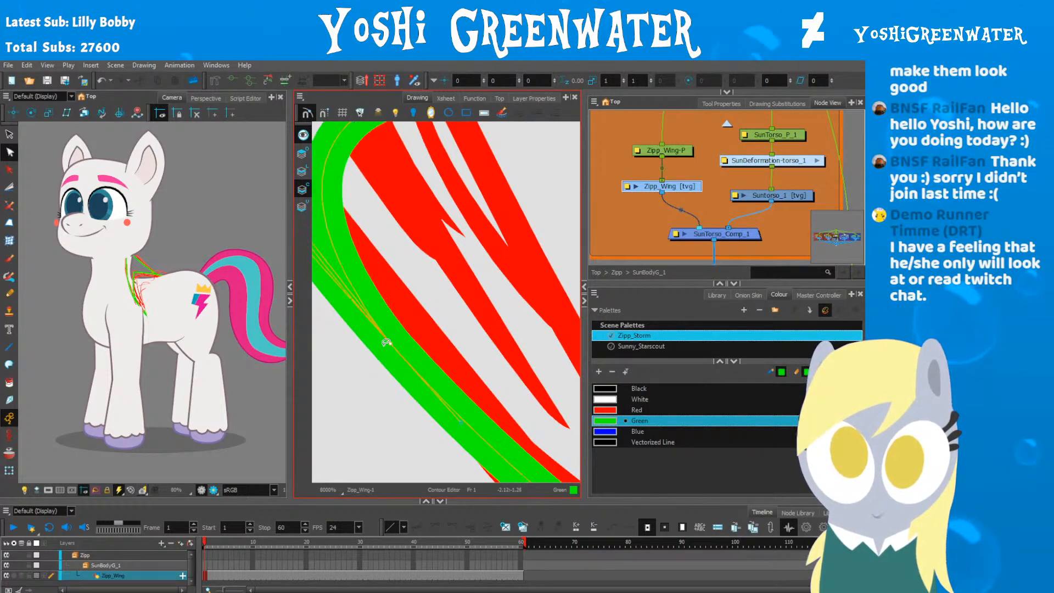
{"action": "key", "text": "Right"}
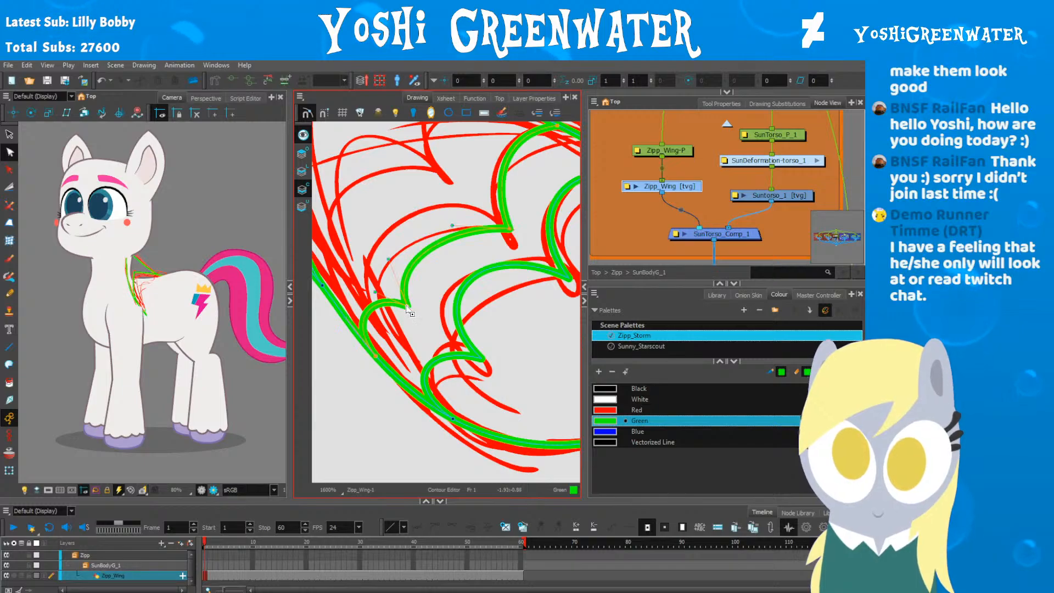
Step: Shift the second scalloped line's lowest inner corner slightly and refine the curves next to its inner corners
{"action": "left_click_drag", "start_coordinate": [407, 306], "coordinate": [399, 335]}
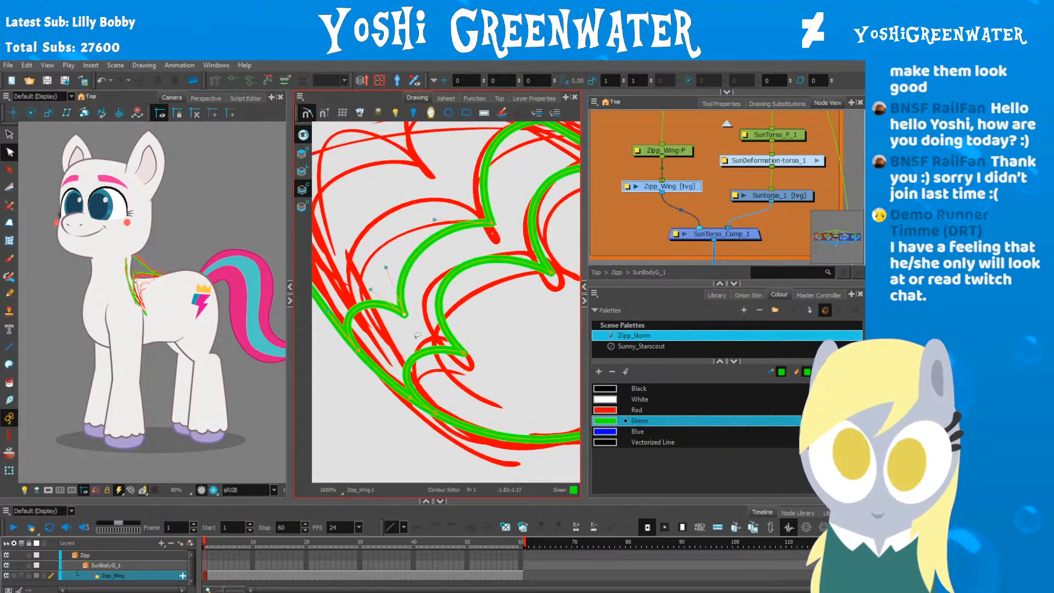
{"action": "left_click", "coordinate": [462, 355]}
{"action": "left_click_drag", "start_coordinate": [462, 355], "coordinate": [365, 373]}
{"action": "left_click", "coordinate": [455, 253]}
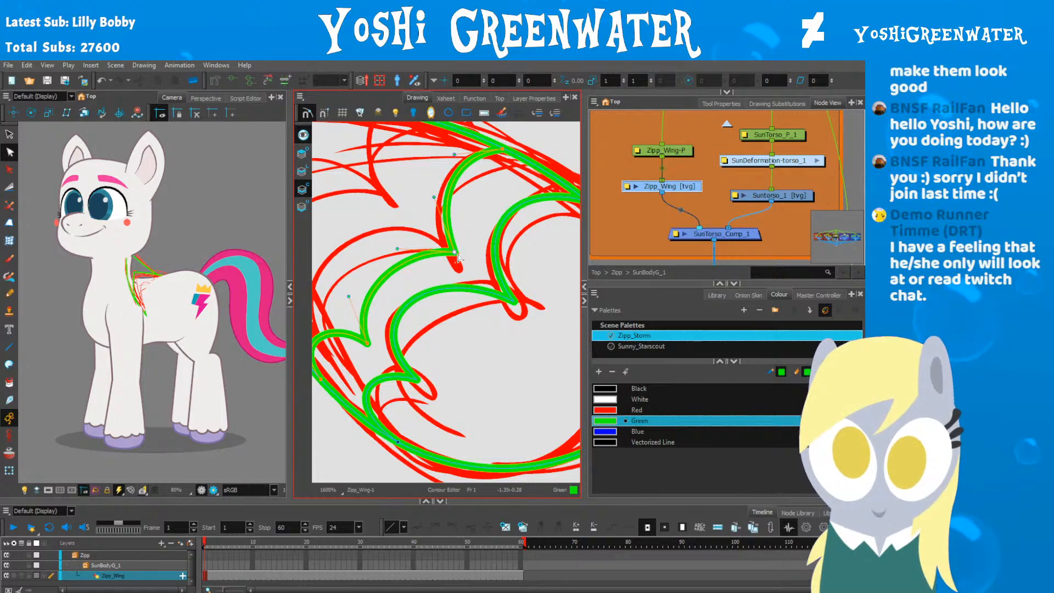
{"action": "left_click_drag", "start_coordinate": [434, 197], "coordinate": [423, 199]}
{"action": "left_click_drag", "start_coordinate": [451, 165], "coordinate": [436, 218]}
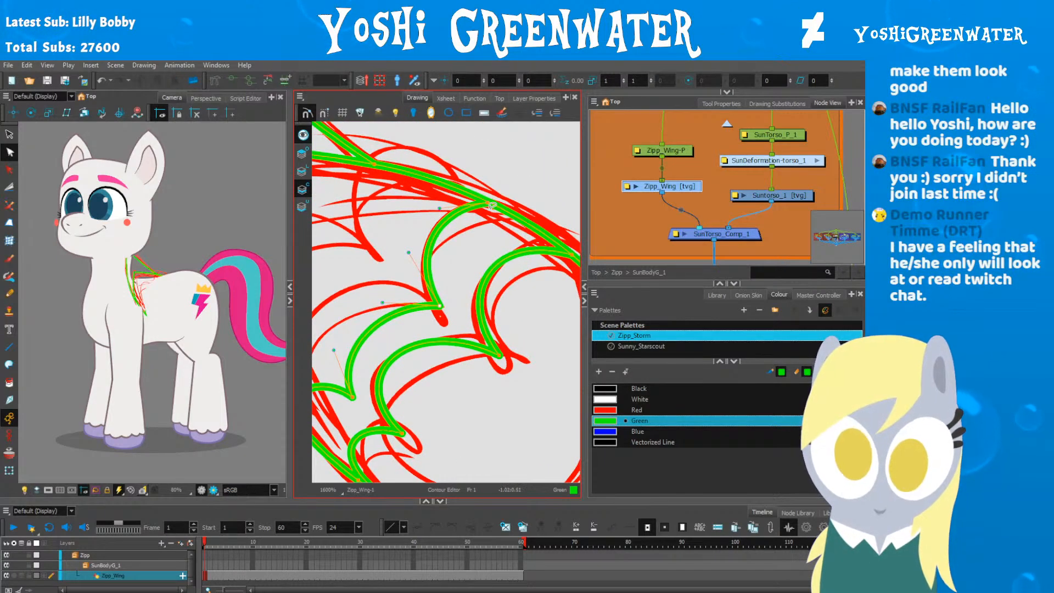
Step: Align the upper end of the second scalloped line with the wing outline's centreline and smooth the curve leading into it
{"action": "scroll", "coordinate": [492, 205], "scroll_direction": "up", "scroll_amount": 3}
{"action": "left_click", "coordinate": [452, 212]}
{"action": "scroll", "coordinate": [439, 222], "scroll_direction": "down", "scroll_amount": 2}
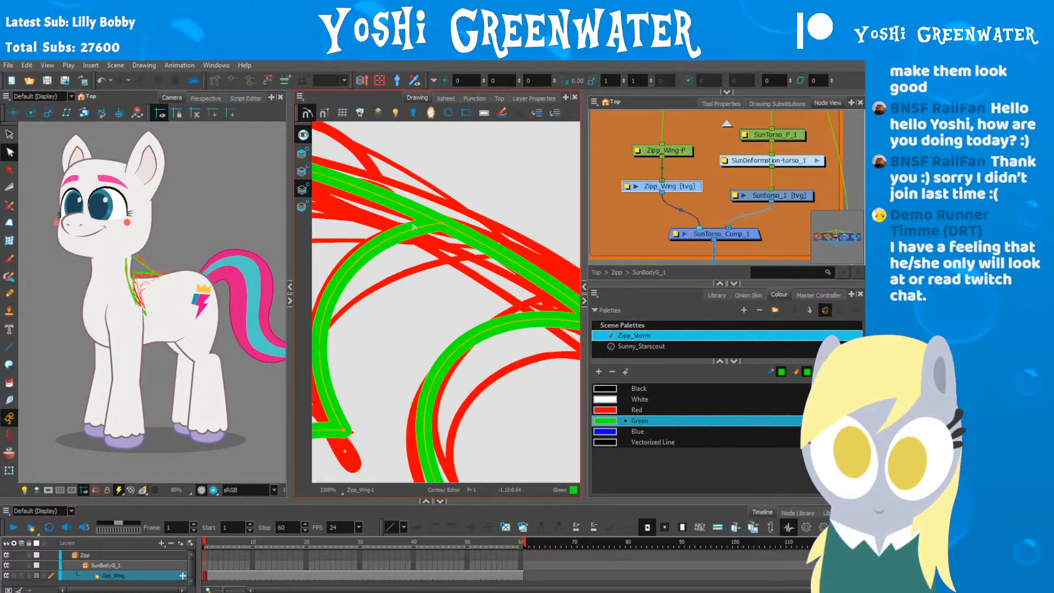
{"action": "left_click", "coordinate": [442, 223]}
{"action": "left_click_drag", "start_coordinate": [340, 224], "coordinate": [328, 223]}
{"action": "left_click", "coordinate": [379, 303]}
{"action": "scroll", "coordinate": [379, 304], "scroll_direction": "down", "scroll_amount": 1}
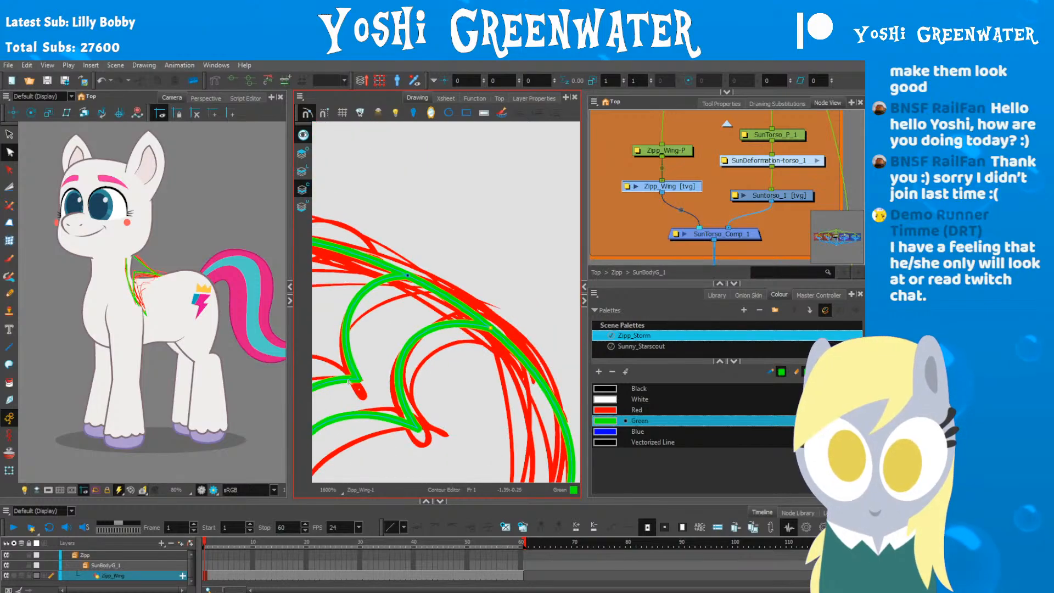
{"action": "left_click_drag", "start_coordinate": [352, 378], "coordinate": [464, 336]}
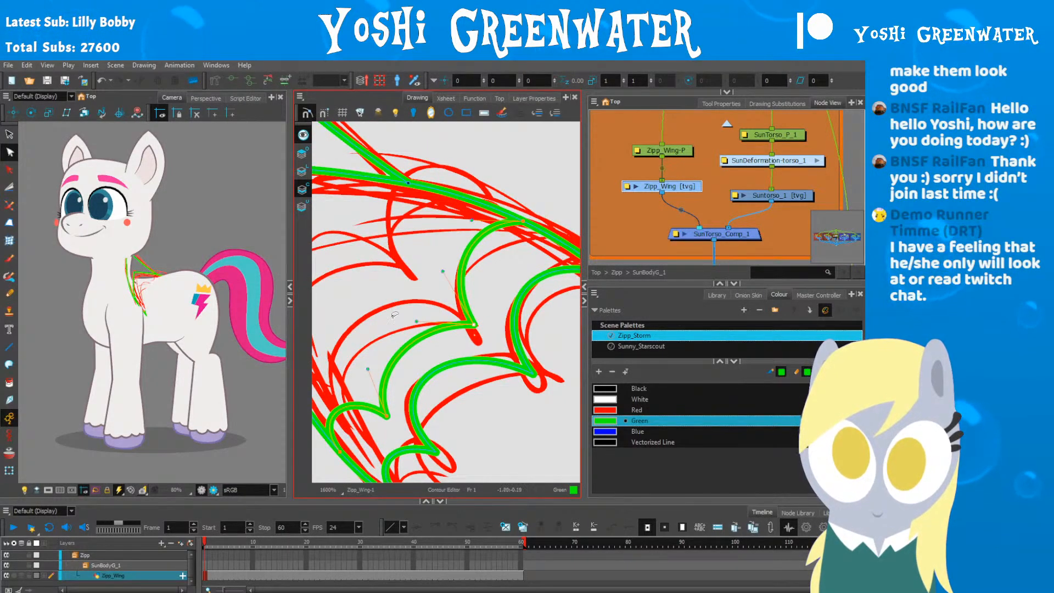
{"action": "left_click", "coordinate": [418, 325]}
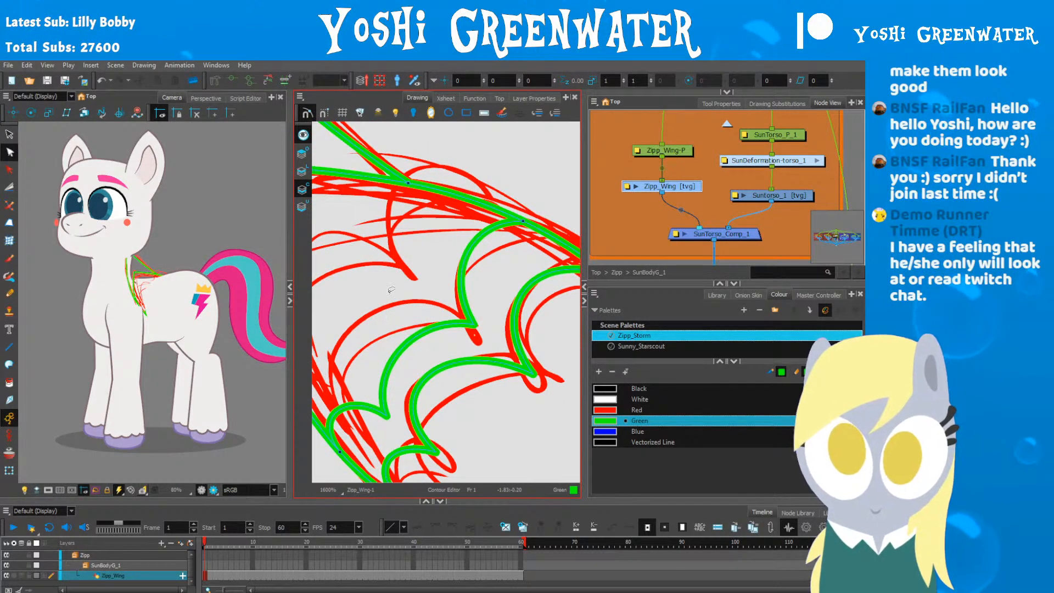
Step: Draw a third green Polyline across the wing nearest the feather tips, with corners following the sketched feather row
{"action": "left_click_drag", "start_coordinate": [400, 240], "coordinate": [481, 217]}
{"action": "scroll", "coordinate": [481, 216], "scroll_direction": "down", "scroll_amount": 1}
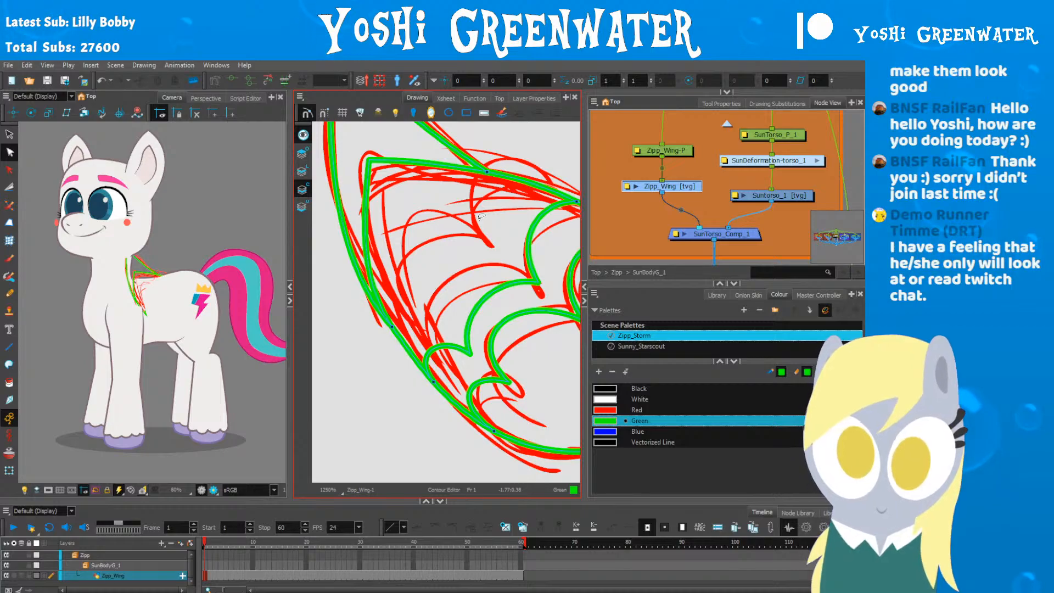
{"action": "key", "text": "alt+minus"}
{"action": "left_click", "coordinate": [482, 231]}
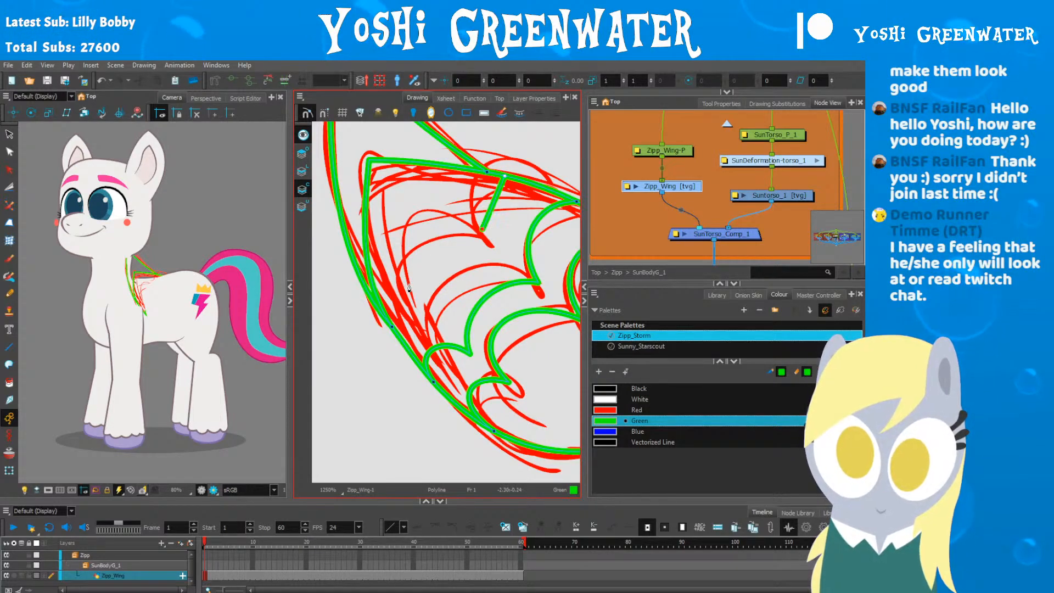
{"action": "left_click", "coordinate": [401, 306]}
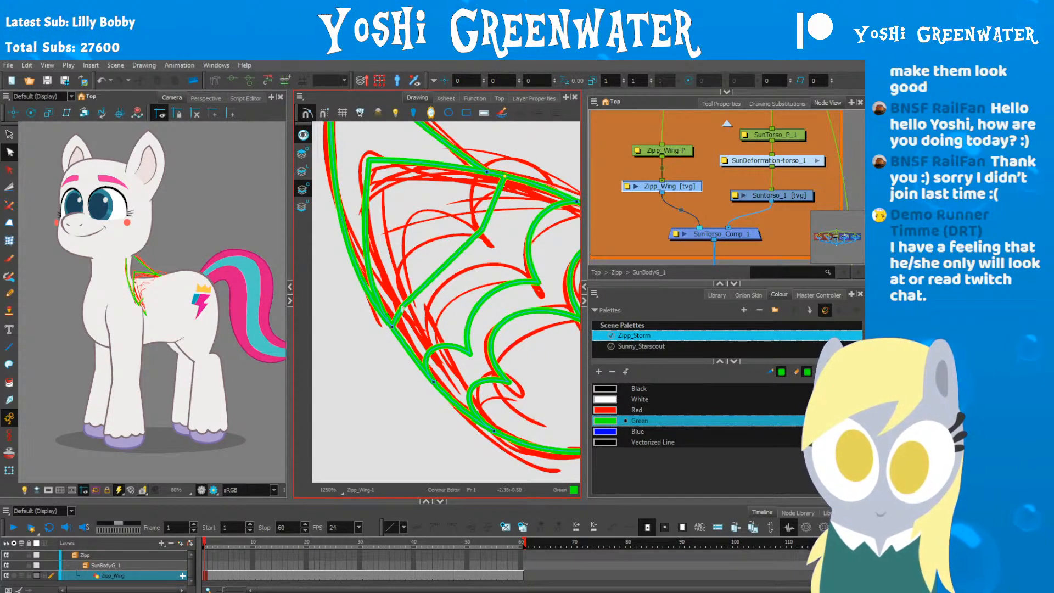
Step: Bend the third line's segments into feather scallops and adjust its inner corners to follow the sketch
{"action": "mouse_move", "coordinate": [403, 306]}
{"action": "left_mouse_down"}
{"action": "mouse_move", "coordinate": [414, 296]}
{"action": "mouse_move", "coordinate": [397, 303]}
{"action": "left_mouse_up"}
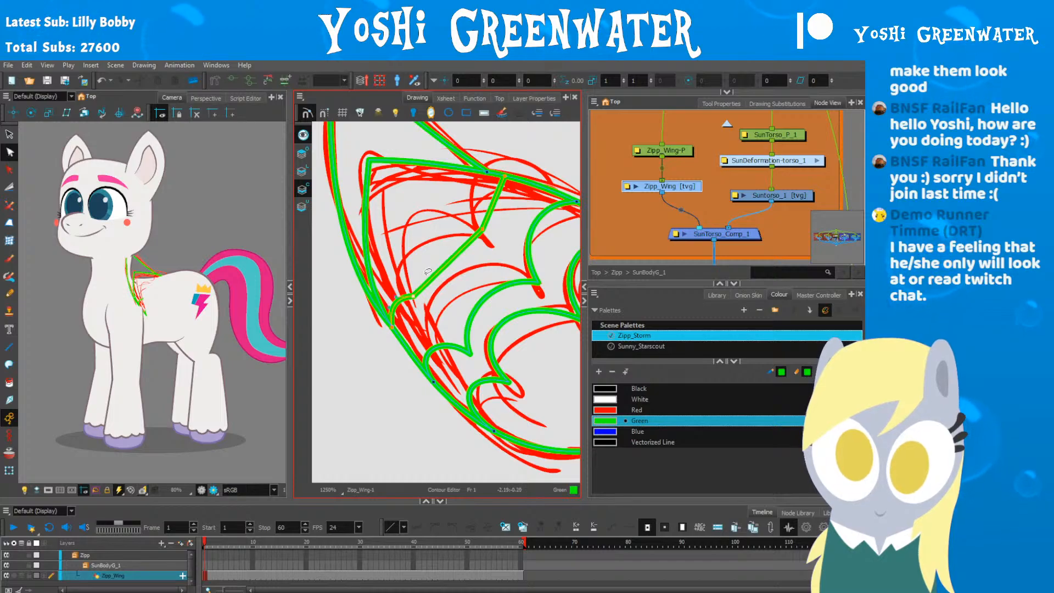
{"action": "left_click_drag", "start_coordinate": [447, 262], "coordinate": [434, 253]}
{"action": "left_click_drag", "start_coordinate": [471, 209], "coordinate": [471, 204]}
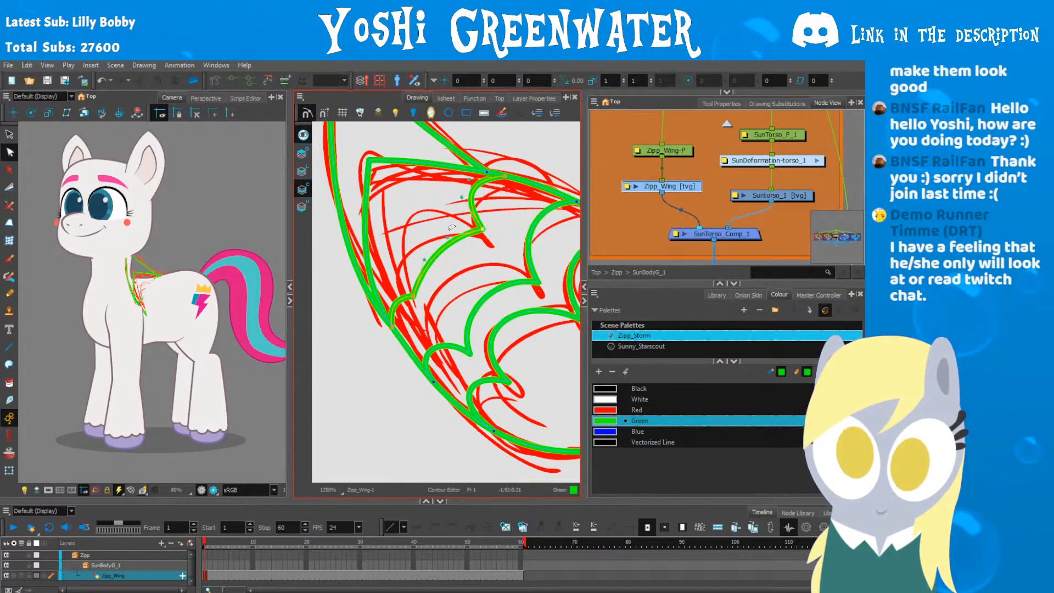
{"action": "left_click_drag", "start_coordinate": [447, 239], "coordinate": [424, 216]}
{"action": "left_click_drag", "start_coordinate": [425, 260], "coordinate": [392, 247]}
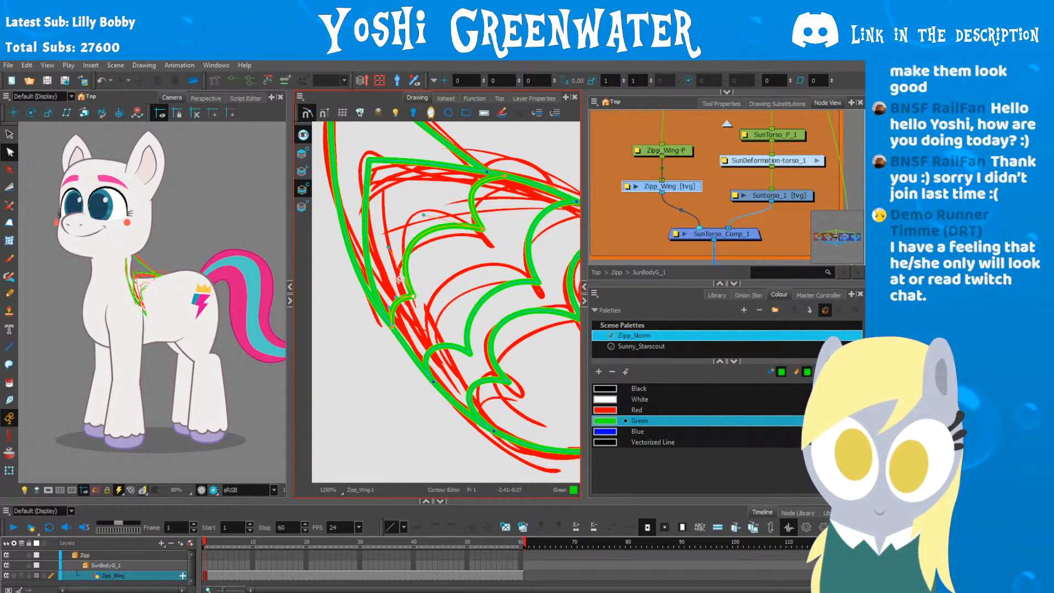
{"action": "mouse_move", "coordinate": [413, 296]}
{"action": "left_mouse_down"}
{"action": "mouse_move", "coordinate": [387, 297]}
{"action": "mouse_move", "coordinate": [421, 296]}
{"action": "left_mouse_up"}
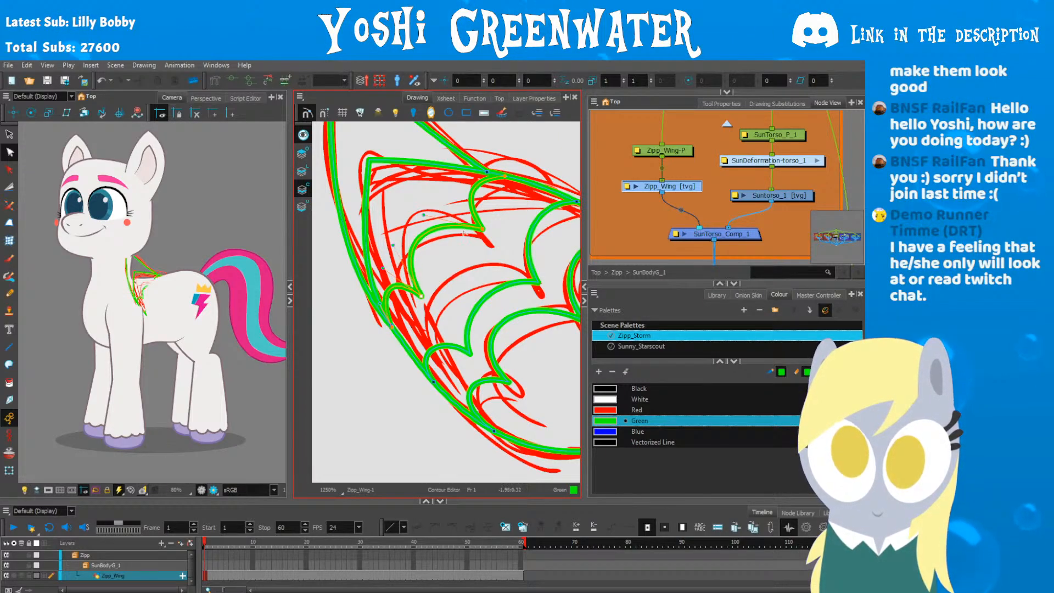
{"action": "left_click_drag", "start_coordinate": [482, 228], "coordinate": [466, 203]}
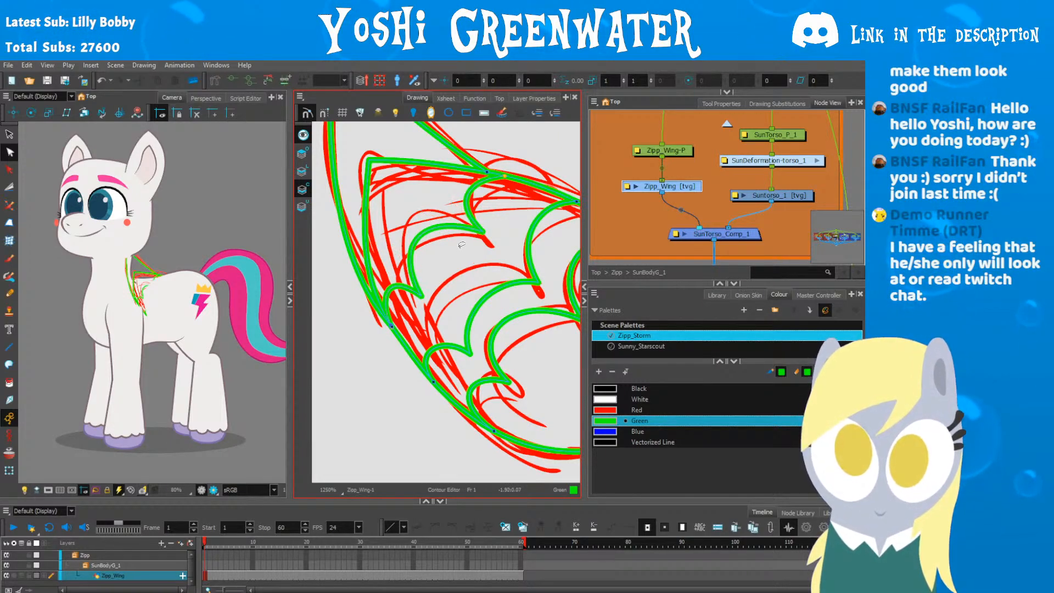
{"action": "left_click", "coordinate": [465, 254]}
Step: Align the upper end of the third scalloped line with the wing outline's centreline and refine its uppermost curve
{"action": "scroll", "coordinate": [501, 162], "scroll_direction": "up", "scroll_amount": 7}
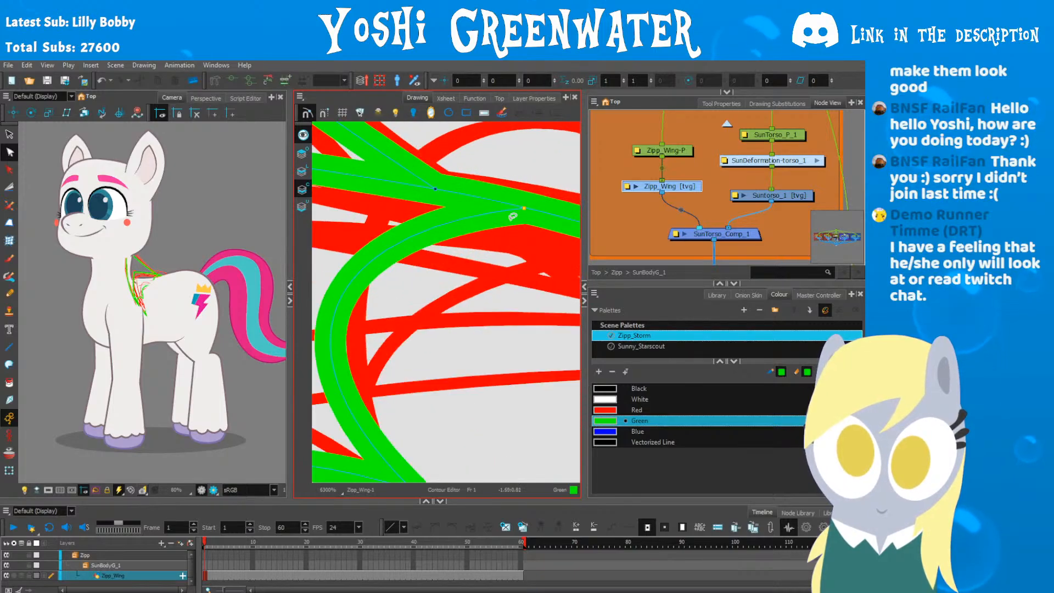
{"action": "scroll", "coordinate": [523, 213], "scroll_direction": "up", "scroll_amount": 3}
{"action": "scroll", "coordinate": [527, 186], "scroll_direction": "down", "scroll_amount": 6}
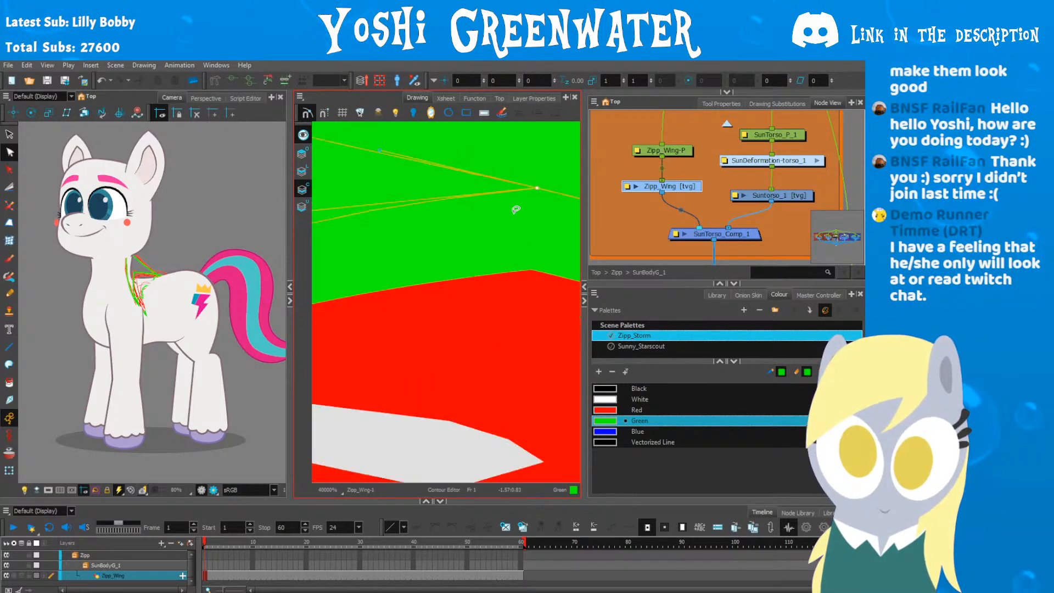
{"action": "left_click_drag", "start_coordinate": [393, 235], "coordinate": [388, 234]}
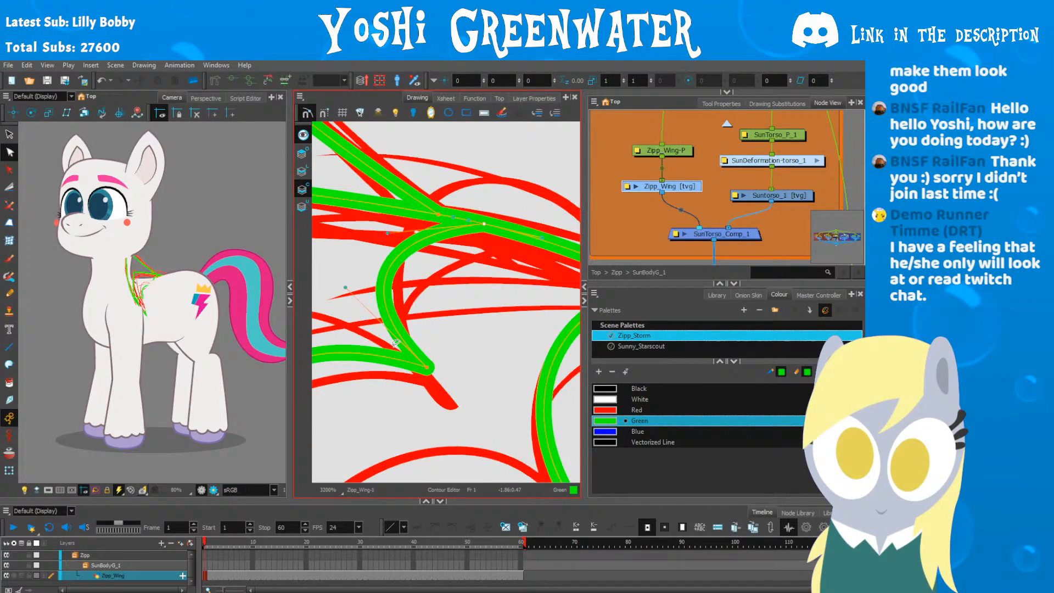
{"action": "left_click", "coordinate": [376, 386]}
{"action": "left_click_drag", "start_coordinate": [384, 317], "coordinate": [442, 257]}
{"action": "scroll", "coordinate": [442, 257], "scroll_direction": "down", "scroll_amount": 4}
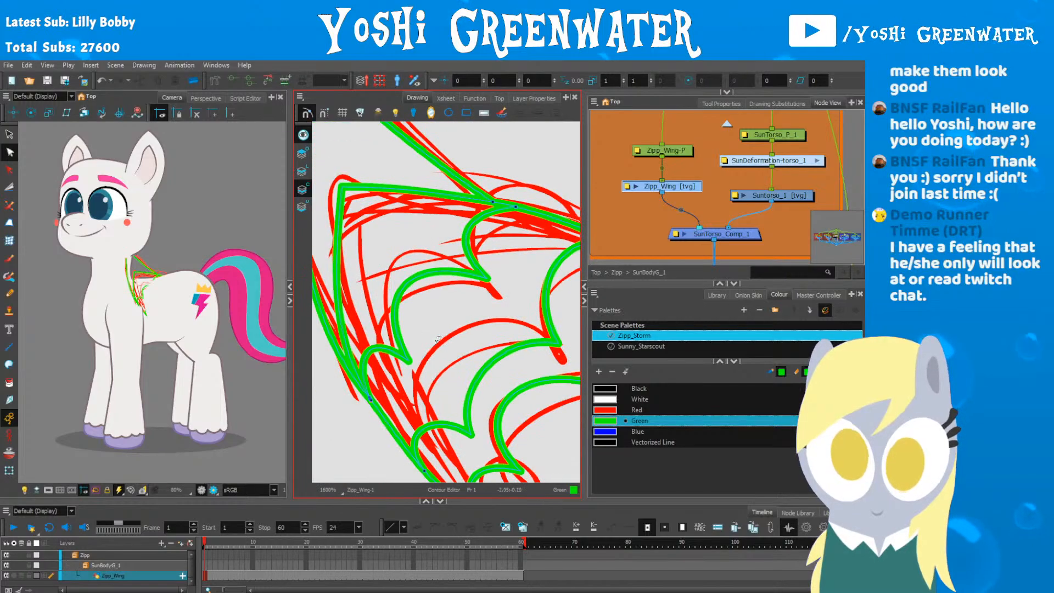
Step: Align the lower end of the third scalloped line with the centreline of the wing outline
{"action": "scroll", "coordinate": [442, 256], "scroll_direction": "up", "scroll_amount": 3}
{"action": "left_click_drag", "start_coordinate": [400, 395], "coordinate": [474, 288]}
{"action": "scroll", "coordinate": [474, 288], "scroll_direction": "up", "scroll_amount": 4}
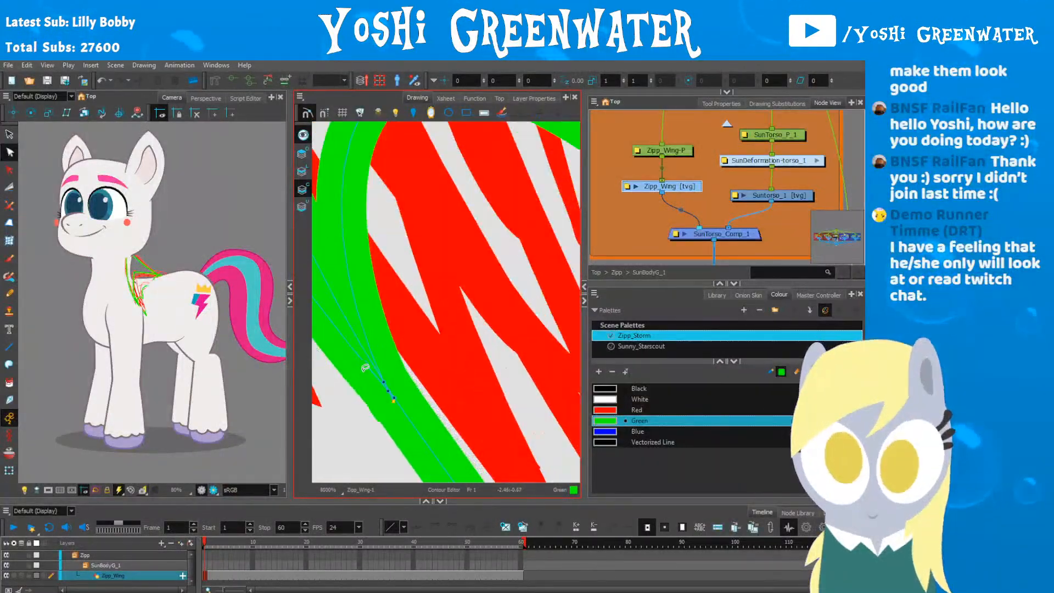
{"action": "left_click", "coordinate": [383, 389]}
{"action": "scroll", "coordinate": [380, 395], "scroll_direction": "down", "scroll_amount": 3}
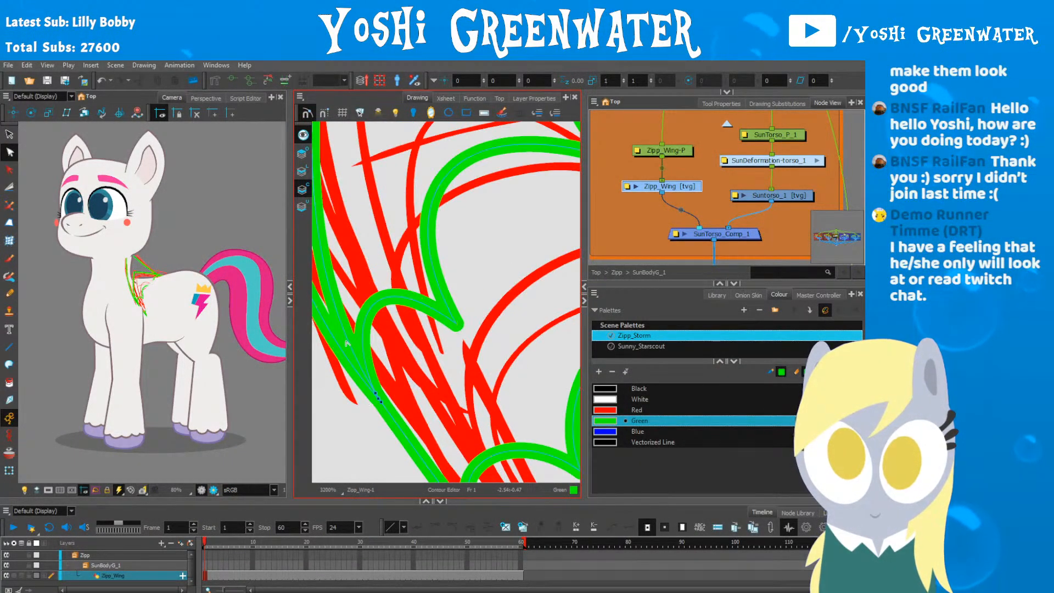
Step: Move the third scalloped line's lowest inner corner slightly towards the wing's rounded end
{"action": "left_click_drag", "start_coordinate": [457, 324], "coordinate": [475, 335]}
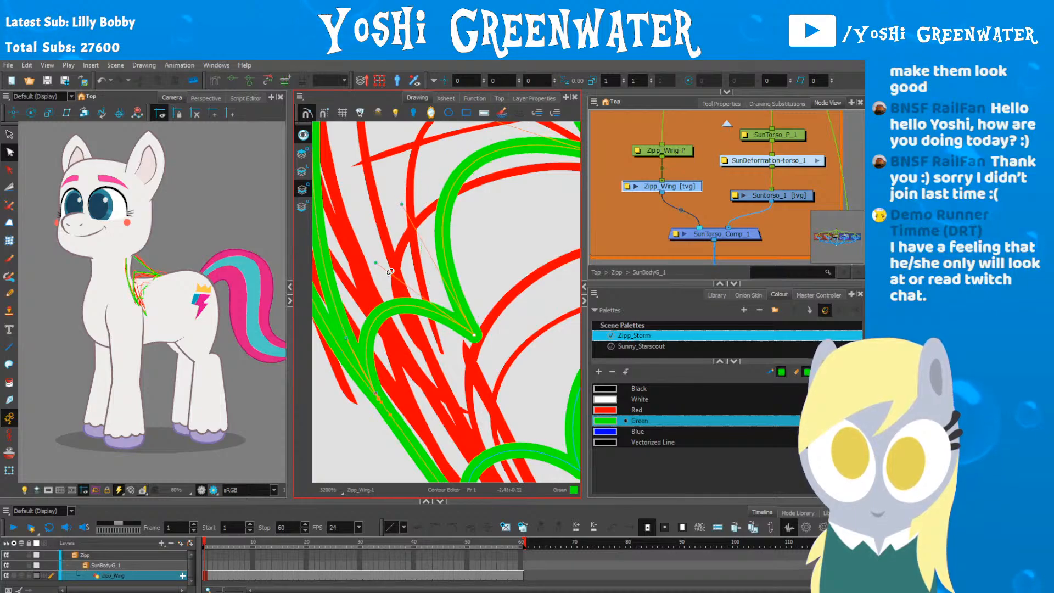
{"action": "scroll", "coordinate": [404, 346], "scroll_direction": "down", "scroll_amount": 2}
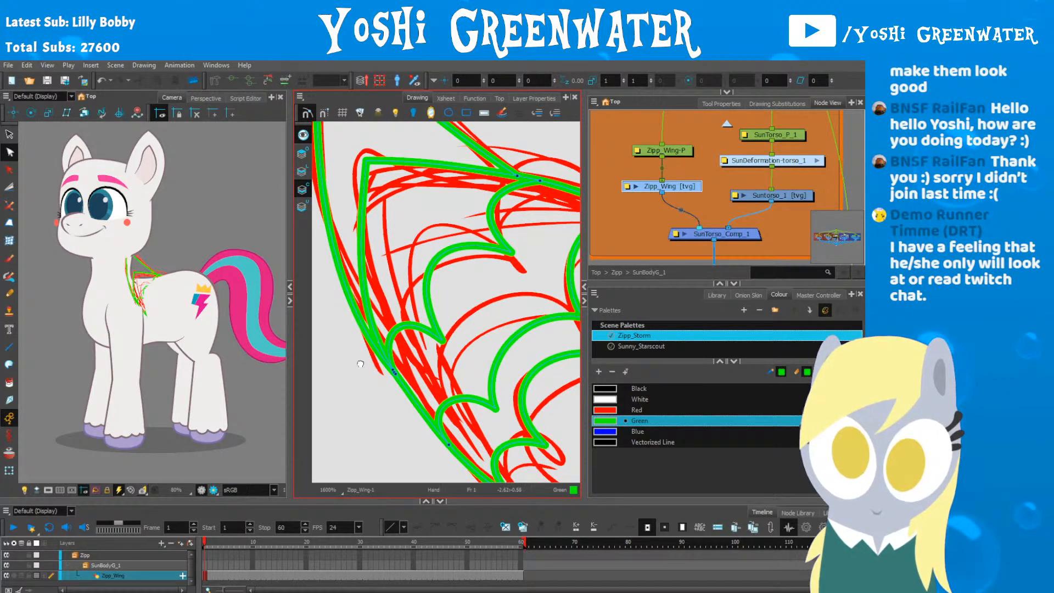
{"action": "left_click_drag", "start_coordinate": [360, 363], "coordinate": [347, 389]}
{"action": "left_click", "coordinate": [365, 397]}
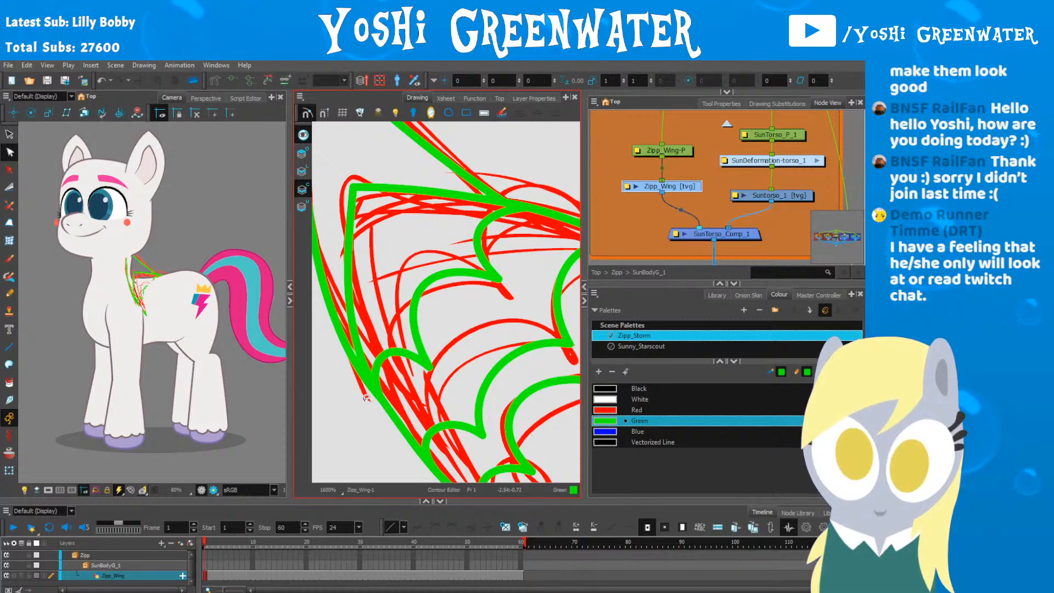
Step: Hide the red sketch and fine-tune the curve of the scalloped line nearest the feather tips around its lowest corner
{"action": "left_click", "coordinate": [304, 136]}
{"action": "scroll", "coordinate": [372, 283], "scroll_direction": "down", "scroll_amount": 2}
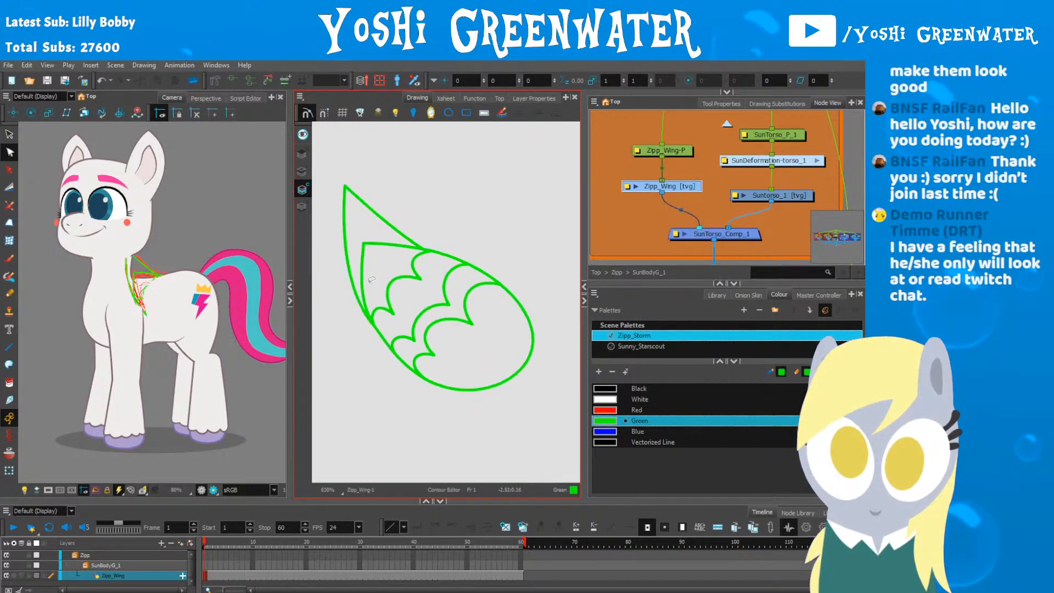
{"action": "left_click", "coordinate": [400, 299]}
{"action": "left_click_drag", "start_coordinate": [383, 309], "coordinate": [410, 335]}
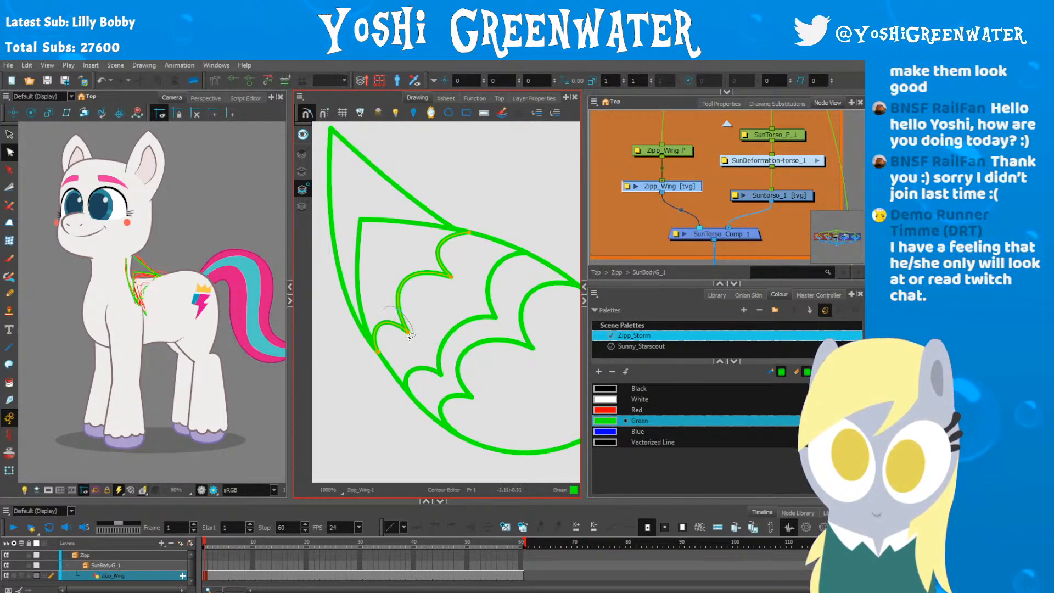
{"action": "left_click_drag", "start_coordinate": [384, 291], "coordinate": [439, 235]}
{"action": "left_click", "coordinate": [373, 367]}
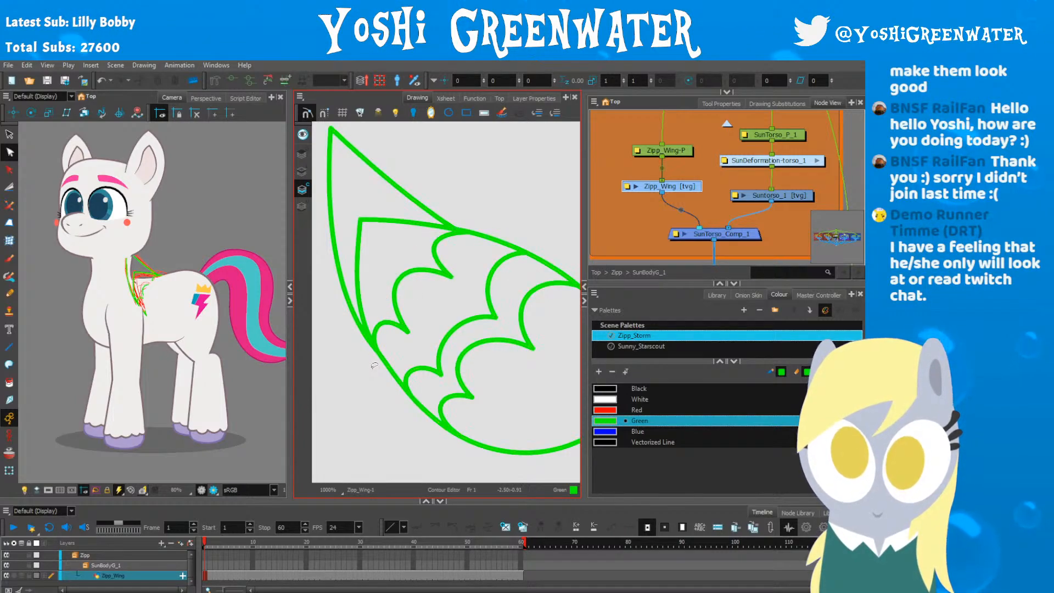
{"action": "left_click_drag", "start_coordinate": [69, 295], "coordinate": [71, 307]}
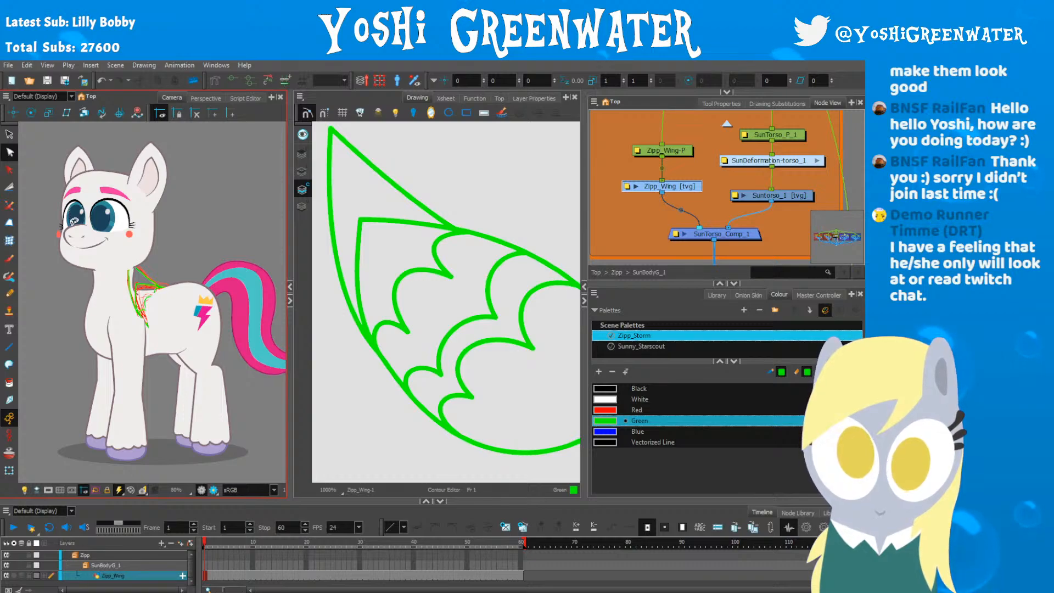
Step: Bring the Zipp_Wing-P peg forward in depth until the whole wing sits in front of the torso
{"action": "left_click", "coordinate": [9, 471]}
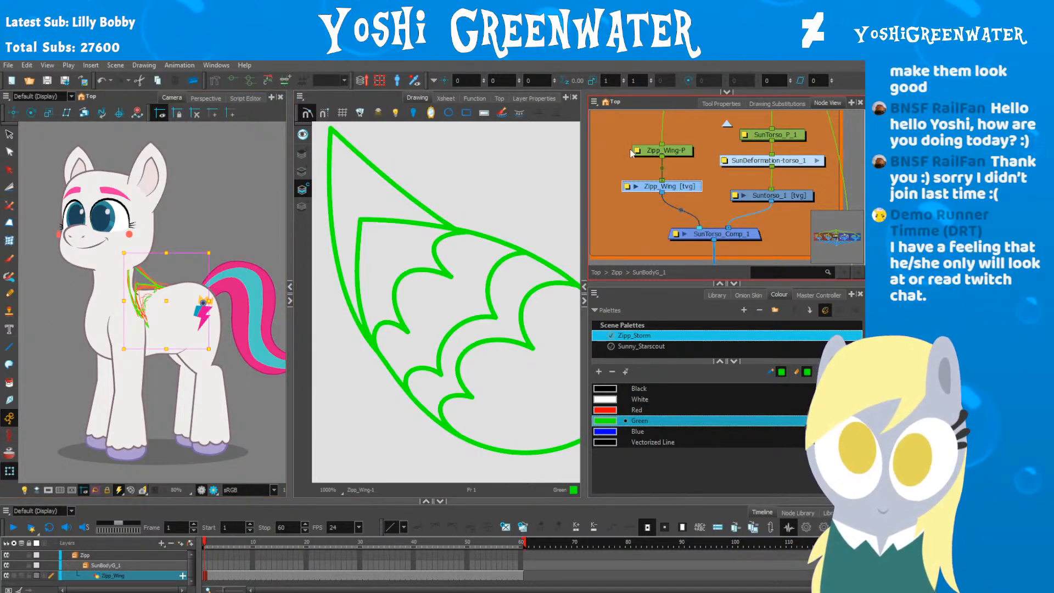
{"action": "left_click", "coordinate": [662, 150]}
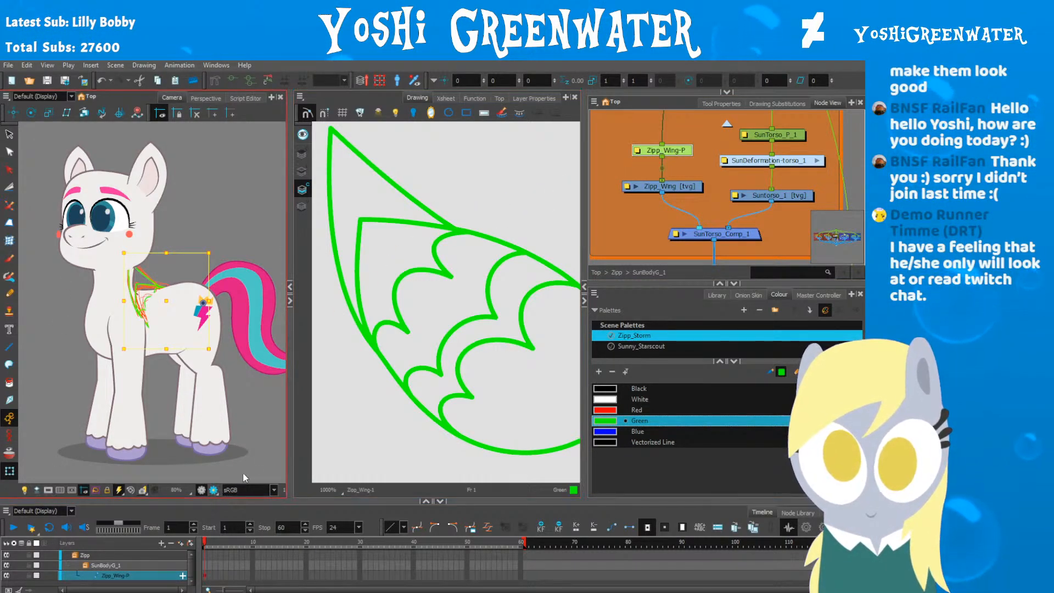
{"action": "key", "text": "alt+Down"}
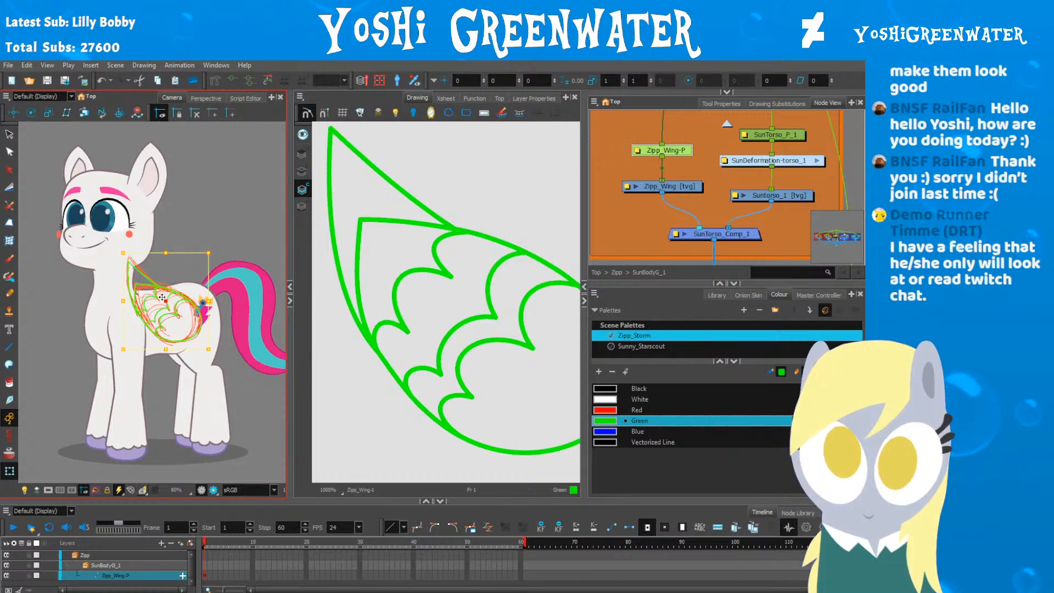
{"action": "key", "text": "alt+Down"}
{"action": "key", "text": "alt+Up"}
{"action": "key", "text": "alt+Down"}
{"action": "key", "text": "alt+Up"}
{"action": "key", "text": "alt+Down"}
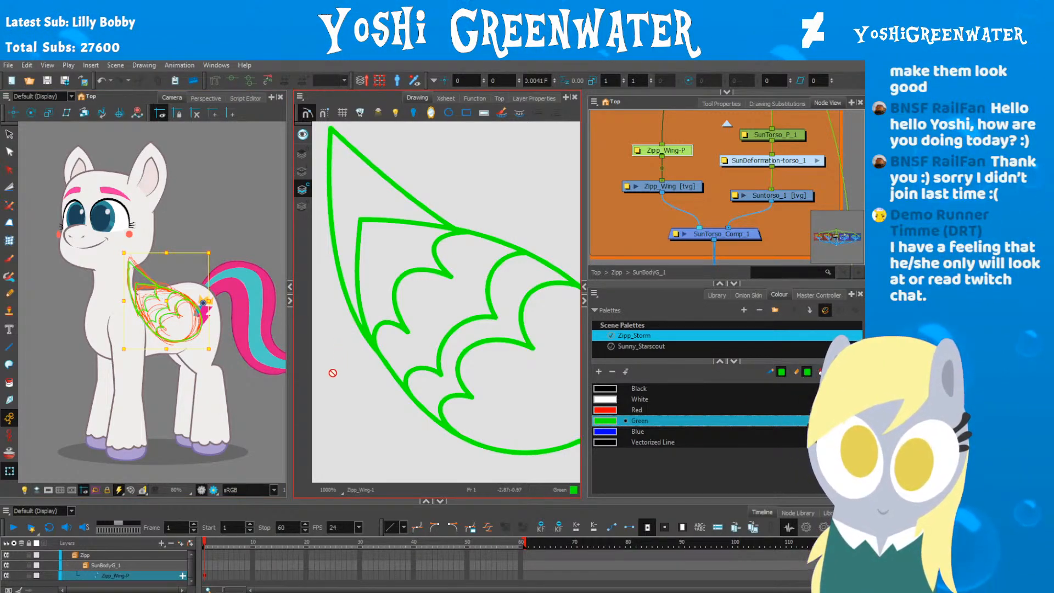
Step: Move the Zipp_Wing drawing node slightly closer to its Zipp_Wing-P peg in the node network
{"action": "scroll", "coordinate": [332, 373], "scroll_direction": "down", "scroll_amount": 4}
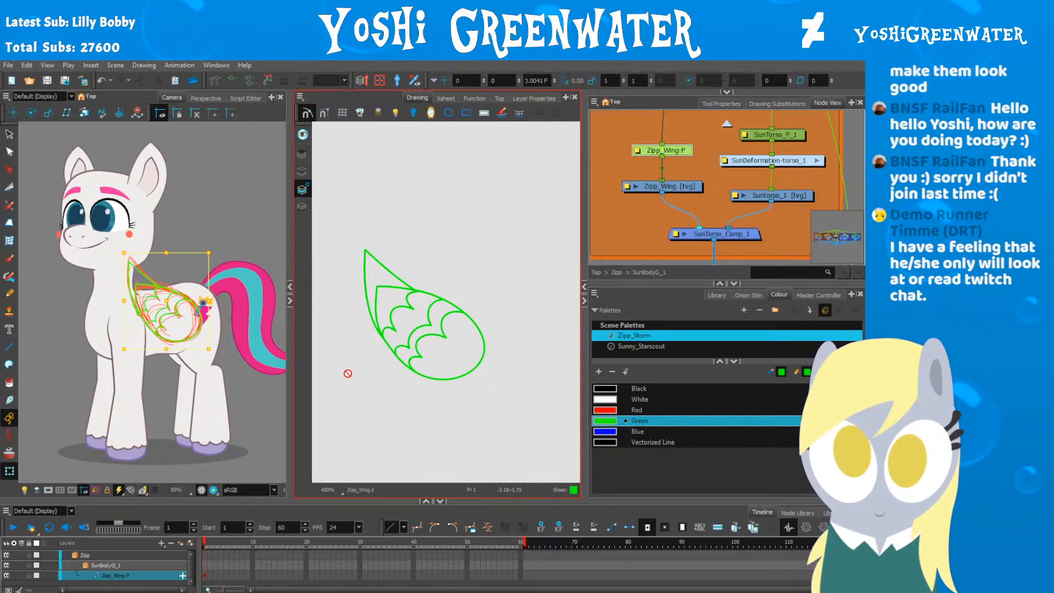
{"action": "scroll", "coordinate": [377, 383], "scroll_direction": "up", "scroll_amount": 2}
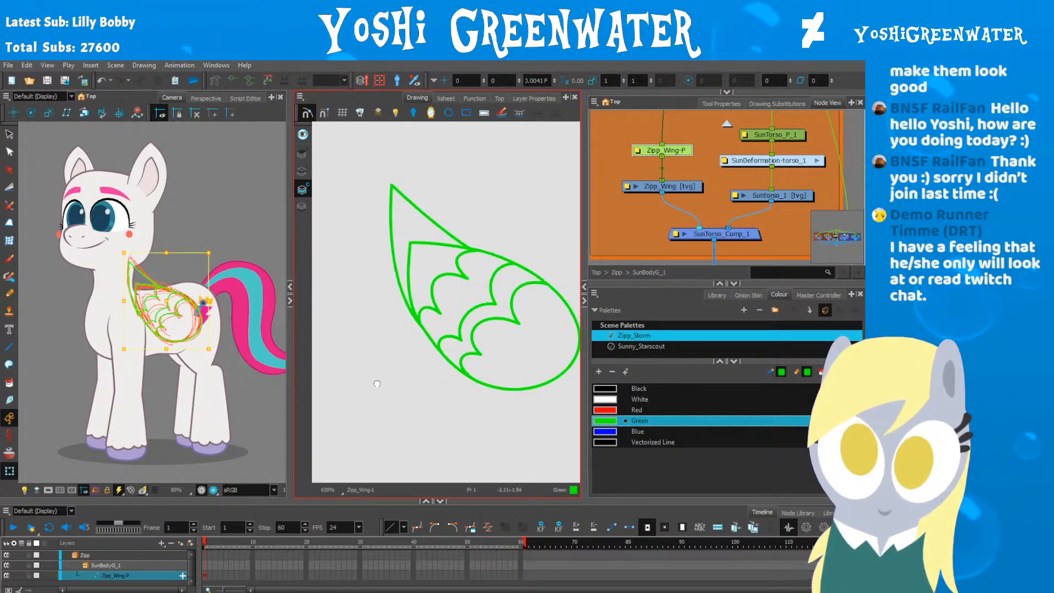
{"action": "left_click_drag", "start_coordinate": [398, 376], "coordinate": [356, 384]}
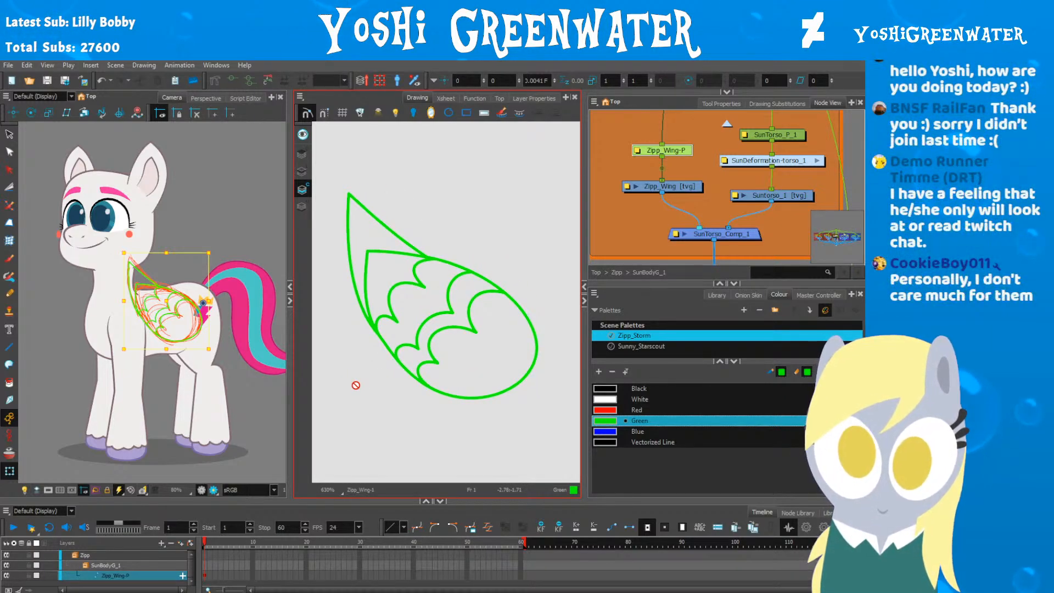
{"action": "left_click", "coordinate": [642, 196]}
{"action": "left_click_drag", "start_coordinate": [647, 189], "coordinate": [647, 179]}
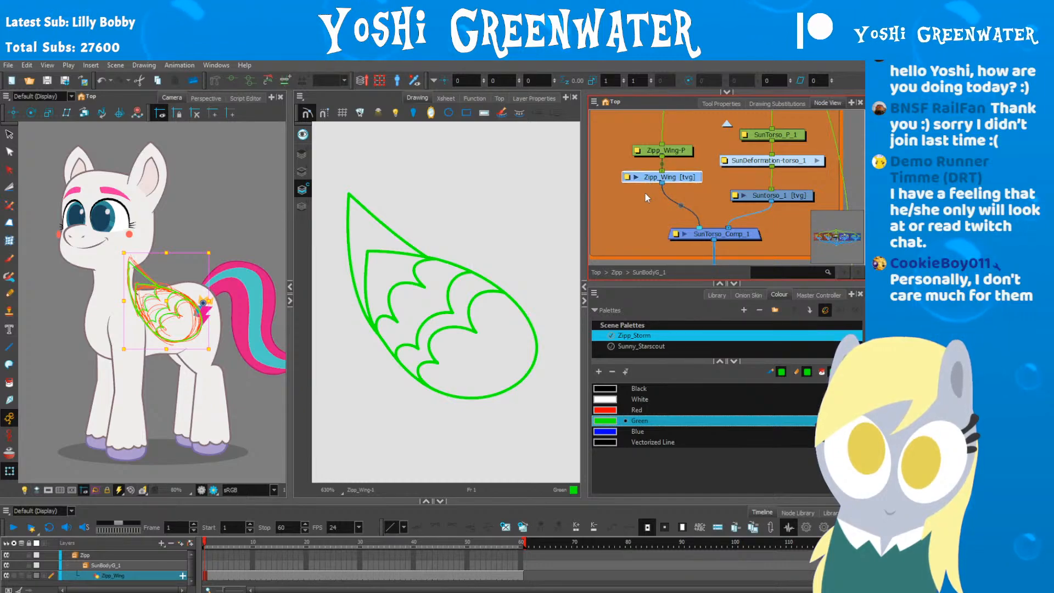
{"action": "left_click", "coordinate": [630, 200]}
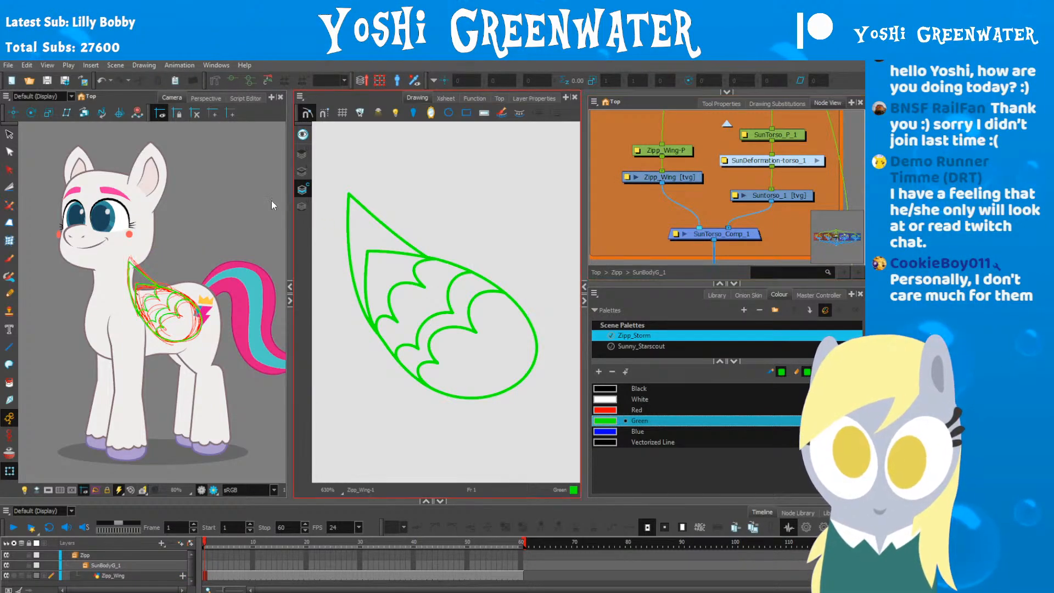
Step: Preview all art layers of the wing drawing together and widen the drawing view
{"action": "left_click", "coordinate": [302, 172]}
{"action": "left_click", "coordinate": [303, 135]}
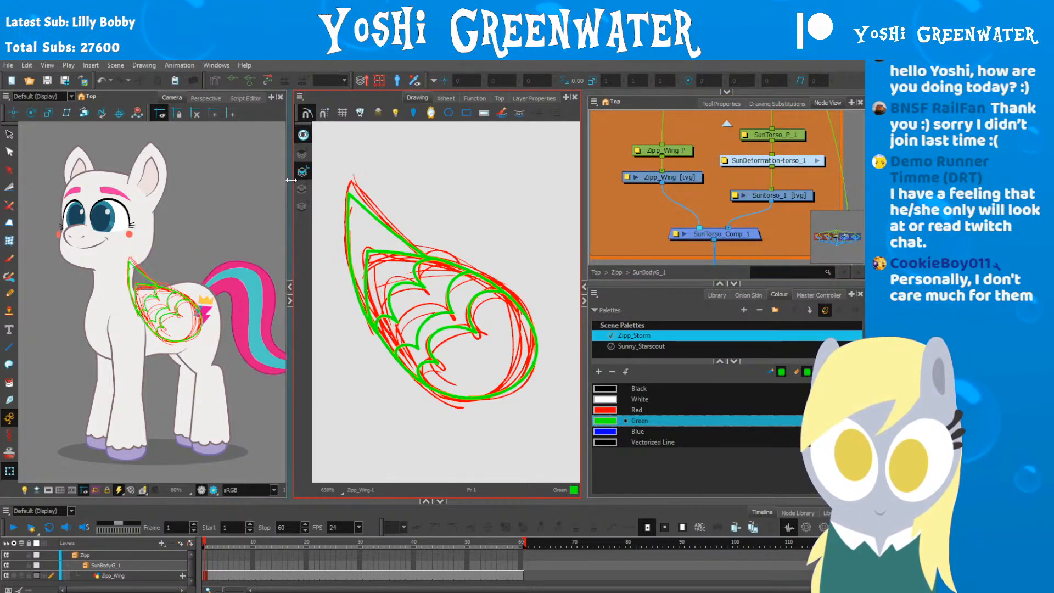
{"action": "left_click_drag", "start_coordinate": [290, 214], "coordinate": [280, 214]}
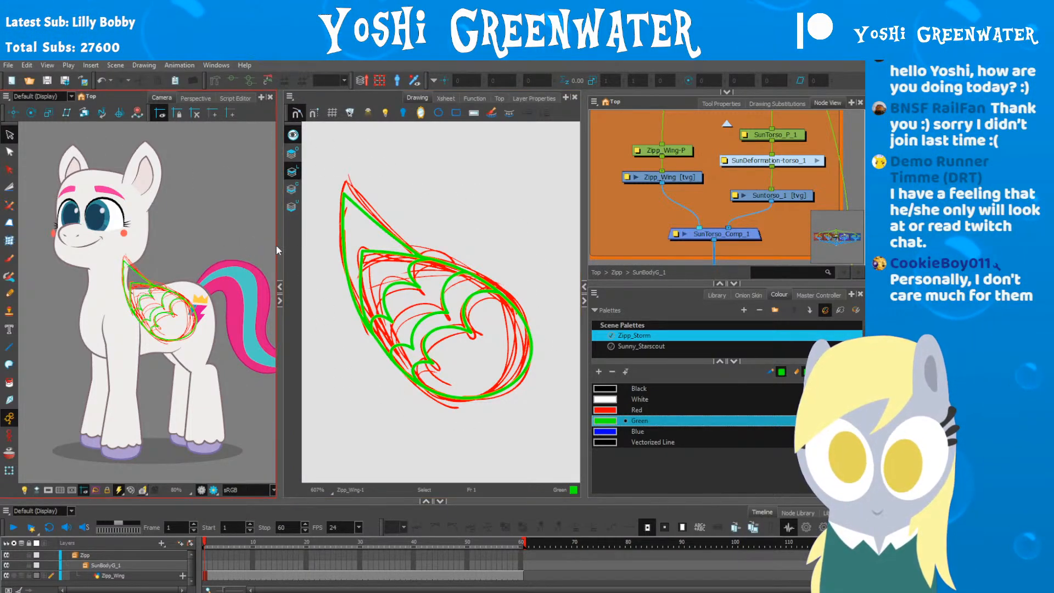
{"action": "left_click_drag", "start_coordinate": [467, 184], "coordinate": [306, 299]}
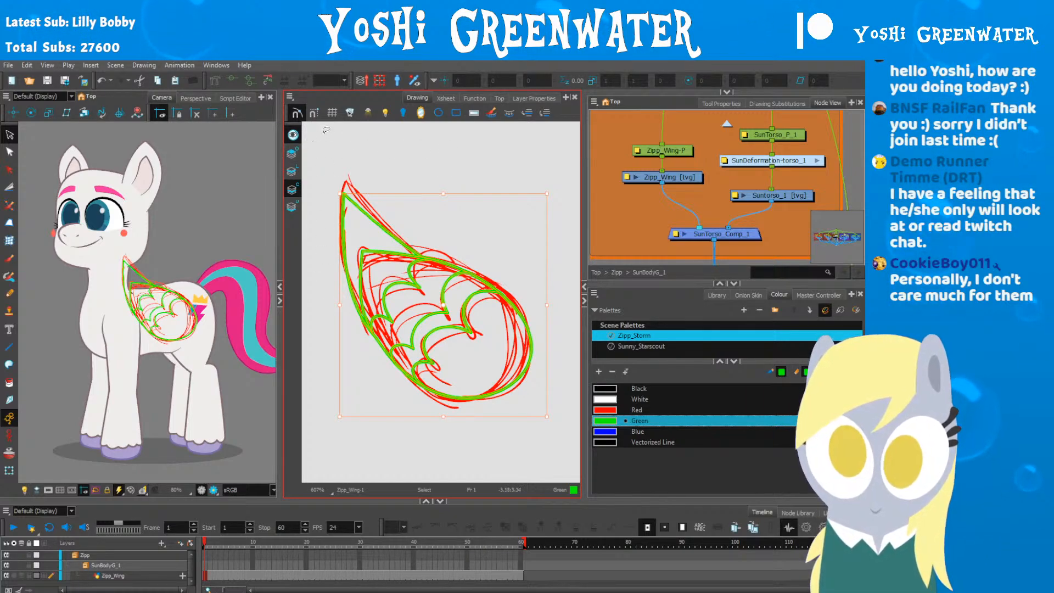
{"action": "left_click_drag", "start_coordinate": [583, 165], "coordinate": [607, 164]}
{"action": "scroll", "coordinate": [528, 164], "scroll_direction": "down", "scroll_amount": 1}
{"action": "scroll", "coordinate": [207, 246], "scroll_direction": "down", "scroll_amount": 2}
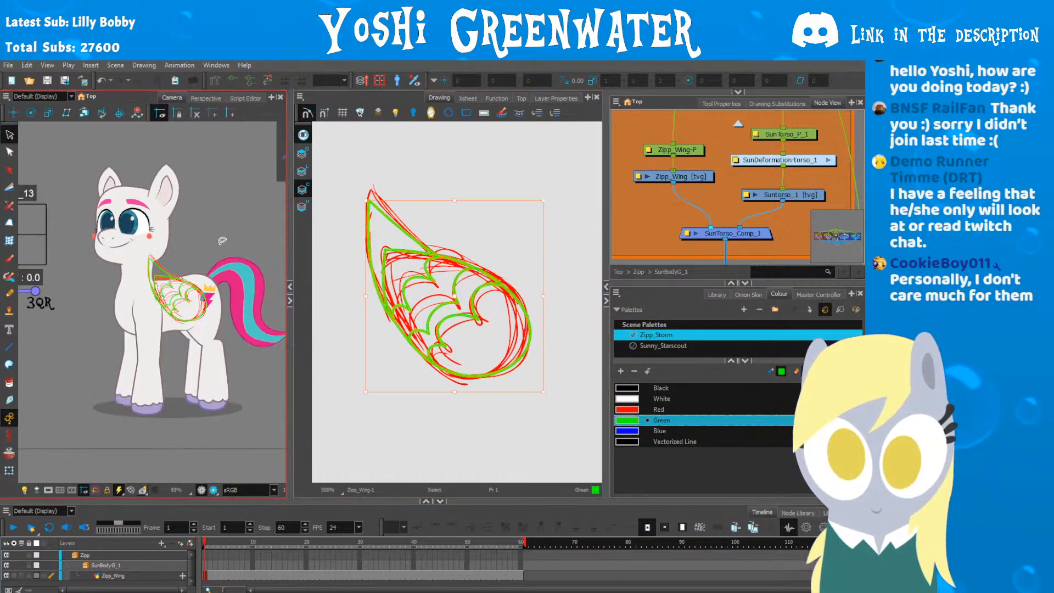
{"action": "scroll", "coordinate": [208, 245], "scroll_direction": "down", "scroll_amount": 3}
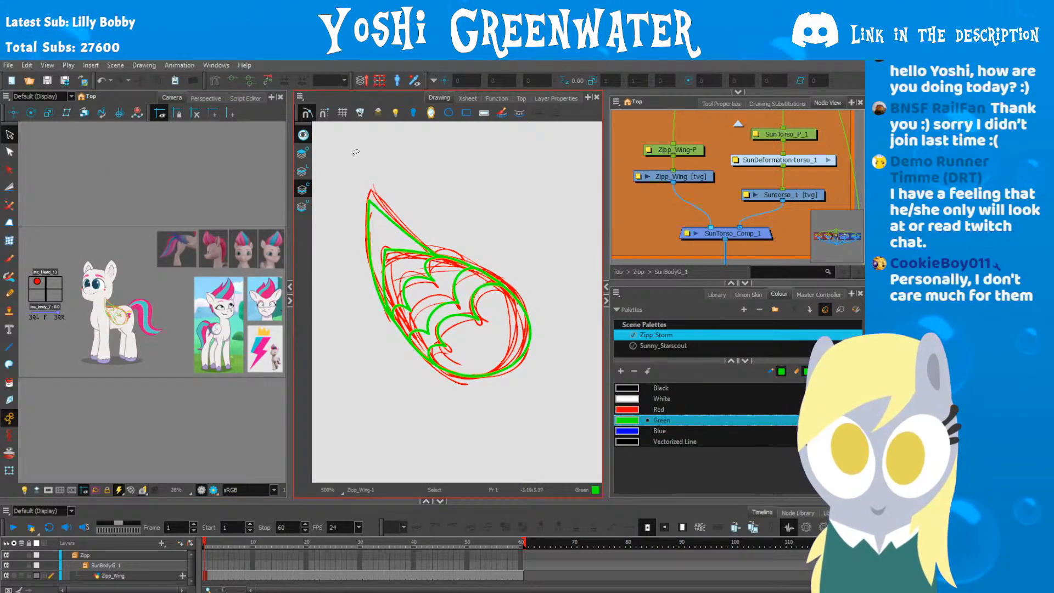
Step: Turn off the combined layer preview and delete the rough red sketch from the wing drawing, leaving the green line art
{"action": "left_click_drag", "start_coordinate": [356, 152], "coordinate": [602, 239]}
{"action": "left_click", "coordinate": [303, 135]}
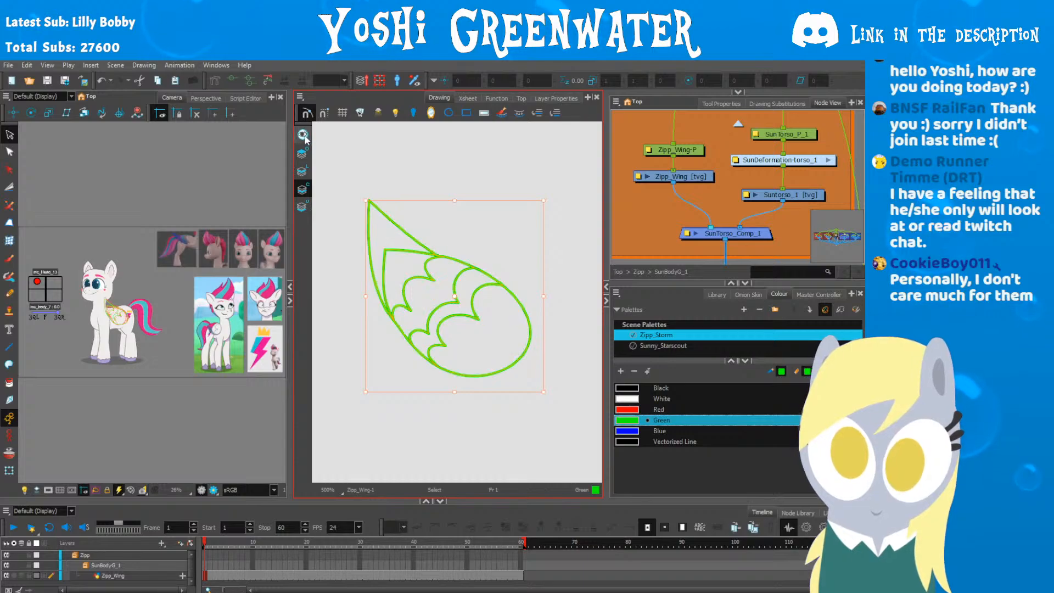
{"action": "left_click", "coordinate": [302, 205]}
{"action": "left_click_drag", "start_coordinate": [387, 385], "coordinate": [344, 349]}
{"action": "key", "text": "Delete"}
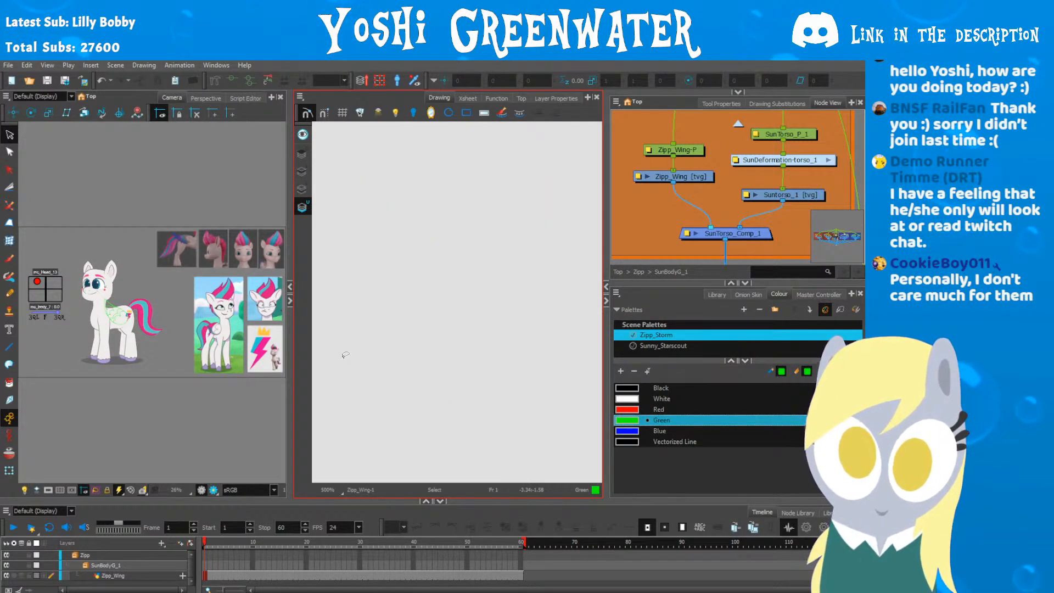
Step: Flip the complete green wing line art horizontally so its feather tips point towards the tail
{"action": "left_click", "coordinate": [302, 192]}
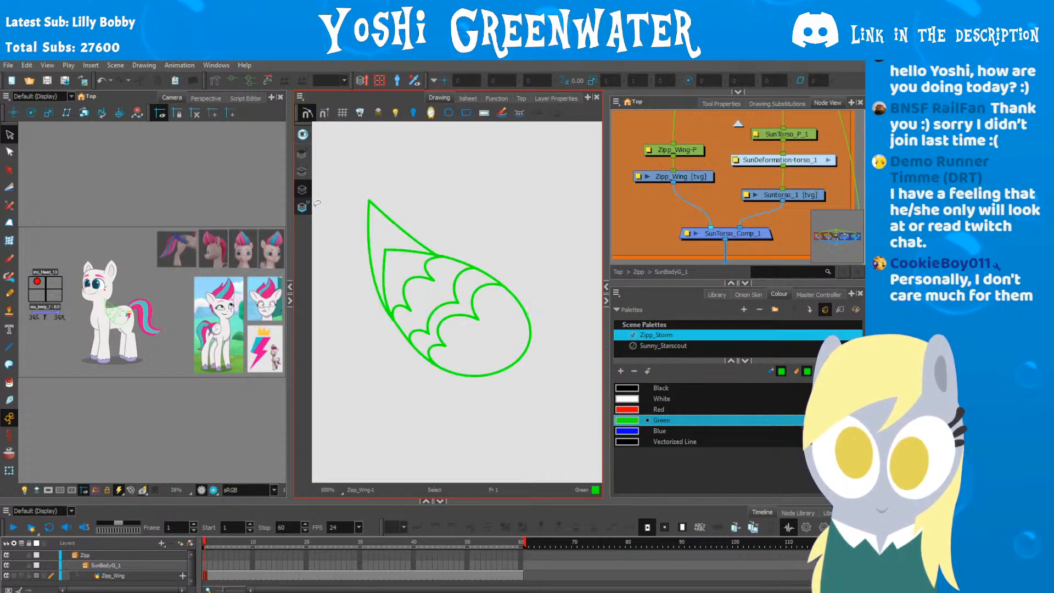
{"action": "left_click_drag", "start_coordinate": [414, 165], "coordinate": [338, 192]}
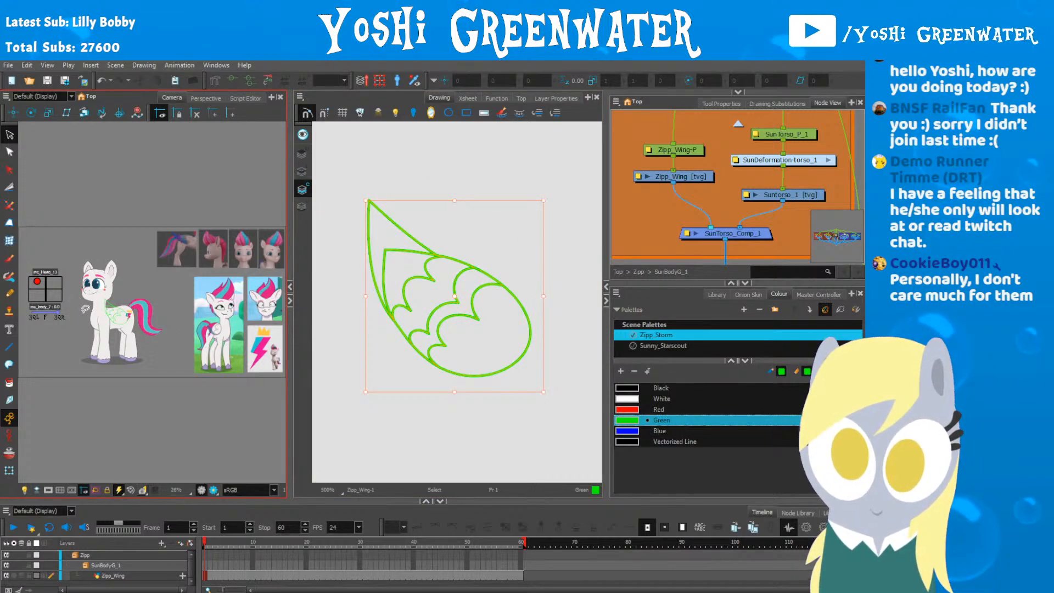
{"action": "scroll", "coordinate": [86, 310], "scroll_direction": "up", "scroll_amount": 3}
{"action": "scroll", "coordinate": [87, 311], "scroll_direction": "up", "scroll_amount": 1}
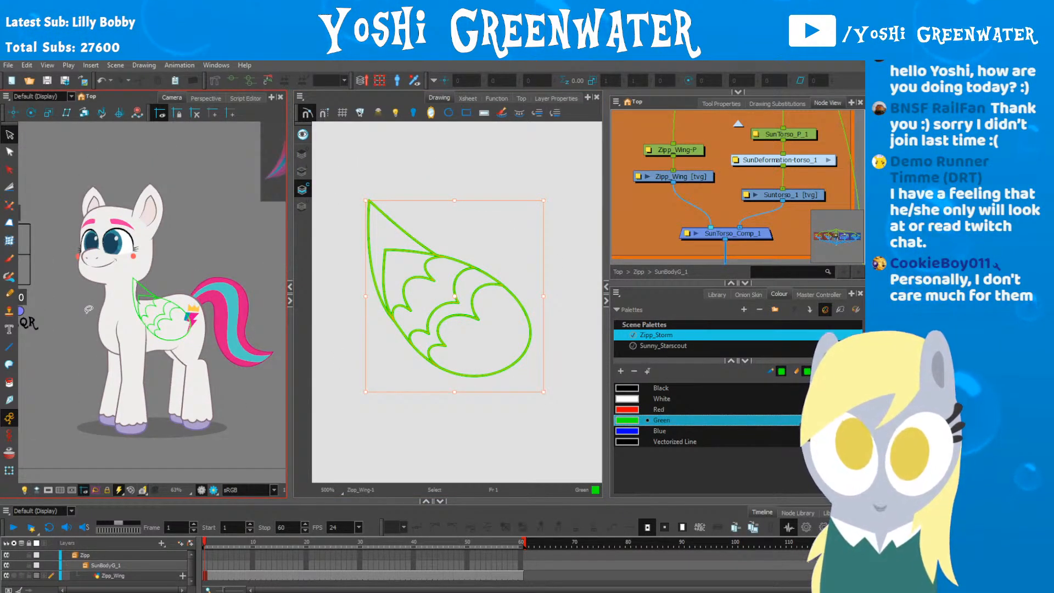
{"action": "left_click_drag", "start_coordinate": [93, 318], "coordinate": [76, 317]}
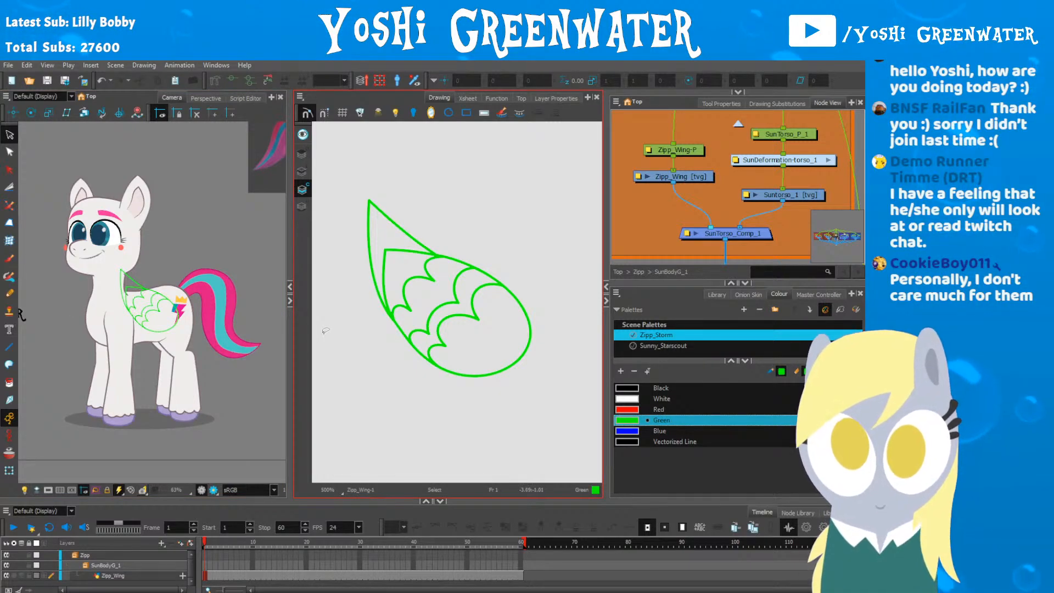
{"action": "left_click_drag", "start_coordinate": [327, 331], "coordinate": [348, 332]}
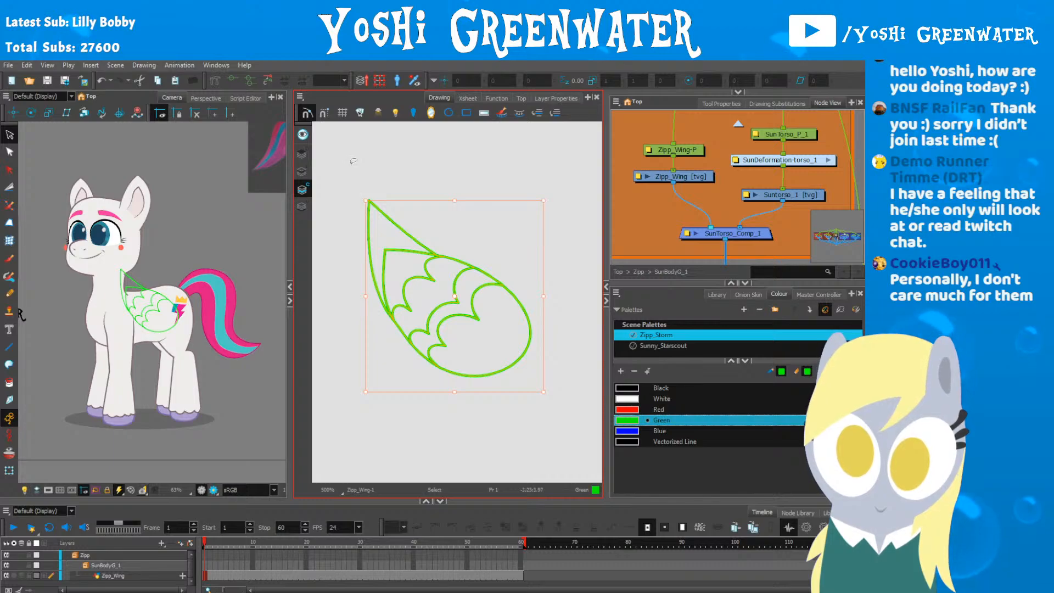
{"action": "right_click", "coordinate": [401, 233]}
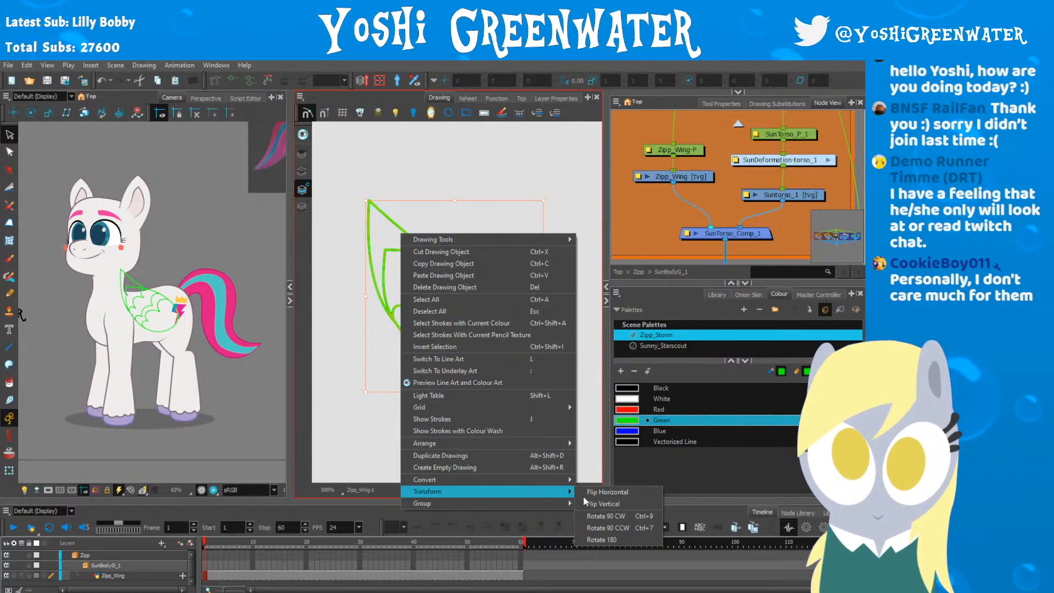
{"action": "left_click", "coordinate": [585, 494]}
{"action": "left_click", "coordinate": [531, 425]}
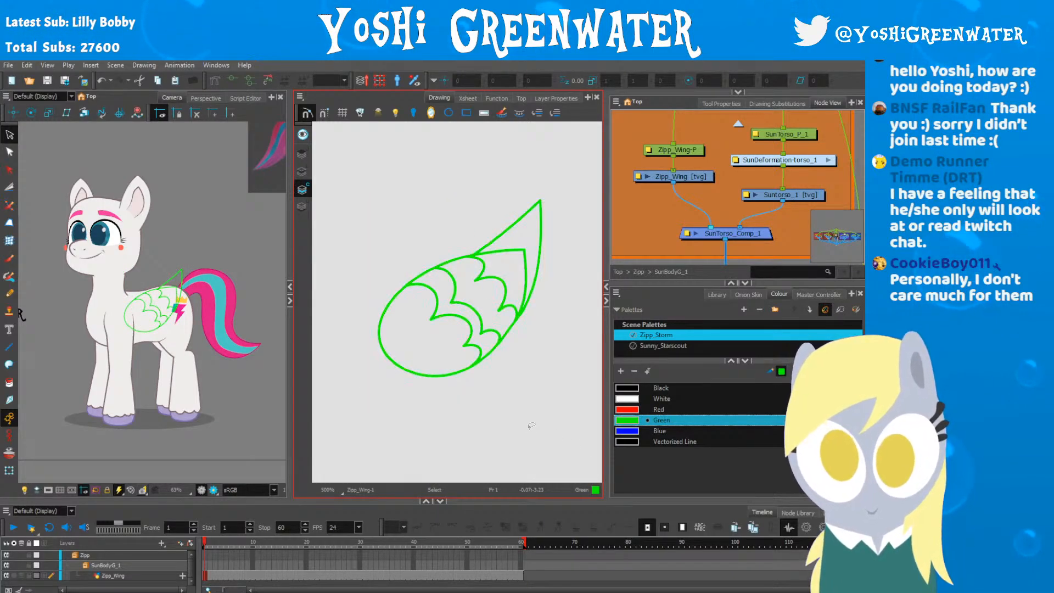
Step: Scale the flipped wing down slightly and shift it up and a little towards the tail on the pony's torso
{"action": "left_click_drag", "start_coordinate": [459, 388], "coordinate": [448, 387]}
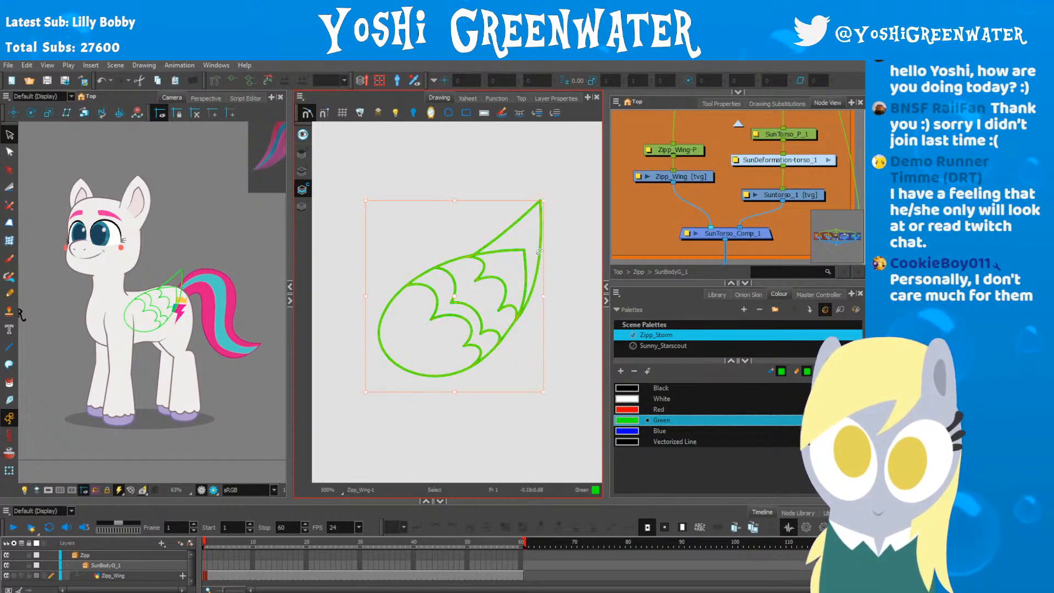
{"action": "mouse_move", "coordinate": [511, 223]}
{"action": "left_mouse_down"}
{"action": "mouse_move", "coordinate": [513, 236]}
{"action": "mouse_move", "coordinate": [513, 212]}
{"action": "mouse_move", "coordinate": [544, 221]}
{"action": "mouse_move", "coordinate": [528, 237]}
{"action": "left_mouse_up"}
{"action": "key", "text": "Up"}
{"action": "key", "text": "Up"}
{"action": "key", "text": "Up"}
{"action": "key", "text": "Up"}
{"action": "key", "text": "Up"}
{"action": "key", "text": "Up"}
{"action": "key", "text": "Up"}
{"action": "key", "text": "Up"}
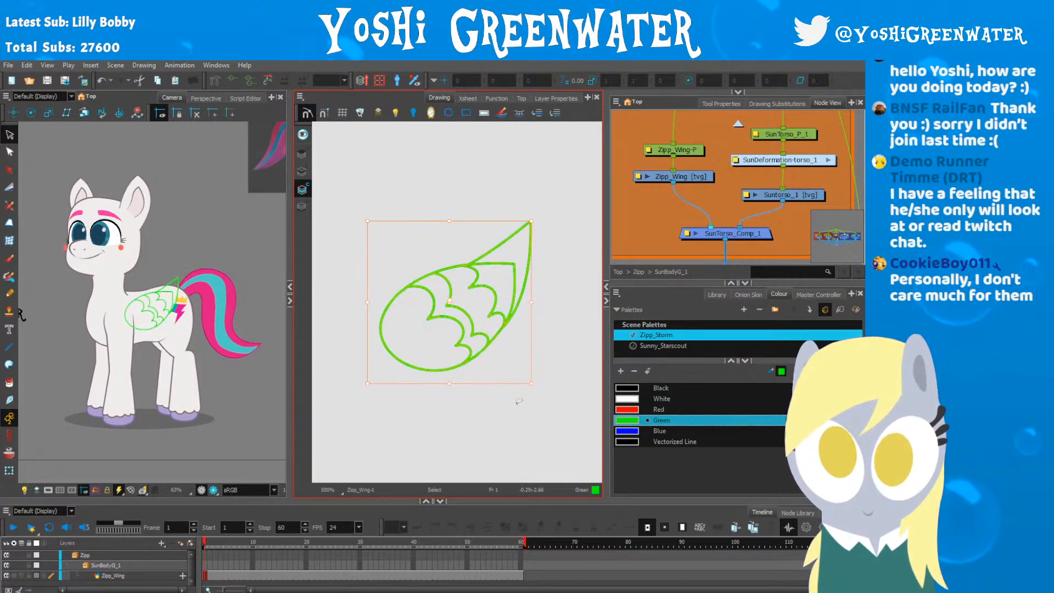
{"action": "key", "text": "Up"}
{"action": "key", "text": "Up"}
{"action": "key", "text": "Up"}
{"action": "key", "text": "Up"}
{"action": "key", "text": "Up"}
{"action": "key", "text": "Up"}
{"action": "key", "text": "Up"}
{"action": "key", "text": "Right"}
{"action": "key", "text": "Right"}
{"action": "key", "text": "Right"}
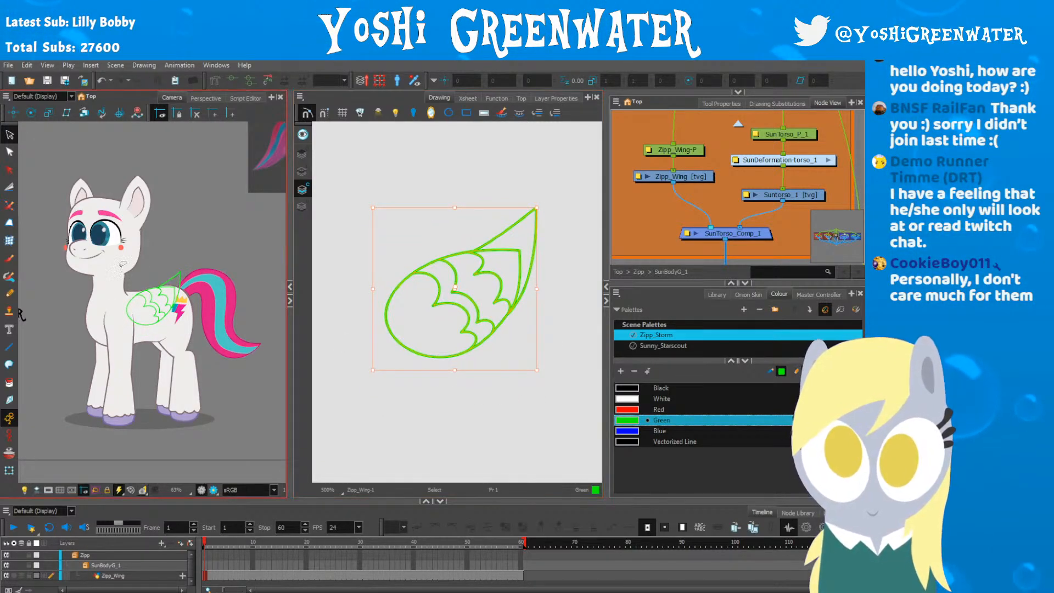
Step: Squash the wing's height slightly and fine-tune its position, ending a little lower and closer to the tail
{"action": "left_click_drag", "start_coordinate": [454, 207], "coordinate": [454, 218]}
{"action": "key", "text": "Left"}
{"action": "key", "text": "Left"}
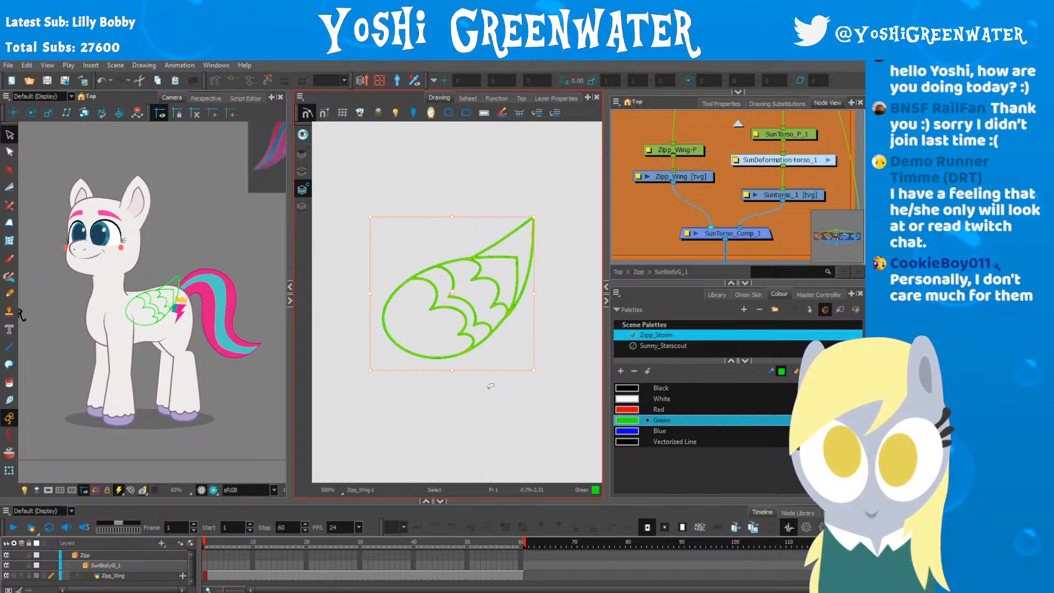
{"action": "key", "text": "Left"}
{"action": "key", "text": "Left"}
{"action": "key", "text": "Right"}
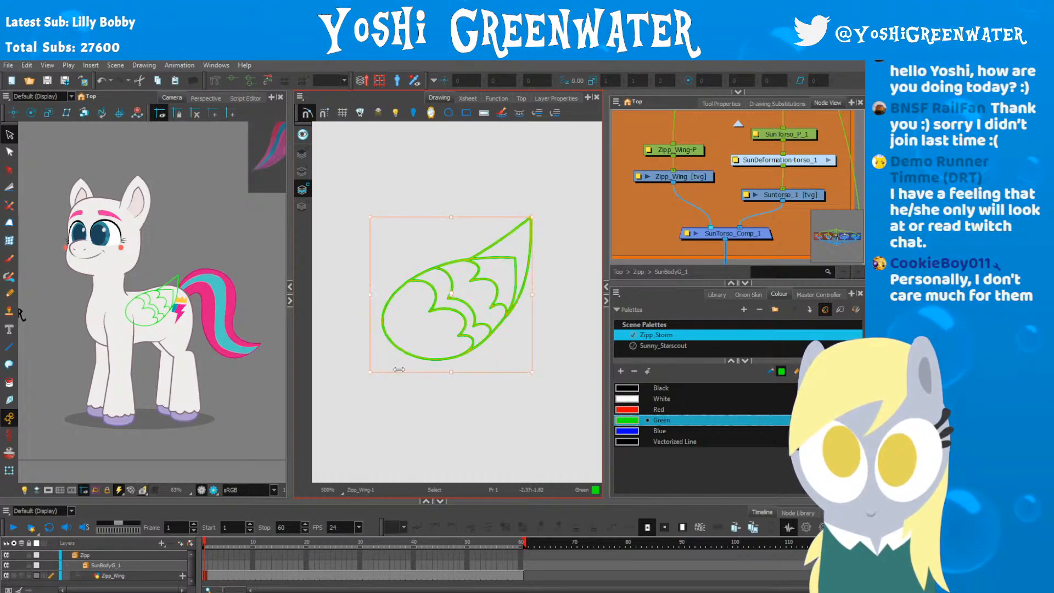
{"action": "key", "text": "Down"}
{"action": "key", "text": "Right"}
{"action": "key", "text": "Down"}
{"action": "key", "text": "Right"}
{"action": "key", "text": "Right"}
{"action": "key", "text": "Right"}
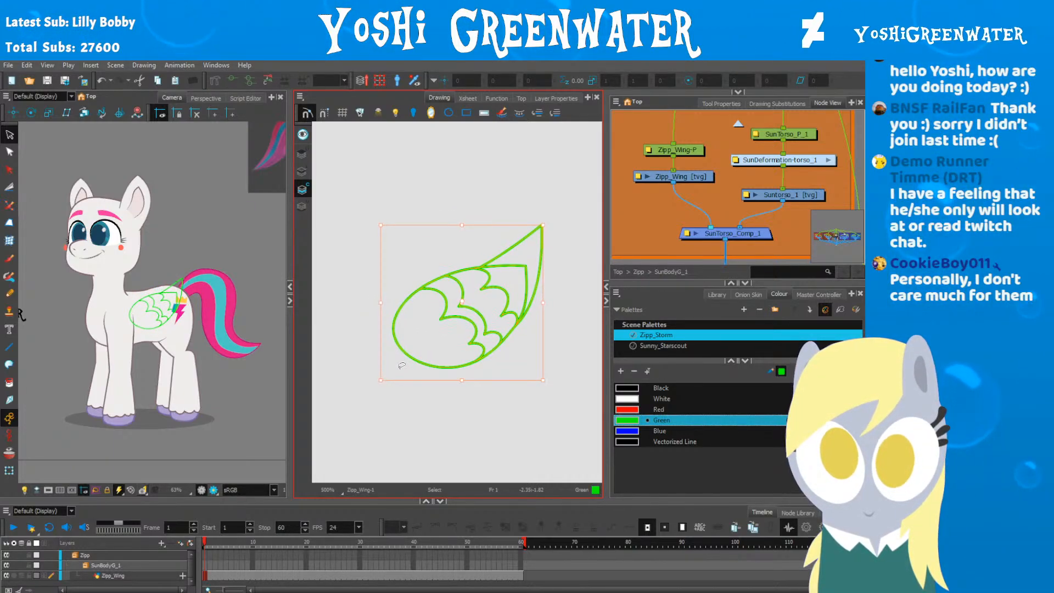
{"action": "key", "text": "Down"}
Step: Examine the folded wing in the Zipp Storm reference picture and compare it with the wing on the rig
{"action": "left_click_drag", "start_coordinate": [214, 346], "coordinate": [59, 352]}
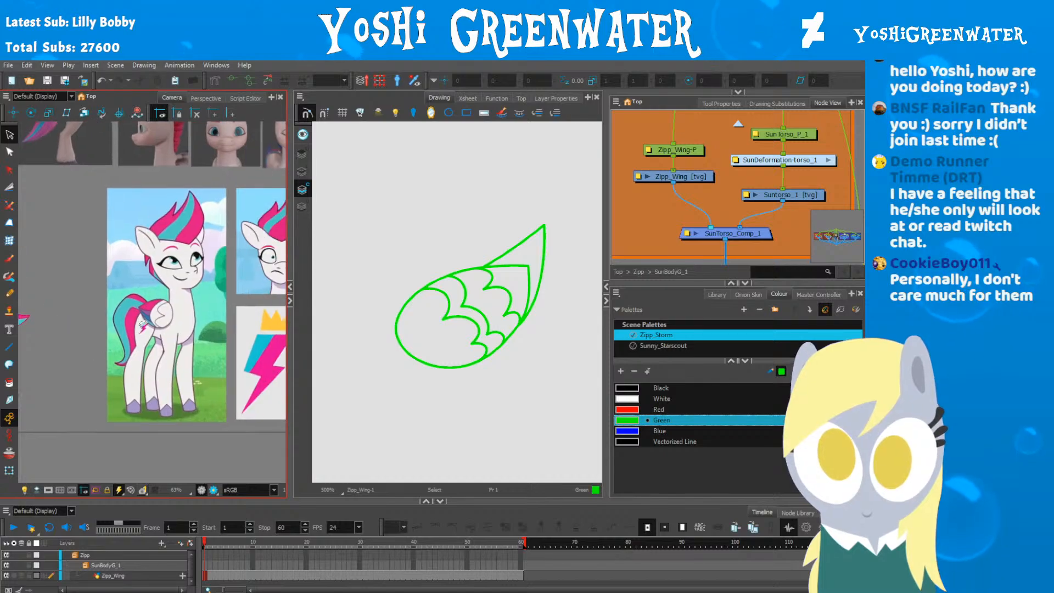
{"action": "scroll", "coordinate": [123, 321], "scroll_direction": "up", "scroll_amount": 5}
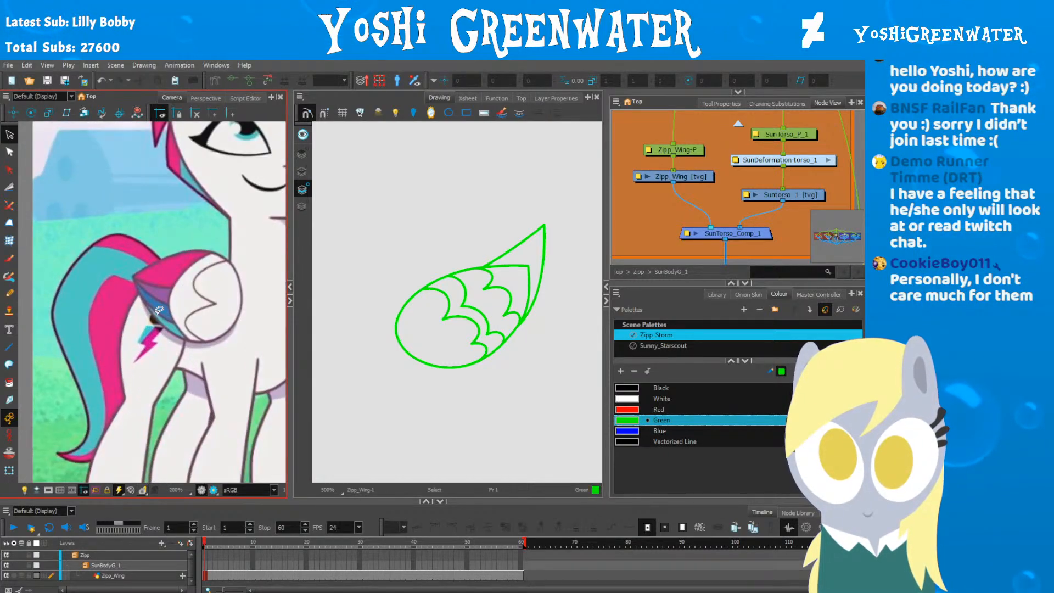
{"action": "scroll", "coordinate": [159, 310], "scroll_direction": "down", "scroll_amount": 5}
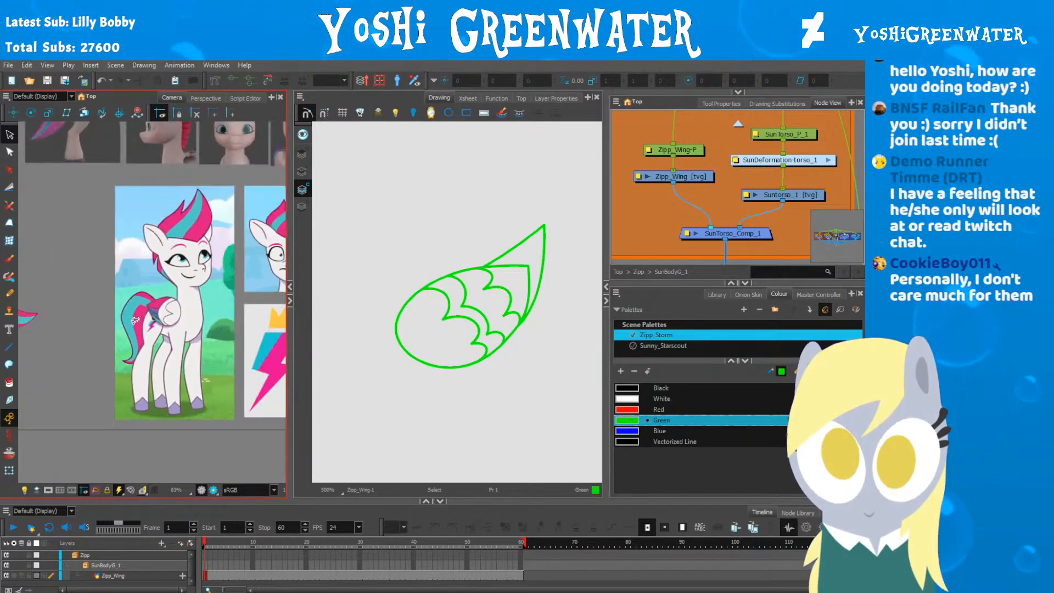
{"action": "left_click_drag", "start_coordinate": [136, 320], "coordinate": [382, 331]}
Step: Reshape the second scalloped feather line of the wing with the Contour Editor, adjusting the curves around its middle notch
{"action": "left_click_drag", "start_coordinate": [515, 365], "coordinate": [506, 378]}
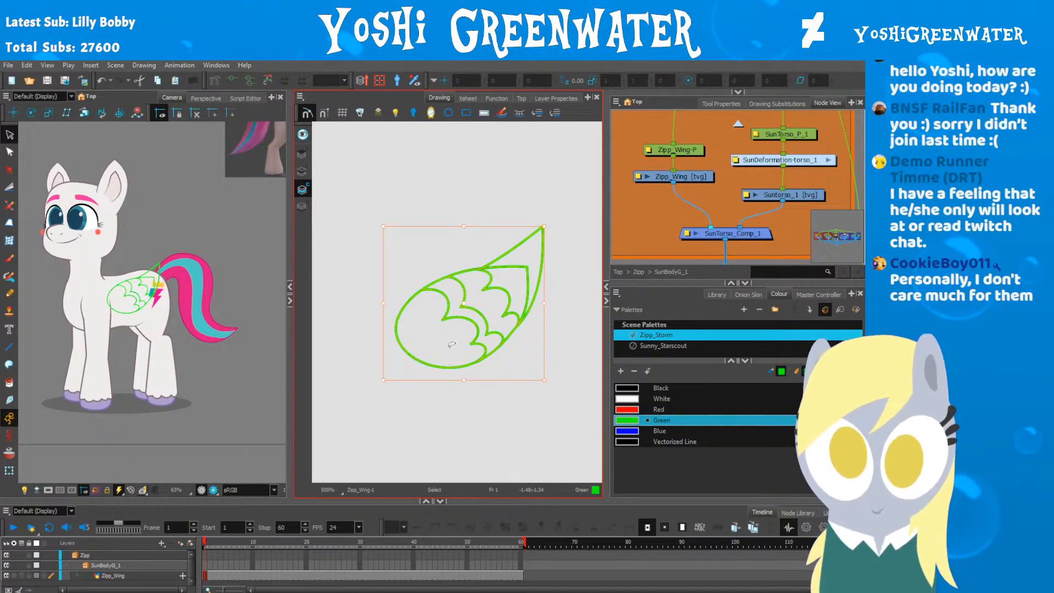
{"action": "left_click", "coordinate": [354, 396]}
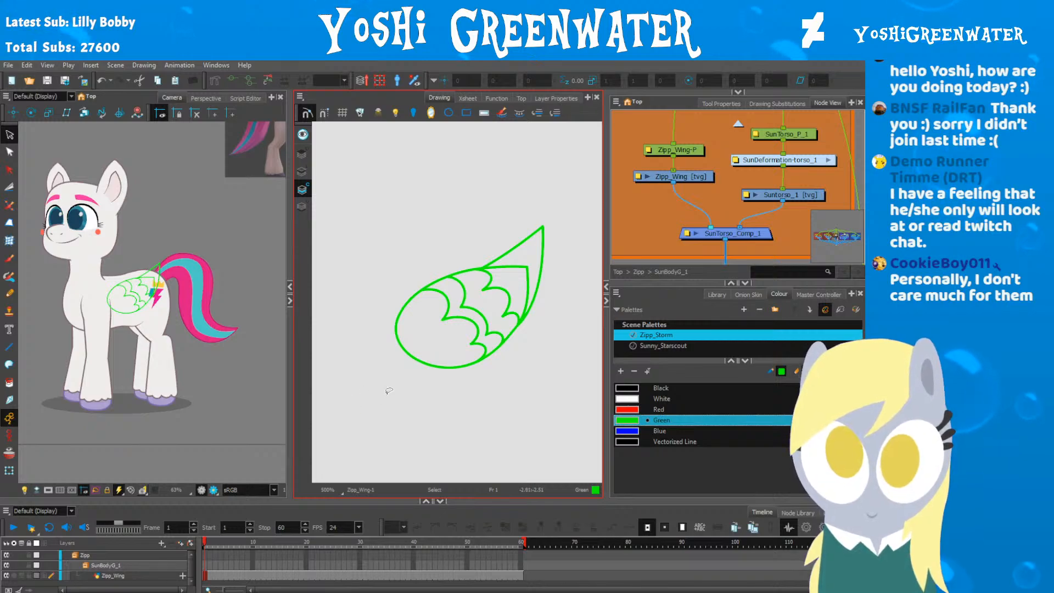
{"action": "key", "text": "2"}
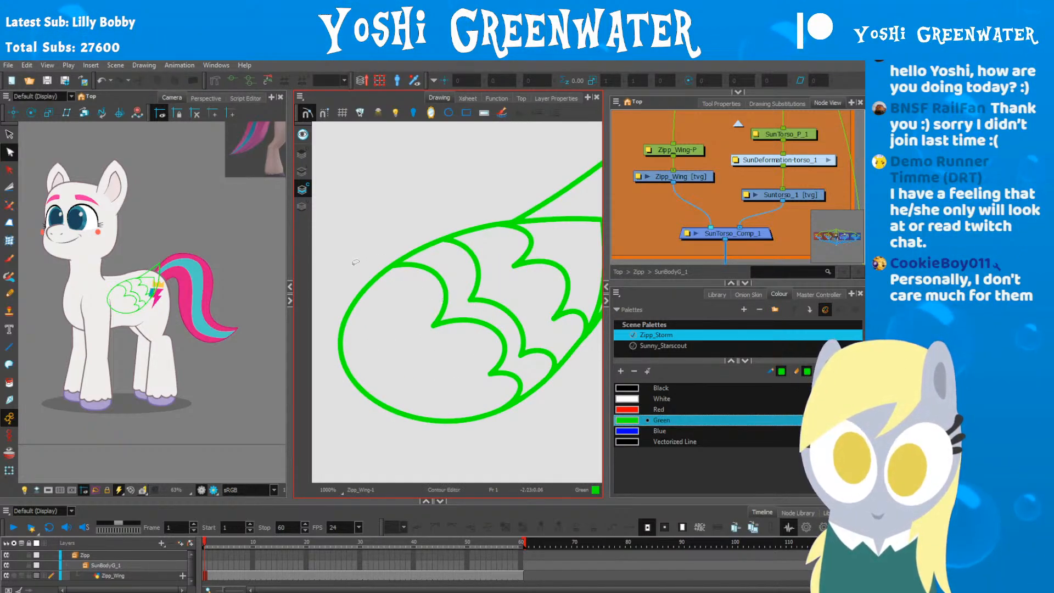
{"action": "left_click", "coordinate": [9, 152]}
{"action": "left_click", "coordinate": [470, 299]}
{"action": "left_click_drag", "start_coordinate": [505, 296], "coordinate": [510, 286]}
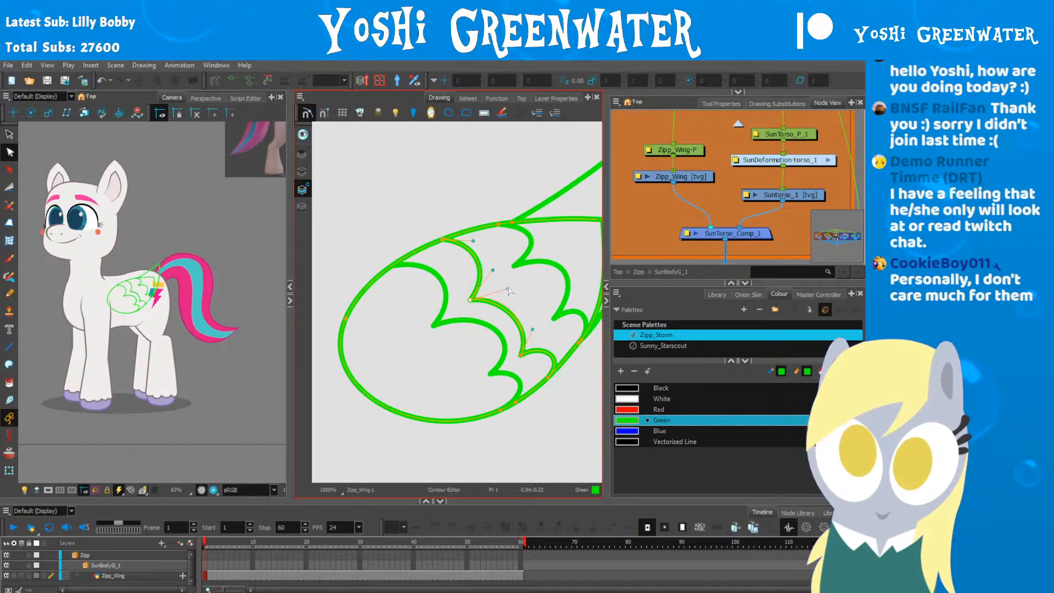
{"action": "left_click", "coordinate": [532, 329]}
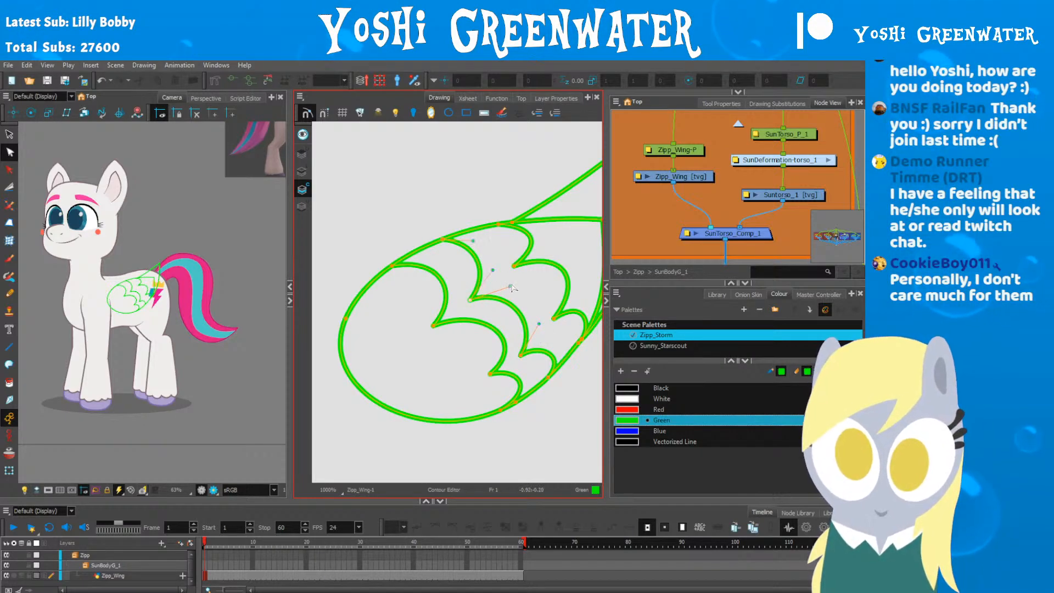
{"action": "left_click", "coordinate": [469, 300]}
{"action": "left_click_drag", "start_coordinate": [457, 308], "coordinate": [400, 295]}
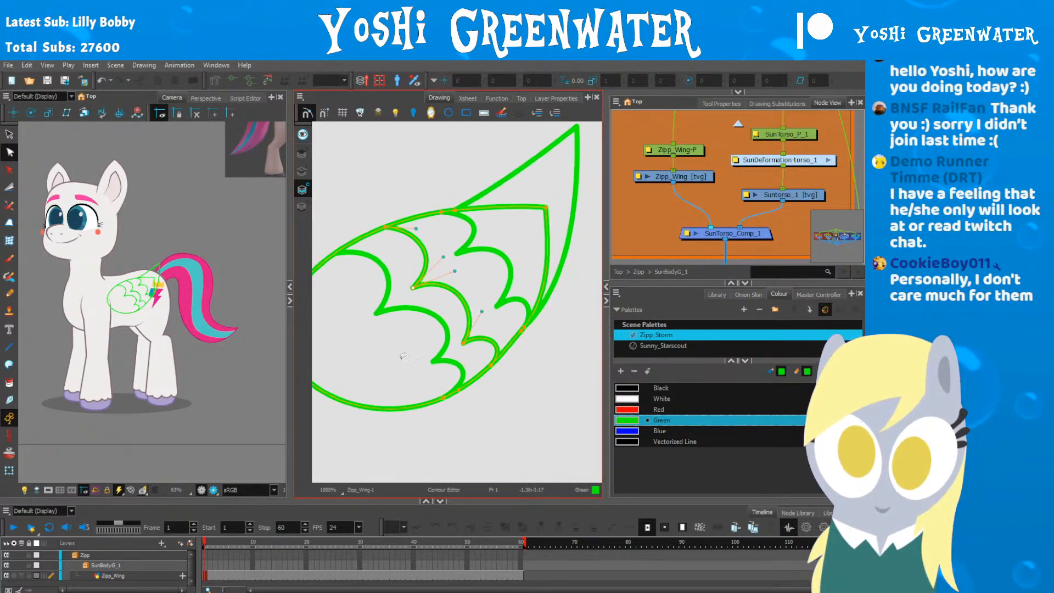
{"action": "left_click", "coordinate": [402, 369]}
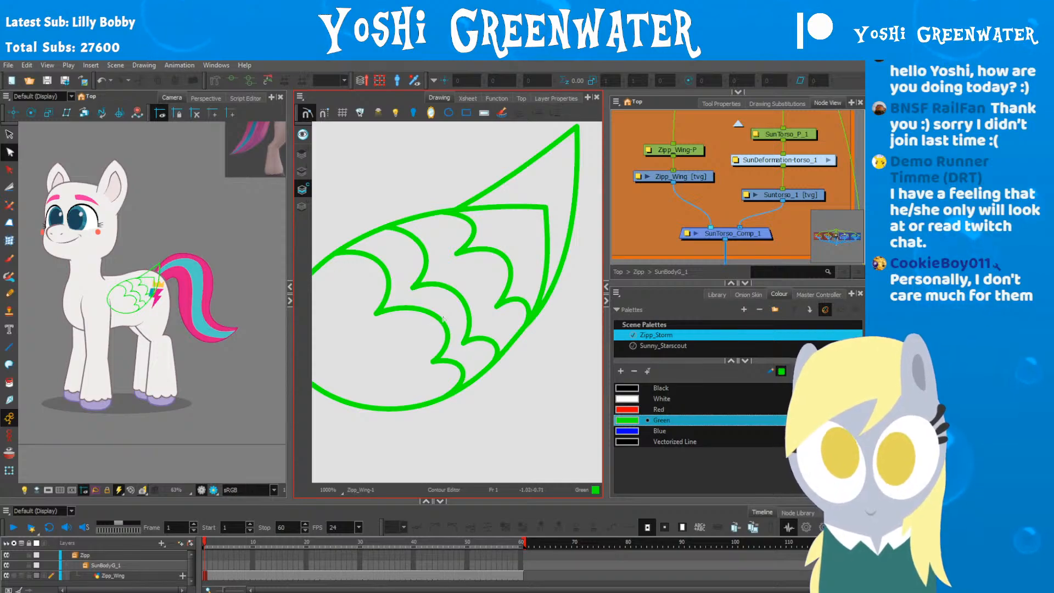
{"action": "scroll", "coordinate": [436, 317], "scroll_direction": "down", "scroll_amount": 3}
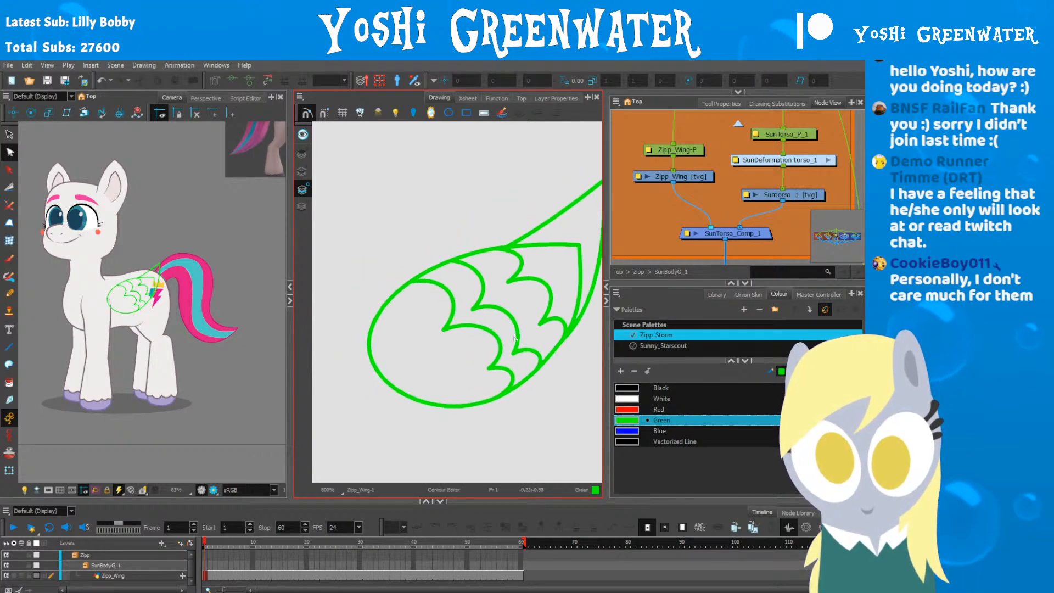
{"action": "scroll", "coordinate": [522, 372], "scroll_direction": "down", "scroll_amount": 2}
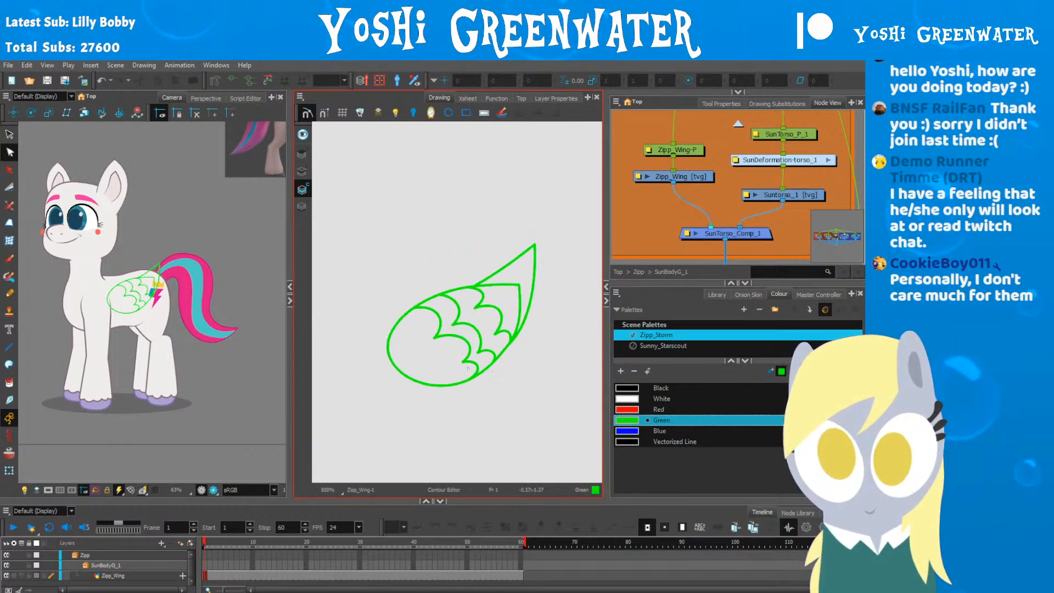
Step: Widen the camera view to frame the whole pony and slightly enlarge the node view
{"action": "left_click_drag", "start_coordinate": [291, 340], "coordinate": [322, 339]}
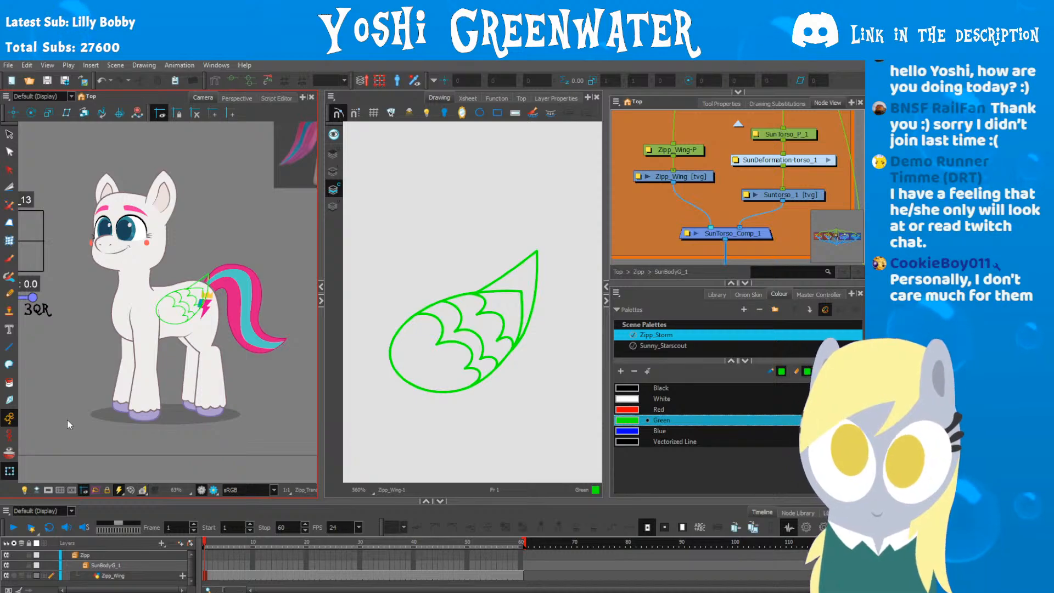
{"action": "scroll", "coordinate": [67, 419], "scroll_direction": "down", "scroll_amount": 4}
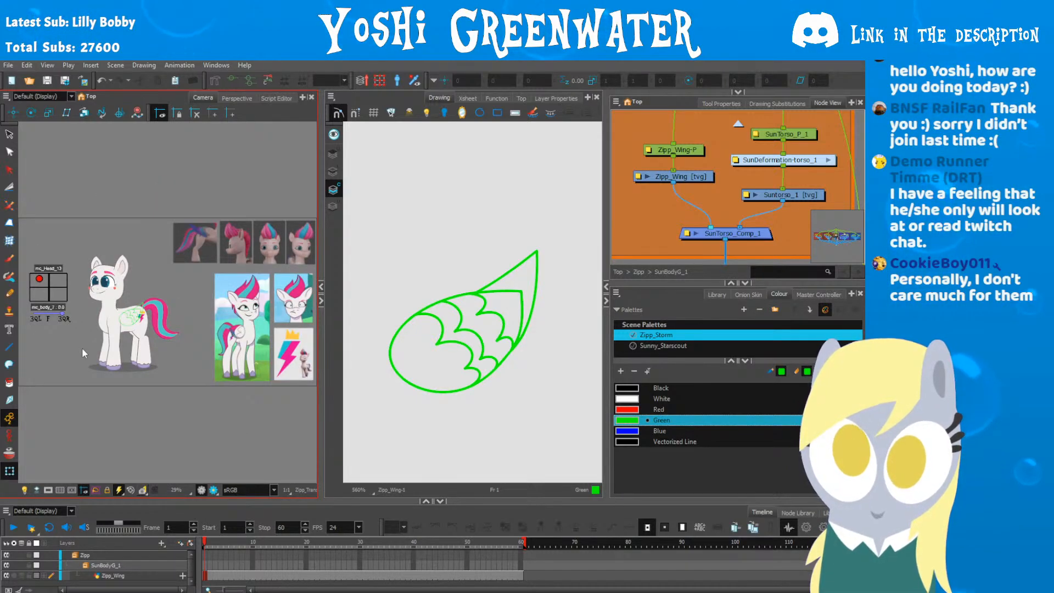
{"action": "scroll", "coordinate": [81, 348], "scroll_direction": "up", "scroll_amount": 4}
{"action": "left_click_drag", "start_coordinate": [94, 354], "coordinate": [107, 337]}
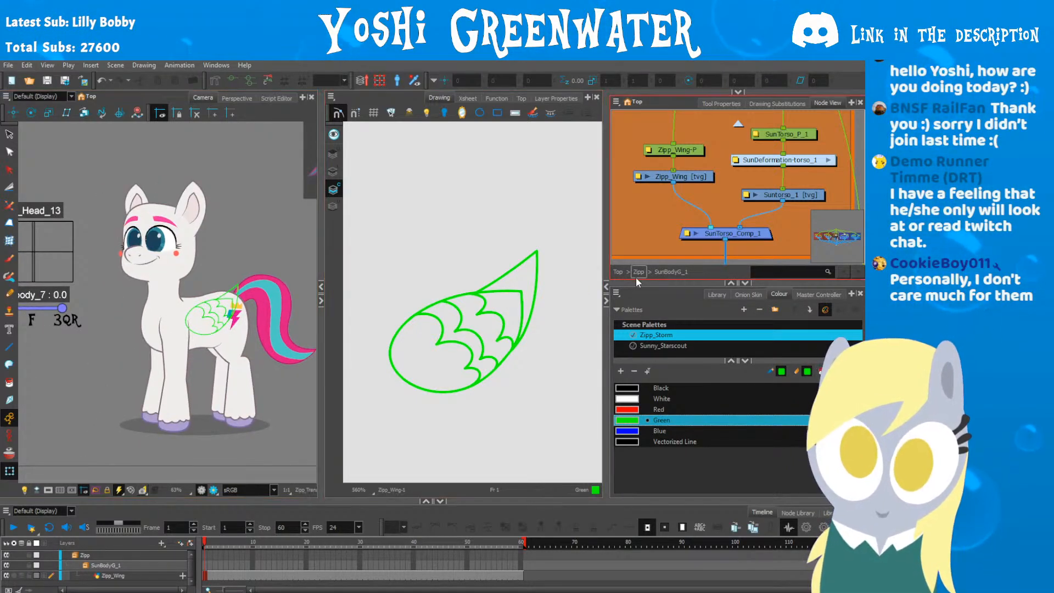
{"action": "mouse_move", "coordinate": [636, 278]}
{"action": "left_mouse_down"}
{"action": "mouse_move", "coordinate": [635, 317]}
{"action": "mouse_move", "coordinate": [635, 289]}
{"action": "left_mouse_up"}
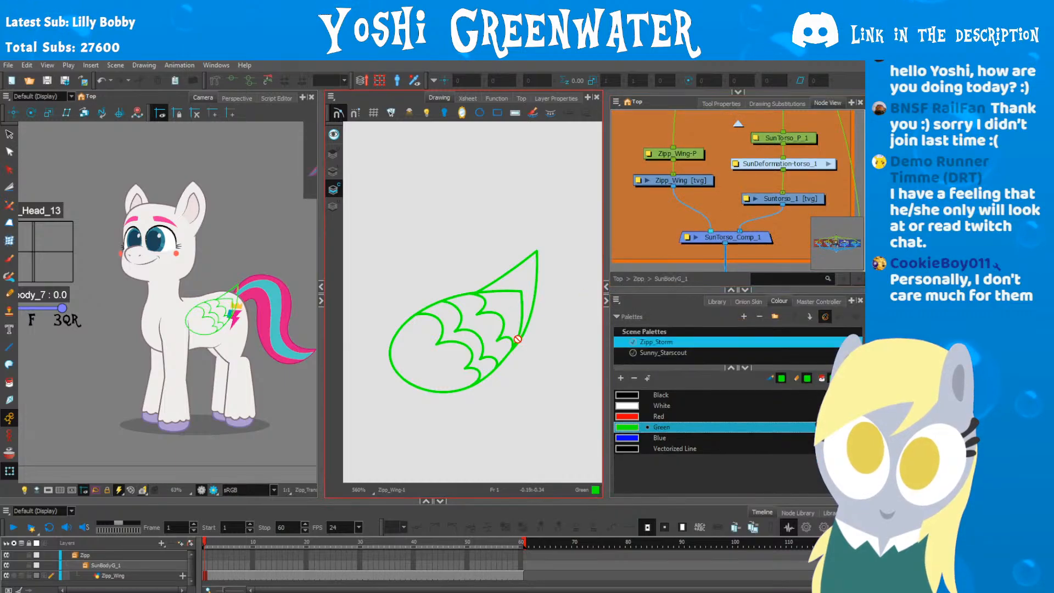
Step: Fill the rounded base of the wing with Coat_Fill from the Sunny_Starscout palette, as in the reference picture
{"action": "left_click", "coordinate": [663, 353]}
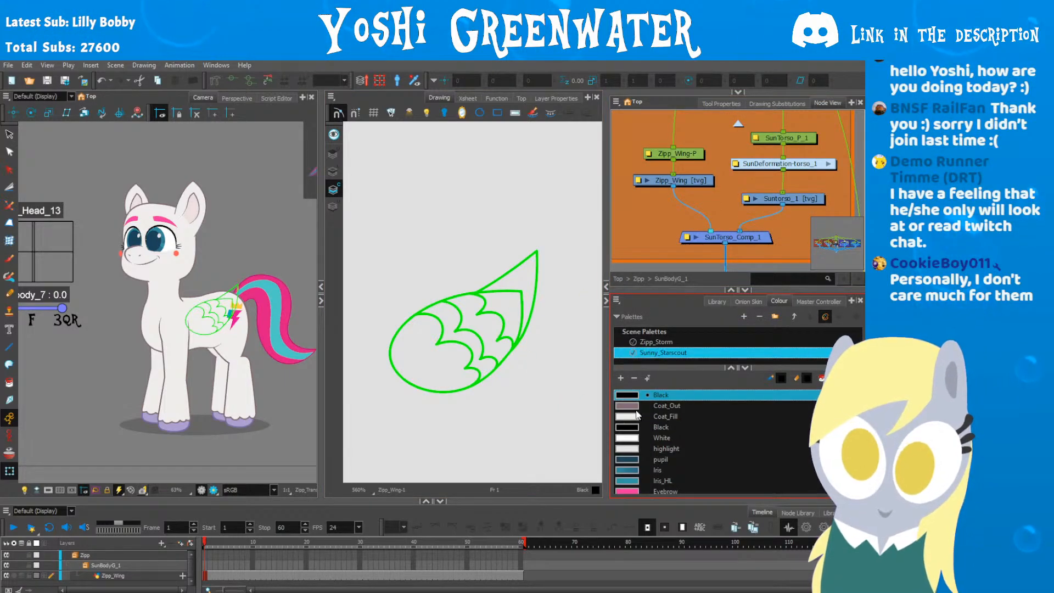
{"action": "scroll", "coordinate": [153, 357], "scroll_direction": "down", "scroll_amount": 1}
{"action": "left_click_drag", "start_coordinate": [262, 344], "coordinate": [96, 336]}
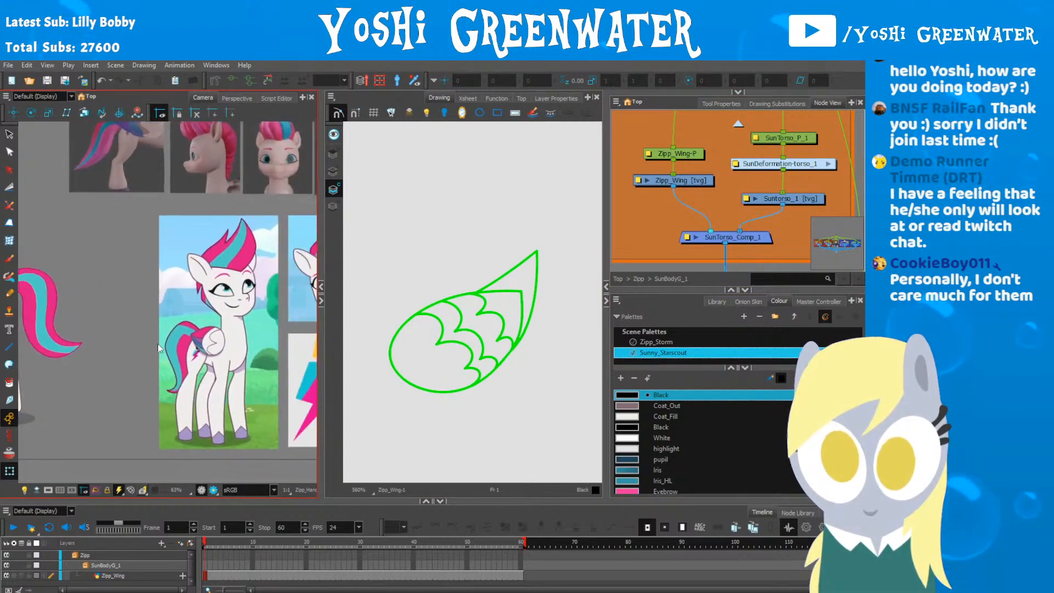
{"action": "scroll", "coordinate": [199, 339], "scroll_direction": "up", "scroll_amount": 1}
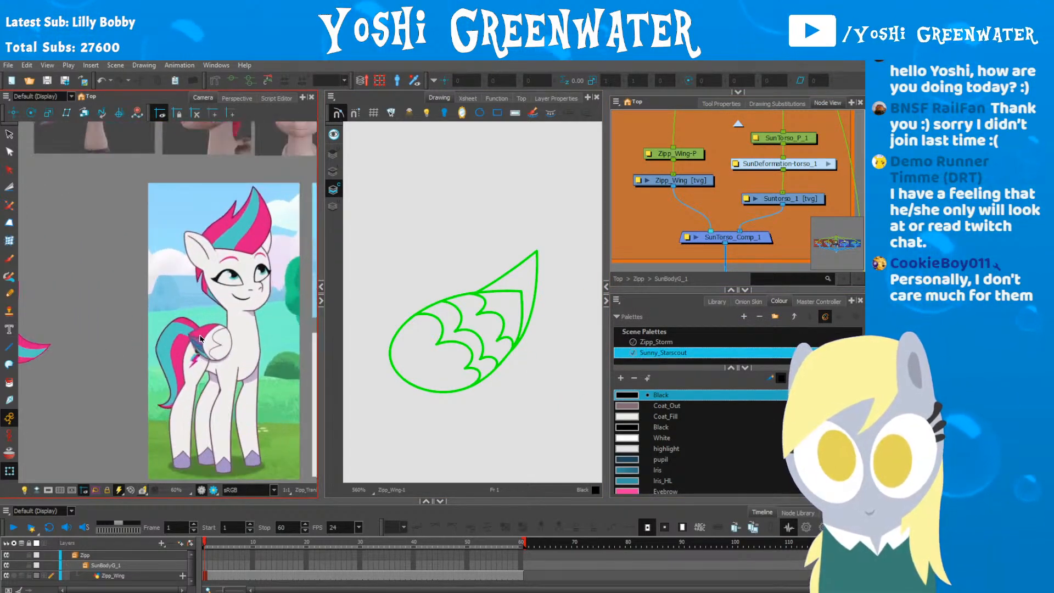
{"action": "scroll", "coordinate": [199, 339], "scroll_direction": "up", "scroll_amount": 2}
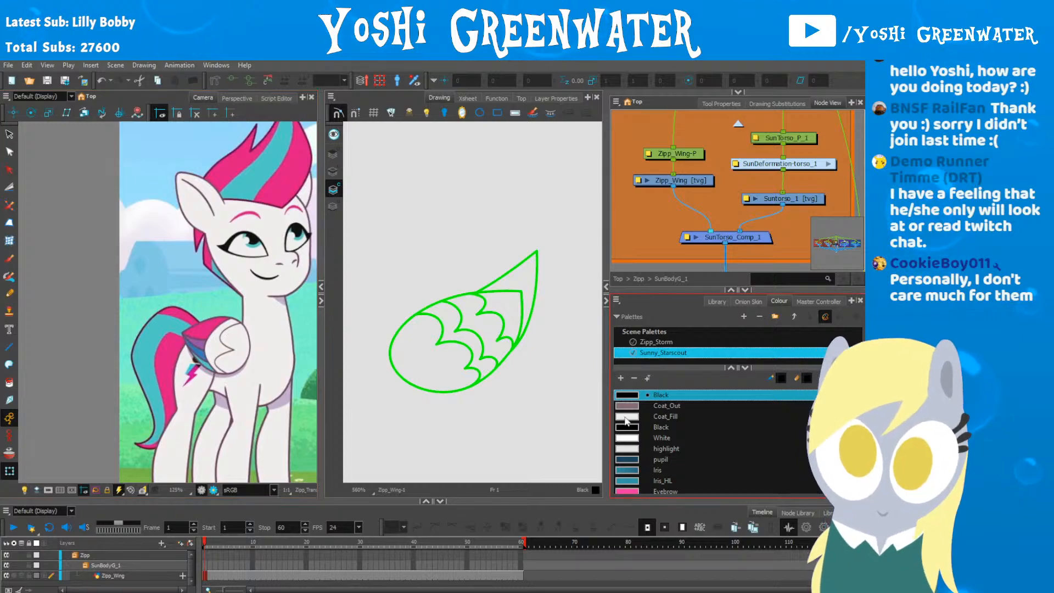
{"action": "left_click", "coordinate": [627, 418]}
{"action": "key", "text": "alt+i"}
{"action": "left_click", "coordinate": [445, 365]}
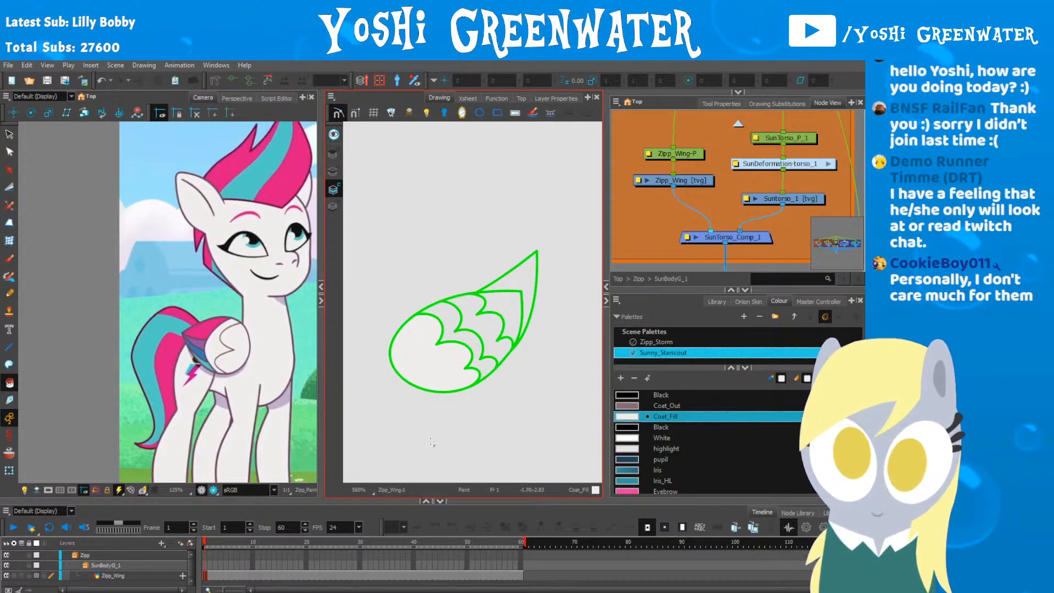
Step: Consult the 3D wing reference and fill the feather row next to the wing's base with Hair_Light
{"action": "left_click_drag", "start_coordinate": [218, 357], "coordinate": [191, 352]}
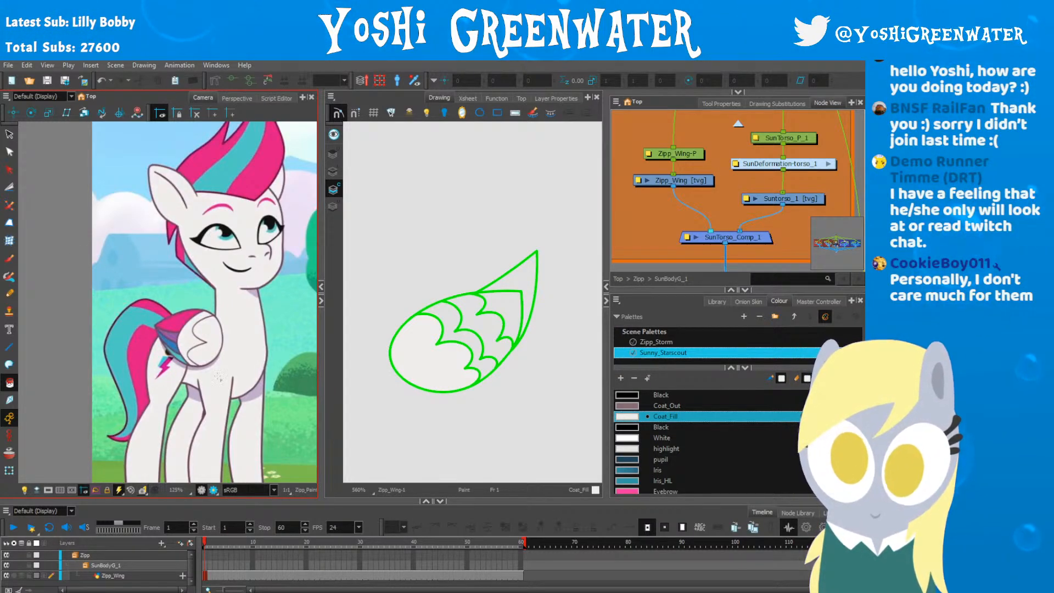
{"action": "key", "text": "space"}
{"action": "left_click_drag", "start_coordinate": [113, 286], "coordinate": [214, 477]}
{"action": "left_click_drag", "start_coordinate": [117, 313], "coordinate": [109, 437]}
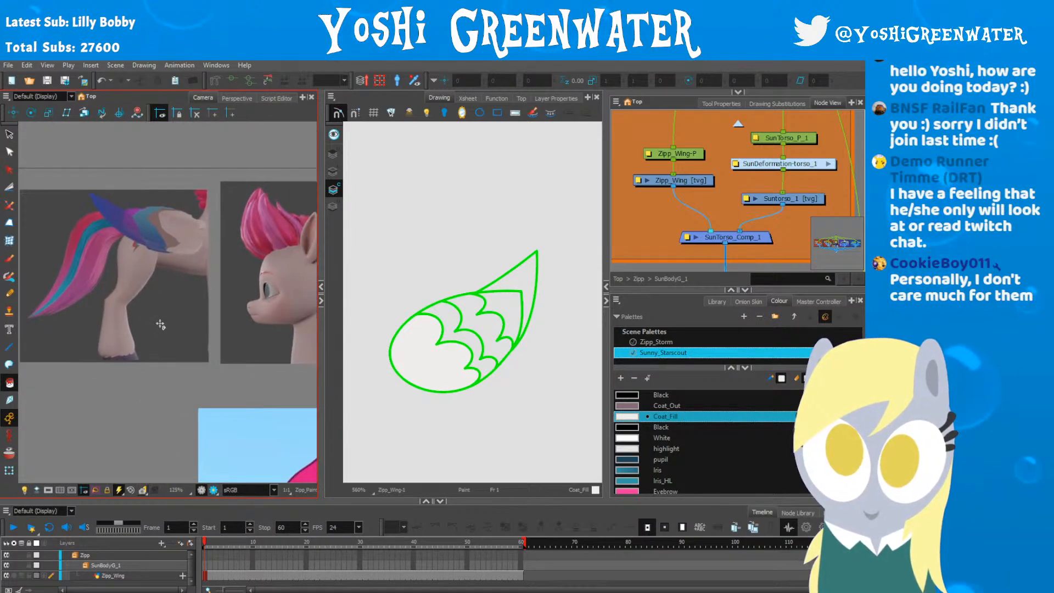
{"action": "scroll", "coordinate": [127, 224], "scroll_direction": "up", "scroll_amount": 3}
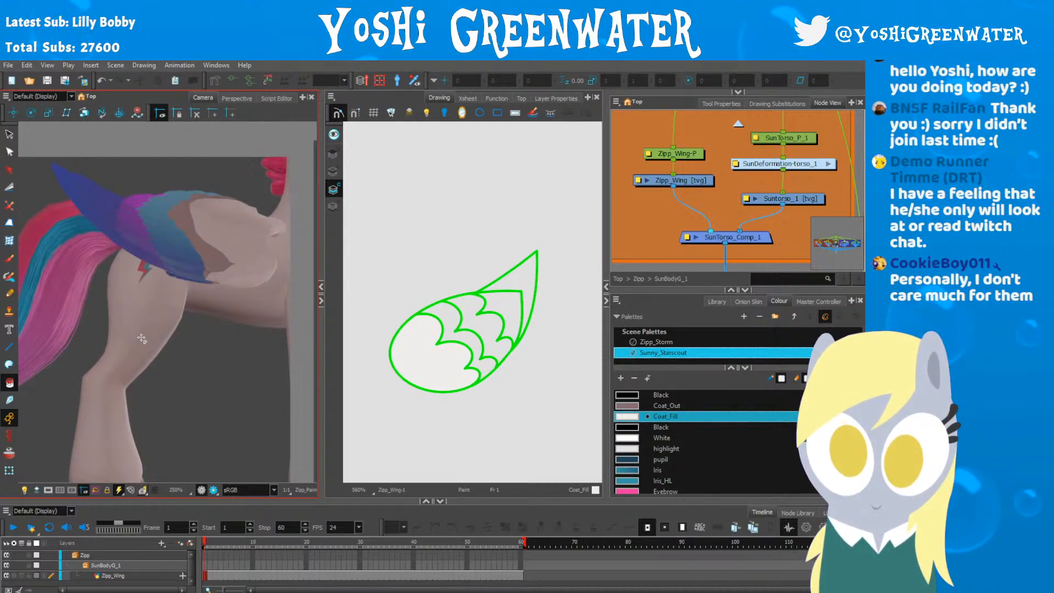
{"action": "scroll", "coordinate": [624, 458], "scroll_direction": "down", "scroll_amount": 5}
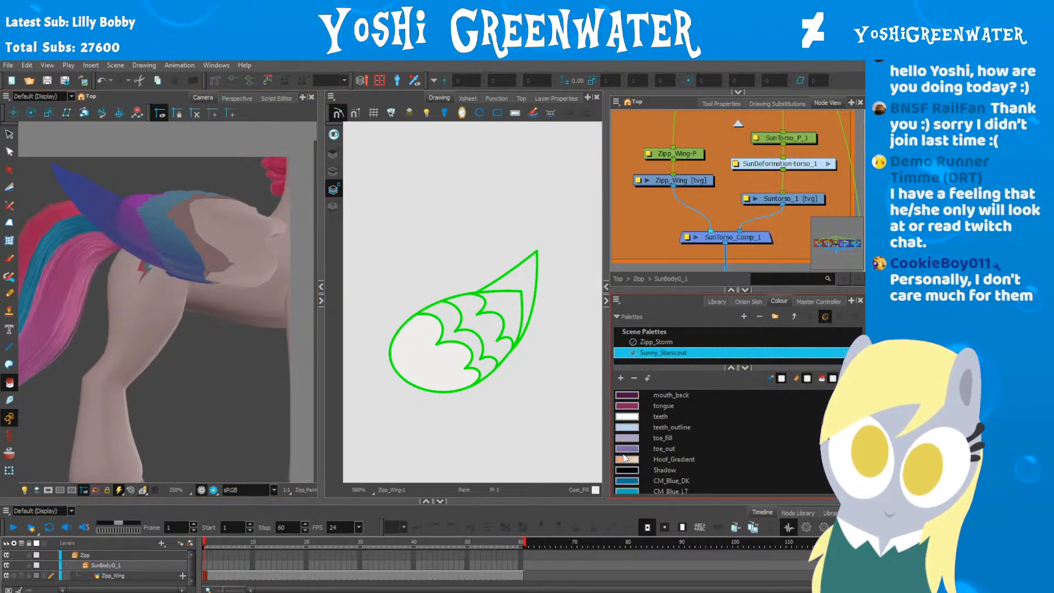
{"action": "scroll", "coordinate": [624, 458], "scroll_direction": "down", "scroll_amount": 3}
{"action": "left_click", "coordinate": [625, 459]}
{"action": "left_click", "coordinate": [464, 341]}
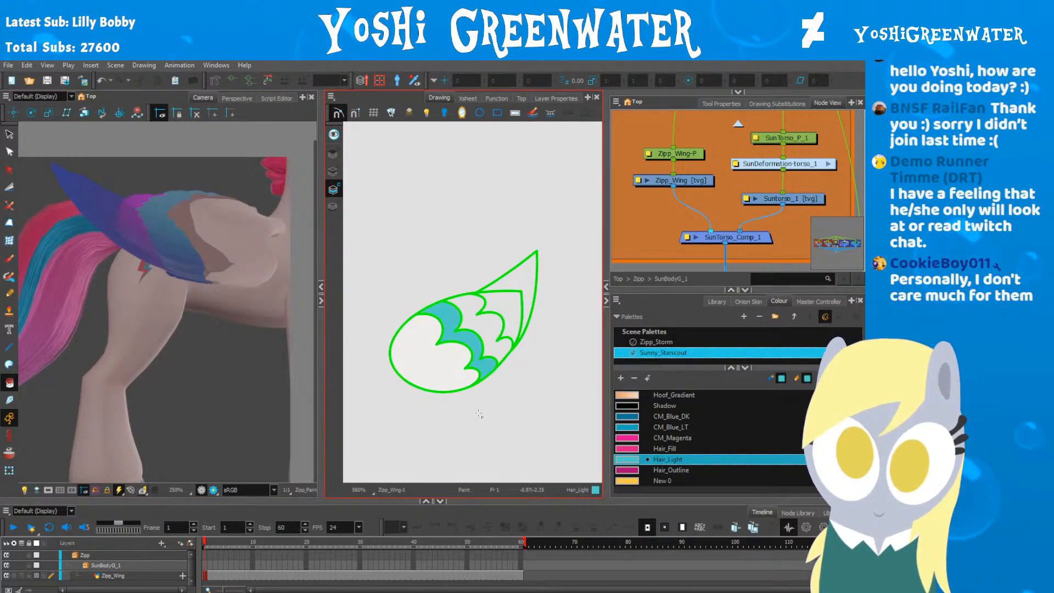
Step: Fill the wing's second feather row with Hair_Fill and the third with Hair_Outline
{"action": "left_click", "coordinate": [624, 449]}
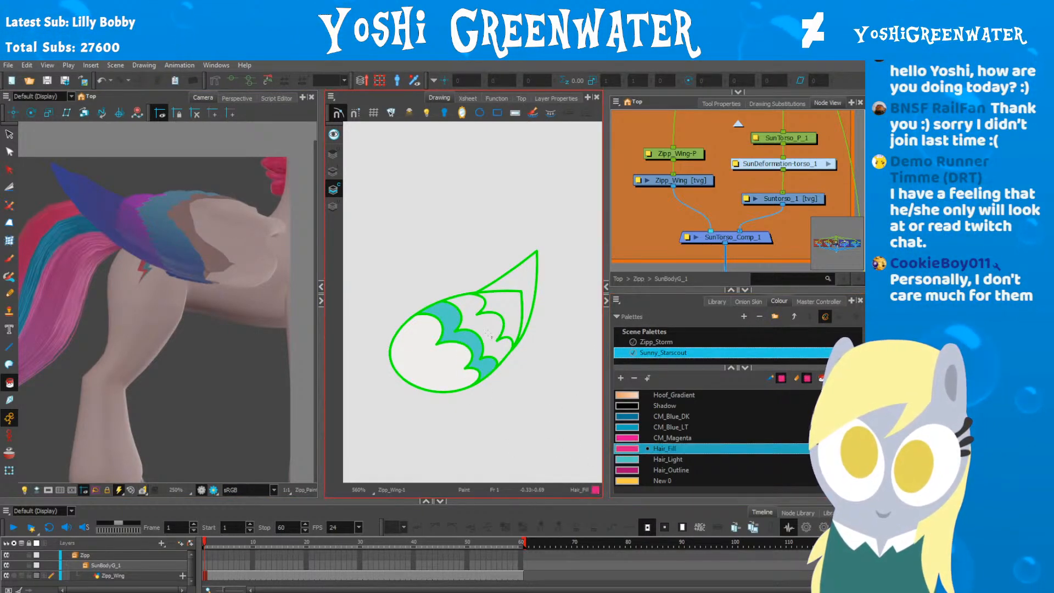
{"action": "left_click", "coordinate": [469, 308]}
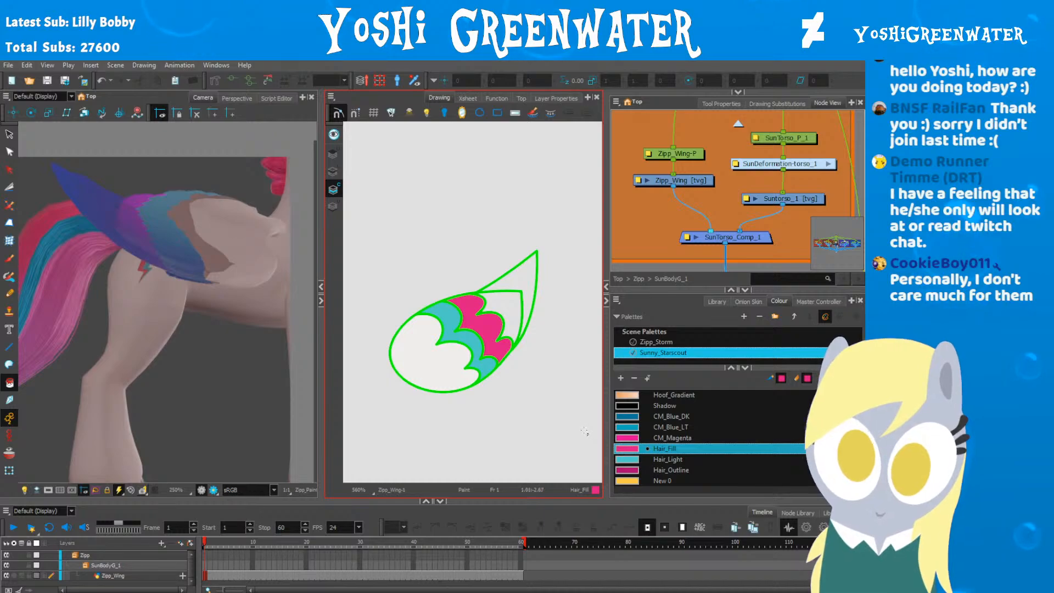
{"action": "left_click", "coordinate": [626, 470]}
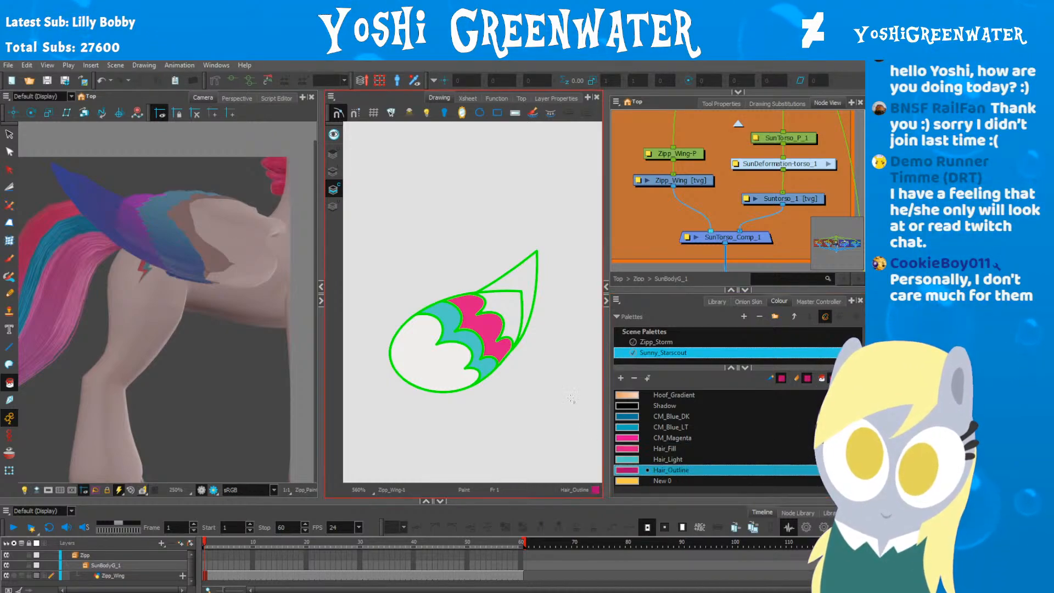
{"action": "left_click", "coordinate": [508, 311]}
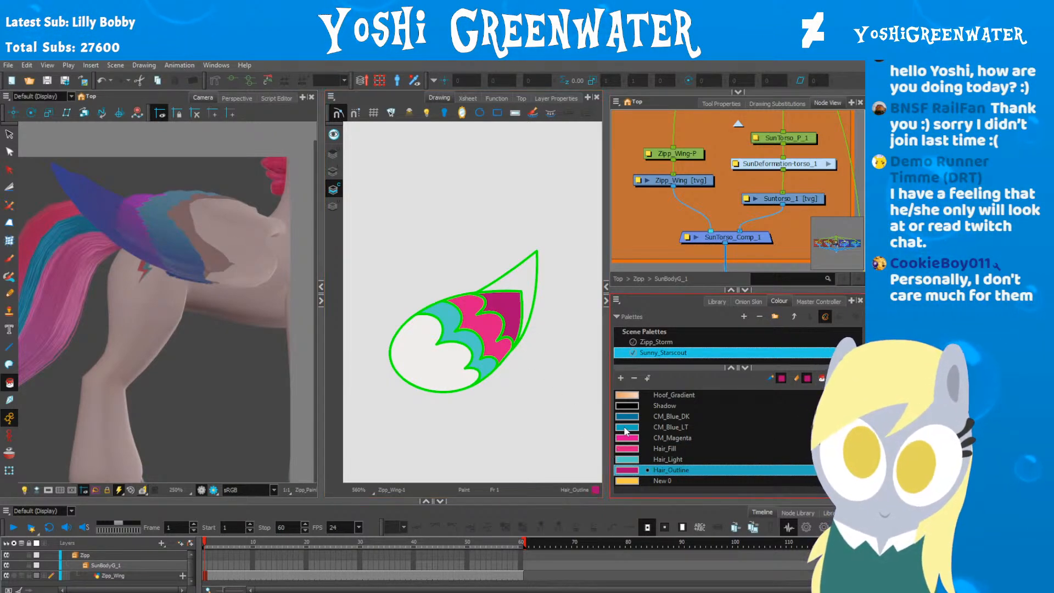
Step: Add a new colour to the Sunny_Starscout palette, sample the 3D reference wing for it and fine-tune it to a blue-violet
{"action": "left_click_drag", "start_coordinate": [630, 298], "coordinate": [619, 258]}
{"action": "left_click", "coordinate": [620, 343]}
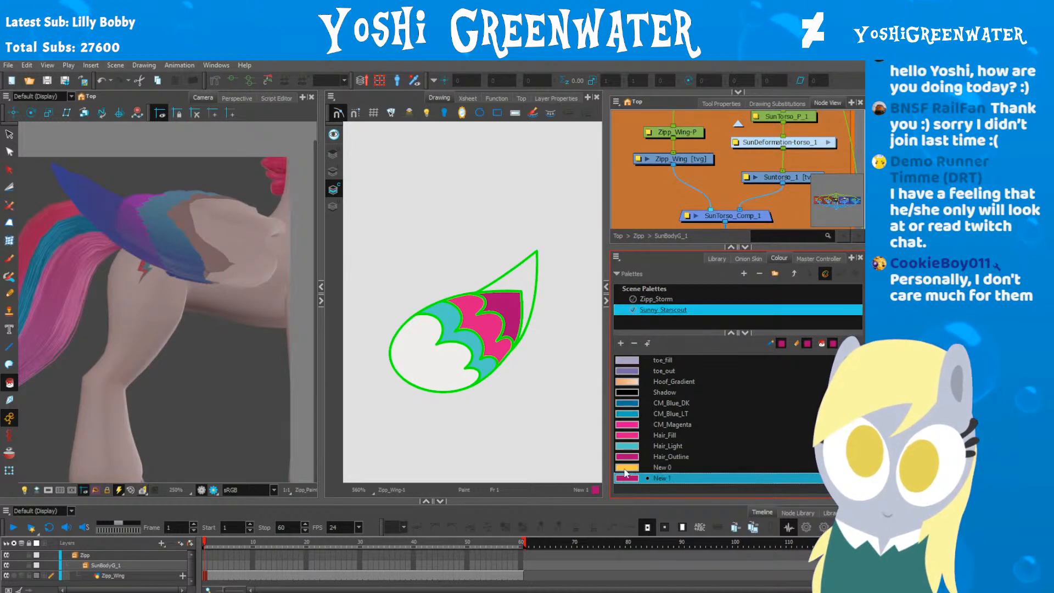
{"action": "double_click", "coordinate": [627, 478]}
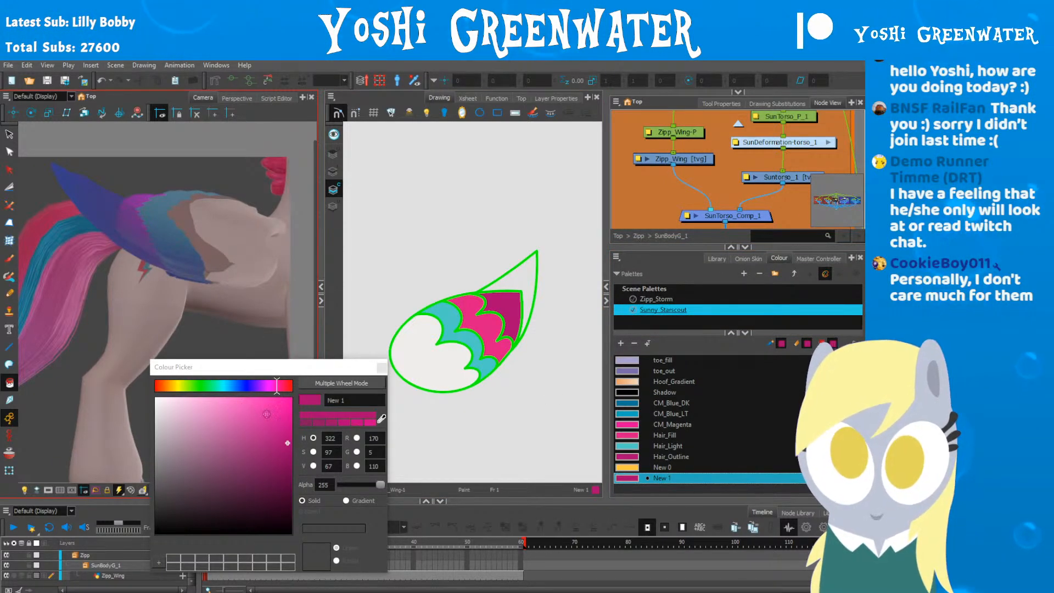
{"action": "left_click", "coordinate": [380, 421]}
{"action": "left_click", "coordinate": [144, 251]}
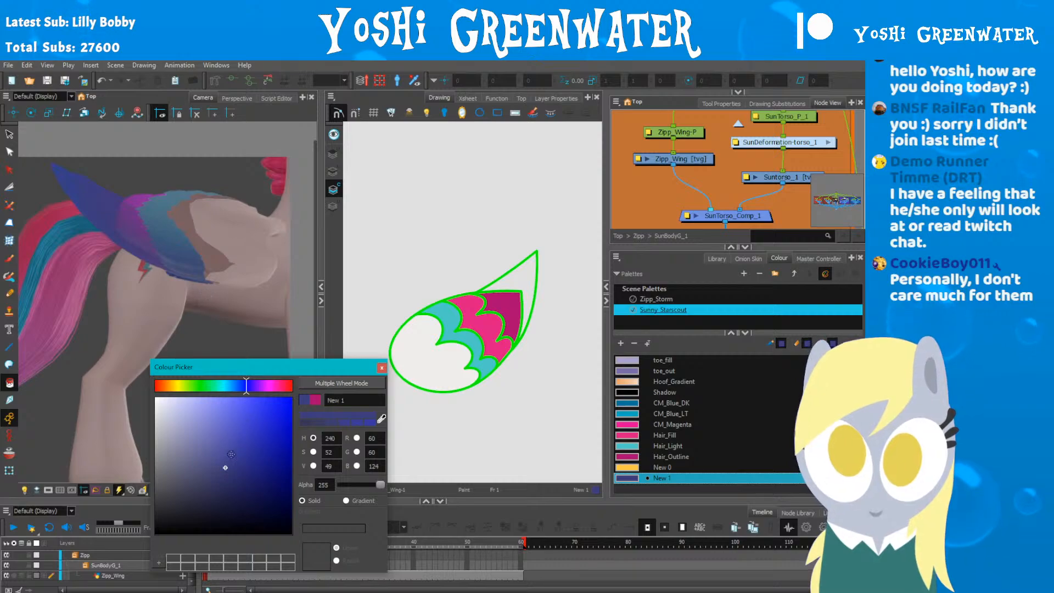
{"action": "left_click", "coordinate": [229, 450]}
{"action": "left_click", "coordinate": [382, 367]}
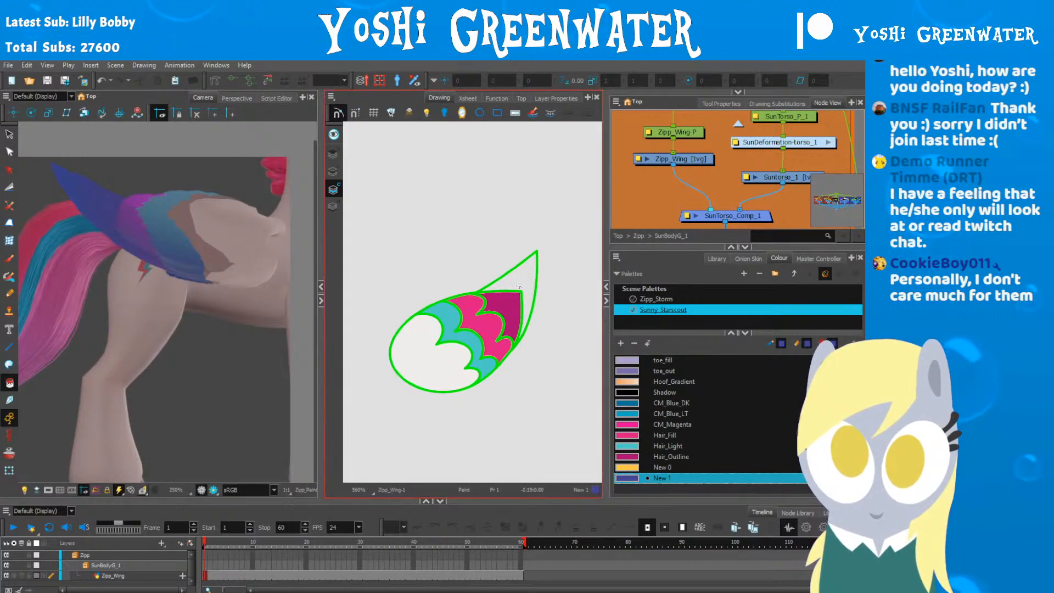
Step: Fill the wing's outermost pointed feather with the new blue-violet colour and check the painted wing on the pony
{"action": "left_click", "coordinate": [481, 334]}
{"action": "scroll", "coordinate": [197, 233], "scroll_direction": "down", "scroll_amount": 5}
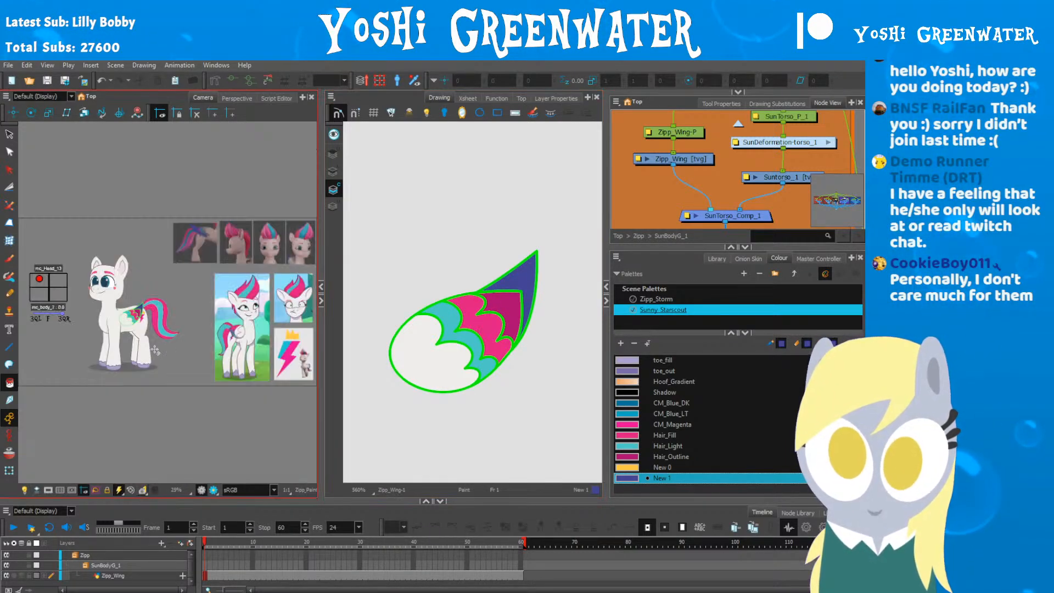
{"action": "scroll", "coordinate": [153, 330], "scroll_direction": "up", "scroll_amount": 3}
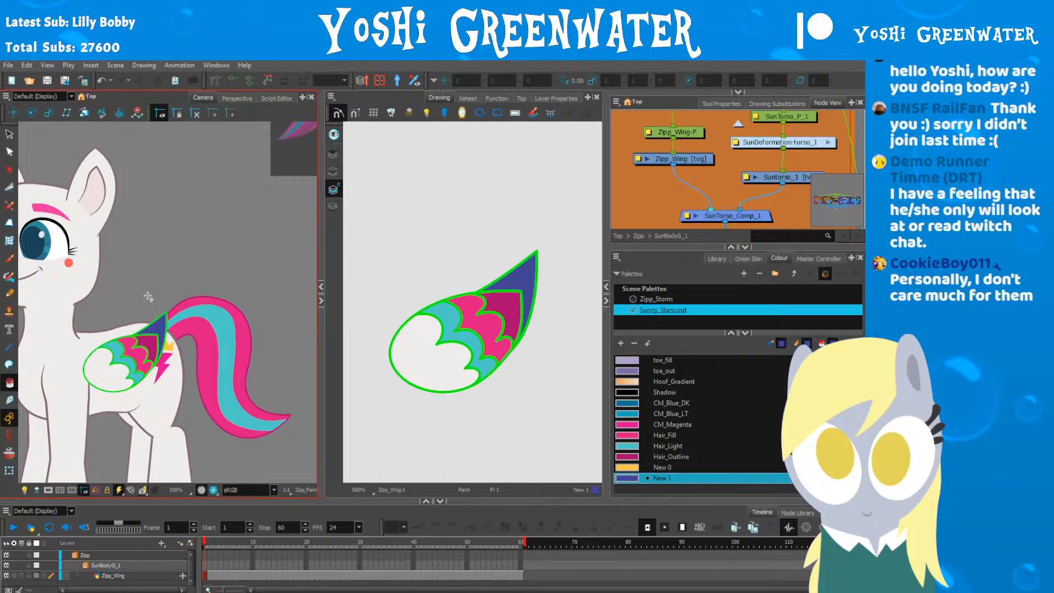
{"action": "mouse_move", "coordinate": [148, 297]}
{"action": "left_mouse_down"}
{"action": "mouse_move", "coordinate": [157, 245]}
{"action": "mouse_move", "coordinate": [168, 252]}
{"action": "left_mouse_up"}
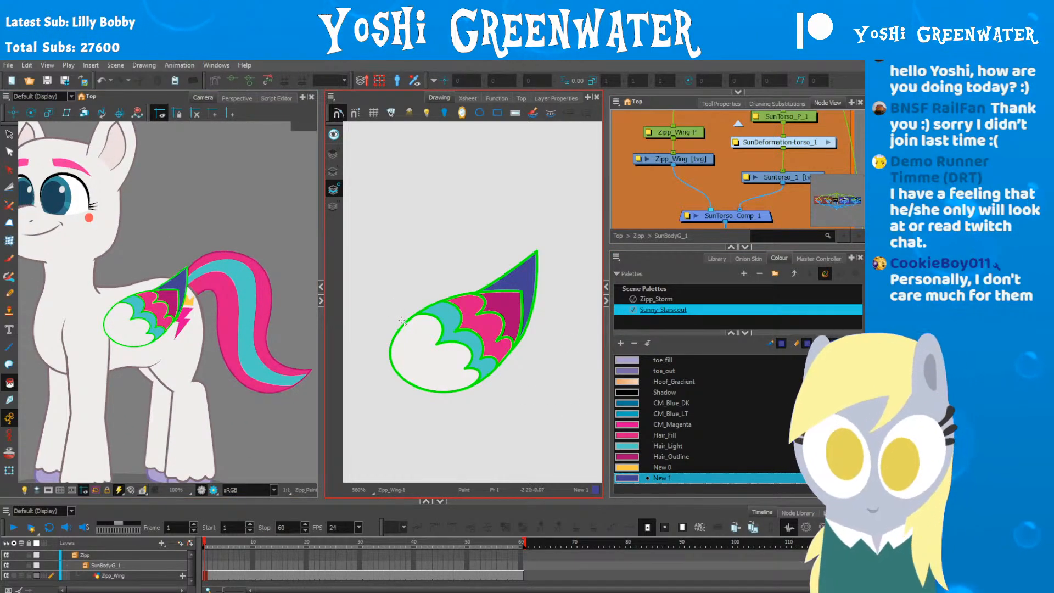
{"action": "key", "text": "alt+s"}
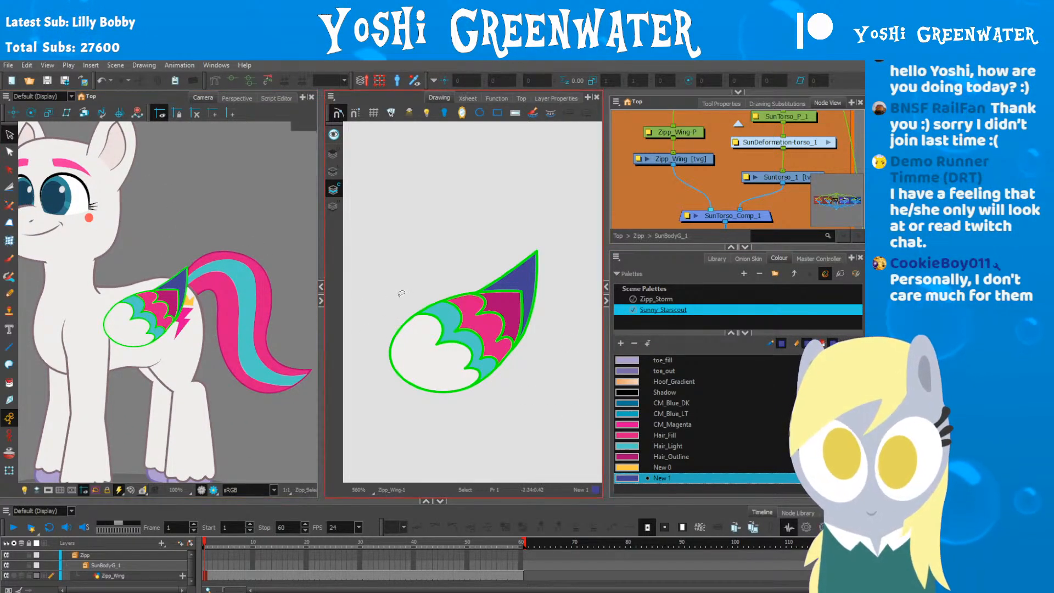
Step: Delete the scalloped green divider lines between the wing's coloured feather rows
{"action": "left_click", "coordinate": [442, 326]}
{"action": "key", "text": "Delete"}
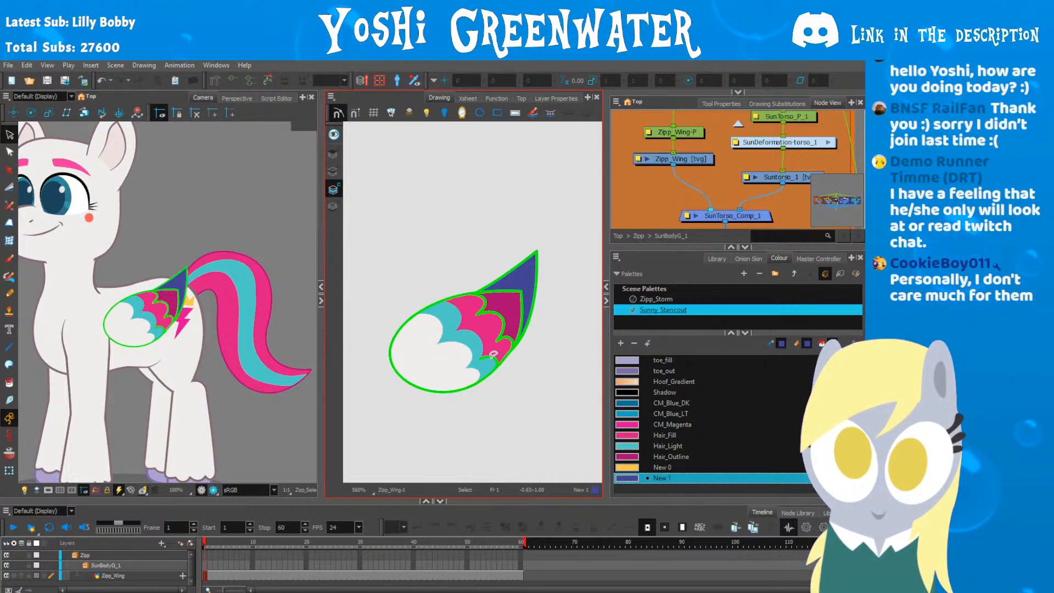
{"action": "left_click", "coordinate": [491, 360]}
{"action": "left_click", "coordinate": [496, 309]}
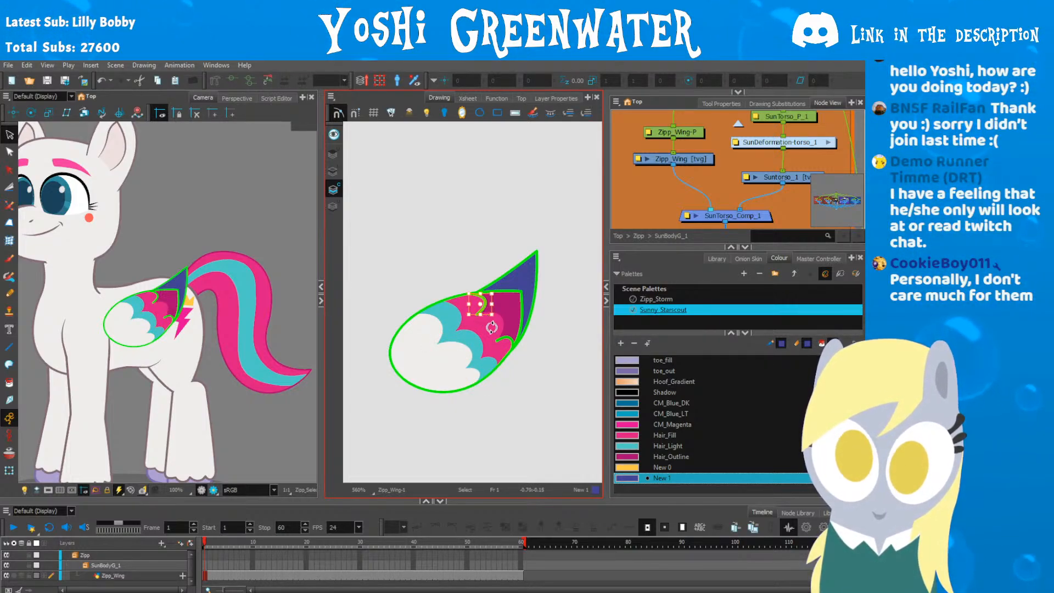
{"action": "key", "text": "Delete"}
{"action": "left_click", "coordinate": [504, 287]}
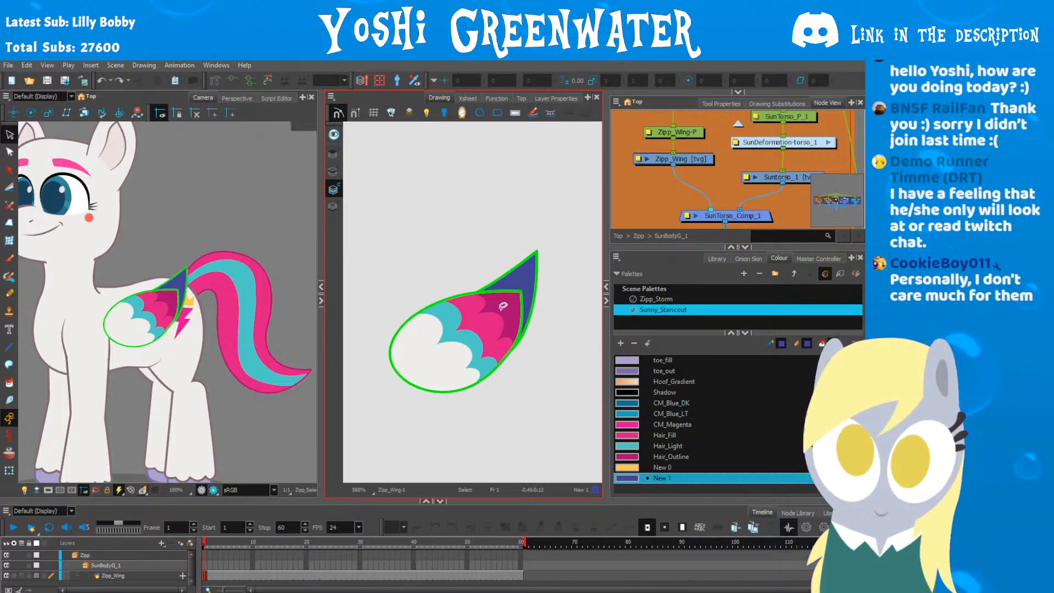
{"action": "left_click_drag", "start_coordinate": [471, 265], "coordinate": [462, 253]}
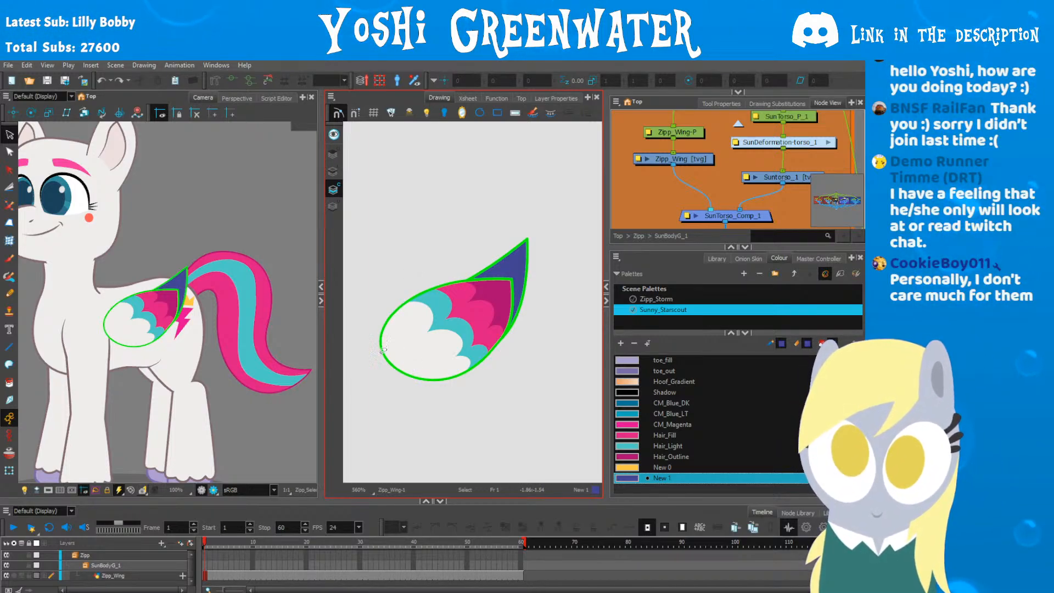
Step: Fine-tune the wing's lower outline and the edges of its feather rows with the Contour Editor
{"action": "left_click_drag", "start_coordinate": [437, 358], "coordinate": [435, 414]}
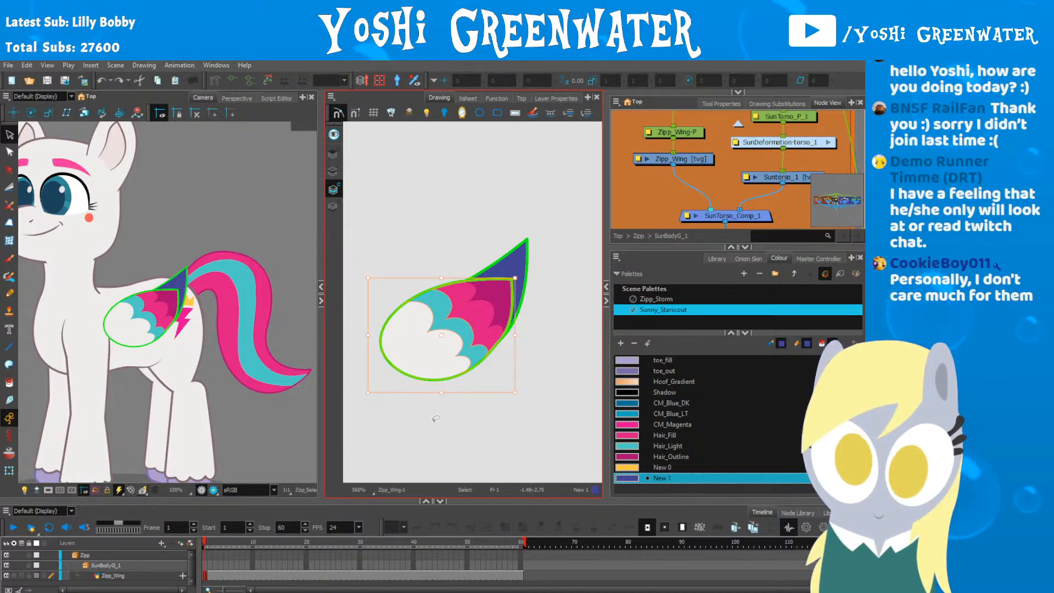
{"action": "key", "text": "shift+t"}
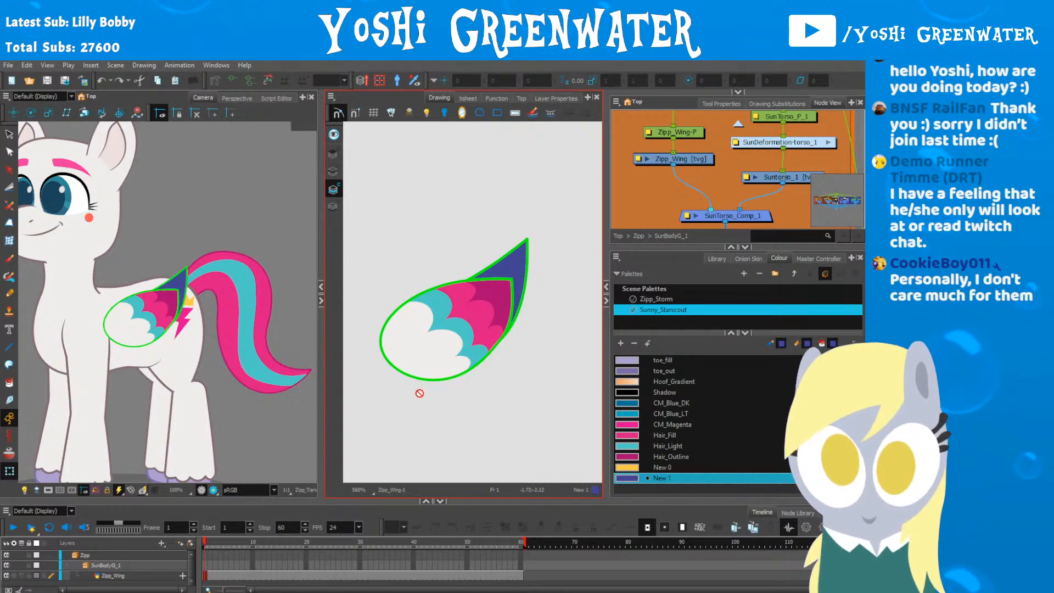
{"action": "key", "text": "alt+q"}
{"action": "mouse_move", "coordinate": [452, 386]}
{"action": "left_mouse_down"}
{"action": "mouse_move", "coordinate": [436, 367]}
{"action": "mouse_move", "coordinate": [476, 394]}
{"action": "mouse_move", "coordinate": [461, 330]}
{"action": "left_mouse_up"}
{"action": "left_click", "coordinate": [392, 403]}
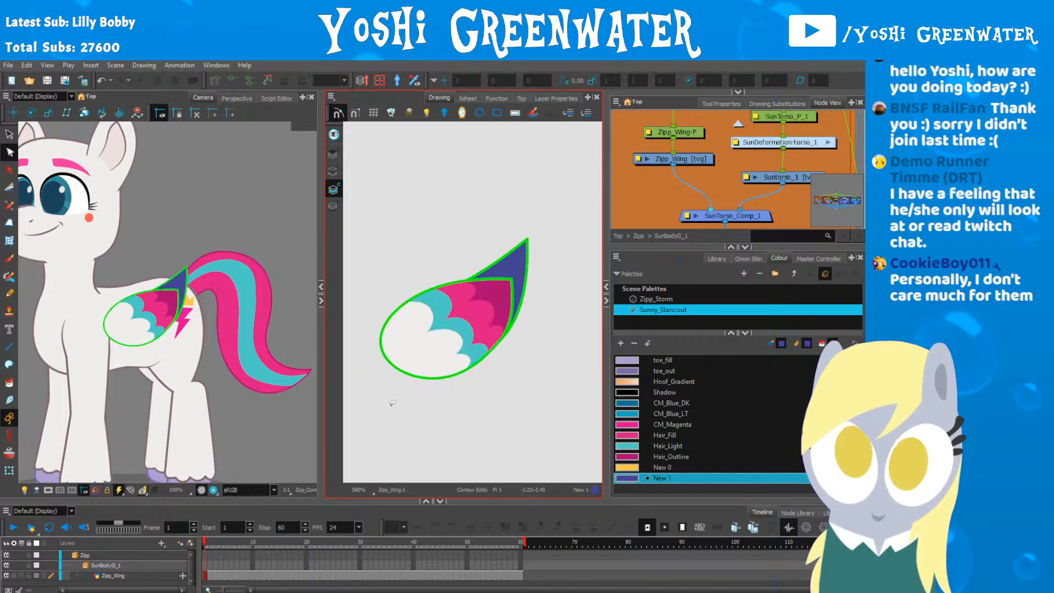
{"action": "left_click", "coordinate": [456, 372]}
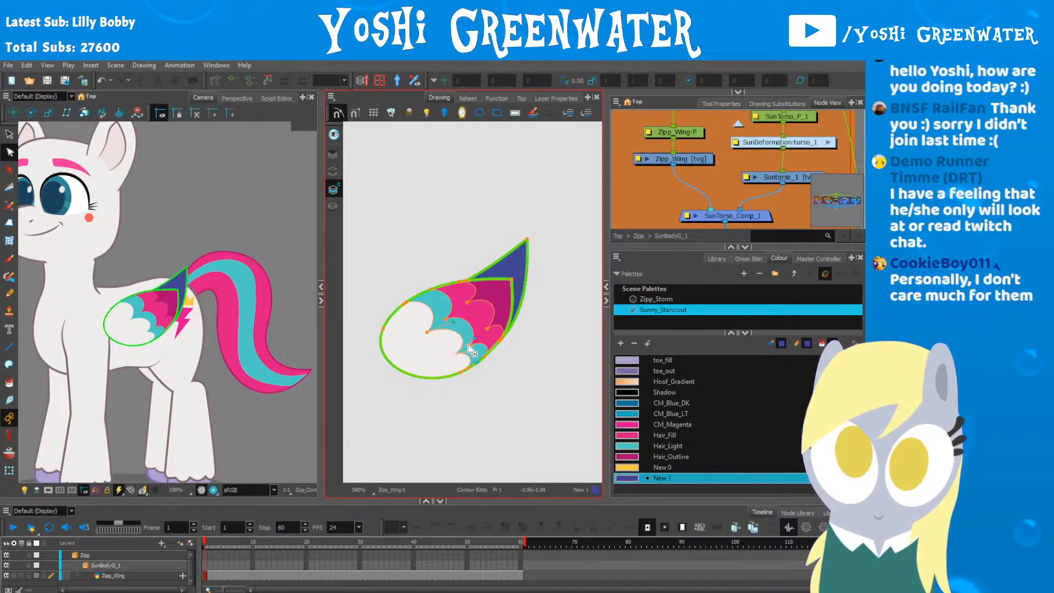
{"action": "left_click", "coordinate": [427, 332]}
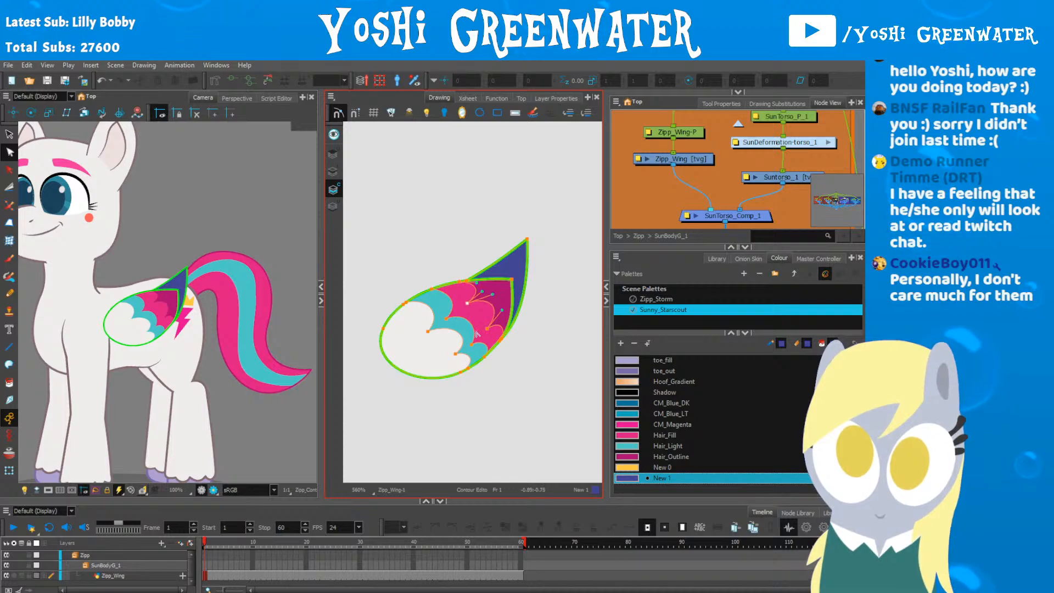
{"action": "left_click", "coordinate": [451, 406]}
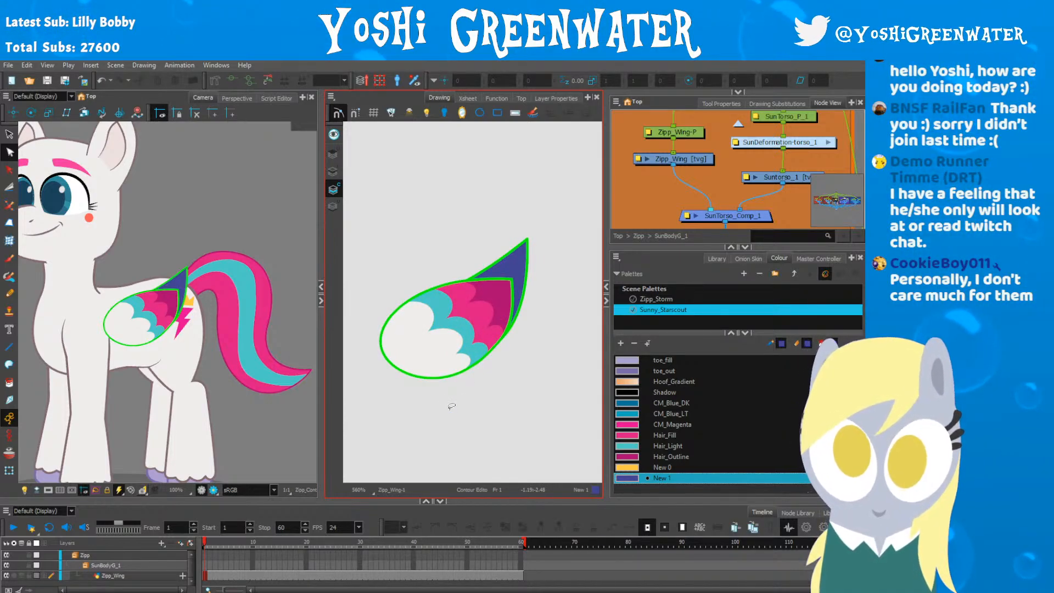
Step: Check the wing against the references and lighten the pointed feather's blue-violet colour to RGB 88, 88, 170
{"action": "scroll", "coordinate": [103, 345], "scroll_direction": "down", "scroll_amount": 5}
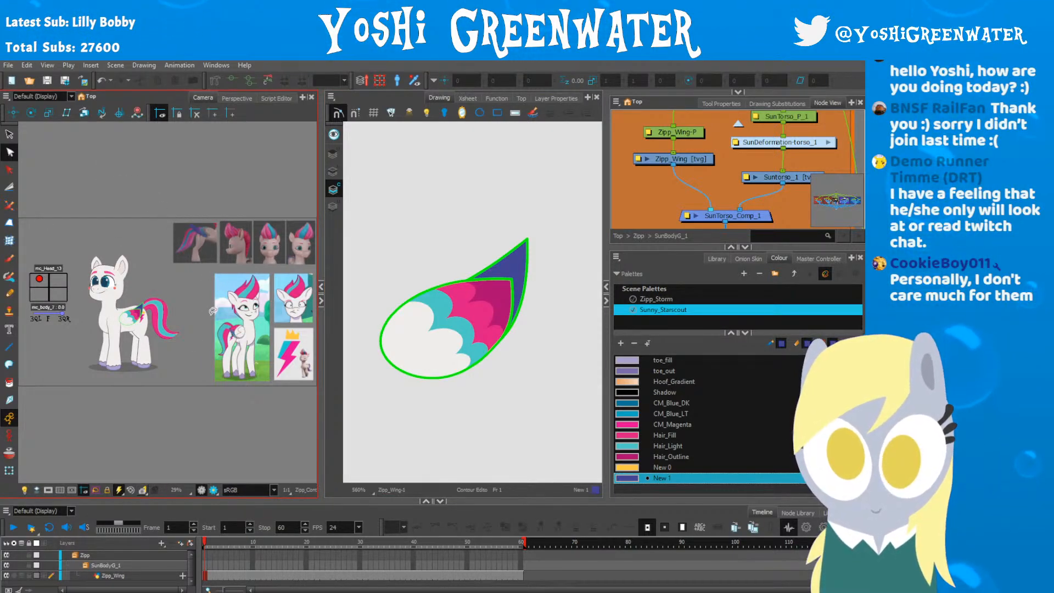
{"action": "scroll", "coordinate": [93, 313], "scroll_direction": "up", "scroll_amount": 3}
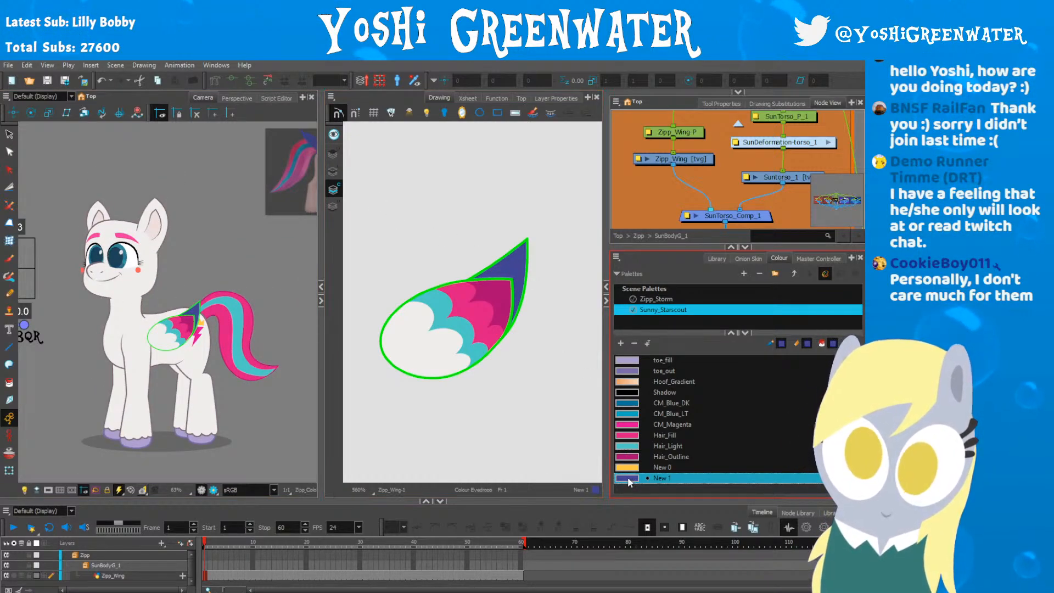
{"action": "double_click", "coordinate": [627, 478]}
{"action": "left_click_drag", "start_coordinate": [228, 455], "coordinate": [221, 442]}
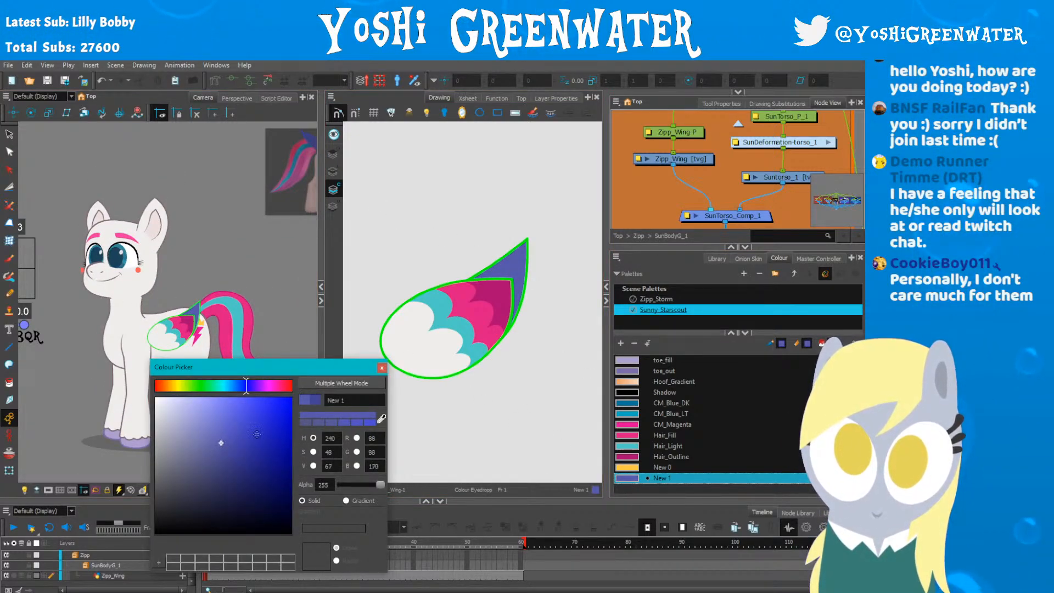
{"action": "left_click", "coordinate": [382, 367]}
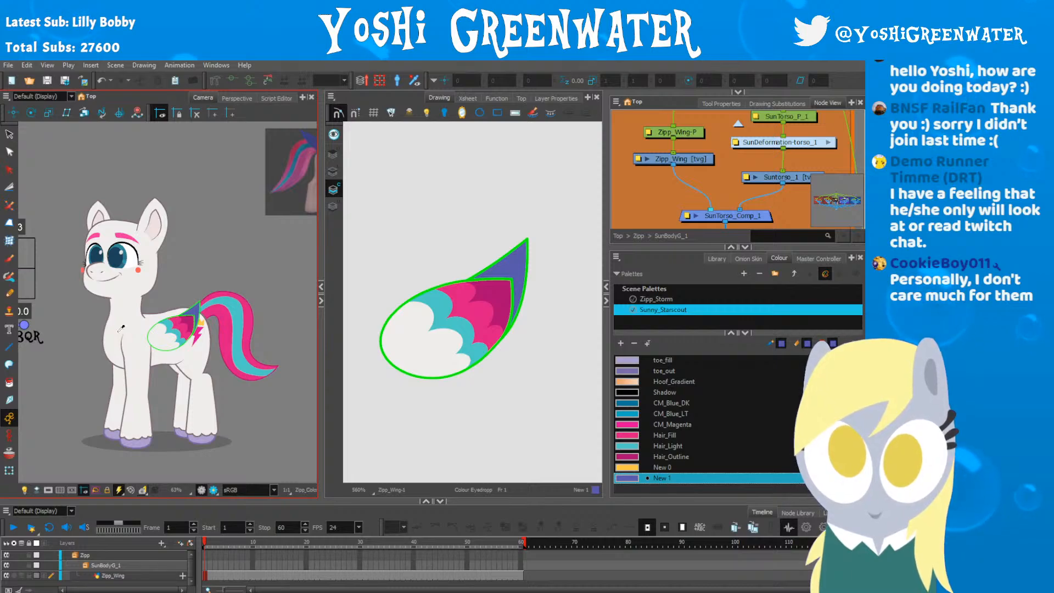
Step: Compare the pony's painted wing with the wing in the full-body Zipp Storm reference
{"action": "key", "text": "space"}
{"action": "left_click_drag", "start_coordinate": [439, 308], "coordinate": [427, 312]}
{"action": "left_click_drag", "start_coordinate": [81, 356], "coordinate": [88, 347]}
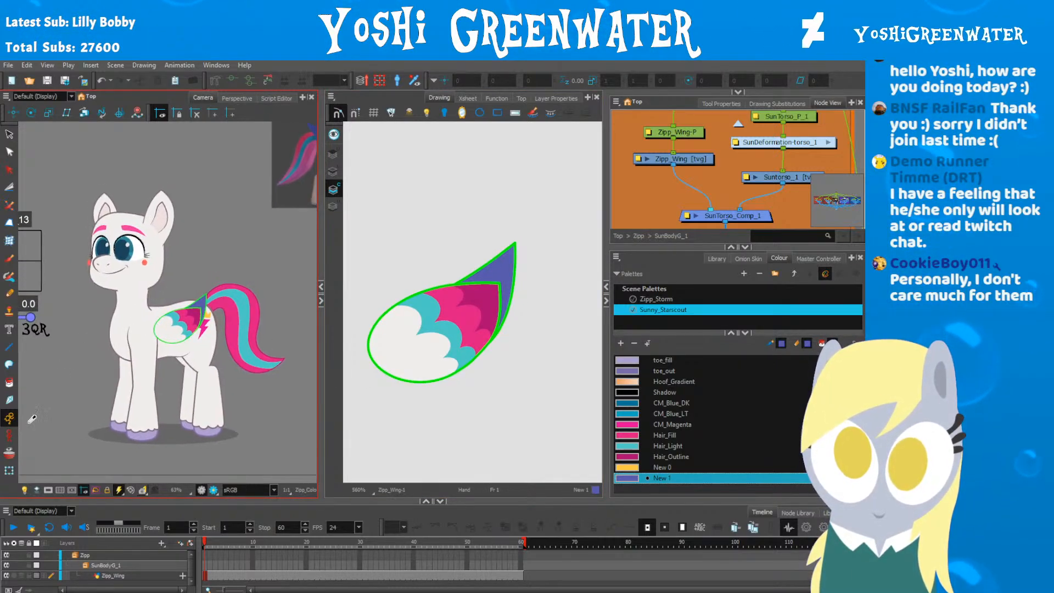
{"action": "left_click_drag", "start_coordinate": [56, 439], "coordinate": [51, 437]}
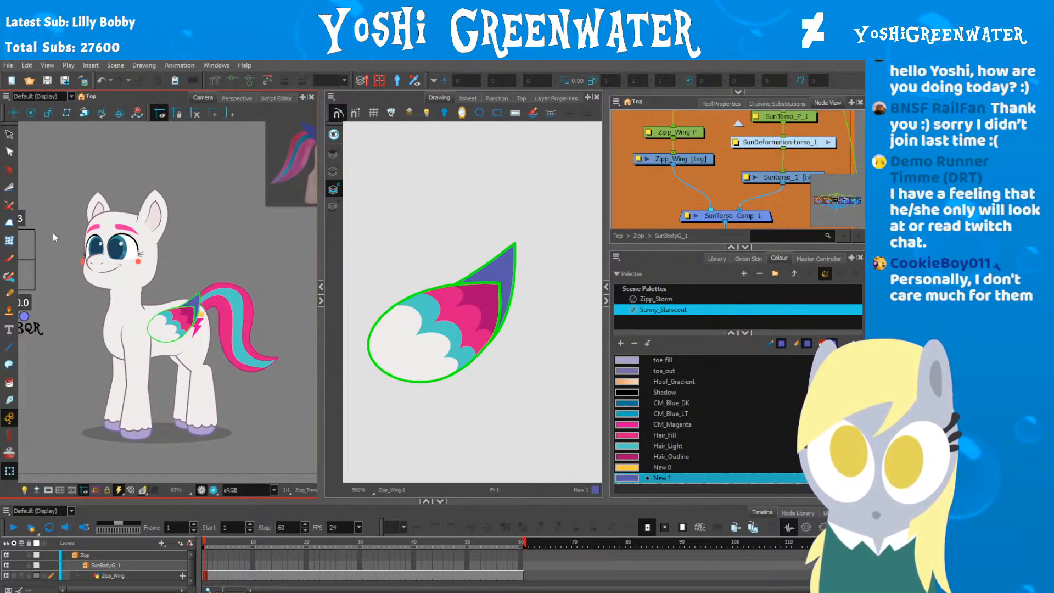
{"action": "left_click_drag", "start_coordinate": [91, 311], "coordinate": [63, 345]}
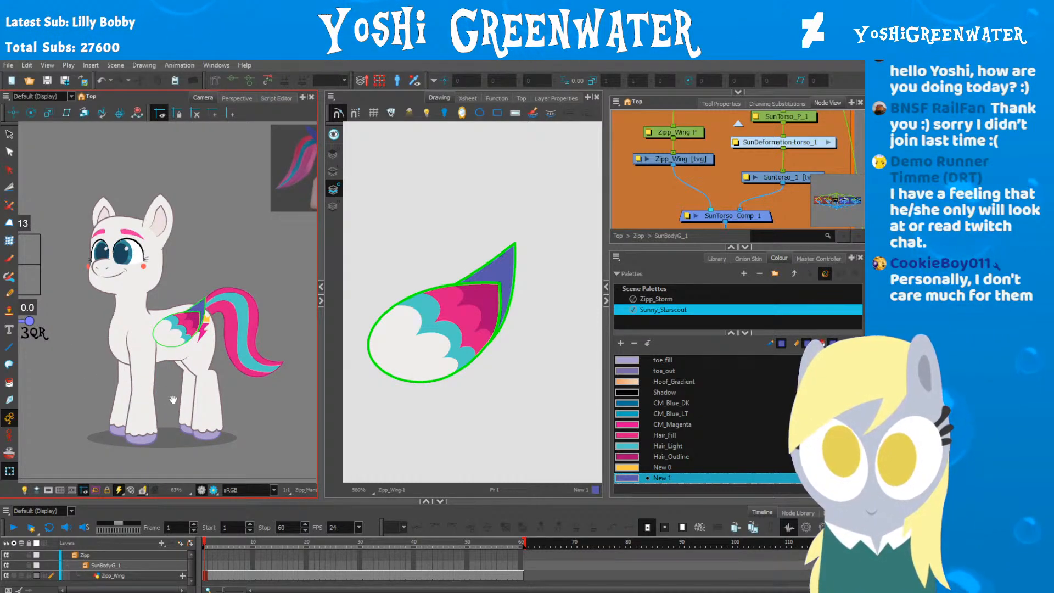
{"action": "left_click_drag", "start_coordinate": [173, 399], "coordinate": [32, 371]}
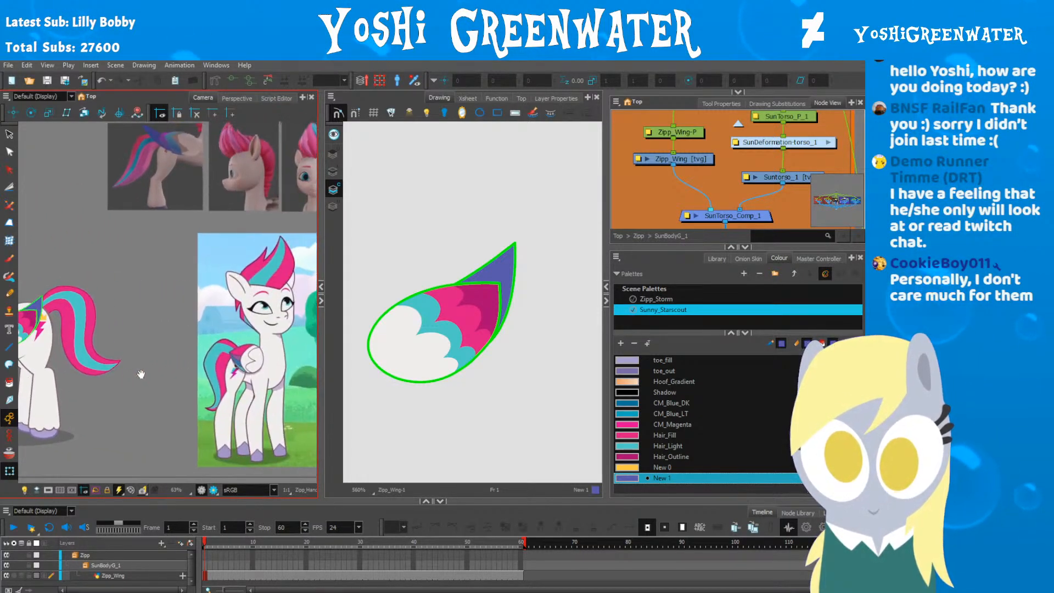
{"action": "left_click_drag", "start_coordinate": [222, 367], "coordinate": [136, 339]}
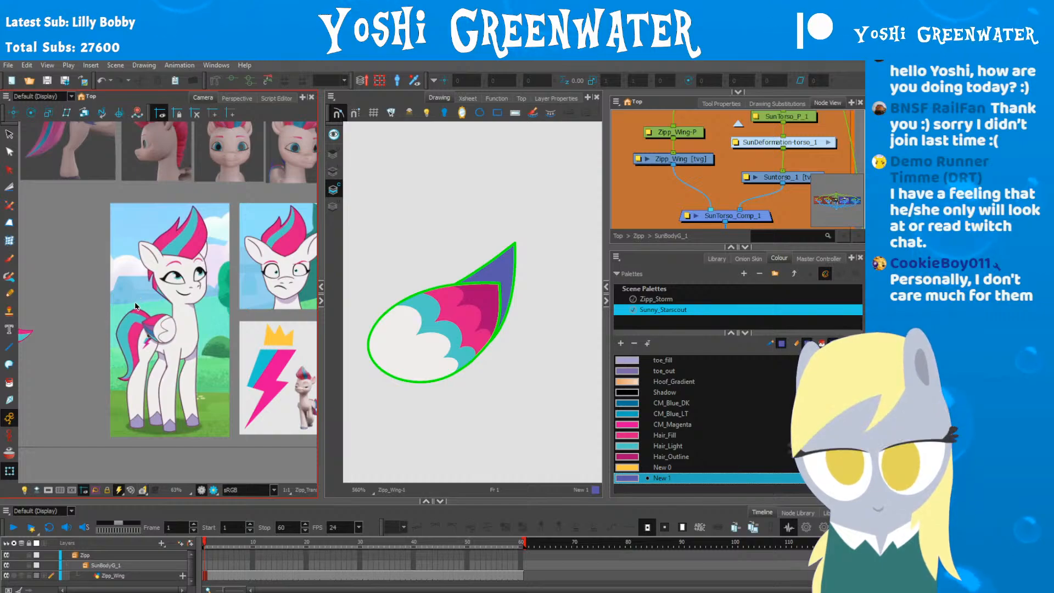
{"action": "left_click_drag", "start_coordinate": [97, 360], "coordinate": [366, 380]}
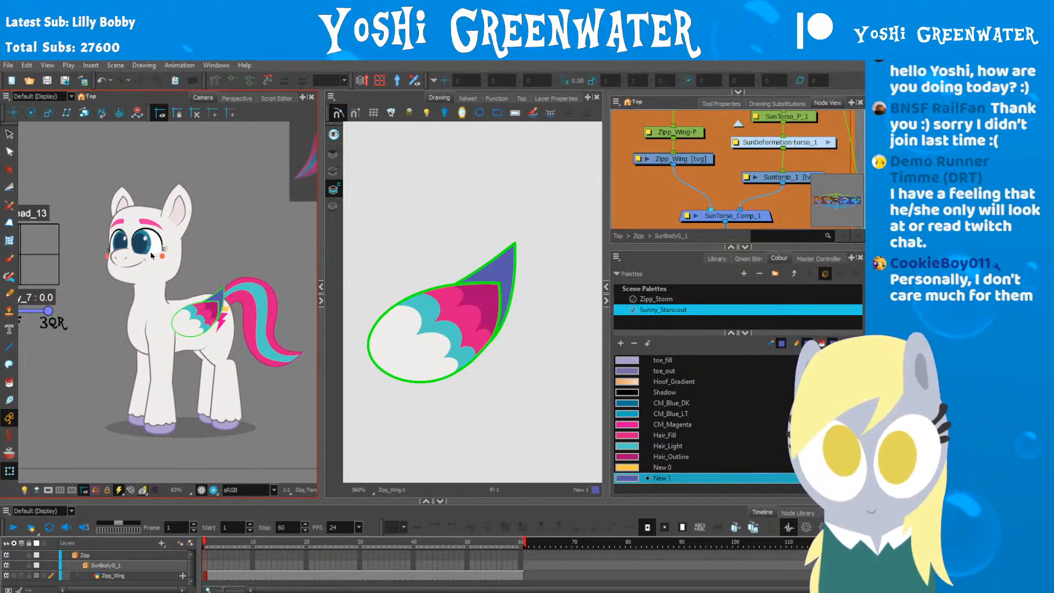
{"action": "left_click_drag", "start_coordinate": [99, 321], "coordinate": [84, 321]}
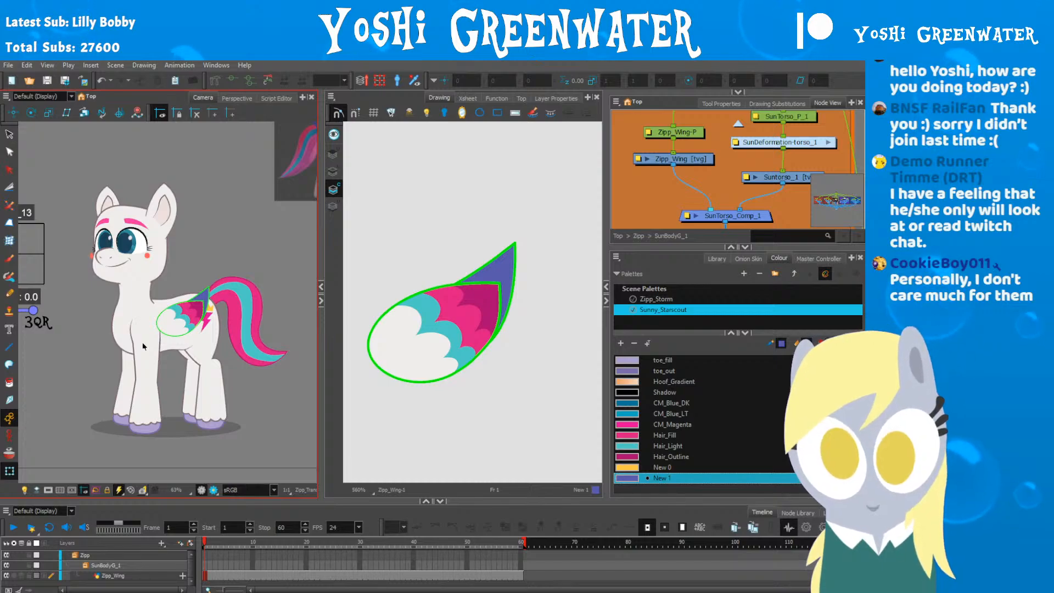
Step: Enlarge the colour list and paint the outline around the wing's rounded base with Coat_Out
{"action": "scroll", "coordinate": [374, 334], "scroll_direction": "up", "scroll_amount": 2}
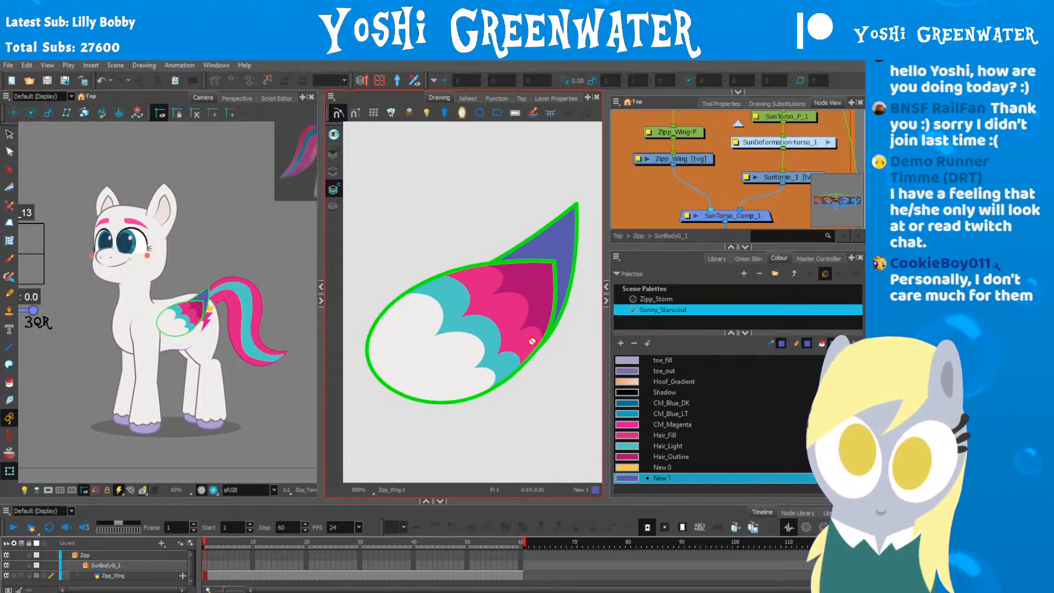
{"action": "left_click_drag", "start_coordinate": [637, 246], "coordinate": [637, 218]}
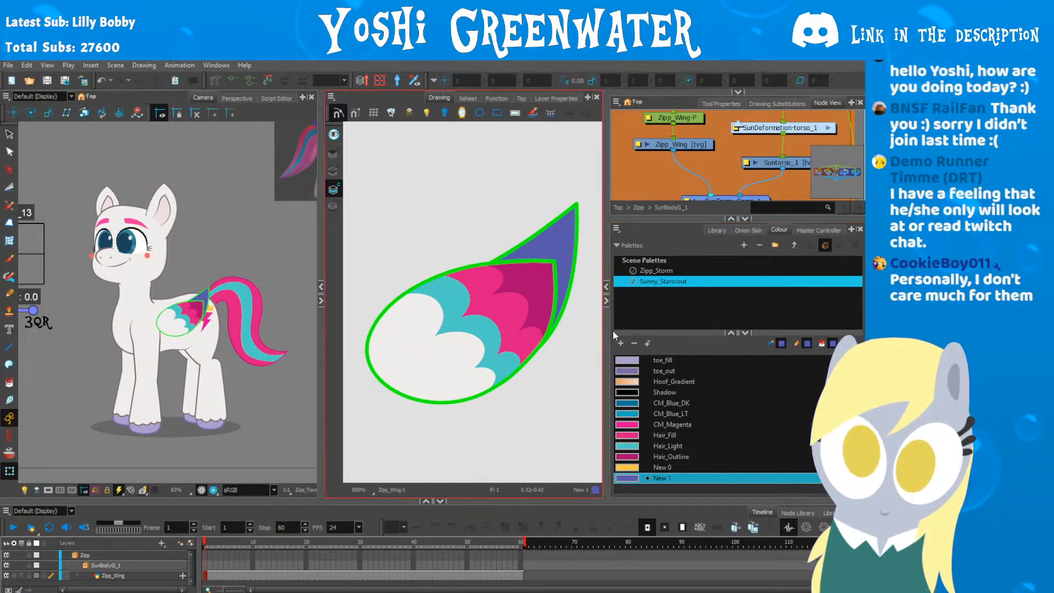
{"action": "left_click_drag", "start_coordinate": [613, 331], "coordinate": [616, 298]}
{"action": "scroll", "coordinate": [623, 346], "scroll_direction": "up", "scroll_amount": 5}
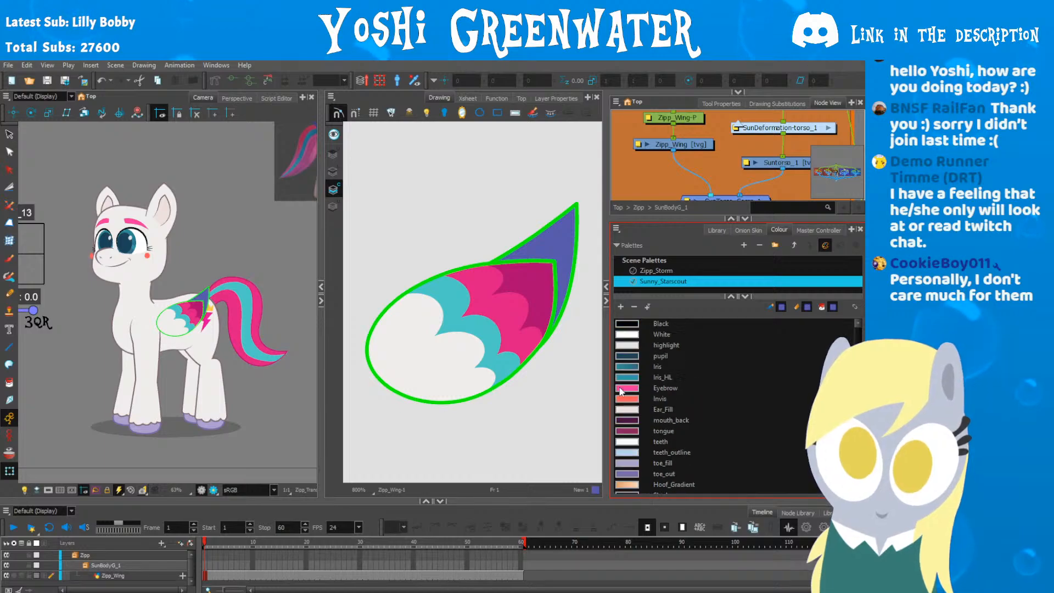
{"action": "scroll", "coordinate": [623, 387], "scroll_direction": "up", "scroll_amount": 3}
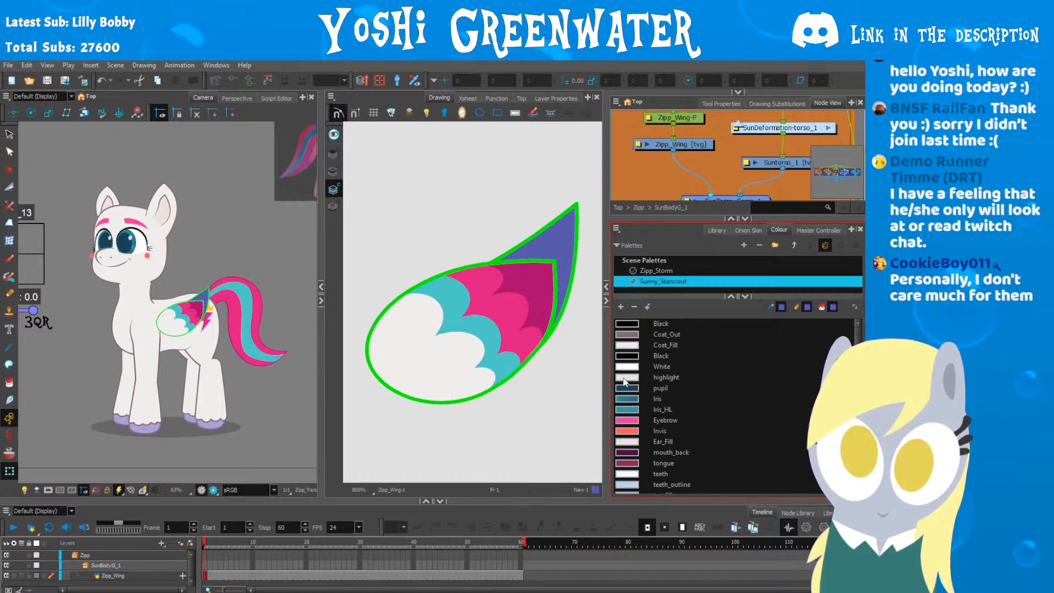
{"action": "left_click", "coordinate": [629, 334]}
{"action": "left_click", "coordinate": [377, 318]}
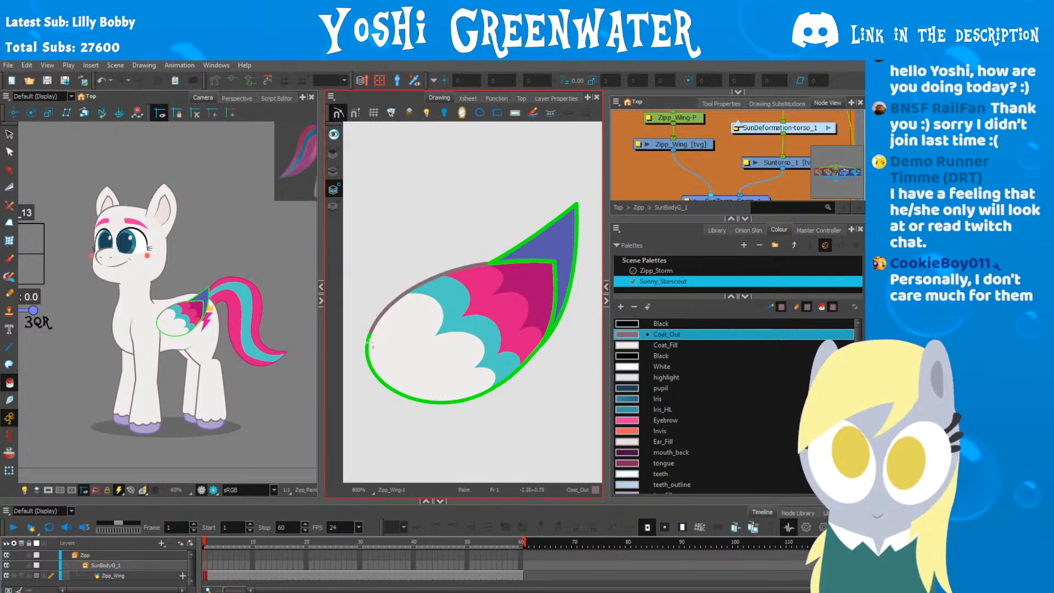
{"action": "left_click", "coordinate": [367, 354]}
Step: Undo the stray Coat_Out fill on the teal feather row and paint the rest of the main wing's outline with Coat_Out
{"action": "left_click", "coordinate": [507, 376]}
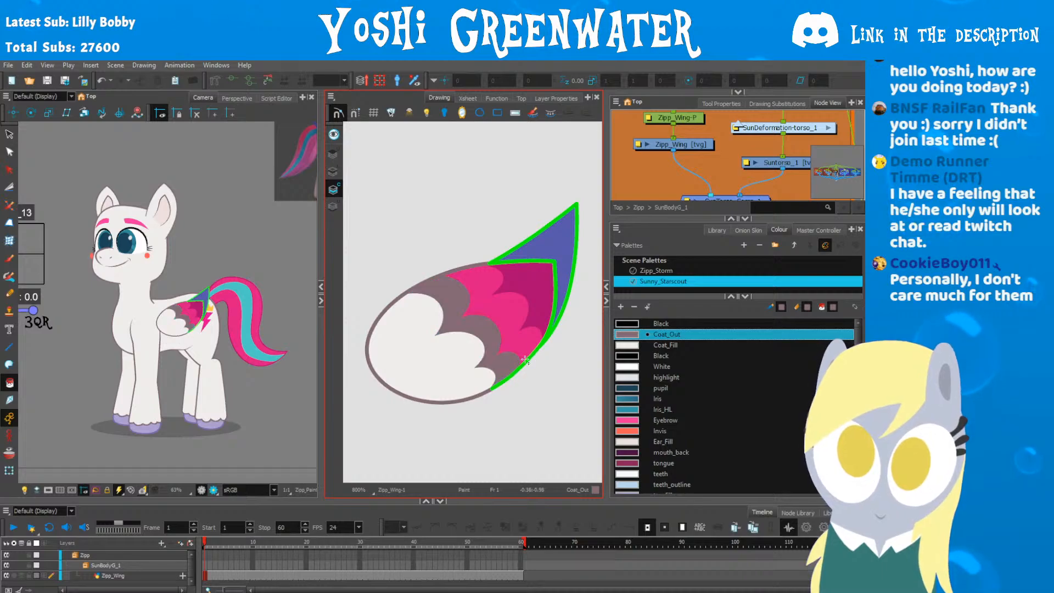
{"action": "key", "text": "ctrl+z"}
{"action": "key", "text": "ctrl+shift+z"}
{"action": "key", "text": "ctrl+z"}
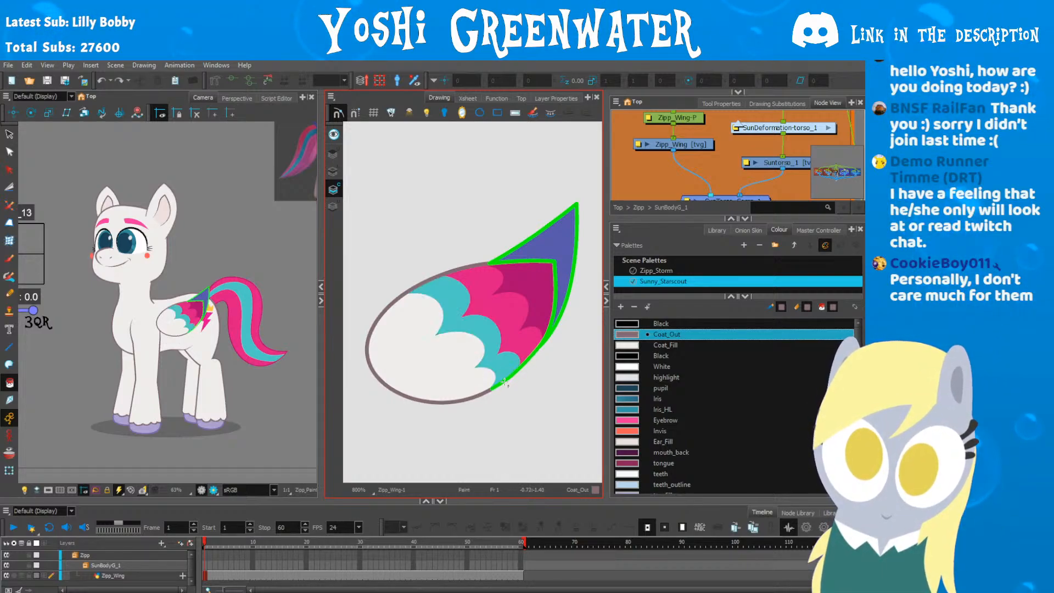
{"action": "key", "text": "ctrl+z"}
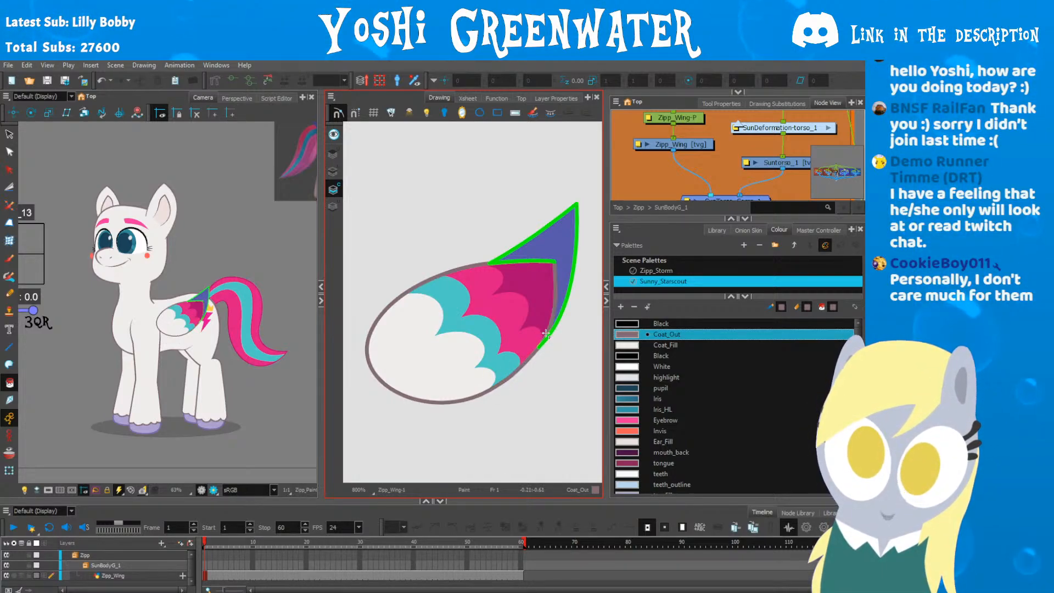
{"action": "left_click", "coordinate": [546, 334]}
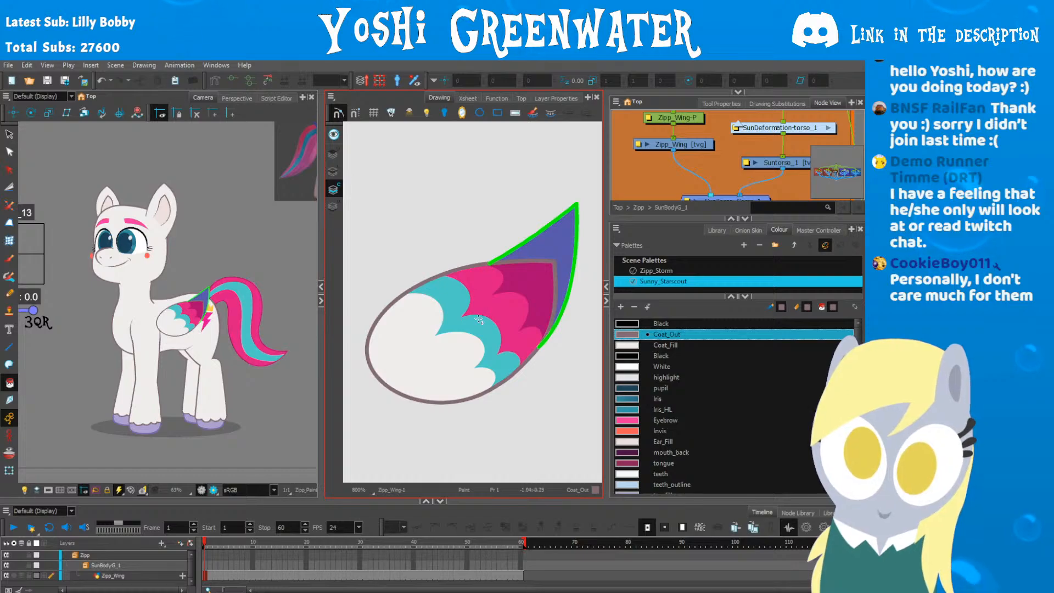
{"action": "left_click", "coordinate": [561, 266]}
Step: Add a darker blue-violet with RGB 66, 66, 156 to the Sunny_Starscout palette and paint the pointed feather's outline with it
{"action": "left_click", "coordinate": [620, 307]}
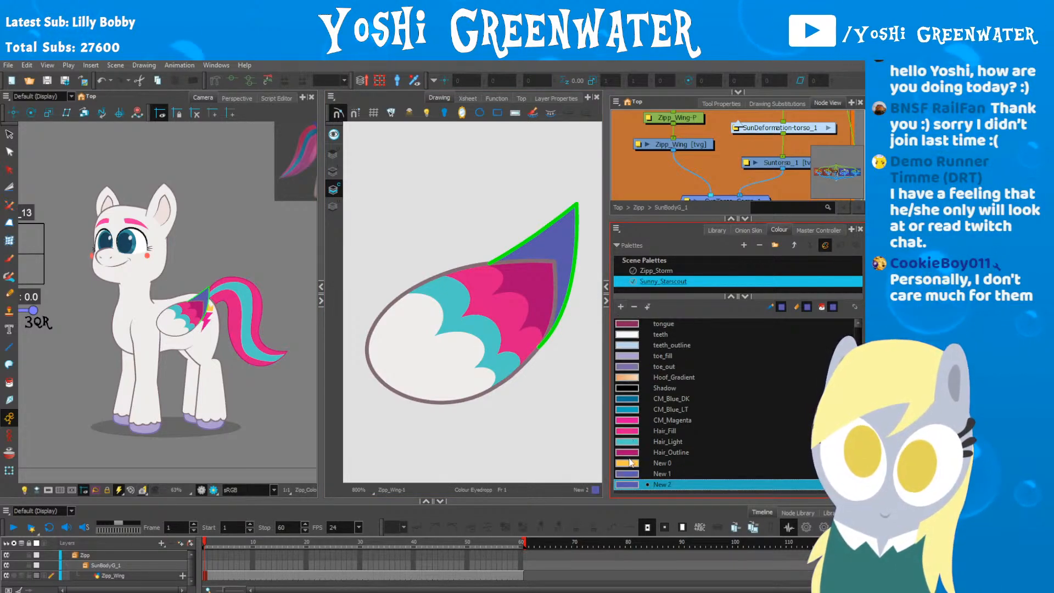
{"action": "double_click", "coordinate": [626, 485]}
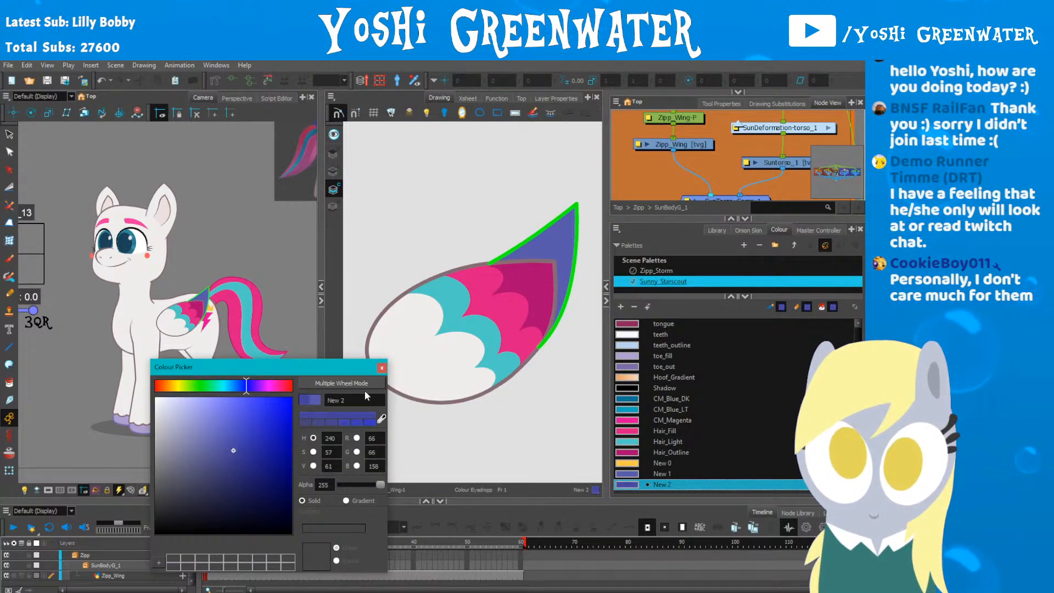
{"action": "left_click", "coordinate": [382, 367]}
{"action": "left_click", "coordinate": [519, 247]}
{"action": "left_click", "coordinate": [567, 305]}
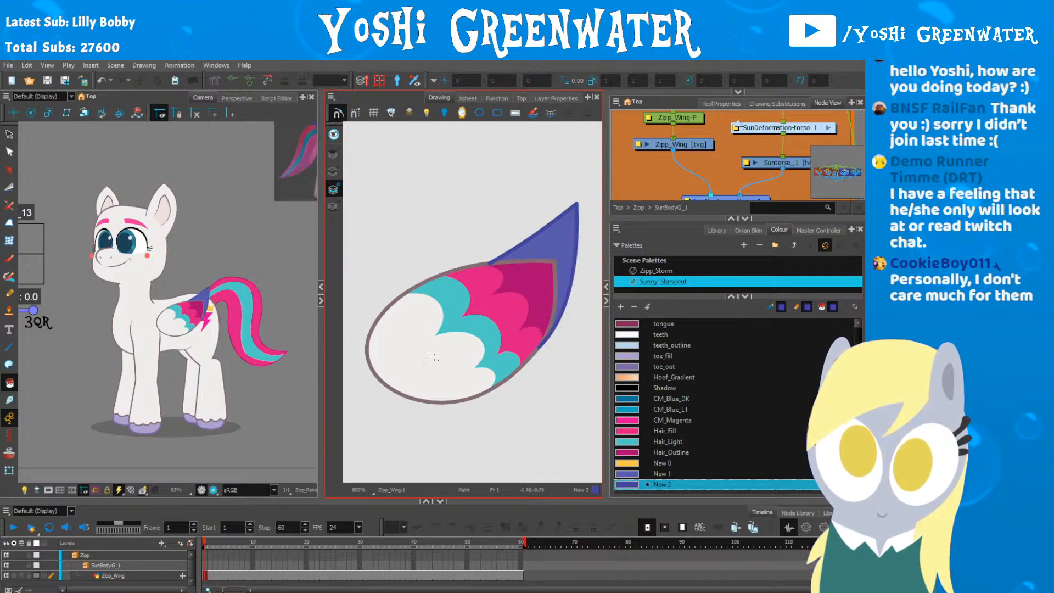
Step: Send the pointed feather's dark blue-violet outline strokes behind the main wing's outline so the two overlap cleanly
{"action": "left_click_drag", "start_coordinate": [352, 245], "coordinate": [341, 242]}
{"action": "left_click_drag", "start_coordinate": [322, 244], "coordinate": [291, 249]}
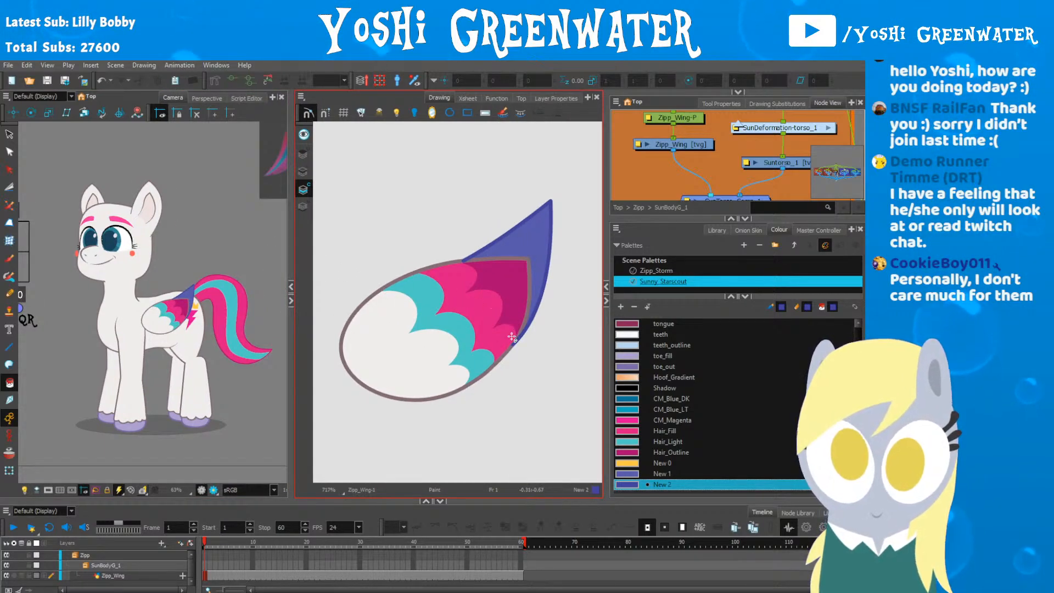
{"action": "scroll", "coordinate": [512, 337], "scroll_direction": "up", "scroll_amount": 3}
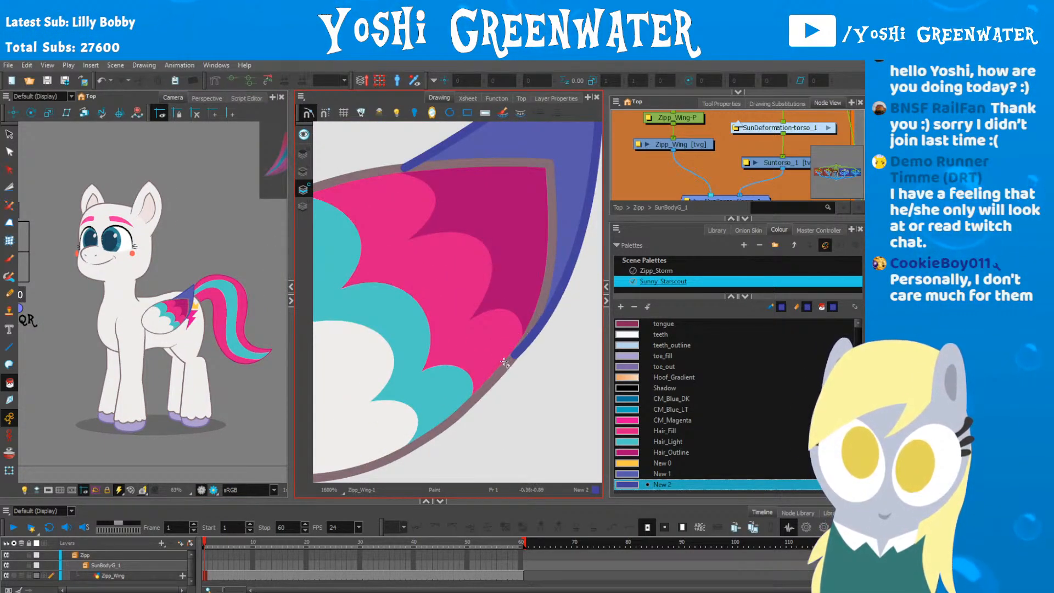
{"action": "left_click_drag", "start_coordinate": [497, 346], "coordinate": [443, 364]}
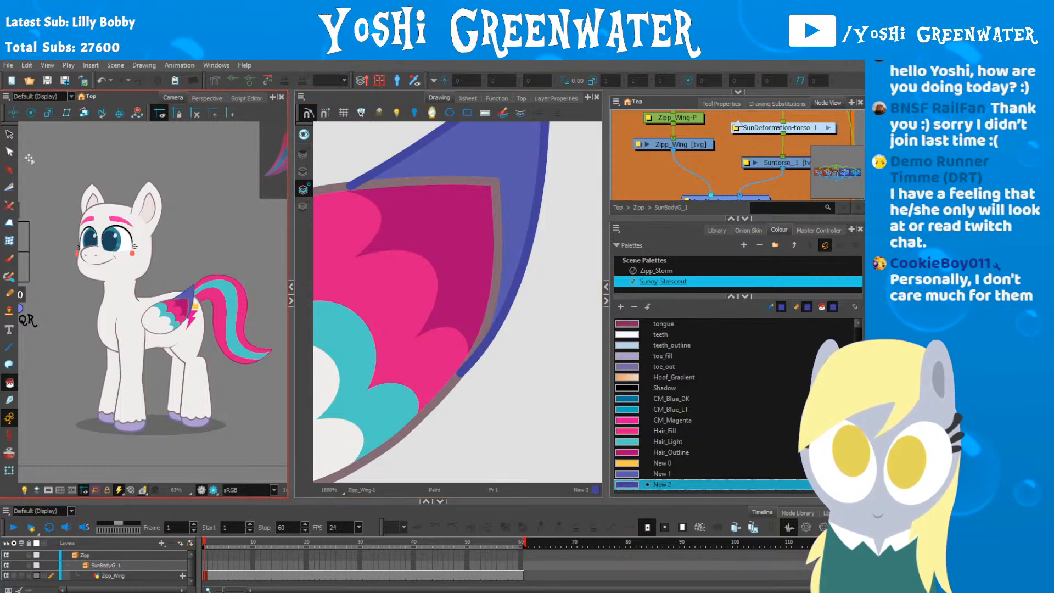
{"action": "left_click", "coordinate": [9, 134]}
{"action": "left_click_drag", "start_coordinate": [438, 296], "coordinate": [414, 316]}
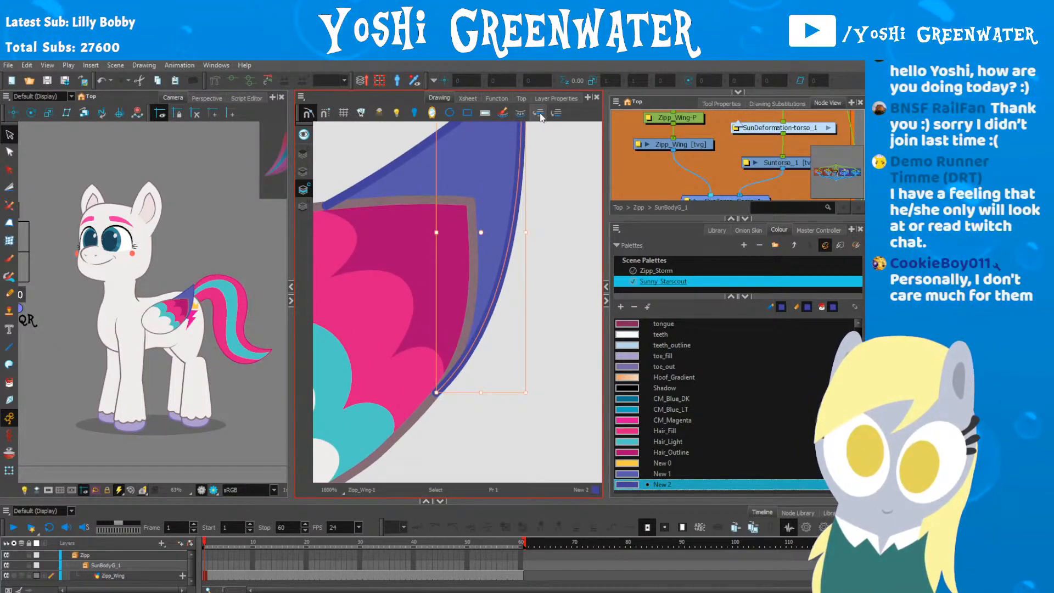
{"action": "left_click", "coordinate": [417, 147]}
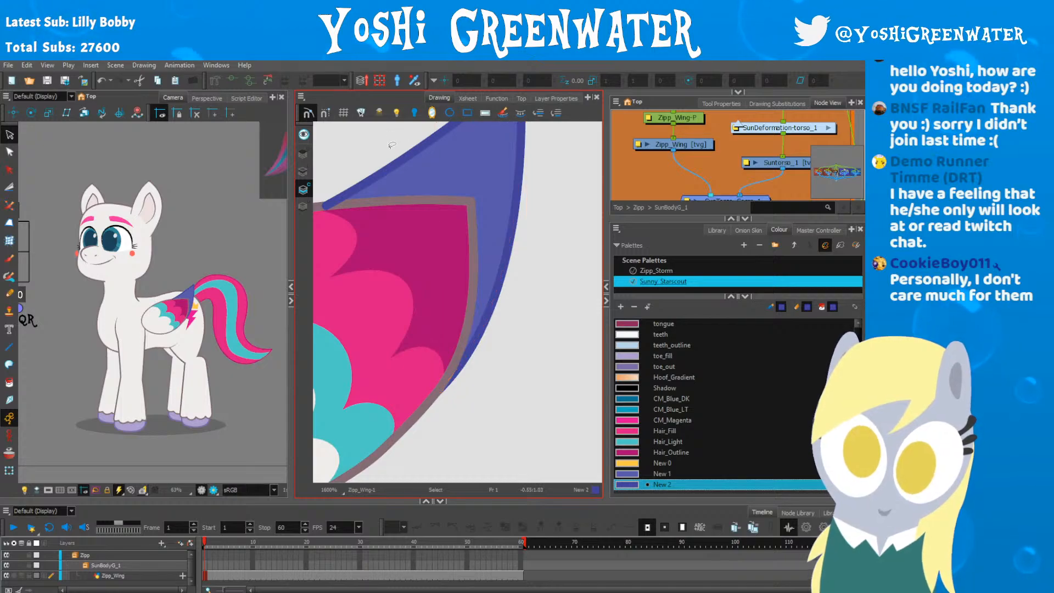
{"action": "left_click_drag", "start_coordinate": [319, 156], "coordinate": [373, 191]}
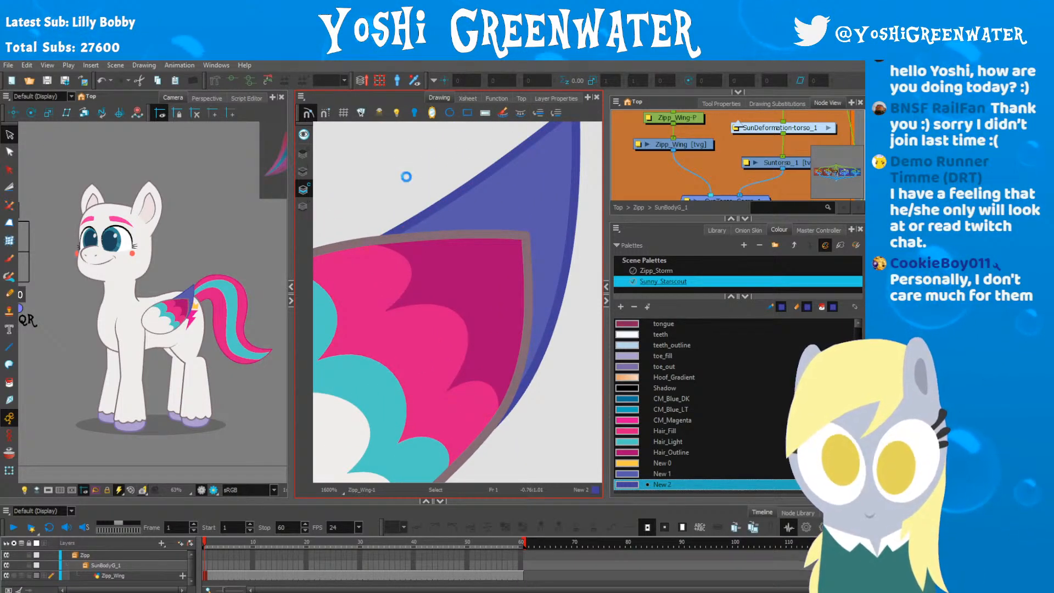
{"action": "scroll", "coordinate": [468, 275], "scroll_direction": "down", "scroll_amount": 1}
{"action": "left_click_drag", "start_coordinate": [538, 278], "coordinate": [570, 333]}
{"action": "scroll", "coordinate": [571, 332], "scroll_direction": "up", "scroll_amount": 1}
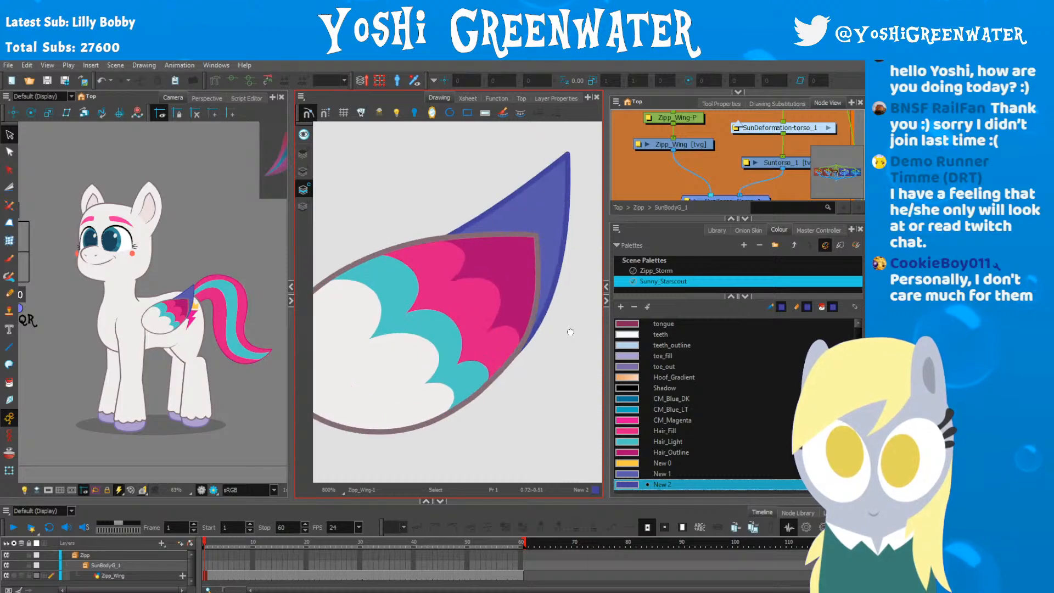
{"action": "left_click_drag", "start_coordinate": [453, 361], "coordinate": [486, 356]}
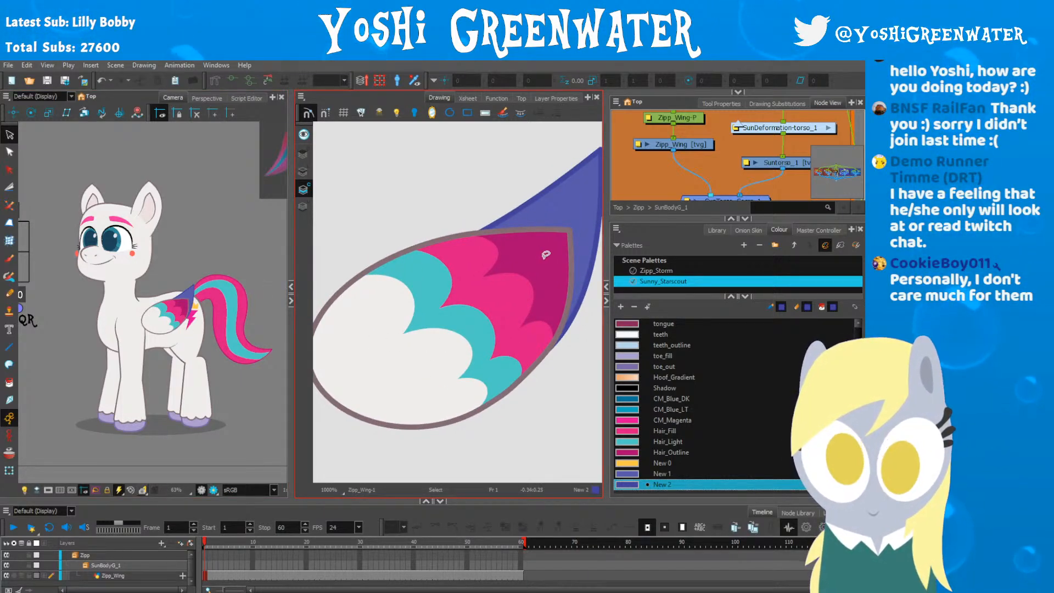
Step: Enlarge the Camera and Node views and trace the Zipp_Wing-P peg's connection up to the body's master peg
{"action": "left_click", "coordinate": [292, 301]}
{"action": "left_click_drag", "start_coordinate": [475, 263], "coordinate": [446, 260]}
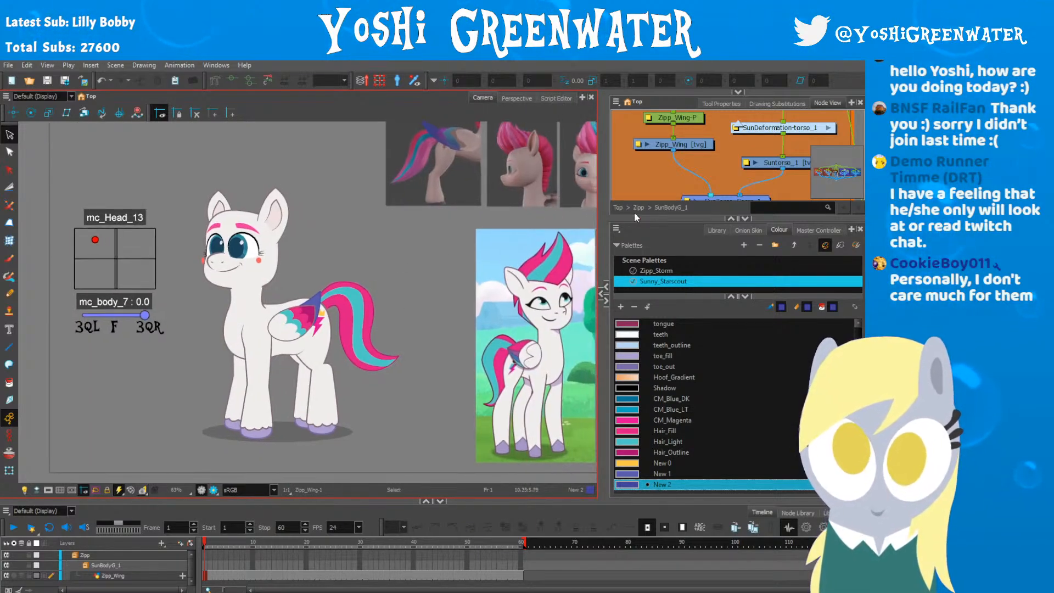
{"action": "left_click_drag", "start_coordinate": [634, 217], "coordinate": [635, 365]}
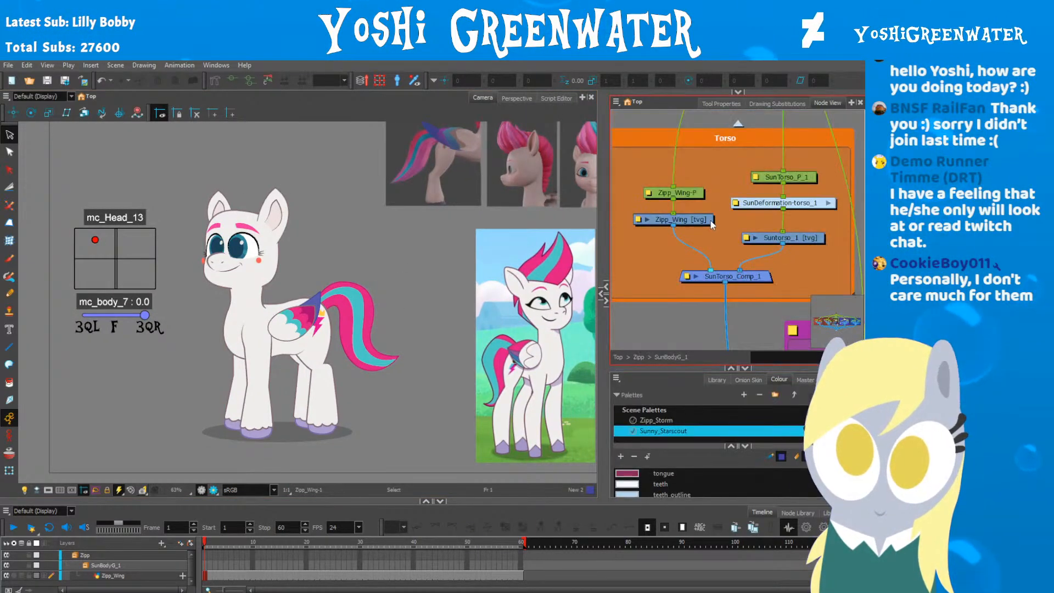
{"action": "scroll", "coordinate": [708, 209], "scroll_direction": "down", "scroll_amount": 3}
{"action": "left_click", "coordinate": [704, 205]}
{"action": "left_click_drag", "start_coordinate": [732, 154], "coordinate": [694, 286]}
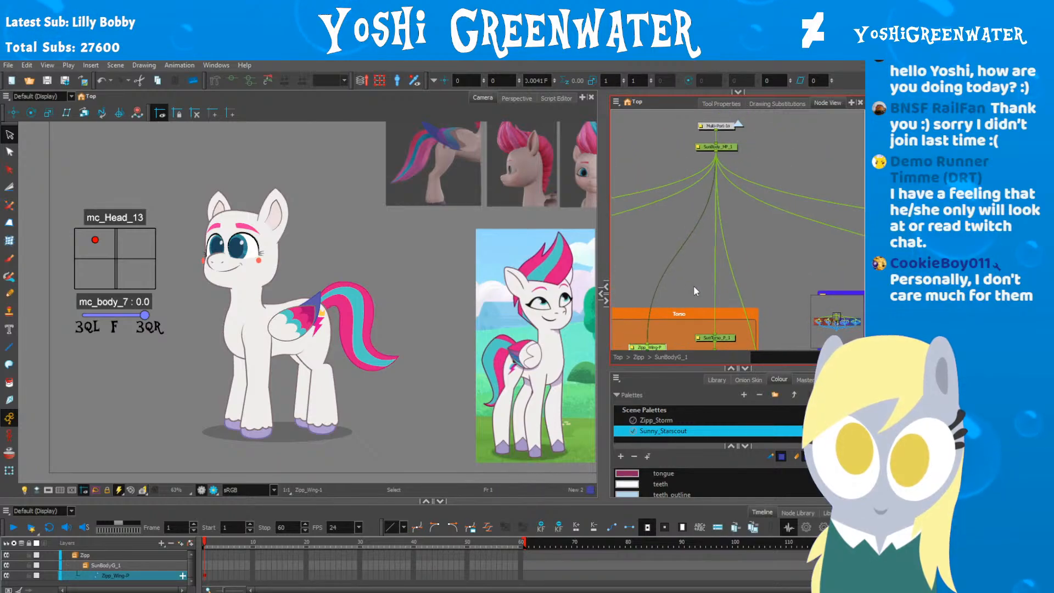
Step: Test the wing's rigging by skewing the body and transforming the whole pony from their parent pegs, undoing each change
{"action": "key", "text": "shift+t"}
{"action": "key", "text": "b"}
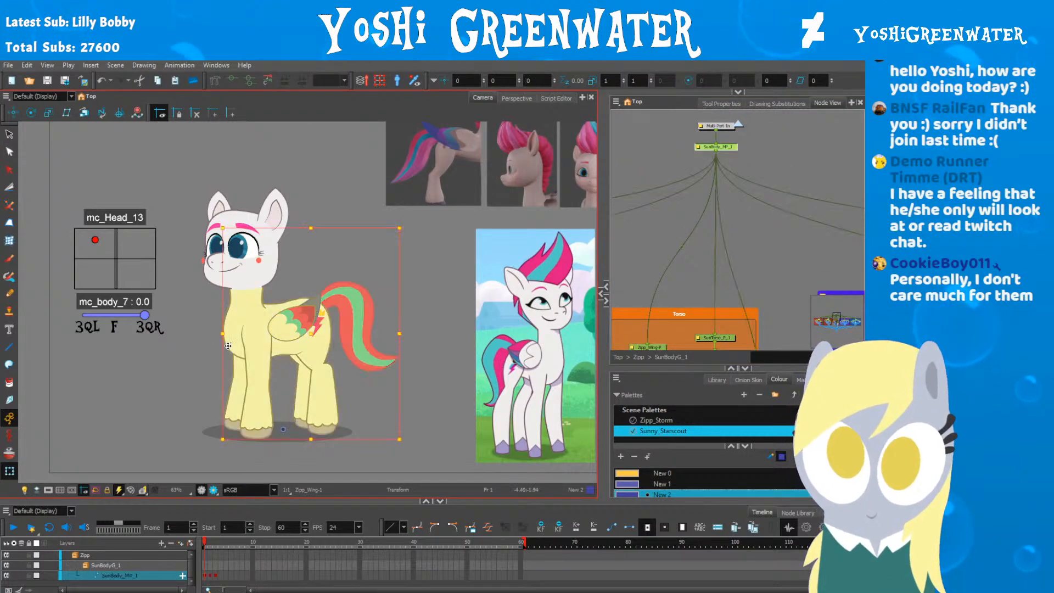
{"action": "left_click_drag", "start_coordinate": [265, 230], "coordinate": [168, 243]}
{"action": "key", "text": "ctrl+z"}
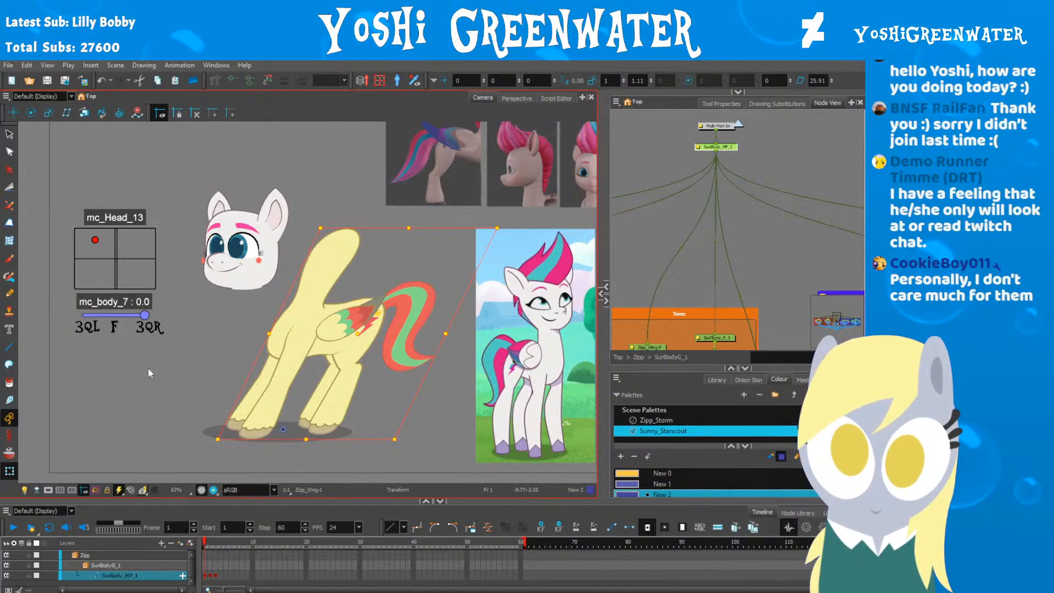
{"action": "key", "text": "b"}
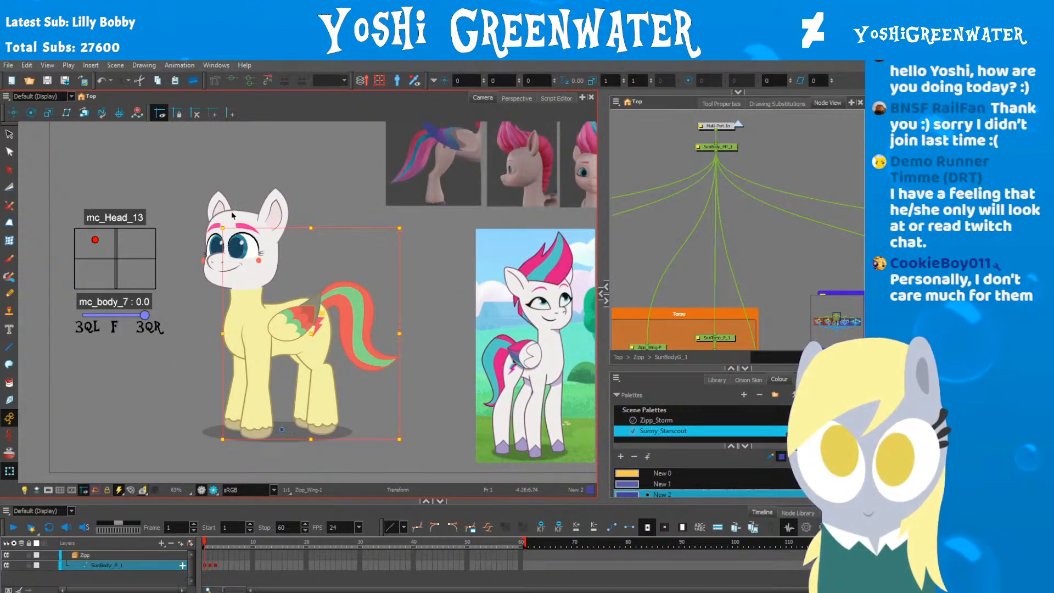
{"action": "key", "text": "b"}
{"action": "left_click_drag", "start_coordinate": [232, 186], "coordinate": [130, 286]}
{"action": "key", "text": "ctrl+z"}
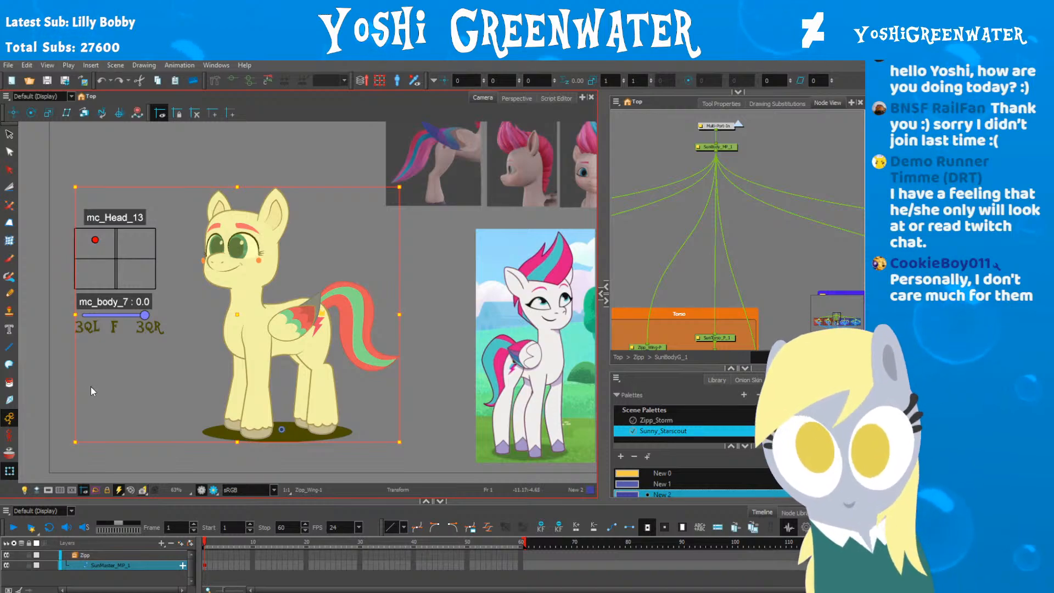
{"action": "left_click", "coordinate": [50, 381]}
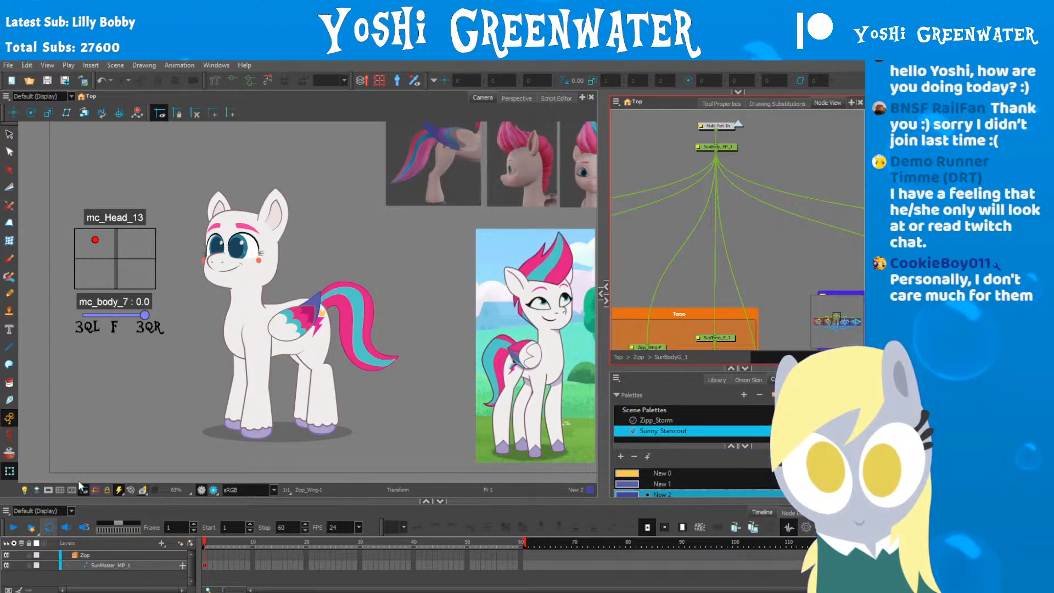
Step: Play the timeline to check the wing across the pony's poses and return to frame 1
{"action": "key", "text": "Return"}
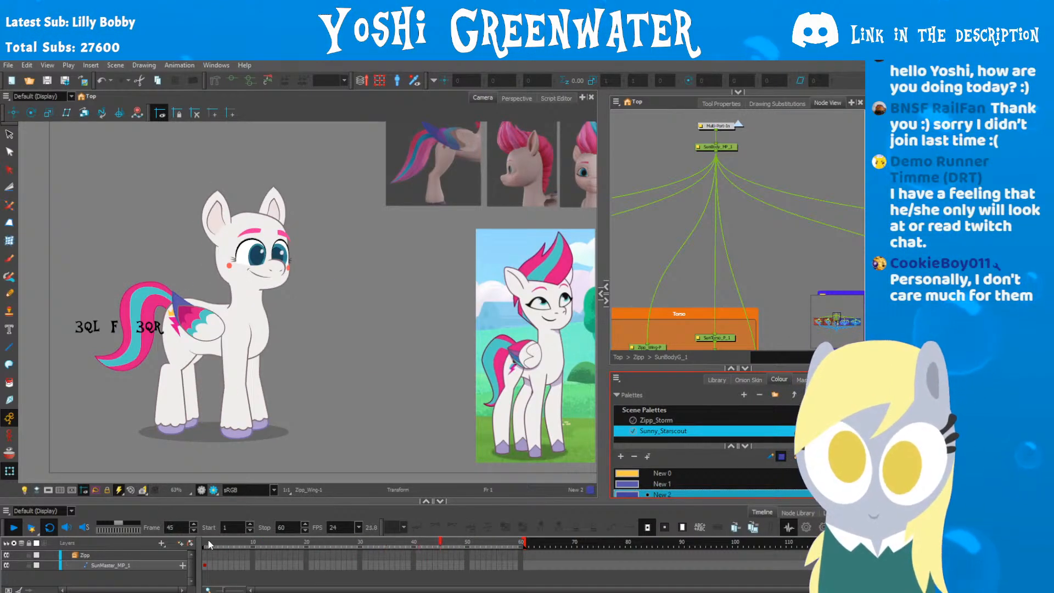
{"action": "key", "text": "shift+Return"}
{"action": "left_click_drag", "start_coordinate": [157, 428], "coordinate": [136, 428]}
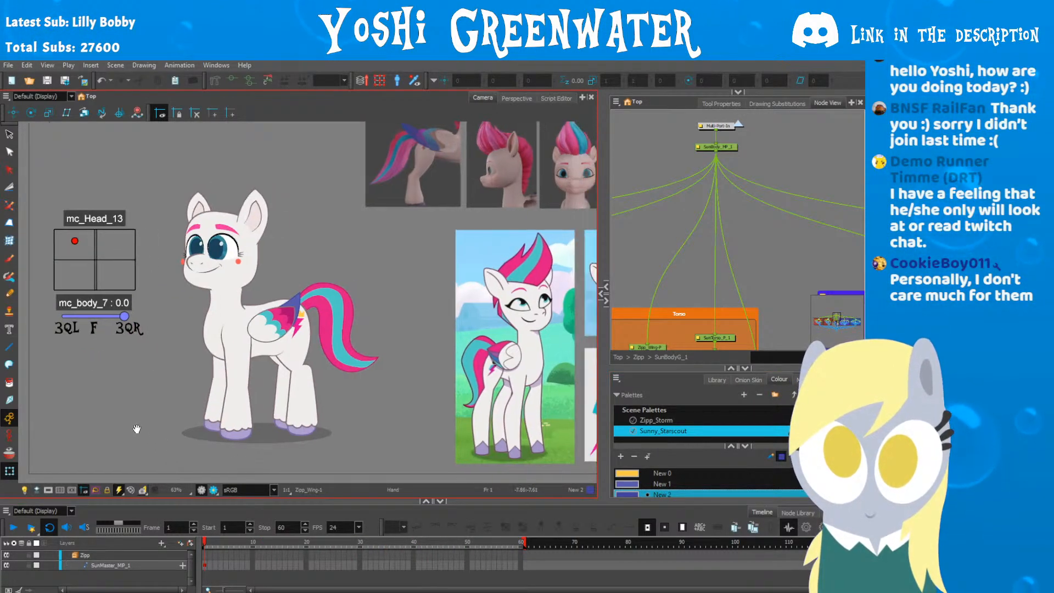
Step: Select the Zipp_Wing-P peg on the front-facing pose at frame 2 and nudge the wing back behind the torso
{"action": "key", "text": "."}
{"action": "key", "text": "."}
{"action": "key", "text": "."}
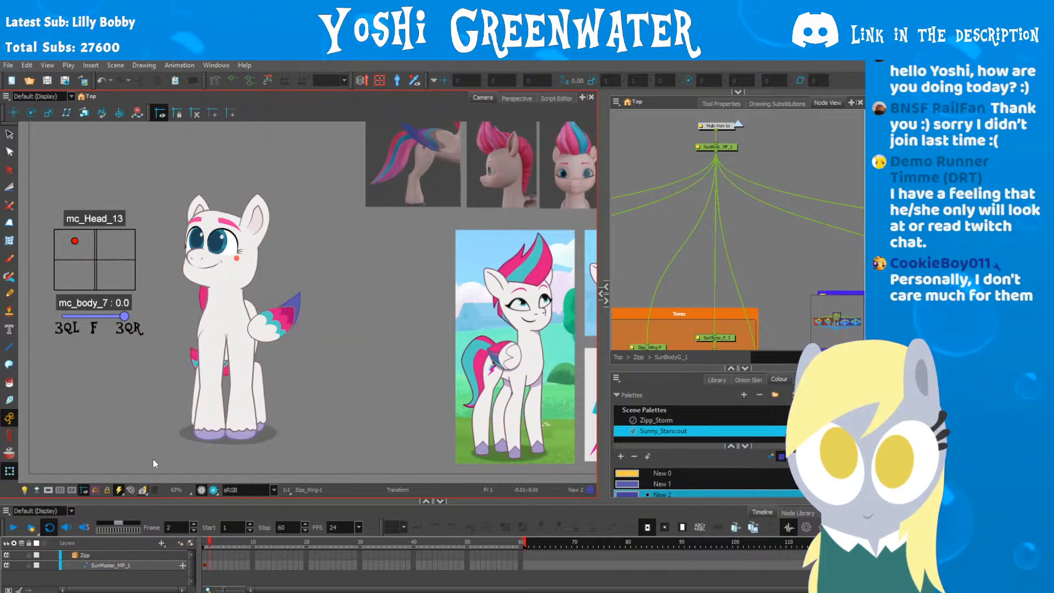
{"action": "left_click", "coordinate": [260, 325]}
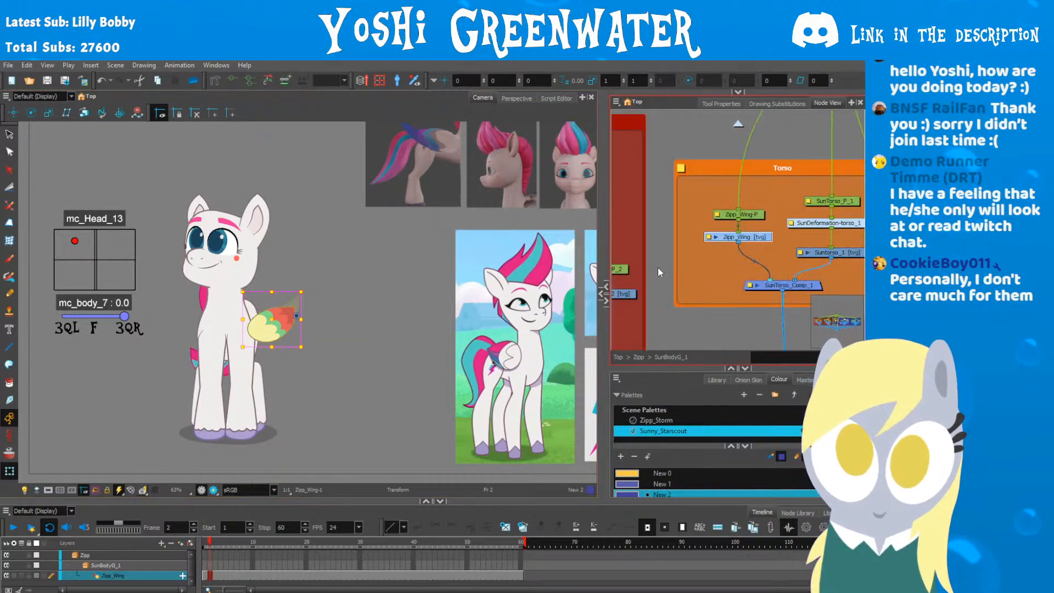
{"action": "left_click", "coordinate": [669, 209]}
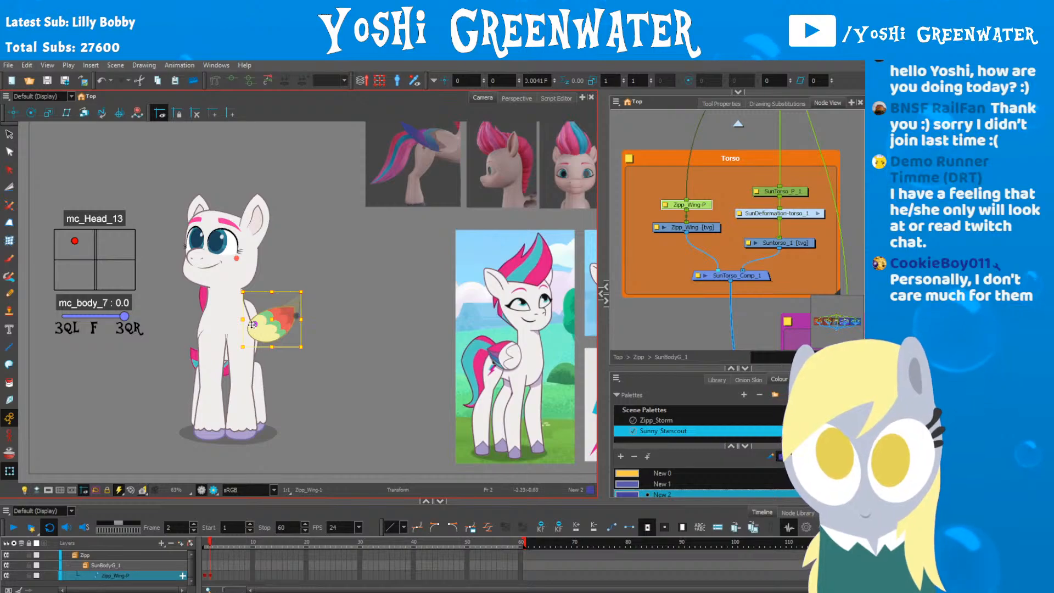
{"action": "scroll", "coordinate": [250, 327], "scroll_direction": "up", "scroll_amount": 4}
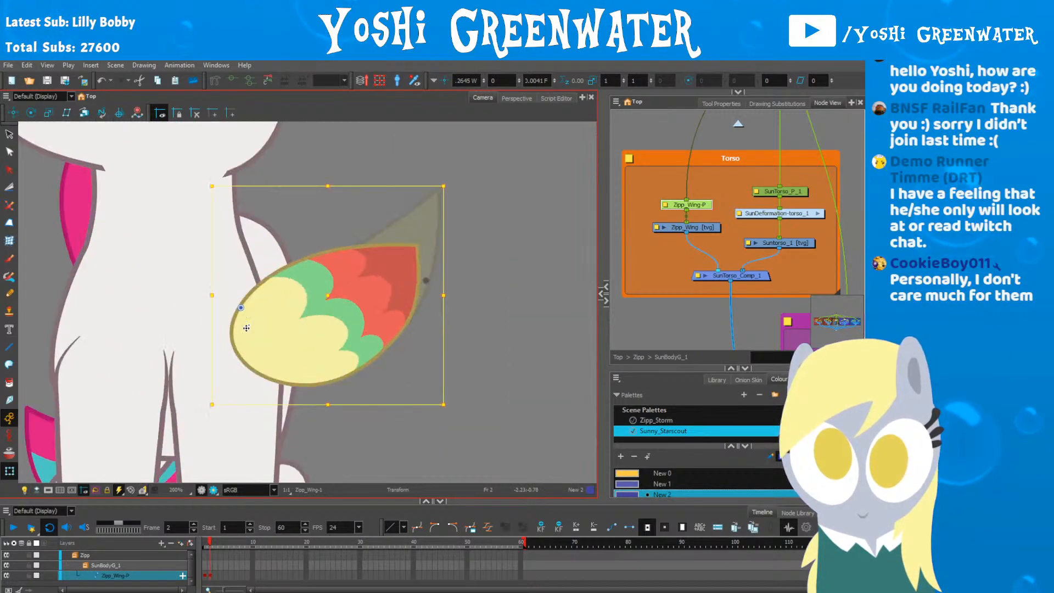
{"action": "key", "text": "alt+Up"}
{"action": "key", "text": "alt+Down"}
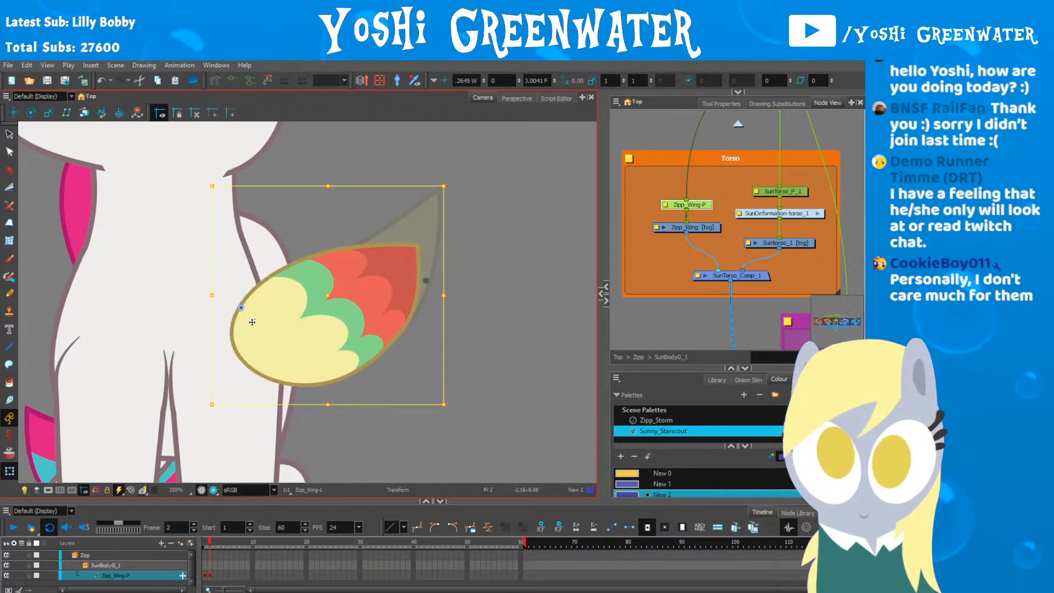
{"action": "key", "text": "alt+Up"}
Step: Narrow the frame 2 wing to a horizontal scale of 0.41 and skew it 13.51 to follow the torso's side
{"action": "left_click_drag", "start_coordinate": [437, 296], "coordinate": [318, 297]}
{"action": "left_click_drag", "start_coordinate": [163, 305], "coordinate": [314, 296]}
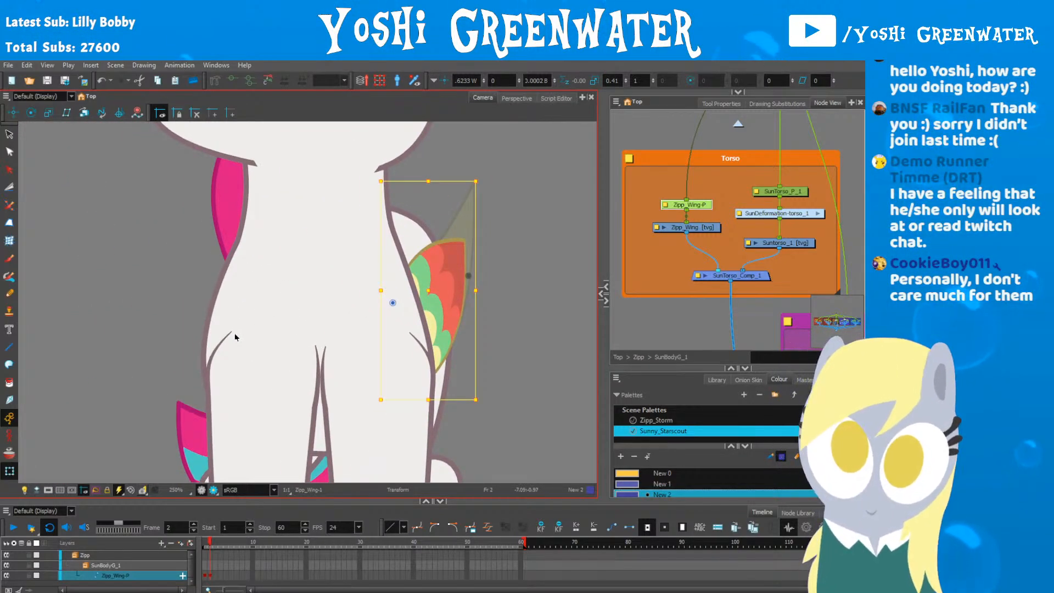
{"action": "left_click_drag", "start_coordinate": [401, 182], "coordinate": [364, 182]}
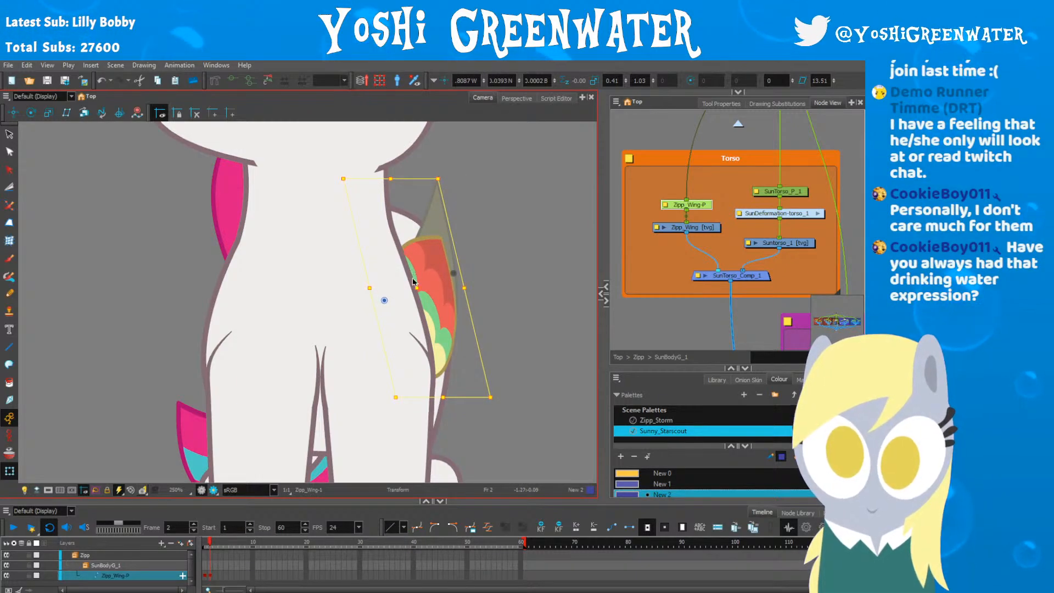
{"action": "left_click", "coordinate": [171, 306]}
Step: Select the tail's Suntail-P_1 peg on the front-facing pose at frame 2
{"action": "key", "text": "shift+m"}
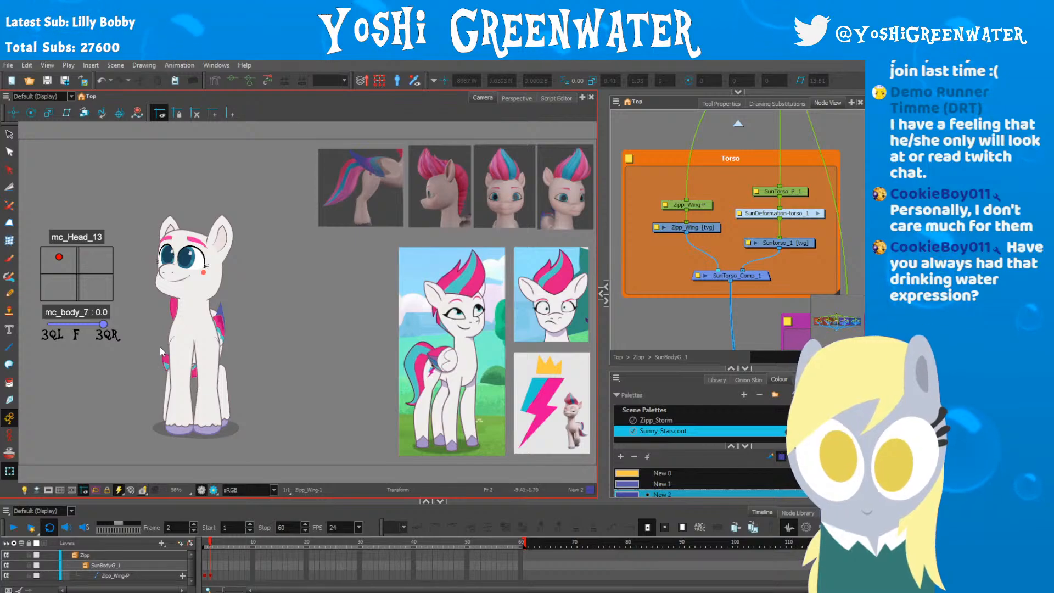
{"action": "scroll", "coordinate": [160, 347], "scroll_direction": "up", "scroll_amount": 2}
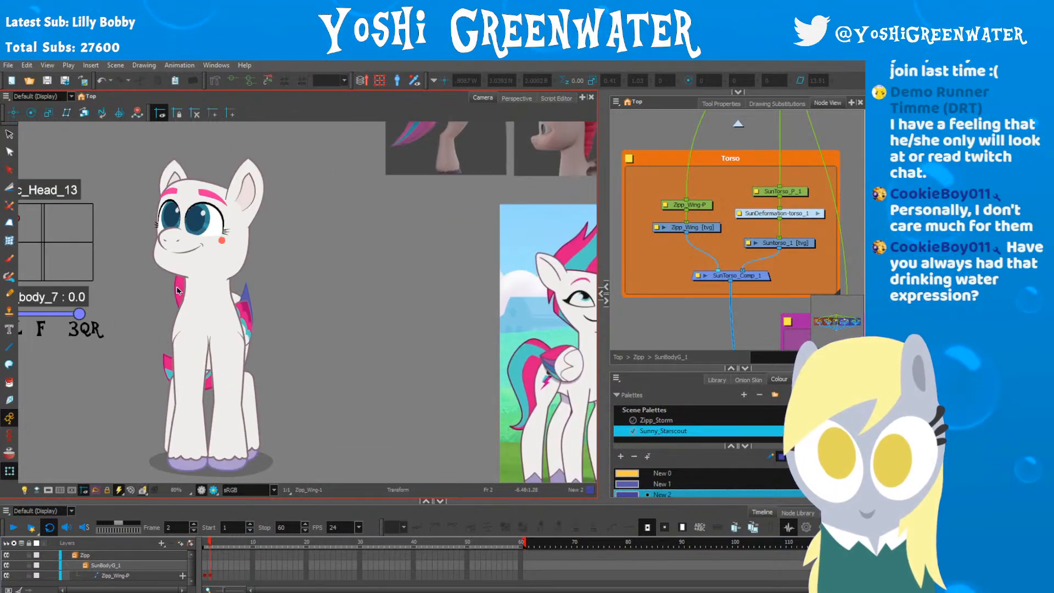
{"action": "left_click", "coordinate": [178, 290]}
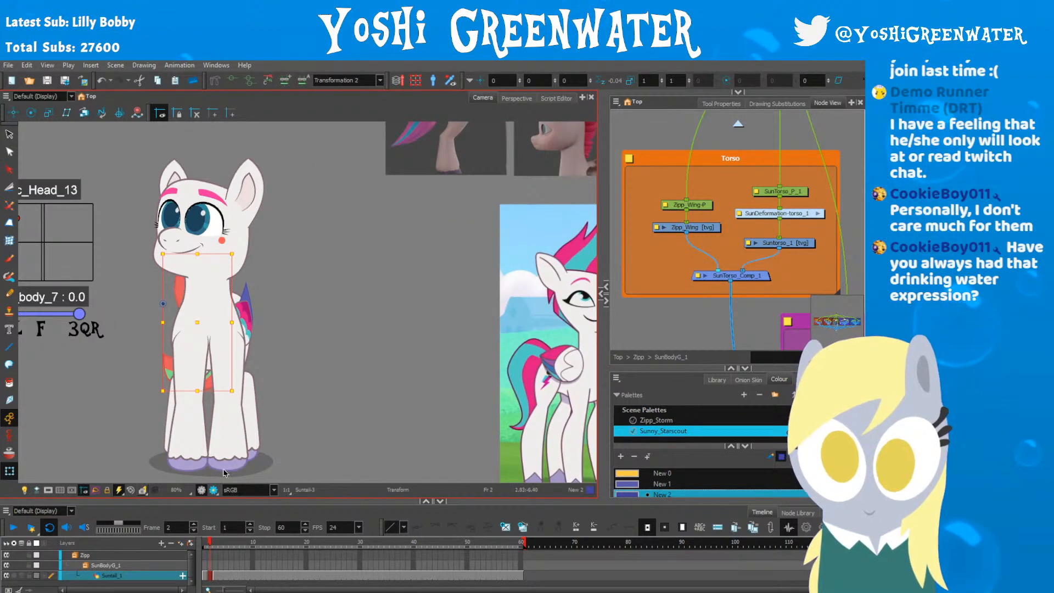
{"action": "left_click", "coordinate": [196, 481]}
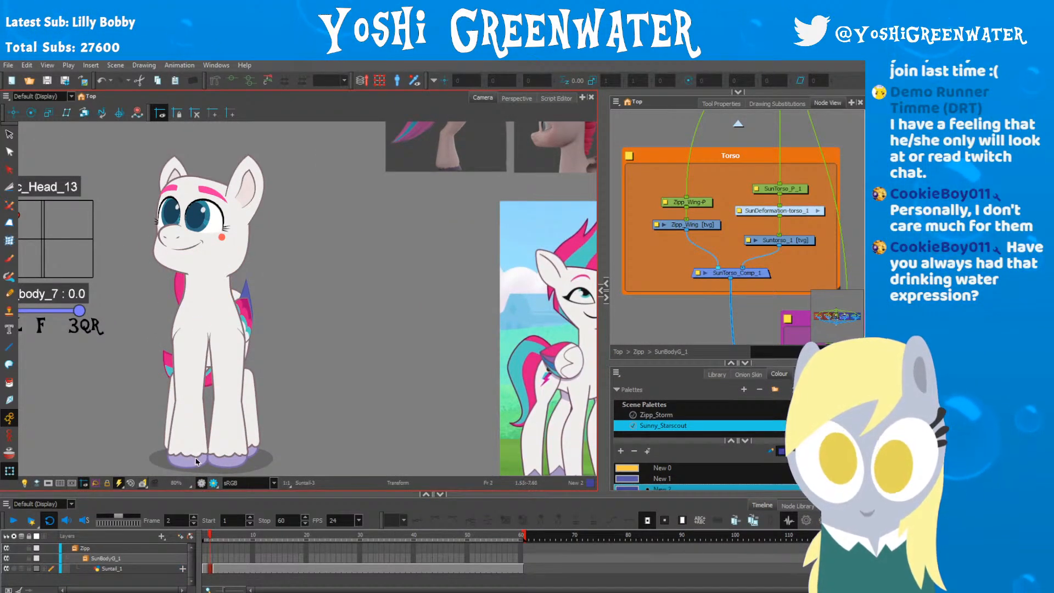
{"action": "key", "text": "b"}
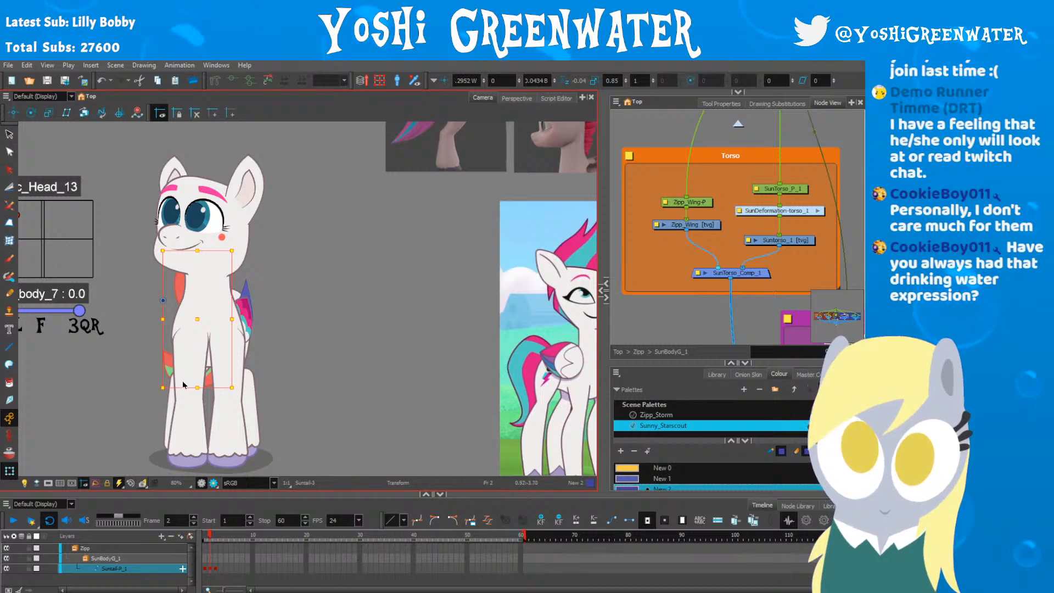
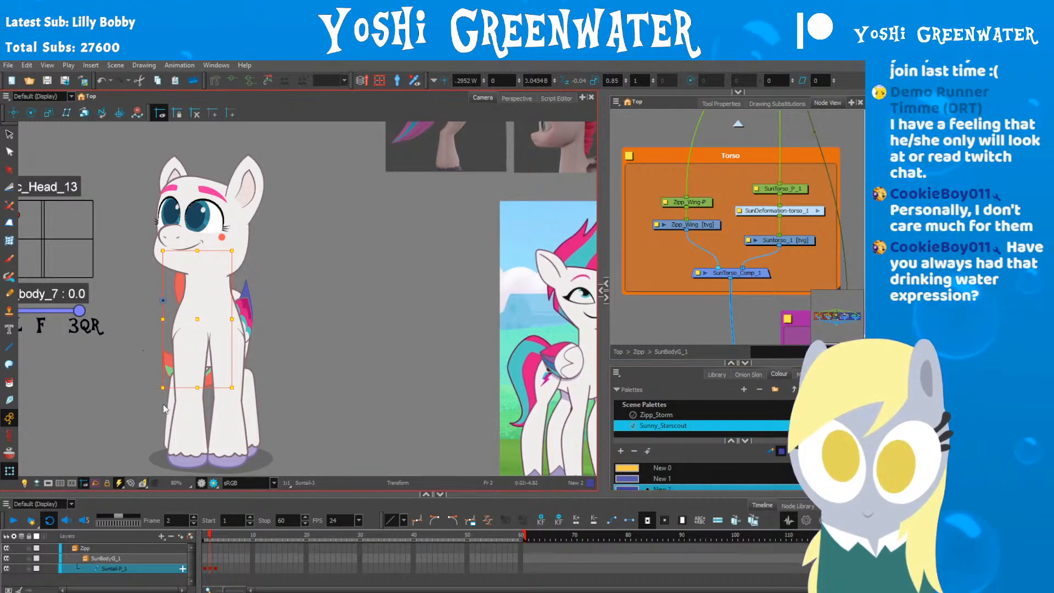
Step: Lower the tail in the front view on frame 2 and widen it to a horizontal scale of about 0.98
{"action": "key", "text": "comma"}
{"action": "key", "text": "period"}
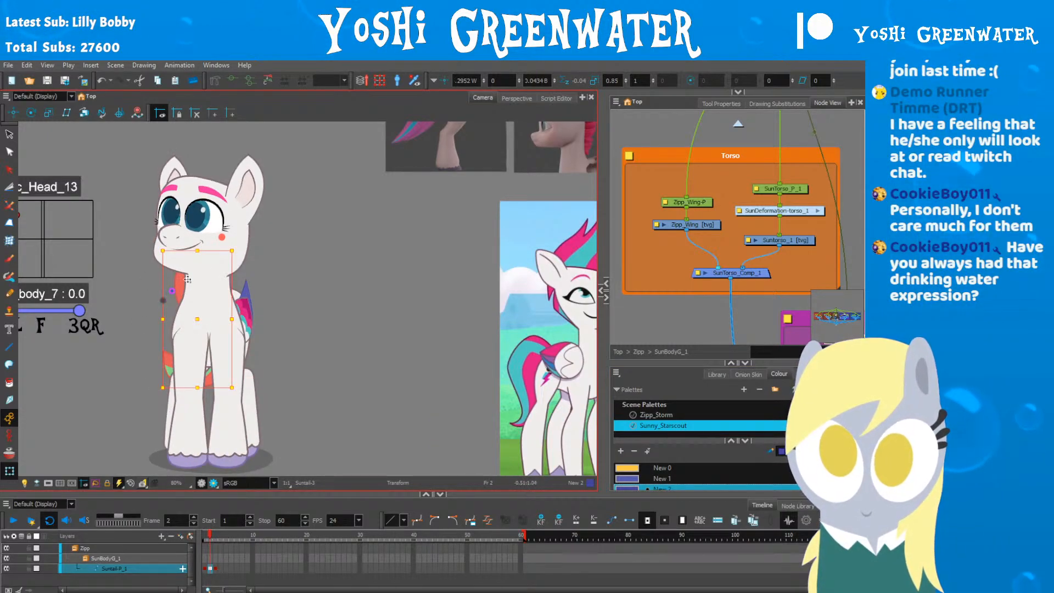
{"action": "left_click_drag", "start_coordinate": [163, 282], "coordinate": [157, 315]}
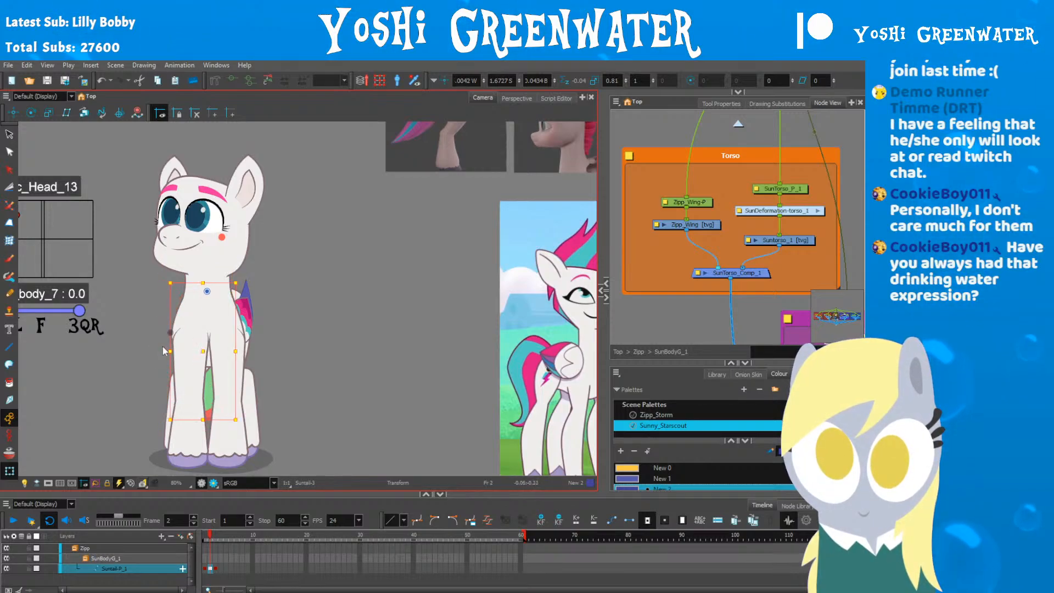
{"action": "left_click_drag", "start_coordinate": [170, 351], "coordinate": [168, 353]}
{"action": "key", "text": "comma"}
{"action": "key", "text": "period"}
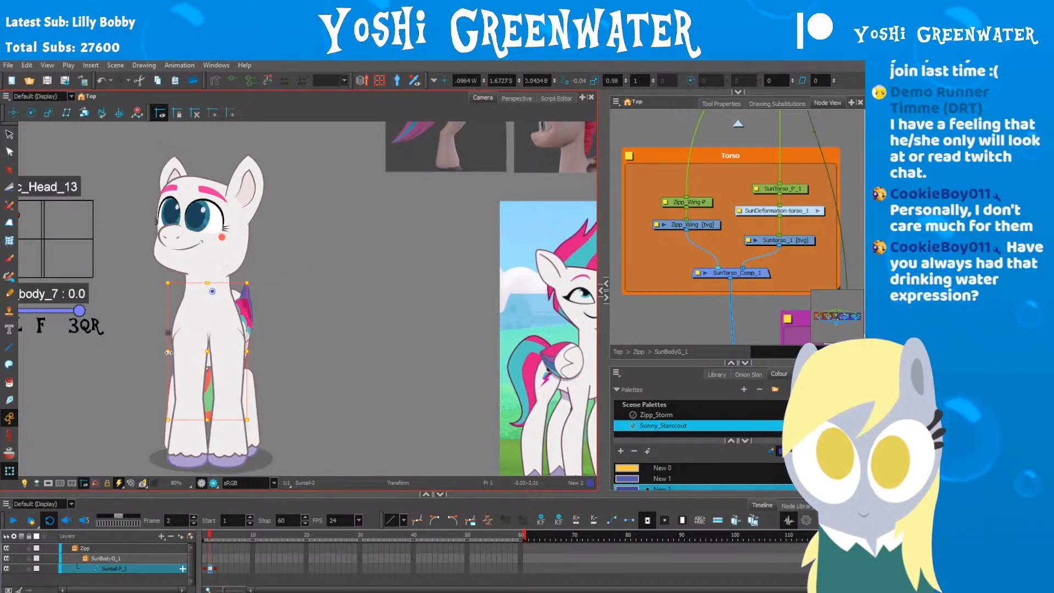
Step: Place a horizontal guide at the top of frame 1's tail, then align the front-view tail's top to it and shift the tail right
{"action": "key", "text": "comma"}
{"action": "left_click", "coordinate": [172, 142]}
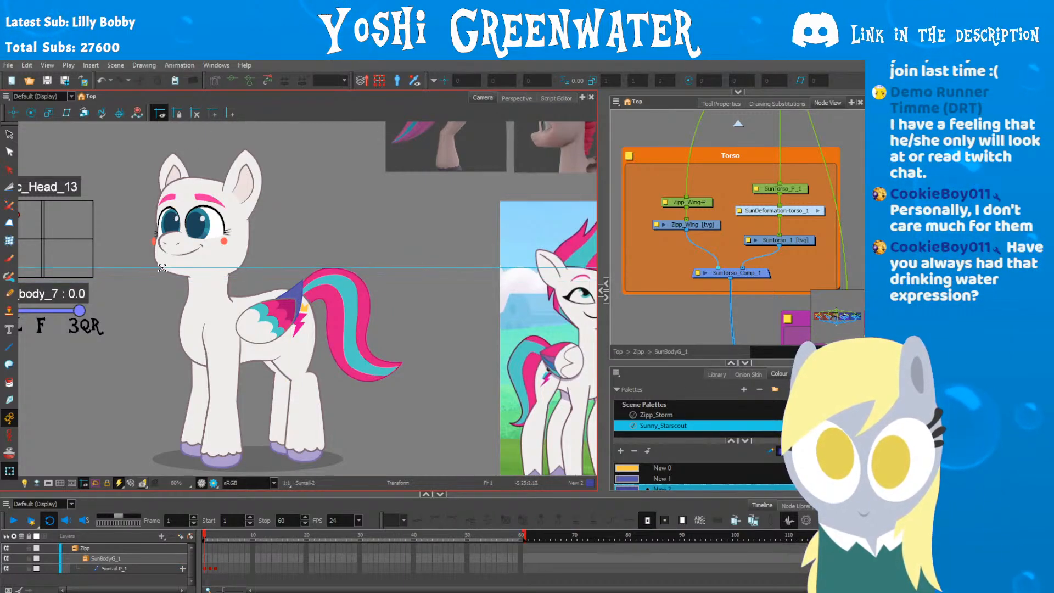
{"action": "key", "text": "period"}
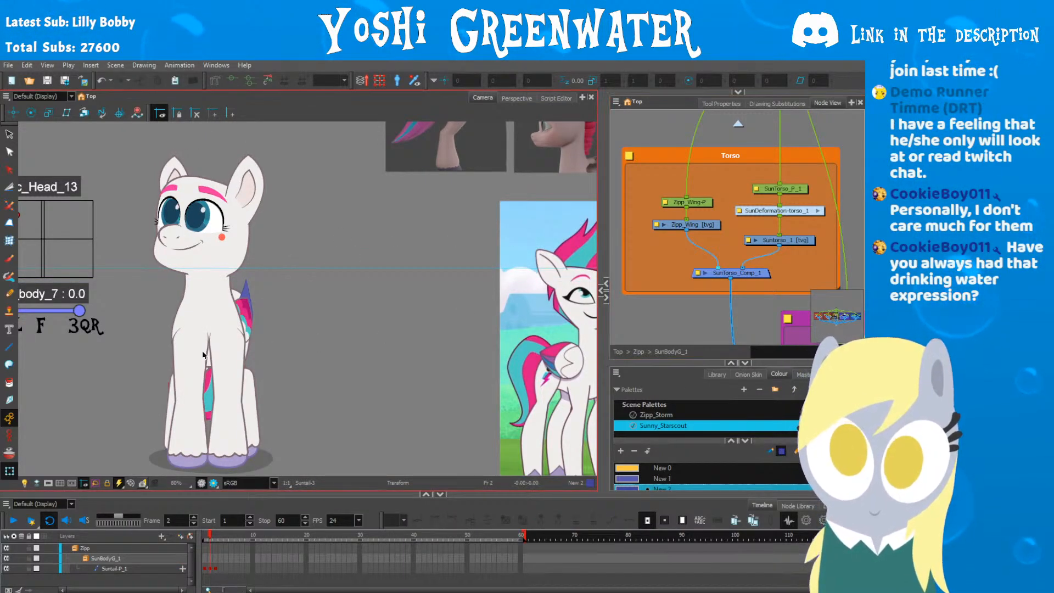
{"action": "left_click", "coordinate": [206, 390]}
{"action": "left_click", "coordinate": [205, 389]}
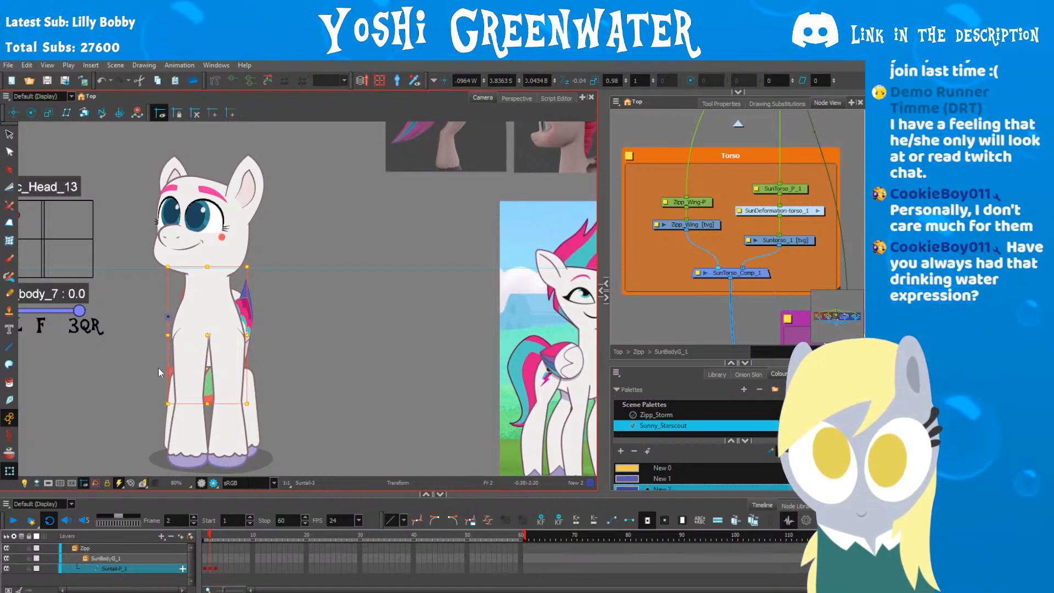
{"action": "left_click_drag", "start_coordinate": [192, 406], "coordinate": [198, 405]}
{"action": "key", "text": "comma"}
{"action": "key", "text": "period"}
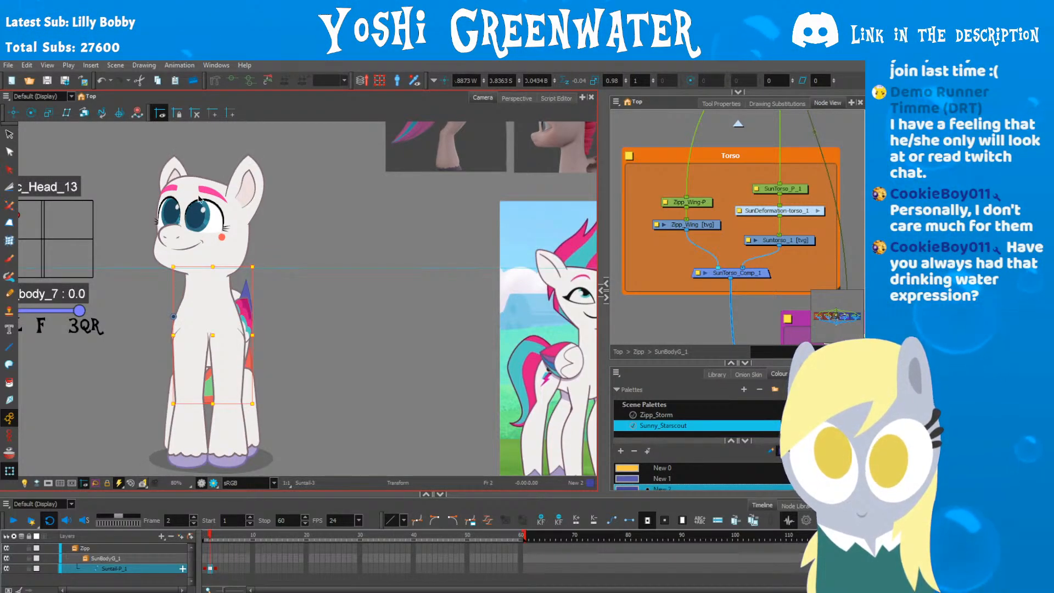
Step: Place a second horizontal guide at the bottom of frame 1's tail and shorten the front-view tail to it, at about 0.84 vertical scale
{"action": "key", "text": "comma"}
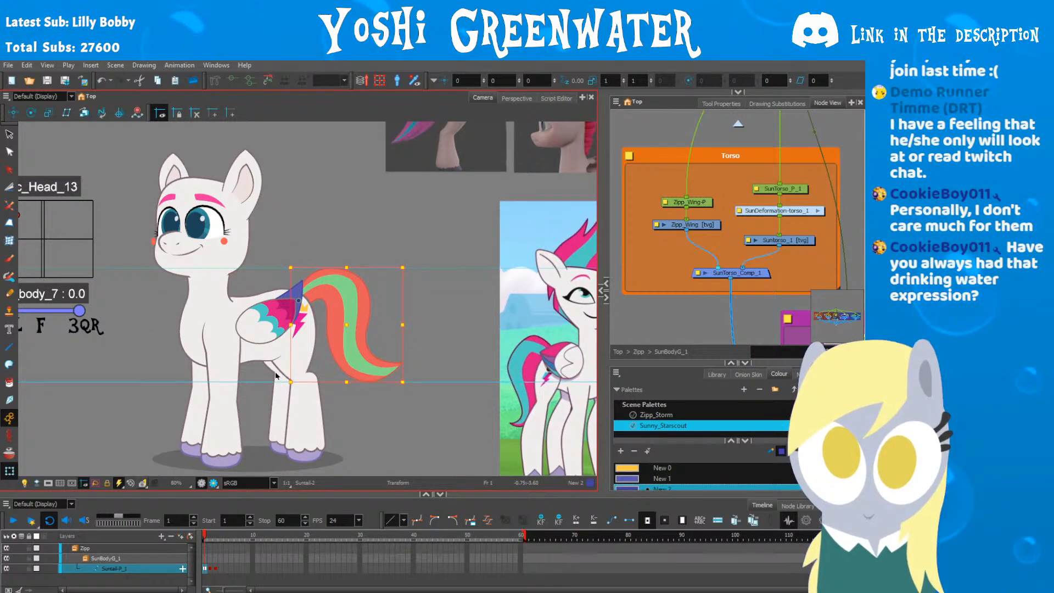
{"action": "key", "text": "period"}
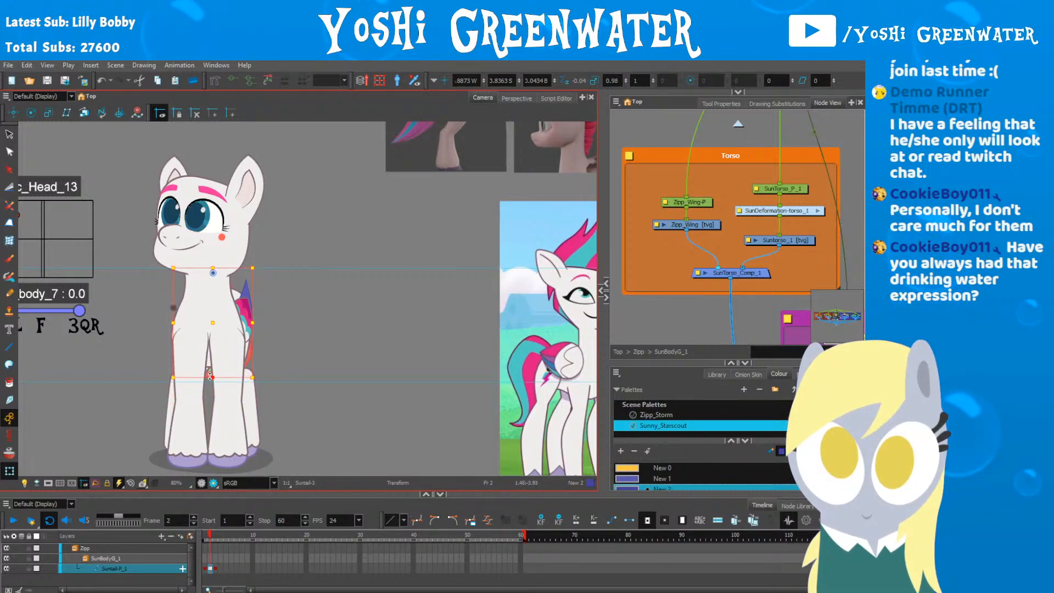
{"action": "left_click_drag", "start_coordinate": [213, 404], "coordinate": [209, 382]}
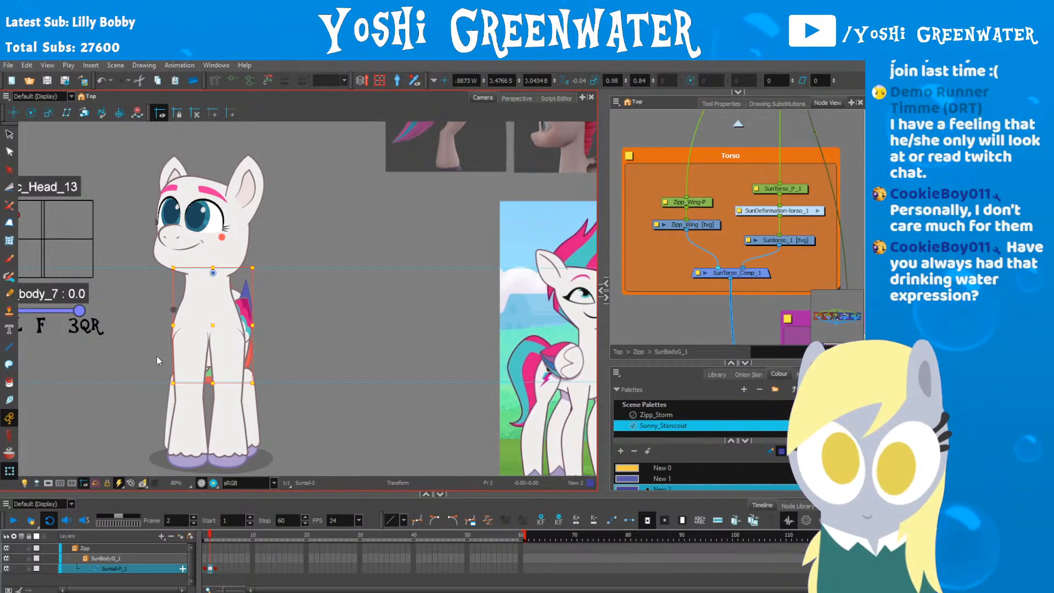
Step: Compare the tail's height and placement against the guides across the three body views on frames 1 to 3
{"action": "key", "text": "period"}
{"action": "key", "text": "comma"}
{"action": "key", "text": "comma"}
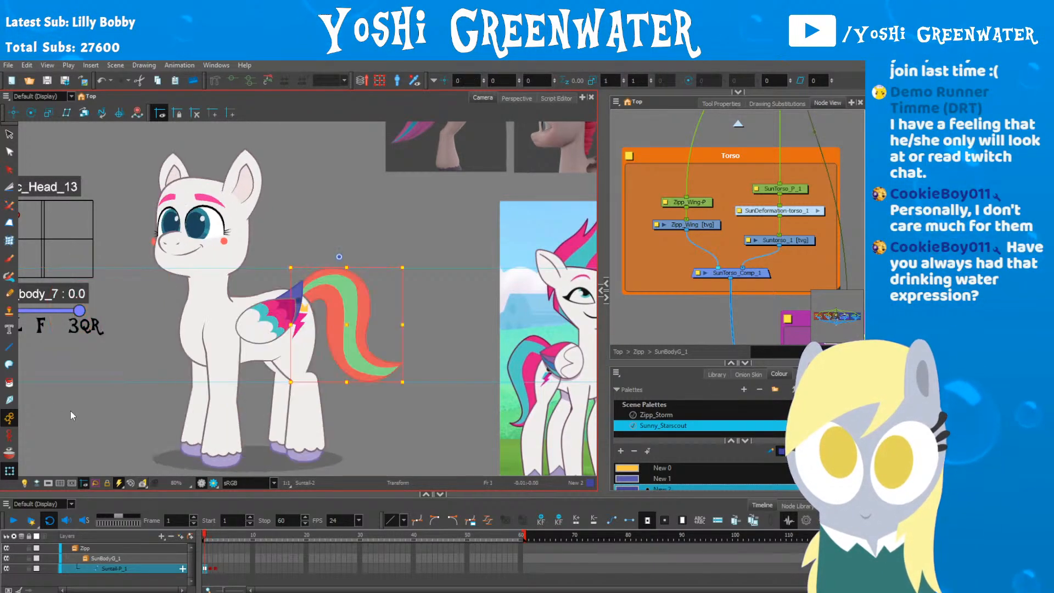
{"action": "key", "text": "period"}
{"action": "key", "text": "period"}
{"action": "key", "text": "comma"}
{"action": "key", "text": "comma"}
{"action": "key", "text": "period"}
{"action": "key", "text": "period"}
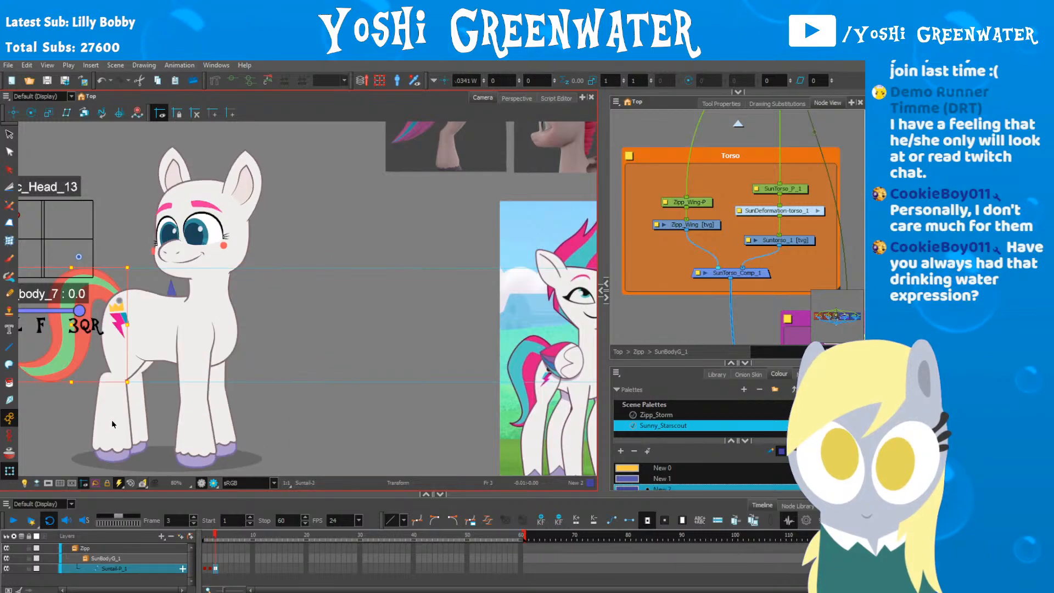
{"action": "key", "text": "comma"}
{"action": "key", "text": "comma"}
{"action": "left_click", "coordinate": [124, 437]}
{"action": "left_click_drag", "start_coordinate": [149, 411], "coordinate": [169, 397]}
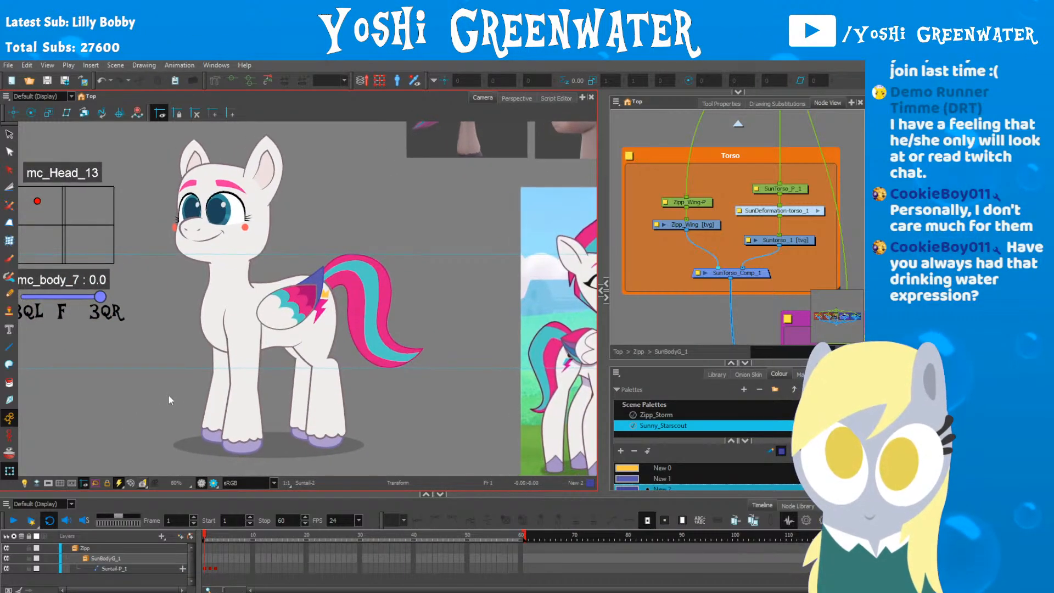
{"action": "key", "text": "period"}
{"action": "key", "text": "period"}
{"action": "key", "text": "comma"}
{"action": "key", "text": "comma"}
{"action": "key", "text": "period"}
{"action": "key", "text": "period"}
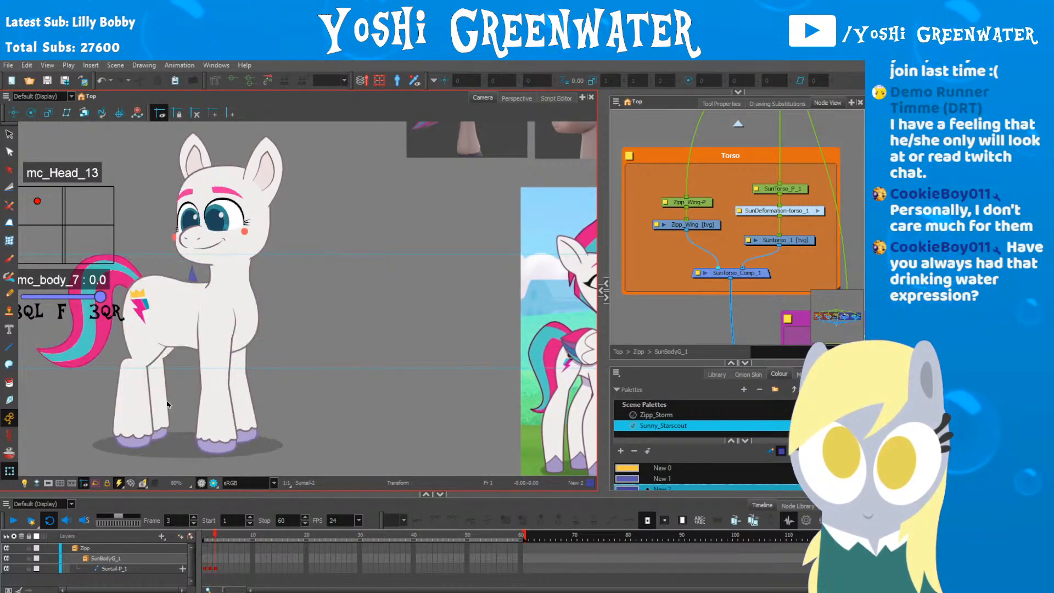
{"action": "key", "text": "comma"}
{"action": "key", "text": "comma"}
{"action": "key", "text": "period"}
{"action": "key", "text": "period"}
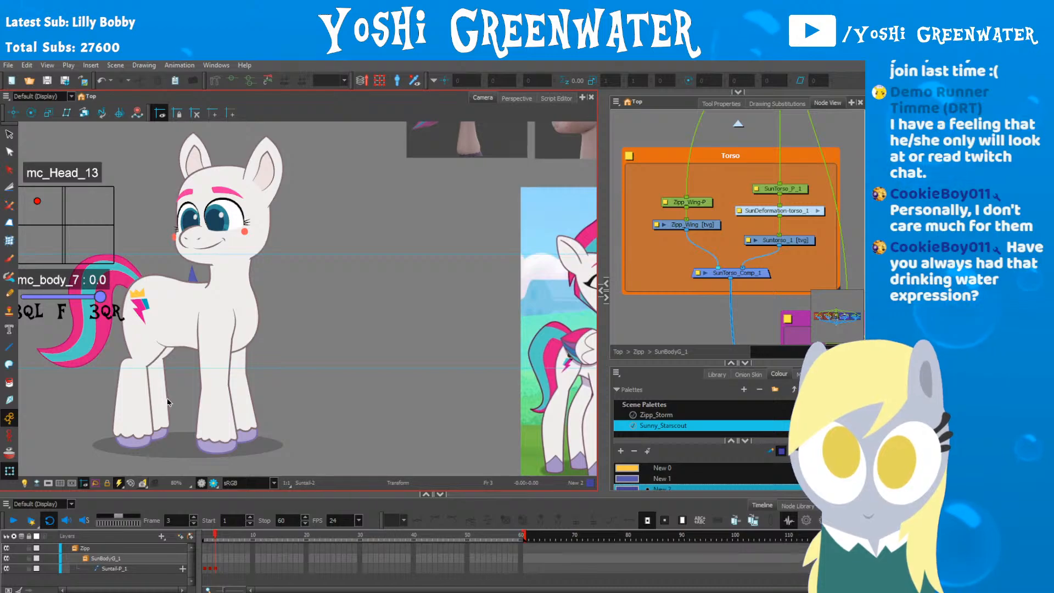
Step: Copy the wing's keyframe from frame 1 to frame 3 so the third body view uses the same wing pose
{"action": "left_click", "coordinate": [193, 279]}
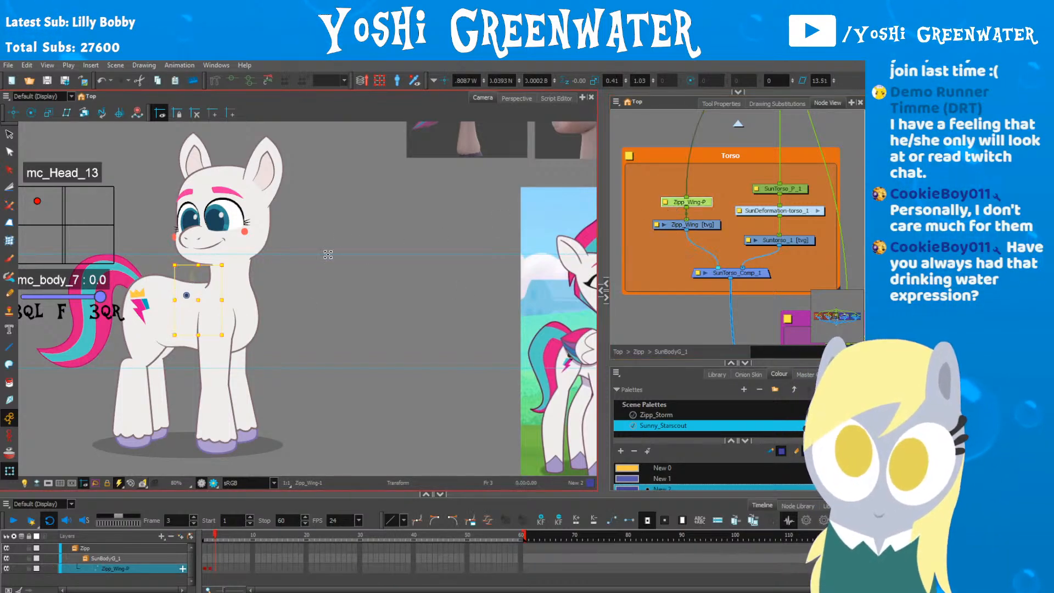
{"action": "left_click_drag", "start_coordinate": [205, 569], "coordinate": [215, 569]}
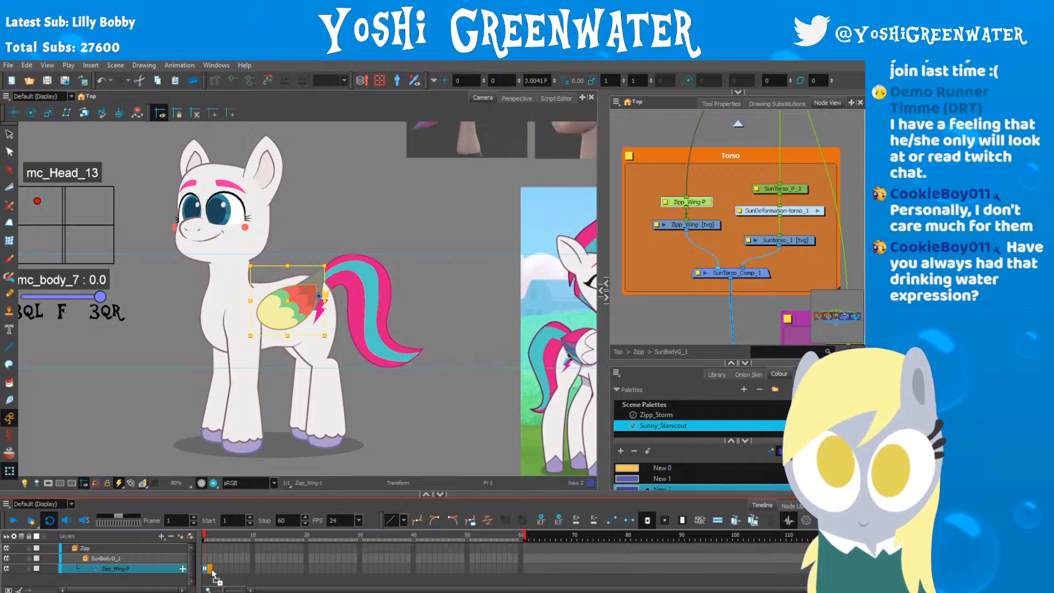
{"action": "left_click_drag", "start_coordinate": [215, 571], "coordinate": [216, 570]}
{"action": "key", "text": "comma"}
{"action": "key", "text": "comma"}
{"action": "key", "text": "period"}
{"action": "key", "text": "period"}
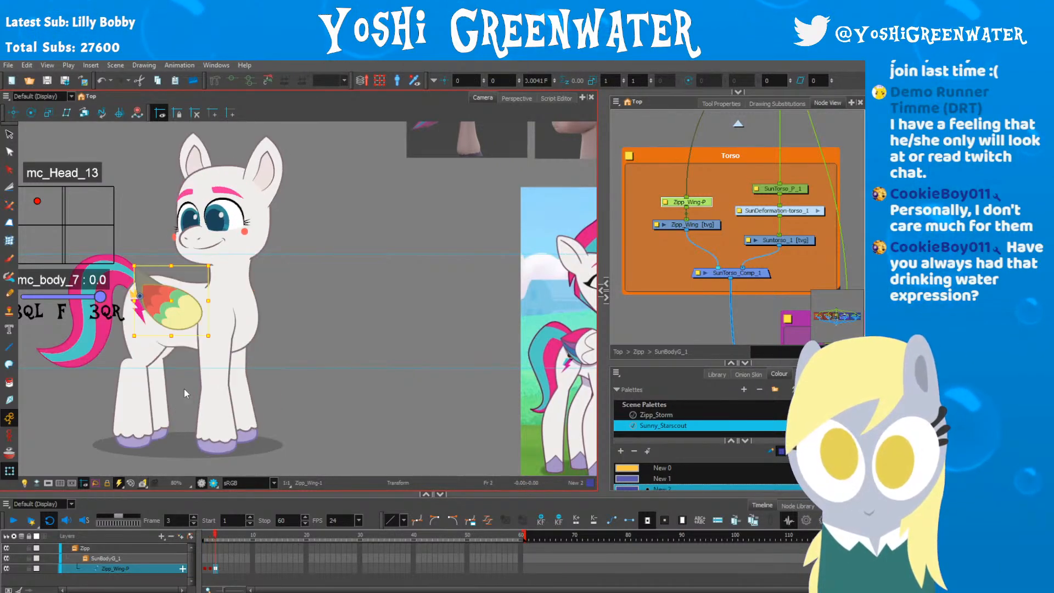
Step: Compare the wing's placement across the body views on frames 1 to 3
{"action": "key", "text": "comma"}
{"action": "key", "text": "comma"}
{"action": "key", "text": "period"}
{"action": "key", "text": "period"}
{"action": "key", "text": "comma"}
{"action": "key", "text": "comma"}
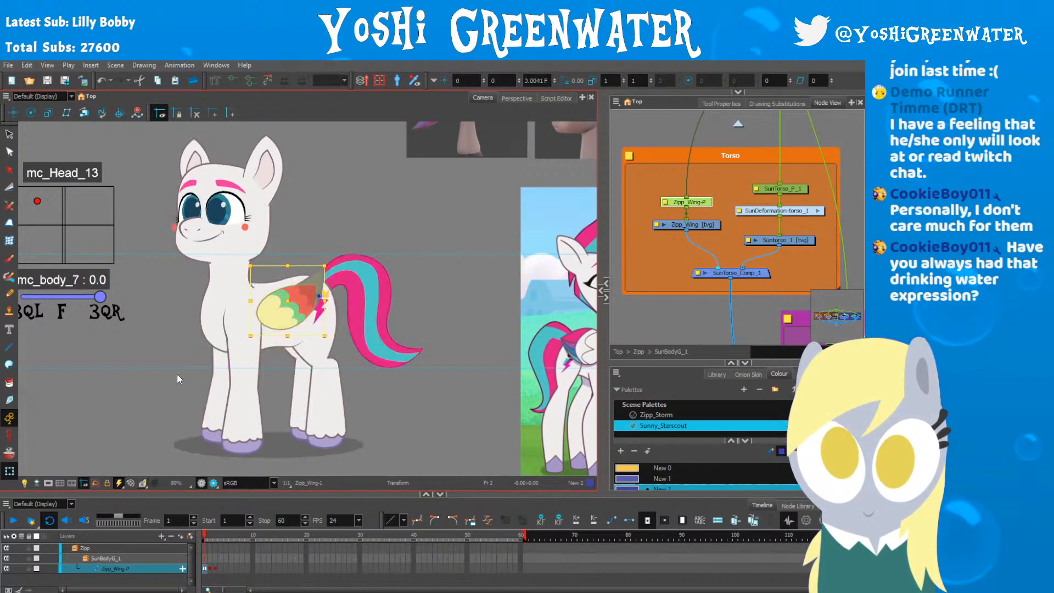
Step: Deselect the wing, clear both horizontal guides and compare the front view on frame 2 with frame 1
{"action": "left_click", "coordinate": [167, 269]}
{"action": "key", "text": "period"}
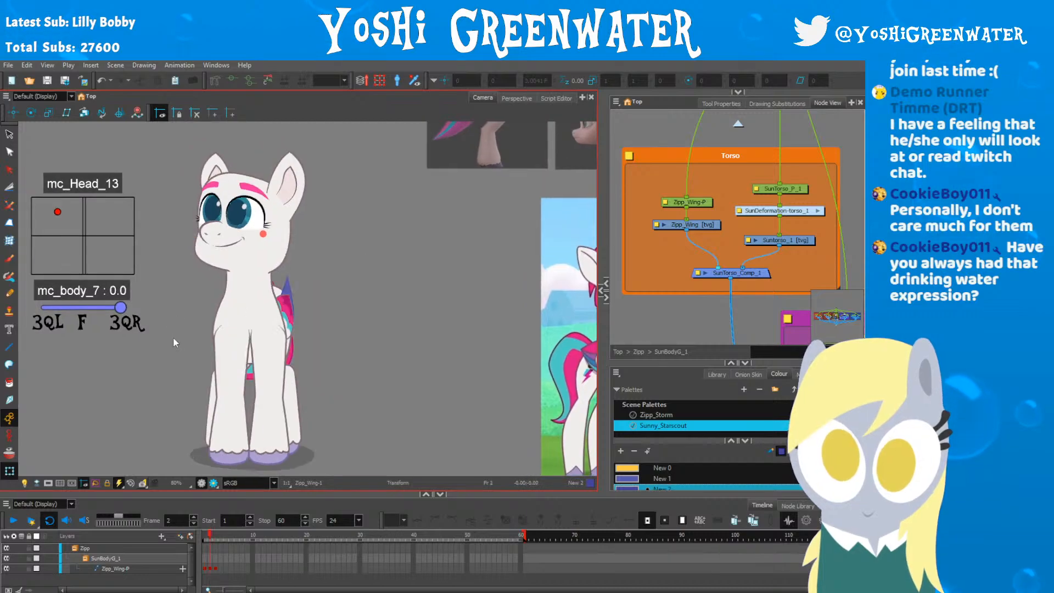
{"action": "key", "text": "comma"}
{"action": "key", "text": "period"}
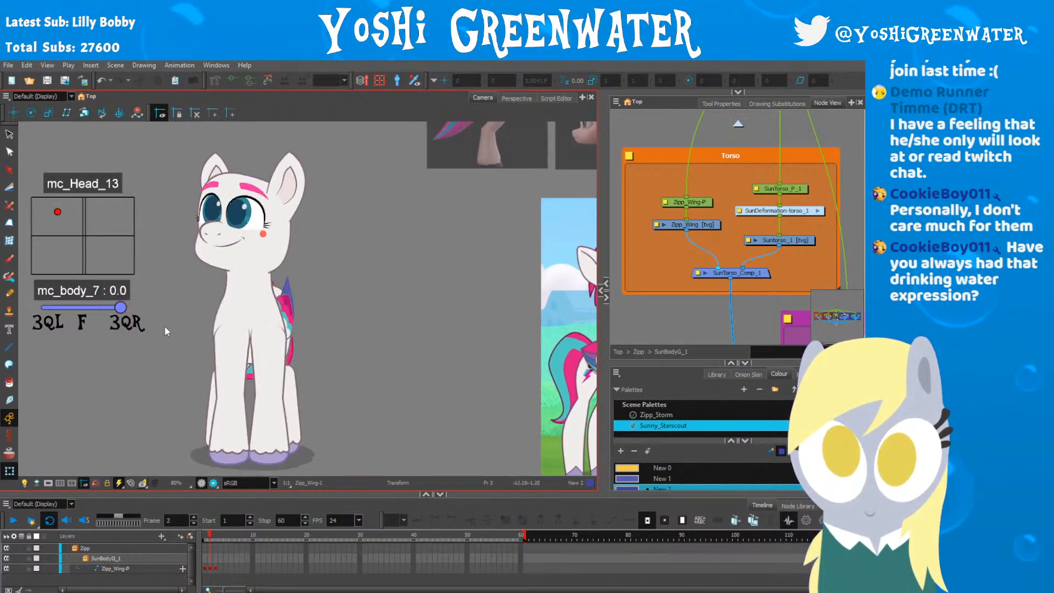
{"action": "key", "text": "comma"}
{"action": "key", "text": "period"}
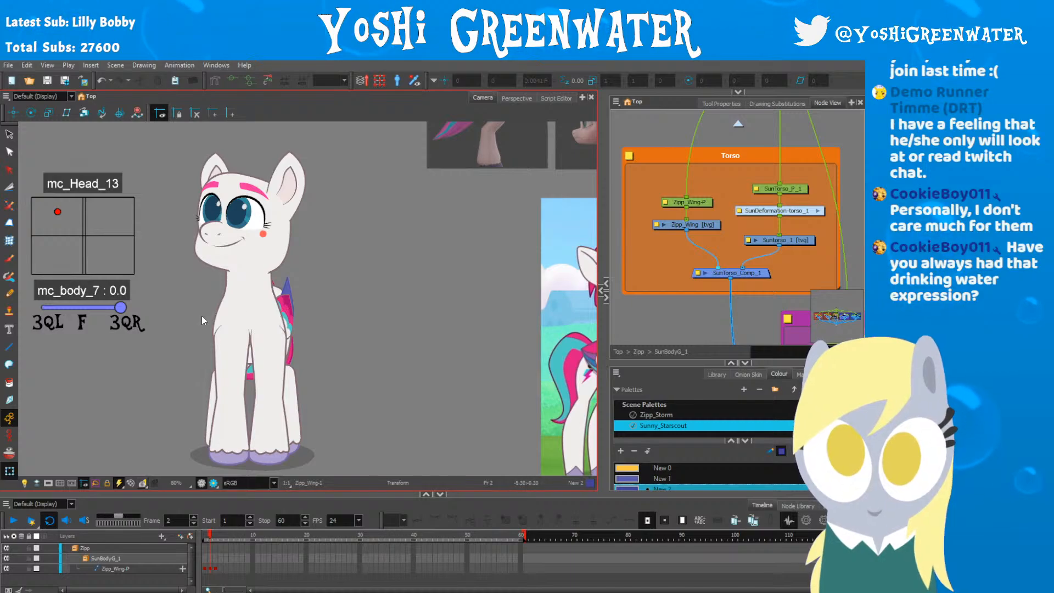
Step: Compare the head and body poses on frames 3 and 4, and scrub through frames 1 to 4
{"action": "key", "text": "period"}
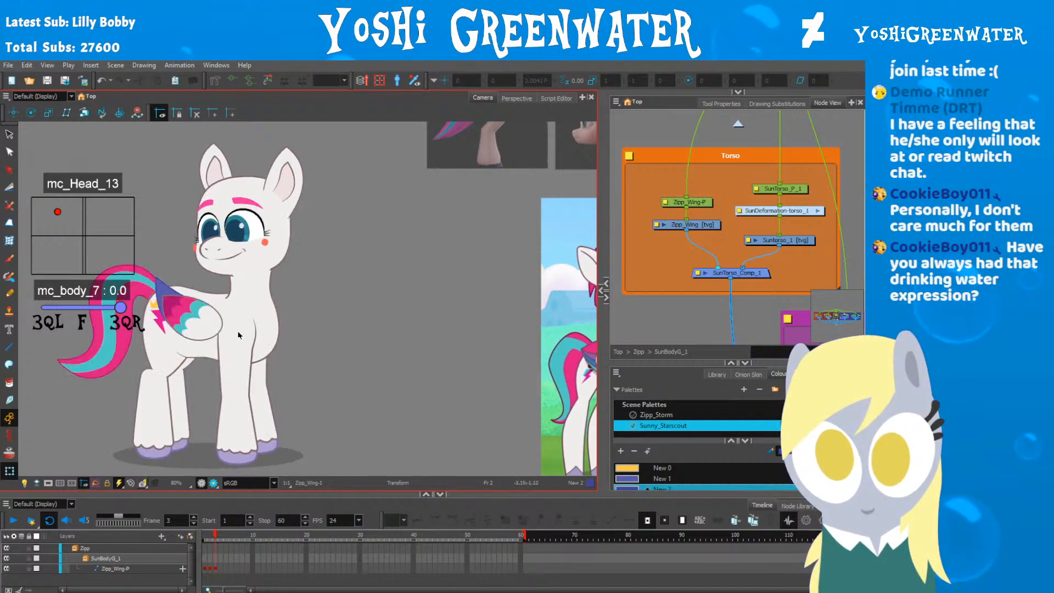
{"action": "key", "text": "period"}
{"action": "key", "text": "comma"}
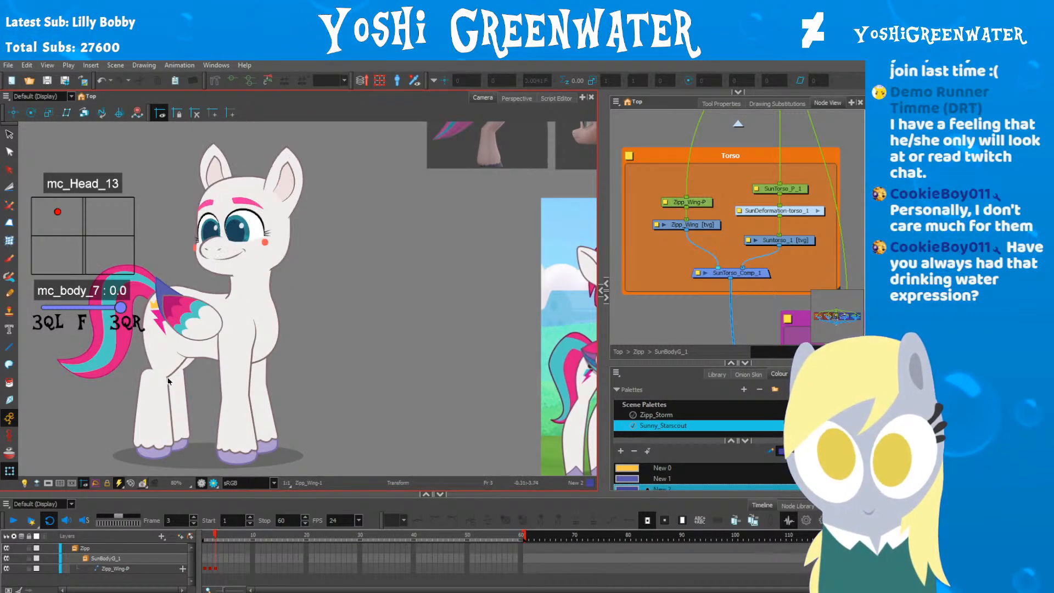
{"action": "key", "text": "comma"}
{"action": "key", "text": "period"}
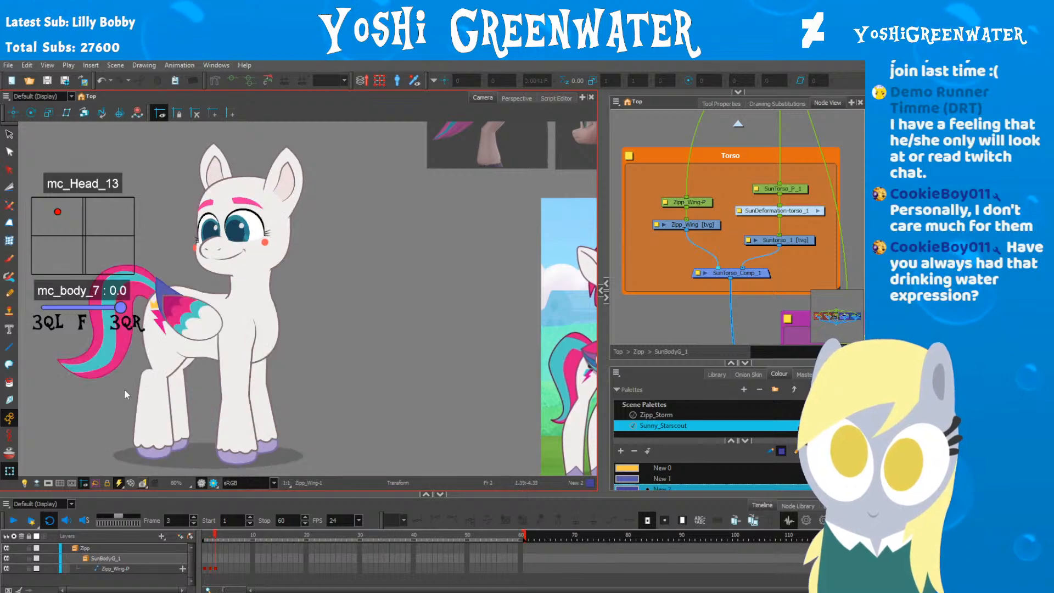
{"action": "key", "text": "period"}
{"action": "key", "text": "comma"}
{"action": "key", "text": "period"}
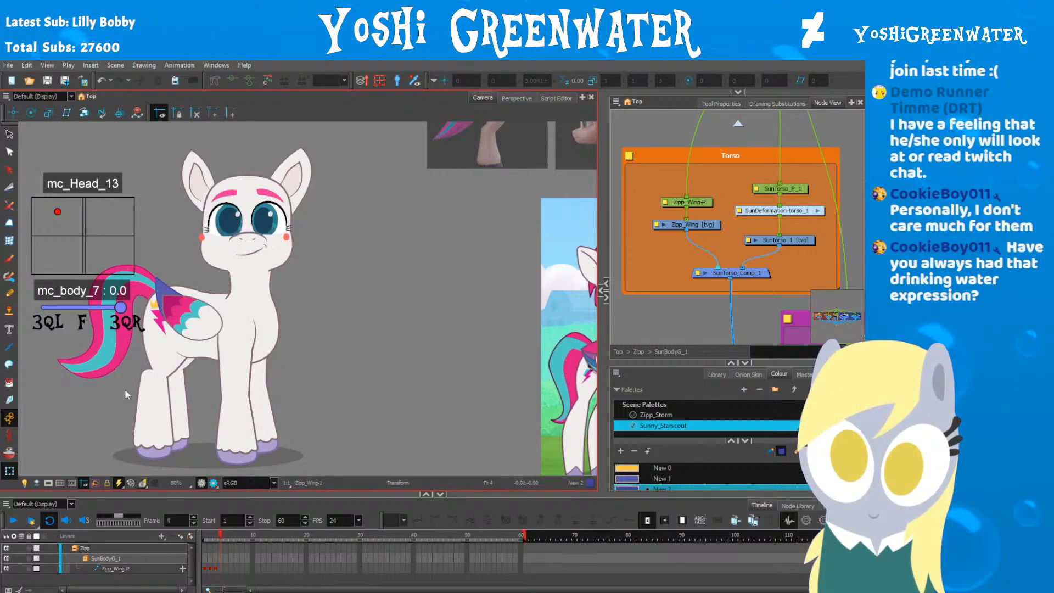
{"action": "key", "text": "comma"}
{"action": "key", "text": "period"}
{"action": "key", "text": "comma"}
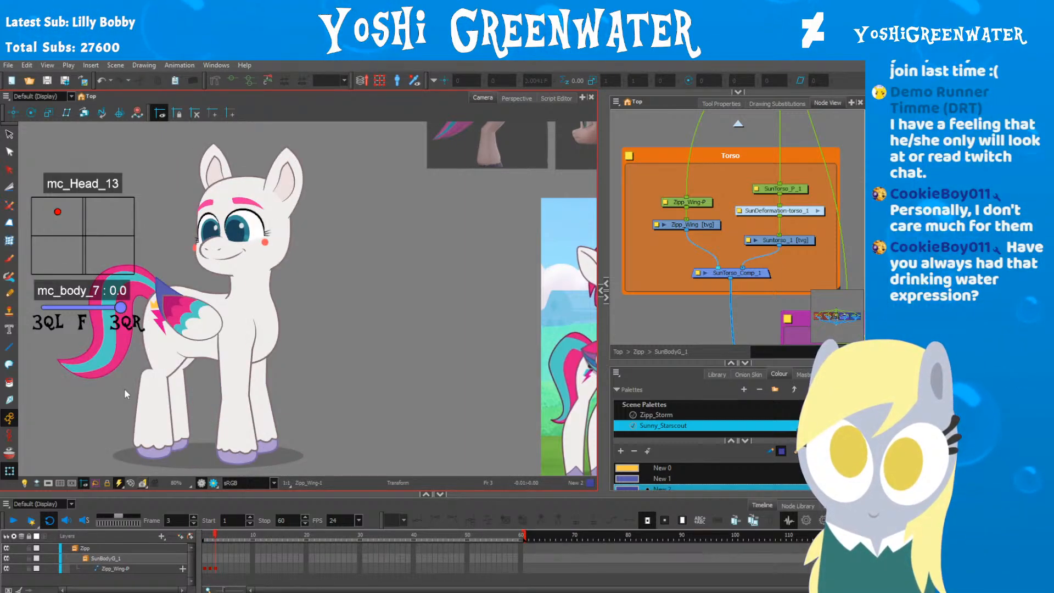
{"action": "key", "text": "period"}
{"action": "key", "text": "comma"}
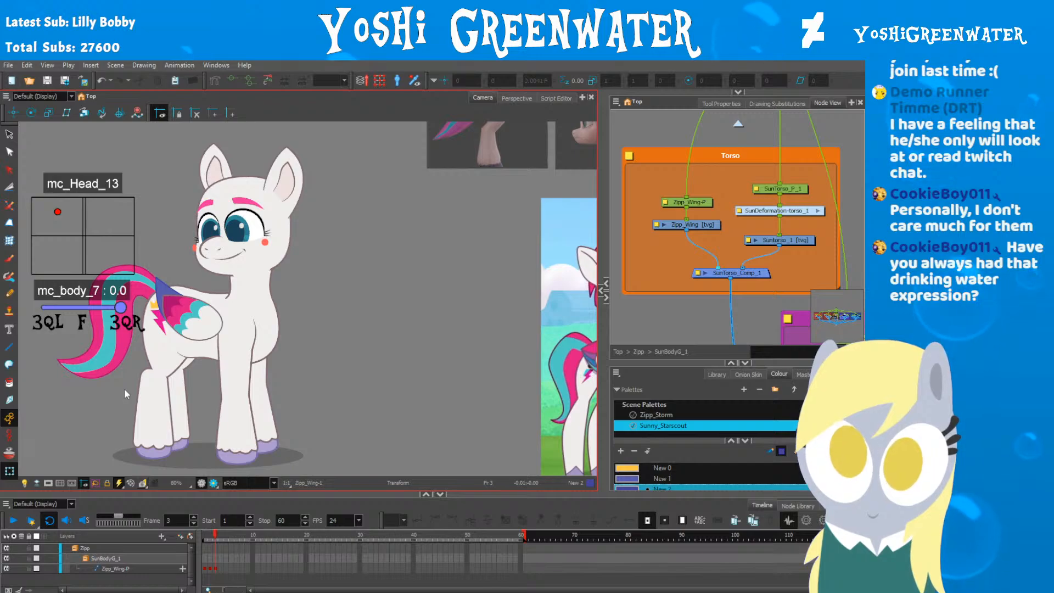
{"action": "key", "text": "period"}
{"action": "key", "text": "comma"}
{"action": "key", "text": "period"}
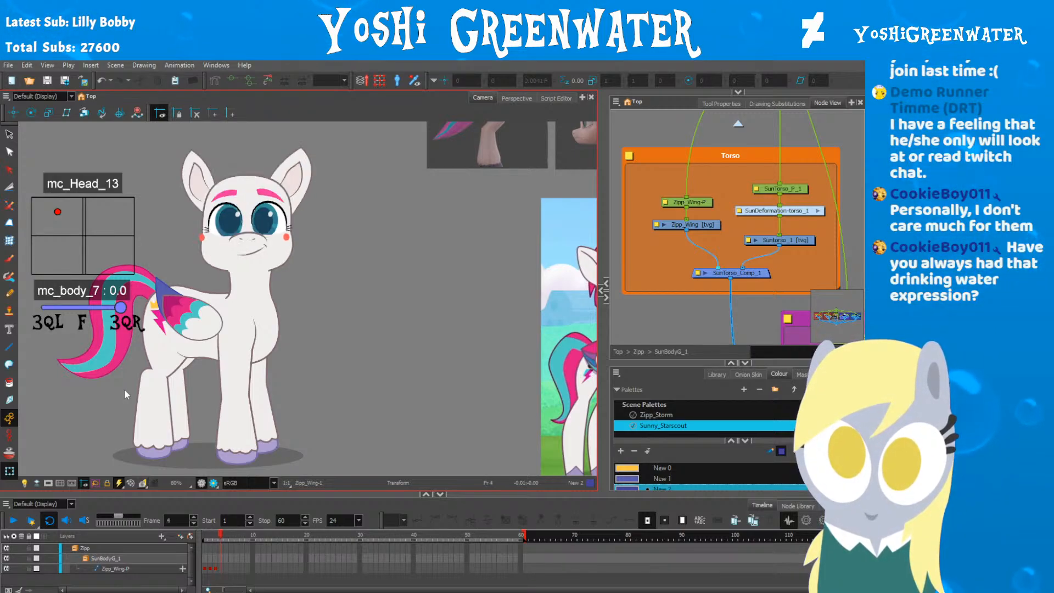
{"action": "key", "text": "comma"}
{"action": "key", "text": "period"}
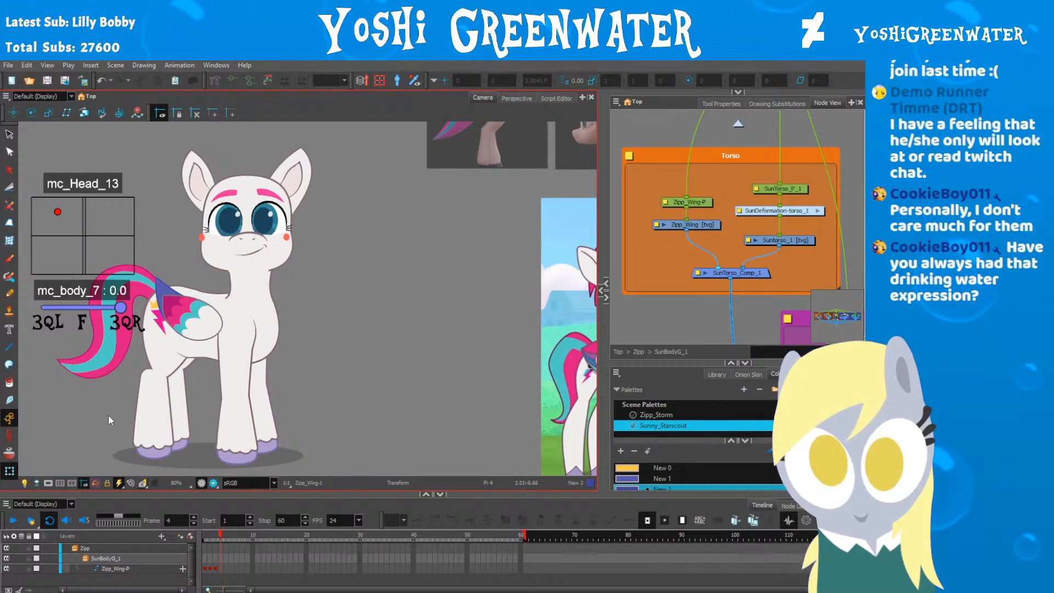
{"action": "left_click_drag", "start_coordinate": [205, 535], "coordinate": [221, 534]}
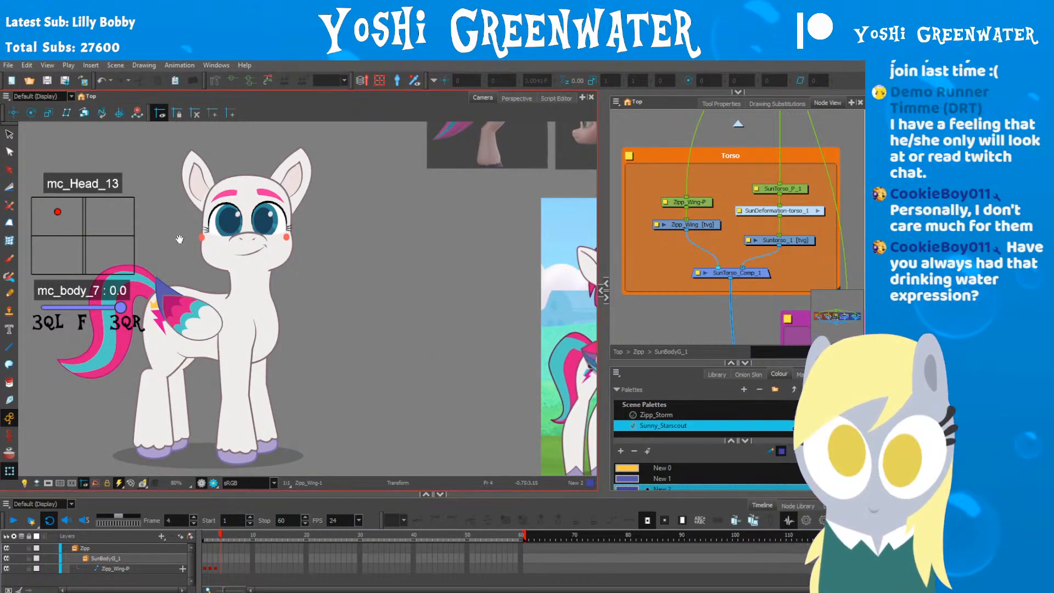
Step: Examine the mane in the front and three-quarter head renders among the character reference images
{"action": "left_click_drag", "start_coordinate": [179, 240], "coordinate": [85, 365]}
{"action": "left_click_drag", "start_coordinate": [262, 366], "coordinate": [79, 376]}
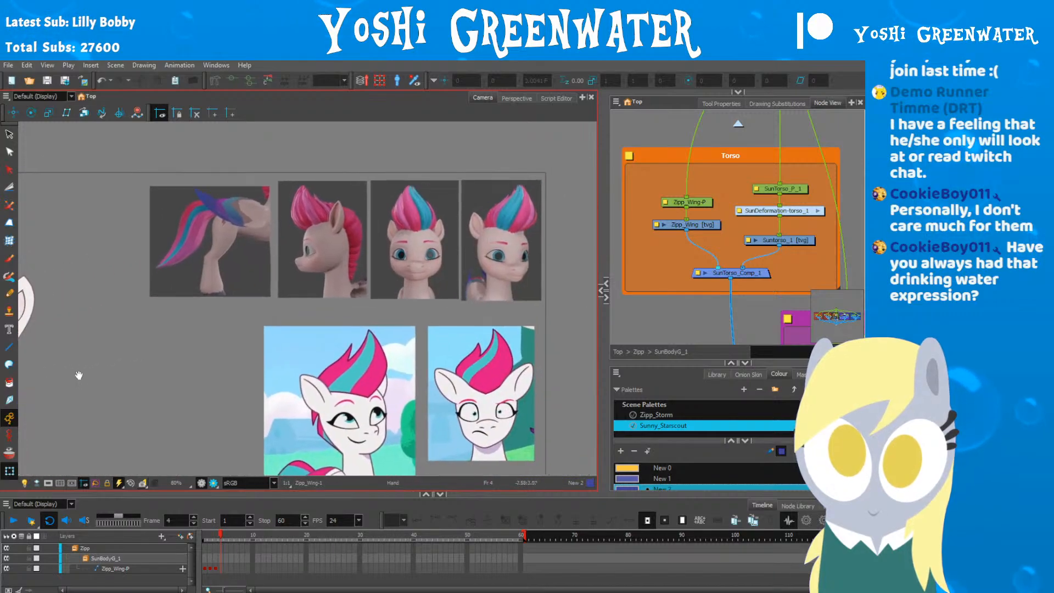
{"action": "left_click_drag", "start_coordinate": [249, 372], "coordinate": [181, 312]}
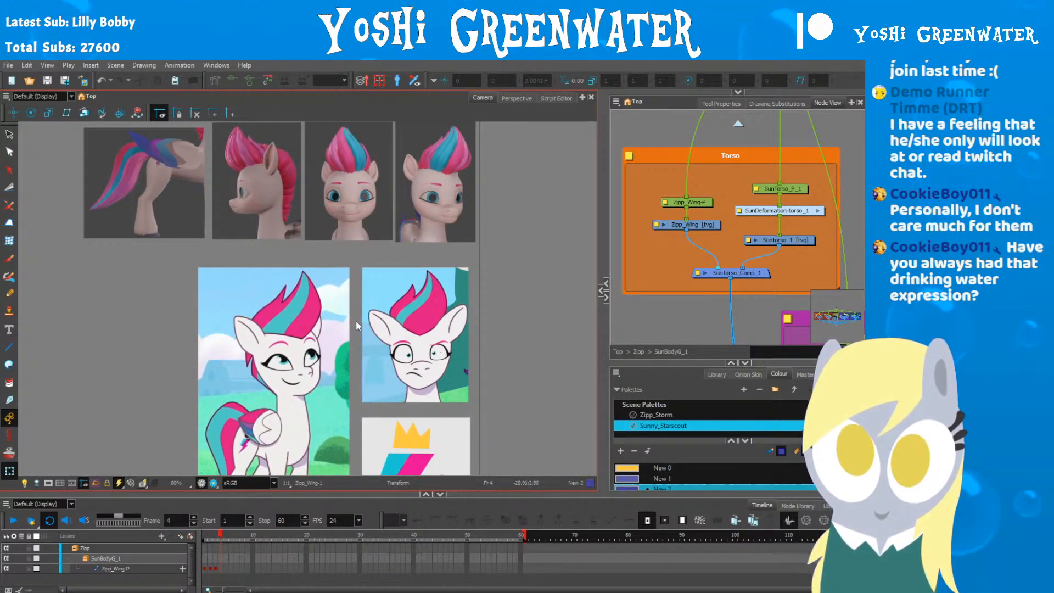
{"action": "scroll", "coordinate": [445, 147], "scroll_direction": "up", "scroll_amount": 3}
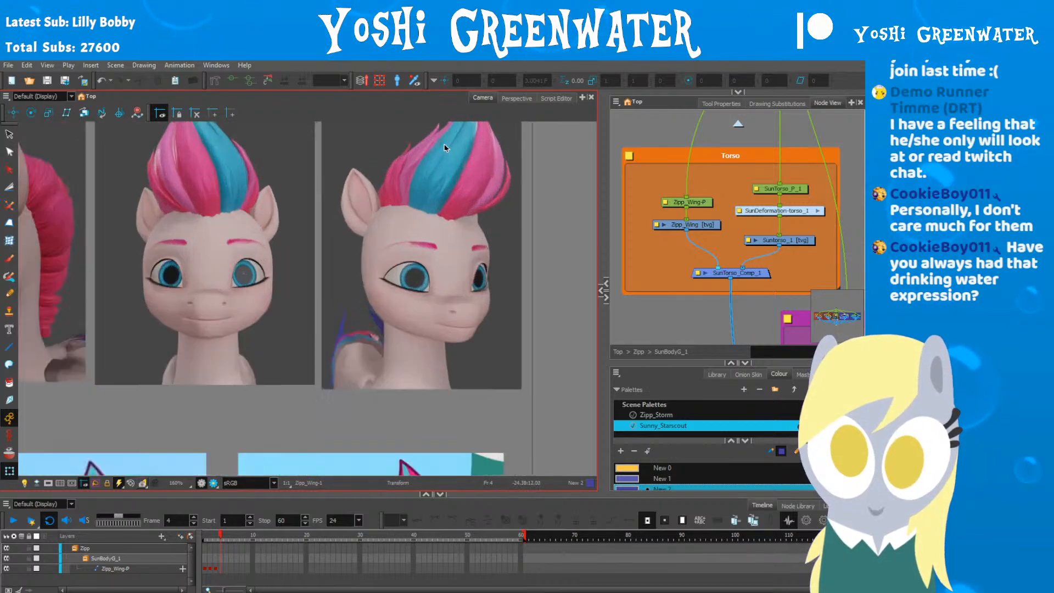
{"action": "scroll", "coordinate": [444, 147], "scroll_direction": "up", "scroll_amount": 1}
{"action": "left_click_drag", "start_coordinate": [380, 226], "coordinate": [350, 285]}
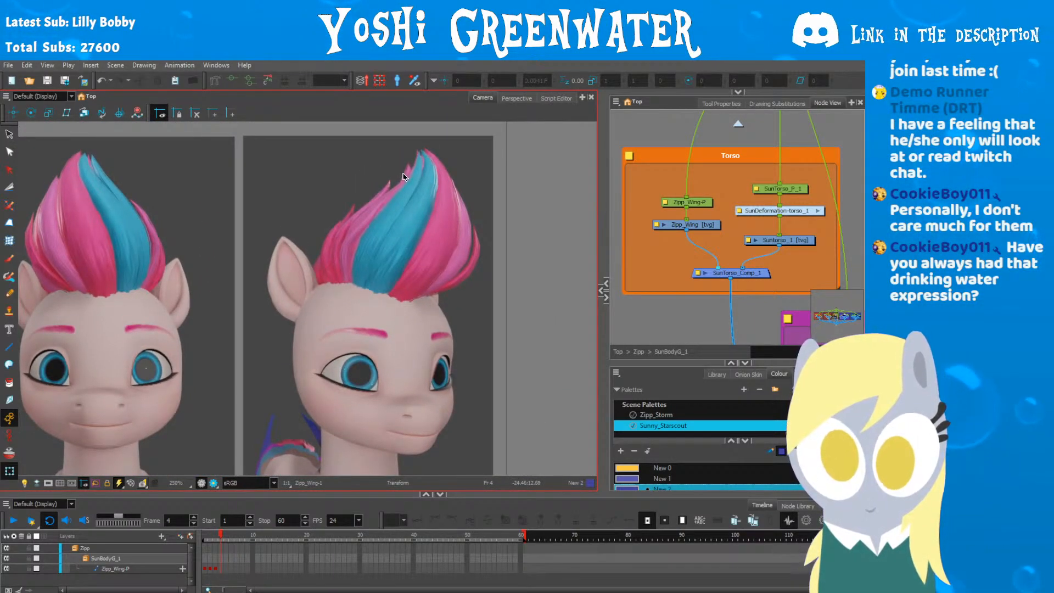
Step: Compare the mane across the side, front and three-quarter head renders and the two cartoon head references, with more room given to the node graph
{"action": "left_click_drag", "start_coordinate": [265, 245], "coordinate": [434, 247]}
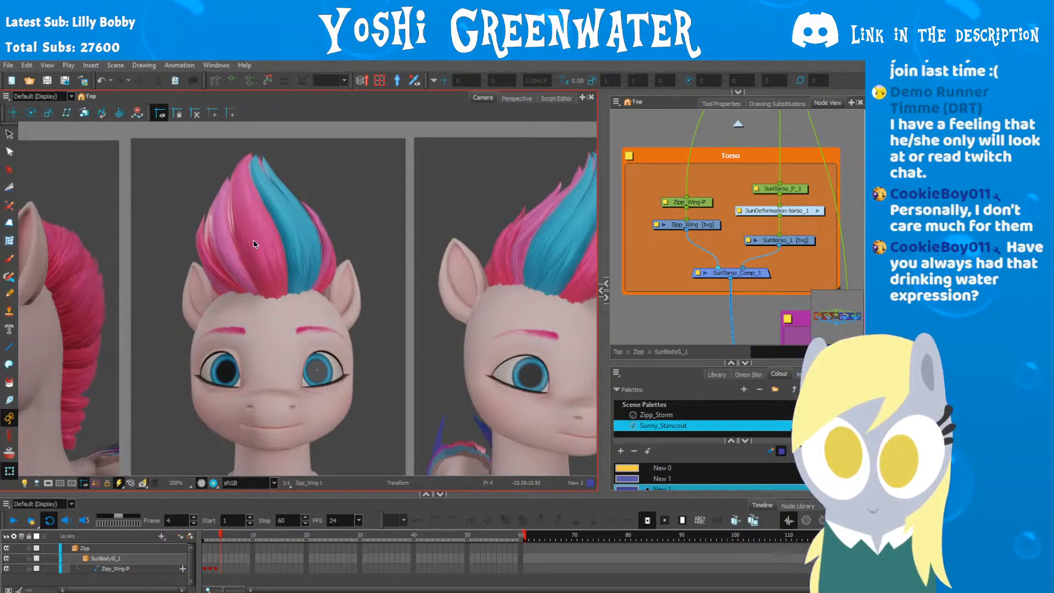
{"action": "left_click_drag", "start_coordinate": [250, 247], "coordinate": [524, 249]}
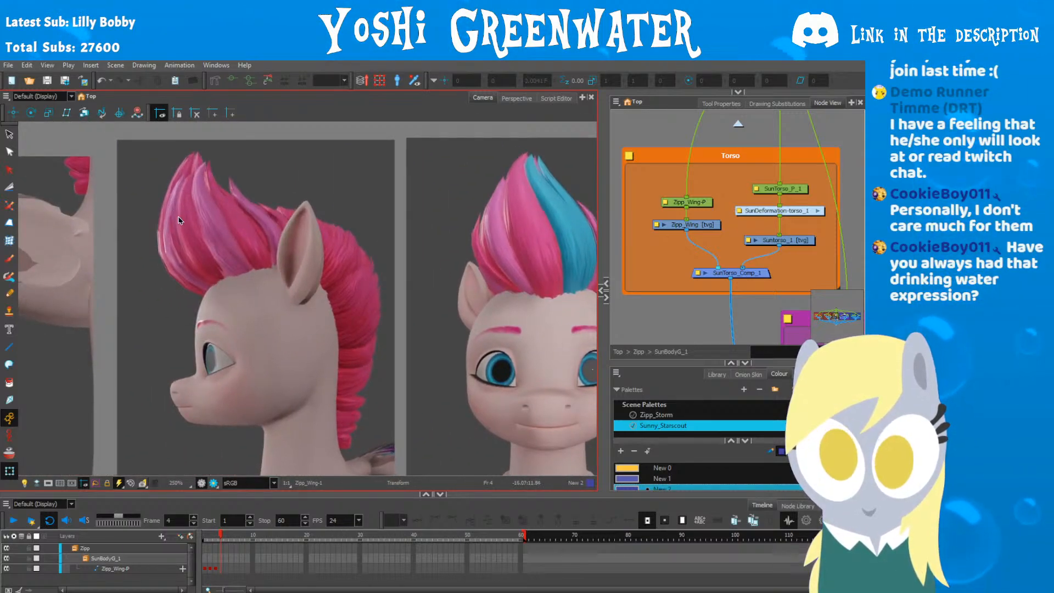
{"action": "left_click_drag", "start_coordinate": [246, 281], "coordinate": [131, 288]}
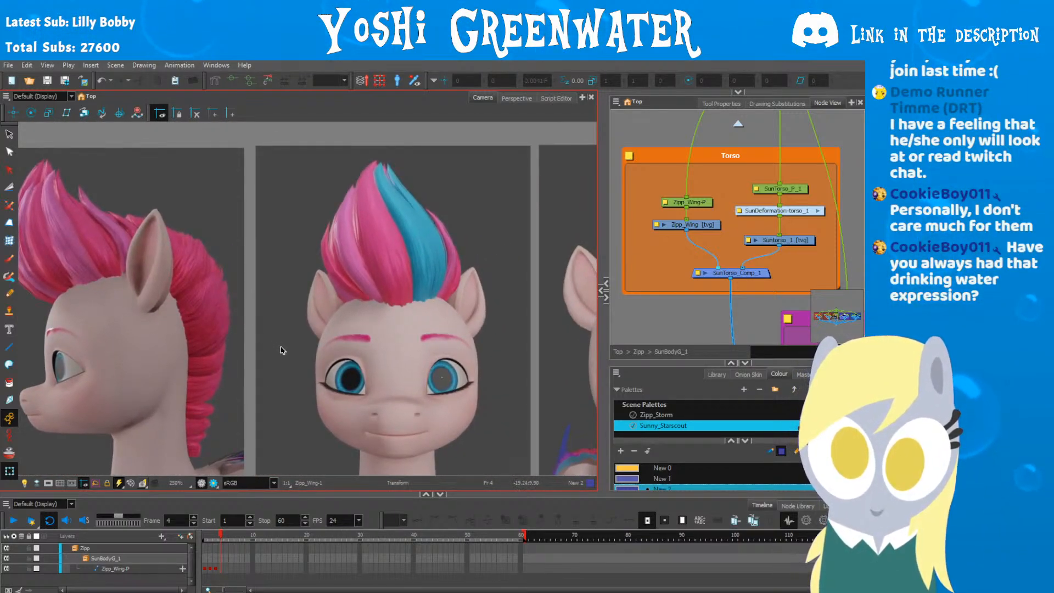
{"action": "scroll", "coordinate": [297, 334], "scroll_direction": "down", "scroll_amount": 2}
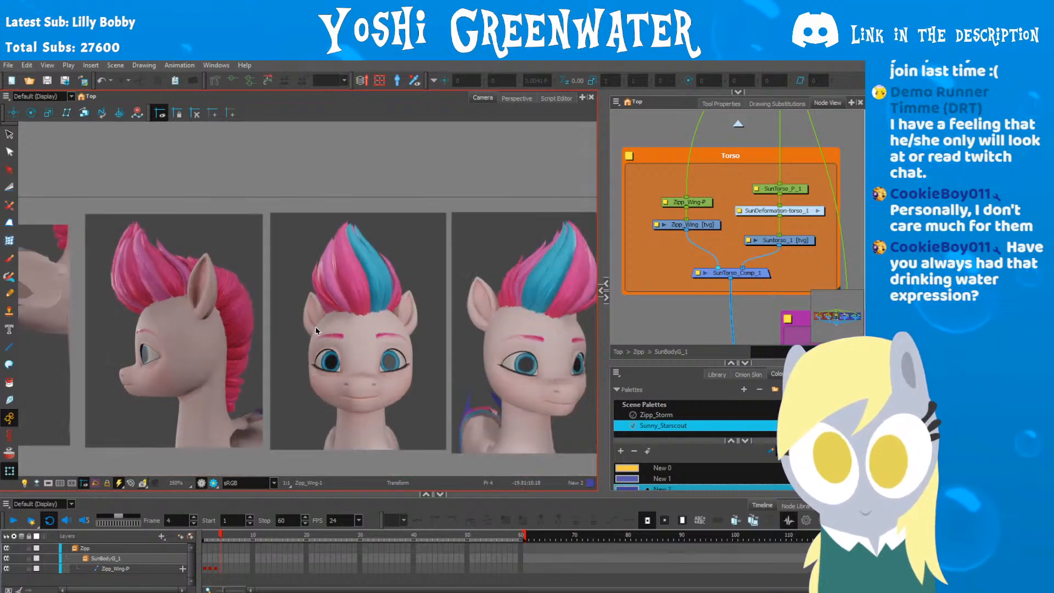
{"action": "left_click_drag", "start_coordinate": [315, 326], "coordinate": [270, 296]}
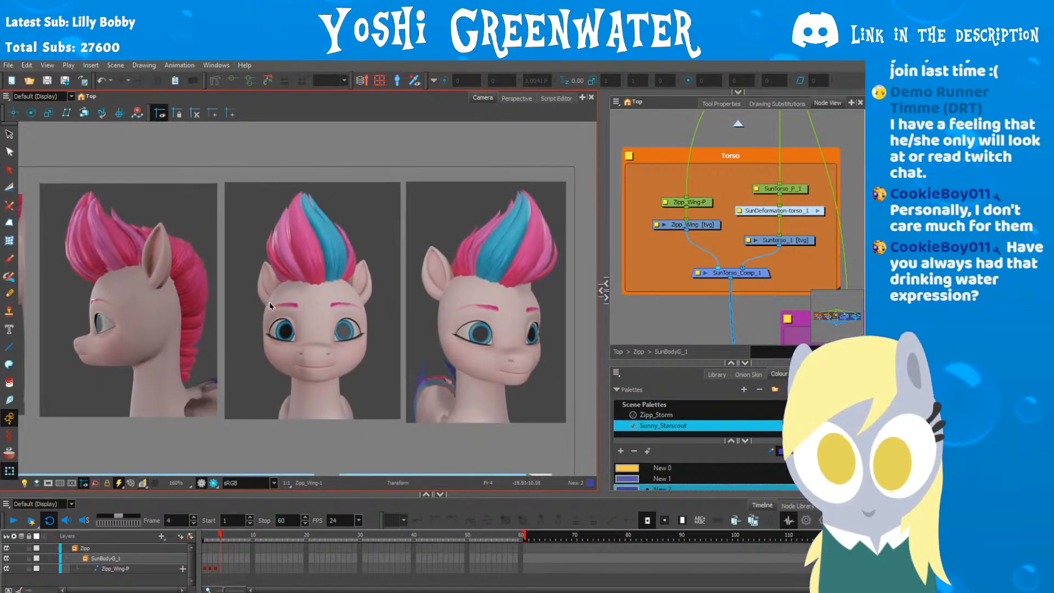
{"action": "scroll", "coordinate": [664, 241], "scroll_direction": "down", "scroll_amount": 4}
{"action": "left_click_drag", "start_coordinate": [741, 261], "coordinate": [467, 226]}
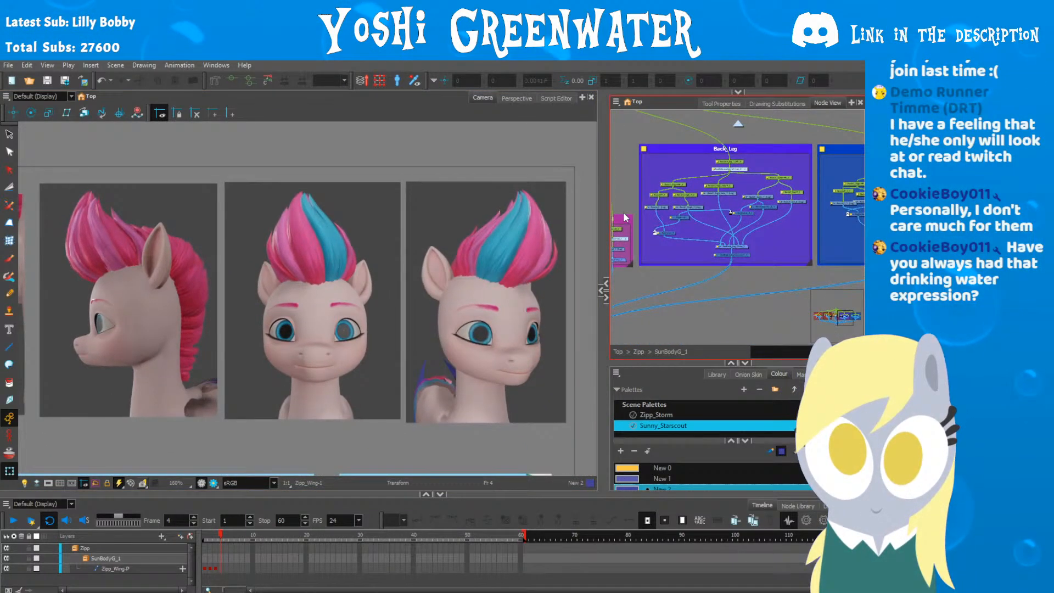
{"action": "scroll", "coordinate": [623, 224], "scroll_direction": "down", "scroll_amount": 1}
{"action": "scroll", "coordinate": [287, 225], "scroll_direction": "down", "scroll_amount": 2}
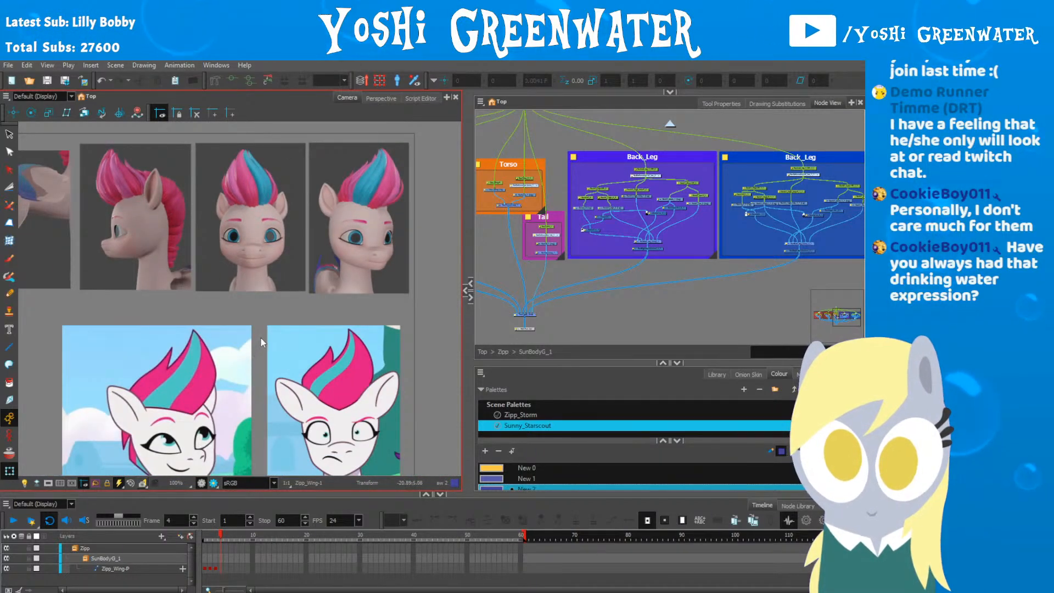
{"action": "left_click_drag", "start_coordinate": [352, 390], "coordinate": [347, 337]}
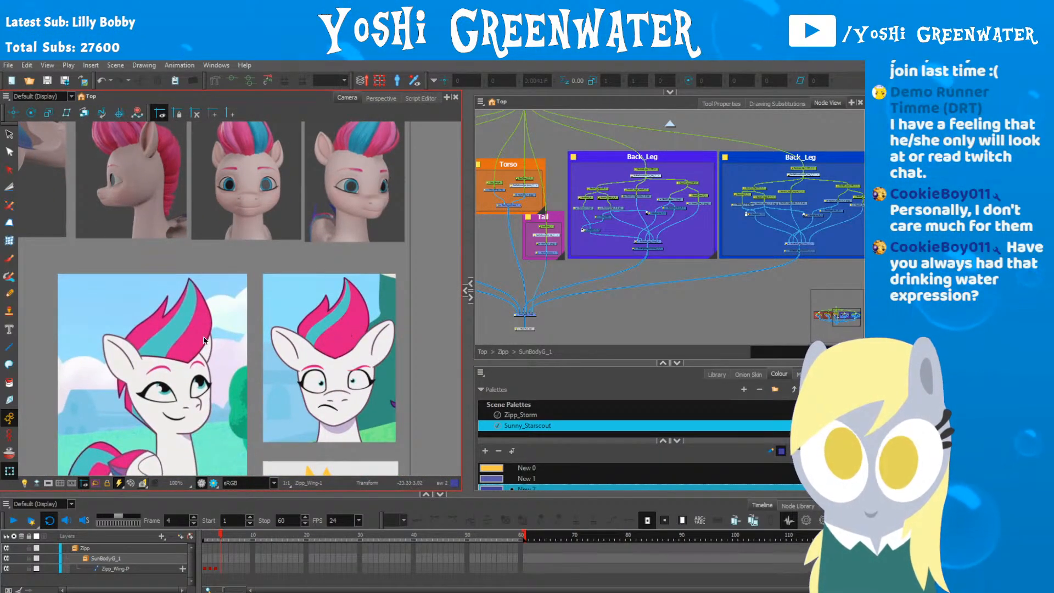
Step: Leave the SunBodyG_1 group and open the SunHeadG_1 group at its Hair backdrop
{"action": "left_click", "coordinate": [583, 240]}
{"action": "key", "text": "ctrl+shift+Return"}
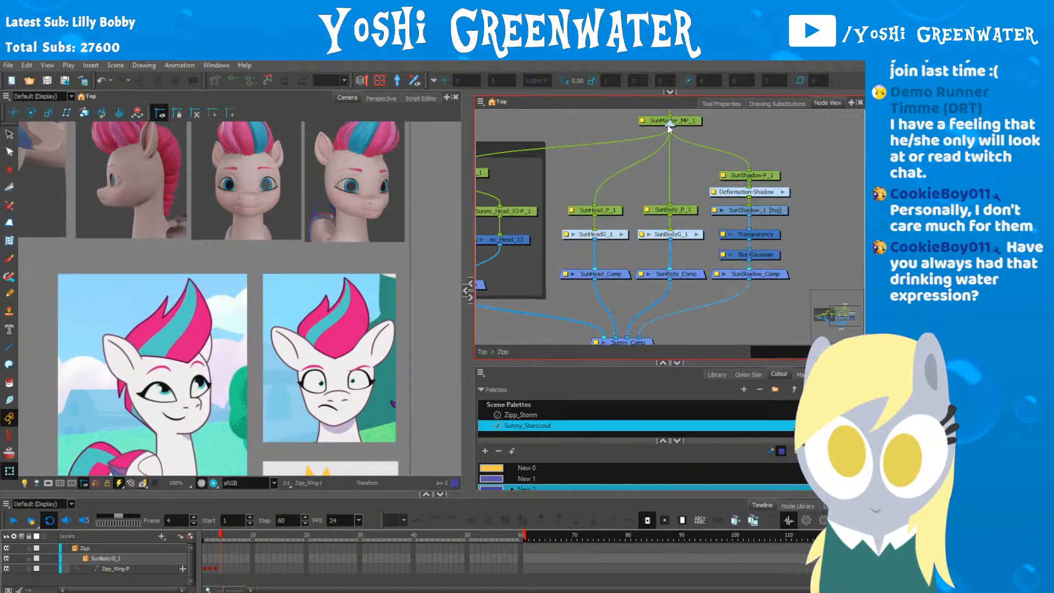
{"action": "left_click", "coordinate": [624, 234]}
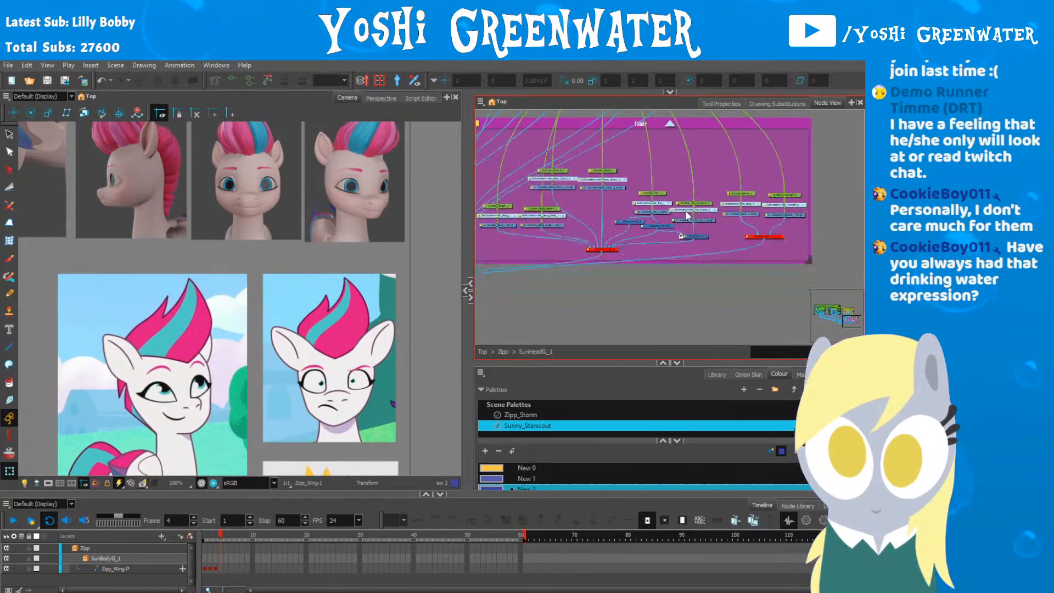
{"action": "left_click_drag", "start_coordinate": [740, 304], "coordinate": [644, 325]}
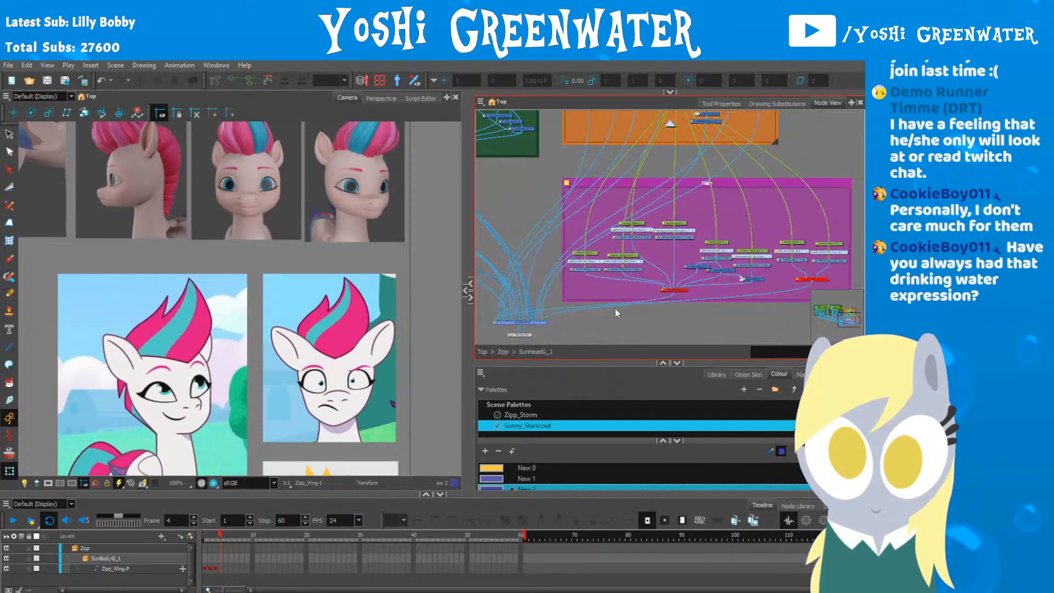
Step: Disconnect the two red hair composites in the Hair backdrop from the main head composite
{"action": "left_click", "coordinate": [657, 180]}
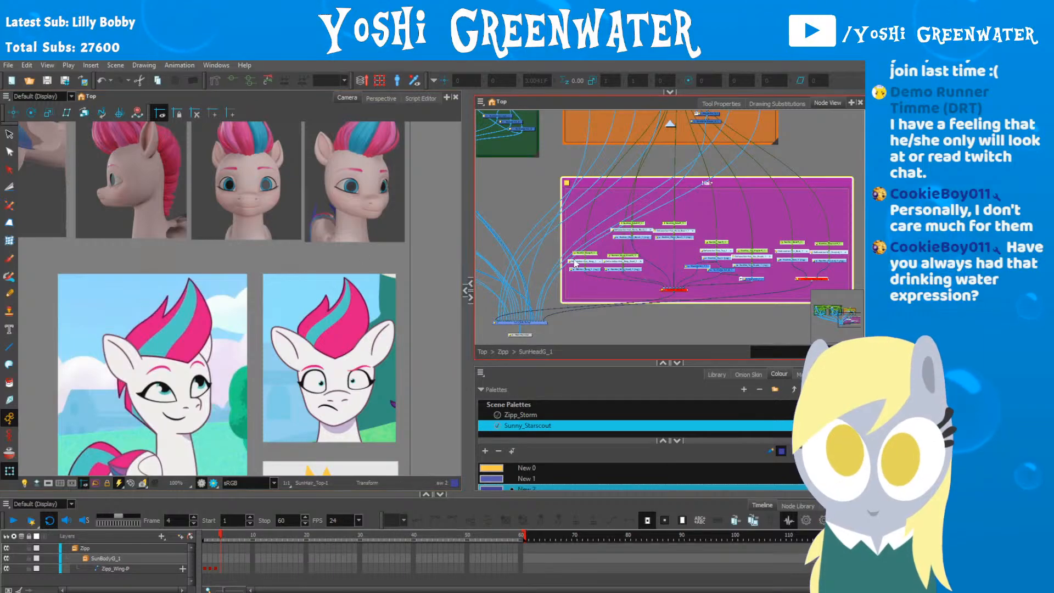
{"action": "left_click_drag", "start_coordinate": [546, 270], "coordinate": [473, 249]}
{"action": "scroll", "coordinate": [538, 278], "scroll_direction": "up", "scroll_amount": 3}
{"action": "left_click_drag", "start_coordinate": [538, 279], "coordinate": [661, 261]}
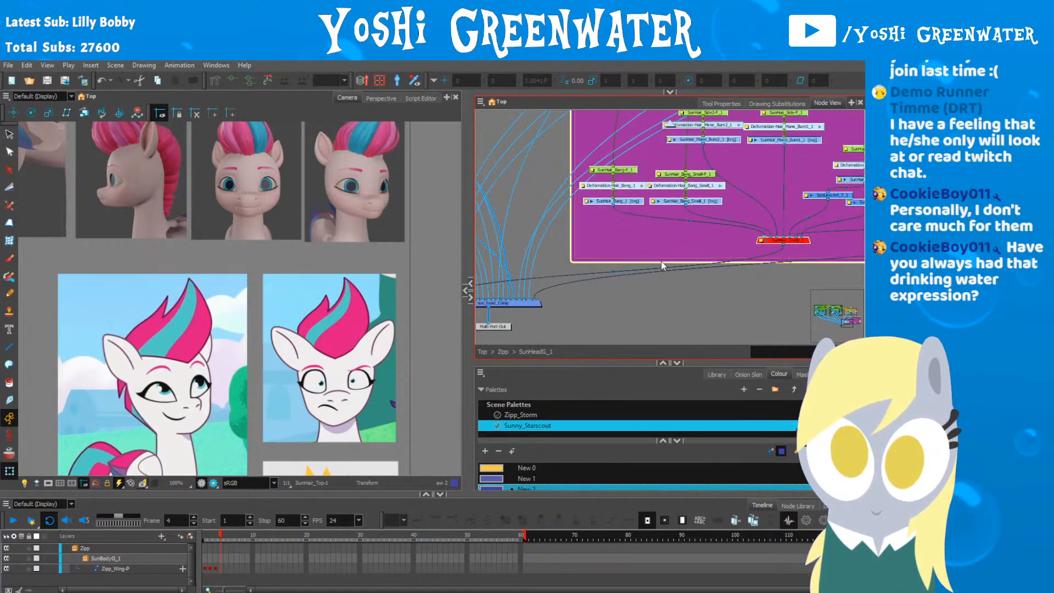
{"action": "left_click", "coordinate": [553, 281]}
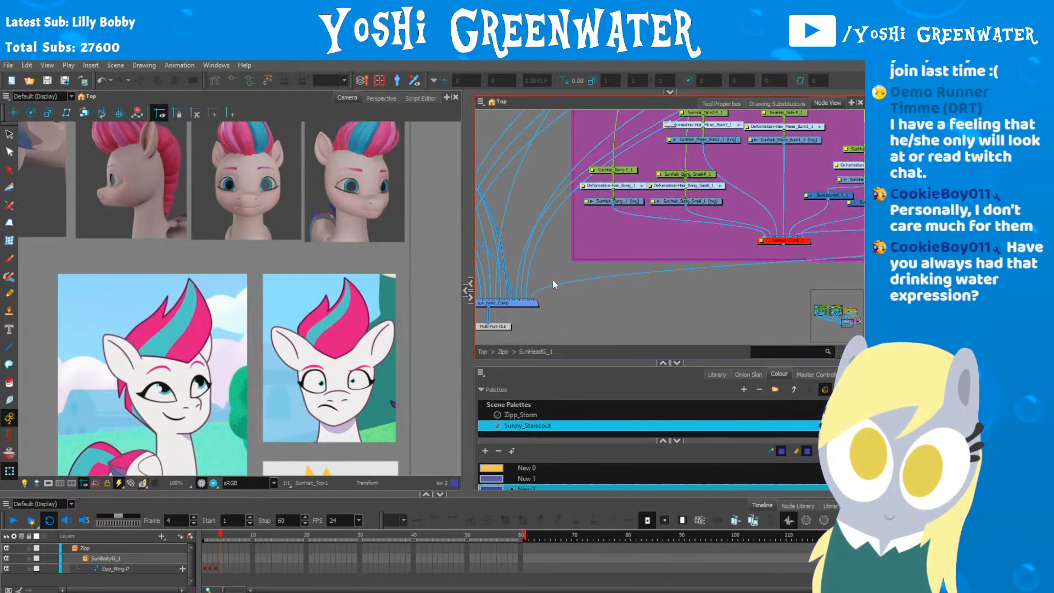
{"action": "scroll", "coordinate": [584, 275], "scroll_direction": "down", "scroll_amount": 4}
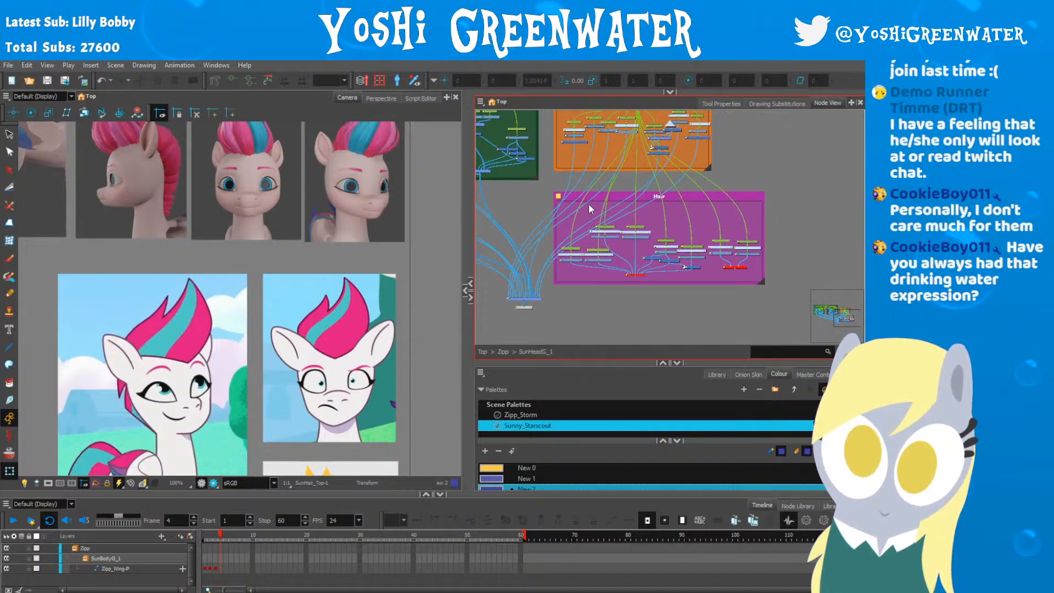
Step: Move the Hair backdrop with its nodes far below the Head backdrop
{"action": "left_click_drag", "start_coordinate": [597, 201], "coordinate": [595, 257]}
{"action": "left_click", "coordinate": [541, 232]}
{"action": "left_click_drag", "start_coordinate": [541, 232], "coordinate": [562, 403]}
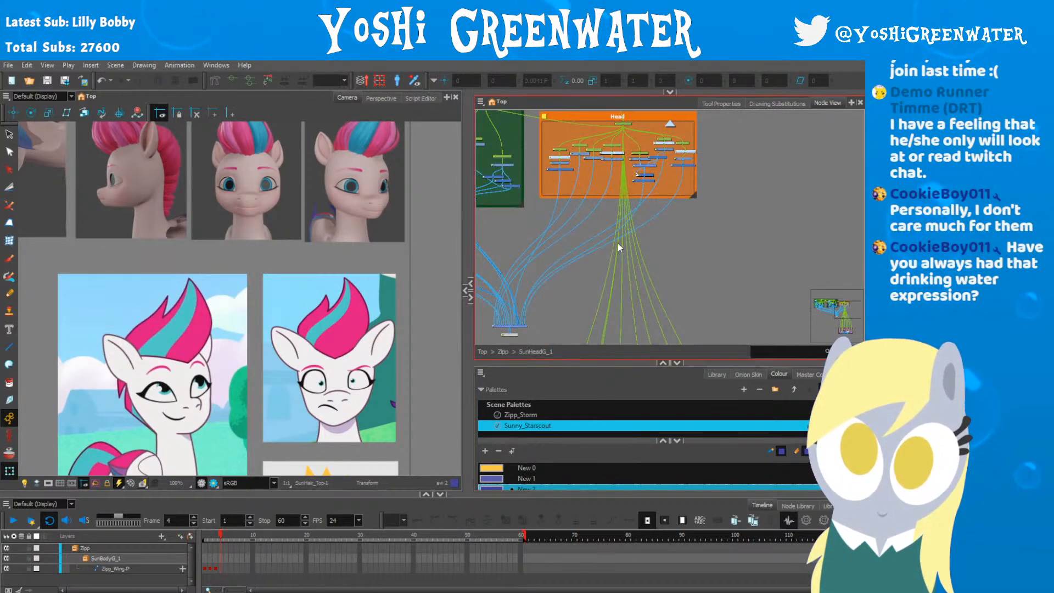
{"action": "scroll", "coordinate": [618, 216], "scroll_direction": "down", "scroll_amount": 6}
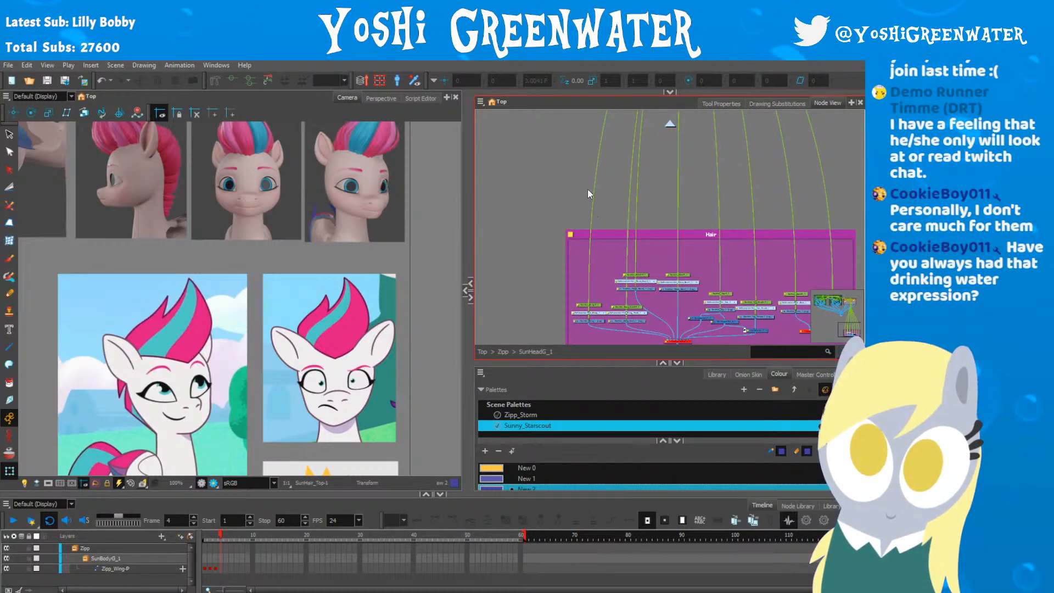
Step: Sever the remaining peg cables running into the Hair backdrop with the Cable Cutter, and turn the cutter off again
{"action": "left_click_drag", "start_coordinate": [587, 189], "coordinate": [528, 198]}
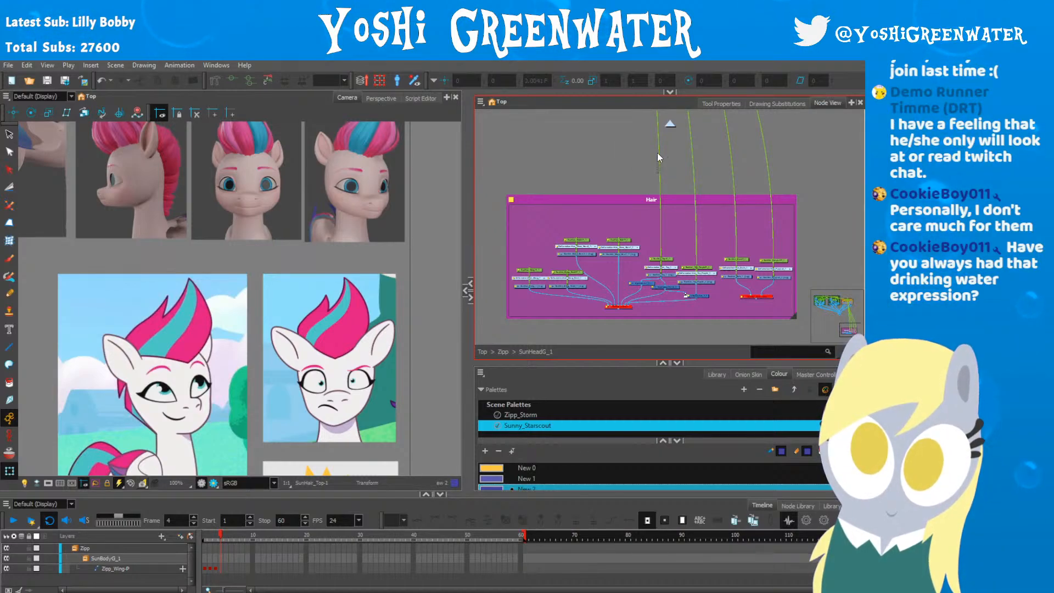
{"action": "left_click", "coordinate": [482, 103]}
{"action": "mouse_move", "coordinate": [493, 136]}
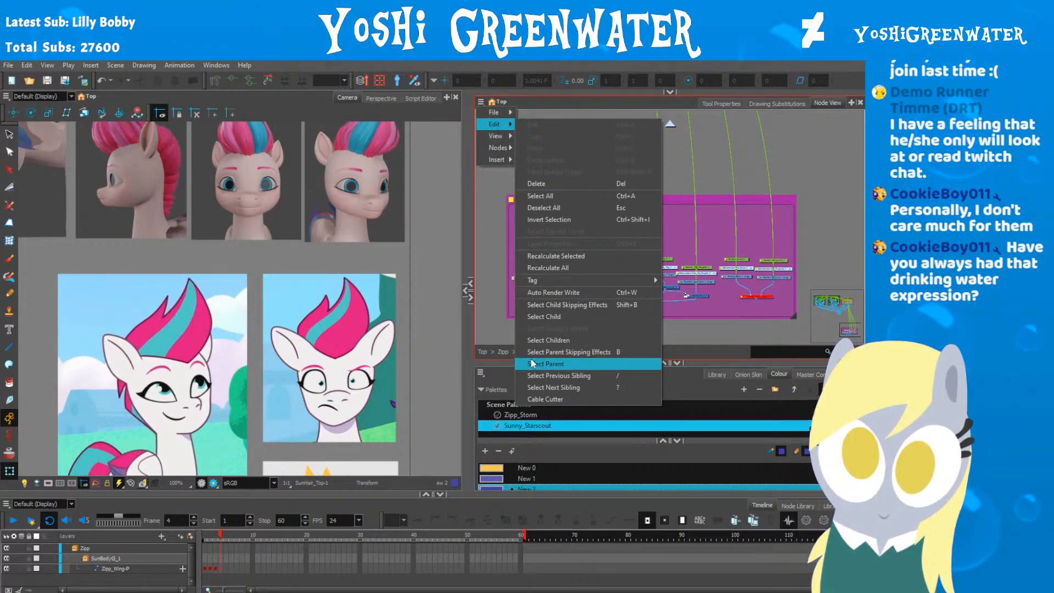
{"action": "left_click", "coordinate": [537, 399]}
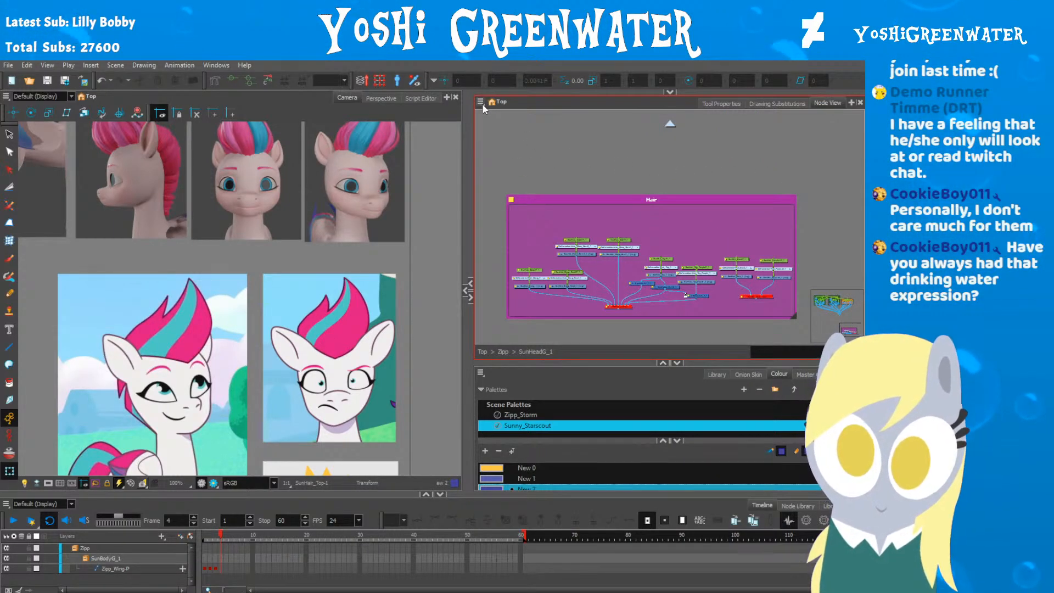
{"action": "left_click", "coordinate": [9, 134]}
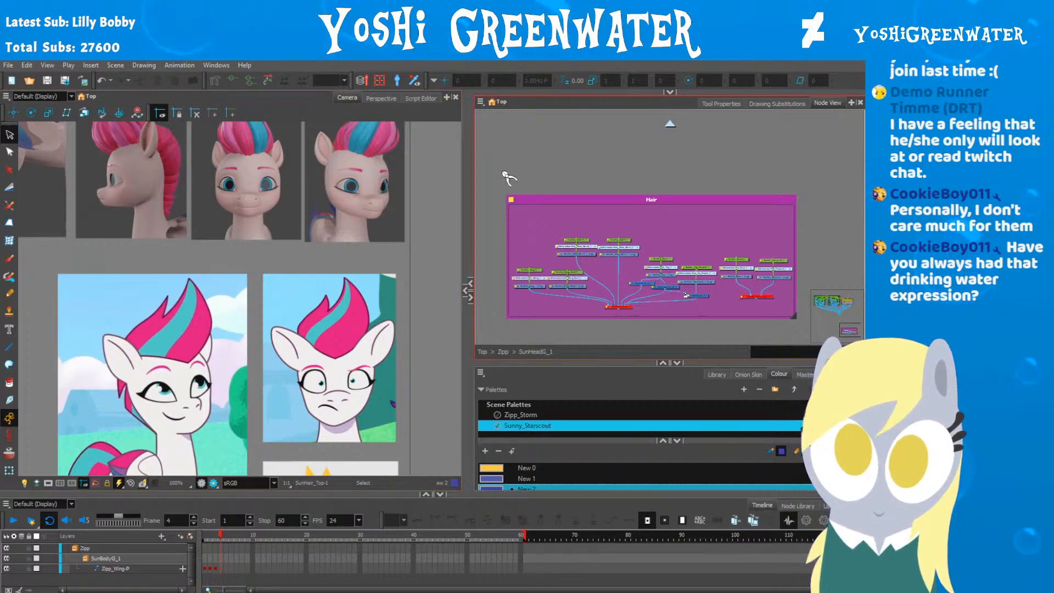
{"action": "left_click", "coordinate": [481, 102]}
{"action": "mouse_move", "coordinate": [492, 125]}
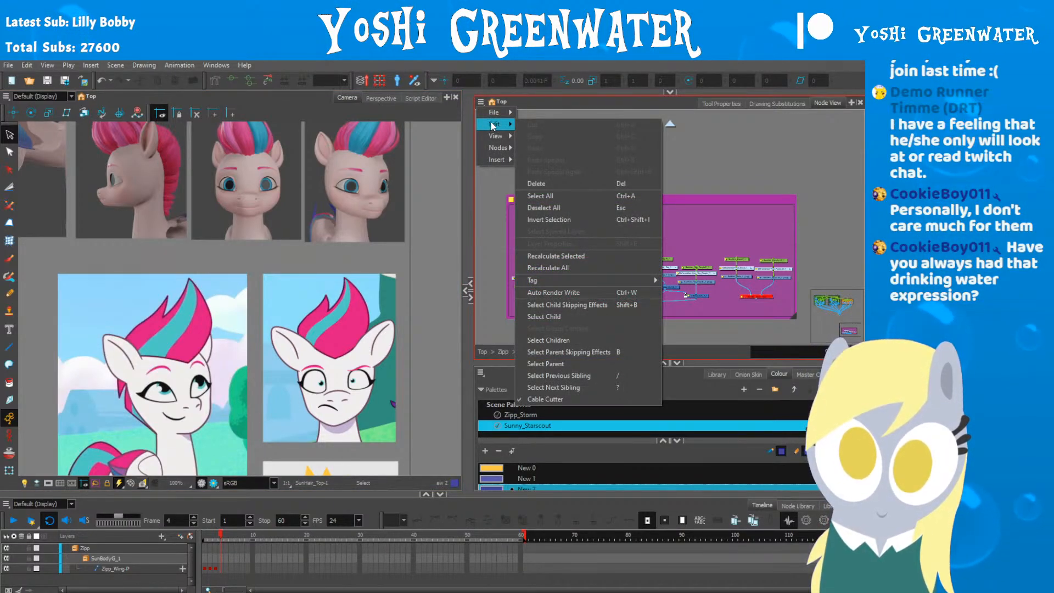
{"action": "left_click", "coordinate": [542, 398]}
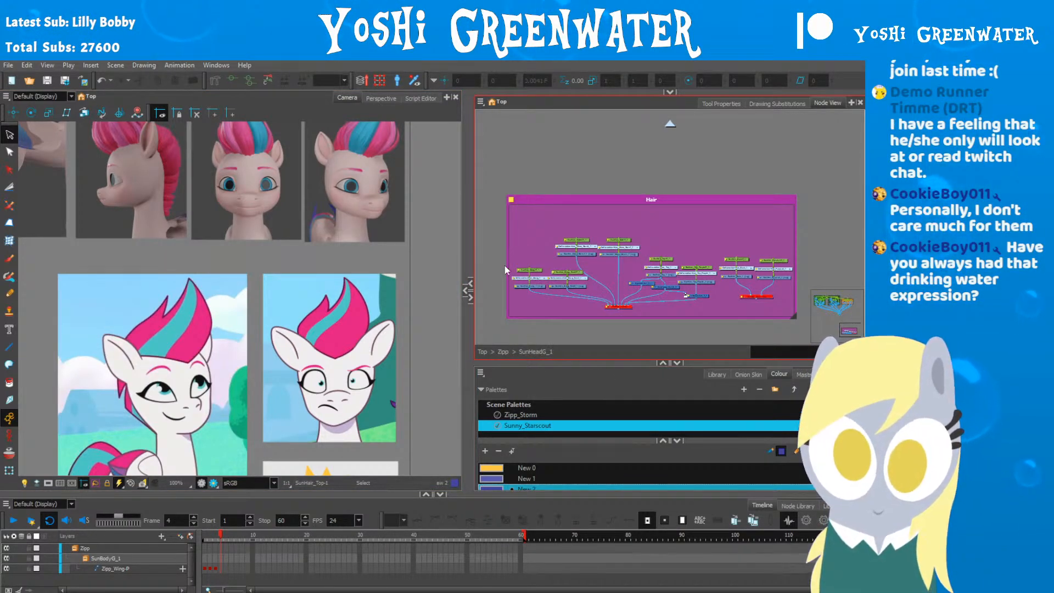
Step: Add a new Composite node in the empty space below the Head backdrop and connect its output to the head composite
{"action": "scroll", "coordinate": [551, 169], "scroll_direction": "up", "scroll_amount": 10}
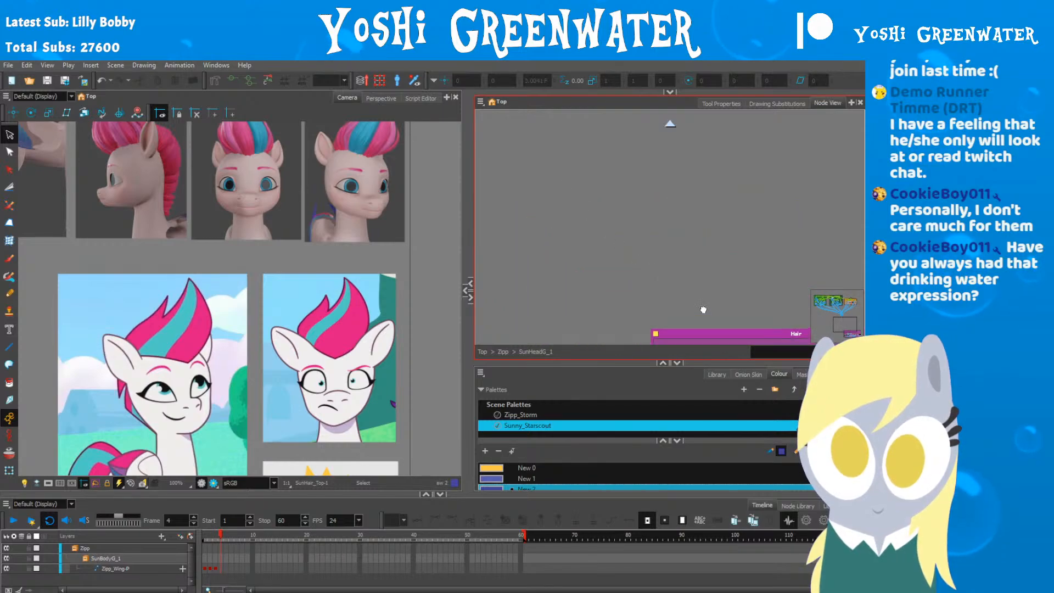
{"action": "scroll", "coordinate": [617, 230], "scroll_direction": "down", "scroll_amount": 8}
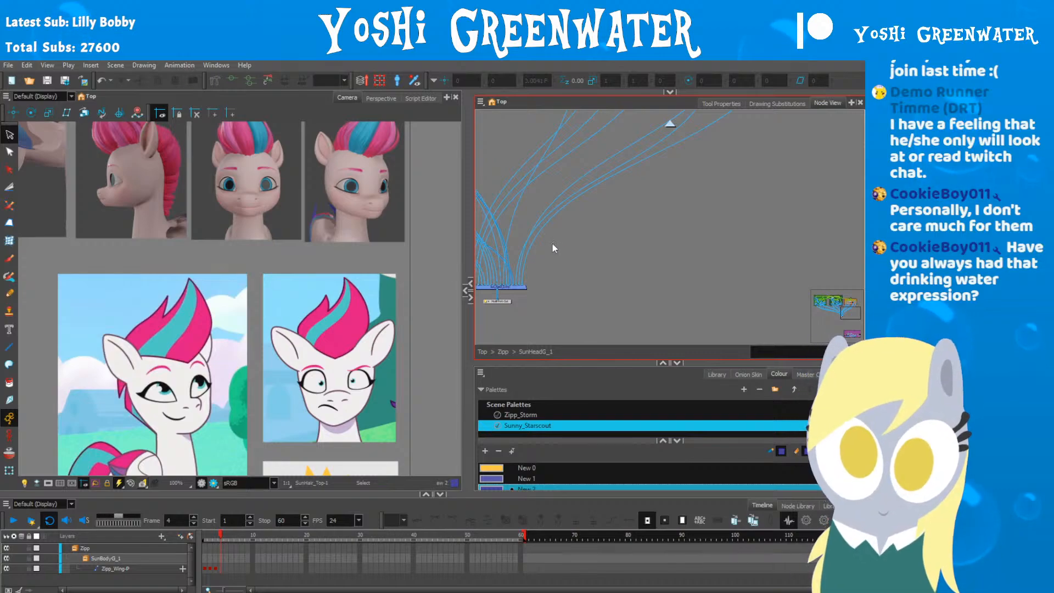
{"action": "scroll", "coordinate": [576, 249], "scroll_direction": "down", "scroll_amount": 2}
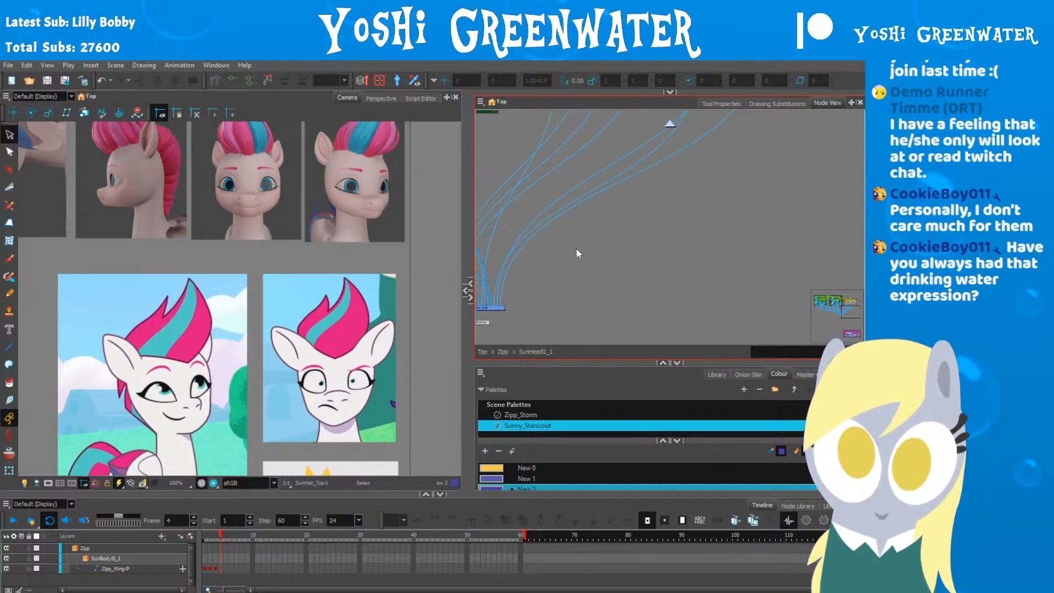
{"action": "key", "text": "ctrl+v"}
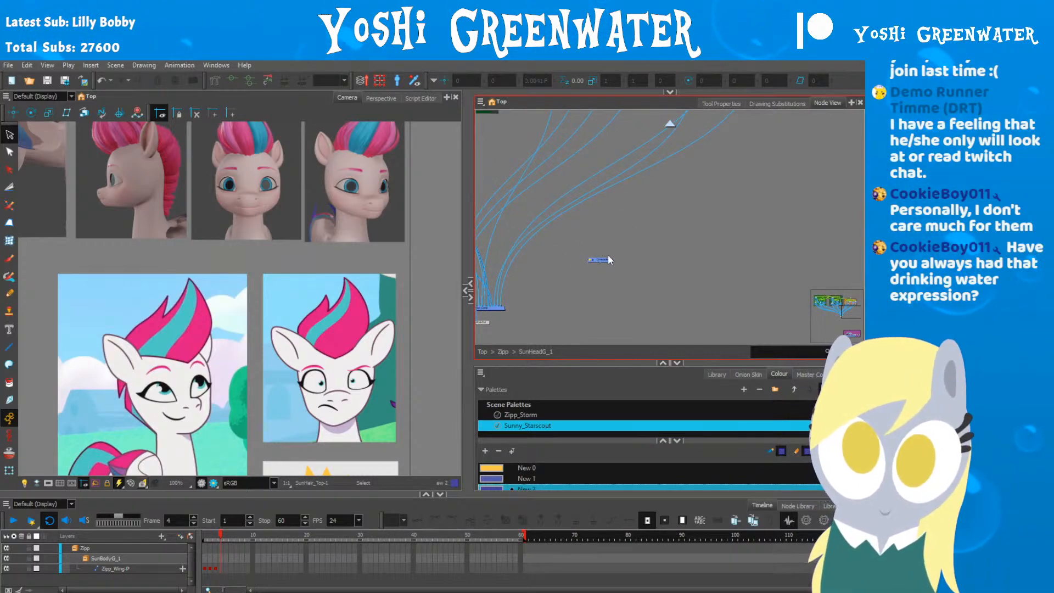
{"action": "left_click_drag", "start_coordinate": [636, 198], "coordinate": [595, 242]}
{"action": "left_click_drag", "start_coordinate": [565, 305], "coordinate": [624, 244]}
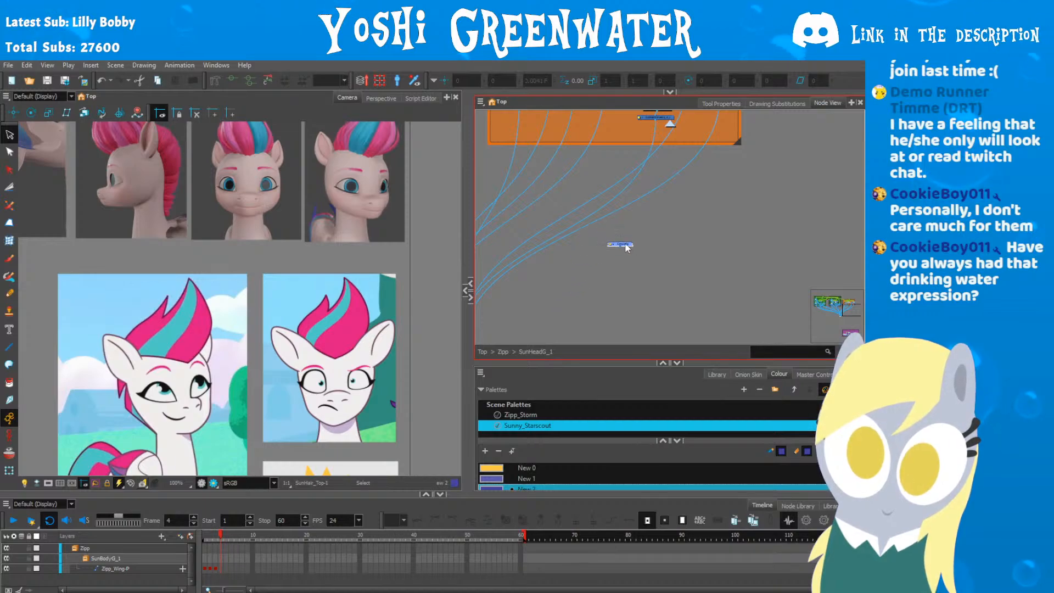
{"action": "left_click_drag", "start_coordinate": [562, 226], "coordinate": [631, 199]}
{"action": "left_click_drag", "start_coordinate": [686, 220], "coordinate": [476, 321]}
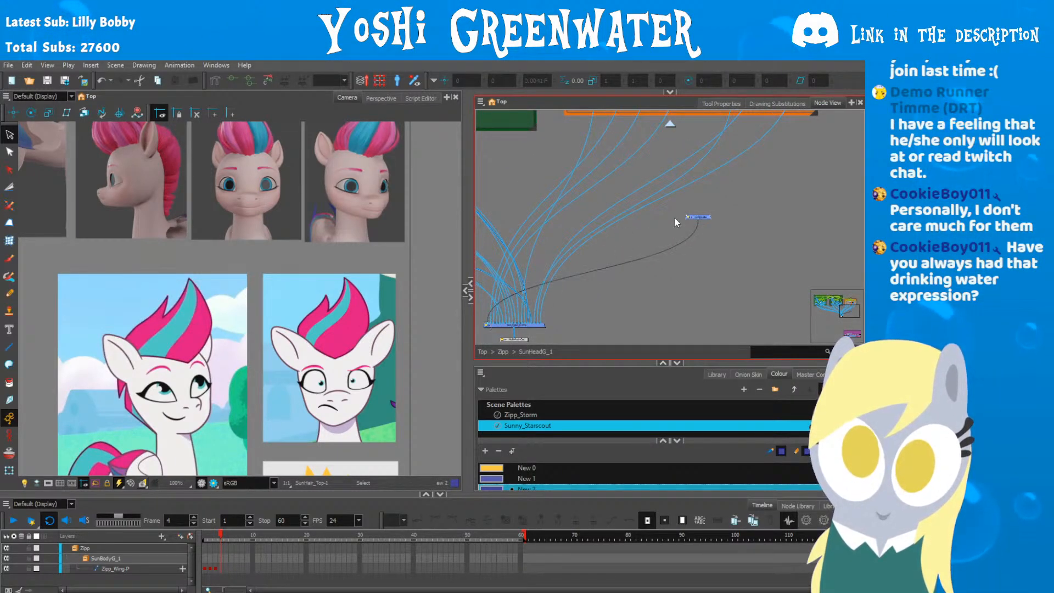
Step: Rename the new composite Zipp_Hair_Comp and collapse its thumbnail preview
{"action": "scroll", "coordinate": [675, 218], "scroll_direction": "up", "scroll_amount": 3}
{"action": "left_click_drag", "start_coordinate": [735, 218], "coordinate": [735, 275]}
{"action": "left_click_drag", "start_coordinate": [615, 258], "coordinate": [488, 238]}
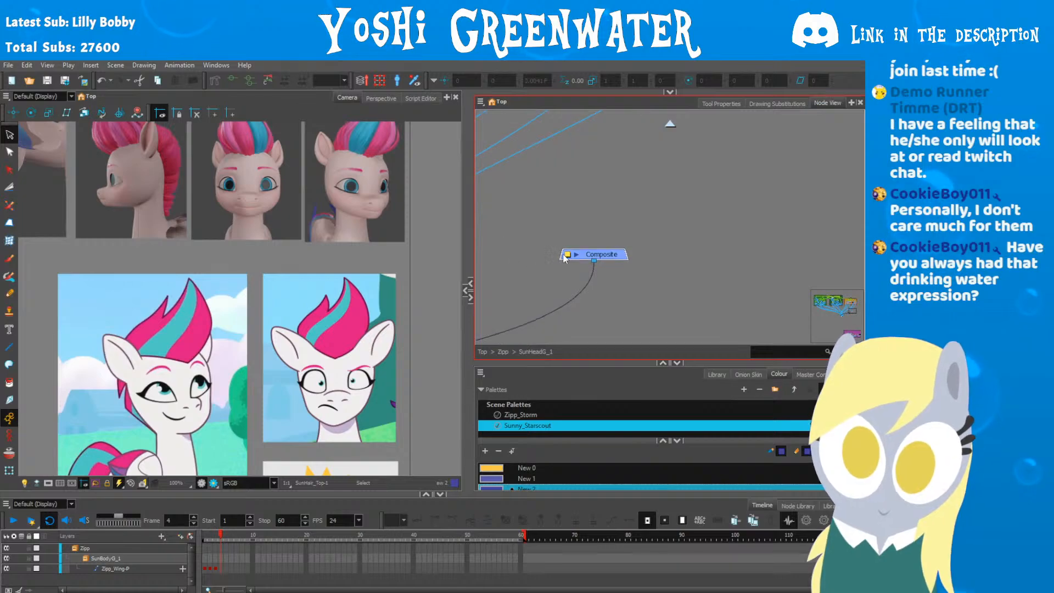
{"action": "left_click", "coordinate": [570, 254]}
{"action": "type", "text": "Z"}
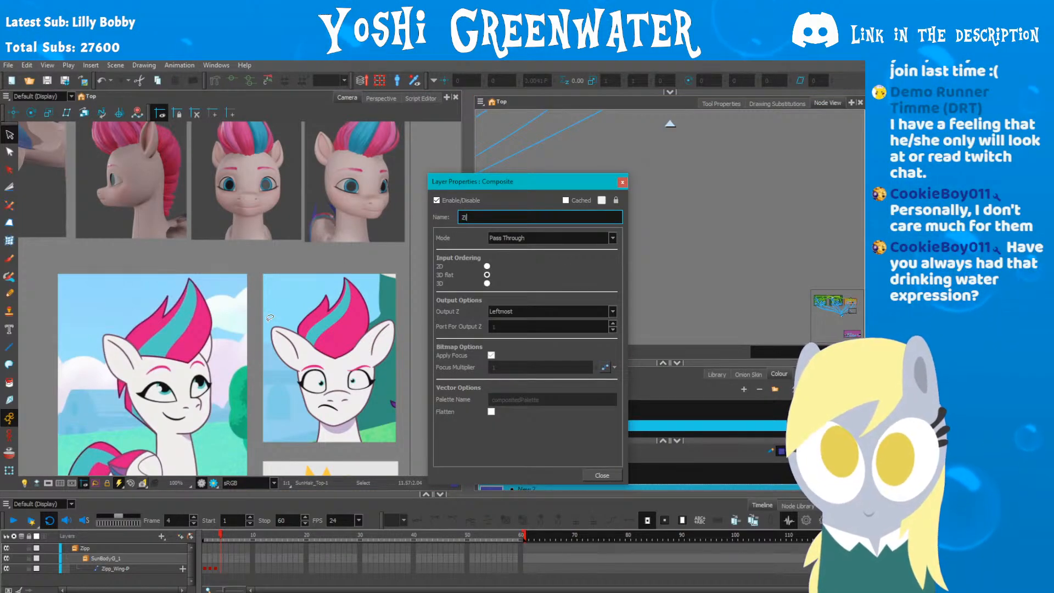
{"action": "type", "text": "ipp_Hair_Comp"}
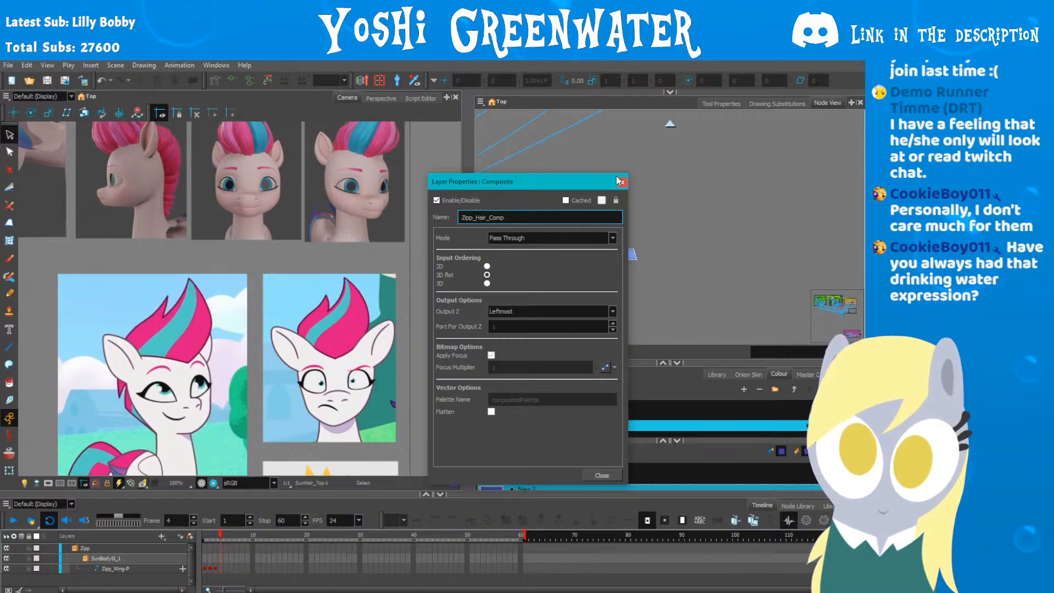
{"action": "left_click", "coordinate": [620, 181]}
{"action": "left_click", "coordinate": [556, 294]}
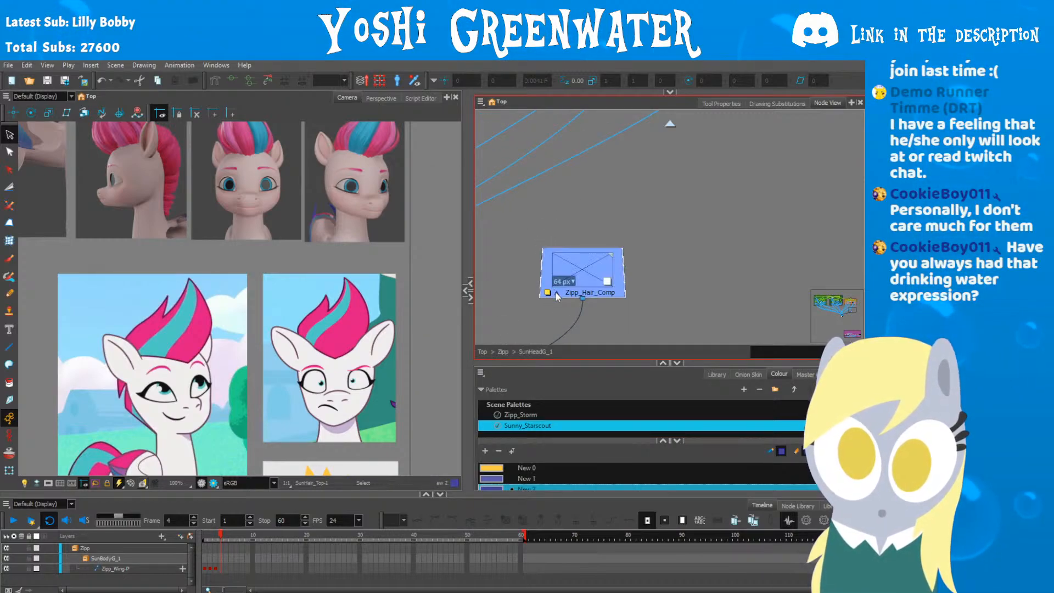
{"action": "left_click", "coordinate": [555, 293]}
{"action": "left_click", "coordinate": [587, 227]}
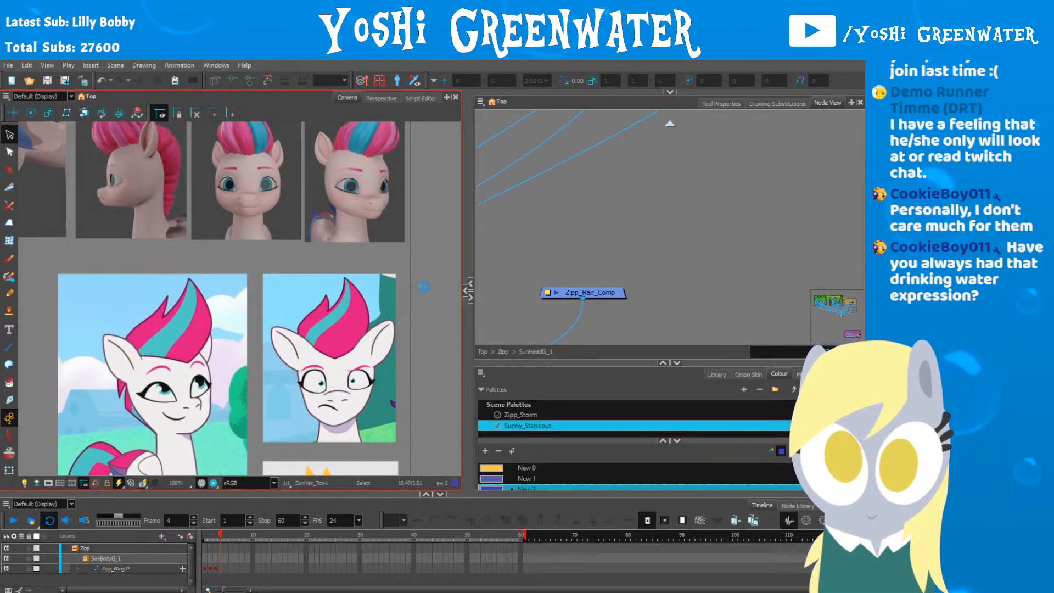
{"action": "scroll", "coordinate": [630, 253], "scroll_direction": "down", "scroll_amount": 5}
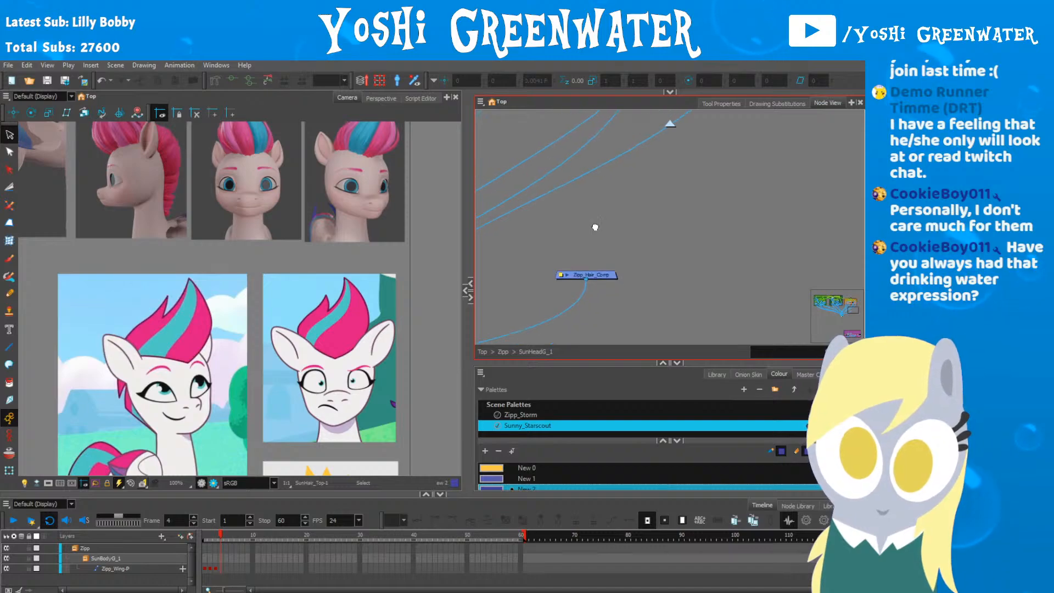
Step: Bring the Head backdrop into view and enlarge the Node View area in width and height
{"action": "left_click_drag", "start_coordinate": [629, 249], "coordinate": [618, 345]}
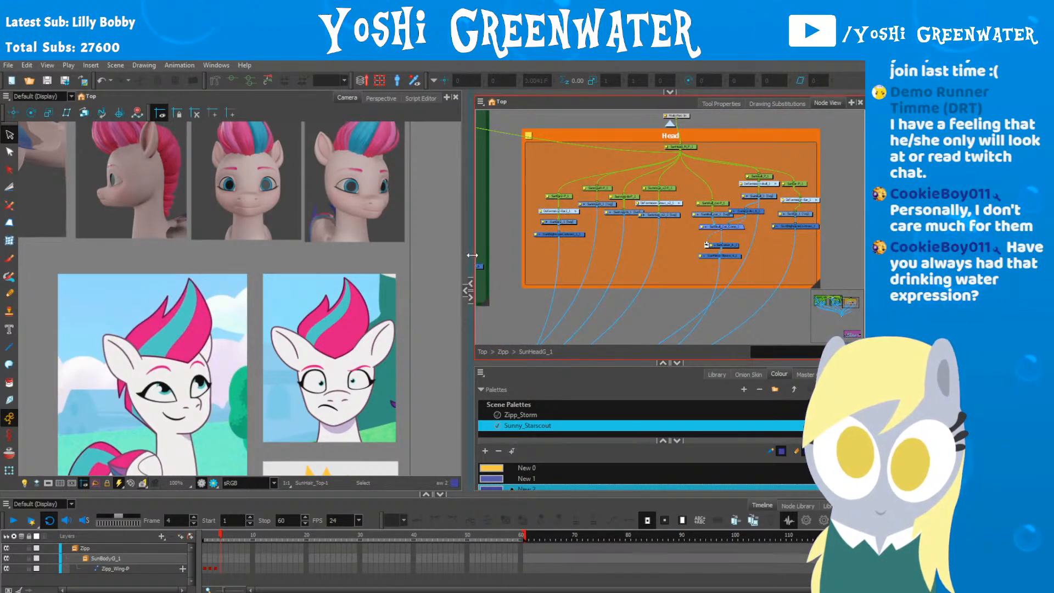
{"action": "left_click_drag", "start_coordinate": [472, 255], "coordinate": [308, 256]}
{"action": "left_click_drag", "start_coordinate": [472, 363], "coordinate": [487, 489]}
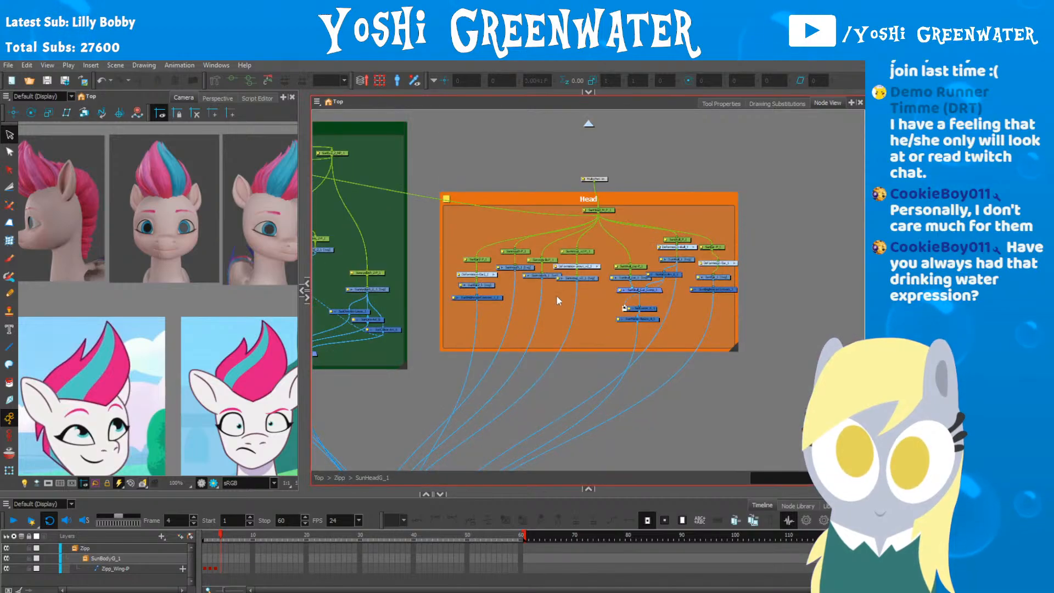
Step: Examine the node structure of the Head, Eyes and two Eye backdrops in the head group
{"action": "scroll", "coordinate": [591, 279], "scroll_direction": "up", "scroll_amount": 3}
{"action": "left_click_drag", "start_coordinate": [588, 314], "coordinate": [683, 321]}
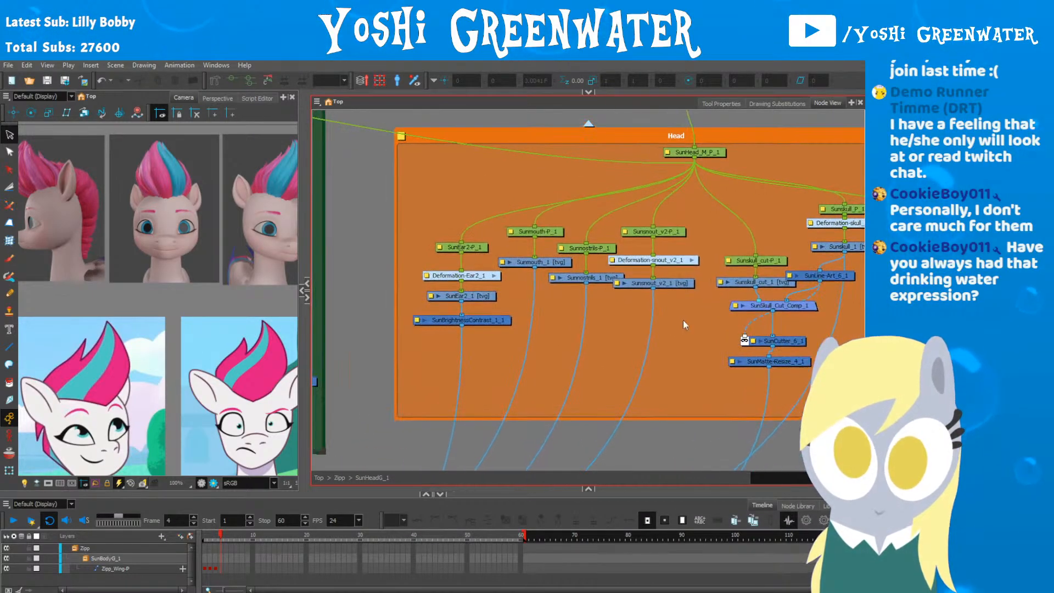
{"action": "left_click_drag", "start_coordinate": [593, 308], "coordinate": [579, 304]}
{"action": "scroll", "coordinate": [554, 296], "scroll_direction": "down", "scroll_amount": 3}
{"action": "left_click_drag", "start_coordinate": [432, 295], "coordinate": [665, 278]}
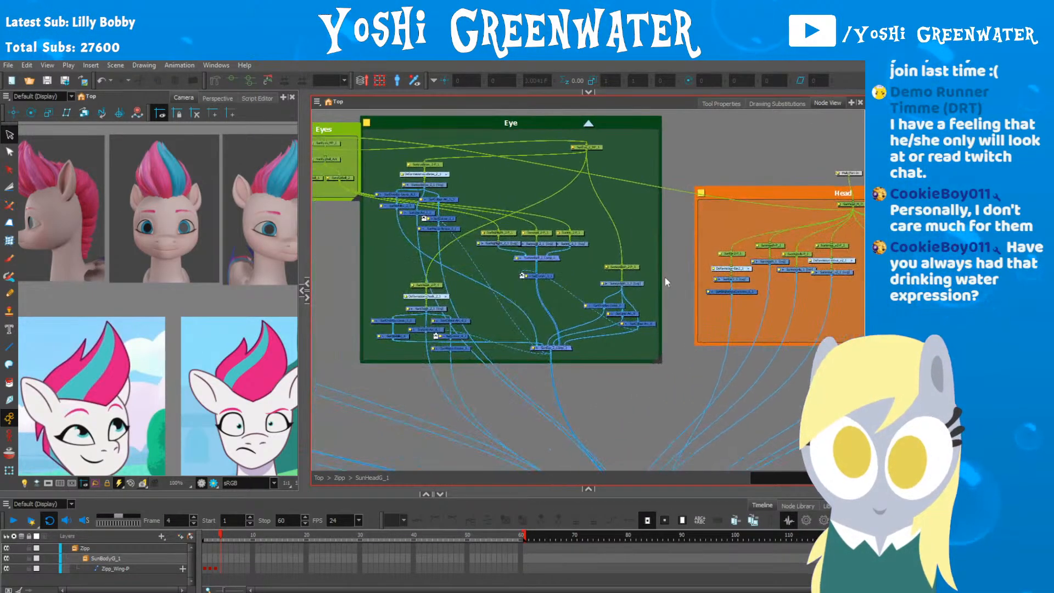
{"action": "scroll", "coordinate": [665, 279], "scroll_direction": "down", "scroll_amount": 1}
{"action": "left_click_drag", "start_coordinate": [436, 280], "coordinate": [579, 260]}
{"action": "scroll", "coordinate": [580, 258], "scroll_direction": "down", "scroll_amount": 2}
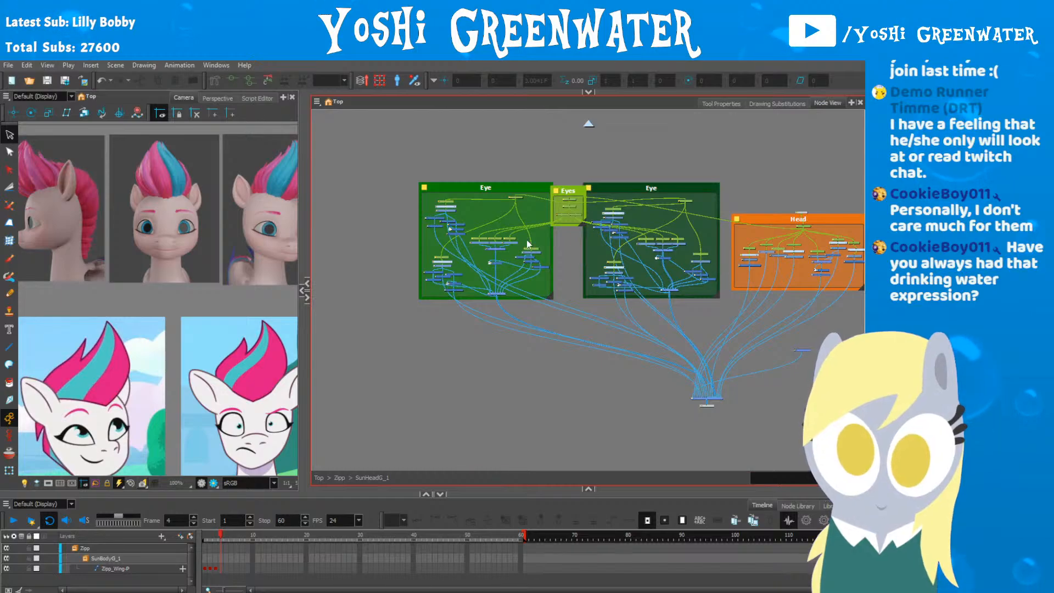
{"action": "scroll", "coordinate": [605, 289], "scroll_direction": "up", "scroll_amount": 4}
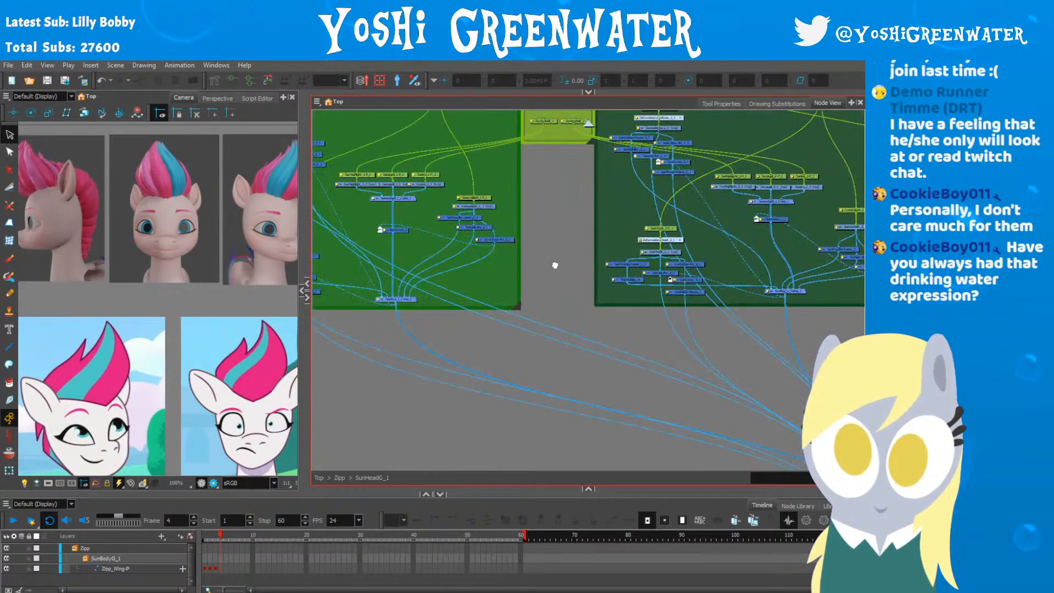
Step: Reframe the Camera view on the pony rig's head and body together with its mc_Head_13 and mc_body_7 controllers
{"action": "scroll", "coordinate": [151, 309], "scroll_direction": "down", "scroll_amount": 5}
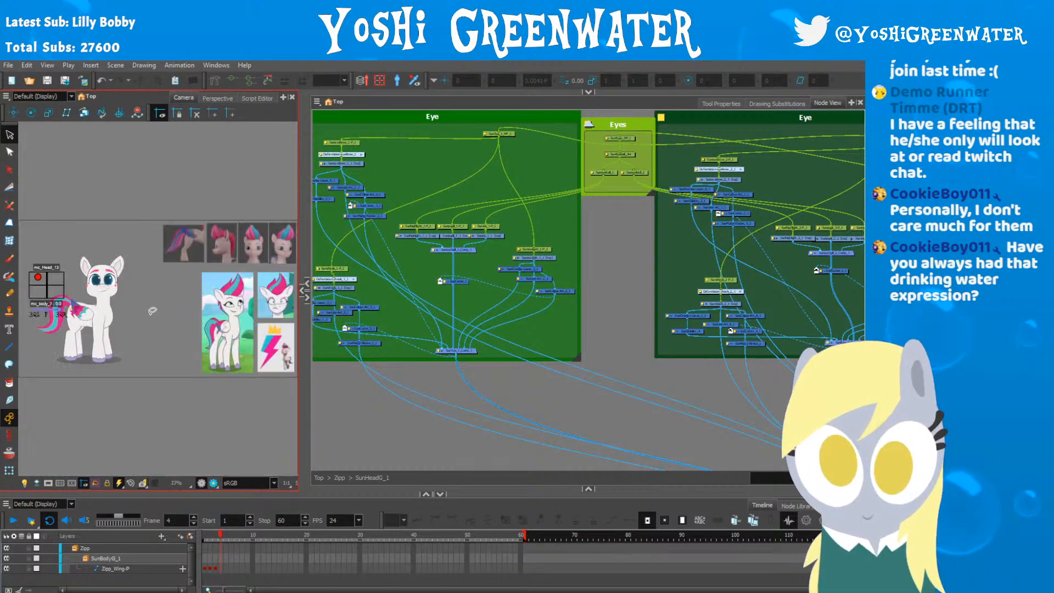
{"action": "scroll", "coordinate": [149, 291], "scroll_direction": "up", "scroll_amount": 4}
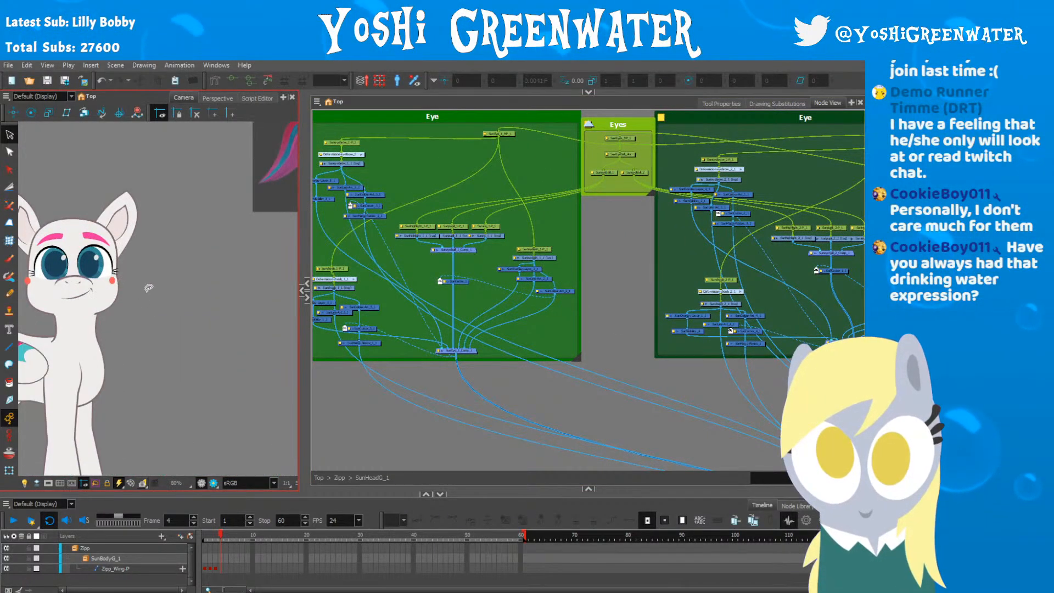
{"action": "left_click_drag", "start_coordinate": [149, 288], "coordinate": [303, 313]}
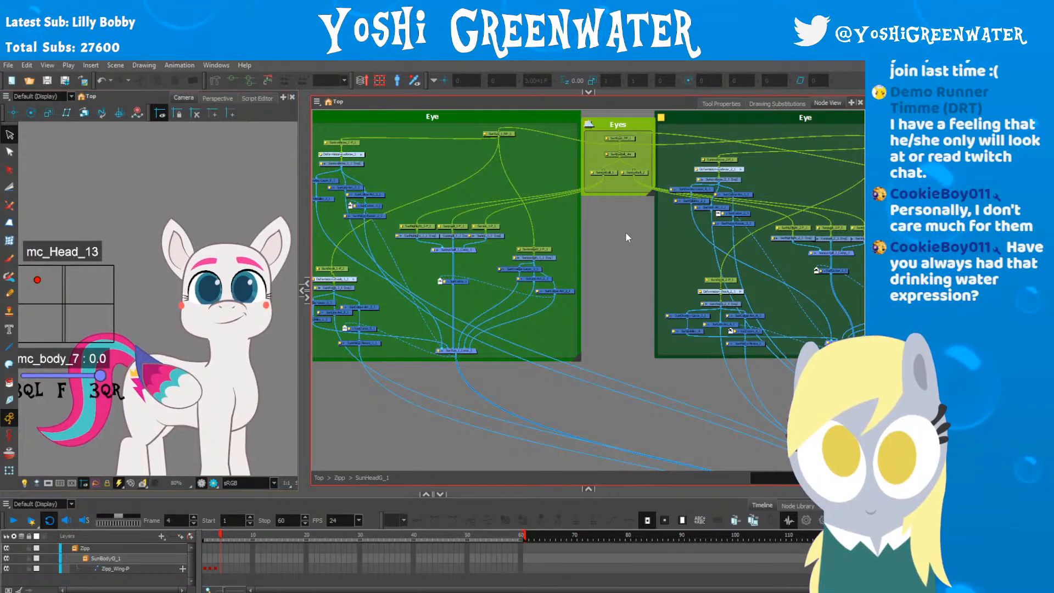
Step: Inspect the eyes master peg, the eyebrow chain and the highlight, pupil and iris nodes of the dark green Eye backdrop
{"action": "left_click_drag", "start_coordinate": [618, 233], "coordinate": [450, 272]}
{"action": "scroll", "coordinate": [450, 271], "scroll_direction": "up", "scroll_amount": 1}
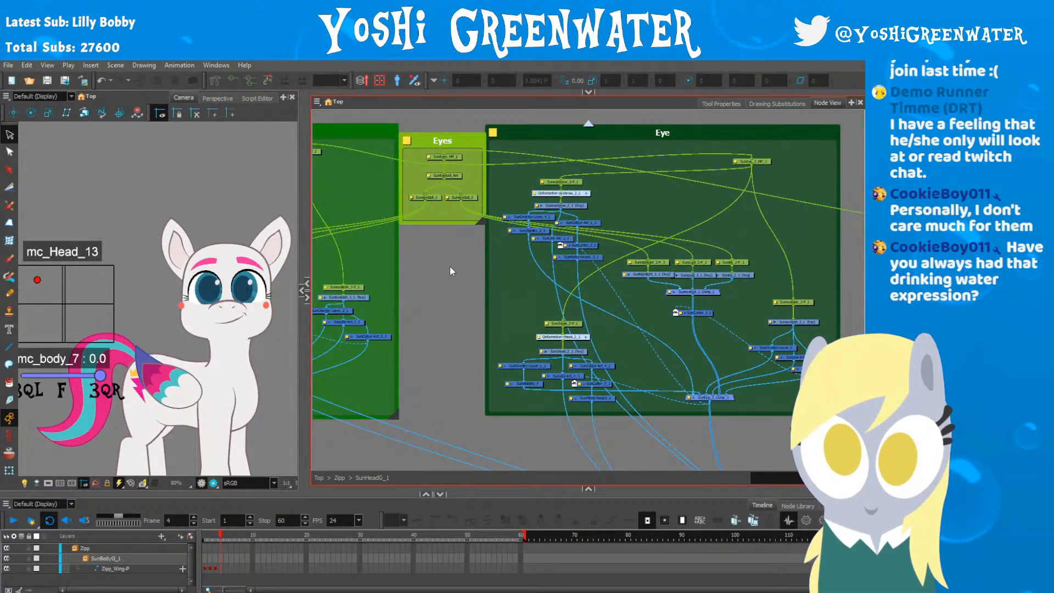
{"action": "left_click", "coordinate": [560, 182]}
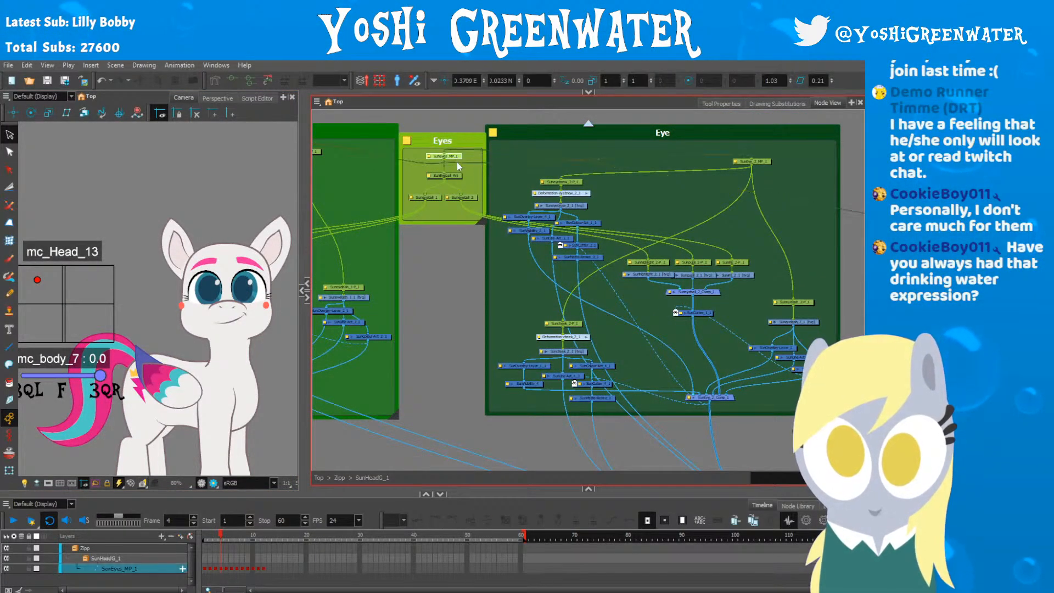
{"action": "scroll", "coordinate": [574, 196], "scroll_direction": "up", "scroll_amount": 2}
{"action": "scroll", "coordinate": [574, 195], "scroll_direction": "up", "scroll_amount": 1}
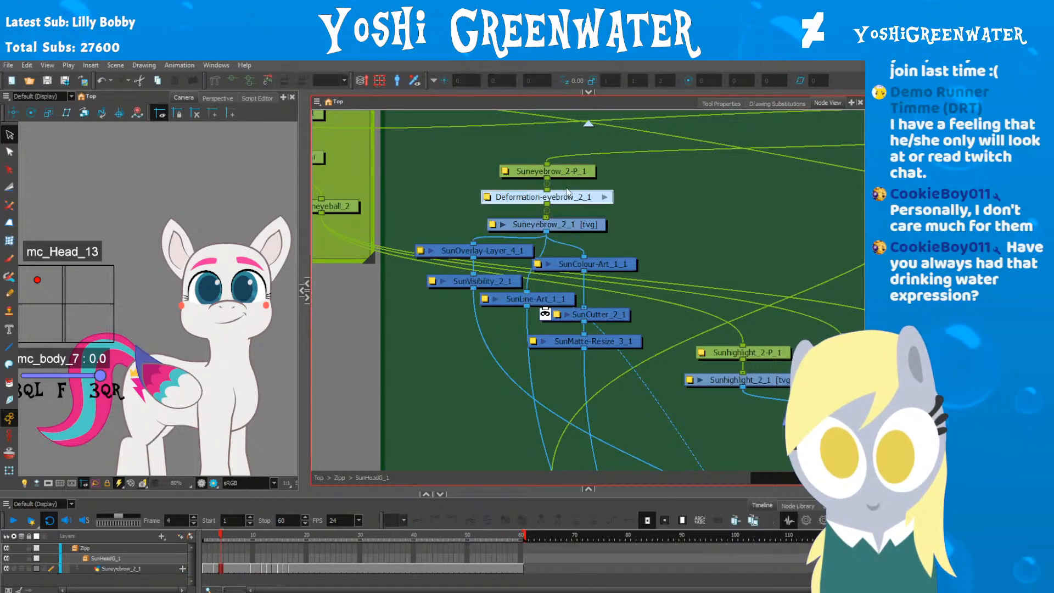
{"action": "left_click_drag", "start_coordinate": [712, 254], "coordinate": [442, 165]}
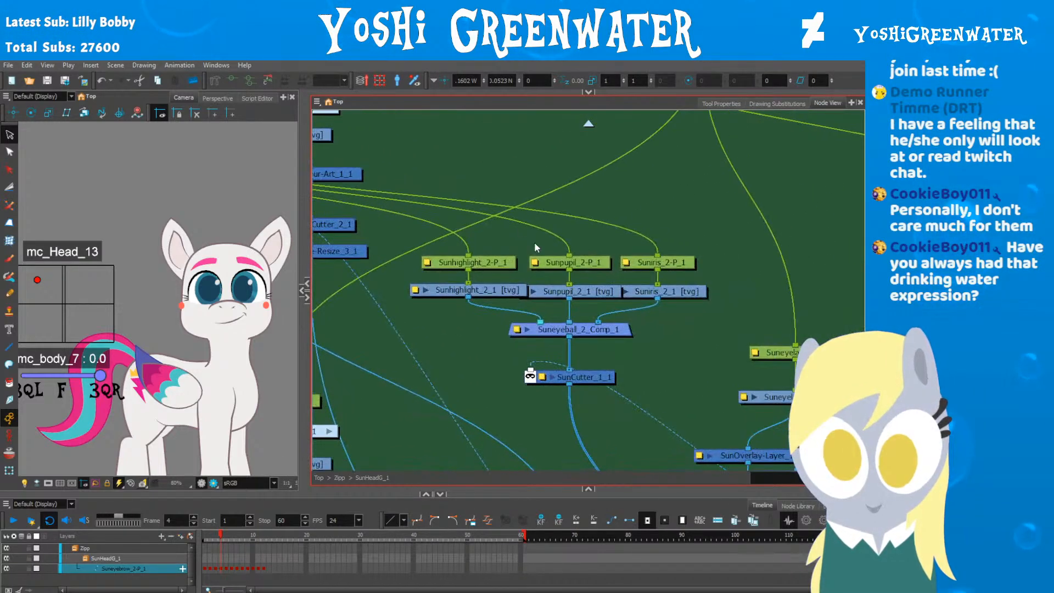
{"action": "left_click_drag", "start_coordinate": [652, 319], "coordinate": [436, 248]}
Step: Inspect the eyelash peg and drawing, previewing the drawing's thumbnail and scrubbing its frames in the timeline
{"action": "left_click", "coordinate": [560, 284]}
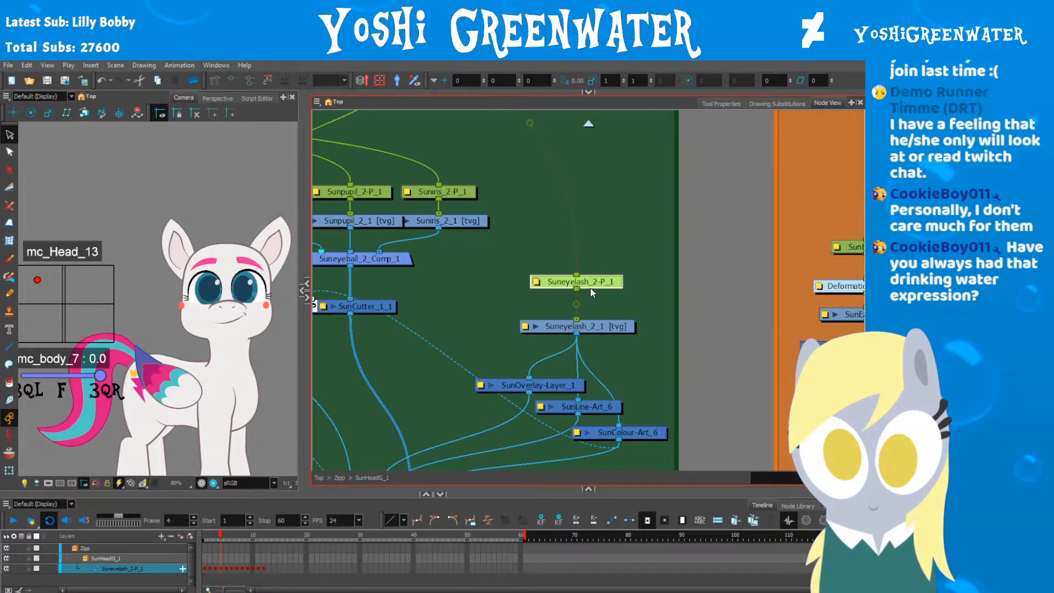
{"action": "left_click", "coordinate": [594, 326]}
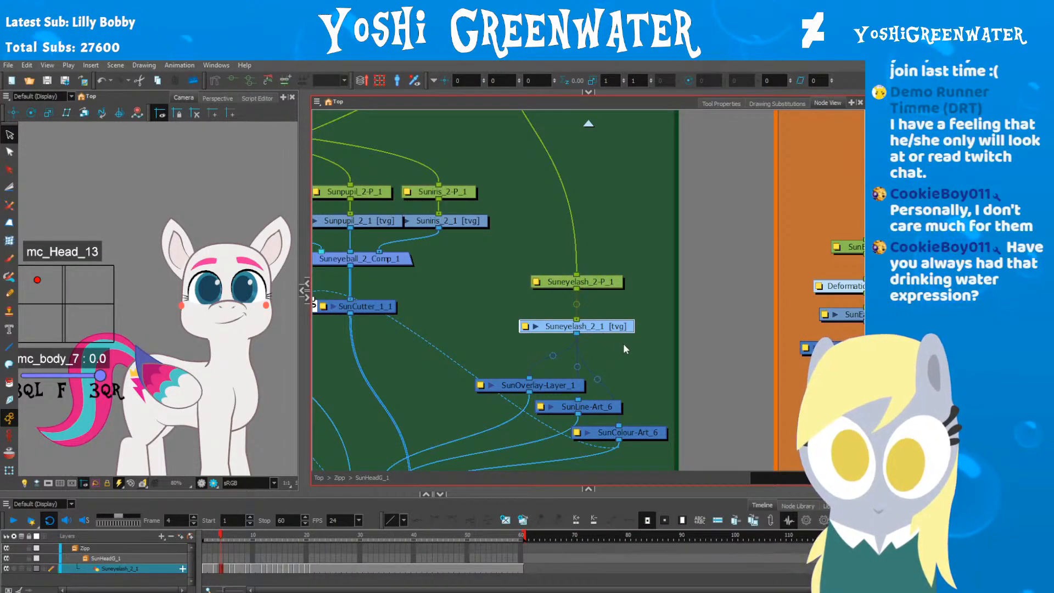
{"action": "left_click_drag", "start_coordinate": [623, 344], "coordinate": [593, 282]}
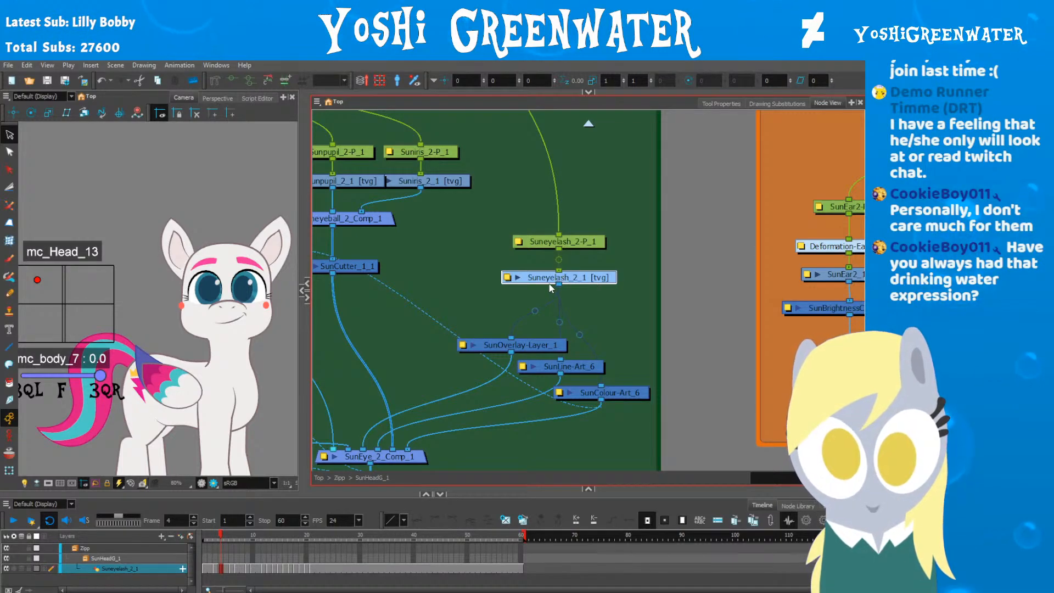
{"action": "left_click", "coordinate": [516, 278]}
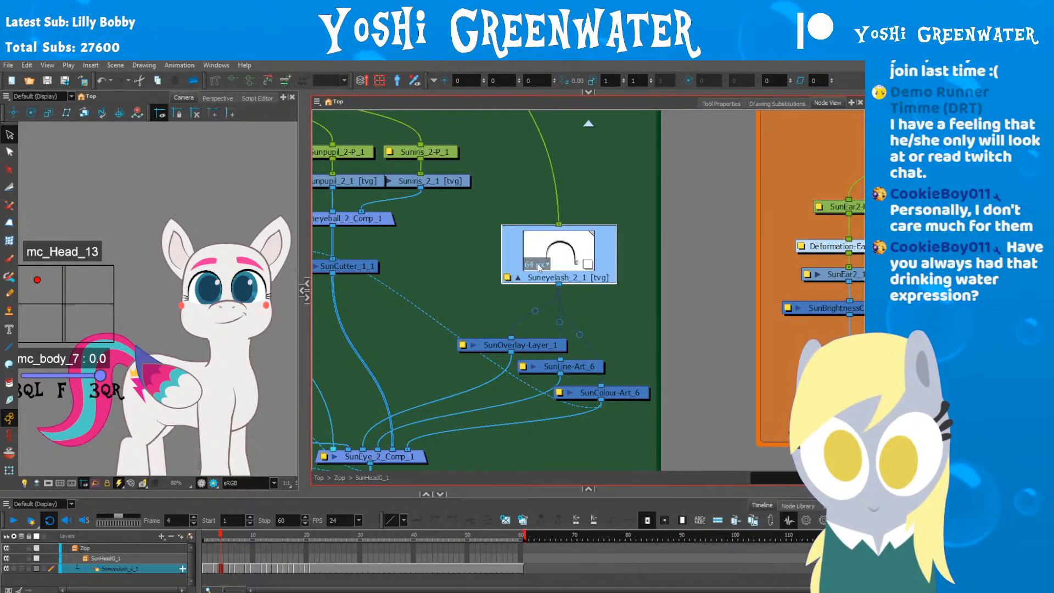
{"action": "scroll", "coordinate": [549, 269], "scroll_direction": "up", "scroll_amount": 3}
{"action": "left_click", "coordinate": [498, 291]}
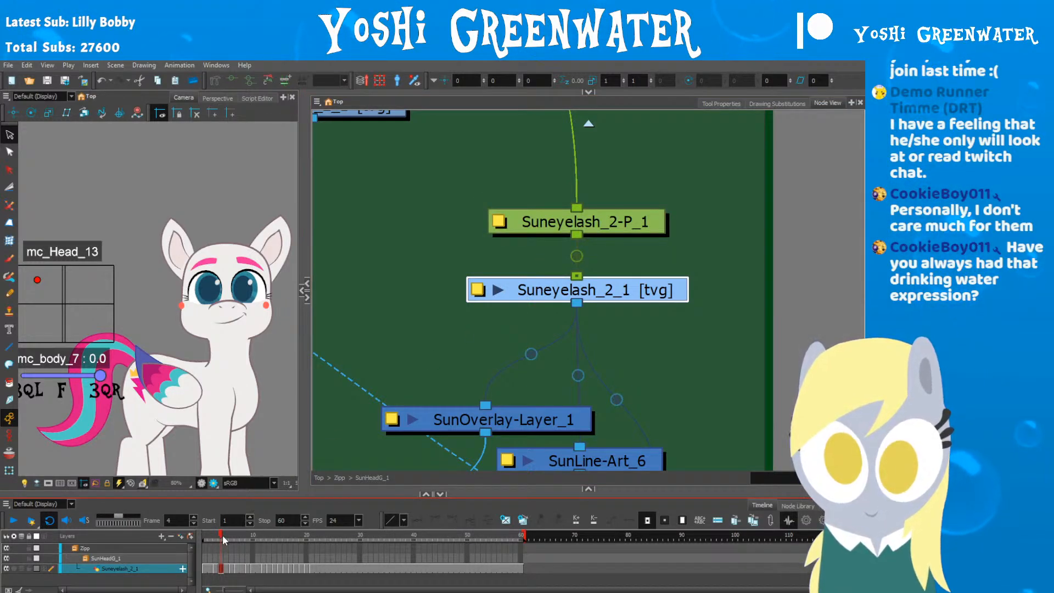
{"action": "left_click", "coordinate": [274, 536]}
{"action": "left_click_drag", "start_coordinate": [299, 522], "coordinate": [221, 494]}
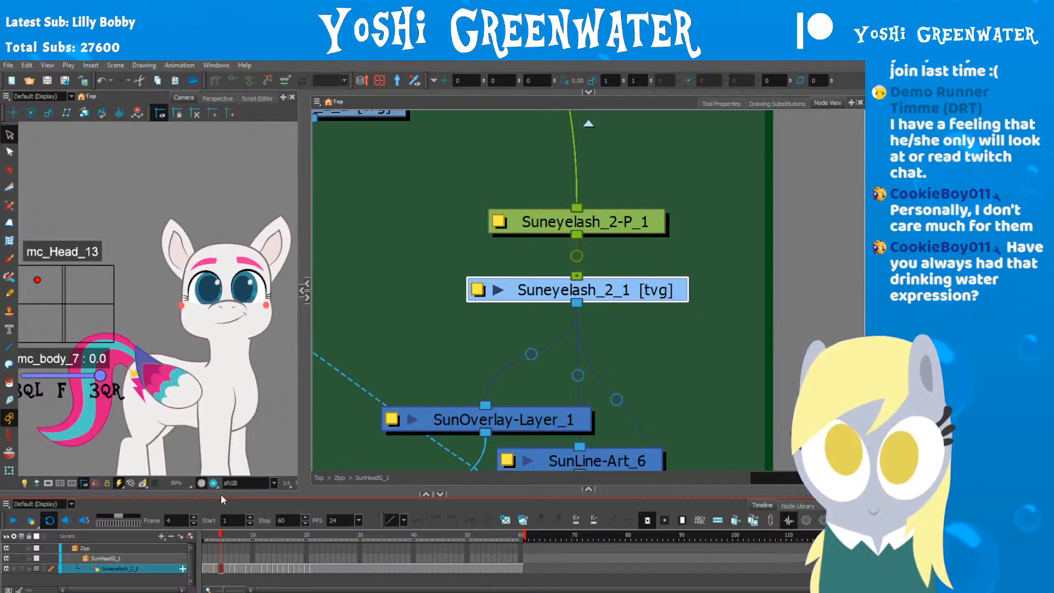
Step: Review the eyelash chain by selecting its peg, drawing, Overlay-Layer, Line-Art and Colour-Art nodes
{"action": "left_click", "coordinate": [537, 231]}
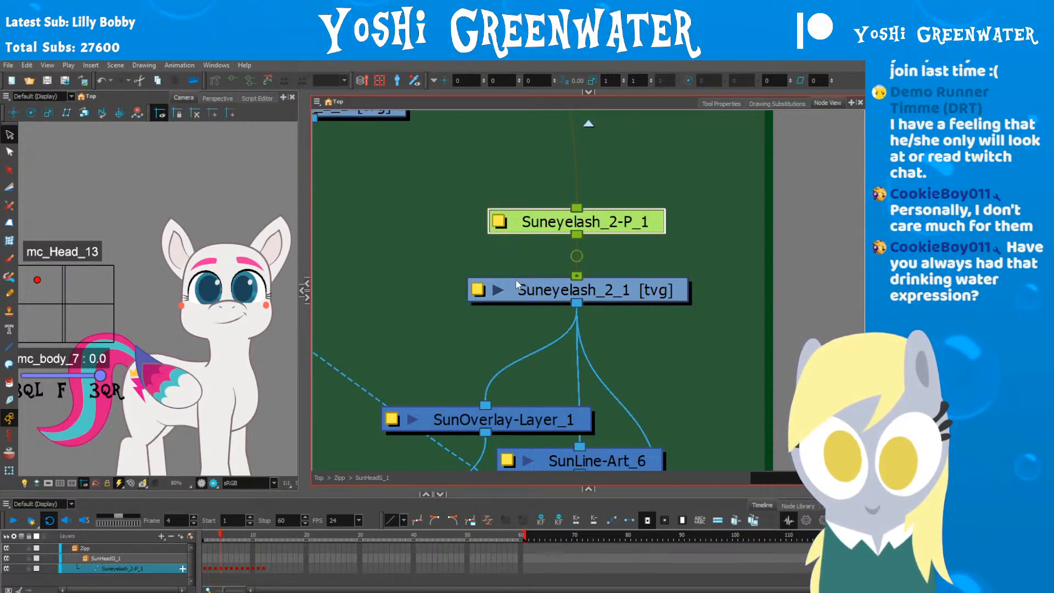
{"action": "left_click", "coordinate": [502, 290], "text": "ctrl"}
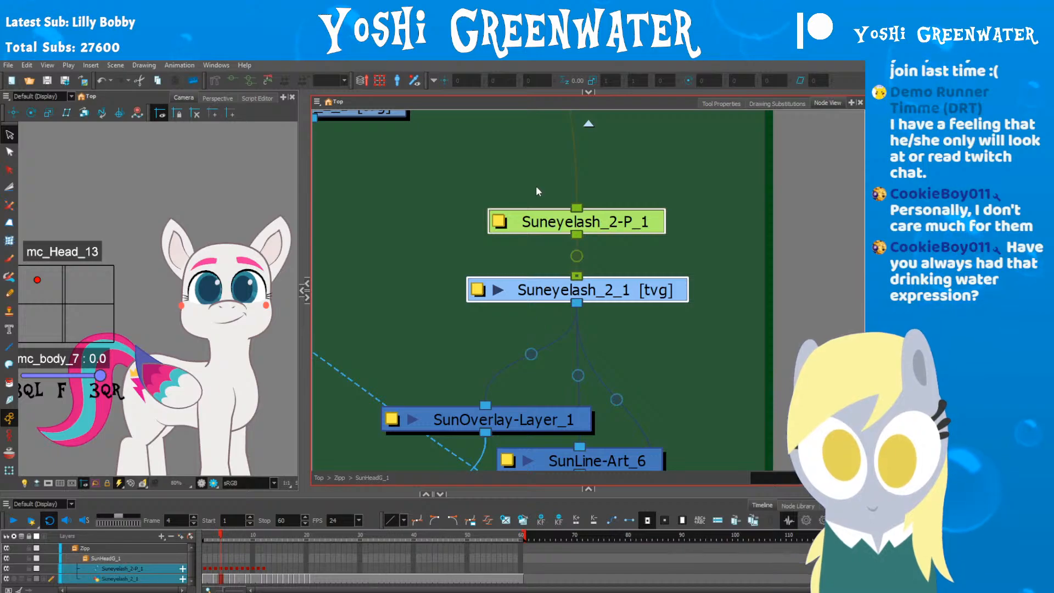
{"action": "left_click", "coordinate": [549, 220]}
{"action": "scroll", "coordinate": [566, 209], "scroll_direction": "down", "scroll_amount": 3}
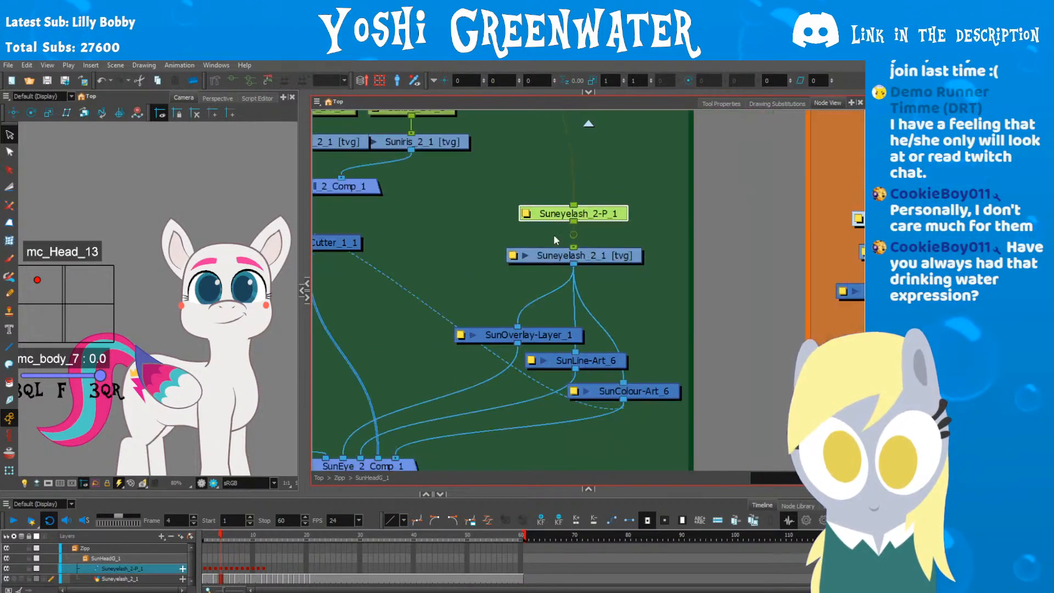
{"action": "scroll", "coordinate": [533, 231], "scroll_direction": "down", "scroll_amount": 2}
{"action": "left_click", "coordinate": [536, 286]}
{"action": "left_click", "coordinate": [549, 312]}
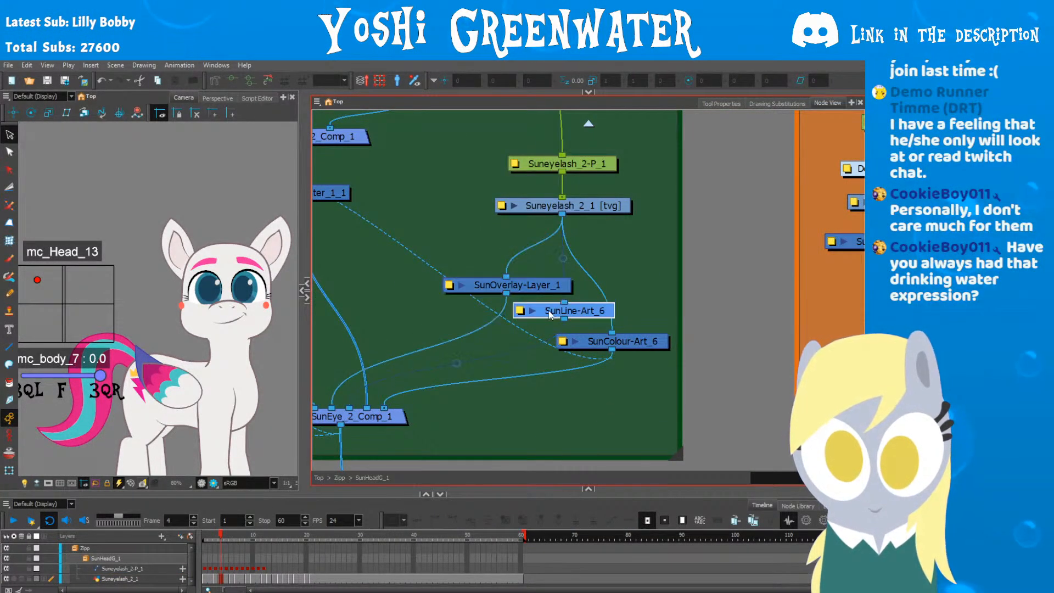
{"action": "left_click", "coordinate": [601, 341]}
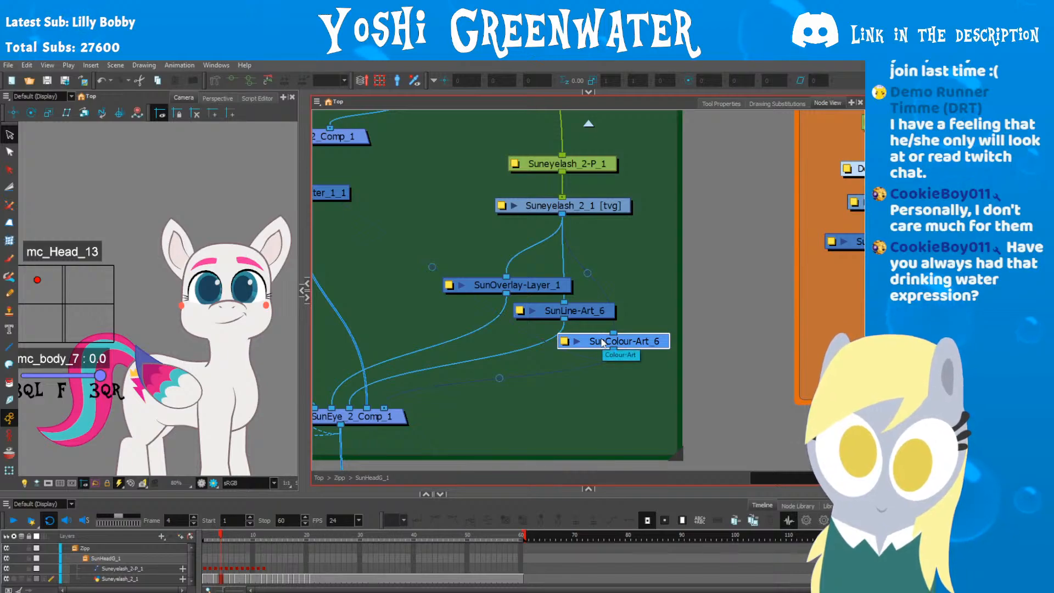
{"action": "left_click_drag", "start_coordinate": [584, 312], "coordinate": [582, 312]}
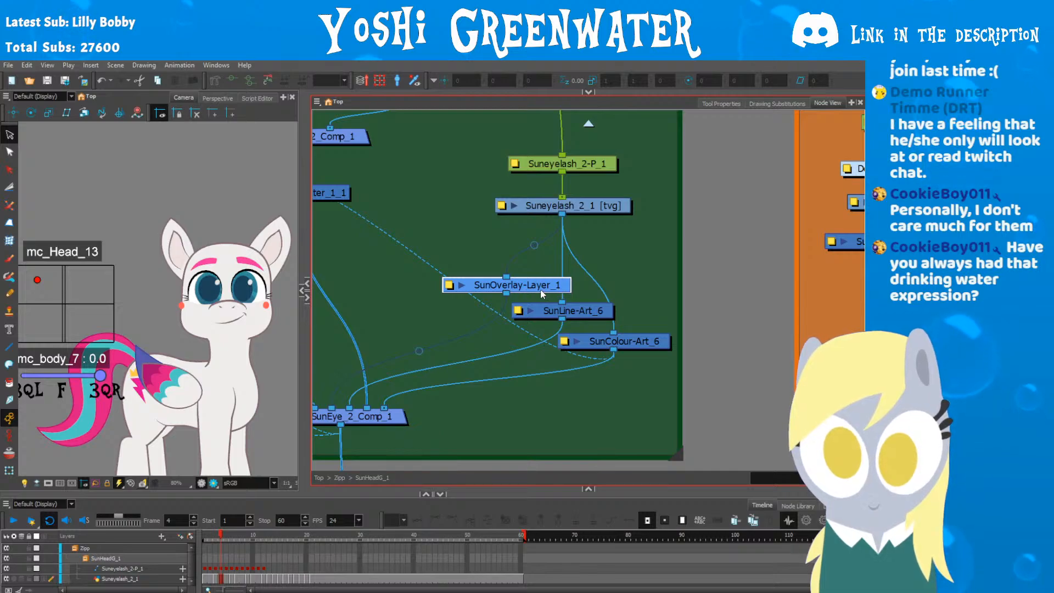
Step: Move the eyelash's SunOverlay-Layer_1 node slightly higher above its Line-Art node and check the Line-Art and Colour-Art nodes
{"action": "left_click", "coordinate": [565, 205]}
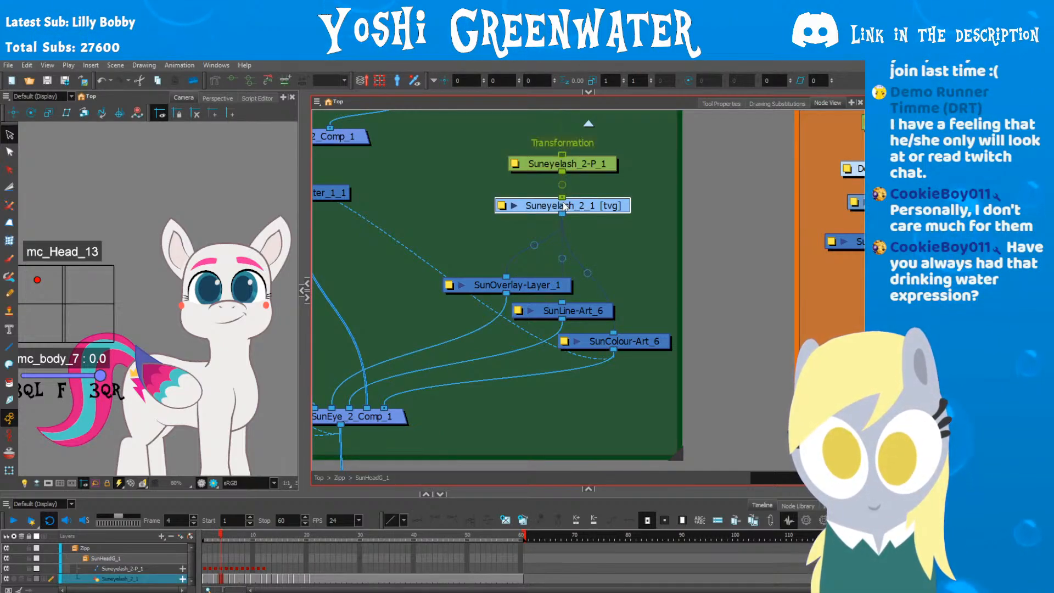
{"action": "left_click_drag", "start_coordinate": [532, 284], "coordinate": [640, 269]}
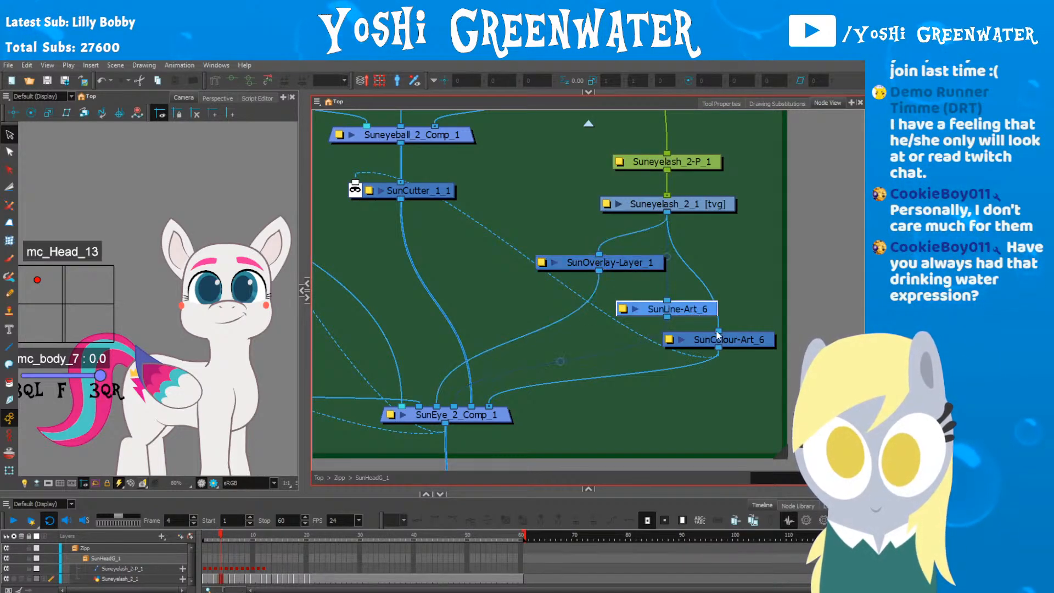
{"action": "left_click", "coordinate": [737, 341]}
{"action": "left_click_drag", "start_coordinate": [520, 272], "coordinate": [528, 285]}
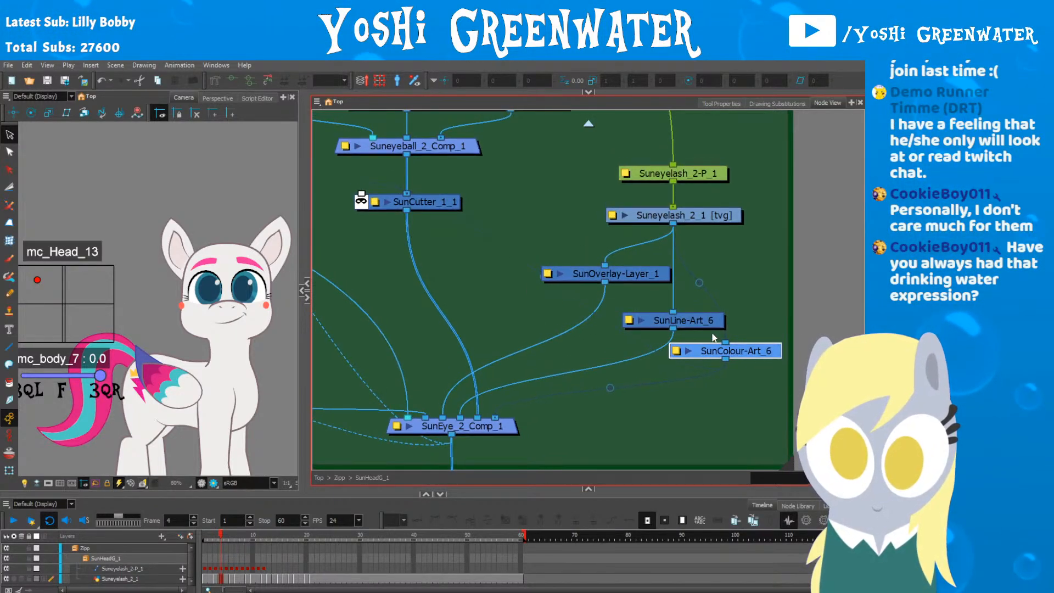
{"action": "left_click_drag", "start_coordinate": [726, 350], "coordinate": [731, 353]}
Step: Inspect how the SunCutter_1_1 node is connected between the eyeball composite and the eye composite
{"action": "left_click_drag", "start_coordinate": [470, 216], "coordinate": [597, 286]}
{"action": "left_click", "coordinate": [547, 272]}
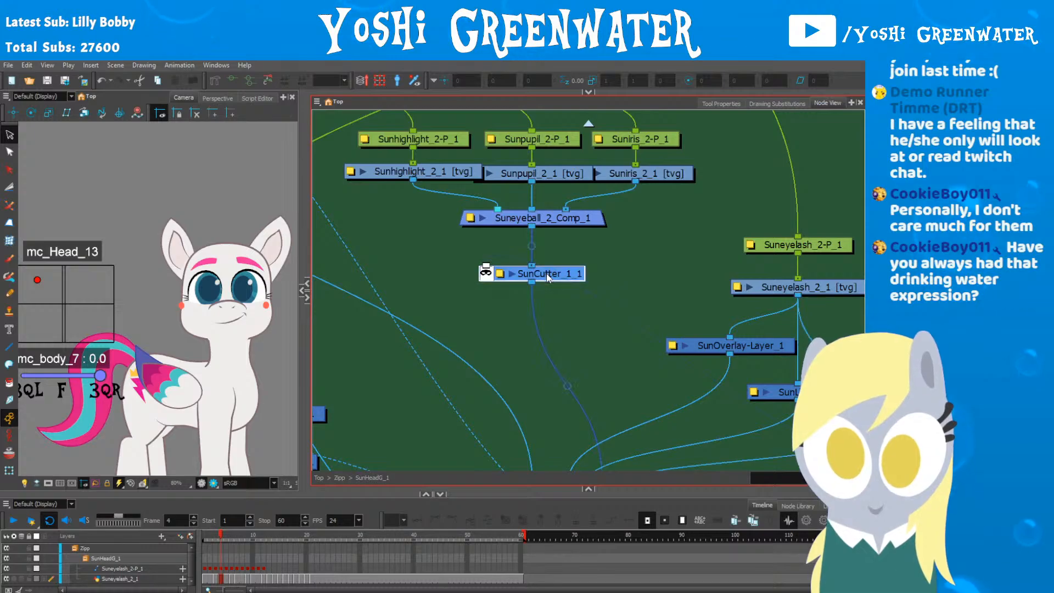
{"action": "left_click_drag", "start_coordinate": [568, 235], "coordinate": [572, 315]}
{"action": "scroll", "coordinate": [529, 269], "scroll_direction": "down", "scroll_amount": 6}
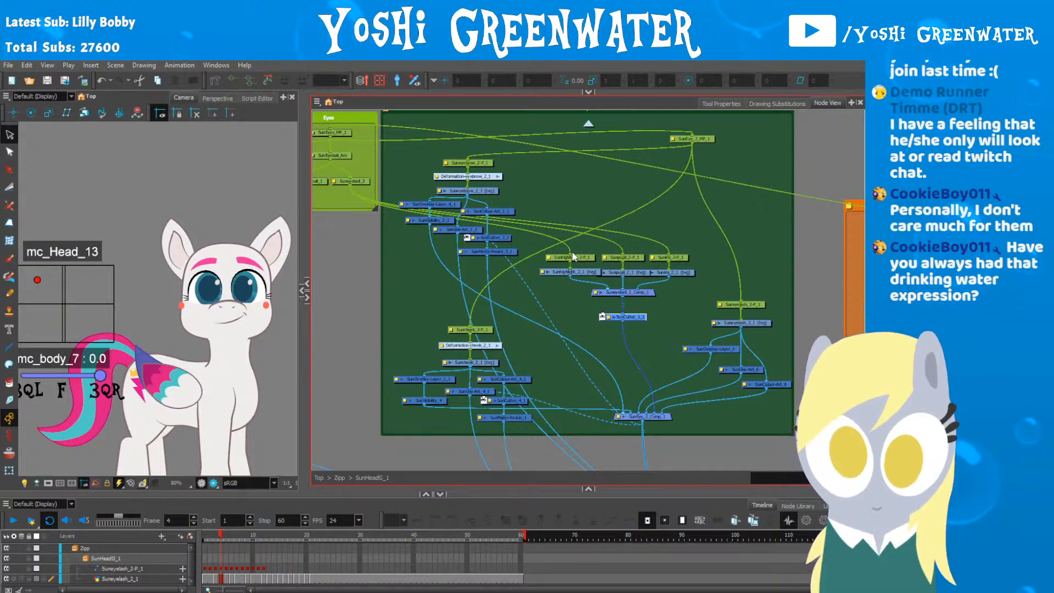
{"action": "left_click", "coordinate": [571, 294]}
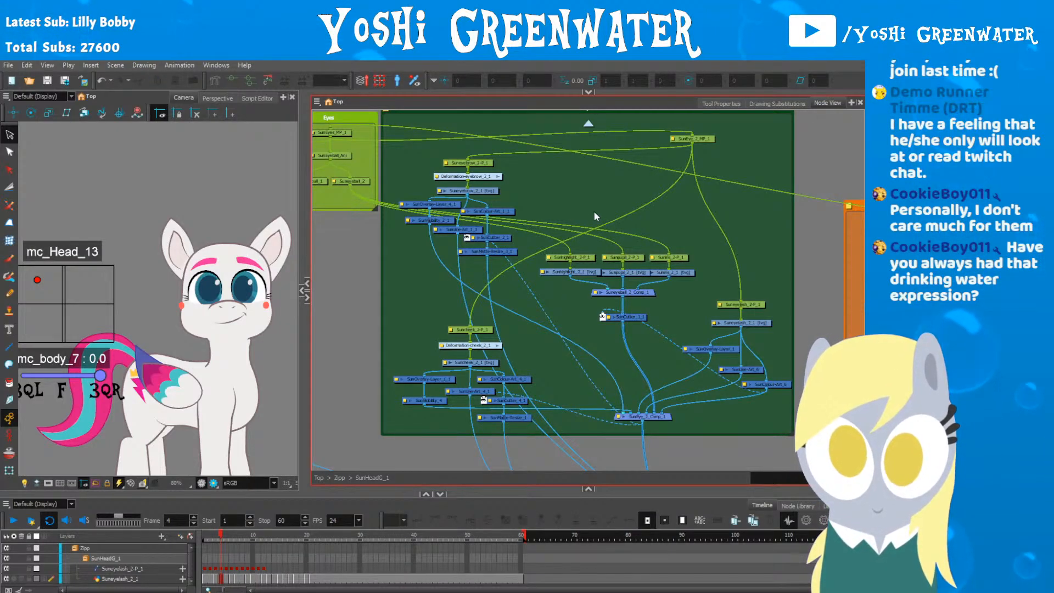
Step: Inspect the eye's master peg and the cheek peg and drawing with its art layer nodes
{"action": "scroll", "coordinate": [594, 212], "scroll_direction": "down", "scroll_amount": 2}
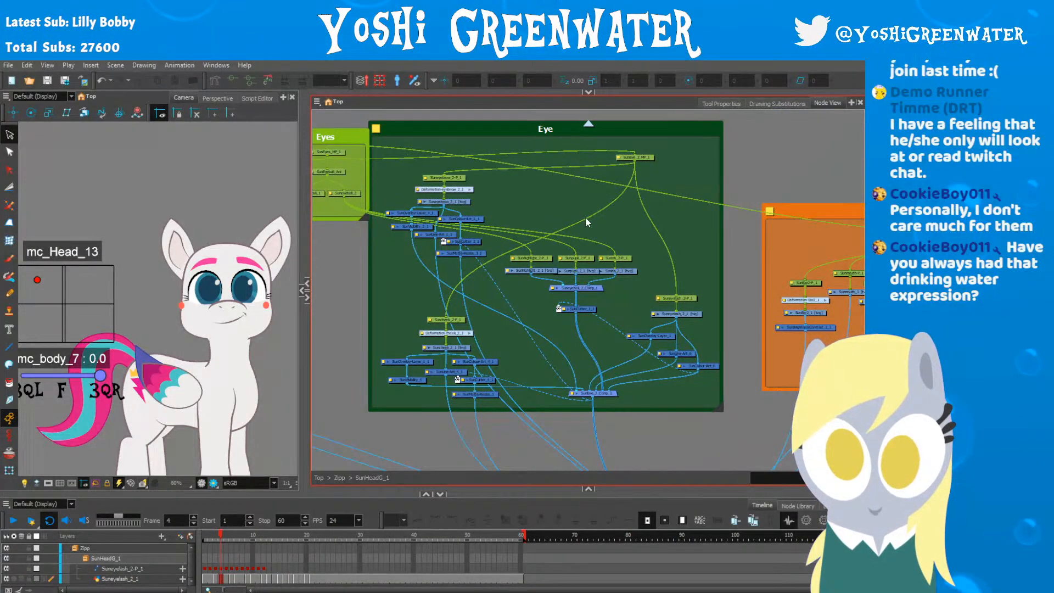
{"action": "scroll", "coordinate": [585, 218], "scroll_direction": "up", "scroll_amount": 1}
{"action": "left_click", "coordinate": [657, 145]}
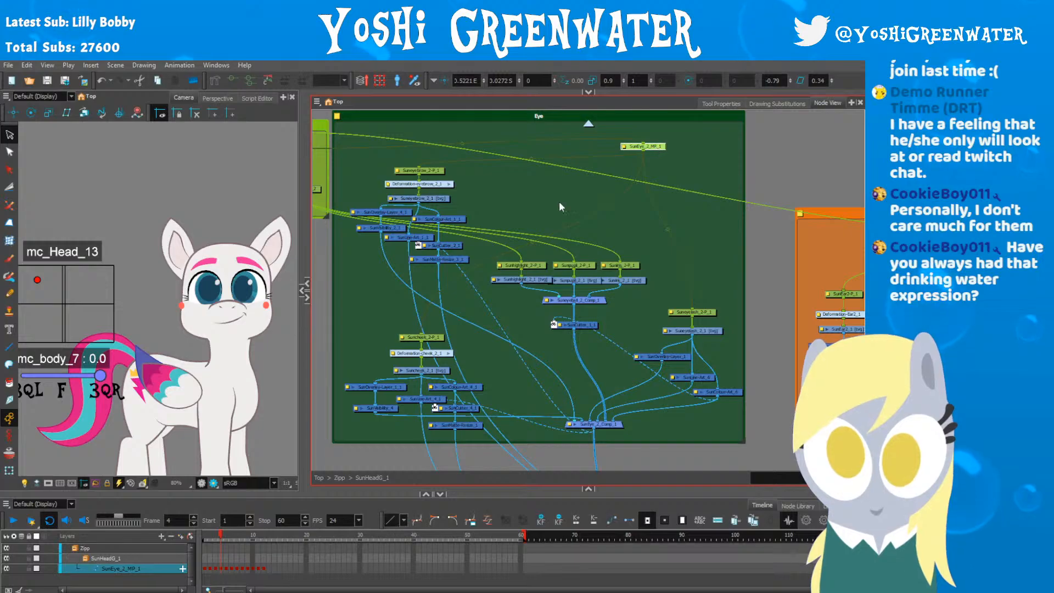
{"action": "left_click", "coordinate": [425, 337]}
{"action": "scroll", "coordinate": [528, 308], "scroll_direction": "up", "scroll_amount": 2}
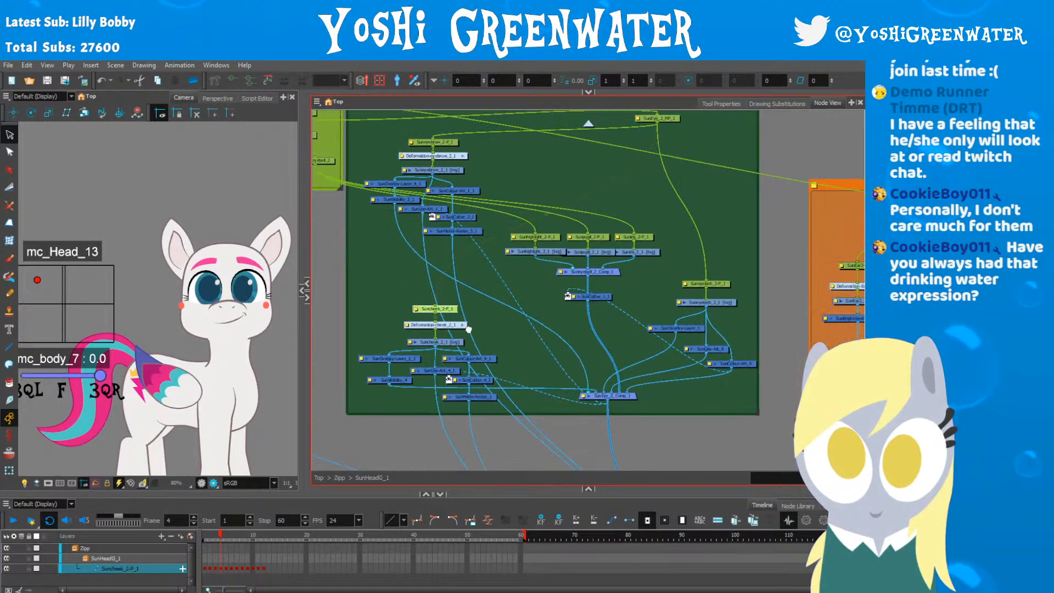
{"action": "left_click", "coordinate": [528, 285]}
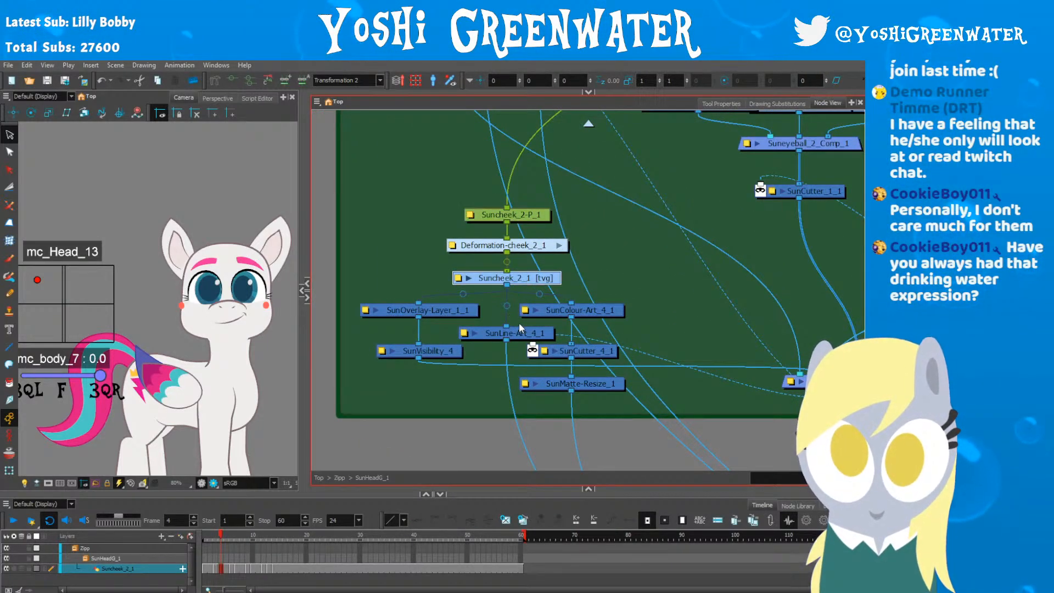
Step: Inspect the cheek's SunVisibility_4, Matte-Resize, Cutter, Line-Art and Colour-Art nodes along with the cheek drawing and its peg
{"action": "left_click", "coordinate": [439, 355]}
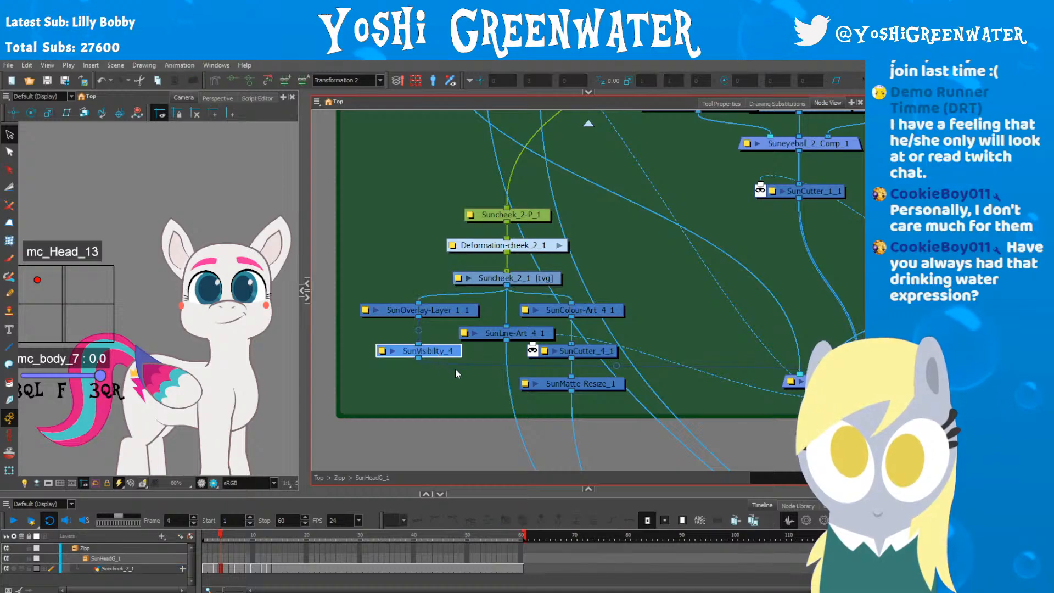
{"action": "left_click", "coordinate": [565, 385]}
{"action": "left_click", "coordinate": [571, 351]}
{"action": "left_click", "coordinate": [543, 334]}
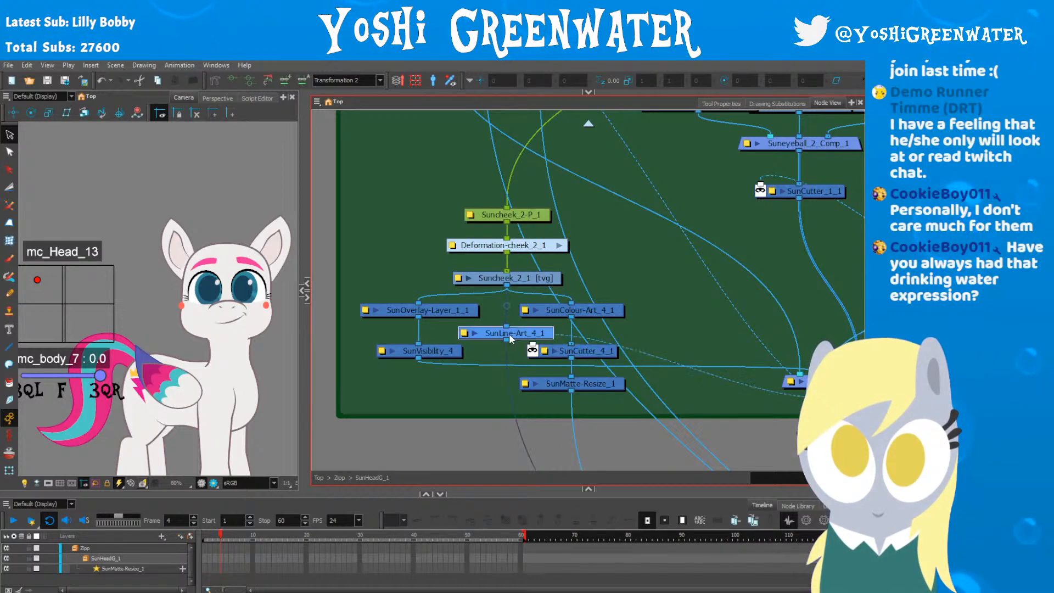
{"action": "left_click", "coordinate": [559, 311]}
{"action": "left_click", "coordinate": [538, 280]}
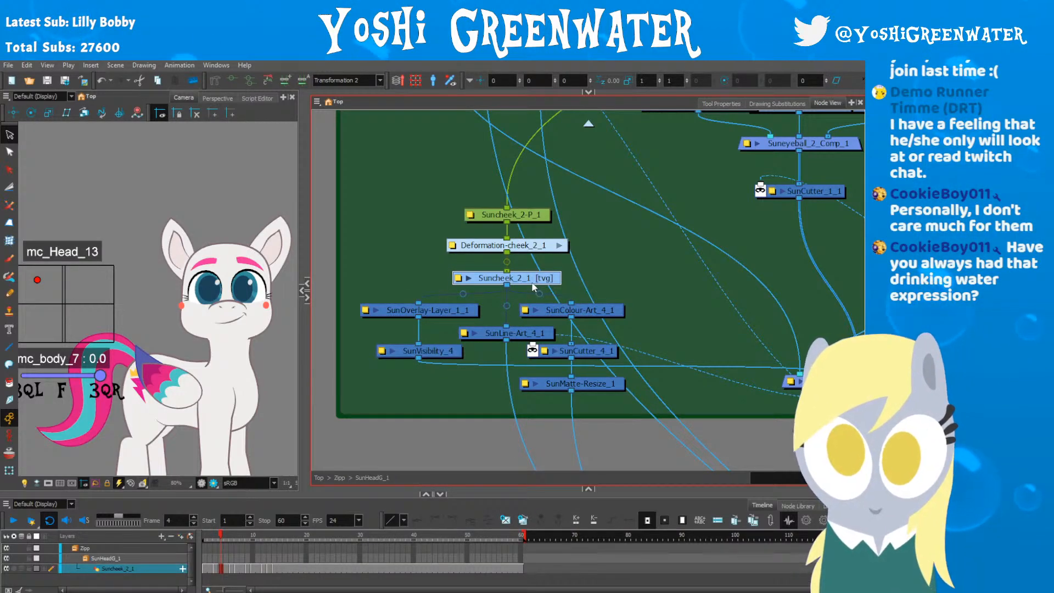
{"action": "left_click", "coordinate": [497, 216]}
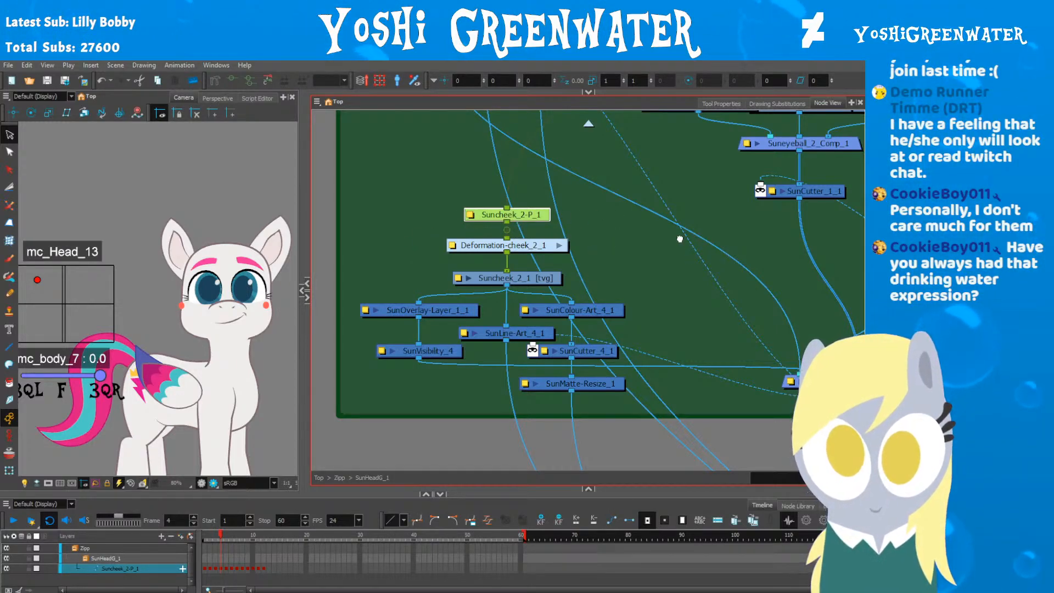
Step: Inspect the second eye's highlight drawing and peg, and trace the peg's connection back to the Eyes group
{"action": "left_click_drag", "start_coordinate": [680, 239], "coordinate": [669, 309]}
{"action": "scroll", "coordinate": [677, 304], "scroll_direction": "down", "scroll_amount": 1}
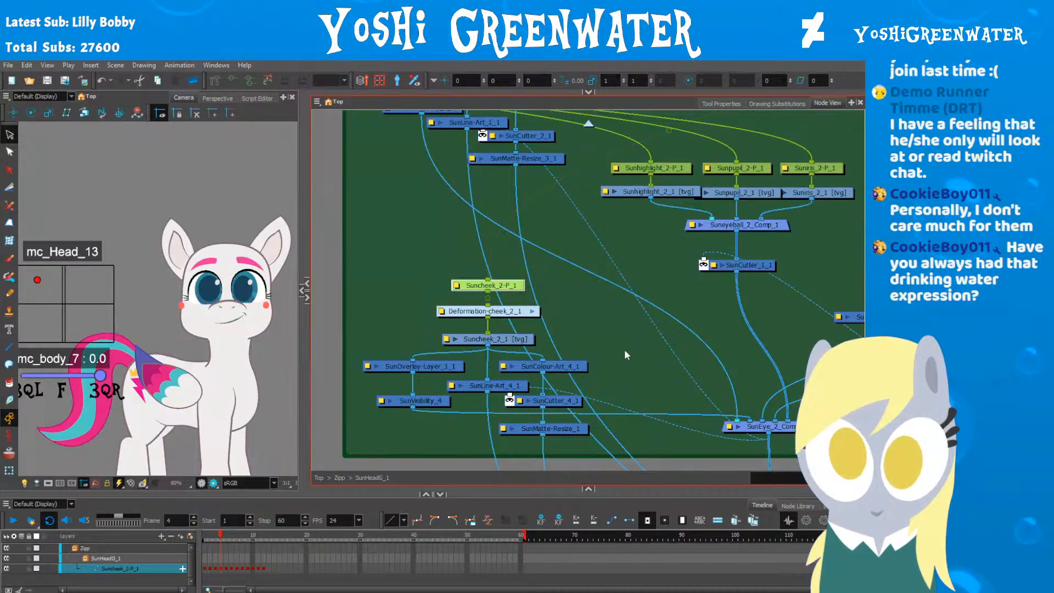
{"action": "left_click_drag", "start_coordinate": [620, 346], "coordinate": [822, 326]}
{"action": "scroll", "coordinate": [581, 367], "scroll_direction": "up", "scroll_amount": 1}
{"action": "scroll", "coordinate": [439, 313], "scroll_direction": "down", "scroll_amount": 4}
{"action": "scroll", "coordinate": [598, 271], "scroll_direction": "up", "scroll_amount": 2}
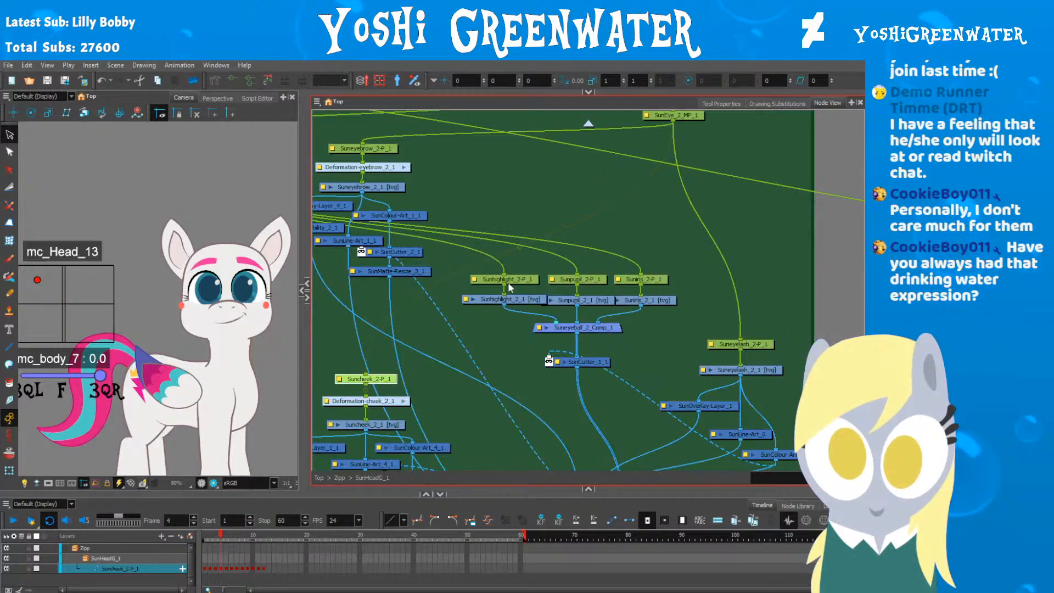
{"action": "left_click", "coordinate": [517, 301]}
{"action": "left_click", "coordinate": [522, 280]}
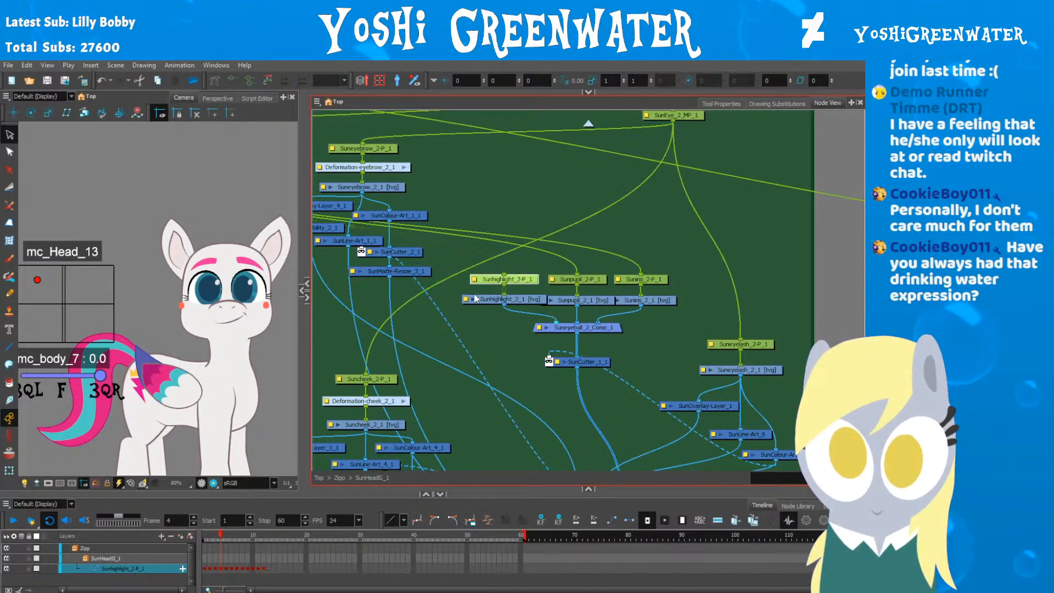
{"action": "left_click_drag", "start_coordinate": [556, 273], "coordinate": [820, 338]}
{"action": "left_click_drag", "start_coordinate": [434, 265], "coordinate": [590, 335]}
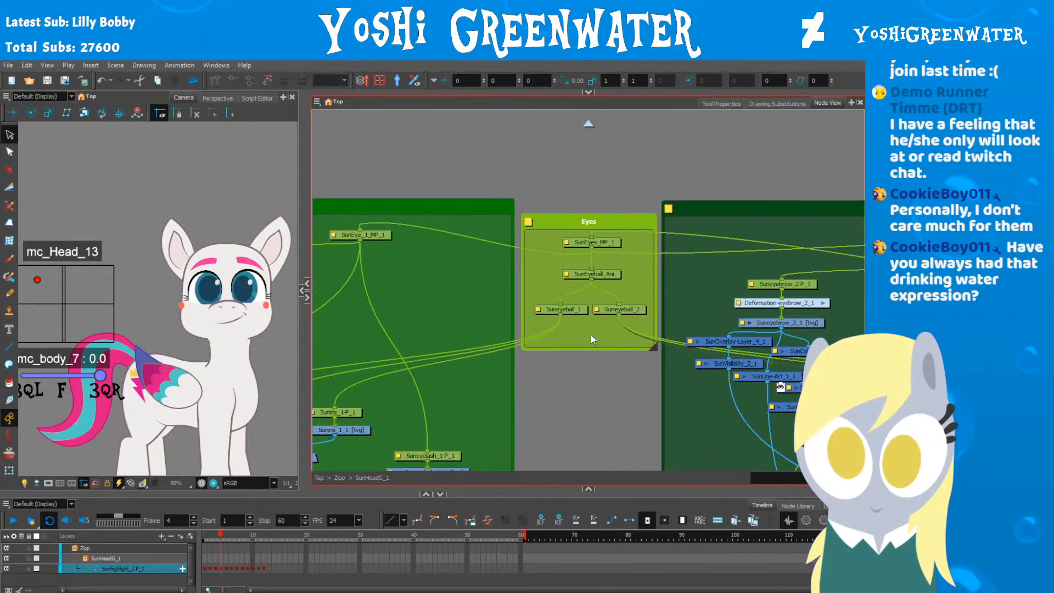
{"action": "scroll", "coordinate": [592, 335], "scroll_direction": "down", "scroll_amount": 2}
{"action": "scroll", "coordinate": [592, 339], "scroll_direction": "up", "scroll_amount": 5}
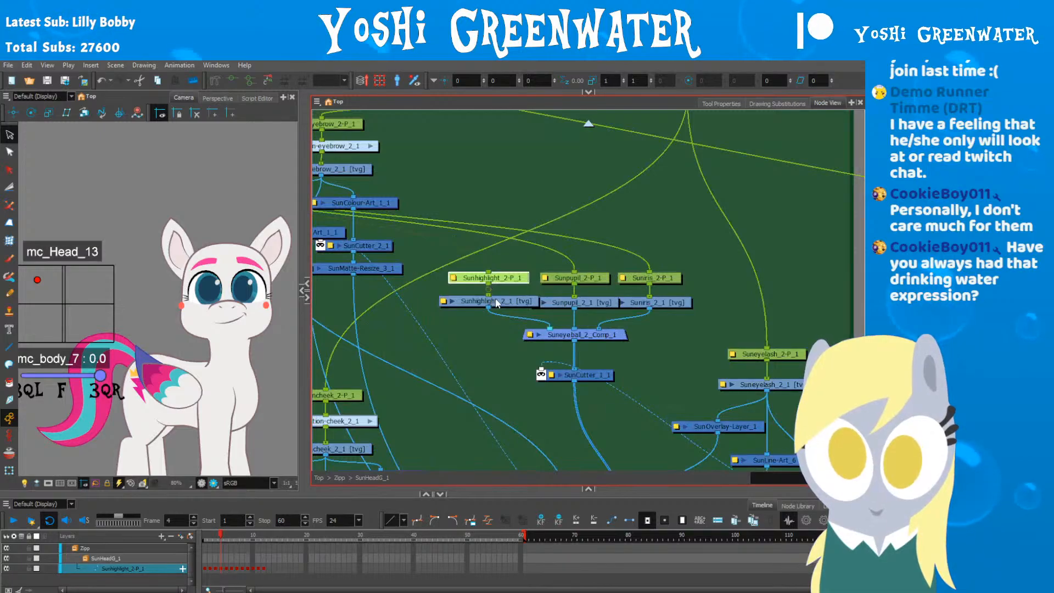
Step: Check the second eye's pupil and iris drawings and follow their peg connections to the Eyes group
{"action": "key", "text": "b"}
{"action": "left_click", "coordinate": [574, 304]}
{"action": "left_click", "coordinate": [642, 303]}
{"action": "left_click_drag", "start_coordinate": [505, 285], "coordinate": [691, 313]}
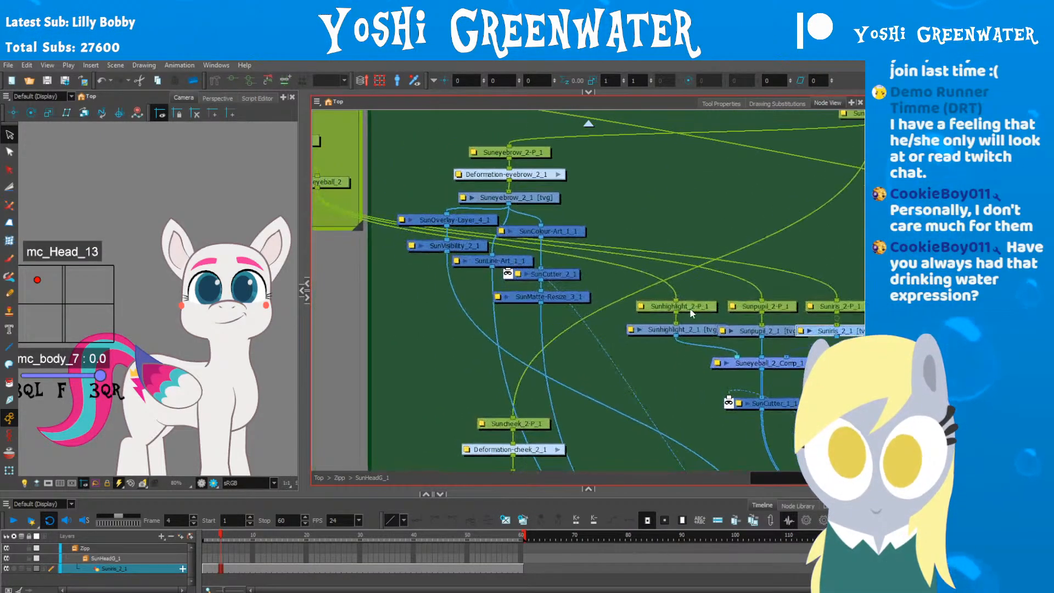
{"action": "left_click_drag", "start_coordinate": [398, 252], "coordinate": [682, 335]}
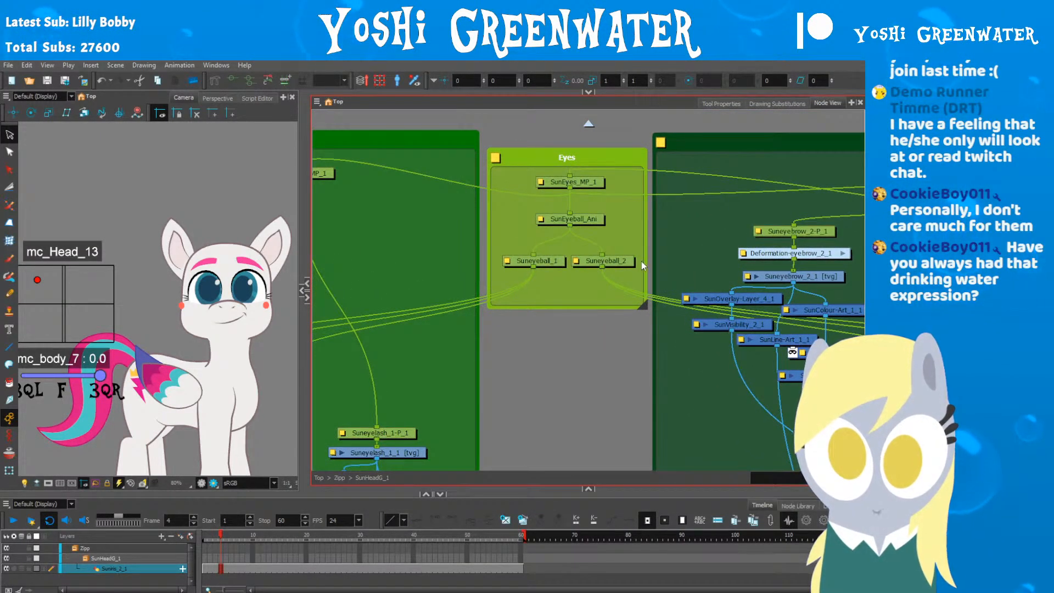
Step: Select the Suneyeball_2 and Suneyeball_1 pegs with the Transform tool to check which eye each one controls
{"action": "left_click", "coordinate": [619, 263]}
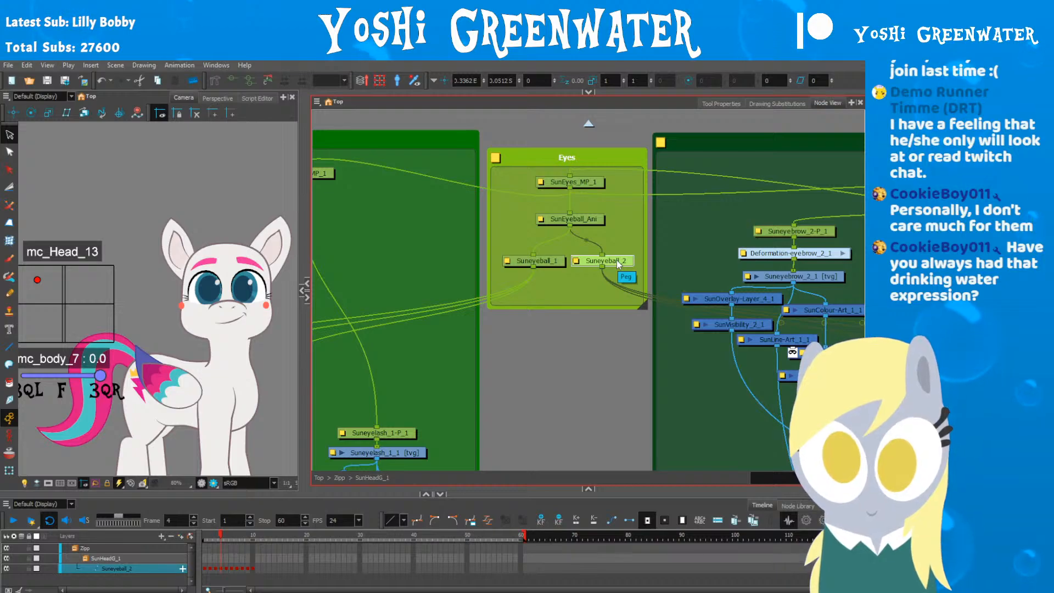
{"action": "left_click", "coordinate": [10, 471]}
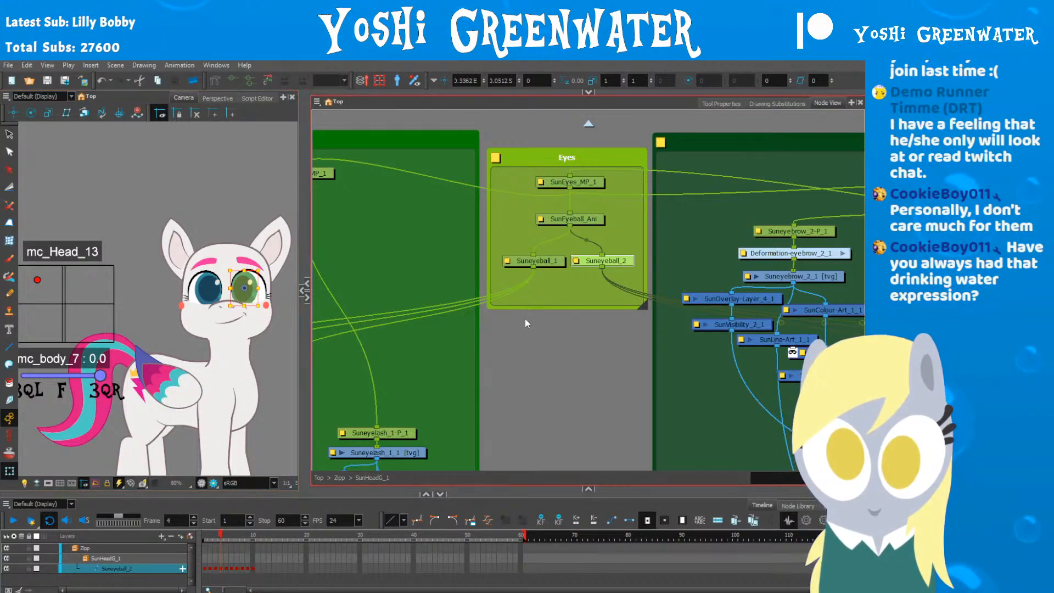
{"action": "left_click", "coordinate": [558, 261]}
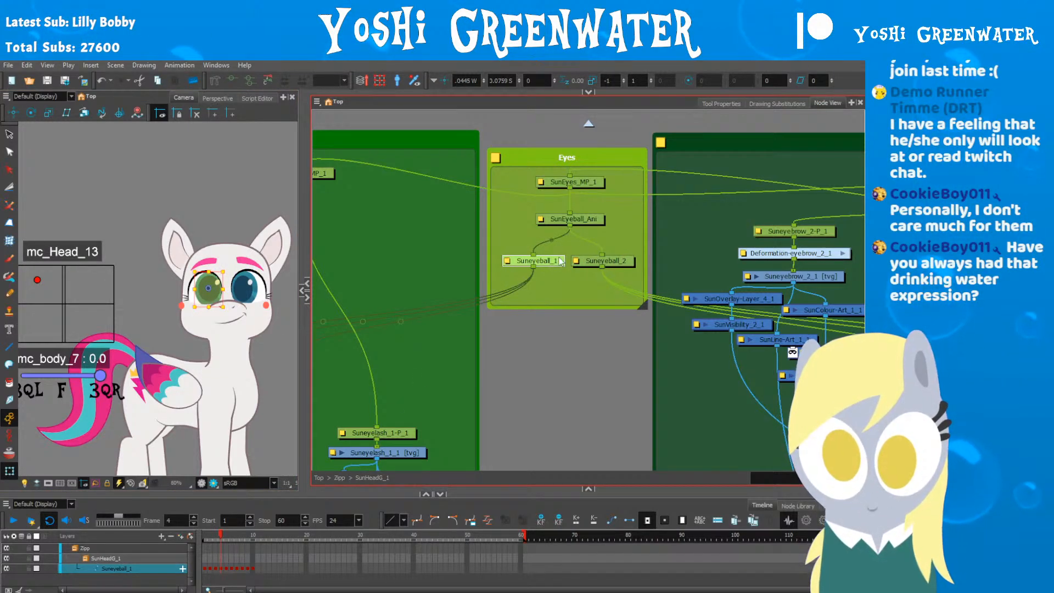
{"action": "scroll", "coordinate": [192, 294], "scroll_direction": "up", "scroll_amount": 2}
{"action": "left_click_drag", "start_coordinate": [180, 313], "coordinate": [70, 329]}
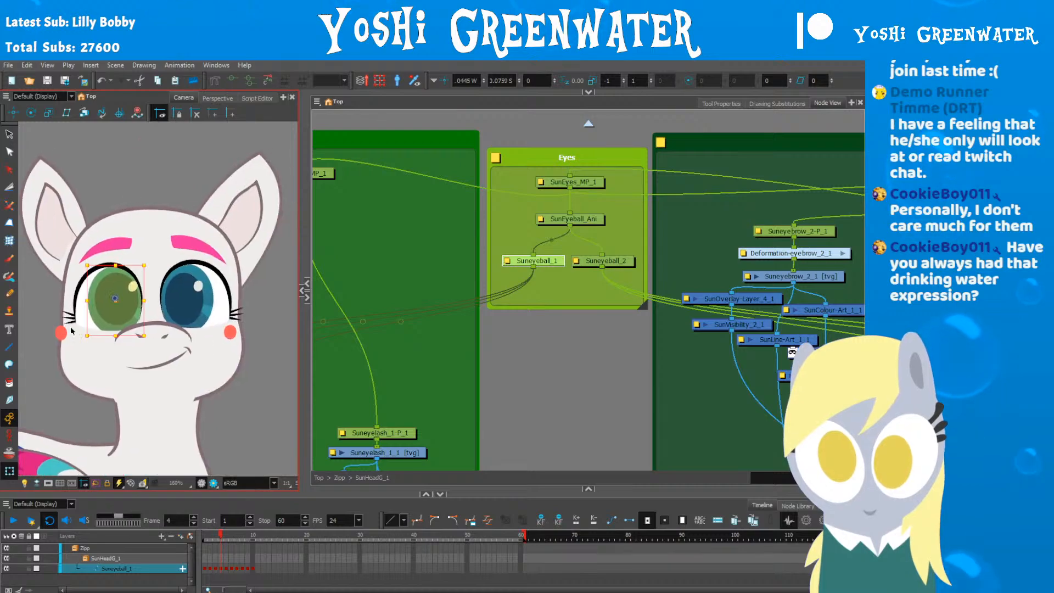
Step: Check the second eye's pupil, highlight and iris as separate drawings in the camera view, trial-moving the pupil
{"action": "left_click", "coordinate": [184, 301]}
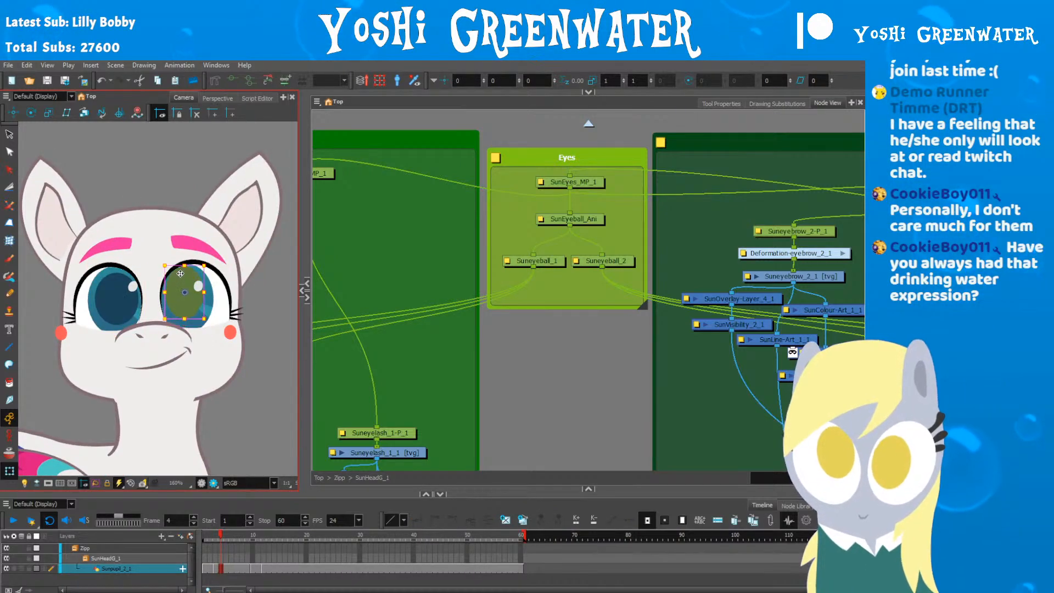
{"action": "left_click_drag", "start_coordinate": [184, 300], "coordinate": [174, 287]}
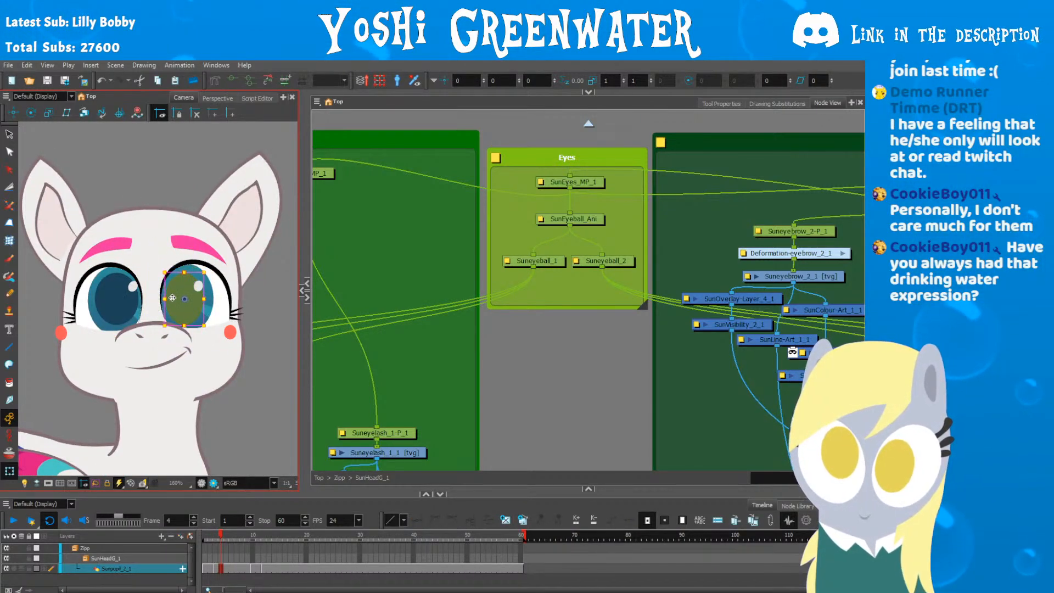
{"action": "scroll", "coordinate": [184, 288], "scroll_direction": "up", "scroll_amount": 2}
{"action": "left_click", "coordinate": [208, 287]}
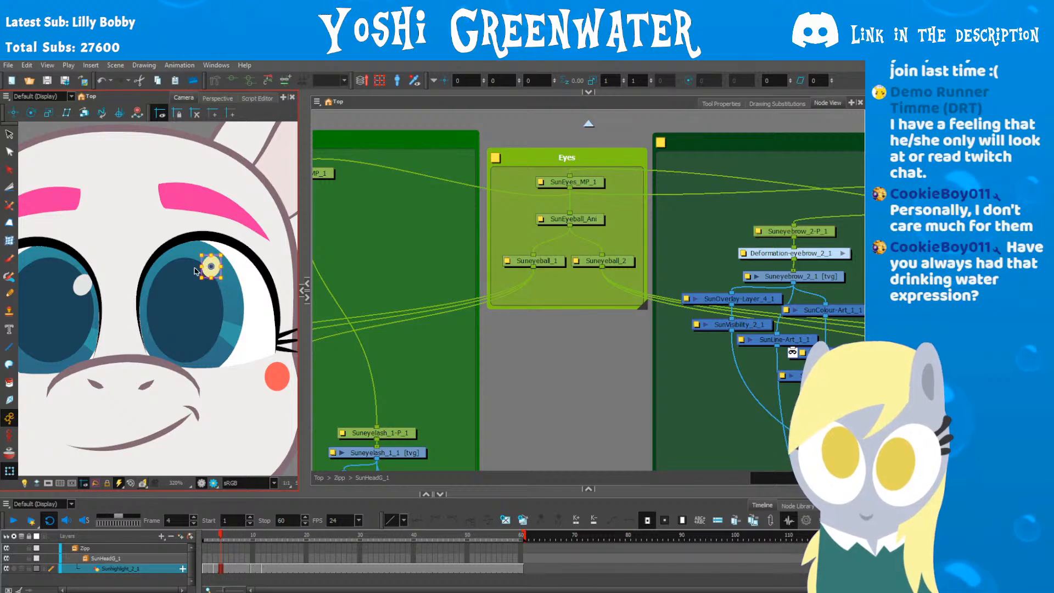
{"action": "left_click", "coordinate": [193, 290]}
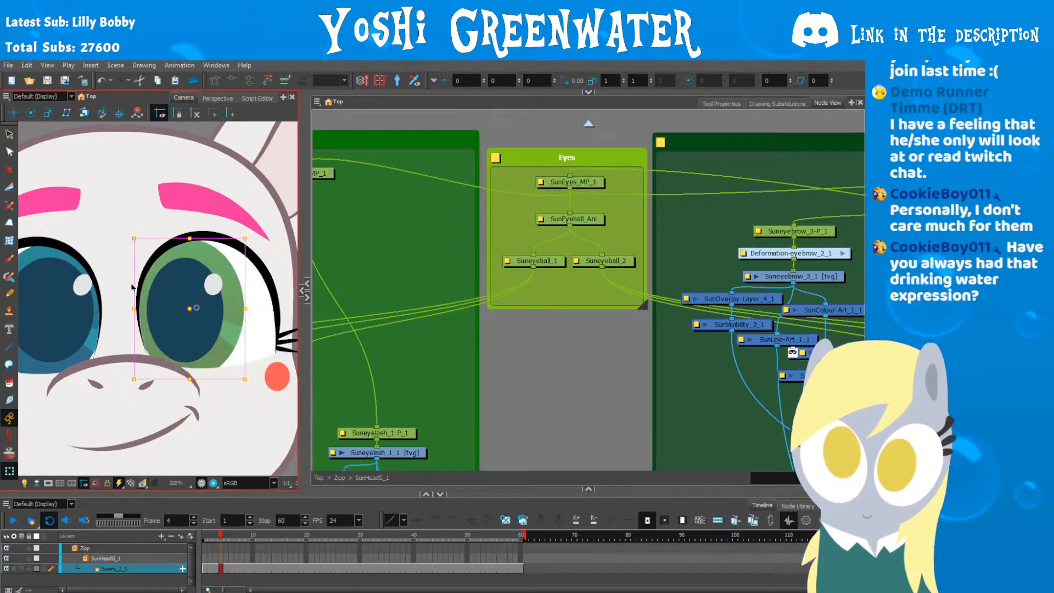
Step: Try moving the second eyeball through its Suneyeball_2 peg, undo the move, and select the Suneyeball_1 peg
{"action": "left_click", "coordinate": [600, 262]}
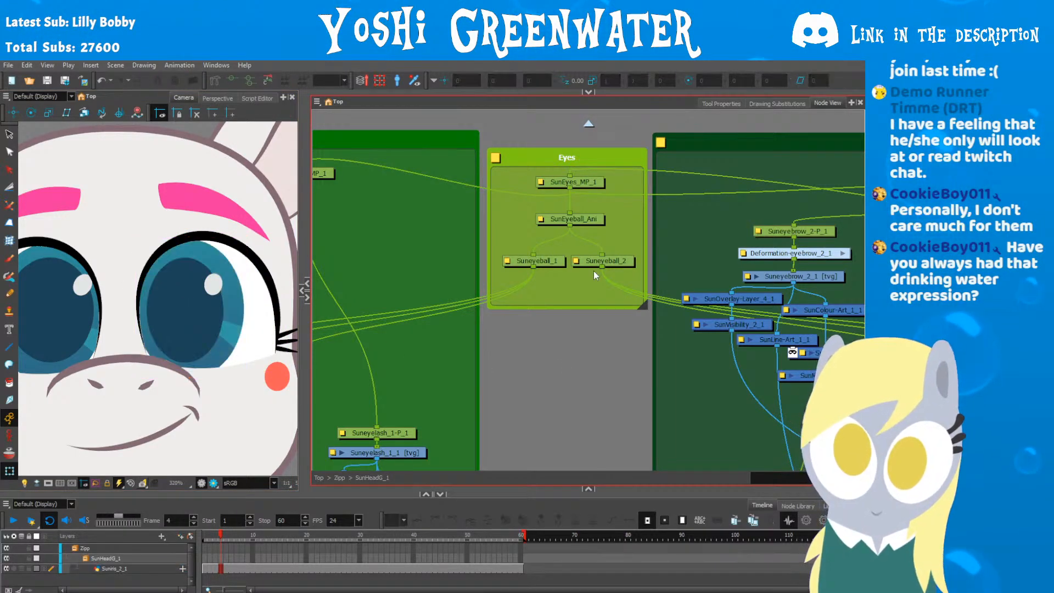
{"action": "left_click_drag", "start_coordinate": [581, 278], "coordinate": [480, 250]}
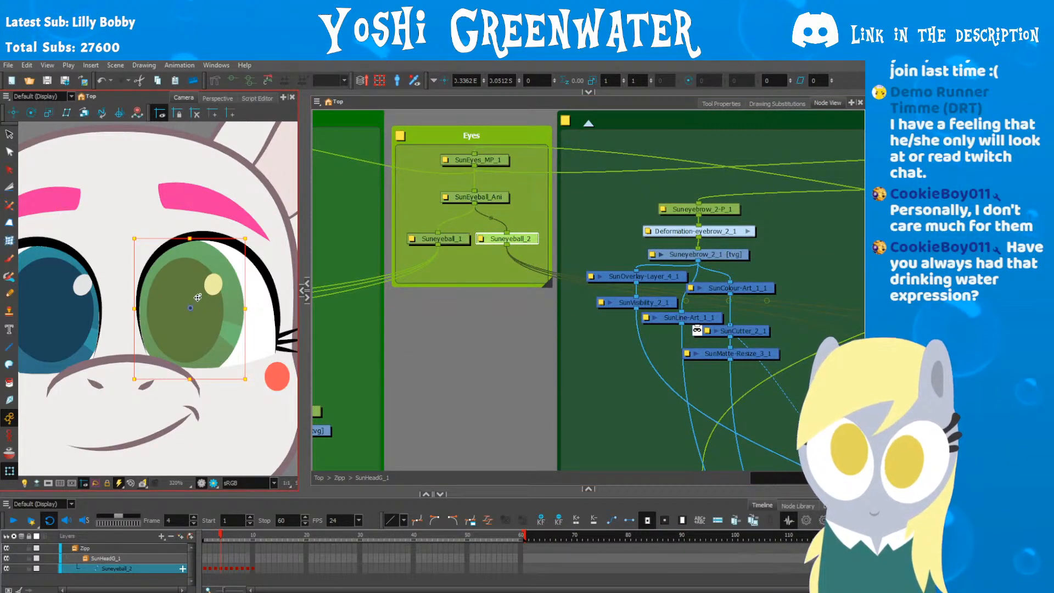
{"action": "left_click_drag", "start_coordinate": [169, 278], "coordinate": [177, 273]}
{"action": "key", "text": "ctrl+z"}
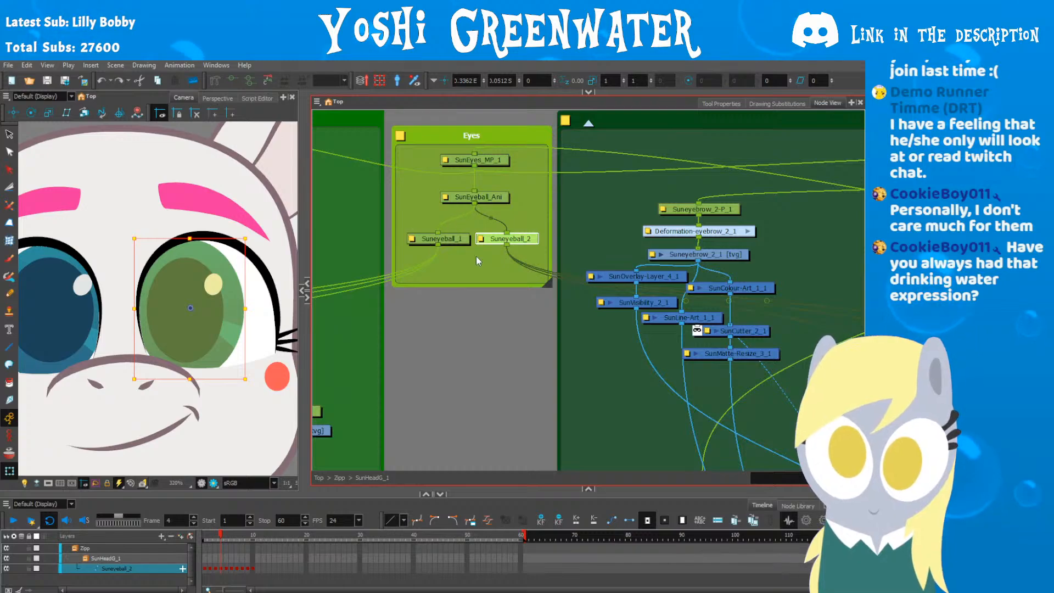
{"action": "left_click", "coordinate": [473, 282]}
{"action": "left_click_drag", "start_coordinate": [439, 248], "coordinate": [489, 303]}
{"action": "left_click", "coordinate": [503, 295]}
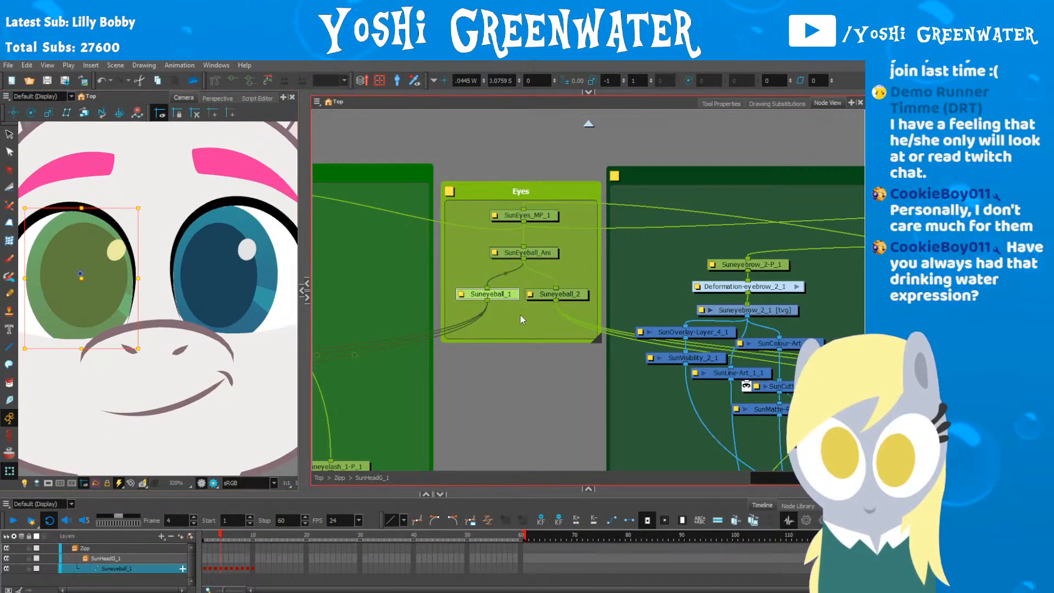
Step: Try transforming both eyes through the SunEyeball_Ani peg and the SunEyes_MP_1 master peg, undoing each change
{"action": "scroll", "coordinate": [520, 315], "scroll_direction": "down", "scroll_amount": 1}
{"action": "left_click", "coordinate": [531, 266]}
{"action": "scroll", "coordinate": [143, 292], "scroll_direction": "down", "scroll_amount": 1}
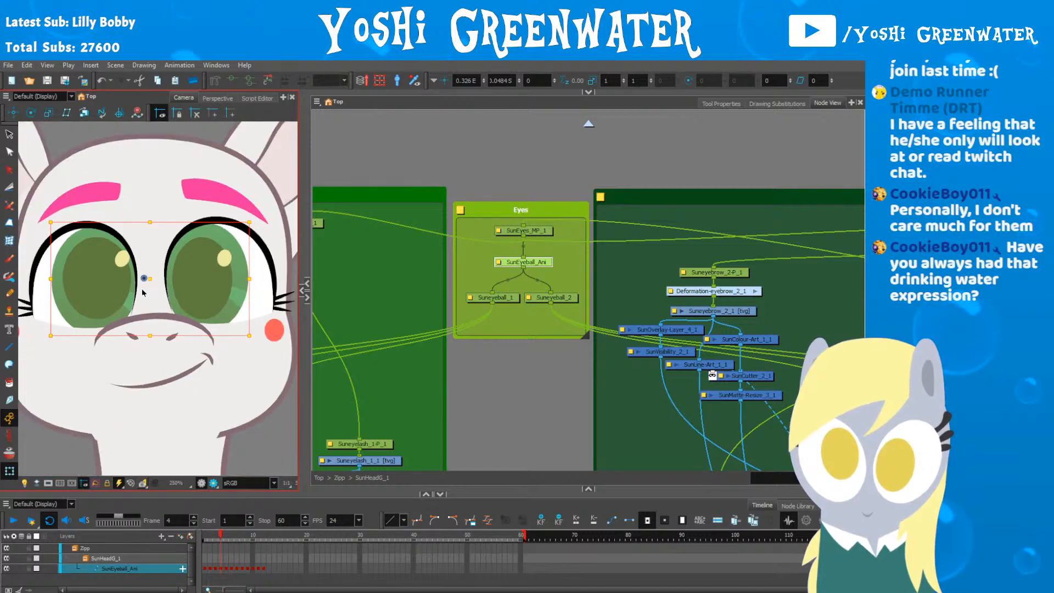
{"action": "left_click_drag", "start_coordinate": [150, 283], "coordinate": [129, 244]}
{"action": "key", "text": "ctrl+z"}
{"action": "left_click", "coordinate": [534, 232]}
{"action": "key", "text": "ctrl+z"}
{"action": "left_click", "coordinate": [472, 392]}
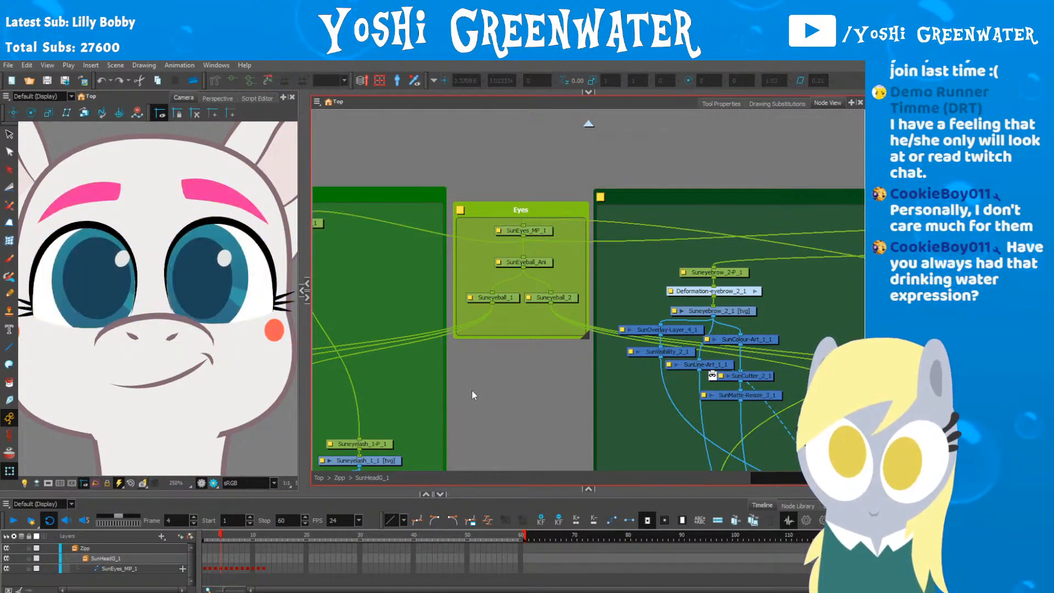
Step: Widen the camera view and select the first cheek's drawing on the face
{"action": "left_click_drag", "start_coordinate": [305, 324], "coordinate": [364, 324]}
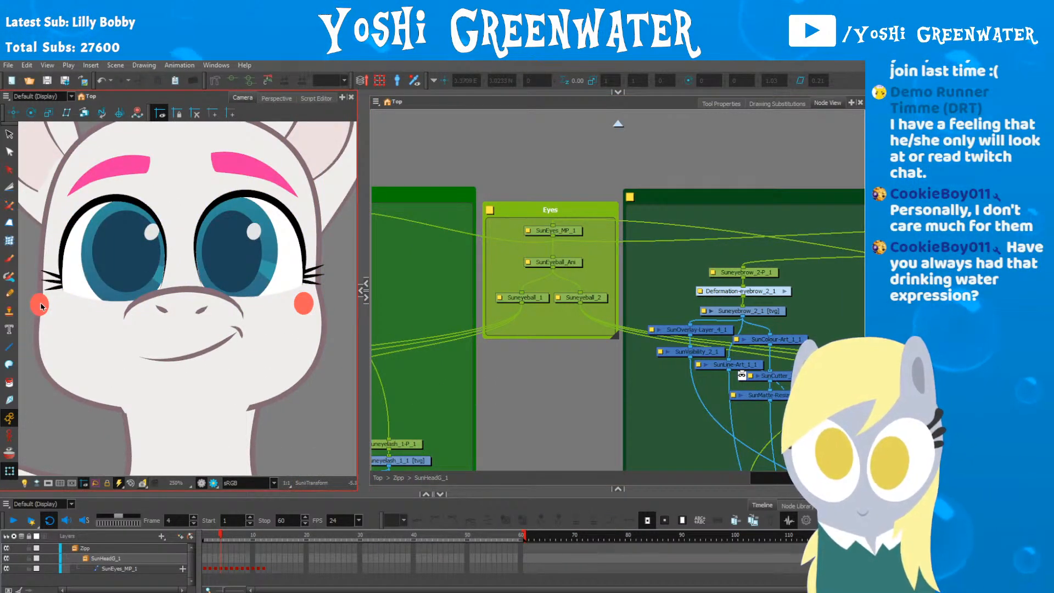
{"action": "left_click", "coordinate": [41, 307]}
{"action": "scroll", "coordinate": [61, 389], "scroll_direction": "down", "scroll_amount": 1}
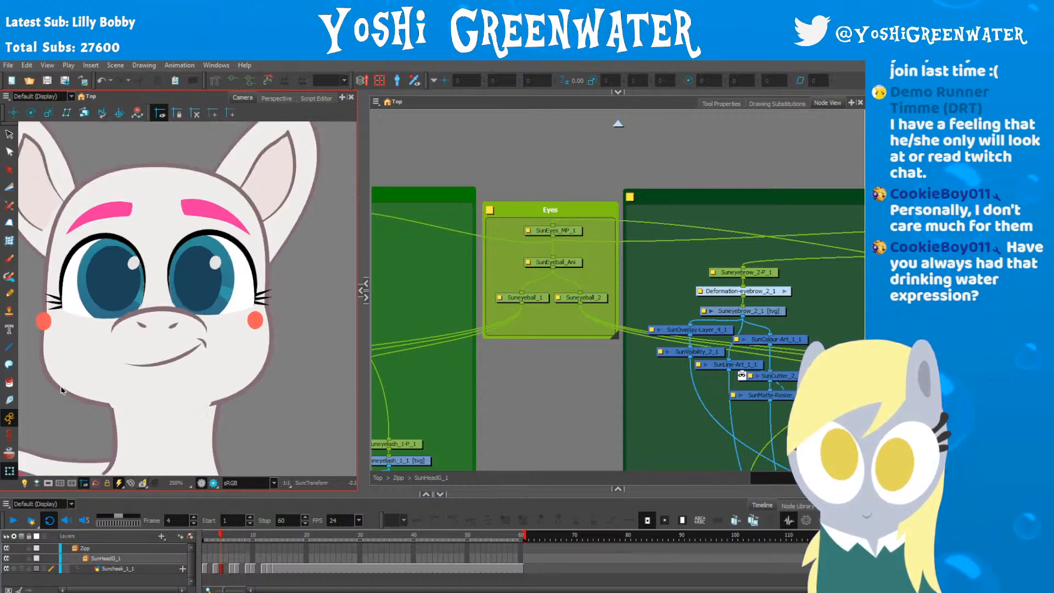
{"action": "scroll", "coordinate": [66, 401], "scroll_direction": "down", "scroll_amount": 1}
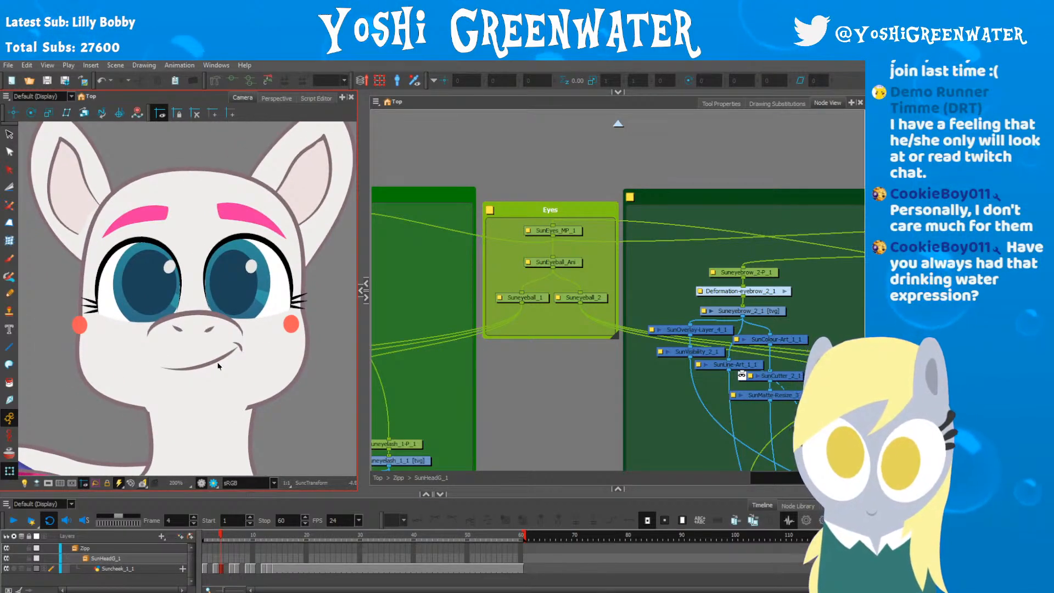
Step: Examine the Head group's node layout, selecting the SunEar-P_1 ear peg and the Head backdrop with its nodes
{"action": "scroll", "coordinate": [565, 323], "scroll_direction": "down", "scroll_amount": 4}
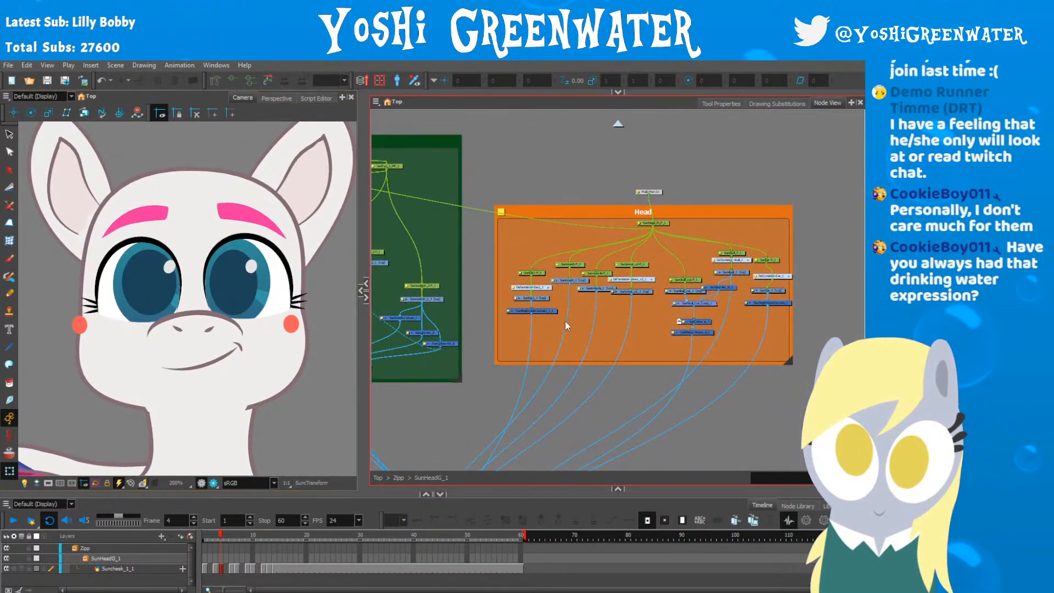
{"action": "left_click_drag", "start_coordinate": [670, 350], "coordinate": [572, 244]}
{"action": "left_click_drag", "start_coordinate": [545, 308], "coordinate": [562, 335]}
{"action": "left_click_drag", "start_coordinate": [584, 427], "coordinate": [600, 412]}
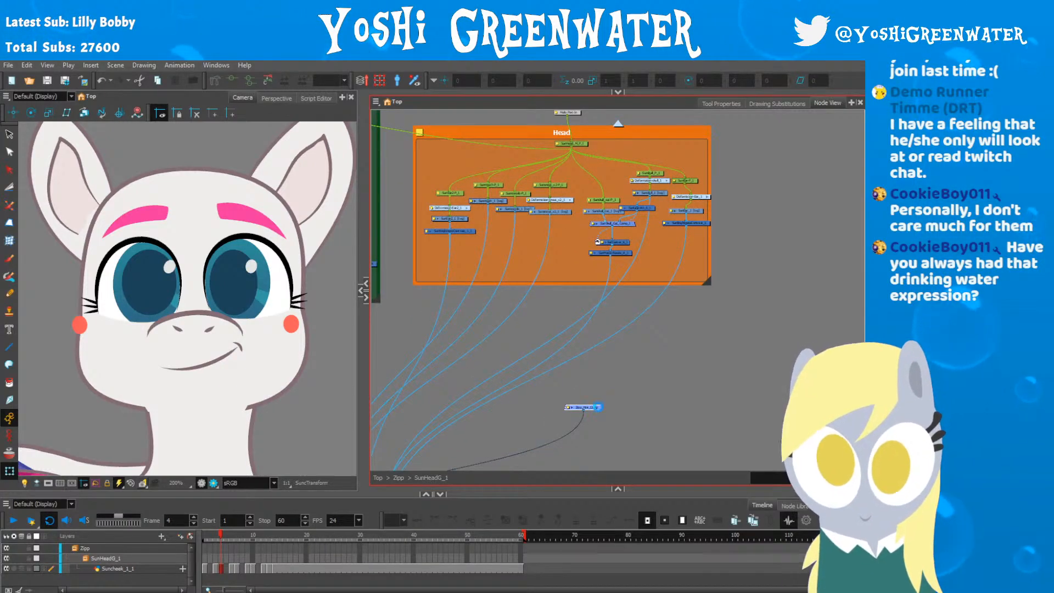
{"action": "scroll", "coordinate": [263, 369], "scroll_direction": "down", "scroll_amount": 2}
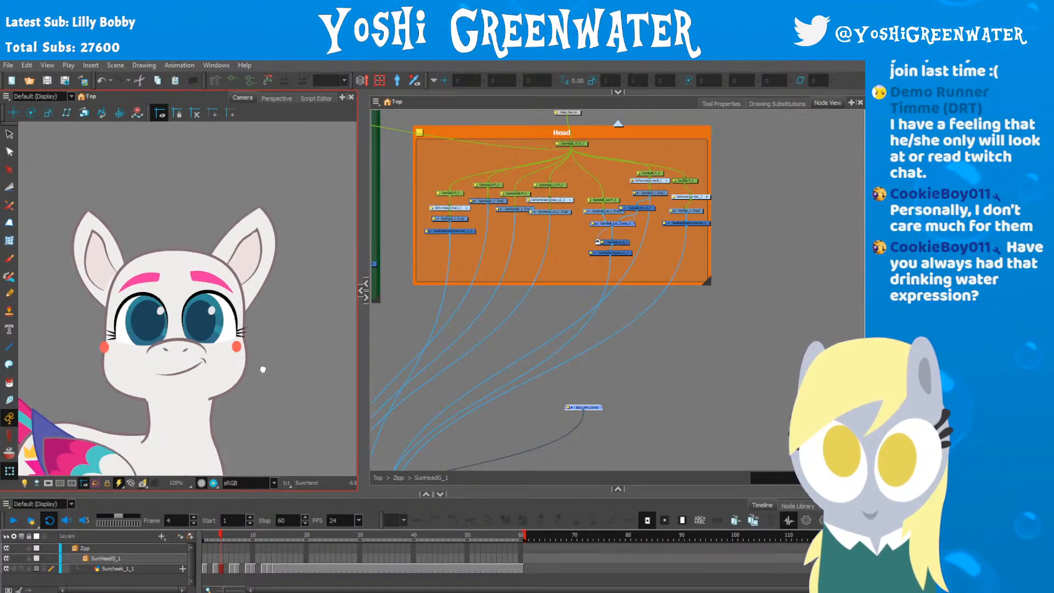
{"action": "scroll", "coordinate": [263, 369], "scroll_direction": "down", "scroll_amount": 3}
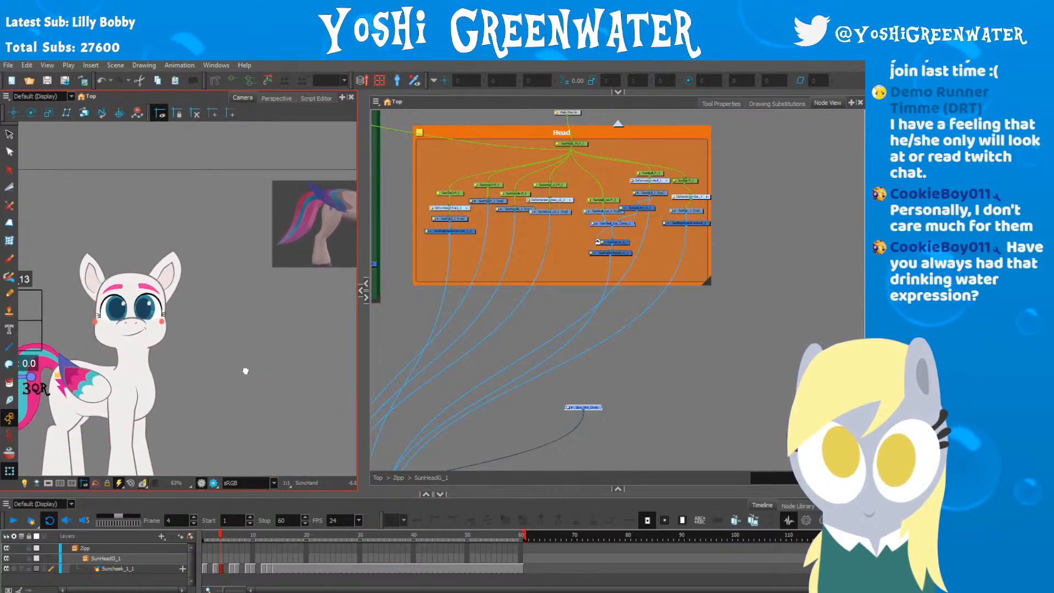
{"action": "left_click_drag", "start_coordinate": [246, 371], "coordinate": [318, 386]}
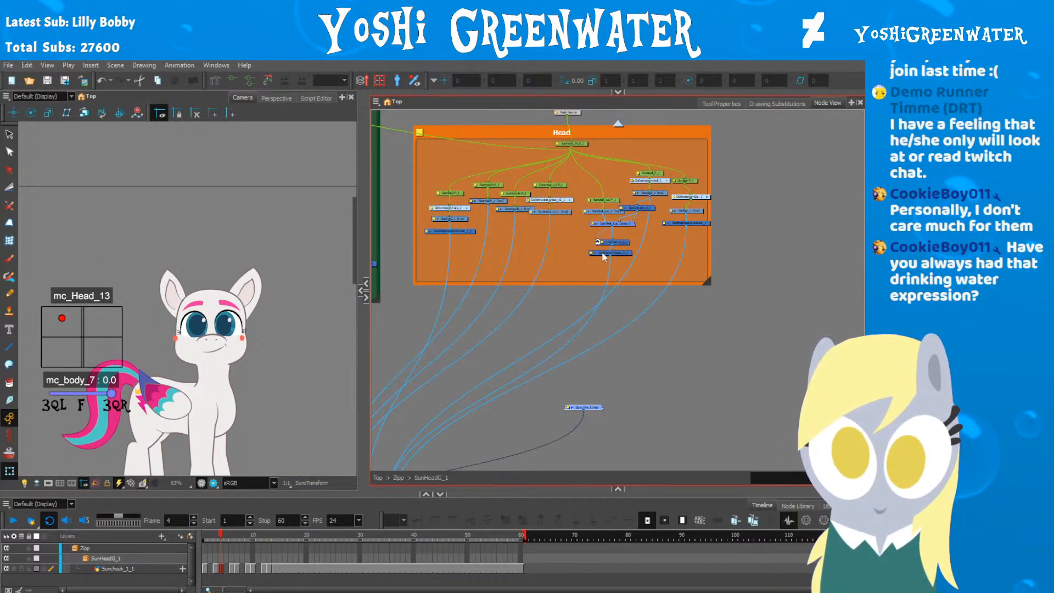
{"action": "left_click", "coordinate": [691, 181]}
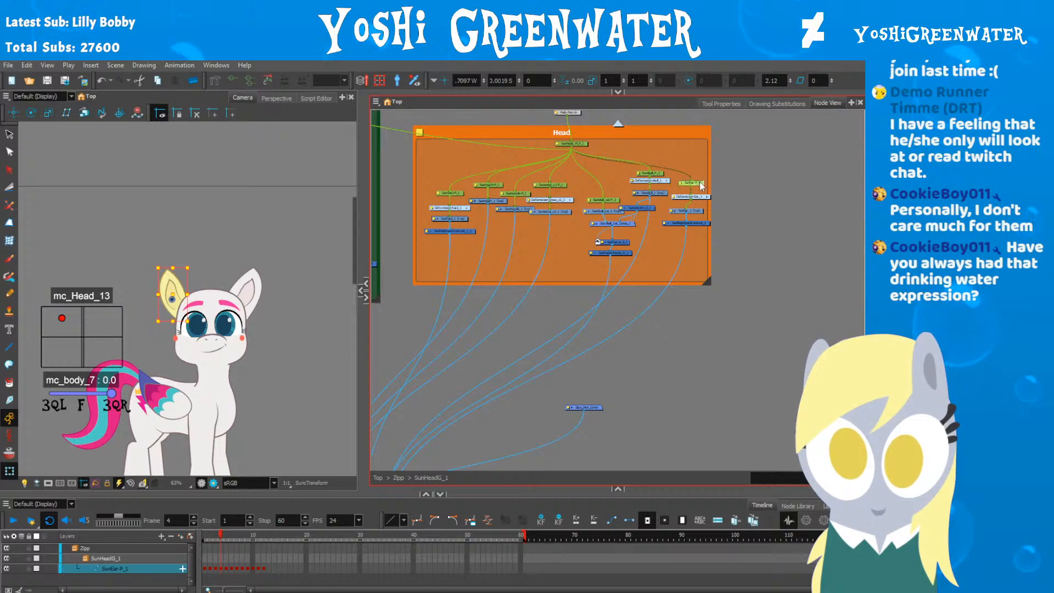
{"action": "left_click", "coordinate": [708, 282]}
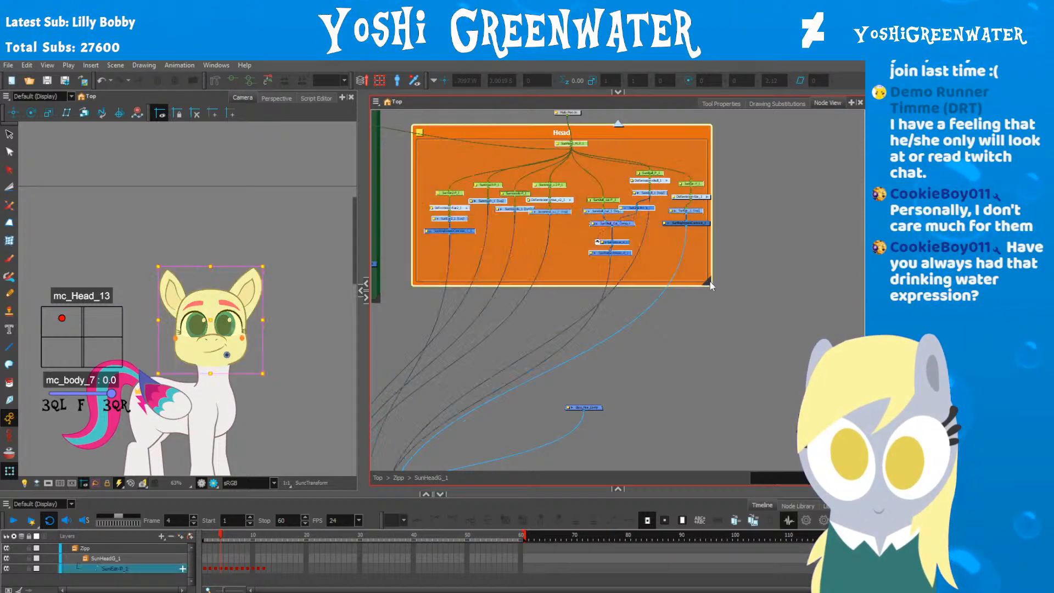
Step: Widen the Head backdrop slightly around its nodes and deselect it
{"action": "left_click_drag", "start_coordinate": [710, 283], "coordinate": [725, 281]}
{"action": "left_click", "coordinate": [722, 313]}
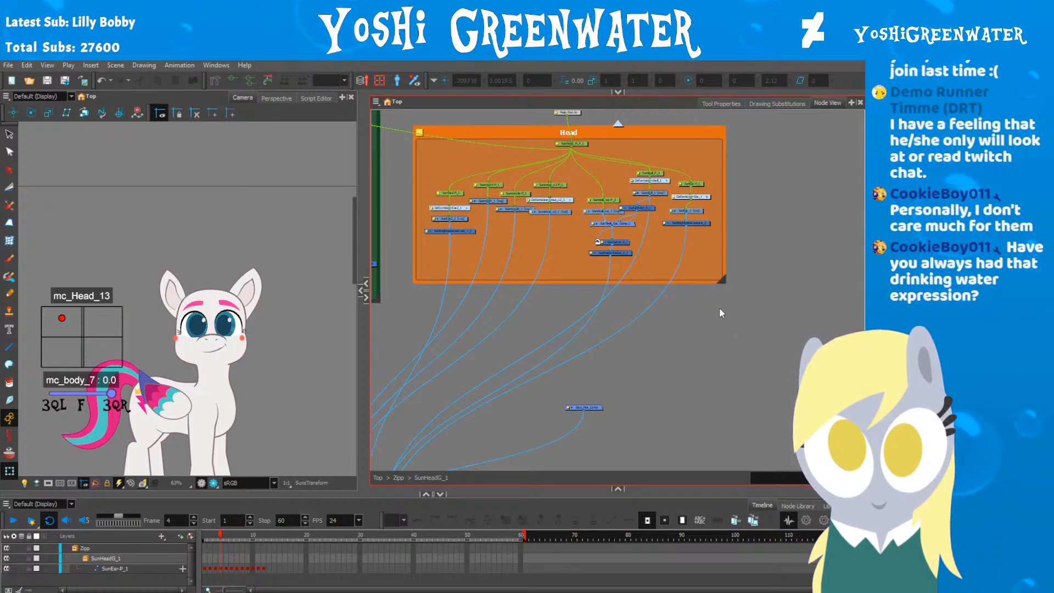
{"action": "left_click_drag", "start_coordinate": [641, 370], "coordinate": [709, 374]}
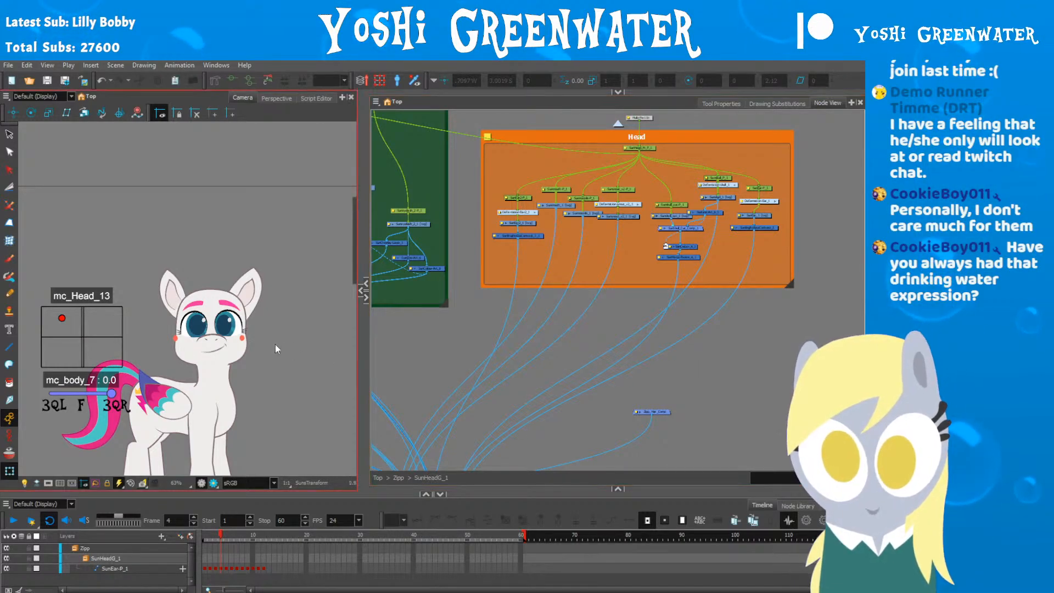
Step: View the whole pony beside its reference images and try the mc_Head_13 head-turn control, returning it to its starting position
{"action": "left_click_drag", "start_coordinate": [272, 344], "coordinate": [213, 250]}
{"action": "scroll", "coordinate": [214, 258], "scroll_direction": "down", "scroll_amount": 1}
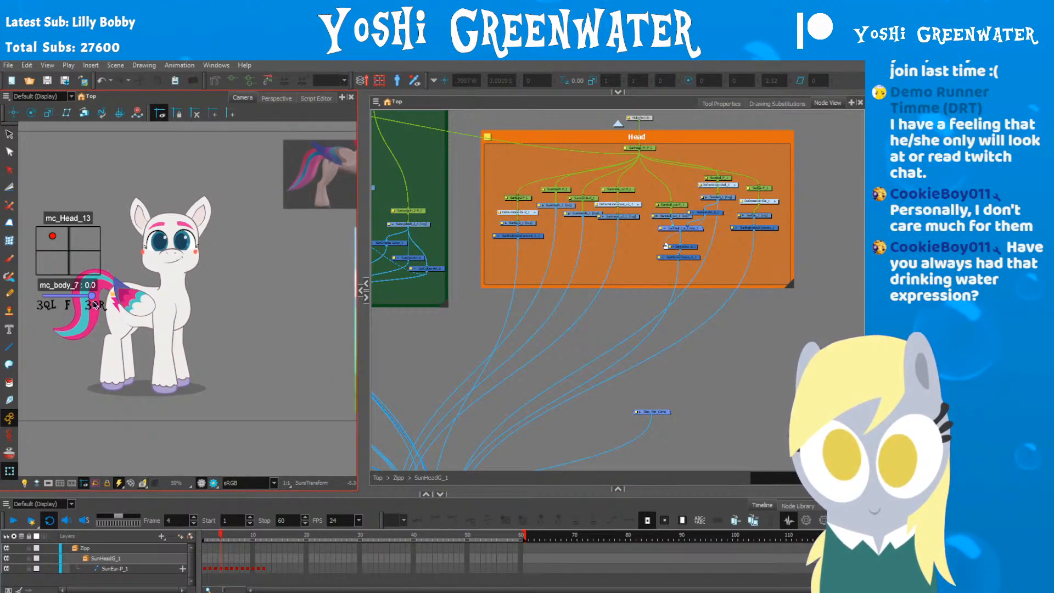
{"action": "left_click_drag", "start_coordinate": [257, 295], "coordinate": [383, 314]}
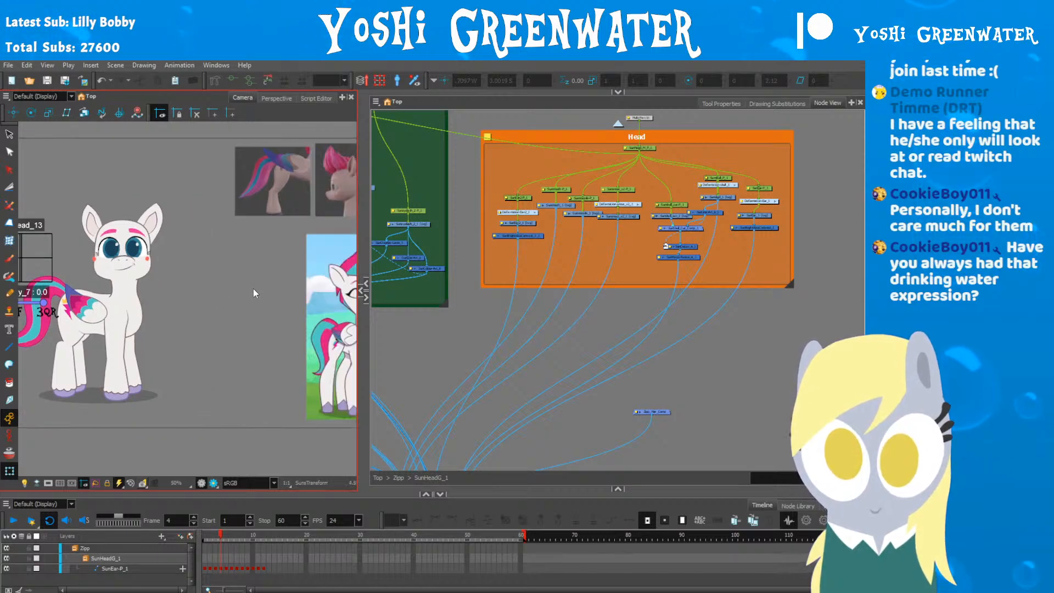
{"action": "scroll", "coordinate": [384, 314], "scroll_direction": "up", "scroll_amount": 2}
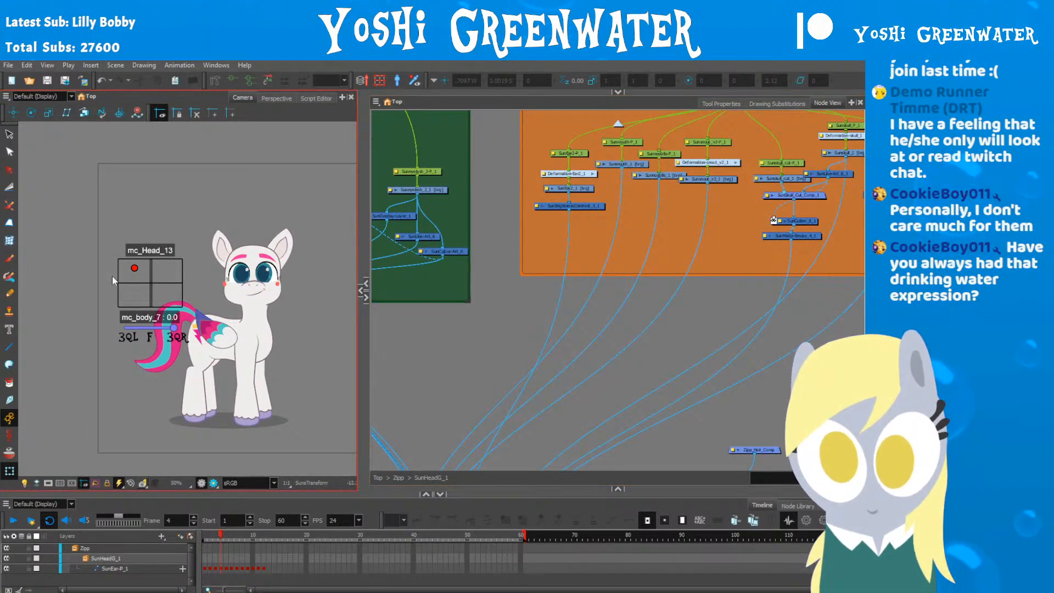
{"action": "mouse_move", "coordinate": [136, 266]}
{"action": "left_mouse_down"}
{"action": "mouse_move", "coordinate": [168, 291]}
{"action": "mouse_move", "coordinate": [131, 262]}
{"action": "mouse_move", "coordinate": [164, 278]}
{"action": "mouse_move", "coordinate": [134, 268]}
{"action": "left_mouse_up"}
{"action": "left_click", "coordinate": [644, 358]}
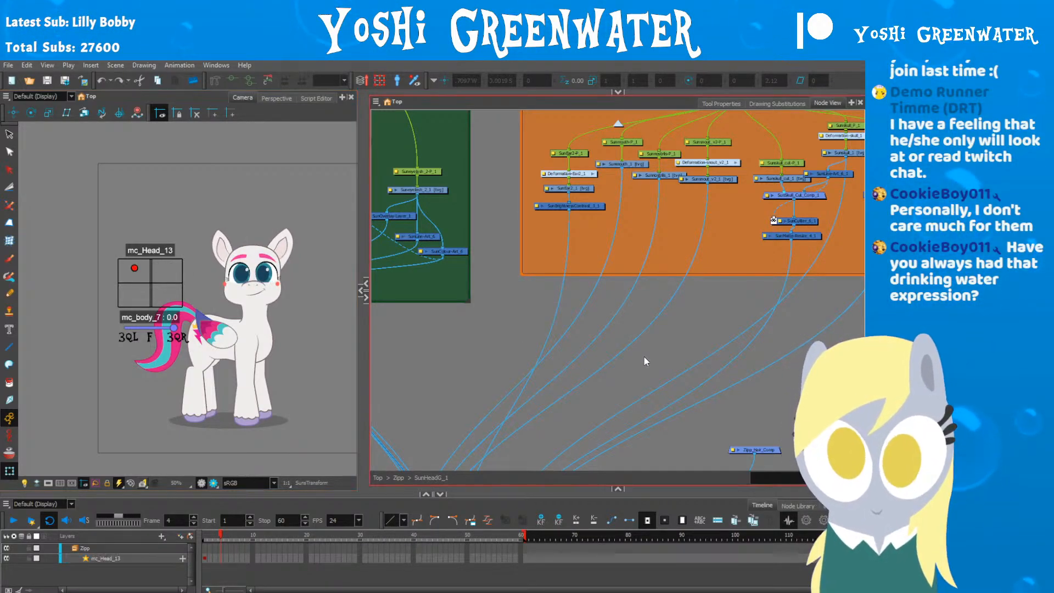
Step: Examine the Eye group's node layout, selecting the Suneyebrow_1_1 drawing and its Deformation-eyebrow_1 node
{"action": "left_click_drag", "start_coordinate": [689, 388], "coordinate": [468, 324]}
{"action": "scroll", "coordinate": [467, 324], "scroll_direction": "up", "scroll_amount": 1}
{"action": "scroll", "coordinate": [540, 217], "scroll_direction": "down", "scroll_amount": 5}
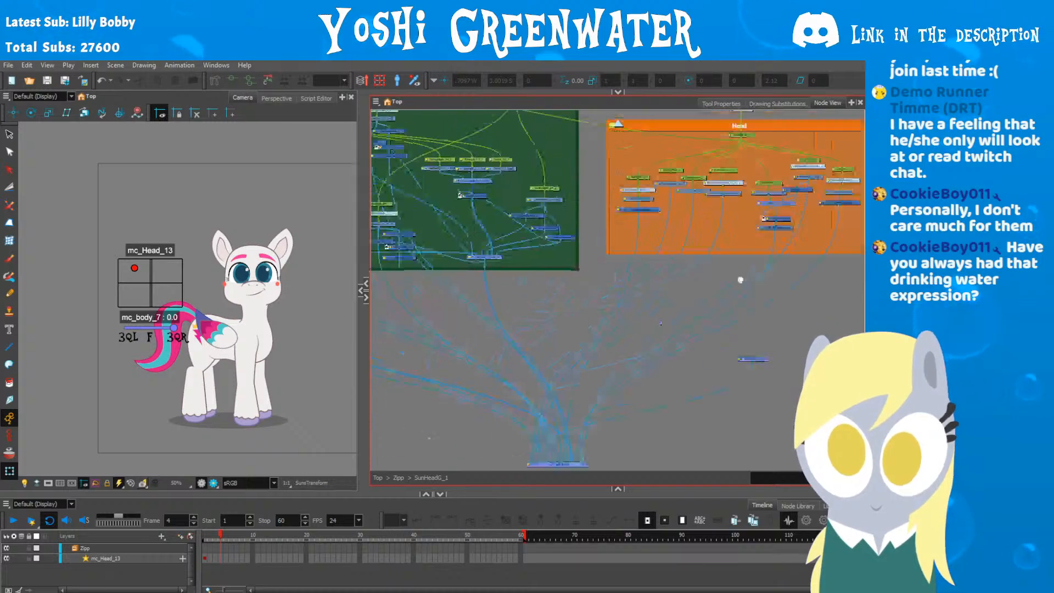
{"action": "scroll", "coordinate": [816, 236], "scroll_direction": "down", "scroll_amount": 2}
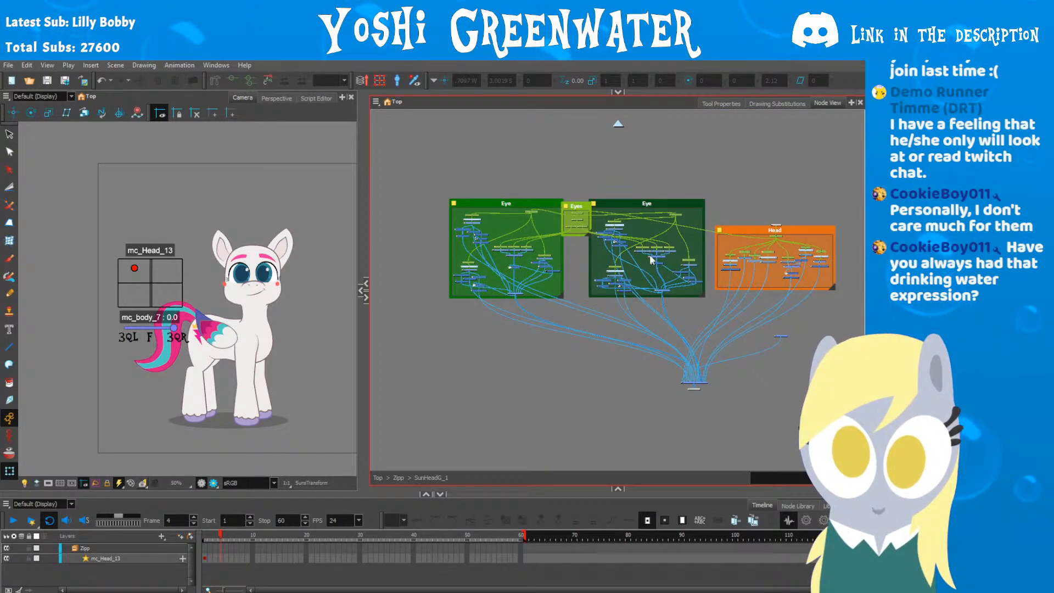
{"action": "scroll", "coordinate": [524, 277], "scroll_direction": "up", "scroll_amount": 8}
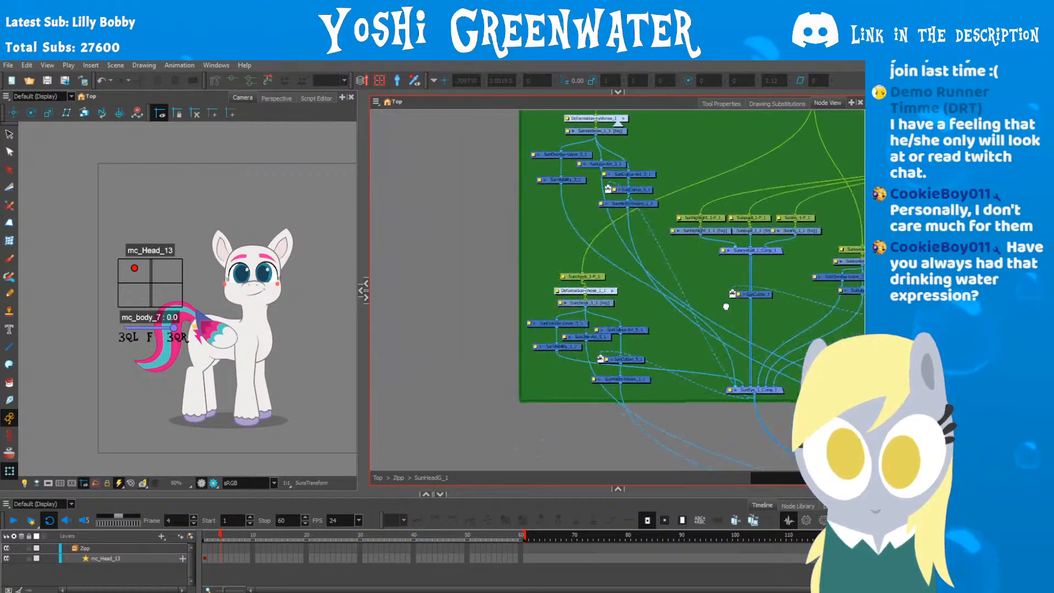
{"action": "left_click_drag", "start_coordinate": [559, 265], "coordinate": [512, 411]}
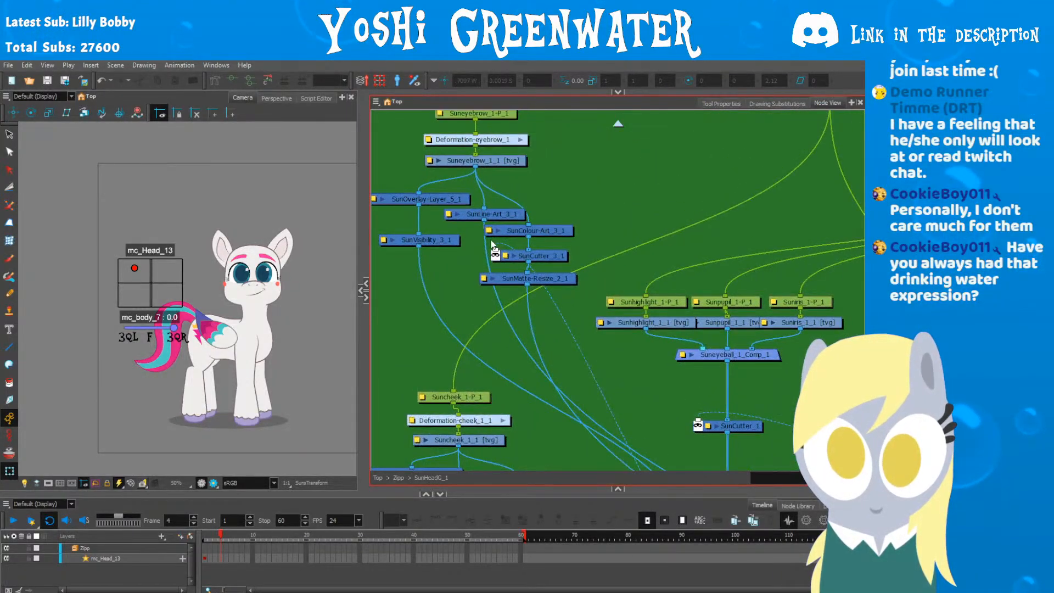
{"action": "left_click_drag", "start_coordinate": [509, 190], "coordinate": [570, 275]}
{"action": "left_click", "coordinate": [565, 256]}
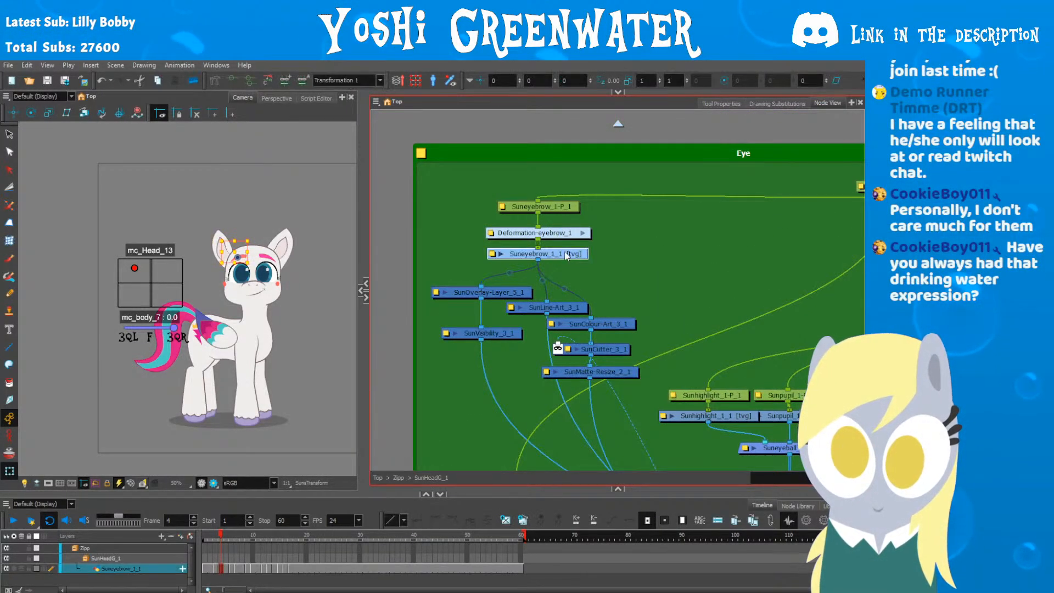
{"action": "left_click", "coordinate": [567, 234]}
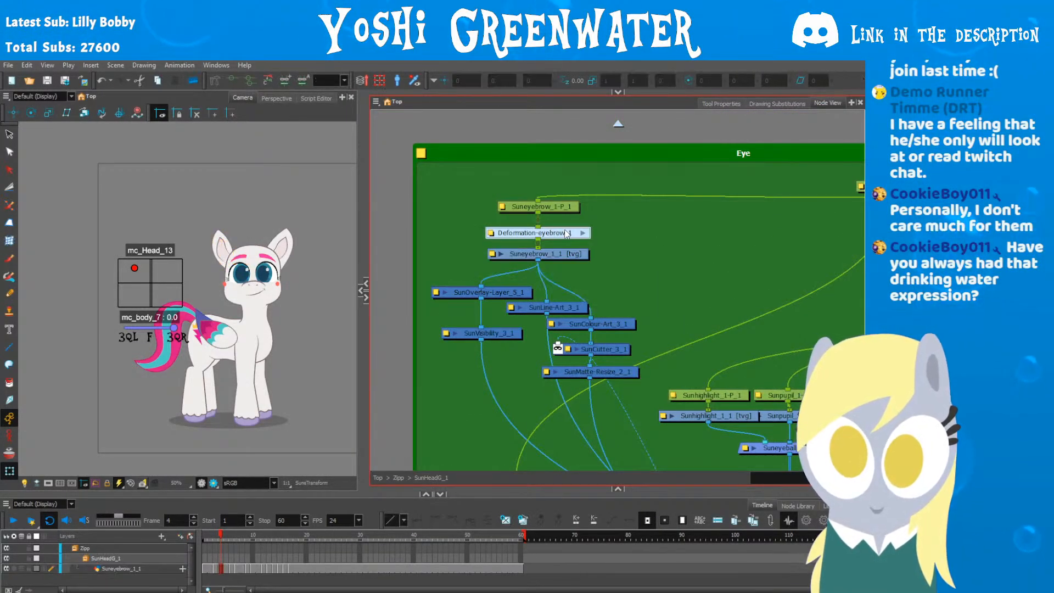
Step: Show the deformation controls of the entire pony and try bending the ear and the skull, restoring each shape
{"action": "left_click", "coordinate": [272, 199]}
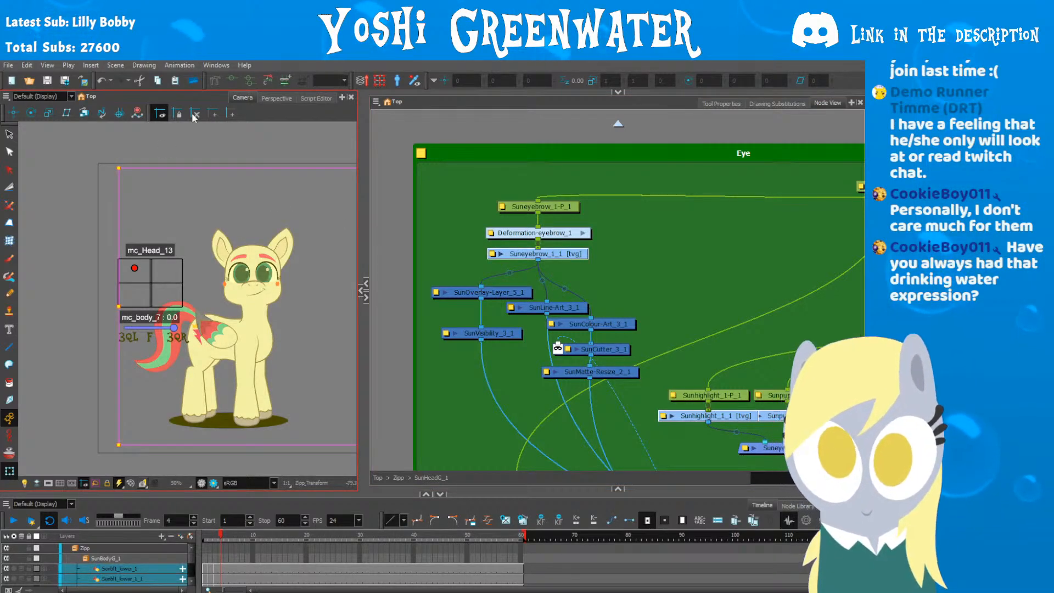
{"action": "left_click", "coordinate": [187, 219]}
{"action": "scroll", "coordinate": [291, 297], "scroll_direction": "up", "scroll_amount": 2}
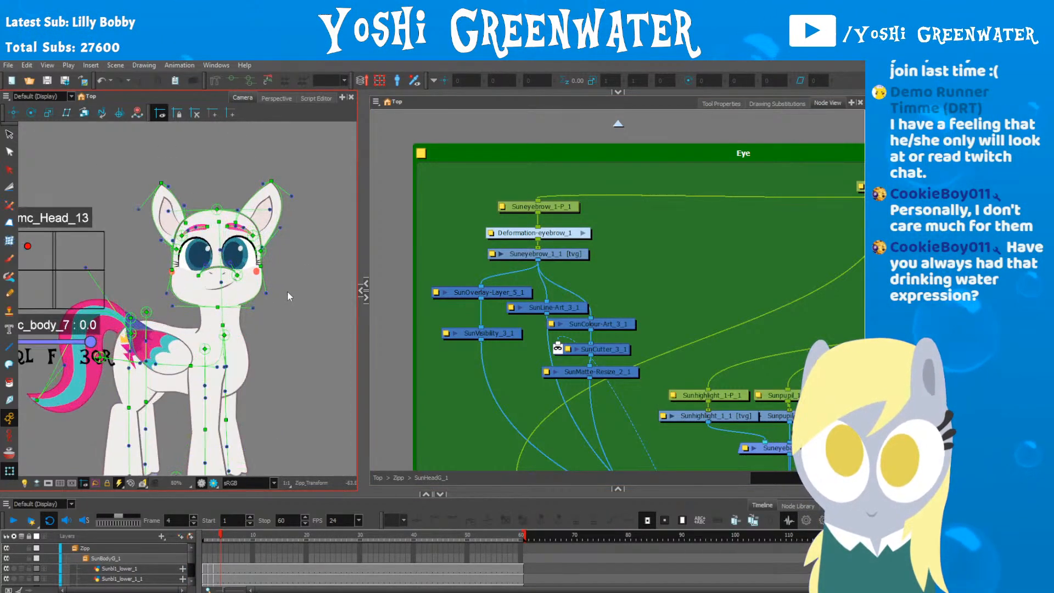
{"action": "left_click_drag", "start_coordinate": [132, 158], "coordinate": [121, 161]}
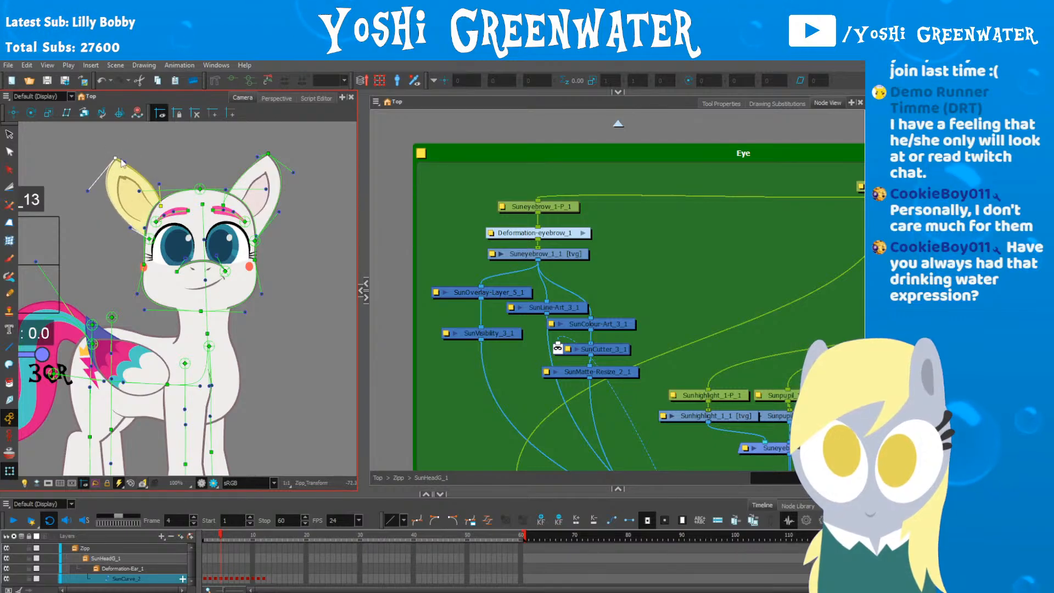
{"action": "left_click", "coordinate": [197, 176]}
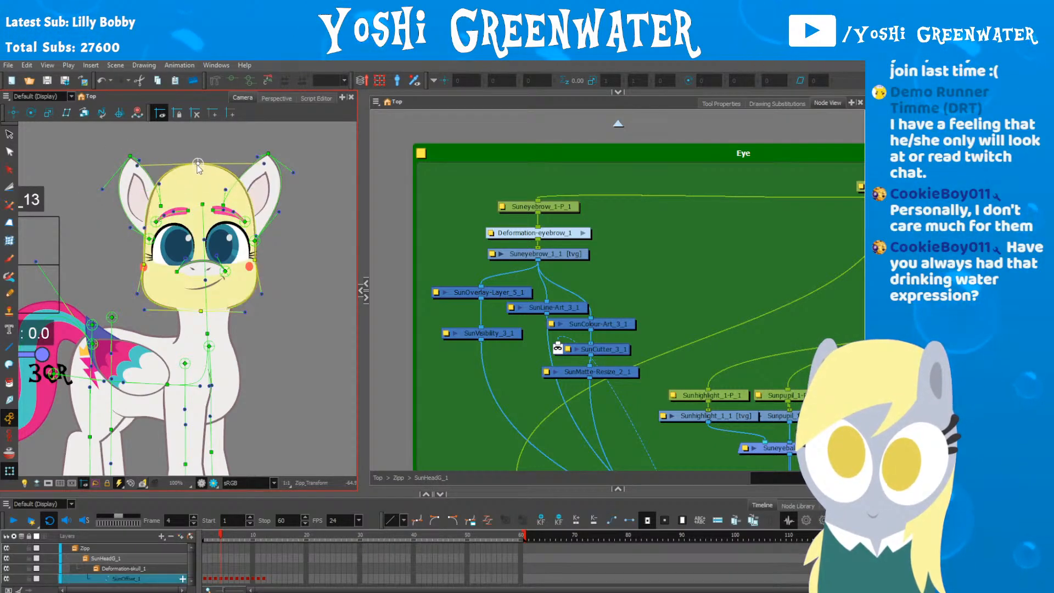
{"action": "left_click_drag", "start_coordinate": [197, 176], "coordinate": [200, 188]}
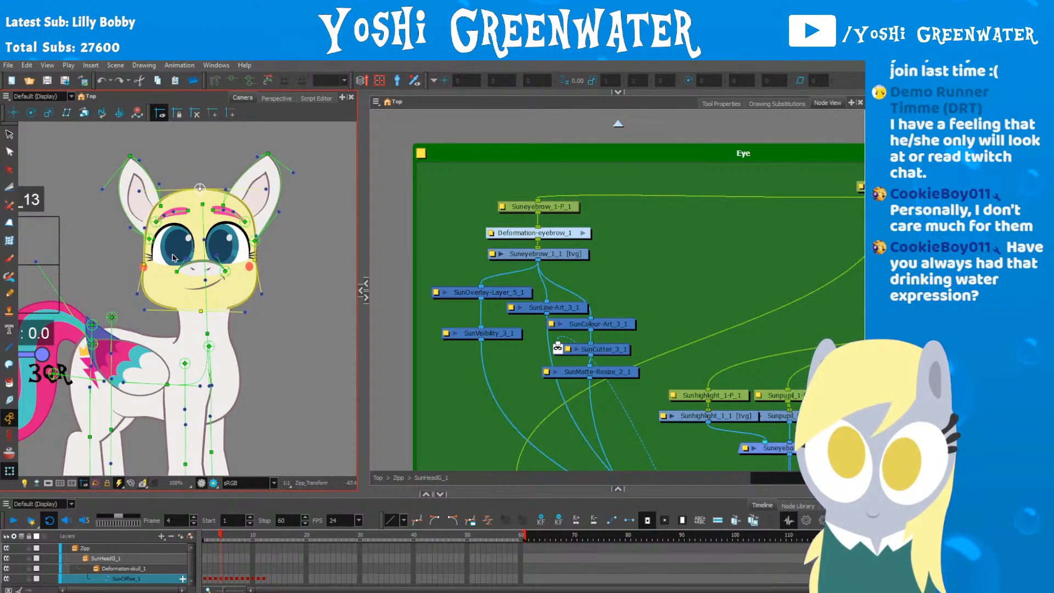
Step: Try deforming the torso, the tail and the far back leg with their control points, undoing each change
{"action": "left_click", "coordinate": [168, 334]}
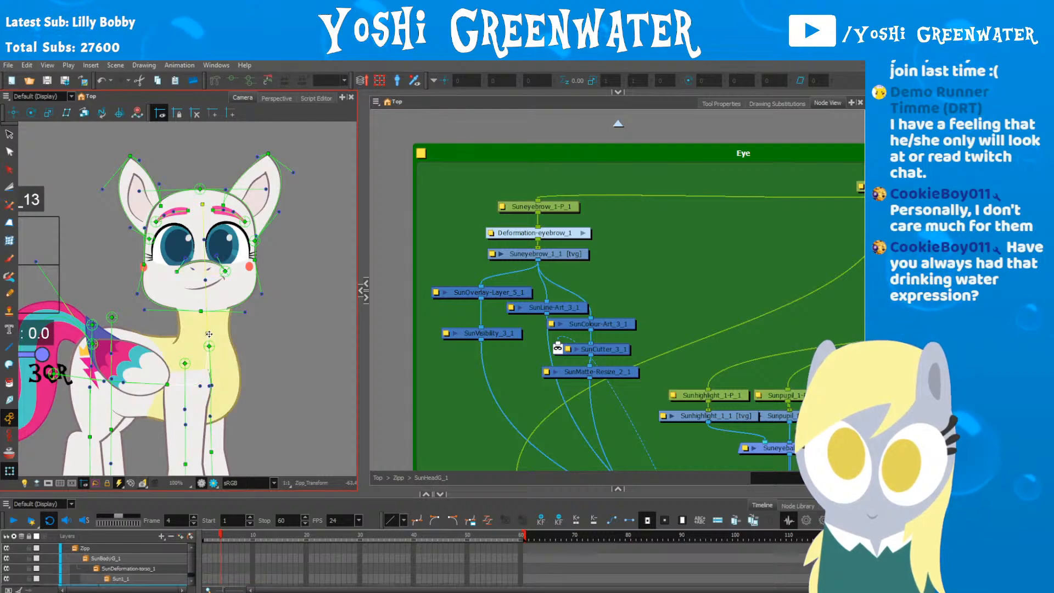
{"action": "left_click_drag", "start_coordinate": [168, 335], "coordinate": [203, 322]}
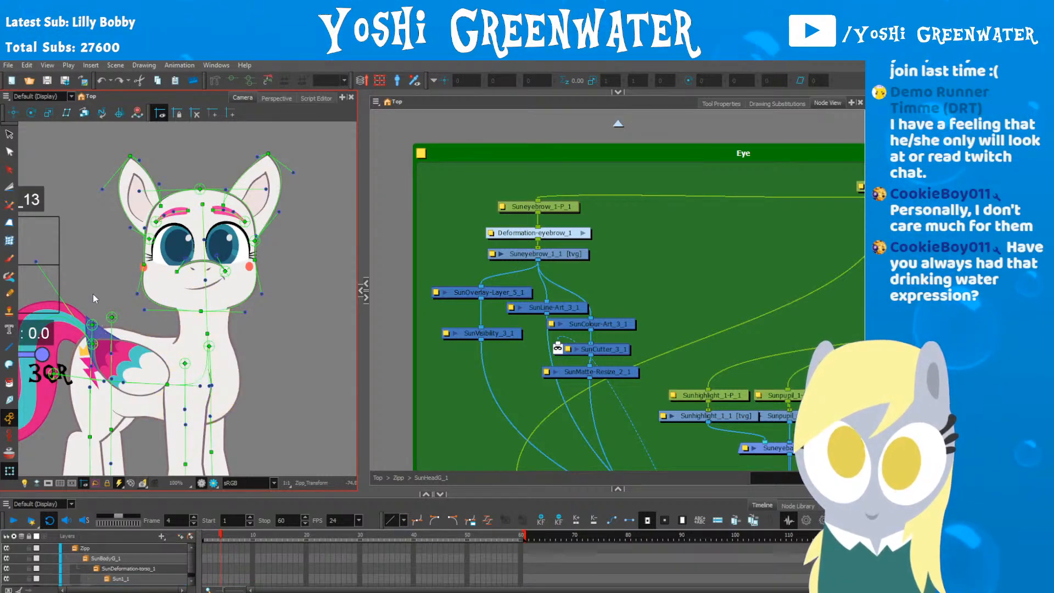
{"action": "left_click_drag", "start_coordinate": [93, 294], "coordinate": [208, 227]}
{"action": "left_click", "coordinate": [112, 328]}
{"action": "left_click_drag", "start_coordinate": [116, 330], "coordinate": [92, 346]}
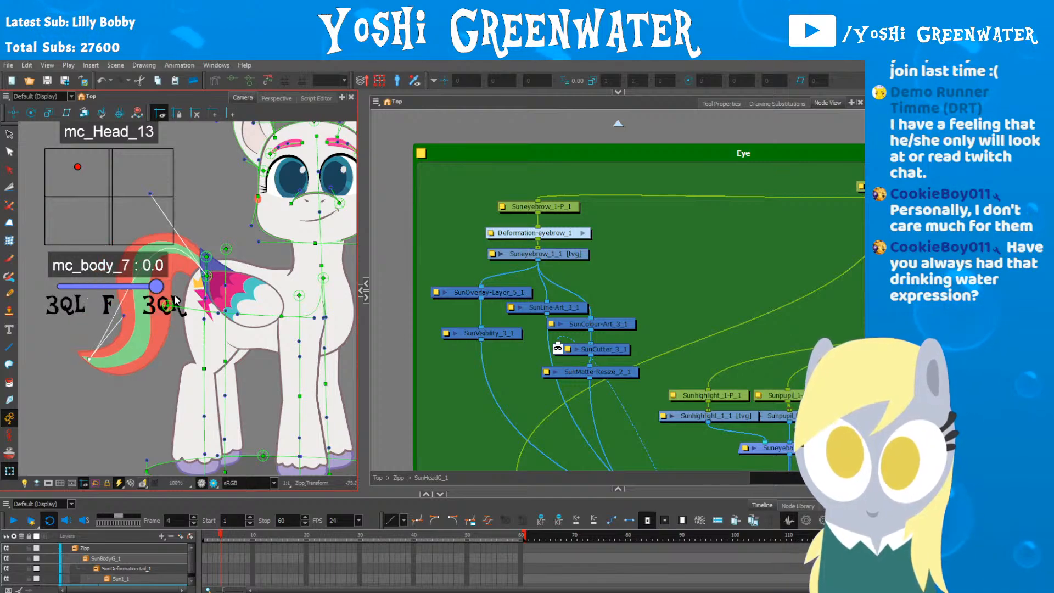
{"action": "left_click_drag", "start_coordinate": [225, 249], "coordinate": [226, 246]}
{"action": "key", "text": "ctrl+z"}
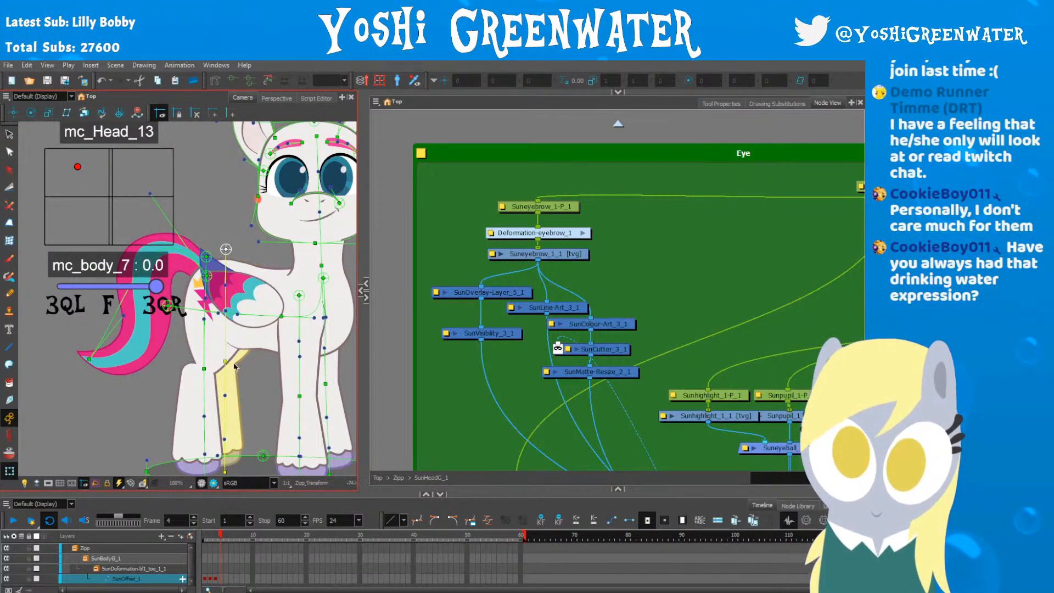
Step: Try bending the front leg with its deformation curve, undo the bend, and hide all the deformation controls
{"action": "left_click_drag", "start_coordinate": [298, 396], "coordinate": [143, 289]}
{"action": "key", "text": "space"}
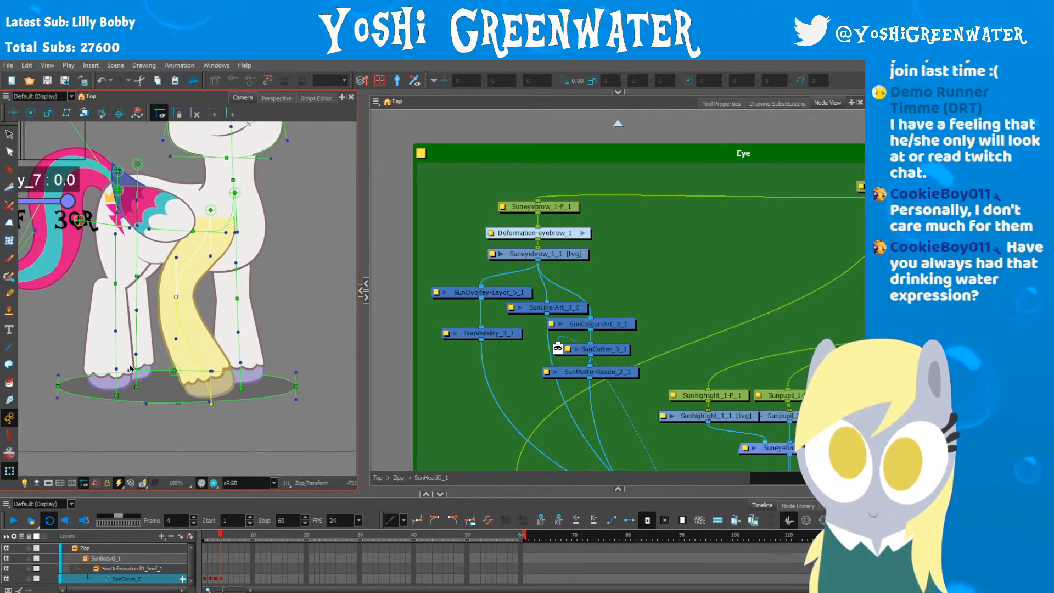
{"action": "key", "text": "ctrl+z"}
{"action": "left_click", "coordinate": [153, 394]}
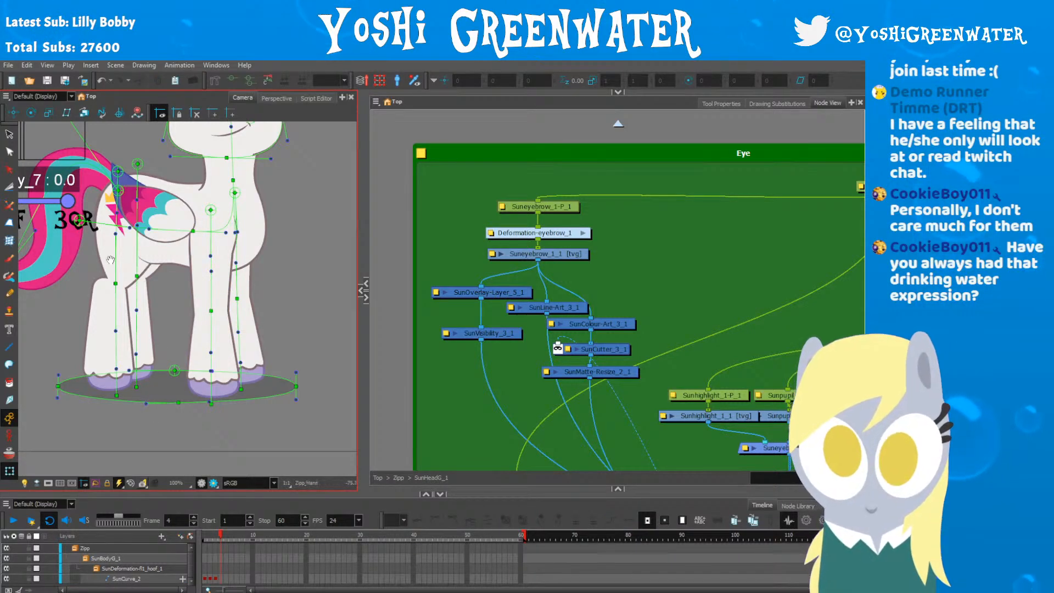
{"action": "left_click_drag", "start_coordinate": [110, 259], "coordinate": [134, 394]}
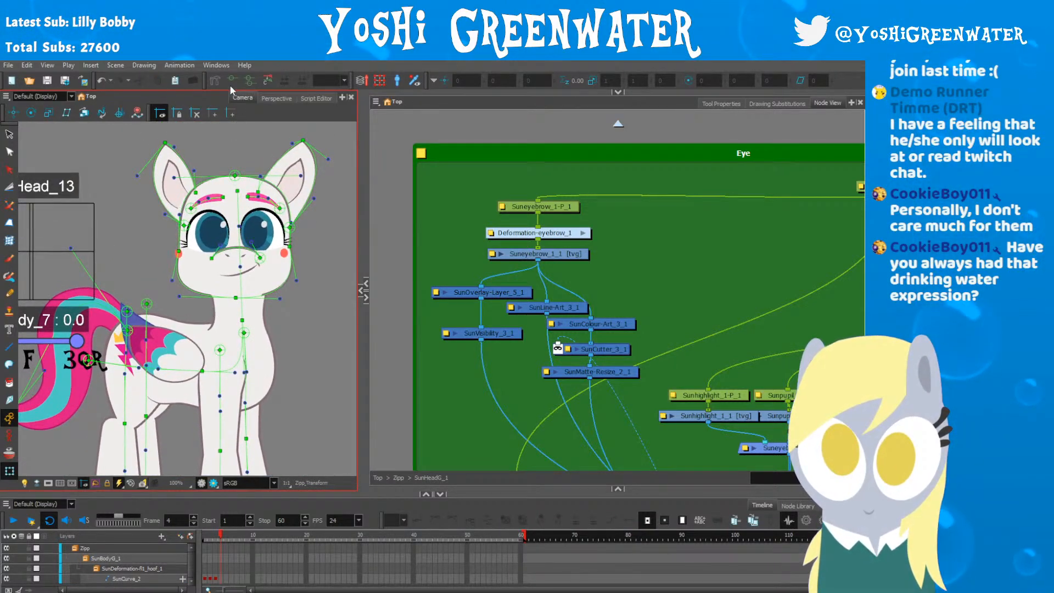
{"action": "left_click", "coordinate": [232, 82]}
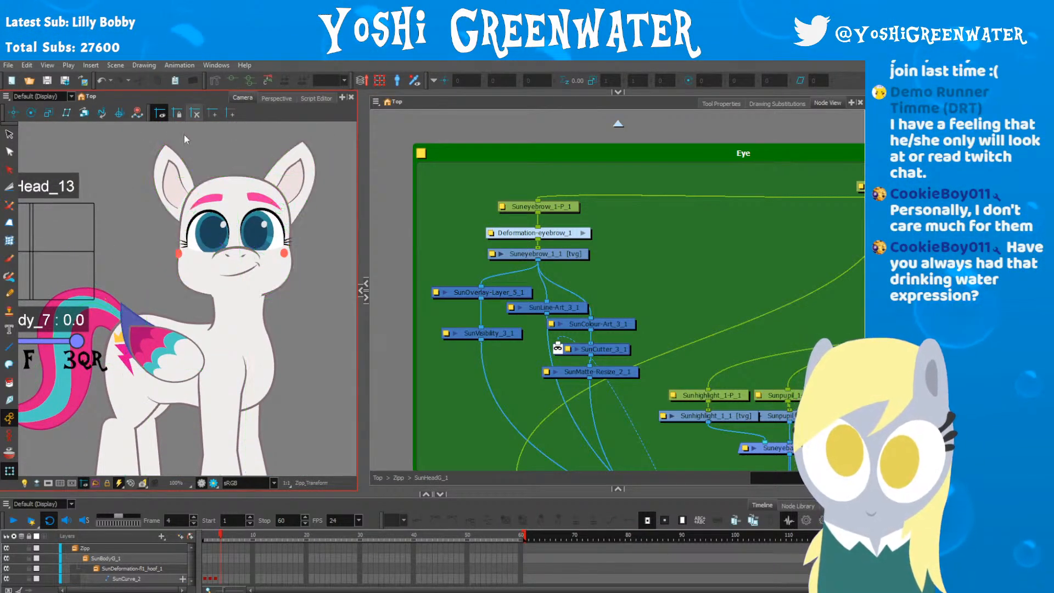
Step: Add a vector drawing layer named Zipp_Mohawk_Main in the head group near the Zipp_Hair_Comp composite
{"action": "scroll", "coordinate": [546, 349], "scroll_direction": "down", "scroll_amount": 5}
{"action": "left_click_drag", "start_coordinate": [562, 347], "coordinate": [165, 477]}
{"action": "left_click_drag", "start_coordinate": [501, 329], "coordinate": [481, 378]}
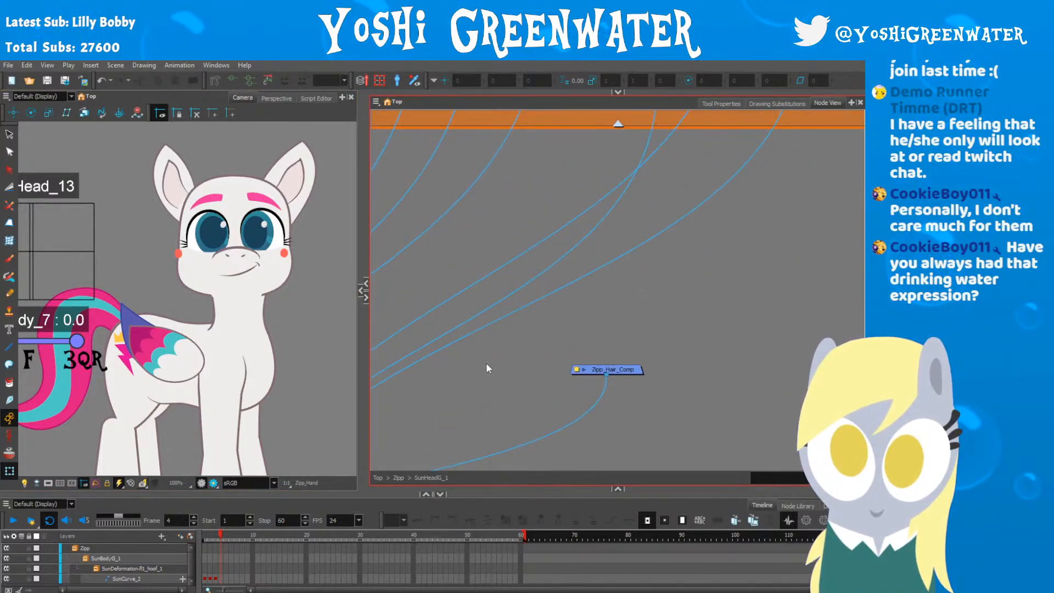
{"action": "left_click_drag", "start_coordinate": [441, 268], "coordinate": [474, 271]}
{"action": "type", "text": "Zipp_Mohawk"}
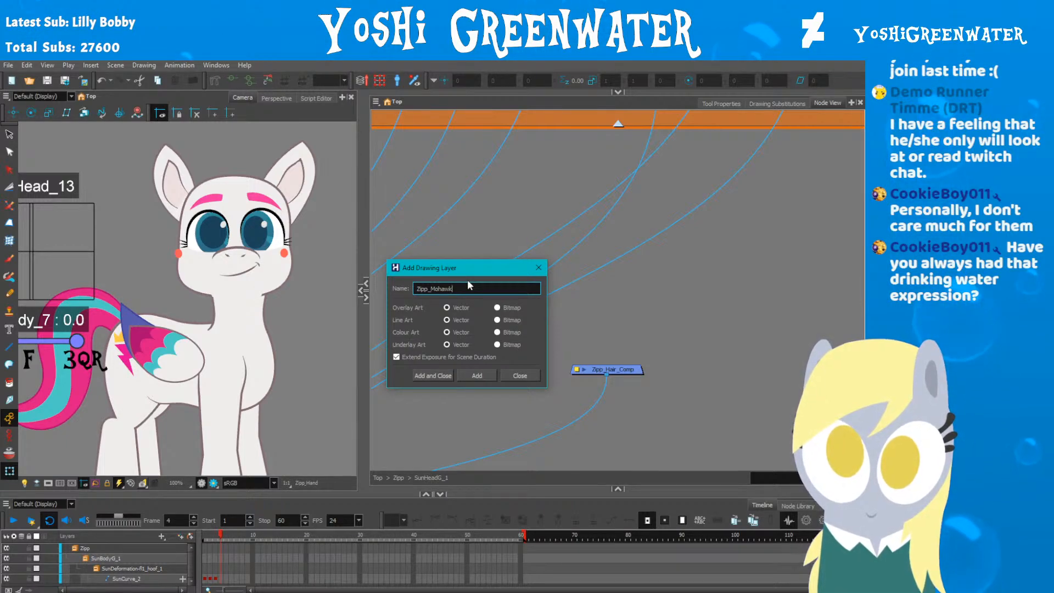
{"action": "type", "text": "Main"}
{"action": "key", "text": "Return"}
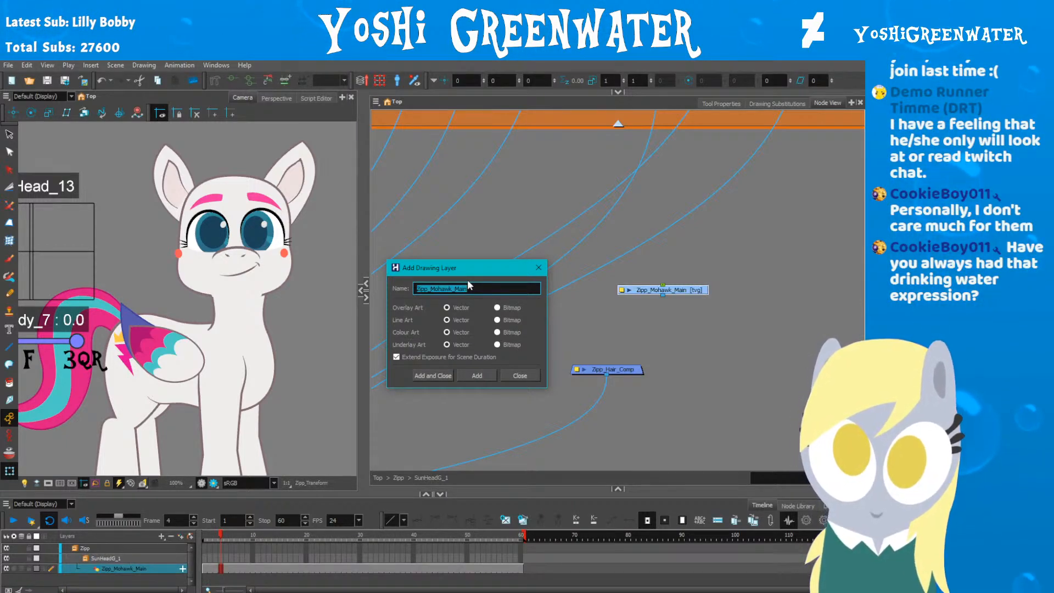
{"action": "left_click", "coordinate": [539, 268]}
Step: Place the Zipp_Mohawk_Main node just above Zipp_Hair_Comp and connect it to that composite
{"action": "left_click_drag", "start_coordinate": [642, 290], "coordinate": [585, 298]}
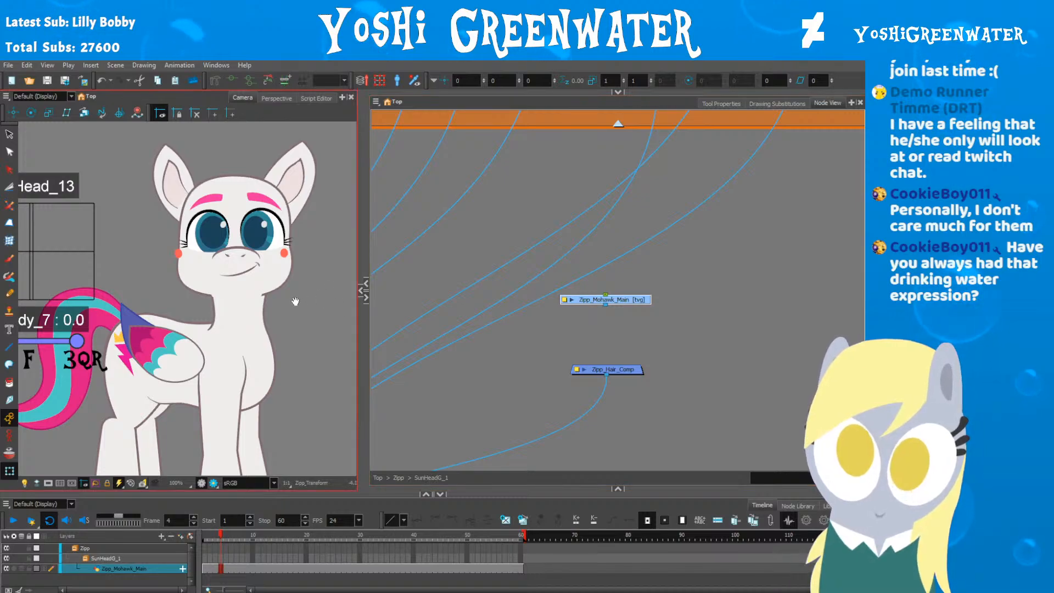
{"action": "left_click_drag", "start_coordinate": [281, 289], "coordinate": [185, 334]}
{"action": "scroll", "coordinate": [187, 341], "scroll_direction": "down", "scroll_amount": 3}
{"action": "scroll", "coordinate": [188, 341], "scroll_direction": "up", "scroll_amount": 2}
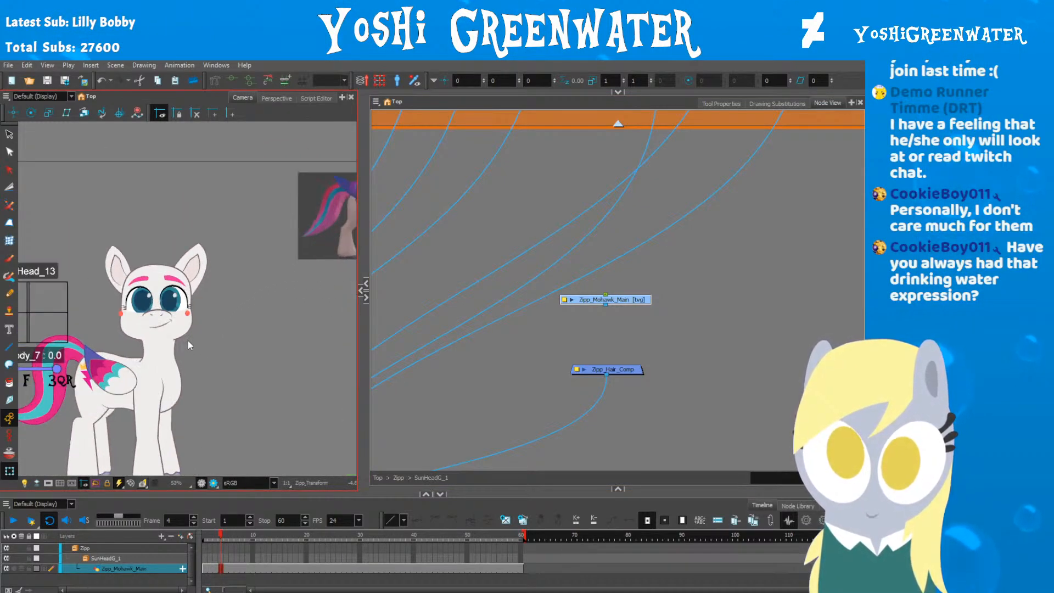
{"action": "left_click_drag", "start_coordinate": [259, 363], "coordinate": [124, 376]}
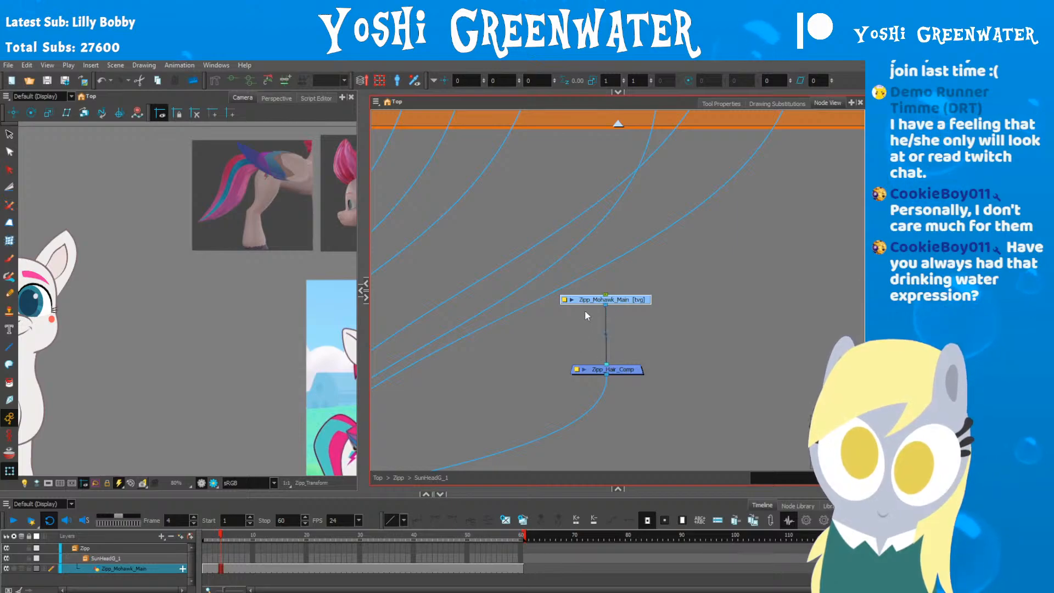
{"action": "left_click_drag", "start_coordinate": [595, 305], "coordinate": [598, 323]}
{"action": "left_click", "coordinate": [571, 344]}
Step: Trace Zipp_Hair_Comp to sun_head_Comp, collapse that composite's thumbnail, and move the Zipp_Mohawk_Main node closer to Zipp_Hair_Comp
{"action": "left_click", "coordinate": [584, 373]}
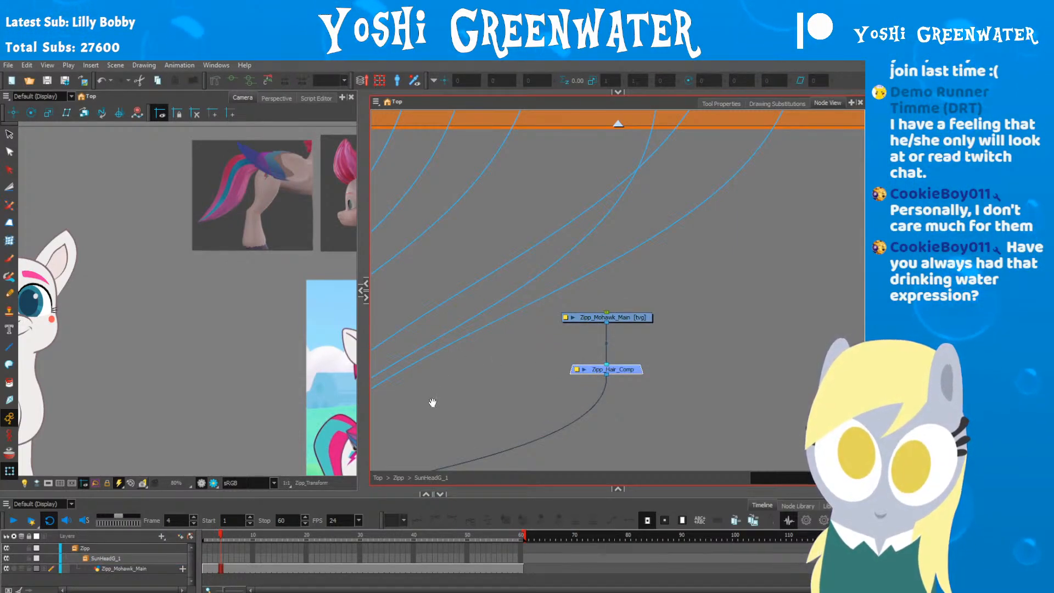
{"action": "left_click_drag", "start_coordinate": [433, 403], "coordinate": [690, 226]}
{"action": "left_click_drag", "start_coordinate": [515, 266], "coordinate": [594, 211]}
{"action": "left_click", "coordinate": [445, 367]}
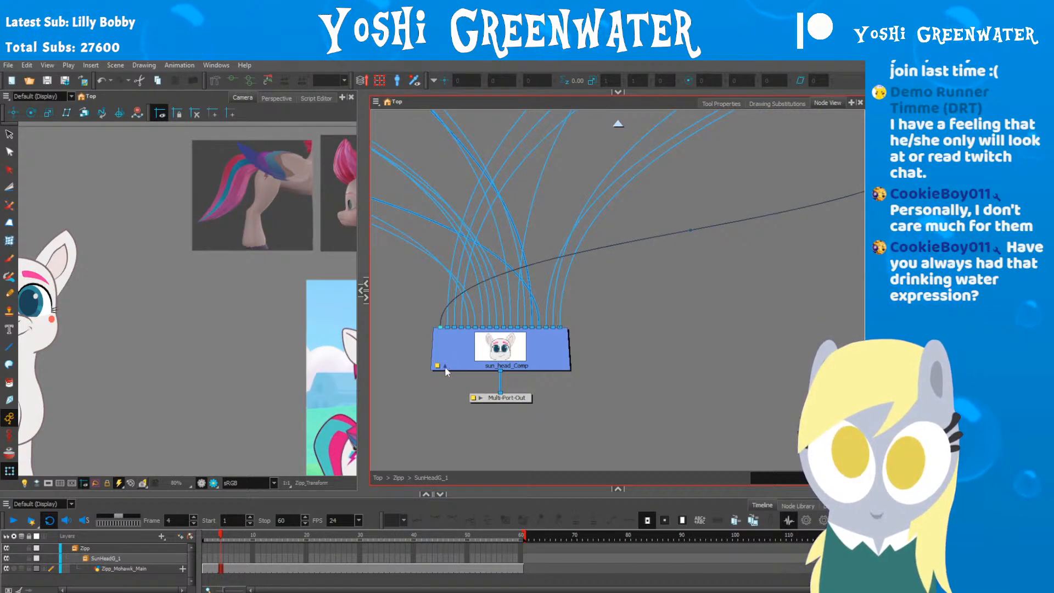
{"action": "left_click", "coordinate": [445, 366]}
{"action": "left_click_drag", "start_coordinate": [509, 325], "coordinate": [172, 469]}
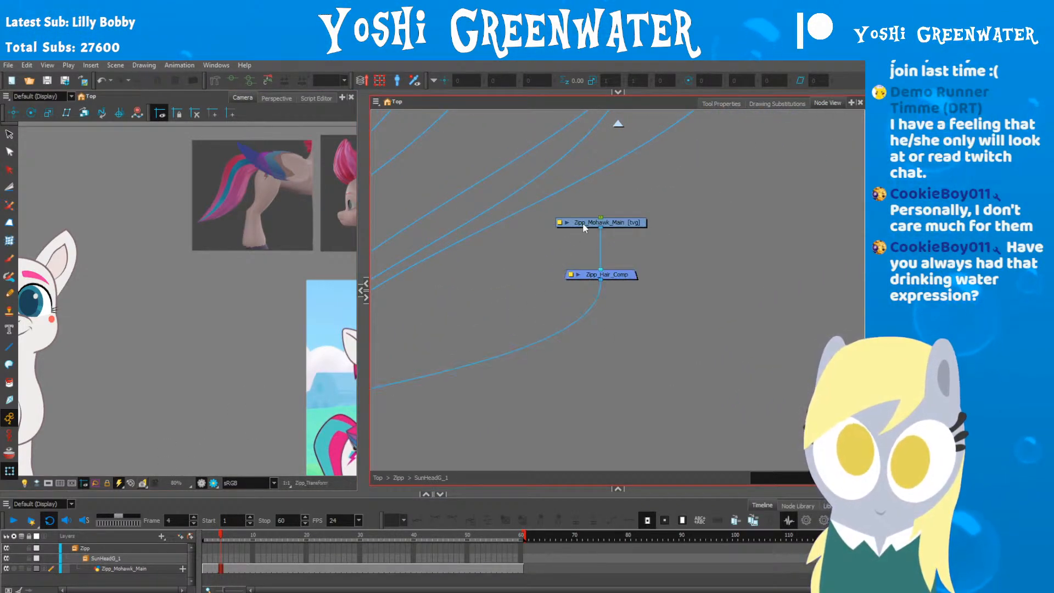
{"action": "left_click_drag", "start_coordinate": [582, 222], "coordinate": [582, 231]}
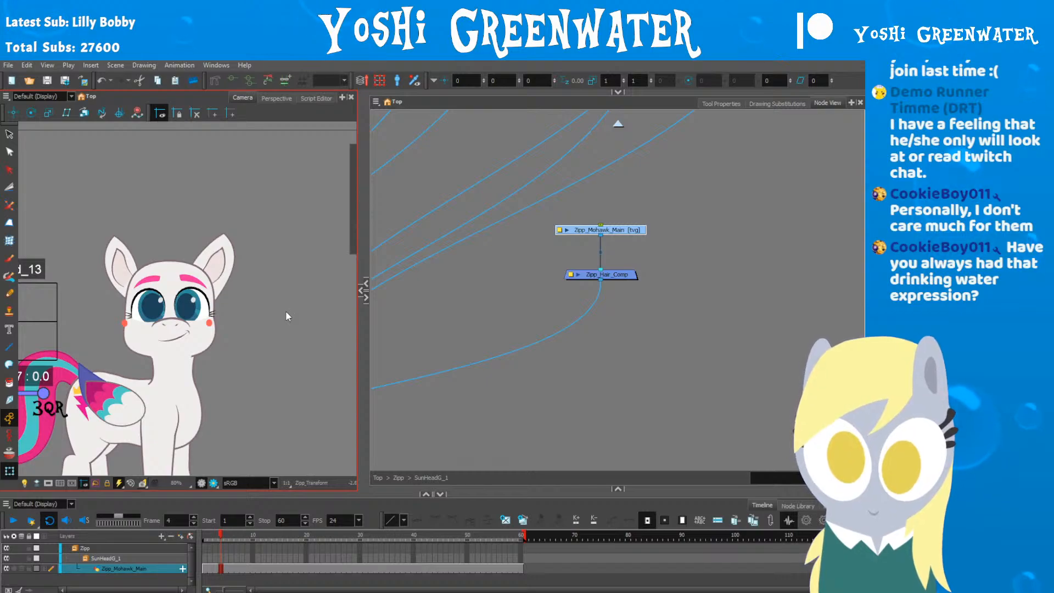
Step: Move the Zipp_Mohawk_Main node farther above Zipp_Hair_Comp, reconnect it to that composite, and adjust the spacing between them
{"action": "left_click_drag", "start_coordinate": [511, 278], "coordinate": [532, 313]}
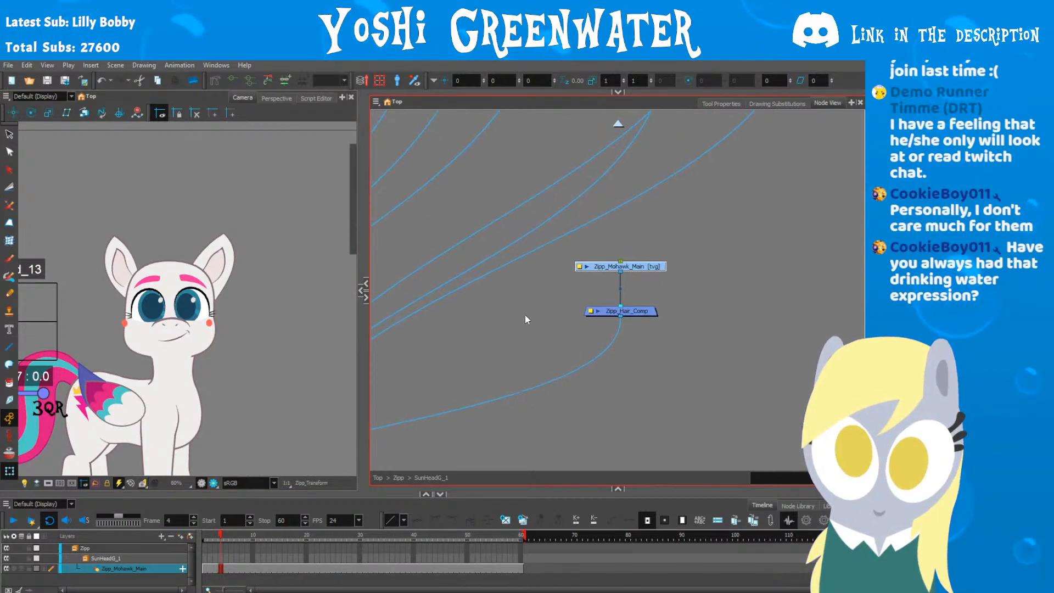
{"action": "left_click", "coordinate": [613, 292]}
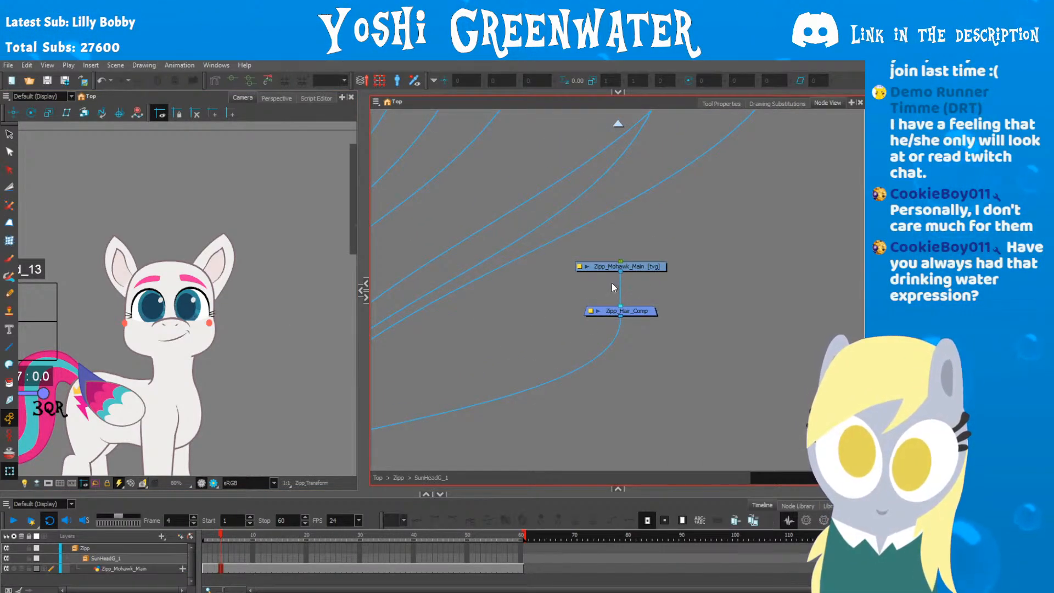
{"action": "mouse_move", "coordinate": [612, 269]}
{"action": "left_mouse_down"}
{"action": "mouse_move", "coordinate": [609, 236]}
{"action": "mouse_move", "coordinate": [609, 250]}
{"action": "left_mouse_up"}
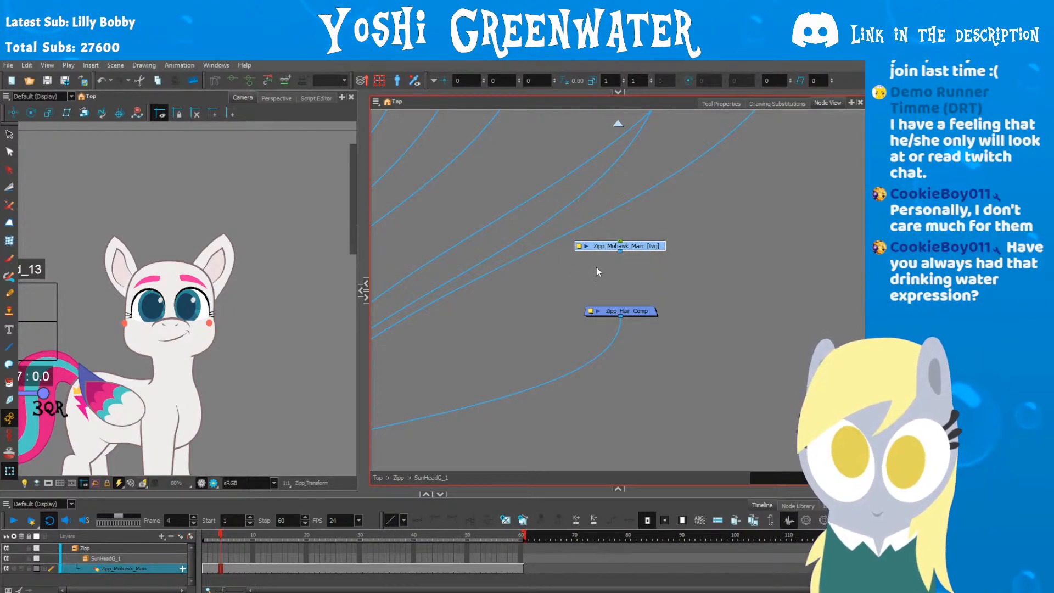
{"action": "left_click_drag", "start_coordinate": [620, 251], "coordinate": [621, 307]}
{"action": "left_click", "coordinate": [587, 291]}
{"action": "left_click_drag", "start_coordinate": [607, 247], "coordinate": [607, 256]}
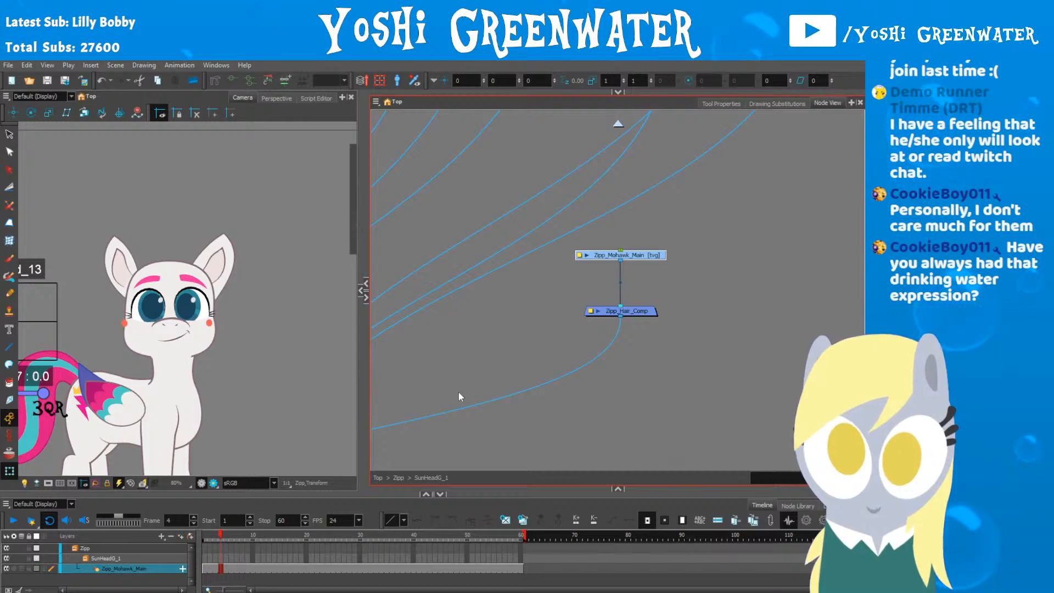
Step: Look over the top-level node network and return through the Zipp group to SunHeadG_1
{"action": "left_click", "coordinate": [617, 123]}
{"action": "left_click", "coordinate": [618, 124]}
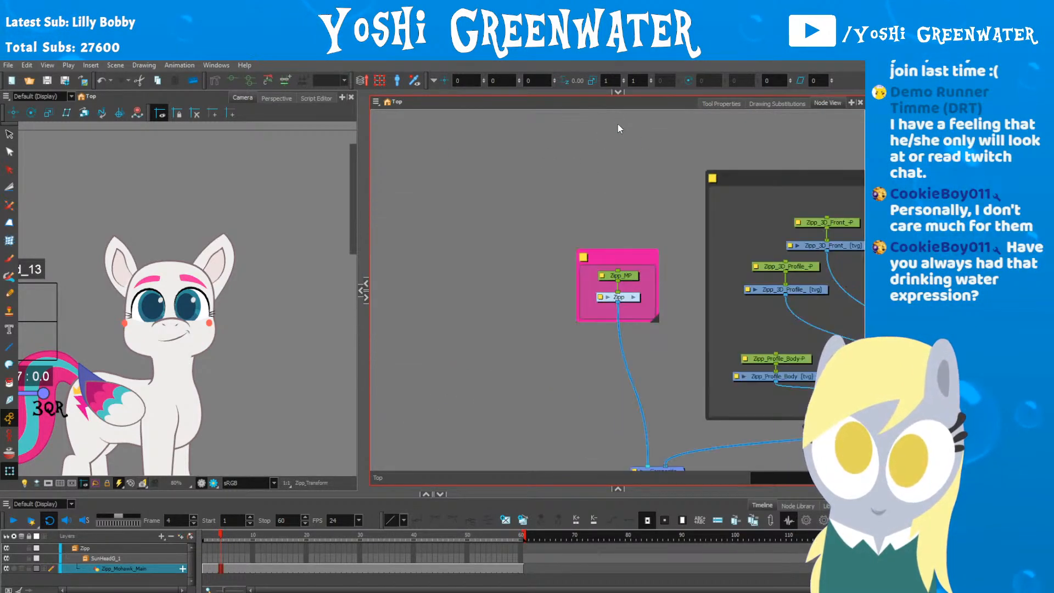
{"action": "left_click", "coordinate": [510, 384]}
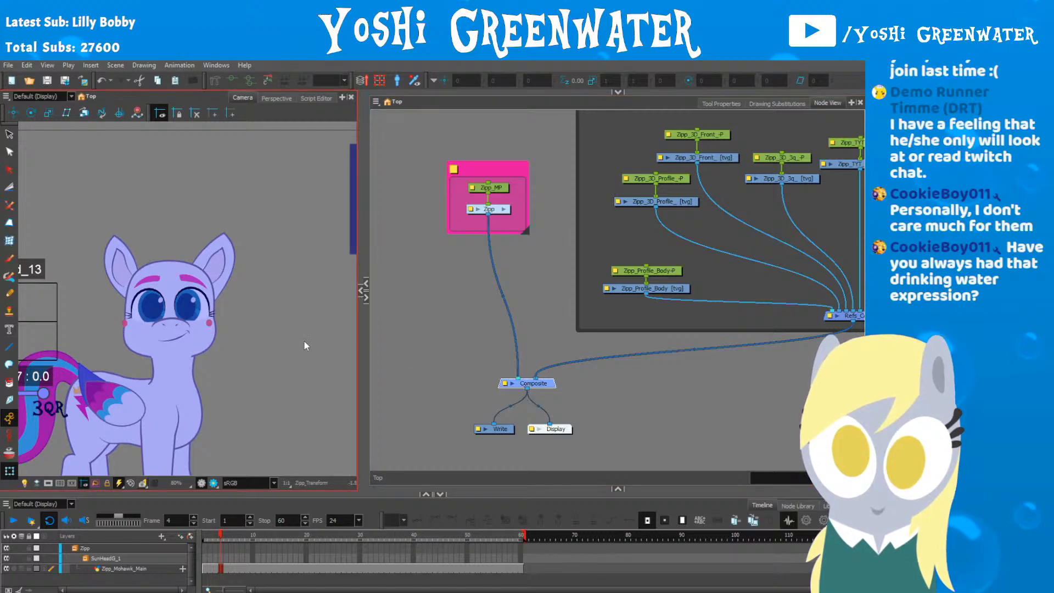
{"action": "left_click", "coordinate": [505, 209]}
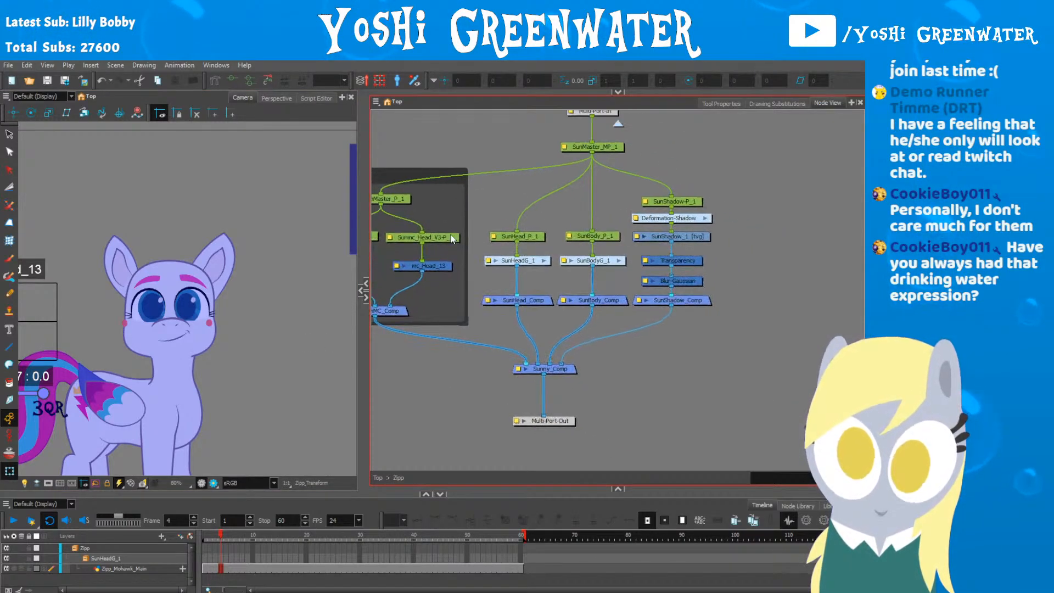
{"action": "left_click", "coordinate": [543, 261]}
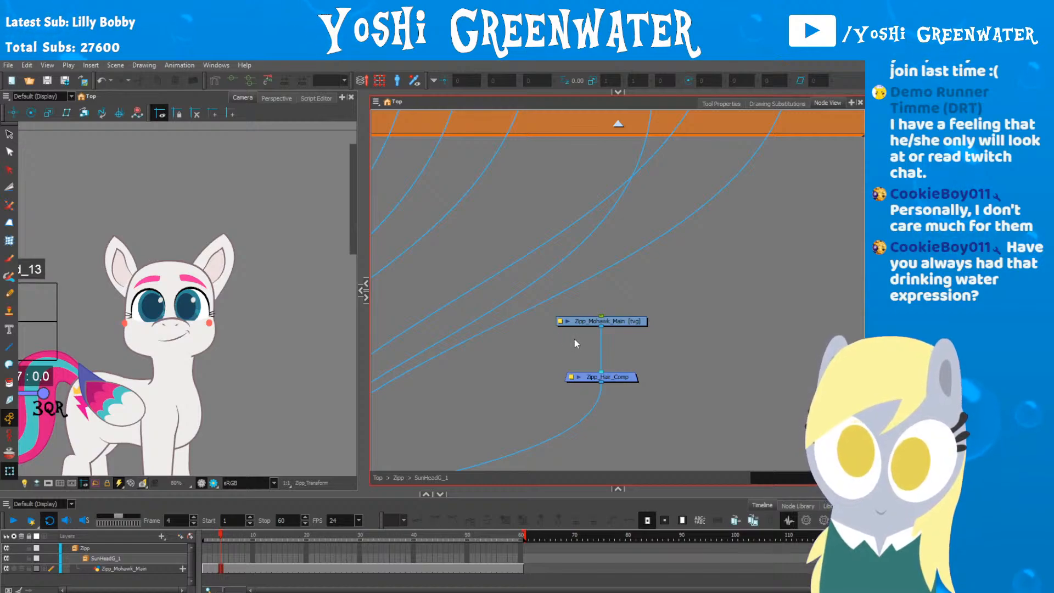
Step: Add a peg above the Zipp_Mohawk_Main drawing node
{"action": "left_click", "coordinate": [594, 321]}
{"action": "key", "text": "ctrl+p"}
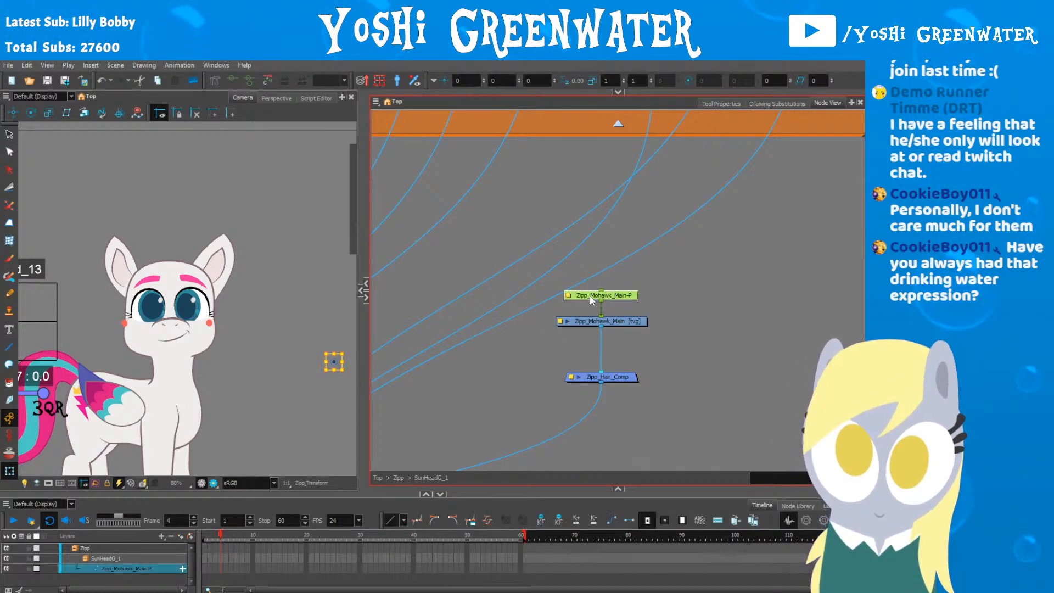
{"action": "left_click", "coordinate": [573, 322]}
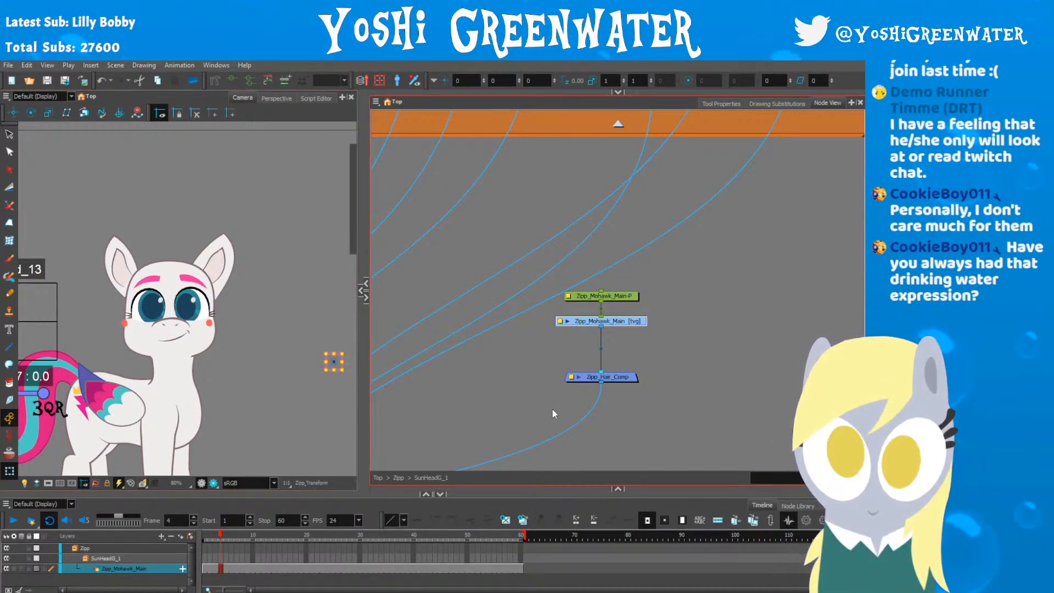
Step: Insert a backdrop around the mohawk peg, the mohawk drawing and Zipp_Hair_Comp, widen it, and reposition the nodes inside it
{"action": "left_click_drag", "start_coordinate": [673, 415], "coordinate": [507, 196]}
{"action": "left_click", "coordinate": [380, 105]}
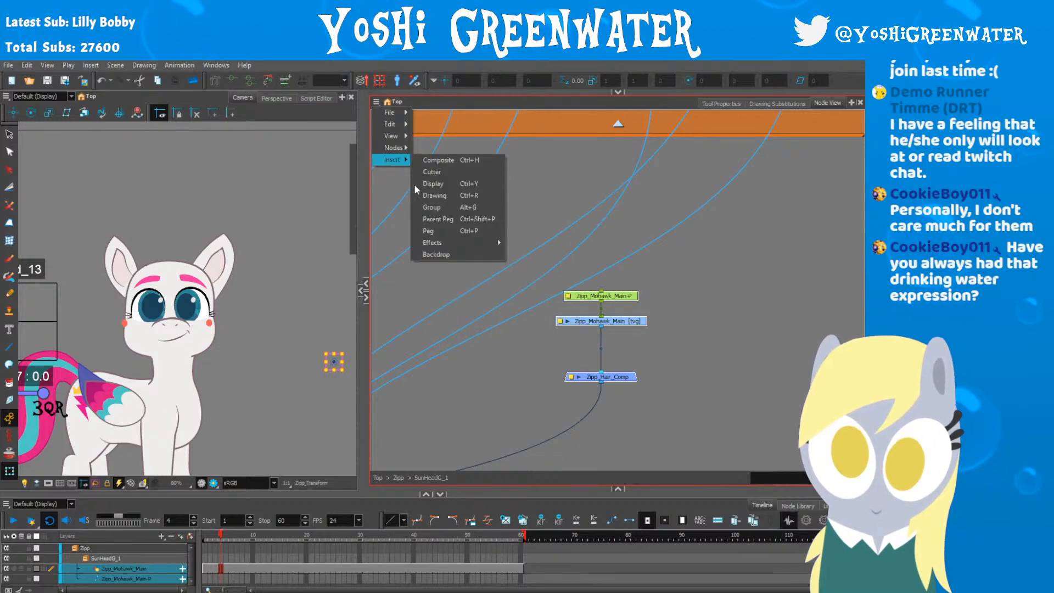
{"action": "left_click", "coordinate": [497, 239]}
{"action": "left_click_drag", "start_coordinate": [581, 254], "coordinate": [551, 245]}
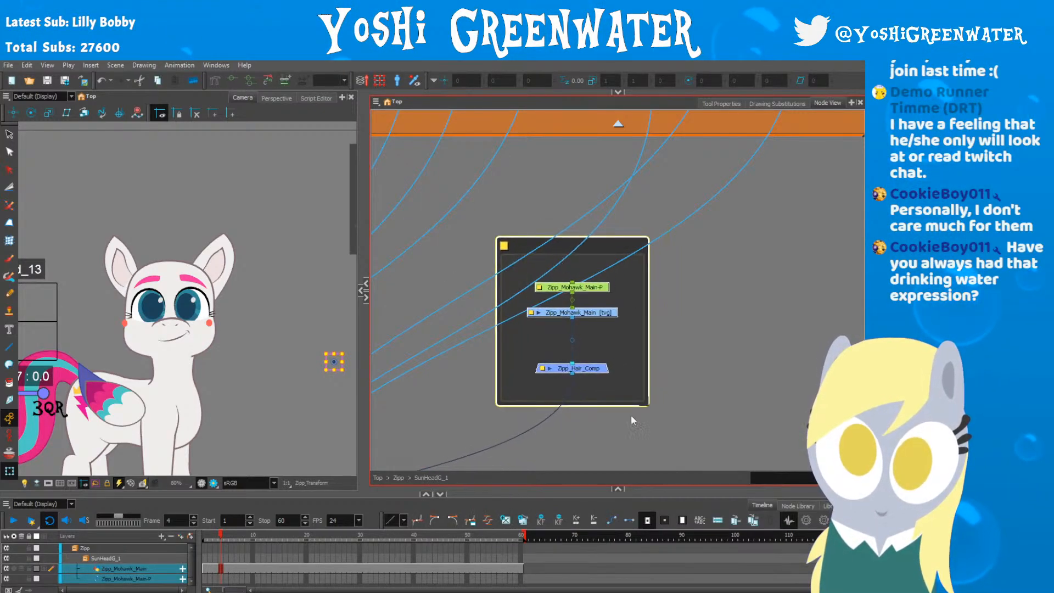
{"action": "left_click_drag", "start_coordinate": [646, 404], "coordinate": [761, 405]}
{"action": "left_click_drag", "start_coordinate": [591, 288], "coordinate": [673, 305]}
{"action": "left_click", "coordinate": [476, 402]}
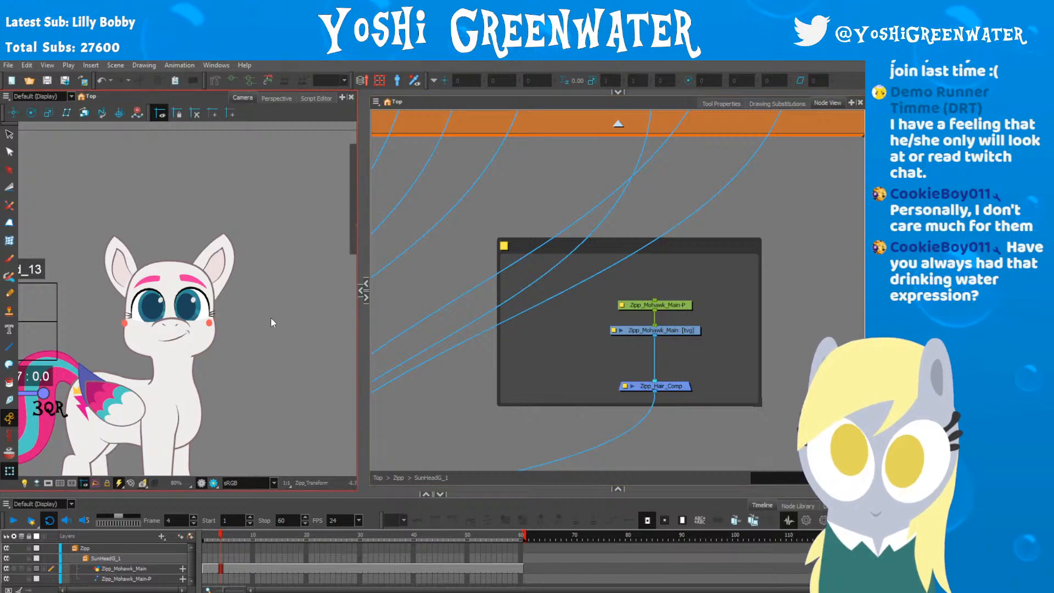
Step: Frame the mane references in the Camera view and reveal the Drawing view and an enlarged Colour view beside it
{"action": "scroll", "coordinate": [189, 330], "scroll_direction": "down", "scroll_amount": 3}
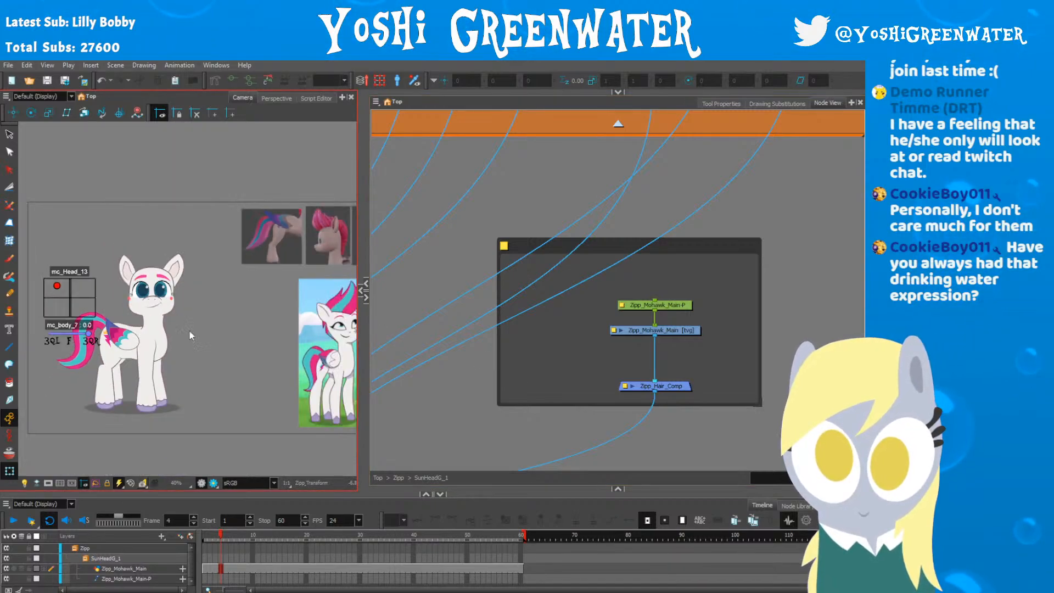
{"action": "scroll", "coordinate": [191, 336], "scroll_direction": "up", "scroll_amount": 4}
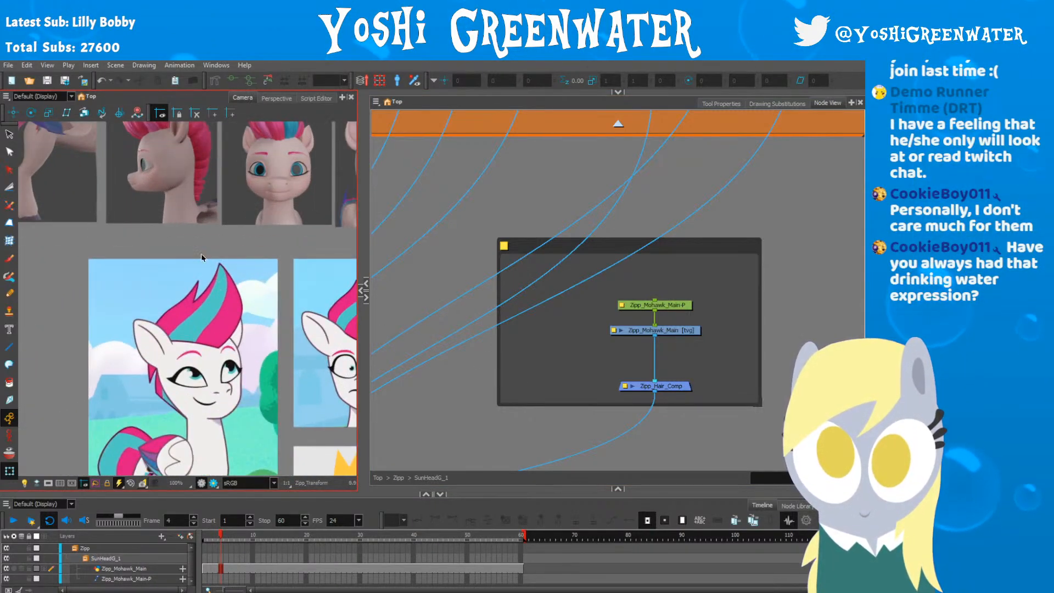
{"action": "left_click_drag", "start_coordinate": [181, 247], "coordinate": [88, 304]}
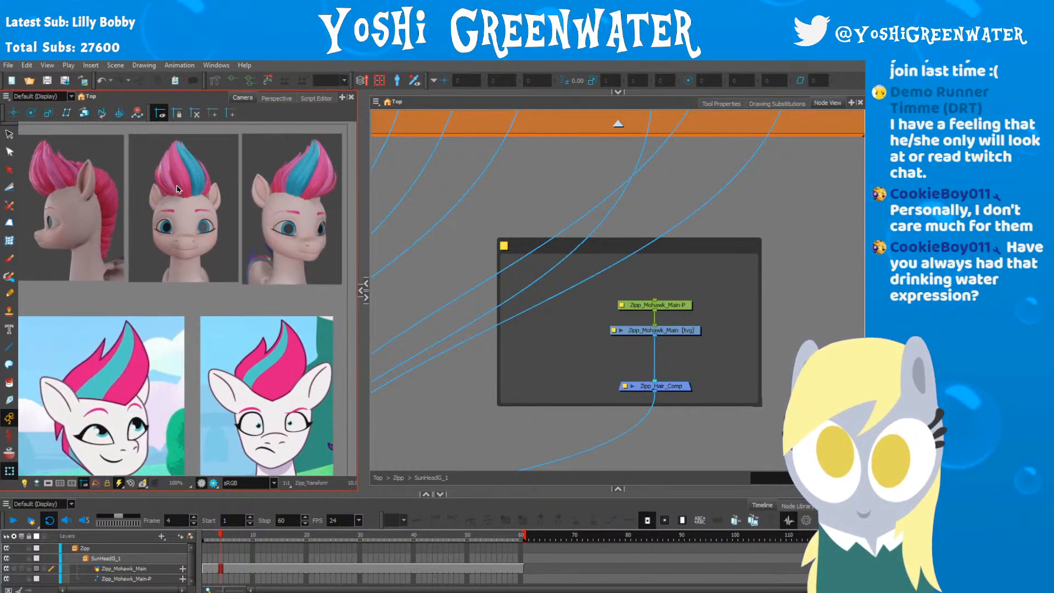
{"action": "left_click_drag", "start_coordinate": [363, 316], "coordinate": [560, 297]}
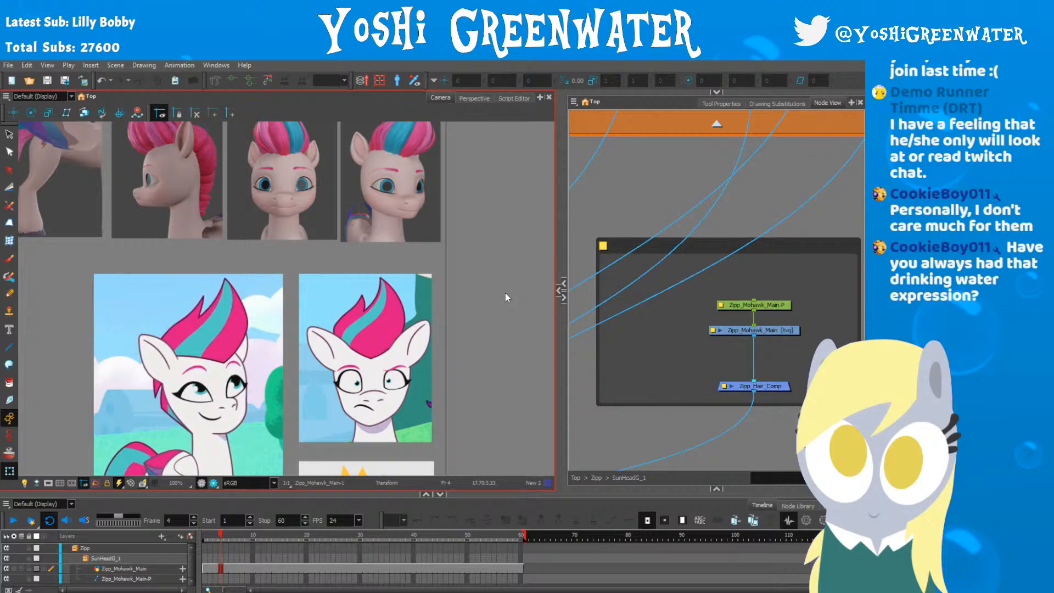
{"action": "left_click", "coordinate": [560, 297]}
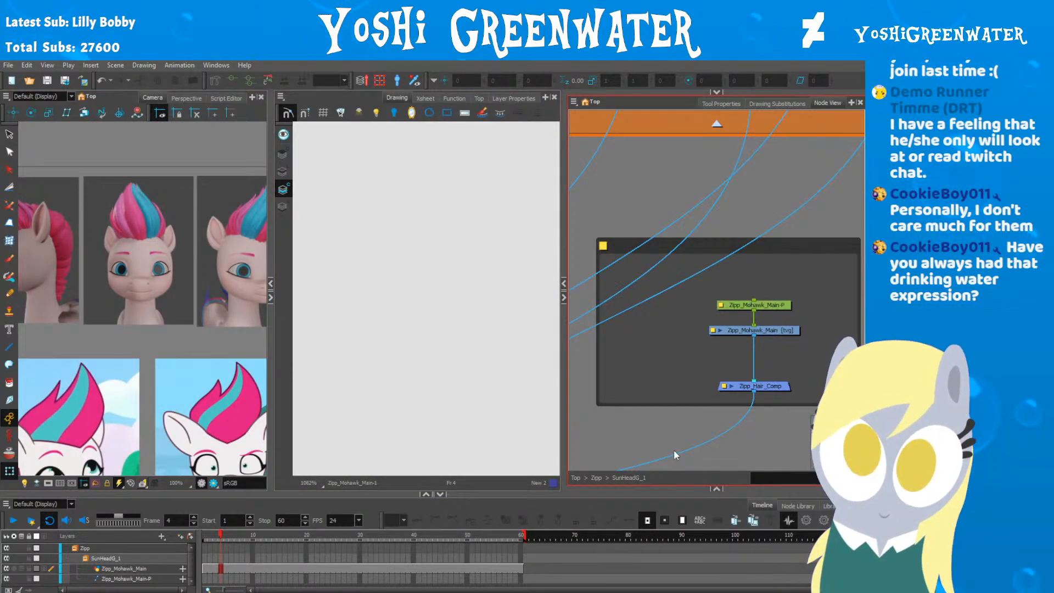
{"action": "left_click", "coordinate": [716, 488]}
{"action": "left_click_drag", "start_coordinate": [656, 367], "coordinate": [655, 322]}
{"action": "left_click_drag", "start_coordinate": [647, 275], "coordinate": [629, 229]}
{"action": "left_click_drag", "start_coordinate": [140, 288], "coordinate": [137, 275]}
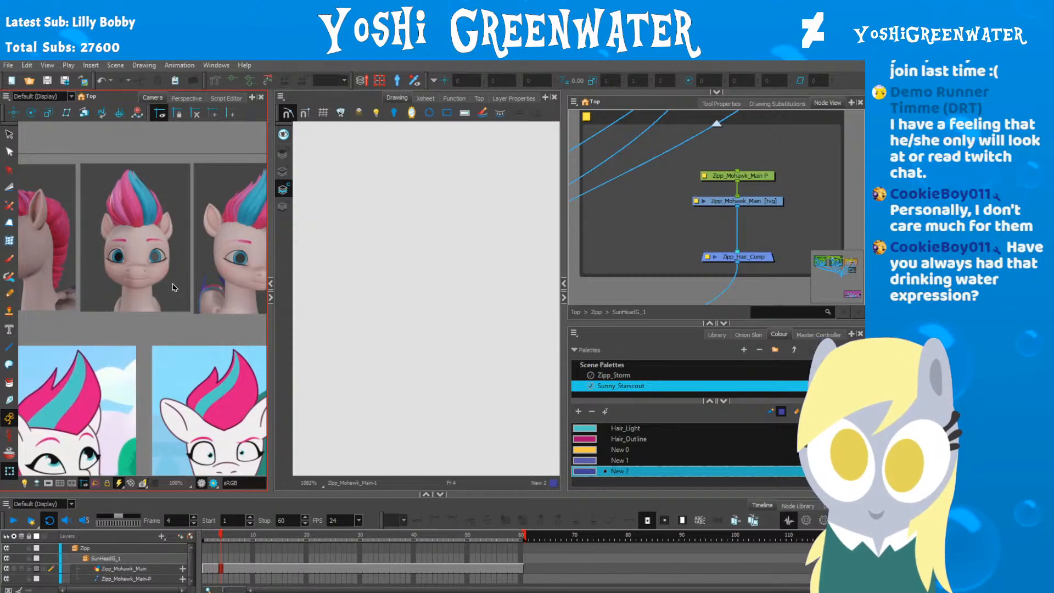
{"action": "left_click_drag", "start_coordinate": [657, 324], "coordinate": [657, 261]}
Step: Set up the Brush tool with the Green colour of the Zipp_Storm palette on the overlay art layer
{"action": "left_click", "coordinate": [614, 312]}
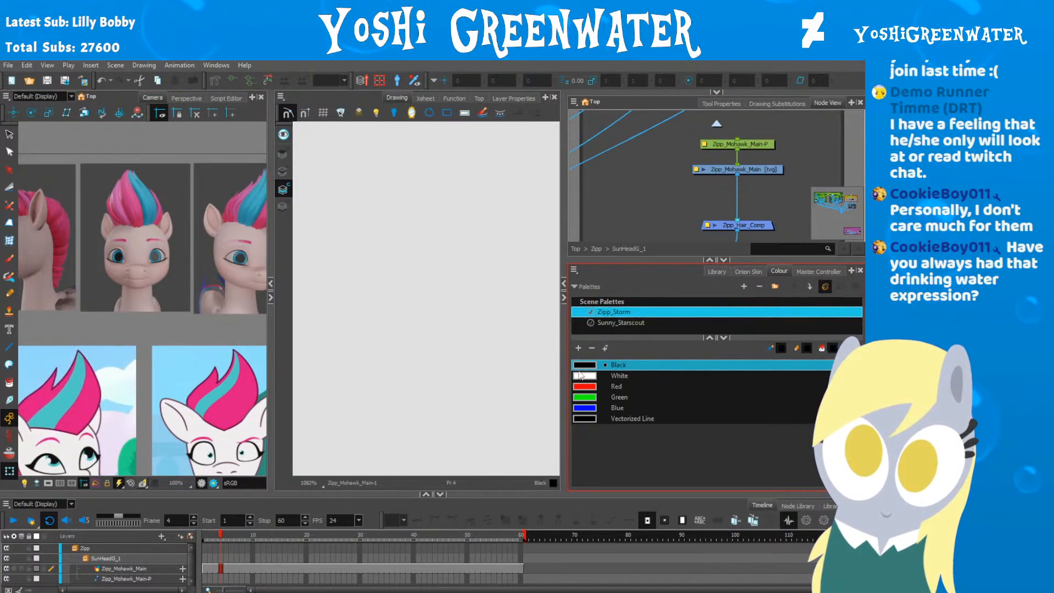
{"action": "left_click", "coordinate": [584, 398]}
{"action": "left_click", "coordinate": [282, 207]}
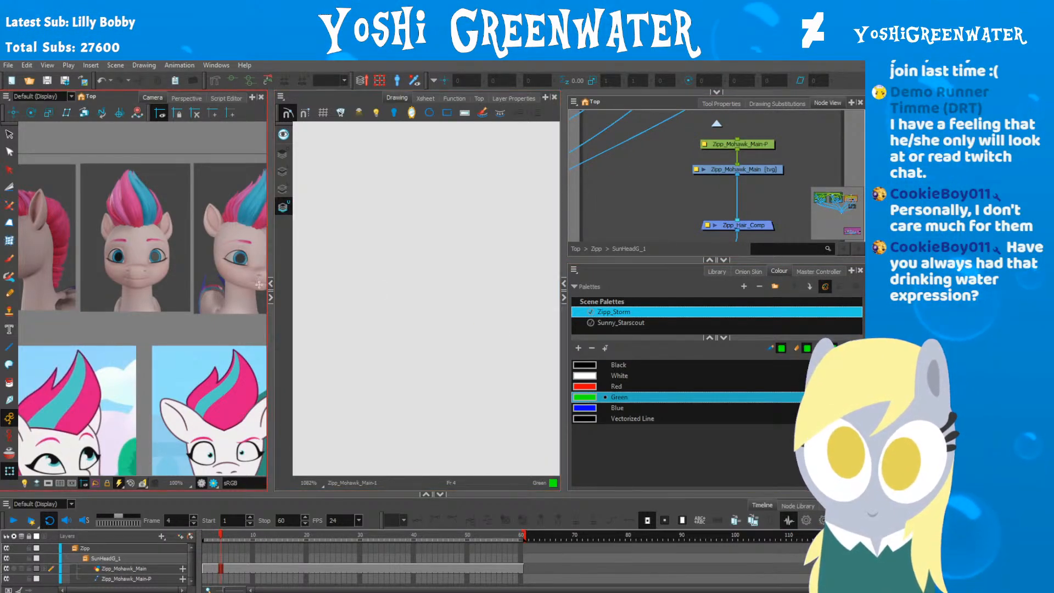
{"action": "left_click", "coordinate": [9, 258]}
{"action": "key", "text": "shift+m"}
Step: Sketch a tall rounded mohawk guide in green above the pony's forehead, with a vertical centre line and repeated outline strokes
{"action": "scroll", "coordinate": [85, 263], "scroll_direction": "up", "scroll_amount": 5}
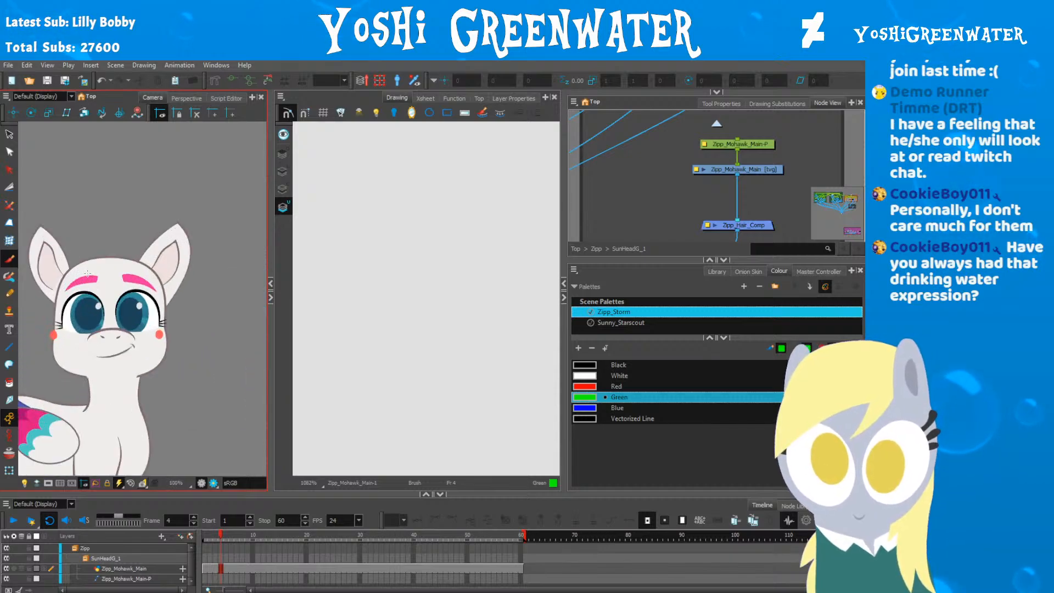
{"action": "mouse_move", "coordinate": [63, 262]}
{"action": "left_mouse_down"}
{"action": "mouse_move", "coordinate": [80, 289]}
{"action": "mouse_move", "coordinate": [163, 286]}
{"action": "left_mouse_up"}
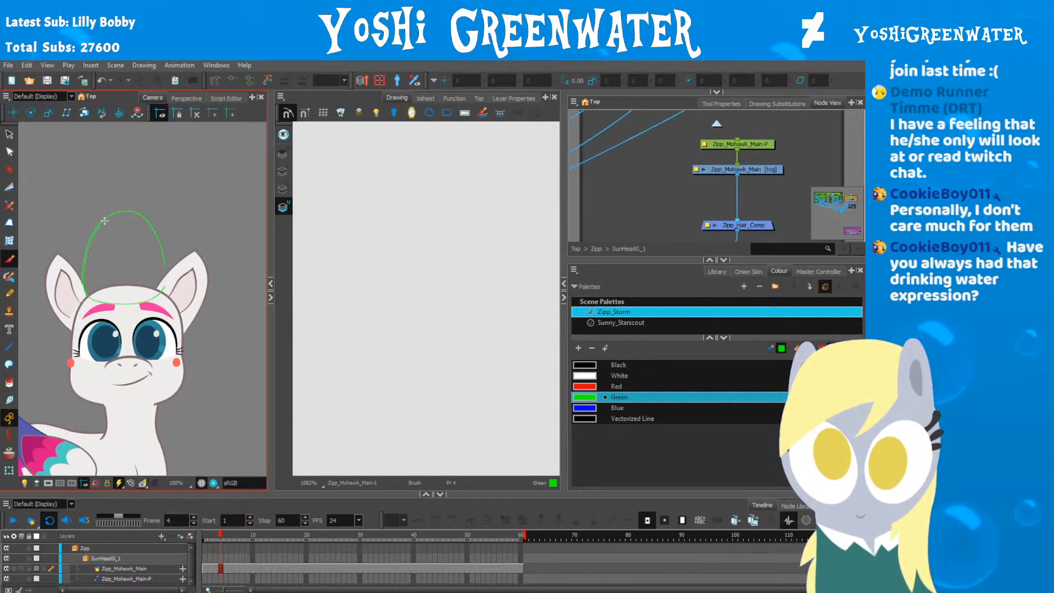
{"action": "mouse_move", "coordinate": [104, 221]}
{"action": "left_mouse_down"}
{"action": "mouse_move", "coordinate": [165, 263]}
{"action": "mouse_move", "coordinate": [165, 288]}
{"action": "left_mouse_up"}
{"action": "left_click_drag", "start_coordinate": [132, 210], "coordinate": [168, 286]}
{"action": "mouse_move", "coordinate": [104, 233]}
{"action": "left_mouse_down"}
{"action": "mouse_move", "coordinate": [126, 212]}
{"action": "mouse_move", "coordinate": [130, 303]}
{"action": "left_mouse_up"}
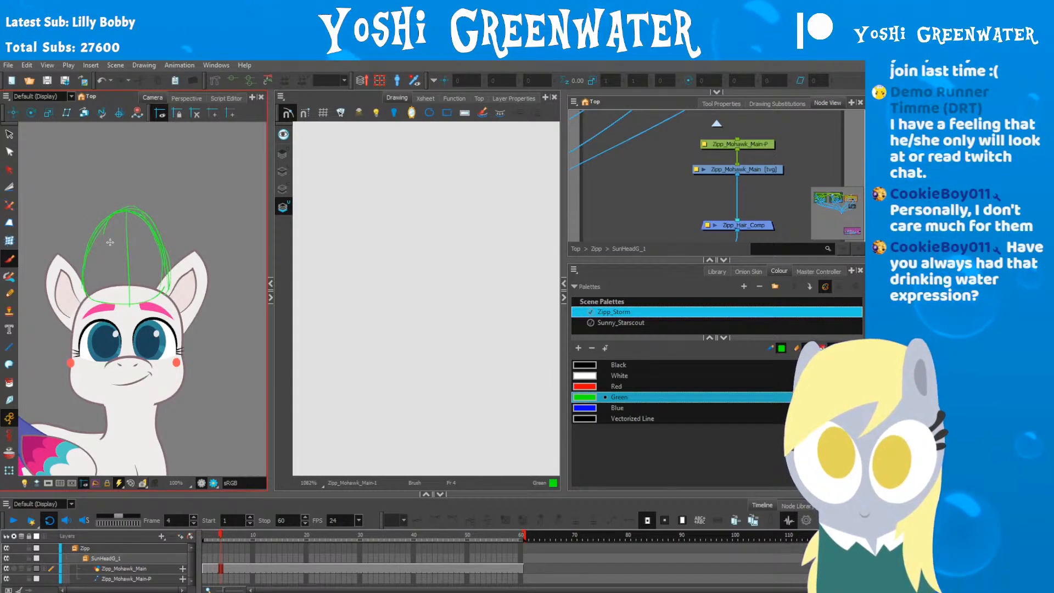
{"action": "left_click_drag", "start_coordinate": [107, 216], "coordinate": [162, 274]}
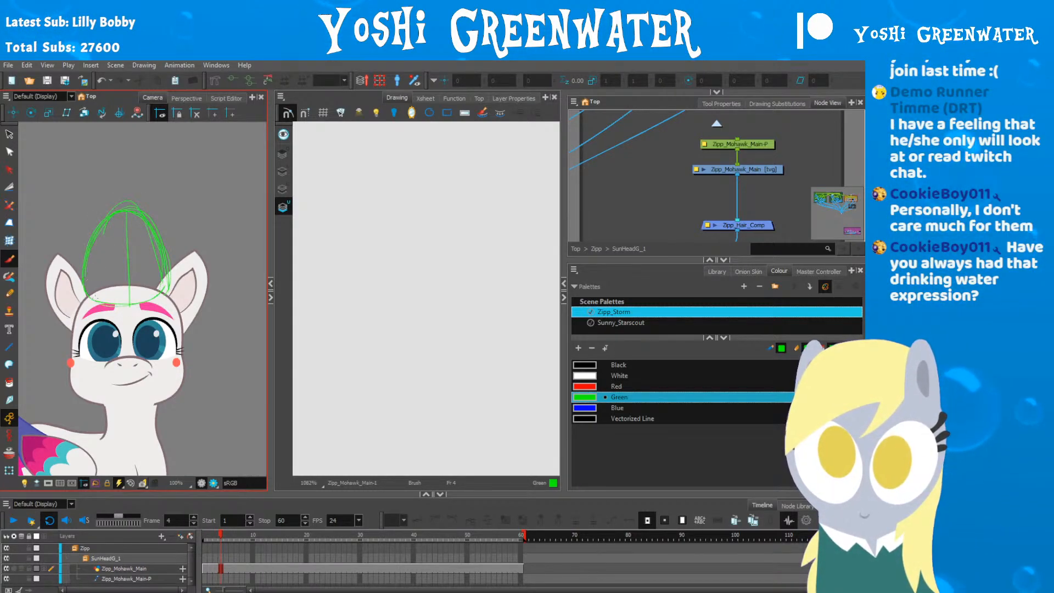
{"action": "mouse_move", "coordinate": [89, 262]}
{"action": "left_mouse_down"}
{"action": "mouse_move", "coordinate": [82, 301]}
{"action": "mouse_move", "coordinate": [160, 294]}
{"action": "left_mouse_up"}
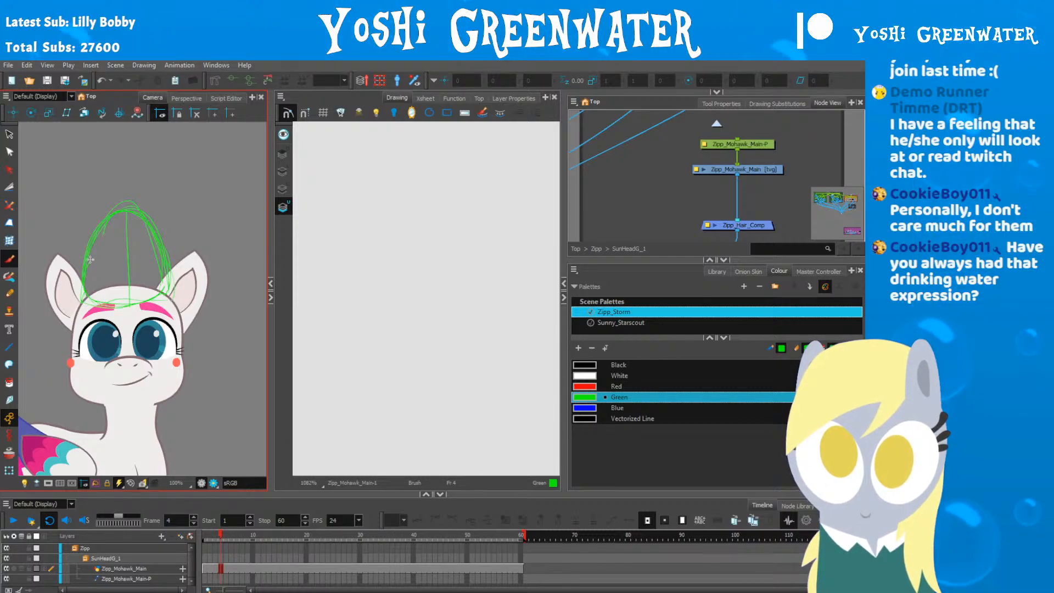
Step: Return to the top-level network, enlarge the Node View, and show the Zipp_Profile_Body reference's colour art in the Drawing view
{"action": "left_click", "coordinate": [270, 298]}
{"action": "scroll", "coordinate": [234, 229], "scroll_direction": "down", "scroll_amount": 1}
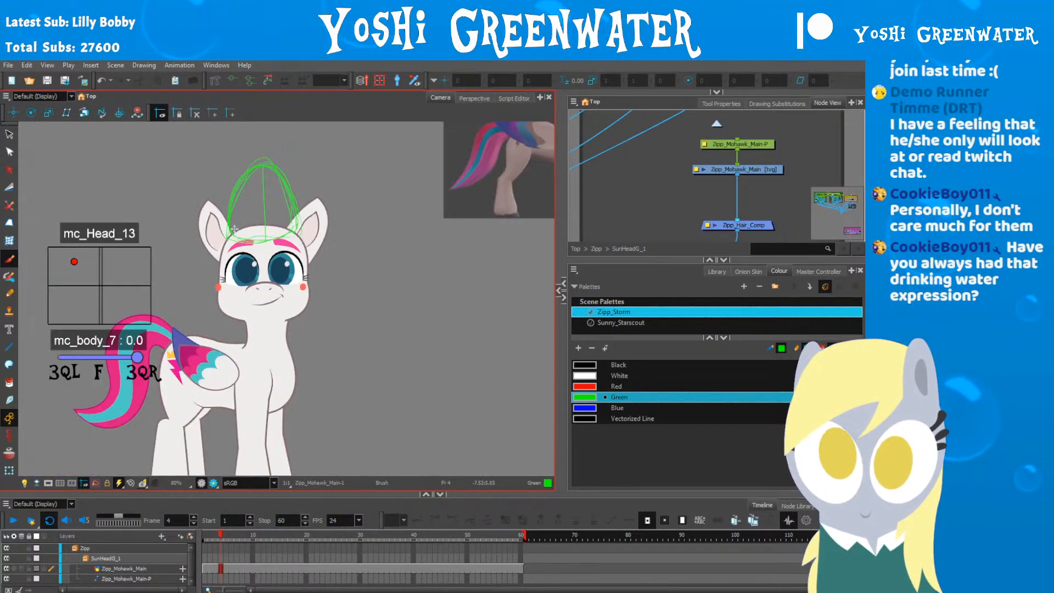
{"action": "left_click", "coordinate": [559, 291]}
{"action": "left_click", "coordinate": [715, 124]}
{"action": "left_click", "coordinate": [715, 124]}
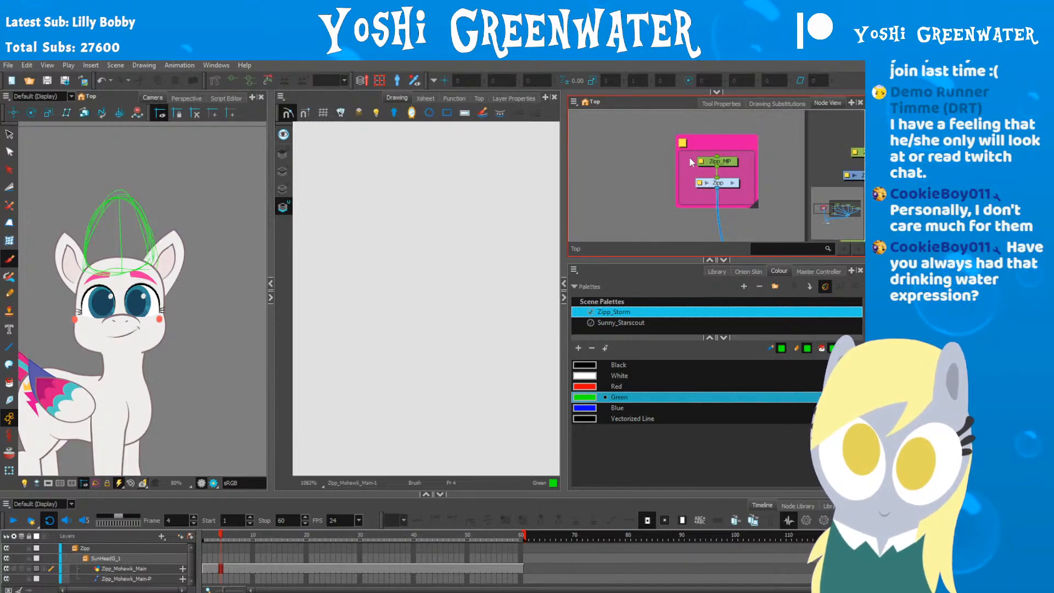
{"action": "left_click_drag", "start_coordinate": [674, 261], "coordinate": [674, 334]}
{"action": "left_click_drag", "start_coordinate": [623, 219], "coordinate": [331, 233]}
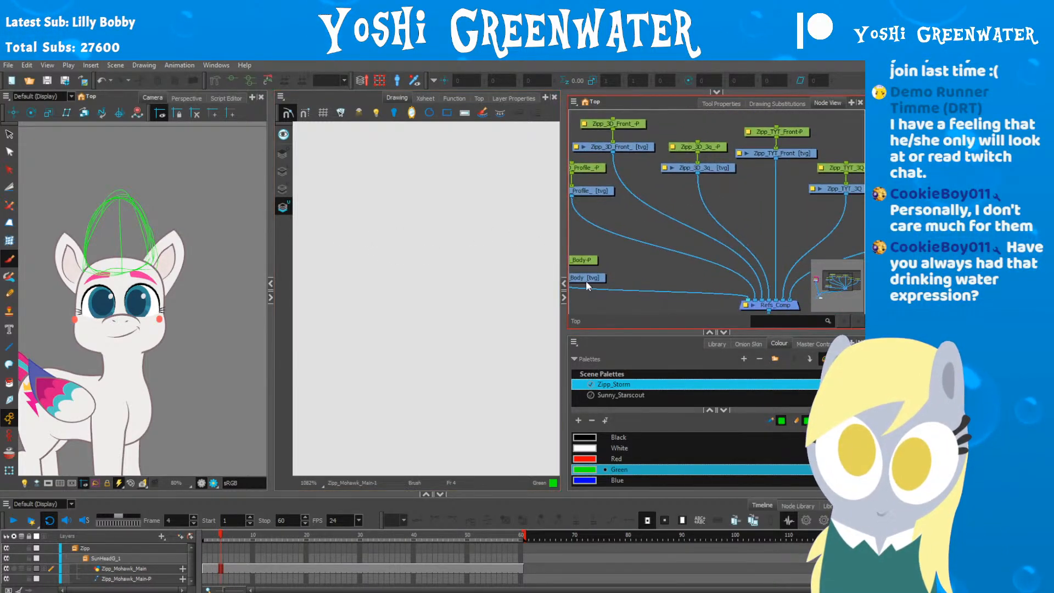
{"action": "left_click", "coordinate": [585, 279]}
{"action": "left_click", "coordinate": [283, 171]}
{"action": "key", "text": "shift+m"}
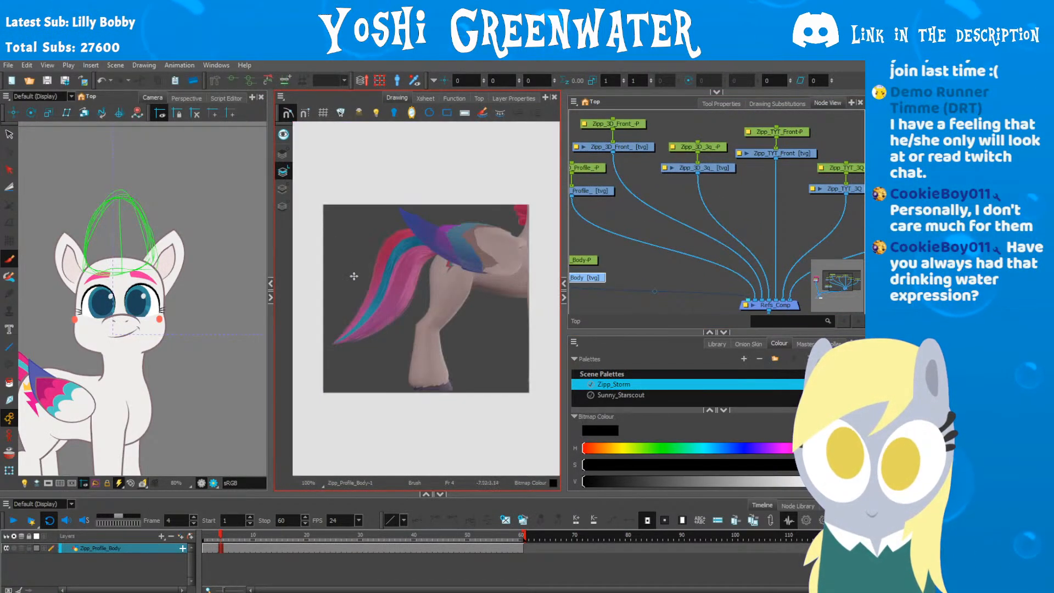
Step: Check the Zipp_TYT_Front reference, display Zipp_3D_Front_ in the Drawing view, and widen the Camera view around the mohawk sketch
{"action": "left_click_drag", "start_coordinate": [595, 212], "coordinate": [543, 231]}
{"action": "left_click", "coordinate": [702, 171]}
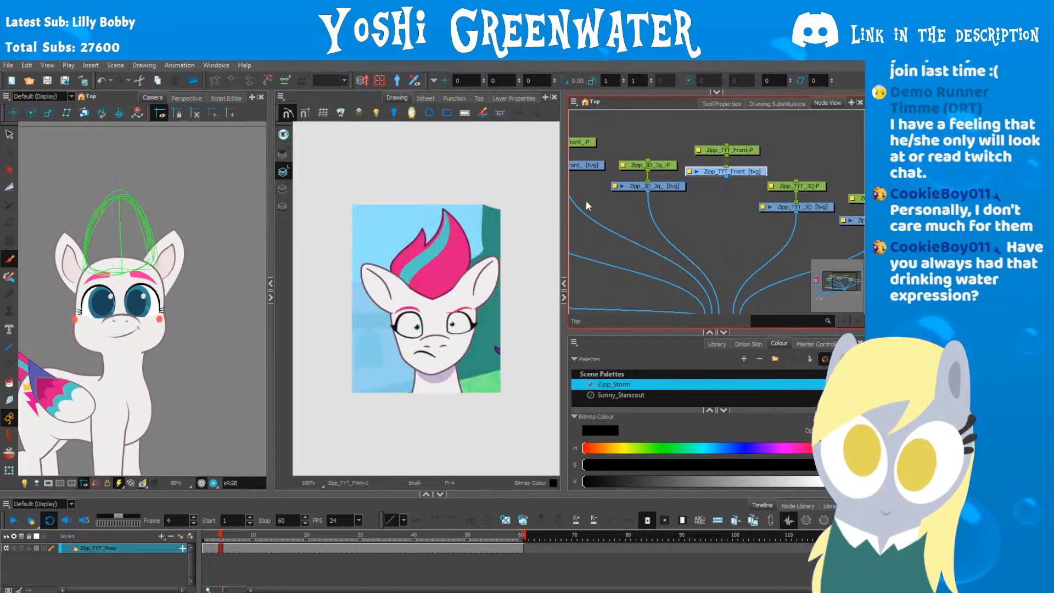
{"action": "left_click_drag", "start_coordinate": [612, 225], "coordinate": [673, 244]}
{"action": "left_click", "coordinate": [624, 186]}
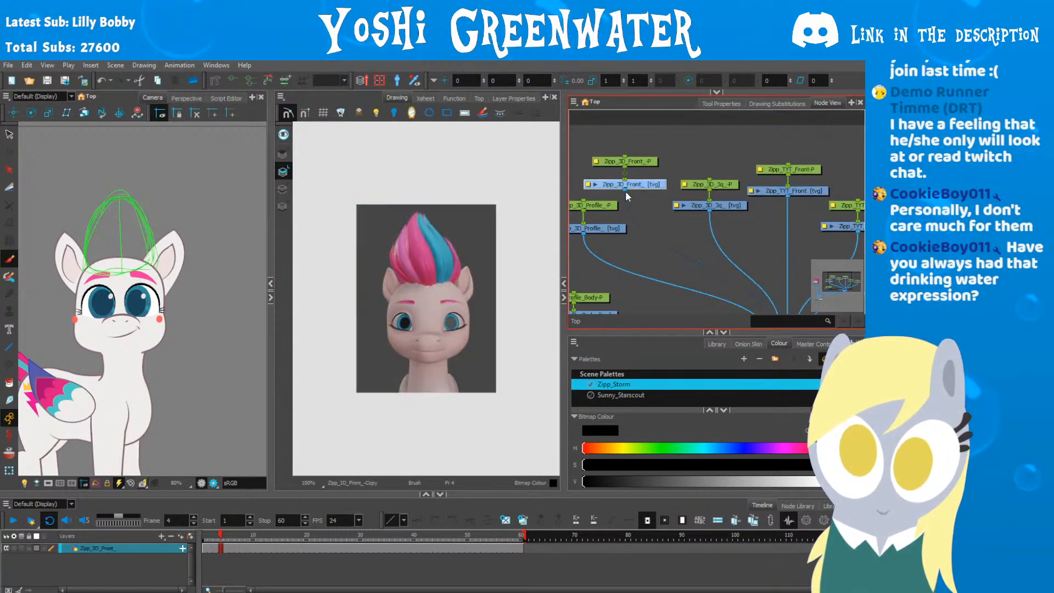
{"action": "scroll", "coordinate": [93, 231], "scroll_direction": "up", "scroll_amount": 2}
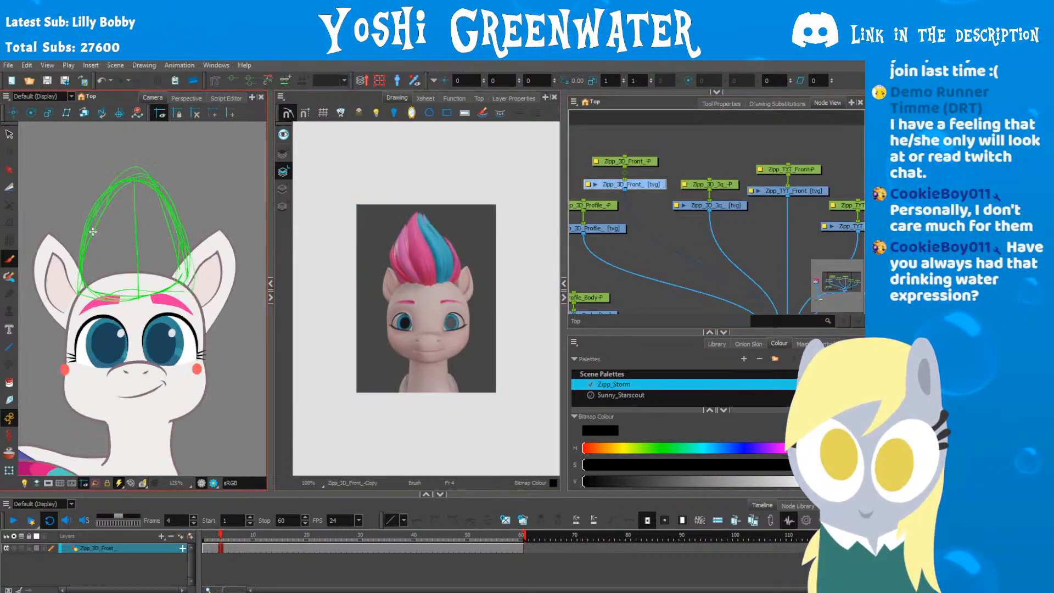
{"action": "scroll", "coordinate": [93, 232], "scroll_direction": "up", "scroll_amount": 2}
{"action": "left_click_drag", "start_coordinate": [270, 264], "coordinate": [348, 263]}
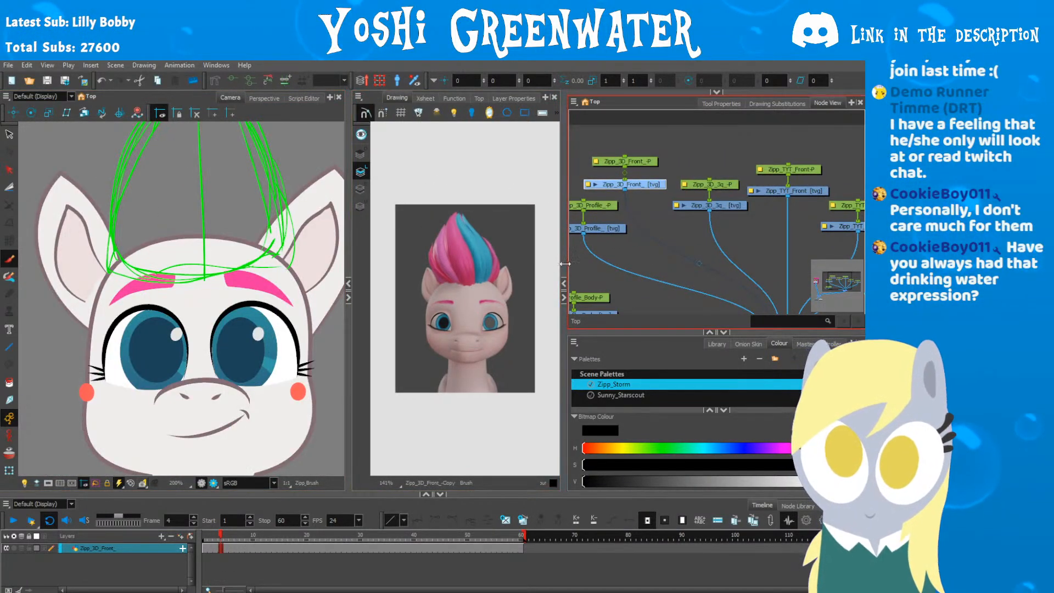
{"action": "left_click_drag", "start_coordinate": [565, 264], "coordinate": [643, 264]}
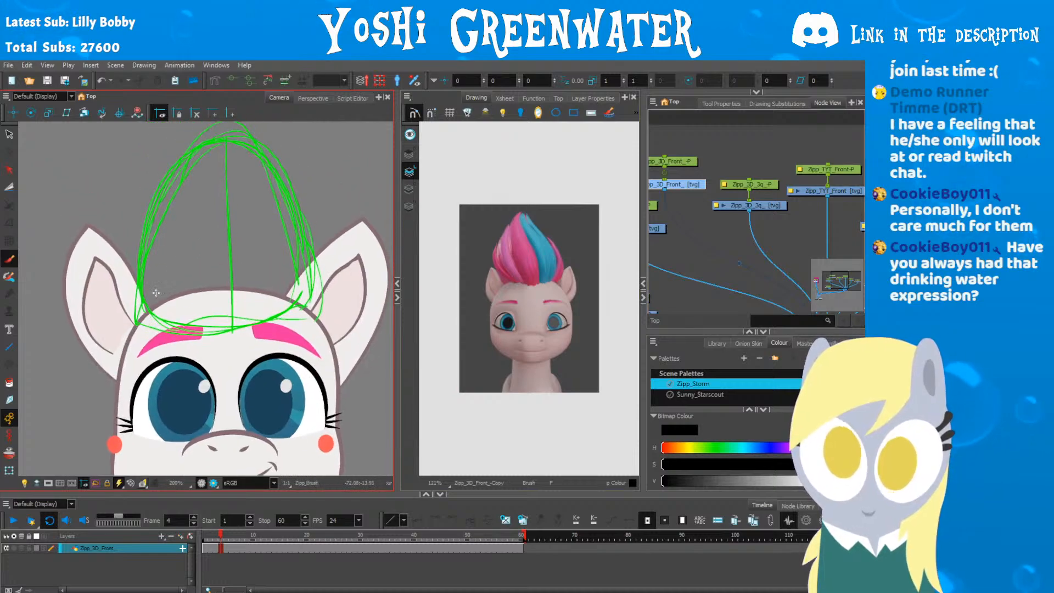
Step: Select the mohawk guide on the pony's head and frame the front and three-quarter 3D head references in the Camera view
{"action": "scroll", "coordinate": [194, 194], "scroll_direction": "down", "scroll_amount": 1}
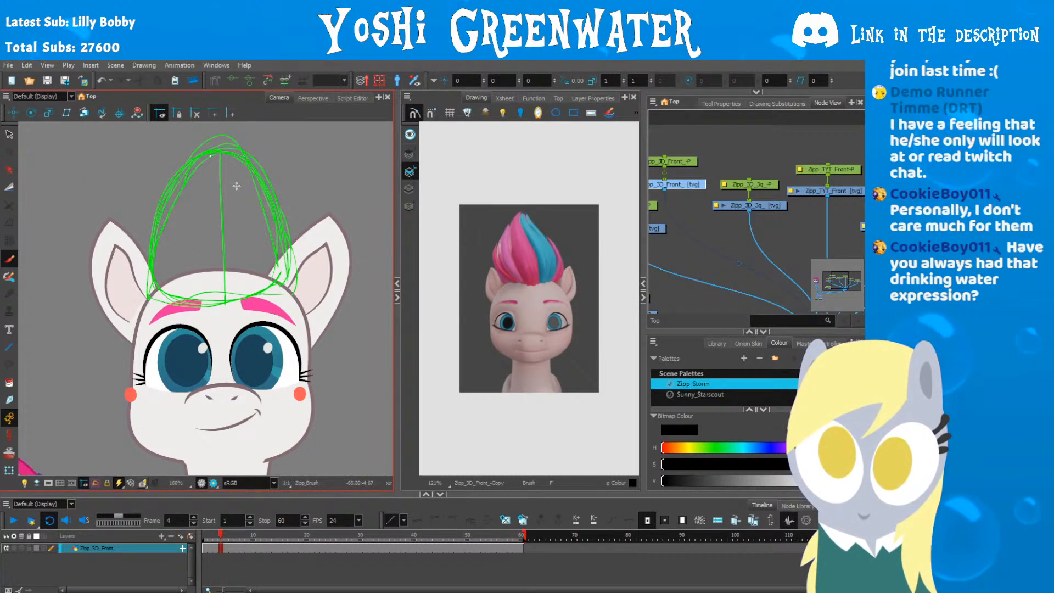
{"action": "left_click", "coordinate": [154, 241]}
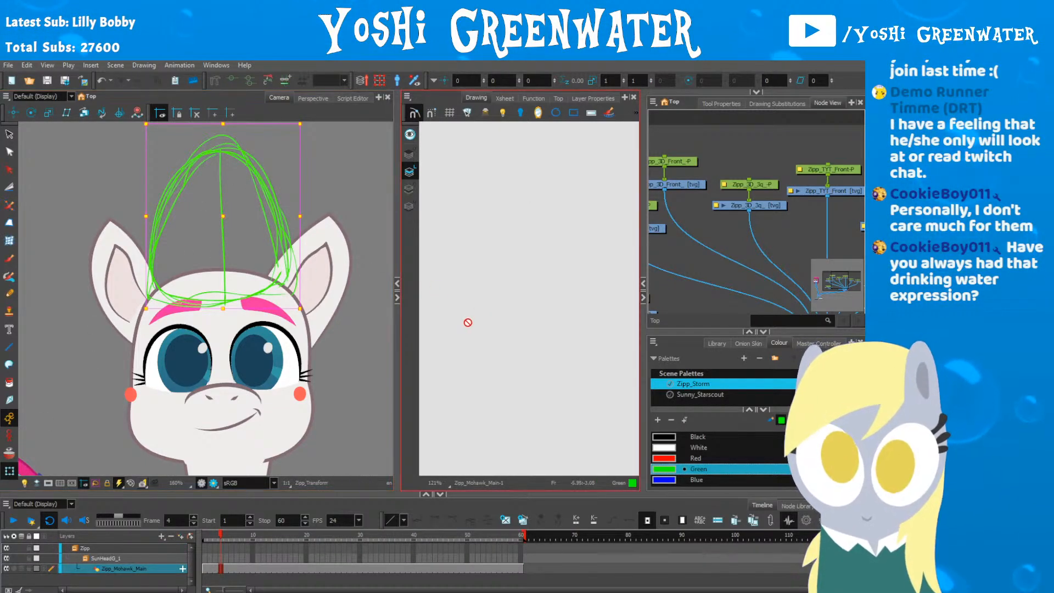
{"action": "key", "text": "shift+m"}
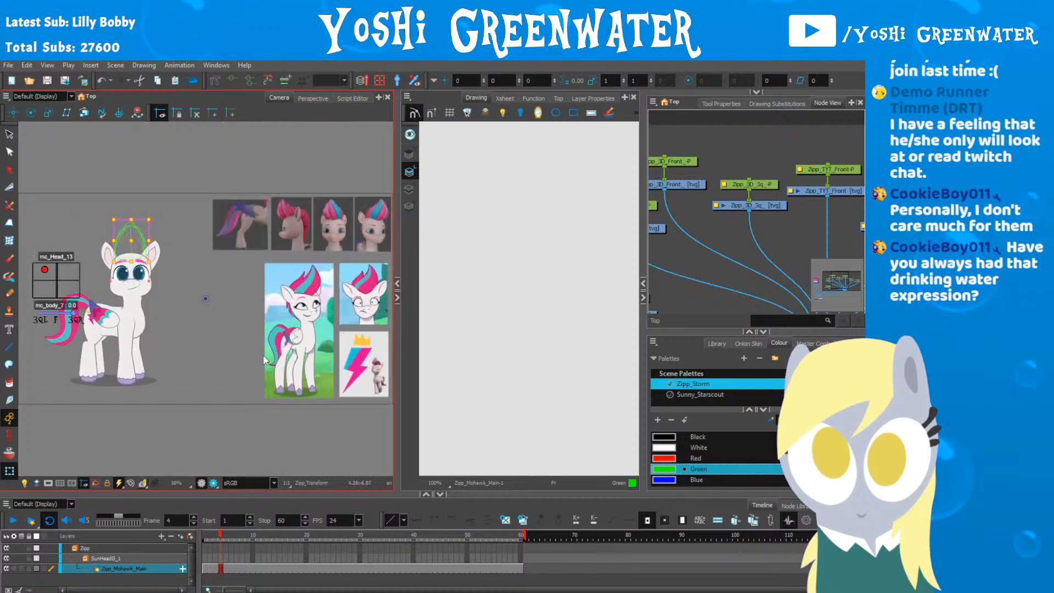
{"action": "scroll", "coordinate": [267, 235], "scroll_direction": "up", "scroll_amount": 3}
{"action": "scroll", "coordinate": [167, 249], "scroll_direction": "up", "scroll_amount": 3}
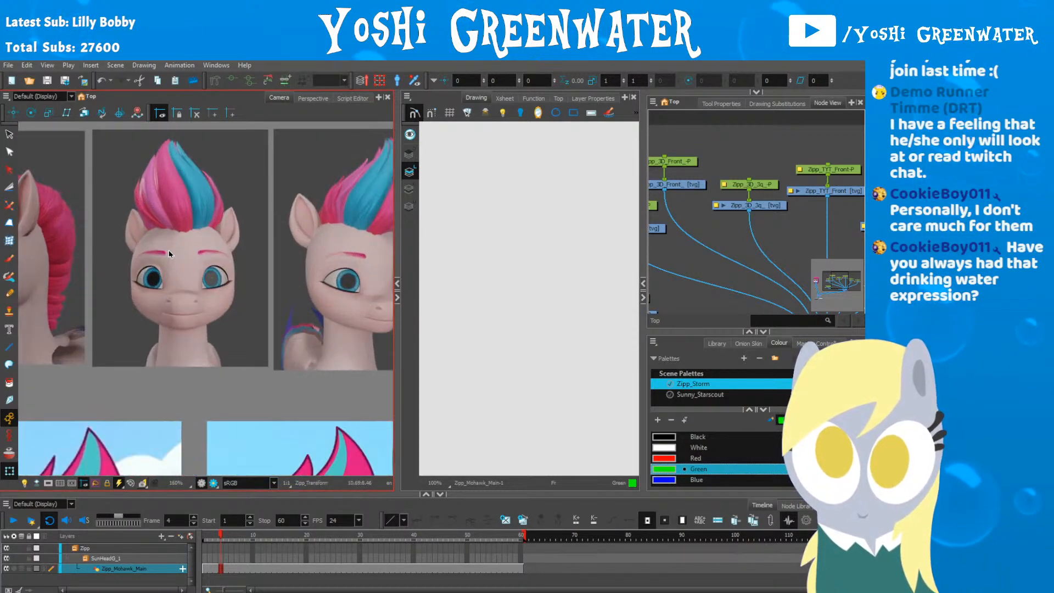
{"action": "scroll", "coordinate": [169, 251], "scroll_direction": "down", "scroll_amount": 1}
{"action": "left_click_drag", "start_coordinate": [295, 274], "coordinate": [264, 292]}
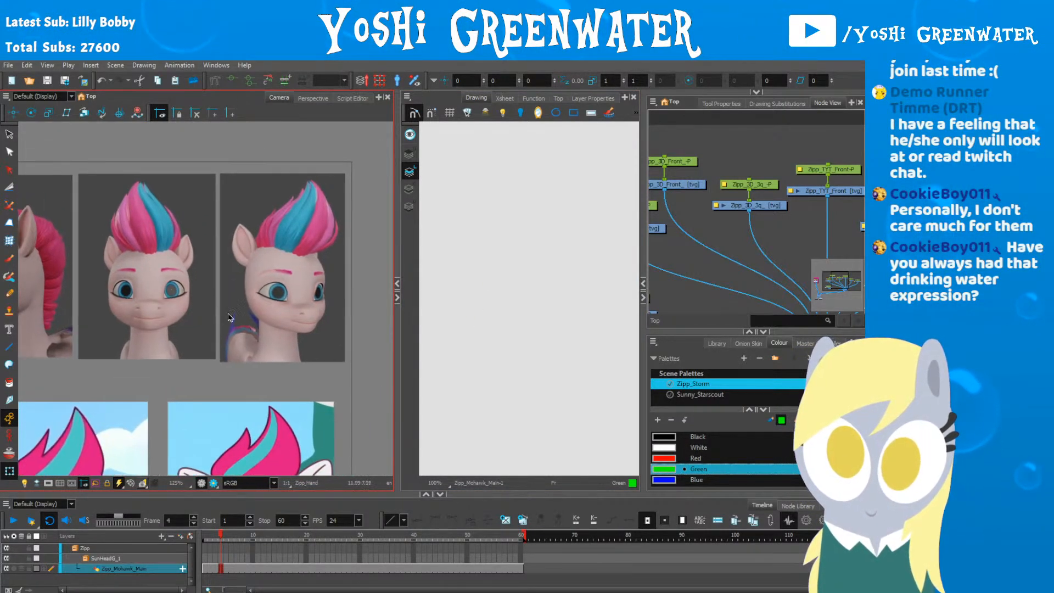
Step: Locate Zipp_Mohawk_Main in the network, show its overlay art in an enlarged Drawing view, and frame the head references beside it
{"action": "key", "text": "o"}
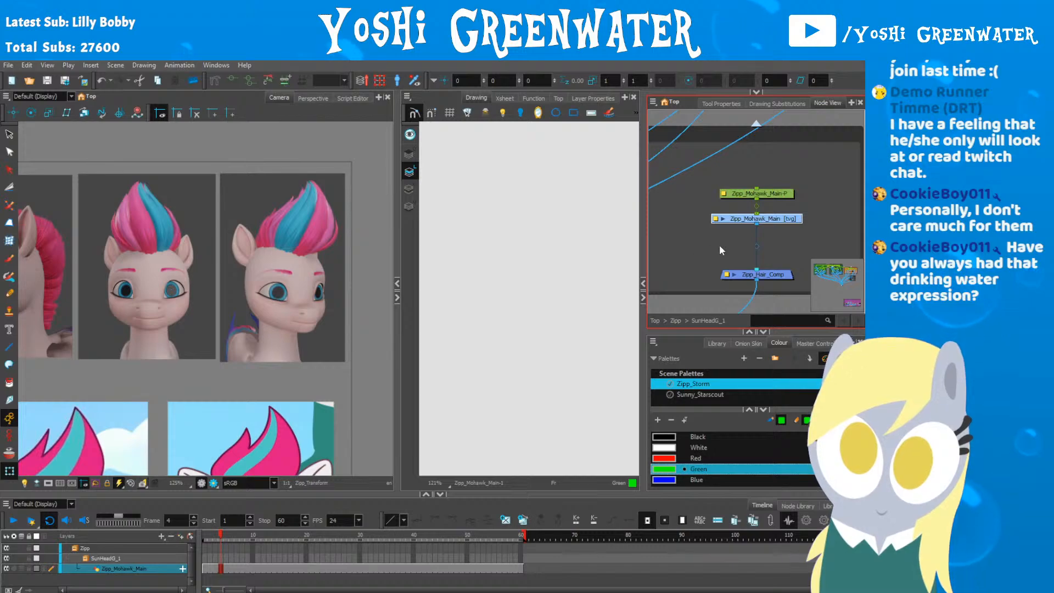
{"action": "left_click", "coordinate": [719, 219]}
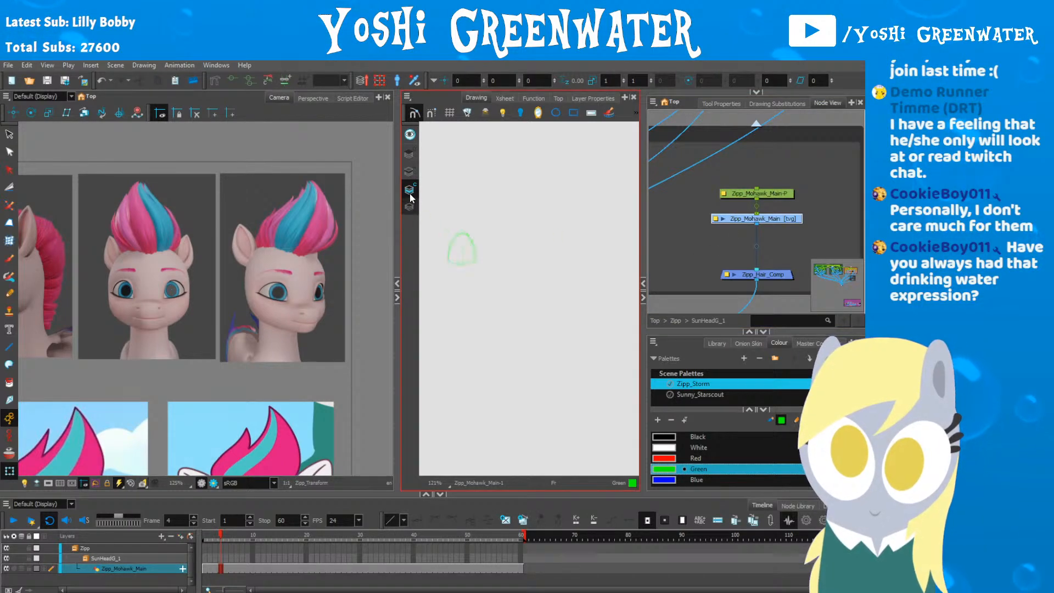
{"action": "scroll", "coordinate": [455, 239], "scroll_direction": "up", "scroll_amount": 7}
{"action": "scroll", "coordinate": [456, 239], "scroll_direction": "down", "scroll_amount": 1}
{"action": "left_click_drag", "start_coordinate": [397, 299], "coordinate": [339, 297]}
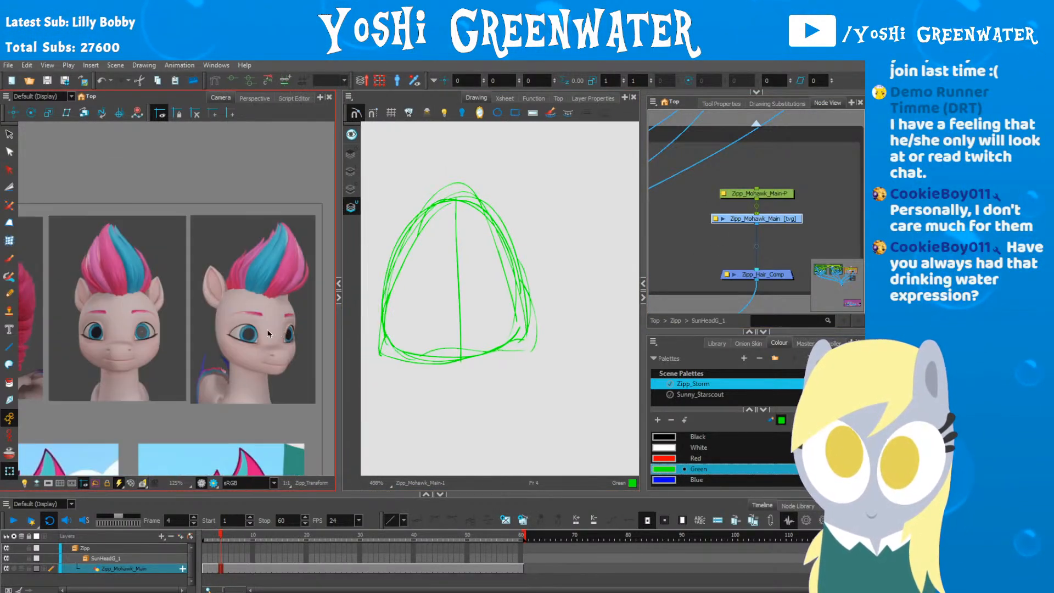
{"action": "mouse_move", "coordinate": [203, 287]}
{"action": "left_mouse_down"}
{"action": "mouse_move", "coordinate": [173, 273]}
{"action": "mouse_move", "coordinate": [123, 311]}
{"action": "mouse_move", "coordinate": [137, 337]}
{"action": "left_mouse_up"}
{"action": "scroll", "coordinate": [165, 274], "scroll_direction": "down", "scroll_amount": 1}
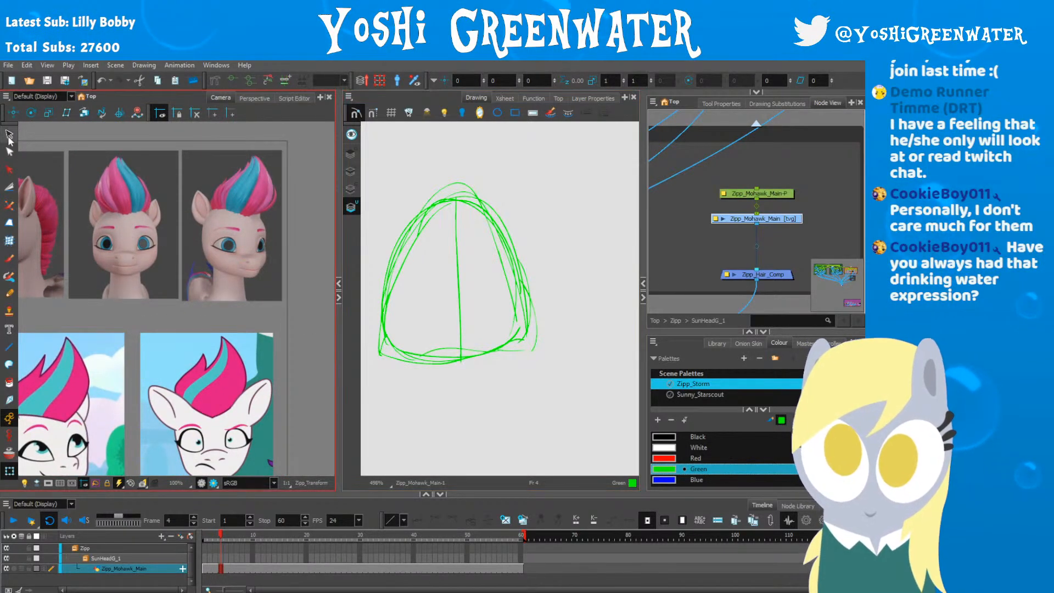
Step: Stretch the whole mohawk guide slightly taller and sketch a pointed tip at its peak with the Brush tool
{"action": "left_click_drag", "start_coordinate": [410, 174], "coordinate": [563, 294]}
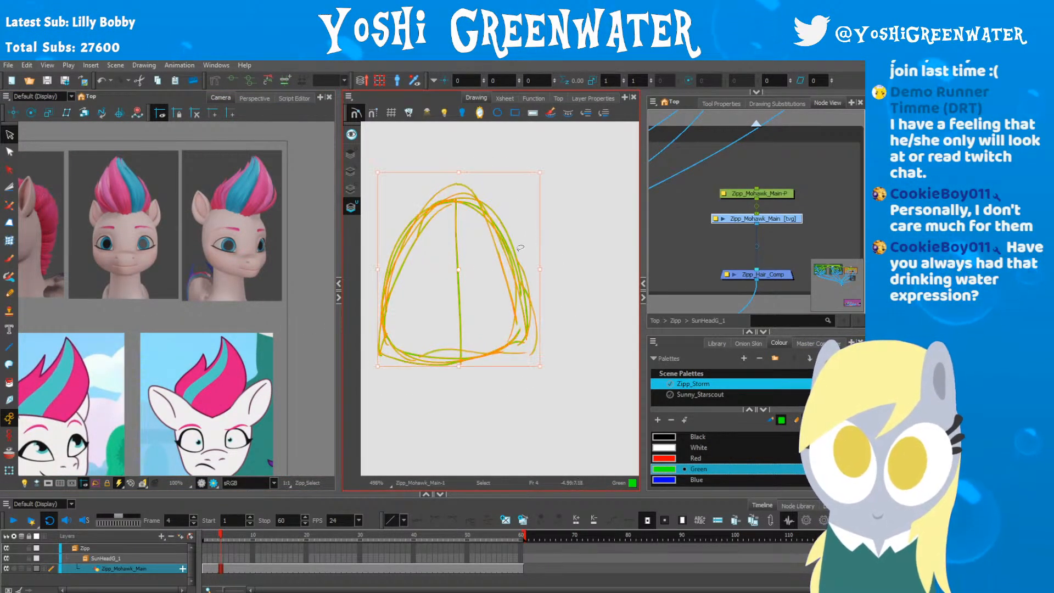
{"action": "left_click_drag", "start_coordinate": [452, 172], "coordinate": [454, 164]}
{"action": "key", "text": "alt+b"}
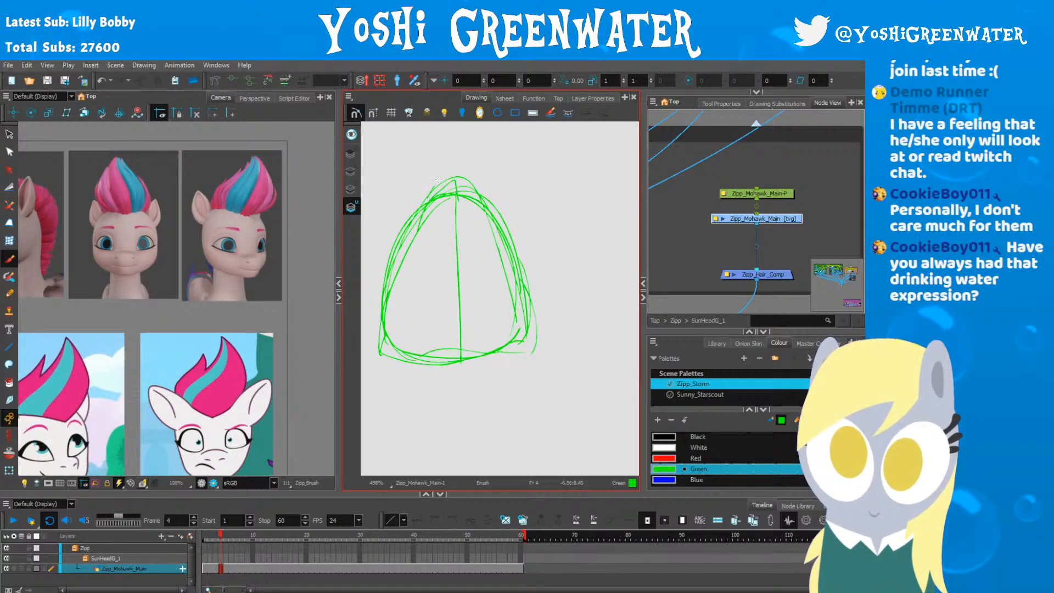
{"action": "left_click_drag", "start_coordinate": [438, 179], "coordinate": [467, 178]}
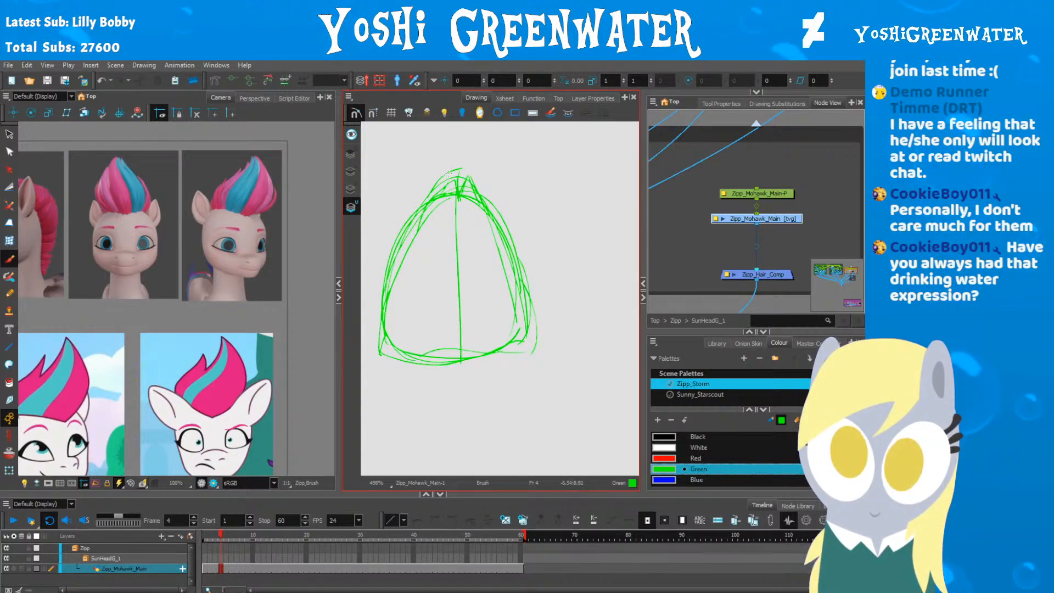
Step: Sketch curved strand lines inside the mohawk guide and pointed tufts along its sides in green
{"action": "left_click_drag", "start_coordinate": [452, 211], "coordinate": [469, 348]}
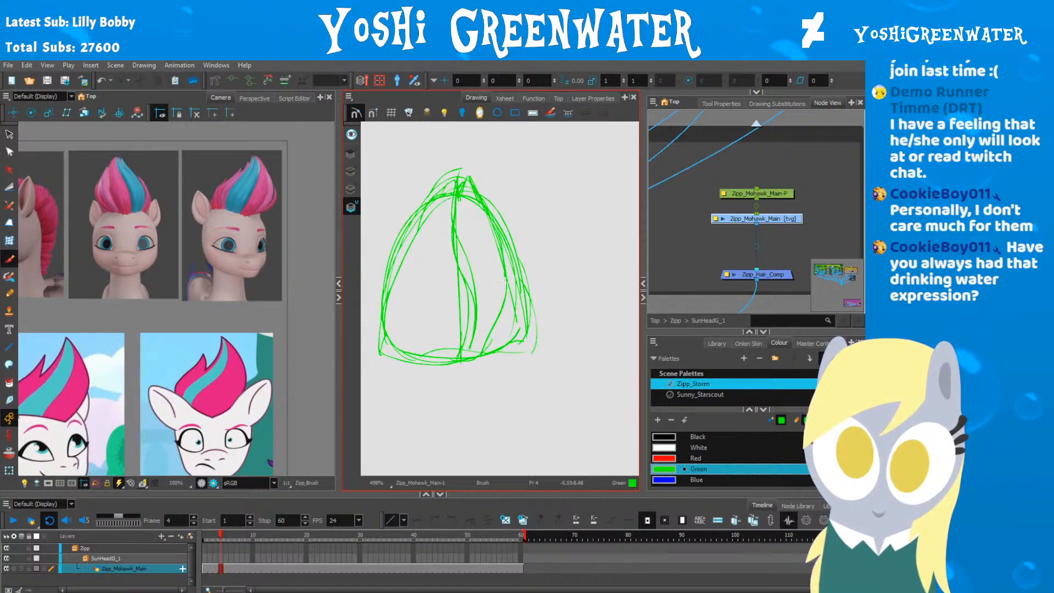
{"action": "left_click_drag", "start_coordinate": [422, 304], "coordinate": [439, 344]}
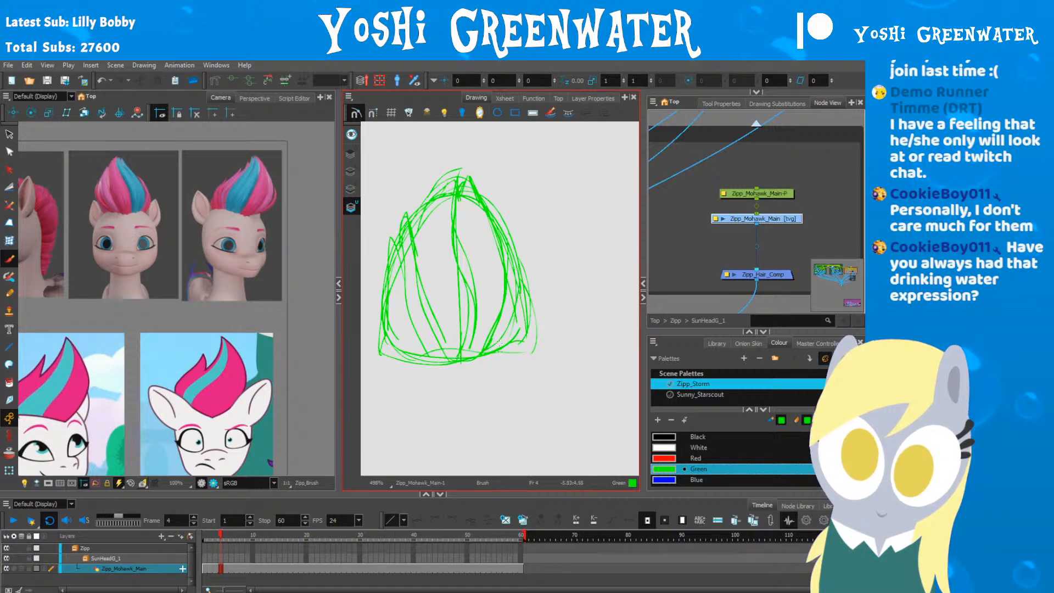
{"action": "left_click_drag", "start_coordinate": [401, 384], "coordinate": [433, 390]}
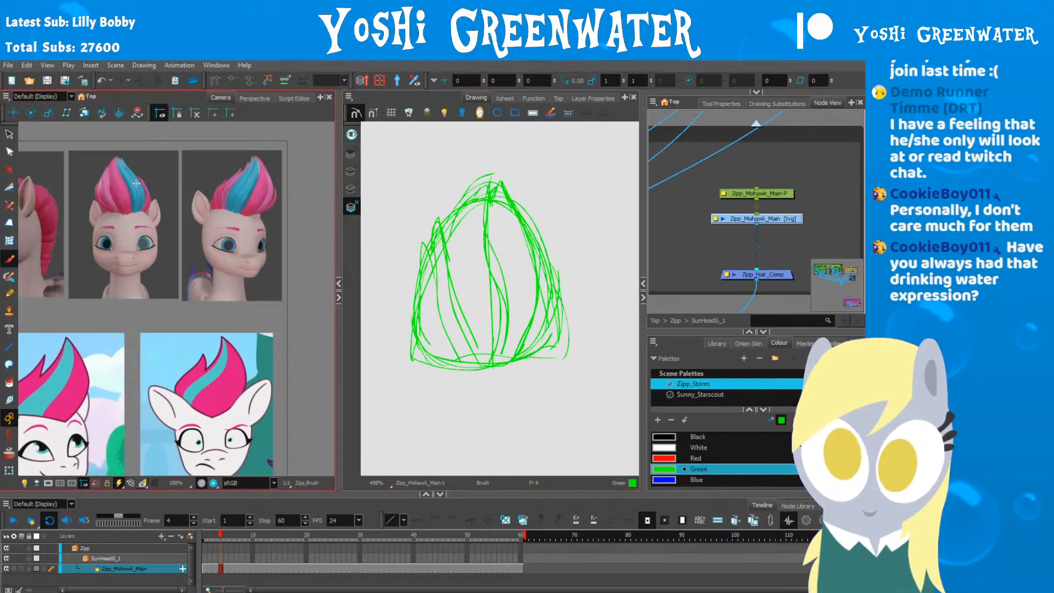
Step: Flip the three-quarter 3D head reference horizontally so it faces the opposite way, and clear the selection
{"action": "scroll", "coordinate": [181, 201], "scroll_direction": "up", "scroll_amount": 2}
{"action": "left_click_drag", "start_coordinate": [179, 328], "coordinate": [138, 334]}
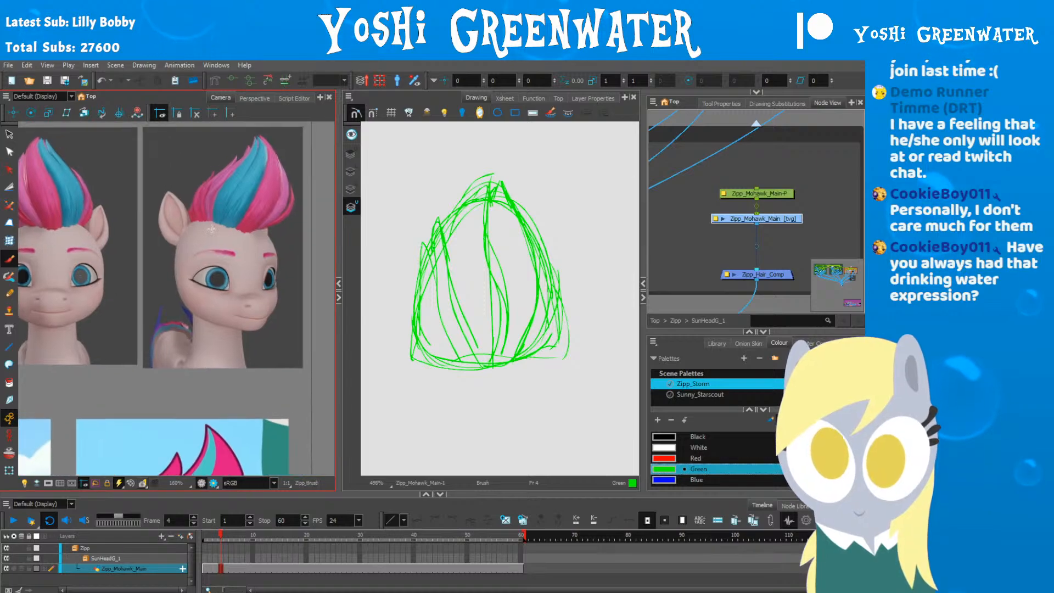
{"action": "left_click_drag", "start_coordinate": [151, 226], "coordinate": [185, 239]}
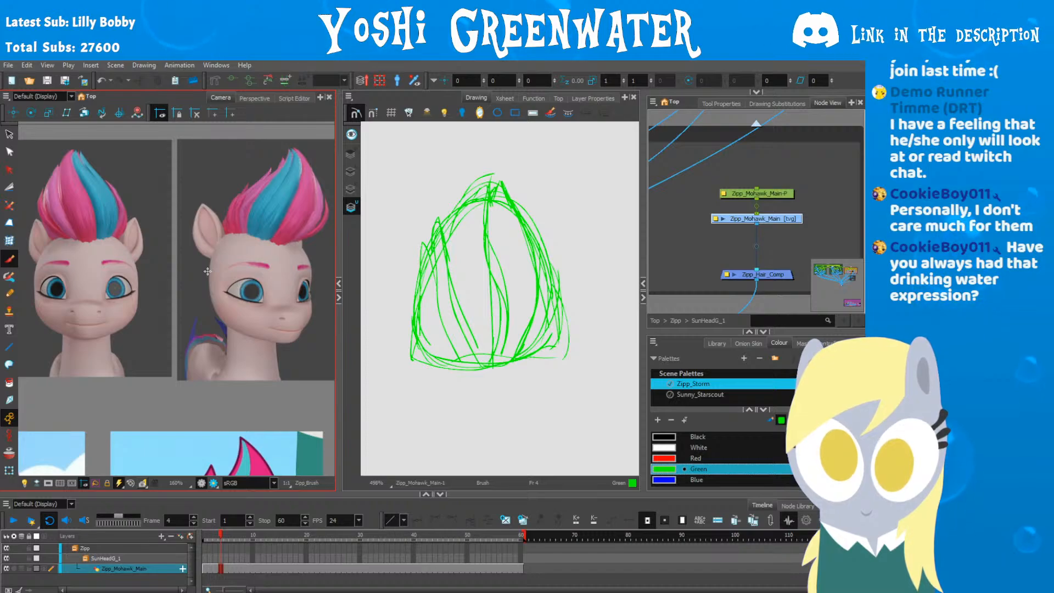
{"action": "left_click", "coordinate": [9, 471]}
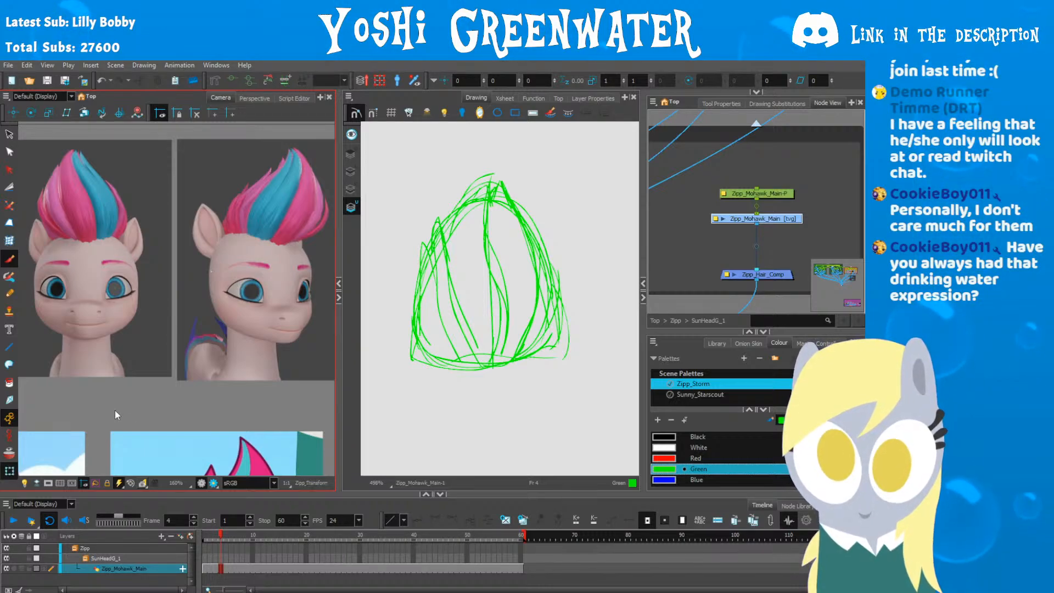
{"action": "left_click", "coordinate": [217, 322]}
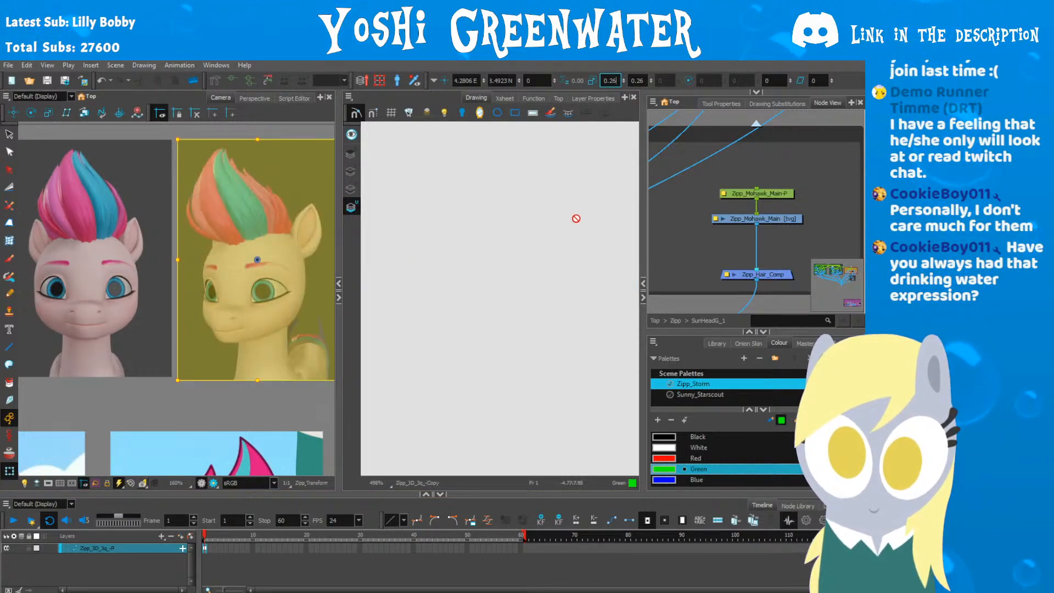
{"action": "left_click", "coordinate": [131, 407]}
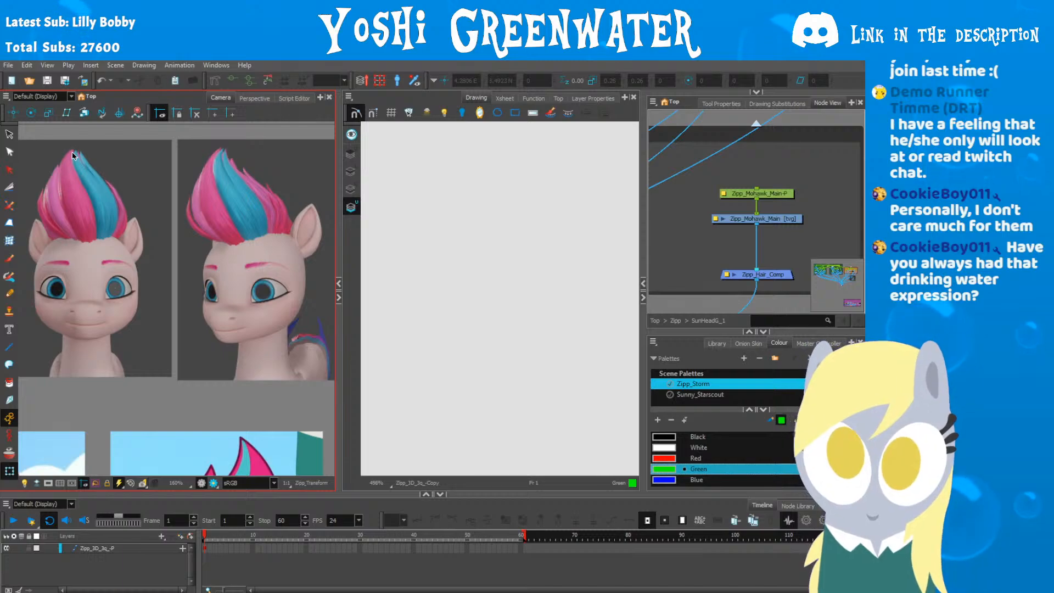
Step: On the Zipp_Mohawk_Main drawing, outline the main hair mass and rear tuft in green over the flipped three-quarter reference
{"action": "left_click", "coordinate": [739, 218]}
{"action": "left_click", "coordinate": [739, 219]}
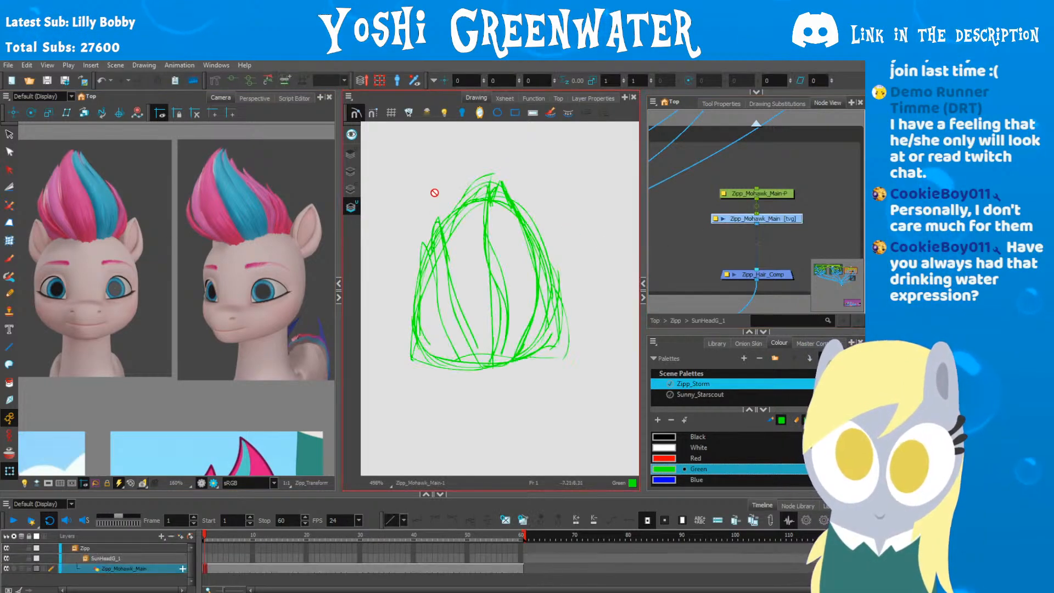
{"action": "left_click", "coordinate": [91, 222]}
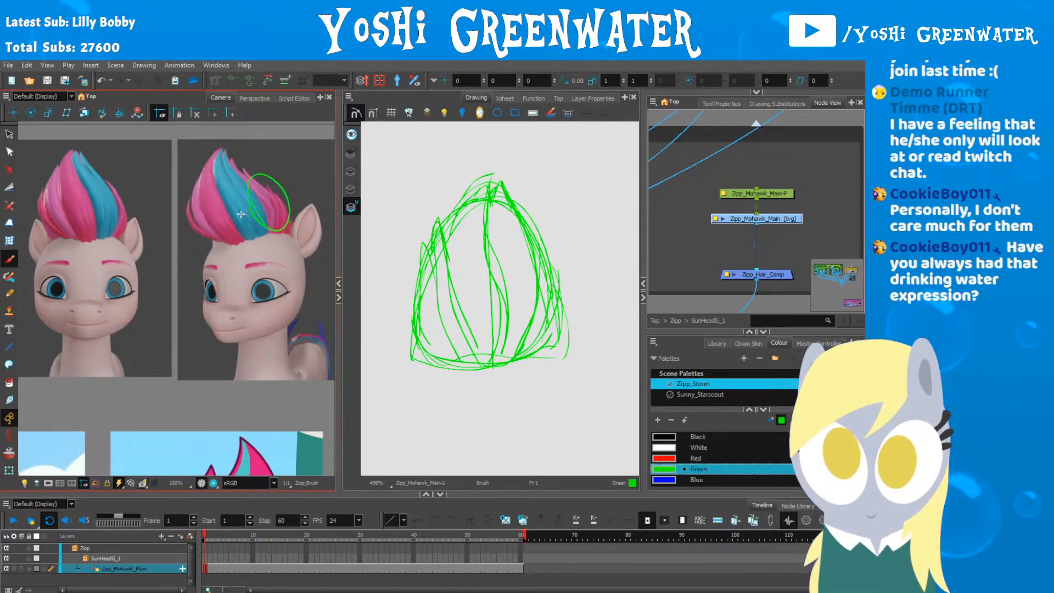
{"action": "key", "text": "ctrl+z"}
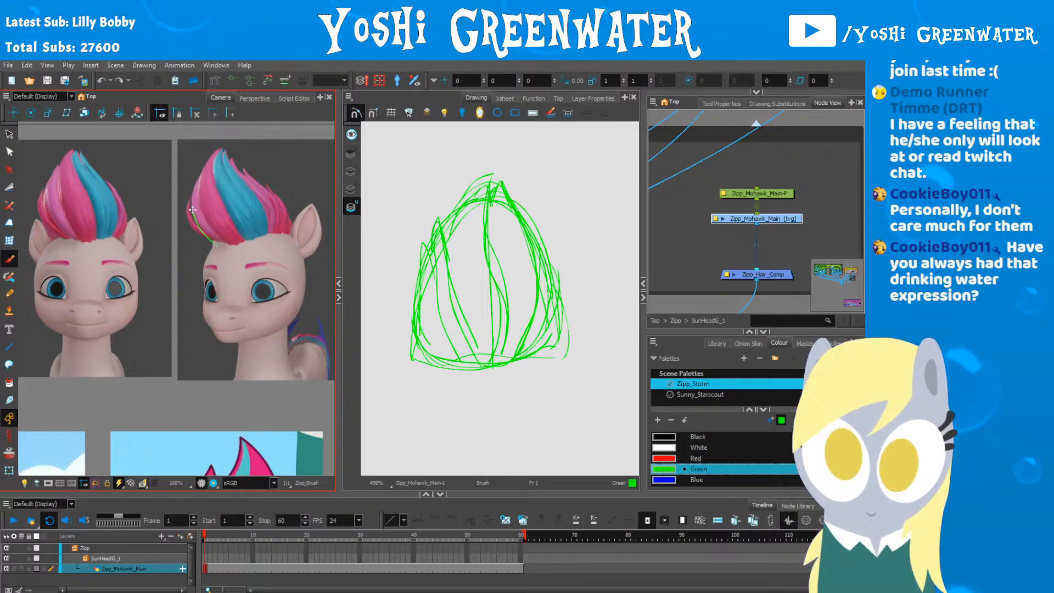
{"action": "mouse_move", "coordinate": [261, 211]}
{"action": "left_mouse_down"}
{"action": "mouse_move", "coordinate": [259, 171]}
{"action": "mouse_move", "coordinate": [290, 206]}
{"action": "mouse_move", "coordinate": [279, 235]}
{"action": "left_mouse_up"}
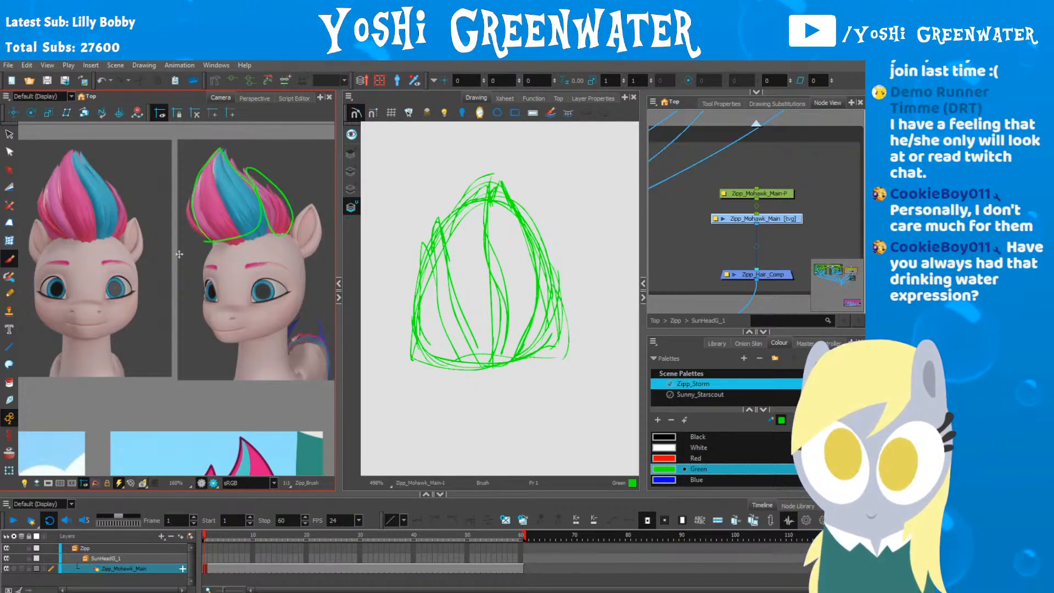
Step: Outline the main hair mass and the smaller tufts on both sides in green over the front 3D head reference
{"action": "mouse_move", "coordinate": [225, 274]}
{"action": "left_mouse_down"}
{"action": "mouse_move", "coordinate": [197, 284]}
{"action": "mouse_move", "coordinate": [281, 289]}
{"action": "left_mouse_up"}
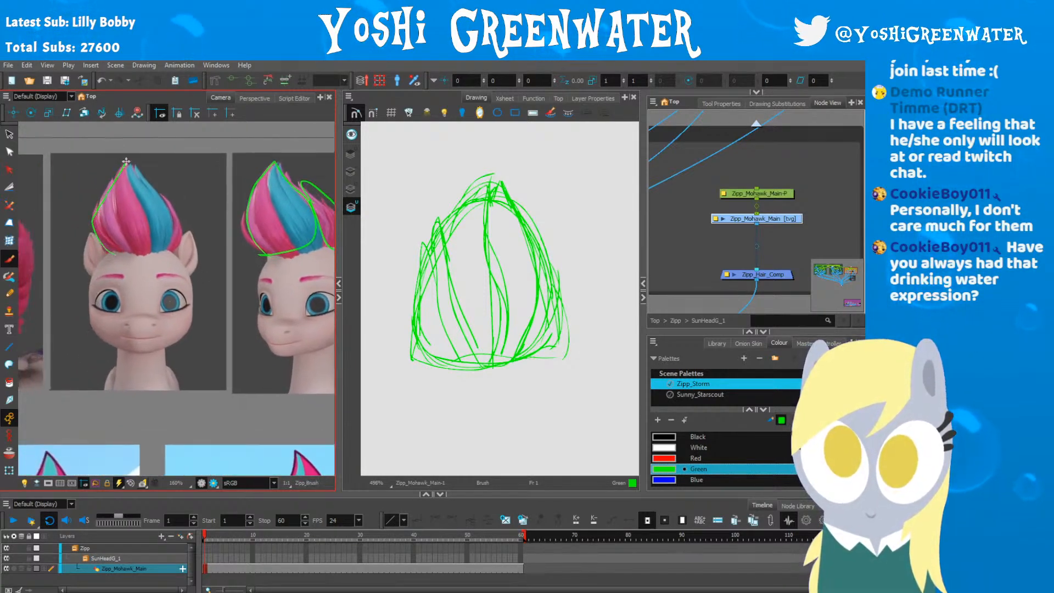
{"action": "left_click_drag", "start_coordinate": [126, 161], "coordinate": [166, 208]}
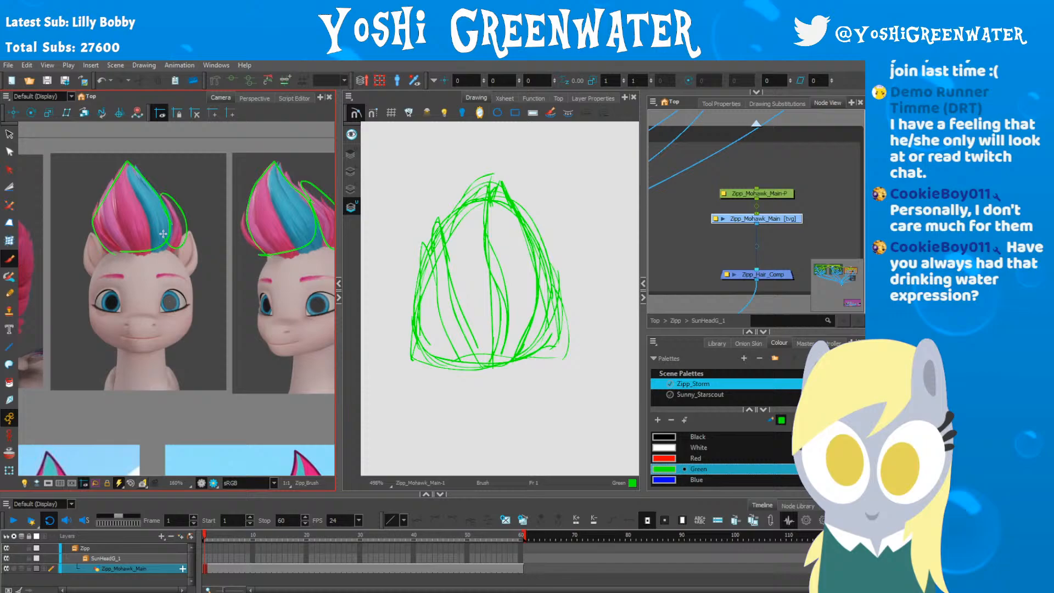
{"action": "mouse_move", "coordinate": [163, 196]}
{"action": "left_mouse_down"}
{"action": "mouse_move", "coordinate": [183, 207]}
{"action": "mouse_move", "coordinate": [143, 269]}
{"action": "left_mouse_up"}
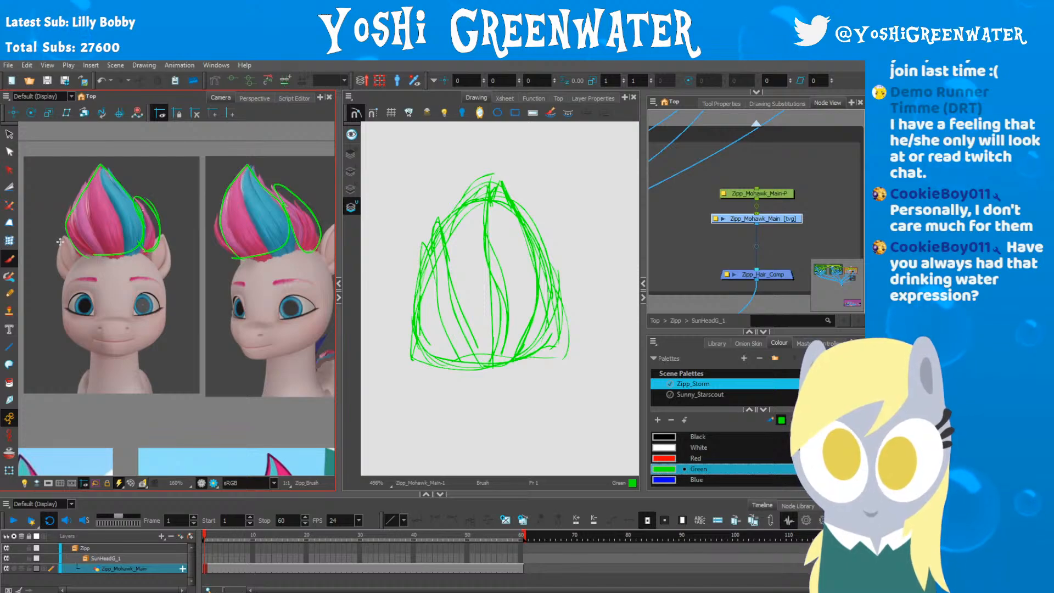
{"action": "mouse_move", "coordinate": [75, 254]}
{"action": "left_mouse_down"}
{"action": "mouse_move", "coordinate": [88, 258]}
{"action": "mouse_move", "coordinate": [74, 217]}
{"action": "left_mouse_up"}
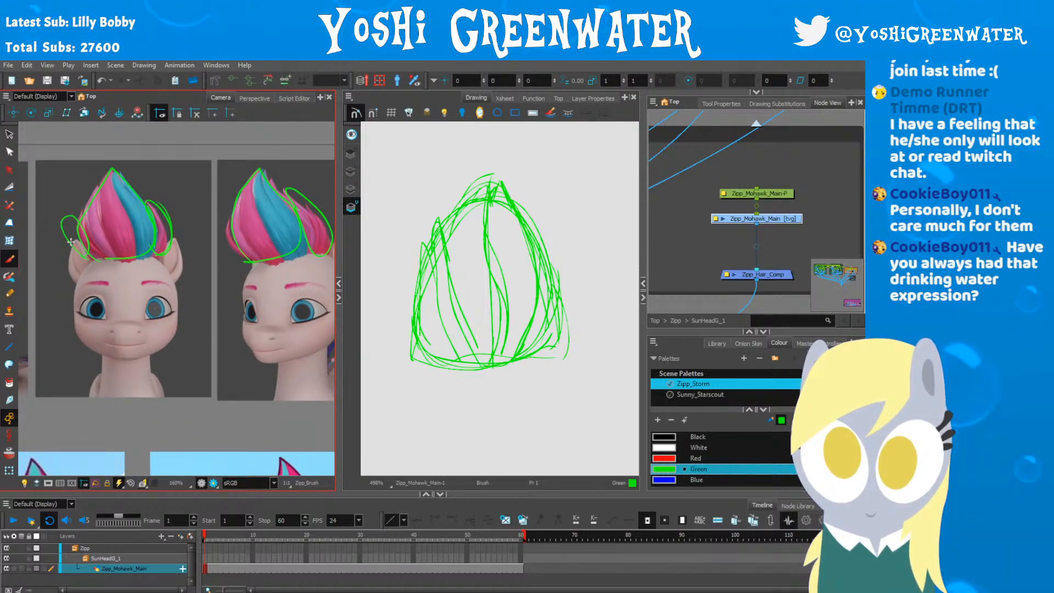
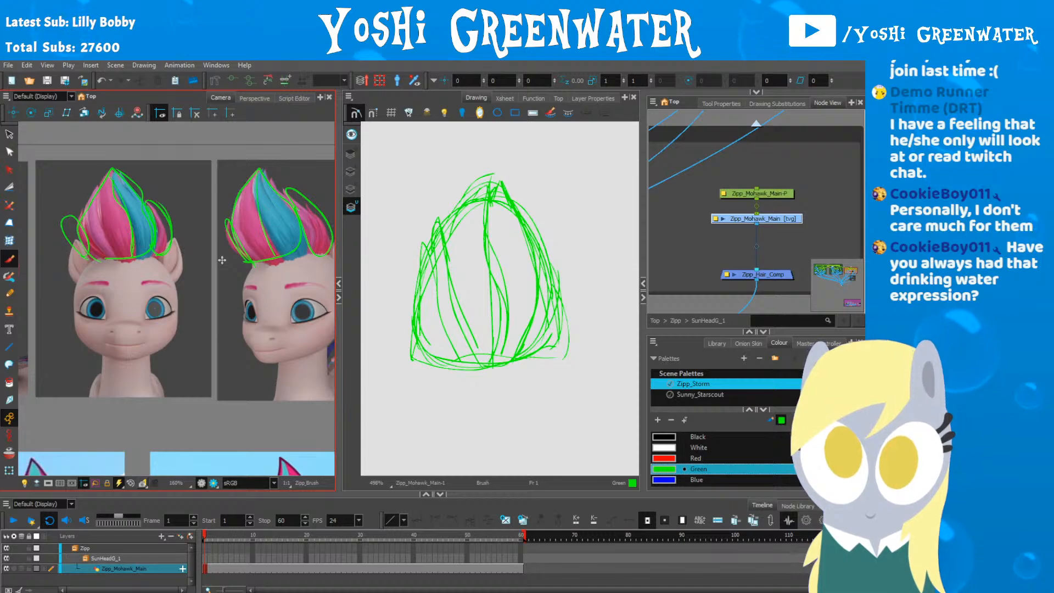
Step: Examine the mohawk shape in the 2D references and compare it with the sketch on the pony rig, checking the mc_Head_13 controller
{"action": "left_click_drag", "start_coordinate": [82, 404], "coordinate": [202, 175]}
{"action": "left_click_drag", "start_coordinate": [89, 275], "coordinate": [142, 193]}
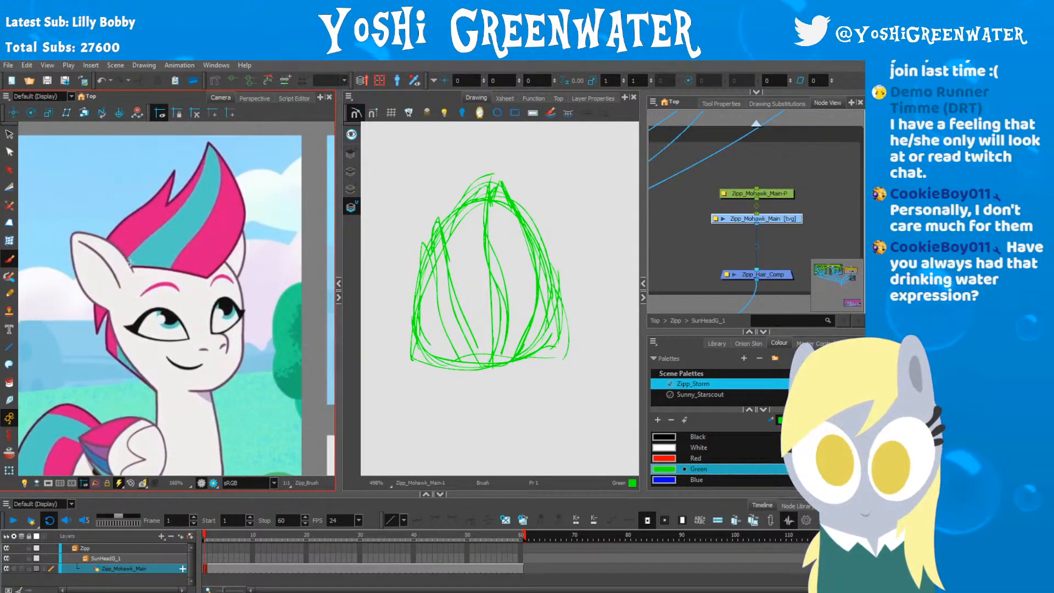
{"action": "scroll", "coordinate": [226, 252], "scroll_direction": "down", "scroll_amount": 2}
{"action": "left_click_drag", "start_coordinate": [258, 271], "coordinate": [158, 296]}
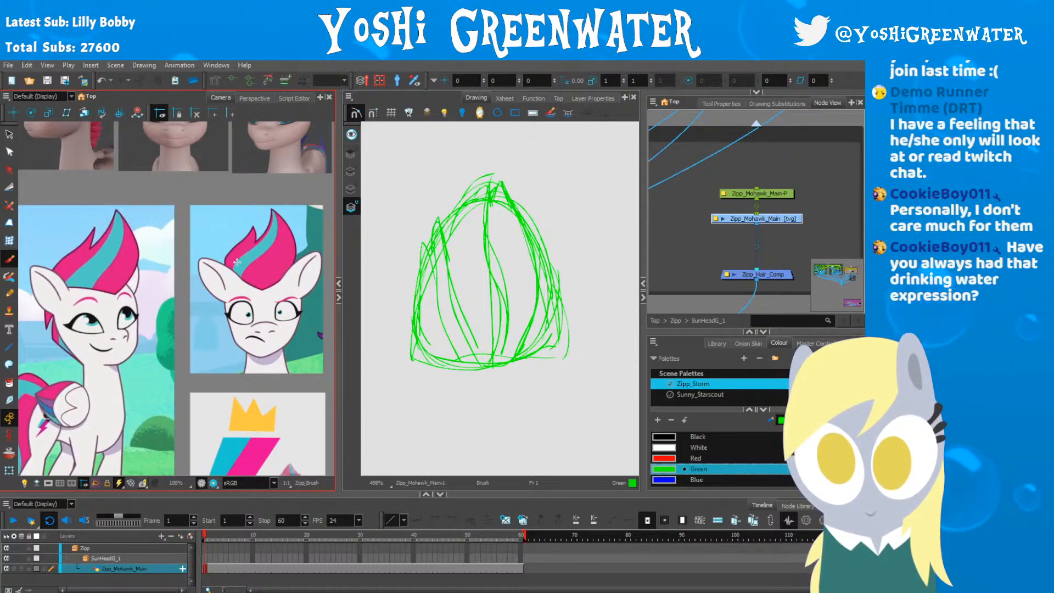
{"action": "key", "text": "1"}
{"action": "key", "text": "1"}
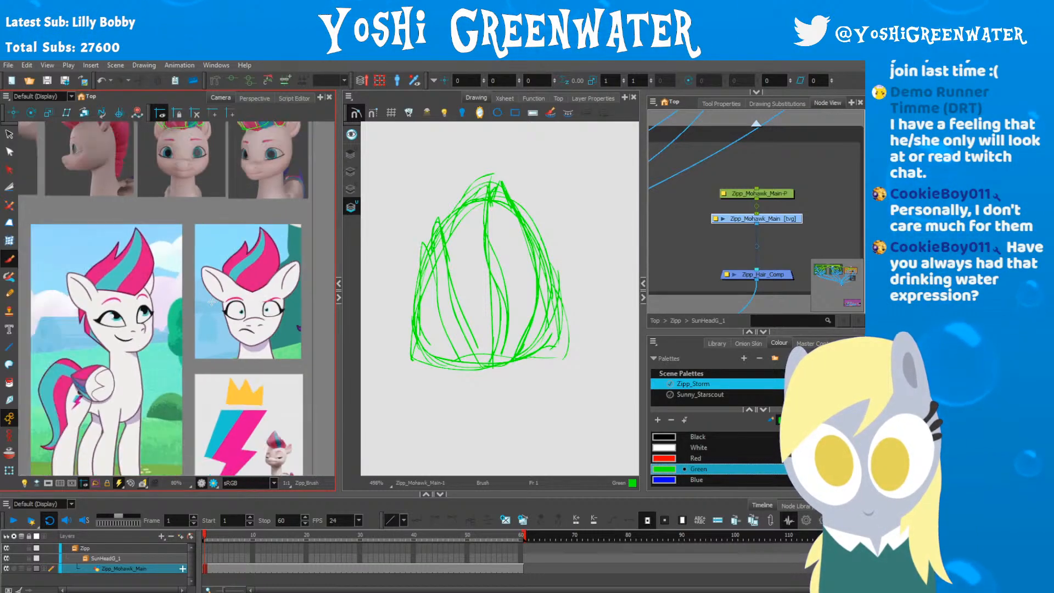
{"action": "left_click_drag", "start_coordinate": [143, 296], "coordinate": [385, 297]}
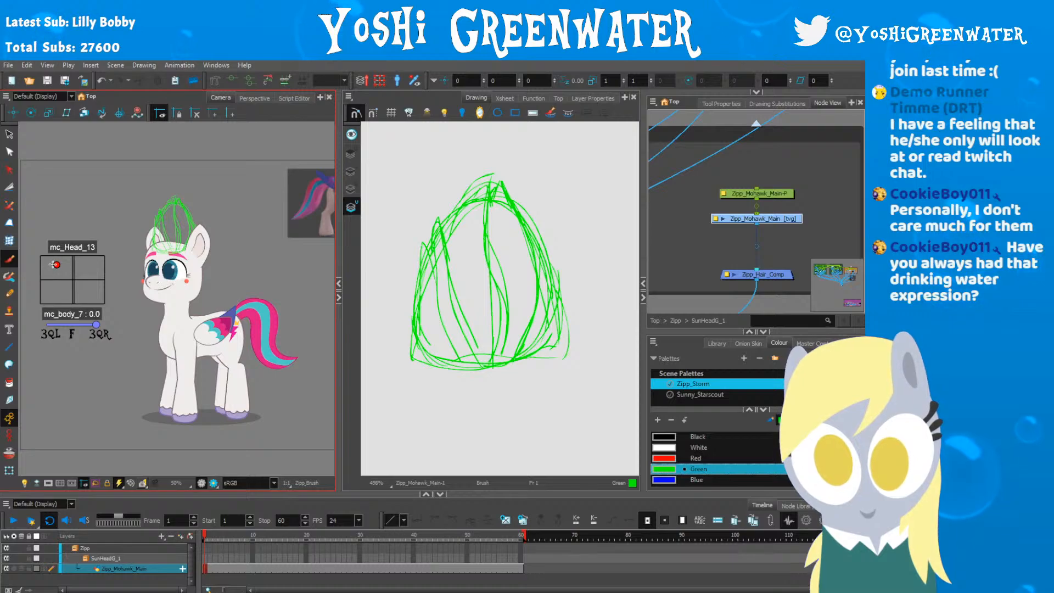
{"action": "mouse_move", "coordinate": [57, 264]}
{"action": "left_mouse_down"}
{"action": "mouse_move", "coordinate": [88, 286]}
{"action": "mouse_move", "coordinate": [50, 284]}
{"action": "mouse_move", "coordinate": [70, 290]}
{"action": "mouse_move", "coordinate": [89, 272]}
{"action": "mouse_move", "coordinate": [57, 265]}
{"action": "left_mouse_up"}
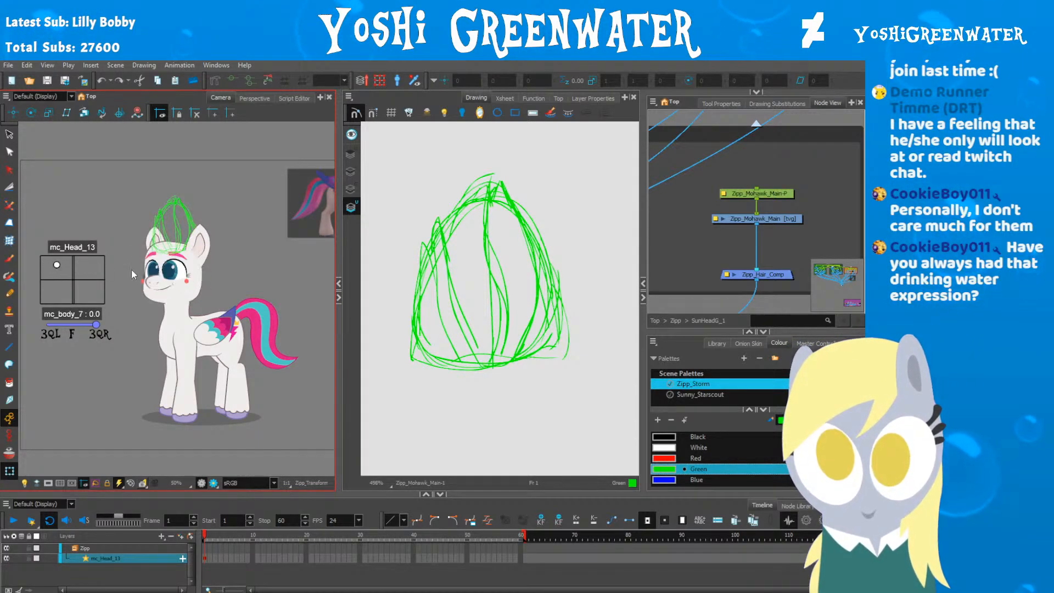
{"action": "left_click", "coordinate": [251, 271]}
{"action": "left_click_drag", "start_coordinate": [250, 271], "coordinate": [102, 253]}
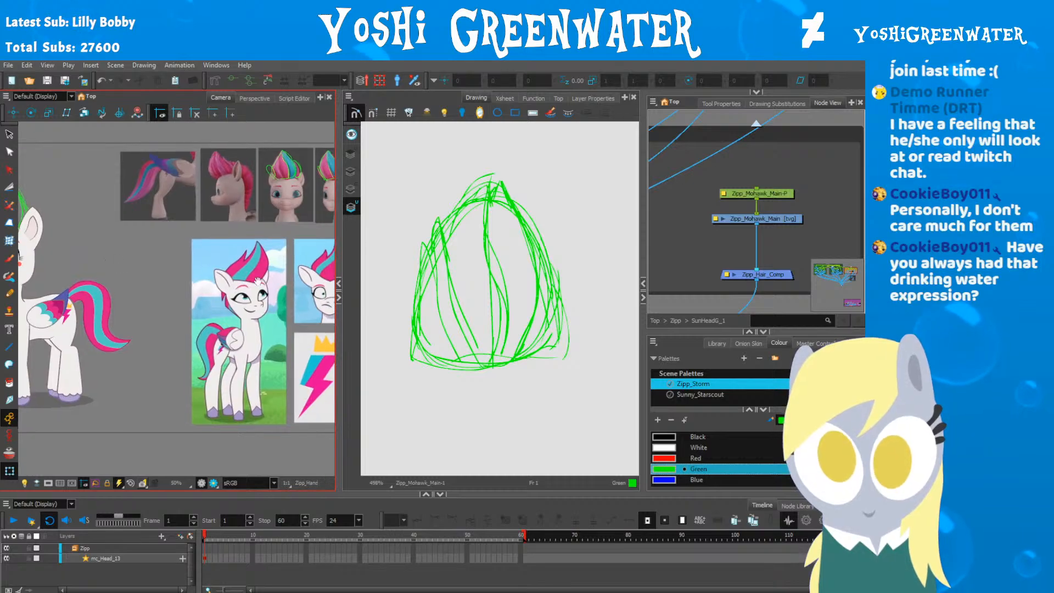
Step: Examine the mohawk's shape and colour sections in the 2D and 3D references and compare them with the sketch on the rig
{"action": "left_click_drag", "start_coordinate": [291, 281], "coordinate": [176, 288]}
{"action": "scroll", "coordinate": [176, 288], "scroll_direction": "up", "scroll_amount": 3}
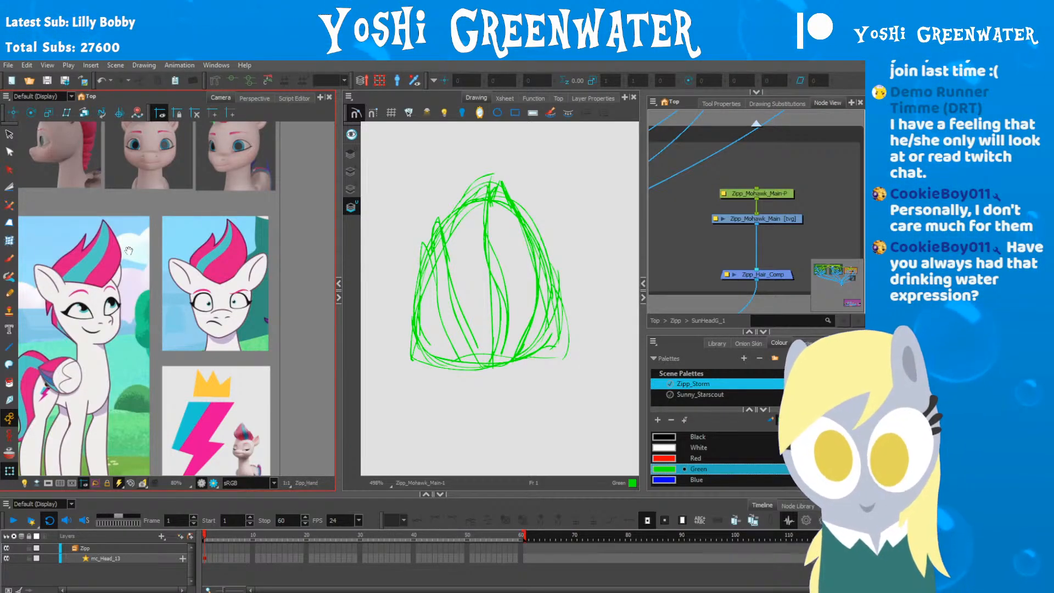
{"action": "left_click_drag", "start_coordinate": [128, 251], "coordinate": [610, 299]}
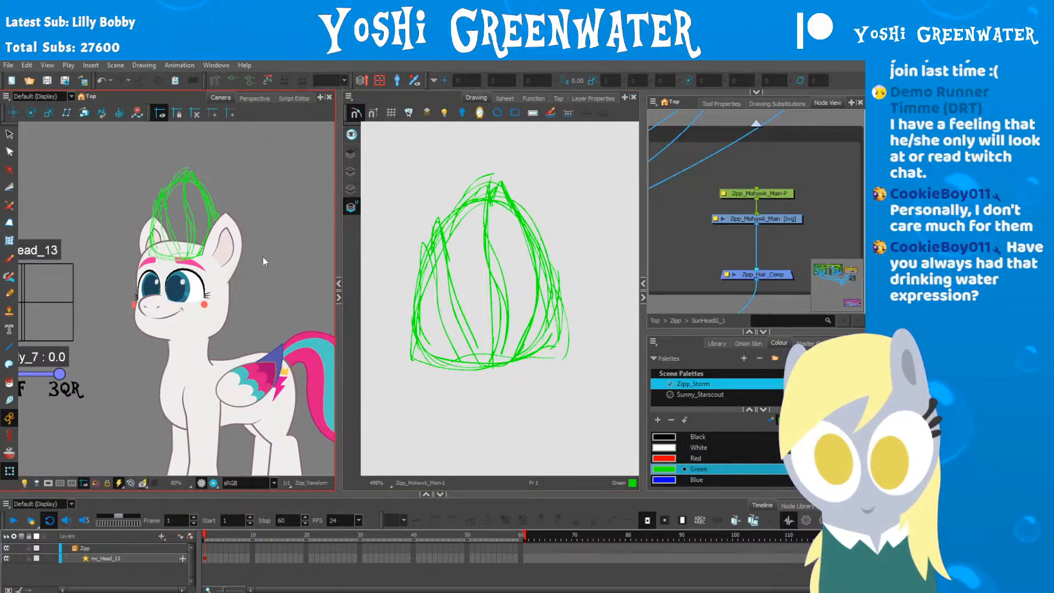
{"action": "left_click_drag", "start_coordinate": [236, 272], "coordinate": [276, 273]}
{"action": "scroll", "coordinate": [197, 287], "scroll_direction": "down", "scroll_amount": 2}
{"action": "left_click_drag", "start_coordinate": [110, 274], "coordinate": [111, 272]}
{"action": "left_click", "coordinate": [289, 269]}
{"action": "left_click_drag", "start_coordinate": [303, 268], "coordinate": [72, 267]}
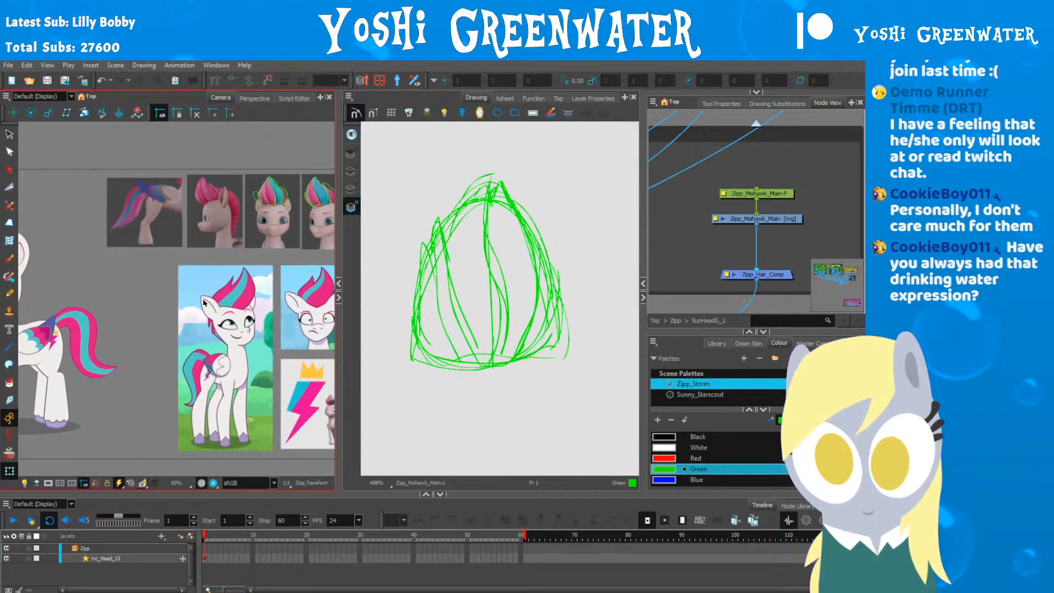
{"action": "scroll", "coordinate": [208, 302], "scroll_direction": "up", "scroll_amount": 2}
{"action": "left_click_drag", "start_coordinate": [275, 314], "coordinate": [120, 297]}
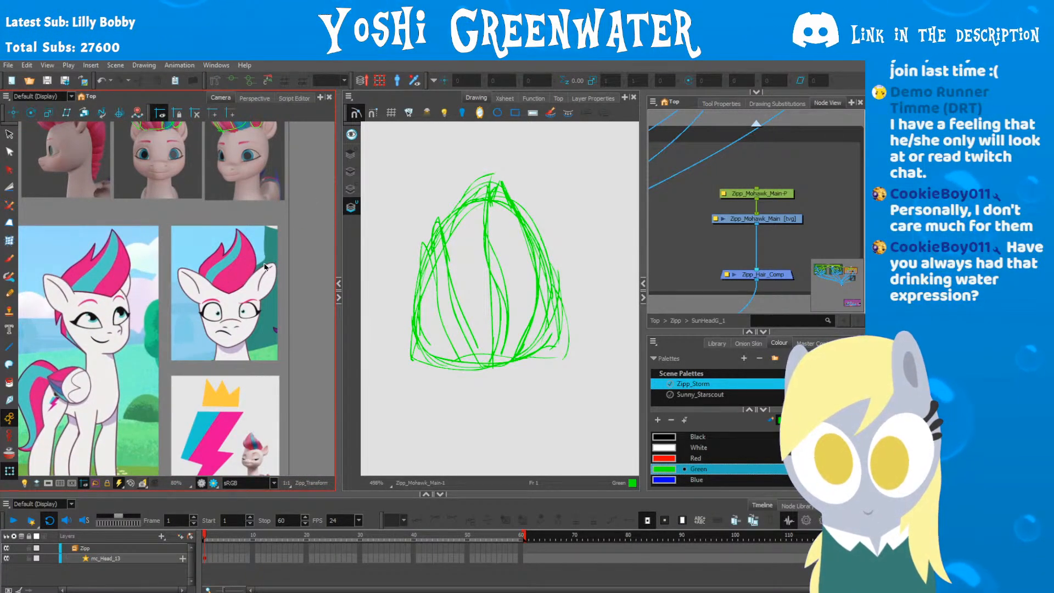
{"action": "scroll", "coordinate": [103, 287], "scroll_direction": "up", "scroll_amount": 1}
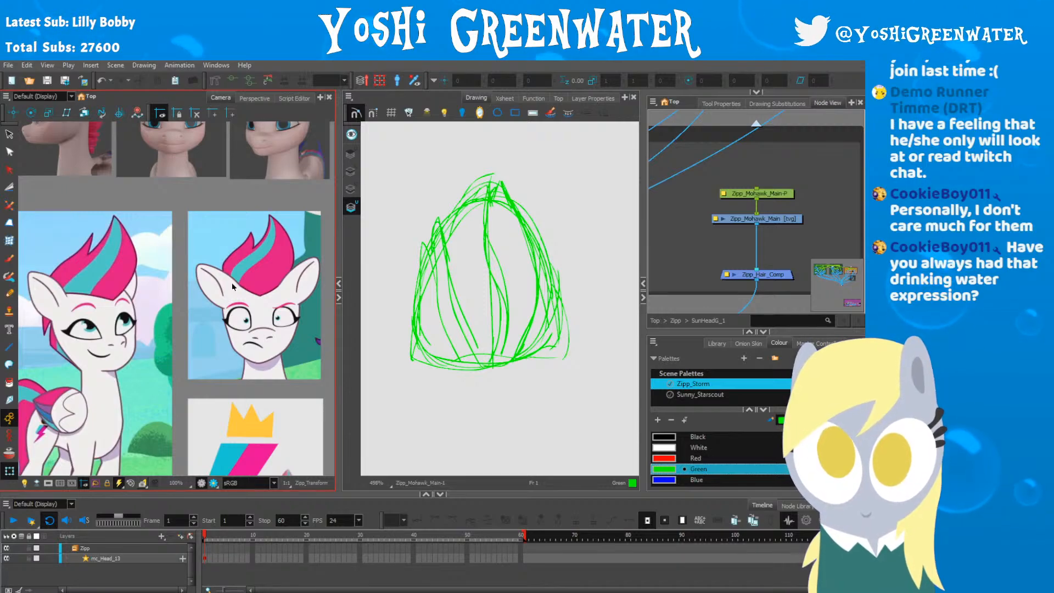
{"action": "left_click_drag", "start_coordinate": [223, 192], "coordinate": [235, 330]}
{"action": "scroll", "coordinate": [236, 329], "scroll_direction": "up", "scroll_amount": 1}
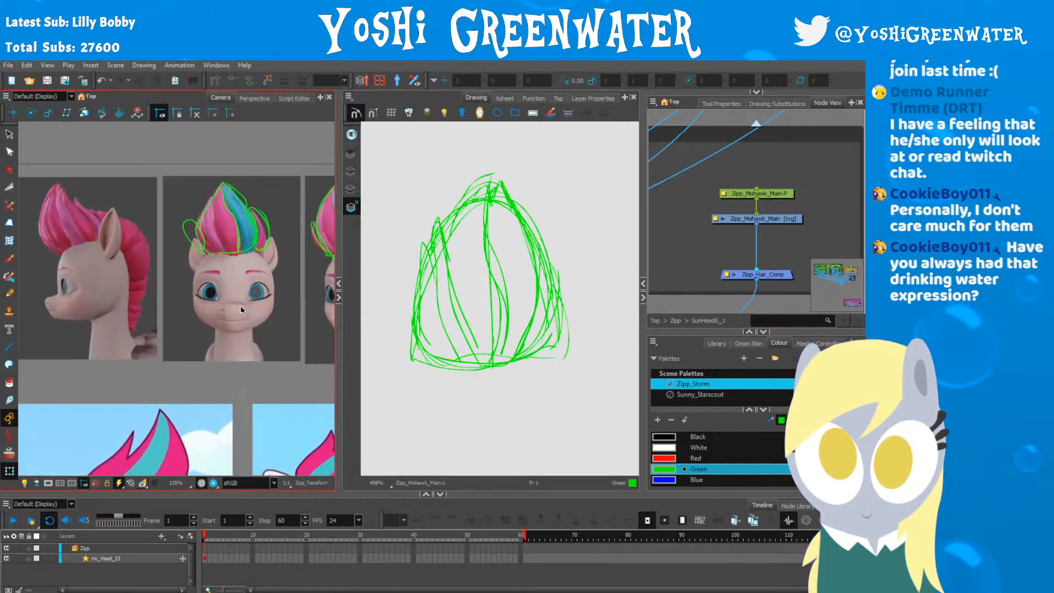
{"action": "left_click_drag", "start_coordinate": [250, 287], "coordinate": [132, 307]}
{"action": "scroll", "coordinate": [140, 308], "scroll_direction": "up", "scroll_amount": 3}
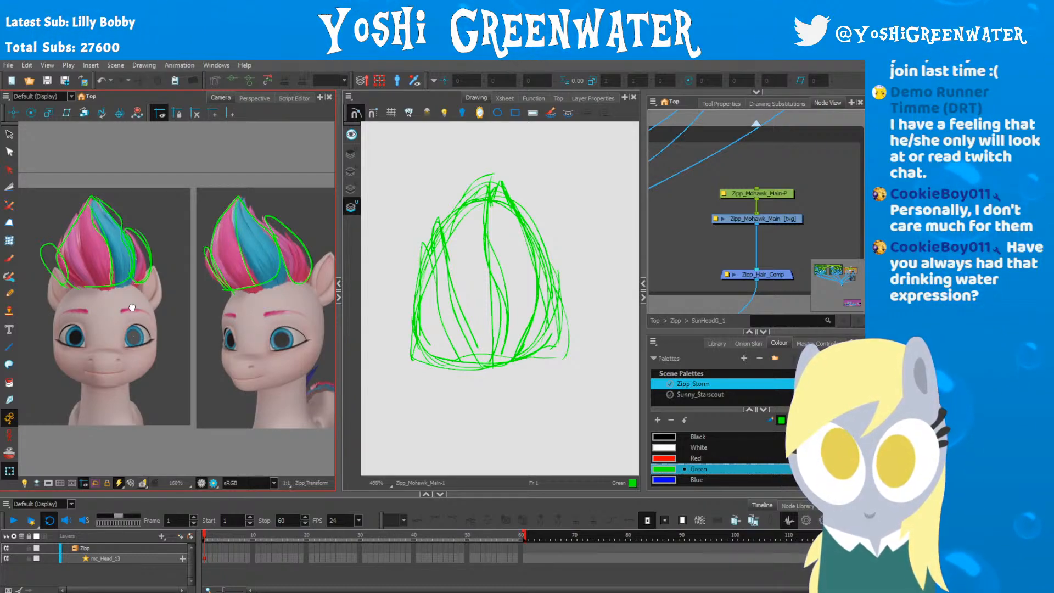
Step: Add a vector drawing layer named Zipp_Mohawk_Blue beside the Zipp_Mohawk_Main node
{"action": "left_click", "coordinate": [702, 247]}
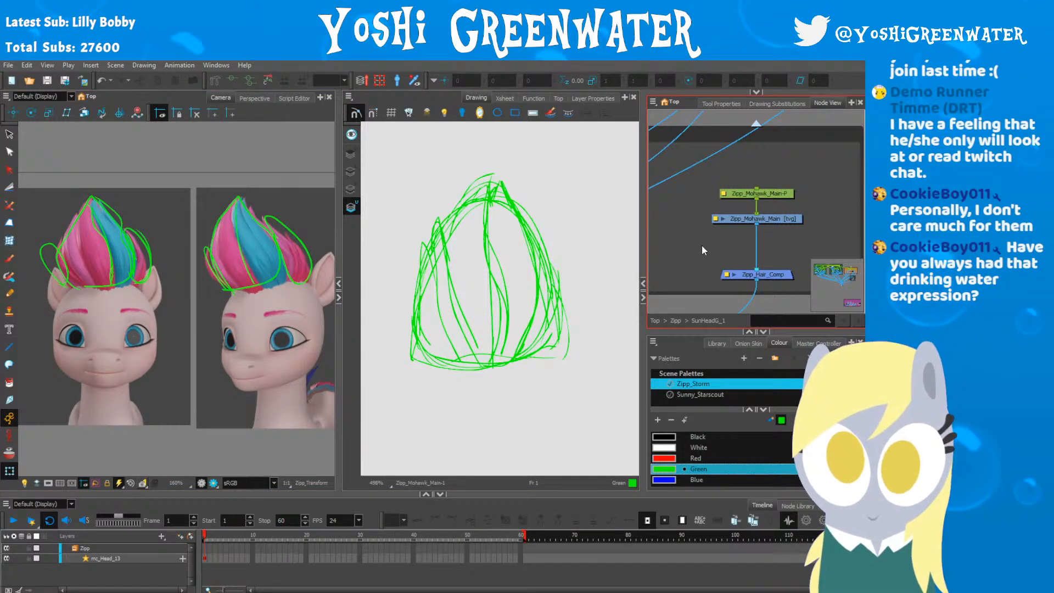
{"action": "key", "text": "ctrl+r"}
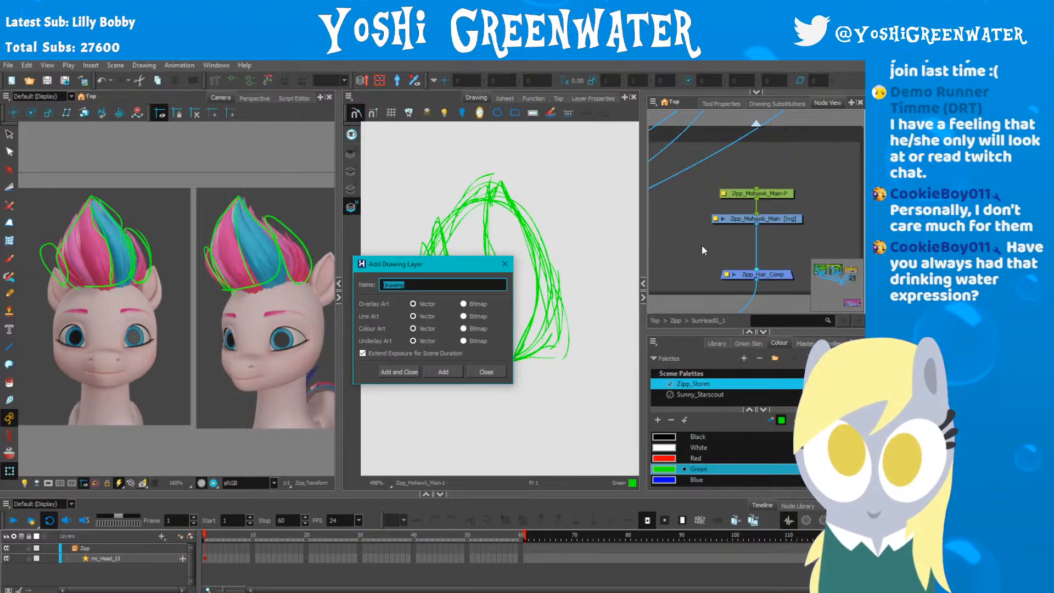
{"action": "type", "text": "Zipp_M"}
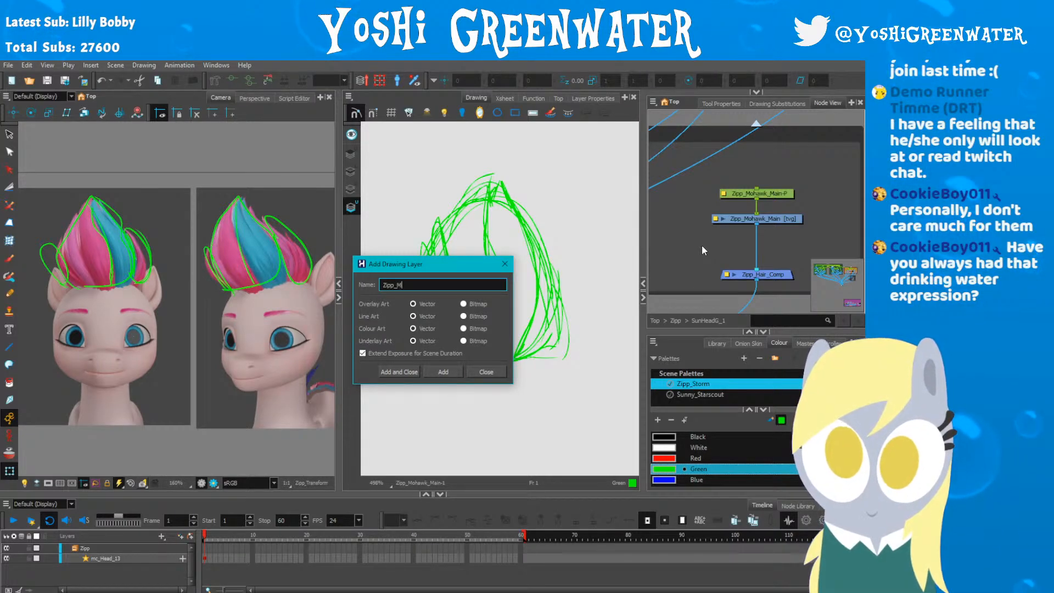
{"action": "type", "text": "_B"}
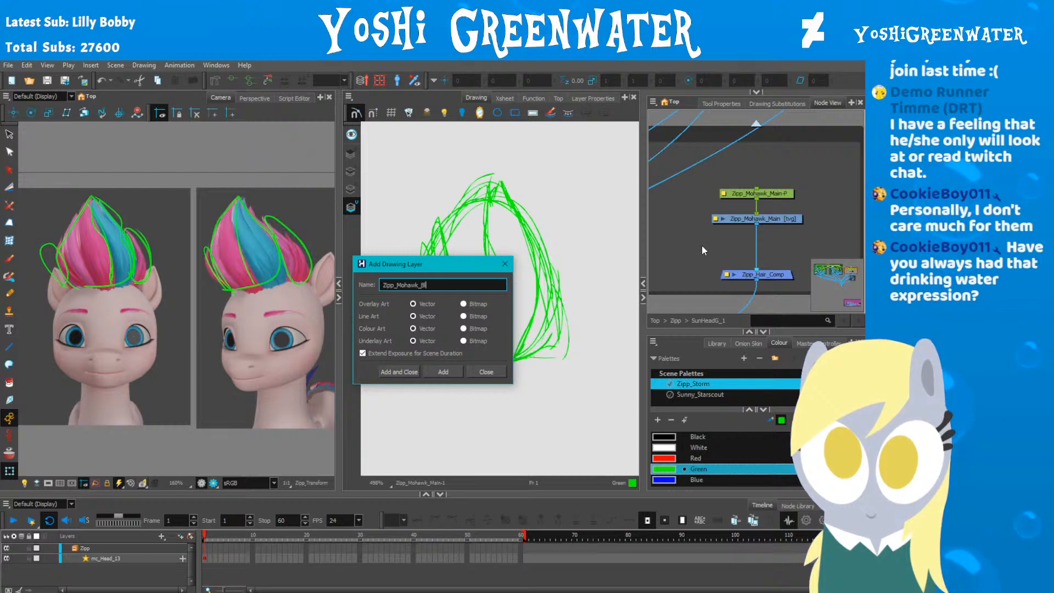
{"action": "key", "text": "Return"}
Step: Add two more vector drawing layers named Zipp_Mohawk_Side_A and Zipp_Mohawk_Side_B
{"action": "key", "text": "BackSpace"}
{"action": "key", "text": "BackSpace"}
{"action": "key", "text": "BackSpace"}
{"action": "key", "text": "BackSpace"}
{"action": "key", "text": "BackSpace"}
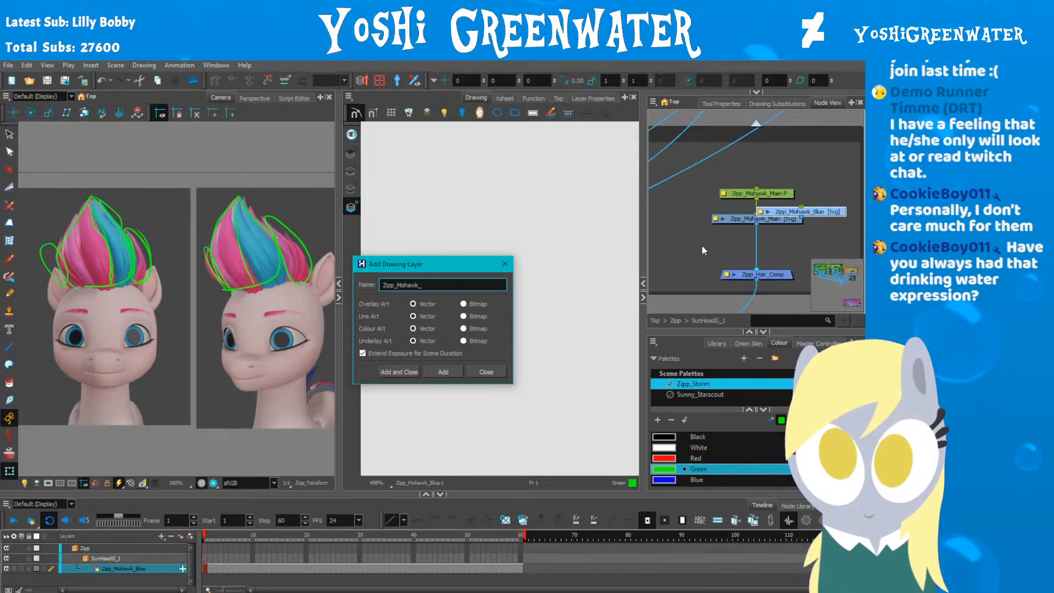
{"action": "type", "text": "_Side_A"}
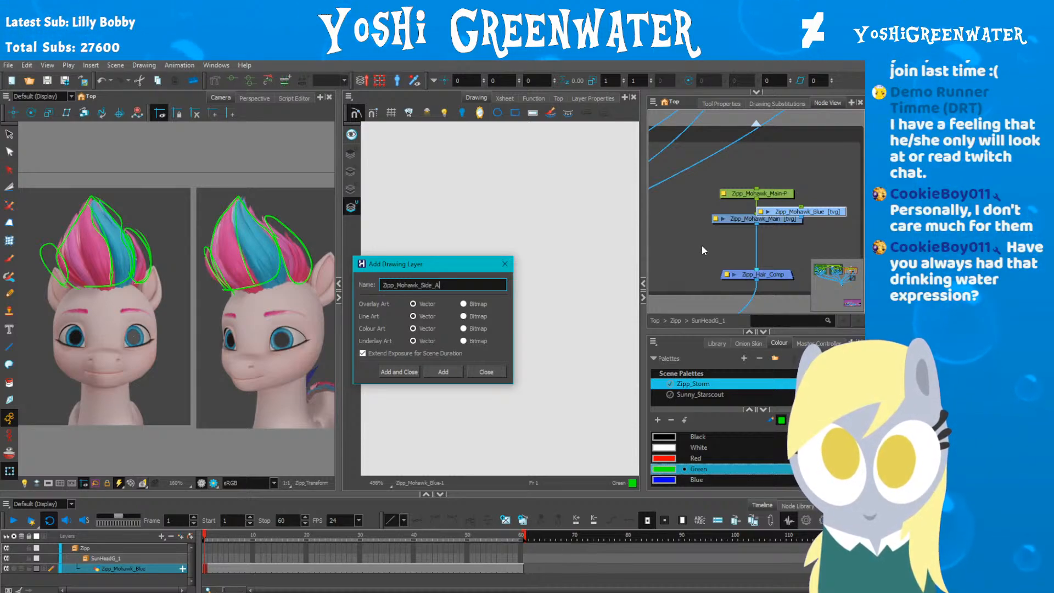
{"action": "key", "text": "Return"}
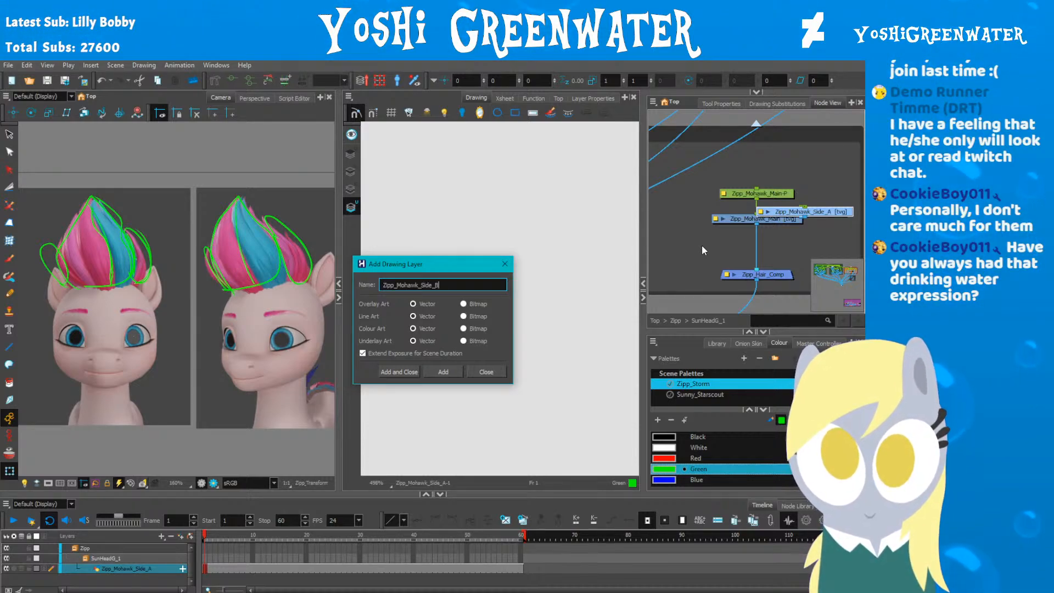
{"action": "key", "text": "Return"}
Step: Add a final vector drawing layer named Zipp_Mohawk_Back and finish adding layers
{"action": "key", "text": "BackSpace"}
{"action": "key", "text": "BackSpace"}
{"action": "key", "text": "BackSpace"}
{"action": "key", "text": "BackSpace"}
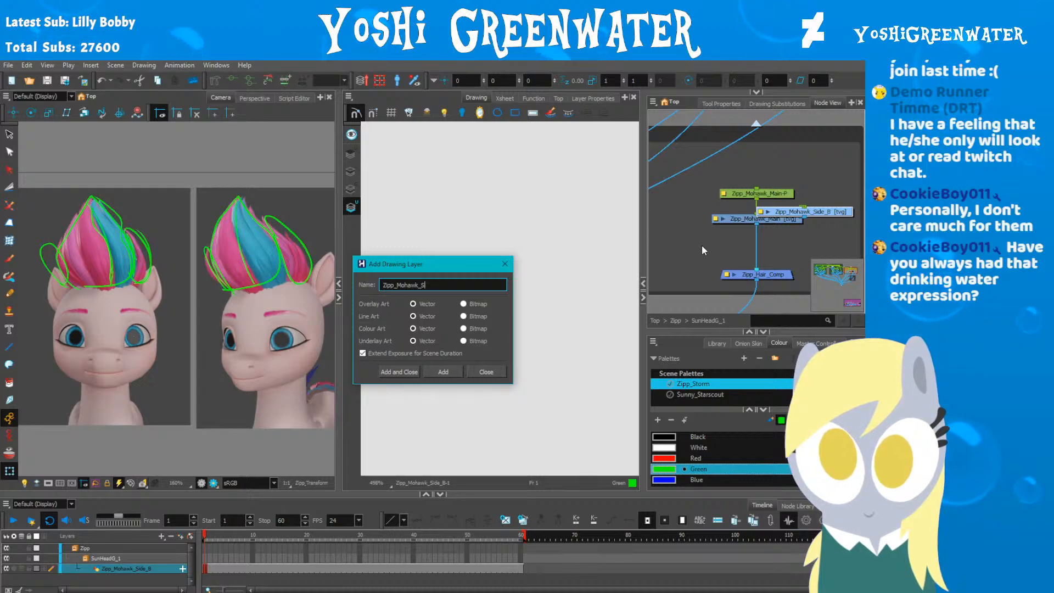
{"action": "type", "text": "Back"}
{"action": "key", "text": "Return"}
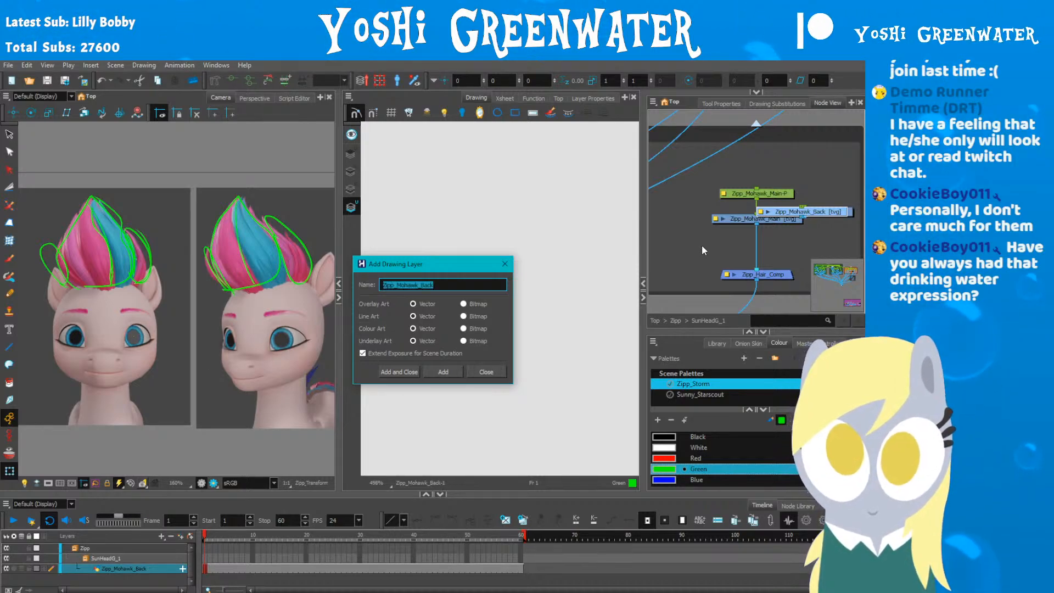
{"action": "left_click", "coordinate": [475, 373]}
Step: On the Zipp_Mohawk_Main drawing, delete the green outlines sketched over the front and three-quarter 3D head references
{"action": "left_click_drag", "start_coordinate": [189, 357], "coordinate": [169, 239]}
{"action": "left_click_drag", "start_coordinate": [159, 385], "coordinate": [118, 211]}
{"action": "left_click_drag", "start_coordinate": [38, 302], "coordinate": [167, 240]}
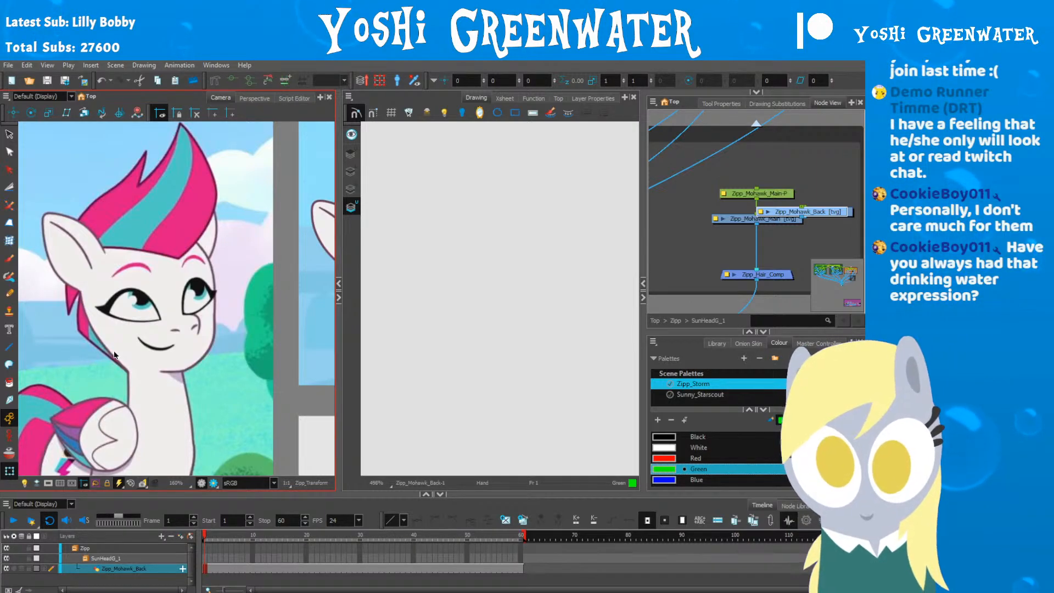
{"action": "scroll", "coordinate": [102, 337], "scroll_direction": "down", "scroll_amount": 5}
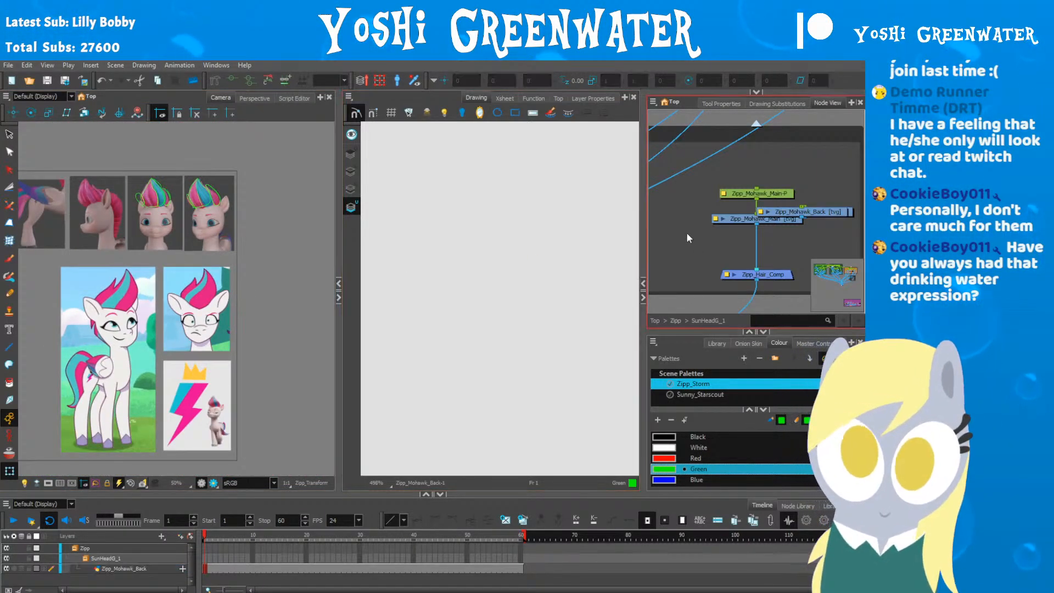
{"action": "left_click", "coordinate": [735, 219]}
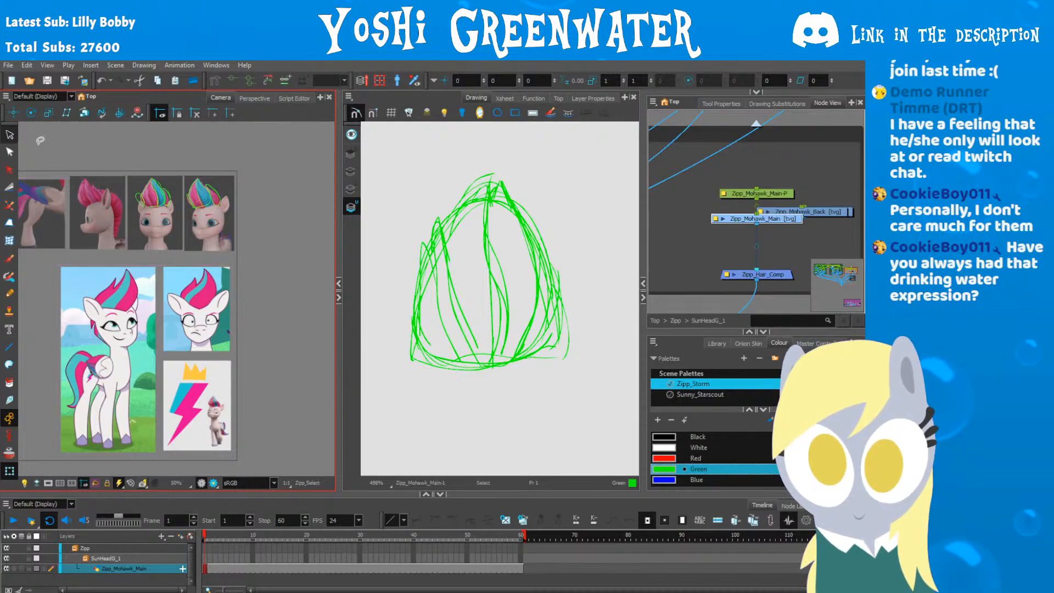
{"action": "left_click_drag", "start_coordinate": [154, 235], "coordinate": [134, 181]}
{"action": "key", "text": "Delete"}
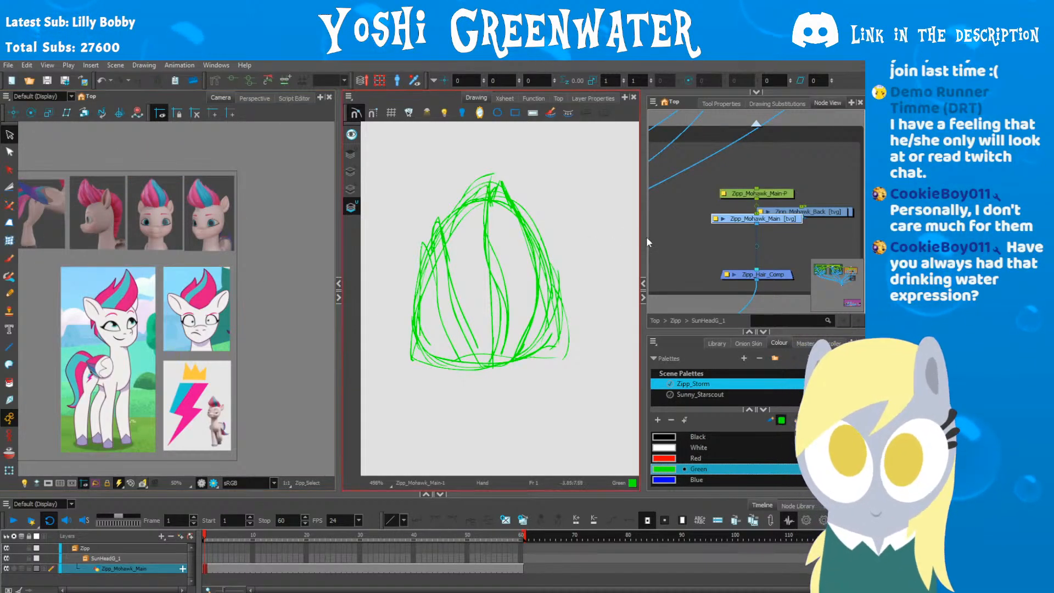
Step: Enlarge the node workspace, pull Zipp_Mohawk_Side_B off the stacked new nodes, and widen the hair backdrop
{"action": "left_click_drag", "start_coordinate": [684, 244], "coordinate": [574, 236]}
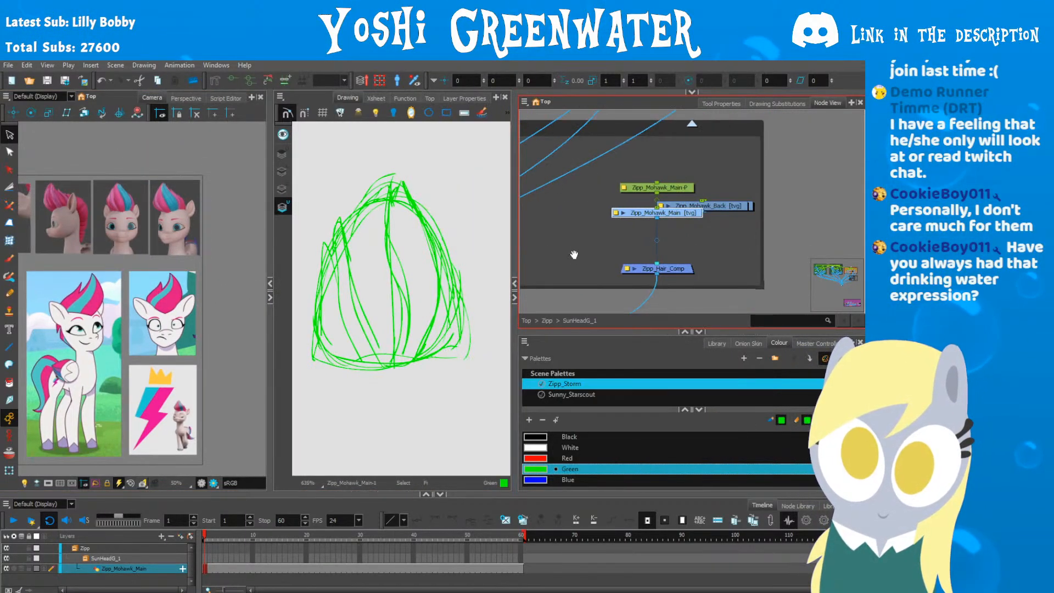
{"action": "left_click_drag", "start_coordinate": [596, 330], "coordinate": [595, 449]}
{"action": "left_click_drag", "start_coordinate": [516, 261], "coordinate": [359, 279]}
{"action": "left_click_drag", "start_coordinate": [485, 303], "coordinate": [461, 328]}
{"action": "left_click_drag", "start_coordinate": [628, 274], "coordinate": [647, 306]}
{"action": "mouse_move", "coordinate": [639, 296]}
{"action": "left_mouse_down"}
{"action": "mouse_move", "coordinate": [656, 249]}
{"action": "mouse_move", "coordinate": [751, 240]}
{"action": "mouse_move", "coordinate": [700, 246]}
{"action": "mouse_move", "coordinate": [632, 302]}
{"action": "left_mouse_up"}
{"action": "left_click", "coordinate": [710, 254]}
{"action": "left_click_drag", "start_coordinate": [667, 376], "coordinate": [787, 382]}
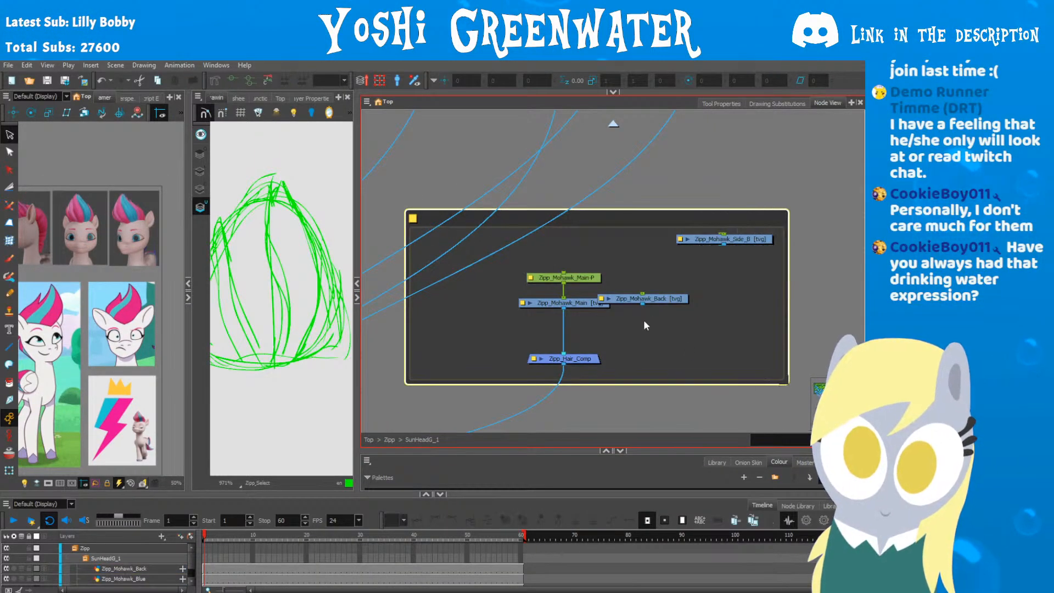
Step: Spread out the stacked drawing nodes, with Side_A and Blue on one side of Zipp_Mohawk_Main and Side_B and Back on the other
{"action": "left_click_drag", "start_coordinate": [638, 296], "coordinate": [738, 310]}
{"action": "left_click_drag", "start_coordinate": [691, 271], "coordinate": [511, 319]}
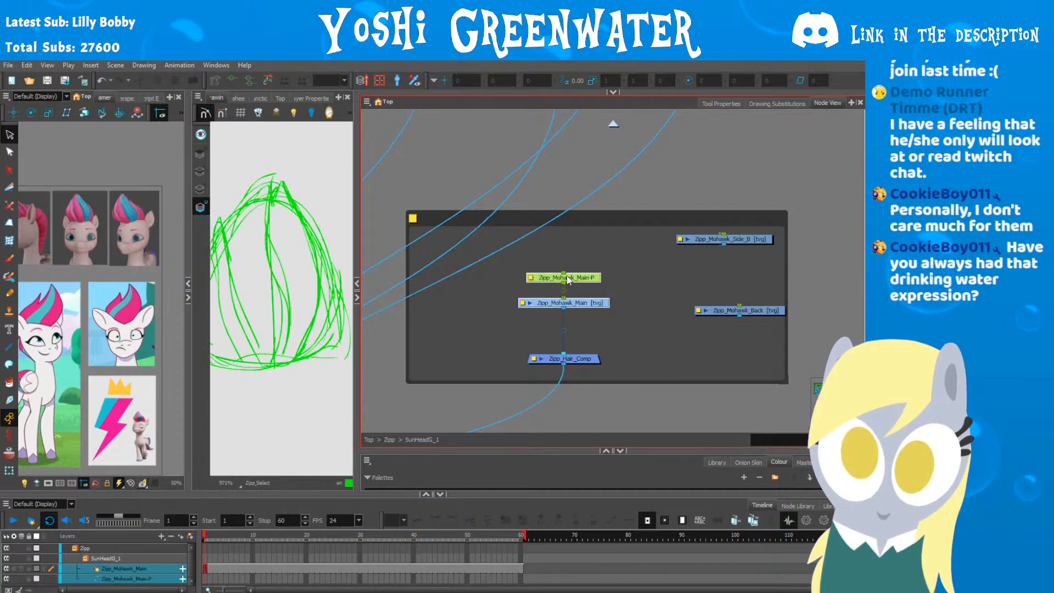
{"action": "mouse_move", "coordinate": [579, 278]}
{"action": "left_mouse_down"}
{"action": "mouse_move", "coordinate": [466, 285]}
{"action": "mouse_move", "coordinate": [550, 278]}
{"action": "left_mouse_up"}
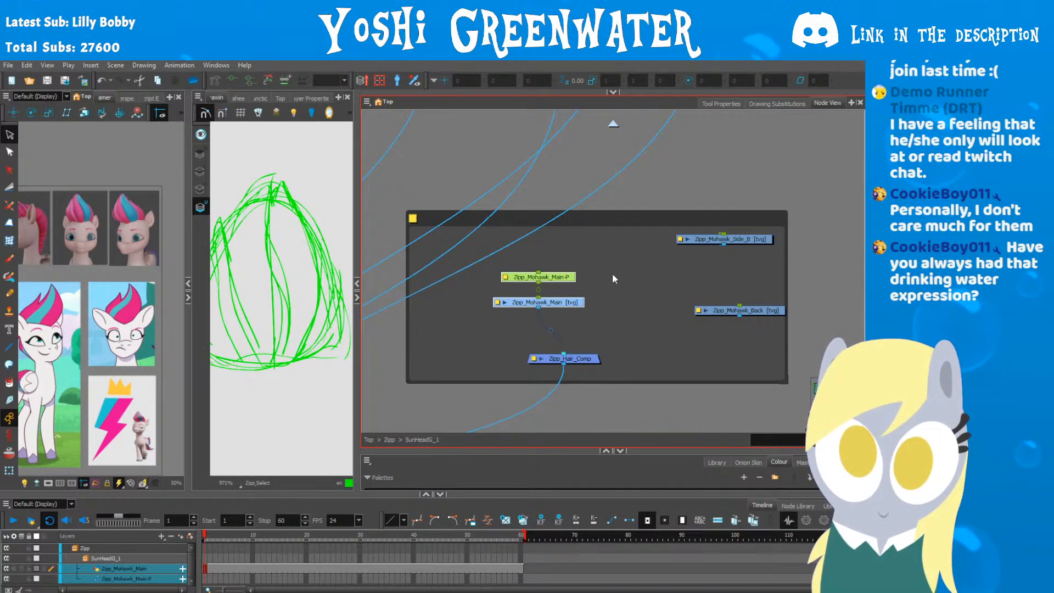
{"action": "left_click_drag", "start_coordinate": [611, 253], "coordinate": [557, 304]}
{"action": "left_click_drag", "start_coordinate": [560, 304], "coordinate": [559, 295]}
{"action": "left_click", "coordinate": [686, 251]}
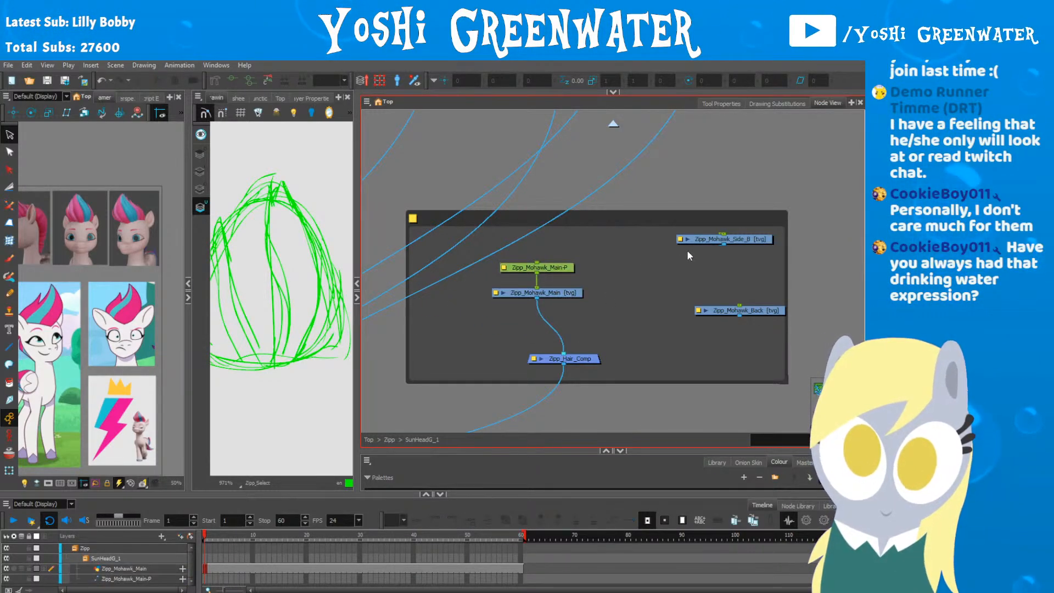
{"action": "left_click_drag", "start_coordinate": [690, 240], "coordinate": [465, 282]}
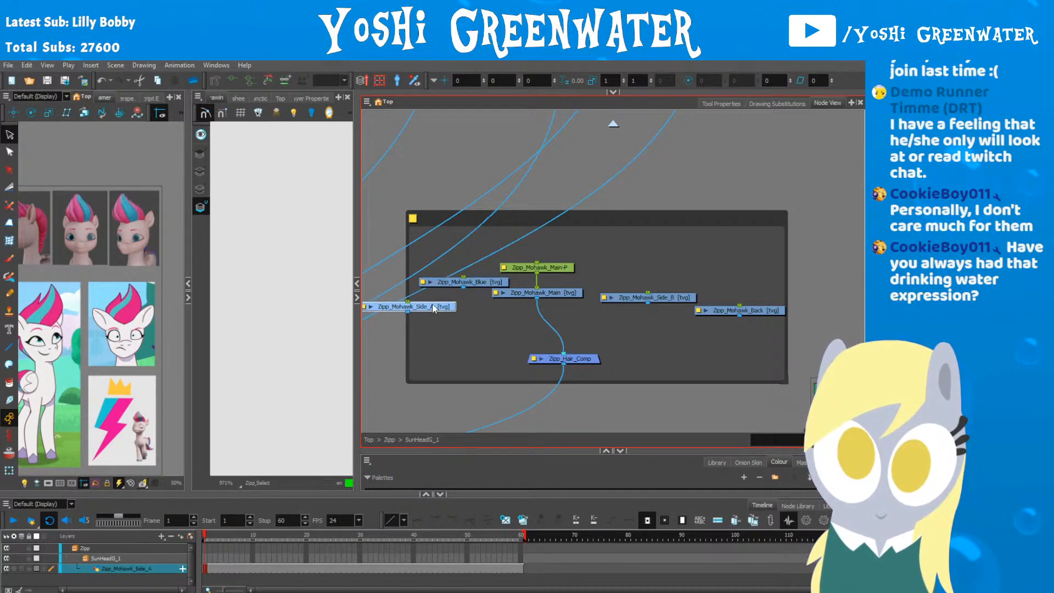
{"action": "left_click_drag", "start_coordinate": [516, 247], "coordinate": [711, 321]}
{"action": "left_click_drag", "start_coordinate": [567, 296], "coordinate": [621, 299]}
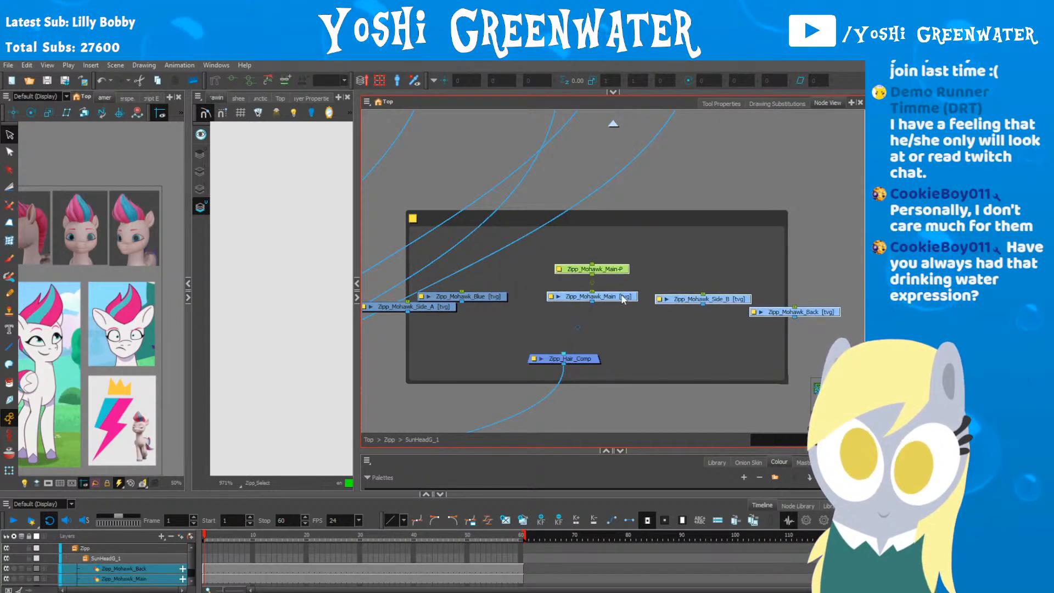
Step: Widen the hair backdrop further and space Zipp_Hair_Comp, Zipp_Mohawk_Main with its peg, Zipp_Mohawk_Blue and Zipp_Mohawk_Side_A more evenly
{"action": "left_click_drag", "start_coordinate": [784, 379], "coordinate": [869, 383]}
{"action": "left_click_drag", "start_coordinate": [584, 360], "coordinate": [646, 365]}
{"action": "left_click_drag", "start_coordinate": [615, 271], "coordinate": [589, 275]}
{"action": "left_click", "coordinate": [573, 297], "text": "shift"}
{"action": "left_click_drag", "start_coordinate": [490, 297], "coordinate": [532, 299]}
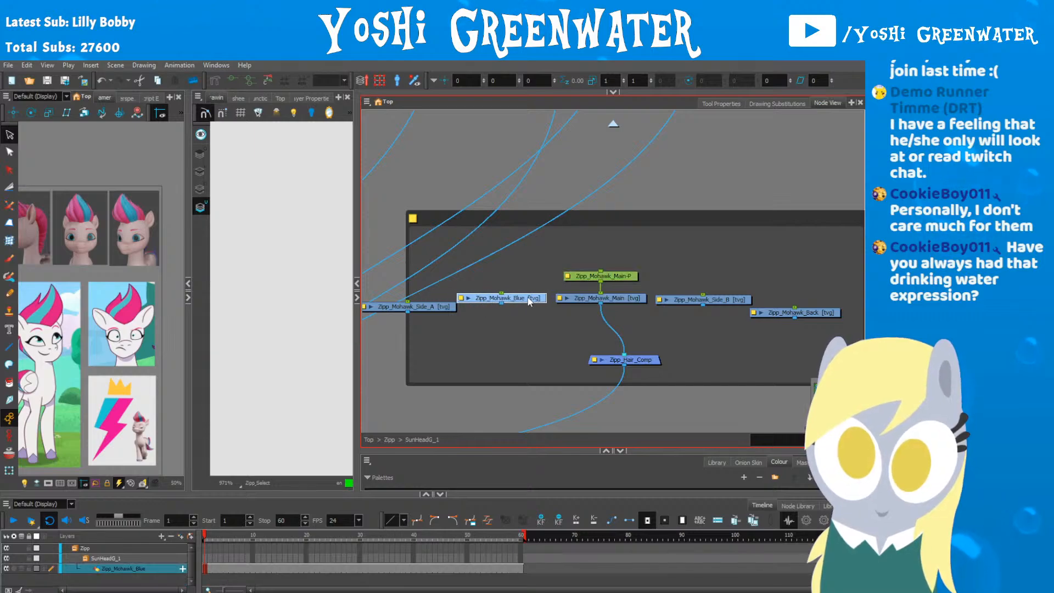
{"action": "left_click_drag", "start_coordinate": [444, 307], "coordinate": [438, 302]}
{"action": "left_click_drag", "start_coordinate": [574, 351], "coordinate": [462, 332]}
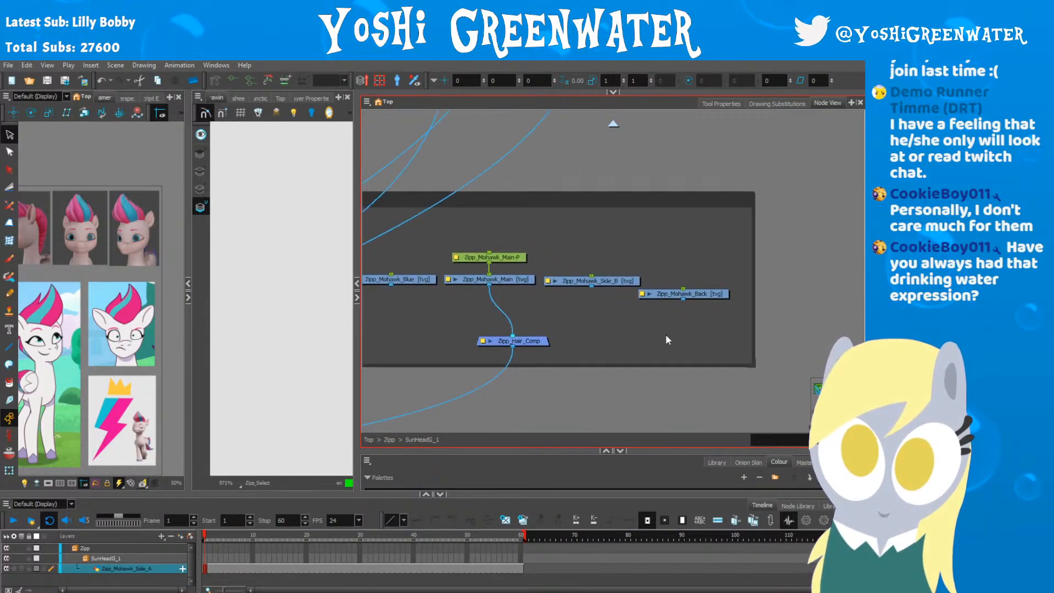
Step: Shift the whole group of mohawk nodes further inside the extended backdrop and place Zipp_Hair_Comp beneath Zipp_Mohawk_Main
{"action": "left_click_drag", "start_coordinate": [665, 337], "coordinate": [364, 253]}
{"action": "left_click_drag", "start_coordinate": [385, 320], "coordinate": [447, 326]}
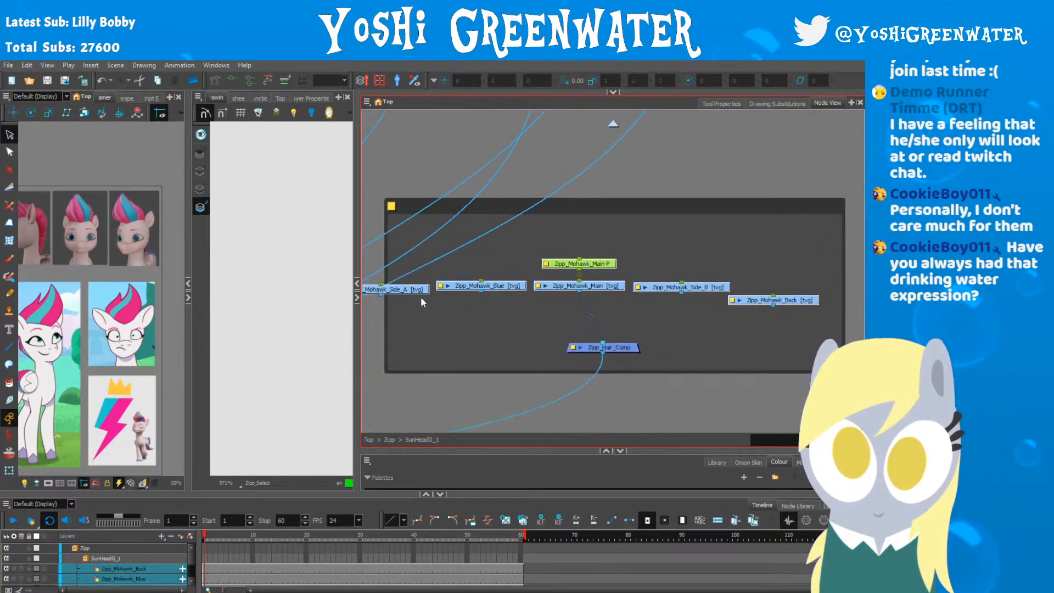
{"action": "left_click_drag", "start_coordinate": [421, 291], "coordinate": [445, 289]}
{"action": "left_click_drag", "start_coordinate": [437, 339], "coordinate": [371, 327]}
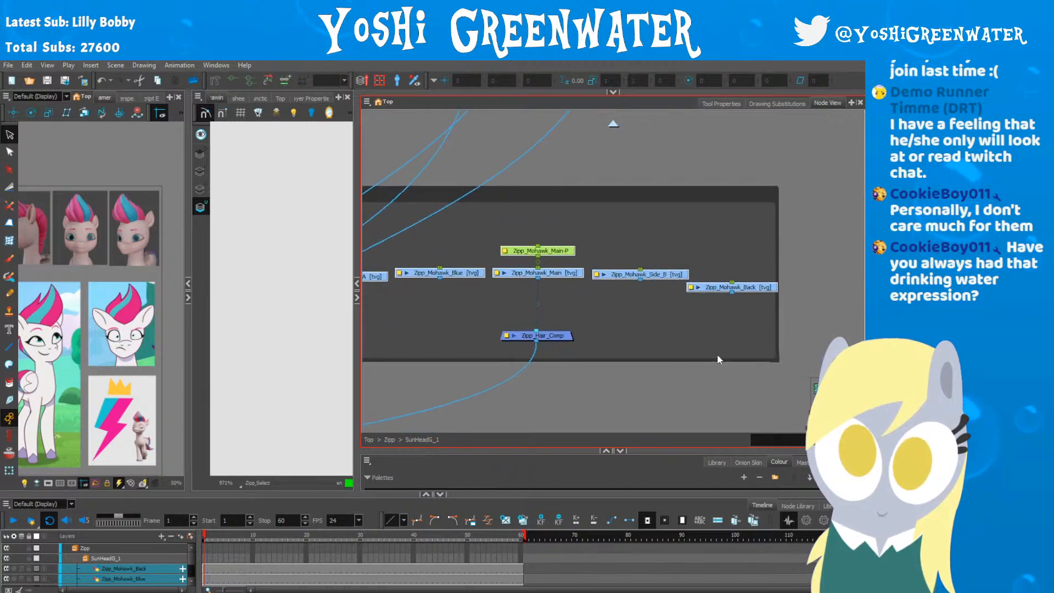
{"action": "left_click_drag", "start_coordinate": [776, 359], "coordinate": [854, 369]}
{"action": "left_click", "coordinate": [750, 321]}
{"action": "left_click_drag", "start_coordinate": [750, 321], "coordinate": [373, 241]}
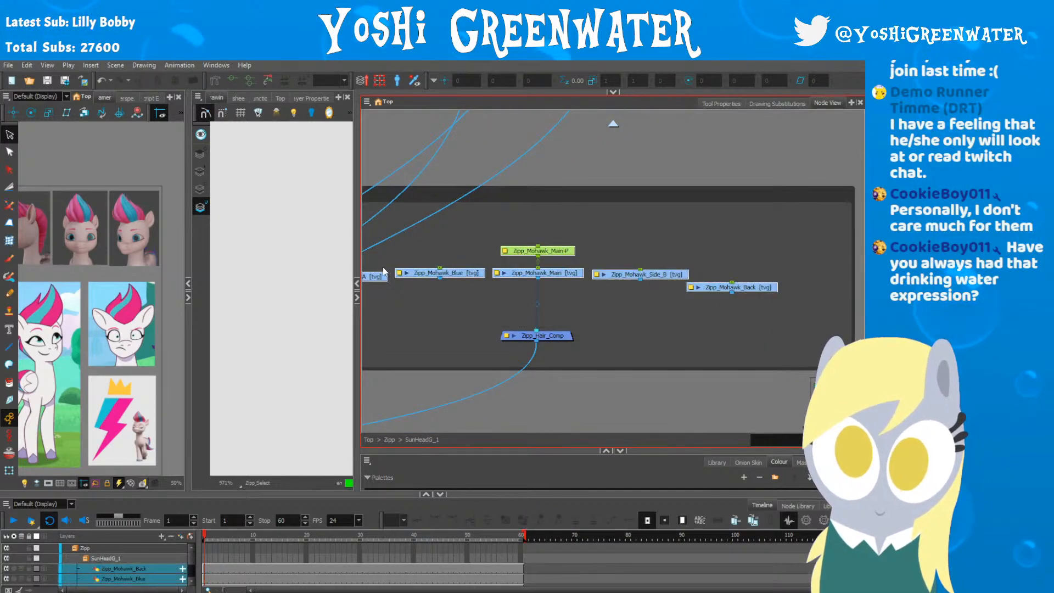
{"action": "left_click_drag", "start_coordinate": [387, 277], "coordinate": [415, 286]}
{"action": "left_click_drag", "start_coordinate": [530, 335], "coordinate": [555, 347]}
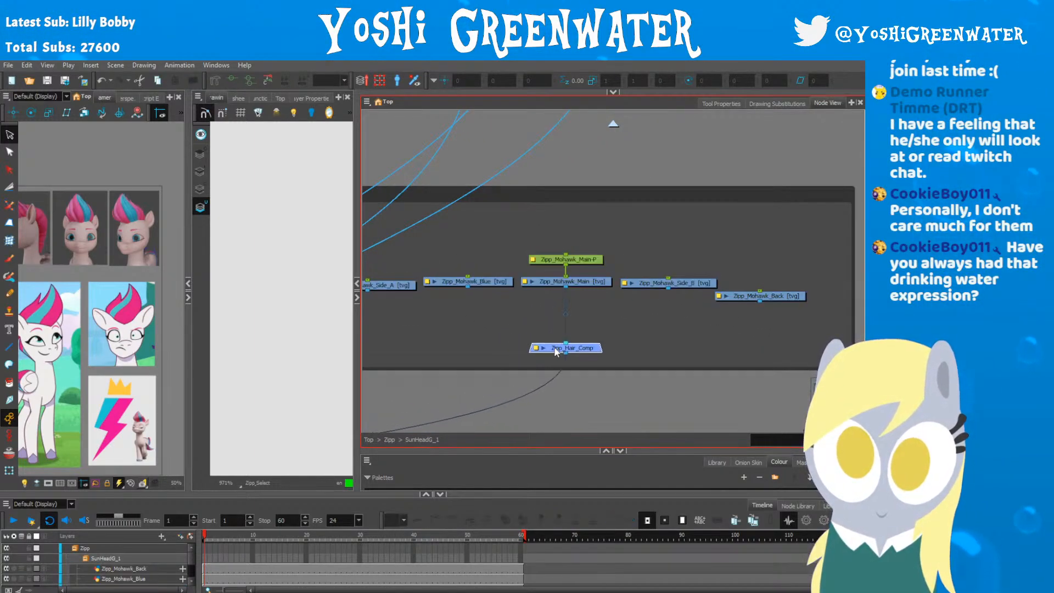
{"action": "left_click", "coordinate": [502, 315]}
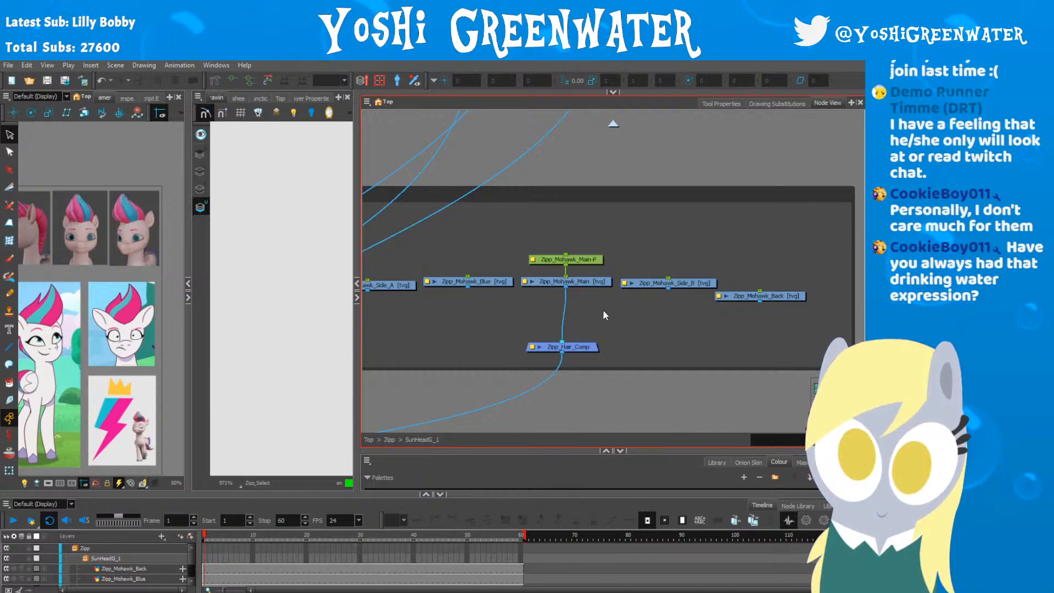
Step: Connect the Zipp_Mohawk_Side_B, Zipp_Mohawk_Back, Zipp_Mohawk_Blue and Zipp_Mohawk_Side_A drawings to Zipp_Hair_Comp
{"action": "left_click_drag", "start_coordinate": [669, 287], "coordinate": [612, 313]}
{"action": "left_click_drag", "start_coordinate": [731, 305], "coordinate": [583, 345]}
{"action": "left_click_drag", "start_coordinate": [490, 325], "coordinate": [532, 325]}
{"action": "left_click_drag", "start_coordinate": [510, 287], "coordinate": [585, 343]}
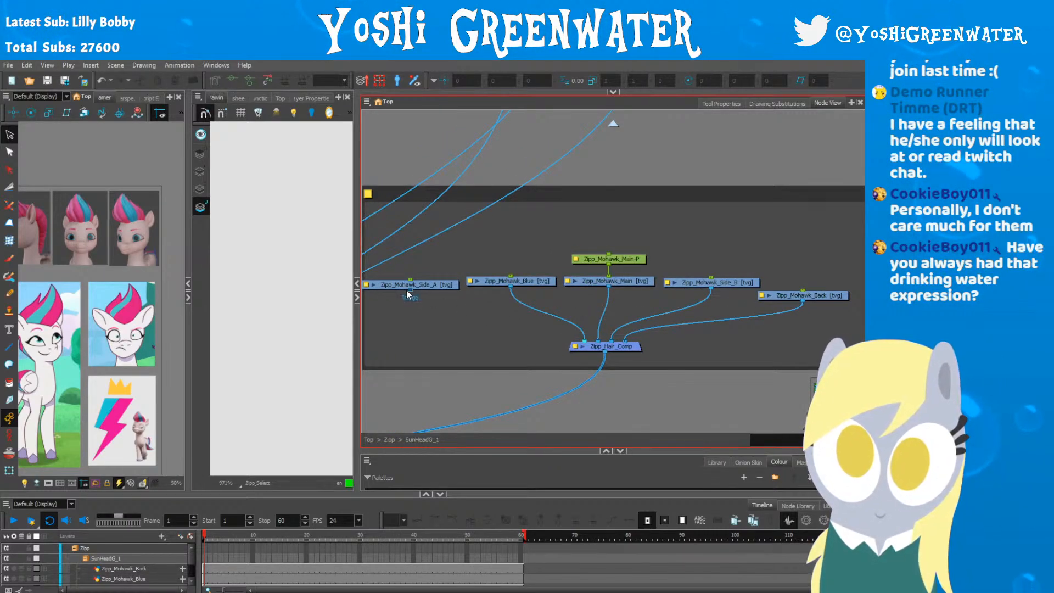
{"action": "mouse_move", "coordinate": [419, 316]}
{"action": "left_mouse_down"}
{"action": "mouse_move", "coordinate": [453, 328]}
{"action": "mouse_move", "coordinate": [435, 308]}
{"action": "left_mouse_up"}
Step: Space the mohawk drawings, the Main peg and Zipp_Hair_Comp more evenly inside the hair backdrop
{"action": "left_click_drag", "start_coordinate": [529, 292], "coordinate": [522, 292]}
{"action": "left_click_drag", "start_coordinate": [695, 319], "coordinate": [630, 279]}
{"action": "left_click_drag", "start_coordinate": [737, 296], "coordinate": [752, 301]}
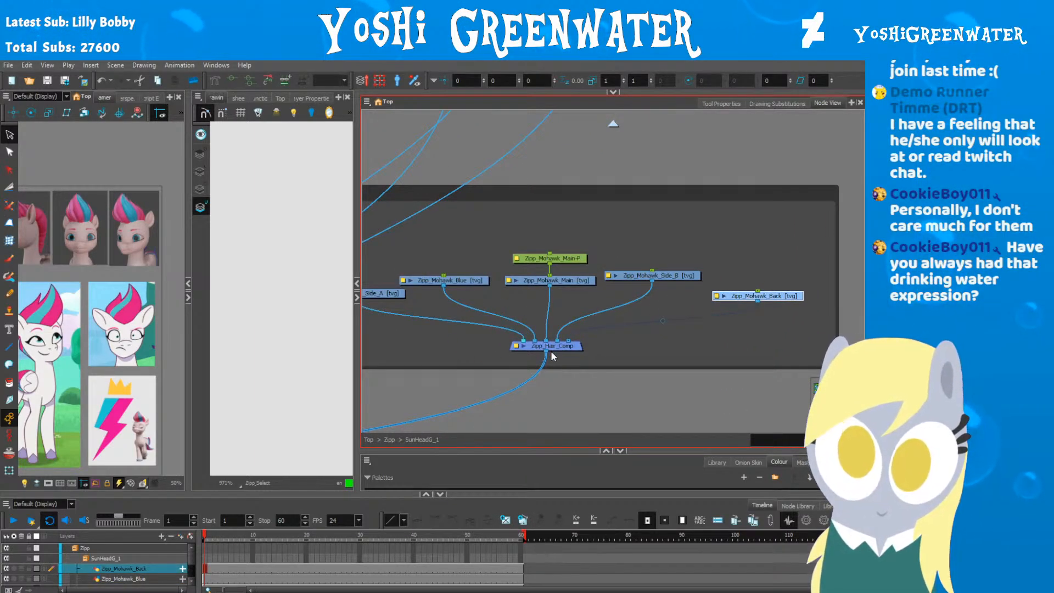
{"action": "left_click_drag", "start_coordinate": [559, 352], "coordinate": [573, 356]}
{"action": "left_click_drag", "start_coordinate": [763, 378], "coordinate": [387, 271]}
{"action": "left_click_drag", "start_coordinate": [398, 290], "coordinate": [422, 296]}
{"action": "left_click_drag", "start_coordinate": [538, 260], "coordinate": [562, 264]}
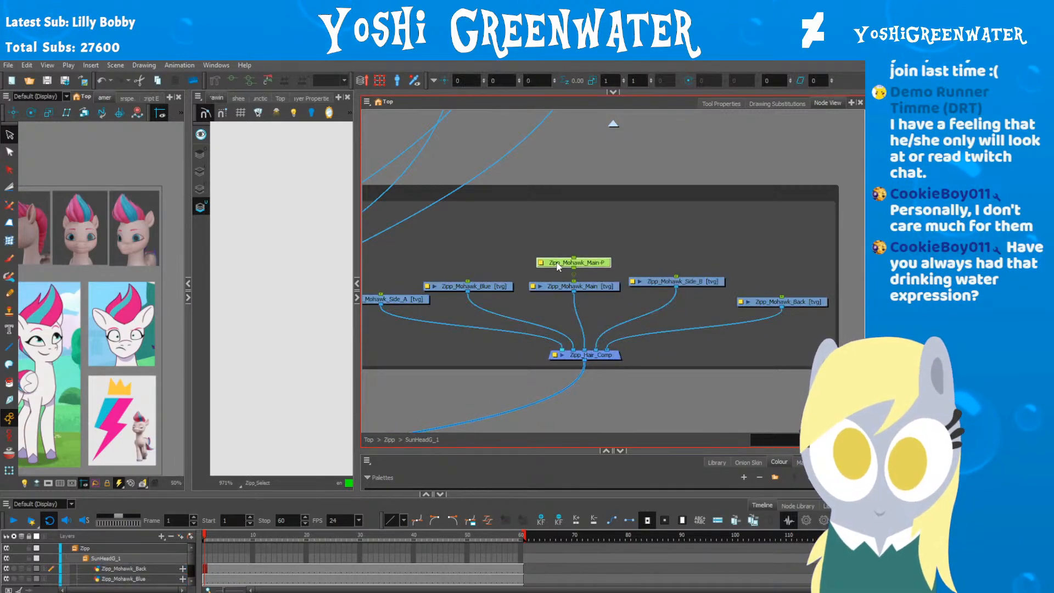
{"action": "left_click", "coordinate": [528, 238]}
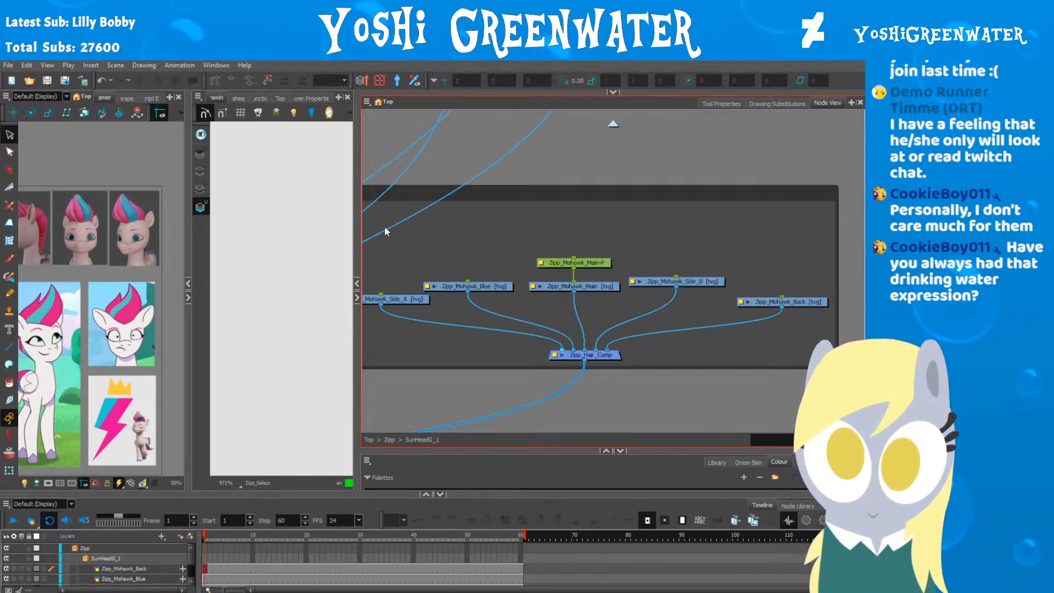
Step: Add a parent peg to each of the Zipp_Mohawk_Side_A, Zipp_Mohawk_Blue, Zipp_Mohawk_Side_B and Zipp_Mohawk_Back drawings
{"action": "scroll", "coordinate": [499, 233], "scroll_direction": "down", "scroll_amount": 4}
{"action": "left_click_drag", "start_coordinate": [512, 233], "coordinate": [591, 366]}
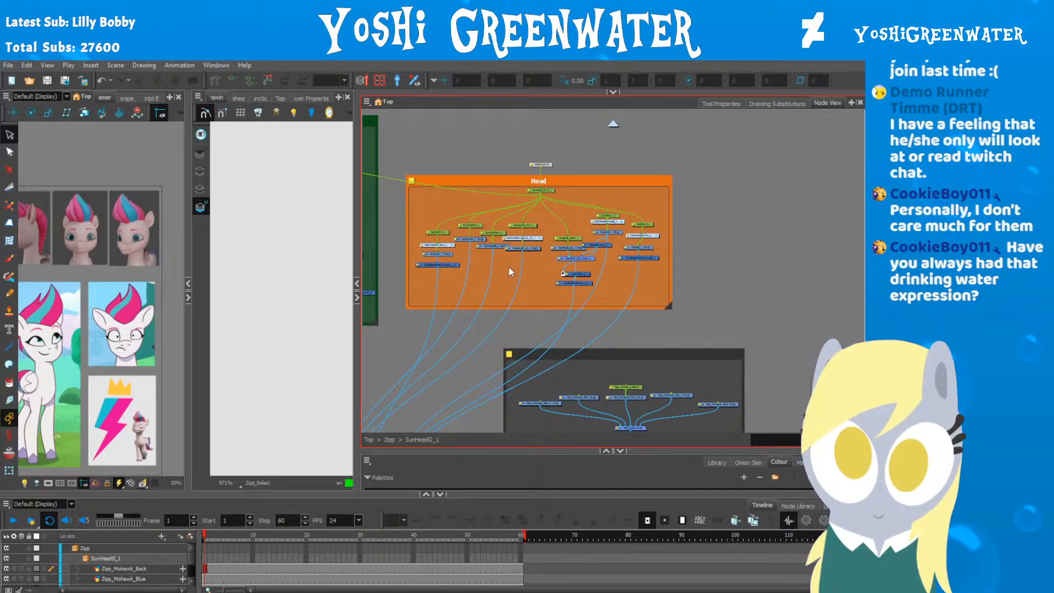
{"action": "left_click_drag", "start_coordinate": [467, 375], "coordinate": [371, 167]}
{"action": "scroll", "coordinate": [516, 226], "scroll_direction": "up", "scroll_amount": 3}
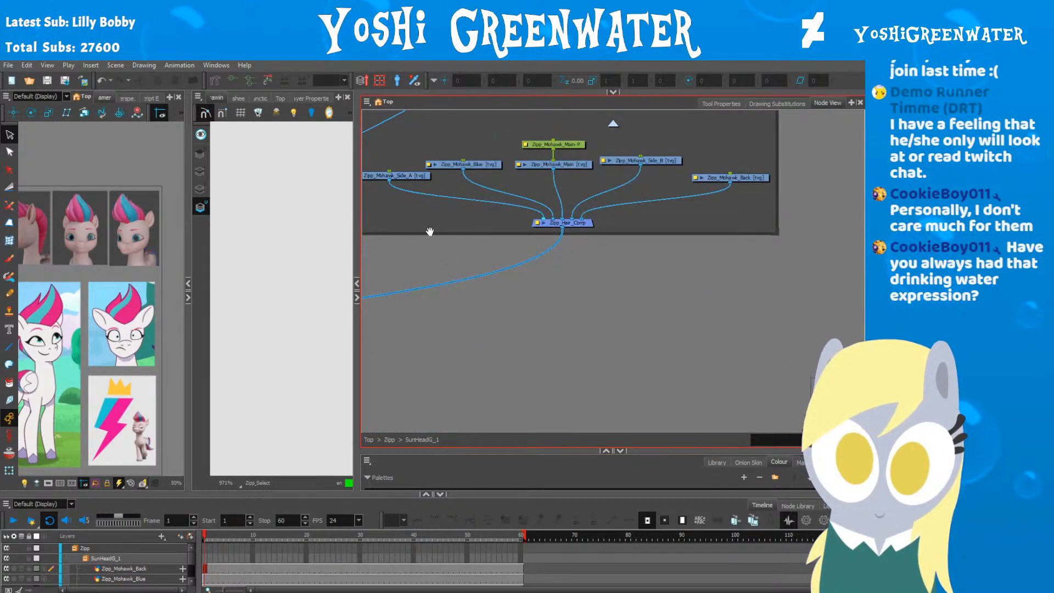
{"action": "left_click_drag", "start_coordinate": [430, 230], "coordinate": [494, 344]}
{"action": "left_click", "coordinate": [439, 288]}
{"action": "key", "text": "ctrl+p"}
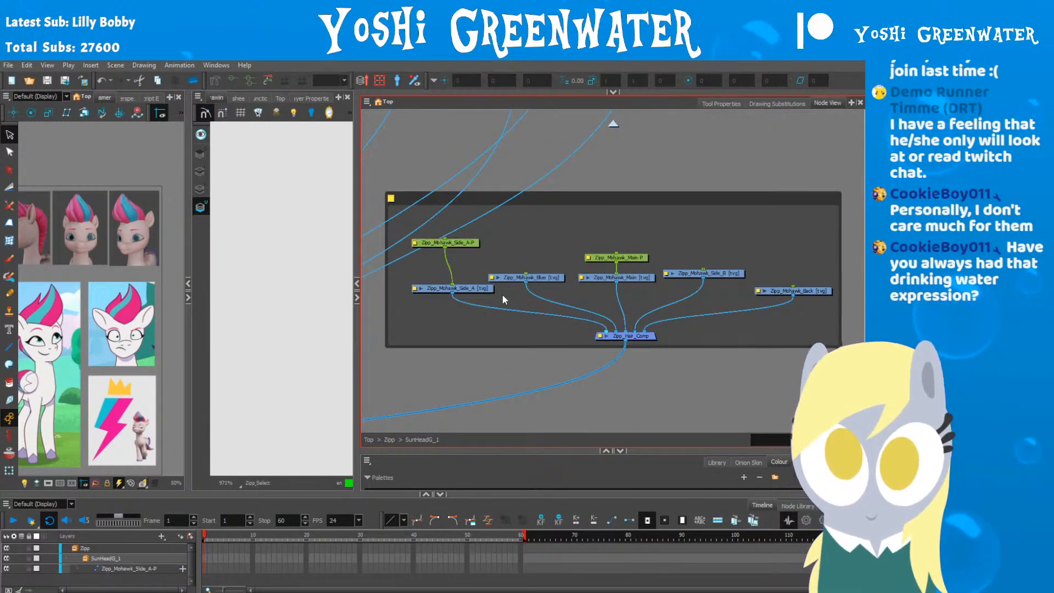
{"action": "left_click", "coordinate": [514, 277]}
{"action": "key", "text": "ctrl+p"}
{"action": "left_click", "coordinate": [689, 273]}
{"action": "key", "text": "ctrl+p"}
{"action": "left_click", "coordinate": [793, 290]}
{"action": "key", "text": "ctrl+p"}
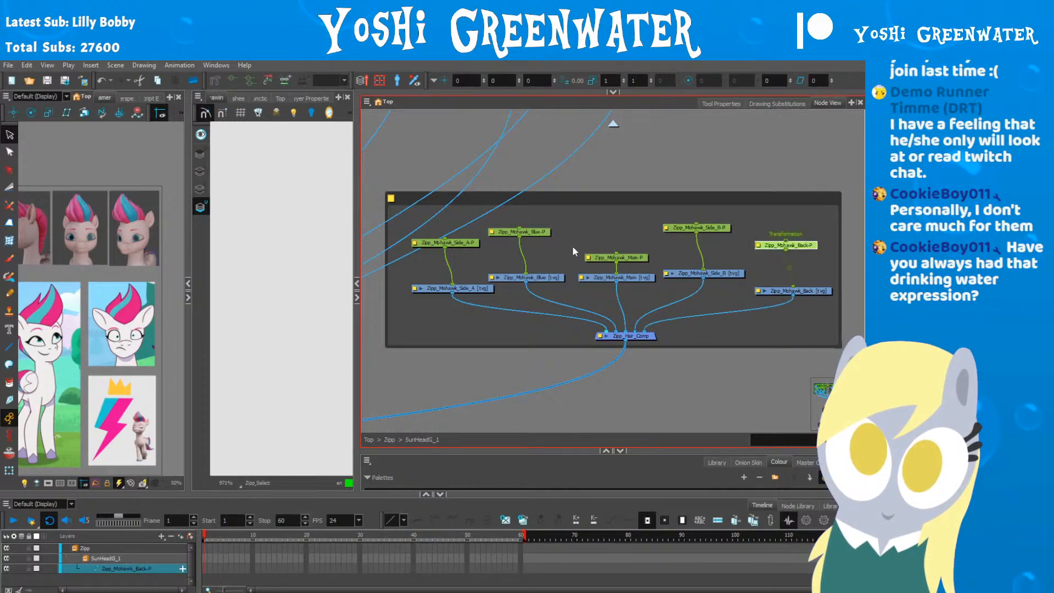
Step: Move the new Side_A, Blue, Side_B and Back pegs down to sit directly above their mohawk drawings
{"action": "left_click", "coordinate": [437, 243]}
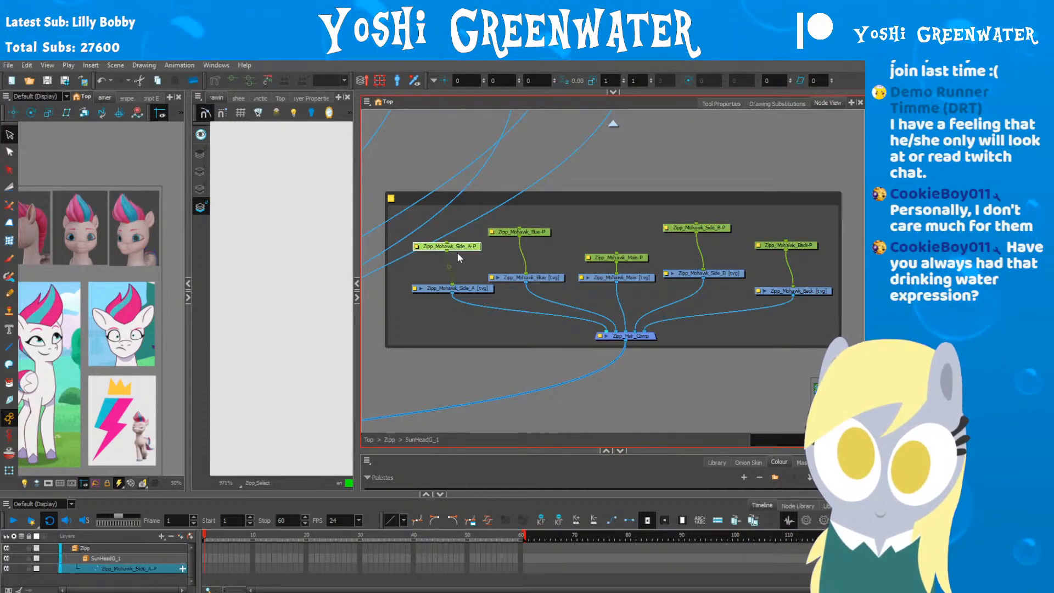
{"action": "left_click_drag", "start_coordinate": [455, 244], "coordinate": [461, 269]}
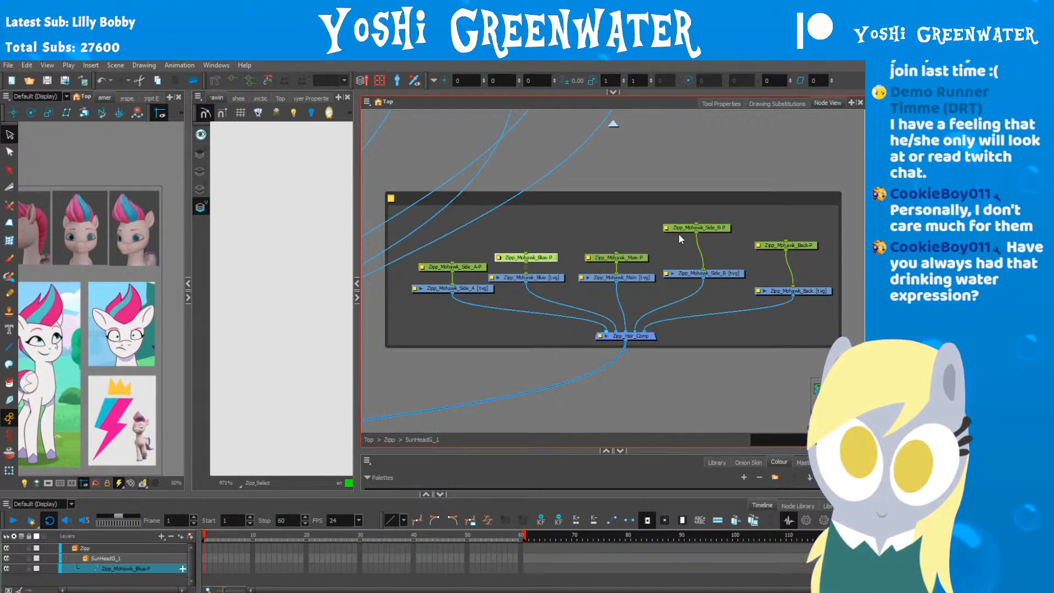
{"action": "left_click_drag", "start_coordinate": [688, 231], "coordinate": [694, 261]}
{"action": "left_click", "coordinate": [780, 247]}
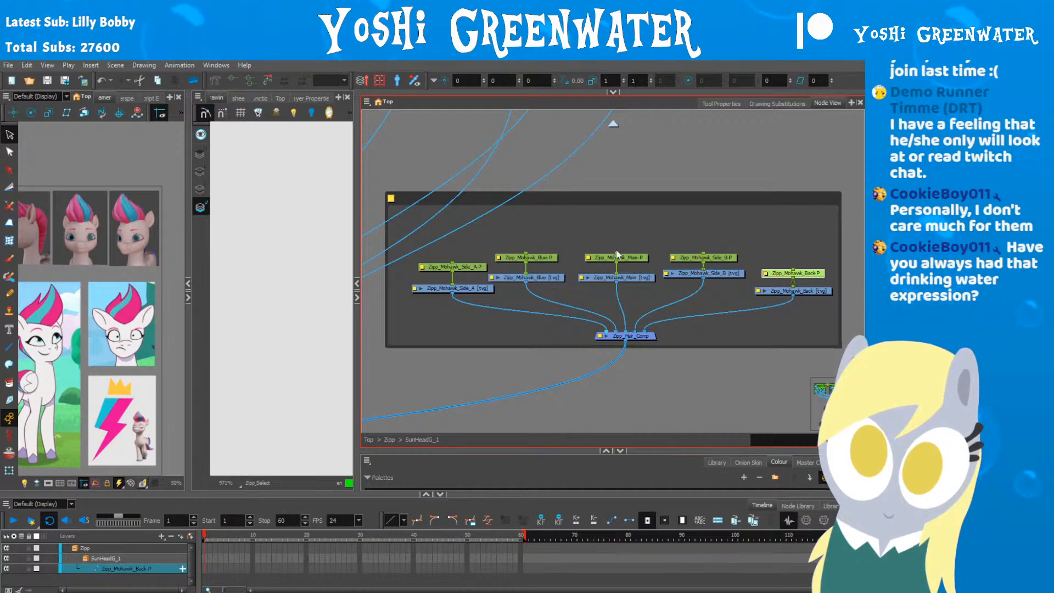
Step: Connect the SunHead_M_P_1 head peg to all five mohawk pegs in the hair backdrop
{"action": "scroll", "coordinate": [423, 242], "scroll_direction": "down", "scroll_amount": 3}
{"action": "left_click_drag", "start_coordinate": [417, 192], "coordinate": [455, 297]}
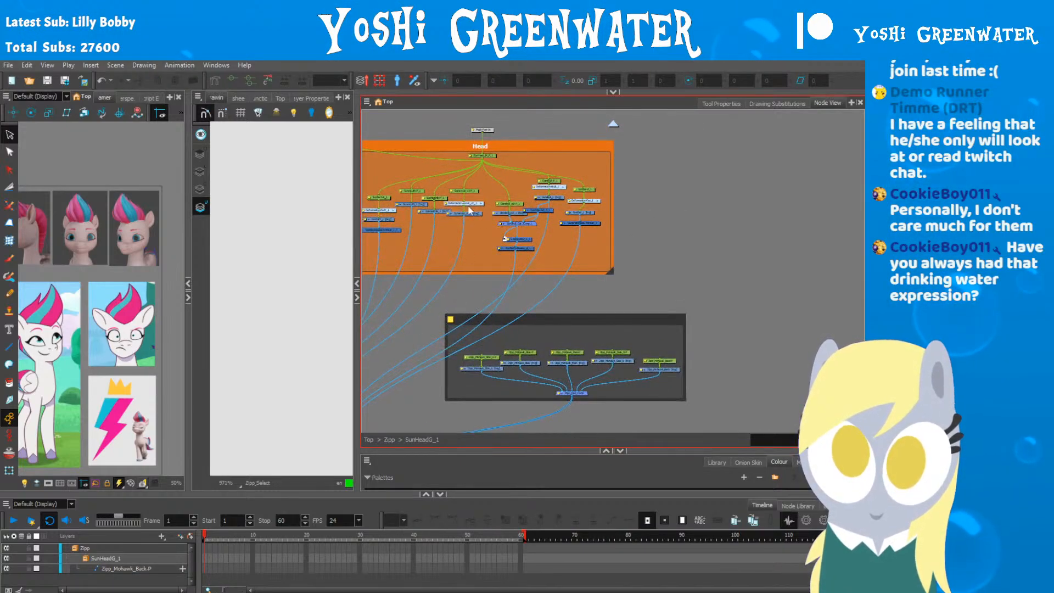
{"action": "left_click_drag", "start_coordinate": [482, 160], "coordinate": [478, 245]}
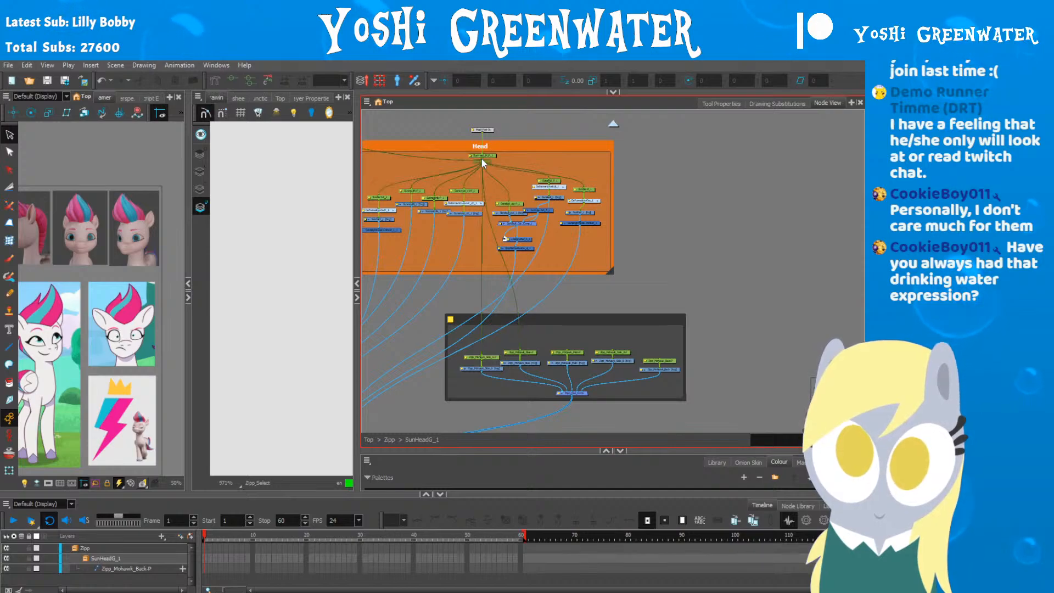
{"action": "left_click_drag", "start_coordinate": [482, 160], "coordinate": [568, 348]}
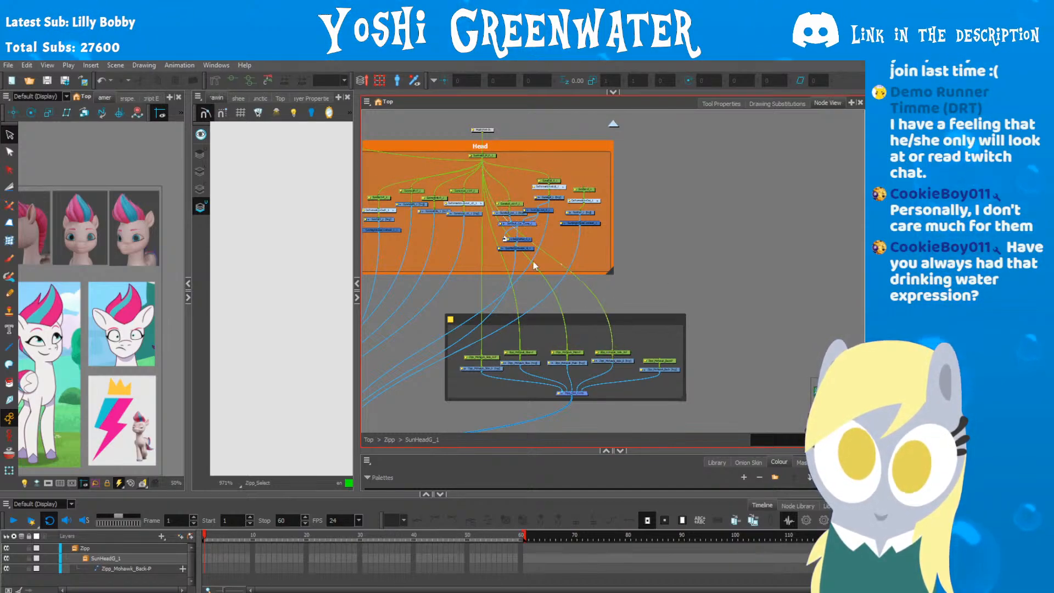
{"action": "left_click_drag", "start_coordinate": [482, 159], "coordinate": [659, 359]}
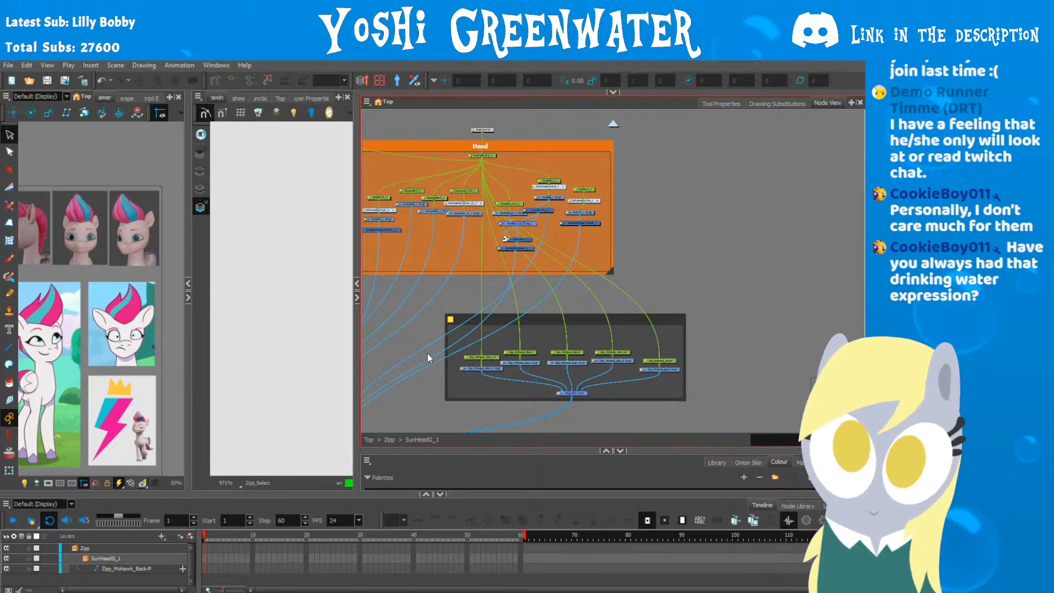
Step: Shift Zipp_Mohawk_Side_A together with its peg slightly lower and further away from Zipp_Mohawk_Blue
{"action": "scroll", "coordinate": [469, 369], "scroll_direction": "up", "scroll_amount": 3}
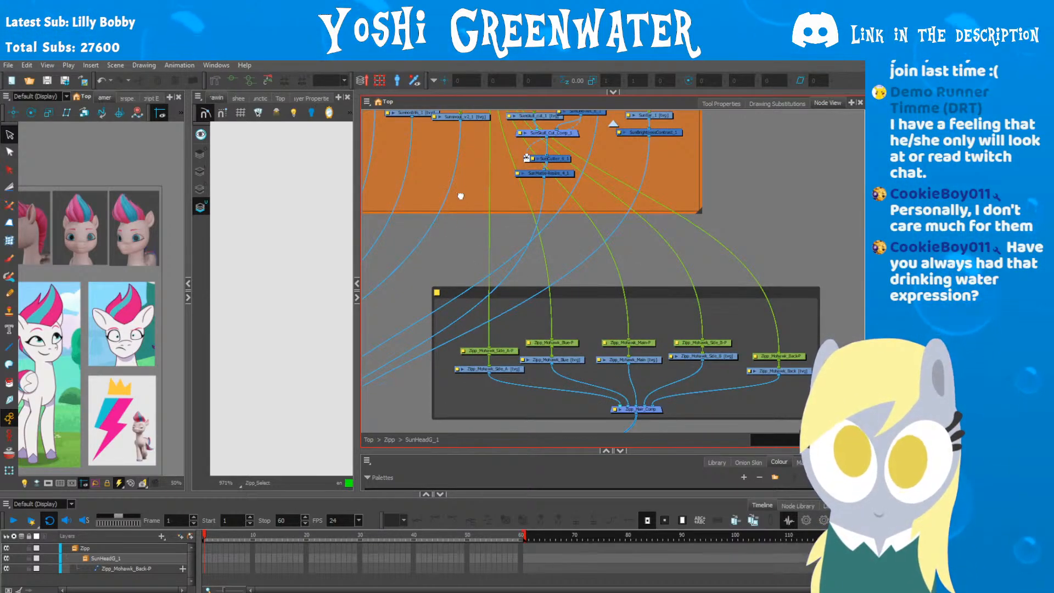
{"action": "left_click_drag", "start_coordinate": [459, 195], "coordinate": [489, 379]}
{"action": "scroll", "coordinate": [512, 205], "scroll_direction": "up", "scroll_amount": 4}
{"action": "scroll", "coordinate": [512, 219], "scroll_direction": "down", "scroll_amount": 2}
{"action": "scroll", "coordinate": [510, 234], "scroll_direction": "down", "scroll_amount": 5}
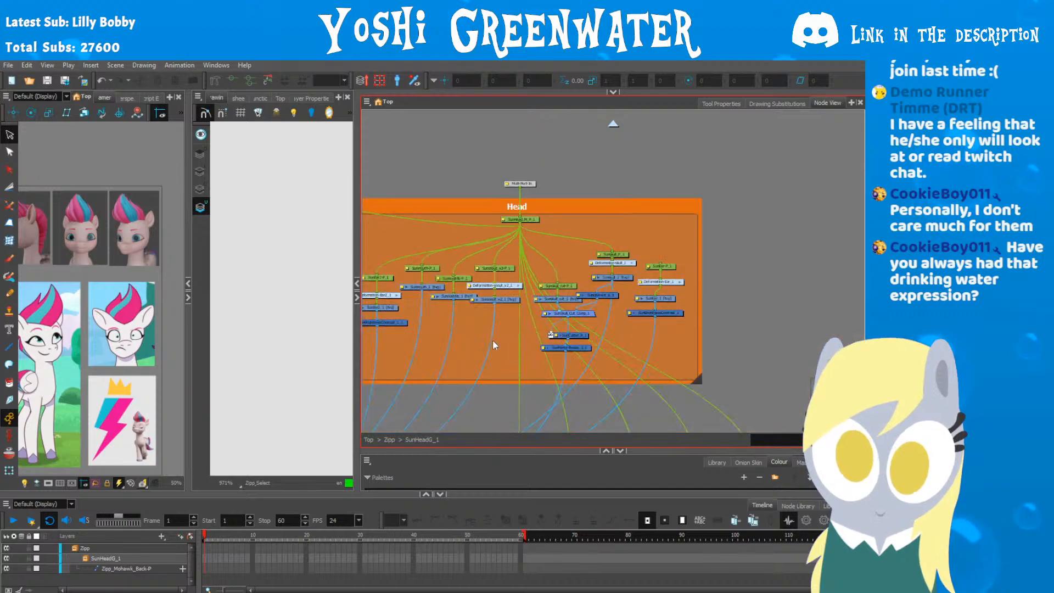
{"action": "scroll", "coordinate": [492, 341], "scroll_direction": "up", "scroll_amount": 4}
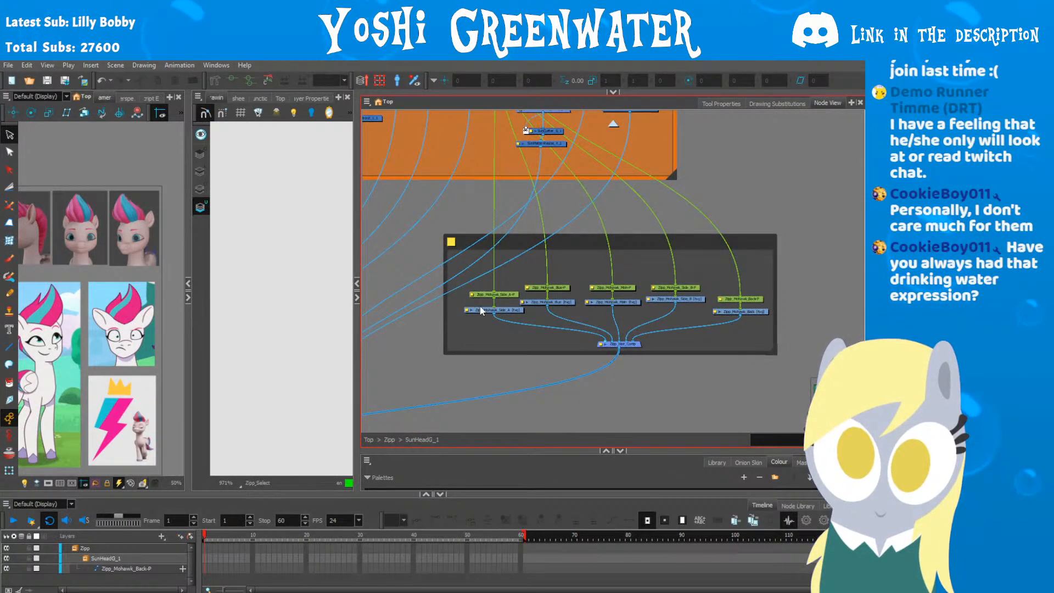
{"action": "scroll", "coordinate": [484, 280], "scroll_direction": "up", "scroll_amount": 3}
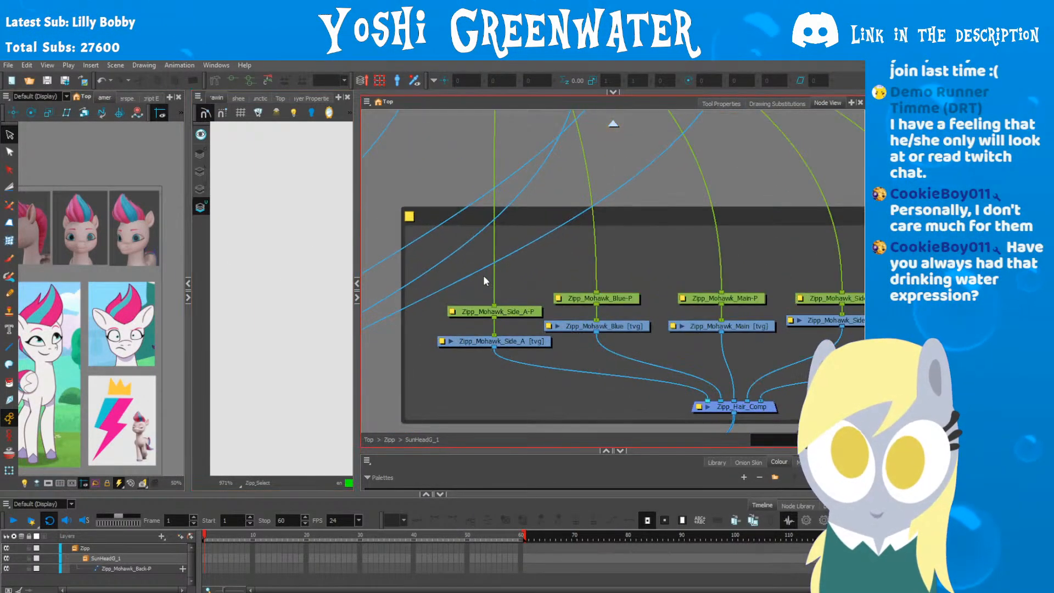
{"action": "left_click_drag", "start_coordinate": [441, 268], "coordinate": [507, 349]}
{"action": "left_click_drag", "start_coordinate": [494, 341], "coordinate": [480, 356]}
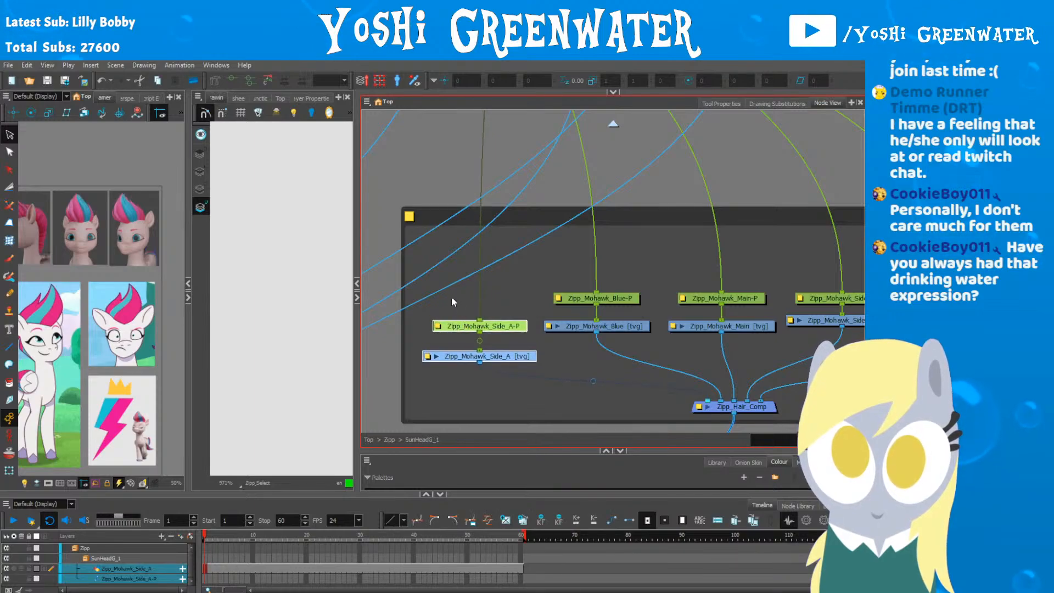
{"action": "left_click", "coordinate": [445, 301]}
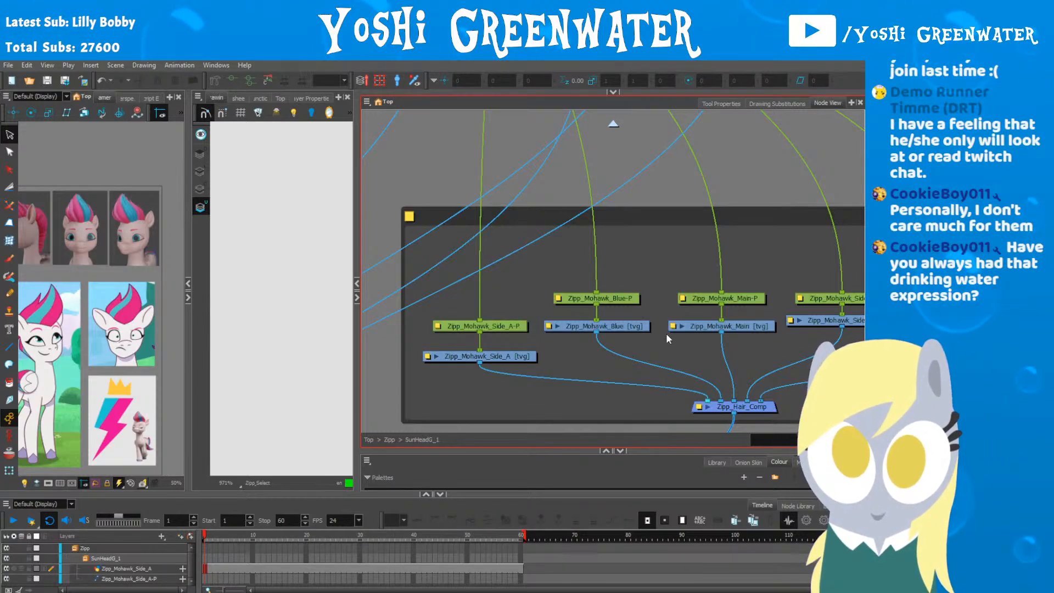
Step: Extend the hair backdrop downward and centre Zipp_Hair_Comp directly beneath Zipp_Mohawk_Main
{"action": "left_click_drag", "start_coordinate": [666, 333], "coordinate": [636, 297]}
{"action": "scroll", "coordinate": [736, 379], "scroll_direction": "down", "scroll_amount": 3}
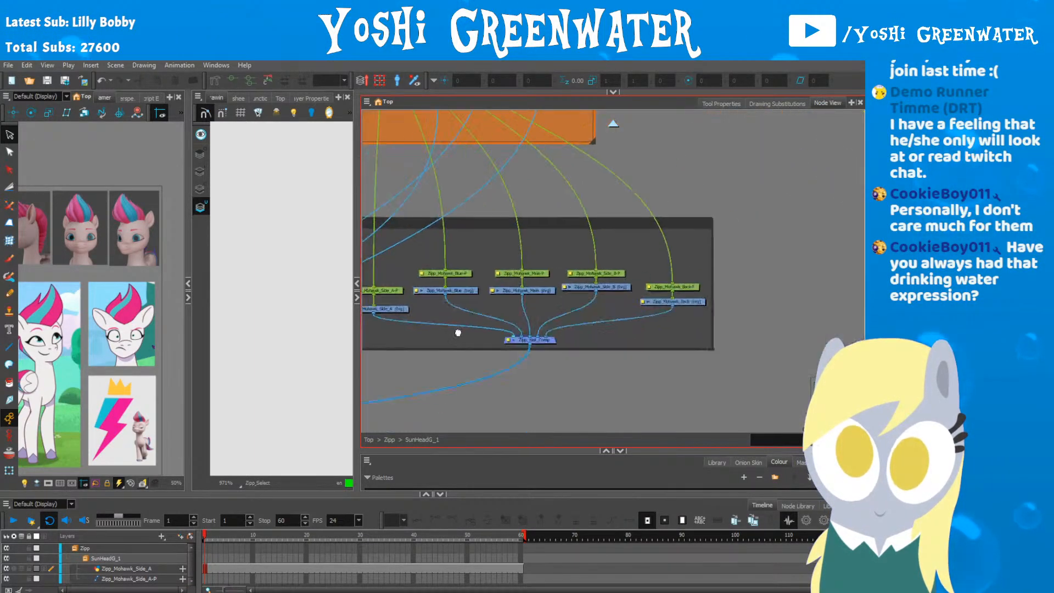
{"action": "left_click_drag", "start_coordinate": [703, 350], "coordinate": [704, 367]}
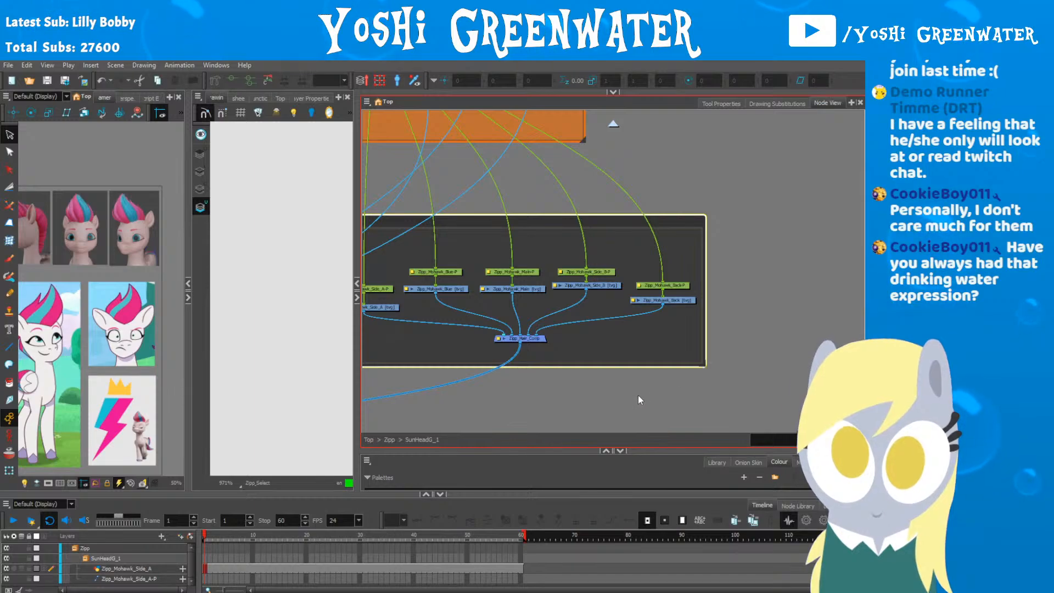
{"action": "left_click_drag", "start_coordinate": [565, 363], "coordinate": [587, 387]}
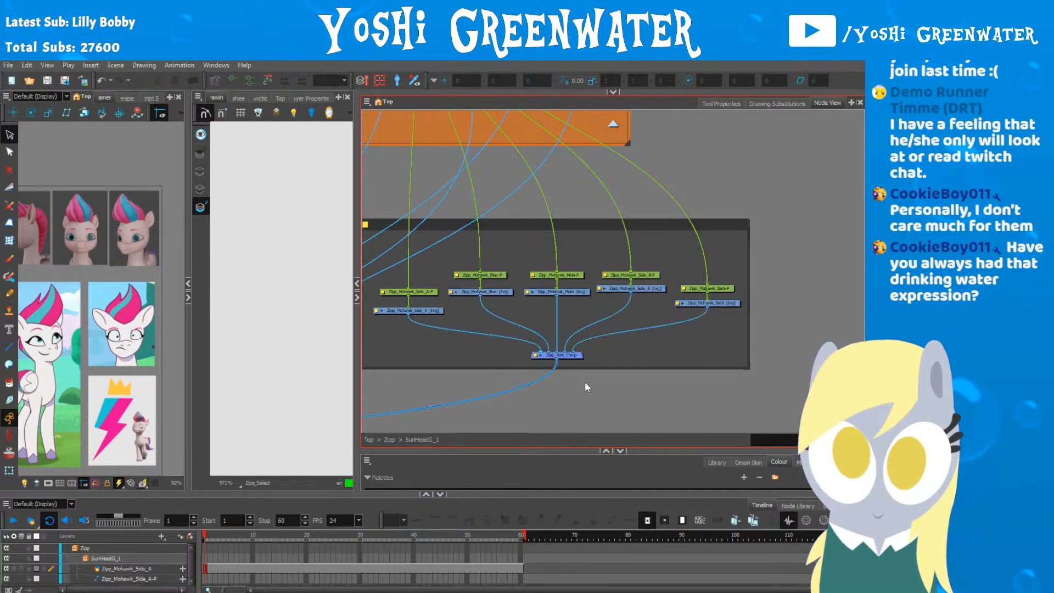
Step: Widen the Camera and Drawing views while keeping the mohawk nodes in sight
{"action": "left_click_drag", "start_coordinate": [462, 289], "coordinate": [613, 323]}
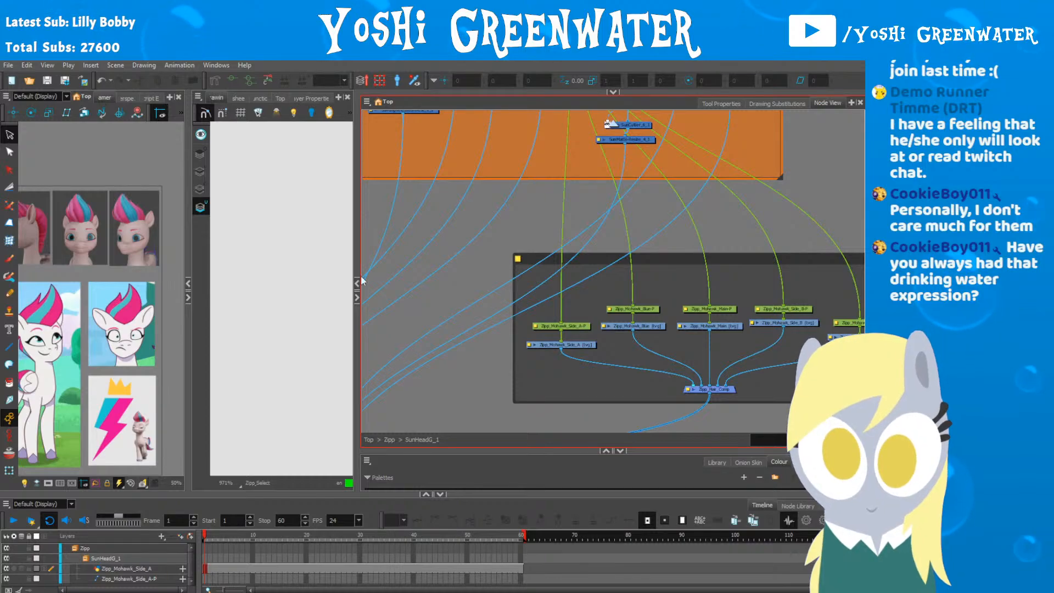
{"action": "left_click_drag", "start_coordinate": [405, 269], "coordinate": [405, 269]}
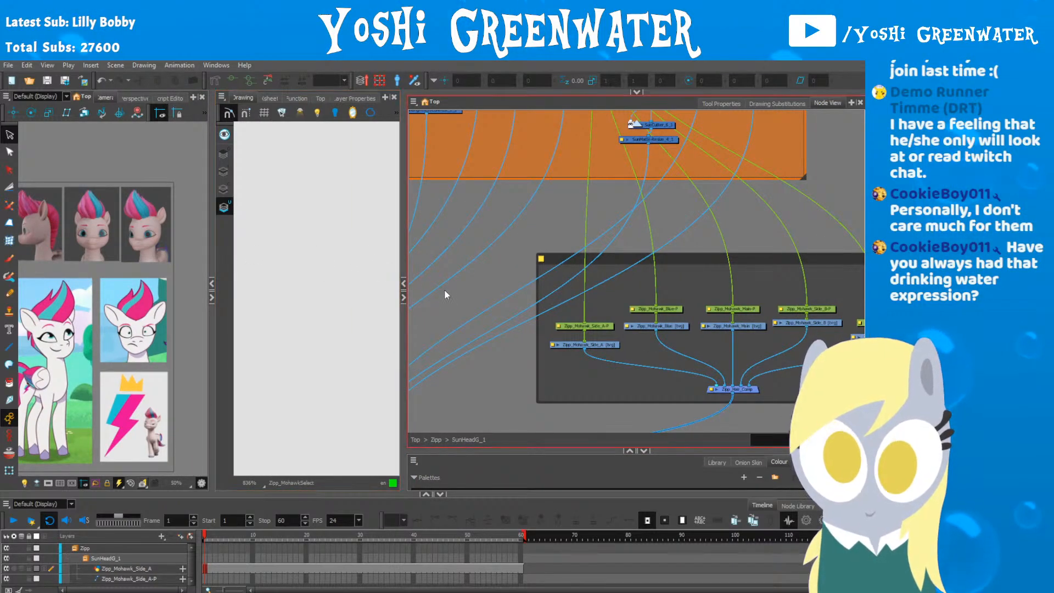
{"action": "left_click_drag", "start_coordinate": [561, 301], "coordinate": [568, 272]}
{"action": "scroll", "coordinate": [557, 301], "scroll_direction": "up", "scroll_amount": 2}
{"action": "left_click_drag", "start_coordinate": [406, 274], "coordinate": [493, 275]}
{"action": "left_click_drag", "start_coordinate": [642, 322], "coordinate": [426, 288]}
{"action": "left_click_drag", "start_coordinate": [647, 281], "coordinate": [666, 305]}
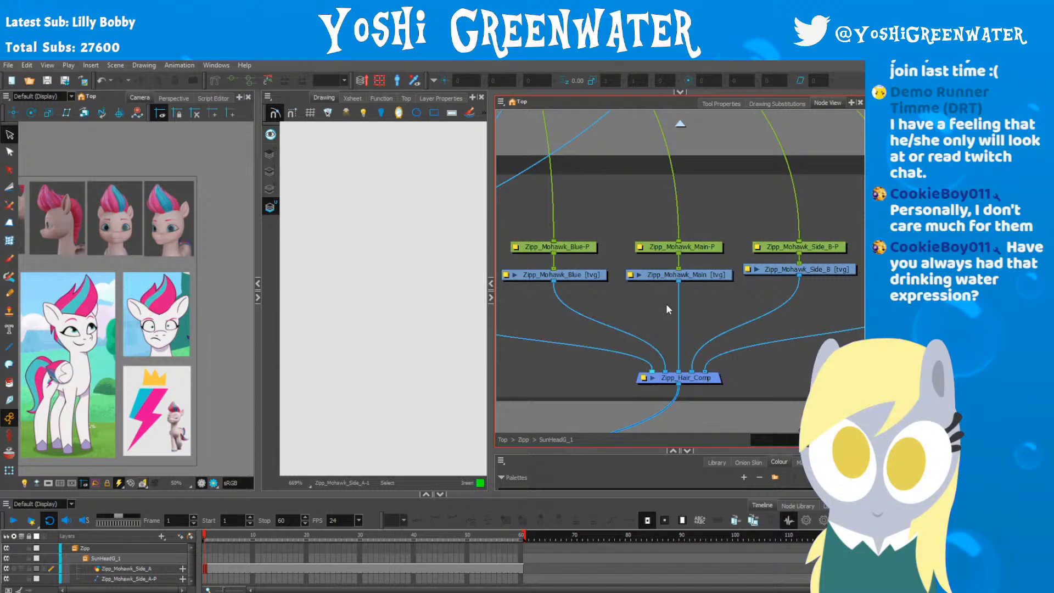
Step: Show the Zipp_Mohawk_Main sketch in an enlarged Drawing view and bring the pony rig into the Camera view
{"action": "left_click", "coordinate": [669, 275]}
{"action": "left_click_drag", "start_coordinate": [491, 285], "coordinate": [559, 285]}
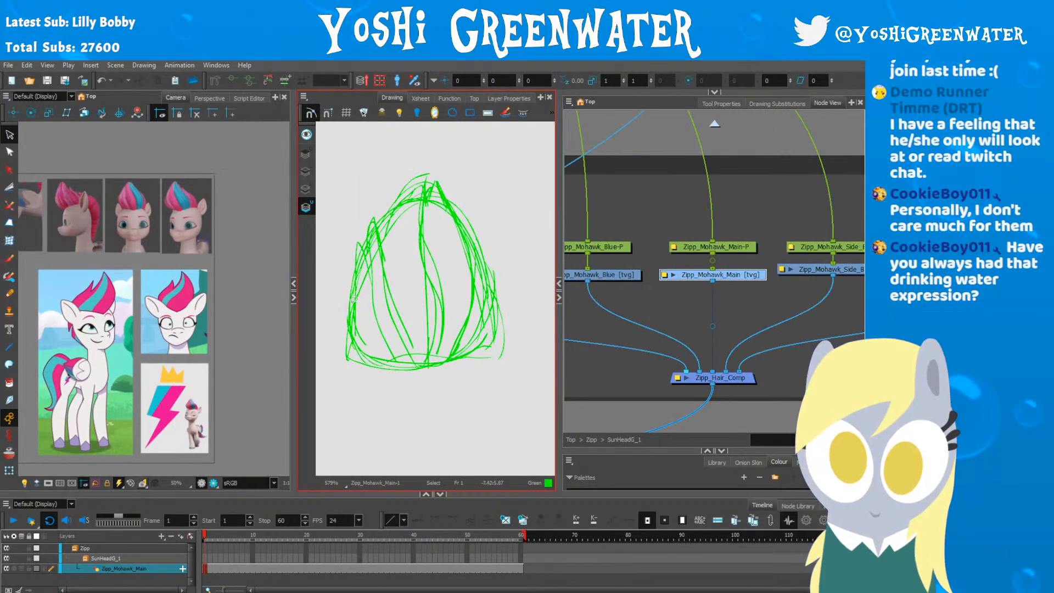
{"action": "mouse_move", "coordinate": [224, 313]}
{"action": "left_mouse_down"}
{"action": "mouse_move", "coordinate": [393, 291]}
{"action": "mouse_move", "coordinate": [596, 333]}
{"action": "left_mouse_up"}
{"action": "scroll", "coordinate": [489, 319], "scroll_direction": "up", "scroll_amount": 2}
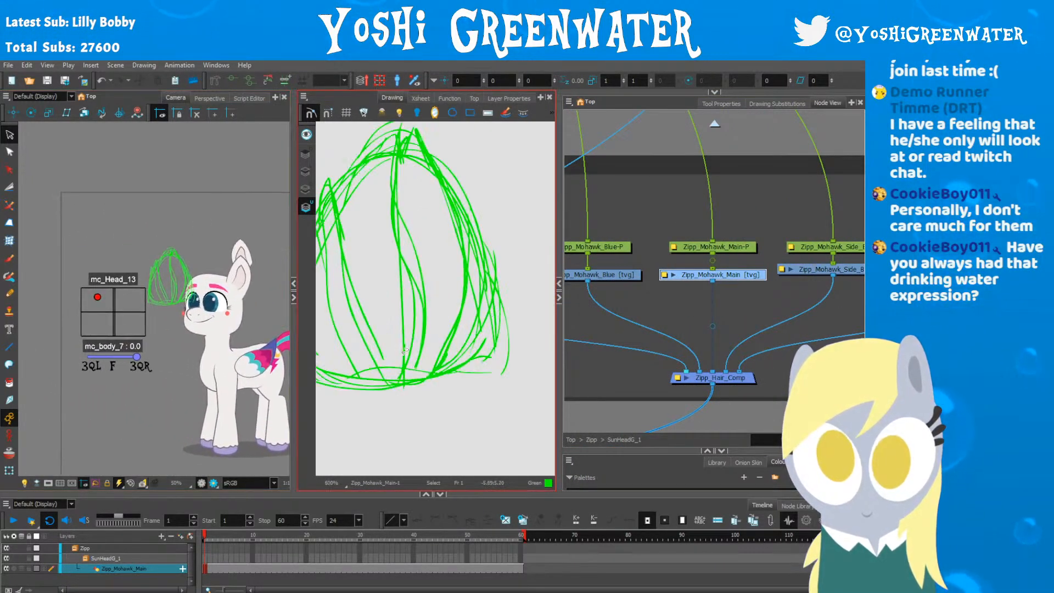
Step: Select the Zipp_Mohawk_Main-P peg and advance the head turn to frame 5
{"action": "left_click", "coordinate": [684, 248]}
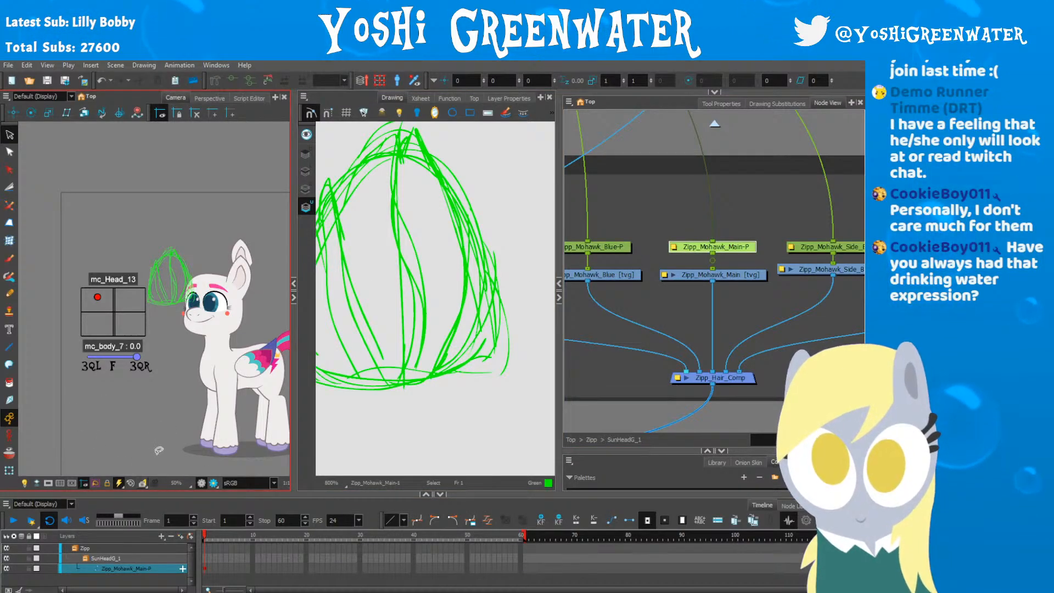
{"action": "key", "text": "period"}
{"action": "key", "text": "period"}
{"action": "key", "text": "period"}
{"action": "key", "text": "period"}
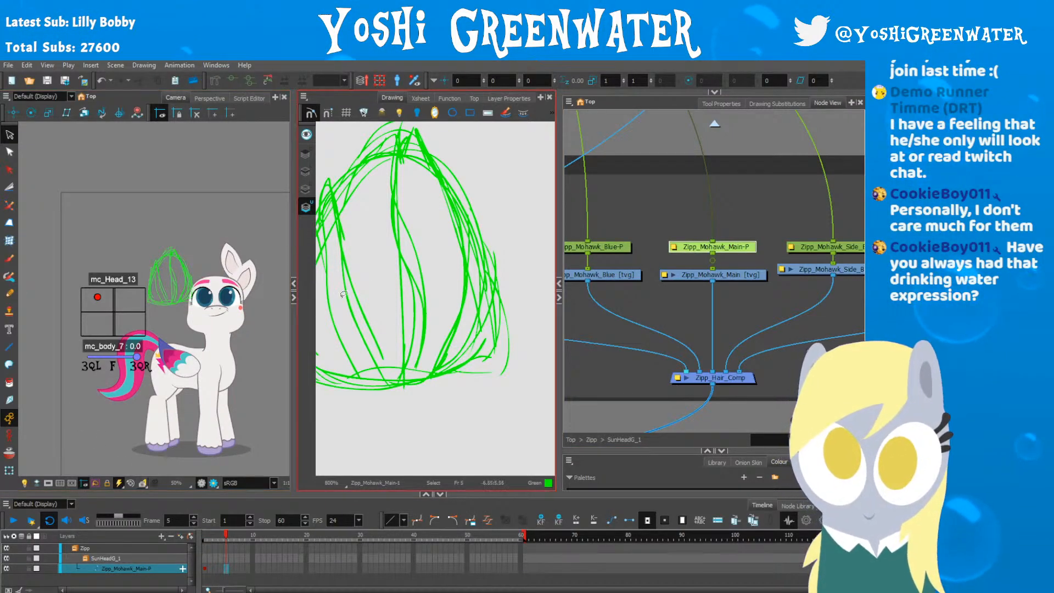
Step: Widen the Node View again, then select the SunEar-P_1 peg in the Head backdrop and nudge it slightly higher
{"action": "left_click_drag", "start_coordinate": [558, 253], "coordinate": [434, 252]}
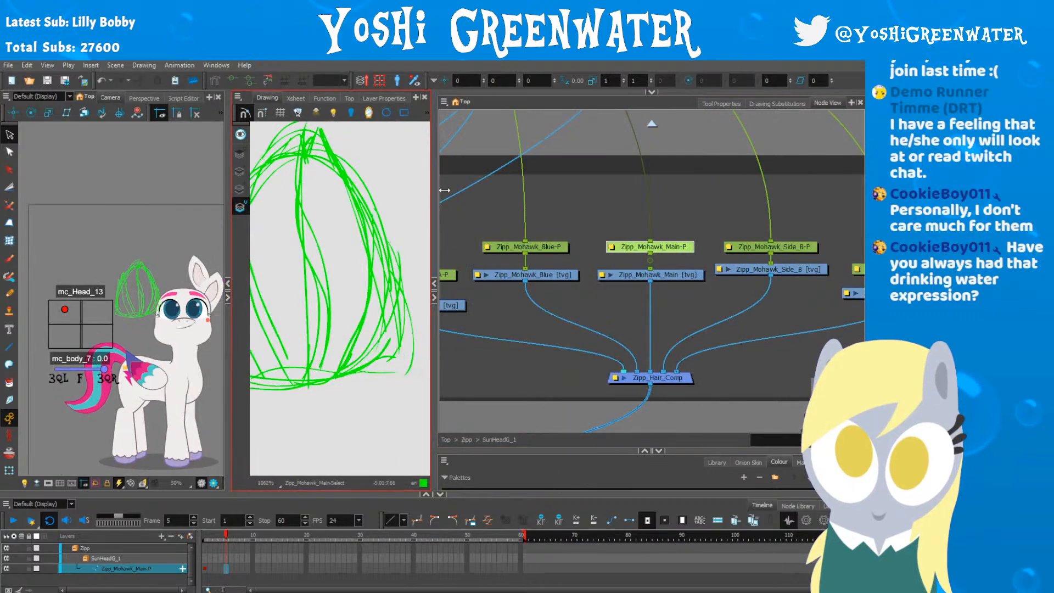
{"action": "left_click_drag", "start_coordinate": [488, 187], "coordinate": [661, 393]}
{"action": "left_click_drag", "start_coordinate": [516, 122], "coordinate": [680, 318]}
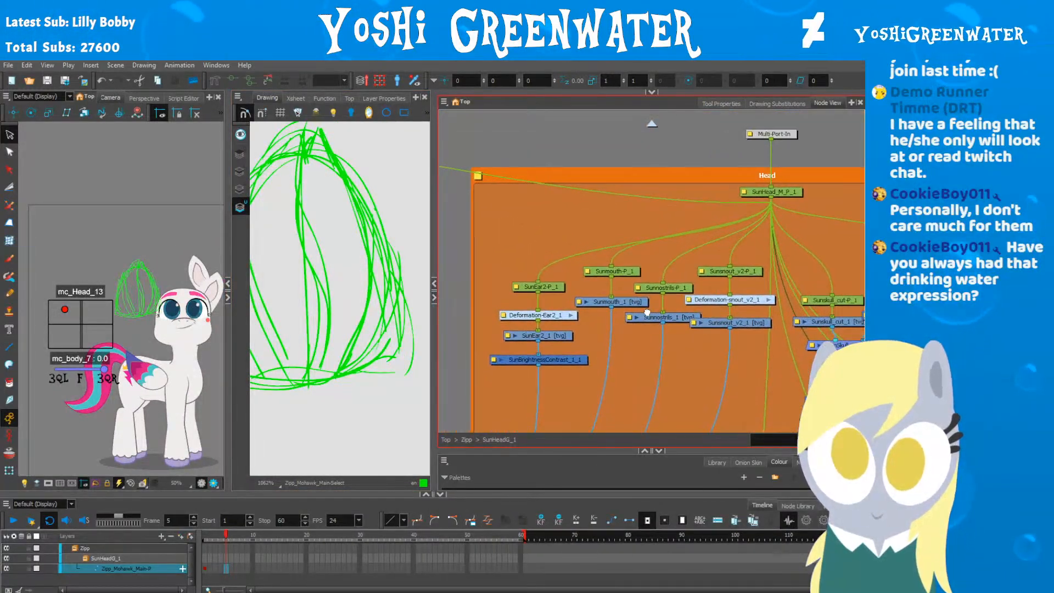
{"action": "left_click_drag", "start_coordinate": [791, 237], "coordinate": [720, 269]}
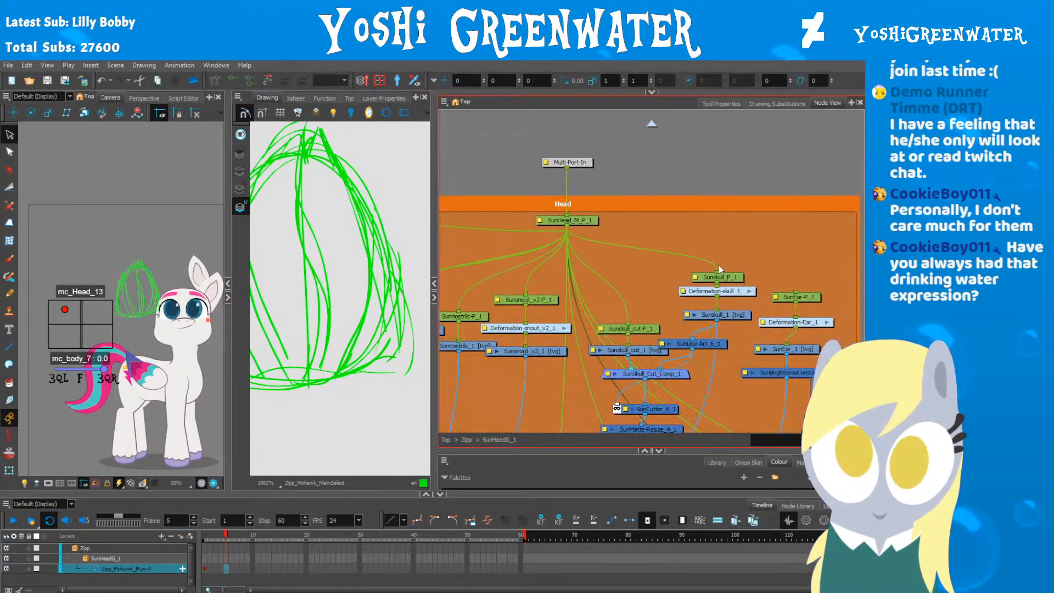
{"action": "left_click_drag", "start_coordinate": [808, 299], "coordinate": [809, 287]}
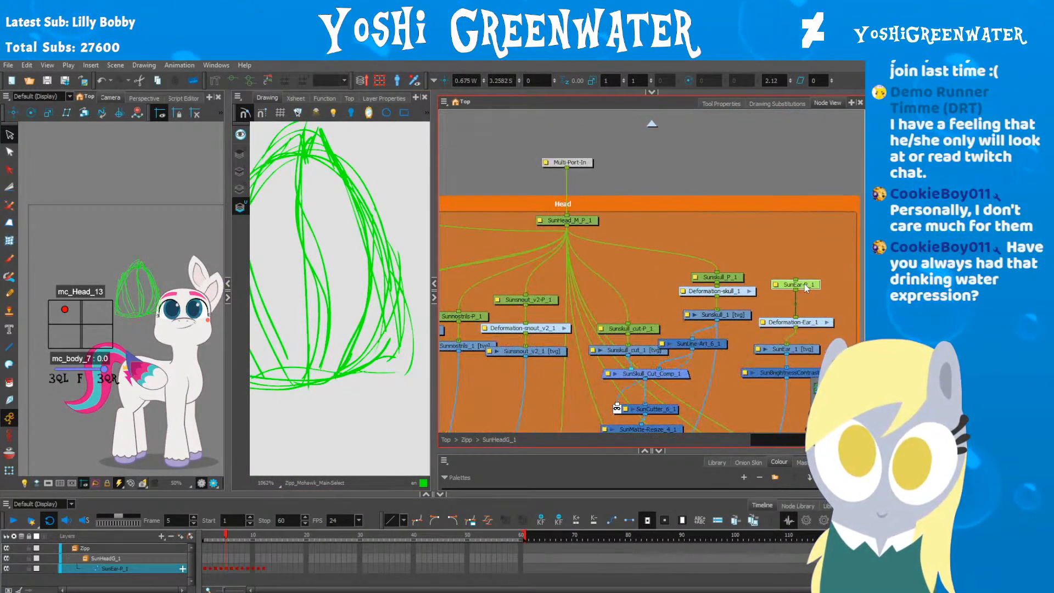
Step: Enlarge the Camera view on the pony's head and step through the head-turn frames to check the ears, returning to frame 1
{"action": "left_click", "coordinate": [228, 297]}
{"action": "scroll", "coordinate": [273, 268], "scroll_direction": "up", "scroll_amount": 2}
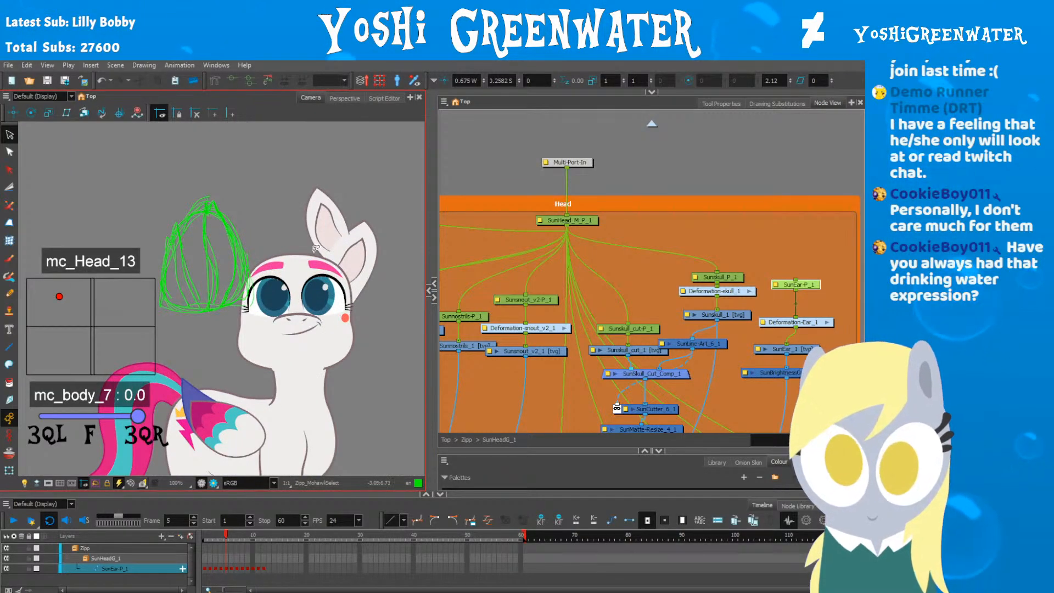
{"action": "key", "text": "period"}
{"action": "key", "text": "period"}
{"action": "key", "text": "period"}
{"action": "key", "text": "period"}
{"action": "key", "text": "period"}
{"action": "key", "text": "period"}
{"action": "key", "text": "period"}
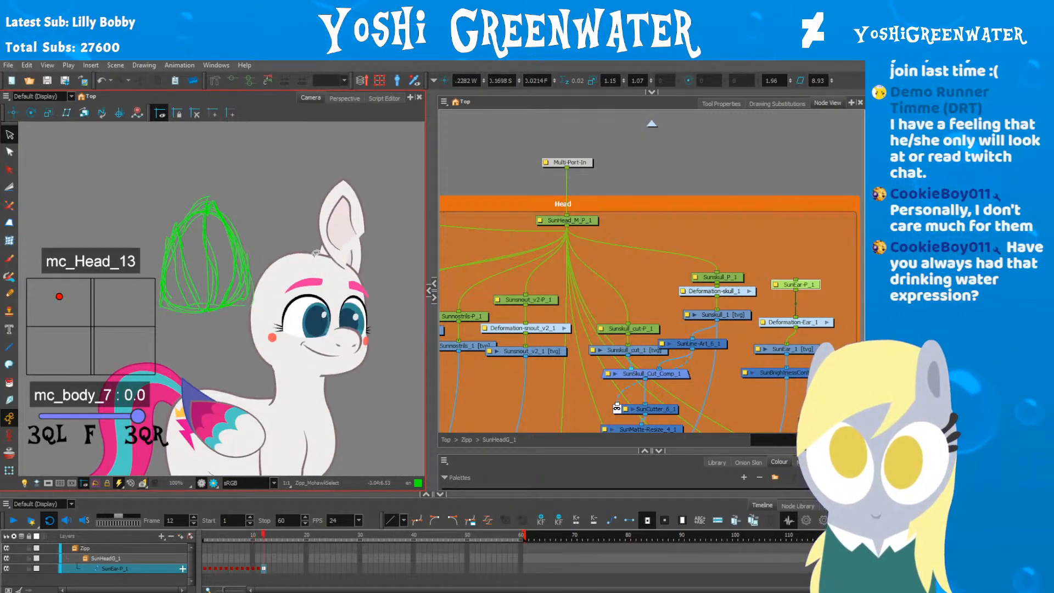
{"action": "key", "text": "comma"}
{"action": "key", "text": "comma"}
{"action": "key", "text": "comma"}
{"action": "key", "text": "comma"}
{"action": "key", "text": "comma"}
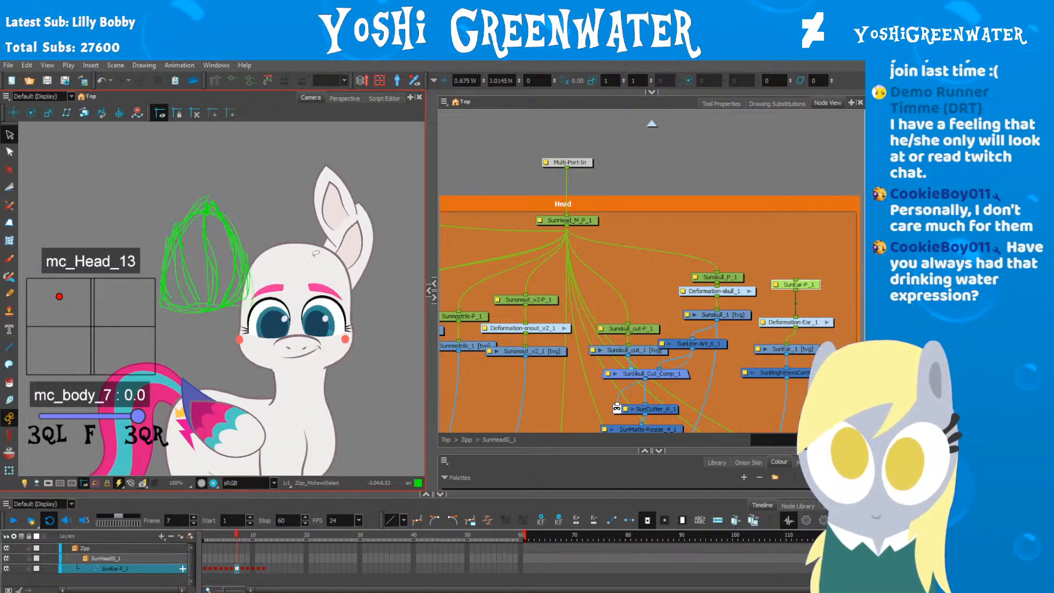
{"action": "key", "text": "shift+comma"}
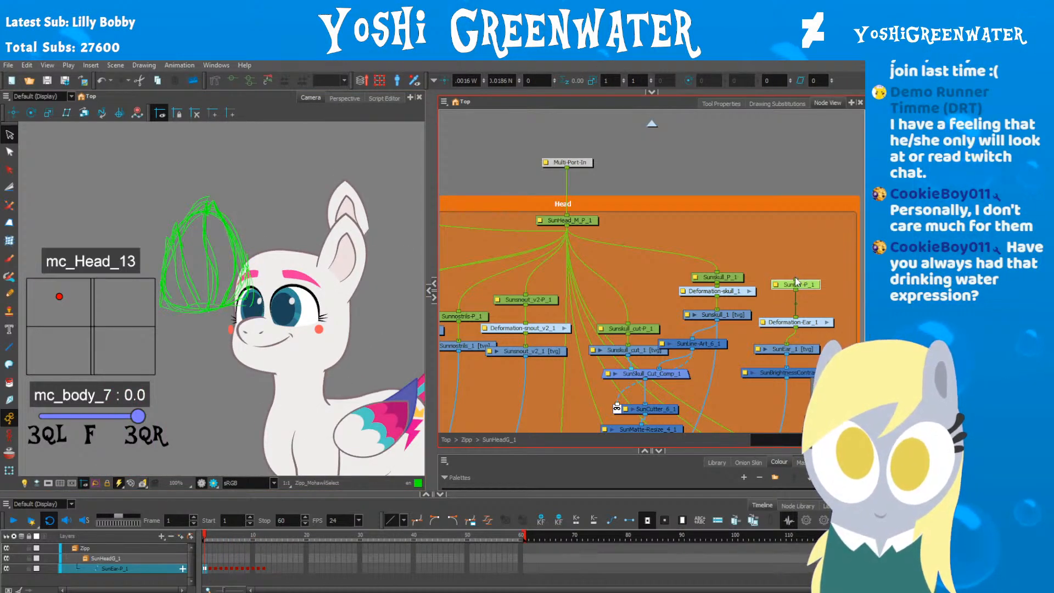
Step: Connect the SunHead_M_P_1 peg to the SunEar-P_1 peg and scrub the head turn to check the ears
{"action": "left_click_drag", "start_coordinate": [738, 235], "coordinate": [567, 226]}
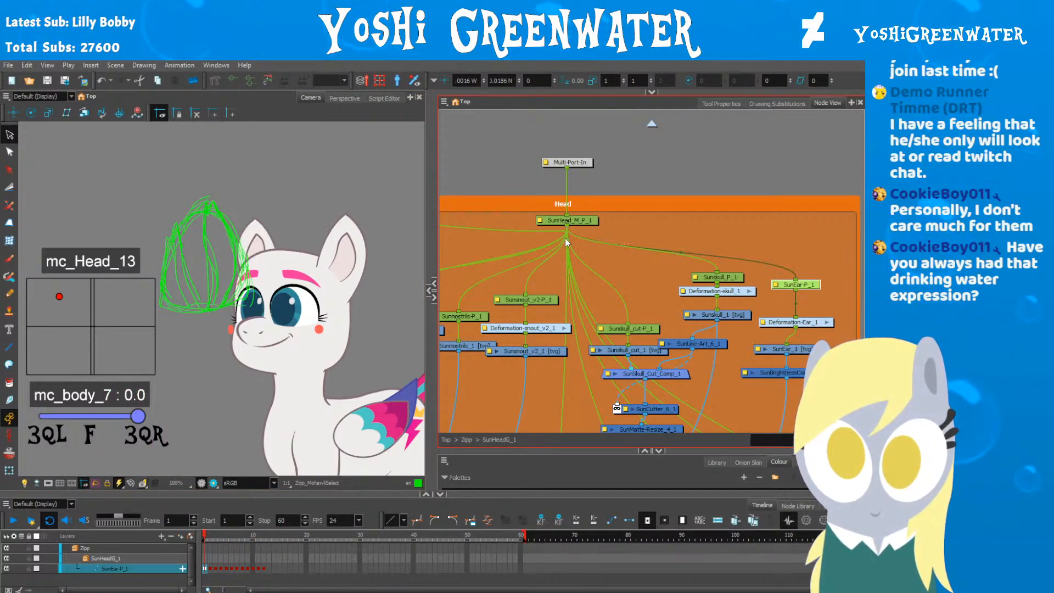
{"action": "left_click_drag", "start_coordinate": [219, 537], "coordinate": [265, 537]}
{"action": "key", "text": "shift+comma"}
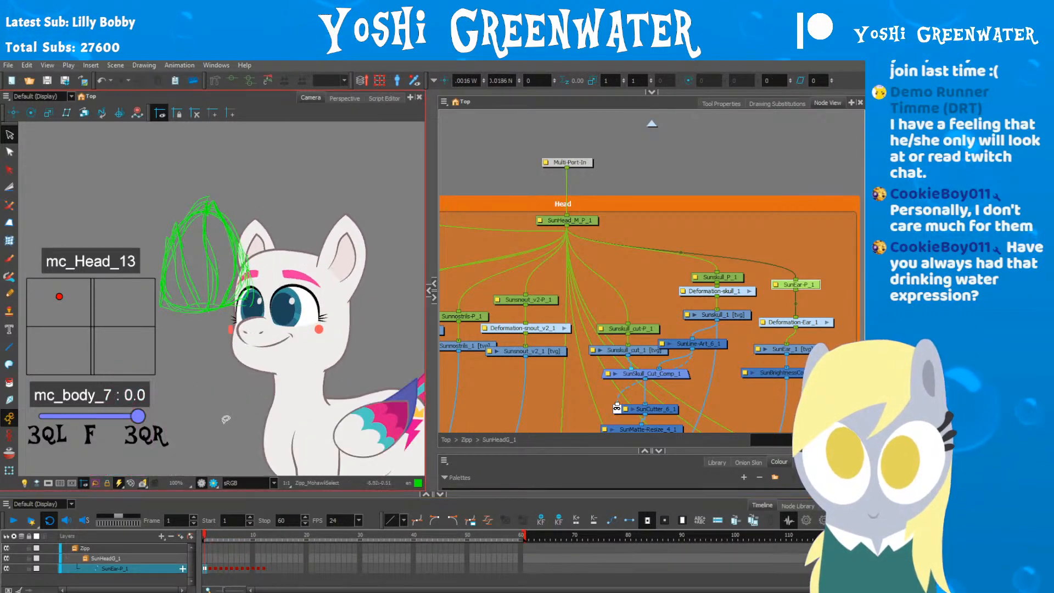
{"action": "left_click", "coordinate": [694, 228]}
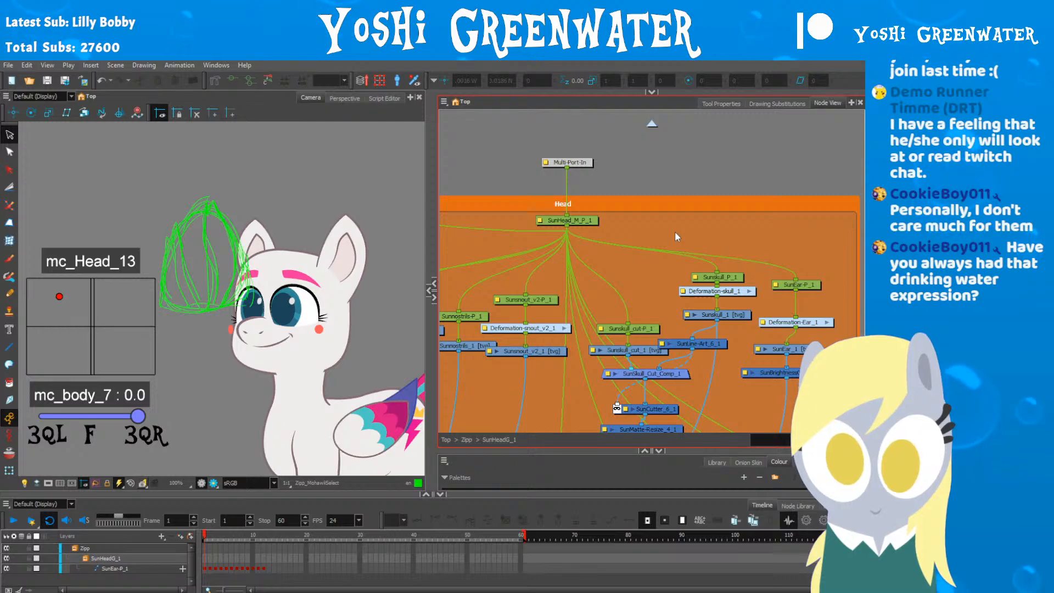
Step: Go to frame 4 of the head turn and select the Zipp_Mohawk_Main drawing node above Zipp_Hair_Comp
{"action": "left_click_drag", "start_coordinate": [384, 360], "coordinate": [326, 320]}
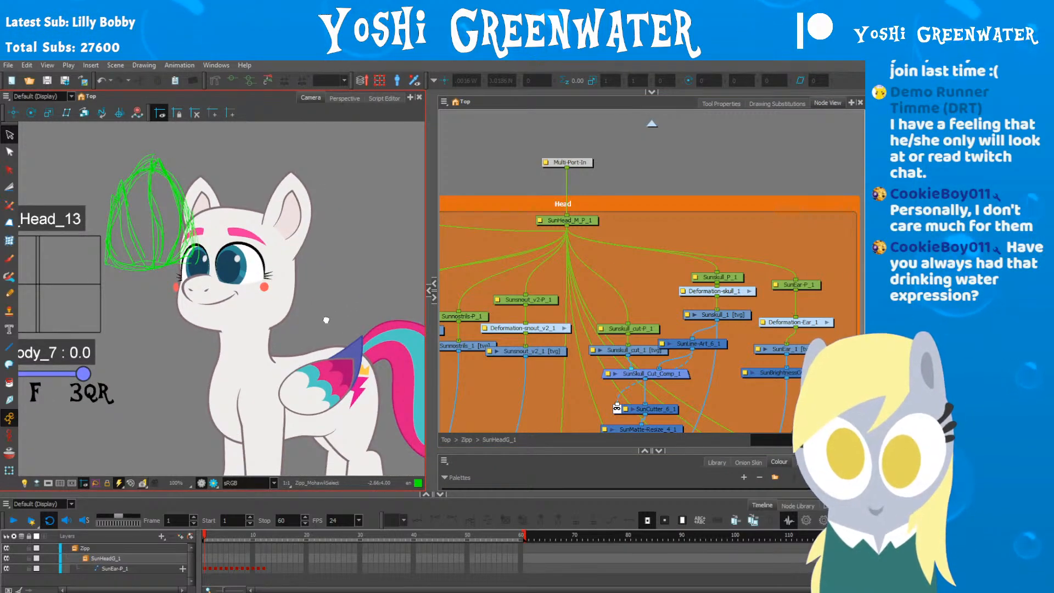
{"action": "left_click", "coordinate": [218, 541]}
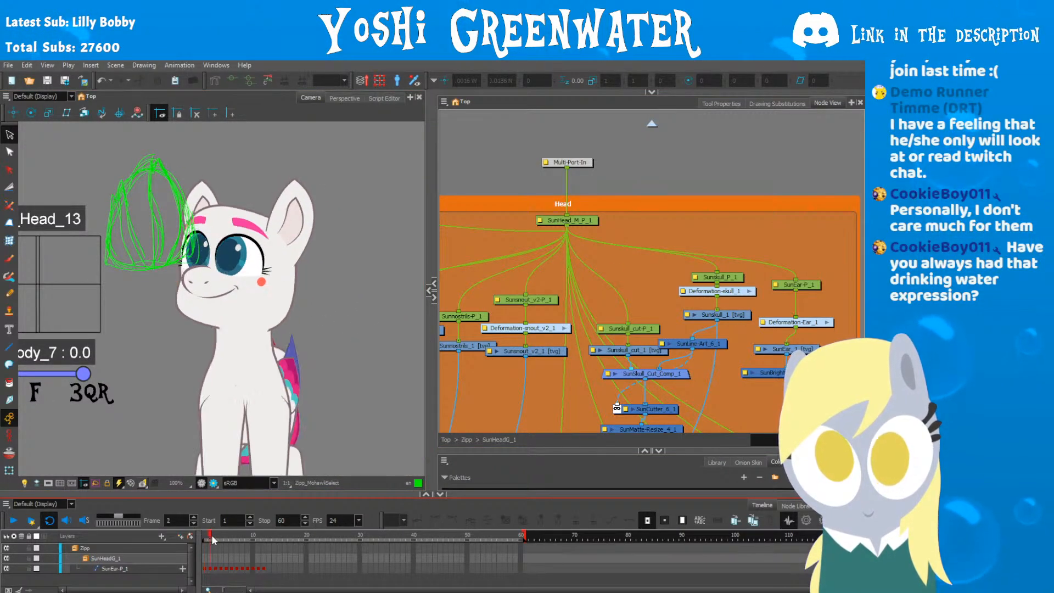
{"action": "left_click", "coordinate": [745, 346]}
{"action": "scroll", "coordinate": [673, 344], "scroll_direction": "down", "scroll_amount": 3}
{"action": "left_click_drag", "start_coordinate": [594, 388], "coordinate": [673, 133]}
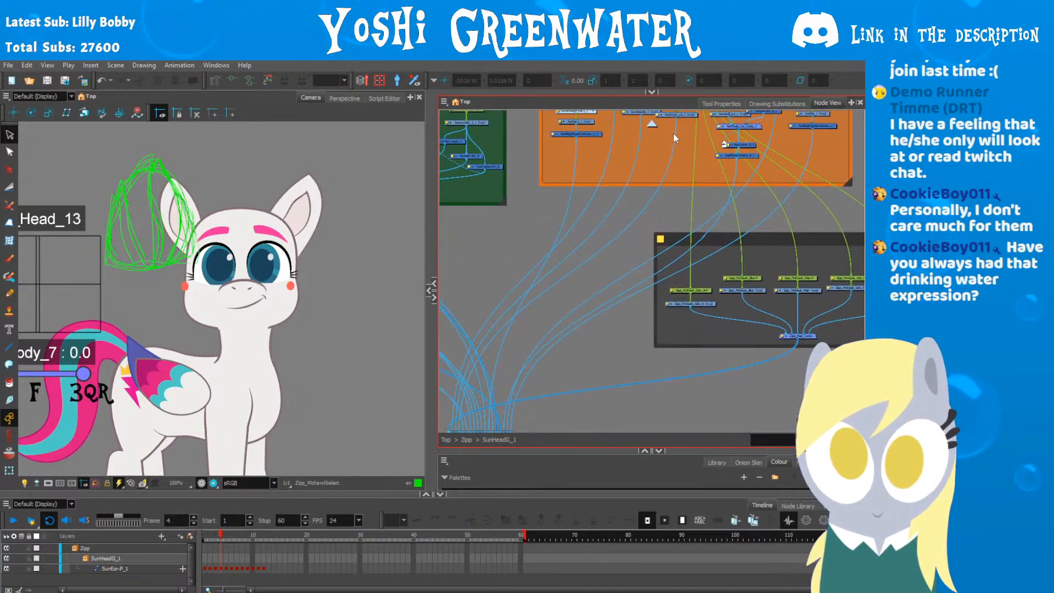
{"action": "scroll", "coordinate": [747, 272], "scroll_direction": "up", "scroll_amount": 3}
{"action": "left_click_drag", "start_coordinate": [743, 272], "coordinate": [559, 249]}
{"action": "left_click", "coordinate": [660, 294]}
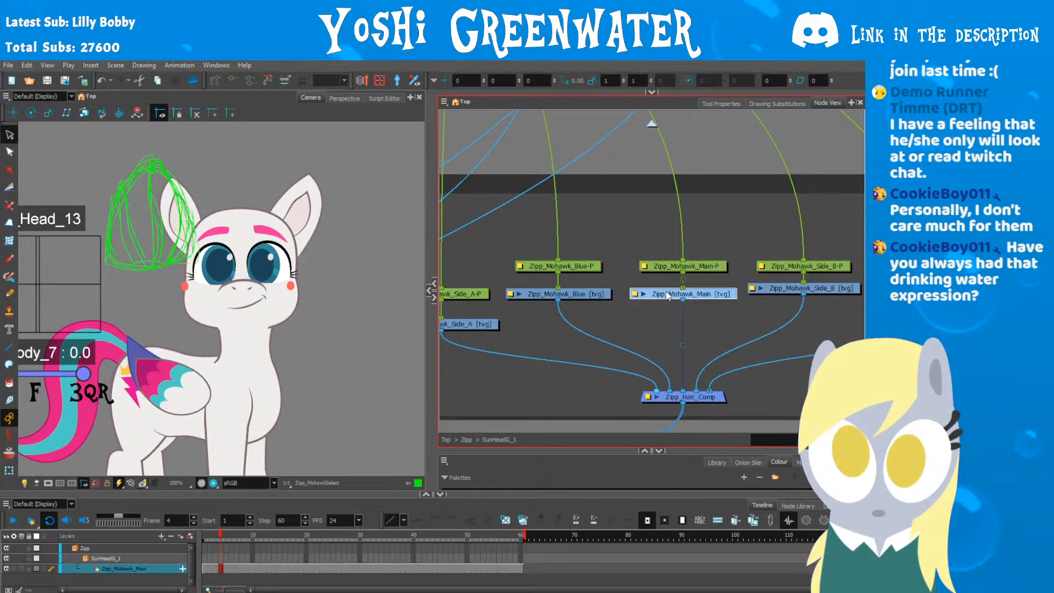
Step: Restore the Drawing view beside the Camera view and move the green mohawk sketch onto the top of the pony's head with Transform
{"action": "left_click", "coordinate": [432, 294]}
{"action": "left_click_drag", "start_coordinate": [462, 307], "coordinate": [535, 300]}
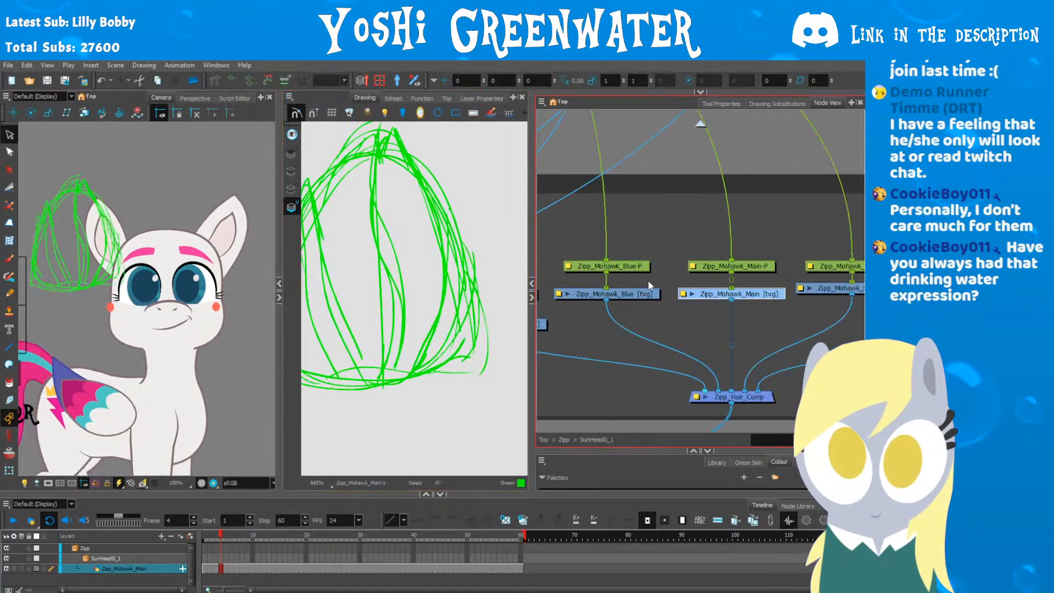
{"action": "scroll", "coordinate": [252, 253], "scroll_direction": "down", "scroll_amount": 2}
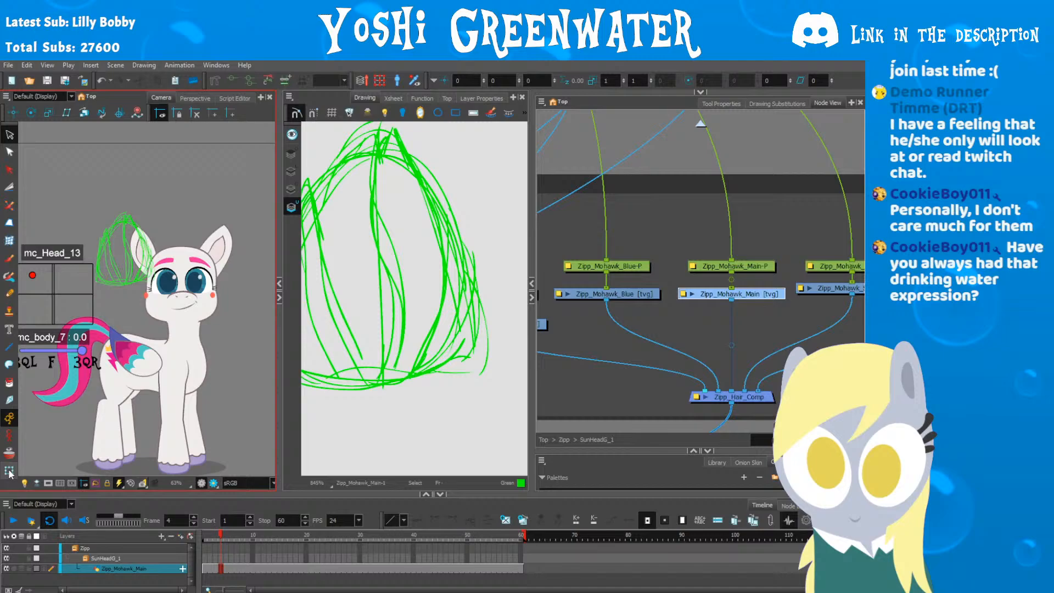
{"action": "left_click", "coordinate": [9, 470]}
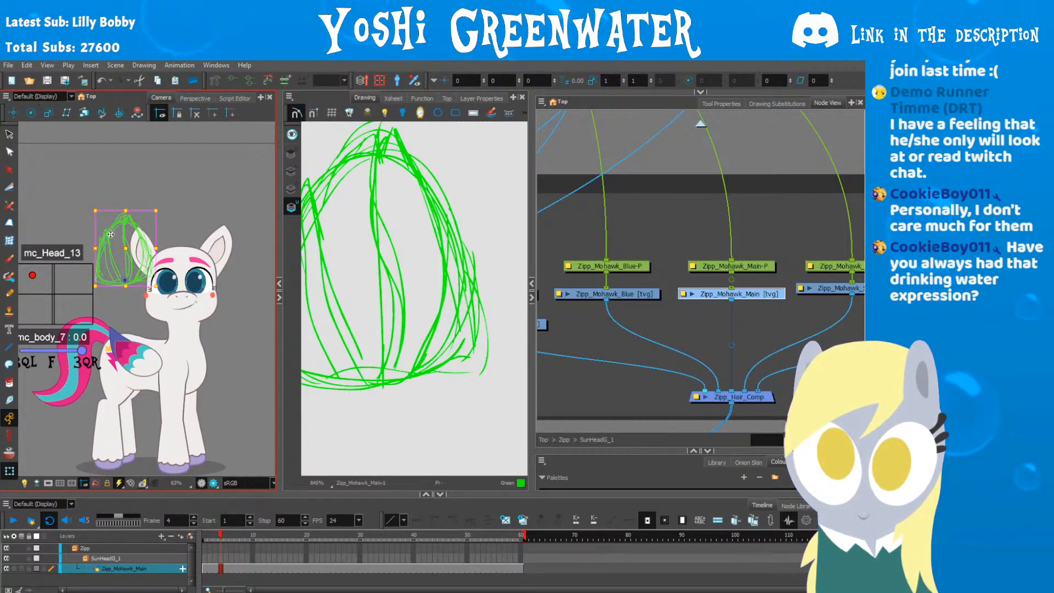
{"action": "left_click", "coordinate": [166, 199]}
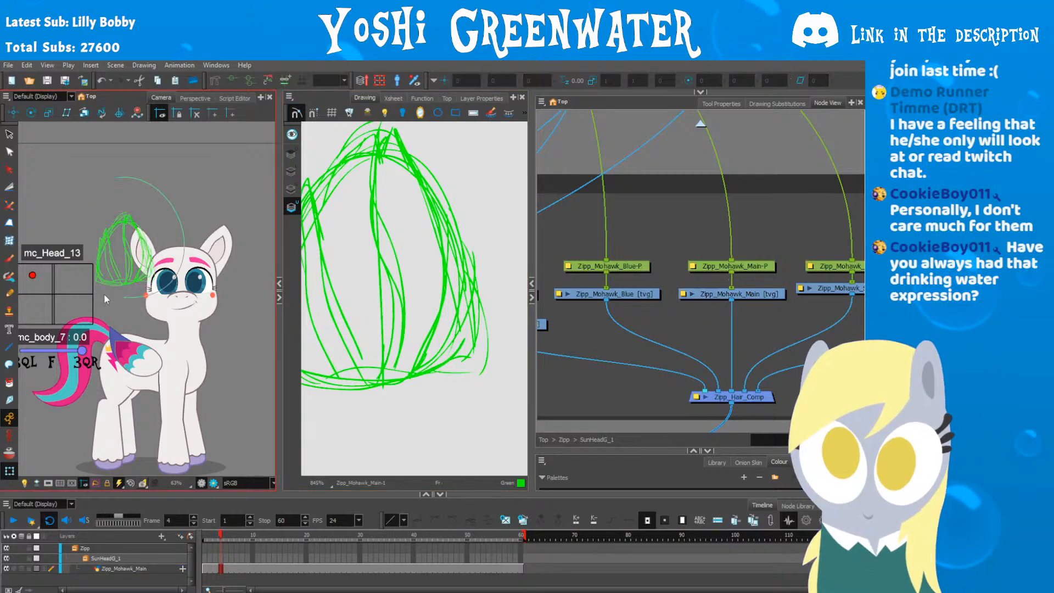
{"action": "left_click", "coordinate": [107, 245]}
{"action": "left_click", "coordinate": [123, 247]}
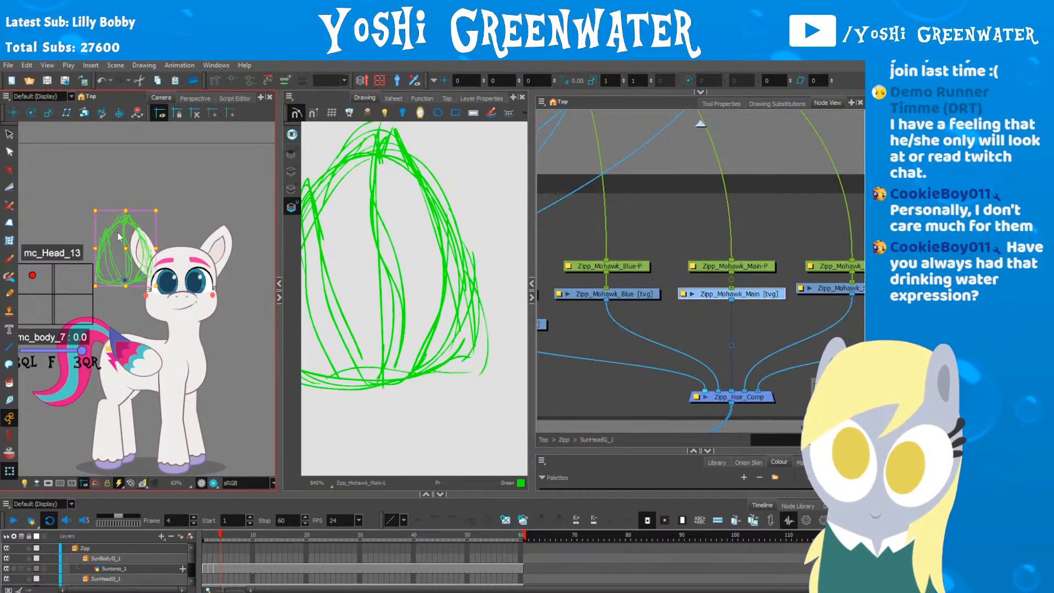
{"action": "left_click_drag", "start_coordinate": [124, 247], "coordinate": [179, 217]}
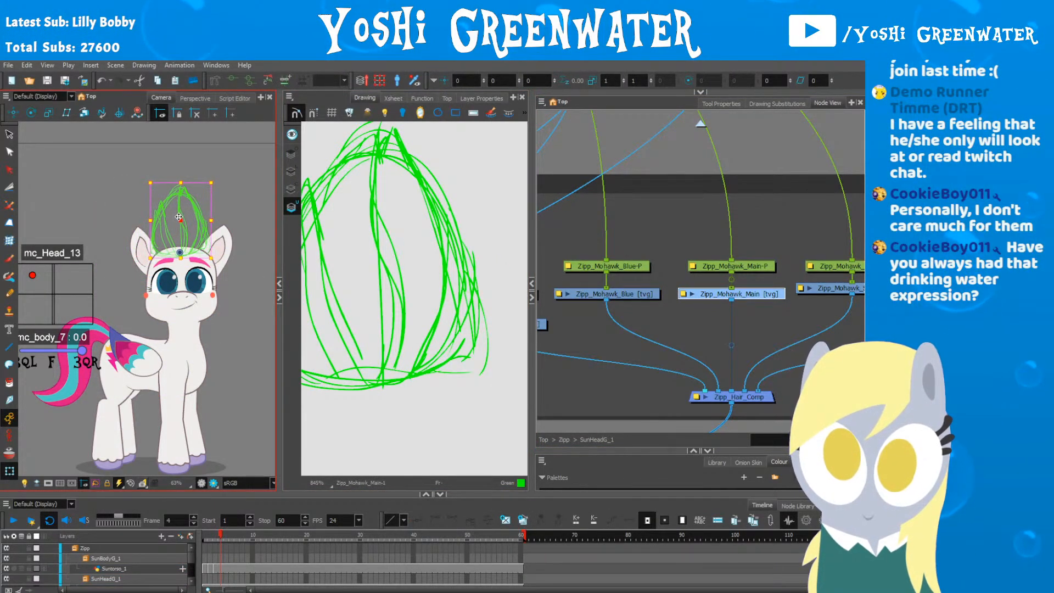
Step: Select the Zipp_Mohawk_Main-P peg, check its rotation handle, and return to the Transform tool with the whole sketch in view
{"action": "left_click", "coordinate": [713, 267]}
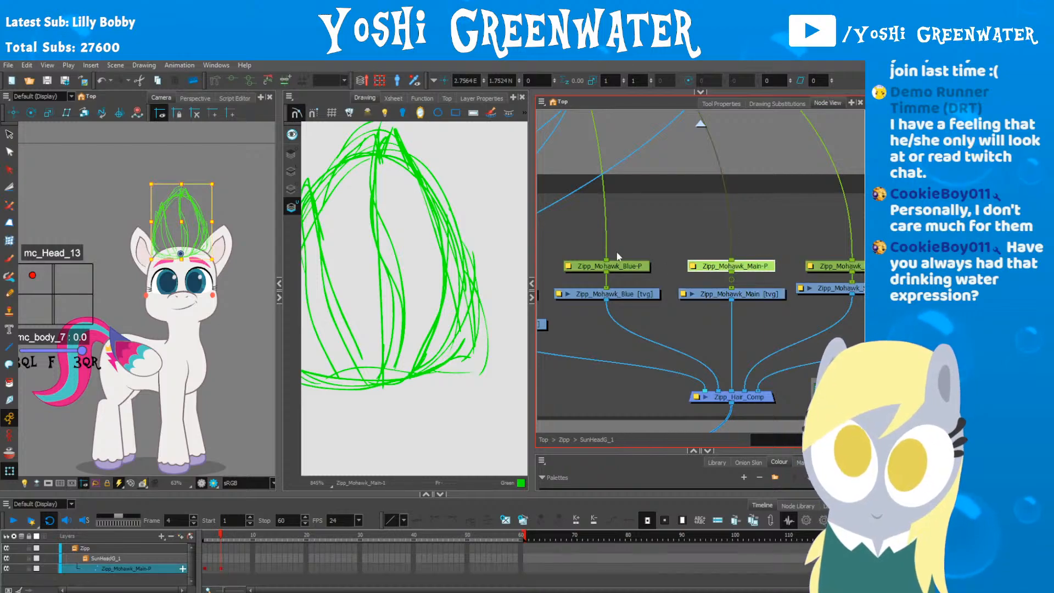
{"action": "left_click", "coordinate": [31, 112]}
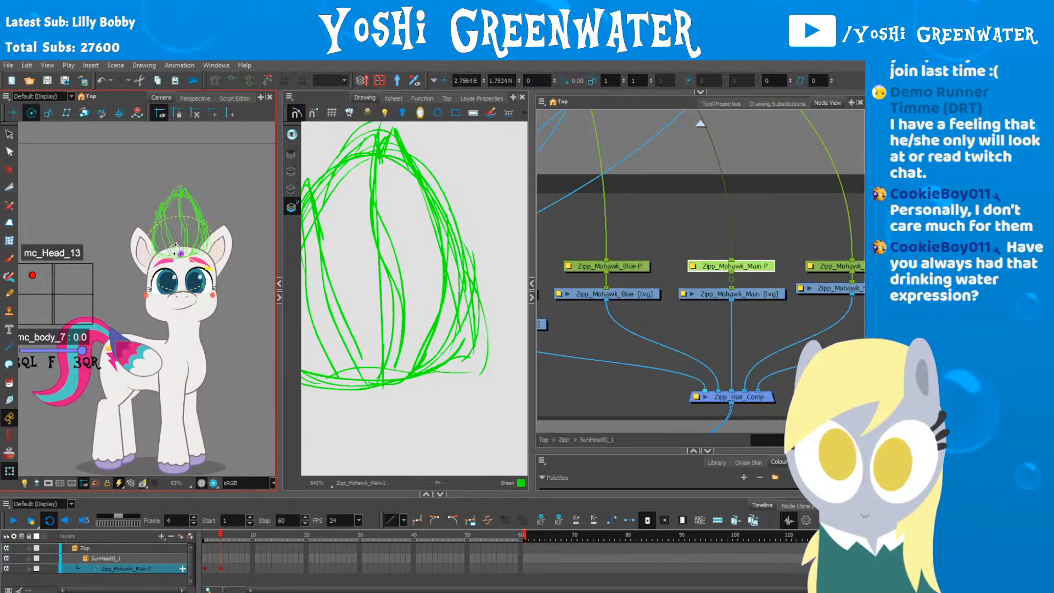
{"action": "left_click", "coordinate": [9, 471]}
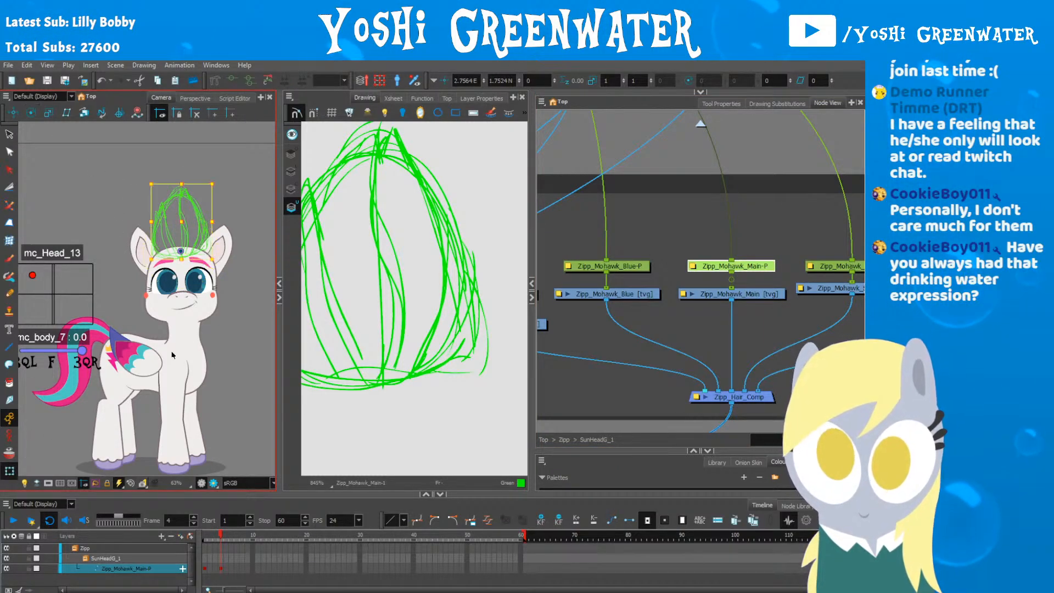
{"action": "scroll", "coordinate": [382, 398], "scroll_direction": "down", "scroll_amount": 4}
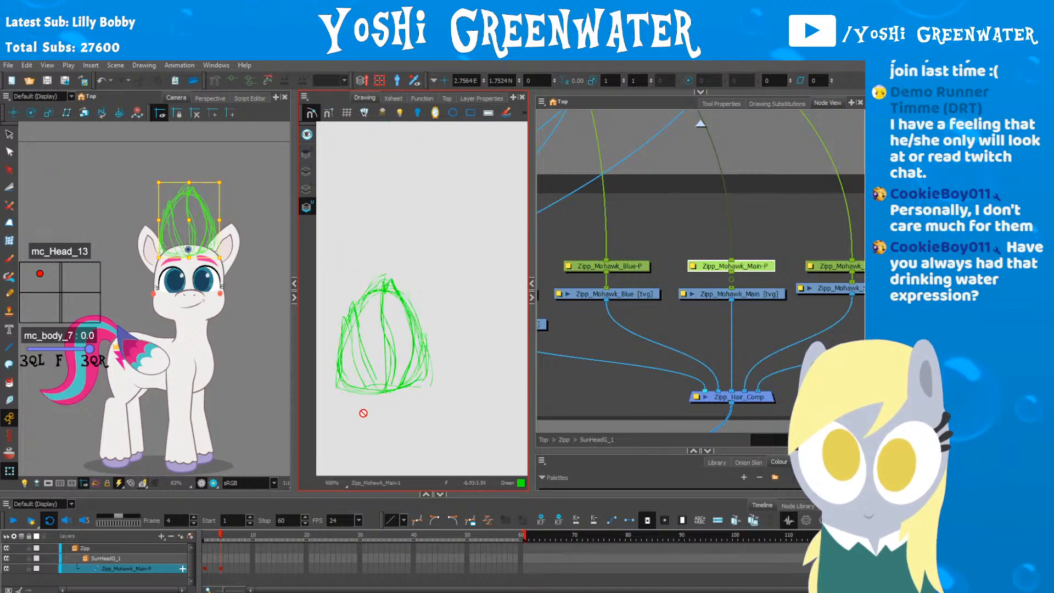
Step: Remove the extra keyframe at frame 4 on the Zipp_Mohawk_Main-P peg layer
{"action": "scroll", "coordinate": [147, 206], "scroll_direction": "up", "scroll_amount": 3}
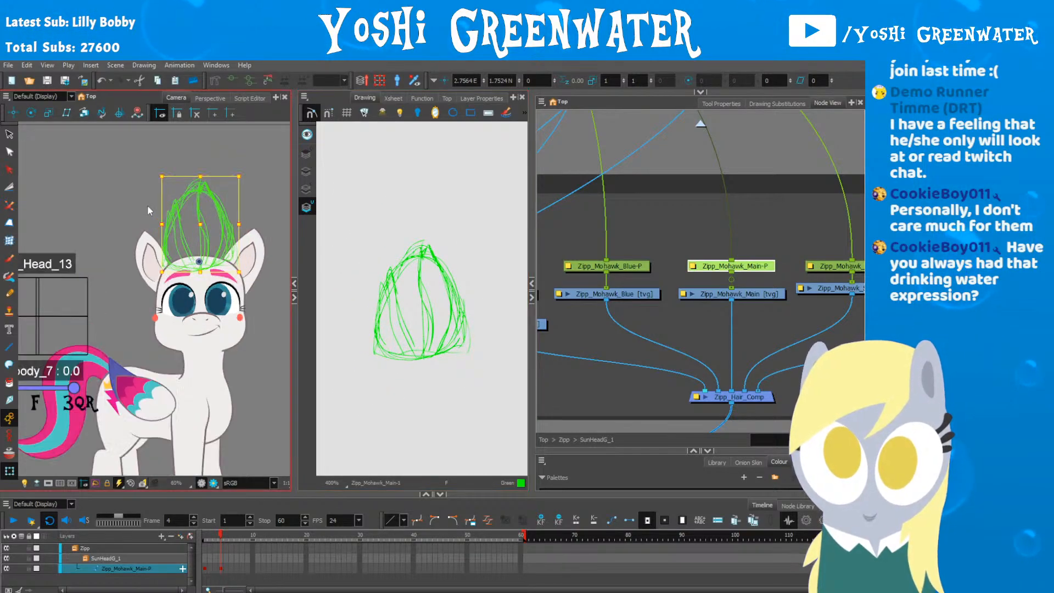
{"action": "scroll", "coordinate": [147, 207], "scroll_direction": "down", "scroll_amount": 2}
{"action": "left_click_drag", "start_coordinate": [127, 231], "coordinate": [97, 252]}
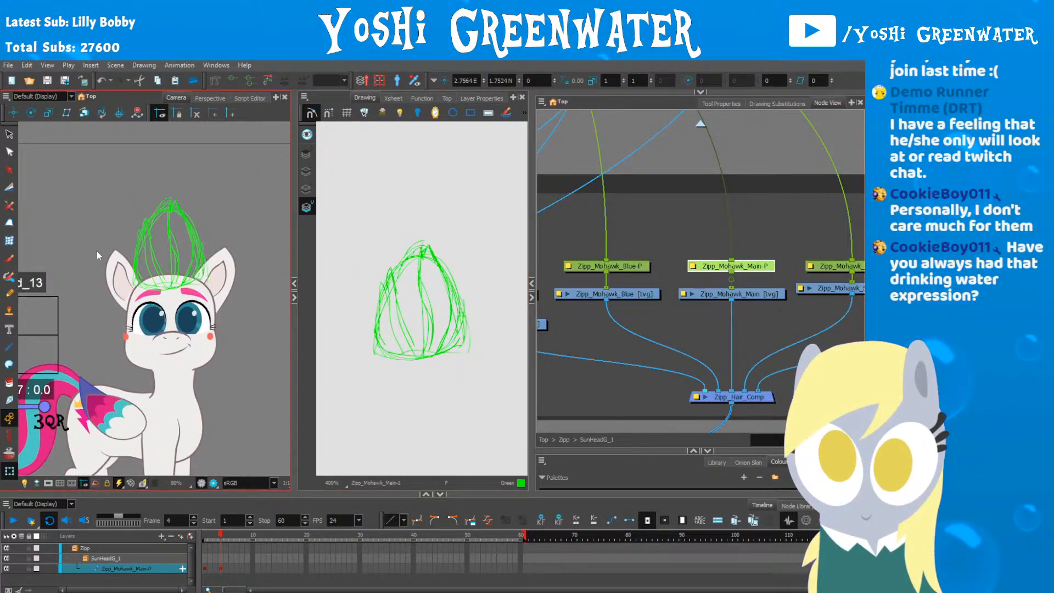
{"action": "left_click", "coordinate": [95, 319]}
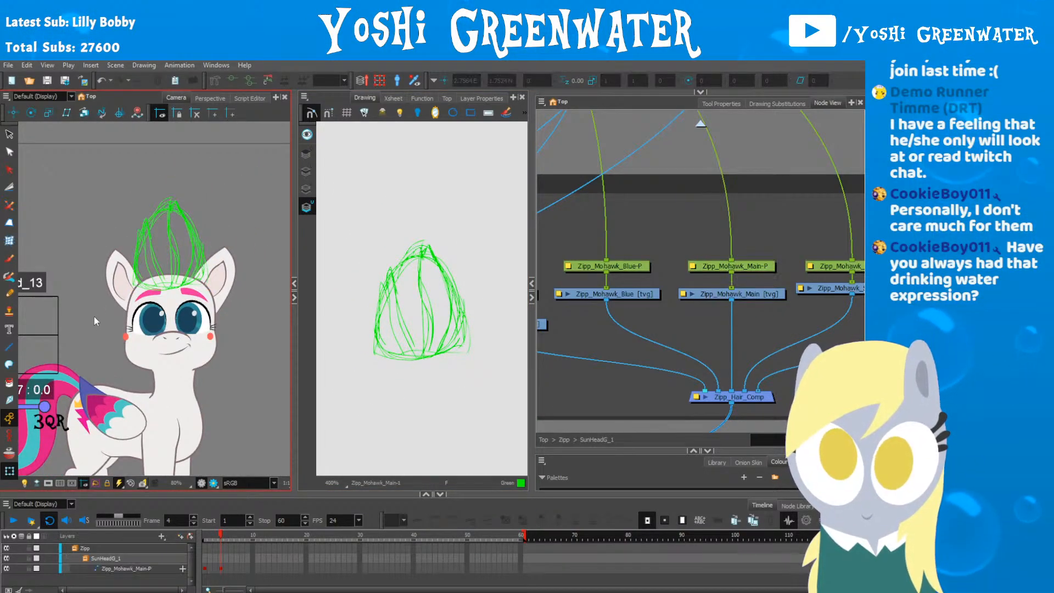
{"action": "left_click", "coordinate": [205, 568]}
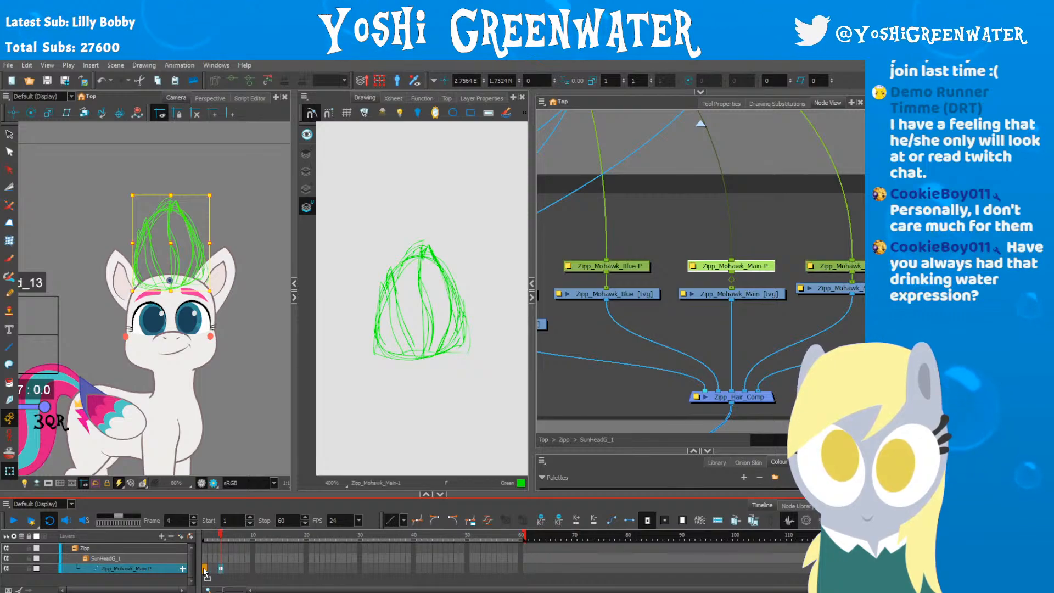
{"action": "left_click", "coordinate": [220, 568]}
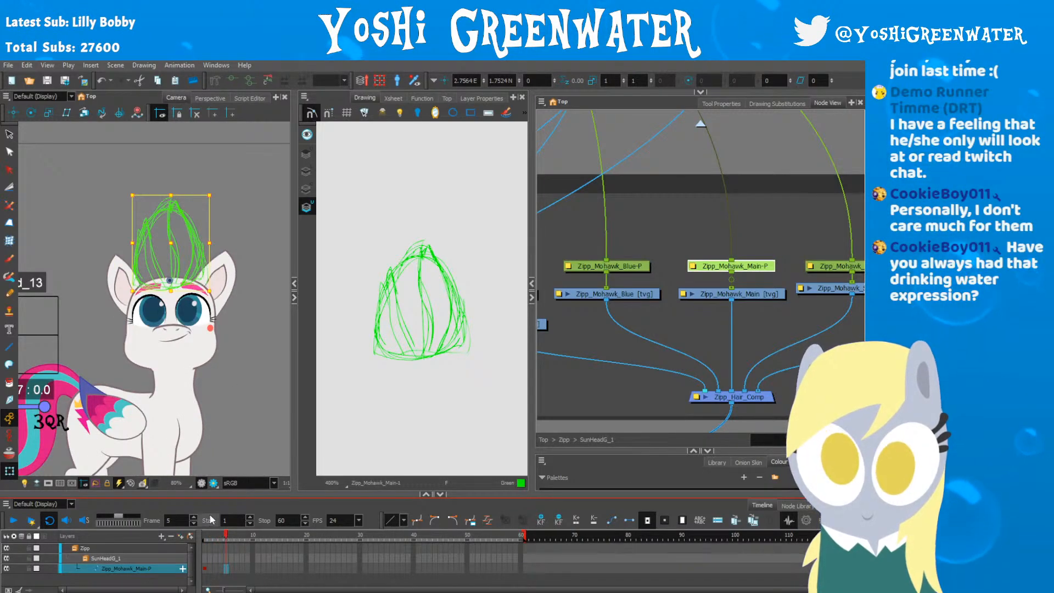
Step: Compare the green mohawk sketch on the rig with the hair in the character reference images
{"action": "scroll", "coordinate": [134, 219], "scroll_direction": "up", "scroll_amount": 3}
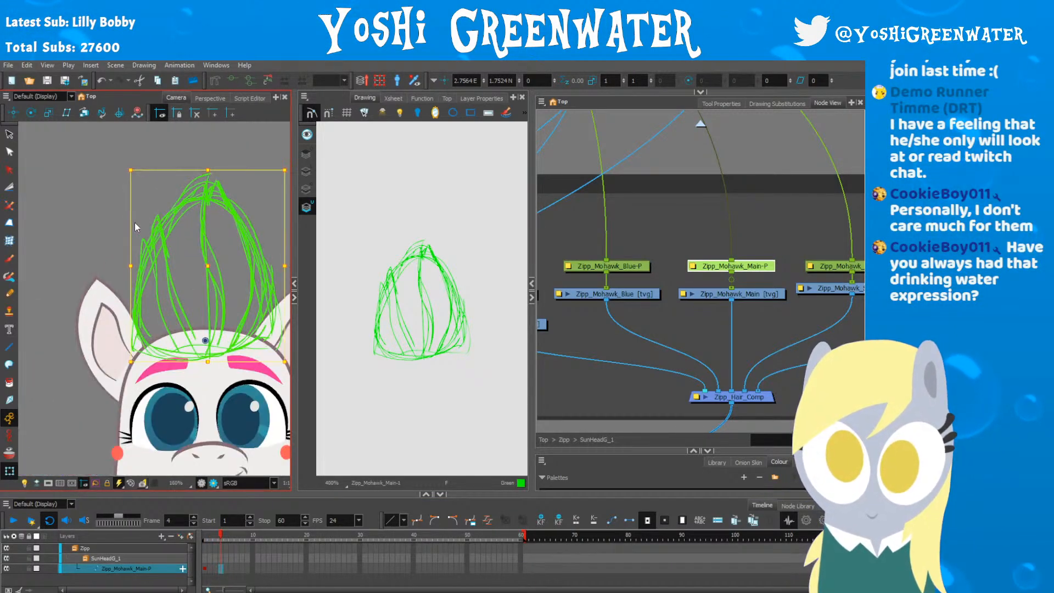
{"action": "left_click_drag", "start_coordinate": [110, 294], "coordinate": [61, 252]}
{"action": "scroll", "coordinate": [247, 312], "scroll_direction": "down", "scroll_amount": 4}
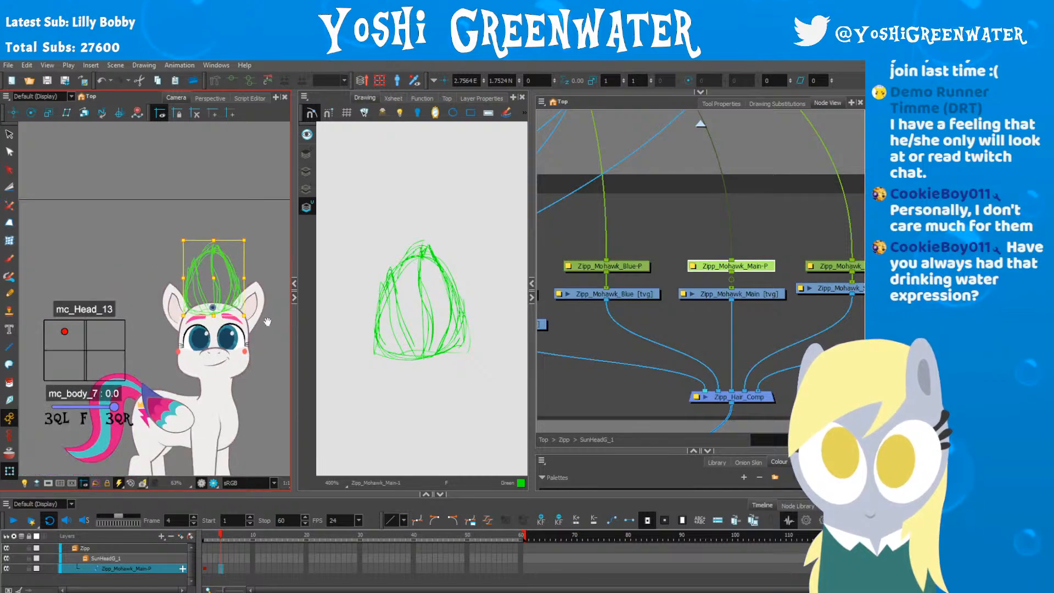
{"action": "left_click_drag", "start_coordinate": [247, 312], "coordinate": [44, 275]}
{"action": "left_click_drag", "start_coordinate": [163, 332], "coordinate": [65, 340]}
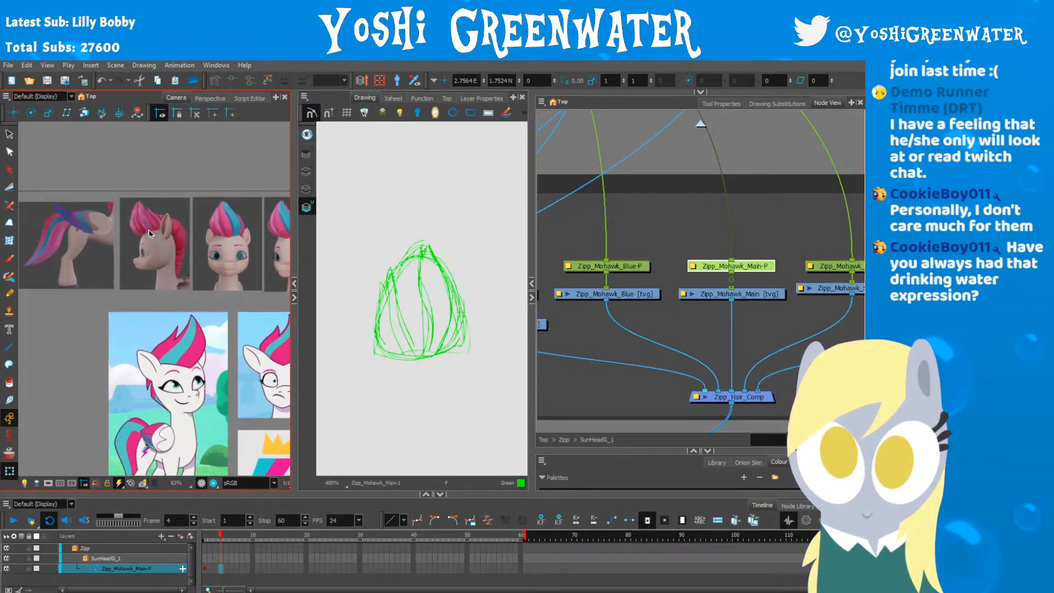
{"action": "scroll", "coordinate": [149, 234], "scroll_direction": "up", "scroll_amount": 1}
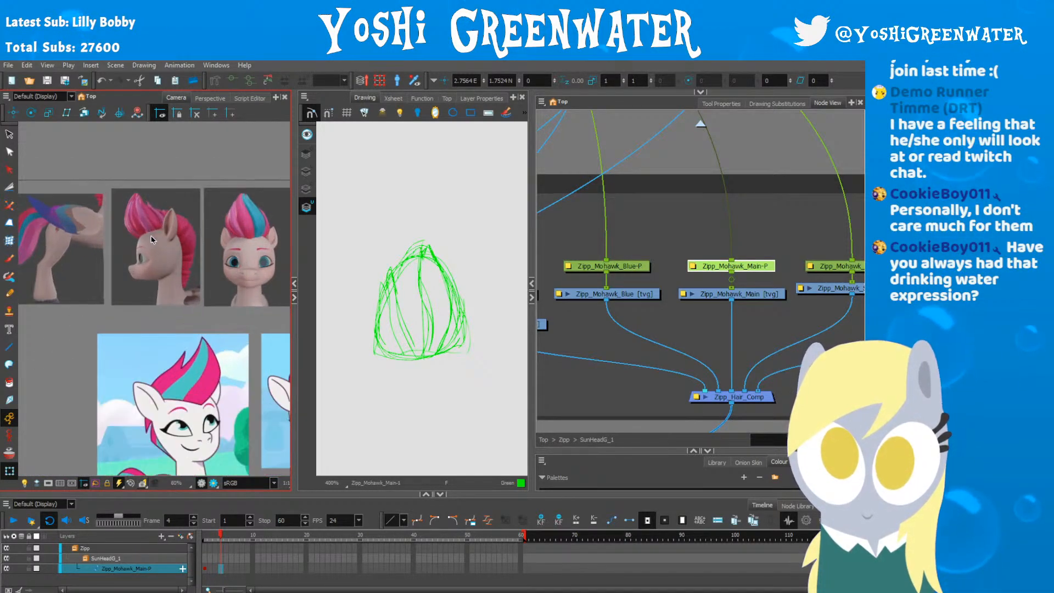
{"action": "left_click_drag", "start_coordinate": [168, 318], "coordinate": [86, 289]}
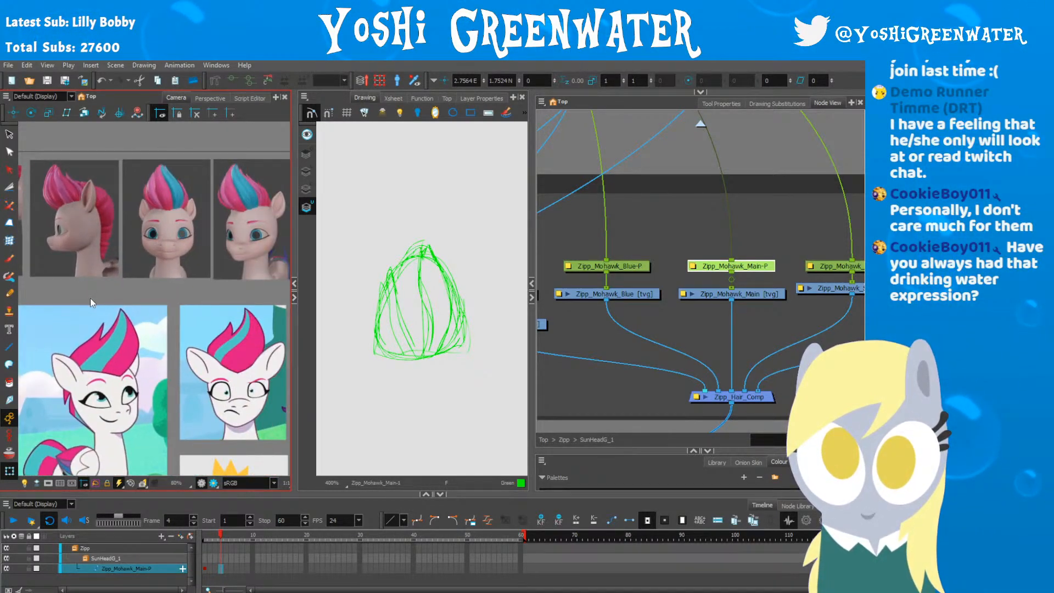
{"action": "scroll", "coordinate": [90, 298], "scroll_direction": "up", "scroll_amount": 1}
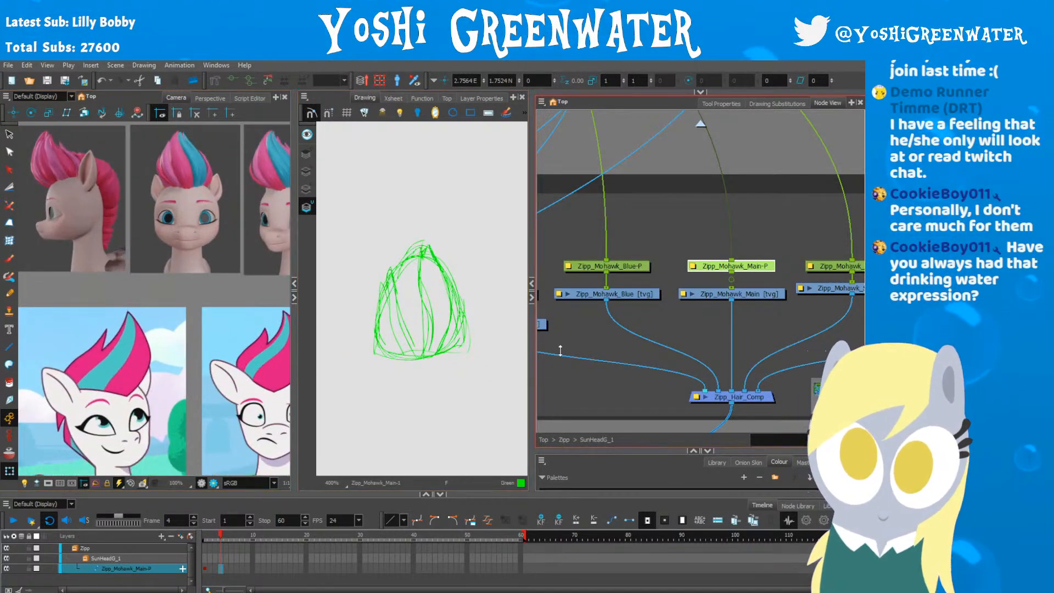
Step: Cut the green mohawk sketch and paste it into the drawing's Underlay art layer
{"action": "left_click_drag", "start_coordinate": [560, 350], "coordinate": [560, 335]}
{"action": "left_click_drag", "start_coordinate": [572, 292], "coordinate": [615, 251]}
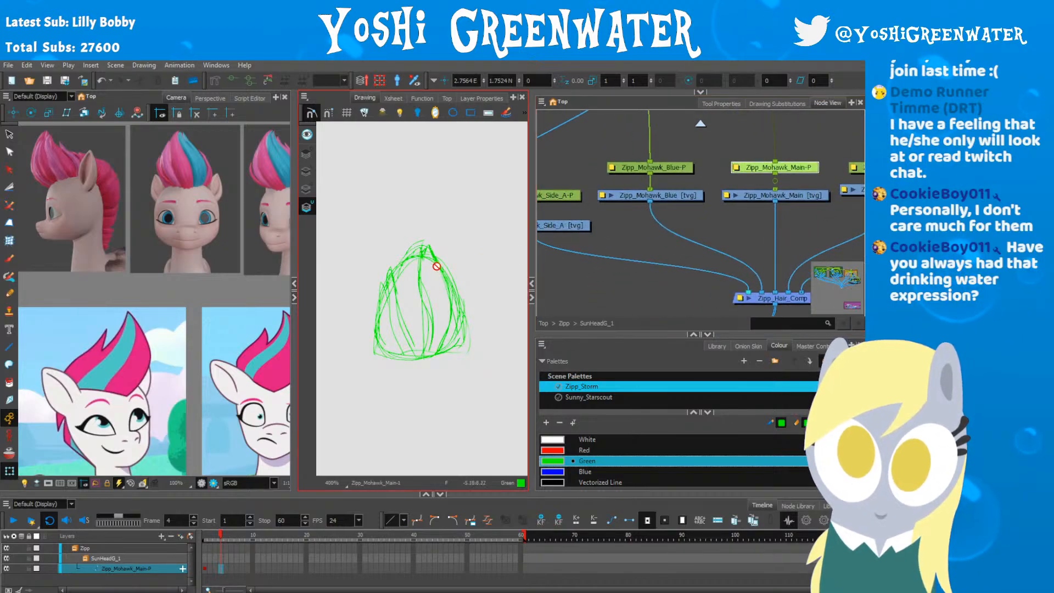
{"action": "left_click_drag", "start_coordinate": [486, 371], "coordinate": [443, 341]}
{"action": "left_click", "coordinate": [552, 327]}
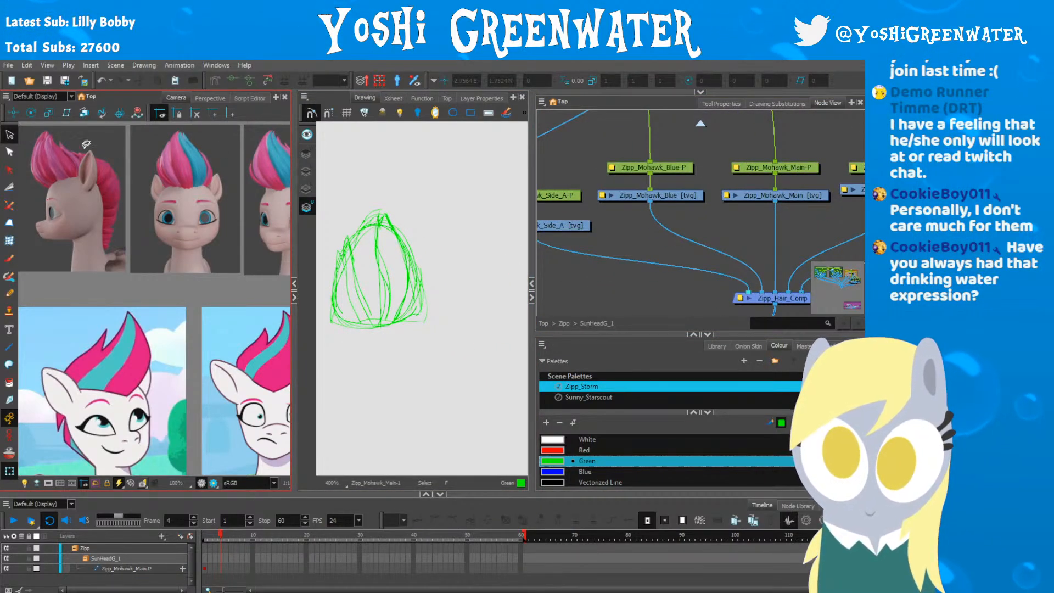
{"action": "mouse_move", "coordinate": [354, 212]}
{"action": "left_mouse_down"}
{"action": "mouse_move", "coordinate": [426, 335]}
{"action": "mouse_move", "coordinate": [344, 214]}
{"action": "left_mouse_up"}
{"action": "key", "text": "ctrl+x"}
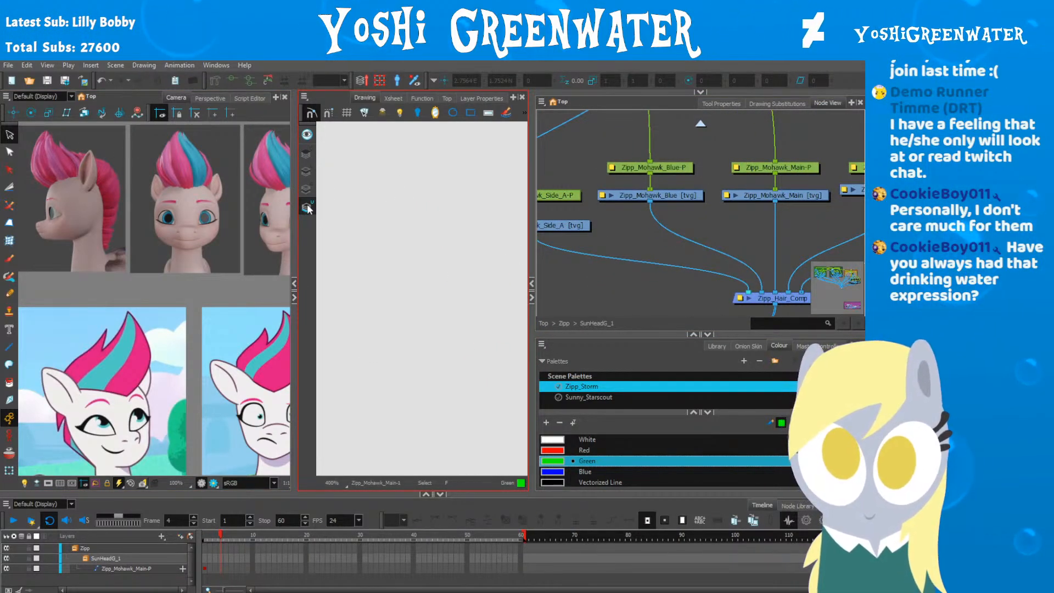
{"action": "key", "text": "ctrl+v"}
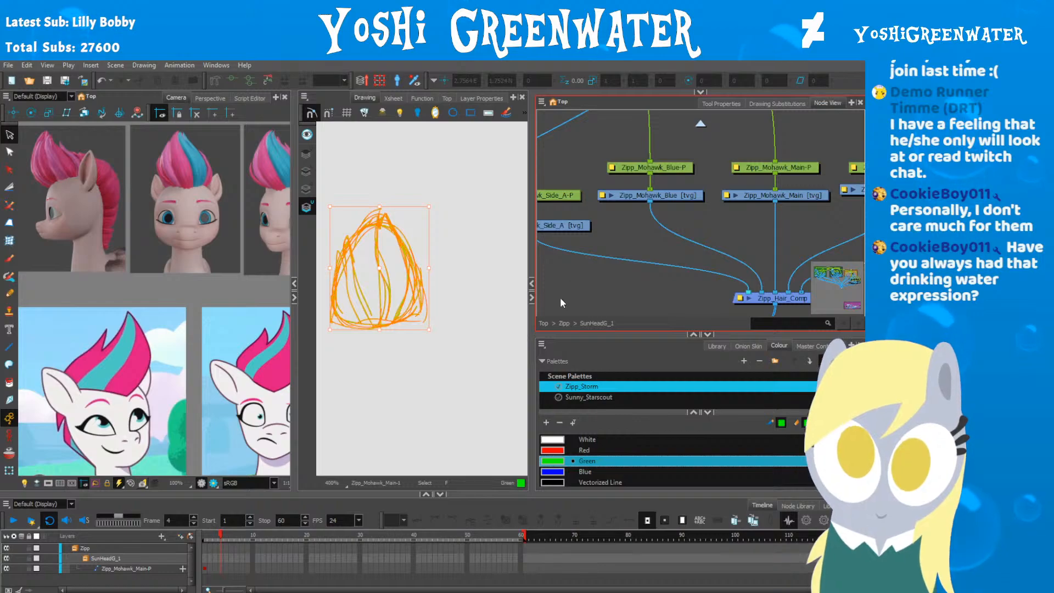
Step: Pick Hair_Outline from the Sunny_Starscout palette and activate the art layer just above the sketch, with all art layers previewed
{"action": "left_click_drag", "start_coordinate": [562, 332], "coordinate": [562, 257]}
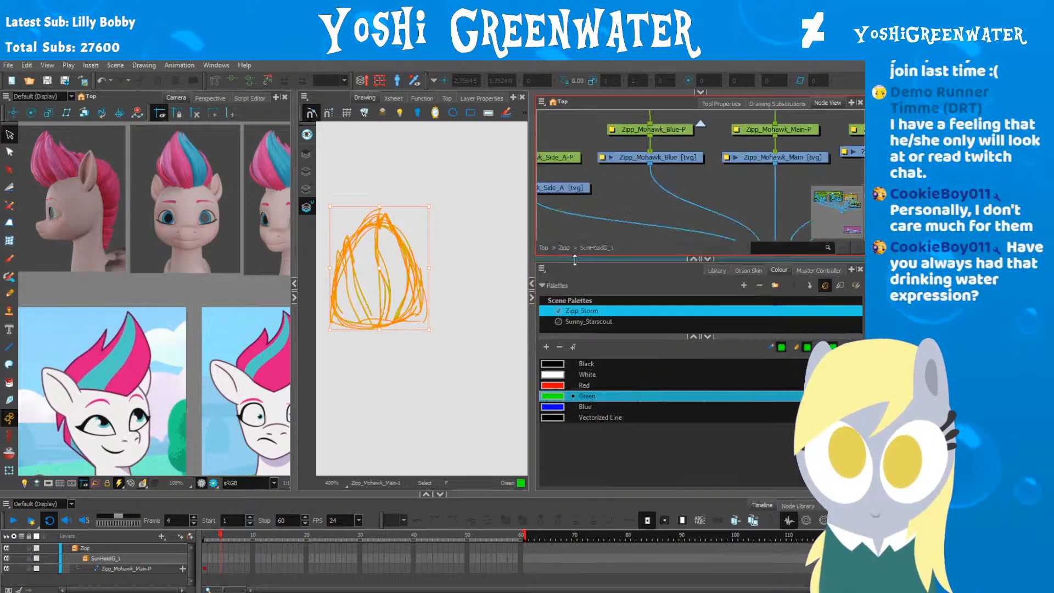
{"action": "left_click", "coordinate": [577, 322]}
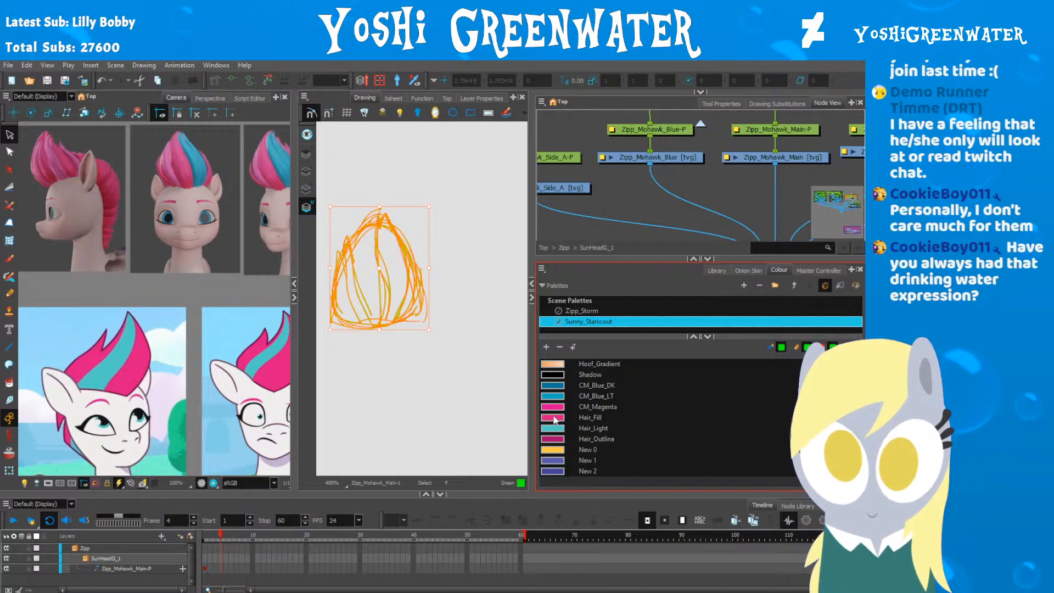
{"action": "left_click", "coordinate": [560, 440]}
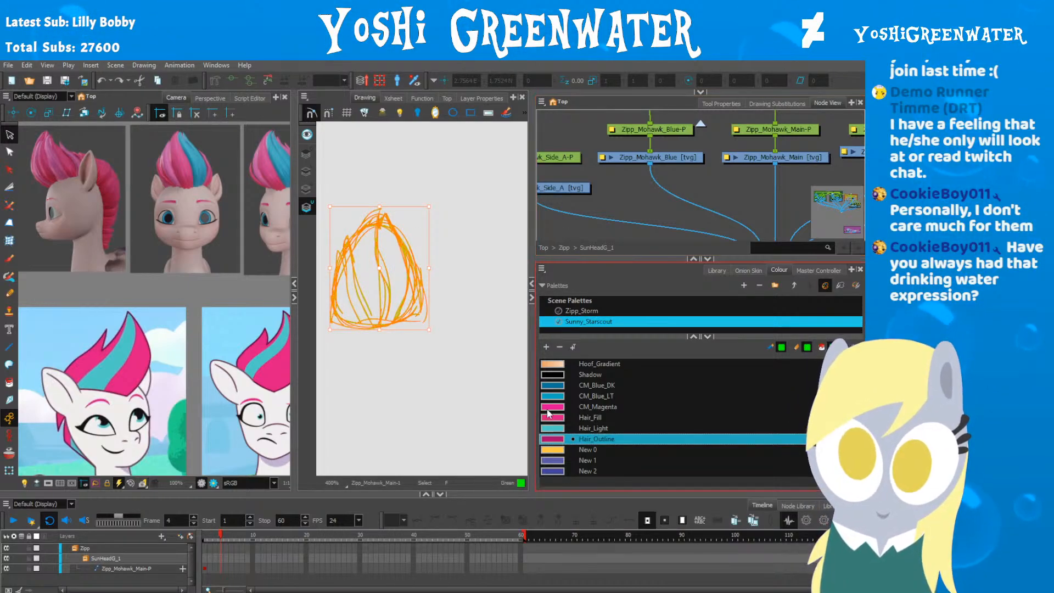
{"action": "left_click", "coordinate": [329, 310]}
{"action": "left_click_drag", "start_coordinate": [330, 310], "coordinate": [366, 323]}
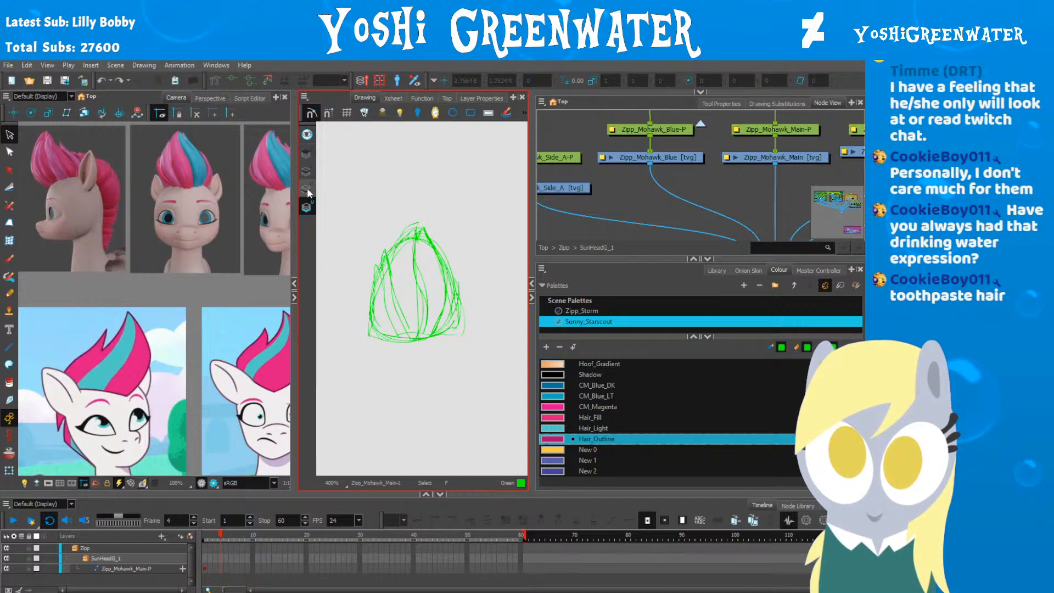
{"action": "key", "text": "l"}
{"action": "left_click", "coordinate": [556, 442]}
{"action": "left_click", "coordinate": [307, 135]}
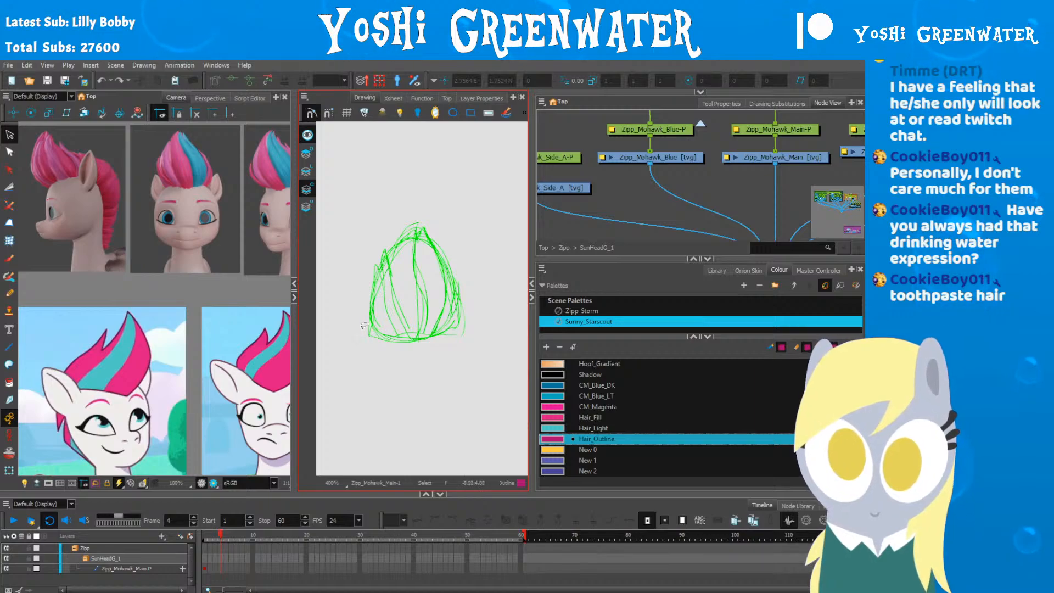
Step: Brush nested practice circles with a small oval inside them above the sketch, then move the oval outside the outer circle
{"action": "key", "text": "alt+b"}
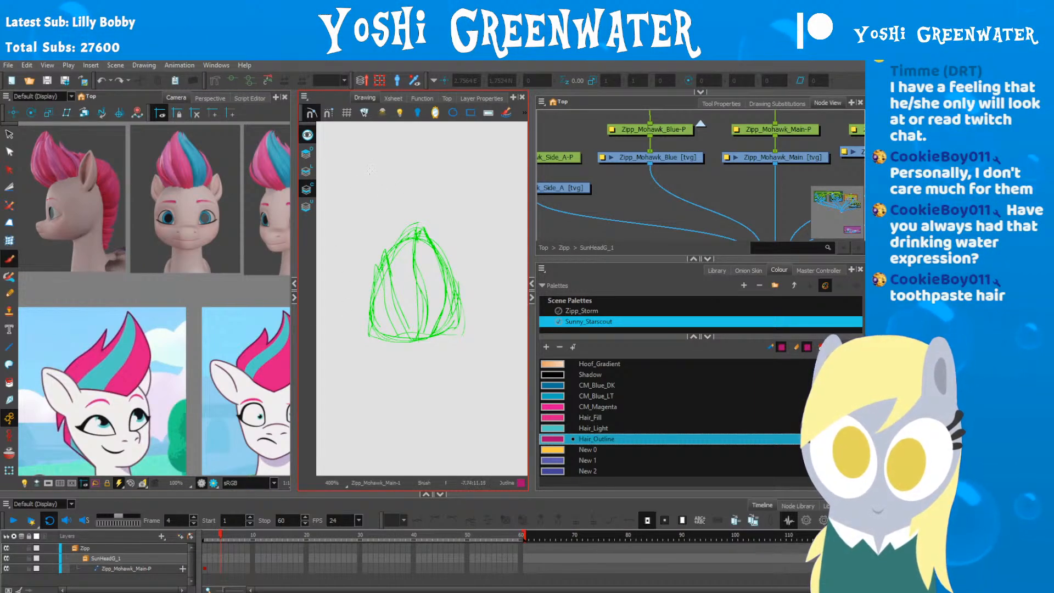
{"action": "left_click_drag", "start_coordinate": [375, 163], "coordinate": [374, 165]}
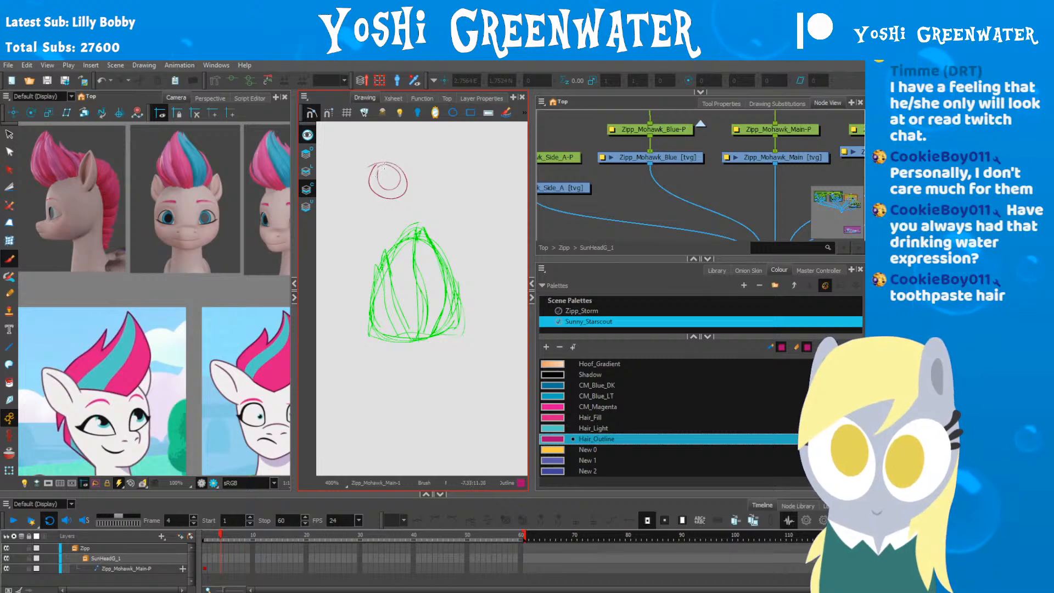
{"action": "scroll", "coordinate": [379, 171], "scroll_direction": "up", "scroll_amount": 3}
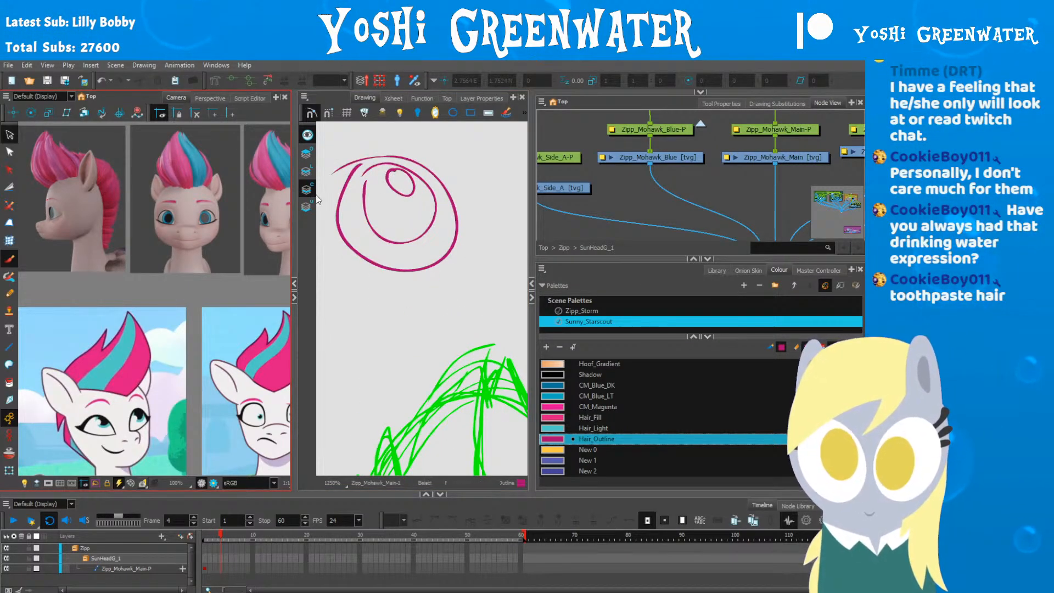
{"action": "key", "text": "alt+s"}
{"action": "left_click", "coordinate": [394, 189]}
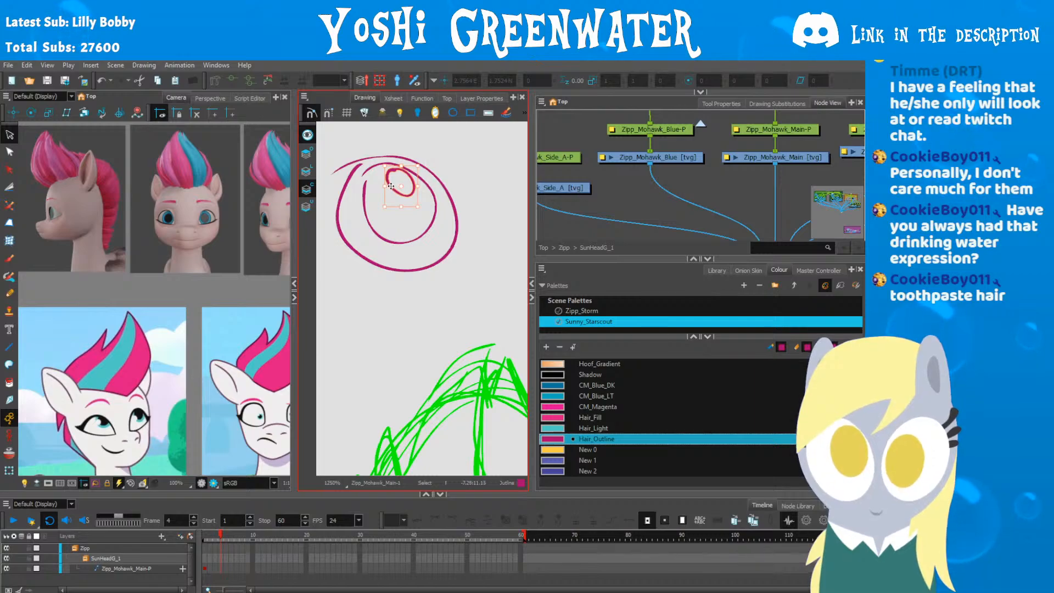
{"action": "left_click_drag", "start_coordinate": [392, 190], "coordinate": [407, 151]}
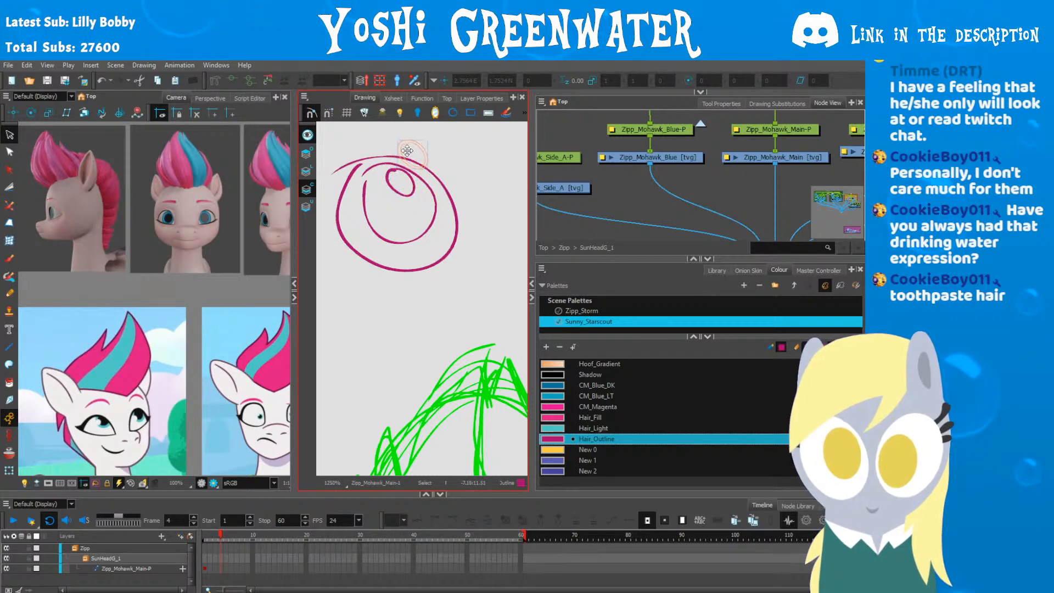
Step: Brush a line through the small oval and mark the outer circle's four extreme points with dots and short tangent strokes
{"action": "key", "text": "alt+b"}
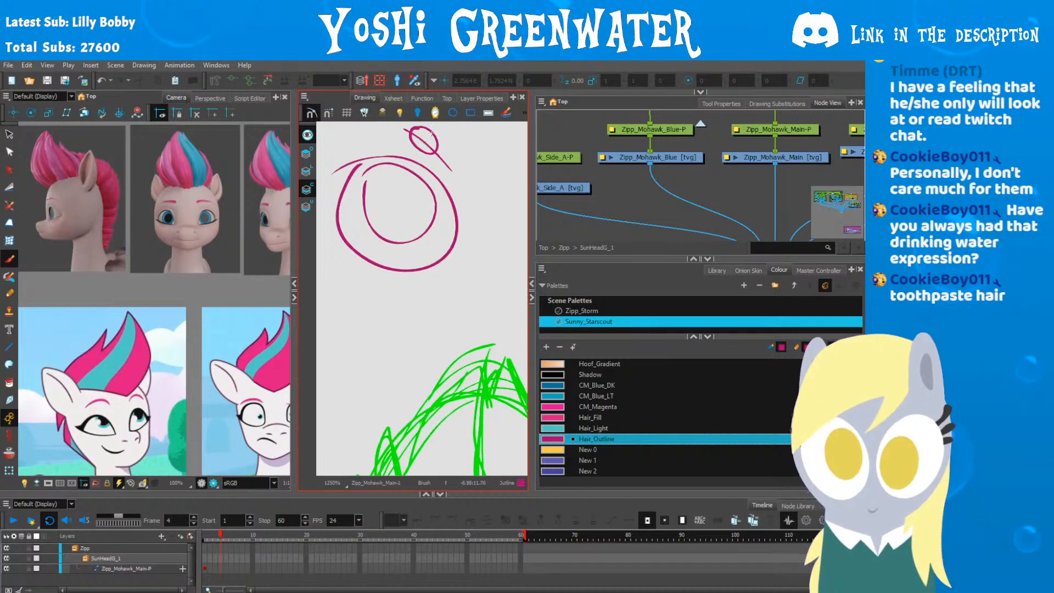
{"action": "left_click", "coordinate": [458, 218]}
{"action": "left_click", "coordinate": [335, 212]}
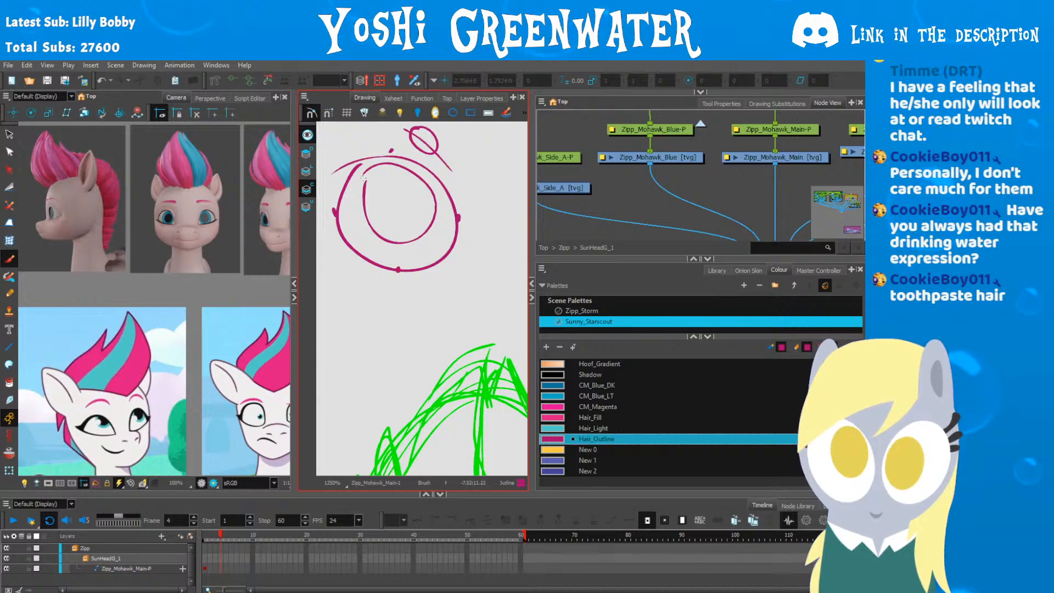
{"action": "left_click_drag", "start_coordinate": [335, 198], "coordinate": [335, 234]}
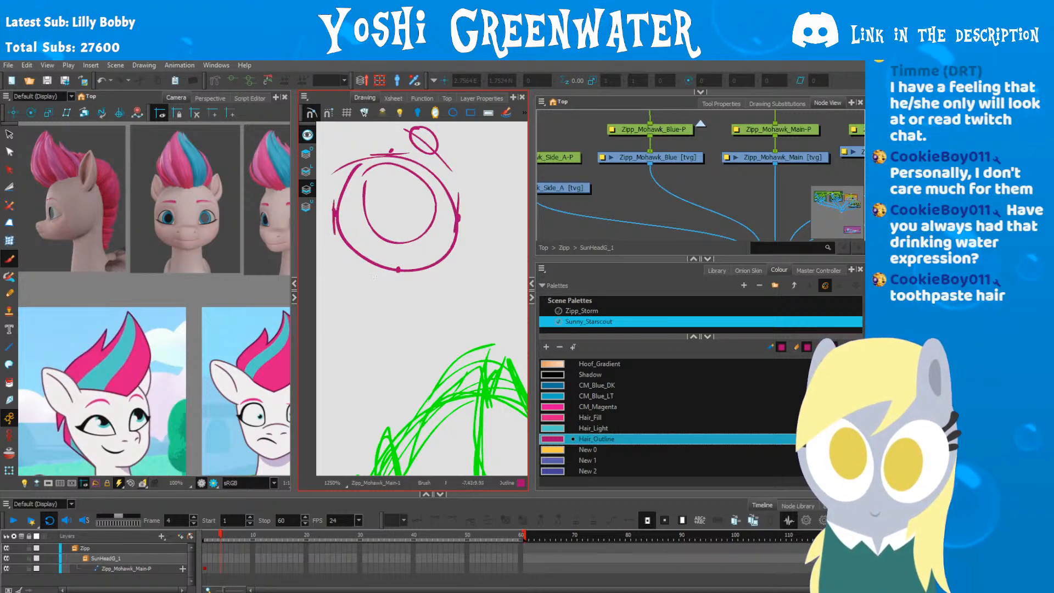
{"action": "left_click_drag", "start_coordinate": [380, 270], "coordinate": [427, 270]}
Step: Delete all the practice circles and strokes above the green mohawk sketch
{"action": "key", "text": "1"}
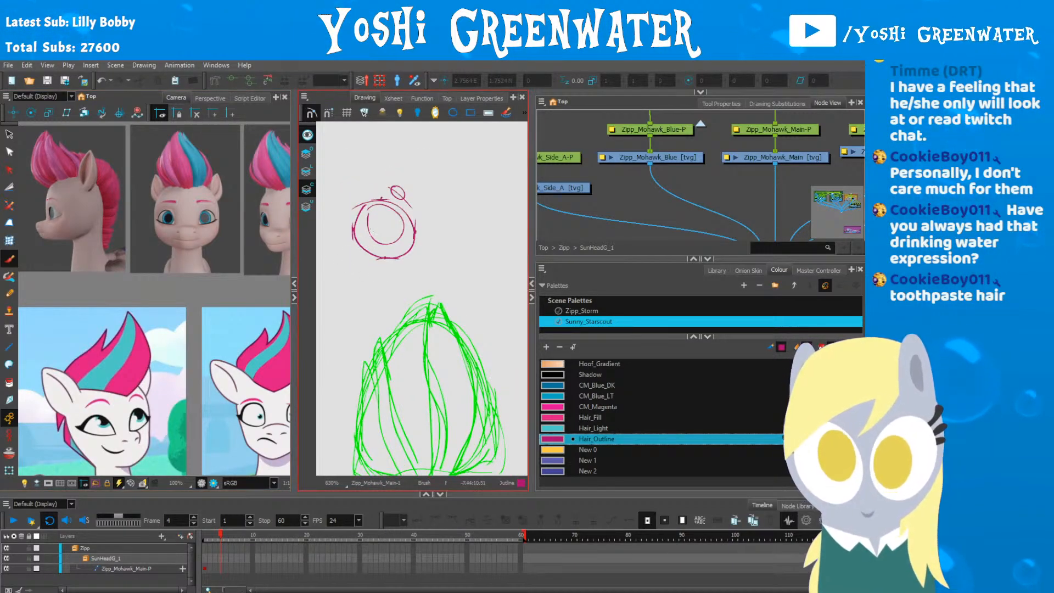
{"action": "left_click_drag", "start_coordinate": [384, 231], "coordinate": [398, 257]}
{"action": "key", "text": "alt+s"}
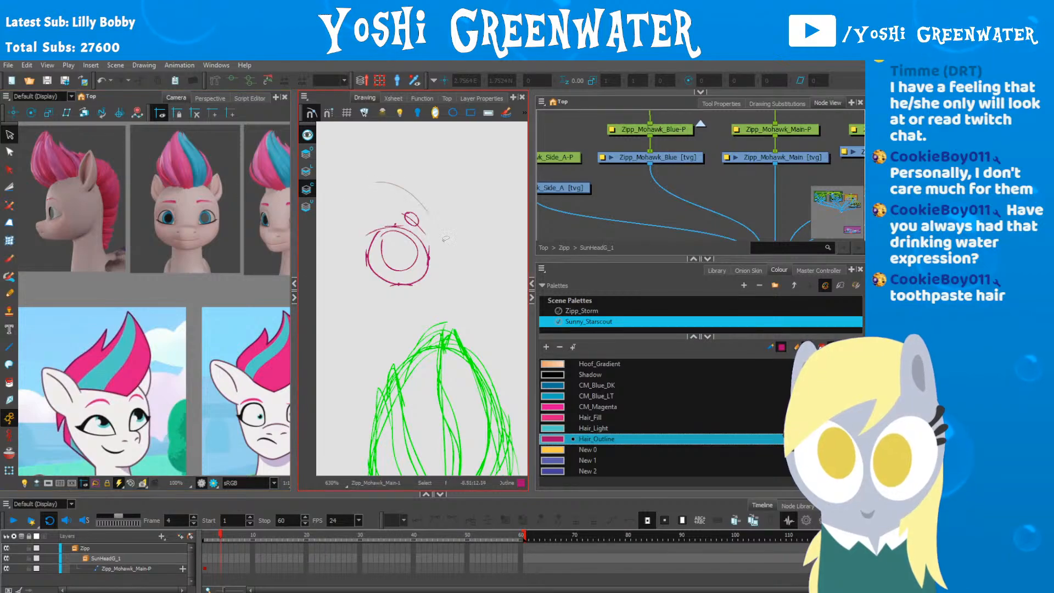
{"action": "key", "text": "Delete"}
{"action": "mouse_move", "coordinate": [387, 206]}
{"action": "left_mouse_down"}
{"action": "mouse_move", "coordinate": [335, 306]}
{"action": "mouse_move", "coordinate": [357, 304]}
{"action": "mouse_move", "coordinate": [360, 290]}
{"action": "mouse_move", "coordinate": [347, 220]}
{"action": "left_mouse_up"}
{"action": "key", "text": "Delete"}
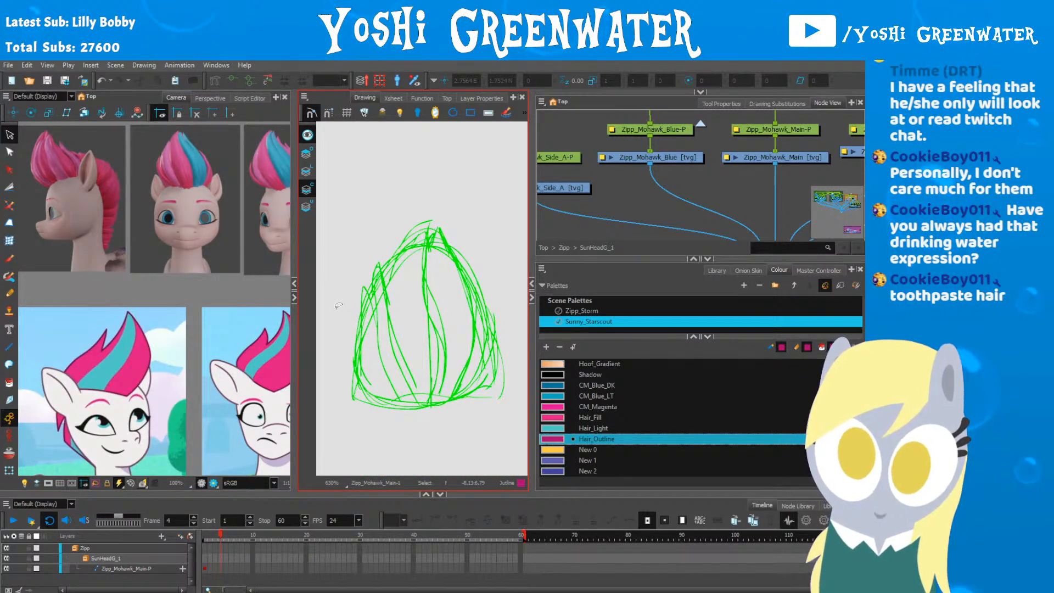
Step: Widen the camera and drawing views and make Zipp_Mohawk_Main the active drawing for brushing, with the hair references in view
{"action": "left_click_drag", "start_coordinate": [94, 362], "coordinate": [72, 359]}
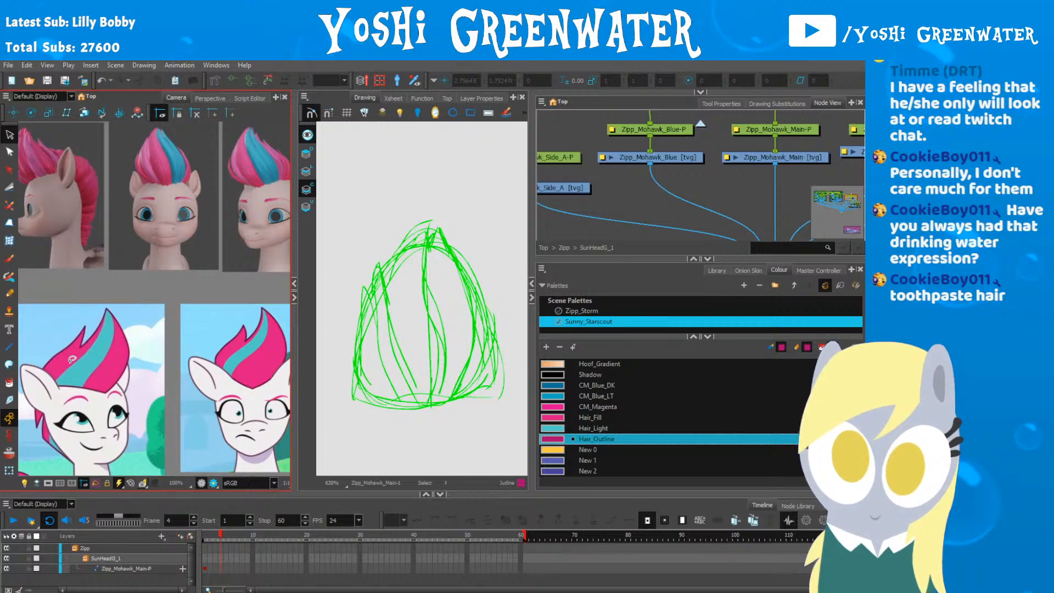
{"action": "left_click_drag", "start_coordinate": [533, 213], "coordinate": [573, 203]}
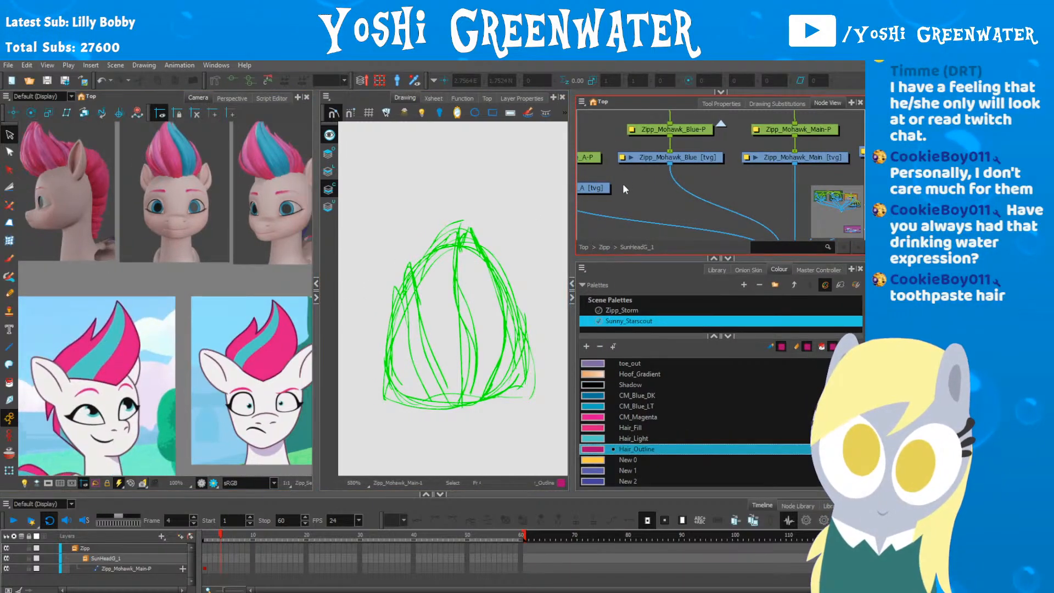
{"action": "left_click_drag", "start_coordinate": [732, 176], "coordinate": [614, 176]}
{"action": "left_click", "coordinate": [671, 157]}
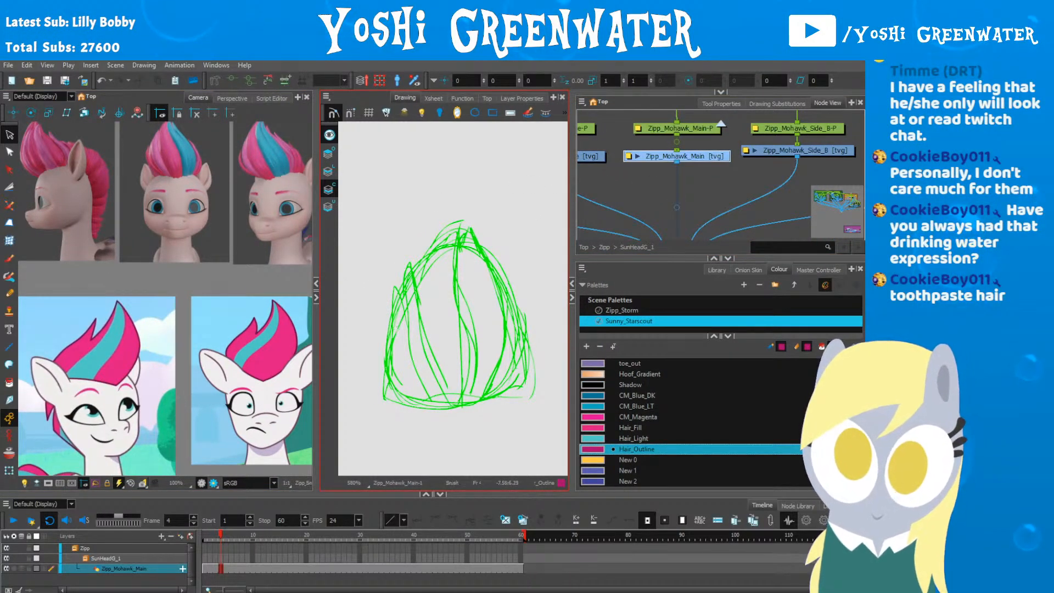
{"action": "left_click_drag", "start_coordinate": [177, 286], "coordinate": [159, 297]}
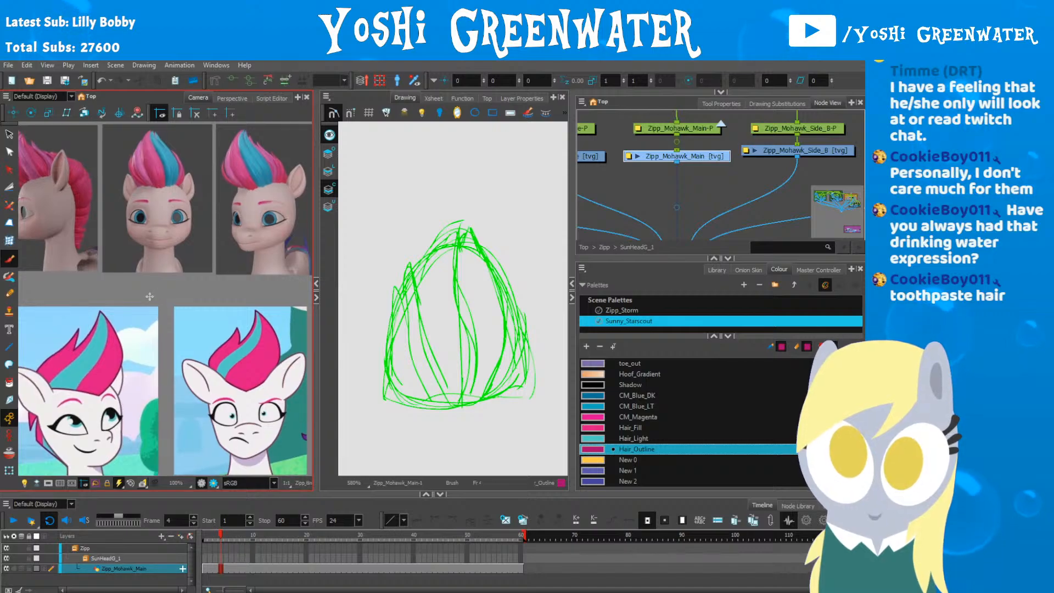
Step: Trace the green mohawk sketch with a closed Hair_Outline polyline, including the peak, two spikes on one side and one on the other
{"action": "key", "text": "alt+underscore"}
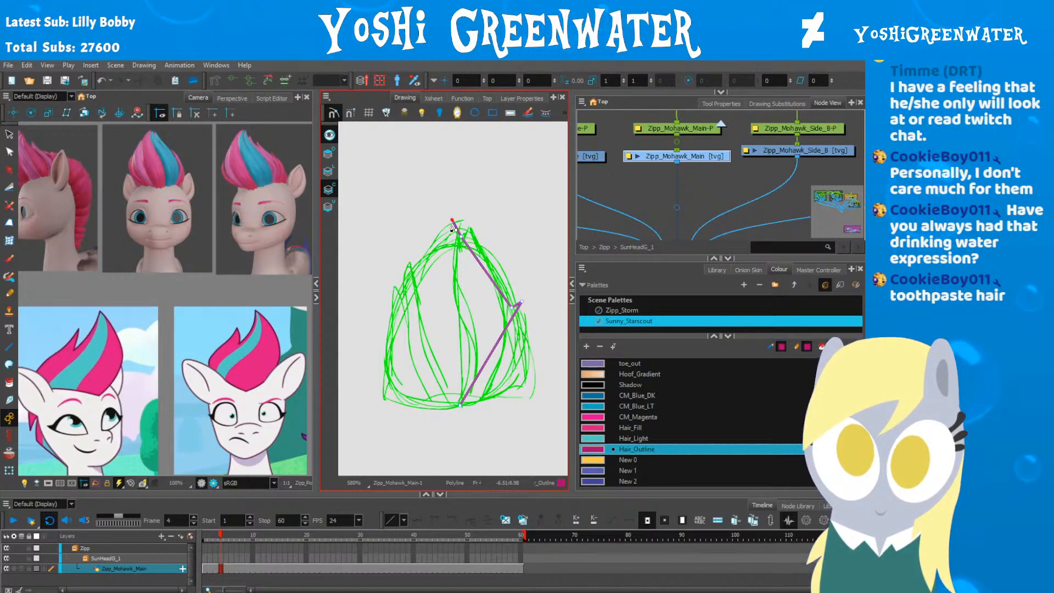
{"action": "left_click", "coordinate": [412, 270]}
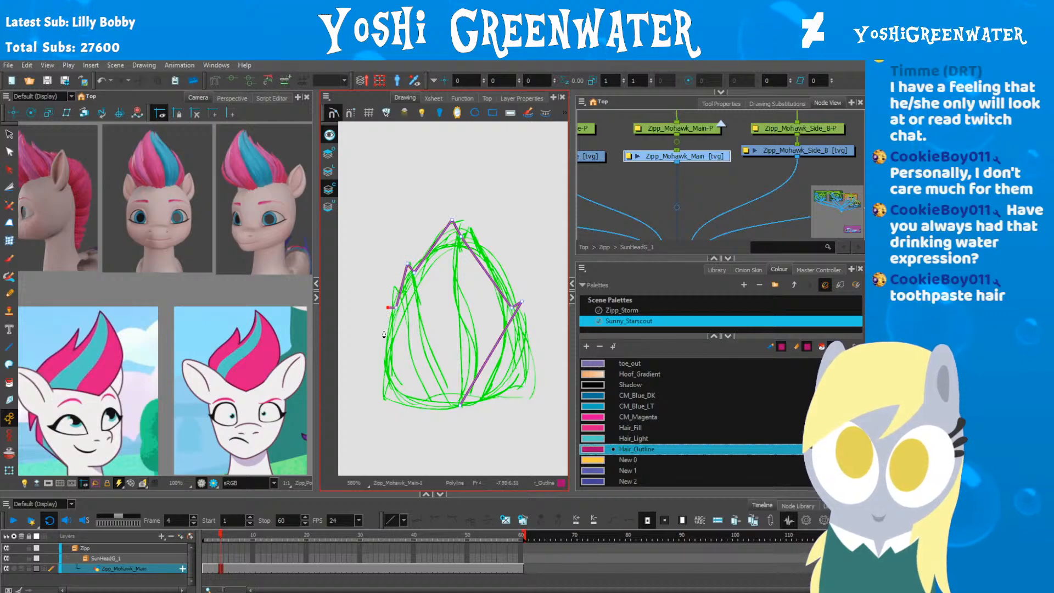
{"action": "left_click", "coordinate": [386, 392]}
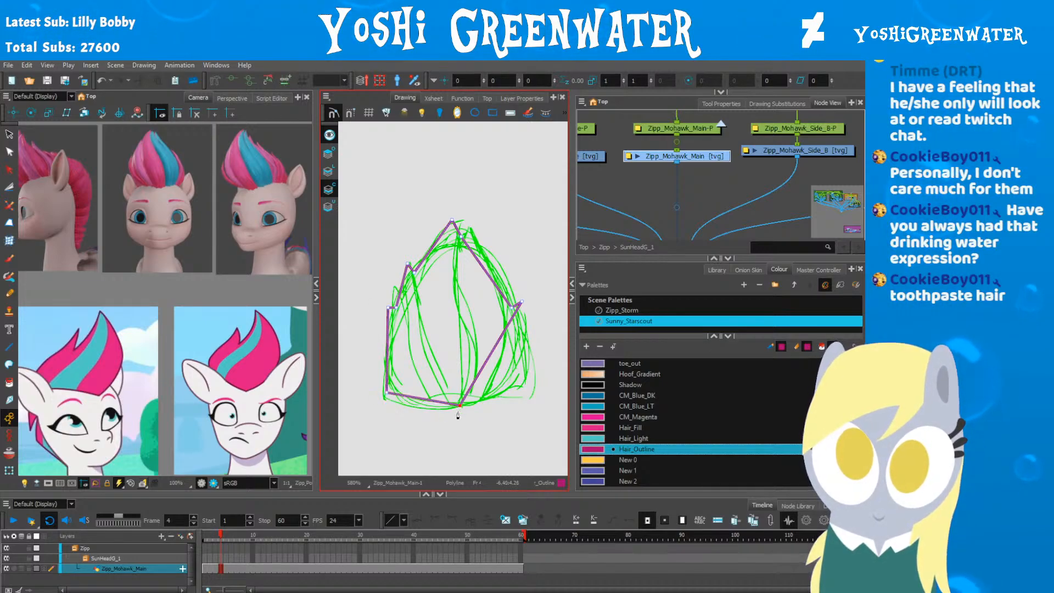
Step: Bend the outline's right side, left side and bottom edge into curves that follow the sketch
{"action": "key", "text": "alt+q"}
{"action": "left_click_drag", "start_coordinate": [491, 353], "coordinate": [518, 376]}
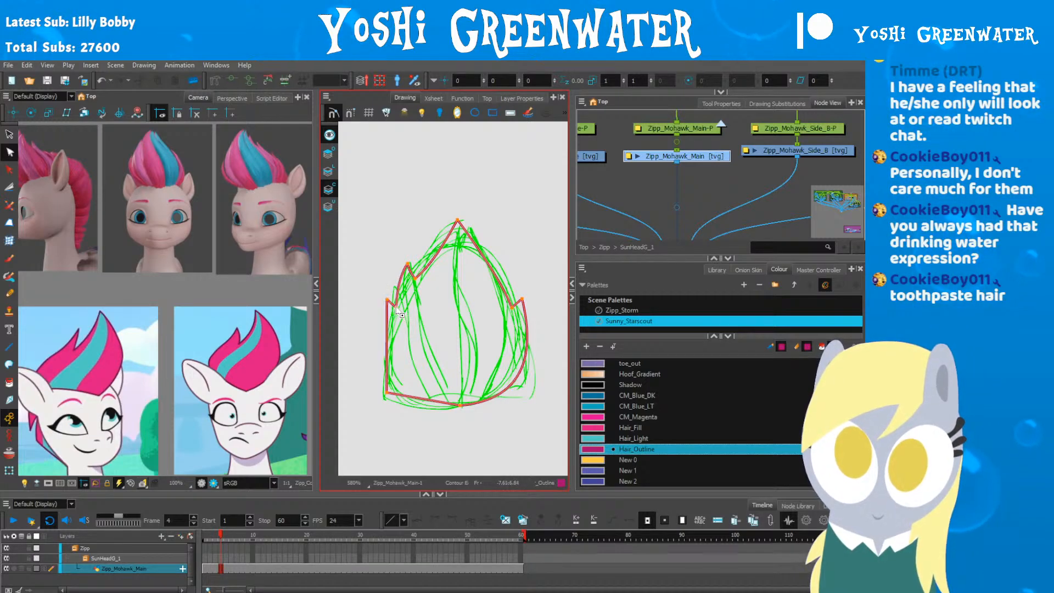
{"action": "scroll", "coordinate": [387, 288], "scroll_direction": "up", "scroll_amount": 4}
{"action": "mouse_move", "coordinate": [388, 400]}
{"action": "left_mouse_down"}
{"action": "mouse_move", "coordinate": [377, 400]}
{"action": "mouse_move", "coordinate": [373, 257]}
{"action": "left_mouse_up"}
{"action": "mouse_move", "coordinate": [357, 333]}
{"action": "left_mouse_down"}
{"action": "mouse_move", "coordinate": [386, 369]}
{"action": "mouse_move", "coordinate": [369, 357]}
{"action": "mouse_move", "coordinate": [391, 355]}
{"action": "left_mouse_up"}
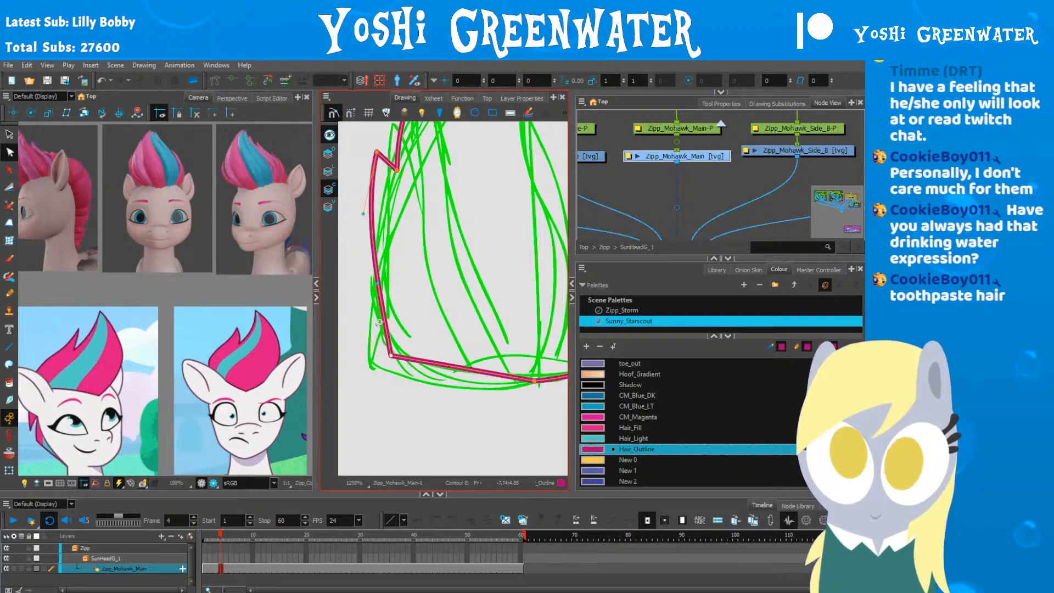
{"action": "left_click_drag", "start_coordinate": [372, 291], "coordinate": [361, 307]}
{"action": "left_click_drag", "start_coordinate": [462, 368], "coordinate": [455, 378]}
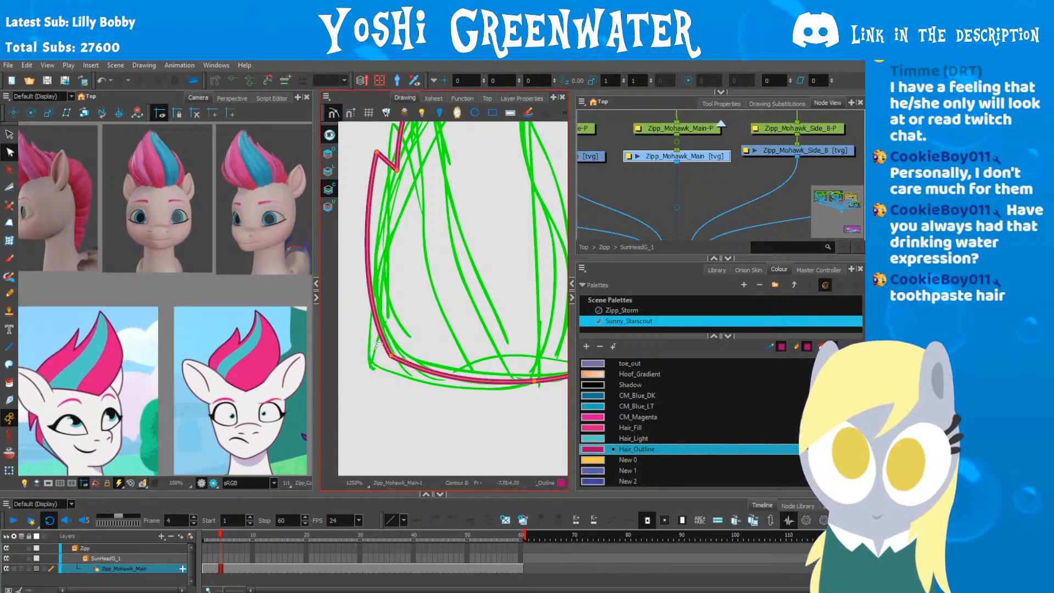
Step: Round the outline's lower-left corner by pulling out its handle and nudging the point slightly left
{"action": "left_click_drag", "start_coordinate": [391, 356], "coordinate": [421, 383]}
{"action": "key", "text": "Left"}
{"action": "key", "text": "Left"}
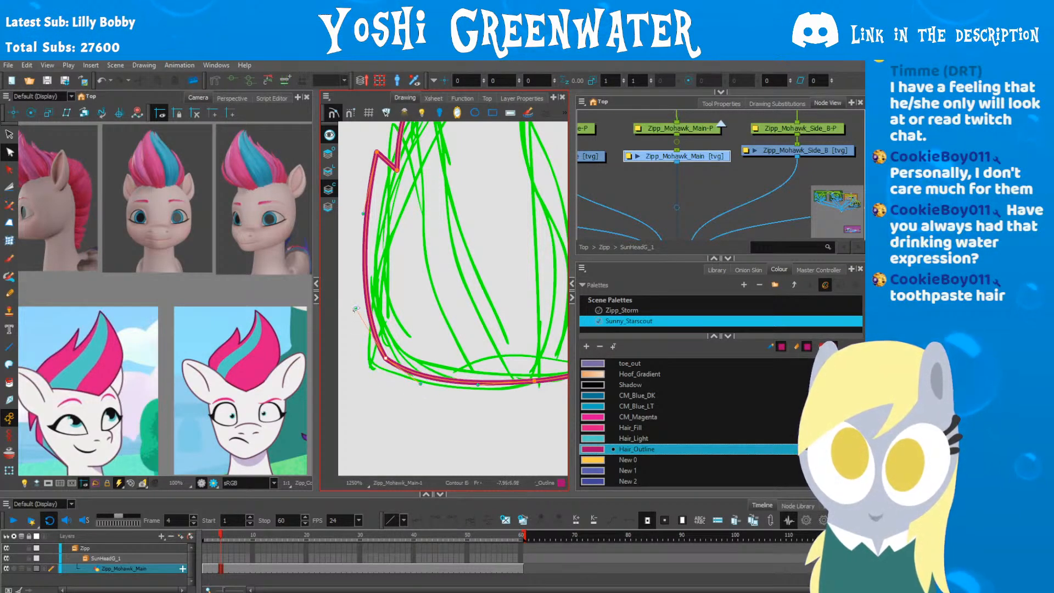
Step: Reshape the tip of the lowest left spike so its edges rise to a clean point
{"action": "scroll", "coordinate": [374, 253], "scroll_direction": "up", "scroll_amount": 3}
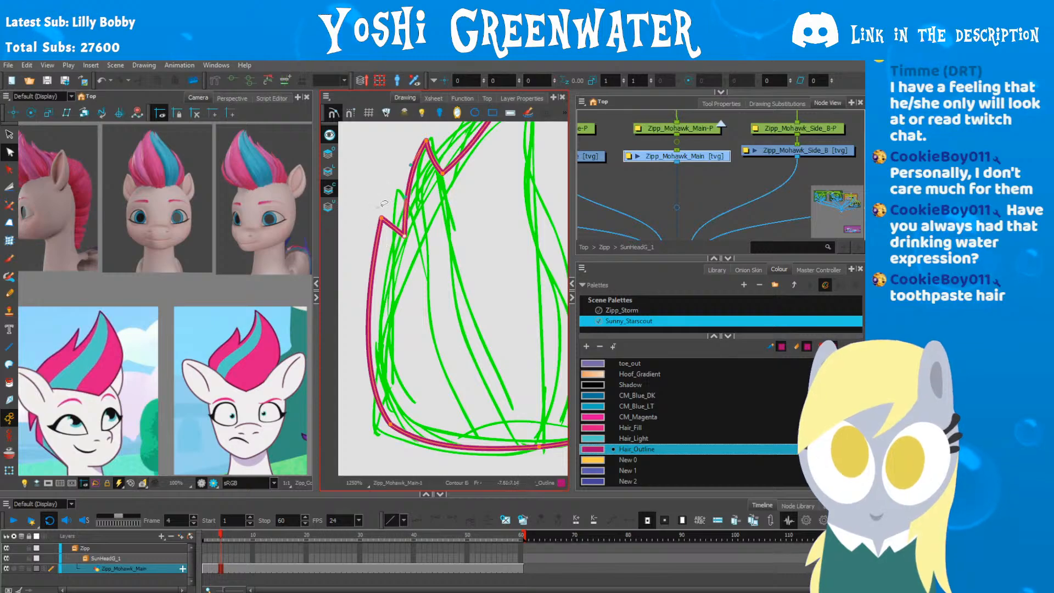
{"action": "left_click", "coordinate": [381, 218]}
{"action": "left_click_drag", "start_coordinate": [372, 207], "coordinate": [368, 247]}
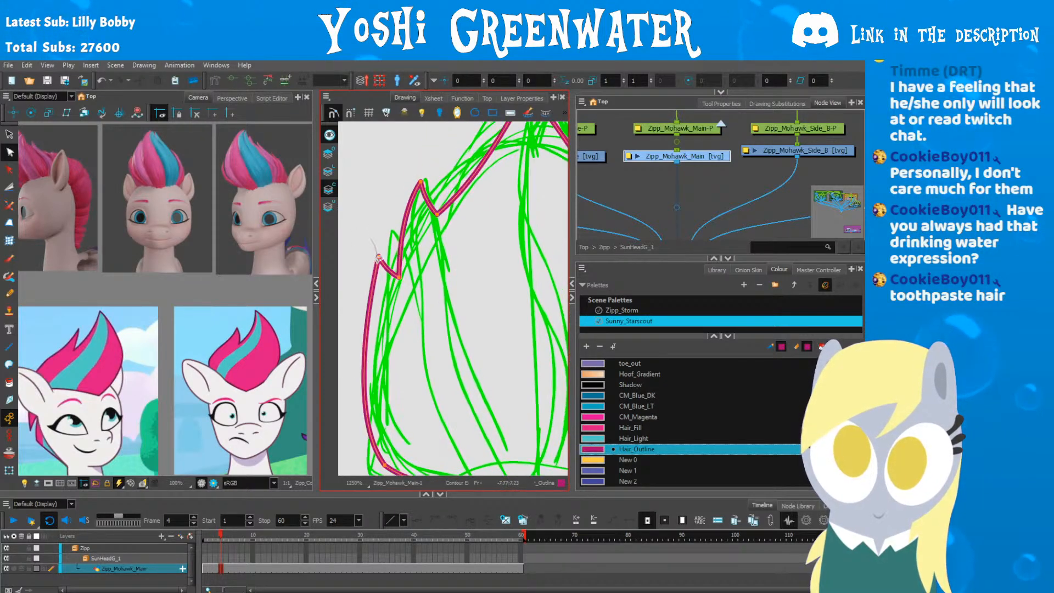
{"action": "left_click", "coordinate": [369, 247]}
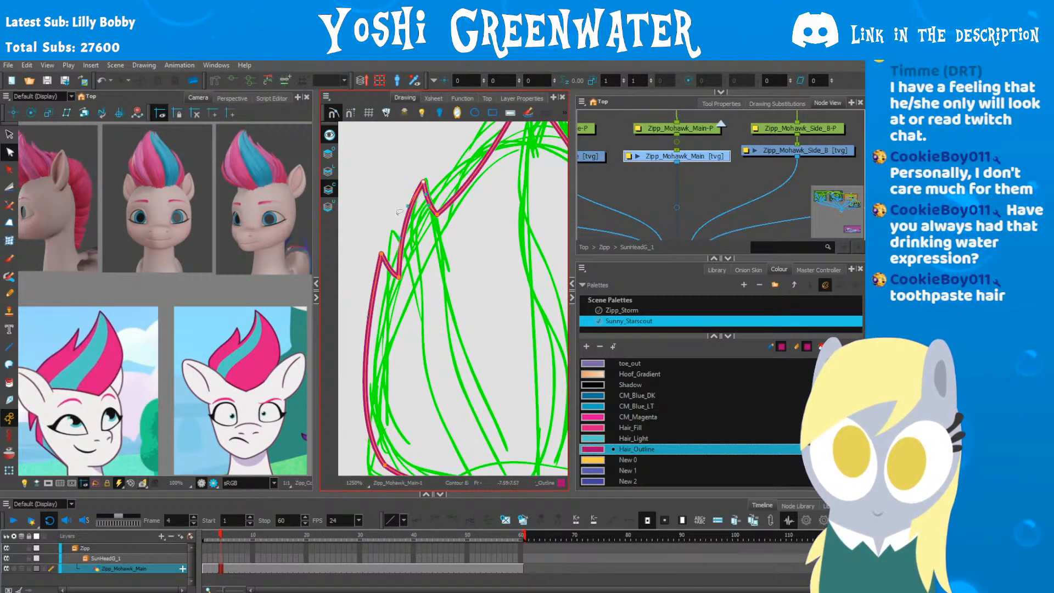
Step: Bow the slope between the upper left spike and the peak outward, adjust the right slope, and shift the peak point slightly right
{"action": "left_click_drag", "start_coordinate": [427, 207], "coordinate": [413, 285]}
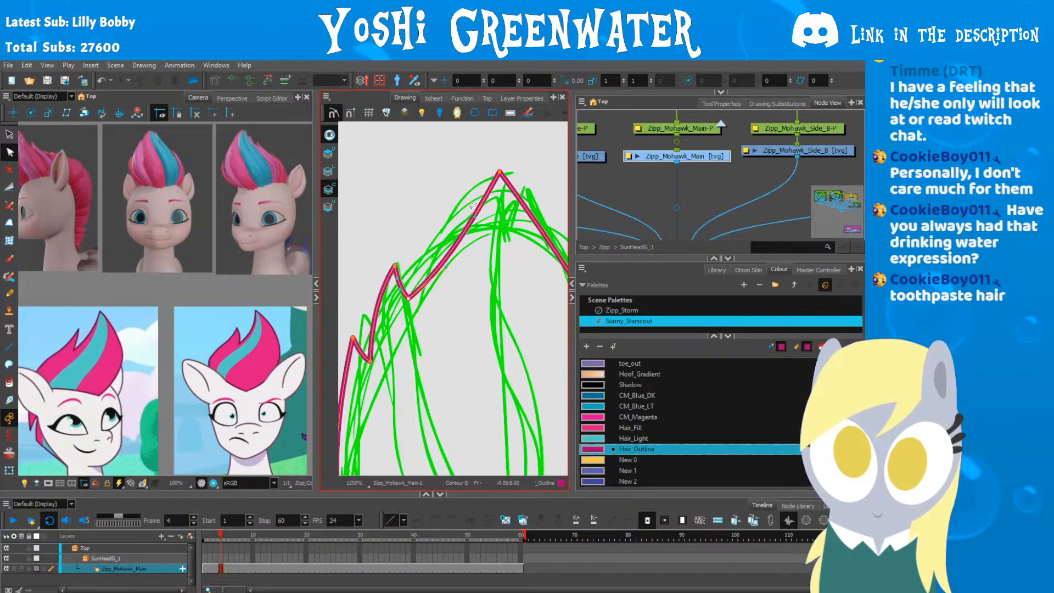
{"action": "left_click_drag", "start_coordinate": [470, 223], "coordinate": [459, 214]}
{"action": "left_click_drag", "start_coordinate": [442, 258], "coordinate": [434, 251]}
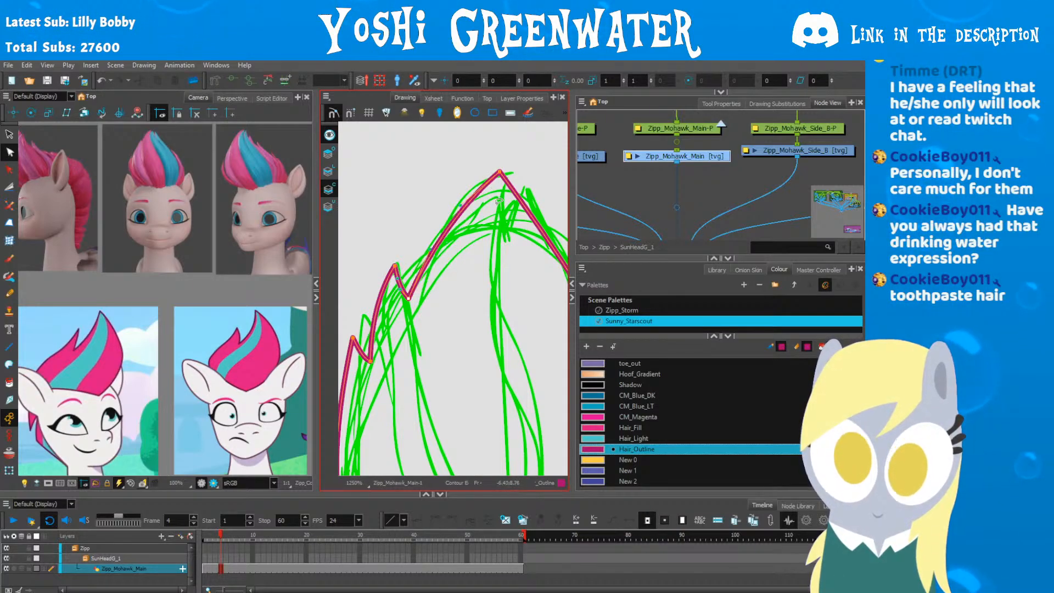
{"action": "left_click_drag", "start_coordinate": [499, 201], "coordinate": [423, 216]}
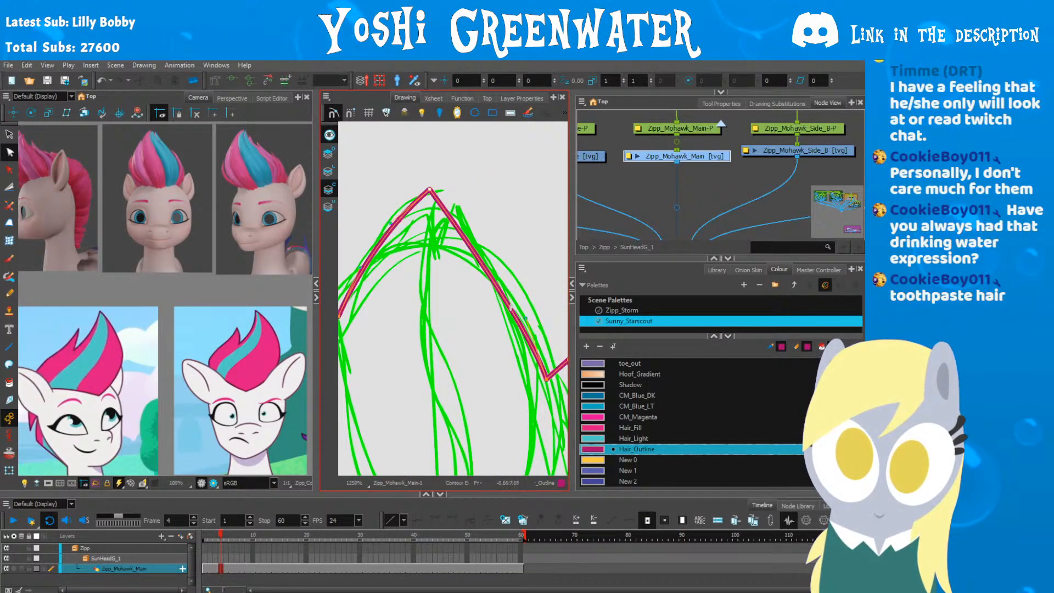
{"action": "left_click_drag", "start_coordinate": [525, 318], "coordinate": [511, 326]}
{"action": "mouse_move", "coordinate": [423, 179]}
{"action": "left_mouse_down"}
{"action": "mouse_move", "coordinate": [437, 198]}
{"action": "mouse_move", "coordinate": [426, 195]}
{"action": "left_mouse_up"}
{"action": "left_click_drag", "start_coordinate": [430, 189], "coordinate": [436, 189]}
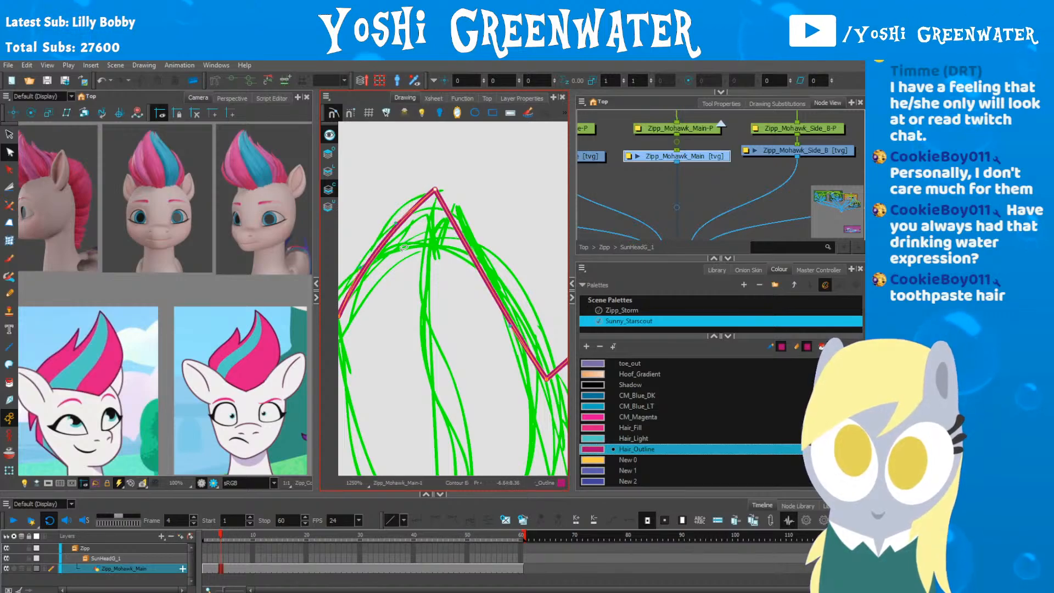
Step: Pull the lower-right side curve inward and lengthen the bottom centre point's handle to the right to smooth the base
{"action": "left_click_drag", "start_coordinate": [505, 329], "coordinate": [409, 273]}
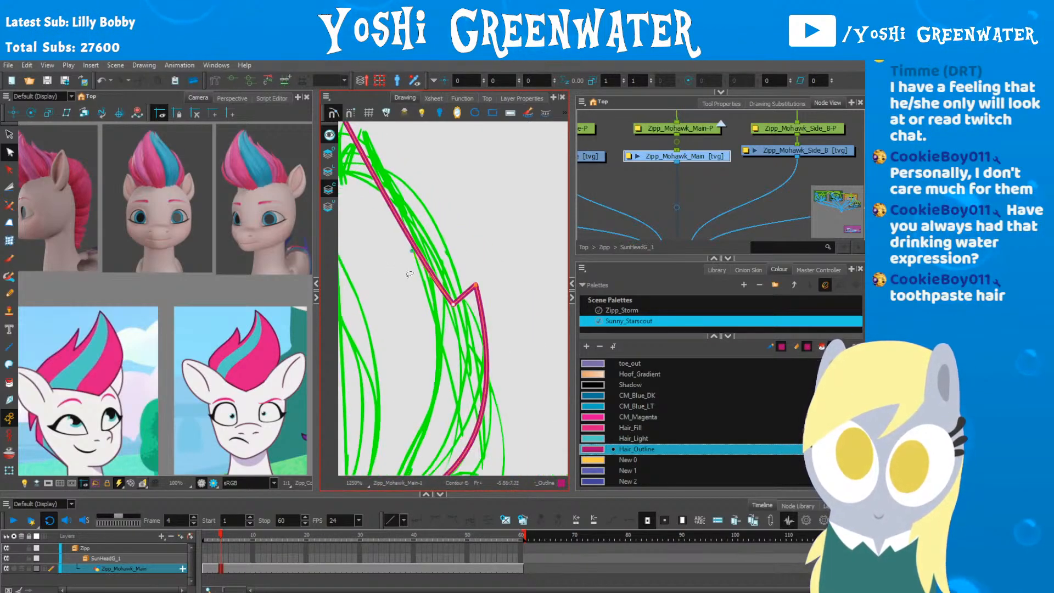
{"action": "left_click", "coordinate": [484, 323]}
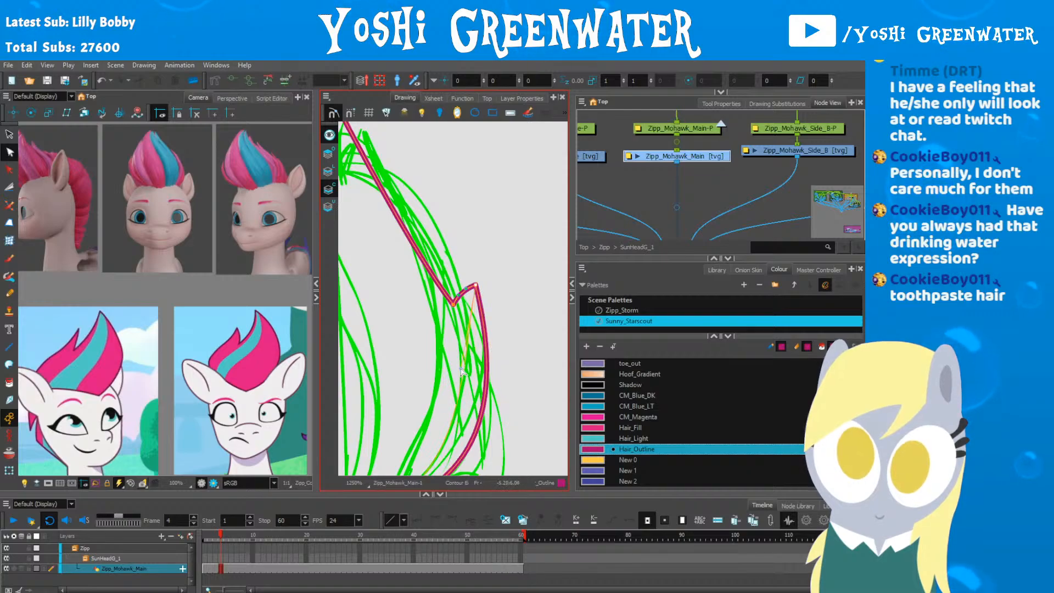
{"action": "left_click_drag", "start_coordinate": [462, 371], "coordinate": [461, 369]}
{"action": "left_click_drag", "start_coordinate": [461, 371], "coordinate": [506, 279]}
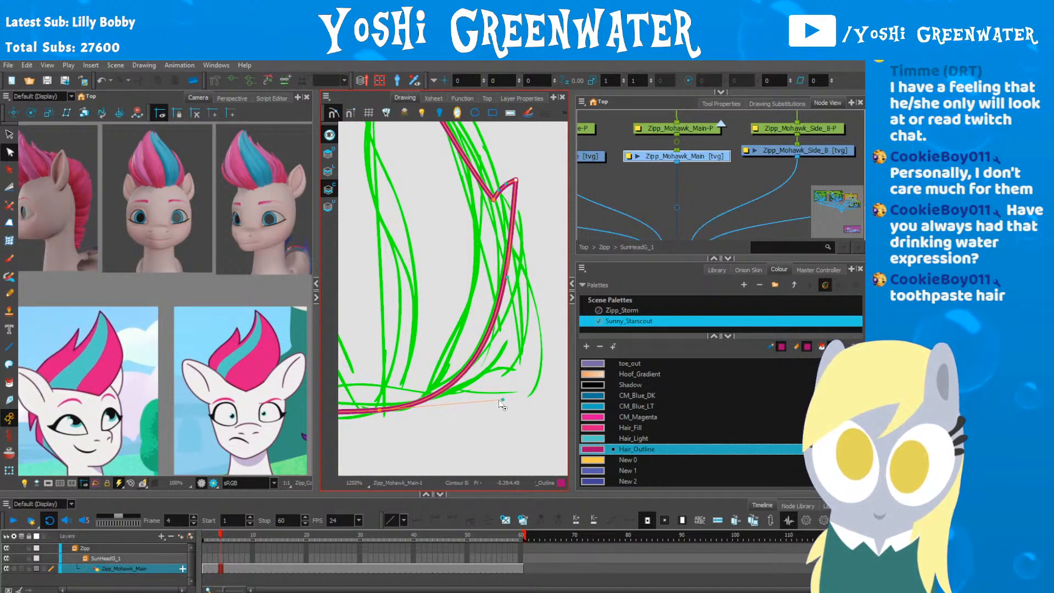
{"action": "left_click_drag", "start_coordinate": [500, 401], "coordinate": [513, 407]}
{"action": "left_click_drag", "start_coordinate": [428, 373], "coordinate": [503, 356]}
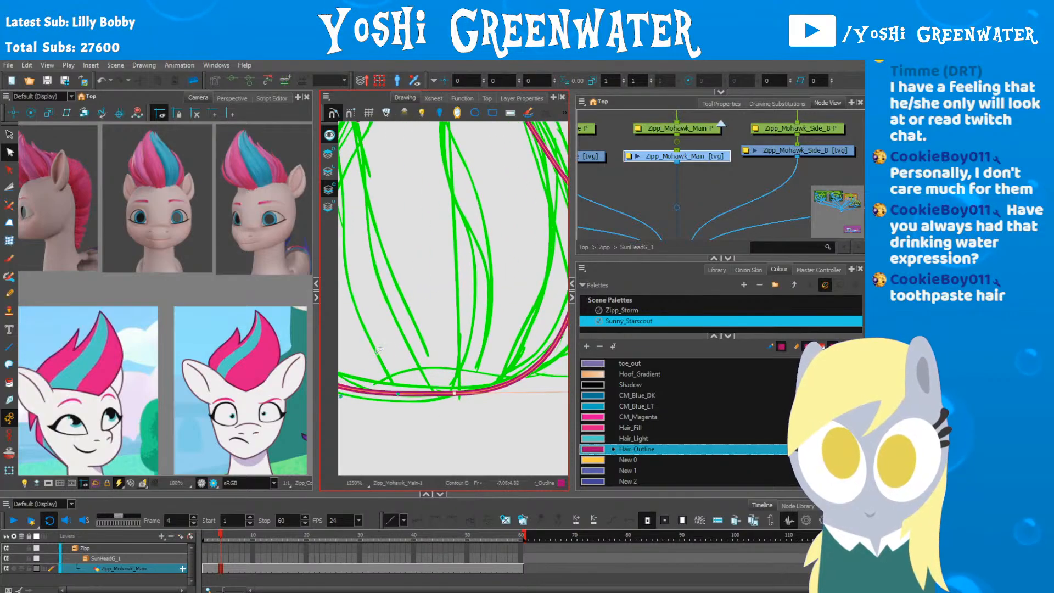
{"action": "scroll", "coordinate": [378, 350], "scroll_direction": "down", "scroll_amount": 3}
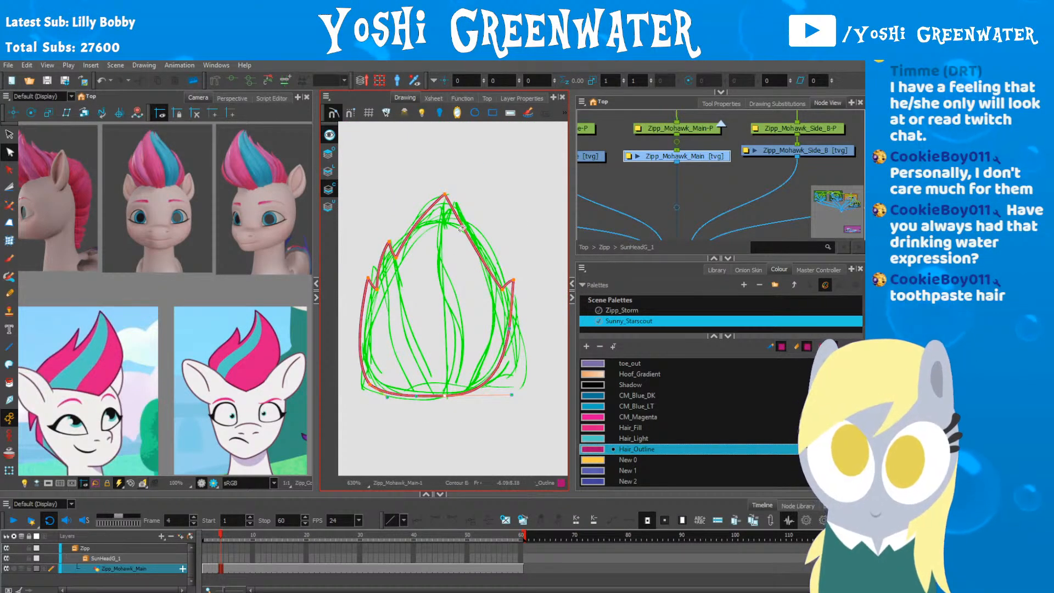
Step: Replace the straight line between the peak and the right spike with a polyline that adds an extra spike near the top
{"action": "left_click", "coordinate": [9, 134]}
{"action": "left_click", "coordinate": [473, 242]}
{"action": "key", "text": "Delete"}
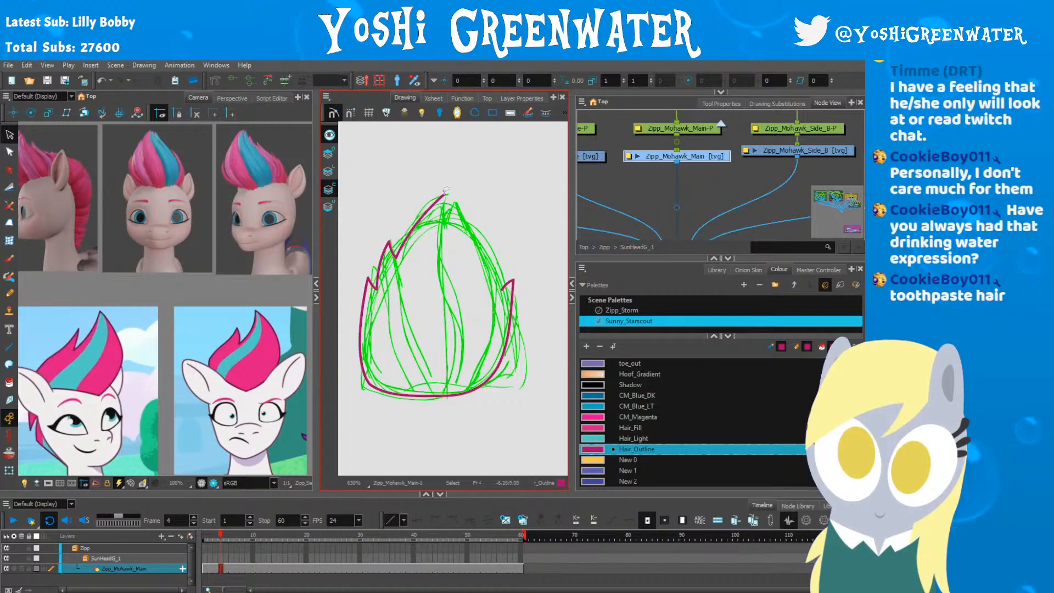
{"action": "key", "text": "alt+shift+minus"}
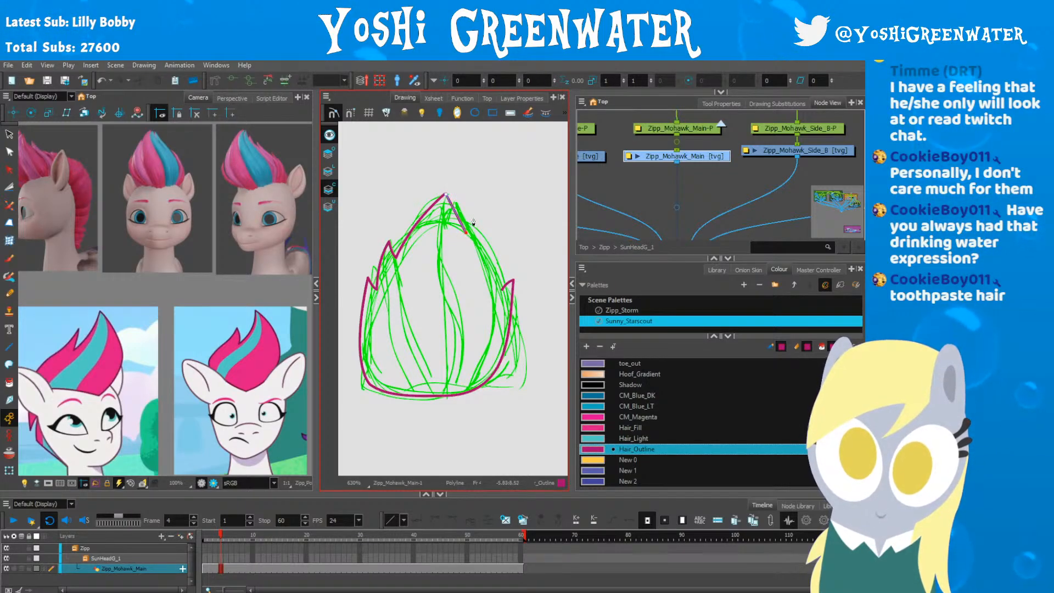
{"action": "left_click", "coordinate": [473, 217]}
{"action": "left_click", "coordinate": [502, 288]}
Step: Bend the edges of the new upper right spike into curves with the Contour Editor
{"action": "key", "text": "alt+q"}
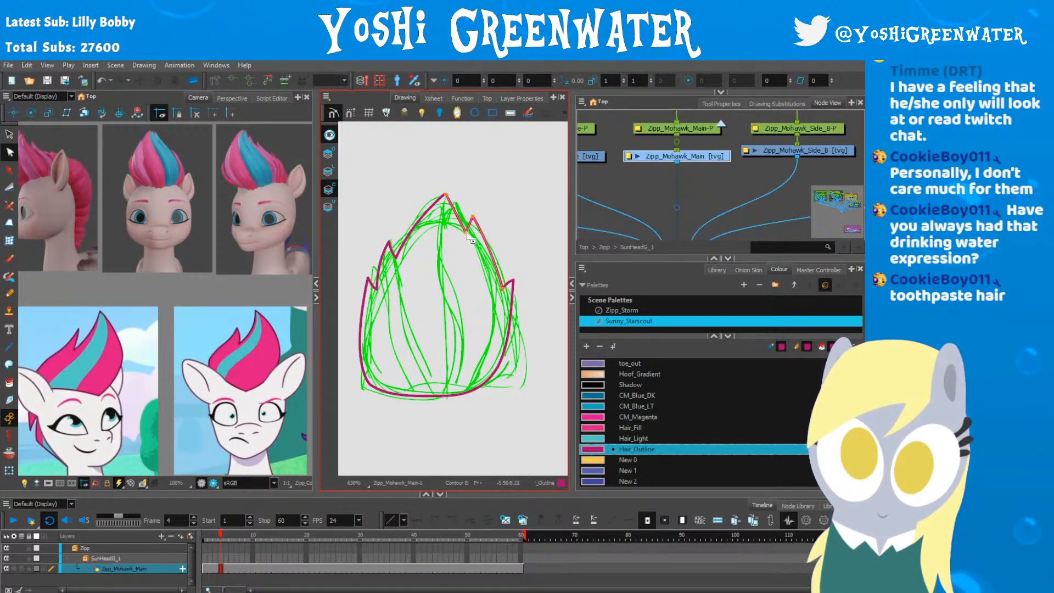
{"action": "scroll", "coordinate": [467, 240], "scroll_direction": "up", "scroll_amount": 3}
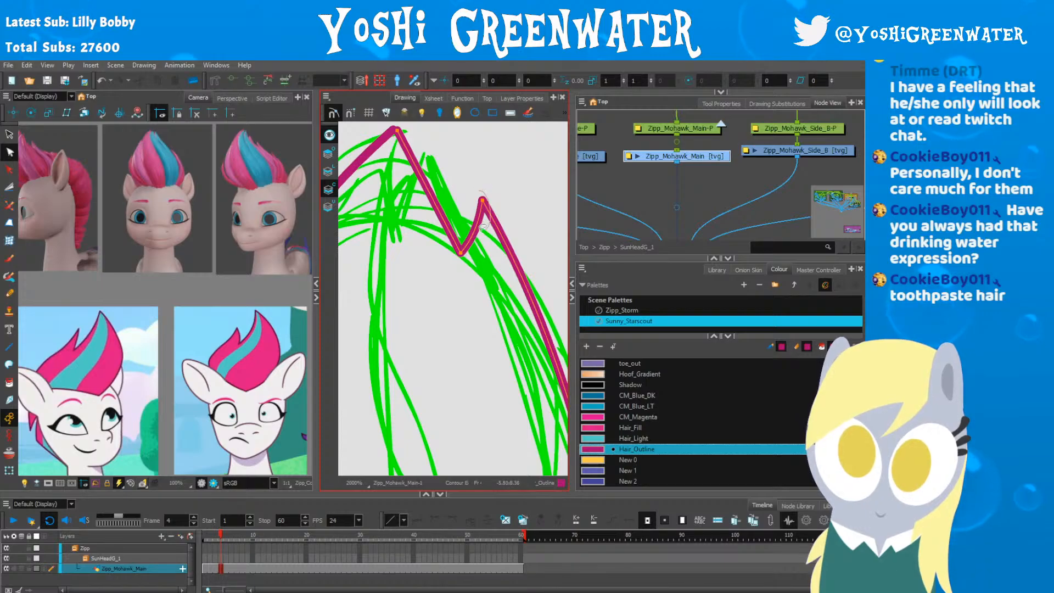
{"action": "scroll", "coordinate": [513, 270], "scroll_direction": "down", "scroll_amount": 2}
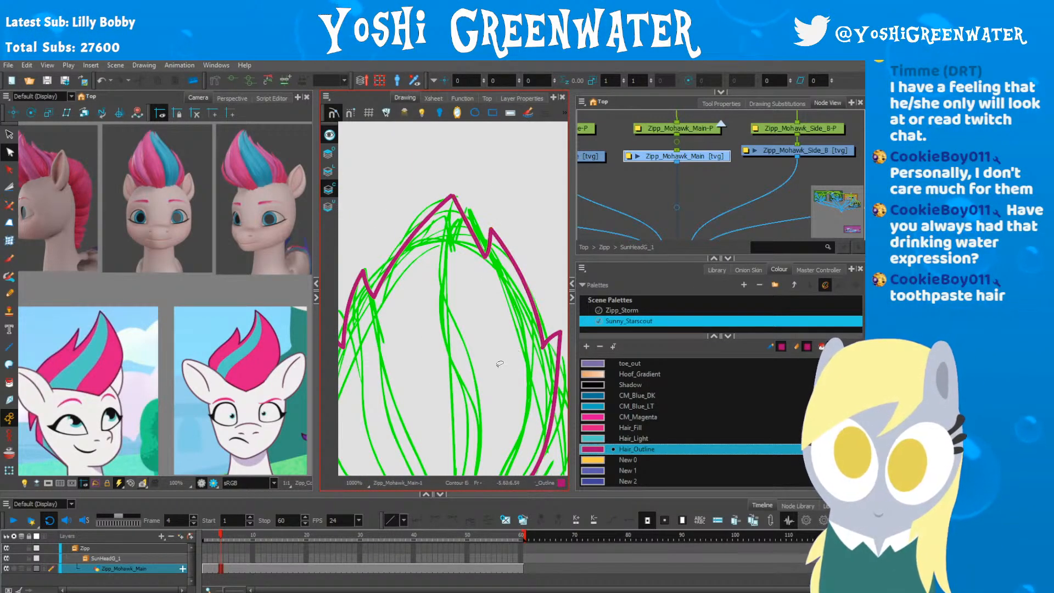
Step: Give the drawing view more width beside the references and refine the notch and tip of the lower right spike
{"action": "left_click", "coordinate": [67, 413]}
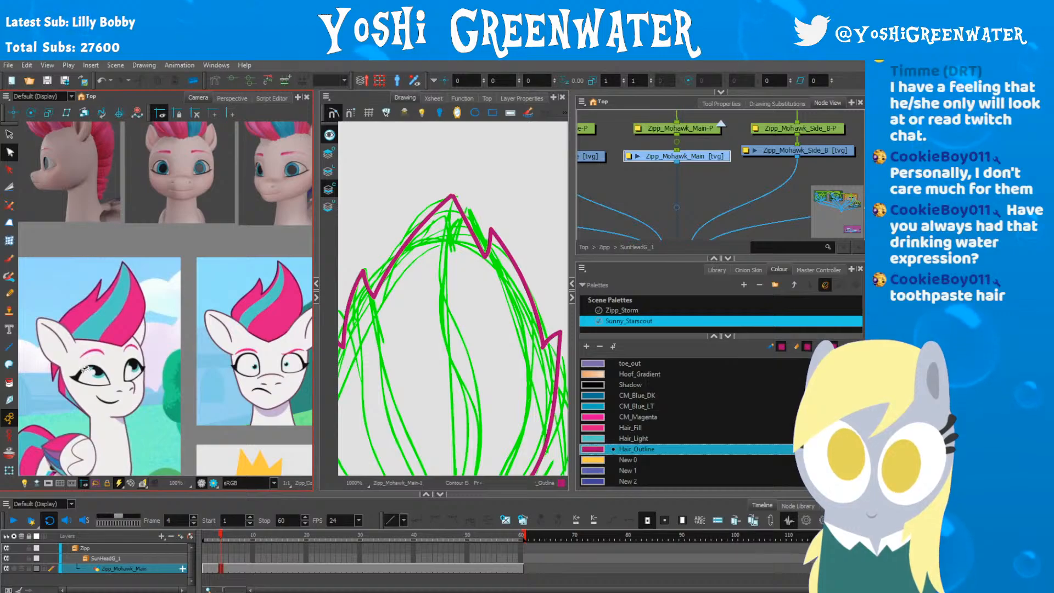
{"action": "left_click_drag", "start_coordinate": [315, 357], "coordinate": [286, 356]}
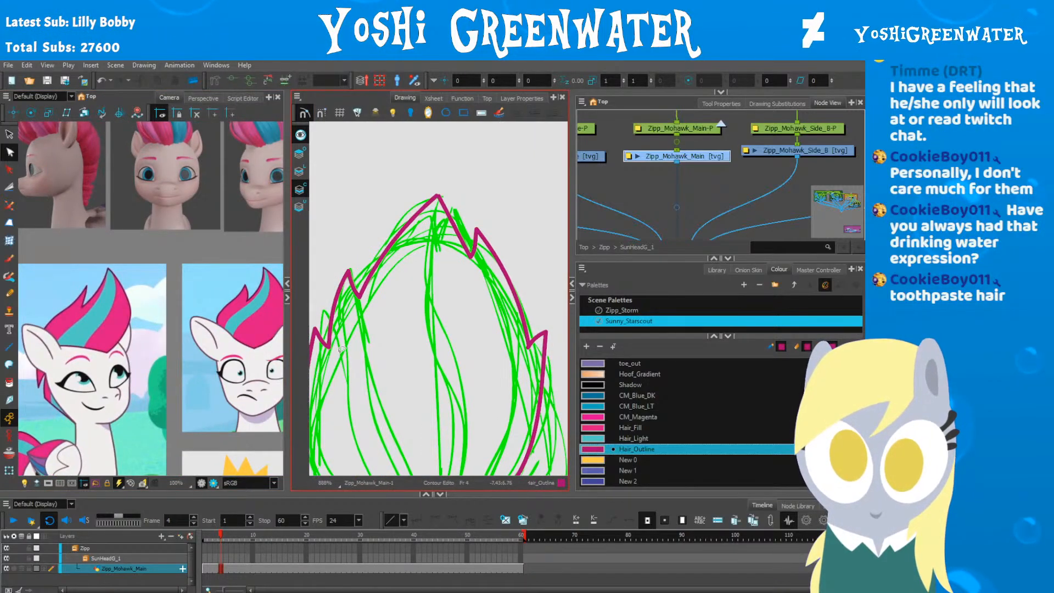
{"action": "scroll", "coordinate": [341, 349], "scroll_direction": "down", "scroll_amount": 1}
{"action": "scroll", "coordinate": [469, 342], "scroll_direction": "up", "scroll_amount": 4}
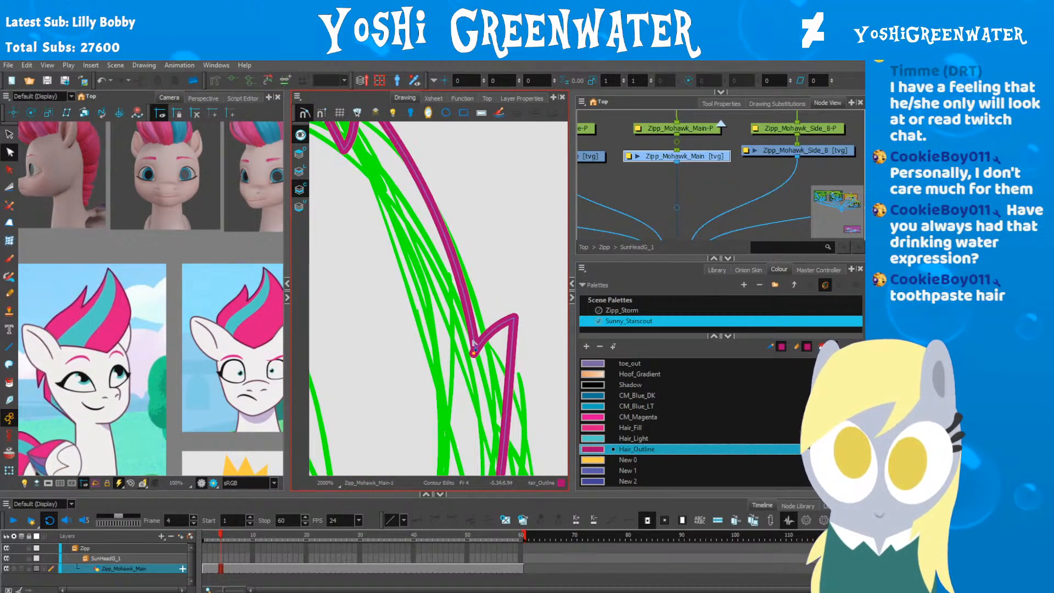
{"action": "scroll", "coordinate": [472, 337], "scroll_direction": "up", "scroll_amount": 4}
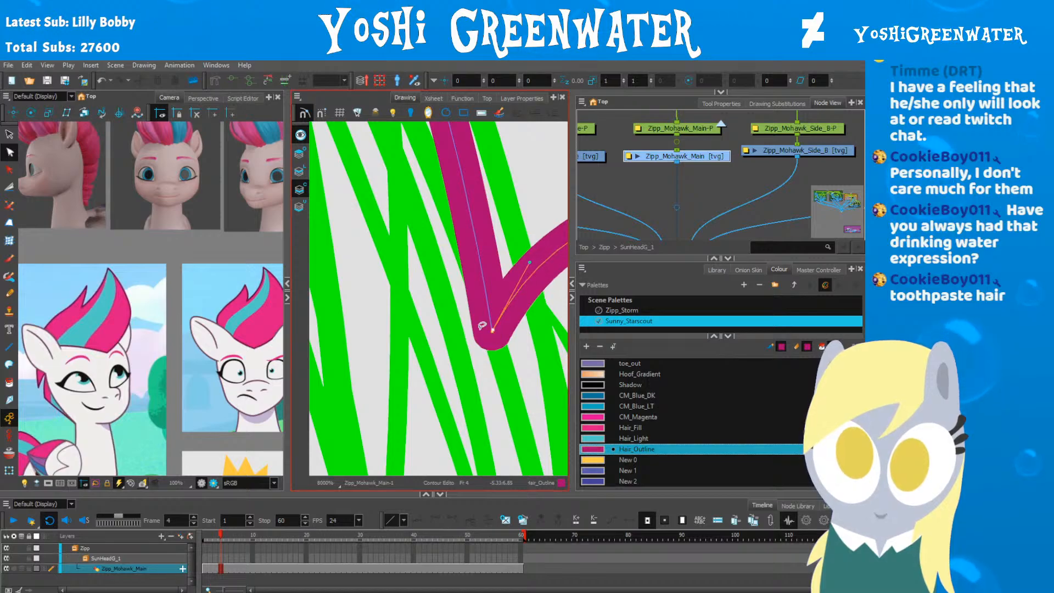
{"action": "scroll", "coordinate": [524, 340], "scroll_direction": "up", "scroll_amount": 4}
{"action": "scroll", "coordinate": [524, 342], "scroll_direction": "down", "scroll_amount": 8}
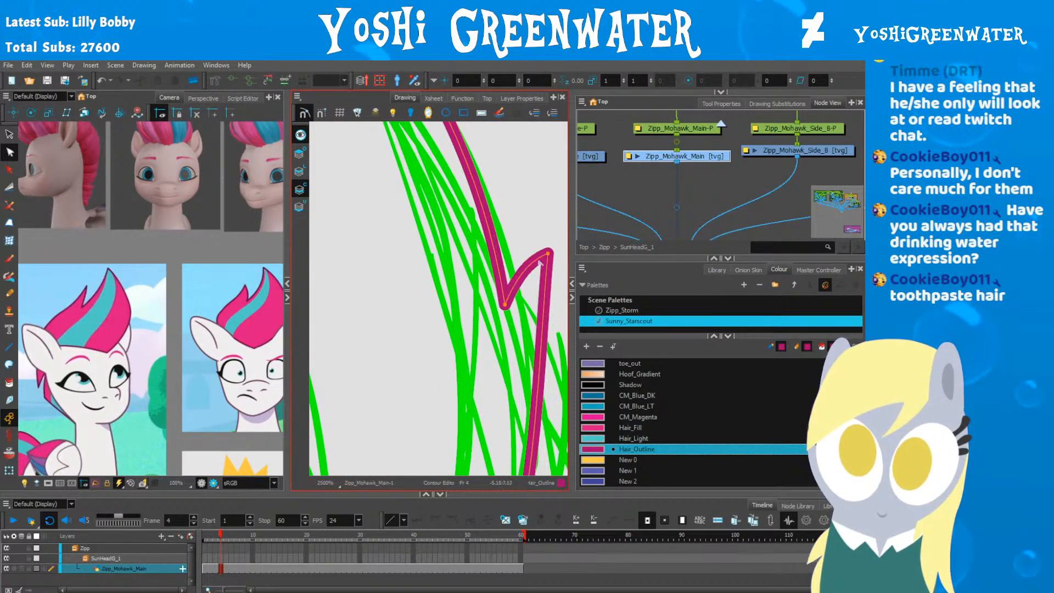
{"action": "scroll", "coordinate": [522, 256], "scroll_direction": "up", "scroll_amount": 1}
{"action": "left_click_drag", "start_coordinate": [566, 251], "coordinate": [516, 255]}
{"action": "key", "text": "Up"}
{"action": "key", "text": "Up"}
{"action": "key", "text": "Up"}
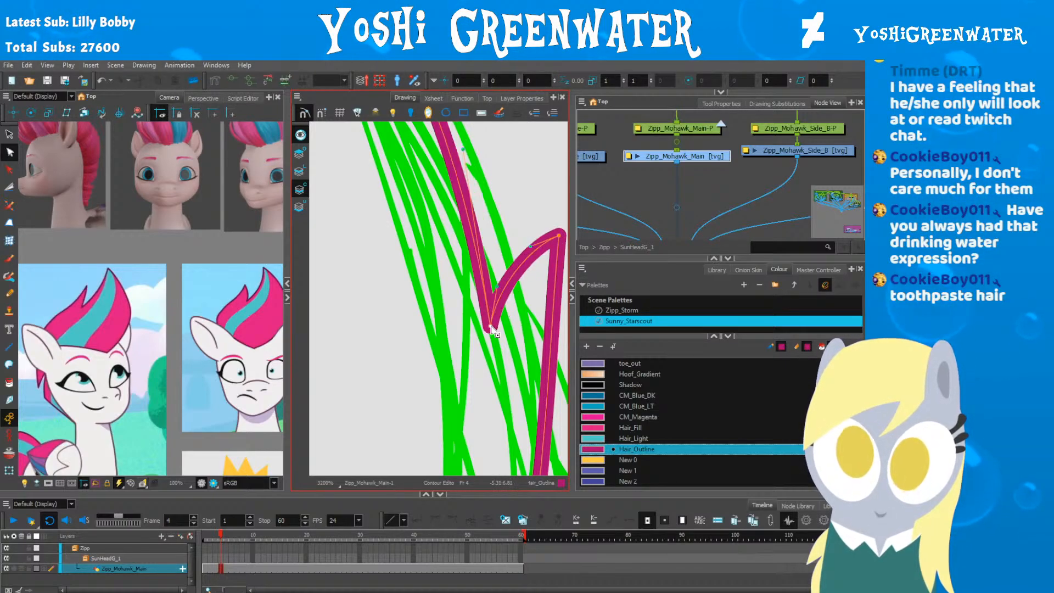
Step: Bend the edge directly below the lower right spike inward and refine its curve down to the base, leaving the whole outline in view
{"action": "scroll", "coordinate": [473, 285], "scroll_direction": "down", "scroll_amount": 3}
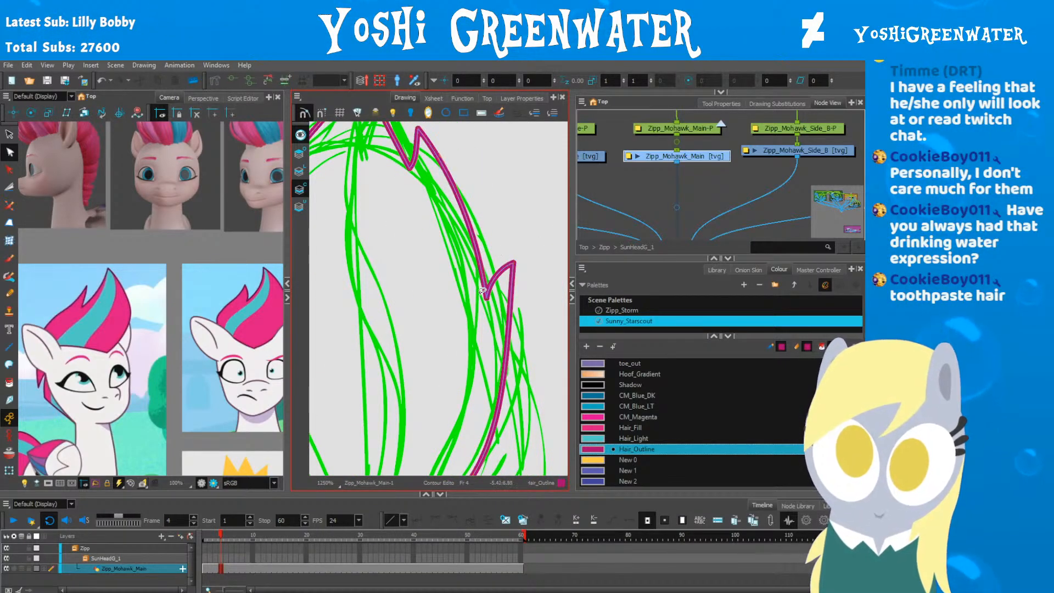
{"action": "left_click_drag", "start_coordinate": [508, 317], "coordinate": [502, 315]}
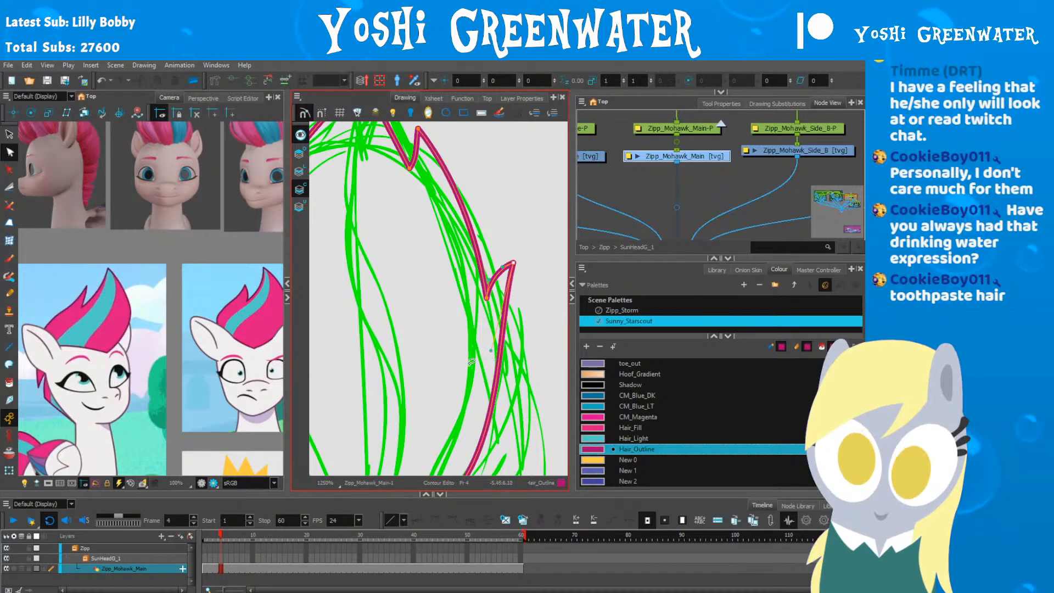
{"action": "left_click_drag", "start_coordinate": [457, 373], "coordinate": [500, 271]}
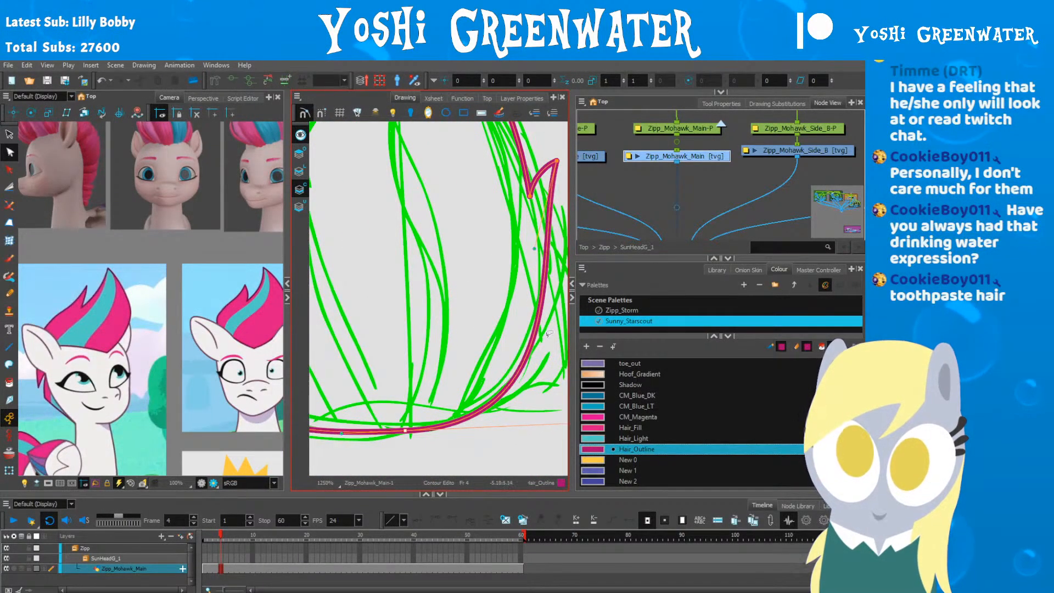
{"action": "scroll", "coordinate": [406, 263], "scroll_direction": "down", "scroll_amount": 3}
{"action": "left_click_drag", "start_coordinate": [406, 263], "coordinate": [432, 319]}
{"action": "left_click_drag", "start_coordinate": [508, 286], "coordinate": [527, 305]}
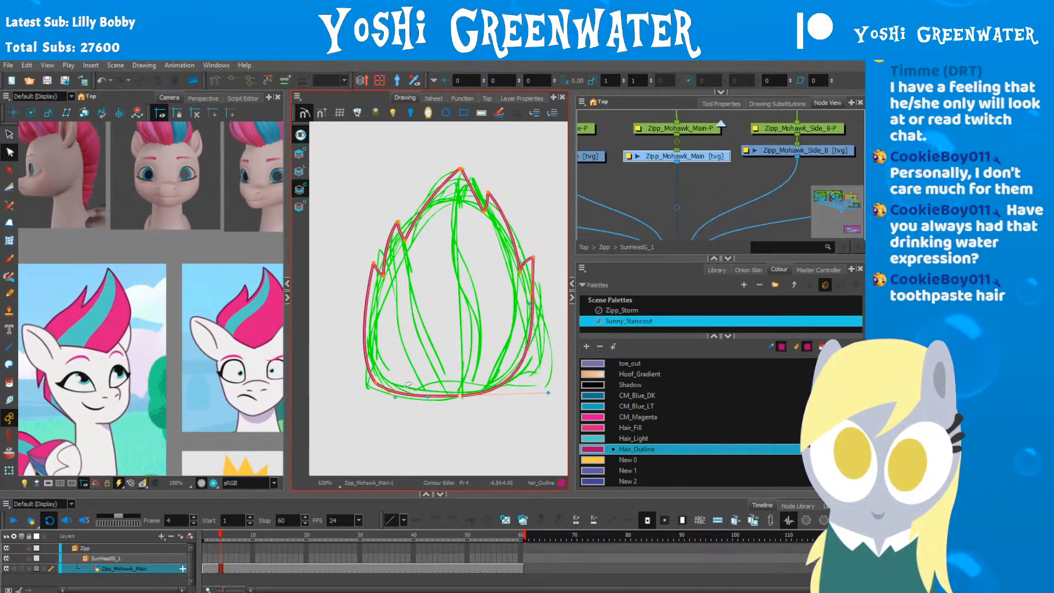
{"action": "left_click", "coordinate": [360, 394]}
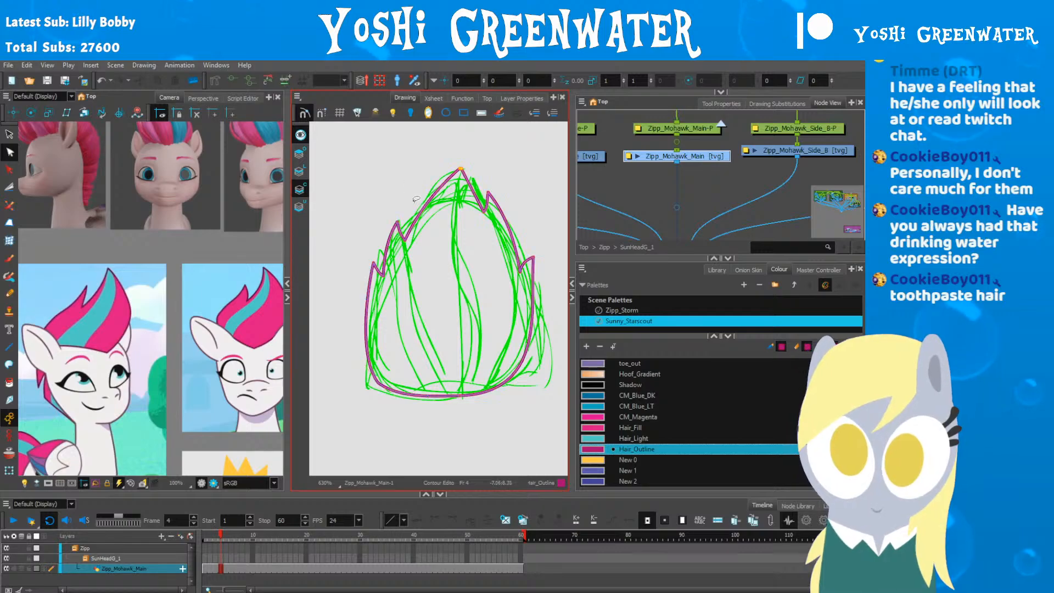
Step: Shift the peak of the hair outline slightly to the left with the Contour Editor
{"action": "scroll", "coordinate": [416, 199], "scroll_direction": "up", "scroll_amount": 5}
{"action": "scroll", "coordinate": [504, 170], "scroll_direction": "down", "scroll_amount": 4}
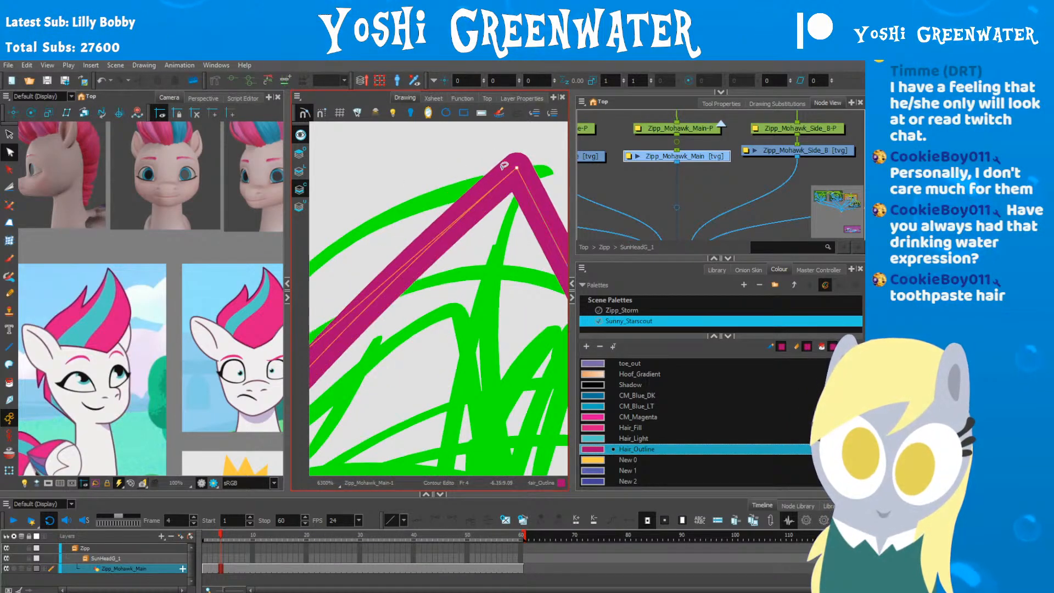
{"action": "left_click_drag", "start_coordinate": [365, 261], "coordinate": [339, 289]}
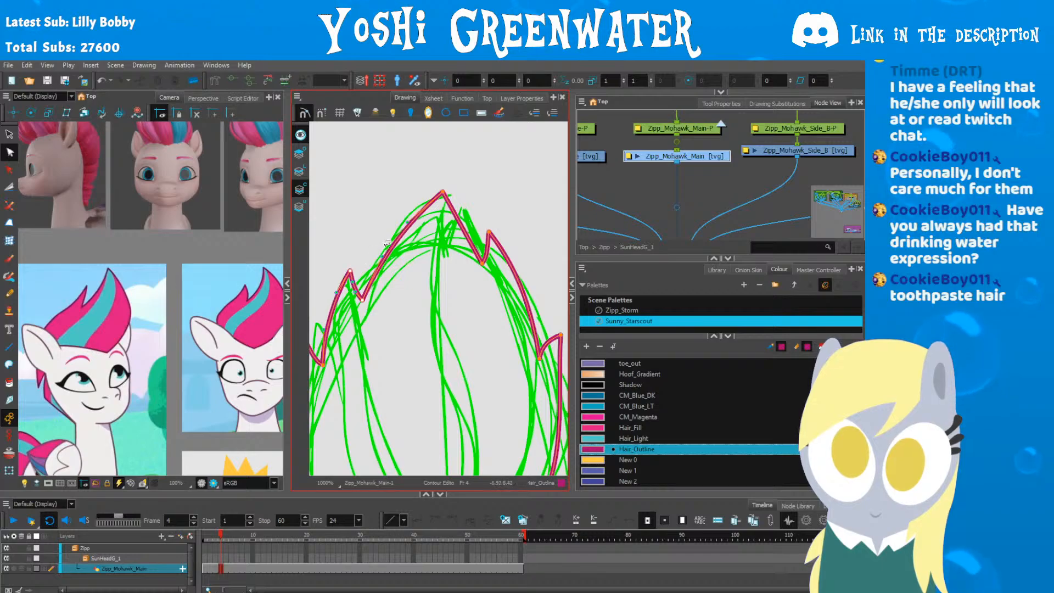
{"action": "left_click_drag", "start_coordinate": [443, 192], "coordinate": [437, 192]}
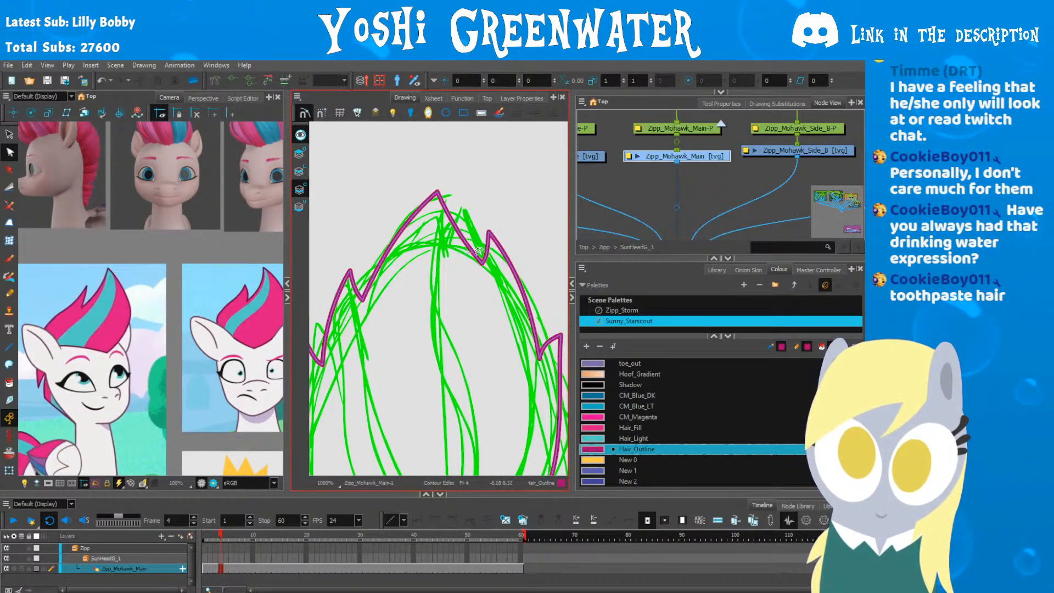
Step: Refine the curve between the two right spikes and raise the tip of the lower right spike, bending its outer edge inward
{"action": "scroll", "coordinate": [479, 251], "scroll_direction": "up", "scroll_amount": 3}
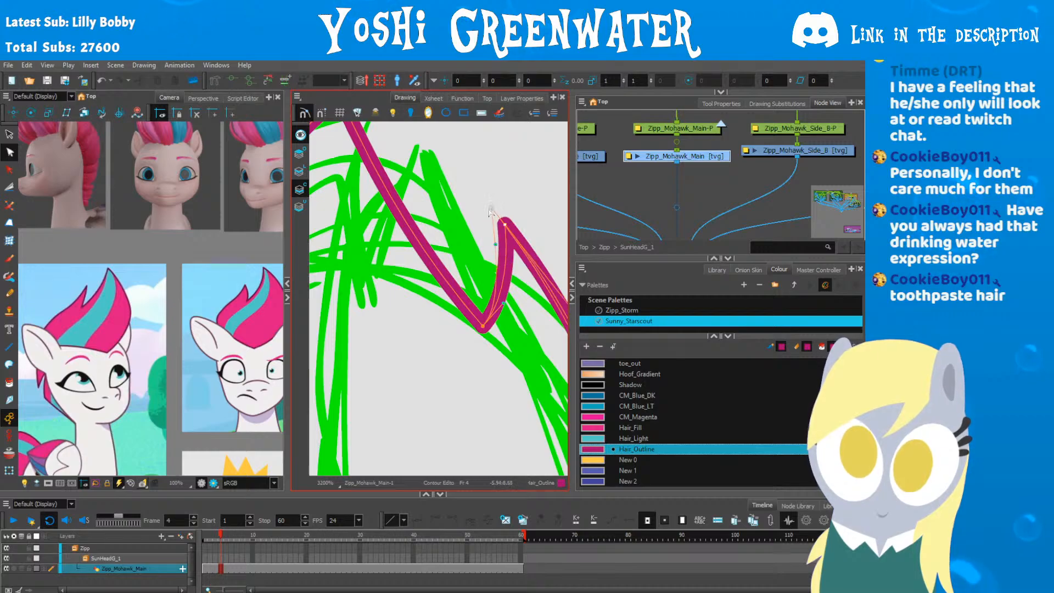
{"action": "scroll", "coordinate": [530, 327], "scroll_direction": "down", "scroll_amount": 3}
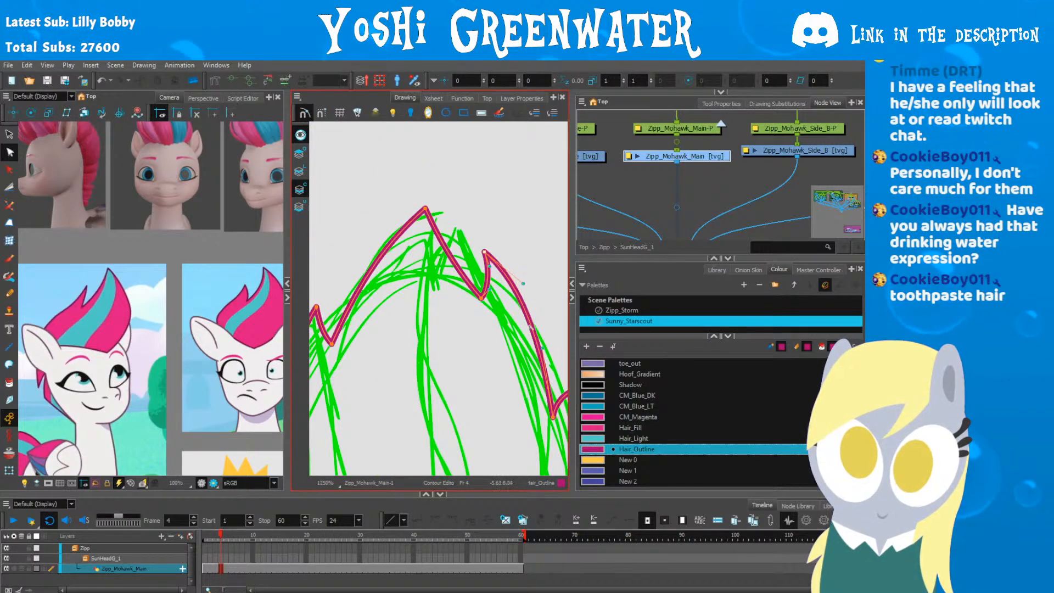
{"action": "left_click_drag", "start_coordinate": [509, 373], "coordinate": [458, 321]}
{"action": "left_click_drag", "start_coordinate": [502, 364], "coordinate": [526, 333]}
{"action": "key", "text": "space"}
{"action": "left_click_drag", "start_coordinate": [507, 413], "coordinate": [488, 326]}
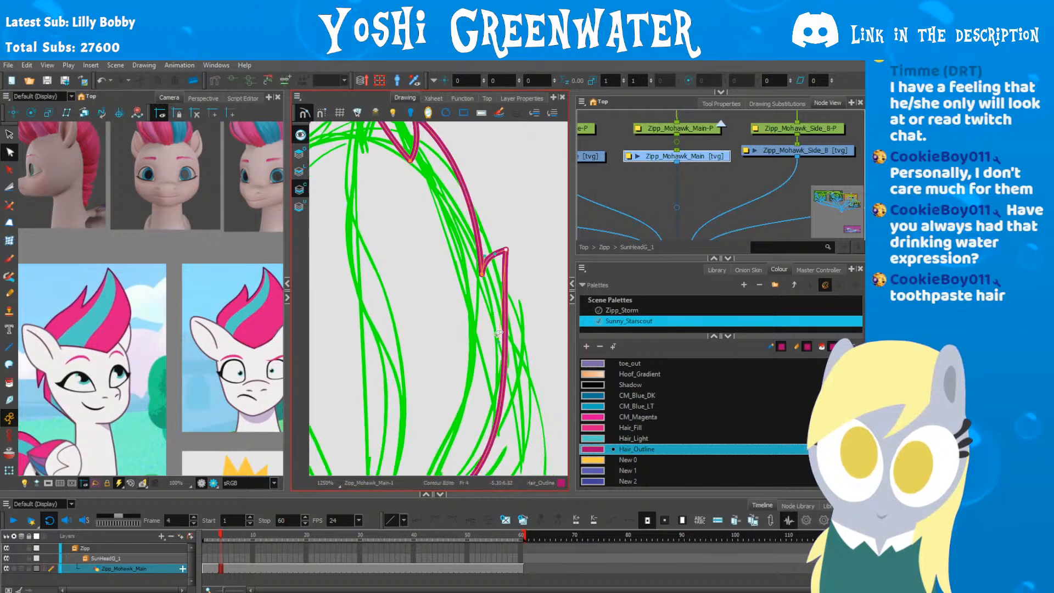
{"action": "left_click_drag", "start_coordinate": [506, 250], "coordinate": [486, 261]}
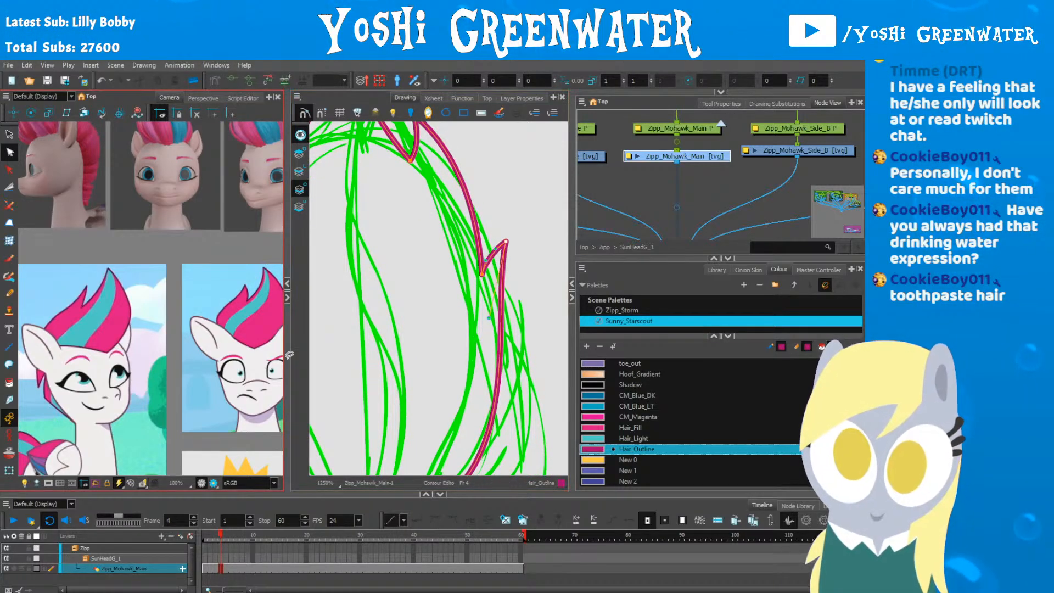
Step: Nudge the upper right spike's tip slightly down and outward, and fill out the outline's curve at the lower right of the base
{"action": "left_click_drag", "start_coordinate": [332, 318], "coordinate": [397, 296]}
{"action": "scroll", "coordinate": [385, 313], "scroll_direction": "down", "scroll_amount": 3}
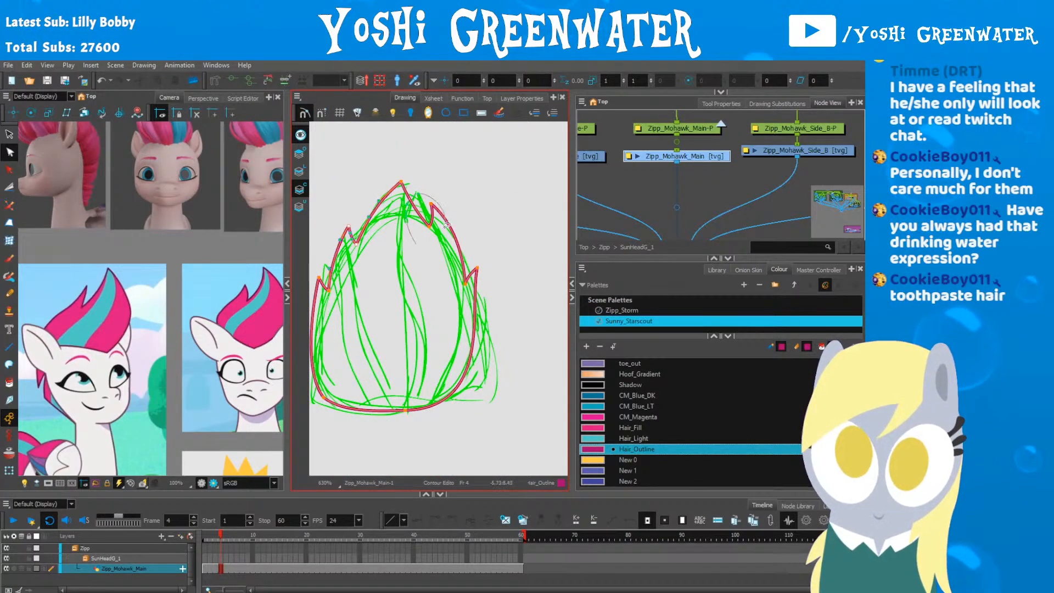
{"action": "mouse_move", "coordinate": [447, 224]}
{"action": "left_mouse_down"}
{"action": "mouse_move", "coordinate": [417, 245]}
{"action": "mouse_move", "coordinate": [442, 319]}
{"action": "left_mouse_up"}
{"action": "key", "text": "Down"}
{"action": "key", "text": "Down"}
{"action": "key", "text": "Right"}
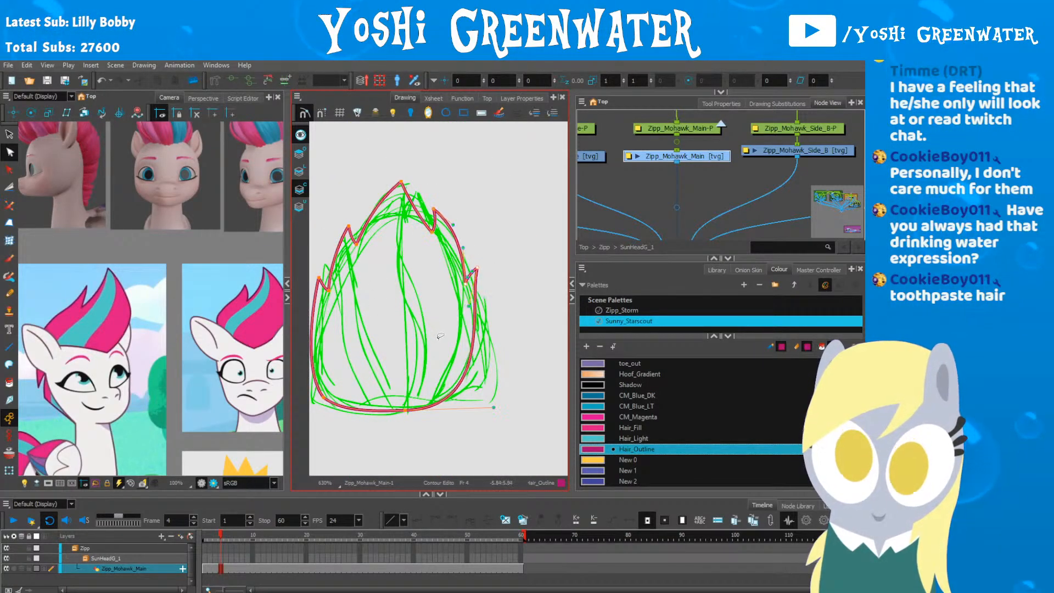
{"action": "left_click_drag", "start_coordinate": [493, 408], "coordinate": [502, 408]}
Step: Shift the notches beside the two left spikes inward and bulge the edge between these spikes slightly outward
{"action": "mouse_move", "coordinate": [315, 287]}
{"action": "left_mouse_down"}
{"action": "mouse_move", "coordinate": [331, 279]}
{"action": "mouse_move", "coordinate": [368, 288]}
{"action": "left_mouse_up"}
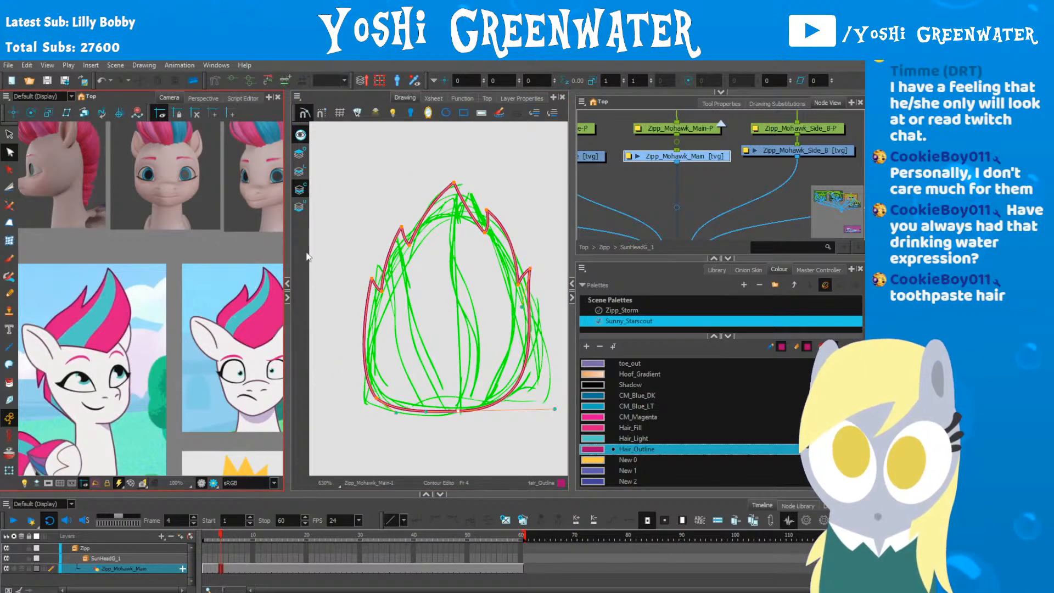
{"action": "scroll", "coordinate": [359, 279], "scroll_direction": "up", "scroll_amount": 3}
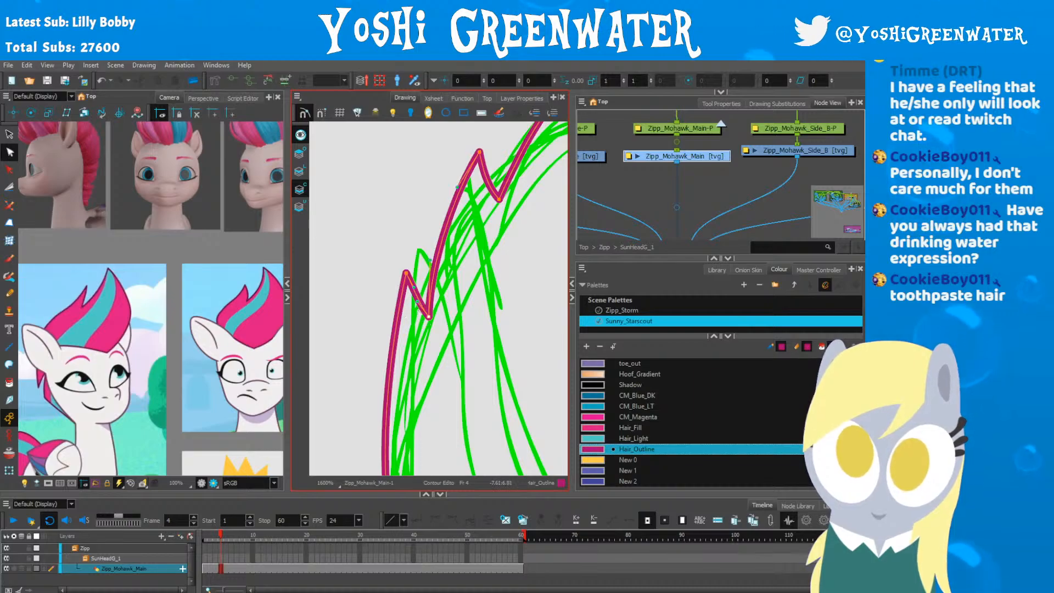
{"action": "left_click_drag", "start_coordinate": [420, 305], "coordinate": [437, 322]}
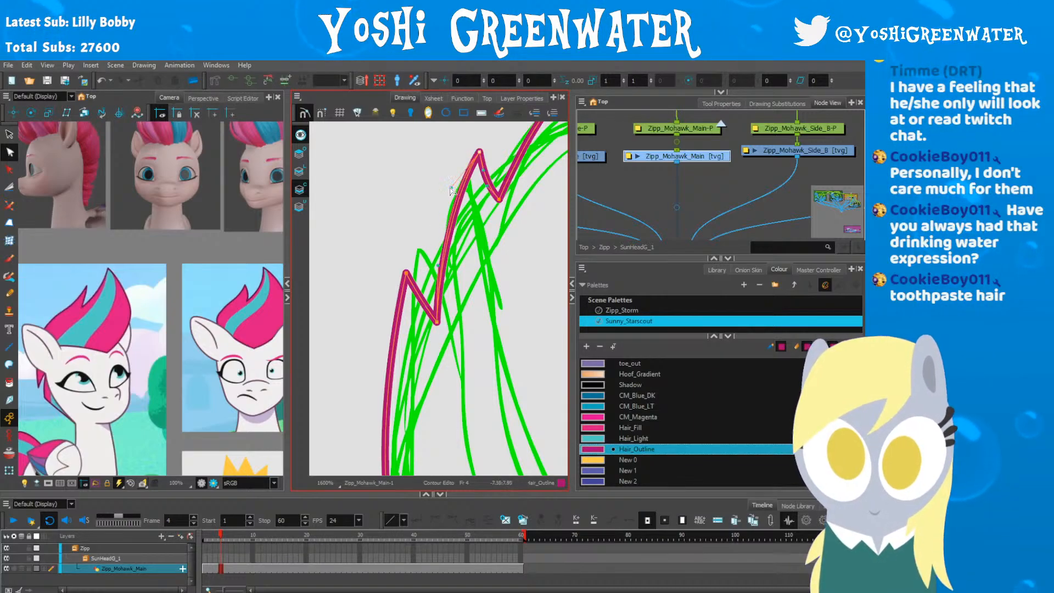
{"action": "left_click_drag", "start_coordinate": [457, 187], "coordinate": [451, 188]}
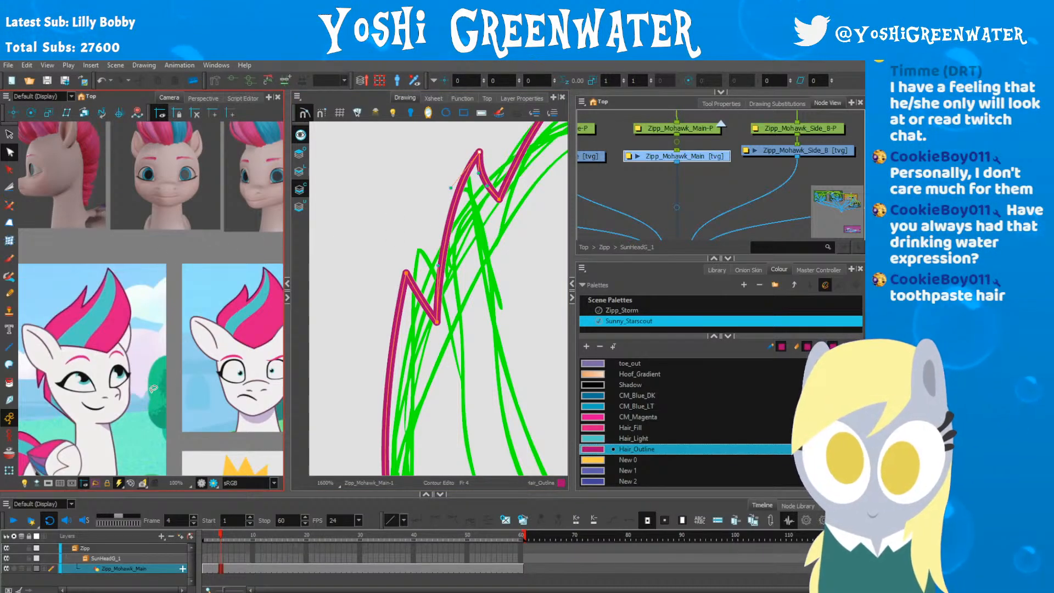
{"action": "left_click_drag", "start_coordinate": [499, 199], "coordinate": [501, 199]}
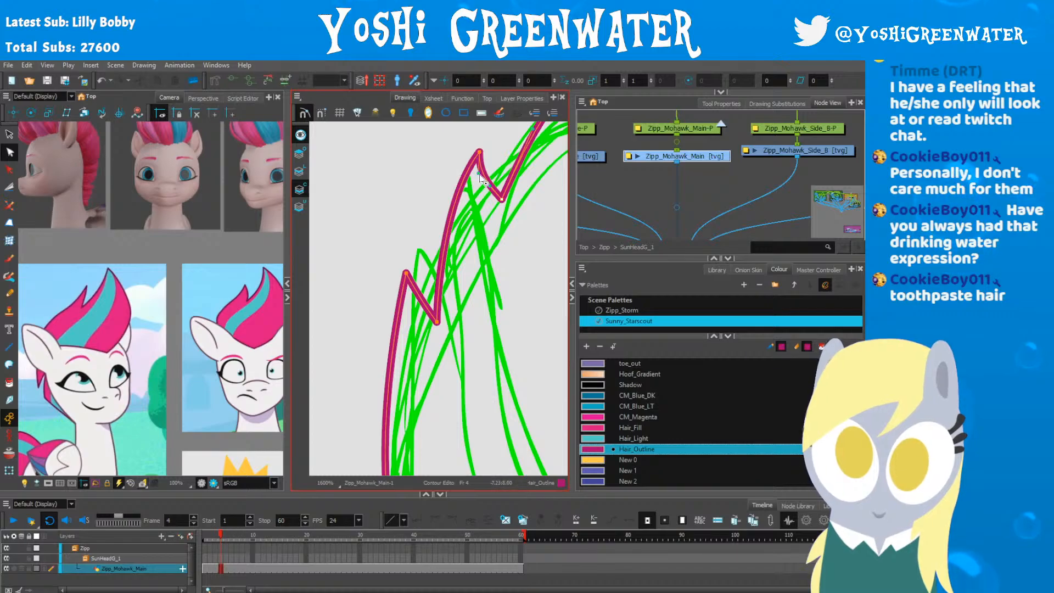
{"action": "scroll", "coordinate": [413, 246], "scroll_direction": "down", "scroll_amount": 5}
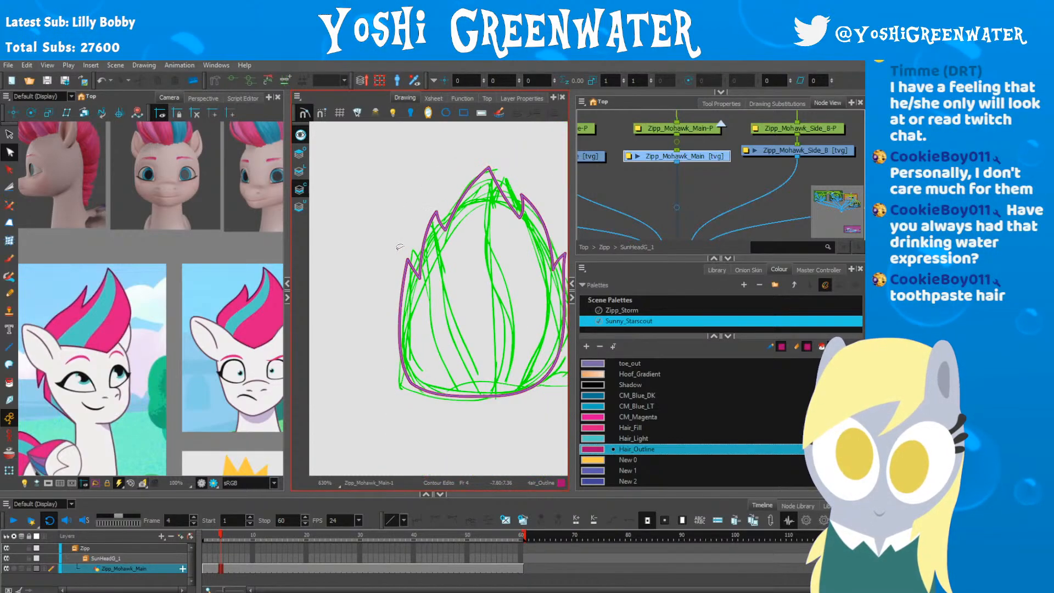
Step: Hide the rough green sketch in the drawing view and bring the full-body reference pony into view
{"action": "left_click", "coordinate": [386, 243]}
{"action": "left_click_drag", "start_coordinate": [385, 244], "coordinate": [328, 250]}
{"action": "left_click", "coordinate": [299, 151]}
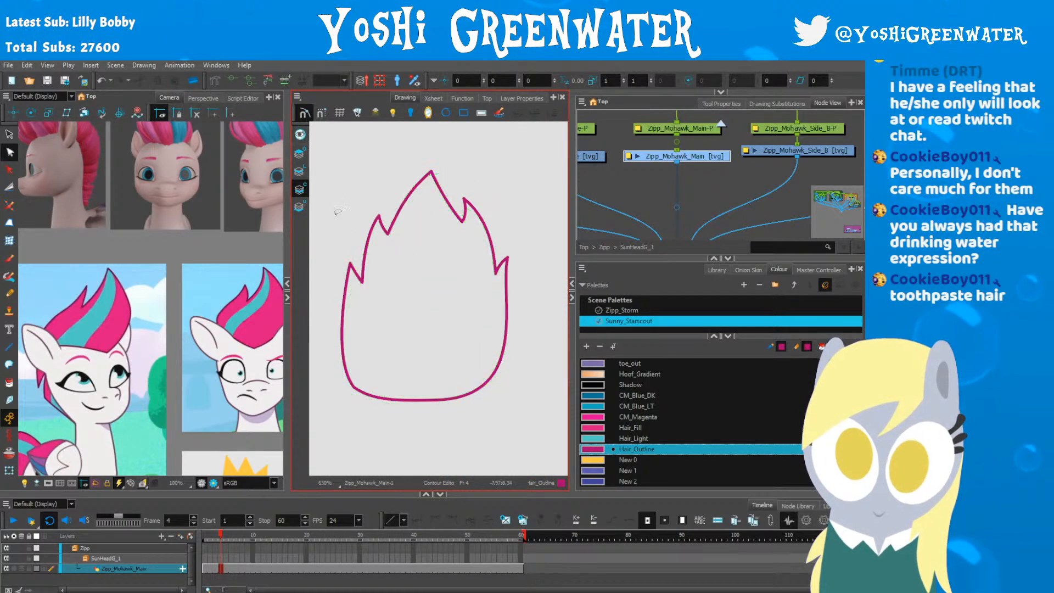
{"action": "left_click_drag", "start_coordinate": [70, 389], "coordinate": [117, 298]}
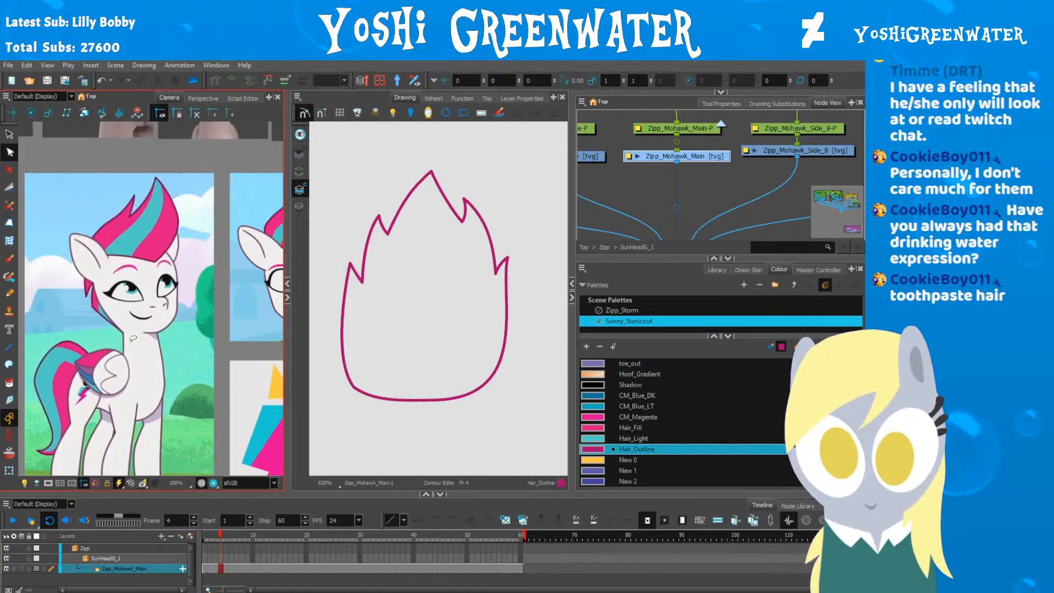
Step: Nudge the tip of the upper right spike downward with the Contour Editor
{"action": "key", "text": "shift+t"}
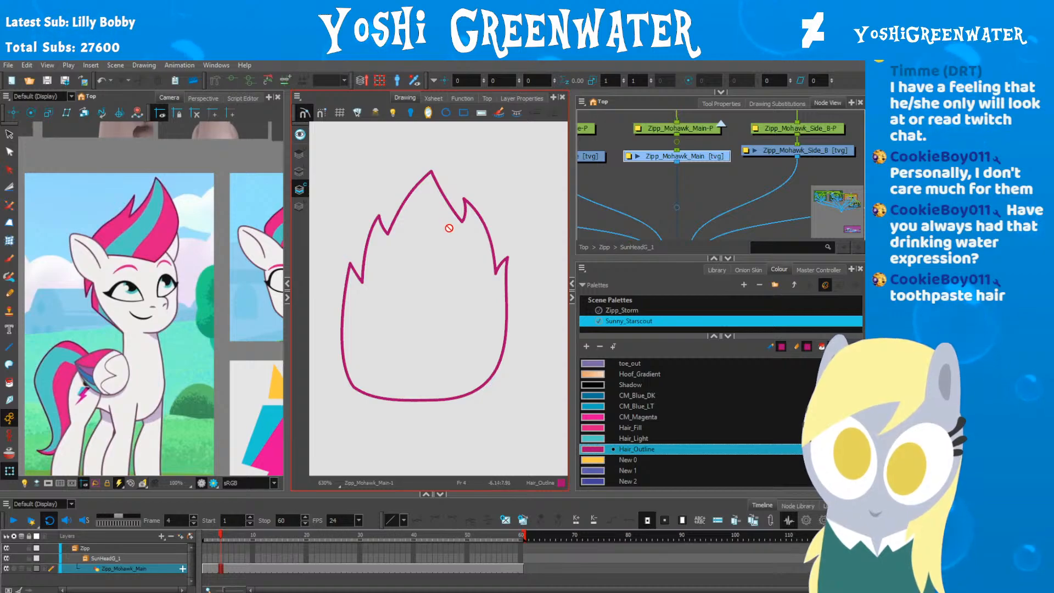
{"action": "key", "text": "alt+q"}
{"action": "left_click_drag", "start_coordinate": [449, 228], "coordinate": [467, 233]}
{"action": "key", "text": "Down"}
{"action": "key", "text": "Down"}
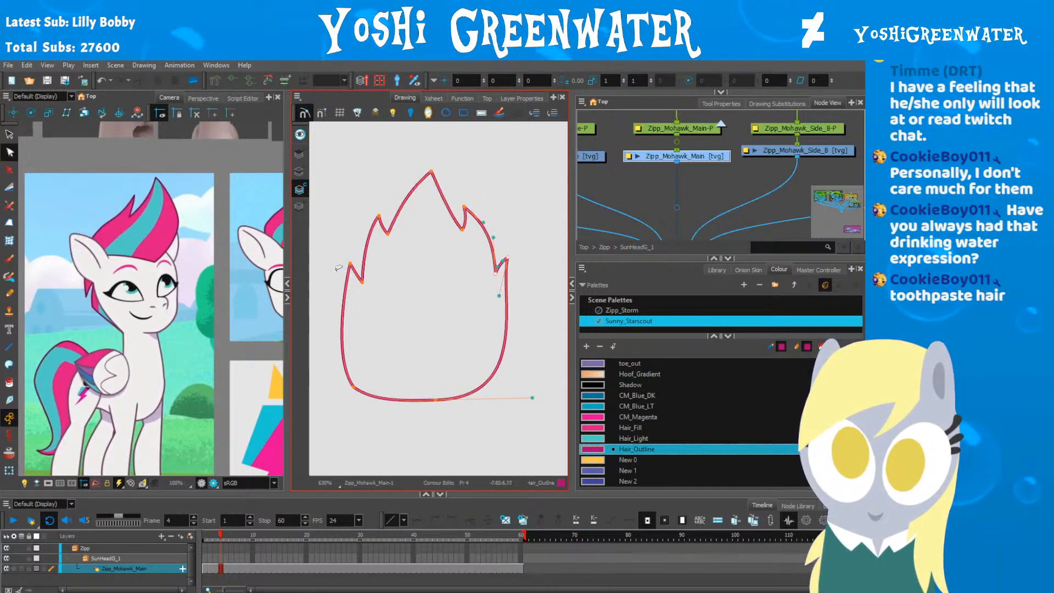
Step: Shift the lower left spike slightly outward and even out the outline's curves along the base and lower right side
{"action": "left_click", "coordinate": [338, 328]}
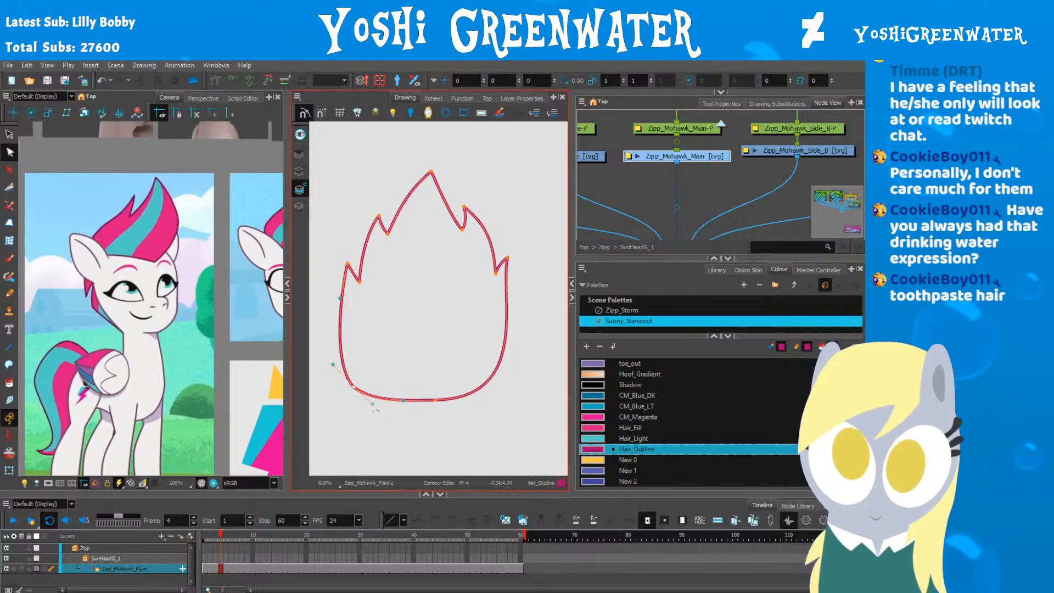
{"action": "left_click_drag", "start_coordinate": [436, 400], "coordinate": [383, 401]}
{"action": "left_click_drag", "start_coordinate": [499, 297], "coordinate": [497, 300]}
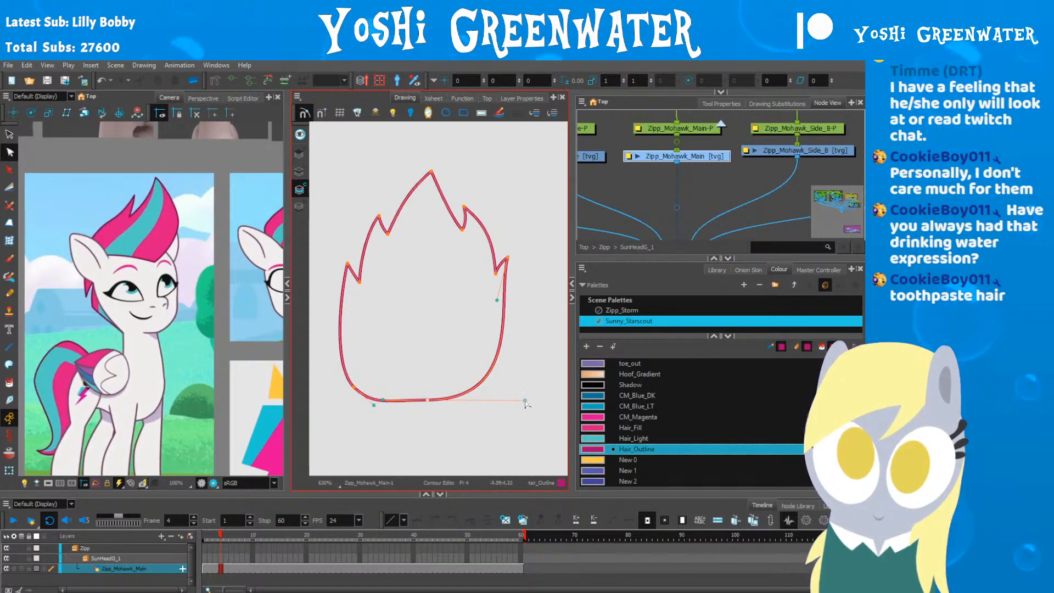
{"action": "left_click_drag", "start_coordinate": [524, 399], "coordinate": [525, 402]}
{"action": "left_click", "coordinate": [401, 361]}
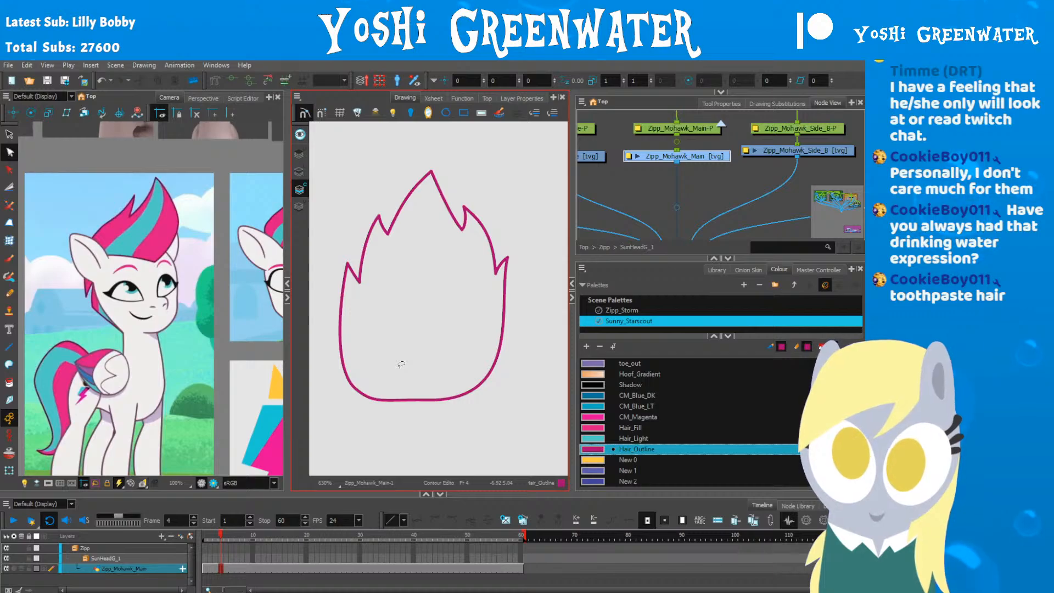
Step: Check the outline on the pony's head, and move the upper right spike outward and the upper left spike slightly up and inward
{"action": "scroll", "coordinate": [251, 309], "scroll_direction": "down", "scroll_amount": 4}
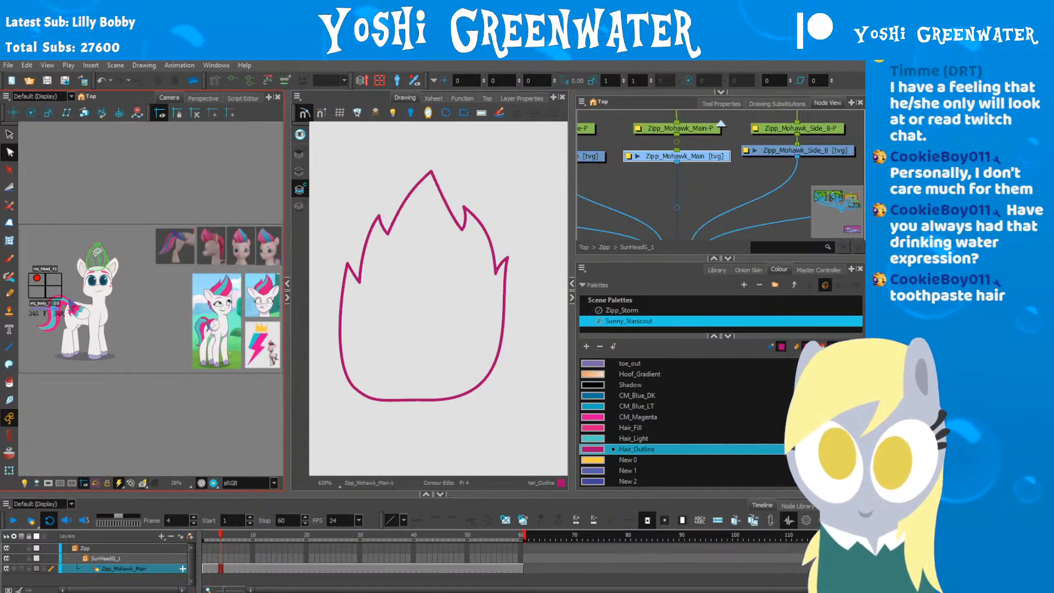
{"action": "scroll", "coordinate": [81, 279], "scroll_direction": "up", "scroll_amount": 4}
{"action": "mouse_move", "coordinate": [442, 232]}
{"action": "left_mouse_down"}
{"action": "mouse_move", "coordinate": [445, 252]}
{"action": "mouse_move", "coordinate": [467, 252]}
{"action": "left_mouse_up"}
{"action": "key", "text": "shift+2"}
{"action": "key", "text": "alt+q"}
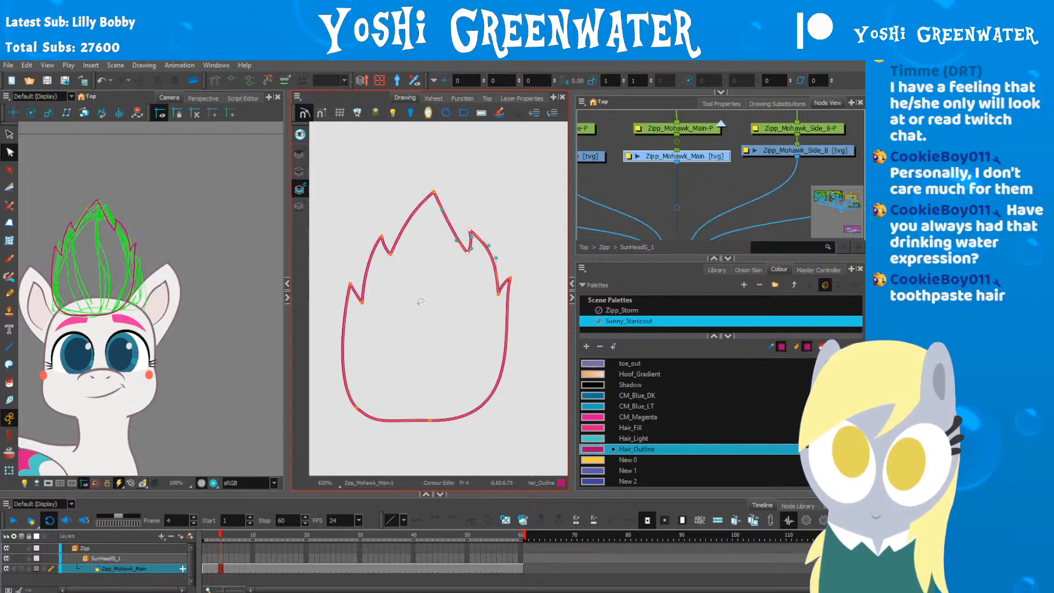
{"action": "left_click_drag", "start_coordinate": [403, 246], "coordinate": [367, 287]}
{"action": "left_click", "coordinate": [456, 266]}
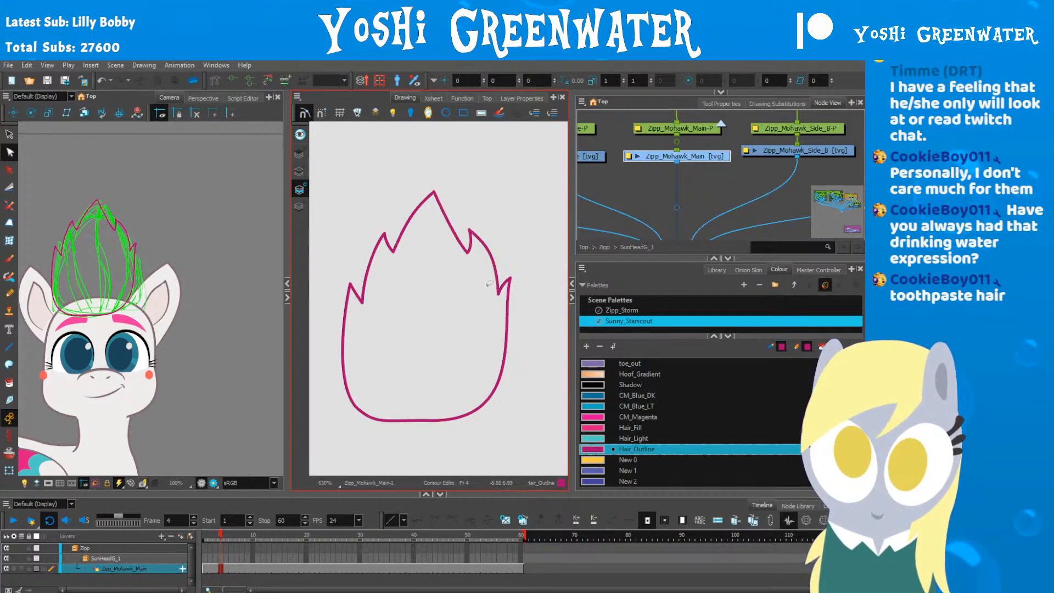
Step: Move the lower right notch slightly inward and nudge the lower left spike upward
{"action": "left_click_drag", "start_coordinate": [499, 294], "coordinate": [496, 292]}
{"action": "left_click_drag", "start_coordinate": [340, 297], "coordinate": [353, 324]}
{"action": "key", "text": "Up"}
{"action": "key", "text": "Up"}
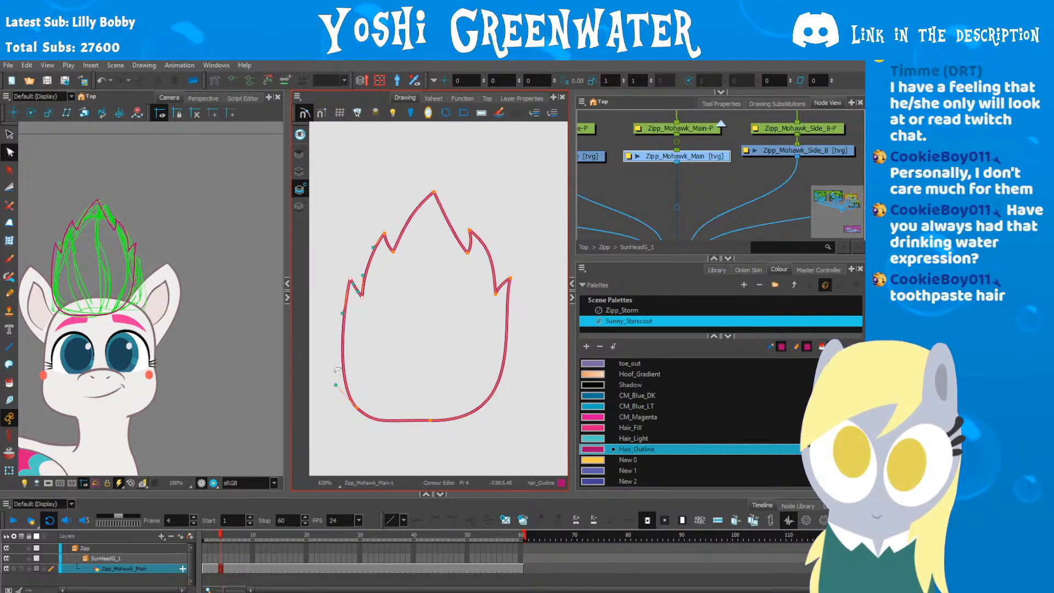
Step: Refine the rounded lower left corner of the hair outline where the side meets the base
{"action": "left_click_drag", "start_coordinate": [337, 384], "coordinate": [334, 382]}
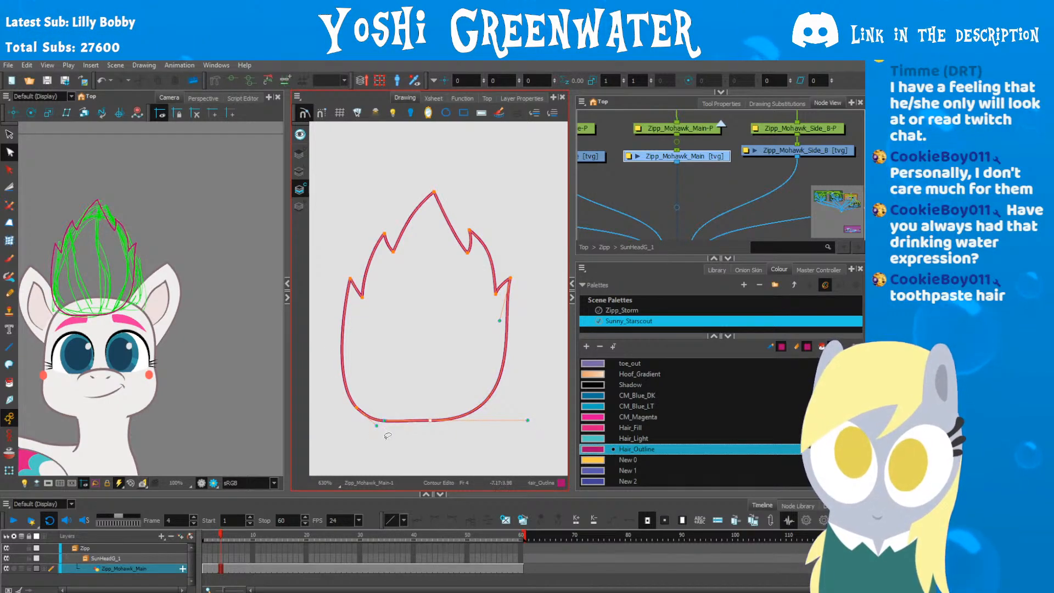
{"action": "left_click", "coordinate": [387, 436]}
{"action": "mouse_move", "coordinate": [335, 382]}
{"action": "left_mouse_down"}
{"action": "mouse_move", "coordinate": [341, 376]}
{"action": "mouse_move", "coordinate": [361, 422]}
{"action": "left_mouse_up"}
{"action": "left_click", "coordinate": [383, 427]}
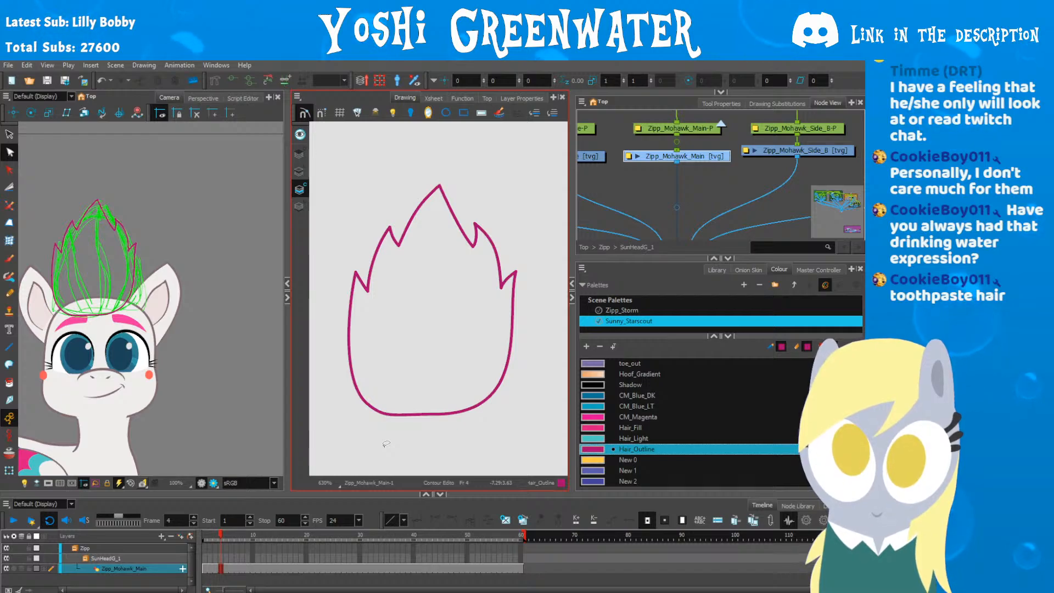
Step: Give the colour list more height and reset the camera view to show the whole pony with its references
{"action": "left_click_drag", "start_coordinate": [96, 330], "coordinate": [145, 336]}
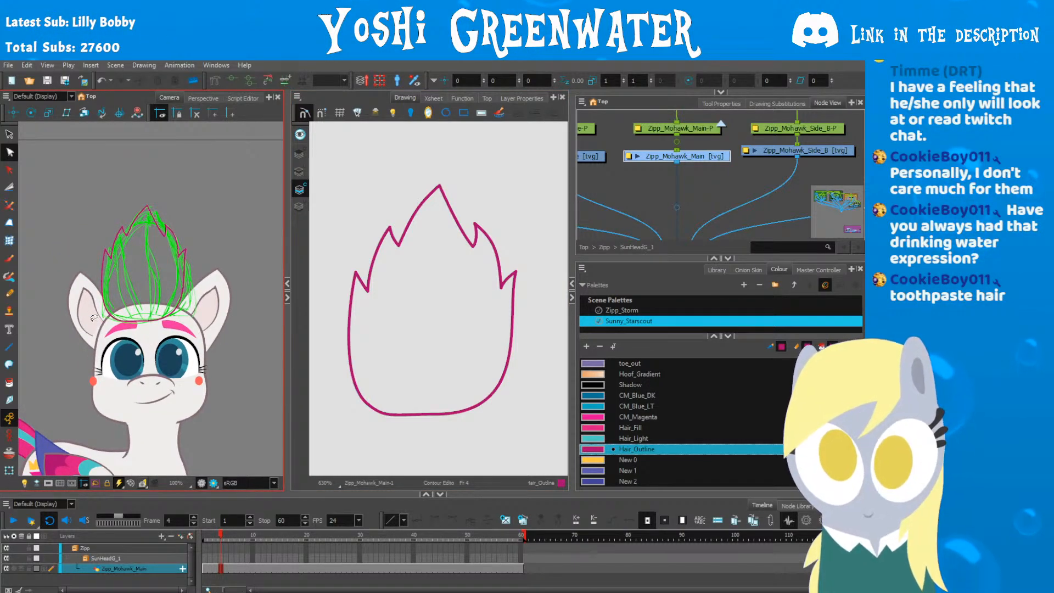
{"action": "left_click_drag", "start_coordinate": [397, 206], "coordinate": [384, 193]}
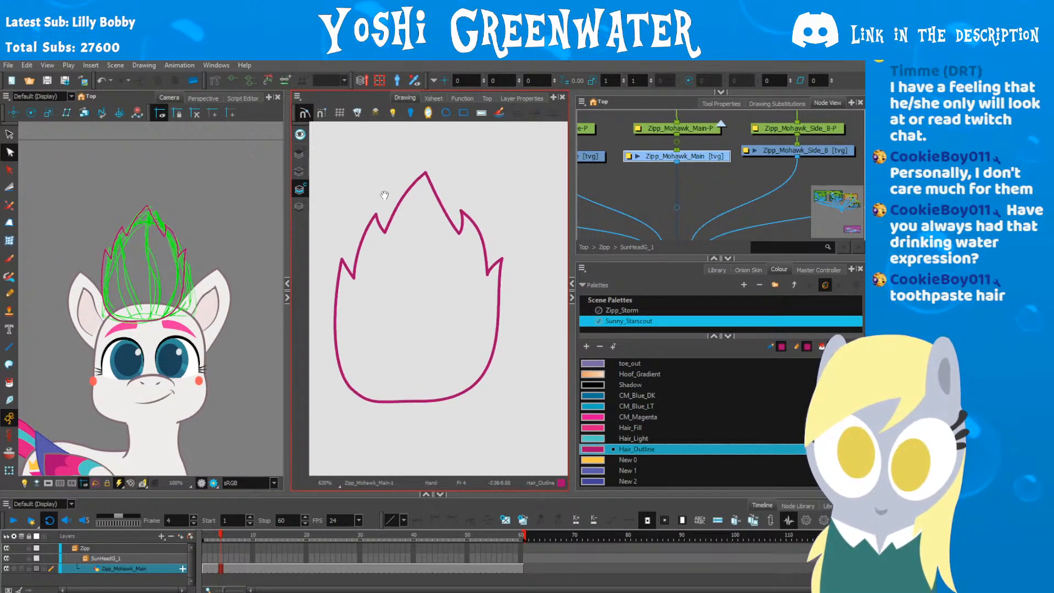
{"action": "left_click_drag", "start_coordinate": [598, 259], "coordinate": [598, 231]}
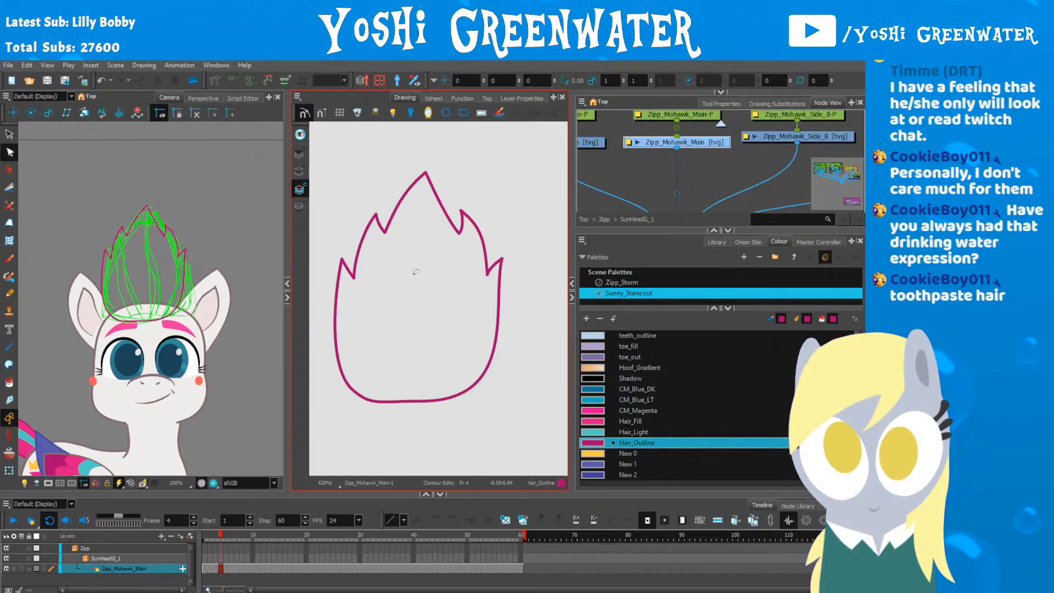
{"action": "key", "text": "shift+m"}
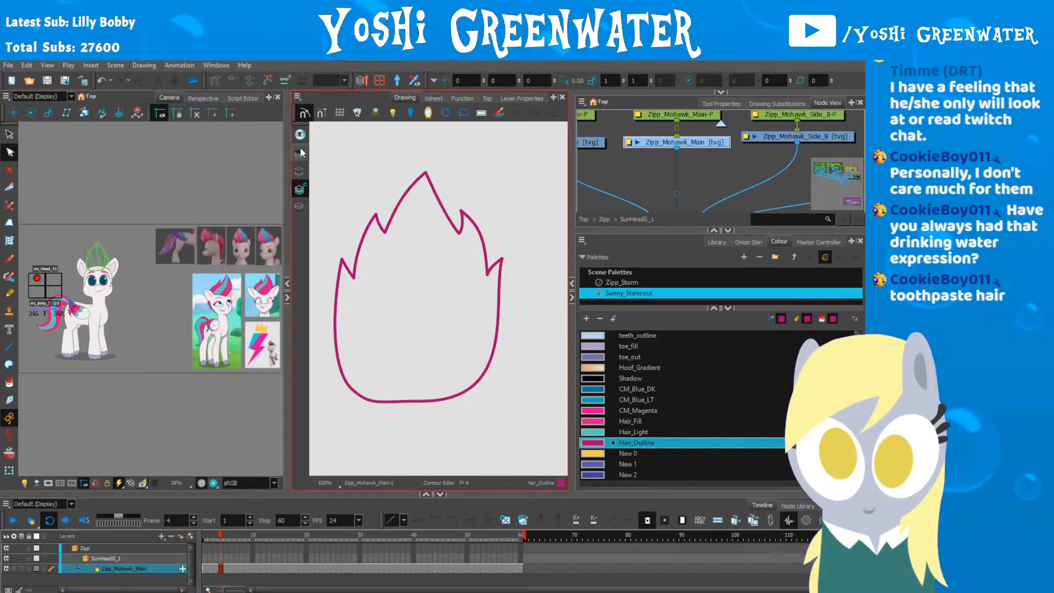
Step: Bend the inner edge of the upper left spike into a deeper curve
{"action": "left_click", "coordinate": [362, 244]}
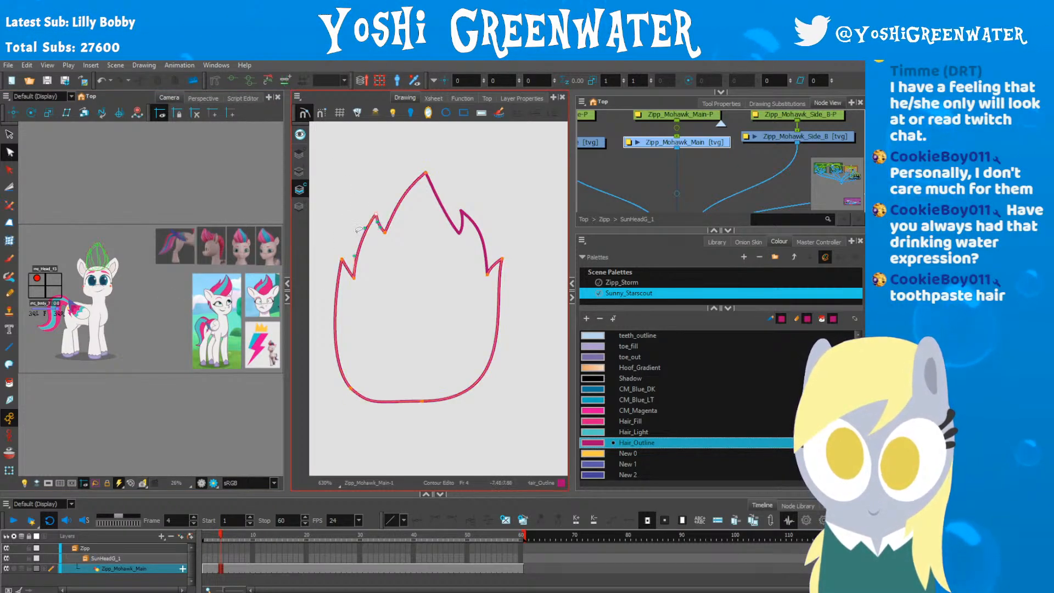
{"action": "scroll", "coordinate": [383, 213], "scroll_direction": "up", "scroll_amount": 5}
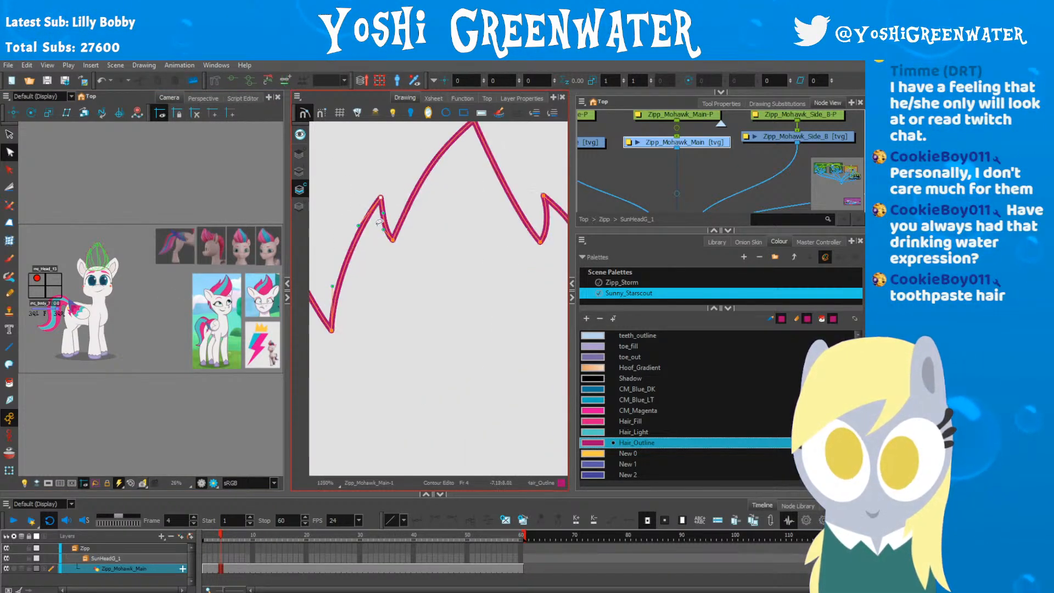
{"action": "scroll", "coordinate": [384, 258], "scroll_direction": "down", "scroll_amount": 5}
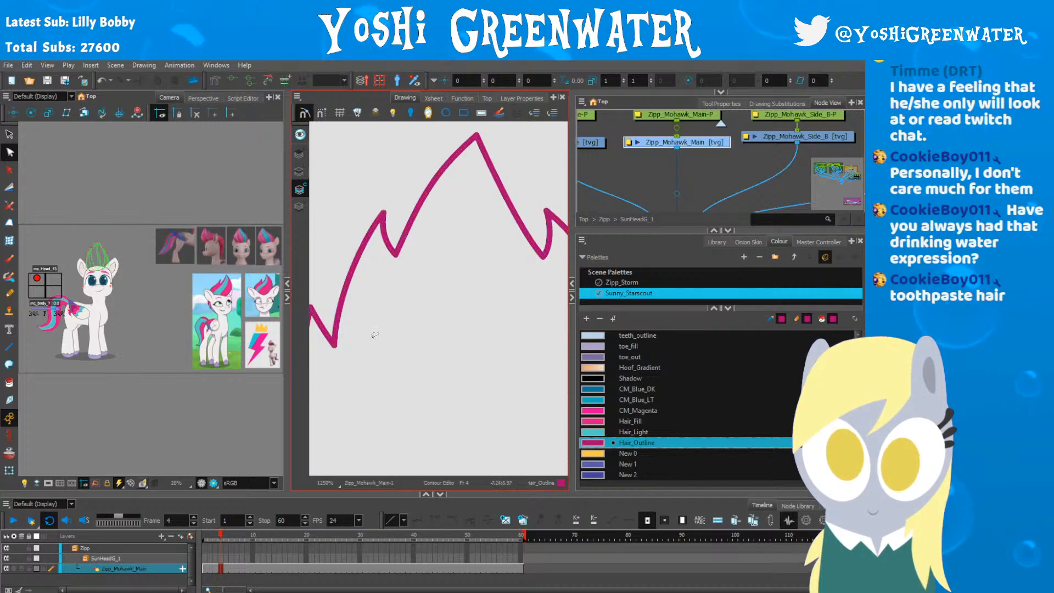
Step: Fill the closed mohawk outline with the Hair_Fill colour
{"action": "left_click_drag", "start_coordinate": [358, 335], "coordinate": [374, 316]}
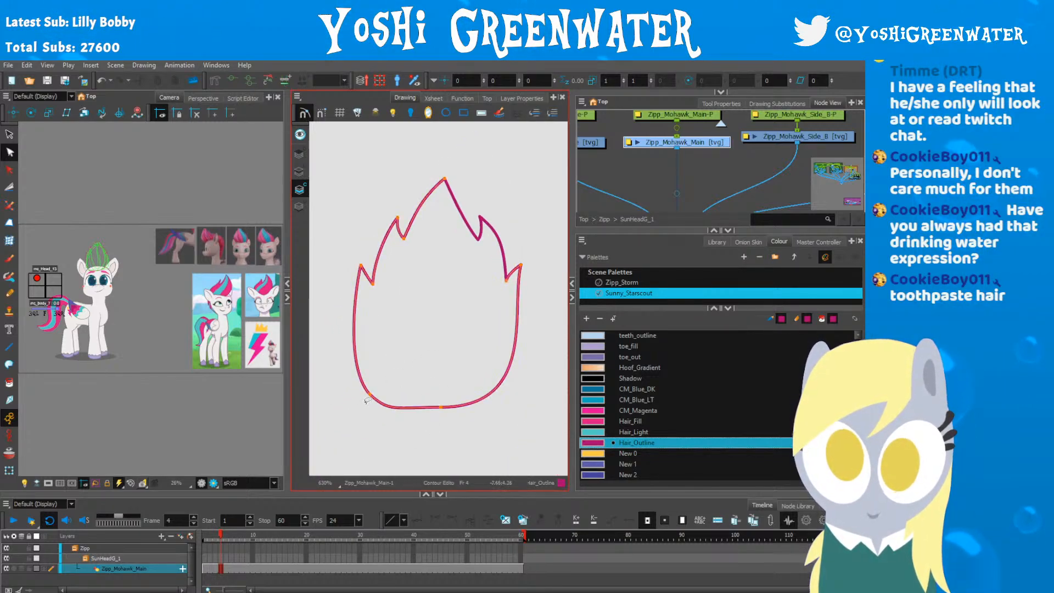
{"action": "left_click", "coordinate": [388, 435]}
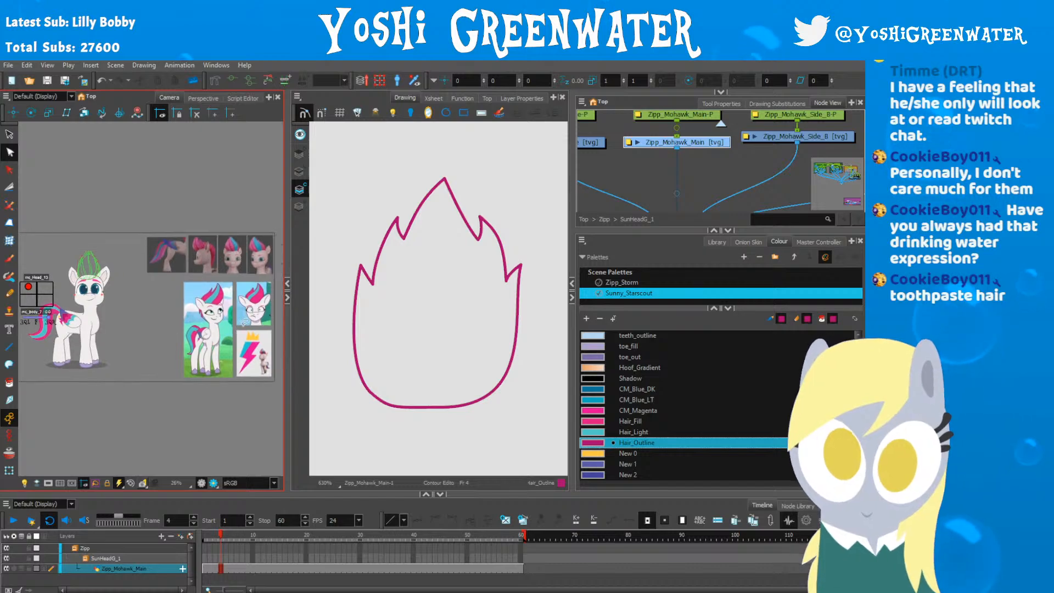
{"action": "left_click", "coordinate": [599, 421]}
{"action": "key", "text": "alt+i"}
{"action": "left_click", "coordinate": [438, 391]}
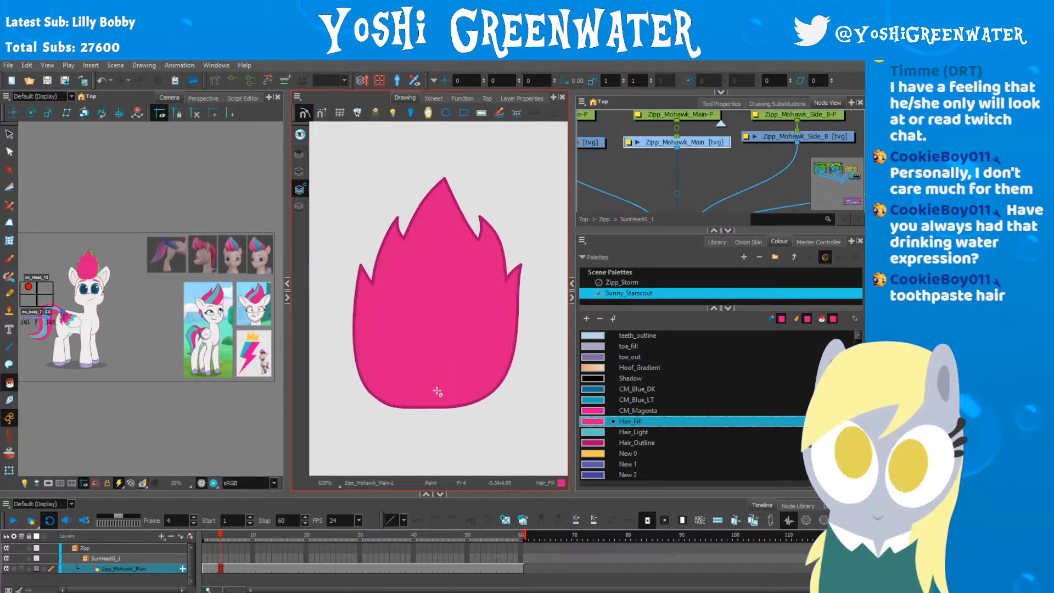
Step: Deform the mohawk with the Envelope tool, widening the base and pushing the left side slightly outward to fit the sketch
{"action": "scroll", "coordinate": [88, 280], "scroll_direction": "up", "scroll_amount": 5}
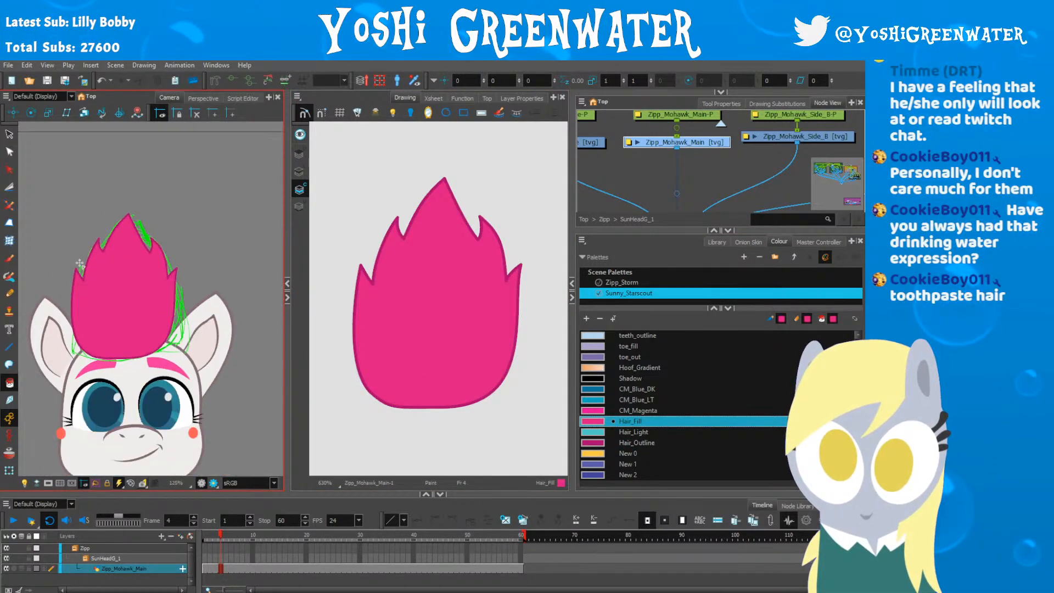
{"action": "left_click", "coordinate": [10, 241]}
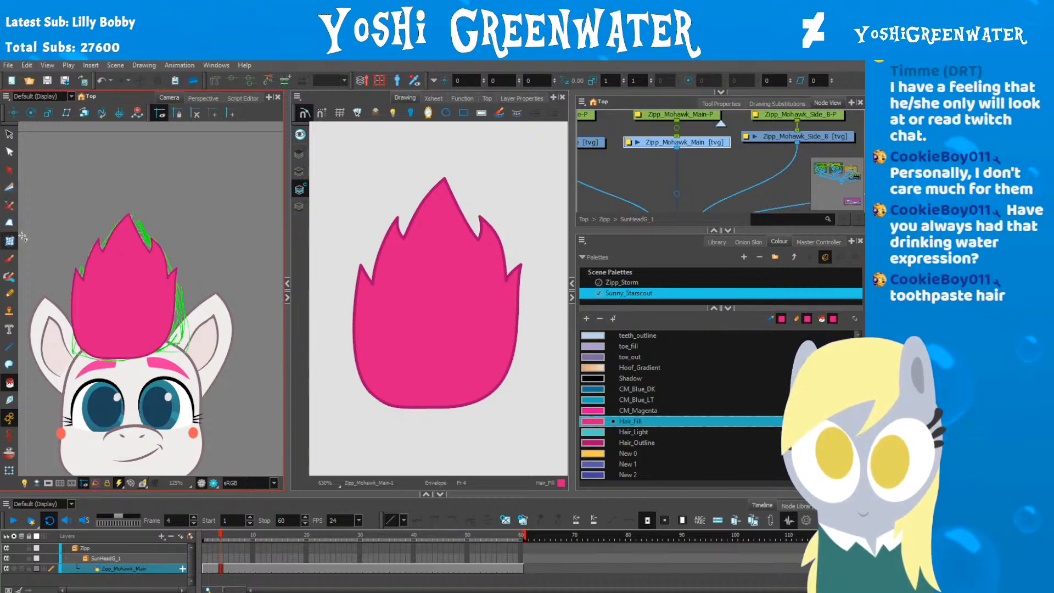
{"action": "mouse_move", "coordinate": [60, 220]}
{"action": "left_mouse_down"}
{"action": "mouse_move", "coordinate": [99, 205]}
{"action": "mouse_move", "coordinate": [110, 353]}
{"action": "left_mouse_up"}
{"action": "left_click_drag", "start_coordinate": [226, 344], "coordinate": [232, 343]}
{"action": "left_click_drag", "start_coordinate": [104, 345], "coordinate": [102, 343]}
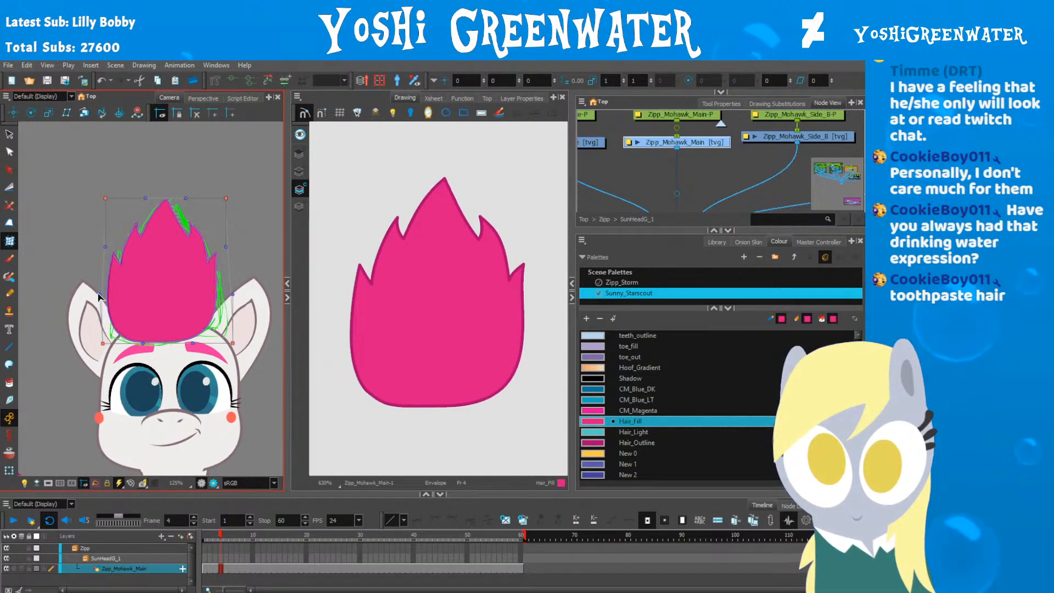
{"action": "left_click_drag", "start_coordinate": [99, 293], "coordinate": [98, 293]}
{"action": "left_click_drag", "start_coordinate": [105, 246], "coordinate": [102, 243]}
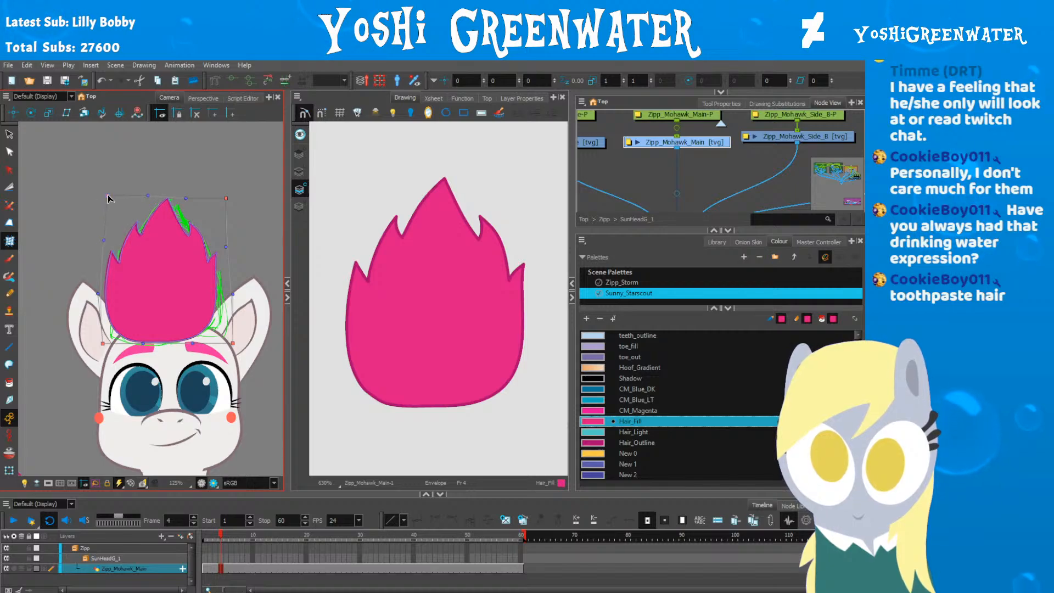
{"action": "left_click_drag", "start_coordinate": [108, 197], "coordinate": [111, 194]}
Step: Shift the mohawk's central tip slightly to the right and raise it with the Contour Editor
{"action": "key", "text": "alt+q"}
{"action": "left_click_drag", "start_coordinate": [446, 176], "coordinate": [450, 179]}
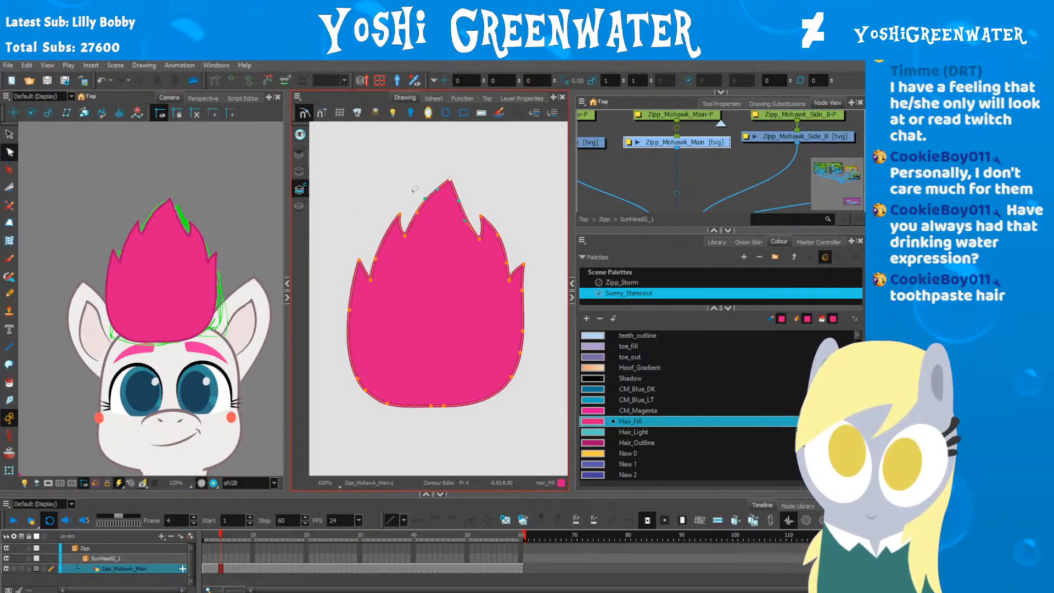
{"action": "left_click", "coordinate": [393, 192]}
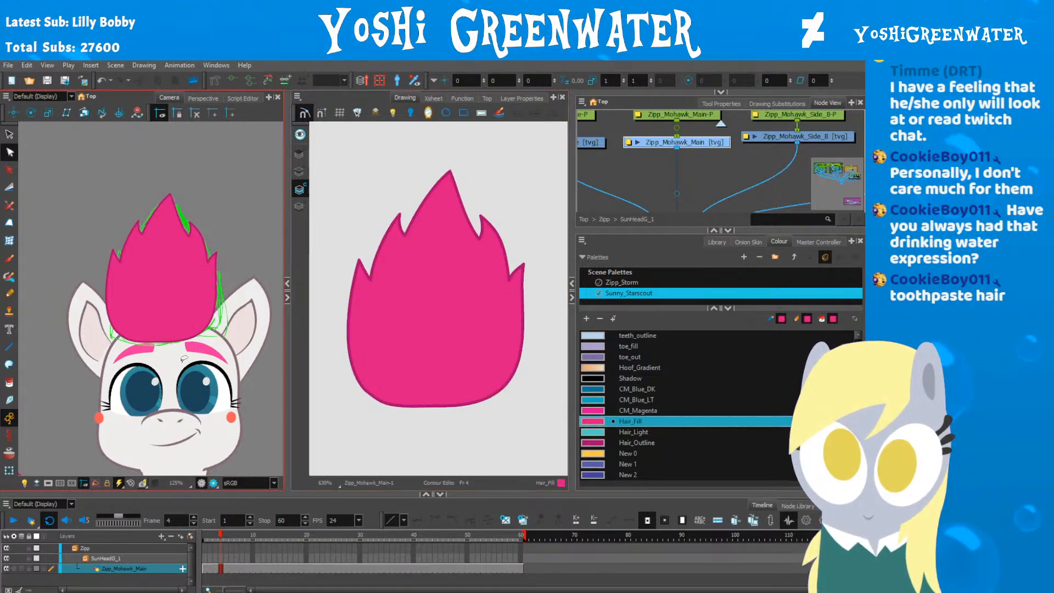
Step: Nudge the contour points along the mohawk's base upward so it sits higher on the forehead
{"action": "mouse_move", "coordinate": [181, 320]}
{"action": "left_mouse_down"}
{"action": "mouse_move", "coordinate": [148, 316]}
{"action": "mouse_move", "coordinate": [117, 395]}
{"action": "left_mouse_up"}
{"action": "key", "text": "Up"}
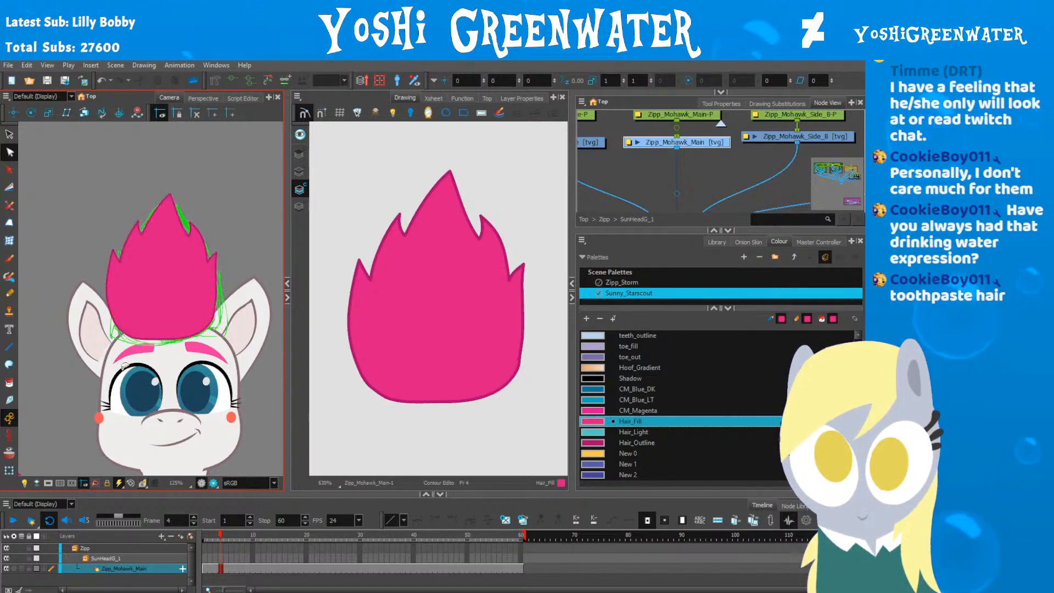
{"action": "left_click_drag", "start_coordinate": [182, 326], "coordinate": [147, 367]}
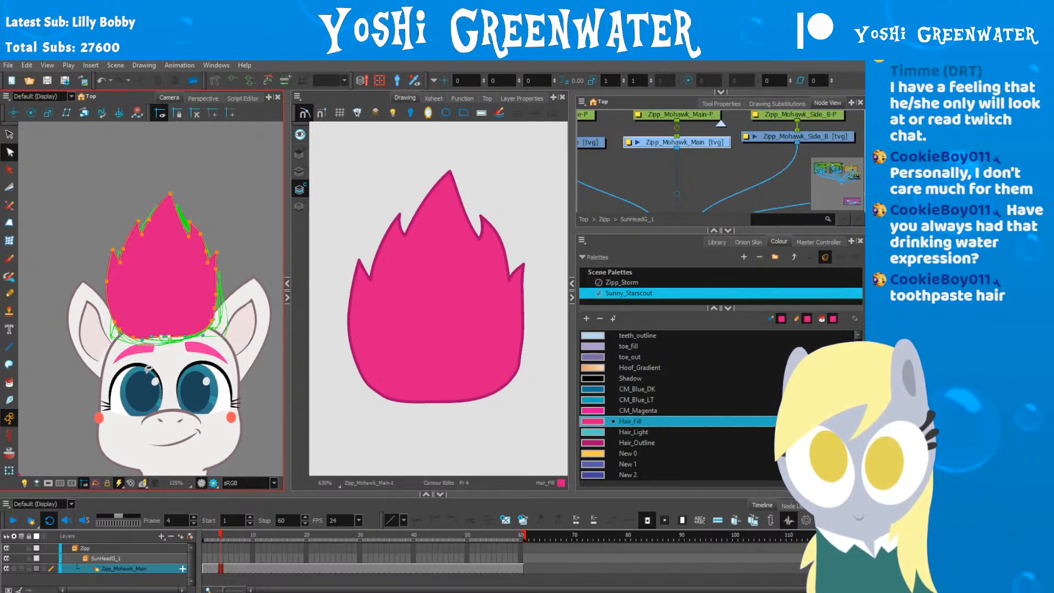
{"action": "key", "text": "Up"}
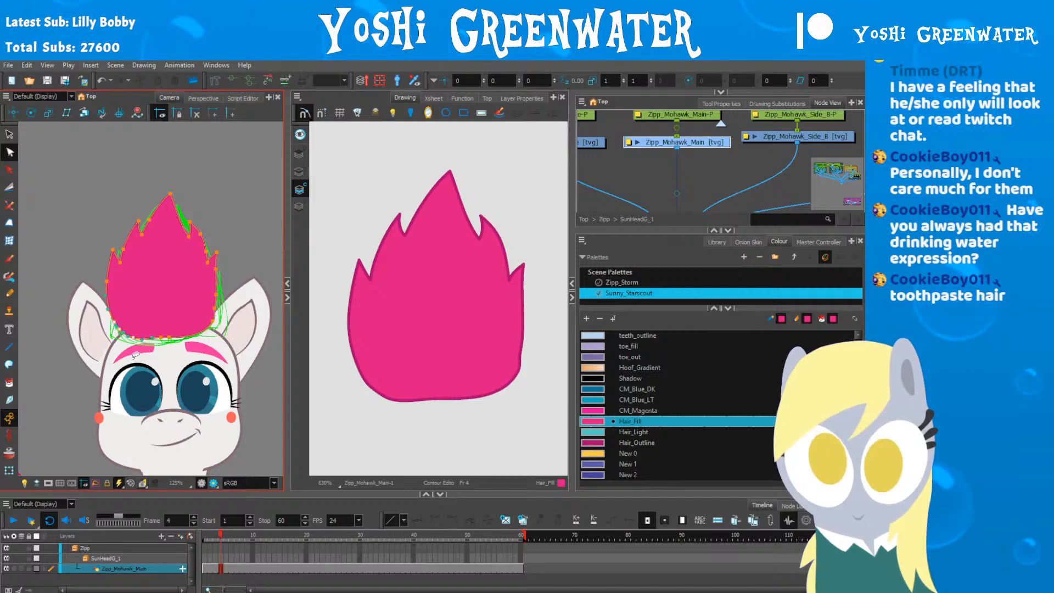
Step: Delete all the green sketch lines from the mohawk's overlay art layer
{"action": "left_click", "coordinate": [325, 266]}
{"action": "left_click", "coordinate": [299, 206]}
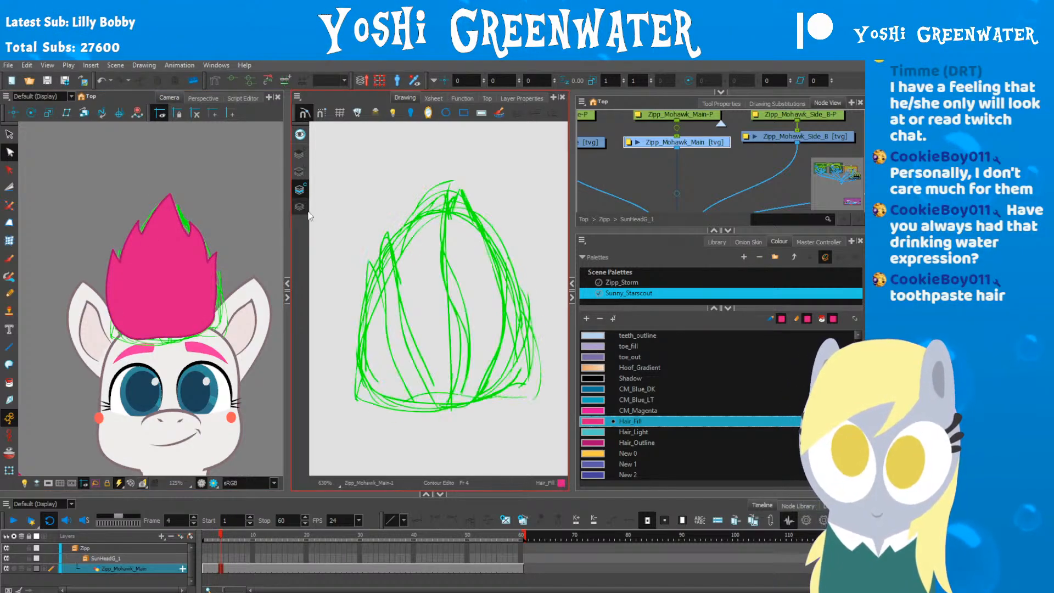
{"action": "left_click", "coordinate": [9, 135]}
{"action": "mouse_move", "coordinate": [388, 144]}
{"action": "left_mouse_down"}
{"action": "mouse_move", "coordinate": [449, 419]}
{"action": "mouse_move", "coordinate": [336, 360]}
{"action": "left_mouse_up"}
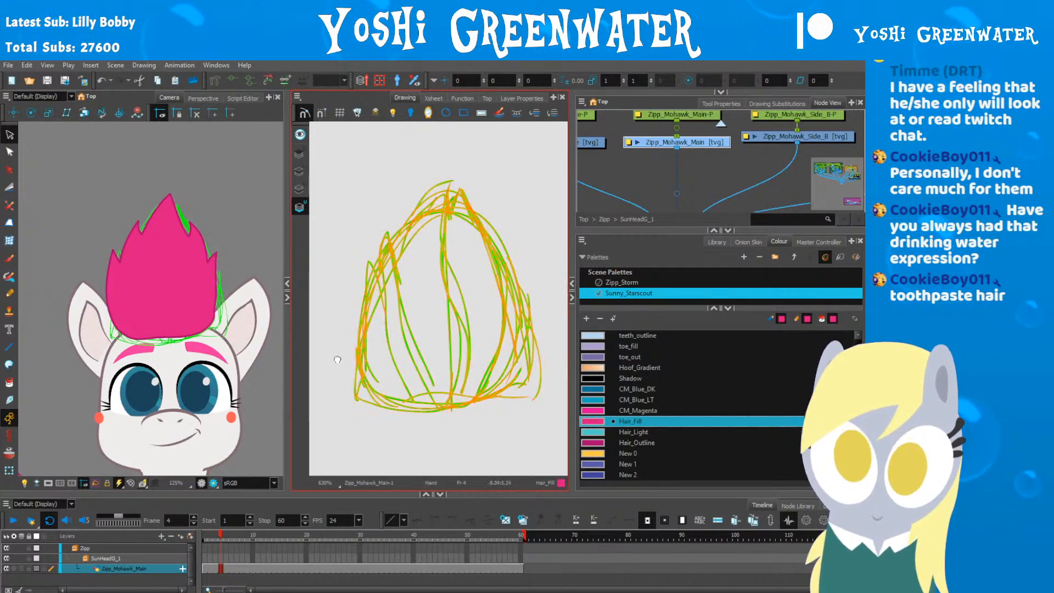
{"action": "key", "text": "Delete"}
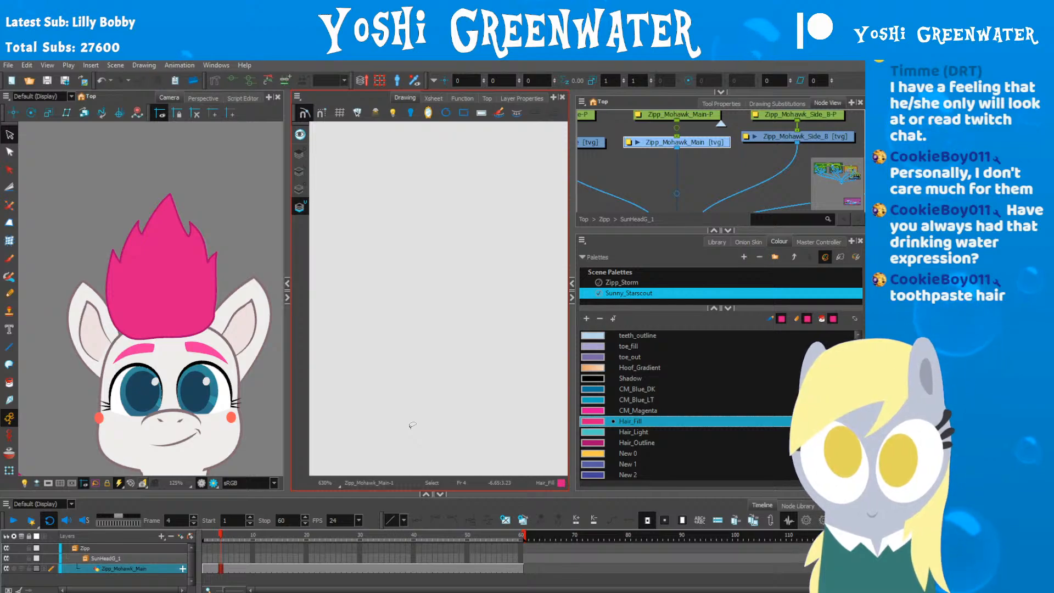
Step: Return to the mohawk's coloured art and reshape its lower right corner into a tighter curve with fewer contour points
{"action": "left_click", "coordinate": [159, 303]}
{"action": "key", "text": "alt+q"}
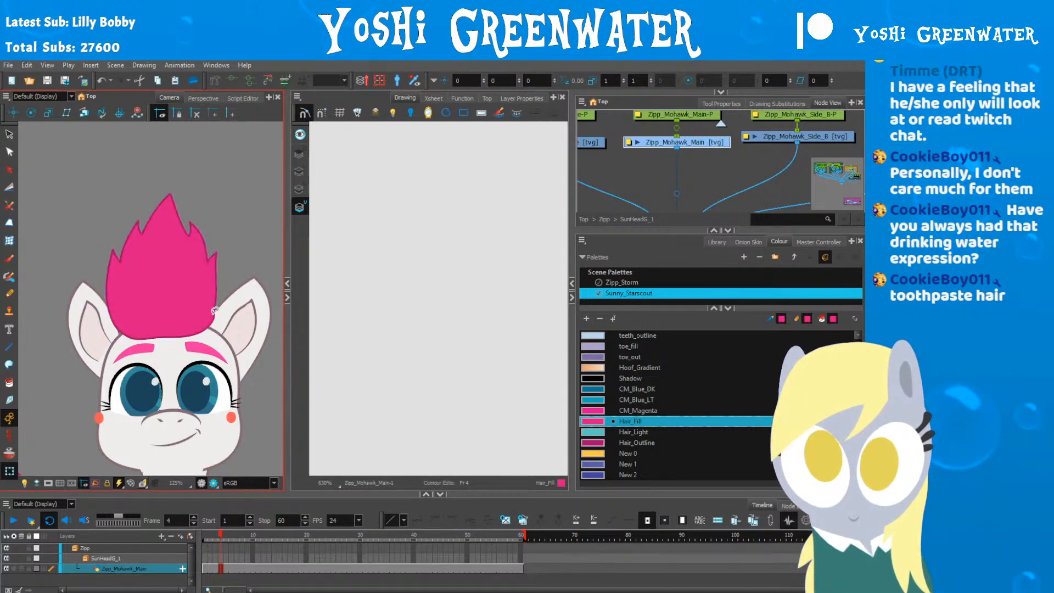
{"action": "scroll", "coordinate": [212, 315], "scroll_direction": "up", "scroll_amount": 3}
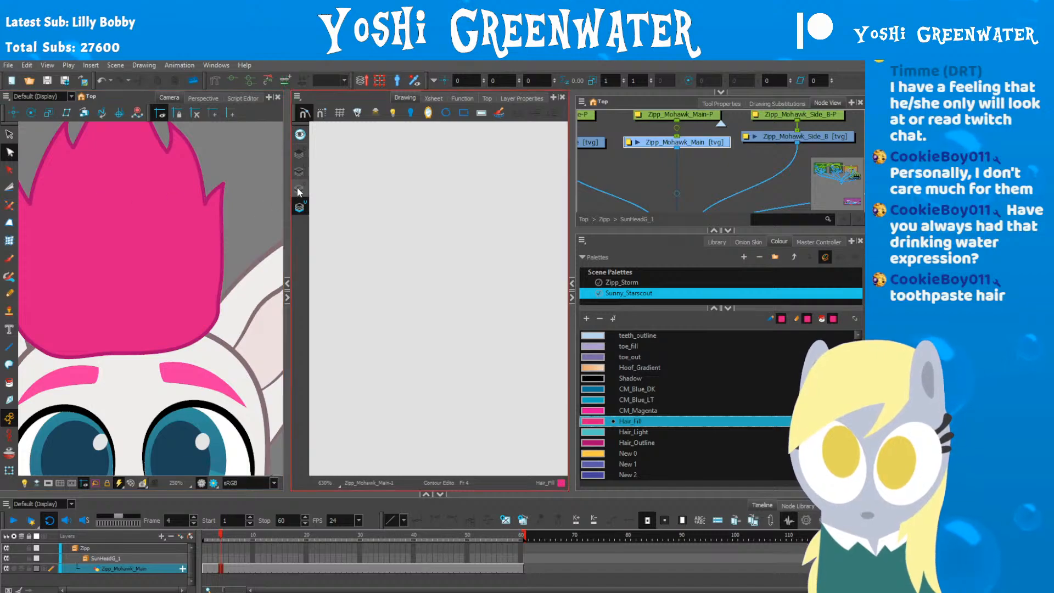
{"action": "left_click", "coordinate": [211, 318]}
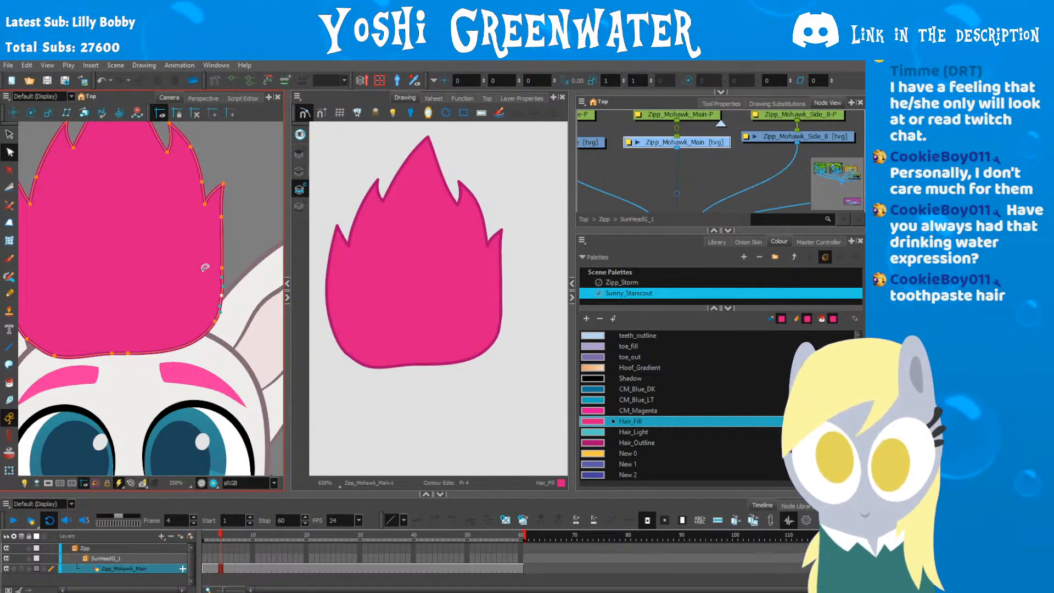
{"action": "left_click_drag", "start_coordinate": [215, 321], "coordinate": [215, 329]}
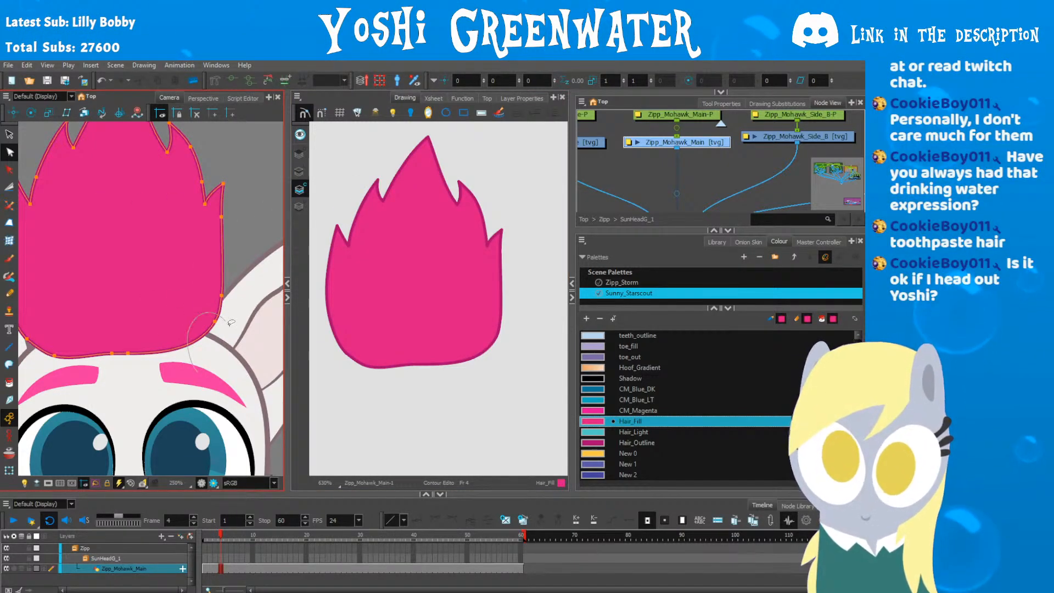
{"action": "left_click", "coordinate": [127, 382]}
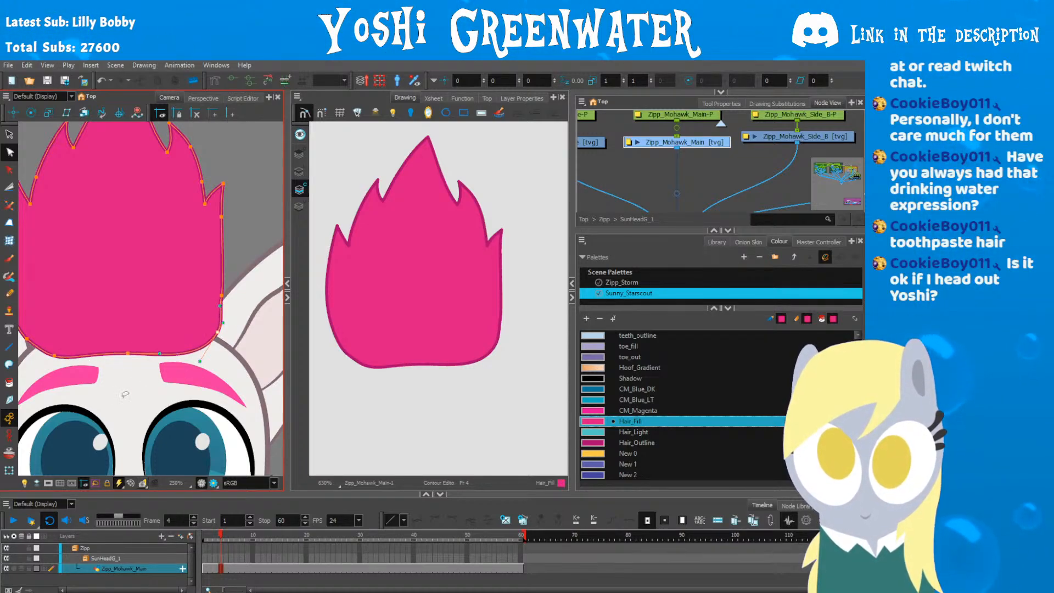
Step: Smooth the mohawk's lower left corner by adjusting and removing contour points where the side meets the base
{"action": "left_click_drag", "start_coordinate": [126, 395], "coordinate": [78, 376]}
{"action": "key", "text": "Left"}
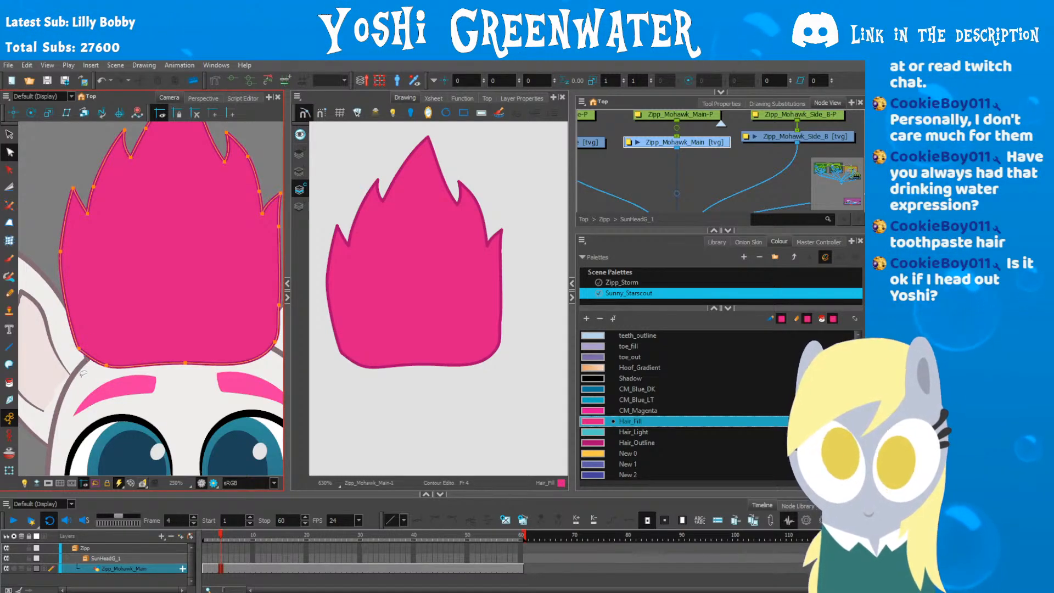
{"action": "key", "text": "Delete"}
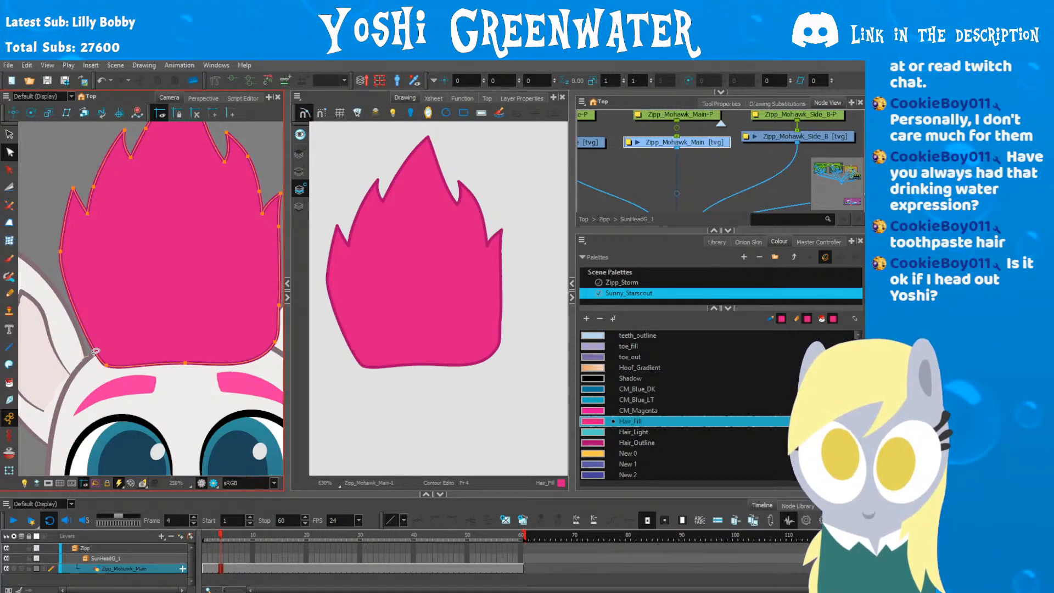
{"action": "left_click", "coordinate": [180, 394]}
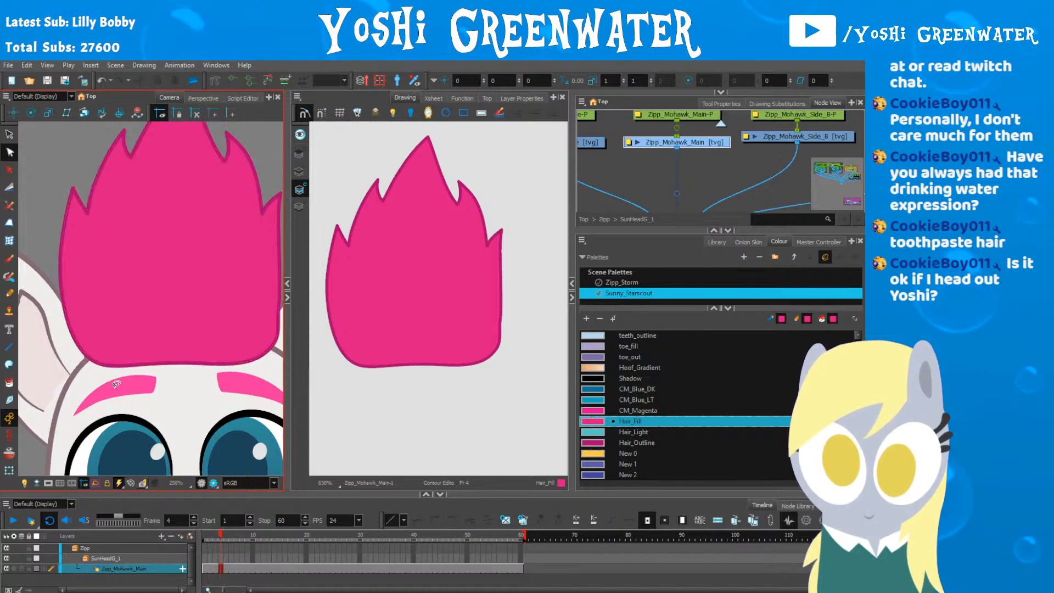
Step: Push the mohawk's lower right spike and corner slightly outward, and bend the middle of the base upward
{"action": "left_click_drag", "start_coordinate": [180, 394], "coordinate": [163, 405]}
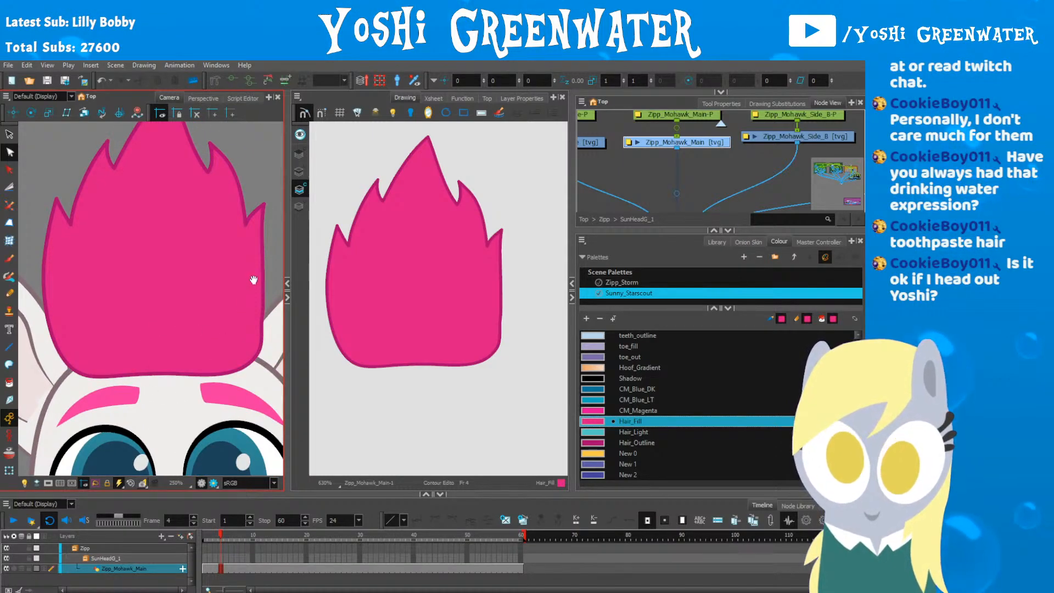
{"action": "left_click_drag", "start_coordinate": [254, 280], "coordinate": [228, 282]}
{"action": "left_click", "coordinate": [234, 258]}
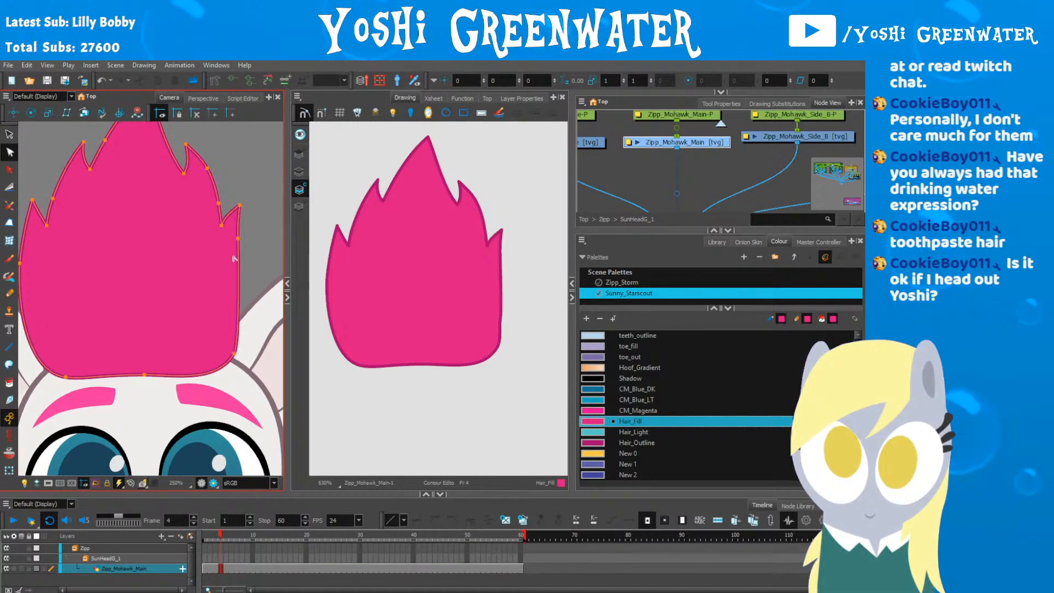
{"action": "left_click_drag", "start_coordinate": [239, 205], "coordinate": [227, 234]}
{"action": "left_click", "coordinate": [234, 353]}
{"action": "mouse_move", "coordinate": [239, 344]}
{"action": "left_mouse_down"}
{"action": "mouse_move", "coordinate": [247, 334]}
{"action": "mouse_move", "coordinate": [237, 357]}
{"action": "left_mouse_up"}
{"action": "left_click_drag", "start_coordinate": [144, 374], "coordinate": [145, 372]}
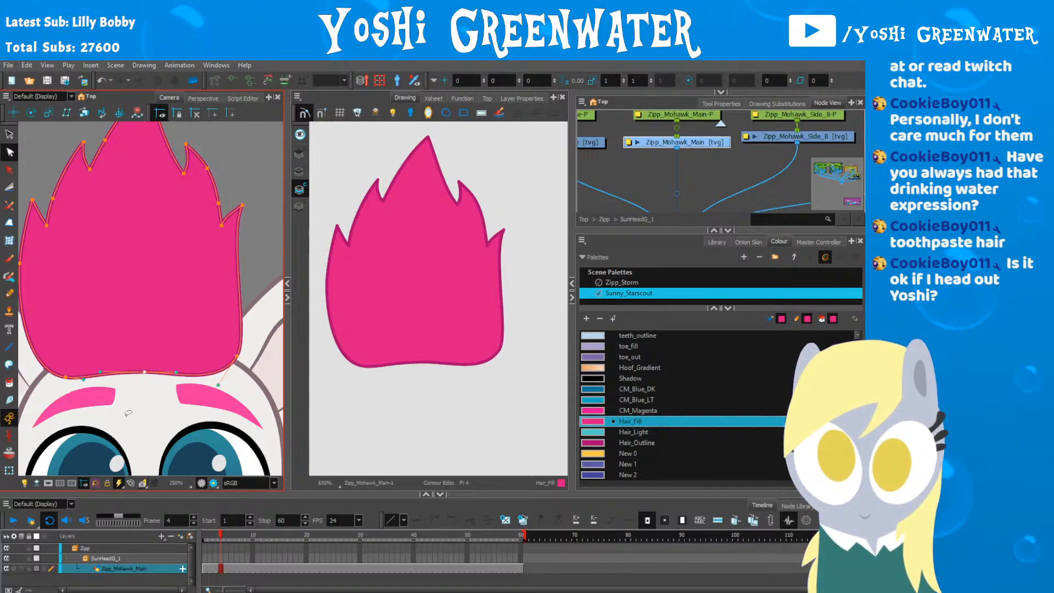
Step: Nudge the mohawk's spikes slightly to the right as a group, keeping the base in place, and check the whole pony
{"action": "scroll", "coordinate": [92, 379], "scroll_direction": "down", "scroll_amount": 3}
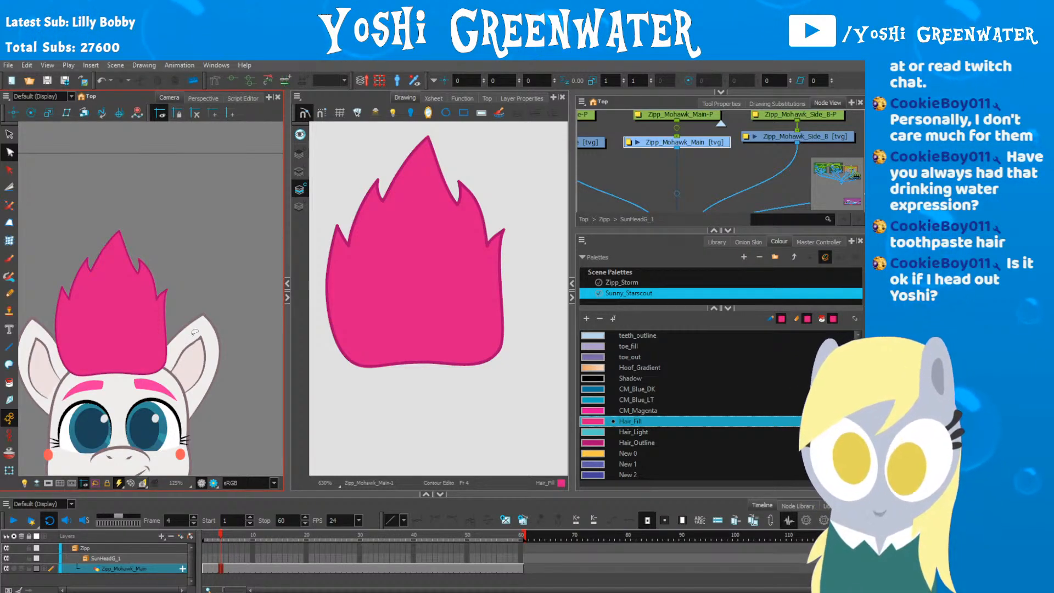
{"action": "left_click_drag", "start_coordinate": [427, 247], "coordinate": [440, 282]}
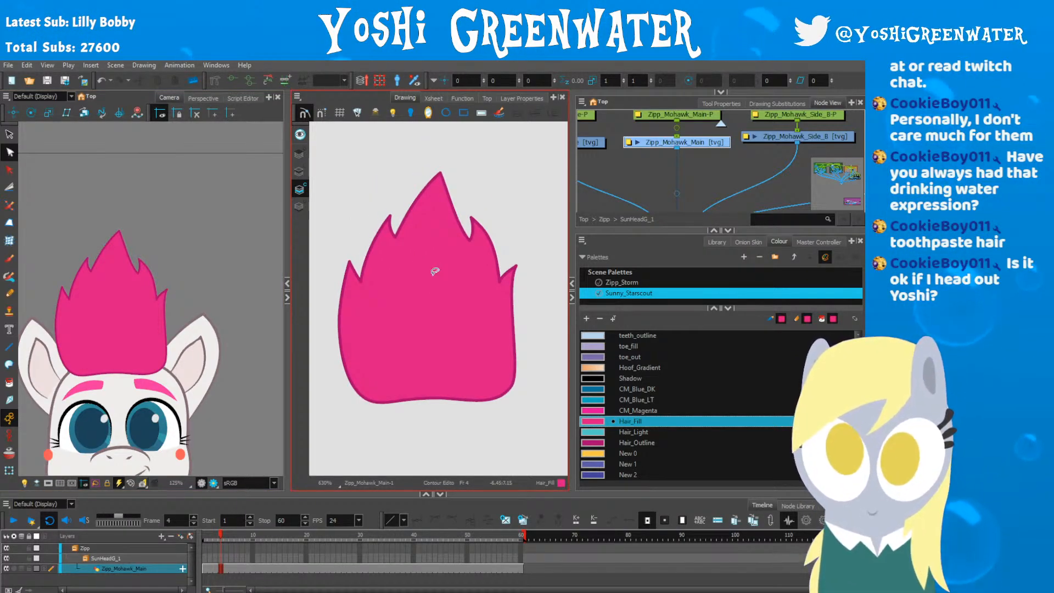
{"action": "left_click_drag", "start_coordinate": [347, 221], "coordinate": [351, 228]}
{"action": "key", "text": "shift+t"}
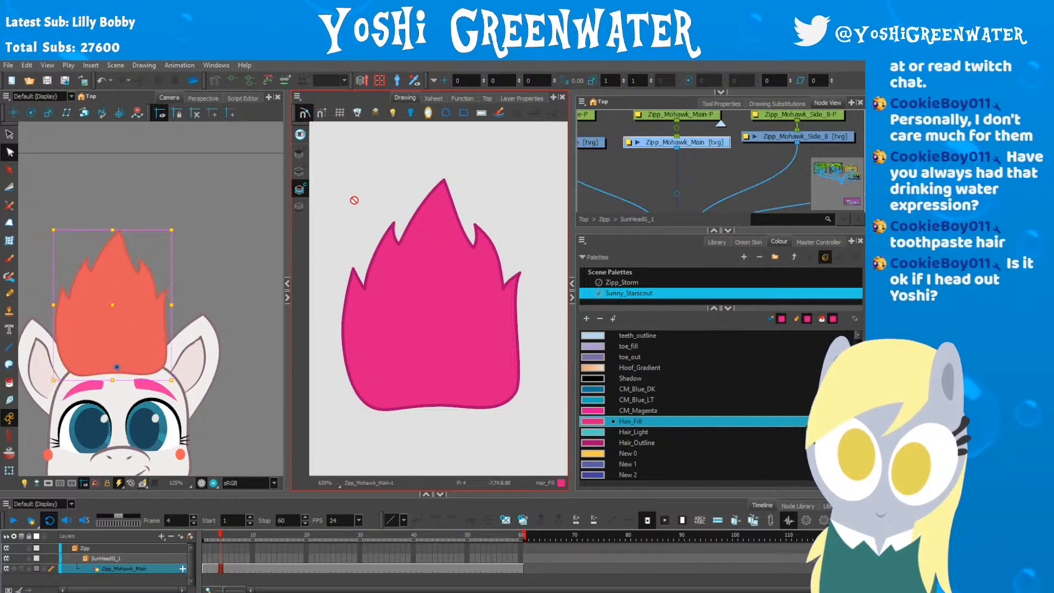
{"action": "key", "text": "alt+q"}
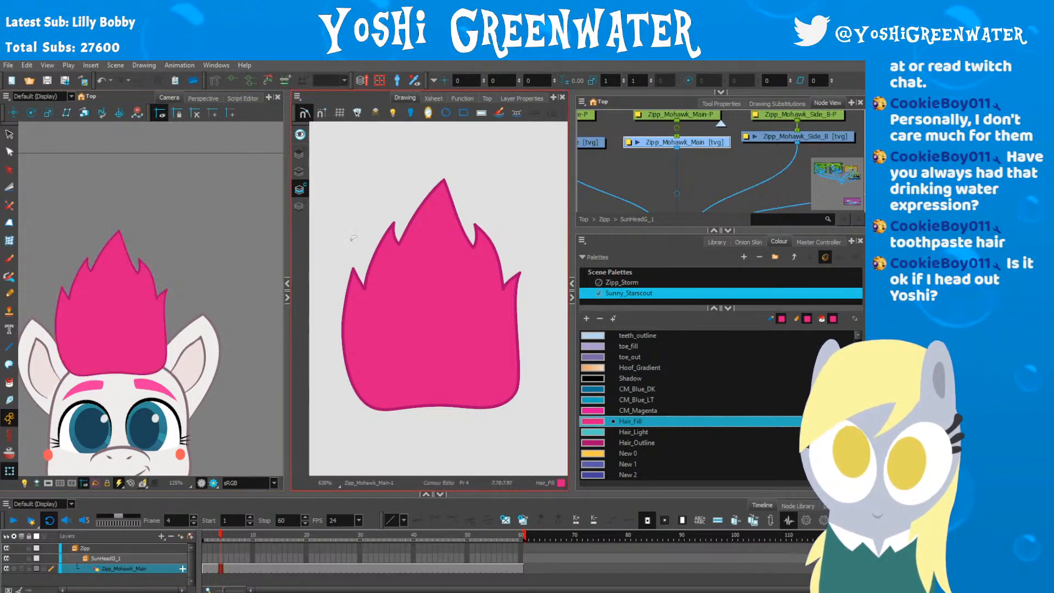
{"action": "mouse_move", "coordinate": [334, 233]}
{"action": "left_mouse_down"}
{"action": "mouse_move", "coordinate": [459, 151]}
{"action": "mouse_move", "coordinate": [291, 312]}
{"action": "left_mouse_up"}
{"action": "key", "text": "Right"}
{"action": "key", "text": "Escape"}
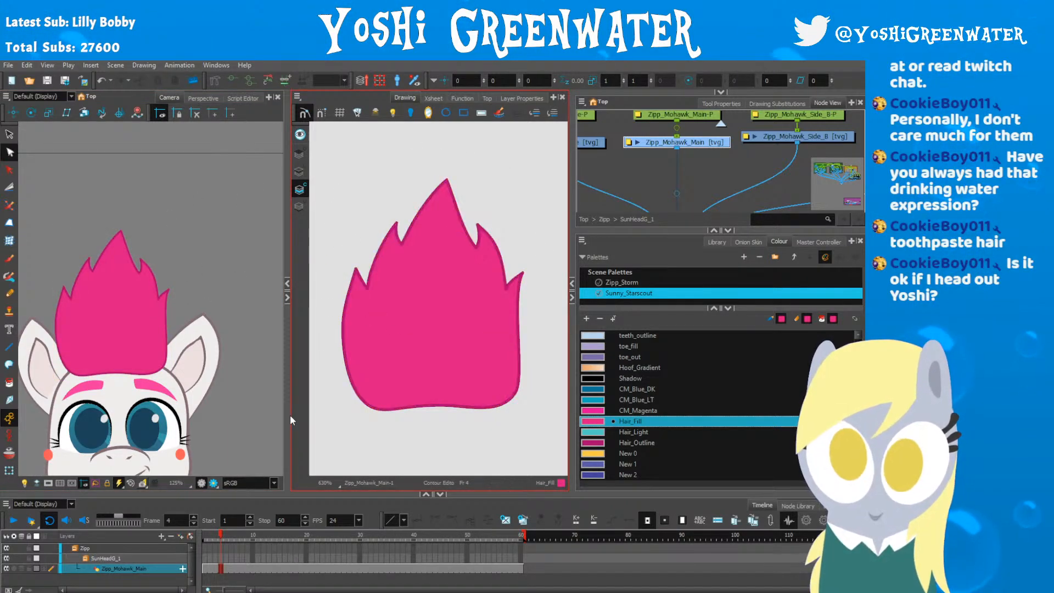
{"action": "left_click_drag", "start_coordinate": [348, 402], "coordinate": [339, 400]}
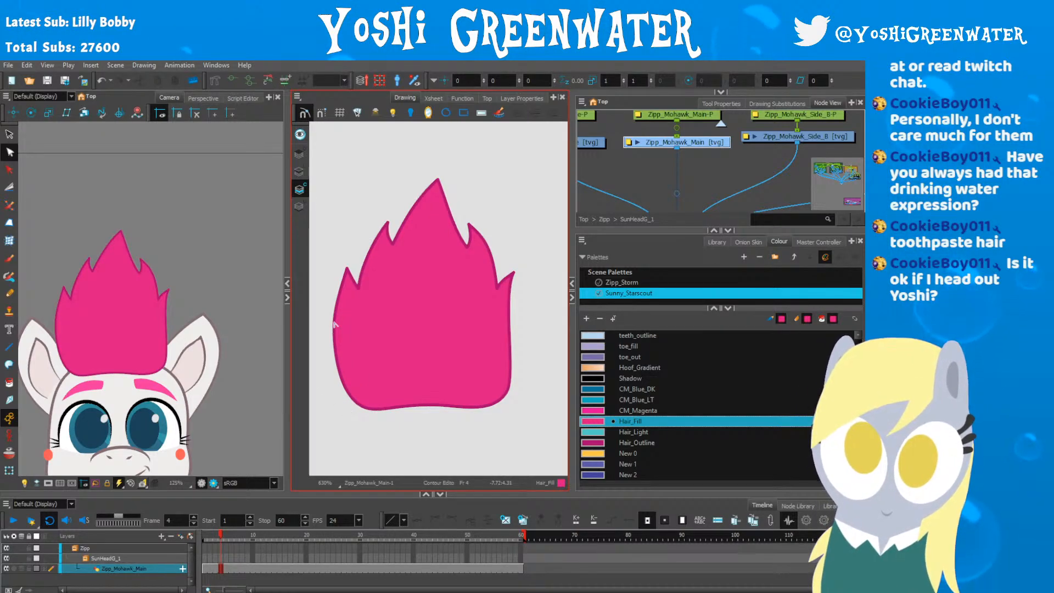
{"action": "left_click_drag", "start_coordinate": [334, 324], "coordinate": [333, 327]}
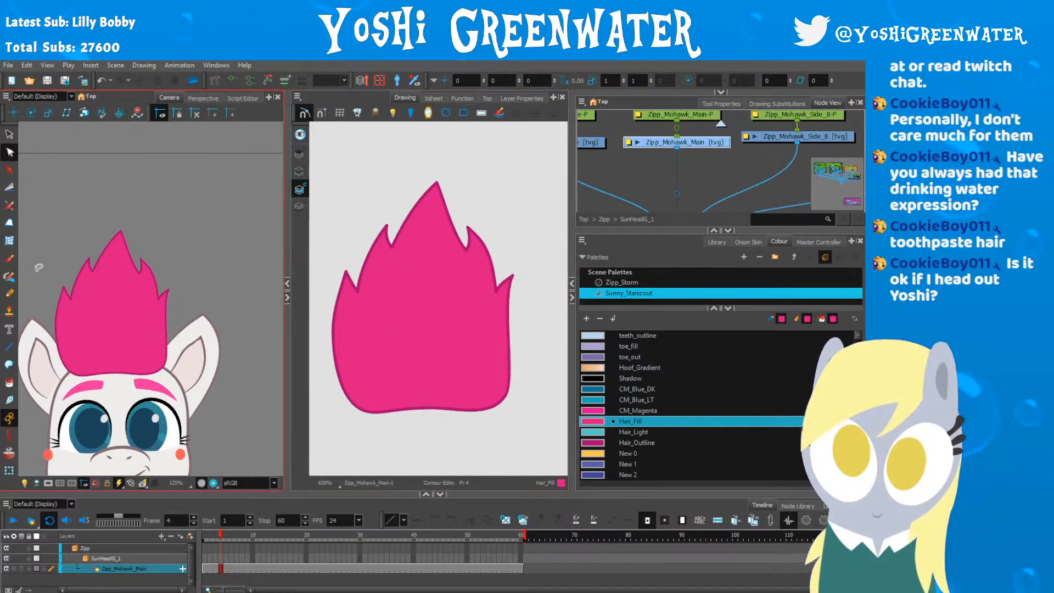
{"action": "scroll", "coordinate": [64, 288], "scroll_direction": "down", "scroll_amount": 8}
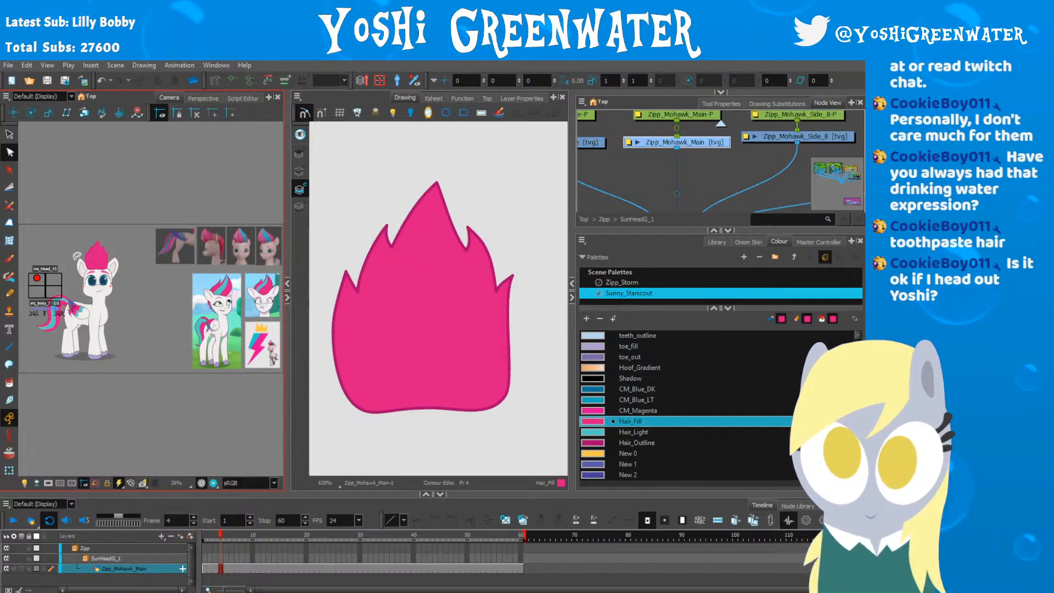
Step: Give the node network more height and select the Zipp_Mohawk_Blue drawing node
{"action": "scroll", "coordinate": [74, 285], "scroll_direction": "up", "scroll_amount": 6}
{"action": "left_click_drag", "start_coordinate": [615, 212], "coordinate": [604, 336]}
{"action": "left_click_drag", "start_coordinate": [598, 234], "coordinate": [478, 234]}
{"action": "left_click_drag", "start_coordinate": [635, 261], "coordinate": [837, 266]}
{"action": "left_click", "coordinate": [622, 214]}
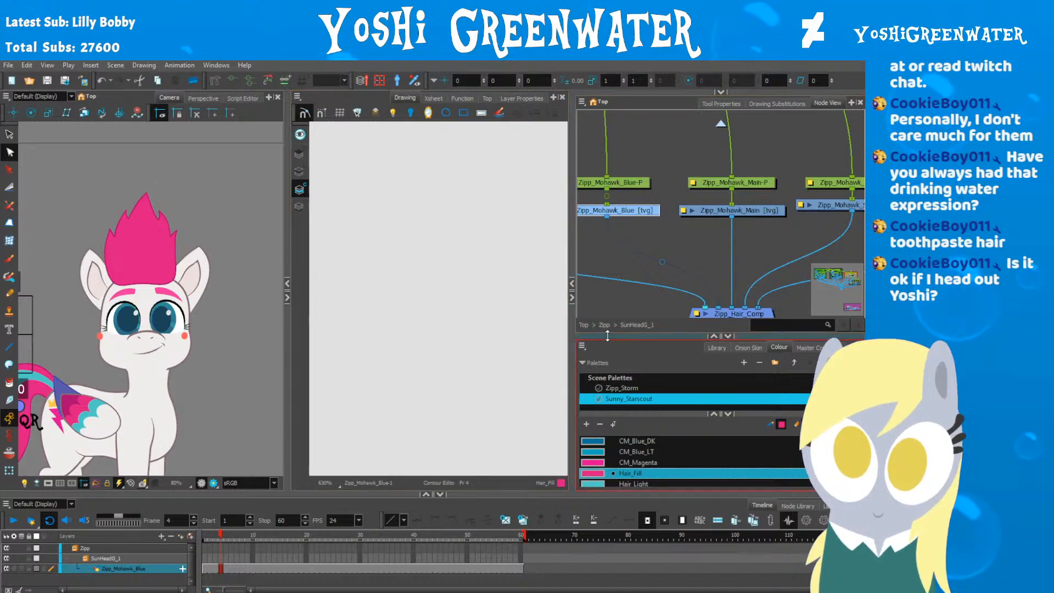
Step: Examine the front-view 3D reference for the mohawk's blue streak and compare it with the pony's current mohawk
{"action": "left_click_drag", "start_coordinate": [607, 335], "coordinate": [607, 294]}
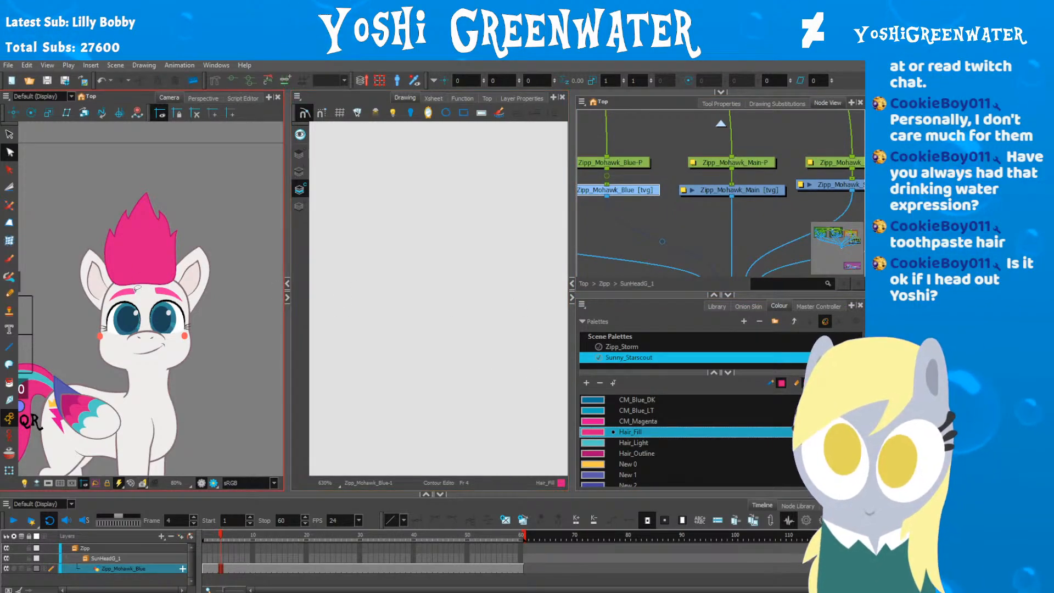
{"action": "scroll", "coordinate": [136, 287], "scroll_direction": "down", "scroll_amount": 4}
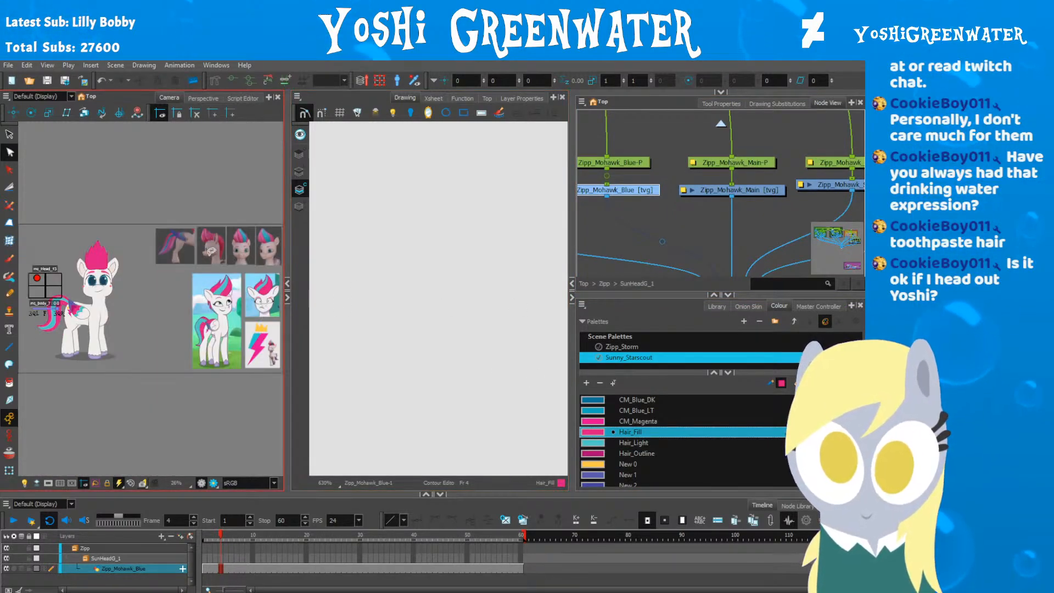
{"action": "scroll", "coordinate": [212, 251], "scroll_direction": "up", "scroll_amount": 6}
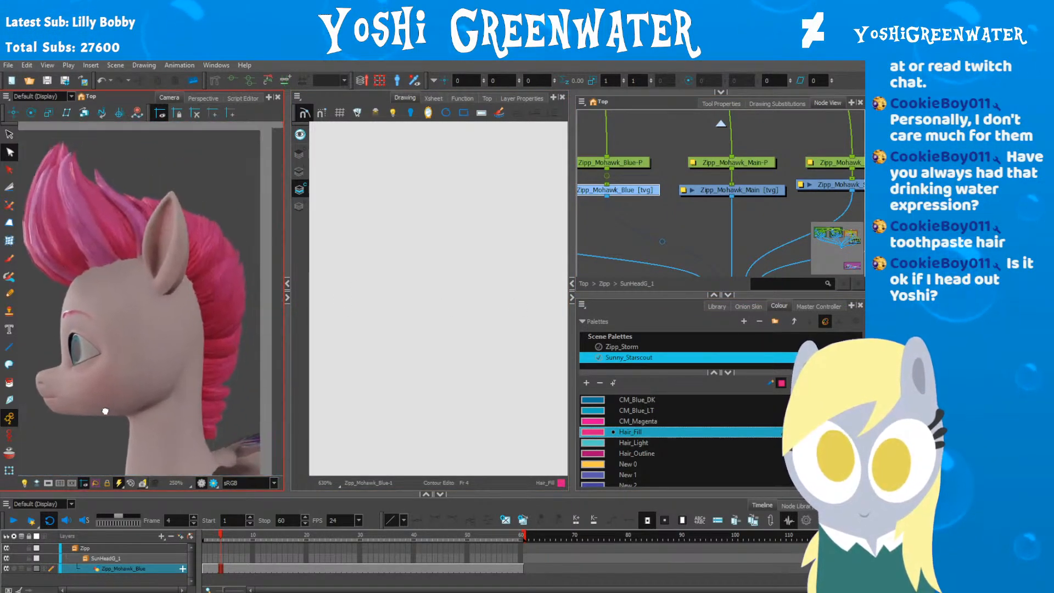
{"action": "left_click_drag", "start_coordinate": [215, 297], "coordinate": [159, 397]}
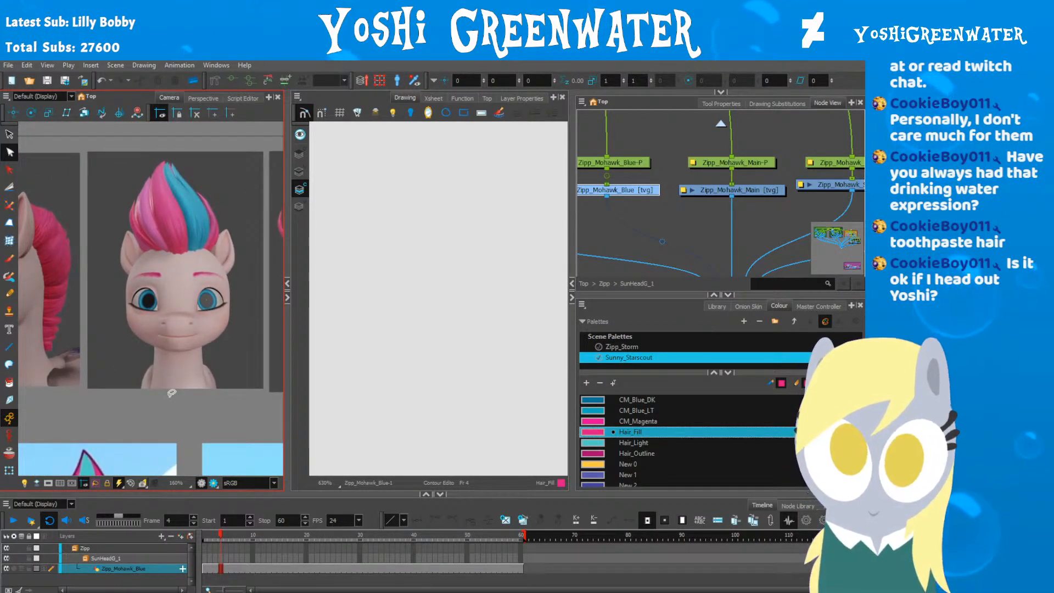
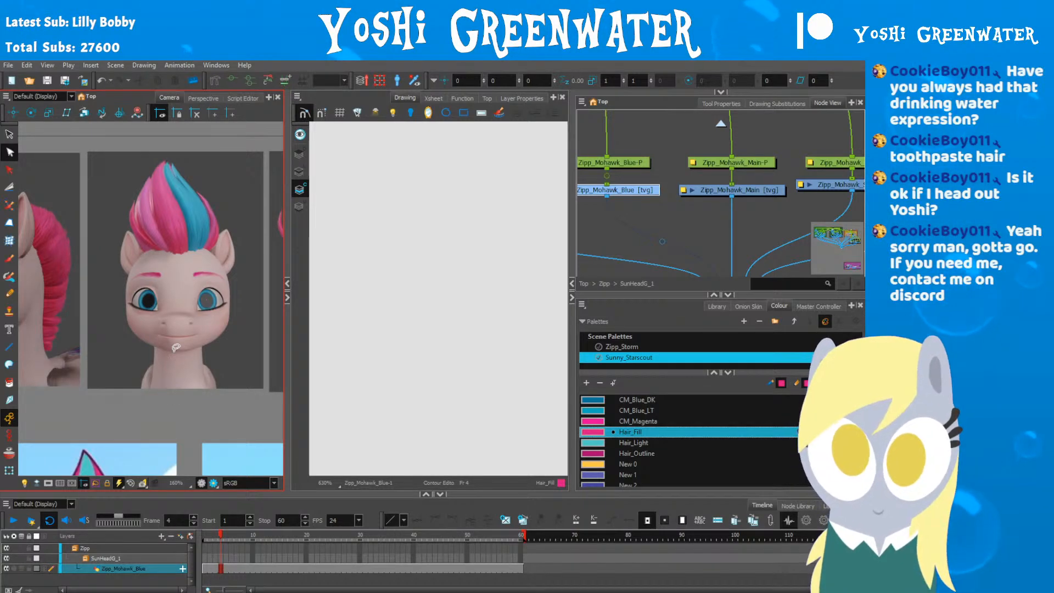
{"action": "scroll", "coordinate": [176, 348], "scroll_direction": "down", "scroll_amount": 4}
{"action": "left_click_drag", "start_coordinate": [132, 335], "coordinate": [516, 224]}
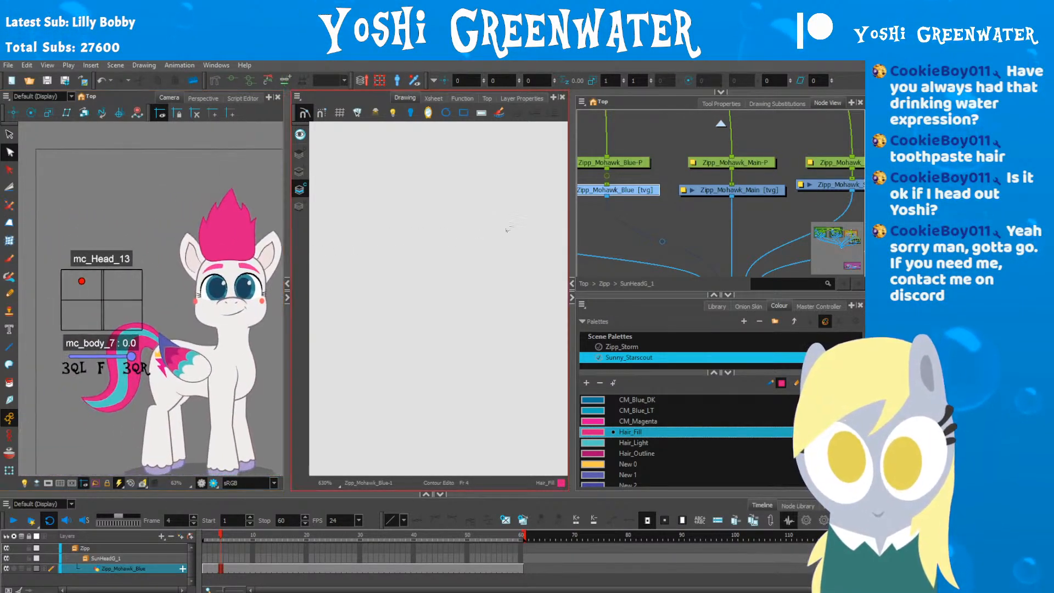
{"action": "scroll", "coordinate": [160, 220], "scroll_direction": "up", "scroll_amount": 2}
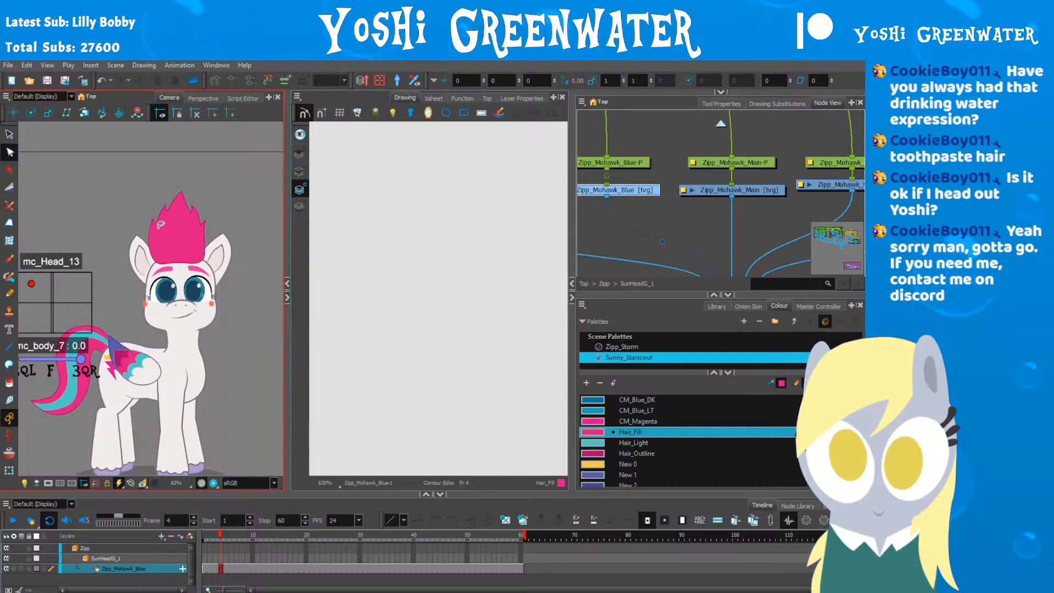
{"action": "scroll", "coordinate": [159, 220], "scroll_direction": "up", "scroll_amount": 2}
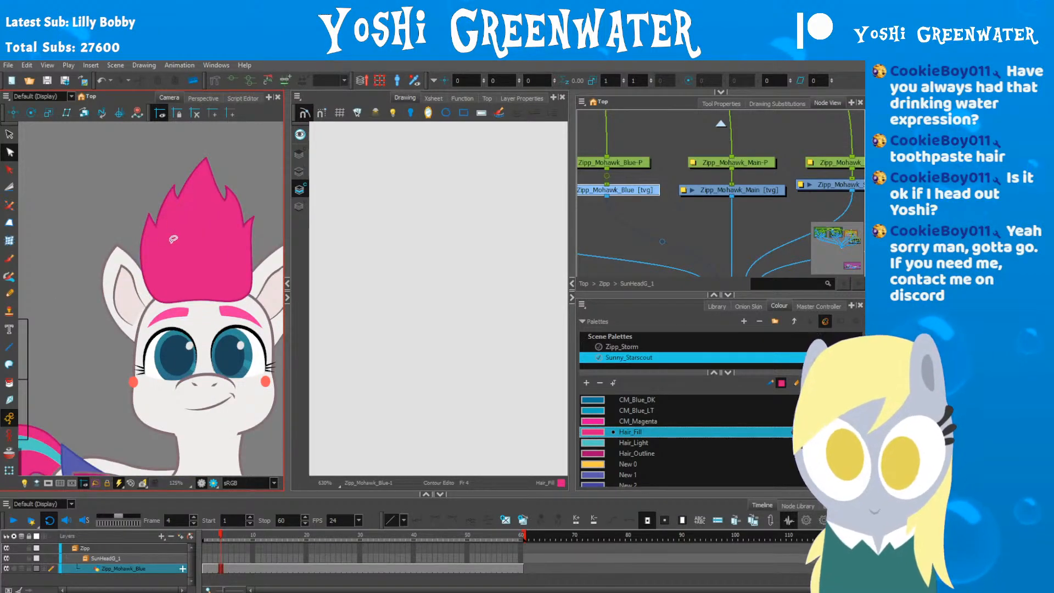
{"action": "scroll", "coordinate": [127, 259], "scroll_direction": "up", "scroll_amount": 1}
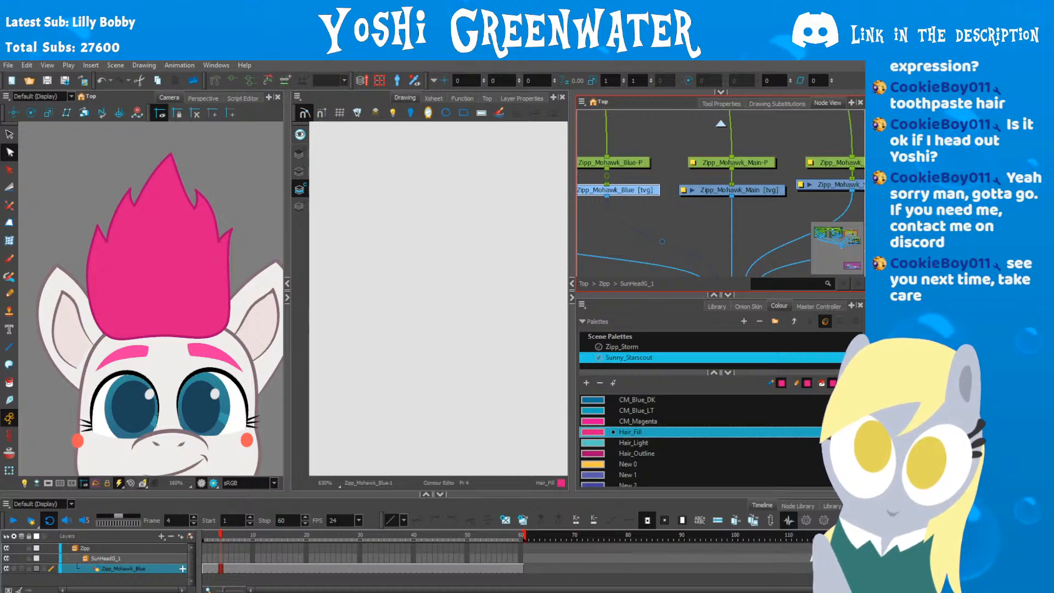
Step: Draw a tall, narrow rectangle over the middle of the mohawk and fill it with the Hair_Light colour
{"action": "left_click", "coordinate": [612, 240]}
{"action": "scroll", "coordinate": [611, 240], "scroll_direction": "down", "scroll_amount": 1}
{"action": "left_click_drag", "start_coordinate": [611, 240], "coordinate": [685, 229]}
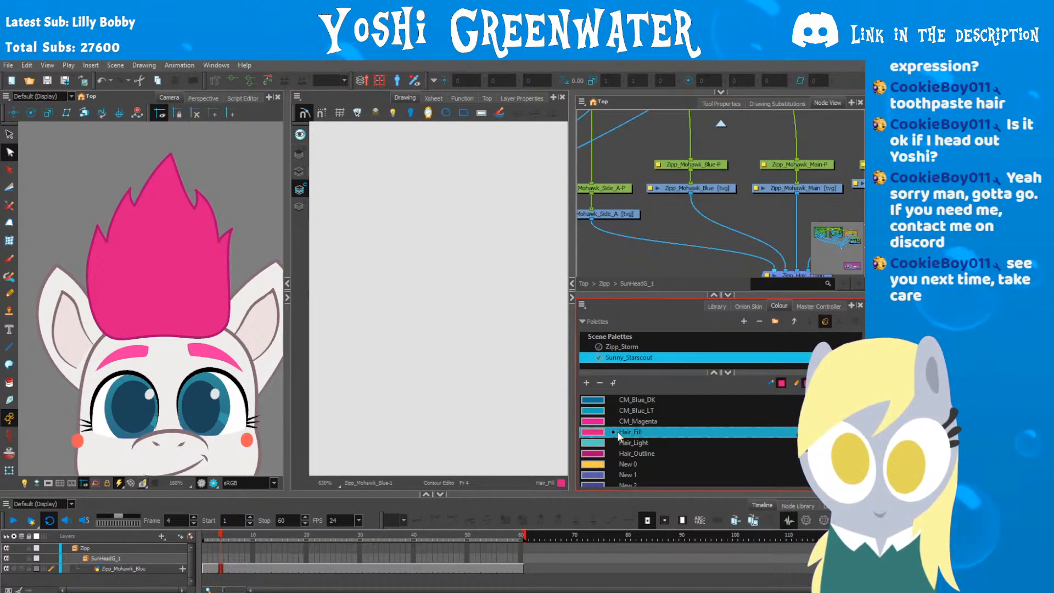
{"action": "scroll", "coordinate": [609, 437], "scroll_direction": "down", "scroll_amount": 1}
{"action": "left_click", "coordinate": [599, 437]}
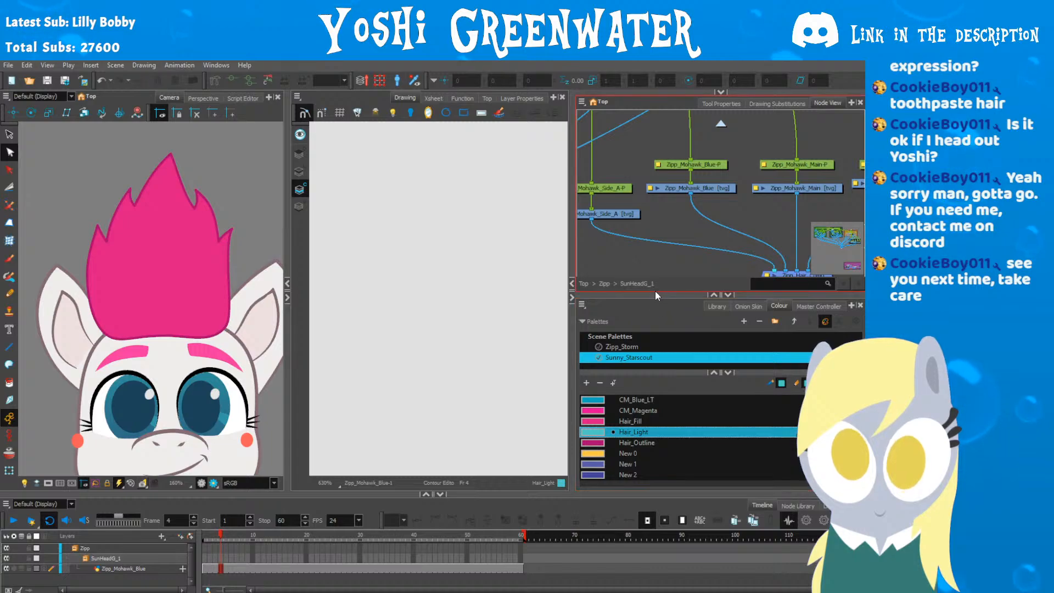
{"action": "left_click_drag", "start_coordinate": [654, 292], "coordinate": [656, 306]}
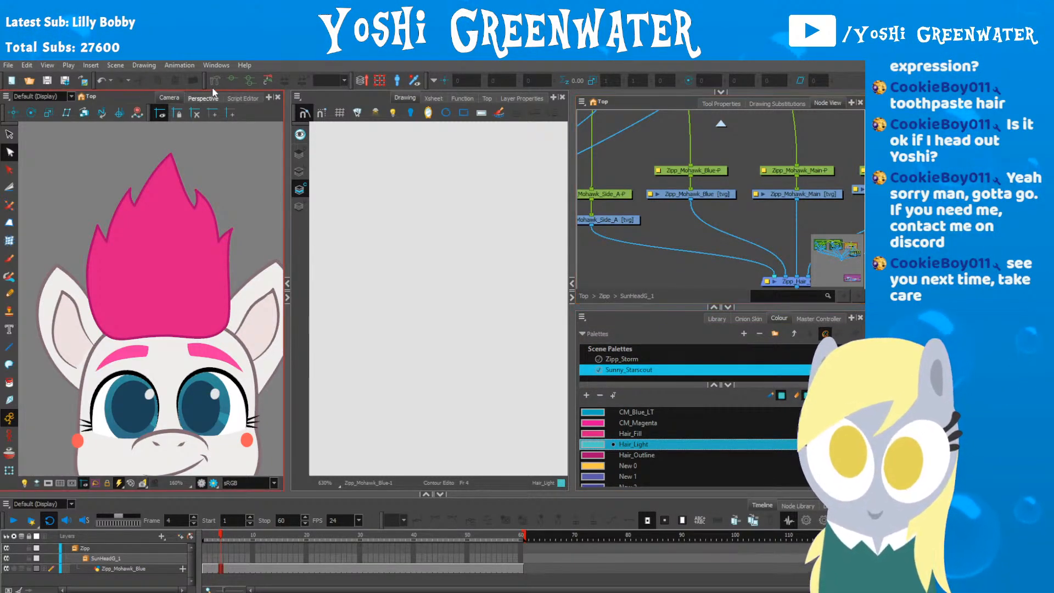
{"action": "left_click", "coordinate": [462, 113]}
{"action": "left_click_drag", "start_coordinate": [176, 195], "coordinate": [144, 321]}
{"action": "key", "text": "alt+i"}
{"action": "left_click", "coordinate": [151, 291]}
Step: Remove the rectangle's outline from the Zipp_Mohawk_Blue drawing, keeping only its teal fill
{"action": "left_click", "coordinate": [8, 135]}
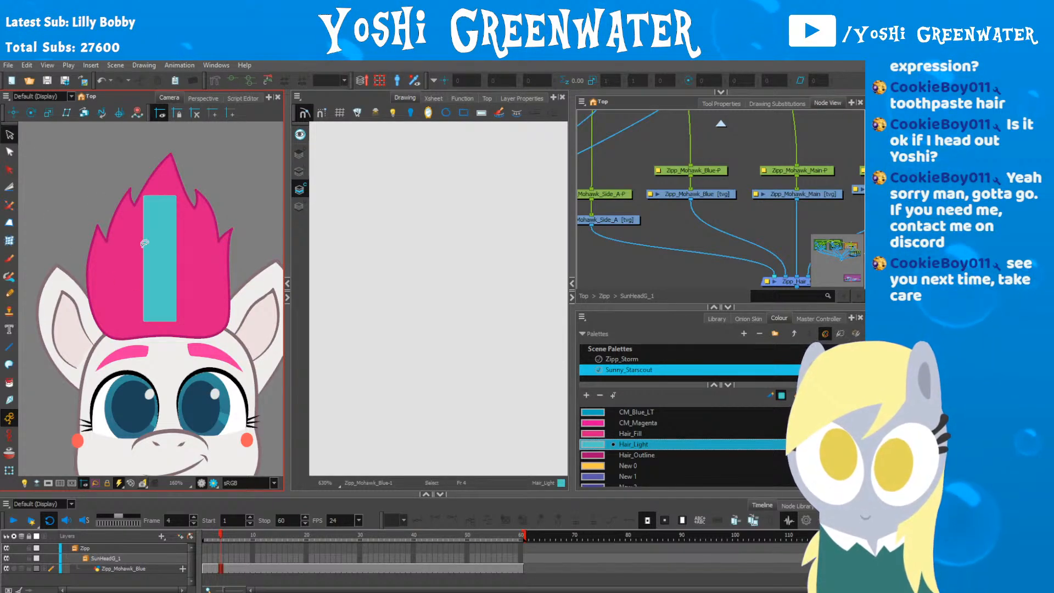
{"action": "left_click", "coordinate": [162, 251]}
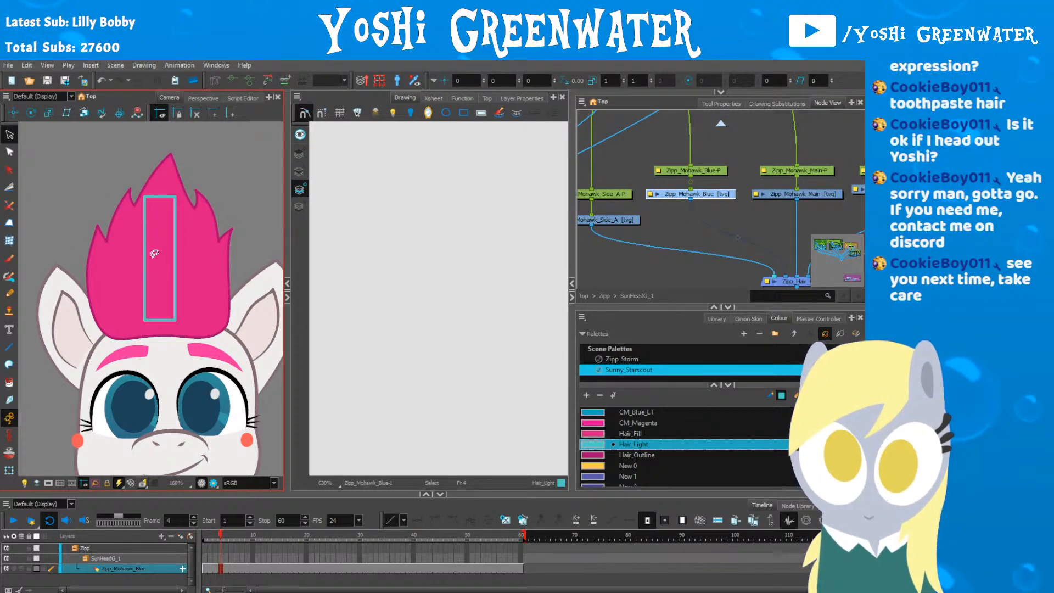
{"action": "left_click", "coordinate": [155, 254]}
{"action": "key", "text": "Delete"}
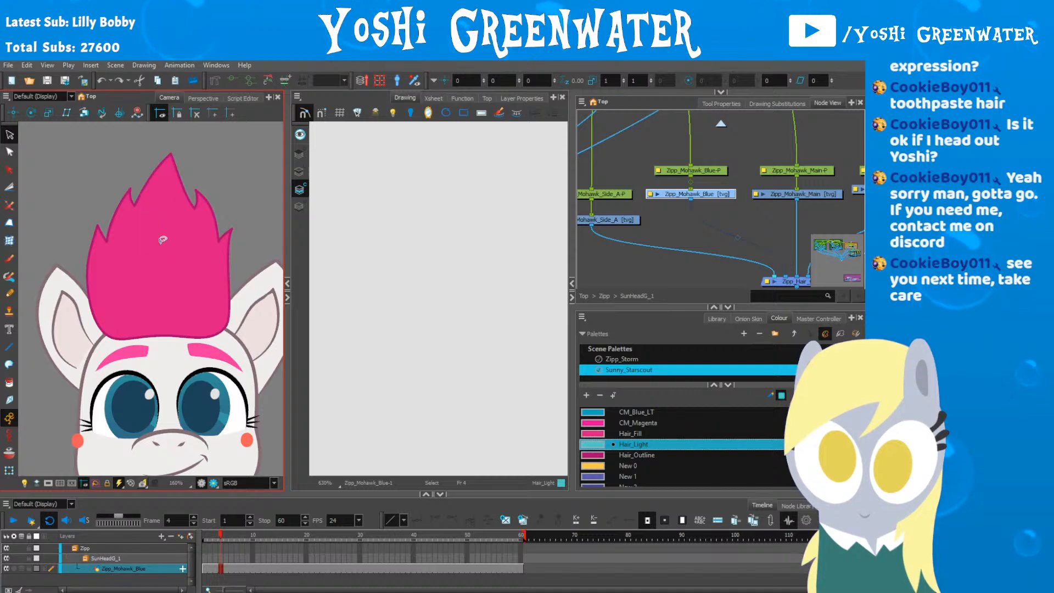
{"action": "key", "text": "ctrl+z"}
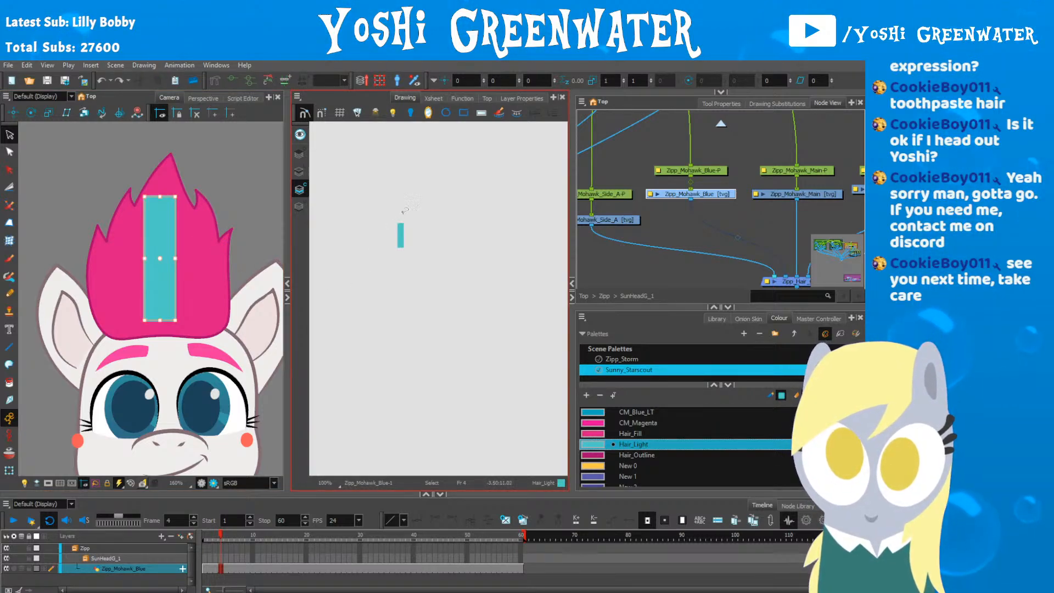
{"action": "scroll", "coordinate": [404, 215], "scroll_direction": "up", "scroll_amount": 10}
{"action": "left_click_drag", "start_coordinate": [345, 261], "coordinate": [392, 156]}
{"action": "mouse_move", "coordinate": [366, 163]}
{"action": "left_mouse_down"}
{"action": "mouse_move", "coordinate": [447, 190]}
{"action": "mouse_move", "coordinate": [397, 336]}
{"action": "left_mouse_up"}
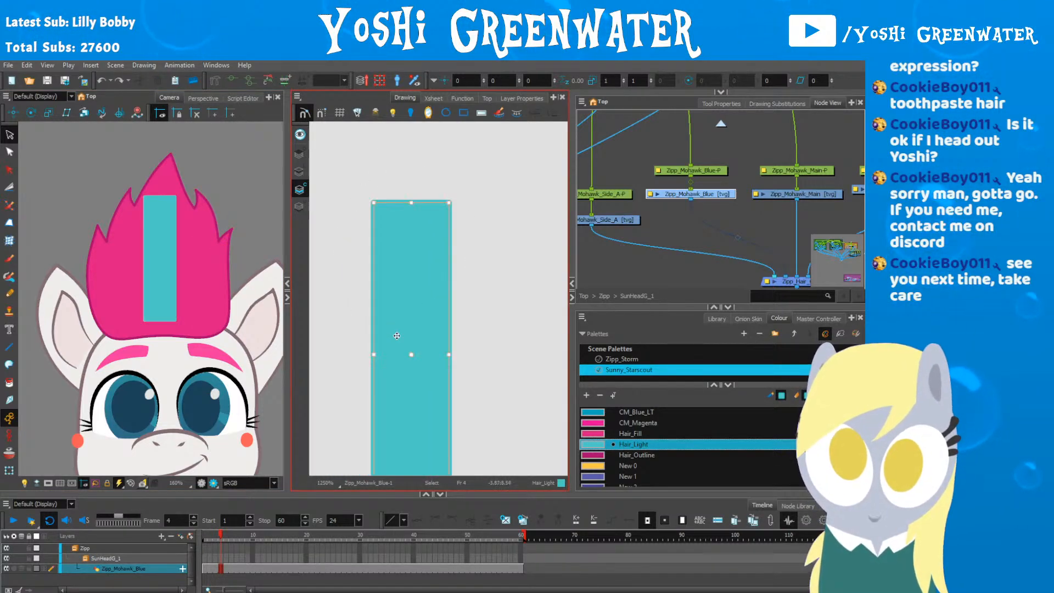
Step: Lengthen the teal rectangle with the Contour Editor, moving its bottom edge below the mohawk's base and its top edge upward
{"action": "key", "text": "alt+q"}
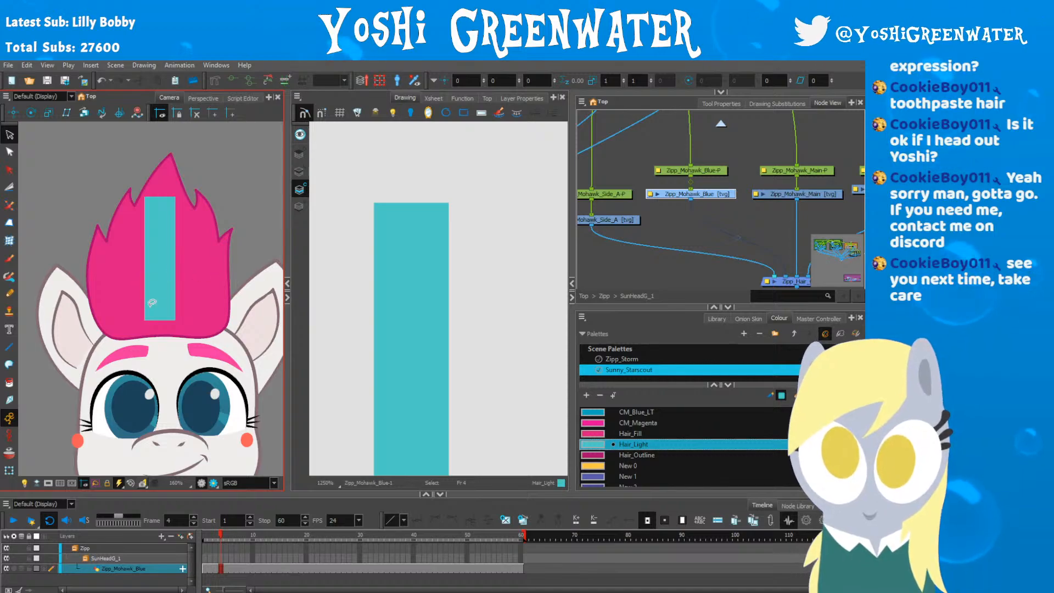
{"action": "left_click_drag", "start_coordinate": [132, 304], "coordinate": [167, 344]}
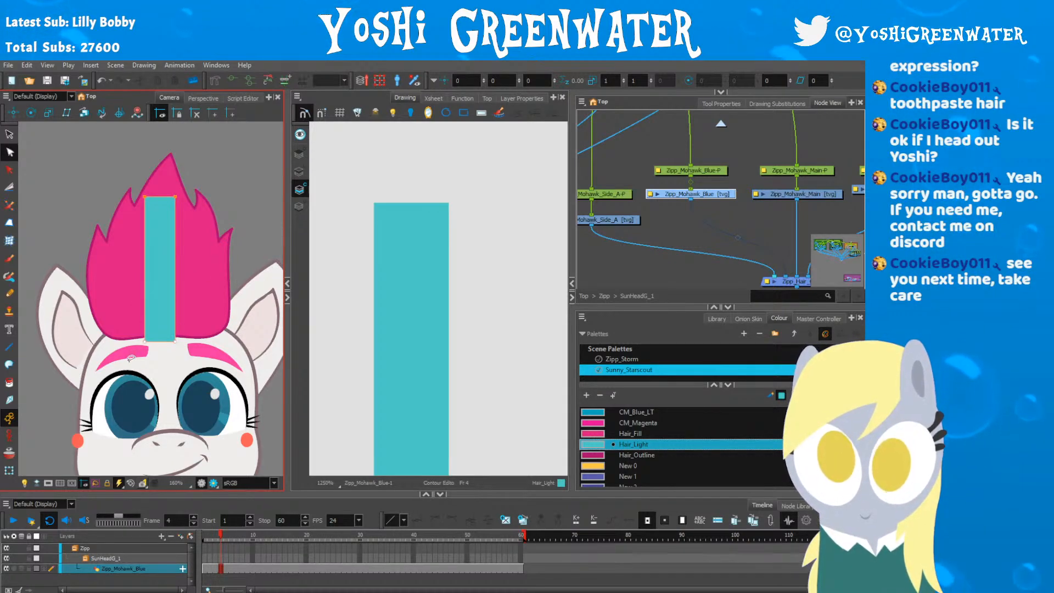
{"action": "key", "text": "Up"}
{"action": "key", "text": "Up"}
{"action": "key", "text": "Up"}
{"action": "key", "text": "Up"}
{"action": "key", "text": "Up"}
{"action": "key", "text": "Up"}
{"action": "key", "text": "Up"}
{"action": "key", "text": "Up"}
{"action": "key", "text": "Up"}
{"action": "key", "text": "Up"}
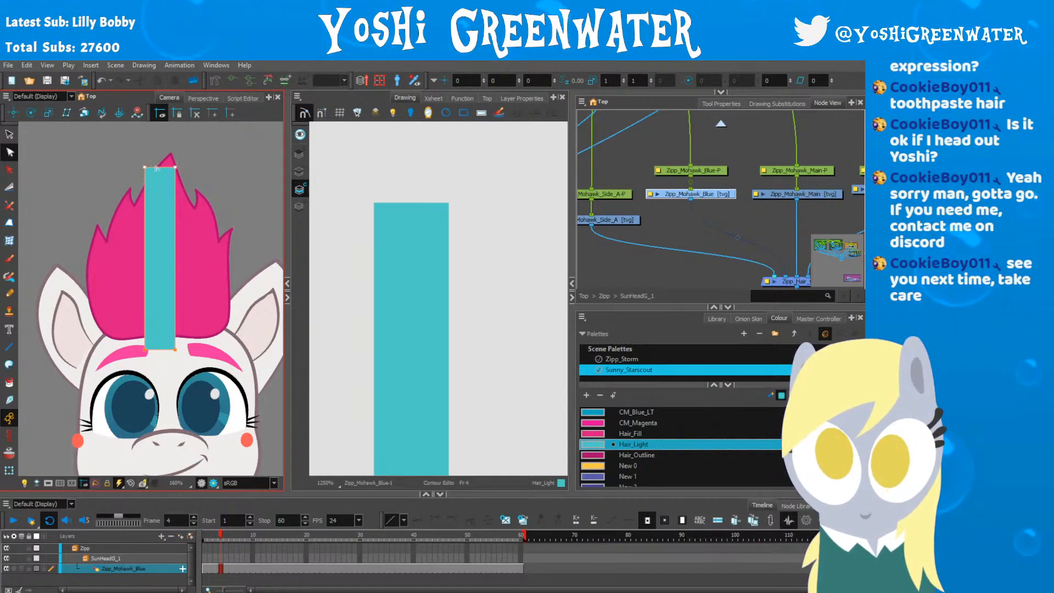
Step: Widen the teal rectangle by shifting its right-hand contour points to the right
{"action": "left_click_drag", "start_coordinate": [181, 147], "coordinate": [156, 279]}
{"action": "key", "text": "Right"}
{"action": "key", "text": "Right"}
{"action": "key", "text": "Right"}
{"action": "key", "text": "Right"}
{"action": "key", "text": "Right"}
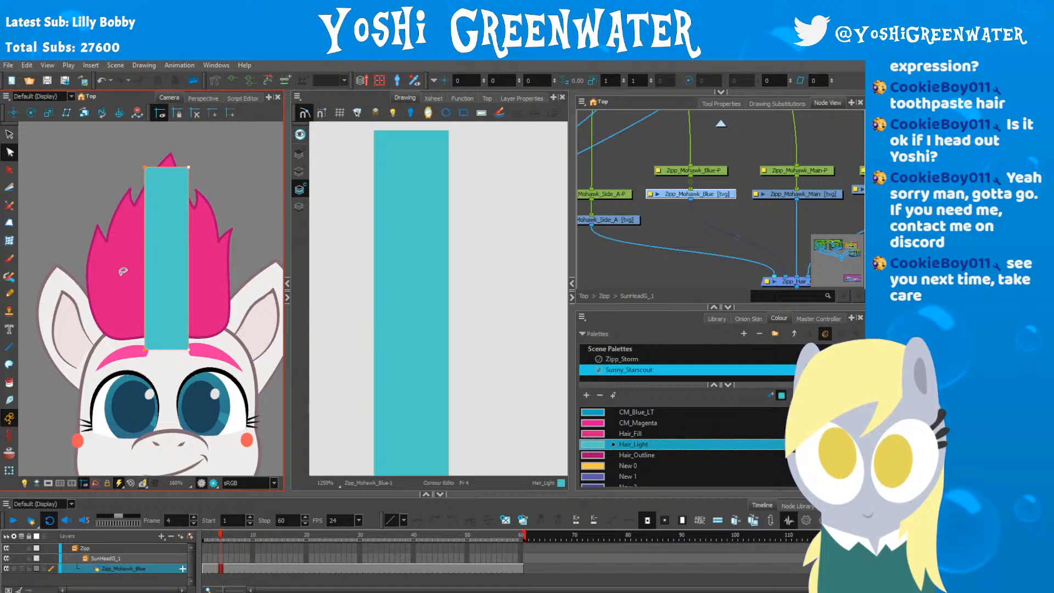
Step: Raise the teal rectangle's top edge just above the mohawk's tip and check it against the whole head
{"action": "mouse_move", "coordinate": [132, 151]}
{"action": "left_mouse_down"}
{"action": "mouse_move", "coordinate": [188, 165]}
{"action": "mouse_move", "coordinate": [107, 229]}
{"action": "left_mouse_up"}
{"action": "key", "text": "Up"}
{"action": "key", "text": "Up"}
{"action": "key", "text": "Up"}
{"action": "key", "text": "Up"}
{"action": "key", "text": "Up"}
{"action": "key", "text": "Up"}
{"action": "key", "text": "Up"}
{"action": "key", "text": "Up"}
{"action": "key", "text": "Up"}
{"action": "key", "text": "Up"}
{"action": "key", "text": "Up"}
{"action": "key", "text": "Up"}
{"action": "key", "text": "Up"}
{"action": "key", "text": "Up"}
{"action": "key", "text": "Up"}
{"action": "key", "text": "Up"}
{"action": "key", "text": "Up"}
{"action": "key", "text": "Up"}
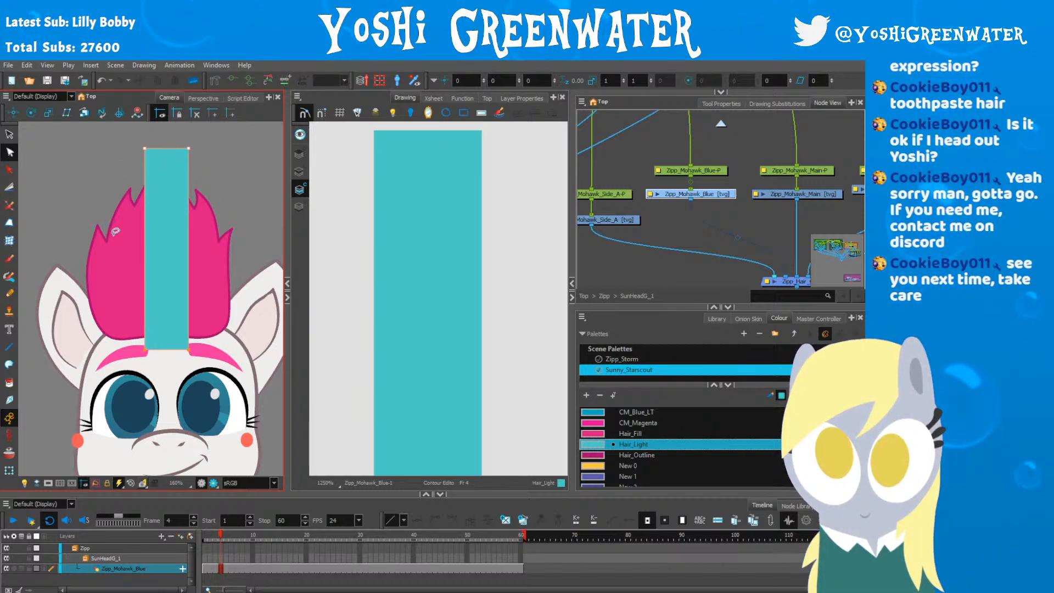
{"action": "scroll", "coordinate": [112, 328], "scroll_direction": "down", "scroll_amount": 2}
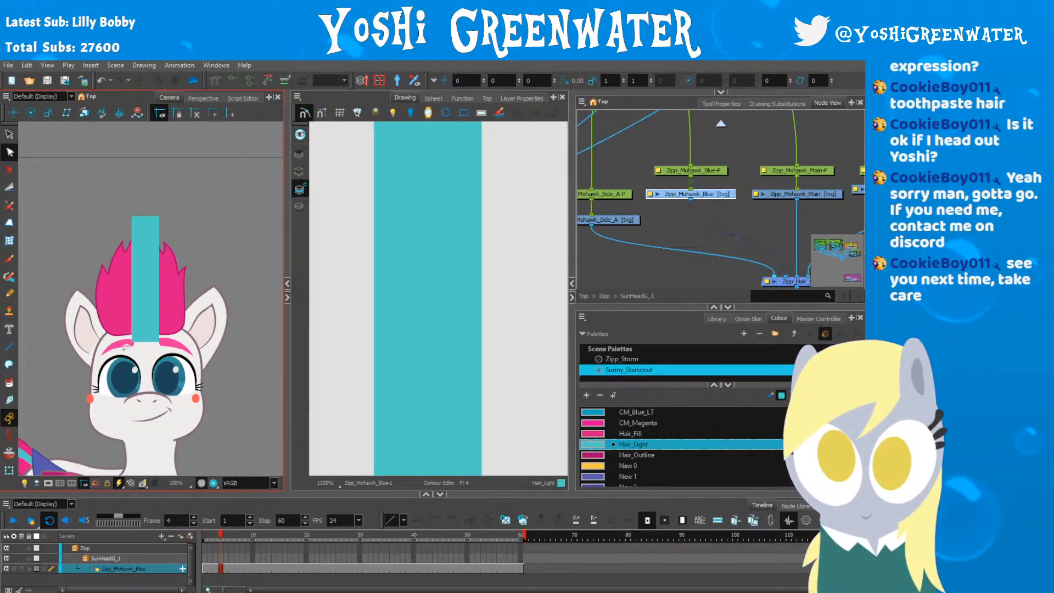
Step: Widen the node network, select the Zipp_Mohawk_Main drawing node, and frame its shape in the Colour Art layer
{"action": "left_click_drag", "start_coordinate": [572, 242], "coordinate": [536, 242]}
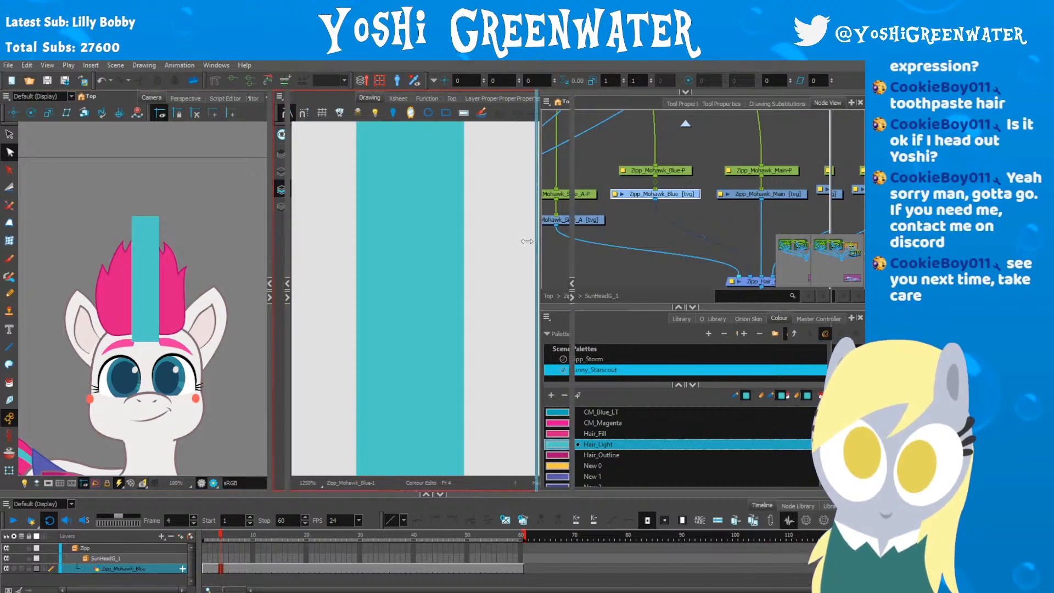
{"action": "left_click_drag", "start_coordinate": [630, 241], "coordinate": [618, 246]}
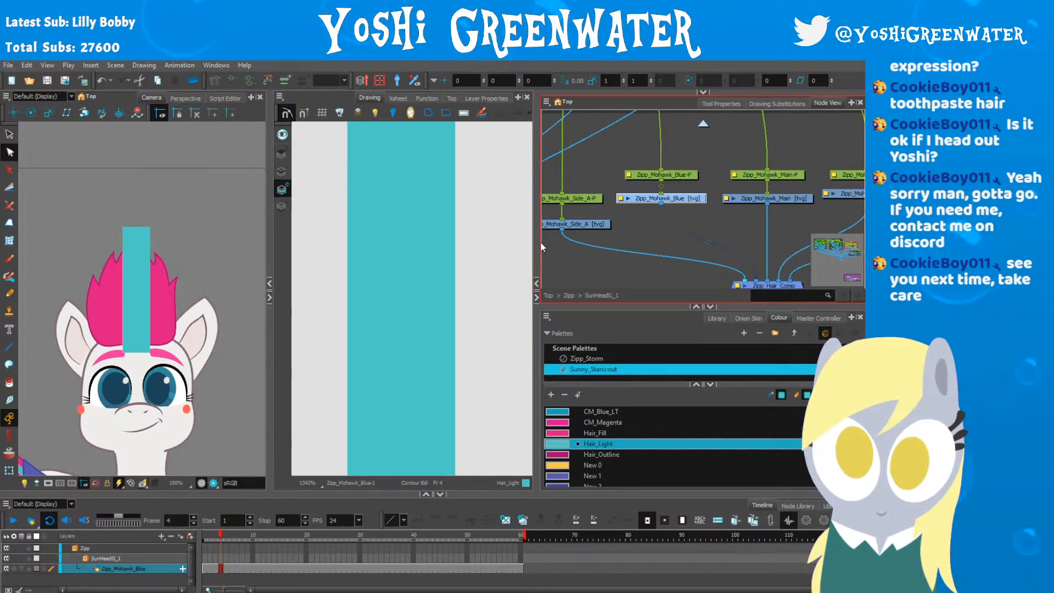
{"action": "mouse_move", "coordinate": [540, 241]}
{"action": "left_mouse_down"}
{"action": "mouse_move", "coordinate": [457, 300]}
{"action": "mouse_move", "coordinate": [478, 332]}
{"action": "left_mouse_up"}
{"action": "left_click_drag", "start_coordinate": [536, 266], "coordinate": [617, 249]}
{"action": "left_click", "coordinate": [771, 181]}
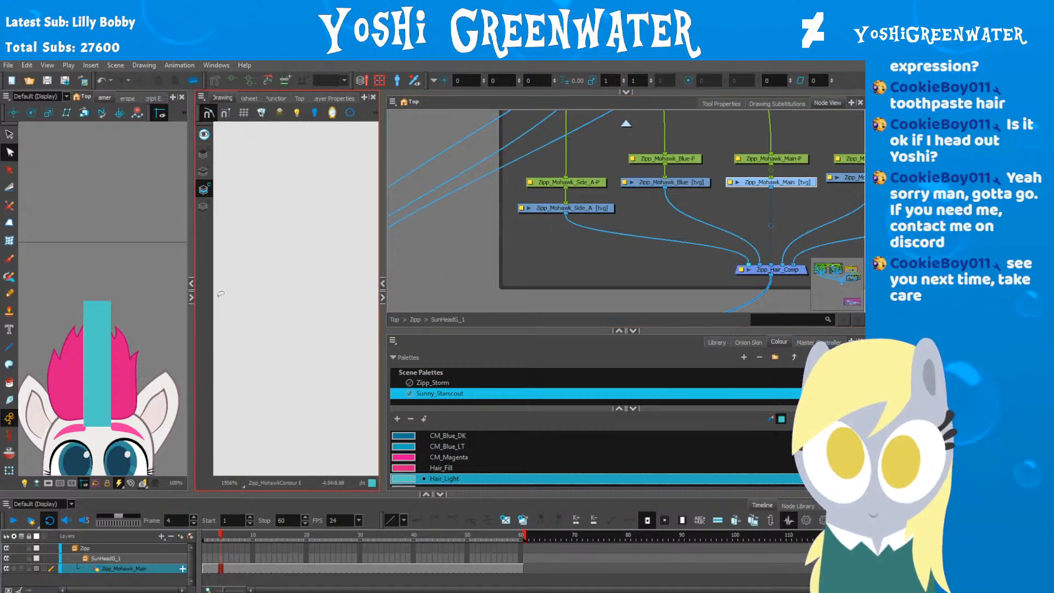
{"action": "left_click", "coordinate": [204, 206]}
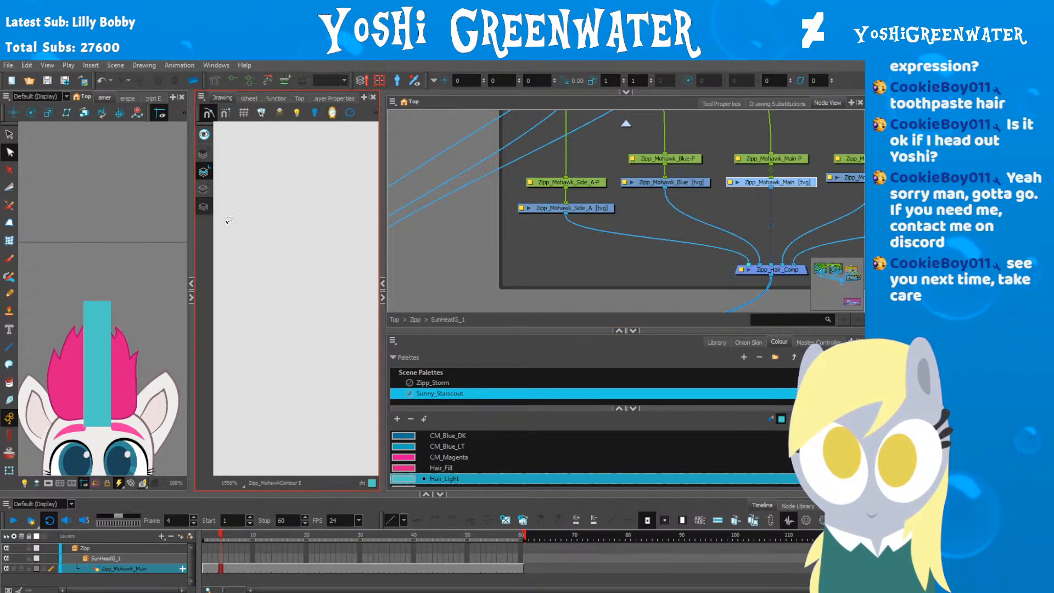
{"action": "left_click", "coordinate": [204, 189]}
{"action": "scroll", "coordinate": [258, 262], "scroll_direction": "up", "scroll_amount": 4}
{"action": "left_click_drag", "start_coordinate": [278, 262], "coordinate": [340, 291]}
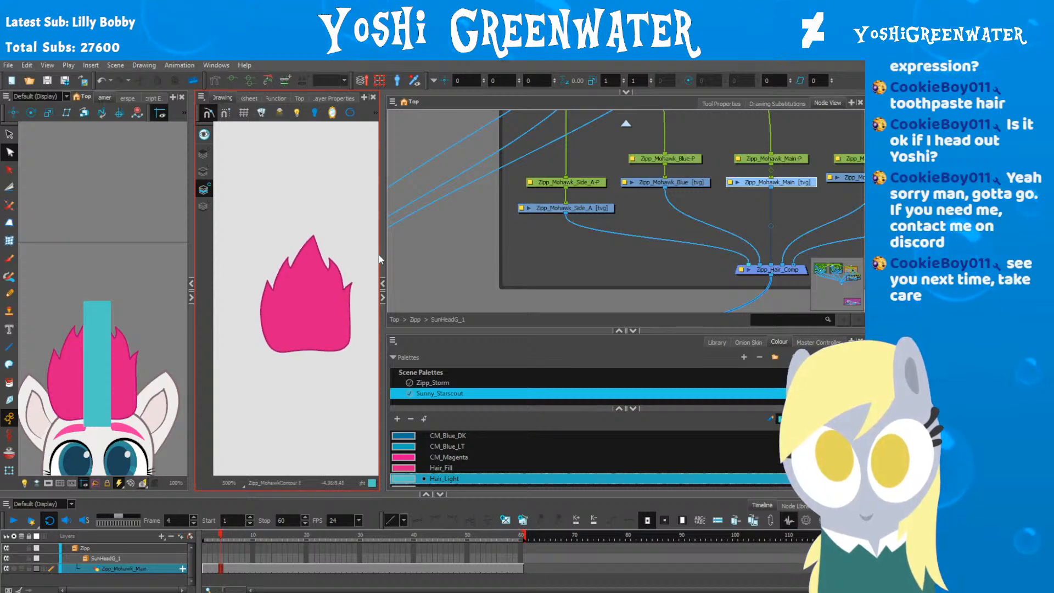
{"action": "left_click_drag", "start_coordinate": [383, 261], "coordinate": [445, 261]}
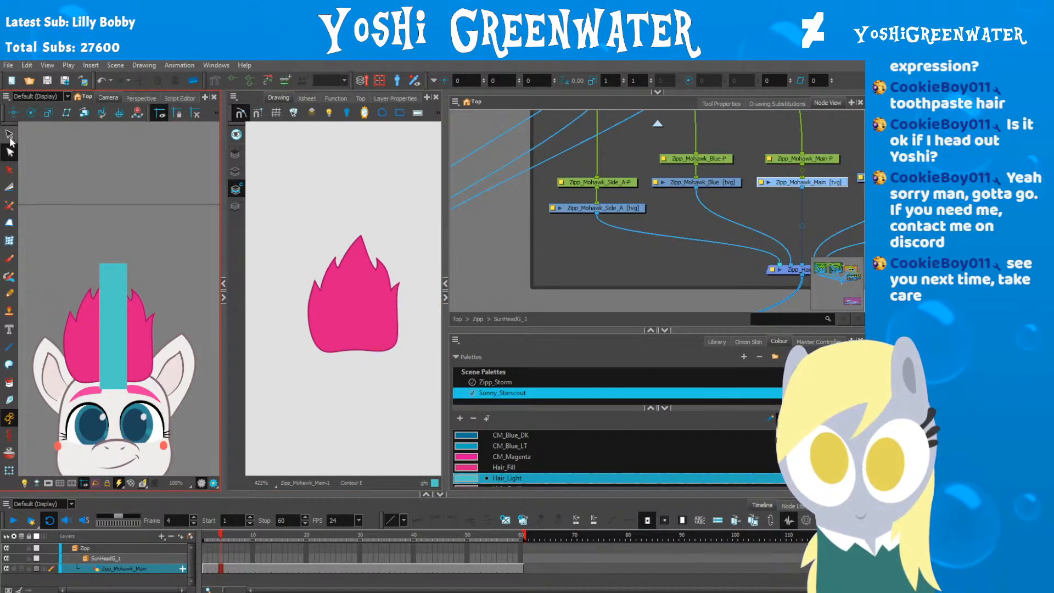
Step: Try deleting the pink fill from the main mohawk's Colour Art
{"action": "left_click", "coordinate": [332, 299]}
{"action": "key", "text": "ctrl+c"}
{"action": "key", "text": "shift+t"}
{"action": "left_click_drag", "start_coordinate": [134, 314], "coordinate": [119, 257]}
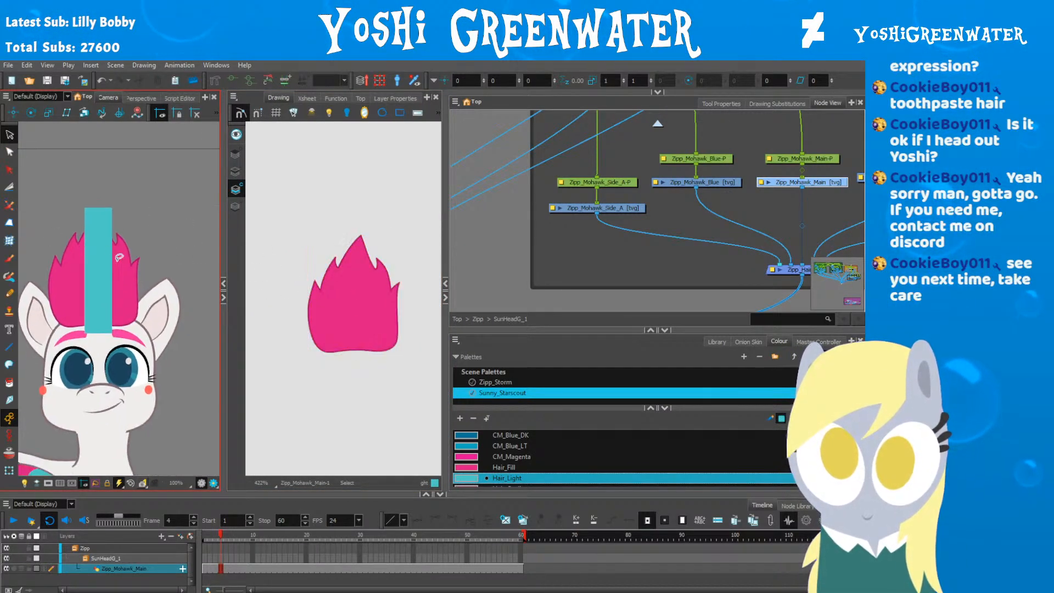
{"action": "left_click", "coordinate": [334, 312]}
{"action": "key", "text": "Delete"}
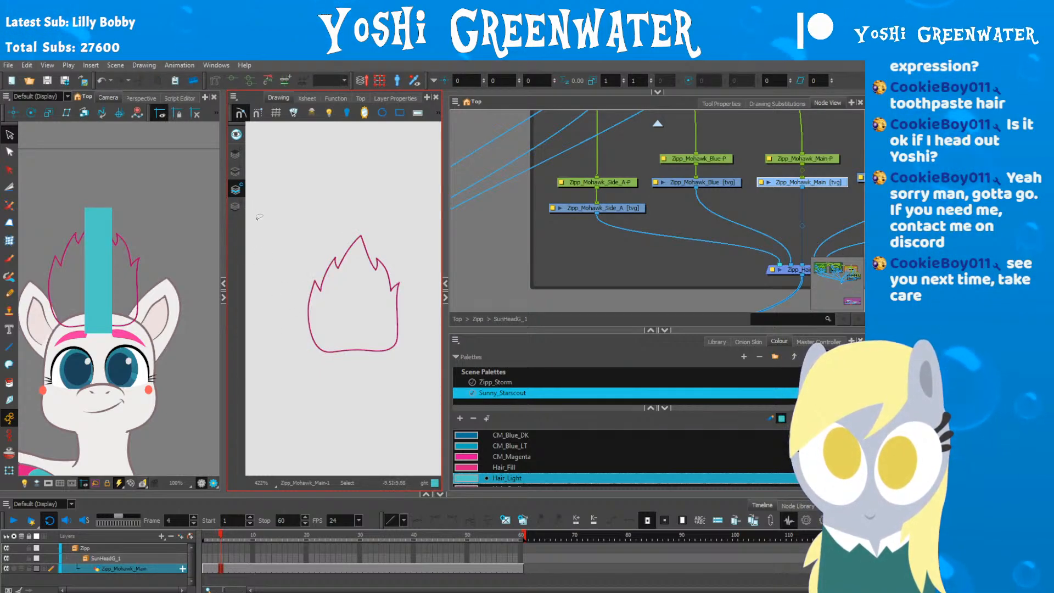
{"action": "key", "text": "ctrl+z"}
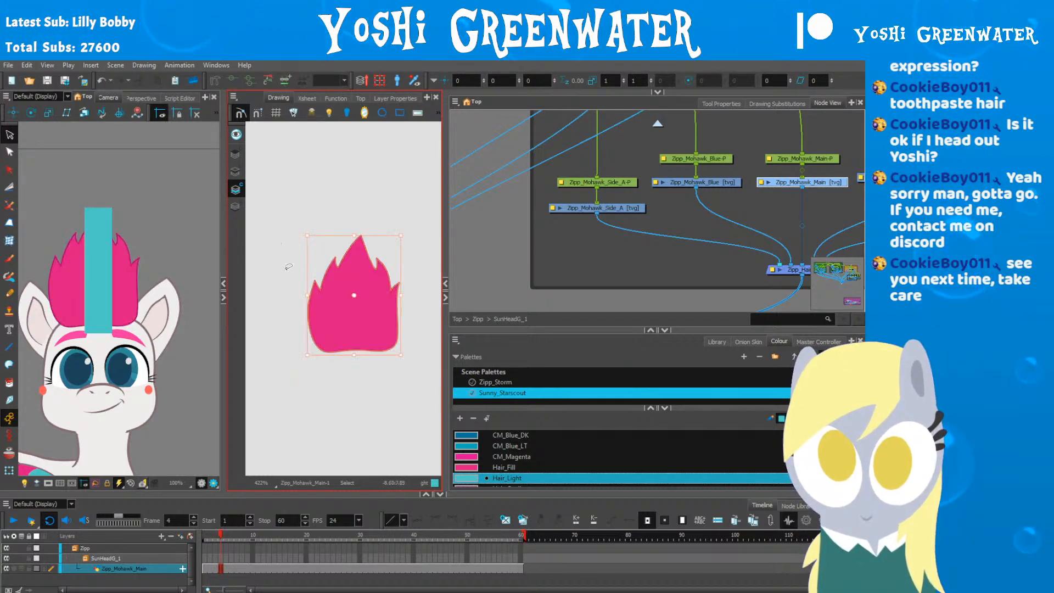
Step: Delete the pink fill from the main mohawk's Line Art and the outline from its Colour Art
{"action": "left_click", "coordinate": [237, 171]}
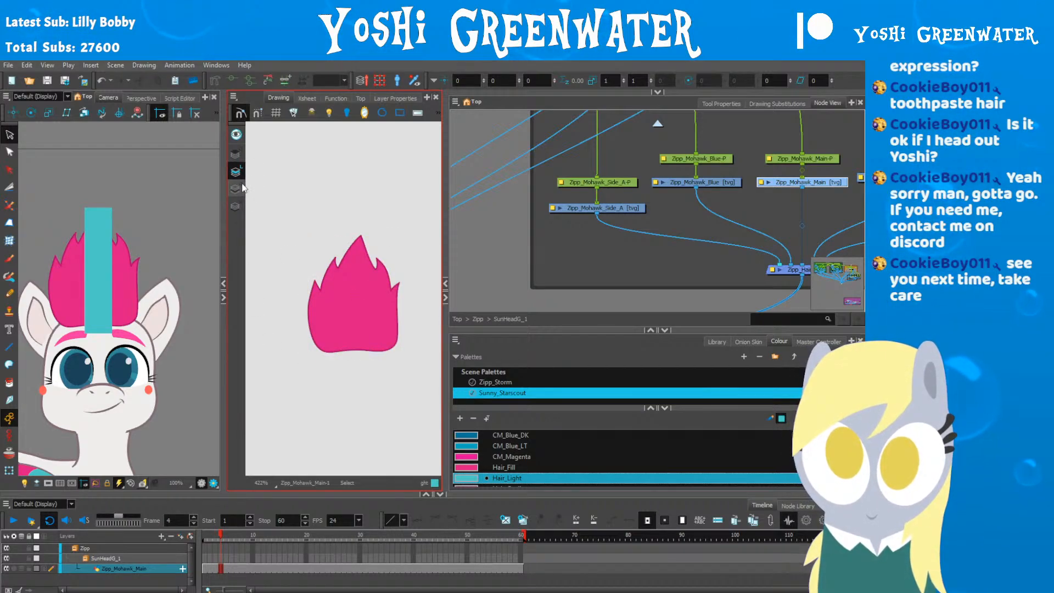
{"action": "left_click", "coordinate": [332, 281]}
{"action": "key", "text": "Delete"}
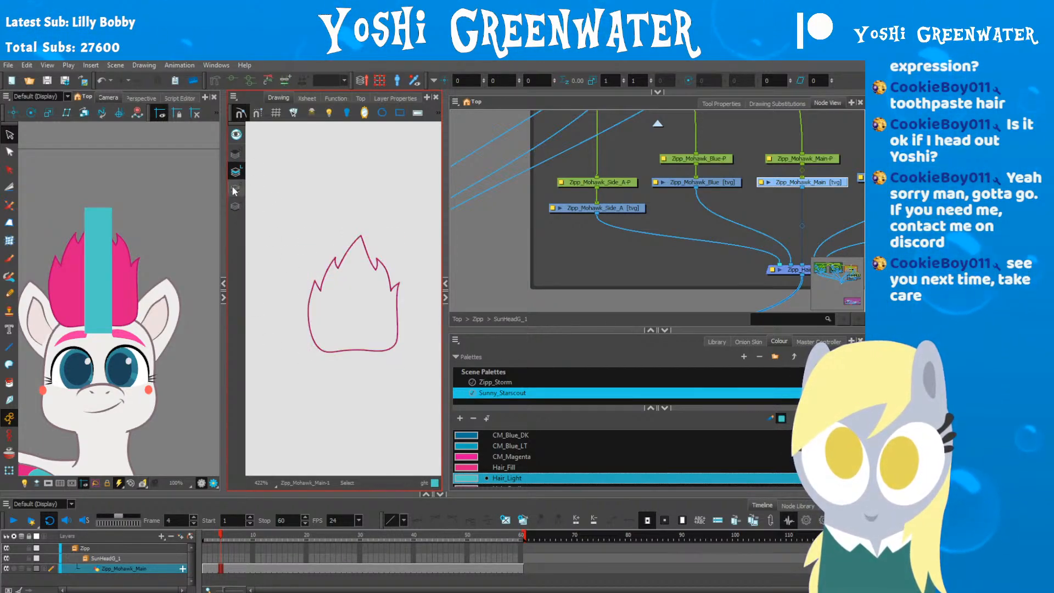
{"action": "left_click", "coordinate": [236, 189]}
{"action": "left_click_drag", "start_coordinate": [346, 373], "coordinate": [339, 308]}
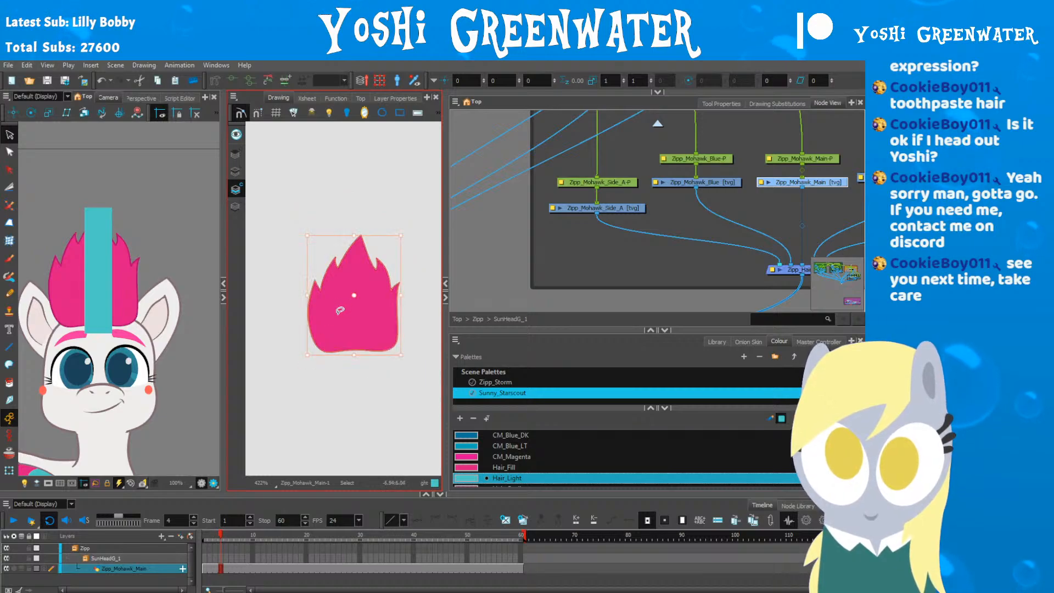
{"action": "key", "text": "Delete"}
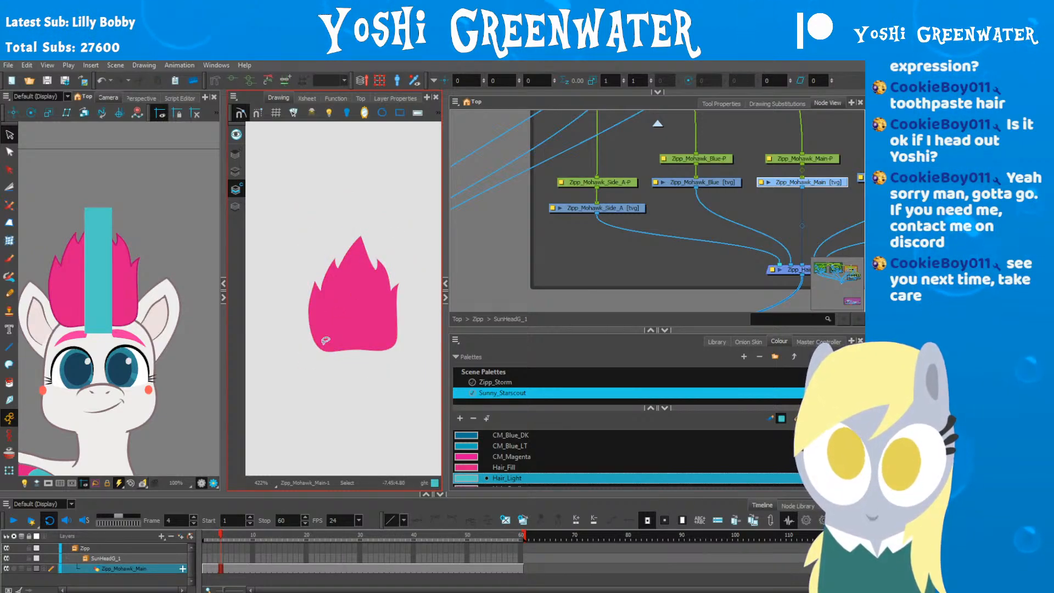
Step: Enlarge the node network area and raise Zipp_Mohawk_Main with its peg to make room above Zipp_Hair_Comp
{"action": "left_click_drag", "start_coordinate": [538, 278], "coordinate": [483, 286]}
{"action": "left_click_drag", "start_coordinate": [572, 265], "coordinate": [487, 275]}
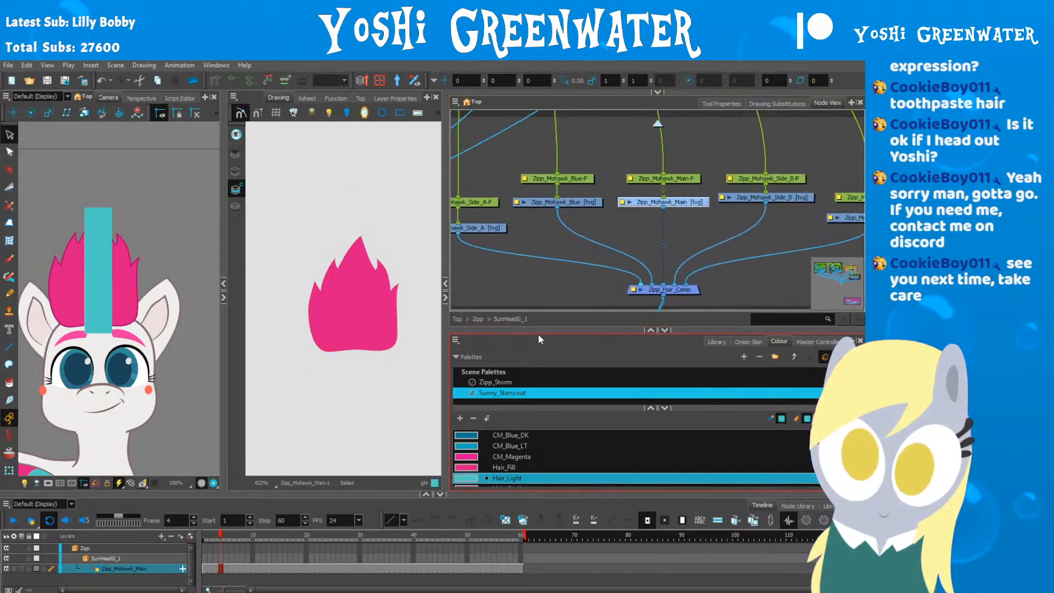
{"action": "left_click_drag", "start_coordinate": [538, 332], "coordinate": [538, 369]}
{"action": "left_click_drag", "start_coordinate": [615, 250], "coordinate": [645, 160]}
{"action": "left_click", "coordinate": [631, 235]}
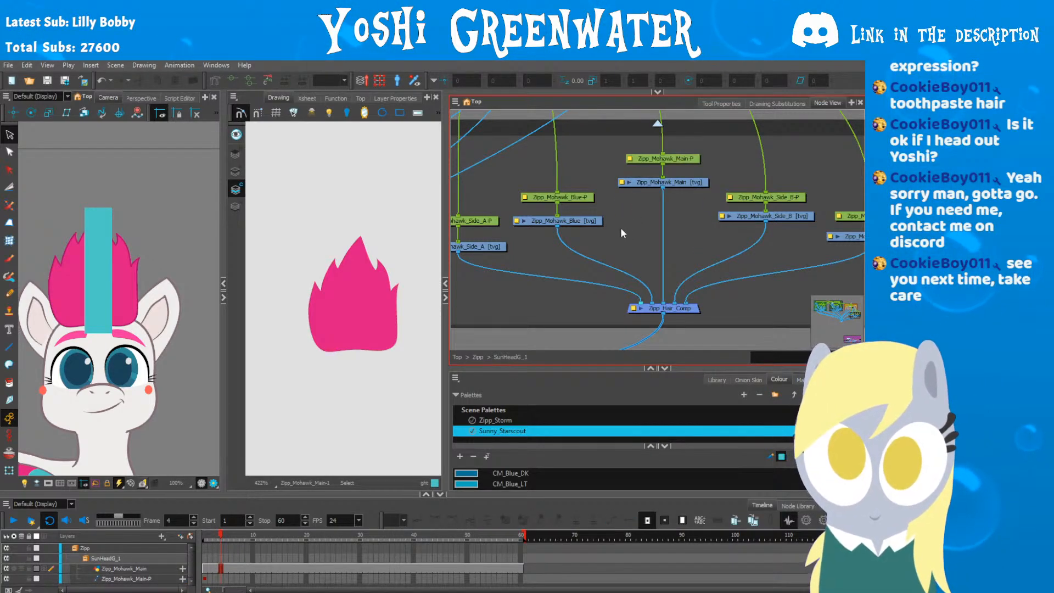
Step: Add a Colour-Art node near Zipp_Hair_Comp and return the playhead to frame 4
{"action": "key", "text": "Tab"}
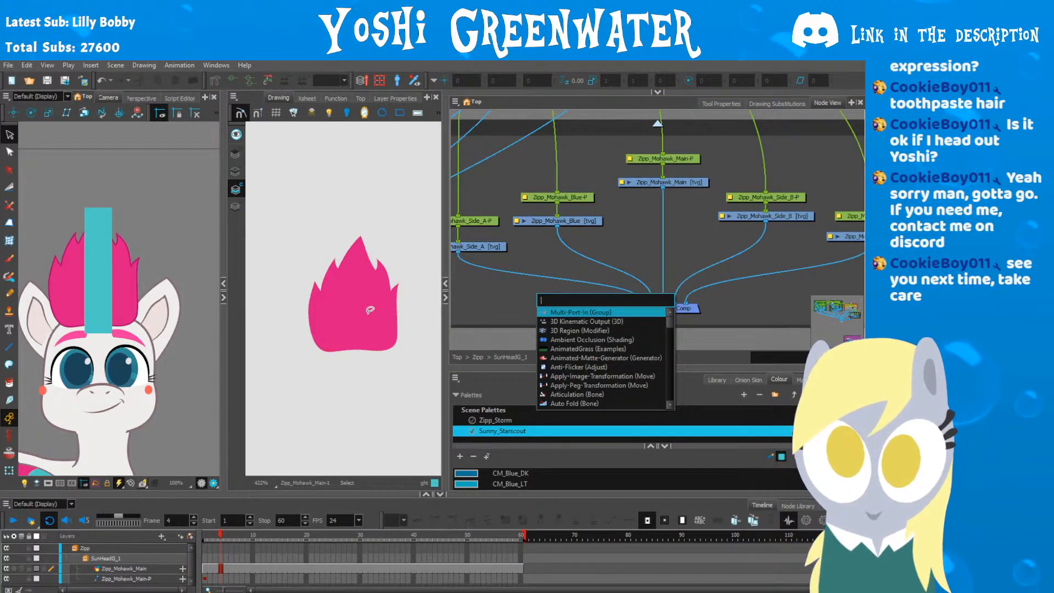
{"action": "type", "text": "LIN"}
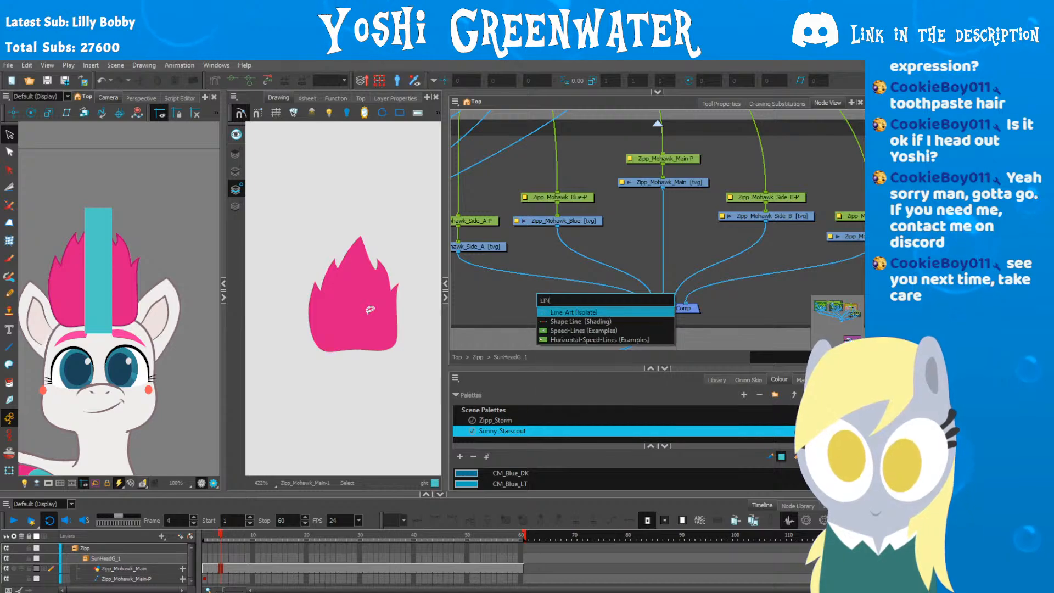
{"action": "key", "text": "BackSpace"}
{"action": "key", "text": "BackSpace"}
{"action": "key", "text": "BackSpace"}
{"action": "type", "text": "co"}
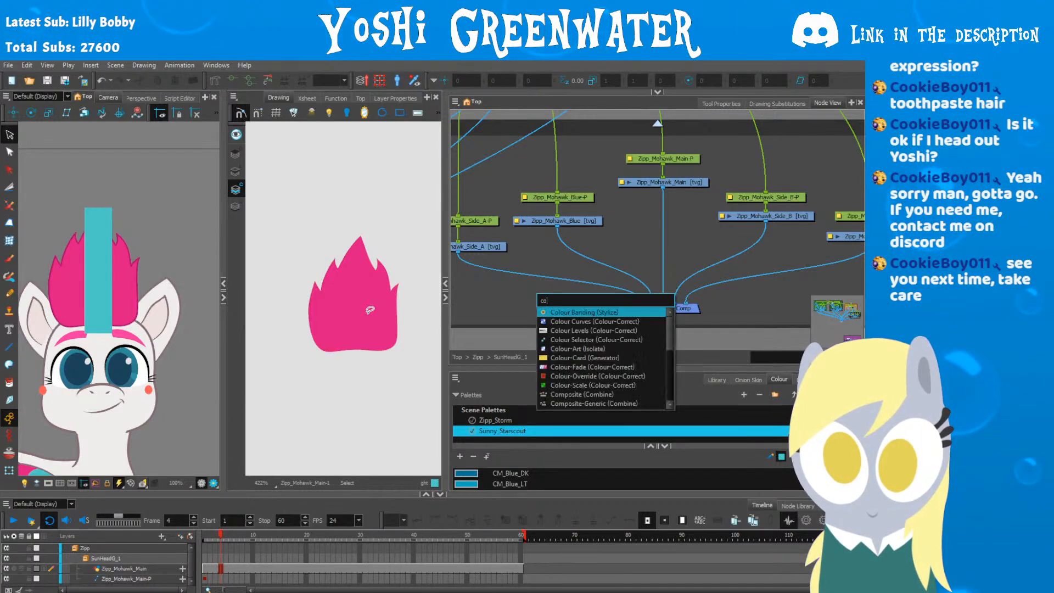
{"action": "type", "text": "lour"}
{"action": "key", "text": "Down"}
{"action": "key", "text": "Down"}
{"action": "key", "text": "Down"}
{"action": "key", "text": "Down"}
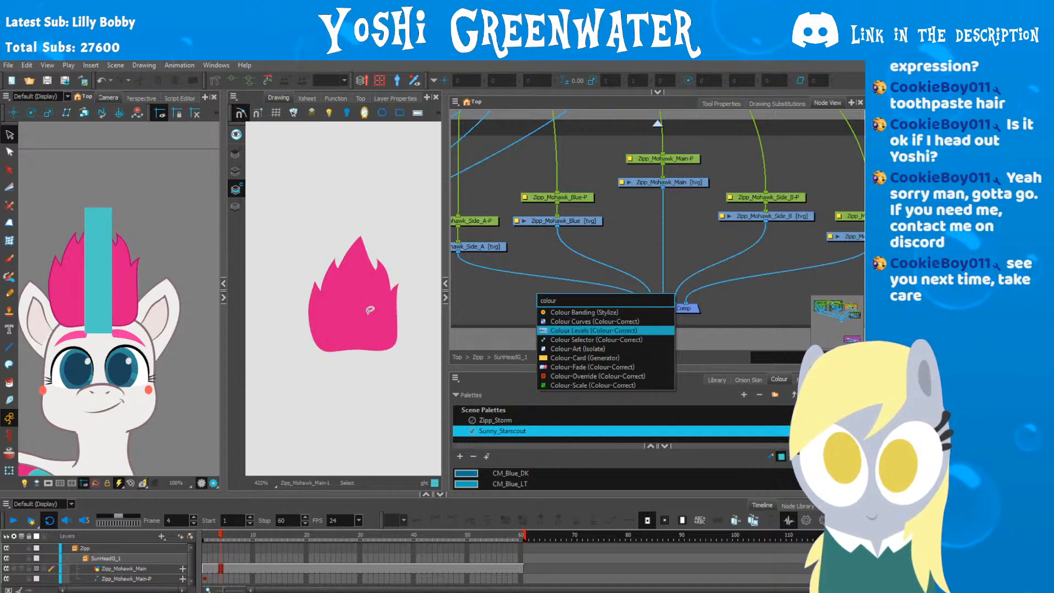
{"action": "key", "text": "Return"}
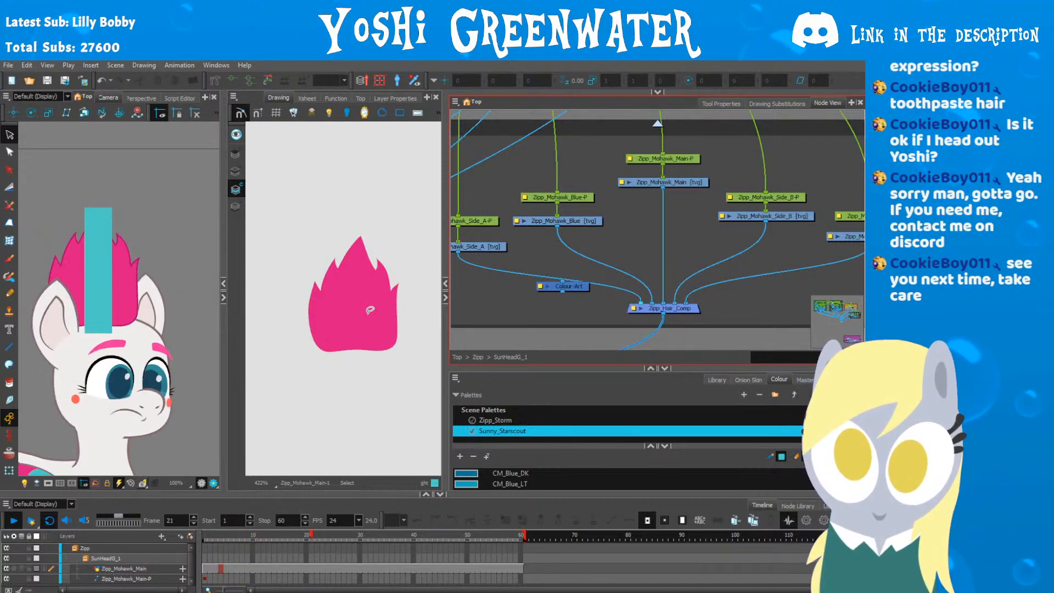
{"action": "left_click", "coordinate": [232, 537]}
{"action": "left_click_drag", "start_coordinate": [232, 537], "coordinate": [220, 539]}
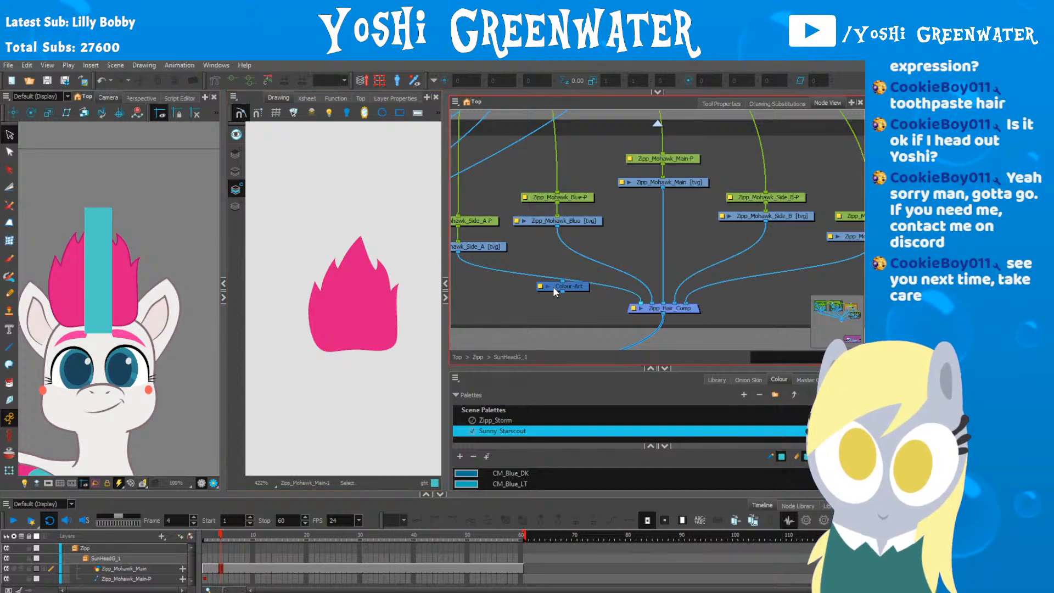
Step: Route Zipp_Mohawk_Main through the Colour-Art node into Zipp_Mohawk_Blue's matte port and remove the main mohawk's direct link to Zipp_Hair_Comp
{"action": "left_click_drag", "start_coordinate": [554, 287], "coordinate": [517, 220]}
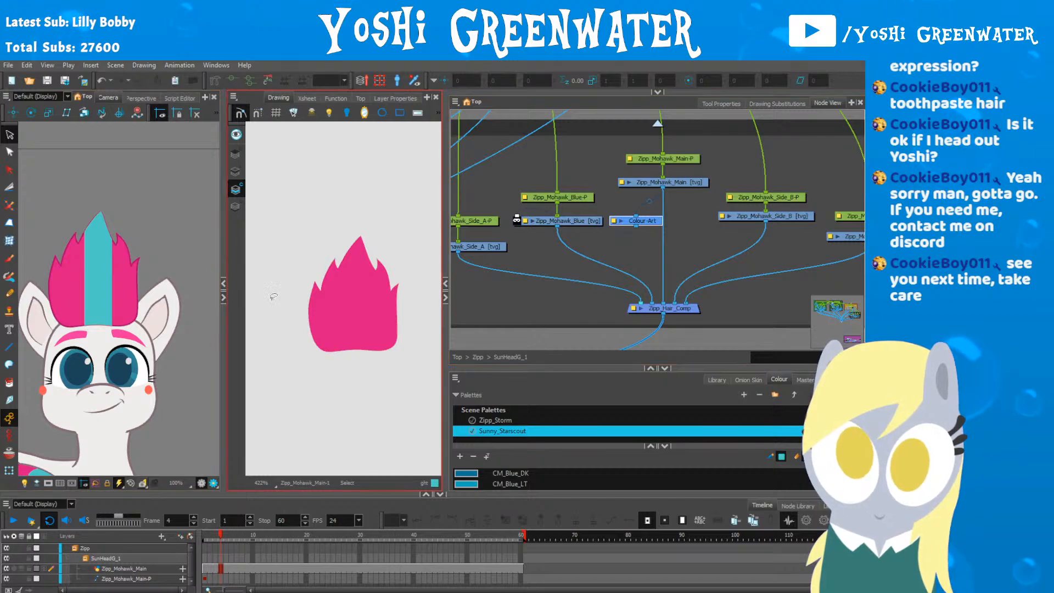
{"action": "left_click", "coordinate": [517, 221]}
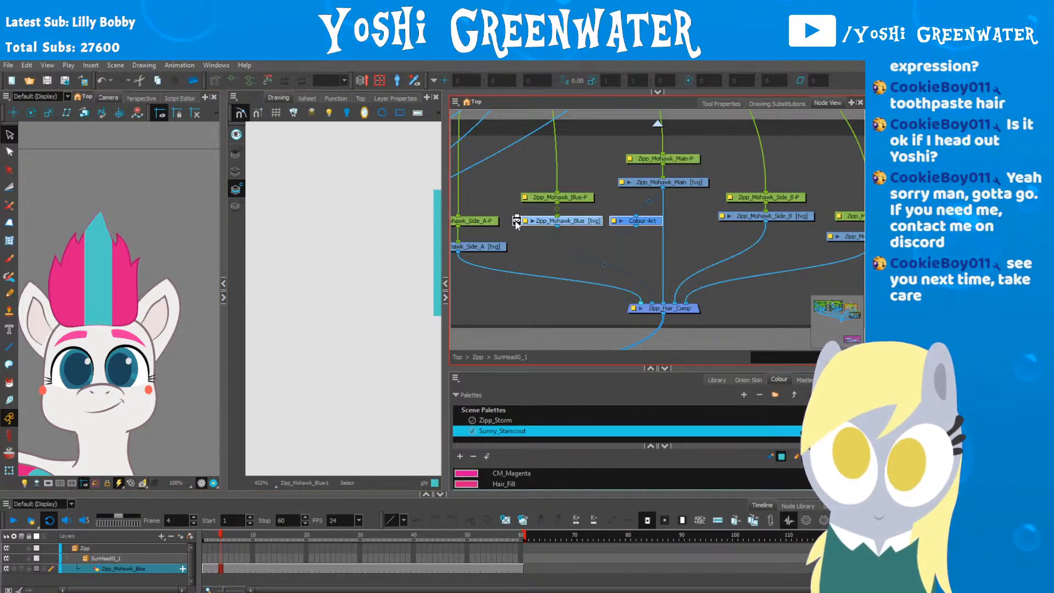
{"action": "left_click_drag", "start_coordinate": [631, 224], "coordinate": [627, 228]}
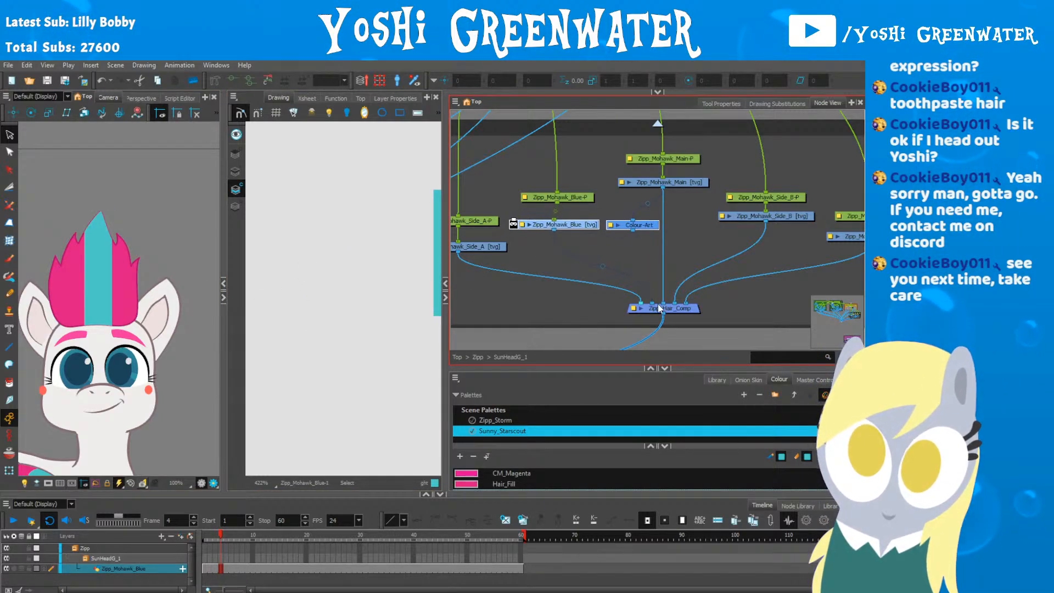
{"action": "left_click_drag", "start_coordinate": [663, 302], "coordinate": [652, 303]}
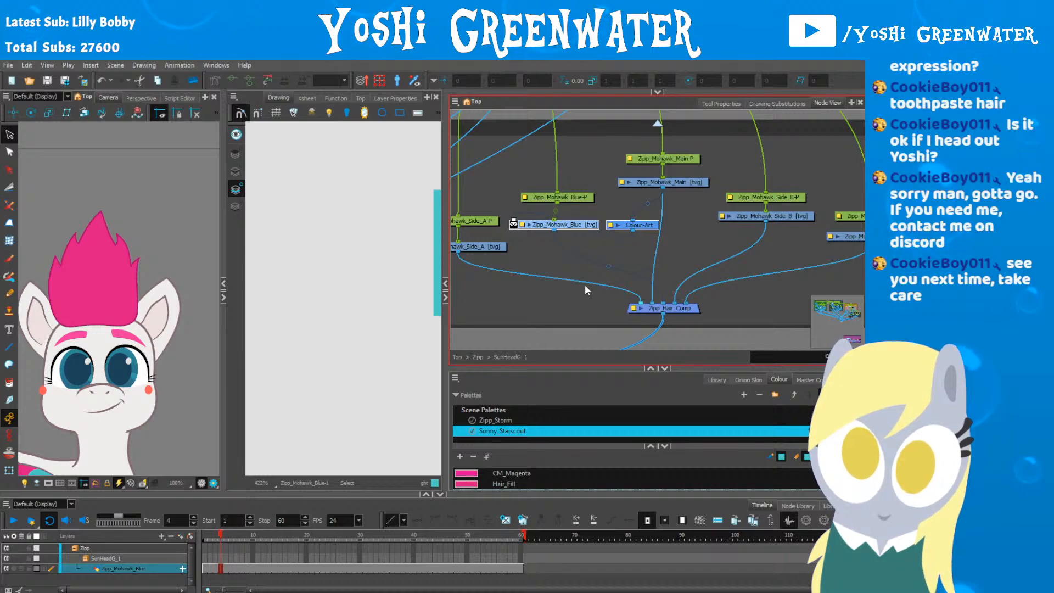
{"action": "left_click_drag", "start_coordinate": [573, 225], "coordinate": [568, 232]}
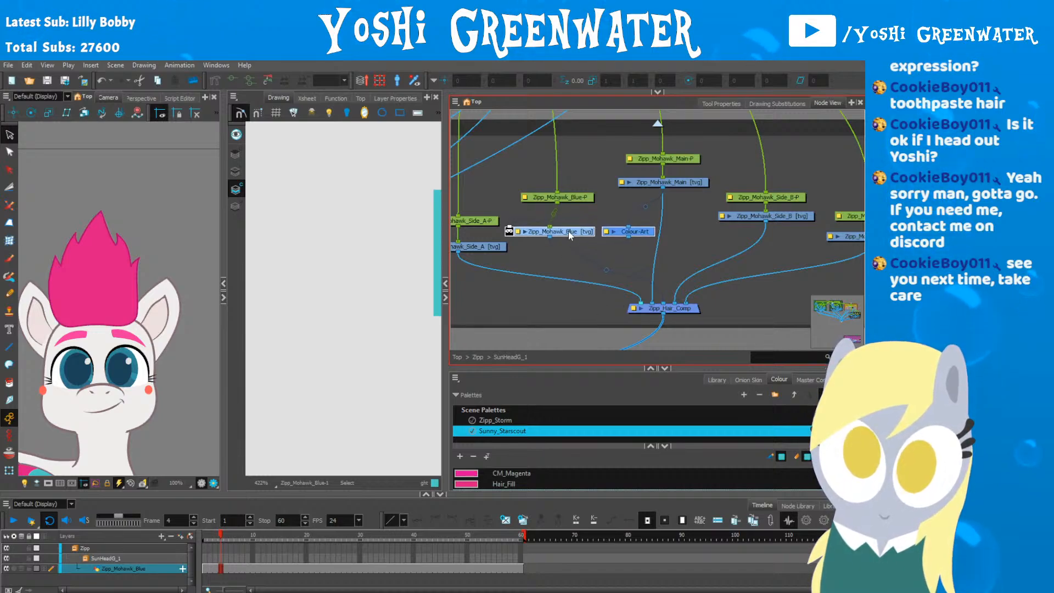
{"action": "left_click", "coordinate": [661, 220]}
{"action": "key", "text": "Delete"}
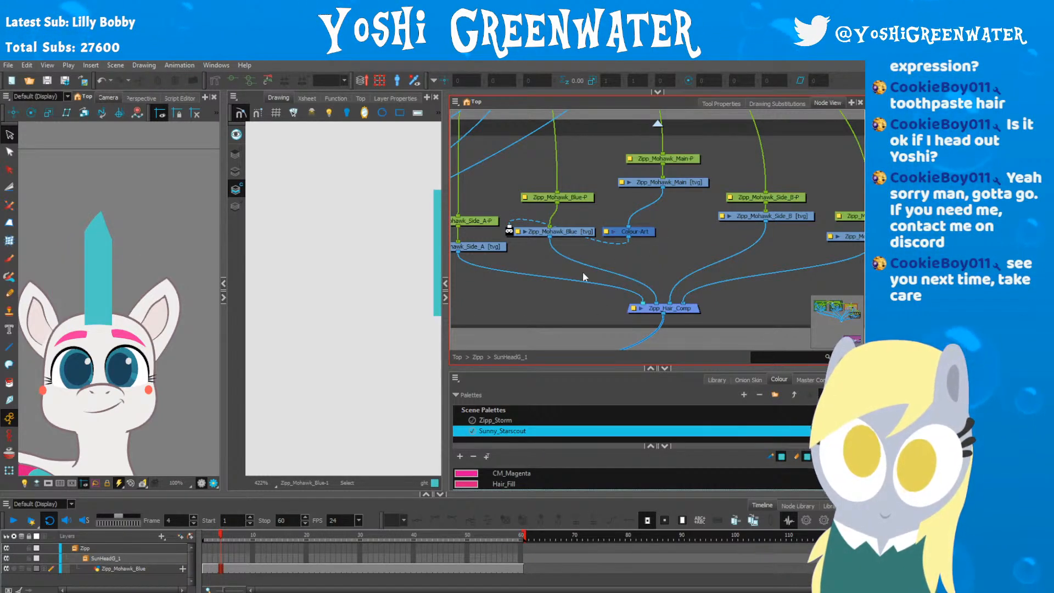
Step: Add a Line-Art node and wire it from Zipp_Mohawk_Main into Zipp_Hair_Comp in front of the blue streak
{"action": "key", "text": "Tab"}
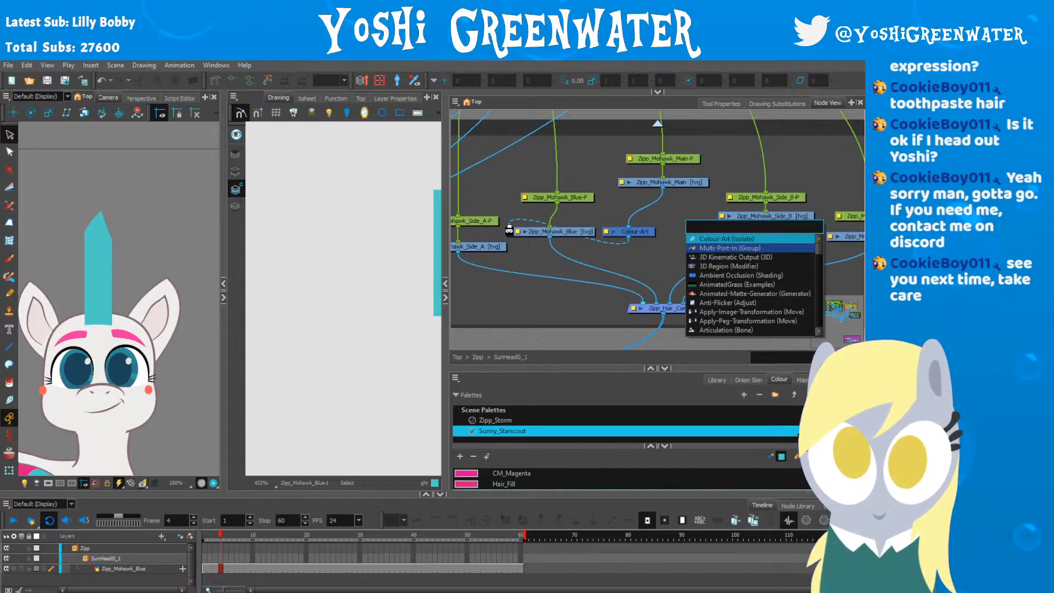
{"action": "type", "text": "line"}
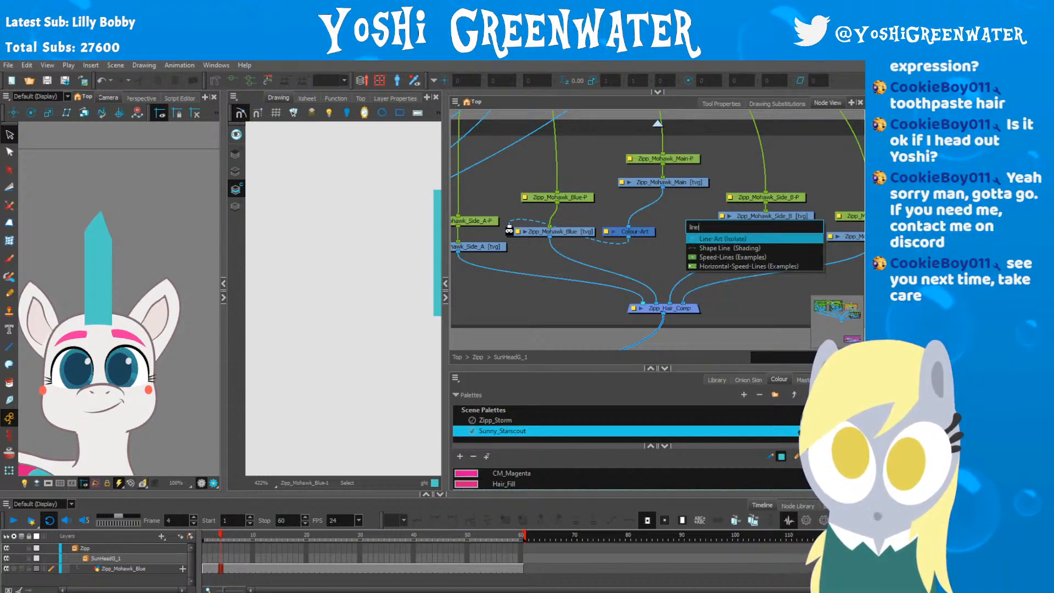
{"action": "key", "text": "Return"}
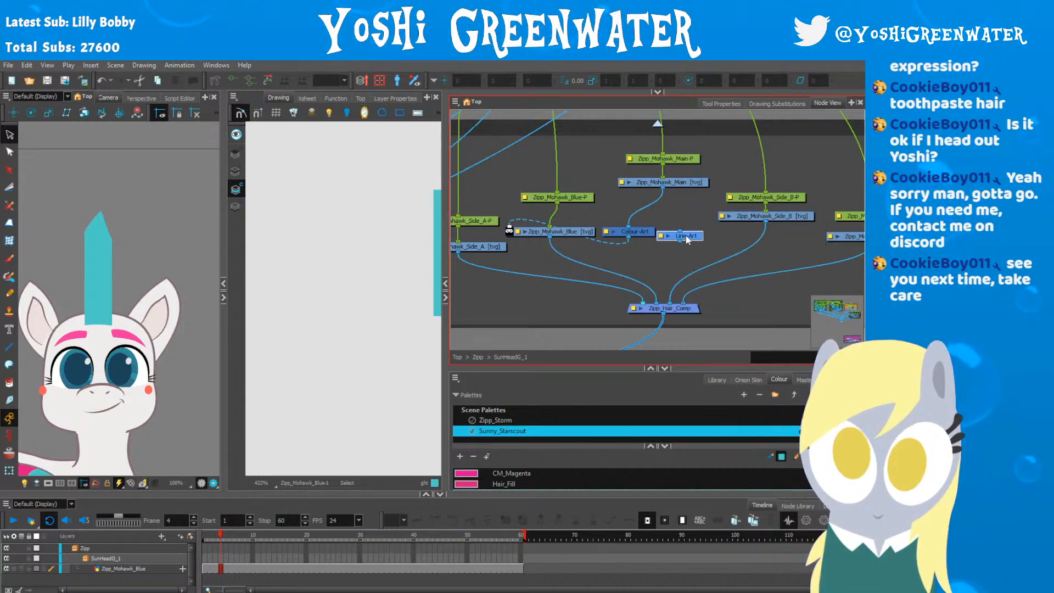
{"action": "left_click_drag", "start_coordinate": [681, 240], "coordinate": [641, 305]}
{"action": "left_click_drag", "start_coordinate": [642, 235], "coordinate": [644, 217]}
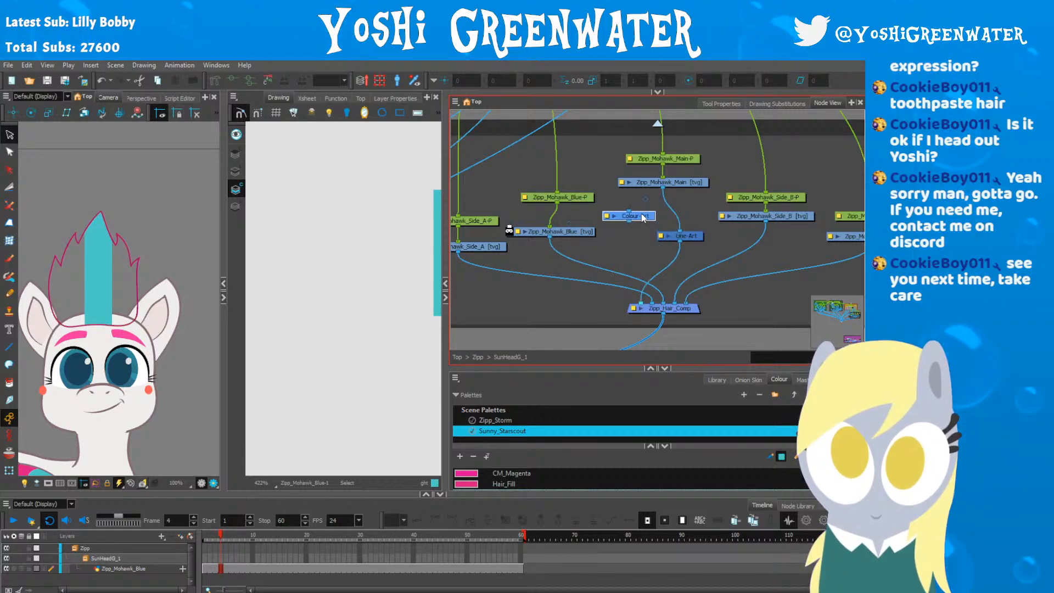
Step: Connect Colour-Art to Zipp_Hair_Comp behind the blue streak and space out the neighbouring nodes
{"action": "left_click_drag", "start_coordinate": [573, 235], "coordinate": [580, 240]}
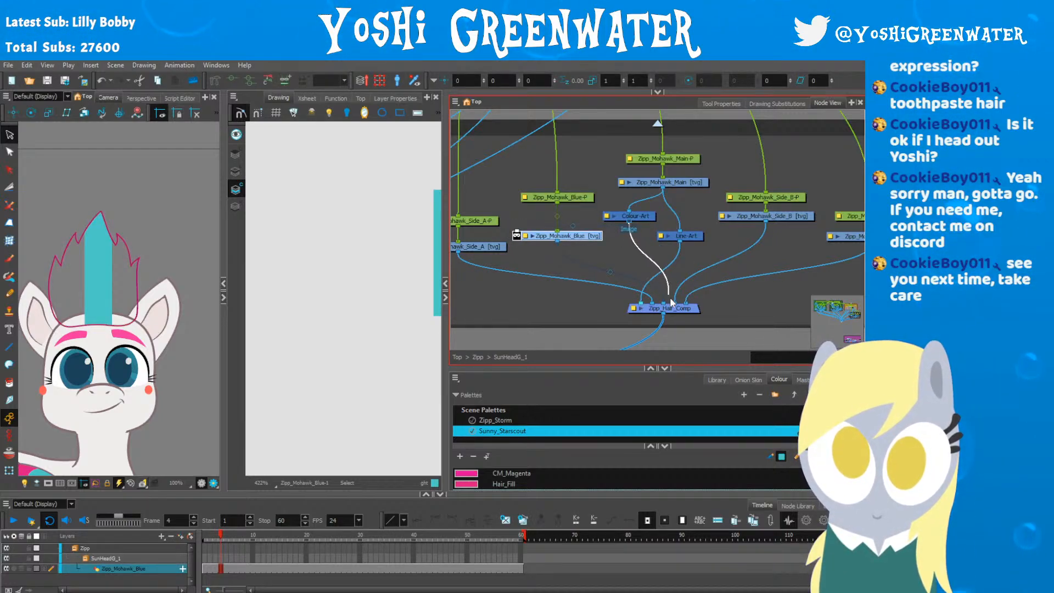
{"action": "left_click_drag", "start_coordinate": [671, 302], "coordinate": [673, 307]}
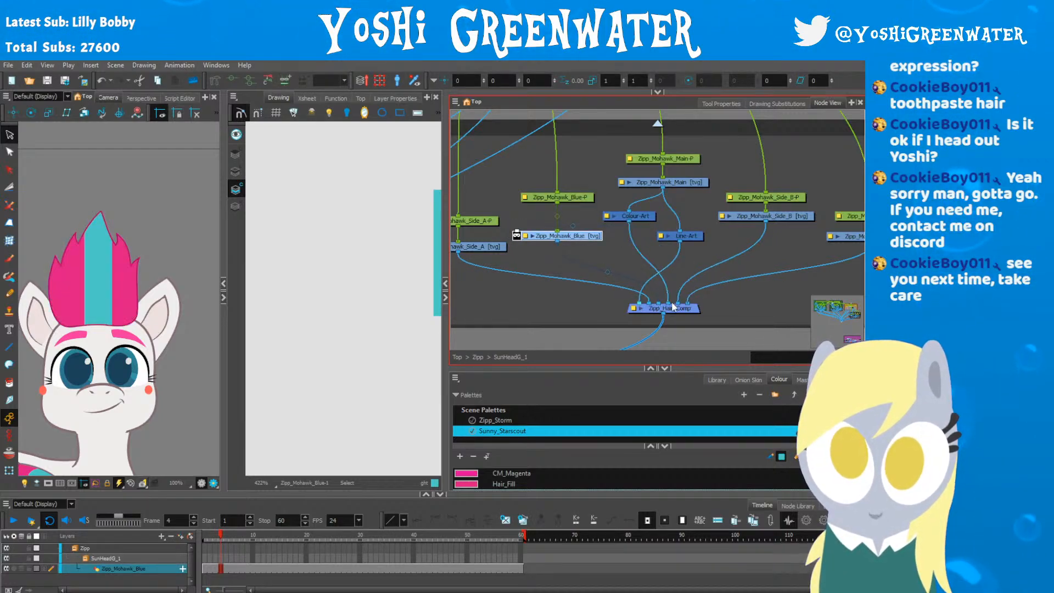
{"action": "left_click", "coordinate": [591, 302]}
{"action": "scroll", "coordinate": [657, 255], "scroll_direction": "up", "scroll_amount": 1}
{"action": "left_click_drag", "start_coordinate": [658, 256], "coordinate": [642, 257]}
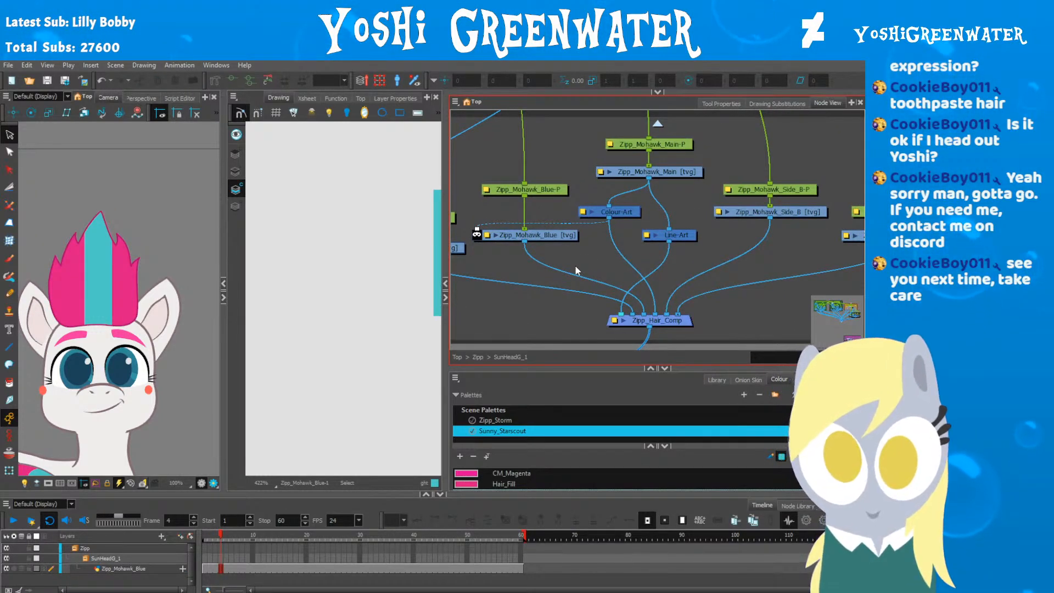
{"action": "left_click_drag", "start_coordinate": [685, 238], "coordinate": [691, 234]}
Step: Compare Zipp_Mohawk_Main's Line Art and Colour Art drawings with the matching nodes and the hair on the head
{"action": "left_click", "coordinate": [688, 173]}
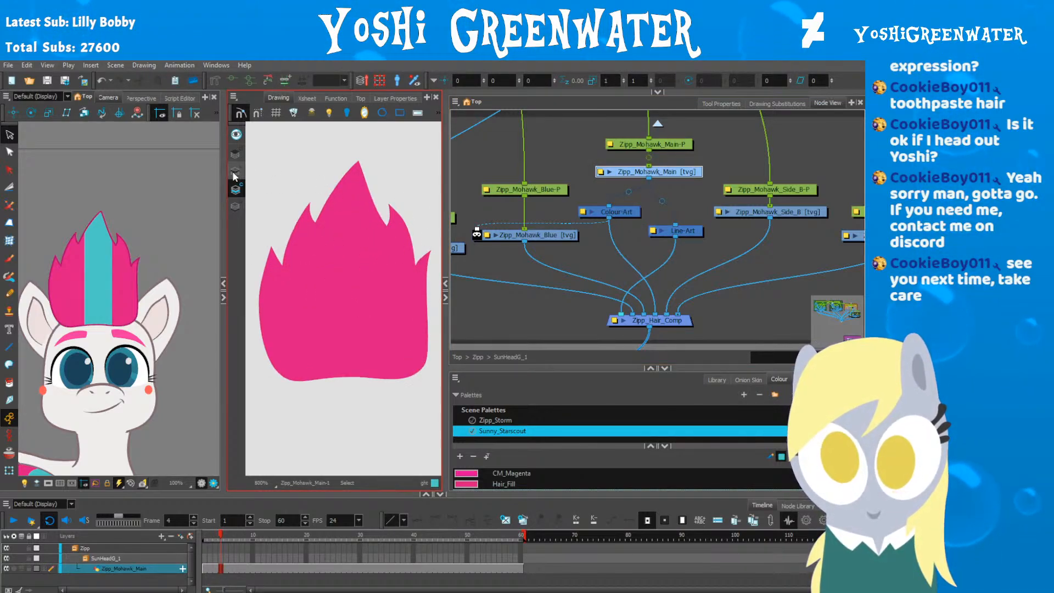
{"action": "key", "text": "l"}
{"action": "left_click_drag", "start_coordinate": [675, 233], "coordinate": [678, 237]}
{"action": "scroll", "coordinate": [180, 279], "scroll_direction": "up", "scroll_amount": 3}
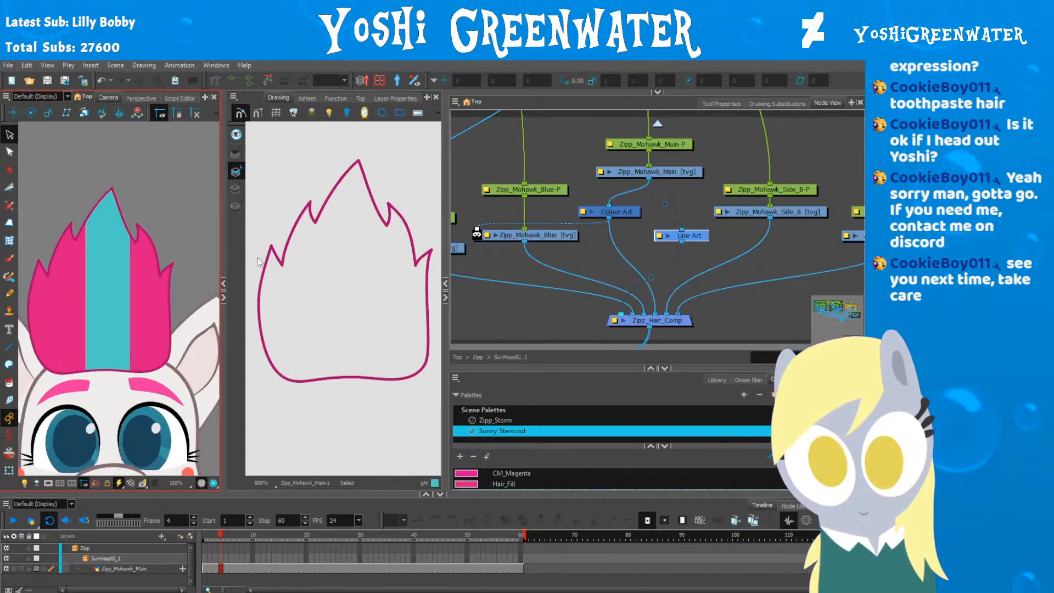
{"action": "left_click", "coordinate": [625, 212]}
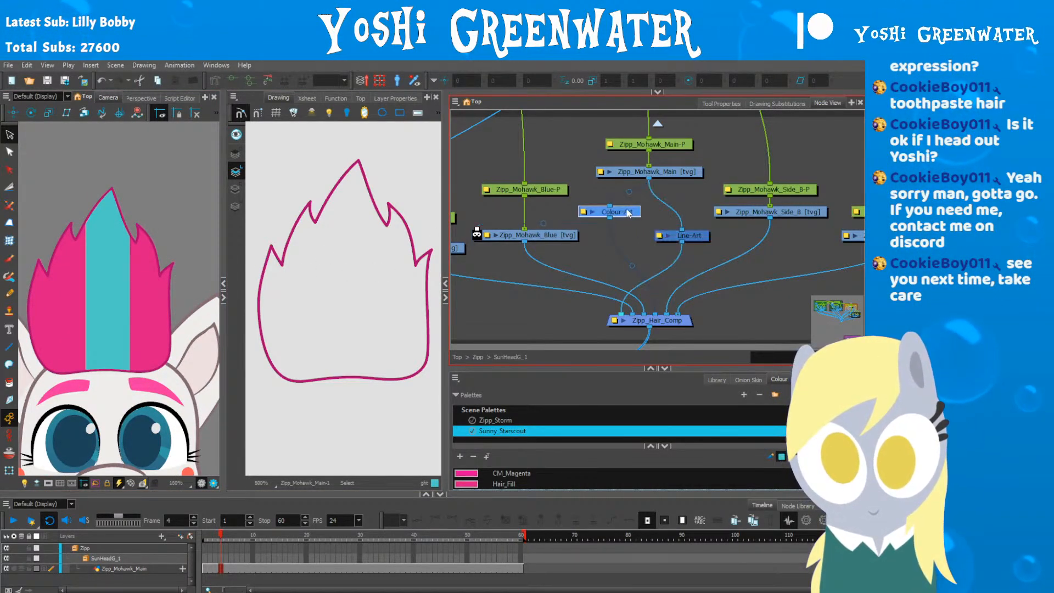
{"action": "left_click", "coordinate": [235, 189]}
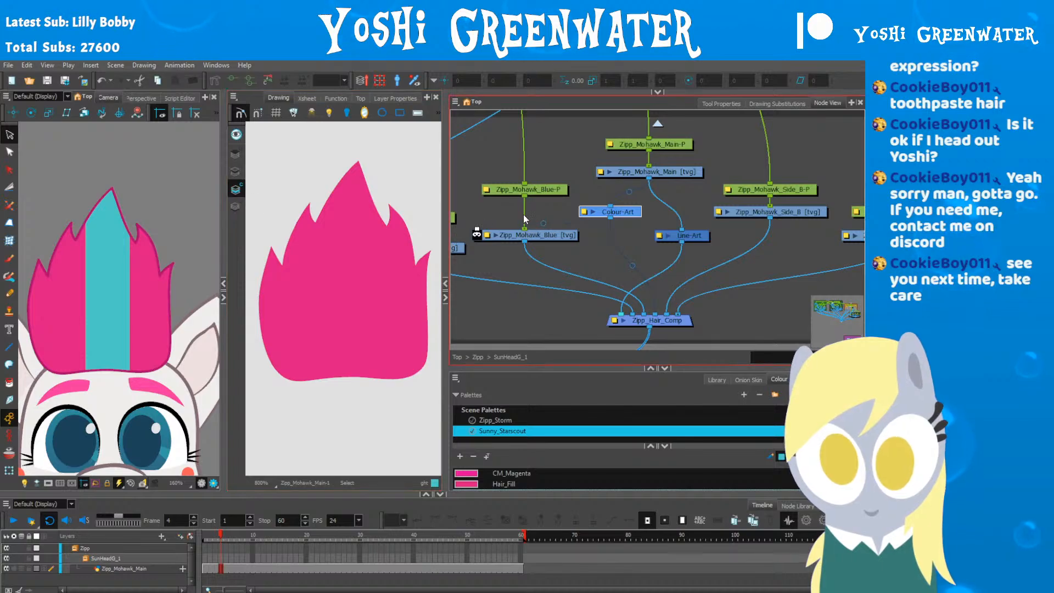
Step: Inspect Zipp_Mohawk_Blue's Colour Art drawing and its matte link from the Colour-Art node
{"action": "left_click_drag", "start_coordinate": [636, 209], "coordinate": [631, 203]}
{"action": "scroll", "coordinate": [604, 223], "scroll_direction": "left", "scroll_amount": 3}
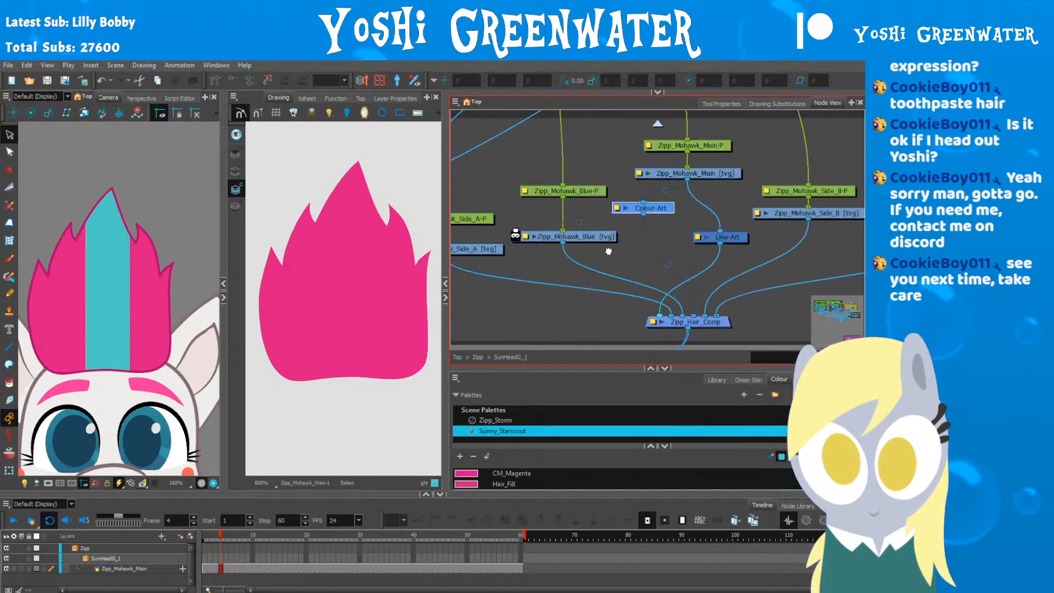
{"action": "left_click", "coordinate": [624, 243]}
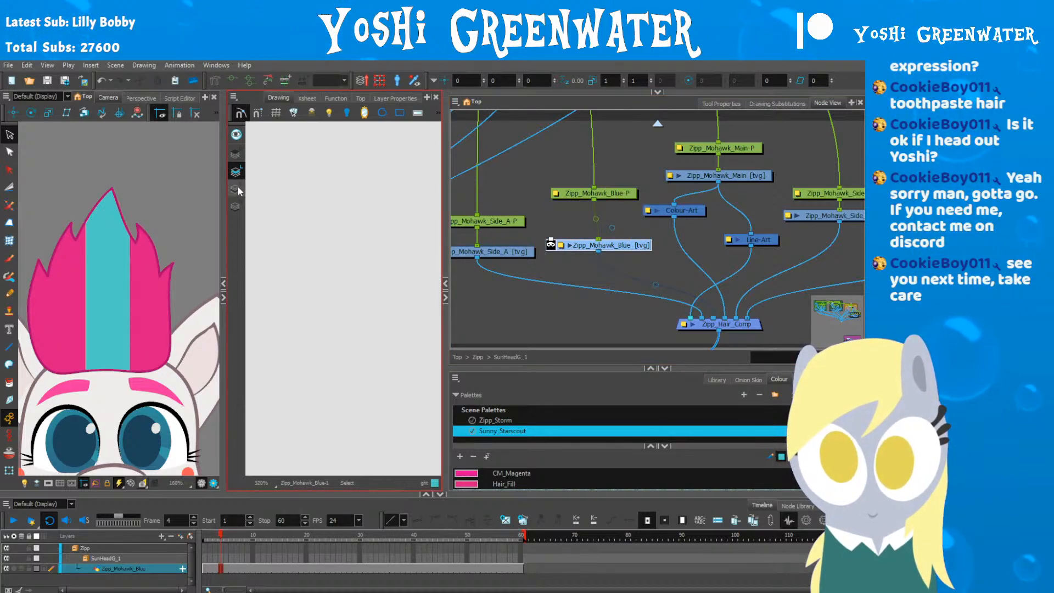
{"action": "left_click_drag", "start_coordinate": [362, 209], "coordinate": [302, 243]}
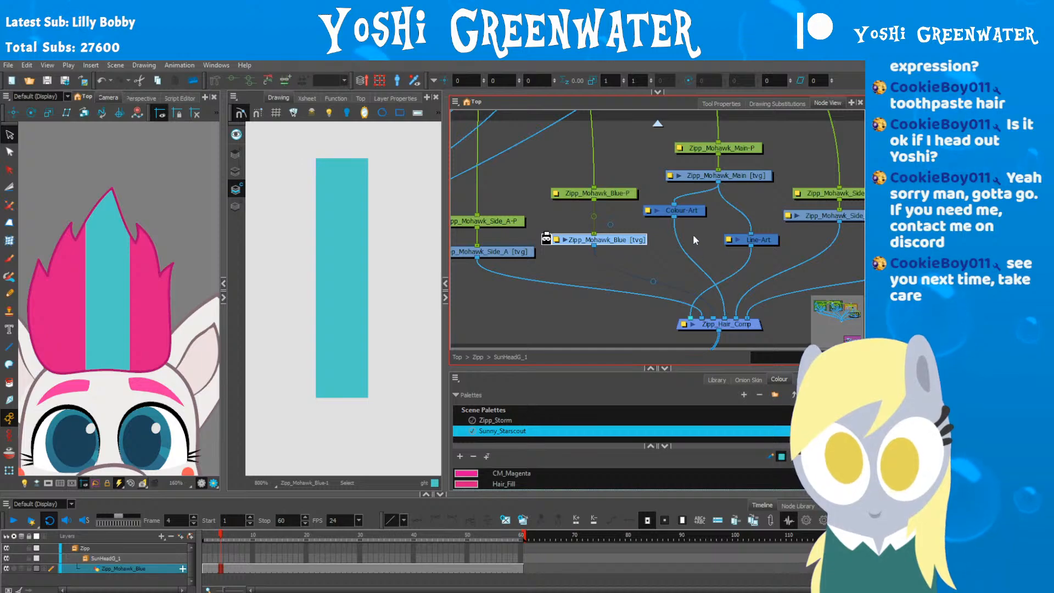
{"action": "left_click_drag", "start_coordinate": [680, 210], "coordinate": [673, 215]}
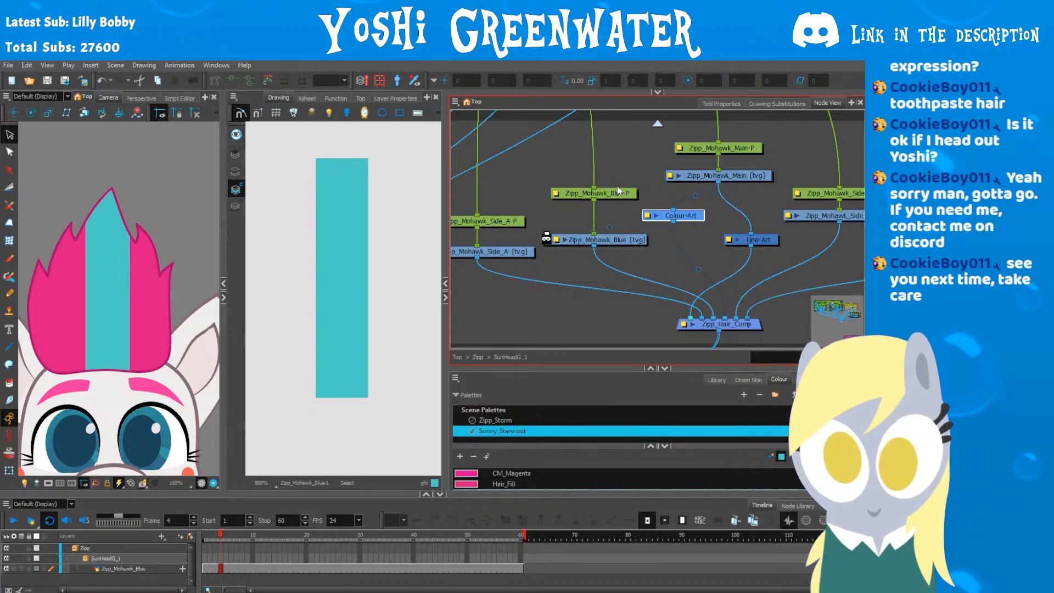
Step: Select the Zipp_Mohawk_Blue-P peg and widen the Camera view around the pony's head
{"action": "left_click_drag", "start_coordinate": [619, 190], "coordinate": [619, 186]}
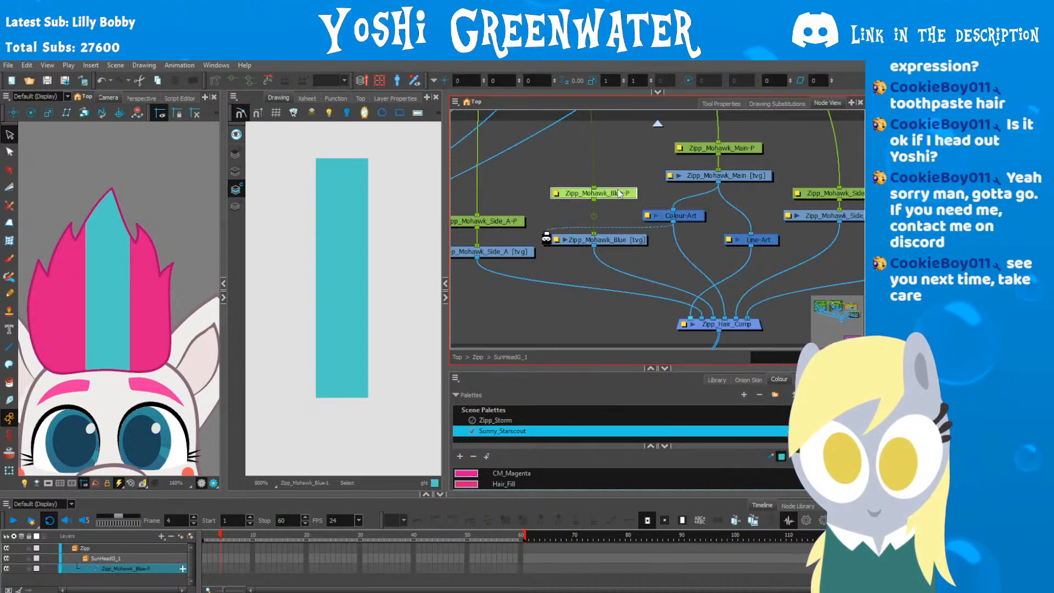
{"action": "left_click", "coordinate": [224, 298]}
{"action": "left_click_drag", "start_coordinate": [314, 223], "coordinate": [334, 322]}
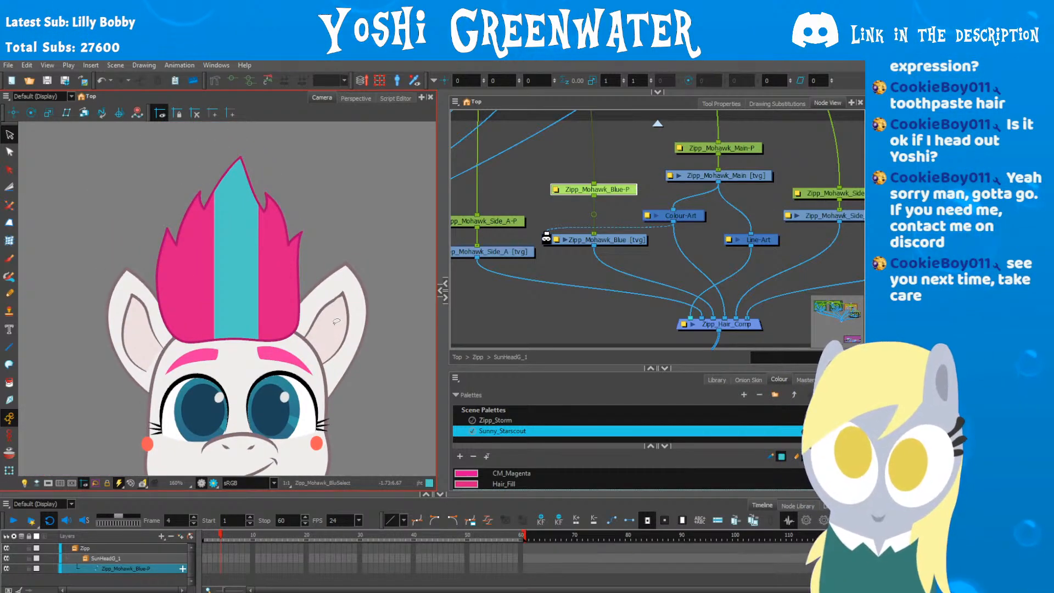
Step: Check the mohawk in the rendered preview, return to the normal display, and view the whole pony beside the reference images
{"action": "left_click", "coordinate": [214, 483]}
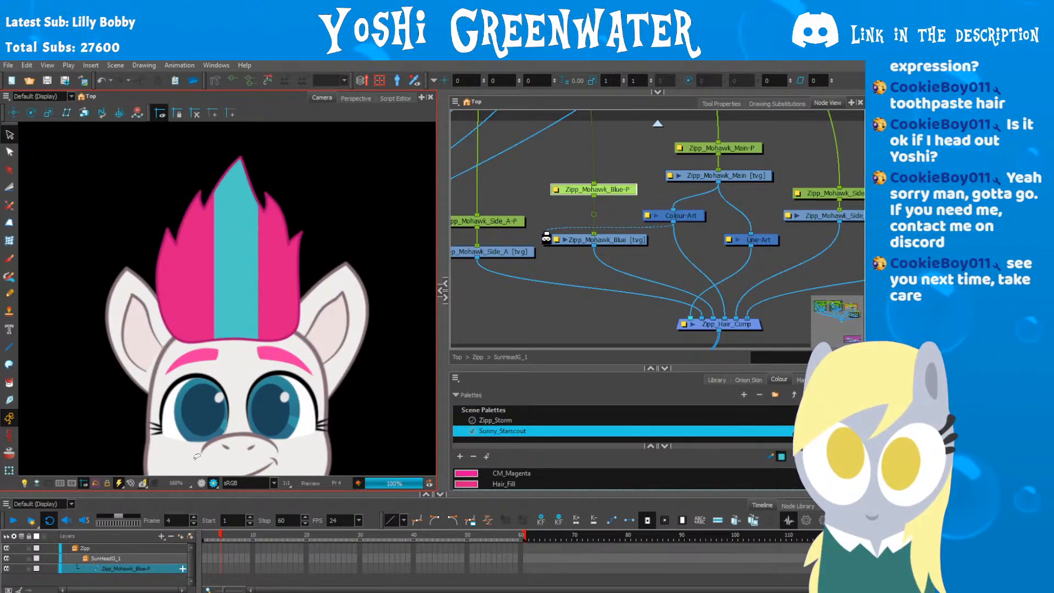
{"action": "left_click", "coordinate": [201, 483]}
{"action": "key", "text": "shift+m"}
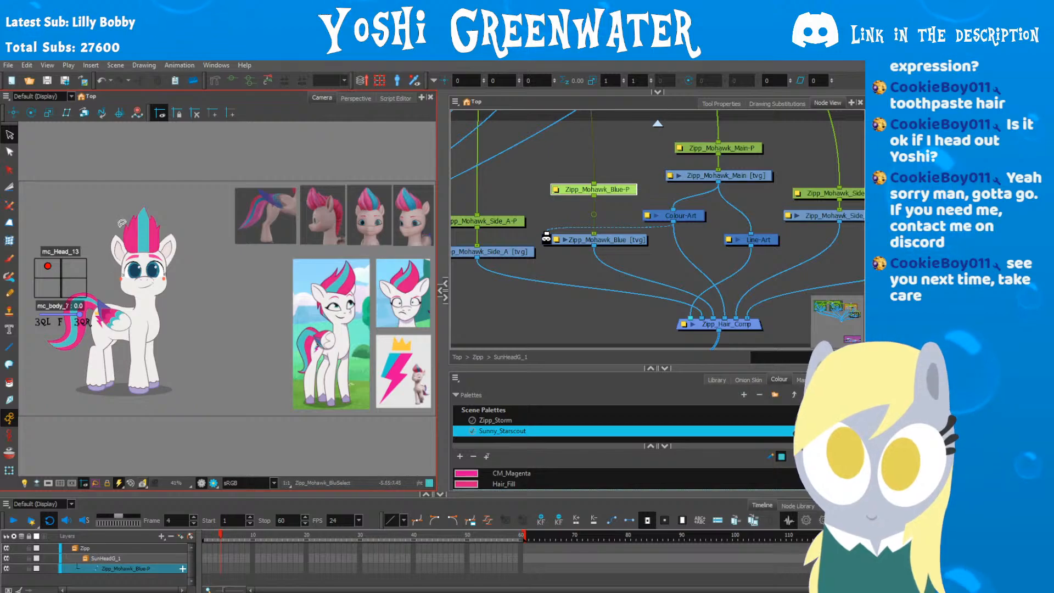
{"action": "scroll", "coordinate": [122, 224], "scroll_direction": "up", "scroll_amount": 3}
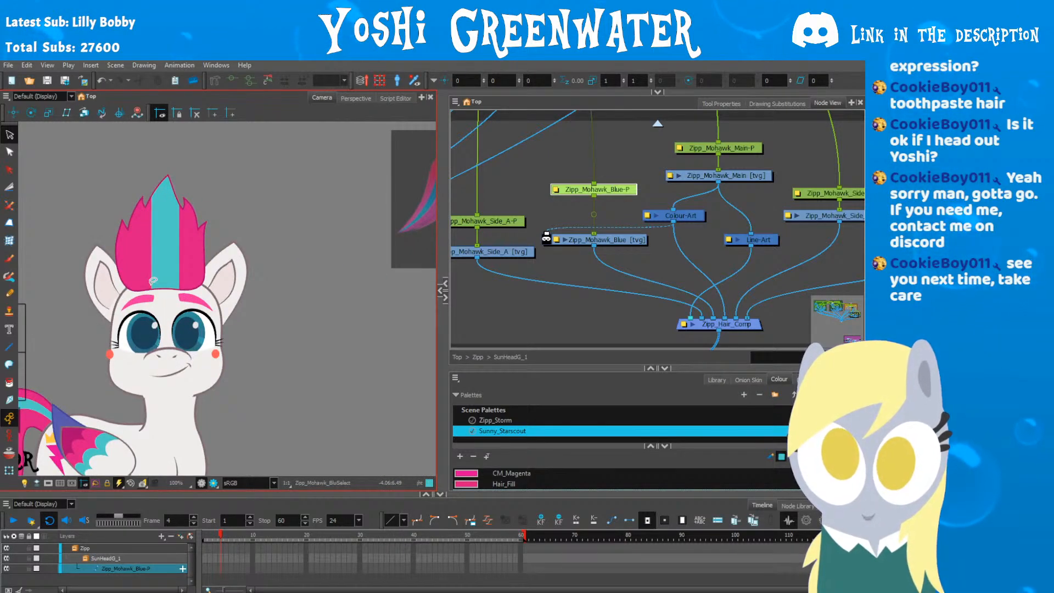
{"action": "key", "text": "shift+m"}
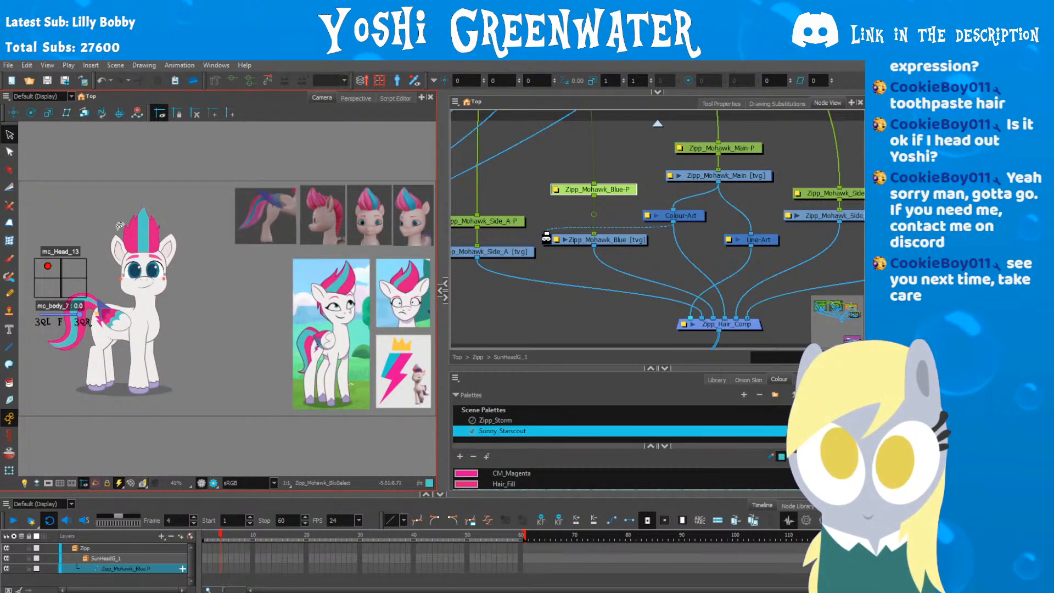
{"action": "scroll", "coordinate": [121, 227], "scroll_direction": "up", "scroll_amount": 3}
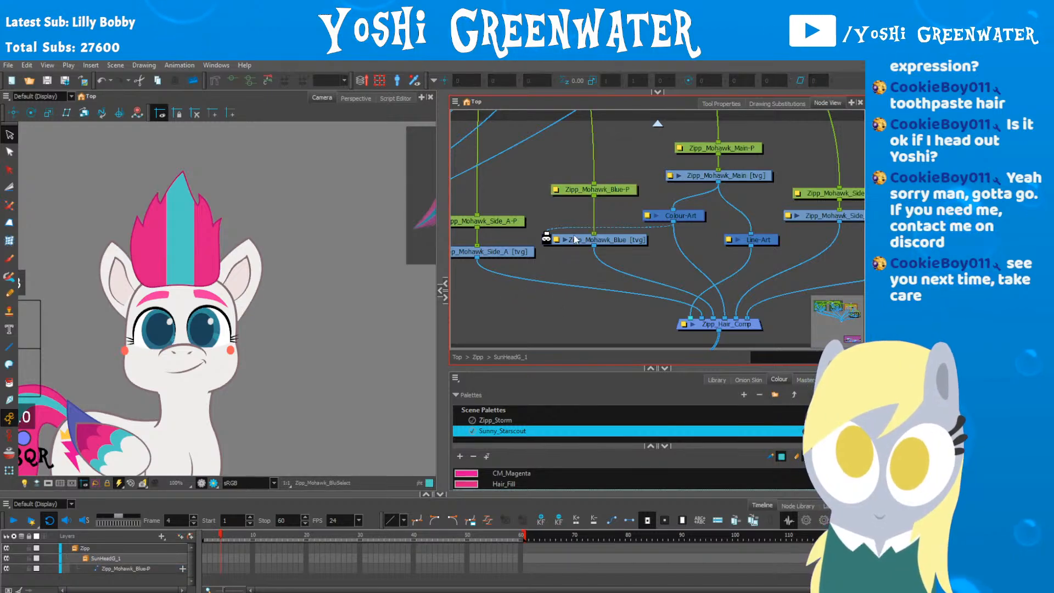
Step: Lower the Zipp_Mohawk_Blue node slightly and select the Zipp_Mohawk_Side_A drawing
{"action": "left_click_drag", "start_coordinate": [604, 239], "coordinate": [604, 260]}
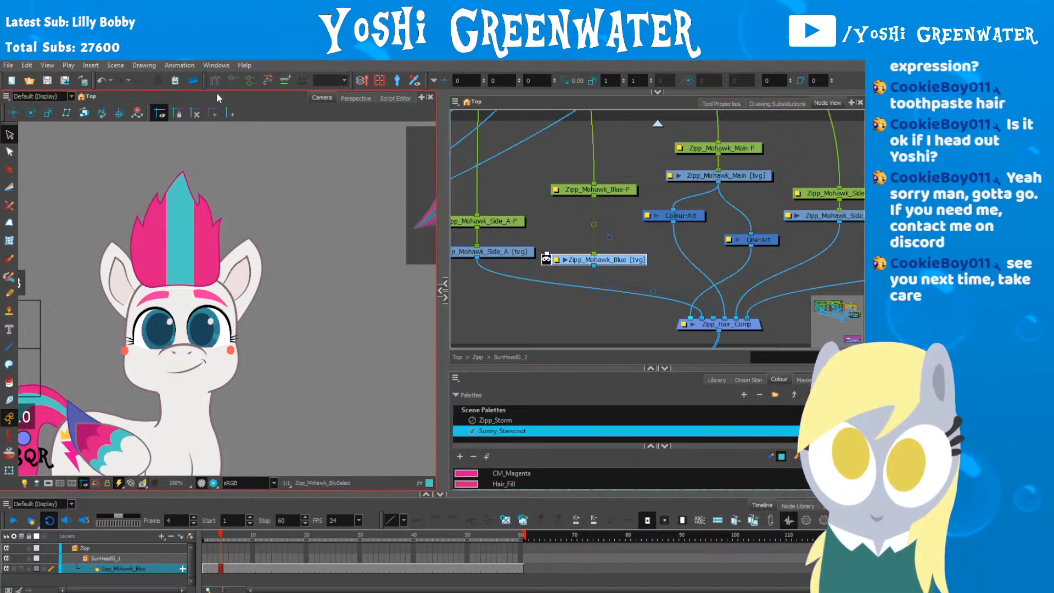
{"action": "left_click", "coordinate": [513, 314]}
{"action": "left_click_drag", "start_coordinate": [477, 280], "coordinate": [539, 281]}
{"action": "left_click", "coordinate": [520, 255]}
Step: Show the Drawing view beside the Camera view, then enlarge the Colour view and widen the Camera view around the pony's head
{"action": "left_click", "coordinate": [441, 288]}
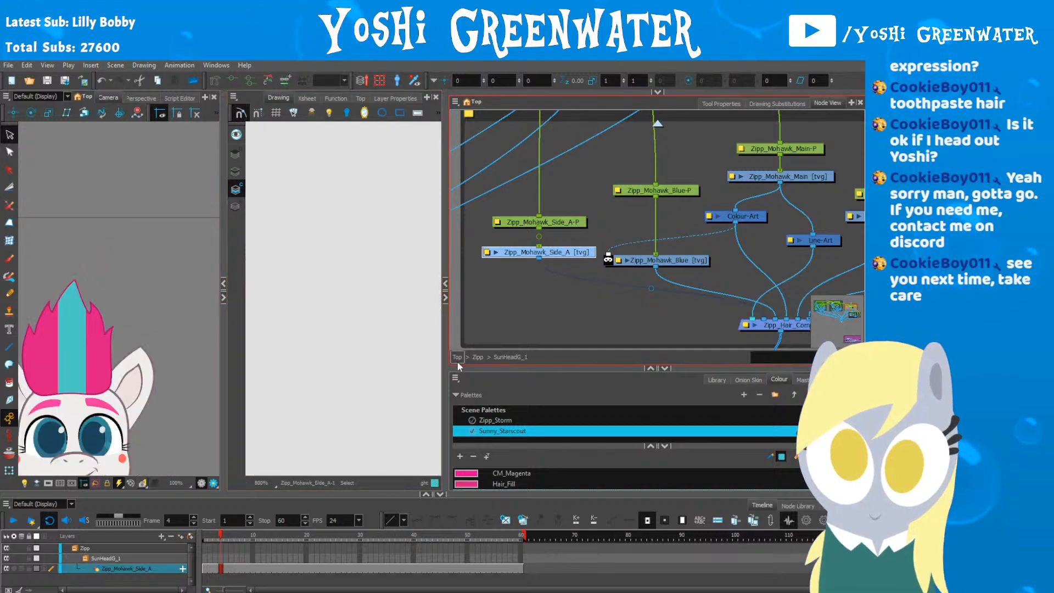
{"action": "left_click_drag", "start_coordinate": [457, 367], "coordinate": [459, 322]}
{"action": "key", "text": "shift+m"}
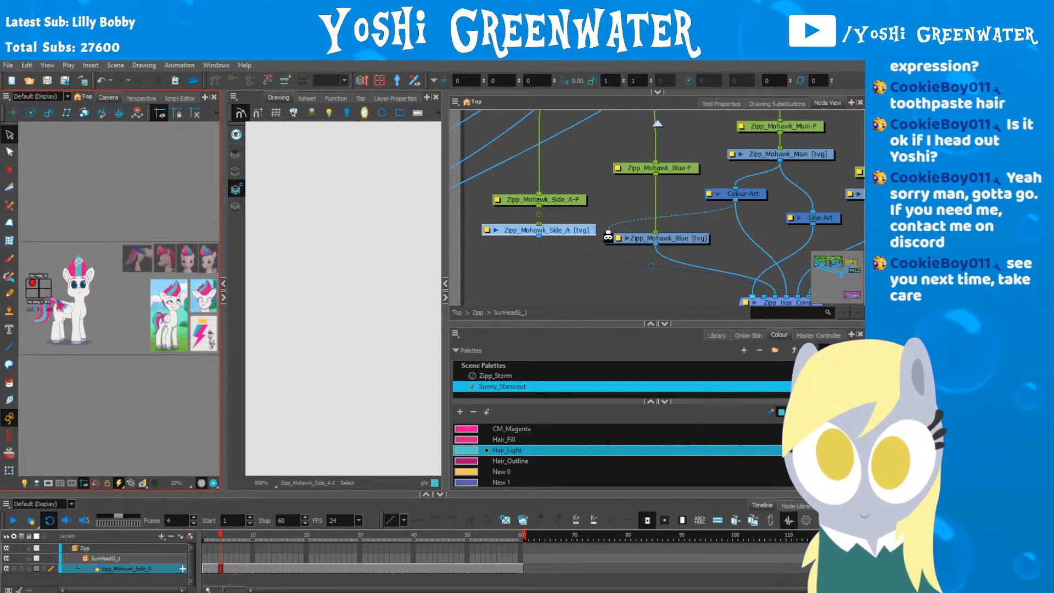
{"action": "scroll", "coordinate": [78, 264], "scroll_direction": "up", "scroll_amount": 5}
{"action": "left_click_drag", "start_coordinate": [222, 317], "coordinate": [308, 317]}
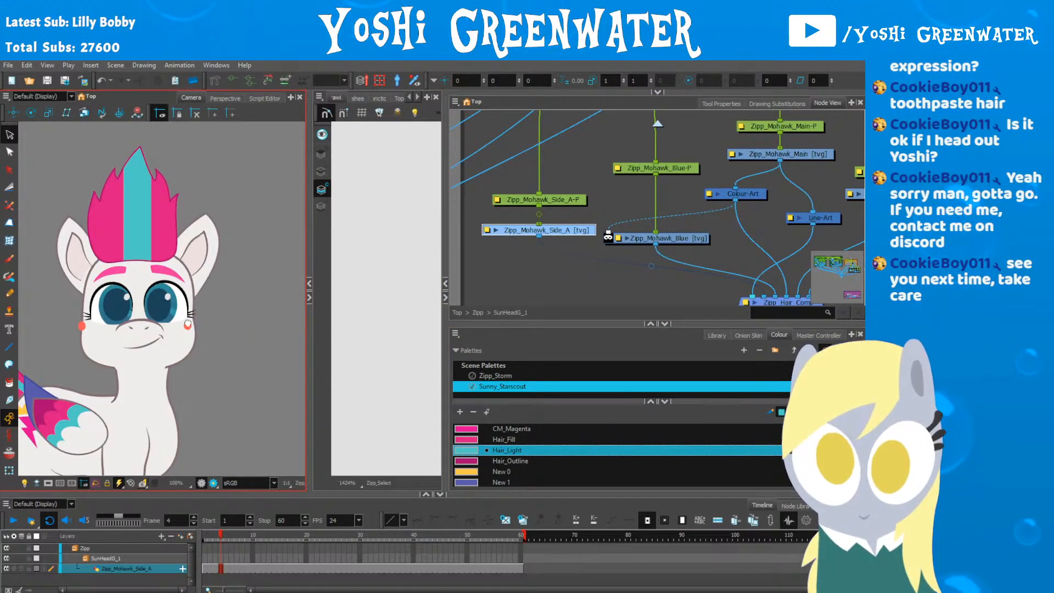
Step: Examine the hair in the 3D reference images of Zipp and compare it with the mohawk on the rig's head
{"action": "left_click_drag", "start_coordinate": [187, 324], "coordinate": [22, 315]}
{"action": "left_click_drag", "start_coordinate": [230, 283], "coordinate": [117, 337]}
{"action": "mouse_move", "coordinate": [228, 332]}
{"action": "left_mouse_down"}
{"action": "mouse_move", "coordinate": [68, 347]}
{"action": "mouse_move", "coordinate": [8, 380]}
{"action": "left_mouse_up"}
{"action": "scroll", "coordinate": [157, 192], "scroll_direction": "up", "scroll_amount": 3}
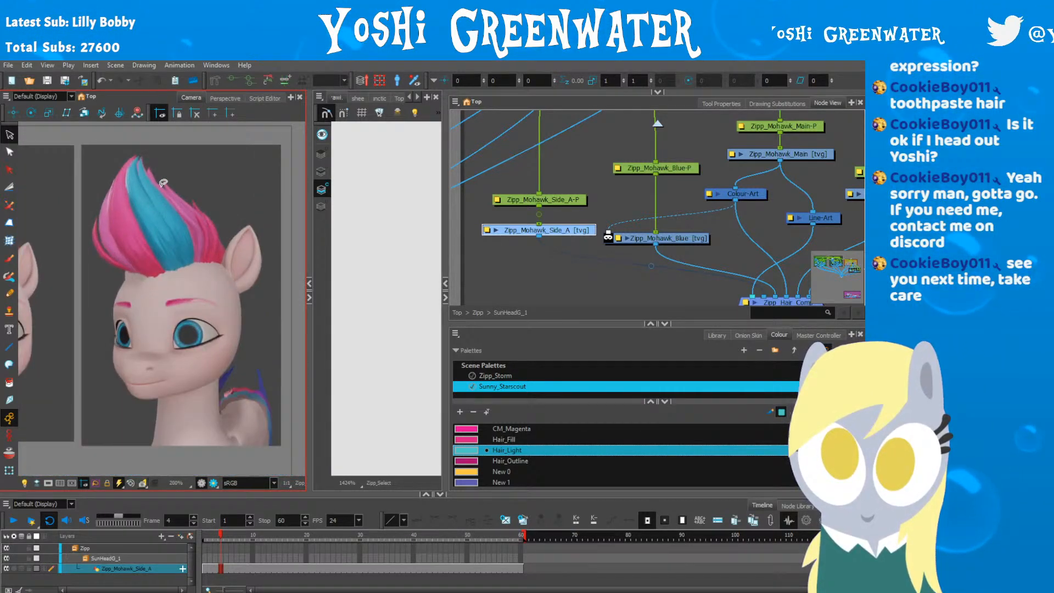
{"action": "scroll", "coordinate": [163, 183], "scroll_direction": "up", "scroll_amount": 1}
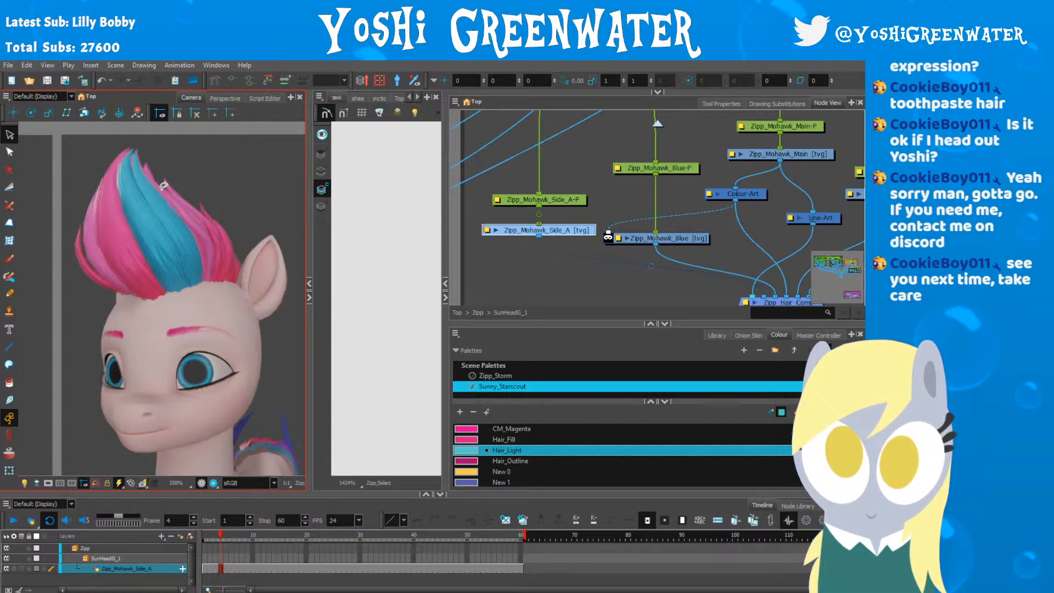
{"action": "scroll", "coordinate": [200, 242], "scroll_direction": "down", "scroll_amount": 3}
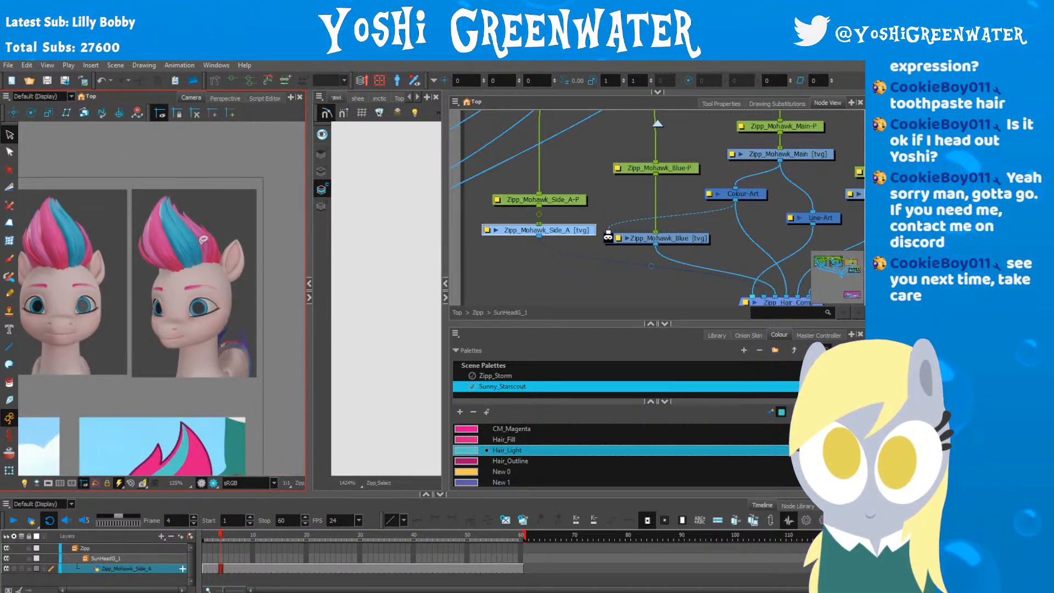
{"action": "scroll", "coordinate": [203, 239], "scroll_direction": "down", "scroll_amount": 4}
{"action": "left_click_drag", "start_coordinate": [203, 240], "coordinate": [525, 250]}
{"action": "scroll", "coordinate": [678, 253], "scroll_direction": "down", "scroll_amount": 1}
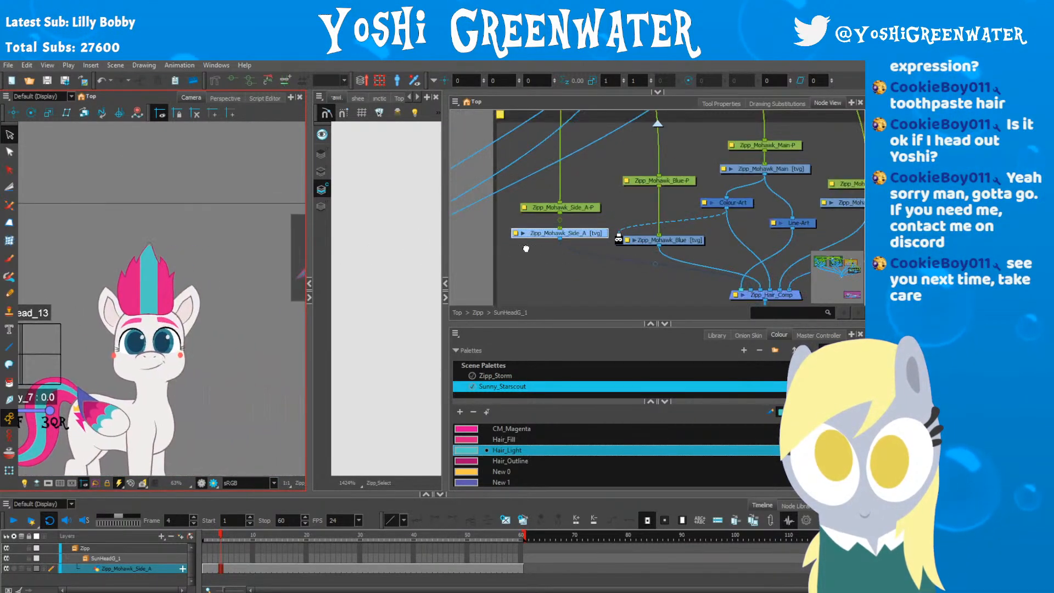
{"action": "scroll", "coordinate": [108, 294], "scroll_direction": "up", "scroll_amount": 1}
{"action": "scroll", "coordinate": [109, 295], "scroll_direction": "up", "scroll_amount": 4}
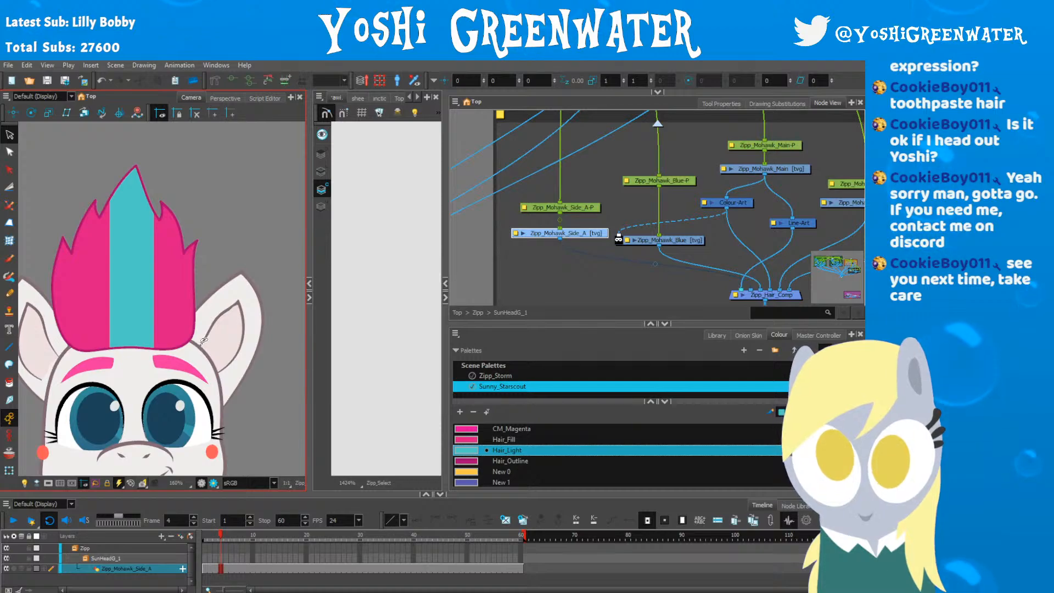
Step: Choose Green from the Zipp_Storm palette and activate the Brush tool
{"action": "left_click_drag", "start_coordinate": [494, 325], "coordinate": [483, 269]}
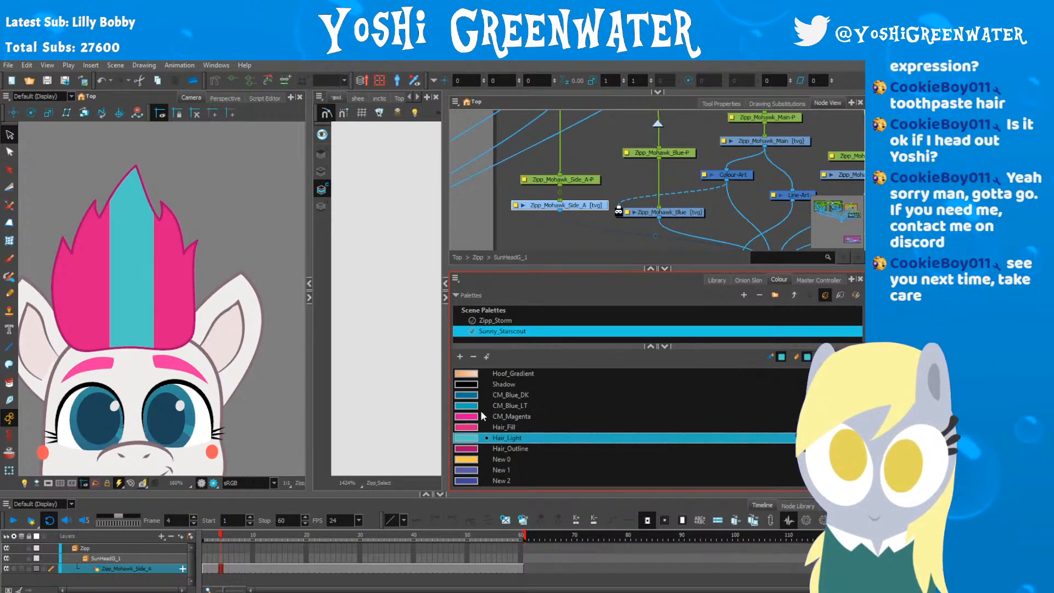
{"action": "left_click_drag", "start_coordinate": [310, 352], "coordinate": [294, 360]}
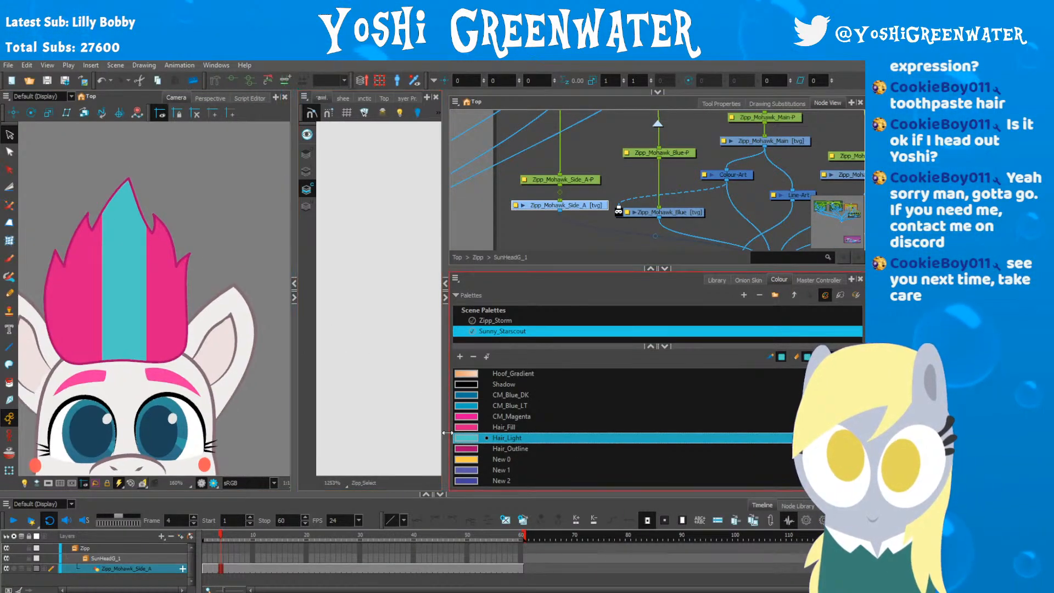
{"action": "left_click", "coordinate": [470, 449]}
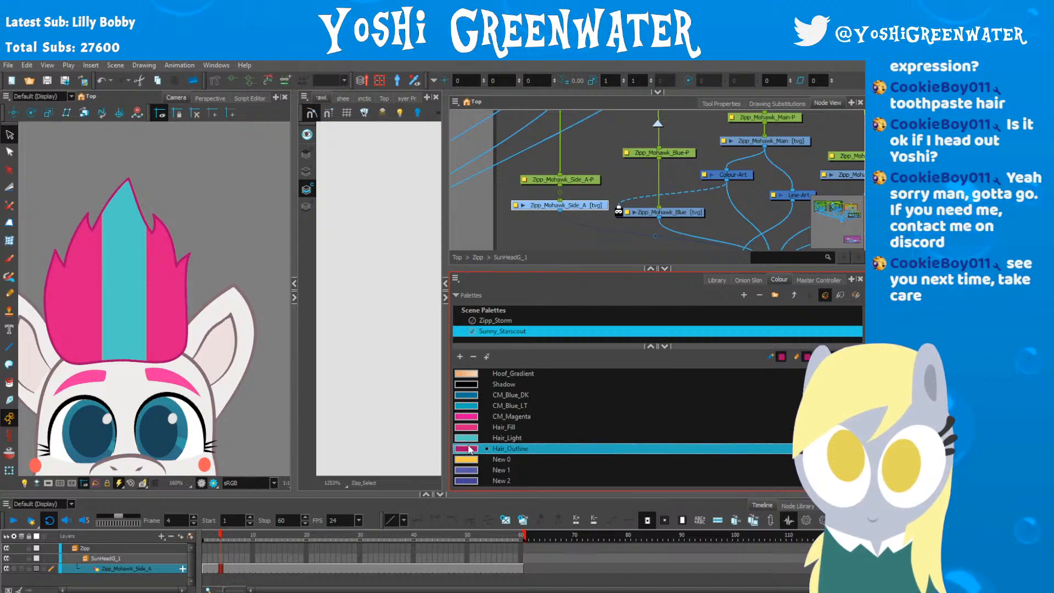
{"action": "left_click", "coordinate": [495, 320]}
{"action": "left_click", "coordinate": [466, 406]}
{"action": "key", "text": "alt+b"}
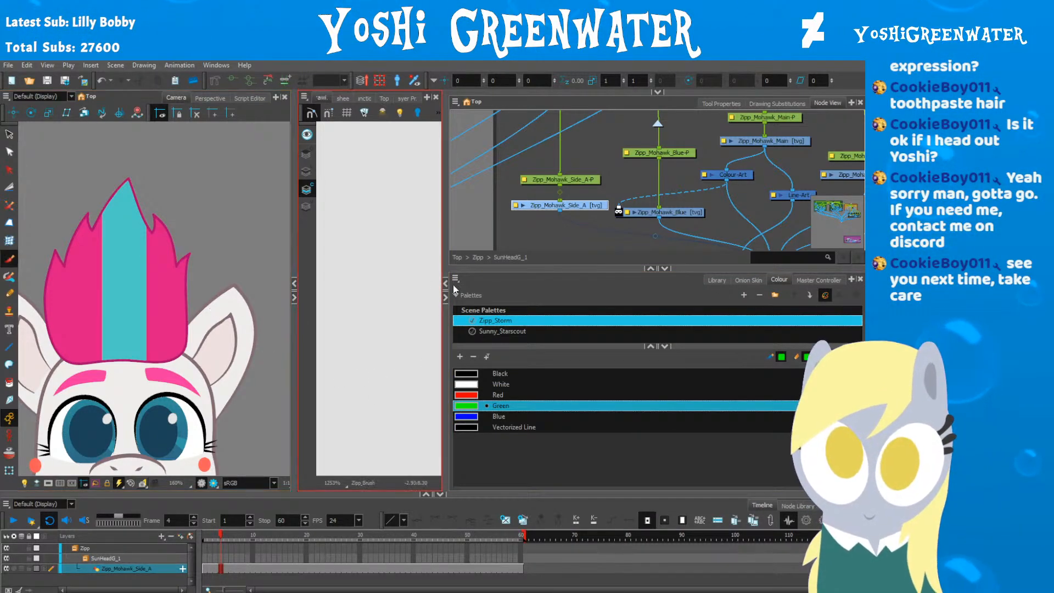
Step: Select the Zipp_Mohawk_Side_B drawing and make its Underlay art layer active
{"action": "left_click_drag", "start_coordinate": [544, 269], "coordinate": [543, 347]}
{"action": "left_click_drag", "start_coordinate": [521, 271], "coordinate": [373, 263]}
{"action": "left_click", "coordinate": [701, 206]}
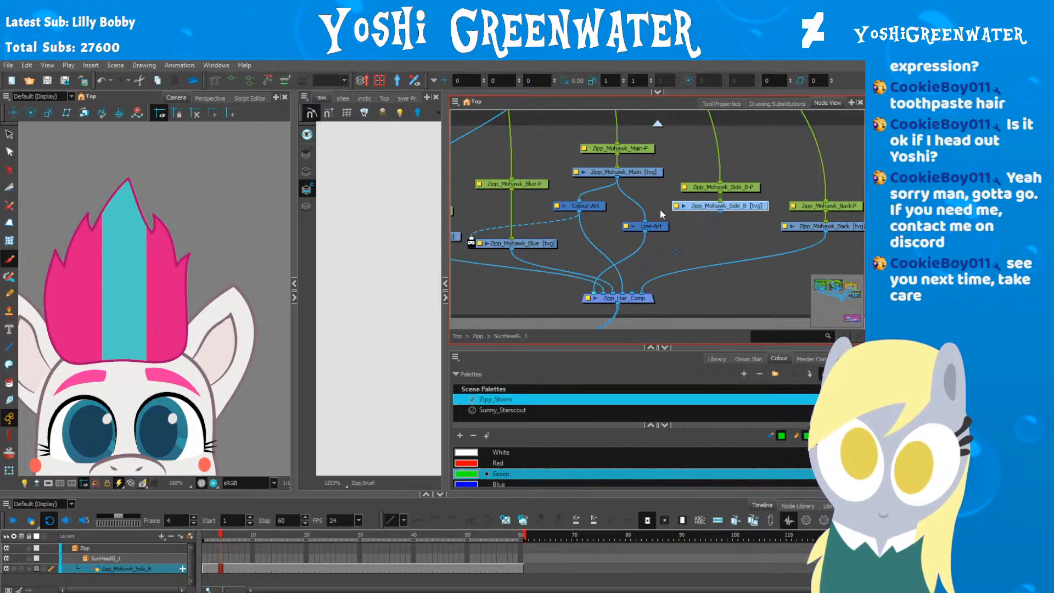
{"action": "left_click_drag", "start_coordinate": [171, 332], "coordinate": [195, 308]}
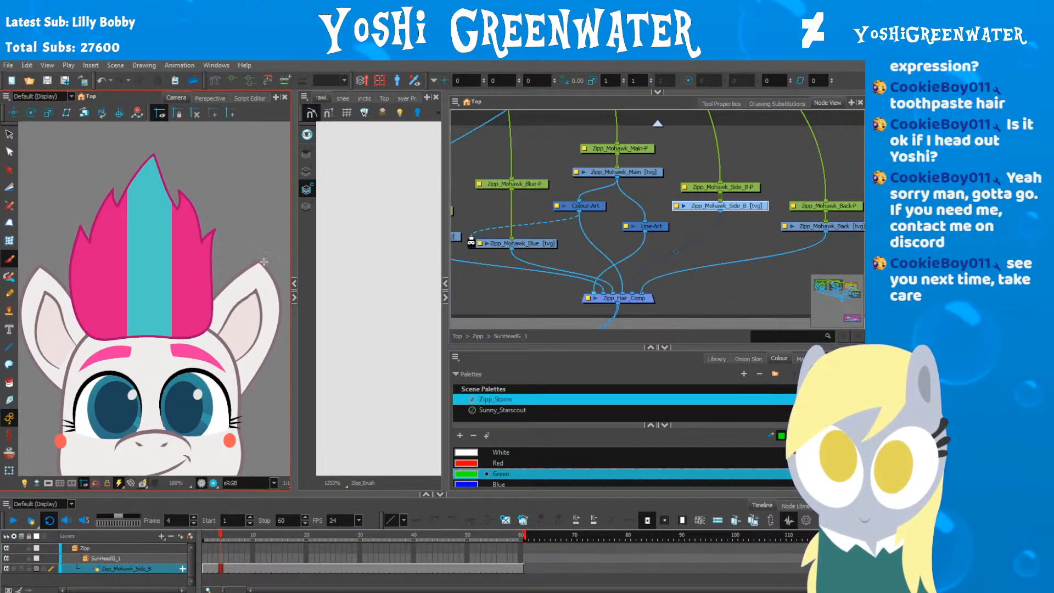
{"action": "left_click", "coordinate": [307, 207]}
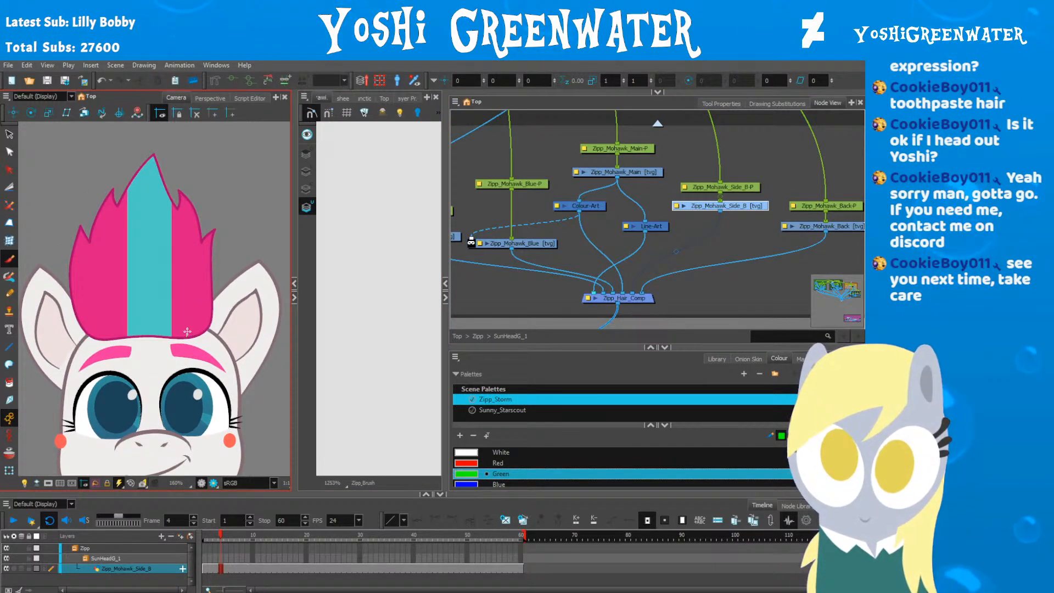
Step: Sketch a green side tuft with jagged tips and a rounded base beside the main mohawk, cleaning up stray lines
{"action": "left_click_drag", "start_coordinate": [211, 261], "coordinate": [216, 266]}
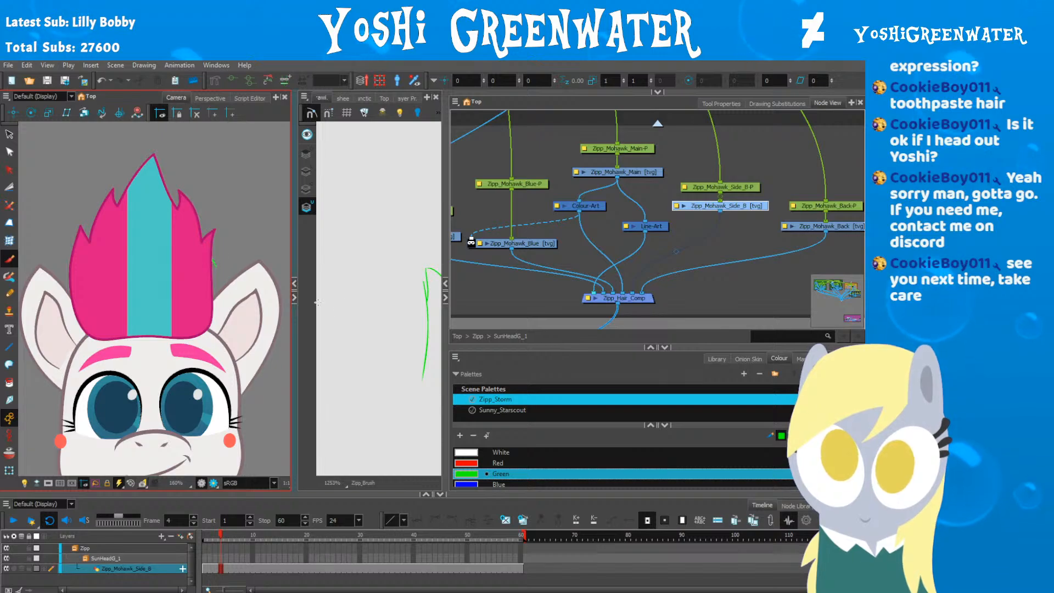
{"action": "left_click_drag", "start_coordinate": [404, 301], "coordinate": [333, 287]}
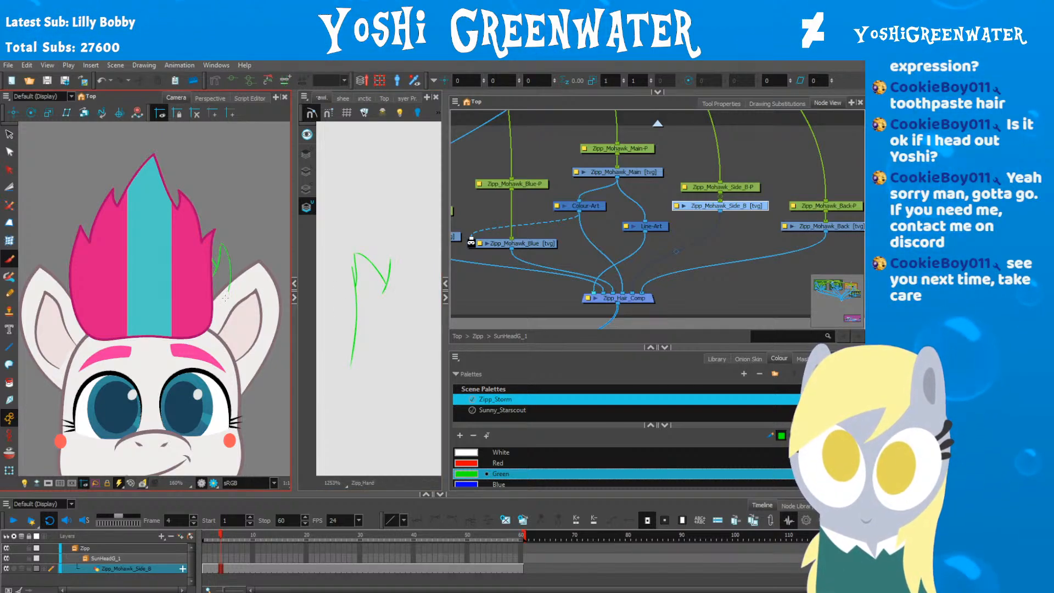
{"action": "left_click_drag", "start_coordinate": [208, 333], "coordinate": [231, 315]}
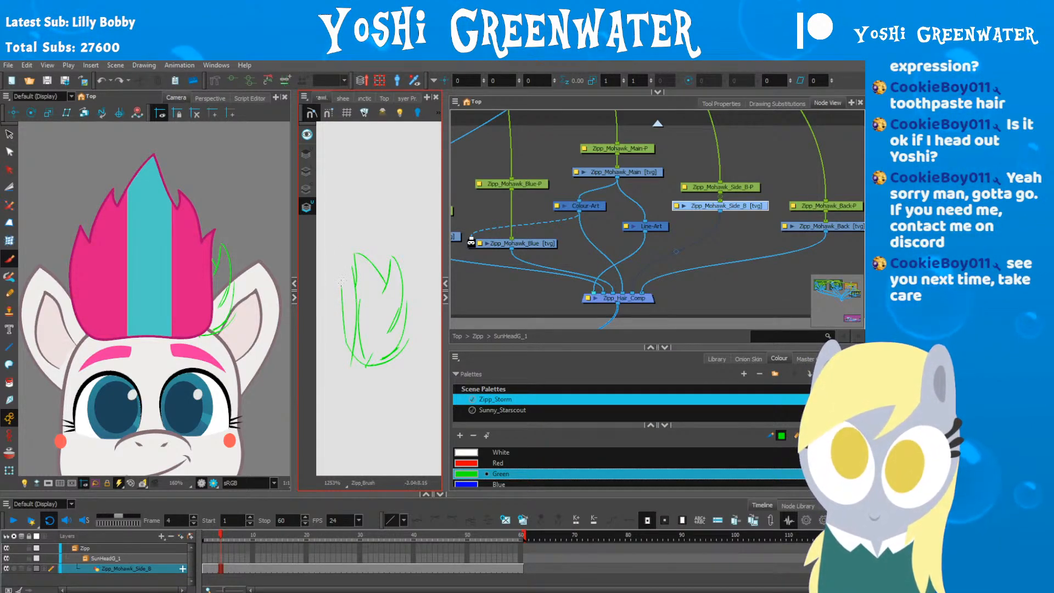
{"action": "mouse_move", "coordinate": [342, 281]}
{"action": "left_mouse_down"}
{"action": "mouse_move", "coordinate": [336, 260]}
{"action": "mouse_move", "coordinate": [359, 309]}
{"action": "mouse_move", "coordinate": [344, 263]}
{"action": "mouse_move", "coordinate": [350, 284]}
{"action": "mouse_move", "coordinate": [358, 252]}
{"action": "mouse_move", "coordinate": [380, 290]}
{"action": "mouse_move", "coordinate": [389, 260]}
{"action": "mouse_move", "coordinate": [389, 319]}
{"action": "mouse_move", "coordinate": [406, 307]}
{"action": "mouse_move", "coordinate": [382, 353]}
{"action": "mouse_move", "coordinate": [412, 331]}
{"action": "mouse_move", "coordinate": [378, 360]}
{"action": "left_mouse_up"}
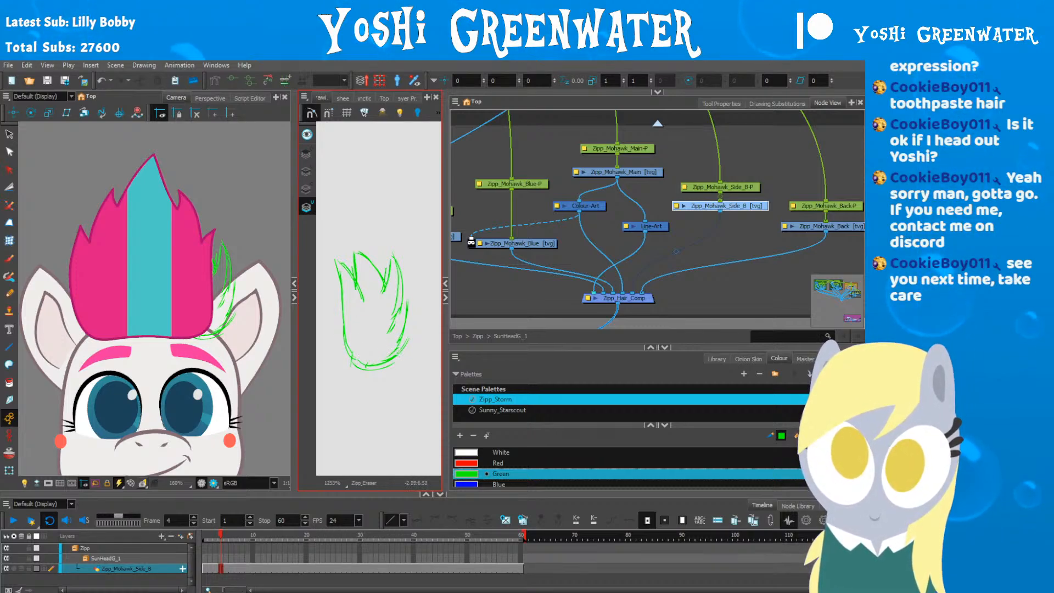
{"action": "key", "text": "alt+b"}
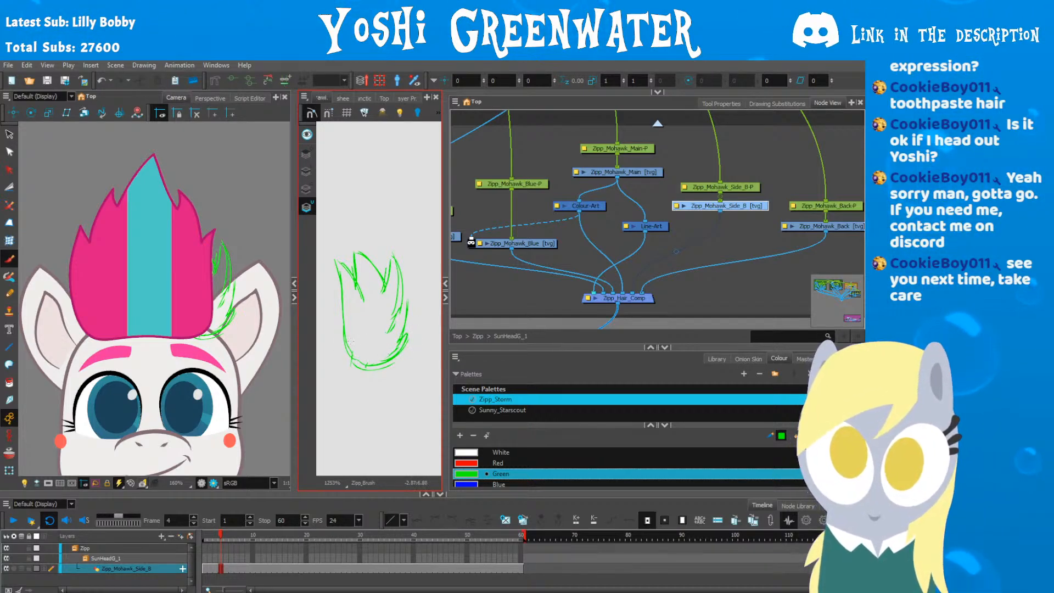
{"action": "key", "text": "alt+e"}
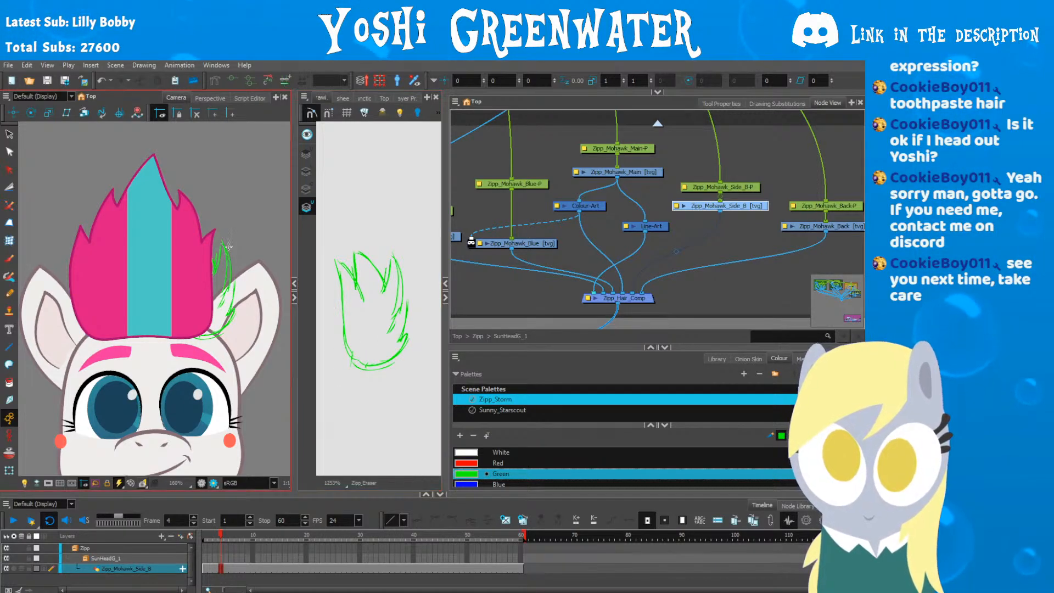
Step: Select the green tuft sketch, make it slightly narrower and shorter, and nudge it into place against the main hair
{"action": "key", "text": "alt+s"}
{"action": "mouse_move", "coordinate": [329, 355]}
{"action": "left_mouse_down"}
{"action": "mouse_move", "coordinate": [352, 219]}
{"action": "mouse_move", "coordinate": [423, 351]}
{"action": "mouse_move", "coordinate": [384, 384]}
{"action": "left_mouse_up"}
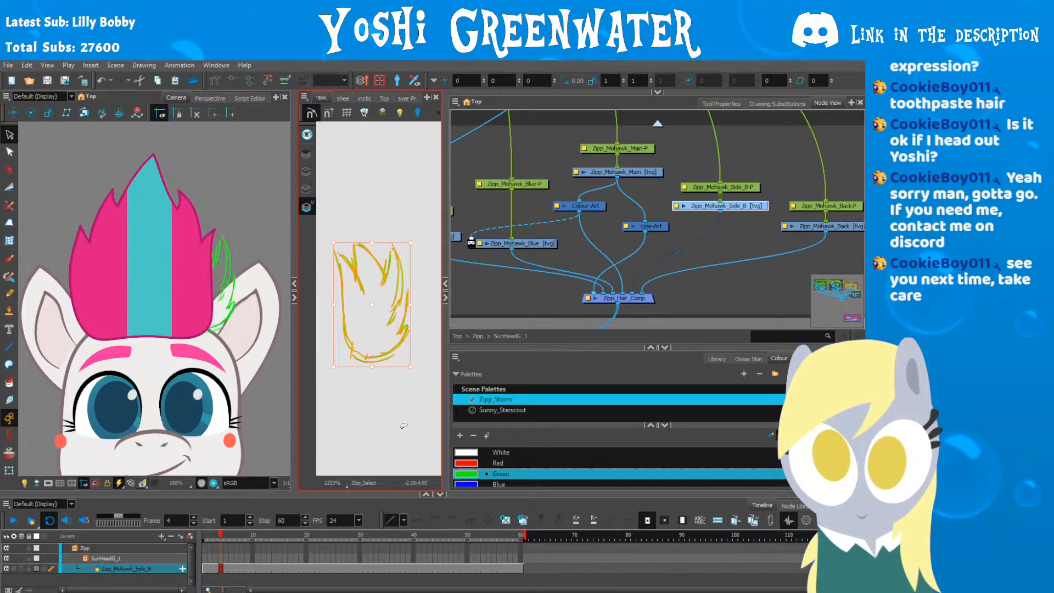
{"action": "key", "text": "Left"}
{"action": "mouse_move", "coordinate": [414, 302]}
{"action": "left_mouse_down"}
{"action": "mouse_move", "coordinate": [334, 304]}
{"action": "mouse_move", "coordinate": [342, 345]}
{"action": "left_mouse_up"}
{"action": "key", "text": "Left"}
{"action": "key", "text": "Up"}
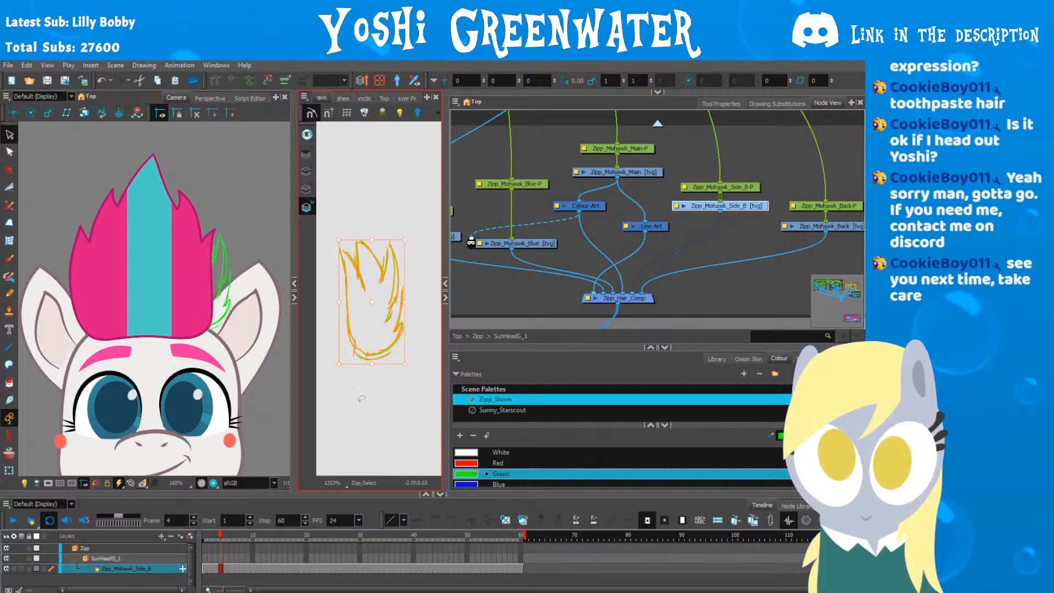
{"action": "left_click_drag", "start_coordinate": [372, 240], "coordinate": [372, 248]}
{"action": "key", "text": "Right"}
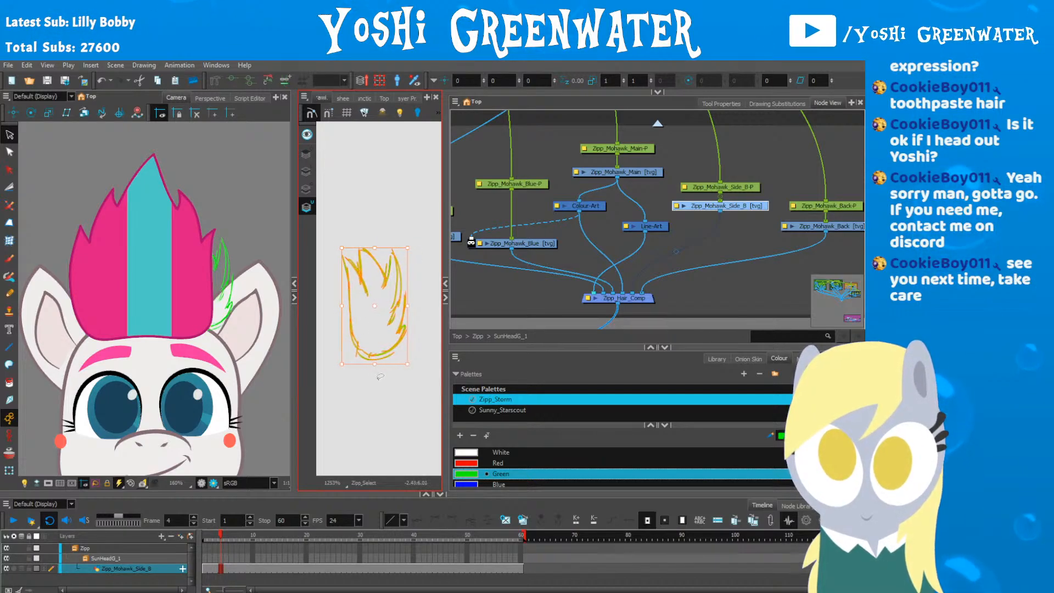
Step: Check the side tuft sketch against the head poses up to frame 7 and at frame 1, then return to frame 4
{"action": "key", "text": "period"}
{"action": "key", "text": "period"}
{"action": "key", "text": "period"}
{"action": "key", "text": "period"}
{"action": "key", "text": "period"}
{"action": "key", "text": "period"}
{"action": "key", "text": "period"}
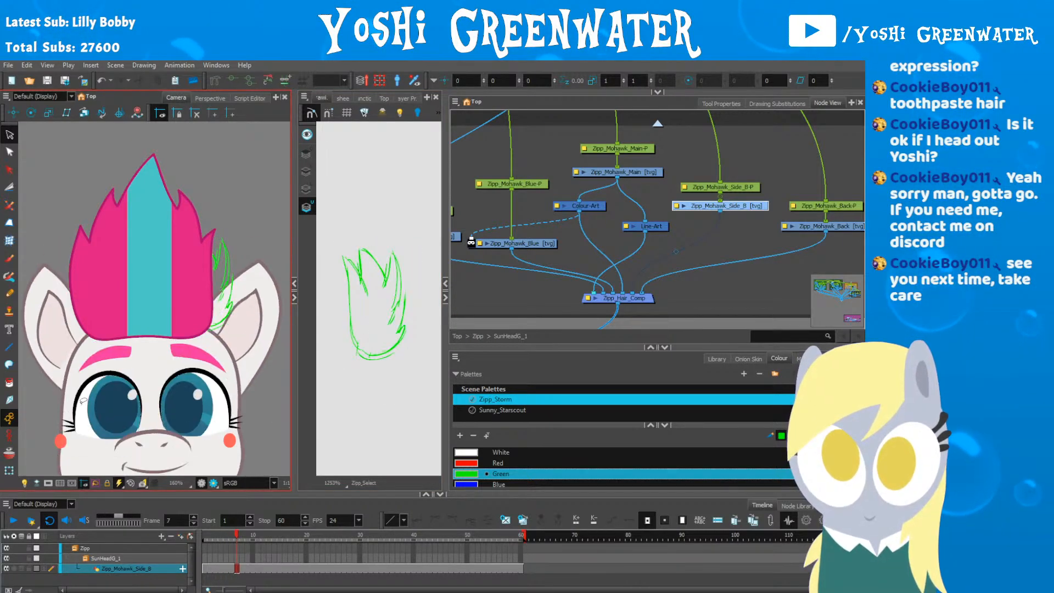
{"action": "key", "text": "shift+comma"}
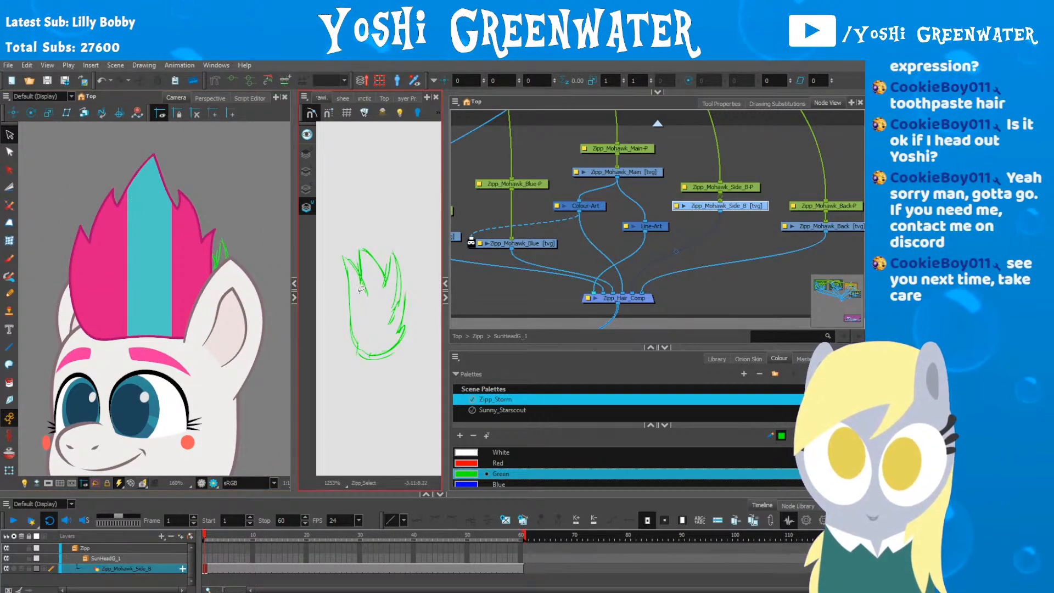
{"action": "mouse_move", "coordinate": [408, 247]}
{"action": "left_mouse_down"}
{"action": "mouse_move", "coordinate": [346, 245]}
{"action": "mouse_move", "coordinate": [343, 303]}
{"action": "mouse_move", "coordinate": [321, 304]}
{"action": "left_mouse_up"}
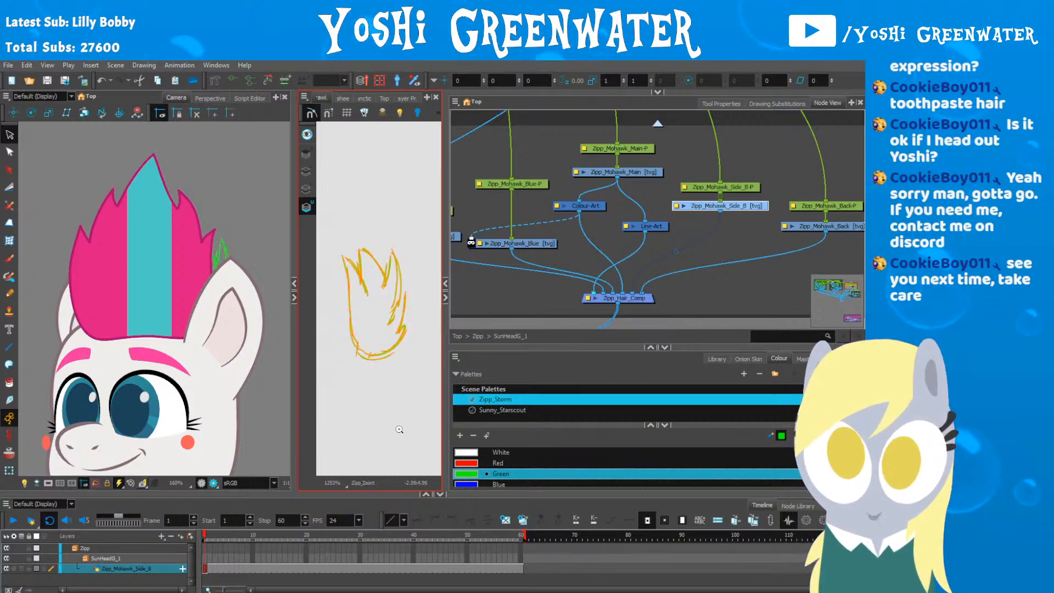
{"action": "left_click", "coordinate": [225, 534]}
{"action": "left_click_drag", "start_coordinate": [225, 534], "coordinate": [221, 535]}
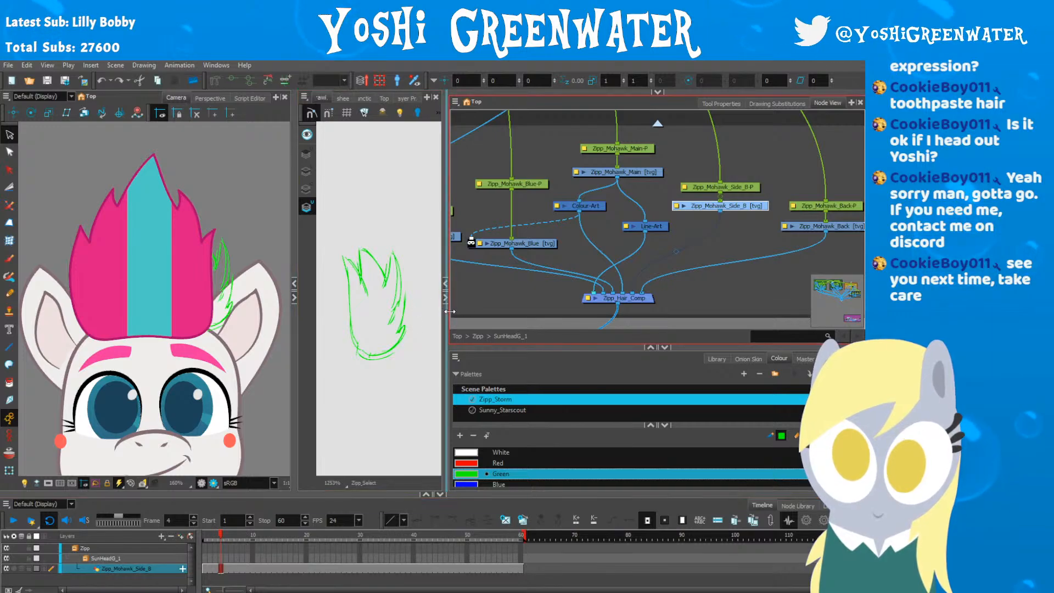
{"action": "left_click_drag", "start_coordinate": [294, 286], "coordinate": [341, 287]}
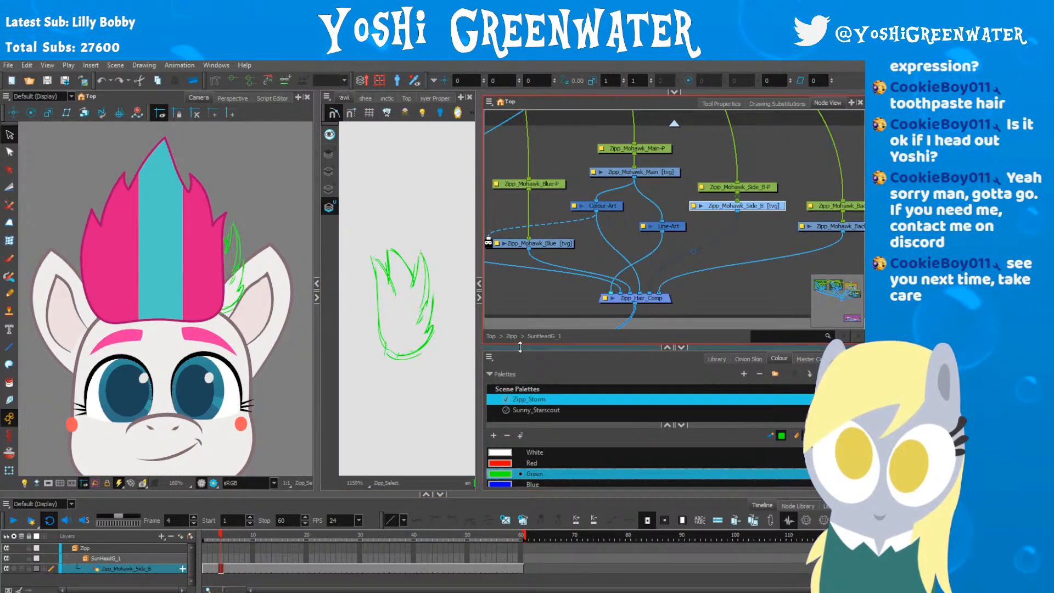
Step: Pick the Hair_Outline colour from the Sunny_Starscout palette and make the tuft's Line Art layer active
{"action": "left_click_drag", "start_coordinate": [521, 349], "coordinate": [521, 279]}
{"action": "left_click", "coordinate": [536, 340]}
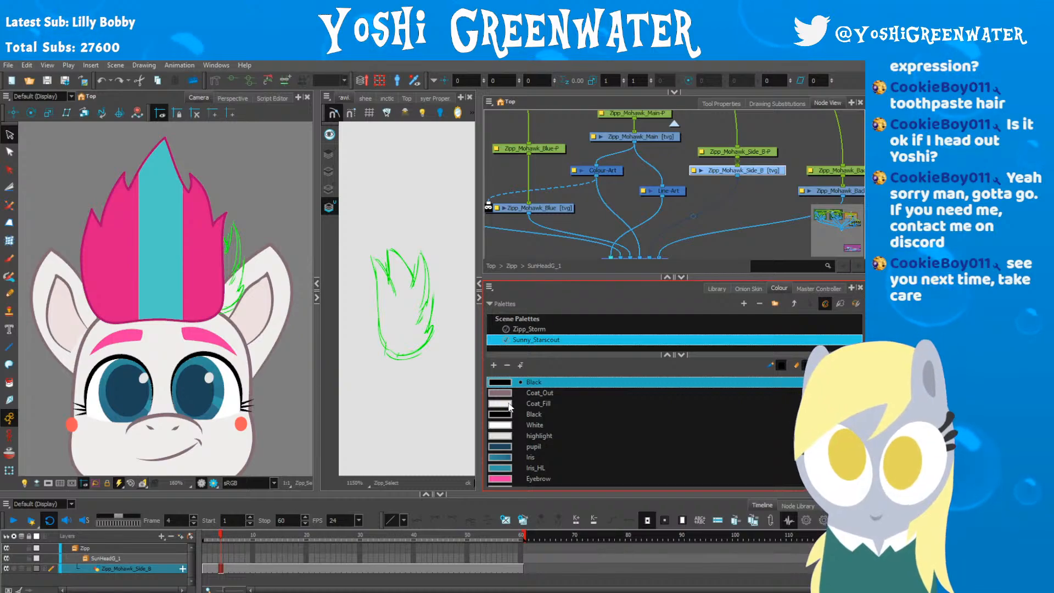
{"action": "scroll", "coordinate": [559, 398], "scroll_direction": "down", "scroll_amount": 5}
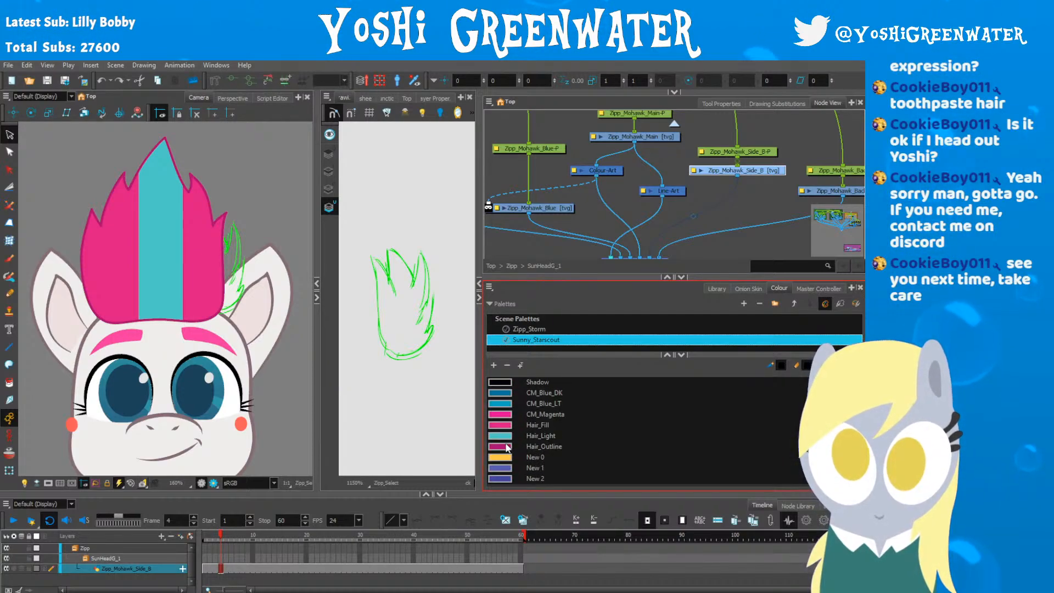
{"action": "left_click", "coordinate": [508, 446]}
{"action": "left_click_drag", "start_coordinate": [314, 349], "coordinate": [289, 348]}
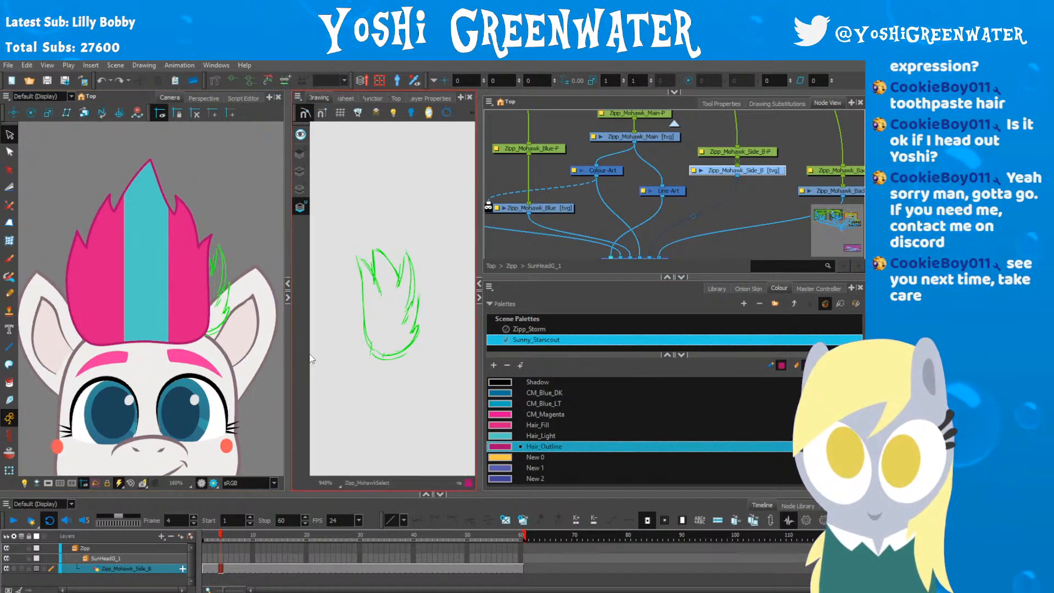
{"action": "left_click", "coordinate": [300, 171]}
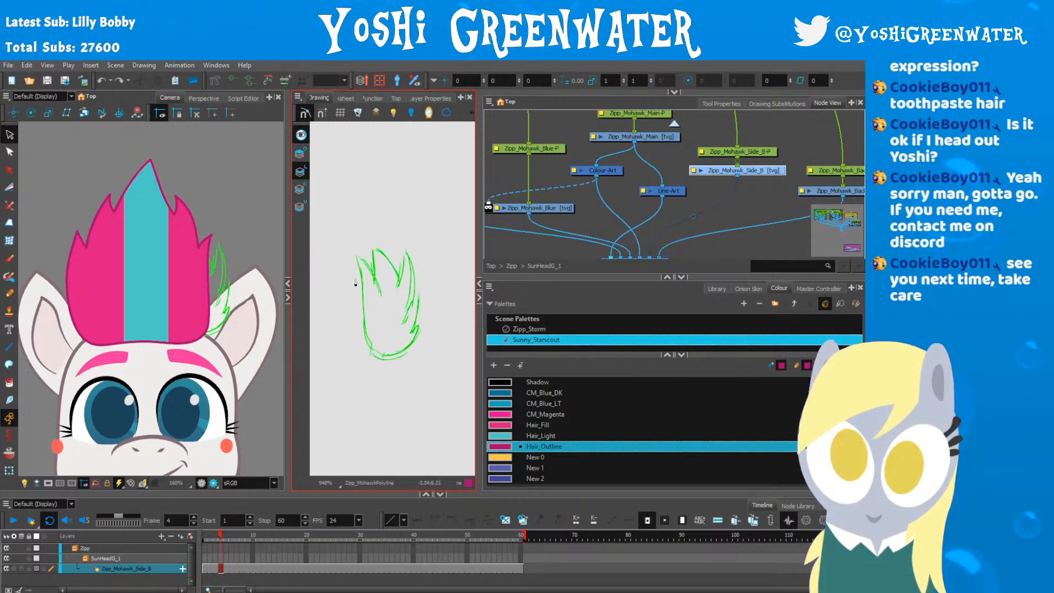
Step: Trace the green tuft sketch with a closed polyline, placing points at the base, jagged tips and notches
{"action": "scroll", "coordinate": [367, 297], "scroll_direction": "up", "scroll_amount": 4}
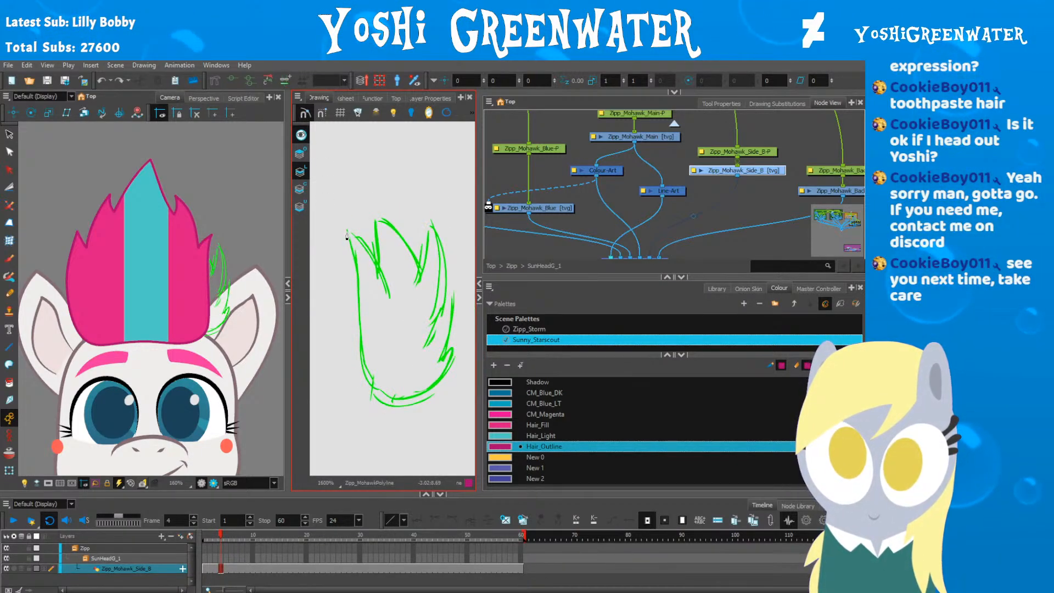
{"action": "left_click", "coordinate": [438, 354]}
{"action": "left_click", "coordinate": [454, 293]}
{"action": "left_click", "coordinate": [432, 327]}
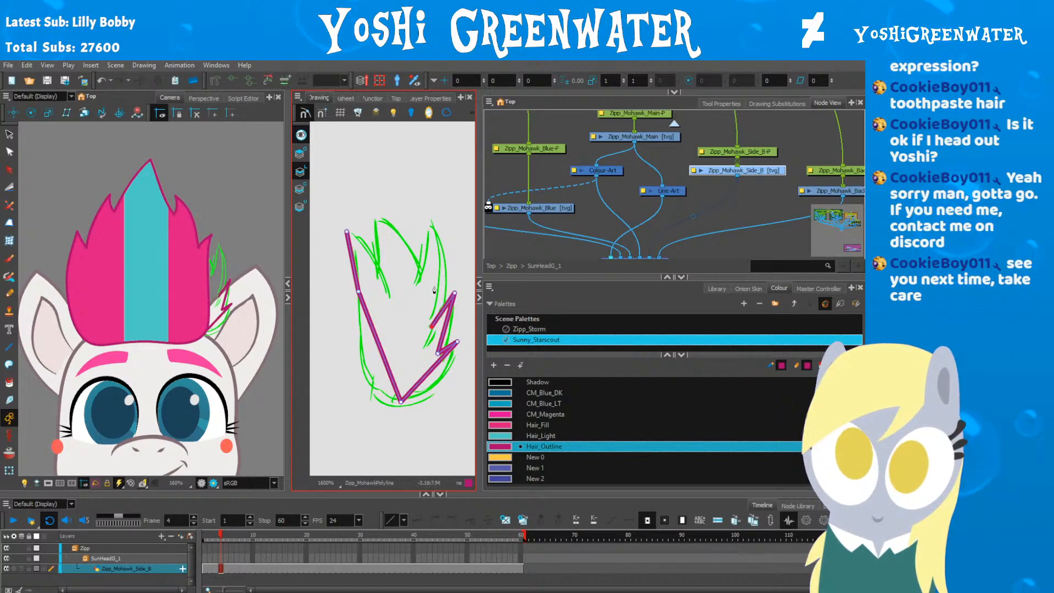
{"action": "left_click", "coordinate": [376, 219]}
{"action": "left_click", "coordinate": [384, 280]}
{"action": "left_click", "coordinate": [347, 231]}
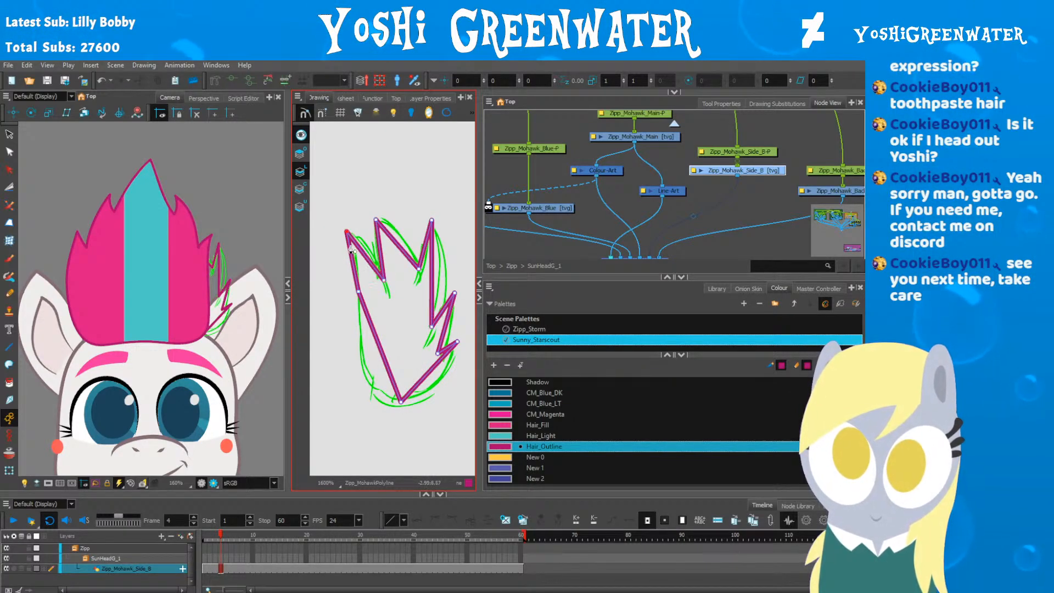
Step: Bend the outline's straight left side and base into smooth curves following the rounded bottom of the sketch
{"action": "key", "text": "alt+q"}
{"action": "left_click_drag", "start_coordinate": [373, 328], "coordinate": [349, 302]}
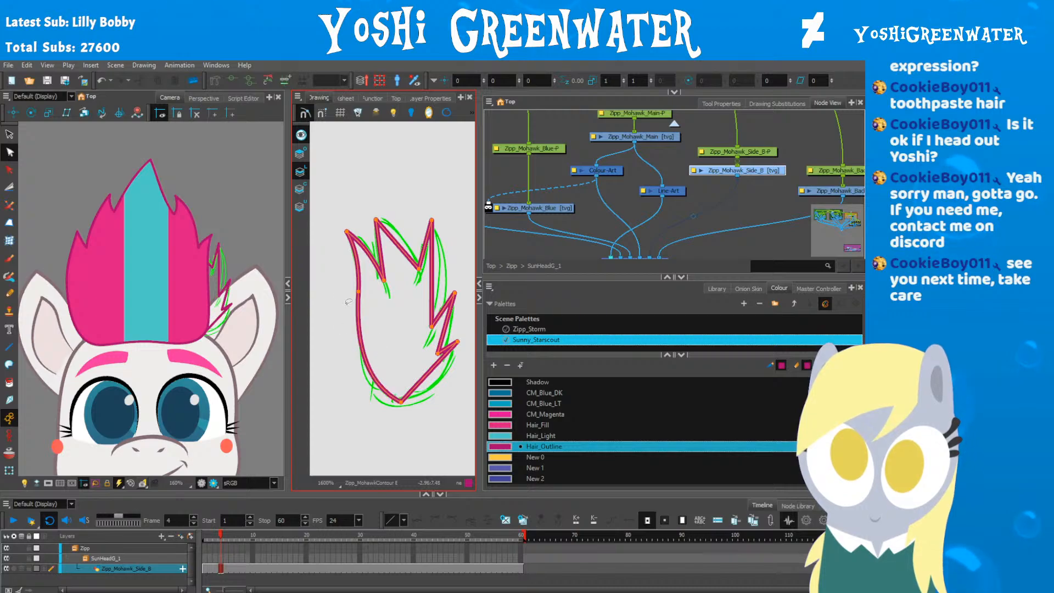
{"action": "left_click_drag", "start_coordinate": [356, 350], "coordinate": [371, 399]}
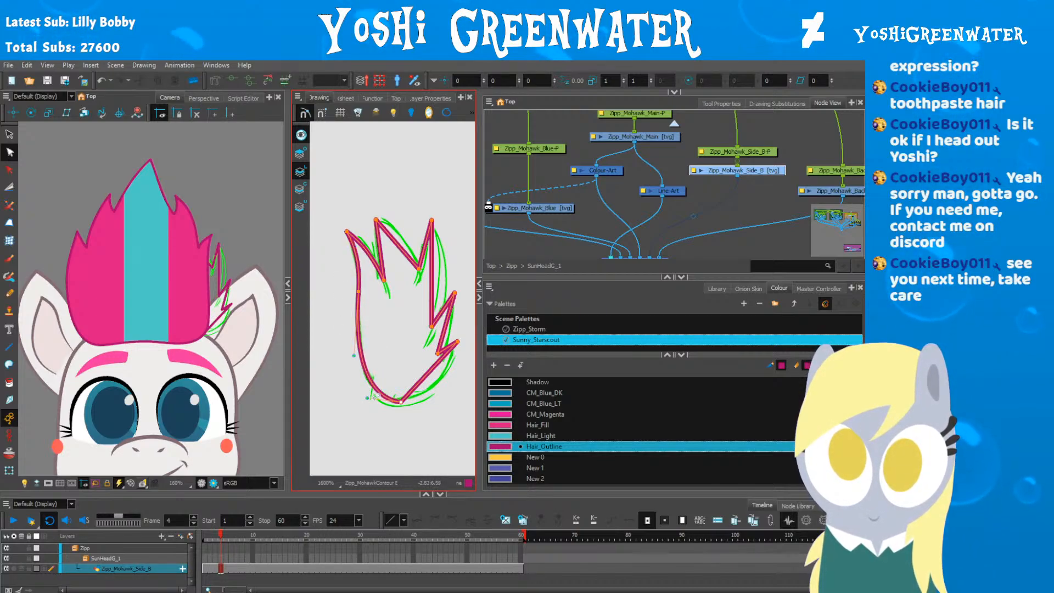
{"action": "left_click_drag", "start_coordinate": [426, 374], "coordinate": [438, 397]}
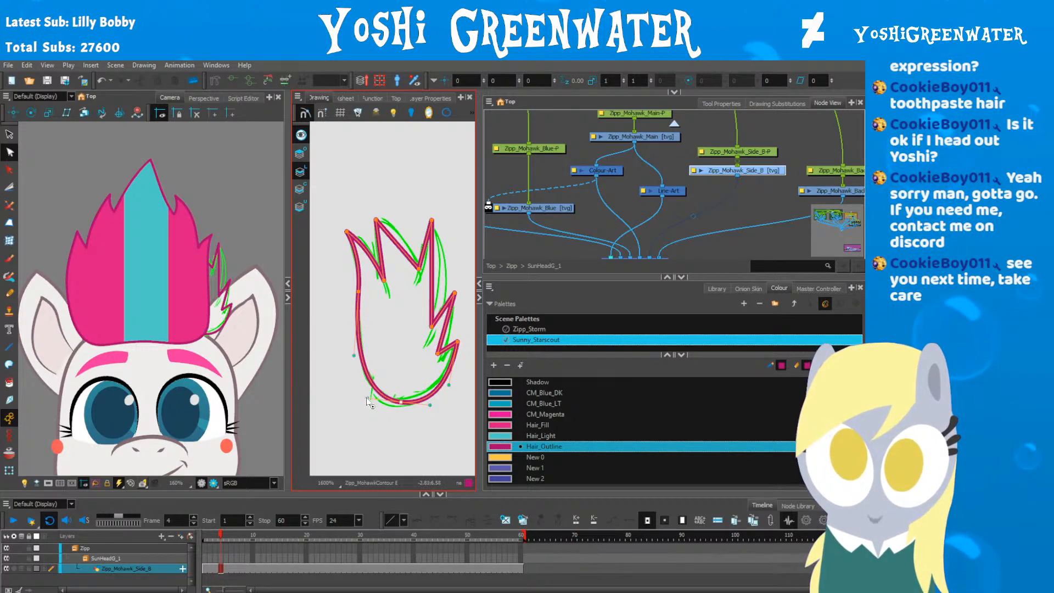
{"action": "left_click", "coordinate": [390, 358]}
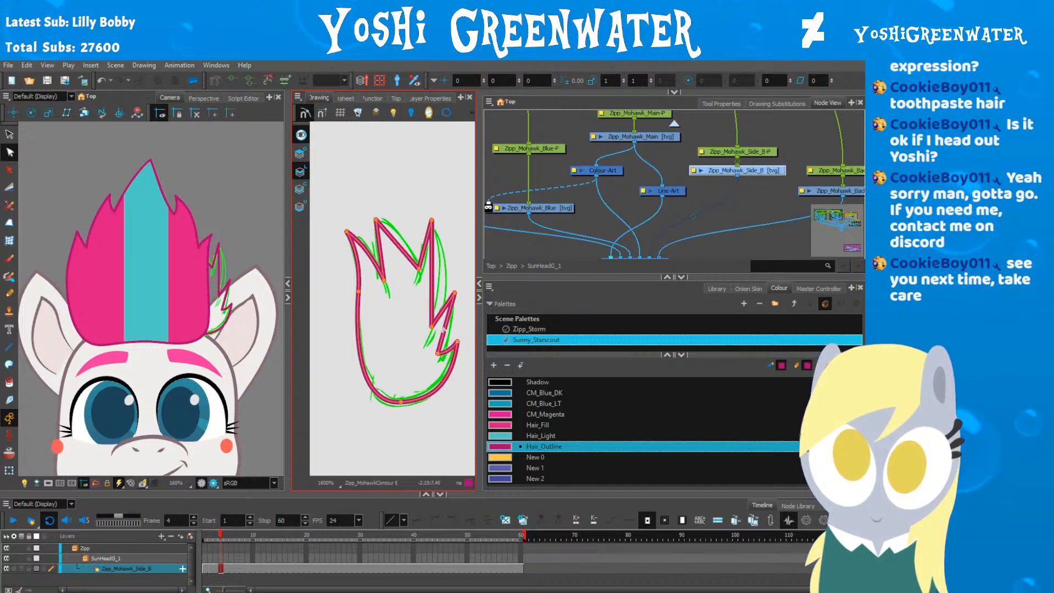
Step: Curve the segments between the tips and notches into pointed hair spikes matching the sketch, adjusting the left and tallest right tips
{"action": "left_click_drag", "start_coordinate": [443, 312], "coordinate": [434, 326]}
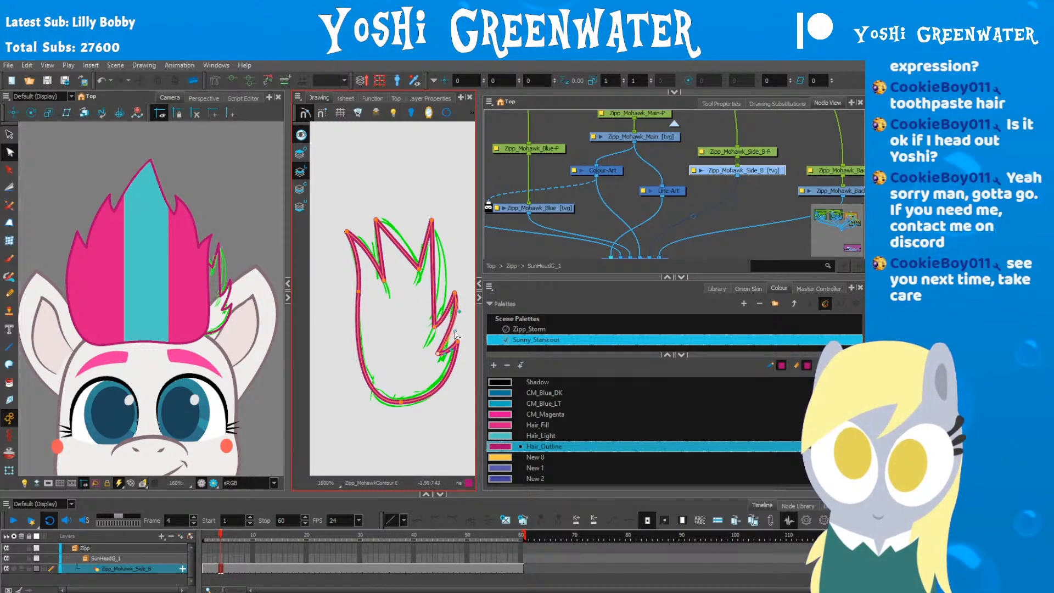
{"action": "left_click", "coordinate": [401, 402]}
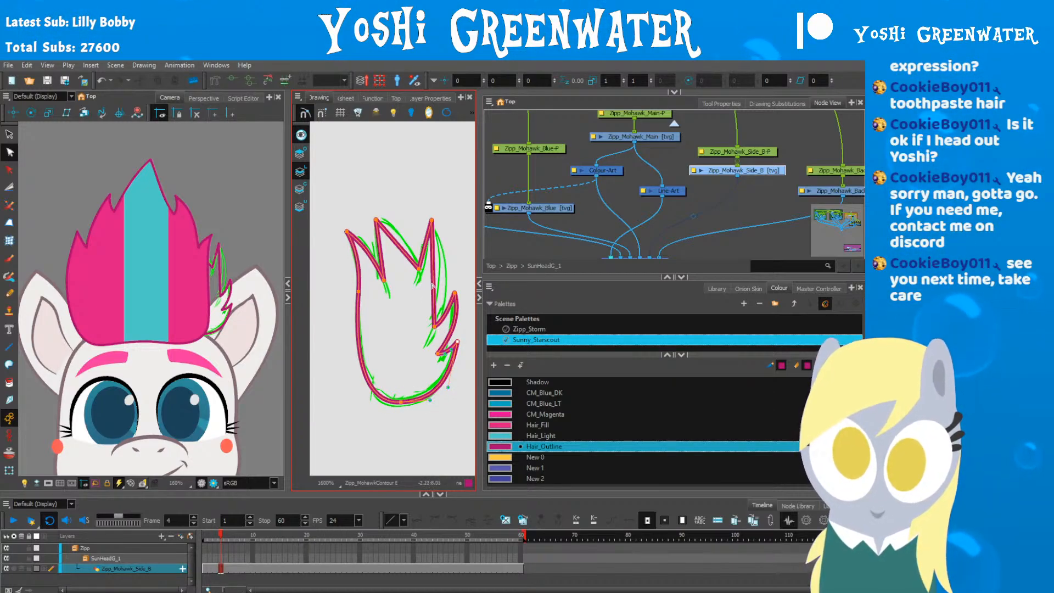
{"action": "left_click_drag", "start_coordinate": [445, 279], "coordinate": [446, 279]}
{"action": "left_click_drag", "start_coordinate": [426, 245], "coordinate": [370, 247]}
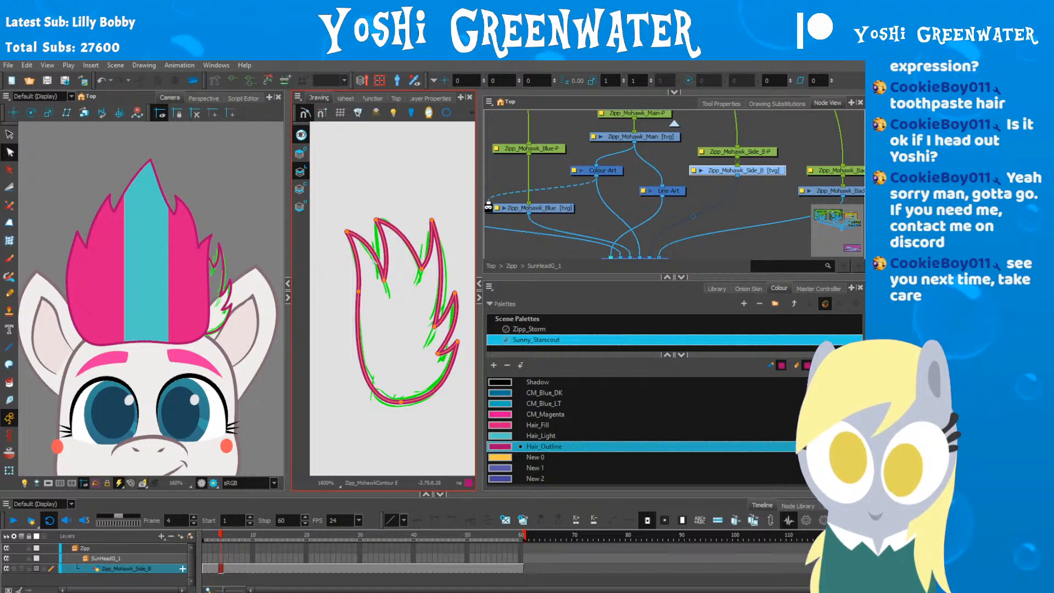
{"action": "left_click", "coordinate": [384, 281]}
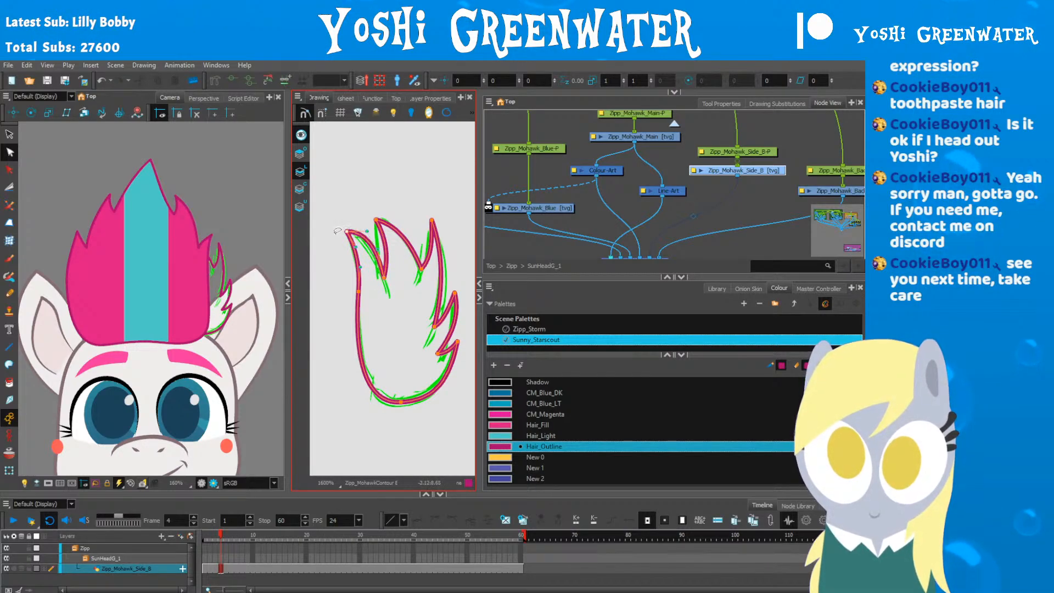
{"action": "left_click_drag", "start_coordinate": [358, 291], "coordinate": [417, 269]}
{"action": "left_click", "coordinate": [432, 220]}
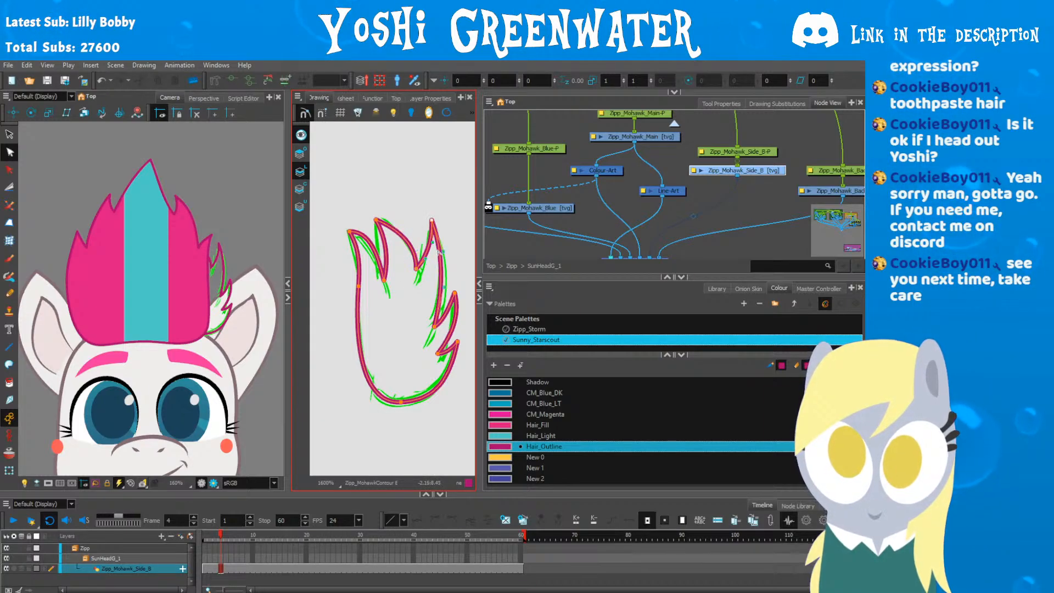
{"action": "scroll", "coordinate": [430, 226], "scroll_direction": "up", "scroll_amount": 4}
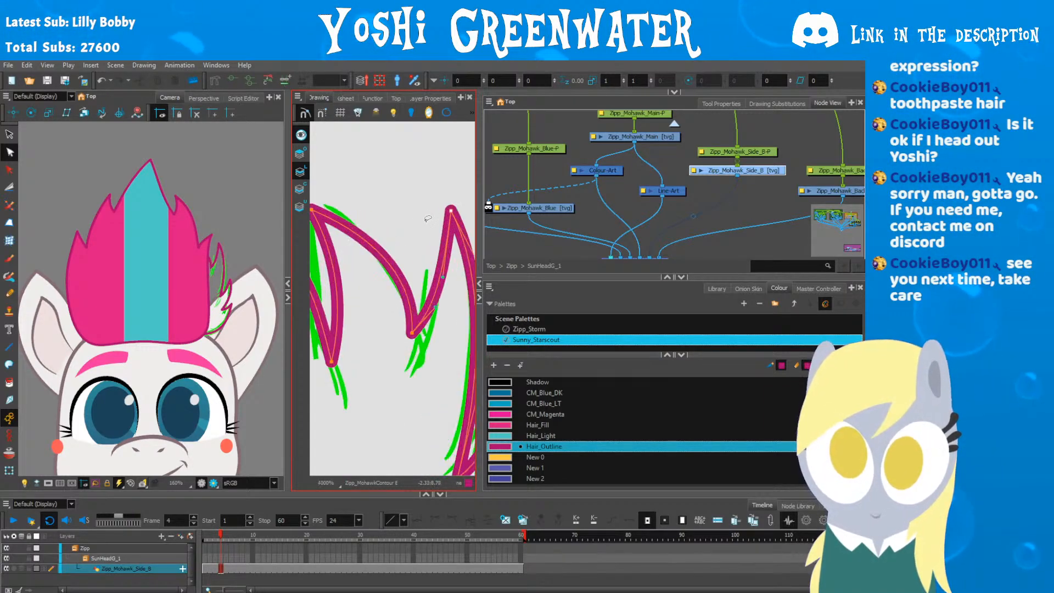
{"action": "scroll", "coordinate": [435, 311], "scroll_direction": "down", "scroll_amount": 2}
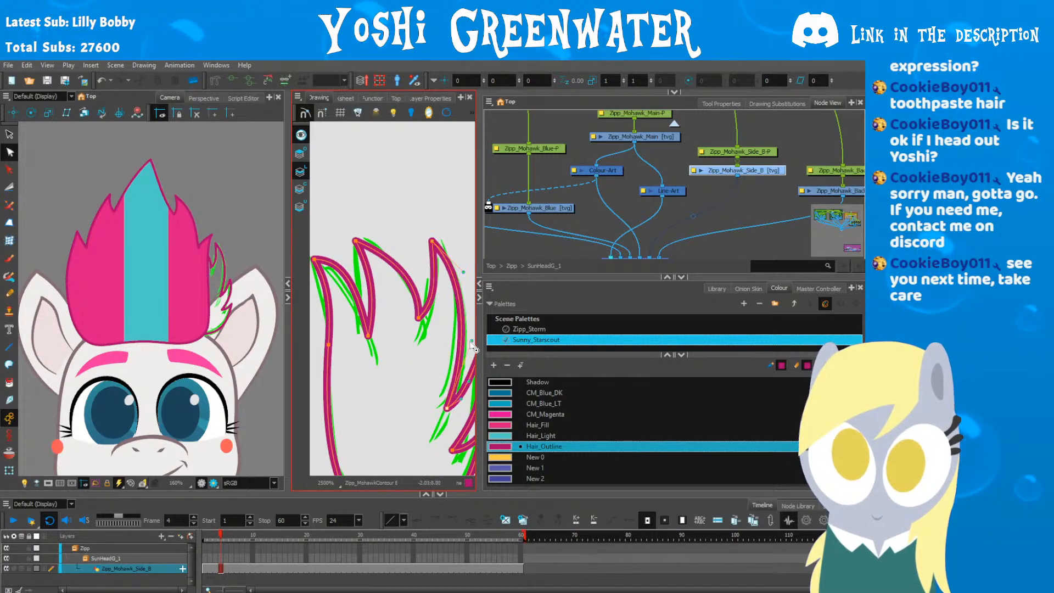
{"action": "scroll", "coordinate": [391, 395], "scroll_direction": "down", "scroll_amount": 1}
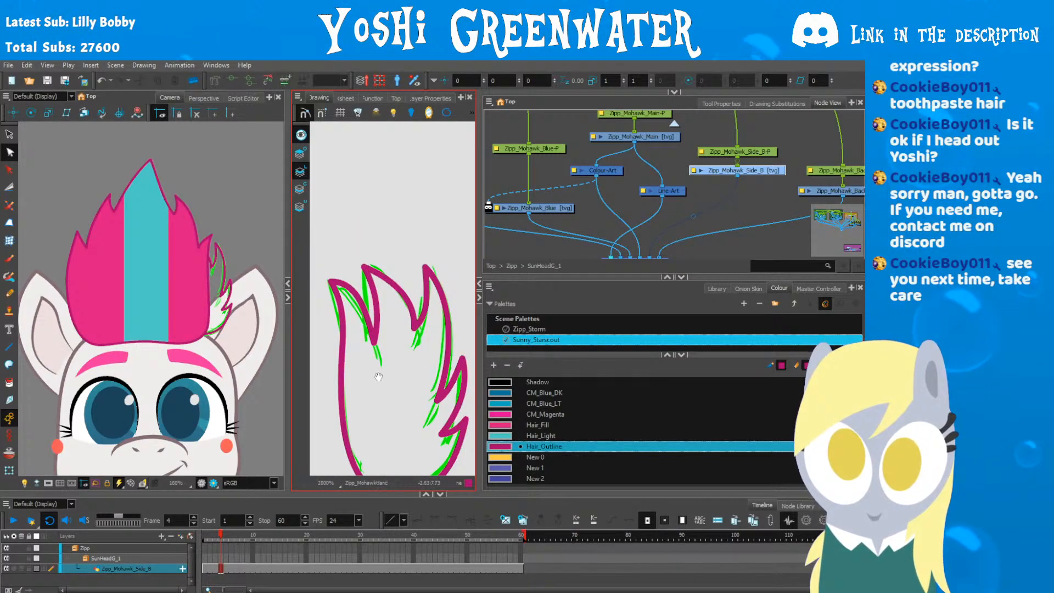
Step: Fill the closed tuft outline with the Hair_Fill colour
{"action": "left_click_drag", "start_coordinate": [379, 376], "coordinate": [361, 307]}
{"action": "left_click", "coordinate": [537, 425]}
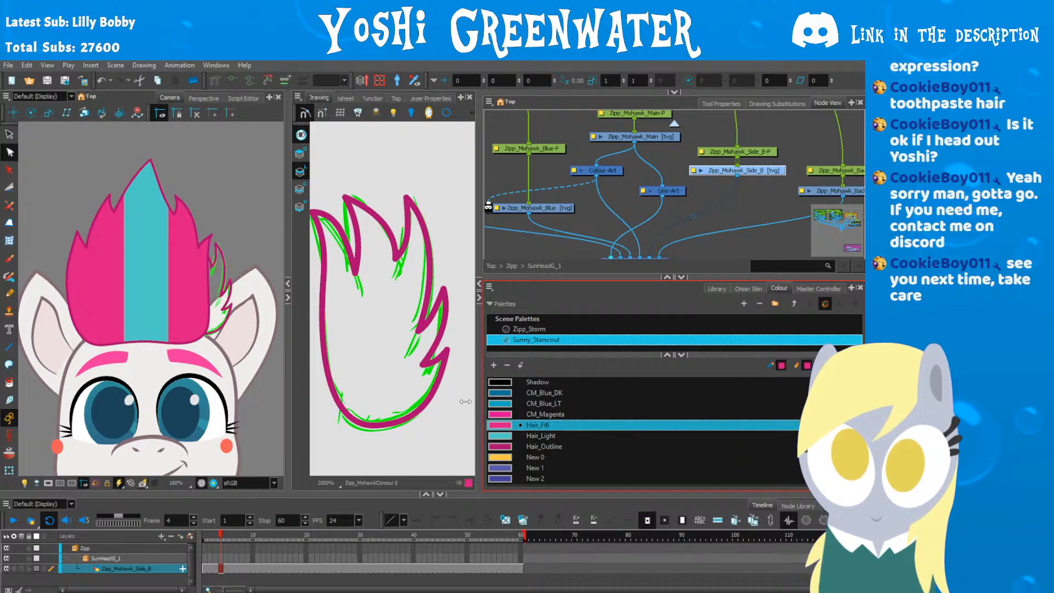
{"action": "key", "text": "alt+i"}
{"action": "left_click", "coordinate": [368, 340]}
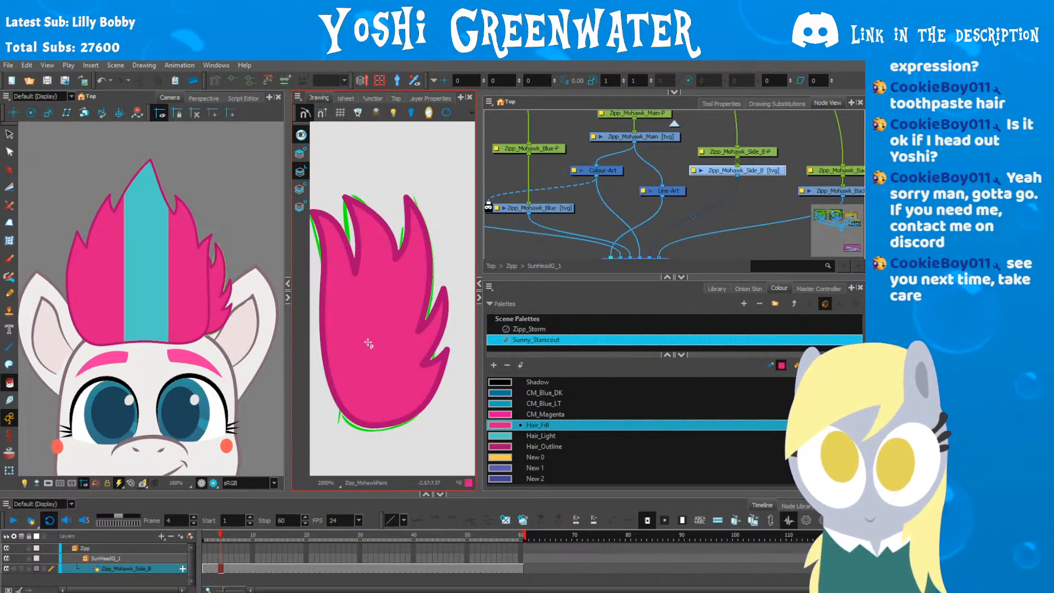
Step: Delete the green rough sketch from the tuft's Underlay art layer
{"action": "left_click_drag", "start_coordinate": [531, 278], "coordinate": [530, 320]}
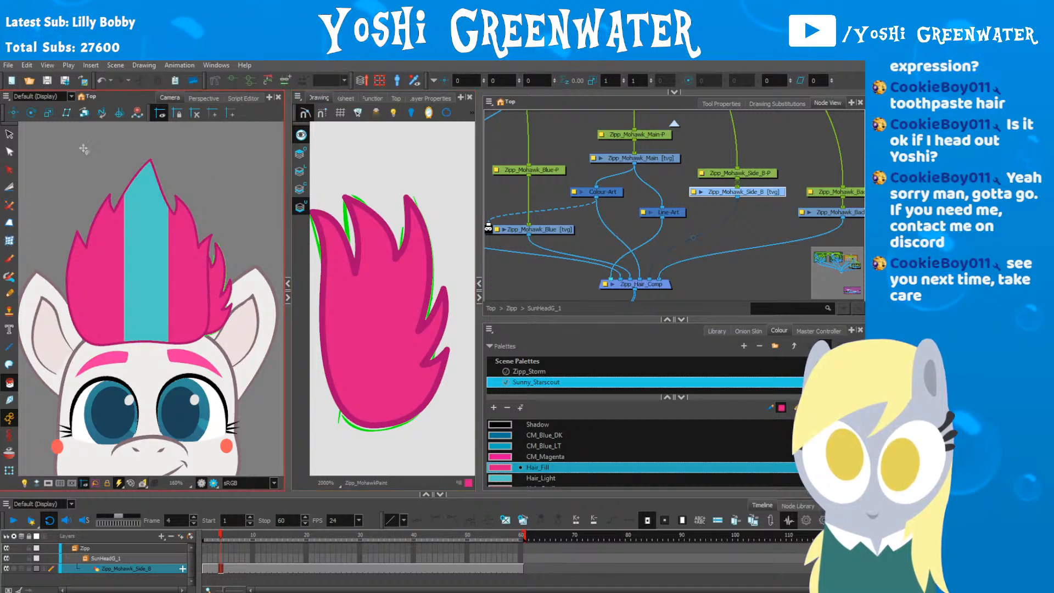
{"action": "left_click", "coordinate": [300, 207]}
{"action": "scroll", "coordinate": [329, 224], "scroll_direction": "down", "scroll_amount": 2}
{"action": "key", "text": "Delete"}
{"action": "mouse_move", "coordinate": [324, 339]}
{"action": "left_mouse_down"}
{"action": "mouse_move", "coordinate": [321, 329]}
{"action": "mouse_move", "coordinate": [374, 392]}
{"action": "left_mouse_up"}
{"action": "key", "text": "shift+t"}
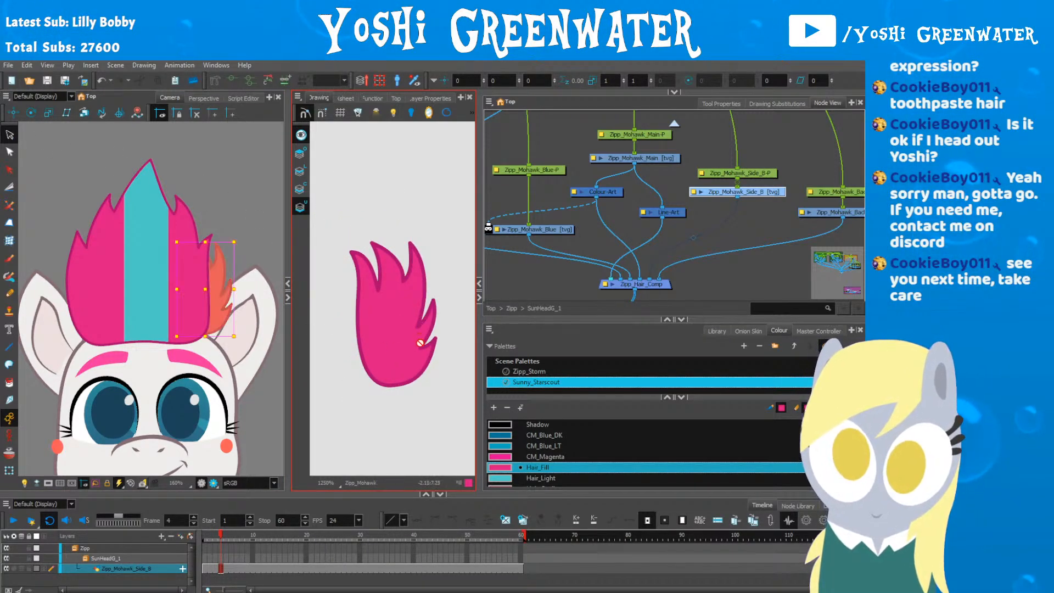
Step: Return to the Line Art layer and nudge the bottom contour point of the tuft slightly lower
{"action": "key", "text": "alt+q"}
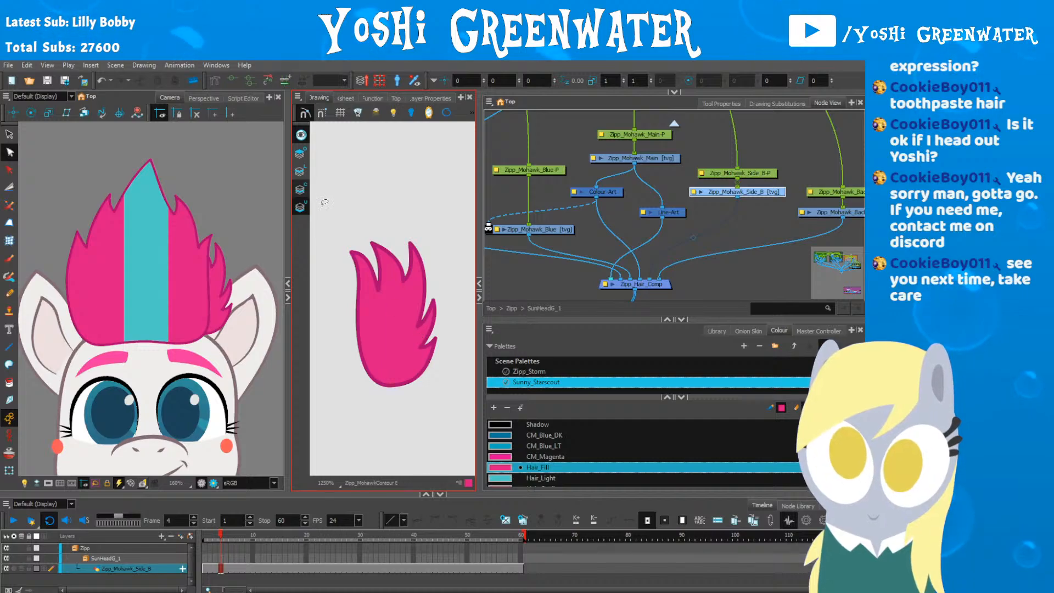
{"action": "key", "text": "shift+t"}
{"action": "key", "text": "alt+q"}
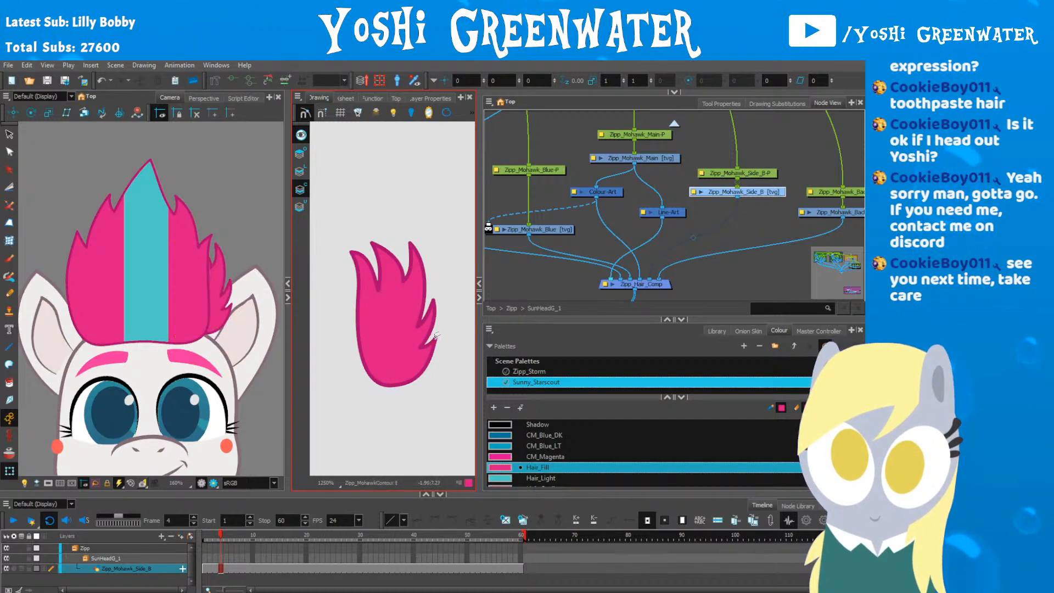
{"action": "scroll", "coordinate": [432, 341], "scroll_direction": "up", "scroll_amount": 2}
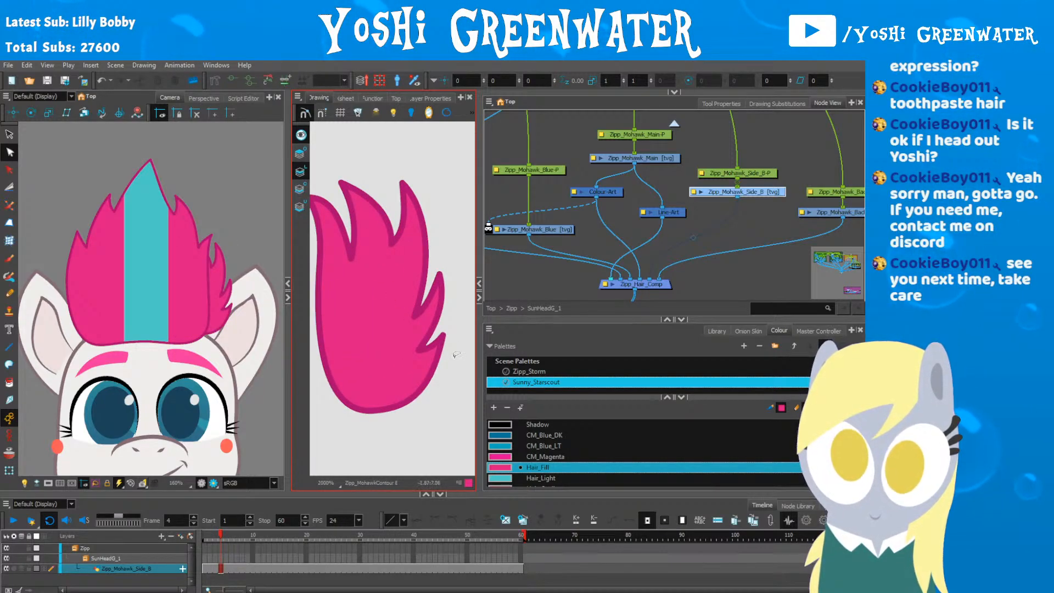
{"action": "left_click", "coordinate": [415, 364]}
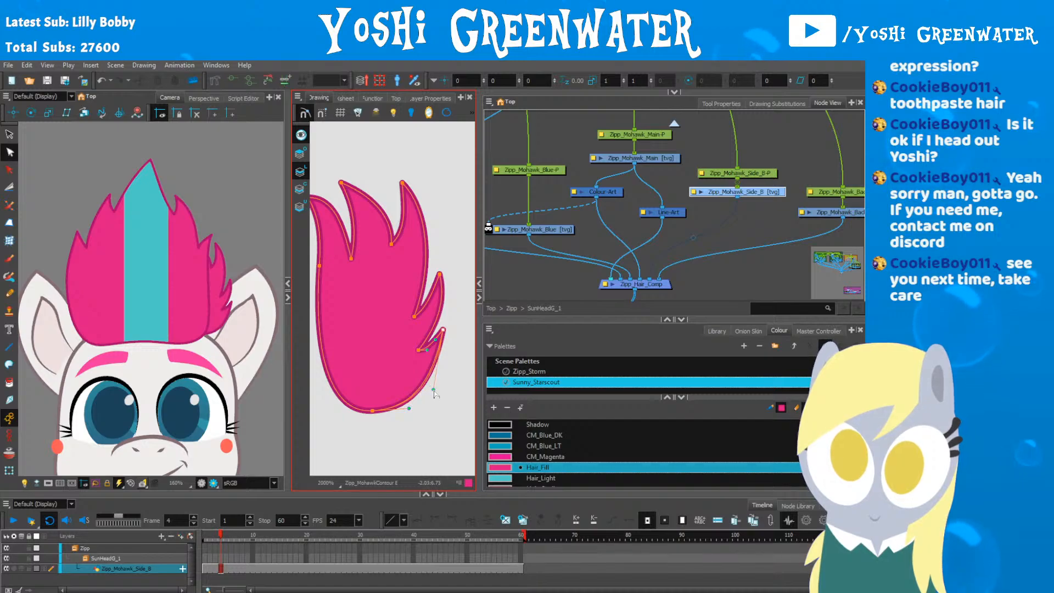
{"action": "left_click_drag", "start_coordinate": [372, 411], "coordinate": [330, 416]}
{"action": "mouse_move", "coordinate": [368, 432]}
{"action": "left_mouse_down"}
{"action": "mouse_move", "coordinate": [359, 405]}
{"action": "mouse_move", "coordinate": [391, 446]}
{"action": "left_mouse_up"}
{"action": "key", "text": "Up"}
{"action": "key", "text": "Down"}
{"action": "key", "text": "Down"}
{"action": "key", "text": "Down"}
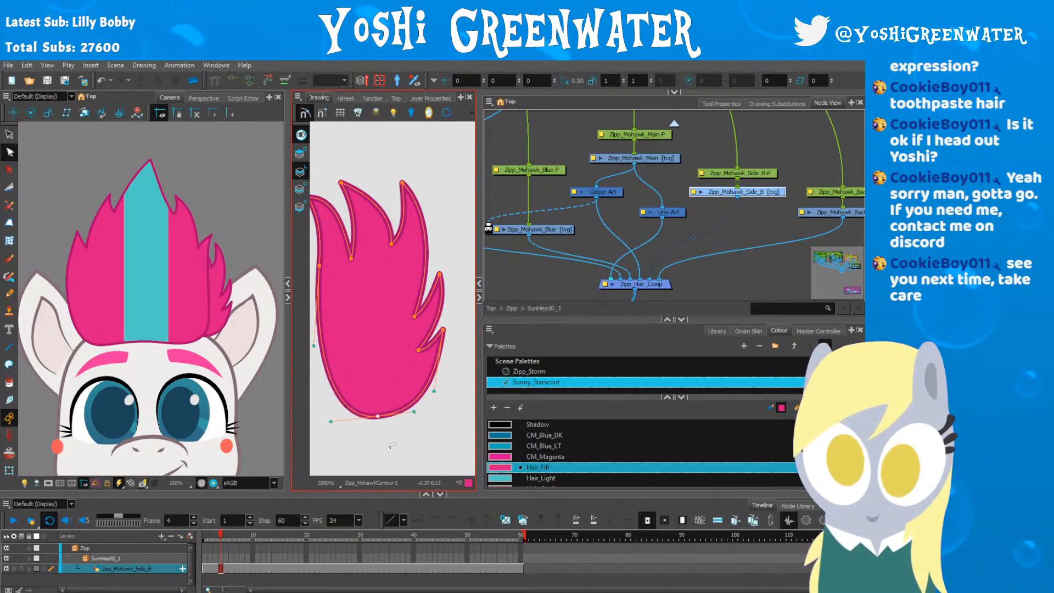
{"action": "key", "text": "Left"}
{"action": "key", "text": "Left"}
{"action": "key", "text": "Down"}
{"action": "key", "text": "Down"}
Step: Nudge the two right-side spikes slightly left and up, and raise the tall right tip with its notch a little
{"action": "left_click_drag", "start_coordinate": [470, 284], "coordinate": [412, 418]}
{"action": "key", "text": "Left"}
{"action": "key", "text": "Left"}
{"action": "key", "text": "Left"}
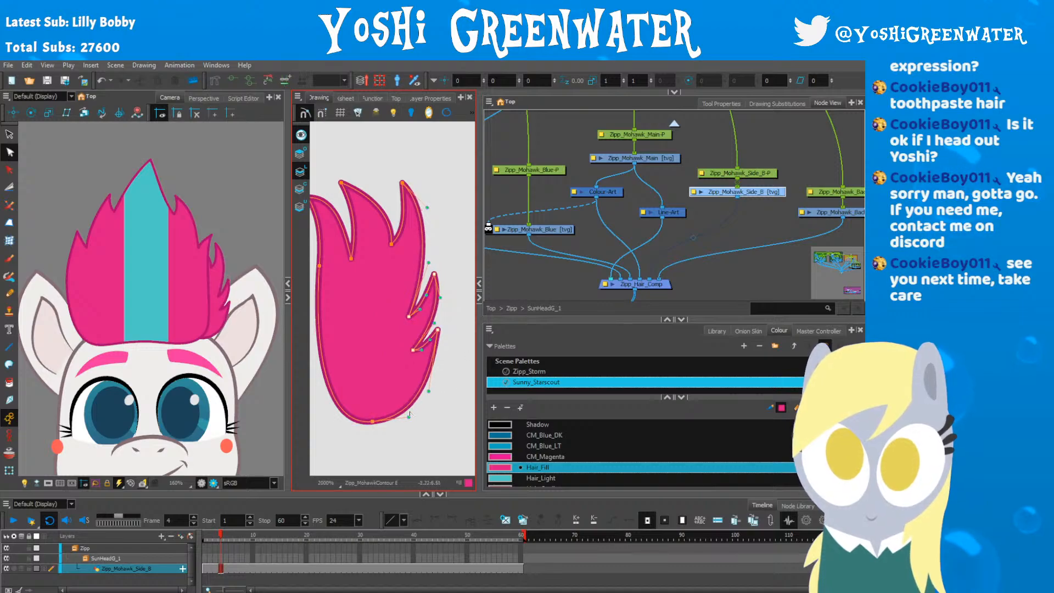
{"action": "key", "text": "Up"}
{"action": "mouse_move", "coordinate": [373, 165]}
{"action": "left_mouse_down"}
{"action": "mouse_move", "coordinate": [424, 207]}
{"action": "mouse_move", "coordinate": [373, 247]}
{"action": "left_mouse_up"}
{"action": "key", "text": "Left"}
{"action": "key", "text": "Up"}
{"action": "key", "text": "Right"}
Step: Shift the middle top spike's tip to the right and slightly up
{"action": "left_click", "coordinate": [342, 183]}
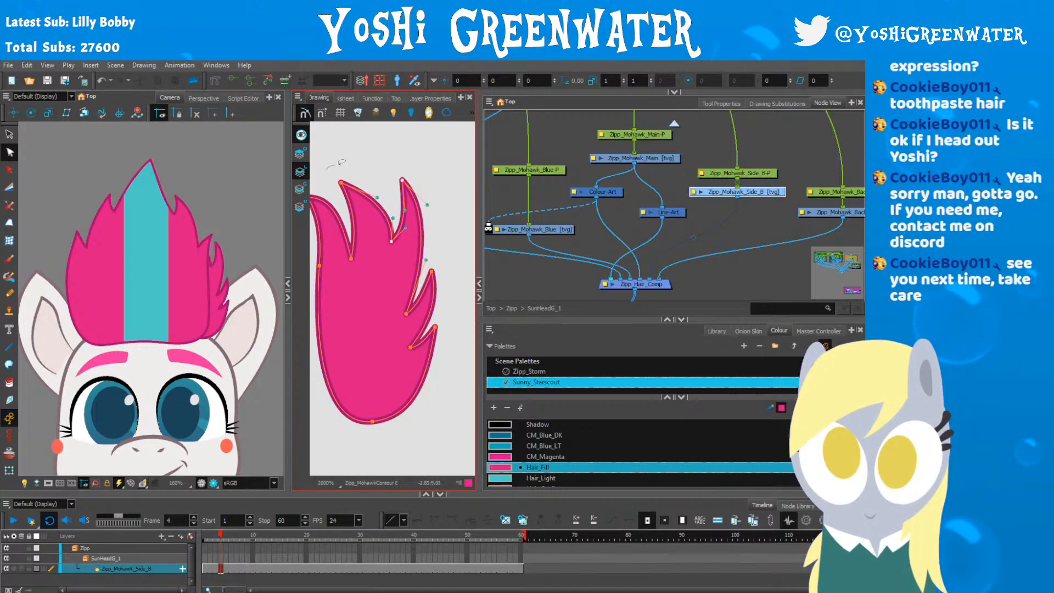
{"action": "key", "text": "Right"}
{"action": "key", "text": "Right"}
{"action": "key", "text": "Right"}
{"action": "key", "text": "Right"}
{"action": "key", "text": "Right"}
{"action": "key", "text": "Up"}
{"action": "key", "text": "Right"}
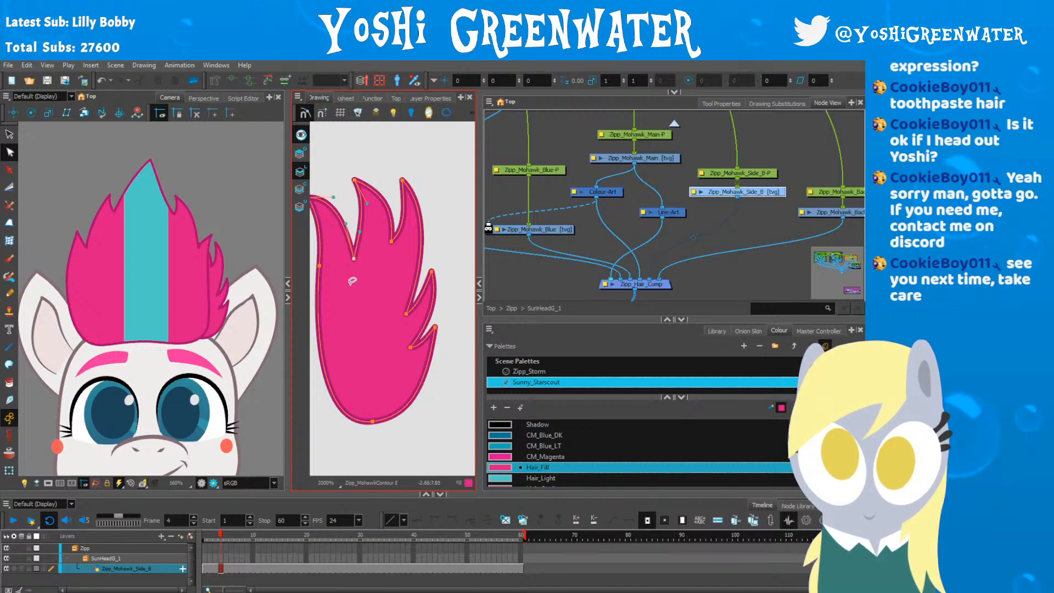
Step: Move the two notches beside the middle top spike slightly to the right
{"action": "left_click_drag", "start_coordinate": [365, 232], "coordinate": [370, 234]}
{"action": "left_click", "coordinate": [392, 241]}
{"action": "key", "text": "Right"}
{"action": "key", "text": "Right"}
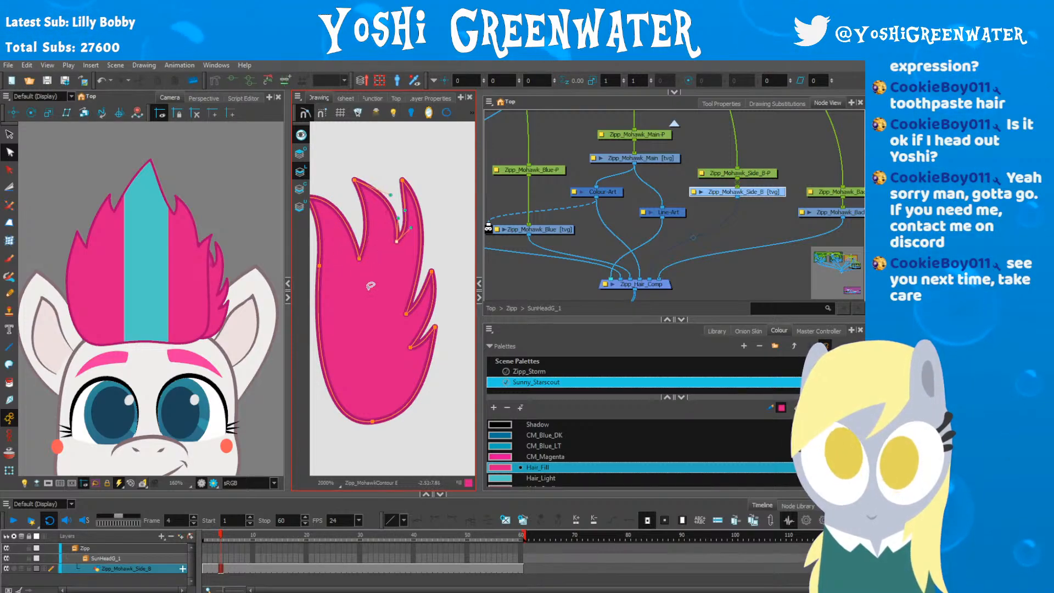
Step: Shift the leftmost tip slightly right and reshape the left edge so it curves in below the tip and bulges outward lower down
{"action": "left_click_drag", "start_coordinate": [358, 282], "coordinate": [387, 289]}
{"action": "left_click_drag", "start_coordinate": [316, 195], "coordinate": [332, 191]}
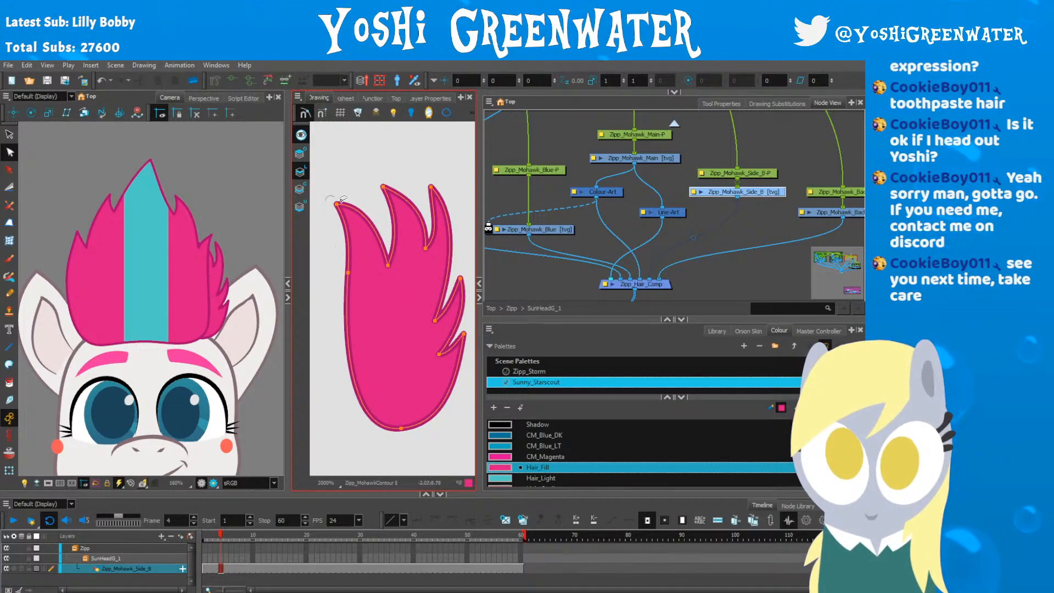
{"action": "key", "text": "Right"}
{"action": "key", "text": "Right"}
{"action": "left_click_drag", "start_coordinate": [350, 242], "coordinate": [357, 239]}
{"action": "left_click", "coordinate": [345, 226]}
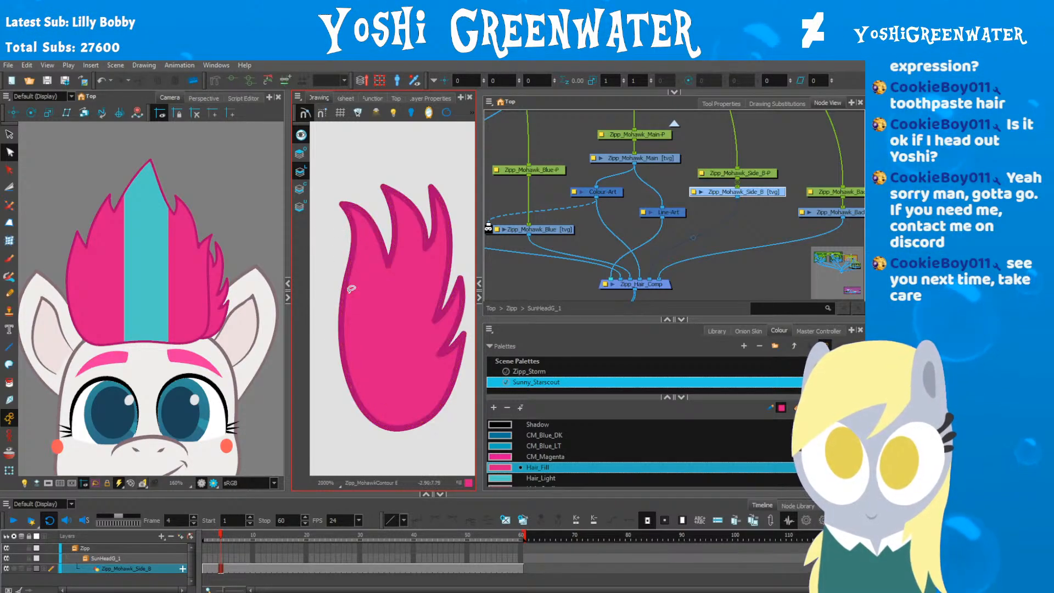
Step: Select the tuft's bottom contour point and nudge it slightly upward
{"action": "left_click_drag", "start_coordinate": [372, 434], "coordinate": [349, 425]}
{"action": "key", "text": "Up"}
{"action": "key", "text": "Up"}
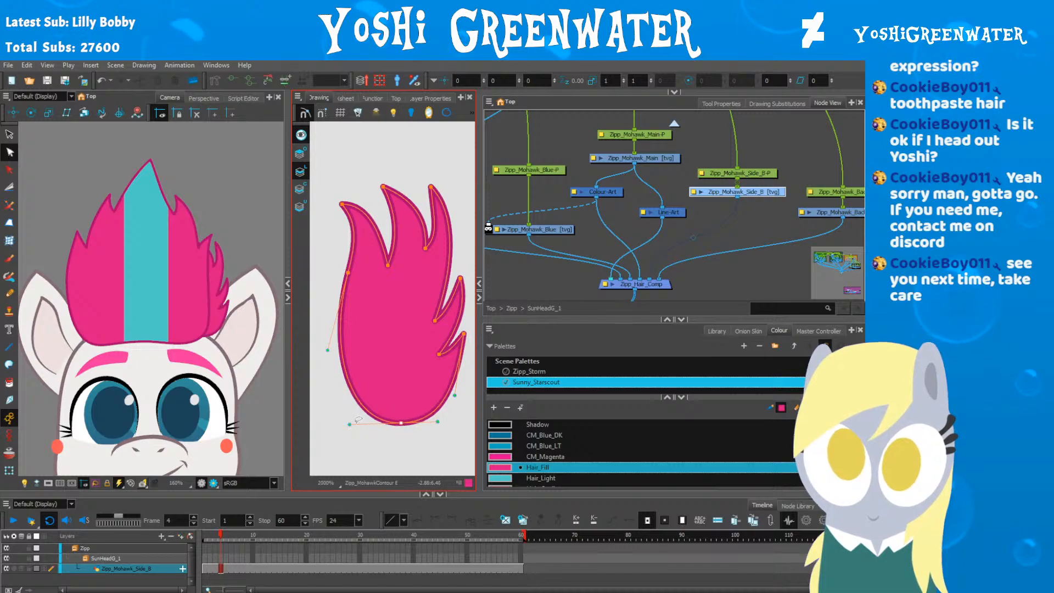
Step: Nudge the side tuft's bottom contour point to the left and deselect it
{"action": "key", "text": "Left"}
{"action": "key", "text": "Left"}
{"action": "key", "text": "Left"}
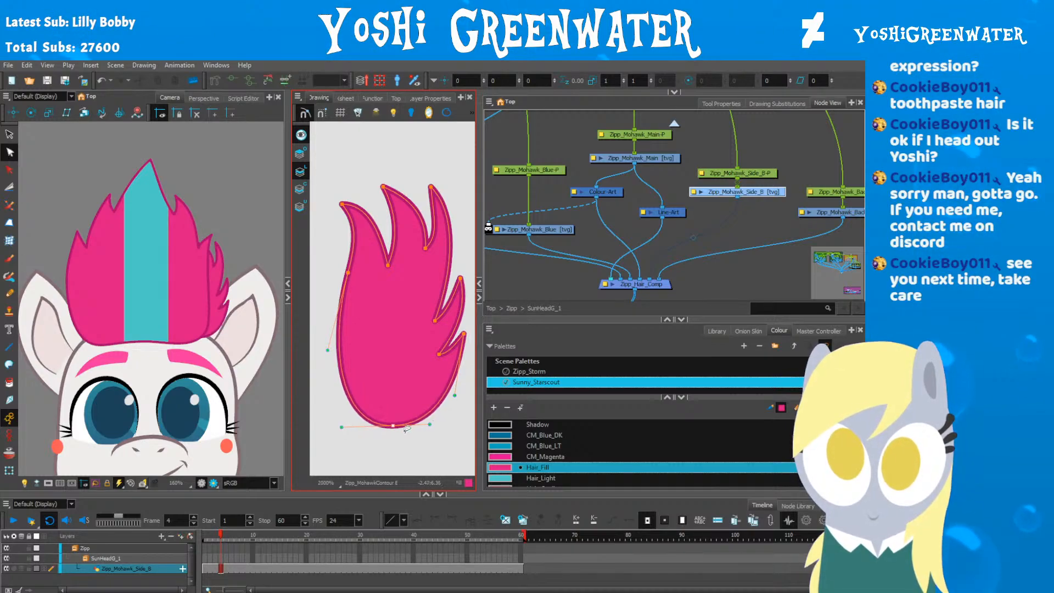
{"action": "key", "text": "Escape"}
{"action": "scroll", "coordinate": [381, 407], "scroll_direction": "down", "scroll_amount": 3}
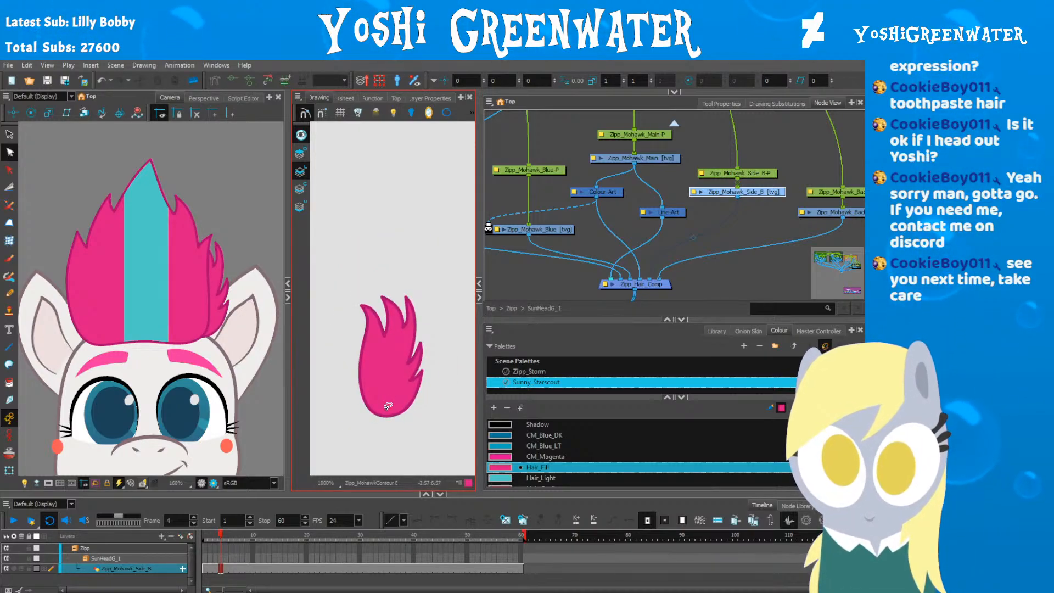
{"action": "scroll", "coordinate": [732, 223], "scroll_direction": "down", "scroll_amount": 3}
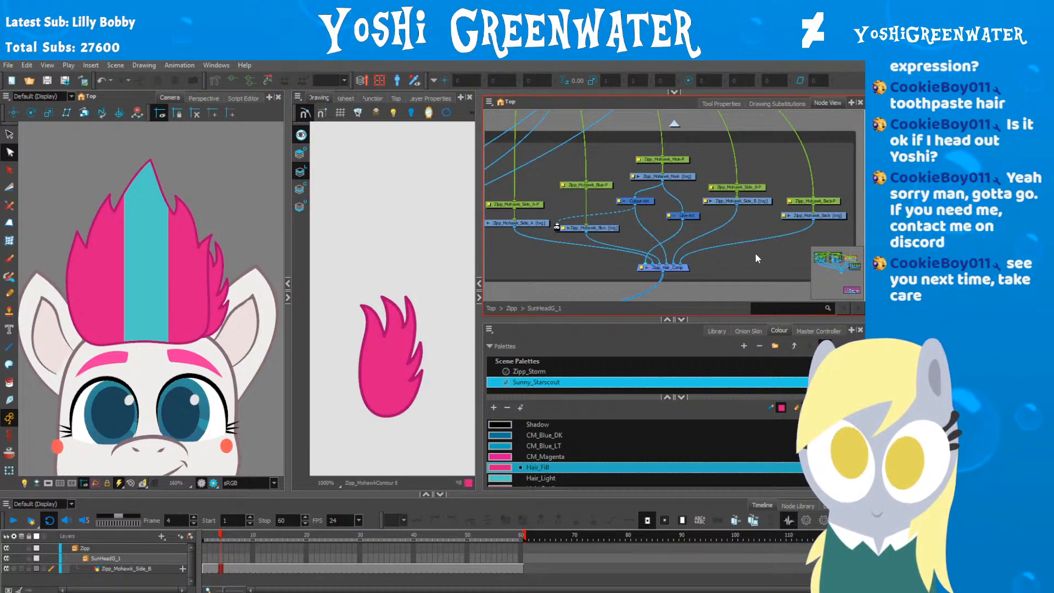
Step: Open the Zipp_Mohawk_Main drawing and select the whole main hair shape with the Select tool
{"action": "left_click_drag", "start_coordinate": [756, 248], "coordinate": [775, 253]}
{"action": "left_click", "coordinate": [773, 204]}
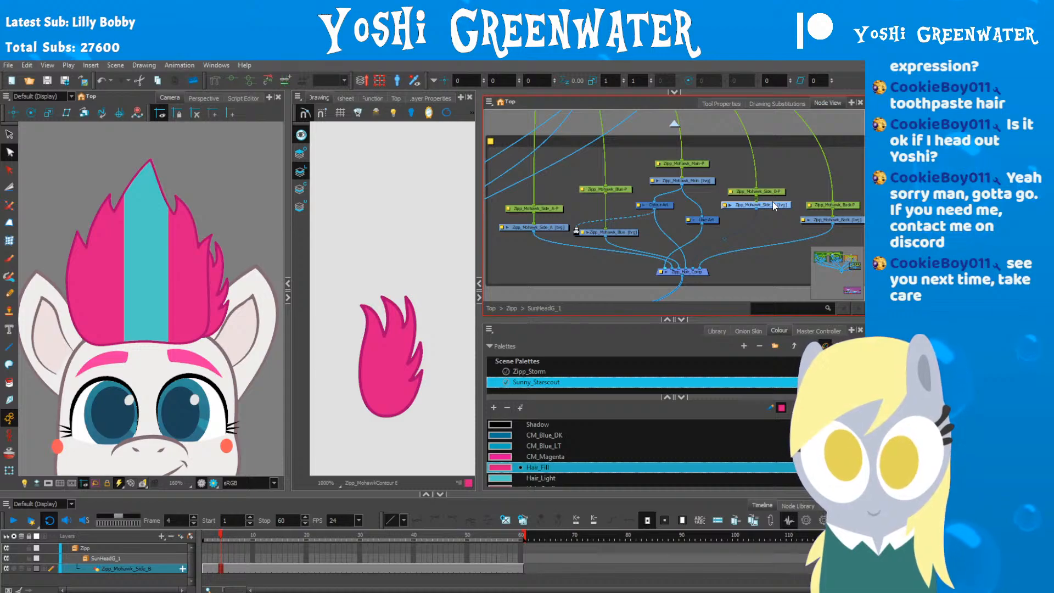
{"action": "left_click", "coordinate": [687, 182]}
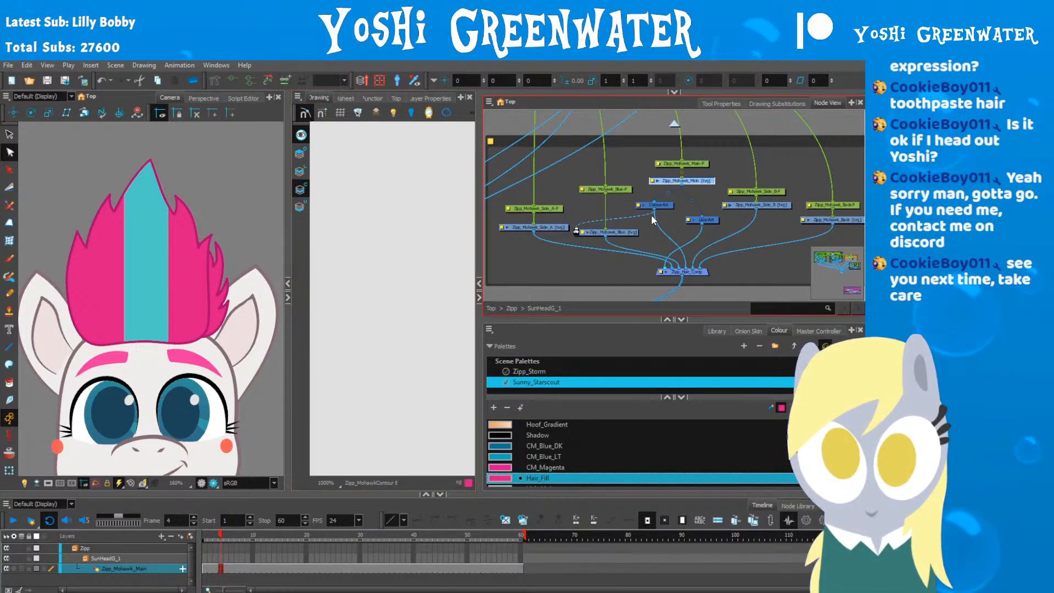
{"action": "scroll", "coordinate": [384, 250], "scroll_direction": "down", "scroll_amount": 4}
{"action": "scroll", "coordinate": [347, 309], "scroll_direction": "down", "scroll_amount": 3}
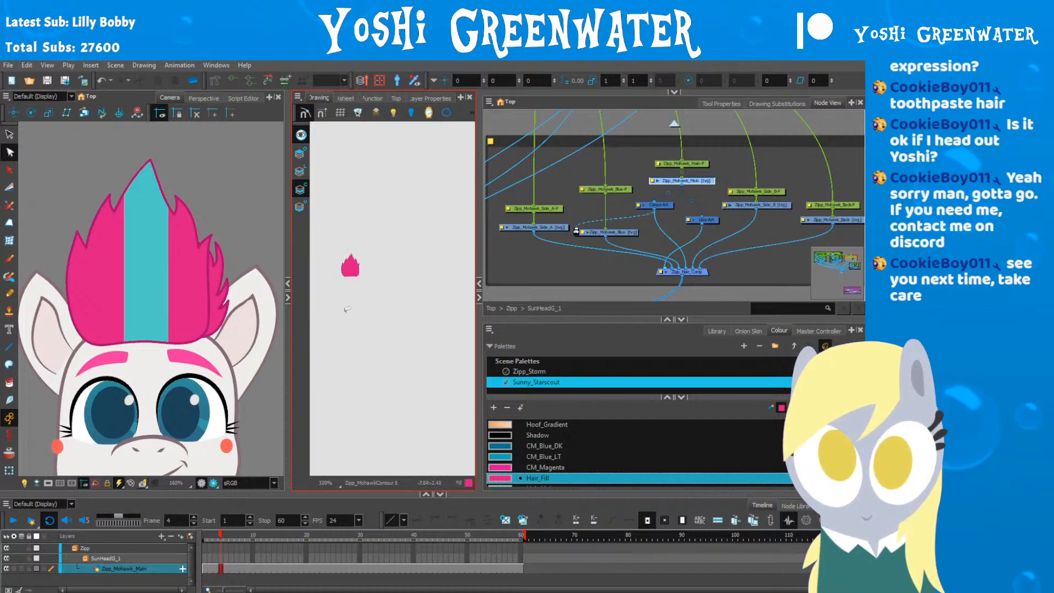
{"action": "scroll", "coordinate": [342, 252], "scroll_direction": "up", "scroll_amount": 4}
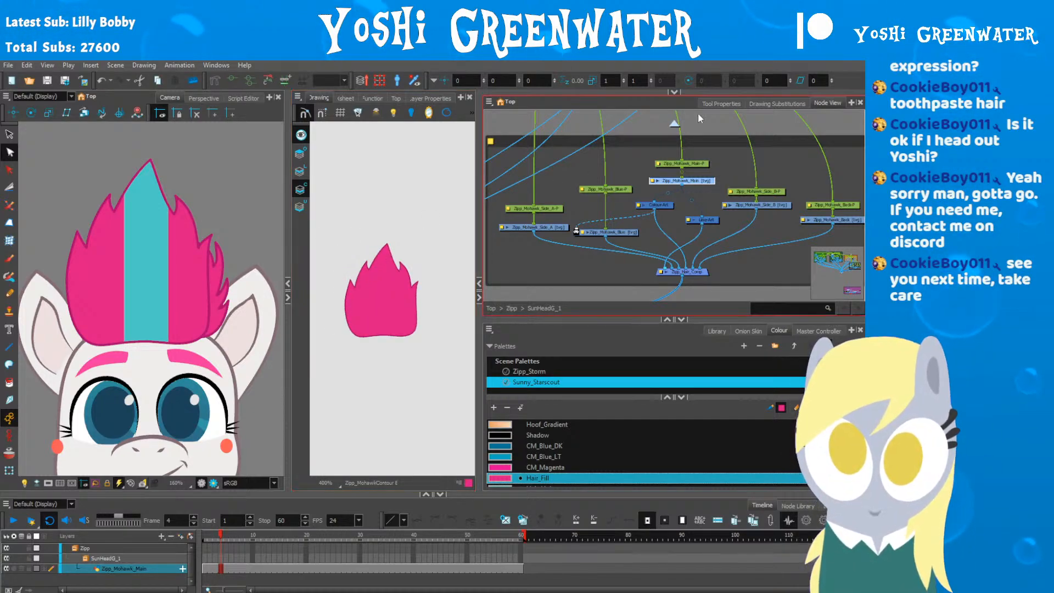
{"action": "left_click", "coordinate": [721, 103]}
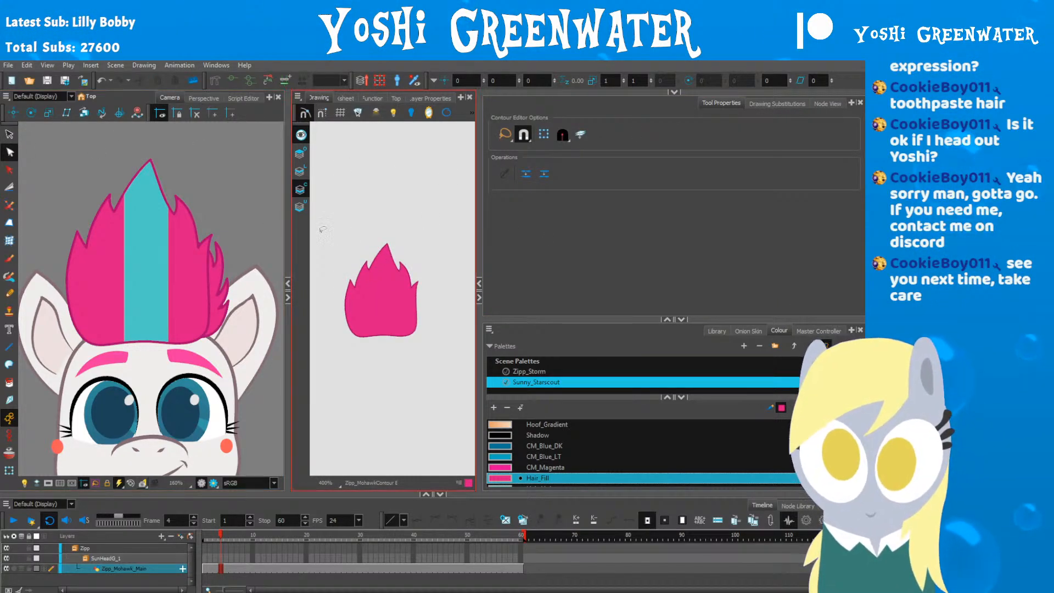
{"action": "left_click_drag", "start_coordinate": [323, 230], "coordinate": [297, 325]}
{"action": "left_click", "coordinate": [459, 181]}
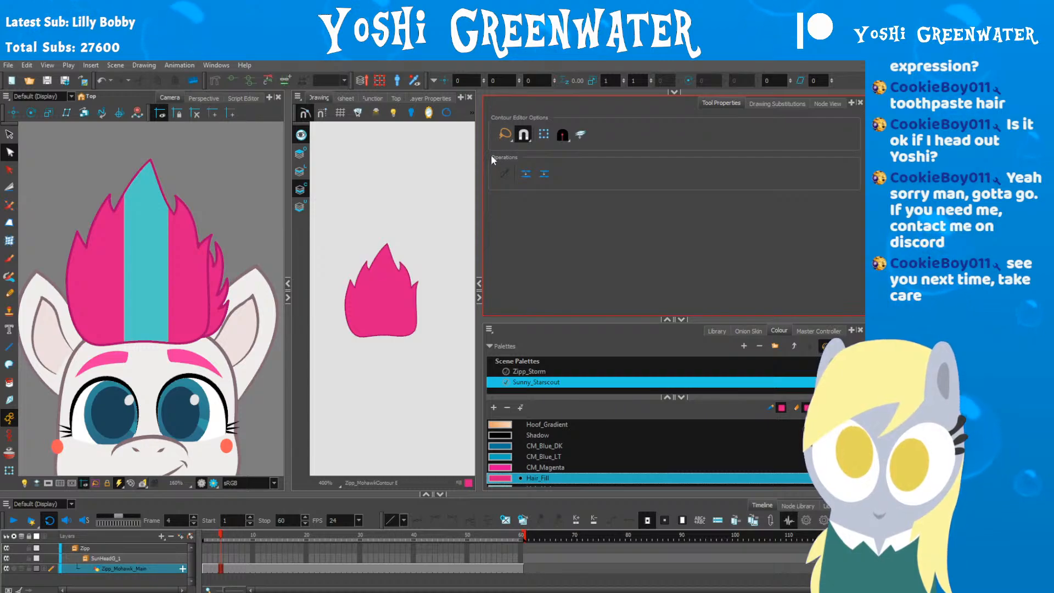
{"action": "left_click", "coordinate": [10, 133]}
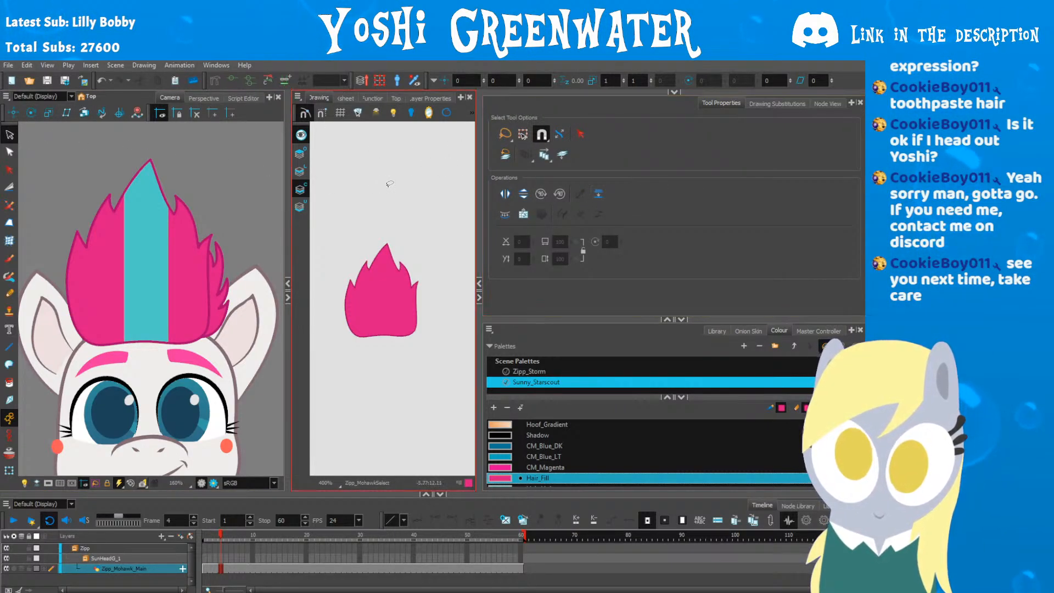
{"action": "mouse_move", "coordinate": [388, 184]}
{"action": "left_mouse_down"}
{"action": "mouse_move", "coordinate": [342, 292]}
{"action": "mouse_move", "coordinate": [307, 283]}
{"action": "mouse_move", "coordinate": [234, 294]}
{"action": "mouse_move", "coordinate": [287, 285]}
{"action": "left_mouse_up"}
{"action": "scroll", "coordinate": [344, 291], "scroll_direction": "up", "scroll_amount": 2}
{"action": "scroll", "coordinate": [343, 292], "scroll_direction": "up", "scroll_amount": 2}
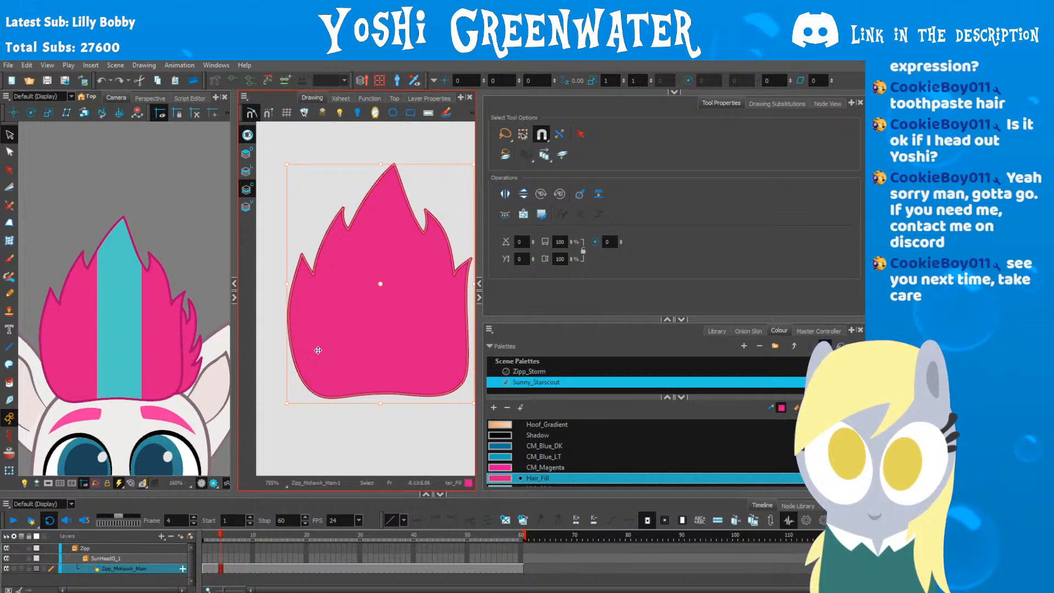
Step: Try to narrow the main hair shape from its left edge
{"action": "left_click_drag", "start_coordinate": [479, 243], "coordinate": [586, 244]}
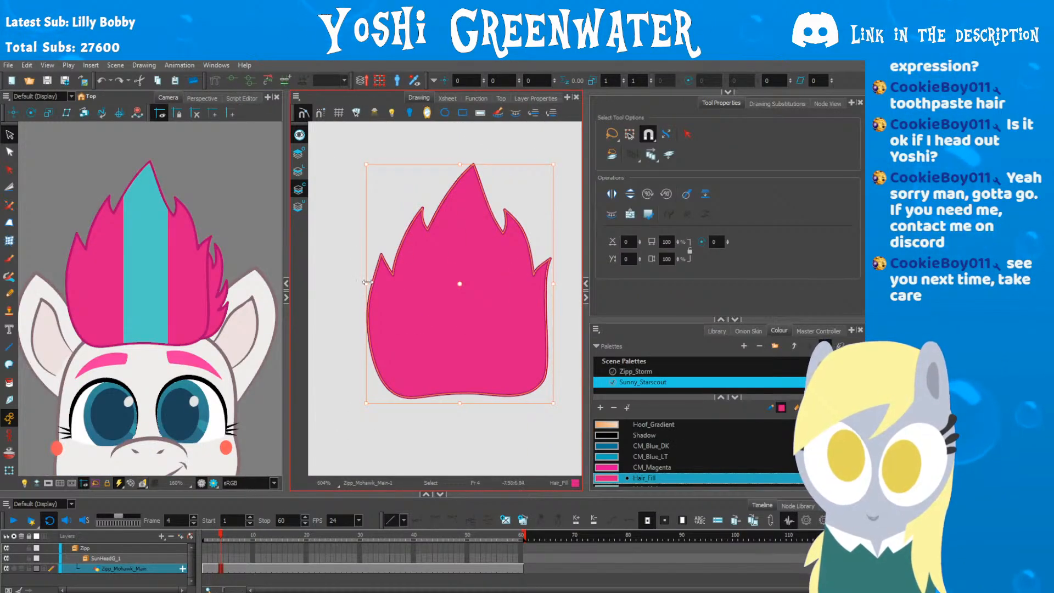
{"action": "left_click_drag", "start_coordinate": [366, 282], "coordinate": [368, 283]}
{"action": "key", "text": "ctrl+z"}
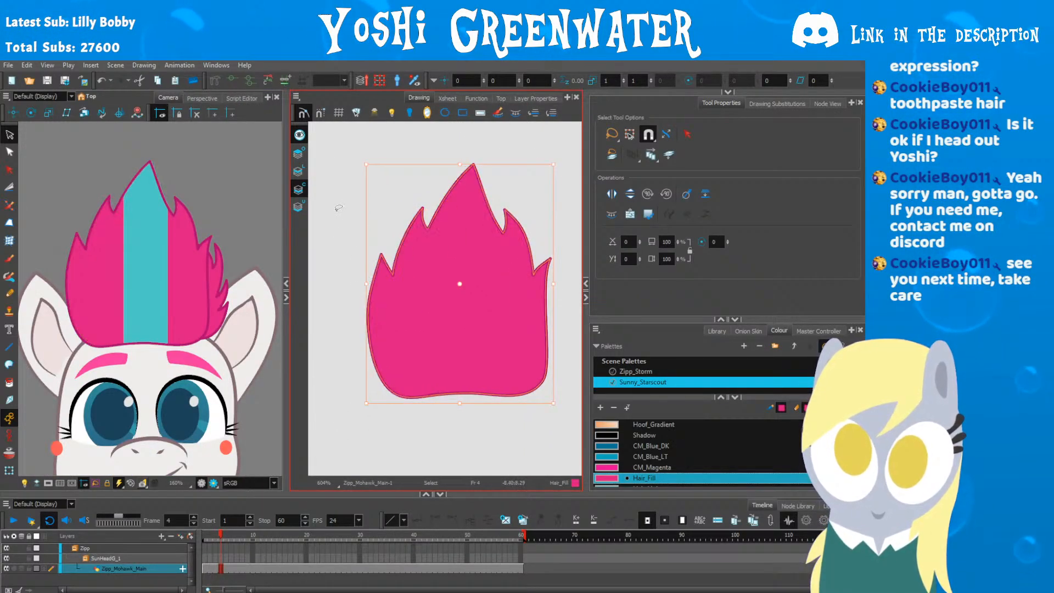
{"action": "left_click", "coordinate": [339, 207]}
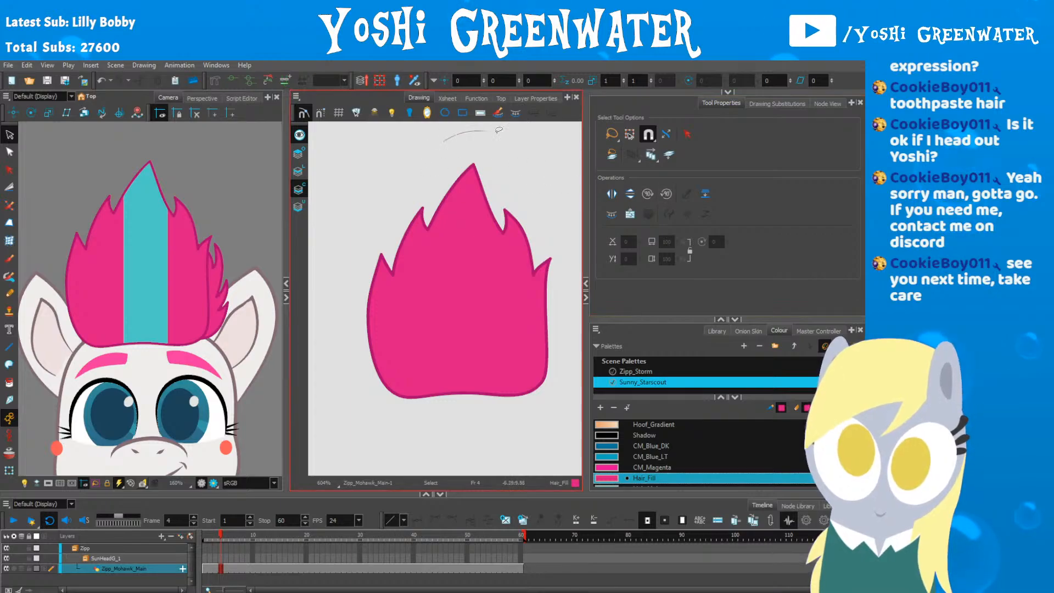
{"action": "key", "text": "ctrl+a"}
{"action": "scroll", "coordinate": [367, 280], "scroll_direction": "up", "scroll_amount": 1}
{"action": "left_click_drag", "start_coordinate": [367, 280], "coordinate": [369, 282]}
{"action": "left_click_drag", "start_coordinate": [363, 282], "coordinate": [313, 266]}
{"action": "key", "text": "ctrl+z"}
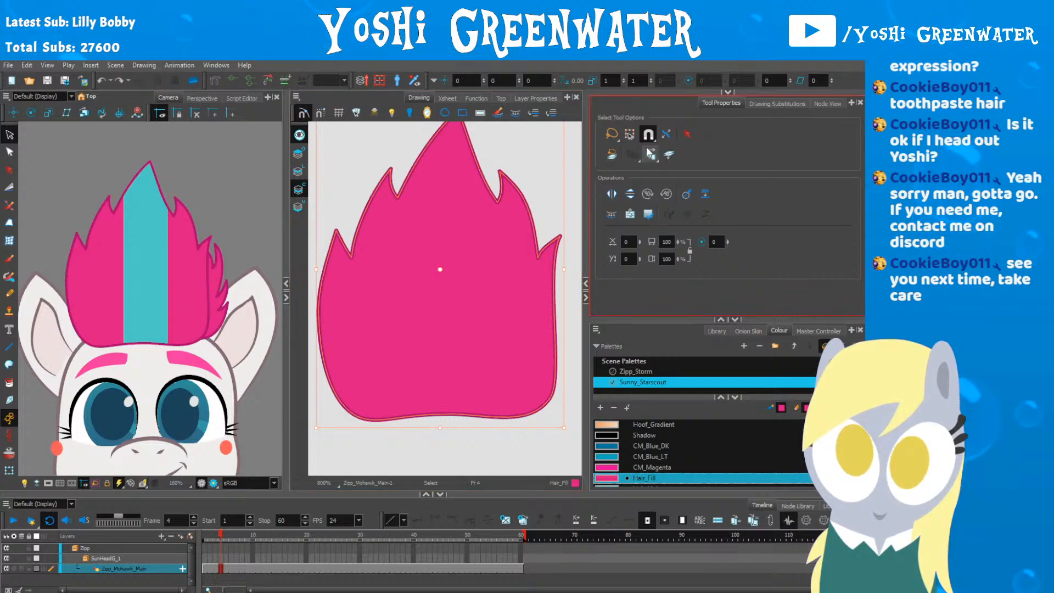
Step: Apply the selection to both line and colour art, select the whole main hair and narrow it slightly about its centre
{"action": "left_click", "coordinate": [669, 156]}
{"action": "scroll", "coordinate": [545, 183], "scroll_direction": "down", "scroll_amount": 1}
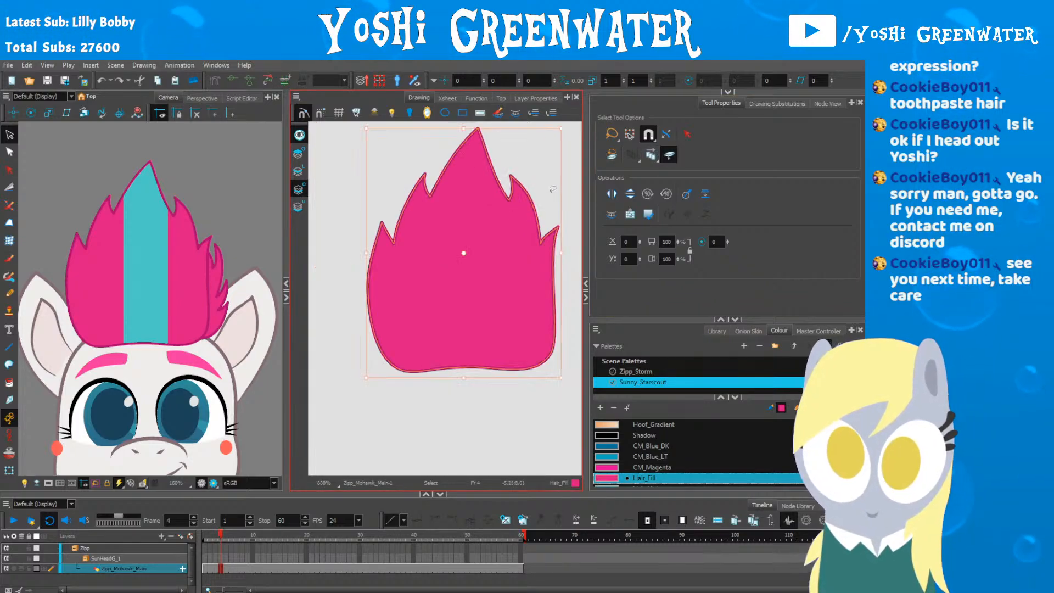
{"action": "left_click_drag", "start_coordinate": [357, 203], "coordinate": [328, 235]}
{"action": "left_click_drag", "start_coordinate": [314, 266], "coordinate": [368, 117]}
{"action": "scroll", "coordinate": [346, 275], "scroll_direction": "up", "scroll_amount": 3}
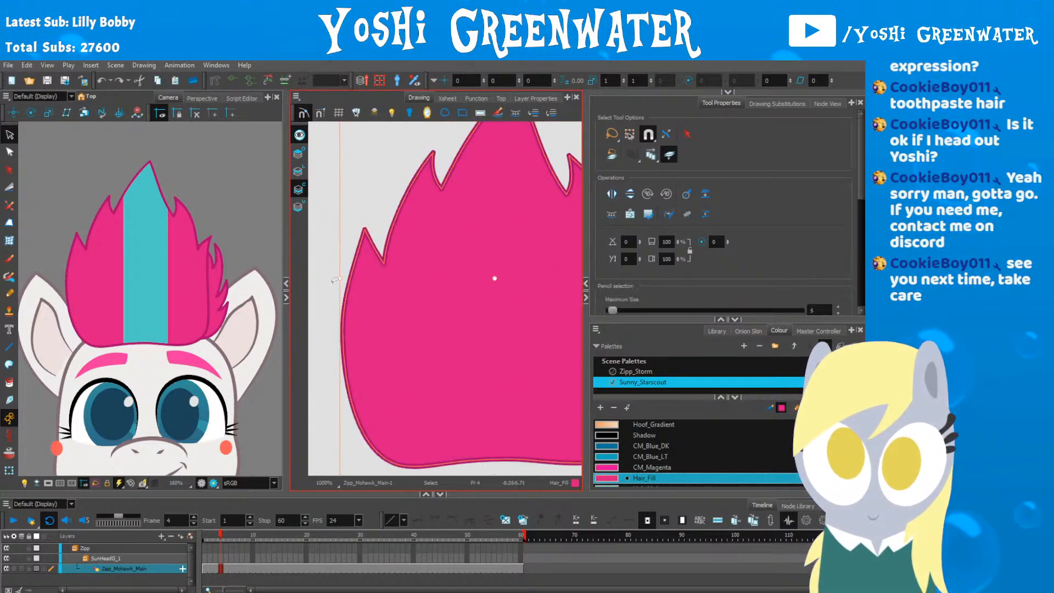
{"action": "left_click_drag", "start_coordinate": [346, 276], "coordinate": [348, 280]}
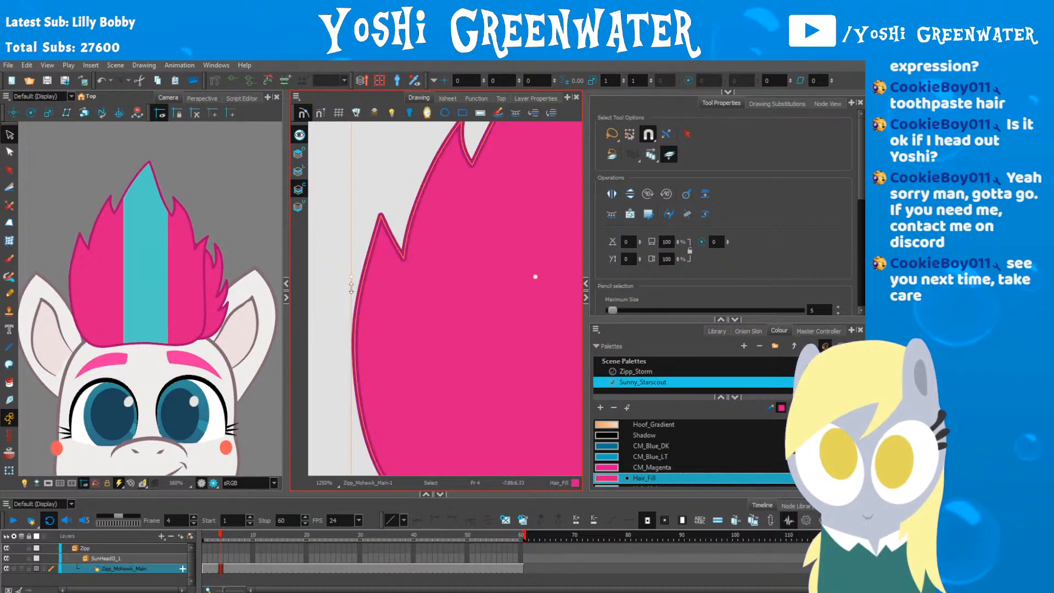
{"action": "left_click", "coordinate": [335, 382]}
{"action": "scroll", "coordinate": [335, 382], "scroll_direction": "down", "scroll_amount": 6}
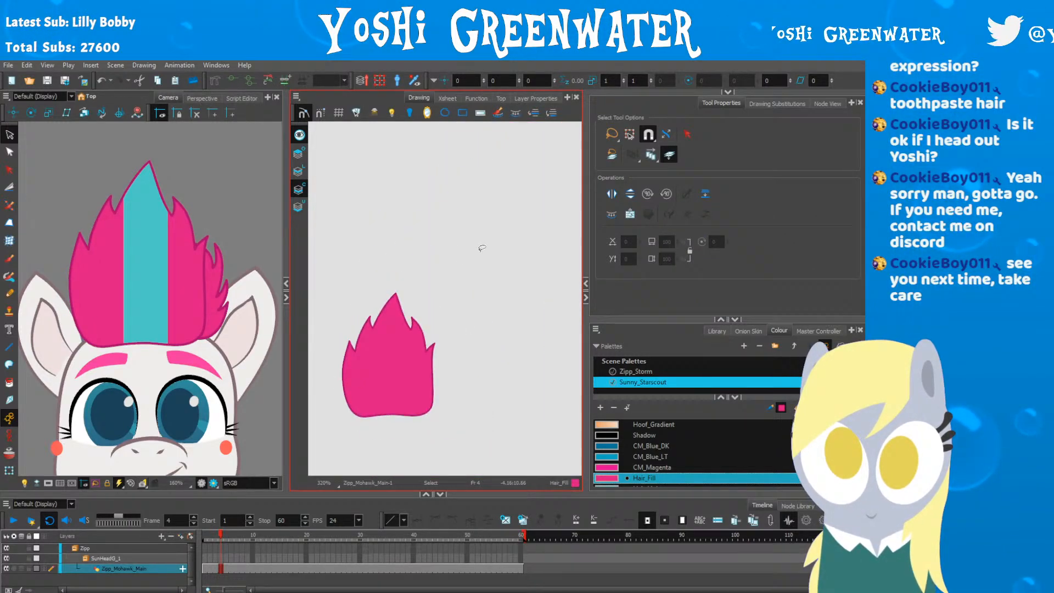
Step: Open the Zipp_Mohawk_Side_B drawing, select the whole tuft and nudge it slightly left toward the main hair
{"action": "left_click", "coordinate": [828, 104]}
{"action": "mouse_move", "coordinate": [629, 188]}
{"action": "left_mouse_down"}
{"action": "mouse_move", "coordinate": [622, 204]}
{"action": "mouse_move", "coordinate": [541, 197]}
{"action": "left_mouse_up"}
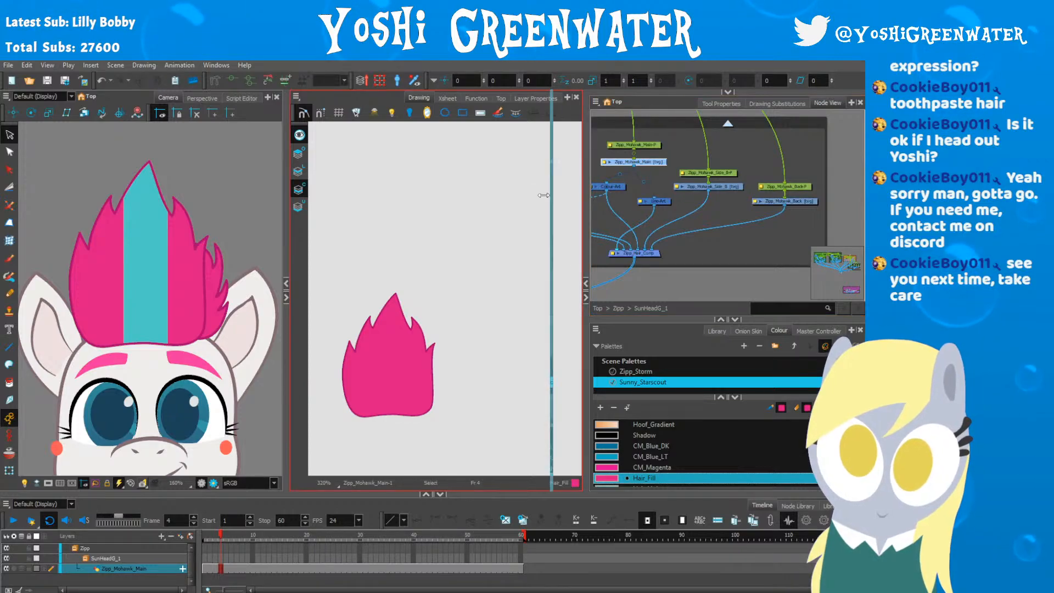
{"action": "left_click_drag", "start_coordinate": [593, 235], "coordinate": [610, 259]}
{"action": "left_click", "coordinate": [719, 207]}
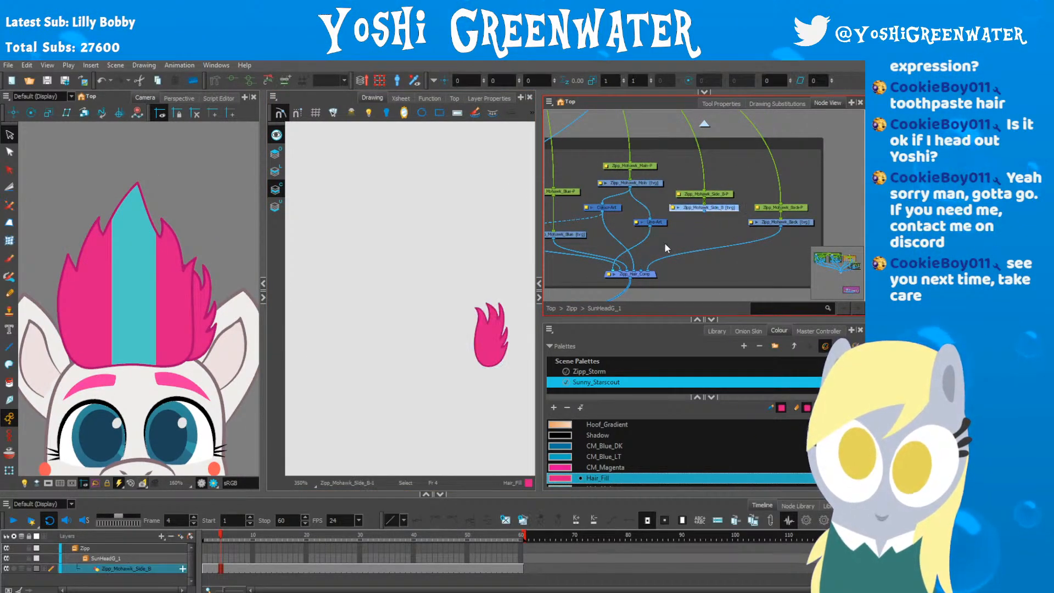
{"action": "key", "text": "ctrl+a"}
{"action": "key", "text": "Left"}
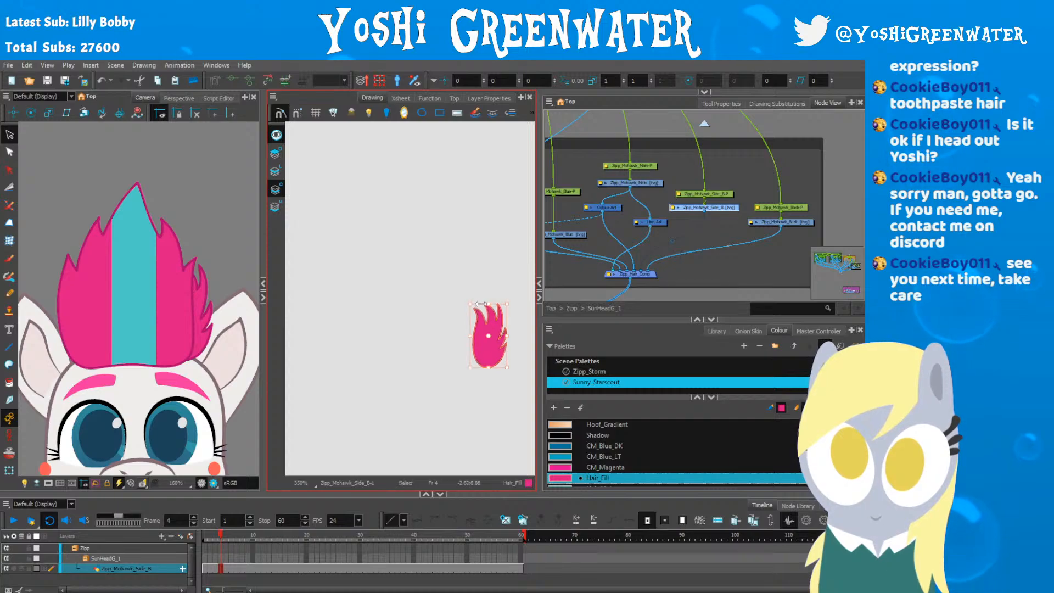
Step: Select and copy the entire Zipp_Mohawk_Side_B tuft with the Select tool
{"action": "key", "text": "space"}
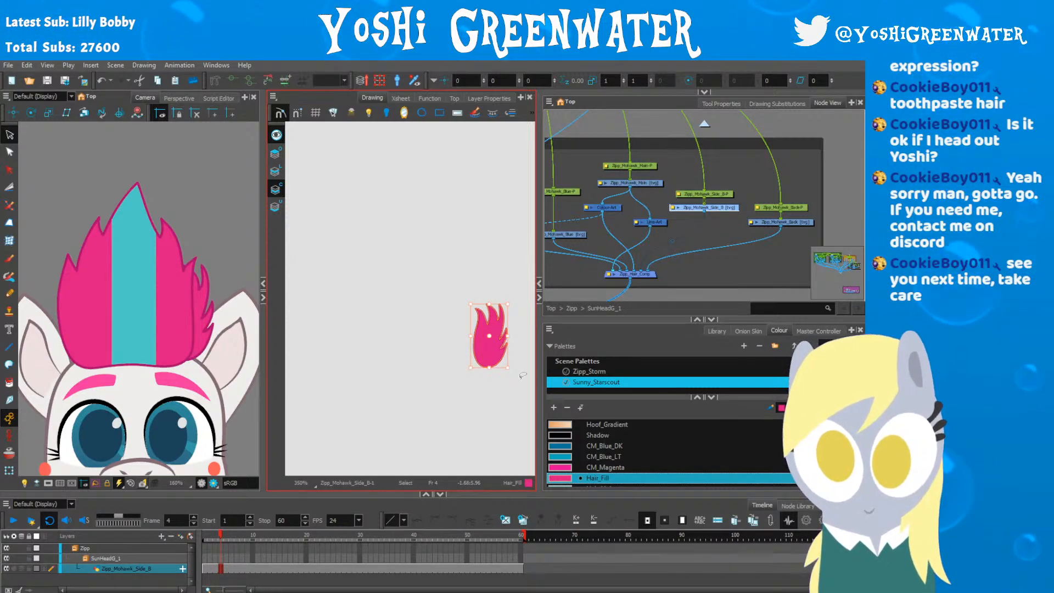
{"action": "left_click_drag", "start_coordinate": [544, 287], "coordinate": [587, 285]}
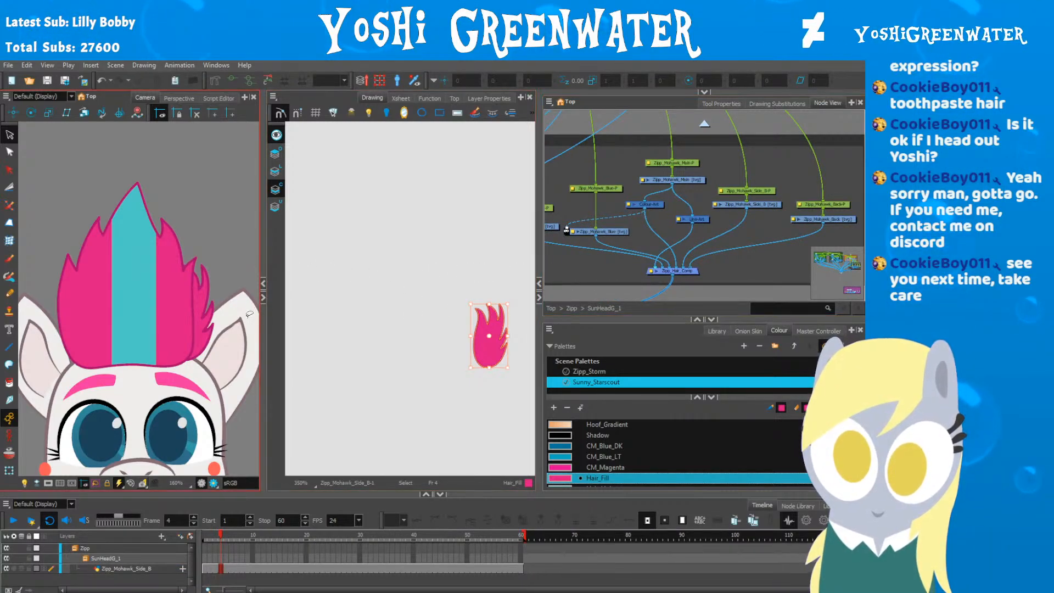
{"action": "left_click_drag", "start_coordinate": [261, 344], "coordinate": [340, 345]}
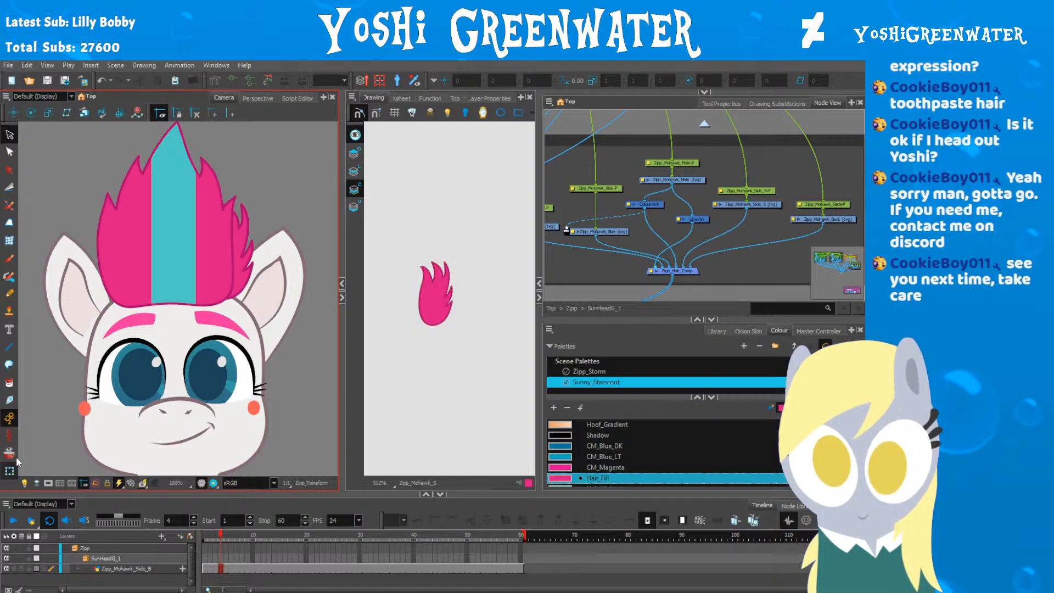
{"action": "mouse_move", "coordinate": [577, 246]}
{"action": "left_mouse_down"}
{"action": "mouse_move", "coordinate": [549, 244]}
{"action": "mouse_move", "coordinate": [520, 269]}
{"action": "mouse_move", "coordinate": [580, 284]}
{"action": "mouse_move", "coordinate": [583, 268]}
{"action": "left_mouse_up"}
{"action": "key", "text": "alt+s"}
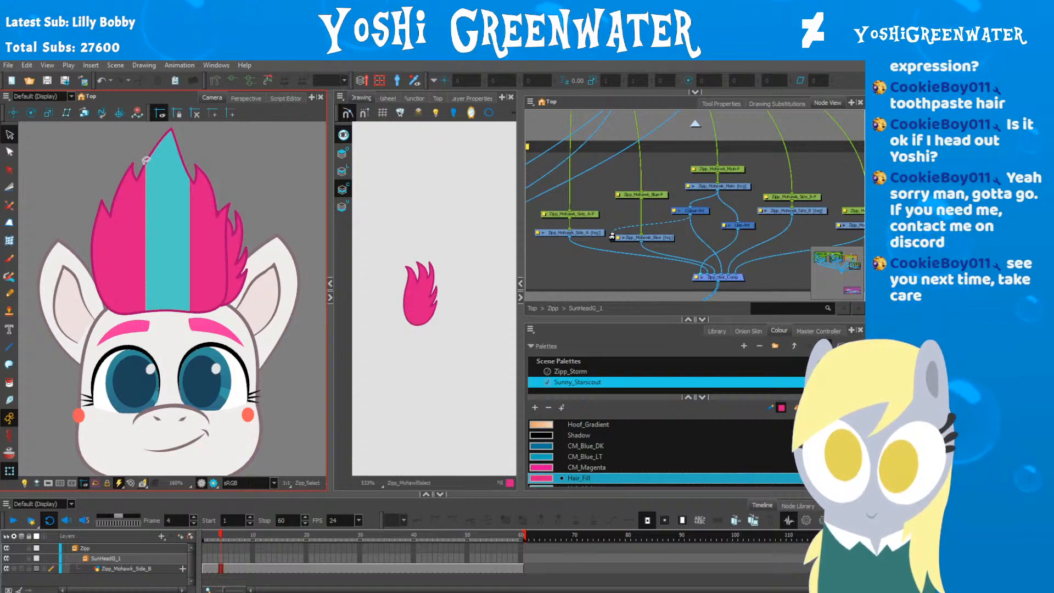
{"action": "left_click_drag", "start_coordinate": [391, 213], "coordinate": [381, 314]}
Step: Paste the tuft into the Zipp_Mohawk_Side_A drawing and move it over to the left side of the main hair
{"action": "left_click", "coordinate": [571, 233]}
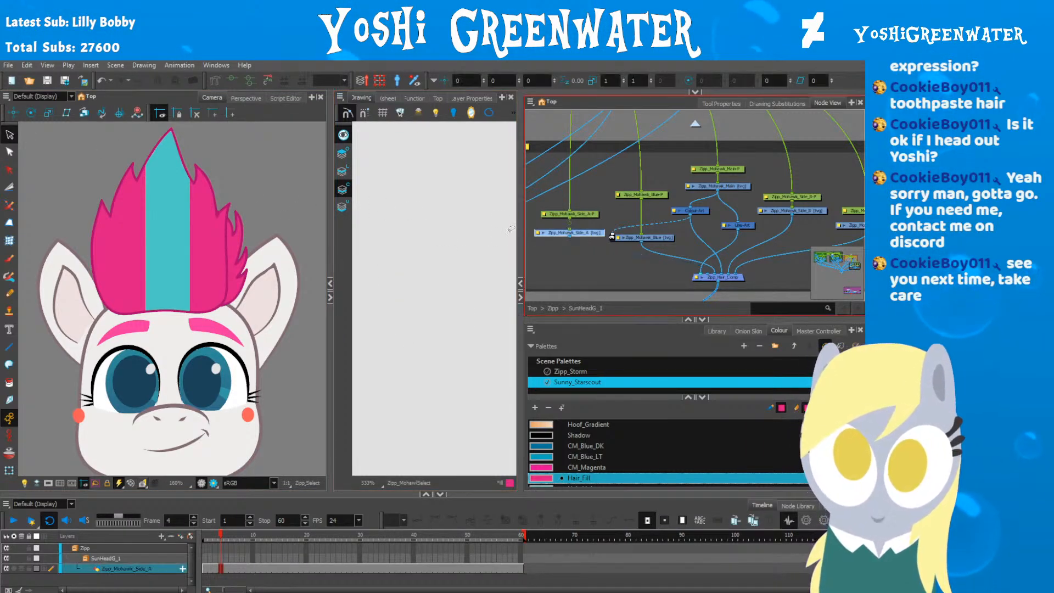
{"action": "key", "text": "ctrl+v"}
{"action": "key", "text": "Left"}
{"action": "key", "text": "Left"}
{"action": "key", "text": "Left"}
{"action": "key", "text": "Left"}
{"action": "key", "text": "Left"}
{"action": "key", "text": "Left"}
{"action": "key", "text": "Left"}
{"action": "key", "text": "Left"}
{"action": "key", "text": "Left"}
{"action": "key", "text": "Left"}
{"action": "key", "text": "Left"}
{"action": "key", "text": "Left"}
{"action": "key", "text": "Left"}
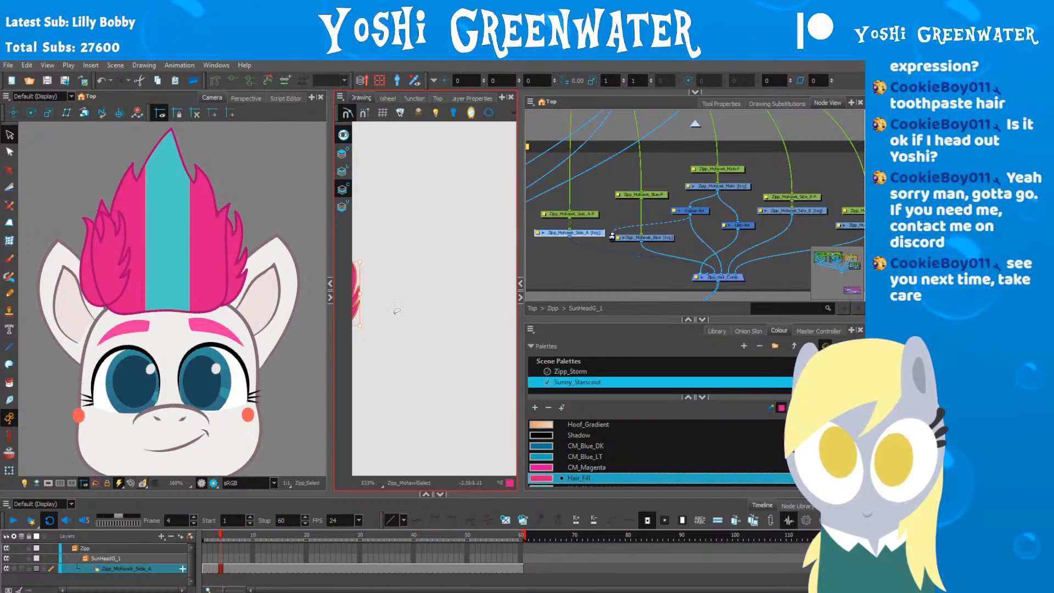
Step: Flip the pasted tuft horizontally and nudge it slightly down and to the right
{"action": "left_click_drag", "start_coordinate": [329, 206], "coordinate": [257, 206]}
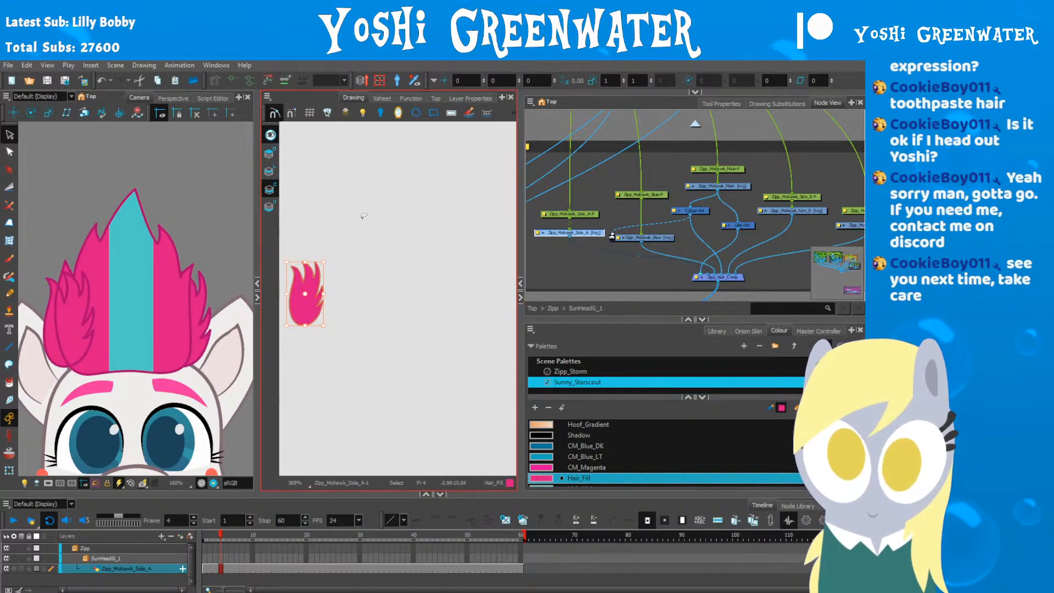
{"action": "right_click", "coordinate": [556, 233]}
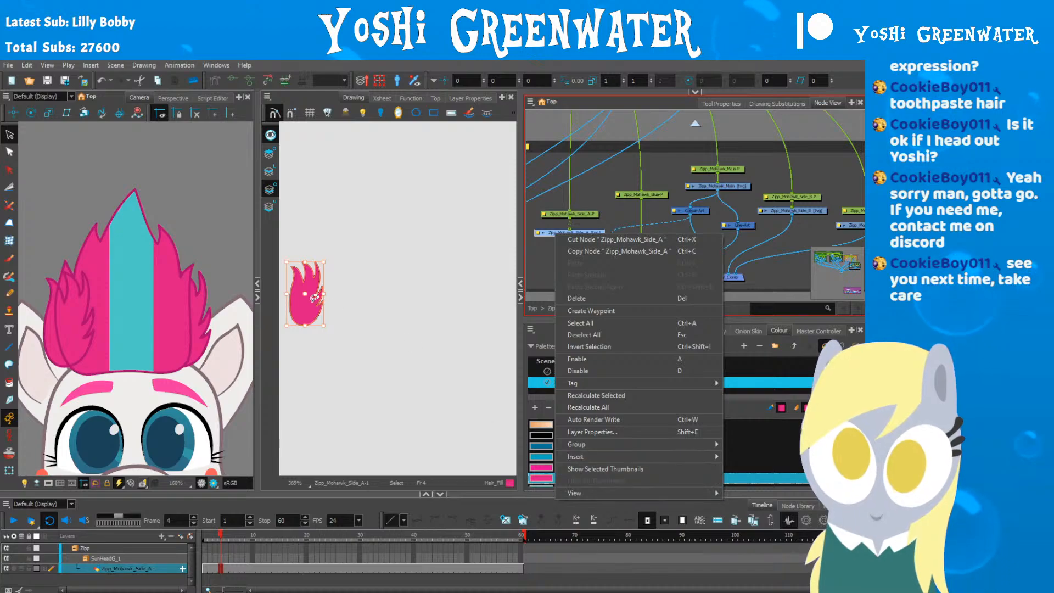
{"action": "right_click", "coordinate": [318, 318]}
{"action": "mouse_move", "coordinate": [388, 562]}
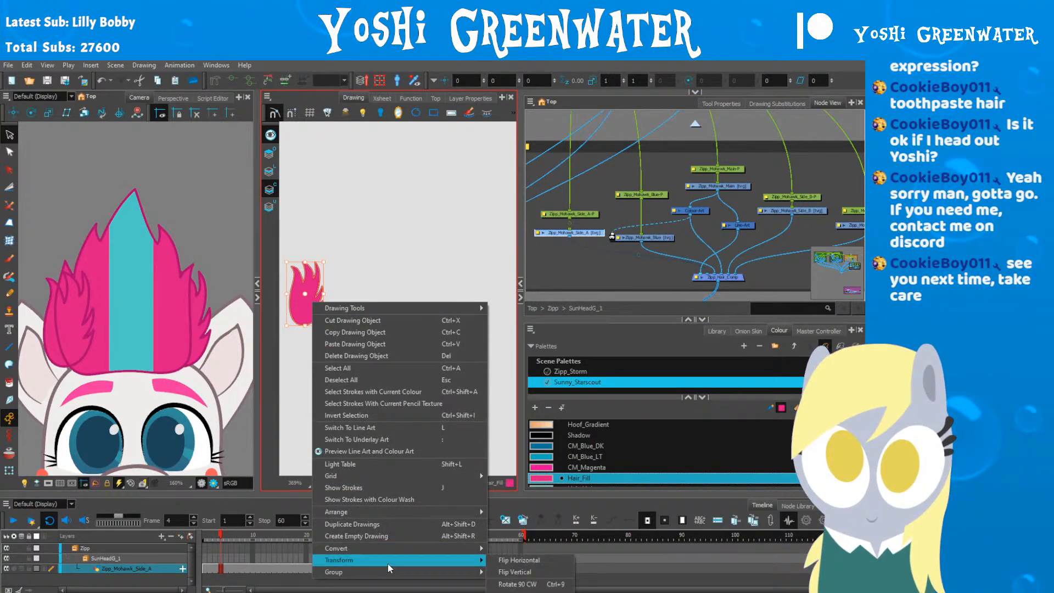
{"action": "left_click", "coordinate": [500, 562]}
{"action": "mouse_move", "coordinate": [389, 455]}
{"action": "left_mouse_down"}
{"action": "mouse_move", "coordinate": [341, 384]}
{"action": "mouse_move", "coordinate": [393, 423]}
{"action": "mouse_move", "coordinate": [419, 383]}
{"action": "left_mouse_up"}
{"action": "key", "text": "Down"}
{"action": "key", "text": "Down"}
{"action": "key", "text": "Down"}
{"action": "key", "text": "Right"}
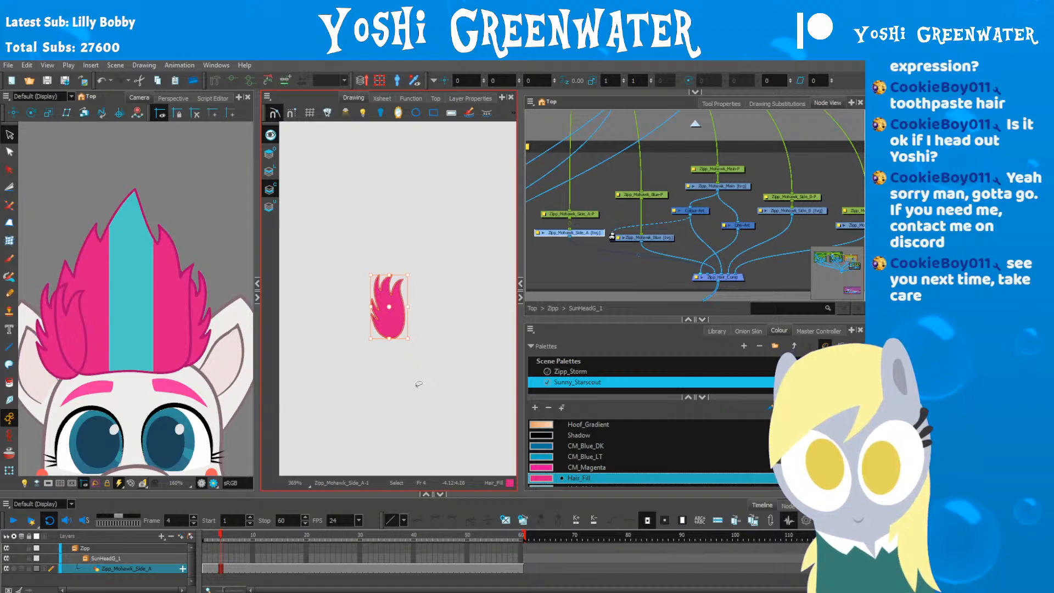
Step: Enlarge the Node View and select the Zipp_Mohawk_Side_A node
{"action": "left_click_drag", "start_coordinate": [555, 318], "coordinate": [555, 377]}
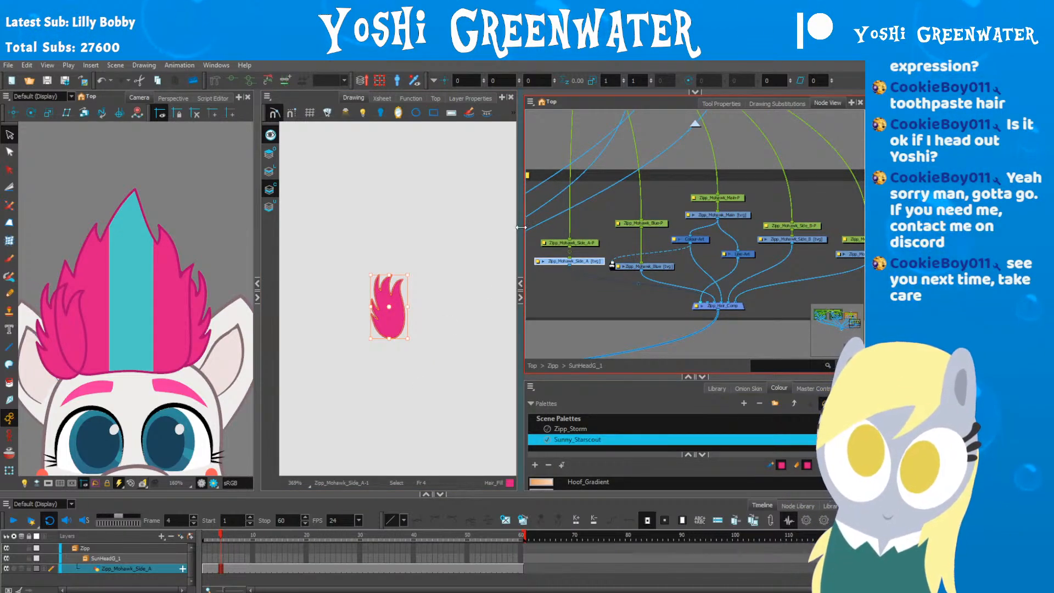
{"action": "left_click_drag", "start_coordinate": [521, 227], "coordinate": [463, 227]}
{"action": "scroll", "coordinate": [538, 280], "scroll_direction": "up", "scroll_amount": 2}
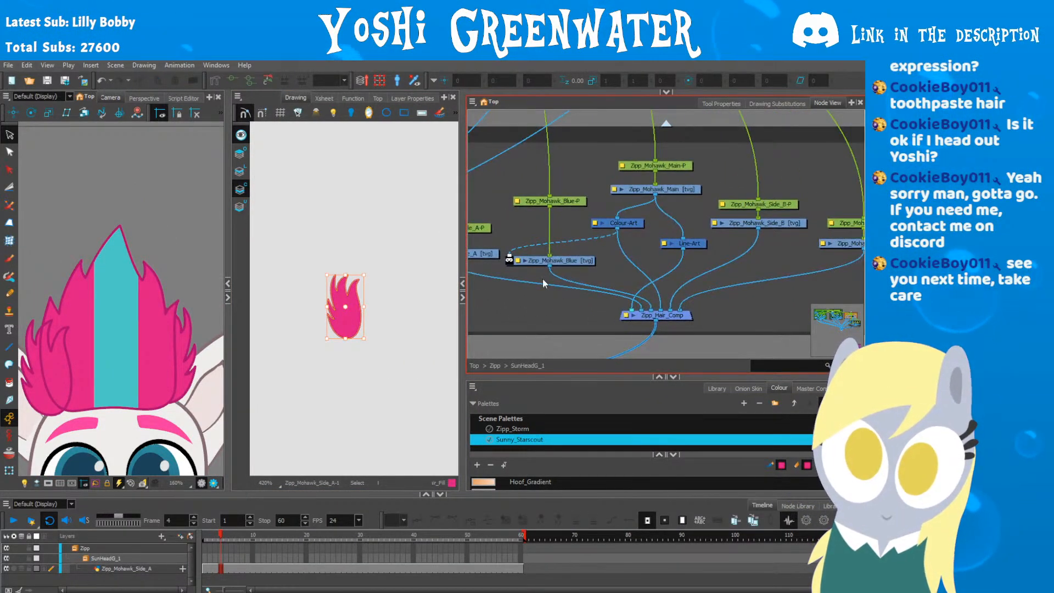
{"action": "left_click_drag", "start_coordinate": [543, 284], "coordinate": [585, 286]}
{"action": "left_click_drag", "start_coordinate": [463, 246], "coordinate": [387, 247]}
{"action": "left_click", "coordinate": [476, 256]}
{"action": "key", "text": "space"}
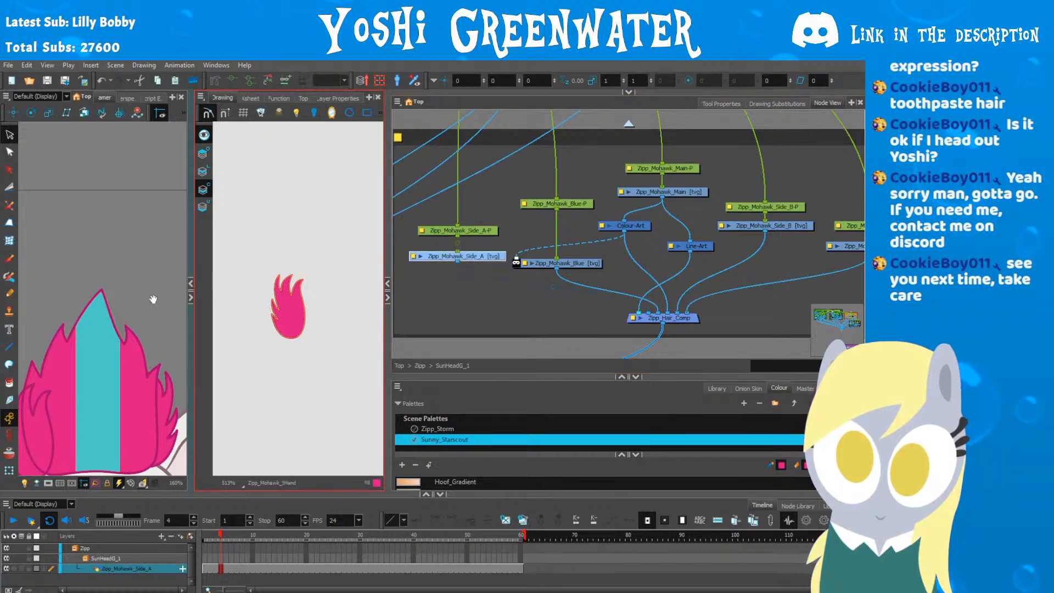
Step: Hide the Drawing view and shift the Zipp_Mohawk_Side_A tuft slightly inward toward the main hair
{"action": "left_click_drag", "start_coordinate": [154, 300], "coordinate": [127, 171]}
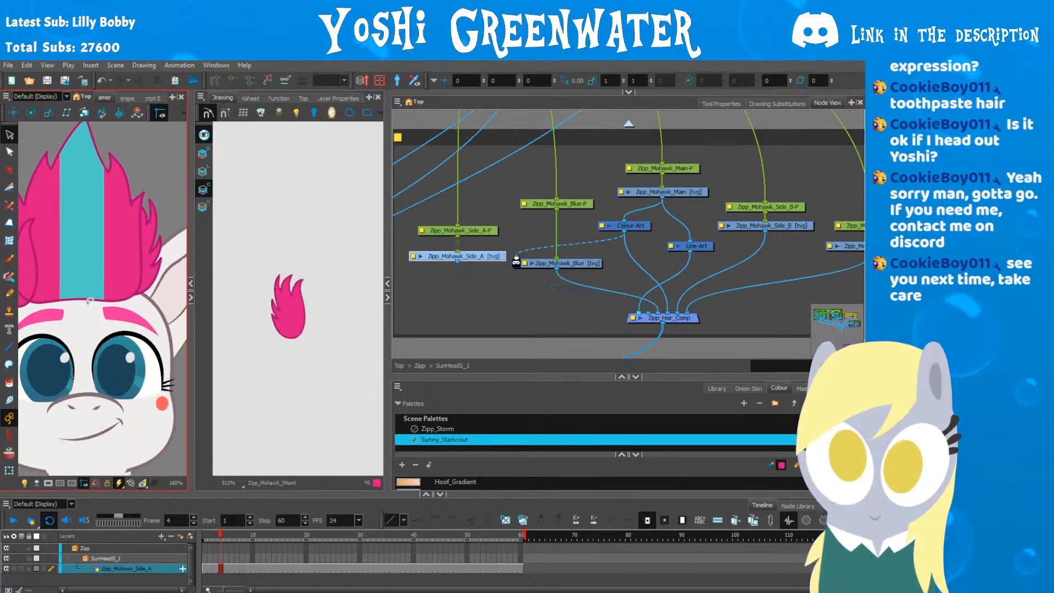
{"action": "scroll", "coordinate": [89, 300], "scroll_direction": "down", "scroll_amount": 3}
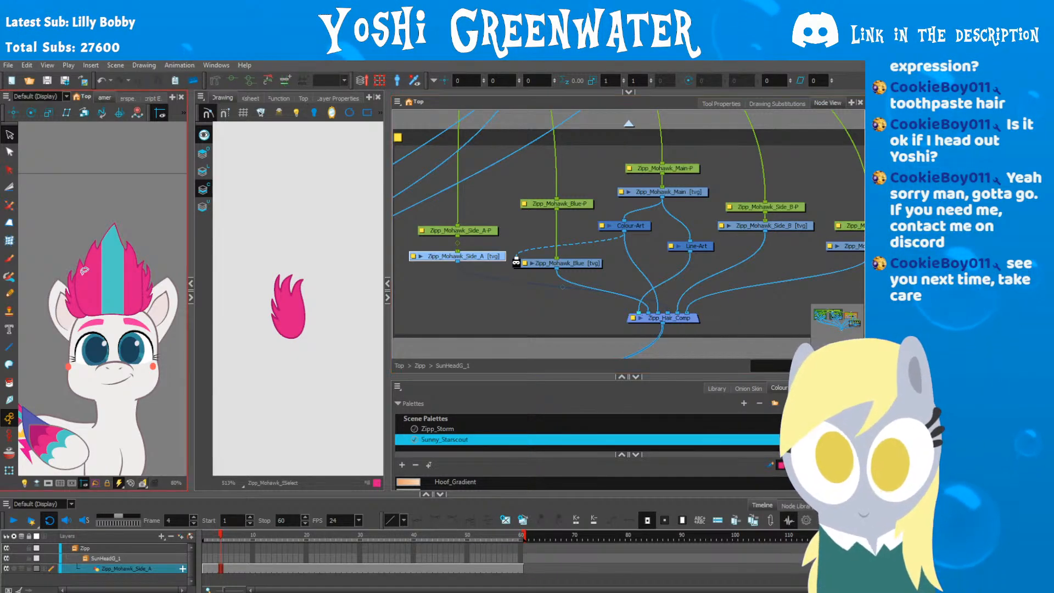
{"action": "left_click", "coordinate": [192, 299]}
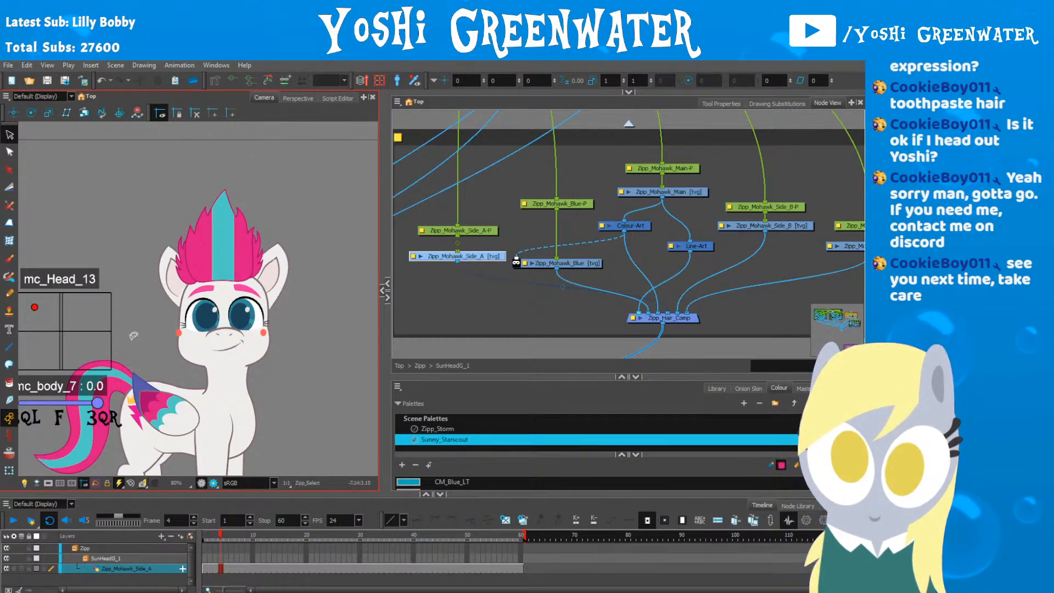
{"action": "left_click_drag", "start_coordinate": [143, 344], "coordinate": [130, 355]}
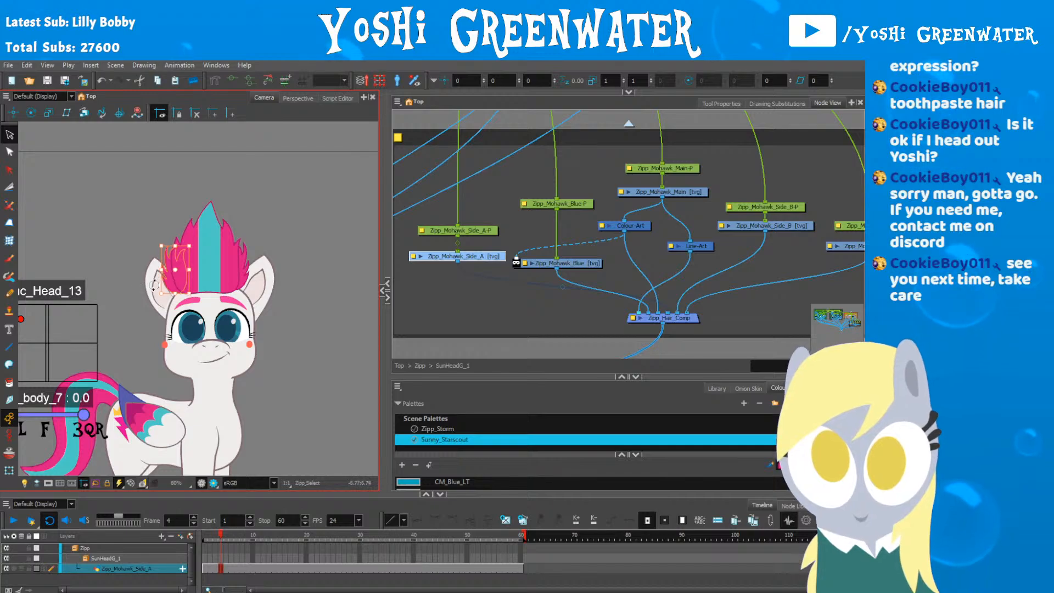
{"action": "scroll", "coordinate": [156, 285], "scroll_direction": "up", "scroll_amount": 2}
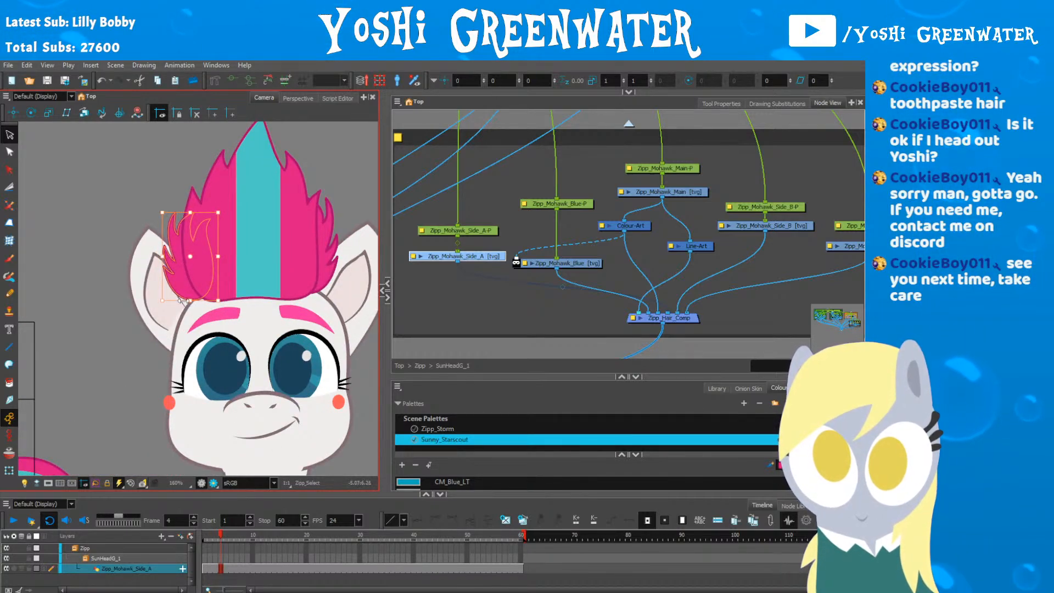
{"action": "left_click_drag", "start_coordinate": [183, 300], "coordinate": [171, 273]}
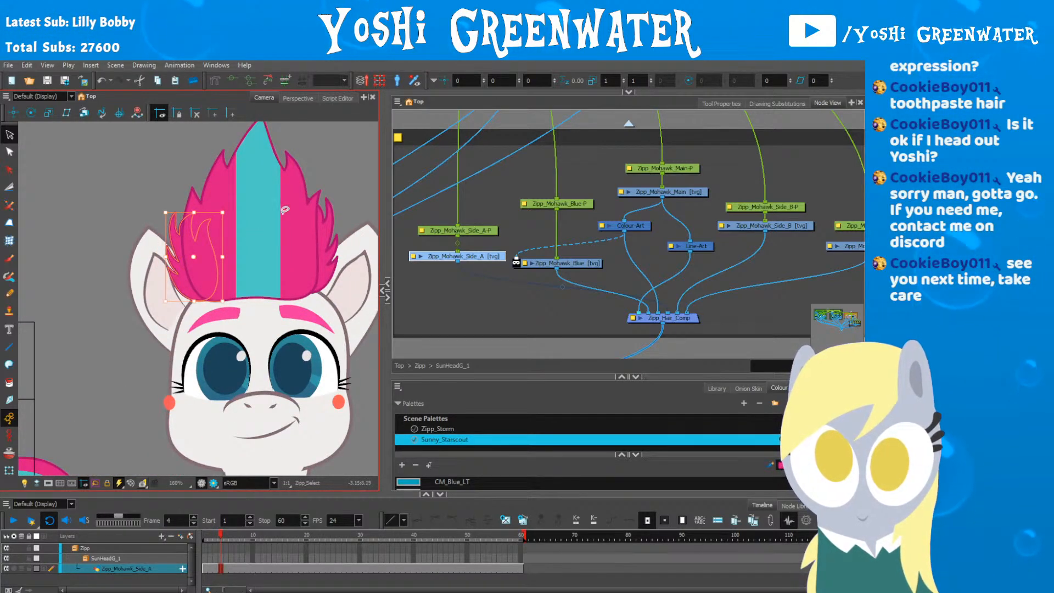
{"action": "left_click_drag", "start_coordinate": [280, 296], "coordinate": [281, 296]}
Step: Nudge the Zipp_Mohawk_Side_B tuft slightly left toward the main hair and save the scene
{"action": "left_click", "coordinate": [749, 227]}
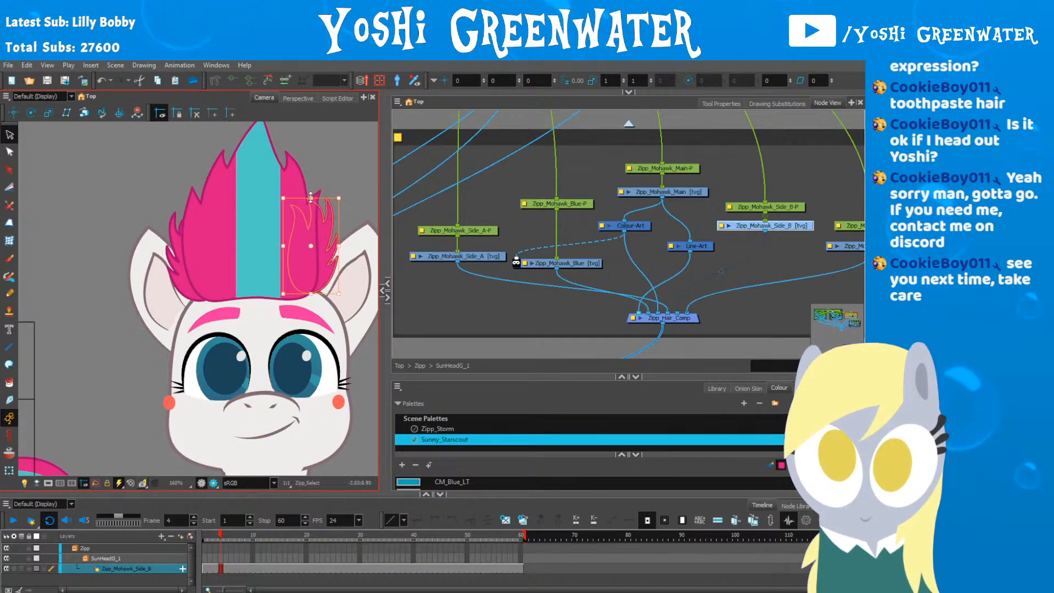
{"action": "key", "text": "Left"}
{"action": "left_click", "coordinate": [125, 338]}
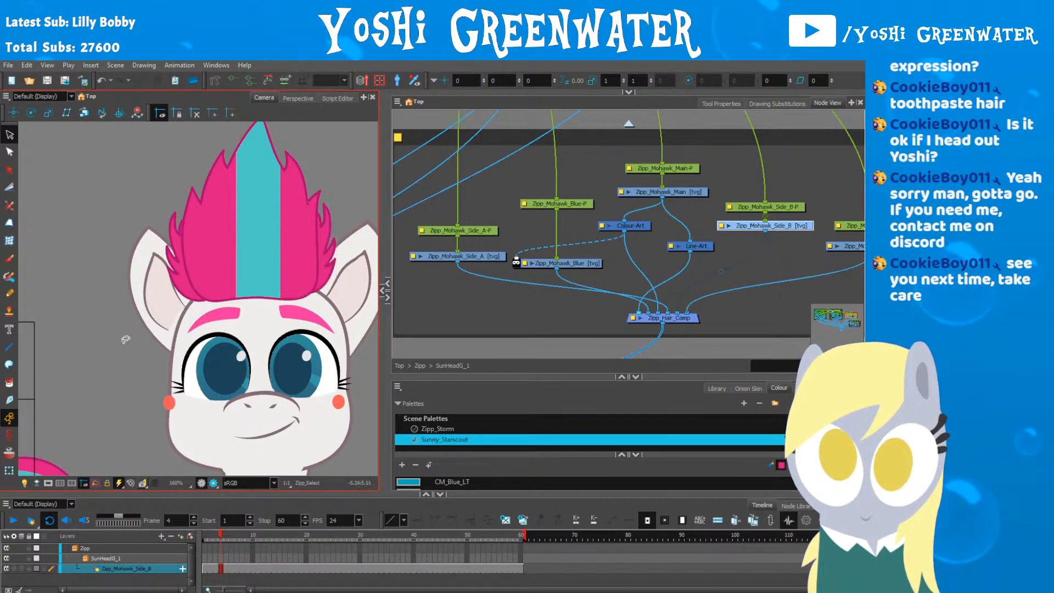
{"action": "key", "text": "shift+m"}
{"action": "key", "text": "ctrl+s"}
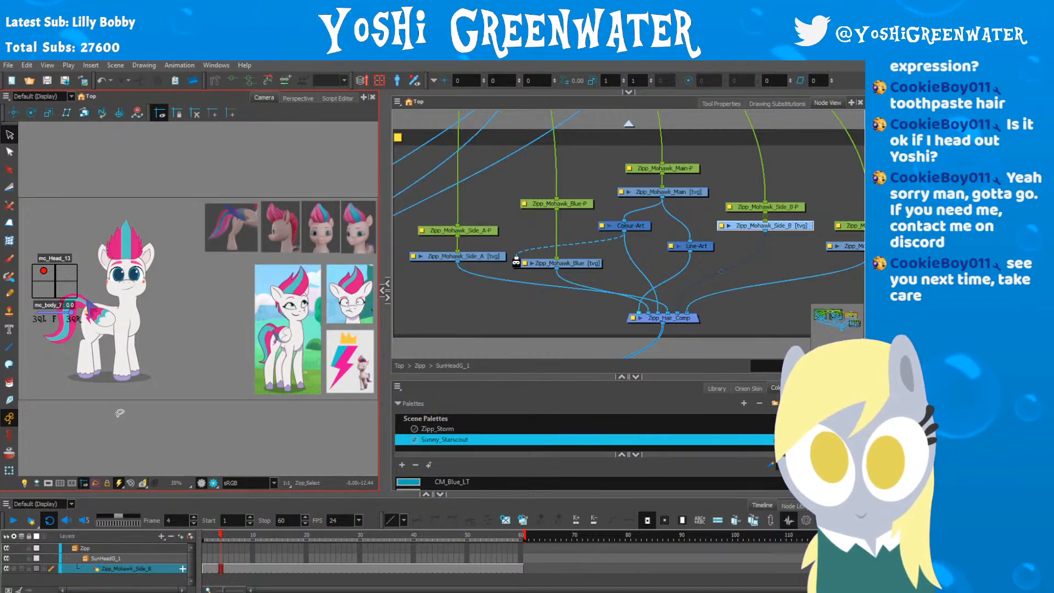
Step: Bring back the Drawing view and open the Zipp_Mohawk_Back drawing
{"action": "left_click_drag", "start_coordinate": [485, 310], "coordinate": [342, 290]}
{"action": "mouse_move", "coordinate": [403, 305]}
{"action": "left_mouse_down"}
{"action": "mouse_move", "coordinate": [382, 307]}
{"action": "mouse_move", "coordinate": [412, 320]}
{"action": "mouse_move", "coordinate": [477, 320]}
{"action": "left_mouse_up"}
{"action": "left_click", "coordinate": [734, 249]}
{"action": "left_click", "coordinate": [340, 291]}
Step: Examine the side-view reference image for how the mane runs down the back of the neck
{"action": "scroll", "coordinate": [167, 247], "scroll_direction": "up", "scroll_amount": 8}
{"action": "left_click_drag", "start_coordinate": [214, 353], "coordinate": [73, 322]}
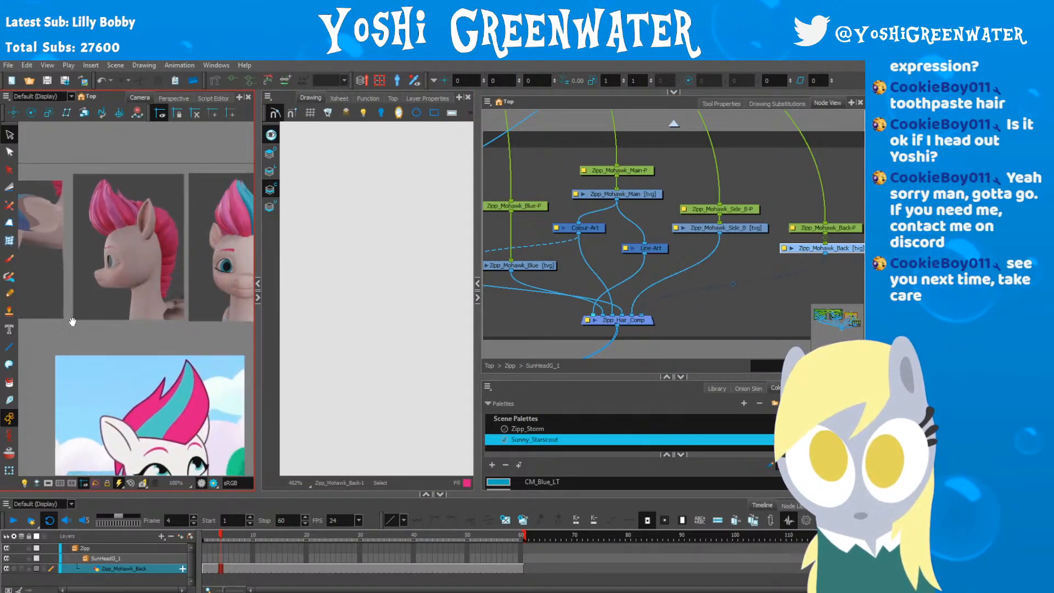
{"action": "left_click_drag", "start_coordinate": [141, 342], "coordinate": [78, 336]}
{"action": "scroll", "coordinate": [56, 228], "scroll_direction": "up", "scroll_amount": 3}
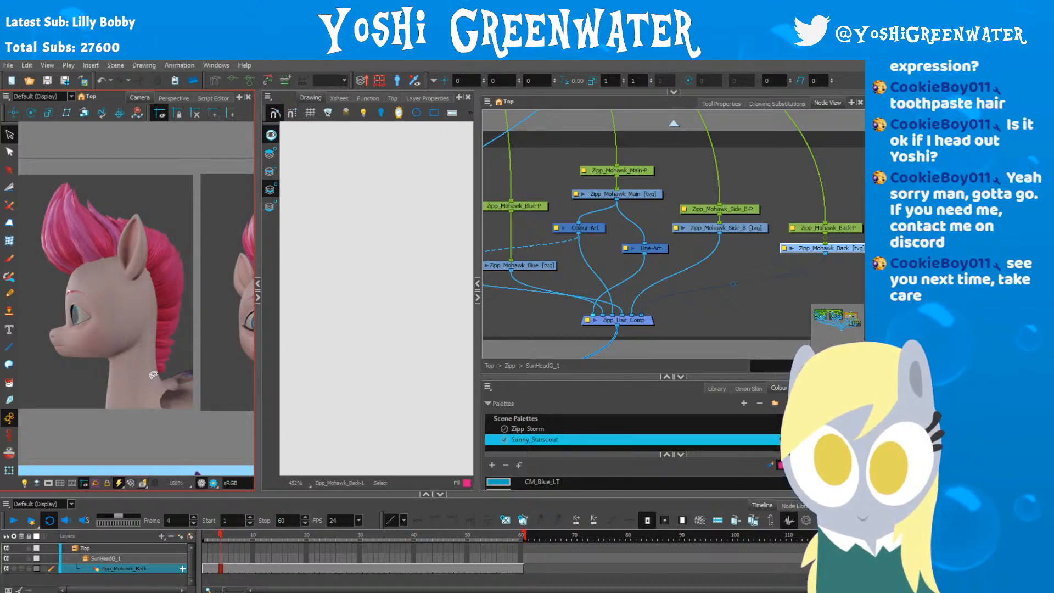
{"action": "key", "text": "1"}
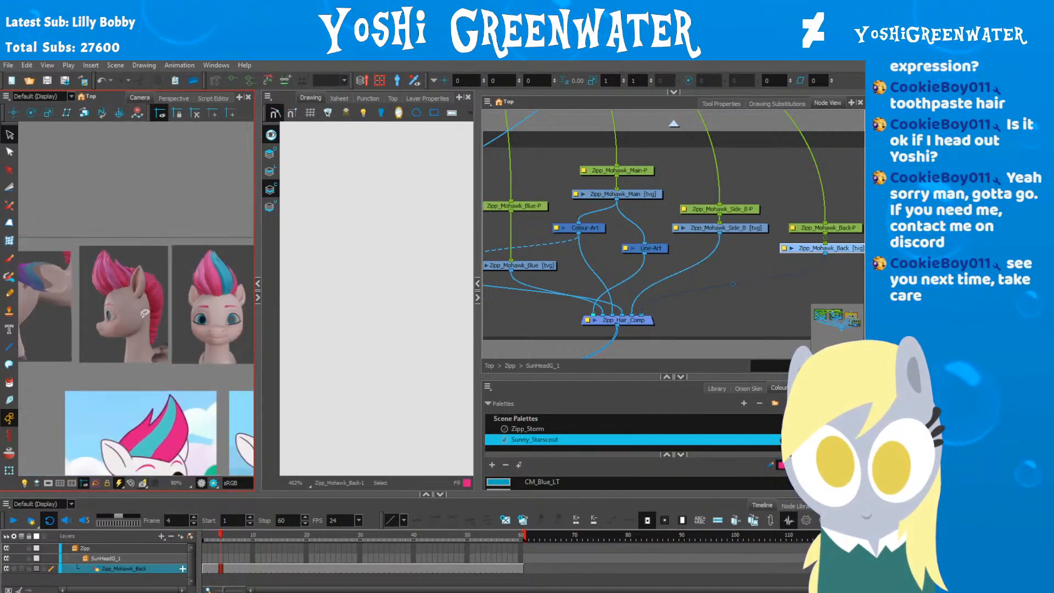
{"action": "left_click_drag", "start_coordinate": [133, 341], "coordinate": [390, 235]}
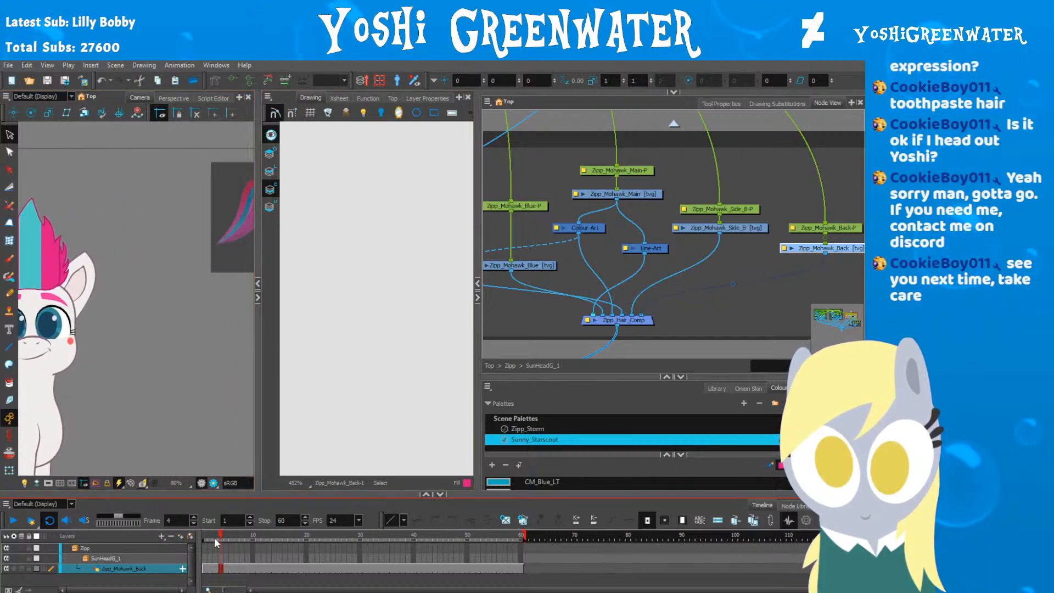
Step: Go to frame 1 and frame the pony's turned head and neck in the Camera view
{"action": "left_click_drag", "start_coordinate": [215, 543], "coordinate": [196, 538]}
{"action": "left_click_drag", "start_coordinate": [107, 325], "coordinate": [196, 319]}
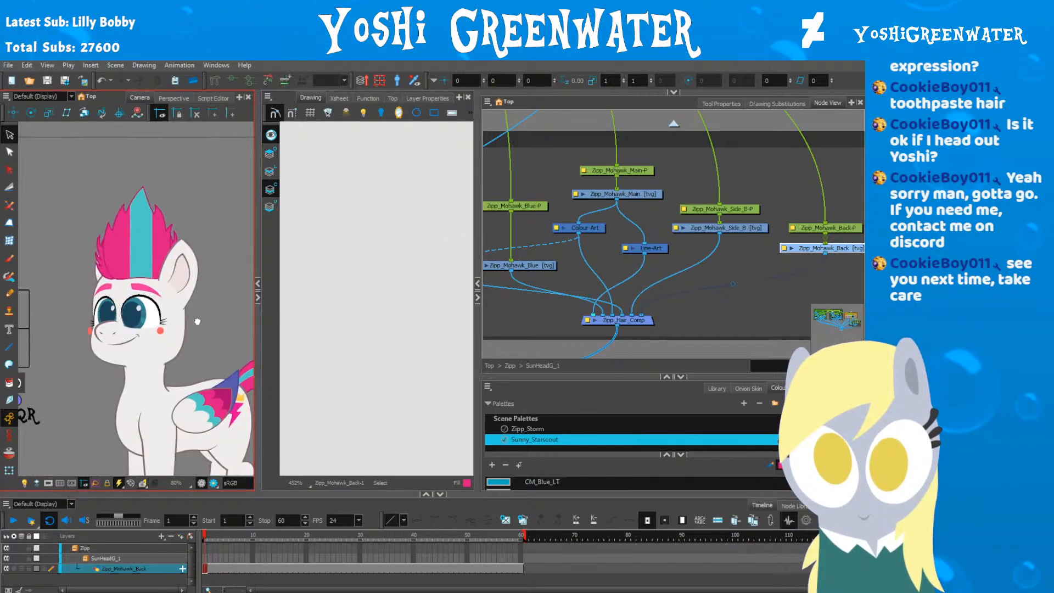
{"action": "key", "text": "2"}
{"action": "key", "text": "2"}
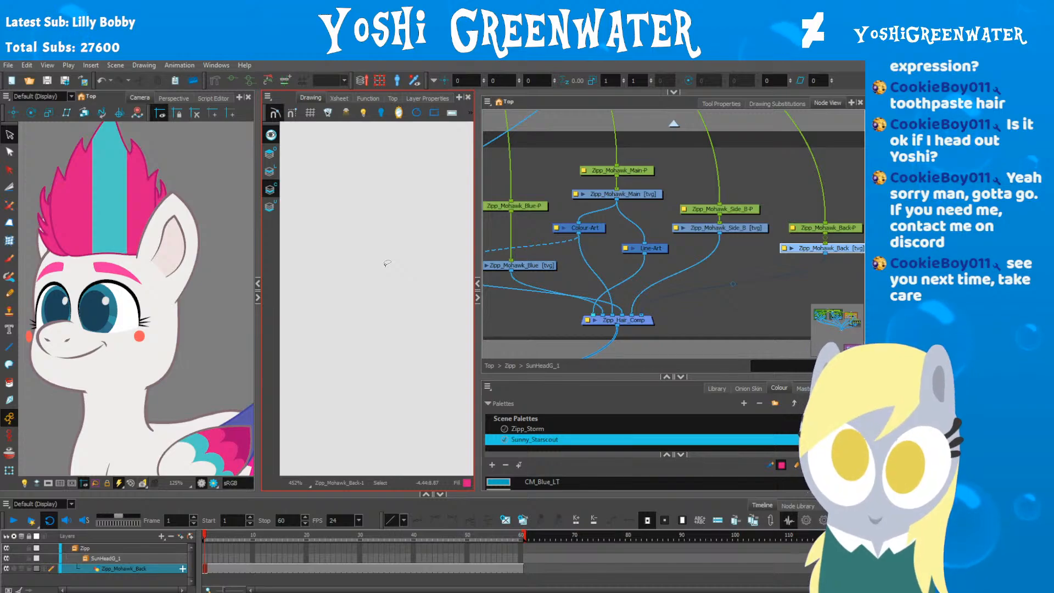
Step: Sketch the back mane's outline behind the ear and neck with the Brush, using Green from the Zipp_Storm palette
{"action": "left_click_drag", "start_coordinate": [515, 377], "coordinate": [492, 279]}
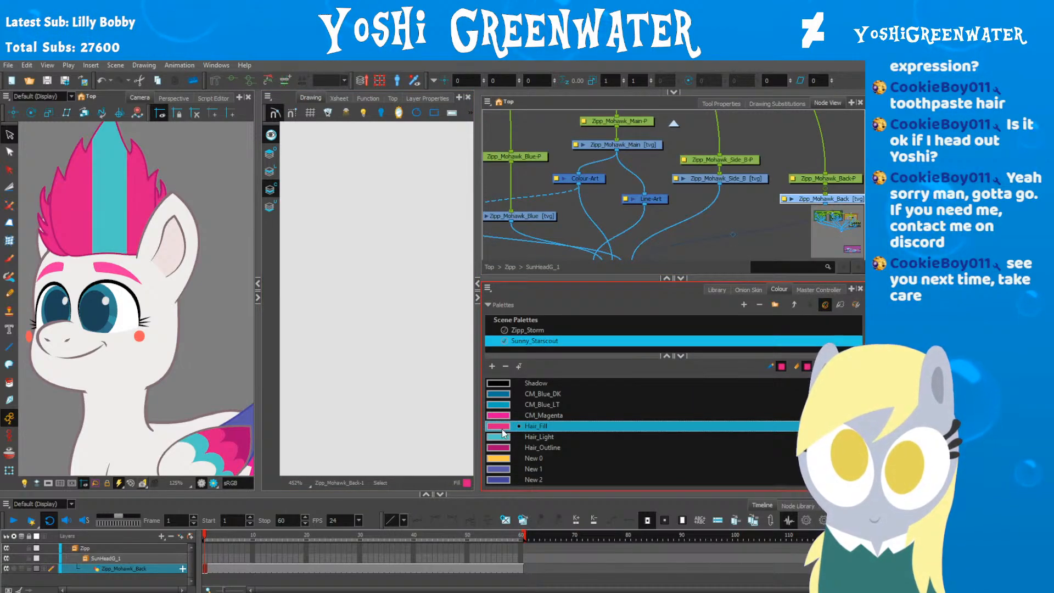
{"action": "left_click", "coordinate": [502, 354]}
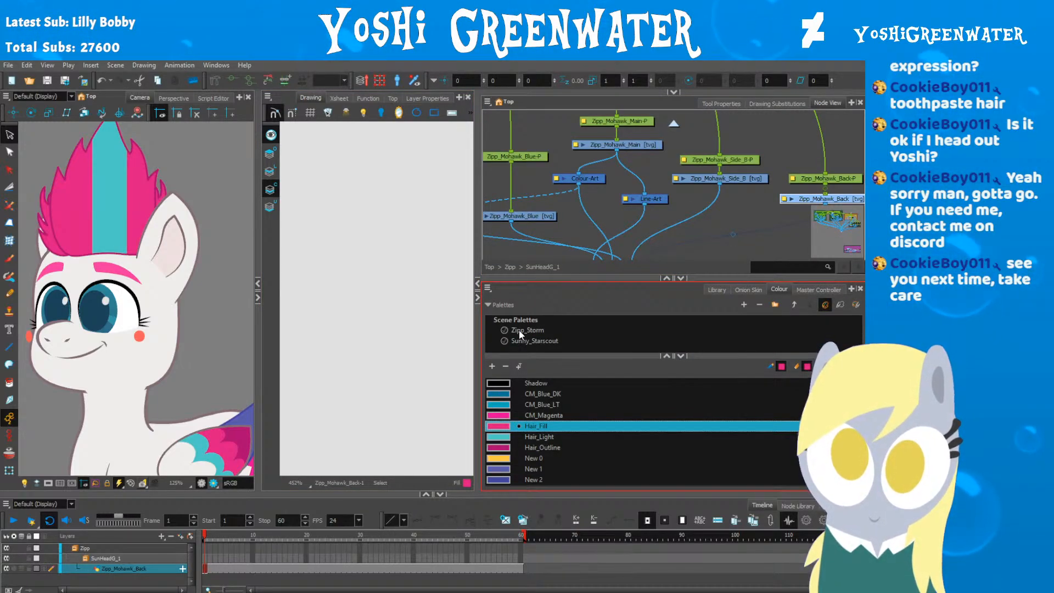
{"action": "left_click", "coordinate": [519, 333]}
{"action": "left_click", "coordinate": [527, 415]}
{"action": "key", "text": "alt+b"}
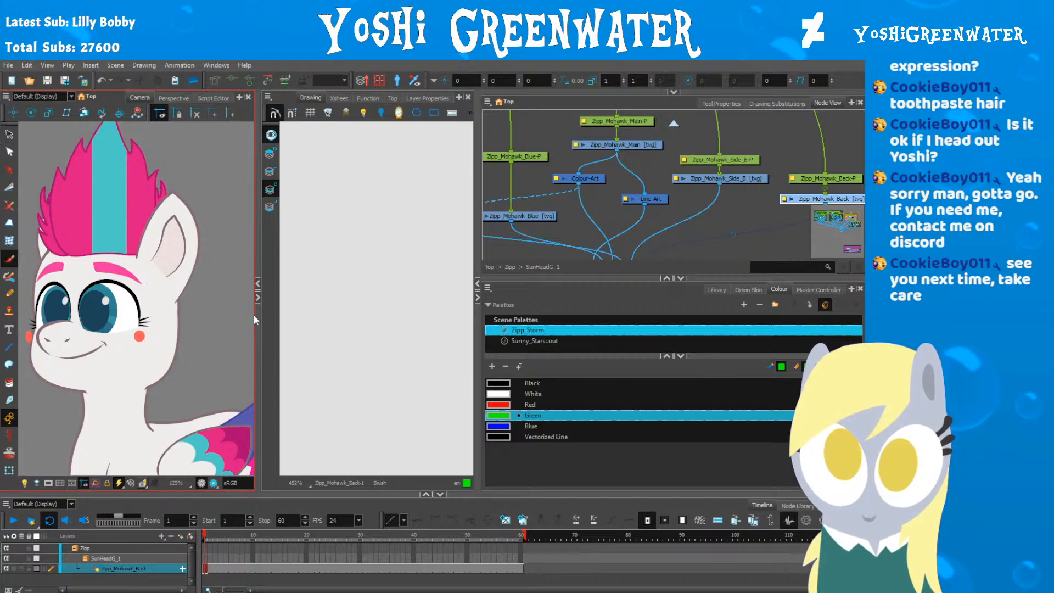
{"action": "left_click_drag", "start_coordinate": [256, 319], "coordinate": [322, 319]}
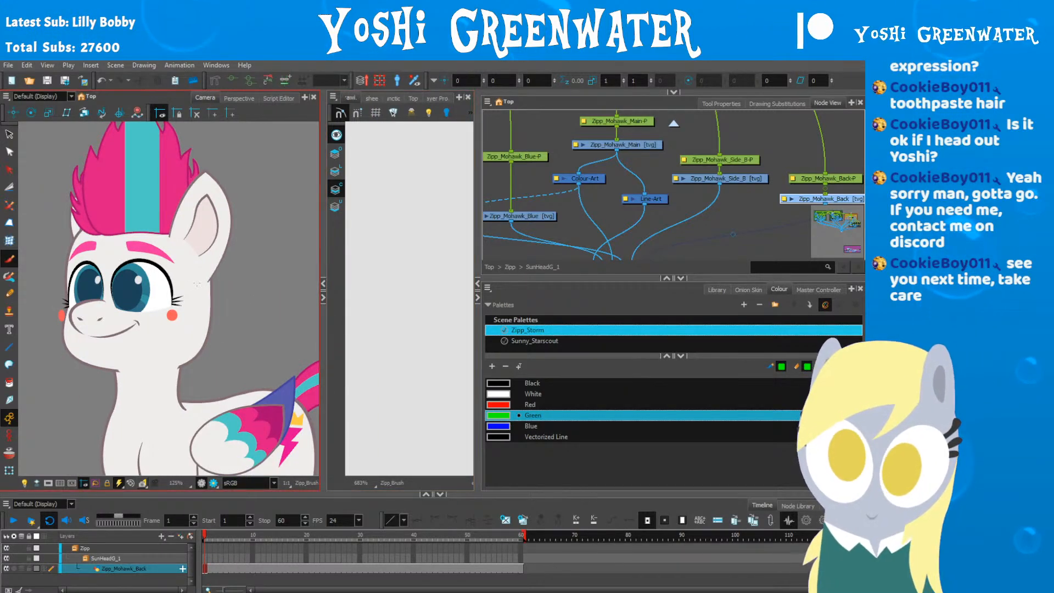
{"action": "scroll", "coordinate": [195, 277], "scroll_direction": "up", "scroll_amount": 3}
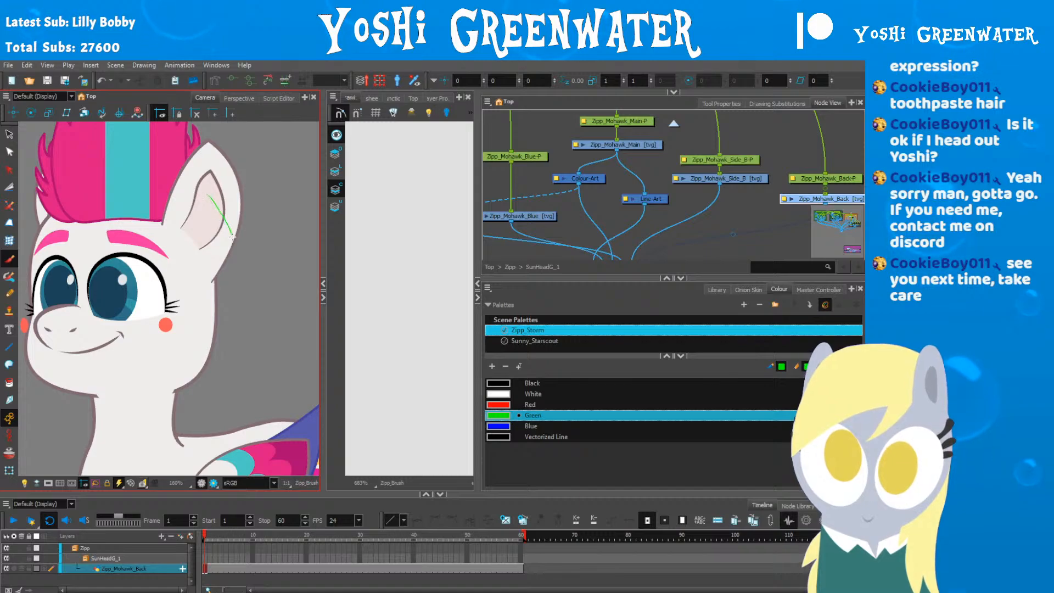
{"action": "left_click_drag", "start_coordinate": [176, 375], "coordinate": [205, 276]}
Step: Select the Zipp_Mohawk_Back-P peg with the Transform tool and place the green sketch behind the head
{"action": "left_click_drag", "start_coordinate": [477, 259], "coordinate": [504, 258]}
{"action": "key", "text": "o"}
{"action": "left_click_drag", "start_coordinate": [620, 189], "coordinate": [604, 192]}
{"action": "key", "text": "b"}
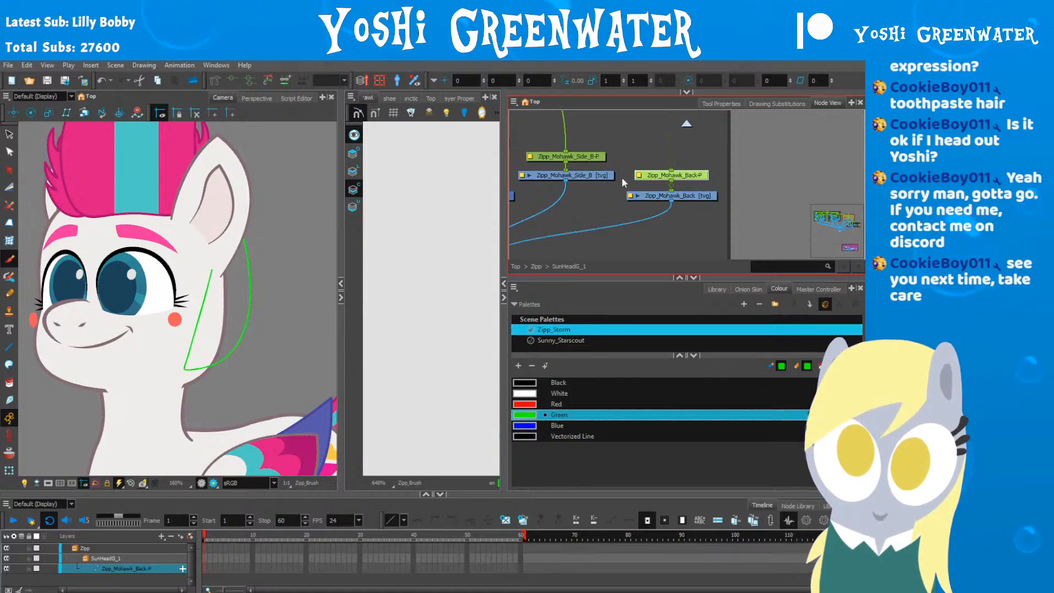
{"action": "left_click", "coordinate": [10, 470]}
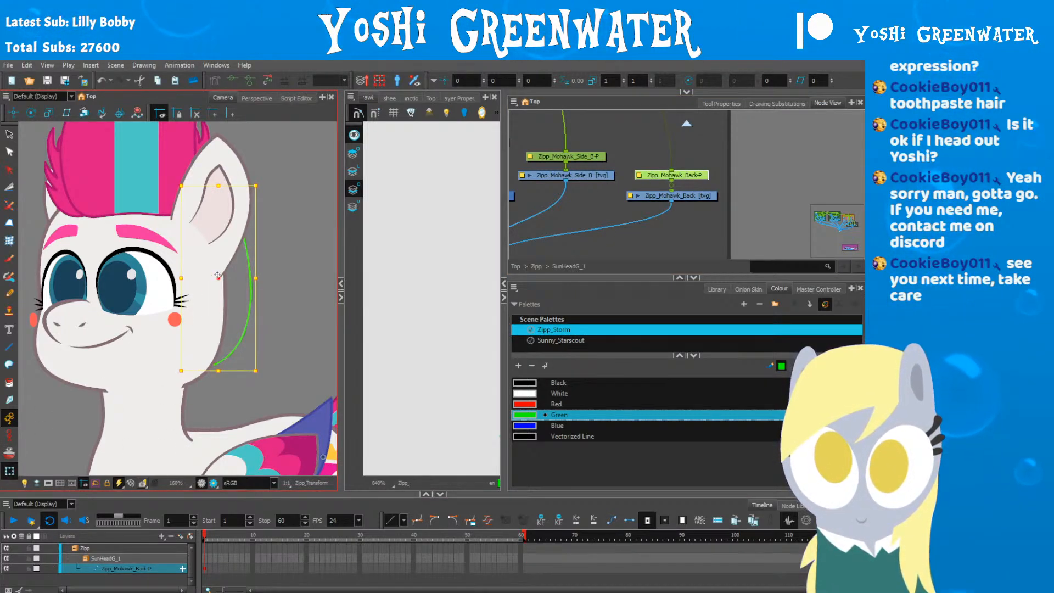
Step: Try nudging the Zipp_Mohawk_Back peg backward in depth behind the head
{"action": "key", "text": "alt+Down"}
{"action": "key", "text": "alt+Down"}
{"action": "key", "text": "alt+Down"}
{"action": "key", "text": "alt+Down"}
{"action": "key", "text": "alt+Down"}
{"action": "key", "text": "alt+Down"}
{"action": "key", "text": "alt+Down"}
{"action": "key", "text": "alt+Down"}
{"action": "key", "text": "alt+Down"}
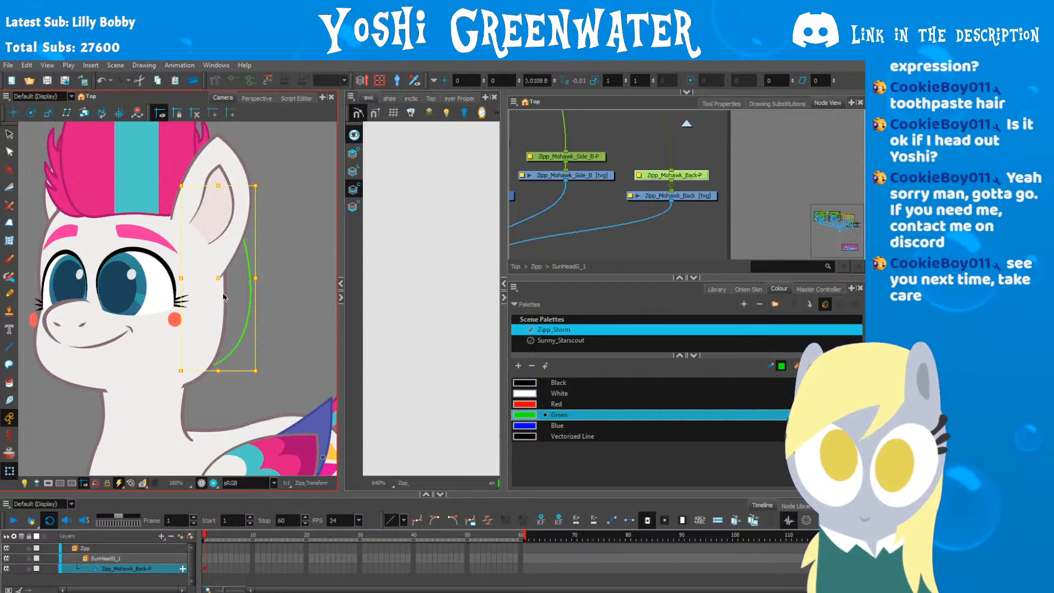
Step: Widen the Drawing view and bring up the Zipp_Mohawk_Back drawing with its green guide sketch
{"action": "left_click_drag", "start_coordinate": [337, 226], "coordinate": [282, 224]}
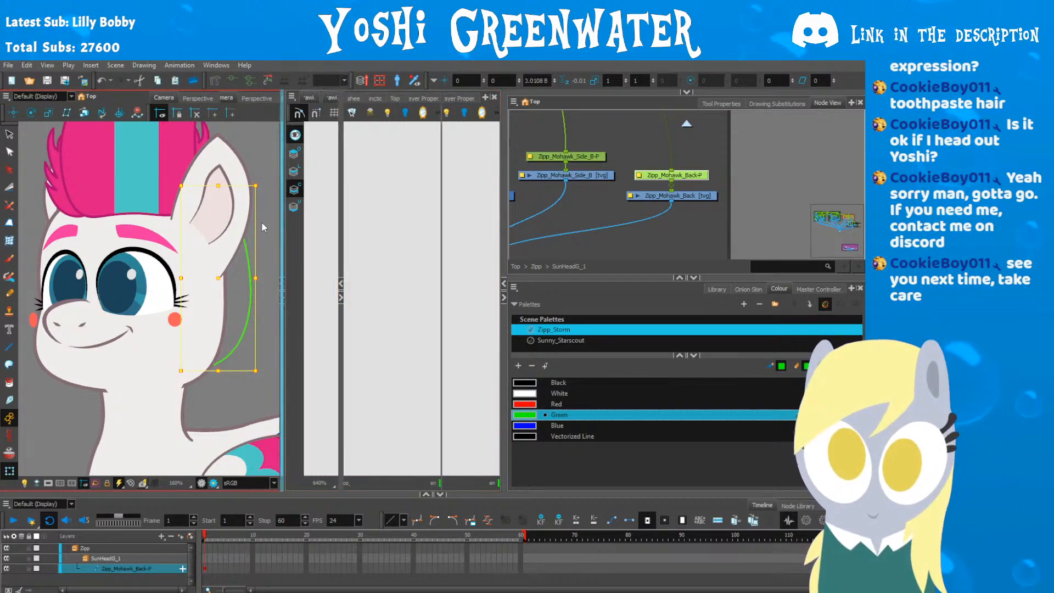
{"action": "key", "text": "shift+b"}
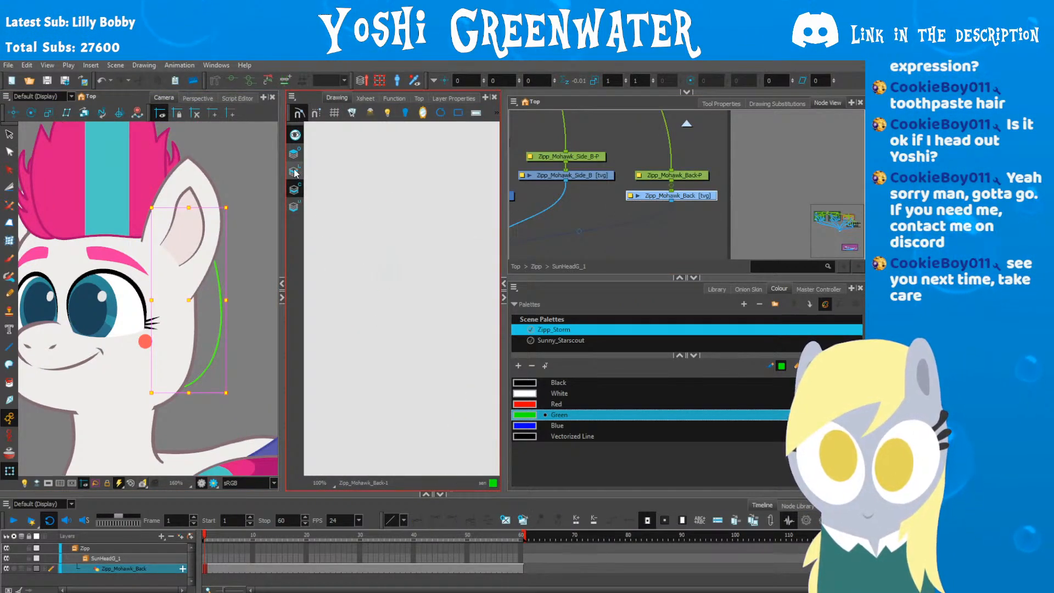
{"action": "left_click_drag", "start_coordinate": [441, 317], "coordinate": [334, 287]}
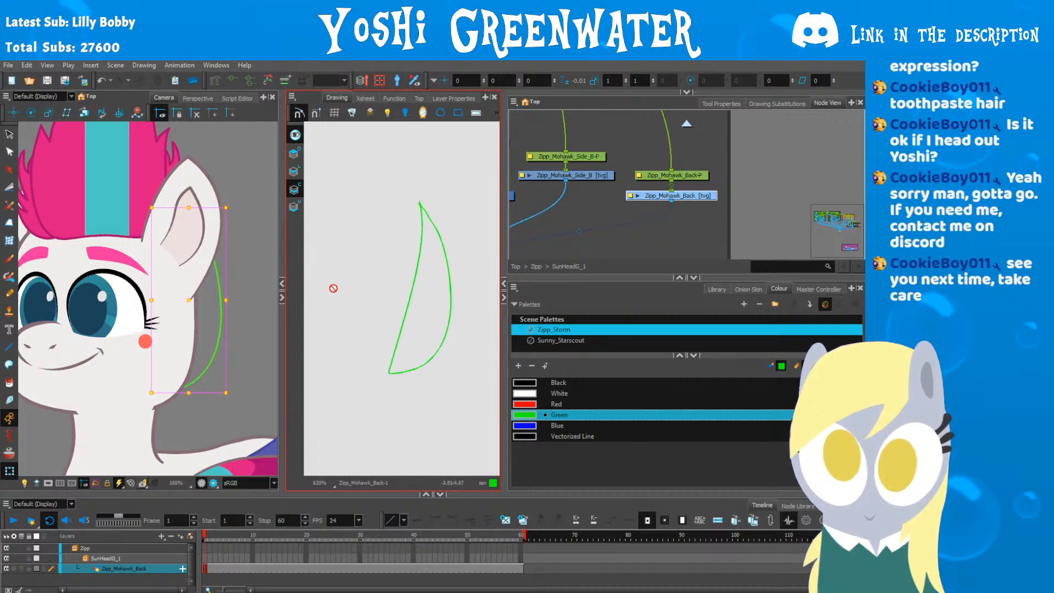
Step: Make the Line Art layer active, enlarge the Sunny_Starscout palette's colour list and pick Hair_Outline
{"action": "left_click", "coordinate": [533, 340]}
{"action": "left_click_drag", "start_coordinate": [541, 278], "coordinate": [542, 209]}
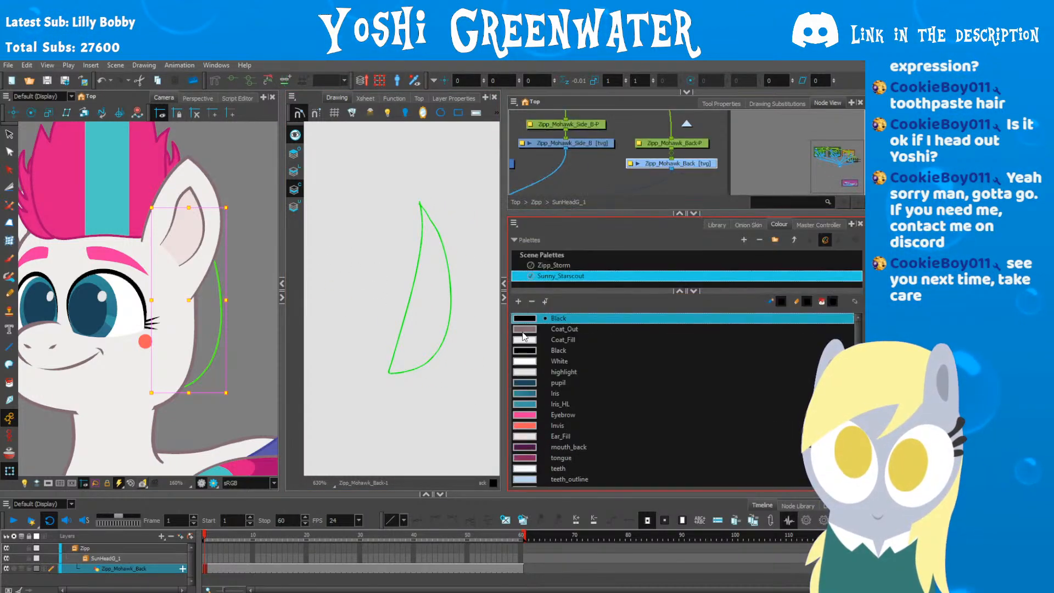
{"action": "scroll", "coordinate": [527, 384], "scroll_direction": "down", "scroll_amount": 2}
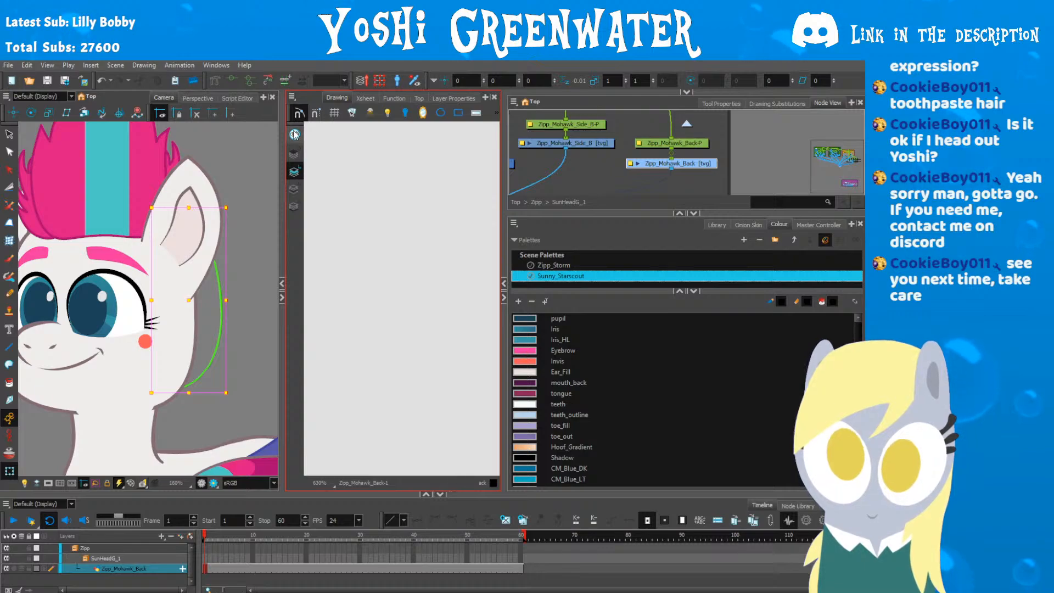
{"action": "left_click", "coordinate": [295, 172]}
{"action": "scroll", "coordinate": [526, 439], "scroll_direction": "down", "scroll_amount": 3}
{"action": "left_click", "coordinate": [525, 449]}
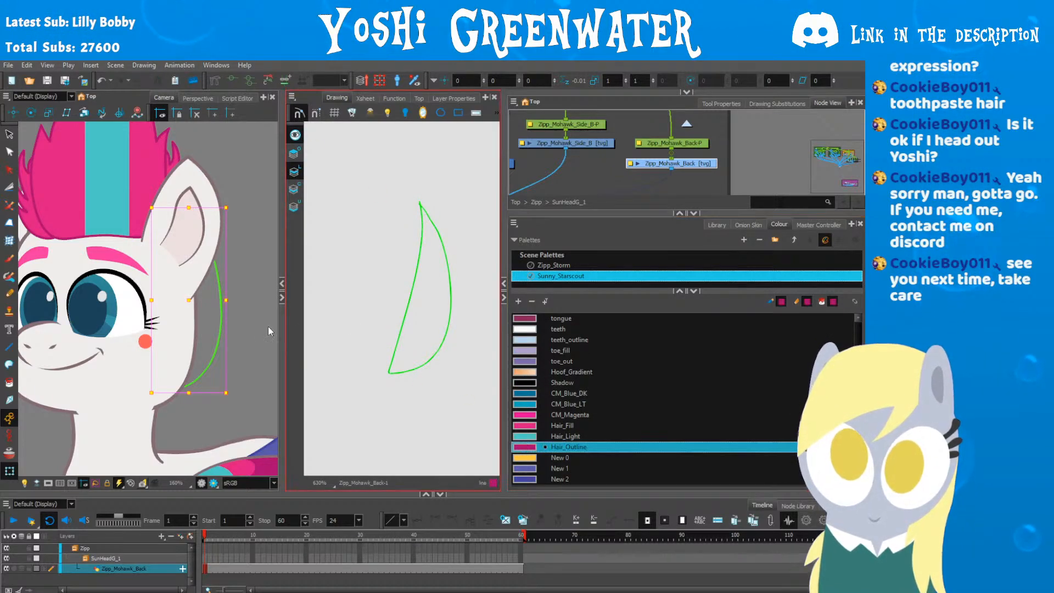
Step: Undo the last two changes and end the polyline started at the green guide's lower tip
{"action": "left_click", "coordinate": [155, 389]}
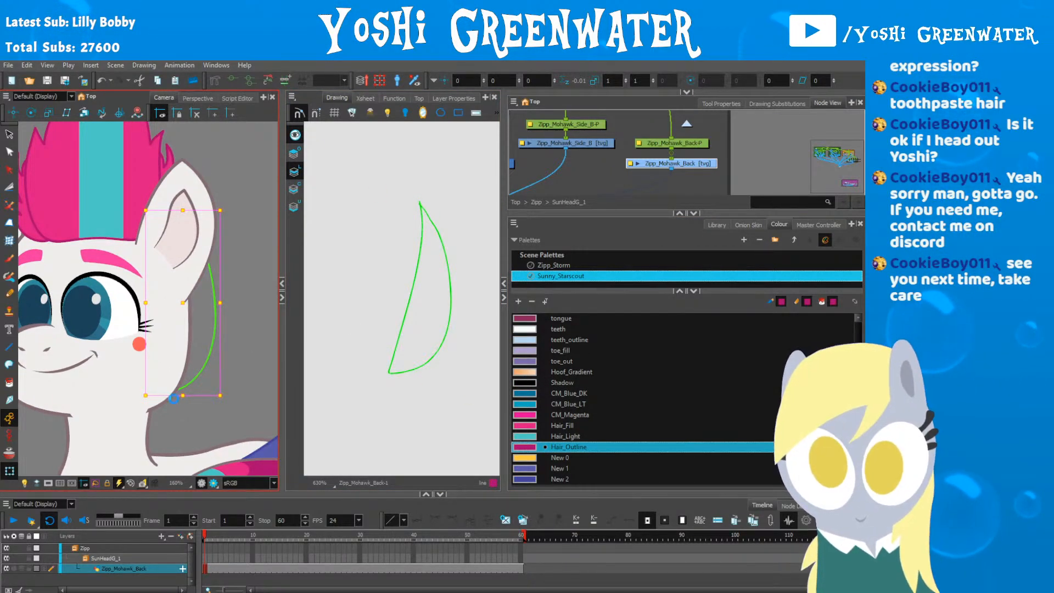
{"action": "left_click_drag", "start_coordinate": [119, 343], "coordinate": [149, 348]}
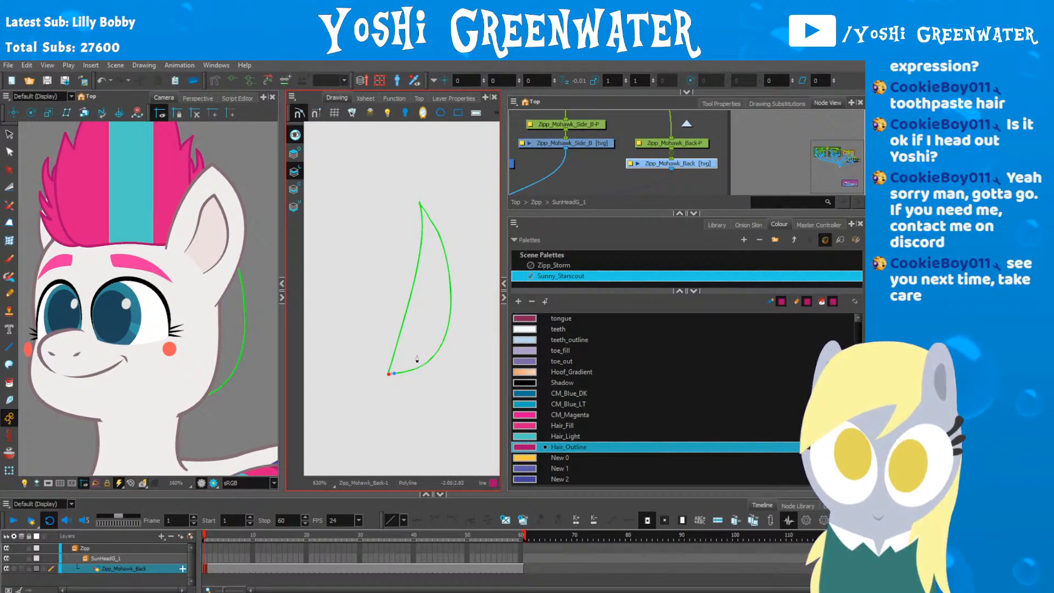
{"action": "key", "text": "ctrl+z"}
{"action": "key", "text": "ctrl+z"}
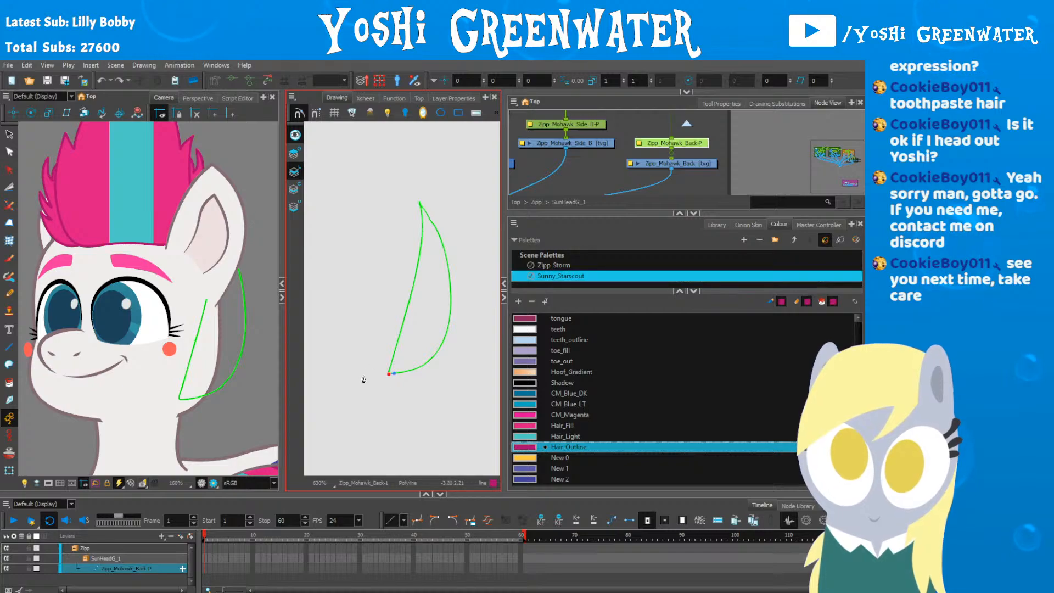
{"action": "key", "text": "Escape"}
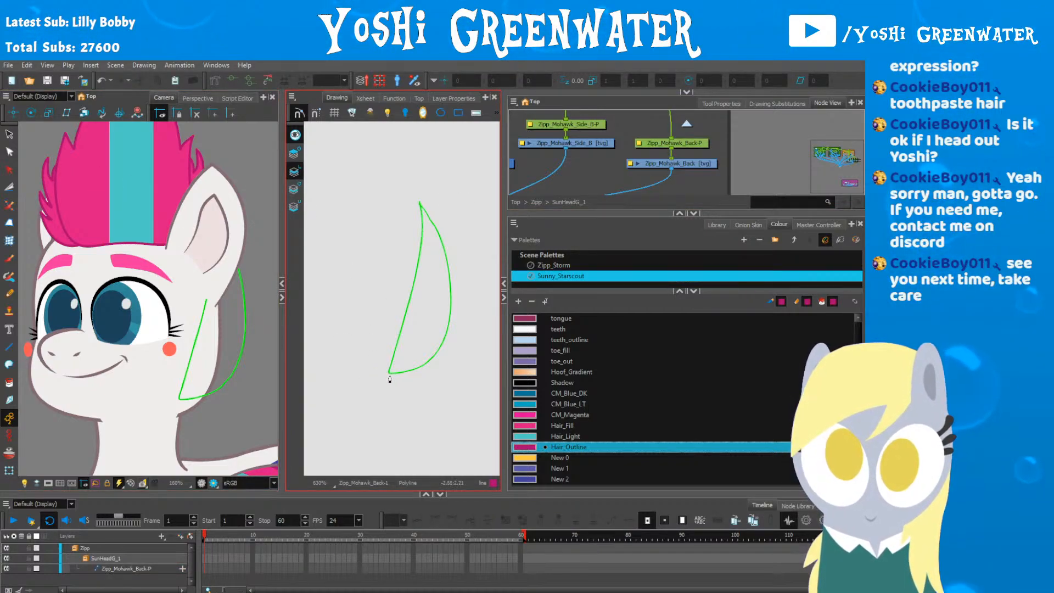
Step: Draw a closed, jagged polyline outline with tufts along the outer edge of the green guide, ending at its lower tip
{"action": "left_click", "coordinate": [428, 343]}
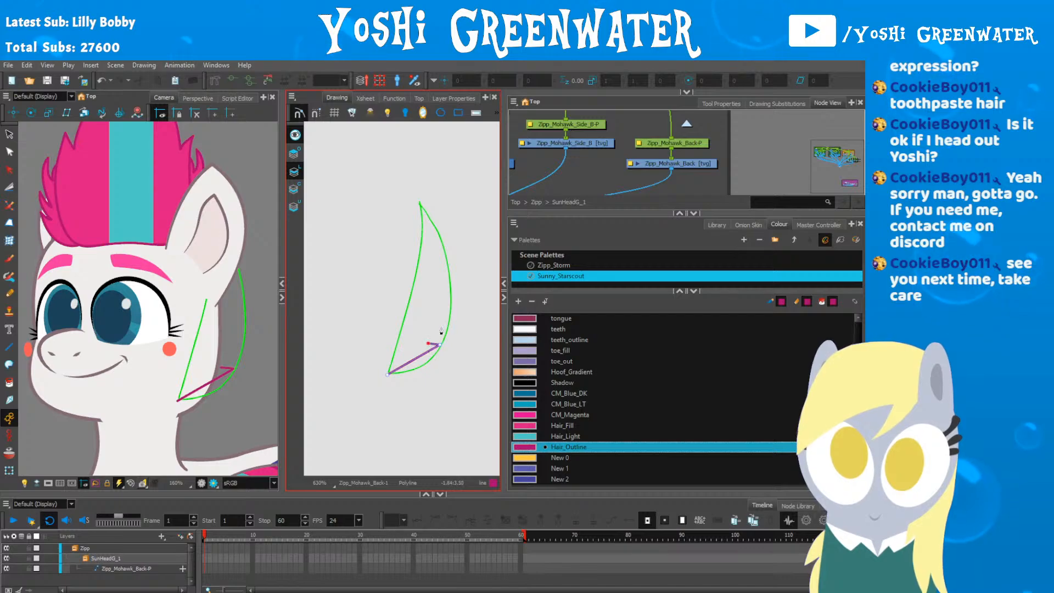
{"action": "left_click", "coordinate": [454, 276]}
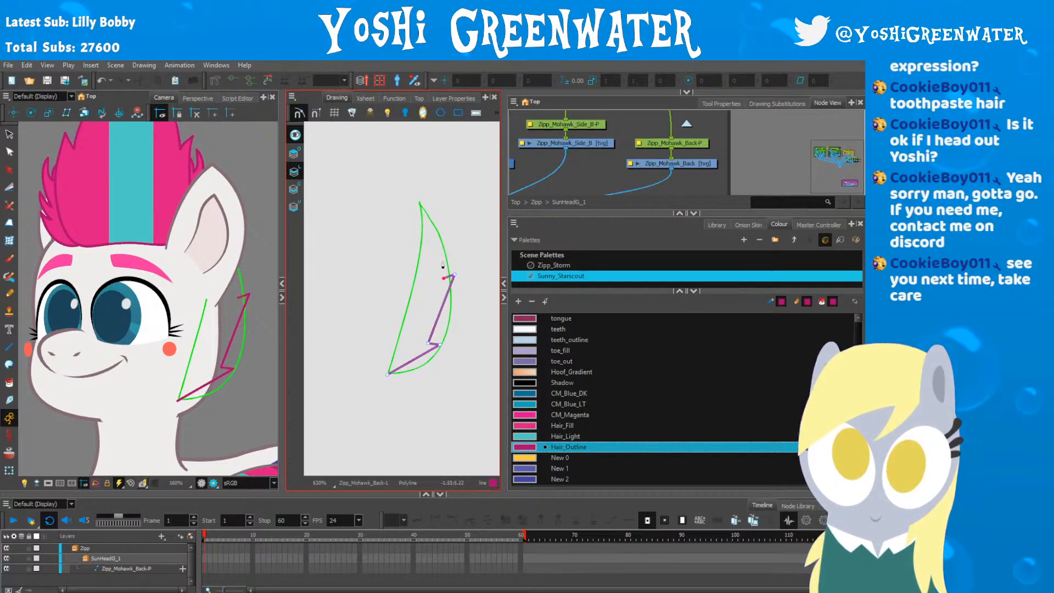
{"action": "left_click", "coordinate": [435, 209]}
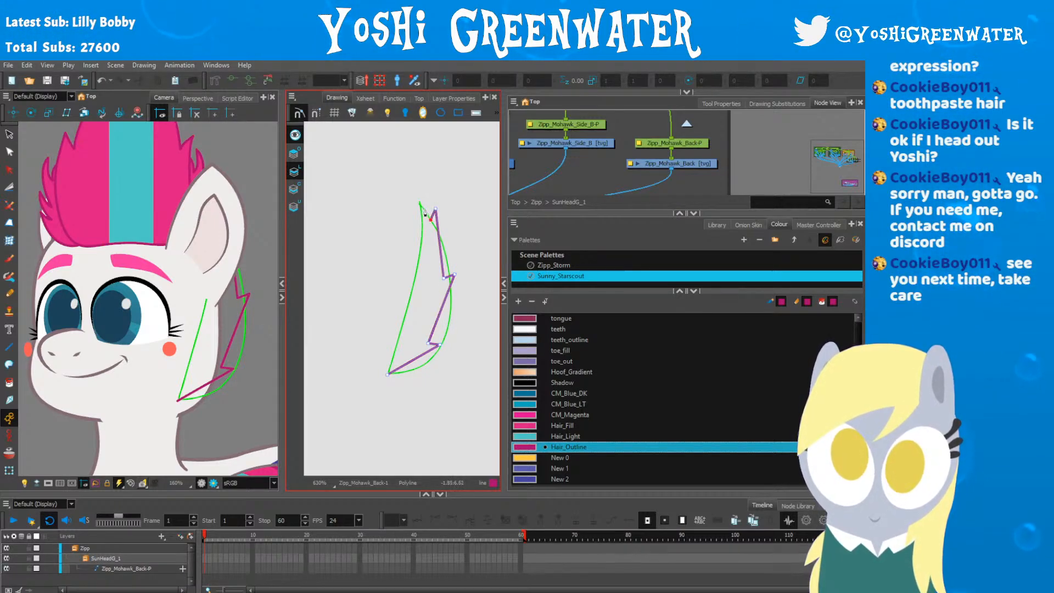
{"action": "left_click", "coordinate": [387, 375]}
Step: Curve the outer edges and notches of the lower and middle tufts with the Contour Editor, showing only the current art layer
{"action": "key", "text": "alt+q"}
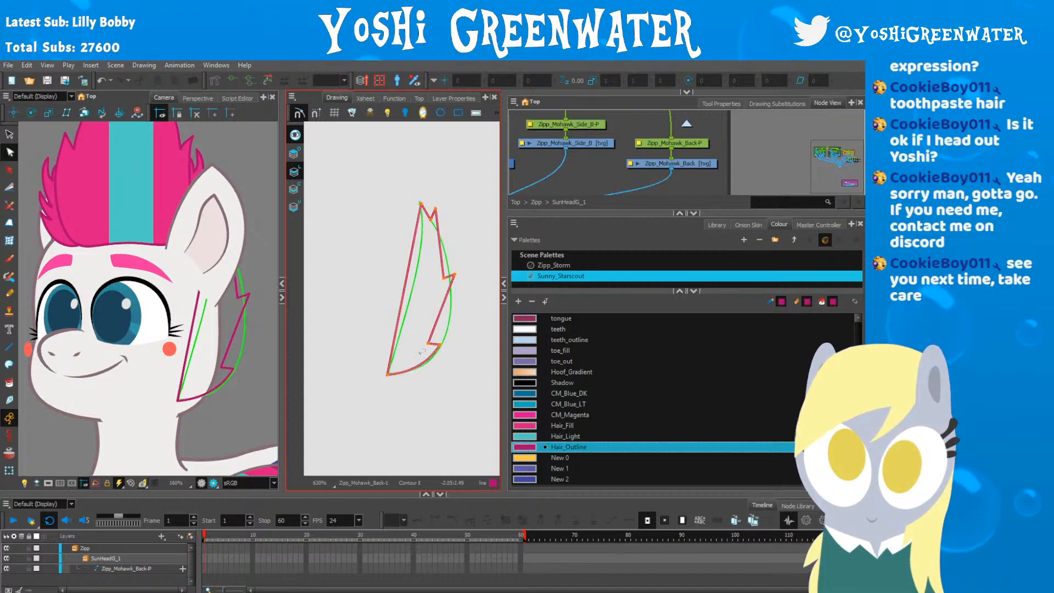
{"action": "scroll", "coordinate": [436, 323], "scroll_direction": "up", "scroll_amount": 5}
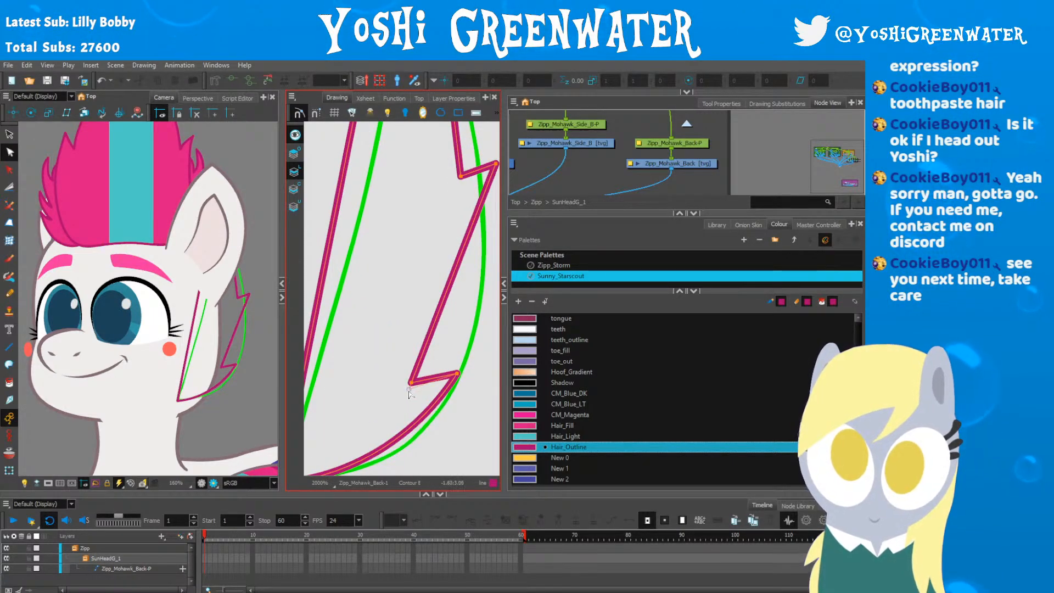
{"action": "left_click_drag", "start_coordinate": [432, 386], "coordinate": [433, 391]}
{"action": "mouse_move", "coordinate": [433, 331]}
{"action": "left_mouse_down"}
{"action": "mouse_move", "coordinate": [395, 348]}
{"action": "mouse_move", "coordinate": [418, 348]}
{"action": "left_mouse_up"}
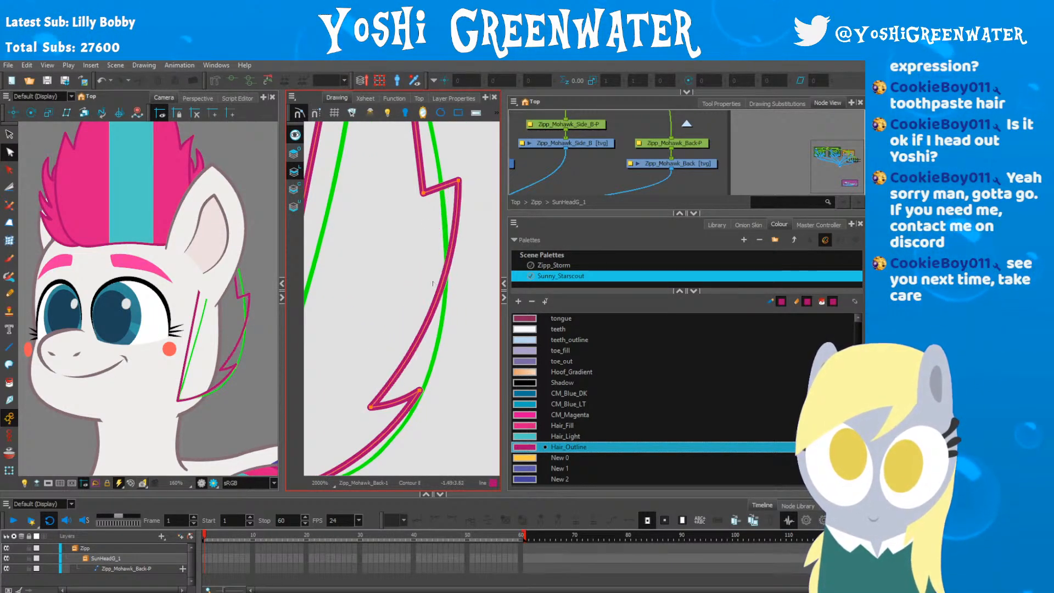
{"action": "left_click", "coordinate": [438, 201]}
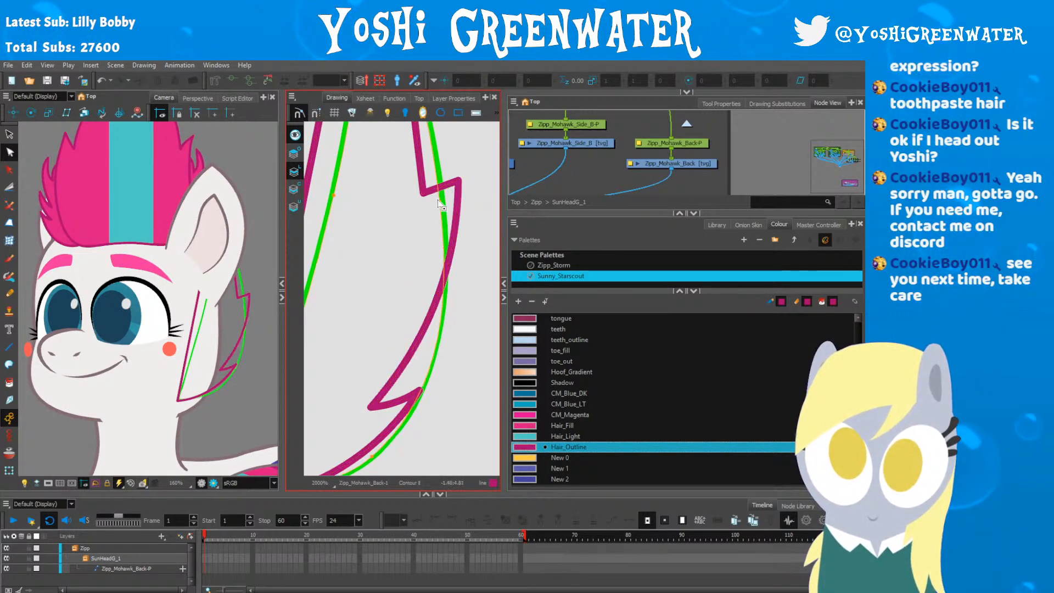
{"action": "left_click", "coordinate": [295, 135]}
{"action": "left_click_drag", "start_coordinate": [423, 192], "coordinate": [424, 203]}
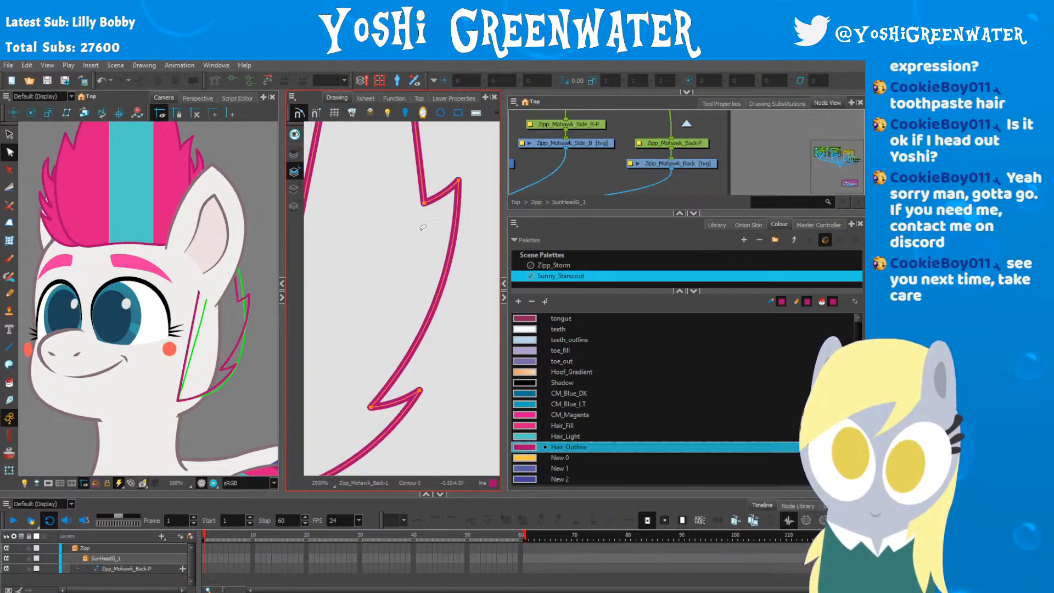
Step: Adjust the two top spikes and bend the outline's long inner edge into a gentle curve
{"action": "scroll", "coordinate": [395, 350], "scroll_direction": "down", "scroll_amount": 3}
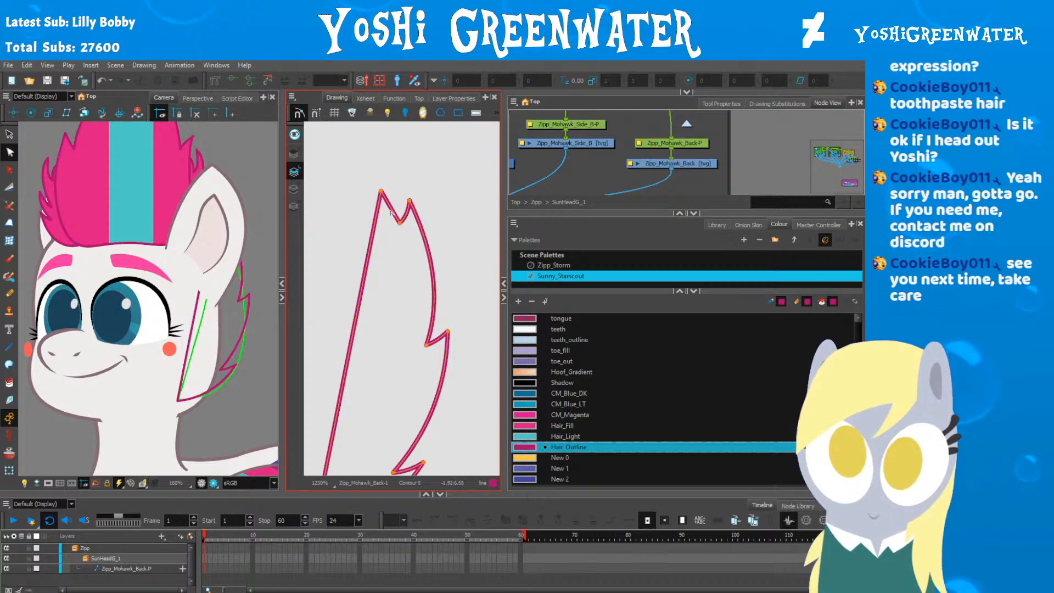
{"action": "key", "text": "space"}
{"action": "mouse_move", "coordinate": [382, 214]}
{"action": "left_mouse_down"}
{"action": "mouse_move", "coordinate": [387, 187]}
{"action": "mouse_move", "coordinate": [381, 212]}
{"action": "left_mouse_up"}
{"action": "key", "text": "space"}
{"action": "left_click_drag", "start_coordinate": [362, 260], "coordinate": [387, 197]}
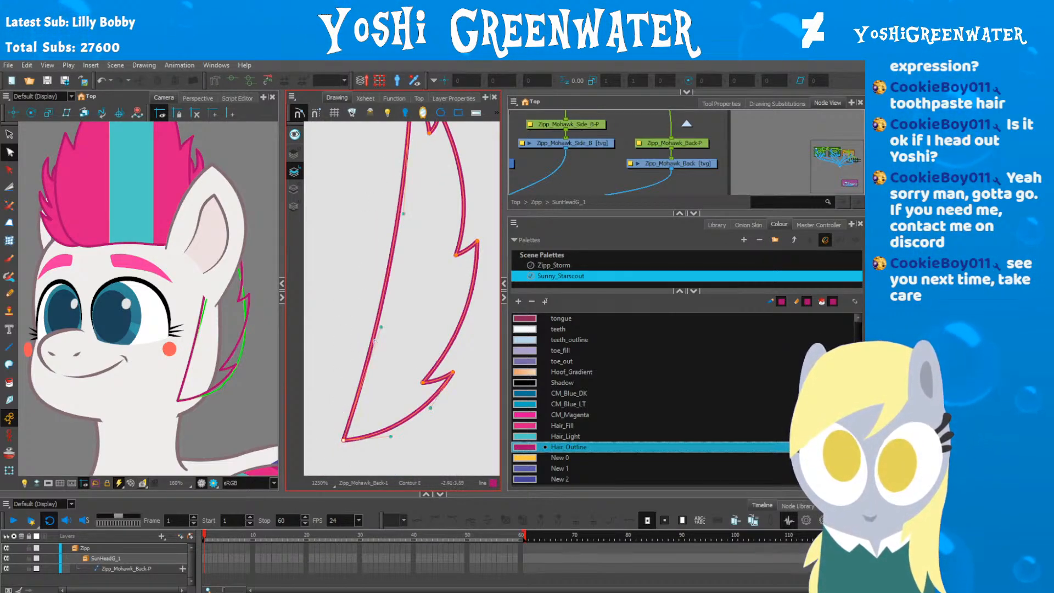
{"action": "left_click", "coordinate": [403, 221]}
Step: Fine-tune the outline's upper contour points and push the middle tuft's tip slightly outward
{"action": "key", "text": "space"}
{"action": "mouse_move", "coordinate": [407, 224]}
{"action": "left_mouse_down"}
{"action": "mouse_move", "coordinate": [405, 287]}
{"action": "mouse_move", "coordinate": [414, 271]}
{"action": "mouse_move", "coordinate": [471, 296]}
{"action": "left_mouse_up"}
{"action": "key", "text": "Left"}
{"action": "left_click", "coordinate": [423, 173]}
{"action": "key", "text": "Right"}
{"action": "key", "text": "Right"}
{"action": "left_click_drag", "start_coordinate": [470, 342], "coordinate": [477, 340]}
{"action": "key", "text": "space"}
{"action": "left_click_drag", "start_coordinate": [403, 358], "coordinate": [414, 257]}
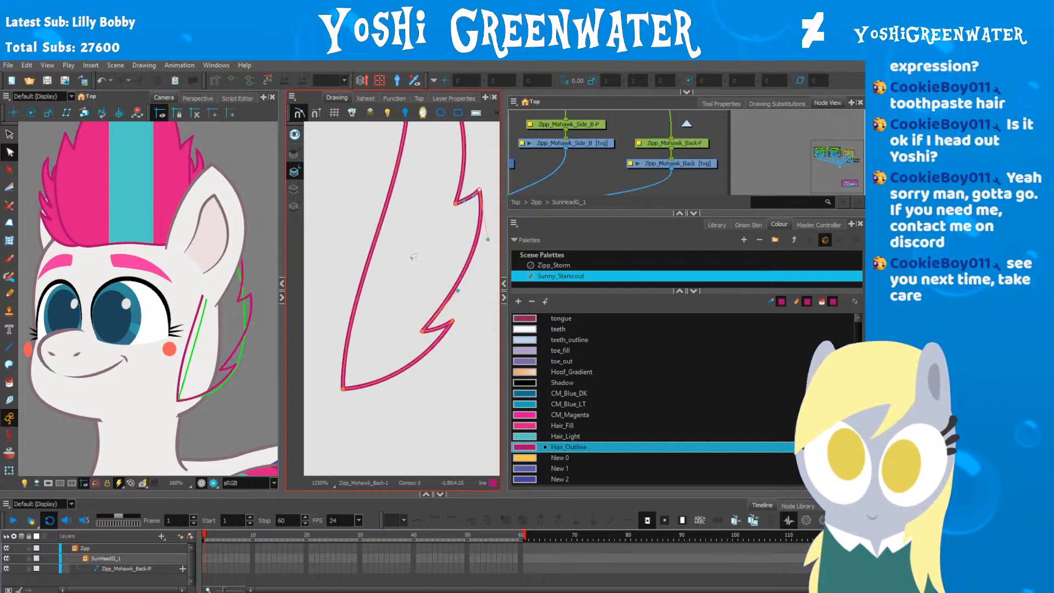
Step: Round the lower end of the hair outline by reshaping its bottom point and curve handles
{"action": "left_click_drag", "start_coordinate": [316, 320], "coordinate": [314, 332]}
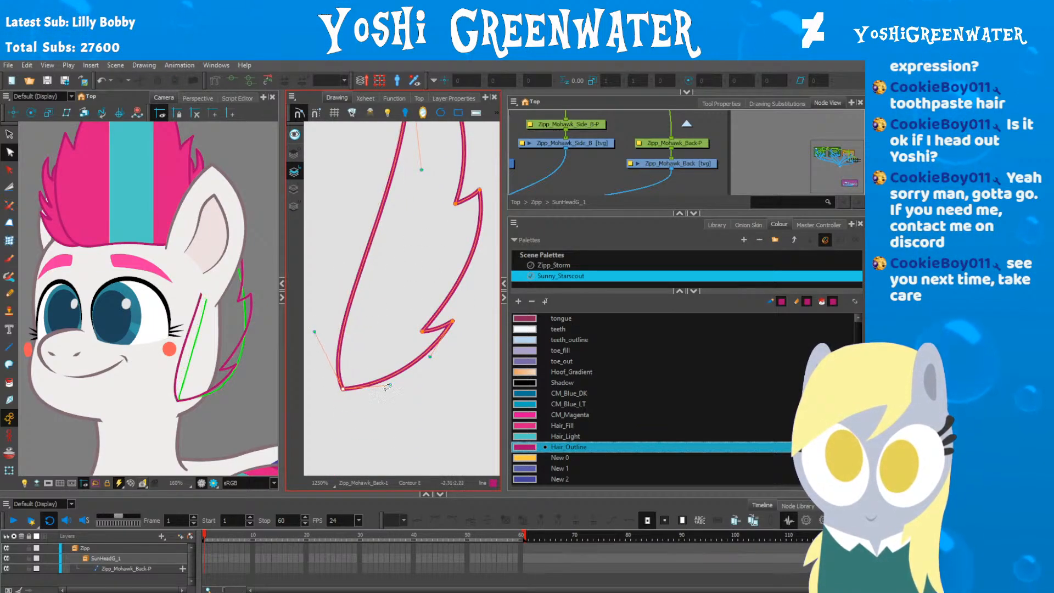
{"action": "mouse_move", "coordinate": [375, 405]}
{"action": "left_mouse_down"}
{"action": "mouse_move", "coordinate": [367, 414]}
{"action": "mouse_move", "coordinate": [329, 393]}
{"action": "mouse_move", "coordinate": [326, 380]}
{"action": "mouse_move", "coordinate": [371, 397]}
{"action": "left_mouse_up"}
{"action": "left_click_drag", "start_coordinate": [345, 353], "coordinate": [335, 368]}
{"action": "left_click", "coordinate": [354, 332]}
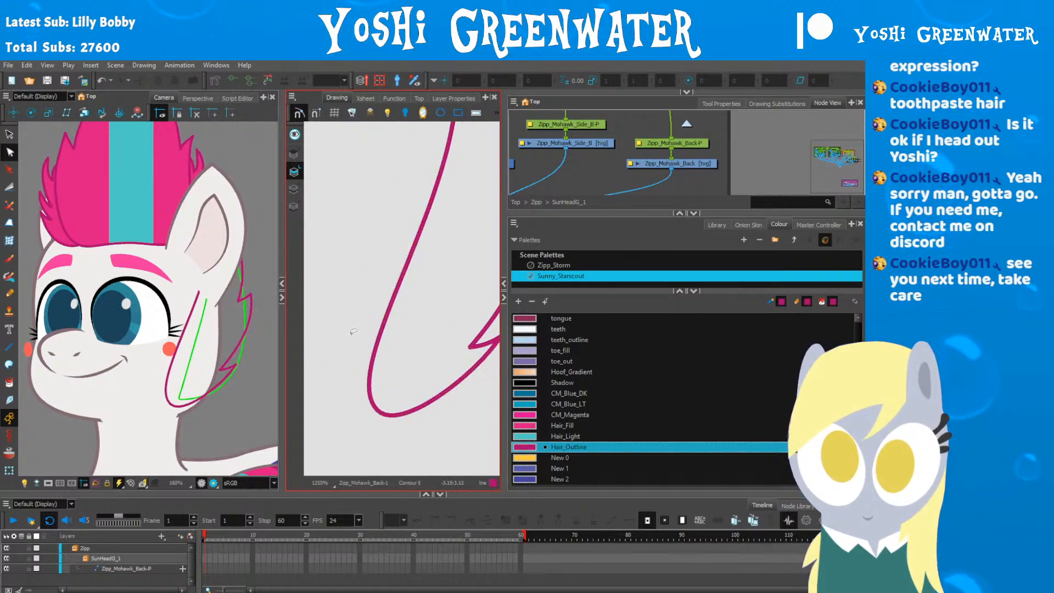
Step: Refine the two top spikes and the upper inner curve of the hair outline
{"action": "left_click_drag", "start_coordinate": [389, 223], "coordinate": [320, 380]}
{"action": "left_click", "coordinate": [385, 223]}
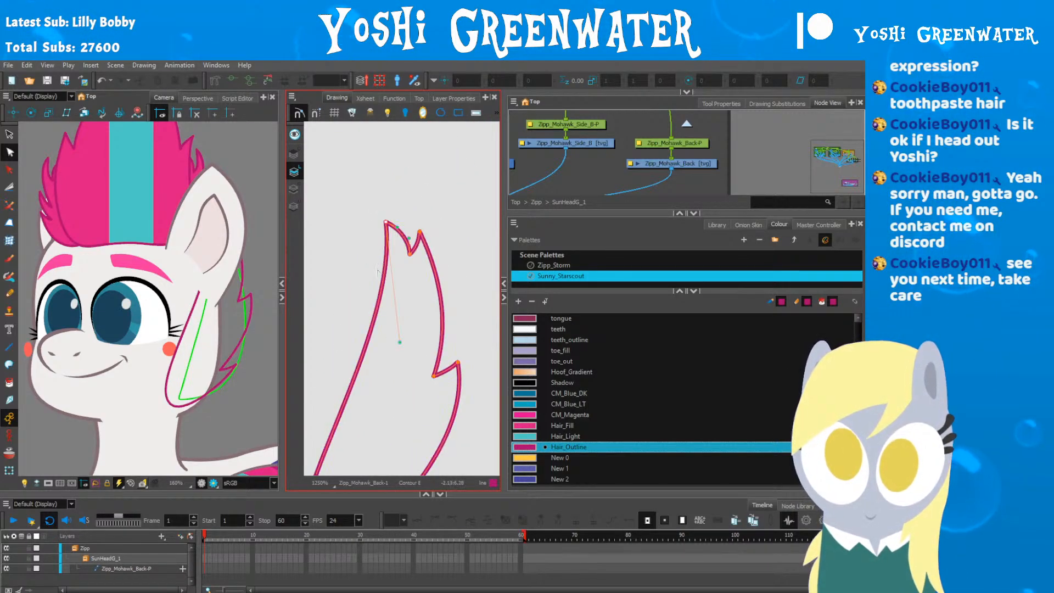
{"action": "left_click_drag", "start_coordinate": [400, 341], "coordinate": [397, 342]}
{"action": "left_click", "coordinate": [420, 232]}
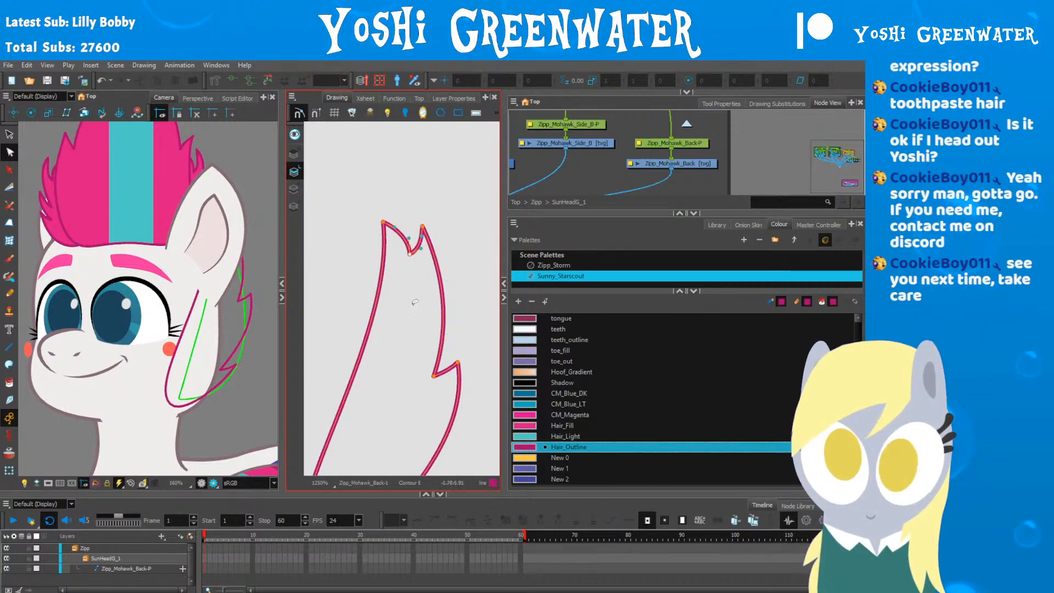
Step: Fill the closed back-mohawk shape with the Hair_Fill colour
{"action": "key", "text": "alt+i"}
{"action": "left_click", "coordinate": [421, 459]}
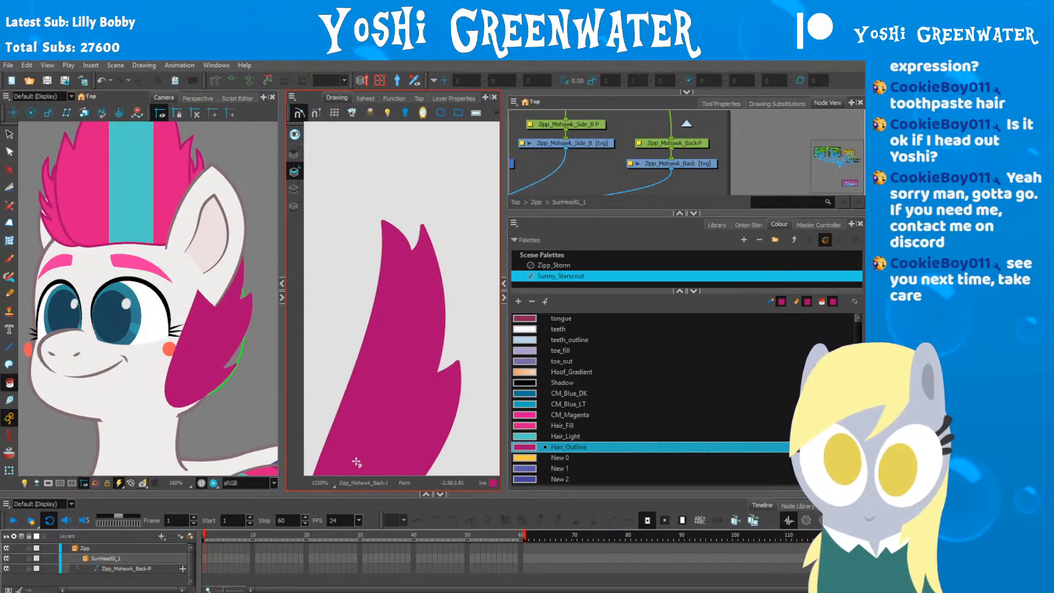
{"action": "left_click", "coordinate": [562, 426]}
{"action": "left_click", "coordinate": [386, 428]}
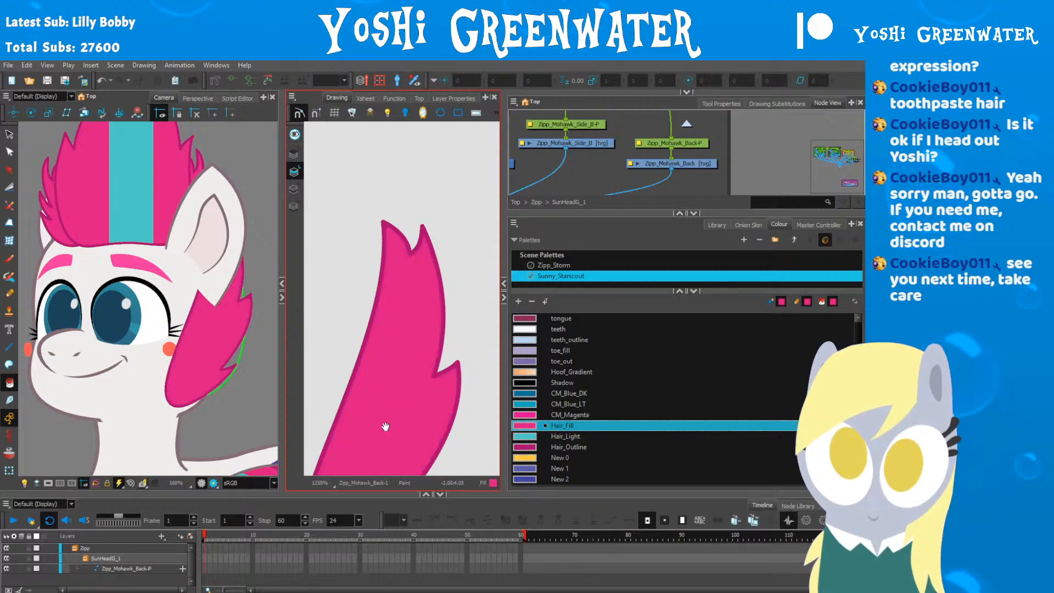
Step: Reshape the filled hair's middle tuft by raising its tip and bulging the outer curve below it
{"action": "left_click_drag", "start_coordinate": [385, 427], "coordinate": [412, 334]}
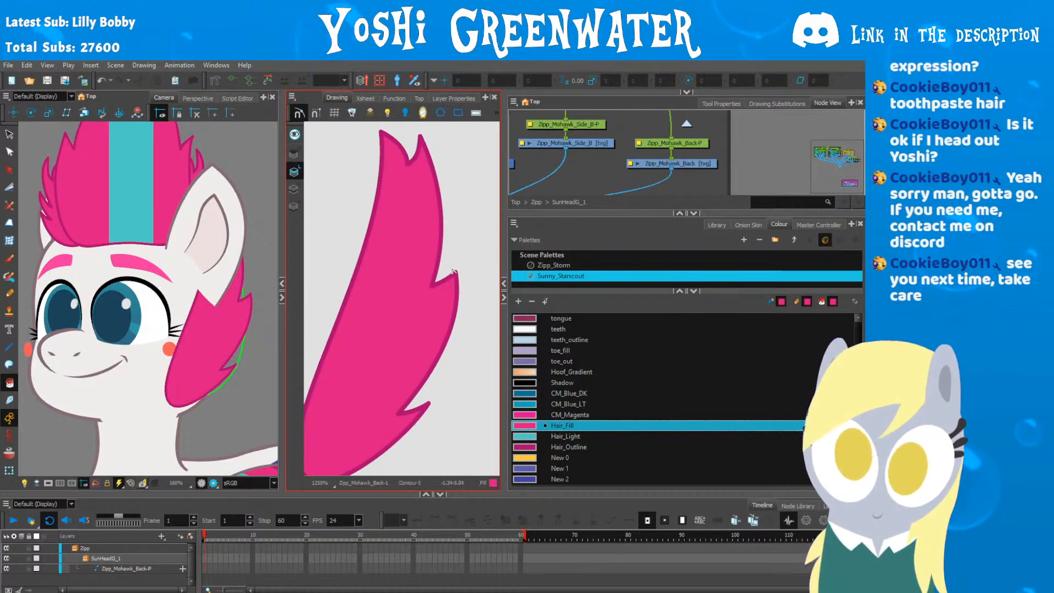
{"action": "key", "text": "alt+q"}
{"action": "left_click", "coordinate": [437, 291]}
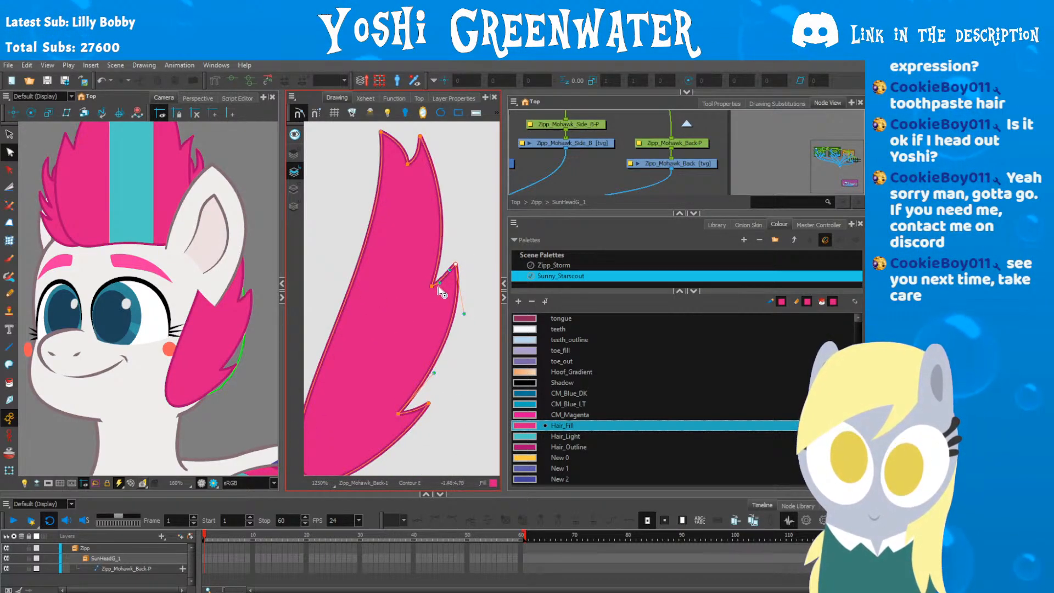
{"action": "scroll", "coordinate": [433, 295], "scroll_direction": "up", "scroll_amount": 3}
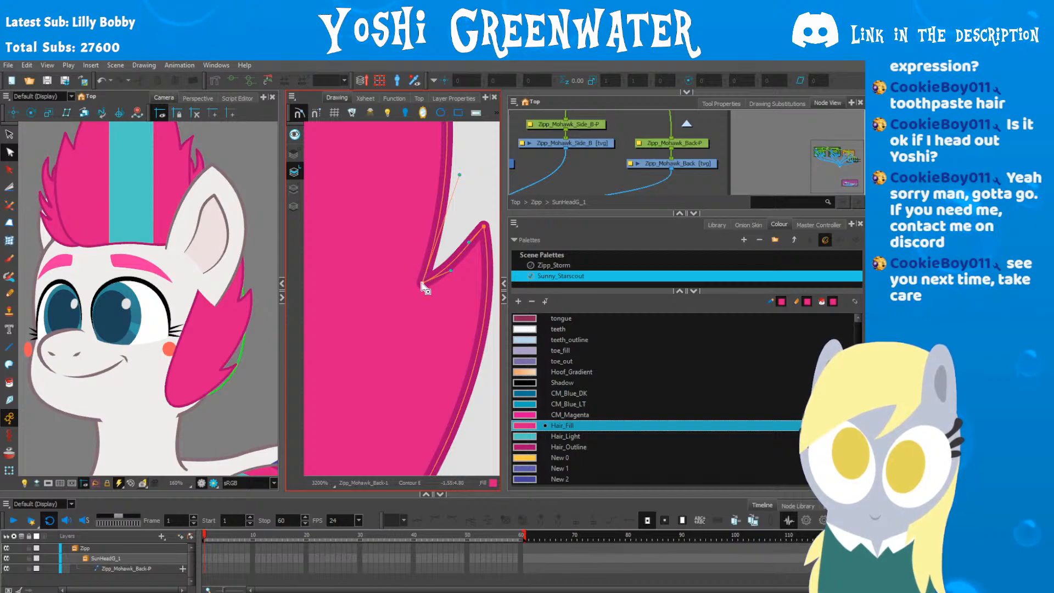
{"action": "scroll", "coordinate": [474, 298], "scroll_direction": "down", "scroll_amount": 3}
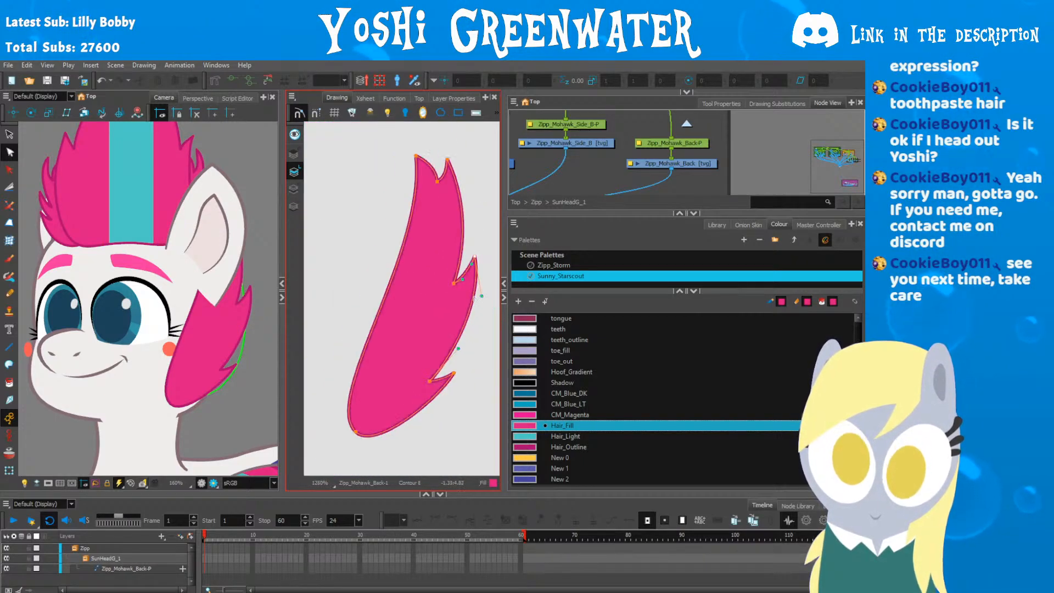
{"action": "left_click_drag", "start_coordinate": [482, 295], "coordinate": [487, 297]}
{"action": "scroll", "coordinate": [436, 343], "scroll_direction": "up", "scroll_amount": 2}
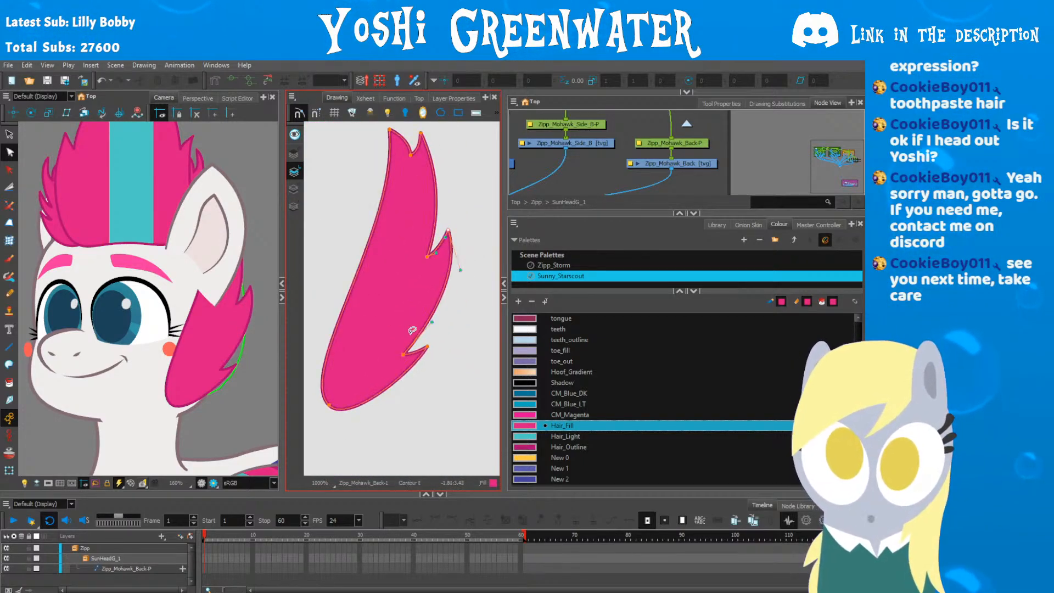
Step: Bulge the outer curve below the lower tuft's tip slightly outward
{"action": "scroll", "coordinate": [416, 366], "scroll_direction": "down", "scroll_amount": 2}
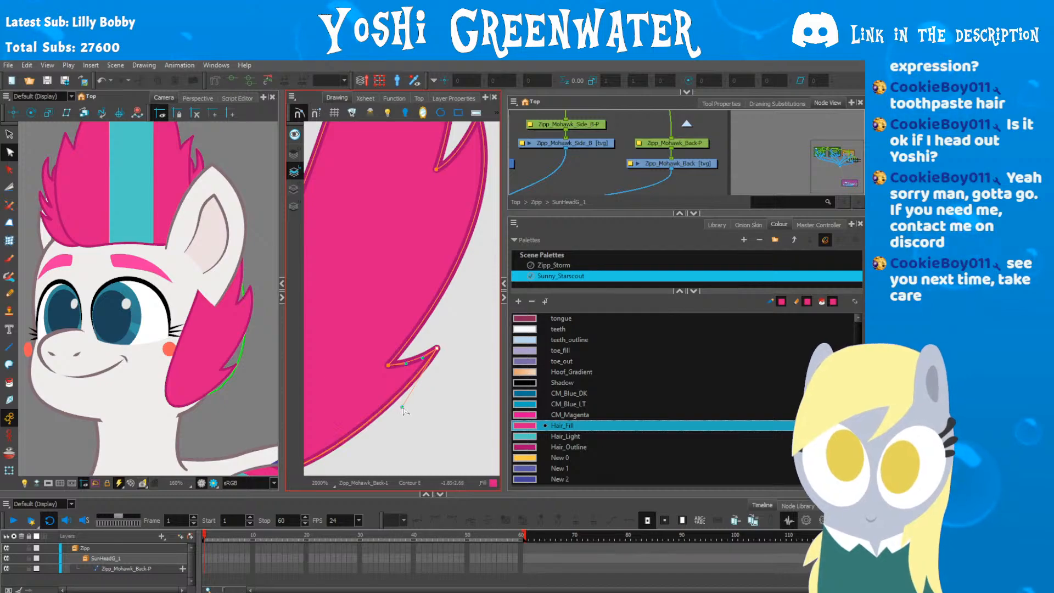
{"action": "left_click_drag", "start_coordinate": [402, 404], "coordinate": [412, 407]}
{"action": "left_click", "coordinate": [424, 431]}
{"action": "scroll", "coordinate": [424, 430], "scroll_direction": "down", "scroll_amount": 2}
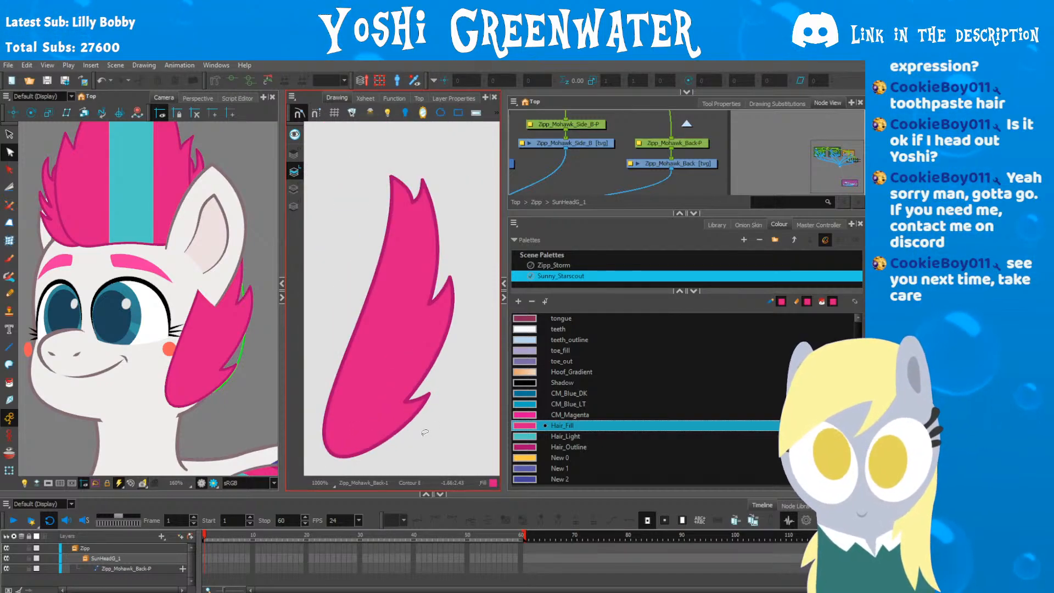
Step: Bulge the back mohawk's outer curve slightly outward between the lower tuft's tip and the rounded bottom
{"action": "left_click_drag", "start_coordinate": [382, 367], "coordinate": [402, 317]}
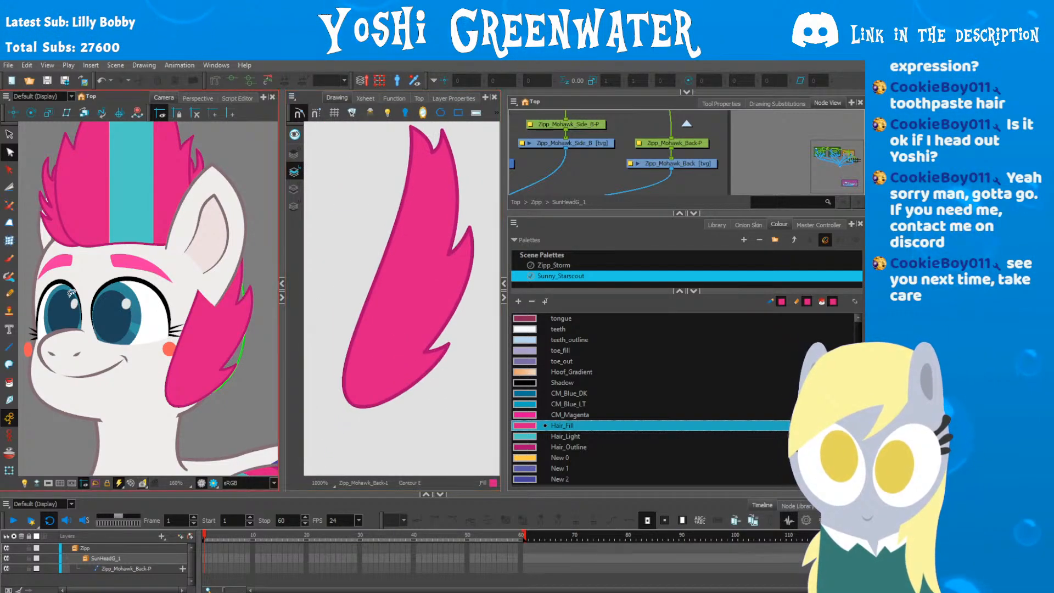
{"action": "scroll", "coordinate": [85, 344], "scroll_direction": "down", "scroll_amount": 5}
{"action": "scroll", "coordinate": [85, 345], "scroll_direction": "up", "scroll_amount": 5}
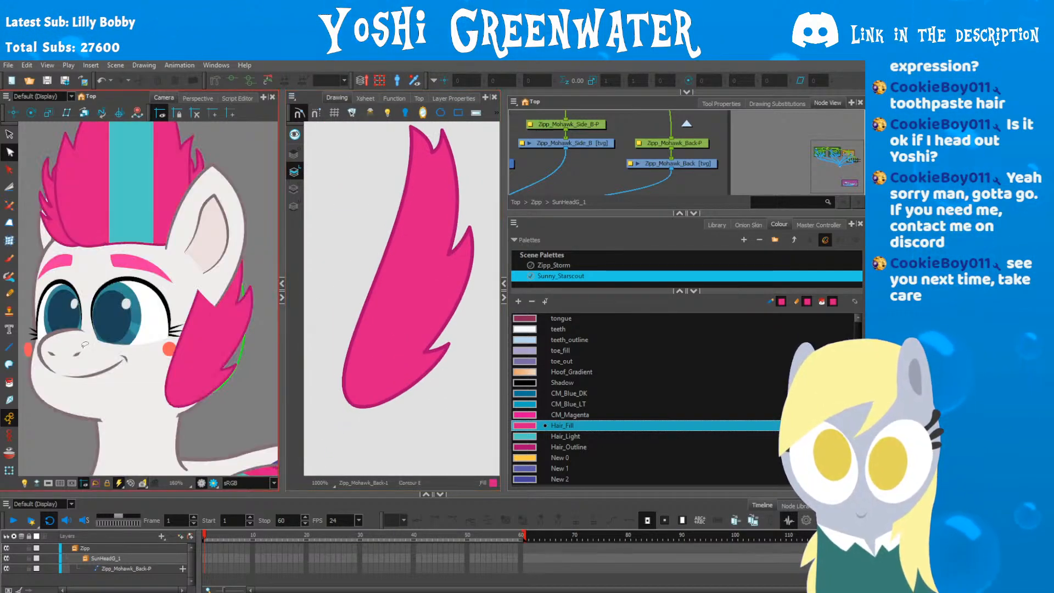
{"action": "left_click_drag", "start_coordinate": [85, 345], "coordinate": [111, 424]}
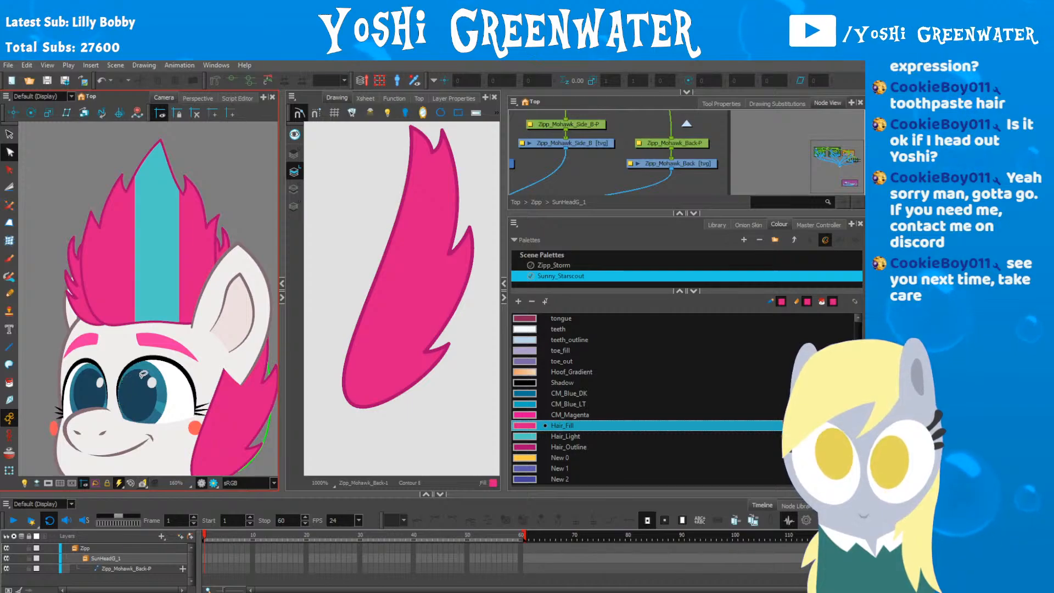
{"action": "mouse_move", "coordinate": [448, 376]}
{"action": "left_mouse_down"}
{"action": "mouse_move", "coordinate": [454, 336]}
{"action": "mouse_move", "coordinate": [434, 397]}
{"action": "left_mouse_up"}
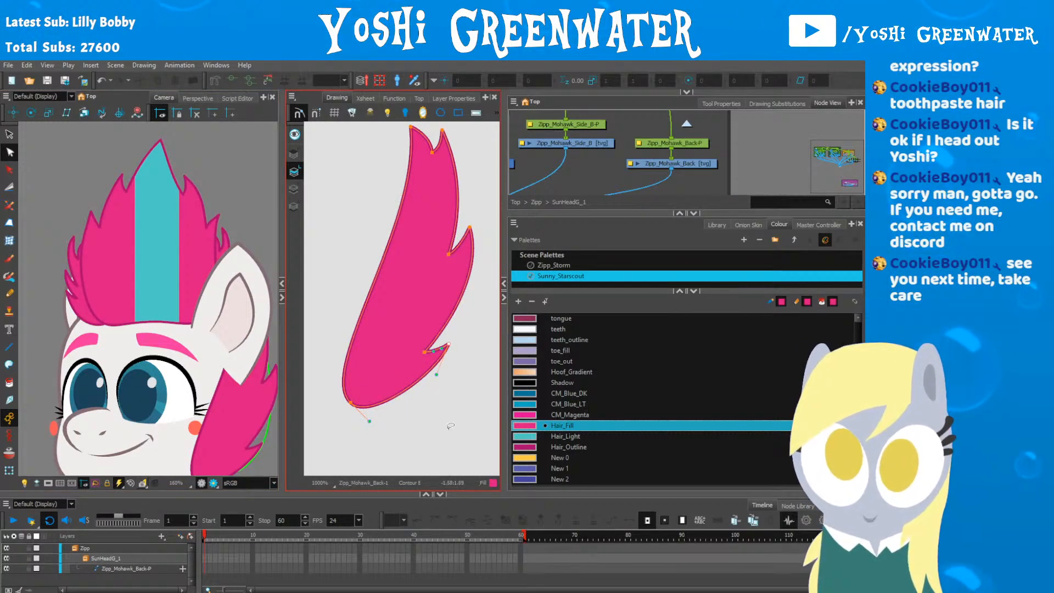
{"action": "left_click_drag", "start_coordinate": [369, 421], "coordinate": [377, 431]}
{"action": "left_click_drag", "start_coordinate": [187, 400], "coordinate": [146, 304]}
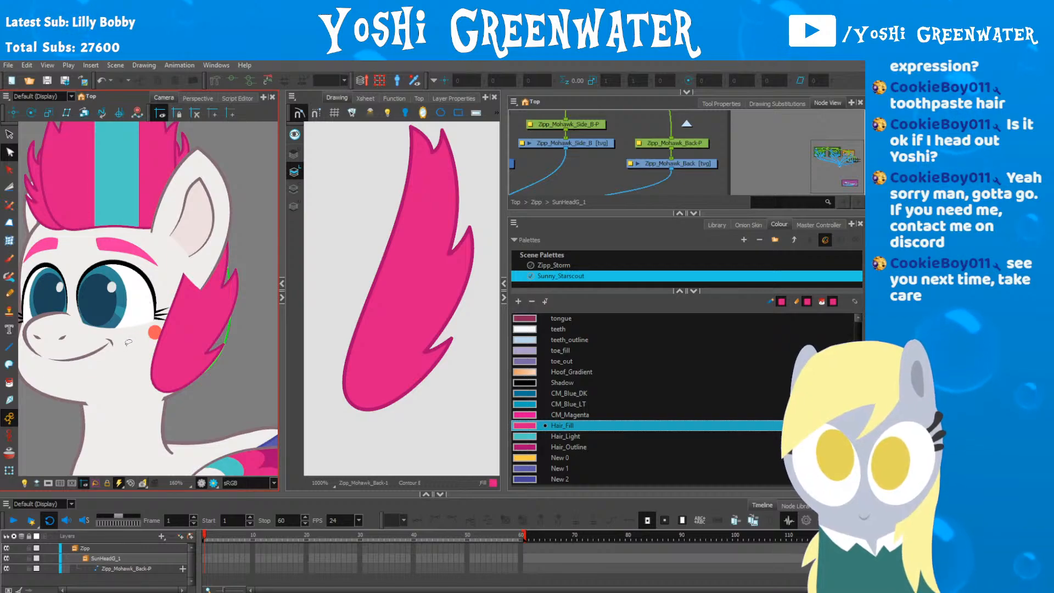
Step: Nudge the Zipp_Mohawk_Back-P peg back in depth so the hair sits behind the head and neck, and save the scene
{"action": "left_click_drag", "start_coordinate": [546, 213], "coordinate": [568, 303]}
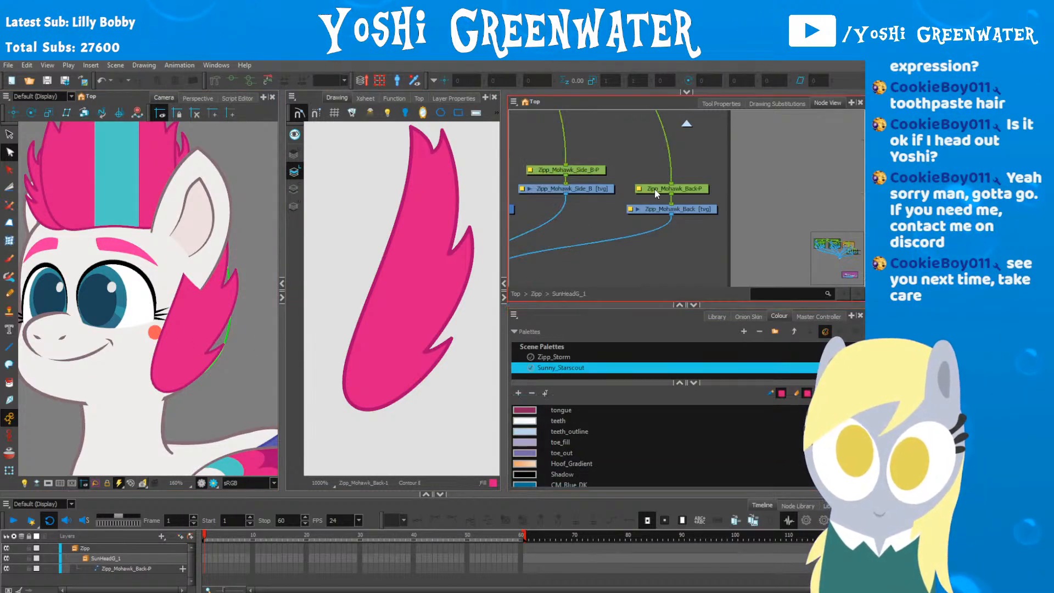
{"action": "left_click", "coordinate": [655, 189]}
{"action": "key", "text": "shift+t"}
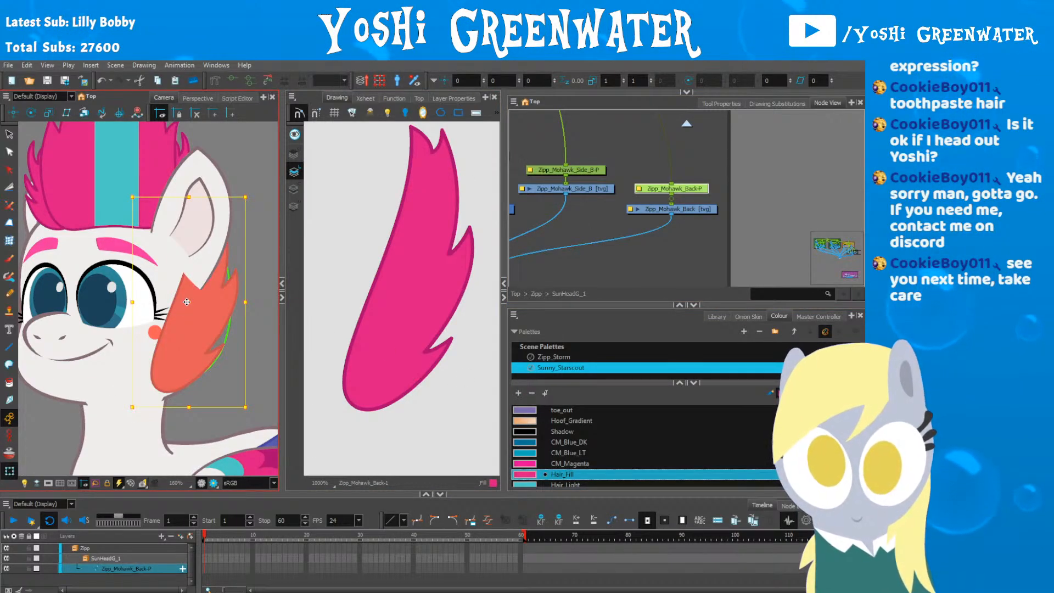
{"action": "key", "text": "alt+Up"}
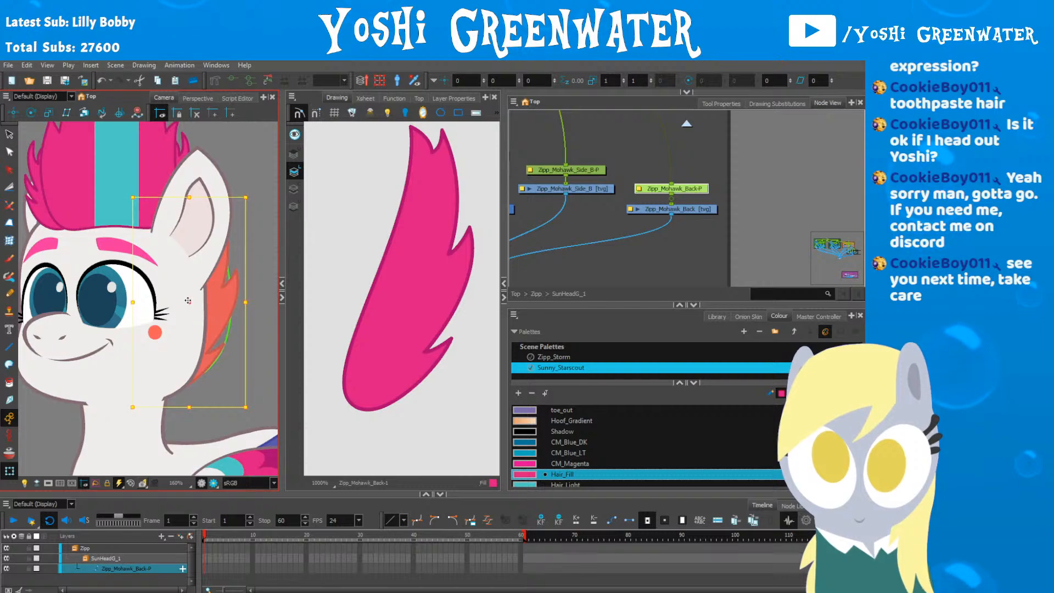
{"action": "key", "text": "alt+Down"}
{"action": "key", "text": "alt+Up"}
{"action": "left_click", "coordinate": [59, 424]}
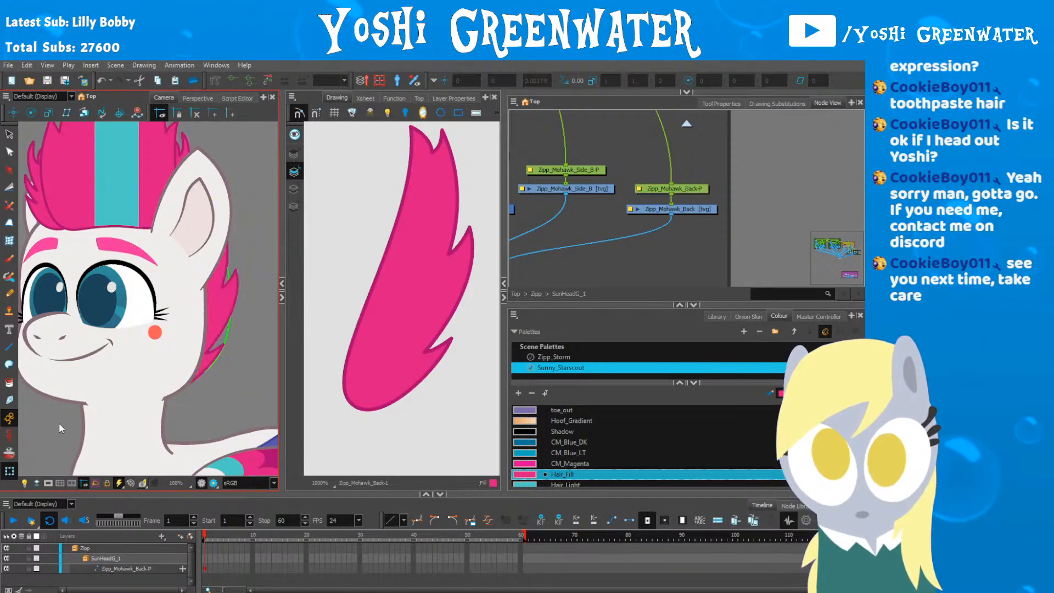
{"action": "scroll", "coordinate": [58, 424], "scroll_direction": "down", "scroll_amount": 2}
{"action": "left_click_drag", "start_coordinate": [55, 430], "coordinate": [97, 393]}
{"action": "key", "text": "ctrl+s"}
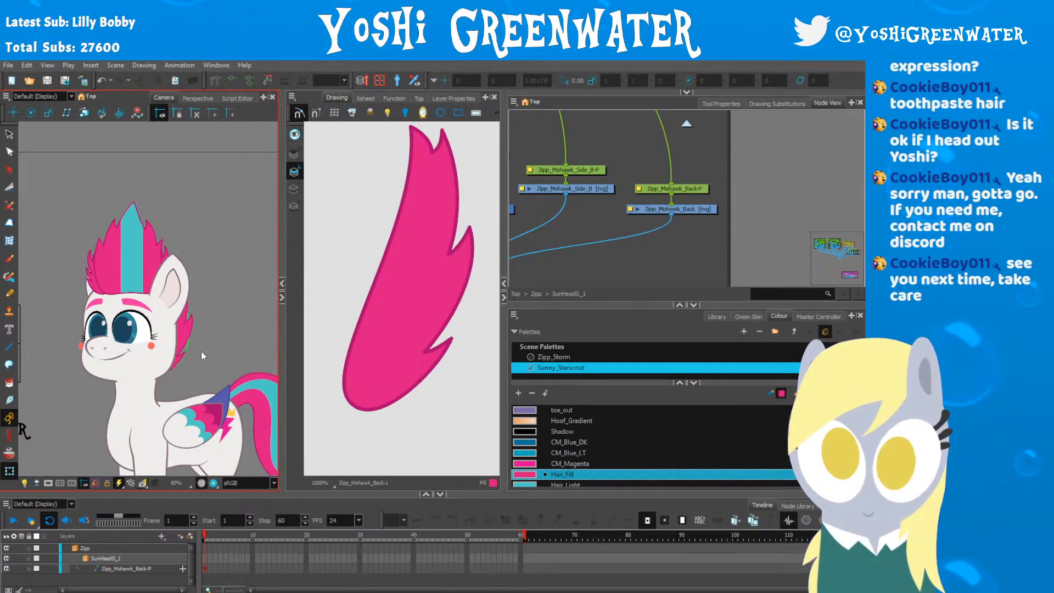
Step: Delete the green guide sketch from its art layer in the back mohawk drawing
{"action": "left_click", "coordinate": [294, 206]}
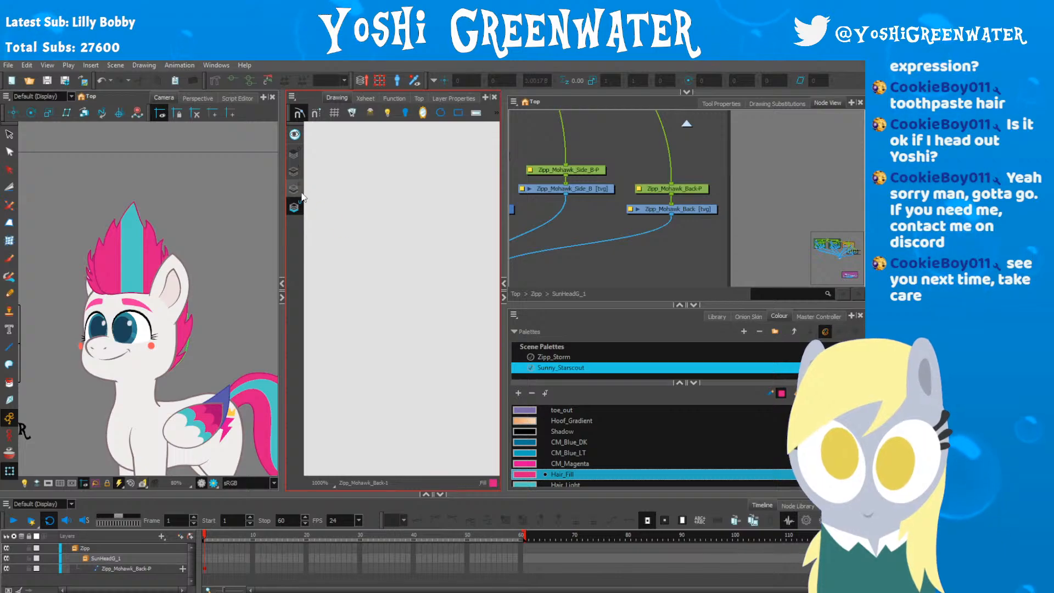
{"action": "left_click", "coordinate": [295, 189]}
{"action": "scroll", "coordinate": [311, 200], "scroll_direction": "down", "scroll_amount": 2}
{"action": "scroll", "coordinate": [319, 214], "scroll_direction": "down", "scroll_amount": 2}
{"action": "left_click", "coordinate": [9, 134]}
{"action": "left_click_drag", "start_coordinate": [392, 159], "coordinate": [294, 291]}
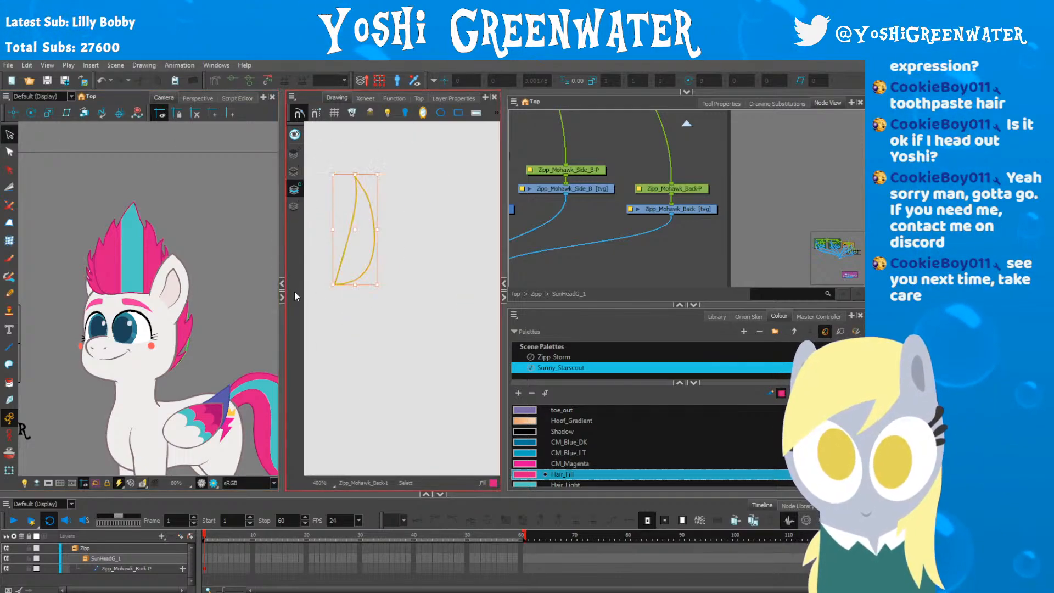
{"action": "key", "text": "Delete"}
Step: At frame 4, move the Zipp_Mohawk_Back-P peg sideways until the back hair is hidden behind the front-facing head
{"action": "left_click", "coordinate": [282, 295]}
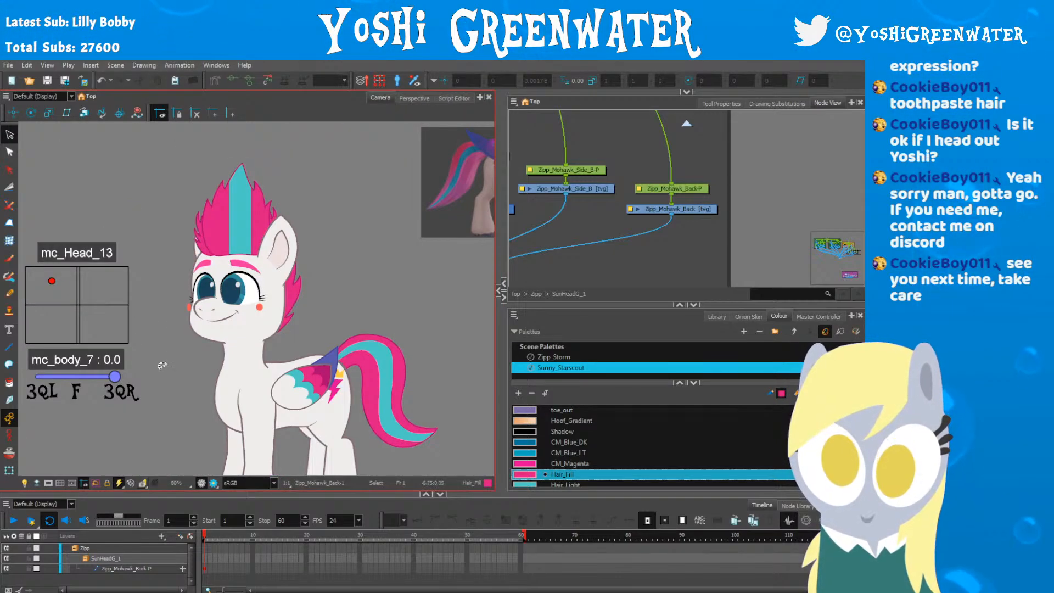
{"action": "left_click_drag", "start_coordinate": [173, 408], "coordinate": [169, 370]}
{"action": "key", "text": "period"}
{"action": "key", "text": "period"}
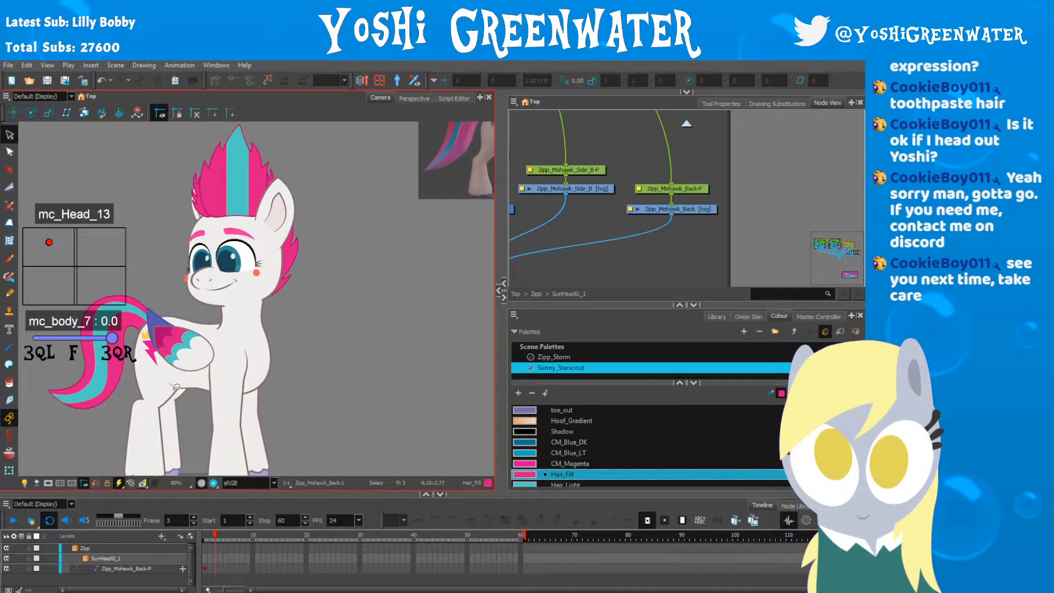
{"action": "key", "text": "period"}
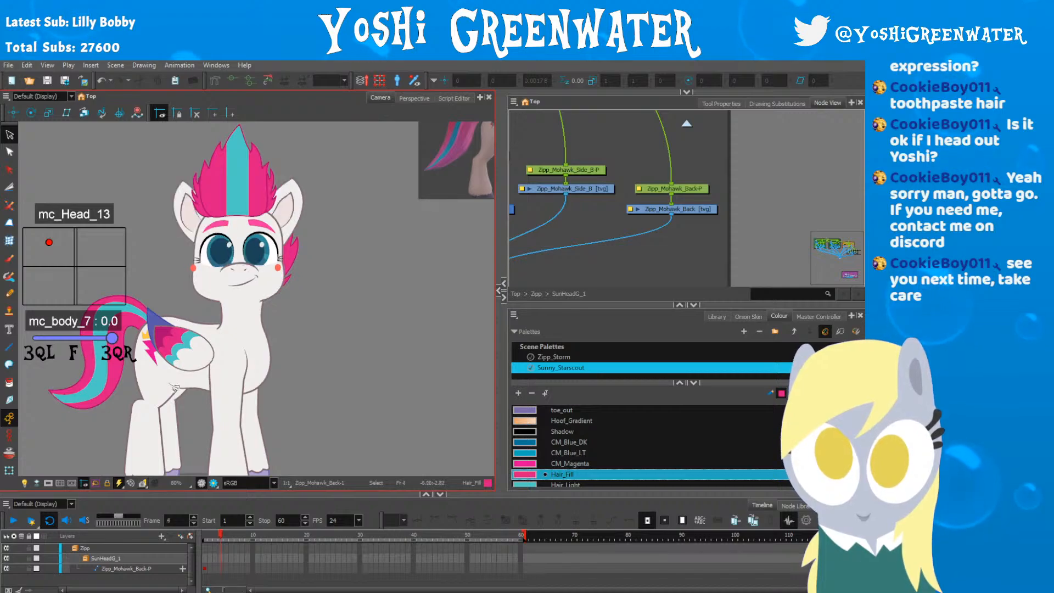
{"action": "left_click_drag", "start_coordinate": [558, 242], "coordinate": [556, 267]}
{"action": "left_click", "coordinate": [650, 215]}
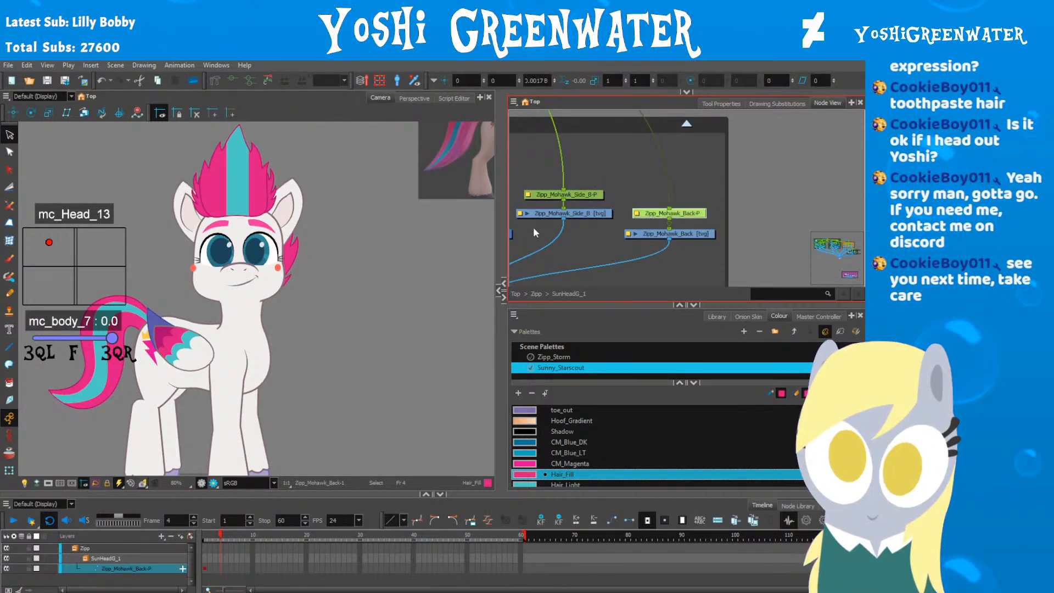
{"action": "key", "text": "shift+t"}
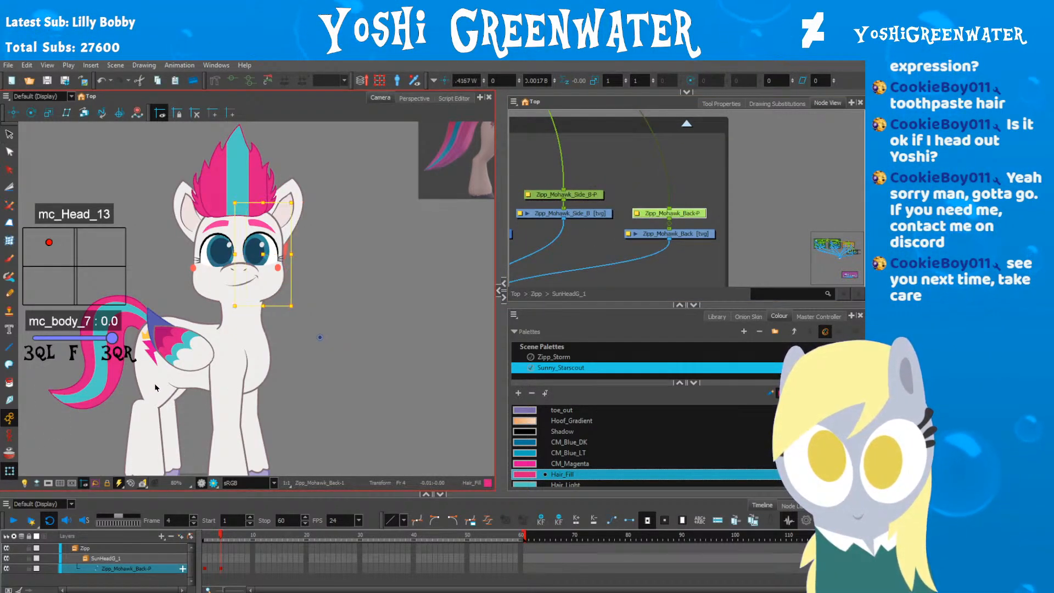
{"action": "left_click", "coordinate": [150, 275]}
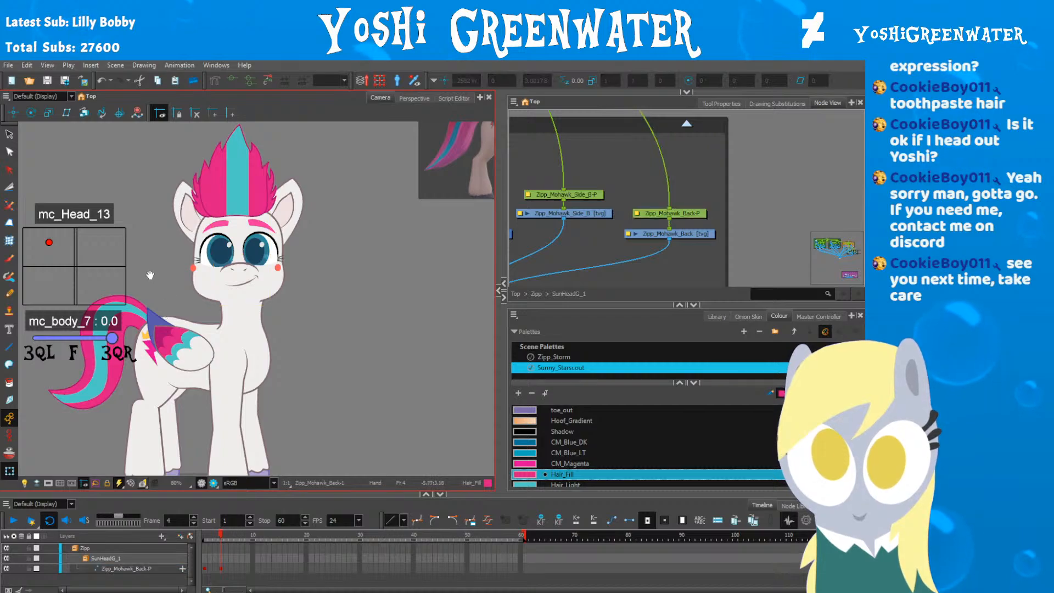
Step: Extend the backdrop around the mohawk nodes downward and move their composite node lower inside it
{"action": "left_click_drag", "start_coordinate": [159, 282], "coordinate": [203, 333]}
{"action": "left_click_drag", "start_coordinate": [549, 305], "coordinate": [553, 403]}
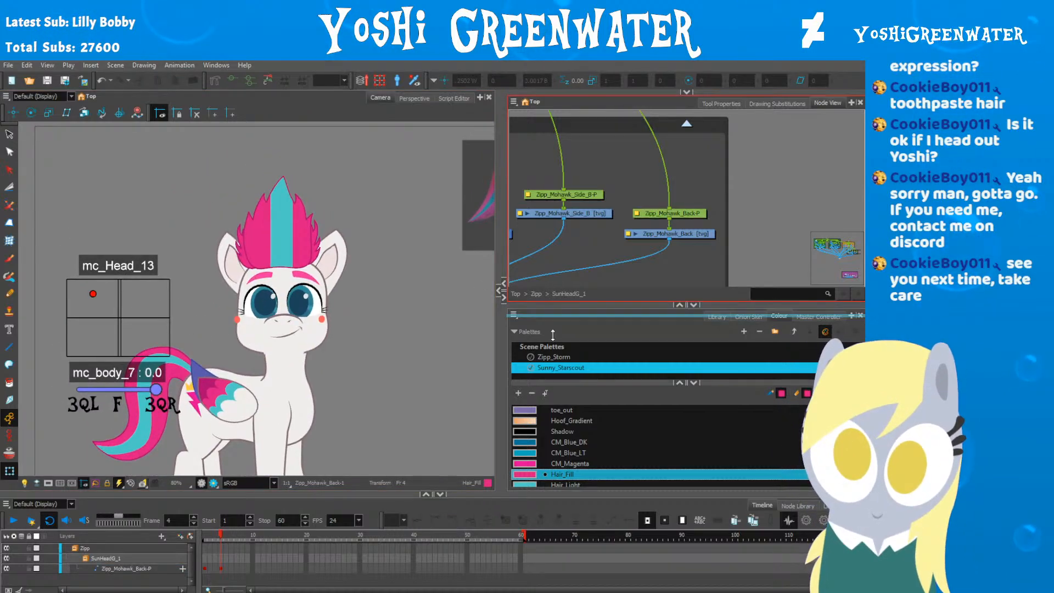
{"action": "left_click_drag", "start_coordinate": [569, 249], "coordinate": [801, 275]}
{"action": "scroll", "coordinate": [770, 312], "scroll_direction": "down", "scroll_amount": 2}
{"action": "left_click_drag", "start_coordinate": [770, 313], "coordinate": [664, 280]}
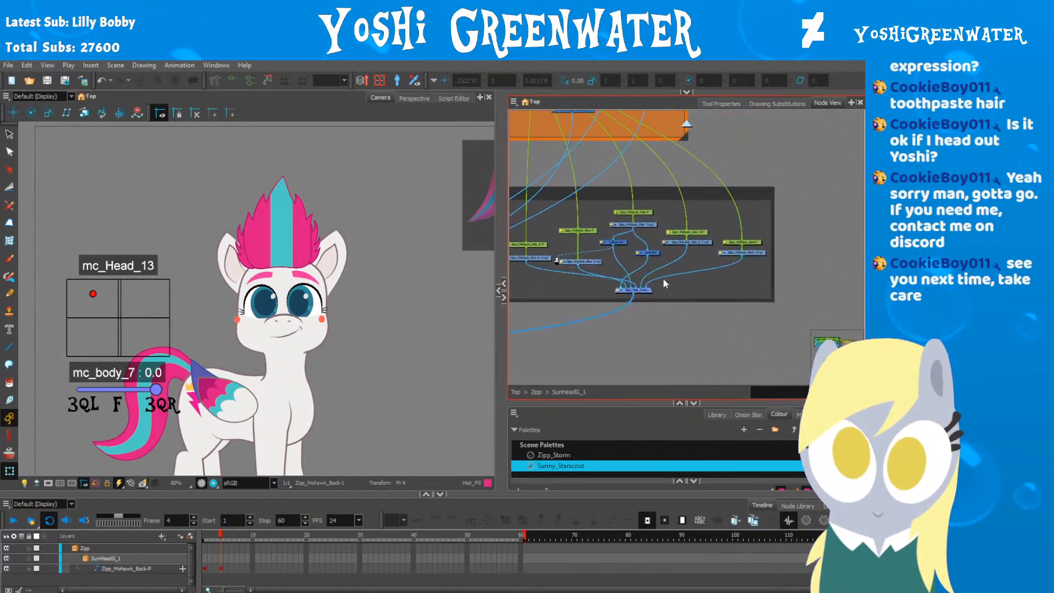
{"action": "left_click_drag", "start_coordinate": [770, 296], "coordinate": [776, 352]}
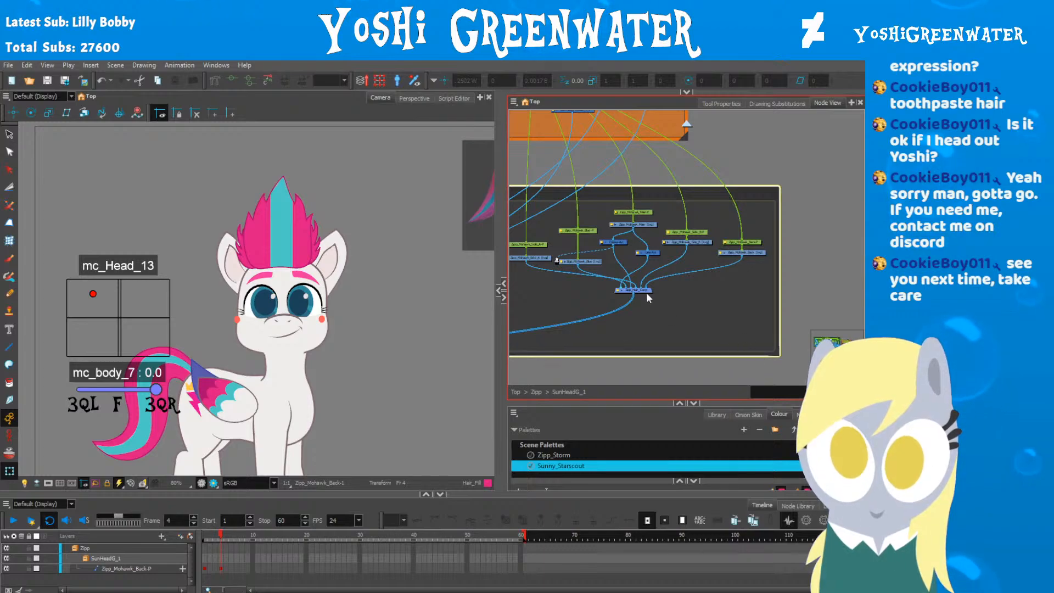
{"action": "left_click_drag", "start_coordinate": [643, 291], "coordinate": [645, 322]}
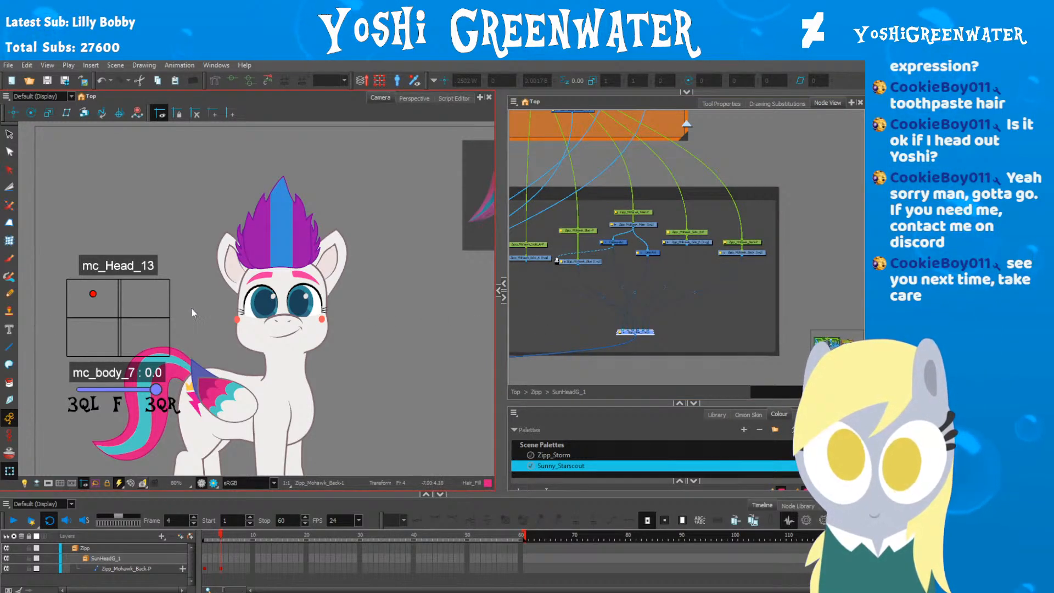
{"action": "left_click_drag", "start_coordinate": [525, 299], "coordinate": [588, 300]}
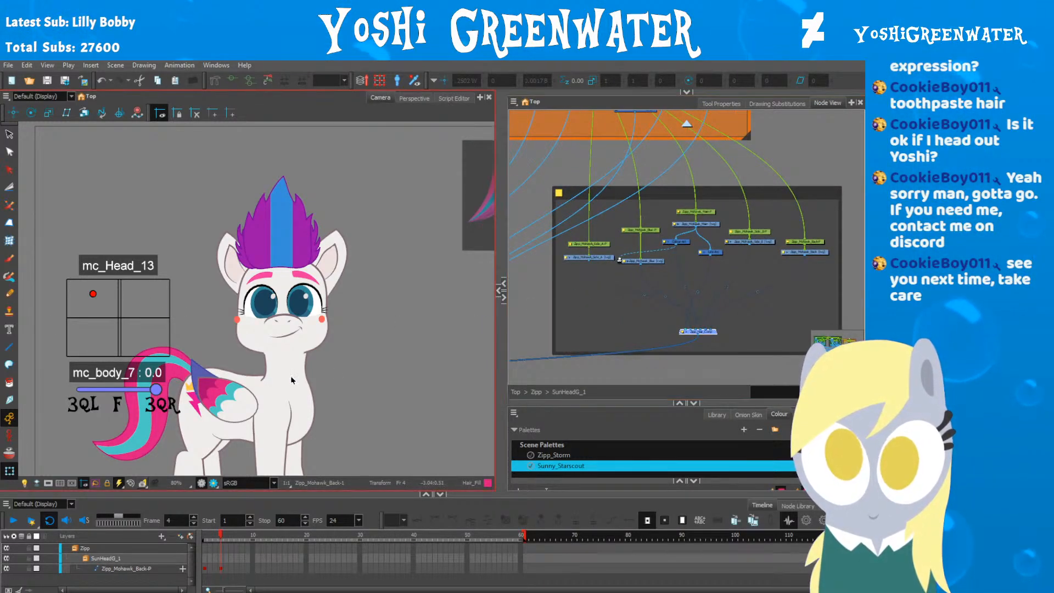
{"action": "scroll", "coordinate": [210, 309], "scroll_direction": "down", "scroll_amount": 3}
{"action": "left_click", "coordinate": [210, 308]}
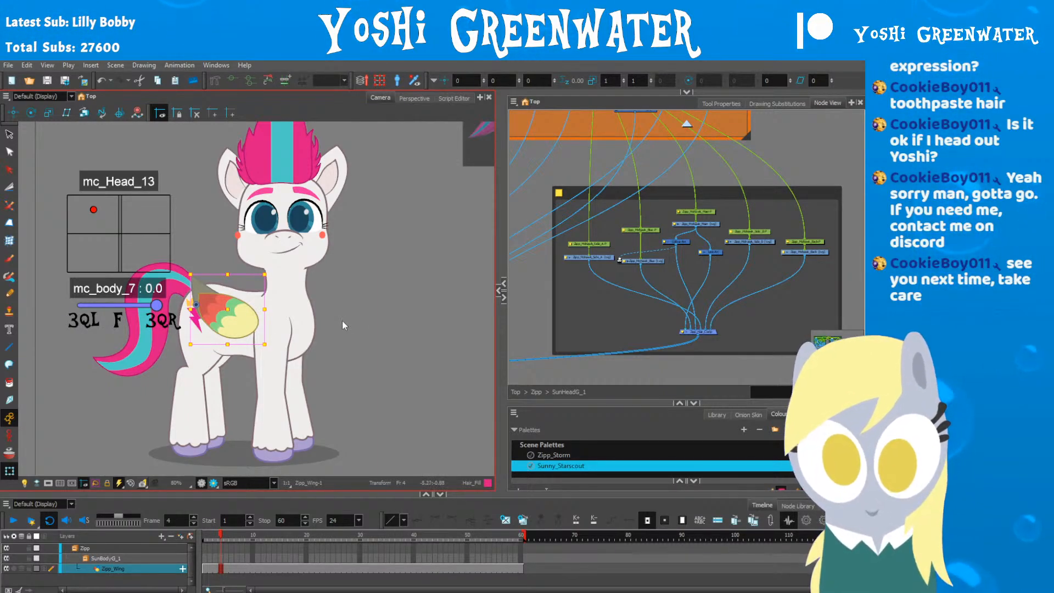
{"action": "left_click", "coordinate": [362, 315]}
{"action": "left_click_drag", "start_coordinate": [346, 310], "coordinate": [323, 370]}
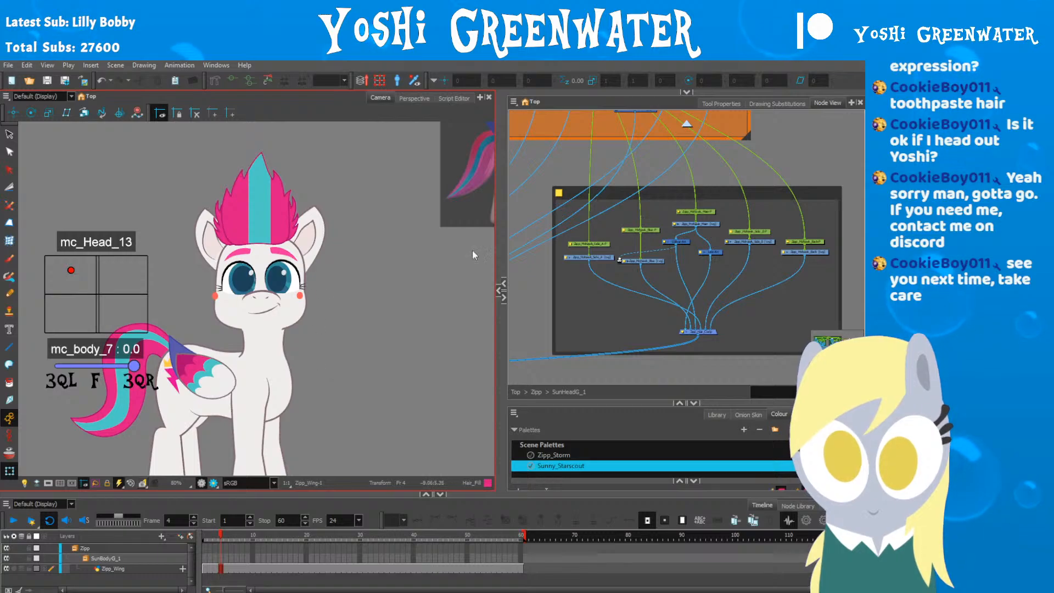
Step: Select the Zipp_Mohawk_Blue stripe drawing and activate the Rigging tool for it
{"action": "left_click", "coordinate": [260, 203]}
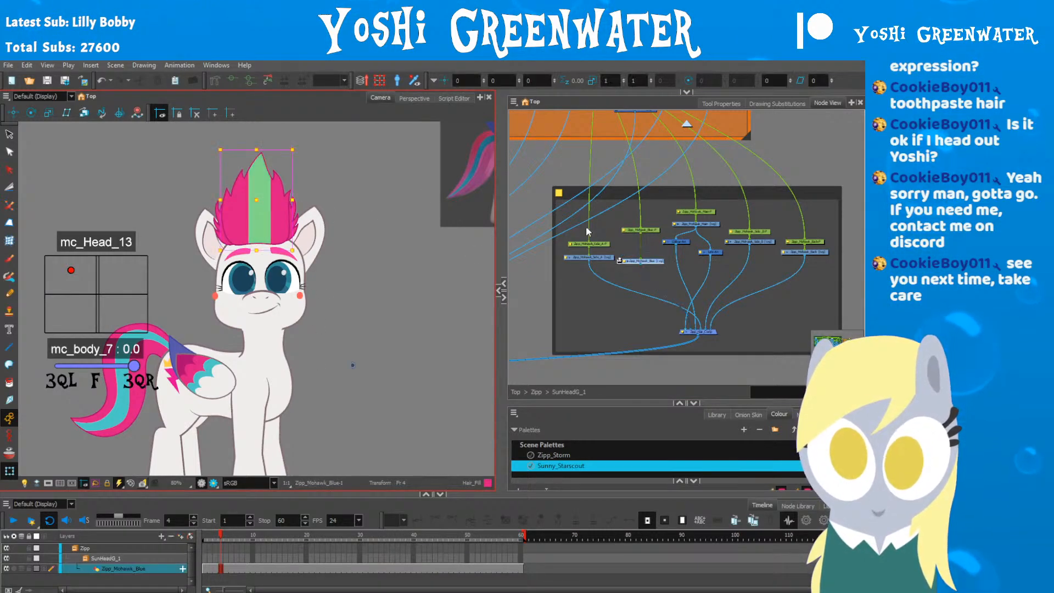
{"action": "scroll", "coordinate": [704, 240], "scroll_direction": "up", "scroll_amount": 3}
{"action": "left_click_drag", "start_coordinate": [724, 253], "coordinate": [724, 274]}
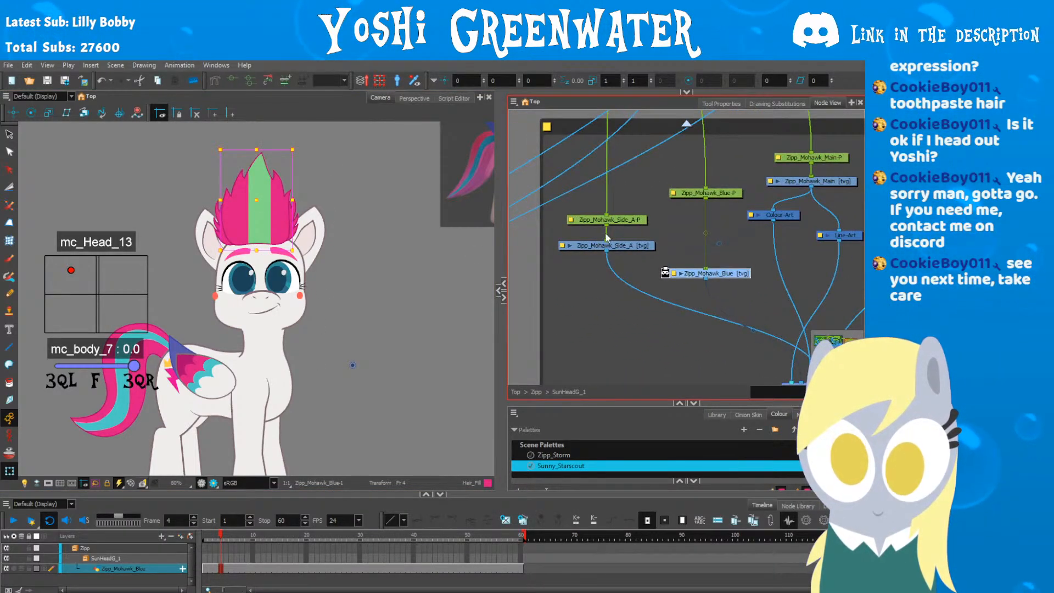
{"action": "left_click", "coordinate": [215, 81]}
{"action": "scroll", "coordinate": [248, 332], "scroll_direction": "up", "scroll_amount": 2}
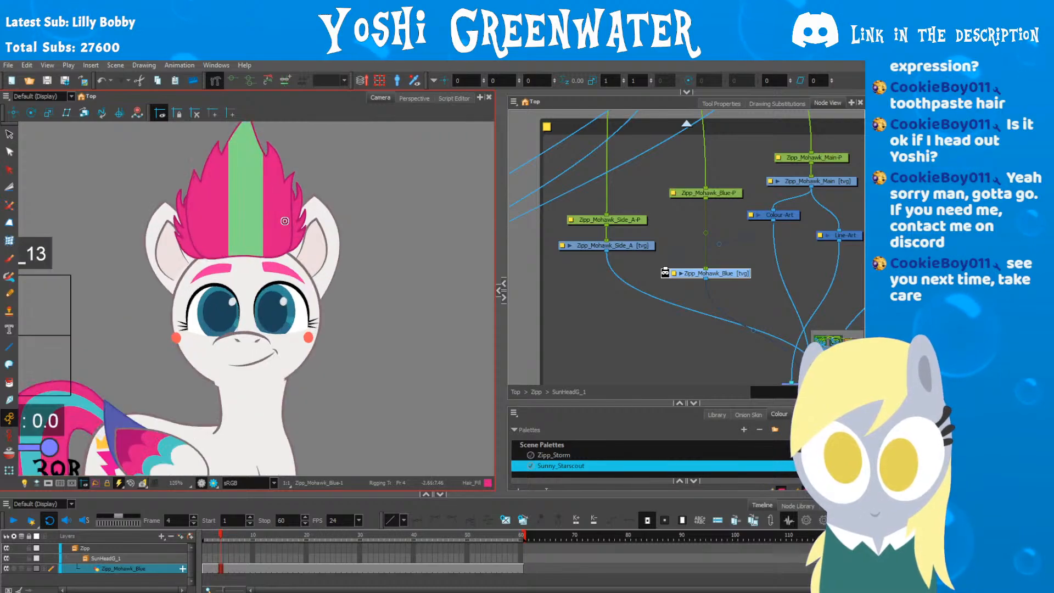
{"action": "scroll", "coordinate": [249, 331], "scroll_direction": "down", "scroll_amount": 1}
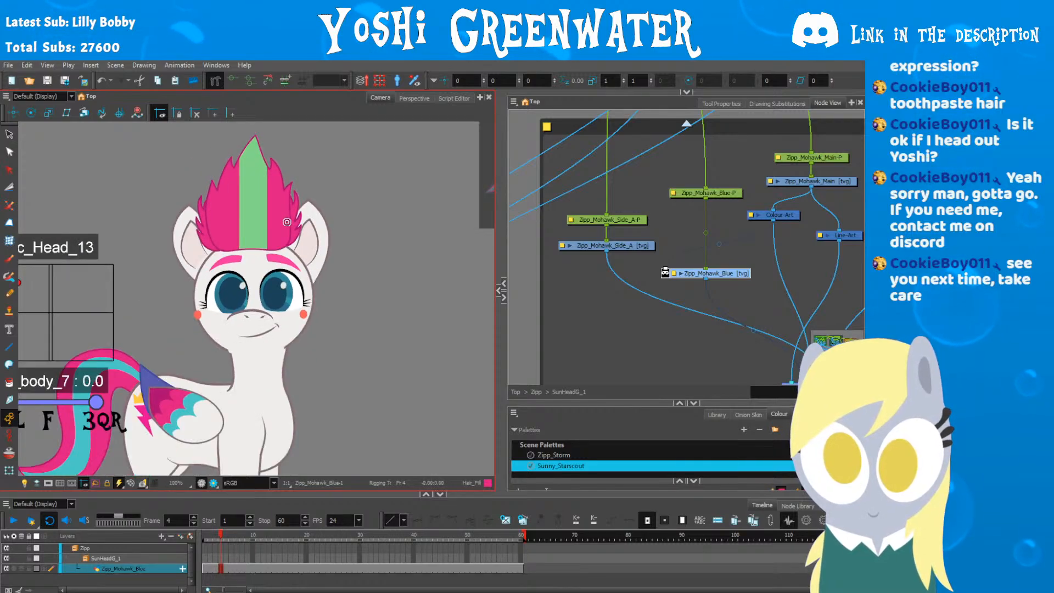
{"action": "left_click", "coordinate": [724, 103]}
{"action": "left_click", "coordinate": [827, 103]}
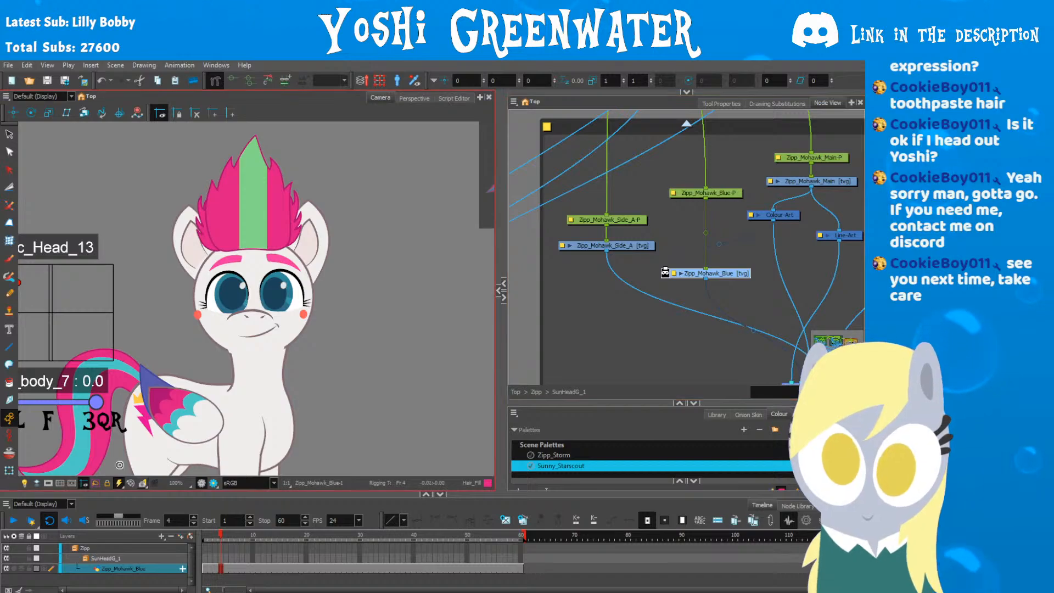
Step: Solo the Zipp_Mohawk_Blue layer in the camera view and select only its drawing node
{"action": "left_click_drag", "start_coordinate": [120, 488], "coordinate": [120, 470]}
{"action": "left_click_drag", "start_coordinate": [638, 253], "coordinate": [572, 271]}
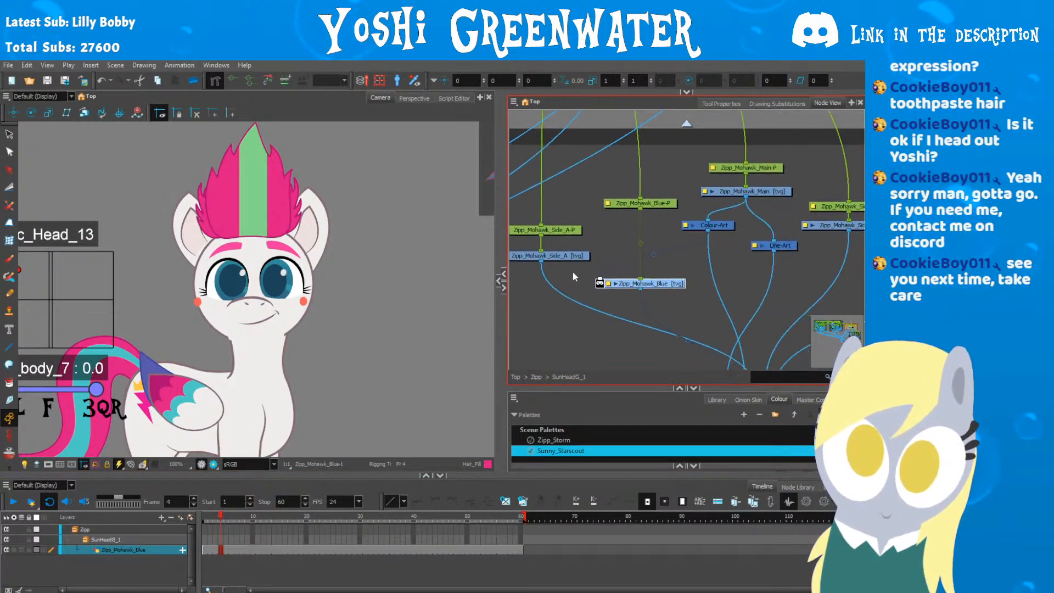
{"action": "left_click_drag", "start_coordinate": [631, 302], "coordinate": [622, 182]}
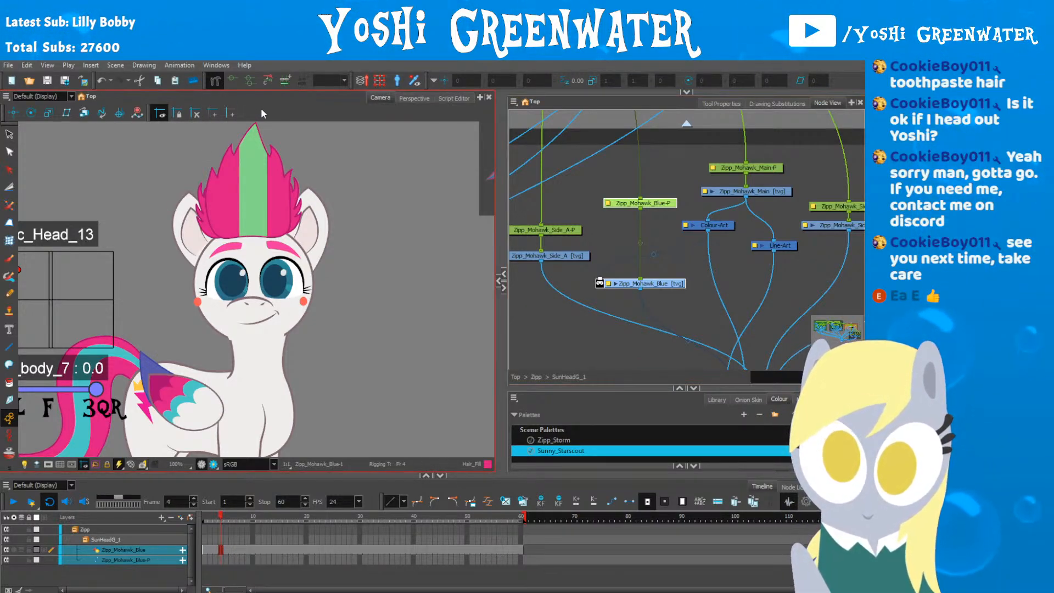
{"action": "left_click_drag", "start_coordinate": [196, 236], "coordinate": [221, 251]}
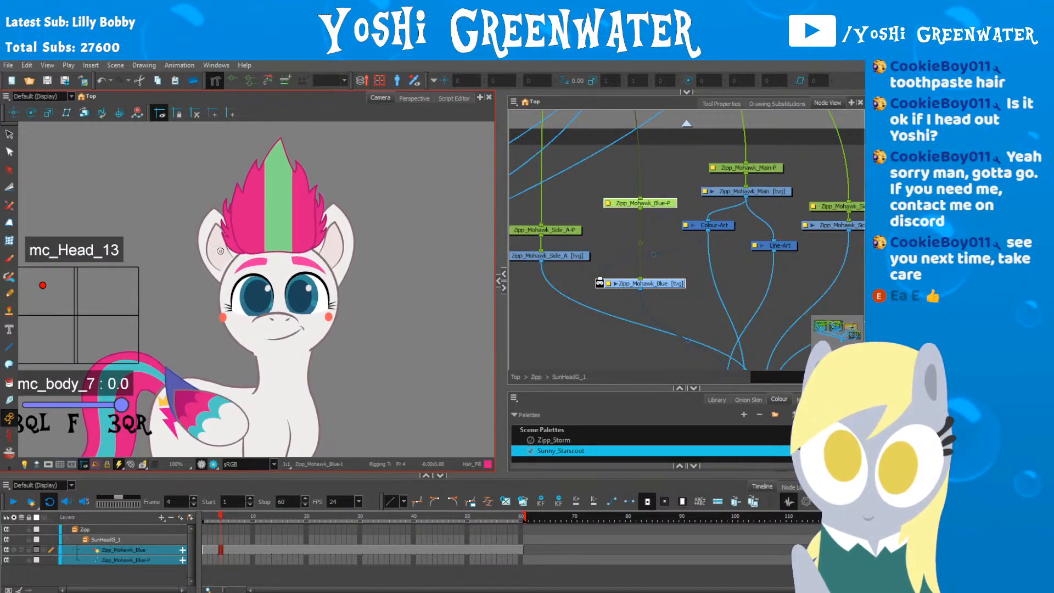
{"action": "left_click", "coordinate": [14, 550]}
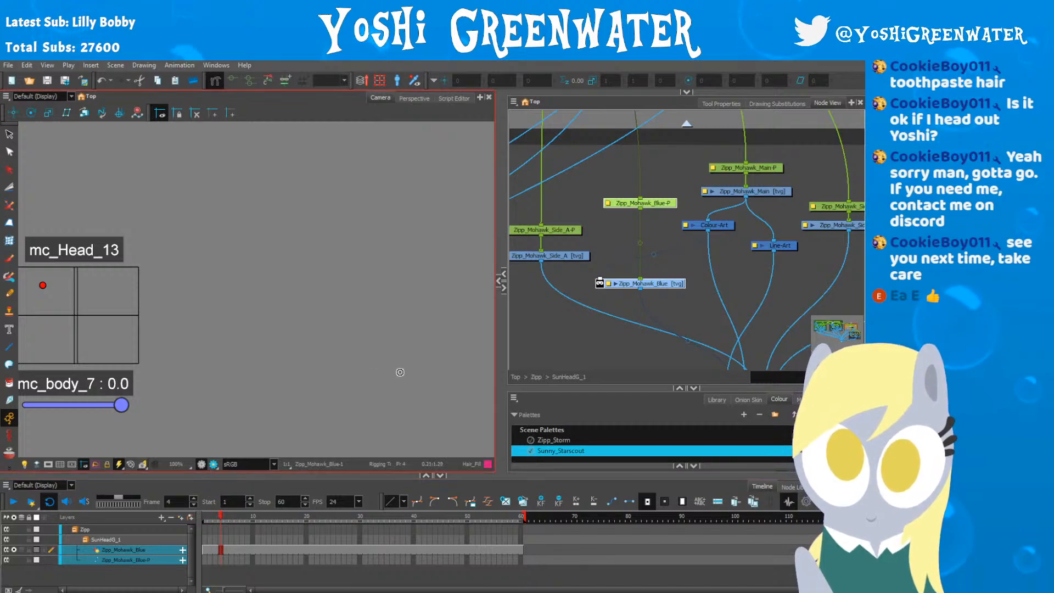
{"action": "left_click", "coordinate": [624, 286]}
{"action": "left_click", "coordinate": [624, 282]}
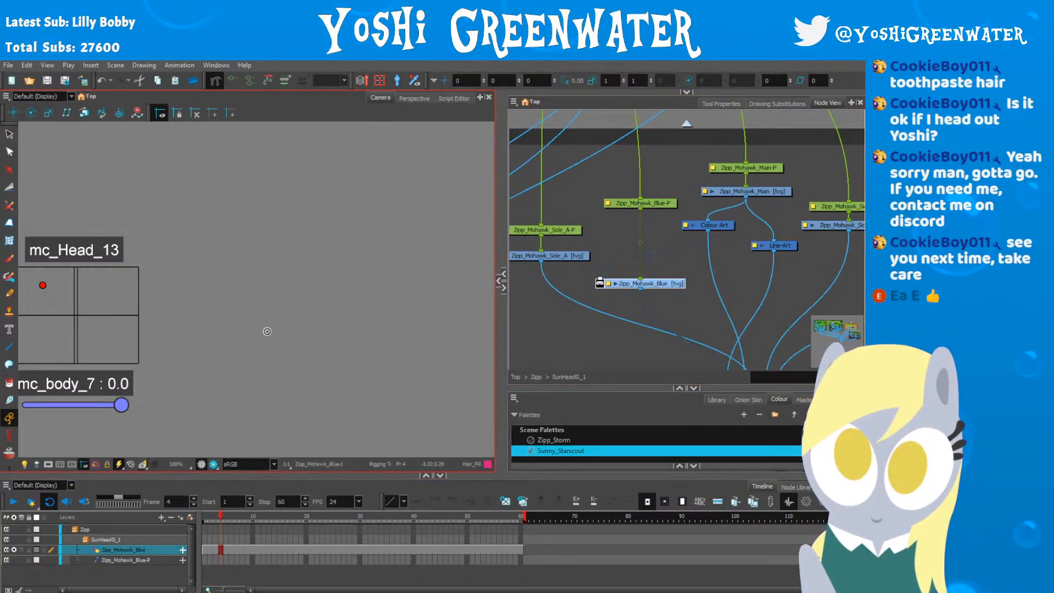
Step: Isolate the Zipp_Mohawk_Blue stripe in the camera view and set the Rigging tool to Envelope mode
{"action": "left_click", "coordinate": [14, 551]}
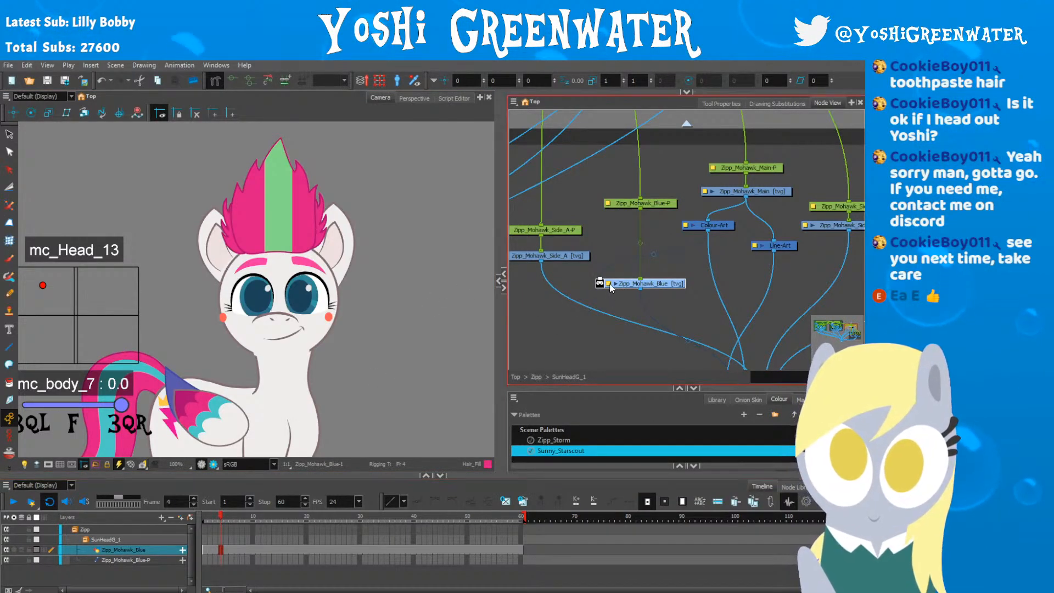
{"action": "left_click_drag", "start_coordinate": [604, 289], "coordinate": [570, 257]}
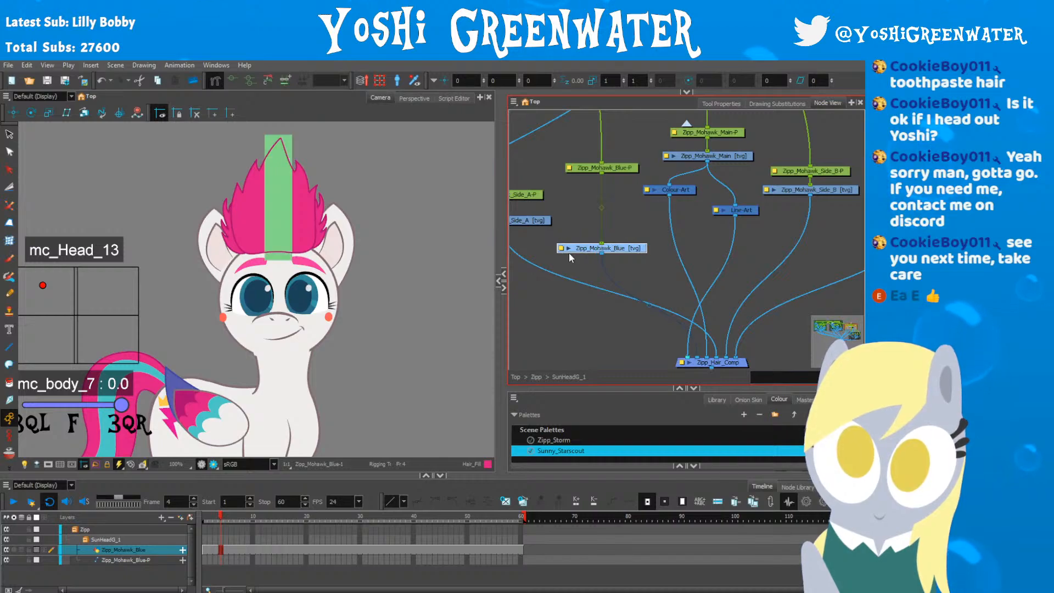
{"action": "left_click", "coordinate": [15, 550]}
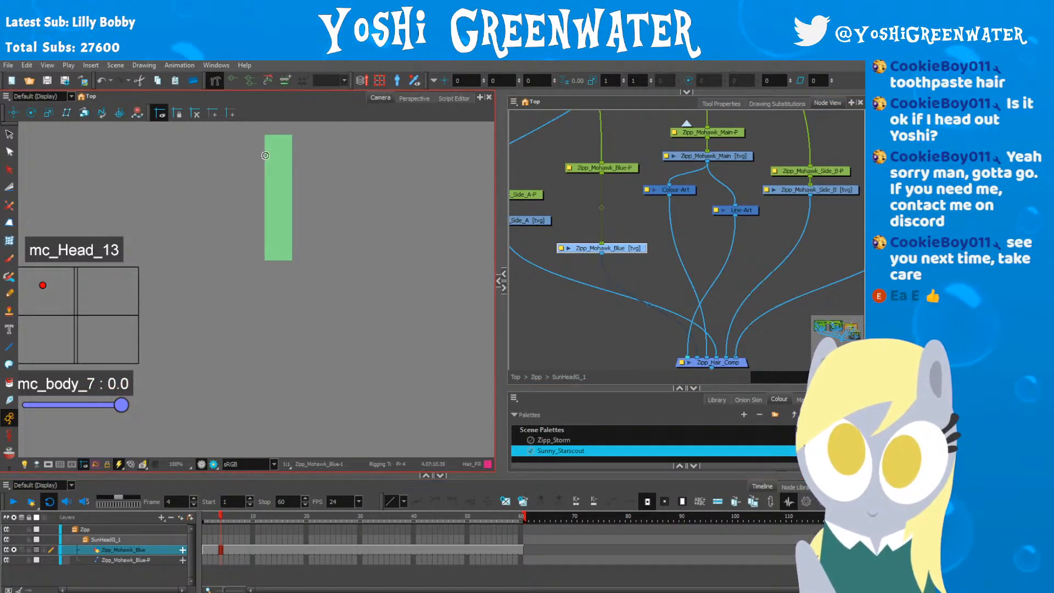
{"action": "scroll", "coordinate": [266, 160], "scroll_direction": "up", "scroll_amount": 1}
{"action": "left_click_drag", "start_coordinate": [237, 178], "coordinate": [245, 229]}
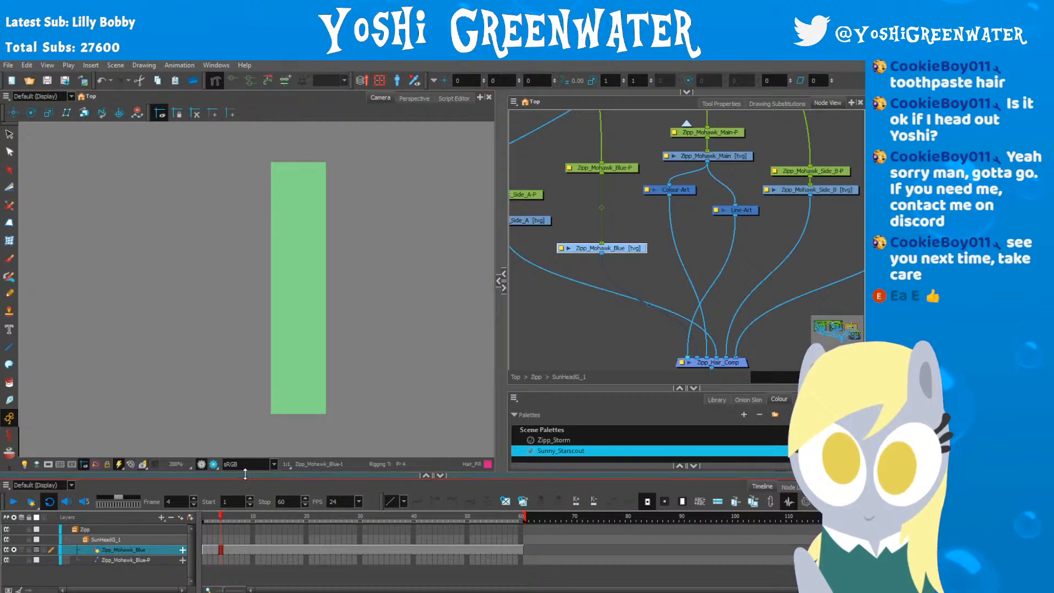
{"action": "left_click_drag", "start_coordinate": [246, 474], "coordinate": [245, 499]}
{"action": "left_click", "coordinate": [709, 104]}
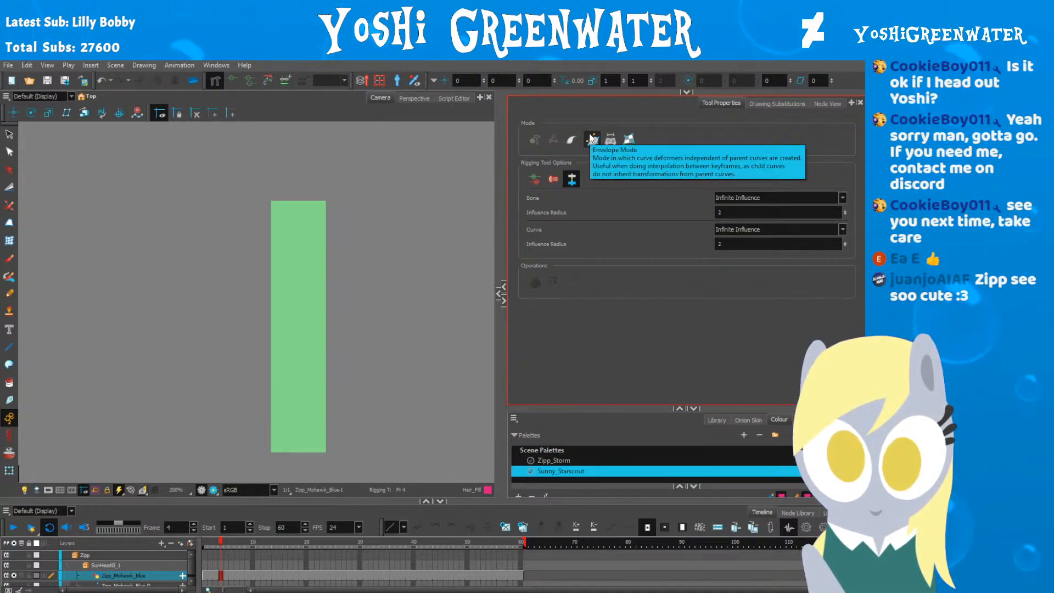
{"action": "left_click", "coordinate": [591, 138]}
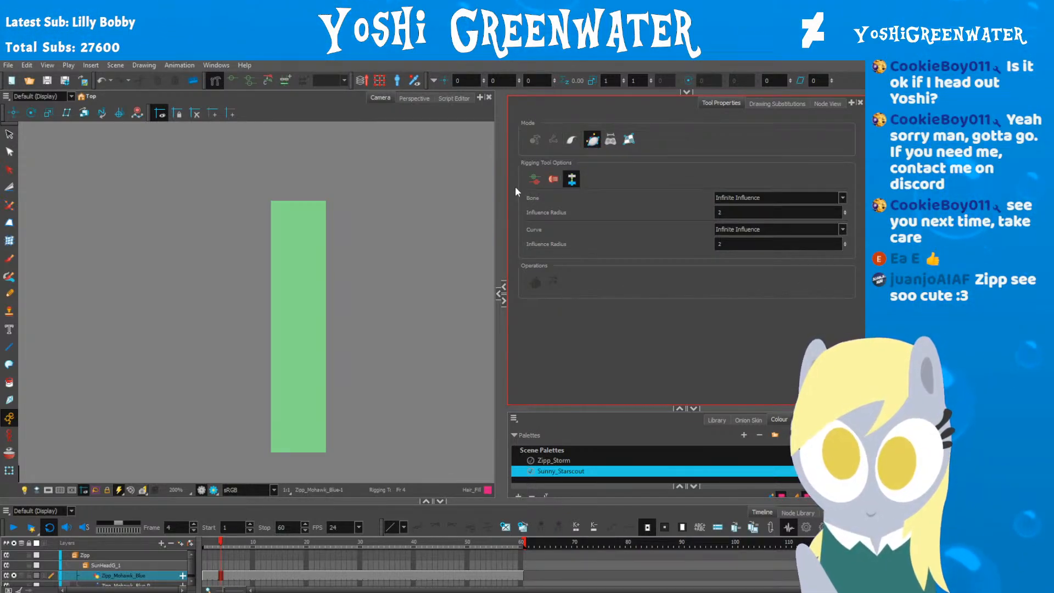
Step: Build a closed four-point envelope deformer around the corners of the rectangular mohawk stripe
{"action": "left_click_drag", "start_coordinate": [260, 206], "coordinate": [247, 153]}
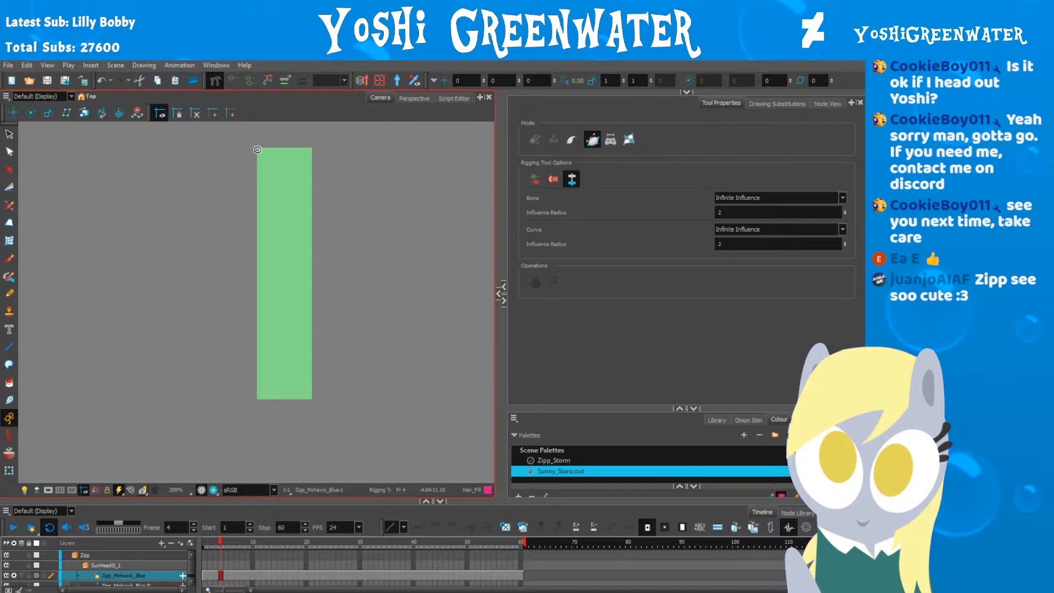
{"action": "left_click", "coordinate": [258, 149]}
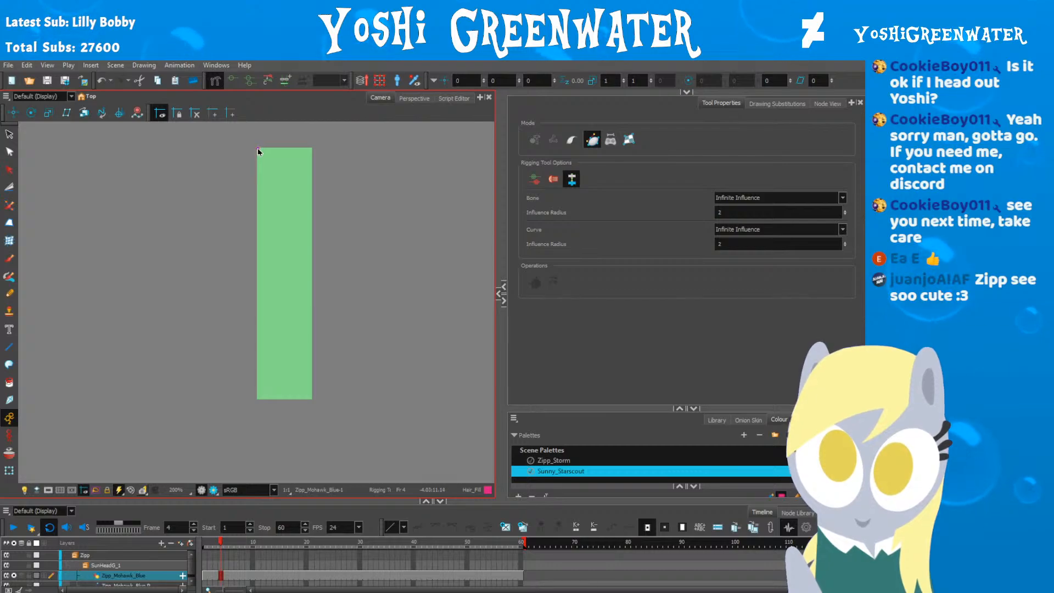
{"action": "left_click", "coordinate": [312, 148]}
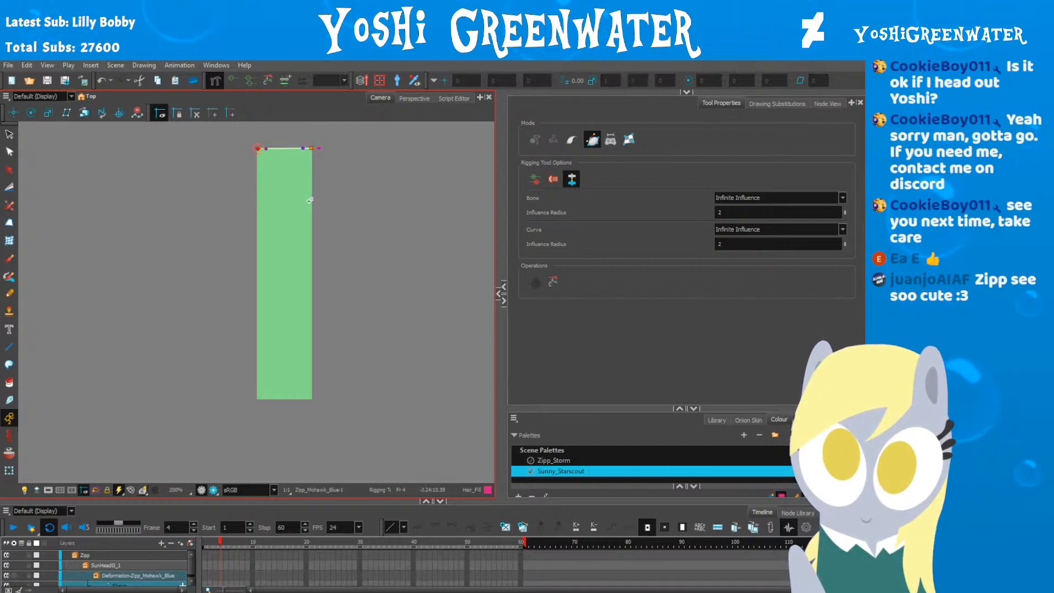
{"action": "left_click", "coordinate": [258, 399]}
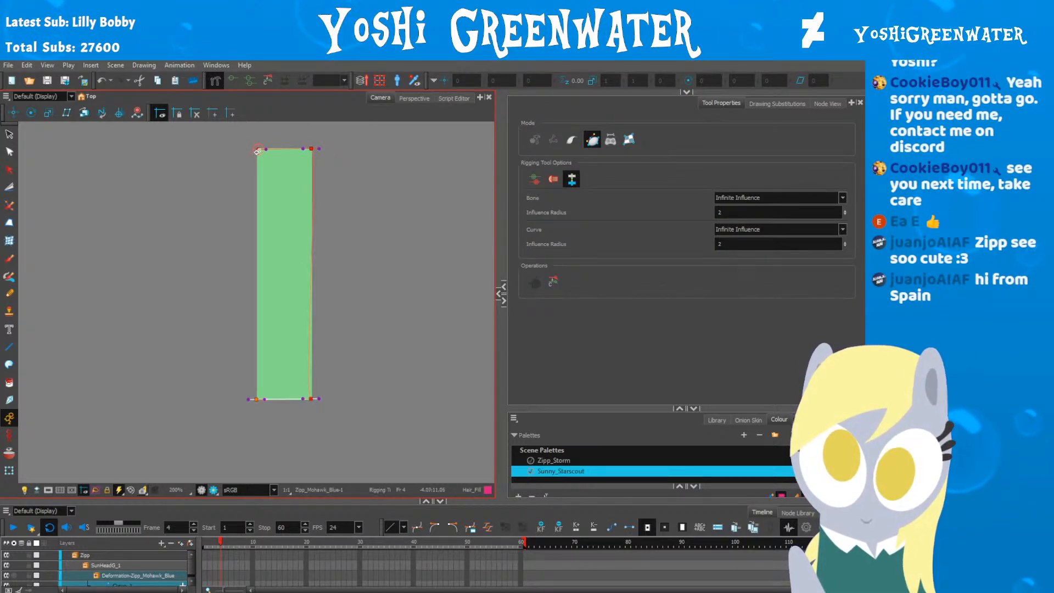
{"action": "left_click", "coordinate": [258, 149]}
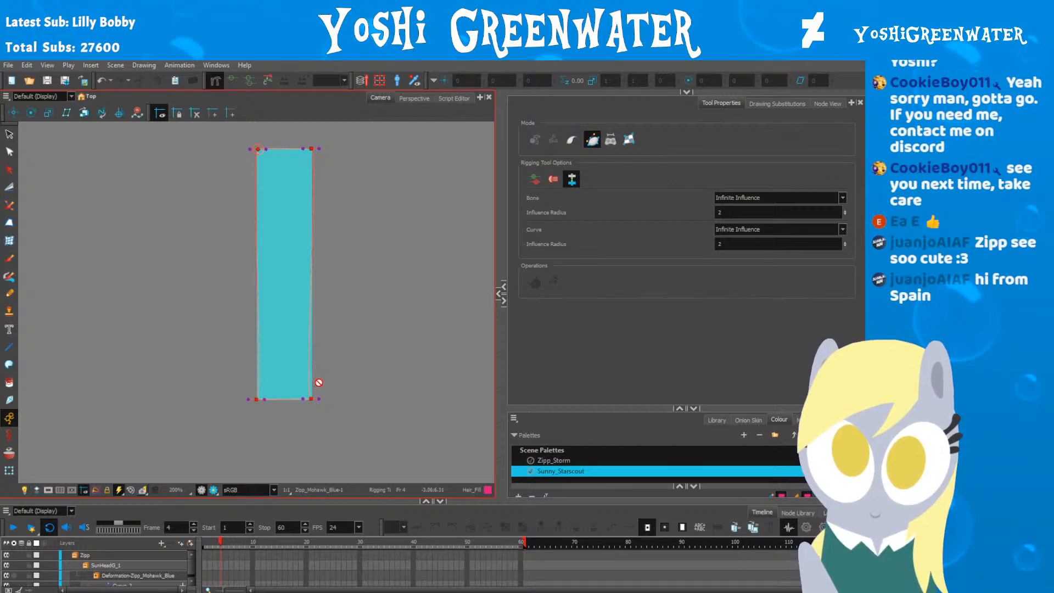
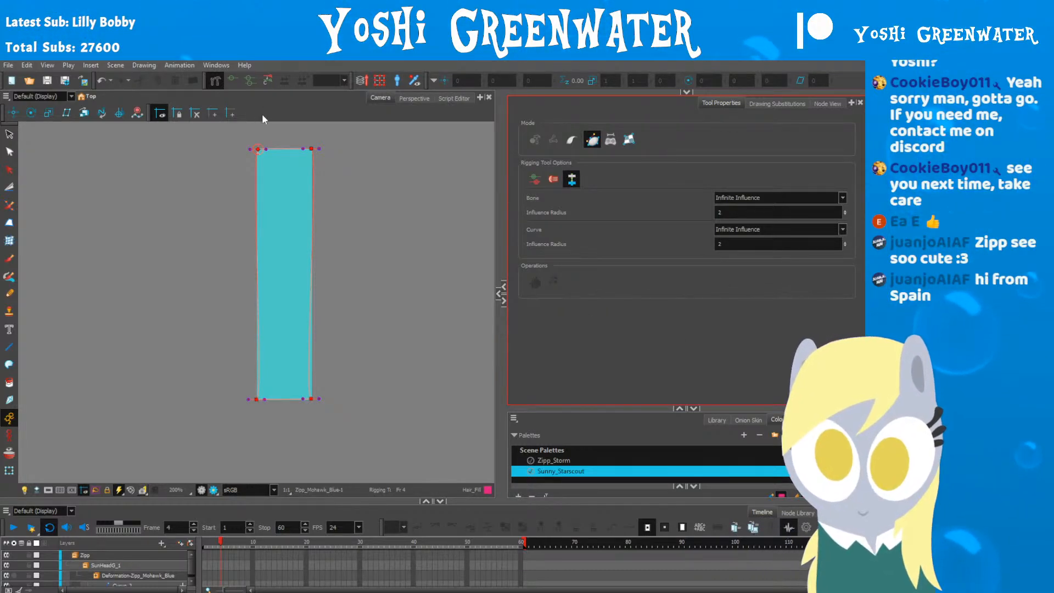
Step: Fit the envelope's two upper points to the stripe's corners and align their handles with its top and side edges
{"action": "scroll", "coordinate": [253, 150], "scroll_direction": "up", "scroll_amount": 2}
{"action": "left_click_drag", "start_coordinate": [250, 149], "coordinate": [261, 257]}
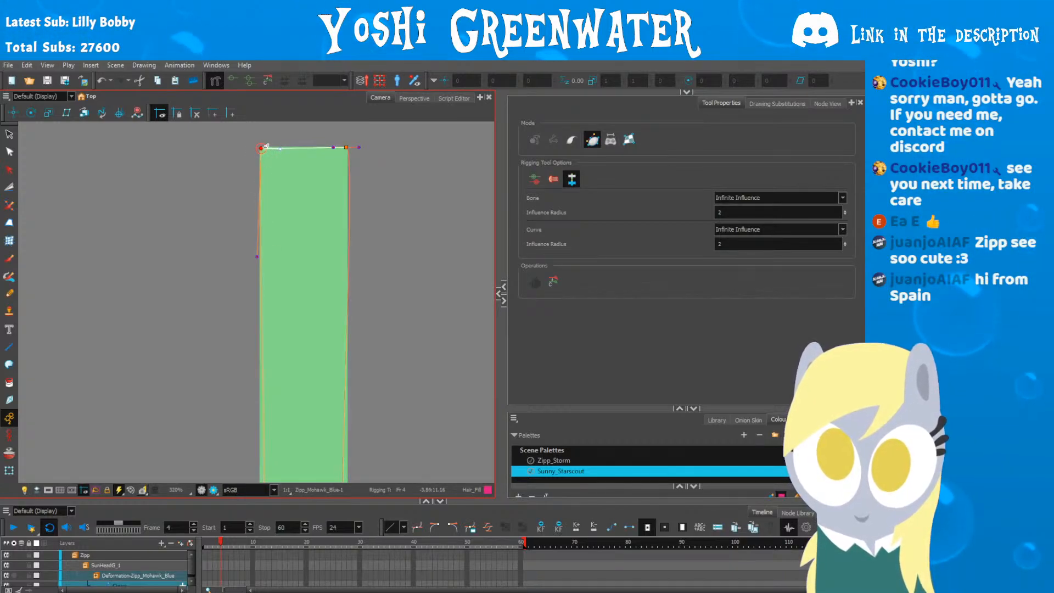
{"action": "scroll", "coordinate": [262, 145], "scroll_direction": "up", "scroll_amount": 5}
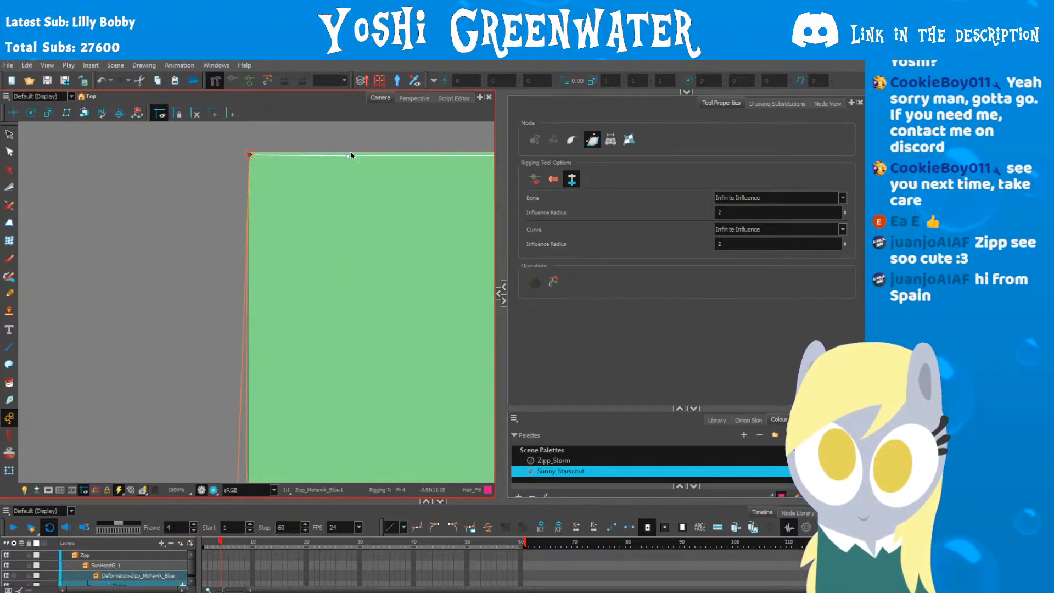
{"action": "left_click_drag", "start_coordinate": [325, 229], "coordinate": [149, 236]}
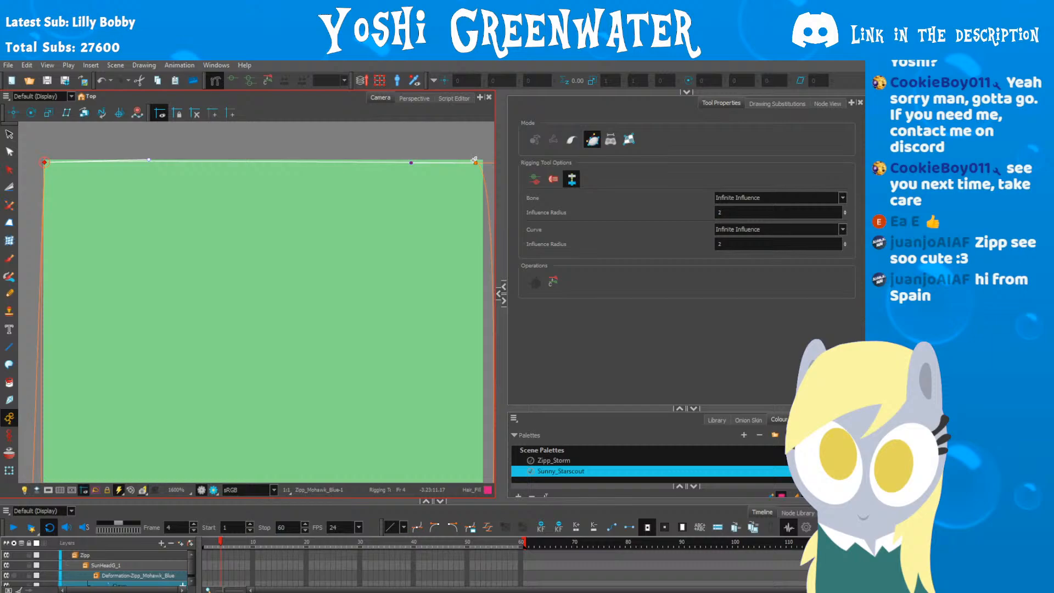
{"action": "left_click_drag", "start_coordinate": [475, 162], "coordinate": [254, 148]}
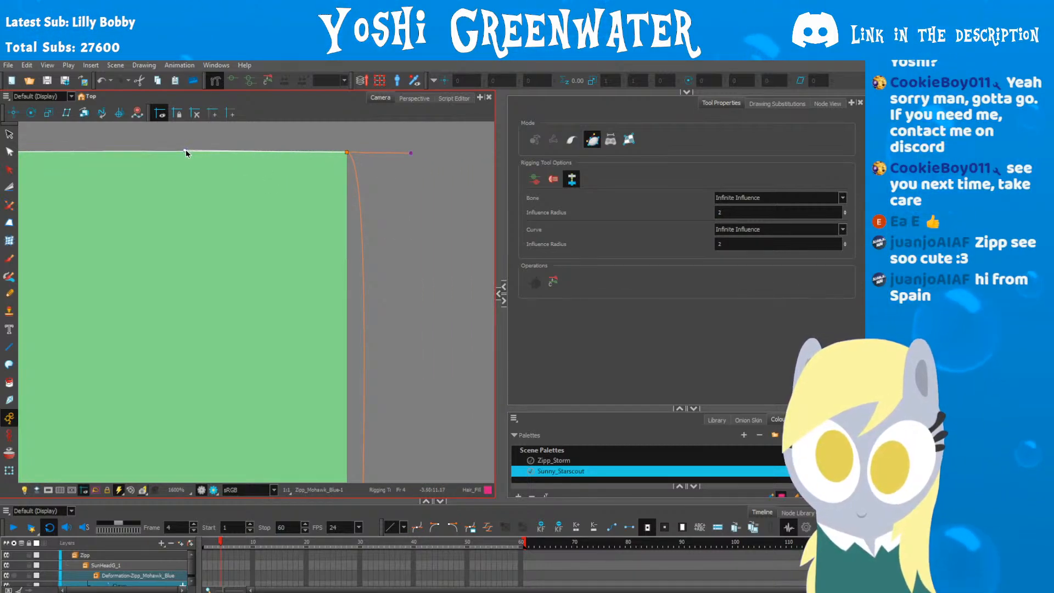
{"action": "left_click_drag", "start_coordinate": [409, 154], "coordinate": [353, 331]}
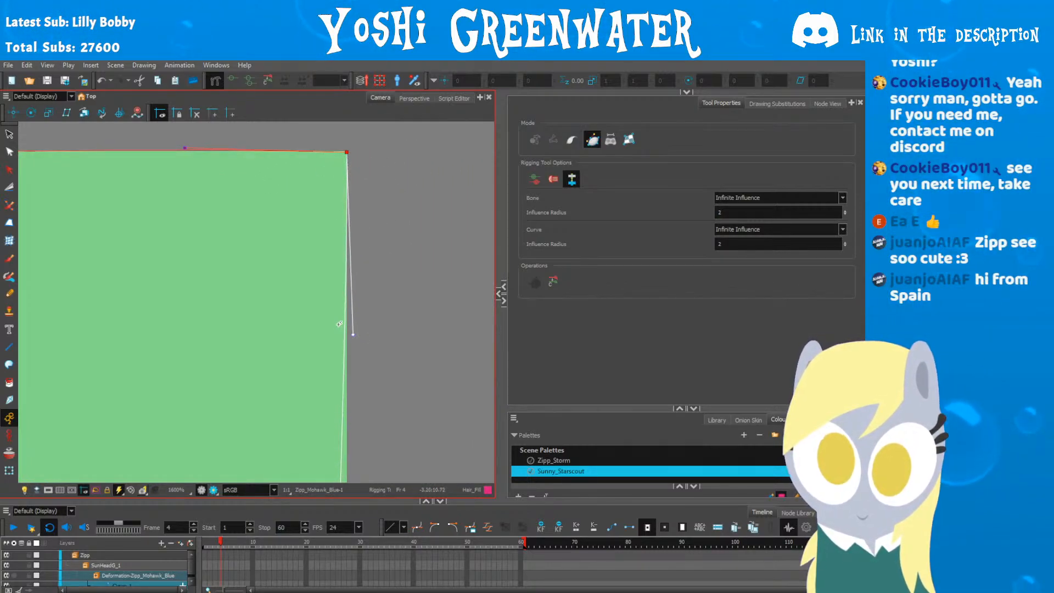
Step: Move the envelope's lower-right point onto the stripe's corner and align its handles with the side and bottom edges
{"action": "key", "text": "shift+m"}
{"action": "scroll", "coordinate": [161, 228], "scroll_direction": "up", "scroll_amount": 5}
{"action": "left_click_drag", "start_coordinate": [168, 319], "coordinate": [265, 226]}
{"action": "scroll", "coordinate": [287, 324], "scroll_direction": "up", "scroll_amount": 4}
{"action": "scroll", "coordinate": [314, 333], "scroll_direction": "up", "scroll_amount": 5}
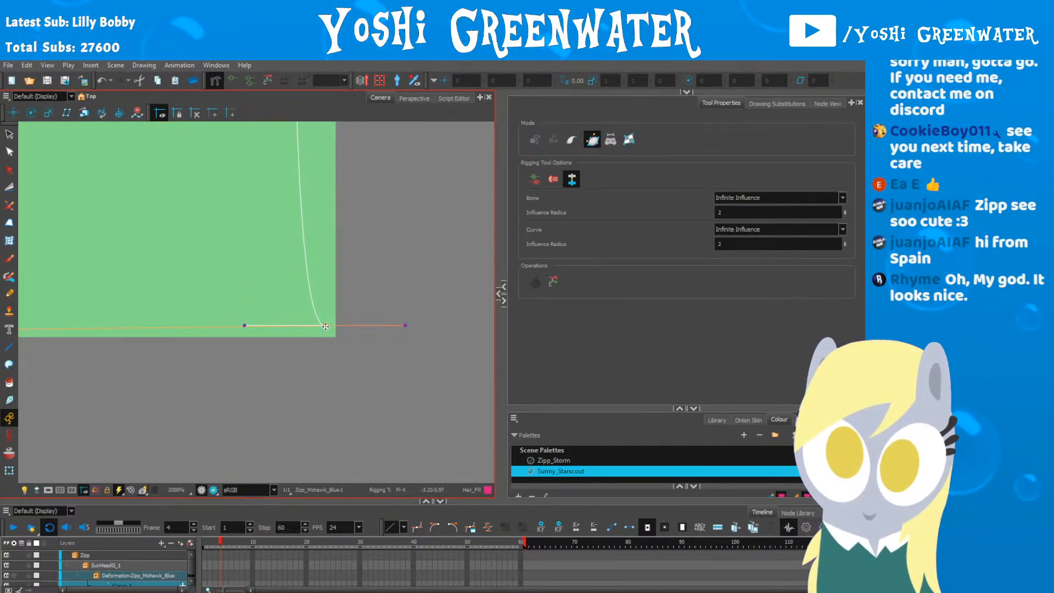
{"action": "left_click_drag", "start_coordinate": [325, 326], "coordinate": [336, 338]}
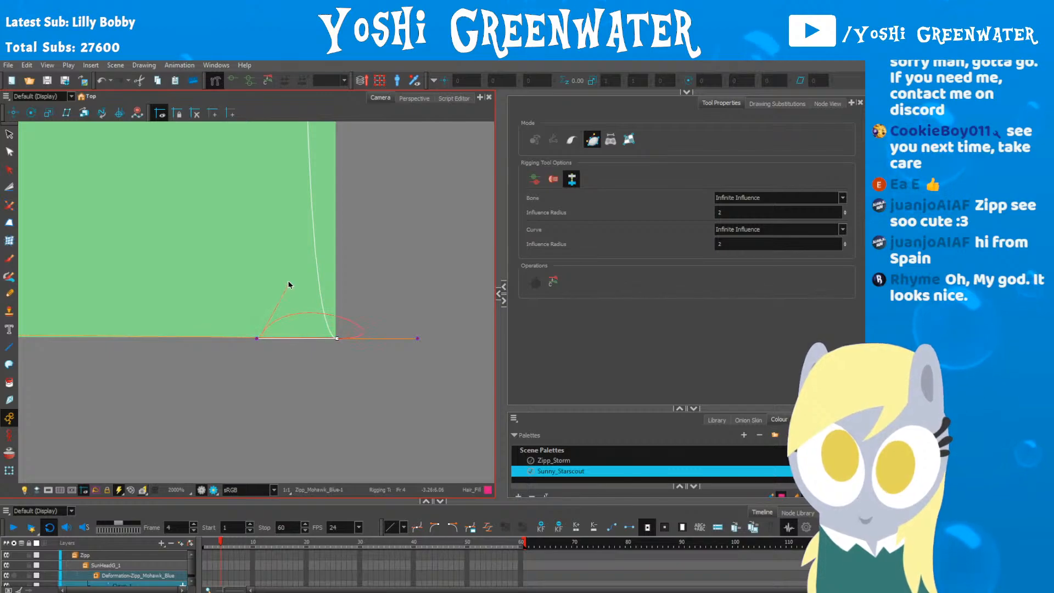
{"action": "left_click_drag", "start_coordinate": [289, 284], "coordinate": [335, 182]}
{"action": "left_click_drag", "start_coordinate": [335, 396], "coordinate": [164, 340]}
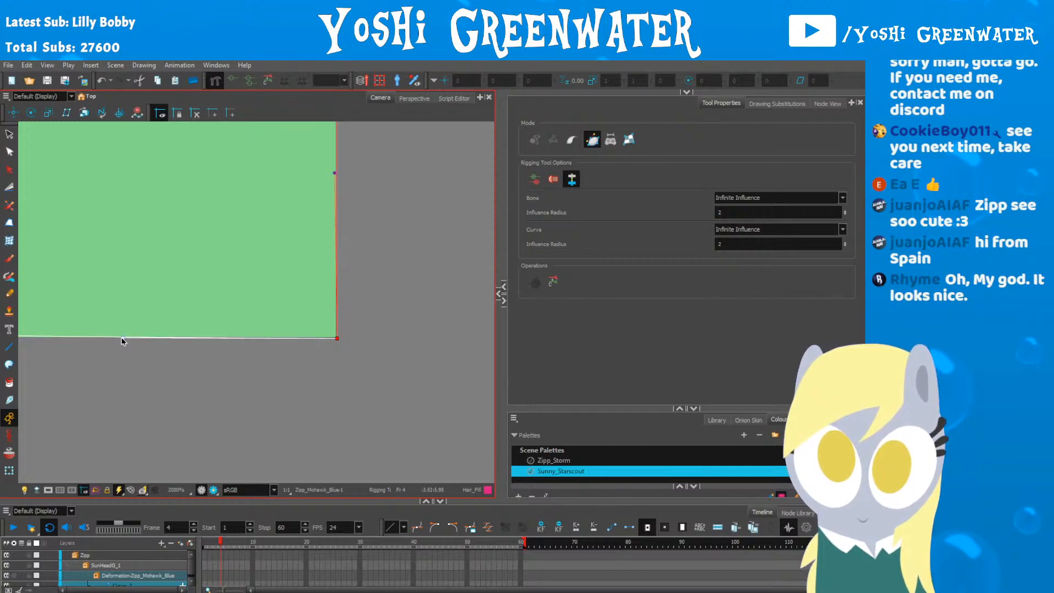
Step: Fit the envelope's lower-left point to the stripe's corner and align its handles with the adjoining edges
{"action": "left_click_drag", "start_coordinate": [137, 381], "coordinate": [451, 383]}
{"action": "left_click_drag", "start_coordinate": [100, 338], "coordinate": [158, 355]}
{"action": "left_click_drag", "start_coordinate": [91, 332], "coordinate": [176, 176]}
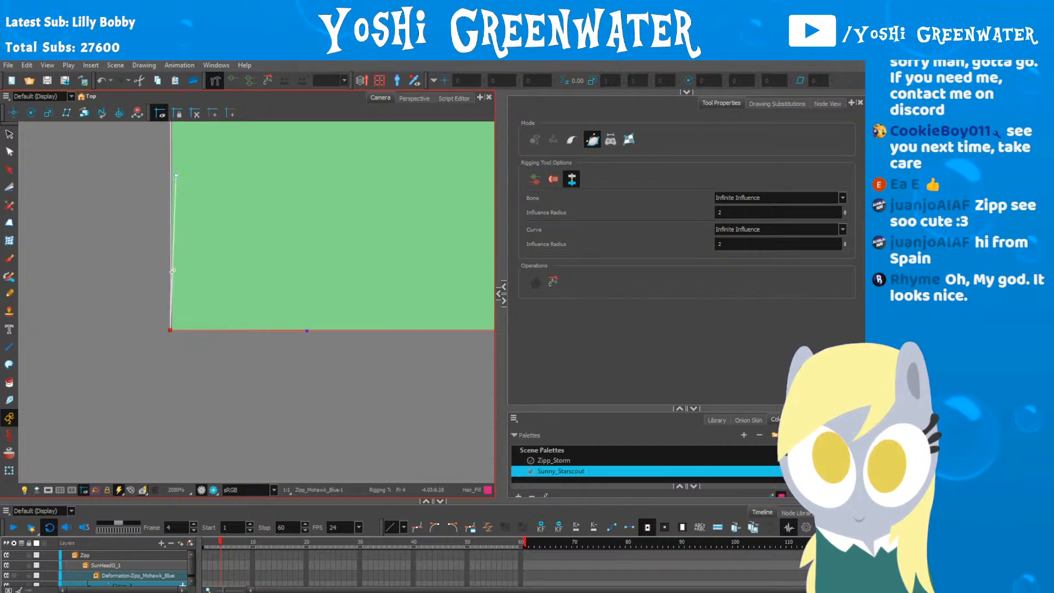
{"action": "left_click_drag", "start_coordinate": [170, 330], "coordinate": [172, 332]}
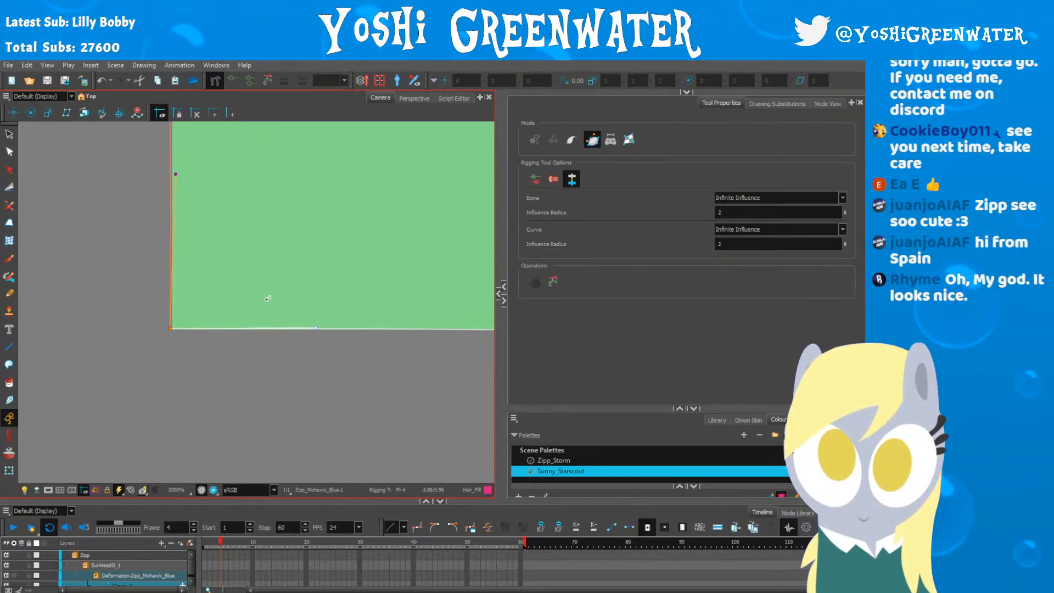
Step: Lengthen the envelope's lower side handles upward along both long edges of the stripe
{"action": "scroll", "coordinate": [193, 231], "scroll_direction": "down", "scroll_amount": 3}
{"action": "left_click_drag", "start_coordinate": [160, 173], "coordinate": [224, 380]}
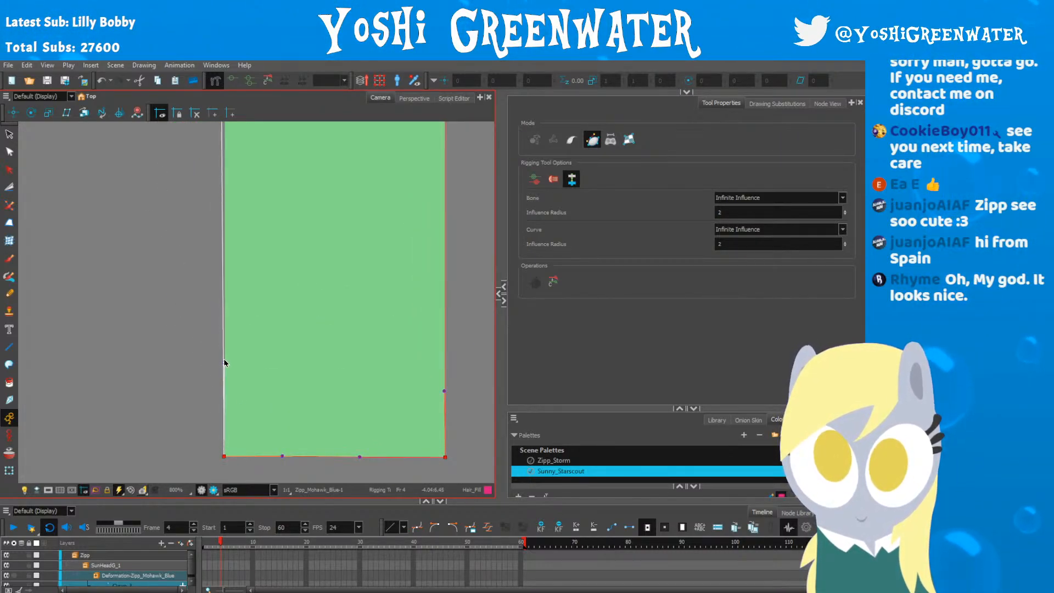
{"action": "left_click", "coordinate": [225, 245]}
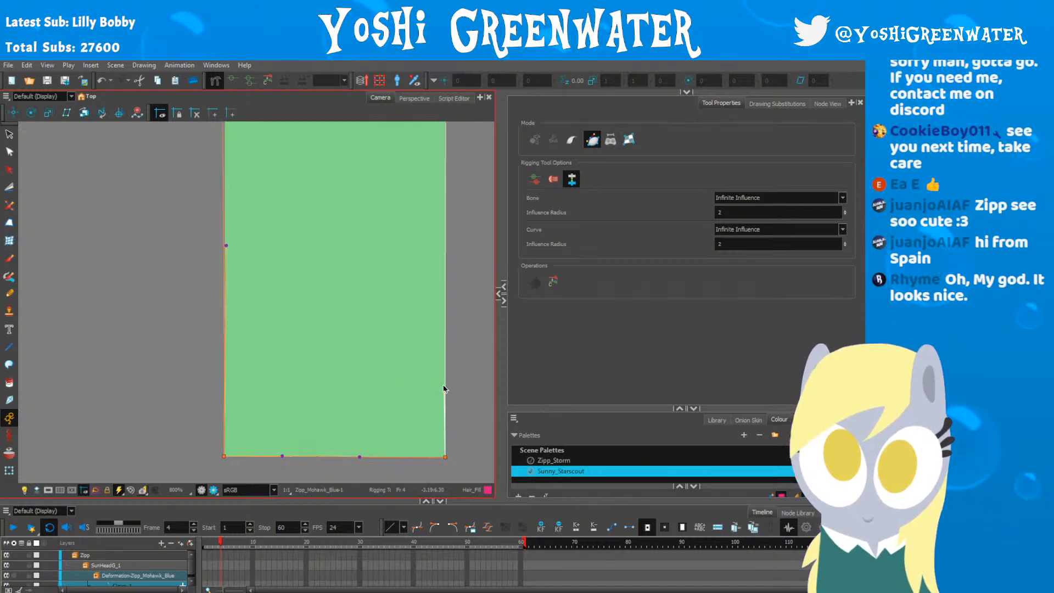
{"action": "left_click", "coordinate": [444, 224]}
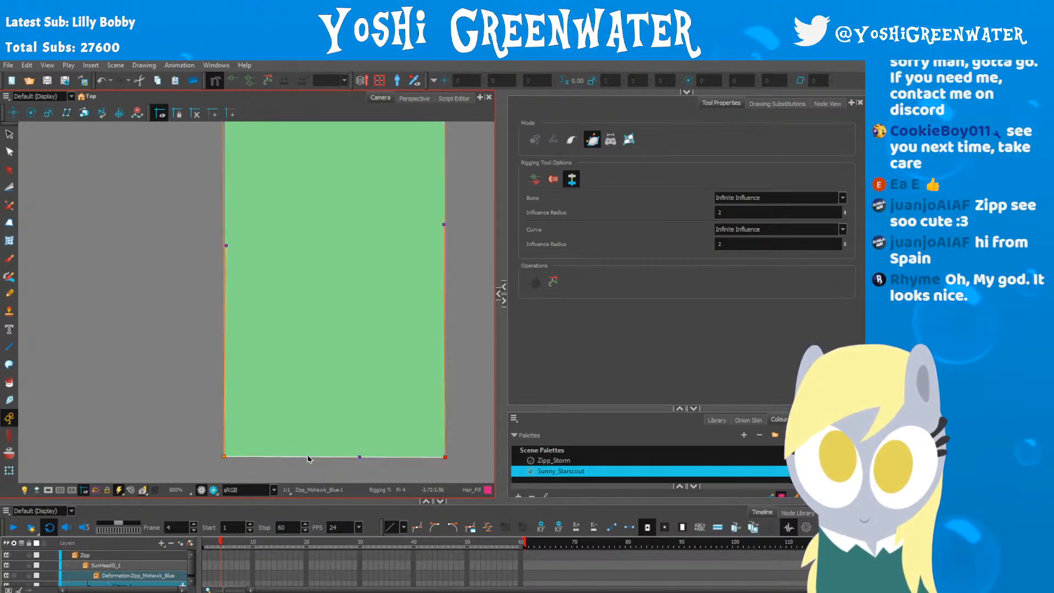
Step: Lengthen the envelope's upper side handles down the stripe's long edges and even out the handles along its top edge
{"action": "left_click_drag", "start_coordinate": [222, 199], "coordinate": [222, 341]}
{"action": "left_click_drag", "start_coordinate": [207, 256], "coordinate": [215, 399]}
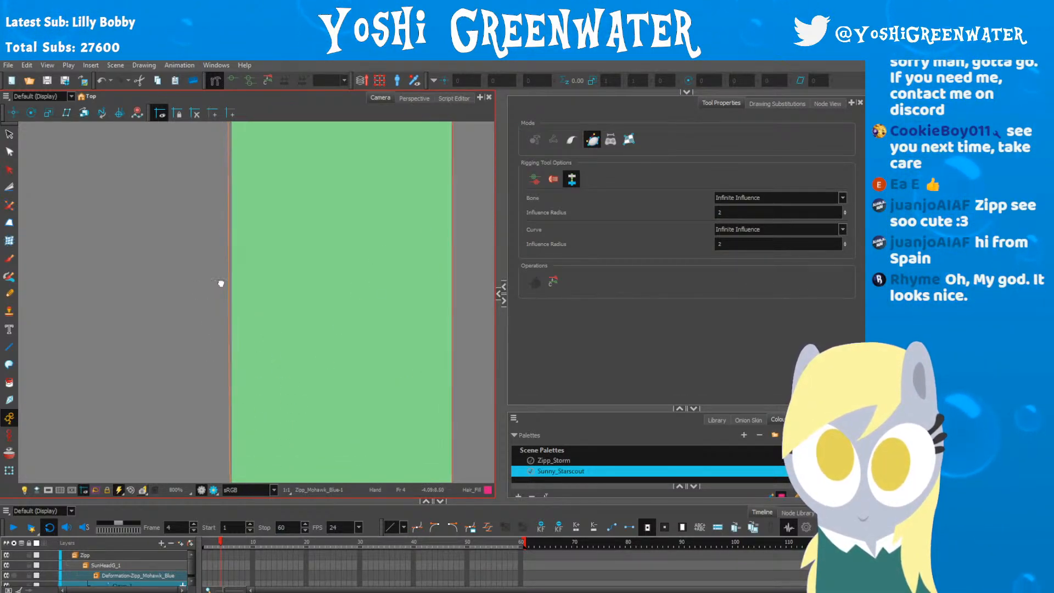
{"action": "left_click_drag", "start_coordinate": [221, 283], "coordinate": [218, 341]}
{"action": "left_click_drag", "start_coordinate": [219, 193], "coordinate": [231, 327]}
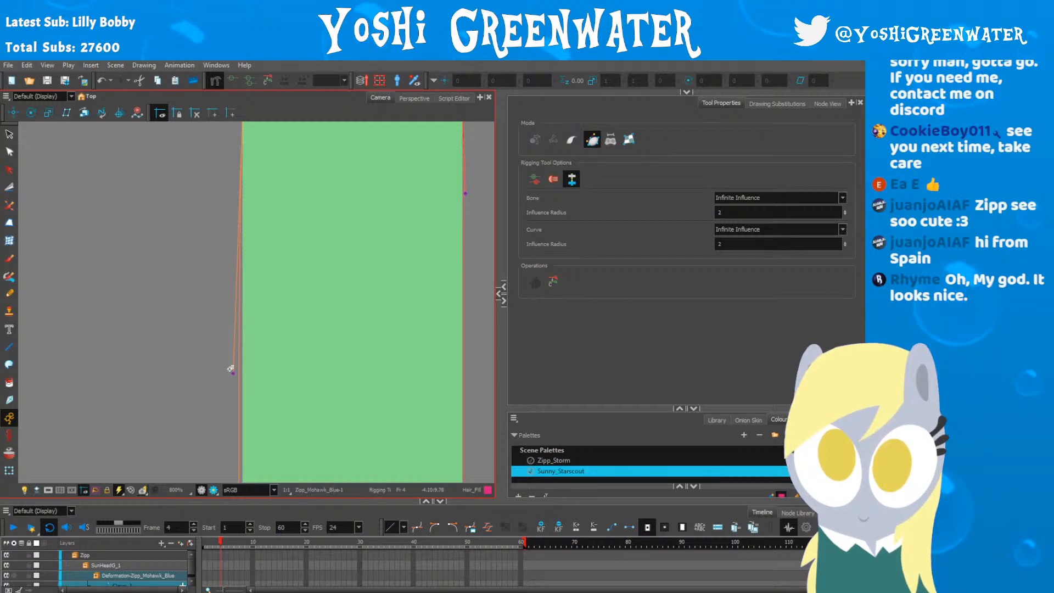
{"action": "left_click_drag", "start_coordinate": [233, 369], "coordinate": [215, 460]}
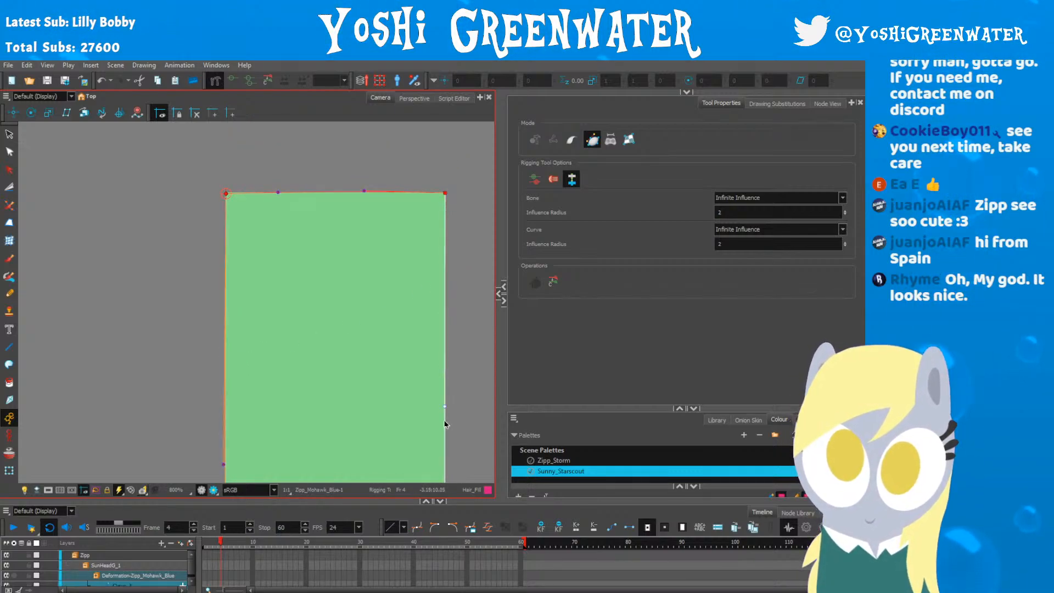
{"action": "left_click_drag", "start_coordinate": [278, 192], "coordinate": [296, 193]}
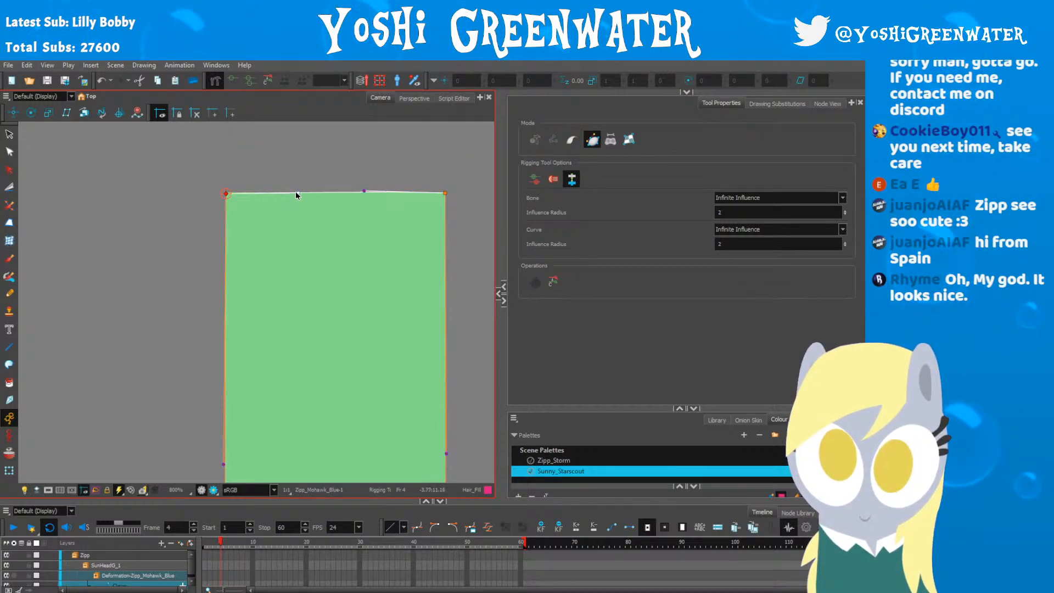
{"action": "left_click_drag", "start_coordinate": [159, 341], "coordinate": [140, 265]}
{"action": "key", "text": "shift+m"}
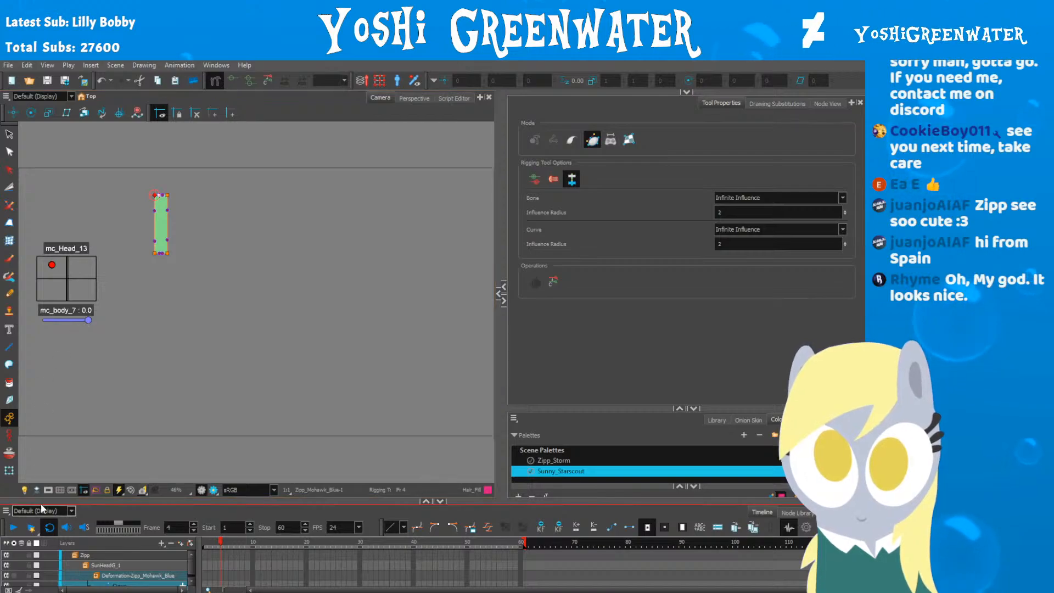
Step: Place the Deformation-Zipp_Mohawk_Blue group above its drawing node, unsolo the stripe to show the whole pony, and activate the Transform tool
{"action": "left_click_drag", "start_coordinate": [40, 501], "coordinate": [40, 470]}
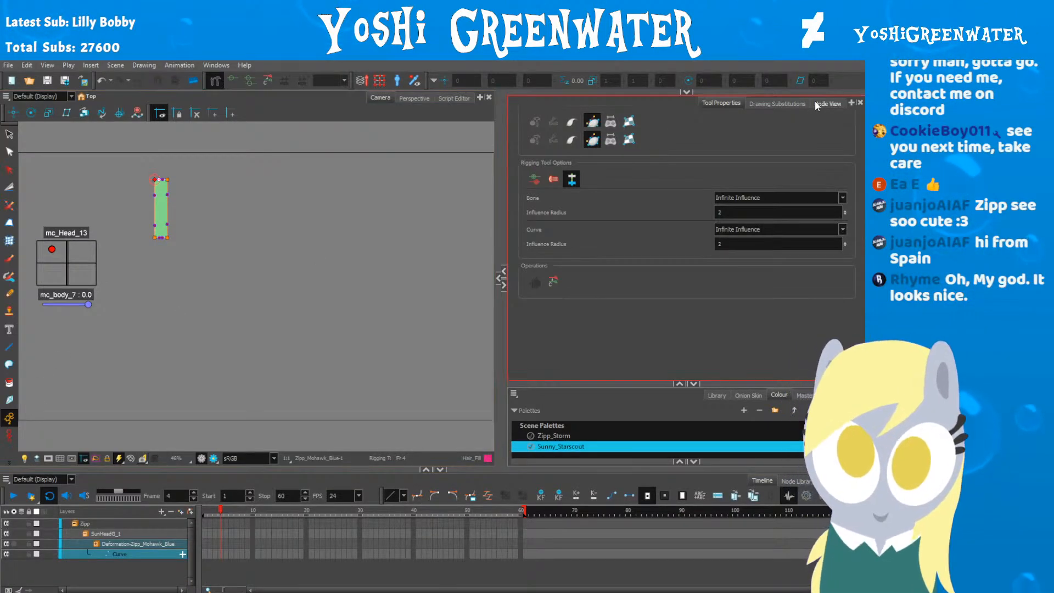
{"action": "left_click", "coordinate": [817, 102]}
{"action": "left_click", "coordinate": [594, 223]}
{"action": "left_click_drag", "start_coordinate": [594, 223], "coordinate": [588, 225]}
{"action": "left_click", "coordinate": [587, 245]}
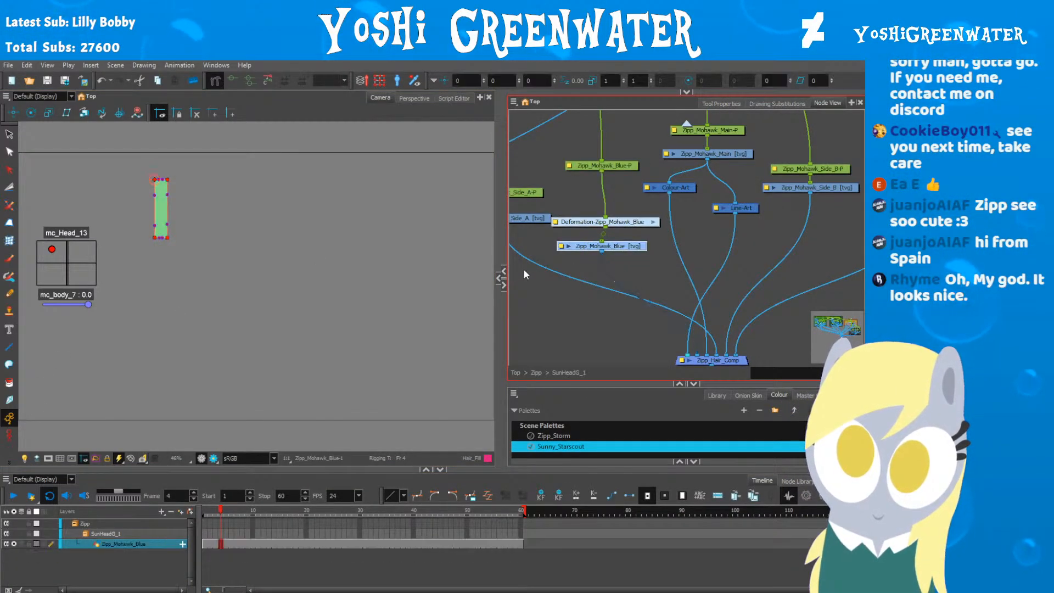
{"action": "left_click", "coordinate": [15, 544]}
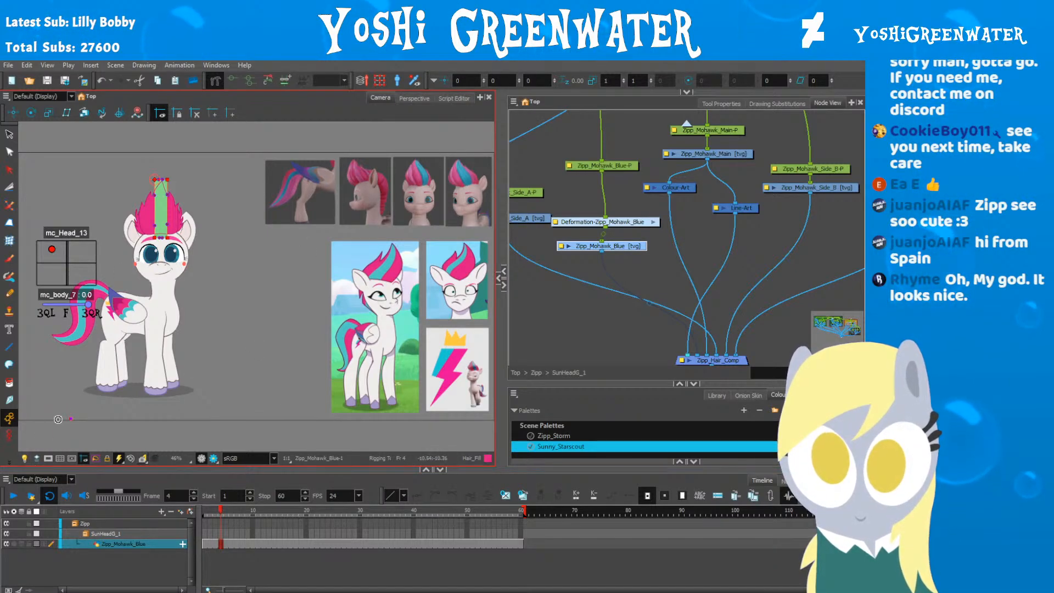
{"action": "key", "text": "shift+t"}
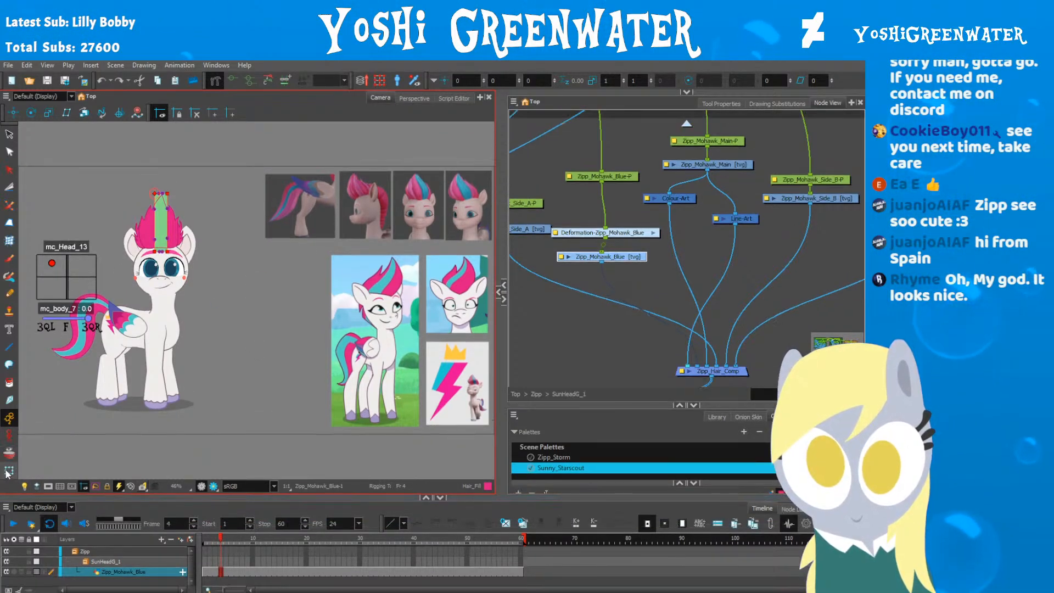
{"action": "scroll", "coordinate": [139, 209], "scroll_direction": "up", "scroll_amount": 3}
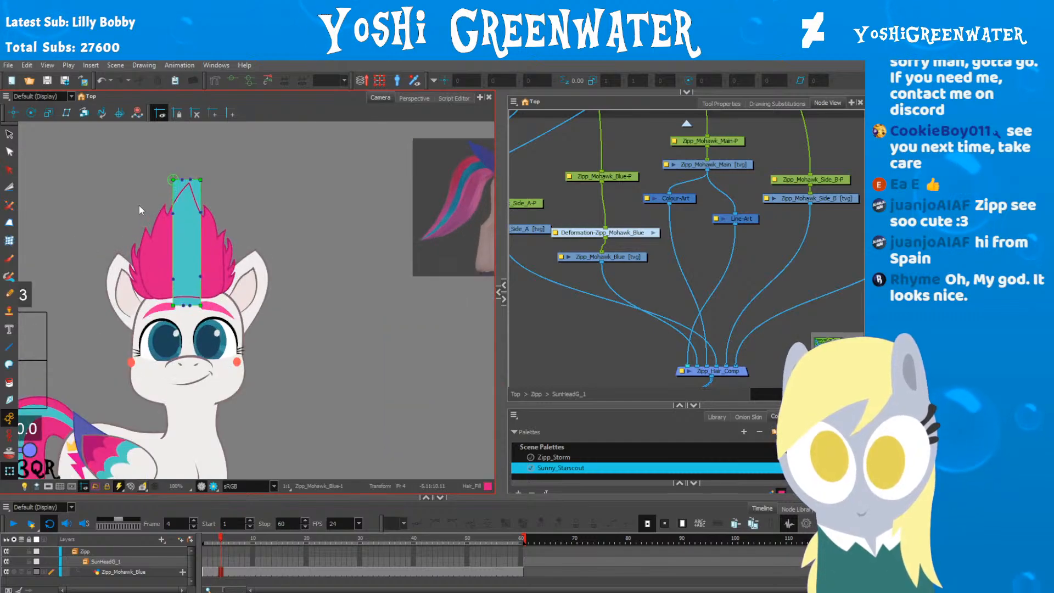
Step: Connect the Colour-Art node's output to the matte port of Zipp_Mohawk_Blue to clip the stripe to the hair, and hide the deformation controls
{"action": "left_click_drag", "start_coordinate": [114, 232], "coordinate": [214, 222]}
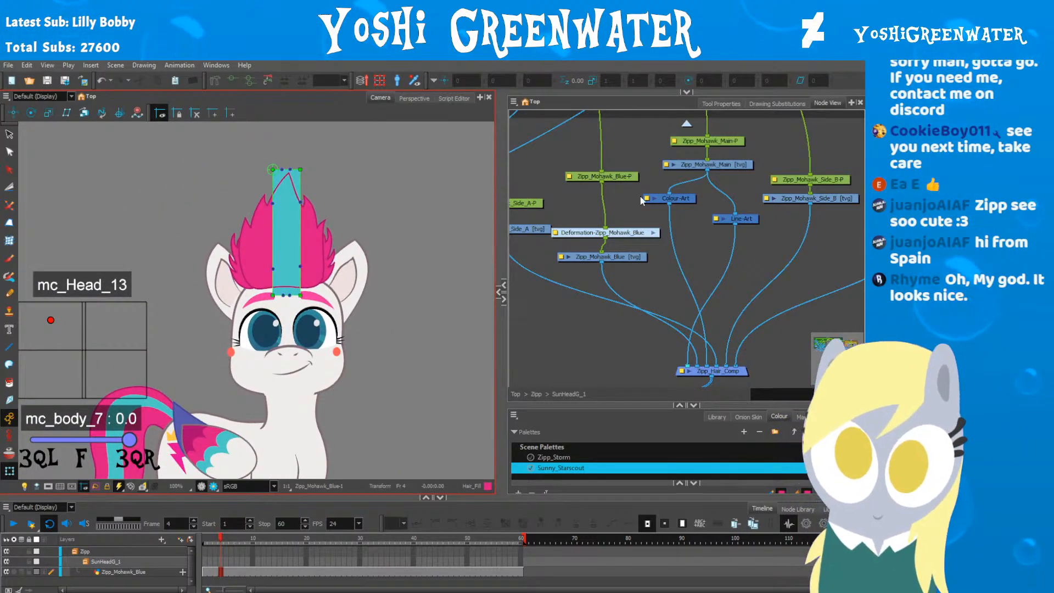
{"action": "left_click_drag", "start_coordinate": [669, 203], "coordinate": [561, 254]}
{"action": "left_click", "coordinate": [172, 207]}
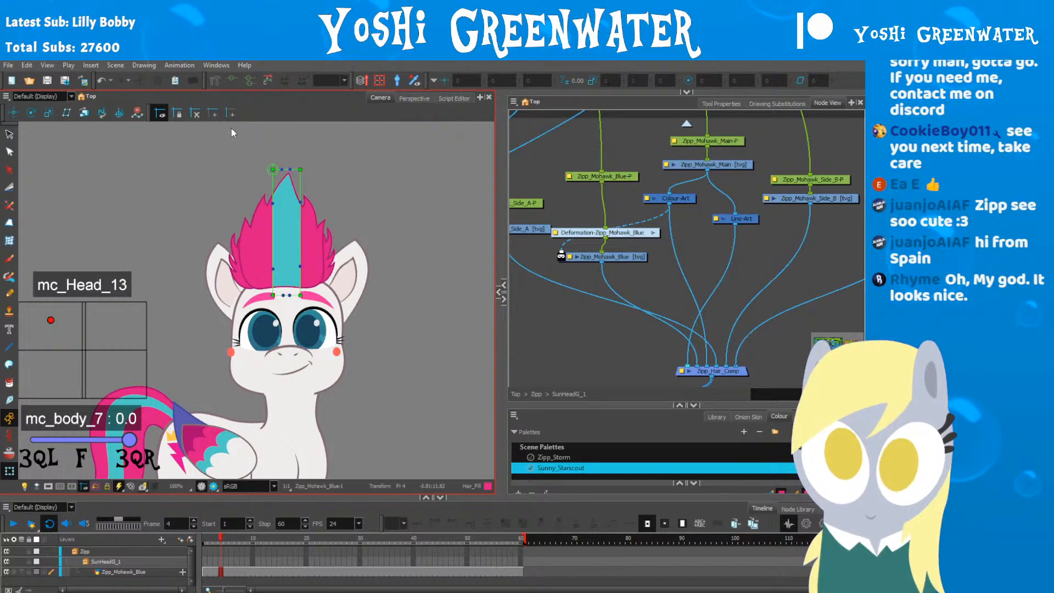
{"action": "left_click_drag", "start_coordinate": [197, 253], "coordinate": [181, 188]}
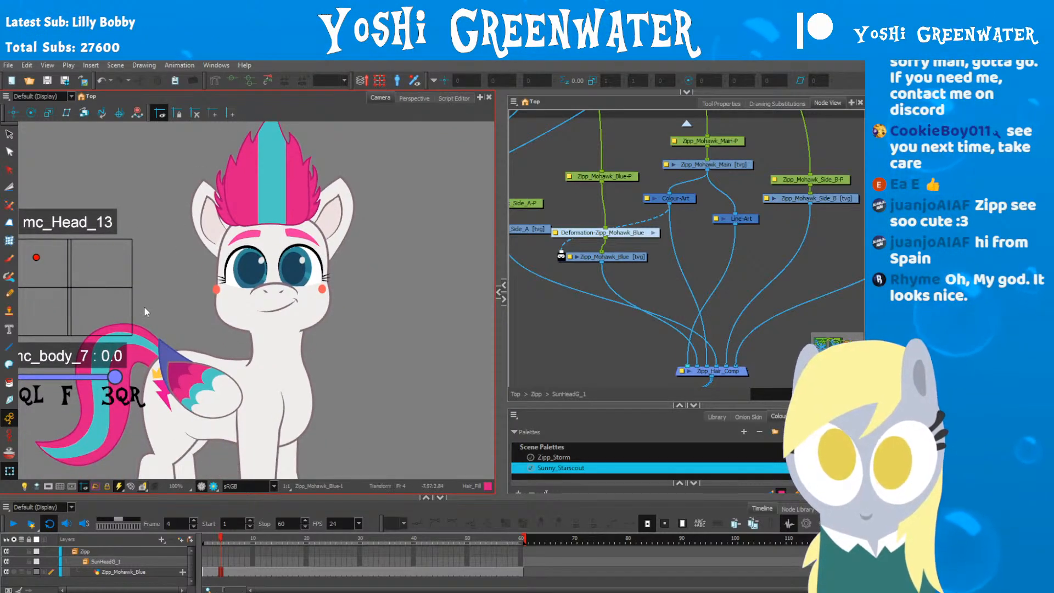
{"action": "key", "text": "shift+m"}
{"action": "scroll", "coordinate": [197, 278], "scroll_direction": "up", "scroll_amount": 2}
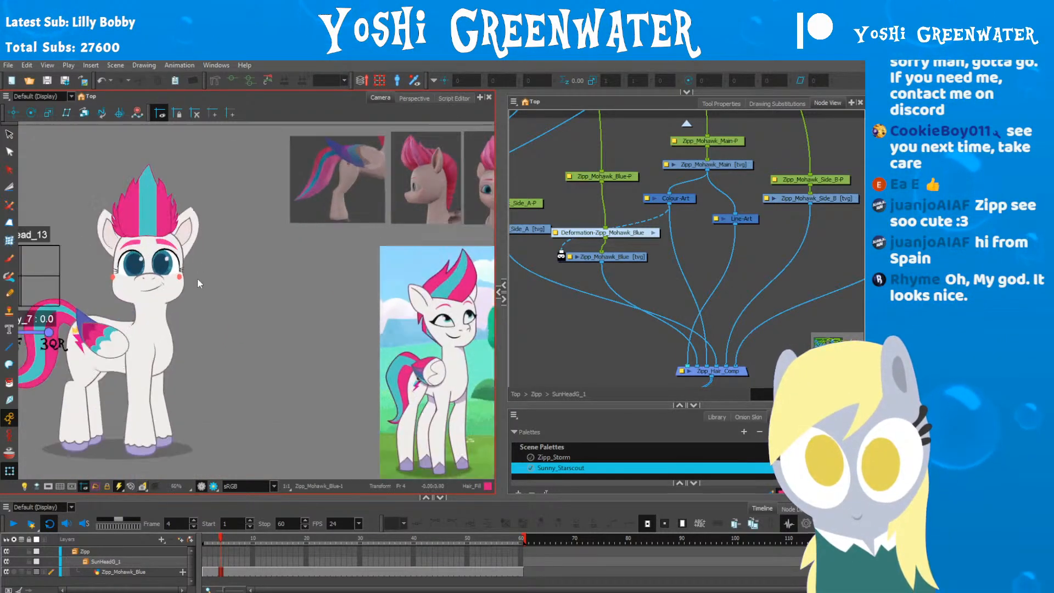
Step: Move the Zipp_Mohawk_Blue drawing node and its deformation group further down, away from their peg
{"action": "left_click_drag", "start_coordinate": [205, 280], "coordinate": [368, 268]}
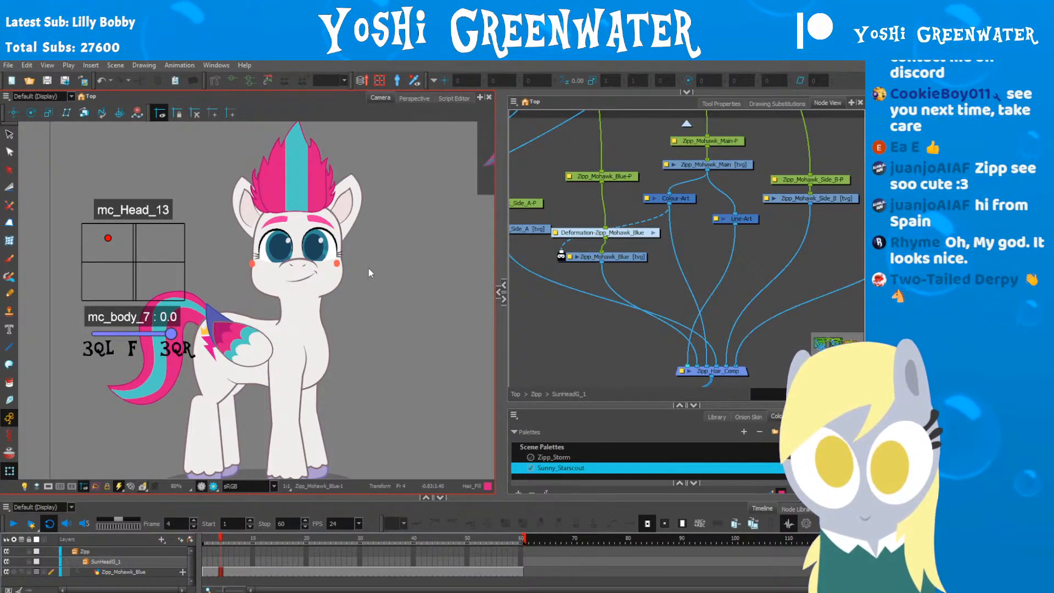
{"action": "left_click_drag", "start_coordinate": [375, 279], "coordinate": [370, 324]}
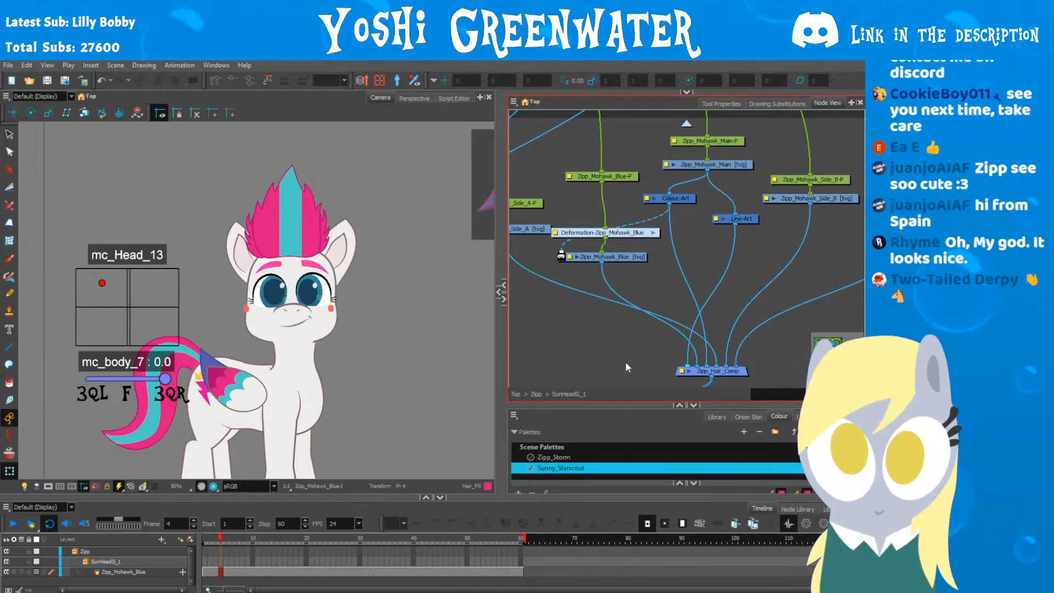
{"action": "left_click_drag", "start_coordinate": [384, 303], "coordinate": [412, 280]}
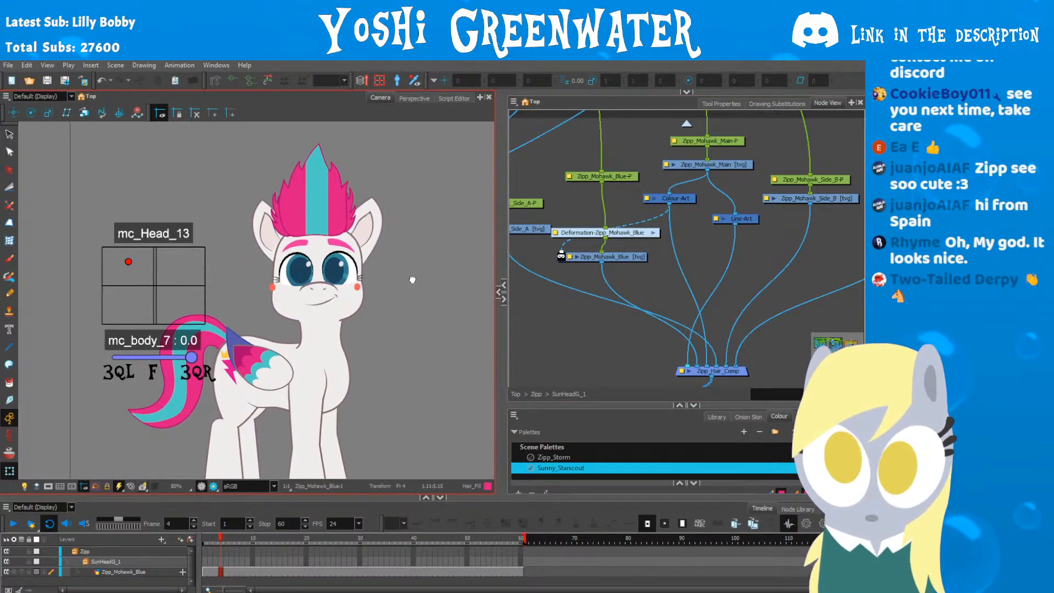
{"action": "left_click_drag", "start_coordinate": [631, 259], "coordinate": [627, 273]}
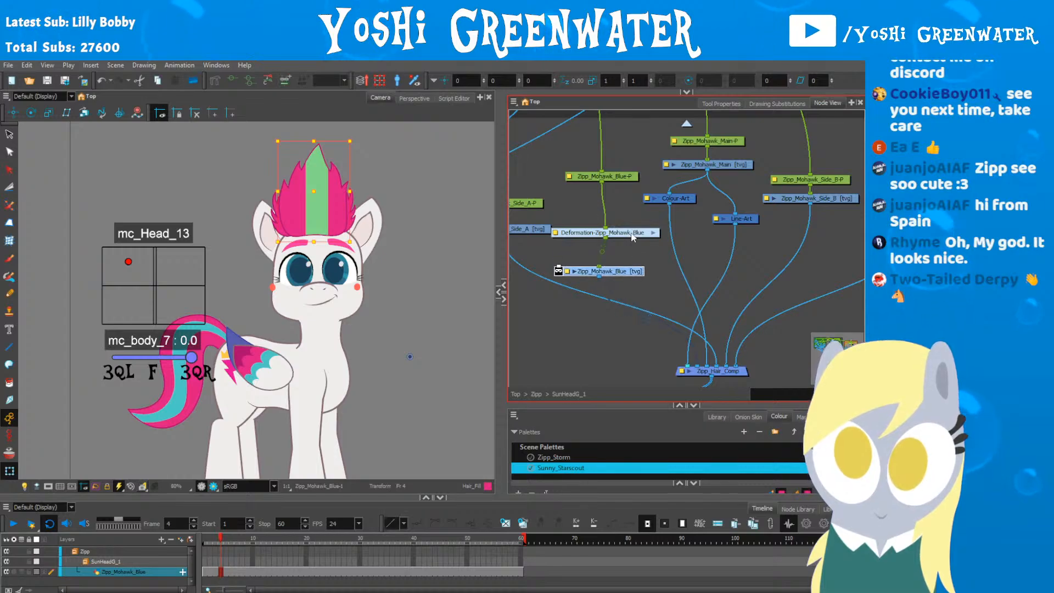
{"action": "left_click_drag", "start_coordinate": [632, 232], "coordinate": [624, 248]}
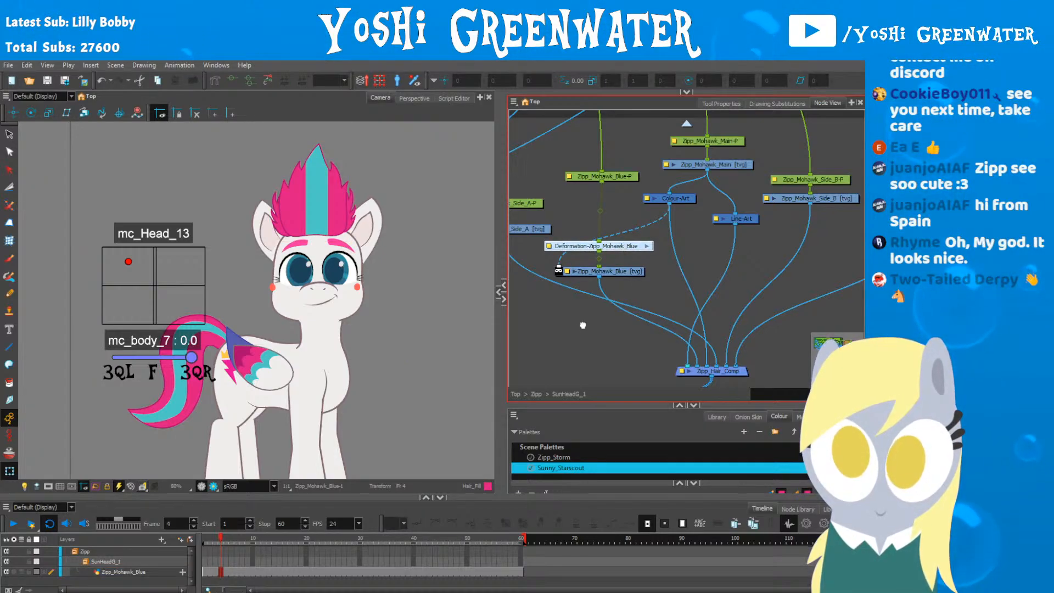
Step: Examine how the pegs, deformation groups and drawings are arranged in the Hair backdrop's existing node setup
{"action": "scroll", "coordinate": [628, 334], "scroll_direction": "down", "scroll_amount": 3}
{"action": "mouse_move", "coordinate": [583, 325]}
{"action": "left_mouse_down"}
{"action": "mouse_move", "coordinate": [628, 333]}
{"action": "mouse_move", "coordinate": [600, 330]}
{"action": "left_mouse_up"}
{"action": "left_click_drag", "start_coordinate": [636, 273], "coordinate": [523, 71]}
{"action": "left_click_drag", "start_coordinate": [596, 212], "coordinate": [746, 114]}
{"action": "left_click_drag", "start_coordinate": [753, 191], "coordinate": [685, 80]}
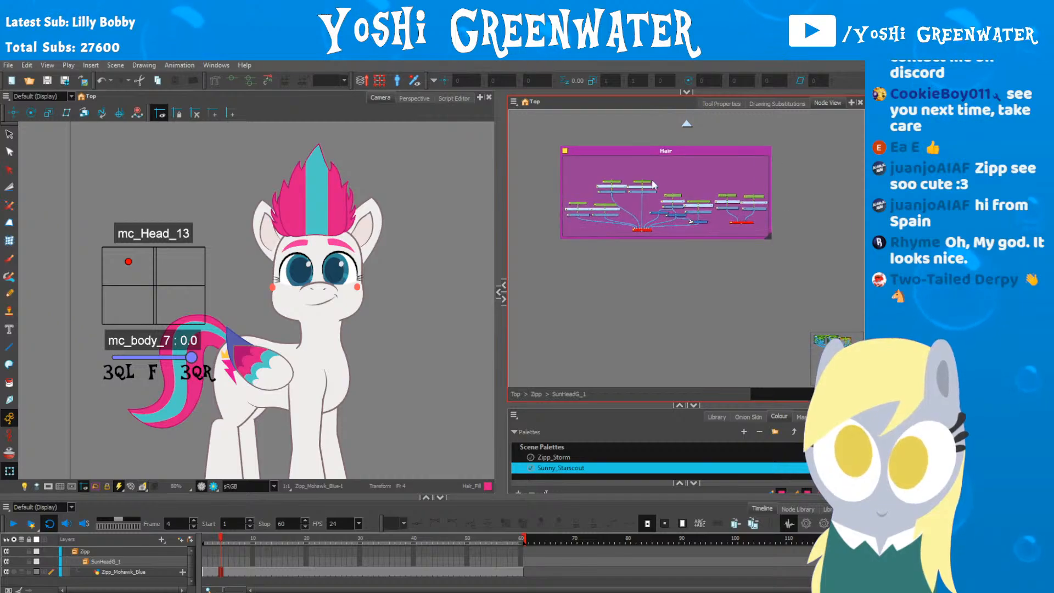
{"action": "scroll", "coordinate": [593, 208], "scroll_direction": "up", "scroll_amount": 3}
{"action": "left_click_drag", "start_coordinate": [571, 251], "coordinate": [628, 320]}
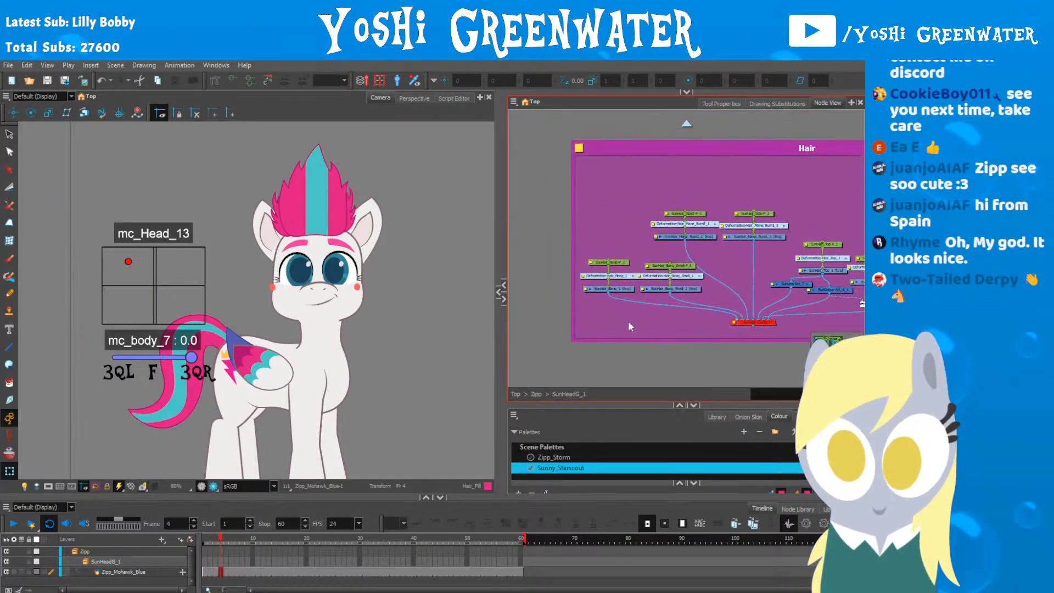
{"action": "scroll", "coordinate": [628, 321], "scroll_direction": "up", "scroll_amount": 2}
{"action": "left_click_drag", "start_coordinate": [740, 294], "coordinate": [269, 286]}
{"action": "left_click", "coordinate": [696, 236]}
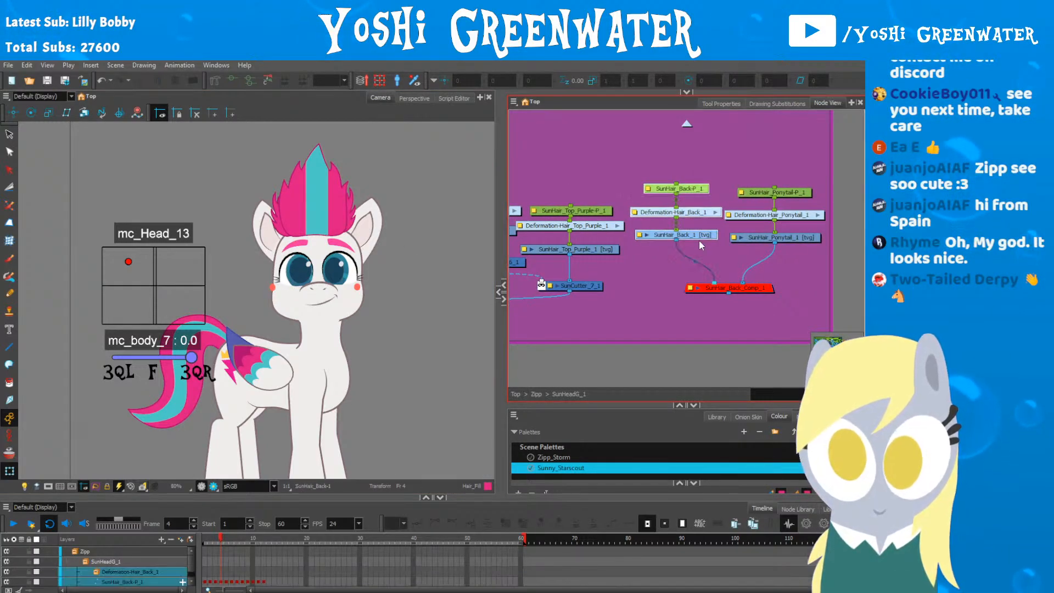
{"action": "left_click_drag", "start_coordinate": [645, 262], "coordinate": [848, 251]}
{"action": "left_click_drag", "start_coordinate": [615, 215], "coordinate": [769, 281]}
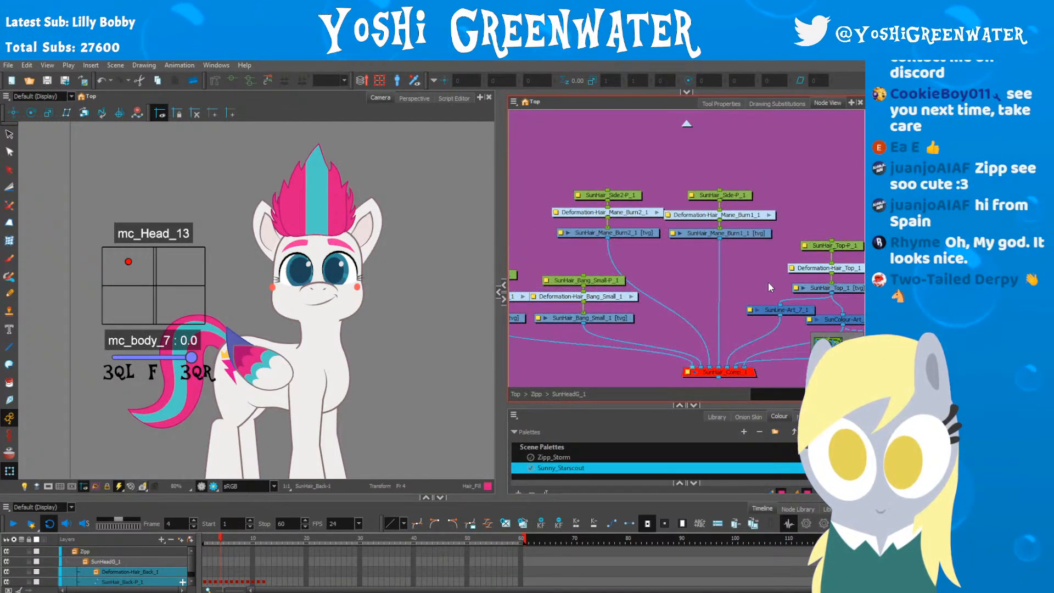
{"action": "left_click", "coordinate": [741, 196]}
{"action": "left_click", "coordinate": [735, 218]}
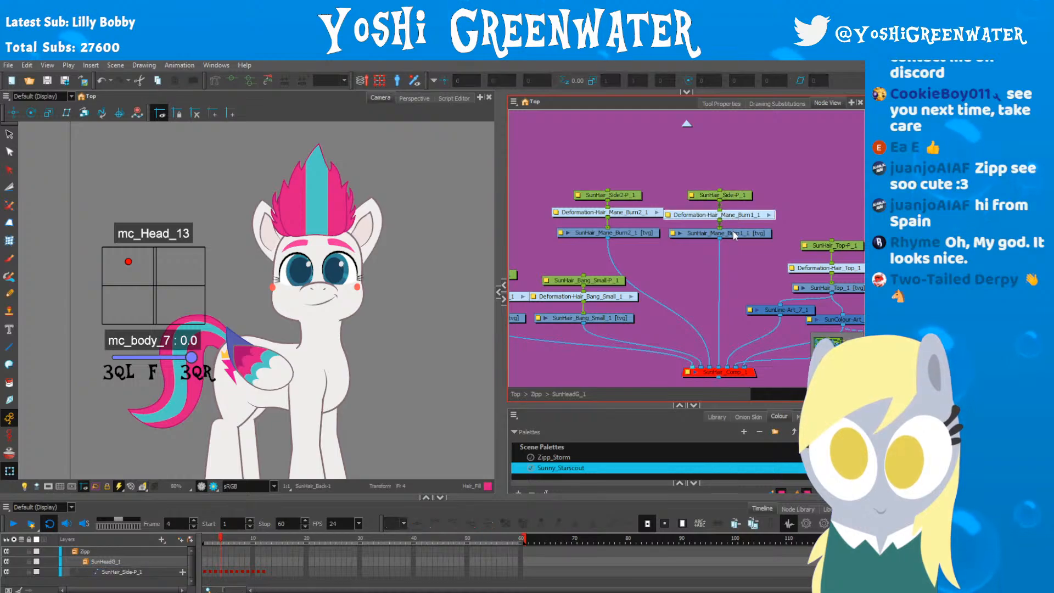
Step: Return to the mohawk nodes, select Zipp_Mohawk_Blue and display its deformation controls over a close view of the hair
{"action": "scroll", "coordinate": [676, 171], "scroll_direction": "down", "scroll_amount": 3}
{"action": "left_click_drag", "start_coordinate": [667, 208], "coordinate": [654, 390]}
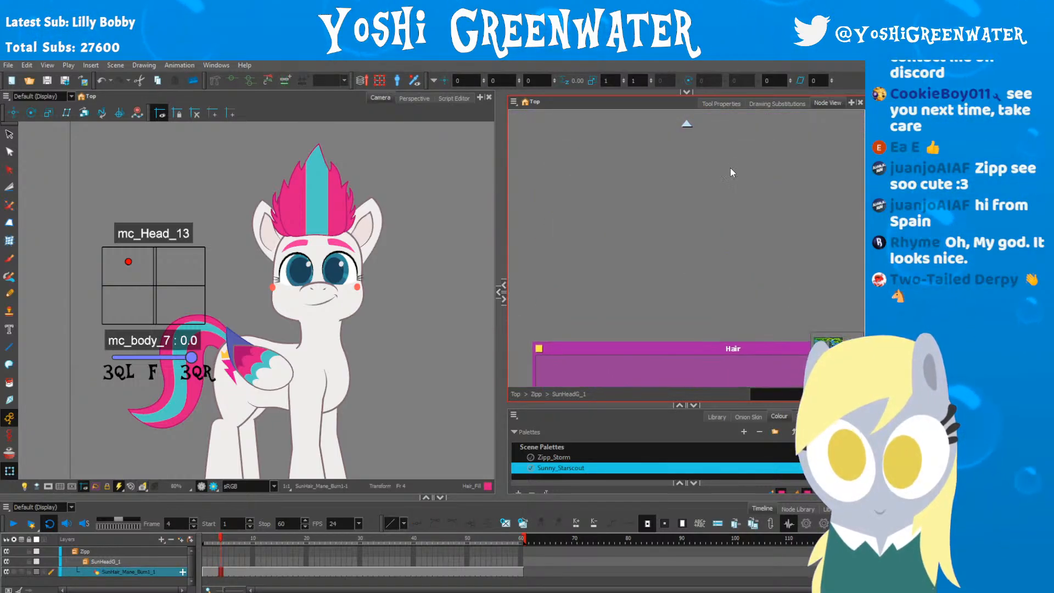
{"action": "left_click_drag", "start_coordinate": [730, 168], "coordinate": [695, 462]}
{"action": "left_click_drag", "start_coordinate": [790, 218], "coordinate": [736, 301]}
{"action": "scroll", "coordinate": [736, 302], "scroll_direction": "up", "scroll_amount": 3}
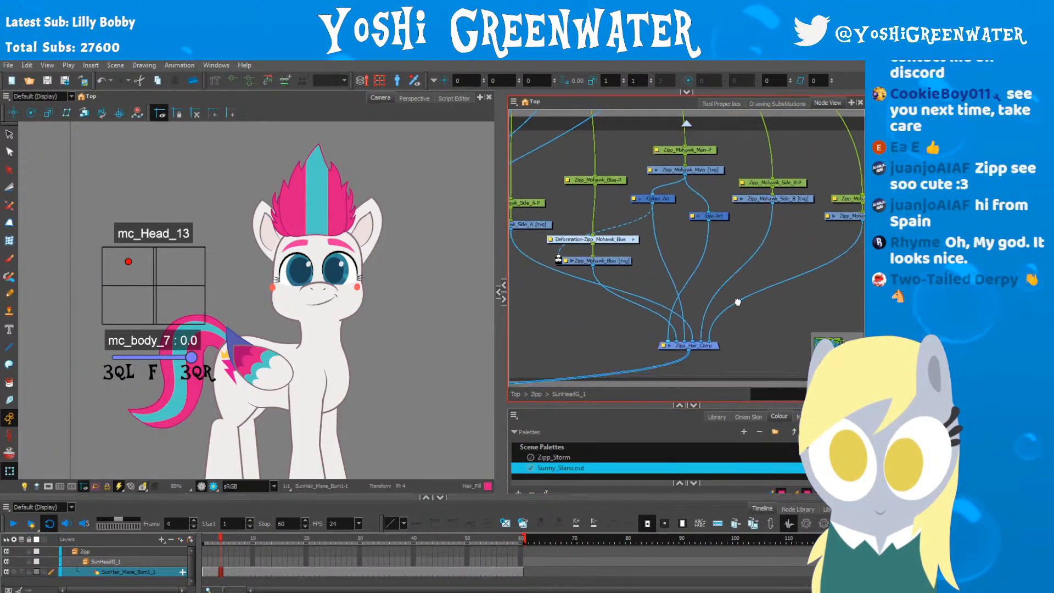
{"action": "scroll", "coordinate": [750, 302], "scroll_direction": "down", "scroll_amount": 2}
{"action": "scroll", "coordinate": [659, 199], "scroll_direction": "up", "scroll_amount": 3}
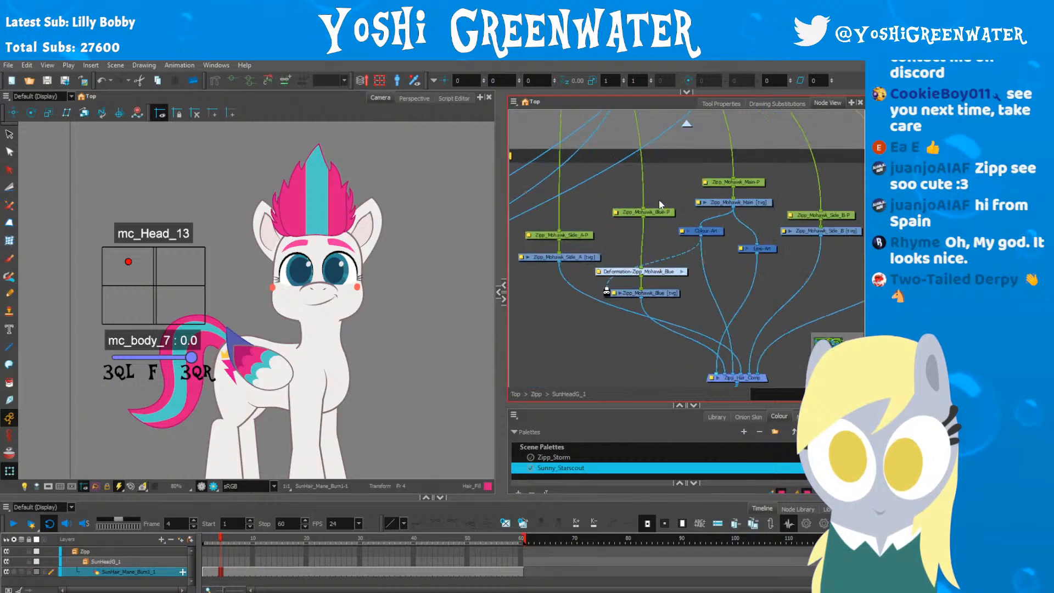
{"action": "left_click", "coordinate": [639, 296]}
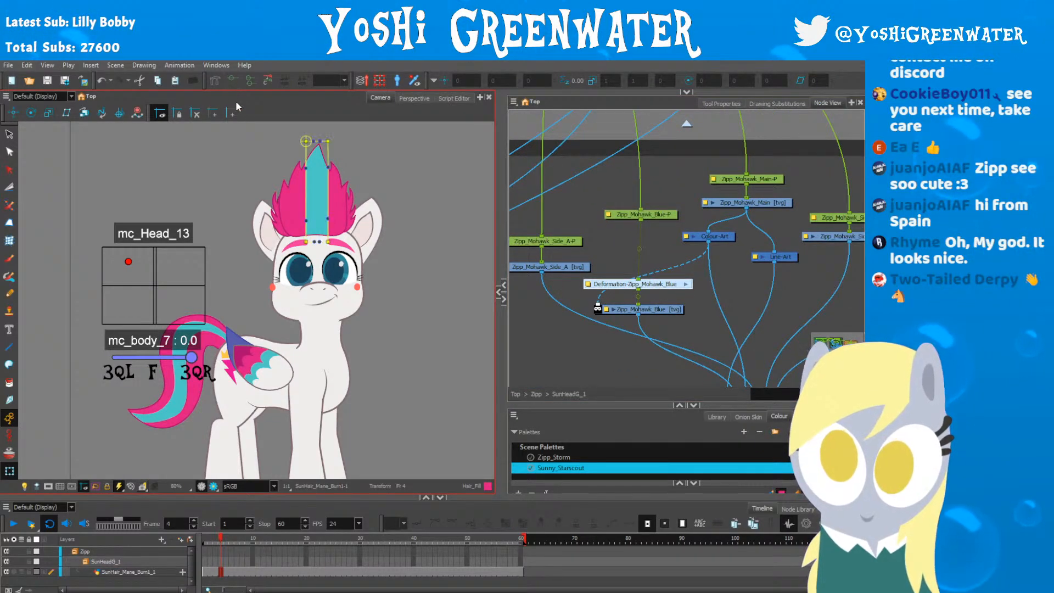
{"action": "scroll", "coordinate": [306, 192], "scroll_direction": "up", "scroll_amount": 2}
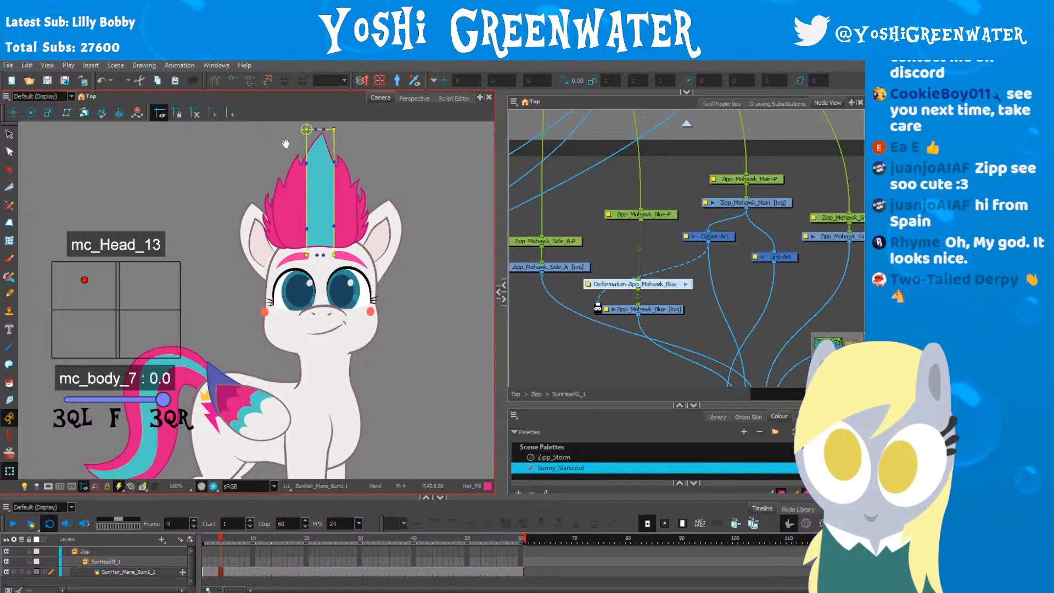
{"action": "left_click_drag", "start_coordinate": [285, 143], "coordinate": [247, 232]}
{"action": "scroll", "coordinate": [276, 172], "scroll_direction": "up", "scroll_amount": 2}
{"action": "key", "text": "ctrl+z"}
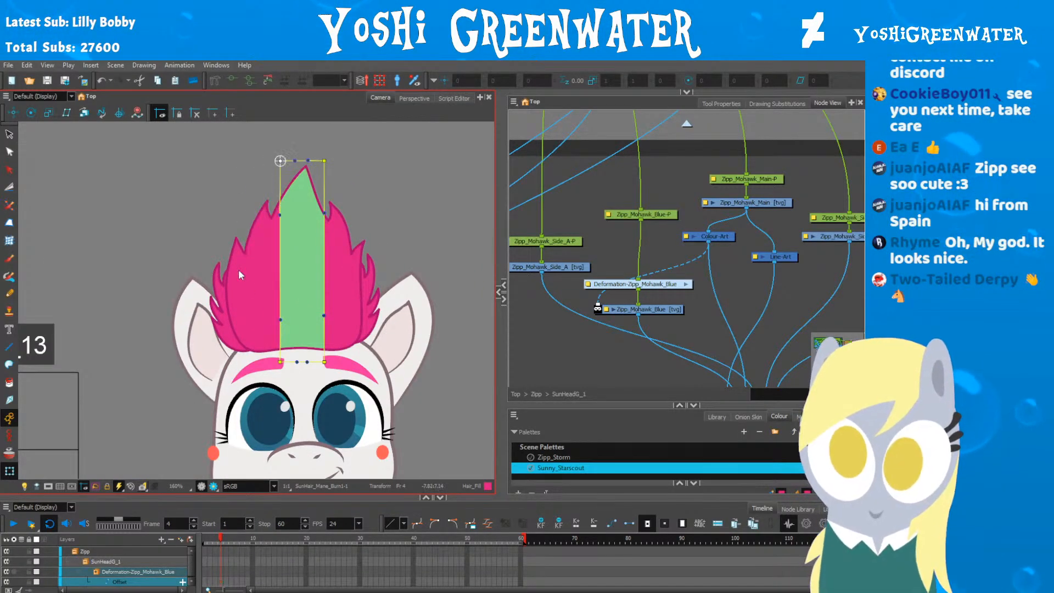
Step: Shift the envelope's two lower corner points to the right along the hair's base and angle their side handles inward
{"action": "left_click_drag", "start_coordinate": [322, 364], "coordinate": [353, 360]}
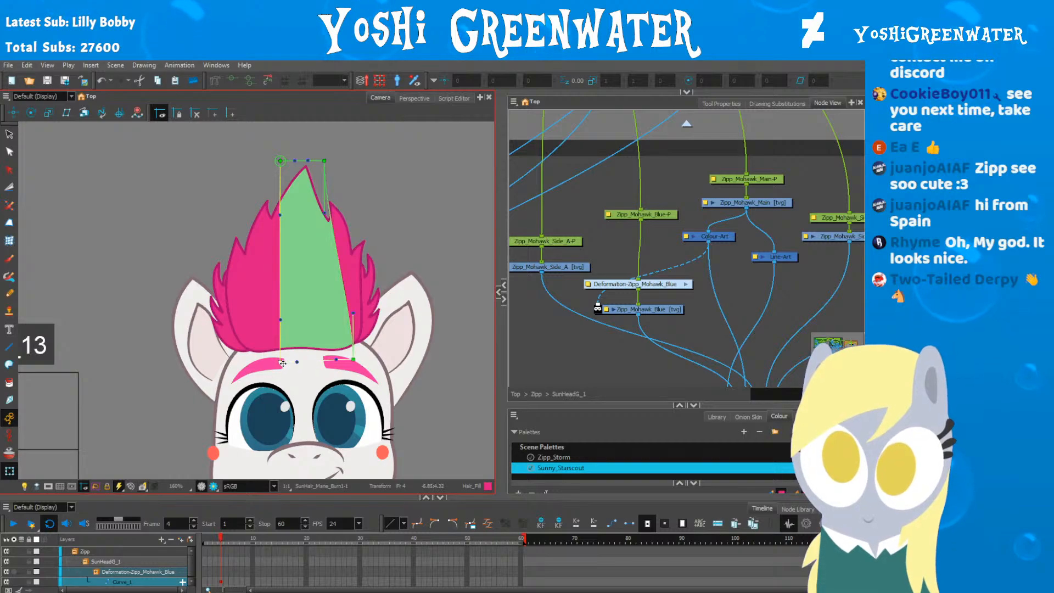
{"action": "left_click_drag", "start_coordinate": [282, 363], "coordinate": [322, 364]}
{"action": "left_click_drag", "start_coordinate": [322, 321], "coordinate": [294, 333]}
{"action": "left_click_drag", "start_coordinate": [353, 312], "coordinate": [324, 324]}
Step: Move the envelope's upper corner points rightward around the mohawk's tip and adjust the right edge's handles to match
{"action": "left_click_drag", "start_coordinate": [280, 161], "coordinate": [340, 163]}
{"action": "left_click_drag", "start_coordinate": [324, 217], "coordinate": [358, 213]}
{"action": "left_click_drag", "start_coordinate": [324, 325], "coordinate": [316, 294]}
{"action": "left_click_drag", "start_coordinate": [292, 160], "coordinate": [305, 151]}
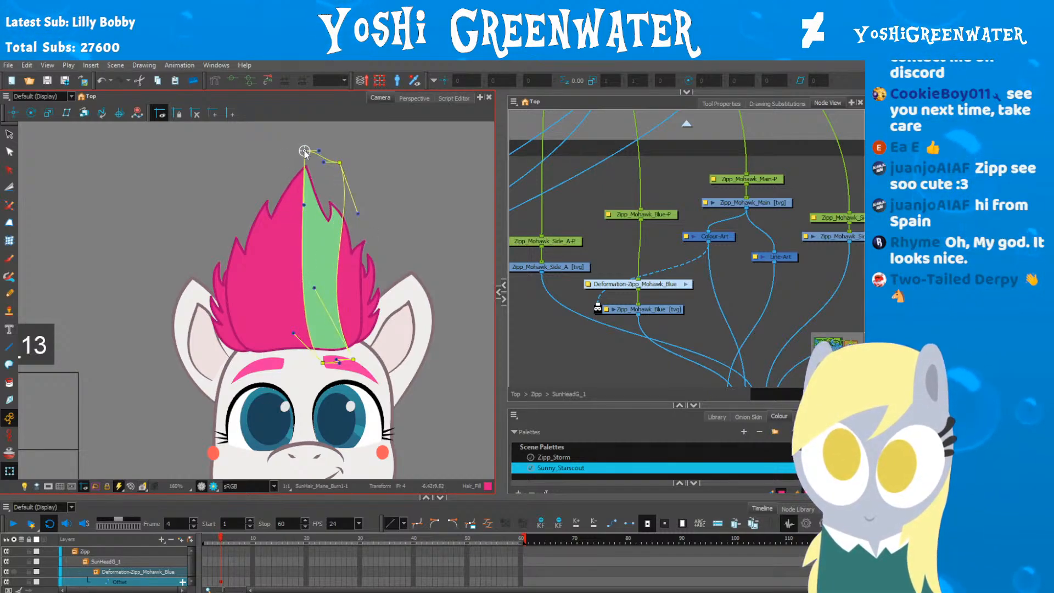
Step: Bow the stripe's left edge outward with its side handles, and pull the top-right point and its handle in toward the tip
{"action": "left_click_drag", "start_coordinate": [305, 205], "coordinate": [270, 228]}
{"action": "left_click_drag", "start_coordinate": [295, 331], "coordinate": [320, 311]}
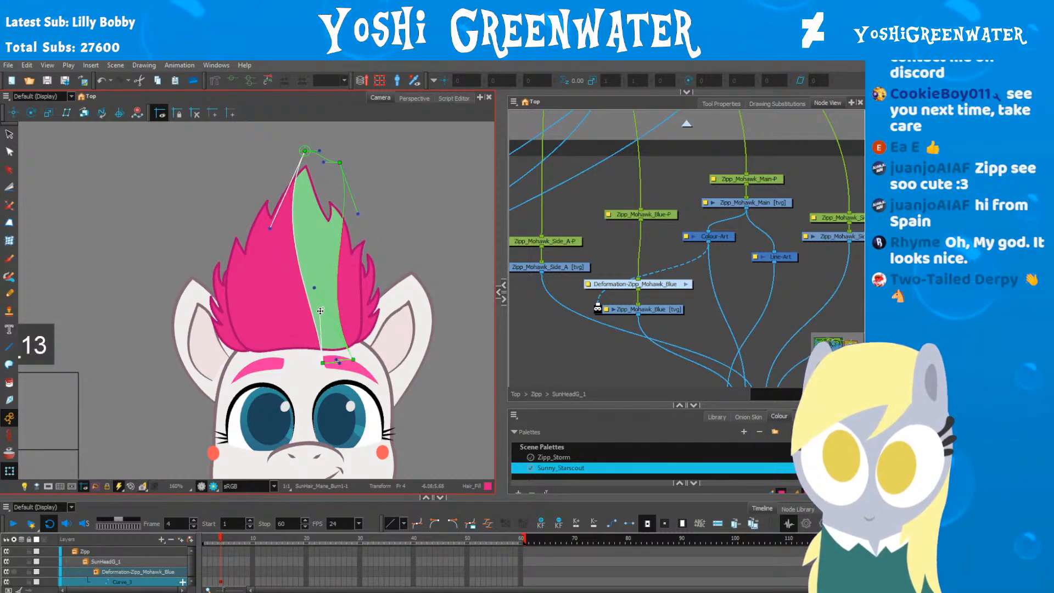
{"action": "left_click_drag", "start_coordinate": [269, 229], "coordinate": [253, 247]}
{"action": "left_click_drag", "start_coordinate": [314, 287], "coordinate": [324, 286]}
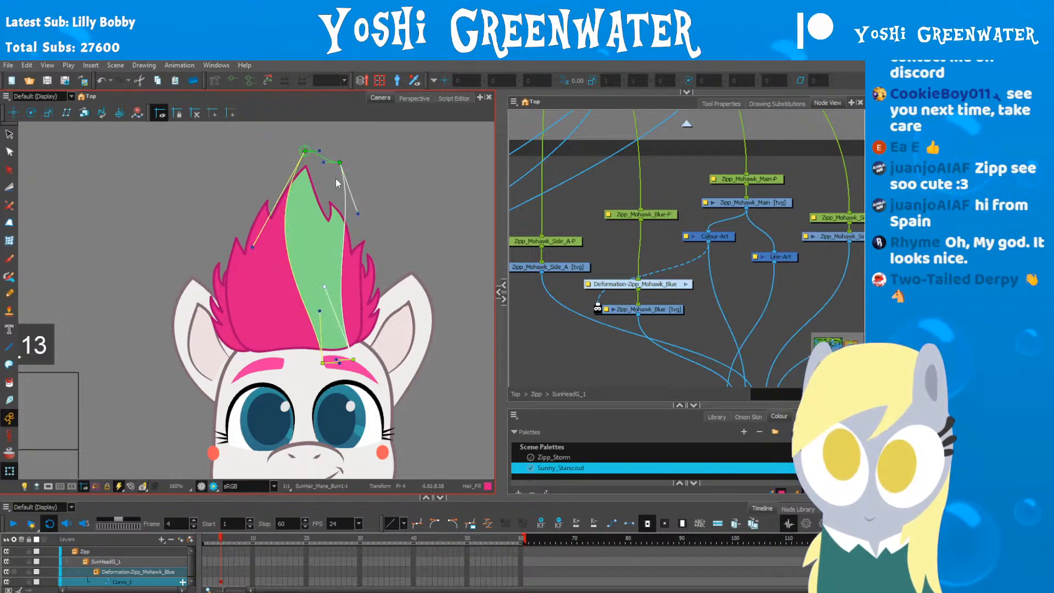
{"action": "left_click_drag", "start_coordinate": [339, 163], "coordinate": [332, 154]}
{"action": "left_click_drag", "start_coordinate": [351, 204], "coordinate": [323, 186]}
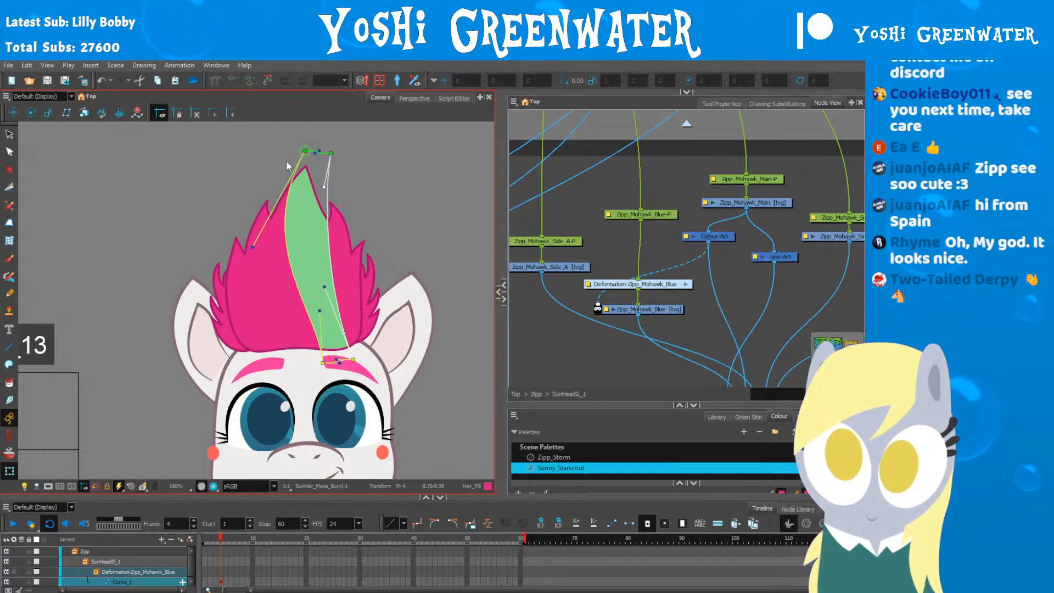
Step: Raise the envelope's top-left point above the tip and pull the side handles so both long edges form an S-curve
{"action": "left_click", "coordinate": [304, 150]}
{"action": "left_click_drag", "start_coordinate": [256, 242], "coordinate": [238, 253]}
{"action": "left_click_drag", "start_coordinate": [320, 311], "coordinate": [354, 277]}
{"action": "left_click_drag", "start_coordinate": [322, 189], "coordinate": [285, 204]}
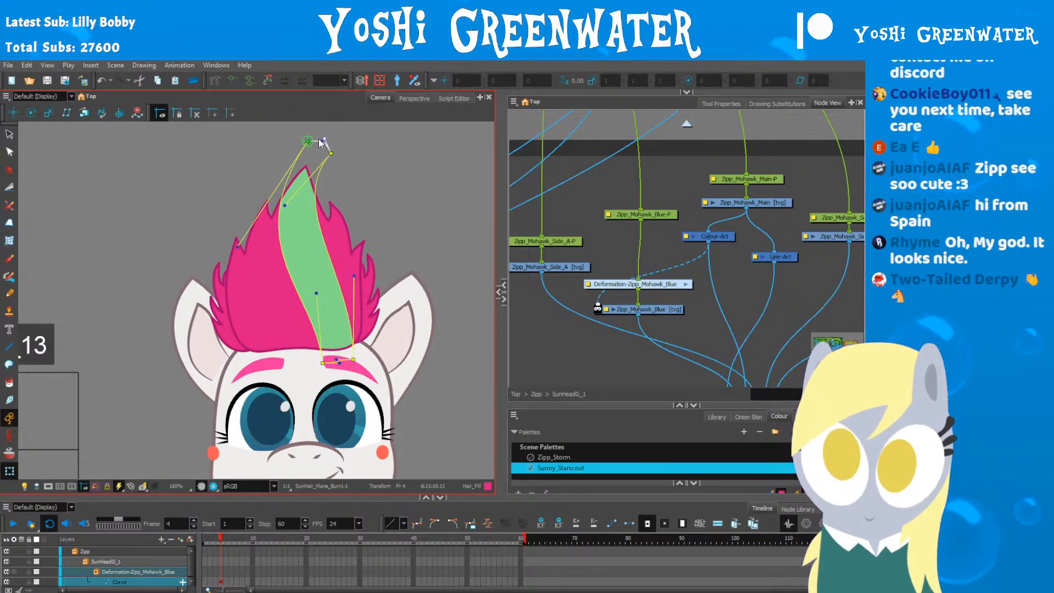
Step: Fine-tune the envelope's lower-left point and the side handles to widen and smooth the curved stripe, and hide the deformation controls
{"action": "left_click_drag", "start_coordinate": [323, 363], "coordinate": [317, 364]}
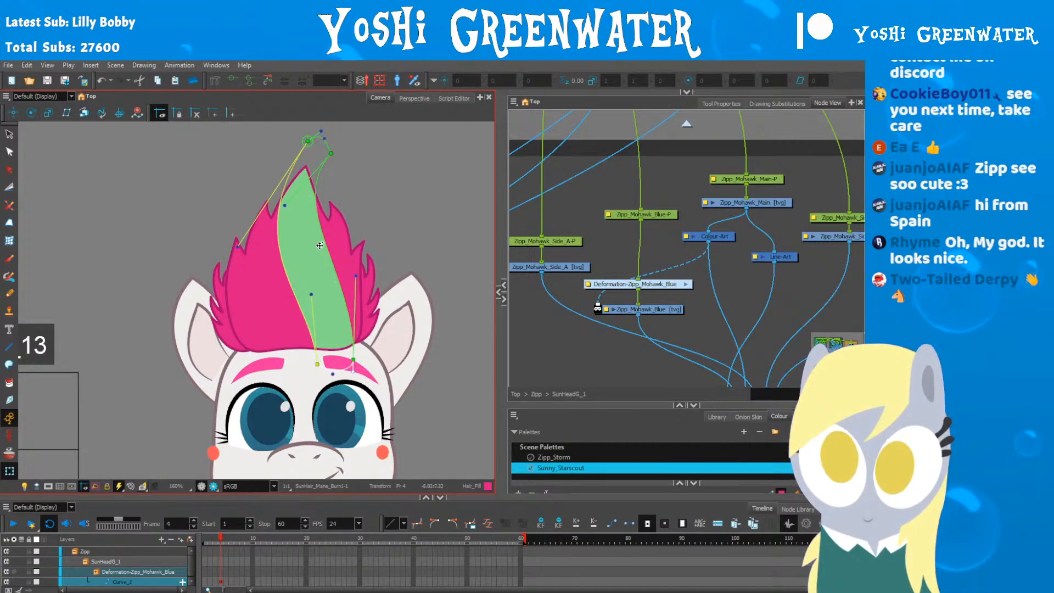
{"action": "left_click", "coordinate": [258, 214]}
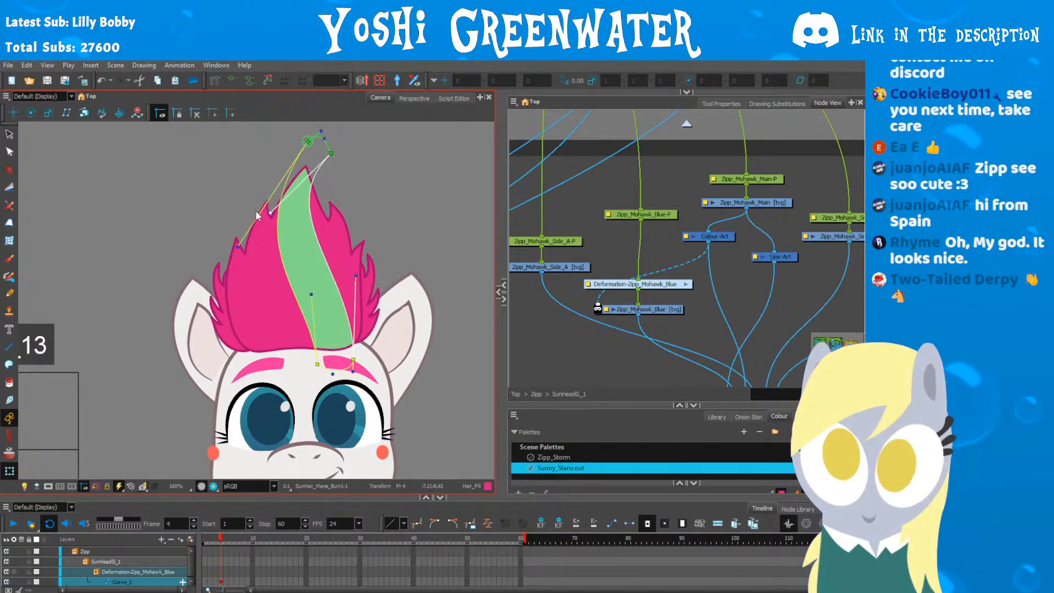
{"action": "left_click_drag", "start_coordinate": [238, 246], "coordinate": [230, 244]}
{"action": "left_click_drag", "start_coordinate": [311, 294], "coordinate": [368, 269]}
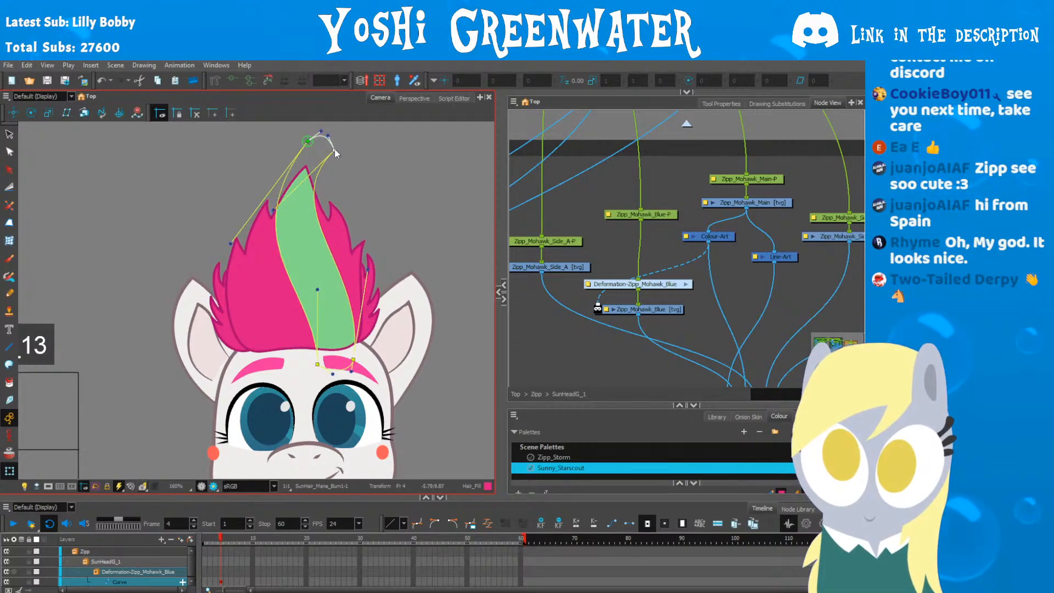
{"action": "left_click", "coordinate": [246, 173]}
{"action": "left_click", "coordinate": [248, 81]}
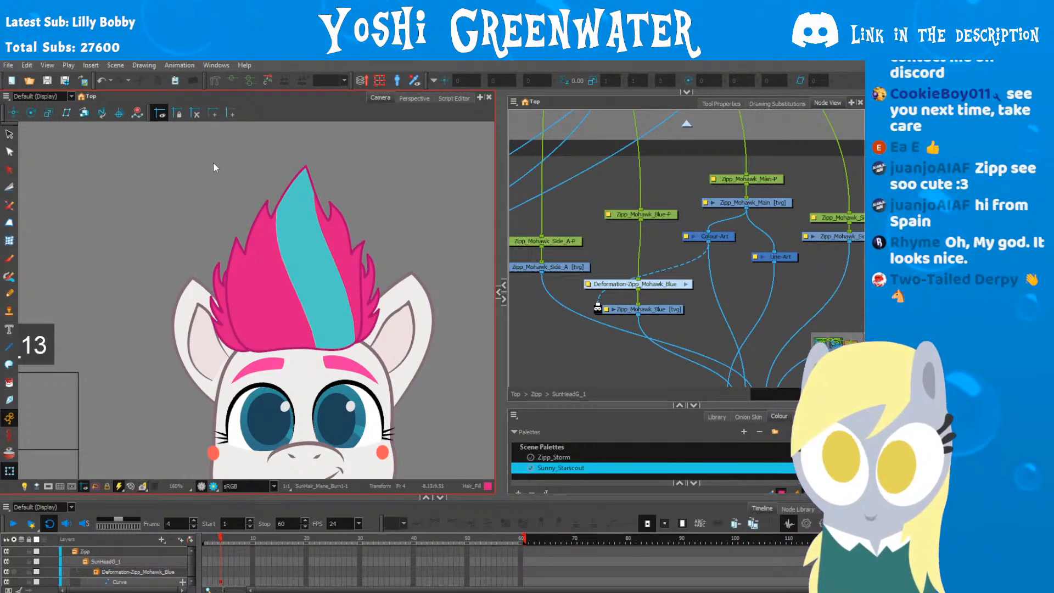
Step: Redisplay the stripe's controls, move the lower-left point slightly outward to widen its base, and hide the controls to show the whole pony
{"action": "key", "text": "shift+m"}
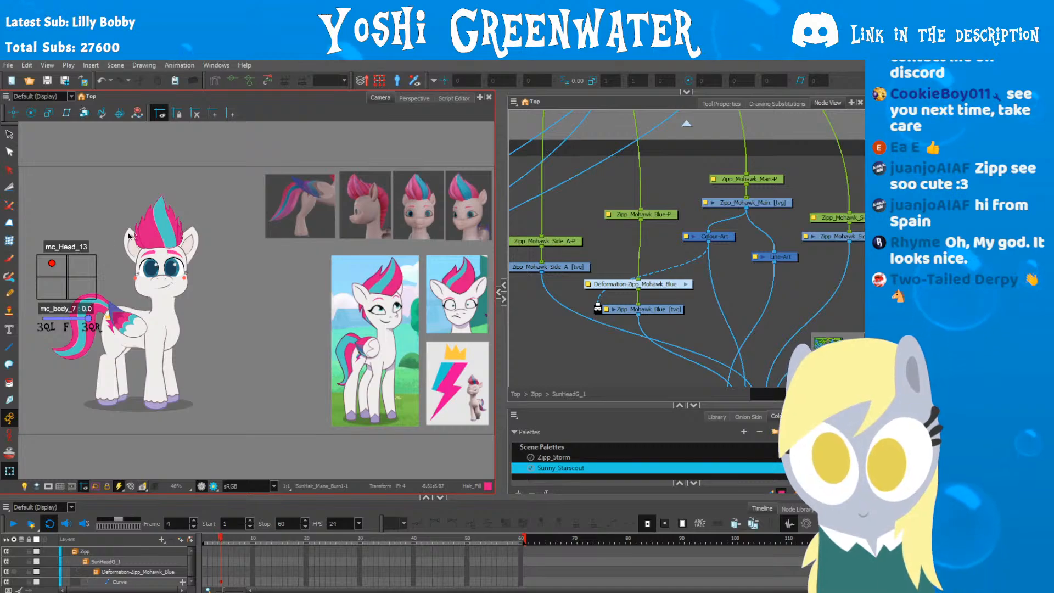
{"action": "scroll", "coordinate": [130, 236], "scroll_direction": "up", "scroll_amount": 5}
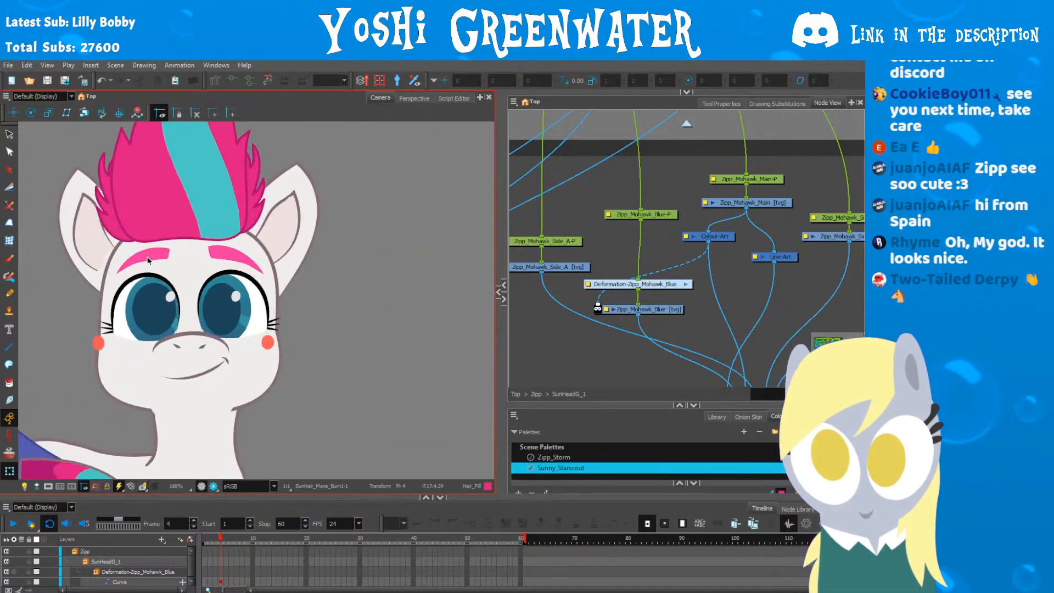
{"action": "left_click_drag", "start_coordinate": [148, 260], "coordinate": [255, 366]}
{"action": "left_click", "coordinate": [250, 311]}
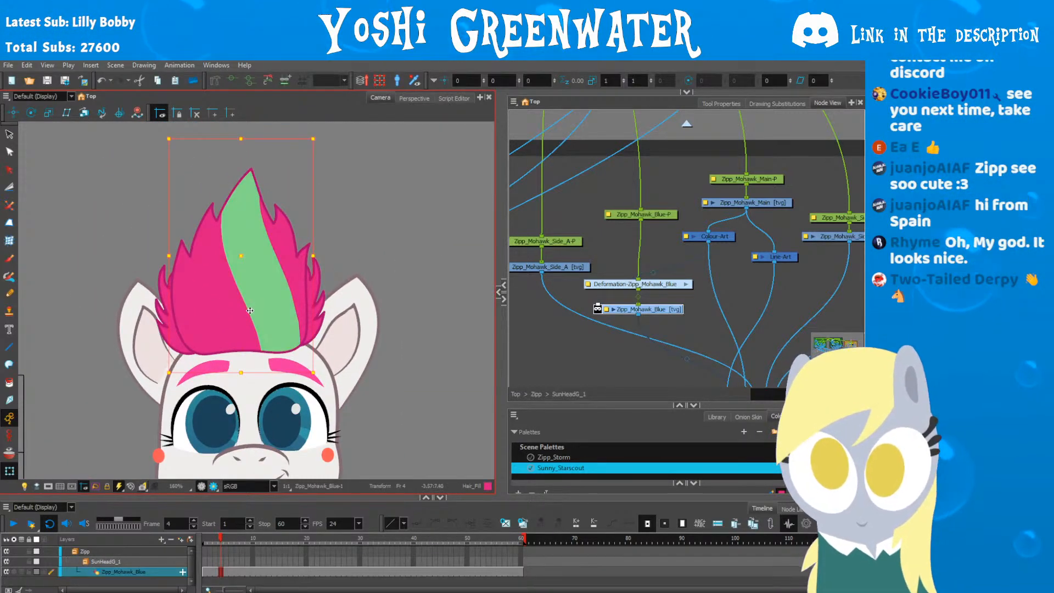
{"action": "key", "text": "shift+F11"}
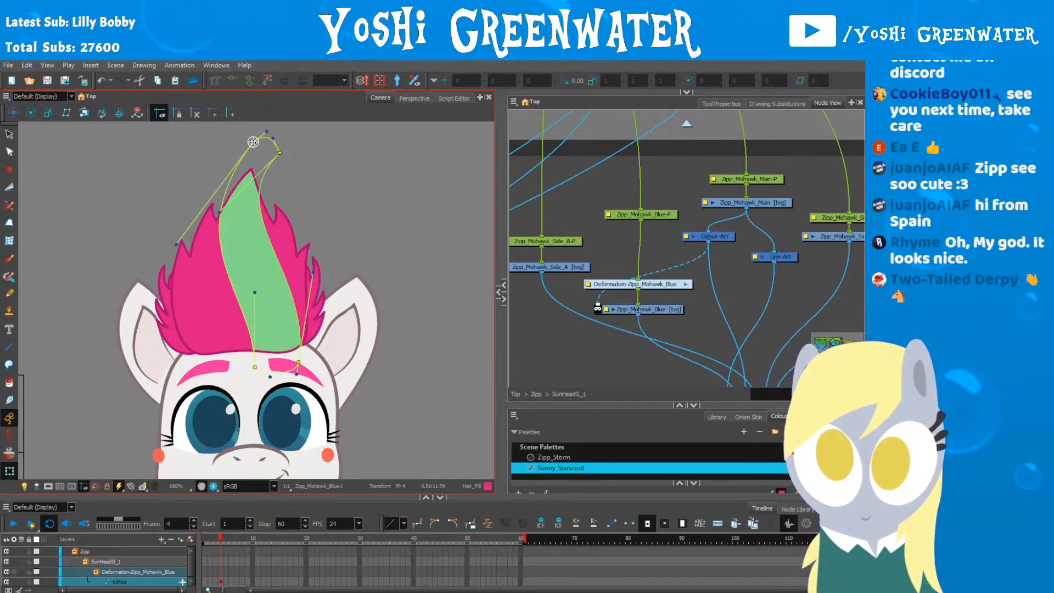
{"action": "left_click", "coordinate": [192, 163]}
{"action": "key", "text": "shift+c"}
{"action": "key", "text": "shift+m"}
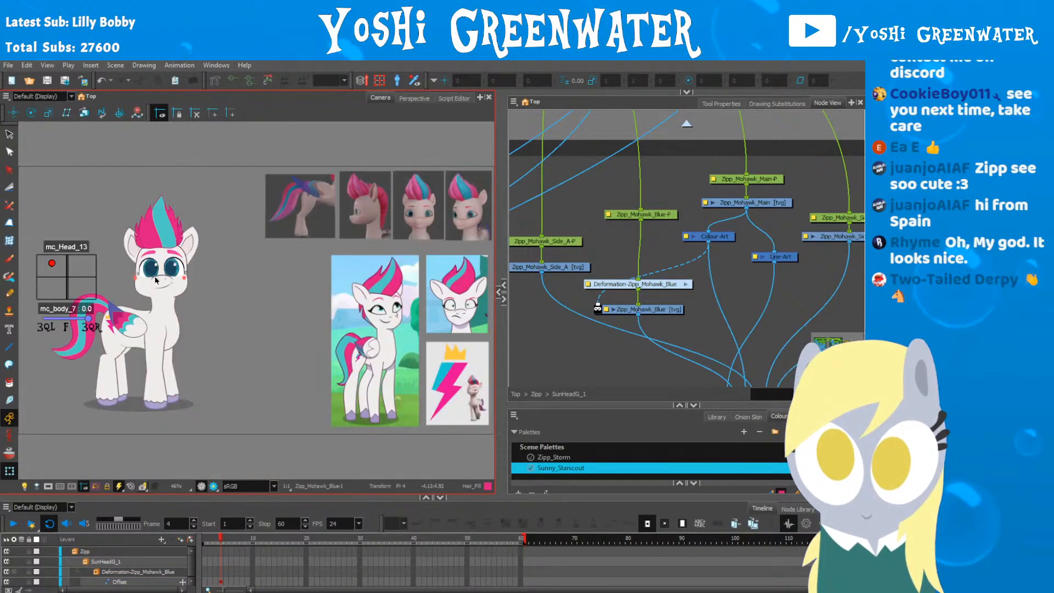
Step: Examine the mohawk's deformation and back-hair nodes, and play the animation to check the hair through the head turns
{"action": "scroll", "coordinate": [122, 231], "scroll_direction": "up", "scroll_amount": 3}
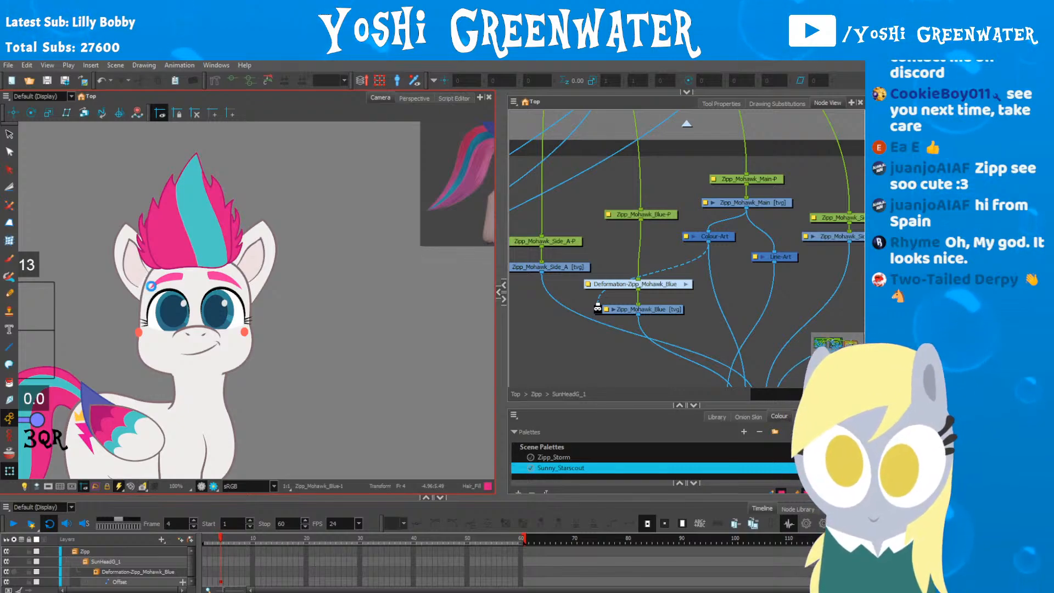
{"action": "left_click_drag", "start_coordinate": [292, 269], "coordinate": [397, 290]}
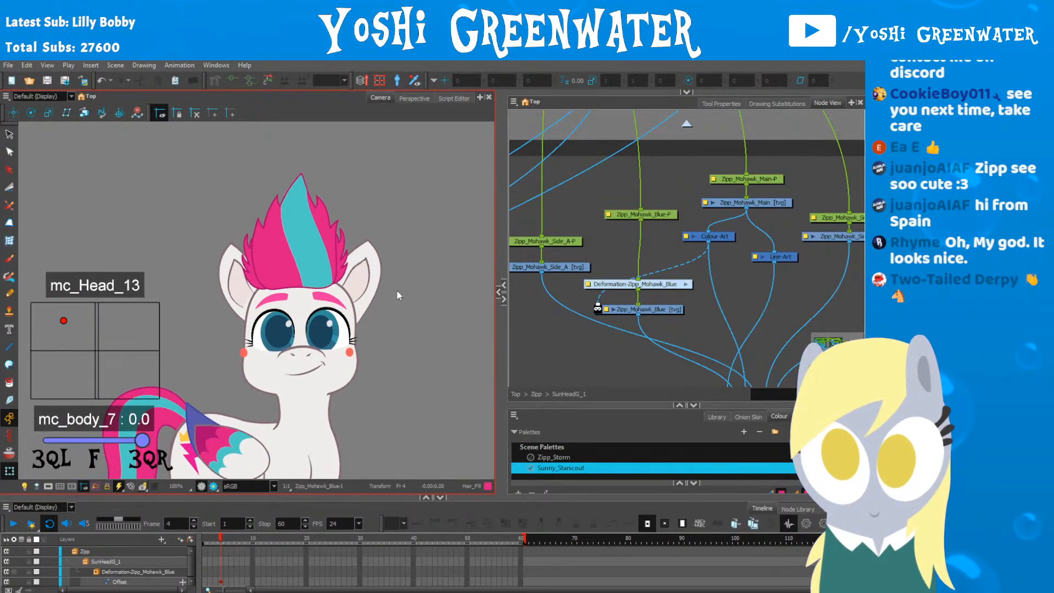
{"action": "left_click", "coordinate": [656, 285]}
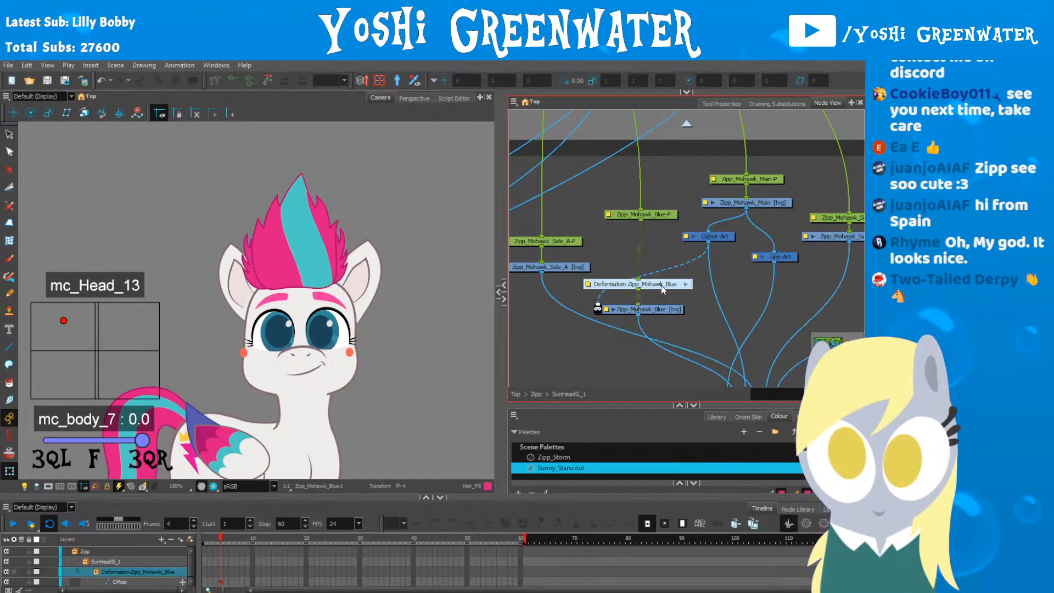
{"action": "left_click", "coordinate": [595, 334]}
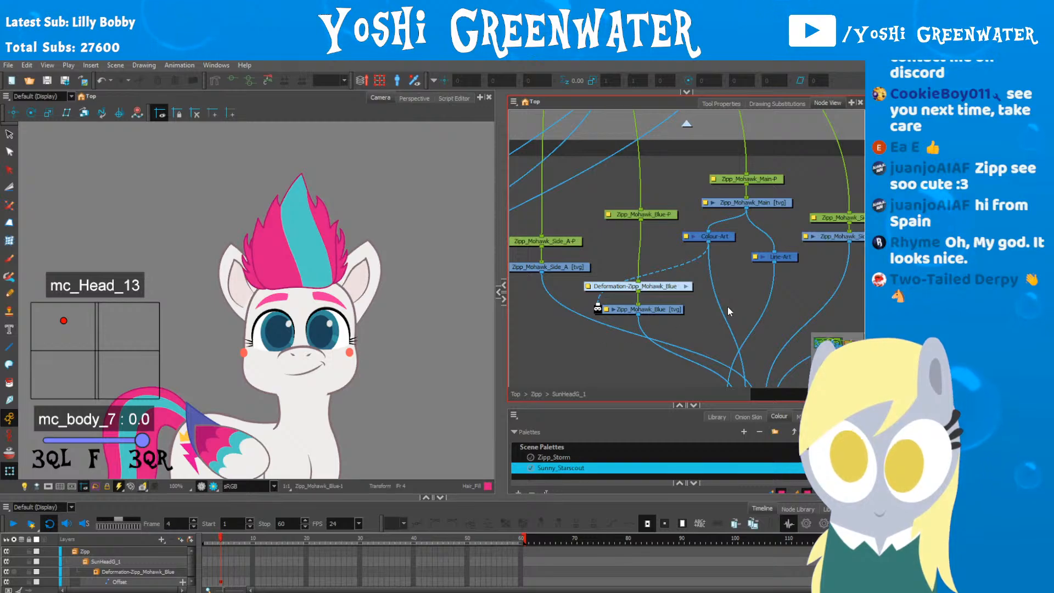
{"action": "left_click_drag", "start_coordinate": [727, 306], "coordinate": [496, 304]}
{"action": "scroll", "coordinate": [511, 283], "scroll_direction": "down", "scroll_amount": 1}
{"action": "left_click", "coordinate": [701, 260]}
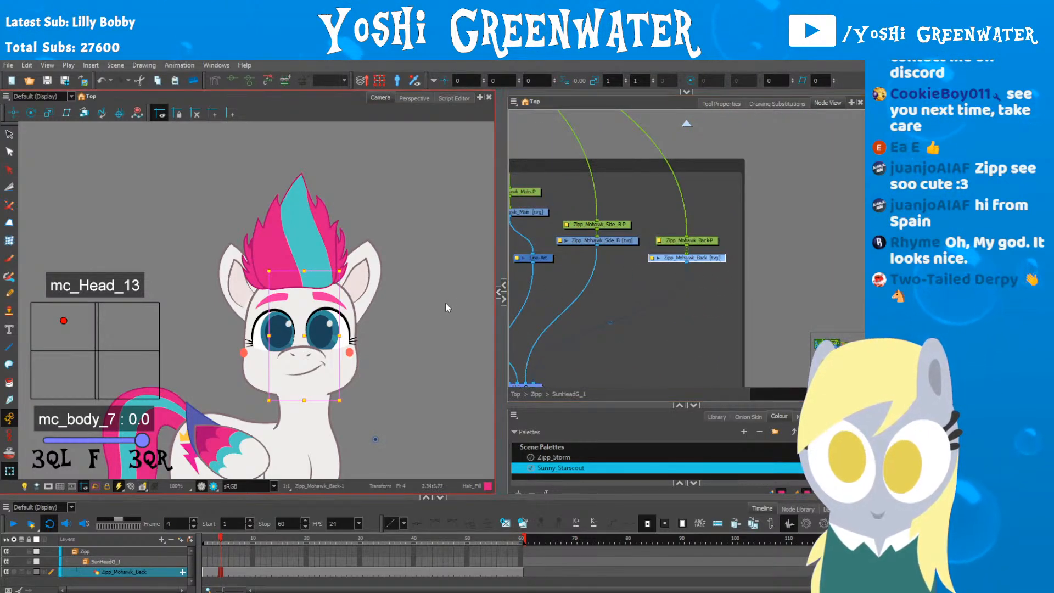
{"action": "mouse_move", "coordinate": [617, 287]}
{"action": "left_mouse_down"}
{"action": "mouse_move", "coordinate": [754, 275]}
{"action": "mouse_move", "coordinate": [679, 295]}
{"action": "mouse_move", "coordinate": [704, 280]}
{"action": "left_mouse_up"}
{"action": "left_click", "coordinate": [566, 319]}
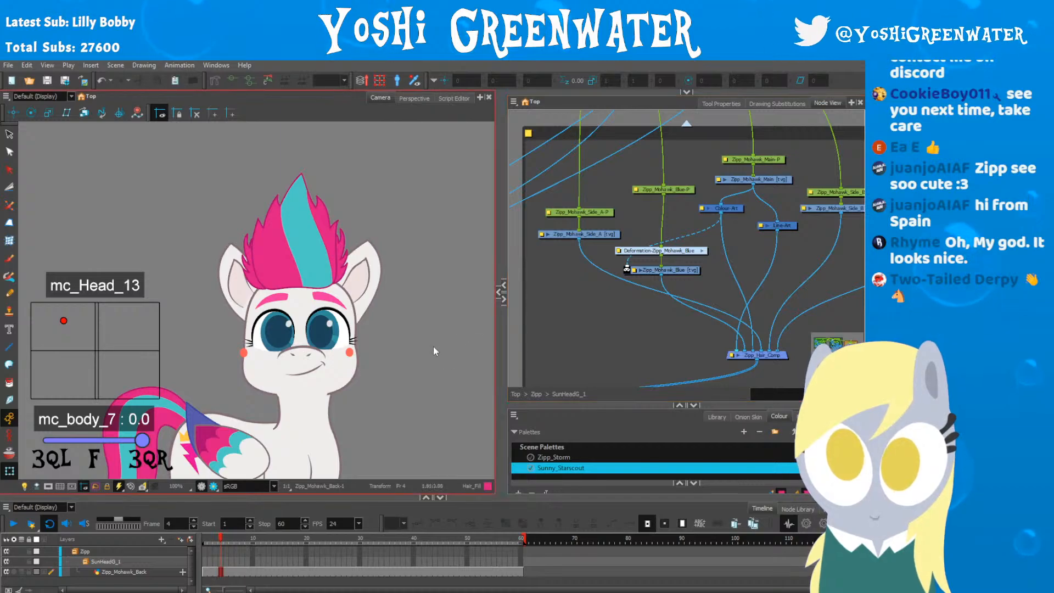
{"action": "key", "text": "Return"}
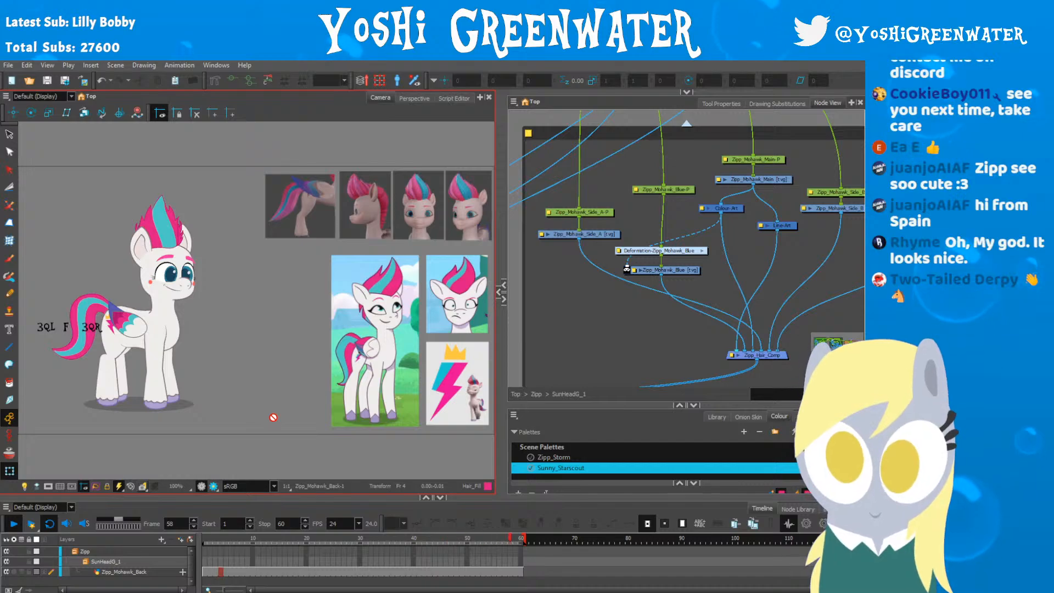
Step: Return to frame 1, select the Zipp_Mohawk_Main-P peg, and nudge the main mohawk slightly forward over the forehead
{"action": "left_click", "coordinate": [208, 543]}
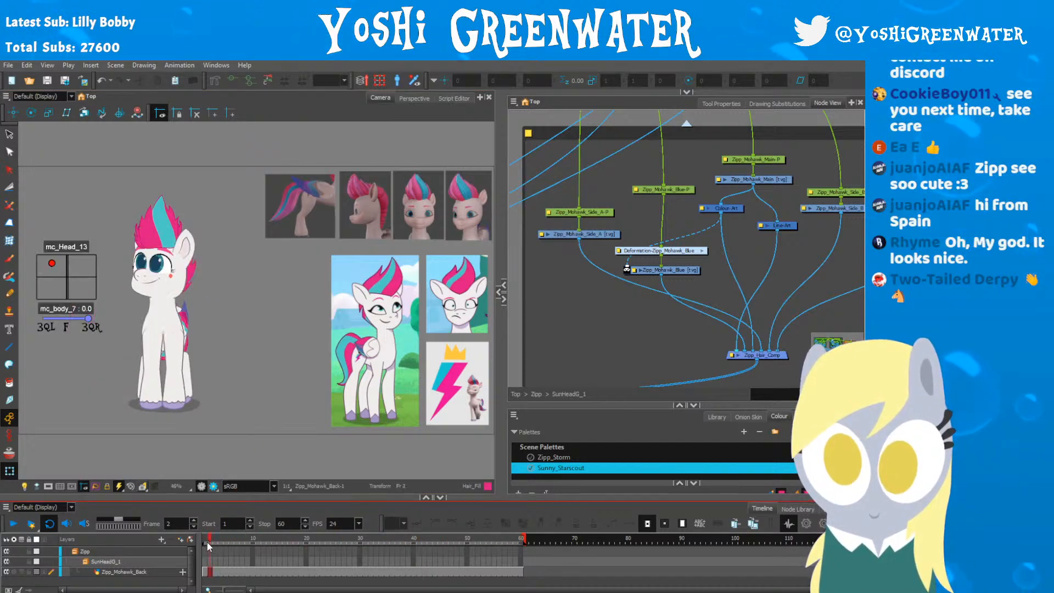
{"action": "left_click", "coordinate": [203, 543]}
{"action": "scroll", "coordinate": [121, 314], "scroll_direction": "up", "scroll_amount": 3}
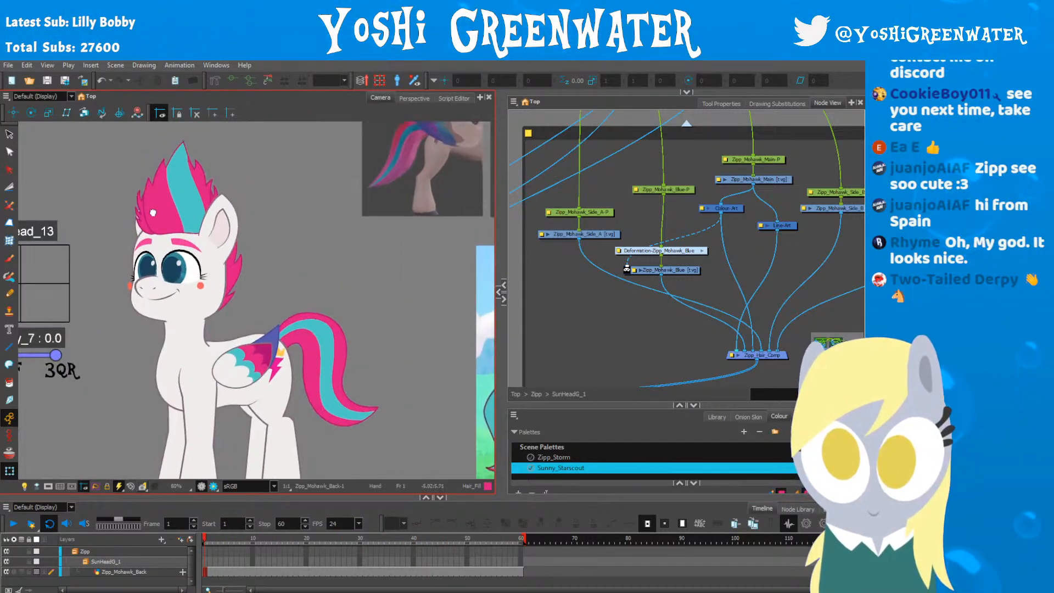
{"action": "left_click_drag", "start_coordinate": [153, 212], "coordinate": [175, 202]}
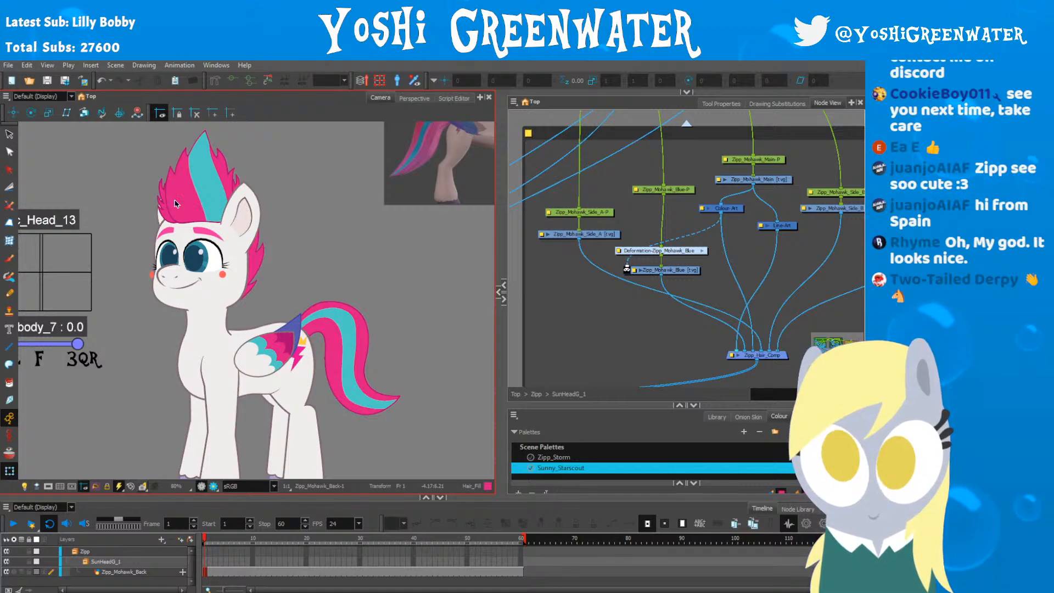
{"action": "left_click", "coordinate": [217, 182]}
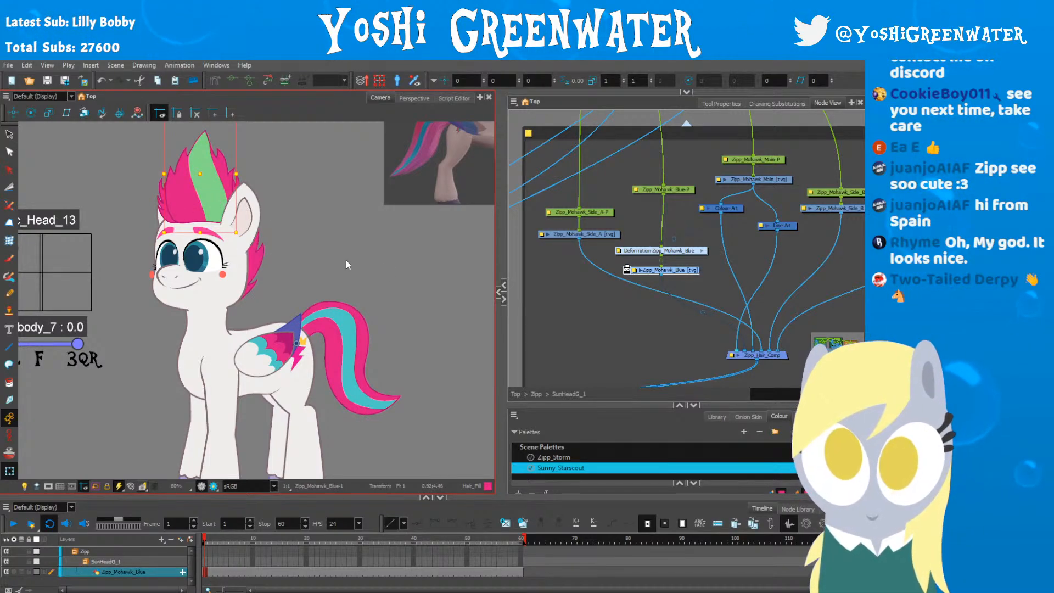
{"action": "left_click", "coordinate": [646, 191]}
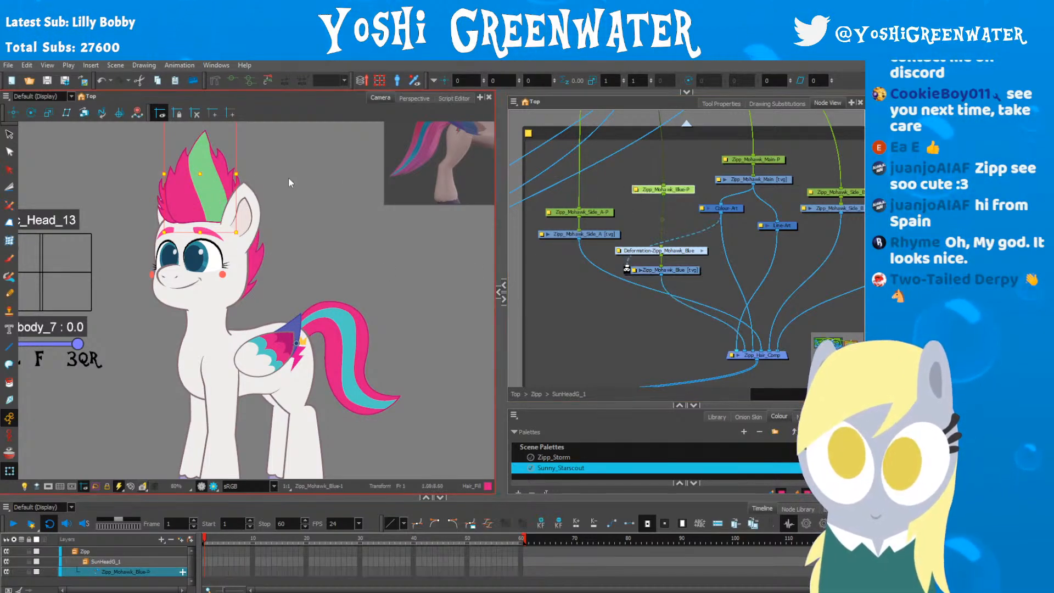
{"action": "left_click", "coordinate": [174, 221]}
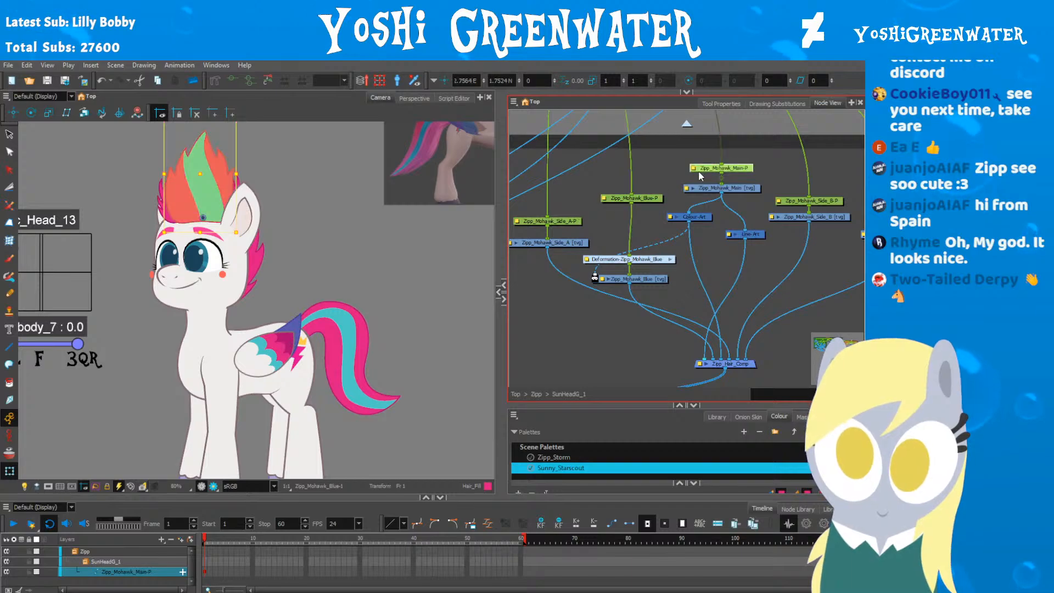
{"action": "key", "text": "shift+Left"}
{"action": "key", "text": "shift+Left"}
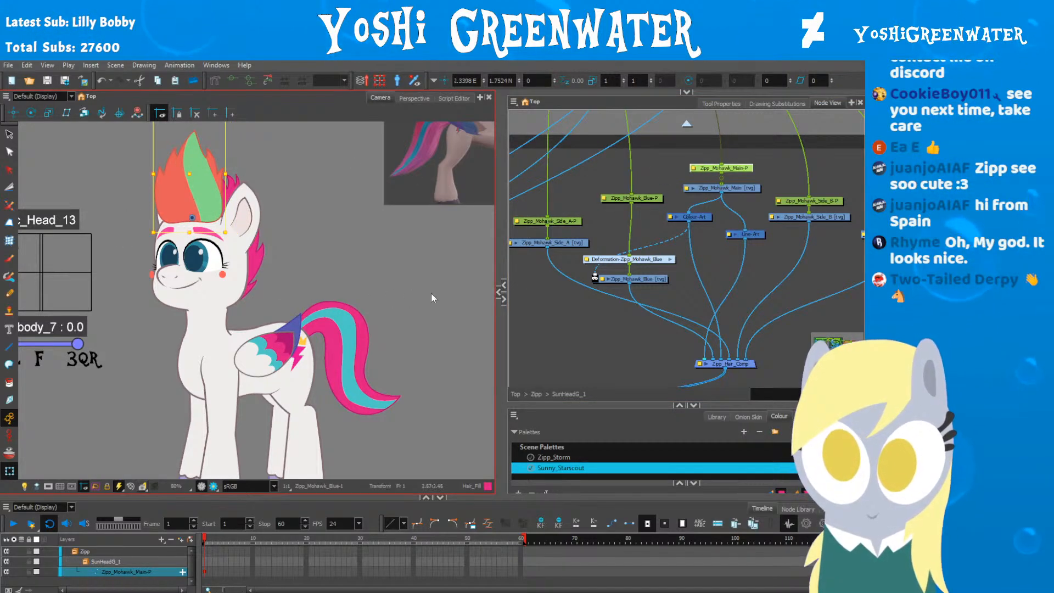
Step: Select the Zipp_Mohawk_Side_B-P peg, move the side tuft slightly down toward the ear, and skew it by 0.56
{"action": "left_click_drag", "start_coordinate": [791, 203], "coordinate": [673, 216]}
{"action": "left_click", "coordinate": [674, 216]}
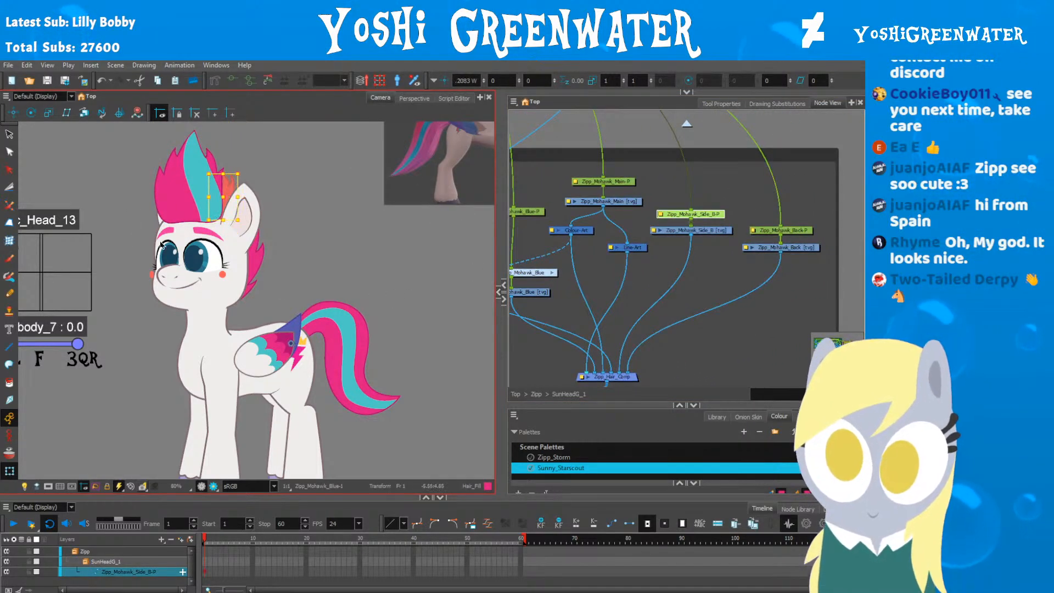
{"action": "scroll", "coordinate": [217, 198], "scroll_direction": "up", "scroll_amount": 5}
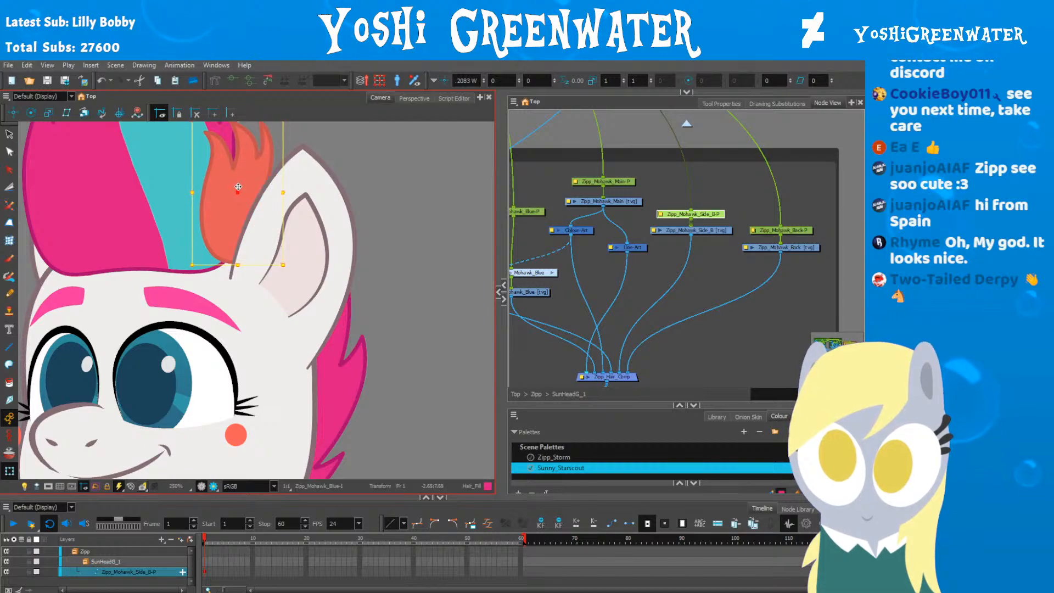
{"action": "left_click_drag", "start_coordinate": [235, 184], "coordinate": [237, 193]}
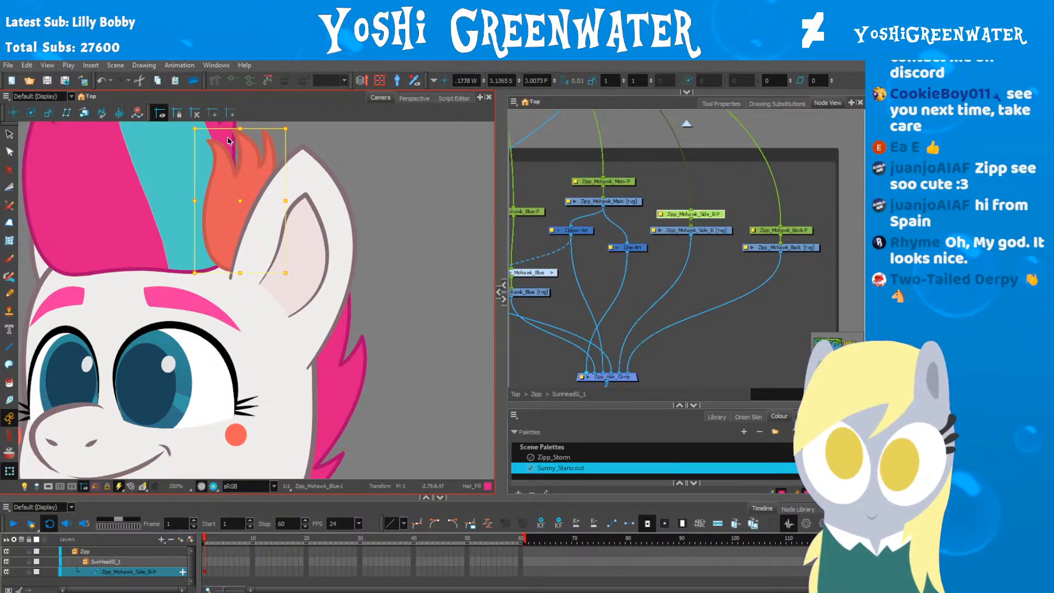
{"action": "scroll", "coordinate": [195, 224], "scroll_direction": "down", "scroll_amount": 4}
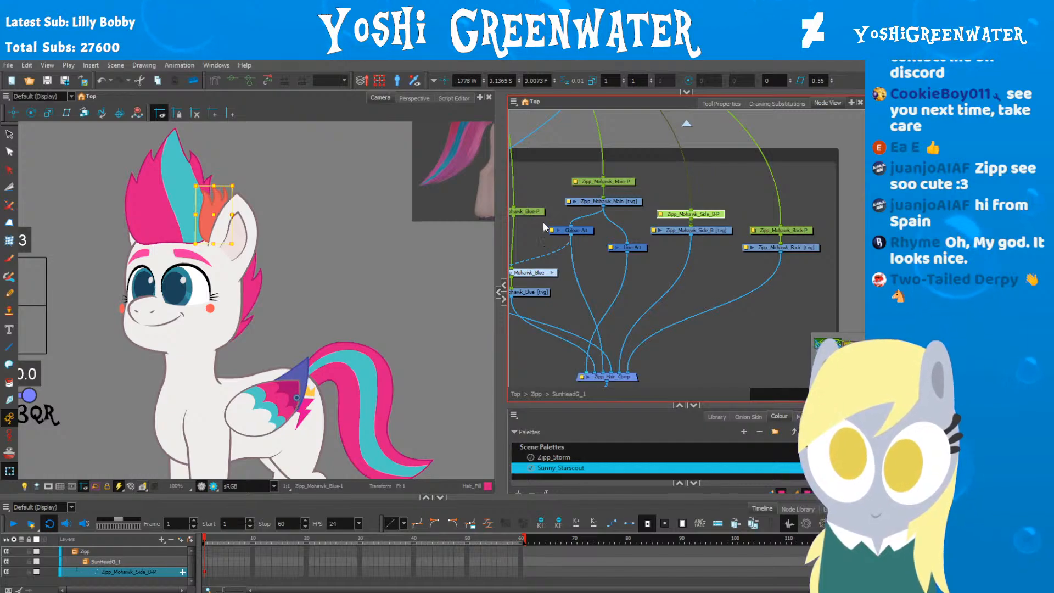
Step: Show the blue stripe's deformation controls on frame 1 and reposition its lower-left and top-right points to widen the stripe
{"action": "left_click_drag", "start_coordinate": [521, 241], "coordinate": [598, 244]}
{"action": "left_click", "coordinate": [591, 216]}
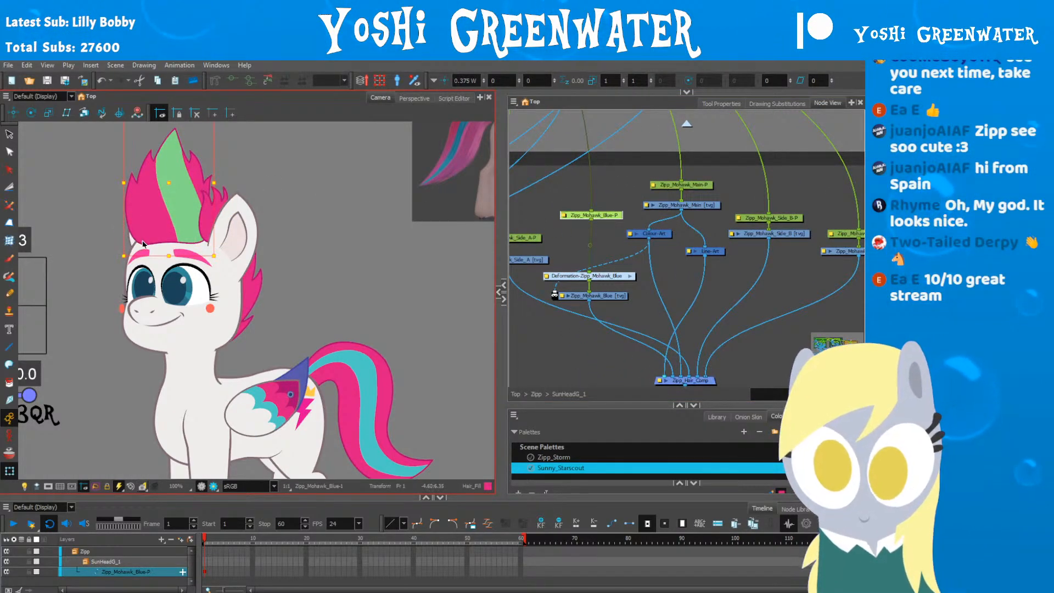
{"action": "left_click", "coordinate": [111, 255]}
{"action": "scroll", "coordinate": [171, 251], "scroll_direction": "up", "scroll_amount": 1}
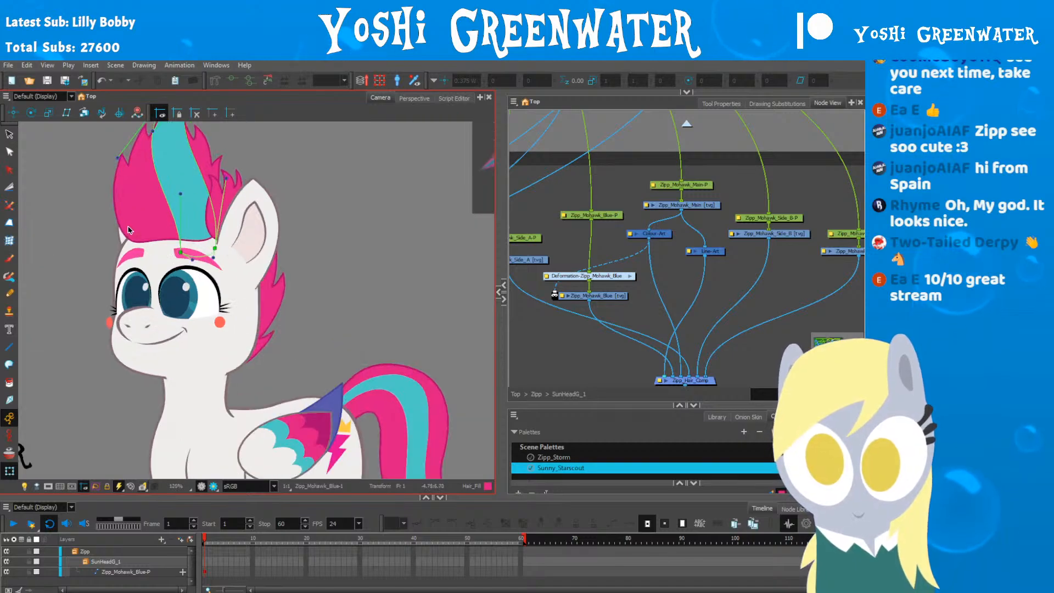
{"action": "mouse_move", "coordinate": [172, 252]}
{"action": "left_mouse_down"}
{"action": "mouse_move", "coordinate": [224, 329]}
{"action": "mouse_move", "coordinate": [217, 303]}
{"action": "mouse_move", "coordinate": [192, 299]}
{"action": "mouse_move", "coordinate": [173, 270]}
{"action": "left_mouse_up"}
{"action": "left_click_drag", "start_coordinate": [231, 155], "coordinate": [263, 160]}
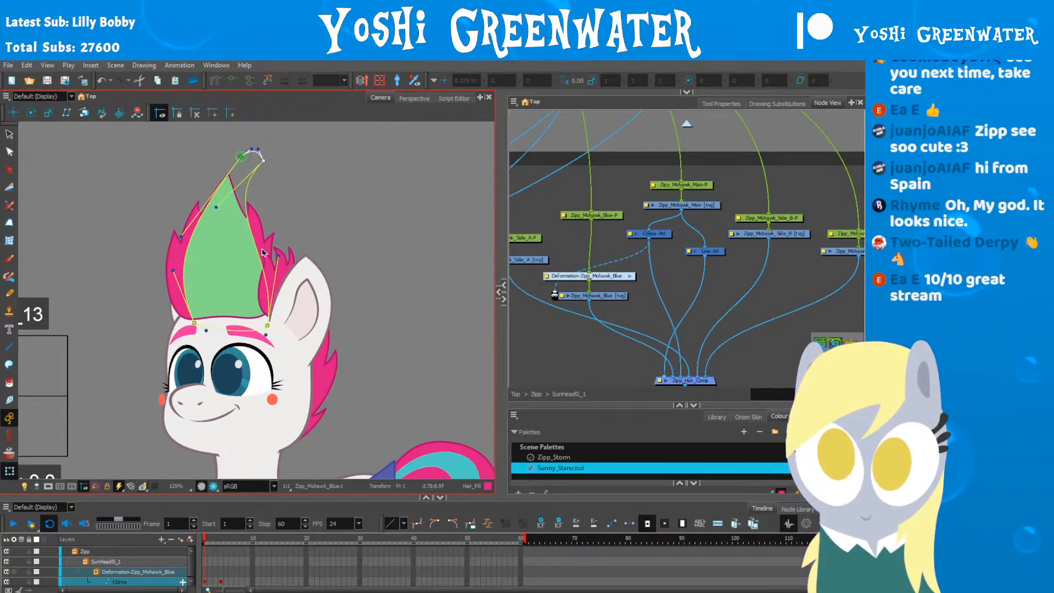
Step: Pull the envelope's lower points inward and its right-side handle toward the face to narrow and curve the stripe, and hide the controls
{"action": "left_click_drag", "start_coordinate": [267, 326], "coordinate": [253, 326]}
{"action": "left_click_drag", "start_coordinate": [265, 256], "coordinate": [215, 258]}
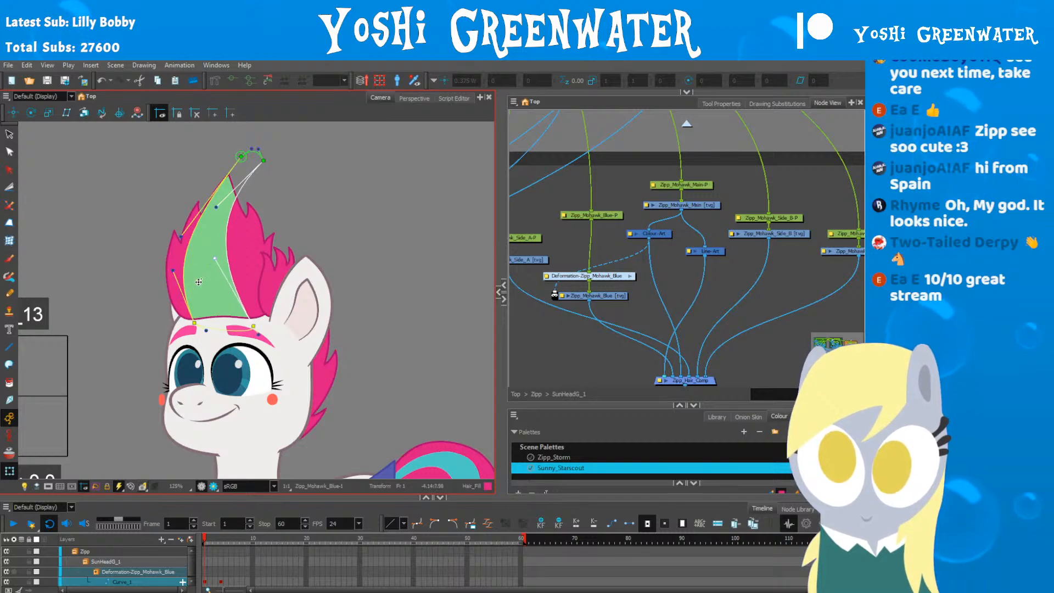
{"action": "left_click", "coordinate": [196, 324]}
{"action": "left_click_drag", "start_coordinate": [196, 324], "coordinate": [239, 325]}
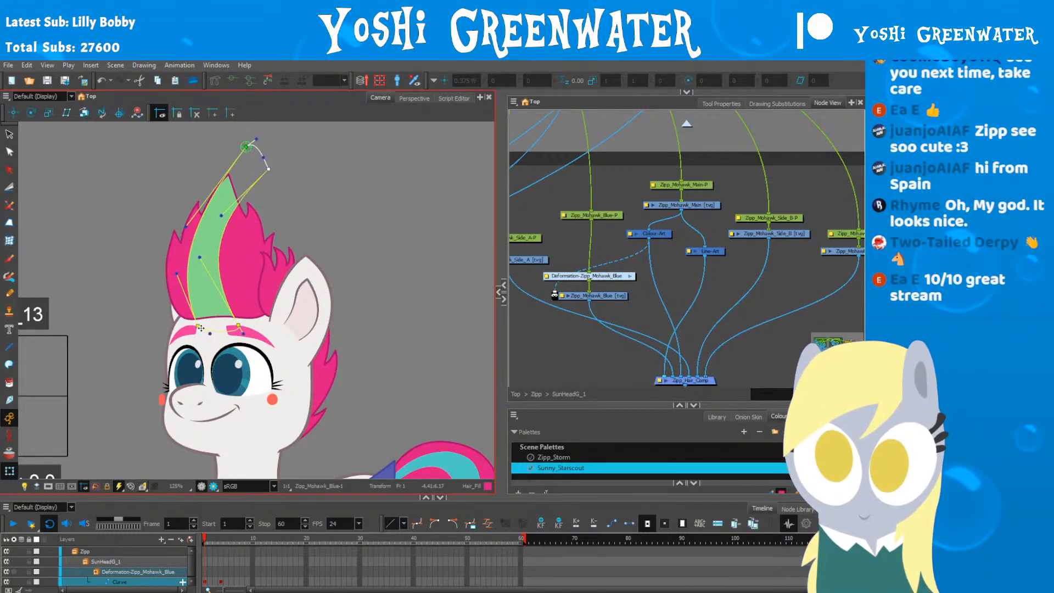
{"action": "left_click_drag", "start_coordinate": [201, 328], "coordinate": [207, 327]}
{"action": "left_click", "coordinate": [156, 247]}
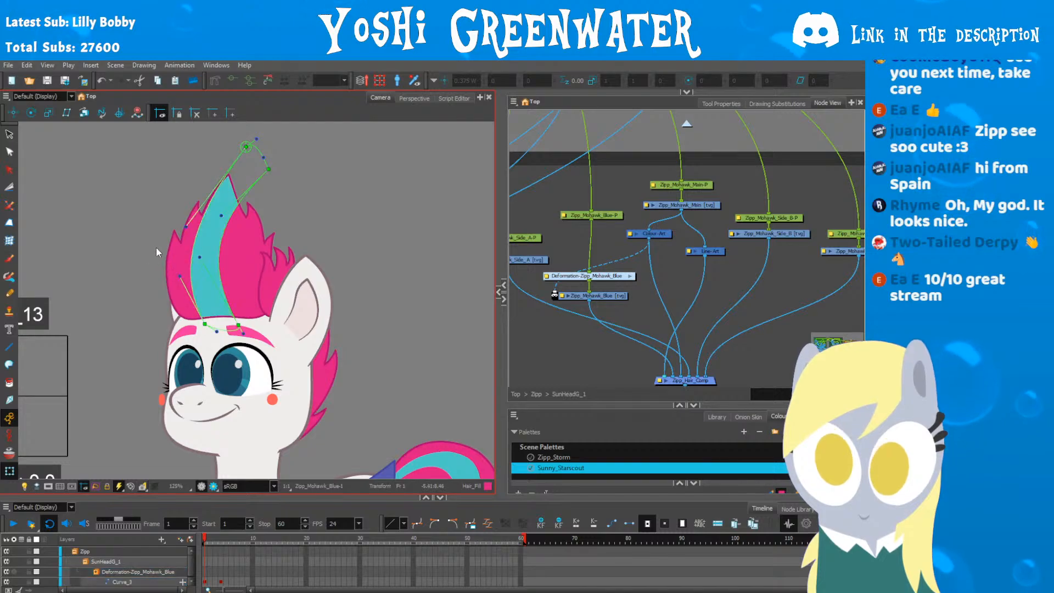
{"action": "key", "text": "shift+c"}
{"action": "key", "text": "shift+m"}
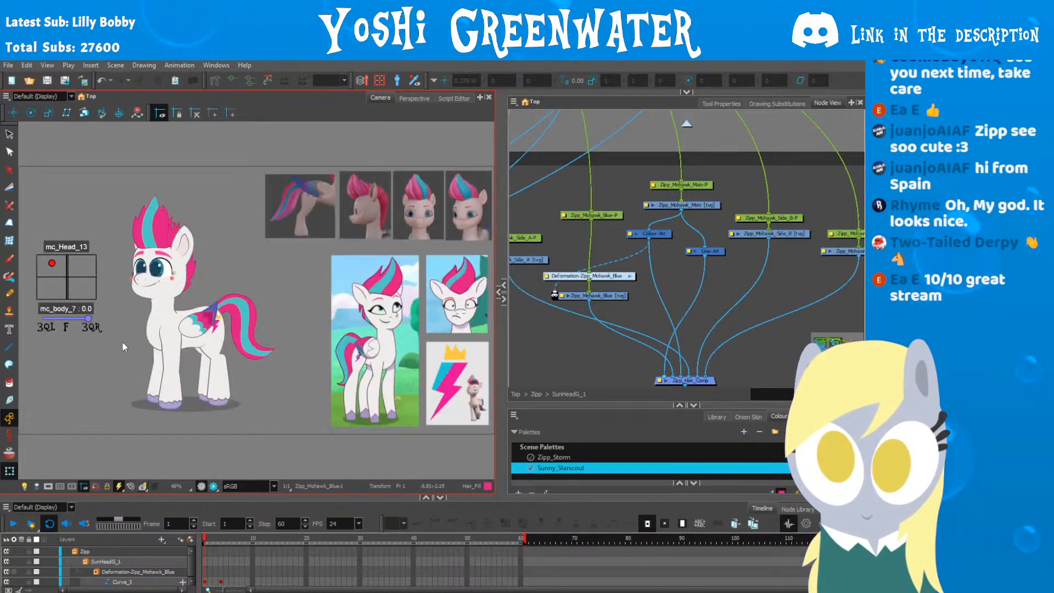
Step: Examine the back mane's placement behind the ear and the whole pony at frame 1
{"action": "scroll", "coordinate": [142, 244], "scroll_direction": "up", "scroll_amount": 3}
{"action": "left_click", "coordinate": [210, 308]}
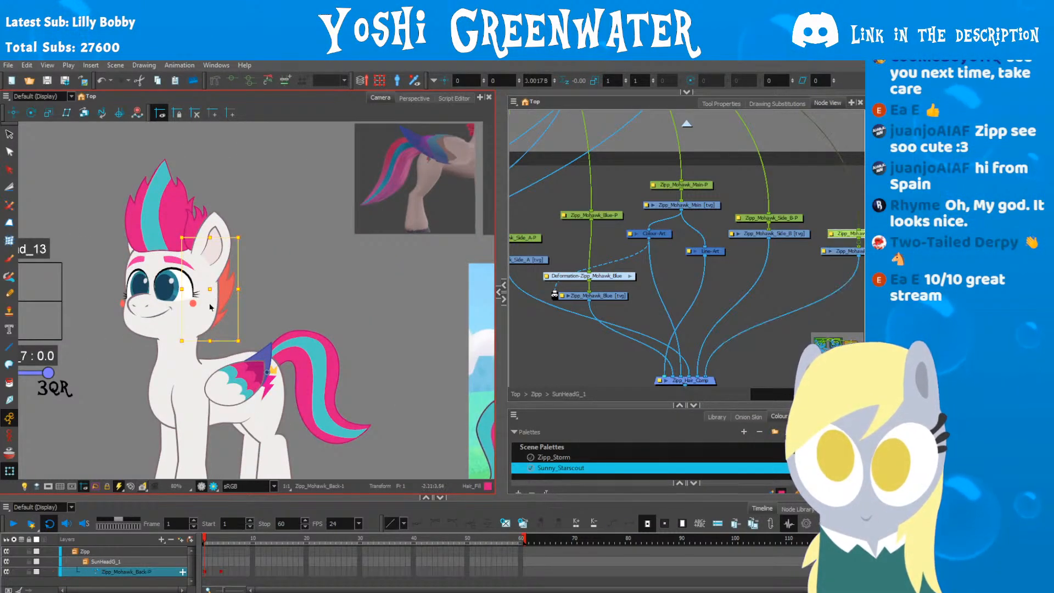
{"action": "left_click_drag", "start_coordinate": [107, 355], "coordinate": [135, 346]}
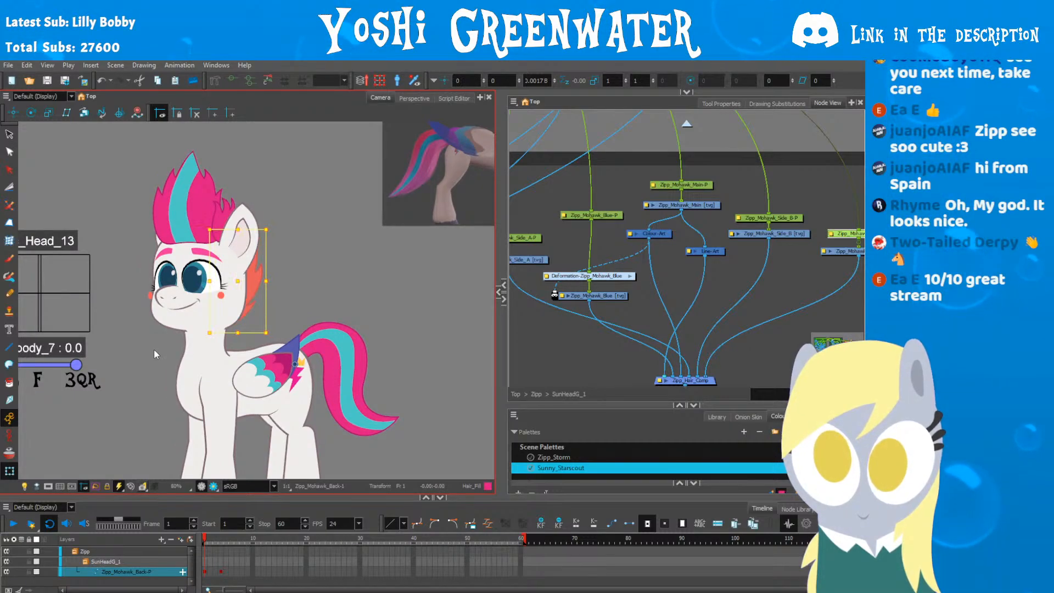
{"action": "left_click", "coordinate": [151, 349]}
{"action": "scroll", "coordinate": [149, 348], "scroll_direction": "down", "scroll_amount": 3}
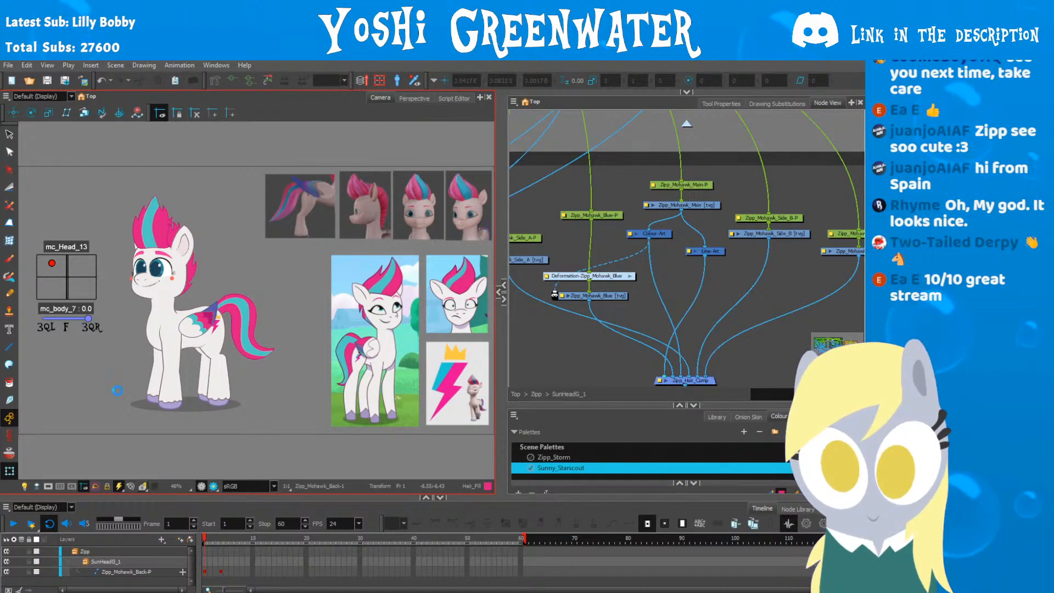
{"action": "scroll", "coordinate": [140, 365], "scroll_direction": "up", "scroll_amount": 3}
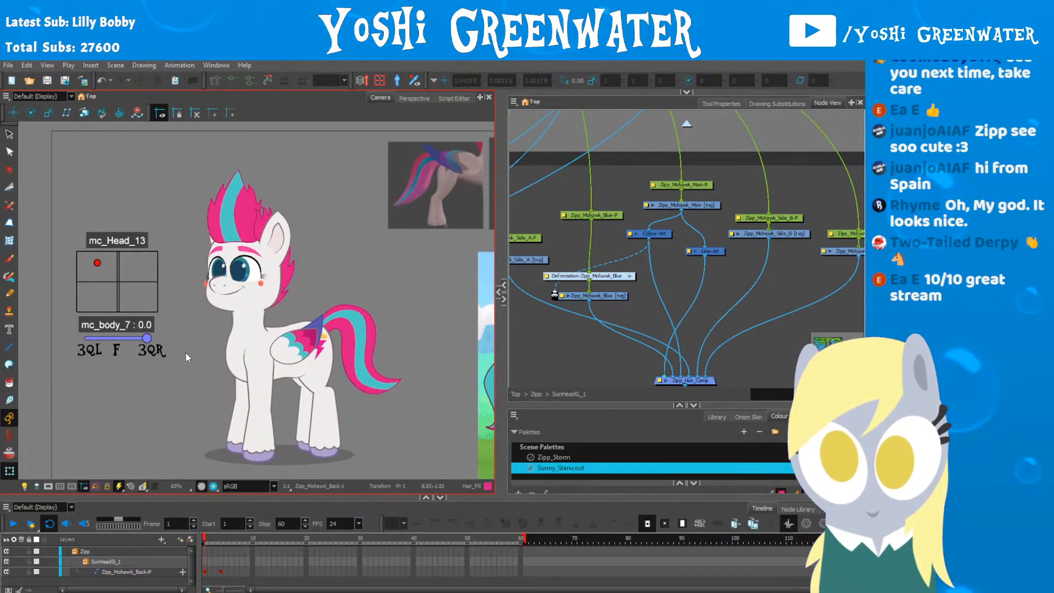
{"action": "left_click_drag", "start_coordinate": [190, 350], "coordinate": [192, 334]}
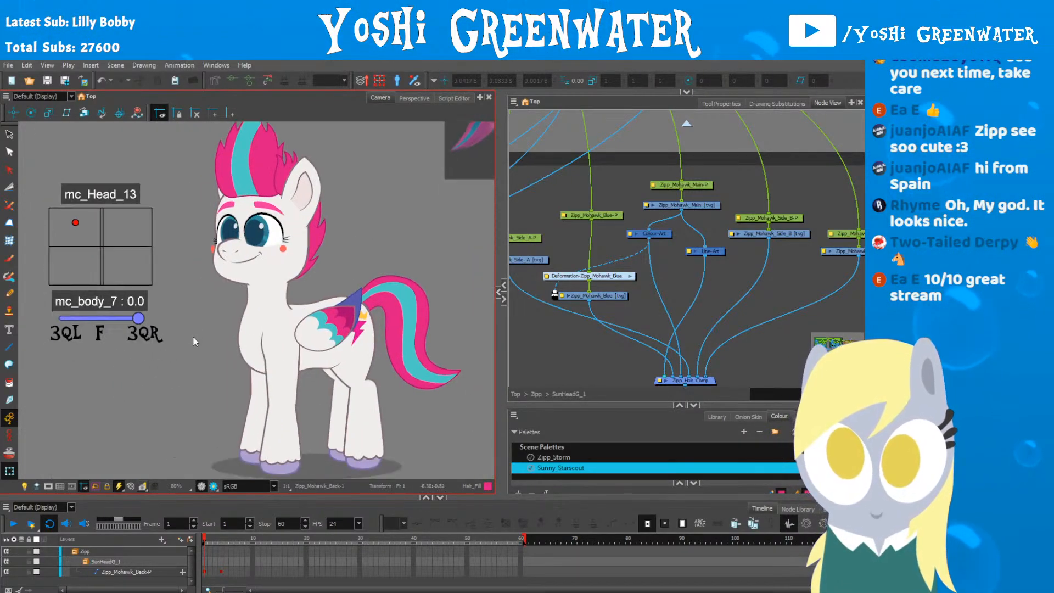
Step: Collapse the node view and timeline to enlarge the camera view, and display the Zipp and purple-maned pony rigs beside their references
{"action": "left_click", "coordinate": [504, 299]}
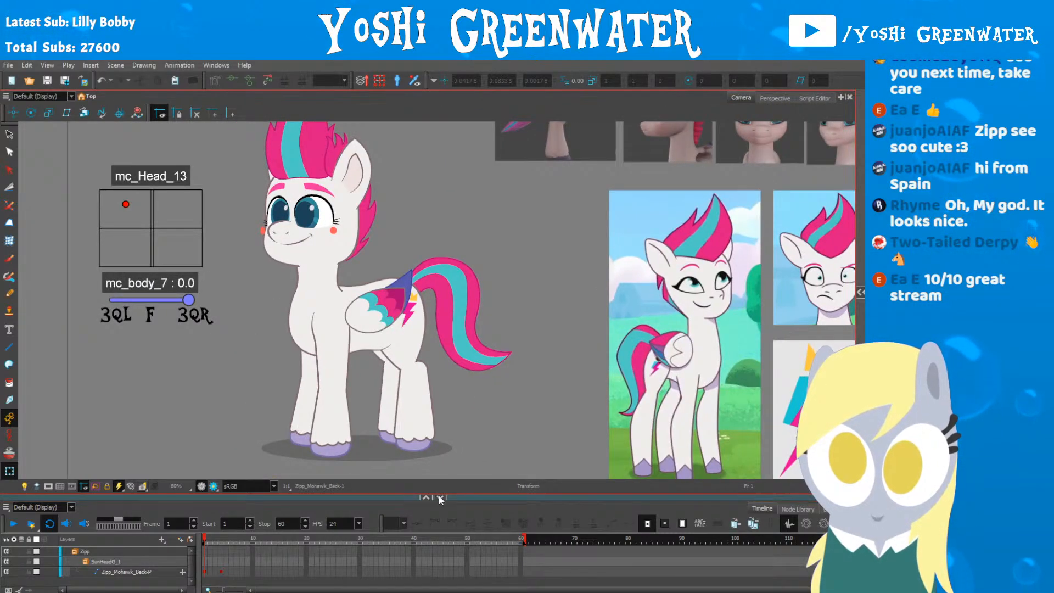
{"action": "left_click", "coordinate": [505, 495]}
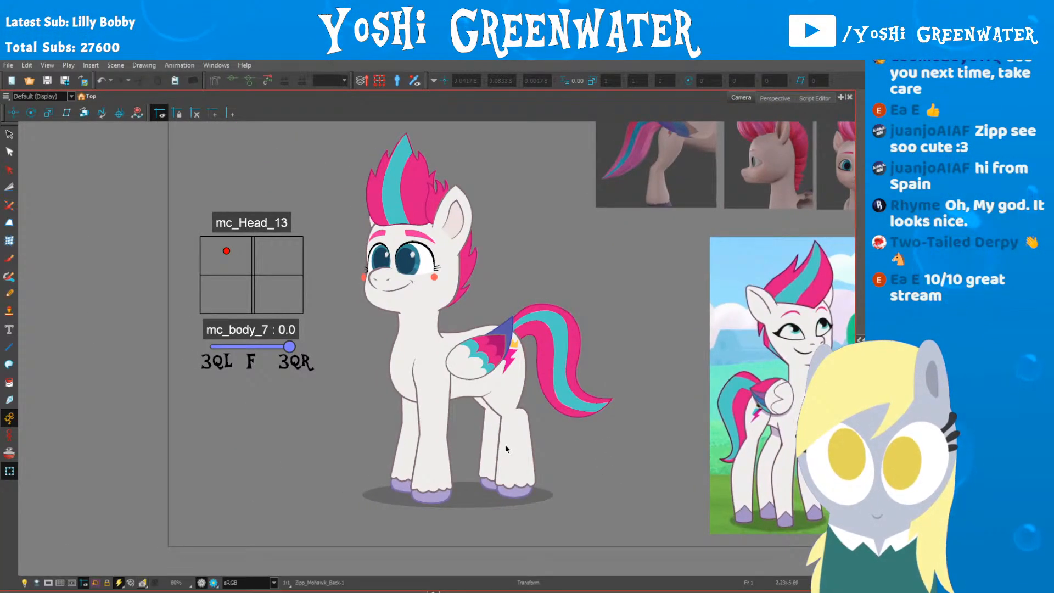
{"action": "left_click_drag", "start_coordinate": [279, 431], "coordinate": [268, 442]}
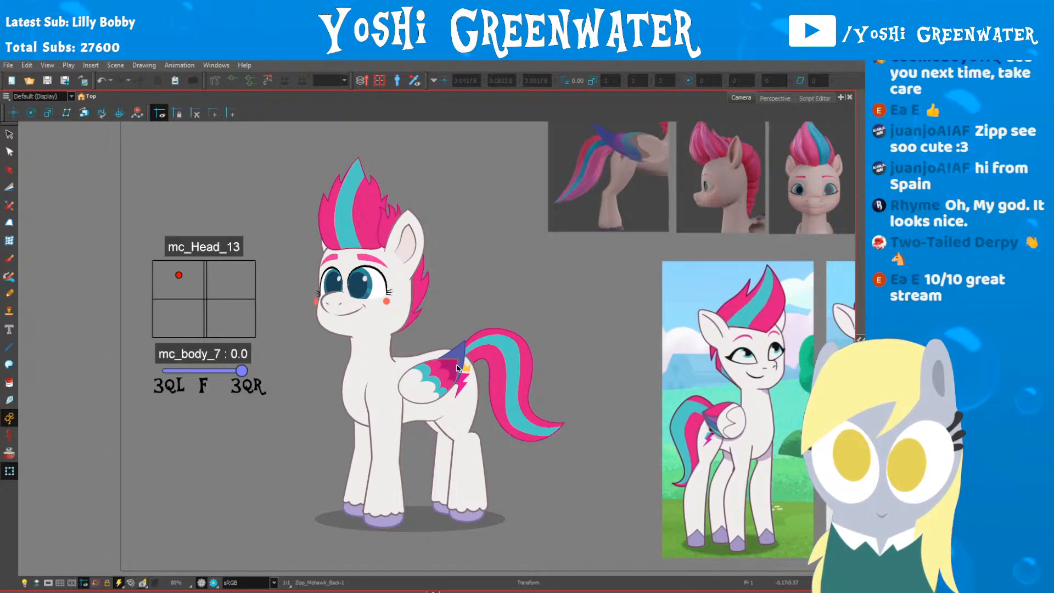
{"action": "left_click_drag", "start_coordinate": [561, 328], "coordinate": [493, 332]}
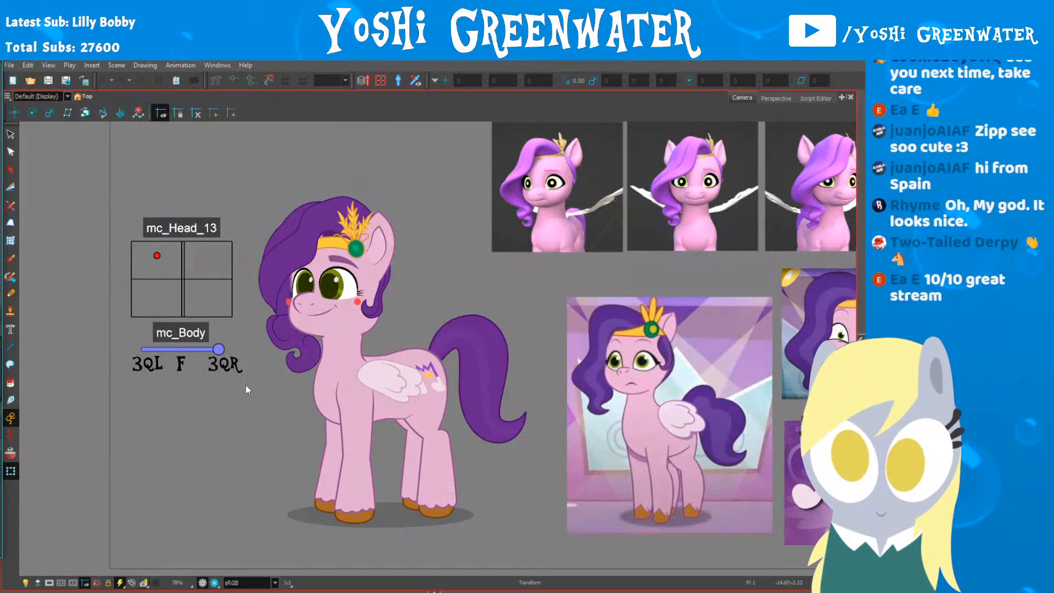
{"action": "left_click_drag", "start_coordinate": [368, 382], "coordinate": [469, 359]}
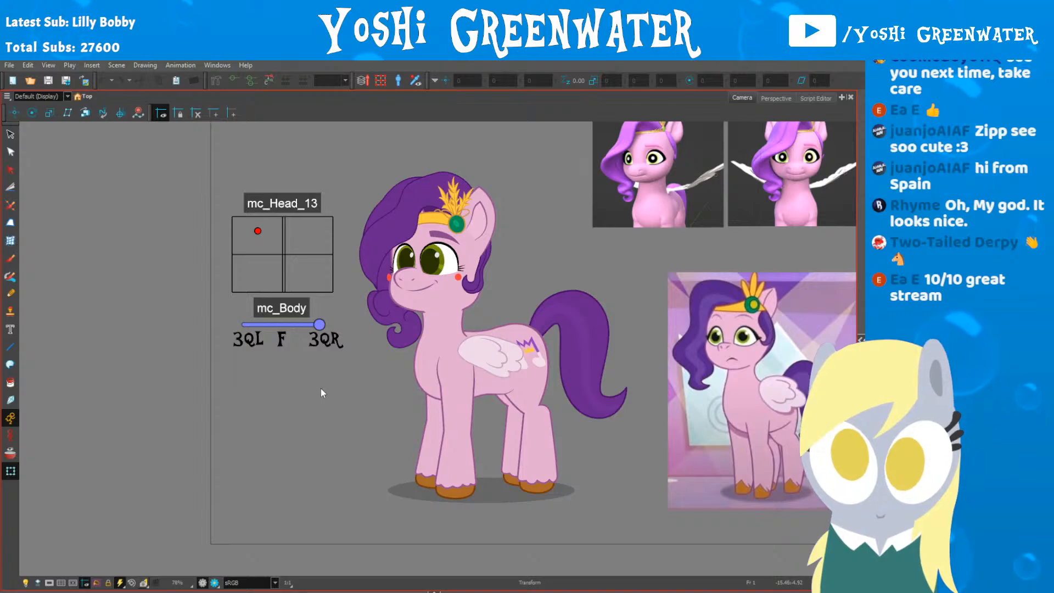
Step: Restore the timeline and node view beside the camera view, and show the purple-maned pony's head at frame 4
{"action": "left_click_drag", "start_coordinate": [320, 387], "coordinate": [296, 387]}
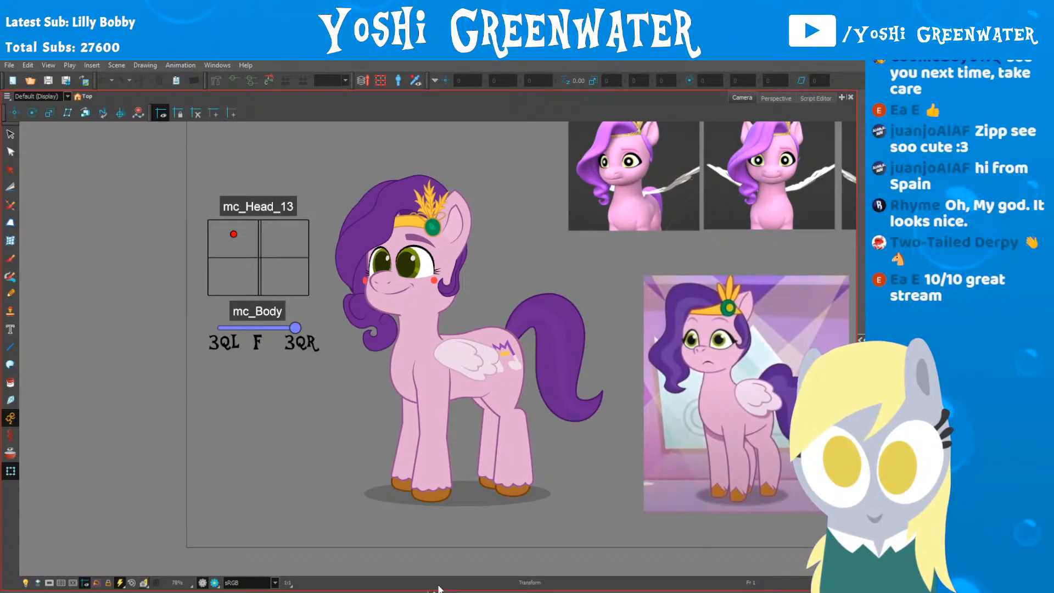
{"action": "left_click_drag", "start_coordinate": [434, 592], "coordinate": [413, 457]}
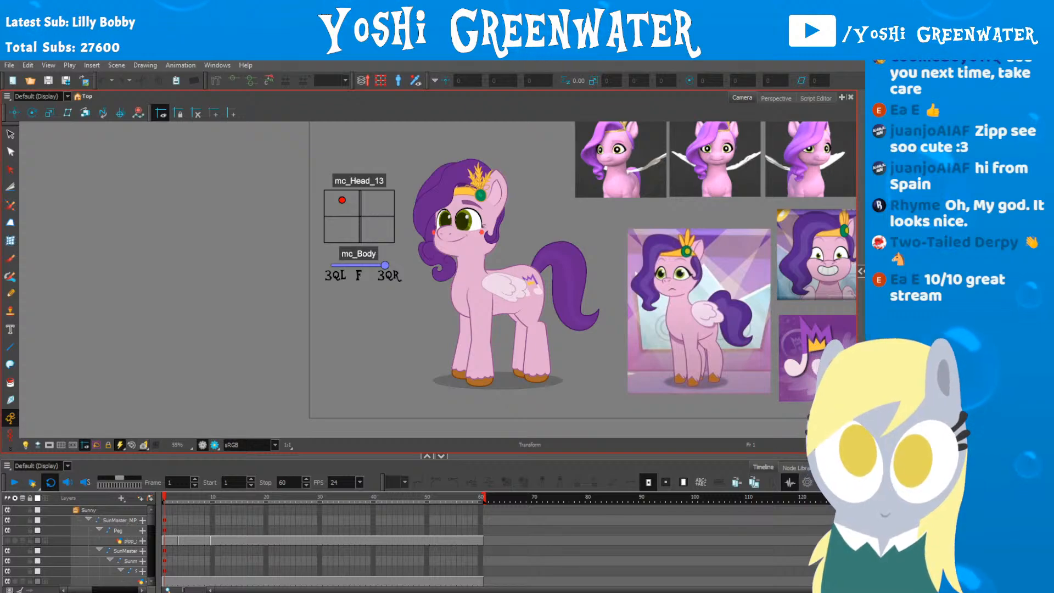
{"action": "left_click_drag", "start_coordinate": [861, 271], "coordinate": [470, 244]}
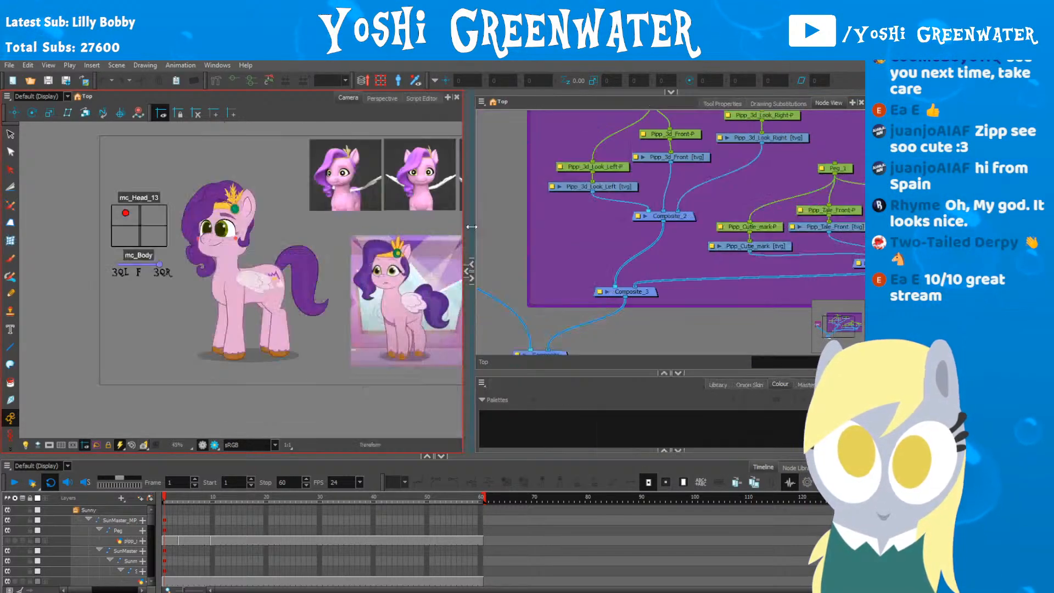
{"action": "left_click_drag", "start_coordinate": [167, 500], "coordinate": [181, 499]}
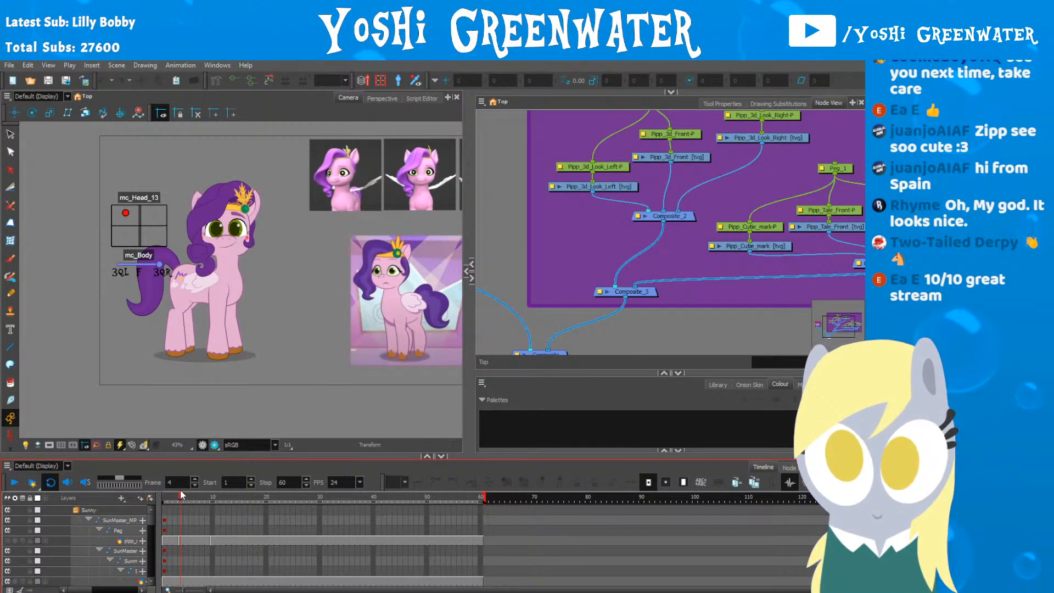
{"action": "scroll", "coordinate": [262, 216], "scroll_direction": "up", "scroll_amount": 4}
{"action": "left_click_drag", "start_coordinate": [261, 215], "coordinate": [384, 249]}
{"action": "scroll", "coordinate": [385, 249], "scroll_direction": "down", "scroll_amount": 1}
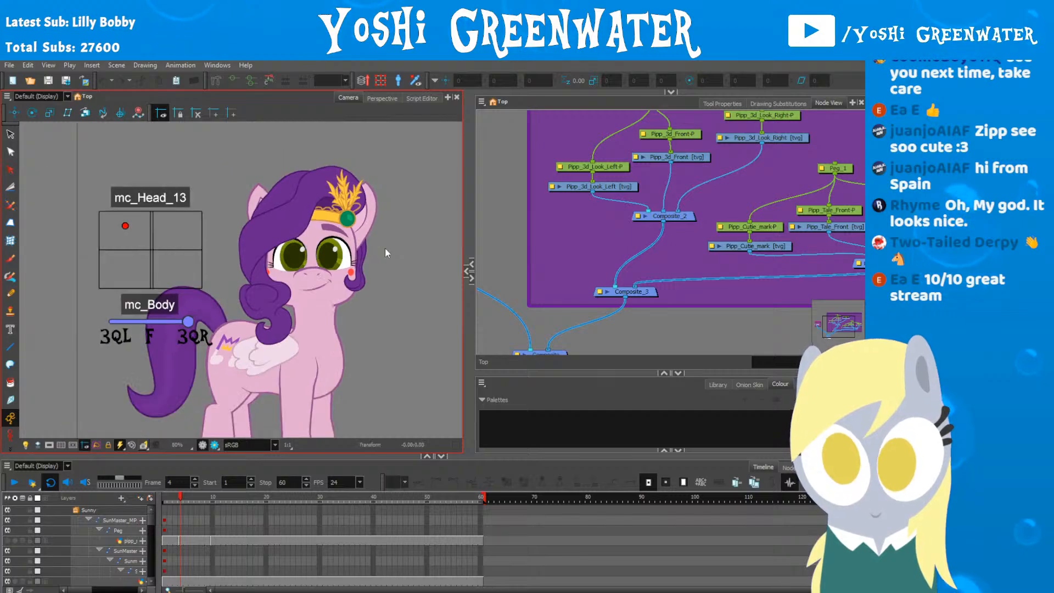
Step: Open the SunHeadG_1 group inside the Sunny group and enlarge the node view around the hair and headband nodes
{"action": "scroll", "coordinate": [619, 235], "scroll_direction": "down", "scroll_amount": 3}
{"action": "left_click_drag", "start_coordinate": [619, 235], "coordinate": [739, 228]}
{"action": "scroll", "coordinate": [710, 225], "scroll_direction": "up", "scroll_amount": 3}
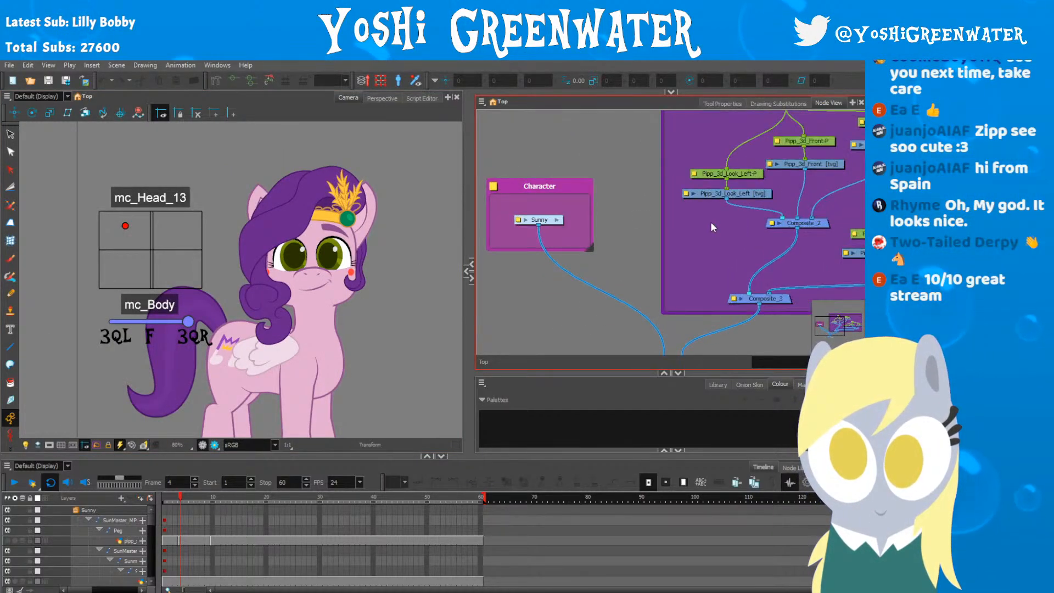
{"action": "left_click", "coordinate": [558, 217]}
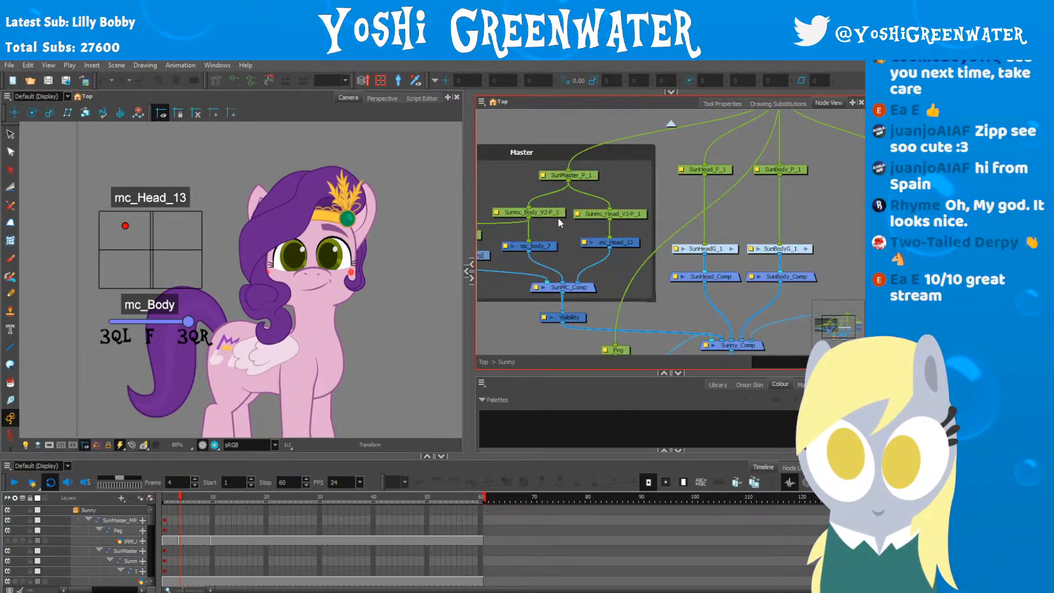
{"action": "left_click", "coordinate": [733, 249]}
{"action": "scroll", "coordinate": [733, 249], "scroll_direction": "down", "scroll_amount": 4}
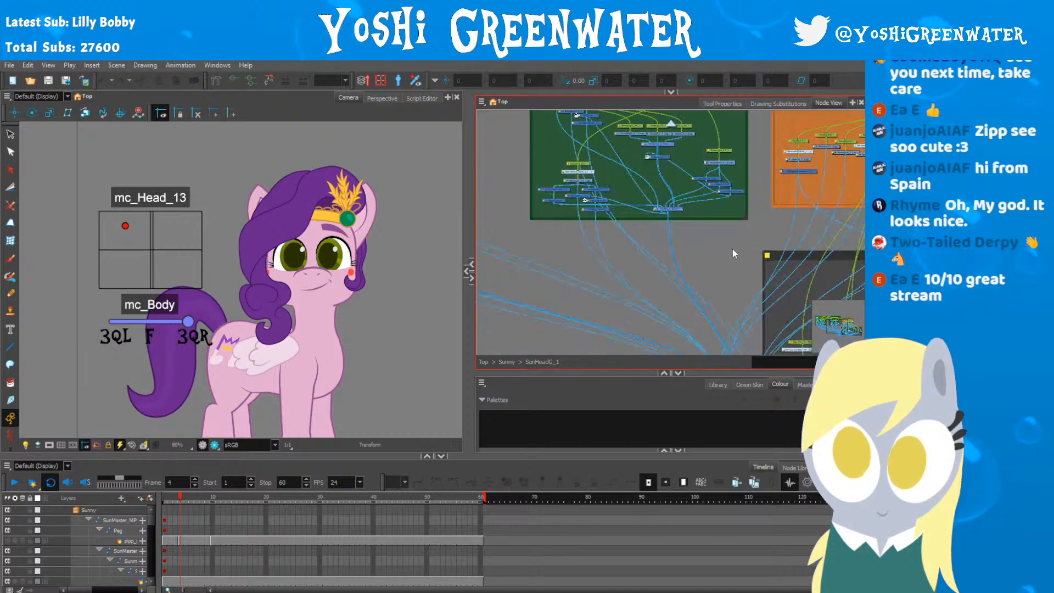
{"action": "scroll", "coordinate": [653, 225], "scroll_direction": "up", "scroll_amount": 4}
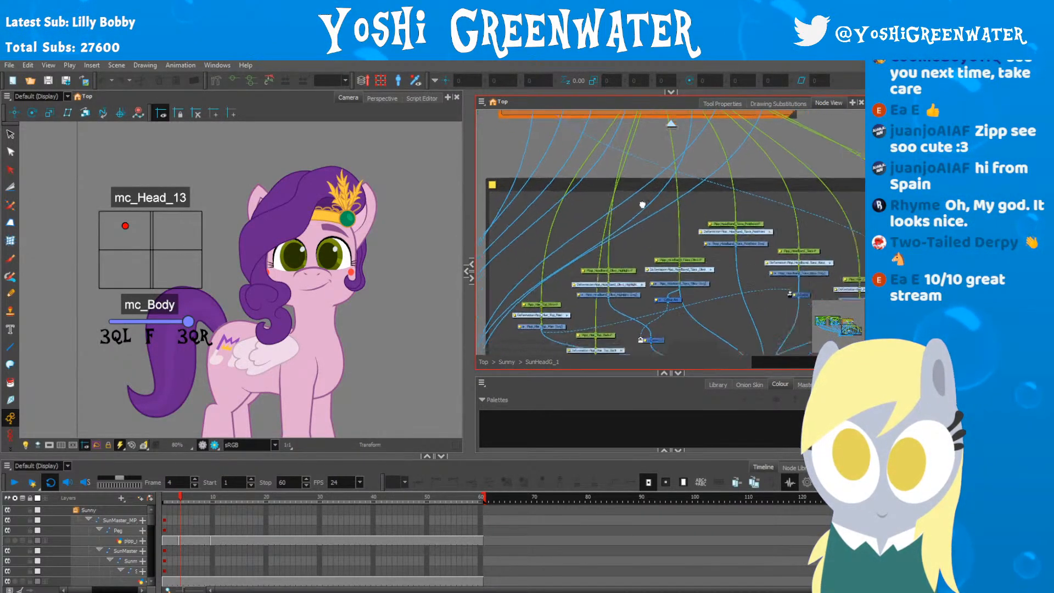
{"action": "left_click_drag", "start_coordinate": [468, 201], "coordinate": [369, 200]}
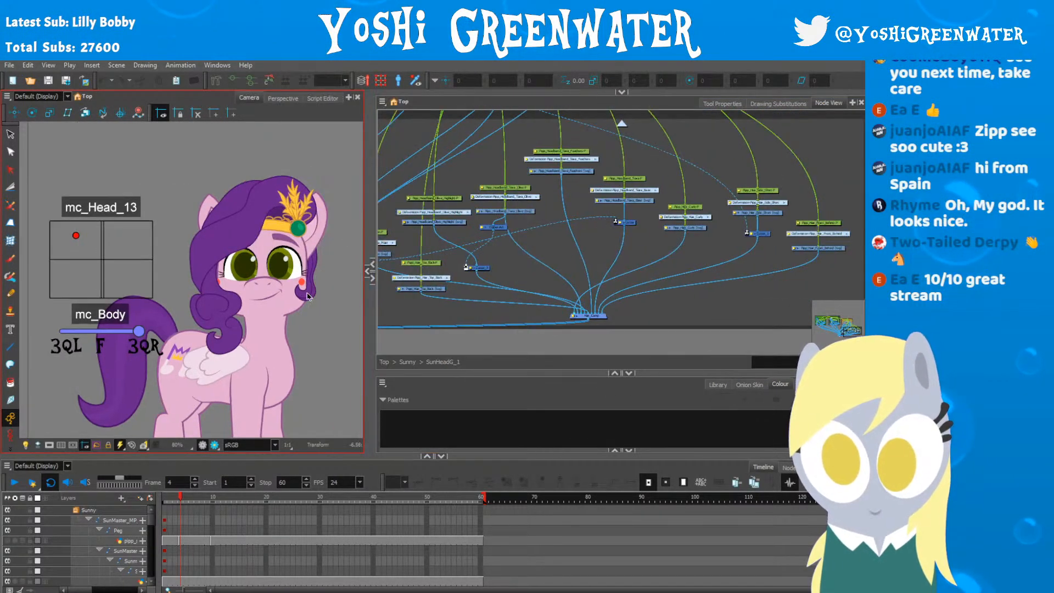
{"action": "left_click_drag", "start_coordinate": [517, 371], "coordinate": [517, 450]}
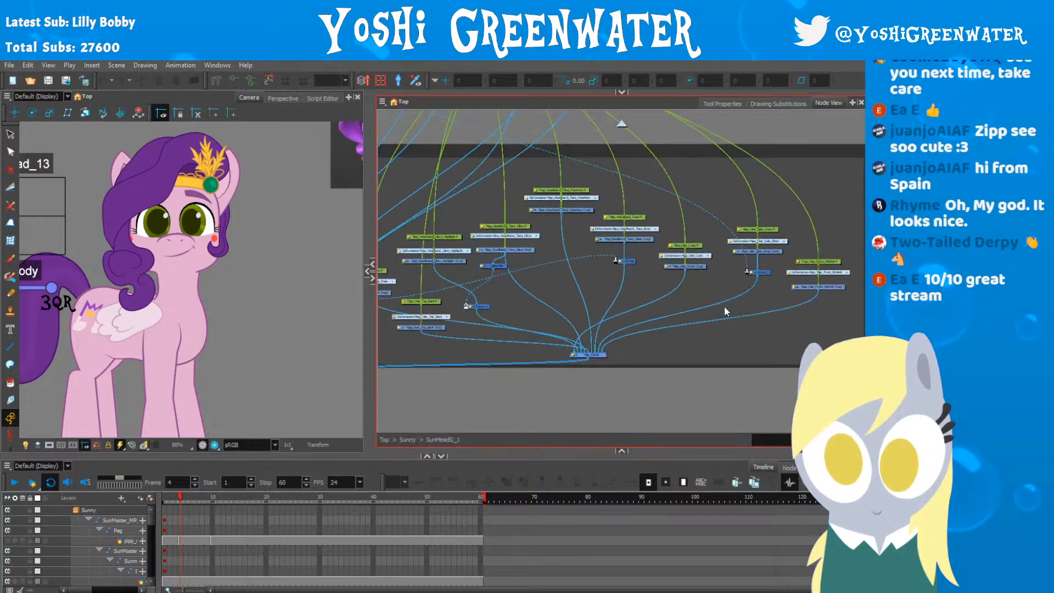
{"action": "scroll", "coordinate": [644, 343], "scroll_direction": "up", "scroll_amount": 3}
{"action": "scroll", "coordinate": [720, 335], "scroll_direction": "up", "scroll_amount": 1}
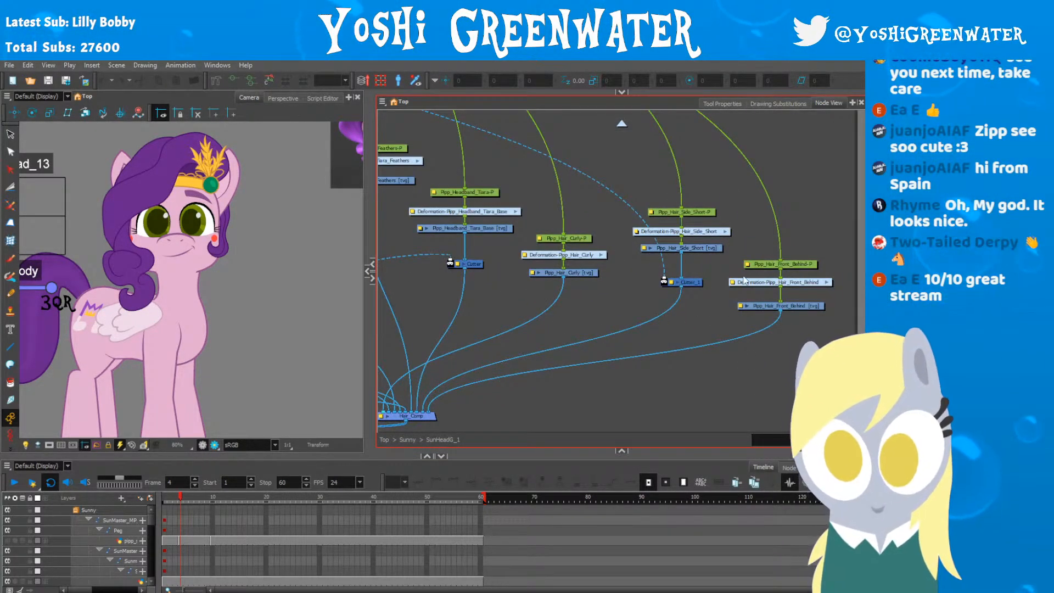
Step: Examine which hair pieces the Pipp_Hair_Front_Behind, Pipp_Hair_Side_Short and Pipp_Hair_Curly pegs control
{"action": "scroll", "coordinate": [791, 266], "scroll_direction": "up", "scroll_amount": 1}
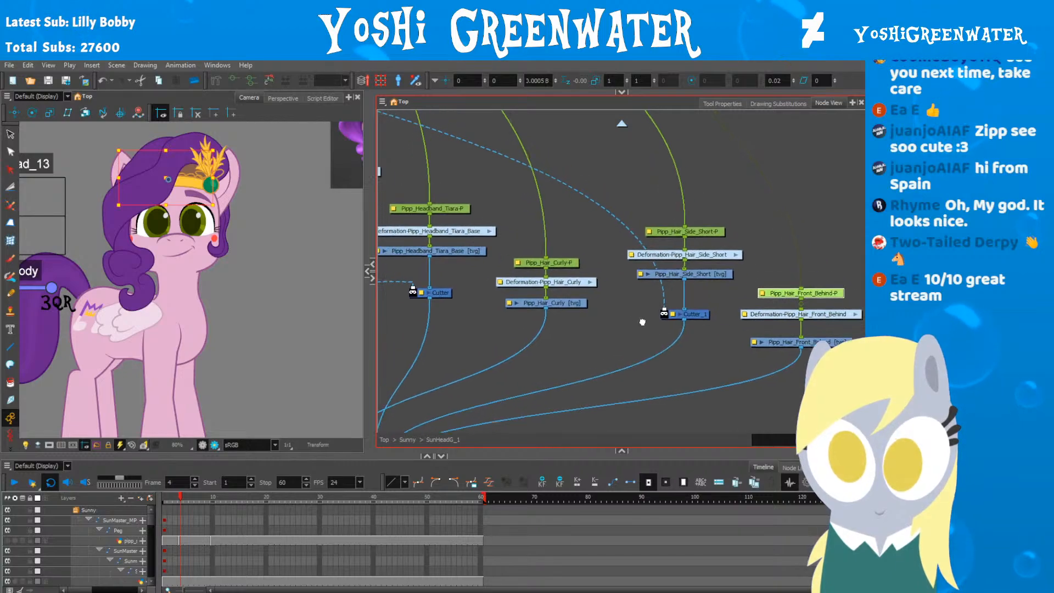
{"action": "left_click", "coordinate": [679, 237]}
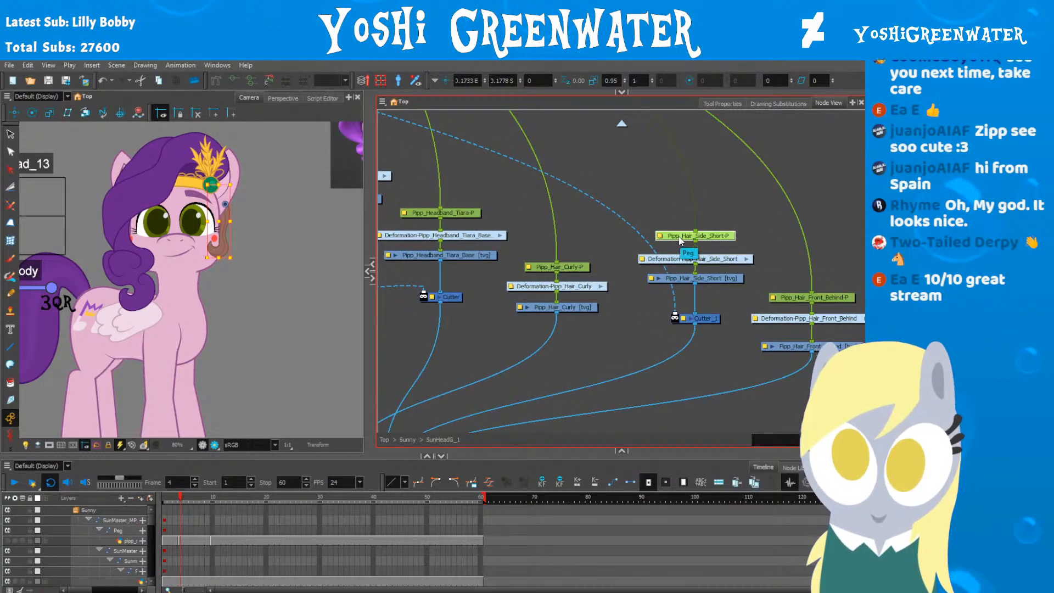
{"action": "left_click", "coordinate": [539, 268]}
{"action": "left_click_drag", "start_coordinate": [465, 305], "coordinate": [656, 324]}
Step: Show the deformation controls of the Pipp_Headband_Tiara peg and try raising the band's upper curve
{"action": "left_click", "coordinate": [631, 233]}
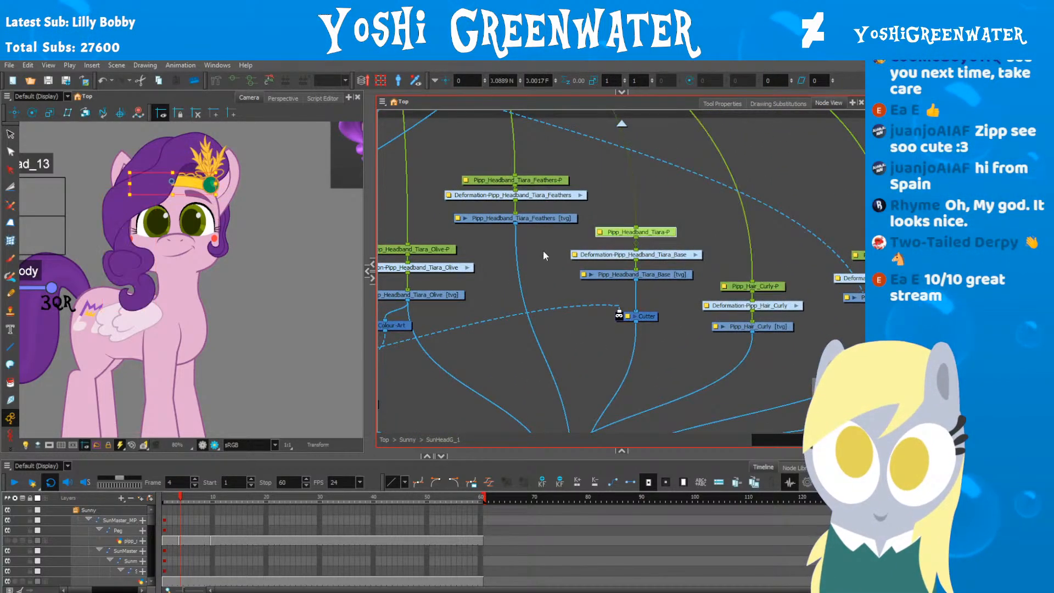
{"action": "scroll", "coordinate": [144, 201], "scroll_direction": "up", "scroll_amount": 4}
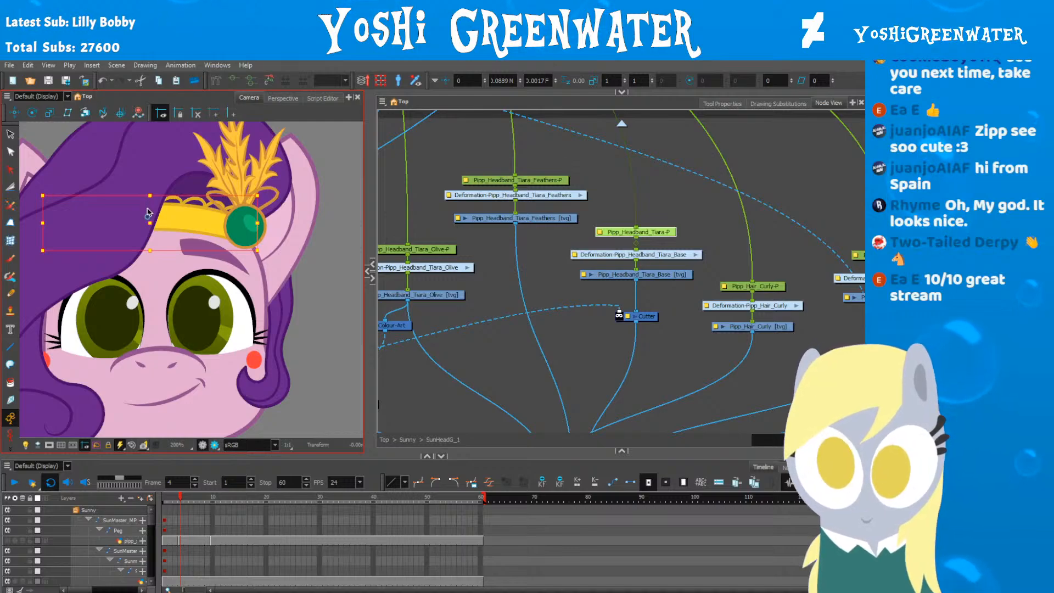
{"action": "key", "text": "ctrl+F11"}
{"action": "left_click_drag", "start_coordinate": [203, 195], "coordinate": [195, 165]}
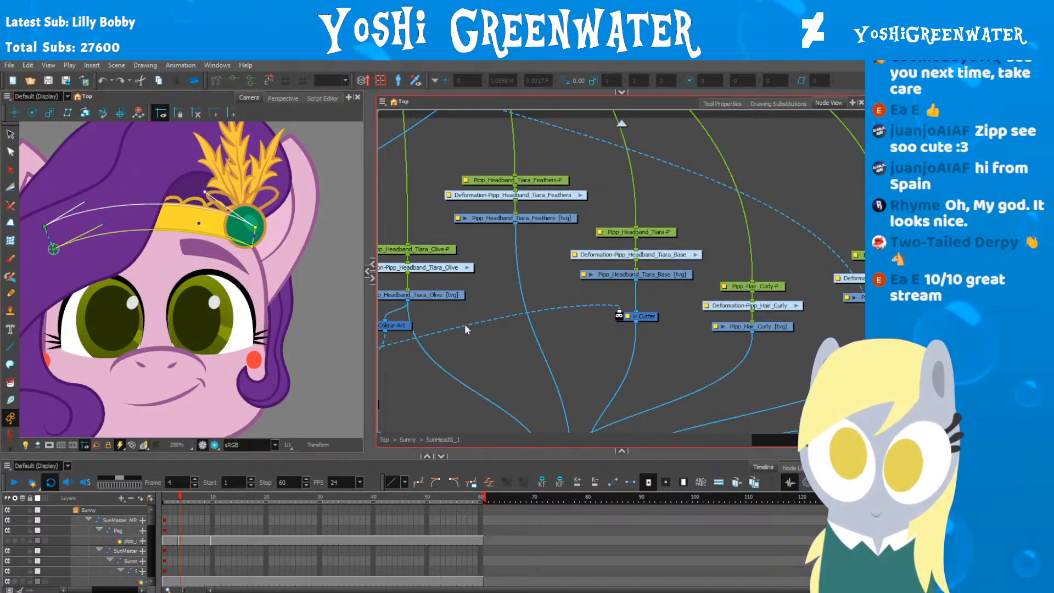
Step: Show the tiara feathers' deformation controls, try bending the feathers, and undo the bend
{"action": "left_click", "coordinate": [494, 180]}
{"action": "key", "text": "ctrl+F11"}
{"action": "left_click_drag", "start_coordinate": [208, 150], "coordinate": [190, 229]}
{"action": "left_click_drag", "start_coordinate": [213, 174], "coordinate": [235, 159]}
{"action": "left_click", "coordinate": [408, 281]}
{"action": "key", "text": "ctrl+z"}
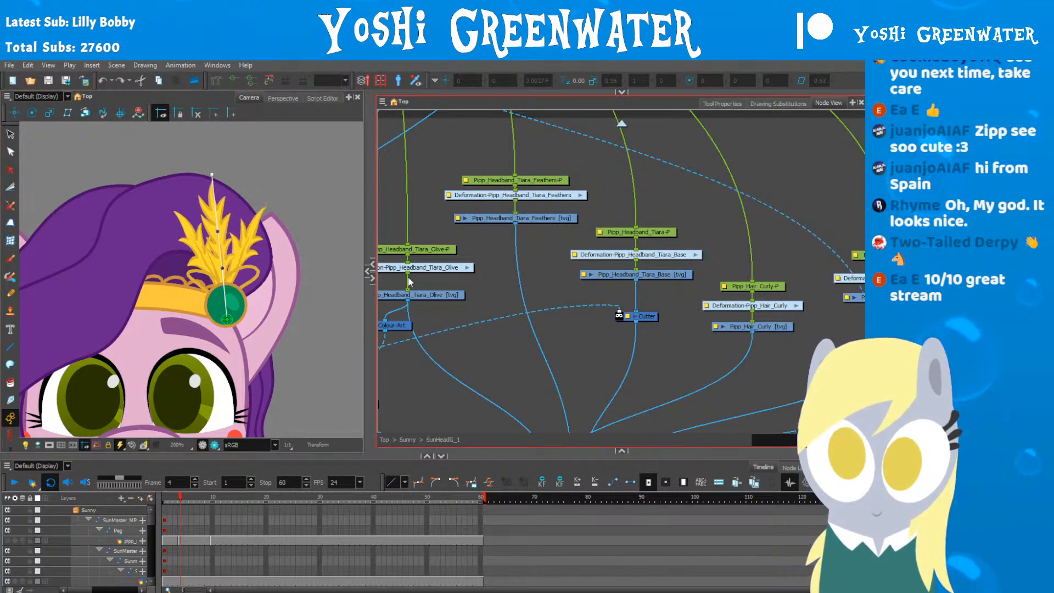
Step: Show the green tiara gem's deformation controls, try pulling its top and left points outward, and undo each change
{"action": "left_click", "coordinate": [439, 250]}
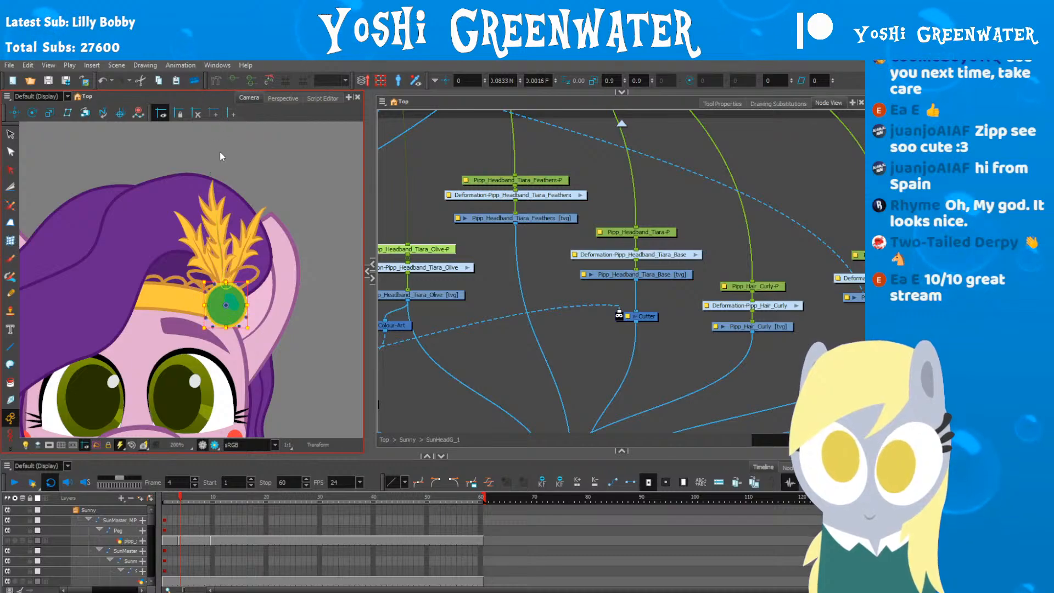
{"action": "scroll", "coordinate": [199, 282], "scroll_direction": "up", "scroll_amount": 3}
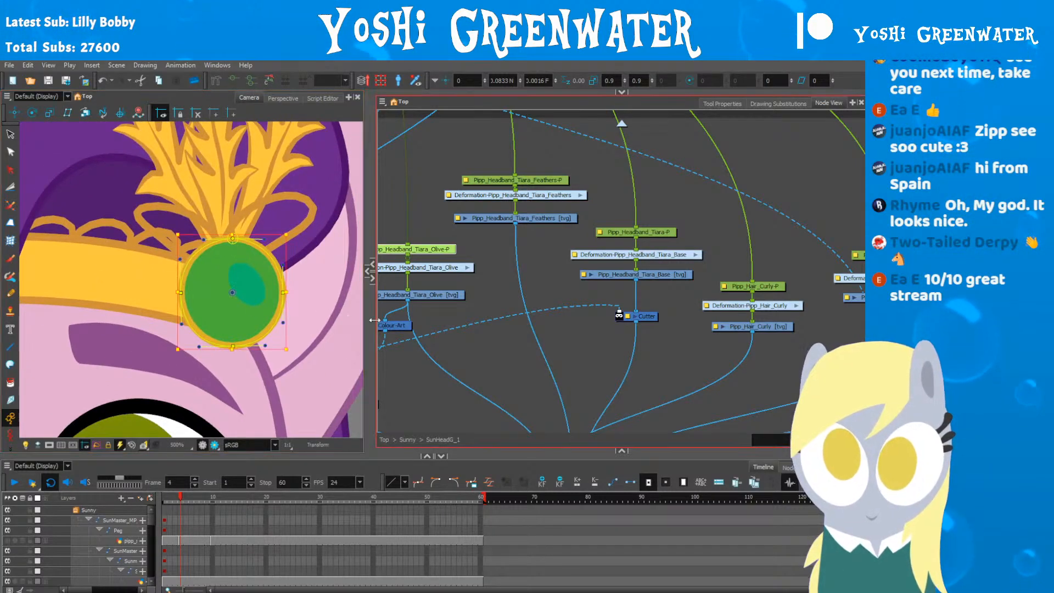
{"action": "left_click_drag", "start_coordinate": [370, 307], "coordinate": [684, 359]}
{"action": "left_click_drag", "start_coordinate": [292, 242], "coordinate": [265, 341]}
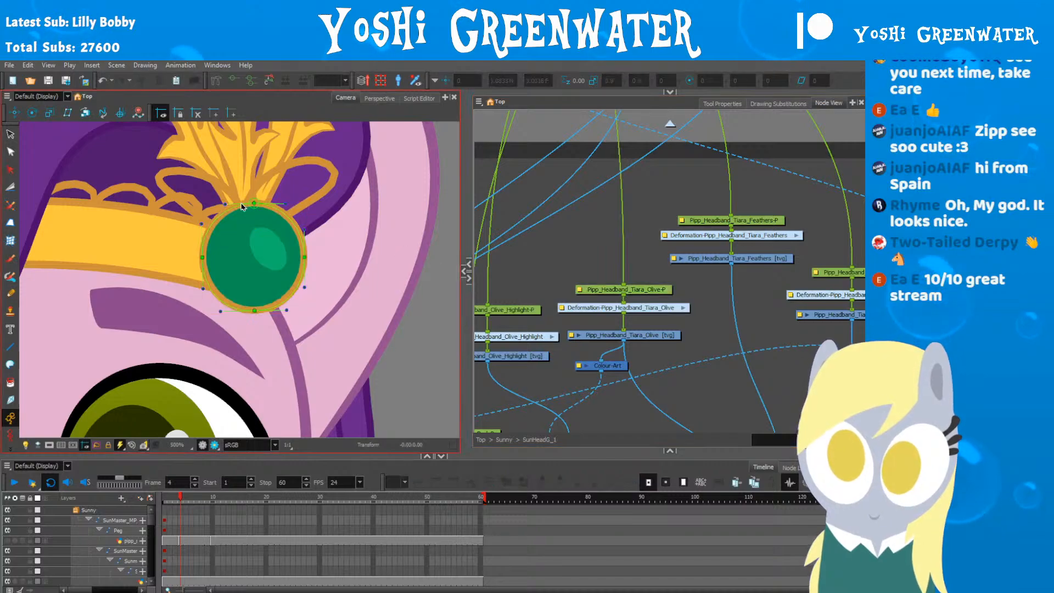
{"action": "mouse_move", "coordinate": [254, 203]}
{"action": "left_mouse_down"}
{"action": "mouse_move", "coordinate": [256, 171]}
{"action": "mouse_move", "coordinate": [257, 190]}
{"action": "mouse_move", "coordinate": [297, 186]}
{"action": "mouse_move", "coordinate": [277, 162]}
{"action": "mouse_move", "coordinate": [260, 184]}
{"action": "left_mouse_up"}
{"action": "key", "text": "ctrl+z"}
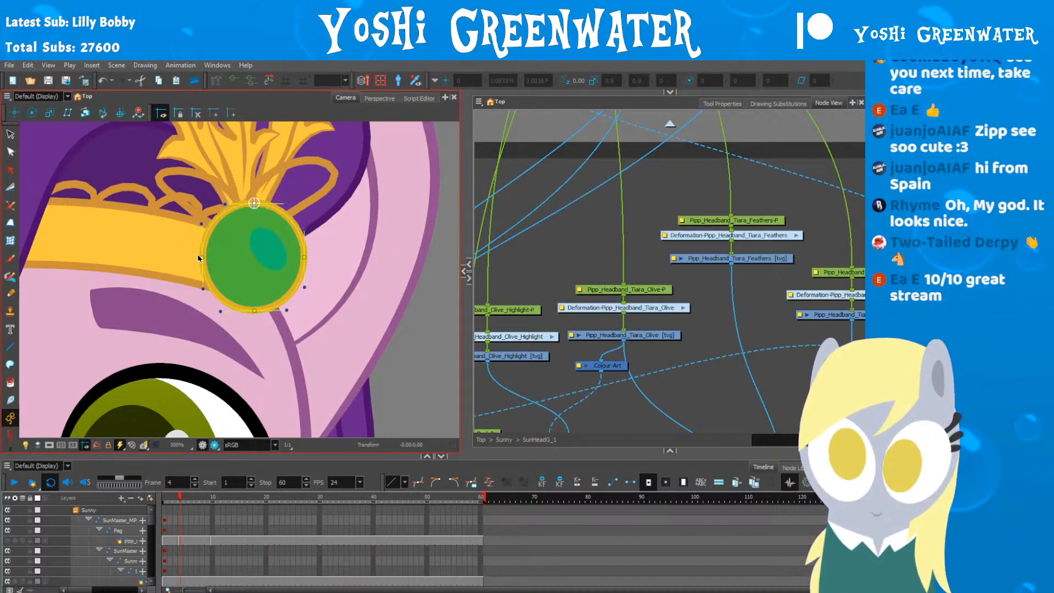
{"action": "mouse_move", "coordinate": [202, 258]}
{"action": "left_mouse_down"}
{"action": "mouse_move", "coordinate": [233, 264]}
{"action": "mouse_move", "coordinate": [228, 253]}
{"action": "mouse_move", "coordinate": [192, 255]}
{"action": "left_mouse_up"}
{"action": "key", "text": "ctrl+z"}
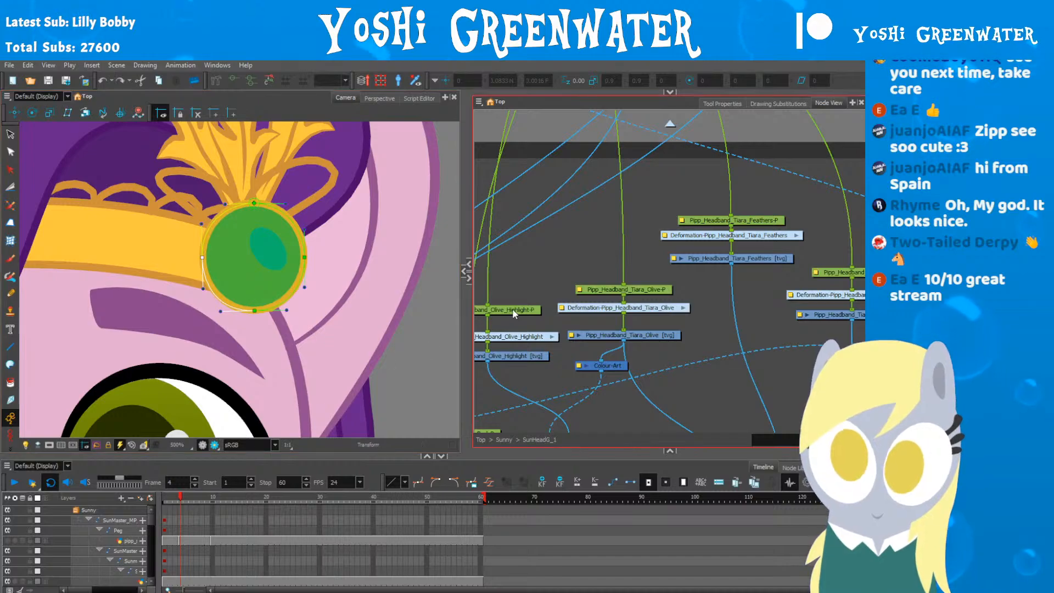
Step: Show the gem highlight's deformation controls, try moving the highlight up and left within the gem, and undo the move
{"action": "left_click", "coordinate": [513, 312]}
{"action": "scroll", "coordinate": [259, 244], "scroll_direction": "up", "scroll_amount": 3}
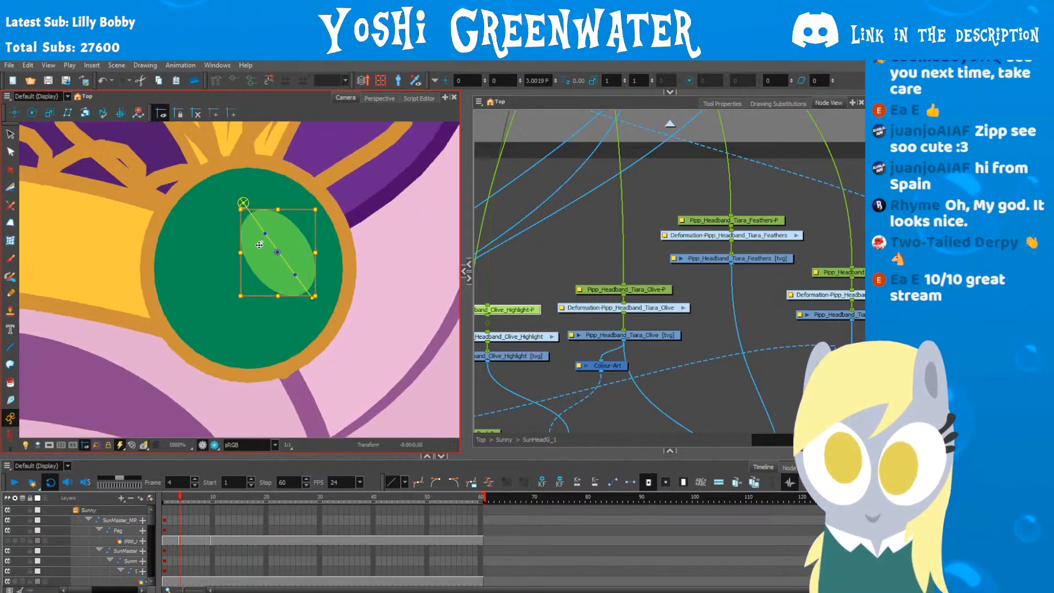
{"action": "mouse_move", "coordinate": [266, 231]}
{"action": "left_mouse_down"}
{"action": "mouse_move", "coordinate": [238, 248]}
{"action": "mouse_move", "coordinate": [309, 181]}
{"action": "mouse_move", "coordinate": [208, 285]}
{"action": "mouse_move", "coordinate": [307, 171]}
{"action": "mouse_move", "coordinate": [230, 236]}
{"action": "mouse_move", "coordinate": [258, 261]}
{"action": "mouse_move", "coordinate": [267, 232]}
{"action": "left_mouse_up"}
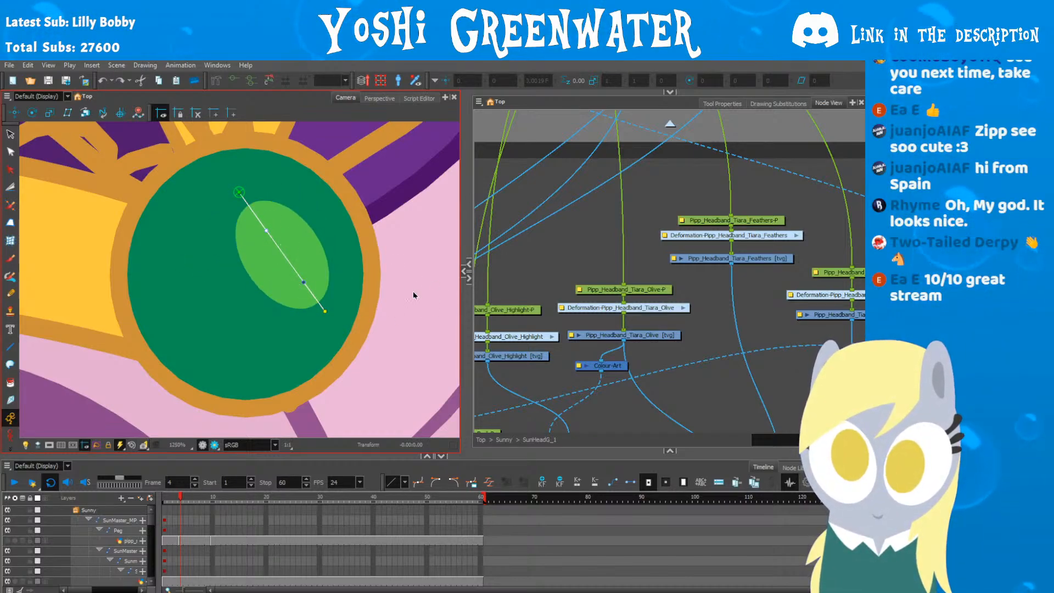
{"action": "left_click", "coordinate": [511, 307]}
{"action": "left_click_drag", "start_coordinate": [268, 250], "coordinate": [244, 219]}
{"action": "scroll", "coordinate": [209, 280], "scroll_direction": "down", "scroll_amount": 4}
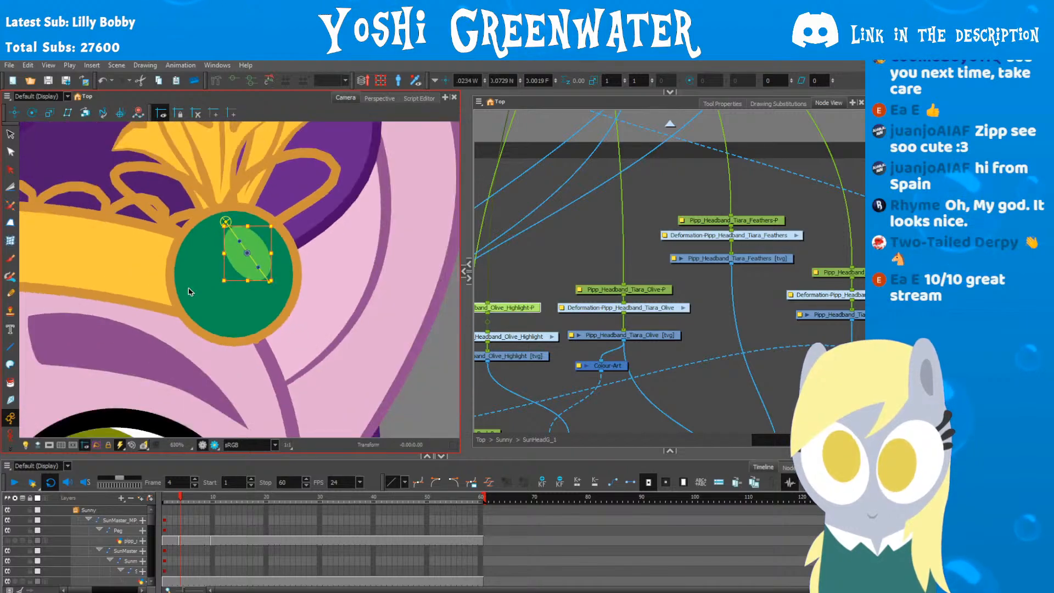
{"action": "key", "text": "ctrl+z"}
Step: Select the Pipp_Hair_Top_Back peg, try shifting the rear top hair up and left, and undo the move
{"action": "left_click_drag", "start_coordinate": [531, 272], "coordinate": [745, 216]}
{"action": "left_click_drag", "start_coordinate": [572, 265], "coordinate": [505, 182]}
{"action": "left_click", "coordinate": [606, 296]}
{"action": "scroll", "coordinate": [118, 261], "scroll_direction": "down", "scroll_amount": 5}
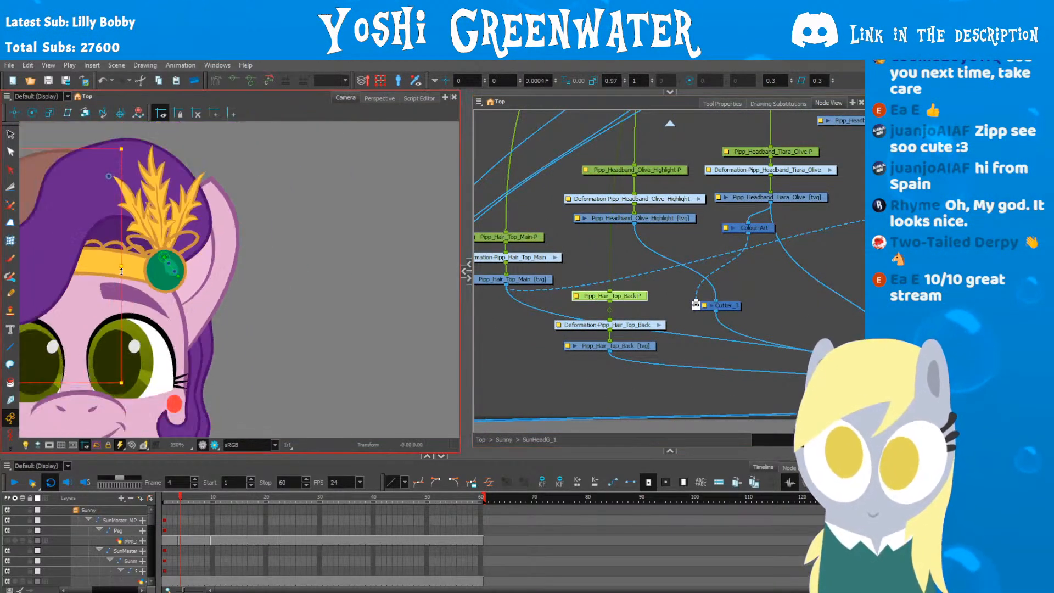
{"action": "left_click_drag", "start_coordinate": [80, 349], "coordinate": [262, 313]}
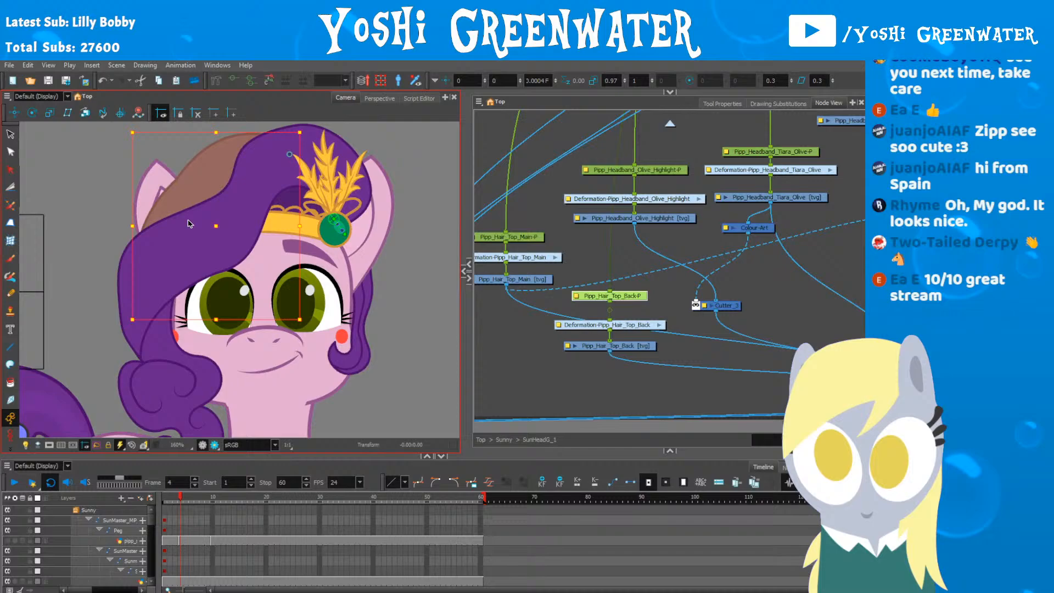
{"action": "left_click_drag", "start_coordinate": [188, 223], "coordinate": [141, 200]}
{"action": "key", "text": "ctrl+z"}
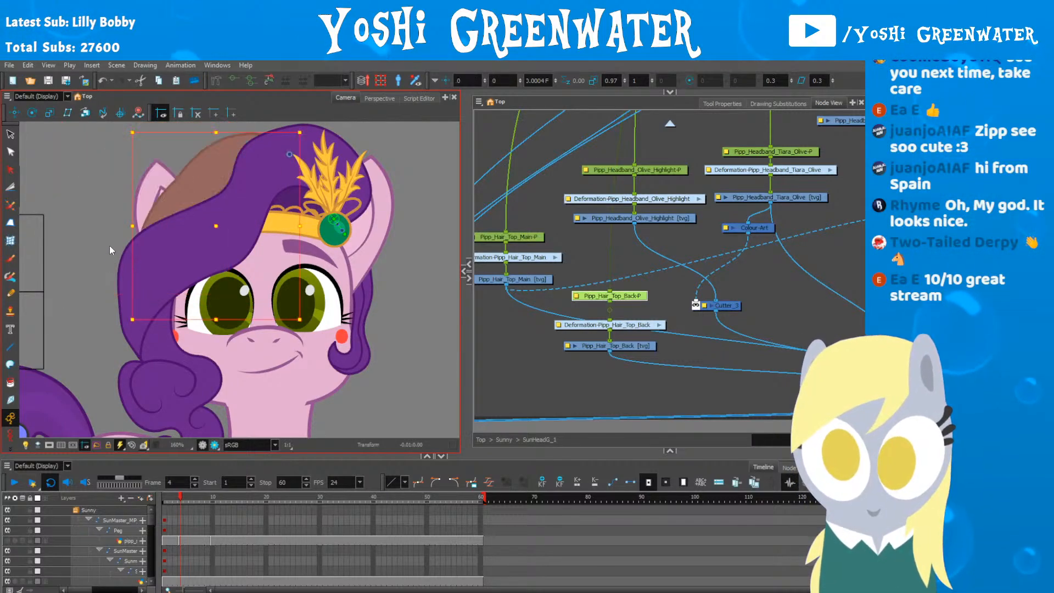
Step: Shorten the timeline, try moving the Pipp_Hair_Top_Back drawing off the head, and undo the move
{"action": "left_click_drag", "start_coordinate": [188, 456], "coordinate": [188, 498]}
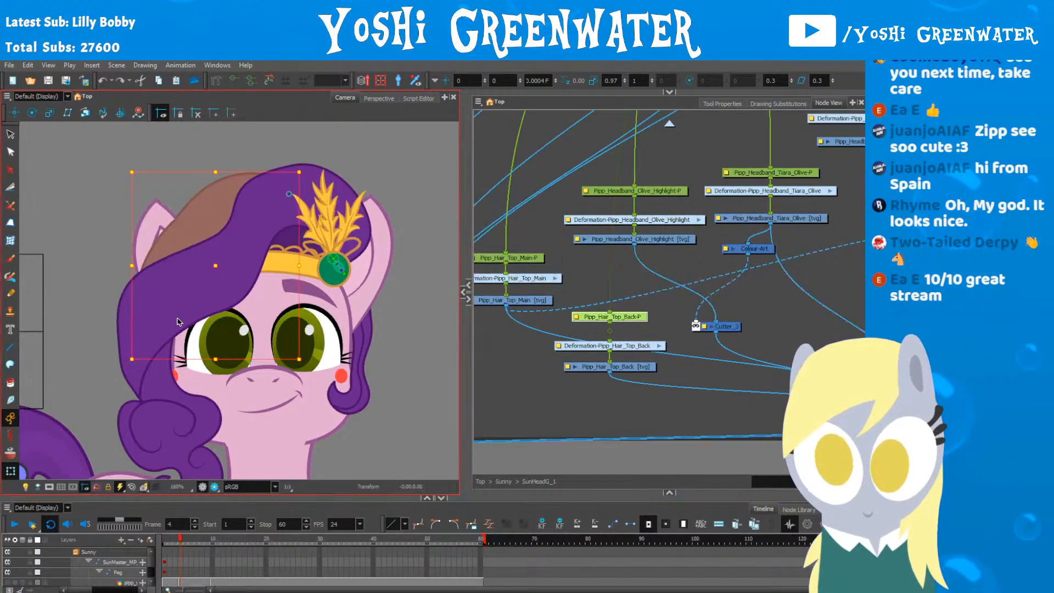
{"action": "scroll", "coordinate": [177, 322], "scroll_direction": "down", "scroll_amount": 1}
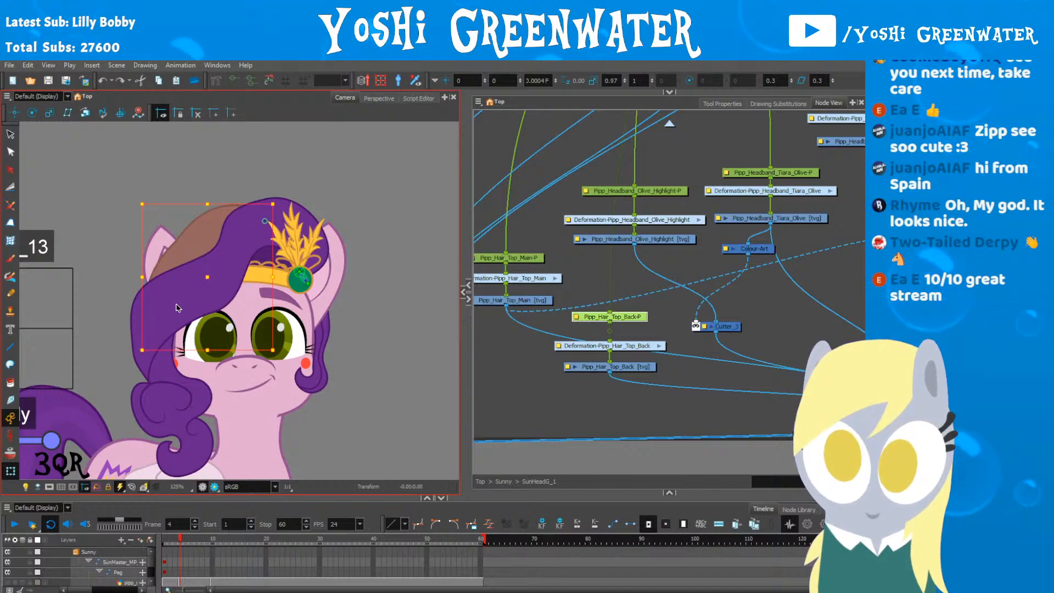
{"action": "left_click", "coordinate": [179, 305]}
{"action": "left_click", "coordinate": [185, 255]}
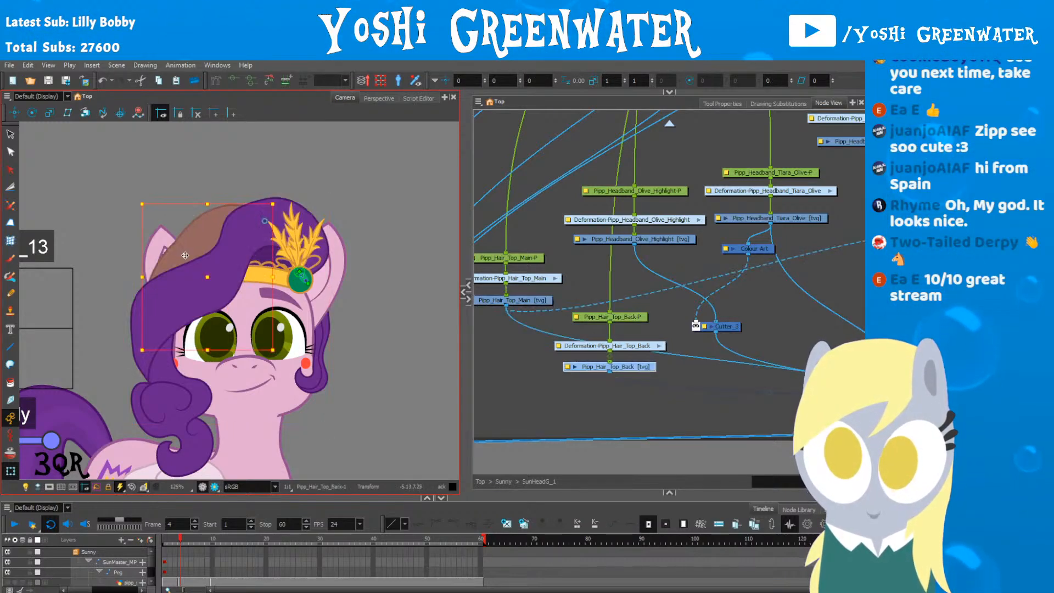
{"action": "left_click_drag", "start_coordinate": [176, 261], "coordinate": [101, 219]}
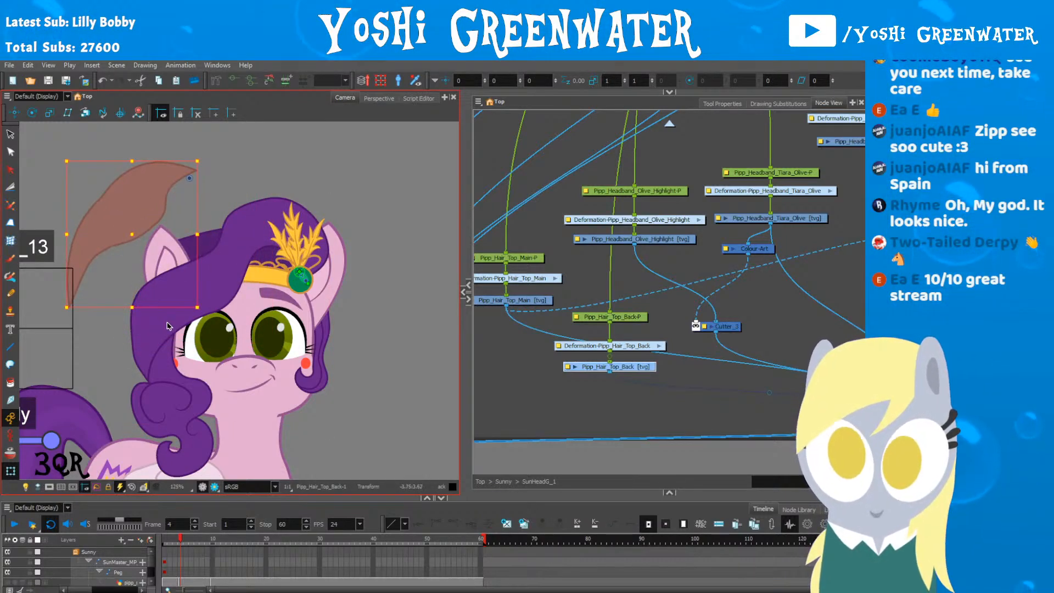
{"action": "key", "text": "ctrl+z"}
Step: Select the Pipp_Hair_Top_Main peg, try shifting the main top hair up and left, and undo the move
{"action": "left_click", "coordinate": [183, 295]}
{"action": "key", "text": "Escape"}
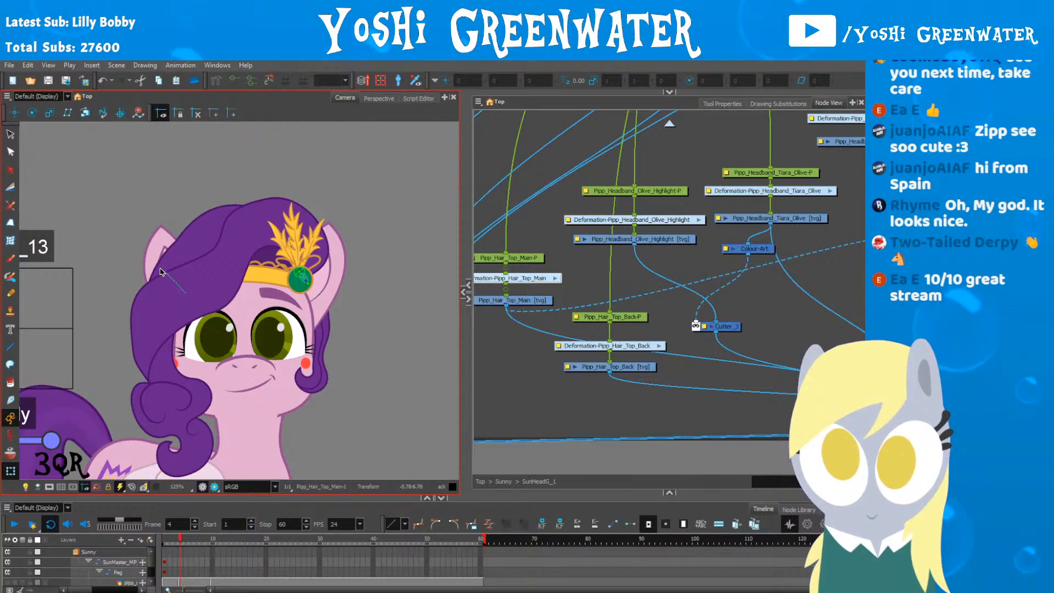
{"action": "left_click", "coordinate": [177, 306]}
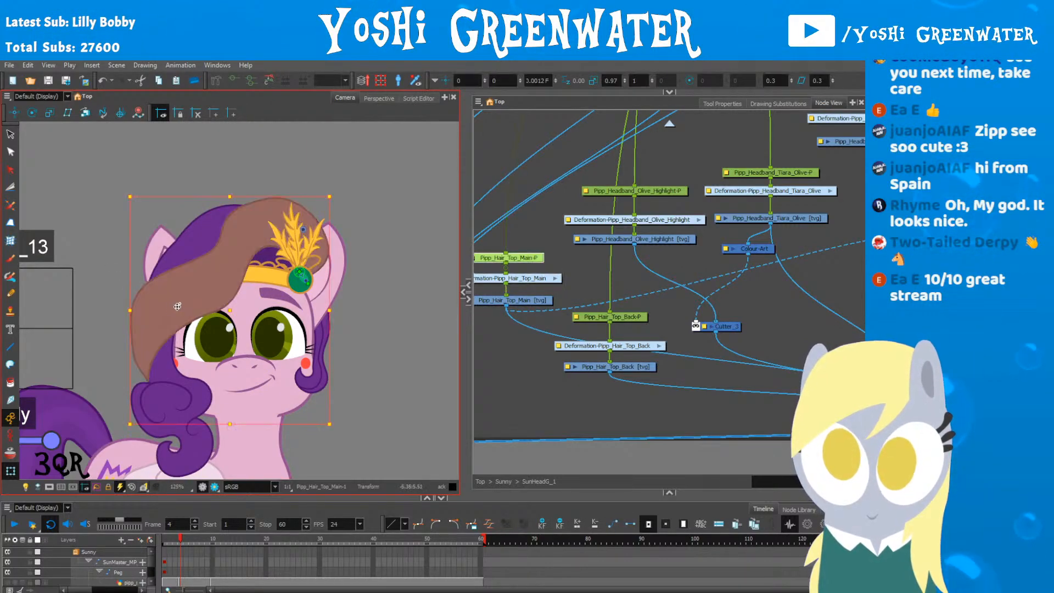
{"action": "left_click_drag", "start_coordinate": [177, 307], "coordinate": [128, 217]}
{"action": "key", "text": "ctrl+z"}
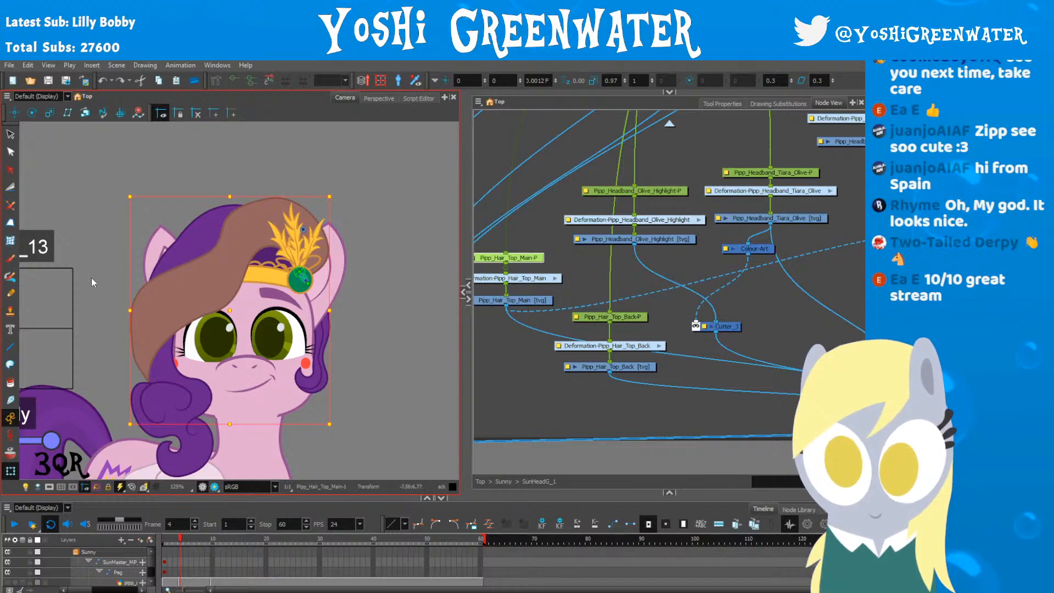
{"action": "key", "text": "Delete"}
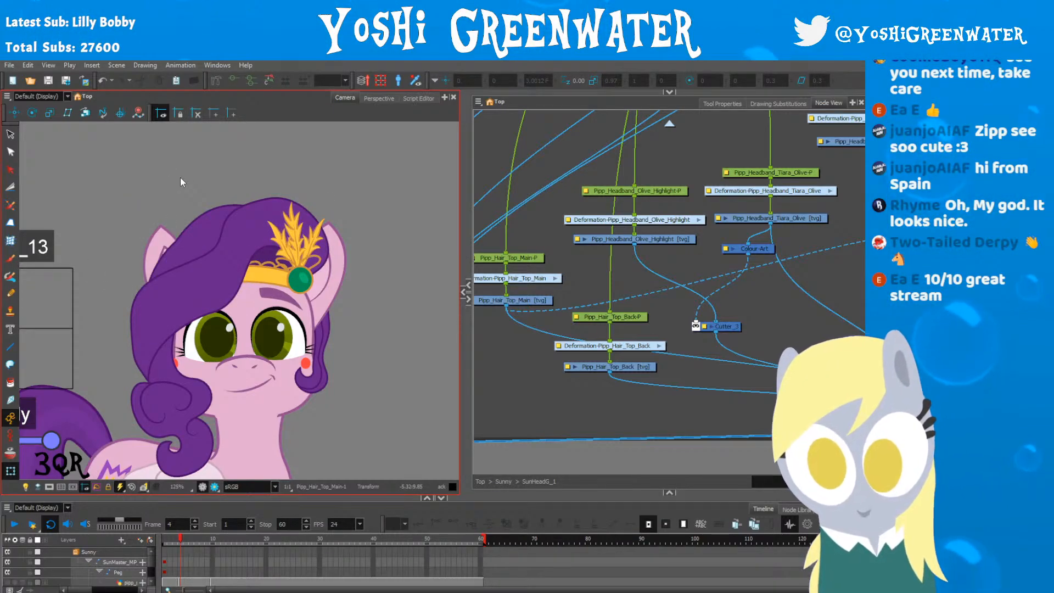
Step: Examine the headband and hair nodes, then the tiara's gold feathers, band and green gem up close on the head
{"action": "left_click_drag", "start_coordinate": [96, 337], "coordinate": [168, 321]}
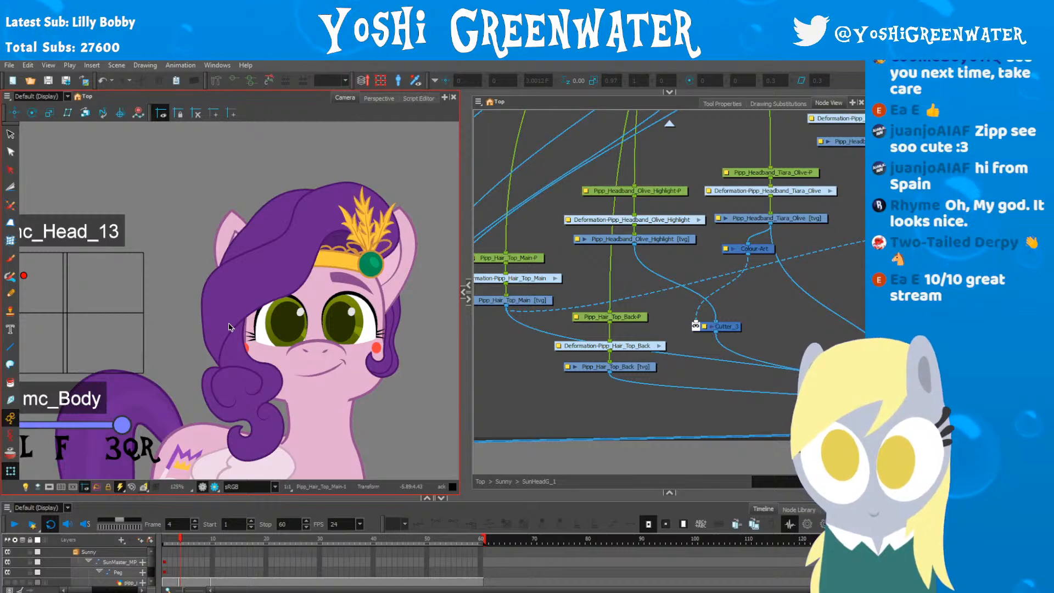
{"action": "scroll", "coordinate": [680, 269], "scroll_direction": "down", "scroll_amount": 2}
{"action": "left_click_drag", "start_coordinate": [715, 268], "coordinate": [540, 317]}
{"action": "left_click_drag", "start_coordinate": [735, 284], "coordinate": [743, 285]}
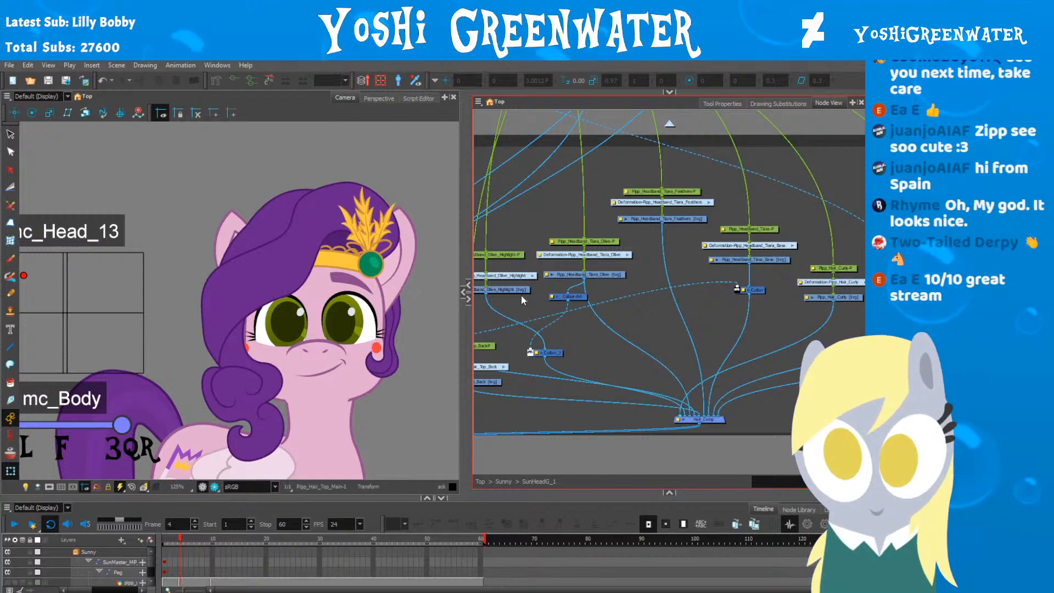
{"action": "left_click_drag", "start_coordinate": [534, 321], "coordinate": [648, 323]}
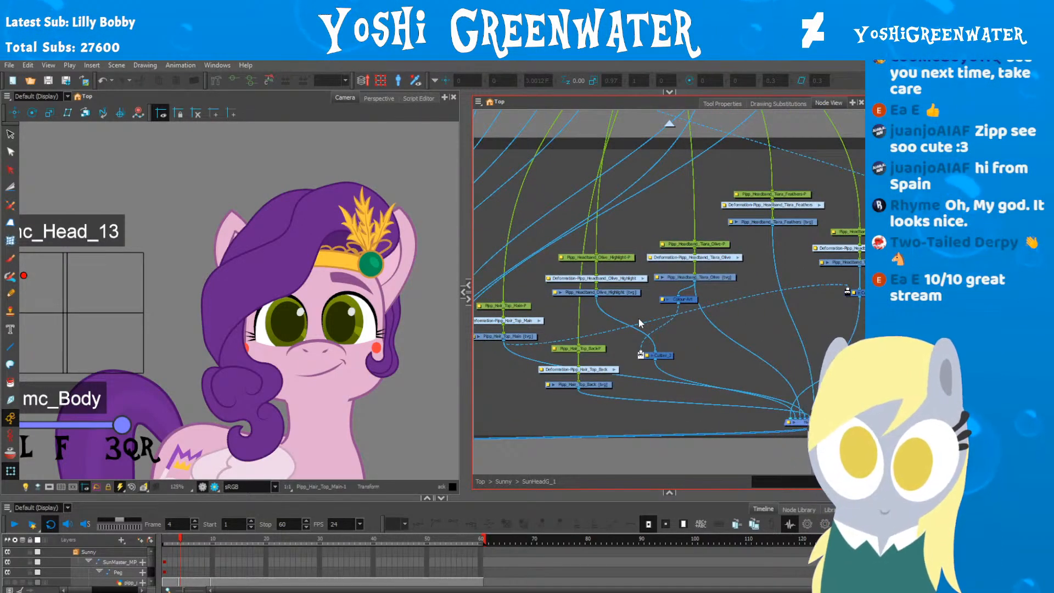
{"action": "scroll", "coordinate": [369, 221], "scroll_direction": "up", "scroll_amount": 5}
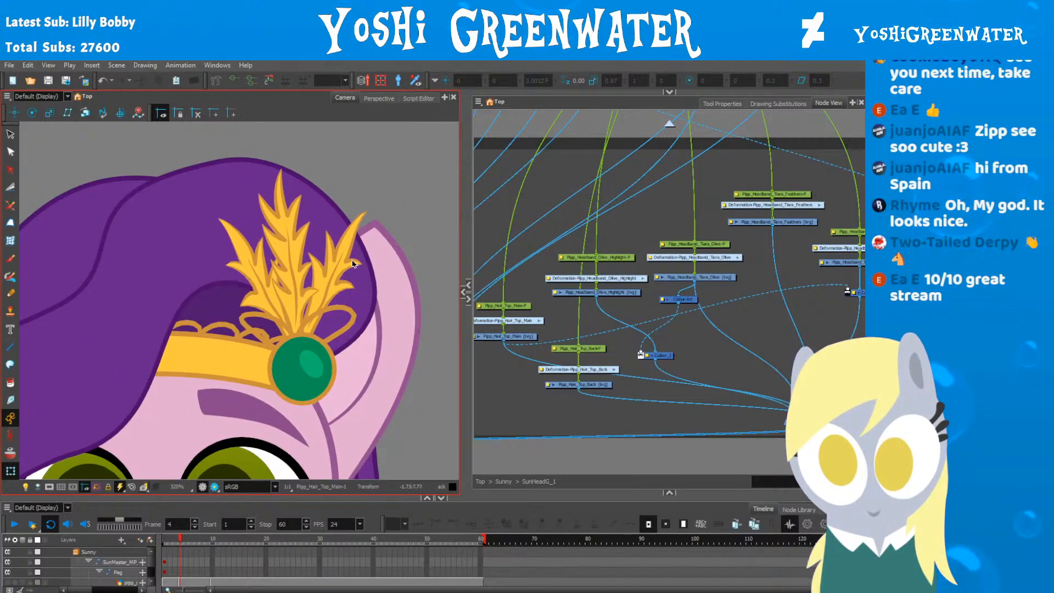
{"action": "scroll", "coordinate": [334, 255], "scroll_direction": "up", "scroll_amount": 3}
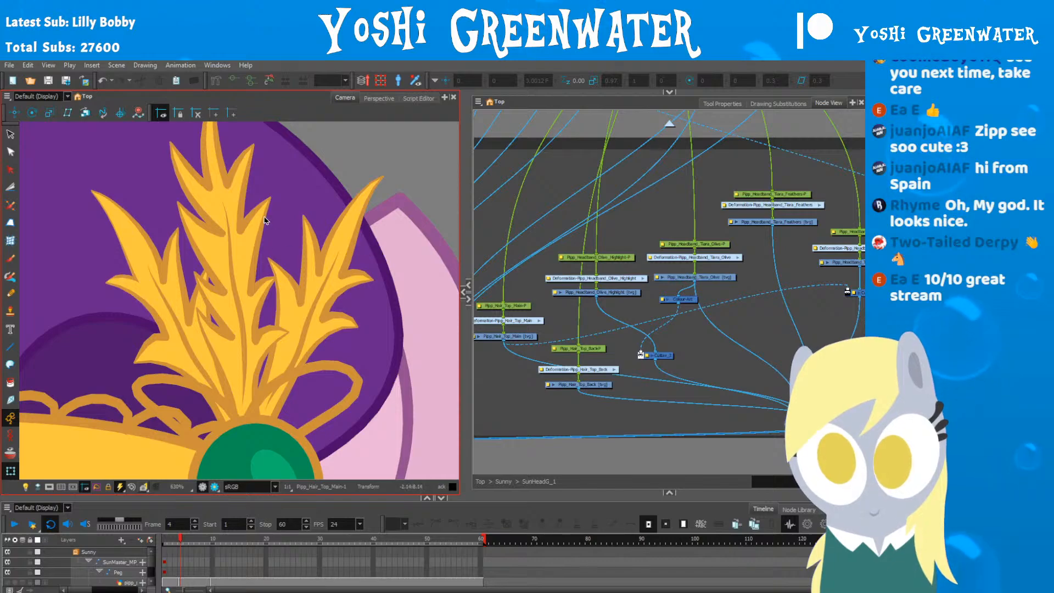
{"action": "scroll", "coordinate": [245, 231], "scroll_direction": "down", "scroll_amount": 3}
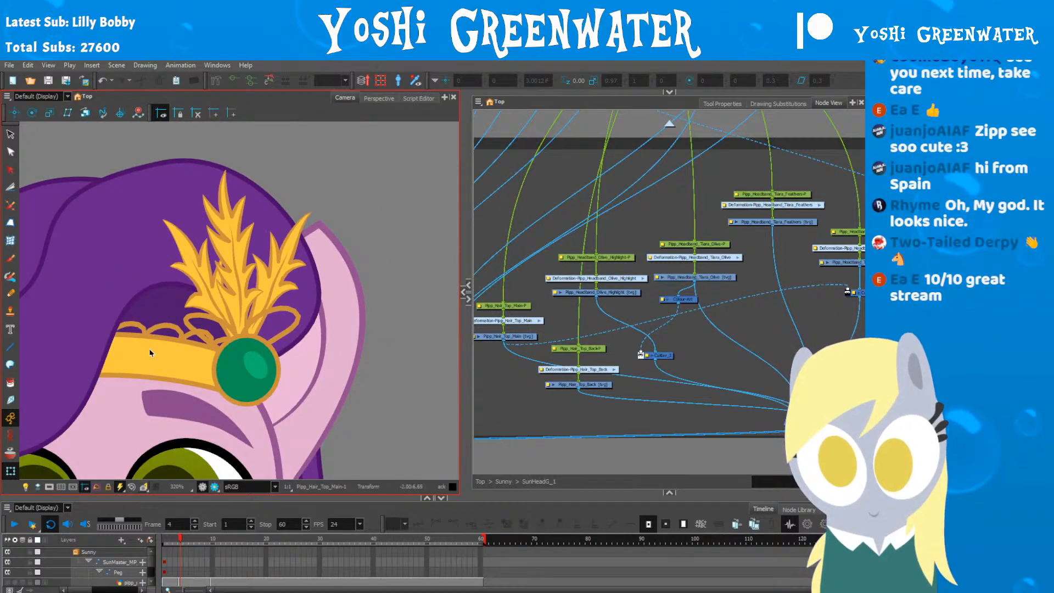
{"action": "left_click_drag", "start_coordinate": [247, 347], "coordinate": [360, 251]}
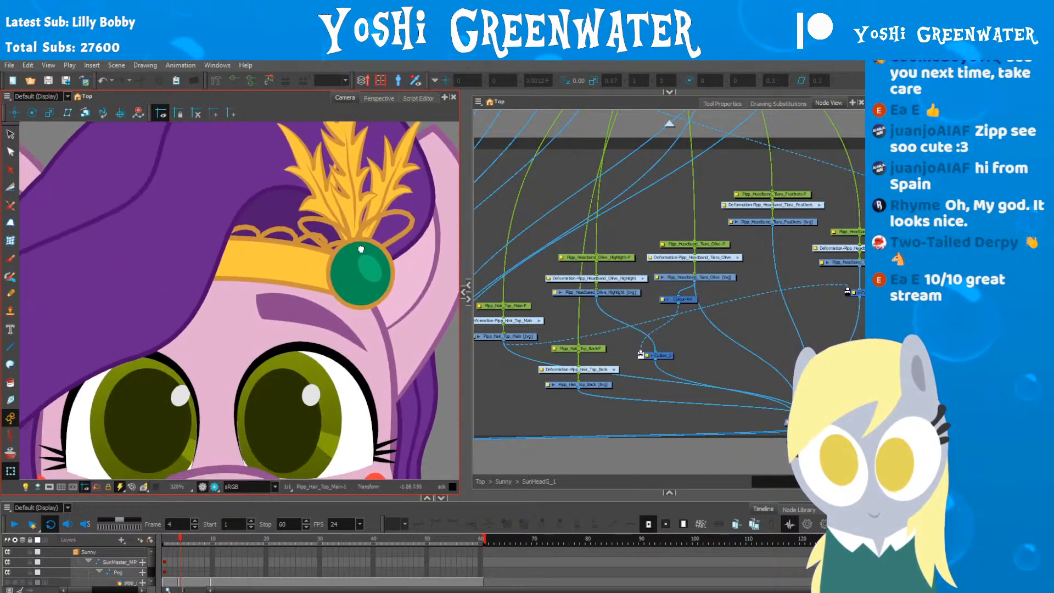
{"action": "scroll", "coordinate": [360, 250], "scroll_direction": "down", "scroll_amount": 3}
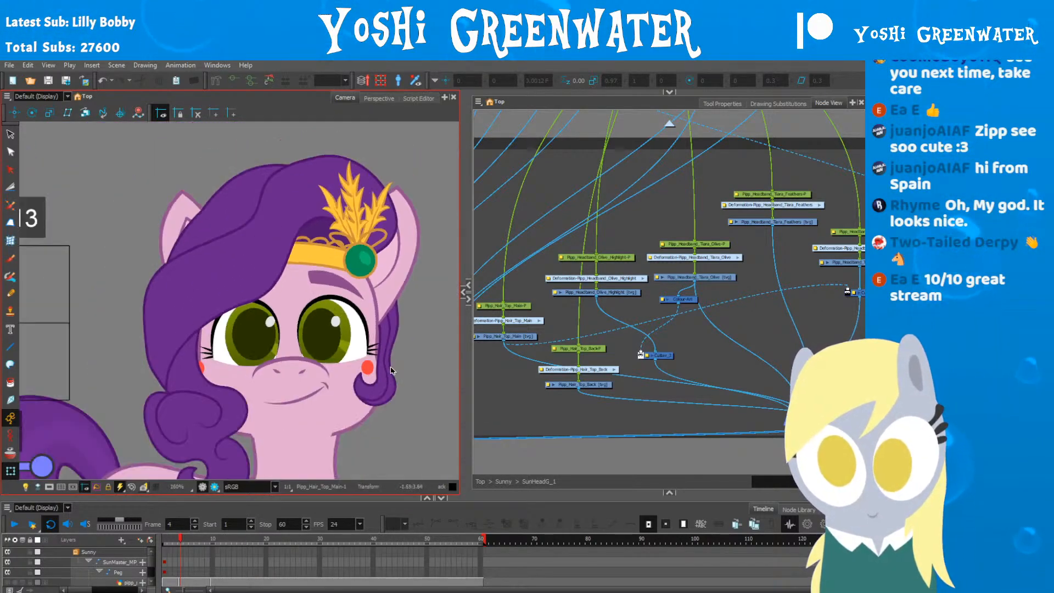
Step: Select the Pipp_Hair_Side_Short strand beside the face and inspect the top hair nodes in the head group
{"action": "left_click", "coordinate": [392, 370]}
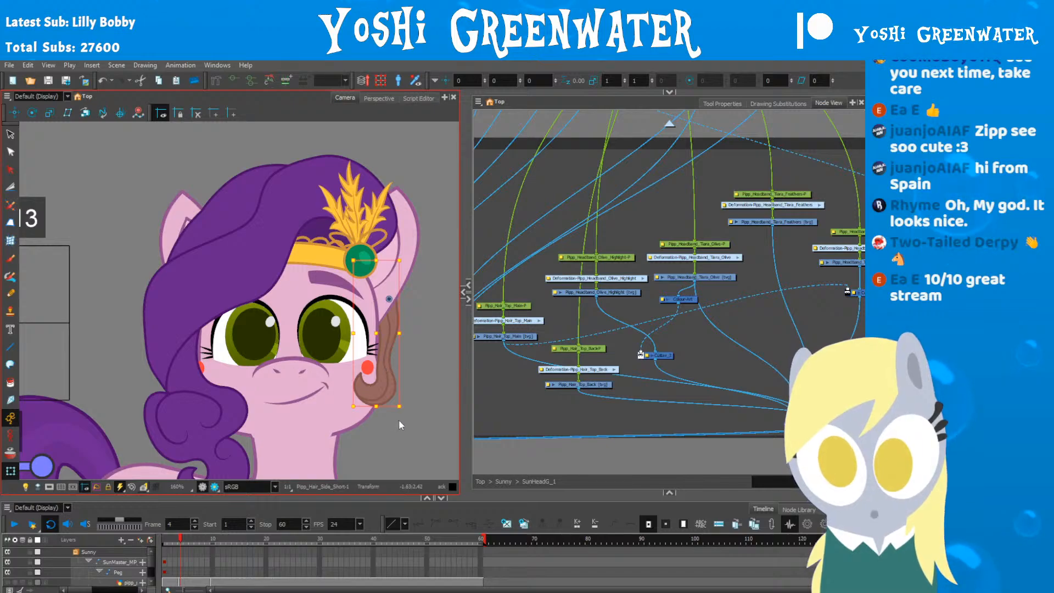
{"action": "left_click_drag", "start_coordinate": [399, 419], "coordinate": [376, 389]}
{"action": "scroll", "coordinate": [377, 391], "scroll_direction": "down", "scroll_amount": 1}
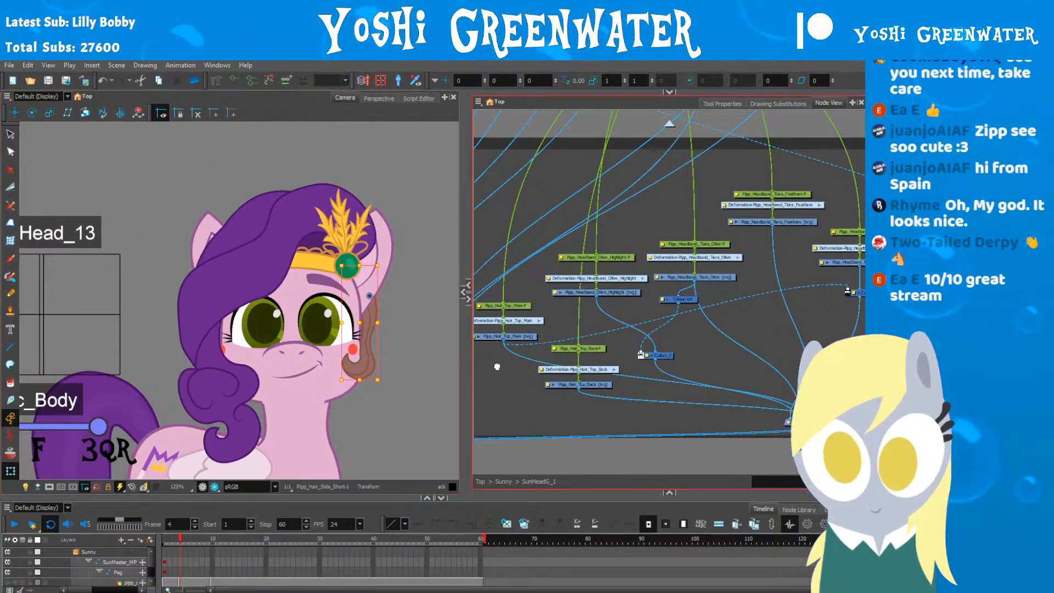
{"action": "left_click_drag", "start_coordinate": [495, 367], "coordinate": [550, 376]}
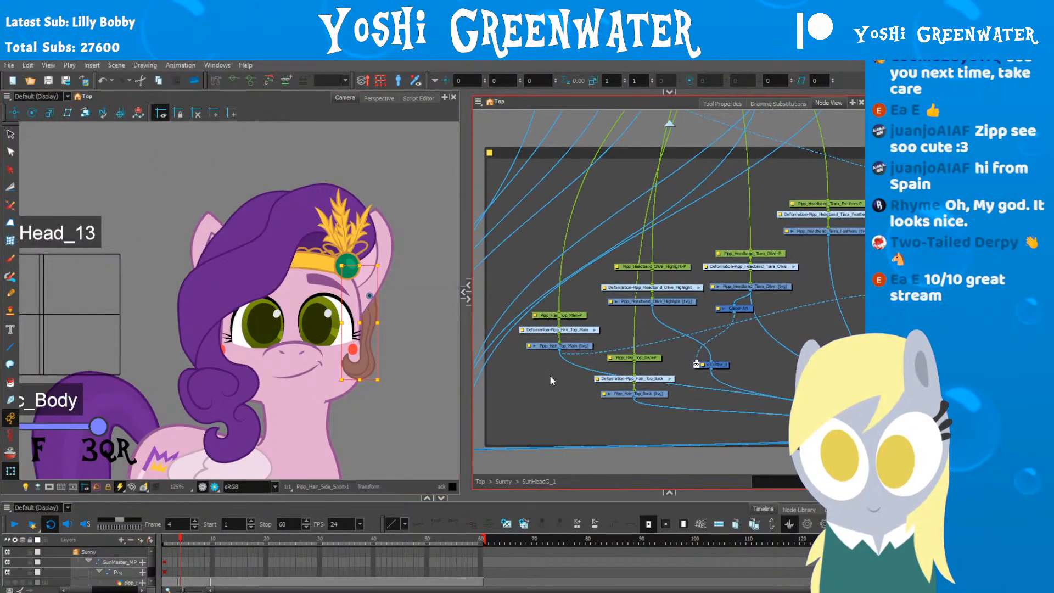
Step: Try moving the Pipp_Hair_Front_Behind and Pipp_Hair_Top_Back pieces off the head one after the other, undoing each move
{"action": "left_click", "coordinate": [233, 260]}
{"action": "left_click", "coordinate": [315, 245]}
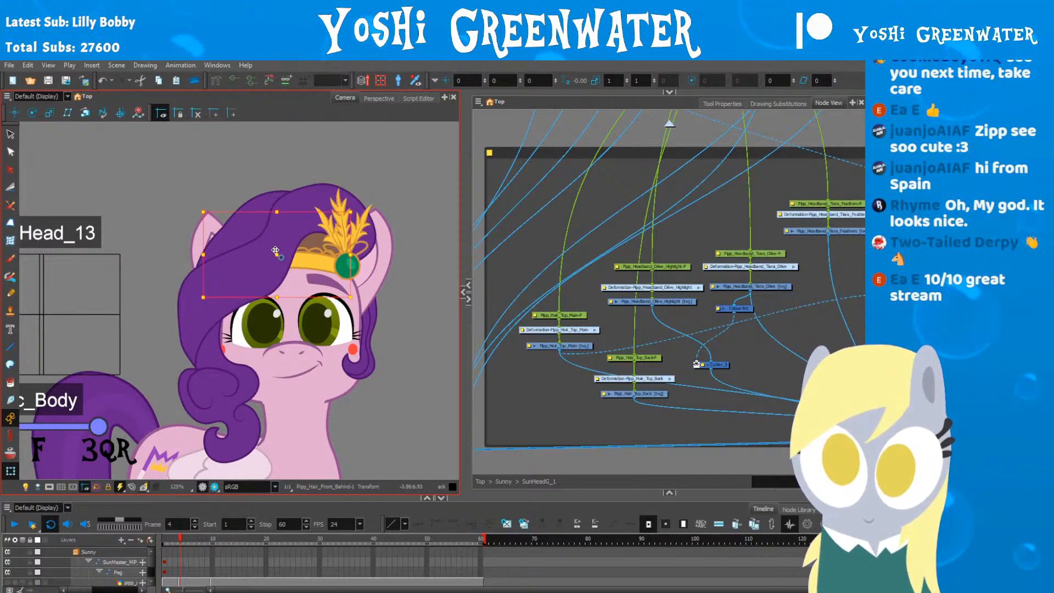
{"action": "left_click_drag", "start_coordinate": [274, 248], "coordinate": [146, 159]}
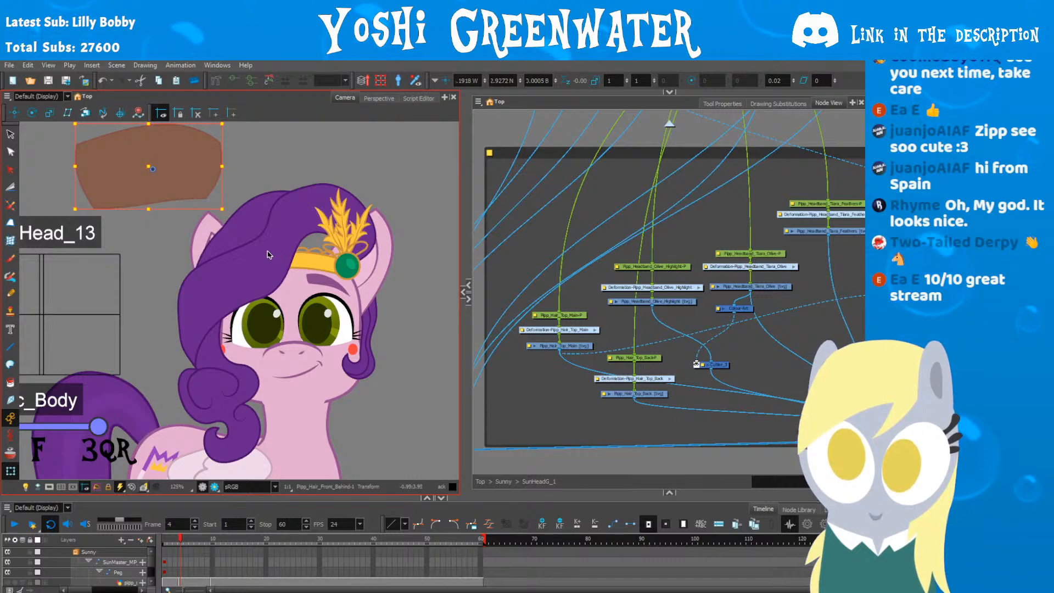
{"action": "key", "text": "ctrl+z"}
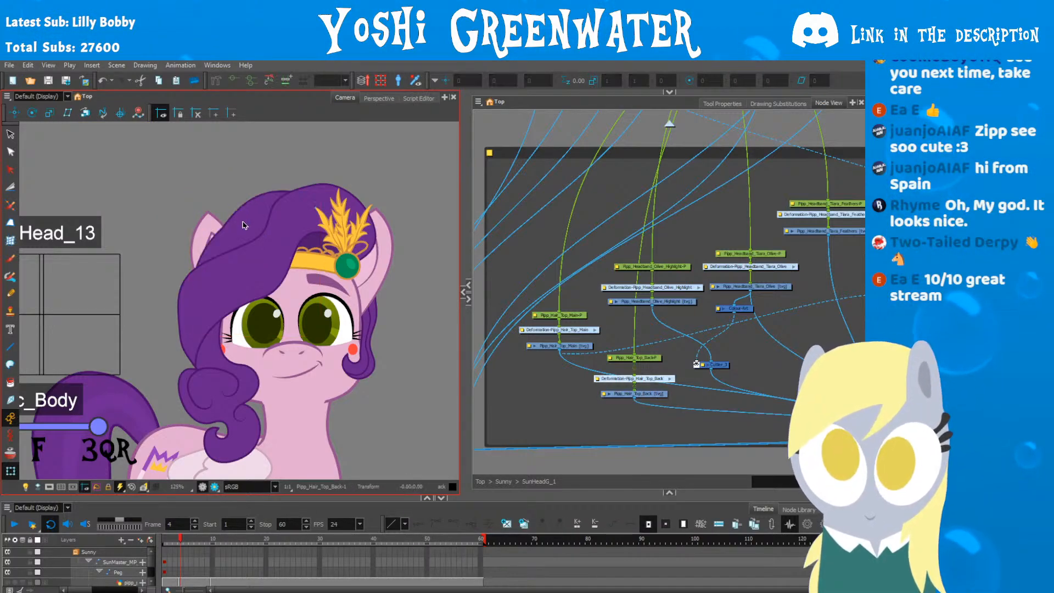
{"action": "left_click_drag", "start_coordinate": [204, 202], "coordinate": [138, 174]}
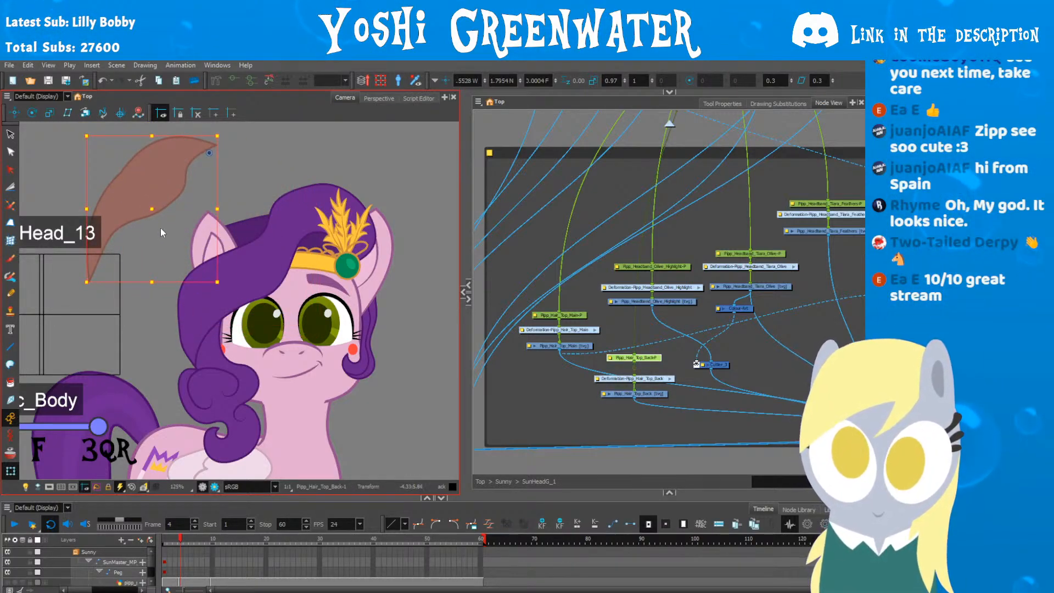
{"action": "key", "text": "ctrl+z"}
Step: Show the deformation controls of the rear top hair, view its shape at frame 1, and clear the selection
{"action": "key", "text": "shift+F11"}
{"action": "left_click", "coordinate": [174, 239]}
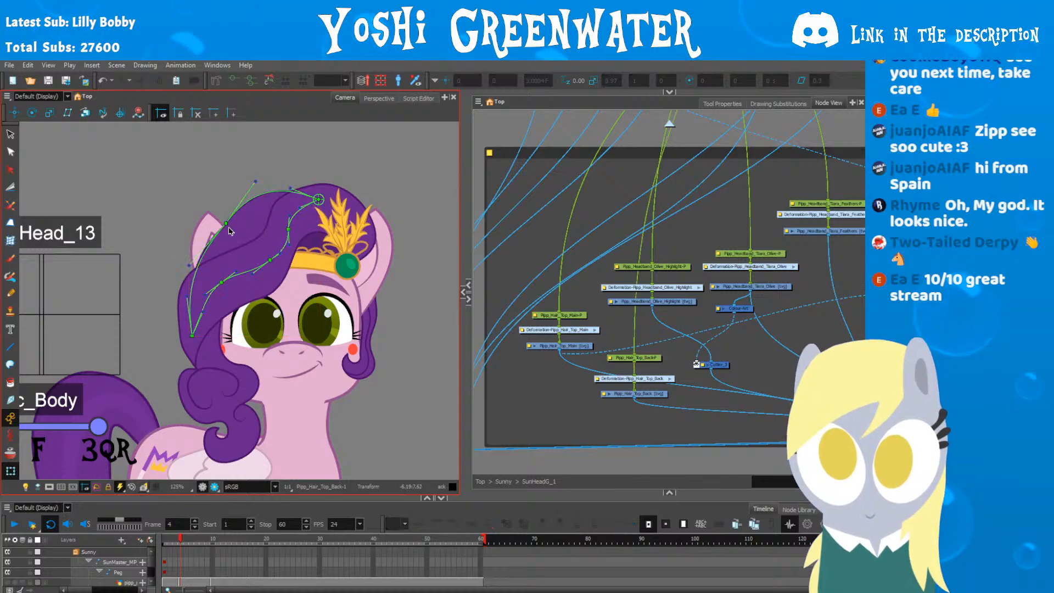
{"action": "left_click_drag", "start_coordinate": [227, 227], "coordinate": [227, 218]}
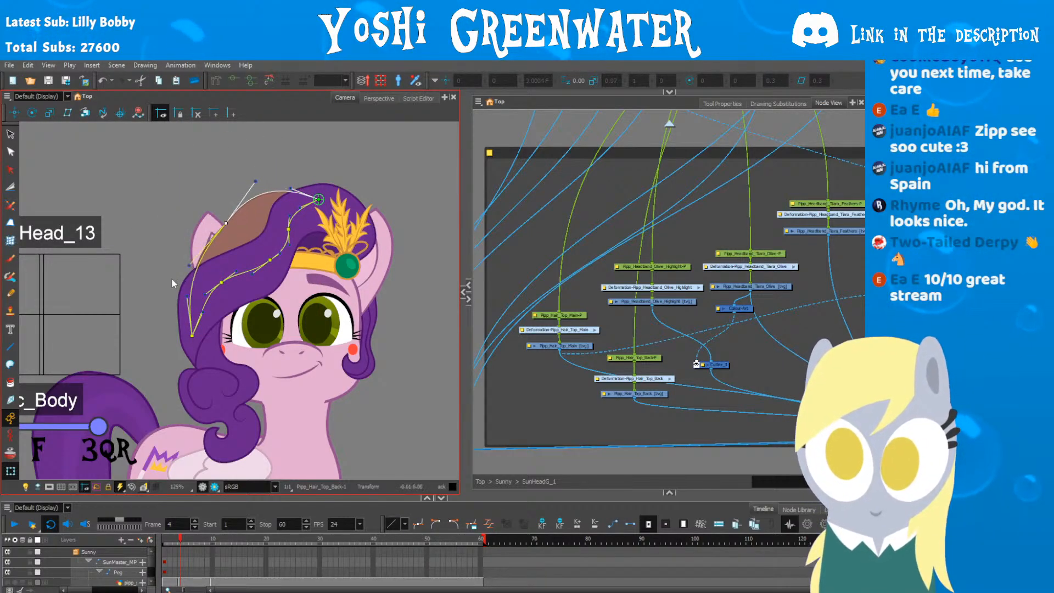
{"action": "left_click", "coordinate": [166, 534]}
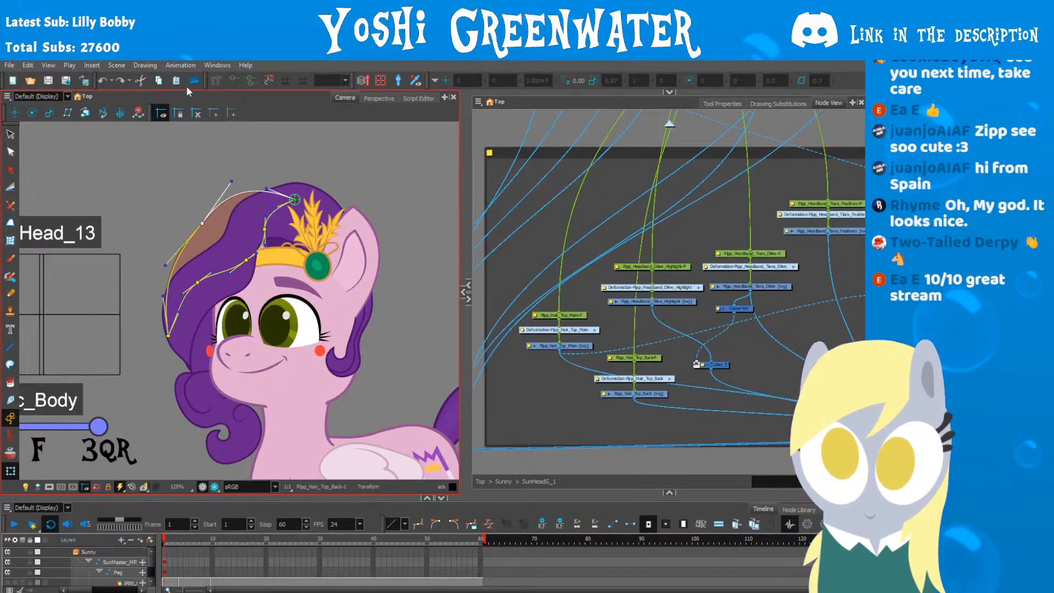
{"action": "left_click", "coordinate": [185, 143]}
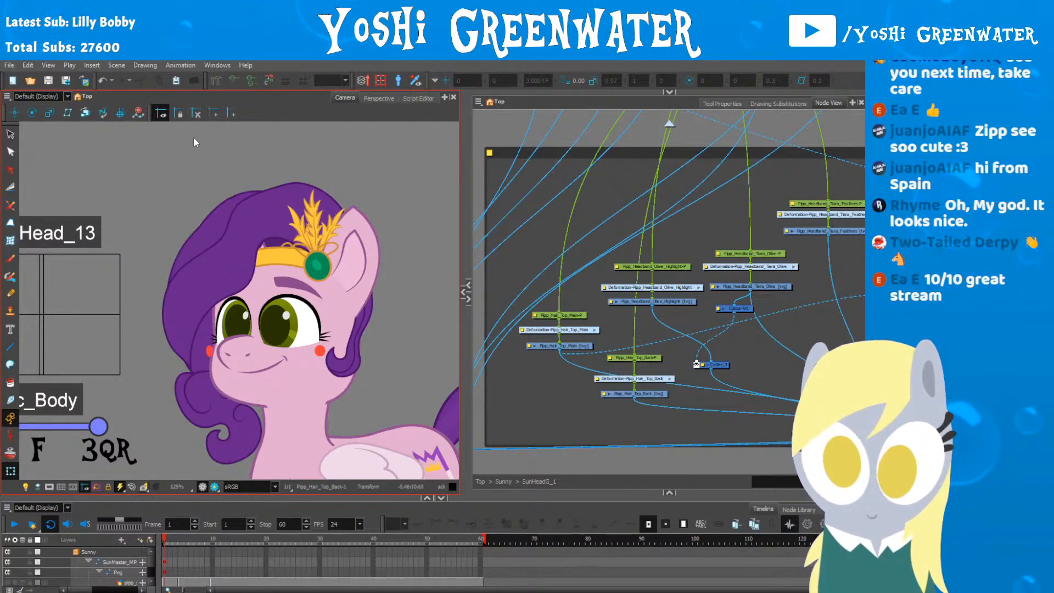
Step: Locate the SunEar-P_1 peg at frame 1 and nudge the far ear back in depth so its tip sits behind the hair
{"action": "left_click_drag", "start_coordinate": [159, 282], "coordinate": [116, 253]}
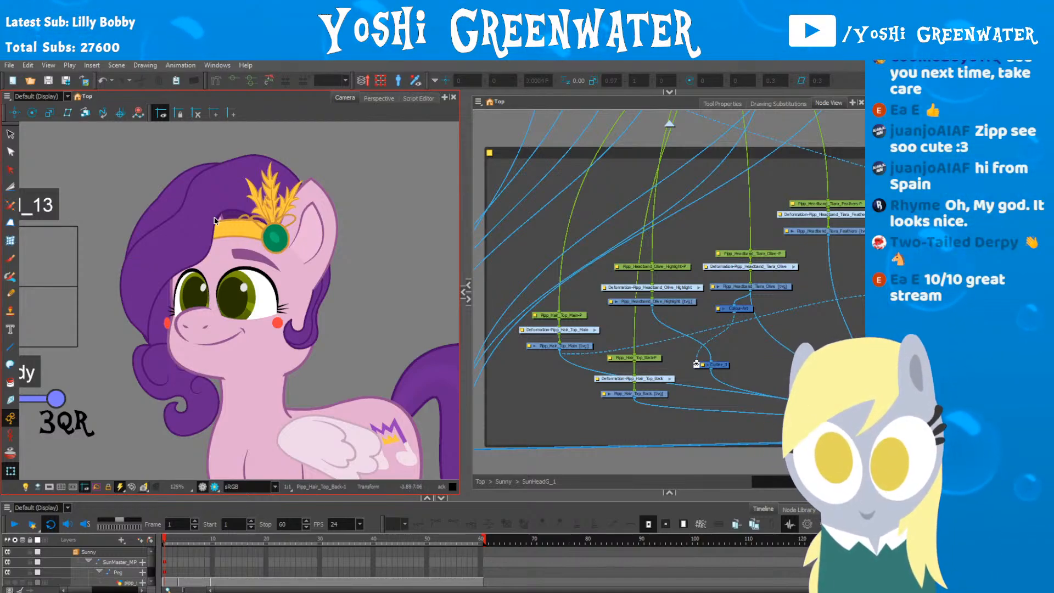
{"action": "scroll", "coordinate": [218, 220], "scroll_direction": "up", "scroll_amount": 4}
{"action": "left_click", "coordinate": [233, 213]}
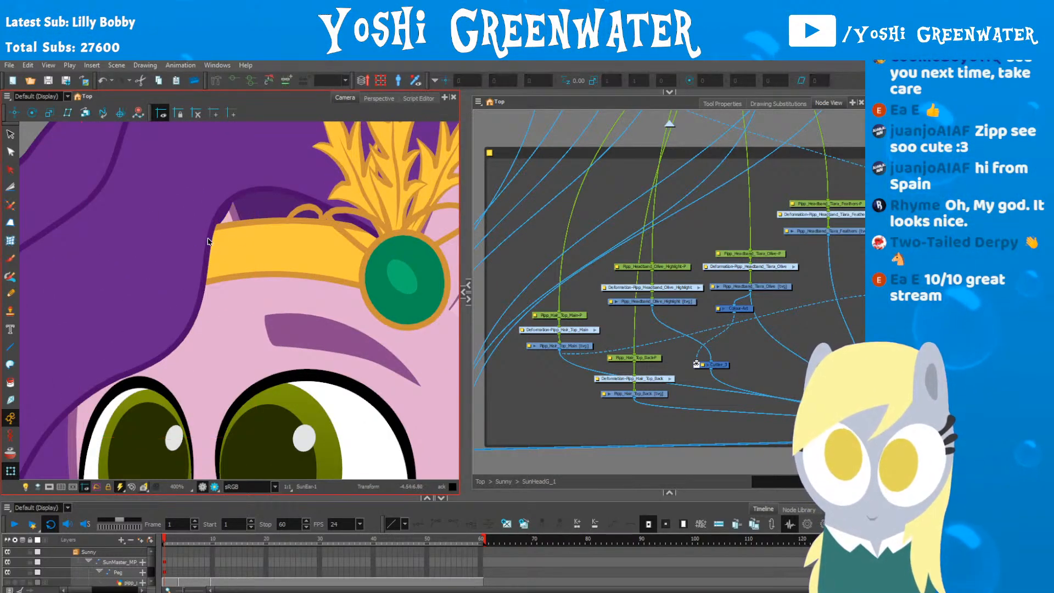
{"action": "key", "text": "o"}
{"action": "left_click", "coordinate": [658, 267]}
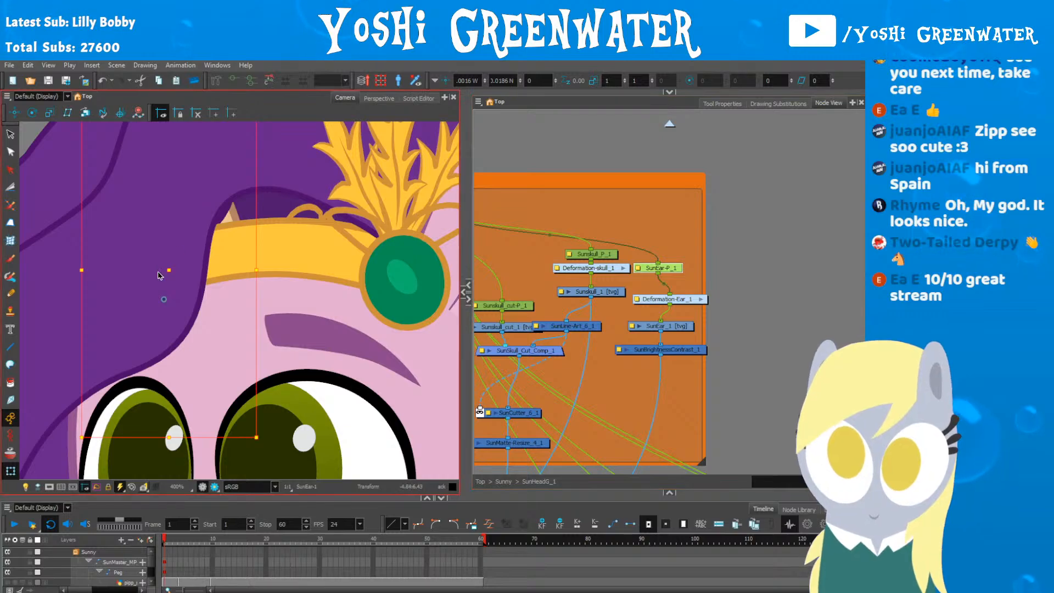
{"action": "key", "text": "alt+Up"}
{"action": "left_click_drag", "start_coordinate": [164, 268], "coordinate": [160, 269]}
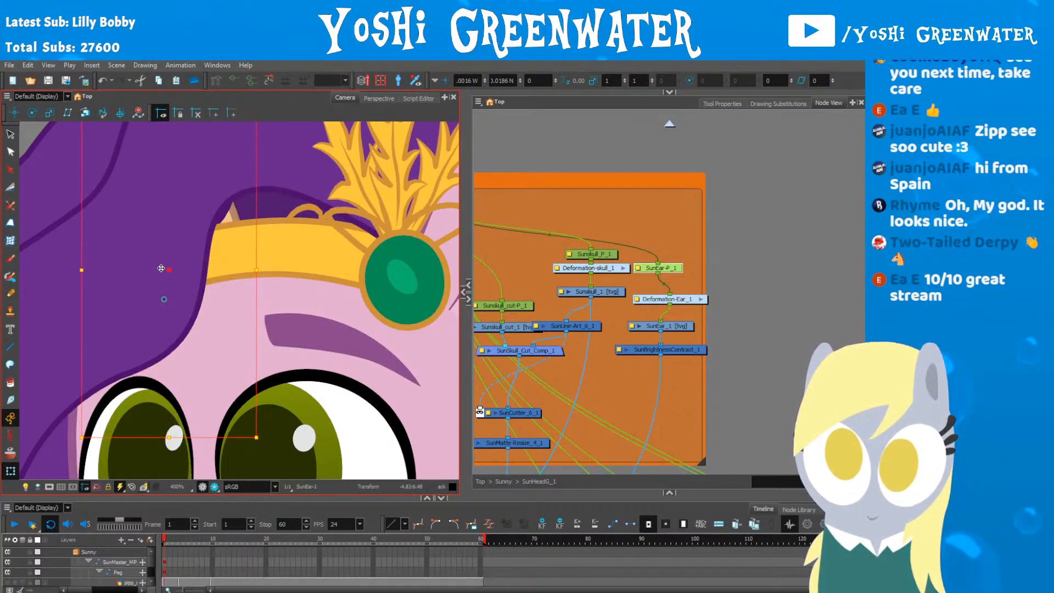
{"action": "scroll", "coordinate": [118, 315], "scroll_direction": "down", "scroll_amount": 5}
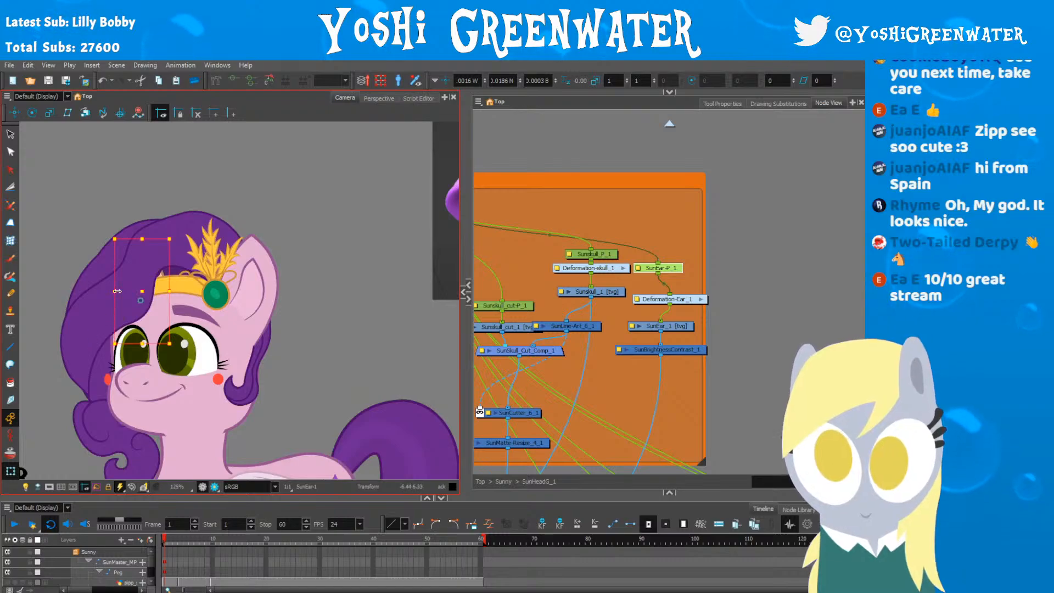
{"action": "scroll", "coordinate": [137, 281], "scroll_direction": "up", "scroll_amount": 5}
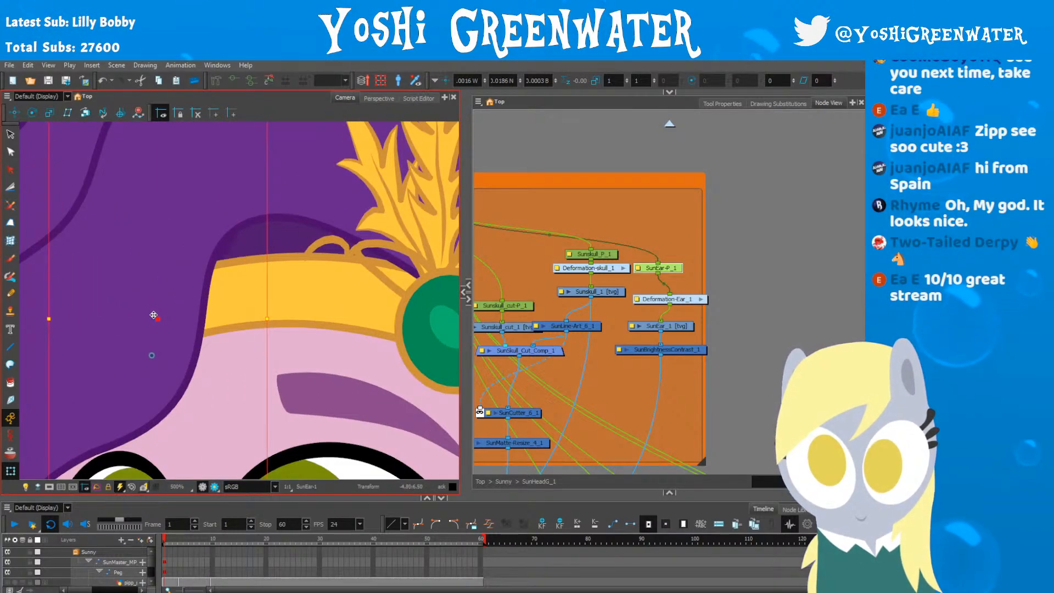
{"action": "scroll", "coordinate": [87, 280], "scroll_direction": "down", "scroll_amount": 7}
{"action": "scroll", "coordinate": [115, 257], "scroll_direction": "up", "scroll_amount": 3}
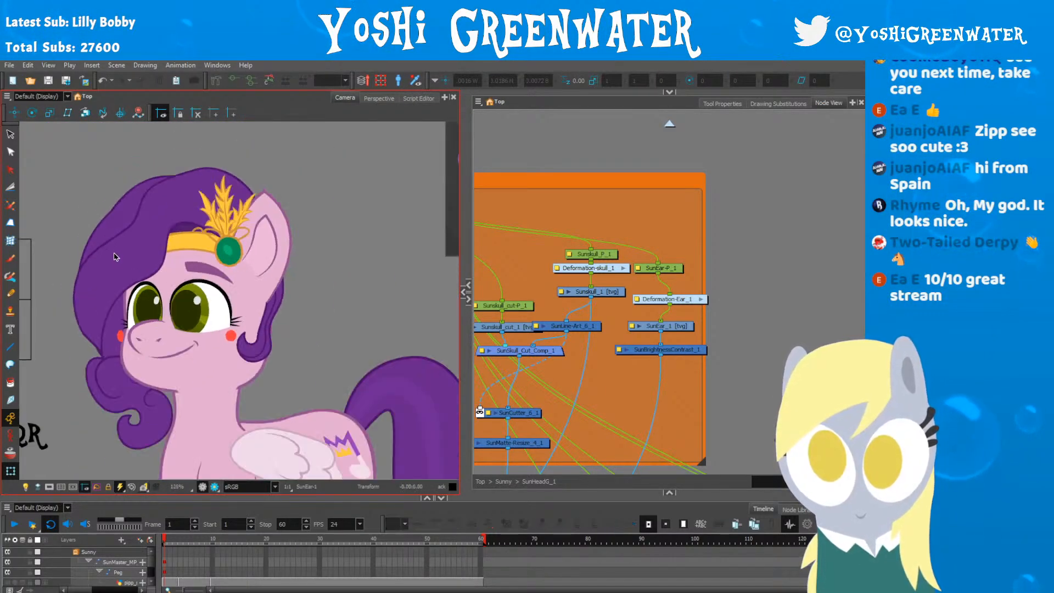
Step: Review the whole pony with its head and body controllers, stepping through the poses up to frame 4 and back to frame 3
{"action": "left_click_drag", "start_coordinate": [75, 358], "coordinate": [116, 310]}
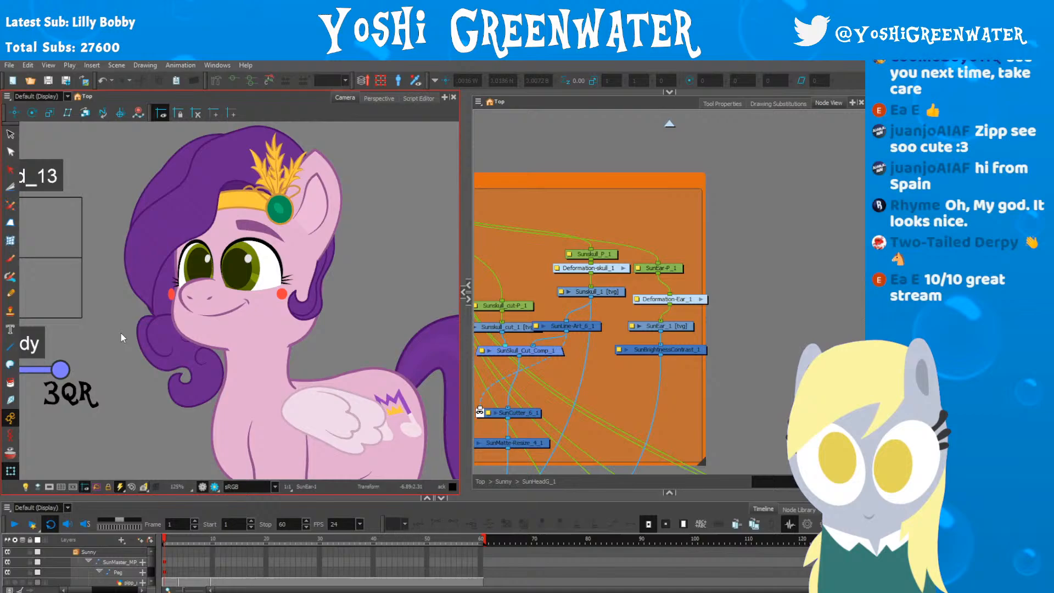
{"action": "scroll", "coordinate": [121, 333], "scroll_direction": "down", "scroll_amount": 1}
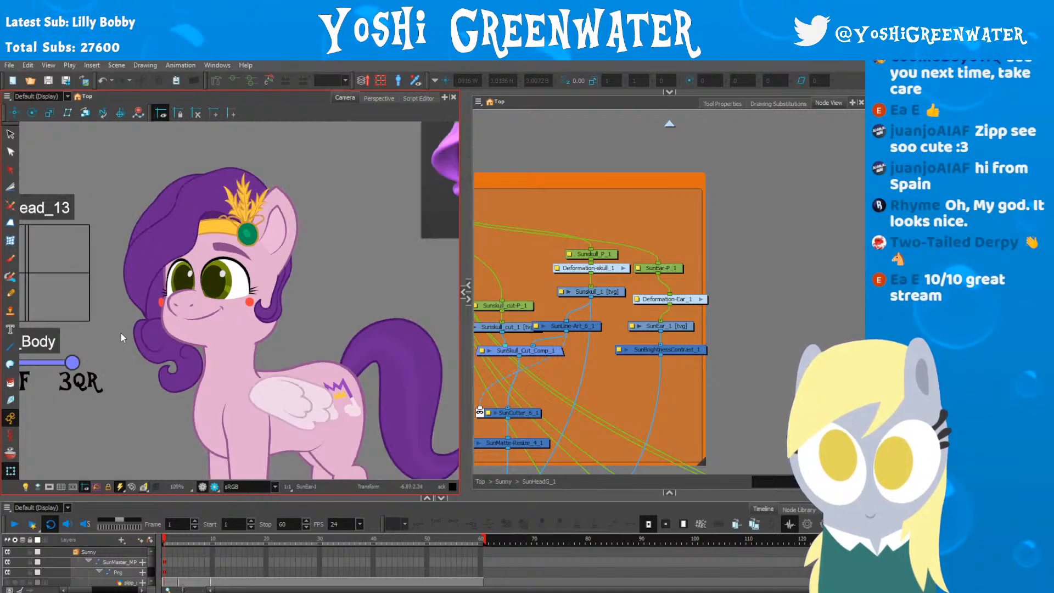
{"action": "left_click_drag", "start_coordinate": [126, 399], "coordinate": [146, 342]}
{"action": "scroll", "coordinate": [108, 309], "scroll_direction": "down", "scroll_amount": 1}
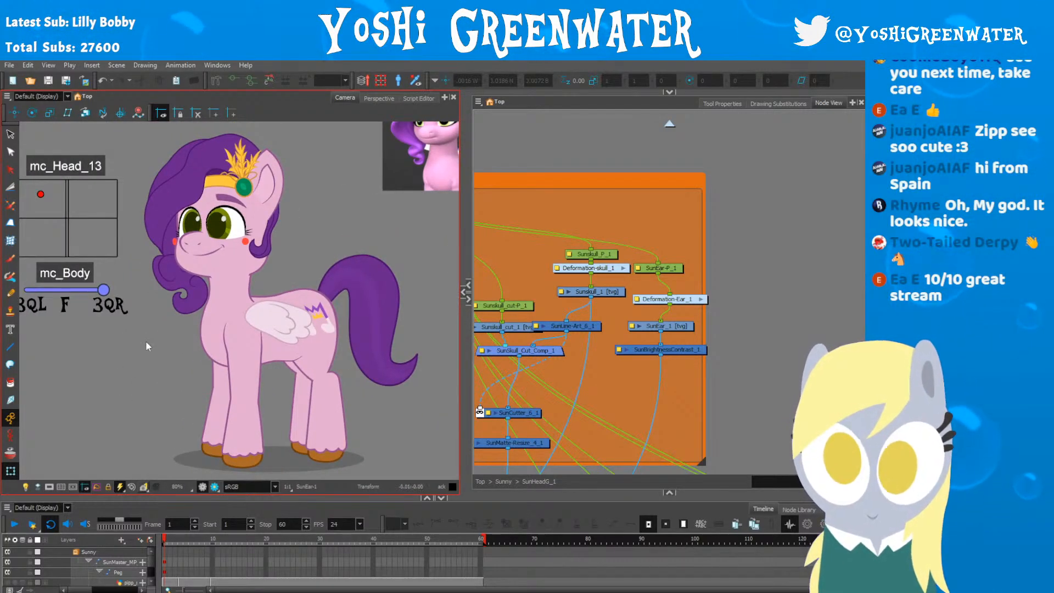
{"action": "key", "text": "period"}
{"action": "key", "text": "period"}
{"action": "key", "text": "period"}
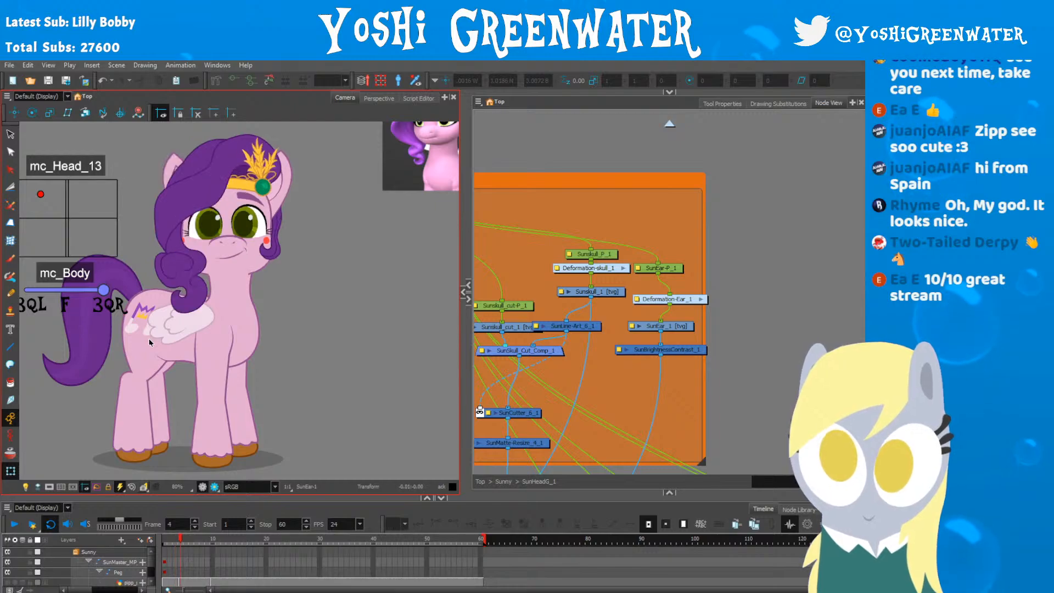
{"action": "key", "text": "comma"}
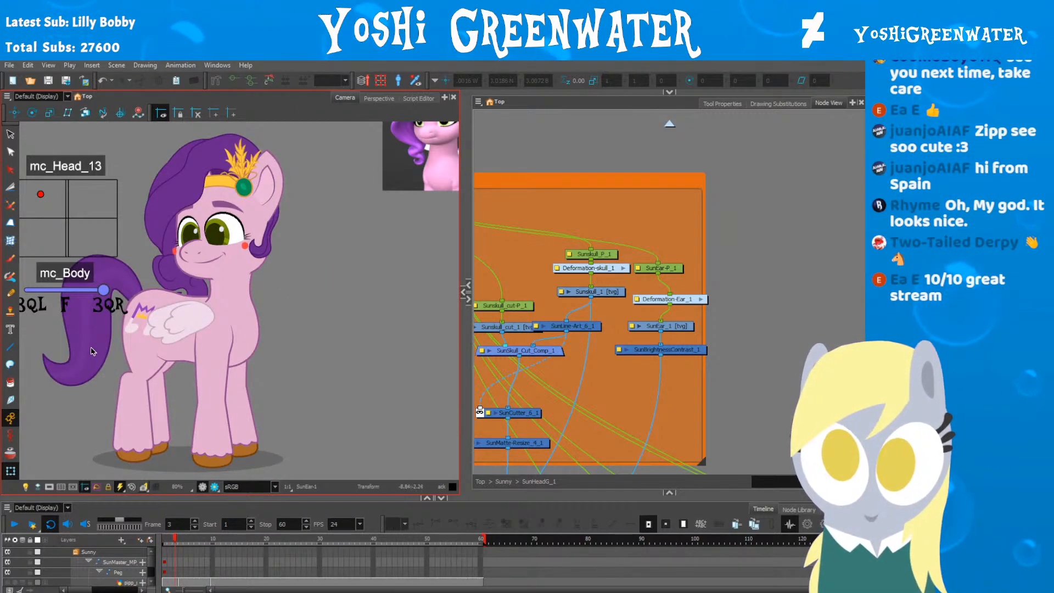
Step: Step through the pony's head-turn poses up to frame 10 and examine the opposite-facing head and hair up close
{"action": "key", "text": "comma"}
{"action": "key", "text": "comma"}
{"action": "key", "text": "period"}
{"action": "key", "text": "period"}
{"action": "key", "text": "period"}
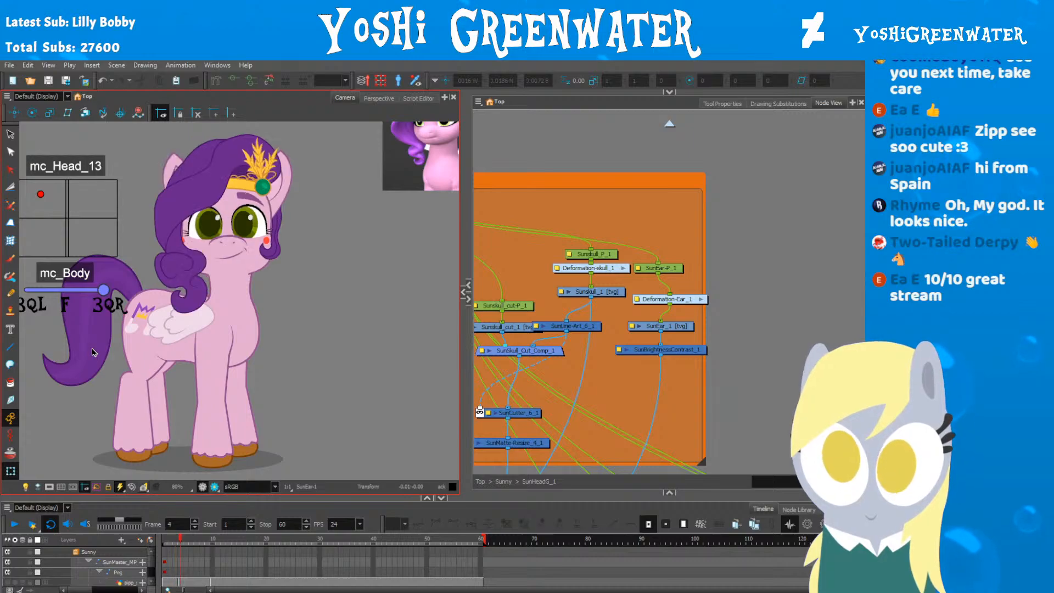
{"action": "key", "text": "period"}
{"action": "key", "text": "period"}
{"action": "key", "text": "period"}
{"action": "key", "text": "period"}
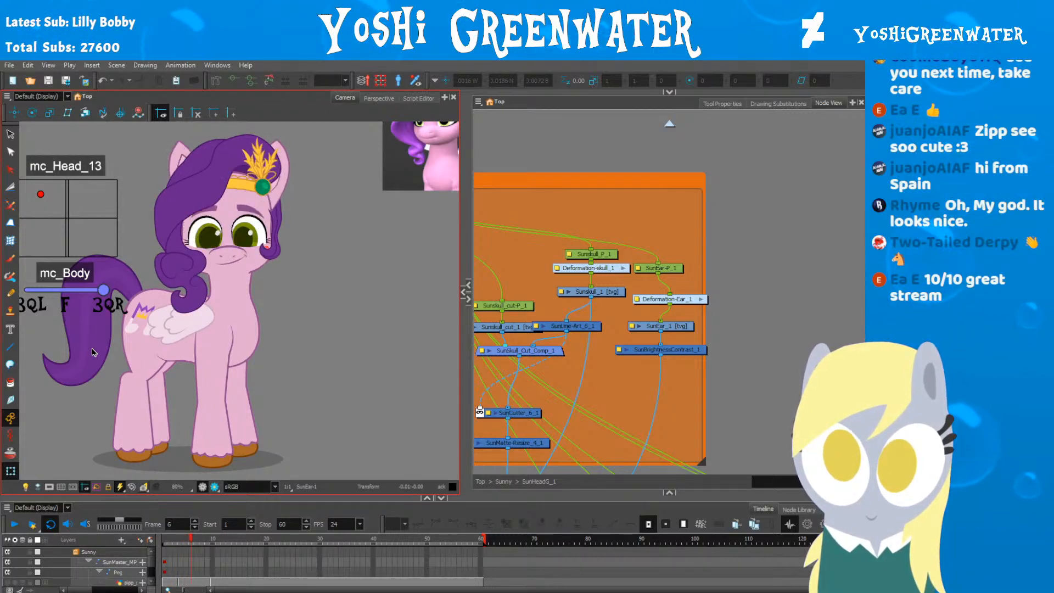
{"action": "key", "text": "period"}
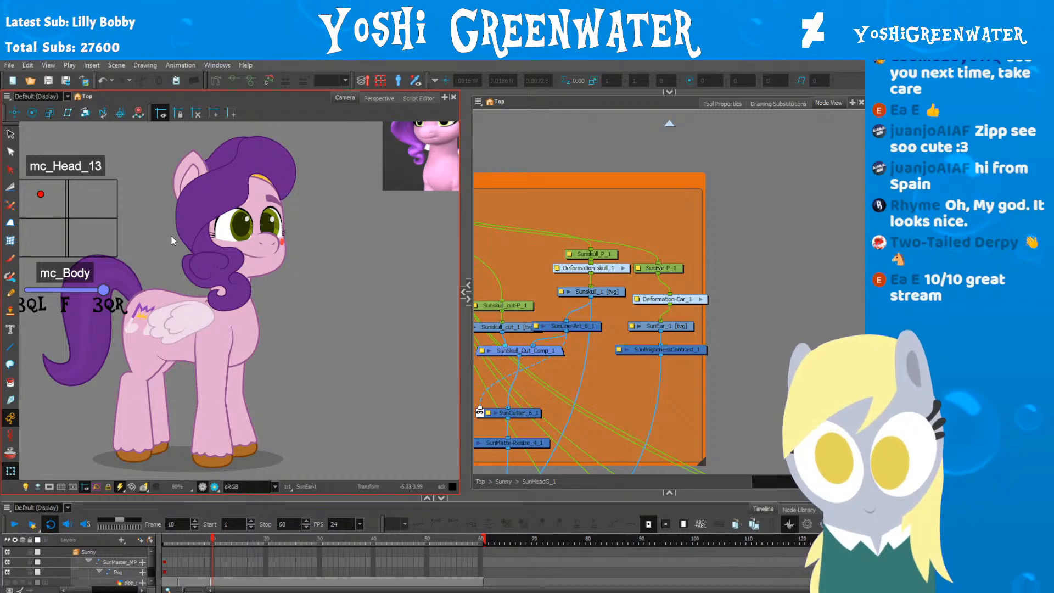
{"action": "scroll", "coordinate": [209, 244], "scroll_direction": "up", "scroll_amount": 3}
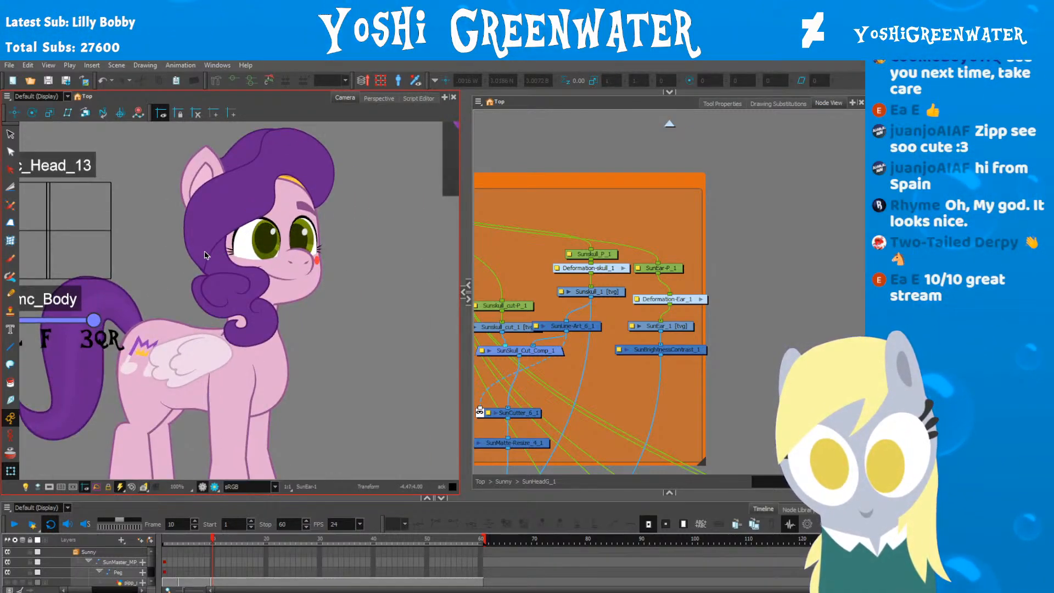
{"action": "left_click_drag", "start_coordinate": [164, 257], "coordinate": [170, 276]}
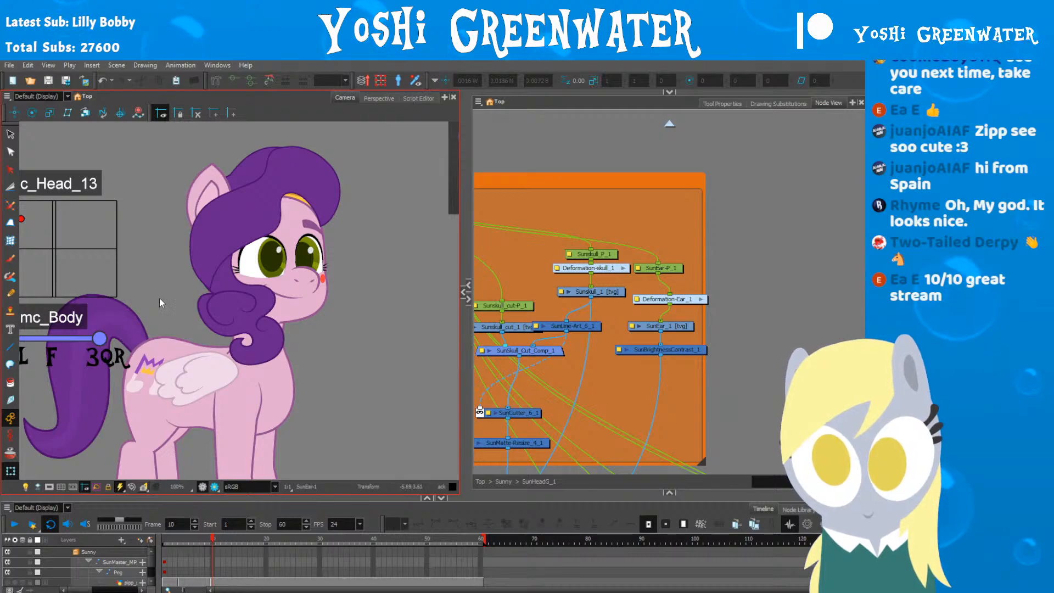
Step: Return to frame 1 and review the pony's left-facing pose against the reference pictures and its head and body controllers
{"action": "left_click", "coordinate": [165, 539]}
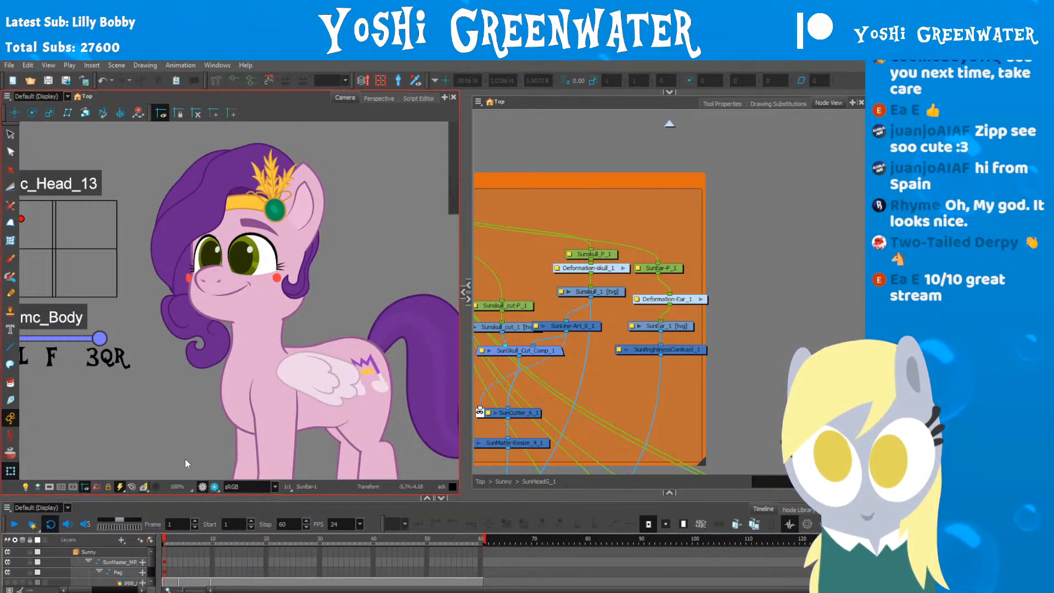
{"action": "mouse_move", "coordinate": [187, 397]}
{"action": "left_mouse_down"}
{"action": "mouse_move", "coordinate": [130, 406]}
{"action": "mouse_move", "coordinate": [190, 393]}
{"action": "left_mouse_up"}
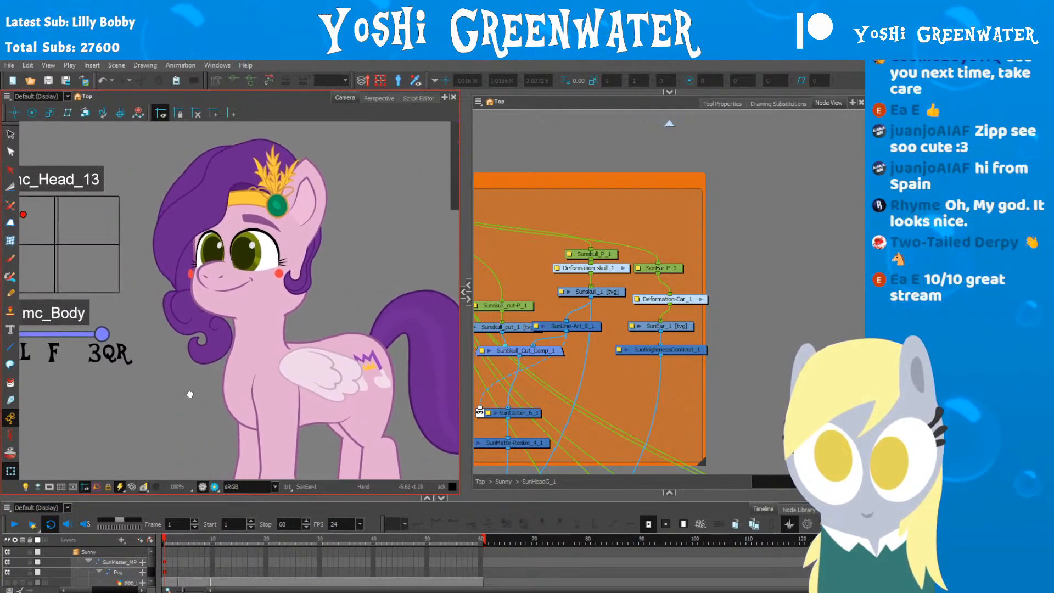
{"action": "scroll", "coordinate": [189, 393], "scroll_direction": "down", "scroll_amount": 1}
{"action": "left_click_drag", "start_coordinate": [298, 326], "coordinate": [224, 339]}
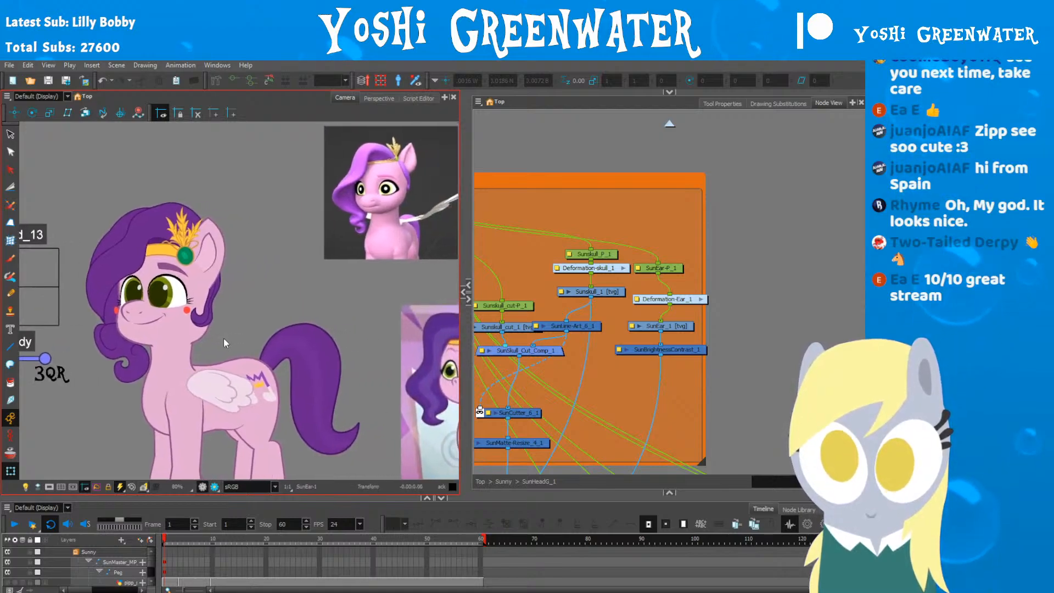
{"action": "left_click_drag", "start_coordinate": [308, 315], "coordinate": [395, 290]}
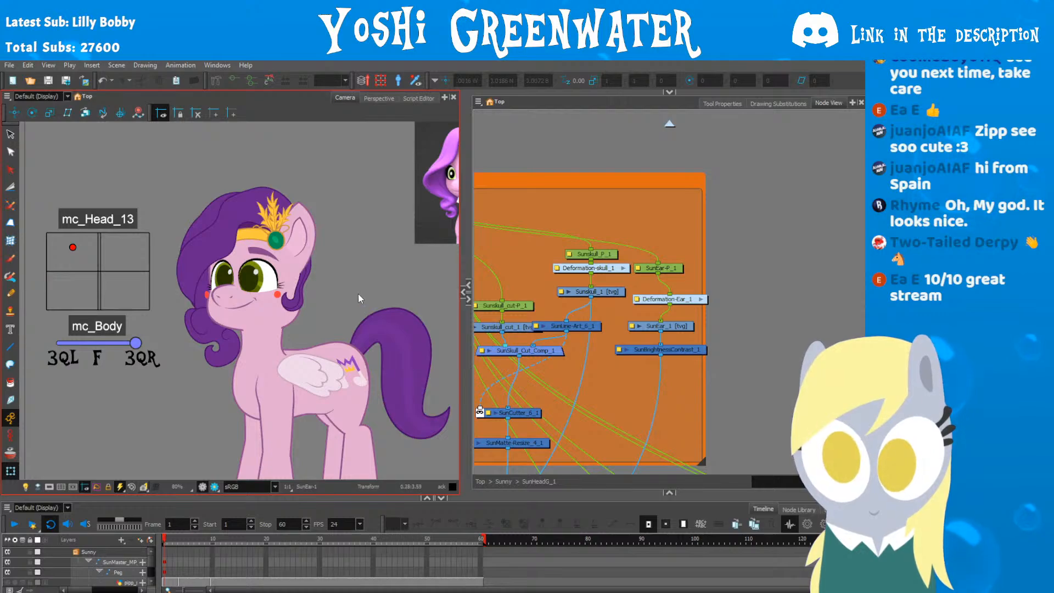
{"action": "scroll", "coordinate": [358, 293], "scroll_direction": "up", "scroll_amount": 1}
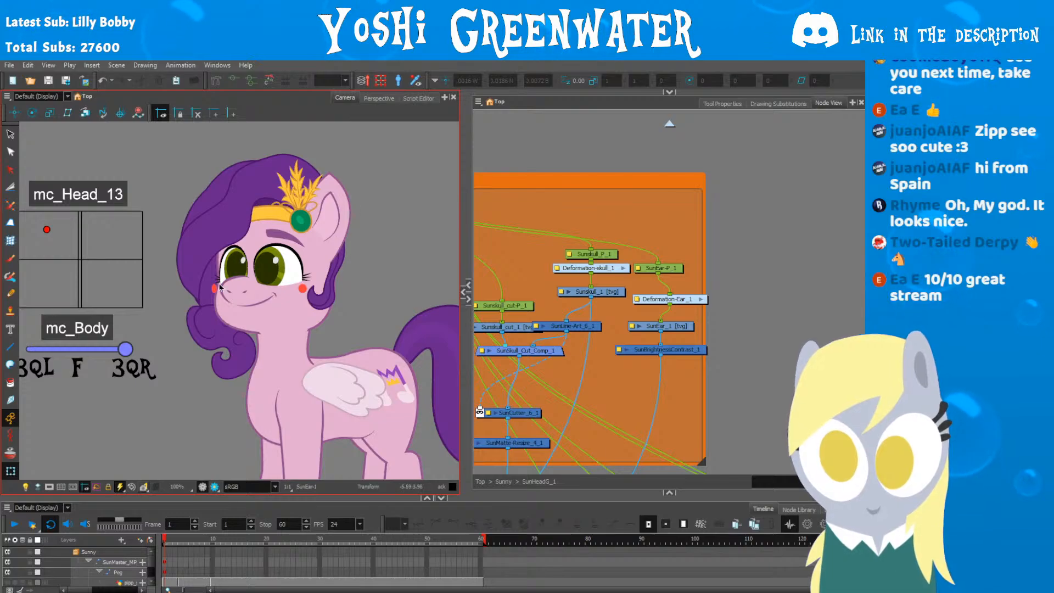
Step: Examine the Head node group and the hair and headband nodes beneath it alongside the full pony
{"action": "scroll", "coordinate": [515, 280], "scroll_direction": "down", "scroll_amount": 10}
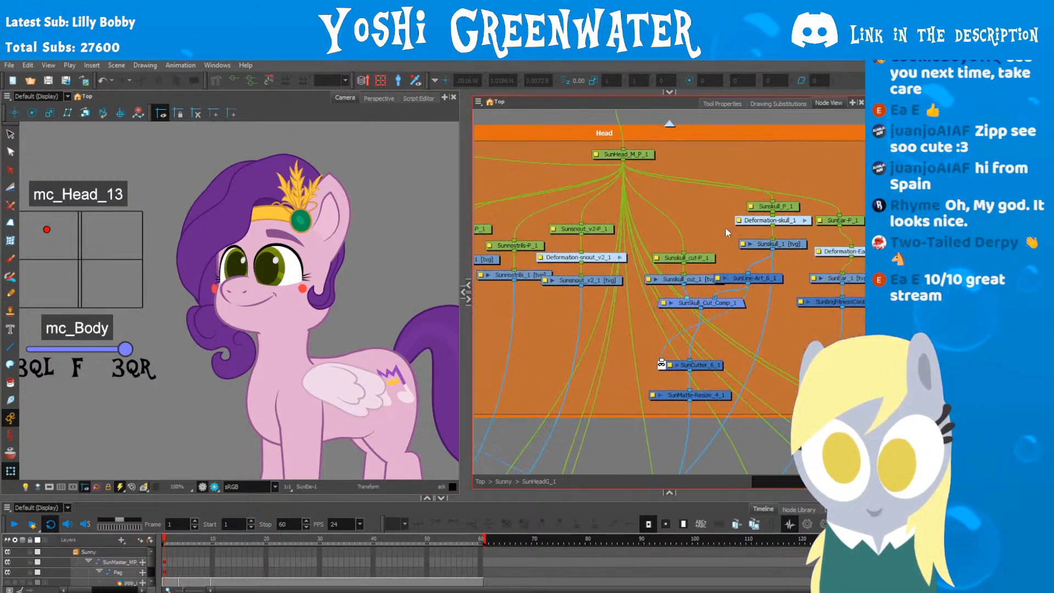
{"action": "scroll", "coordinate": [577, 240], "scroll_direction": "up", "scroll_amount": 2}
{"action": "left_click_drag", "start_coordinate": [574, 241], "coordinate": [631, 223]}
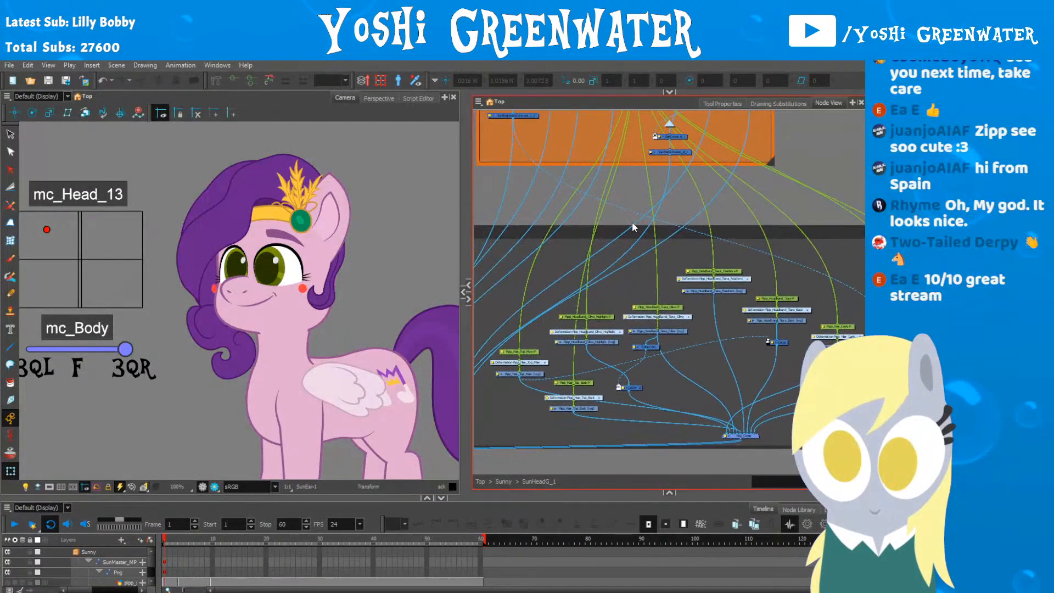
{"action": "left_click_drag", "start_coordinate": [552, 274], "coordinate": [551, 241]}
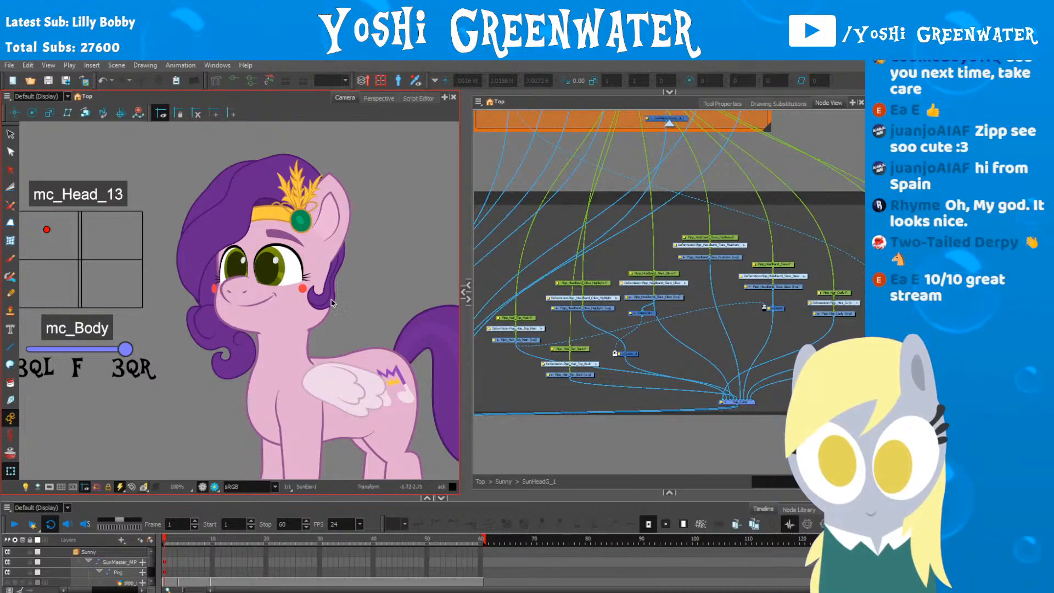
{"action": "scroll", "coordinate": [332, 302], "scroll_direction": "down", "scroll_amount": 2}
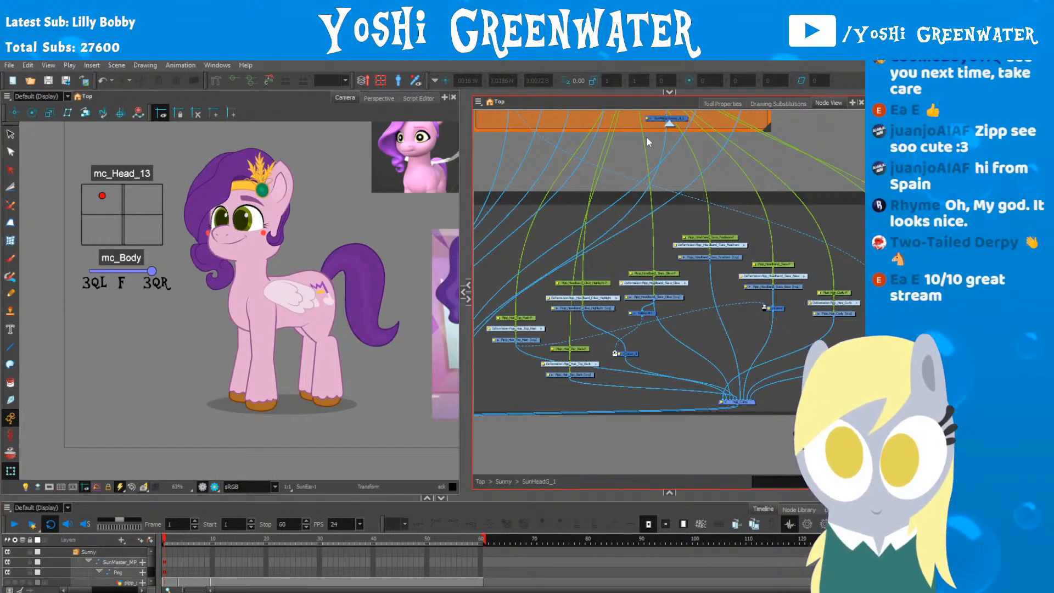
Step: Switch from the head group to the SunBodyG_1 group and examine the layout of its IK_Rocky and IK_YT rigs
{"action": "left_click", "coordinate": [669, 123]}
{"action": "left_click_drag", "start_coordinate": [688, 293], "coordinate": [602, 272]}
{"action": "left_click", "coordinate": [687, 278]}
{"action": "scroll", "coordinate": [685, 310], "scroll_direction": "down", "scroll_amount": 5}
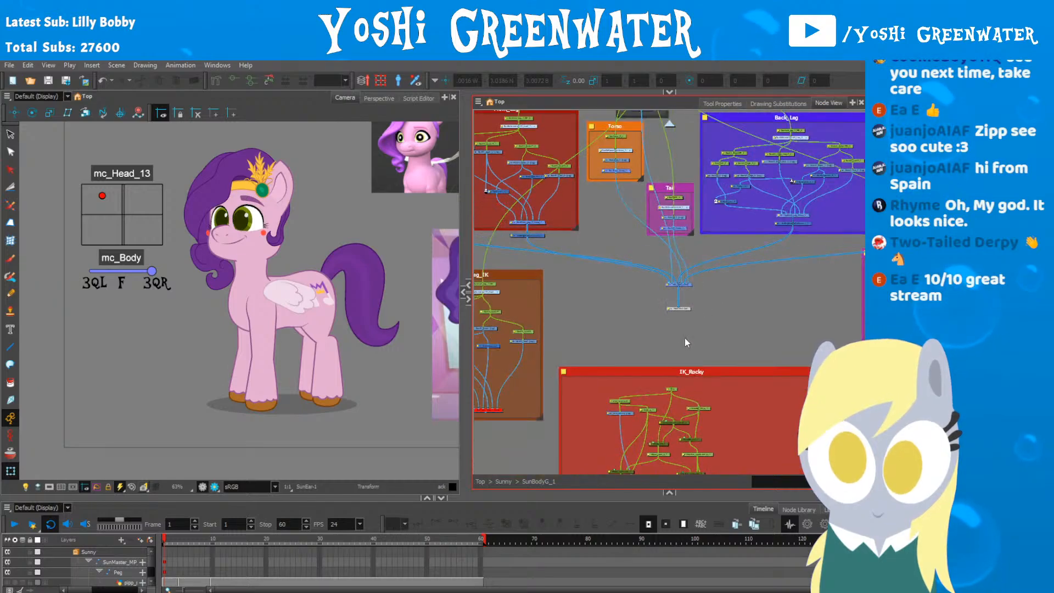
{"action": "left_click_drag", "start_coordinate": [685, 341], "coordinate": [561, 247]}
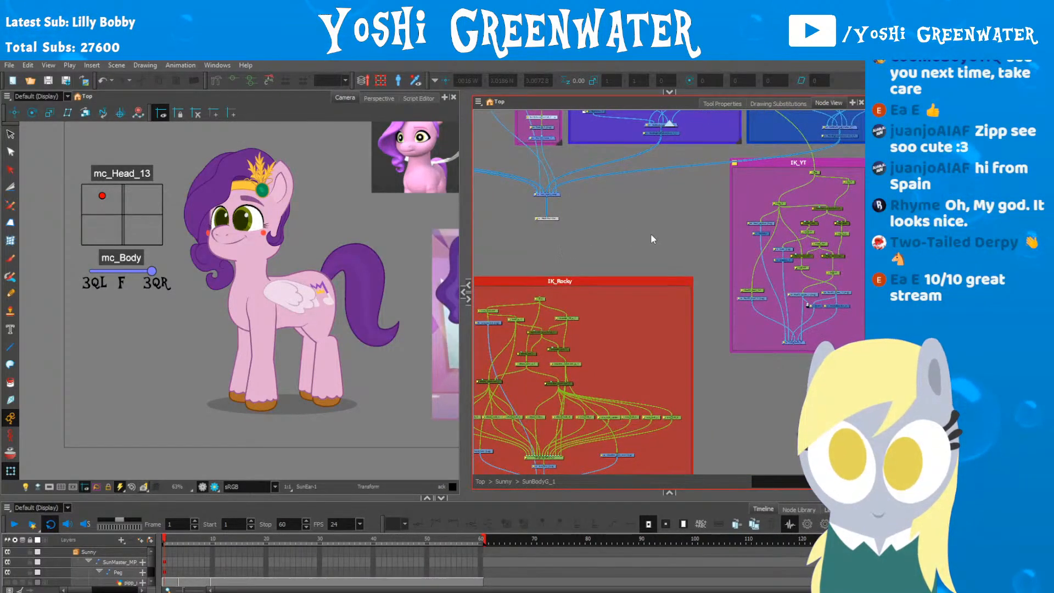
{"action": "left_click_drag", "start_coordinate": [651, 234], "coordinate": [536, 256]}
{"action": "scroll", "coordinate": [535, 255], "scroll_direction": "up", "scroll_amount": 2}
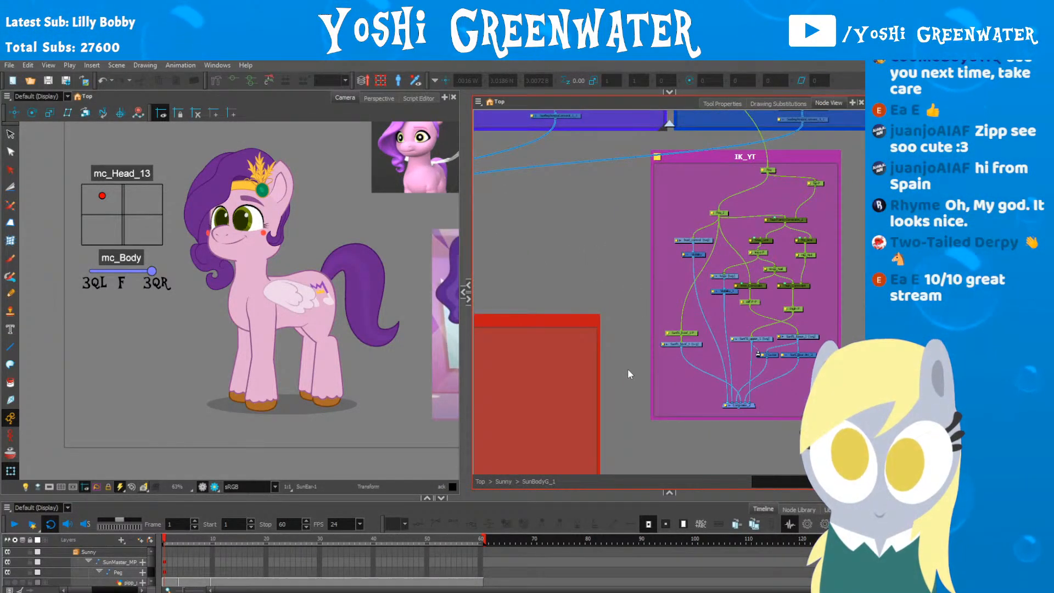
{"action": "scroll", "coordinate": [681, 337], "scroll_direction": "down", "scroll_amount": 2}
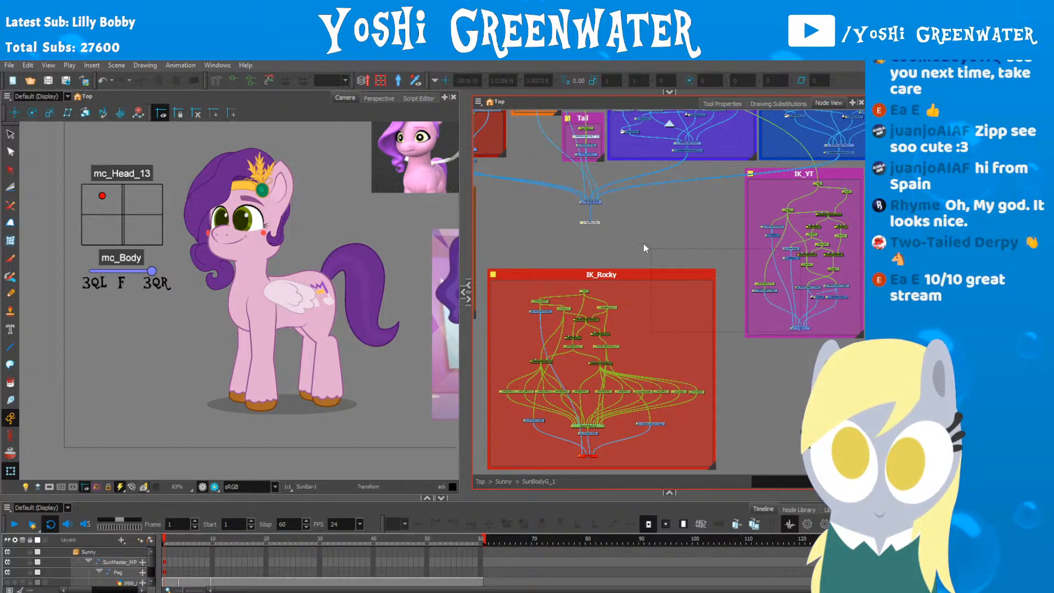
Step: Try bending the near front leg at its knee deformation point, undoing the bend
{"action": "left_click", "coordinate": [250, 345]}
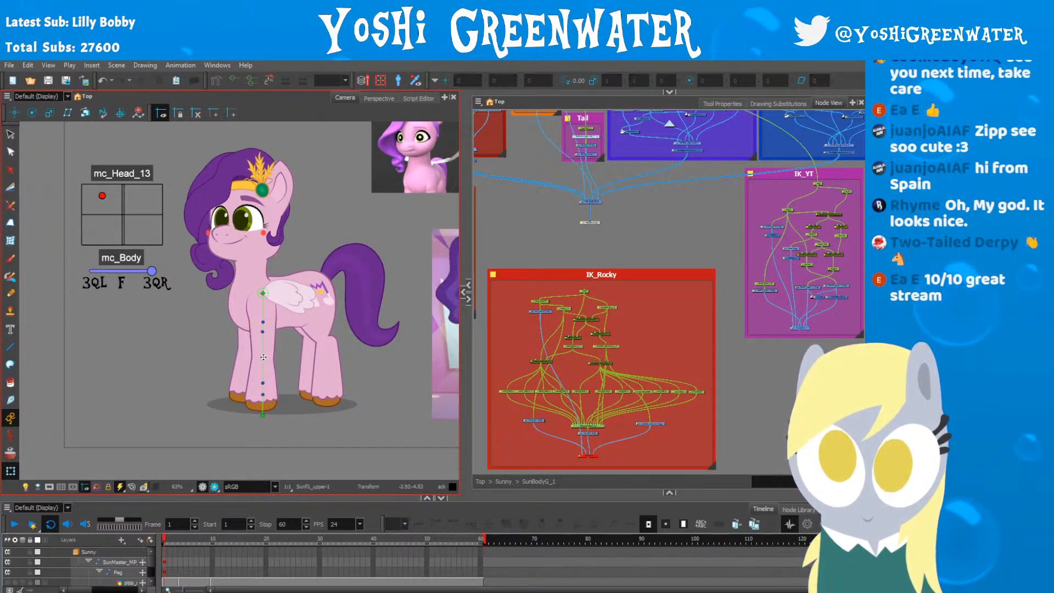
{"action": "left_click", "coordinate": [272, 348]}
{"action": "left_click_drag", "start_coordinate": [272, 349], "coordinate": [298, 351]}
{"action": "key", "text": "ctrl+z"}
{"action": "scroll", "coordinate": [256, 354], "scroll_direction": "up", "scroll_amount": 2}
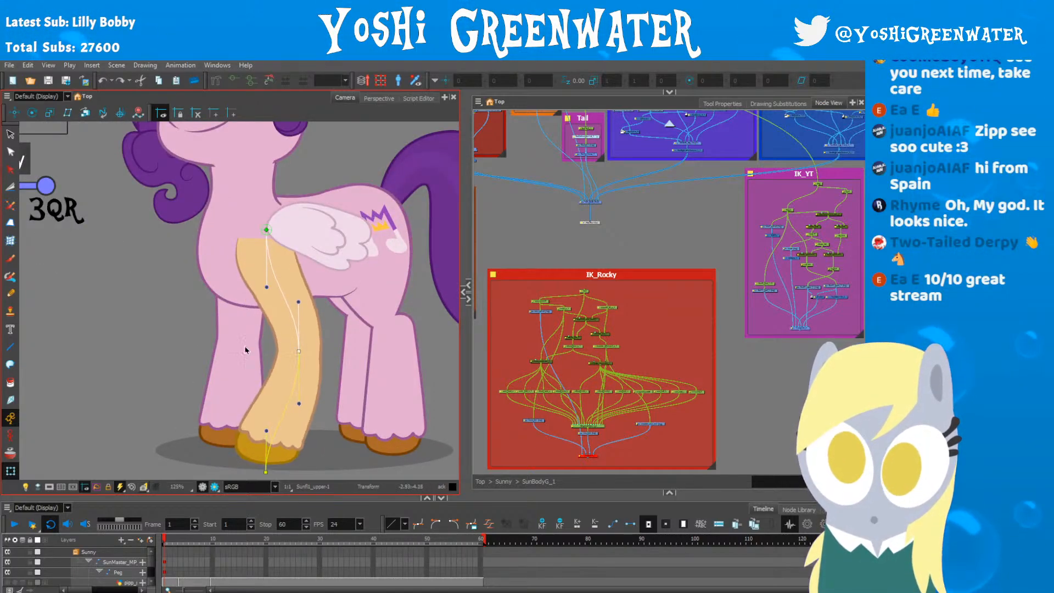
{"action": "left_click_drag", "start_coordinate": [194, 352], "coordinate": [240, 260]}
{"action": "key", "text": "ctrl+z"}
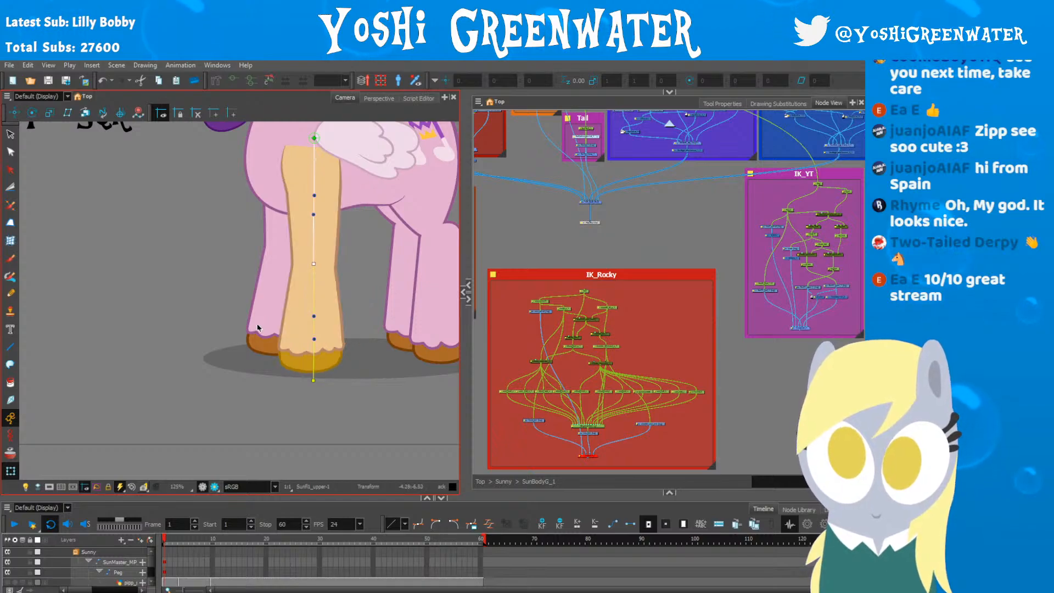
Step: Try moving the near front hoof off the leg, undoing the move
{"action": "left_click", "coordinate": [204, 331]}
{"action": "left_click_drag", "start_coordinate": [203, 331], "coordinate": [157, 378]}
{"action": "left_click", "coordinate": [245, 407]}
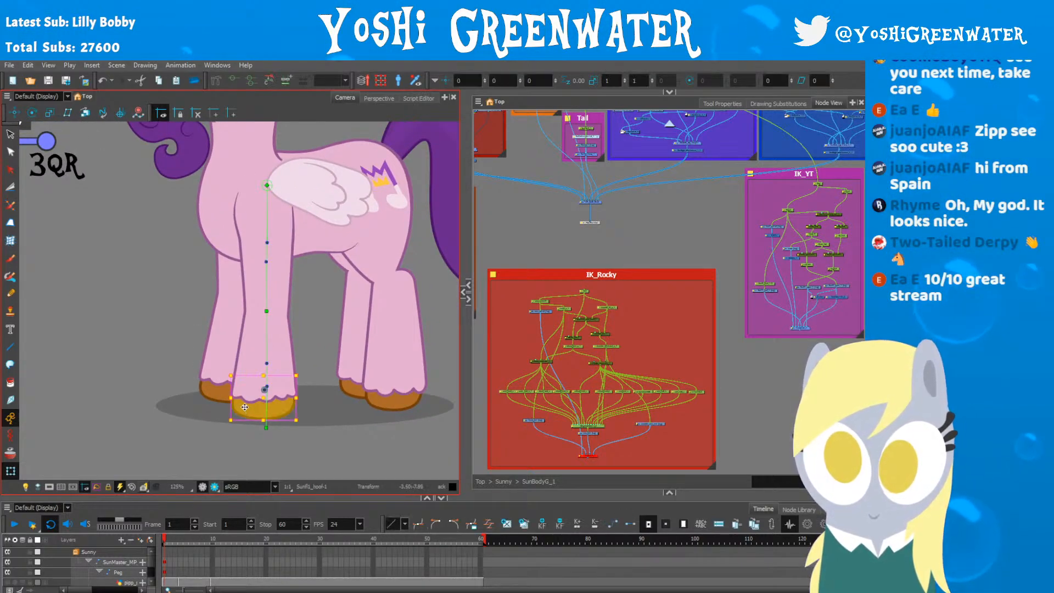
{"action": "left_click_drag", "start_coordinate": [258, 401], "coordinate": [147, 294]}
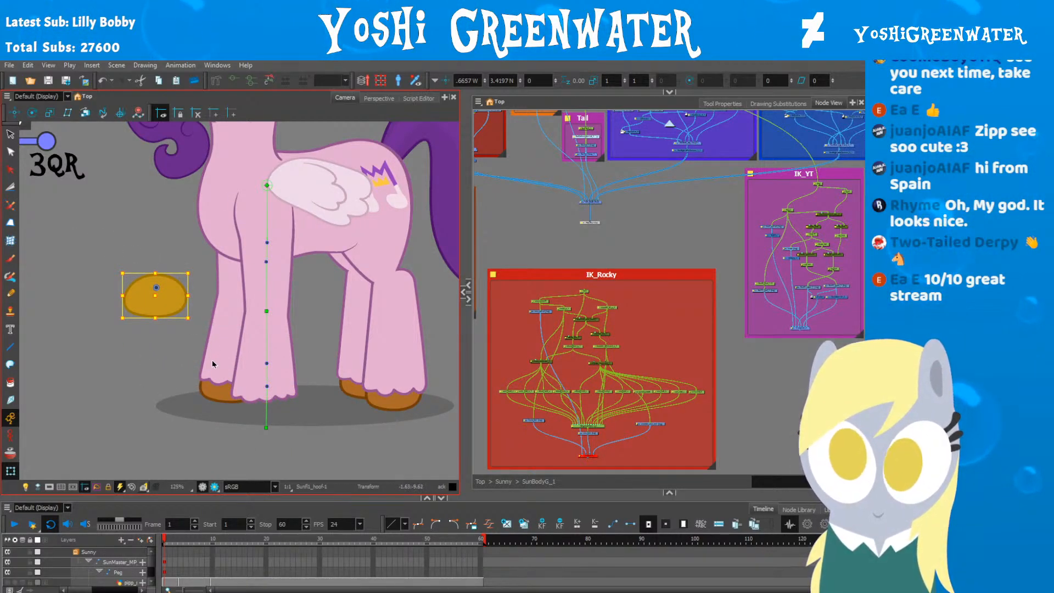
{"action": "key", "text": "ctrl+z"}
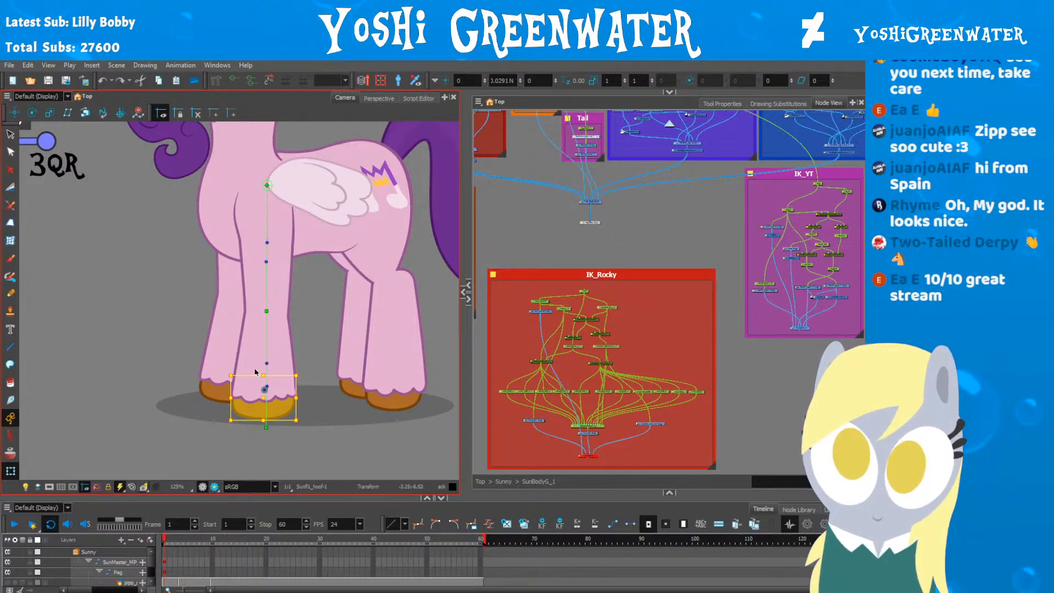
Step: Select the IK_Rocky node group and examine its control, elbow and shoulder constraint nodes up close
{"action": "key", "text": "space"}
{"action": "left_click_drag", "start_coordinate": [521, 268], "coordinate": [568, 247]}
{"action": "left_click", "coordinate": [559, 241]}
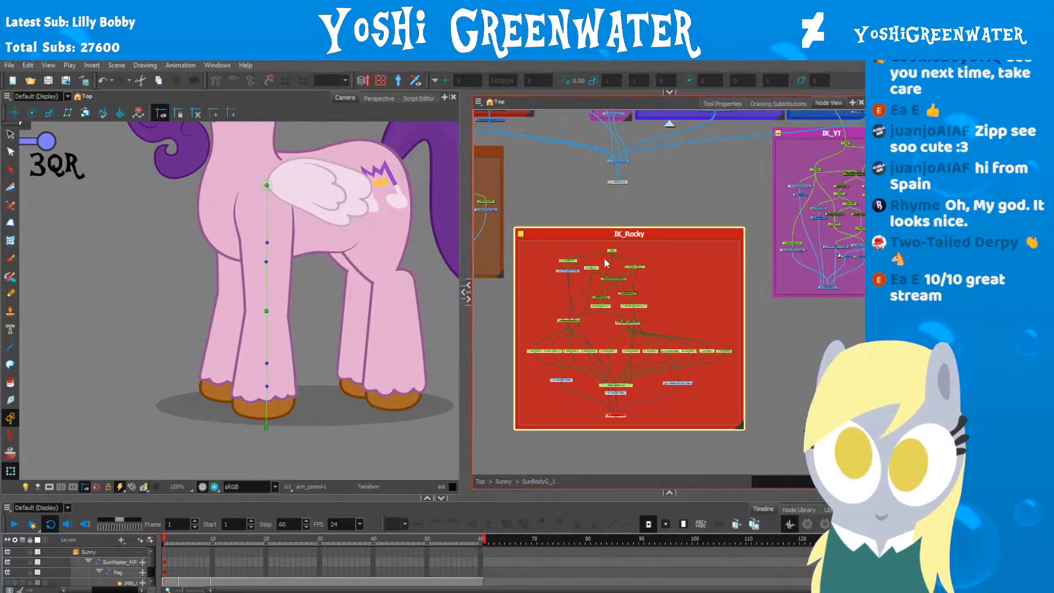
{"action": "left_click_drag", "start_coordinate": [517, 216], "coordinate": [546, 210]}
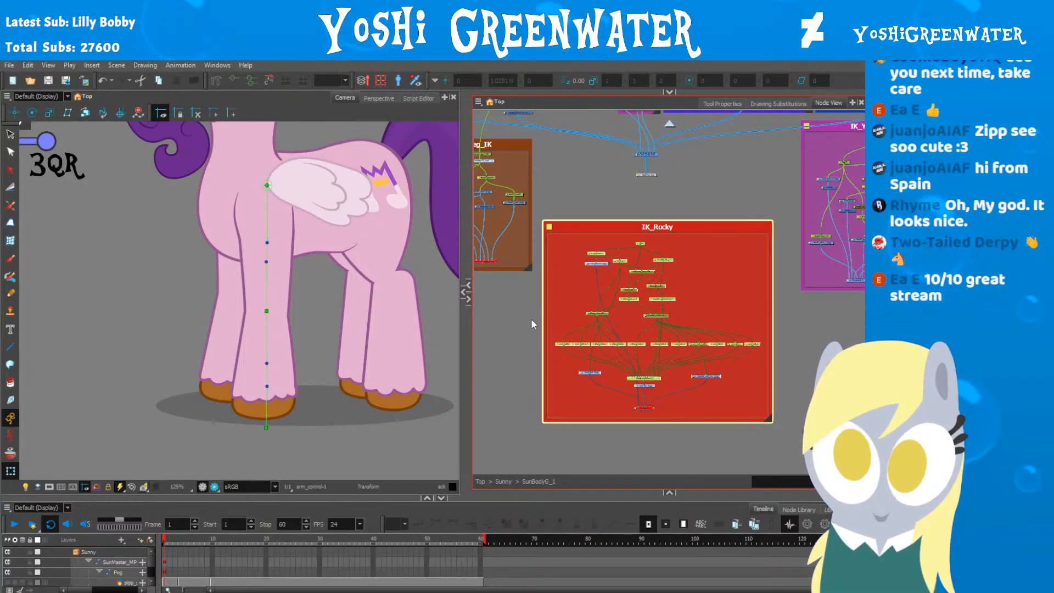
{"action": "scroll", "coordinate": [578, 316], "scroll_direction": "up", "scroll_amount": 4}
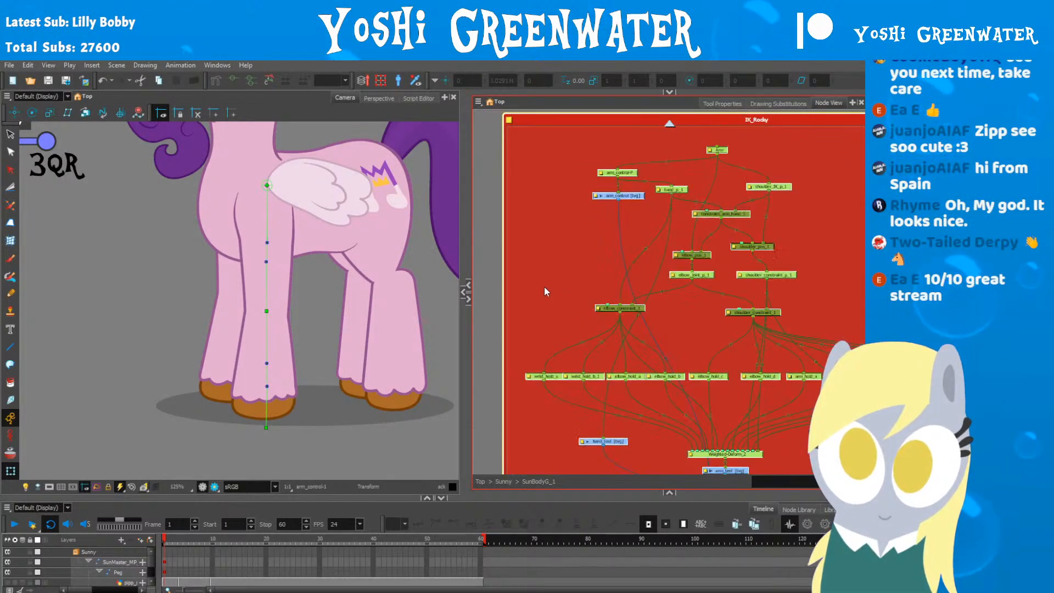
{"action": "left_click_drag", "start_coordinate": [545, 288], "coordinate": [479, 240]}
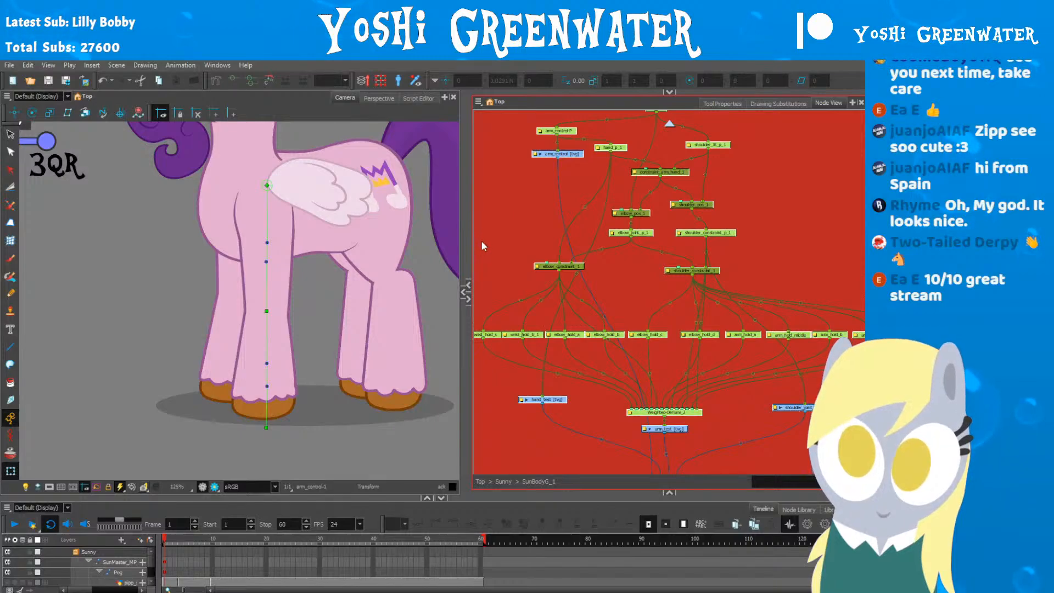
{"action": "scroll", "coordinate": [486, 253], "scroll_direction": "down", "scroll_amount": 3}
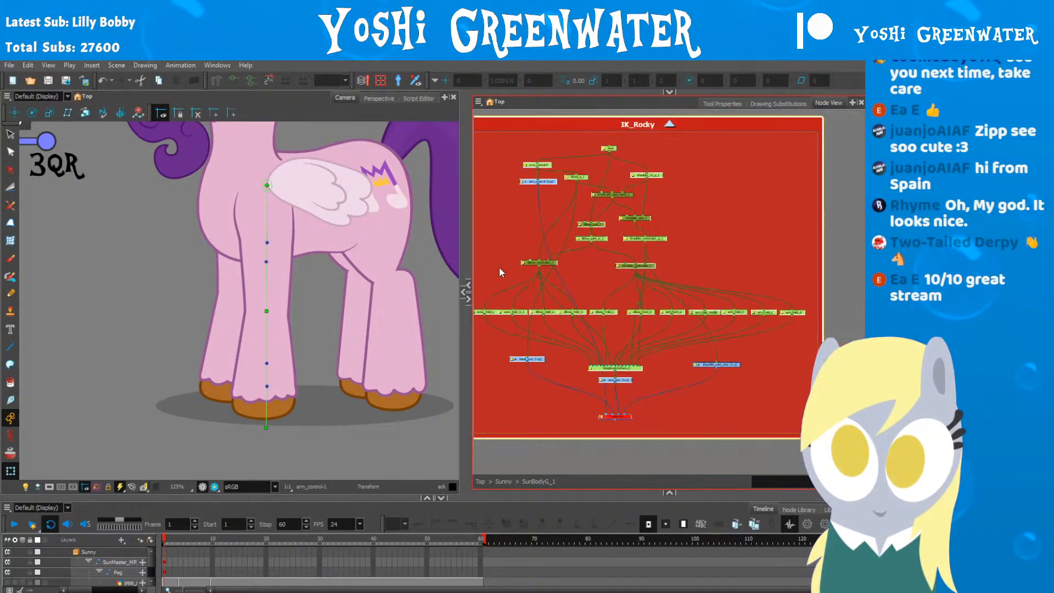
Step: Connect the IK_YT rig's output to the body's composite so its test leg displays beside the pony
{"action": "left_click_drag", "start_coordinate": [727, 231], "coordinate": [411, 375]}
{"action": "left_click_drag", "start_coordinate": [540, 237], "coordinate": [555, 290]}
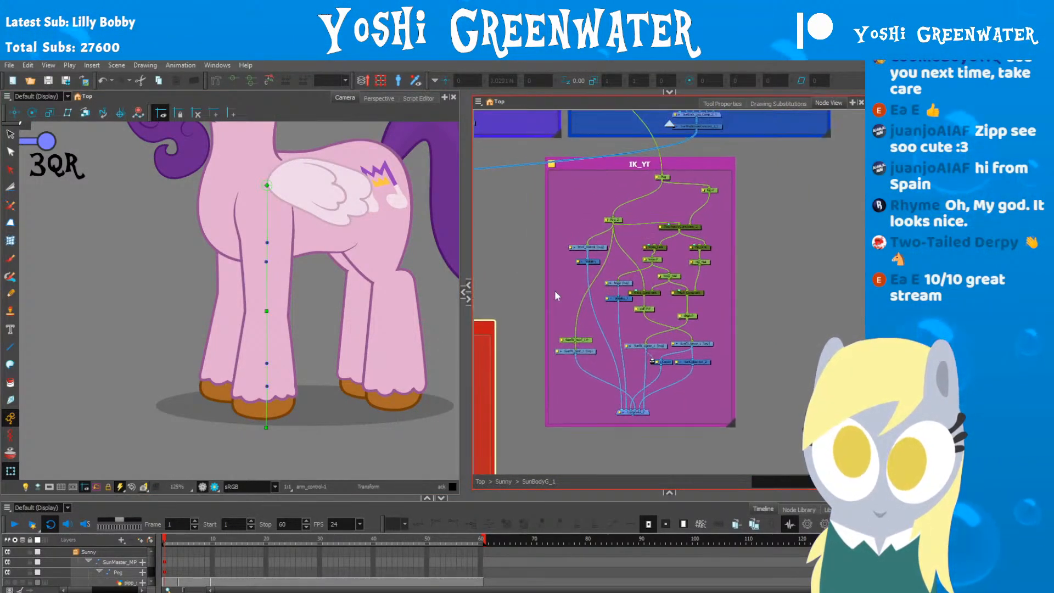
{"action": "scroll", "coordinate": [556, 295], "scroll_direction": "up", "scroll_amount": 1}
{"action": "scroll", "coordinate": [537, 321], "scroll_direction": "down", "scroll_amount": 2}
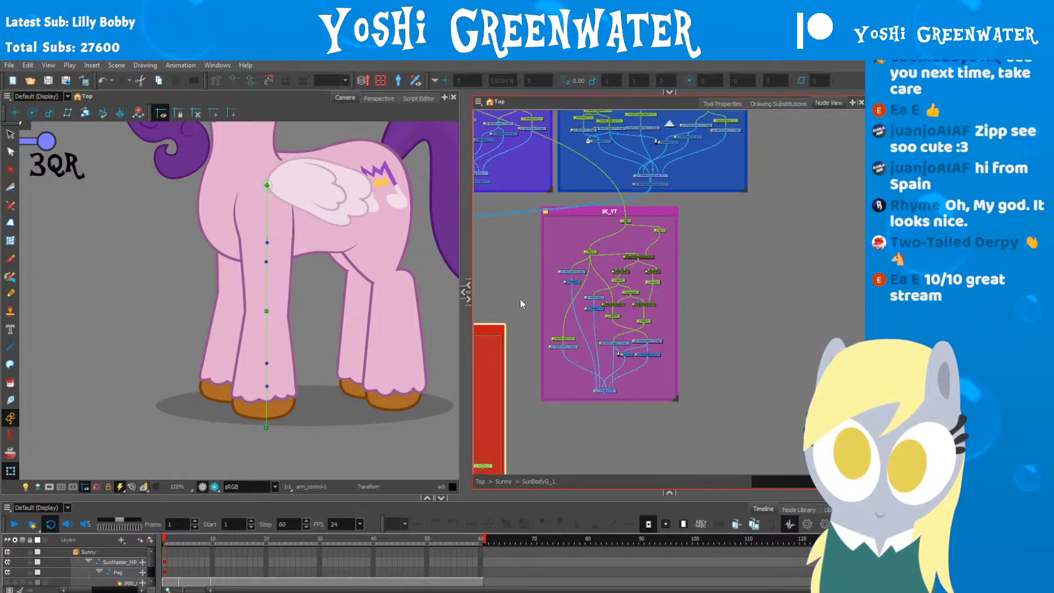
{"action": "left_click_drag", "start_coordinate": [519, 298], "coordinate": [560, 276]}
{"action": "scroll", "coordinate": [695, 327], "scroll_direction": "down", "scroll_amount": 1}
{"action": "scroll", "coordinate": [374, 288], "scroll_direction": "down", "scroll_amount": 4}
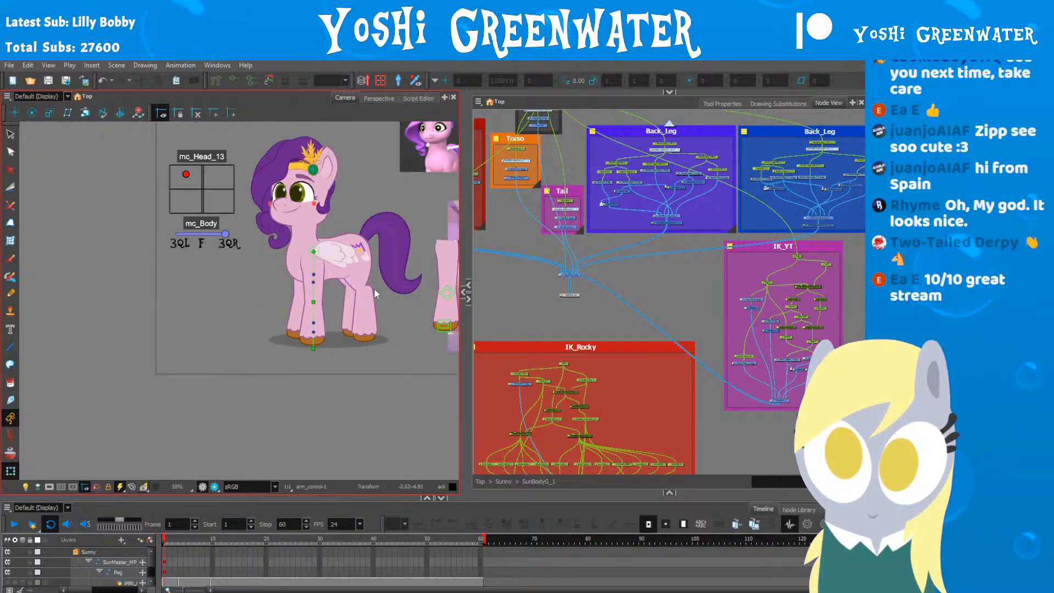
Step: Delete the tan pony reference picture behind the test leg
{"action": "left_click_drag", "start_coordinate": [374, 287], "coordinate": [175, 296]}
{"action": "scroll", "coordinate": [181, 297], "scroll_direction": "up", "scroll_amount": 2}
{"action": "left_click", "coordinate": [339, 252]}
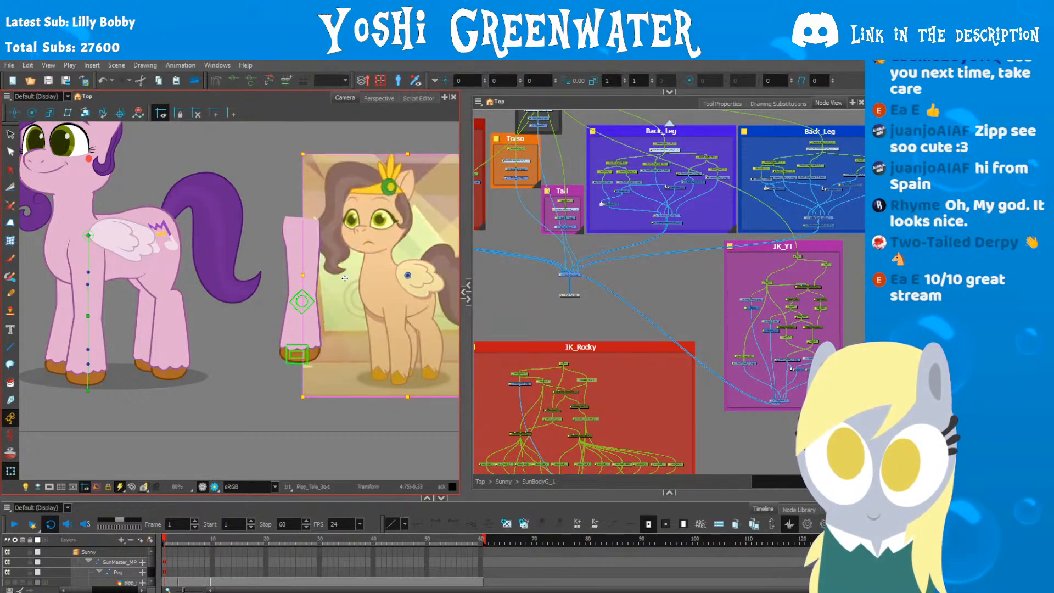
{"action": "key", "text": "Delete"}
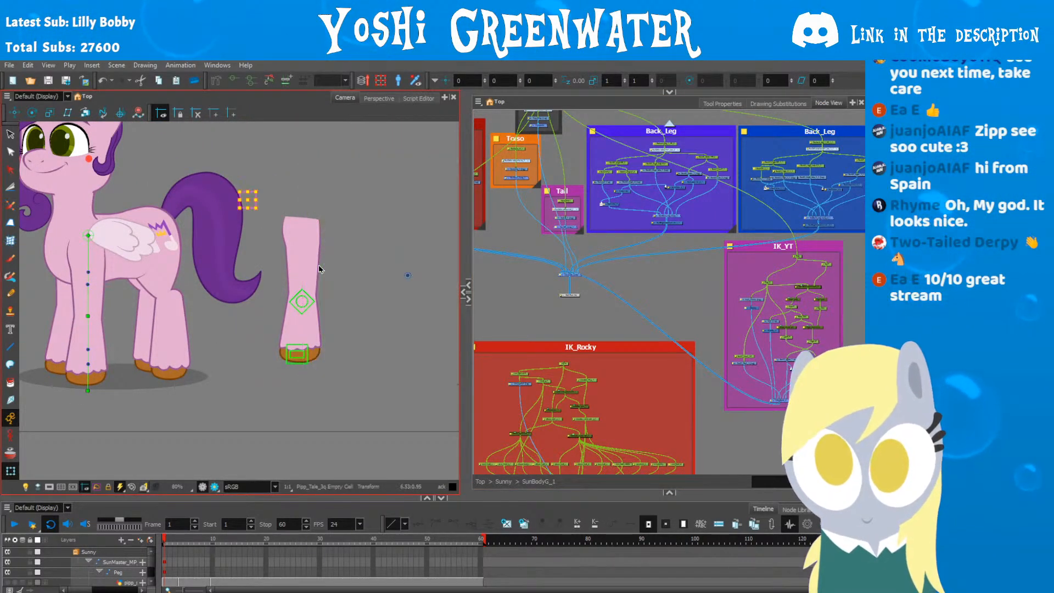
Step: Select the test leg's knee control and examine the IK_YT group's pegs, constraints and drawing nodes up close
{"action": "left_click", "coordinate": [296, 303]}
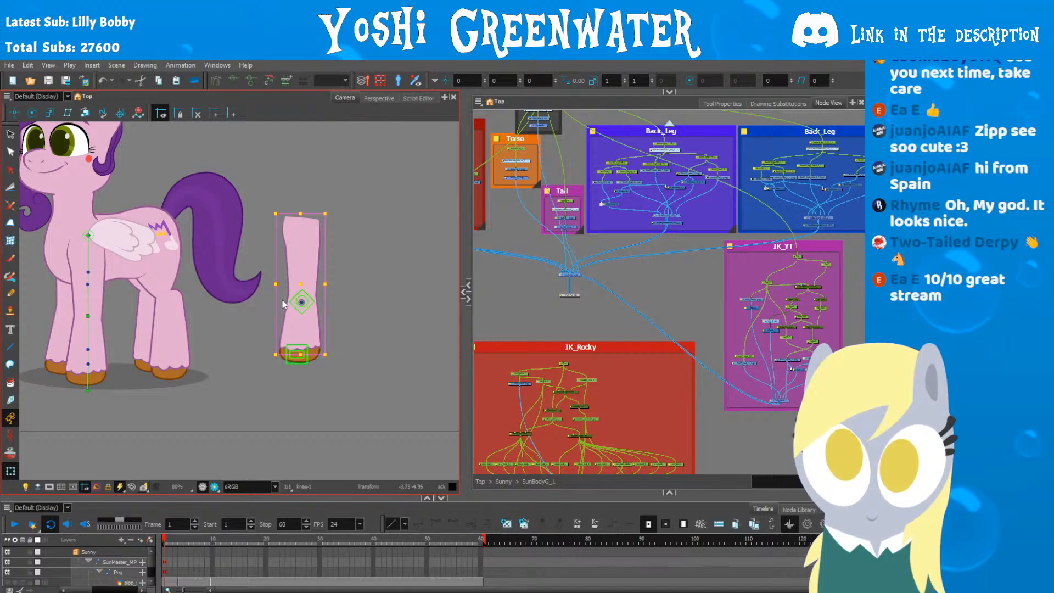
{"action": "scroll", "coordinate": [282, 300], "scroll_direction": "up", "scroll_amount": 1}
{"action": "scroll", "coordinate": [748, 377], "scroll_direction": "up", "scroll_amount": 2}
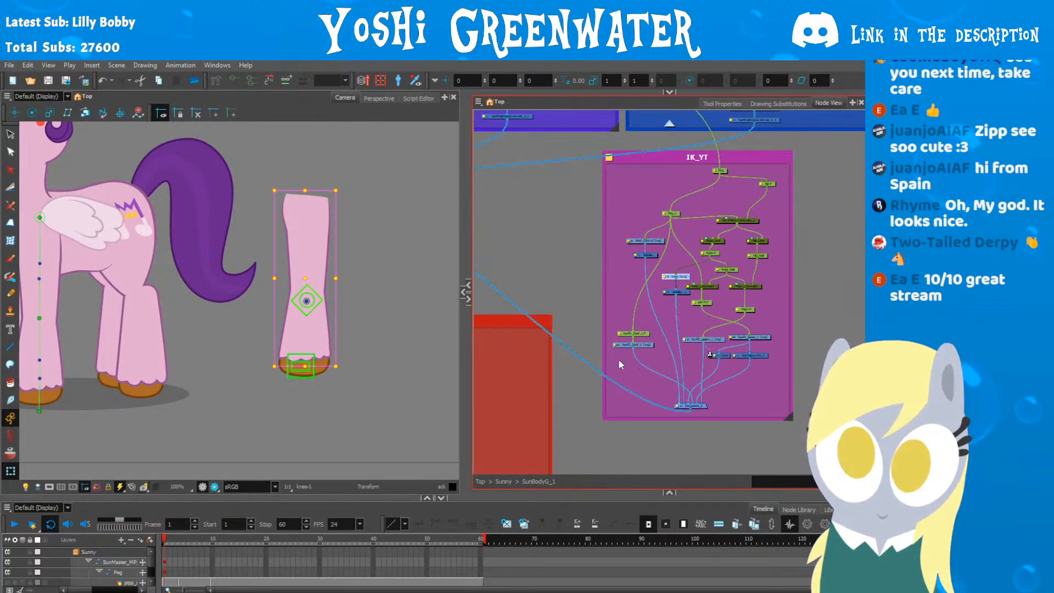
{"action": "scroll", "coordinate": [618, 358], "scroll_direction": "up", "scroll_amount": 2}
{"action": "left_click_drag", "start_coordinate": [618, 358], "coordinate": [537, 396]}
{"action": "scroll", "coordinate": [537, 397], "scroll_direction": "down", "scroll_amount": 1}
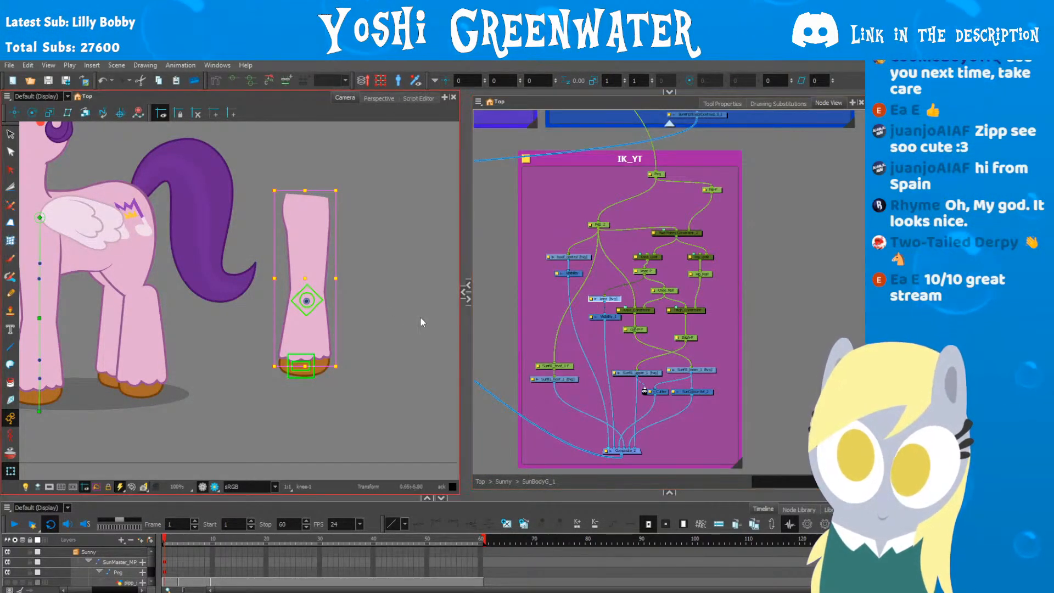
{"action": "left_click", "coordinate": [510, 325]}
{"action": "scroll", "coordinate": [568, 209], "scroll_direction": "up", "scroll_amount": 2}
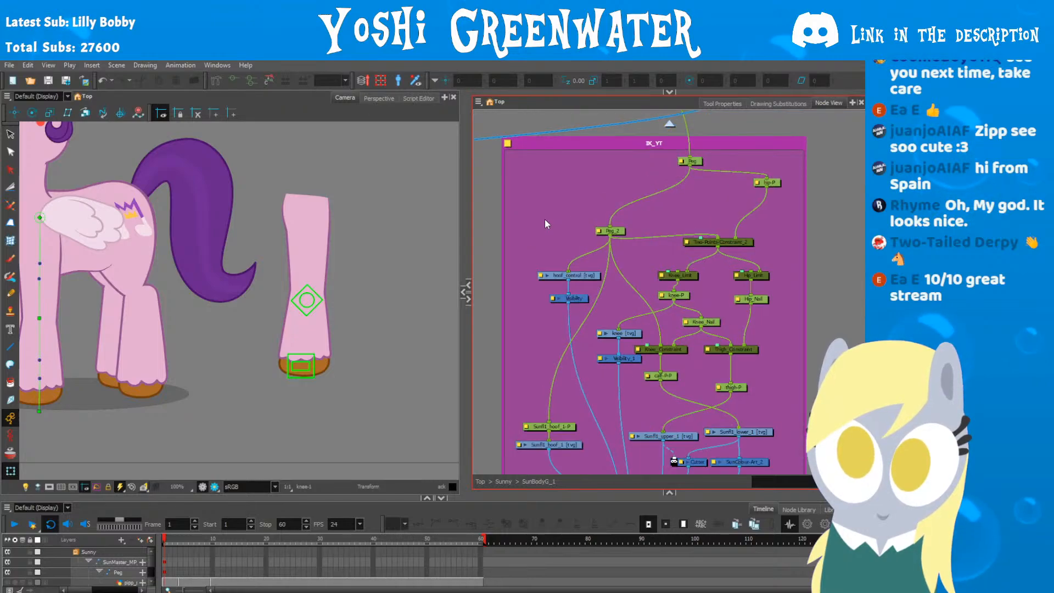
{"action": "scroll", "coordinate": [544, 224], "scroll_direction": "down", "scroll_amount": 5}
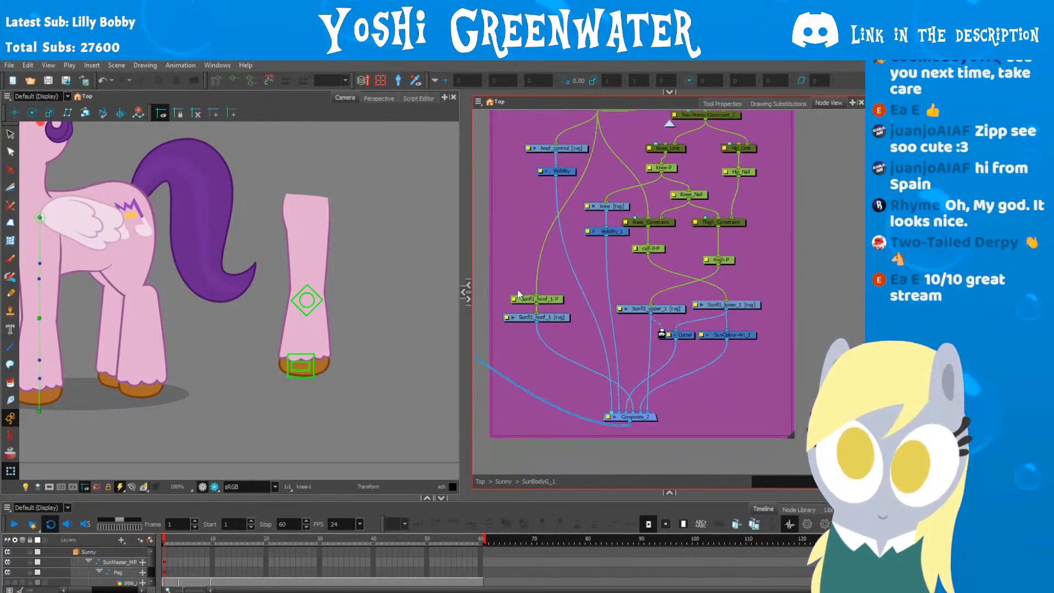
Step: Trace the Sunfl1_hoof_1-P peg up to Peg_2 and try moving the hoof off the test leg
{"action": "left_click", "coordinate": [519, 297]}
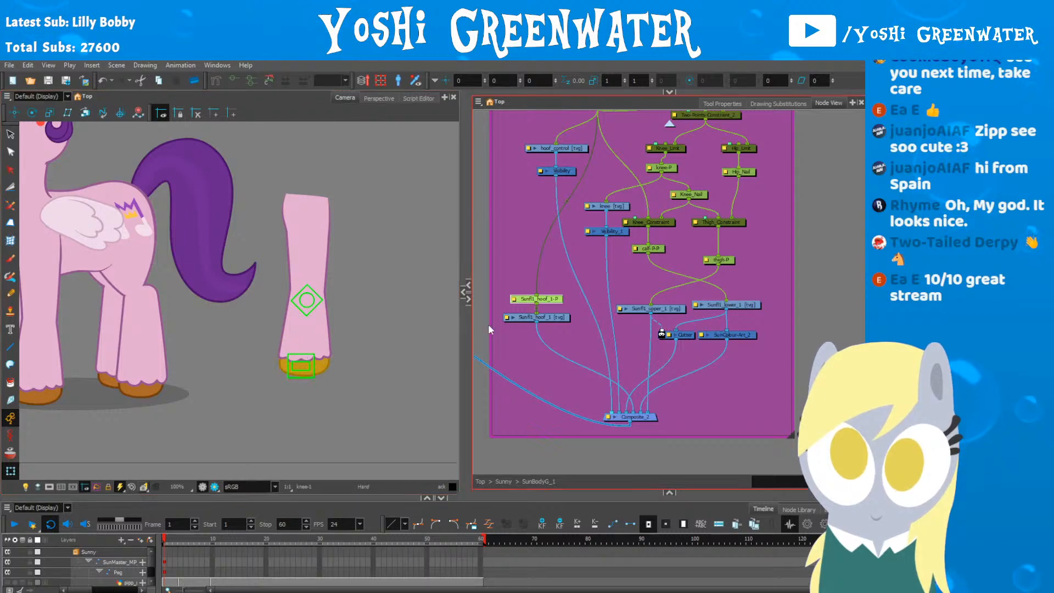
{"action": "left_click_drag", "start_coordinate": [489, 323], "coordinate": [490, 398]}
{"action": "scroll", "coordinate": [629, 300], "scroll_direction": "up", "scroll_amount": 2}
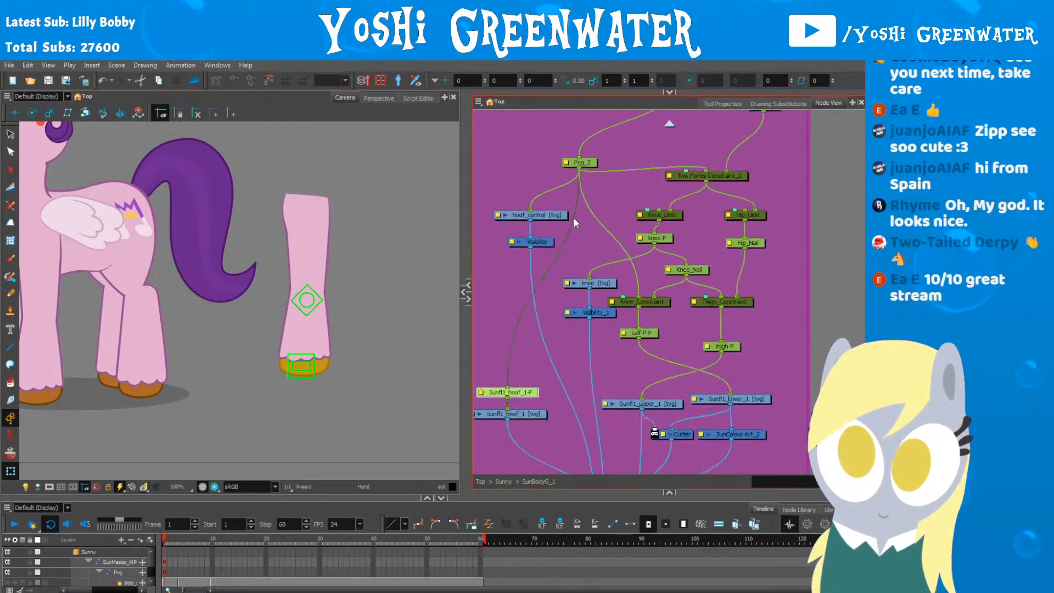
{"action": "left_click_drag", "start_coordinate": [639, 223], "coordinate": [638, 274]}
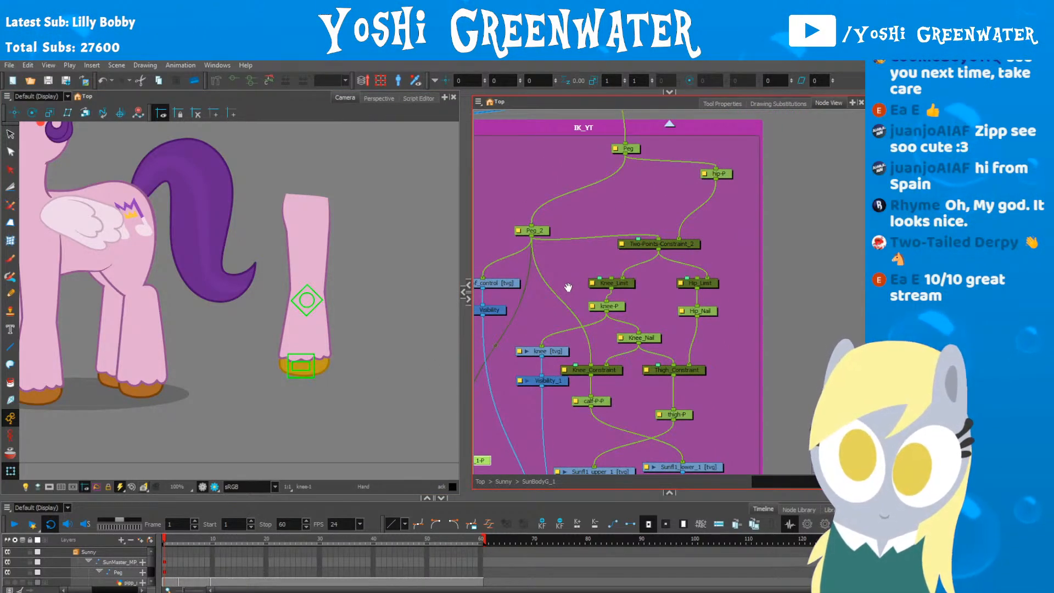
{"action": "left_click_drag", "start_coordinate": [568, 287], "coordinate": [544, 223]}
{"action": "left_click_drag", "start_coordinate": [507, 269], "coordinate": [598, 227]}
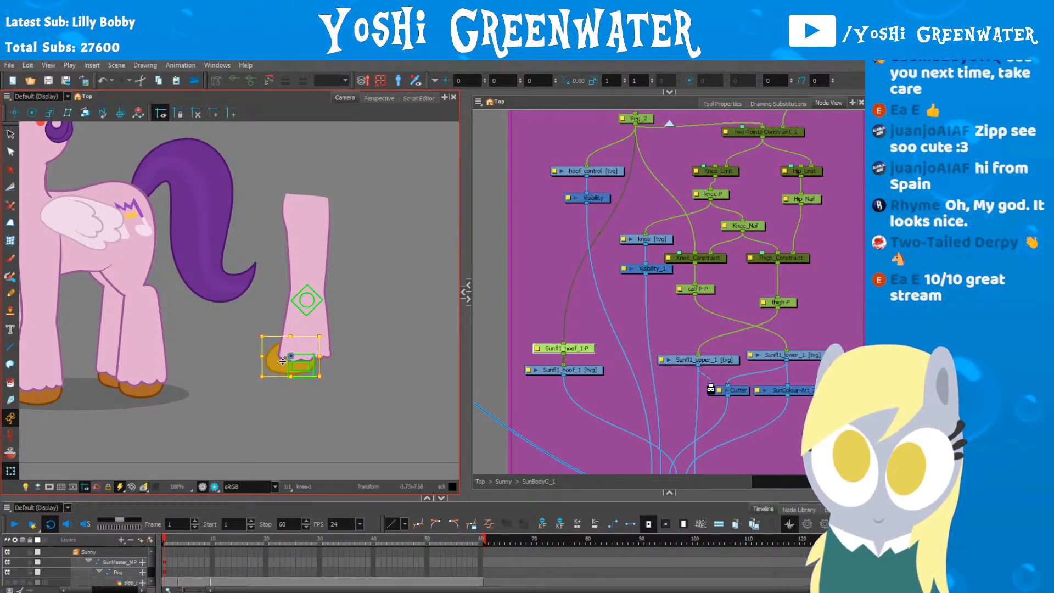
Step: Try posing the test leg by moving its foot through Peg_2 and raising the knee control to bend it upward
{"action": "left_click", "coordinate": [297, 328]}
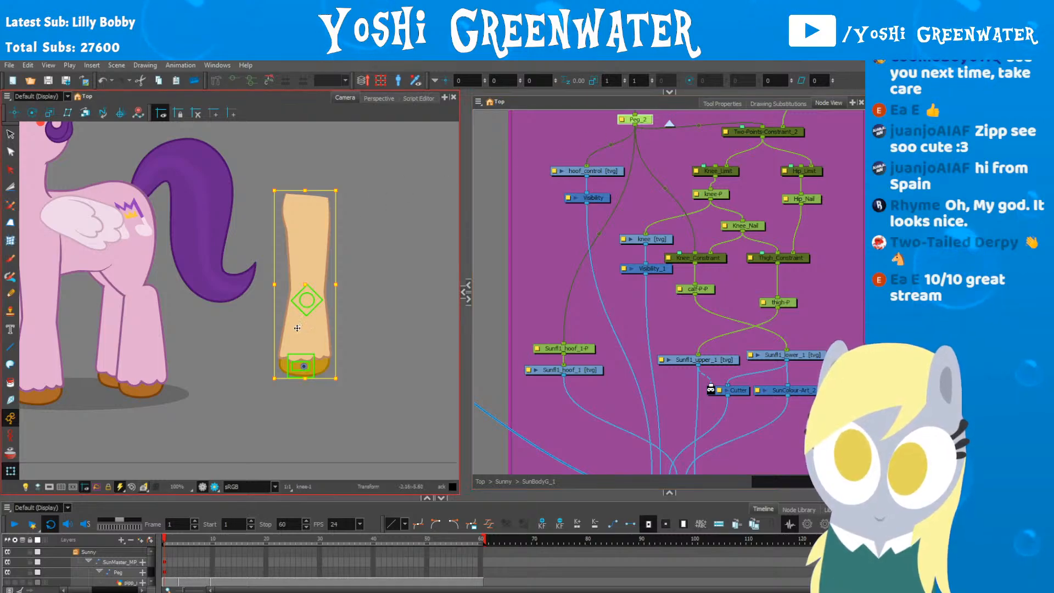
{"action": "left_click_drag", "start_coordinate": [298, 361], "coordinate": [243, 262]}
{"action": "left_click_drag", "start_coordinate": [210, 306], "coordinate": [217, 222]}
{"action": "left_click_drag", "start_coordinate": [276, 351], "coordinate": [320, 308]}
{"action": "left_click_drag", "start_coordinate": [256, 336], "coordinate": [214, 291]}
{"action": "left_click", "coordinate": [228, 245]}
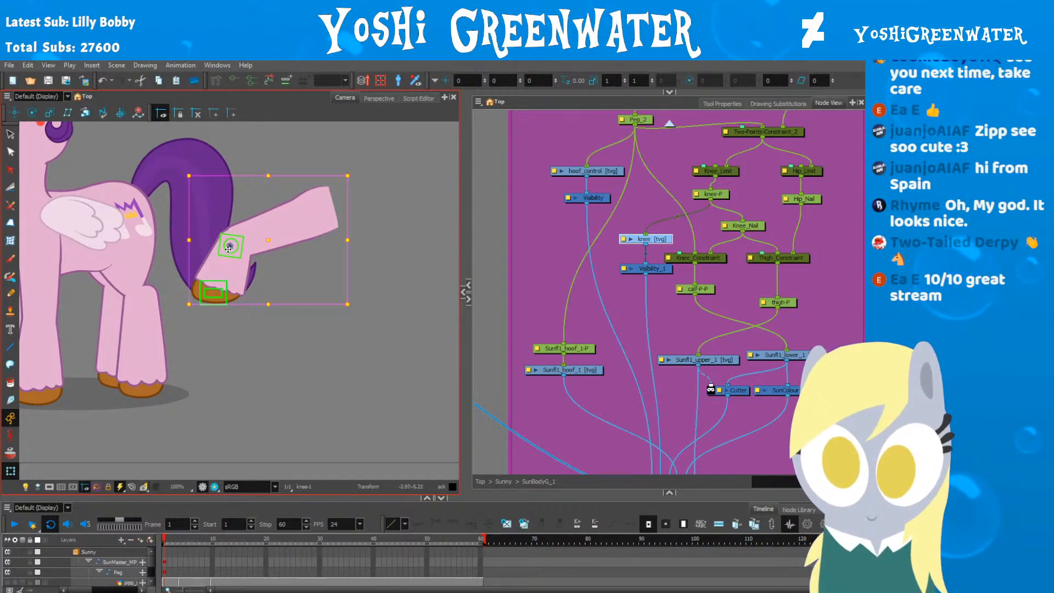
{"action": "left_click_drag", "start_coordinate": [229, 248], "coordinate": [250, 209]}
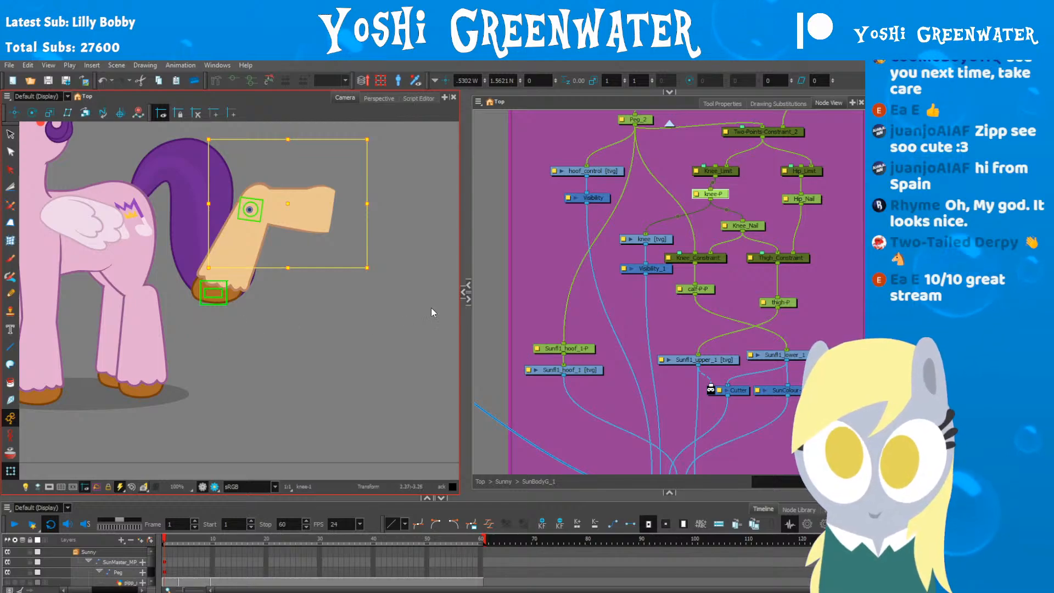
Step: Reset the knee-P and Peg_2 transformations to straighten the test leg
{"action": "left_click_drag", "start_coordinate": [529, 251], "coordinate": [590, 210]}
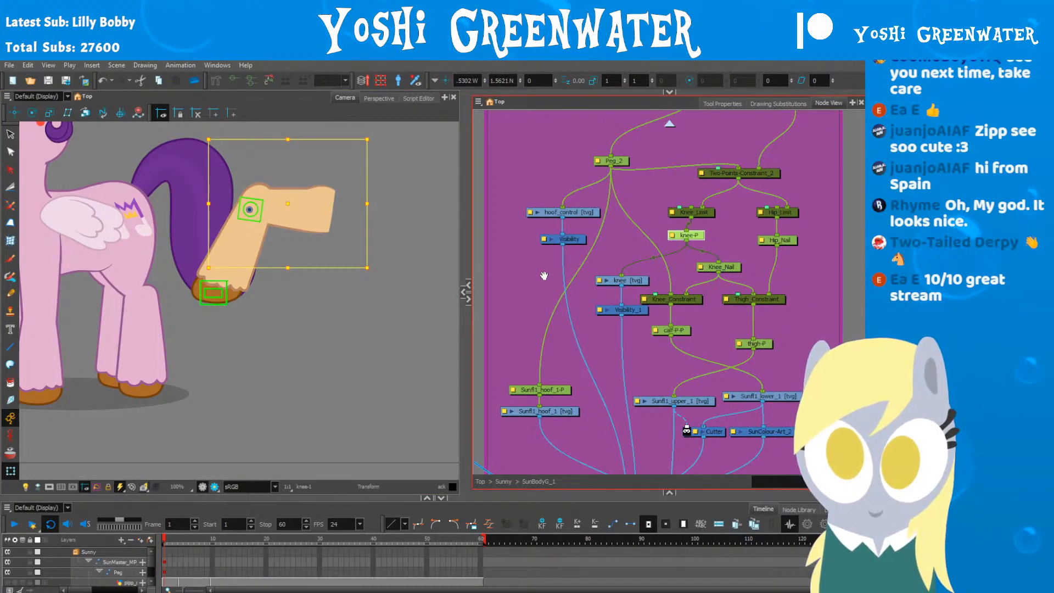
{"action": "mouse_move", "coordinate": [544, 275]}
{"action": "left_mouse_down"}
{"action": "mouse_move", "coordinate": [548, 367]}
{"action": "mouse_move", "coordinate": [545, 271]}
{"action": "left_mouse_up"}
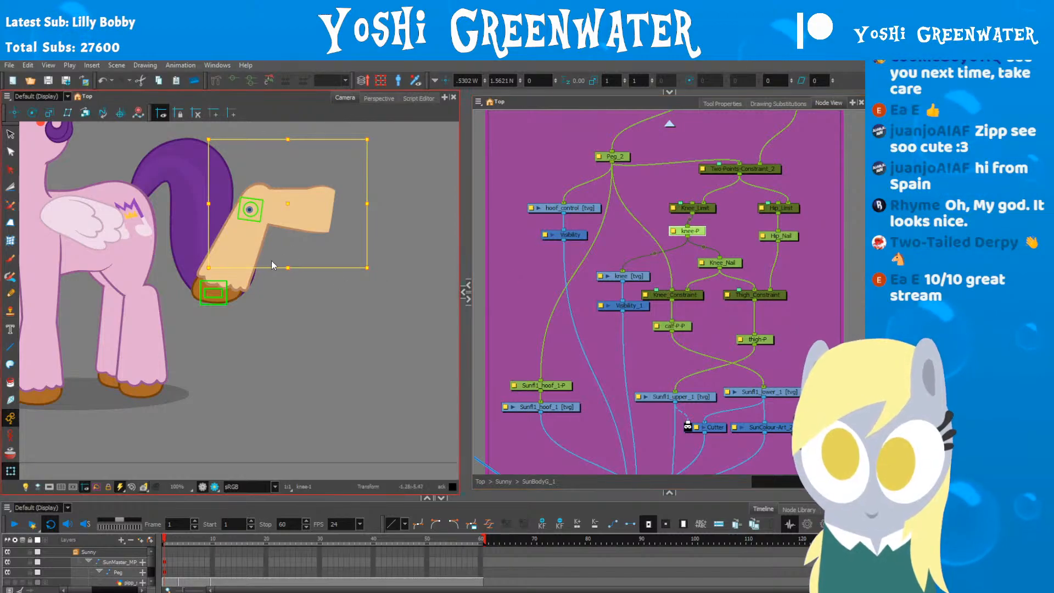
{"action": "key", "text": "r"}
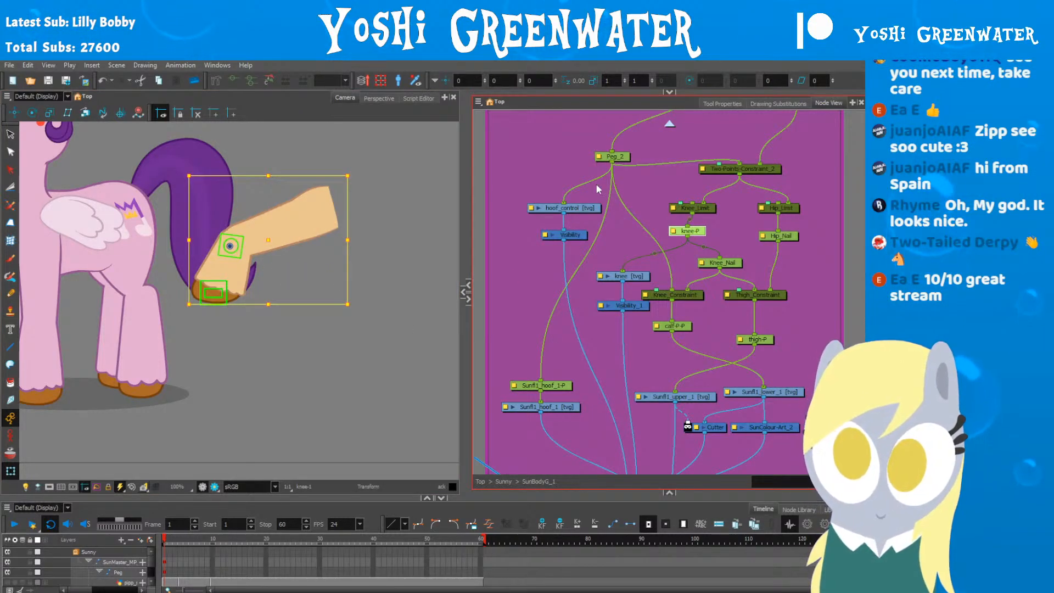
{"action": "left_click", "coordinate": [611, 157]}
{"action": "key", "text": "r"}
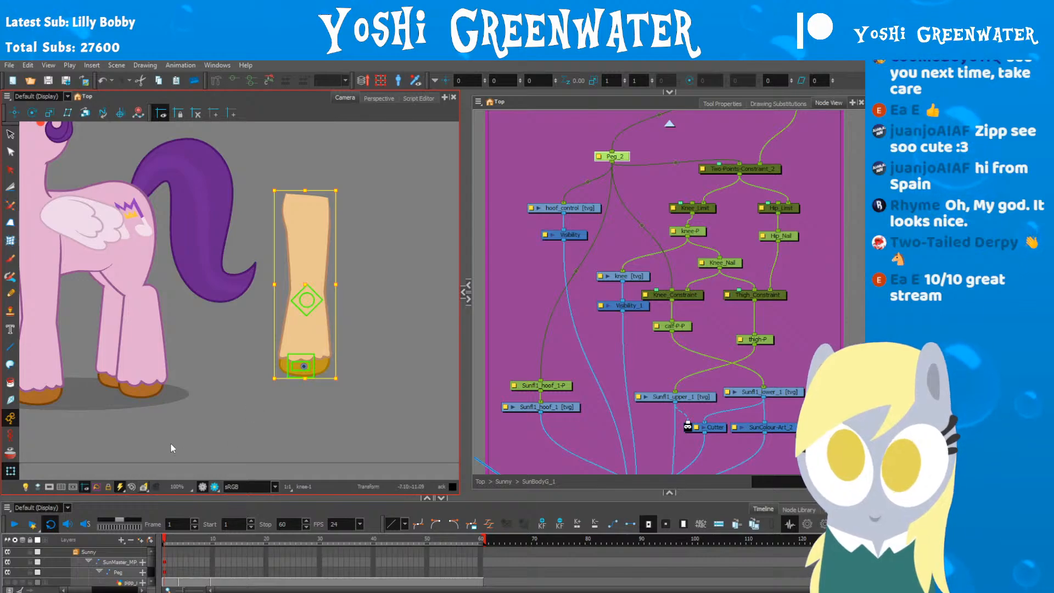
Step: Play the animation from the first frame and stop at frame 17 with the pony and test leg both in view
{"action": "key", "text": "Return"}
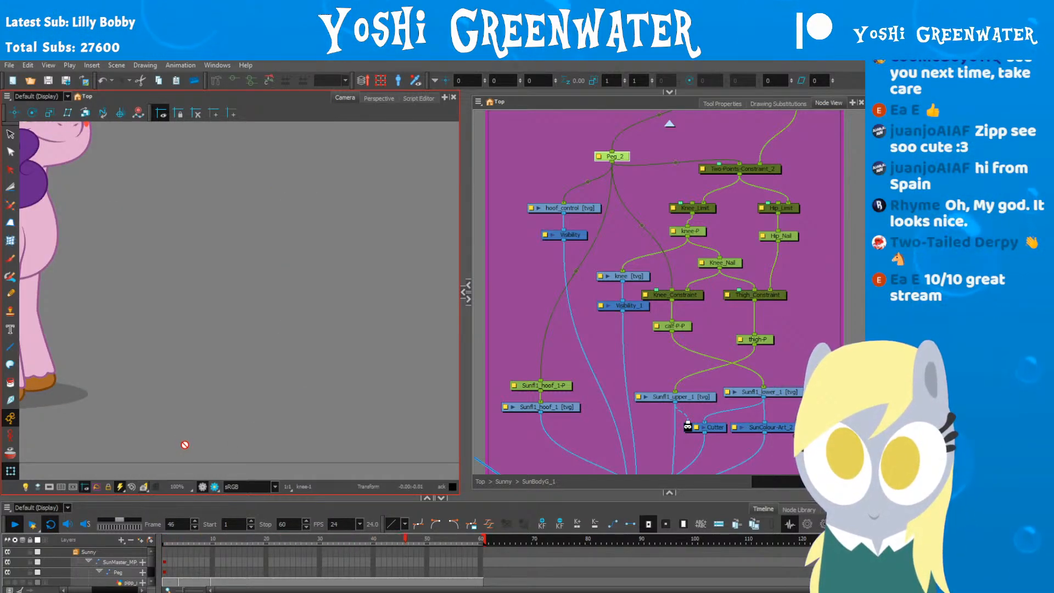
{"action": "key", "text": "Return"}
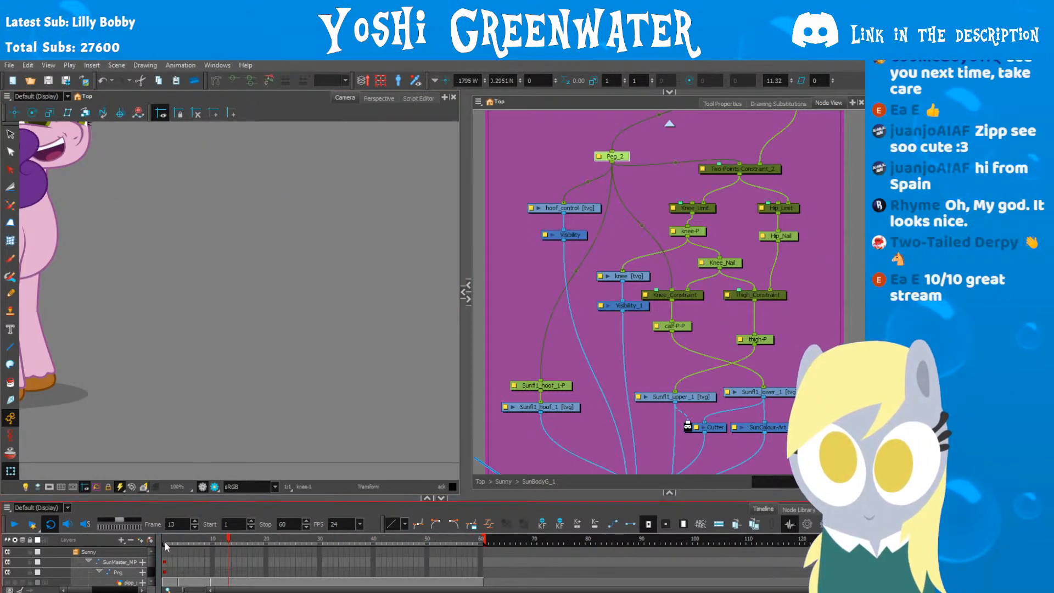
{"action": "left_click", "coordinate": [164, 542]}
{"action": "scroll", "coordinate": [239, 397], "scroll_direction": "down", "scroll_amount": 5}
{"action": "key", "text": "Return"}
{"action": "left_click_drag", "start_coordinate": [70, 449], "coordinate": [229, 413]}
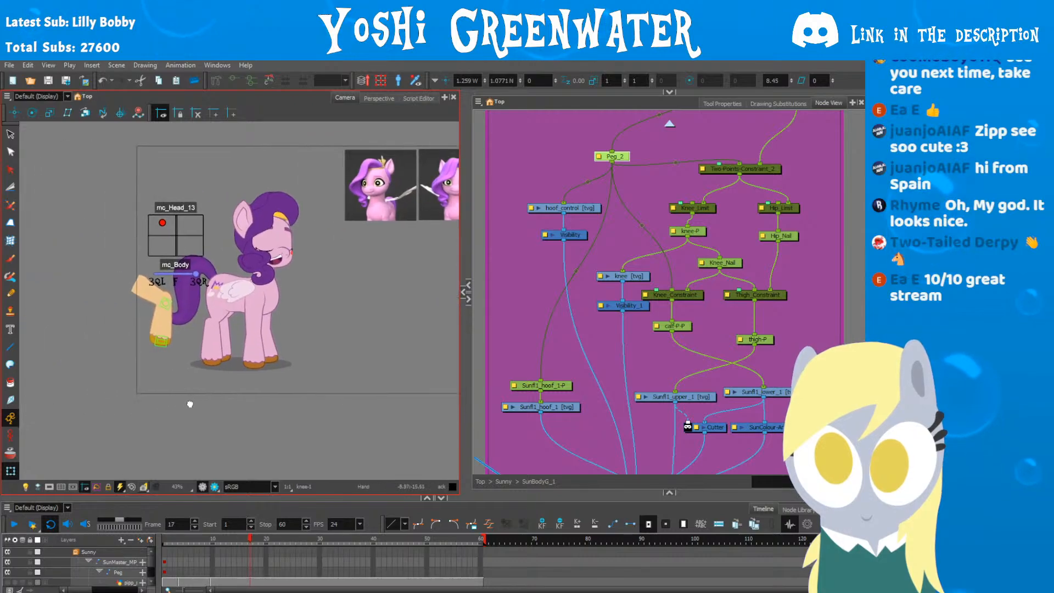
{"action": "scroll", "coordinate": [186, 322], "scroll_direction": "up", "scroll_amount": 4}
{"action": "scroll", "coordinate": [403, 313], "scroll_direction": "down", "scroll_amount": 3}
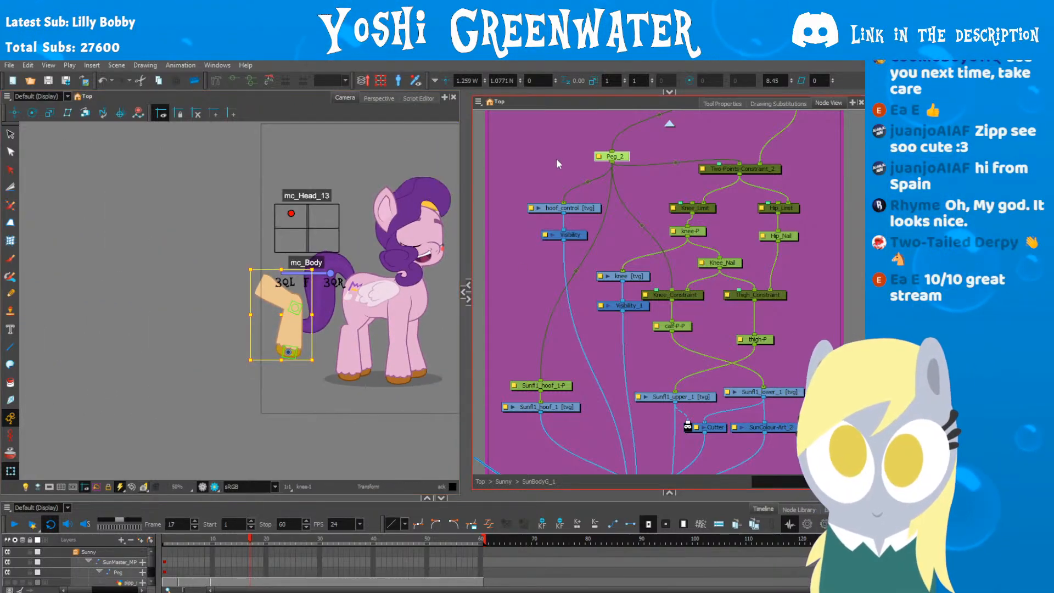
Step: Select the IK_YT group's Peg and hip-P nodes and inspect their keyframes in an enlarged timeline
{"action": "left_click_drag", "start_coordinate": [590, 138], "coordinate": [510, 255]}
{"action": "left_click", "coordinate": [617, 191]}
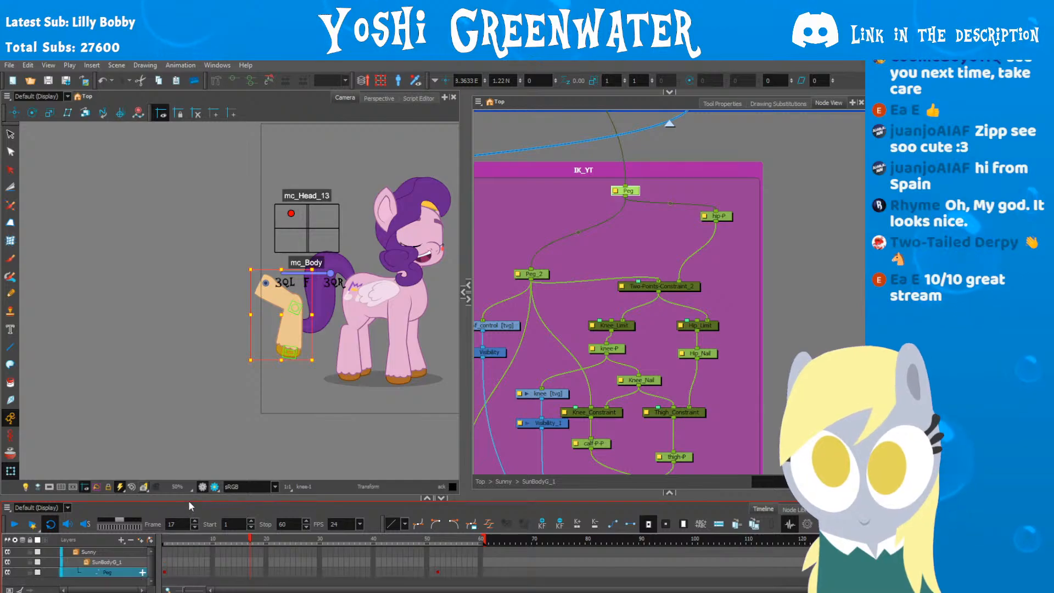
{"action": "left_click_drag", "start_coordinate": [189, 500], "coordinate": [192, 481]}
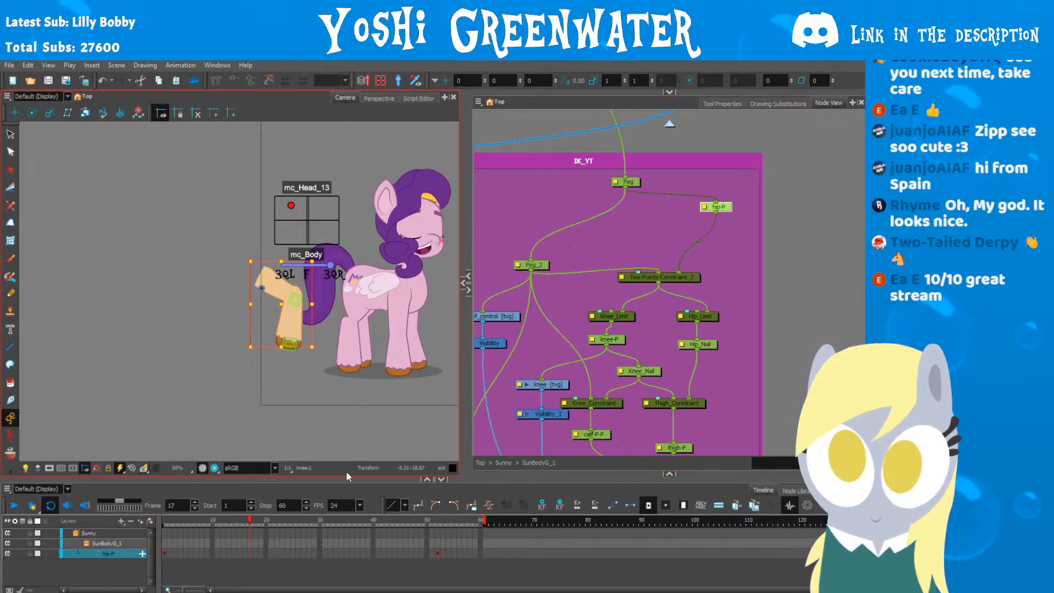
{"action": "left_click", "coordinate": [185, 554]}
{"action": "key", "text": "comma"}
{"action": "key", "text": "comma"}
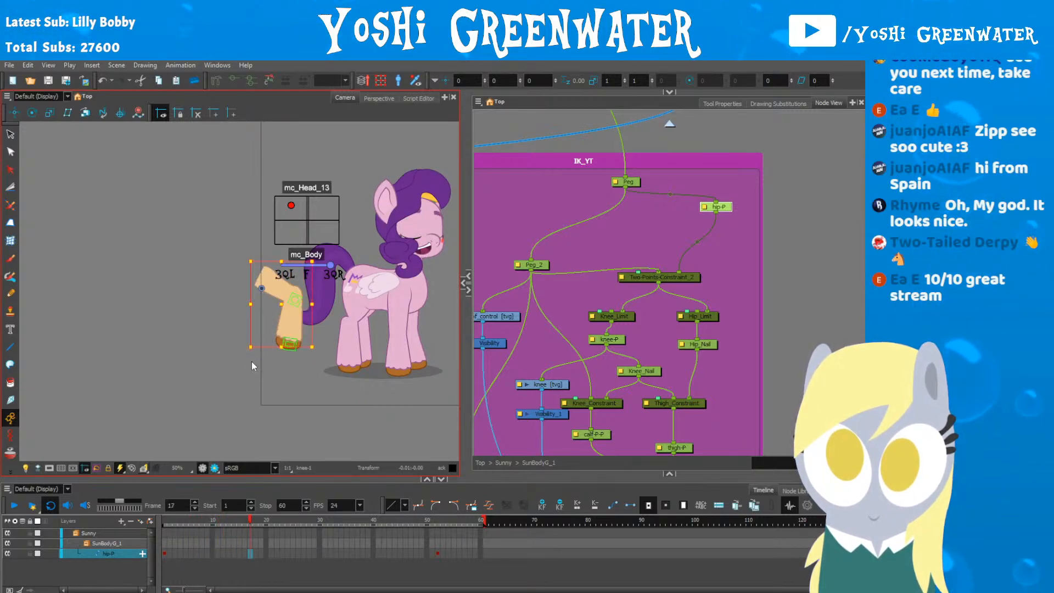
Step: Replay the animation and stop at frame 26 to examine the test leg beside the pony
{"action": "scroll", "coordinate": [264, 317], "scroll_direction": "up", "scroll_amount": 1}
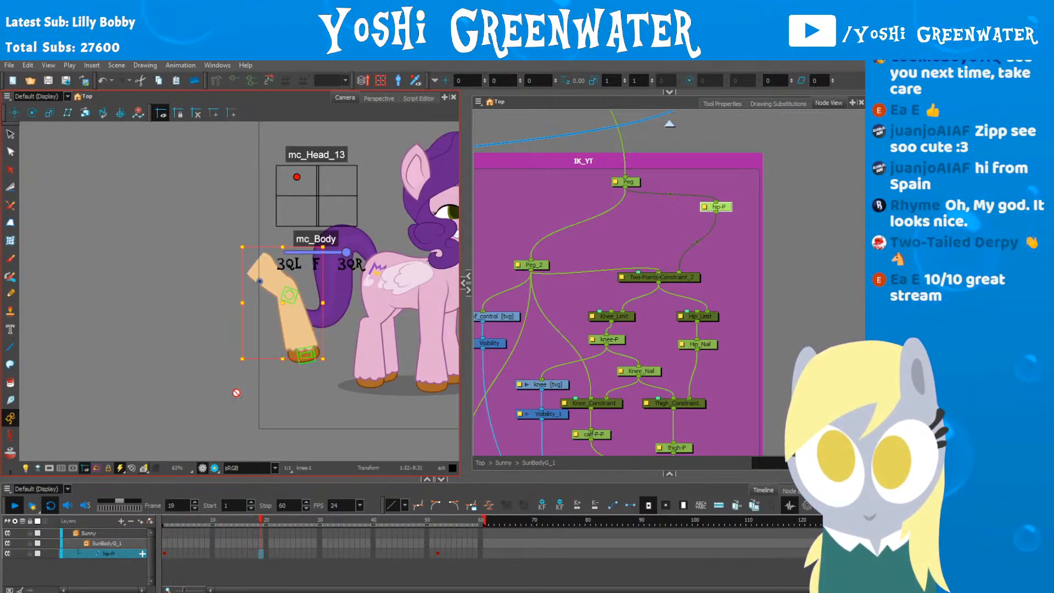
{"action": "key", "text": "Return"}
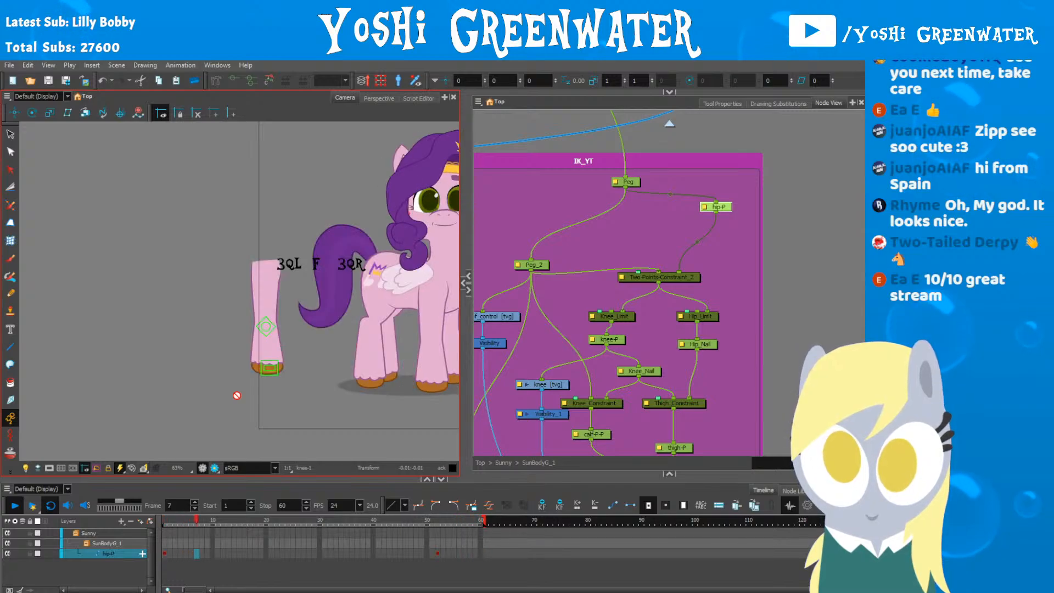
{"action": "key", "text": "Return"}
{"action": "scroll", "coordinate": [258, 325], "scroll_direction": "up", "scroll_amount": 1}
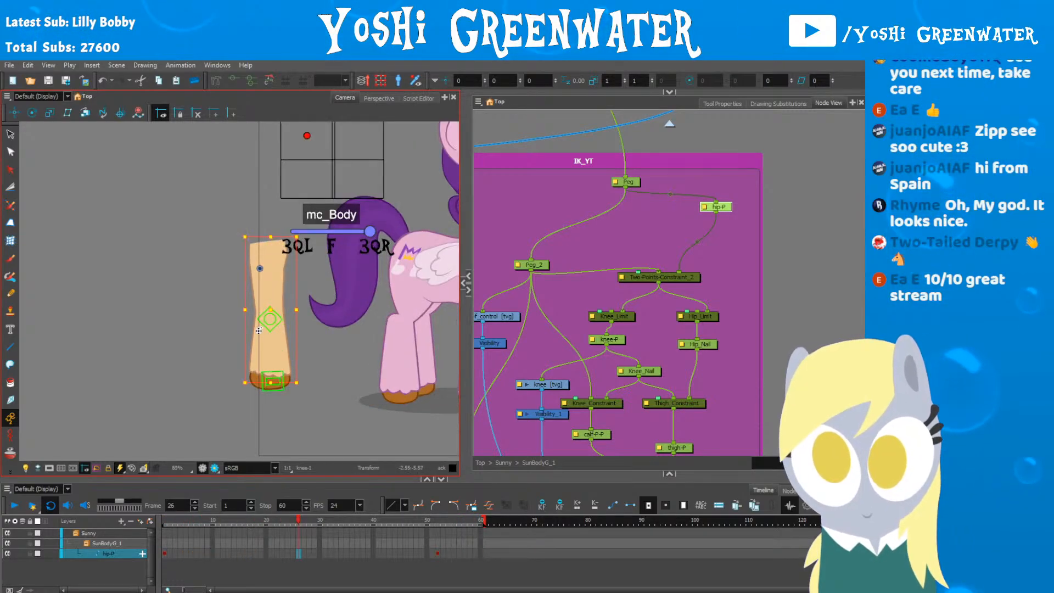
{"action": "left_click_drag", "start_coordinate": [195, 351], "coordinate": [80, 309]}
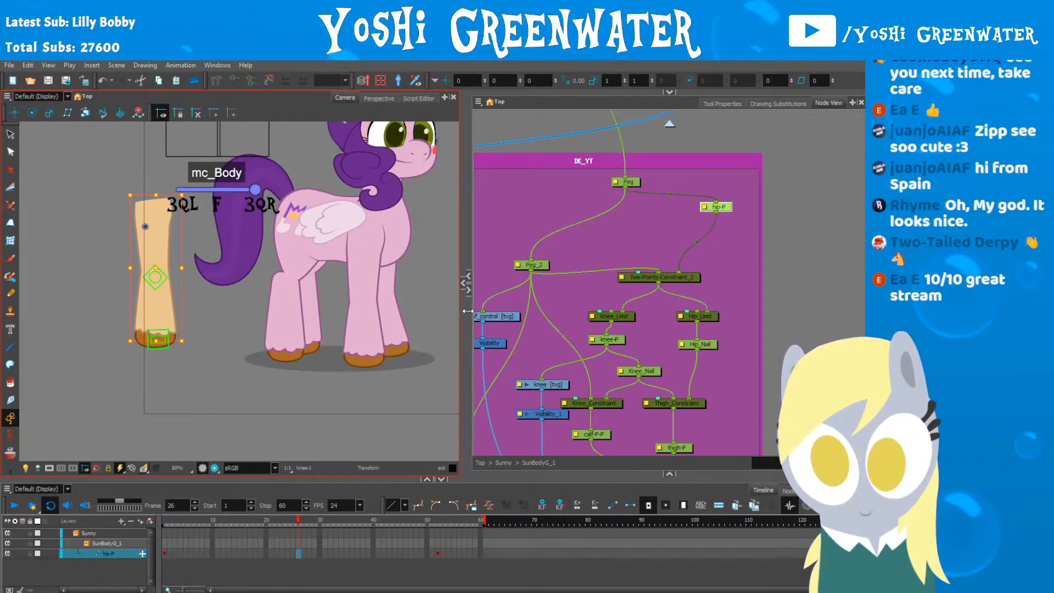
Step: Widen the camera view, add Peg_2 to the hip-P selection, scrub and play the leg animation, and return to frame 1
{"action": "left_click_drag", "start_coordinate": [467, 311], "coordinate": [631, 307]}
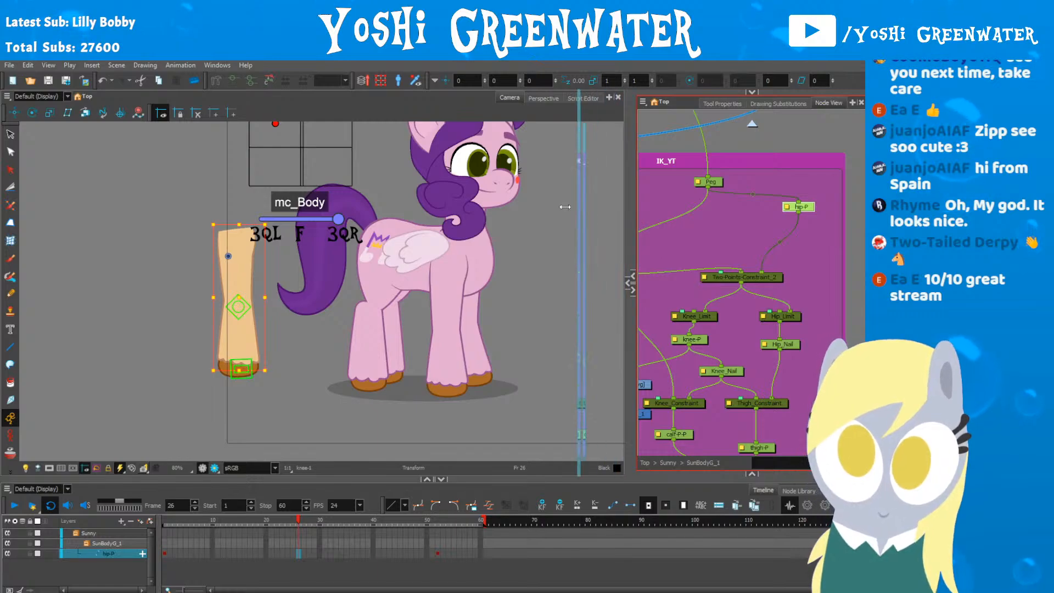
{"action": "left_click_drag", "start_coordinate": [565, 207], "coordinate": [530, 208]}
{"action": "left_click", "coordinate": [629, 247], "text": "ctrl"}
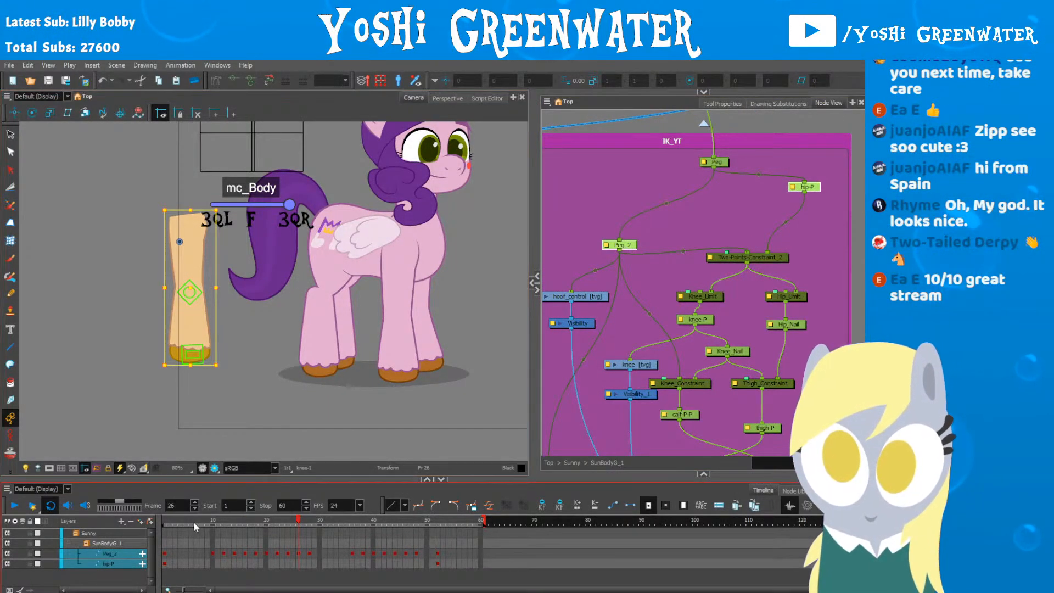
{"action": "left_click_drag", "start_coordinate": [193, 521], "coordinate": [454, 504]}
{"action": "key", "text": "Return"}
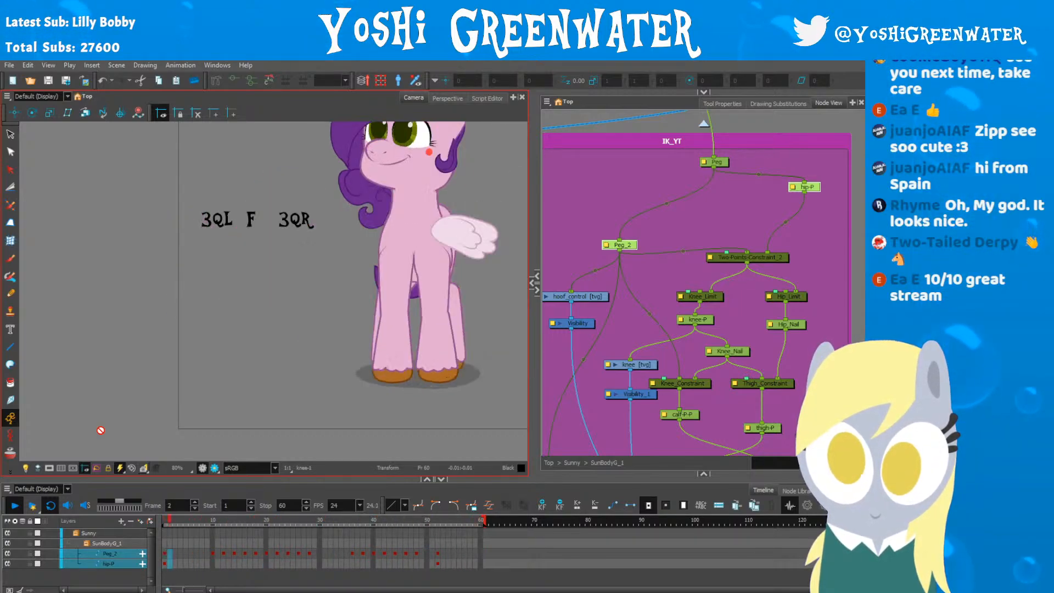
{"action": "left_click", "coordinate": [15, 505]}
{"action": "left_click", "coordinate": [171, 519]}
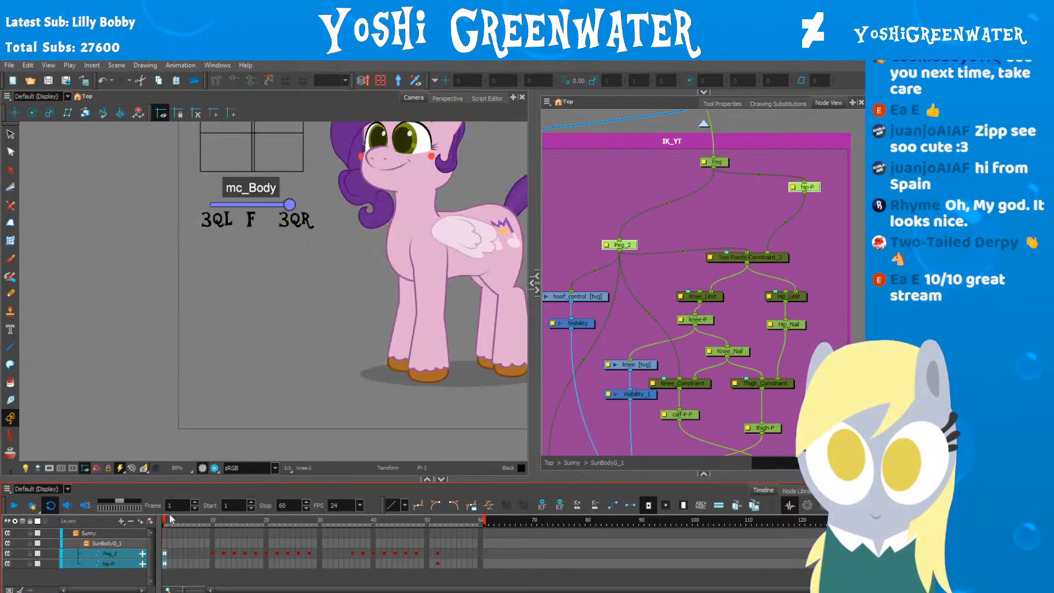
Step: Bend the pony's near front leg backward at the knee and rotate the whole leg forward off the ground
{"action": "left_click_drag", "start_coordinate": [281, 398], "coordinate": [141, 401]}
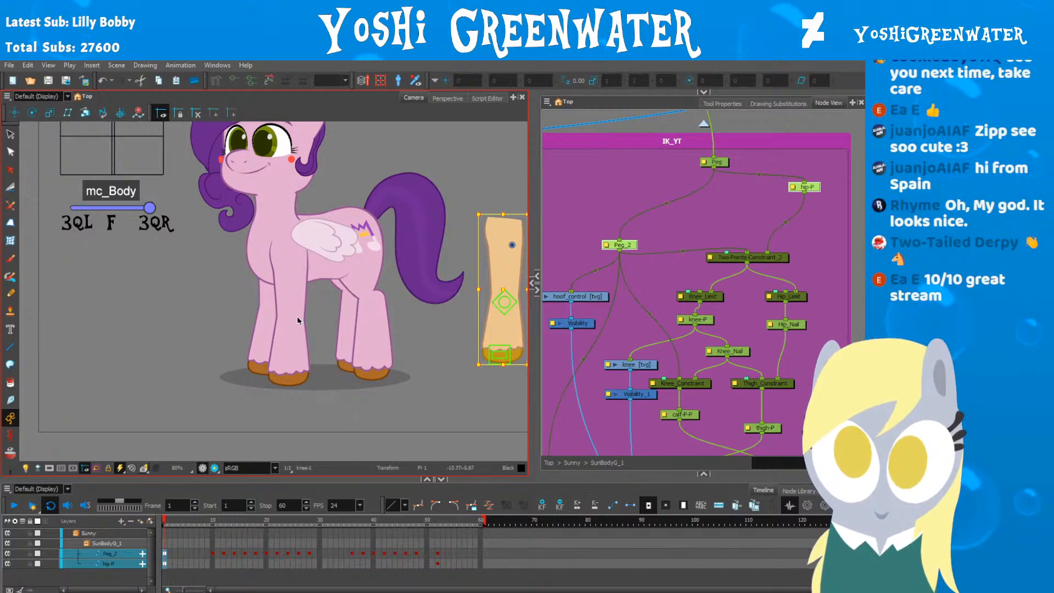
{"action": "left_click", "coordinate": [279, 376]}
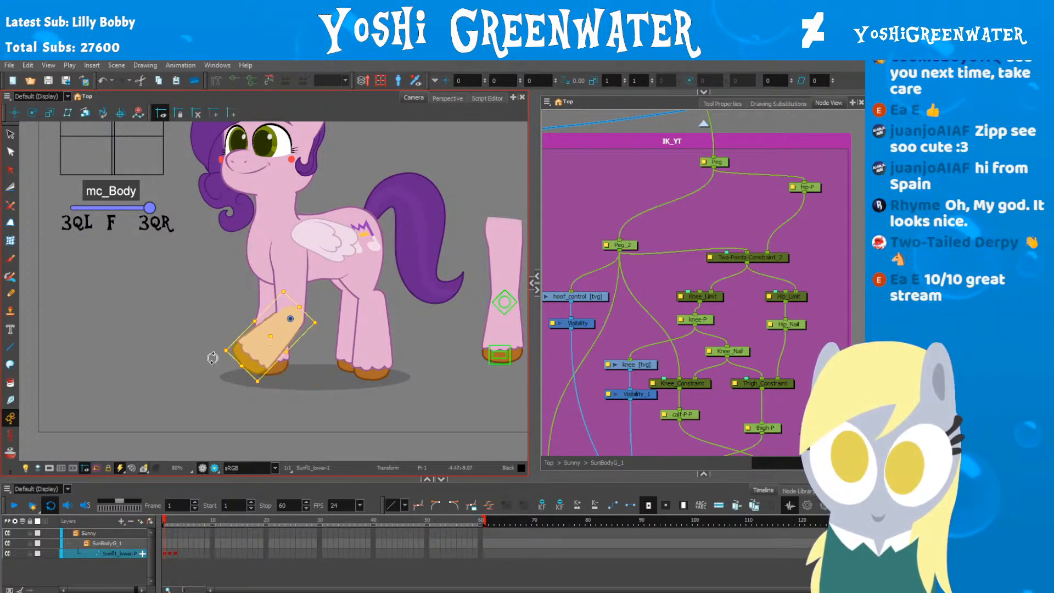
{"action": "left_click_drag", "start_coordinate": [212, 359], "coordinate": [335, 364]}
{"action": "key", "text": "b"}
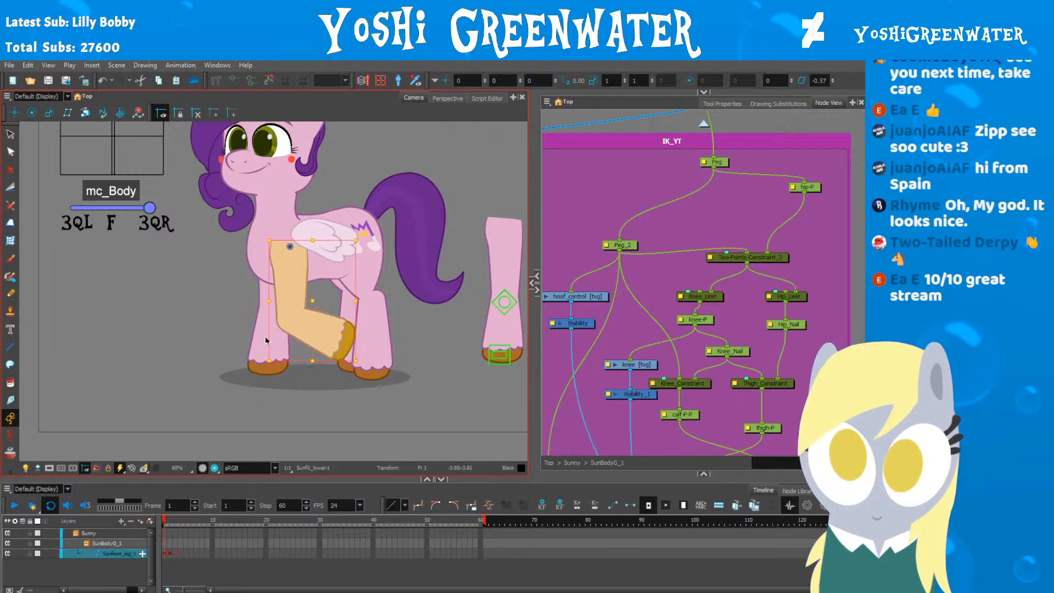
{"action": "left_click_drag", "start_coordinate": [262, 367], "coordinate": [191, 259]}
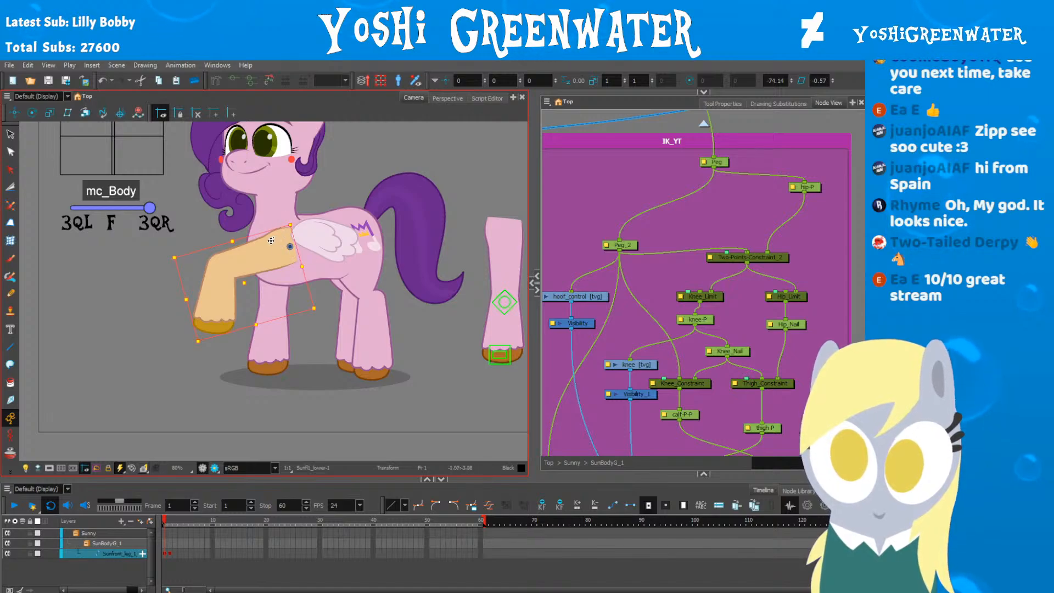
Step: Lower the near front leg slightly and swing its lower leg forward to straighten it at the knee
{"action": "left_click_drag", "start_coordinate": [195, 345], "coordinate": [211, 378]}
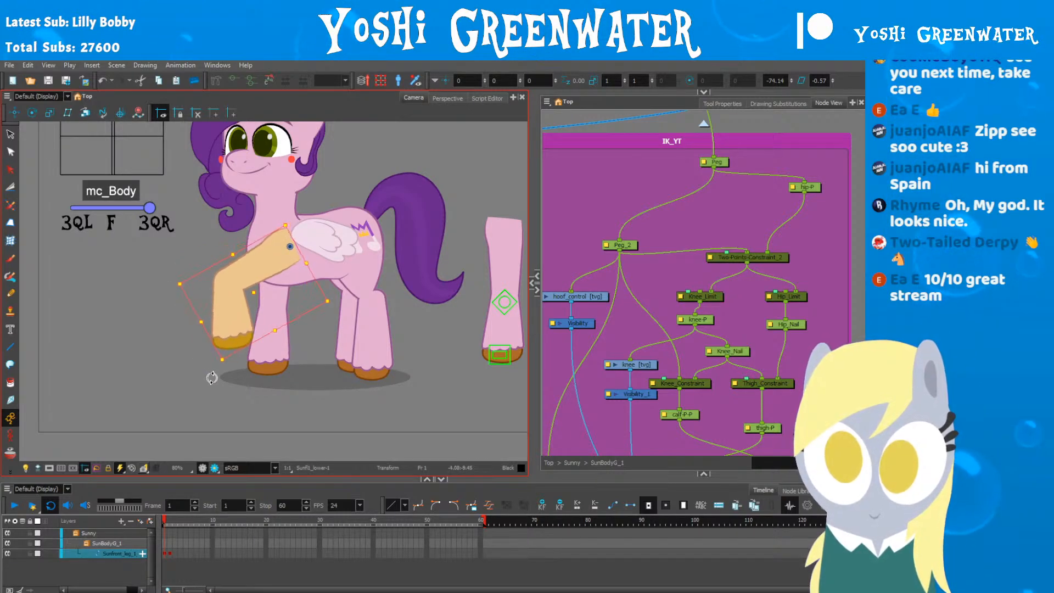
{"action": "left_click", "coordinate": [198, 330]}
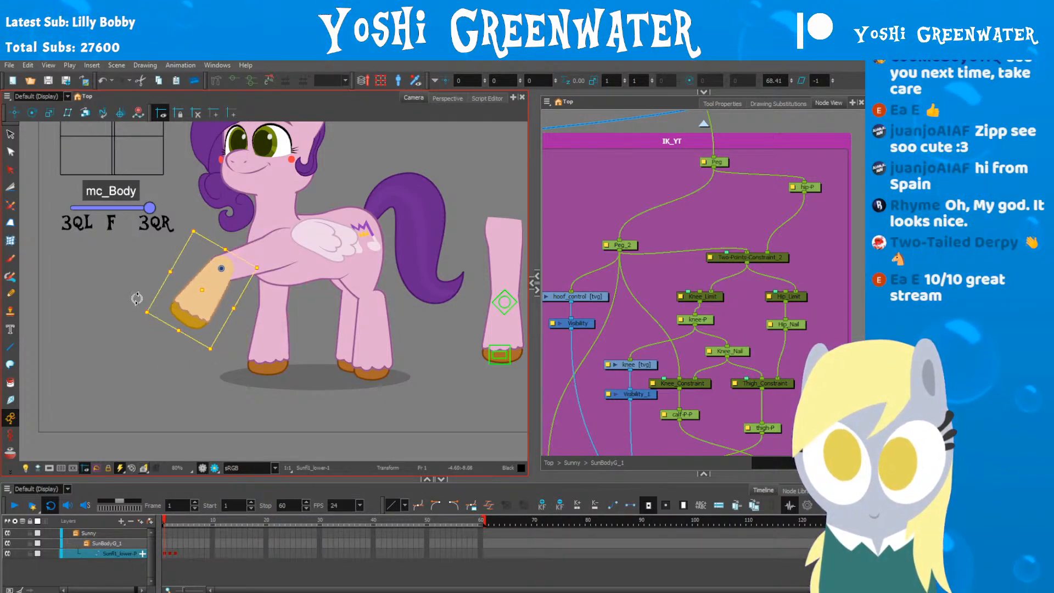
{"action": "left_click_drag", "start_coordinate": [139, 251], "coordinate": [220, 356]}
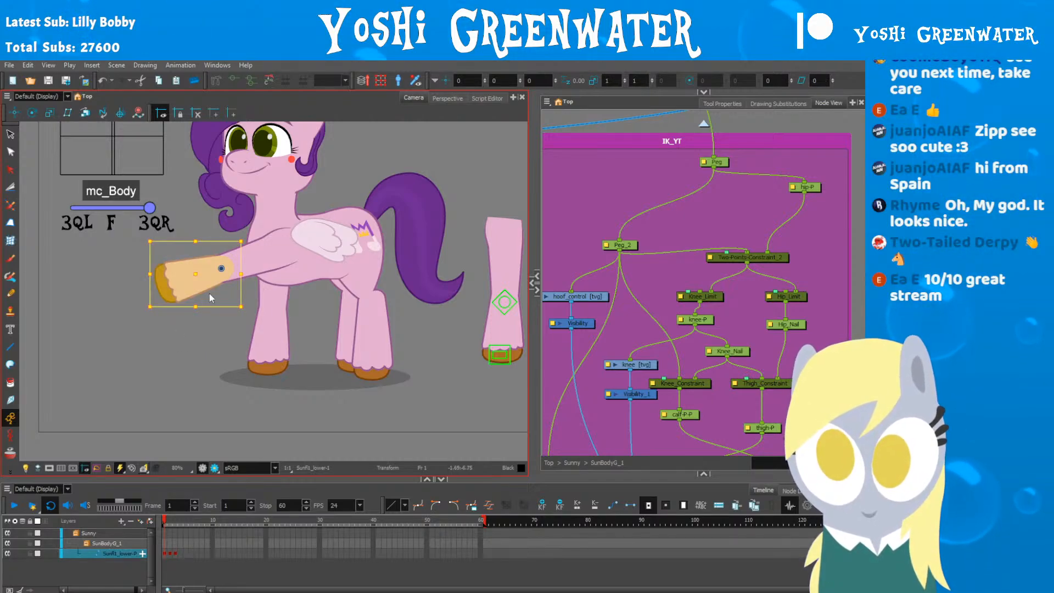
Step: Reset the whole near front leg to its default standing pose and deselect it
{"action": "left_click", "coordinate": [158, 299]}
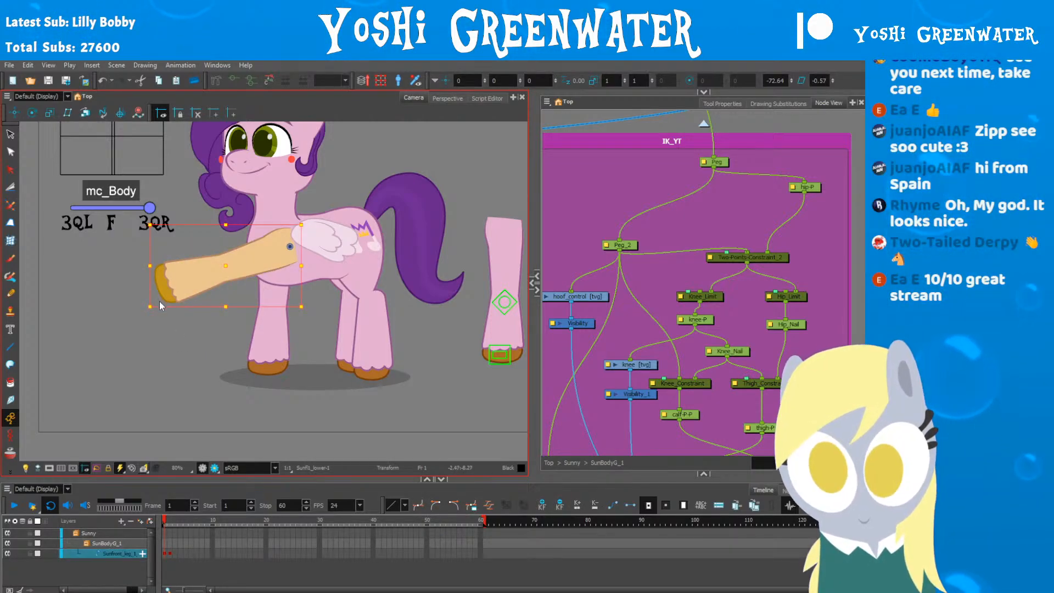
{"action": "key", "text": "r"}
{"action": "left_click", "coordinate": [197, 355]}
{"action": "left_click_drag", "start_coordinate": [193, 347], "coordinate": [122, 353]}
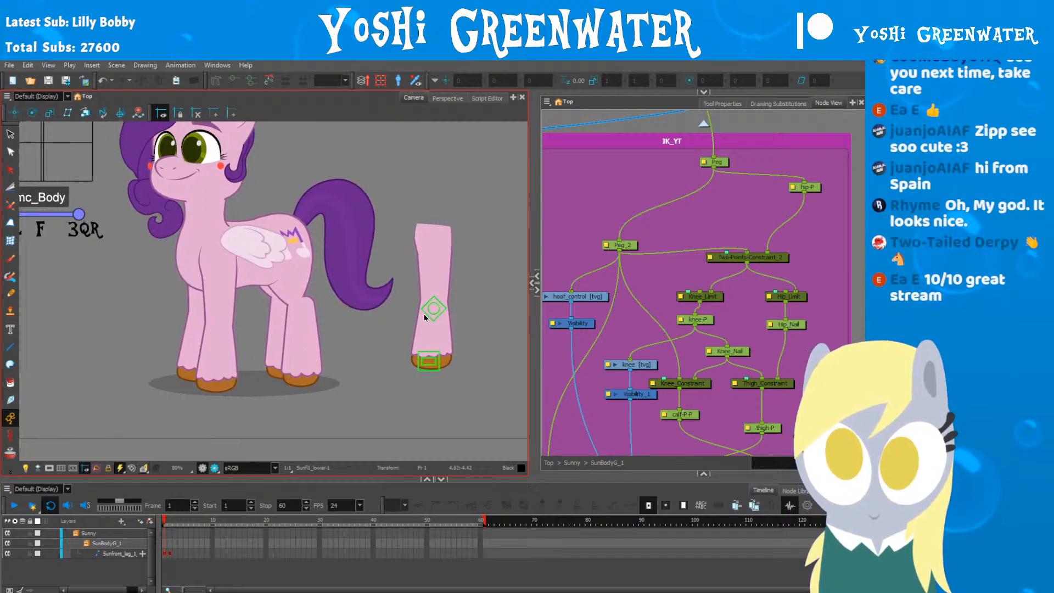
Step: Pose the separate IK test leg with its knee and hoof controls so the thigh is raised horizontally and the calf hangs upright
{"action": "left_click", "coordinate": [426, 311]}
{"action": "key", "text": "b"}
{"action": "left_click_drag", "start_coordinate": [428, 307], "coordinate": [397, 290]}
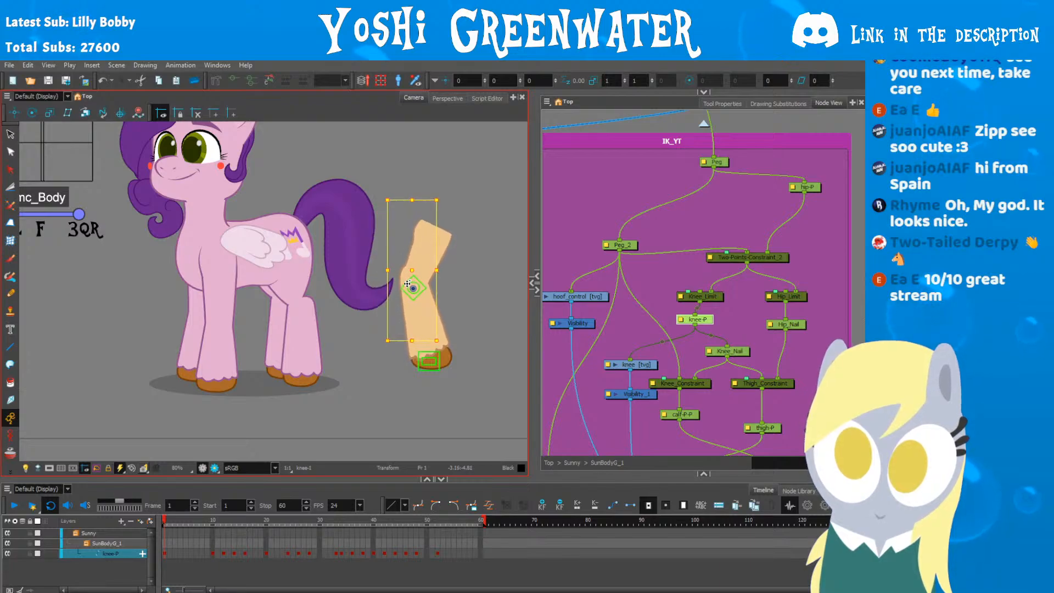
{"action": "left_click", "coordinate": [423, 361]}
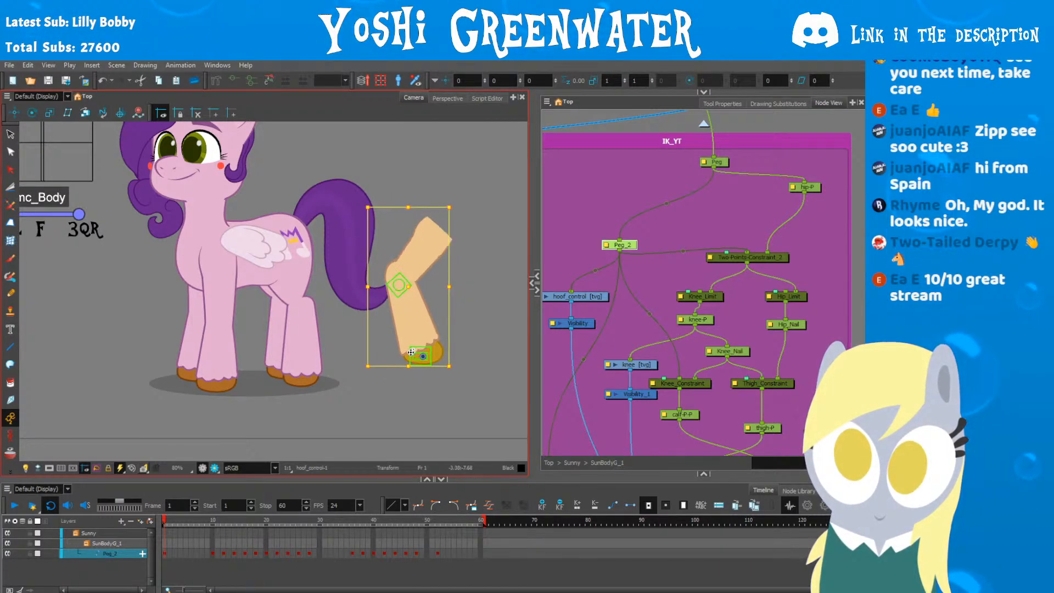
{"action": "left_click_drag", "start_coordinate": [411, 352], "coordinate": [379, 311]}
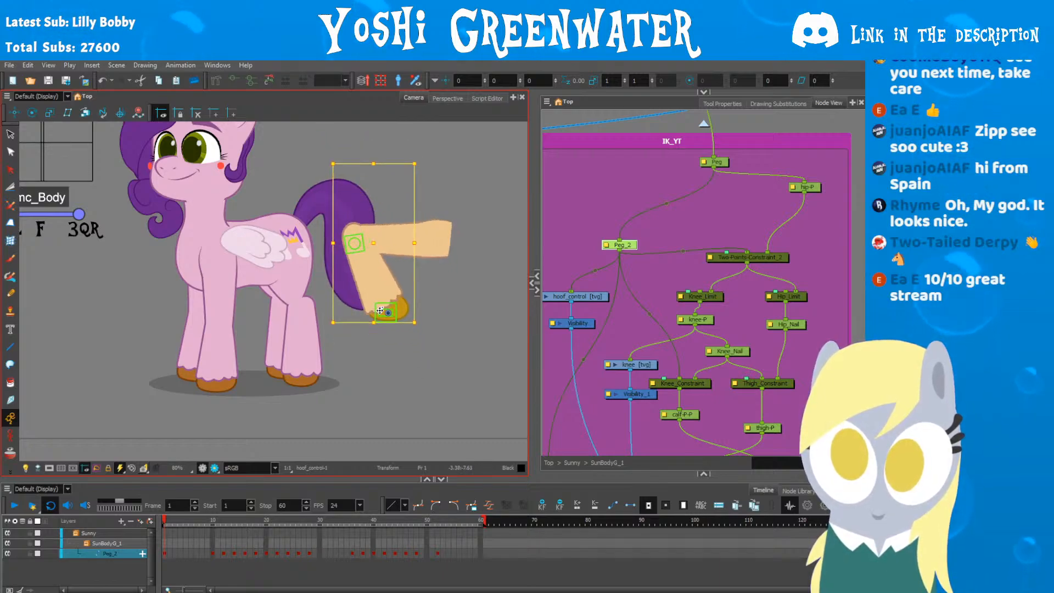
{"action": "left_click", "coordinate": [358, 238]}
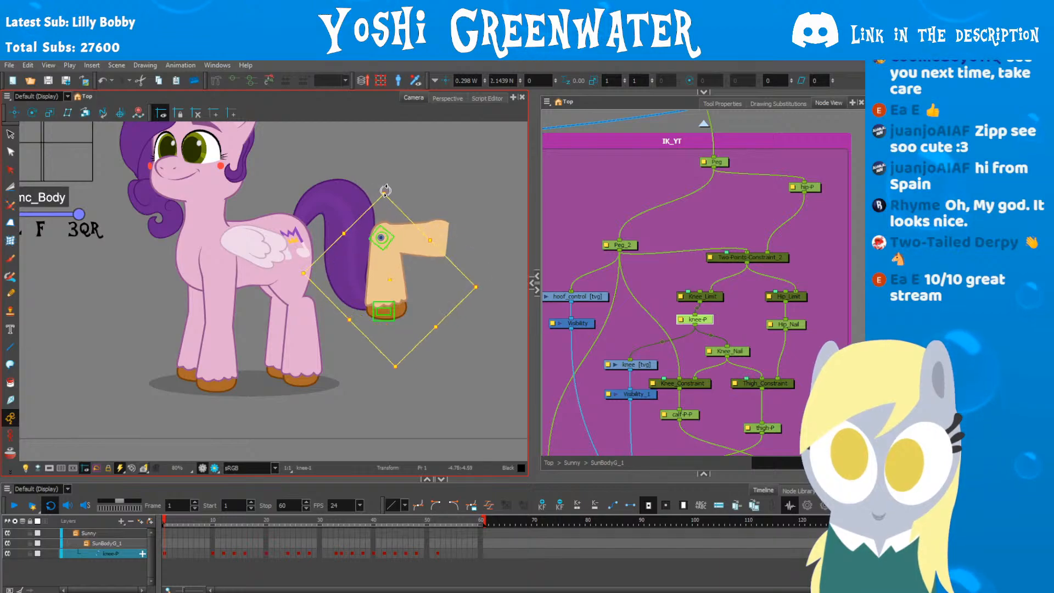
{"action": "left_click", "coordinate": [367, 362]}
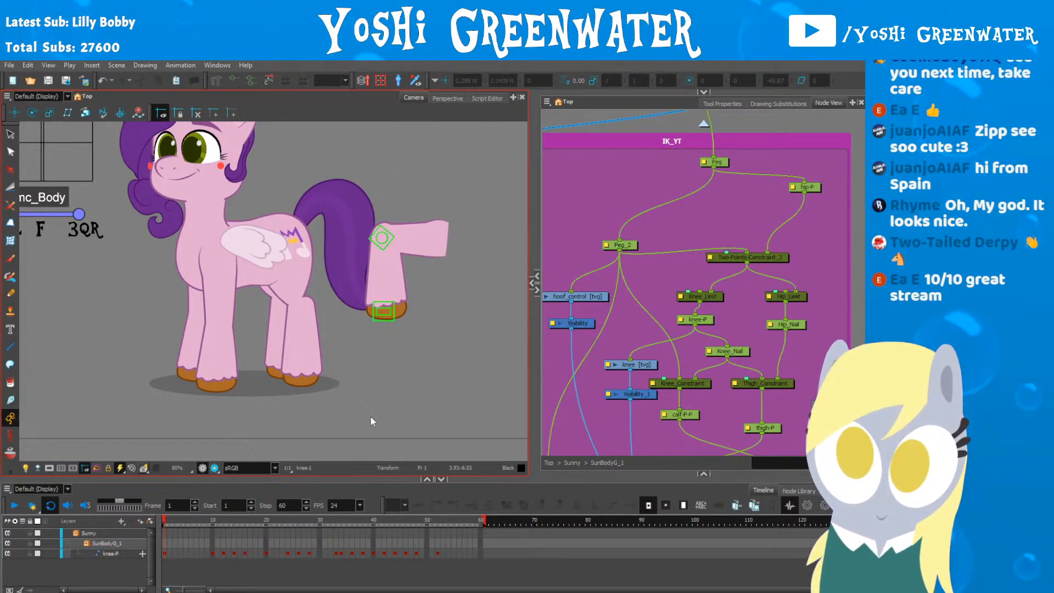
Step: Disconnect the output cable of the IK_YT group's composite to remove the test leg from the scene, leaving nothing selected
{"action": "key", "text": "shift+m"}
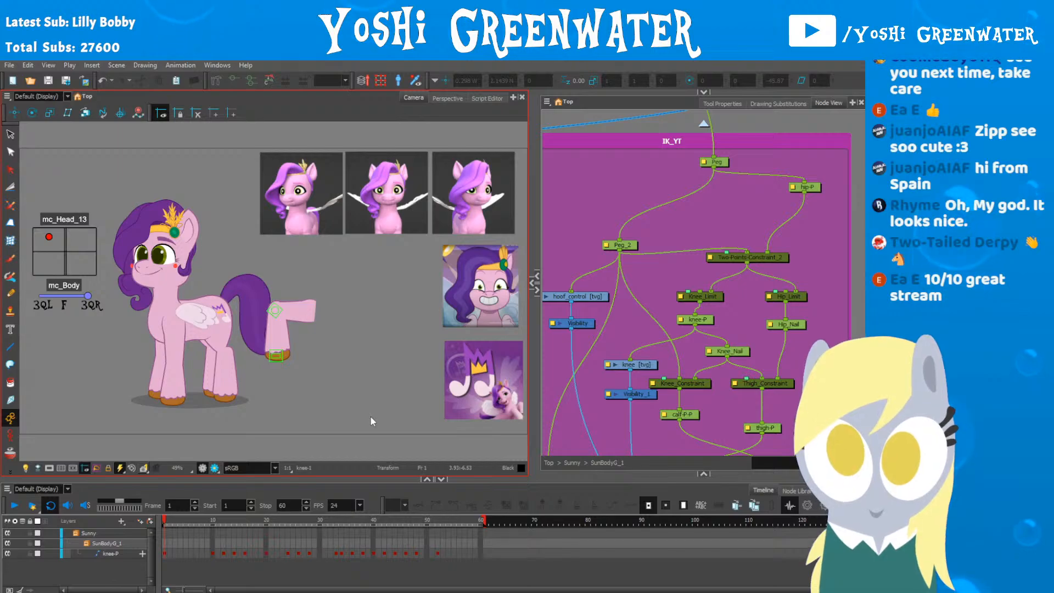
{"action": "scroll", "coordinate": [661, 209], "scroll_direction": "down", "scroll_amount": 5}
{"action": "left_click_drag", "start_coordinate": [637, 305], "coordinate": [663, 263]}
{"action": "scroll", "coordinate": [663, 263], "scroll_direction": "up", "scroll_amount": 1}
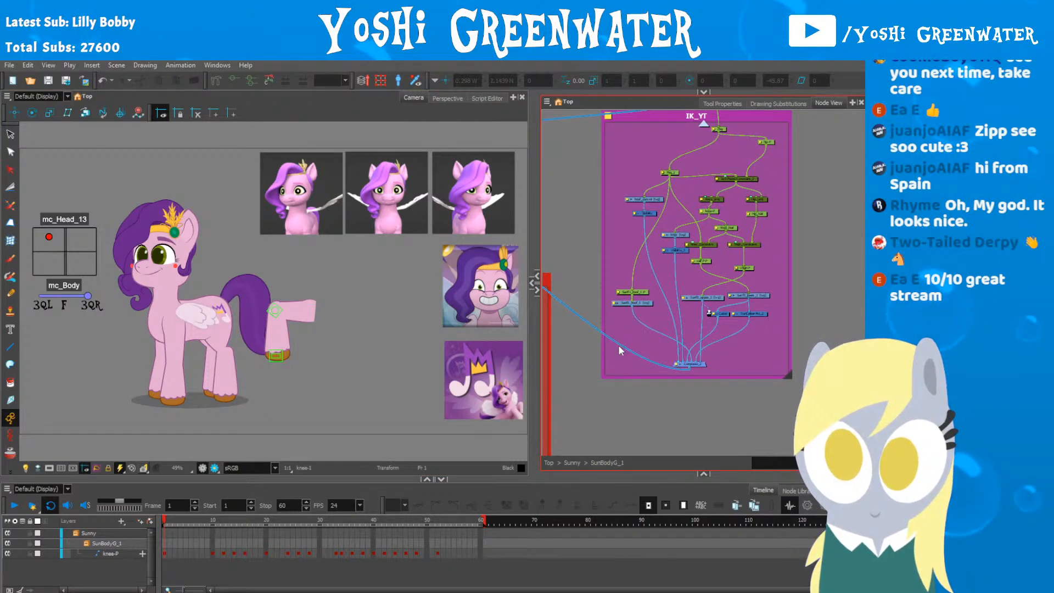
{"action": "left_click_drag", "start_coordinate": [615, 342], "coordinate": [598, 324]}
{"action": "key", "text": "ctrl+a"}
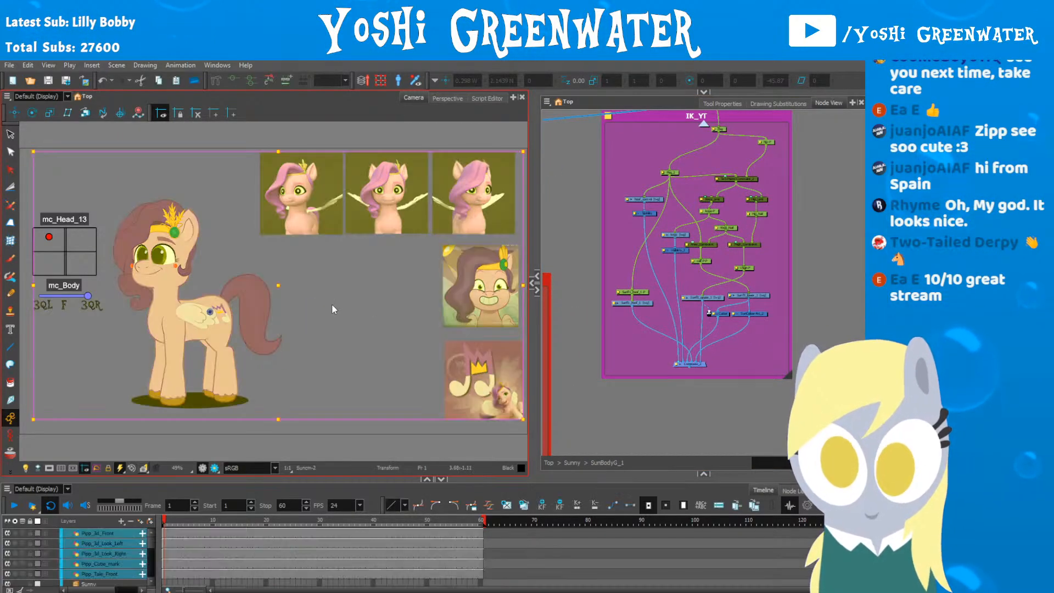
{"action": "left_click", "coordinate": [304, 331]}
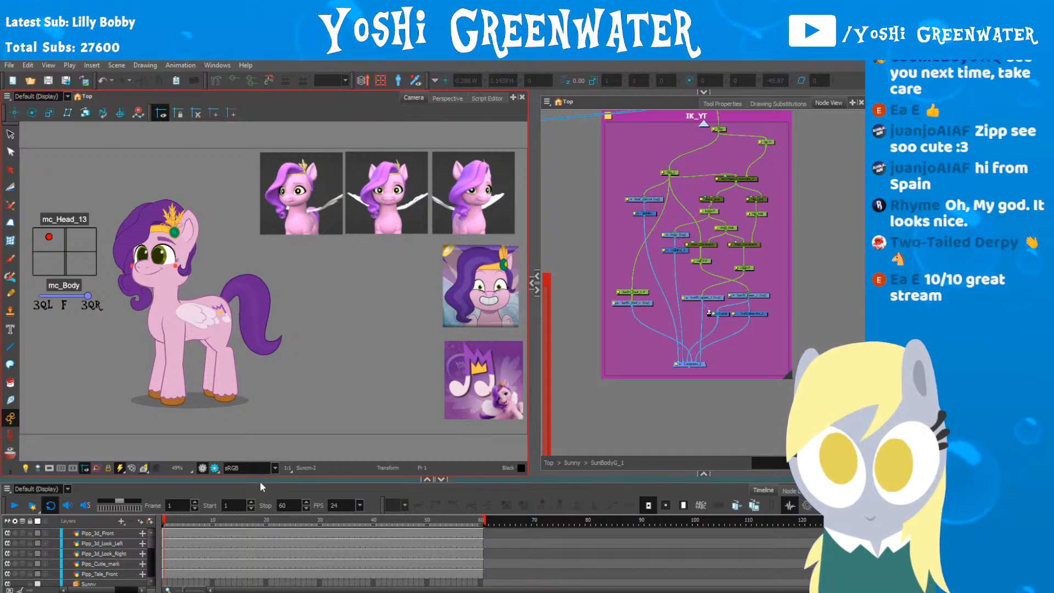
Step: Enlarge the timeline area and examine the pony's body and legs alongside the IK_YT node group
{"action": "left_click_drag", "start_coordinate": [259, 481], "coordinate": [257, 428]}
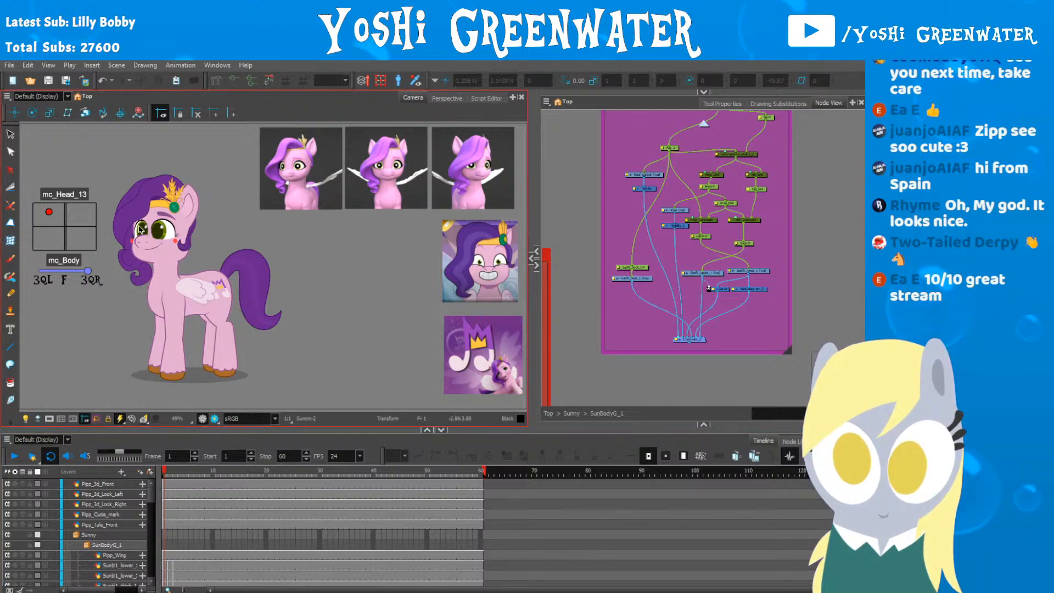
{"action": "left_click_drag", "start_coordinate": [269, 230], "coordinate": [325, 226]}
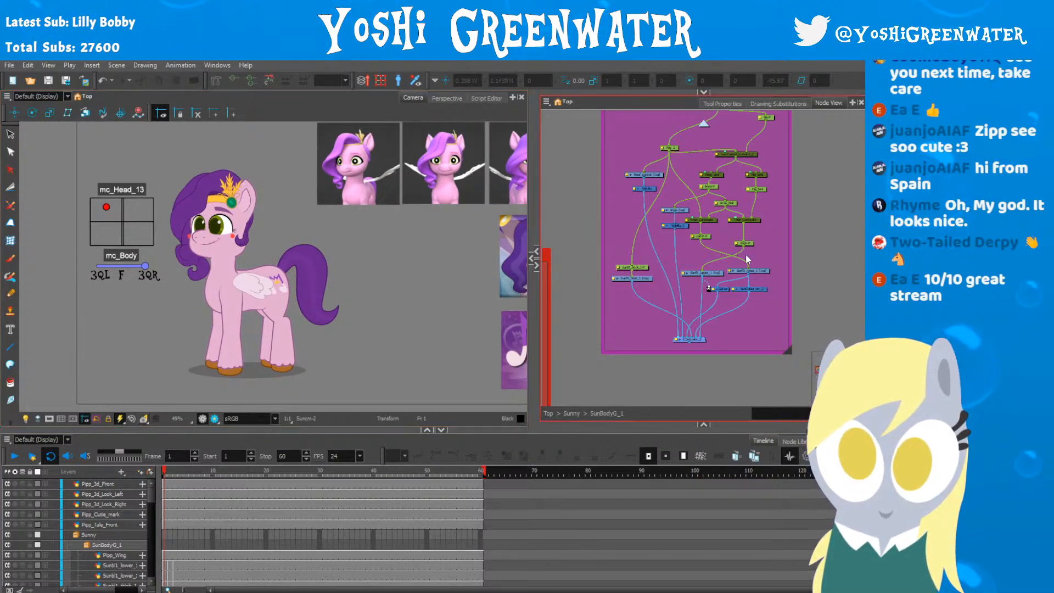
{"action": "left_click_drag", "start_coordinate": [746, 253], "coordinate": [737, 318]}
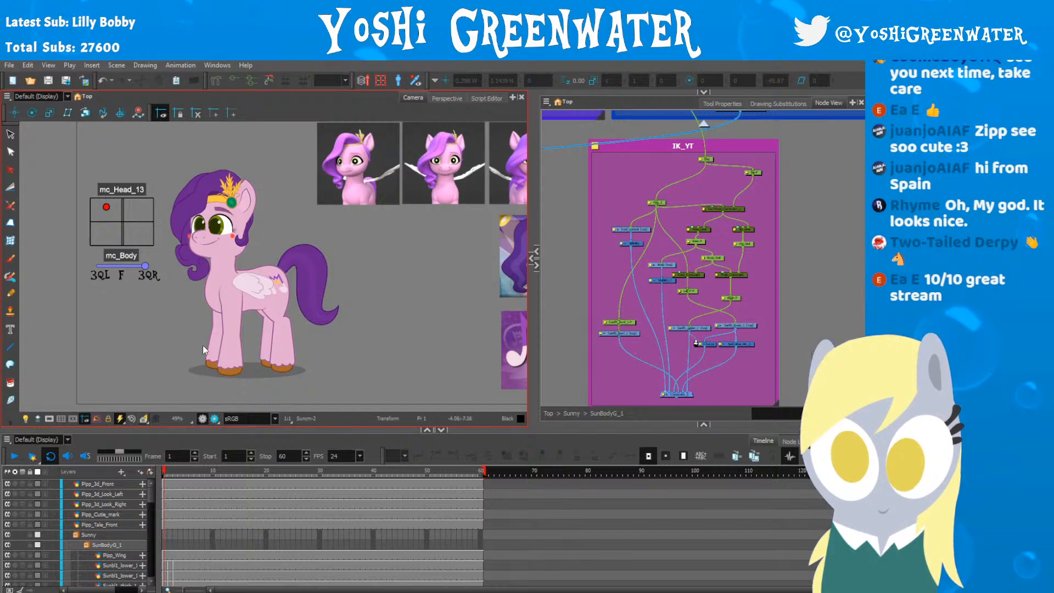
{"action": "scroll", "coordinate": [239, 329], "scroll_direction": "up", "scroll_amount": 4}
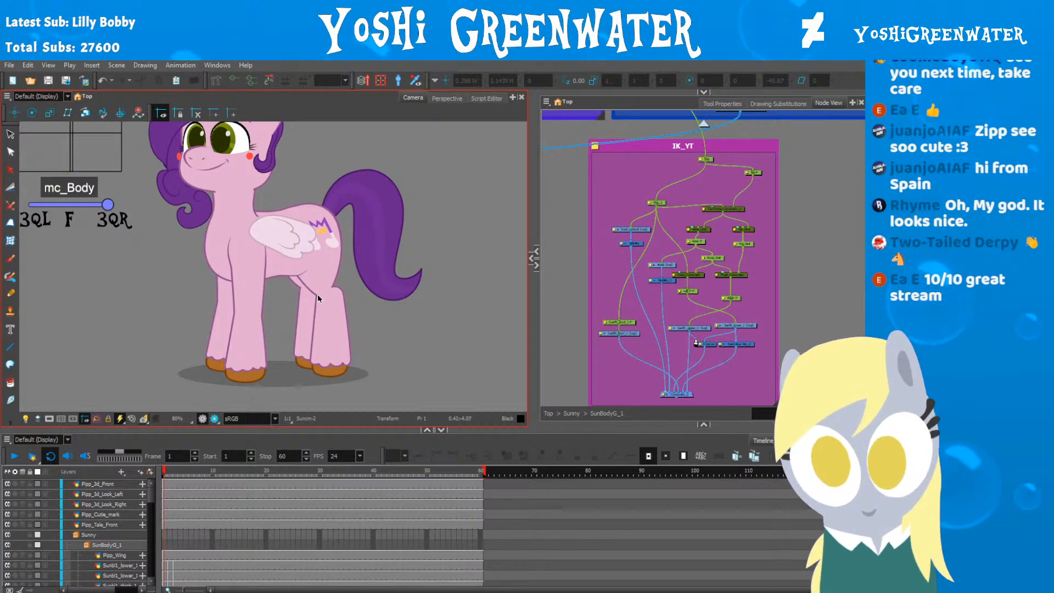
{"action": "scroll", "coordinate": [318, 296], "scroll_direction": "down", "scroll_amount": 2}
{"action": "left_click_drag", "start_coordinate": [404, 282], "coordinate": [329, 328]}
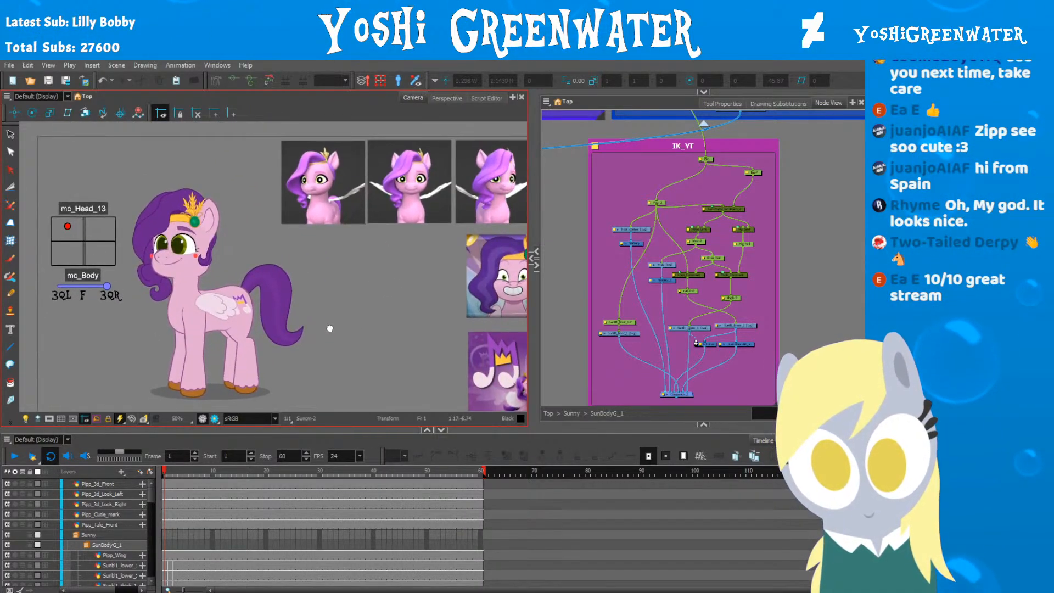
Step: Enable the Pipp_Tale_3q reference drawing in the Refs group and reset the camera view to show the full scene
{"action": "left_click", "coordinate": [471, 271]}
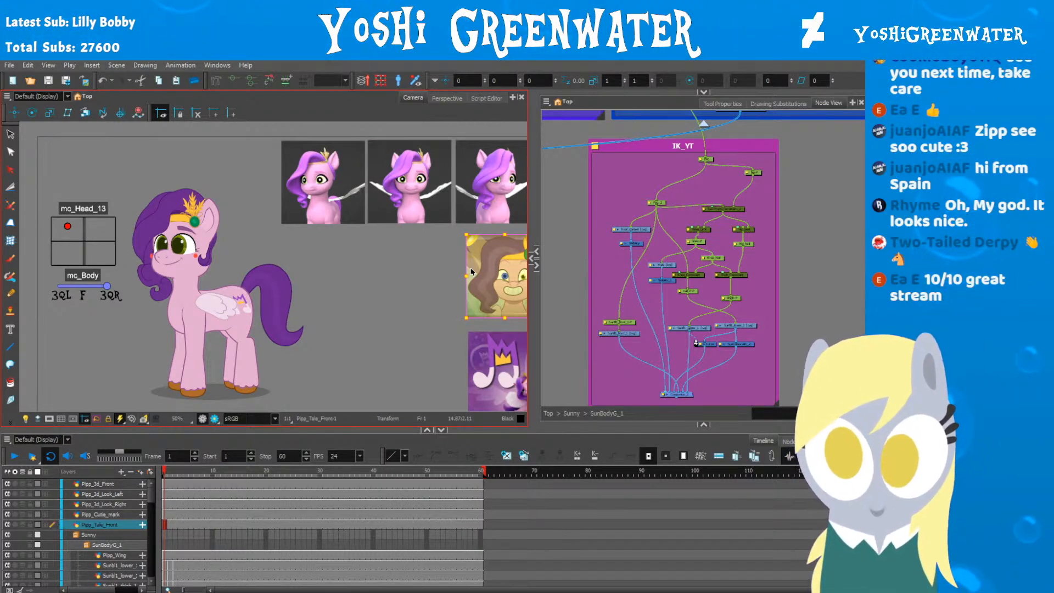
{"action": "key", "text": "o"}
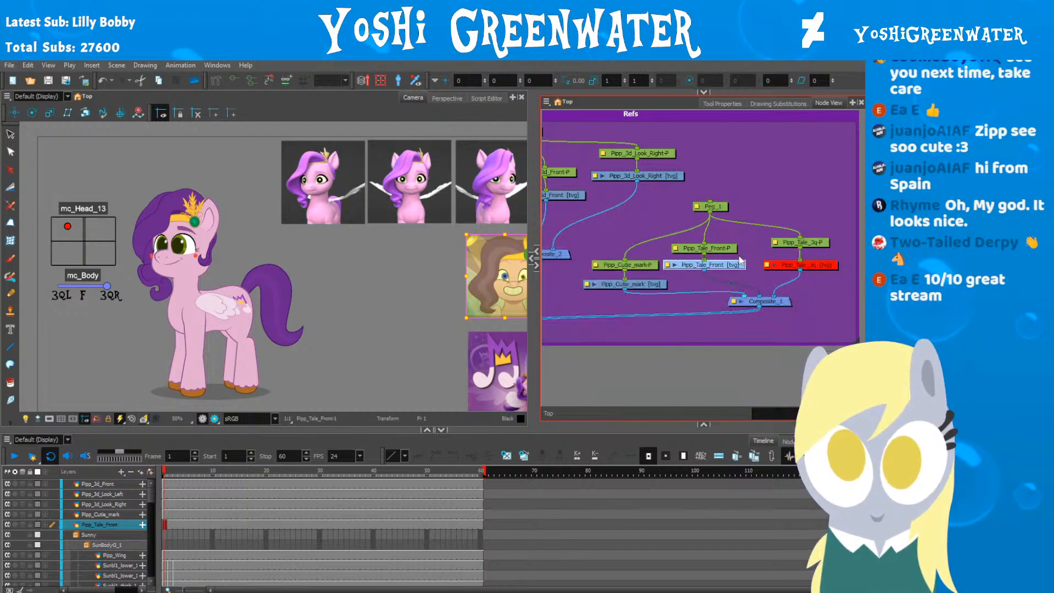
{"action": "left_click", "coordinate": [813, 265]}
{"action": "left_click", "coordinate": [240, 345]}
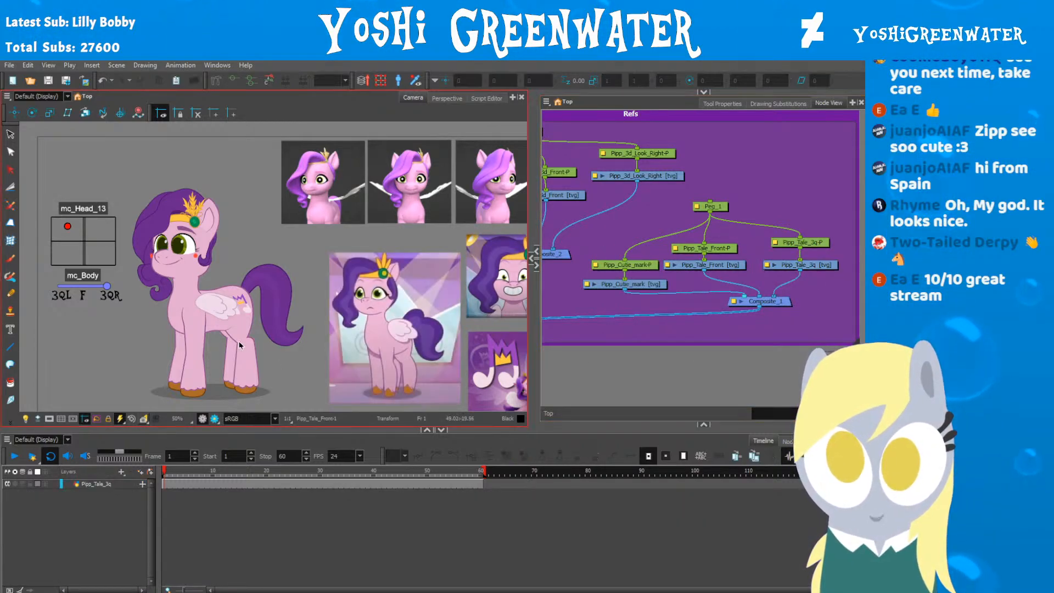
{"action": "key", "text": "shift+m"}
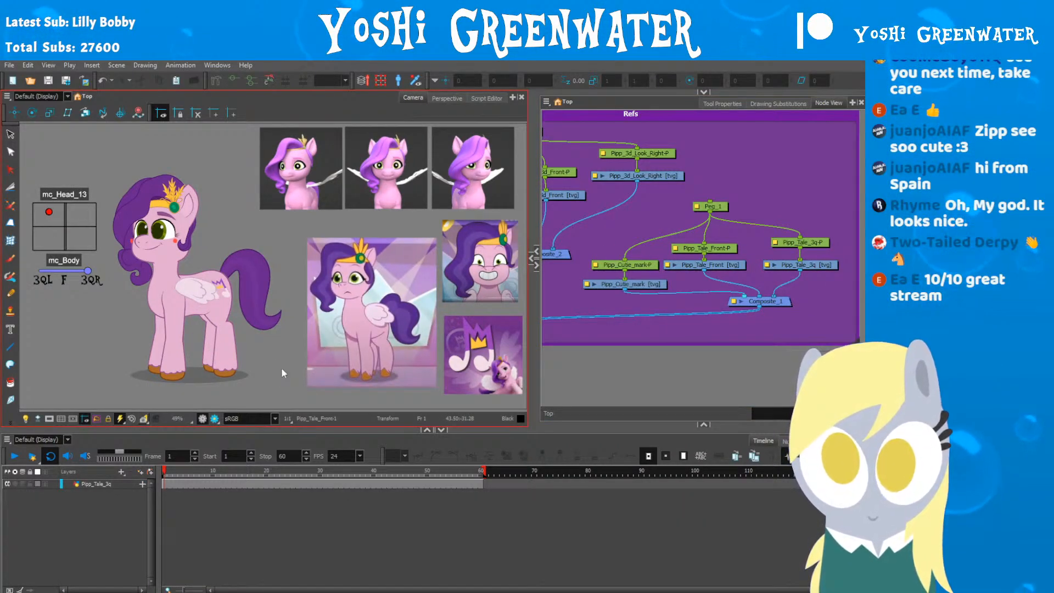